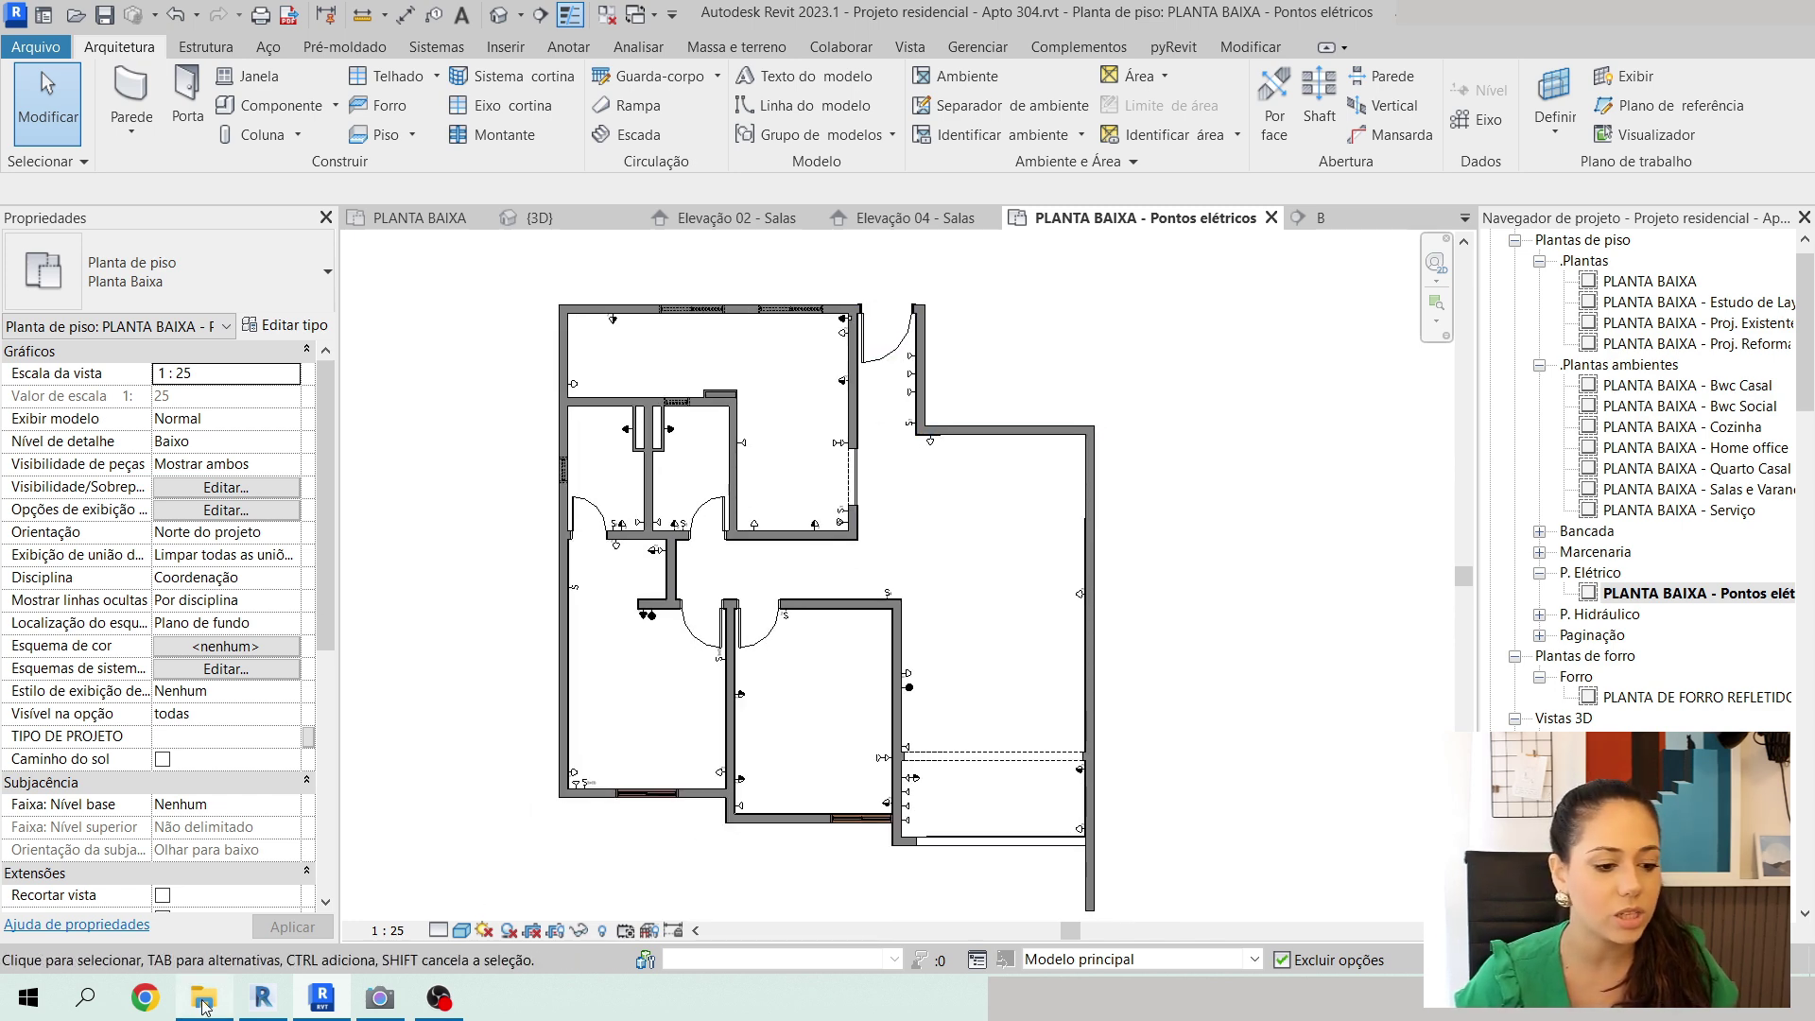
Switch to File Explorer, open the Arandela folder under FAMÍLIAS DECOR > Luminárias and show its files as large thumbnails.
mouse_move(204, 998)
click(312, 854)
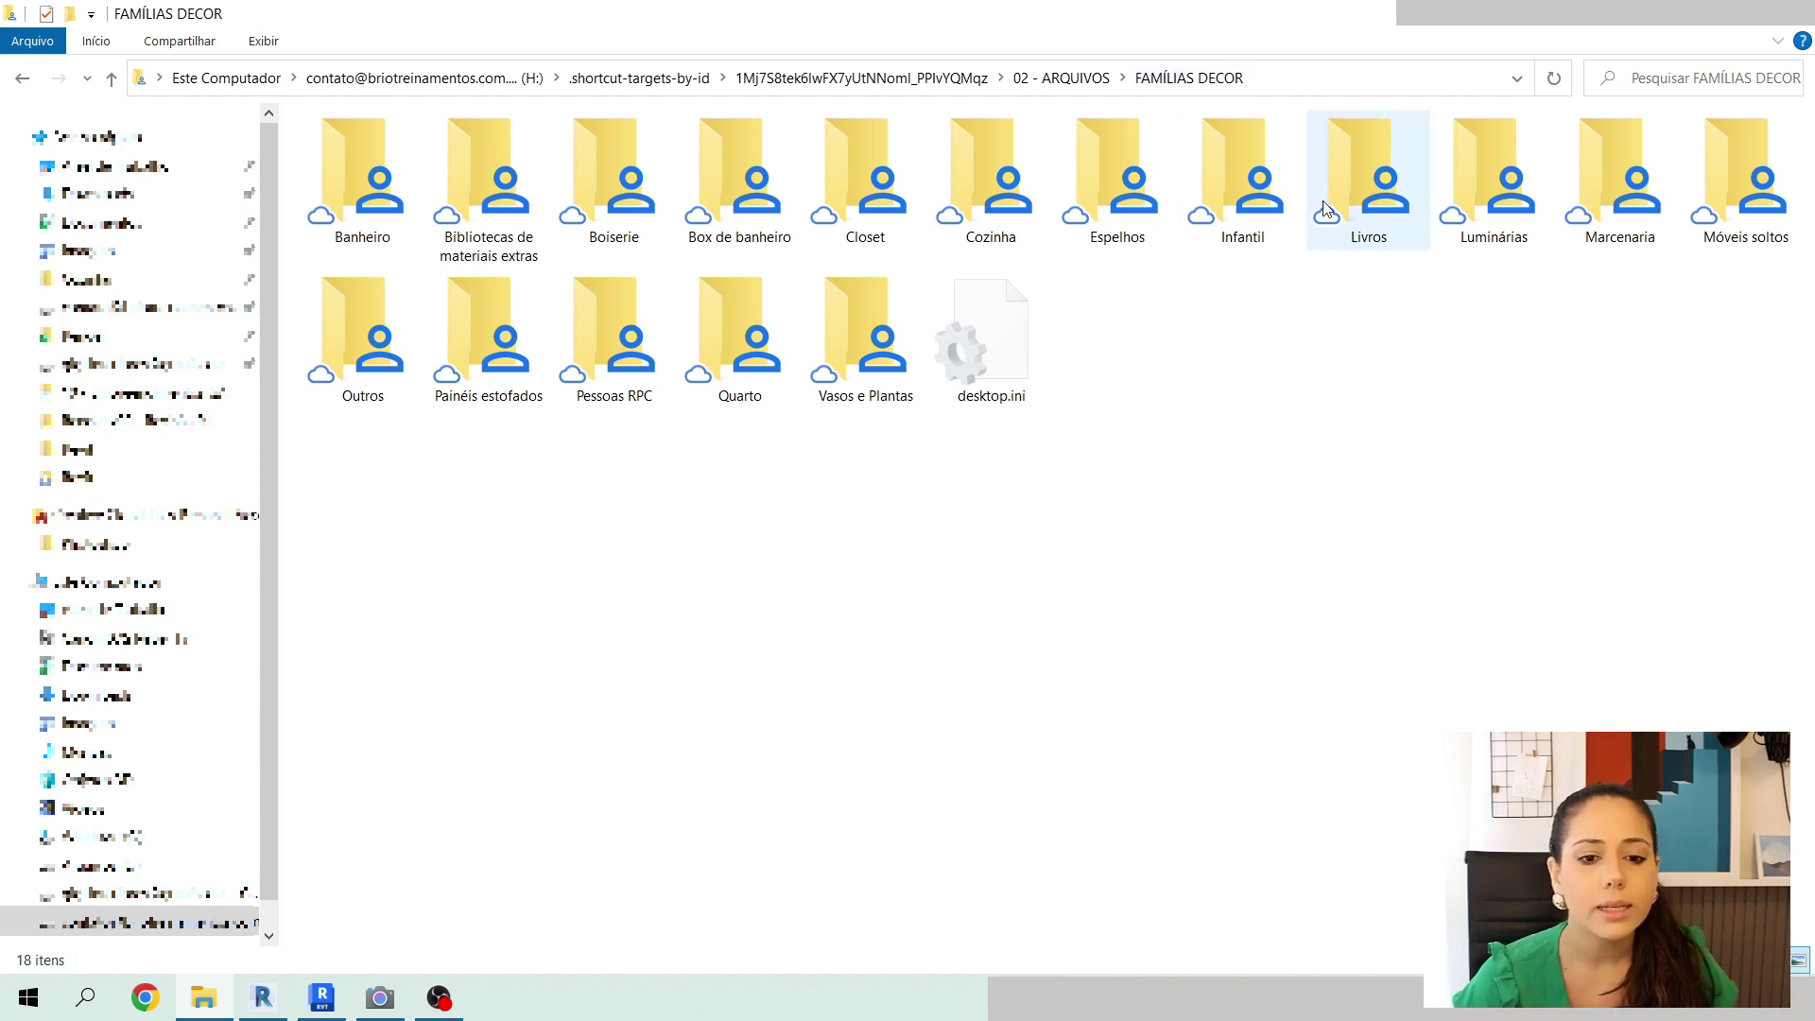
double_click(1500, 200)
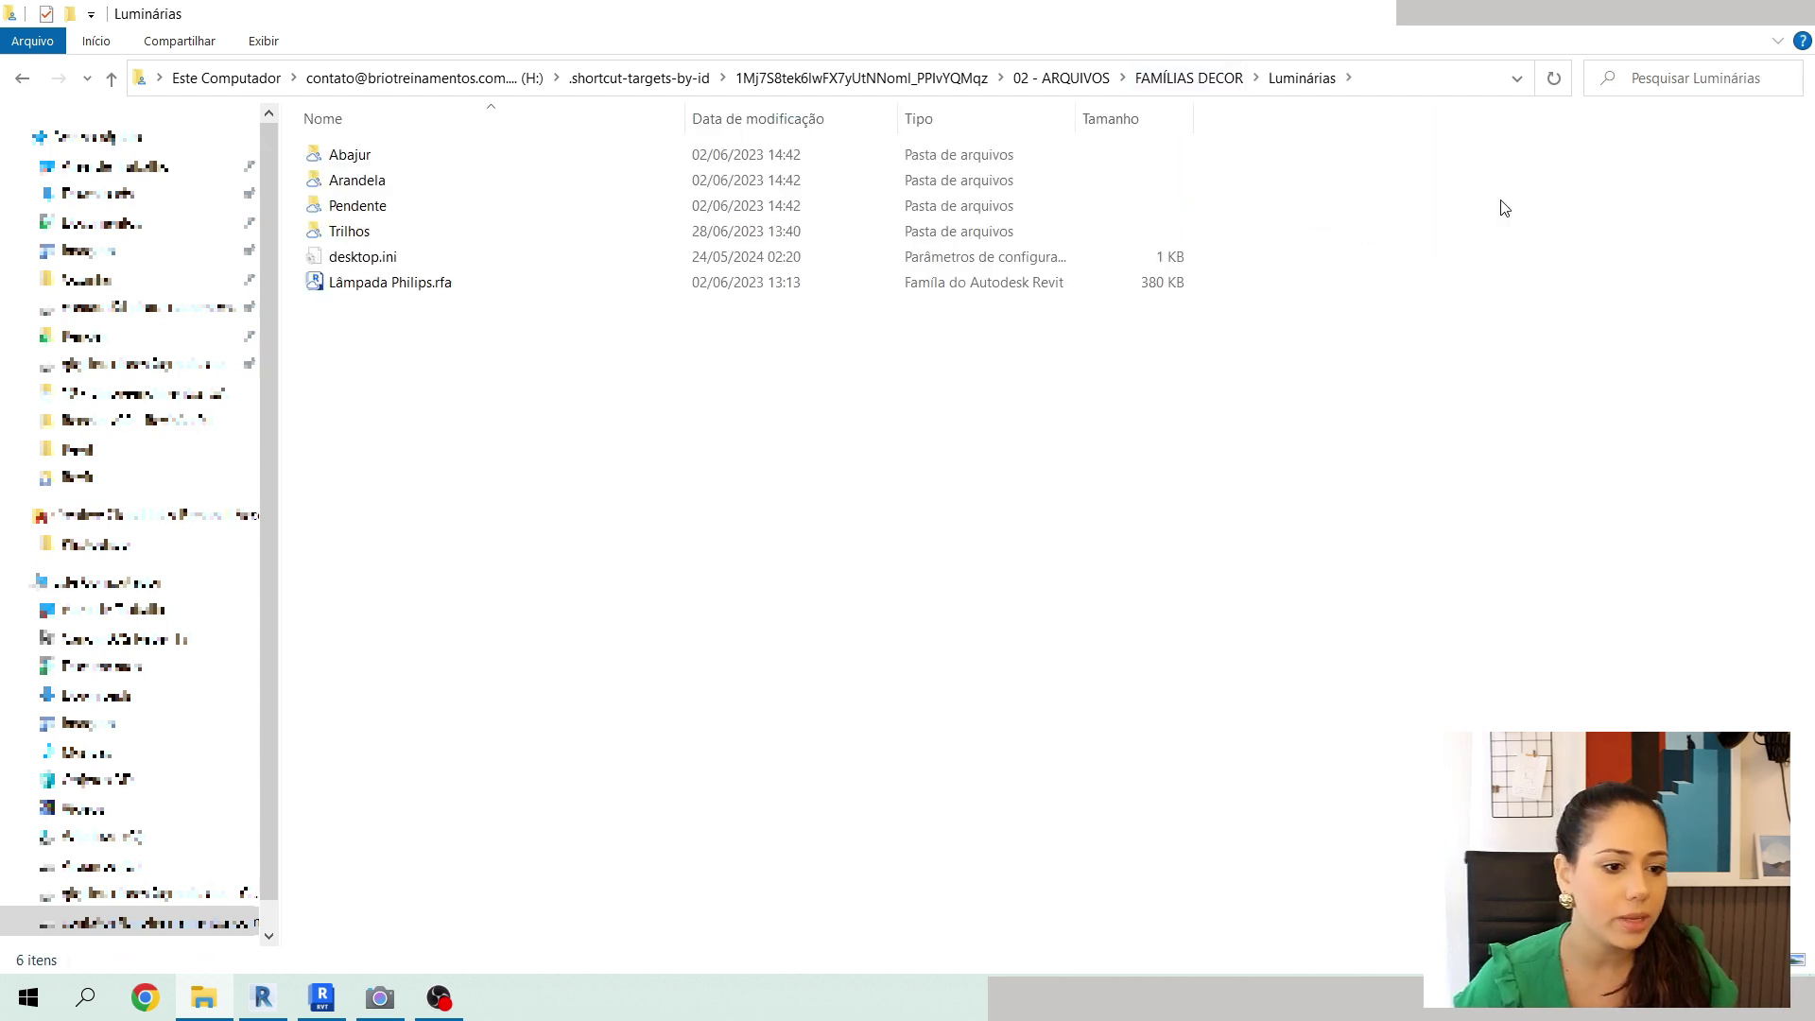
double_click(397, 182)
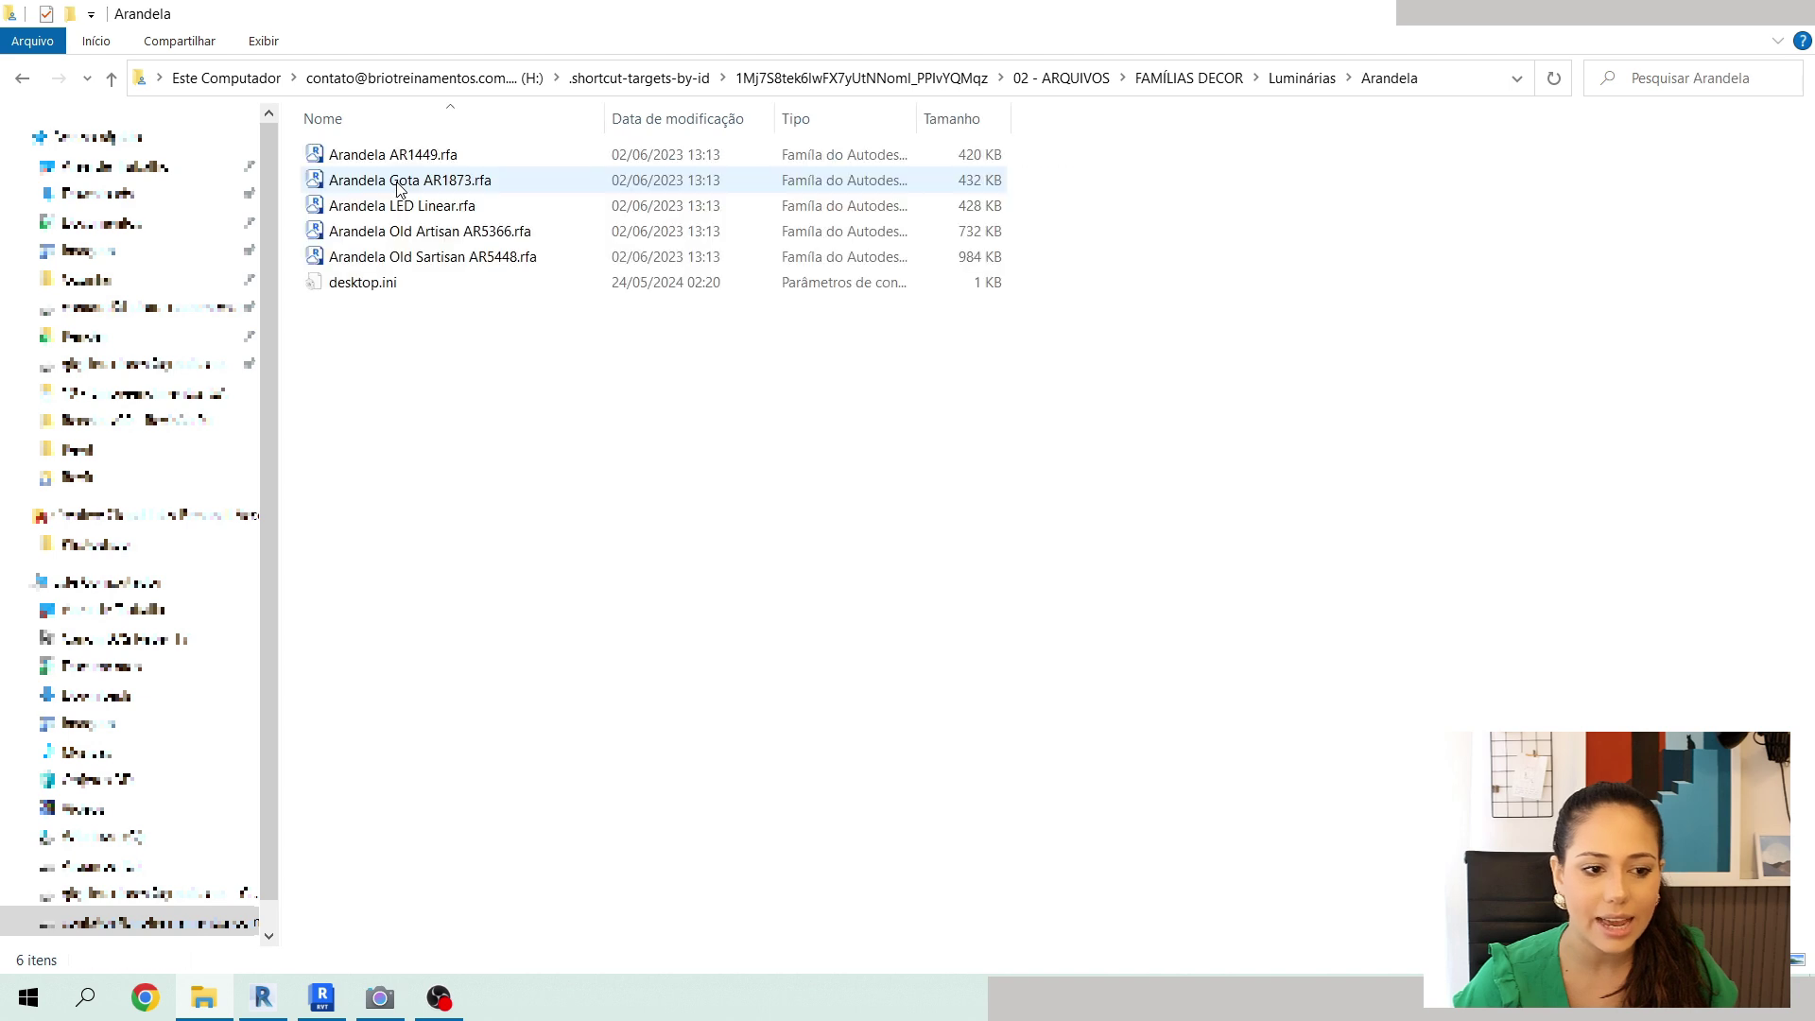
right_click(1167, 259)
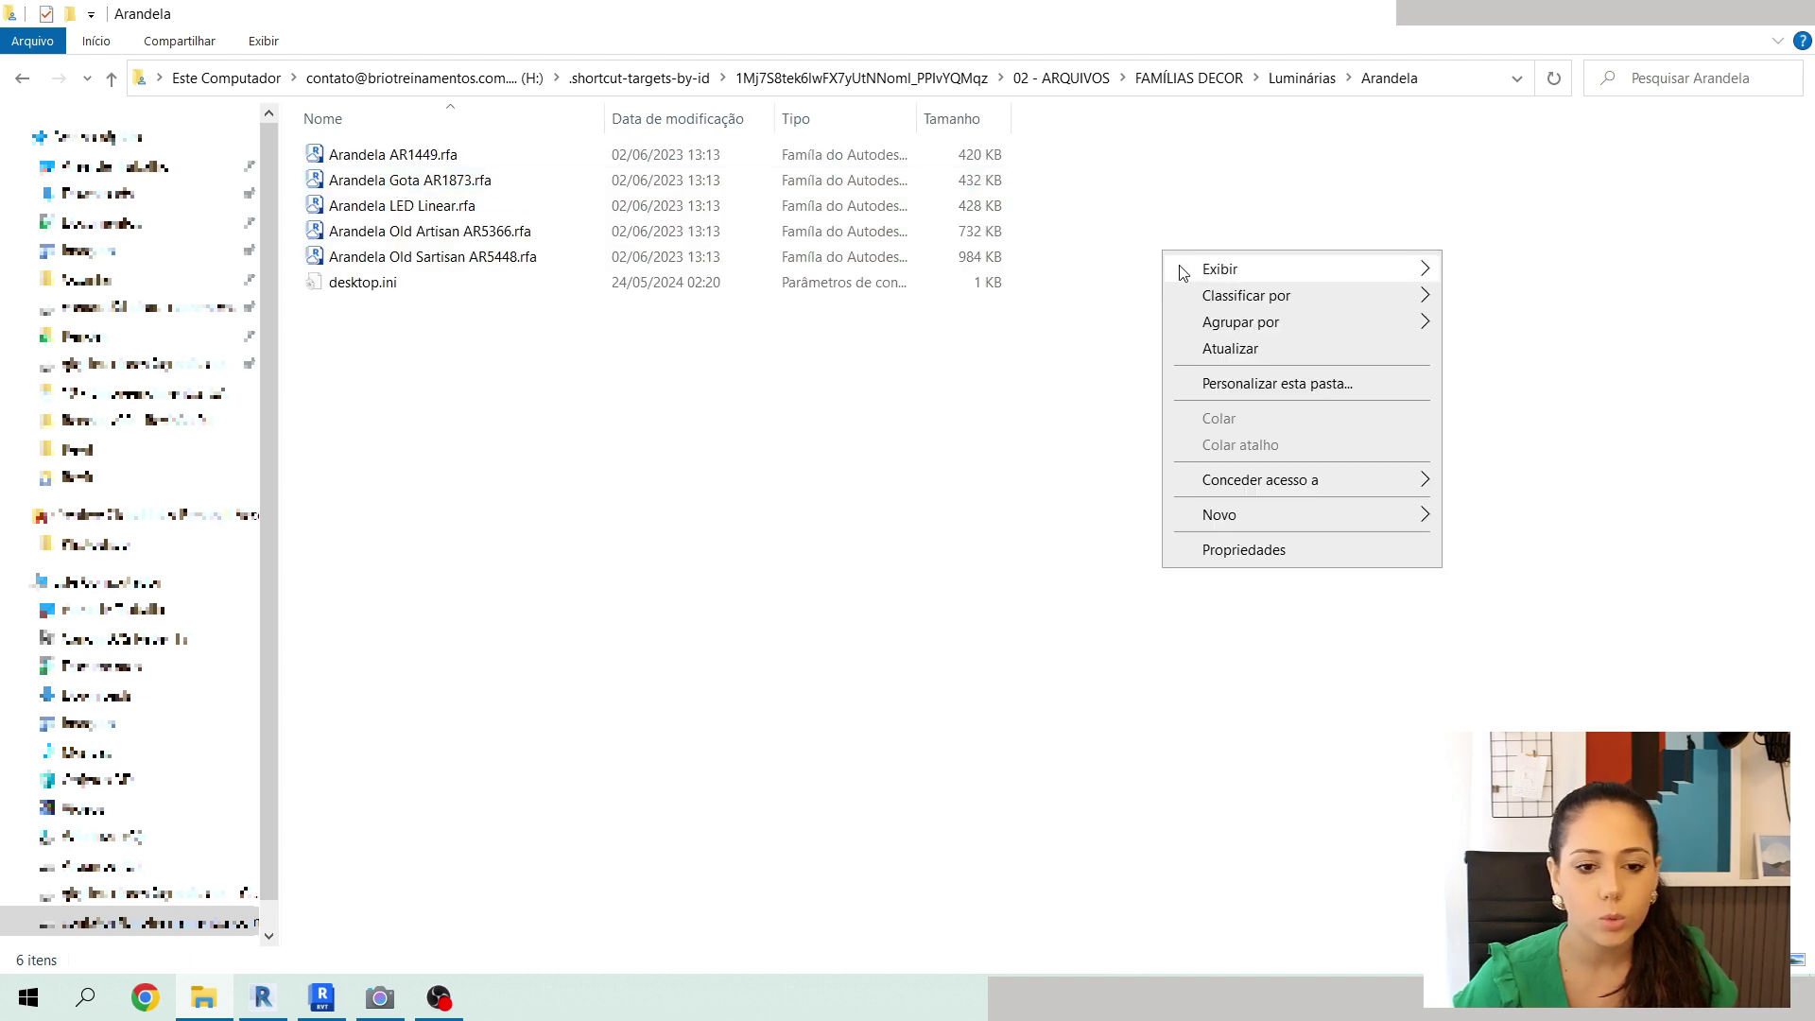
mouse_move(1181, 272)
click(1568, 296)
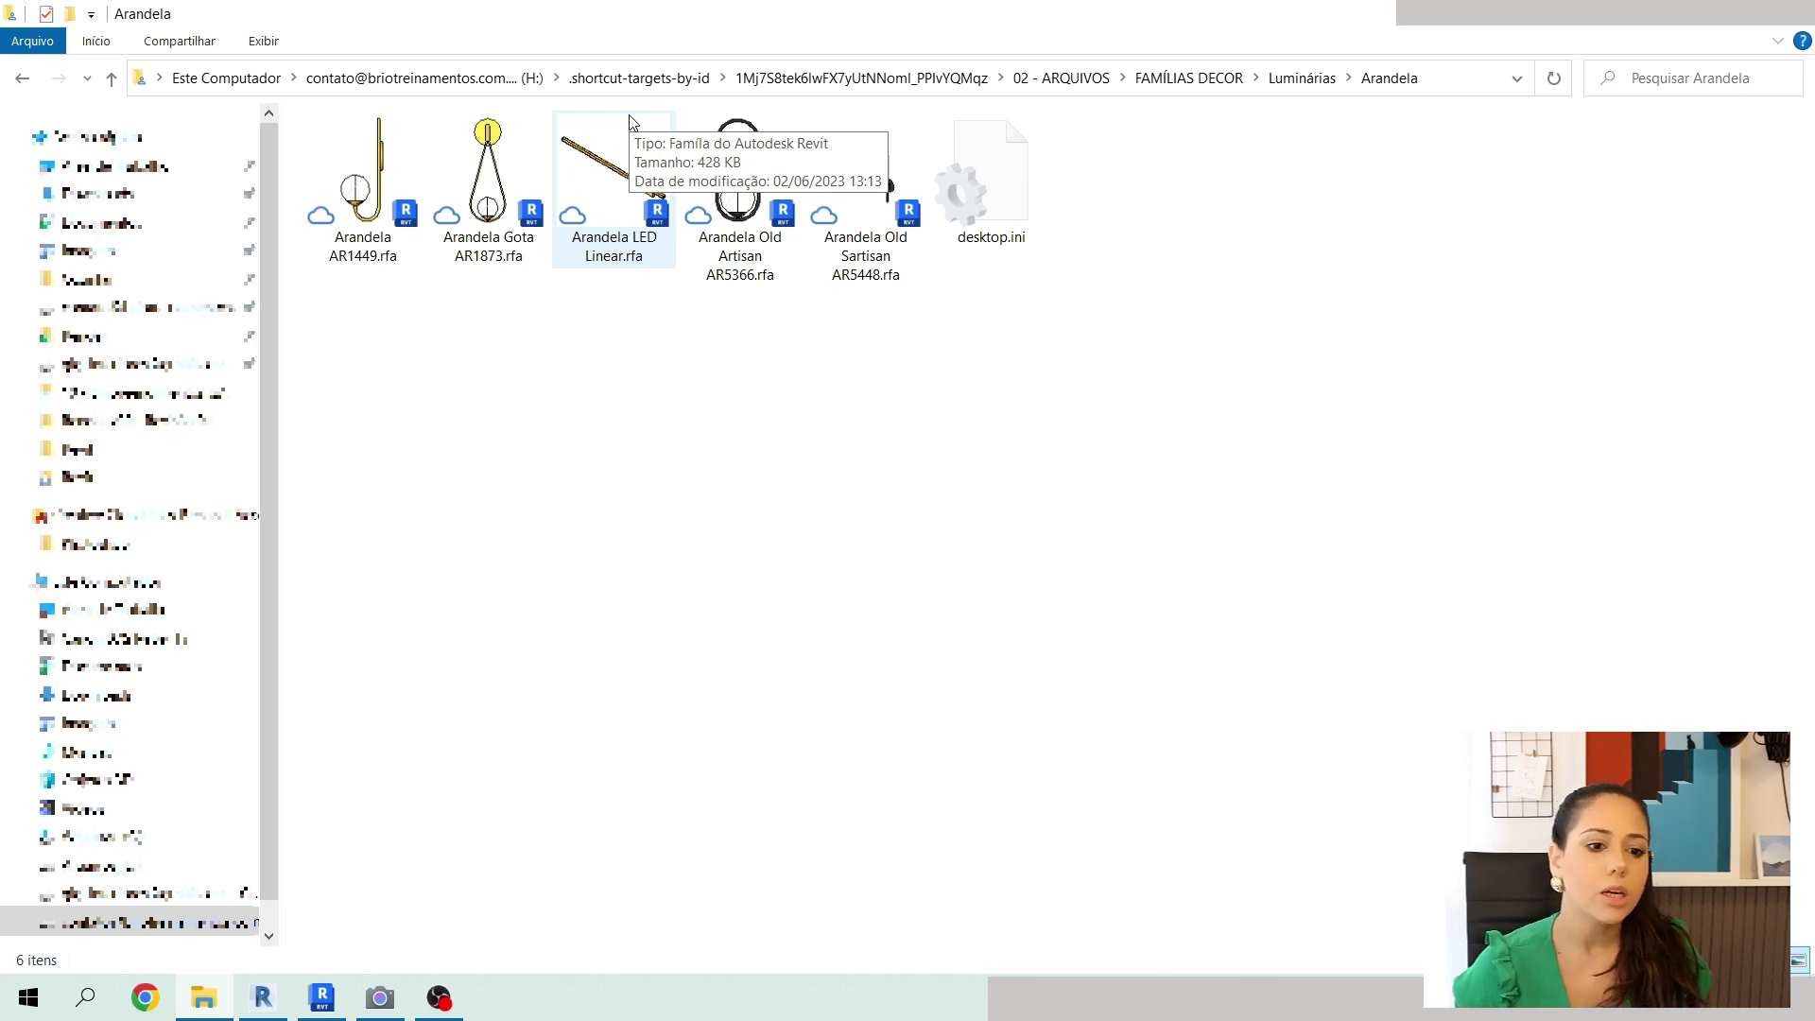
Load Arandela LED Linear.rfa into the Revit project and set its placement to vertical face.
drag(613, 159, 968, 643)
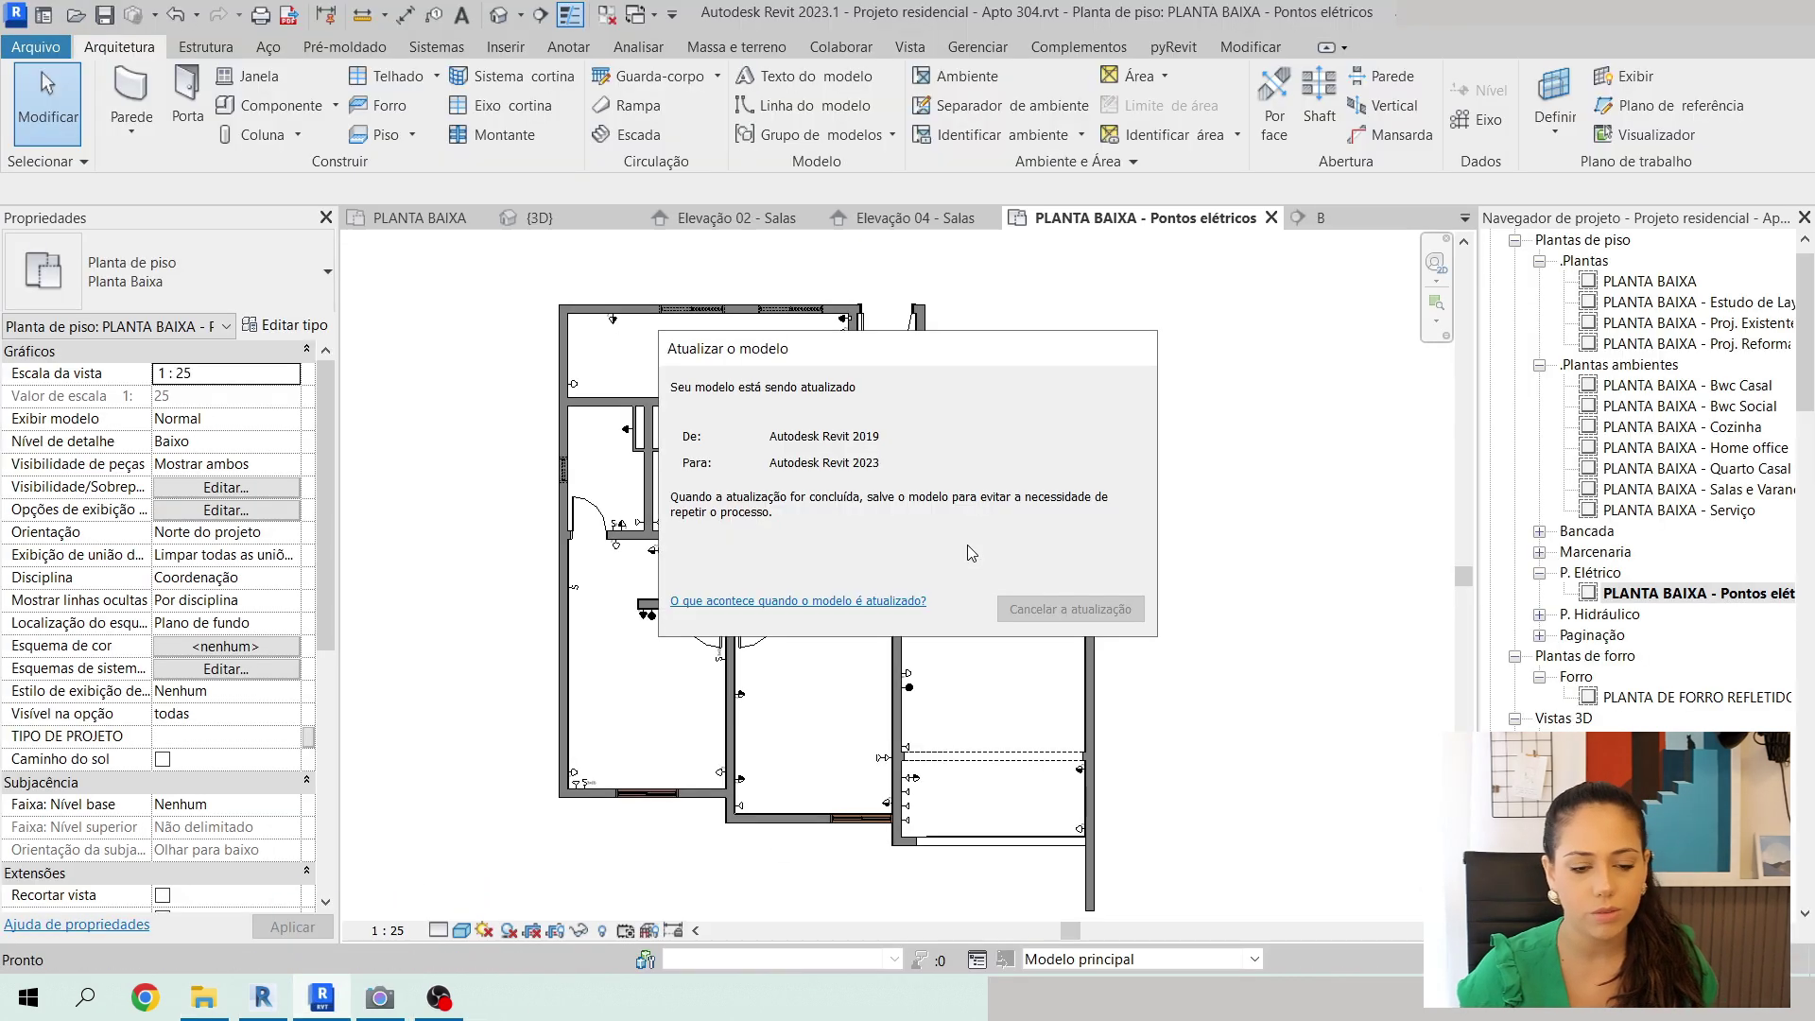
scroll(1162, 356, up, 5)
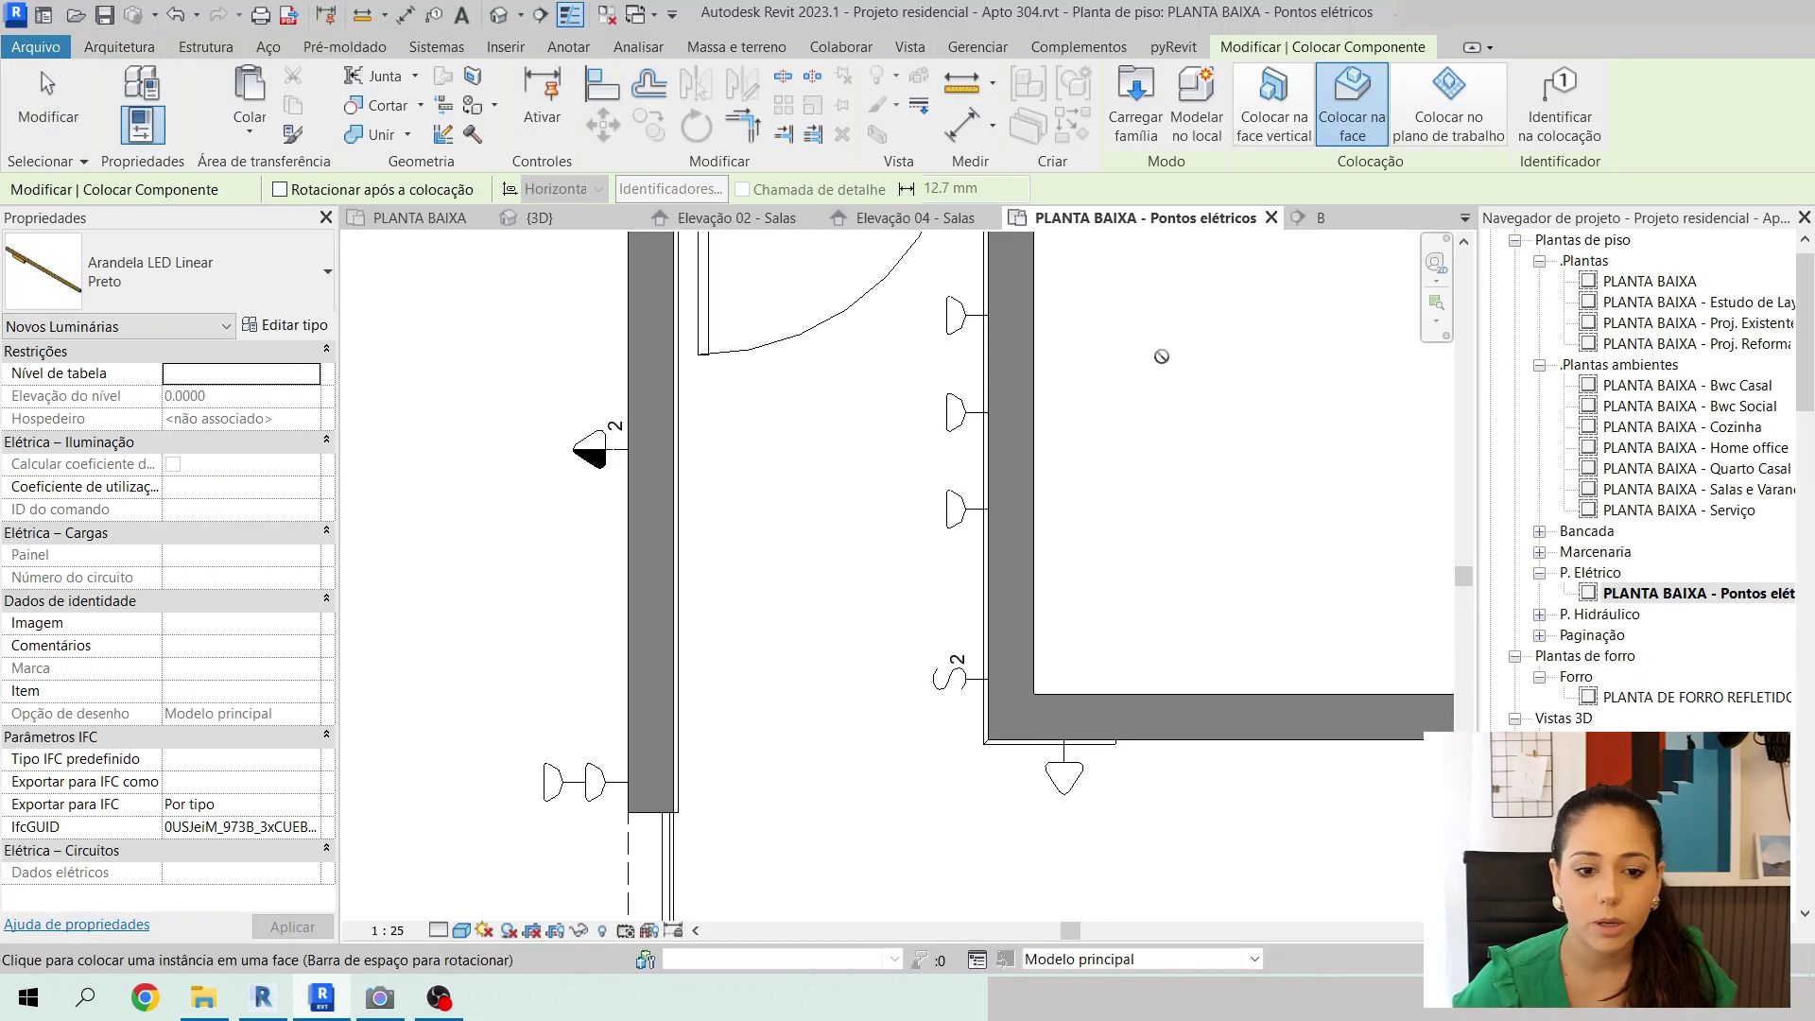
middle_drag(1069, 479, 1078, 637)
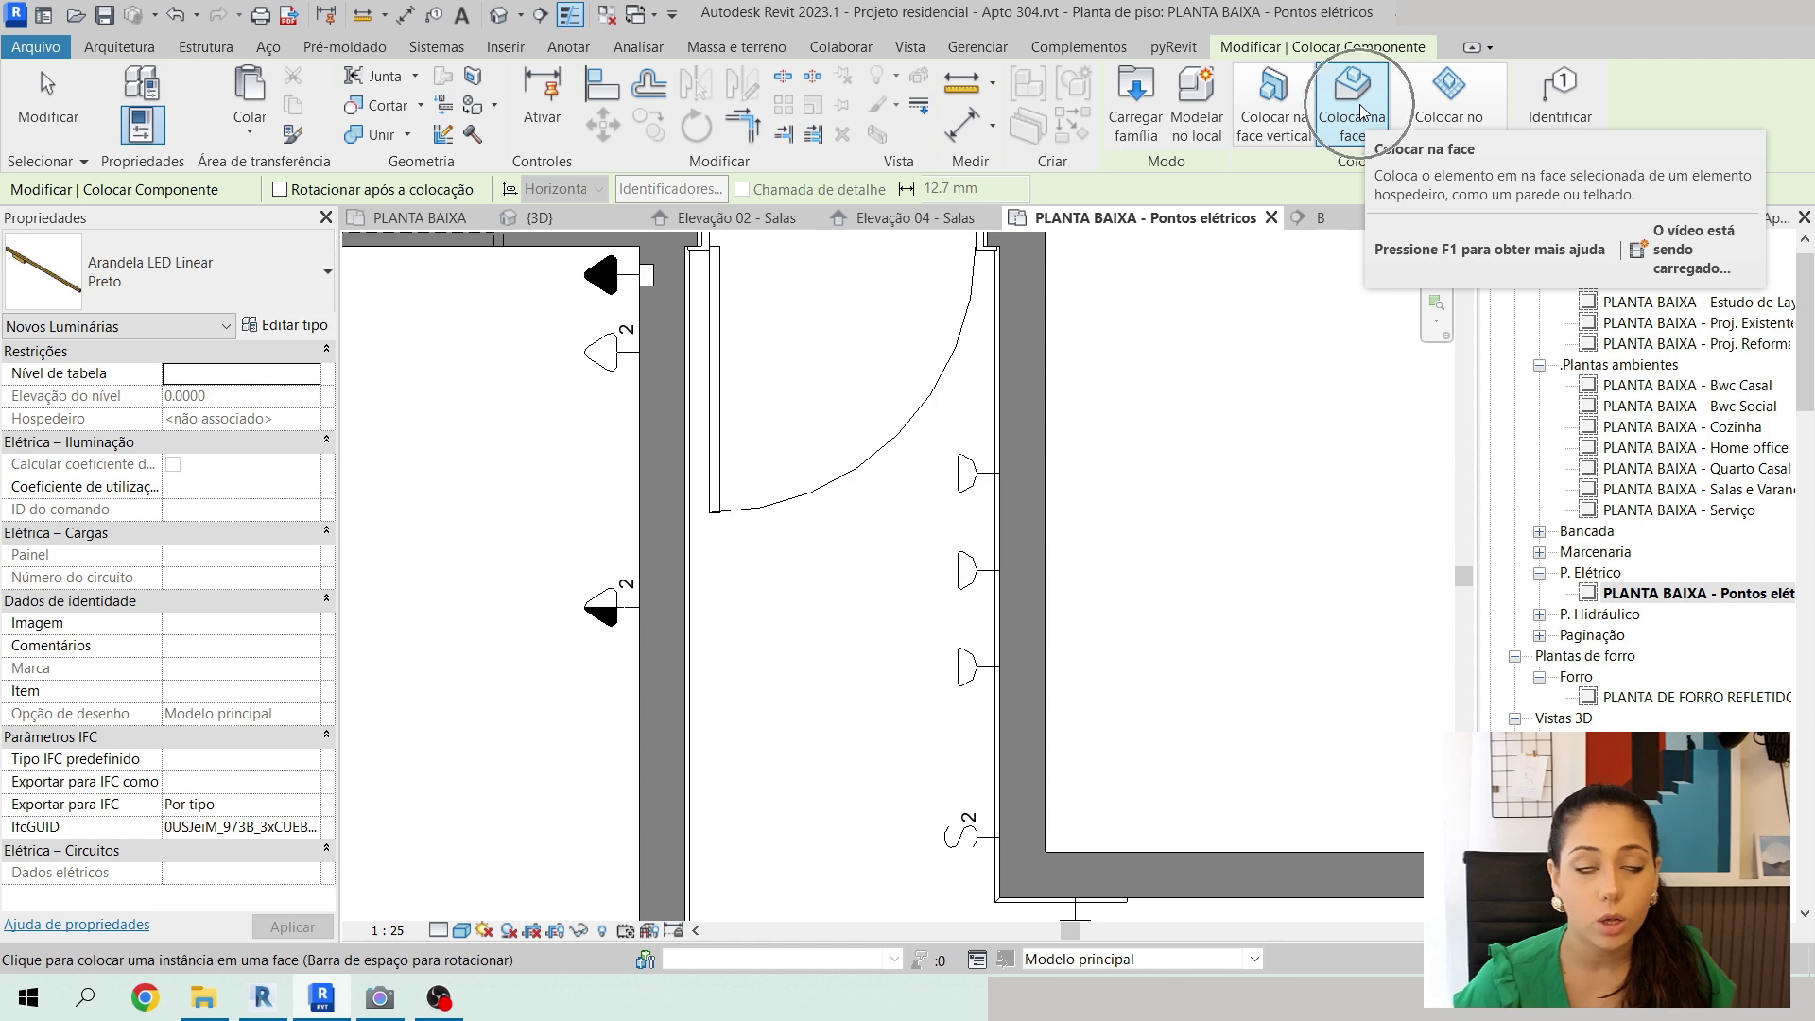
click(1273, 132)
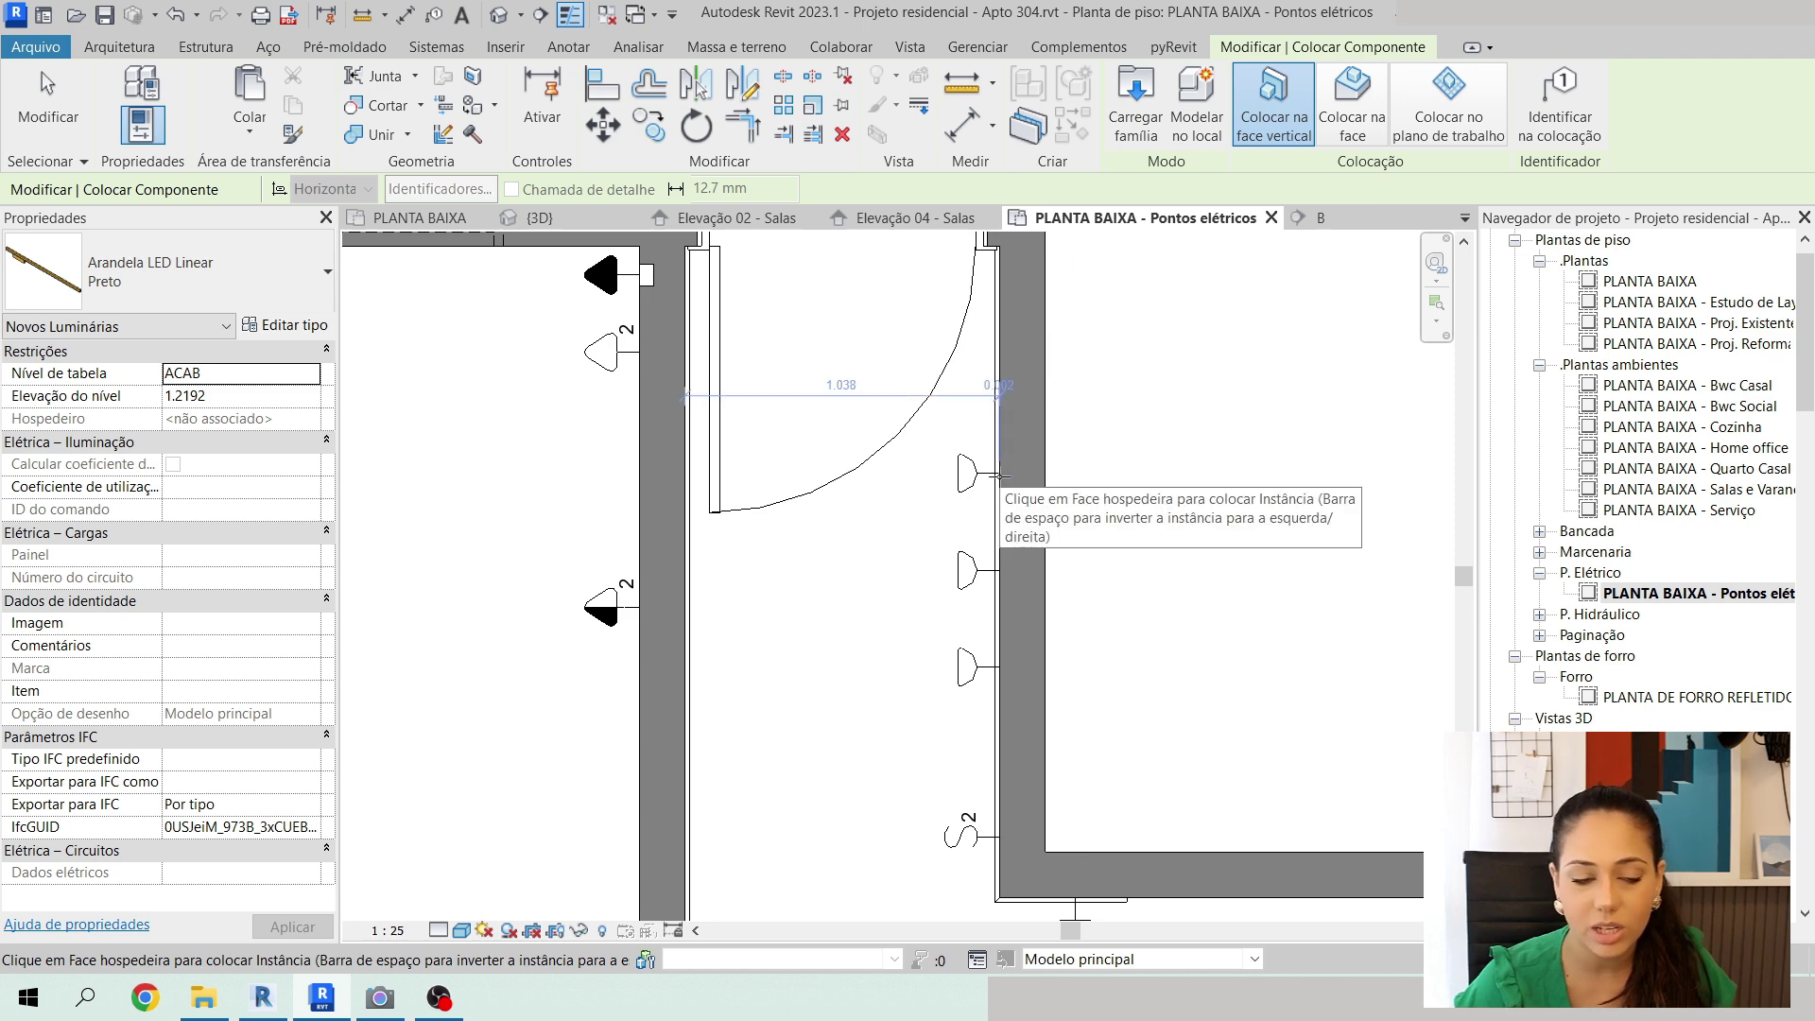
In the PLANTA BAIXA view, place a black Arandela LED Linear on the entrance wall at the wall-light point nearest the door.
click(420, 217)
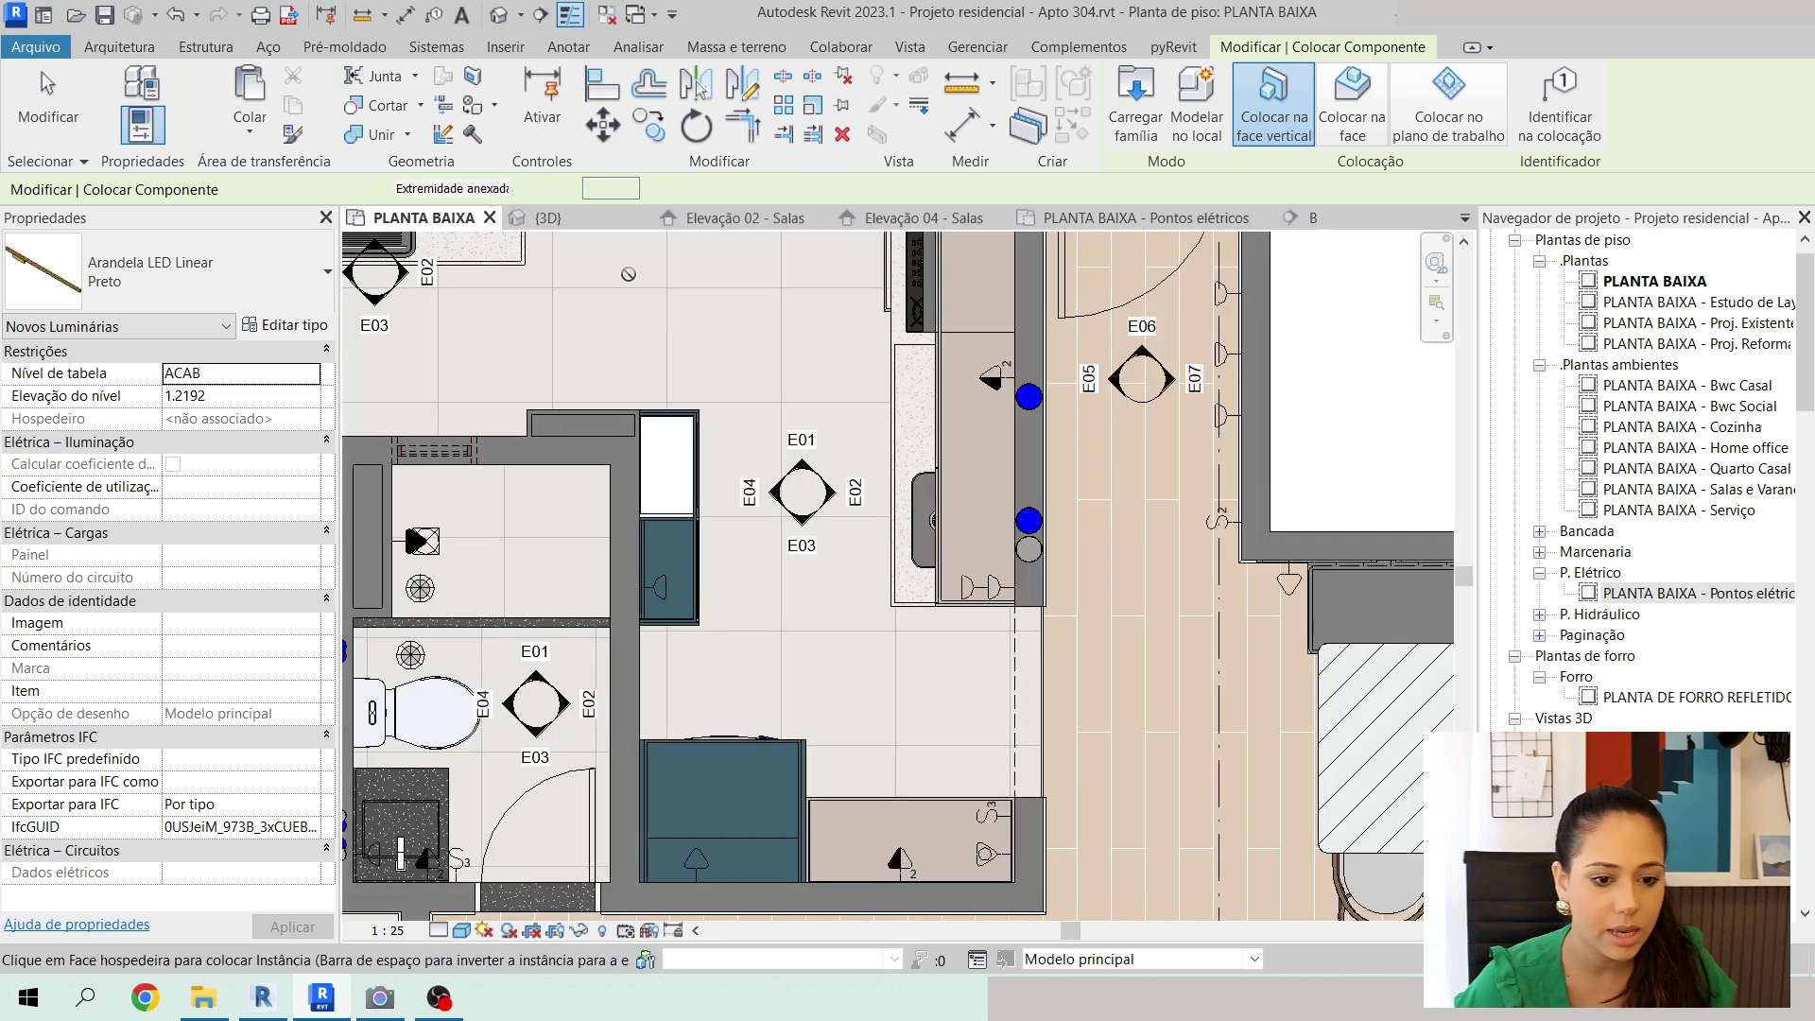
middle_drag(1104, 466, 820, 622)
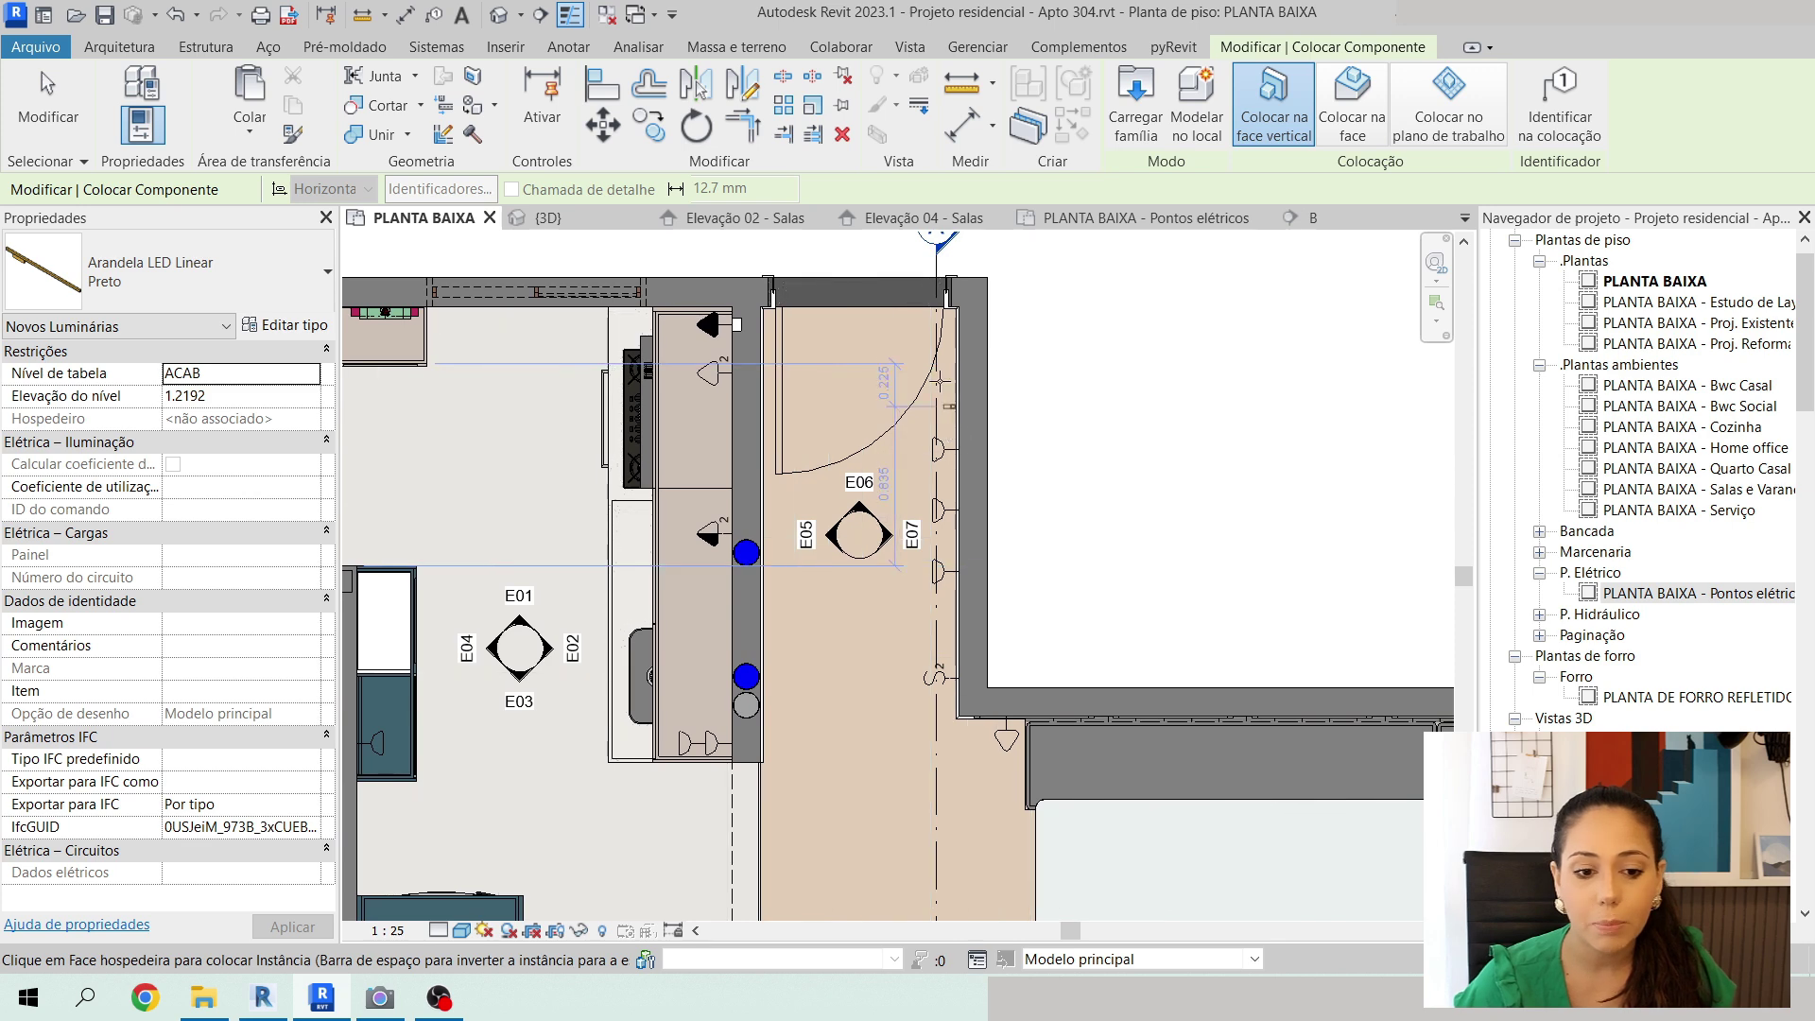
scroll(955, 459, up, 3)
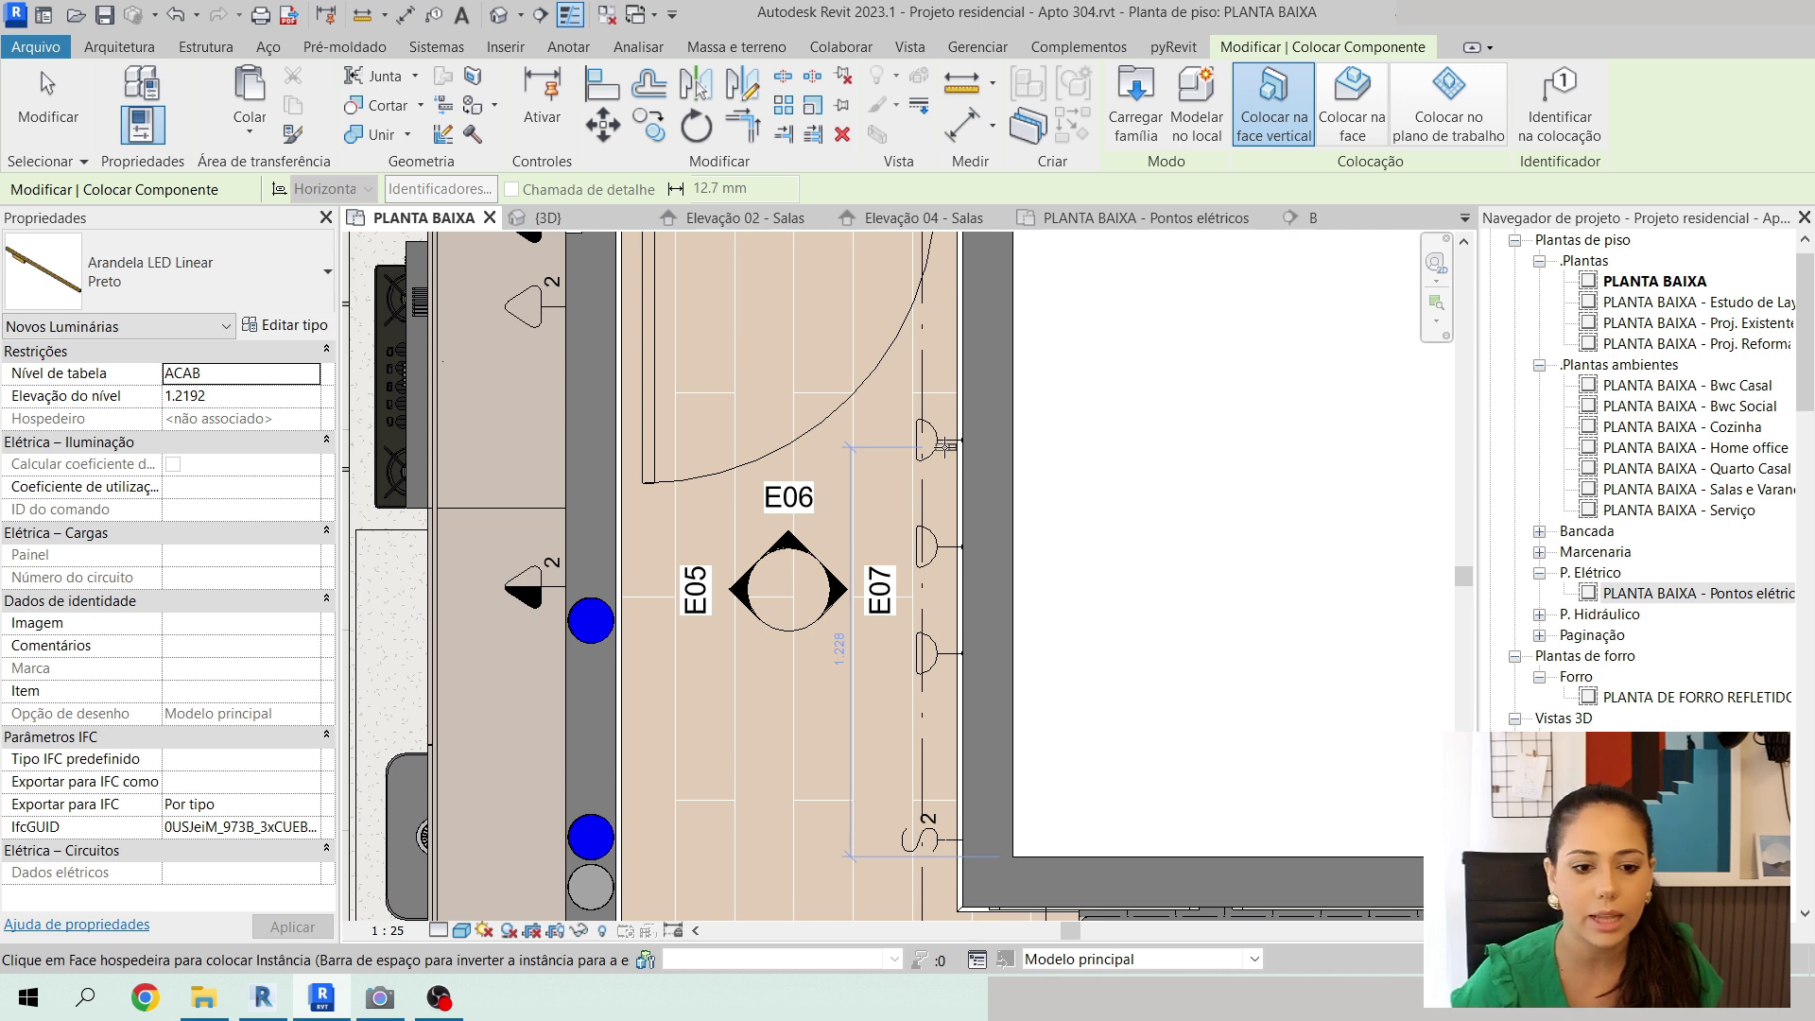
scroll(941, 444, up, 5)
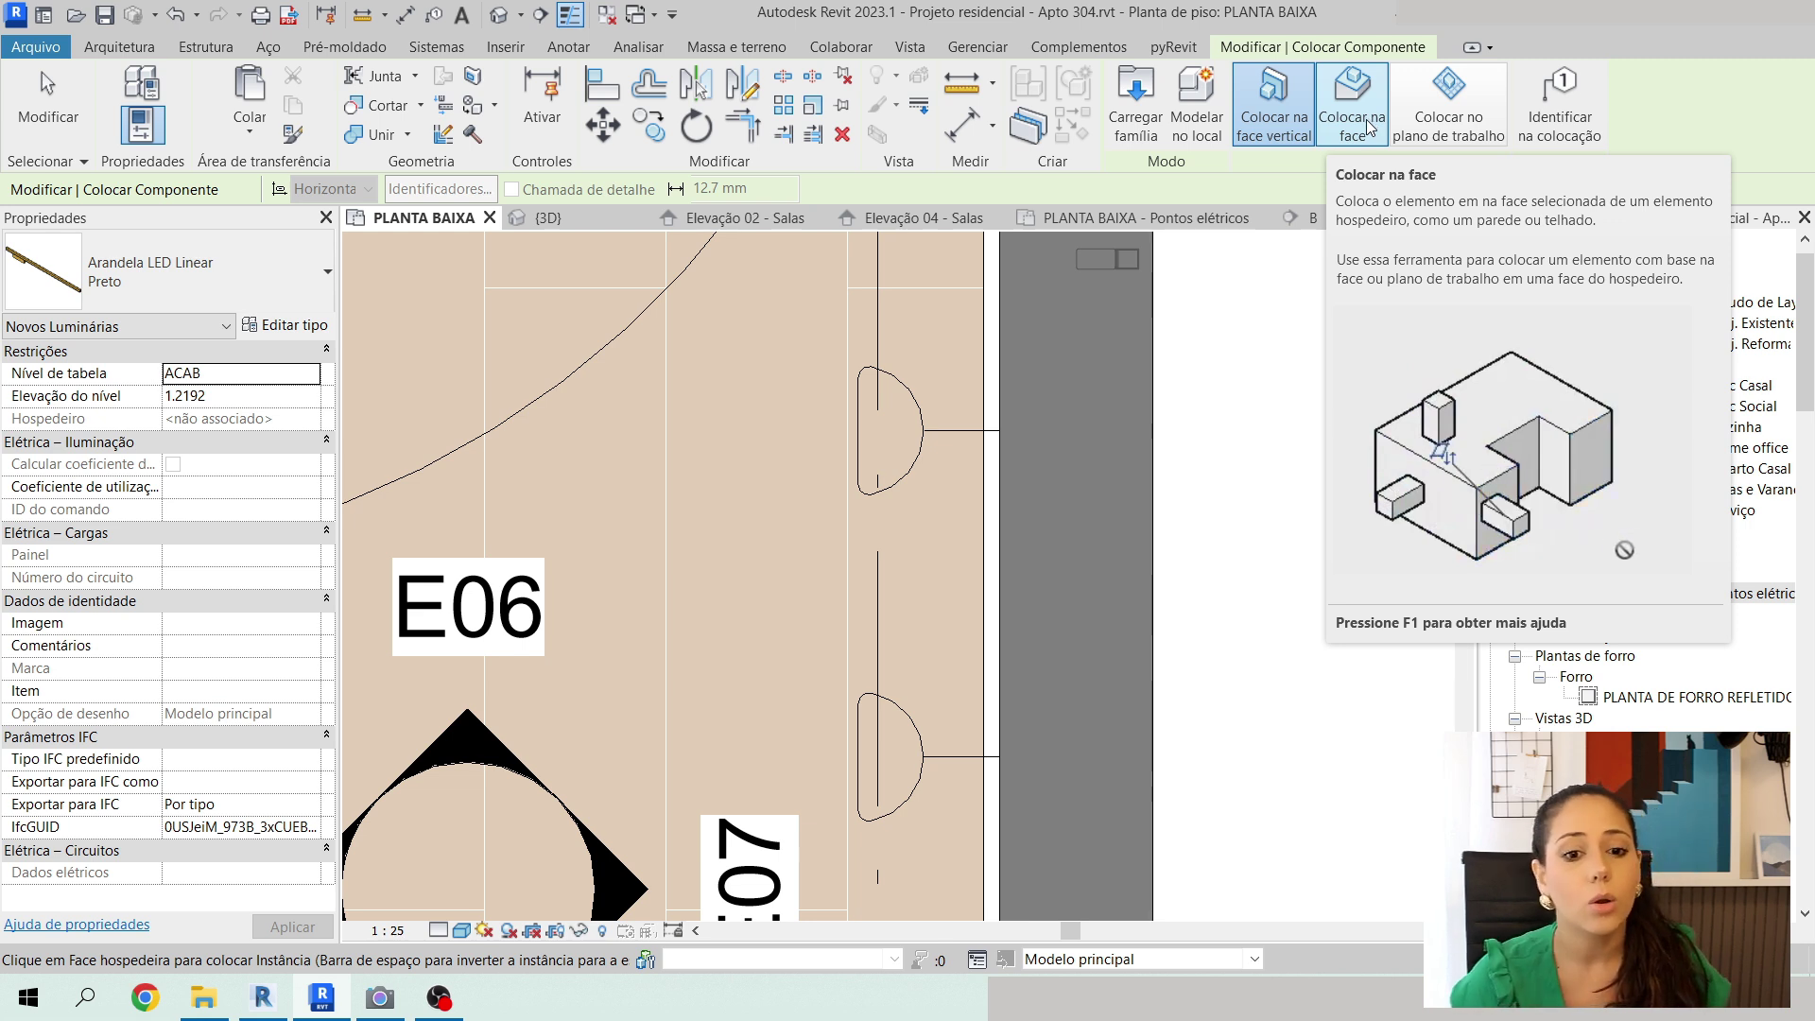
click(1271, 133)
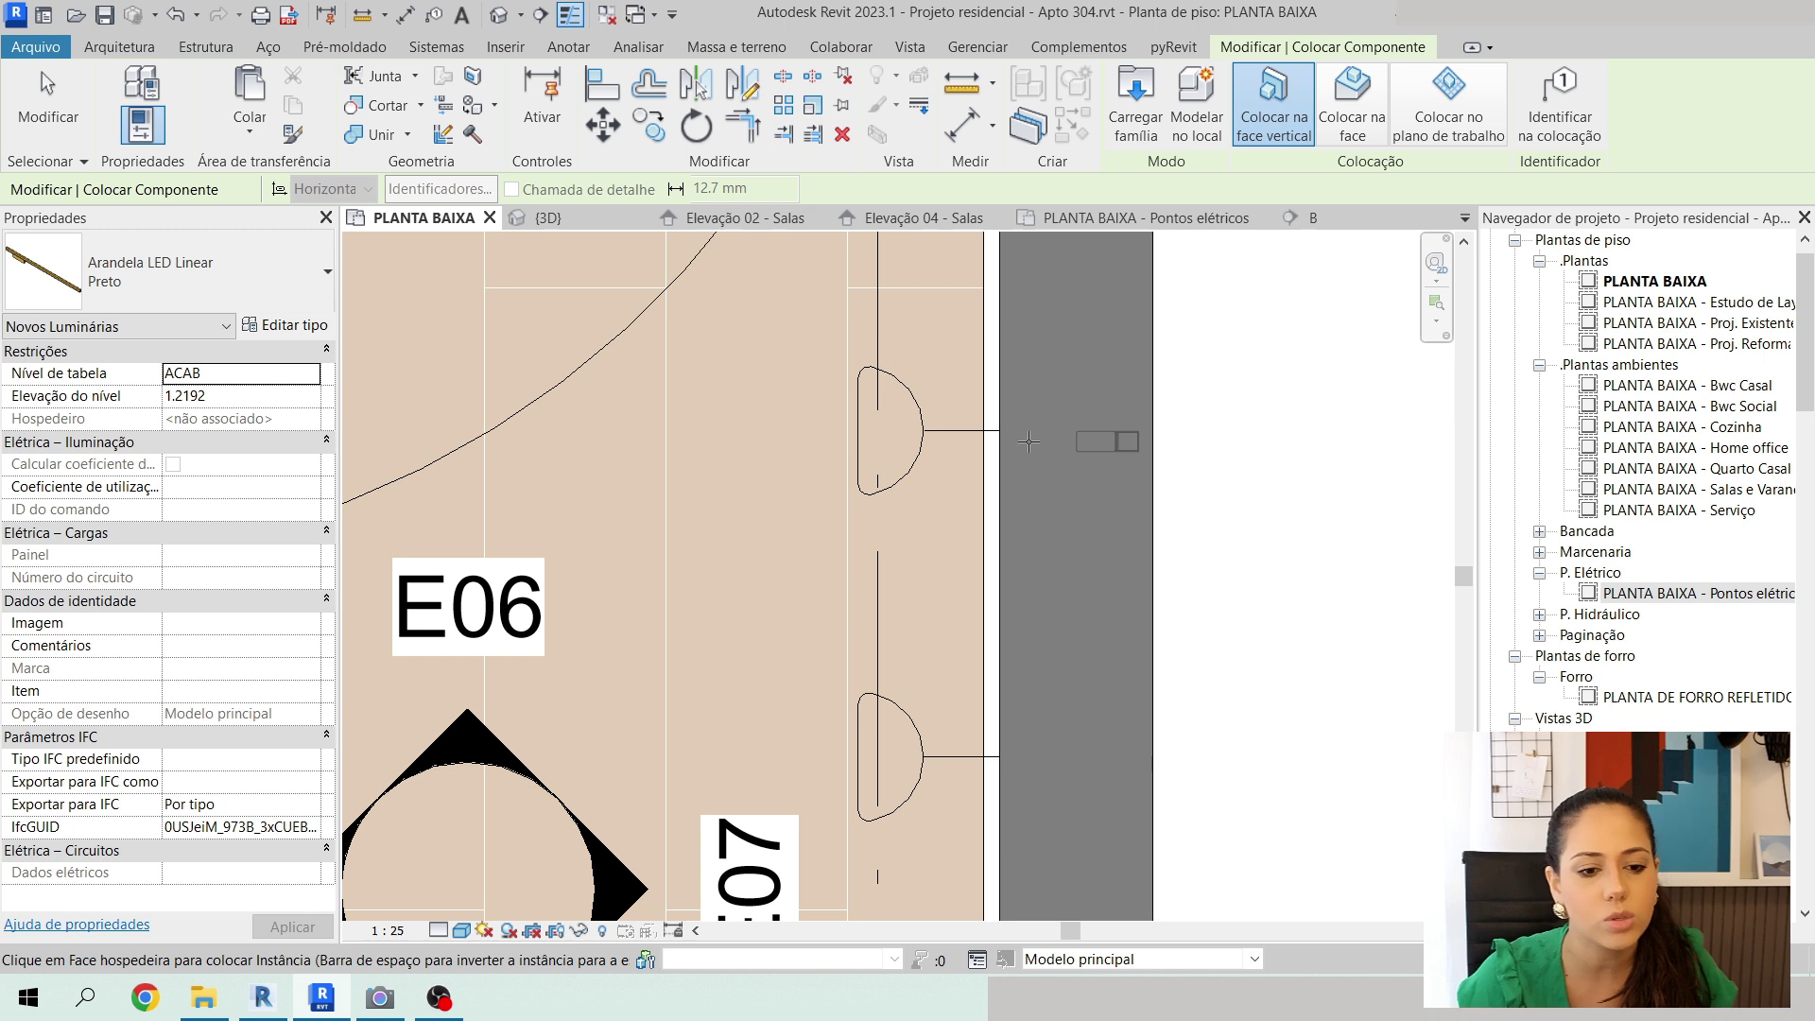
click(1304, 130)
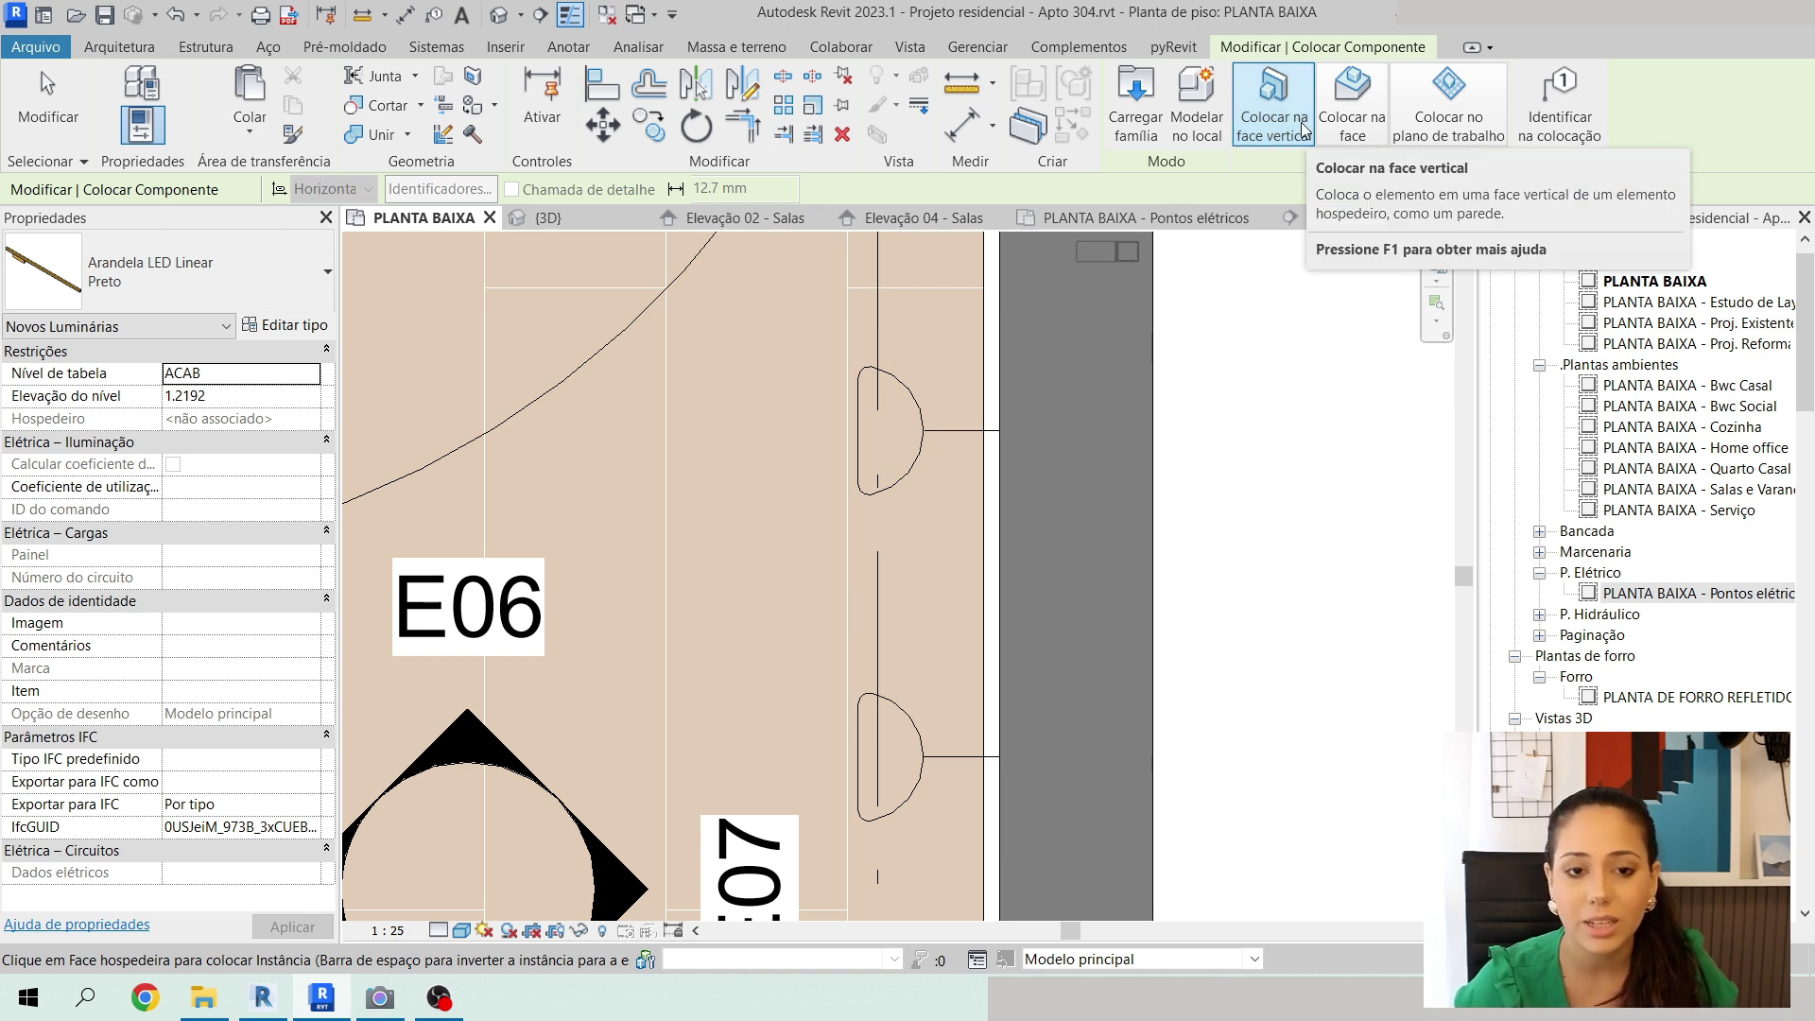
scroll(992, 430, up, 3)
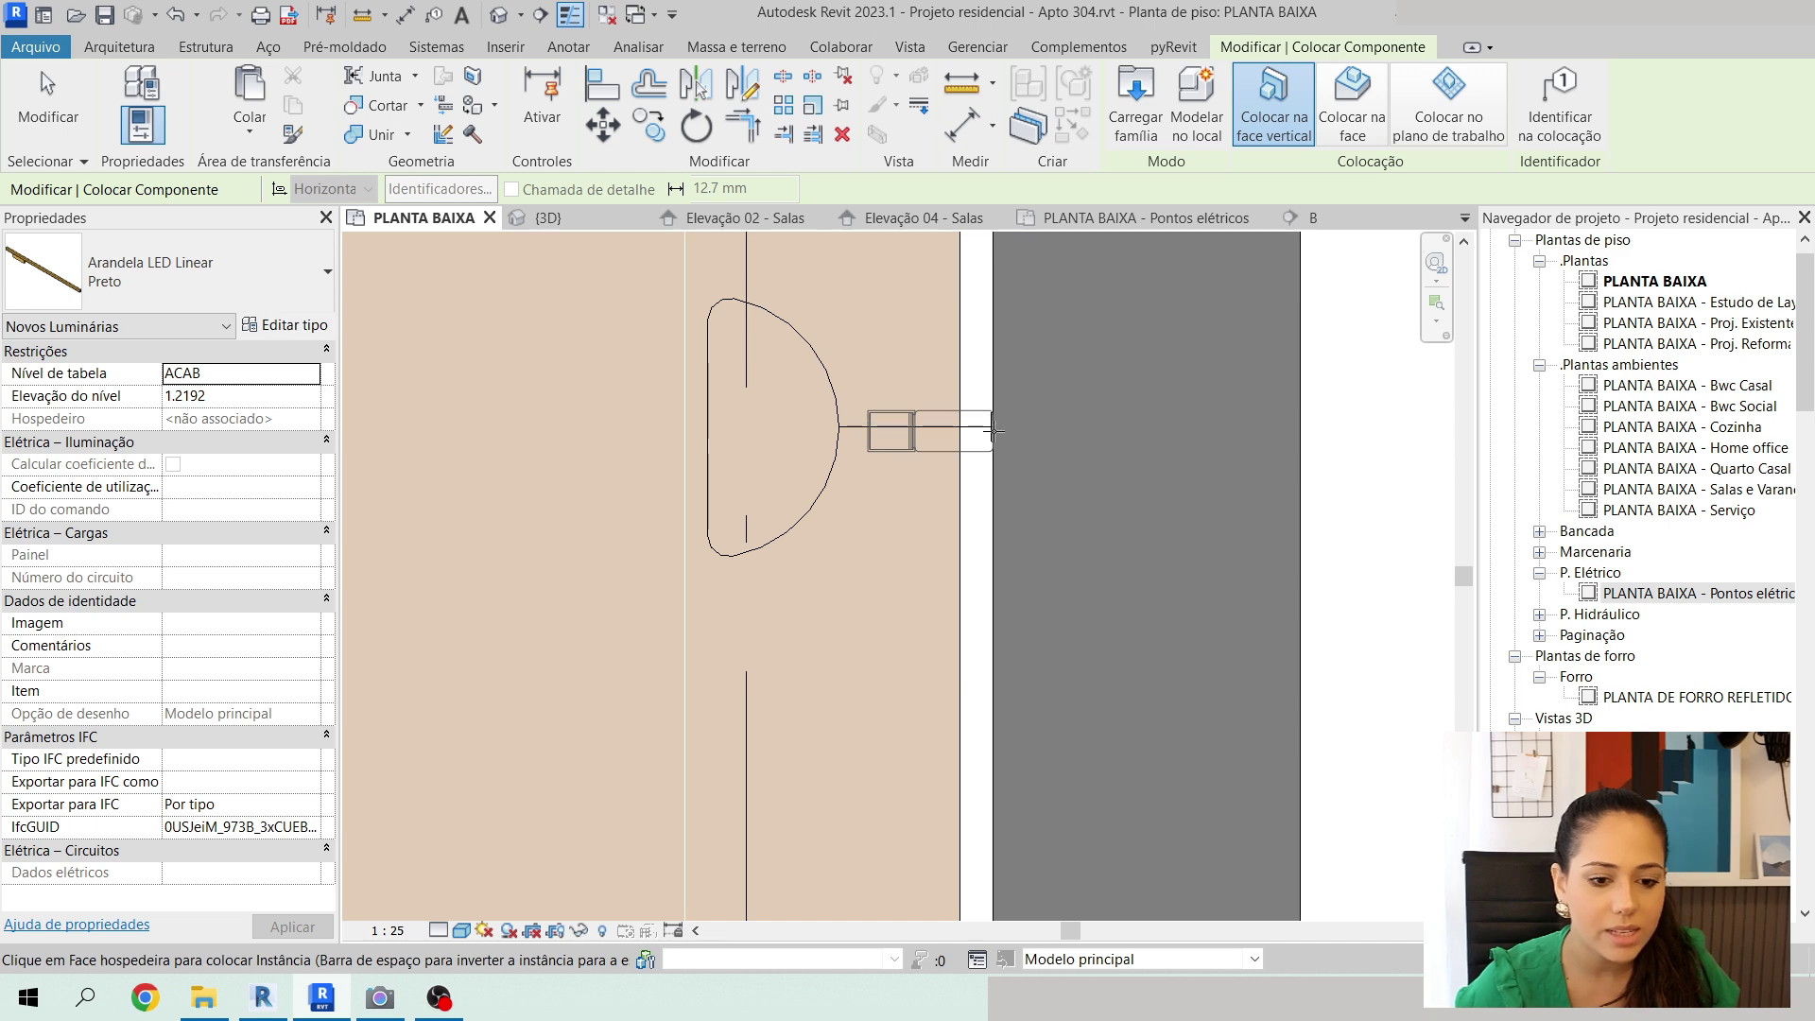
click(992, 430)
Place two more black linear sconces on the same wall, one at each remaining wall-light point.
scroll(1001, 324, down, 2)
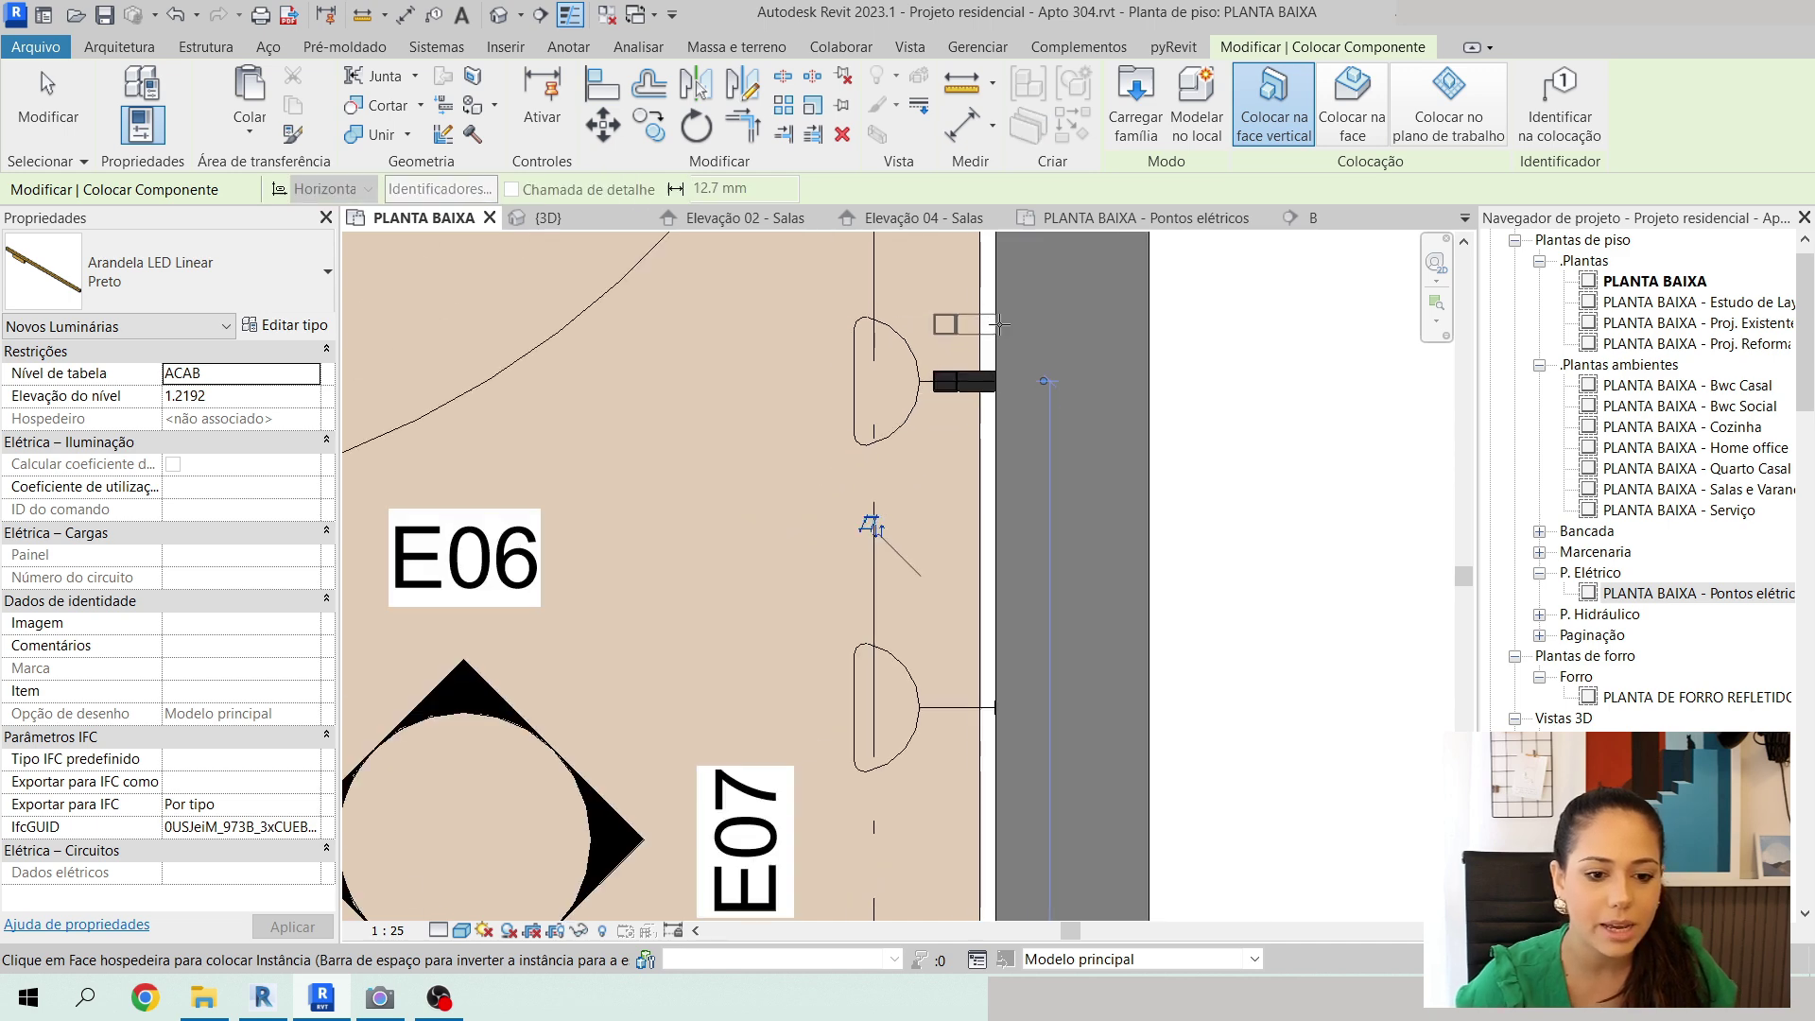
scroll(1004, 352, up, 3)
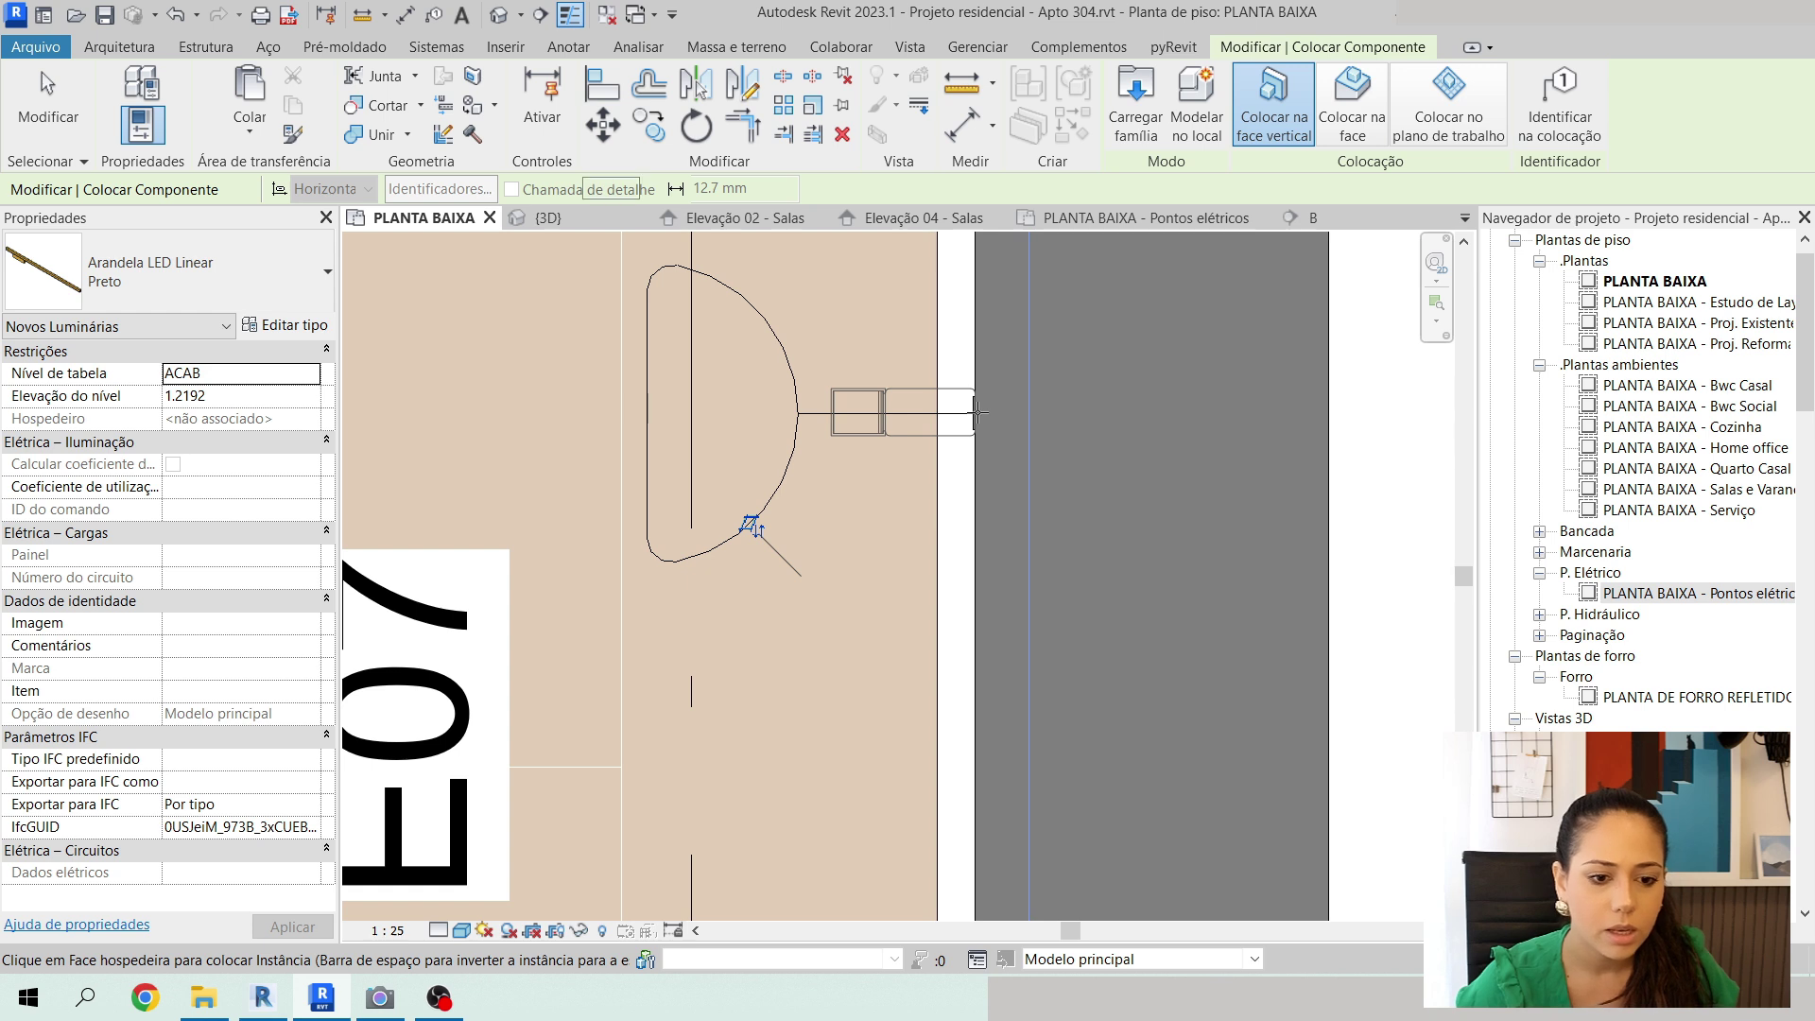
scroll(977, 415, down, 3)
scroll(974, 528, up, 2)
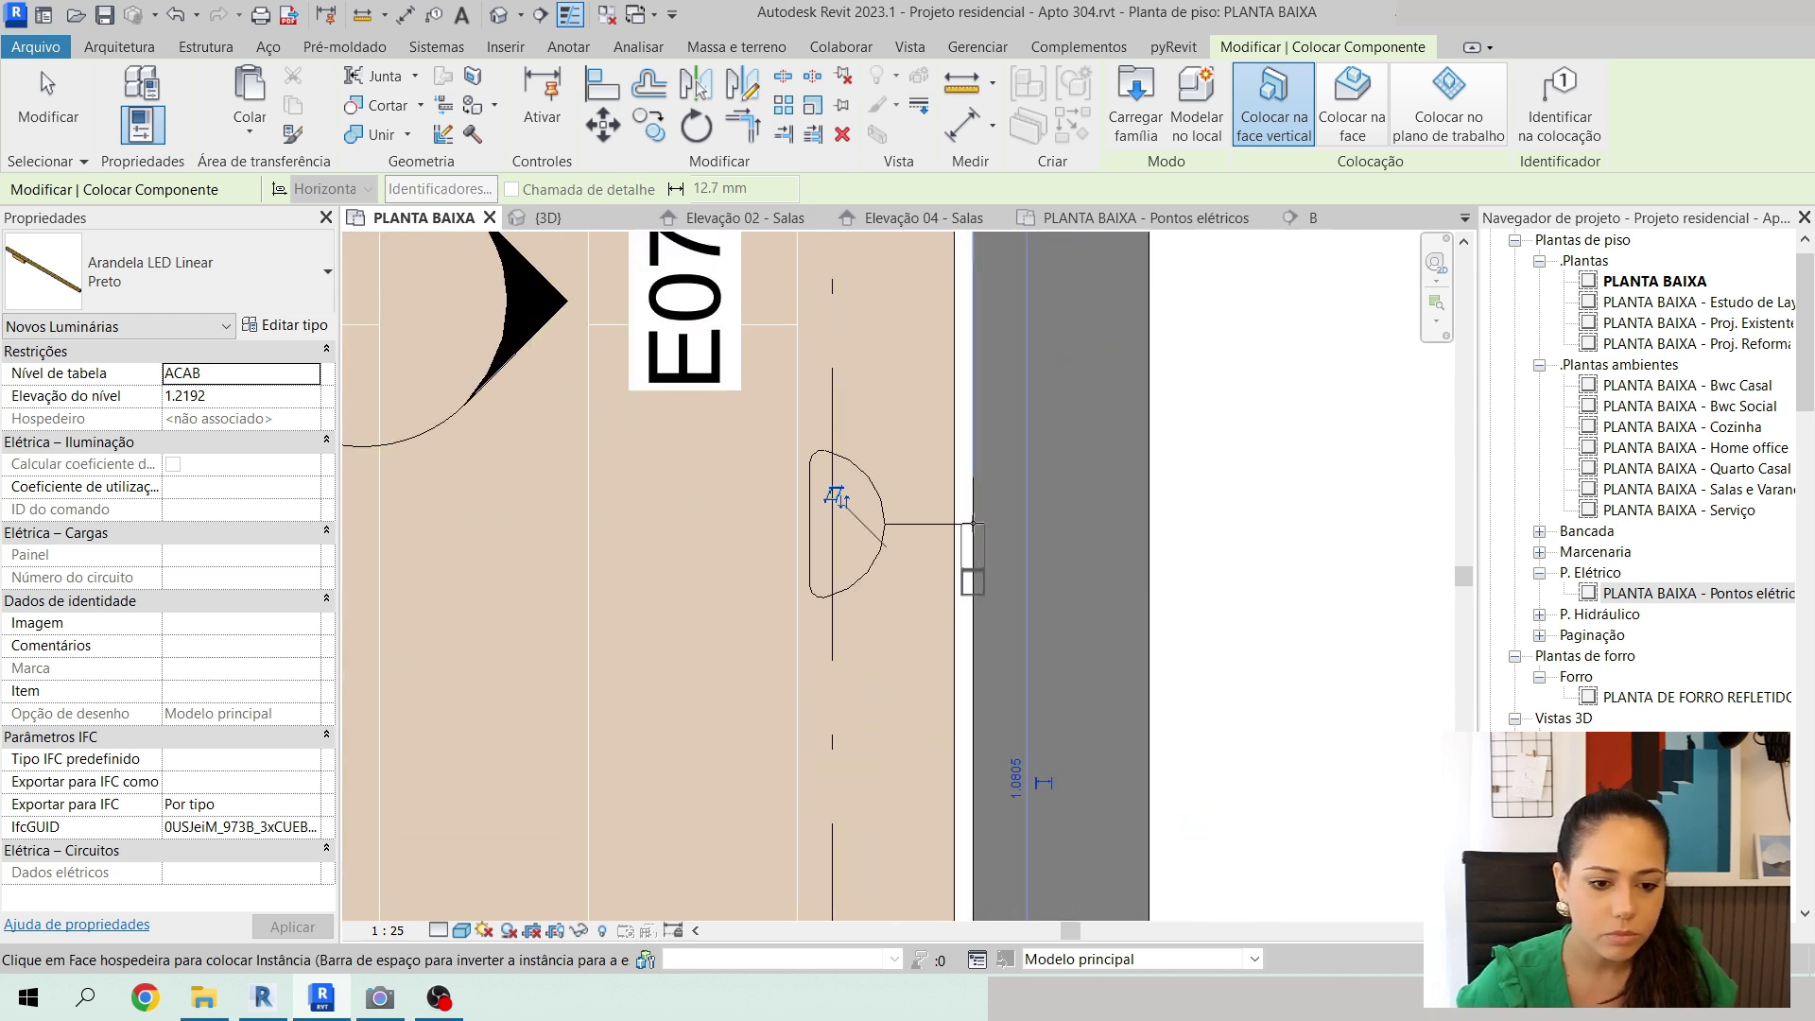
scroll(979, 525, up, 2)
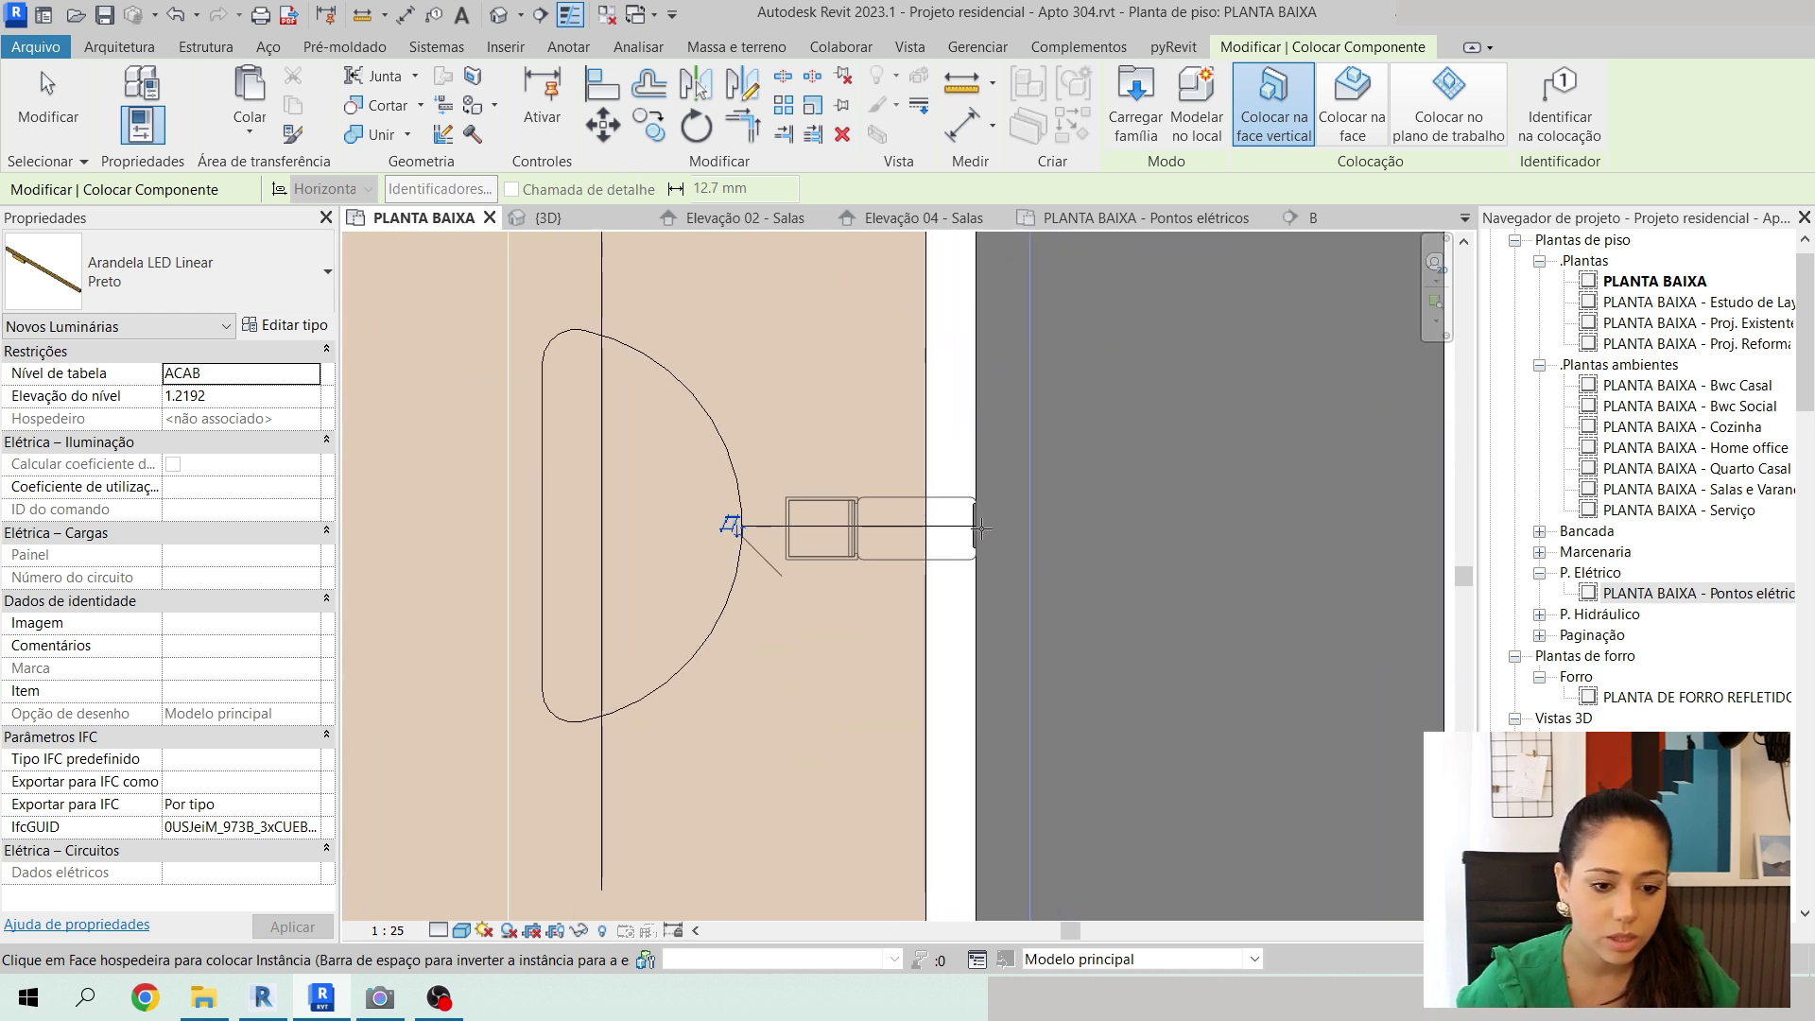
click(981, 527)
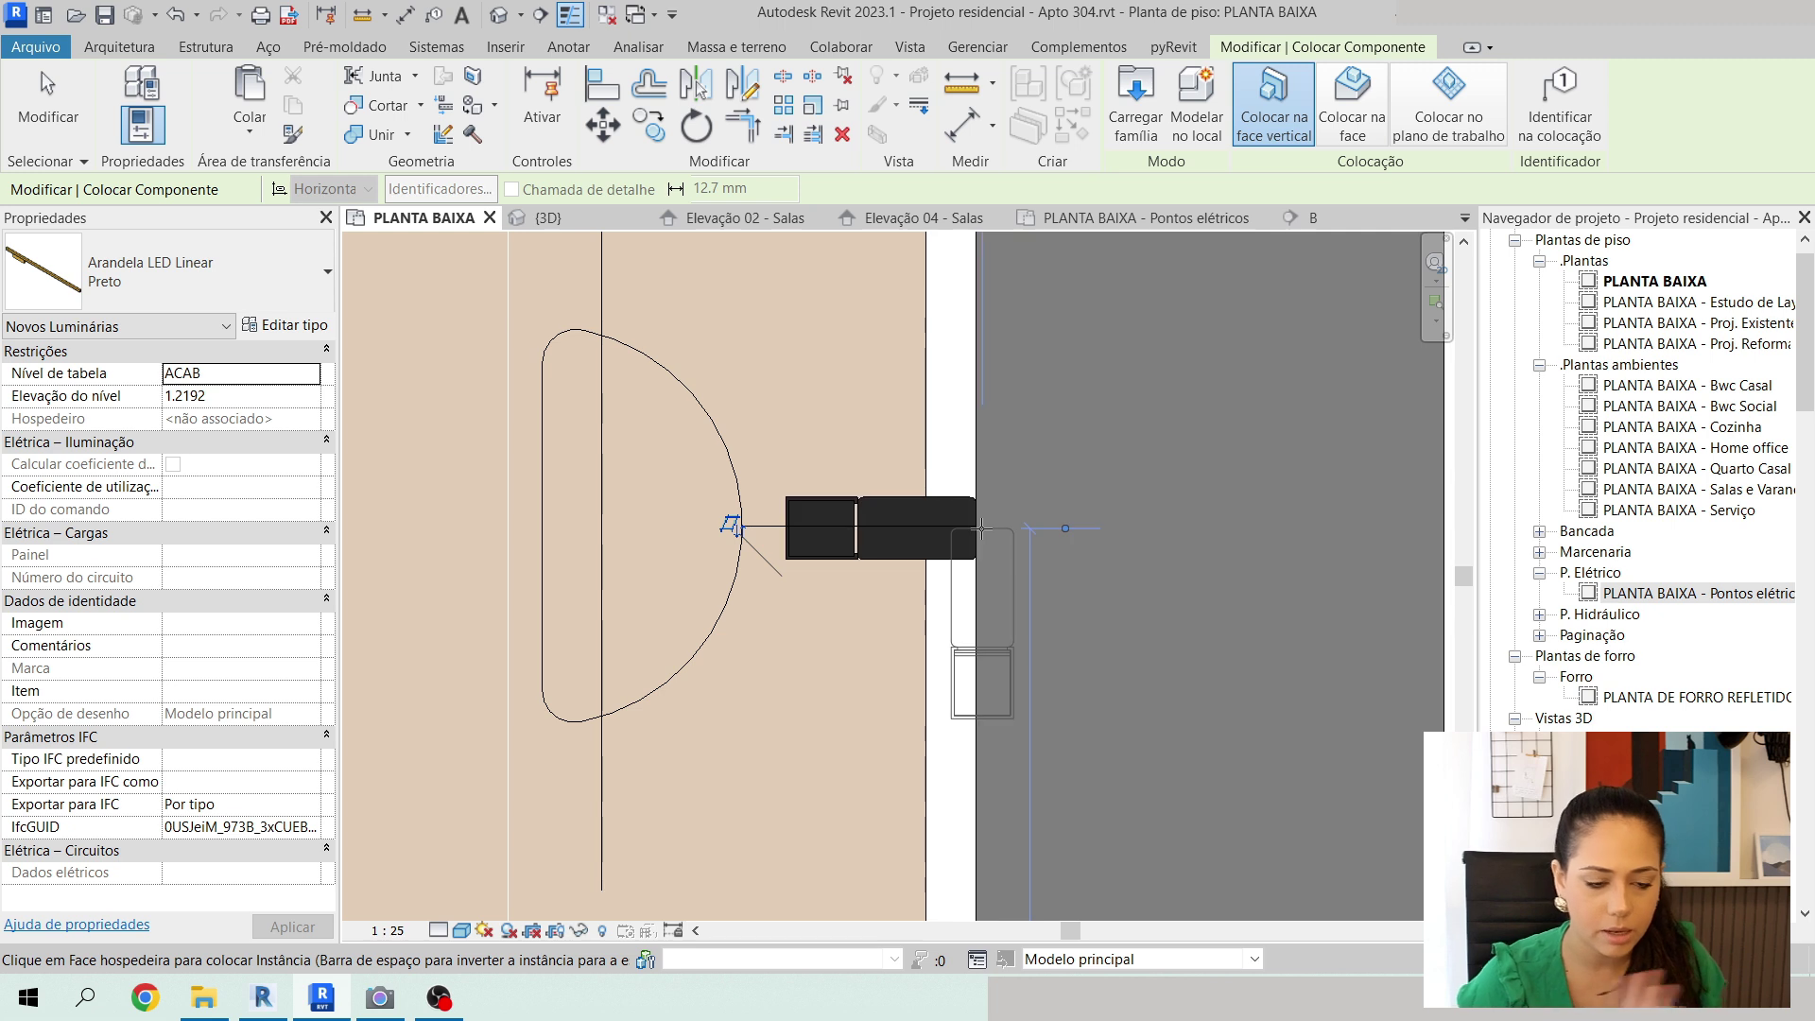
Place another linear sconce at the switch point near the wall corner and end the placement.
scroll(983, 514, down, 3)
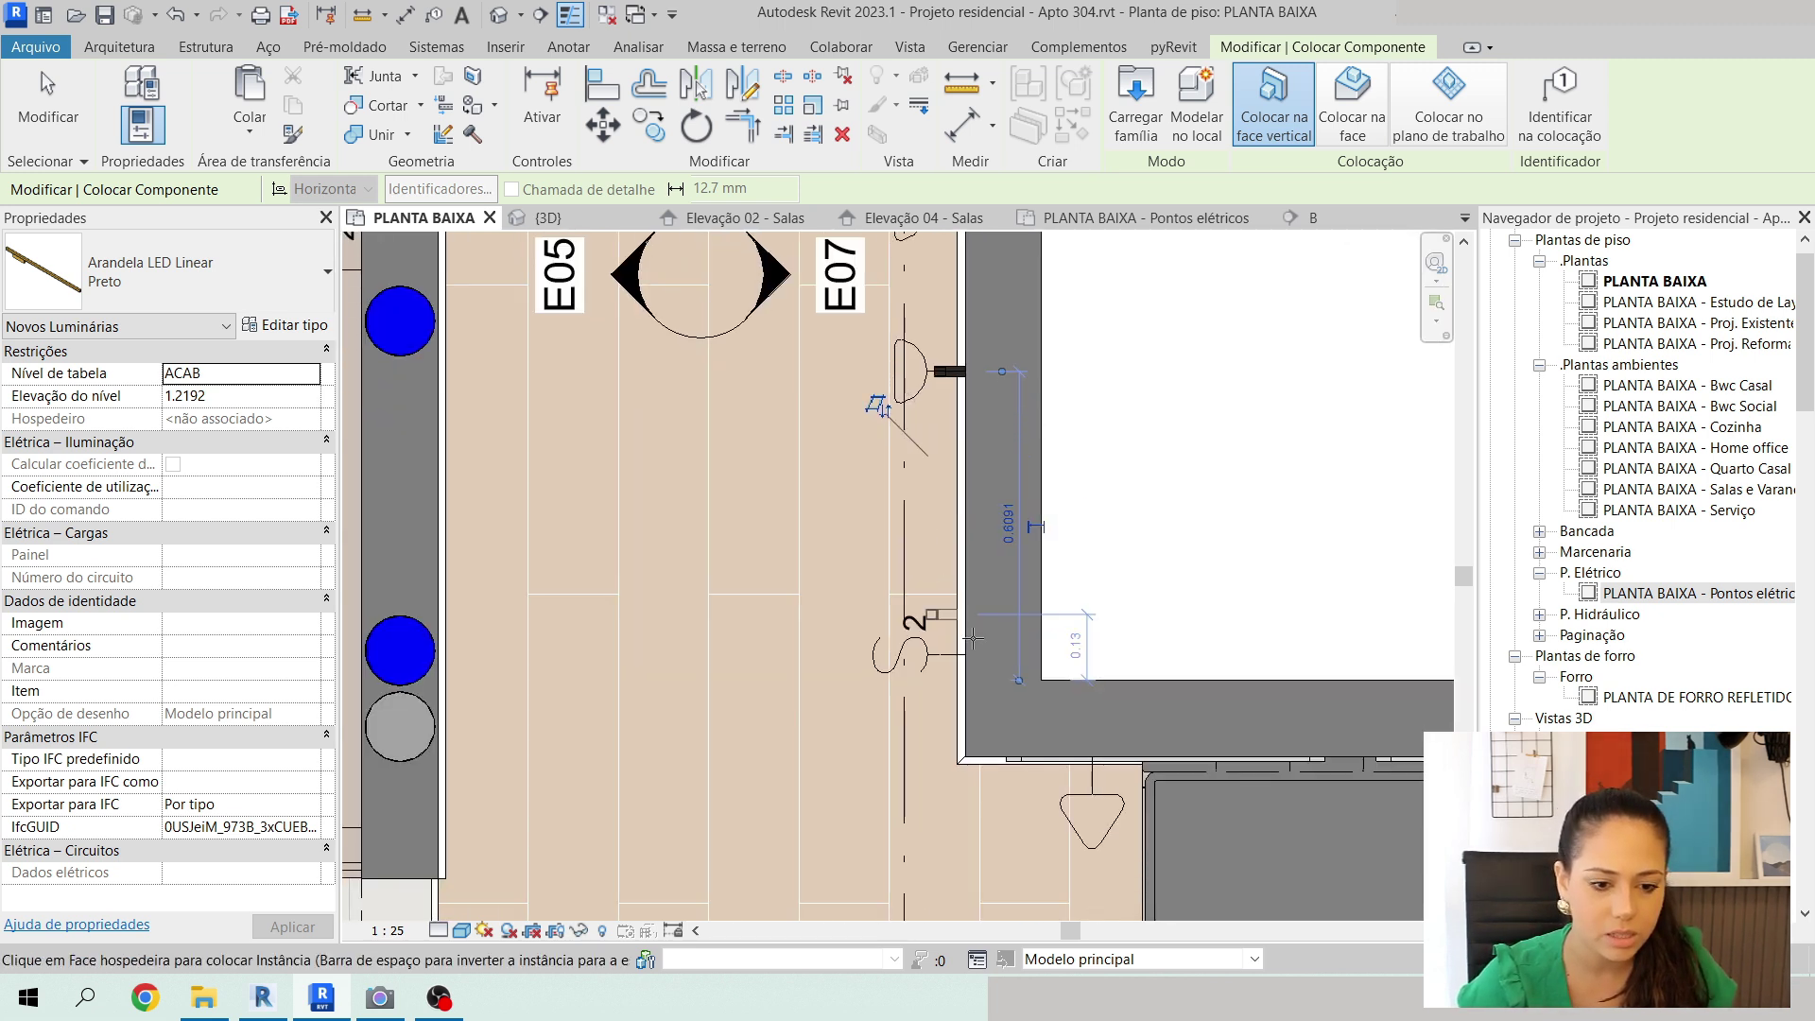
scroll(944, 718, up, 3)
scroll(944, 718, up, 2)
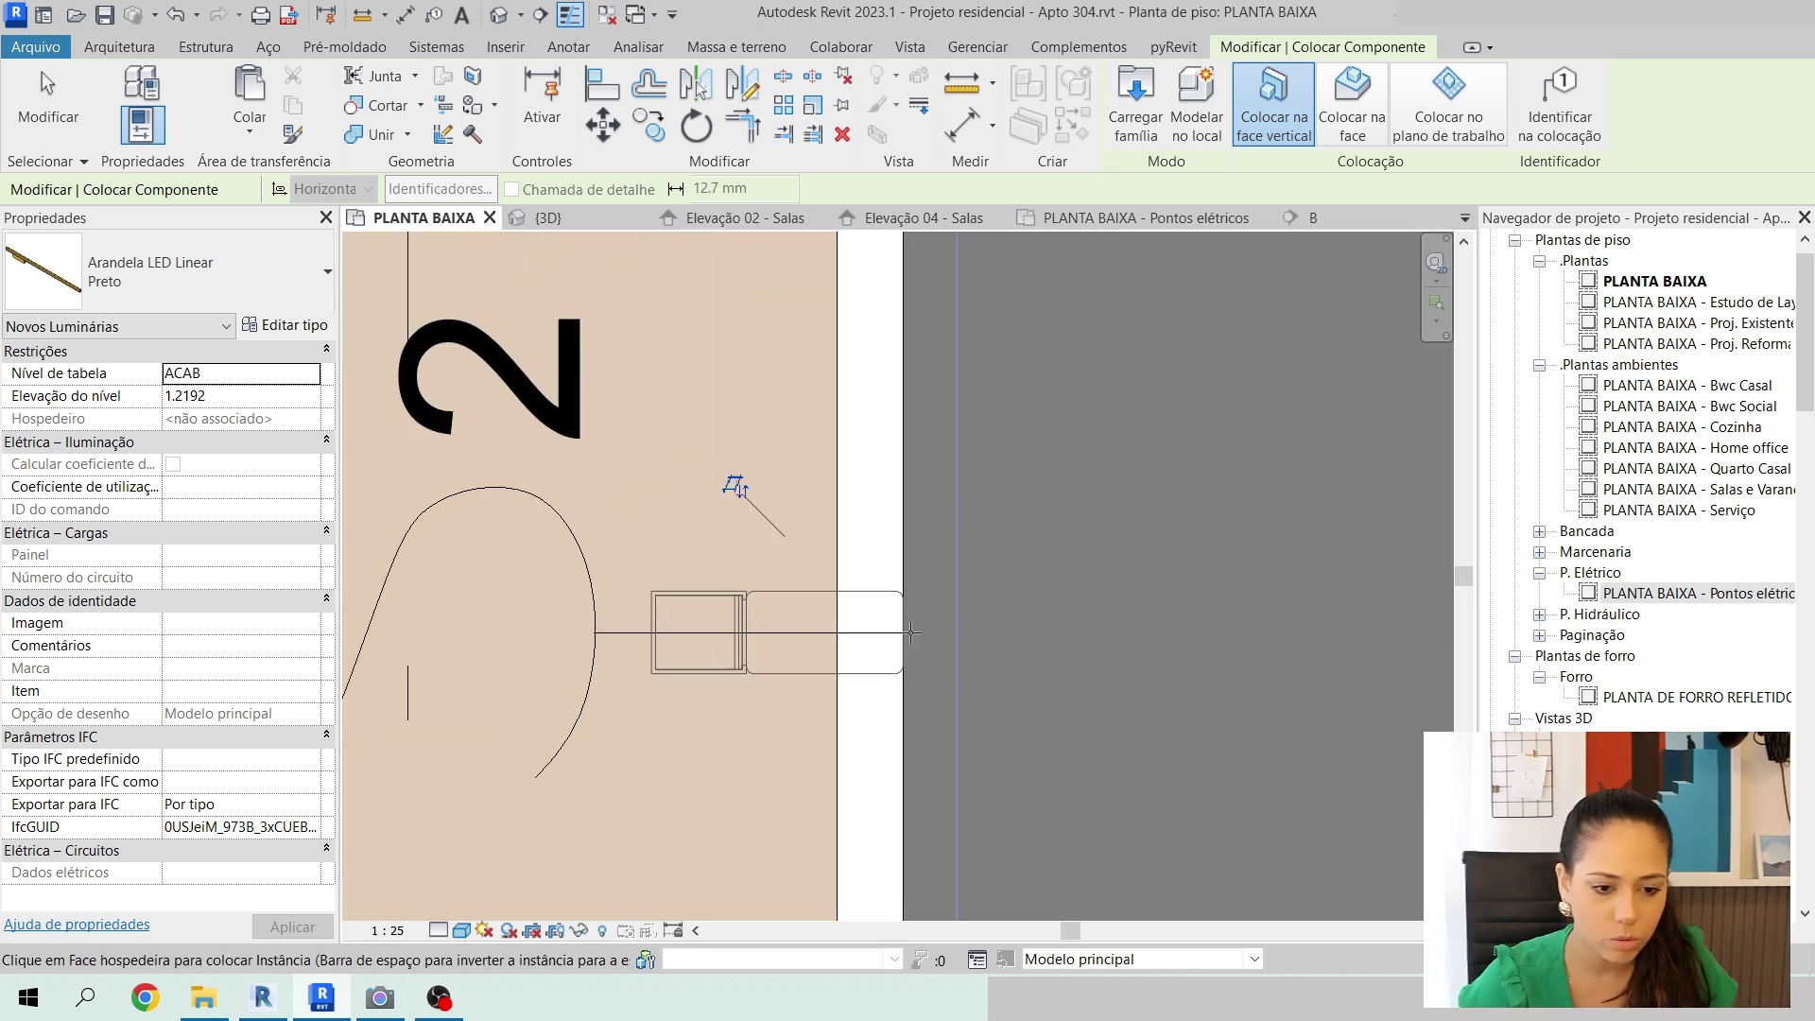
scroll(910, 632, down, 5)
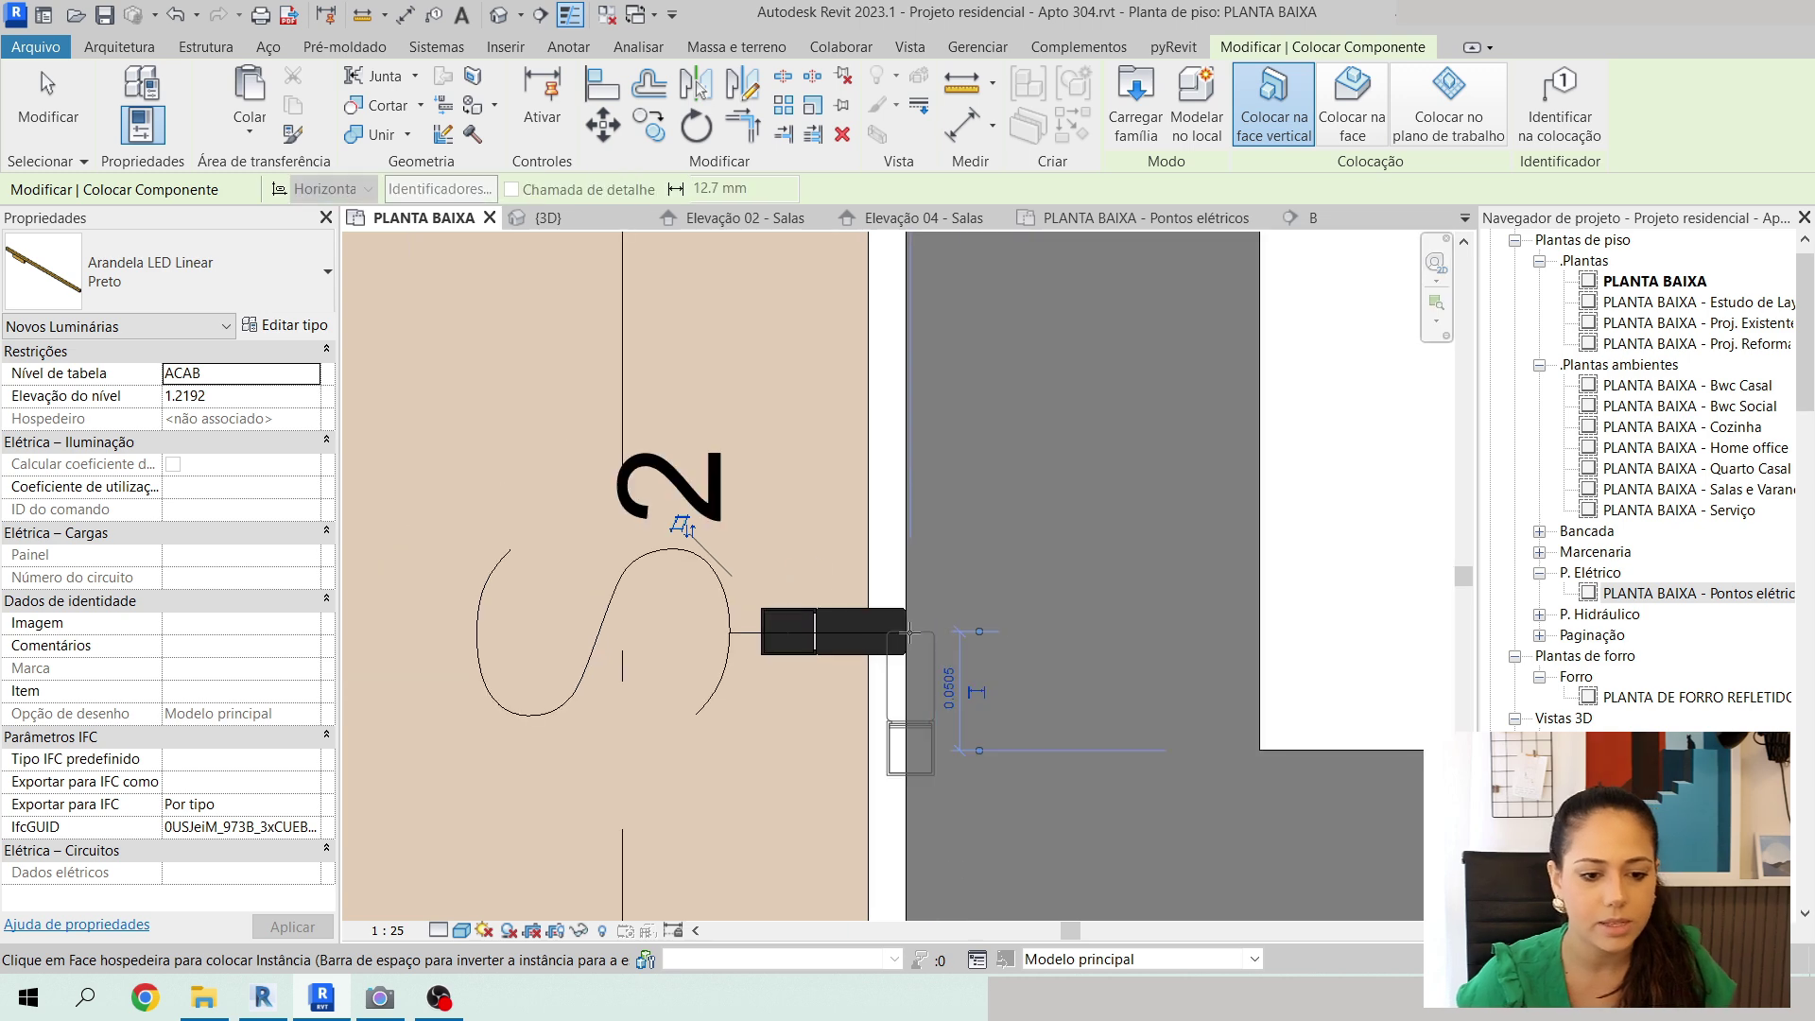
middle_drag(1147, 457, 1184, 614)
click(948, 767)
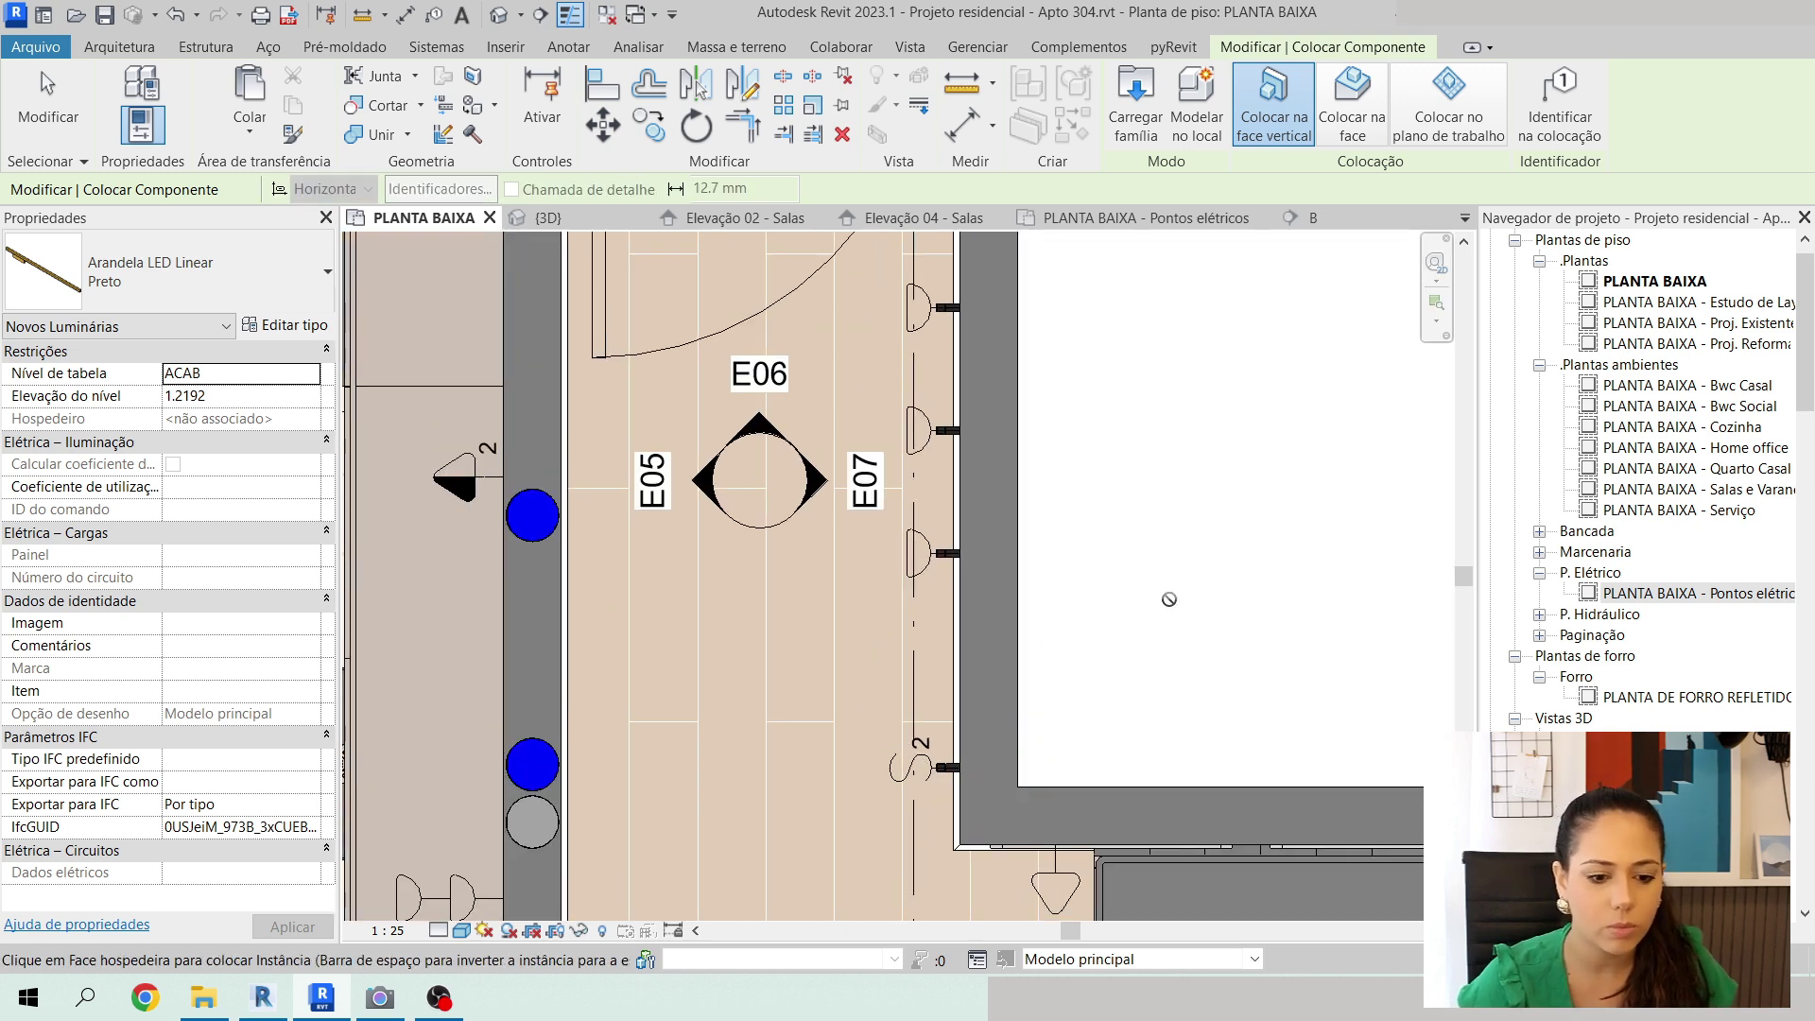
key(Escape)
key(Escape)
Delete the linear sconce placed at the switch point.
scroll(912, 789, up, 4)
click(968, 724)
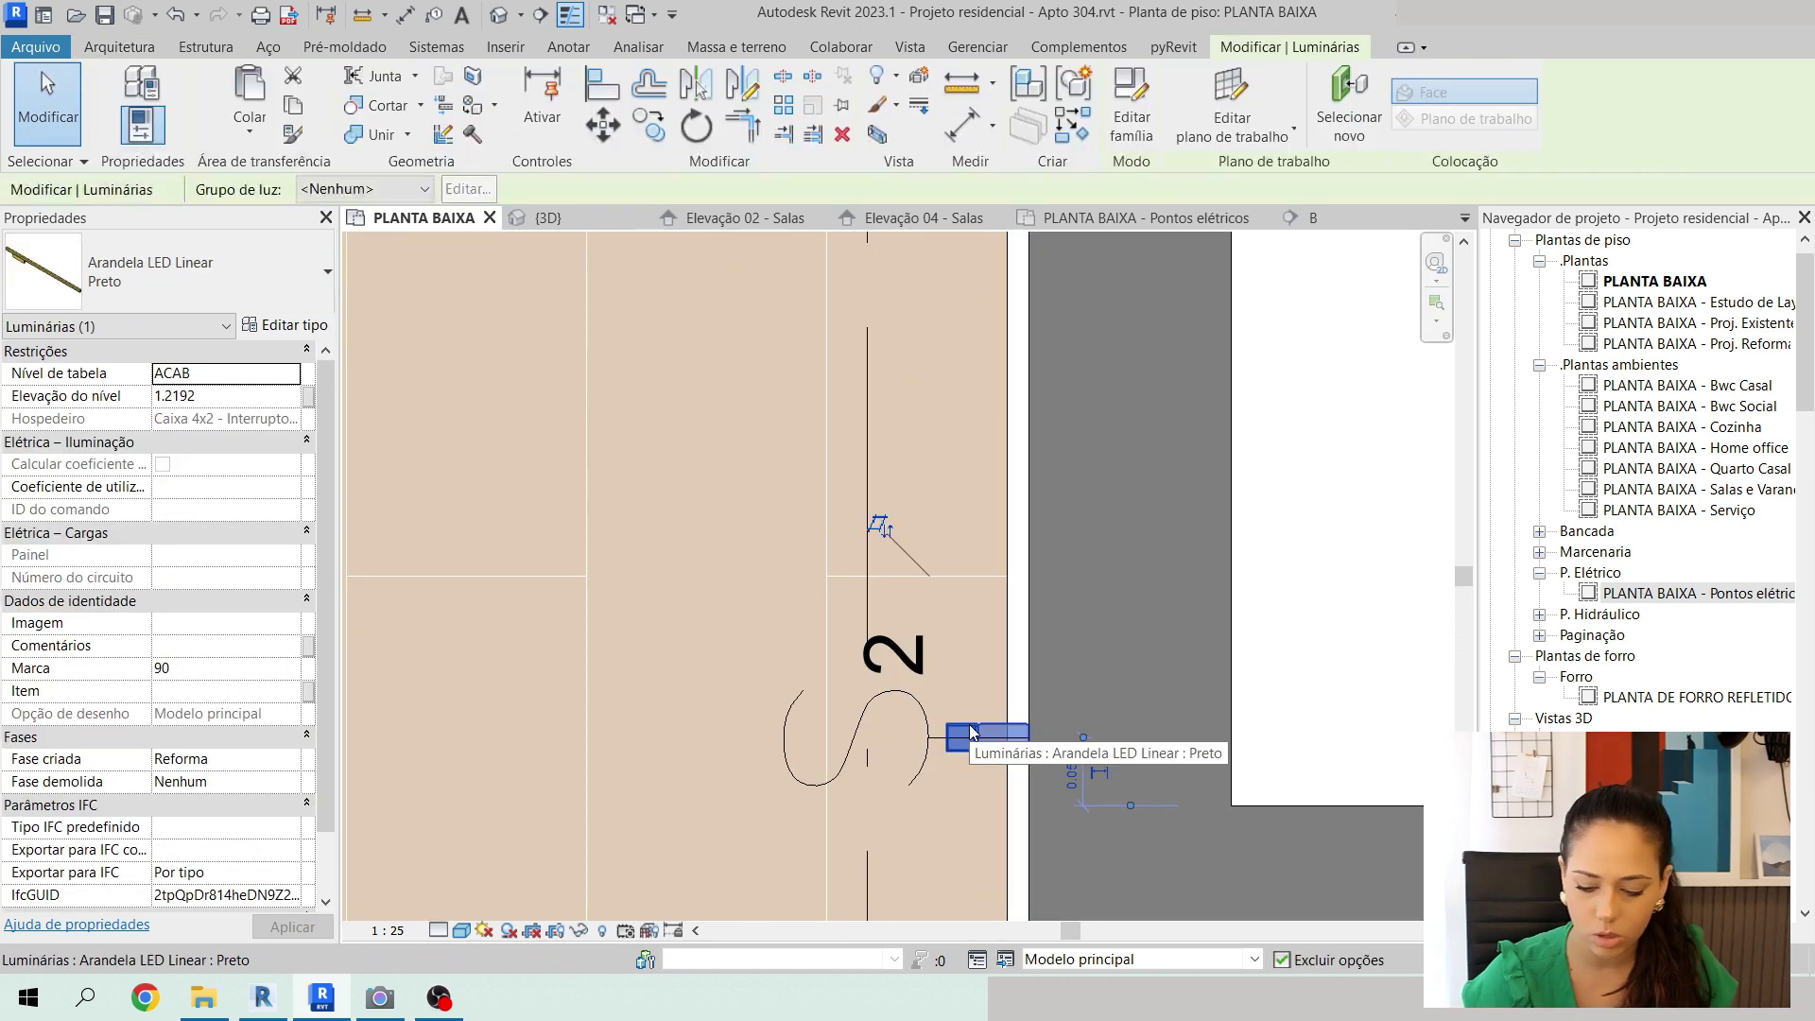
key(Escape)
scroll(932, 683, down, 4)
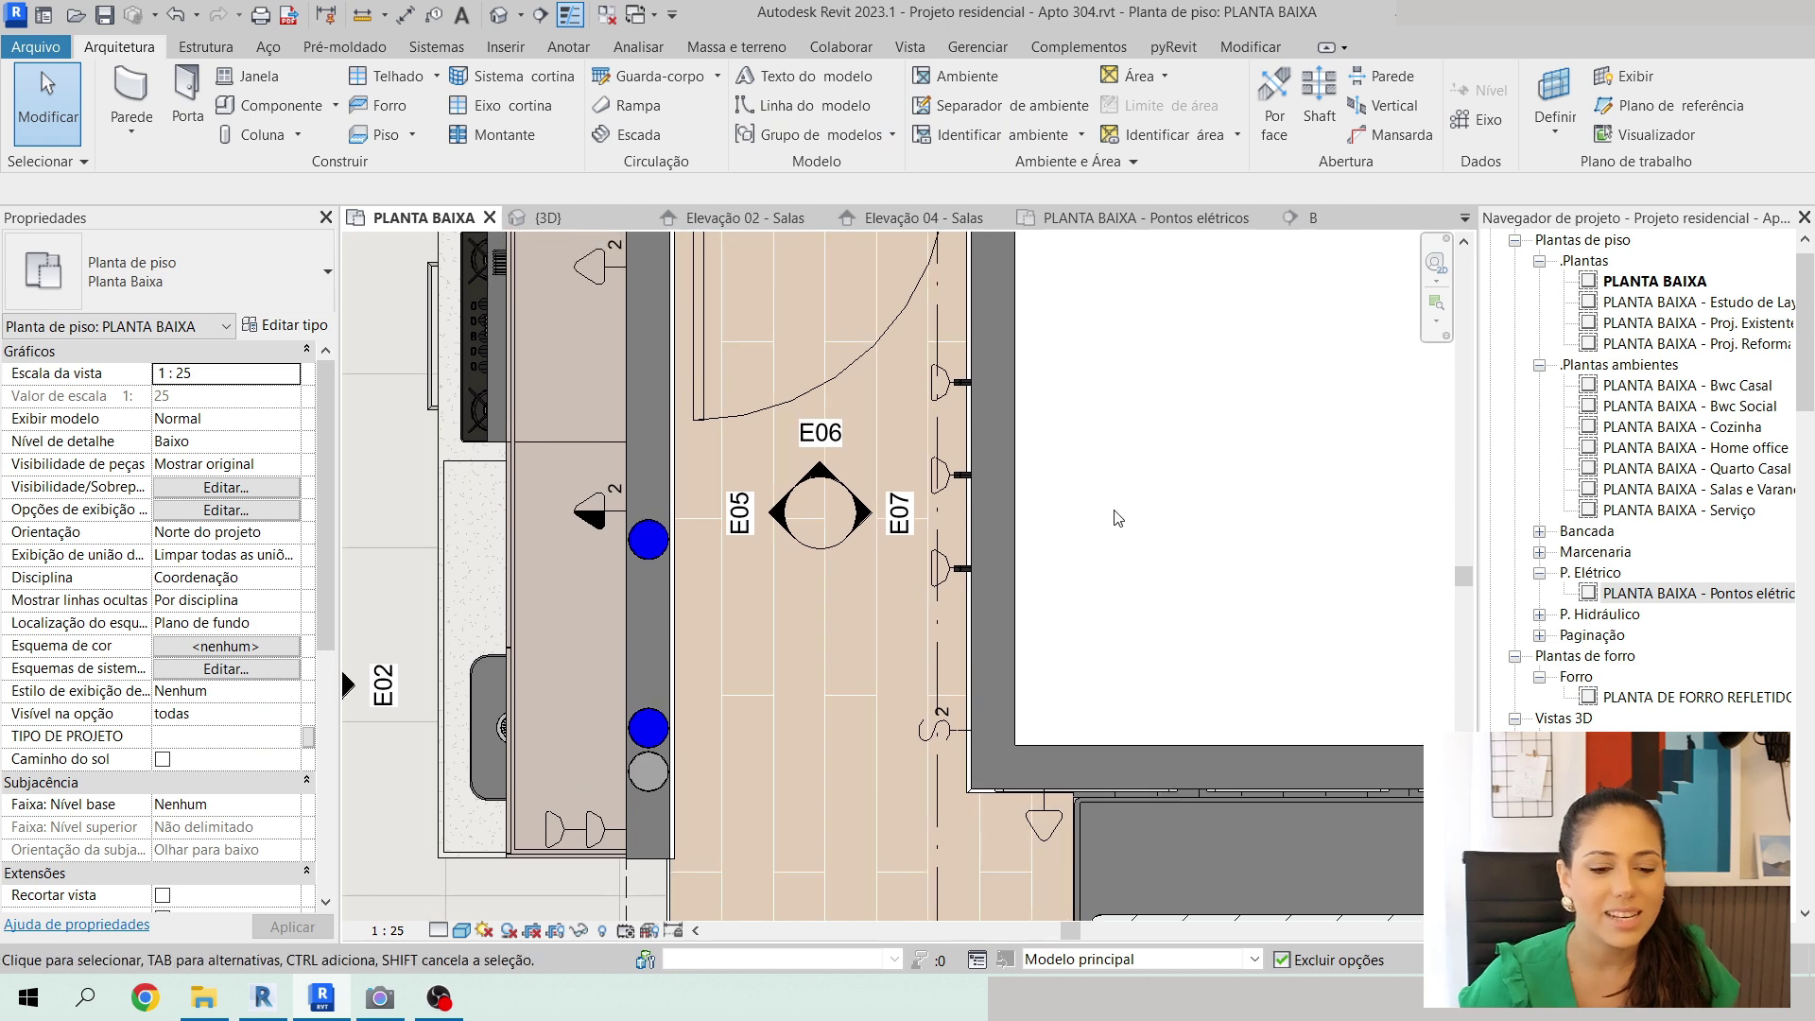
Open elevation E07 and set the level elevation of the three linear sconces to 1.2.
middle_drag(979, 420, 996, 456)
double_click(893, 518)
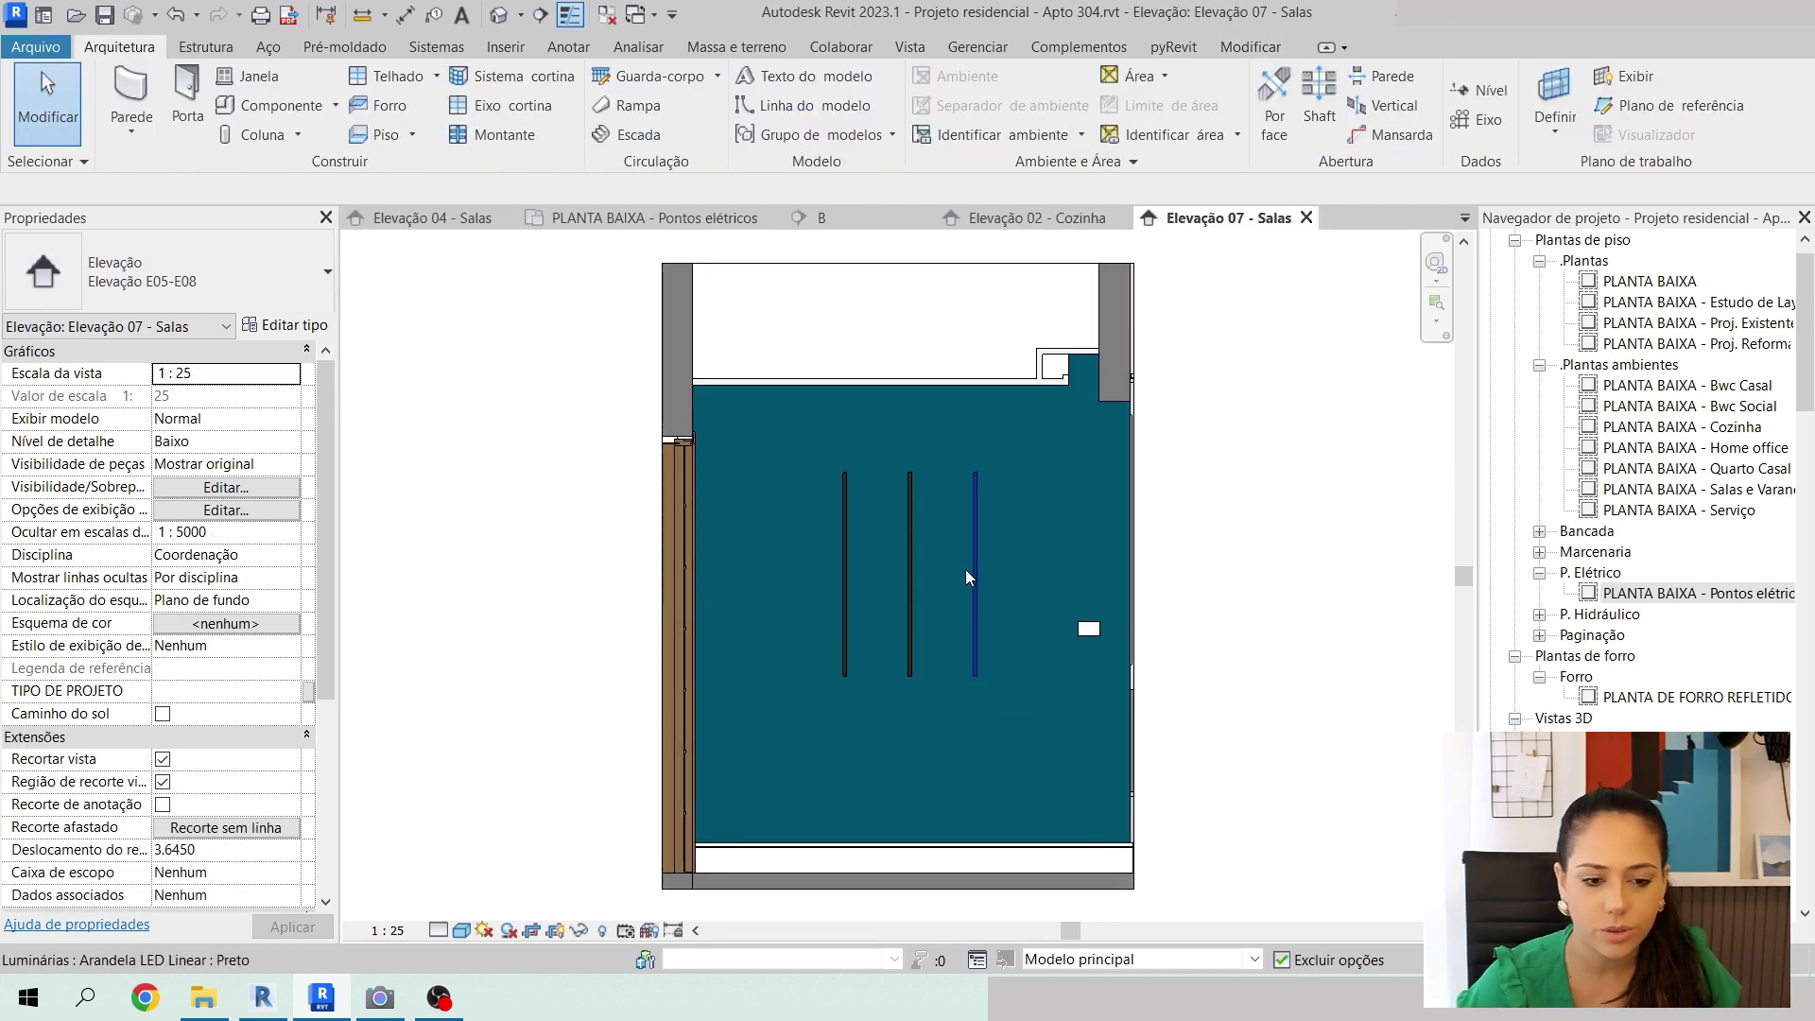
click(843, 561)
ctrl+click(910, 552)
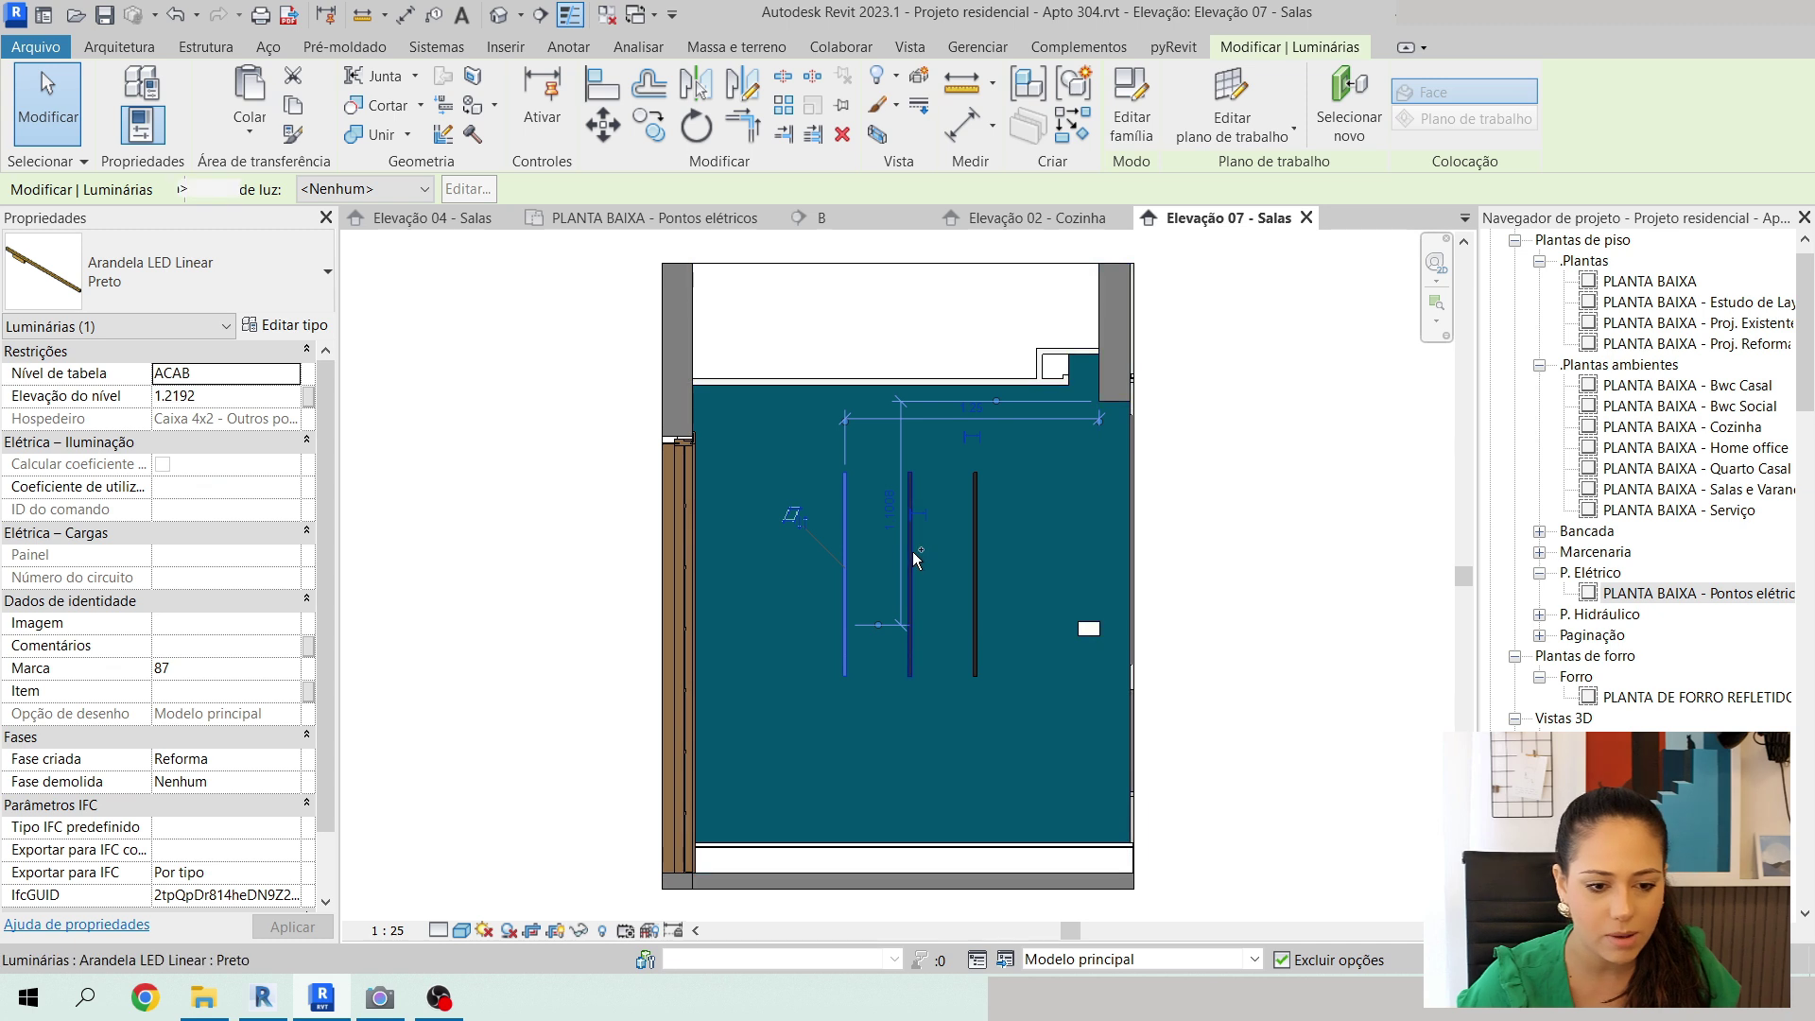
ctrl+click(974, 549)
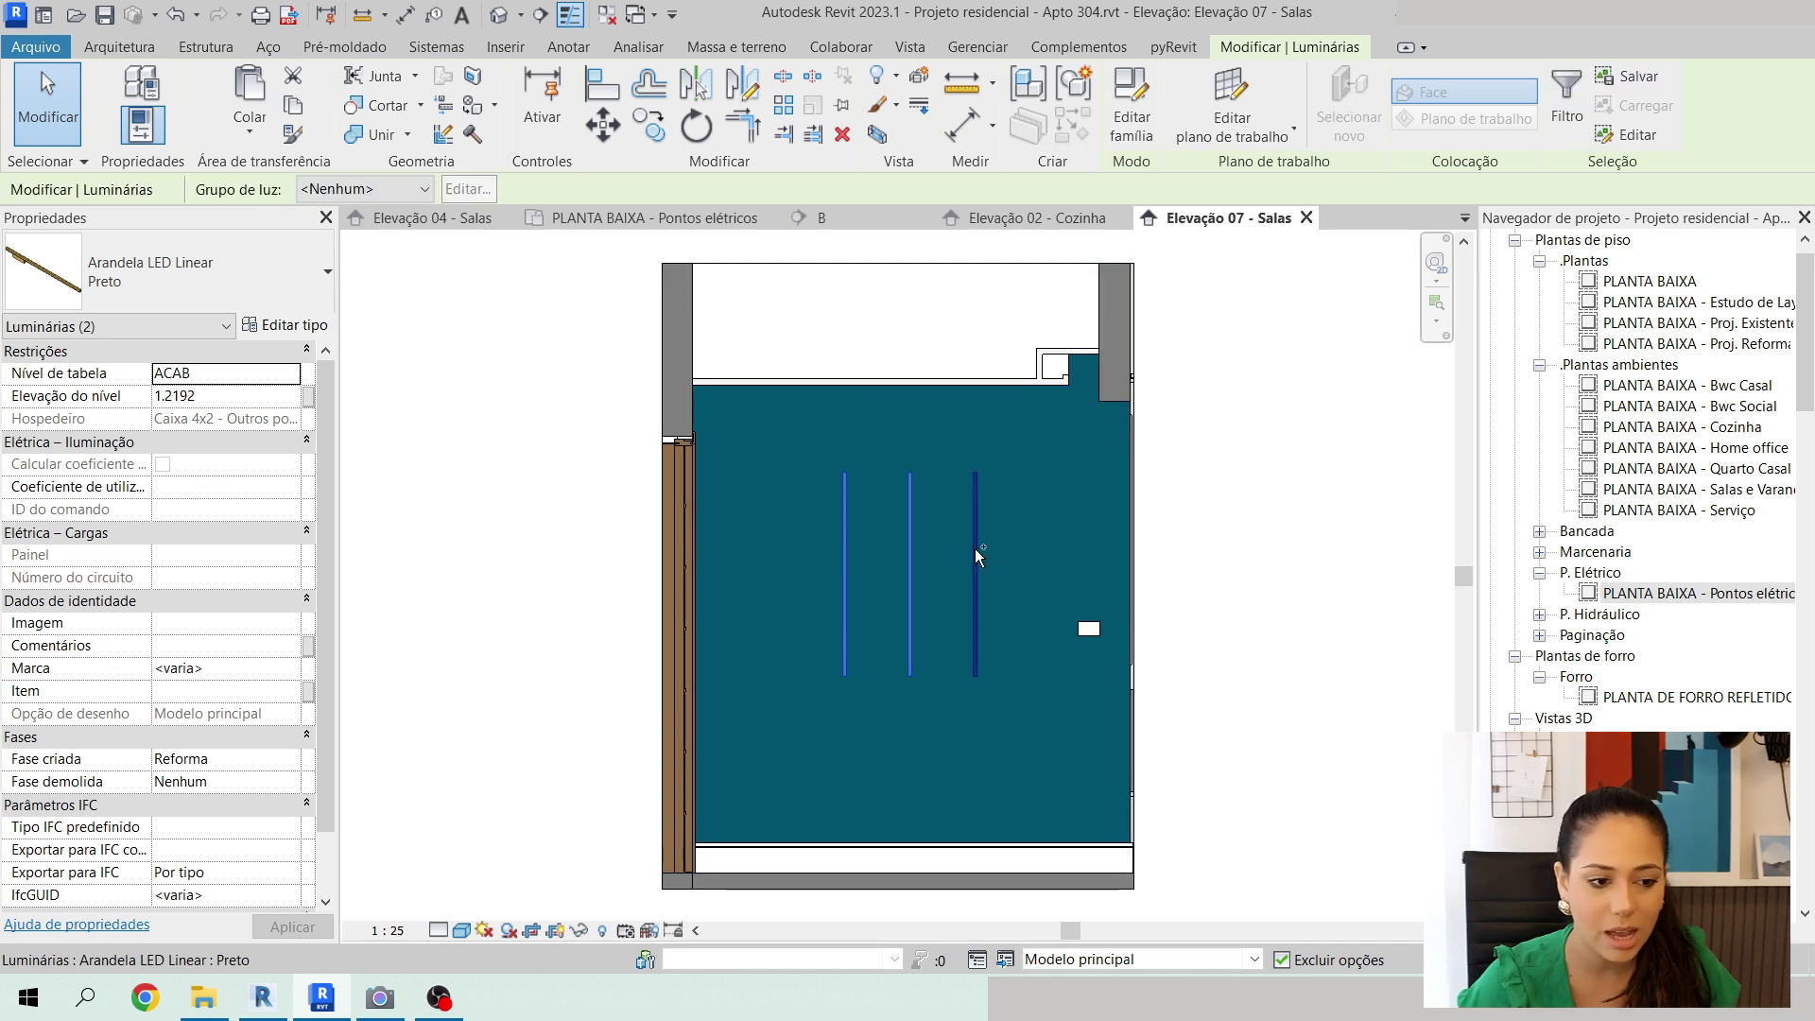
click(241, 396)
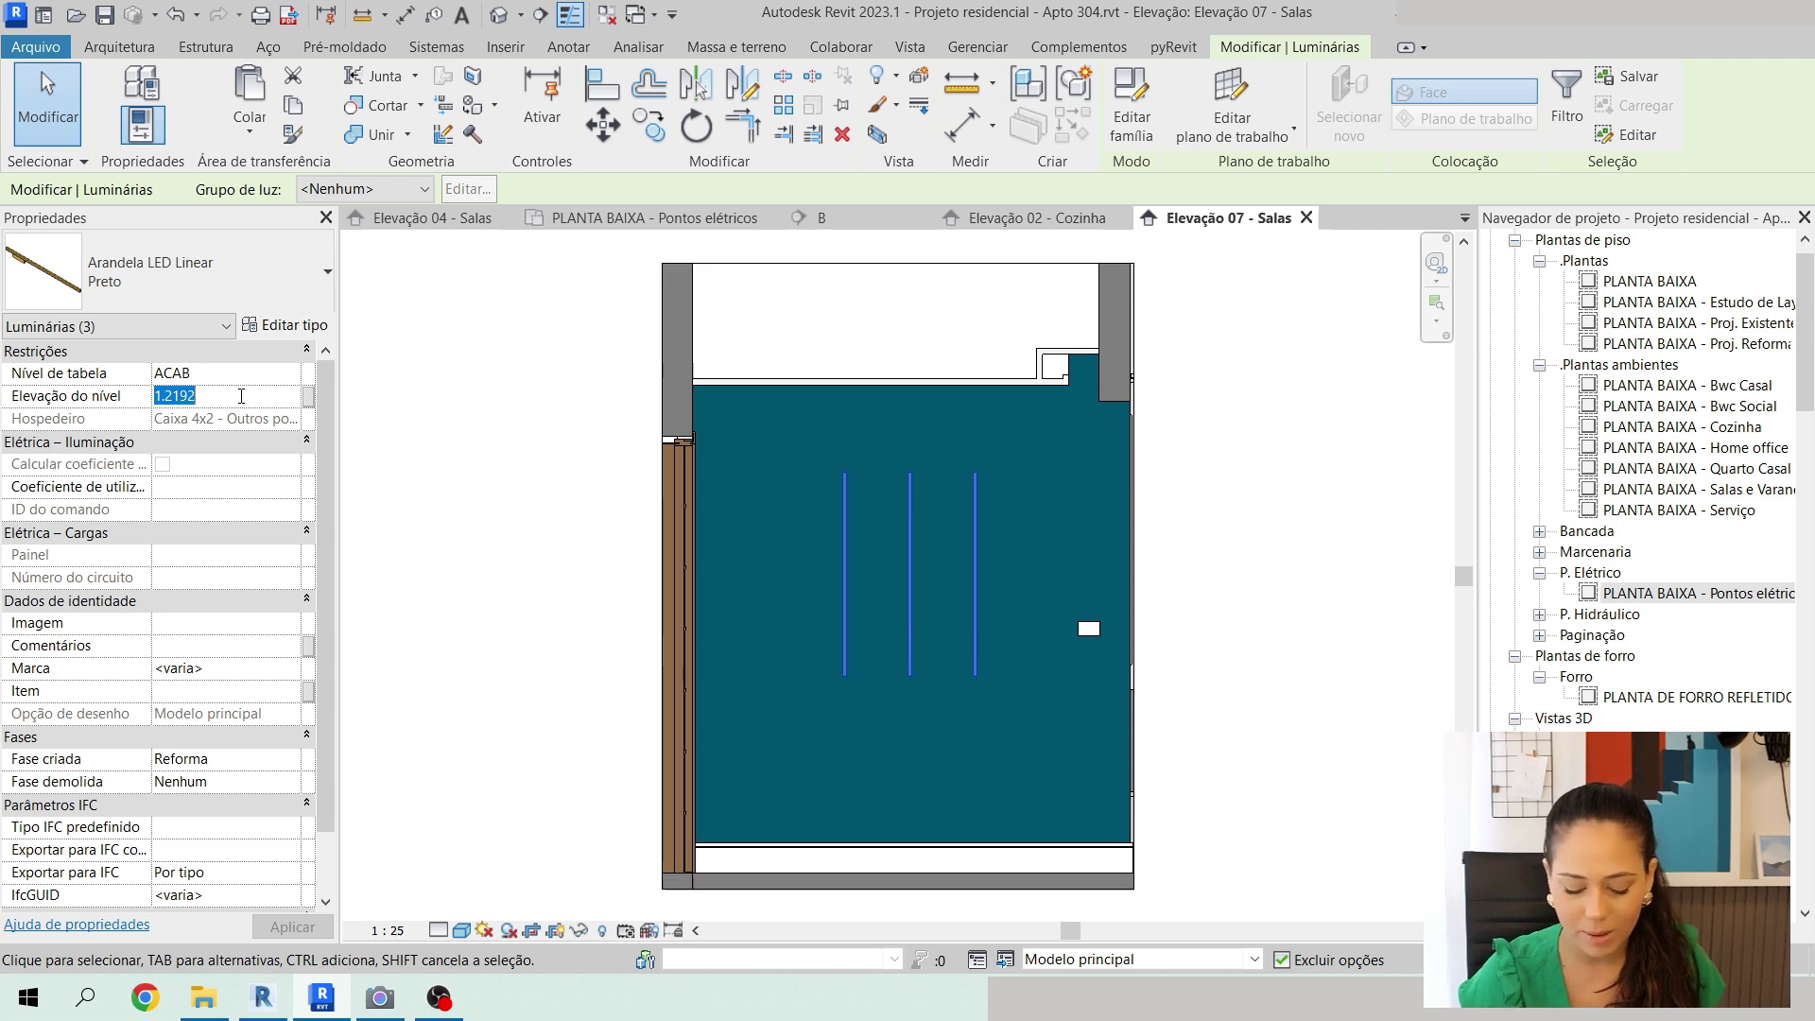
text(1.2)
key(Return)
middle_drag(1222, 561, 932, 608)
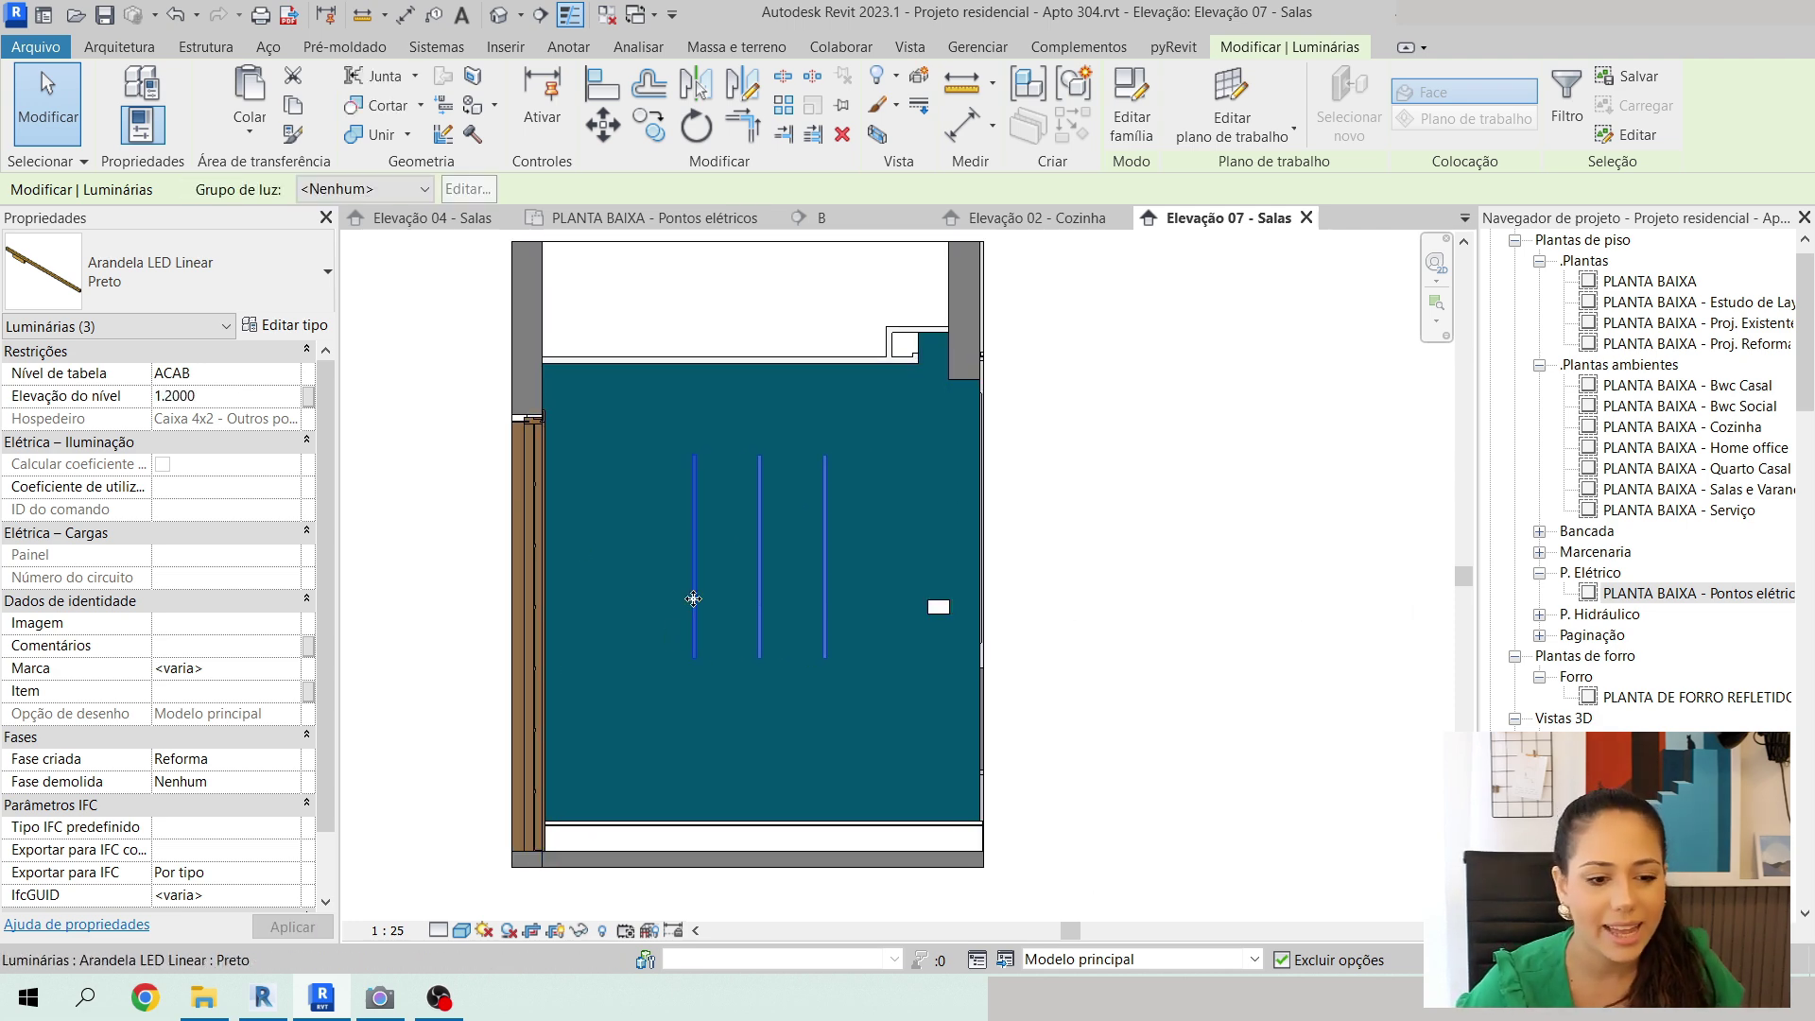
key(Escape)
Select the three linear sconces in the elevation and review the other finish types available in the family.
click(815, 553)
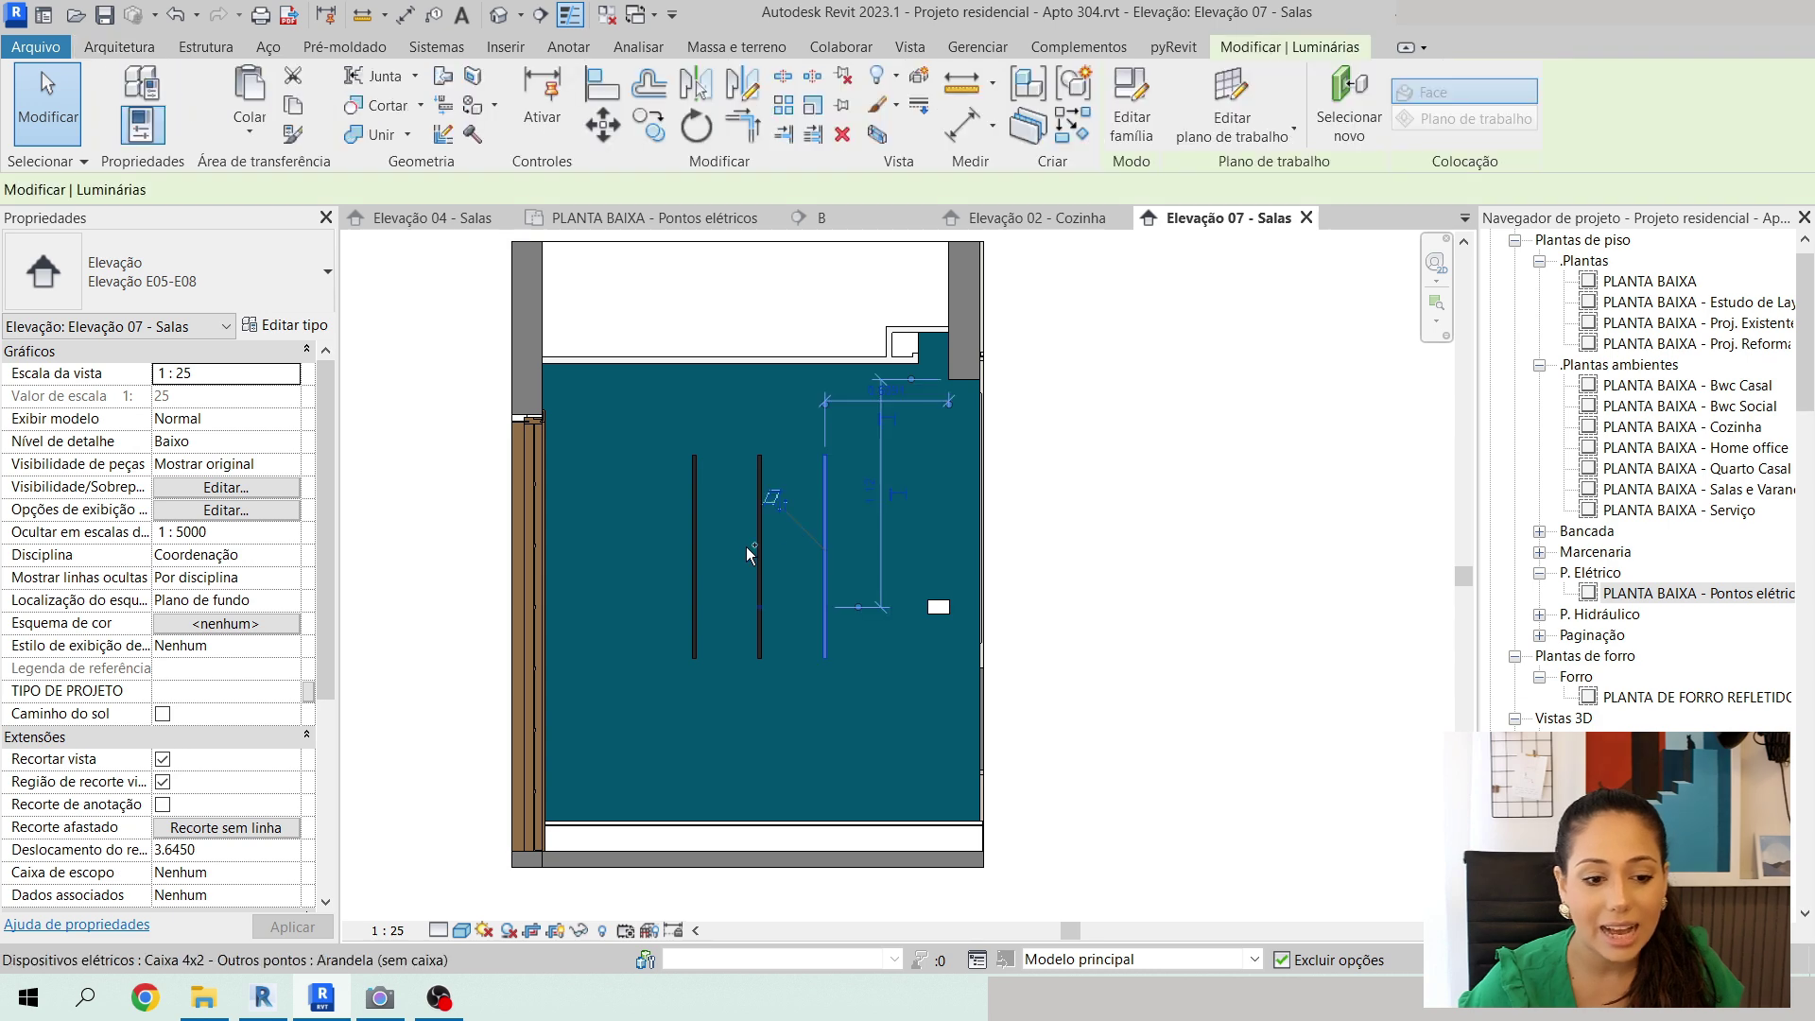
ctrl+click(758, 545)
ctrl+click(695, 548)
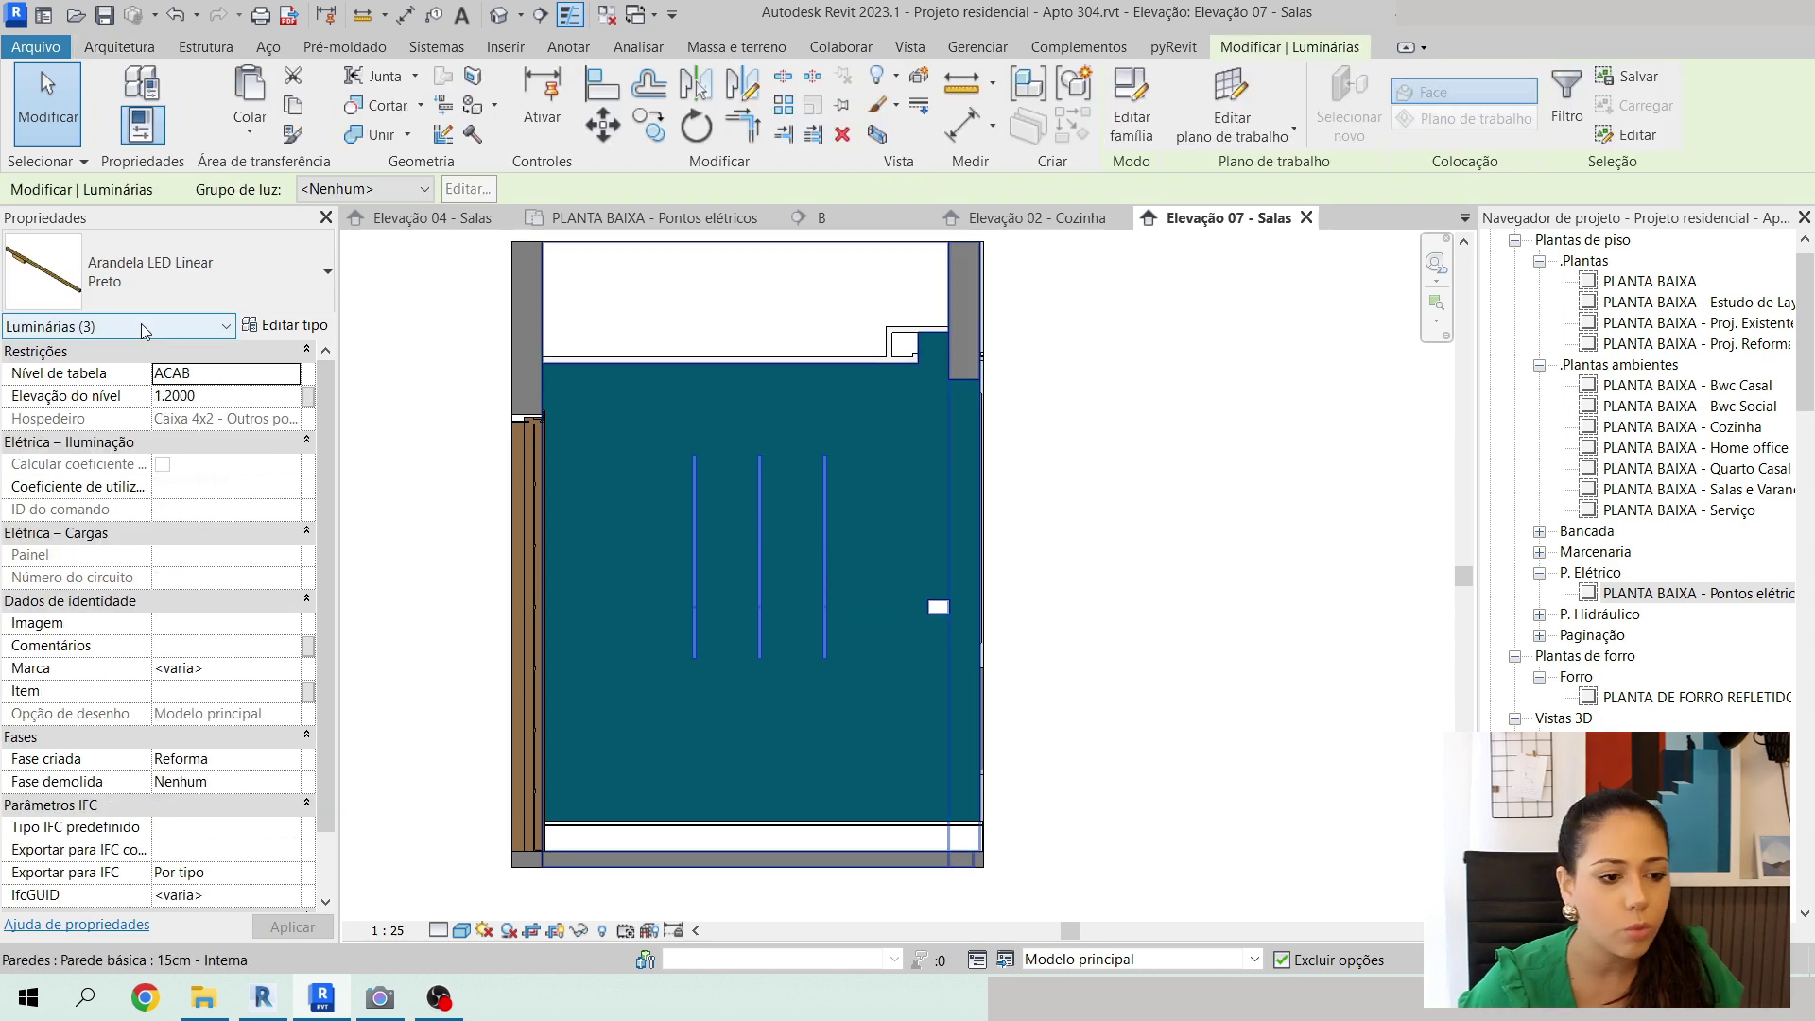
click(284, 274)
scroll(159, 511, up, 1)
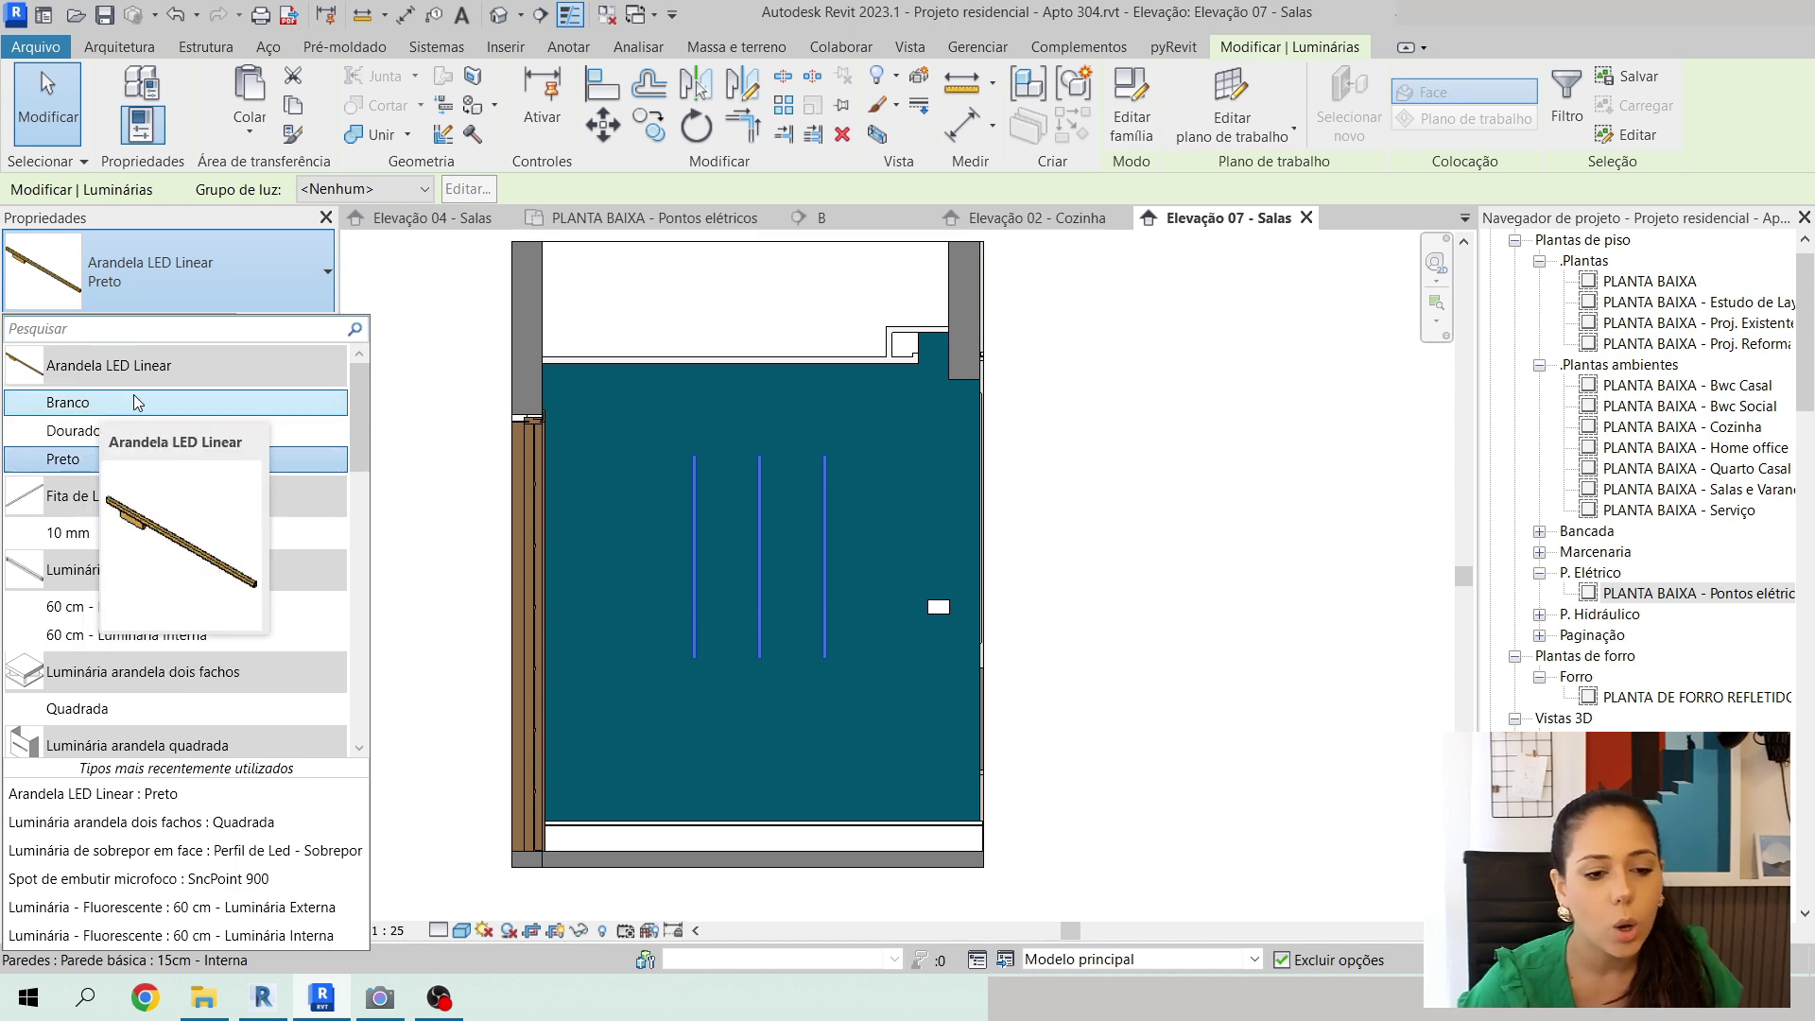
key(Escape)
key(Escape)
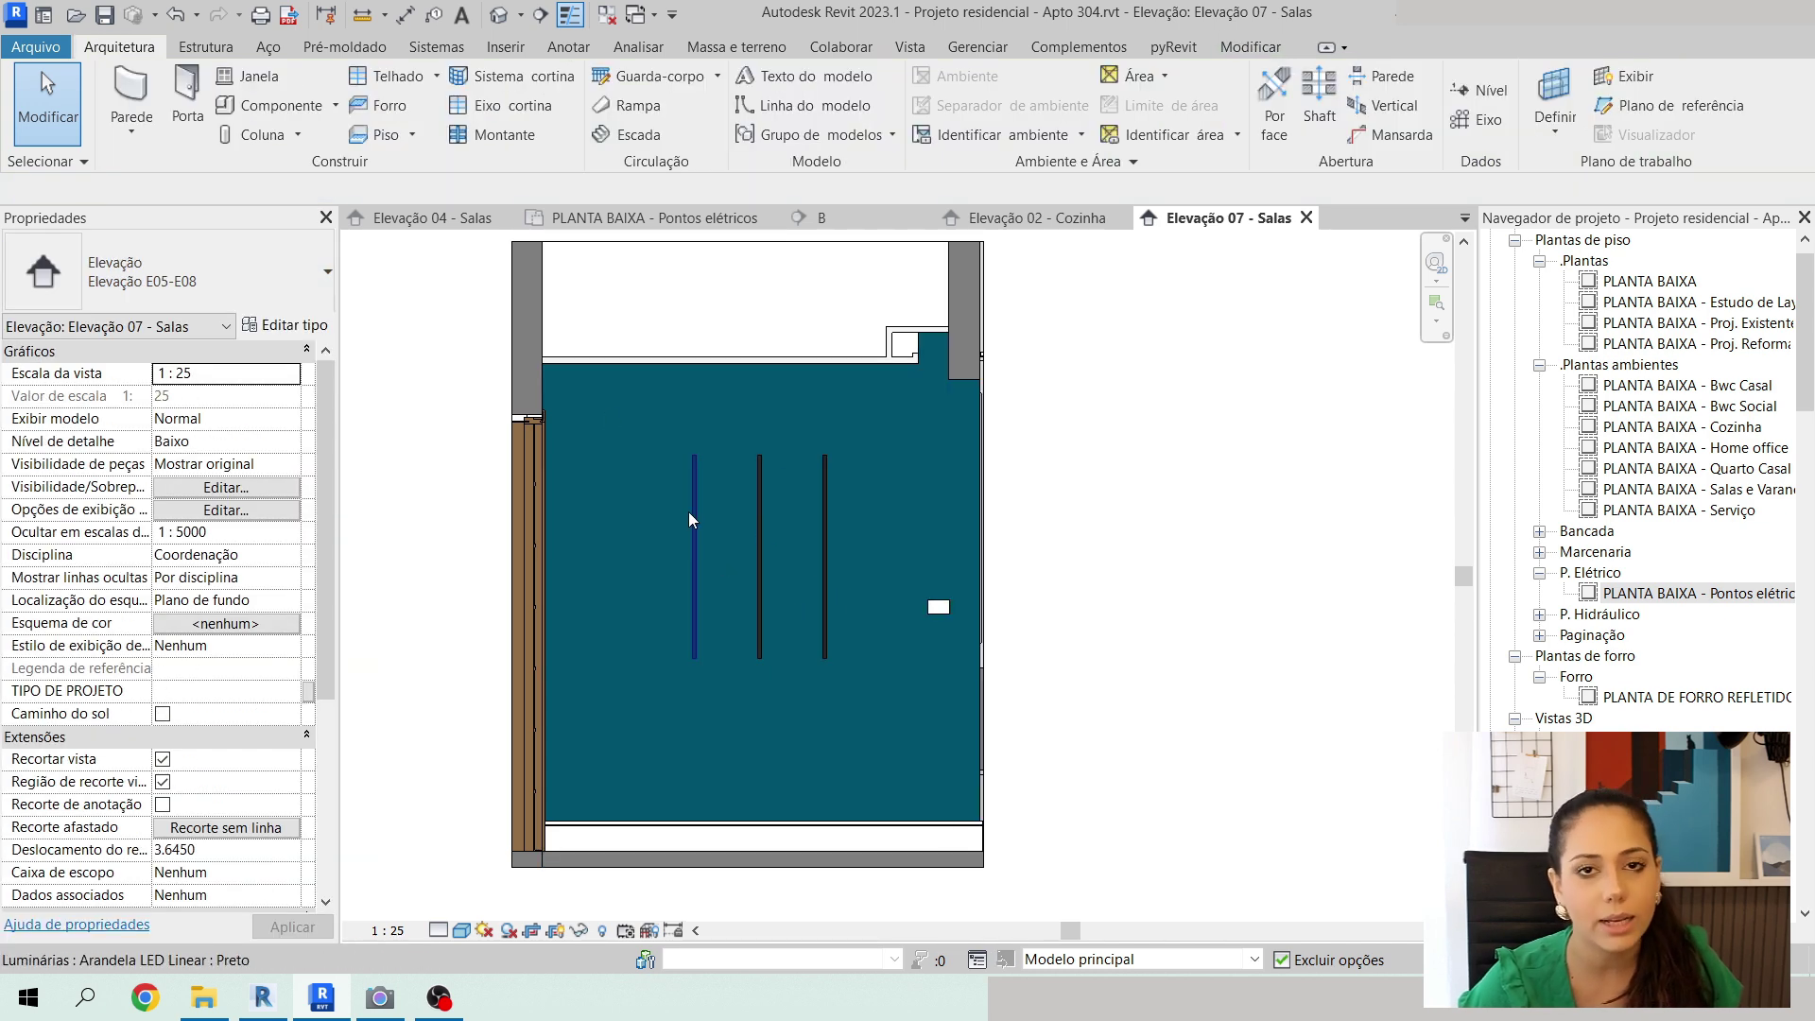
middle_drag(1152, 610, 1201, 612)
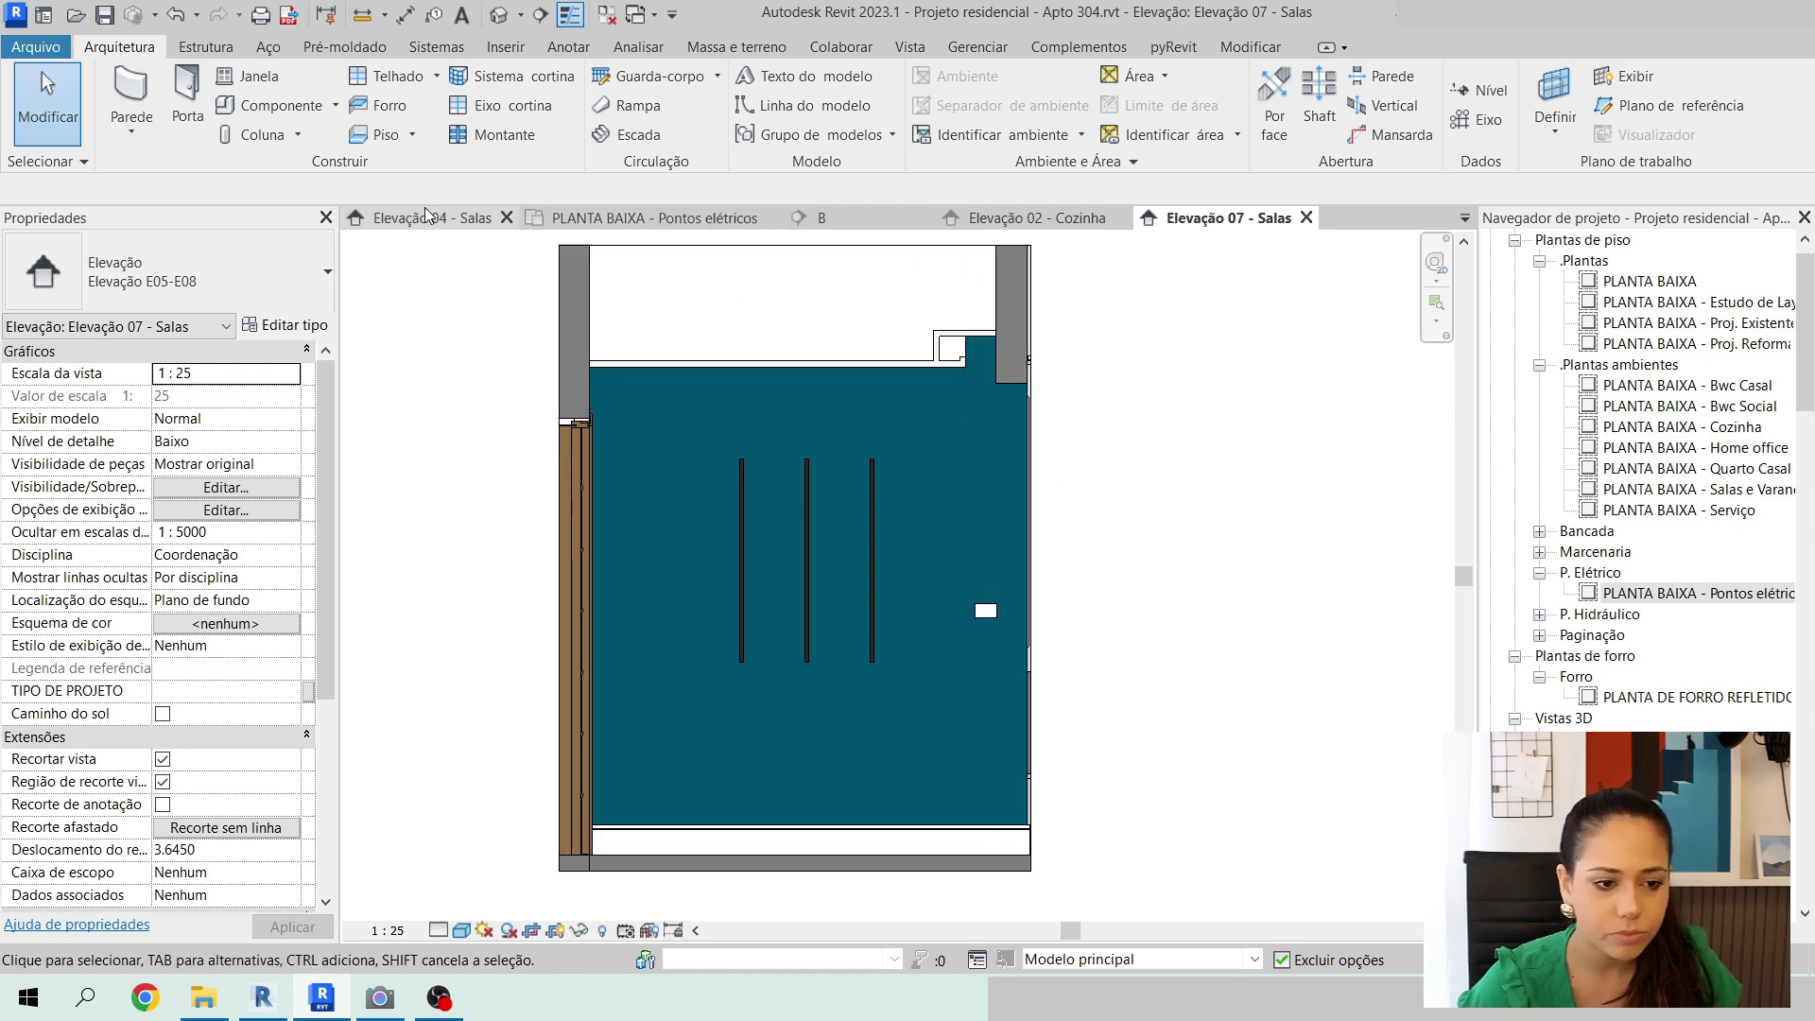
Open the default 3D view and examine the entrance wall with the linear sconces.
click(499, 14)
shift+middle_drag(973, 634, 1195, 543)
scroll(973, 547, up, 5)
scroll(974, 547, down, 5)
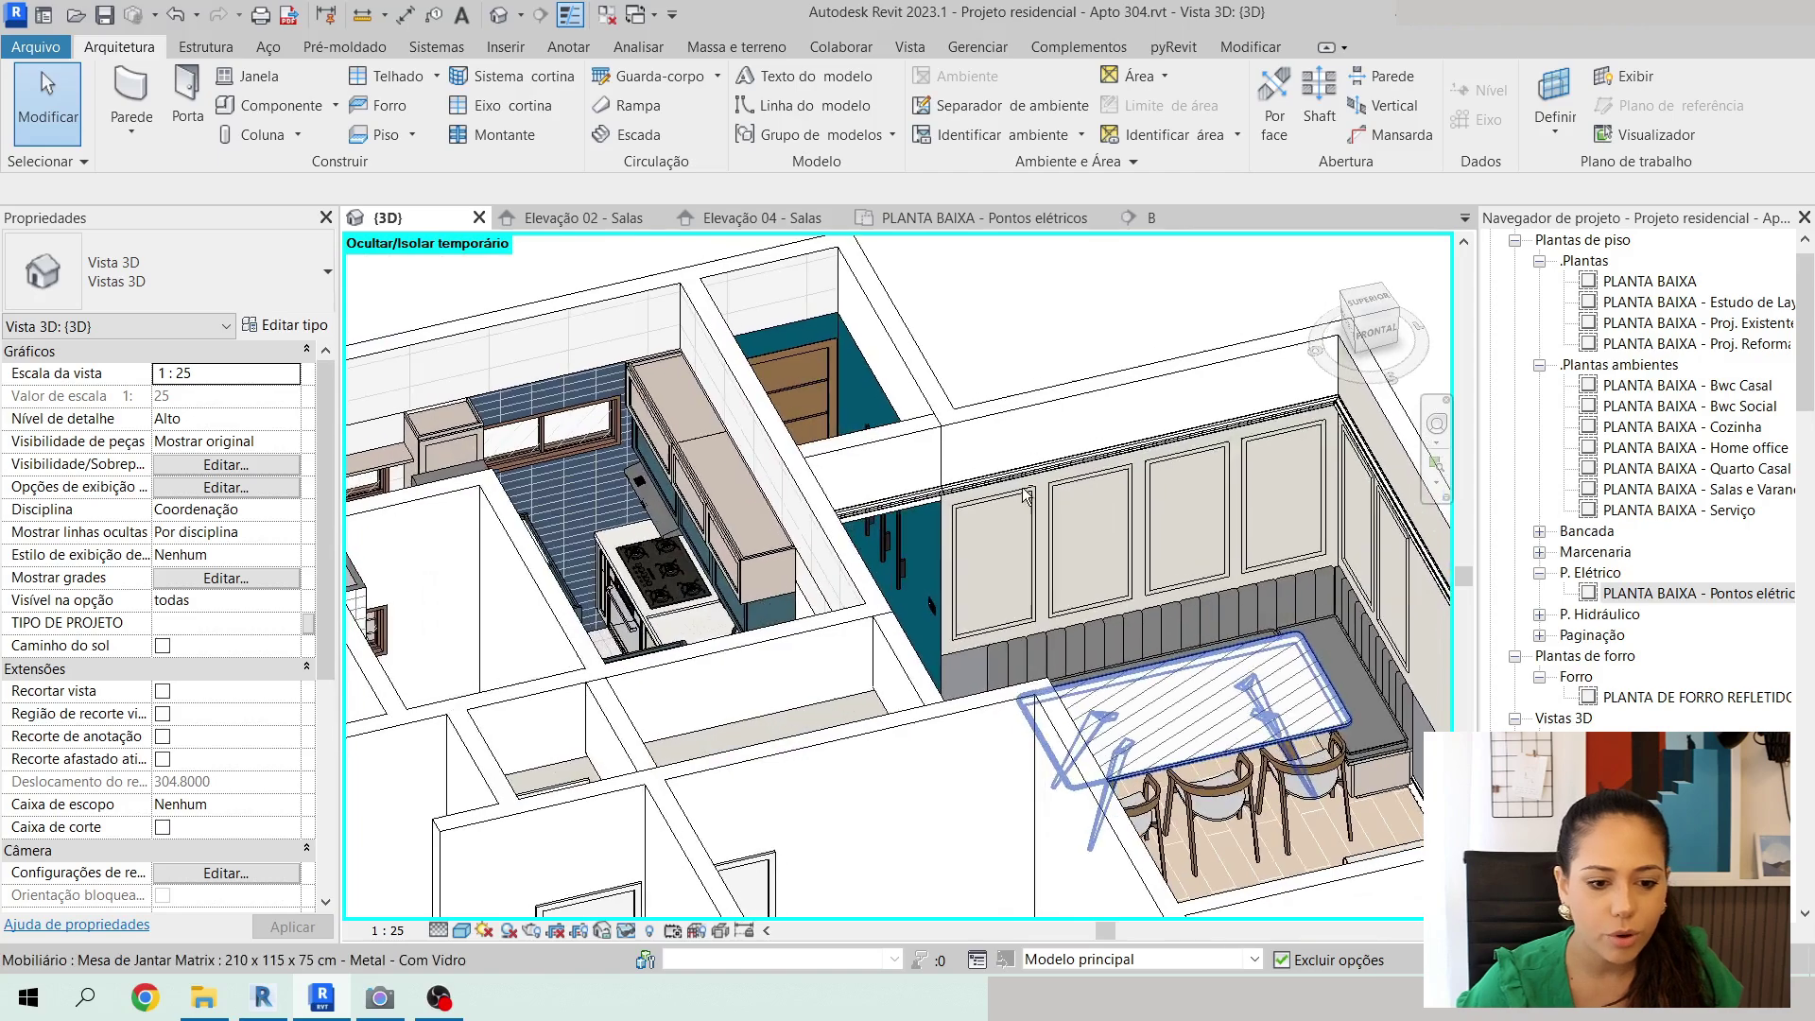
scroll(1196, 541, up, 5)
shift+middle_drag(848, 400, 1102, 499)
scroll(1102, 499, down, 3)
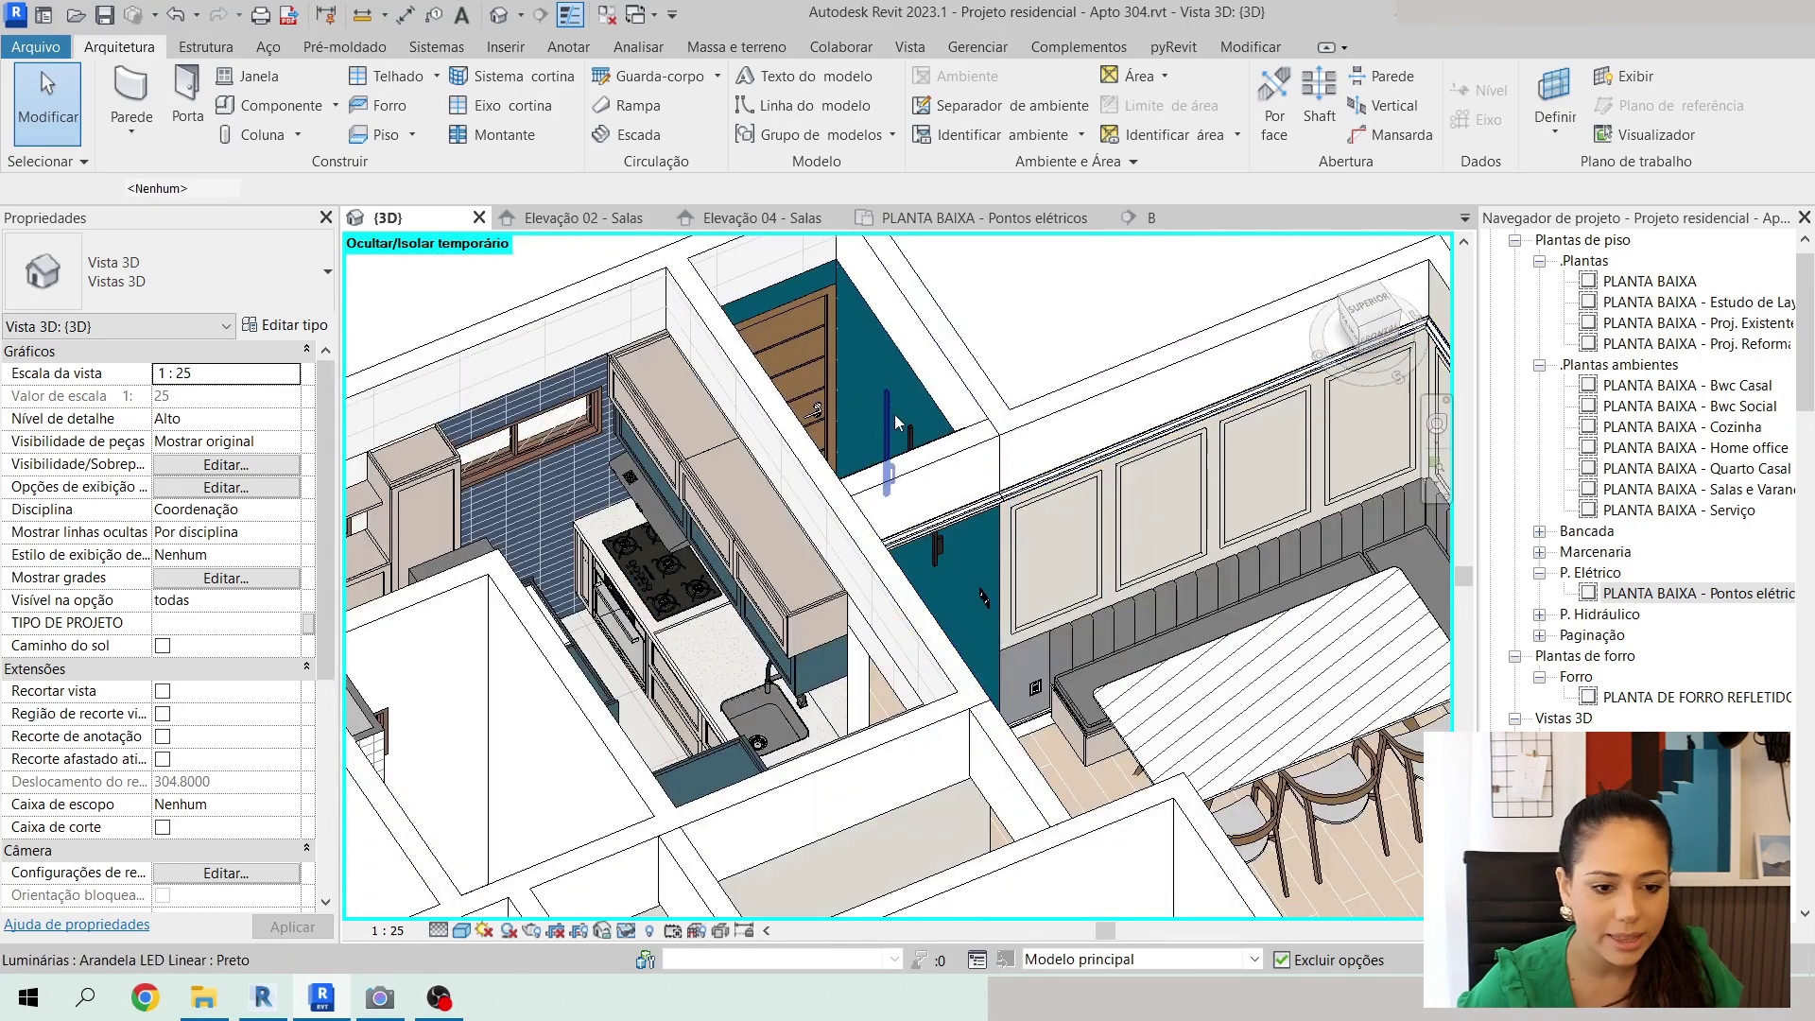
Select the three linear sconces in 3D and inspect them in relation to the entrance and dining area.
click(894, 414)
scroll(950, 410, up, 8)
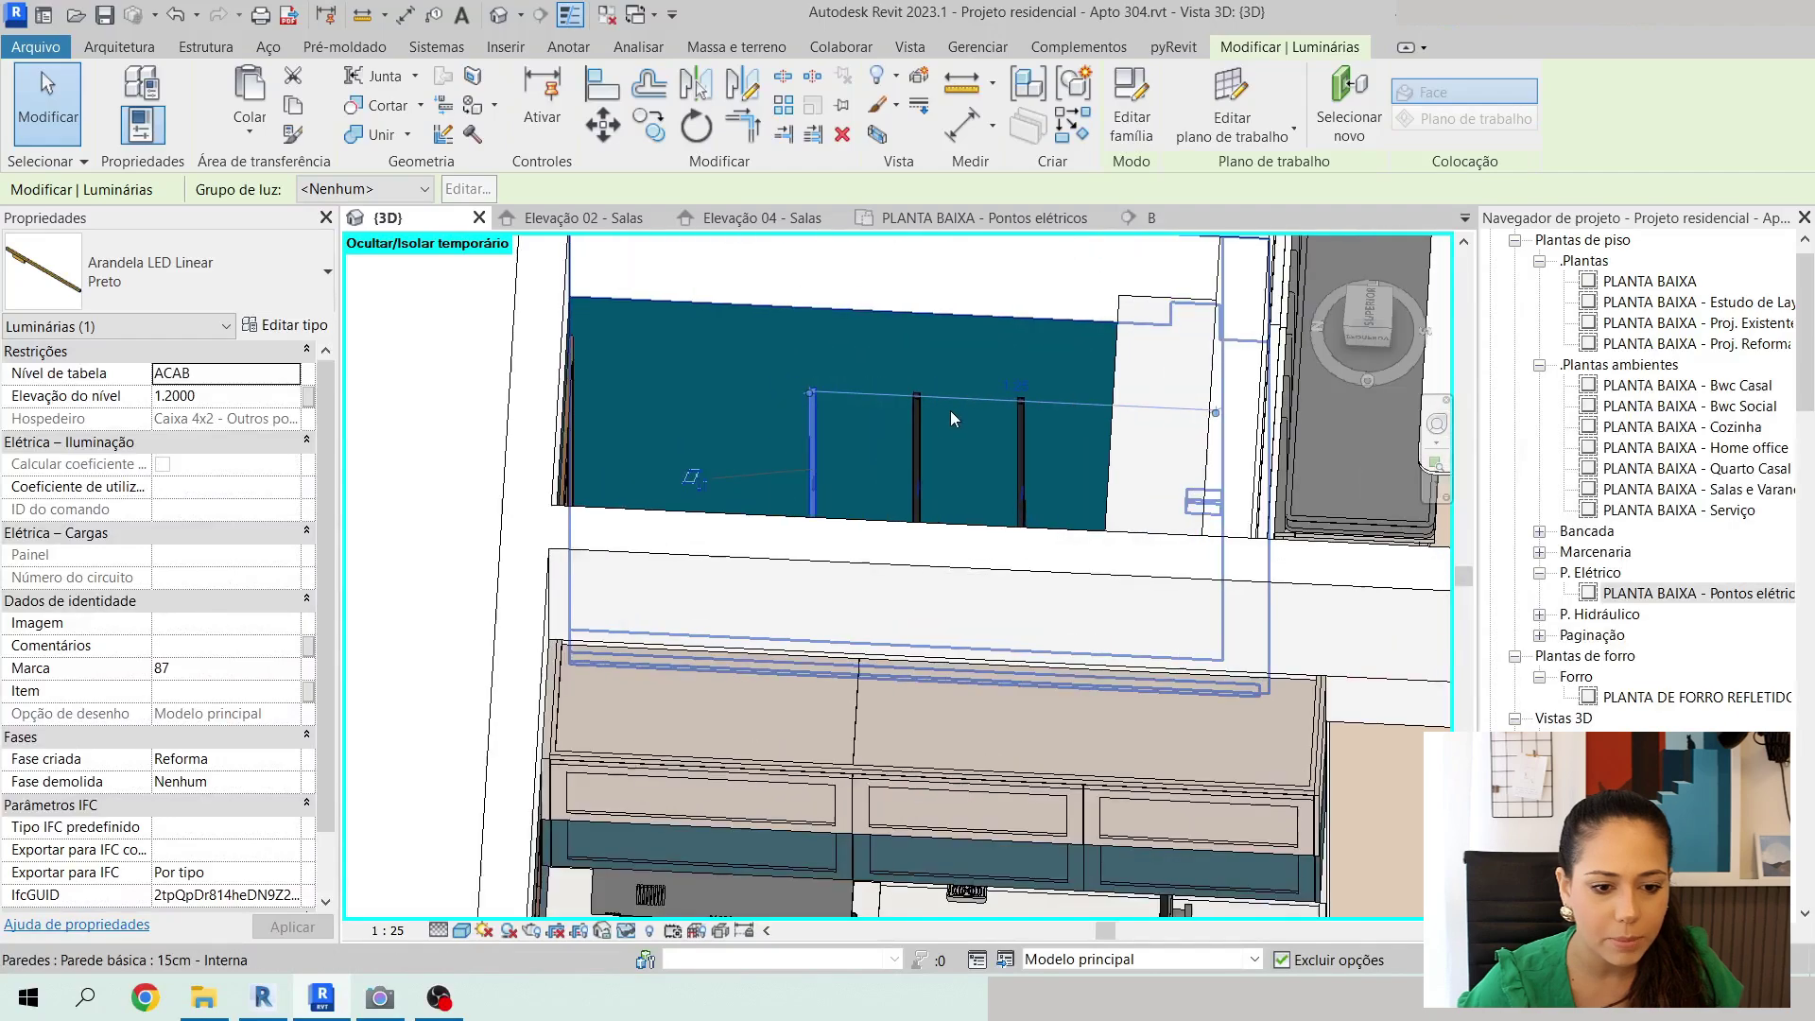
ctrl+click(906, 419)
ctrl+click(1046, 440)
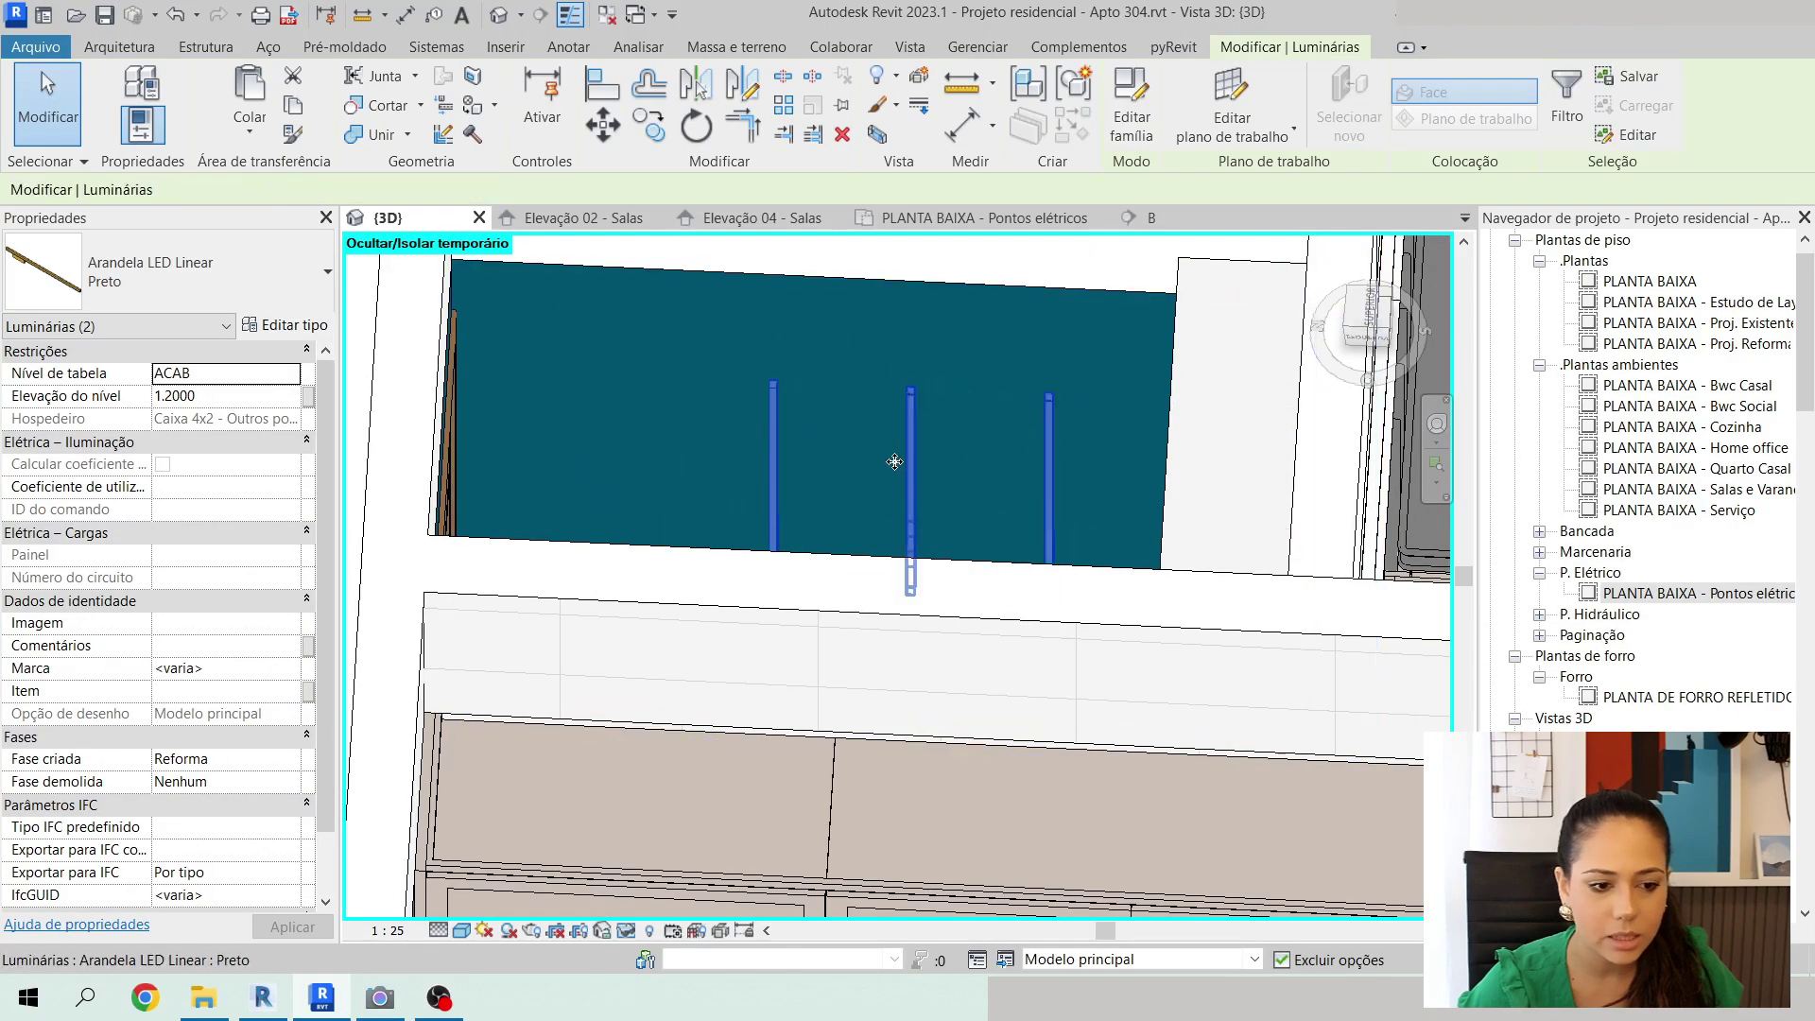
scroll(894, 460, down, 3)
shift+middle_drag(1330, 575, 978, 397)
scroll(957, 371, down, 3)
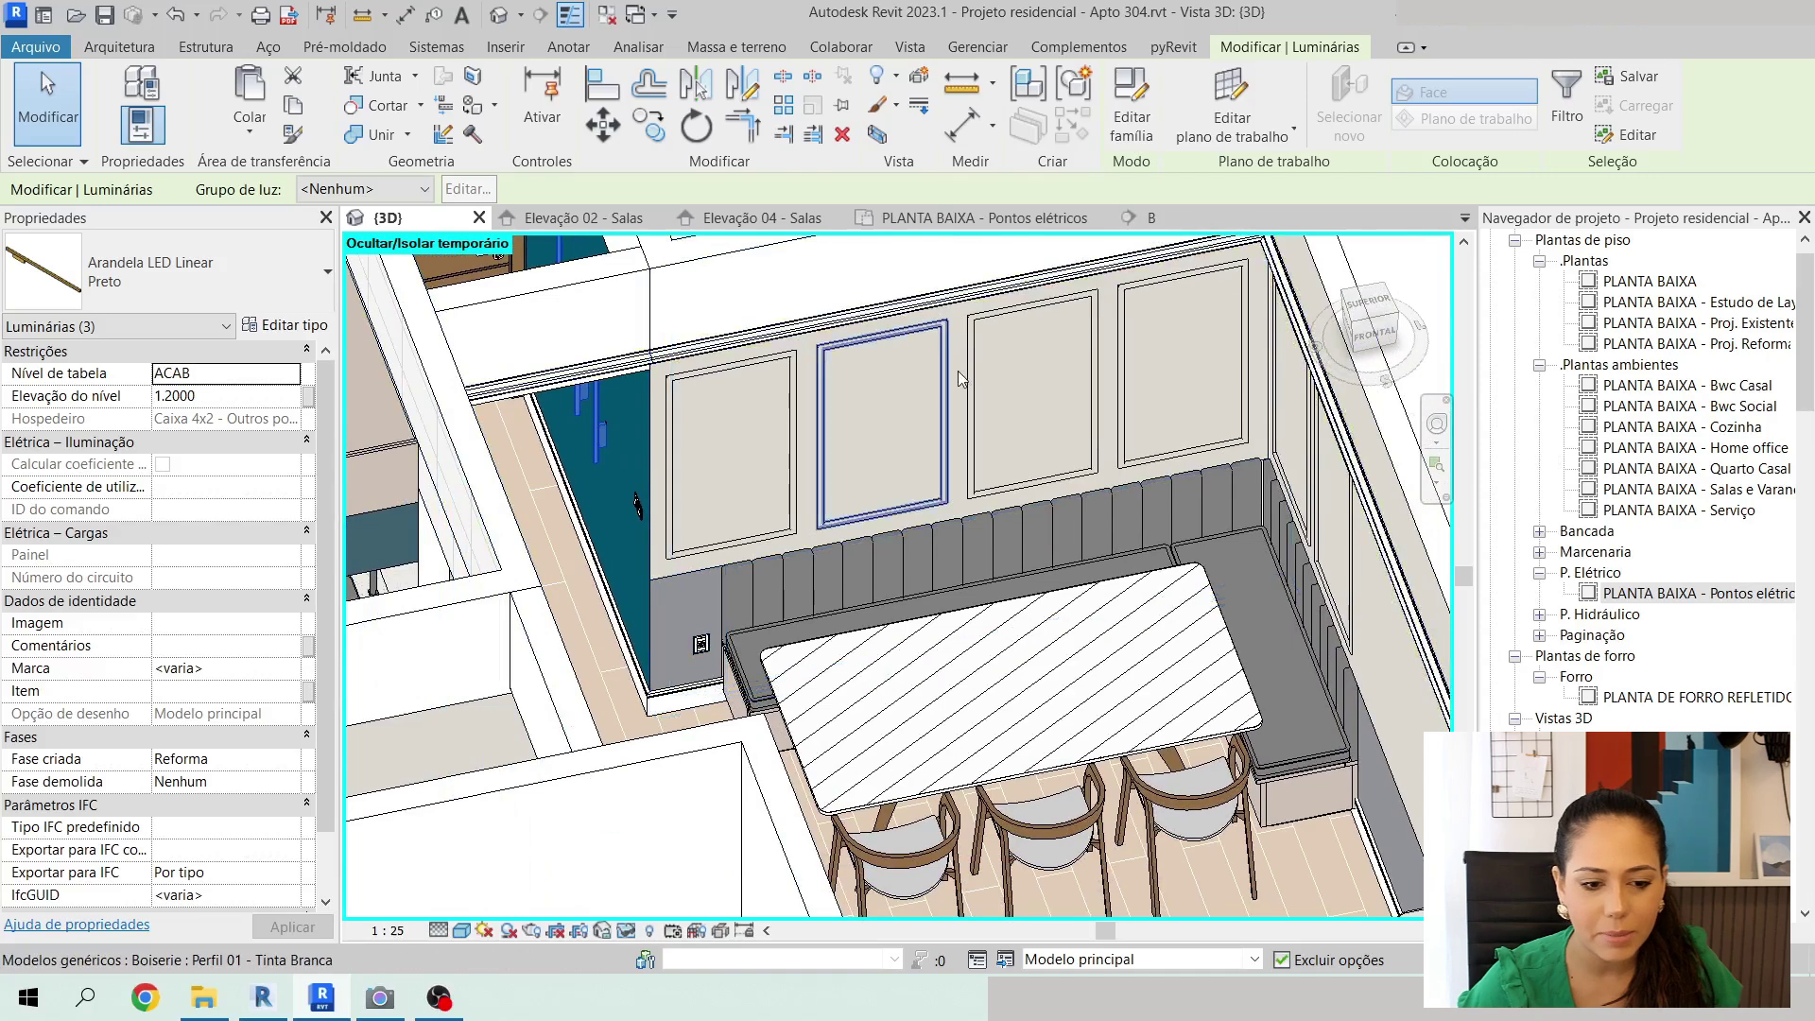
shift+middle_drag(1155, 513, 1220, 481)
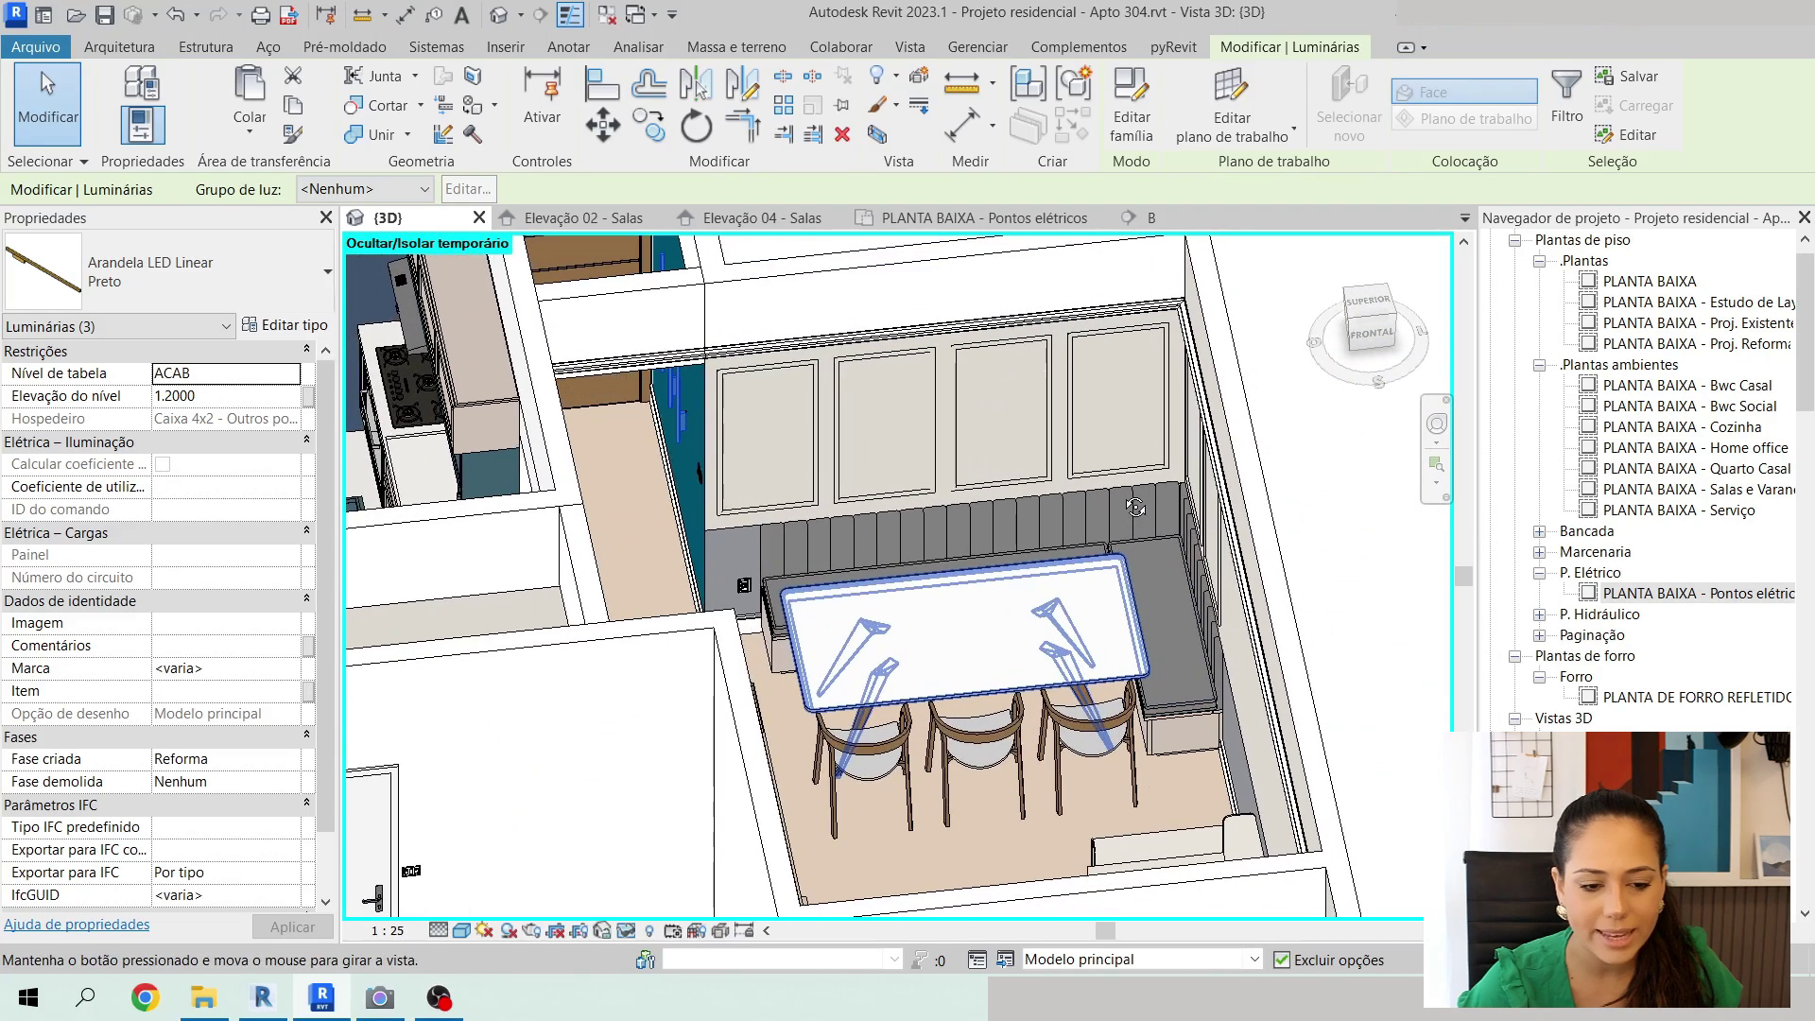
scroll(1222, 481, down, 2)
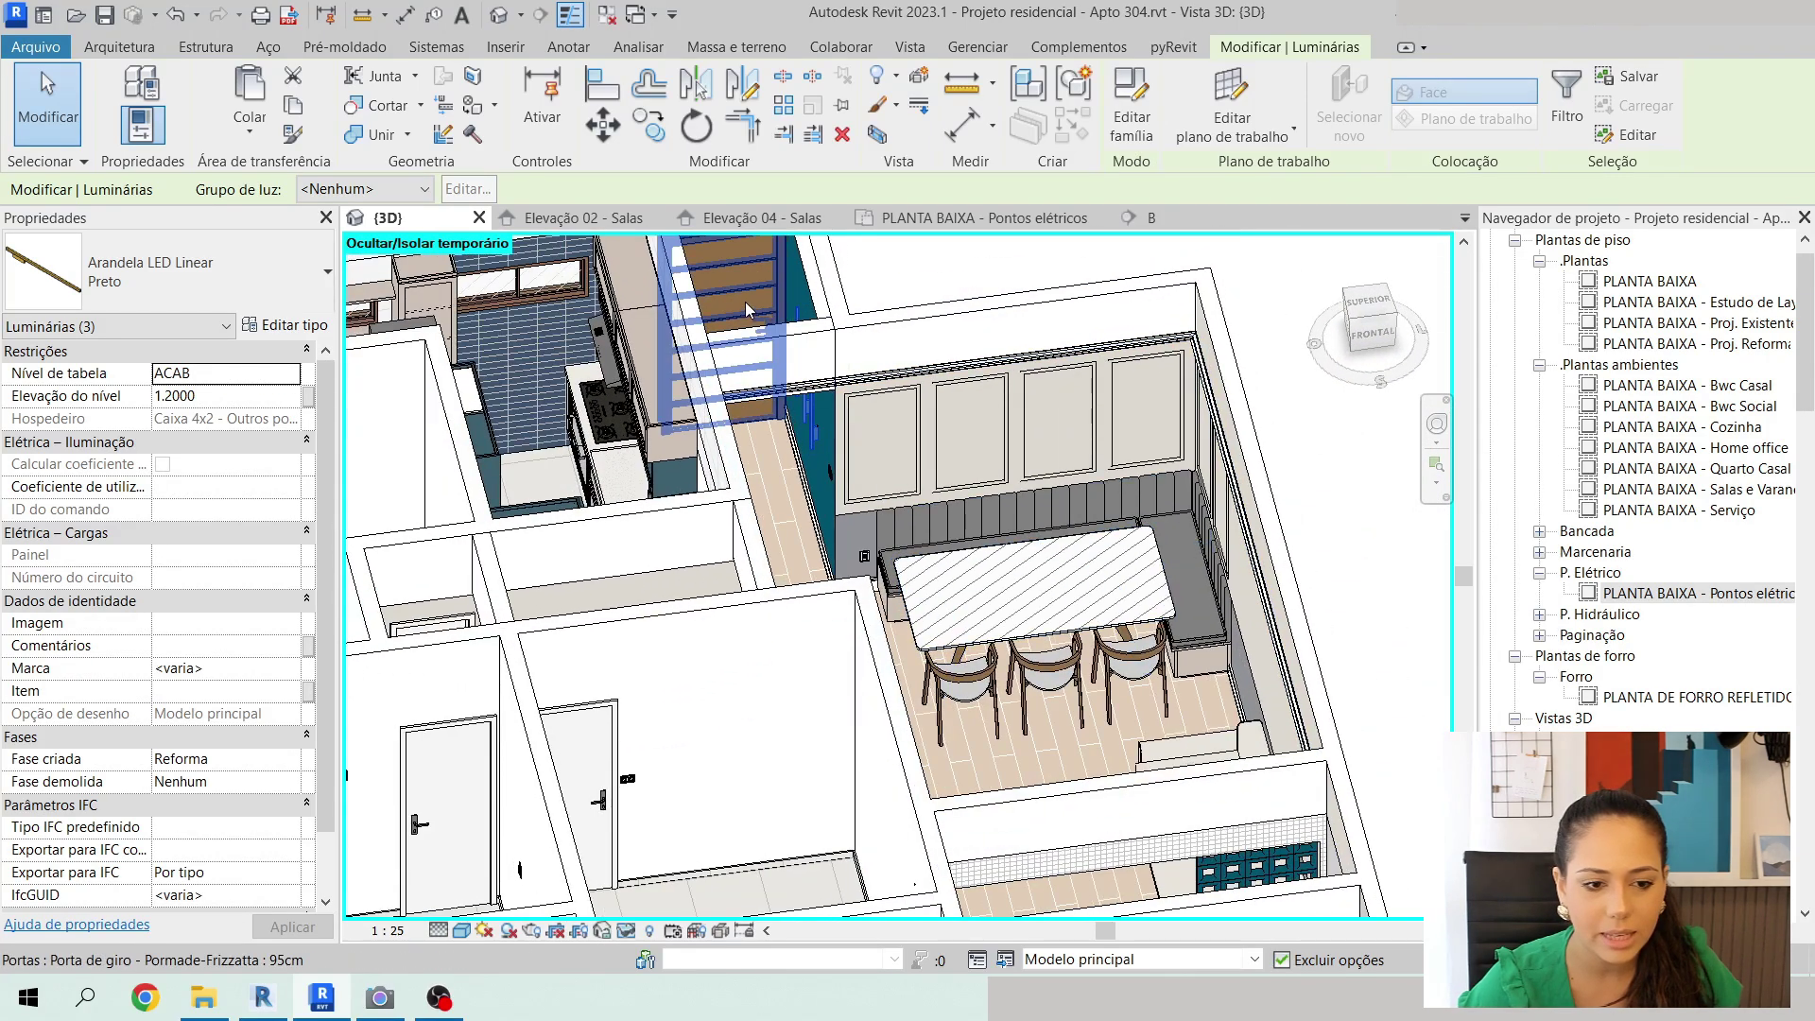
shift+middle_drag(1087, 605, 1125, 744)
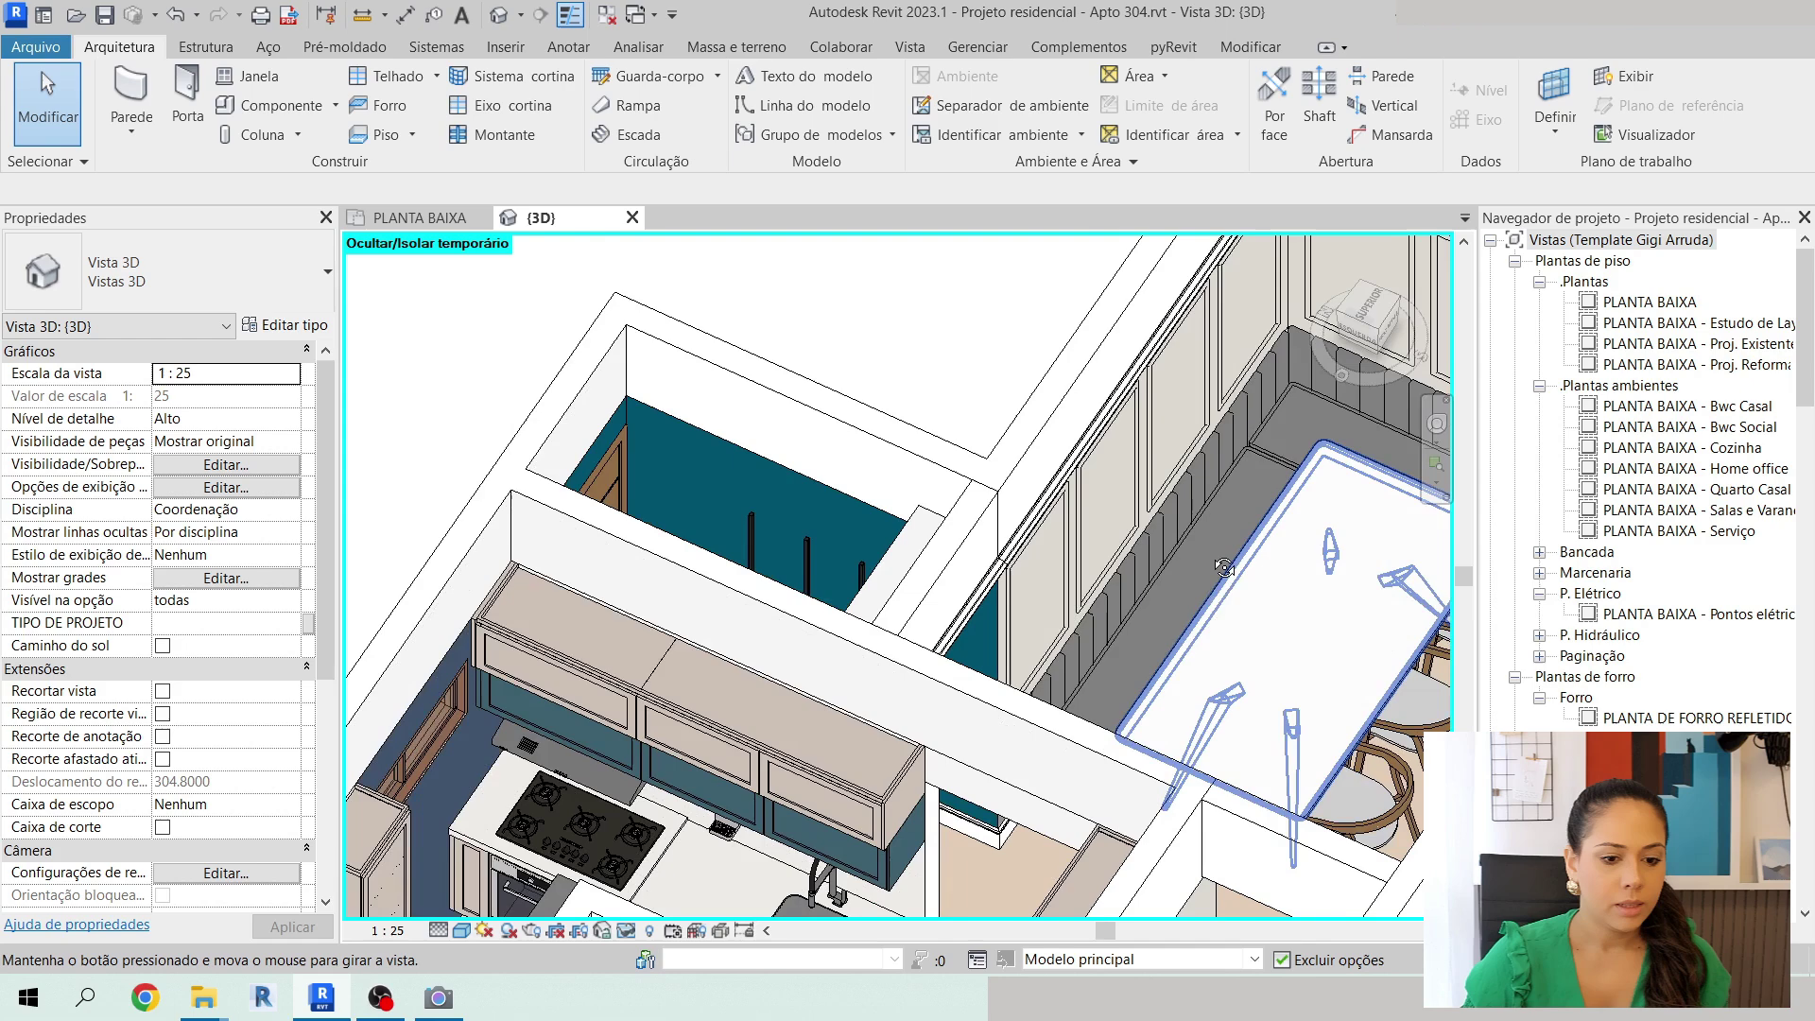
Duplicate the type of the three linear sconces on the entrance wall and name the new type Azul.
shift+middle_drag(1224, 567, 1134, 596)
scroll(679, 514, up, 5)
click(637, 603)
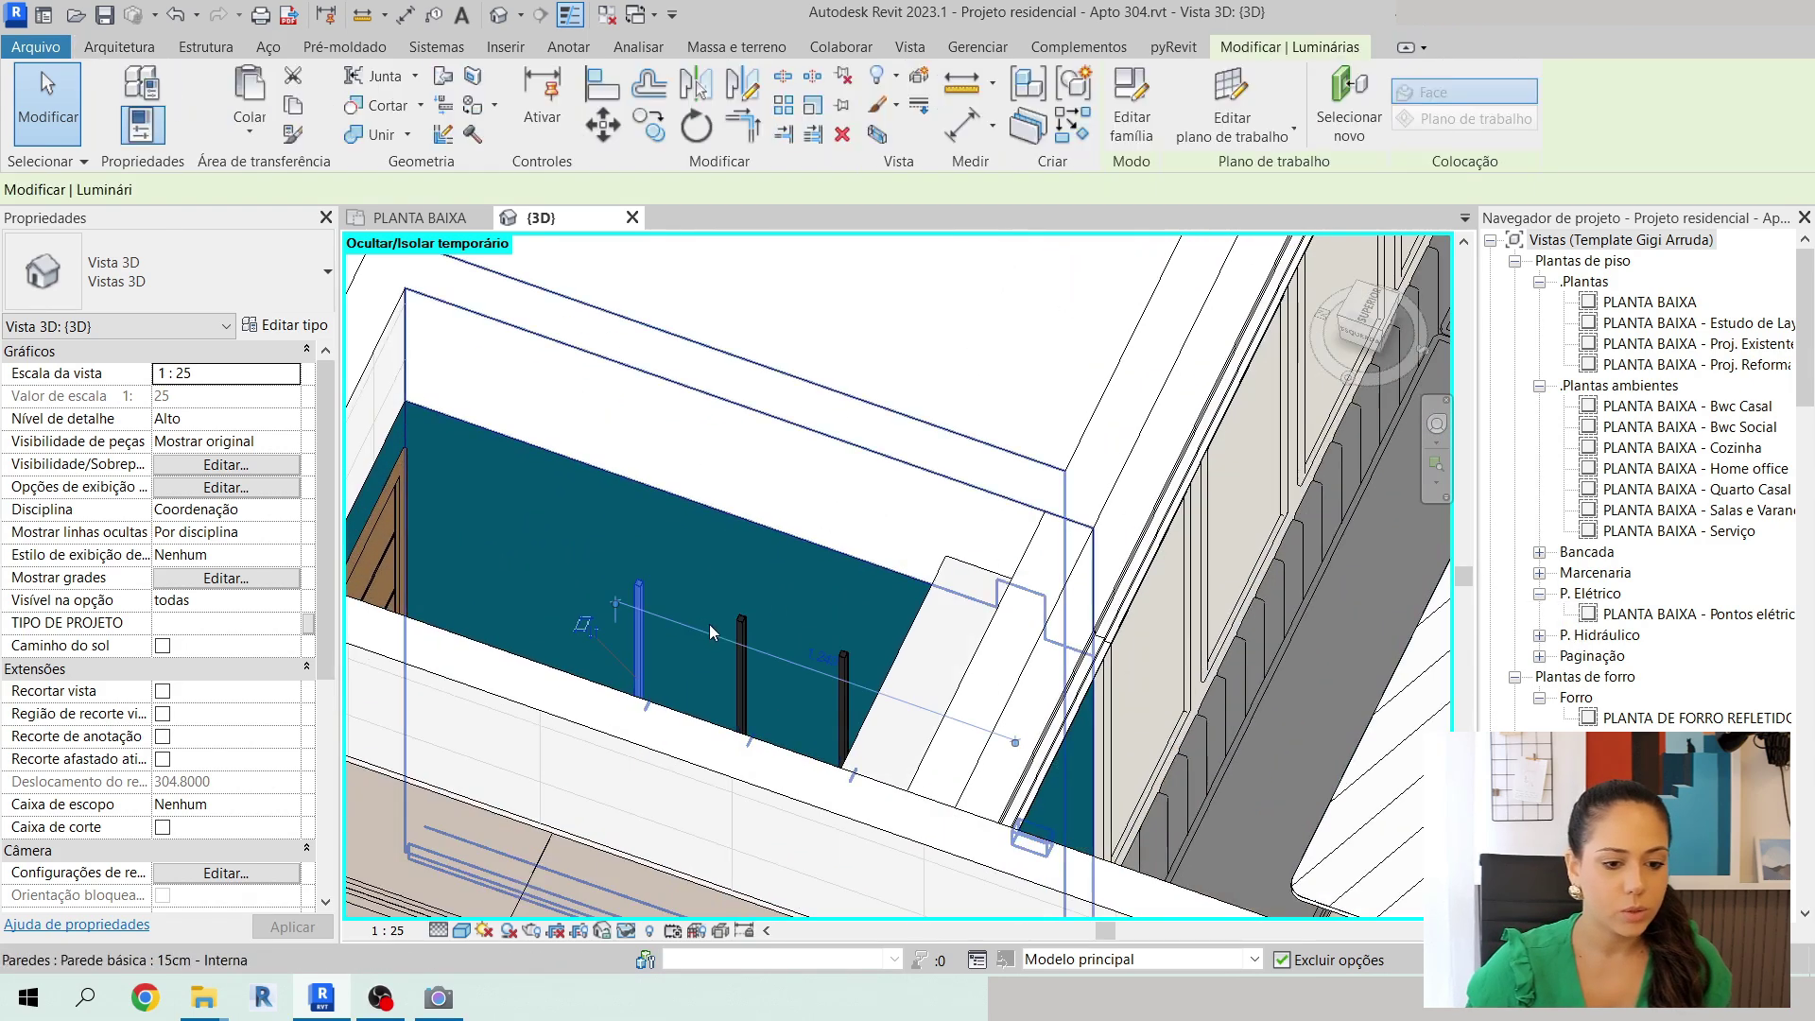
ctrl+click(741, 647)
ctrl+click(845, 664)
shift+middle_drag(845, 663, 310, 356)
click(286, 326)
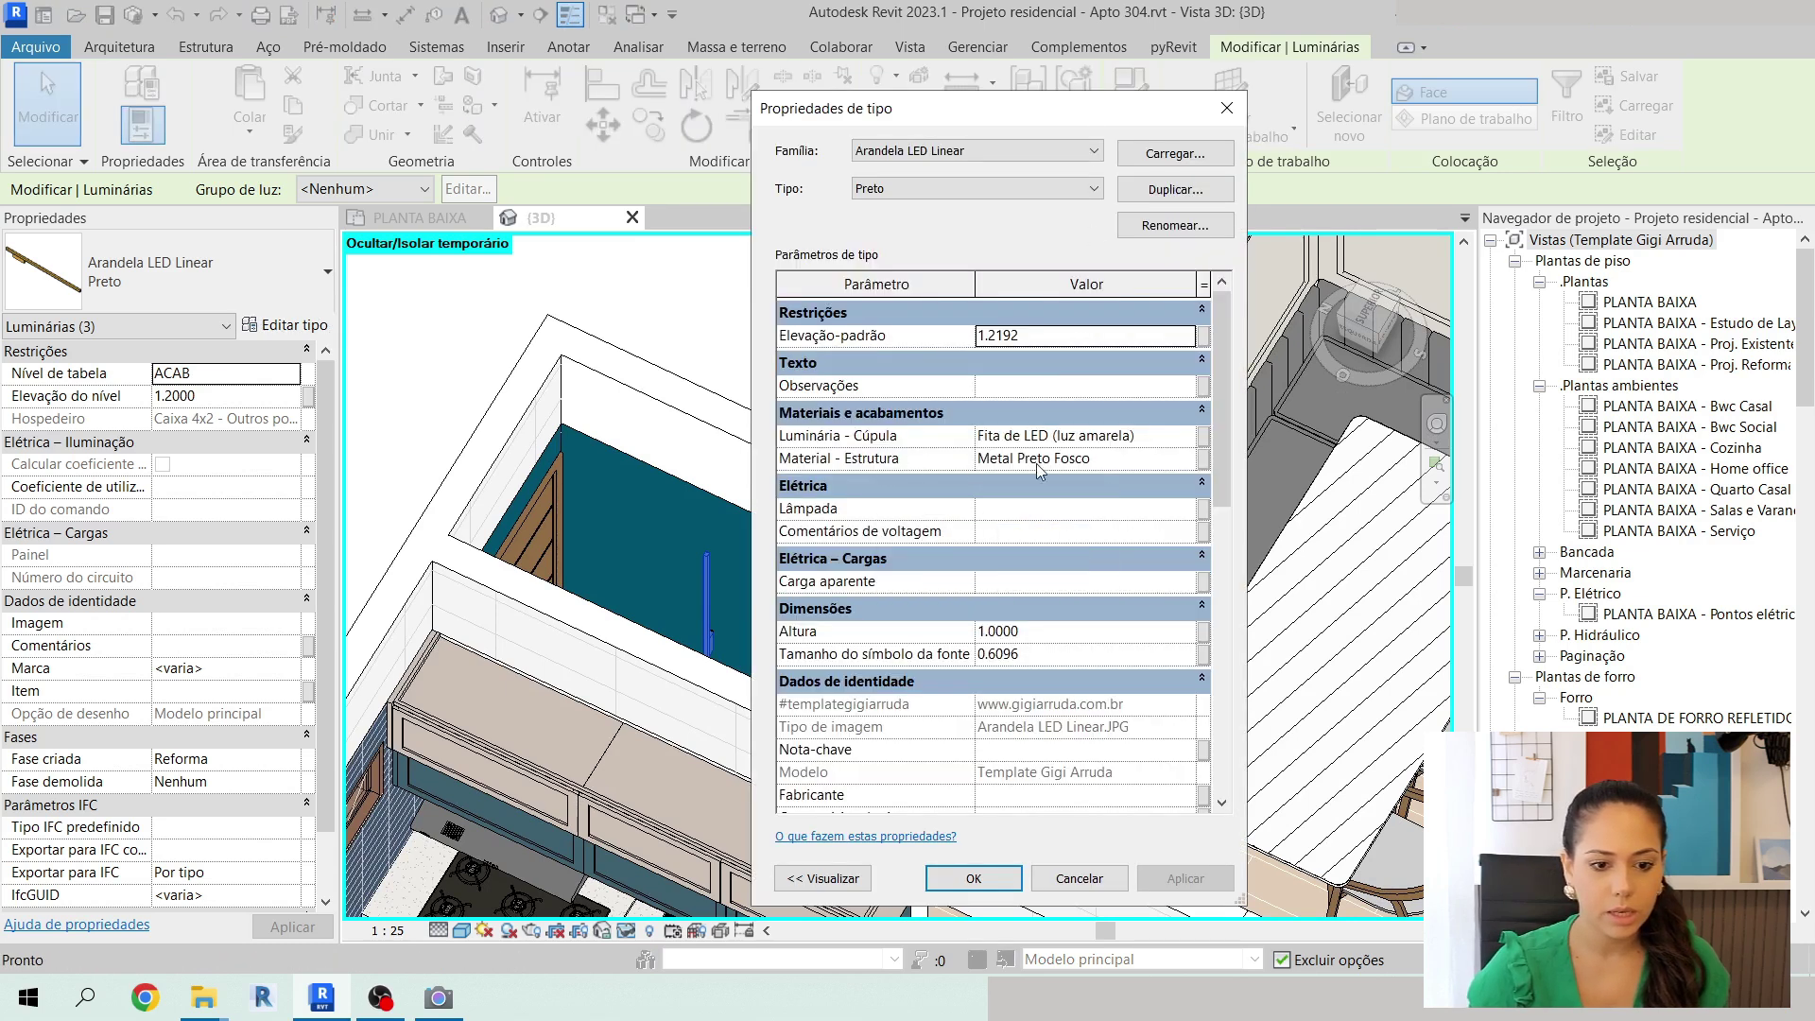
click(1178, 197)
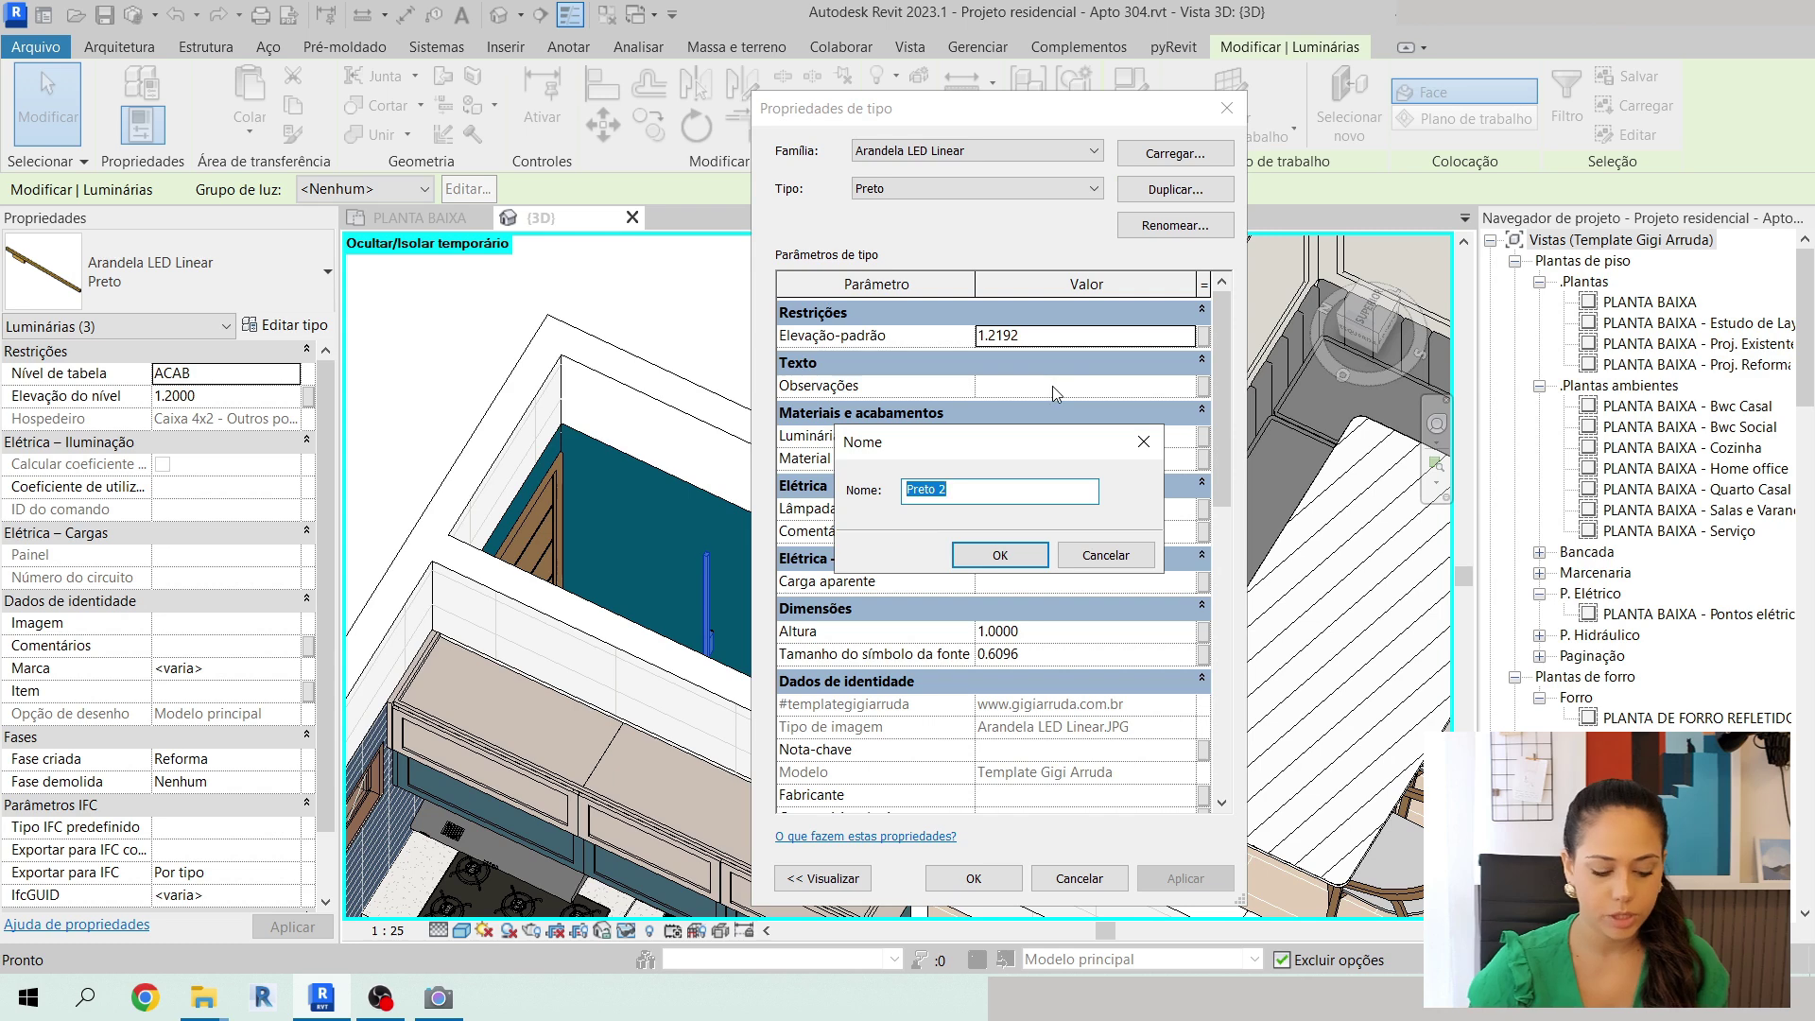
text(Azul)
key(Return)
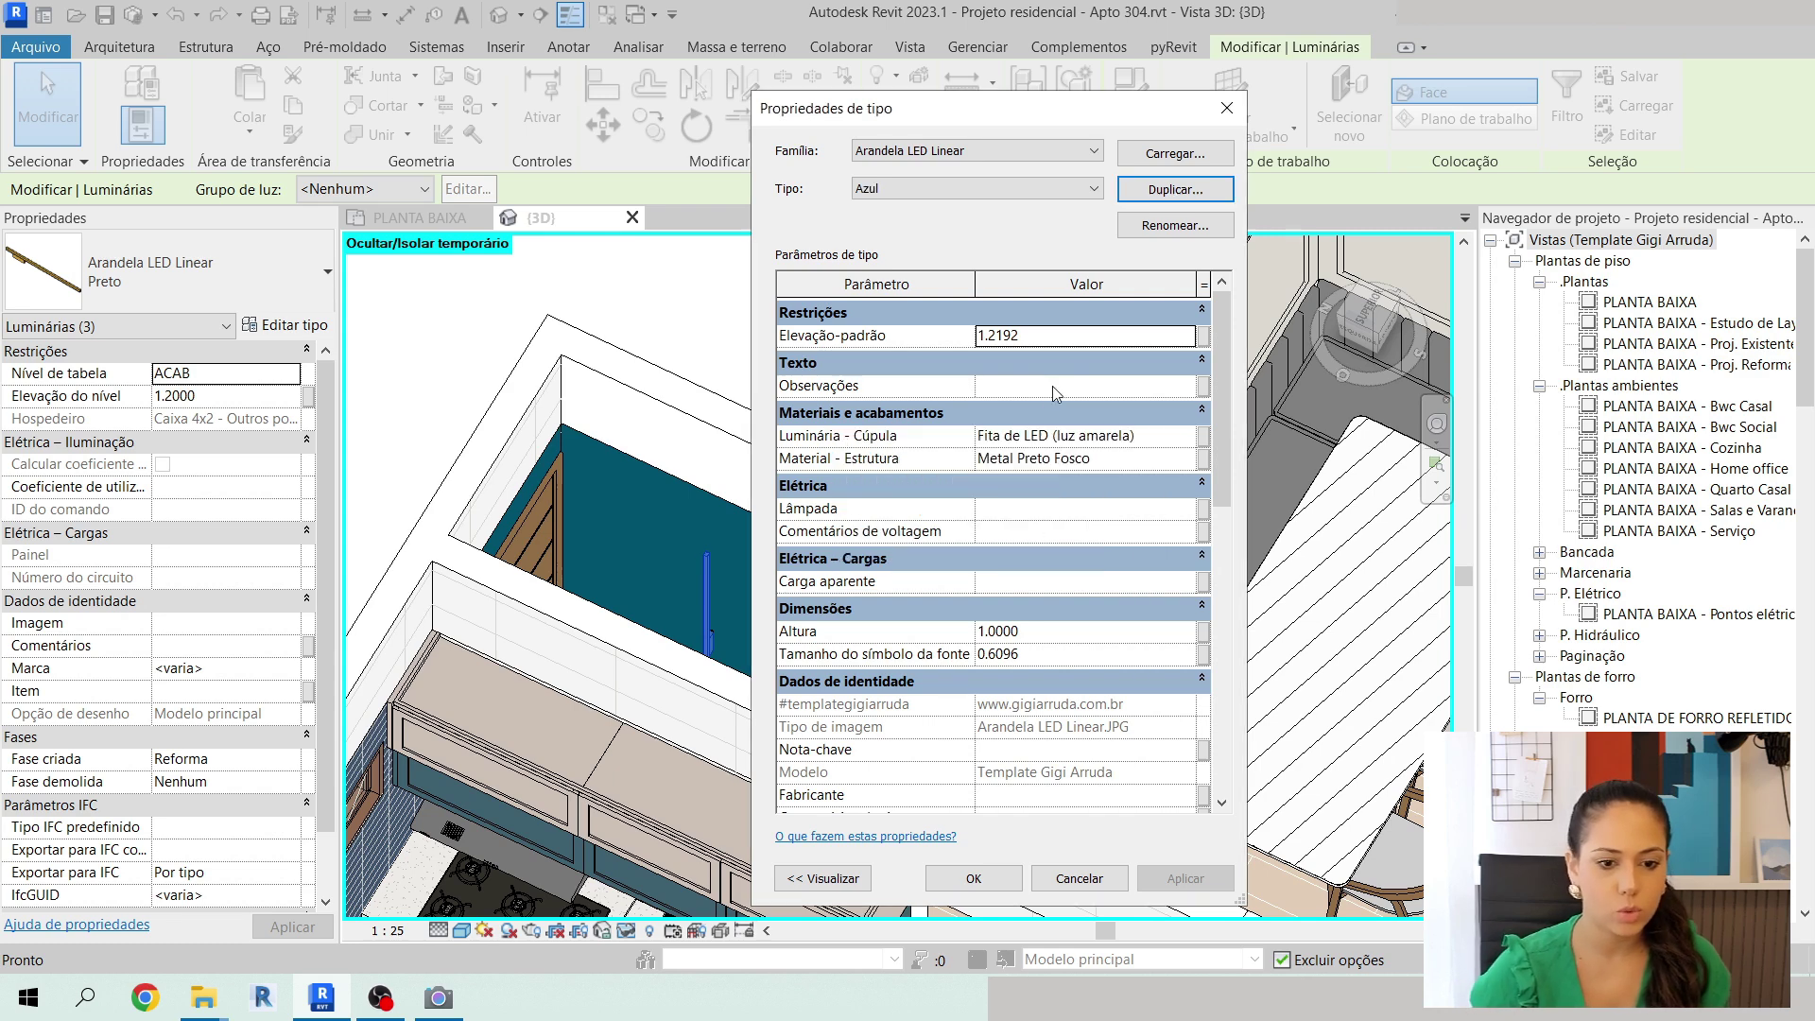
For the Azul type's structure material, duplicate Metal Preto Fosco with its assets and name the copy Metal Azul Fosco.
click(1071, 466)
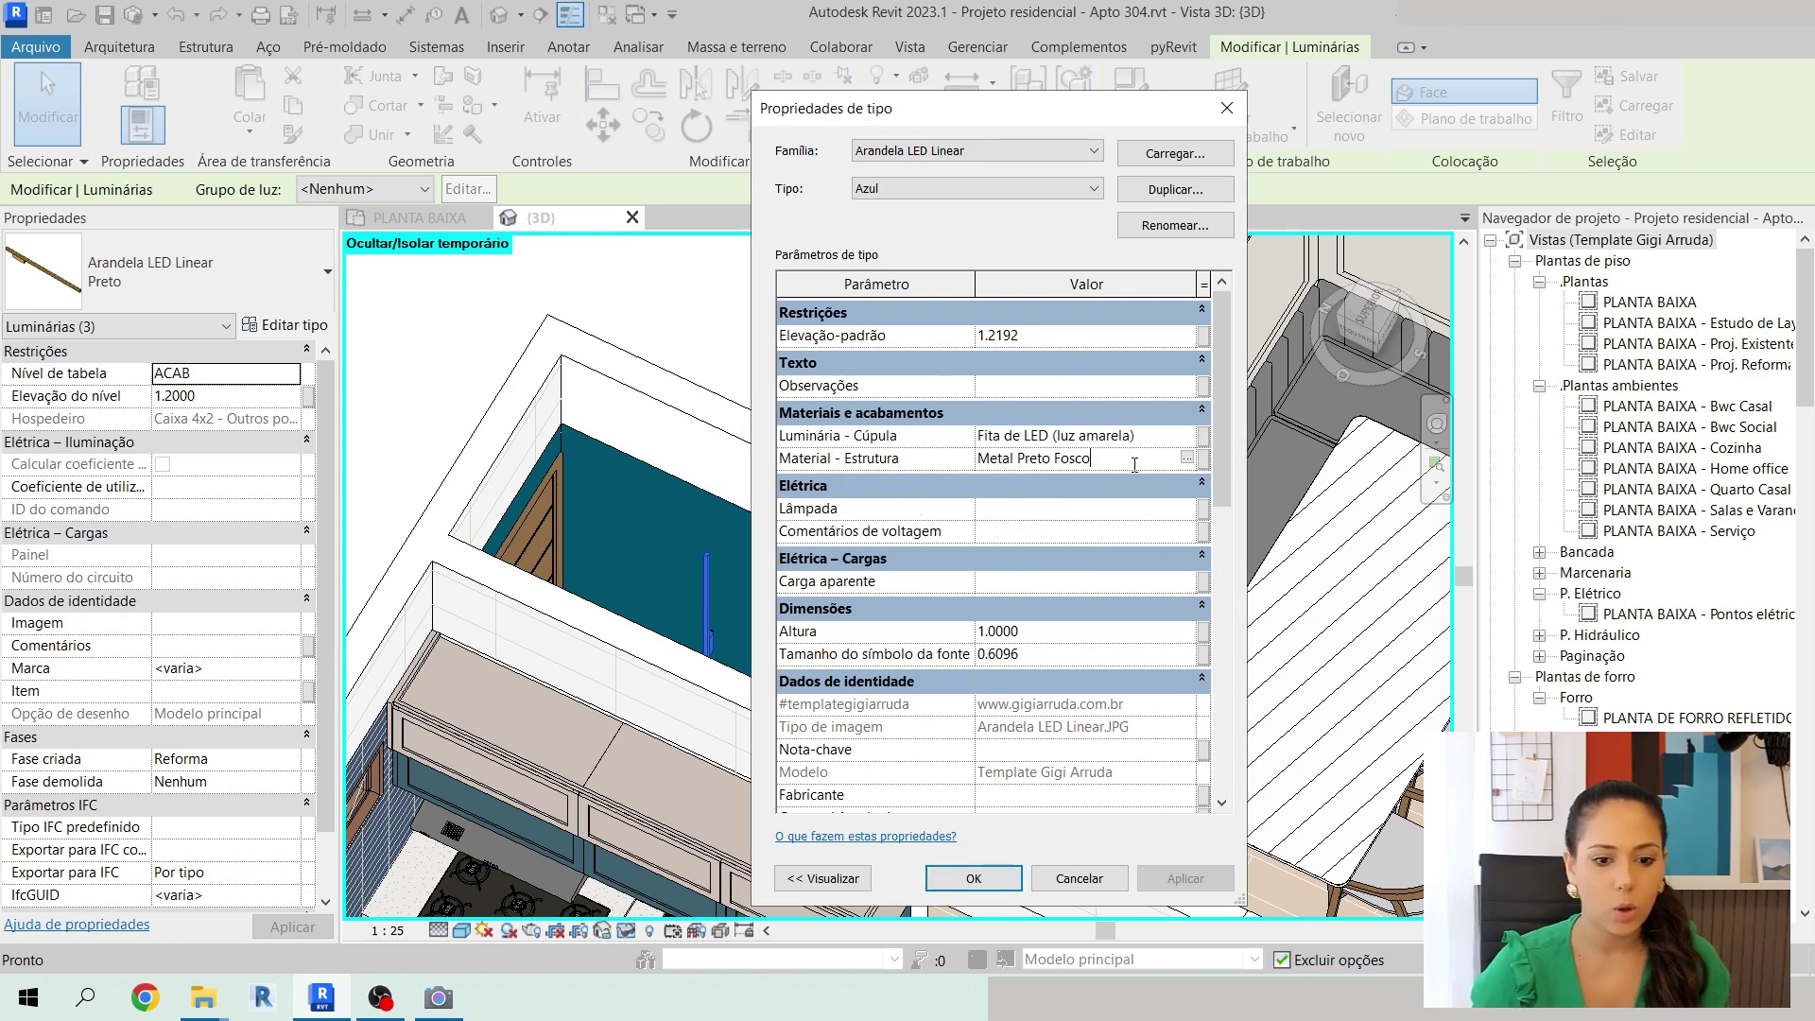
click(1188, 458)
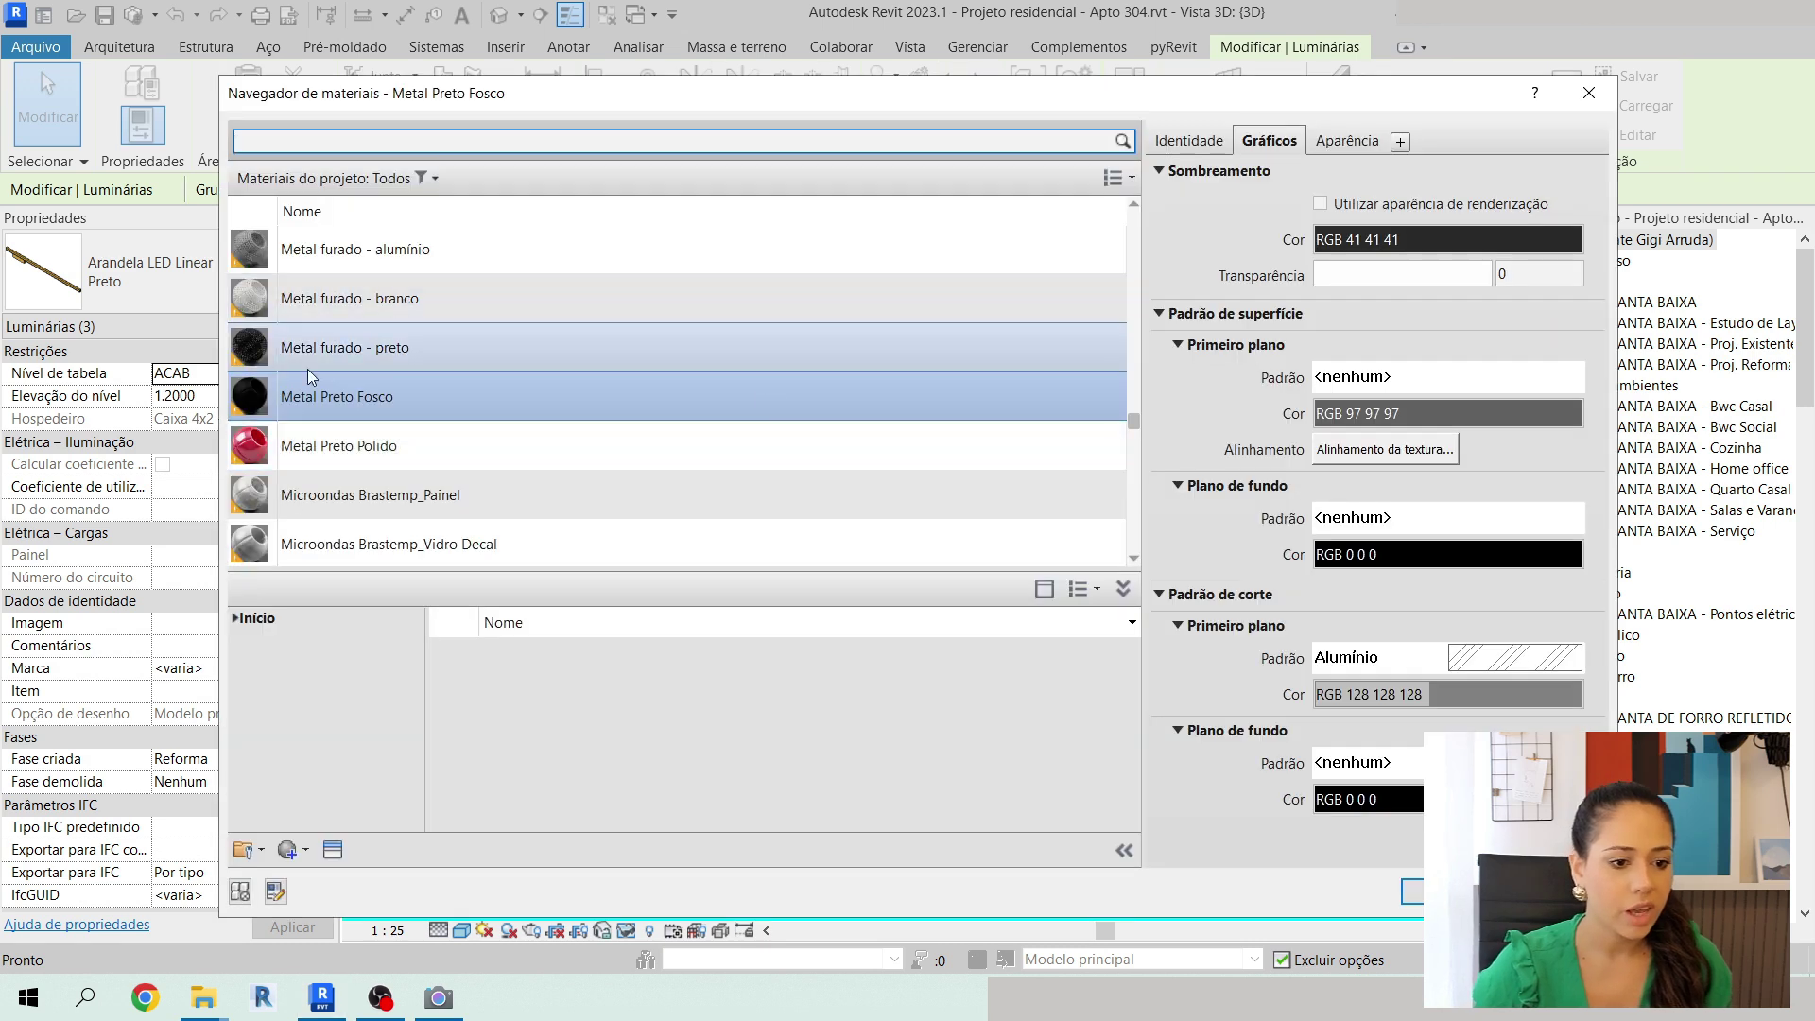
click(340, 401)
right_click(341, 403)
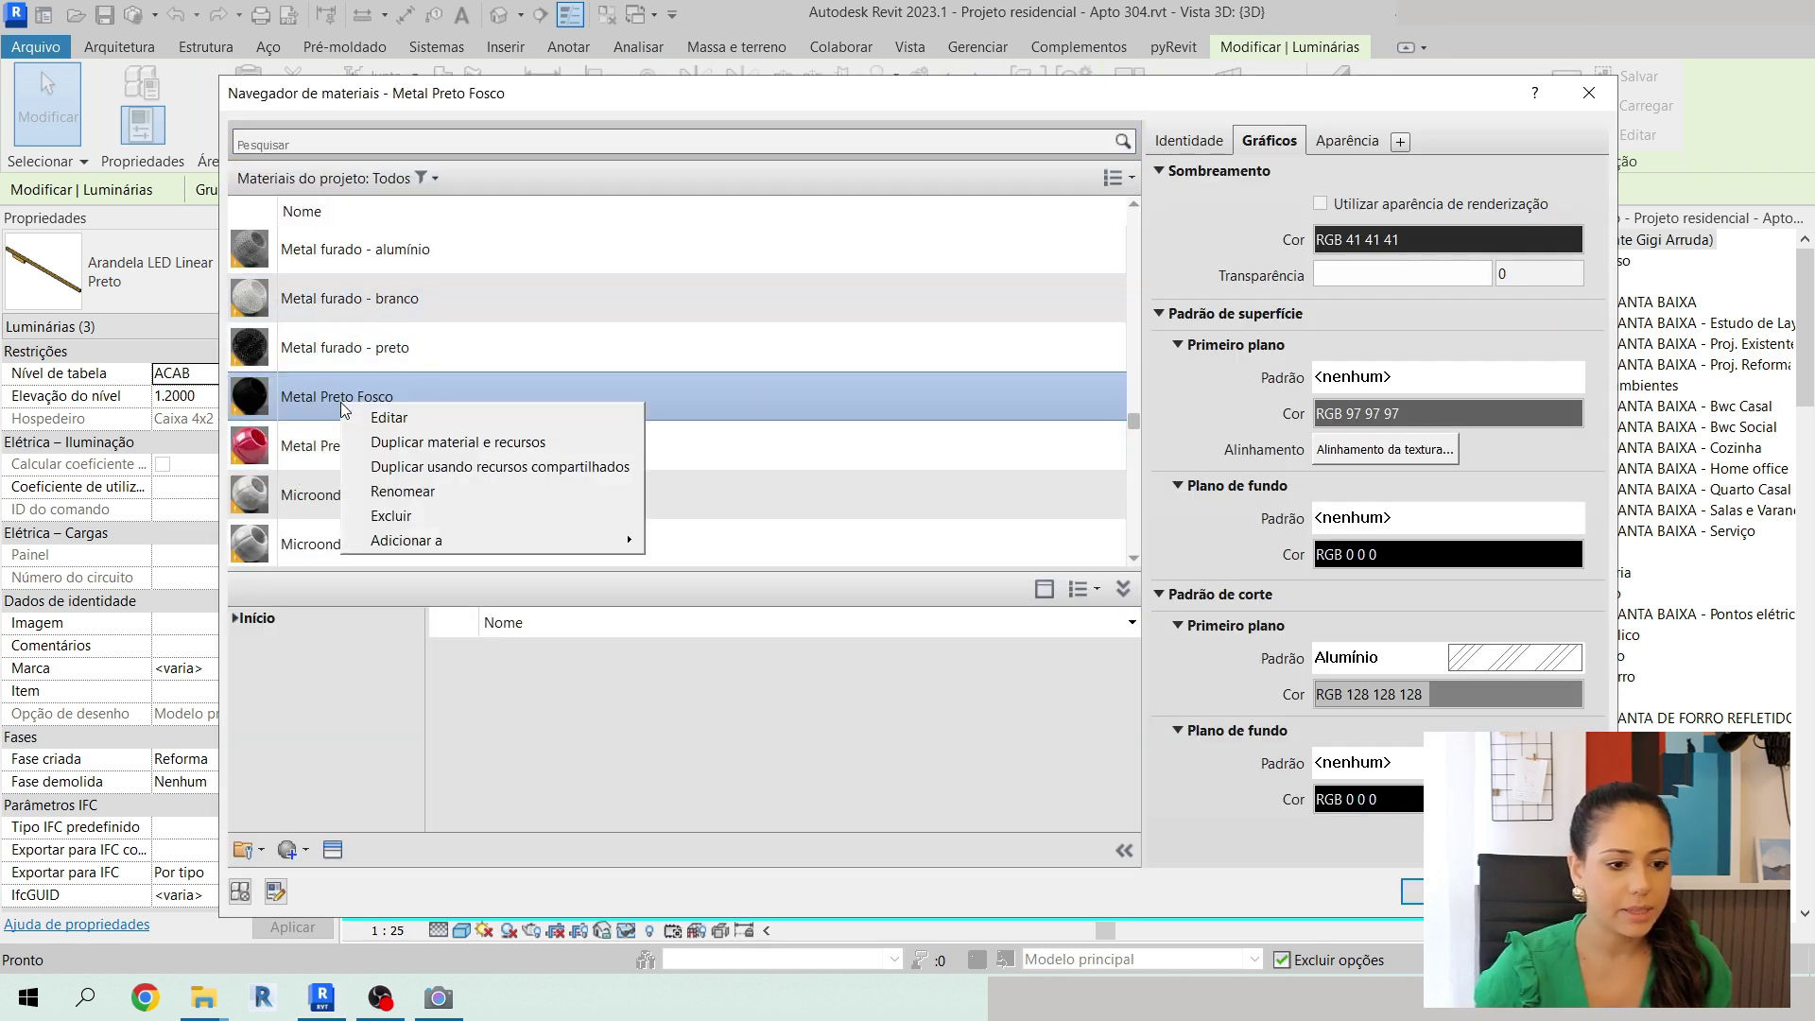
click(452, 442)
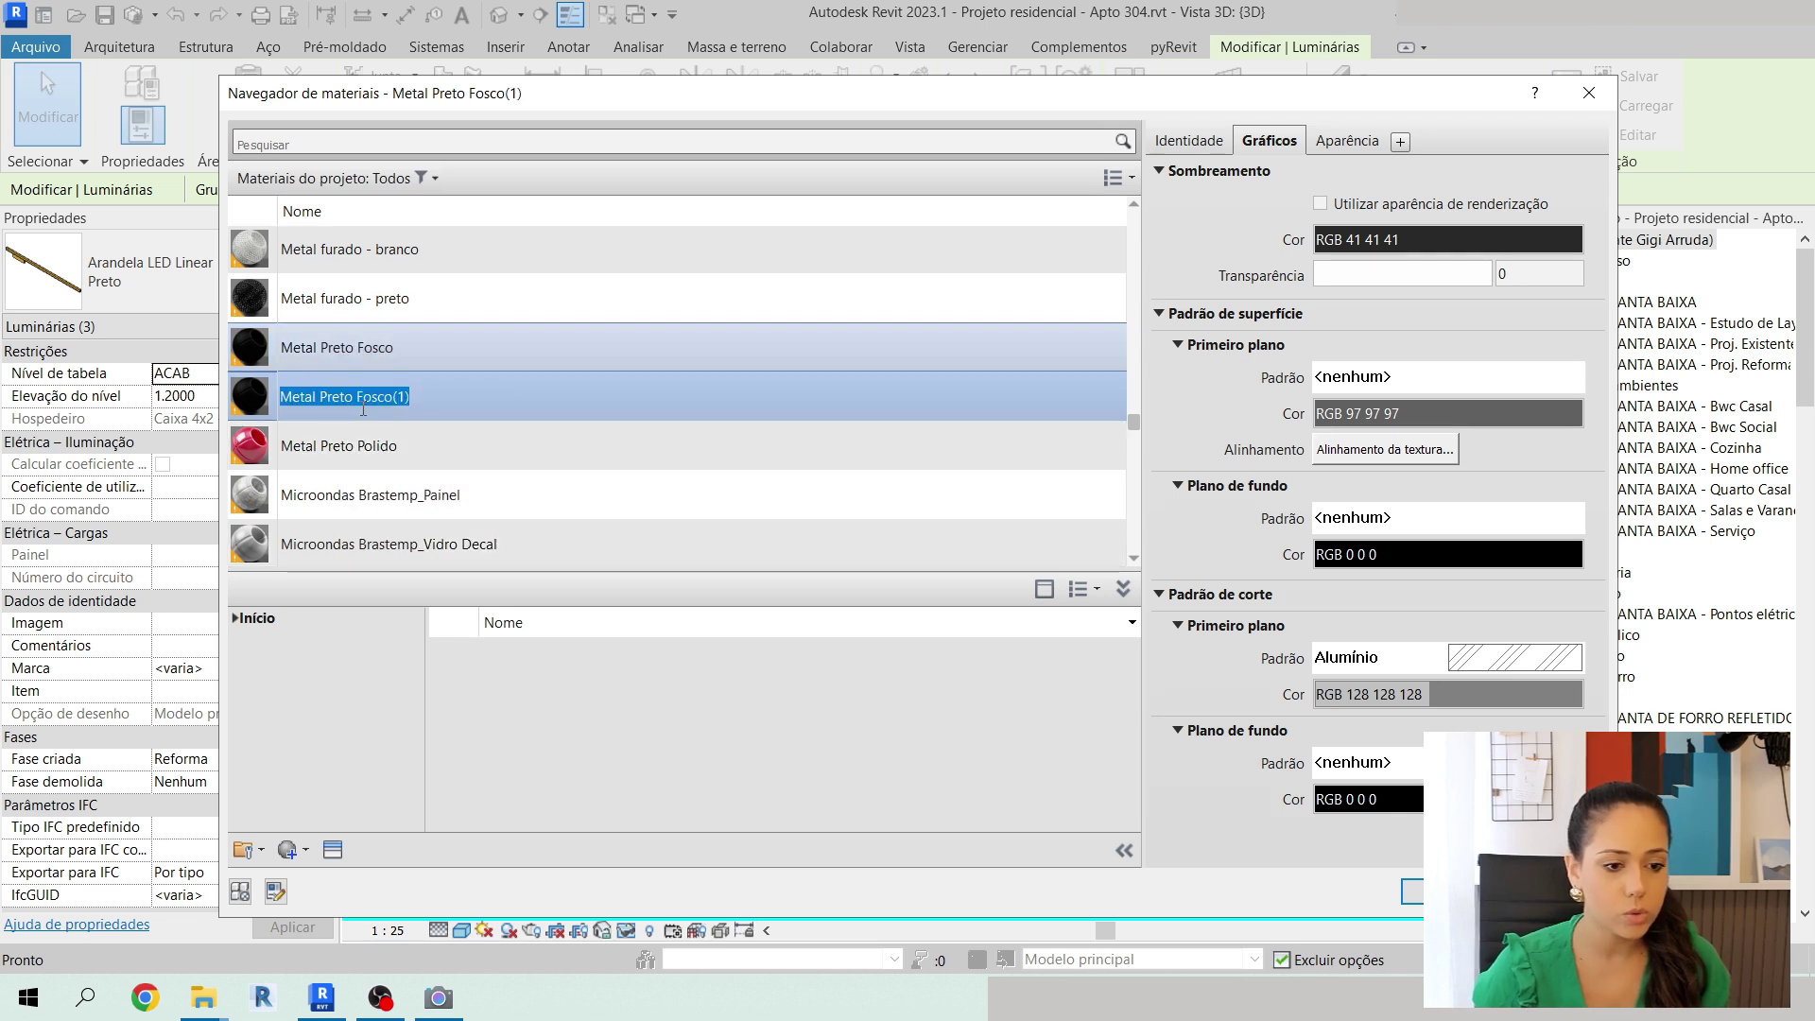
click(345, 397)
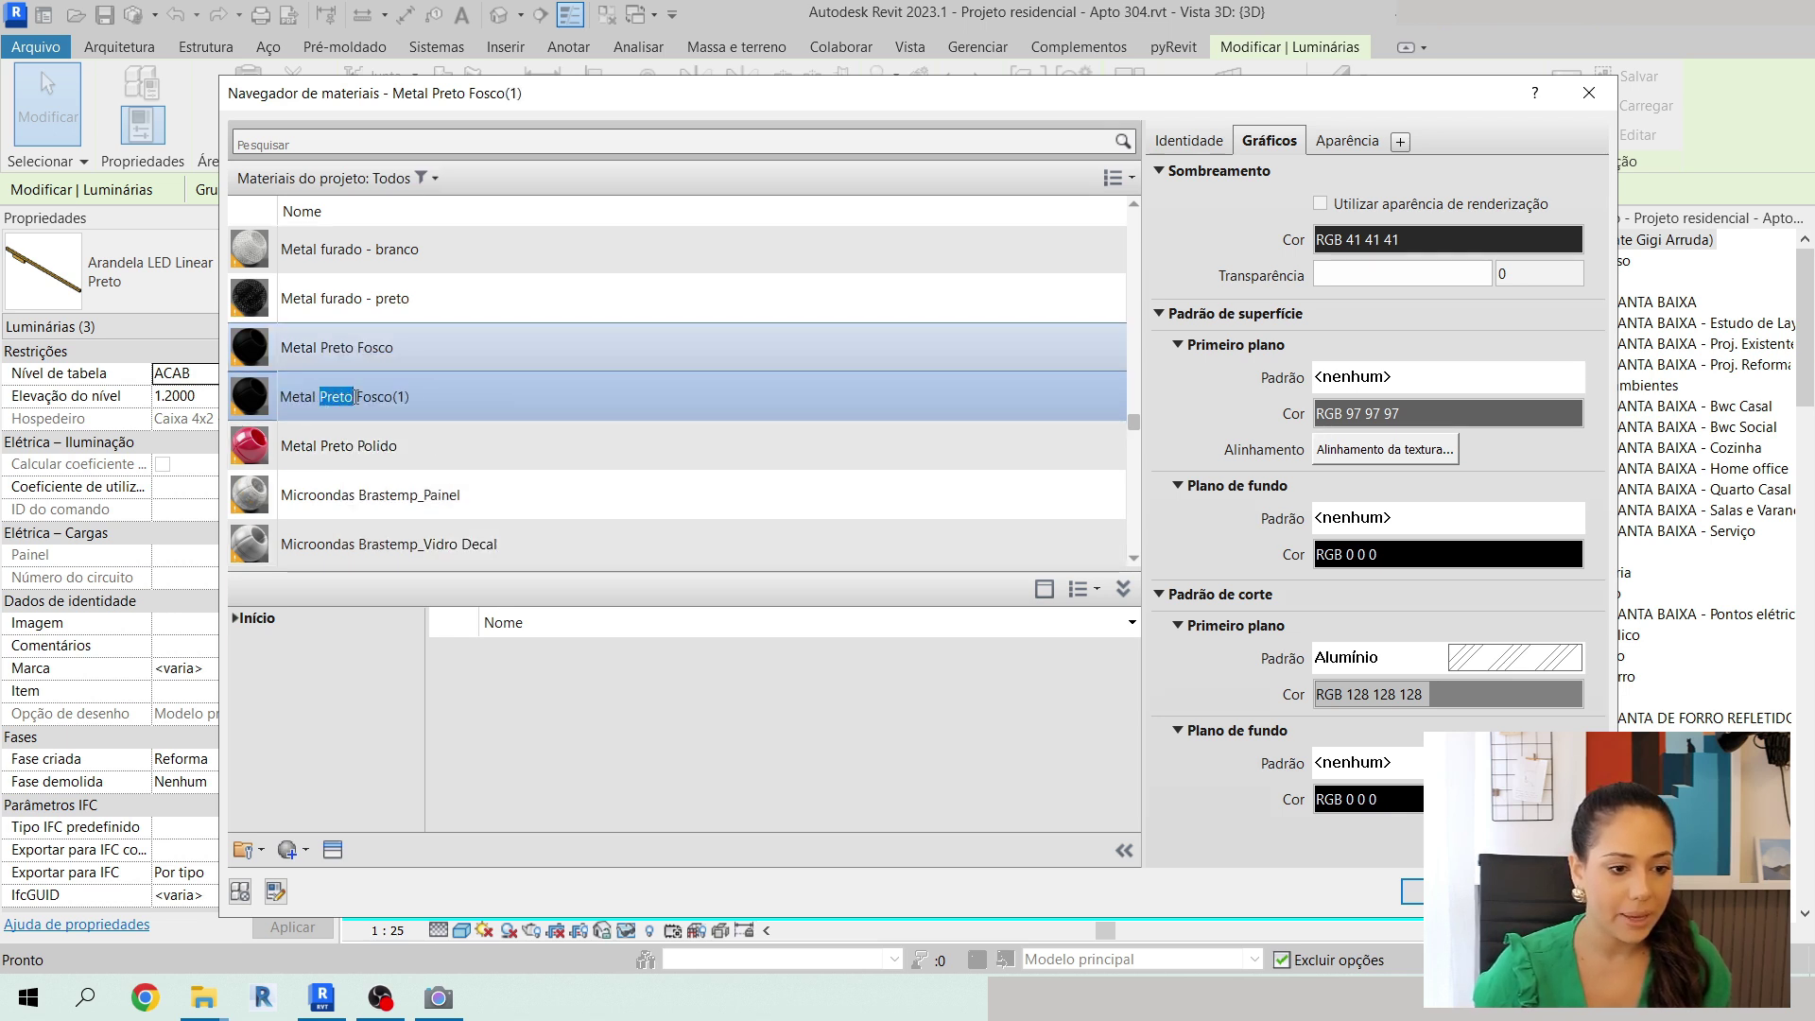
text(Azul)
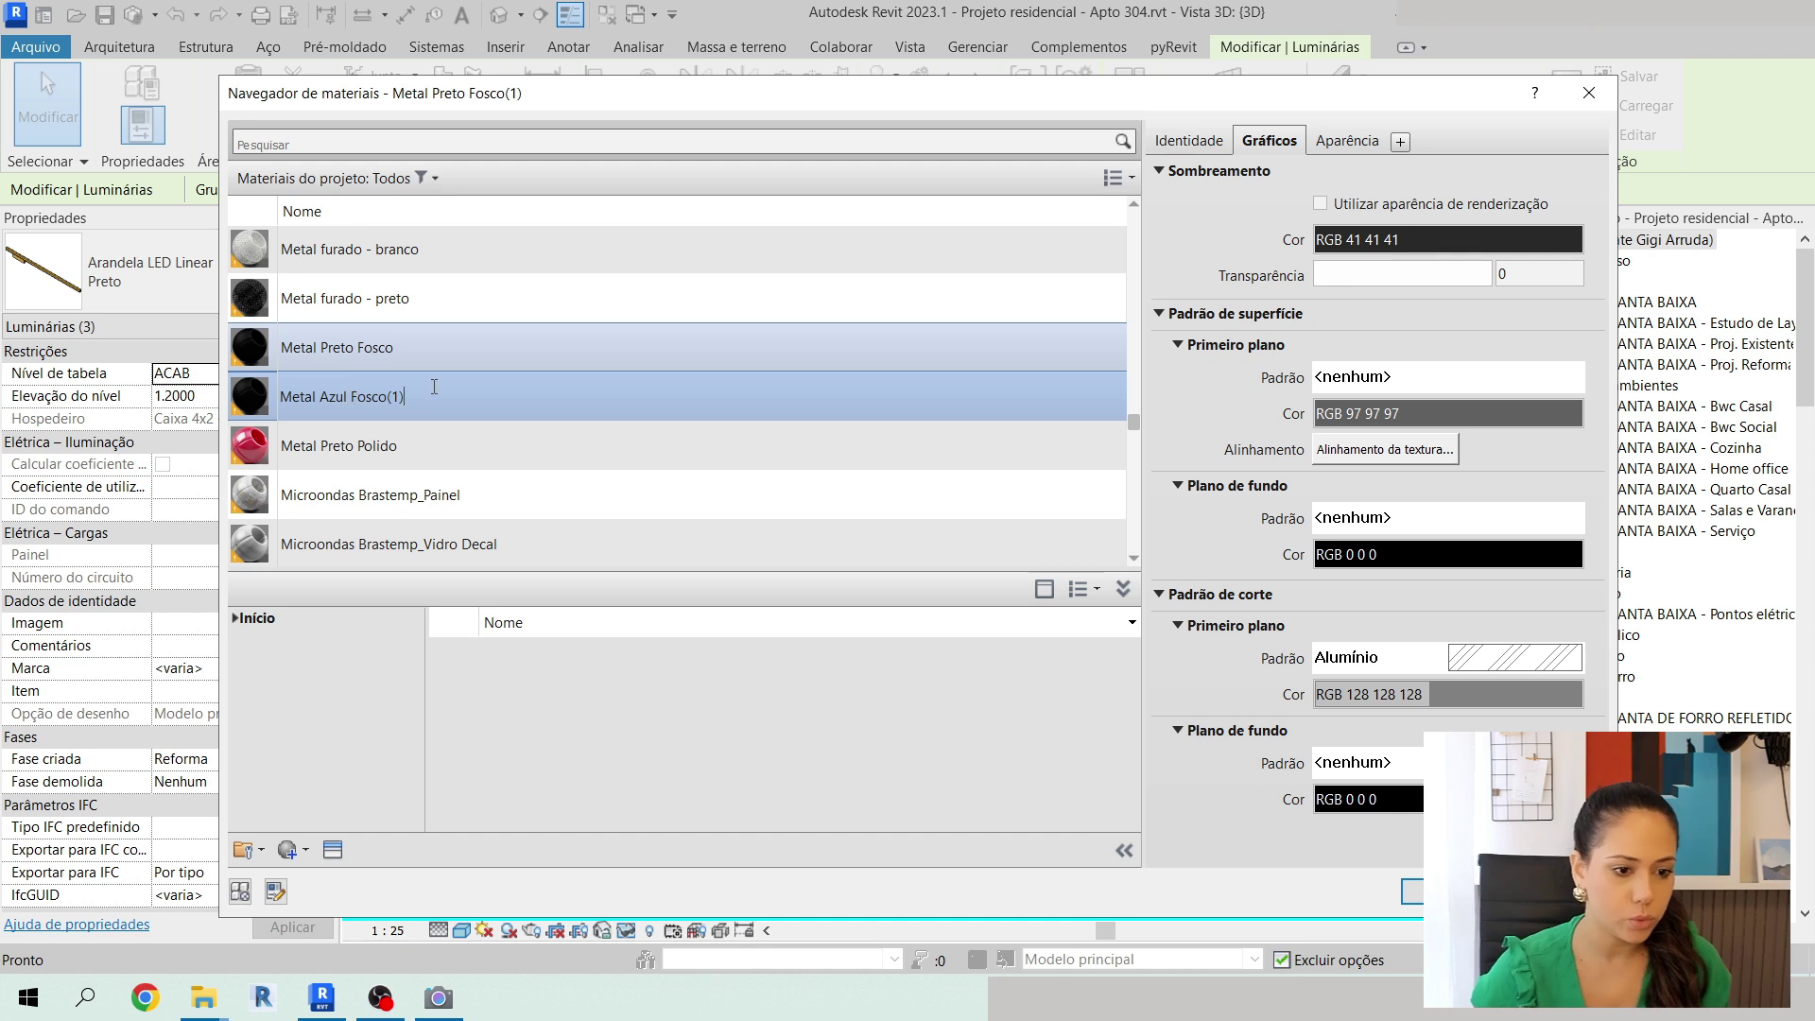
key(Return)
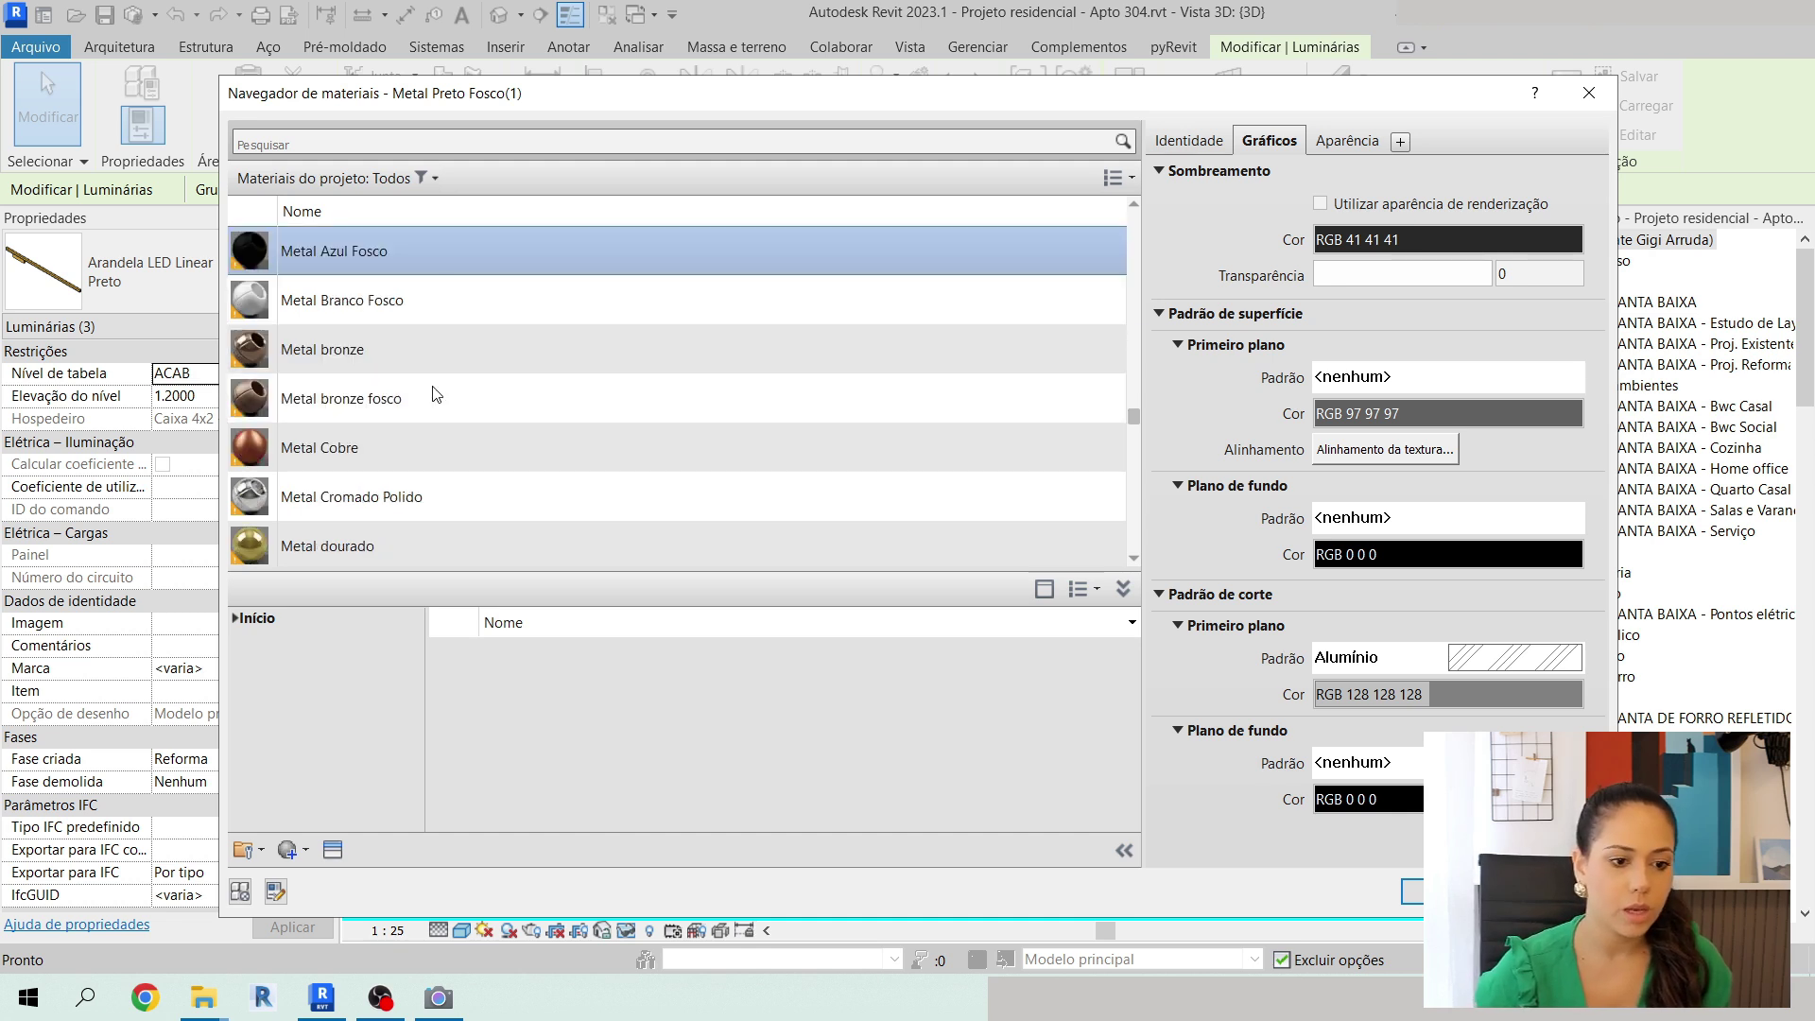
Examine the appearance of Metal Azul Fosco and the options for duplicating its asset and the material.
click(376, 252)
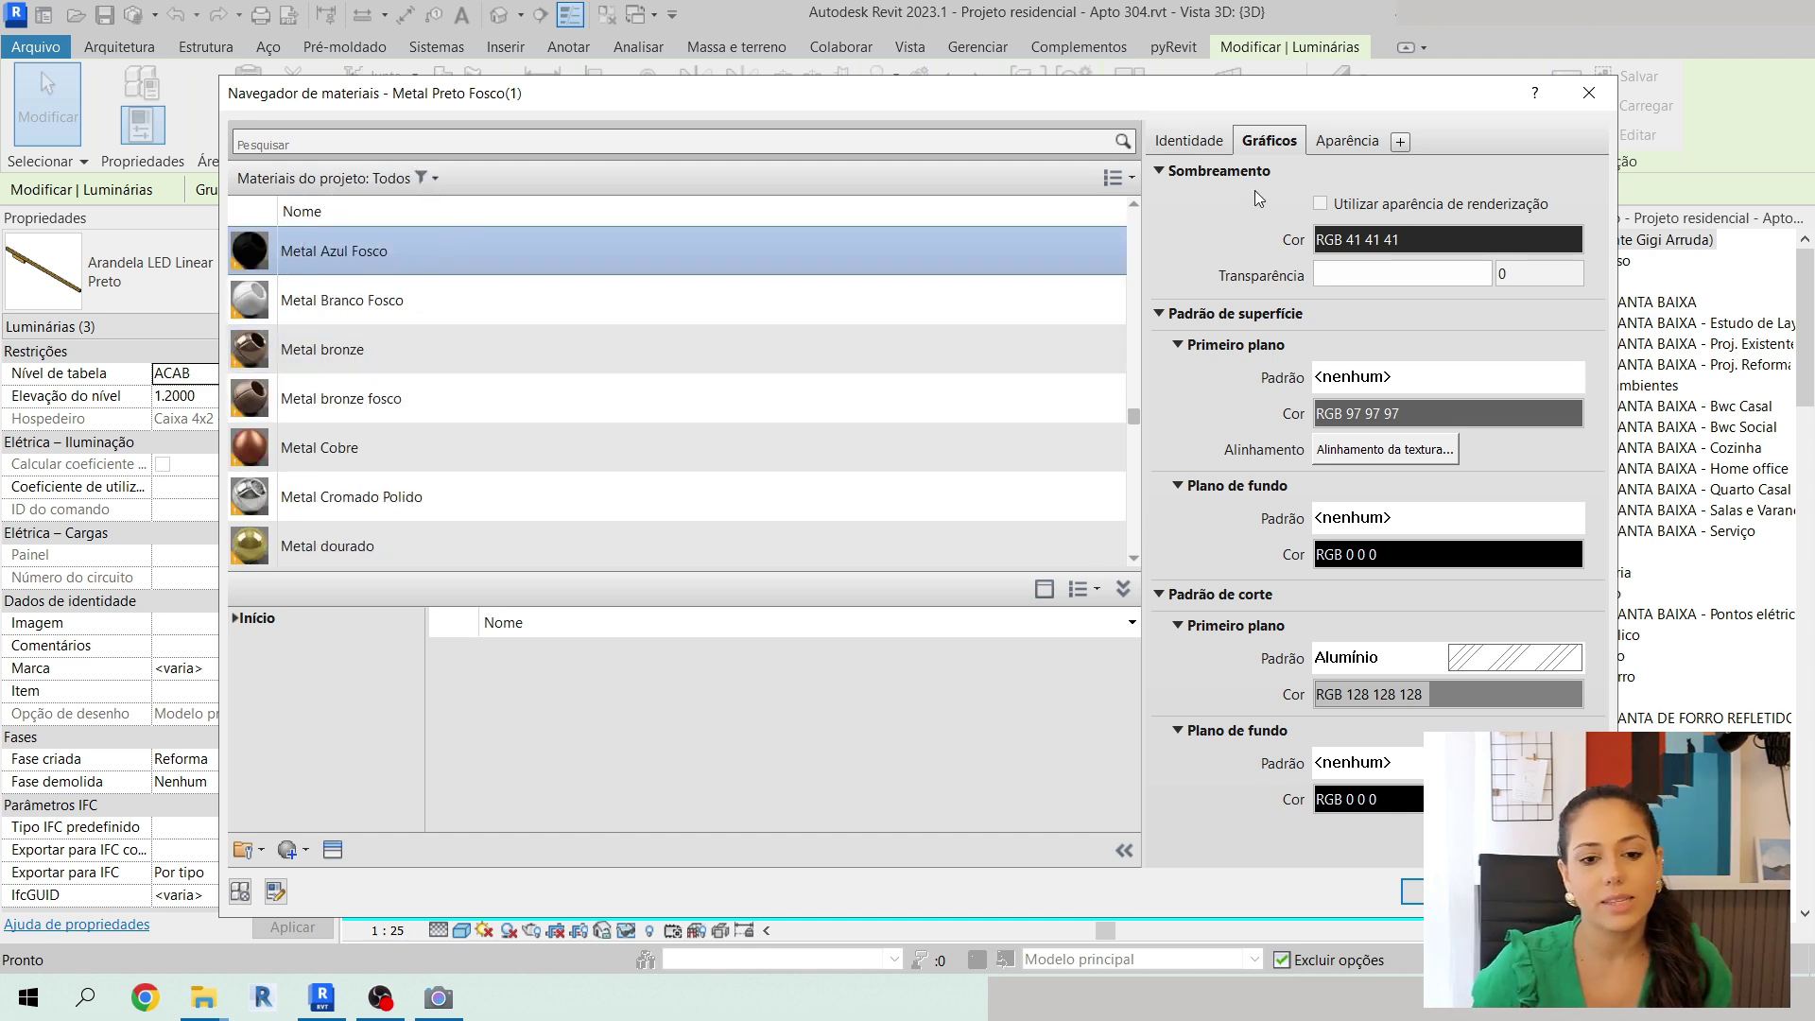
click(1343, 142)
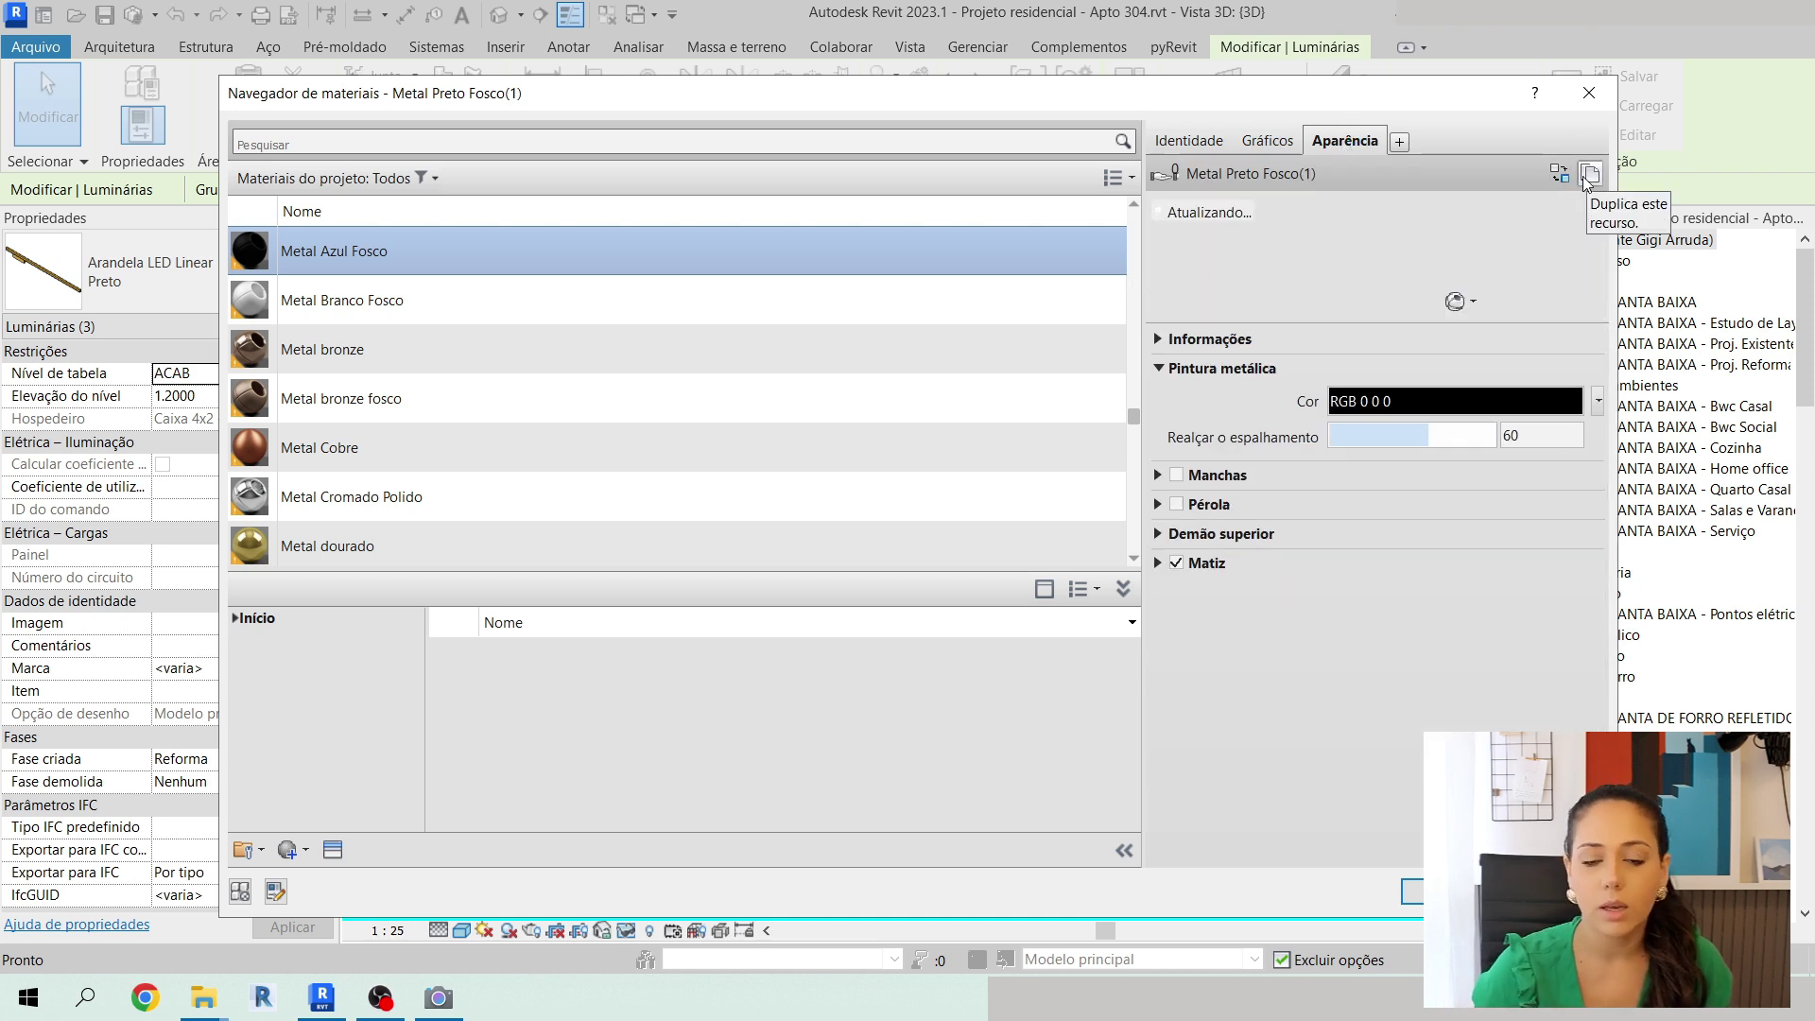
click(1593, 178)
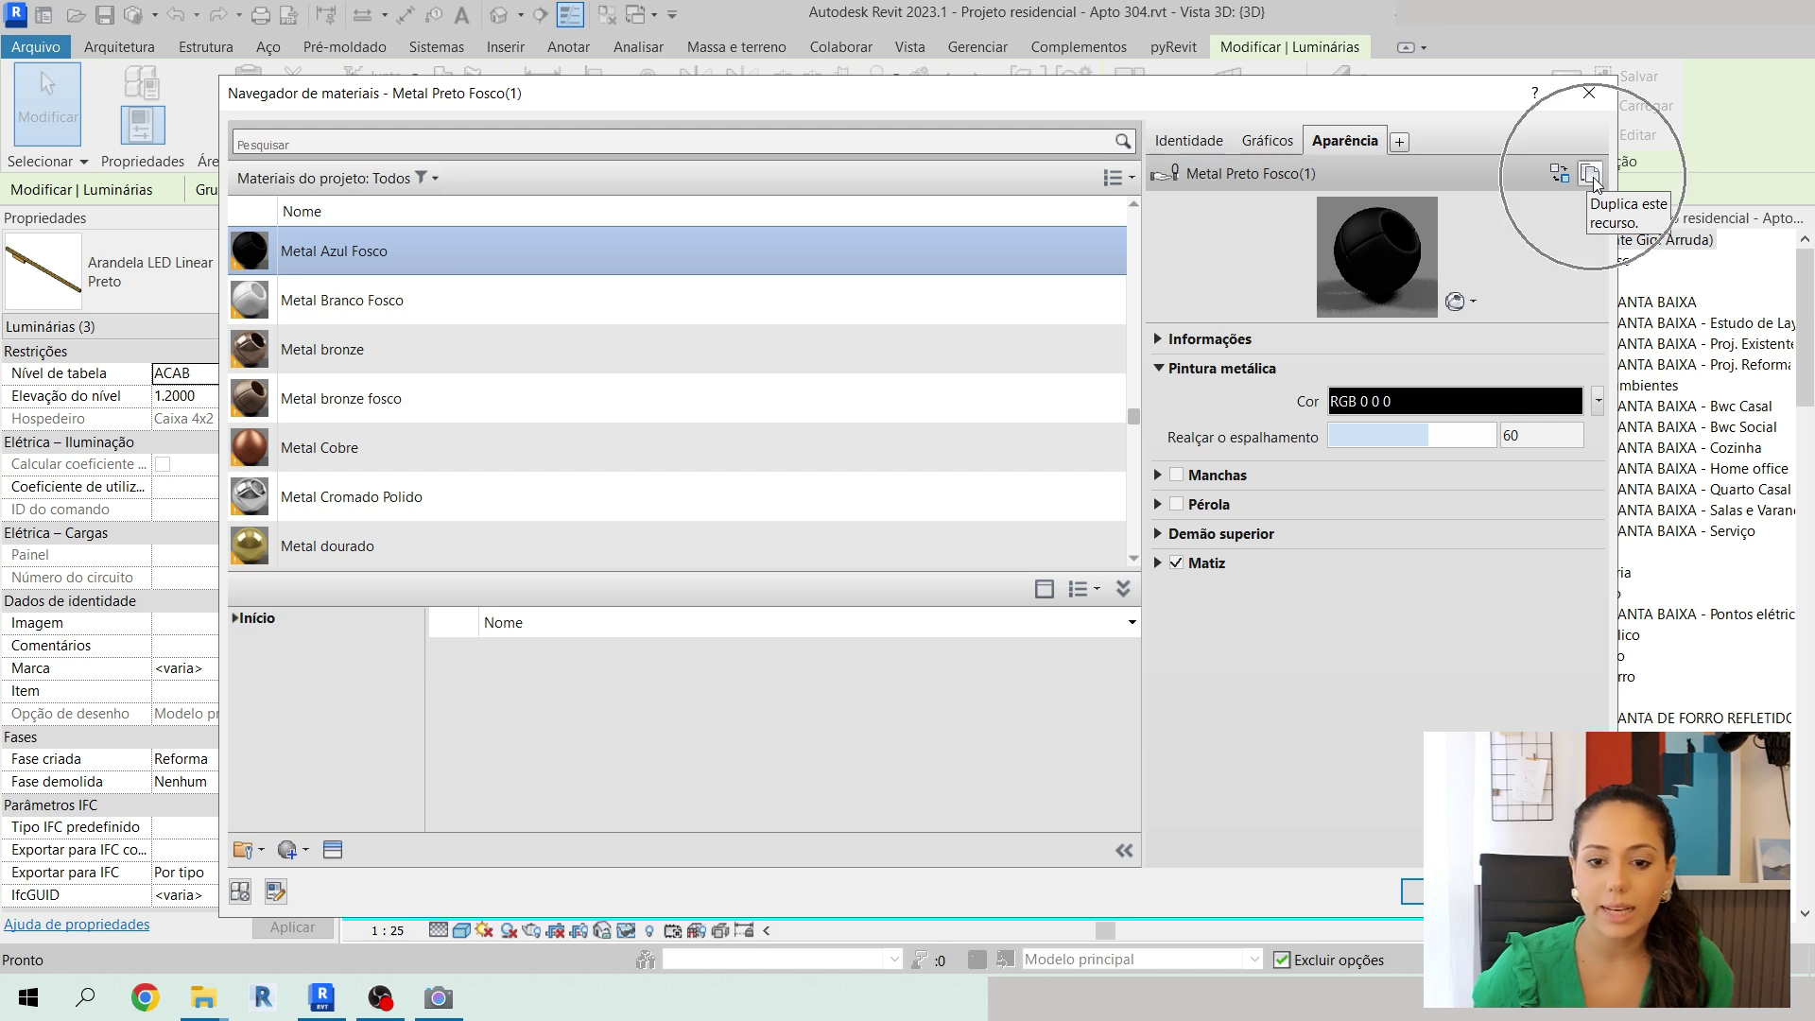
right_click(523, 252)
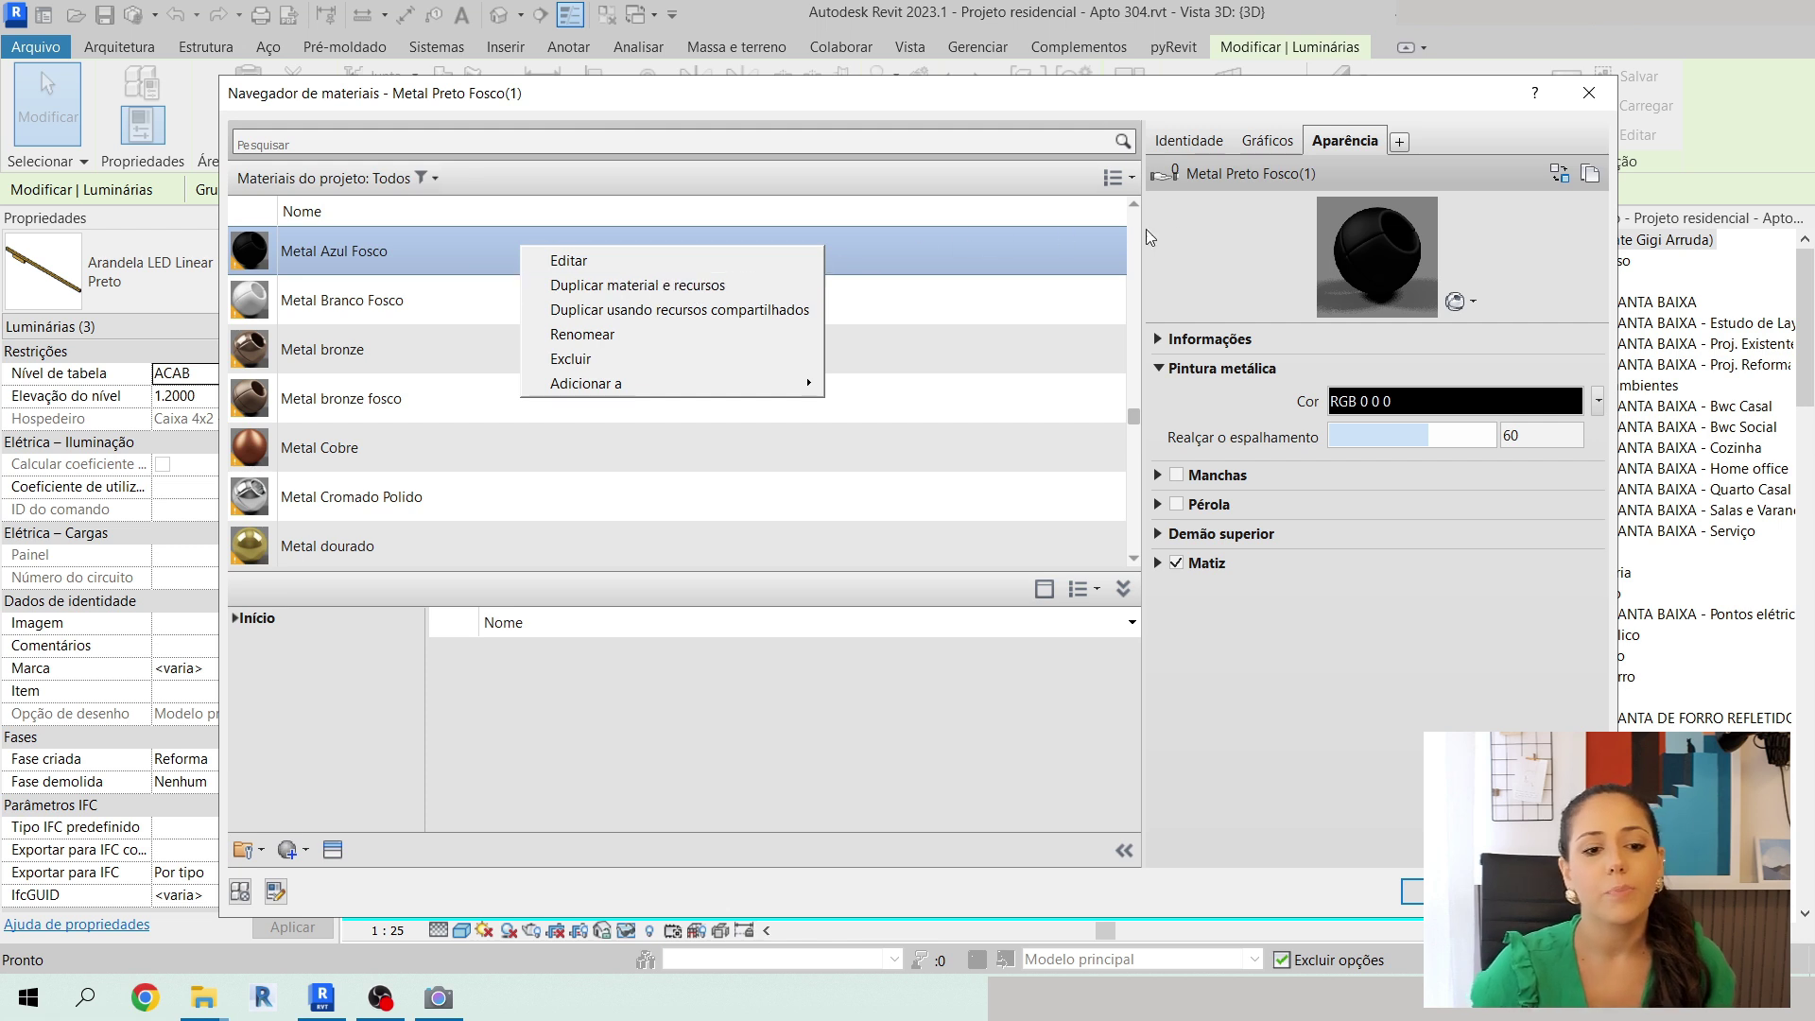
click(1272, 247)
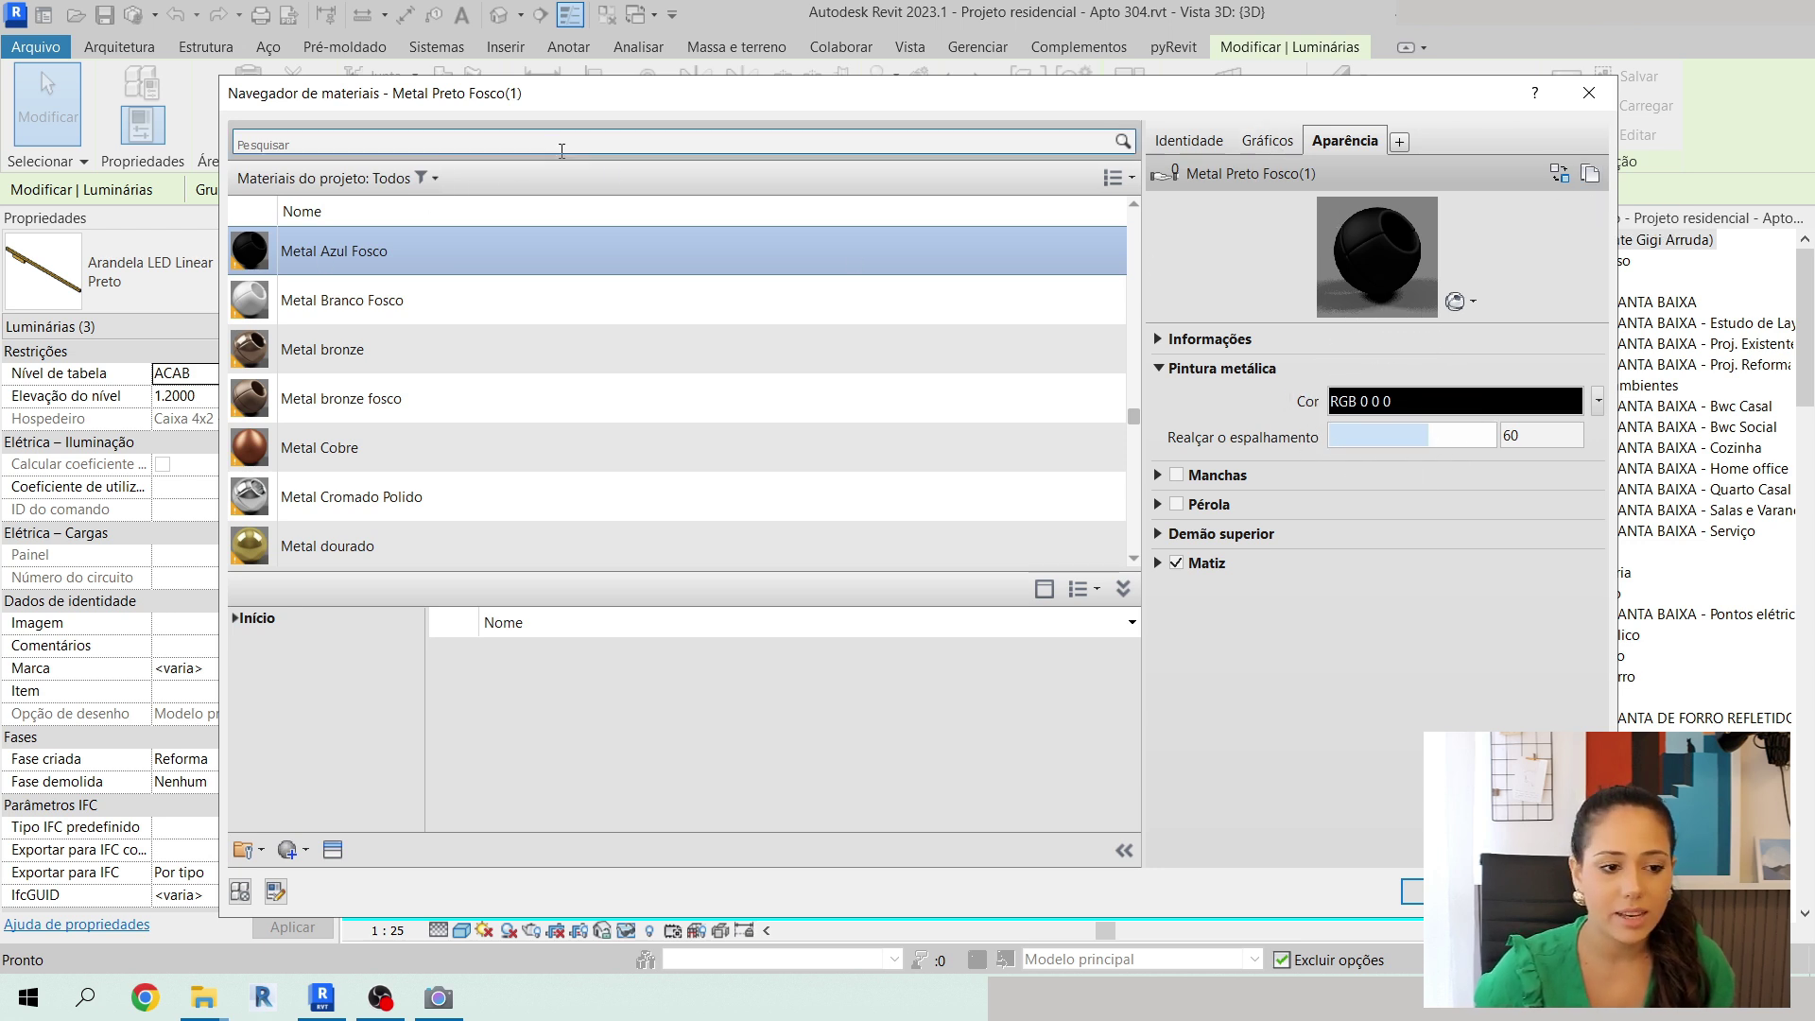
Search the materials for coral and add the Pintura Tinta Coral - Azul Formal appearance color, RGB 0 84 110, to the custom colors.
click(357, 145)
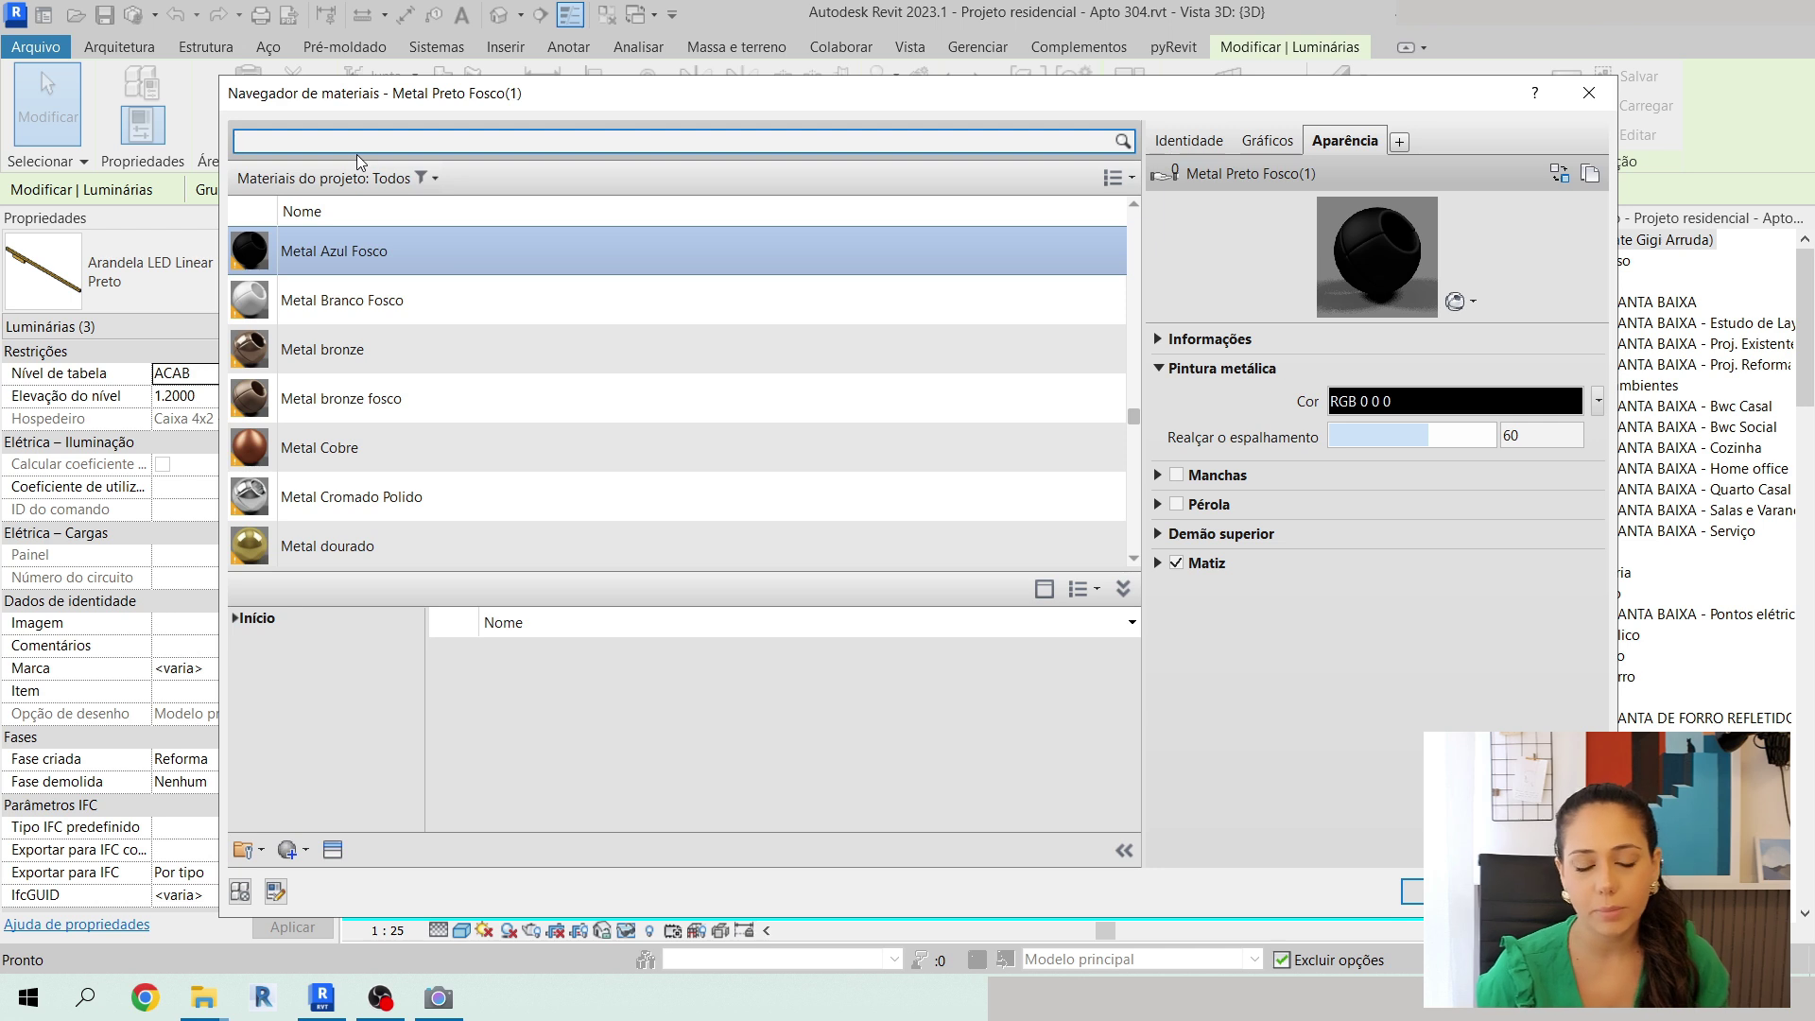
text(coral)
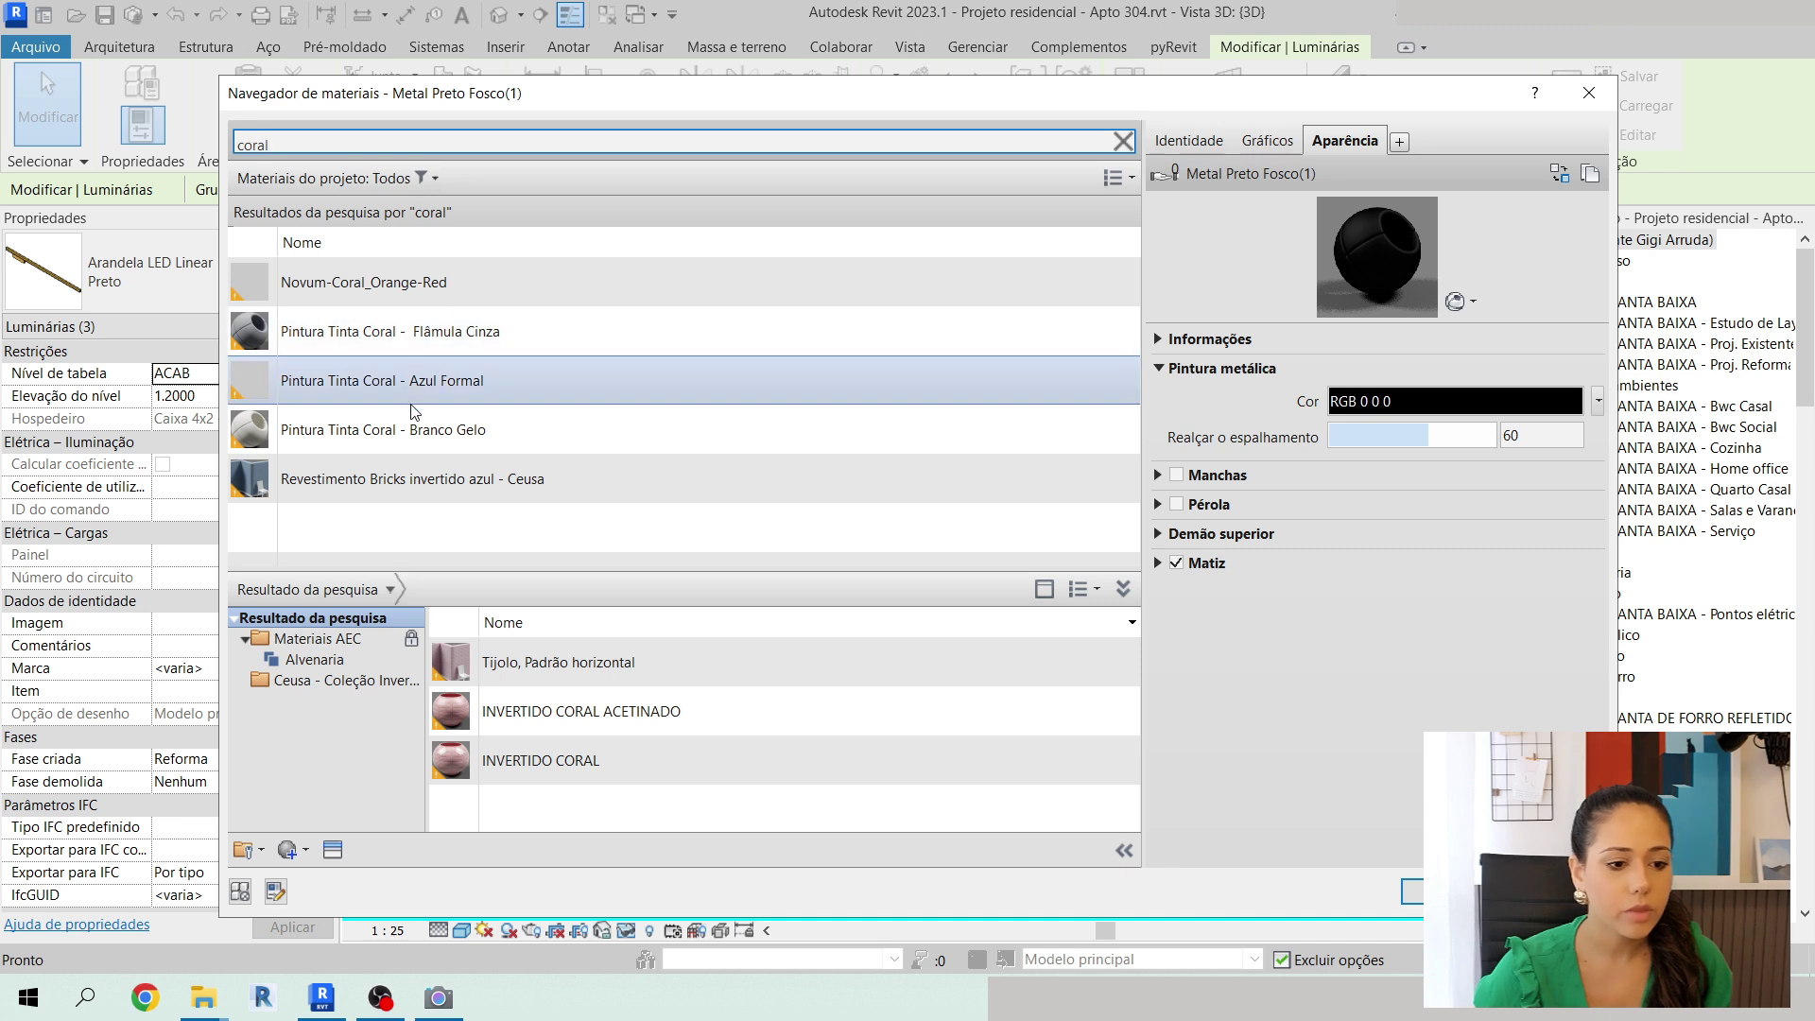
click(439, 389)
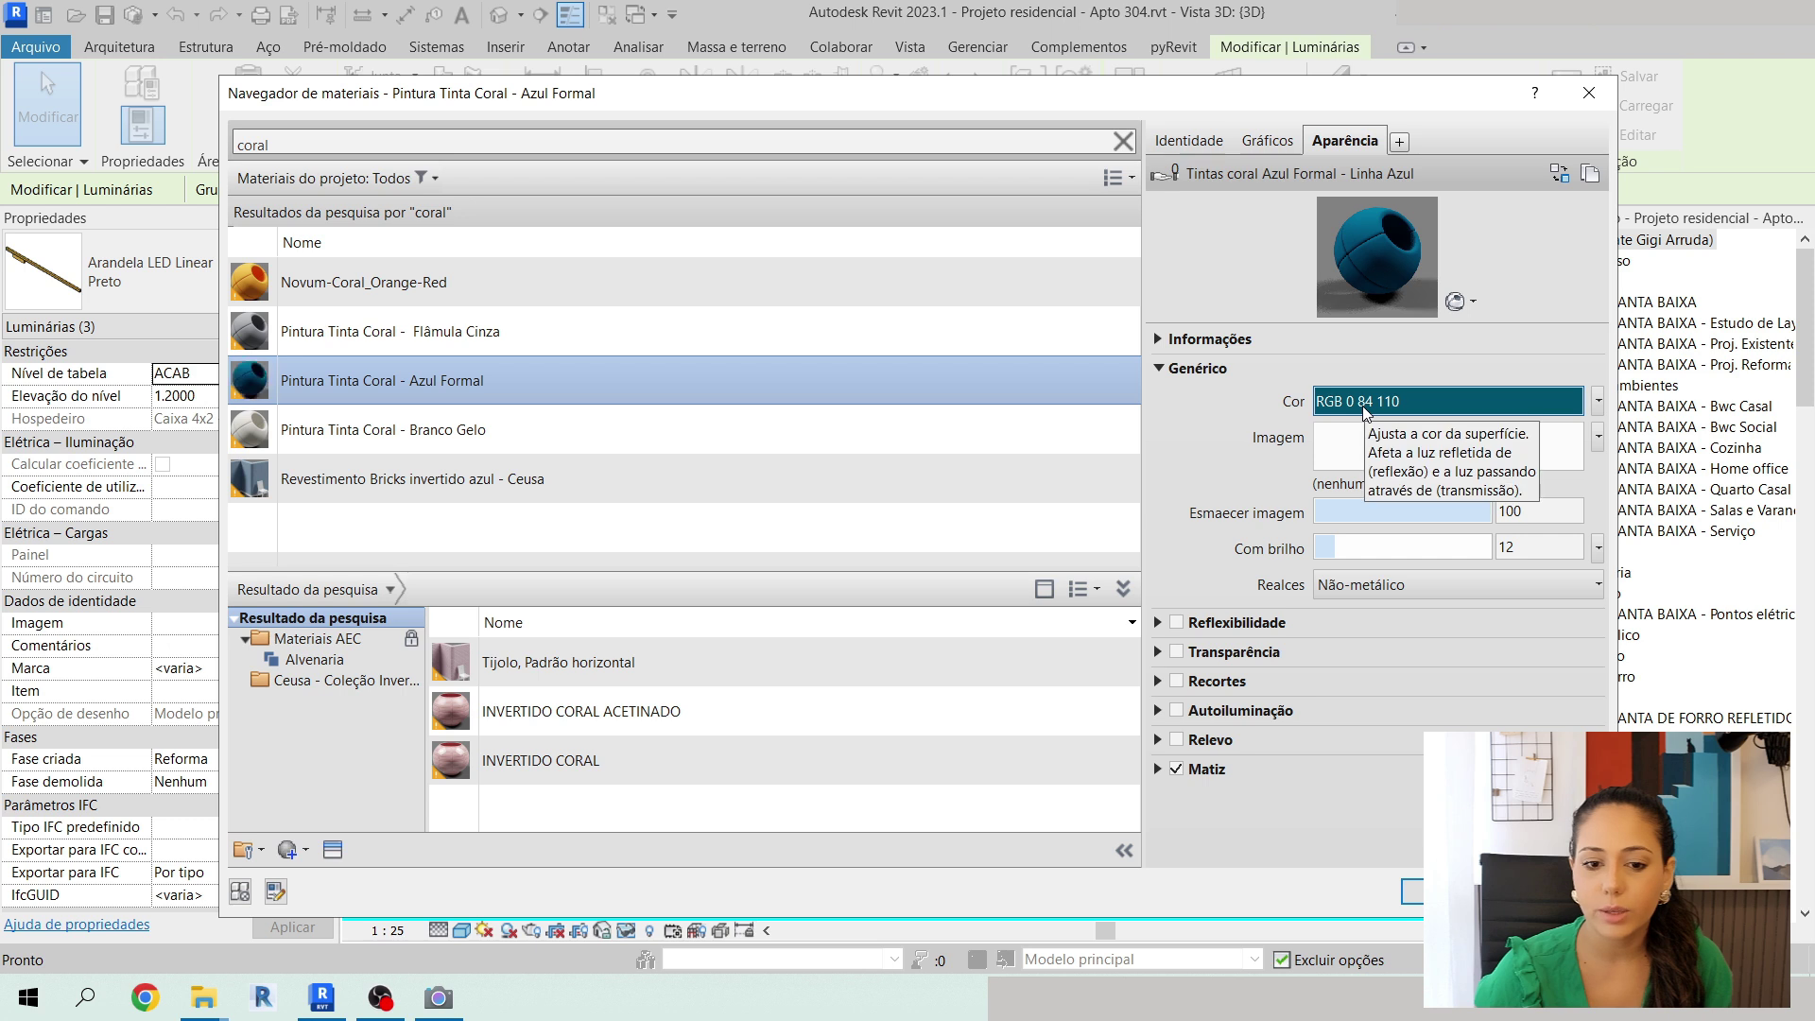
click(1403, 408)
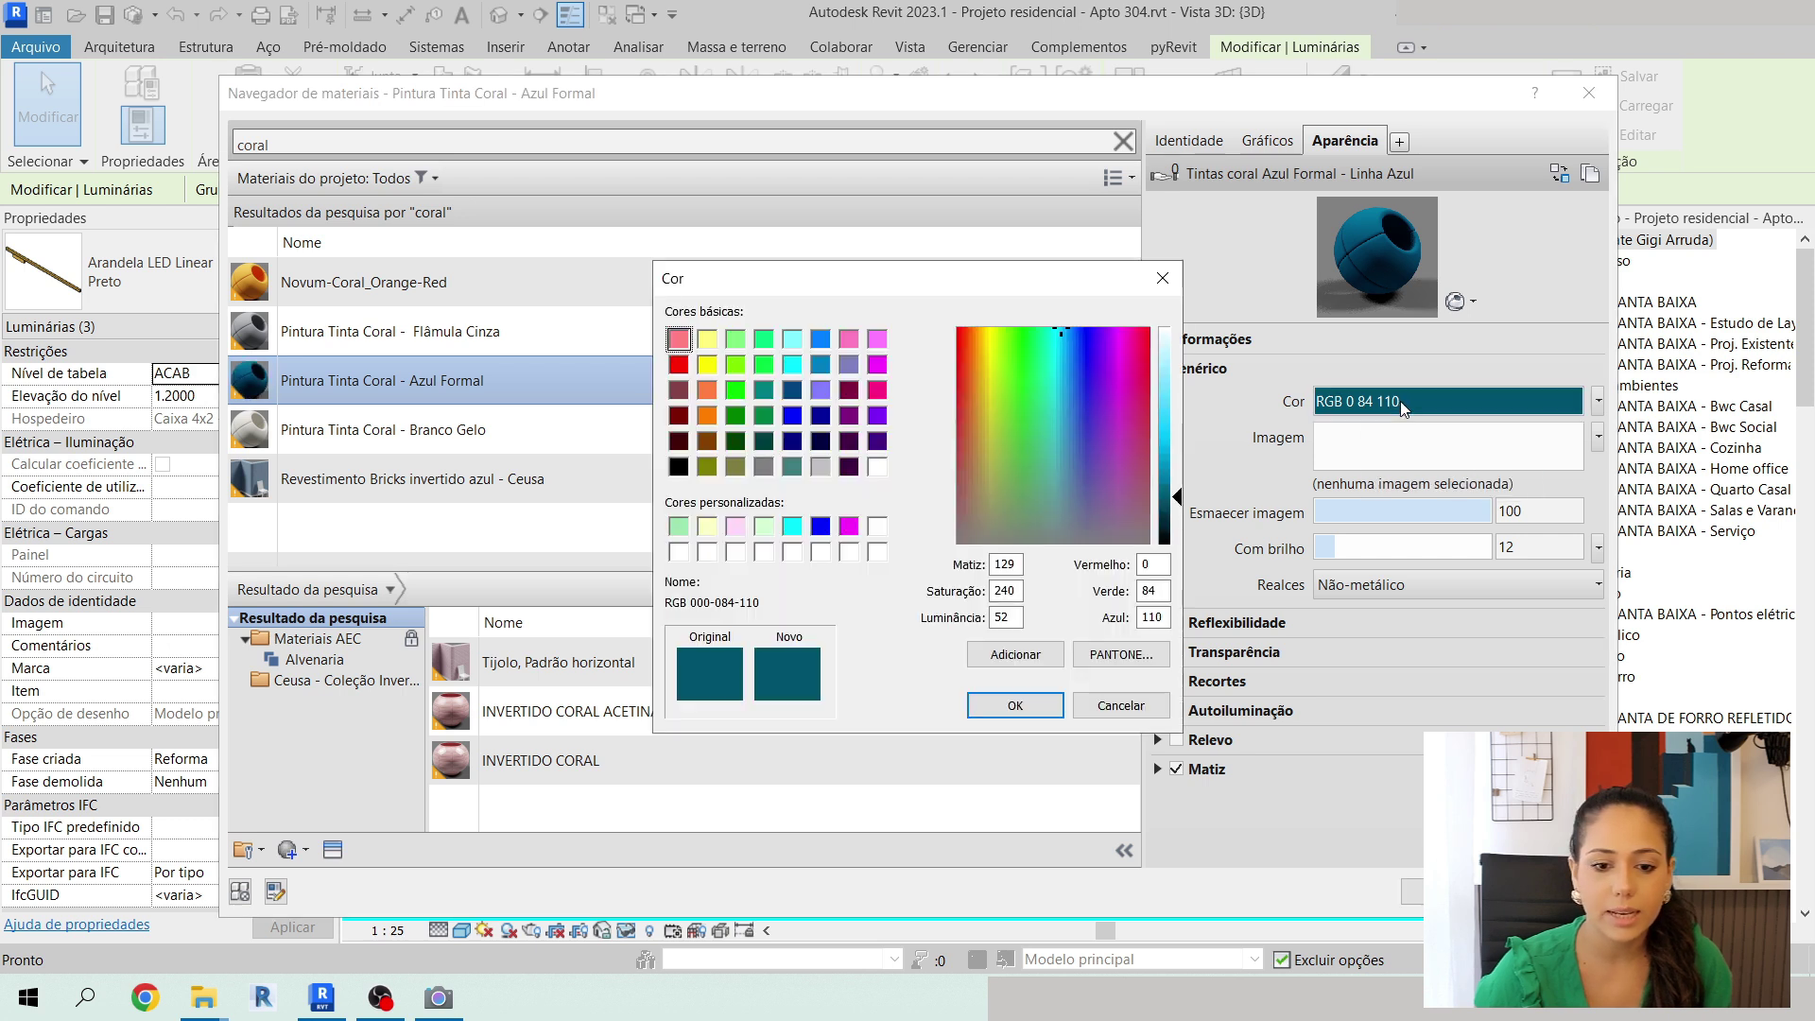
click(1030, 659)
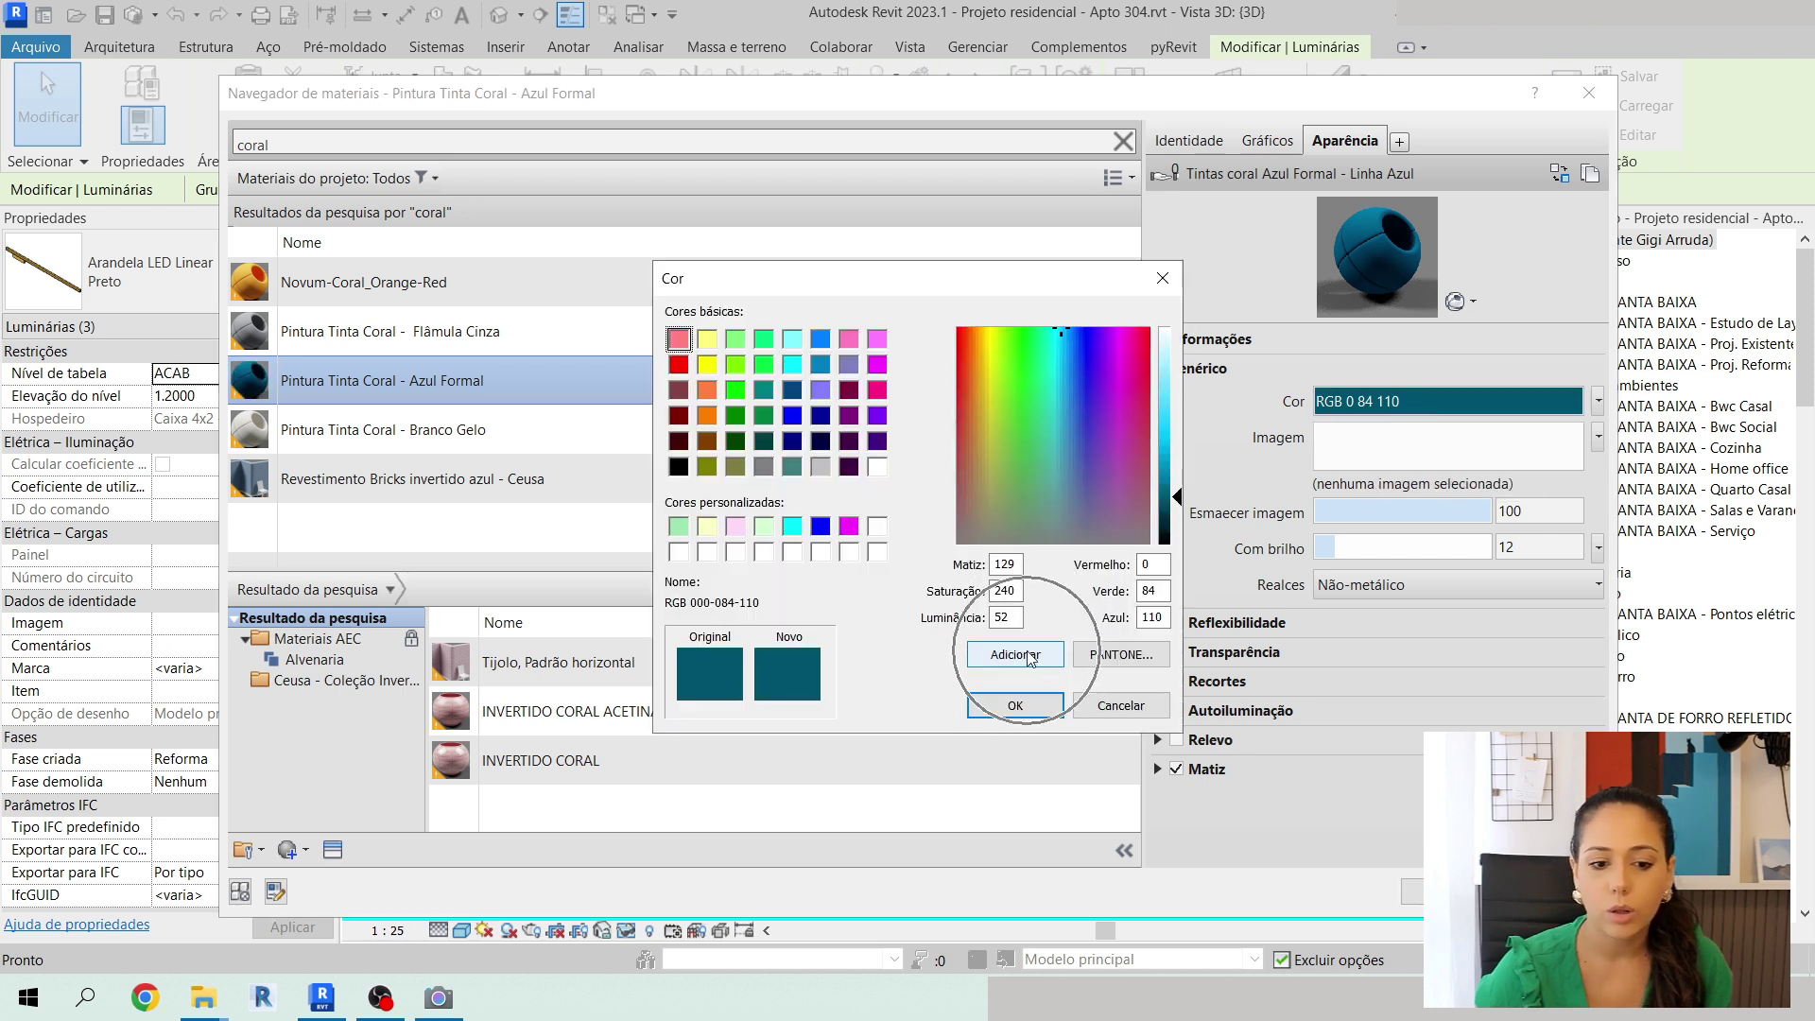
click(1021, 704)
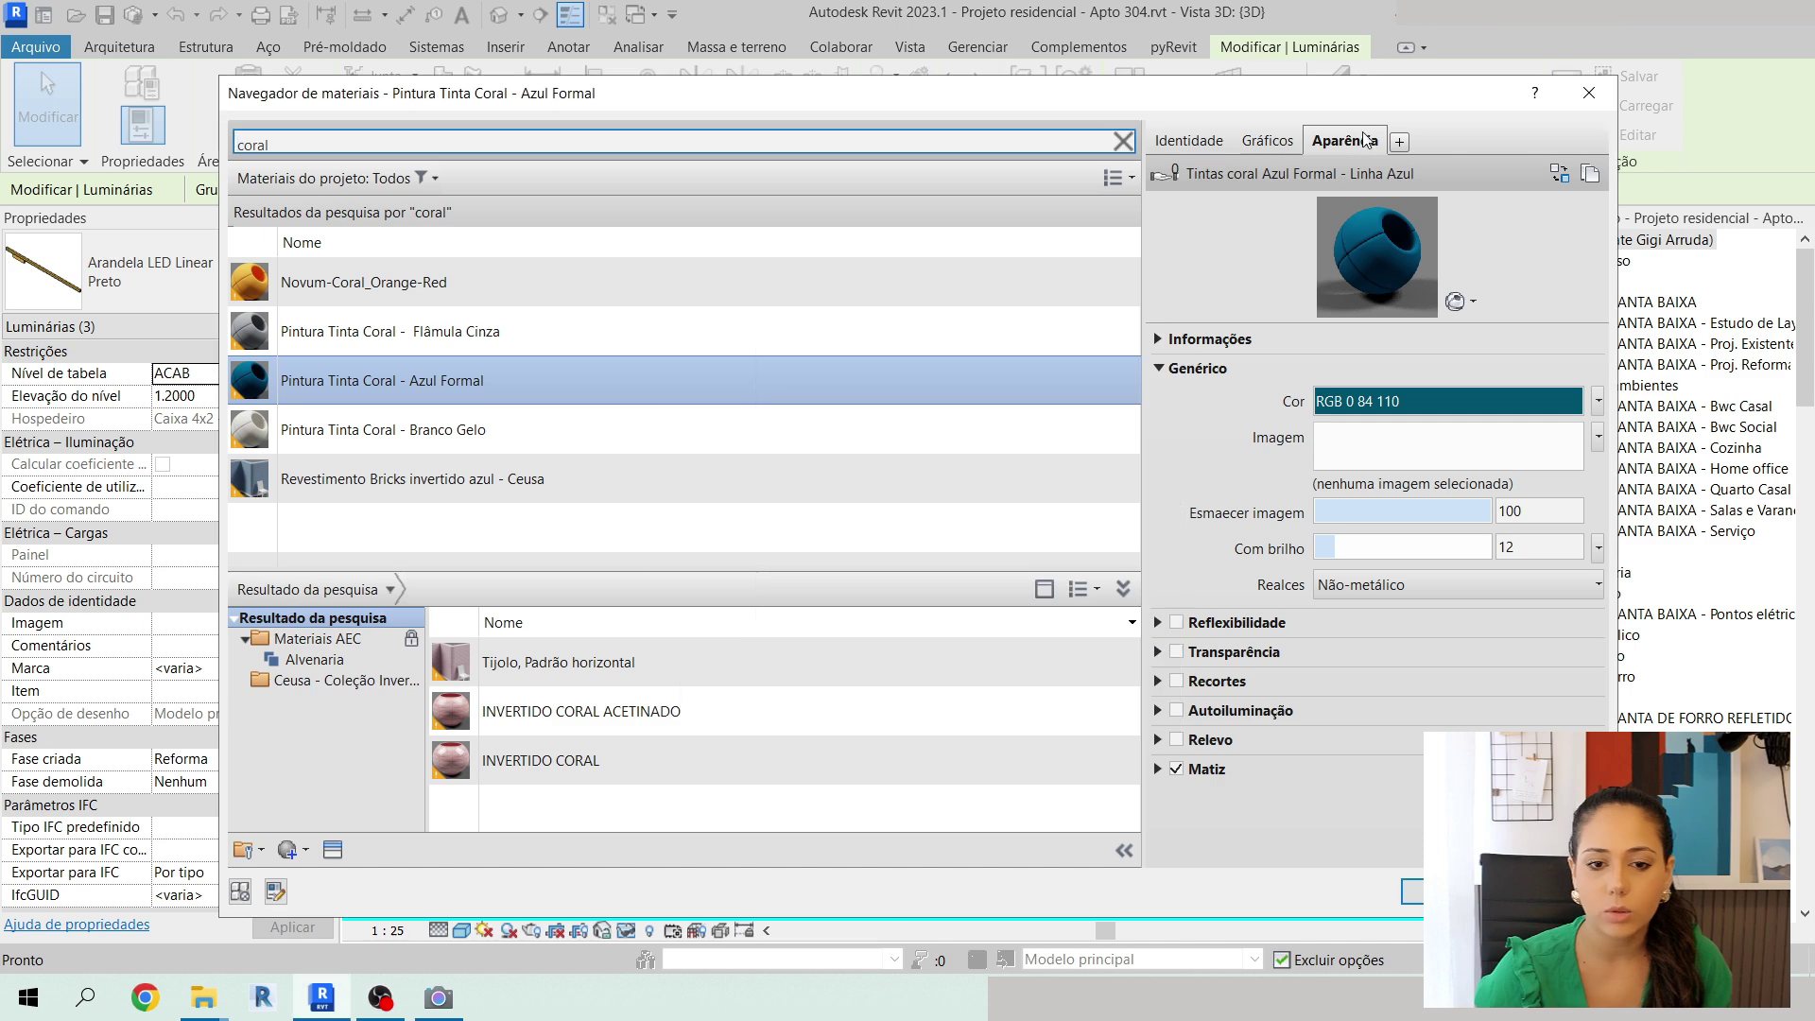
Save the Azul Formal paint's RGB 0 84 110 as a reusable custom color, leaving the paint's own appearance color as it is.
click(1355, 402)
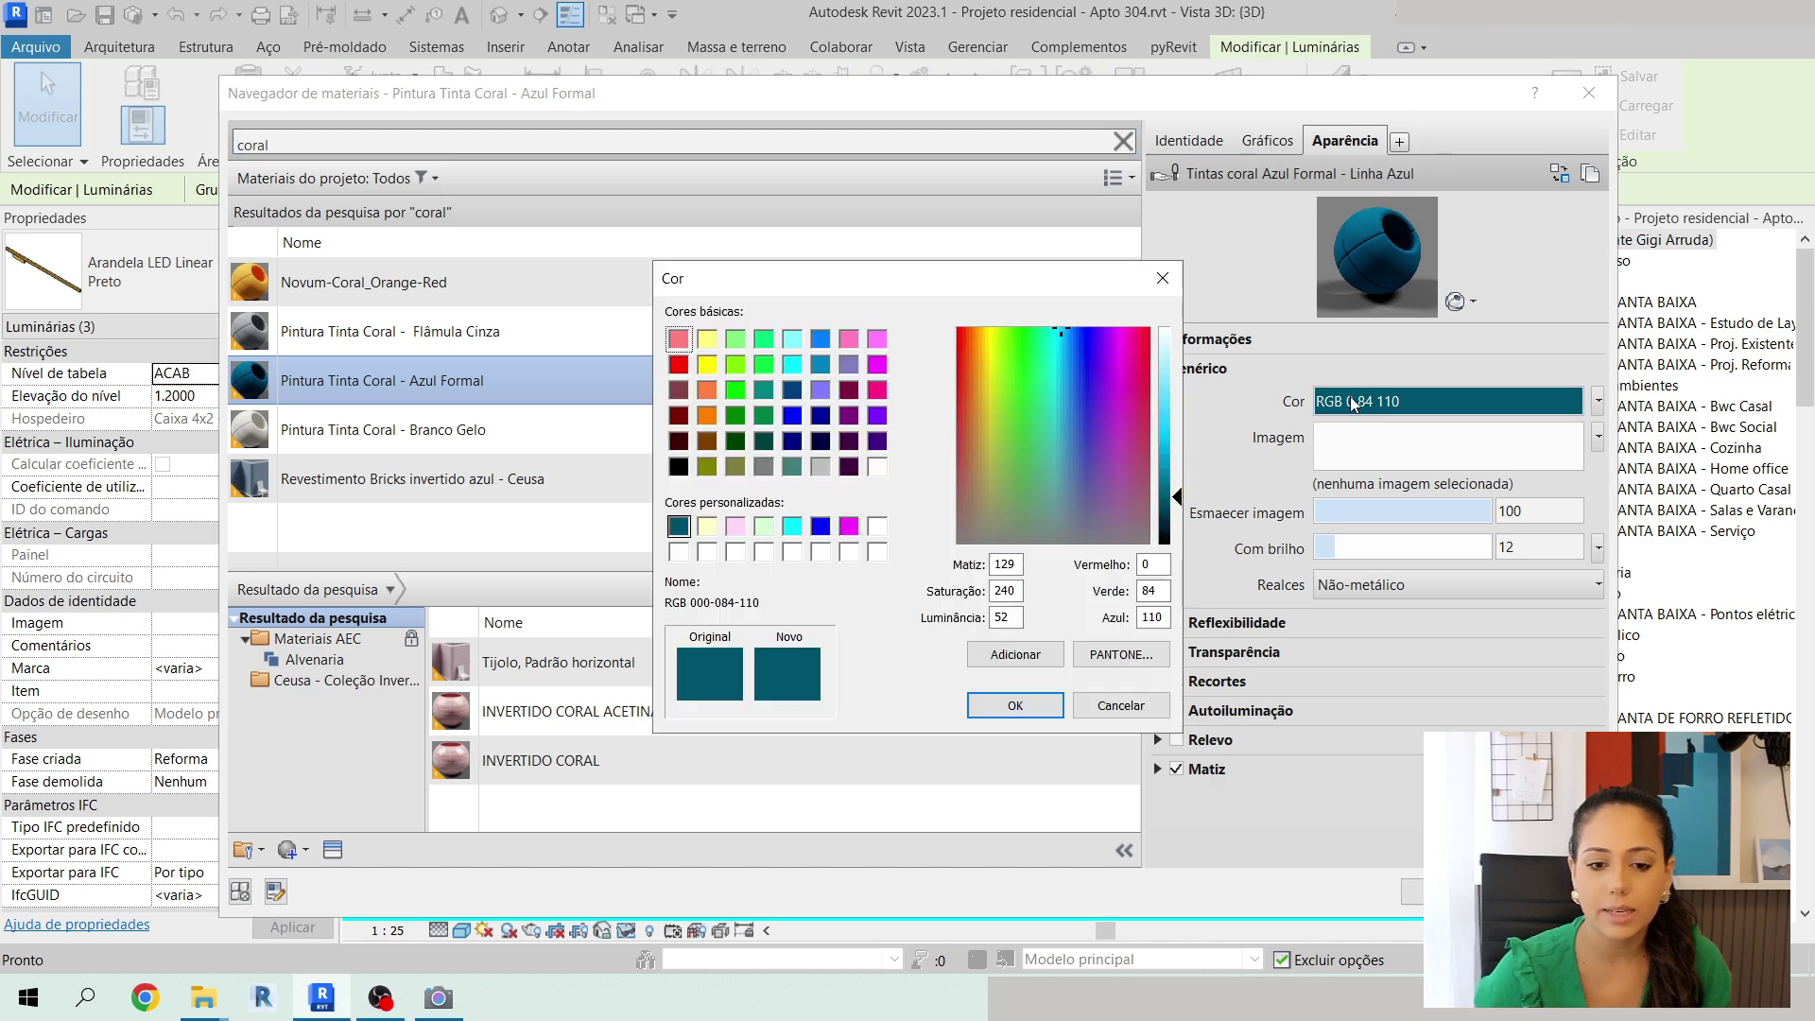
click(988, 657)
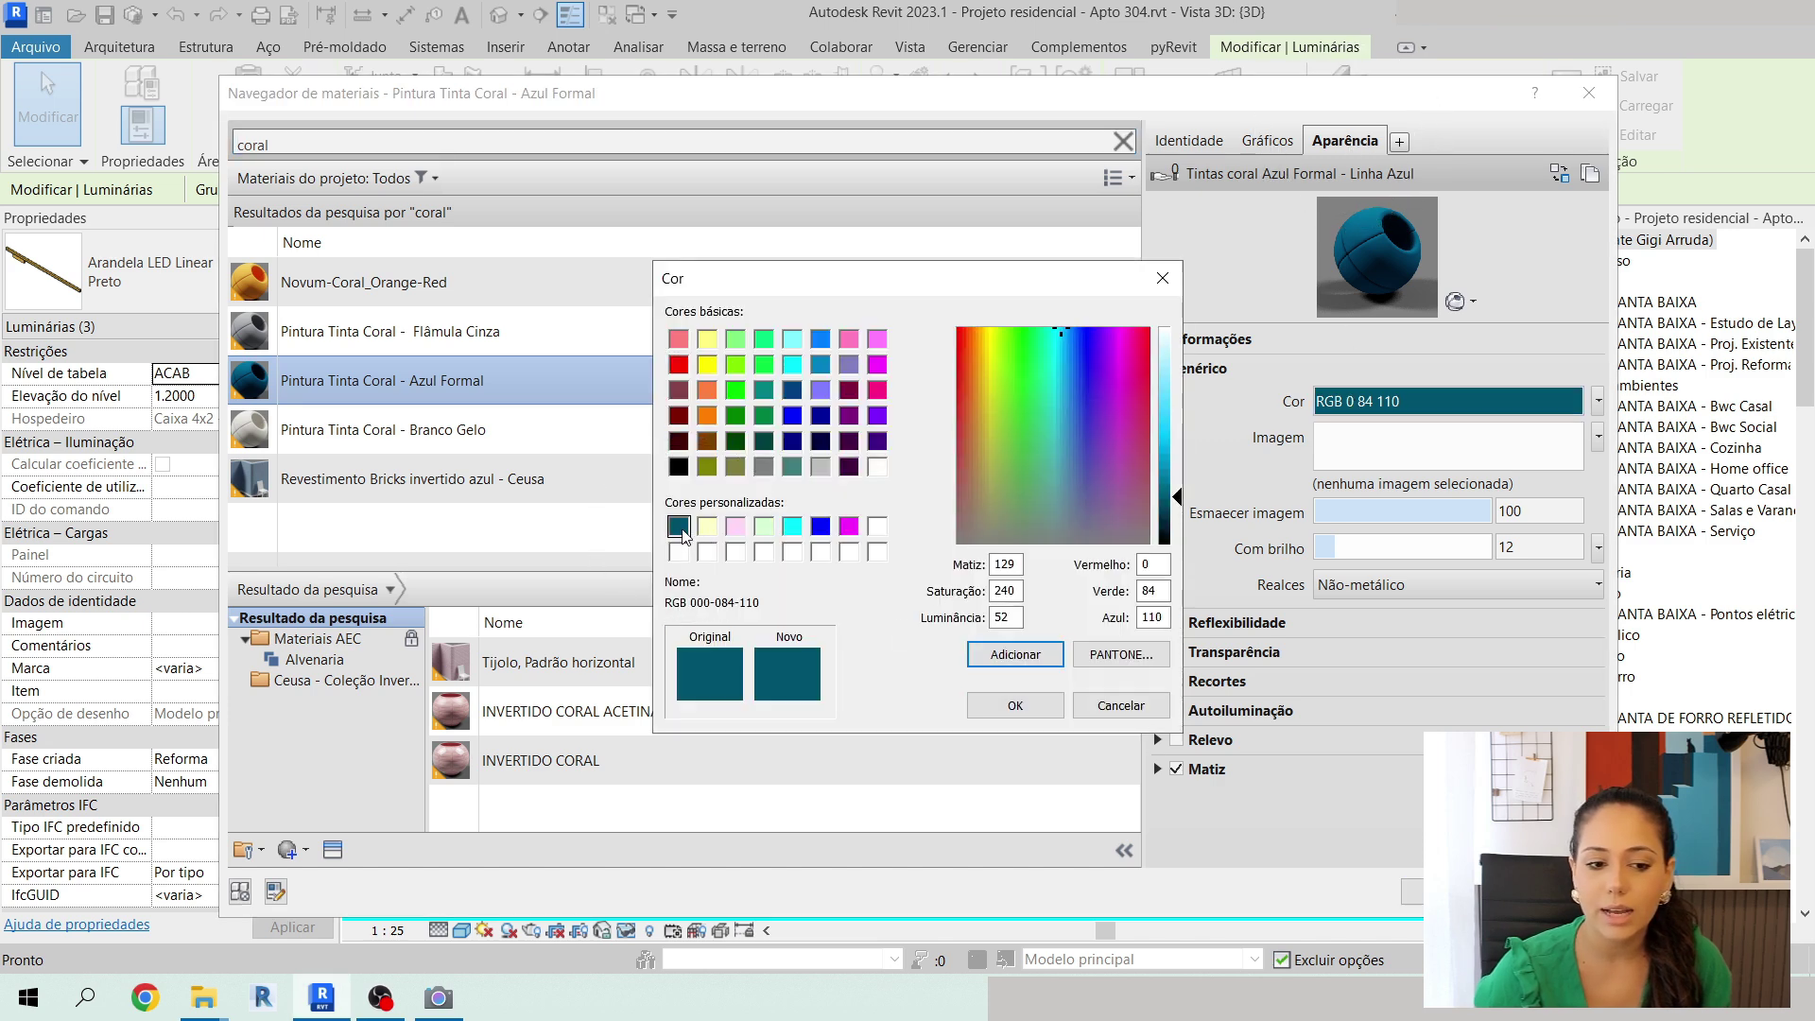
click(679, 527)
click(1120, 705)
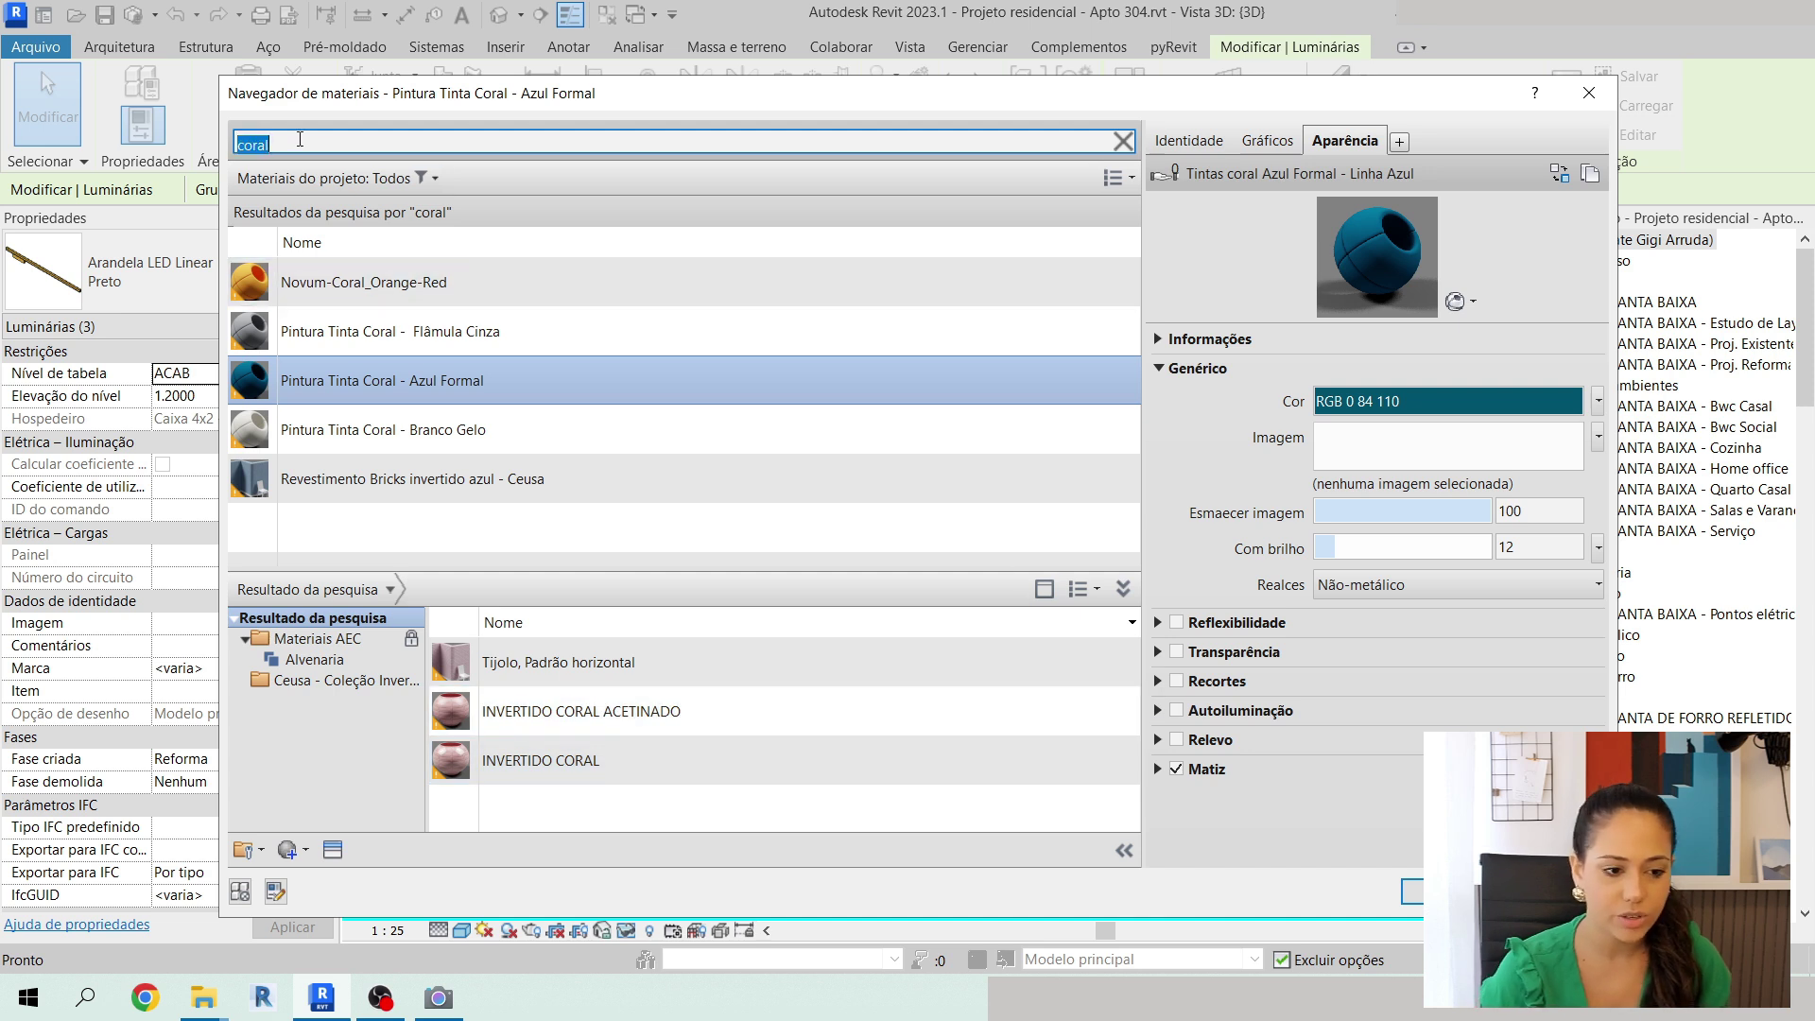
Find Metal Azul Fosco by searching for metal azul and set its metallic paint color to the custom RGB 0 84 110.
text(metal azu)
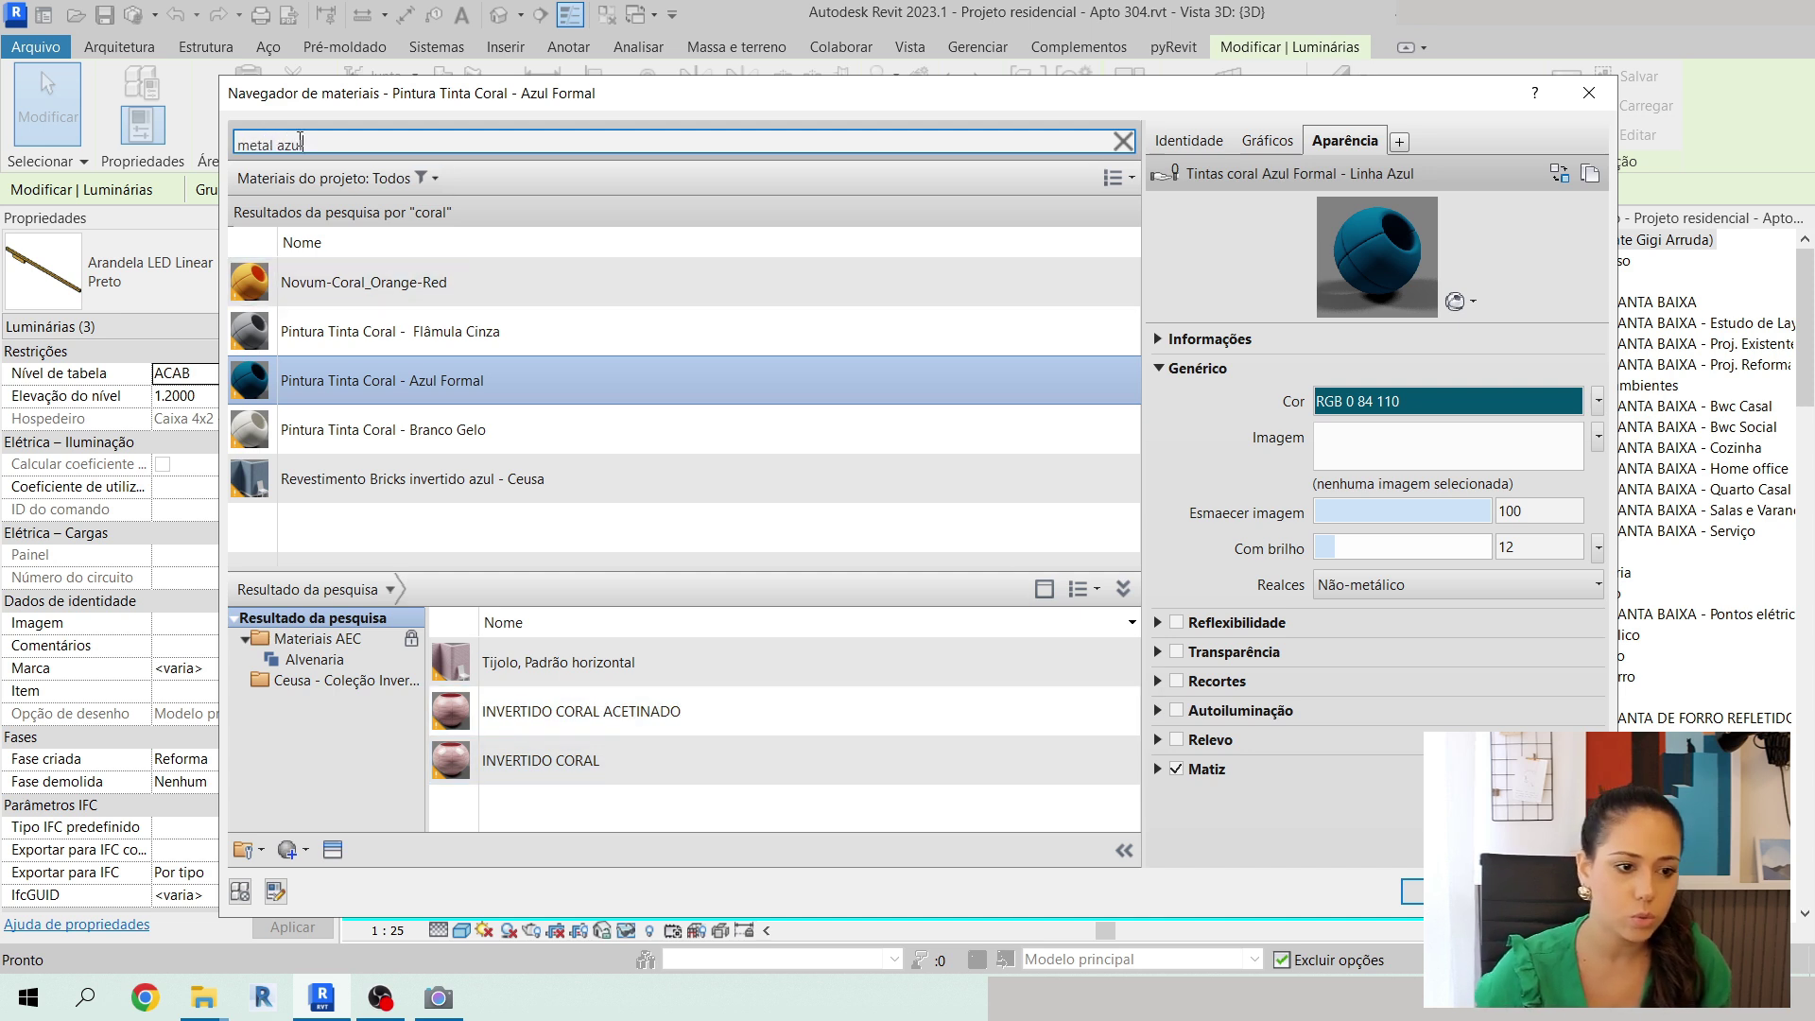
text(l)
click(339, 344)
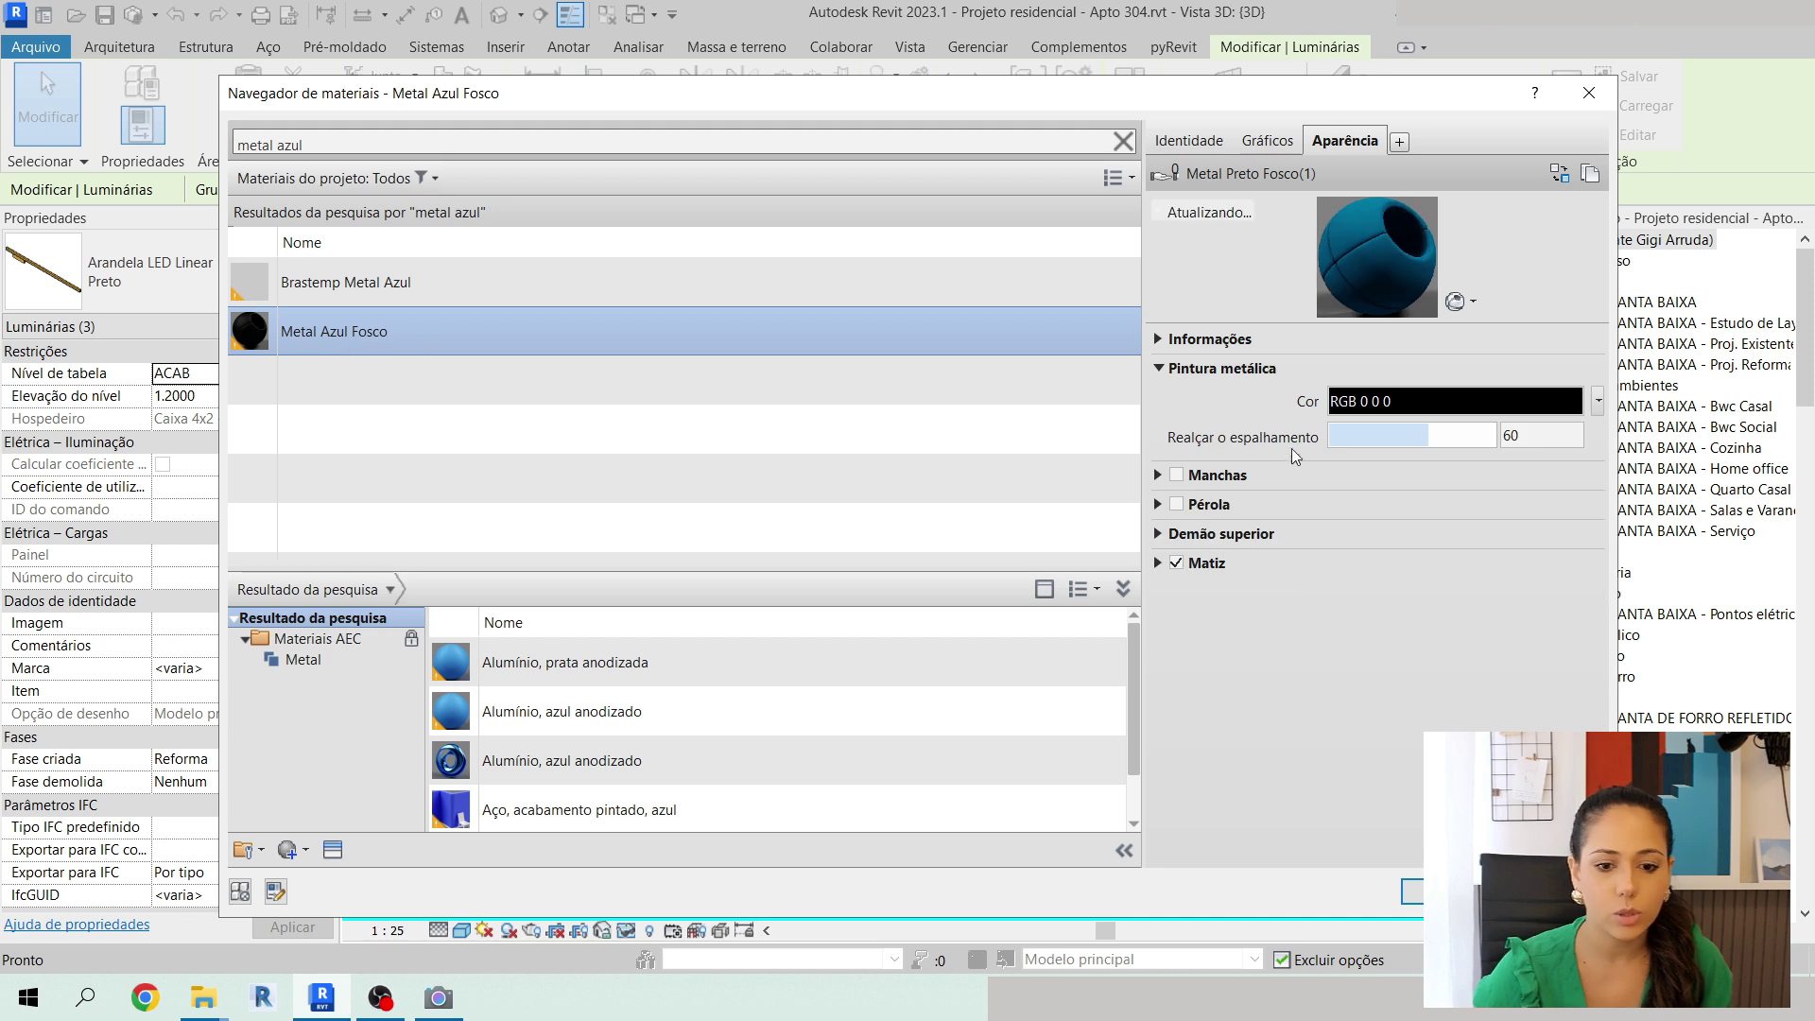
click(1382, 404)
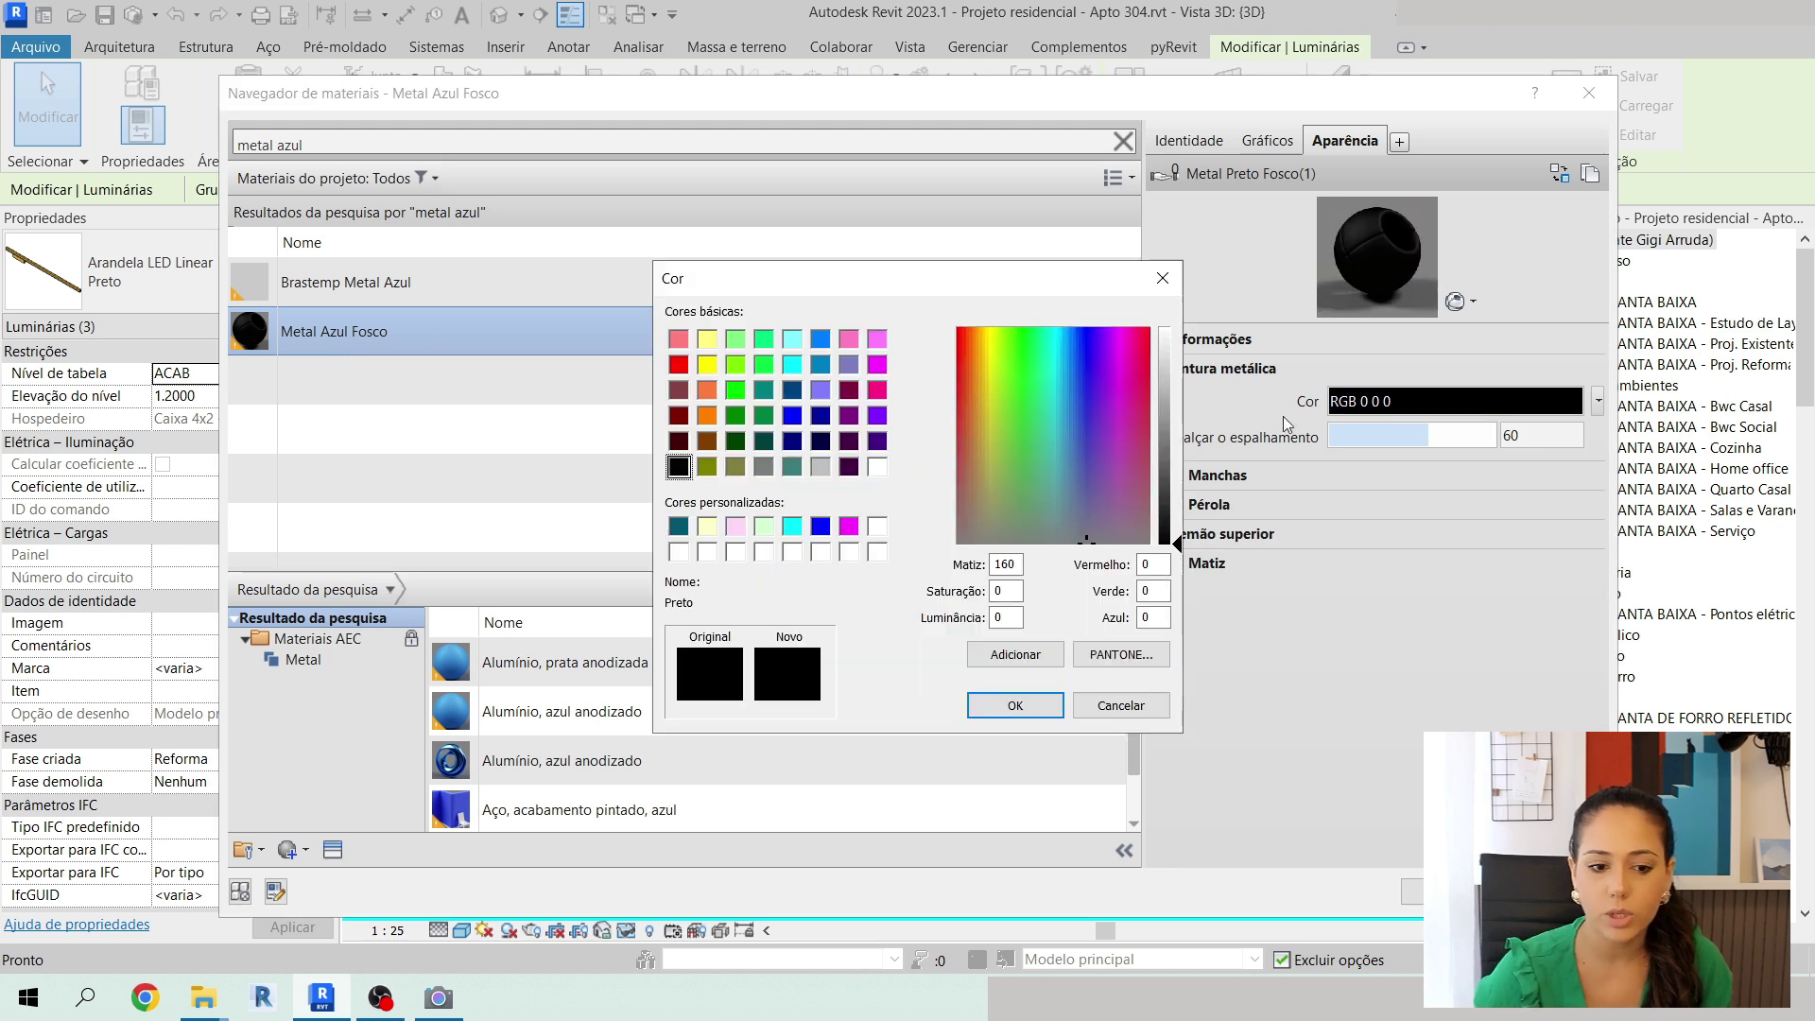
click(681, 527)
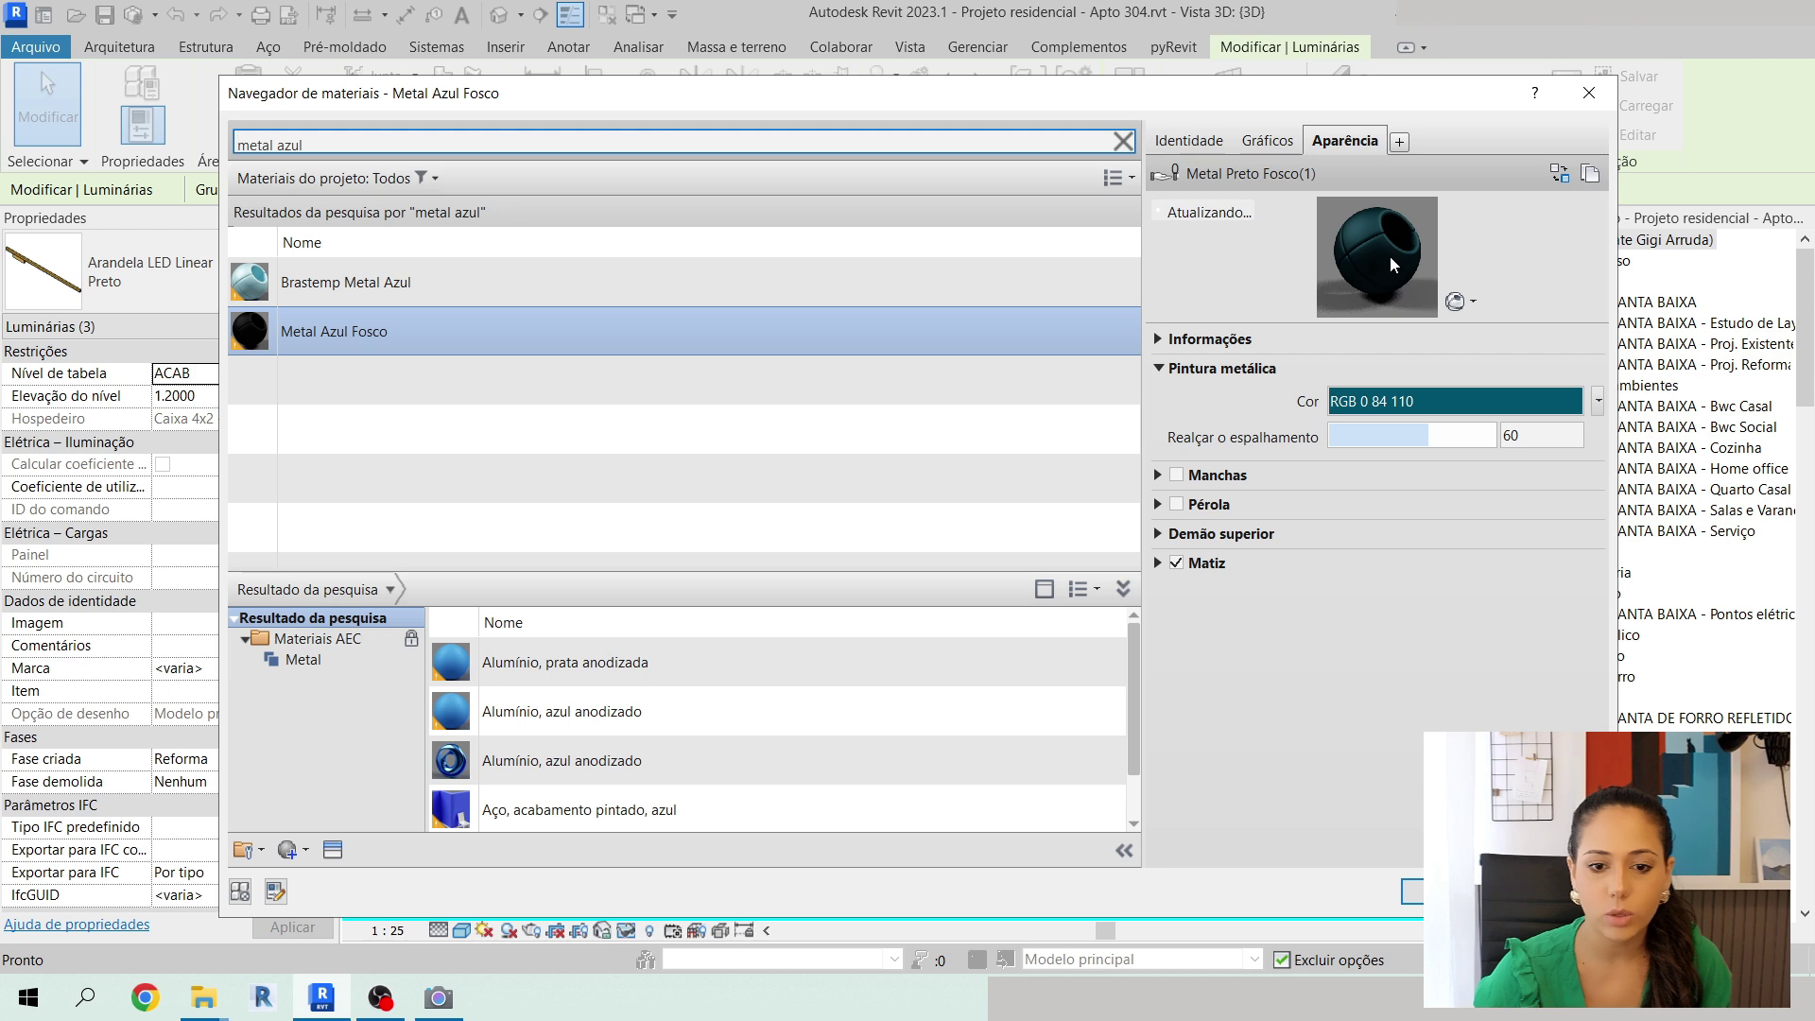
Keep the tint of Metal Azul Fosco enabled and set its tint color to the custom RGB 0 84 110.
click(1177, 564)
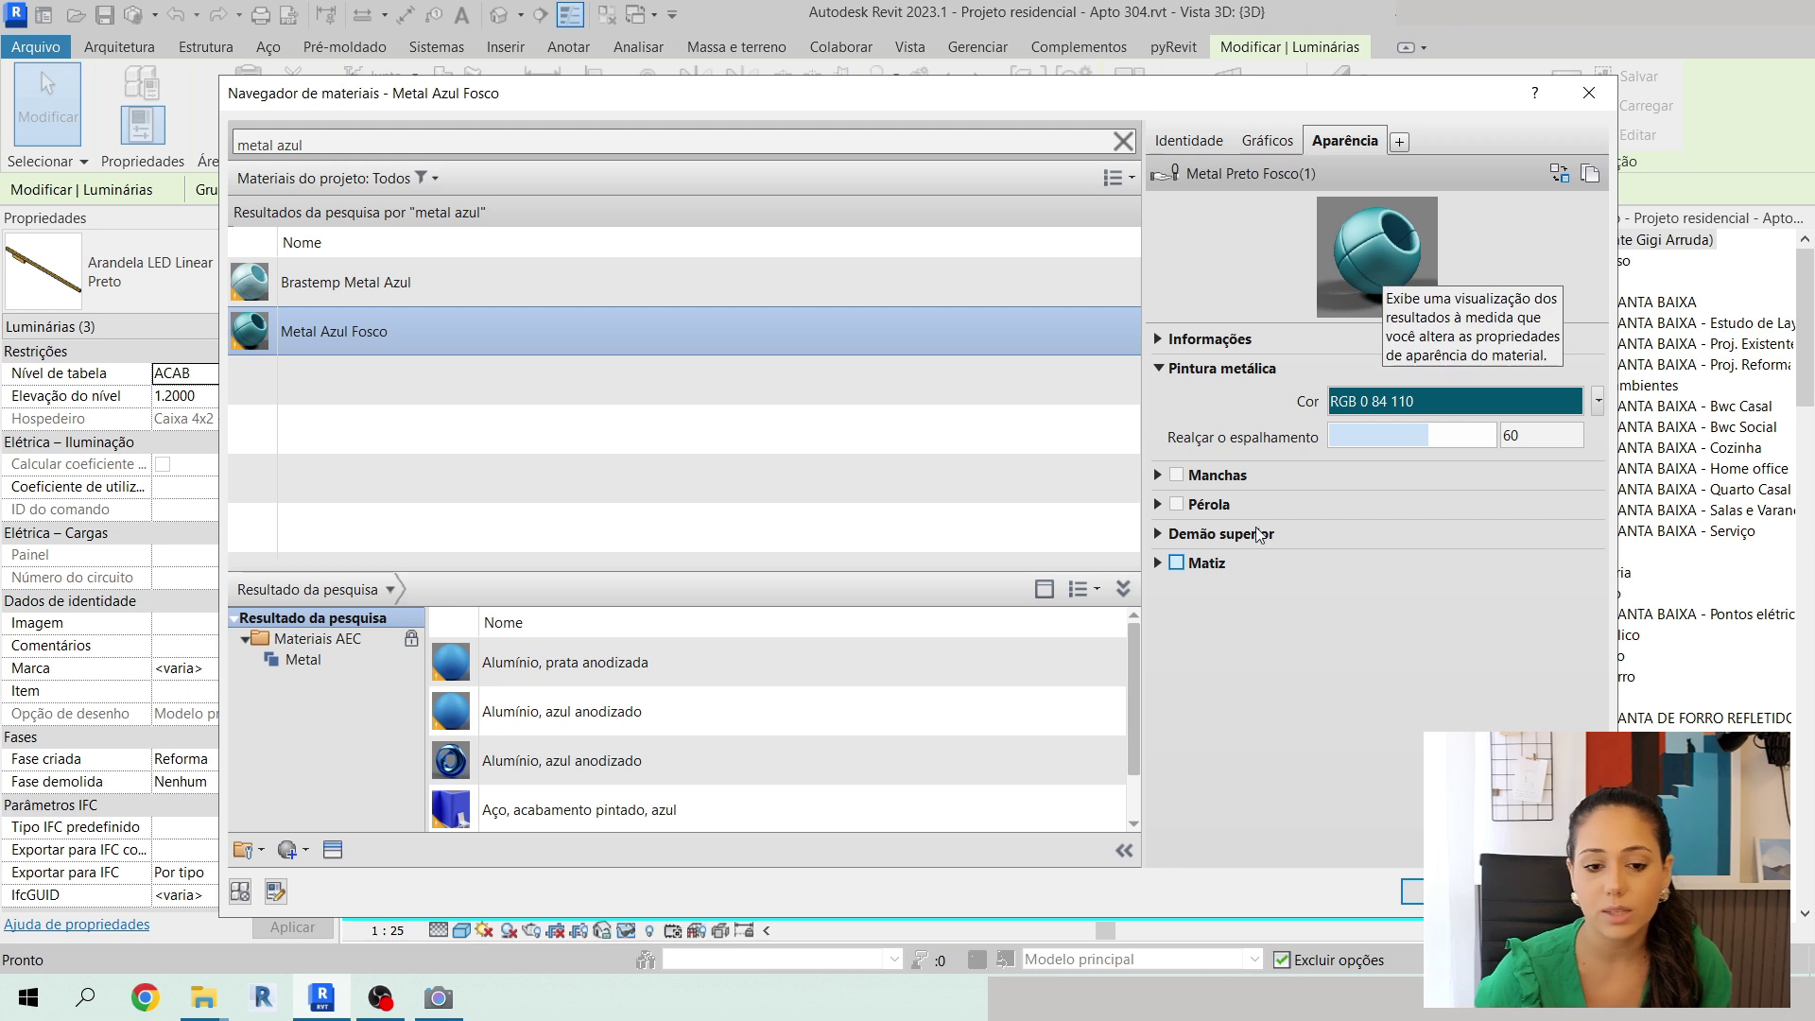
click(1176, 564)
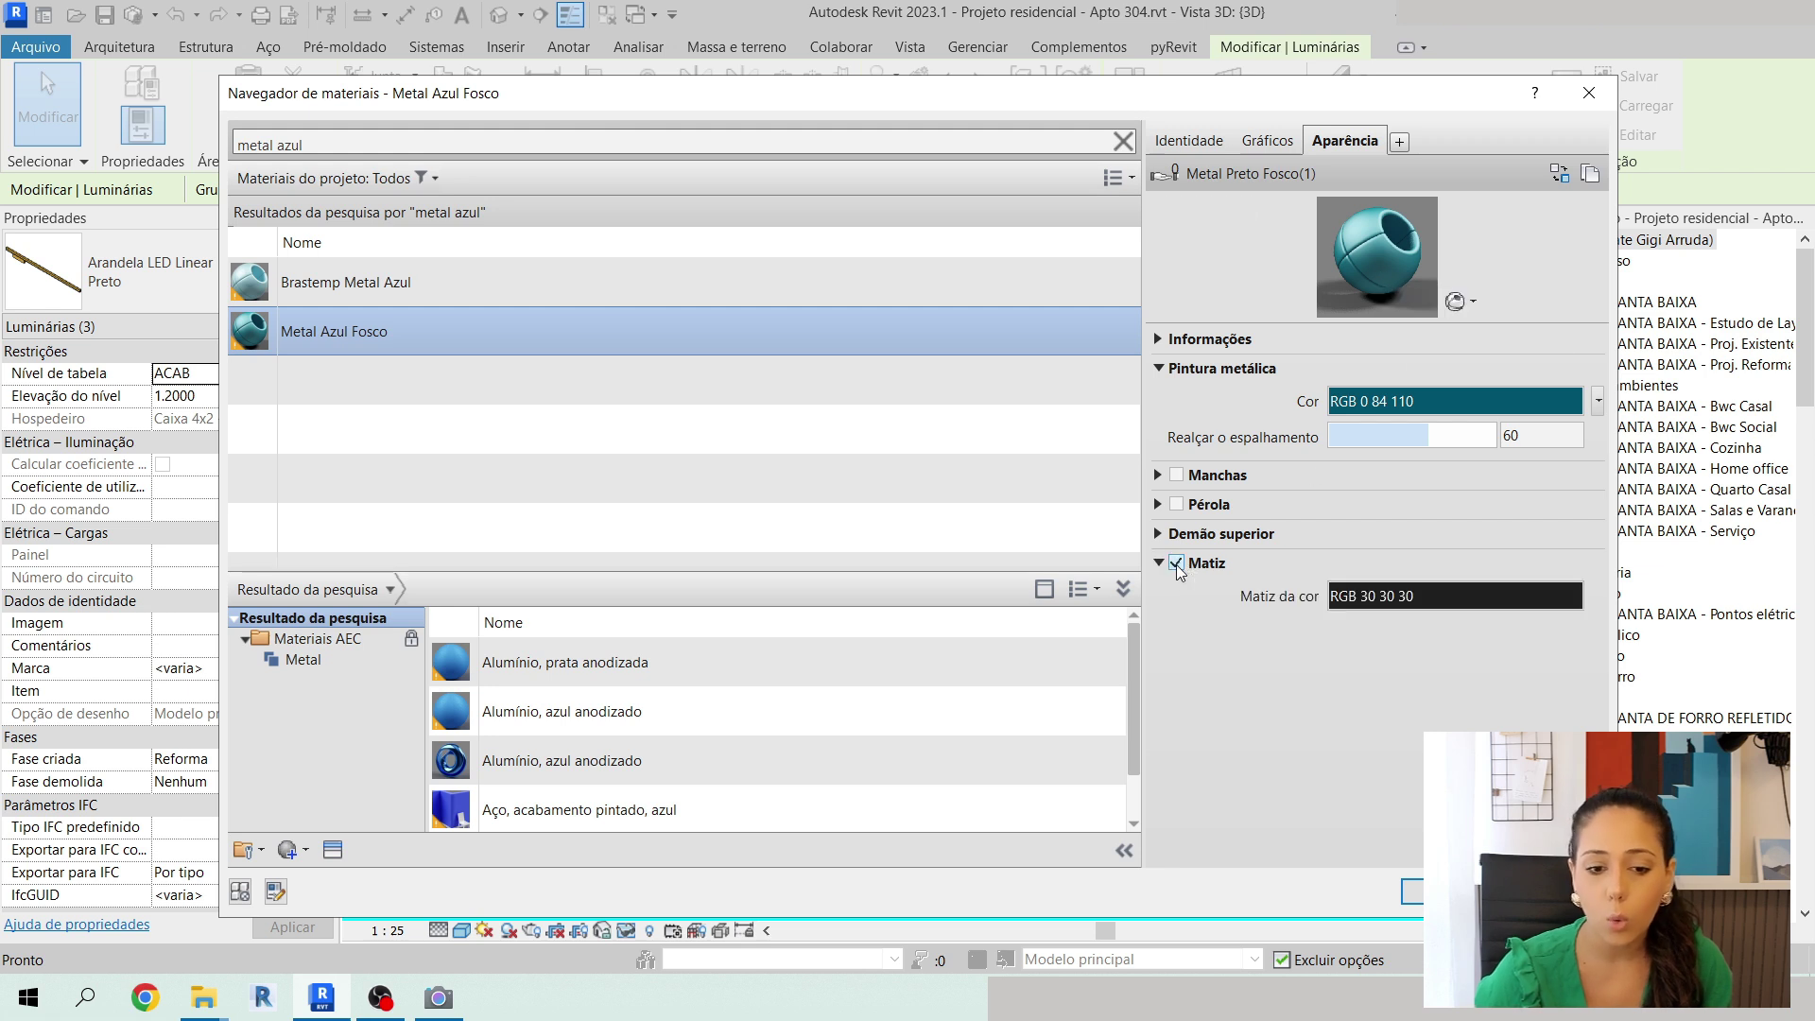
click(1412, 599)
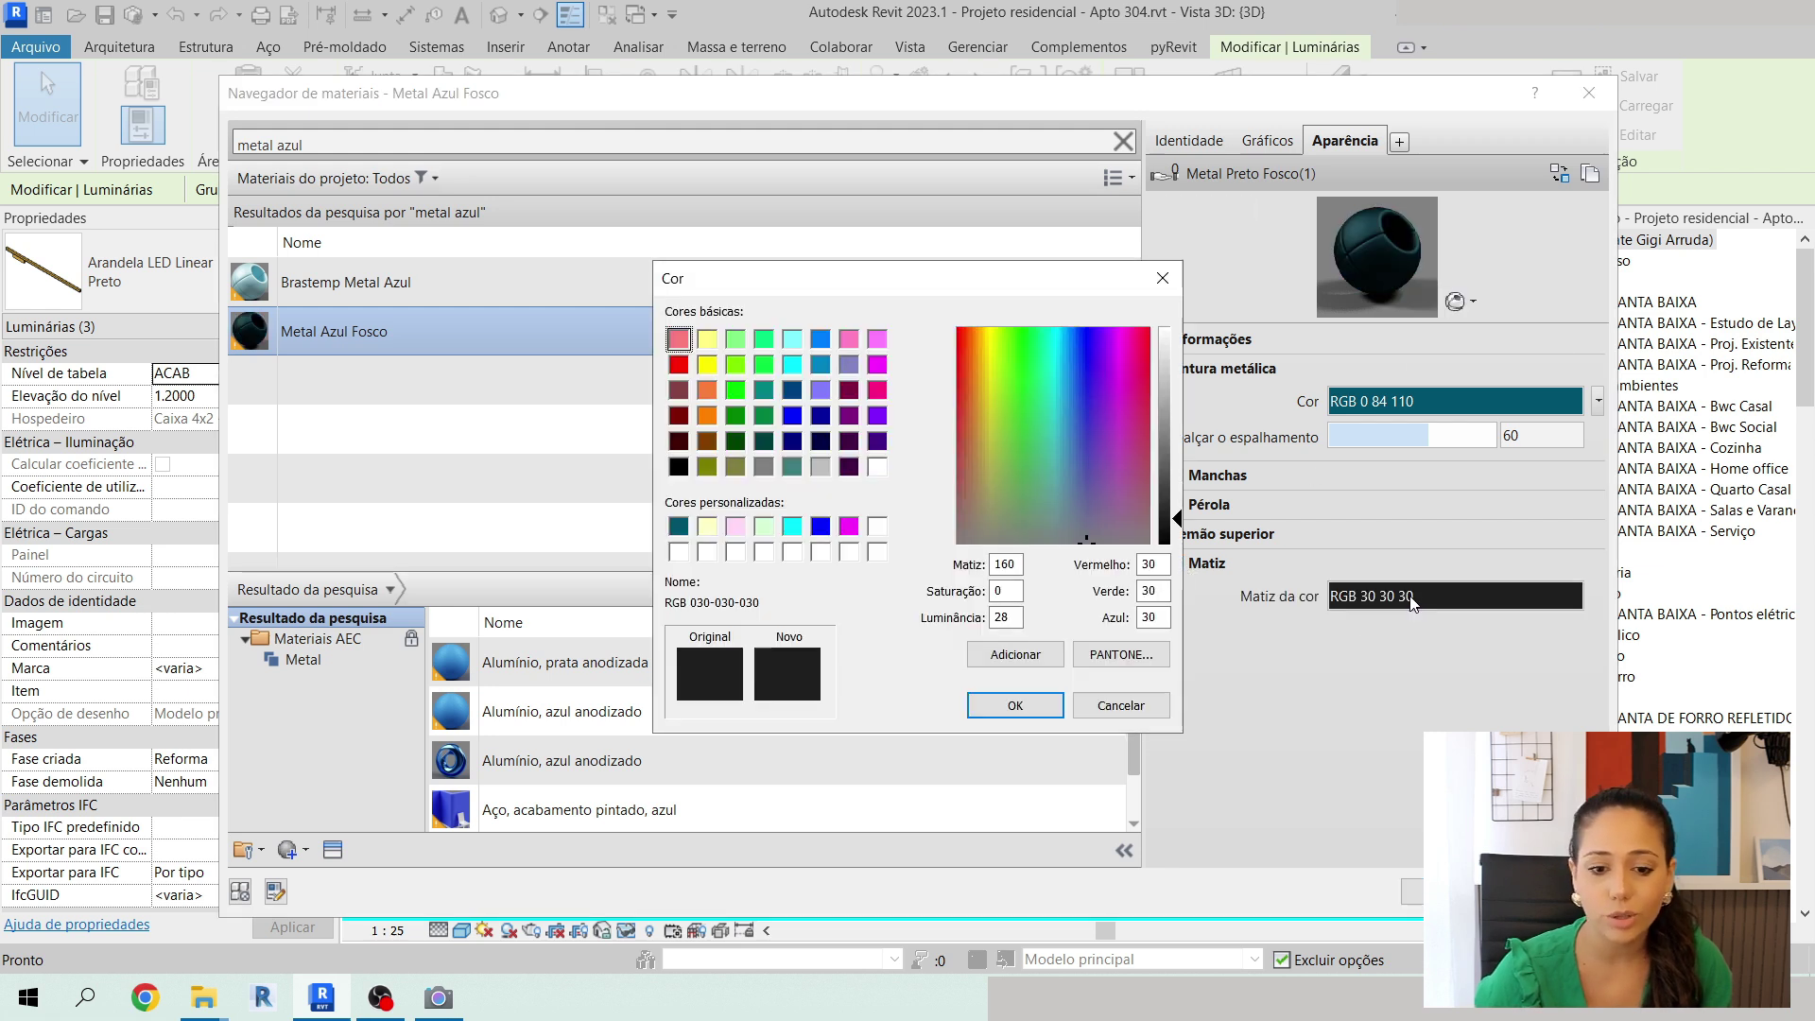
click(677, 527)
click(1014, 705)
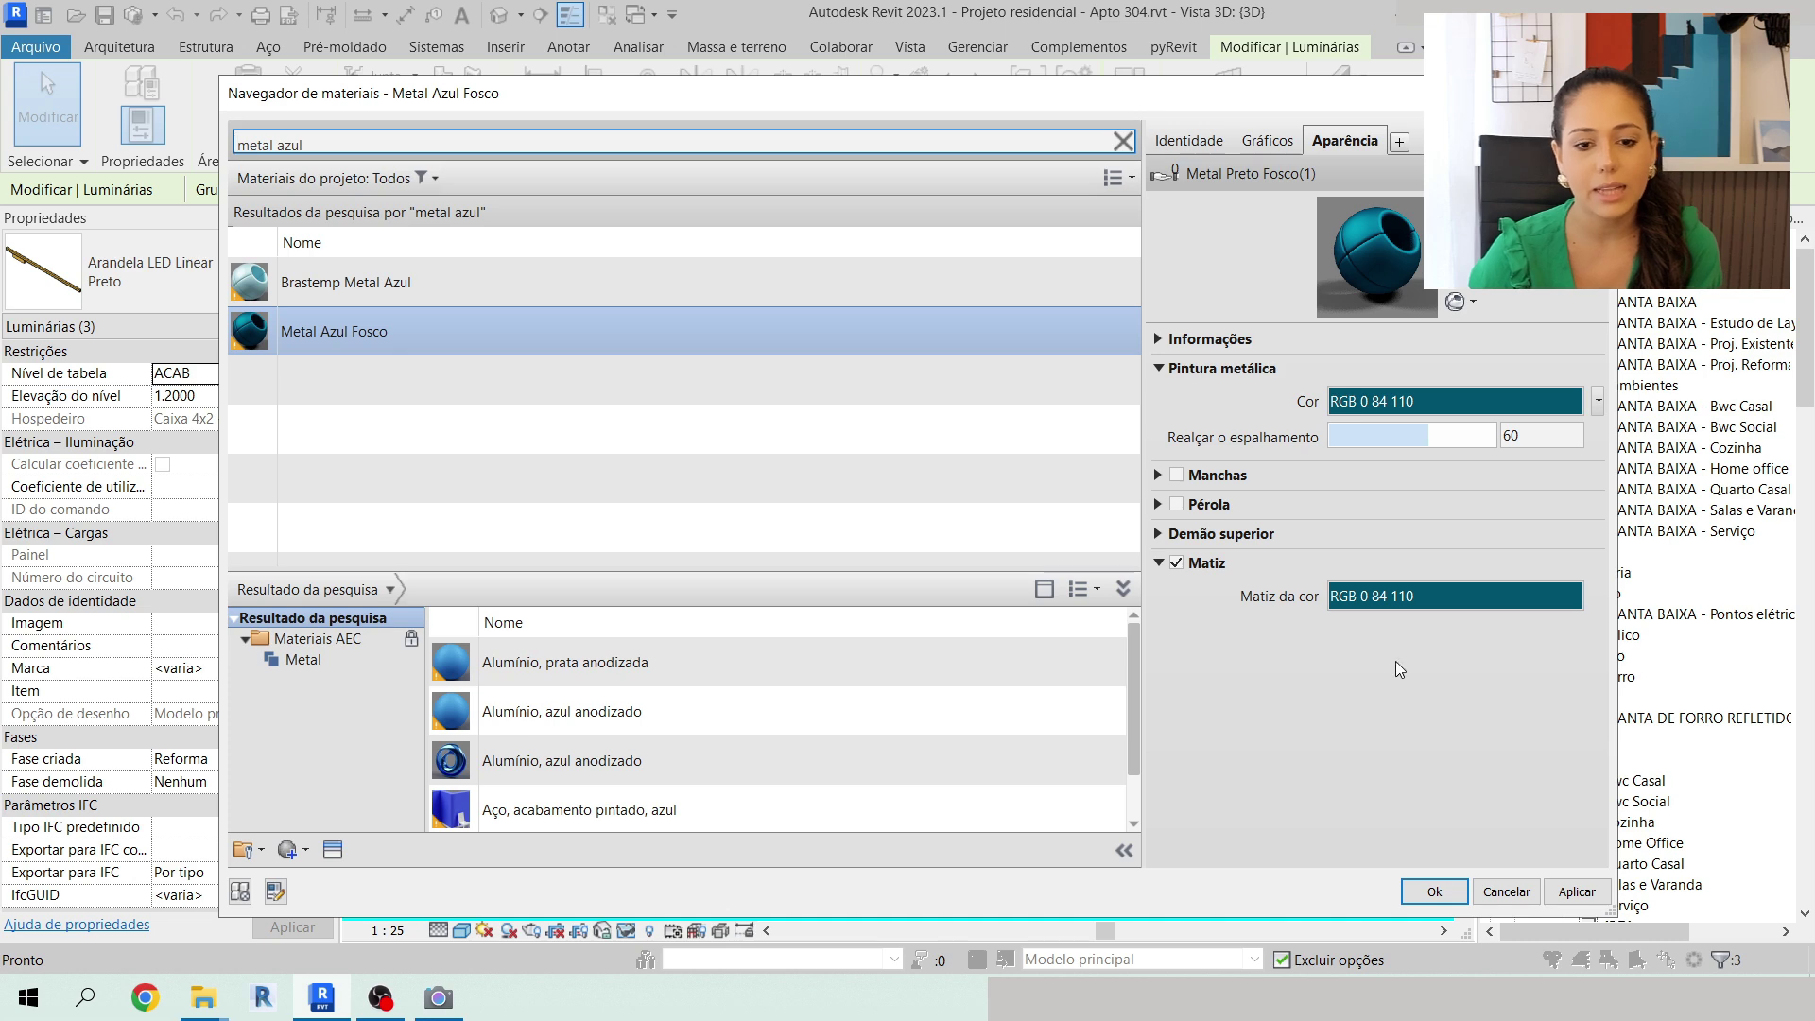
Assign Metal Azul Fosco as the structure material of the Azul type and apply the type to the three sconces.
click(1434, 892)
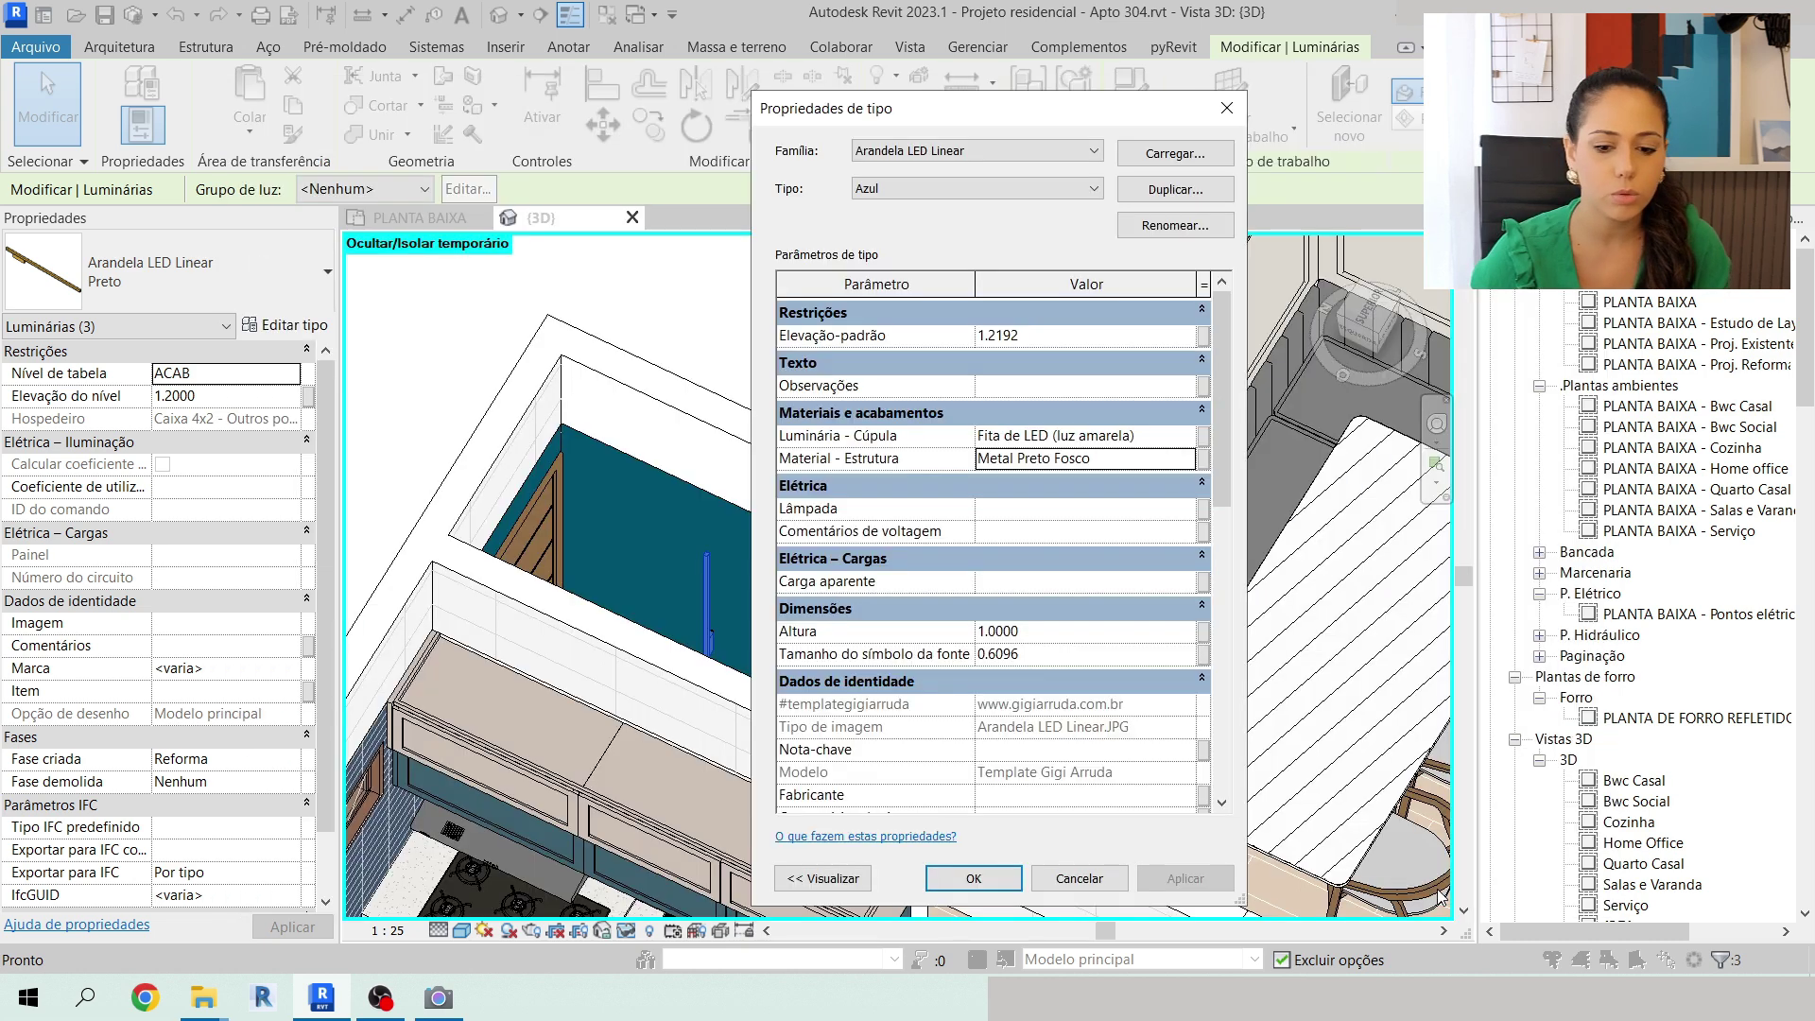
click(990, 887)
key(Escape)
Reopen the Azul type's structure material from a sconce and make the shading of Metal Azul Fosco use its render appearance.
scroll(682, 610, up, 3)
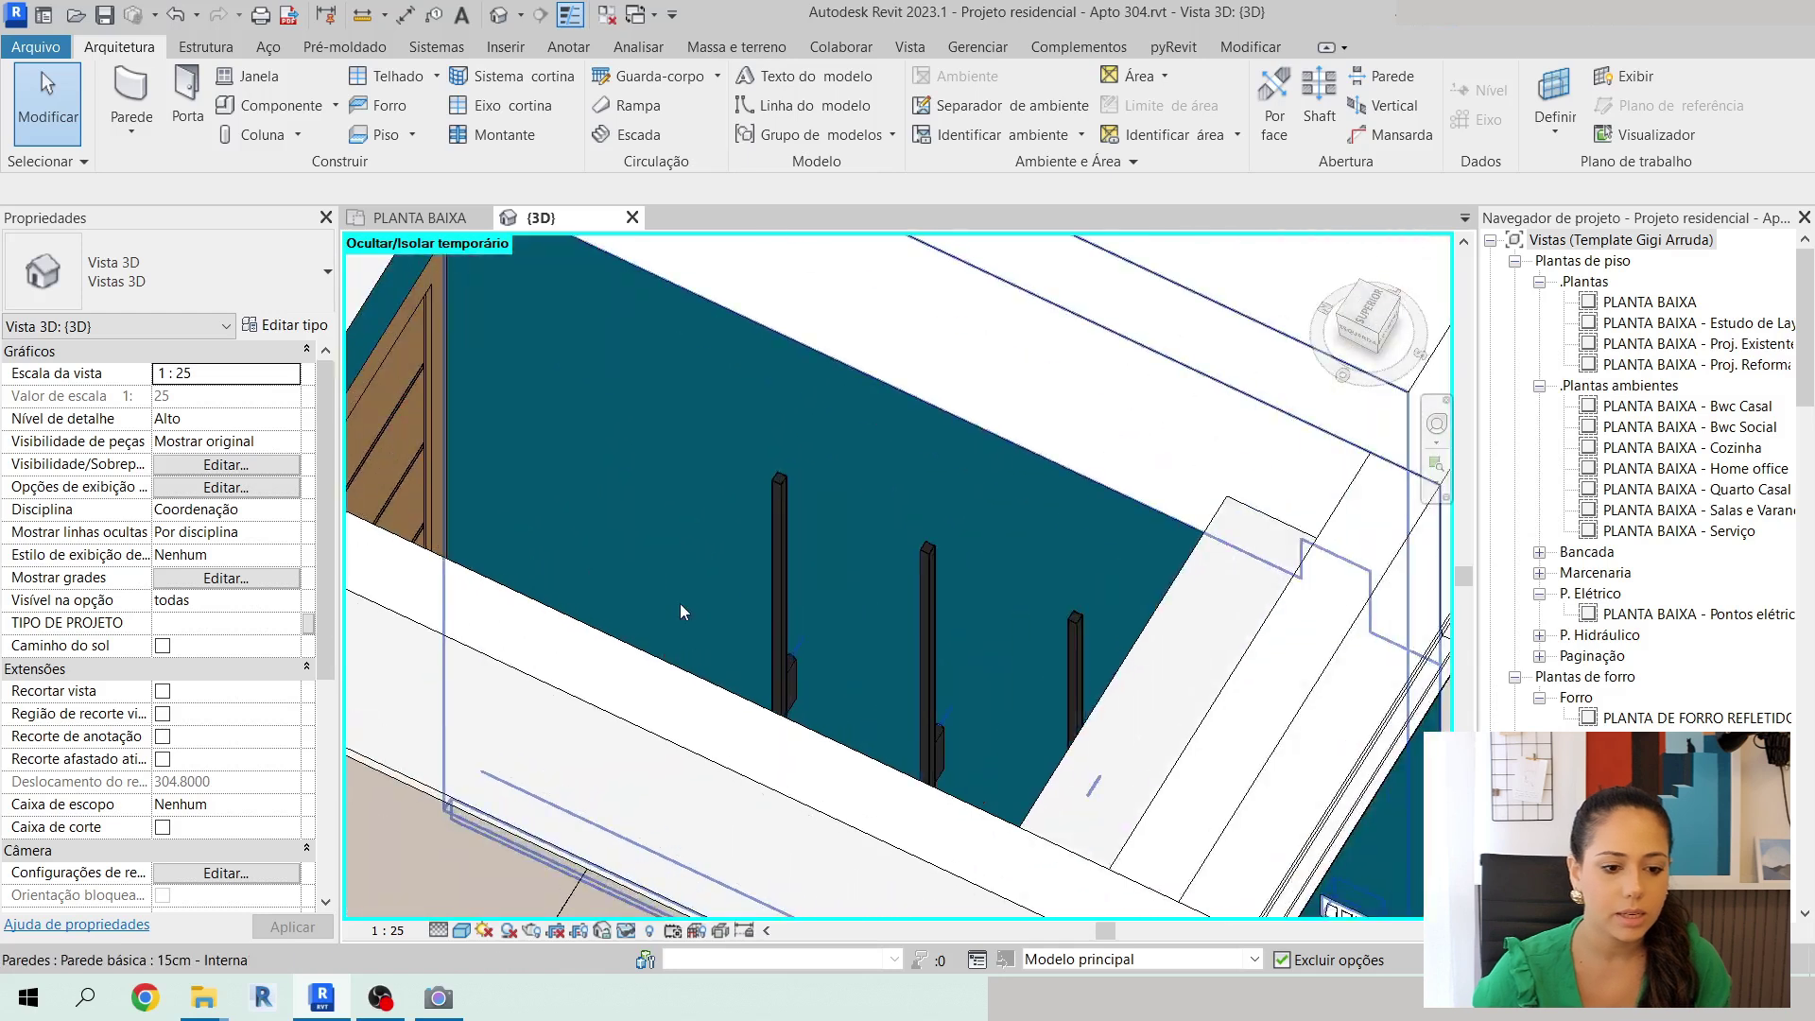
scroll(678, 603, up, 2)
click(769, 454)
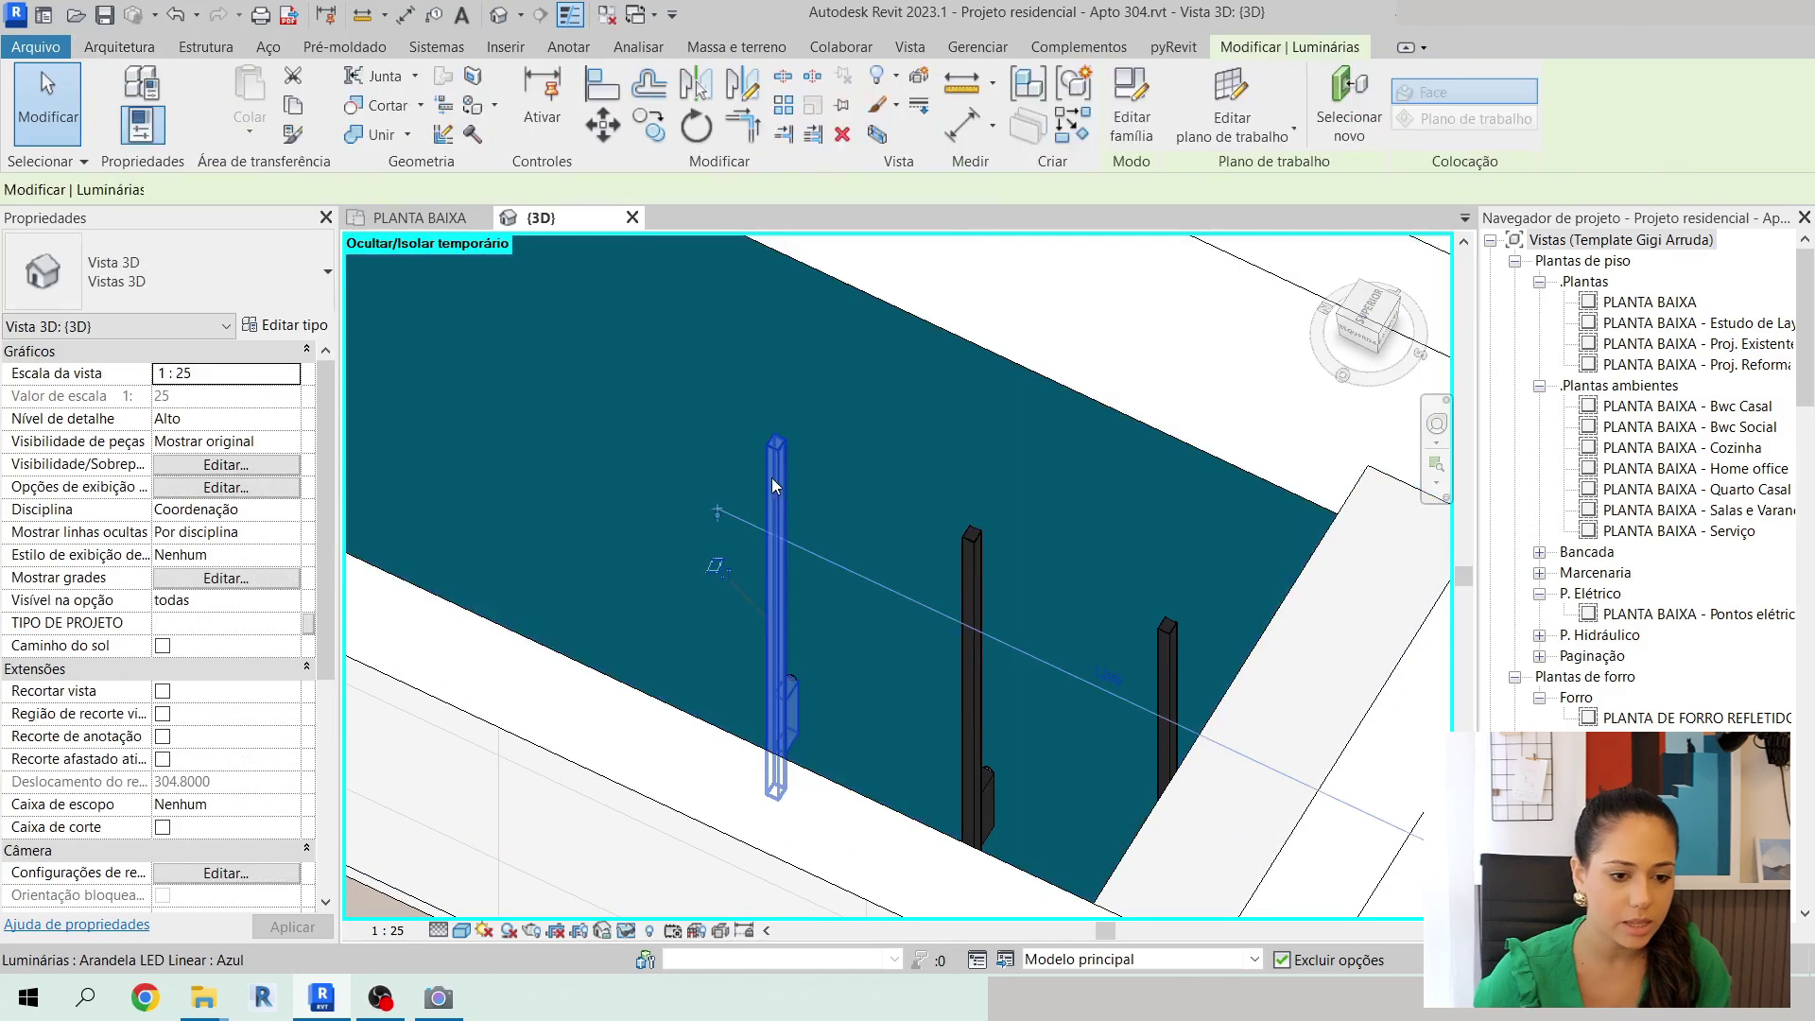
click(284, 324)
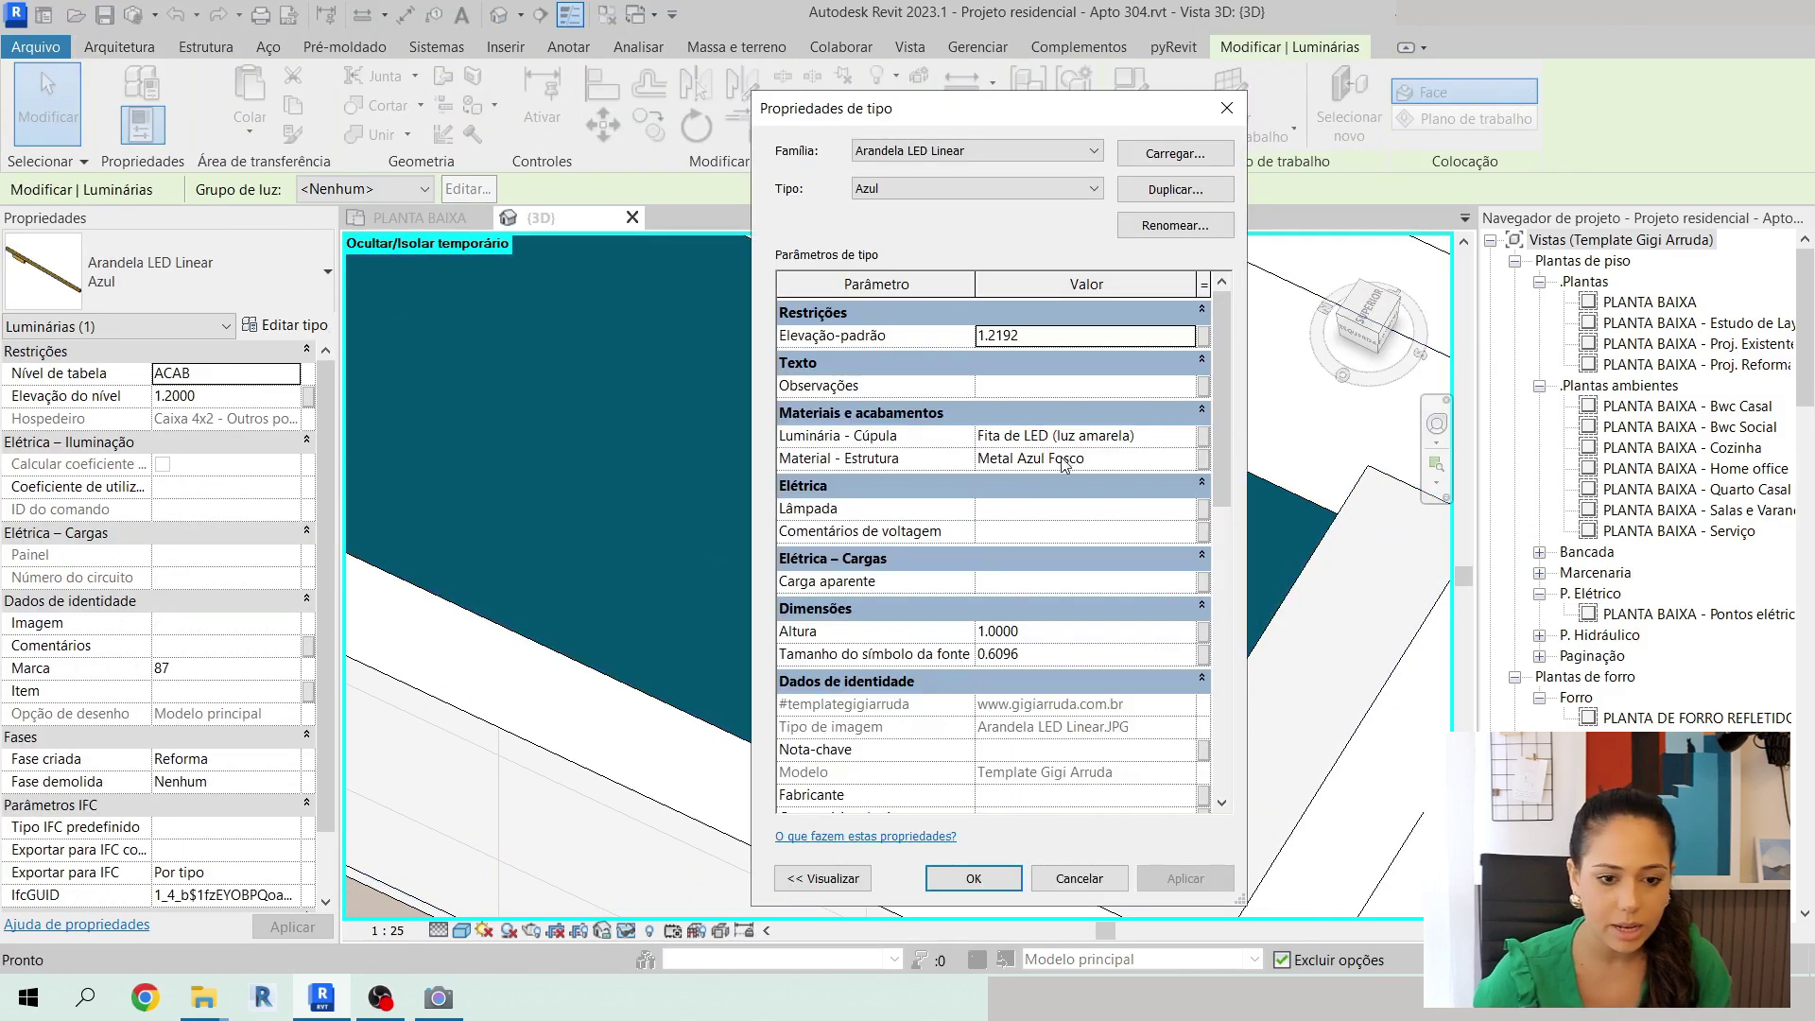
click(1116, 461)
click(1188, 460)
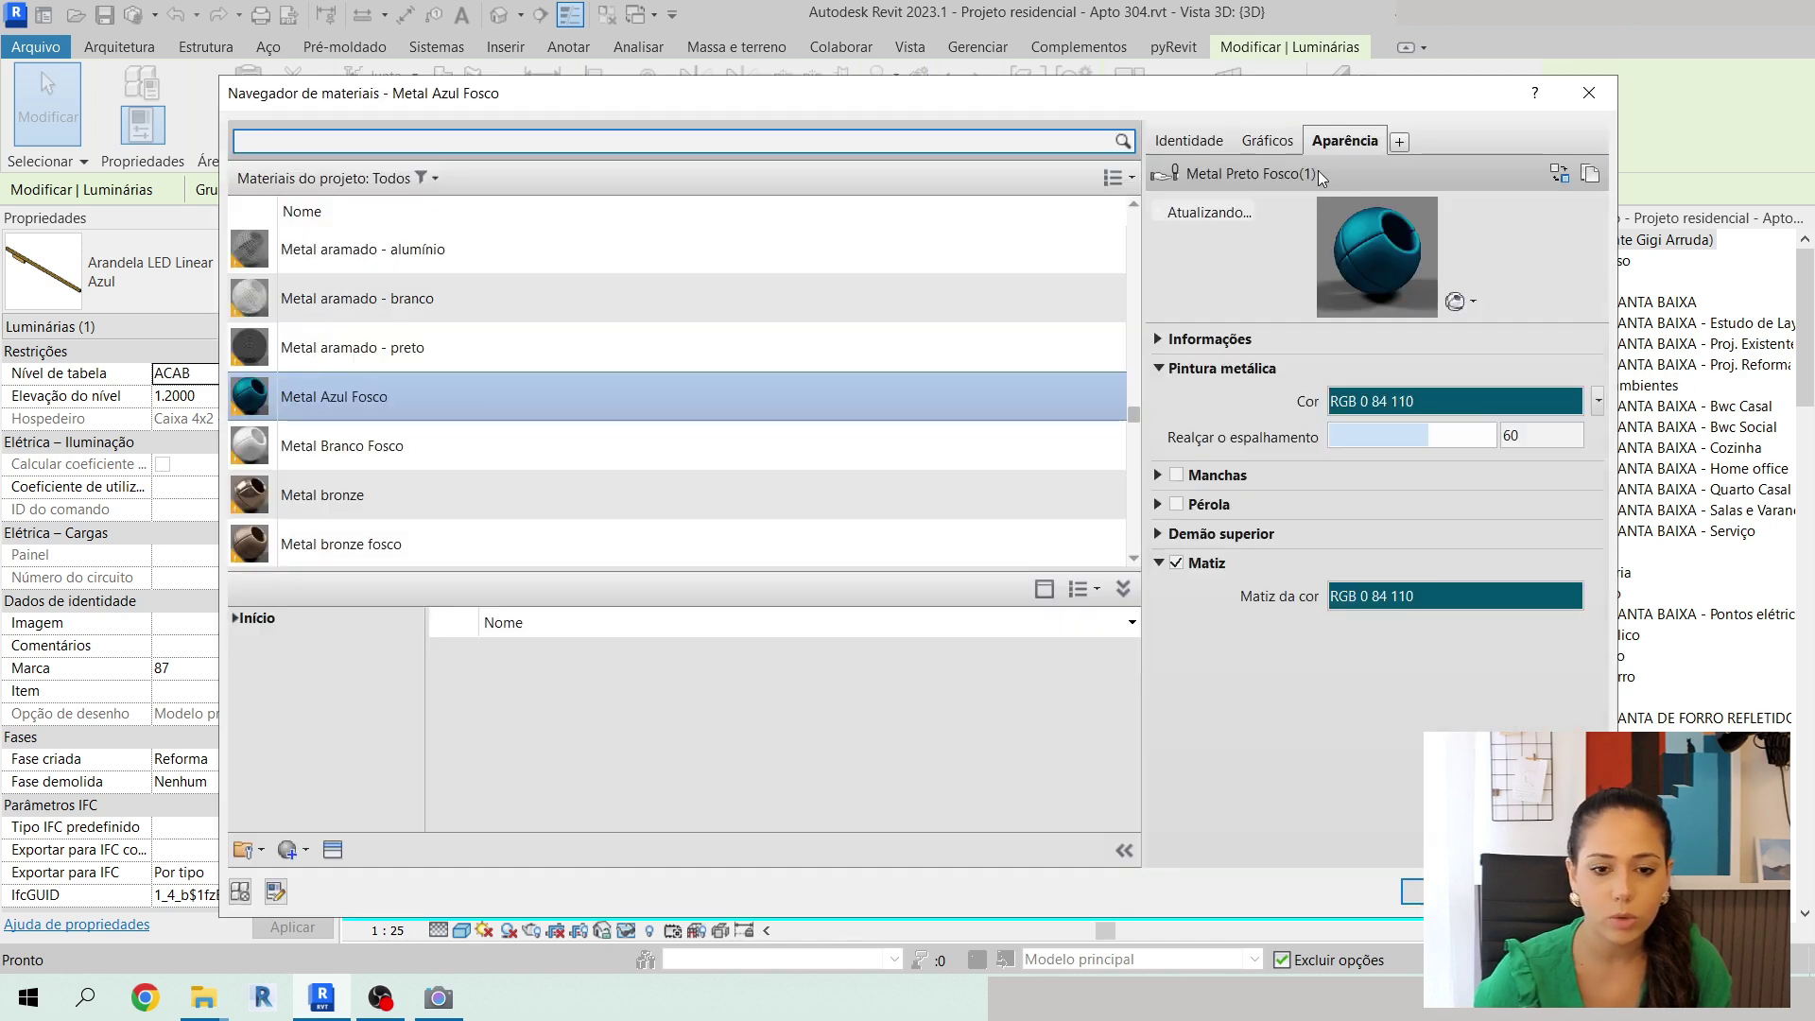
click(1269, 141)
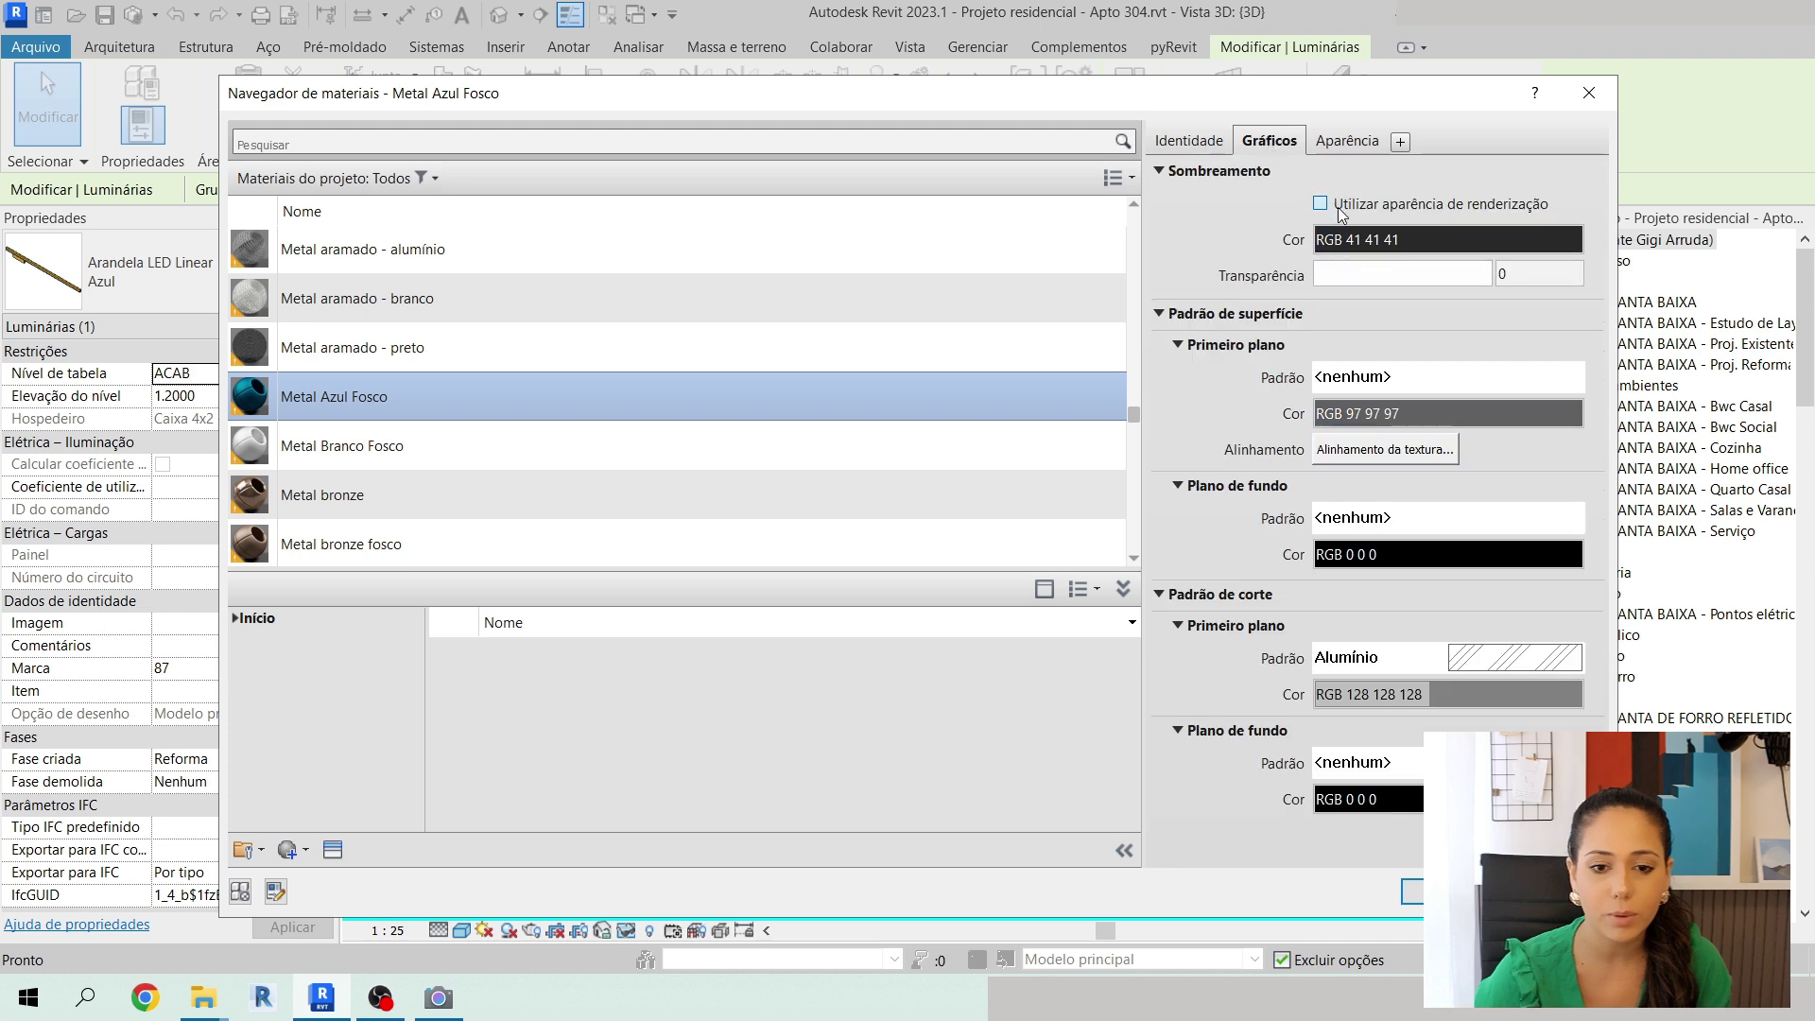
click(1341, 208)
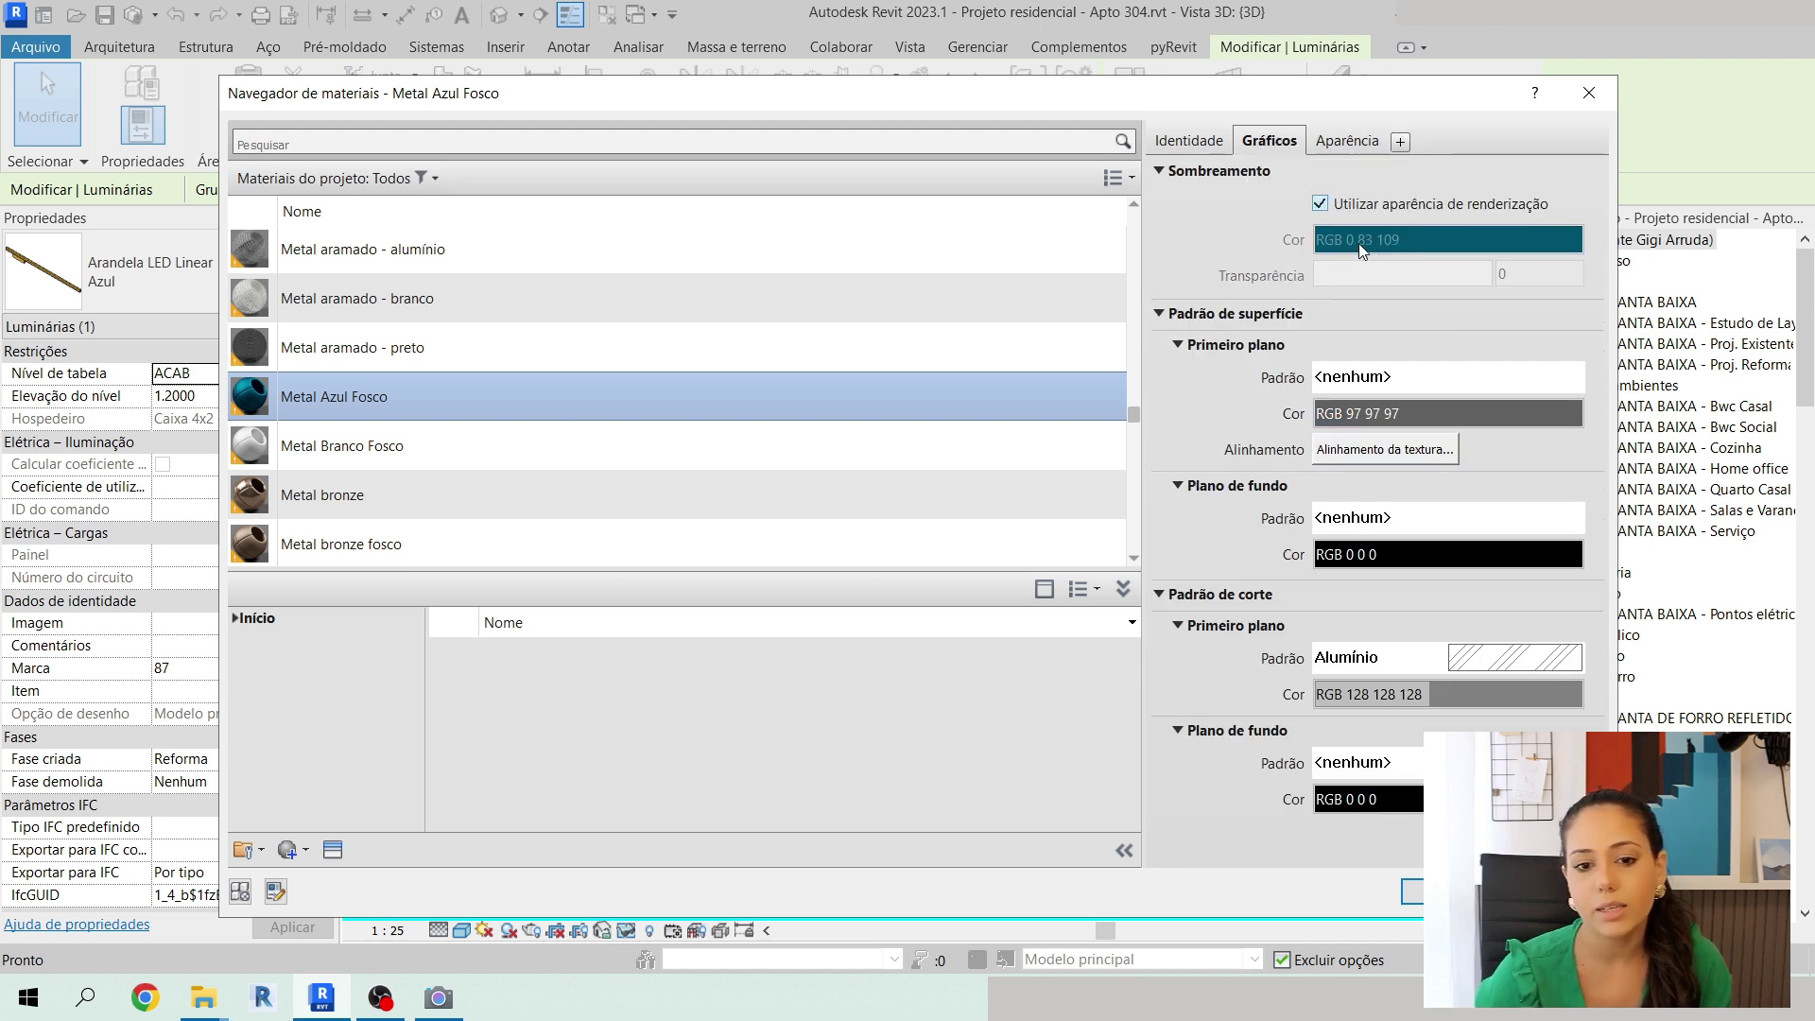
click(1347, 143)
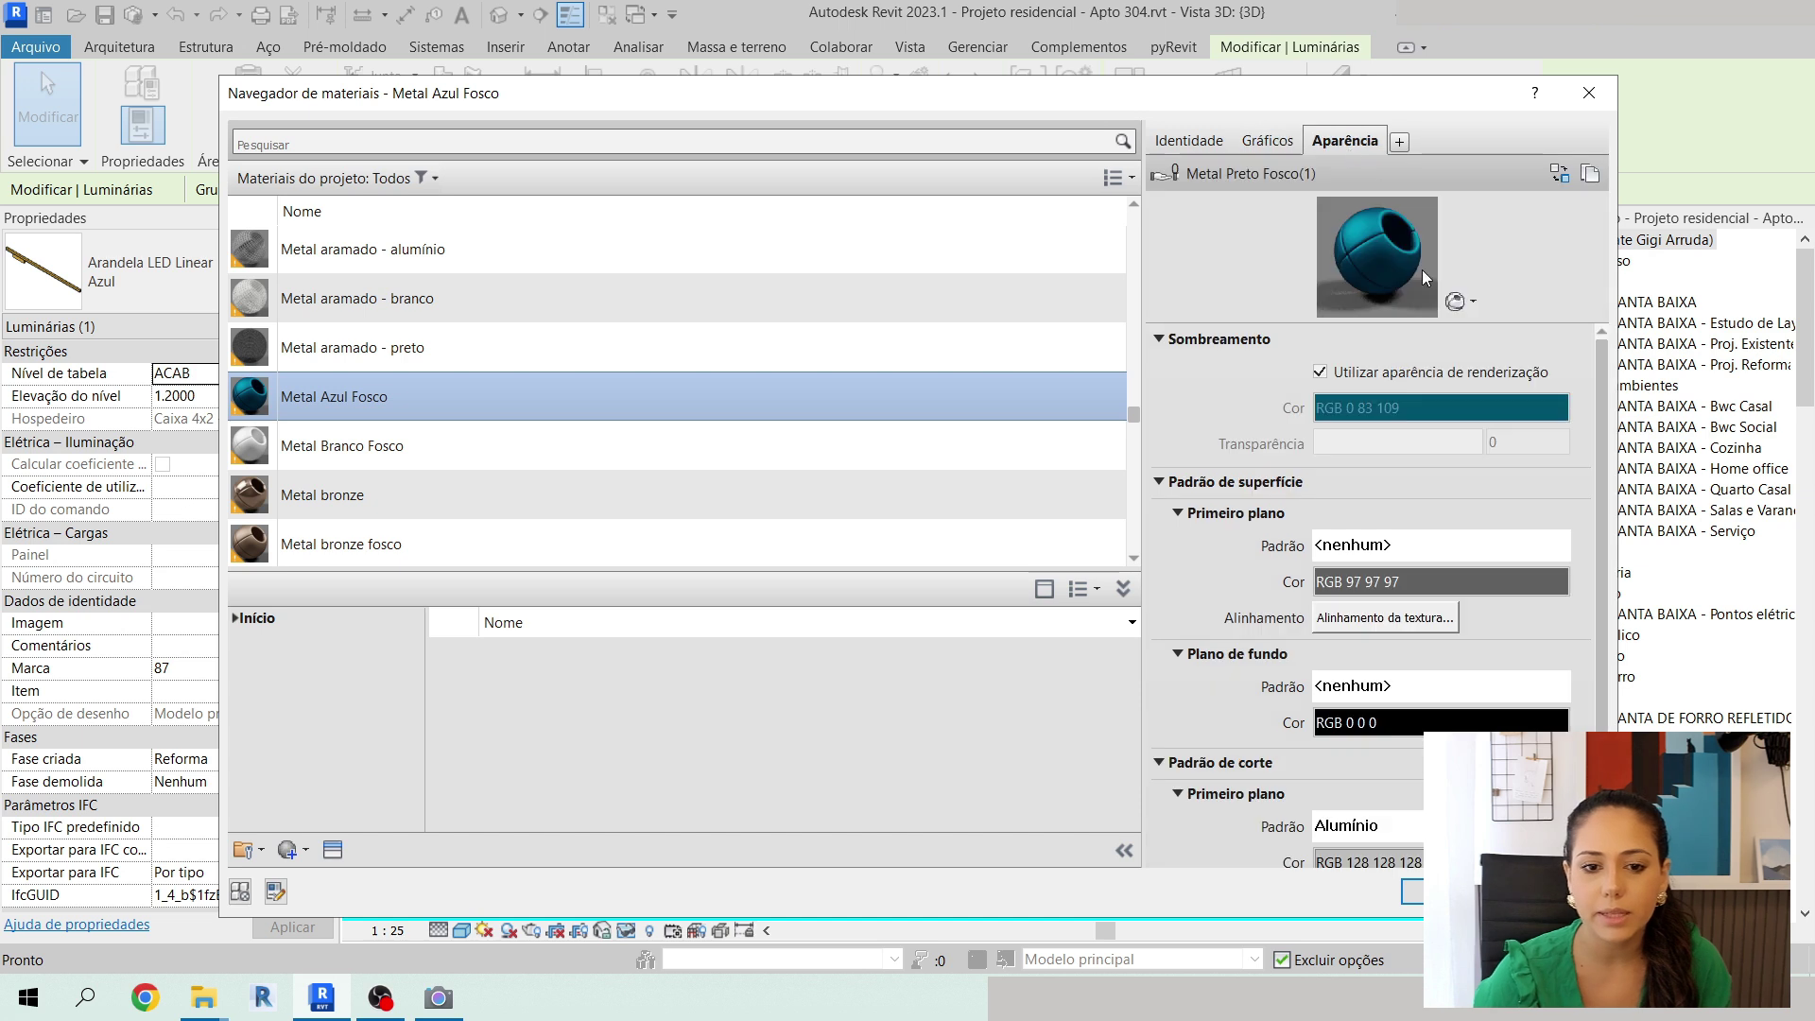
click(1288, 140)
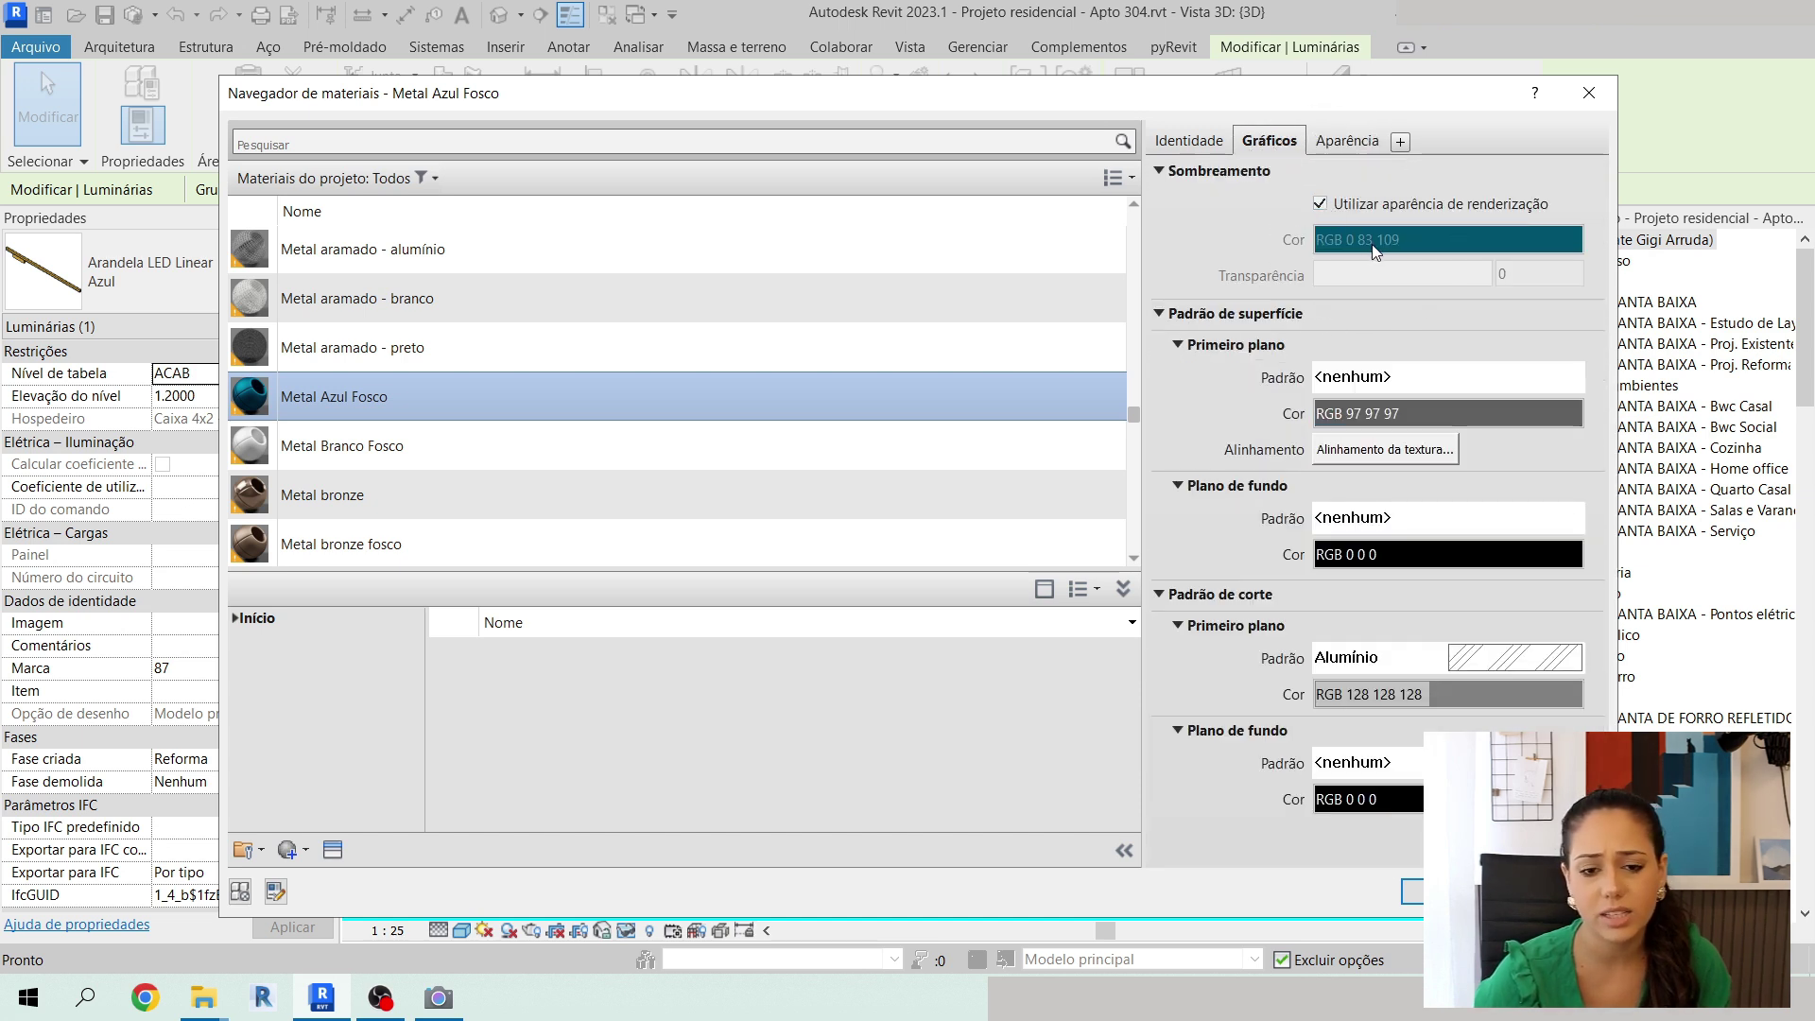
click(1412, 890)
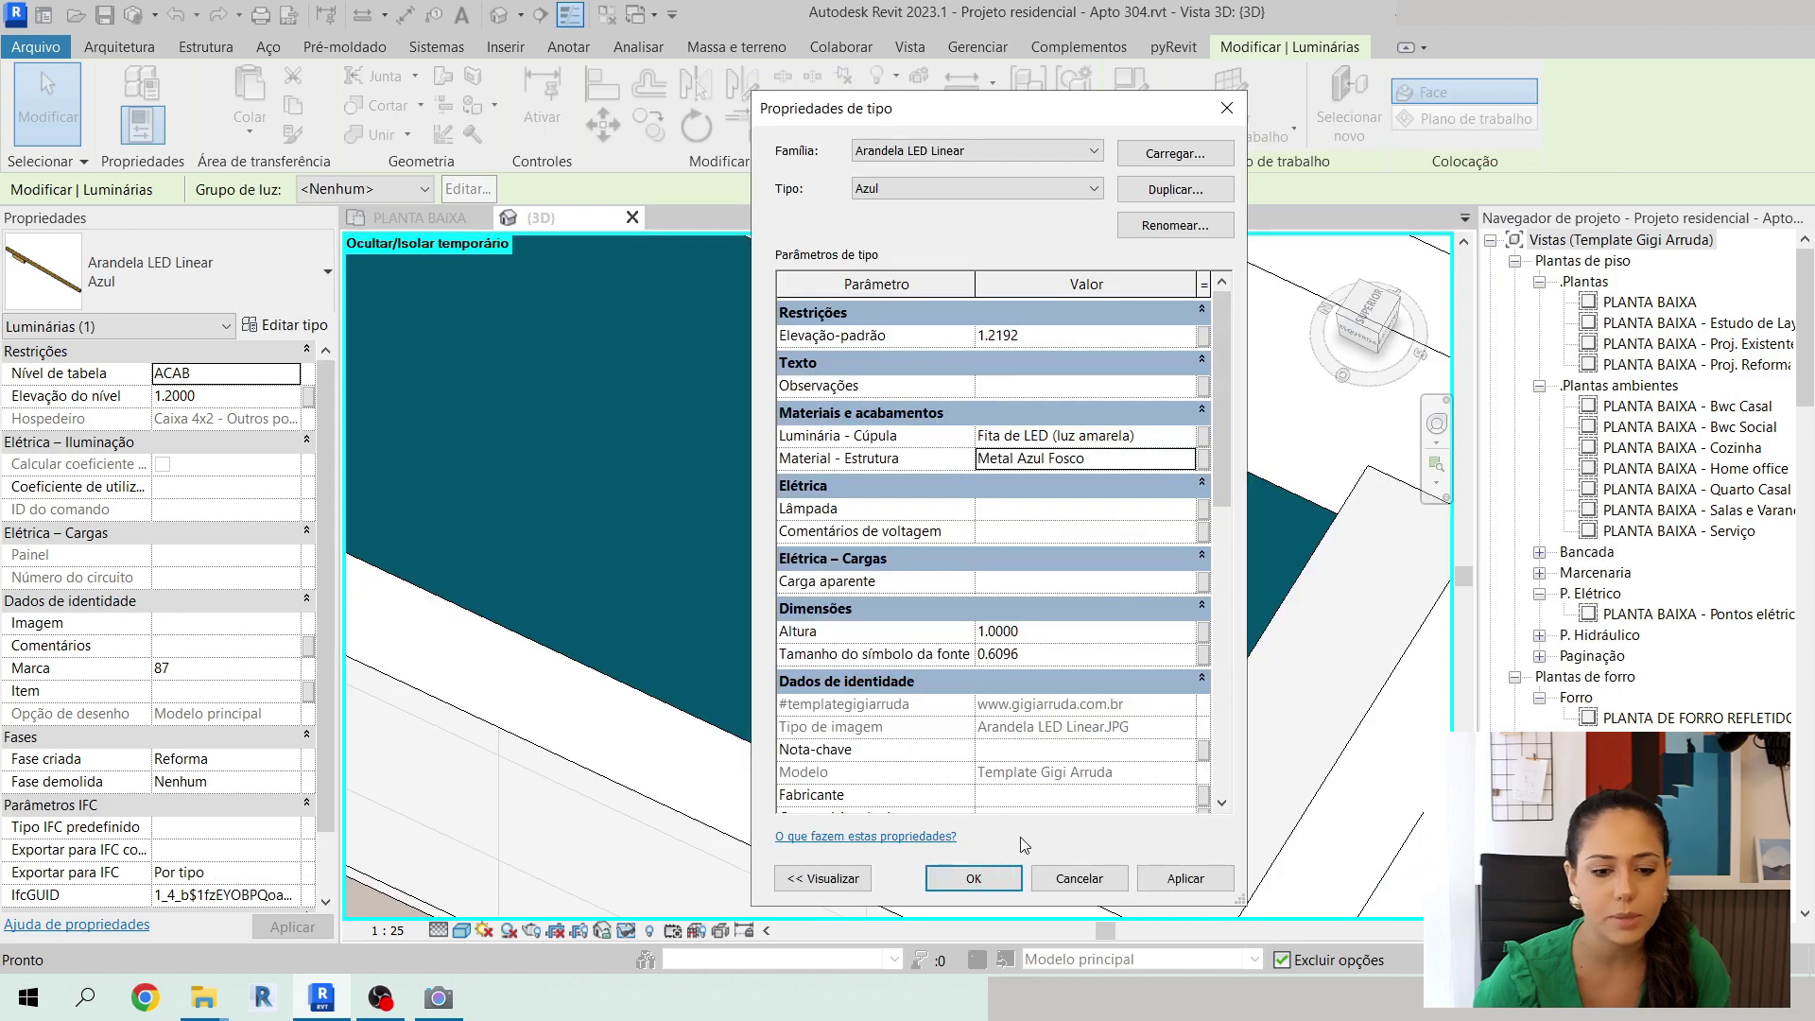
click(979, 874)
key(Escape)
Examine the blue sconces against the entrance wall and the rest of the apartment in the 3D view.
scroll(760, 444, down, 3)
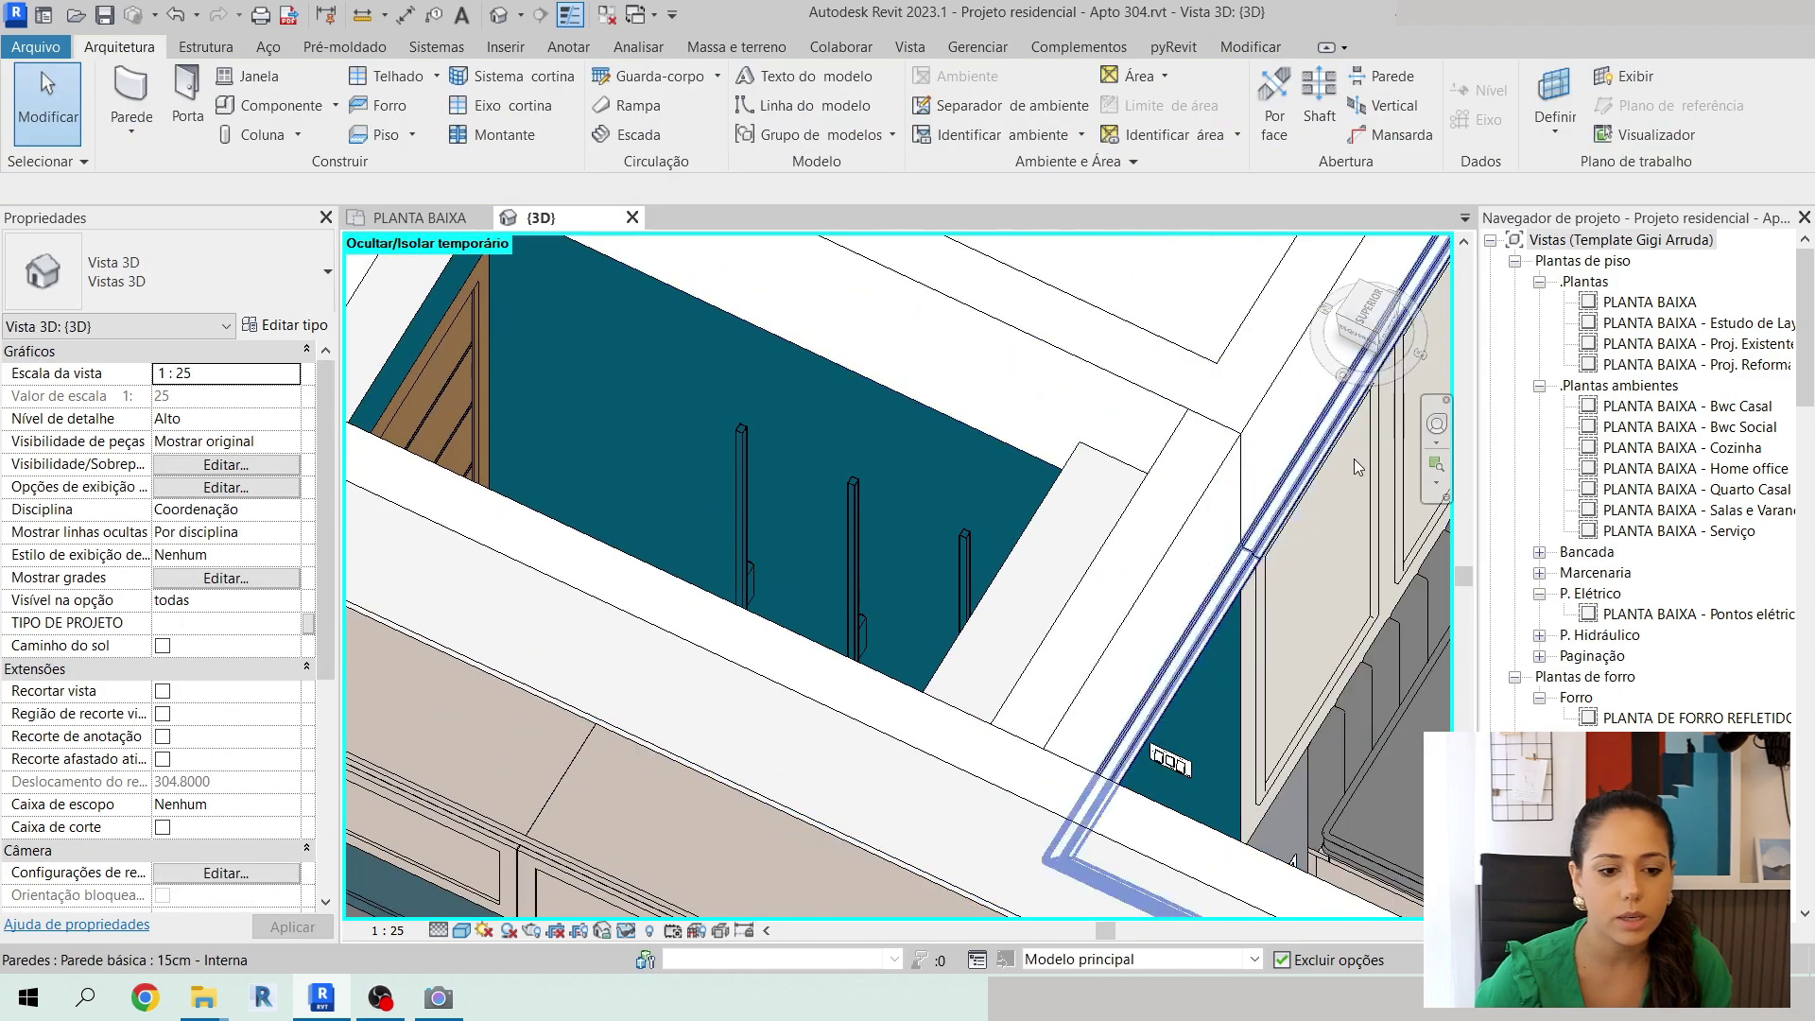
shift+middle_drag(1354, 458, 1286, 529)
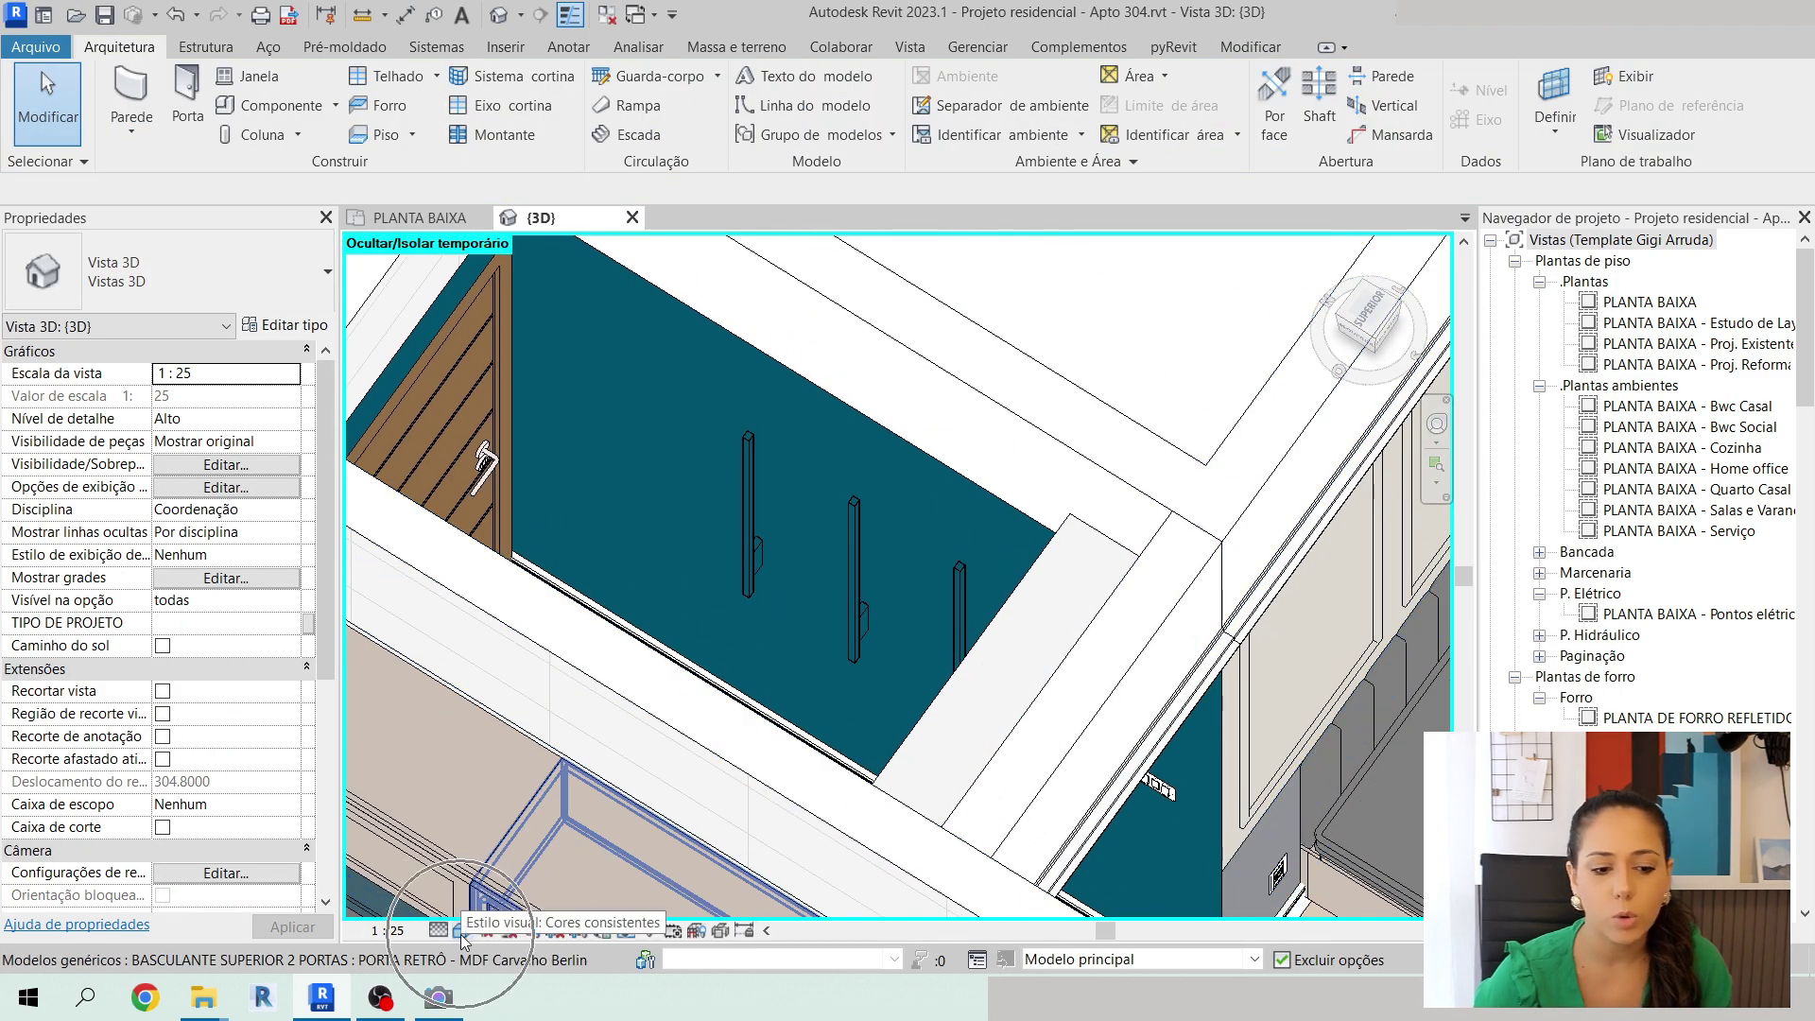
shift+middle_drag(1195, 690, 756, 454)
scroll(722, 428, up, 4)
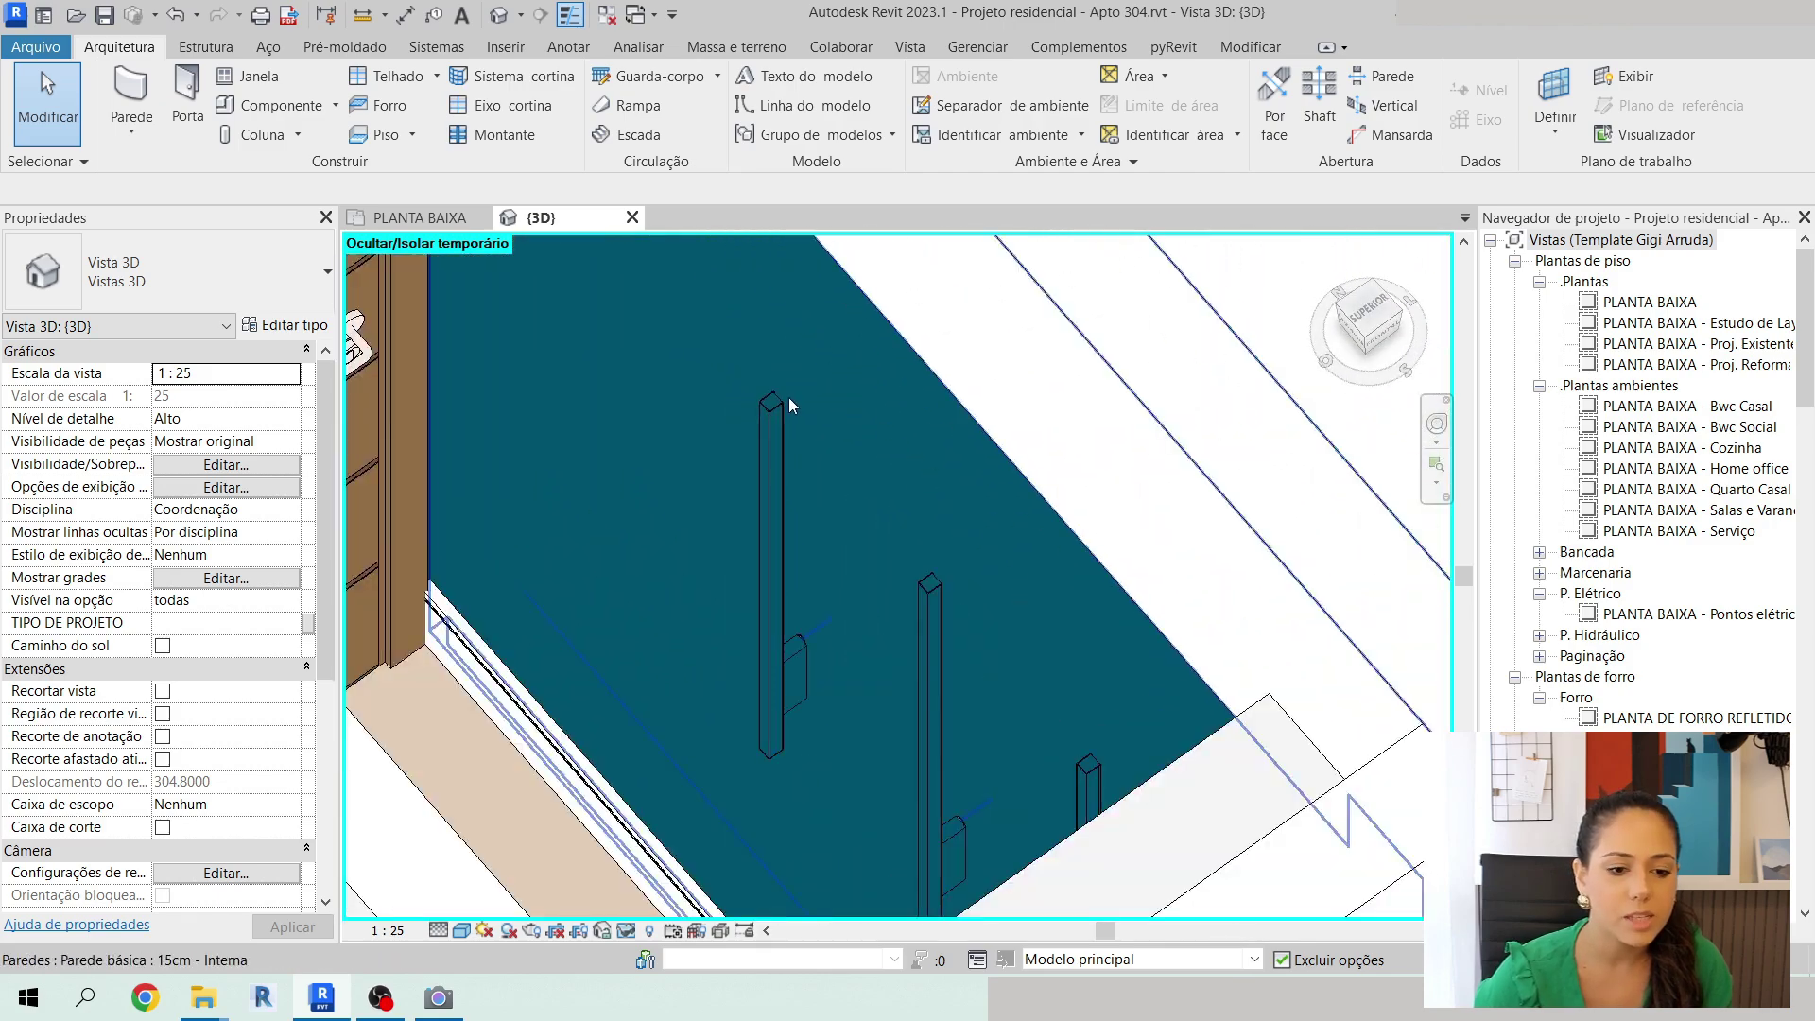
scroll(808, 378, down, 3)
shift+middle_drag(807, 378, 935, 433)
scroll(888, 437, down, 3)
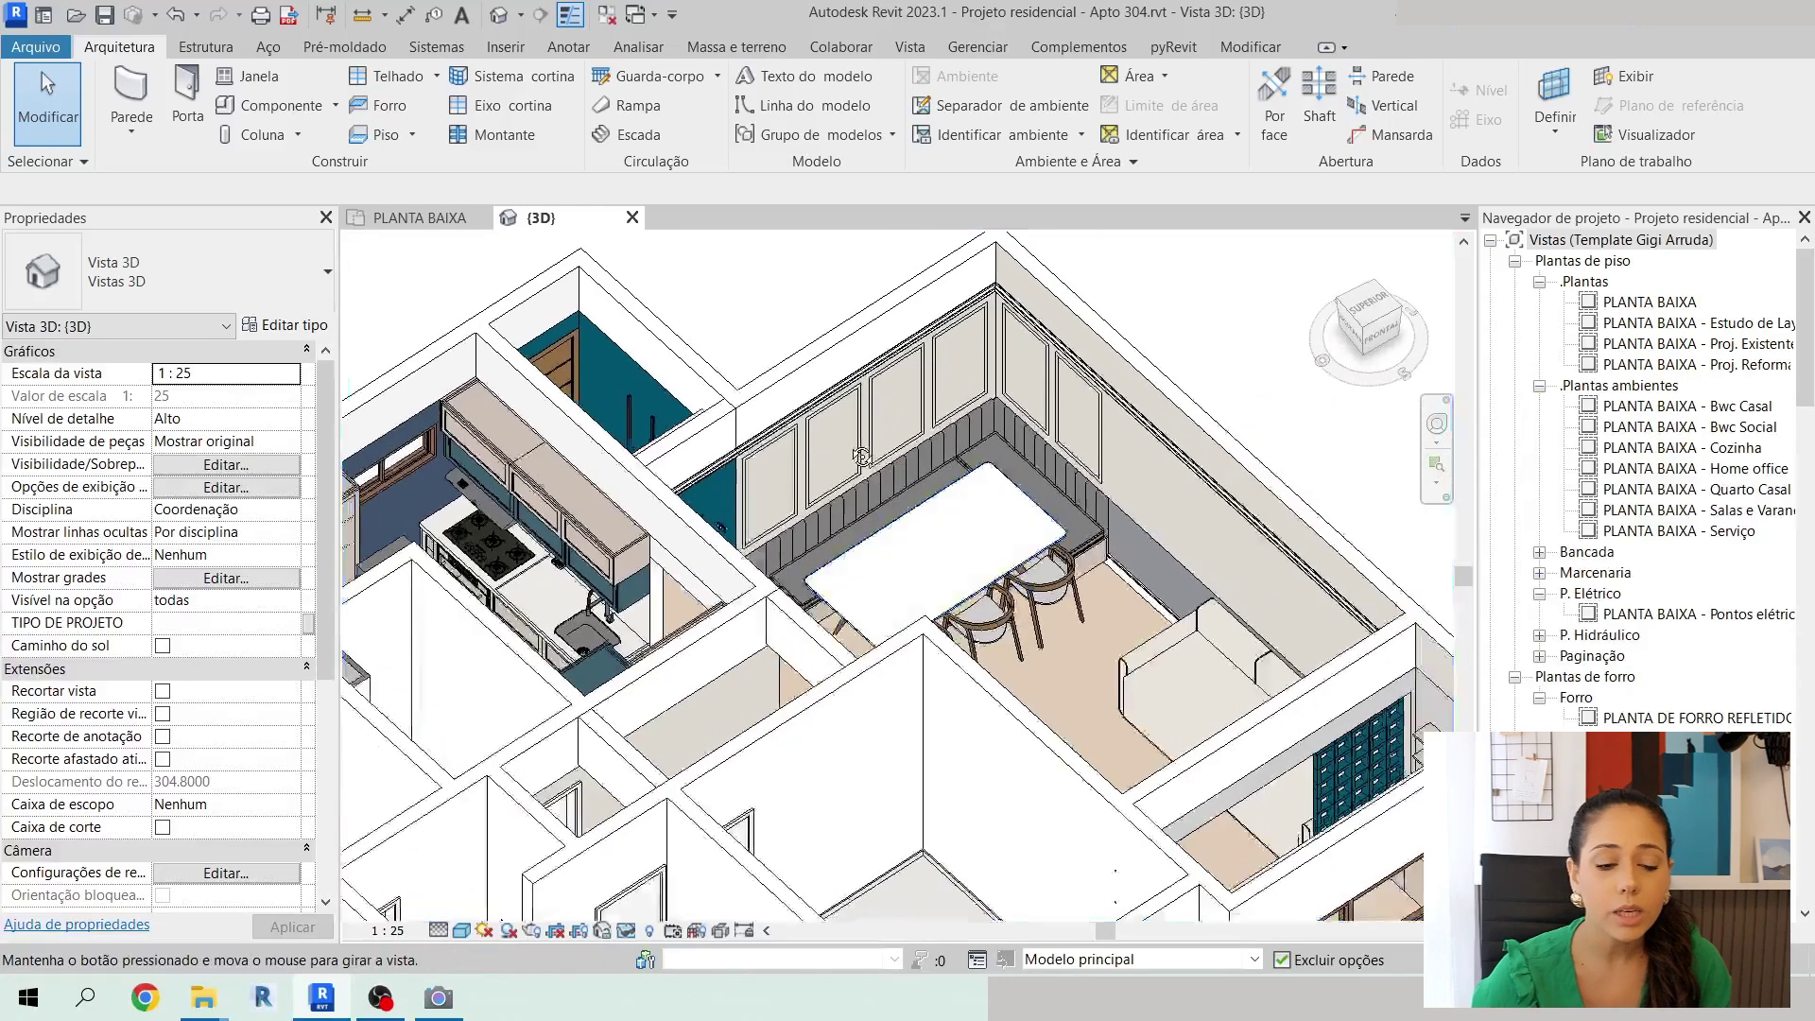
scroll(1206, 682, down, 2)
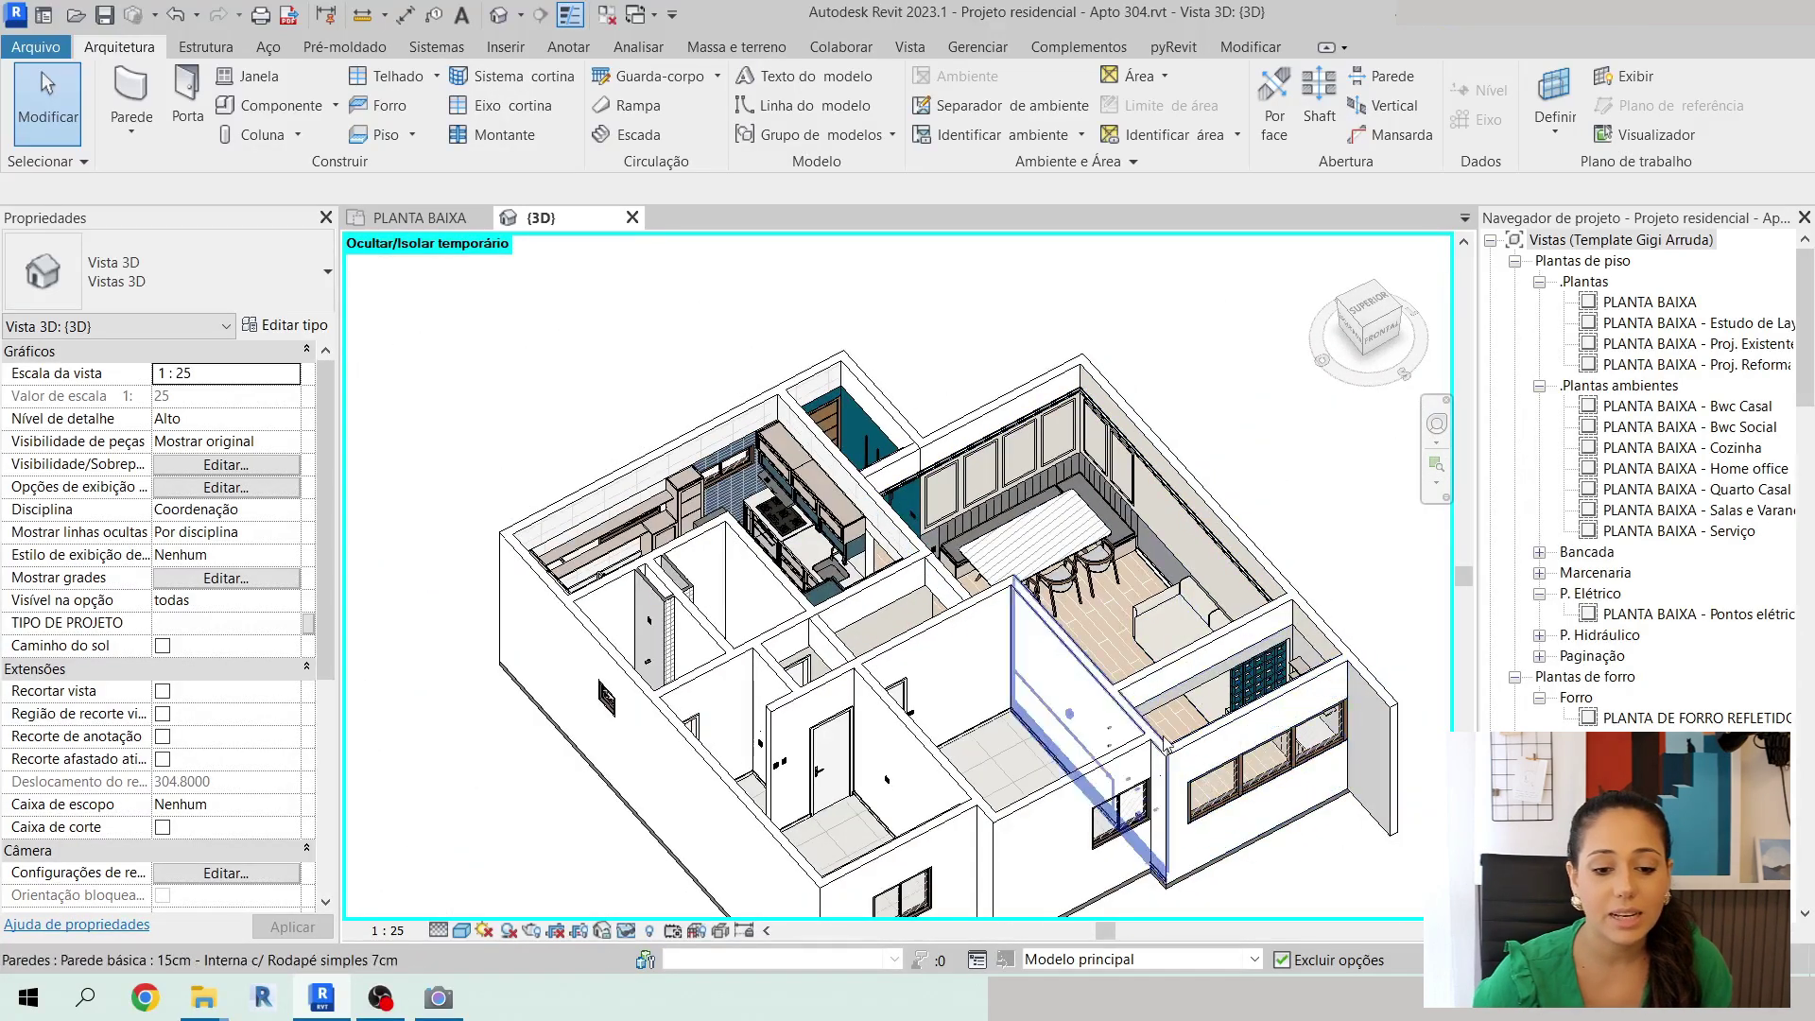
scroll(1161, 754, up, 5)
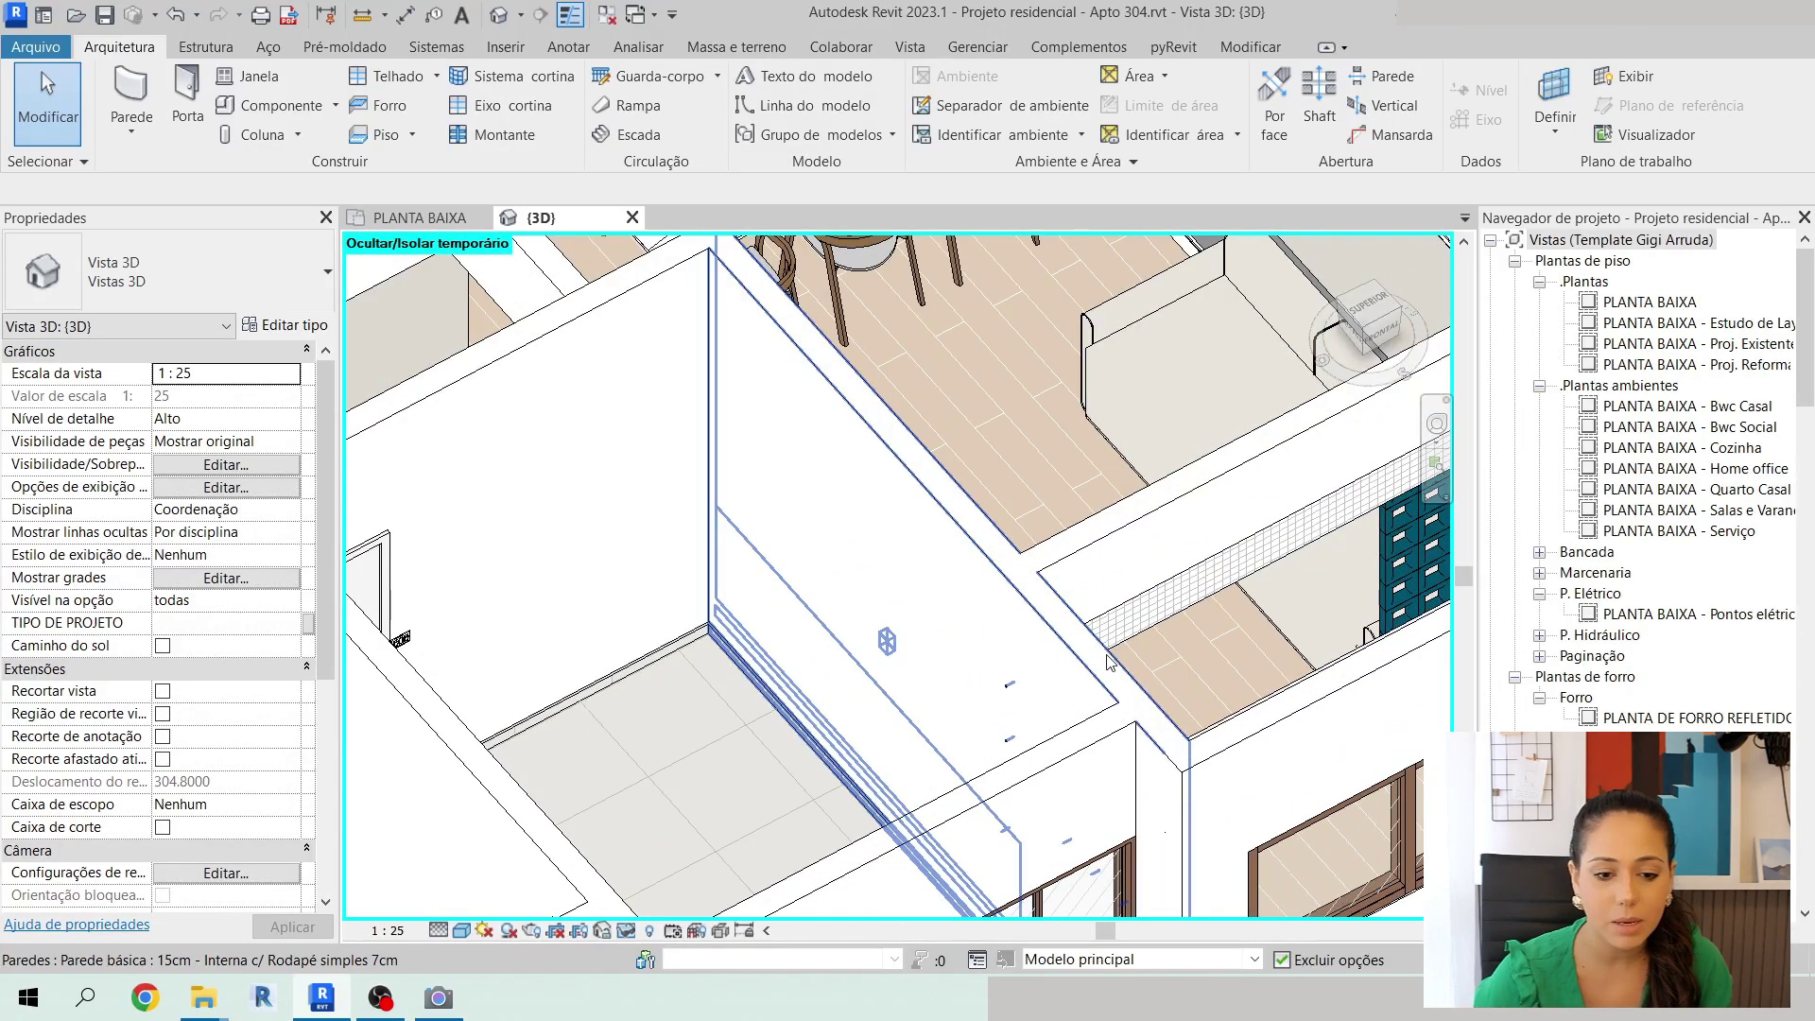
In the PLANTA BAIXA floor plan, start creating a similar Arandela LED Linear : Azul from an existing entrance-wall sconce.
click(421, 220)
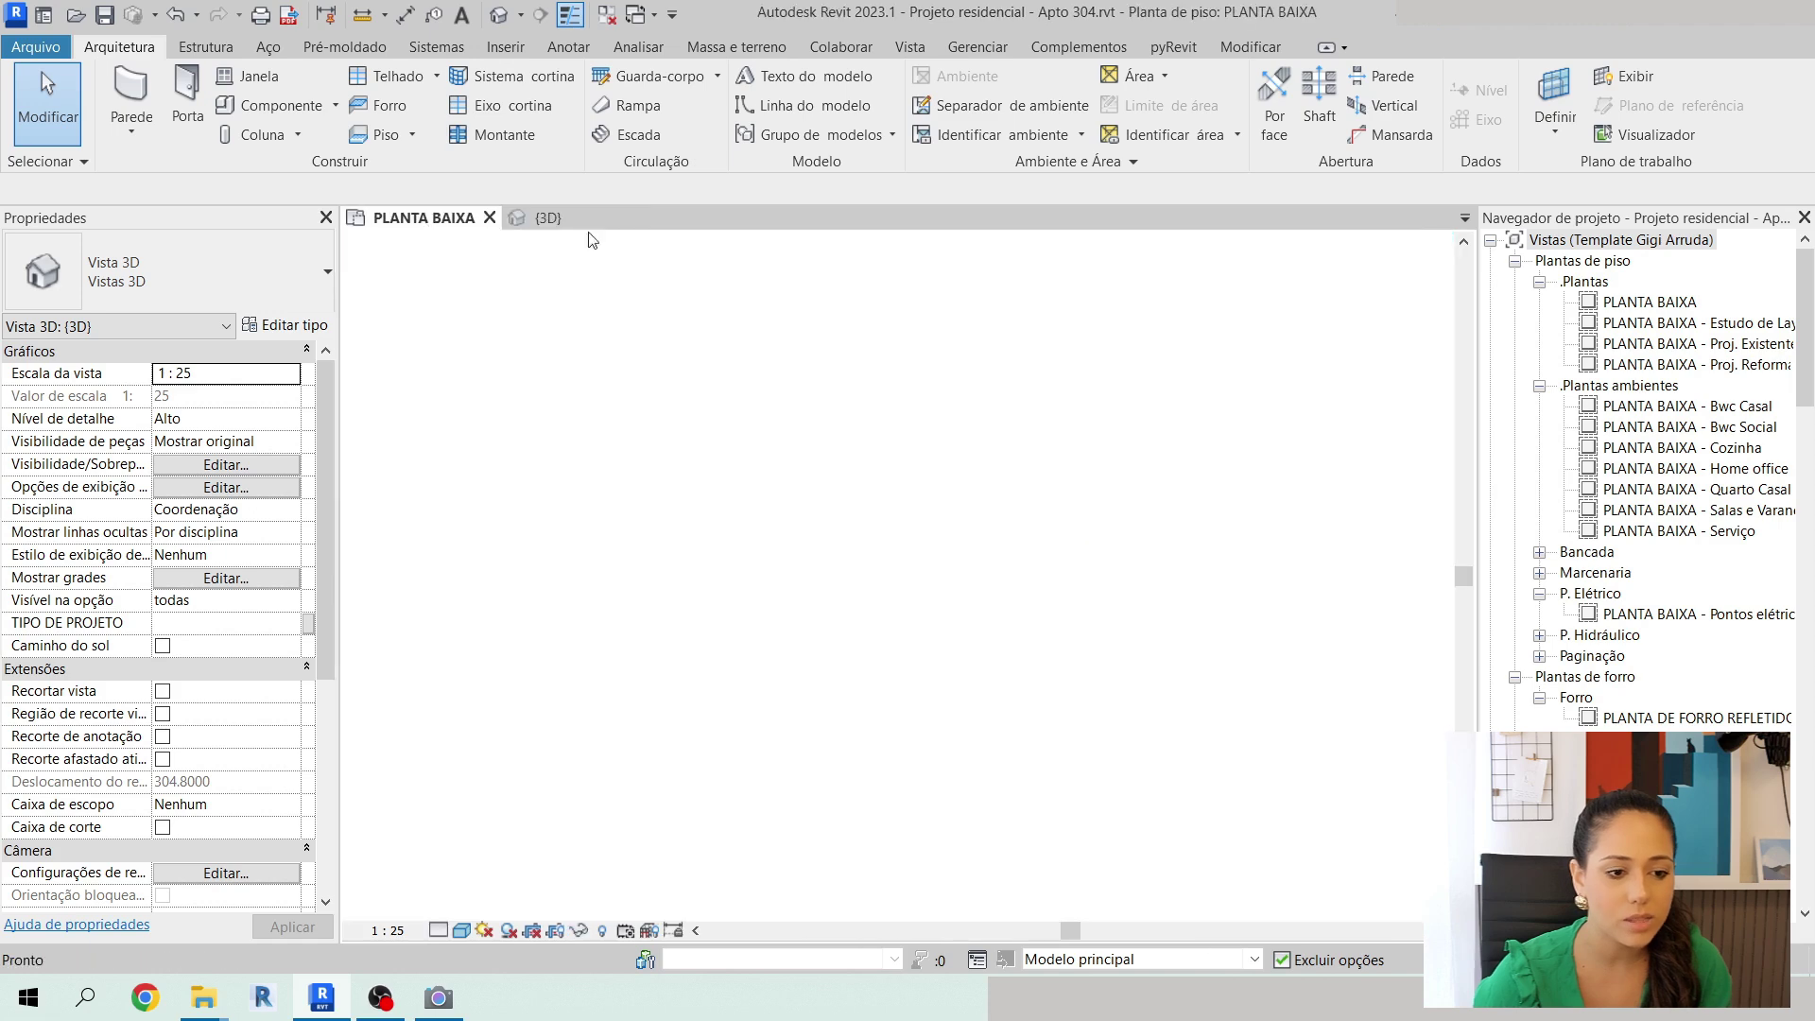
scroll(1032, 321, up, 3)
scroll(1032, 321, down, 3)
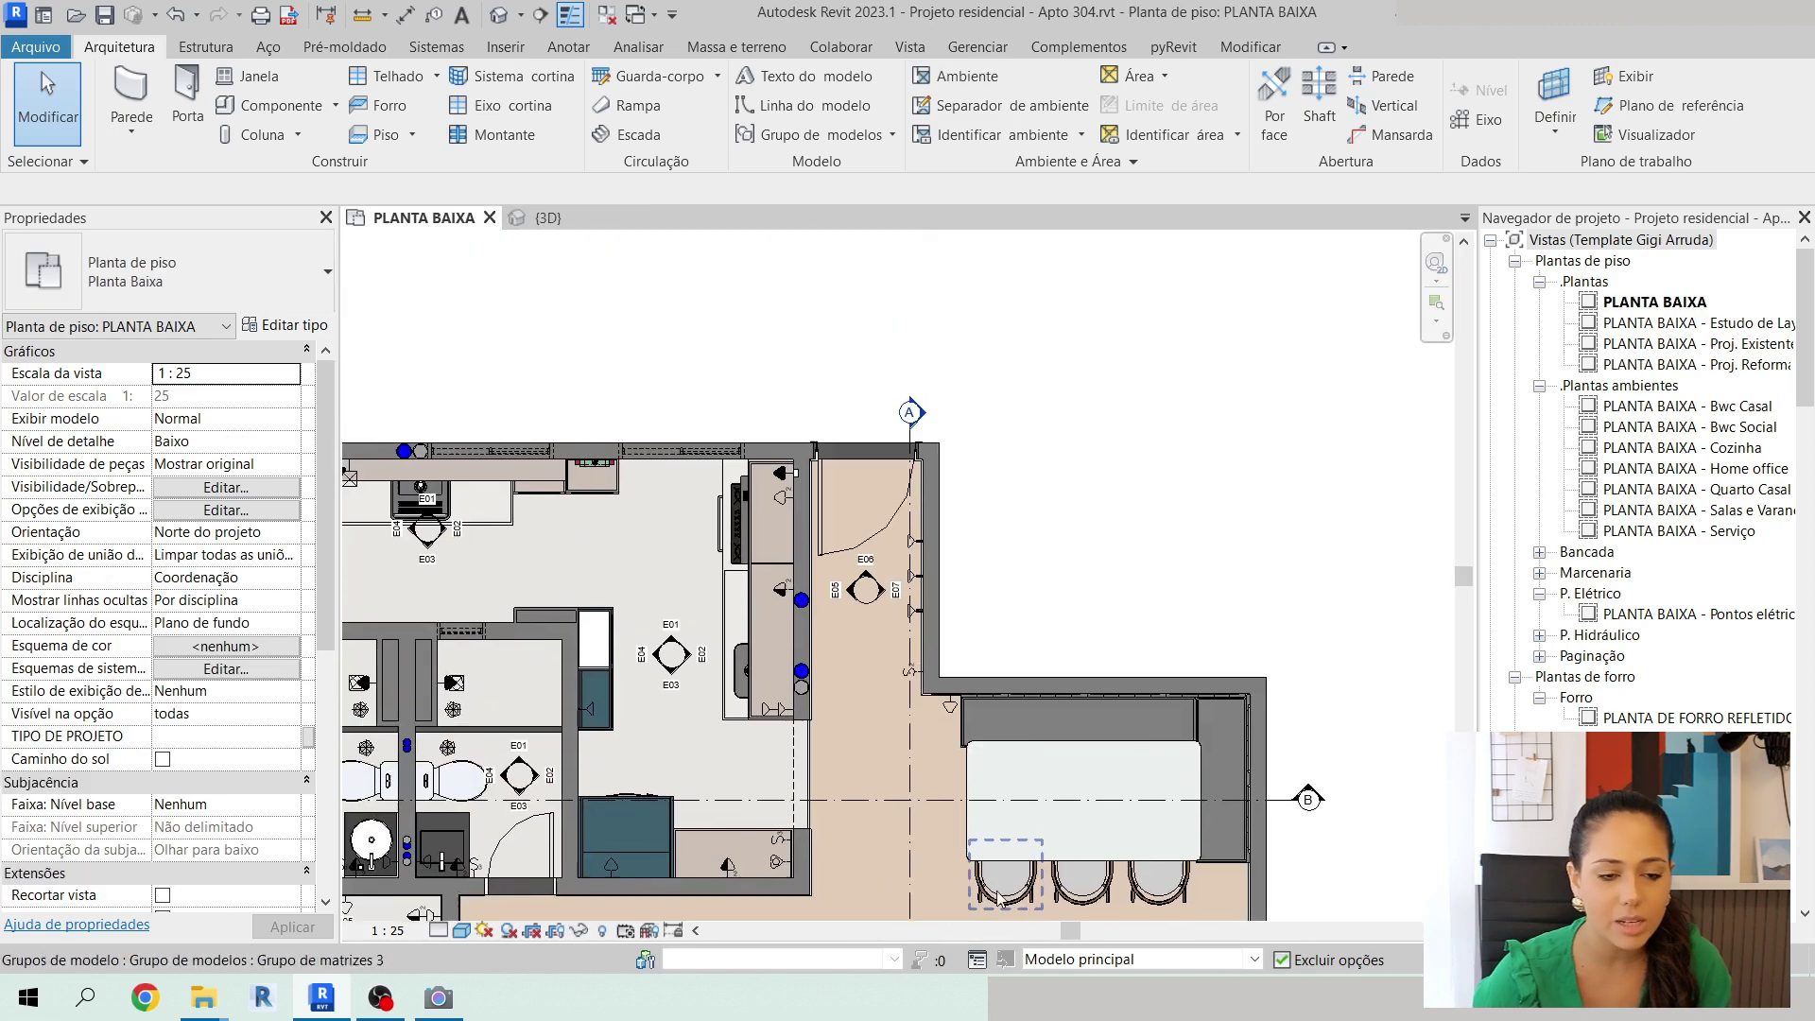
scroll(922, 609, up, 8)
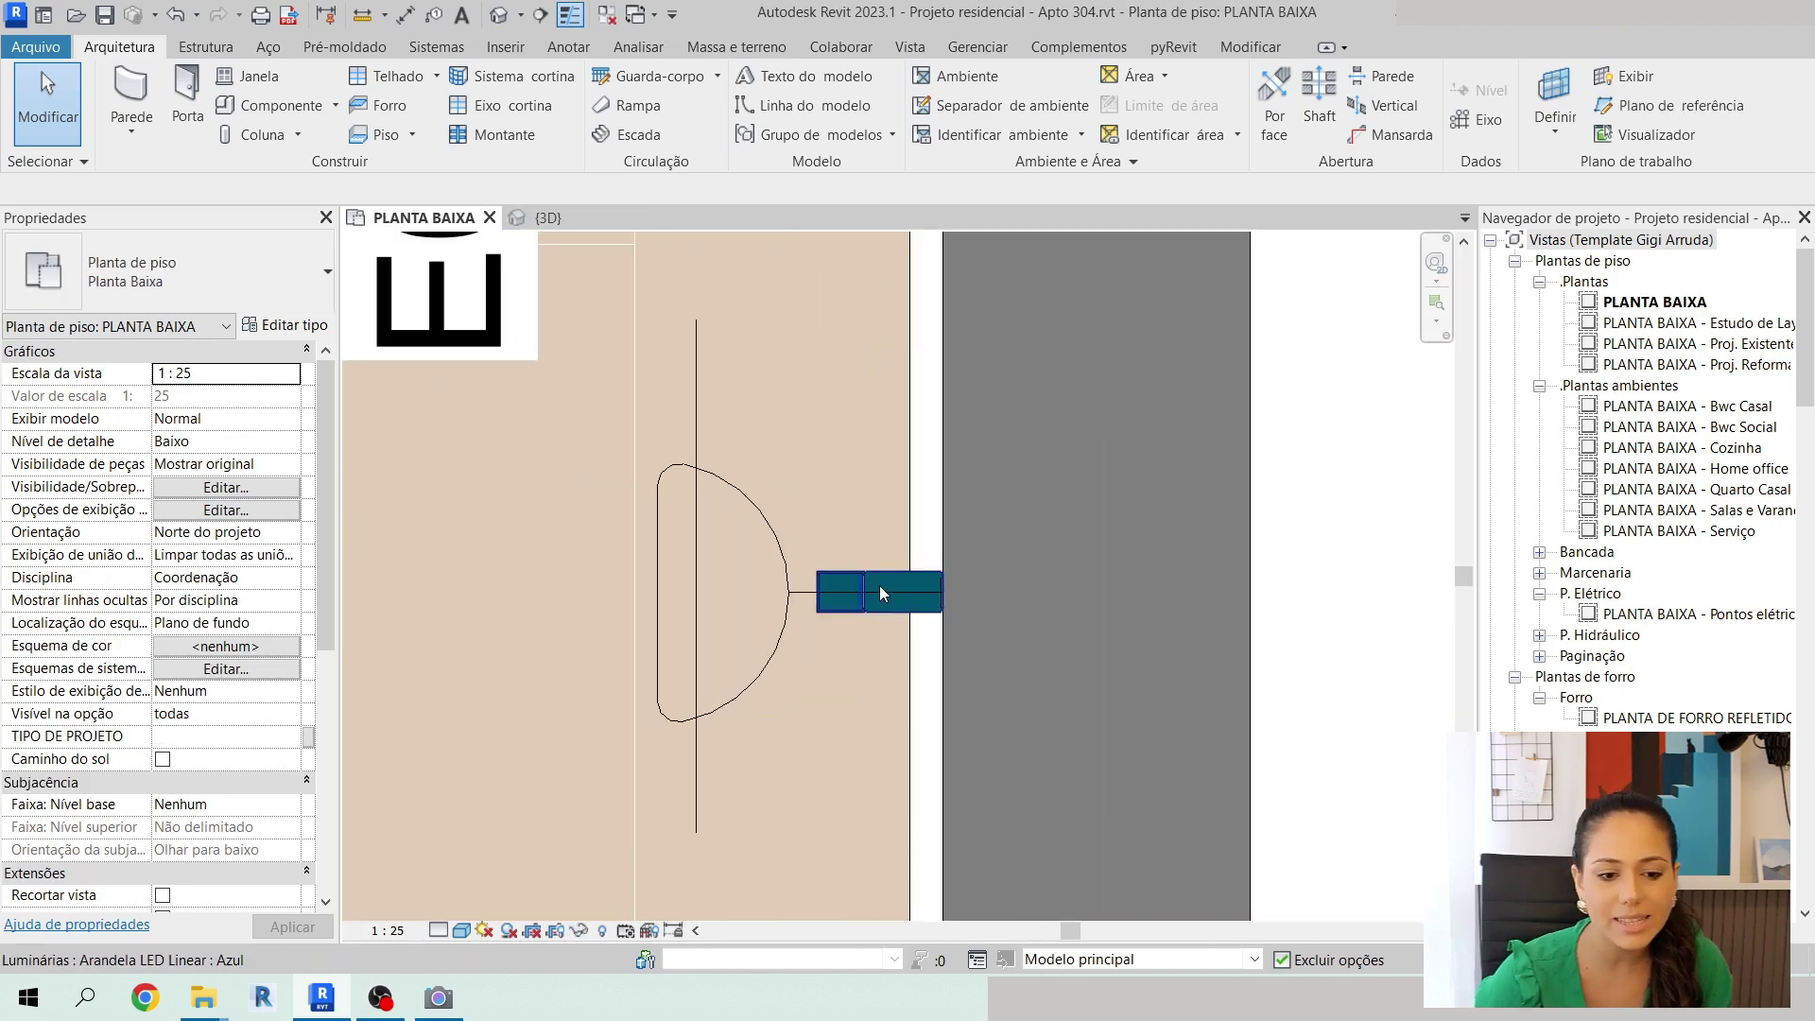
click(879, 586)
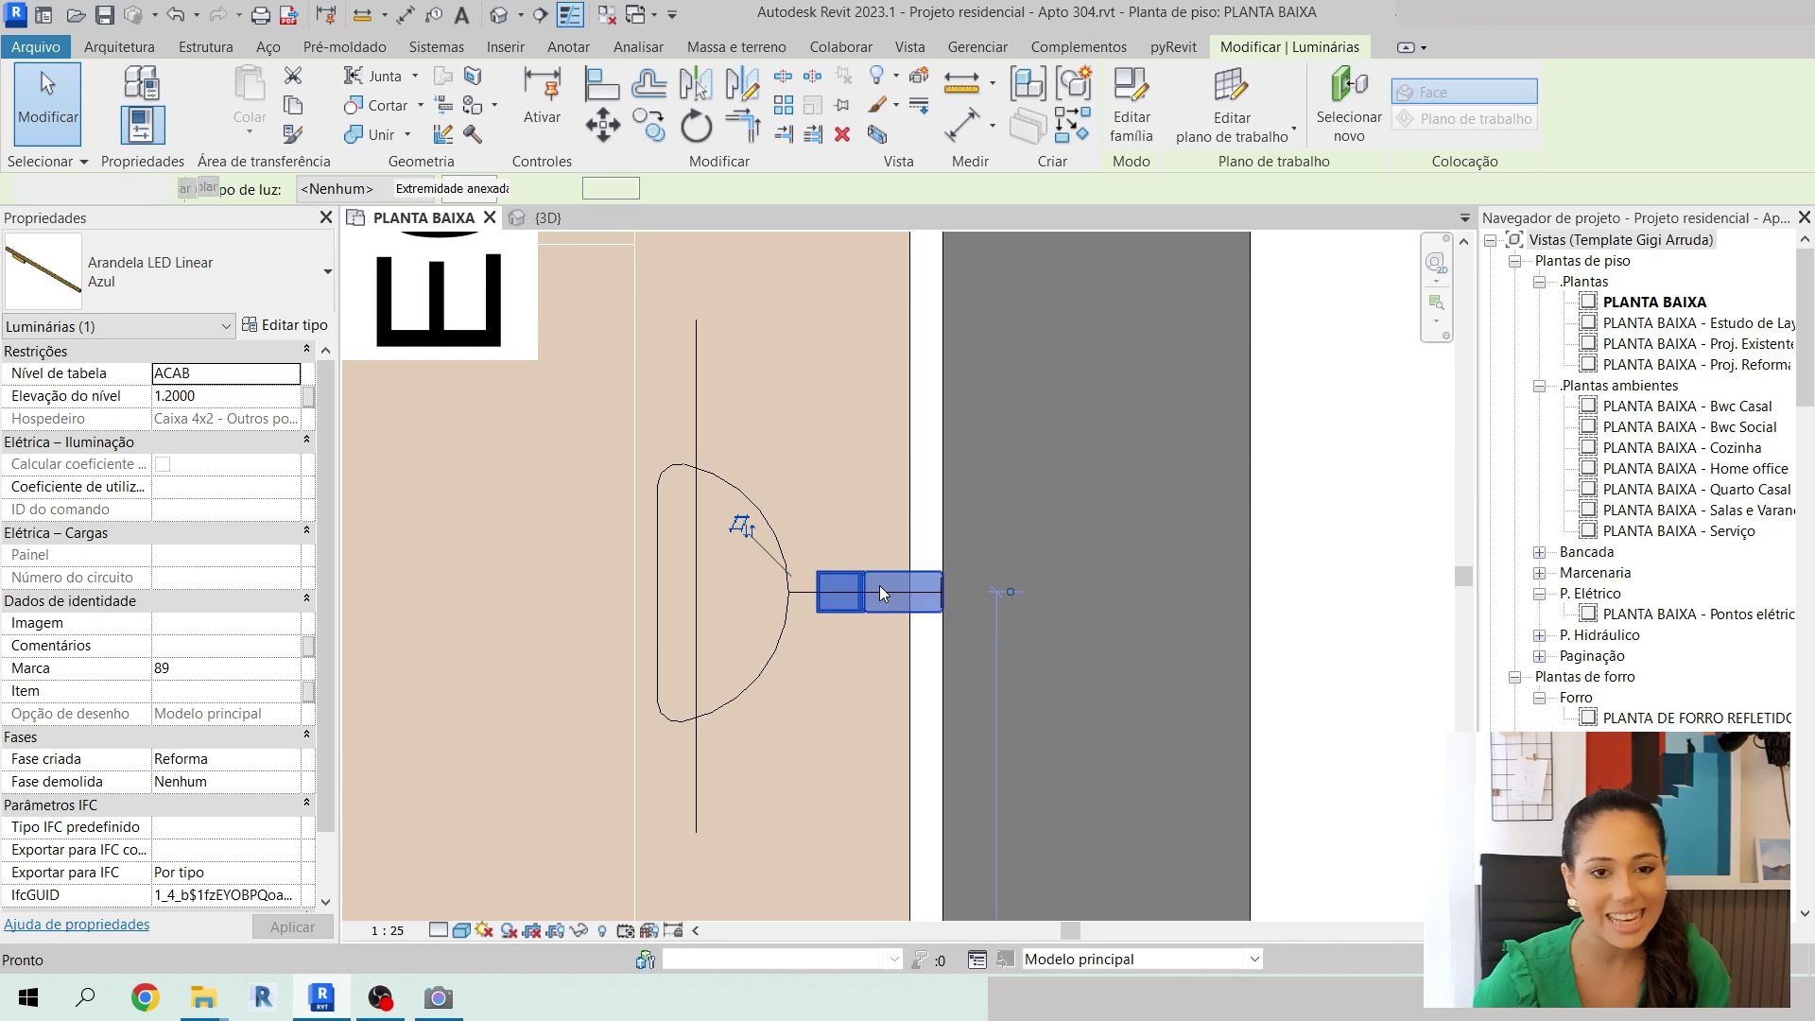
key(c)
key(s)
Place the Azul sconce on a vertical face at the uppermost 4x2 electrical box of the white brick wall beside the balcony window.
scroll(903, 501, down, 6)
scroll(924, 413, down, 4)
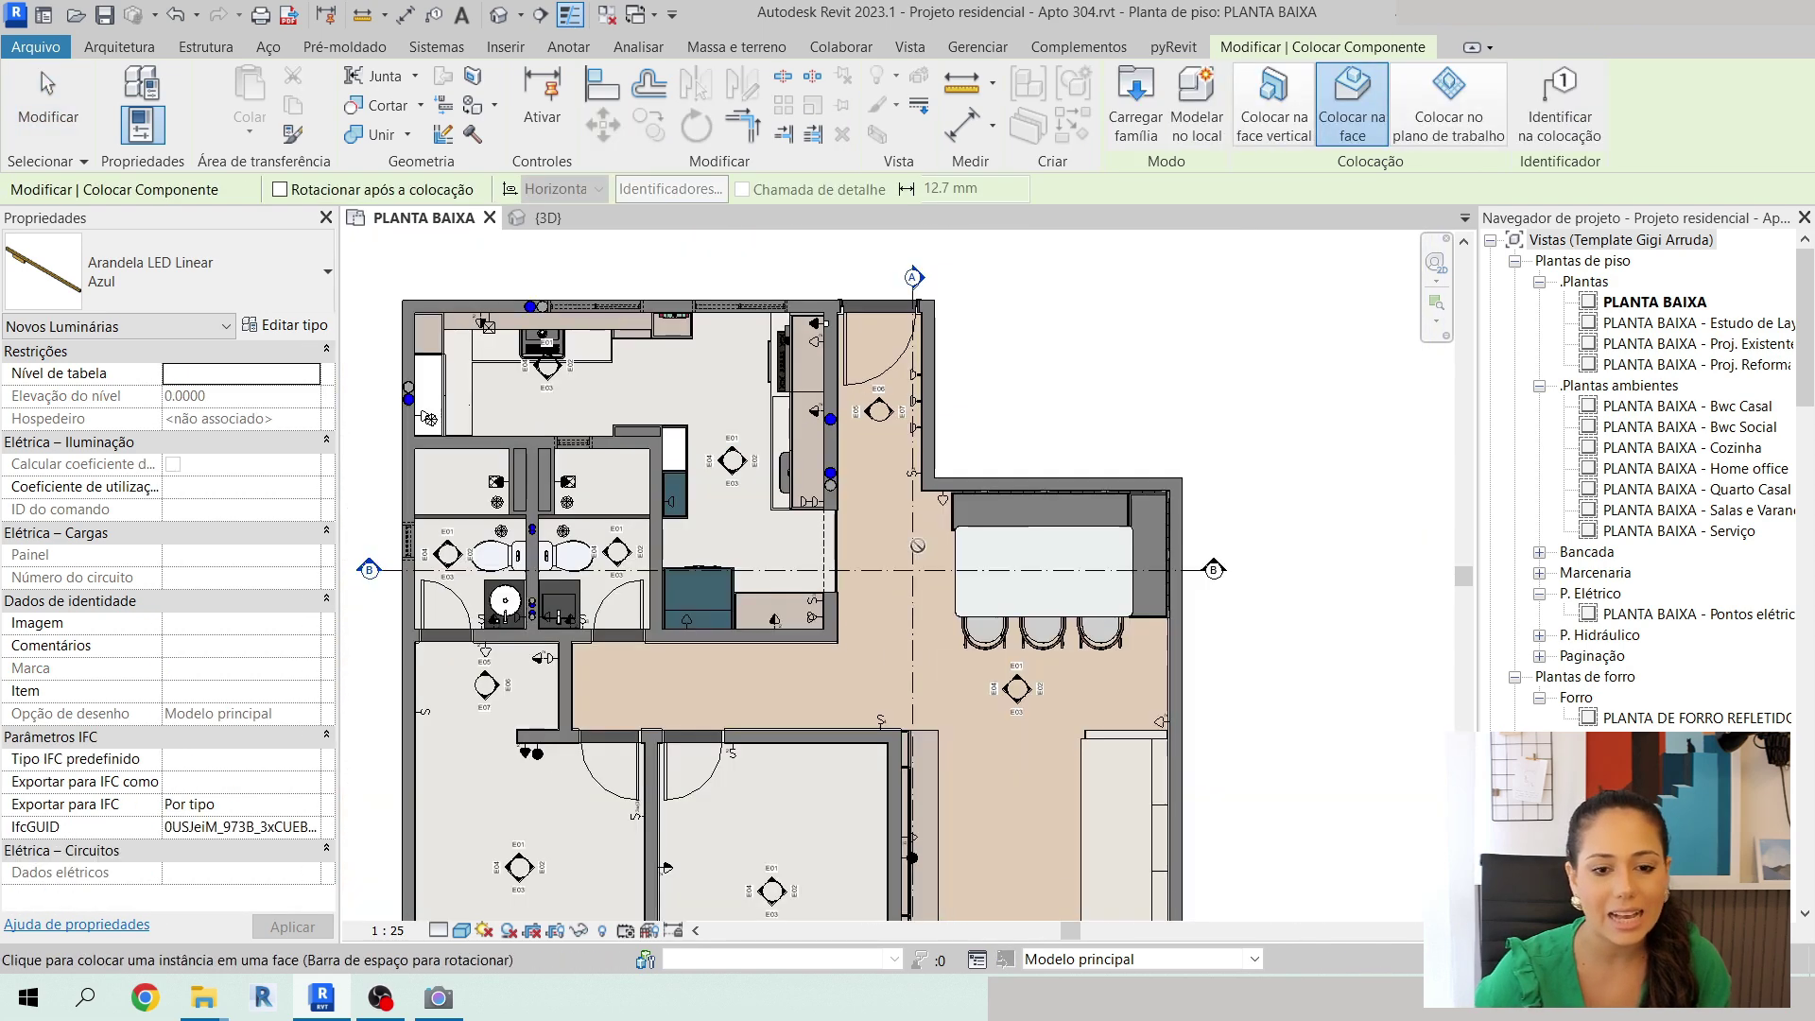
scroll(886, 614, up, 4)
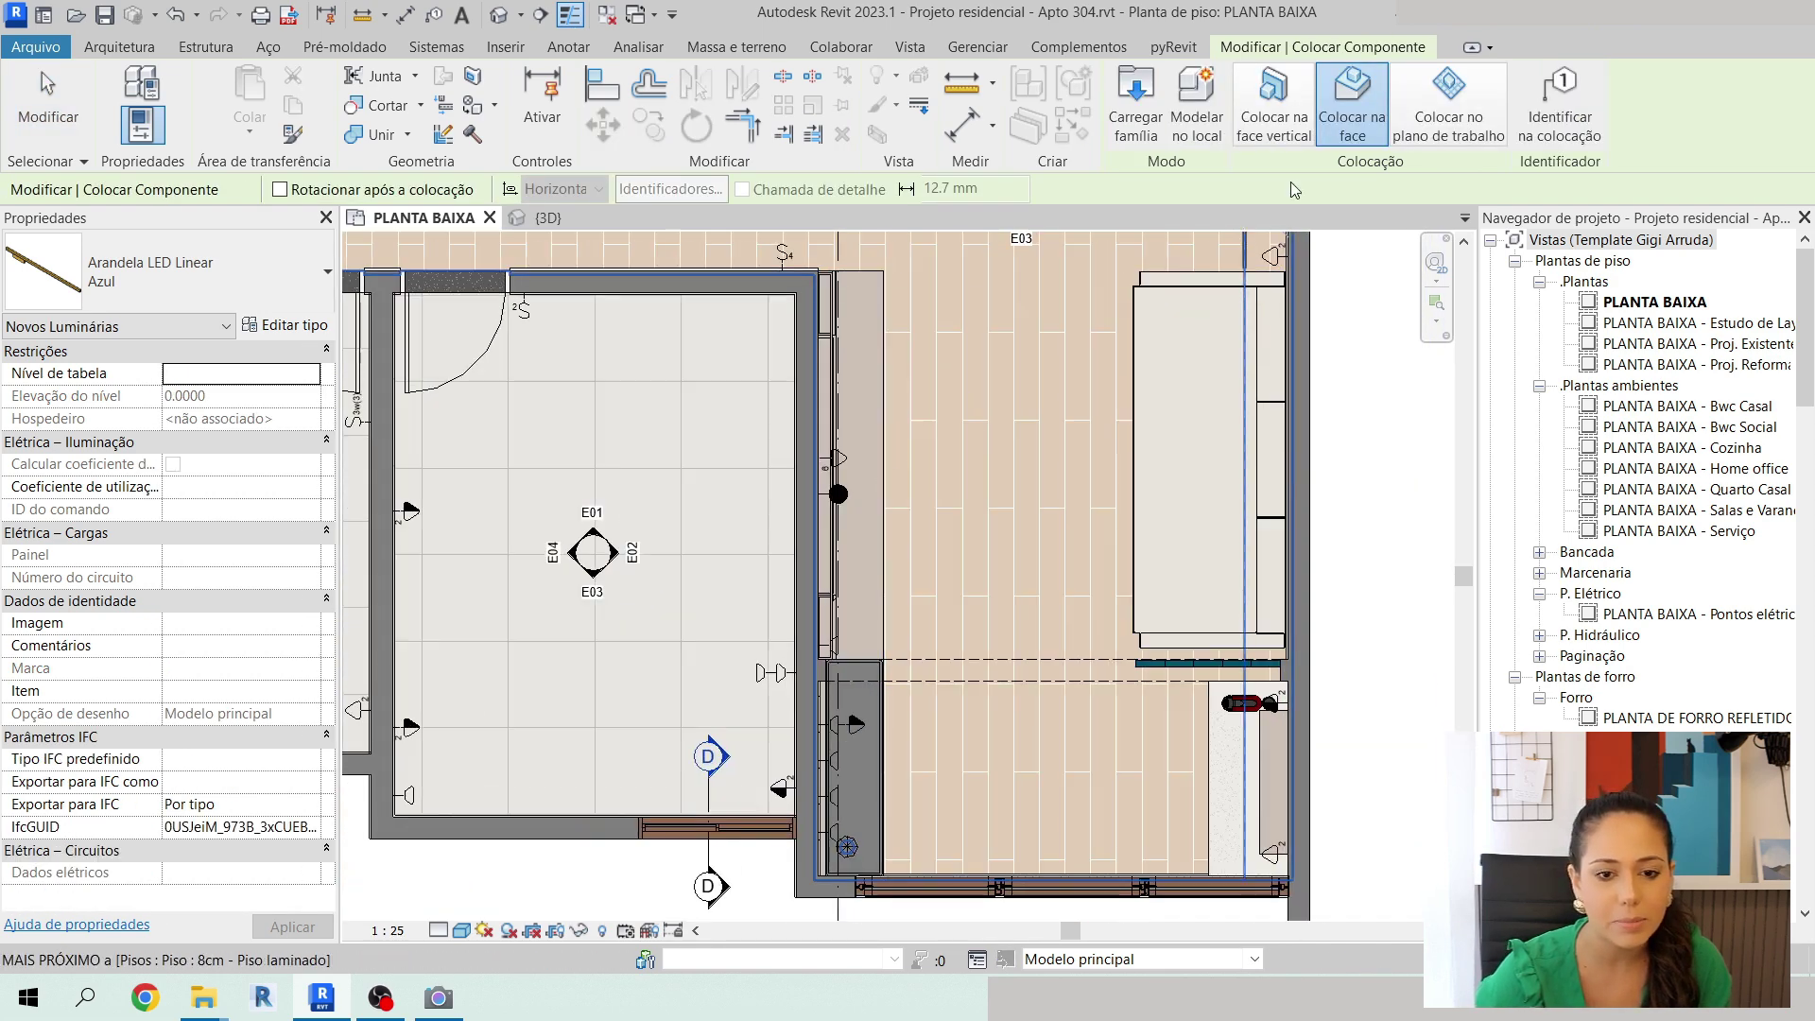
click(1276, 125)
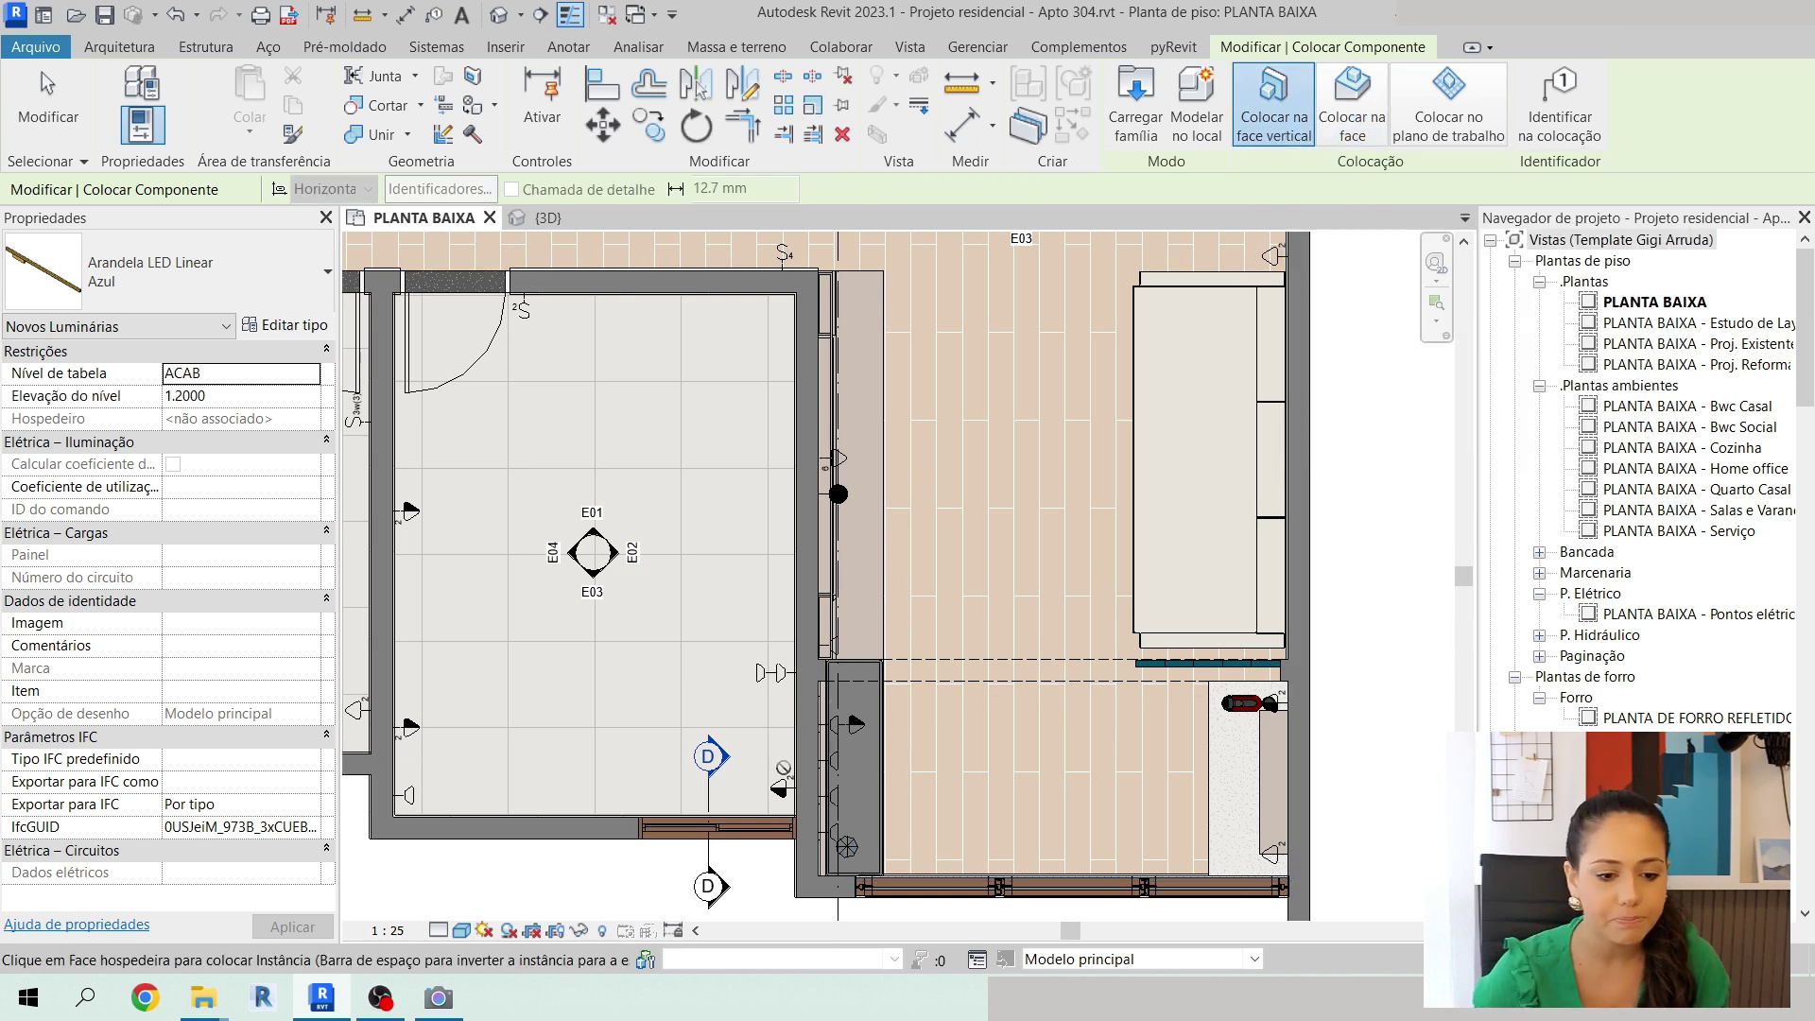
scroll(836, 615, up, 5)
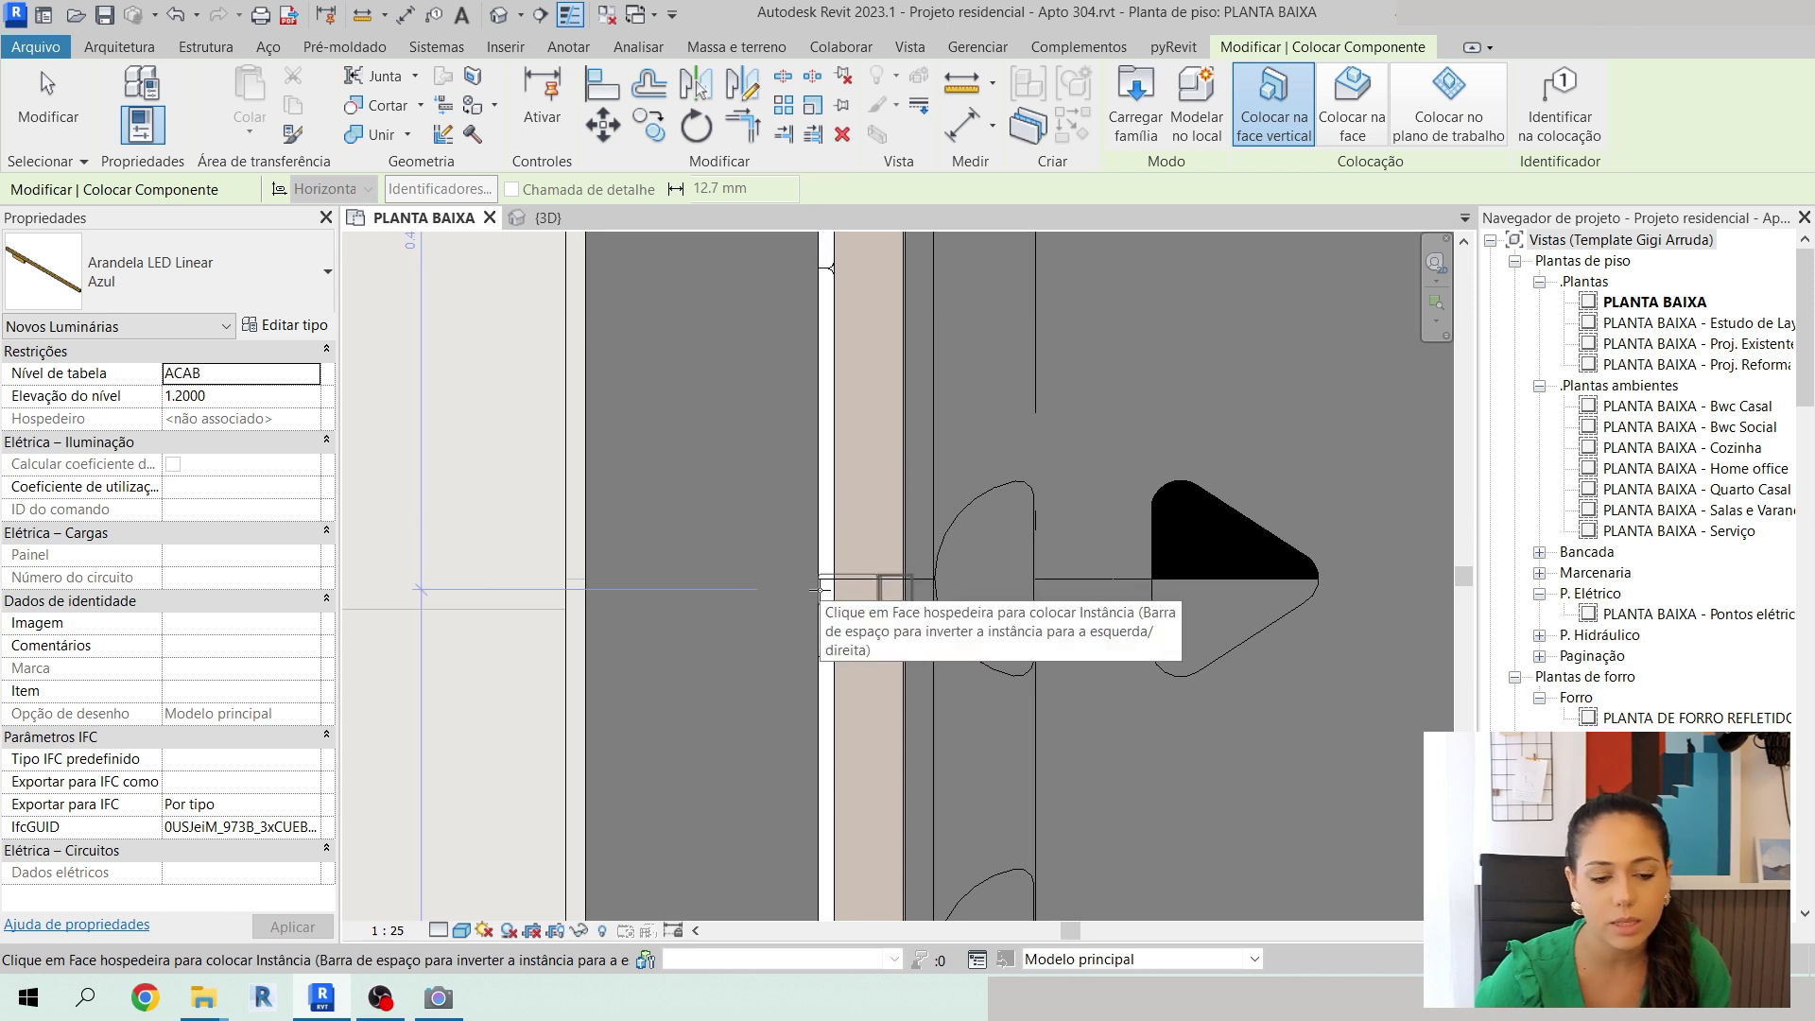
click(822, 586)
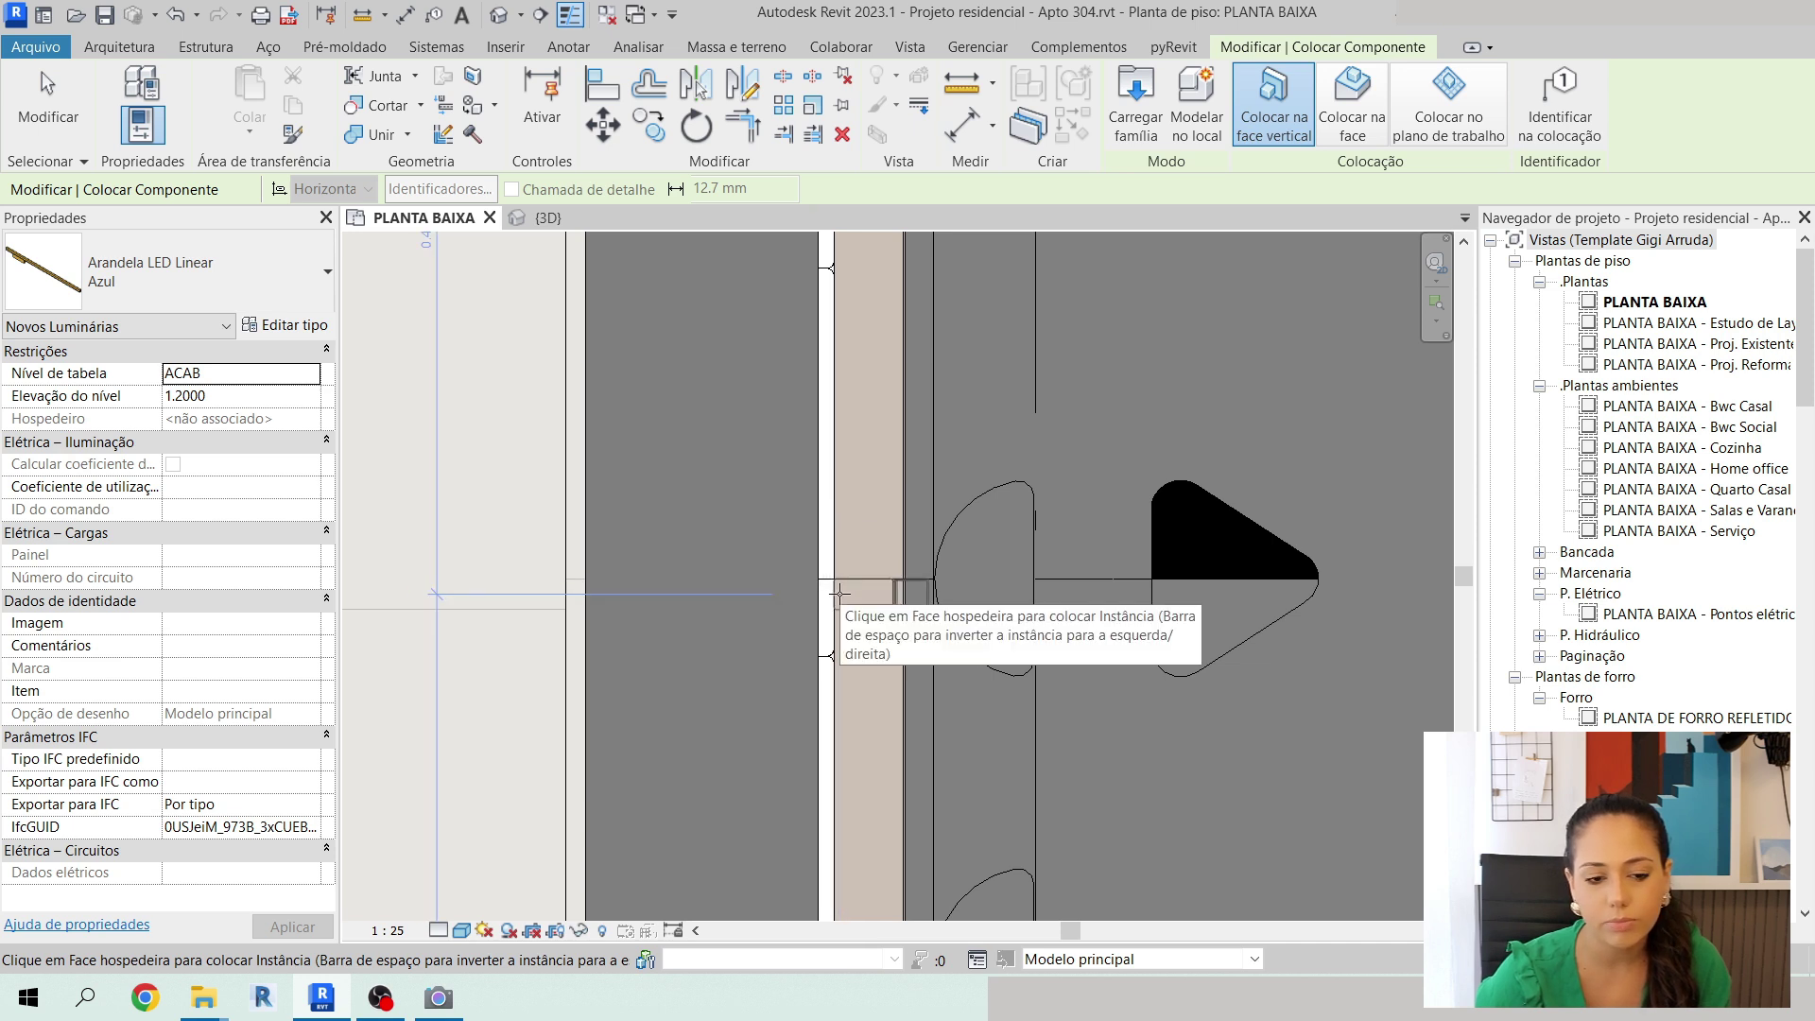
click(839, 594)
scroll(865, 458, down, 2)
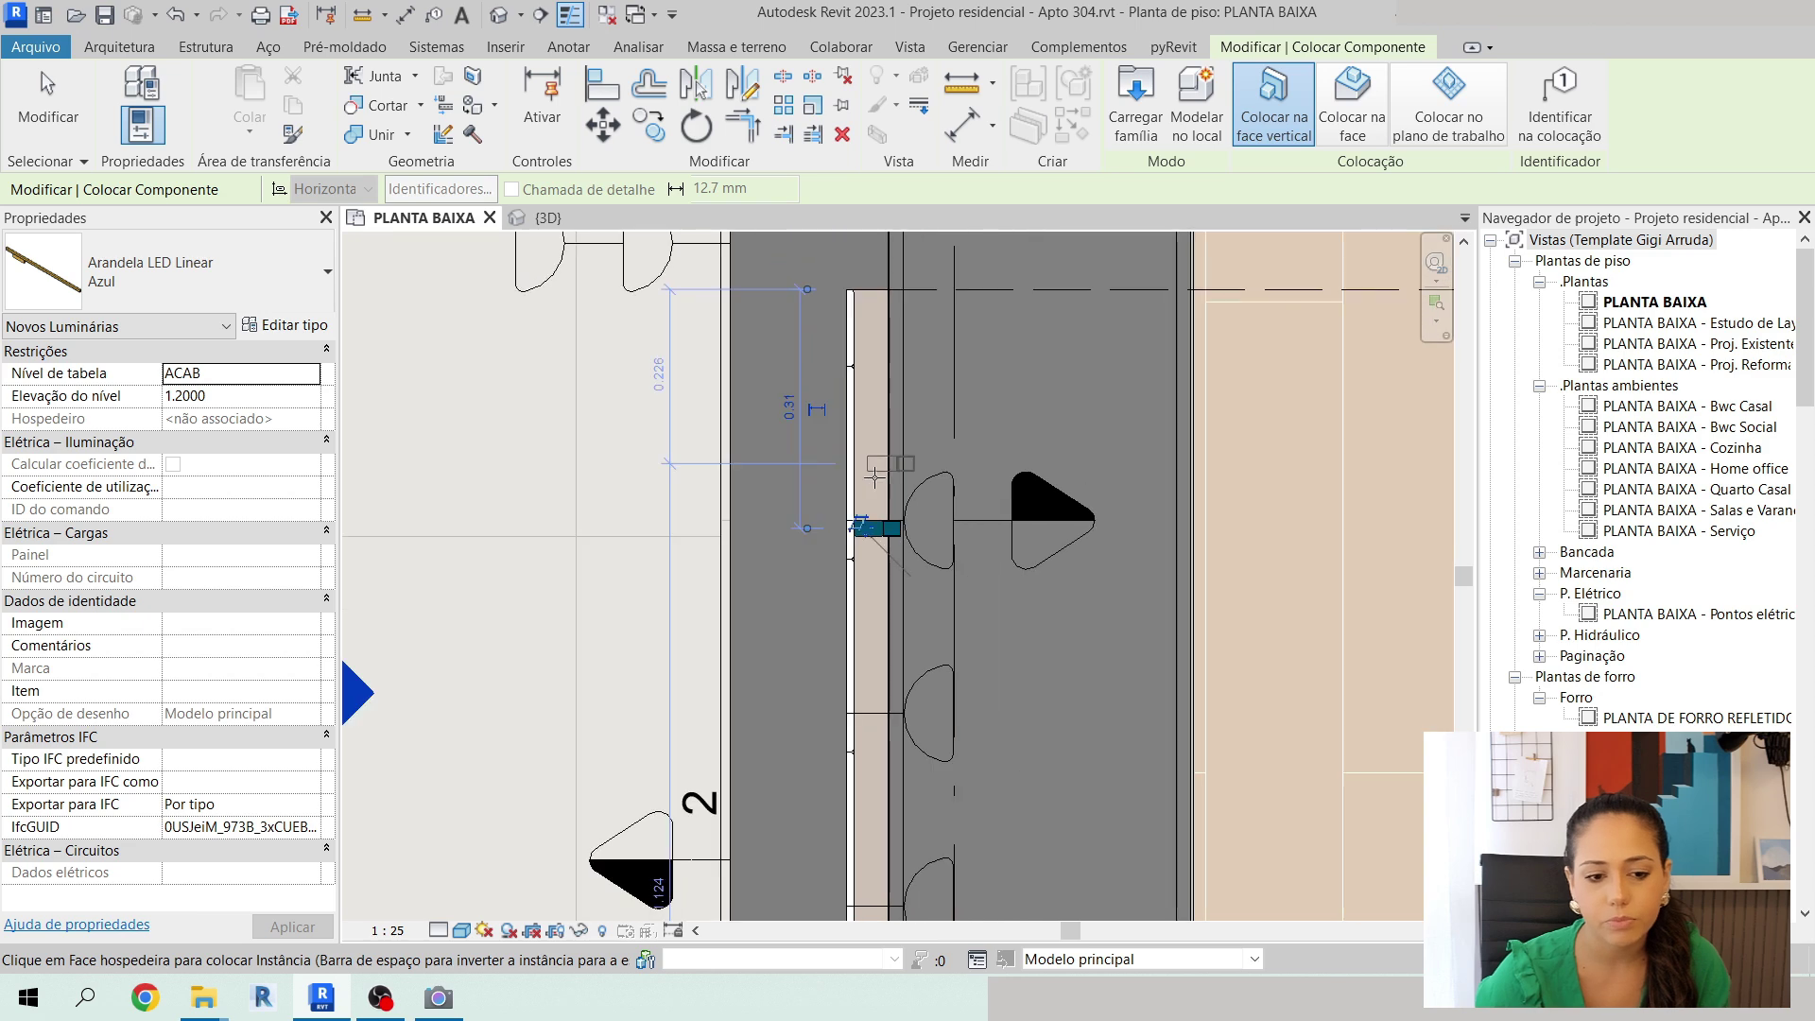
key(Escape)
Nudge the new sconce up in plan until it is centred on the axis of its electrical box.
scroll(863, 520, up, 2)
scroll(871, 529, up, 2)
click(869, 528)
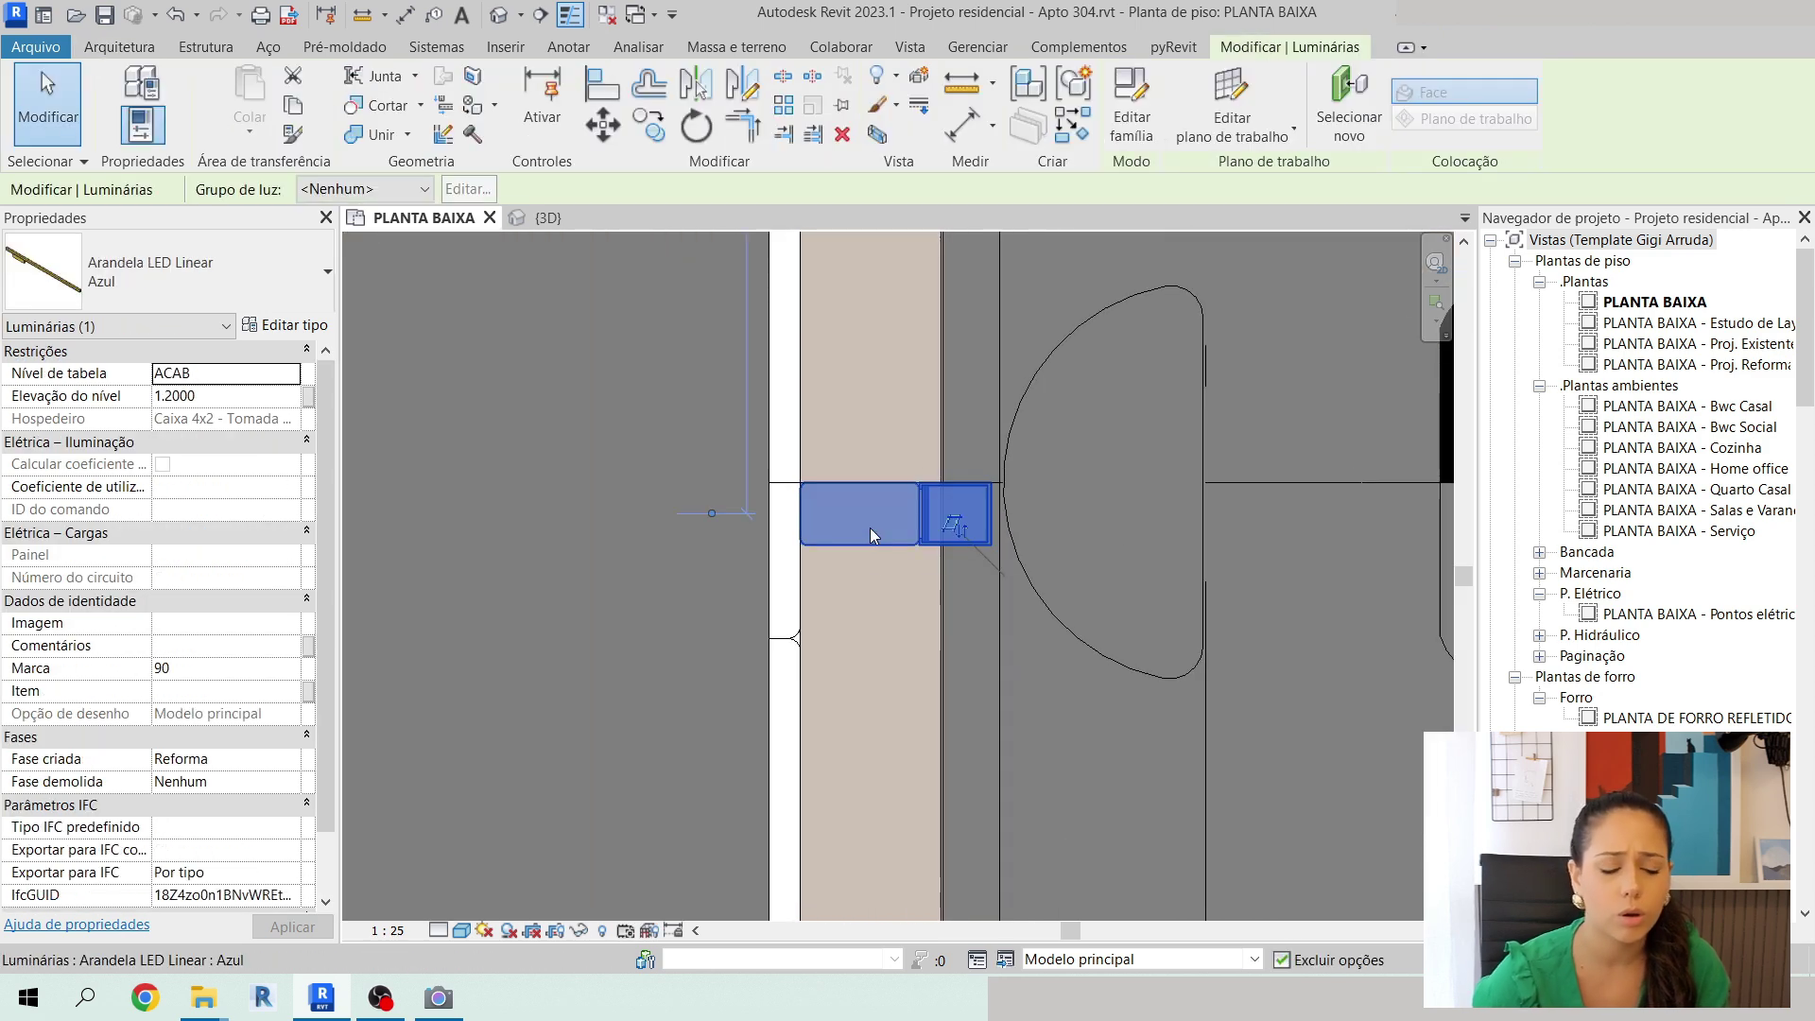
key(Up)
key(Up)
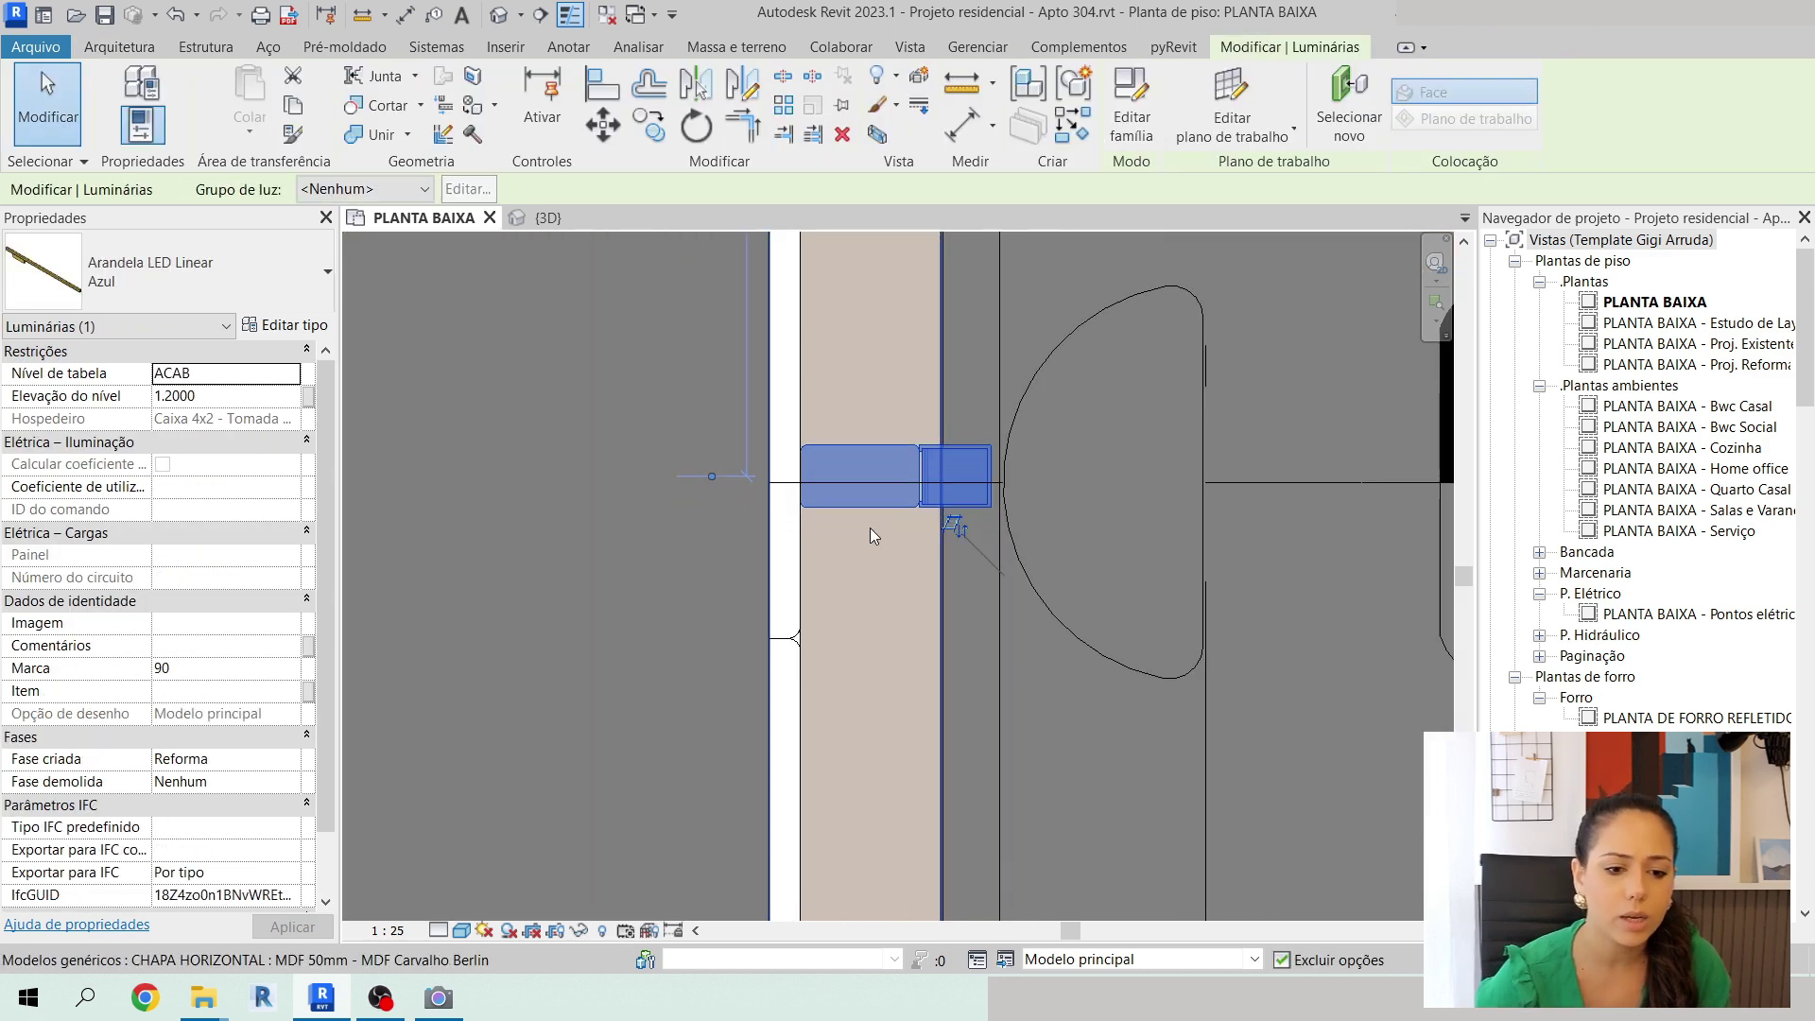
Open Elevação 04 - Salas from the living room's elevation marker and examine the new sconce's position and elevation on the brick wall.
scroll(869, 528, down, 4)
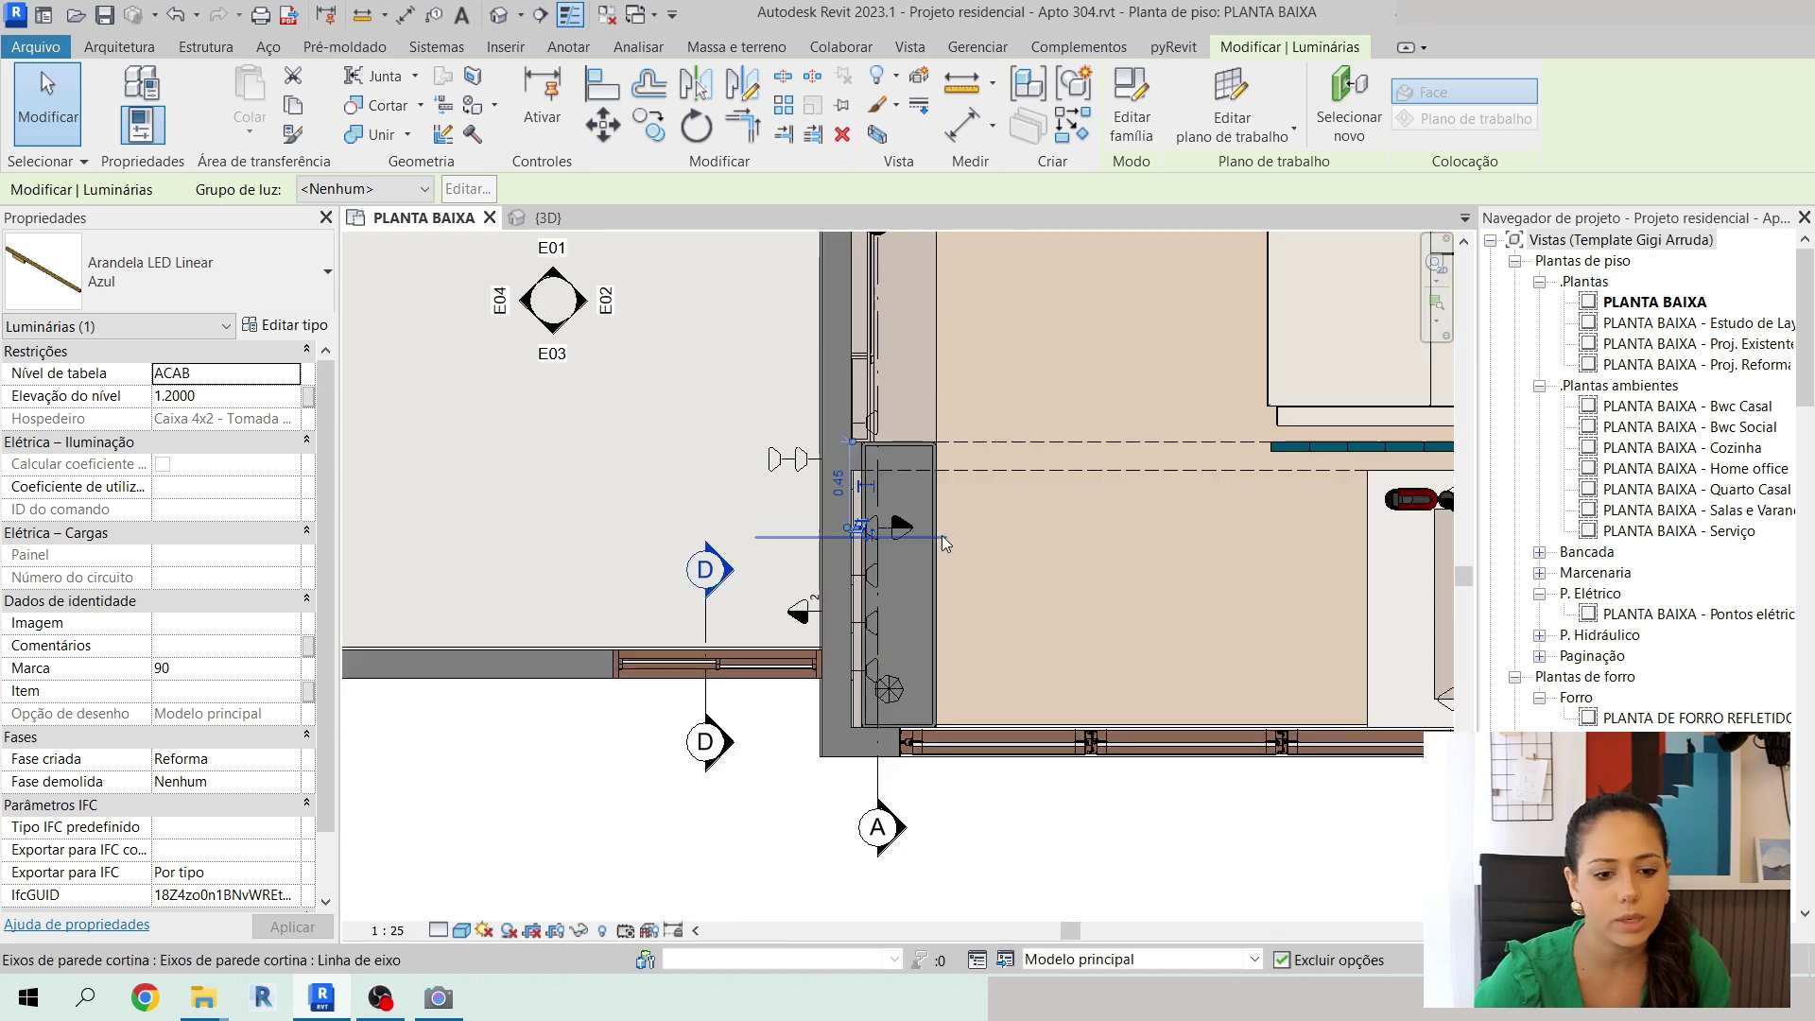
scroll(1198, 620, up, 1)
middle_drag(1115, 596, 1080, 686)
scroll(1080, 688, down, 6)
key(Escape)
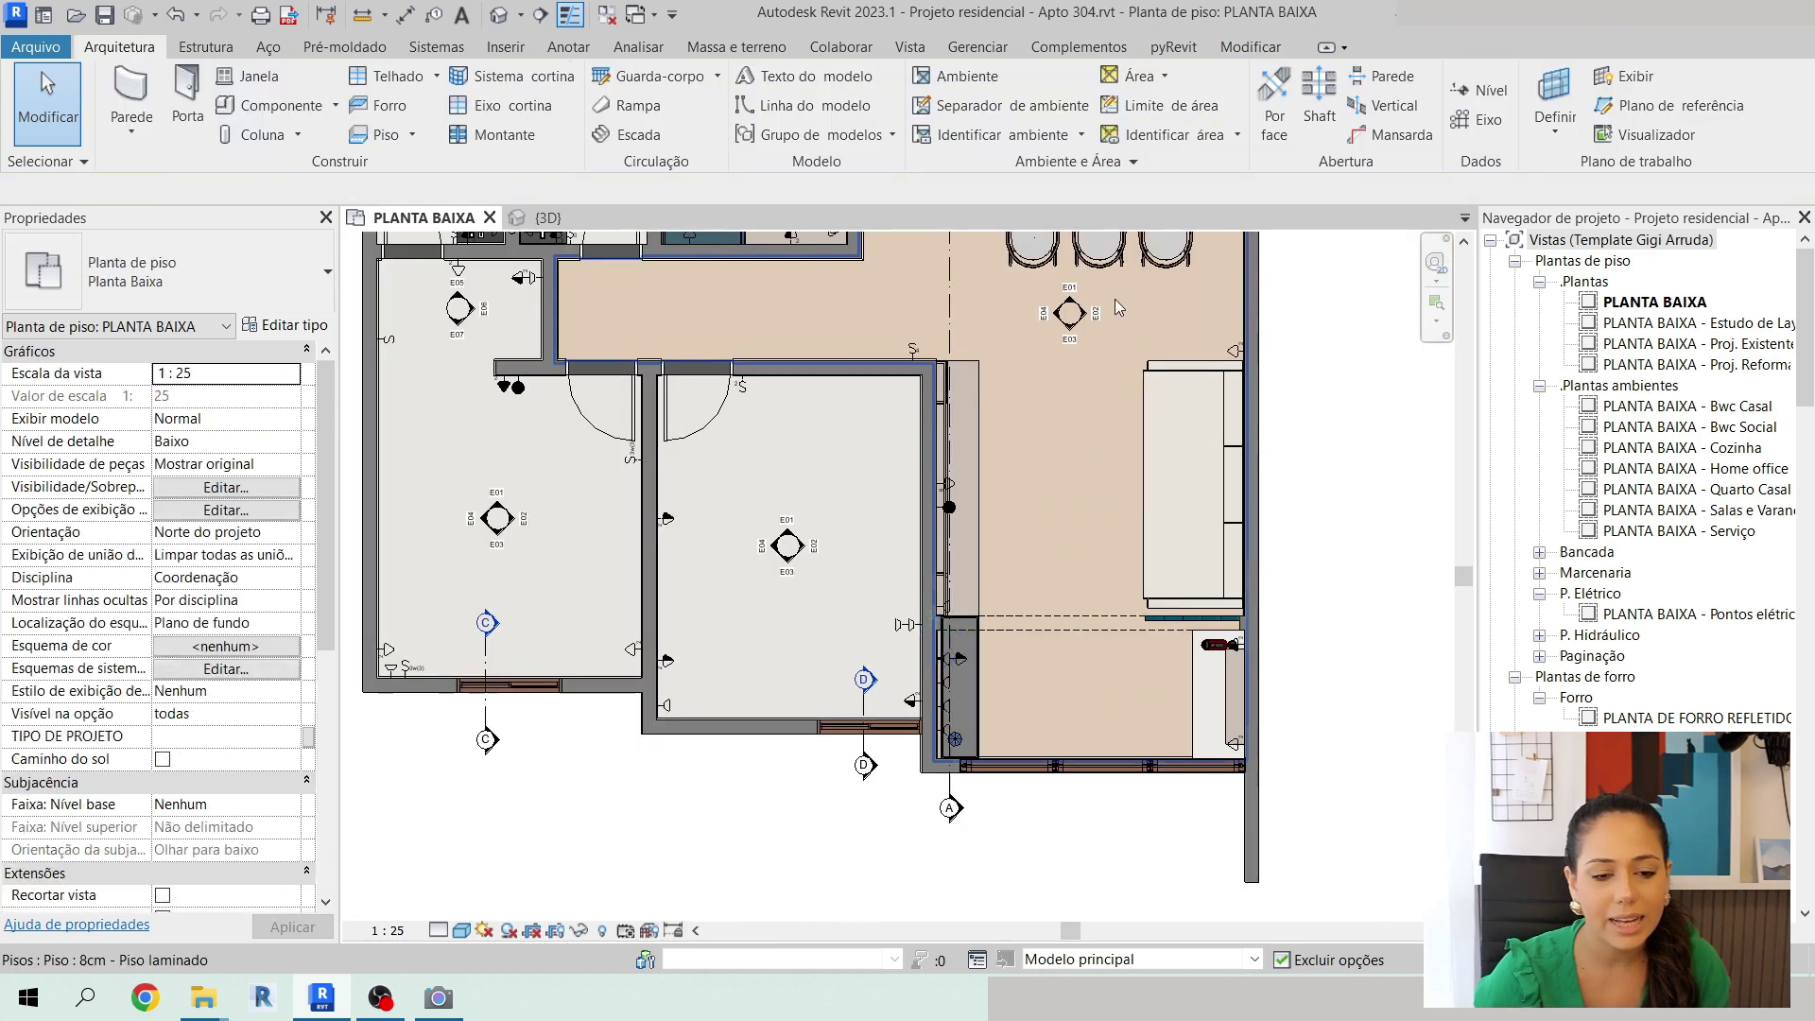
click(1043, 317)
double_click(1044, 319)
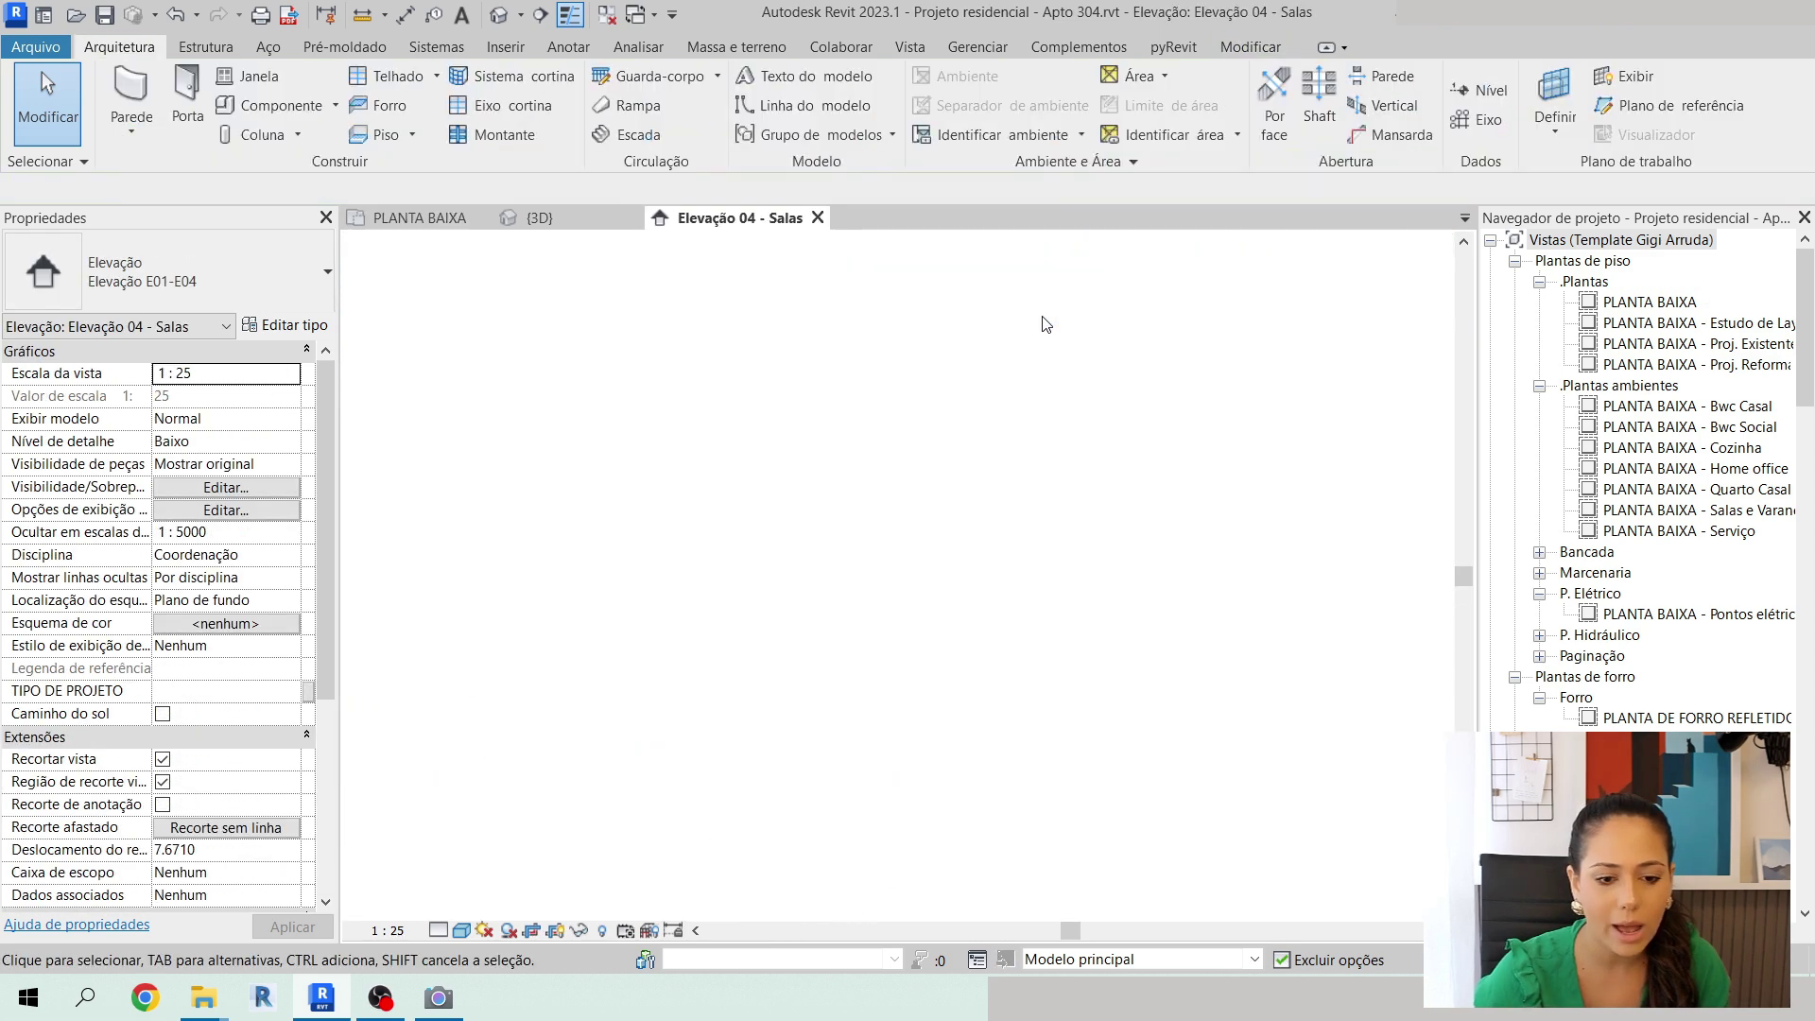
scroll(888, 577, up, 2)
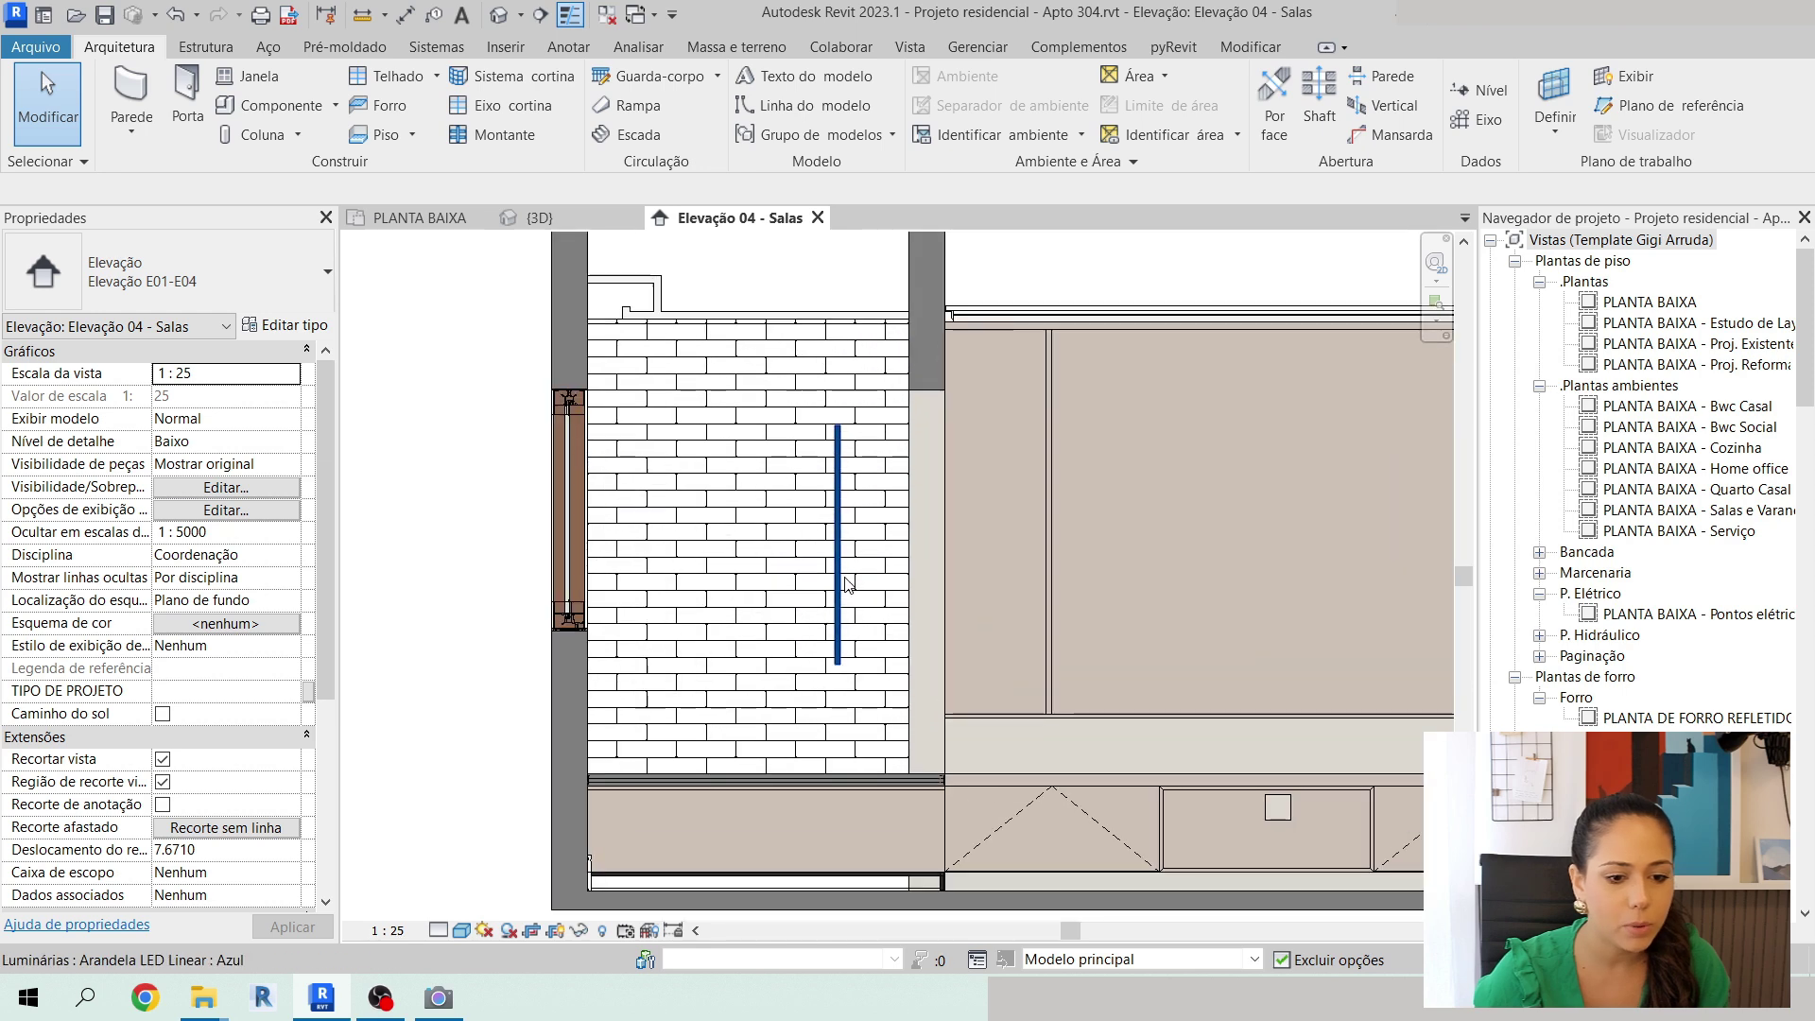
click(836, 581)
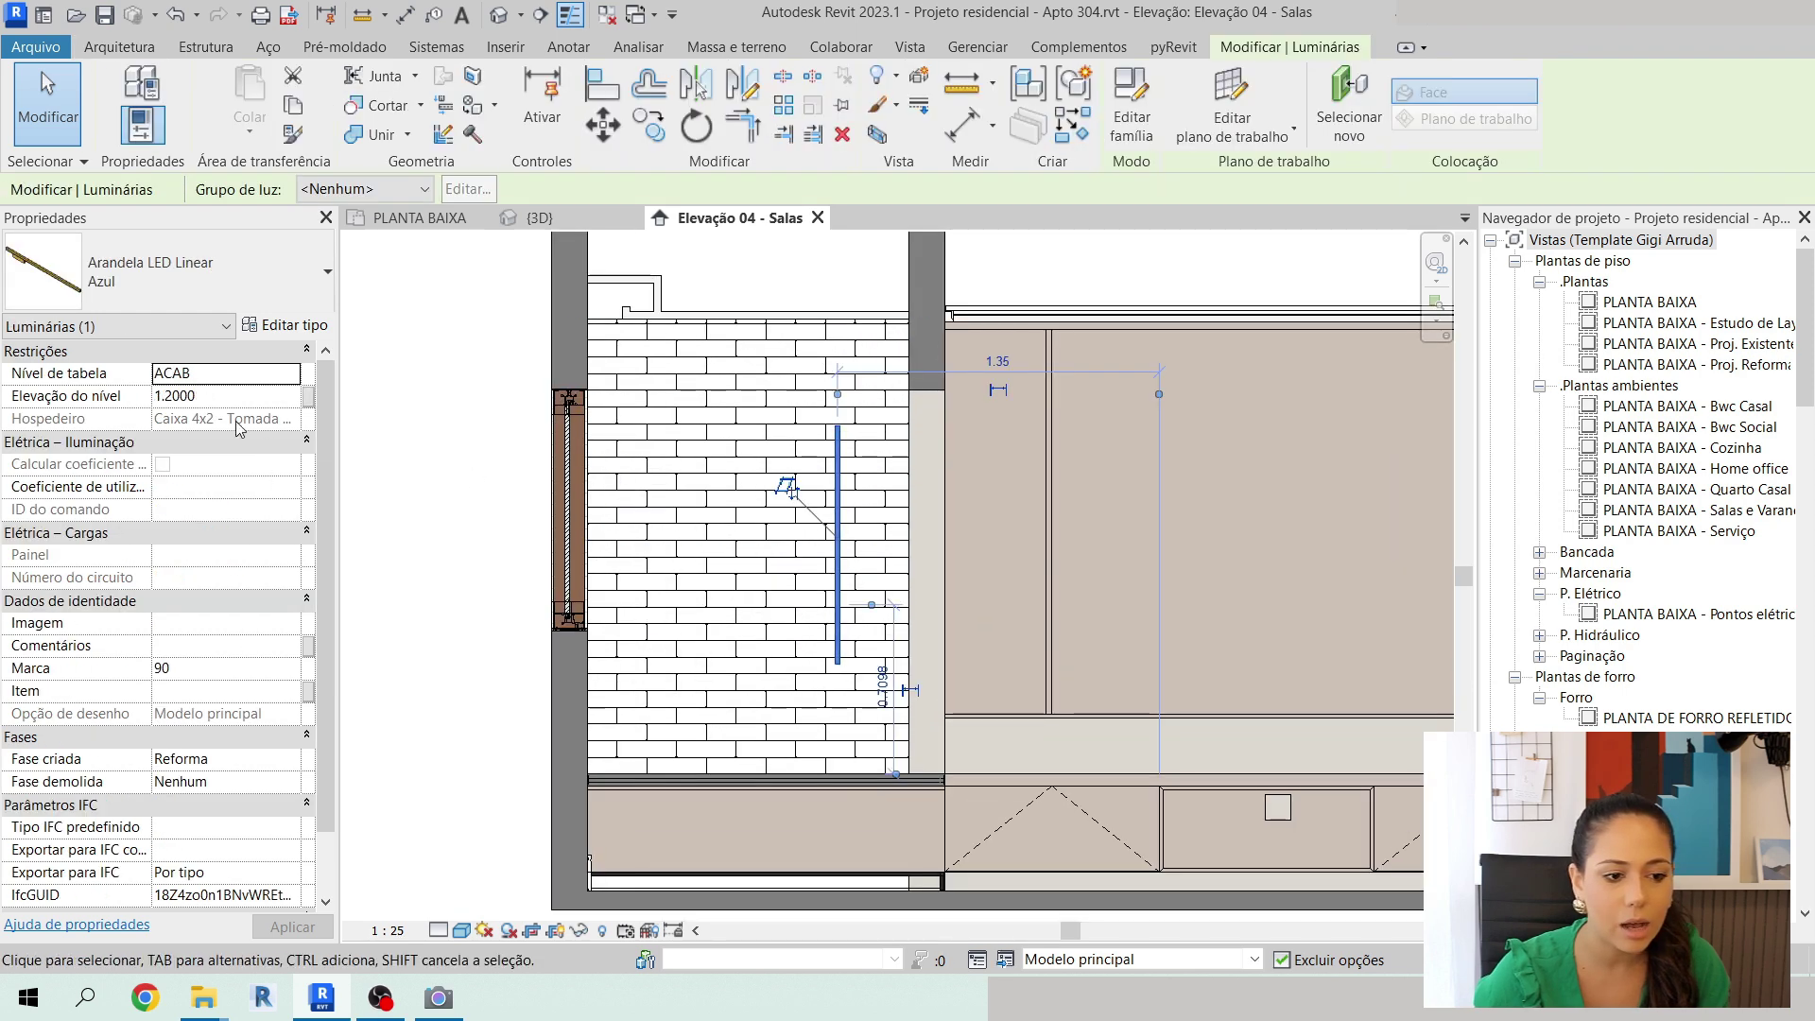
middle_drag(863, 641, 969, 611)
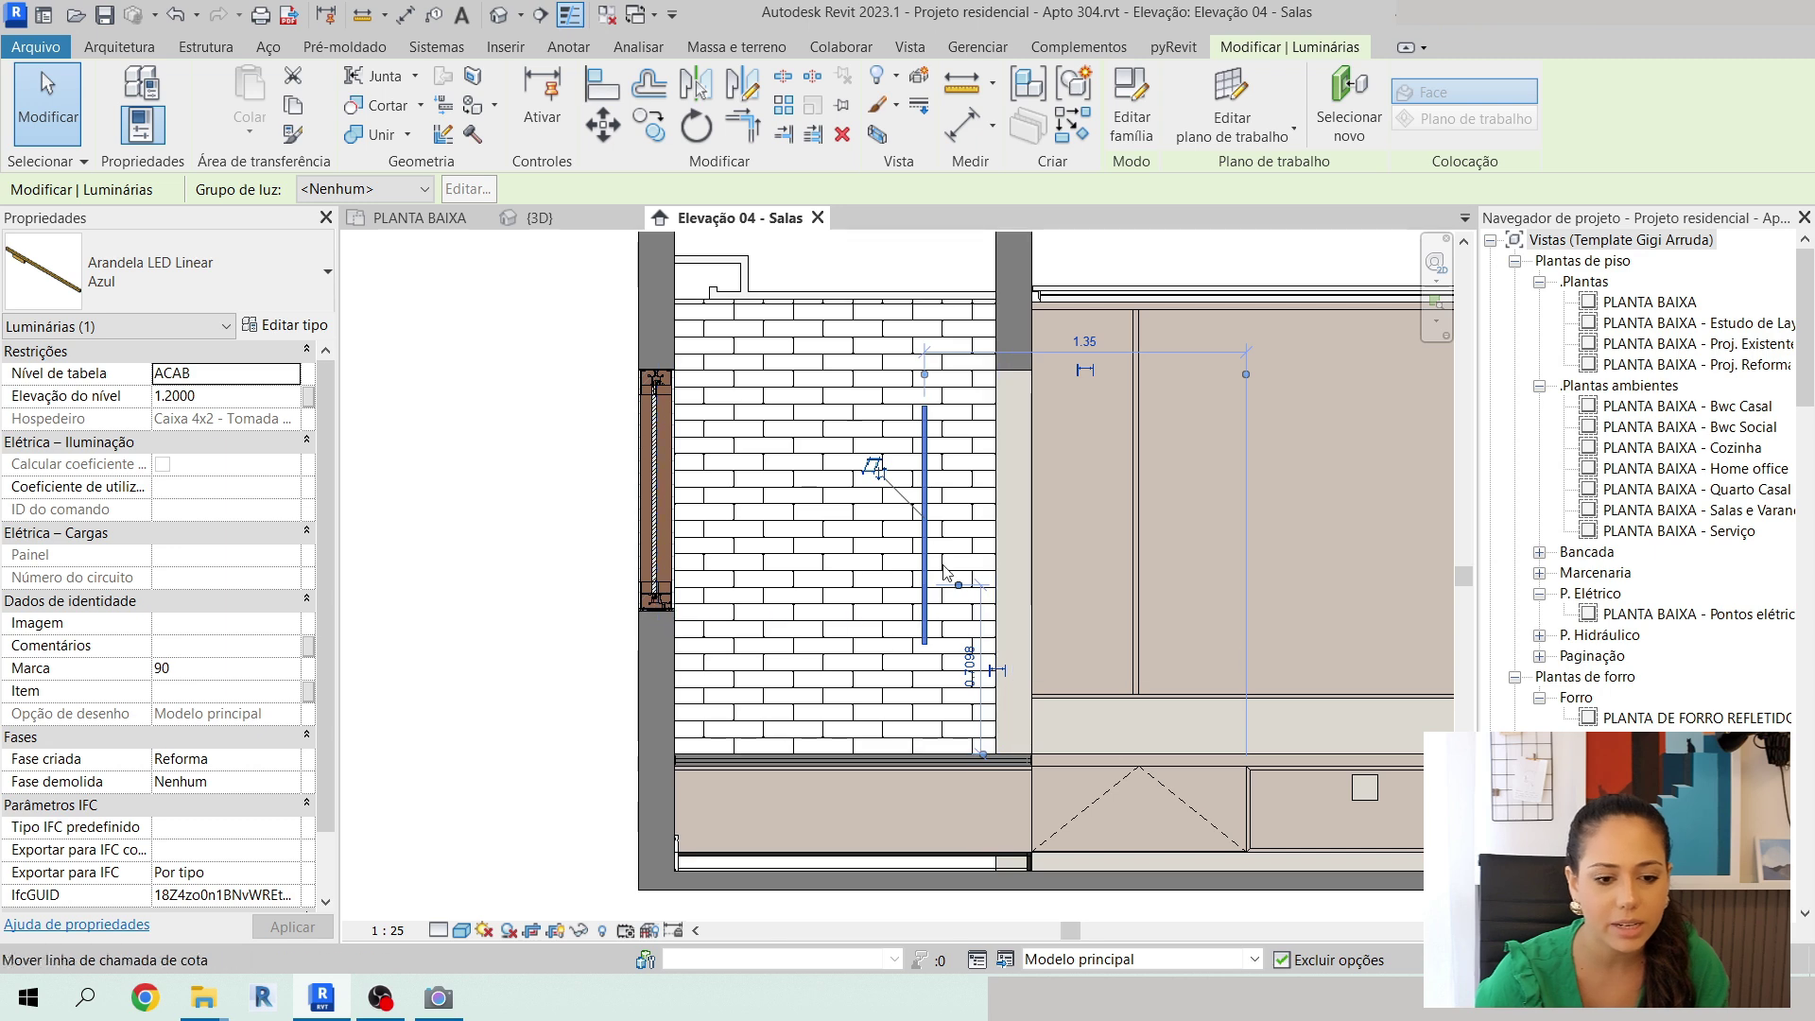
scroll(943, 572, up, 5)
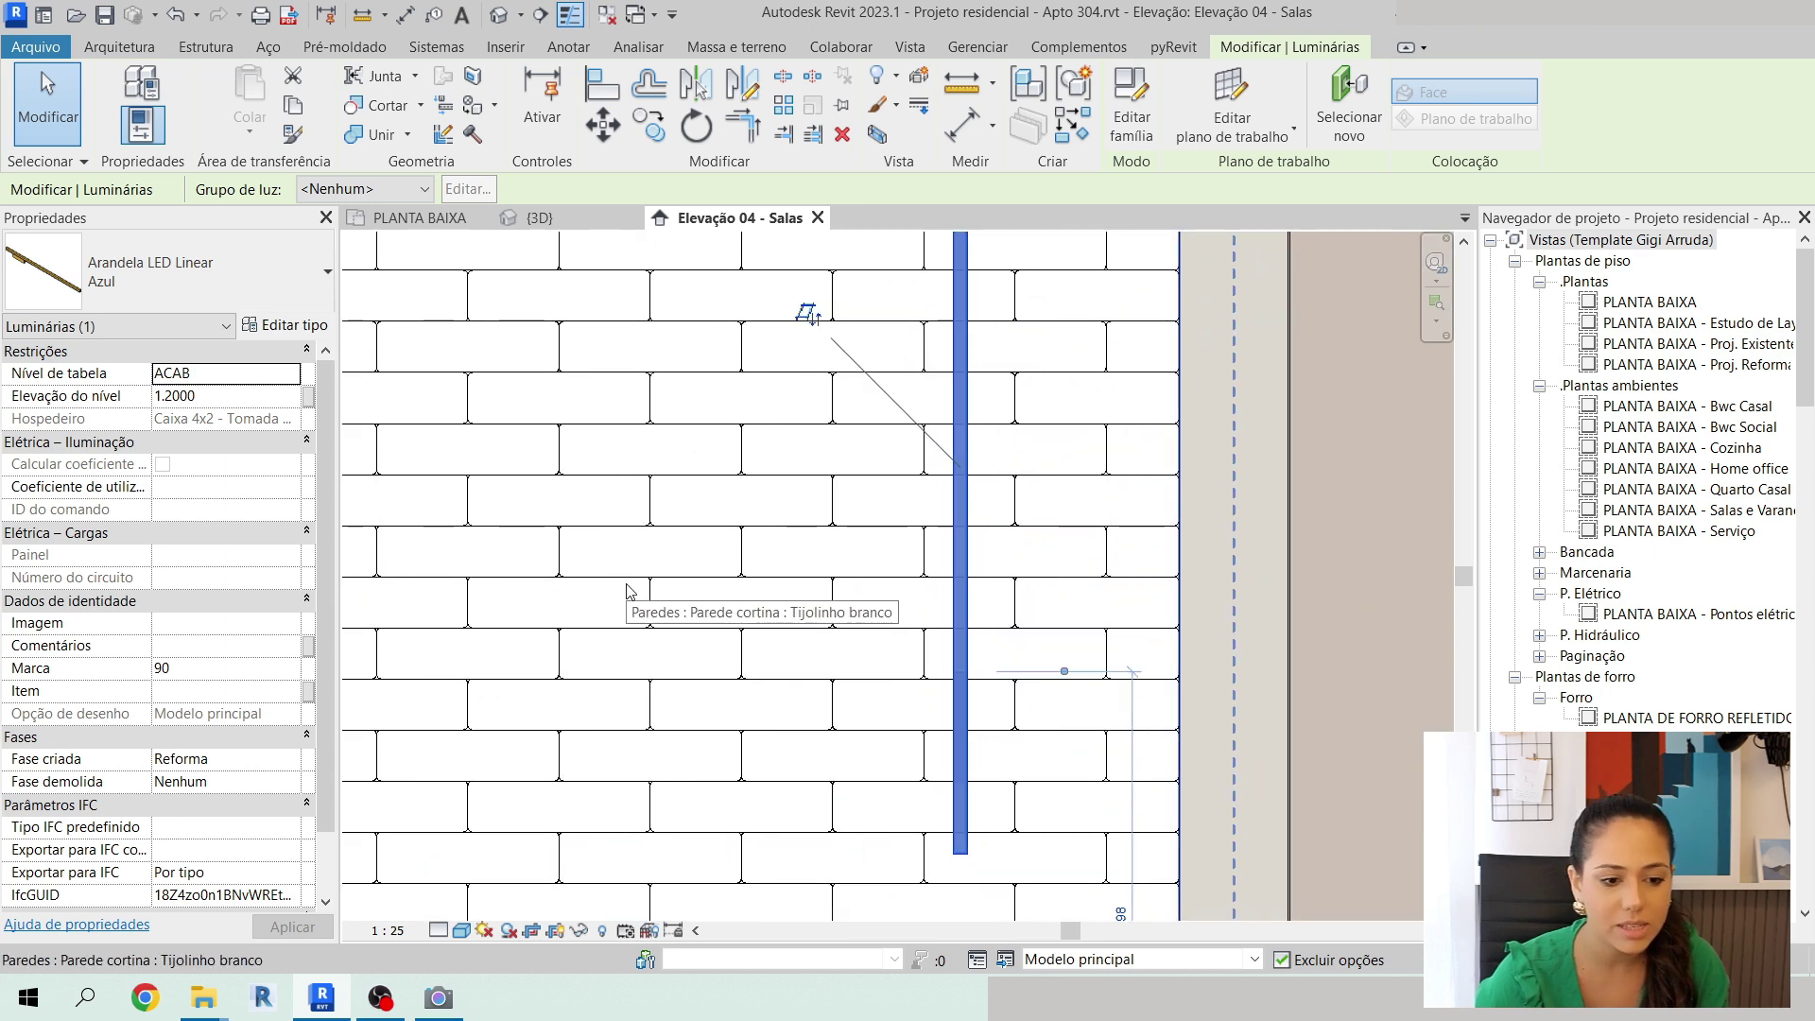
scroll(904, 541, down, 5)
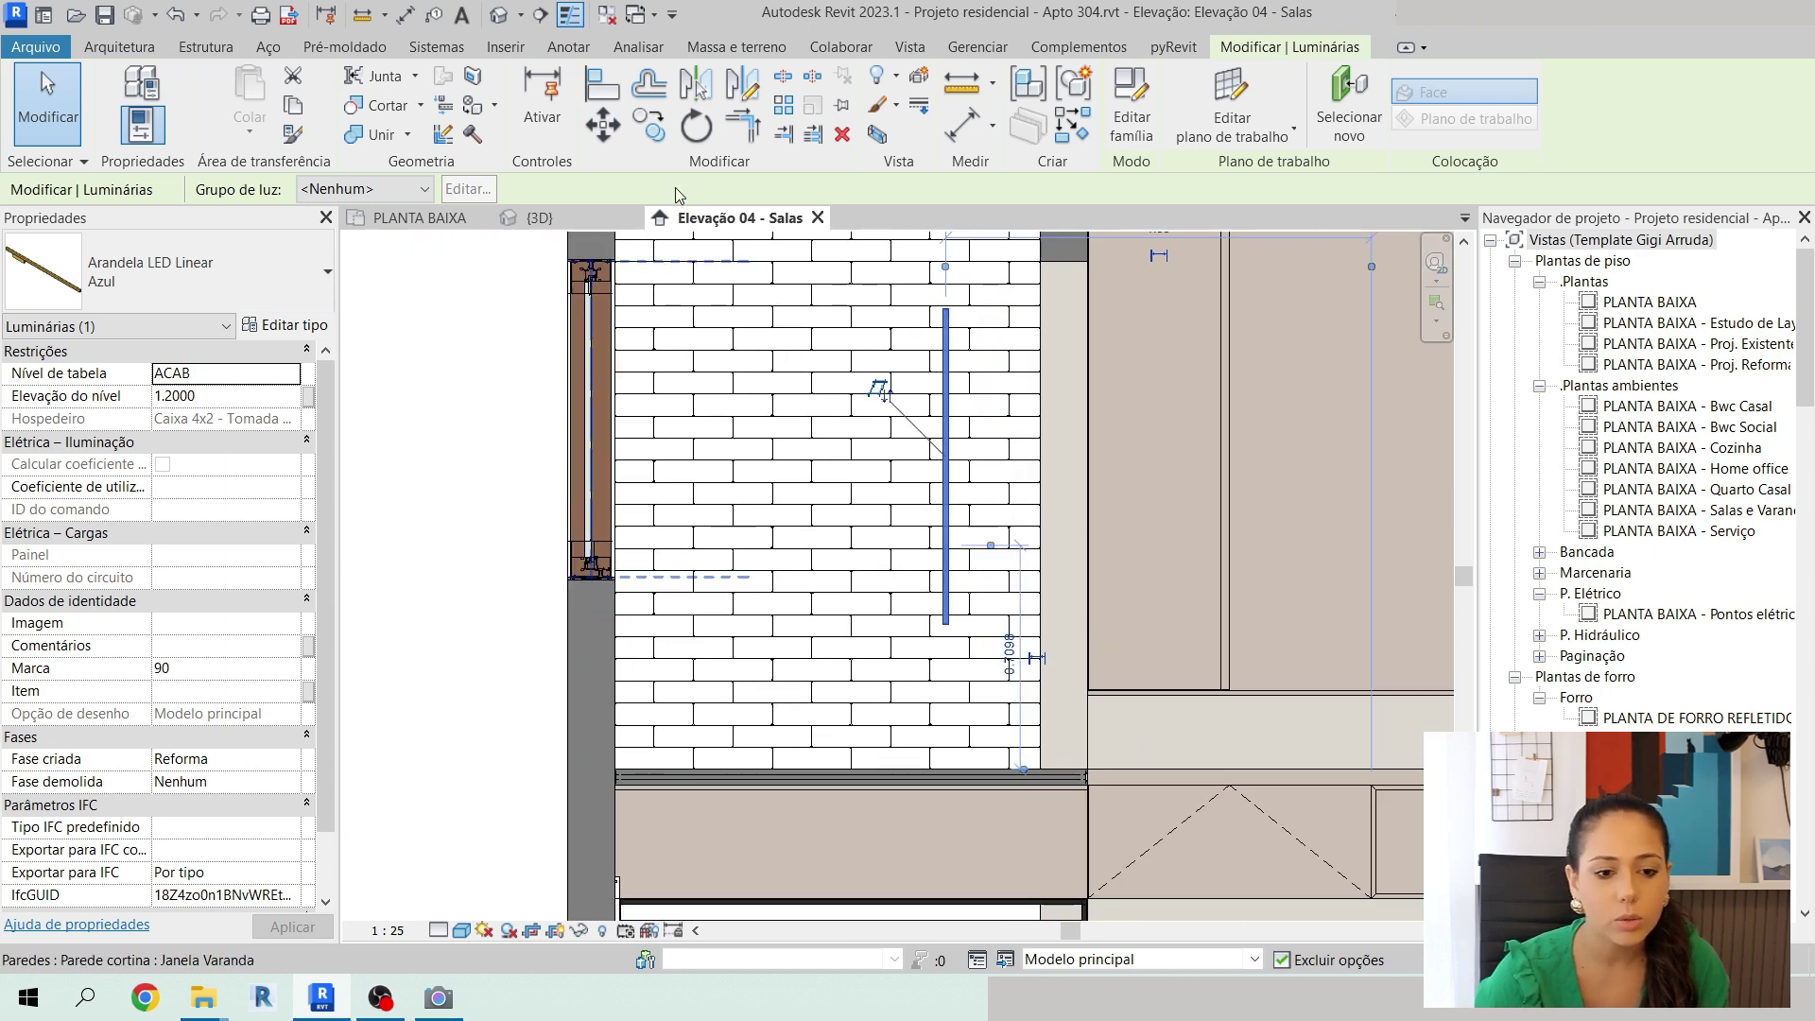
In PLANTA BAIXA, copy the brick-wall sconce in multiple mode onto the axes of the three electrical boxes below it.
click(420, 217)
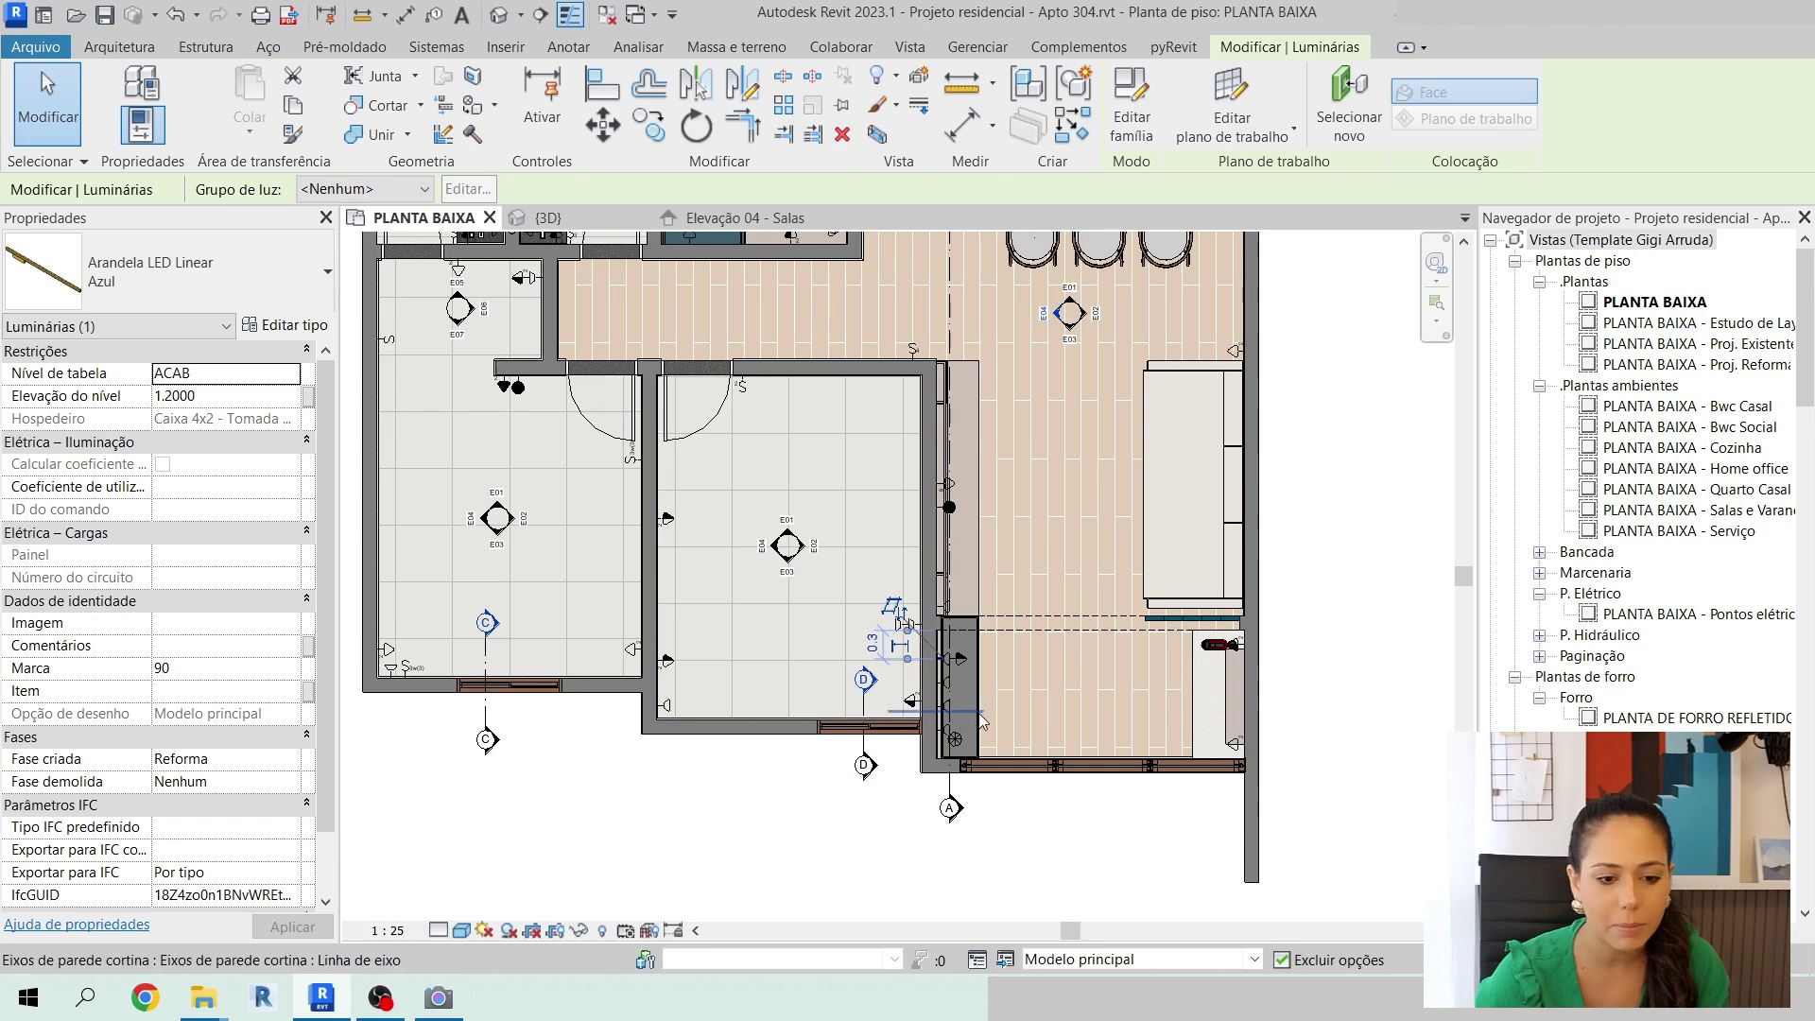
scroll(960, 685, up, 5)
middle_drag(848, 548, 900, 531)
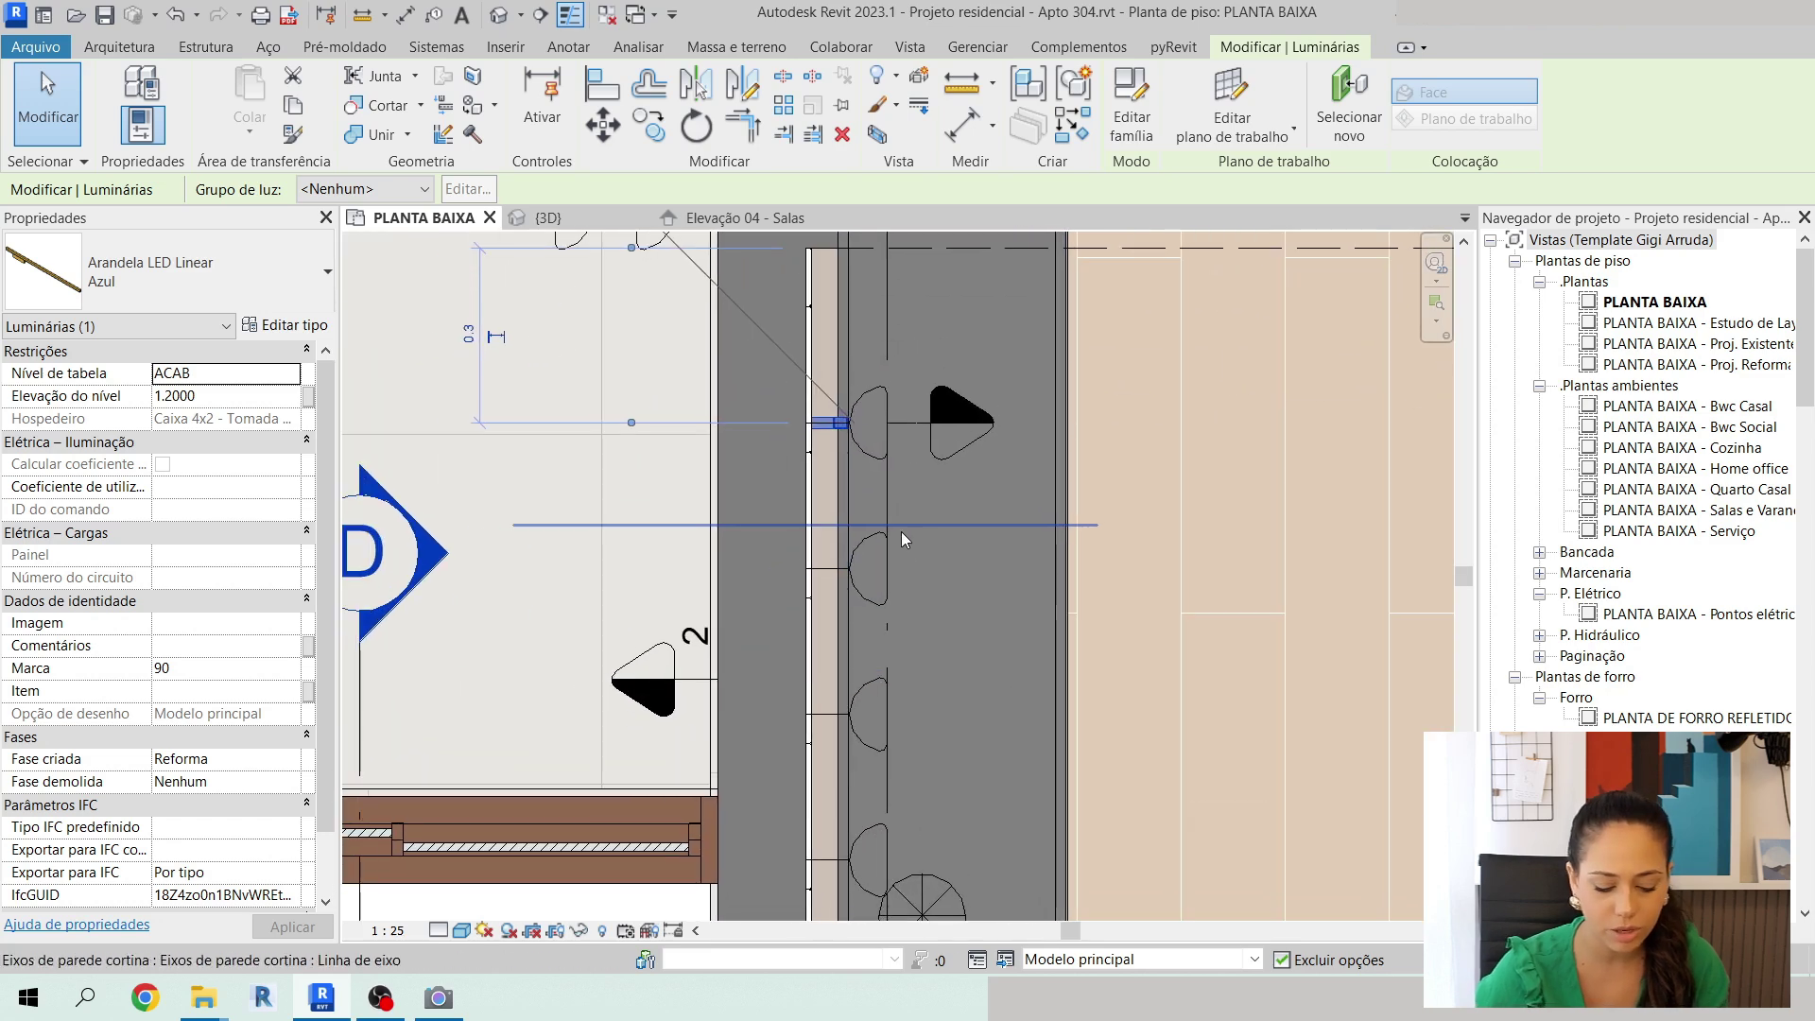
key(c)
key(o)
scroll(811, 596, up, 3)
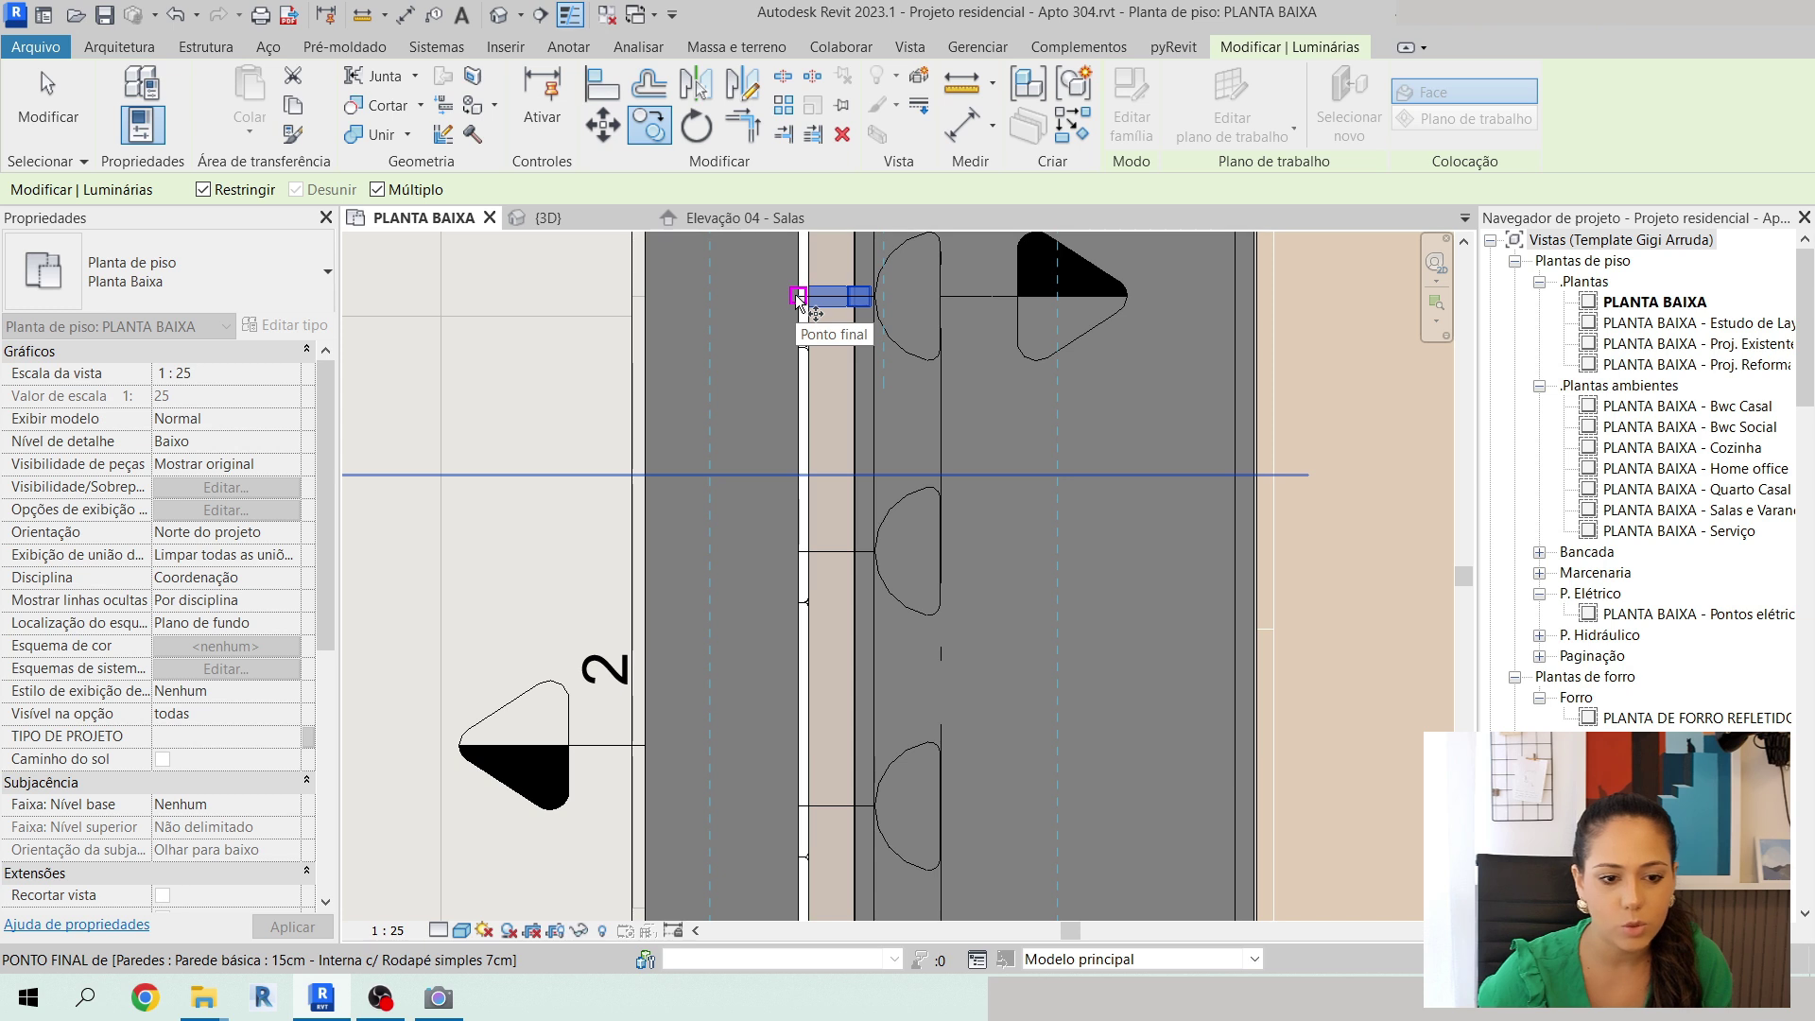
click(798, 296)
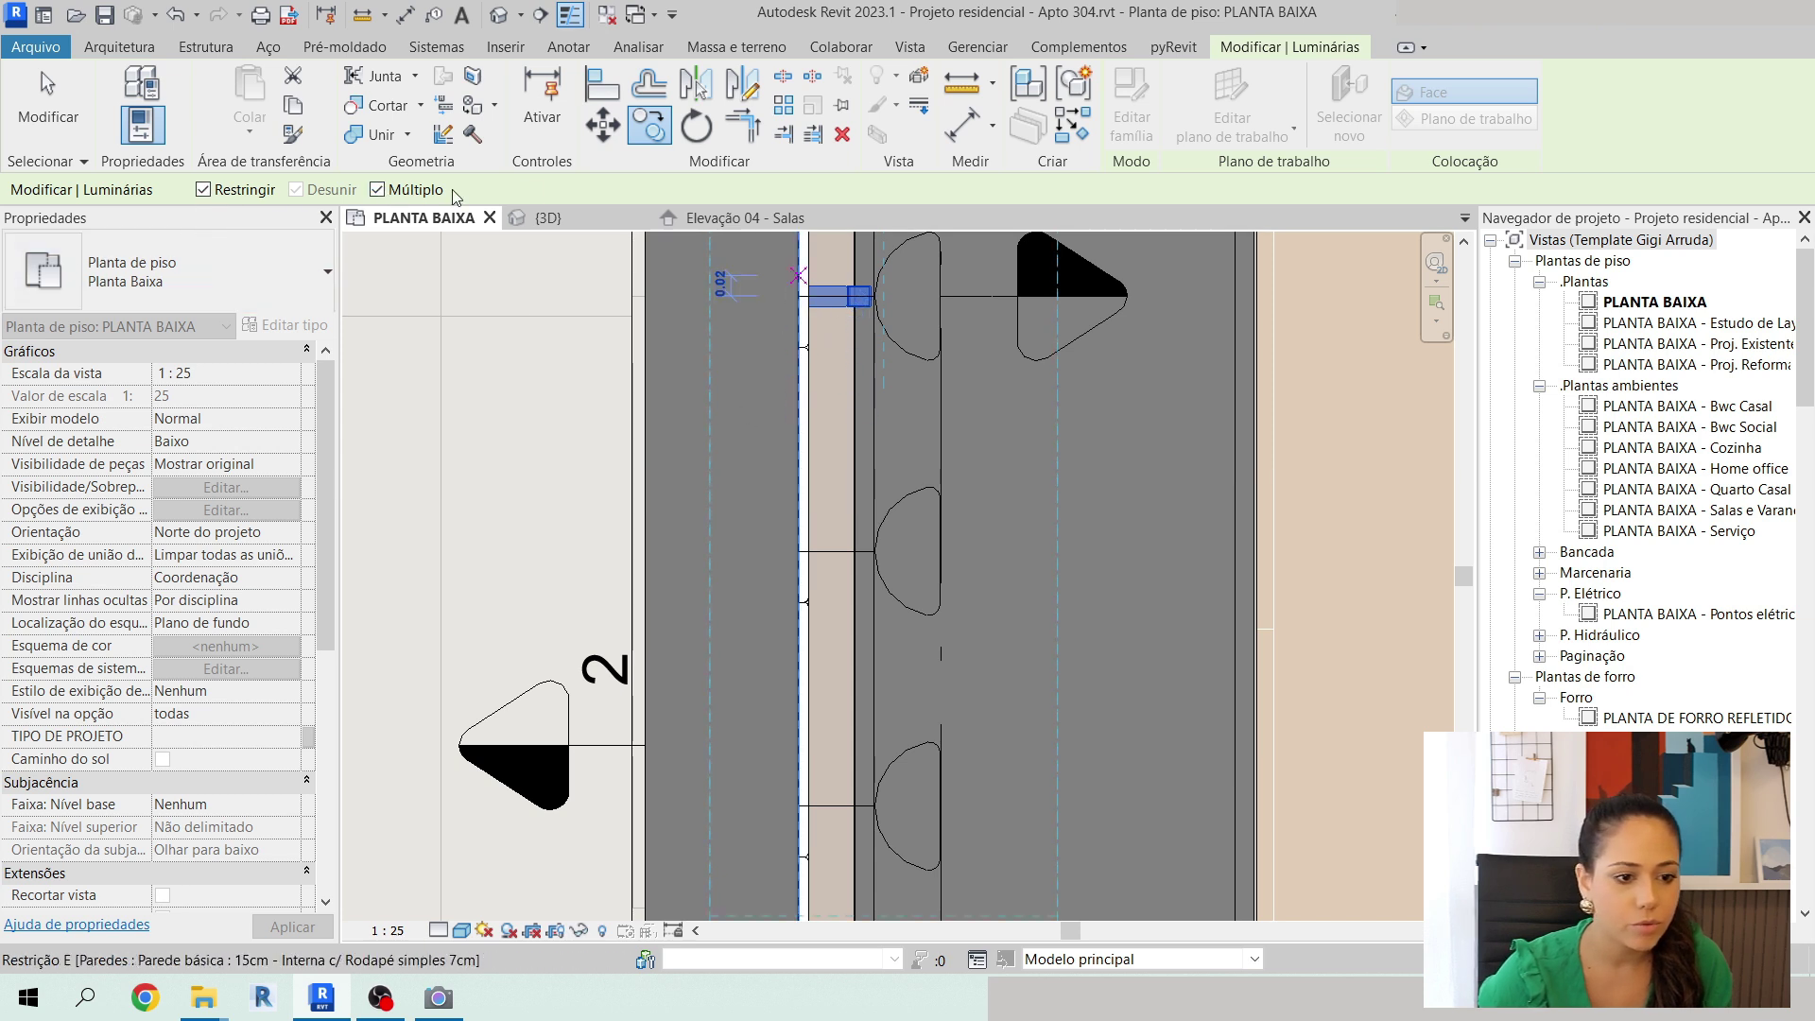
key(ctrl)
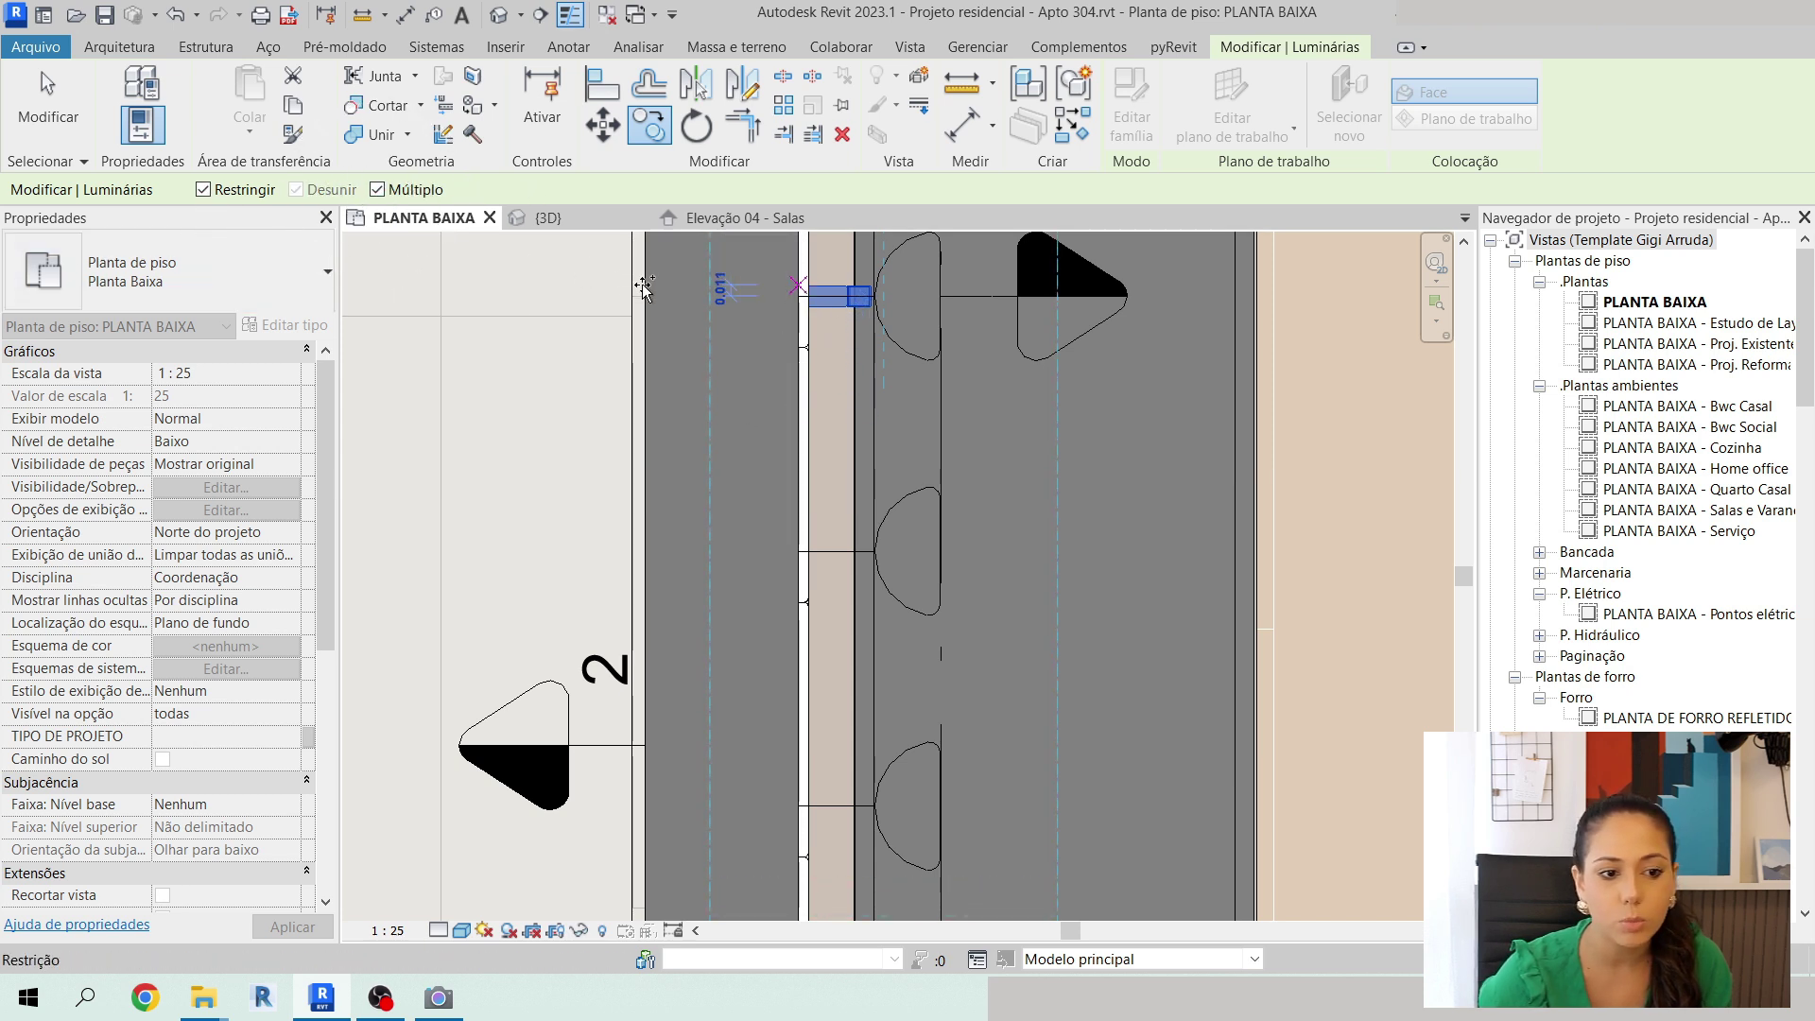
click(798, 551)
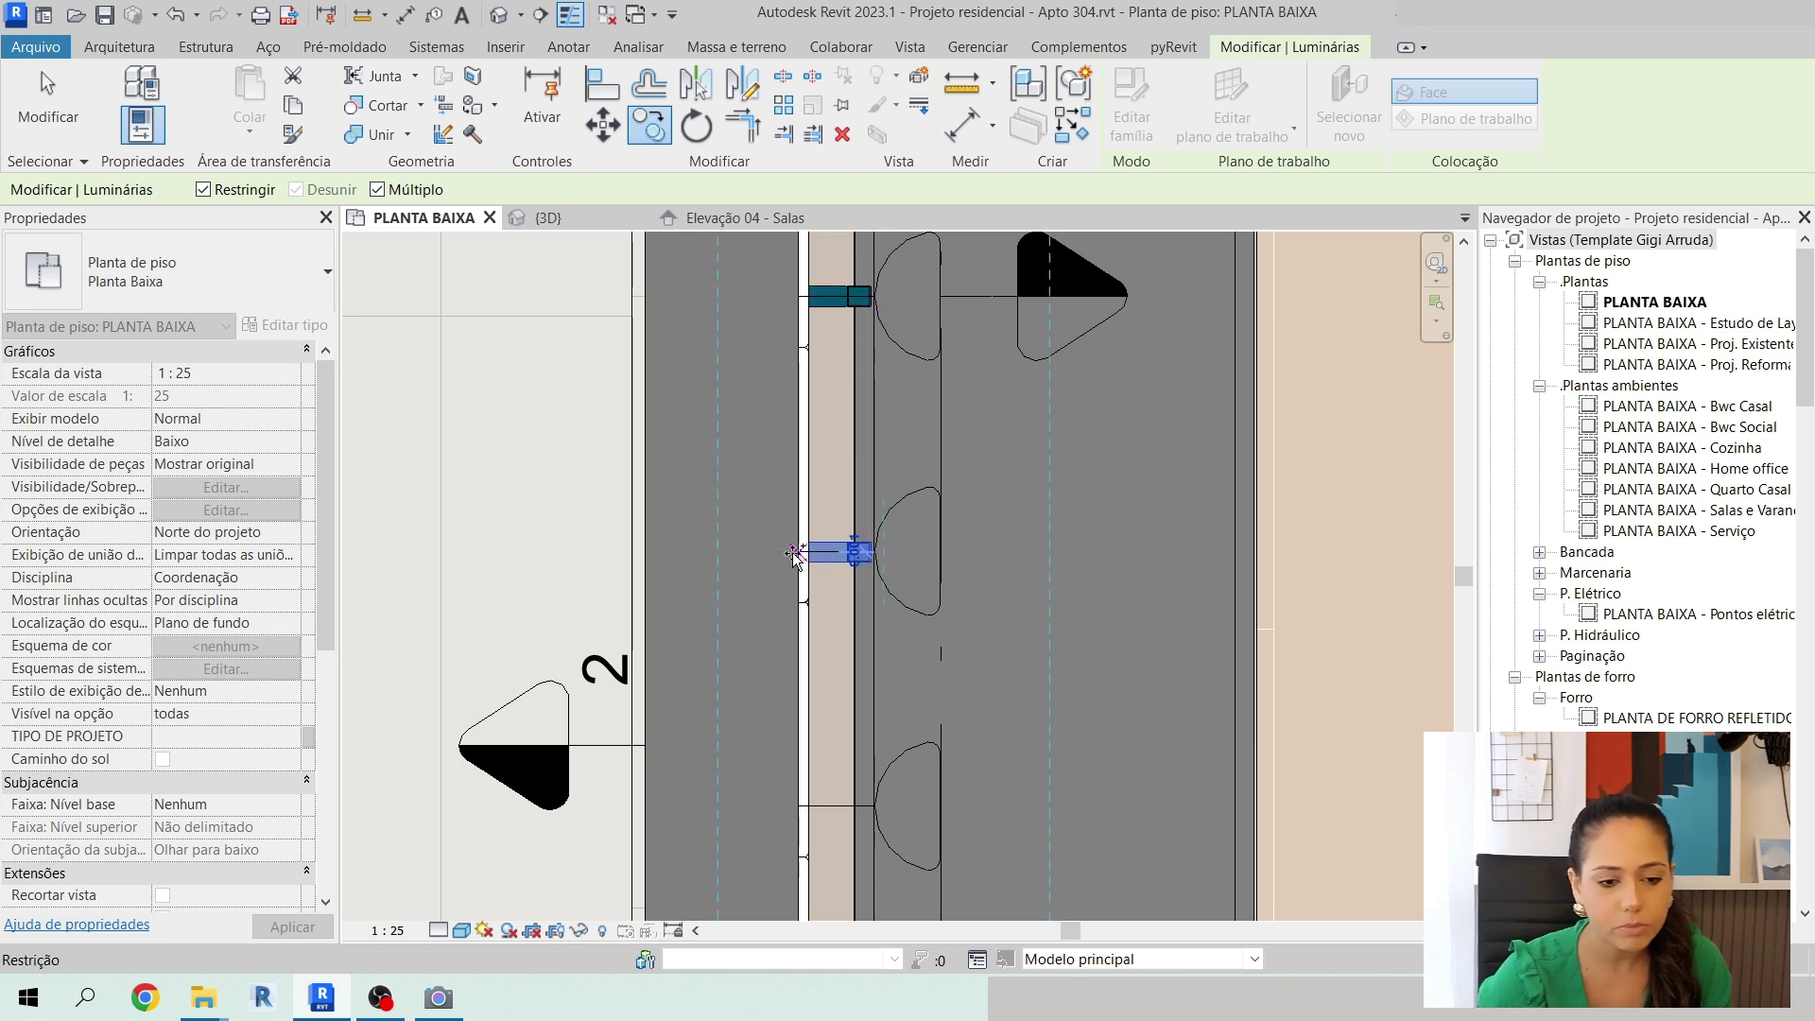
click(796, 806)
middle_drag(791, 777, 772, 414)
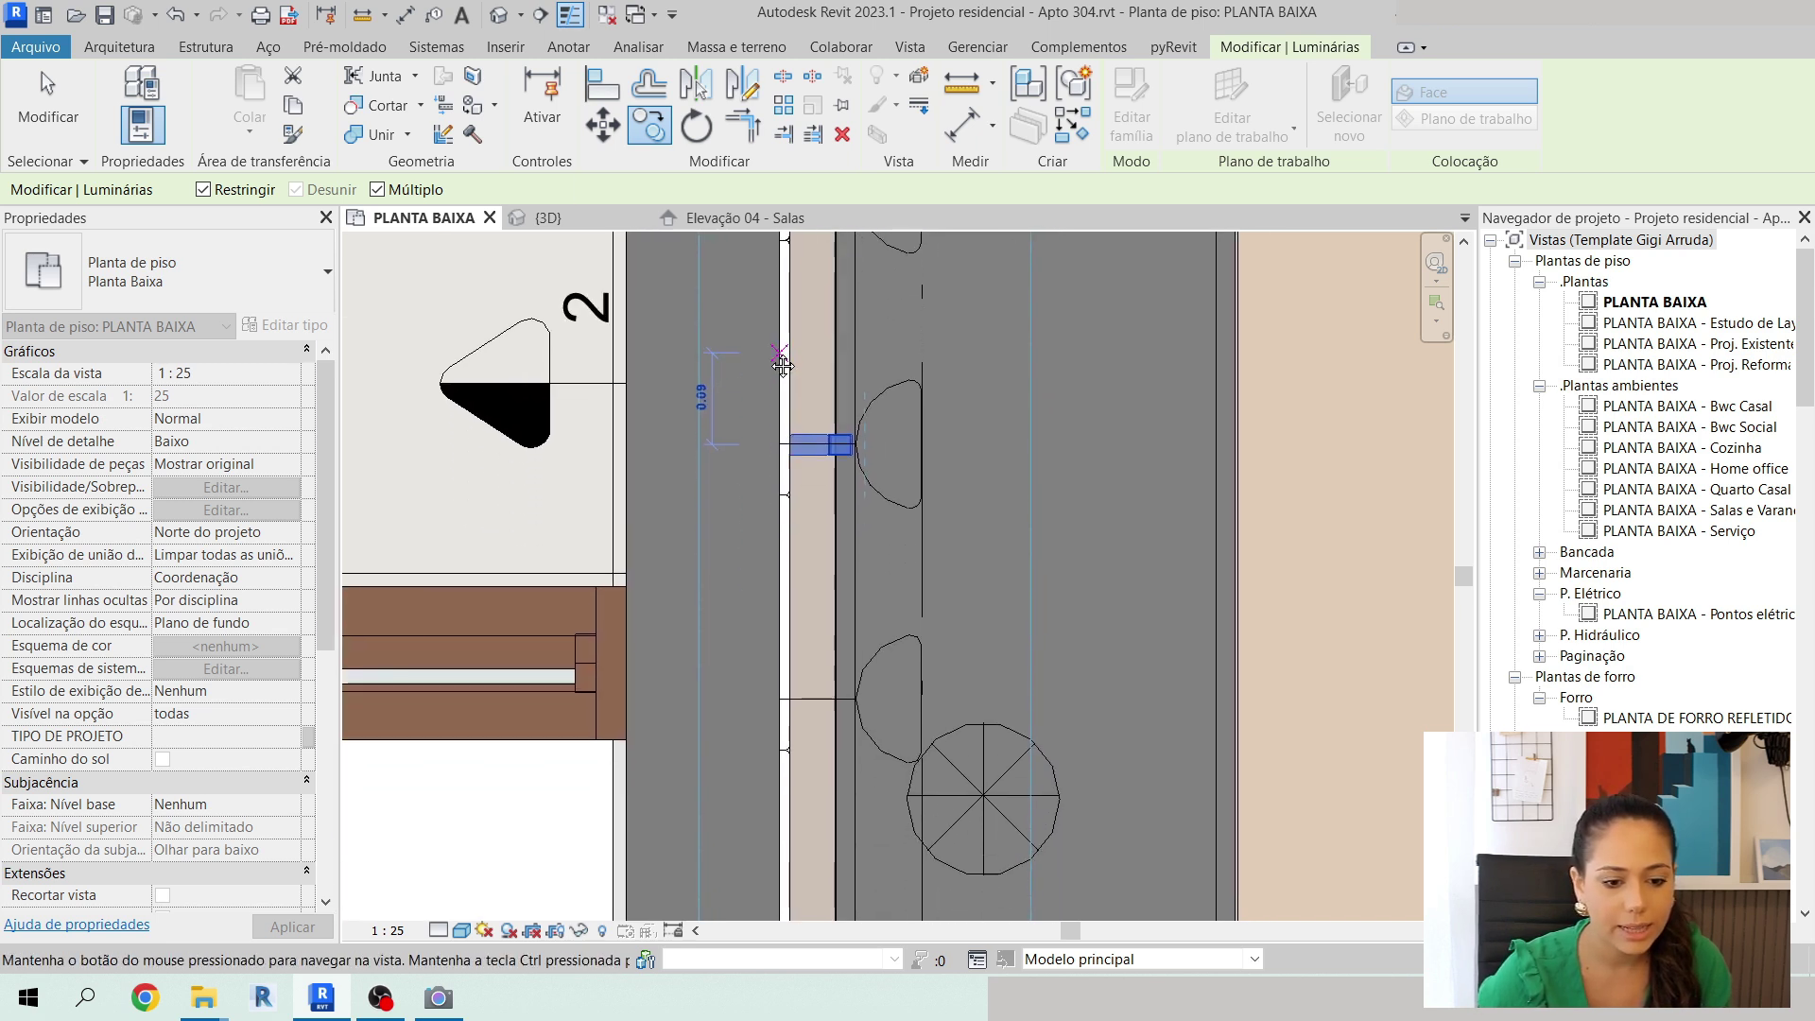
click(773, 696)
scroll(773, 699, down, 5)
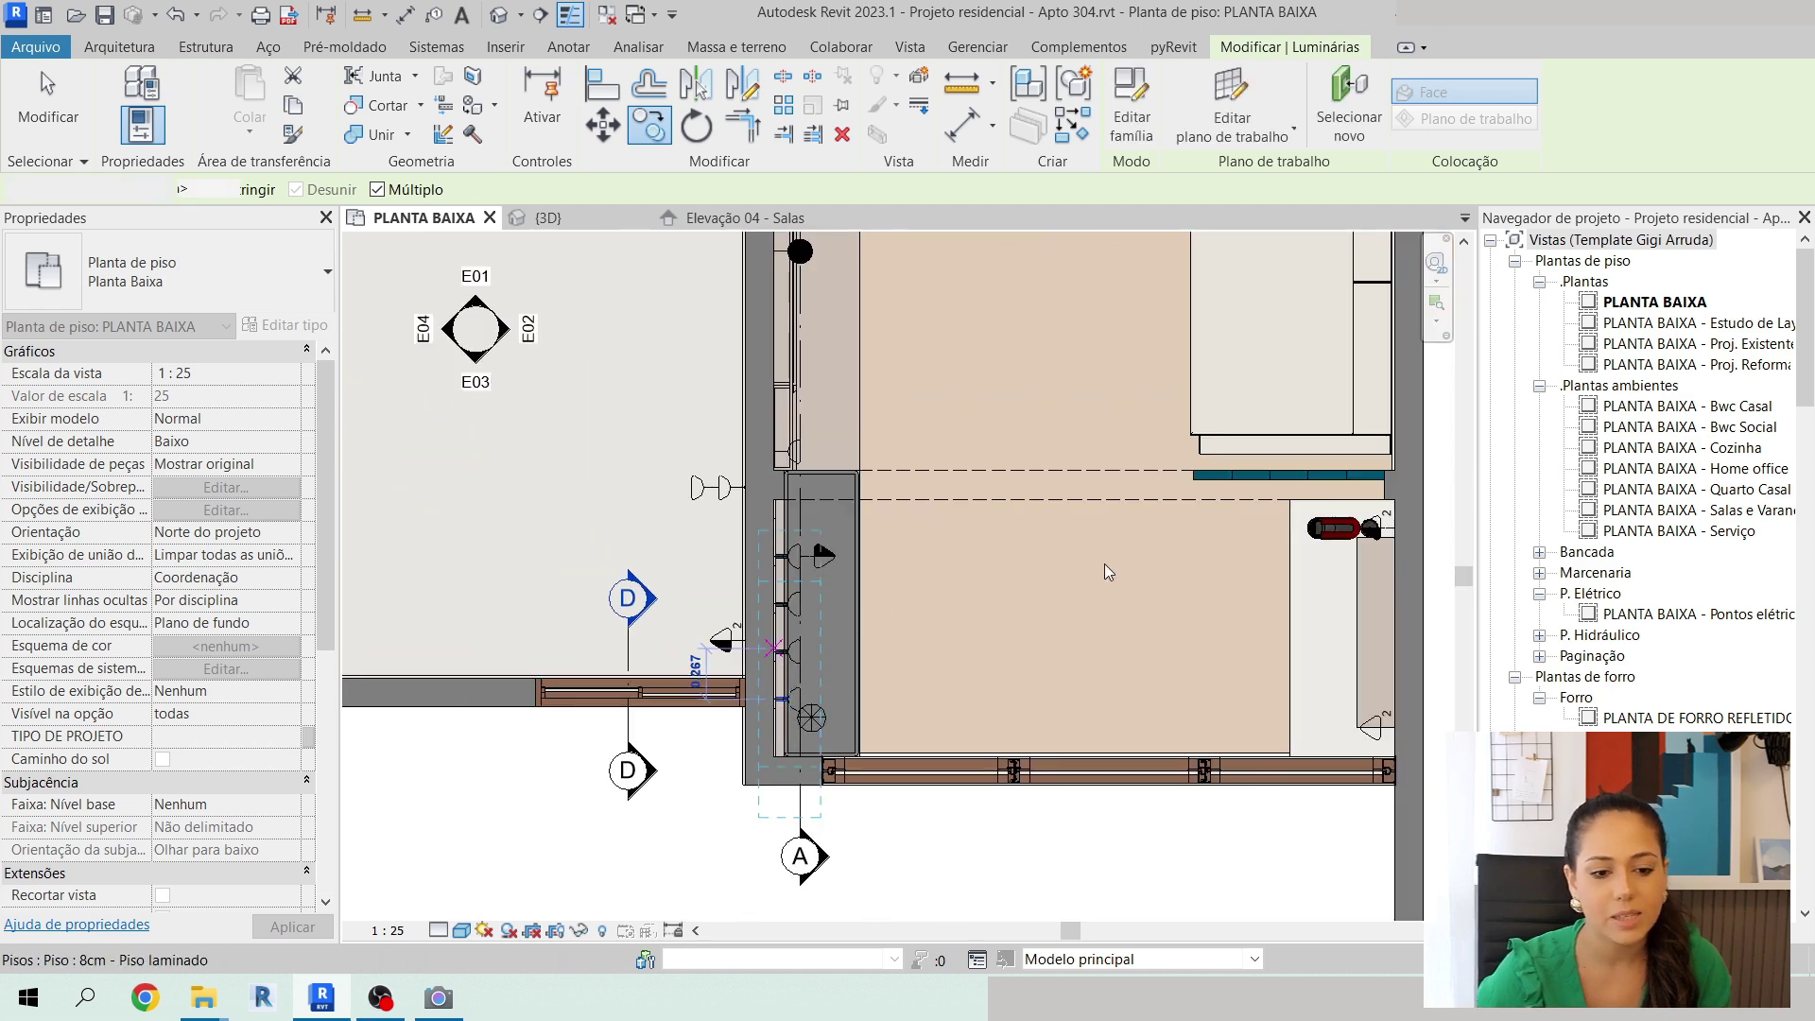
key(Escape)
key(Escape)
Select the four brick-wall sconces in Elevação 04 - Salas and duplicate their Azul type as Madeira.
click(752, 219)
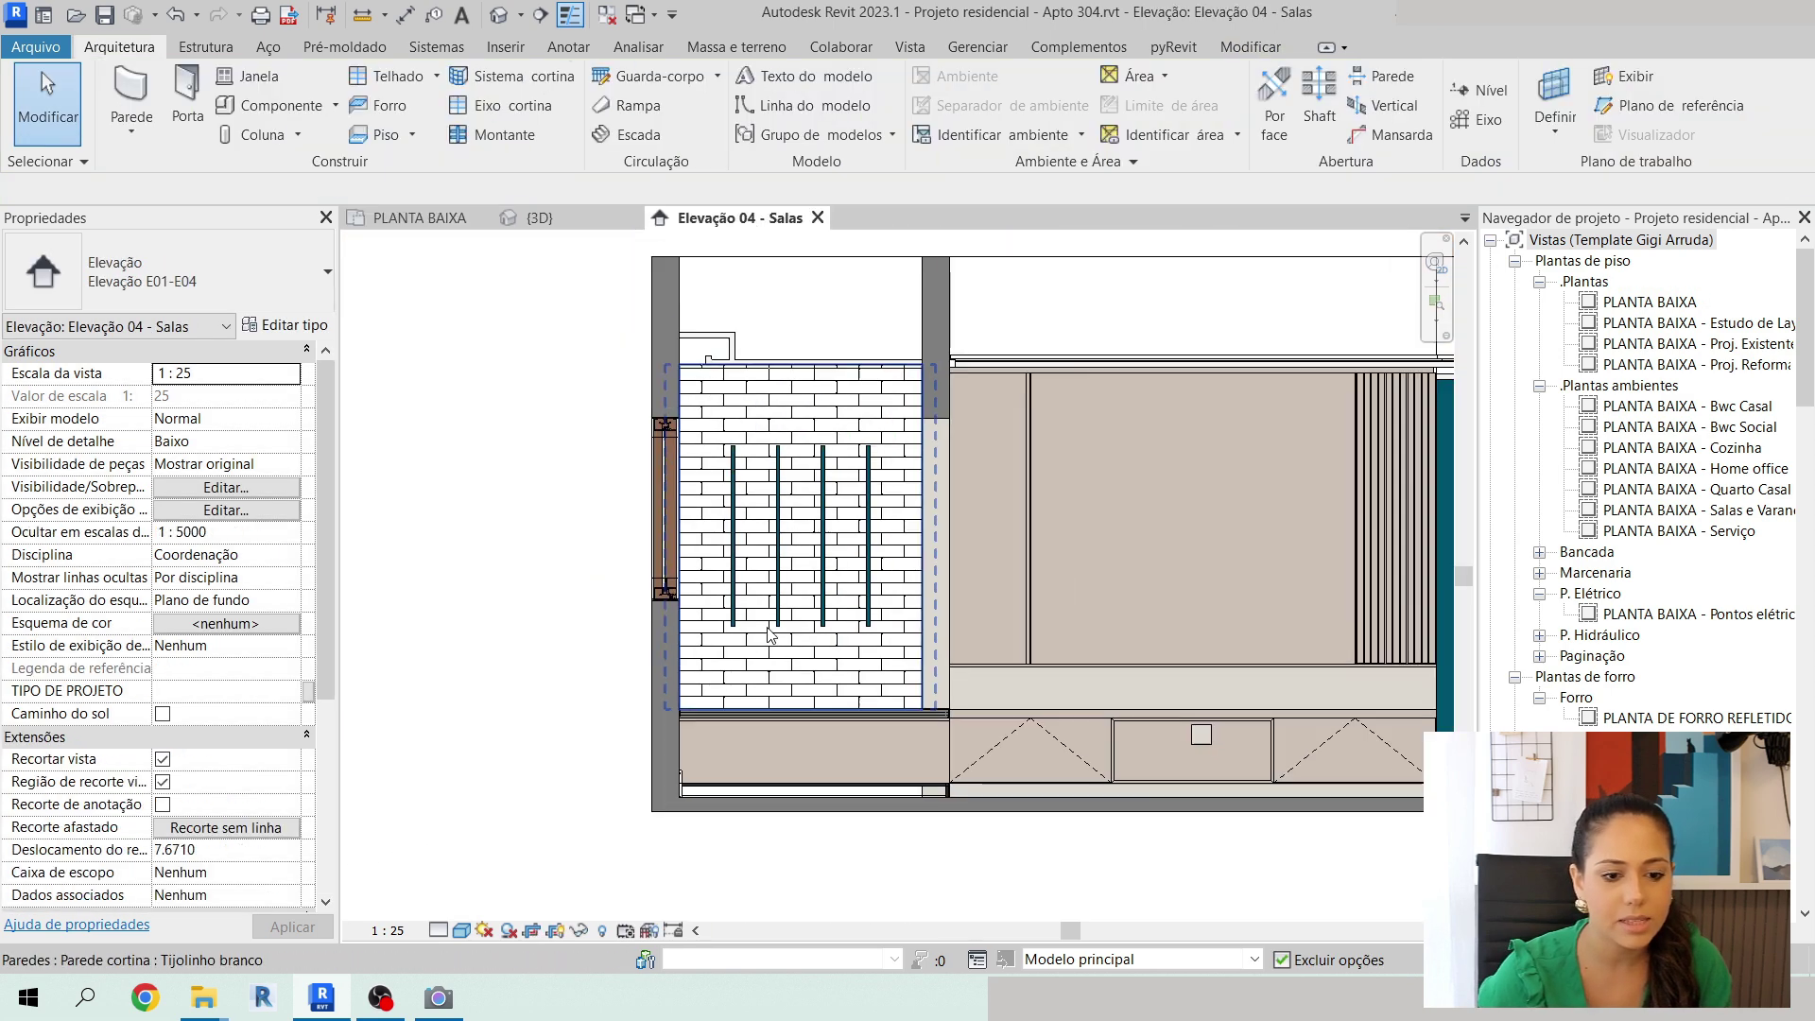
scroll(770, 633, up, 4)
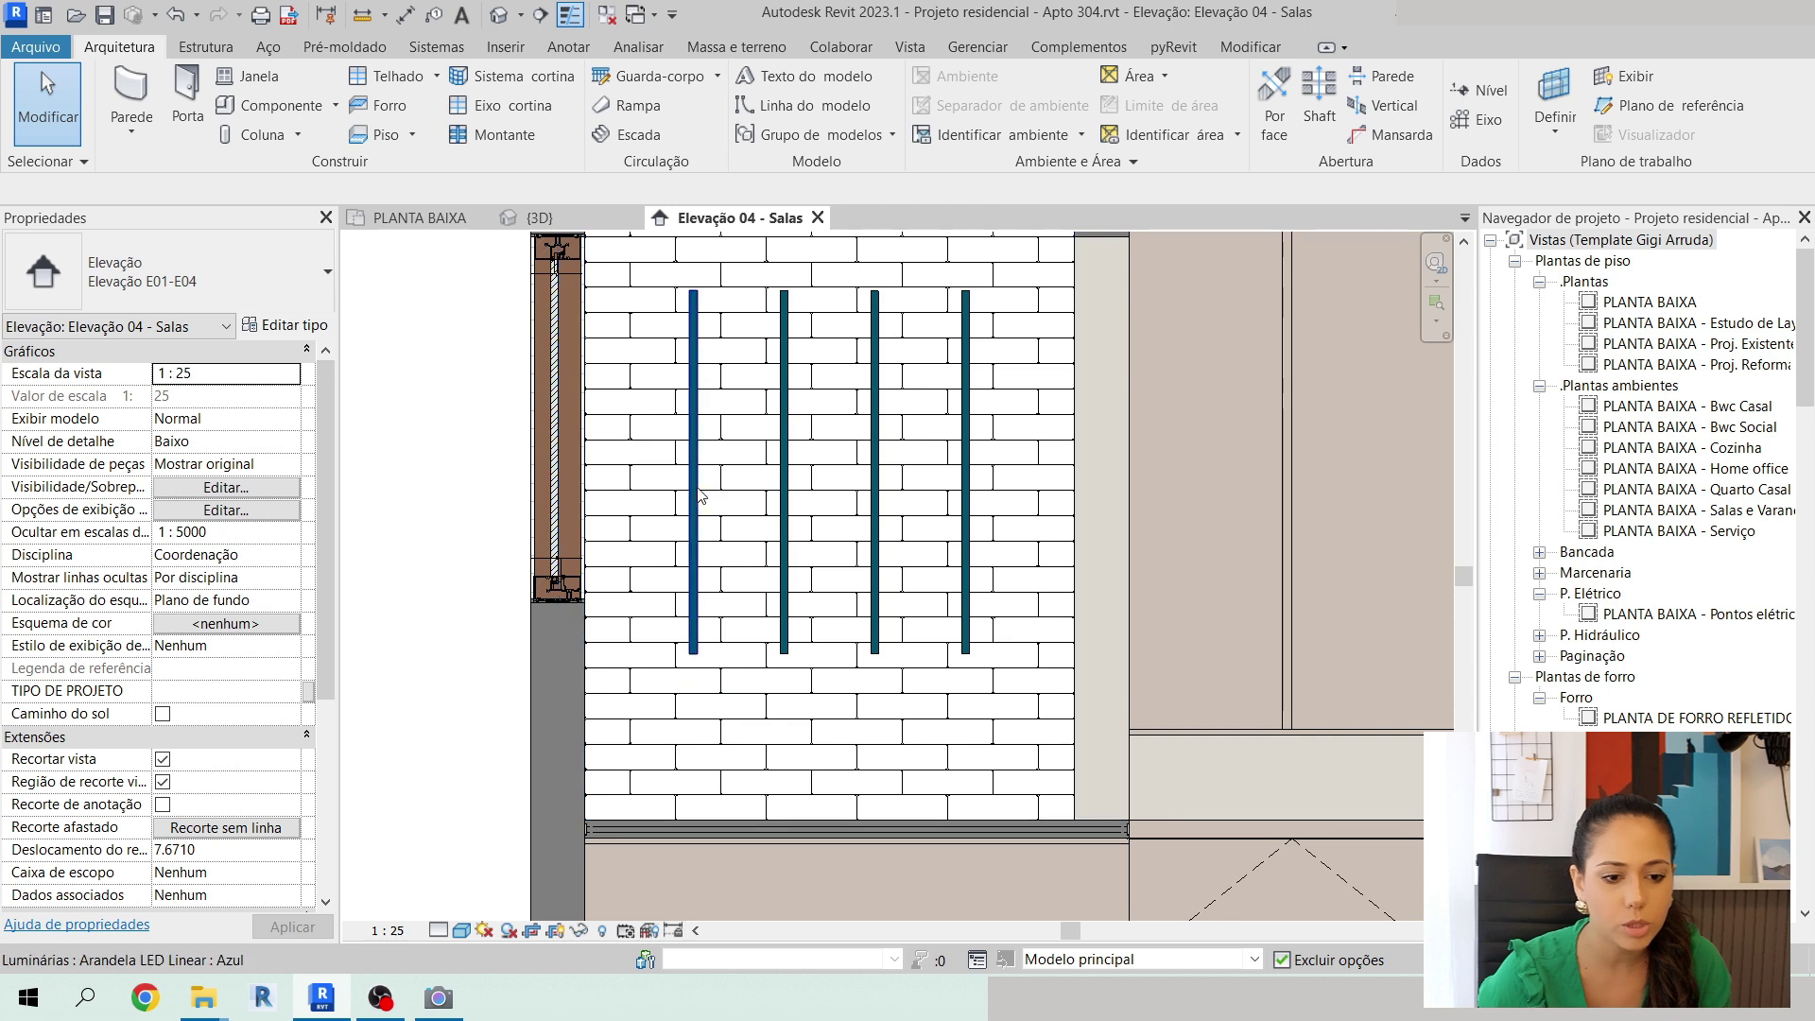
click(695, 493)
ctrl+click(785, 539)
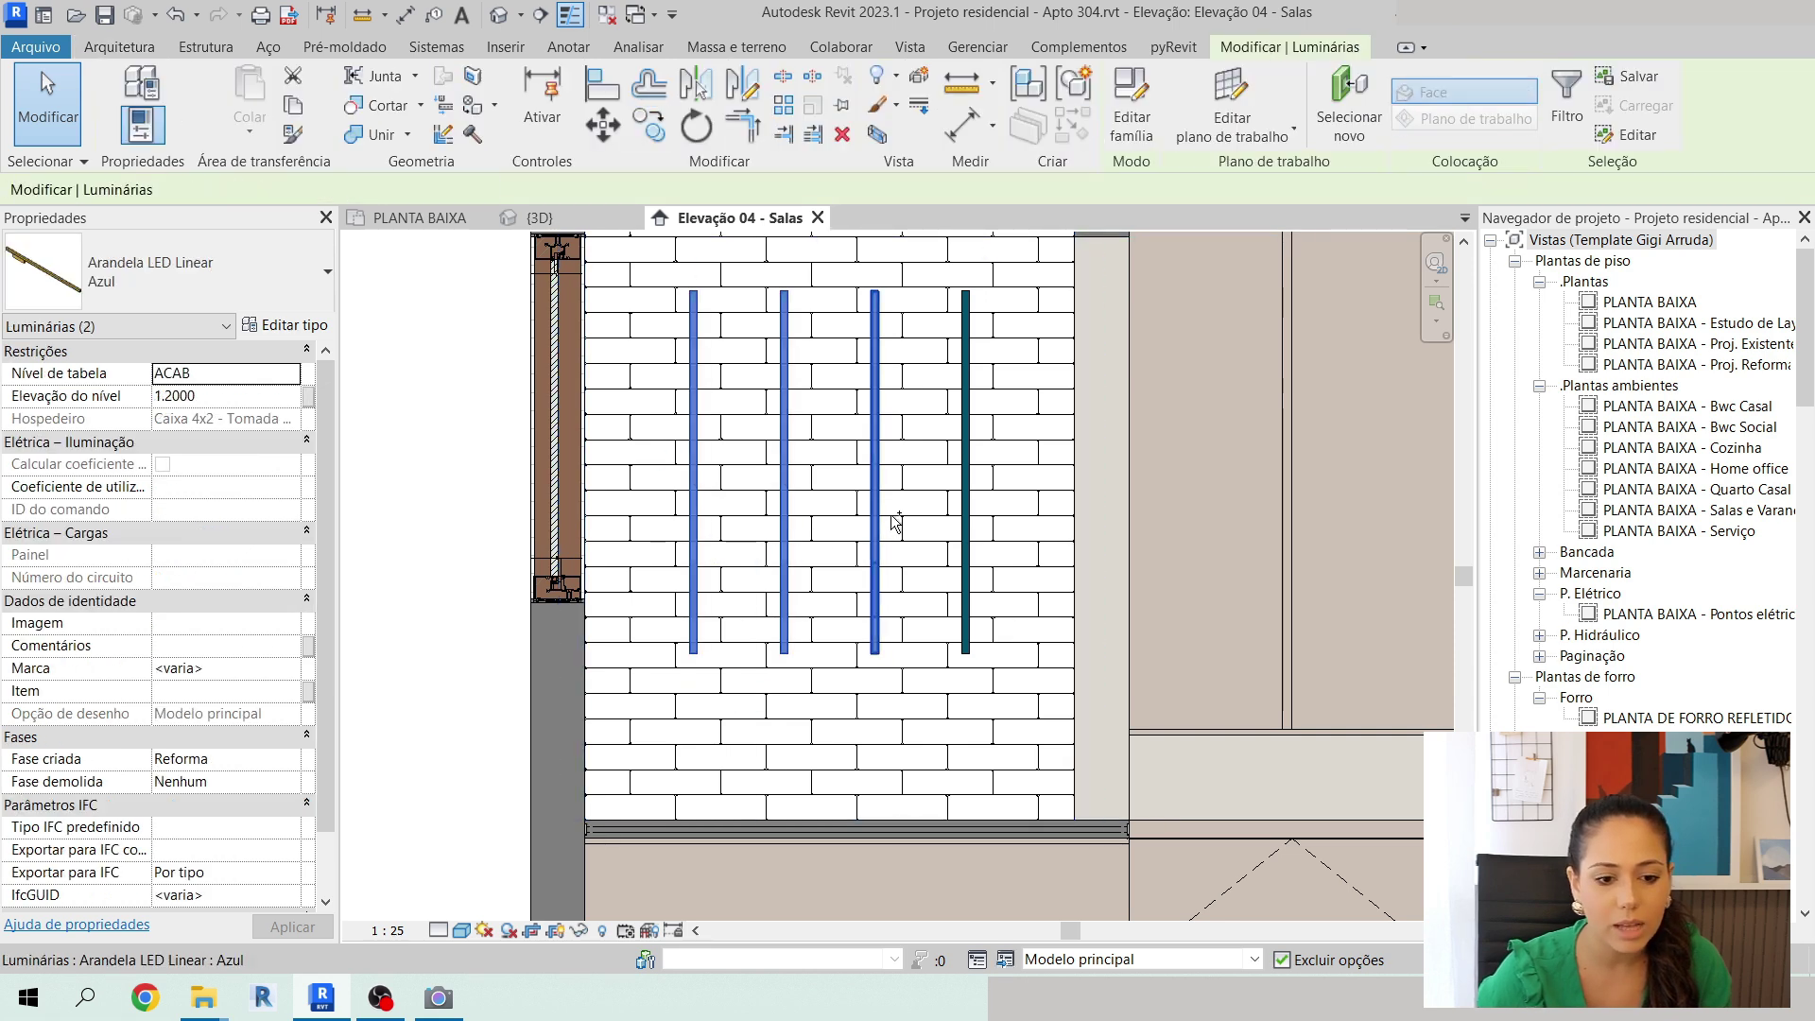
ctrl+click(876, 523)
ctrl+click(966, 520)
click(277, 326)
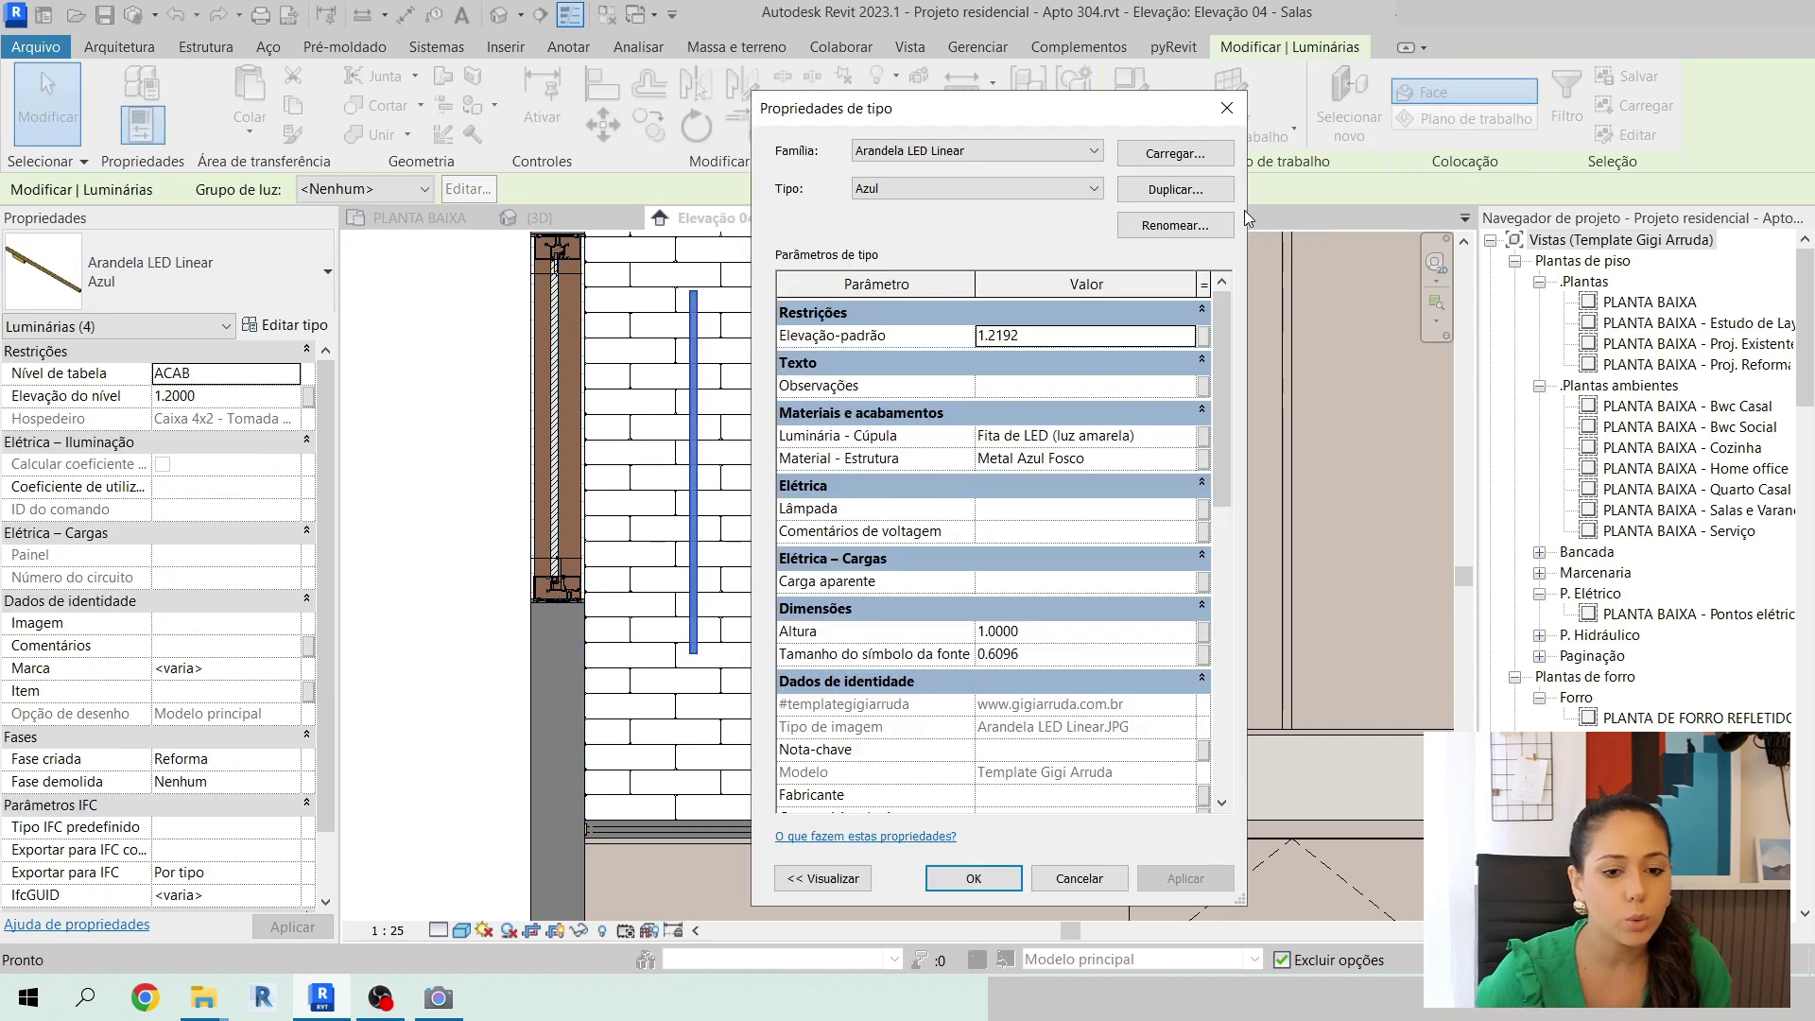
click(1191, 201)
text(Ma)
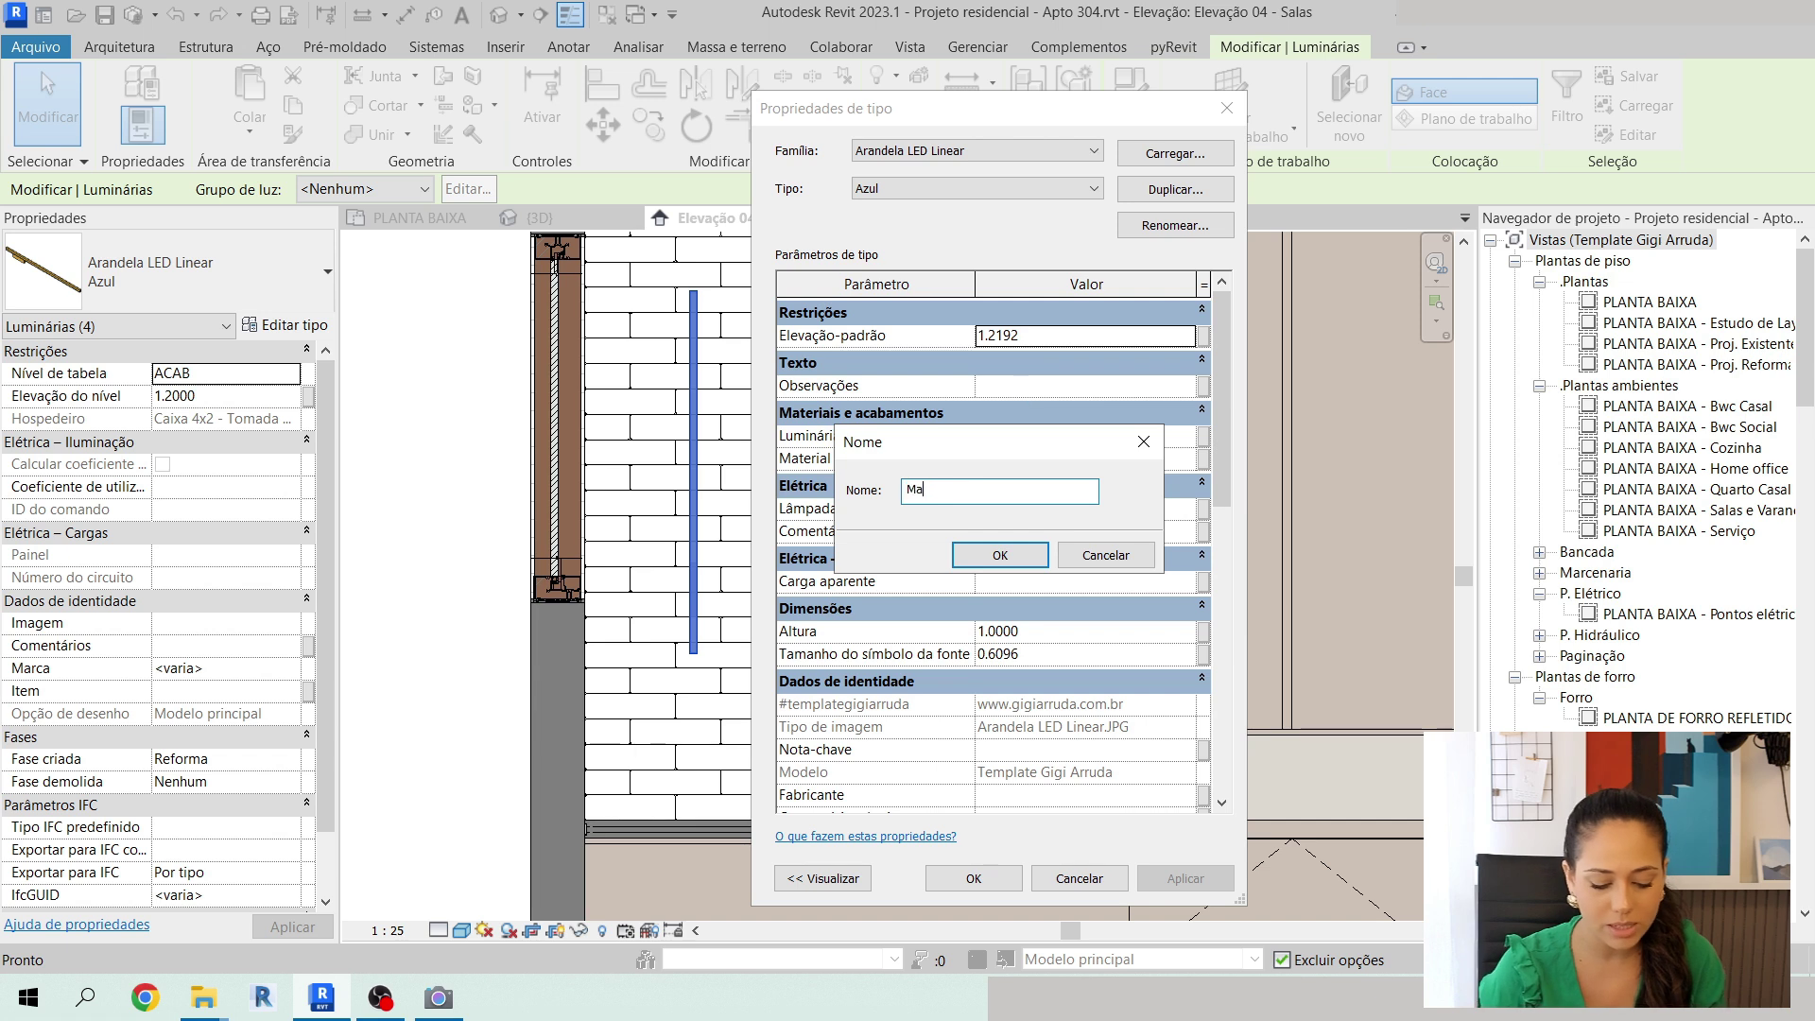
text(deira)
key(Return)
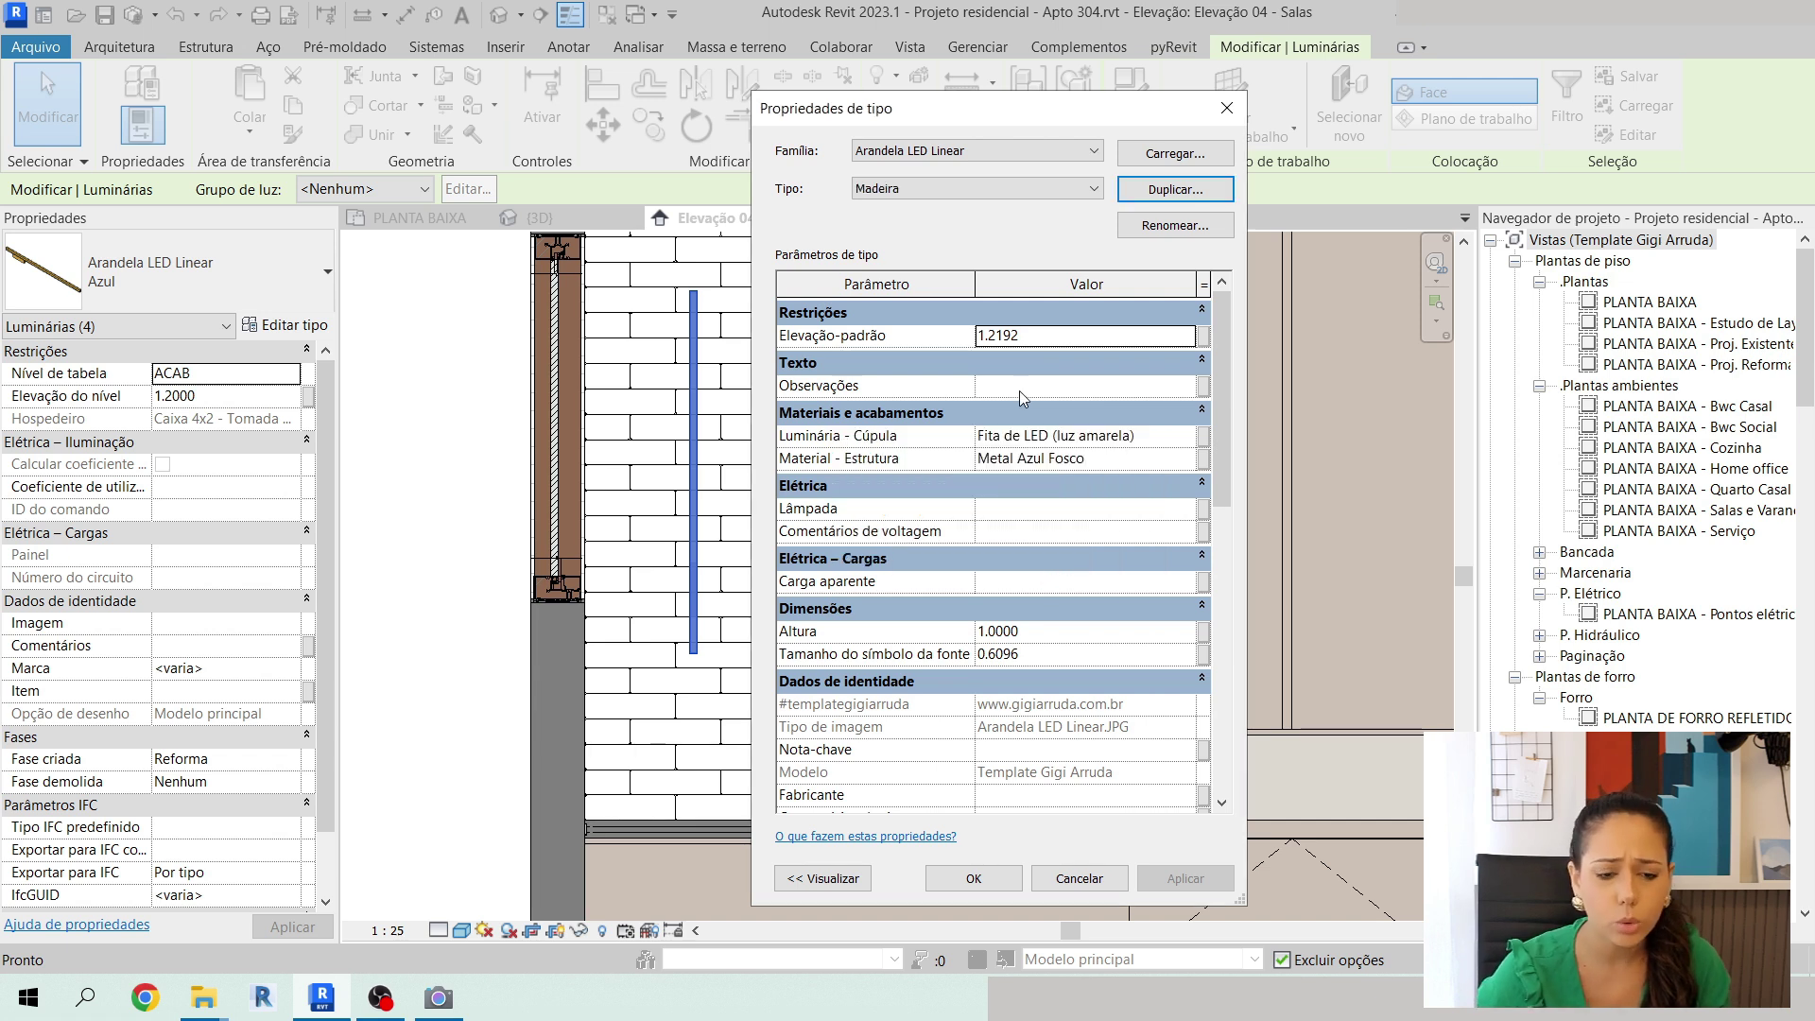
Set the Madeira sconce type's Material - Estrutura to Duratex Carvalho Berlin and apply the type to the four selected sconces.
click(1163, 438)
click(1159, 460)
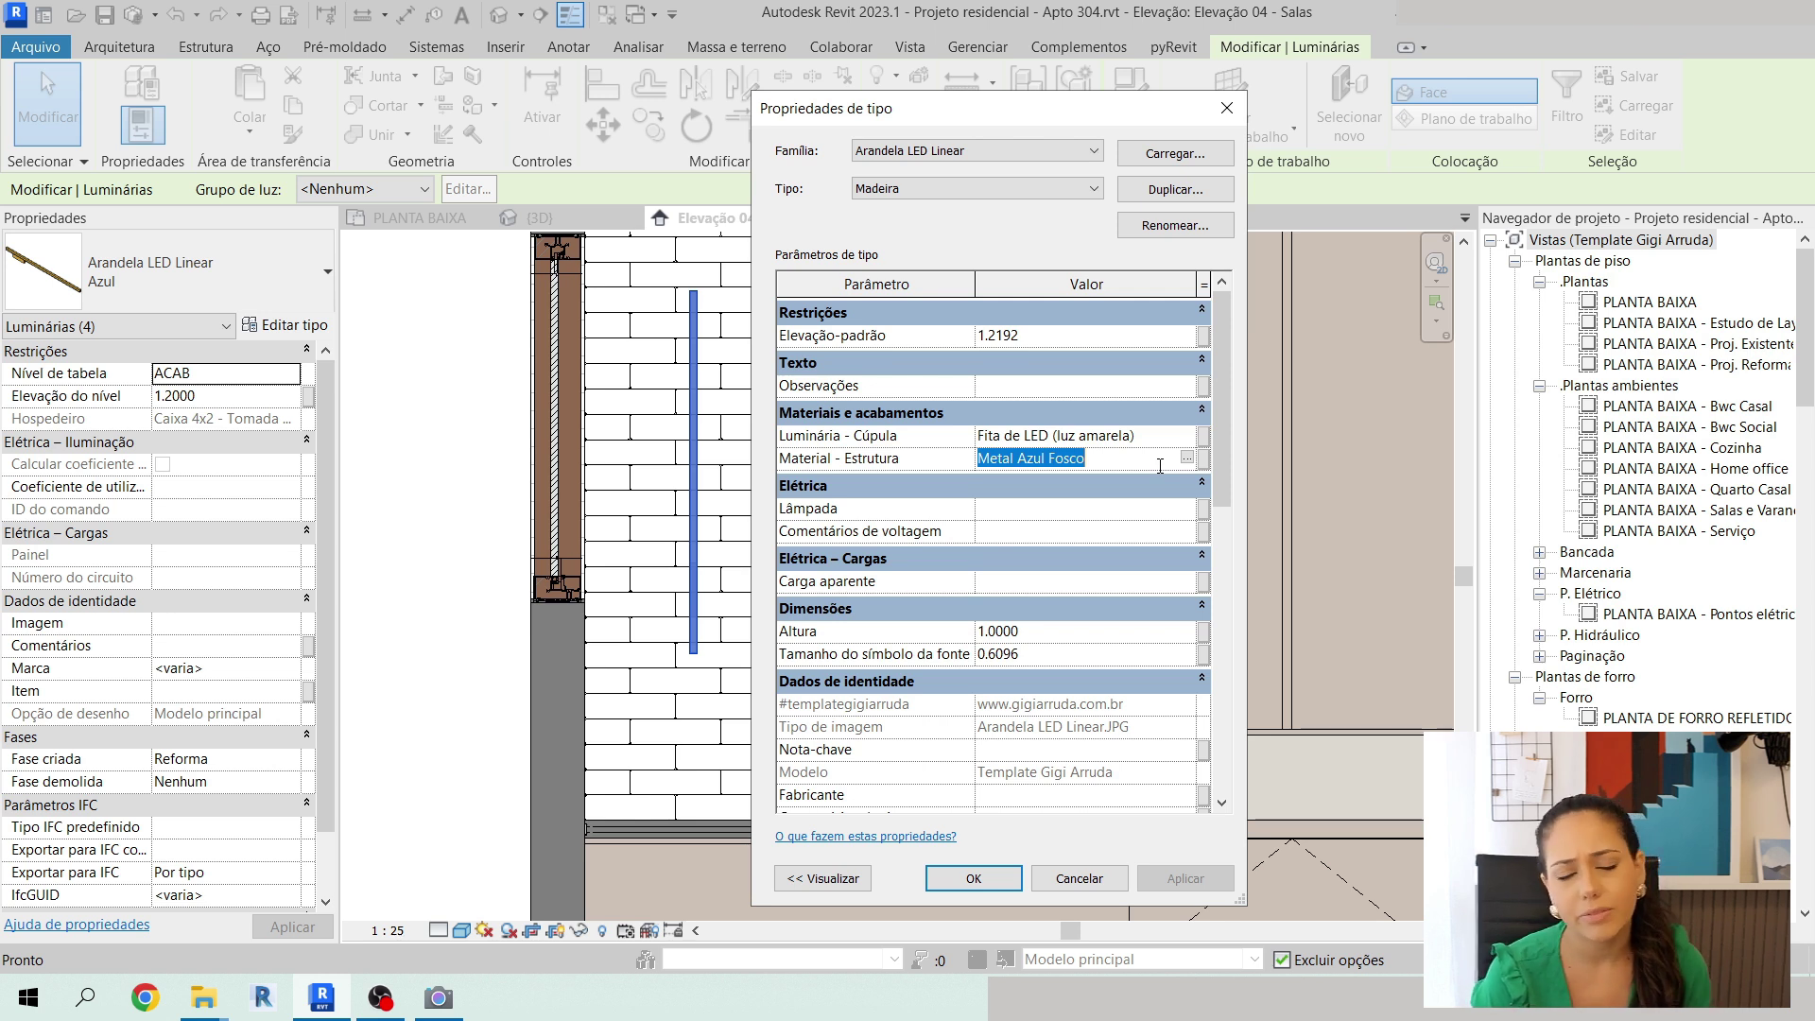
text(Duratex Carvalho Berlin)
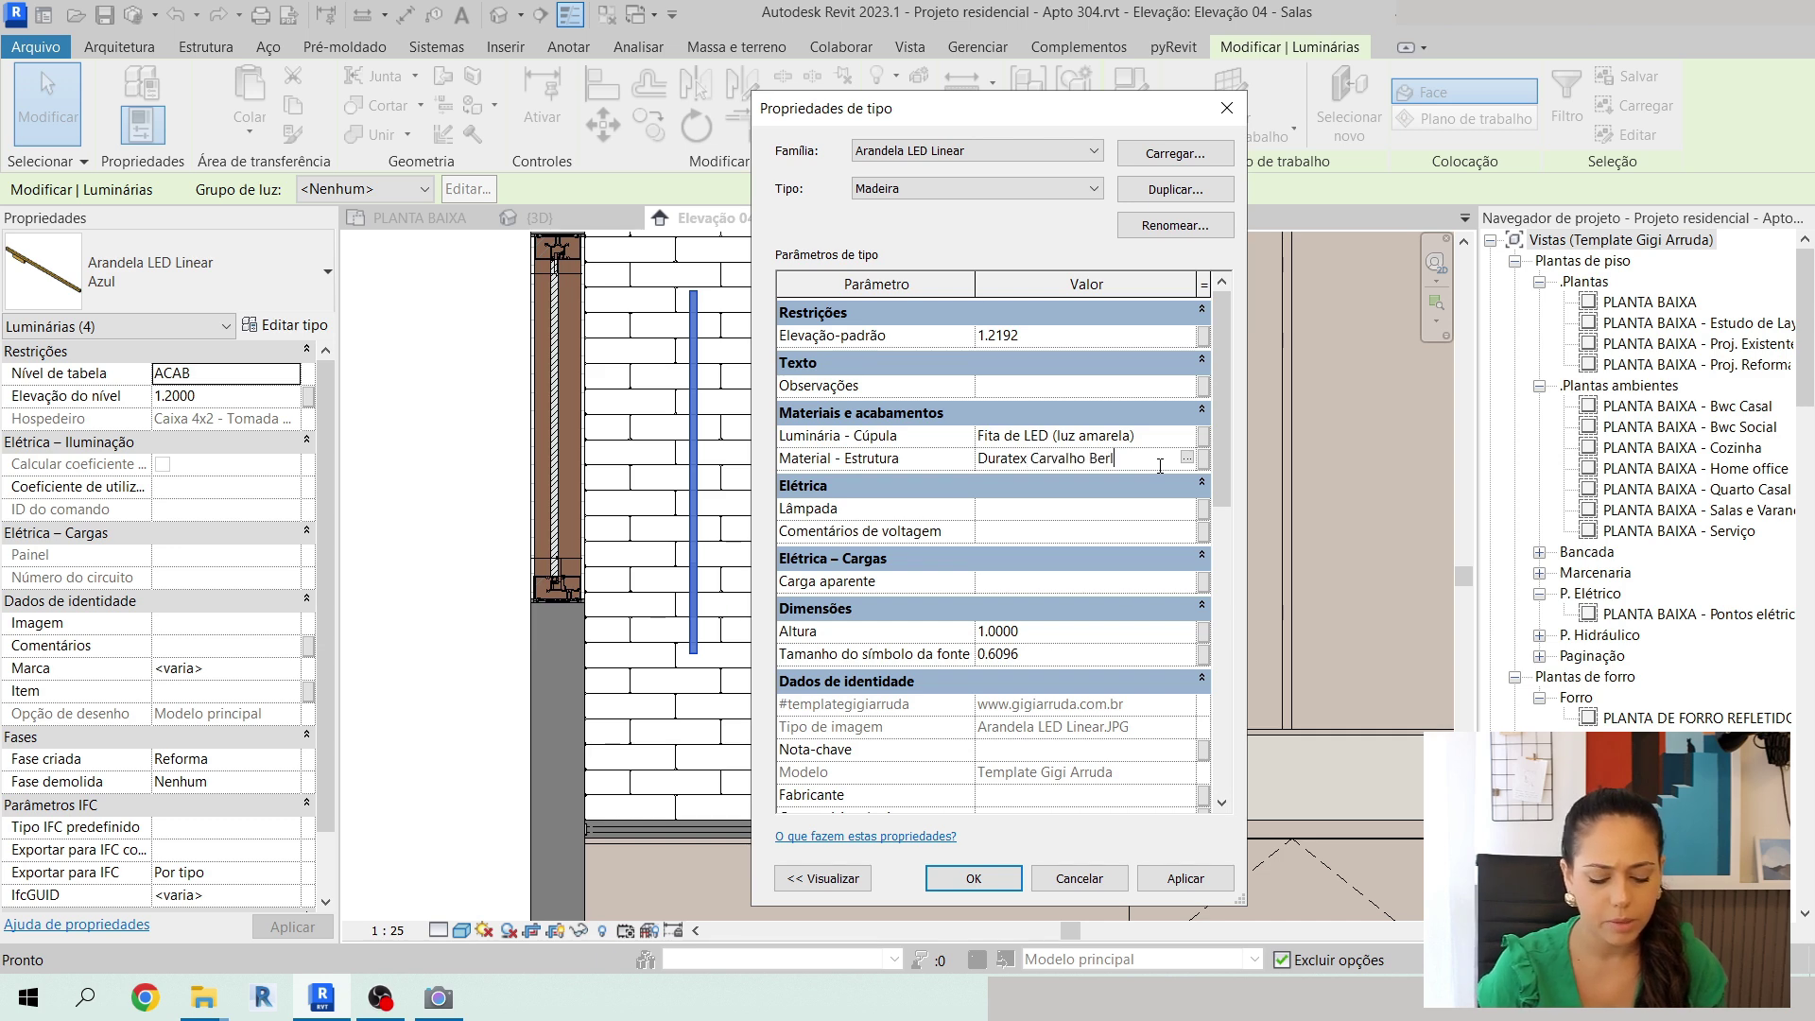
click(977, 882)
click(1375, 639)
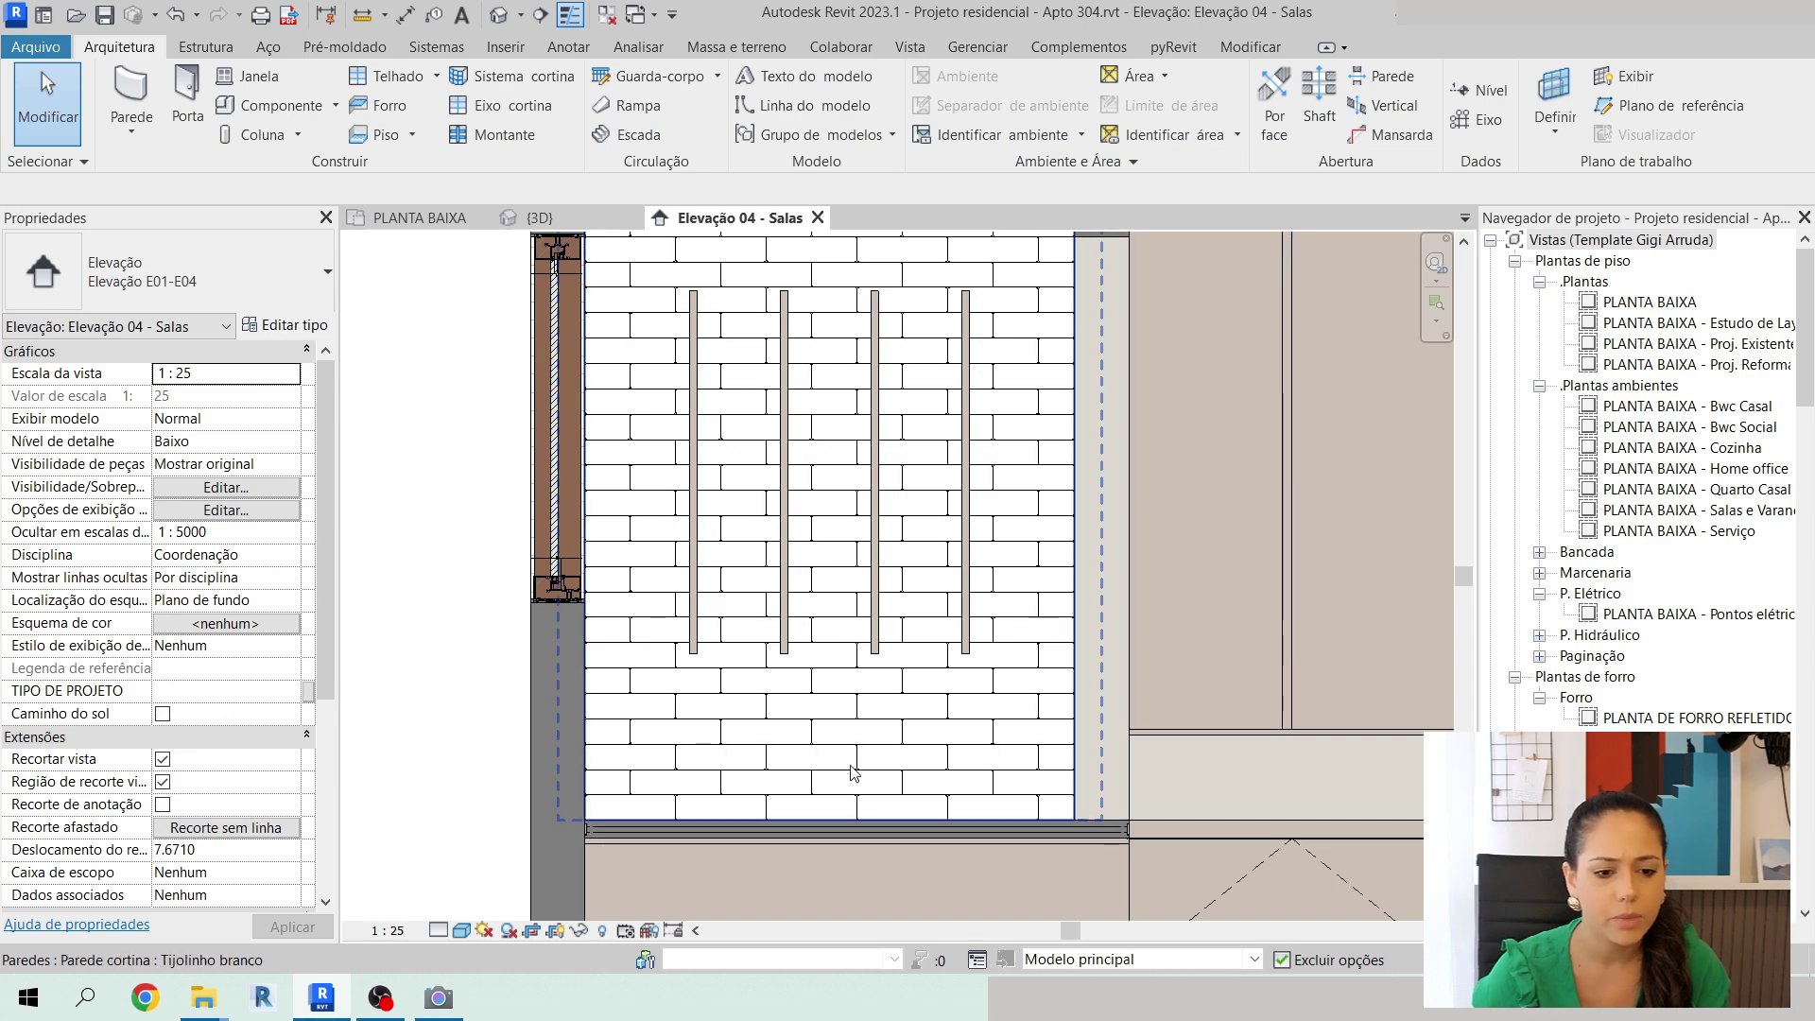
In the {3D} view, examine the four wood sconces on the white brick wall and check one sconce's type.
click(537, 218)
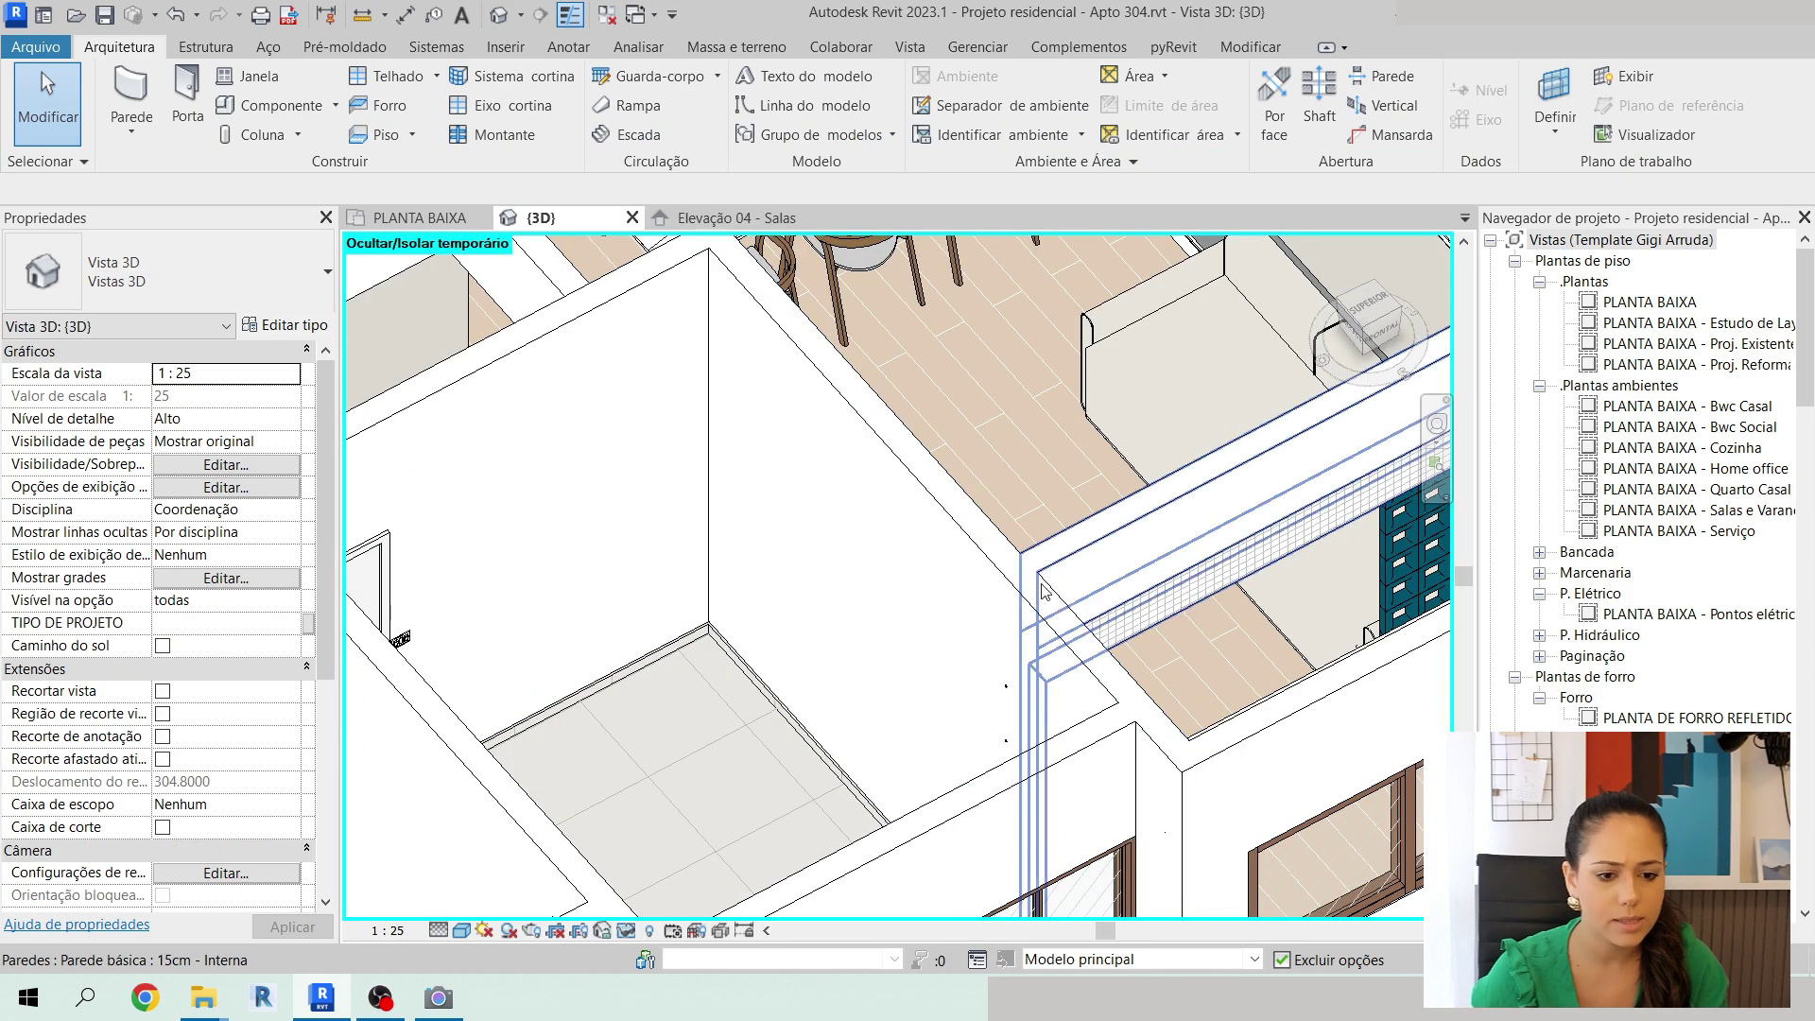
scroll(1164, 613, up, 5)
shift+middle_drag(757, 632, 1009, 413)
scroll(747, 578, up, 8)
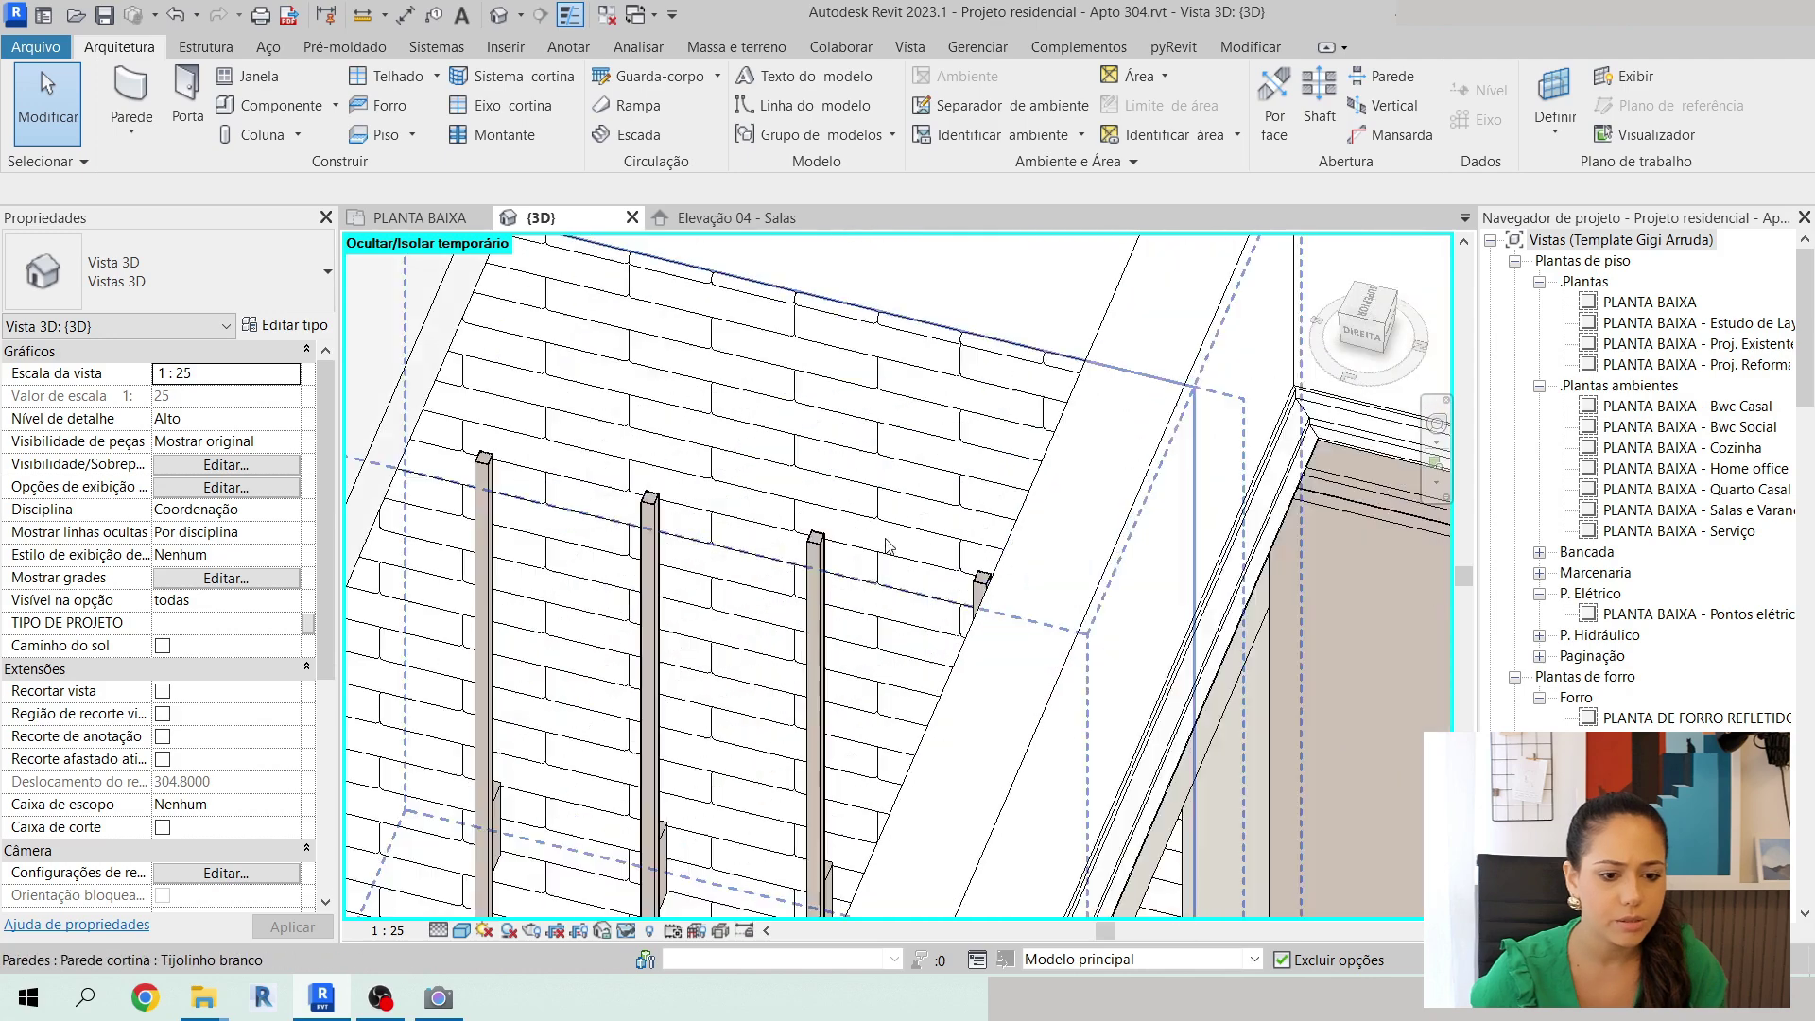
scroll(746, 578, down, 2)
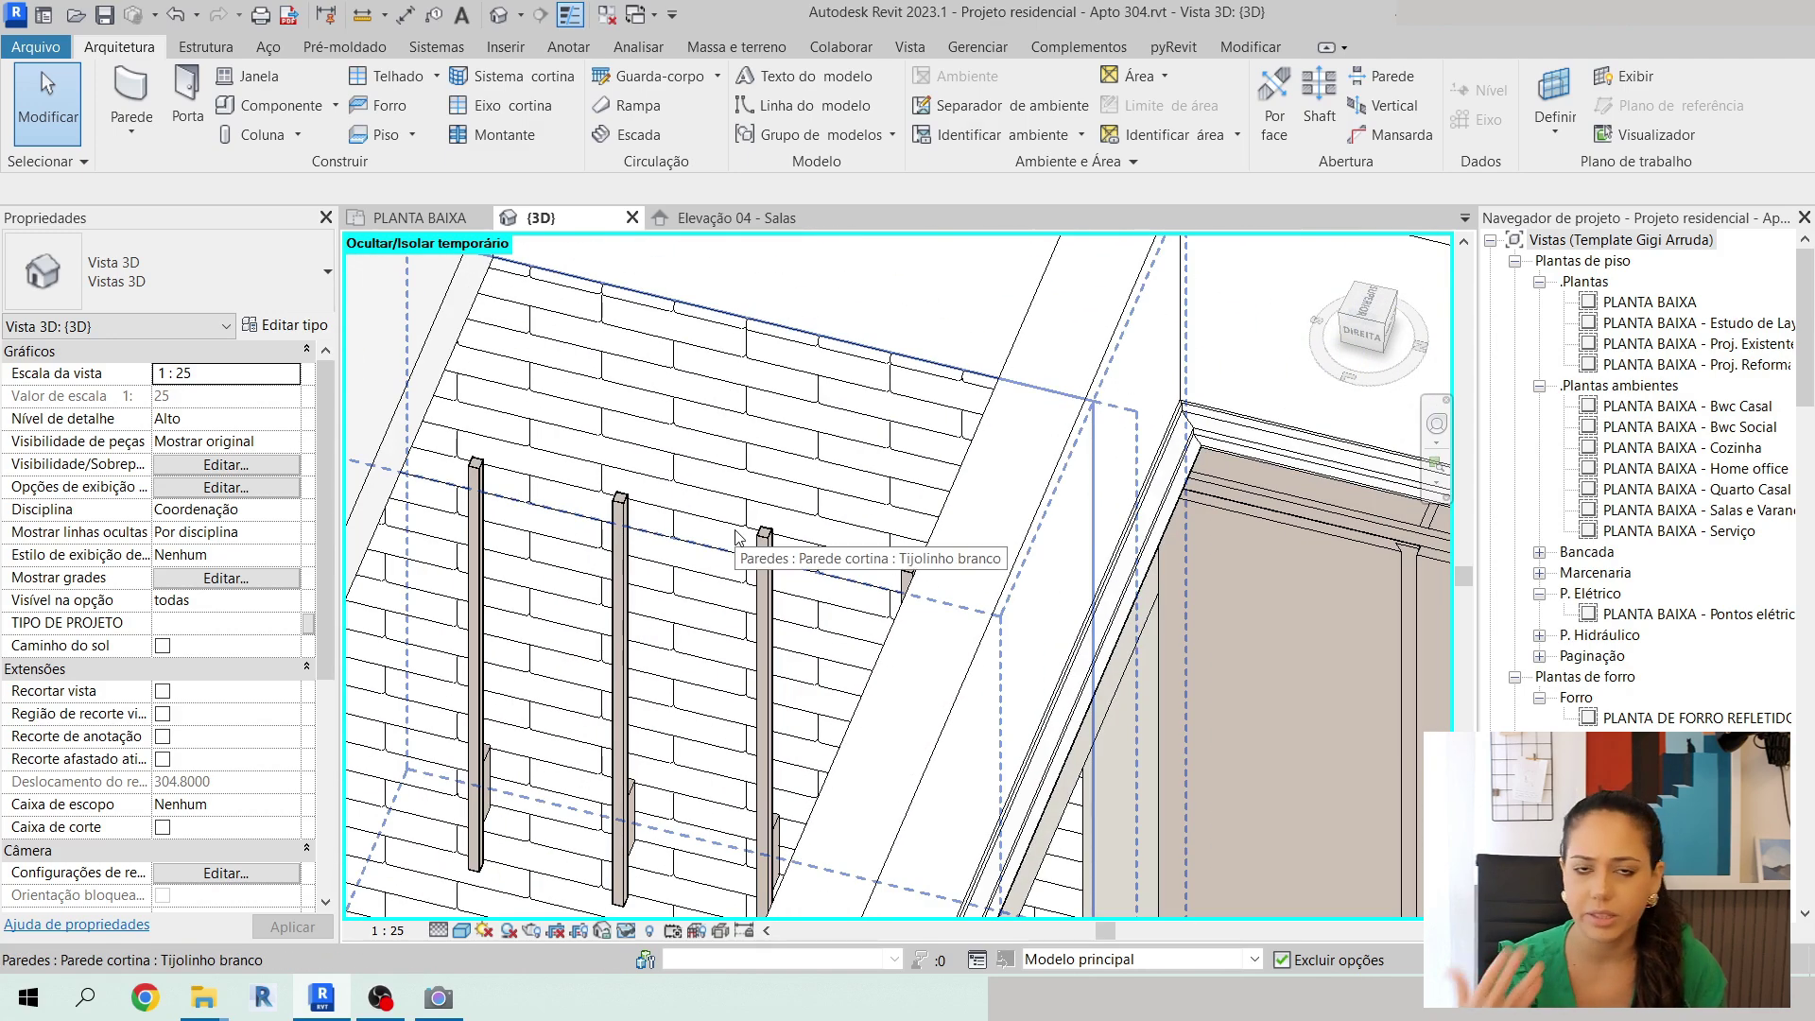
middle_drag(738, 537, 814, 464)
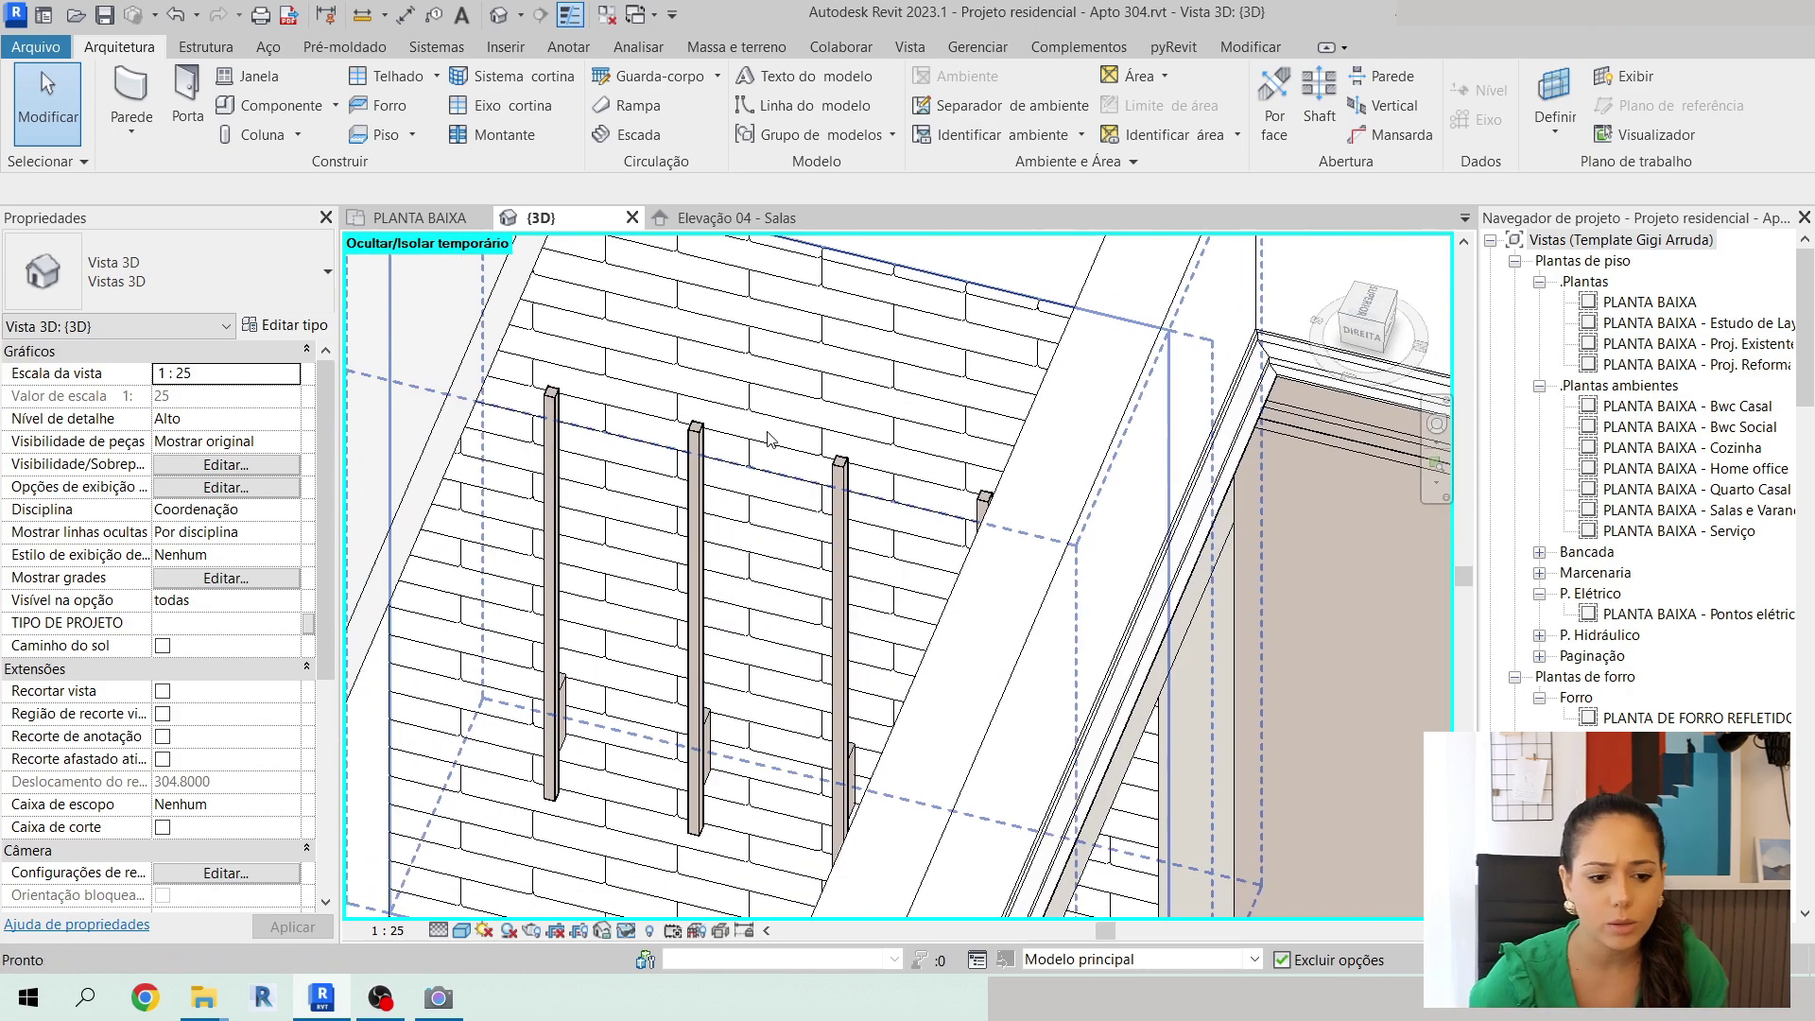
click(695, 586)
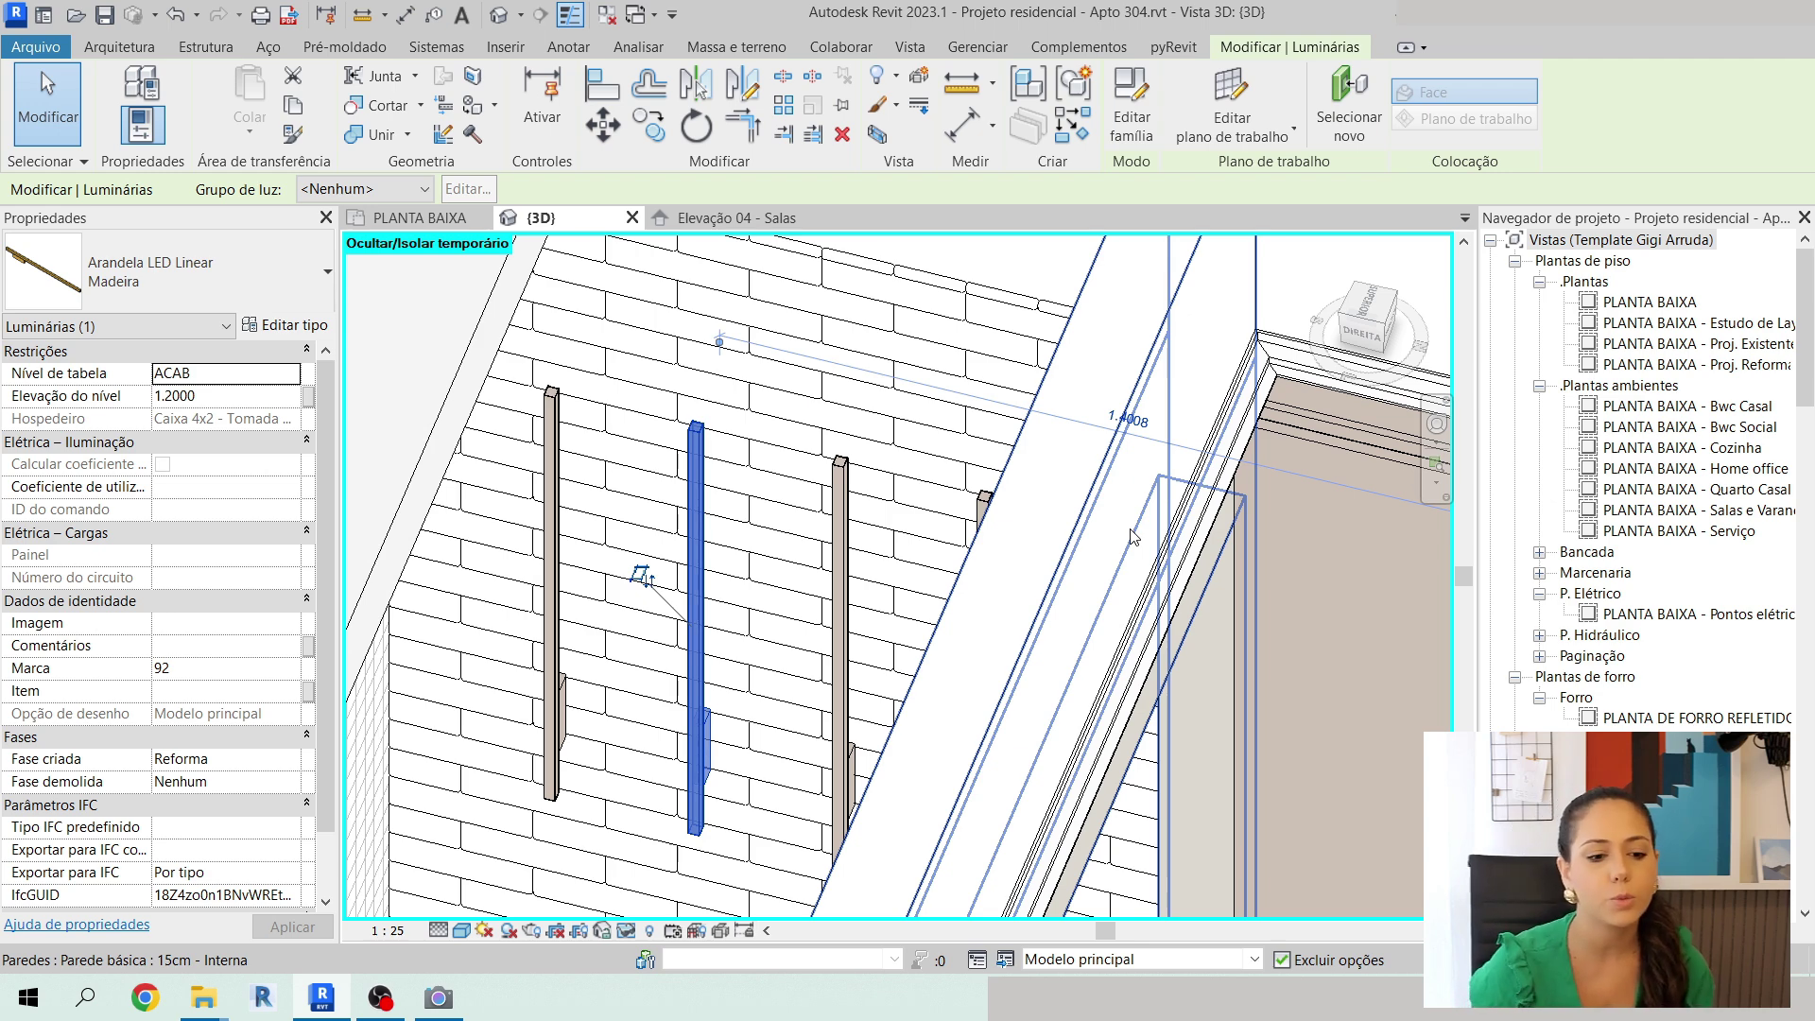
key(Escape)
Examine the dining wall, brick wall, TV panel and bedrooms from several angles in the 3D view.
scroll(1133, 536, down, 5)
shift+middle_drag(1133, 536, 1045, 627)
scroll(1045, 628, up, 4)
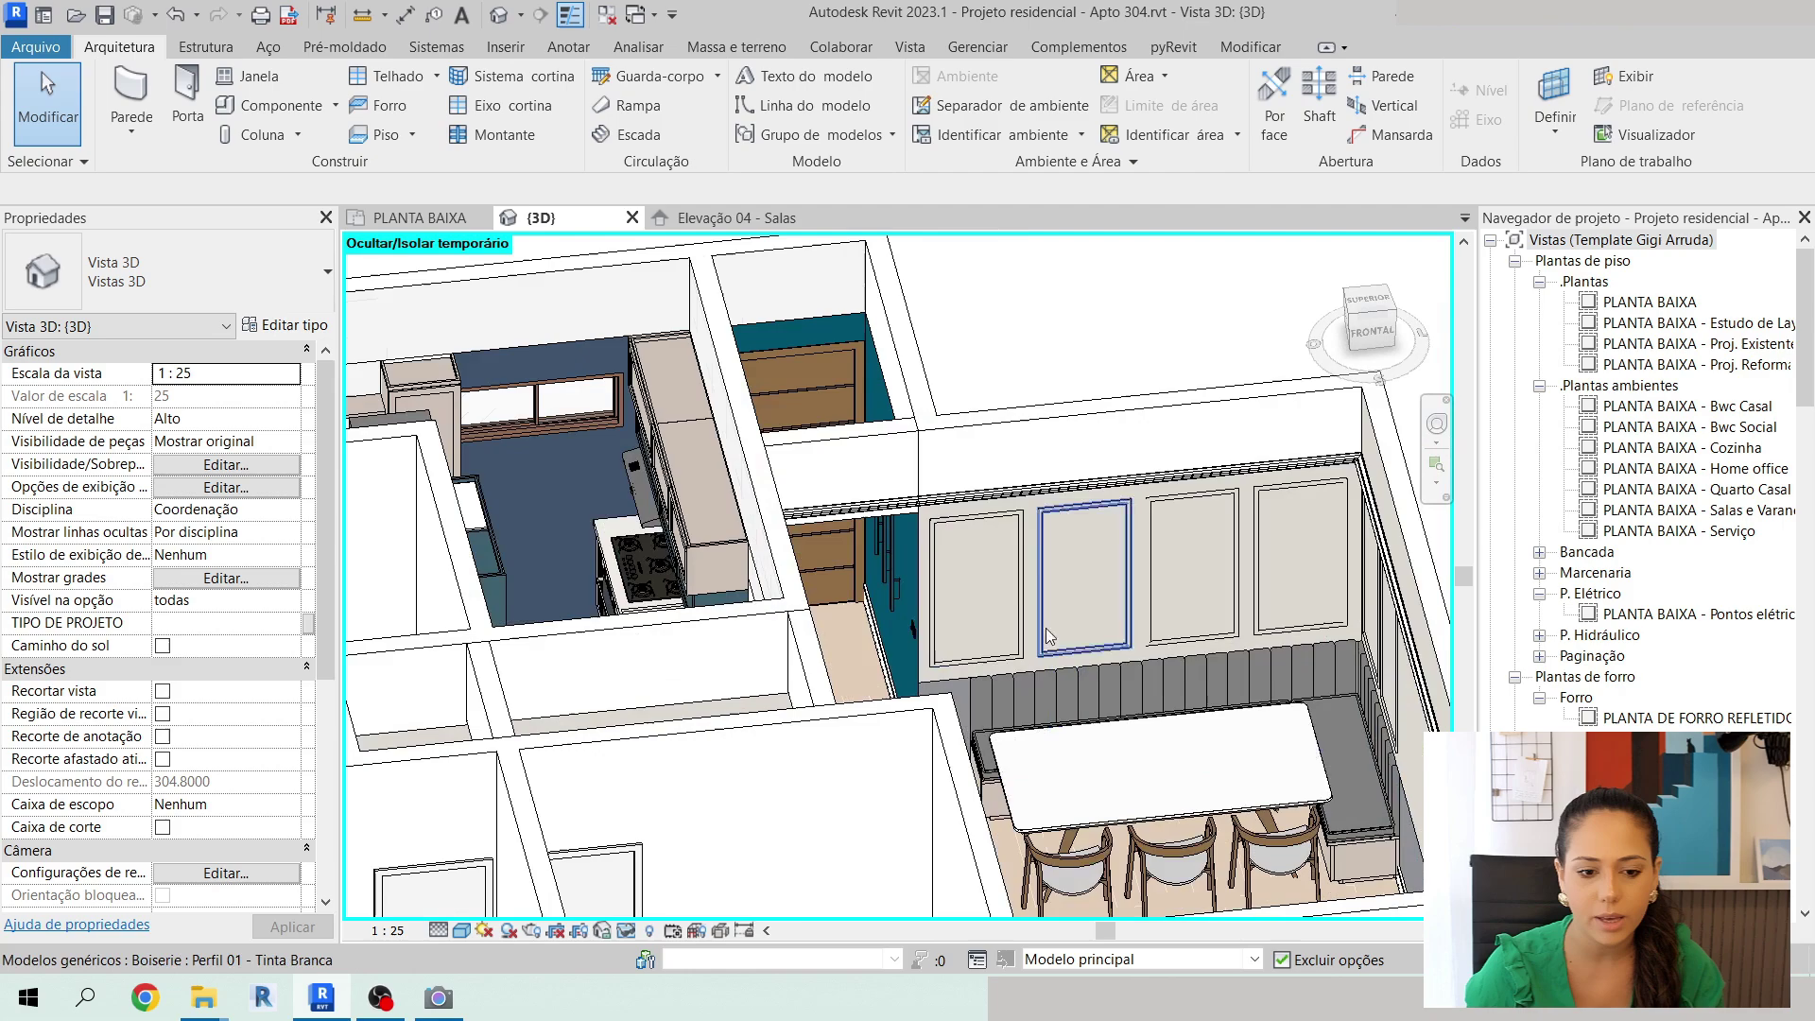
click(983, 560)
shift+middle_drag(983, 560, 607, 794)
scroll(945, 870, down, 5)
scroll(789, 619, up, 5)
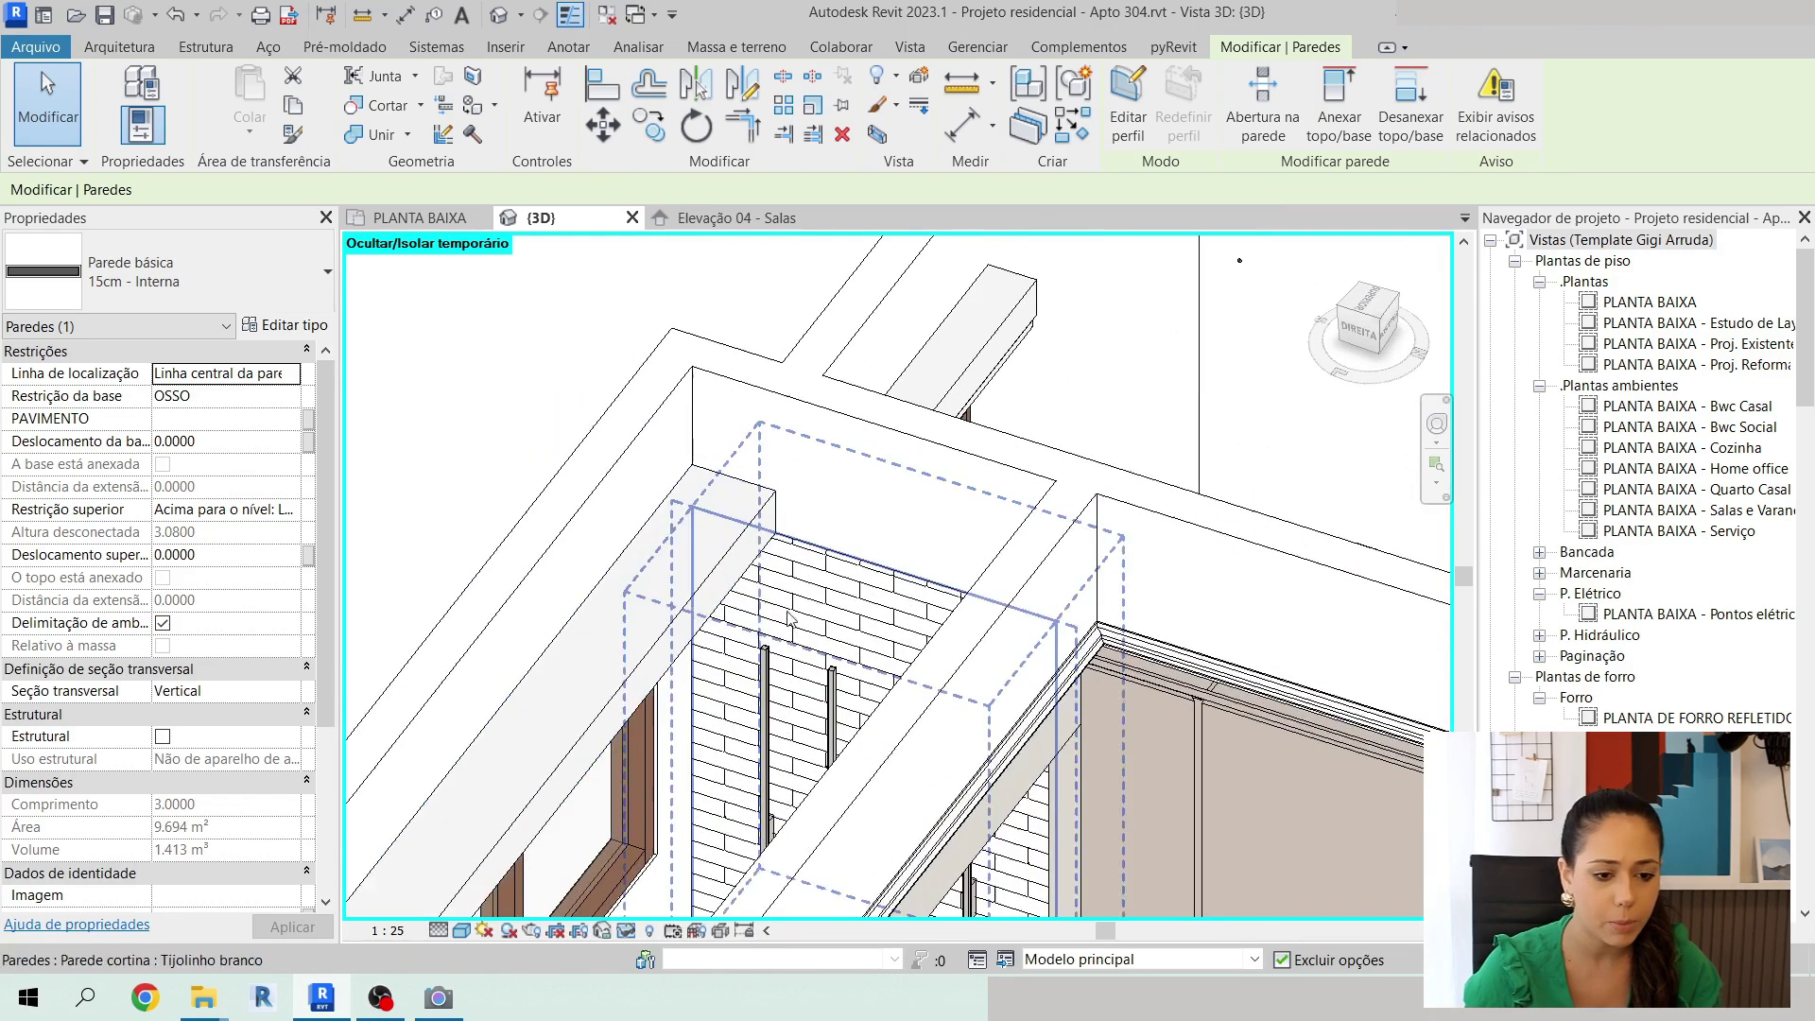
shift+middle_drag(790, 619, 1245, 636)
scroll(660, 615, up, 5)
scroll(662, 615, down, 4)
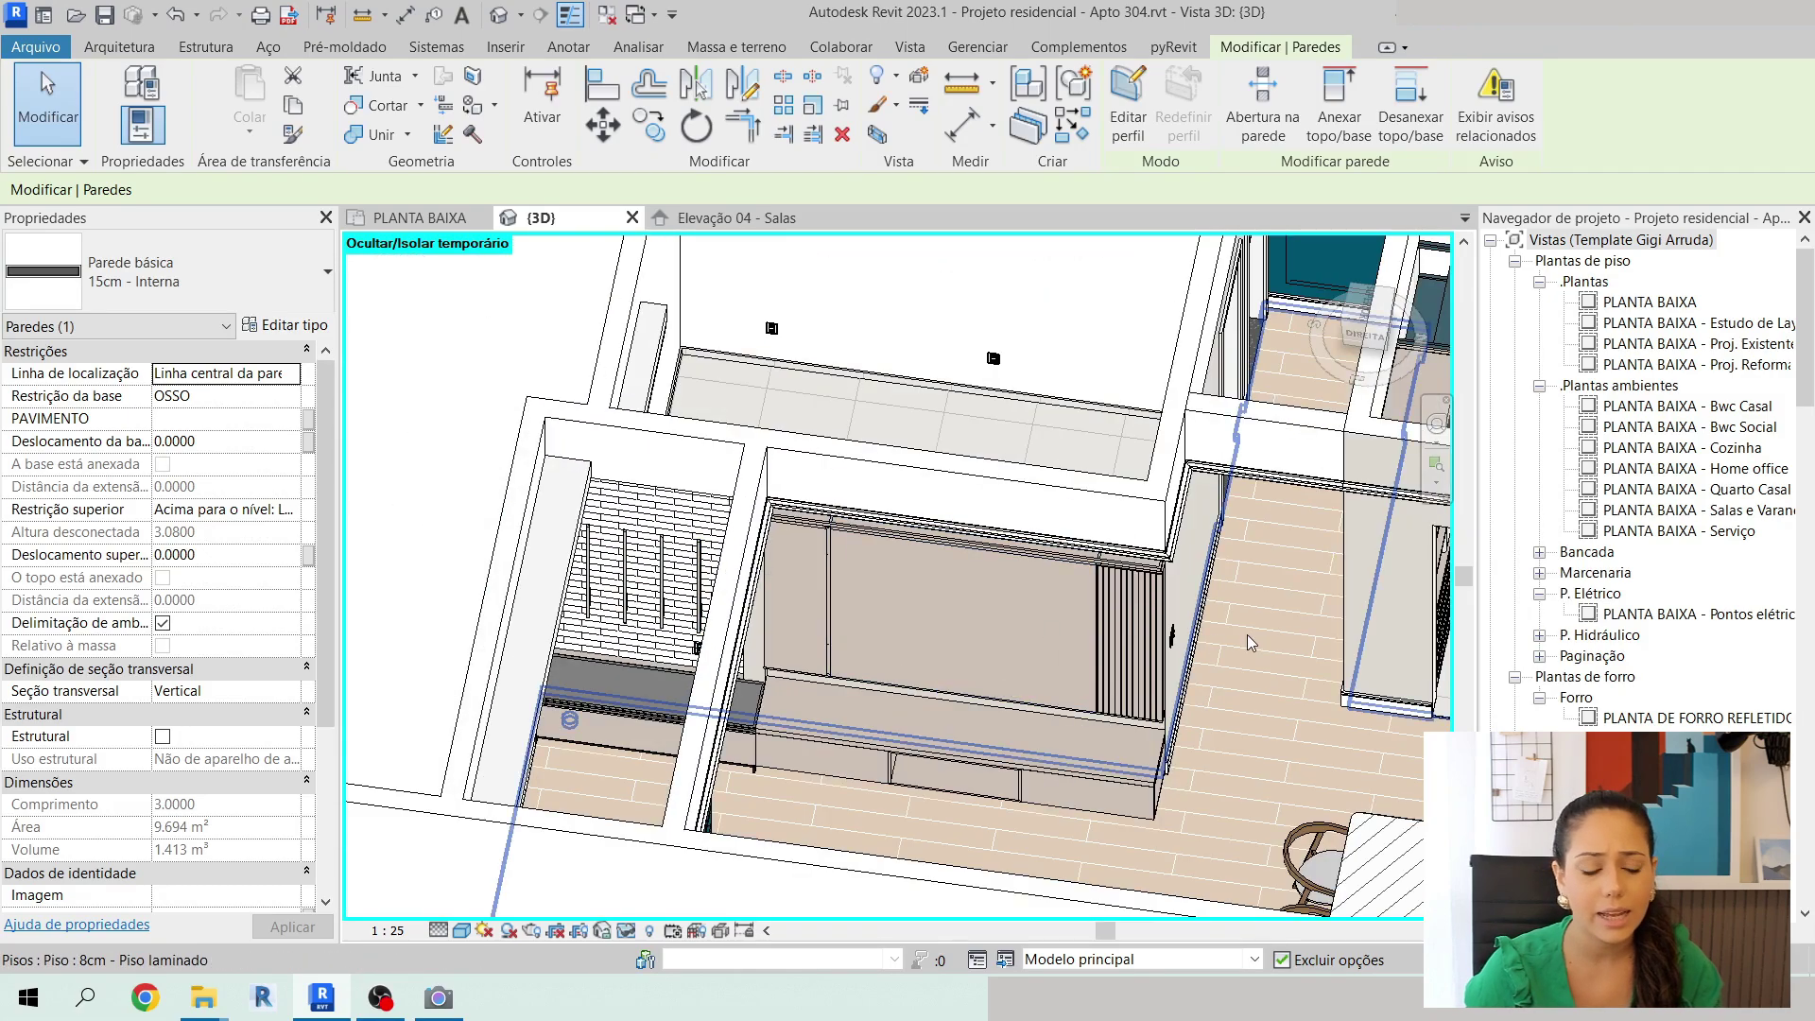
scroll(1245, 633, down, 6)
shift+middle_drag(1104, 661, 1432, 690)
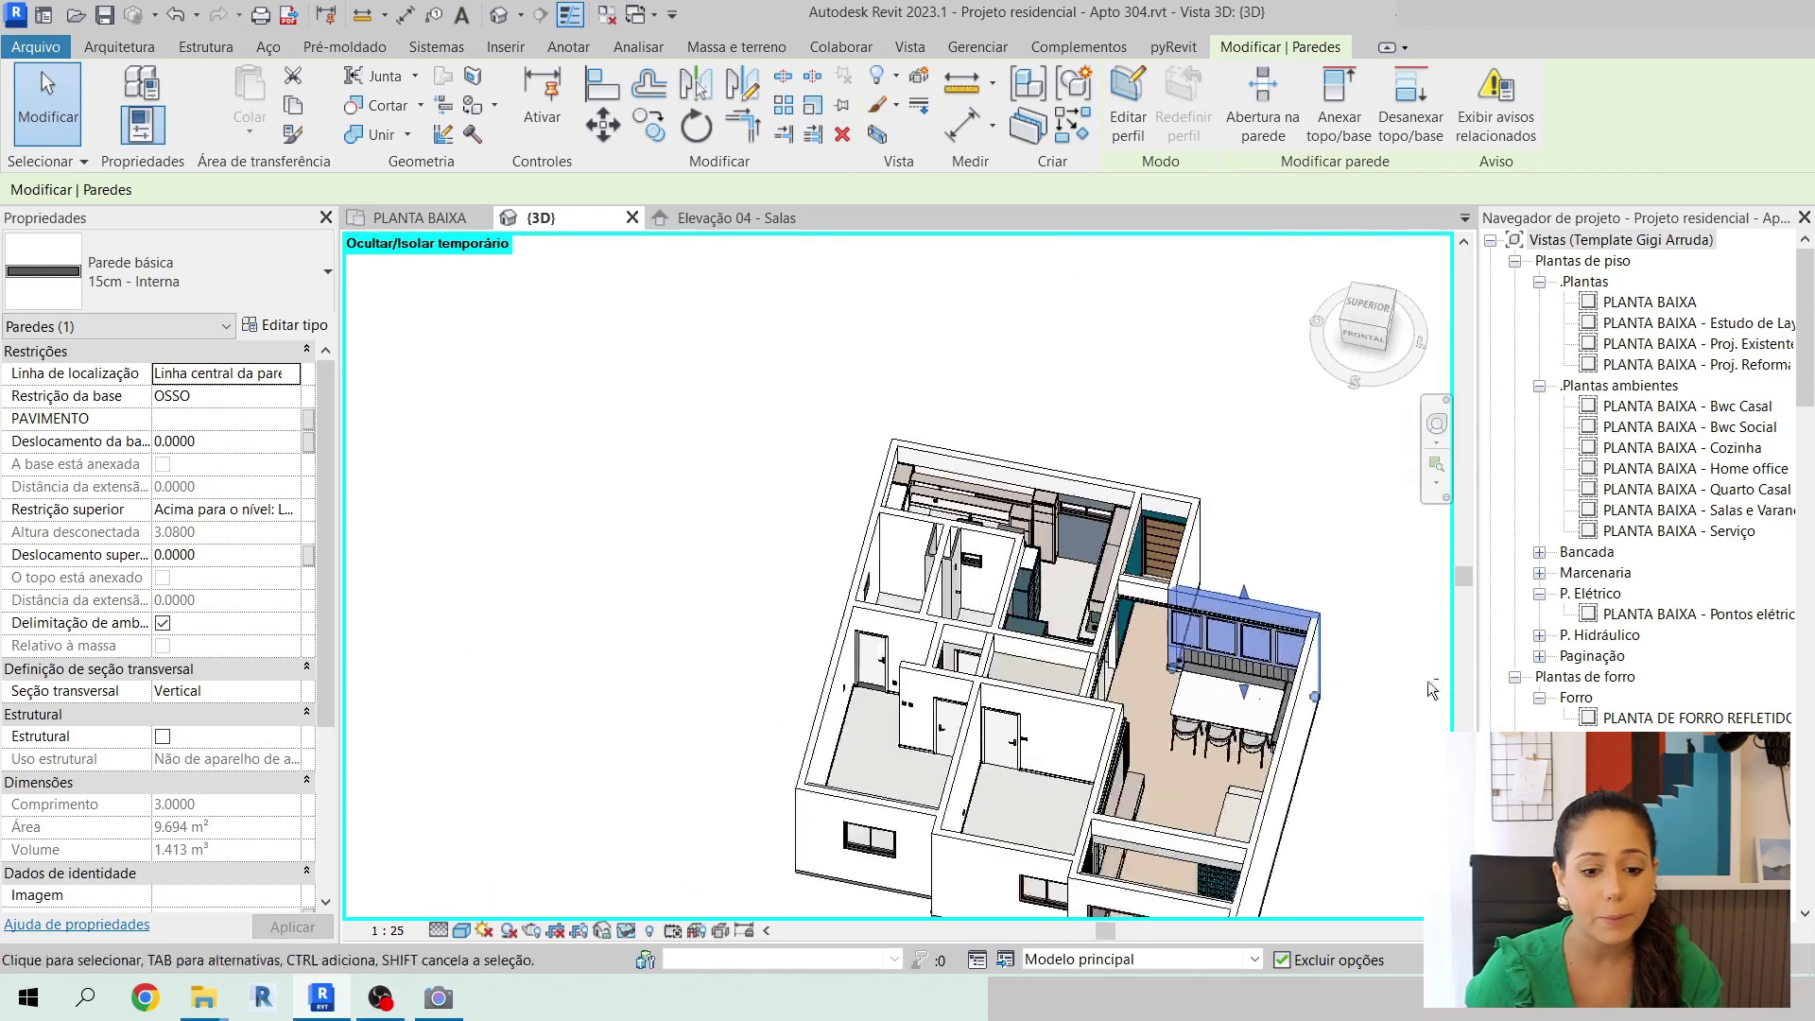
scroll(1229, 709, up, 3)
middle_drag(1229, 737, 1141, 500)
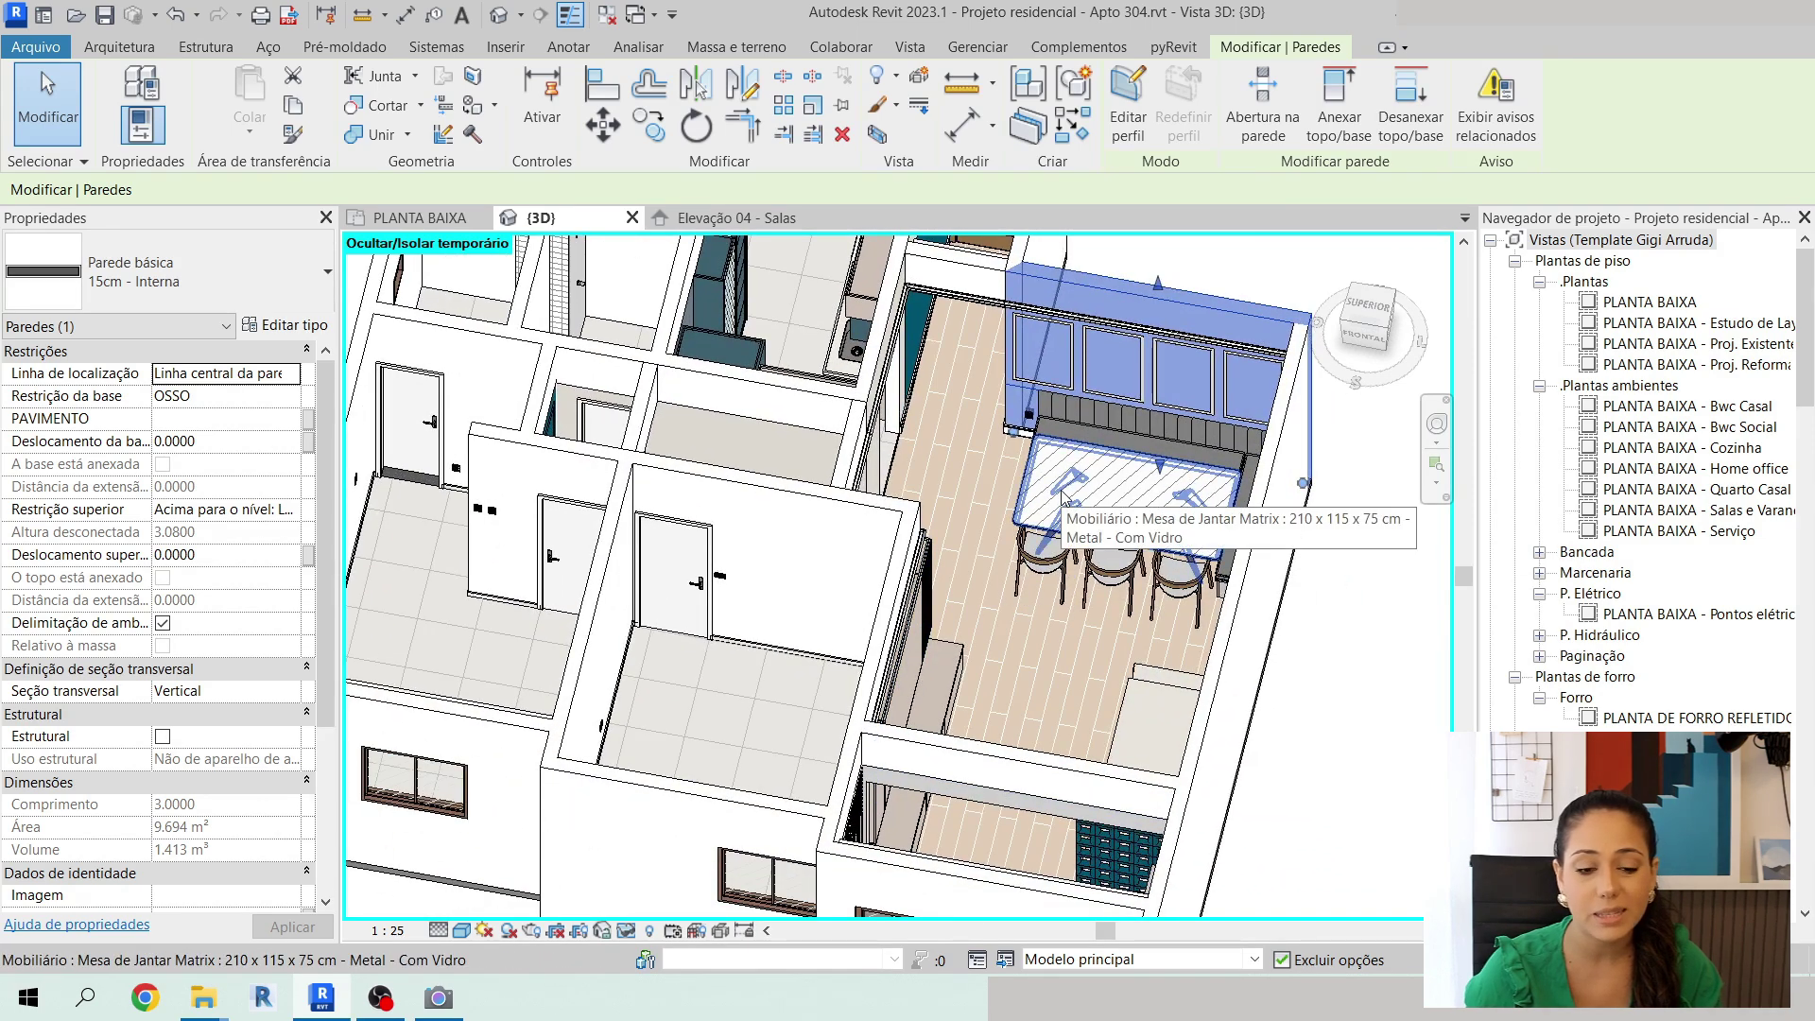
scroll(1062, 493, down, 4)
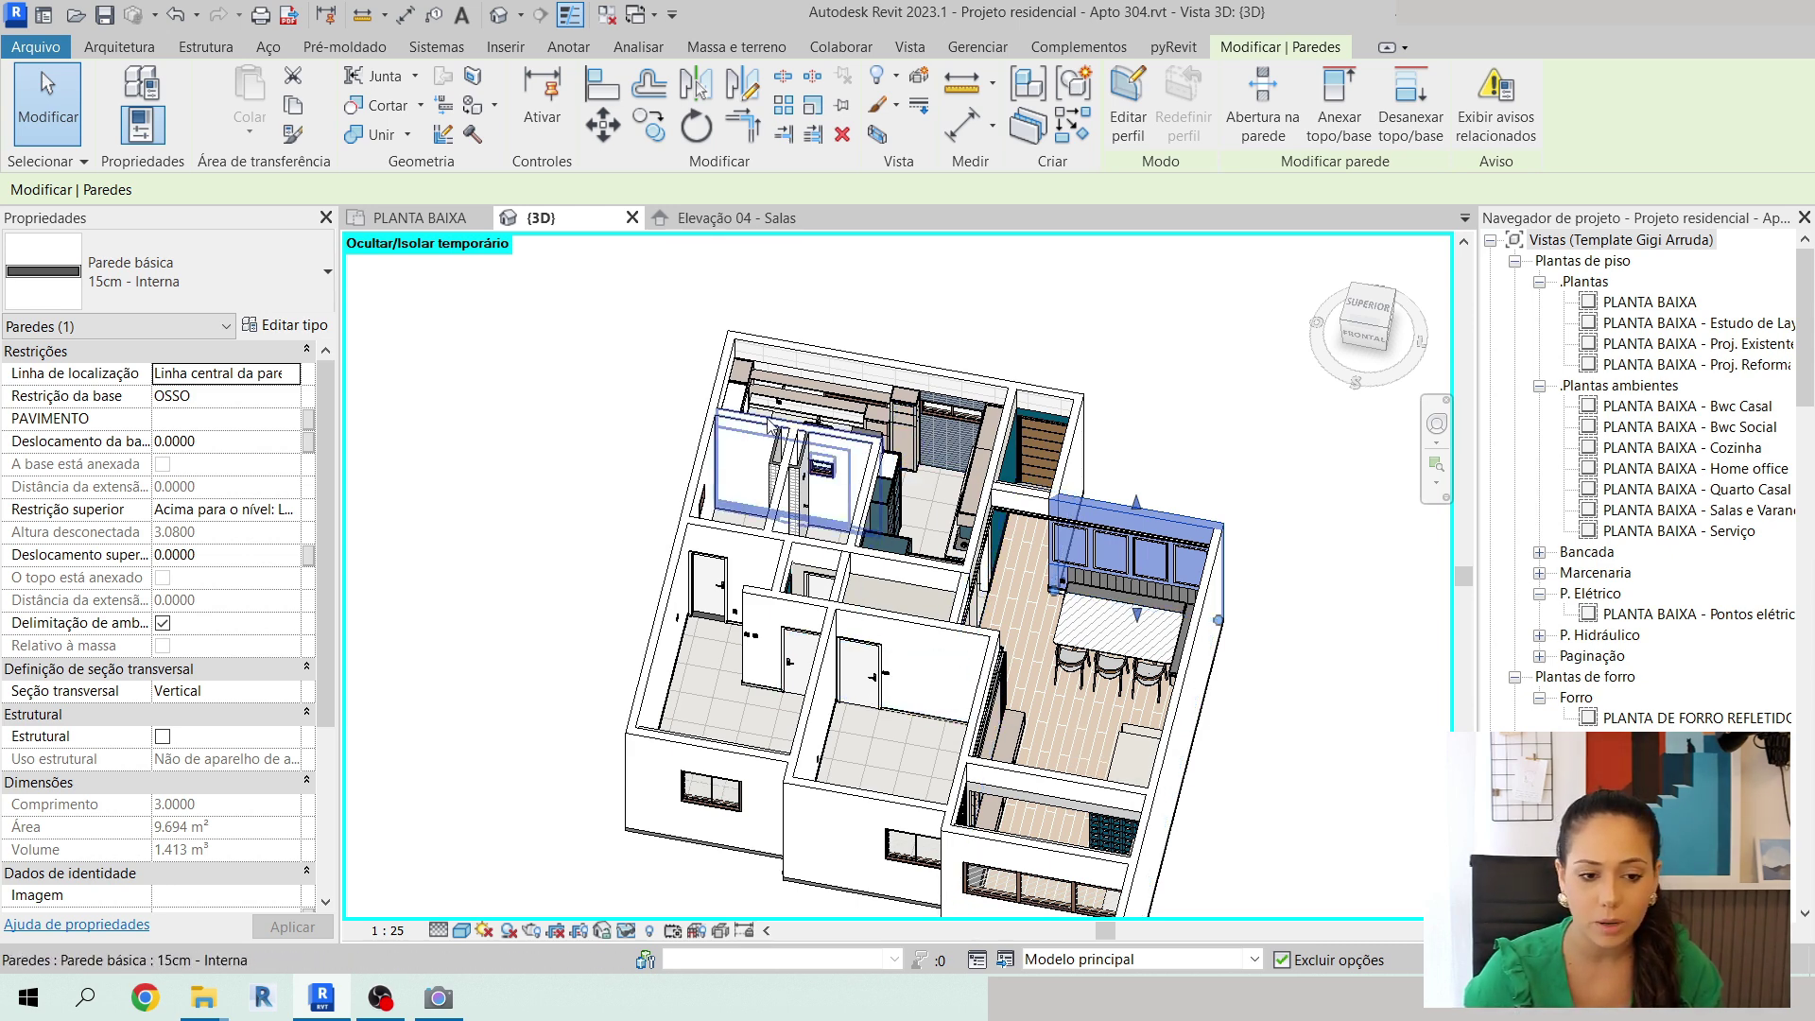
scroll(888, 610, up, 3)
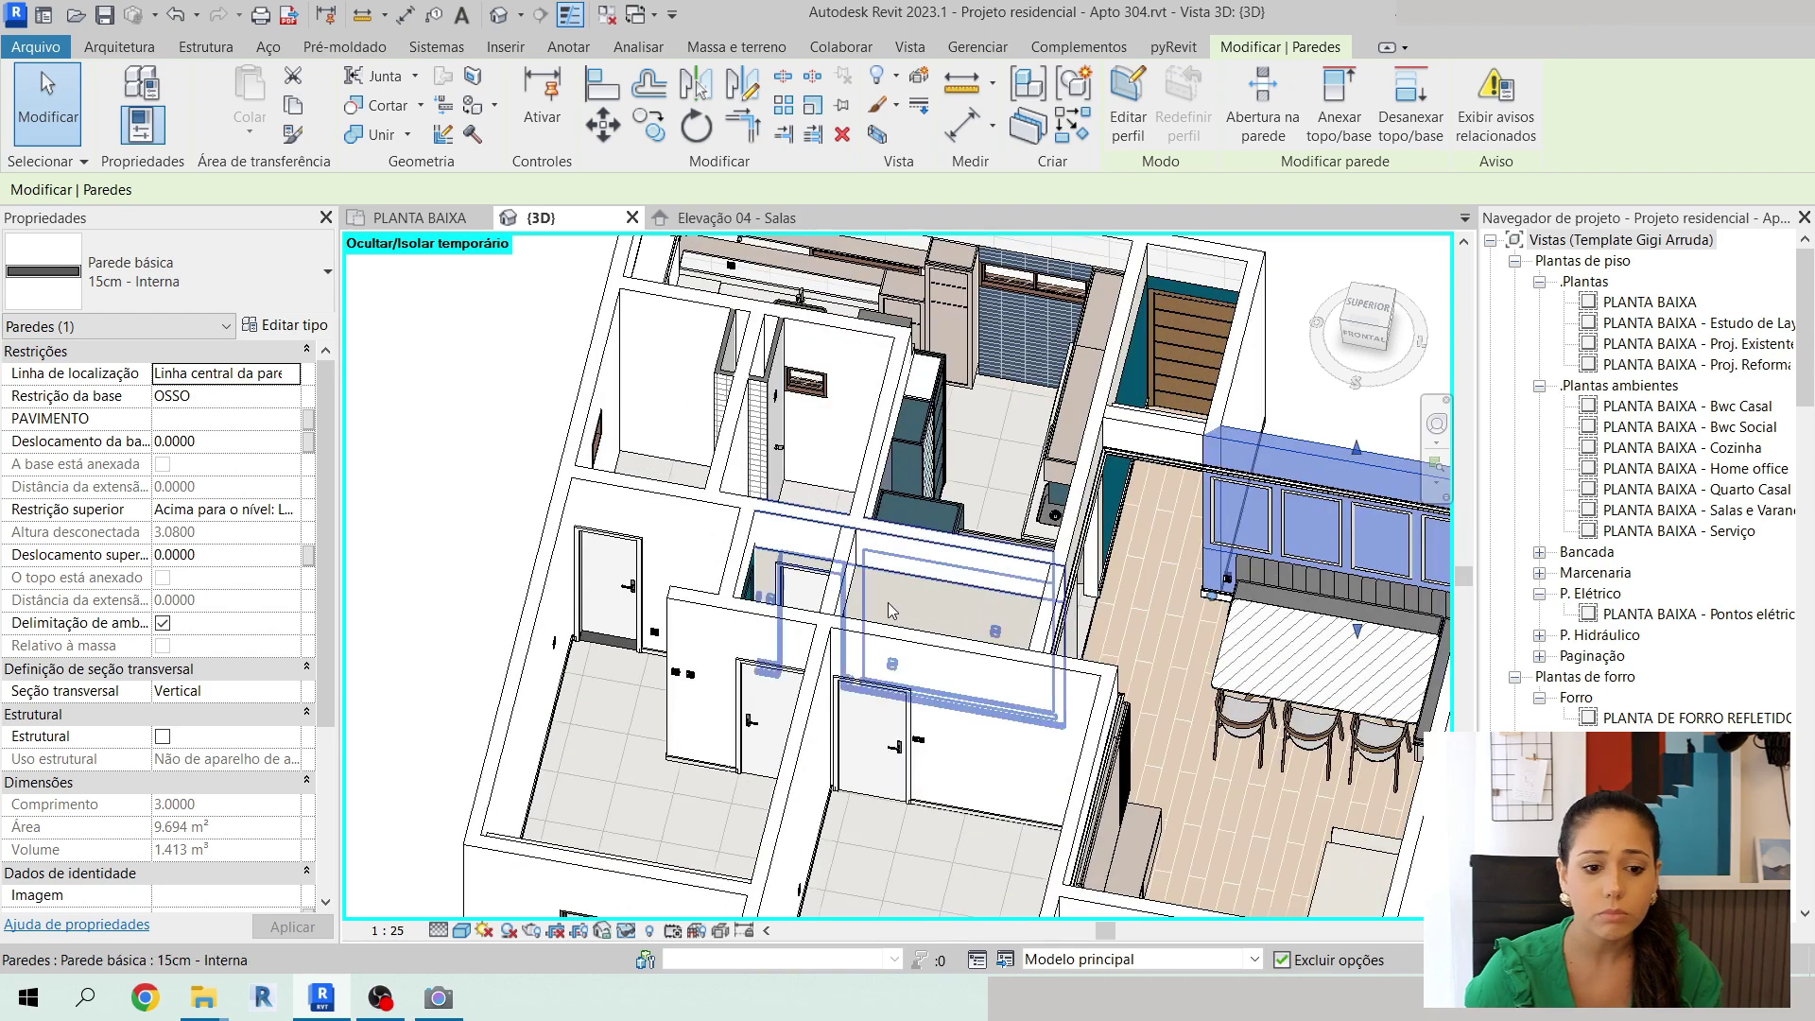
key(Escape)
scroll(1087, 685, down, 4)
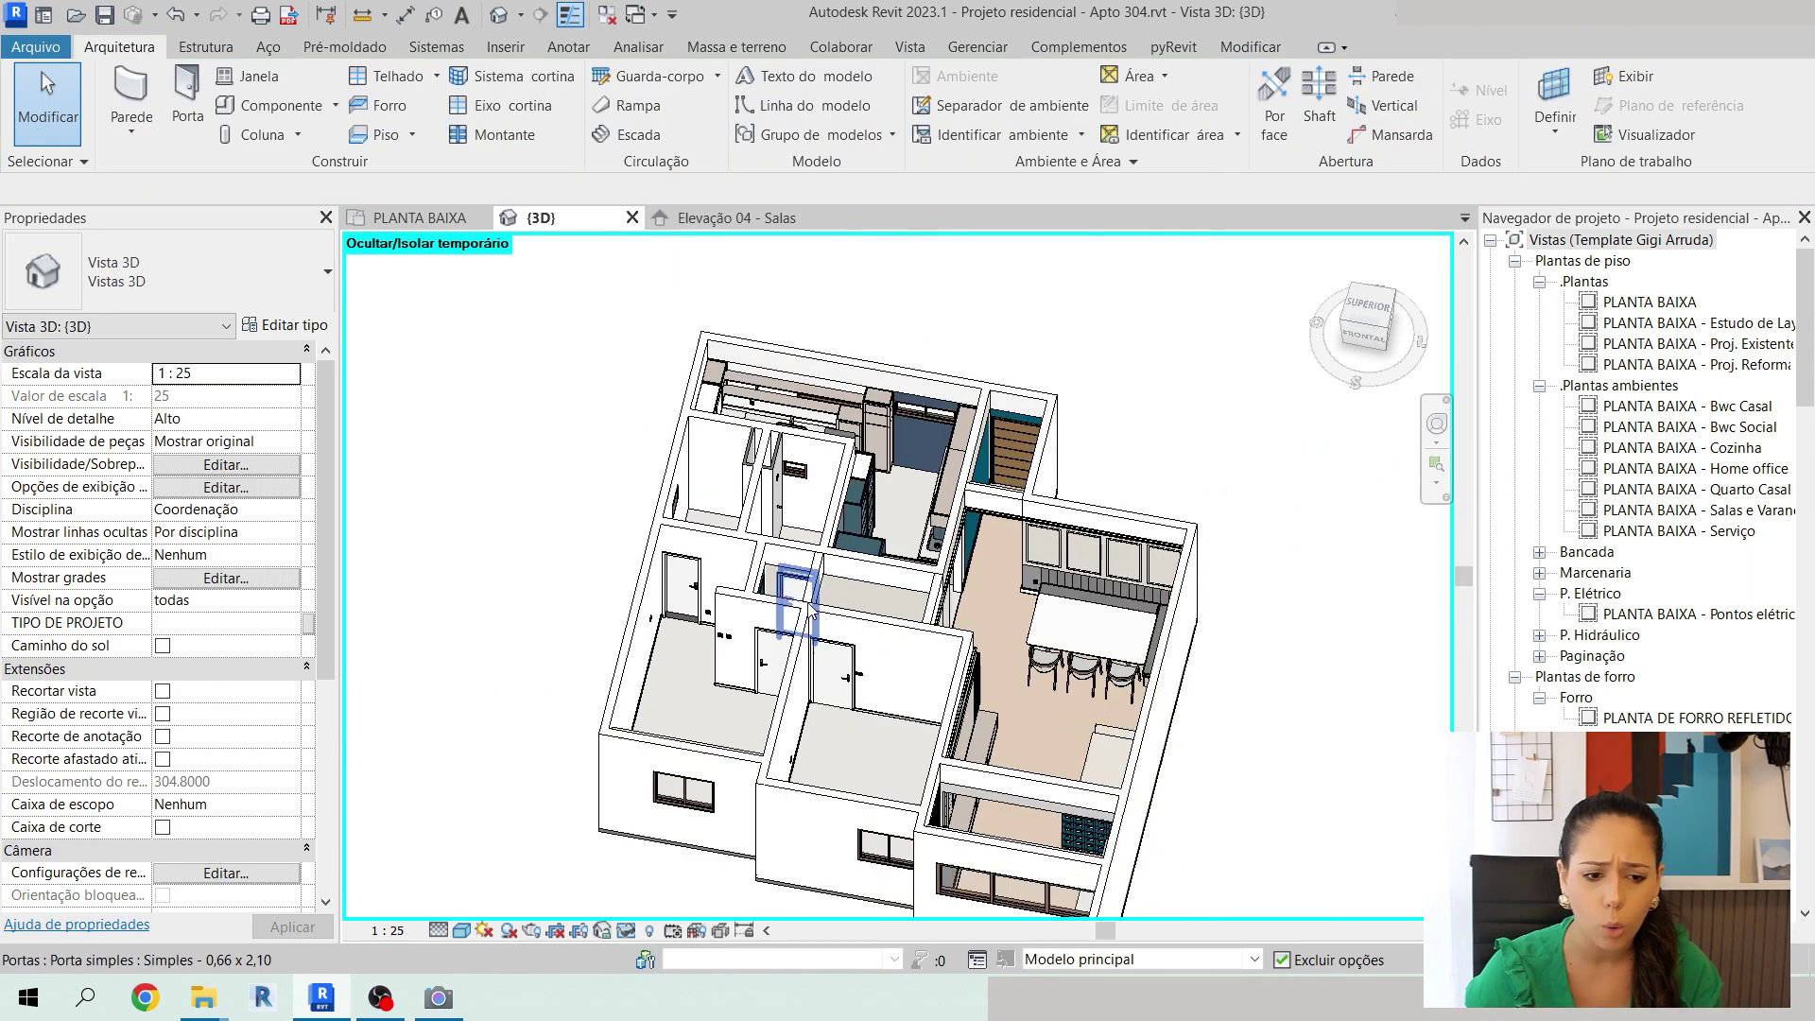
Turn on the 3D view's section box and pull its front face inward to expose the living room beside the TV panel.
shift+middle_drag(1087, 685, 1050, 499)
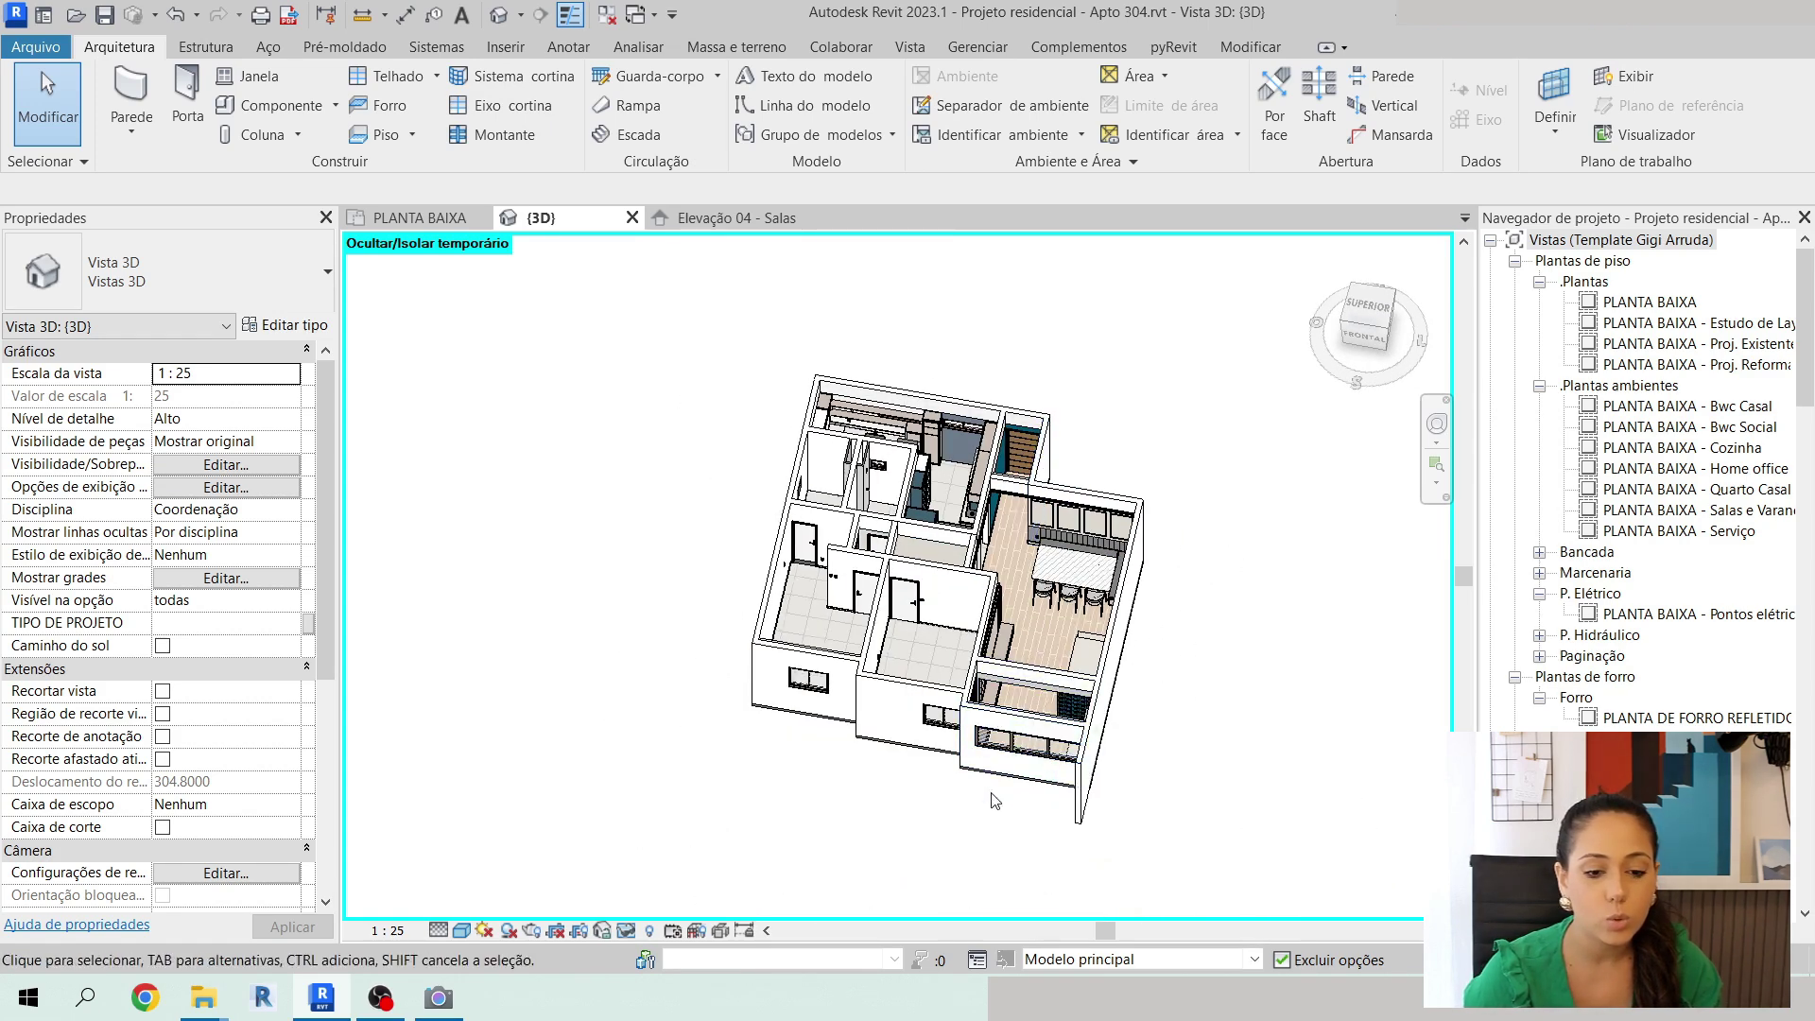
middle_drag(1115, 898, 1189, 728)
scroll(1189, 728, down, 5)
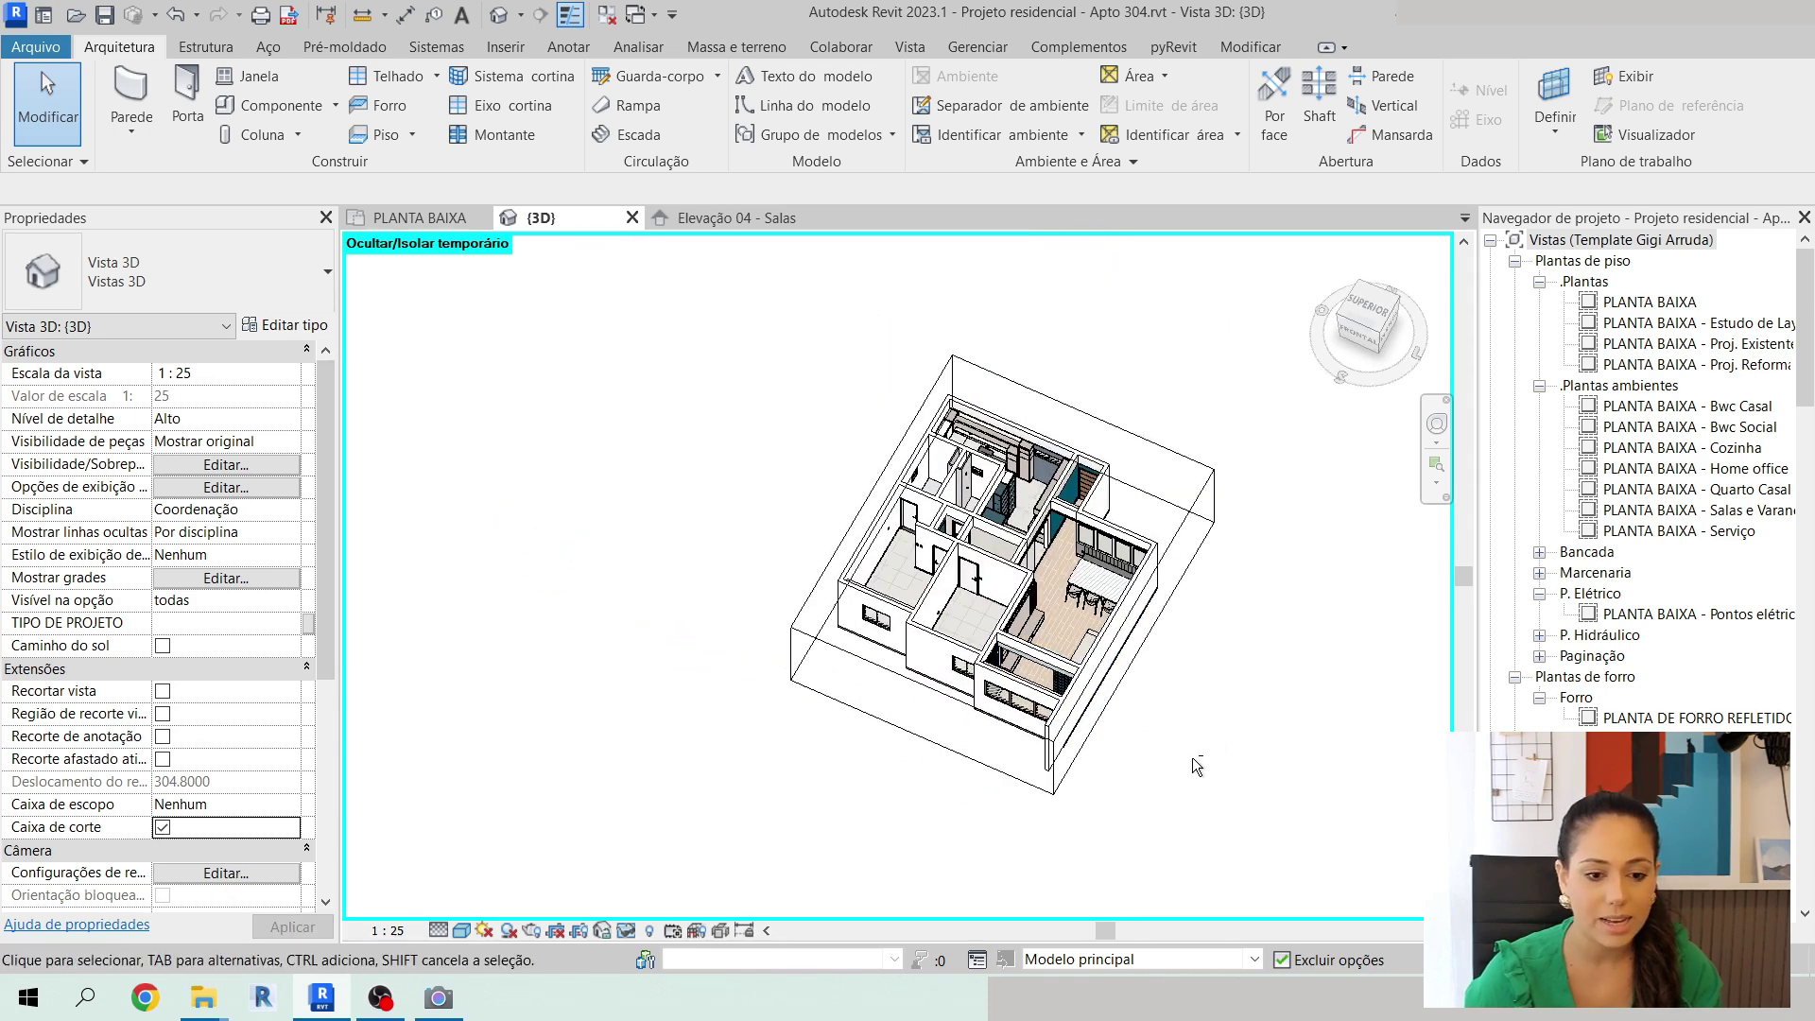
shift+middle_drag(1196, 761, 1209, 530)
click(1210, 513)
scroll(936, 638, up, 3)
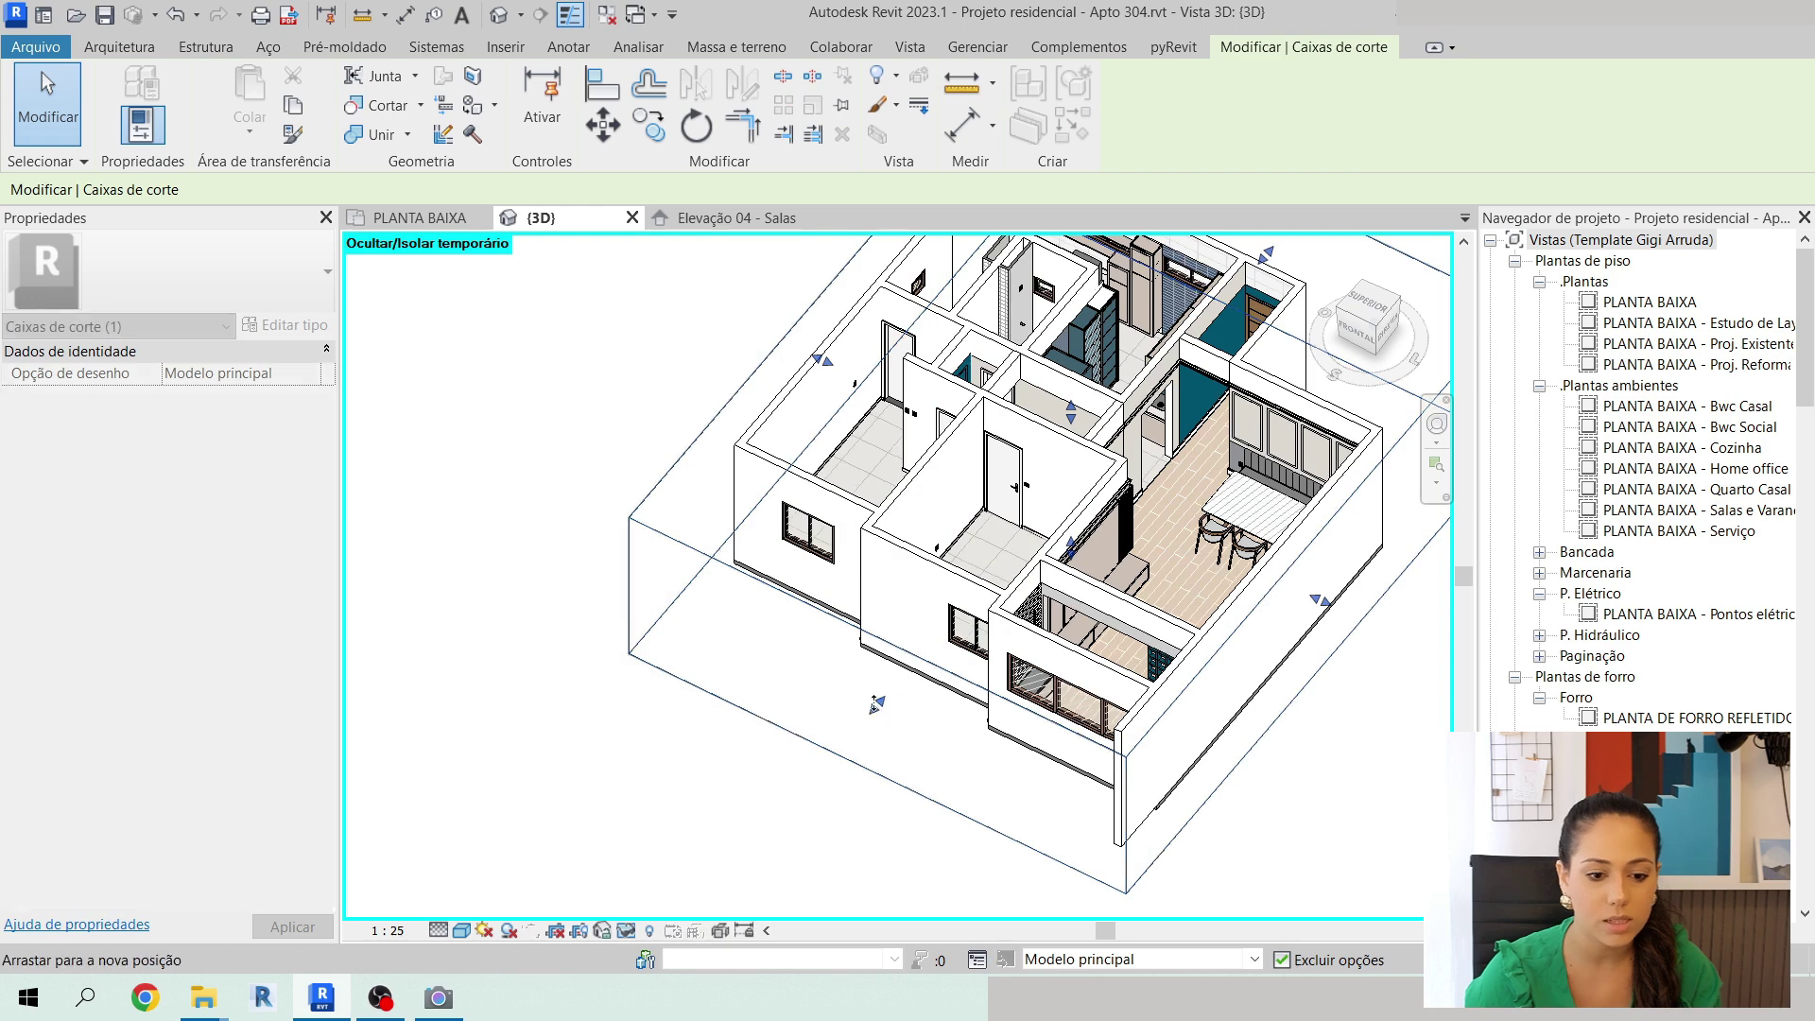
shift+middle_drag(993, 578, 955, 507)
scroll(955, 508, up, 5)
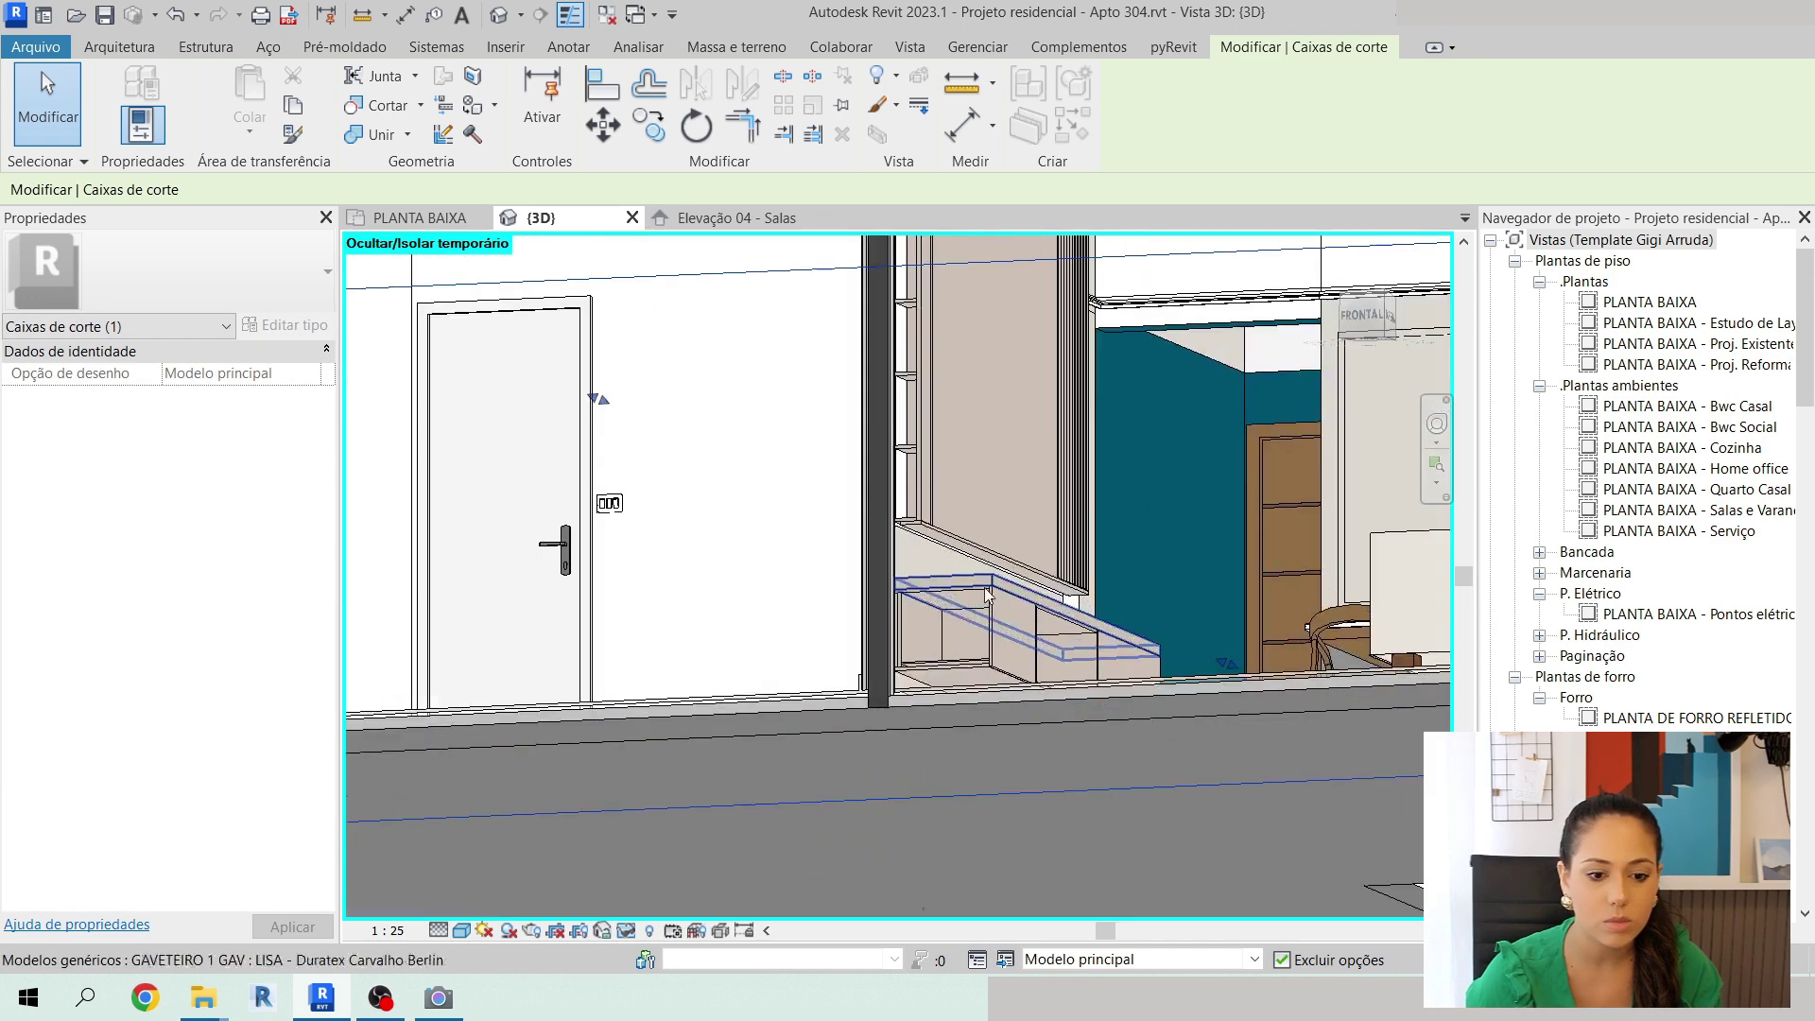
middle_drag(721, 516, 1004, 544)
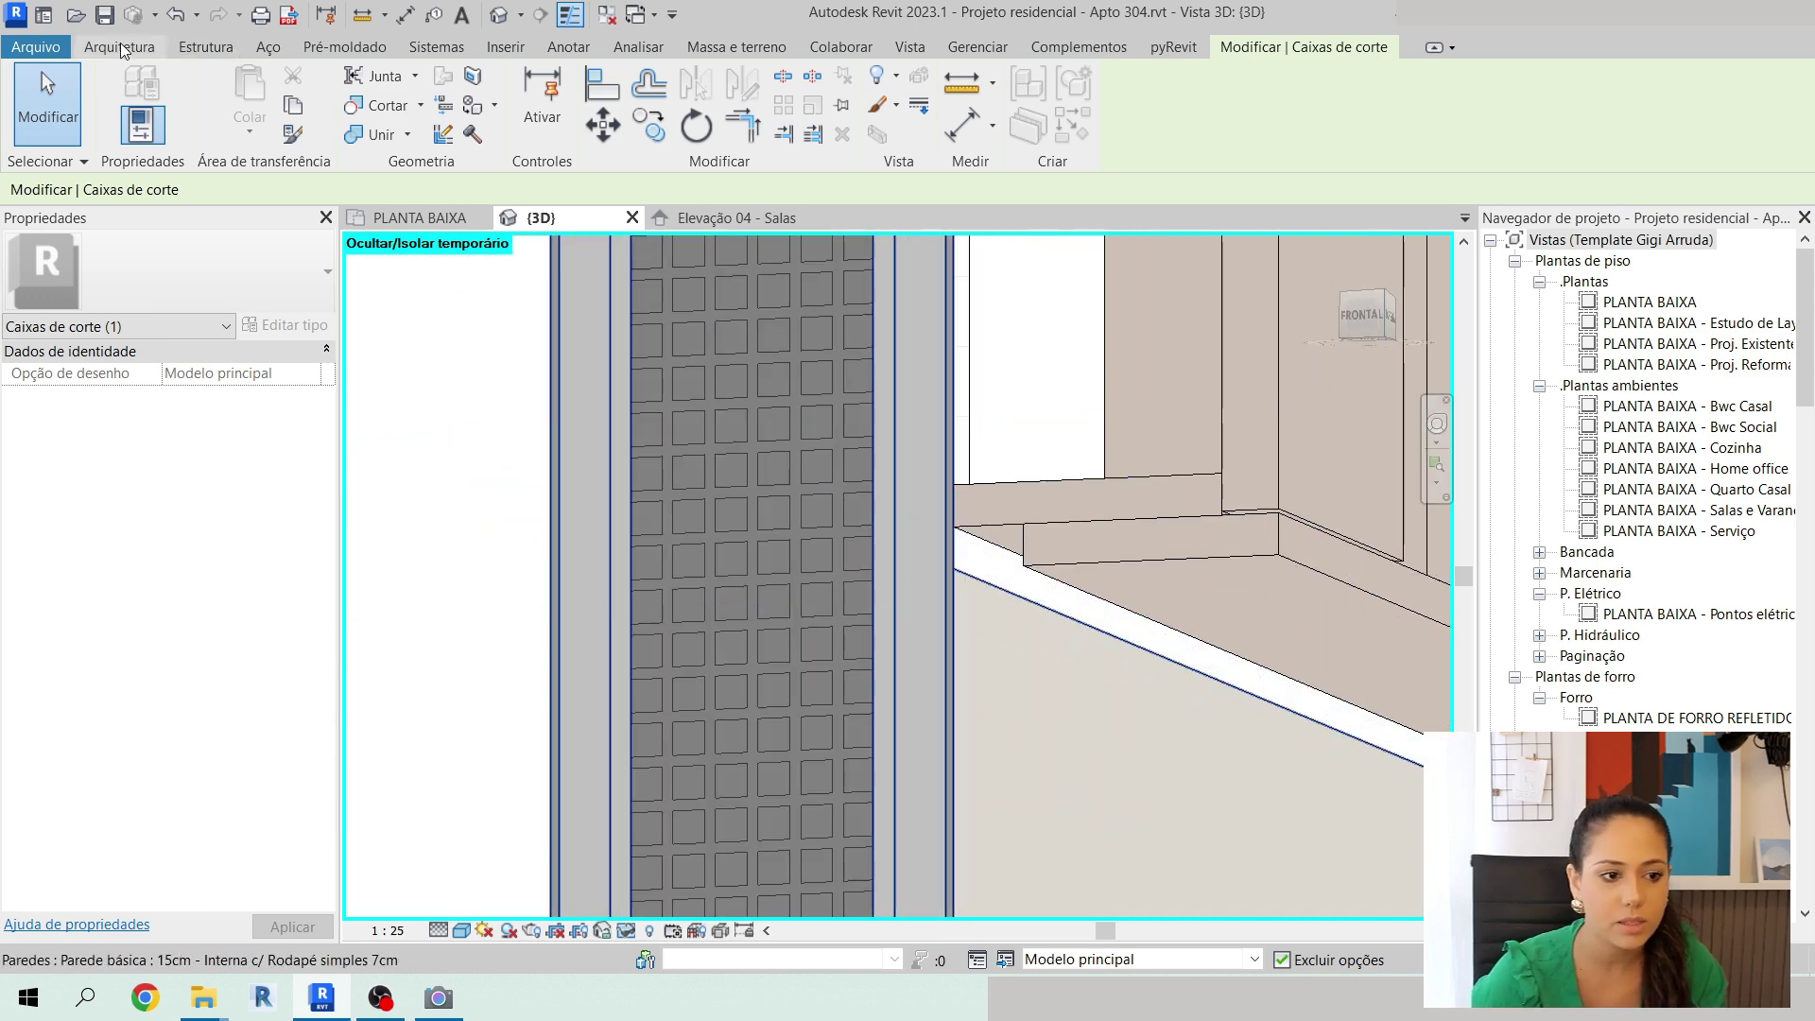
shift+middle_drag(868, 469, 851, 575)
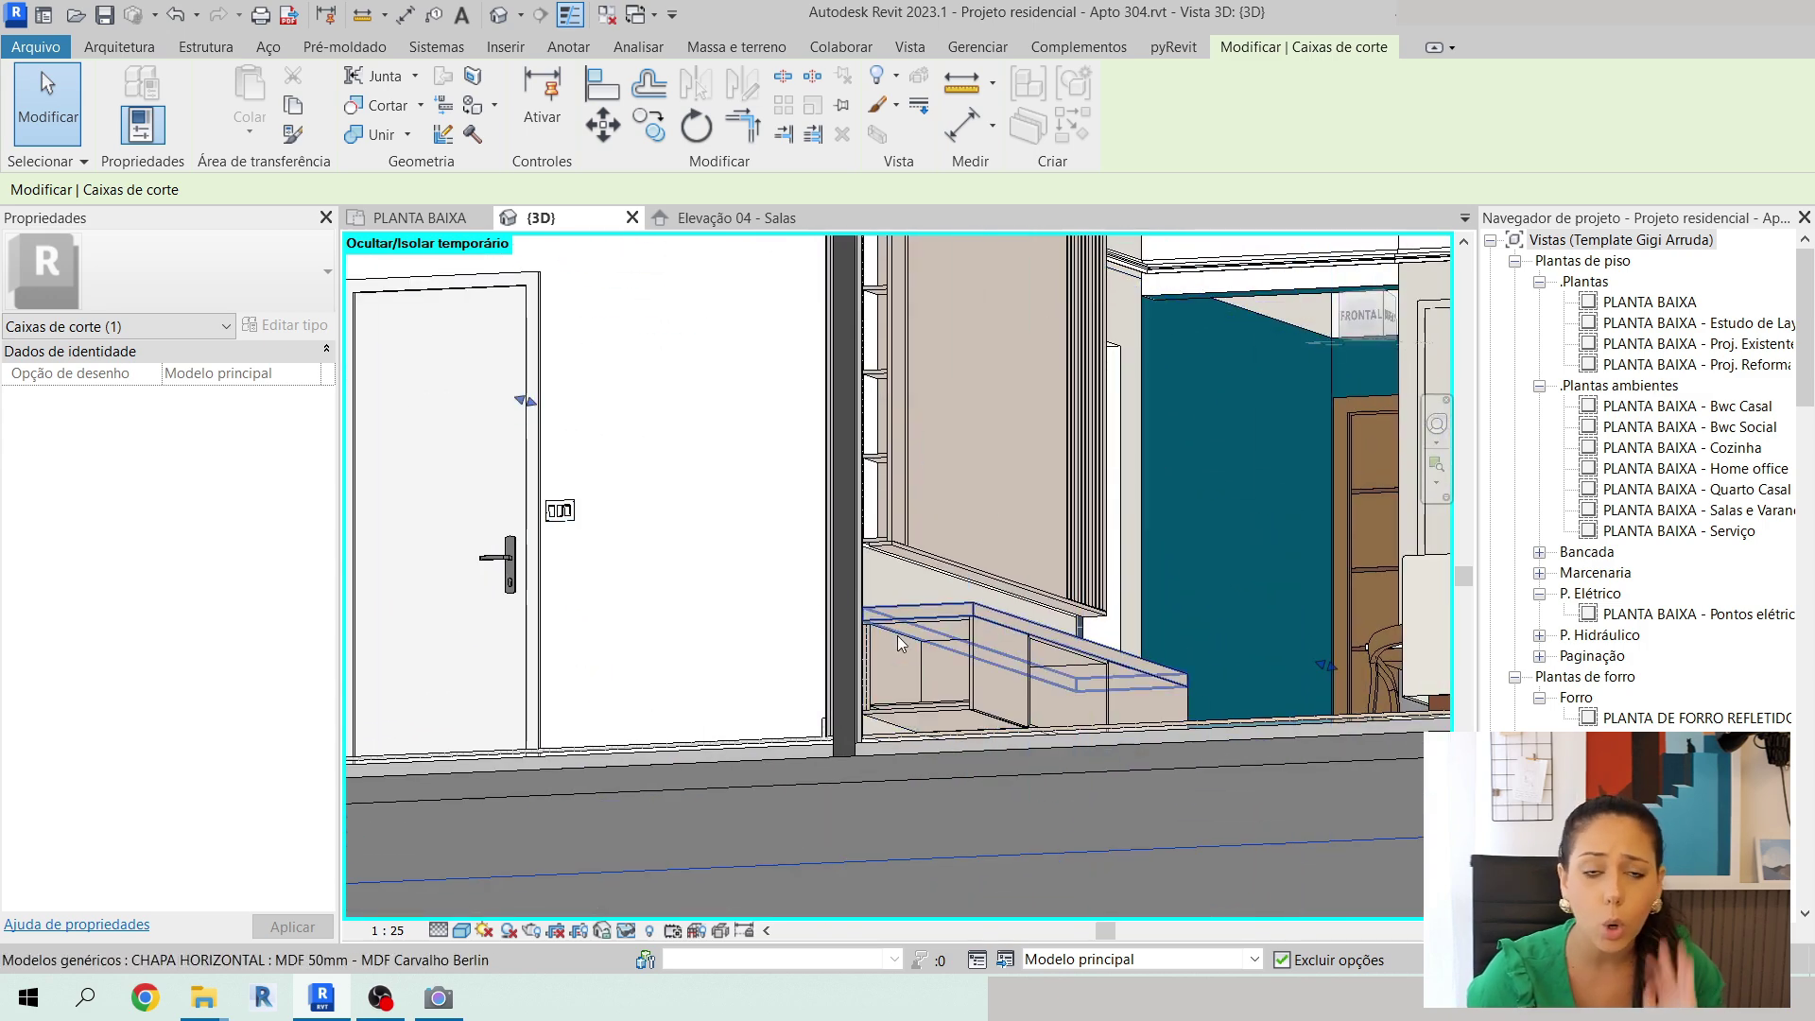
Place a Fita de Led 10 mm component by face on the underside of the TV panel's lower board, near its front end.
scroll(833, 574, up, 3)
scroll(930, 496, up, 2)
scroll(930, 496, up, 2)
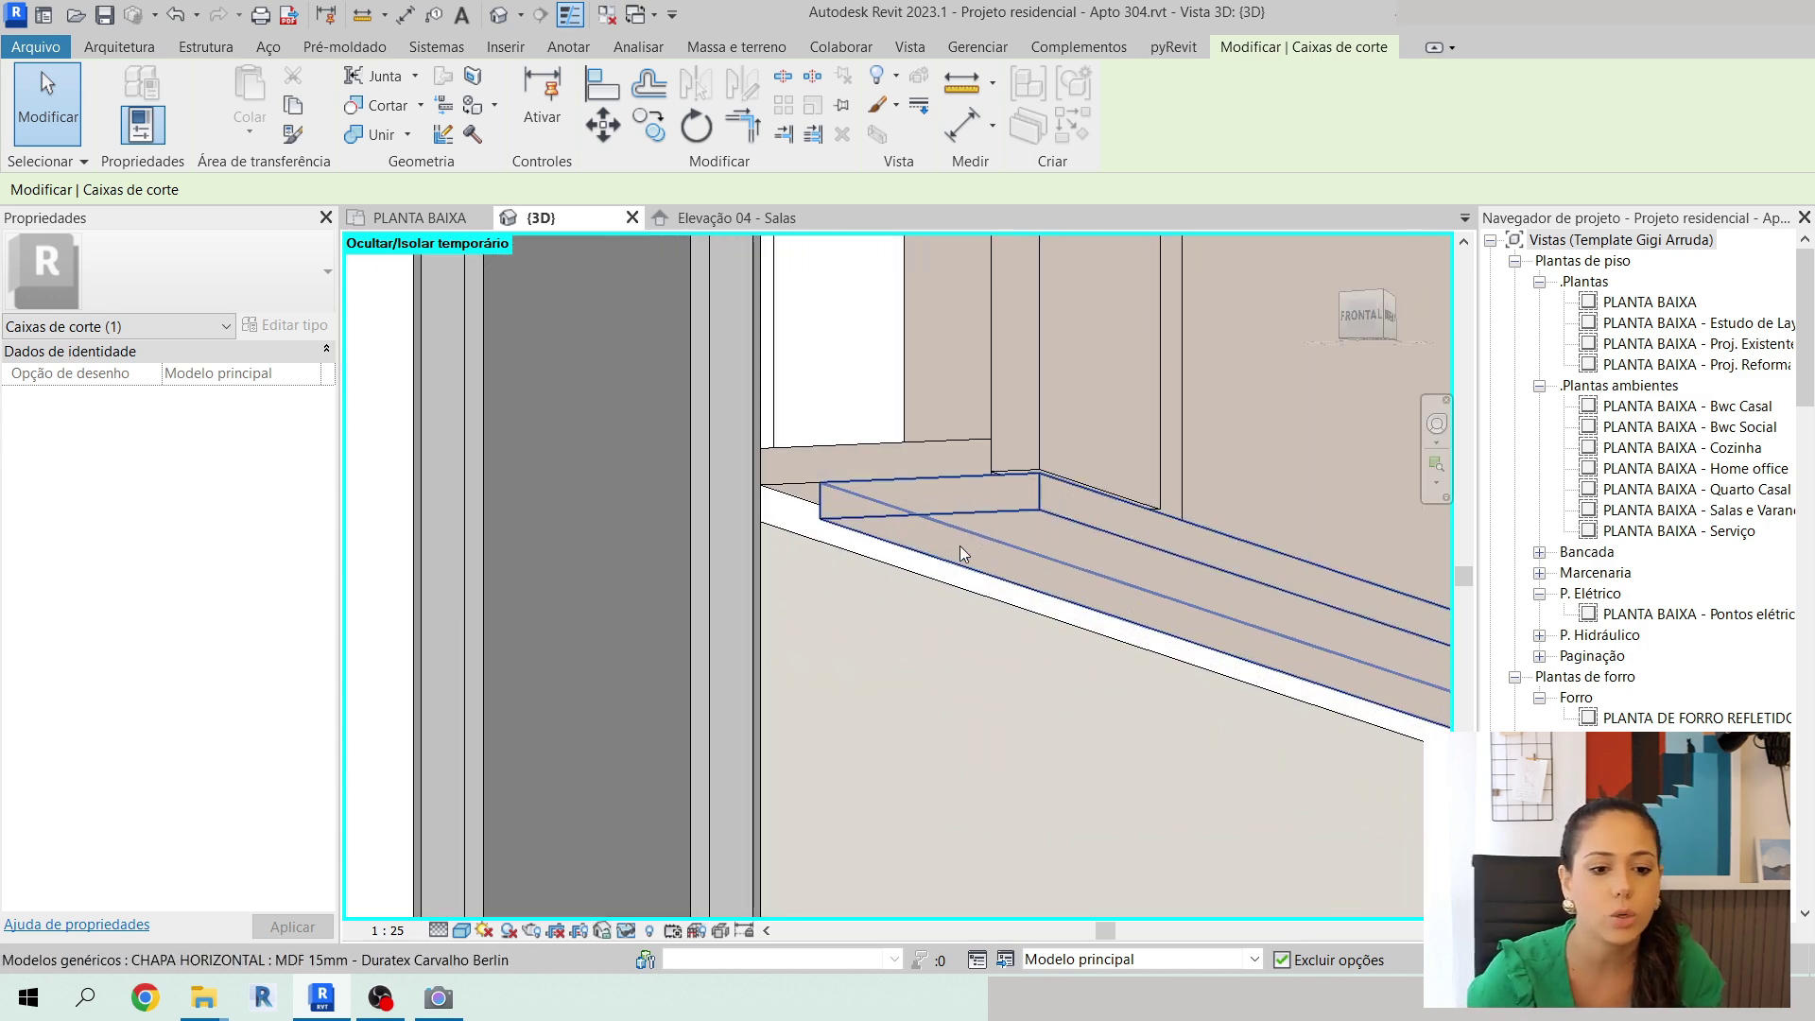
click(119, 46)
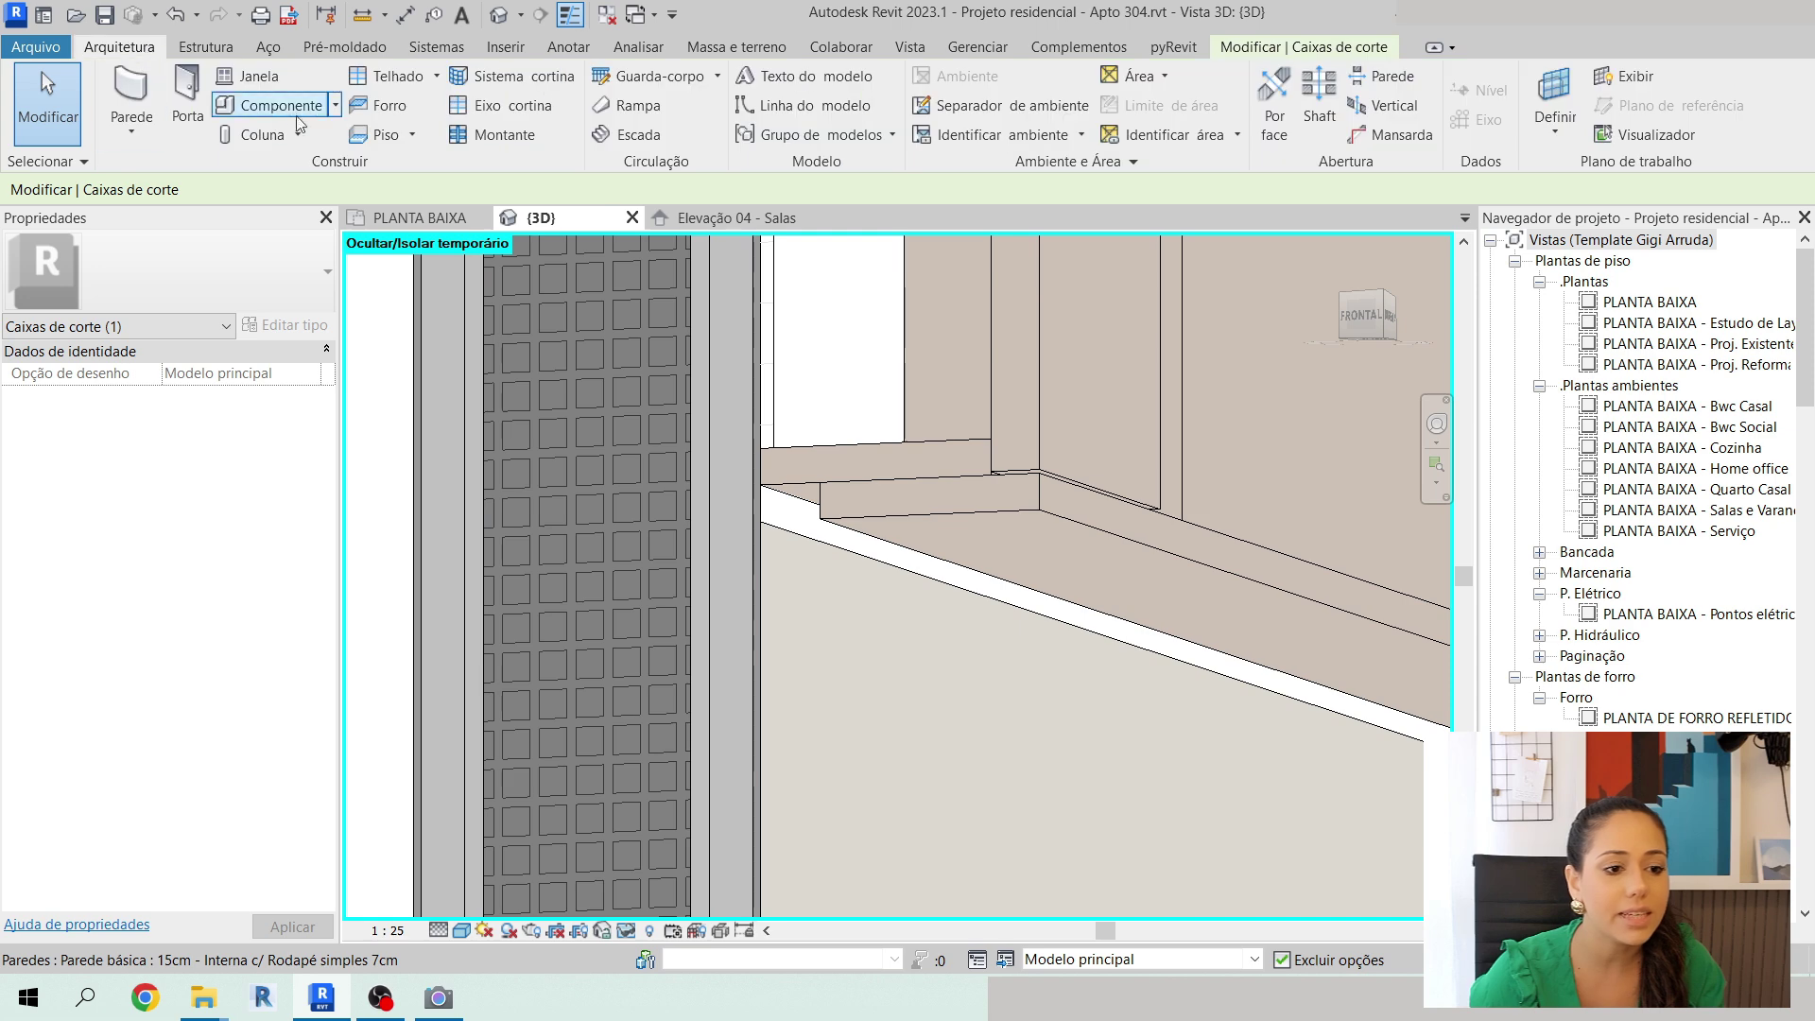
click(264, 100)
click(167, 280)
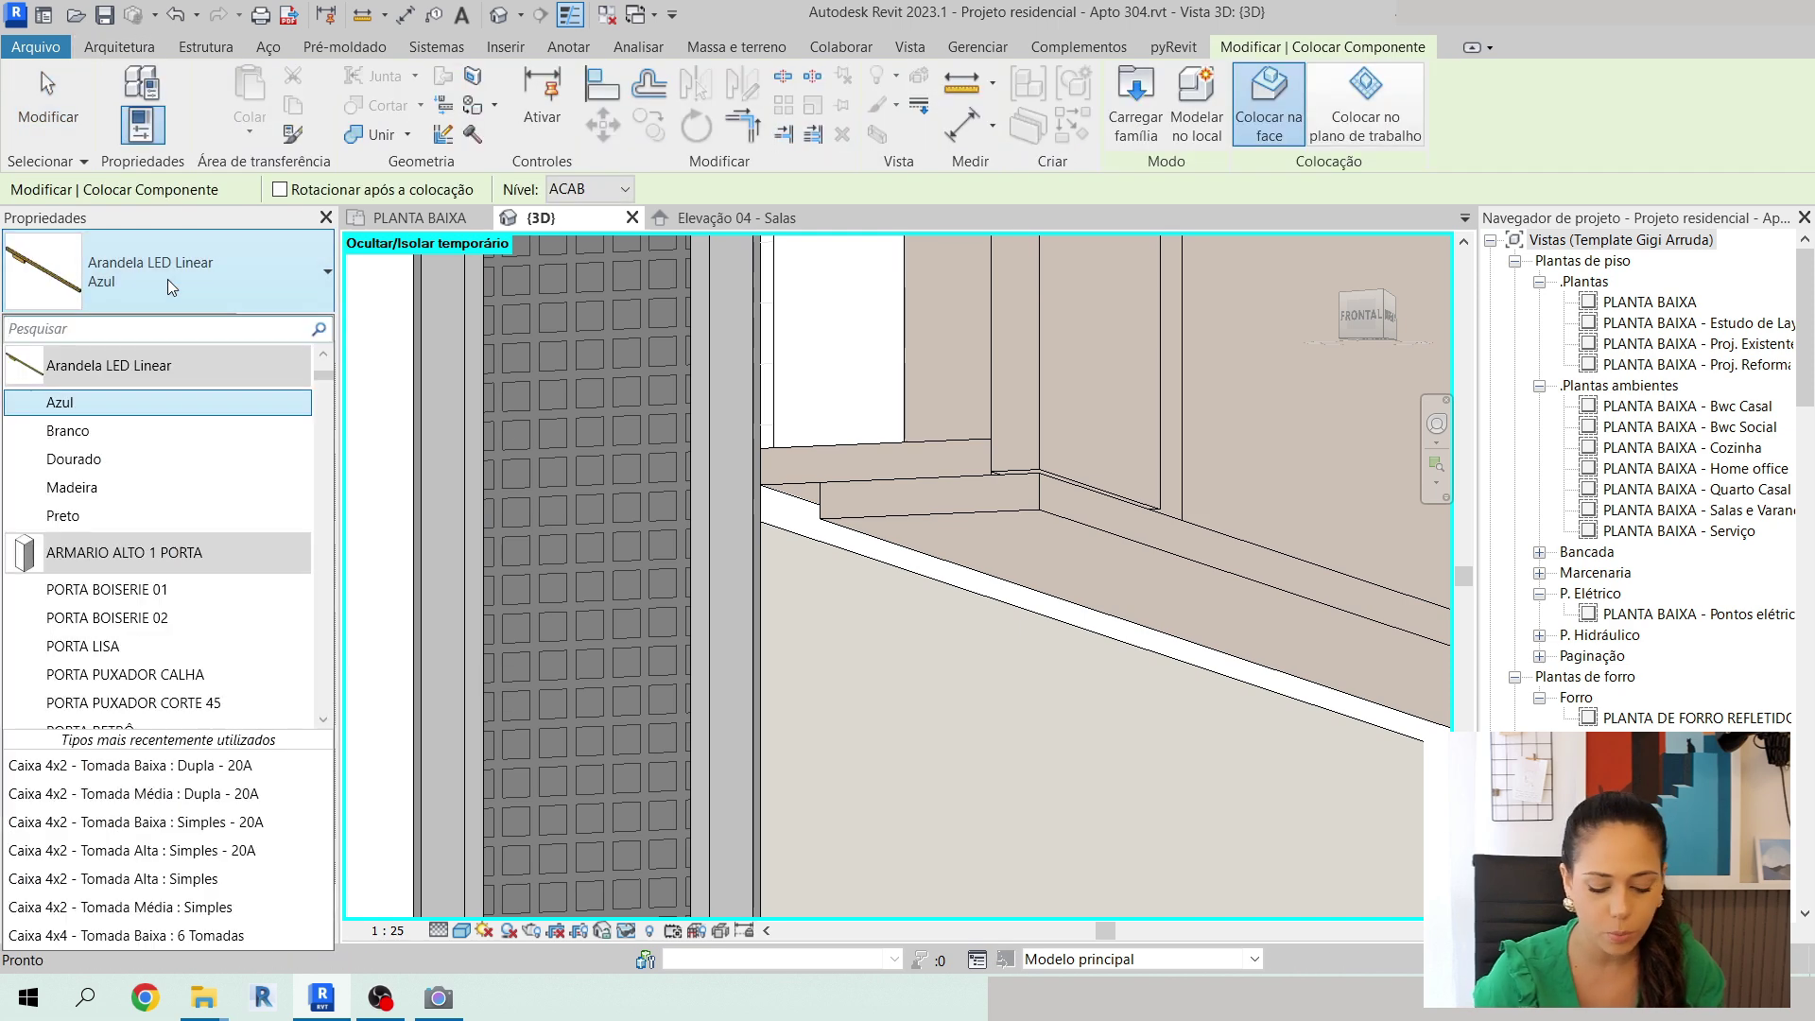
text(fita de)
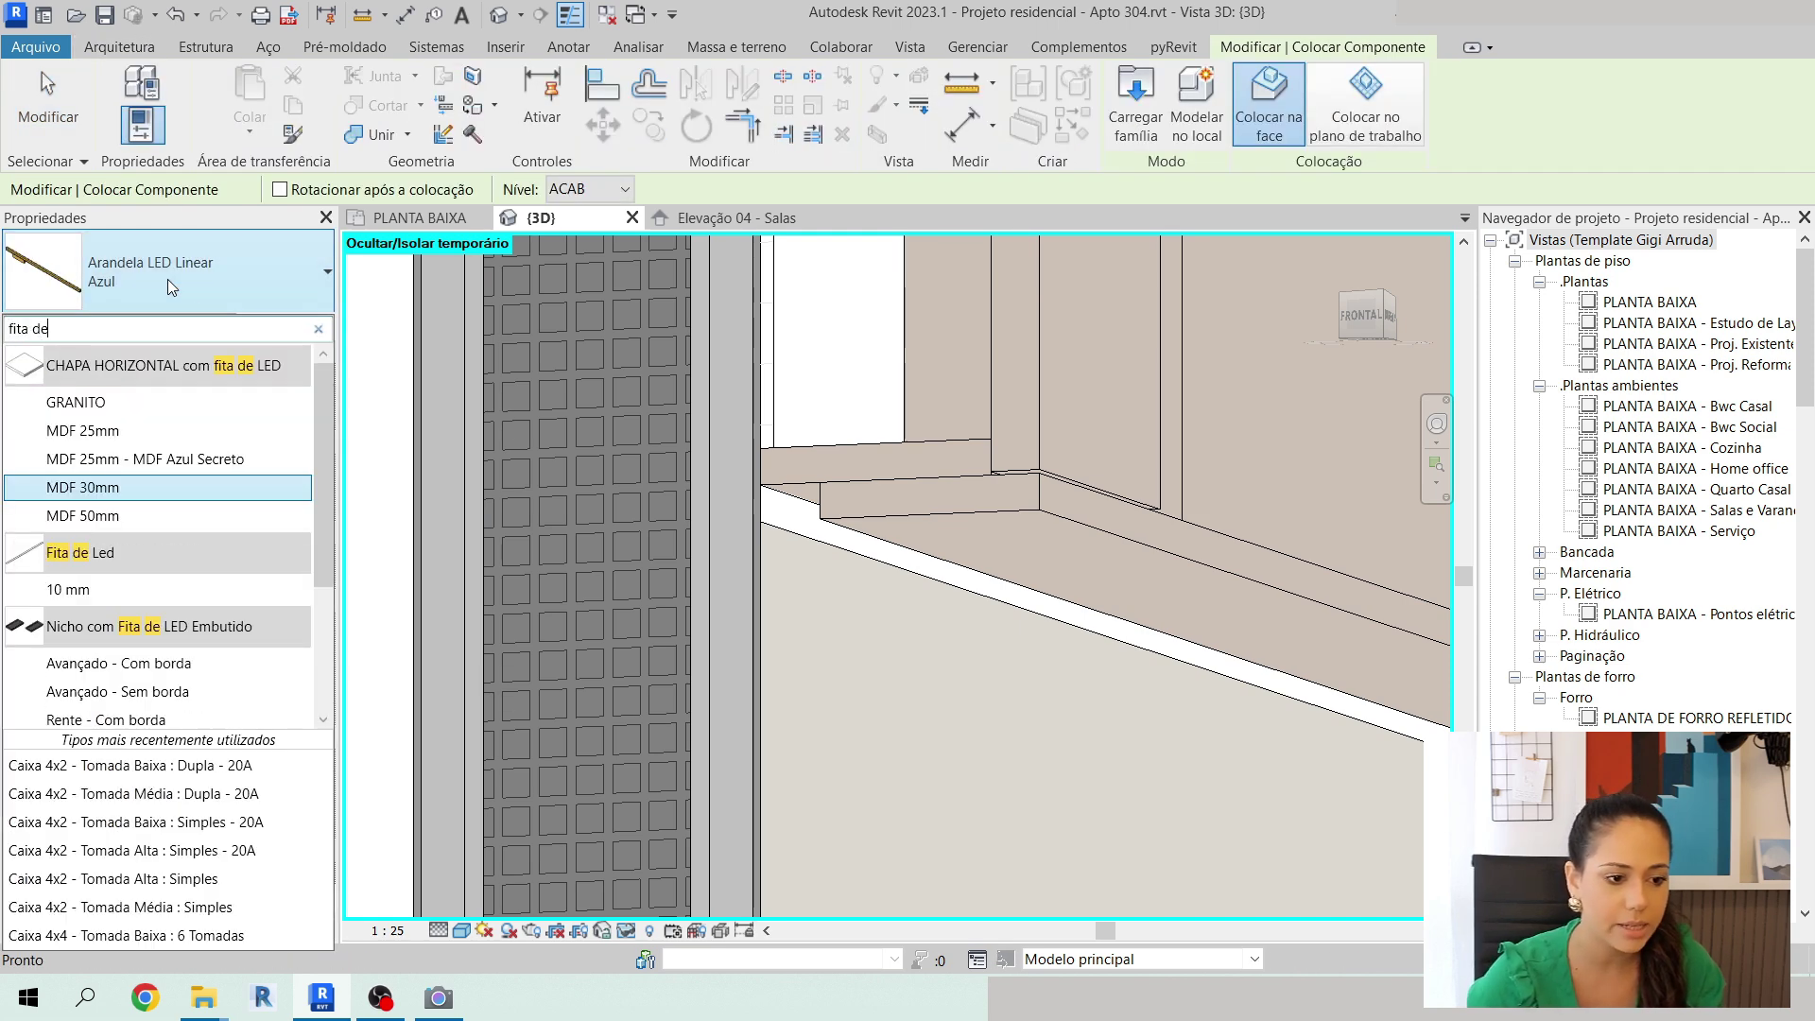
click(71, 590)
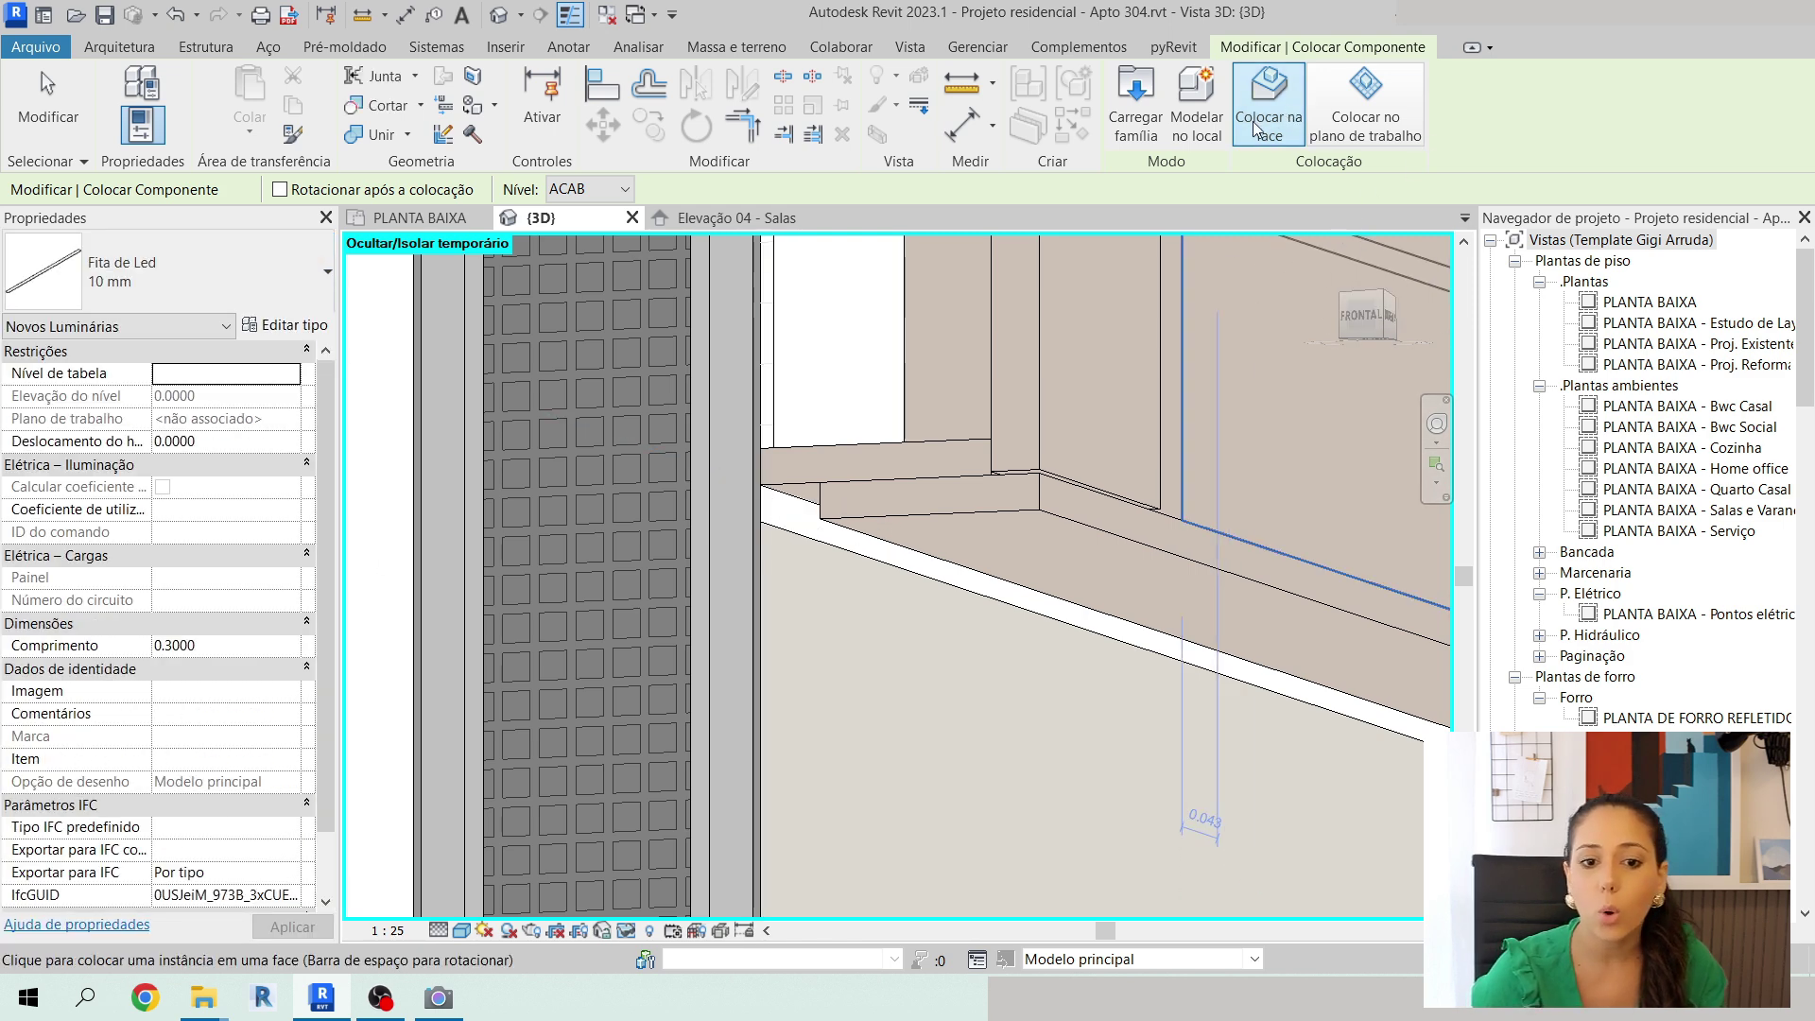
scroll(802, 494, up, 3)
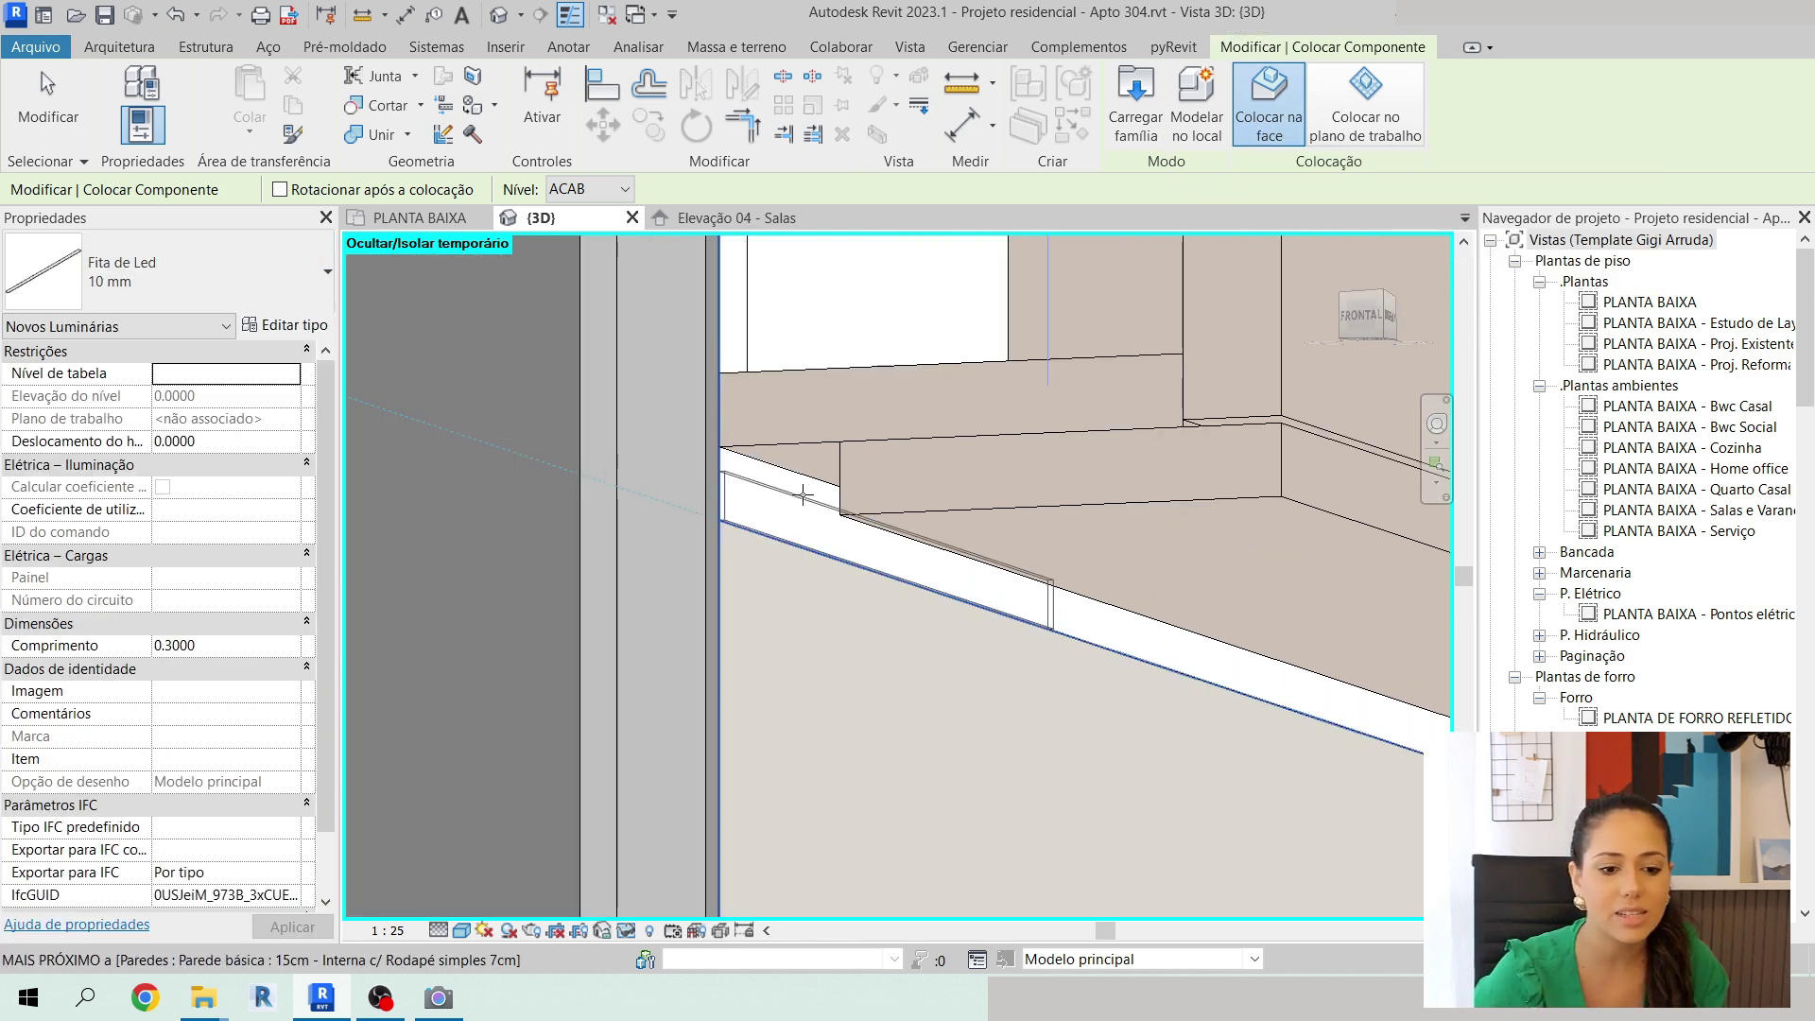
scroll(814, 442, up, 2)
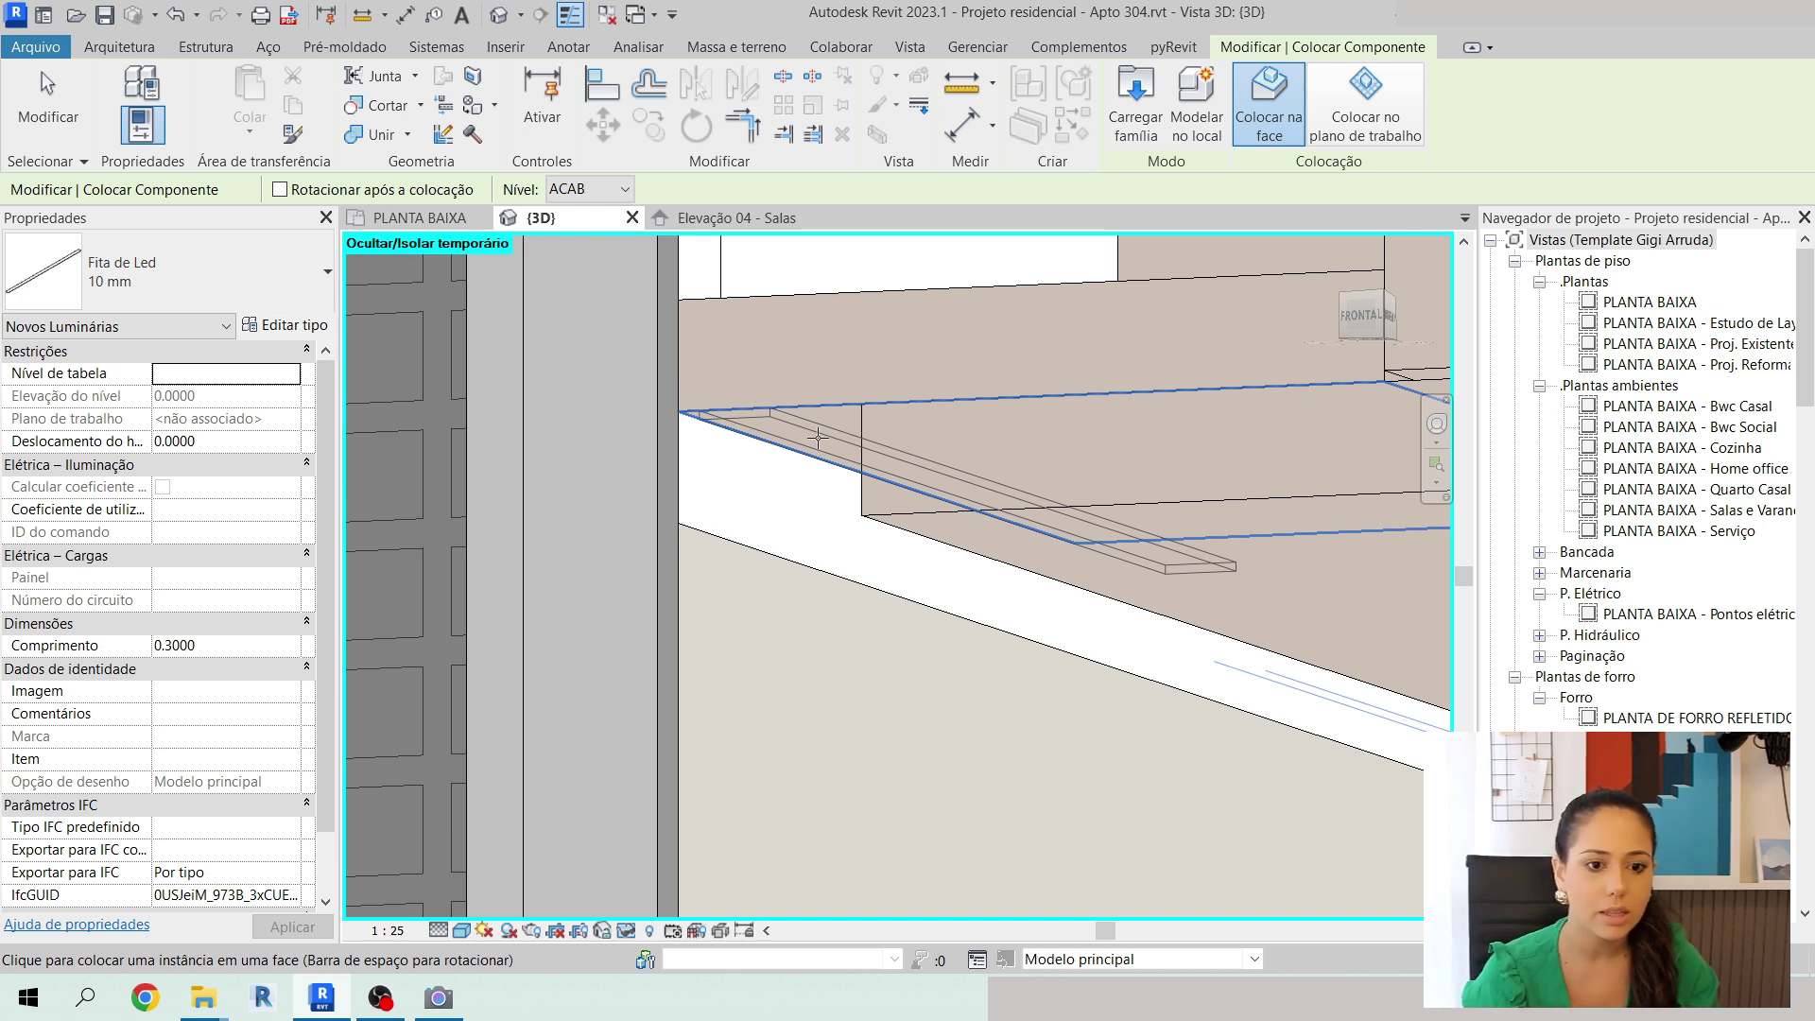
scroll(819, 437, down, 2)
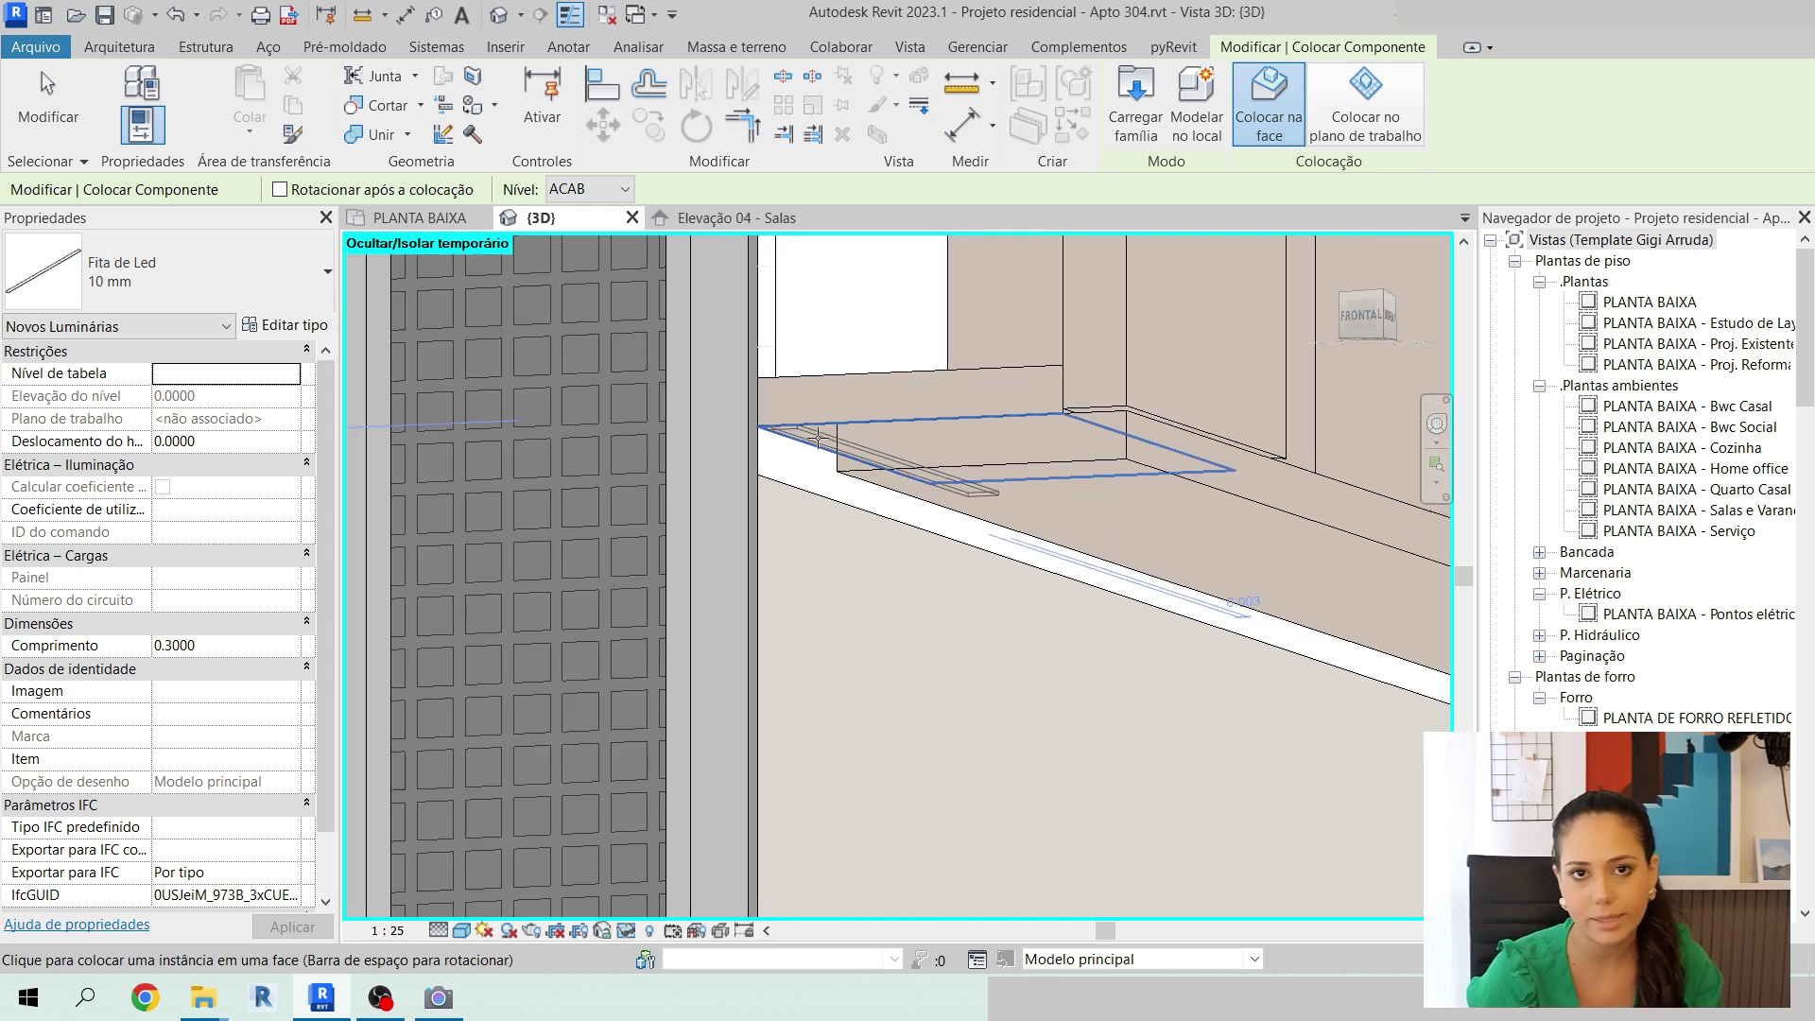
scroll(818, 437, up, 3)
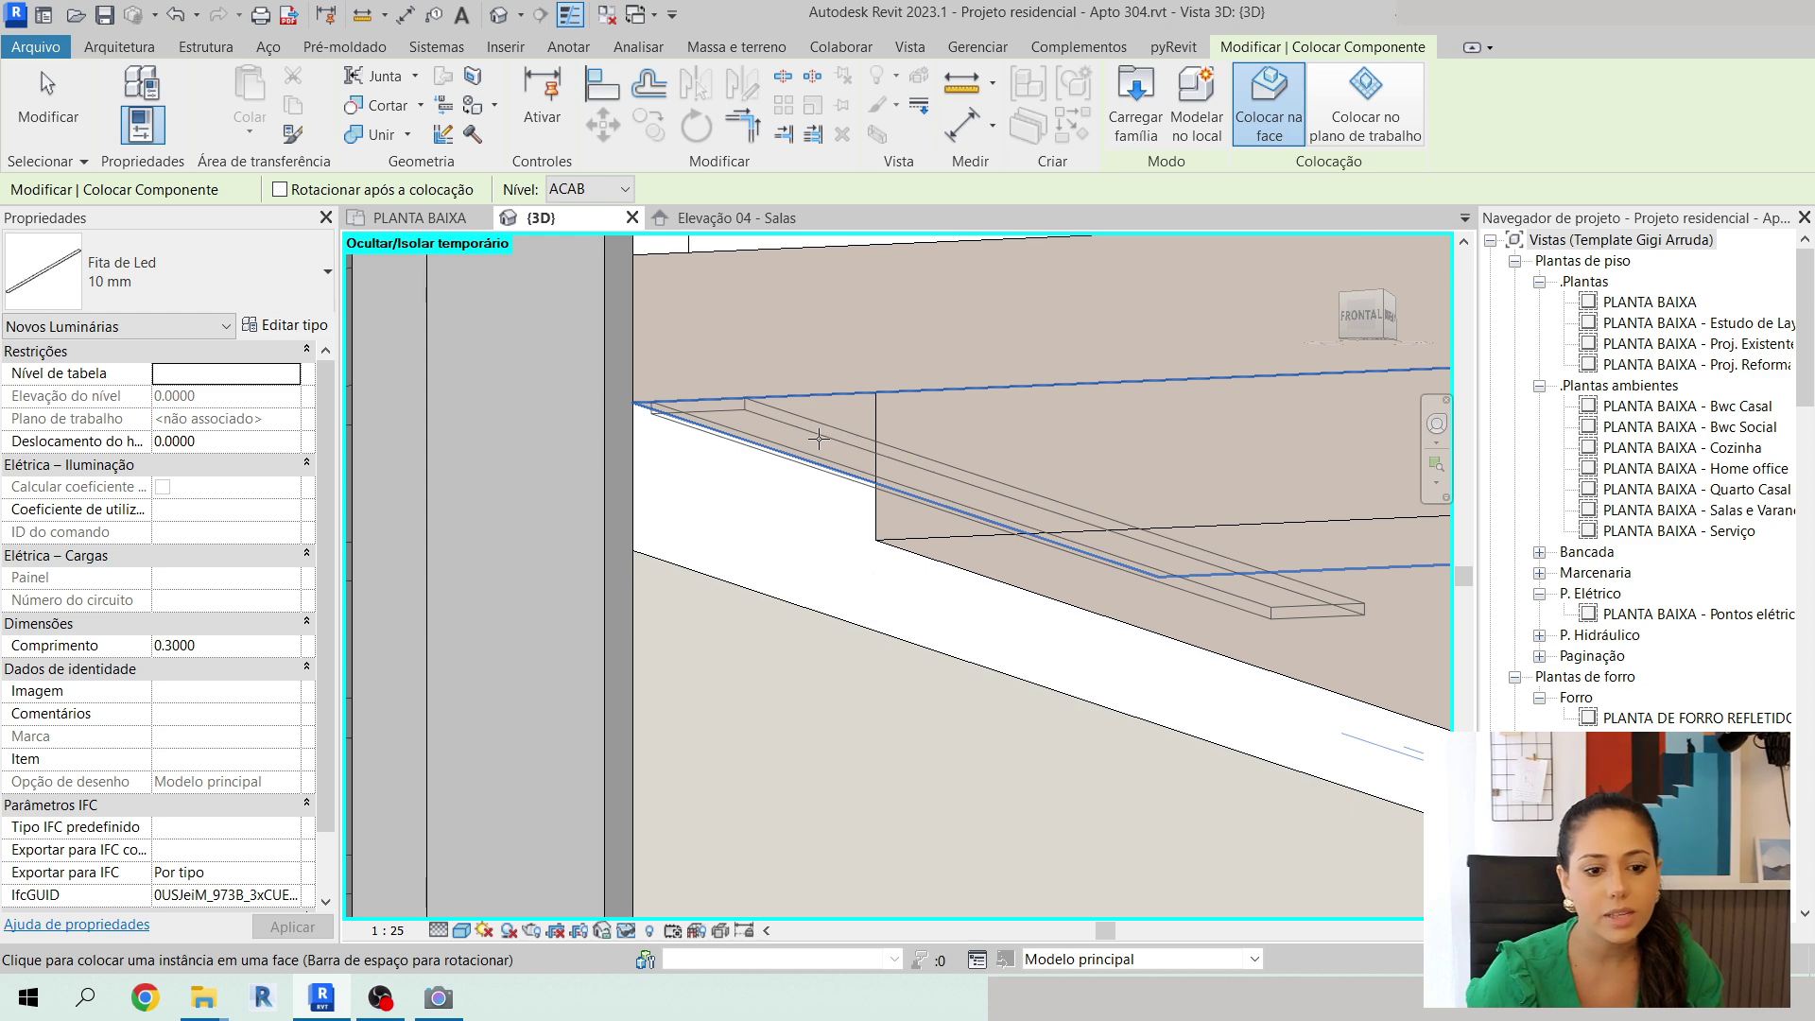
scroll(809, 472, down, 4)
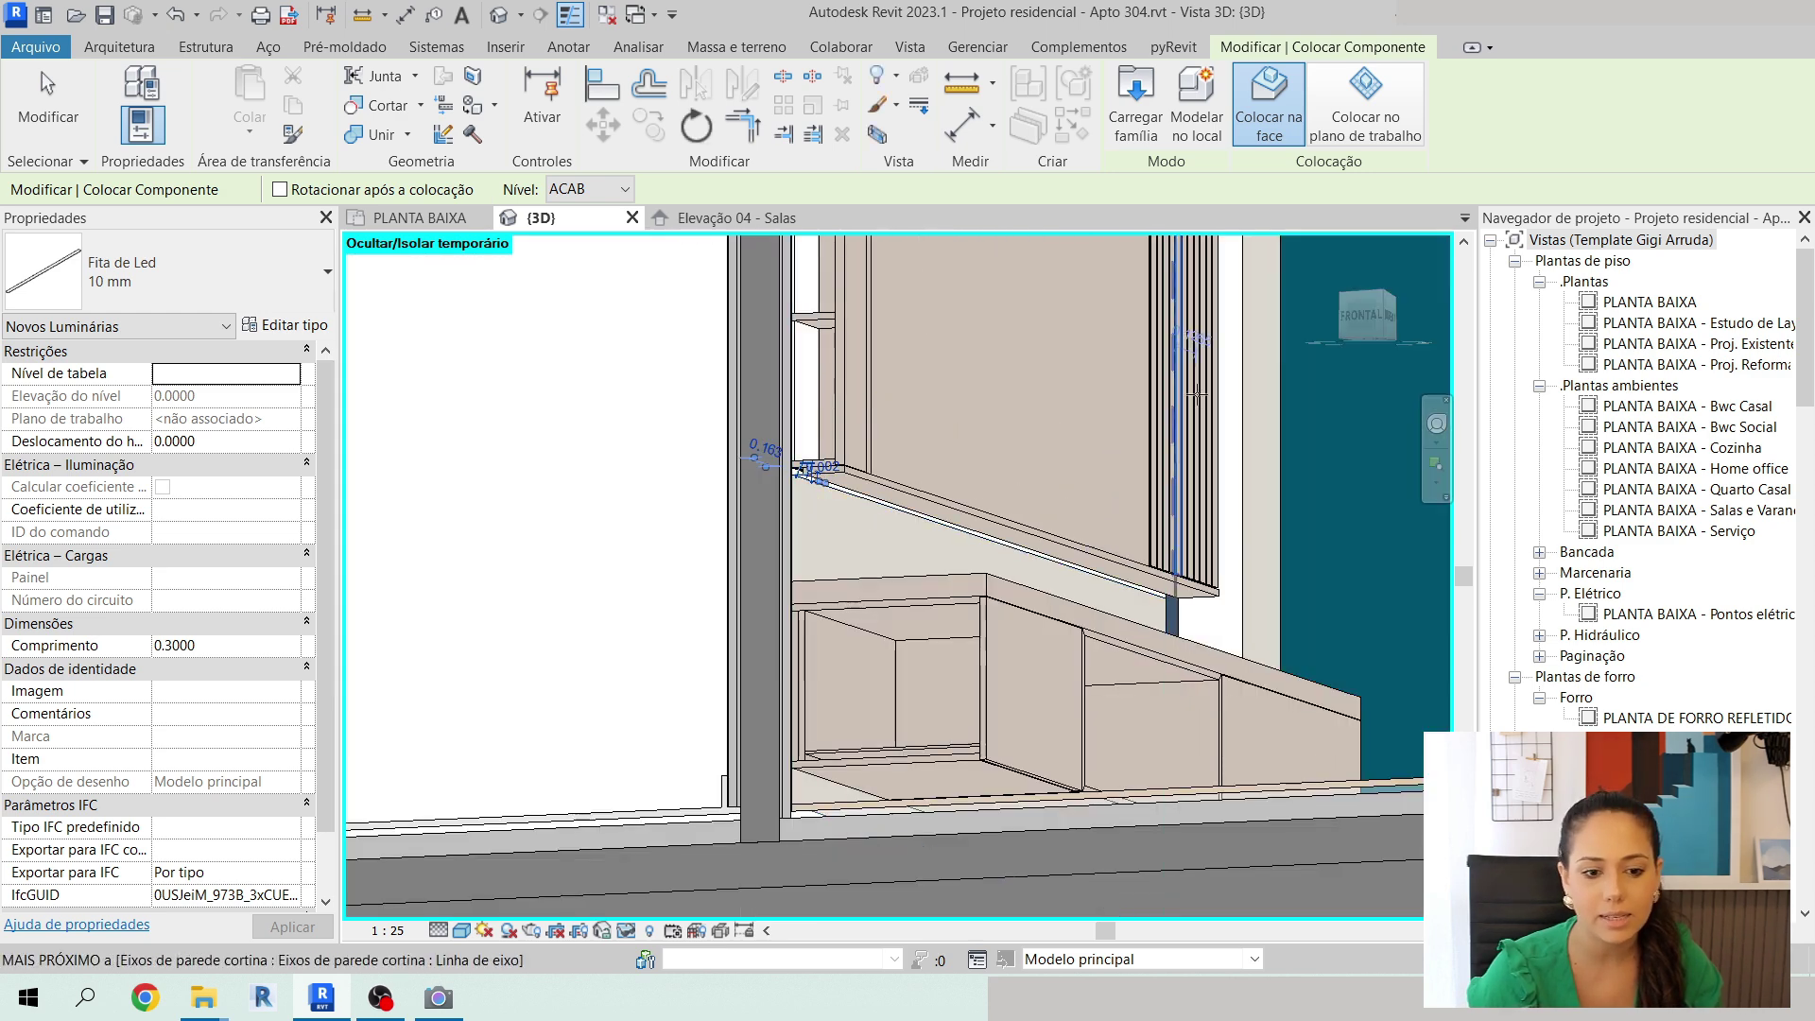
scroll(809, 472, down, 5)
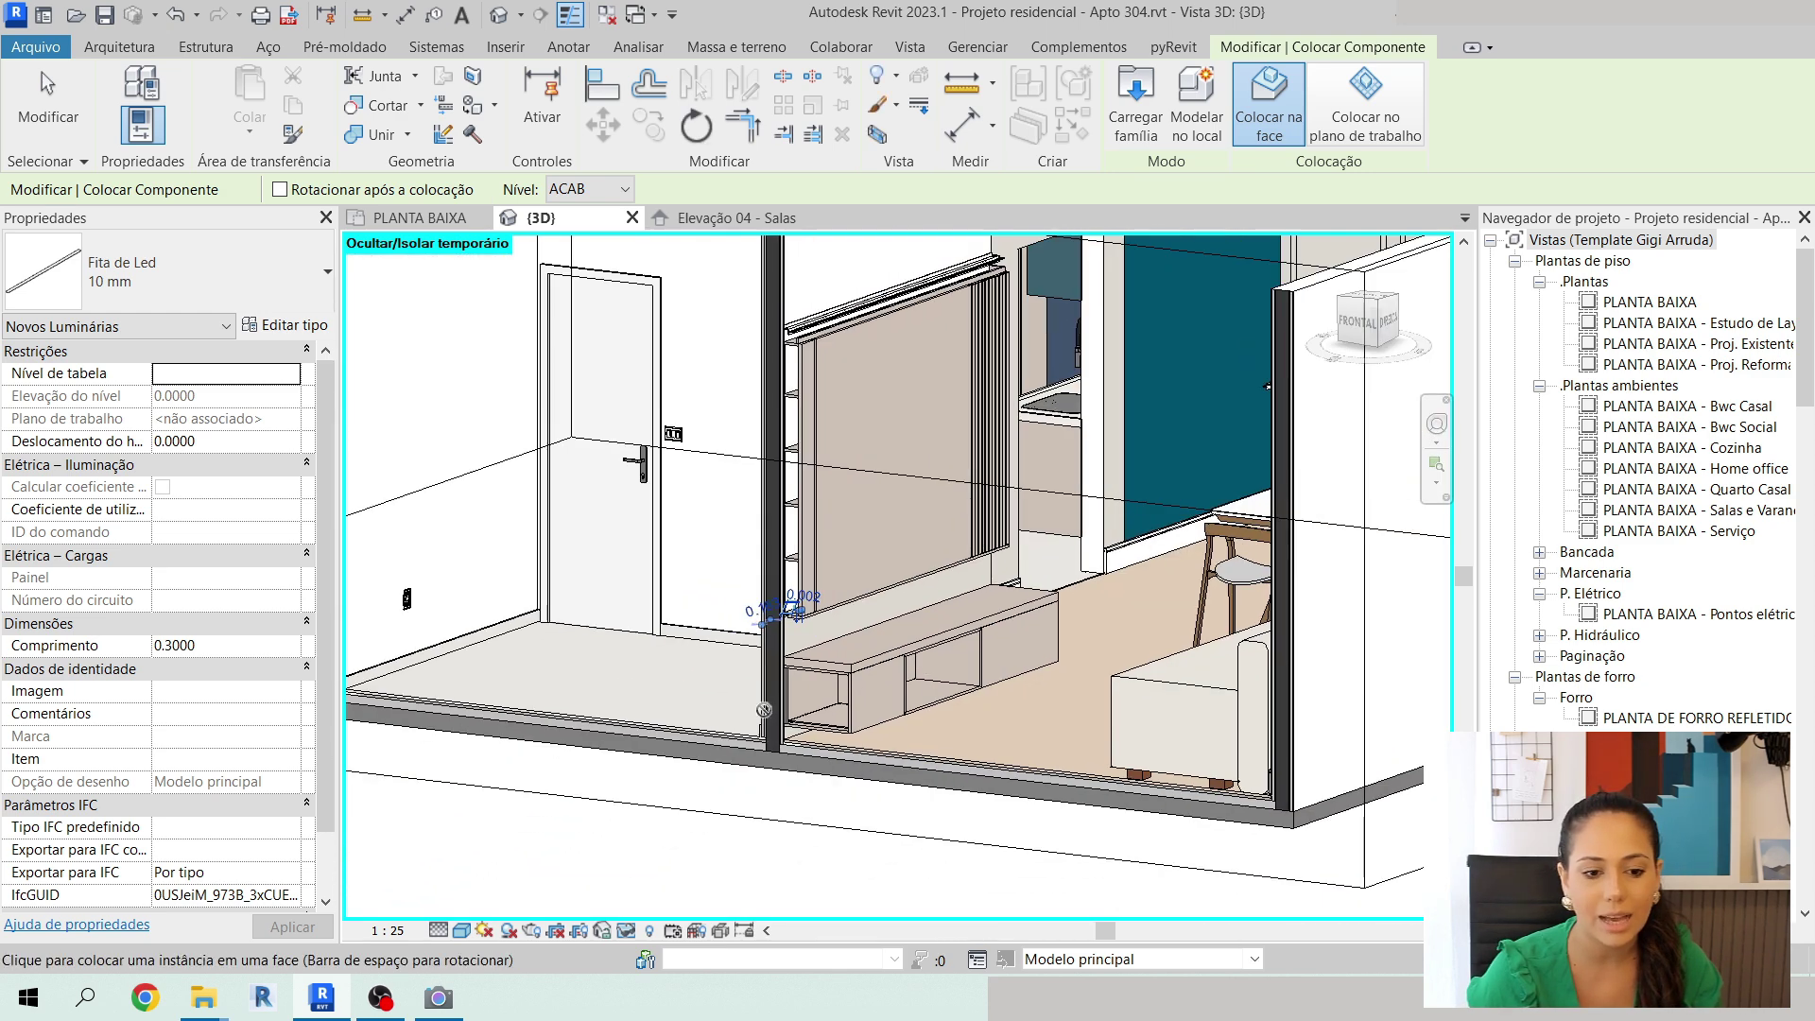
scroll(946, 492, down, 4)
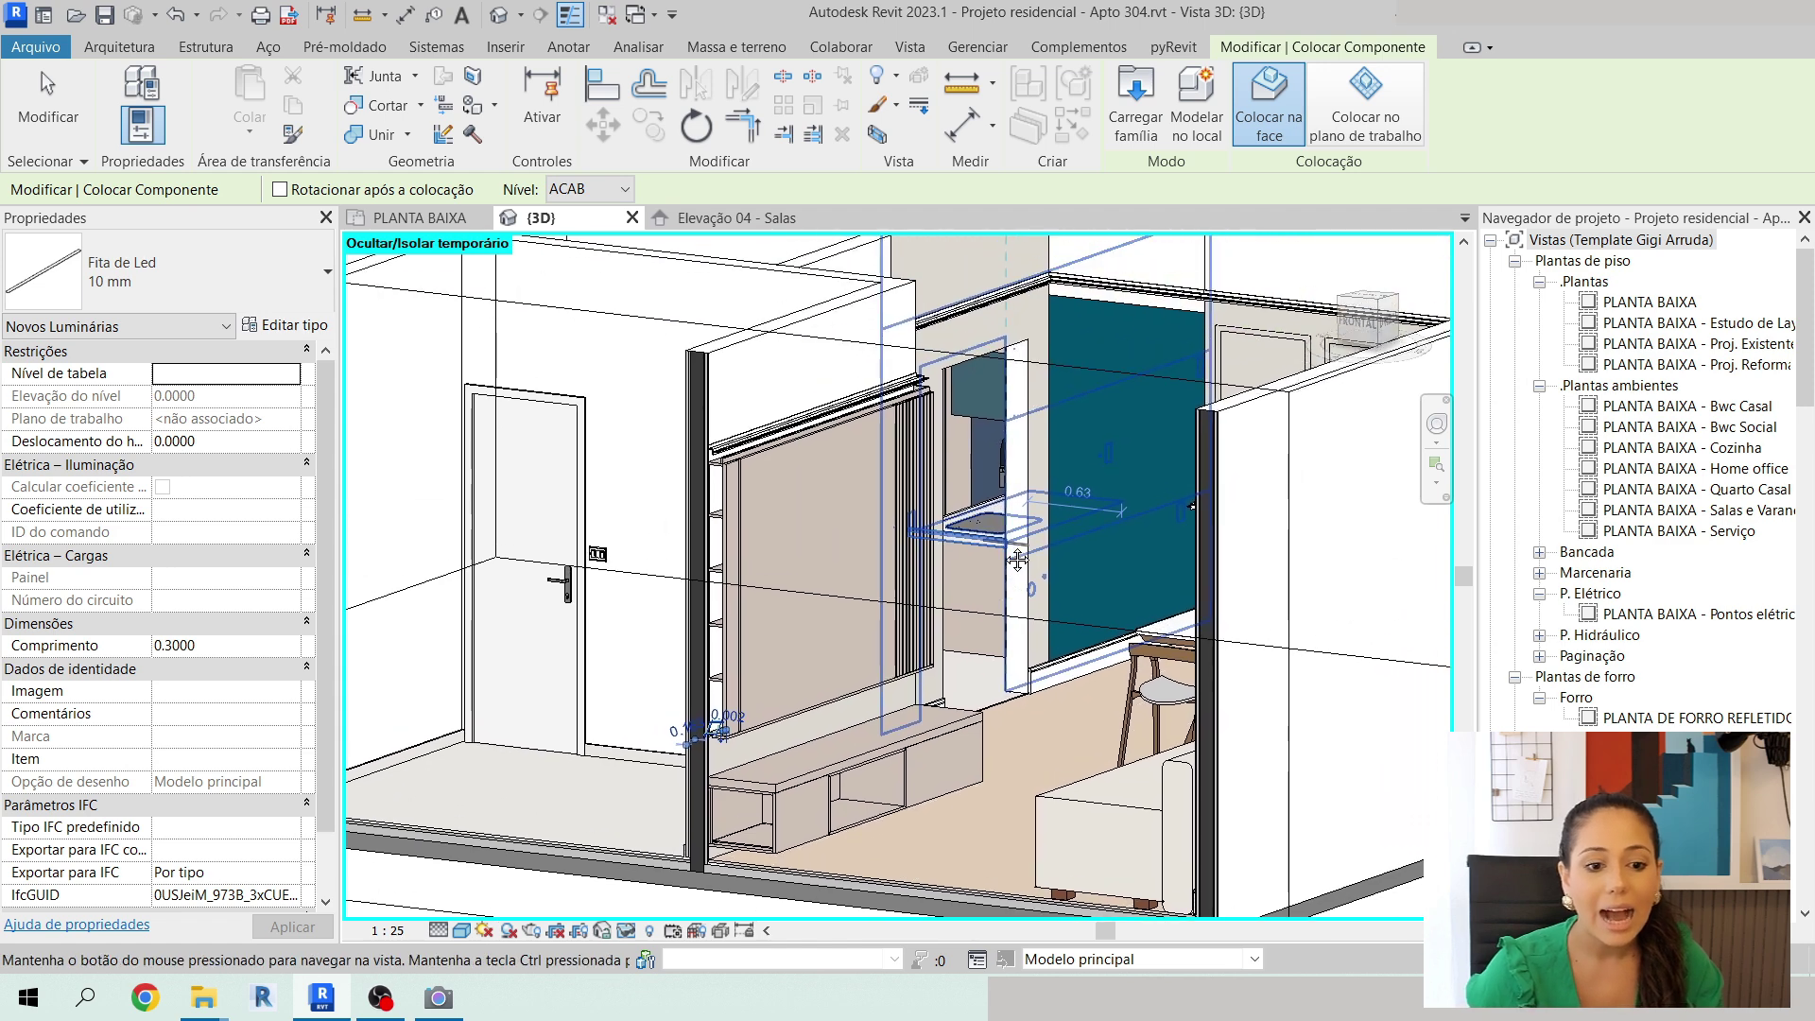
key(Escape)
Move the section box's side face inward to cut through the living room and the balcony's illuminated curtain box.
click(997, 403)
scroll(997, 404, down, 2)
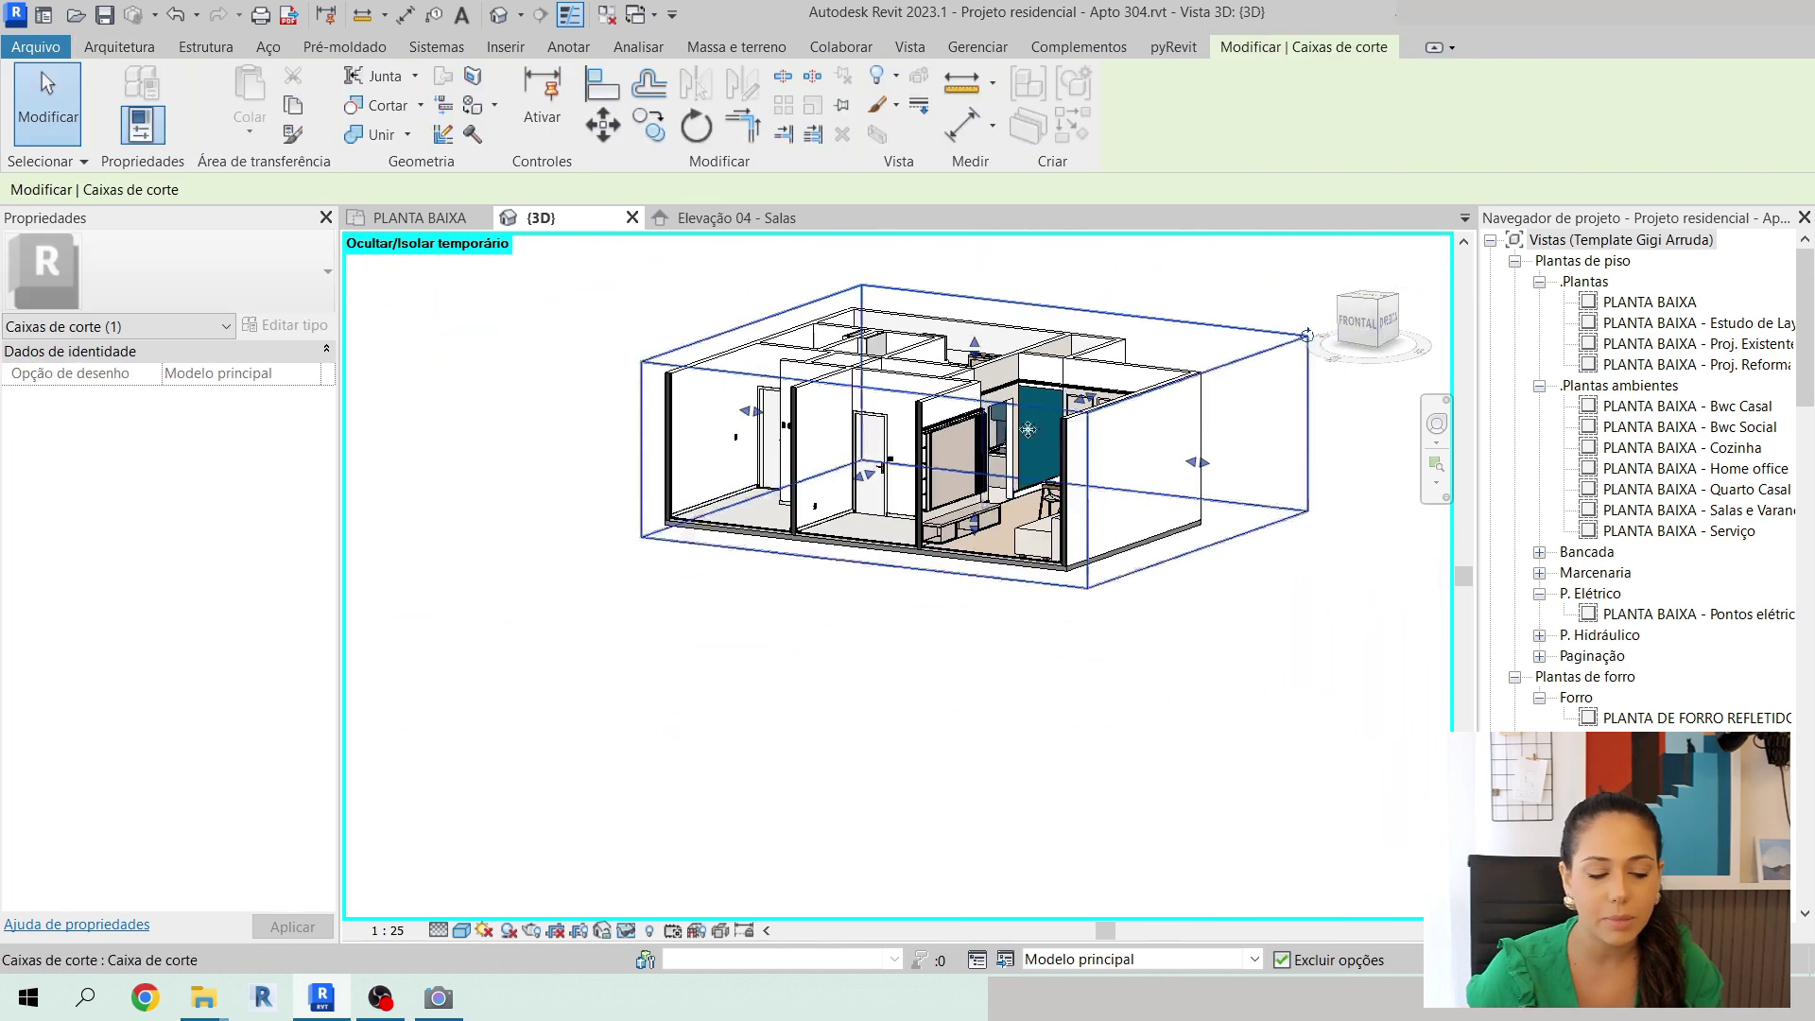
shift+middle_drag(995, 410, 989, 475)
shift+middle_drag(860, 506, 1166, 568)
drag(1166, 522, 1082, 505)
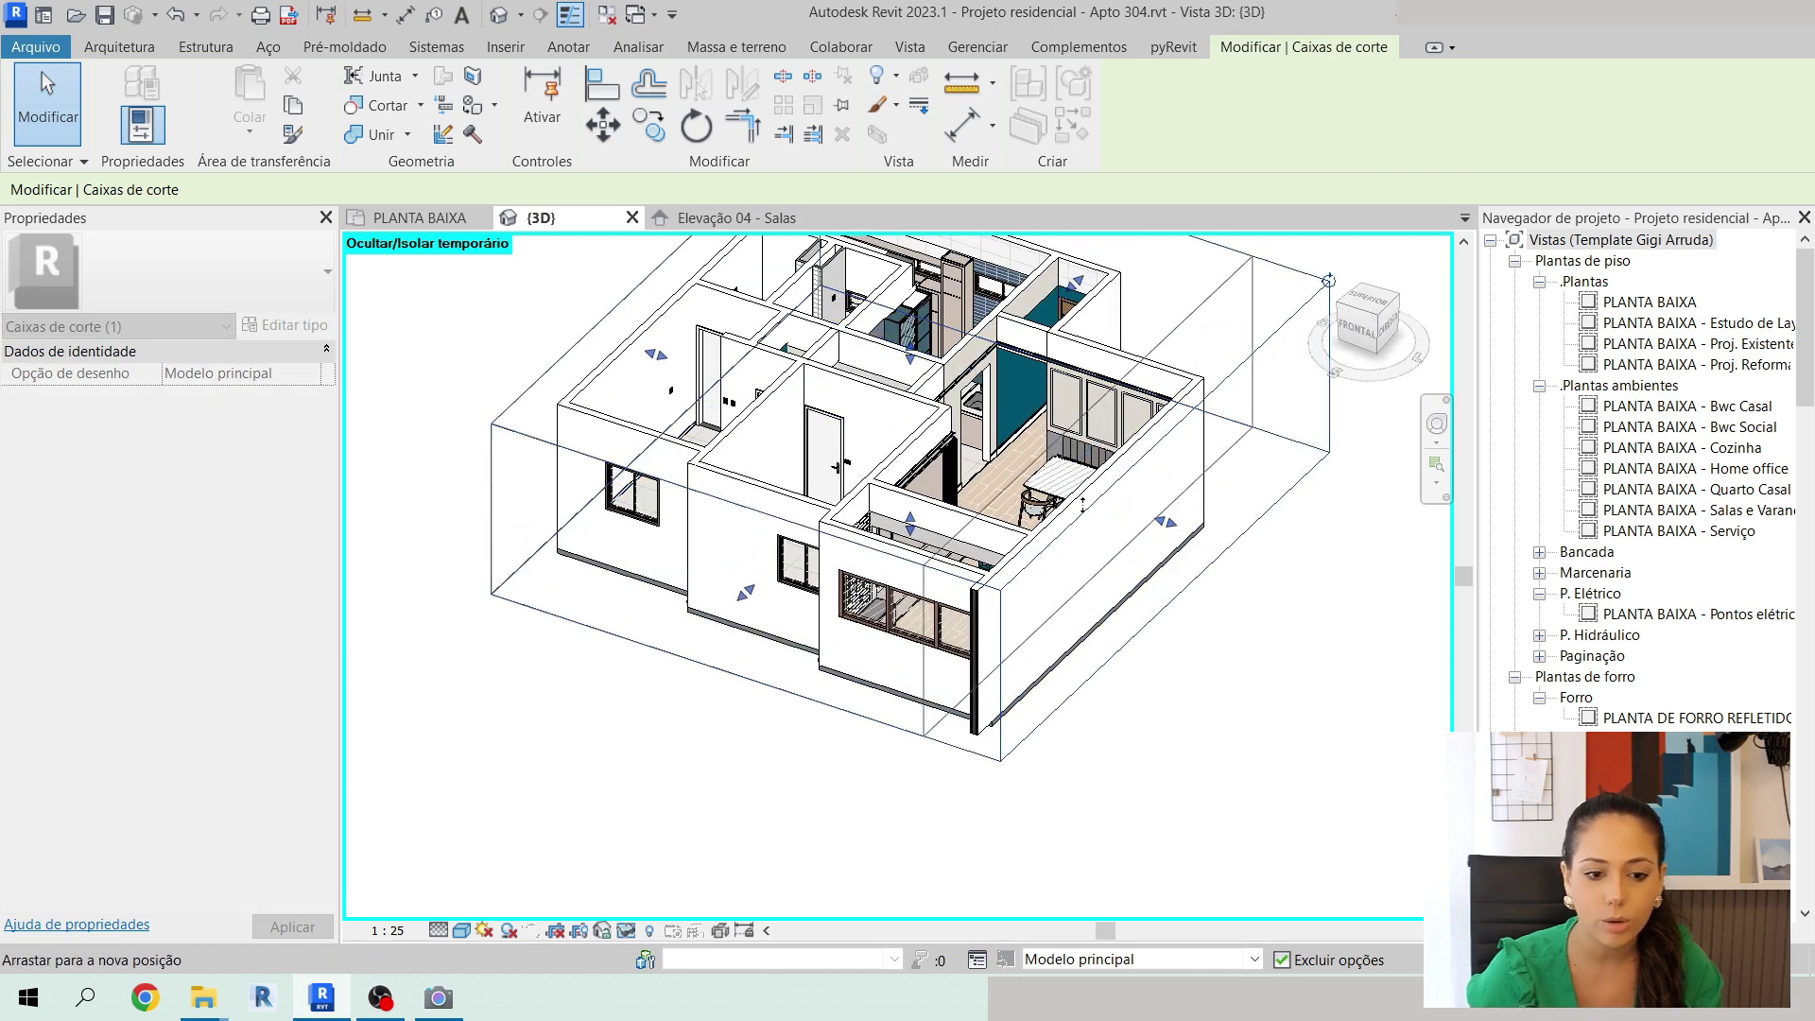
shift+middle_drag(1055, 739, 931, 494)
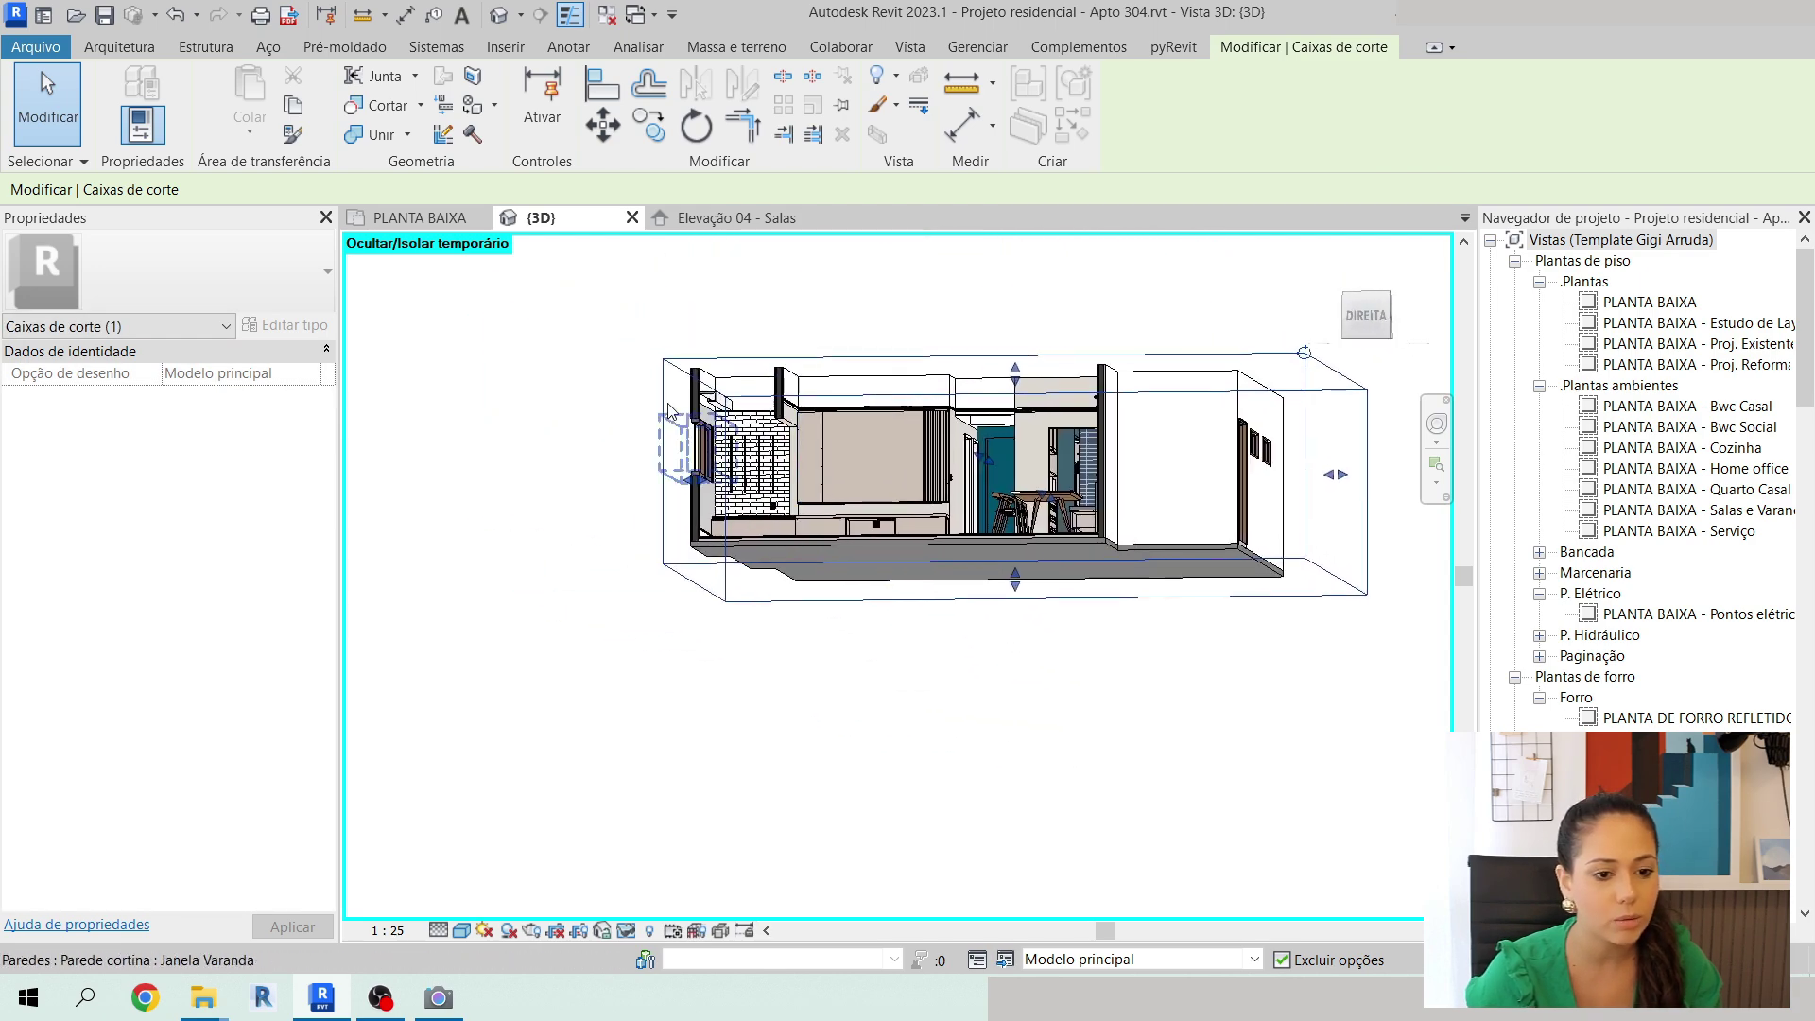
scroll(705, 416, up, 4)
scroll(746, 414, up, 5)
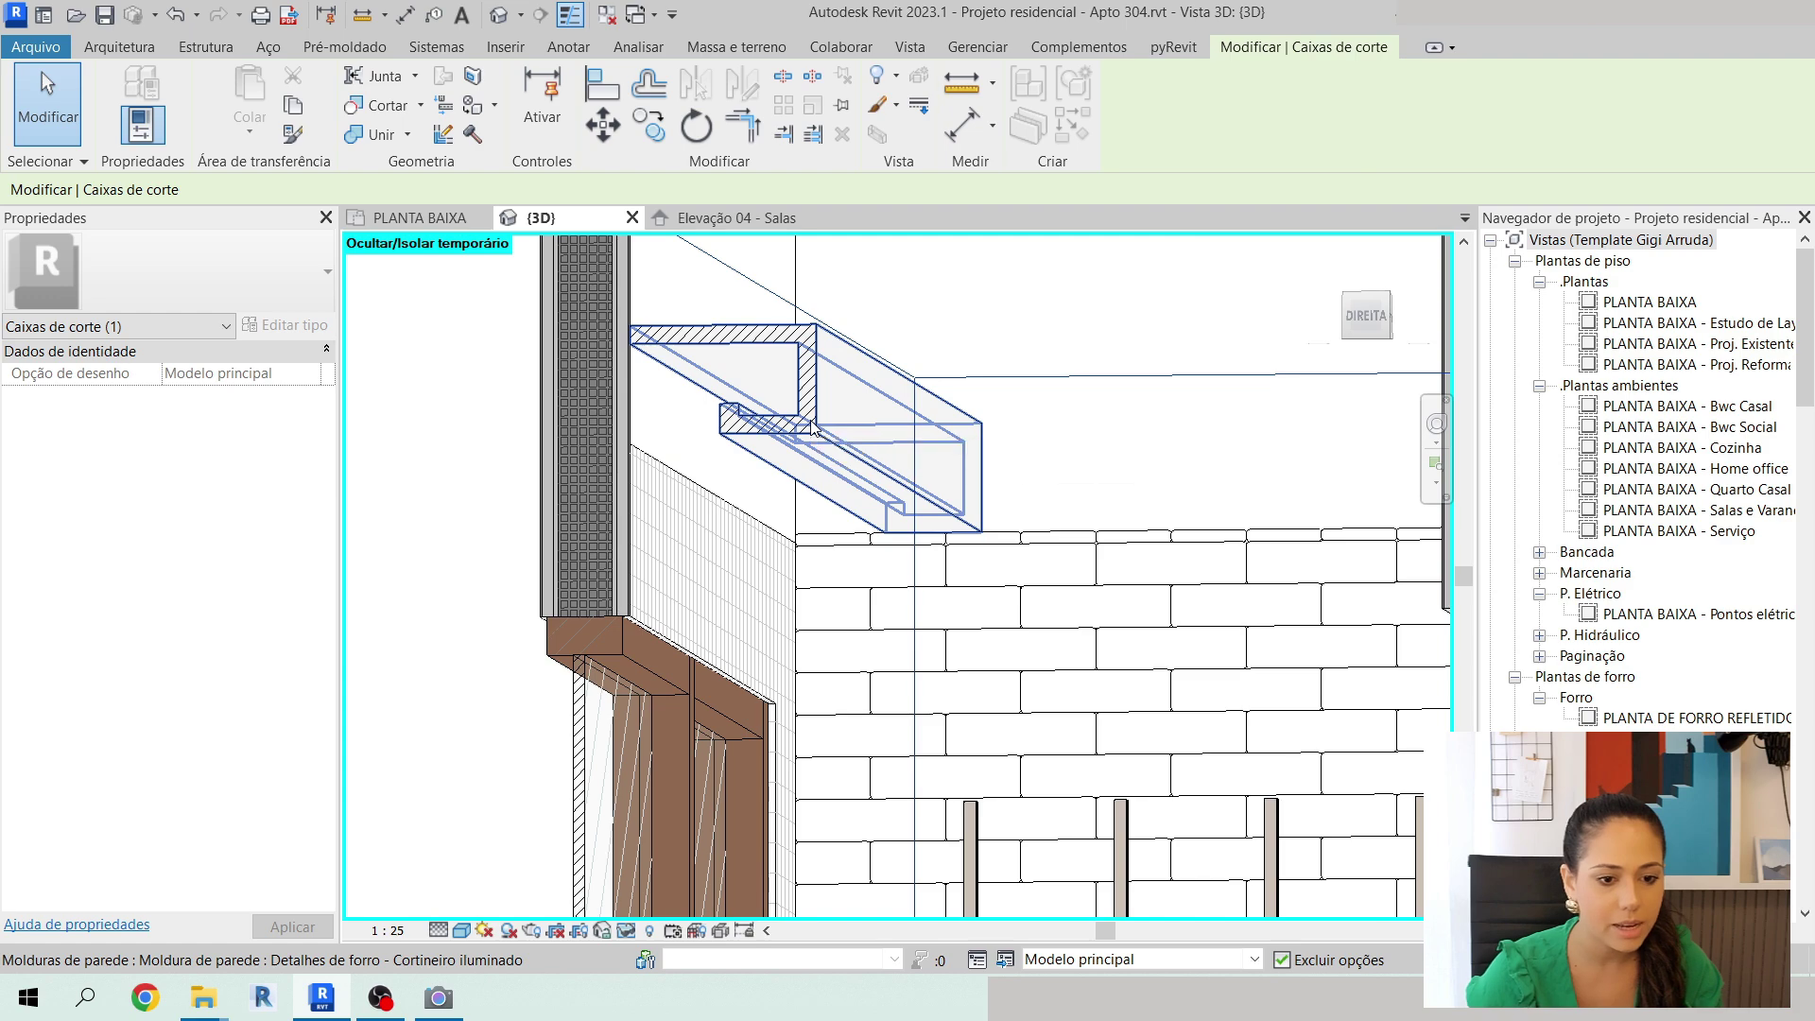
Place a Fita de Led 10 mm component by face inside the balcony's illuminated curtain box, near its cut end.
click(812, 422)
scroll(812, 422, down, 3)
shift+middle_drag(936, 364, 1009, 570)
click(488, 319)
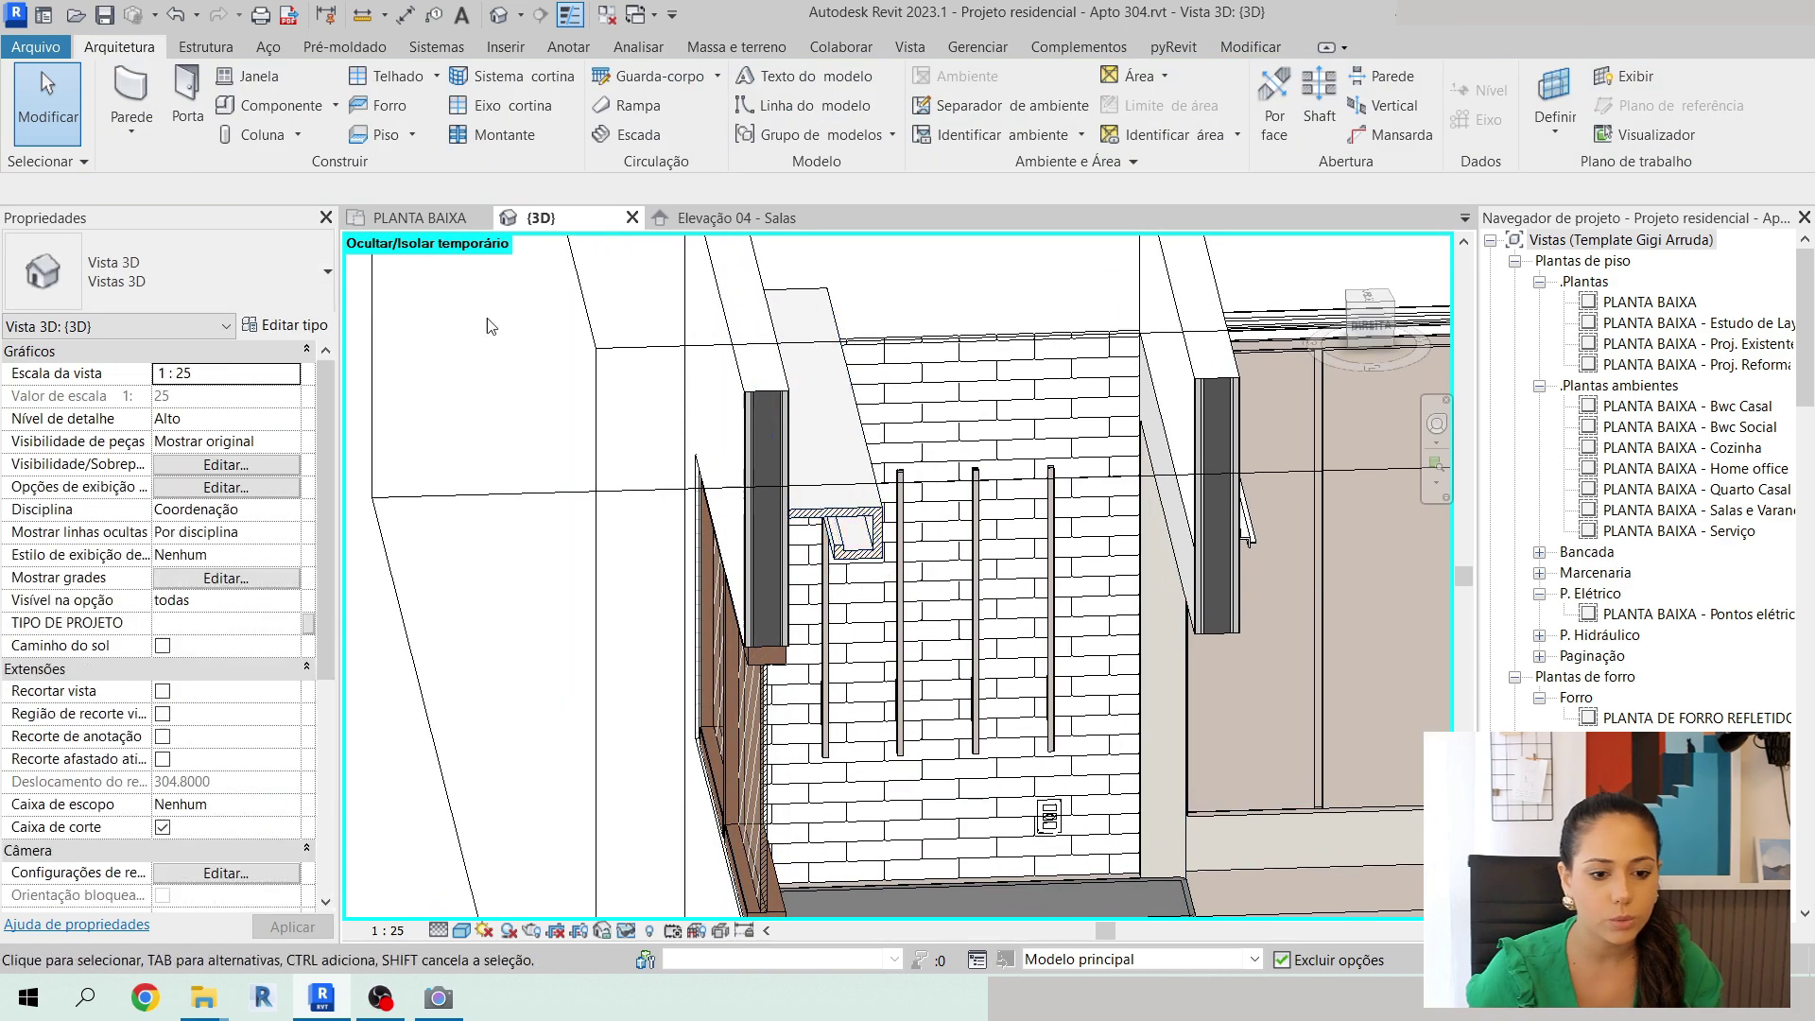
click(921, 612)
mouse_move(1026, 734)
shift+middle_down()
mouse_move(1040, 747)
mouse_move(995, 739)
mouse_move(1051, 724)
mouse_move(1007, 728)
shift+middle_up()
click(119, 48)
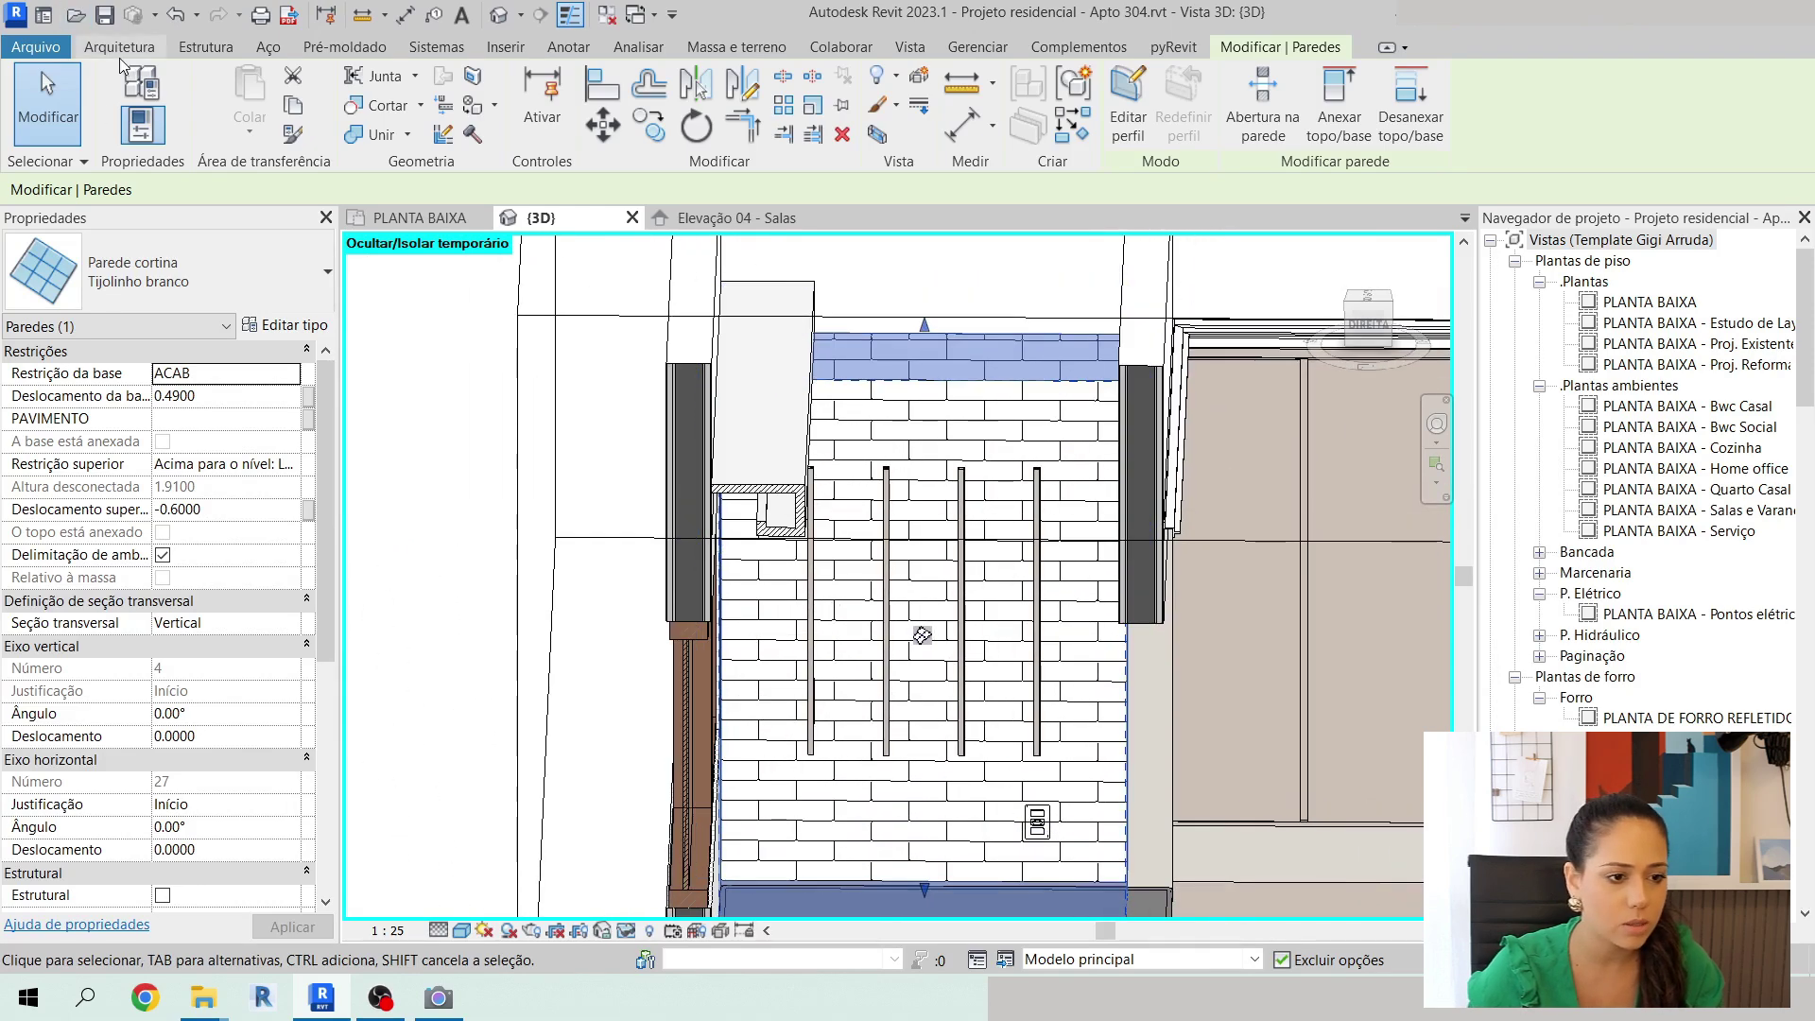
click(274, 104)
scroll(703, 495, up, 5)
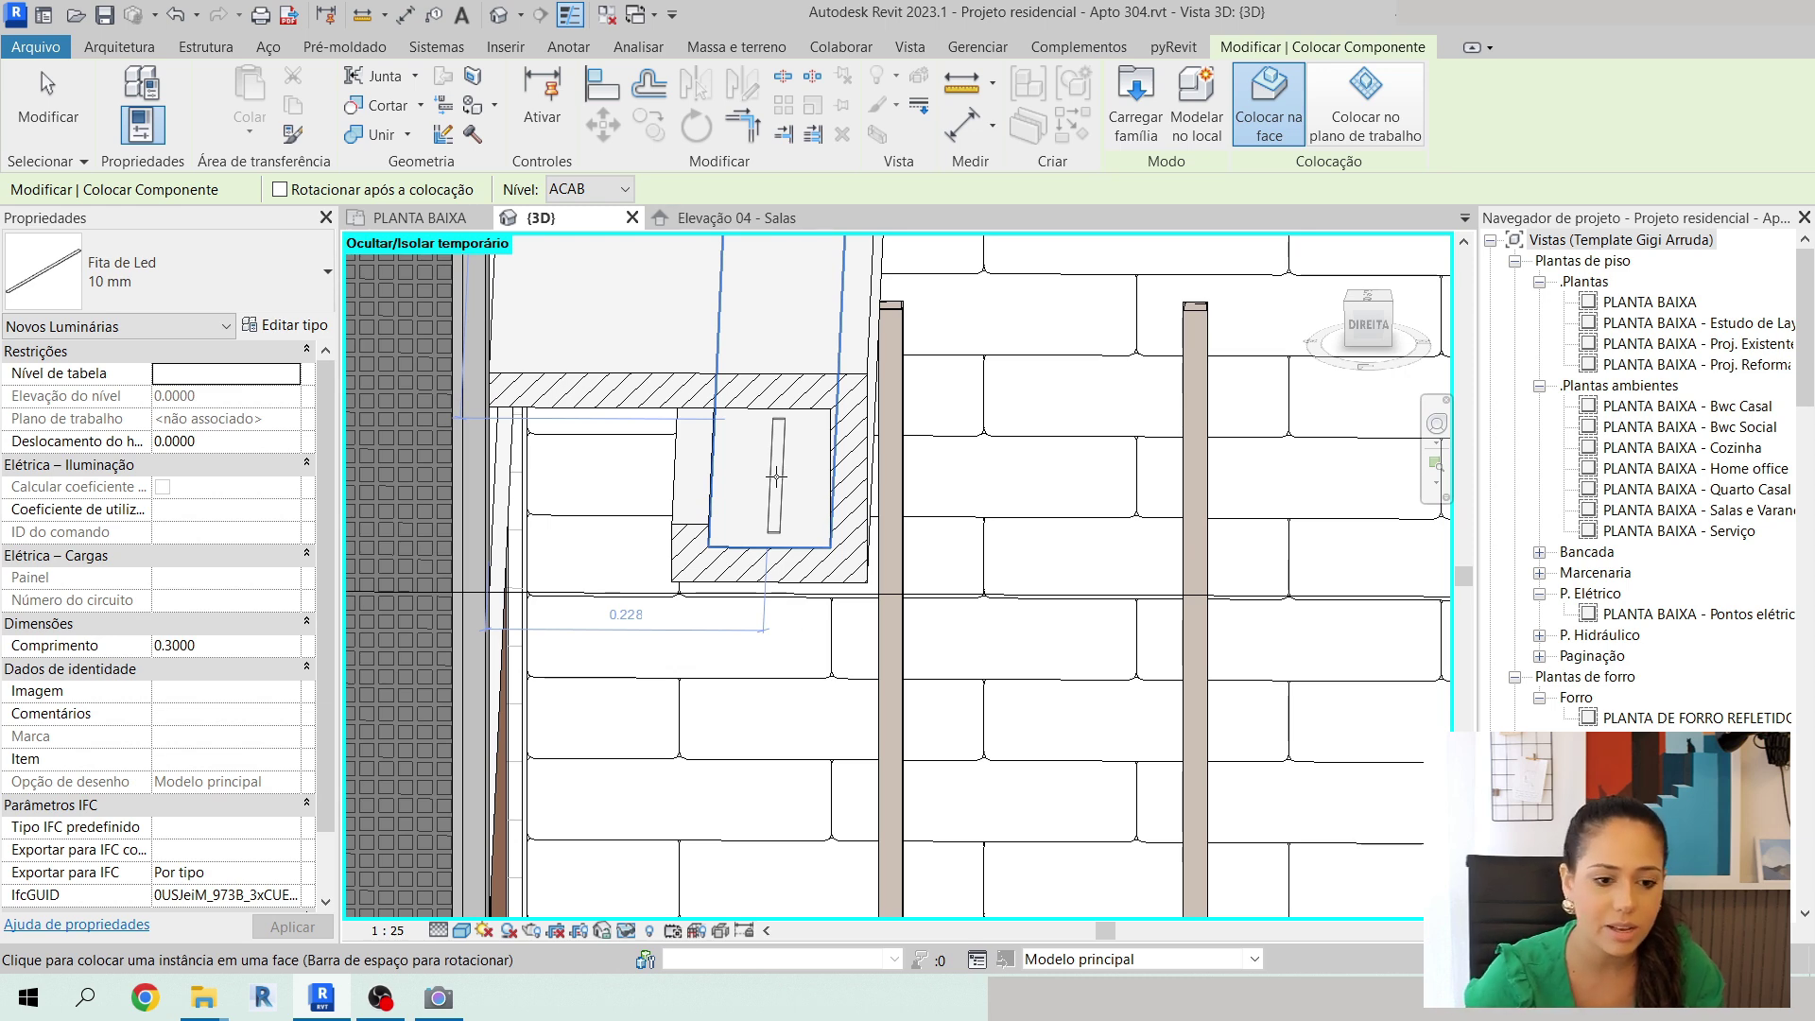
scroll(766, 478, down, 6)
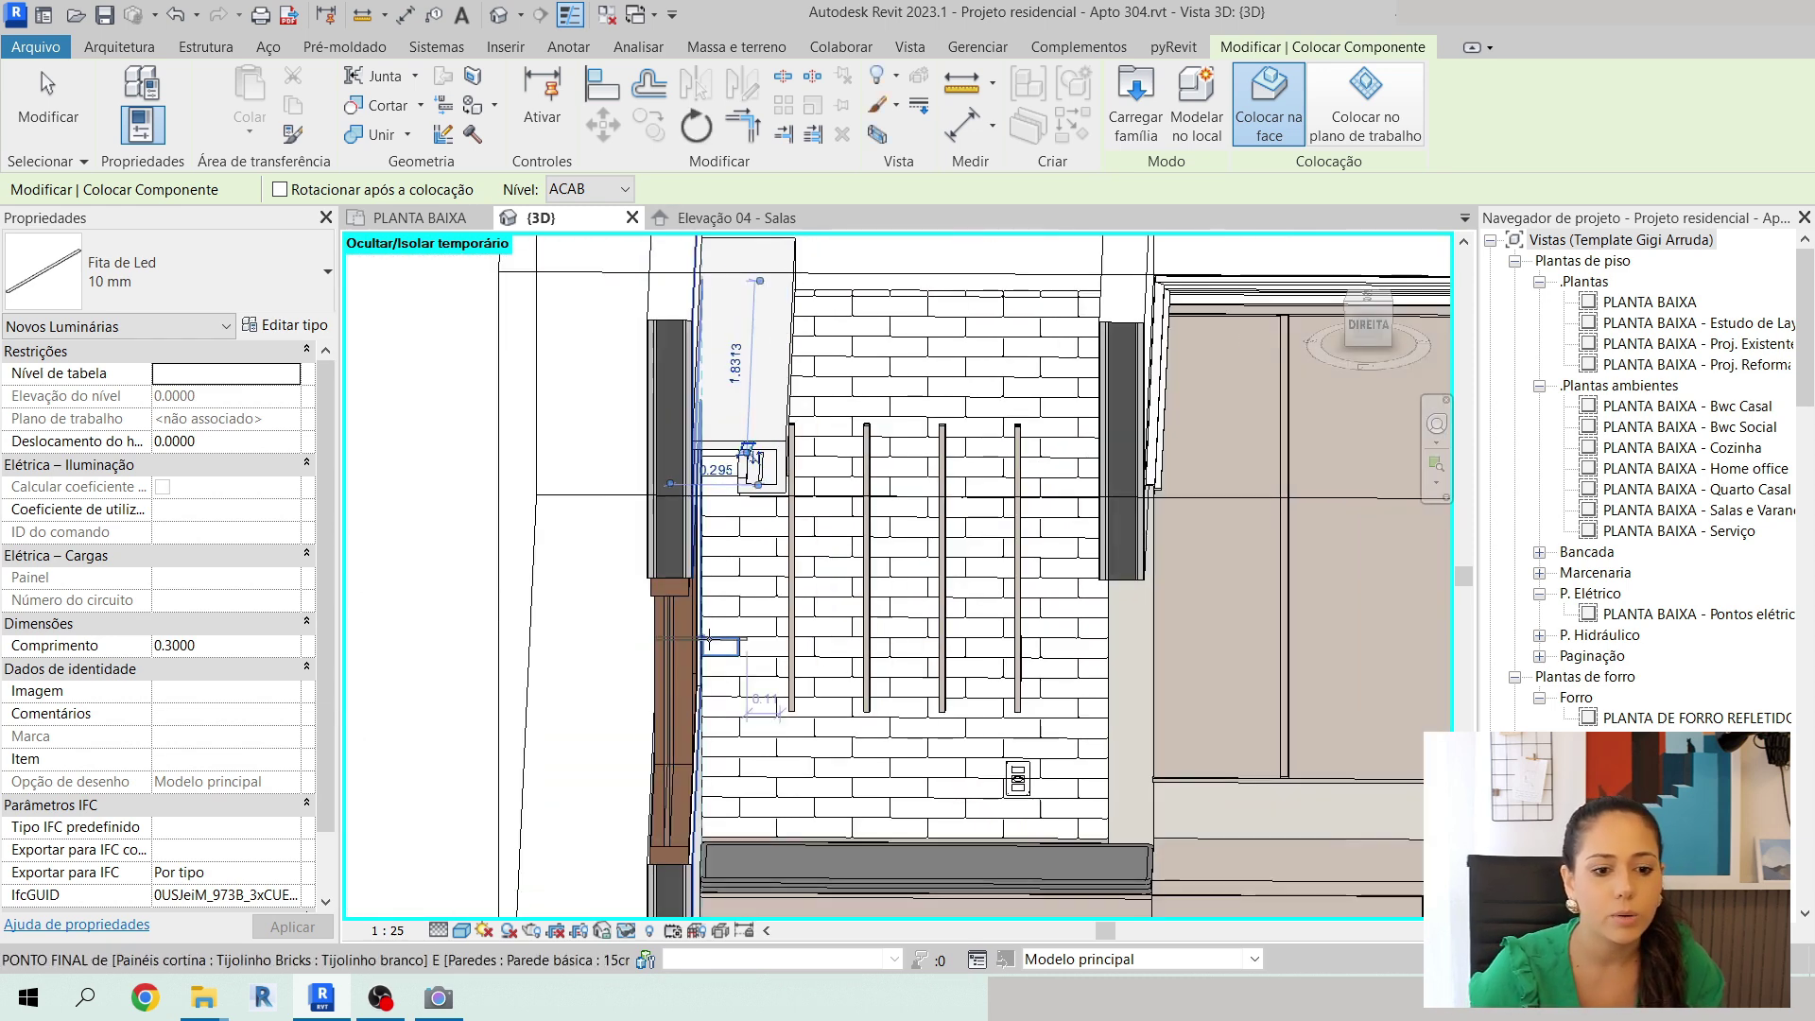
key(Escape)
Reposition the section box's side face to cut through the curtain box beside the teal wall.
click(657, 425)
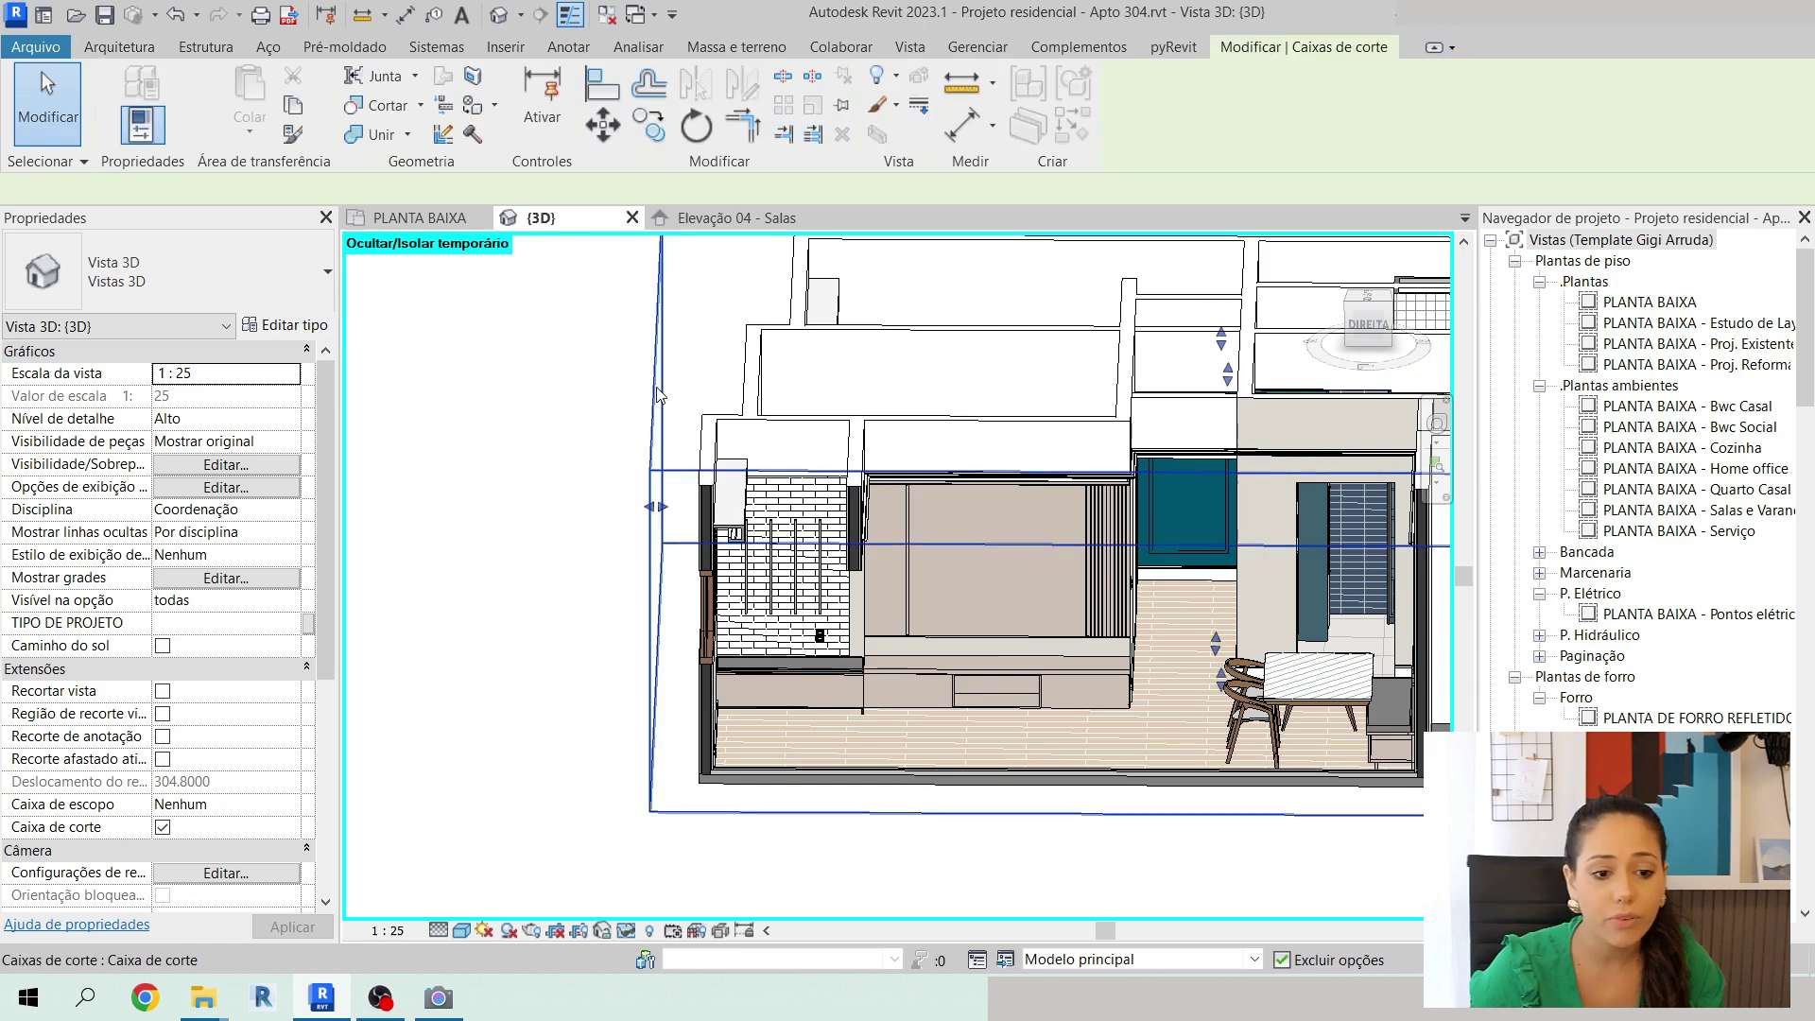
scroll(605, 567, down, 2)
shift+middle_drag(1052, 766, 1012, 786)
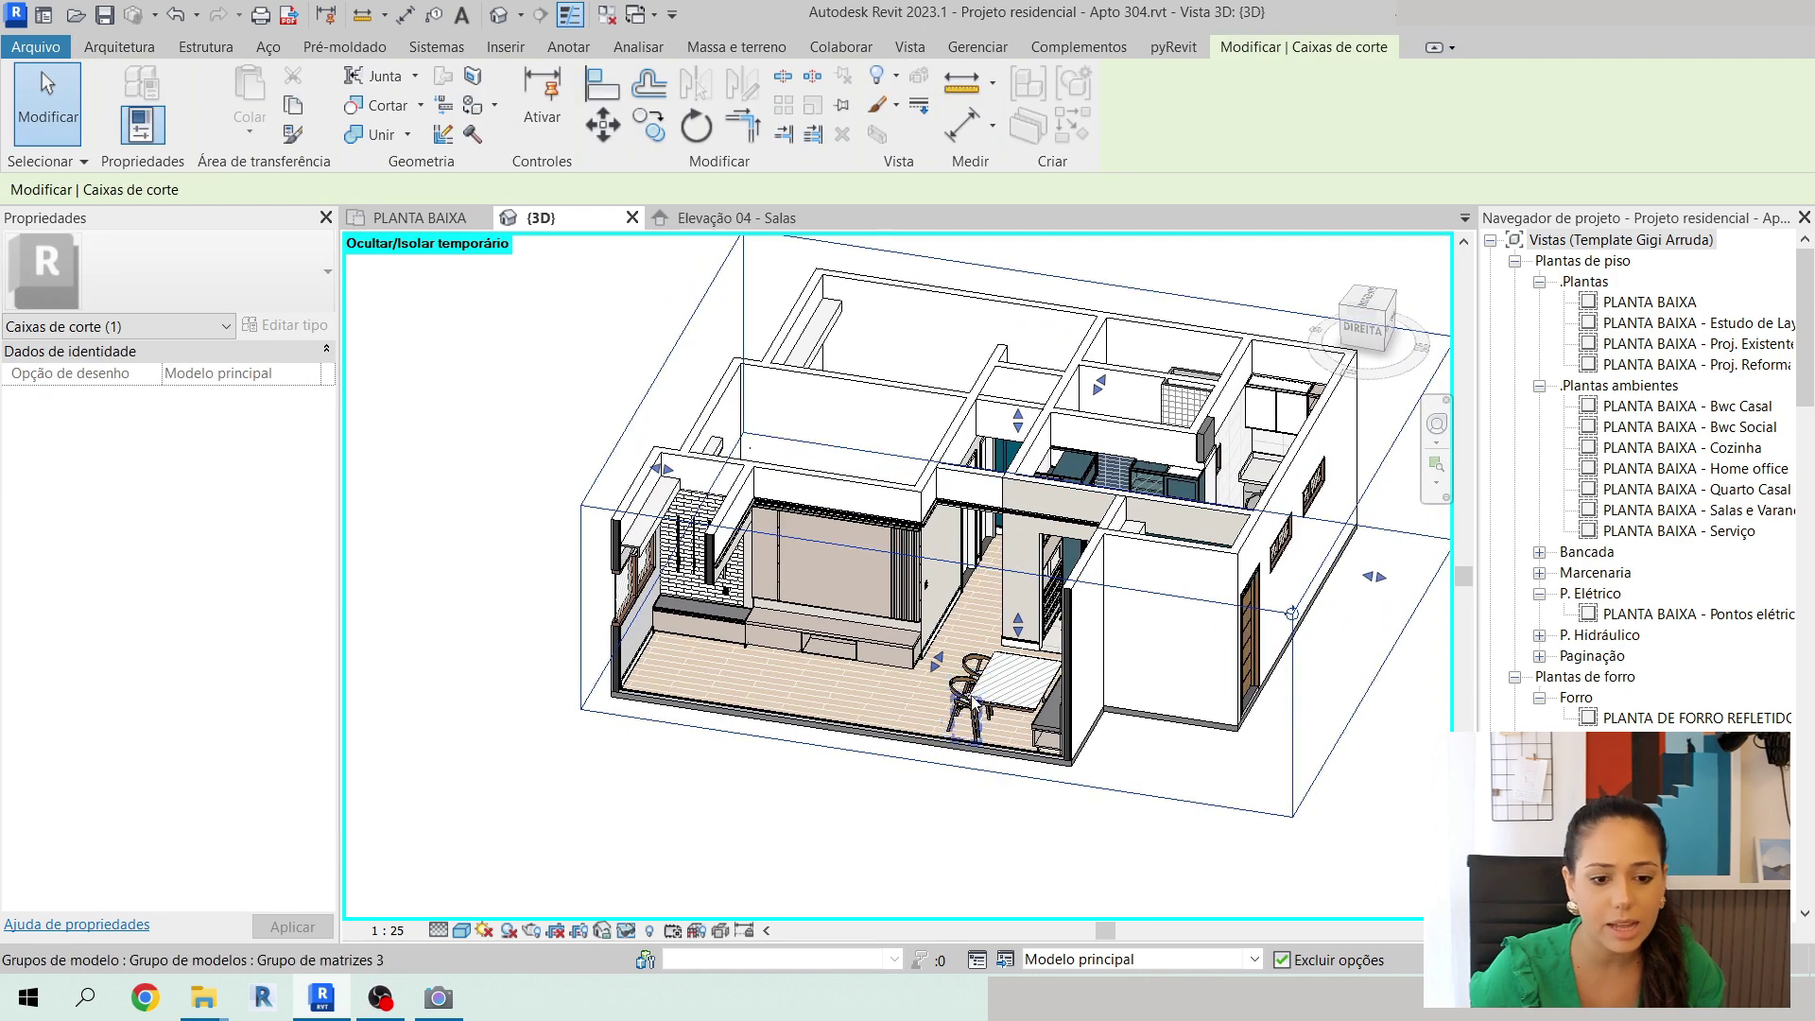
drag(935, 665, 894, 765)
scroll(682, 748, down, 3)
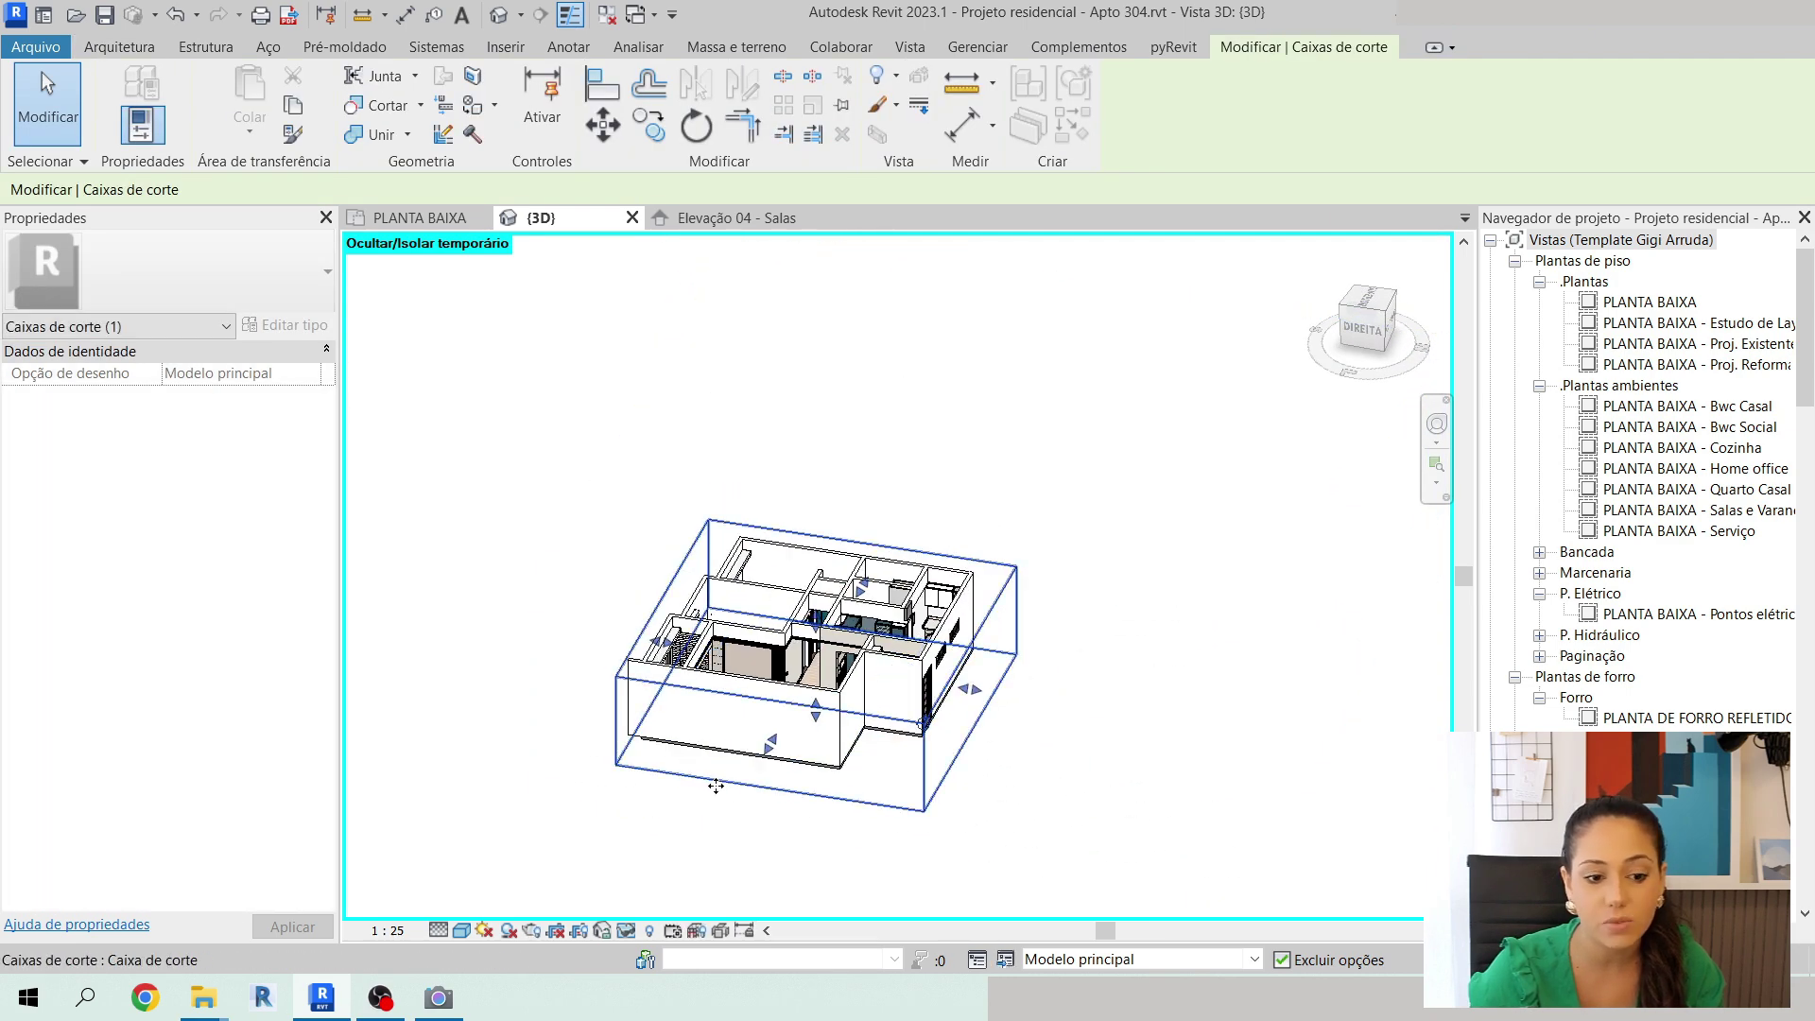
shift+middle_drag(716, 785, 924, 803)
scroll(871, 598, up, 3)
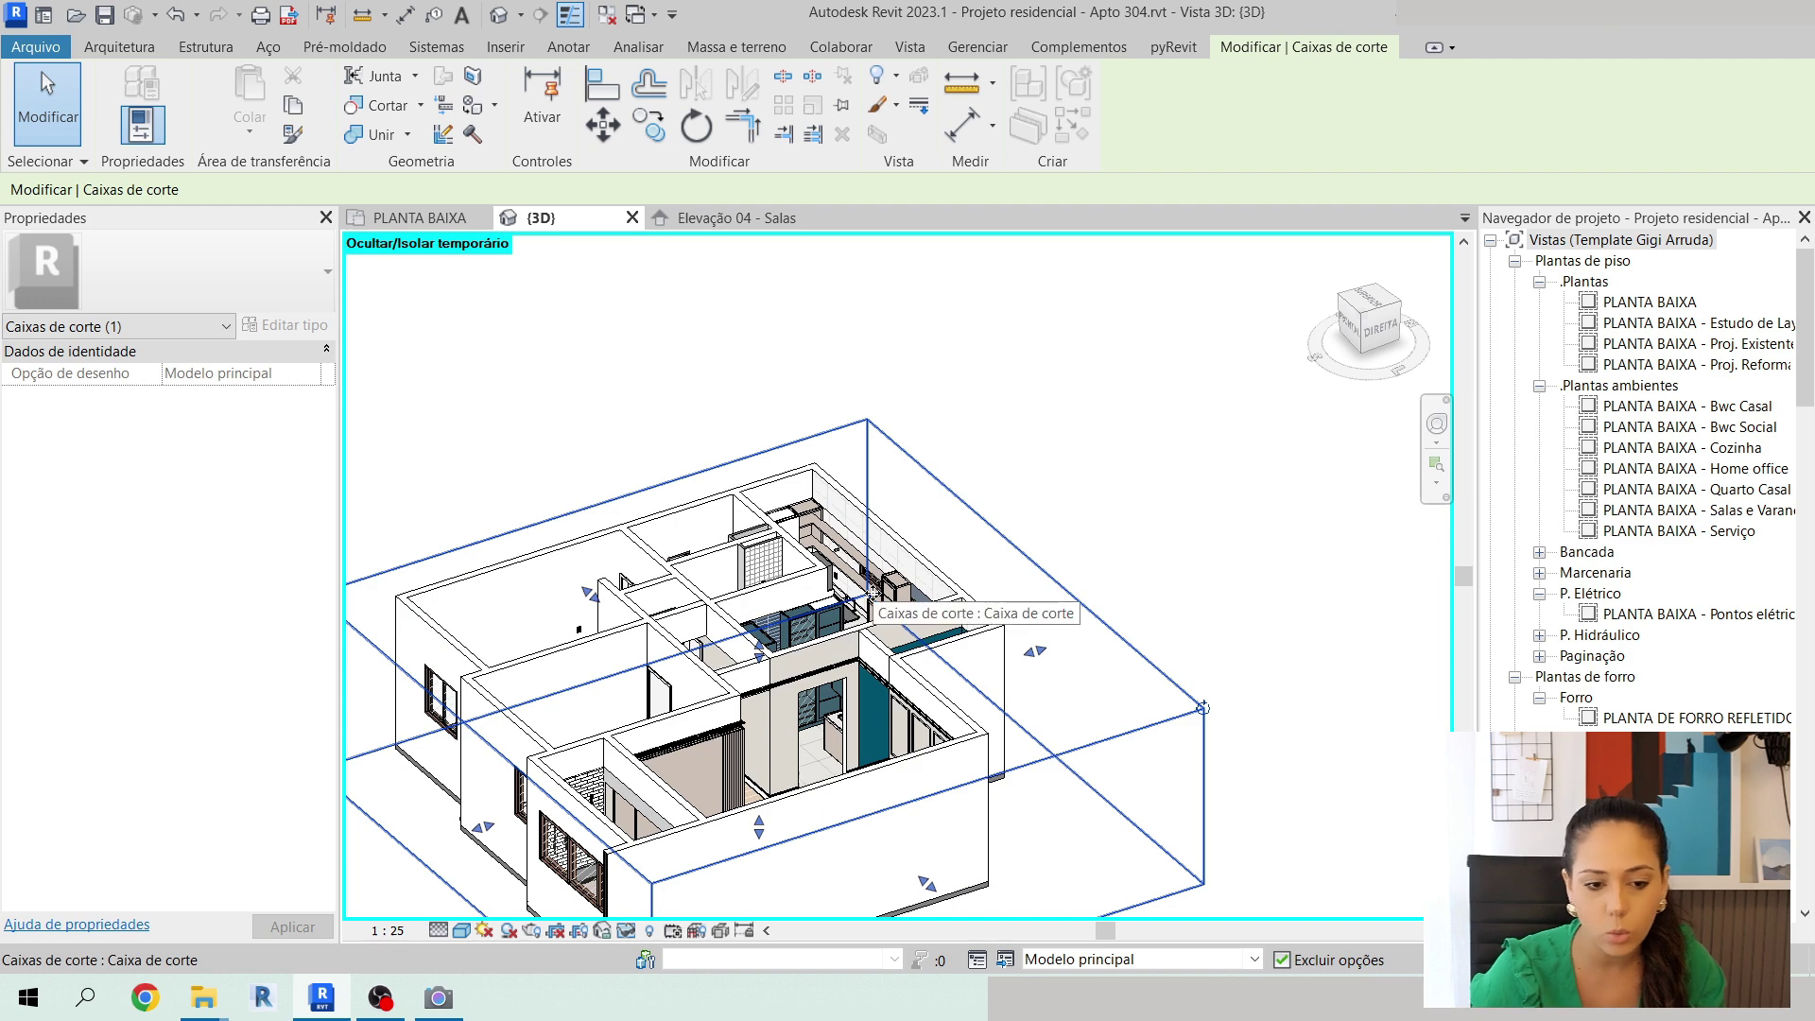
scroll(1078, 675, down, 1)
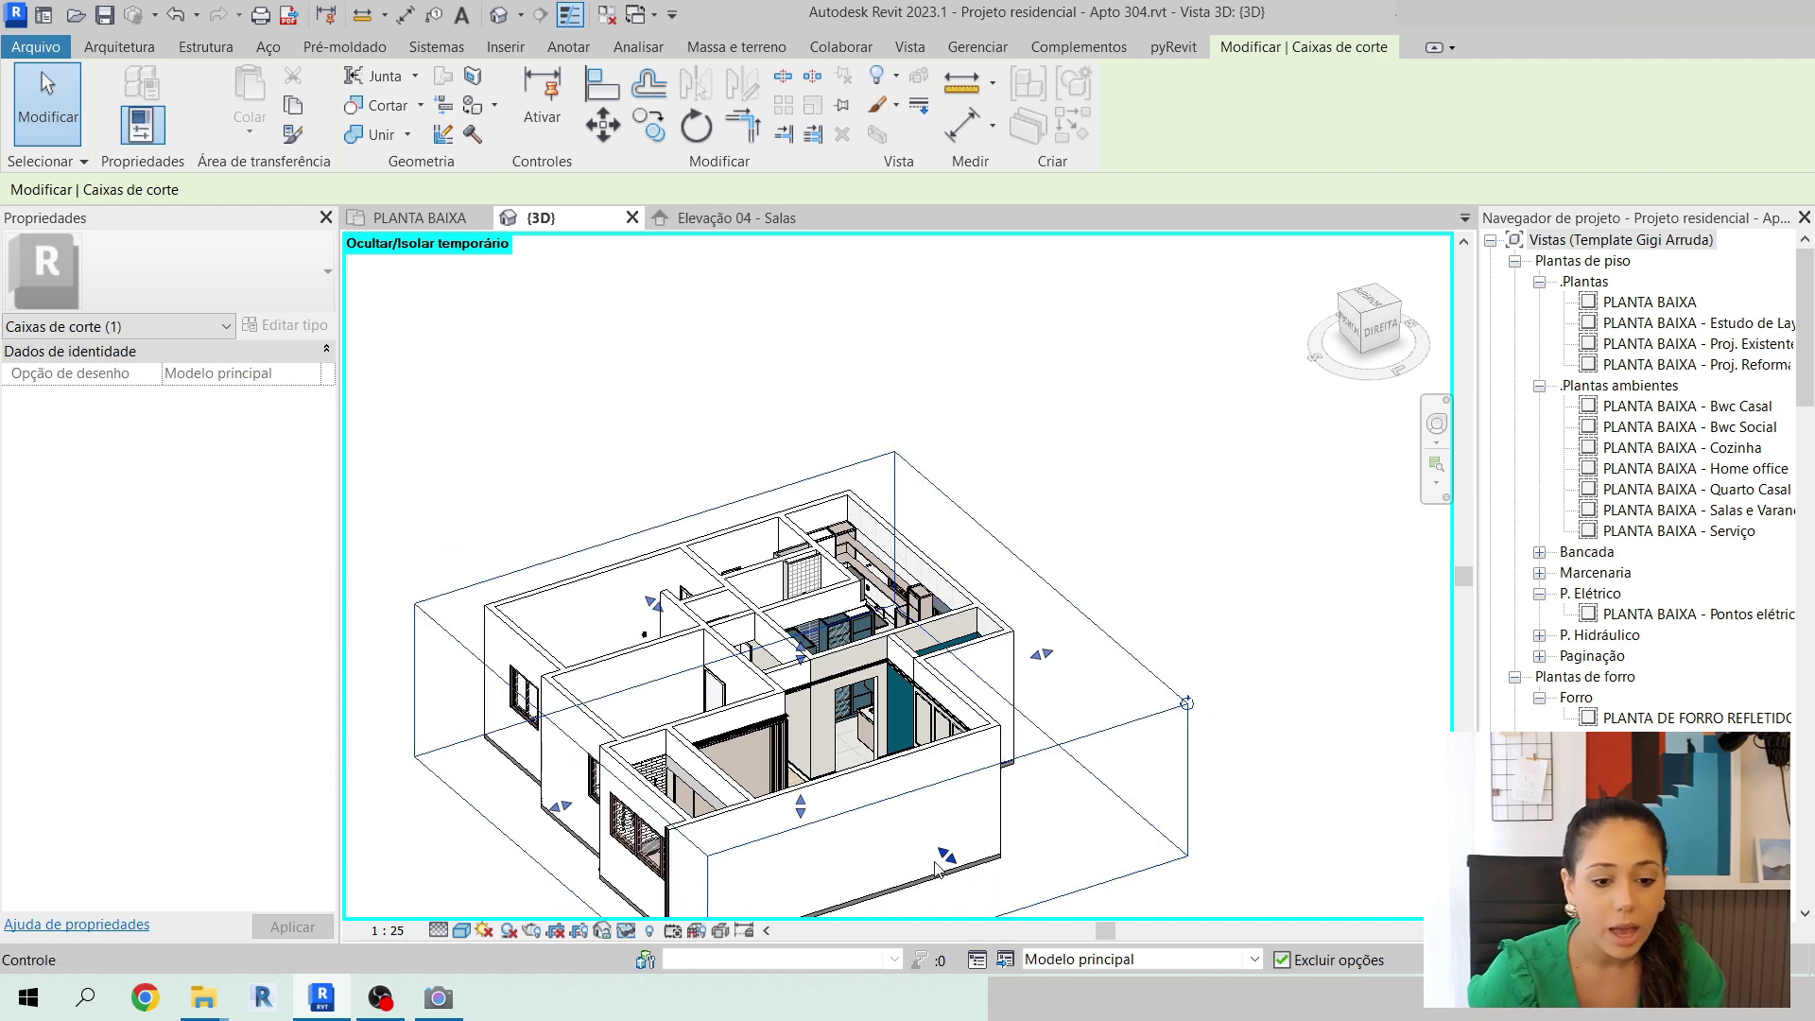
drag(949, 860, 822, 754)
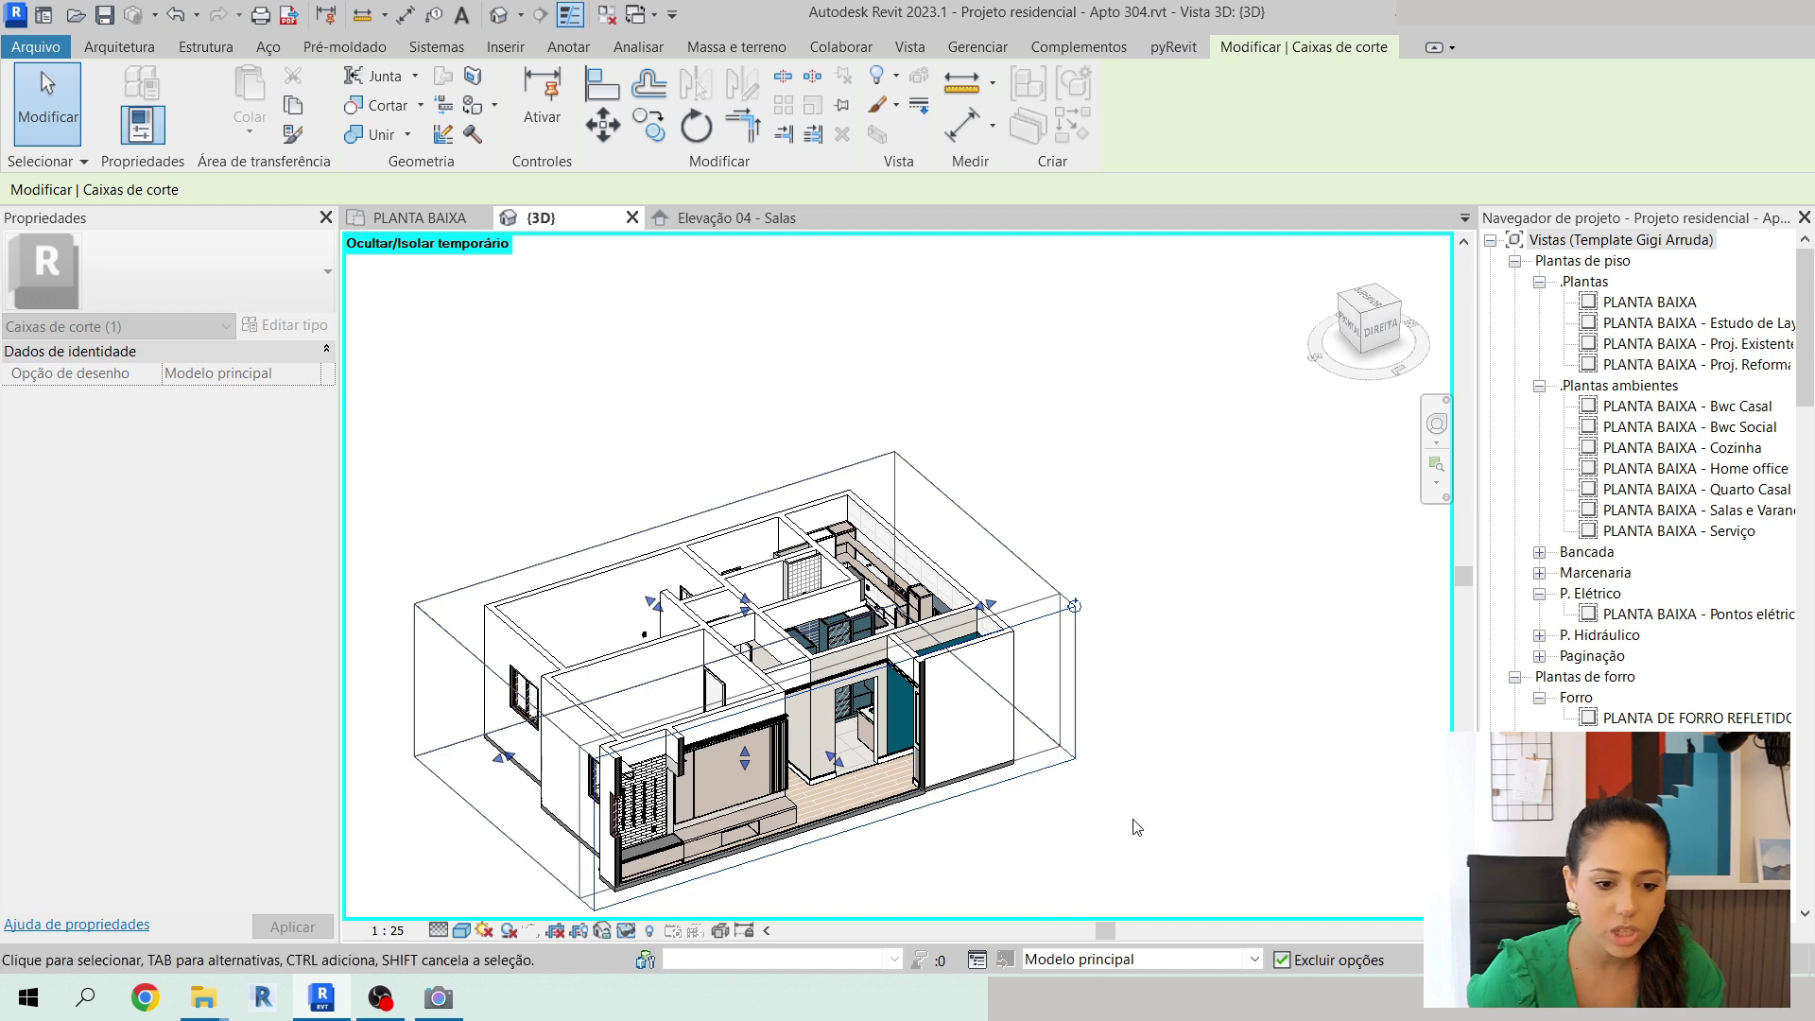
shift+middle_drag(1137, 828, 946, 836)
scroll(799, 698, up, 7)
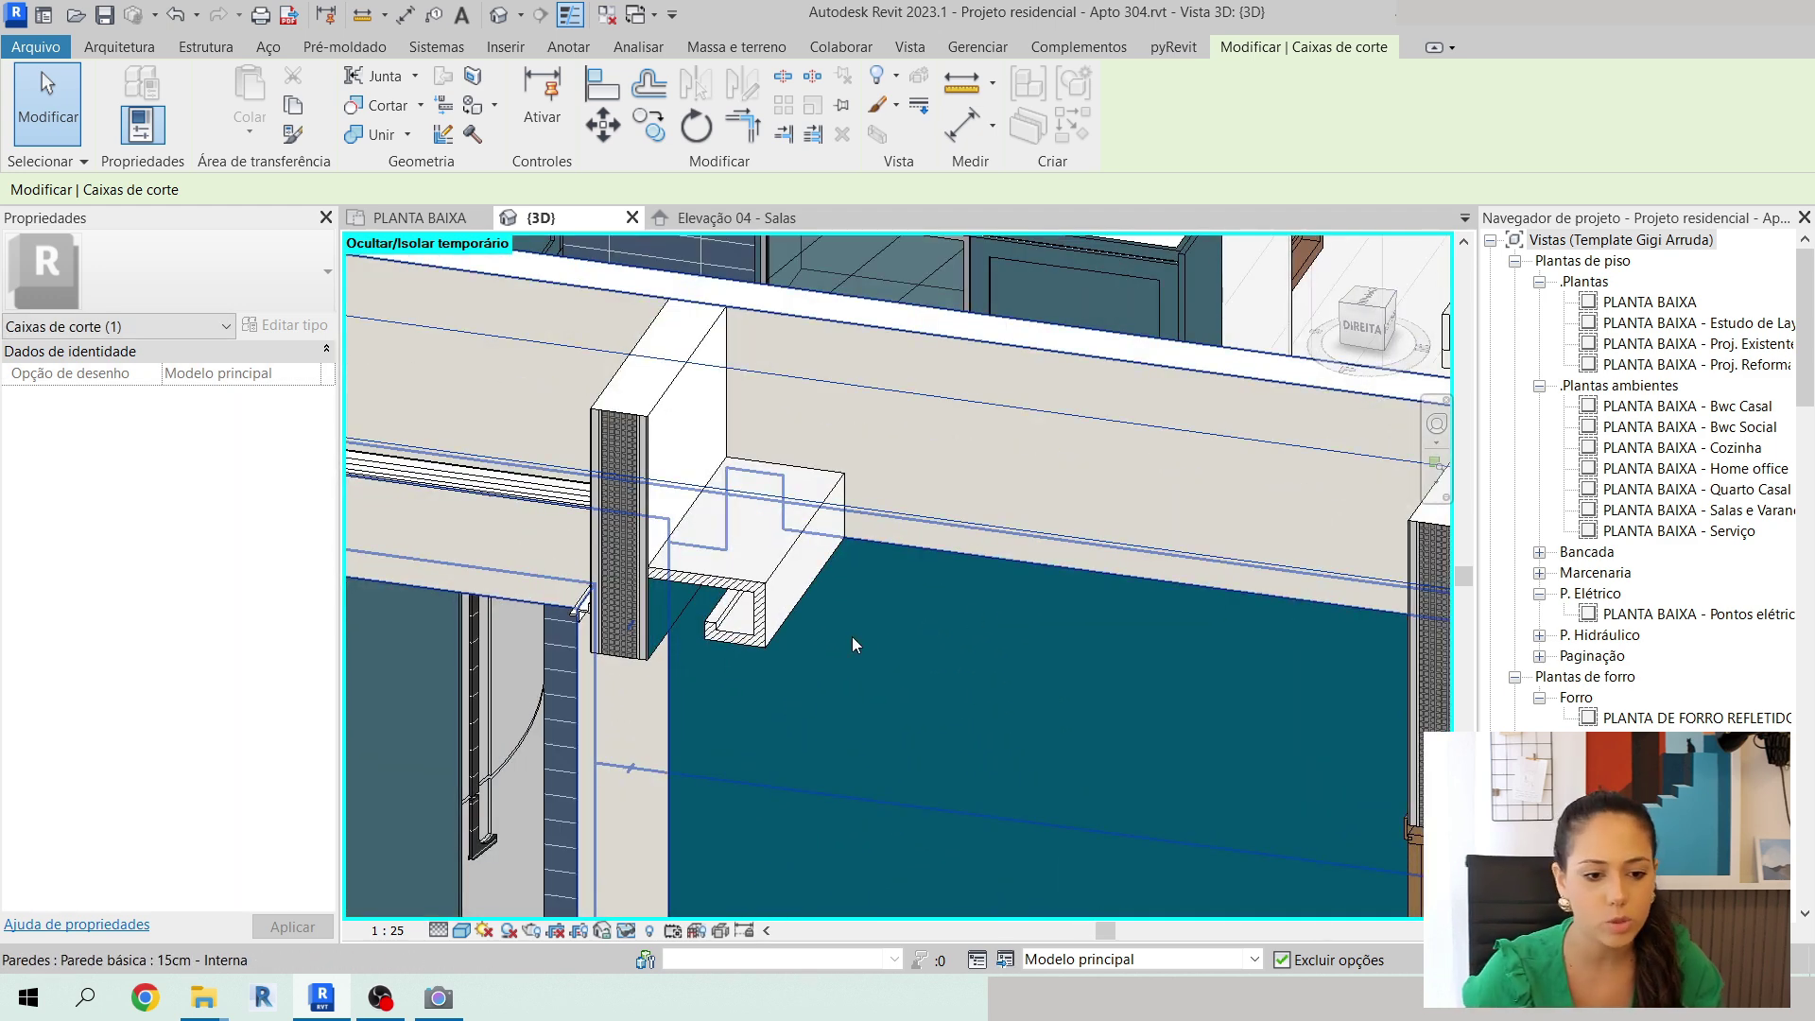
Place a Fita de Led 10 mm component by face inside the curtain box beside the teal wall.
scroll(852, 645, up, 3)
click(119, 46)
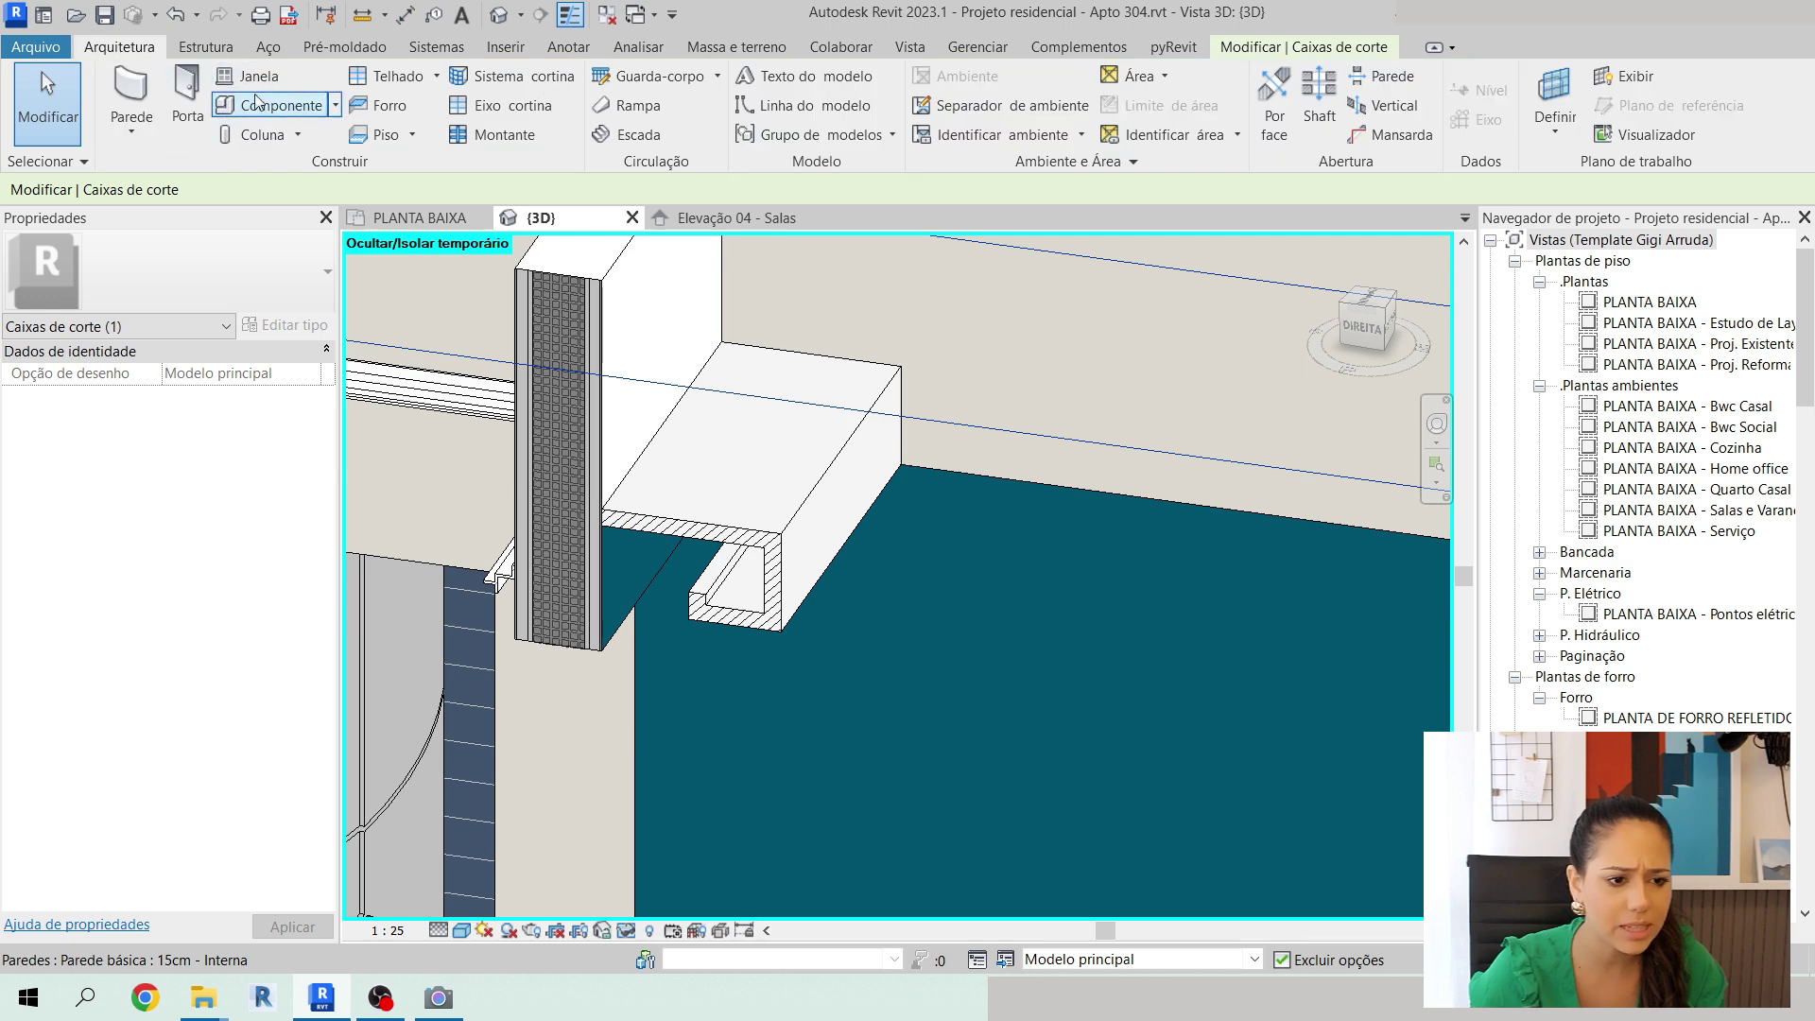
click(266, 111)
scroll(730, 590, up, 2)
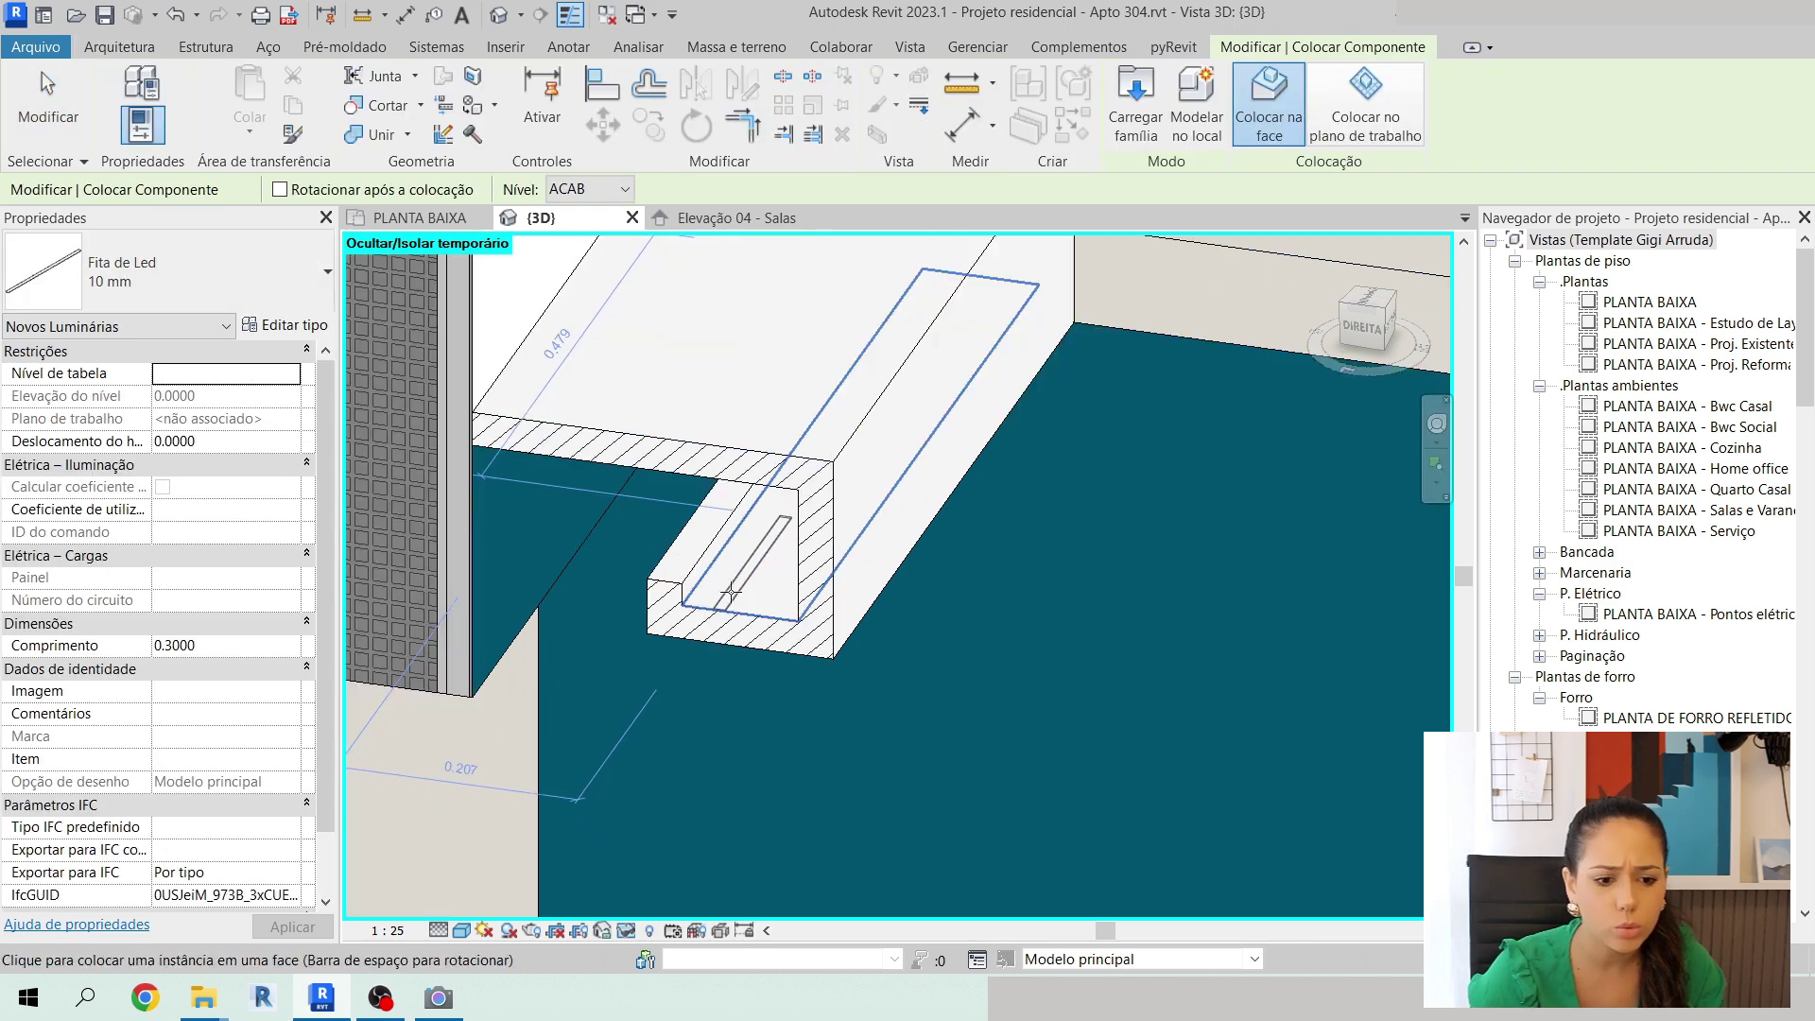
scroll(739, 575, down, 6)
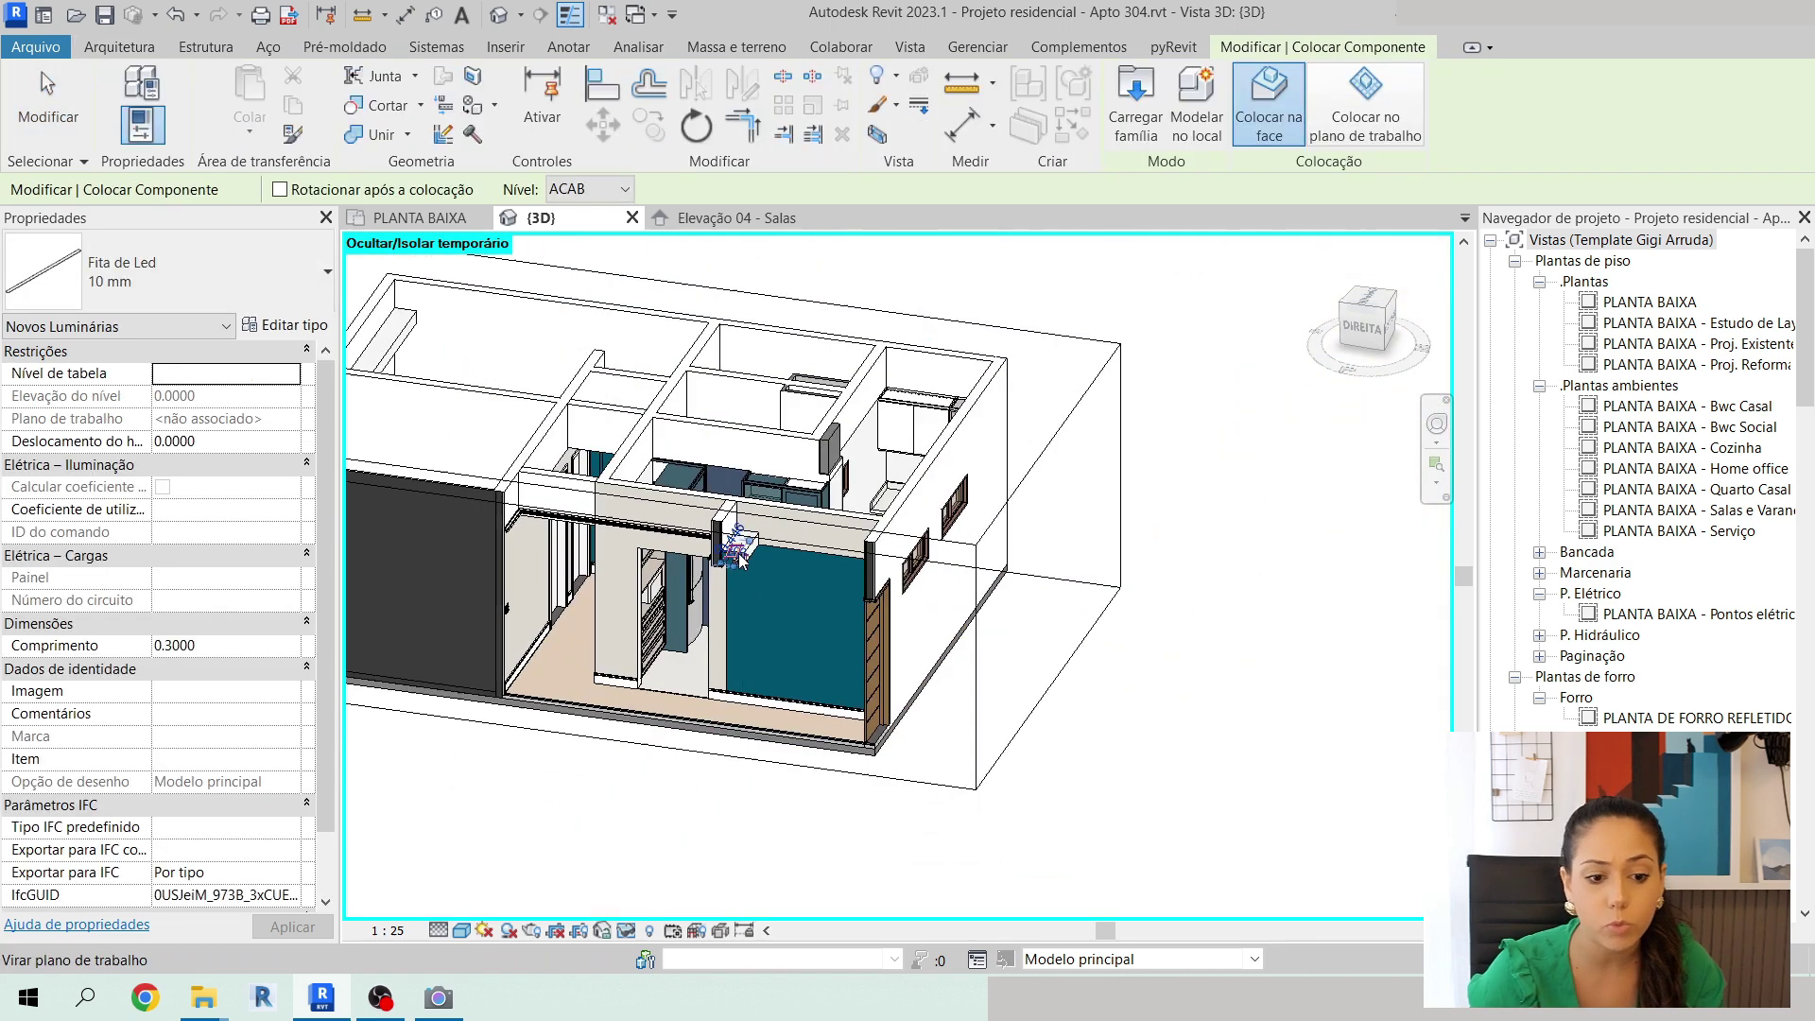
key(Escape)
Move the section box face past the living room to expose the kitchen interior and its cabinets.
click(955, 495)
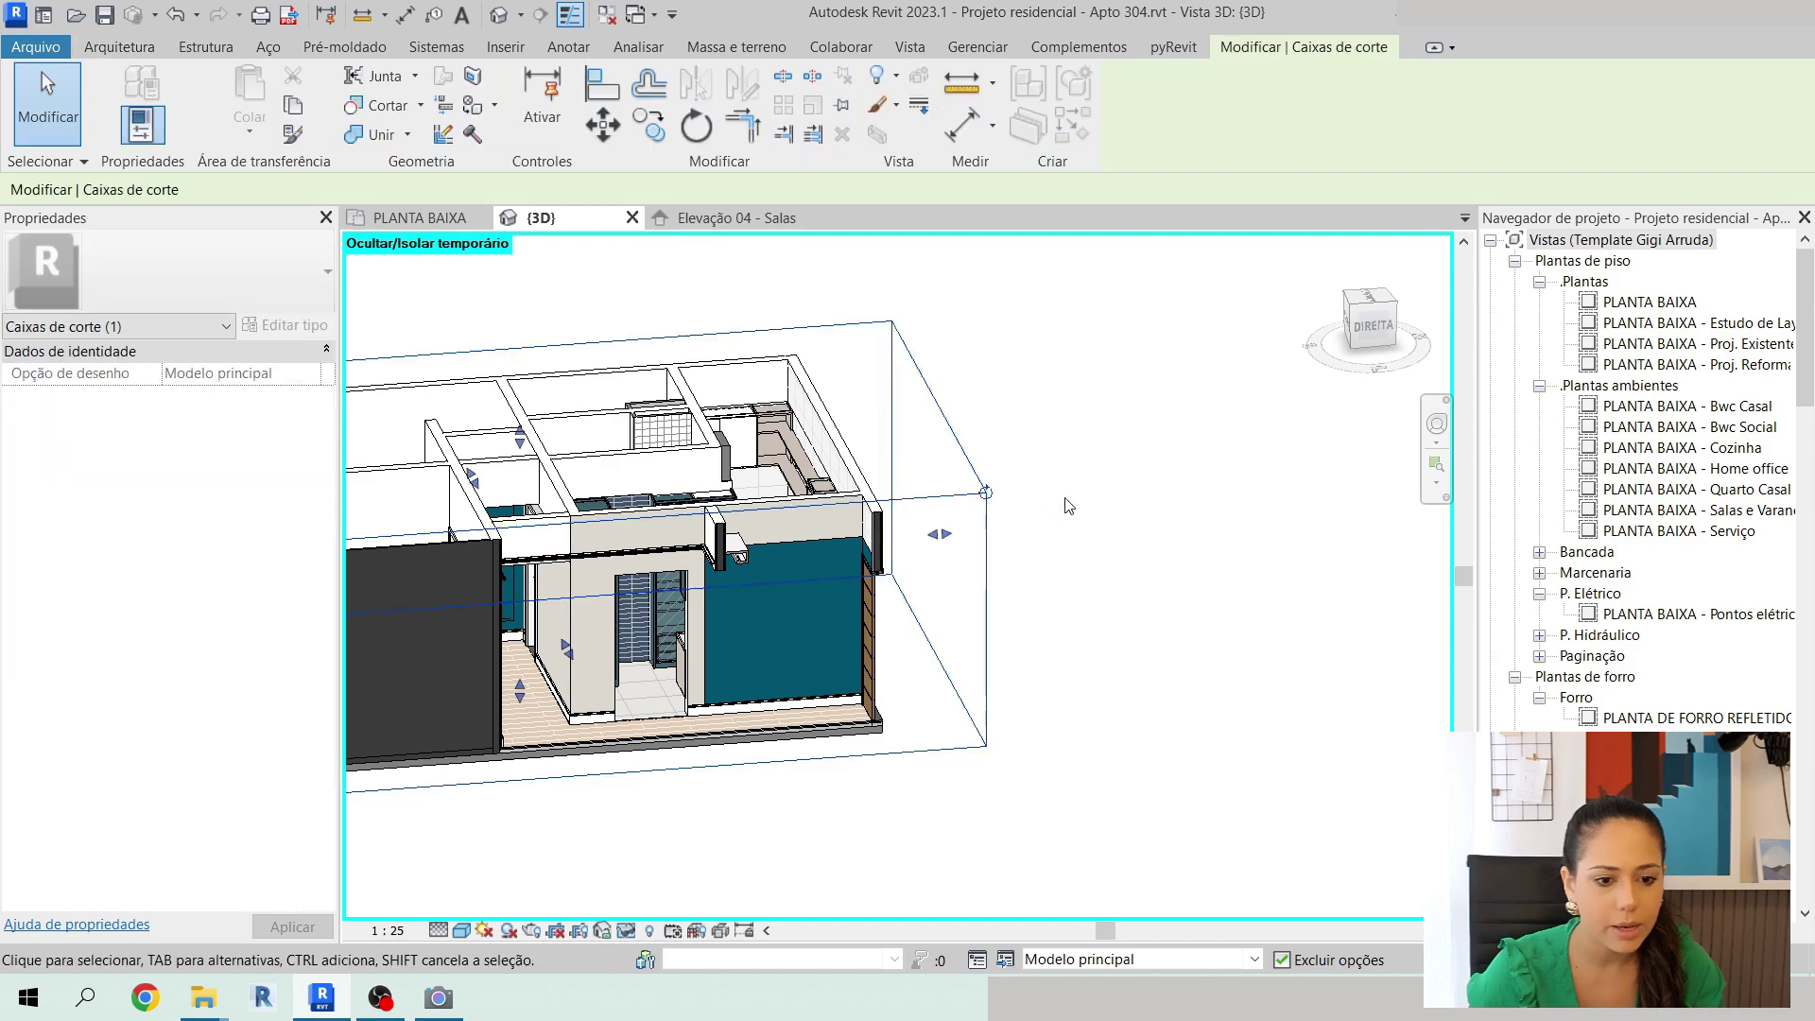
scroll(1066, 501, down, 2)
shift+middle_drag(936, 577, 945, 691)
drag(724, 649, 726, 643)
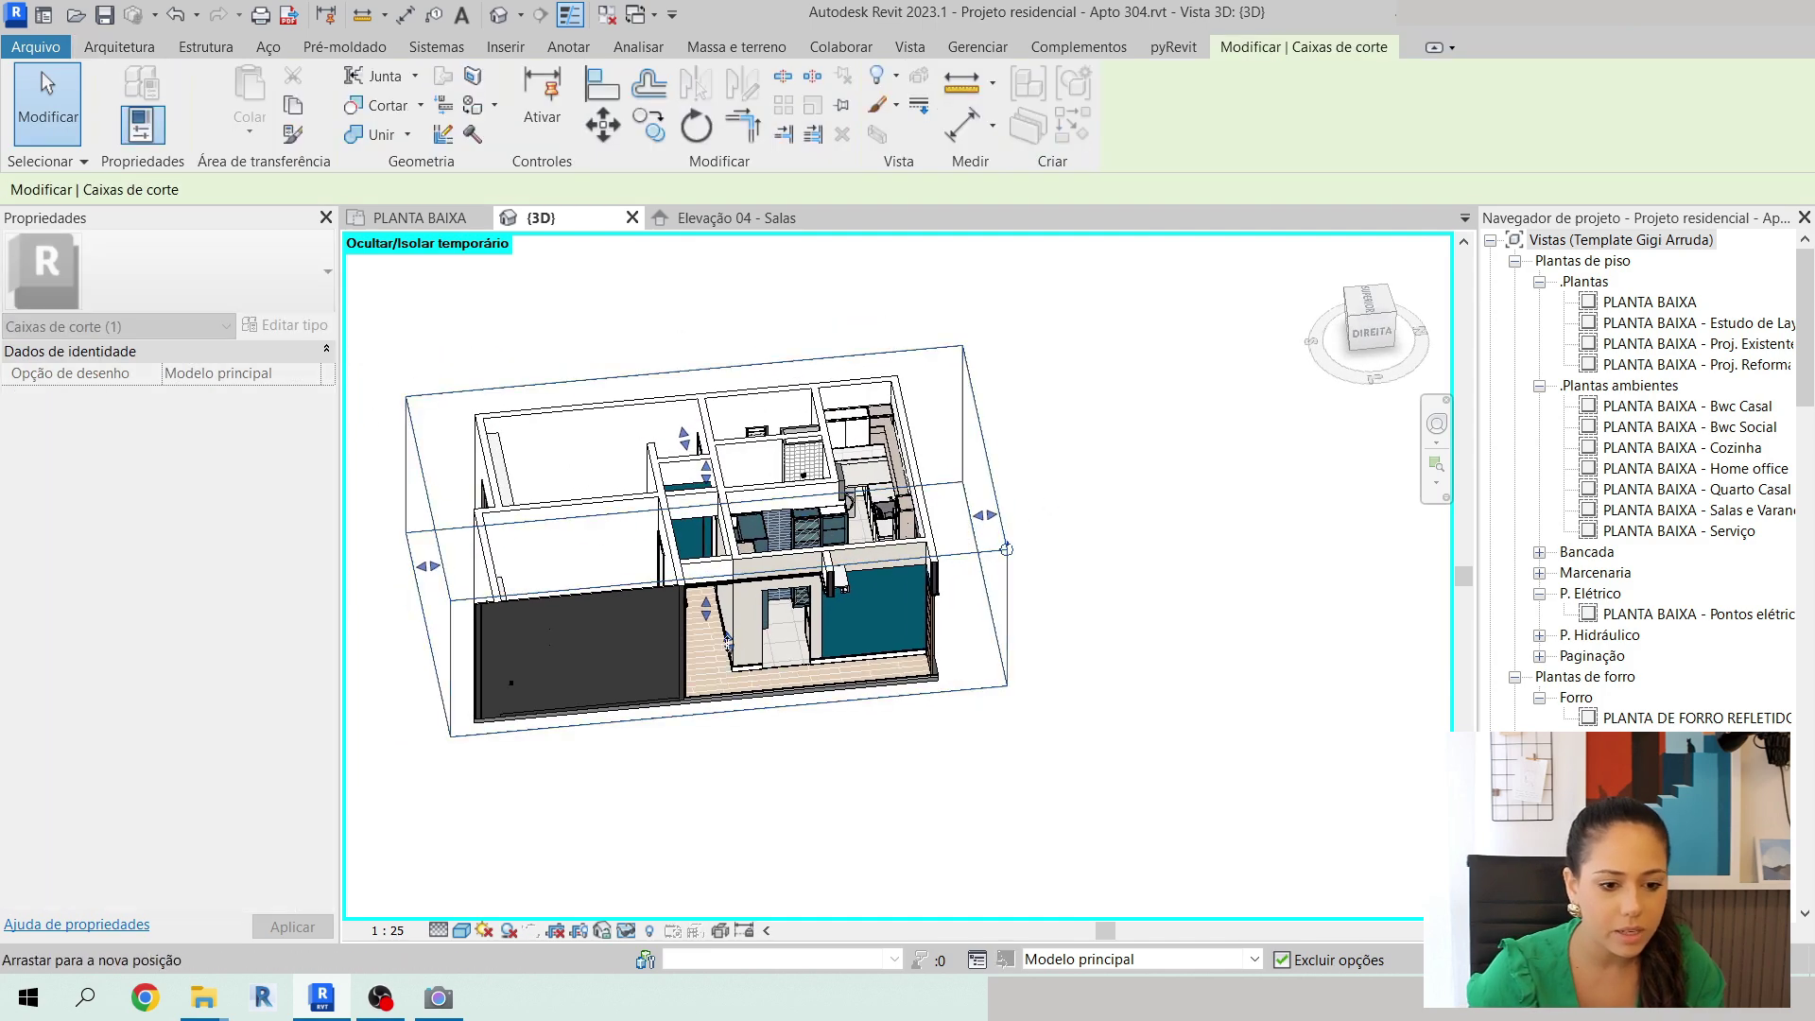
shift+middle_drag(724, 723, 565, 781)
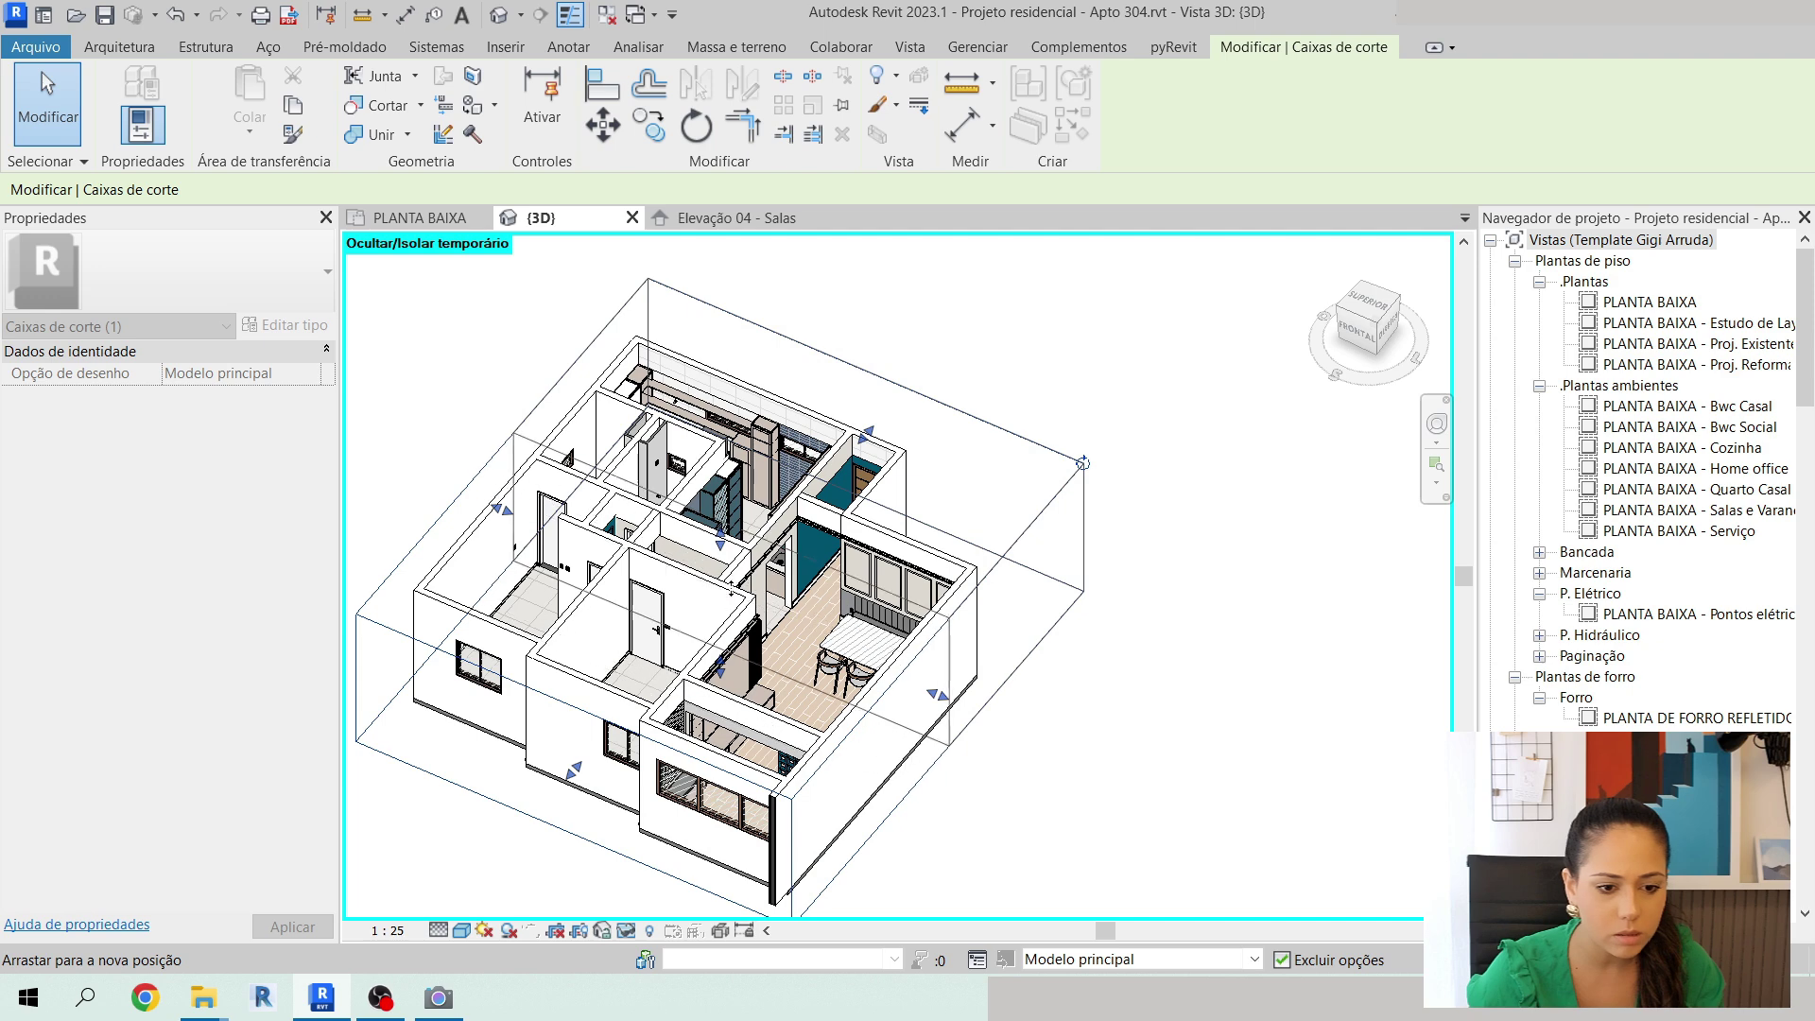
drag(749, 559, 753, 559)
Examine the kitchen's upper cabinets above the sink from below and from several angles in the 3D view.
shift+middle_drag(737, 654, 854, 688)
scroll(796, 516, up, 6)
scroll(743, 403, up, 2)
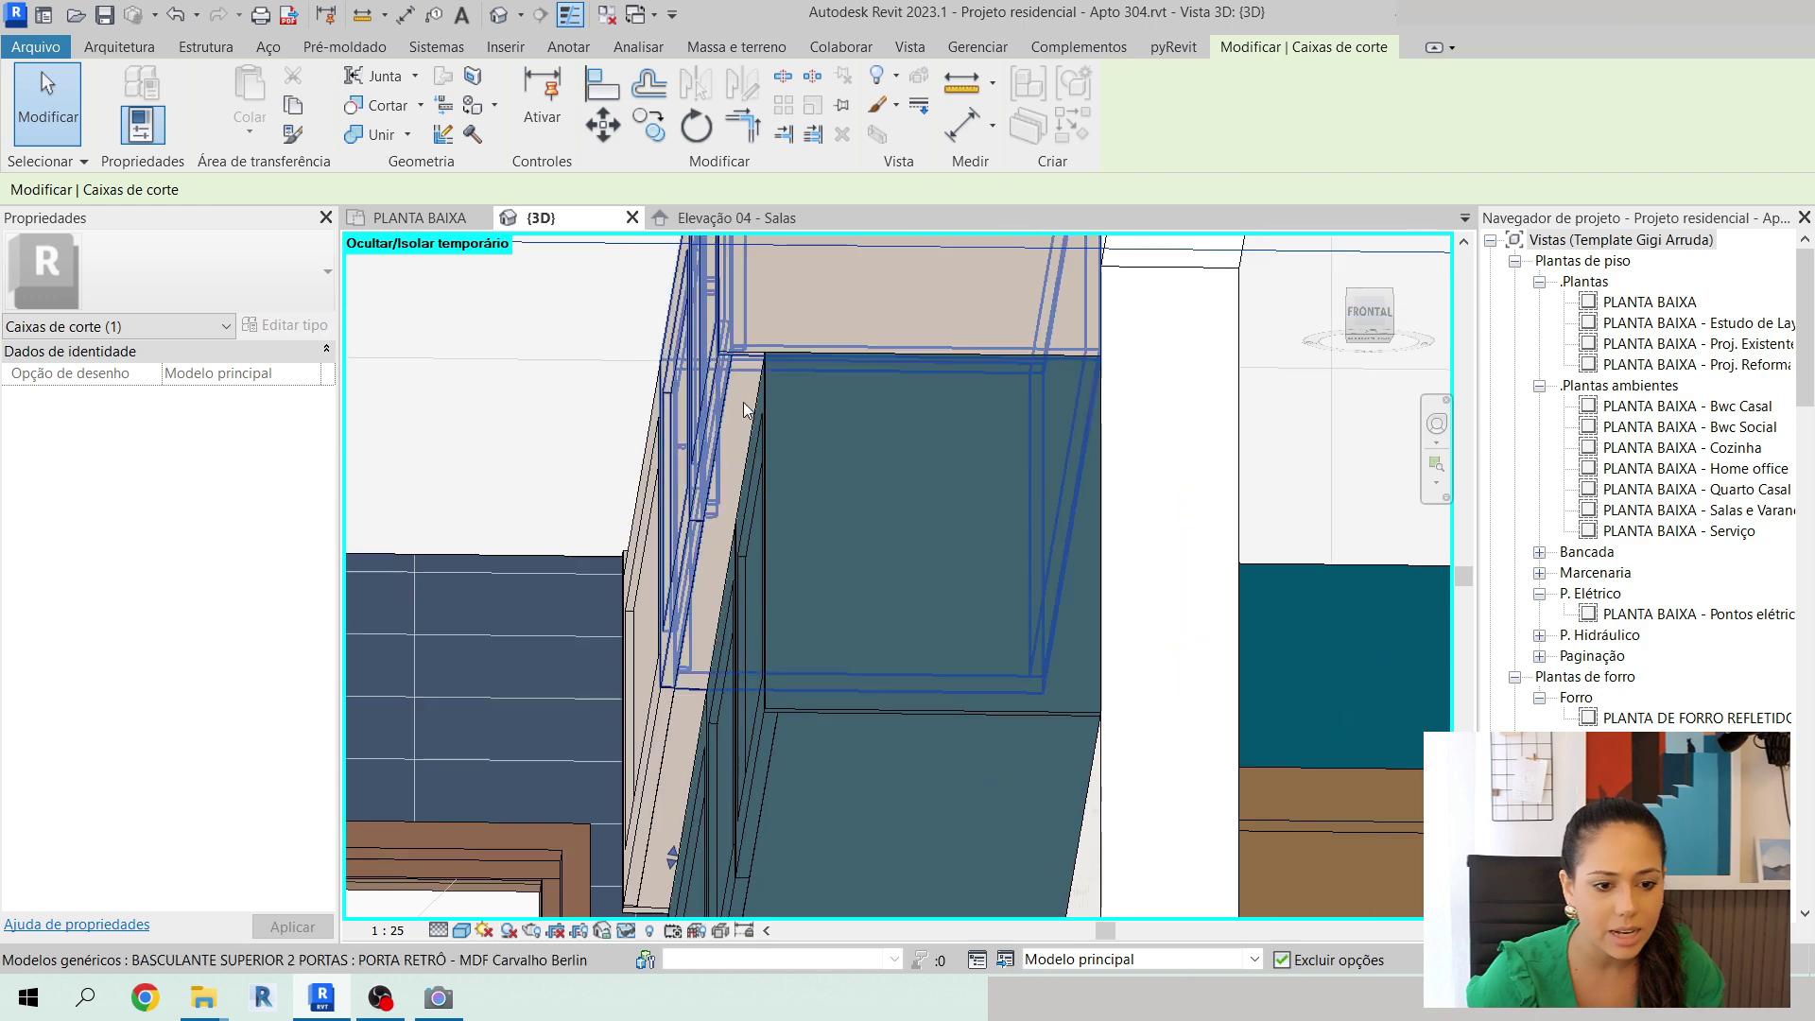
scroll(744, 402, down, 3)
shift+middle_drag(743, 401, 855, 567)
scroll(761, 416, up, 3)
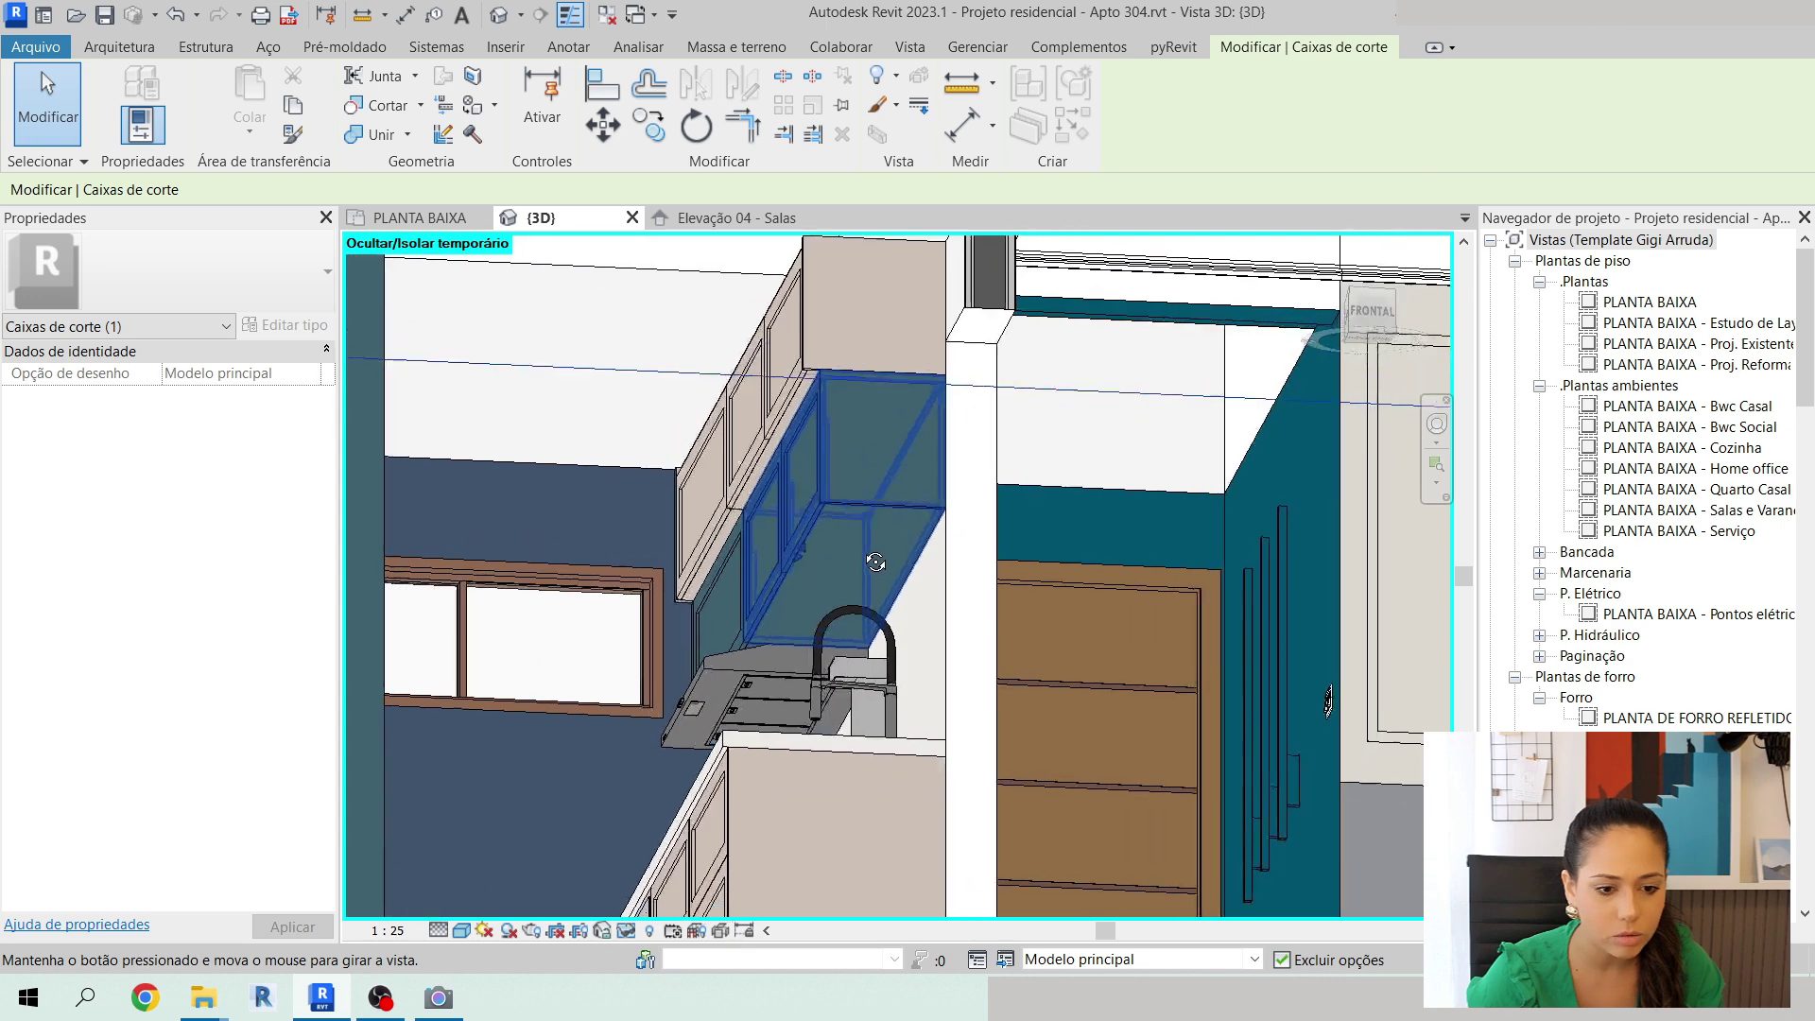
scroll(761, 416, up, 3)
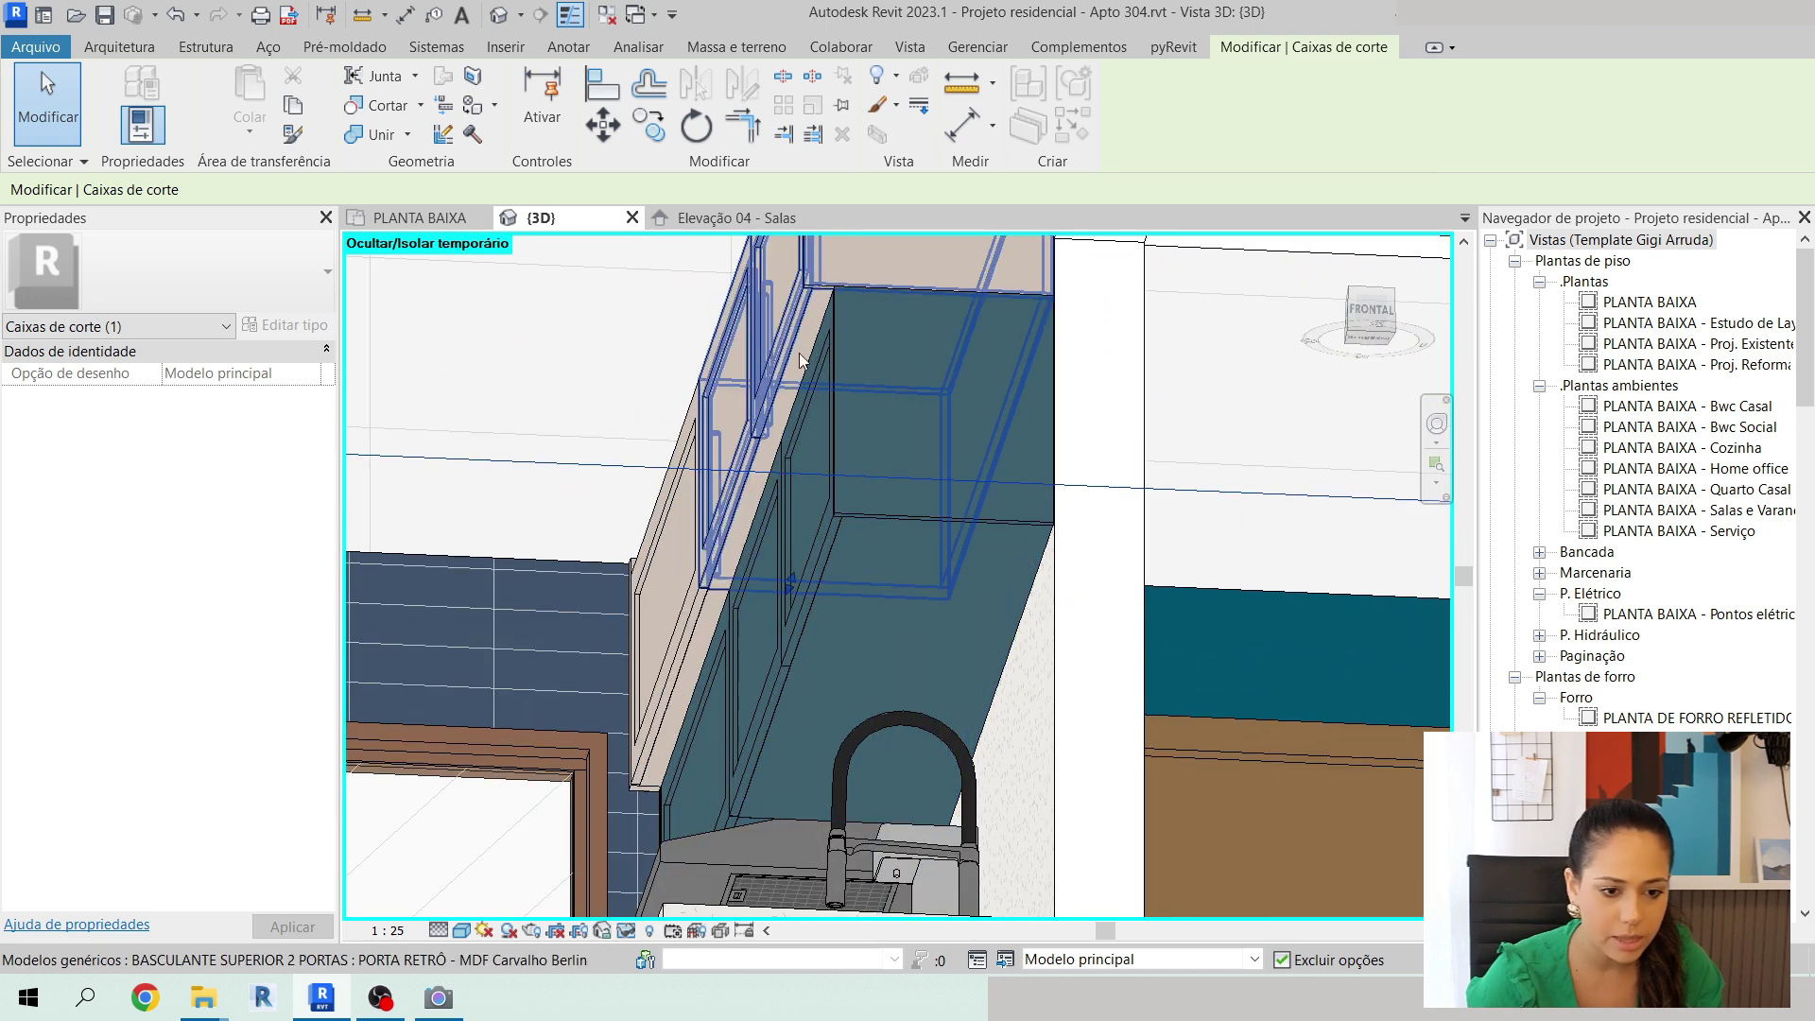
scroll(701, 564, down, 2)
scroll(701, 564, down, 4)
middle_drag(813, 491, 957, 557)
scroll(858, 714, down, 4)
scroll(956, 557, down, 1)
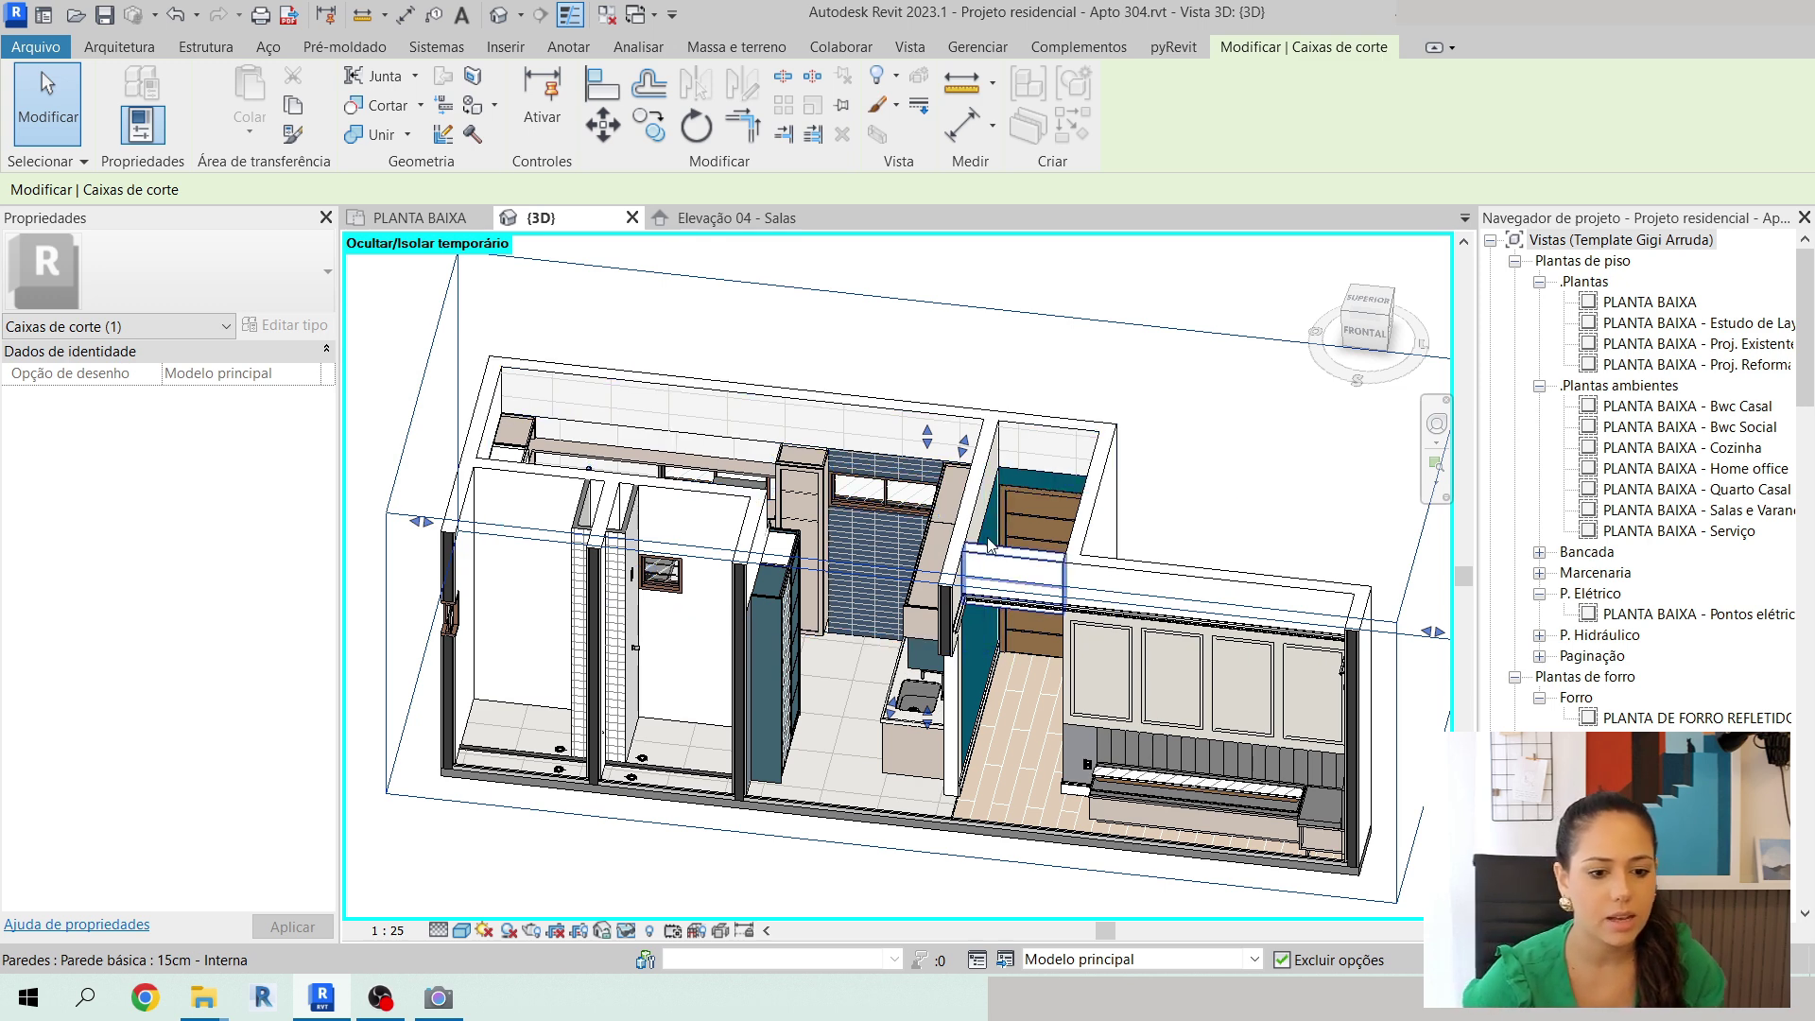
scroll(792, 673, up, 2)
scroll(741, 620, down, 5)
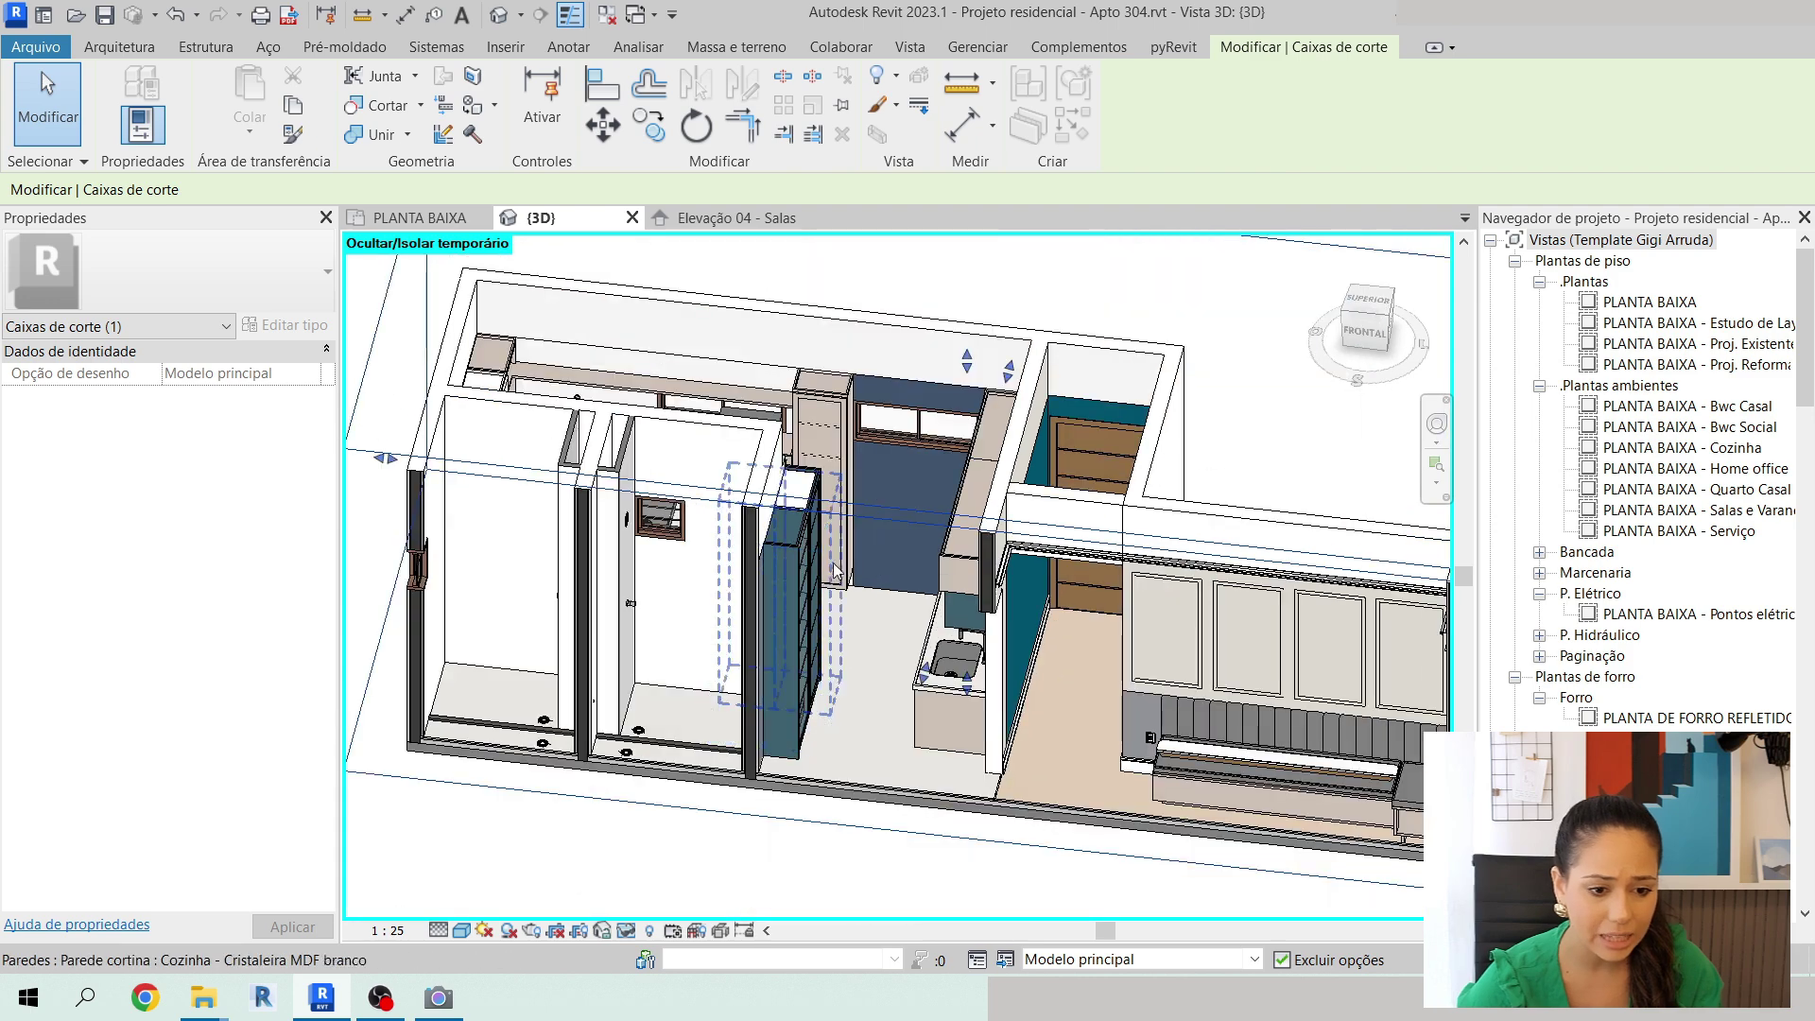
Adjust the section box to cut through the kitchen's tall blue cabinet and inspect the LED groove in its shelf.
key(Escape)
shift+middle_drag(942, 641, 718, 567)
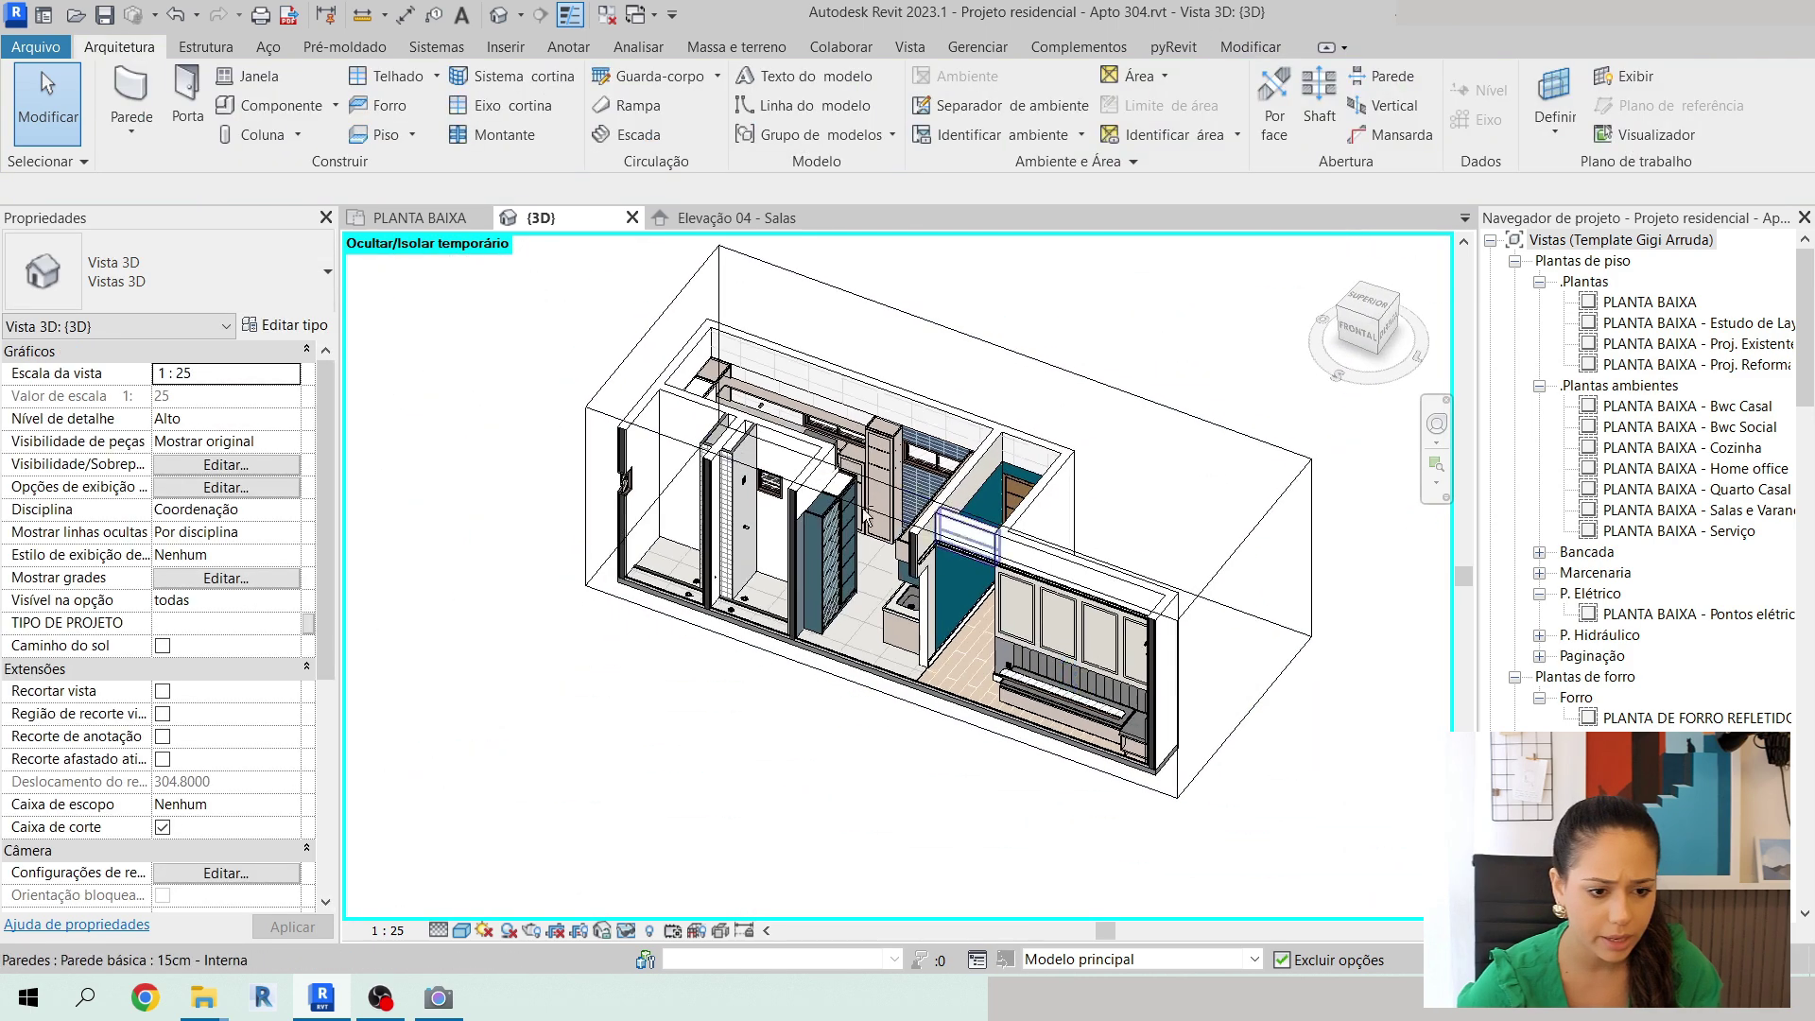
click(635, 359)
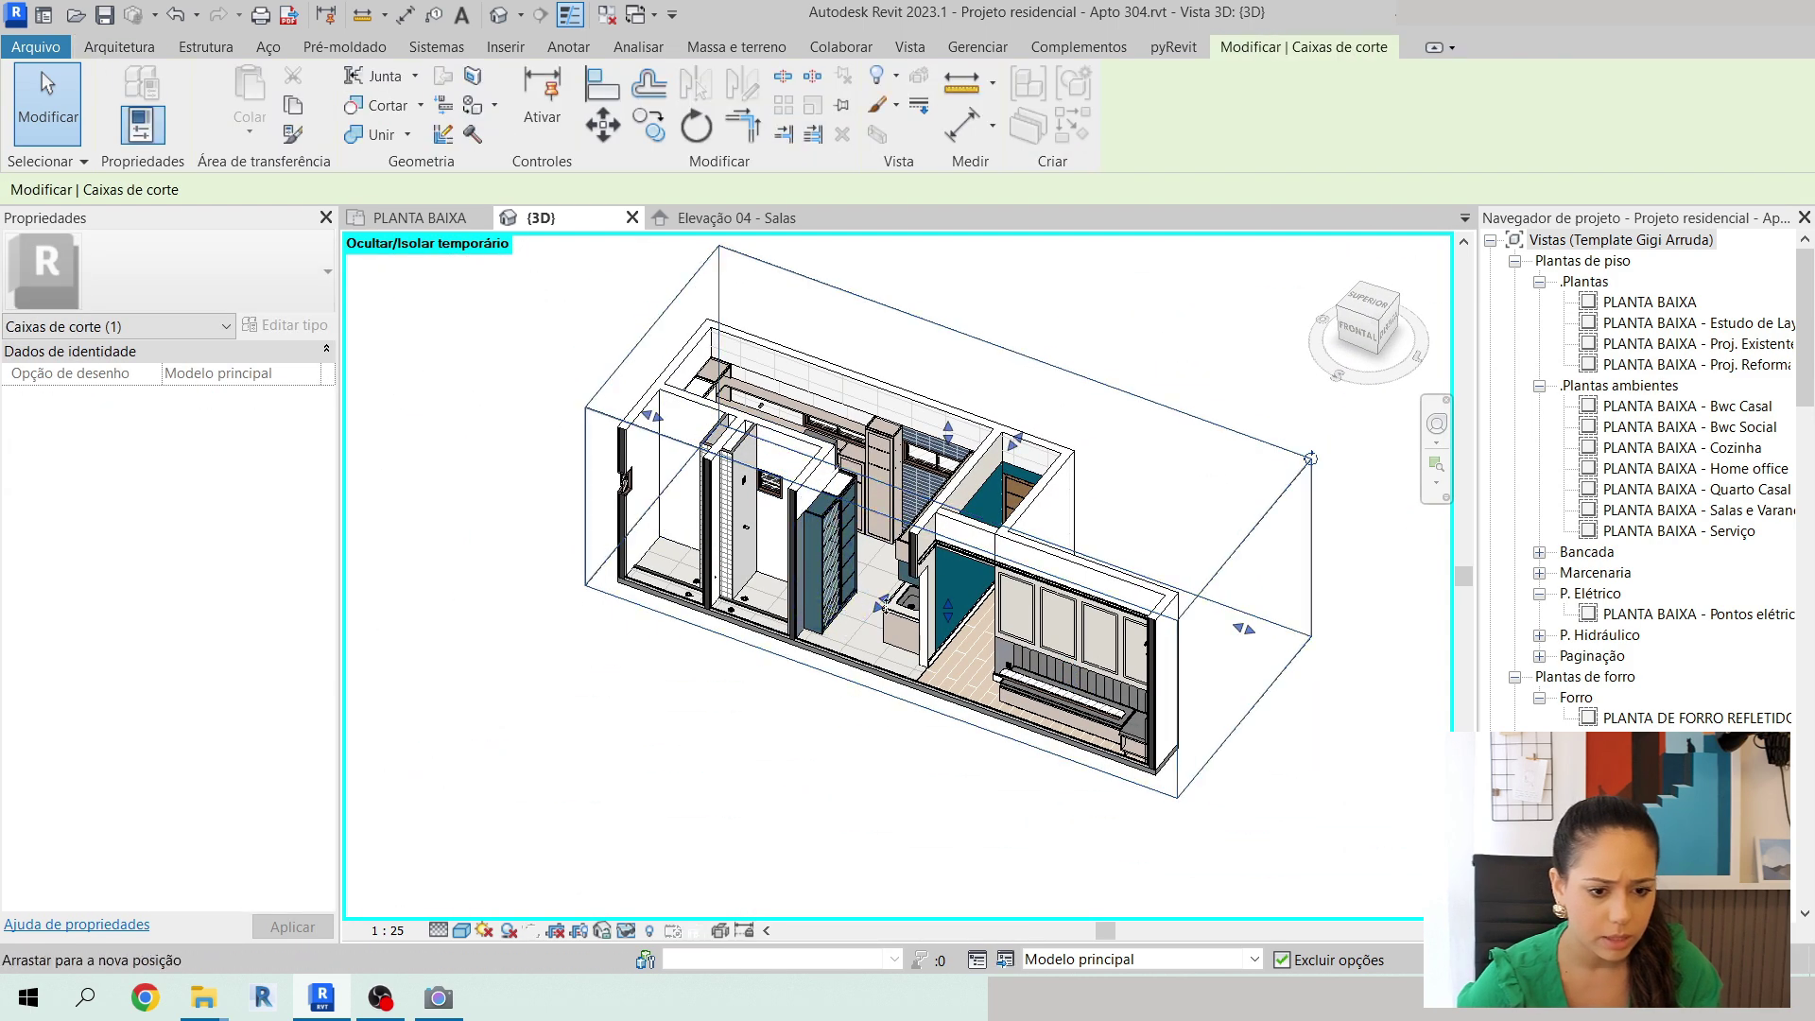
scroll(849, 605, up, 5)
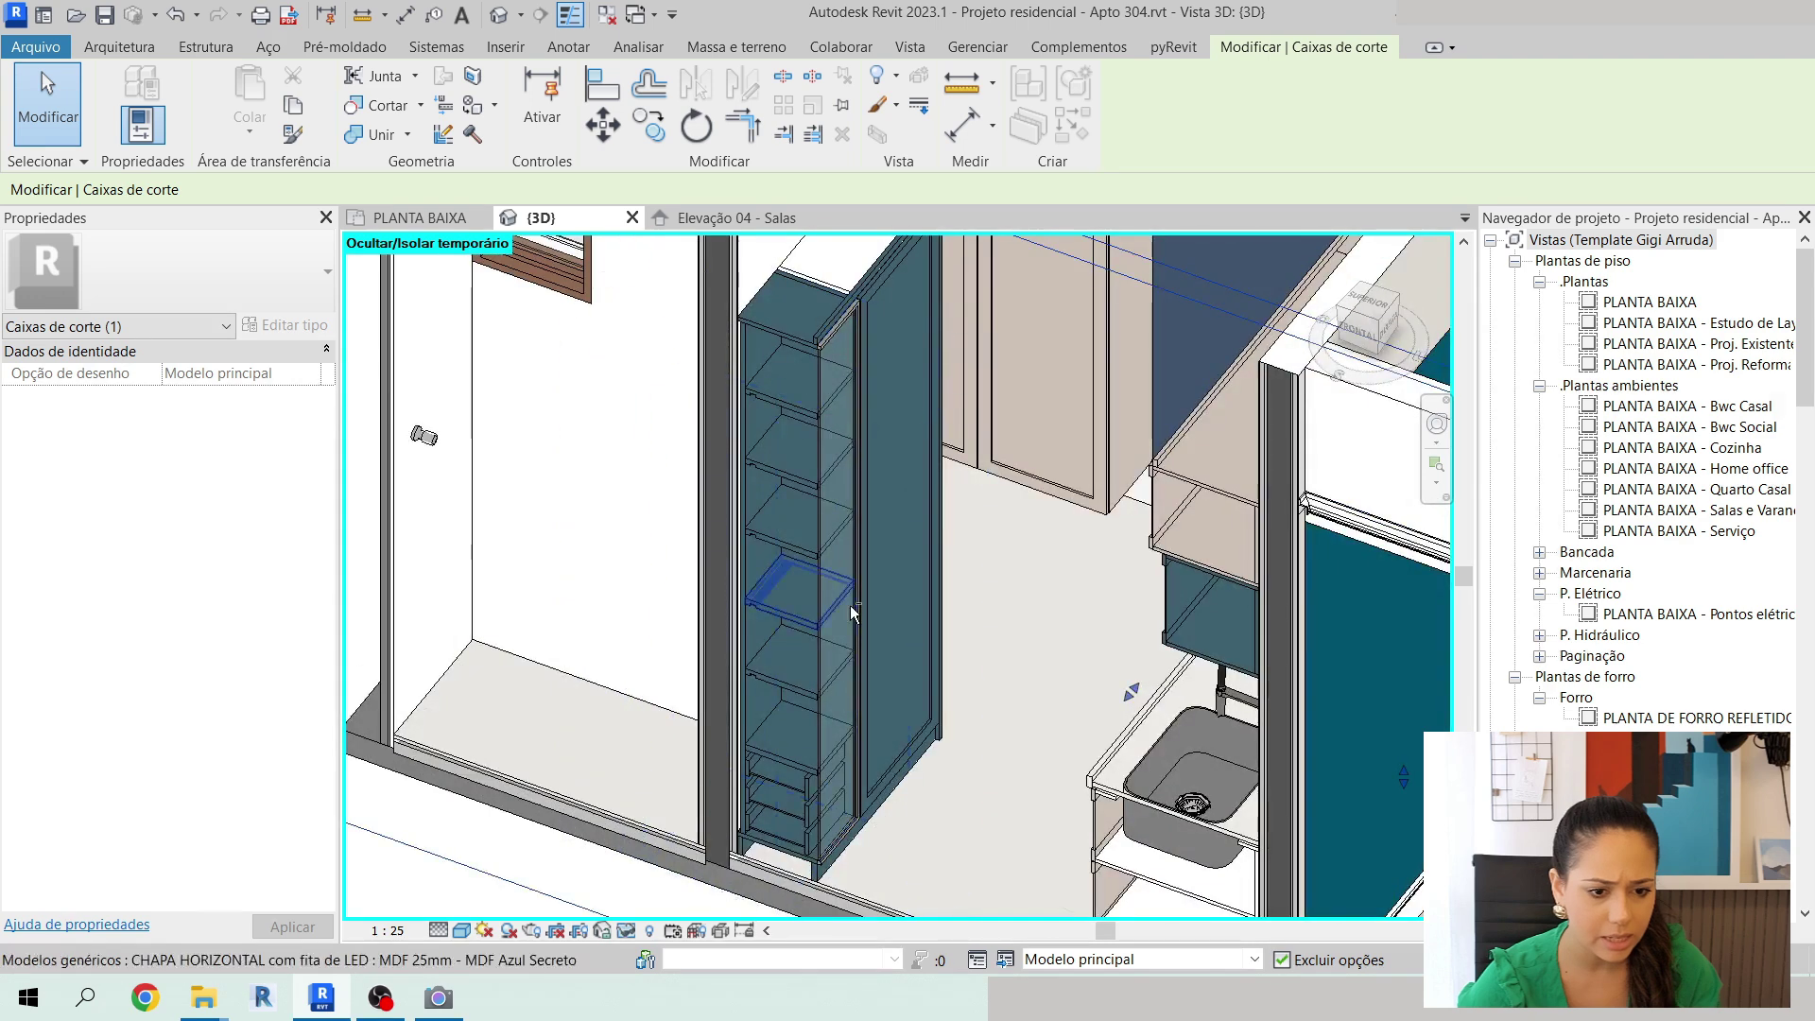
scroll(849, 604, up, 8)
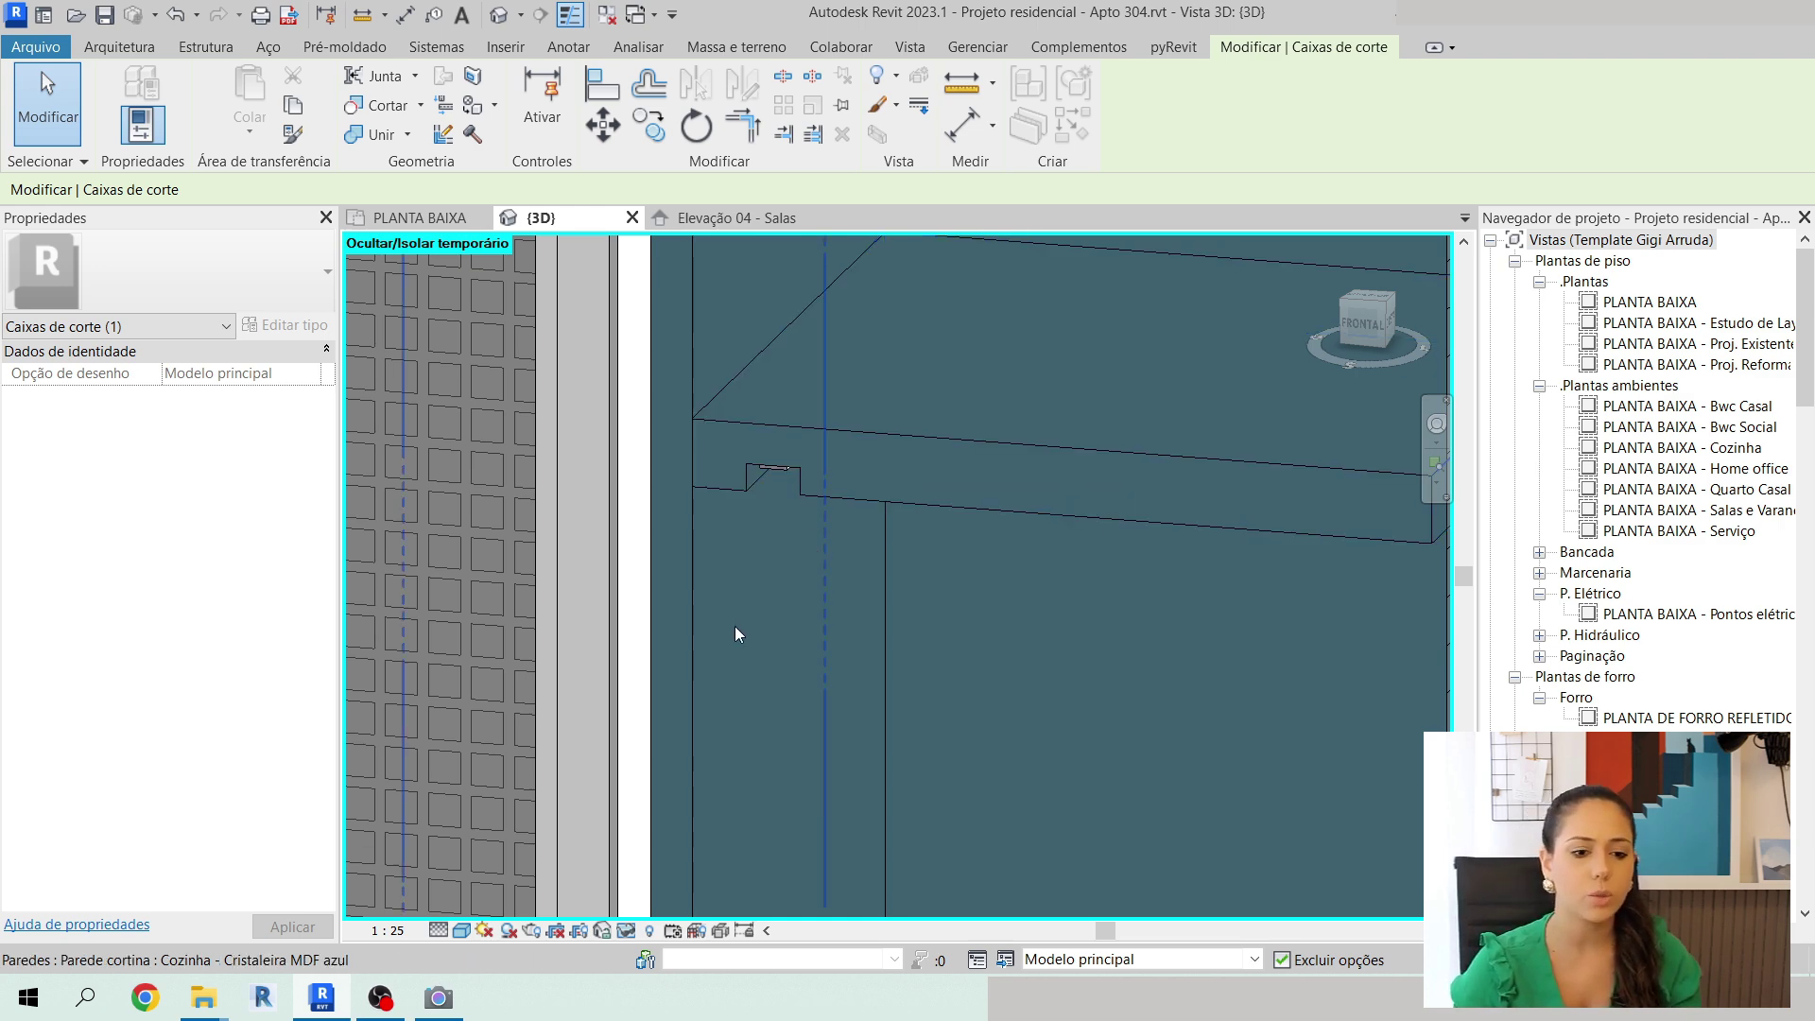
scroll(865, 557, down, 8)
scroll(864, 554, down, 5)
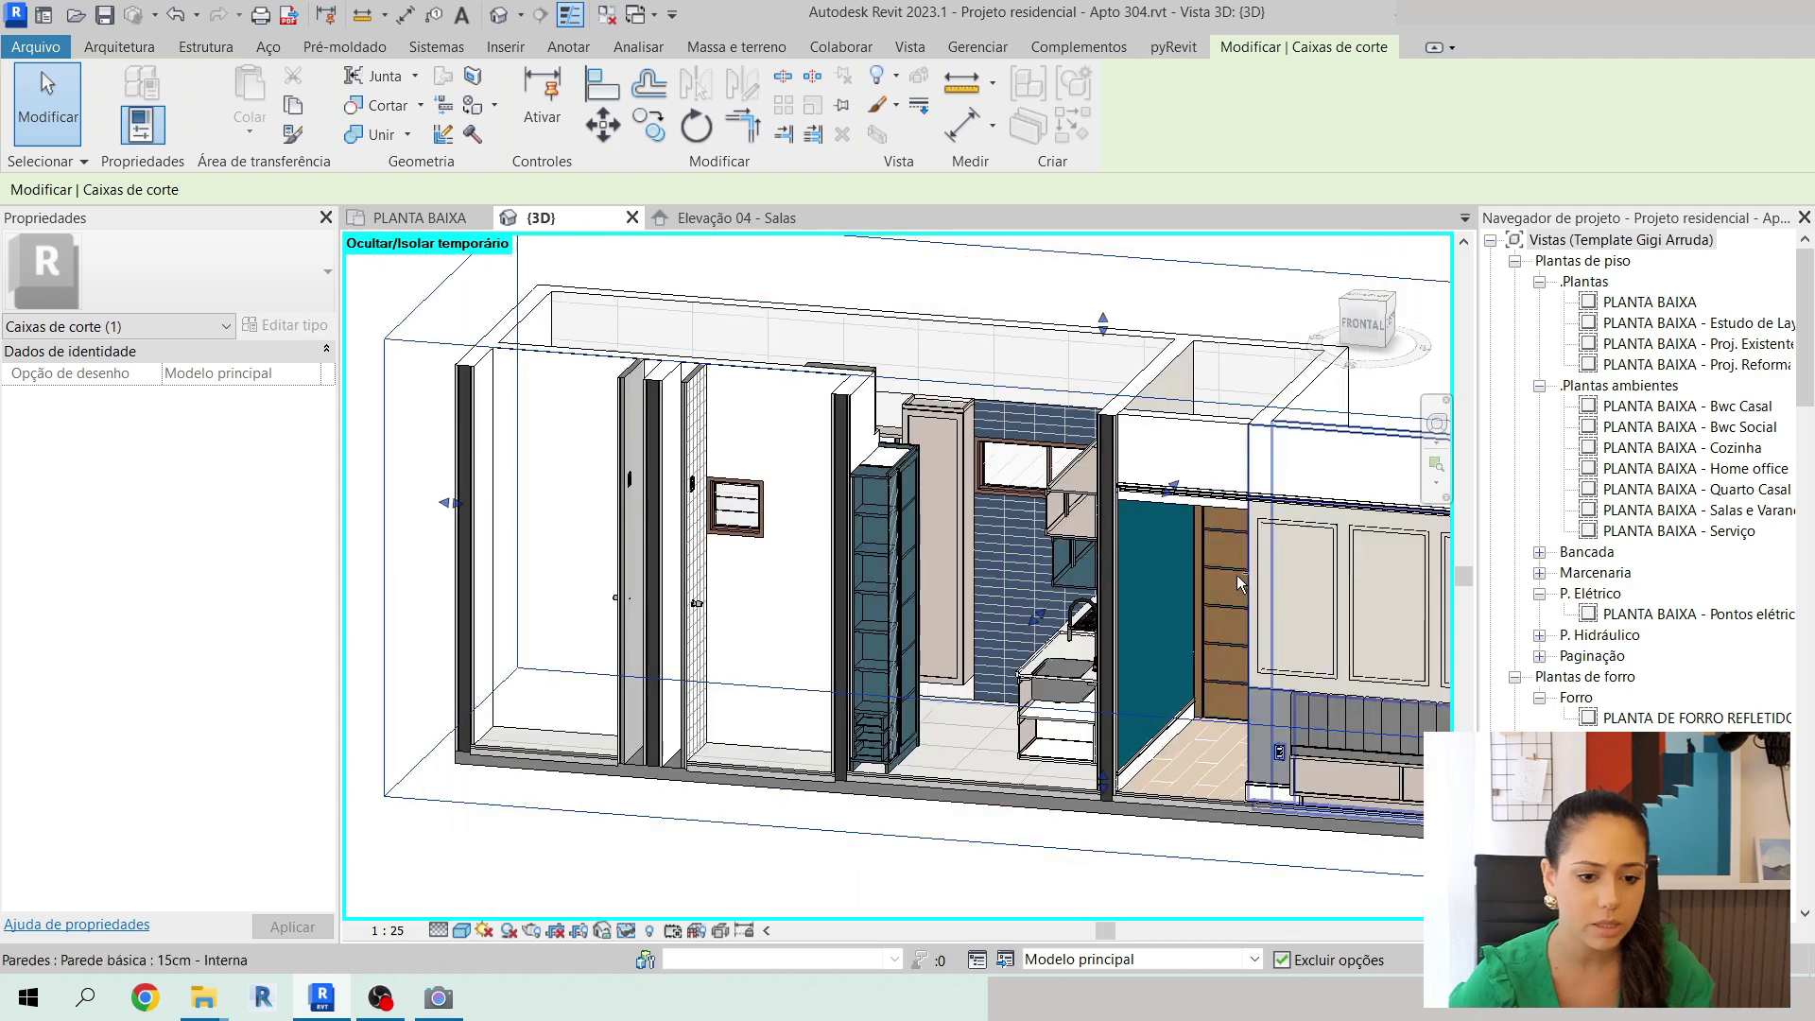
Start placing a component beneath the kitchen's upper cabinets and search the component types for "led".
shift+middle_drag(864, 554, 1162, 425)
scroll(1151, 404, up, 5)
scroll(1151, 405, up, 5)
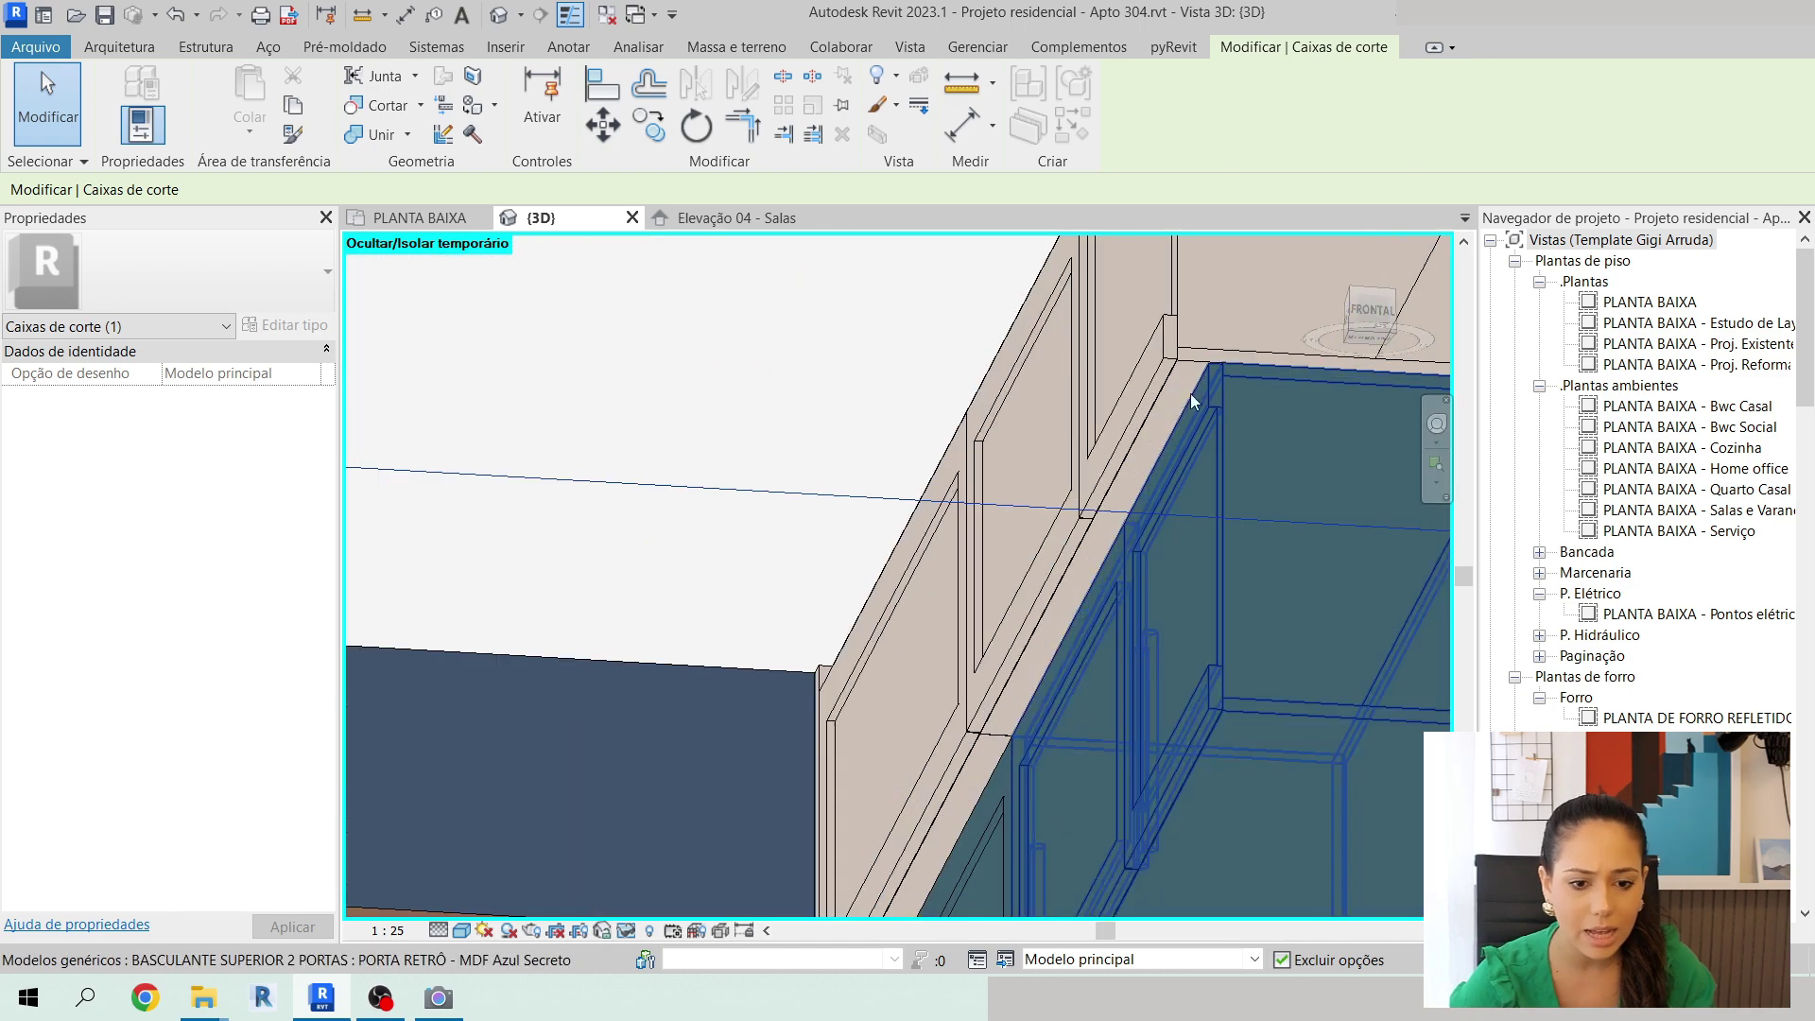
click(149, 47)
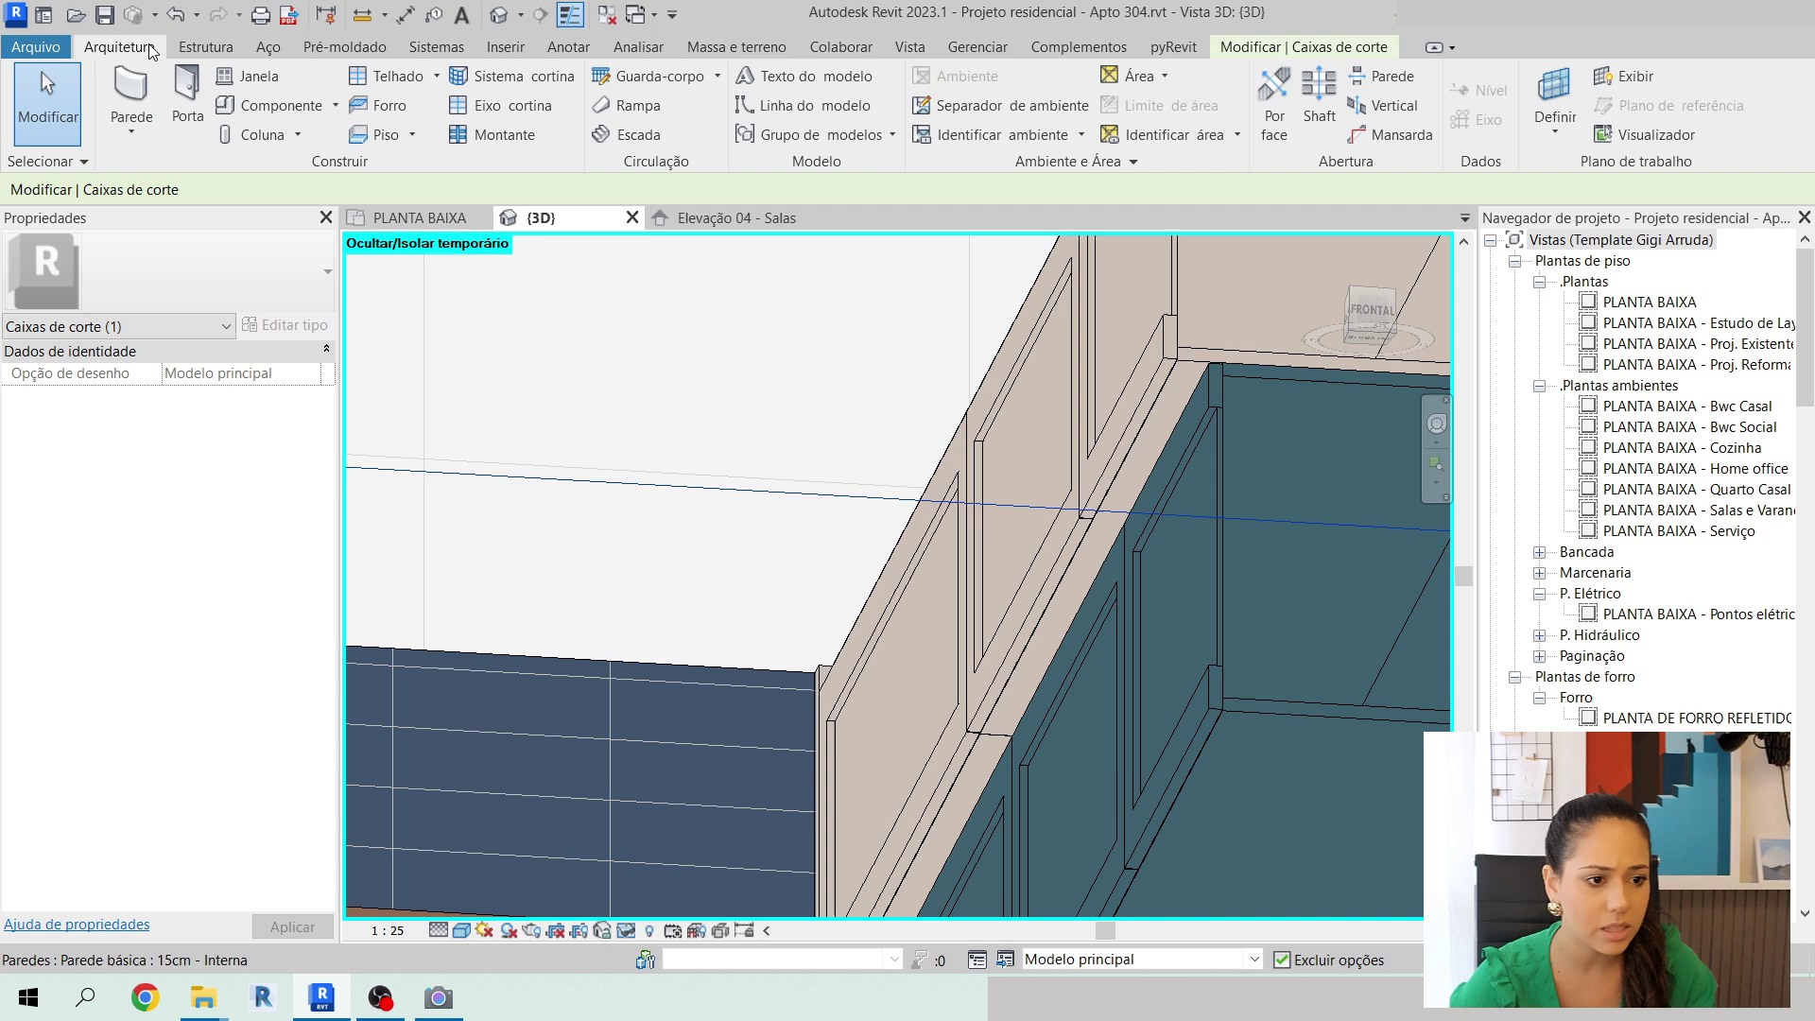
click(299, 112)
click(146, 297)
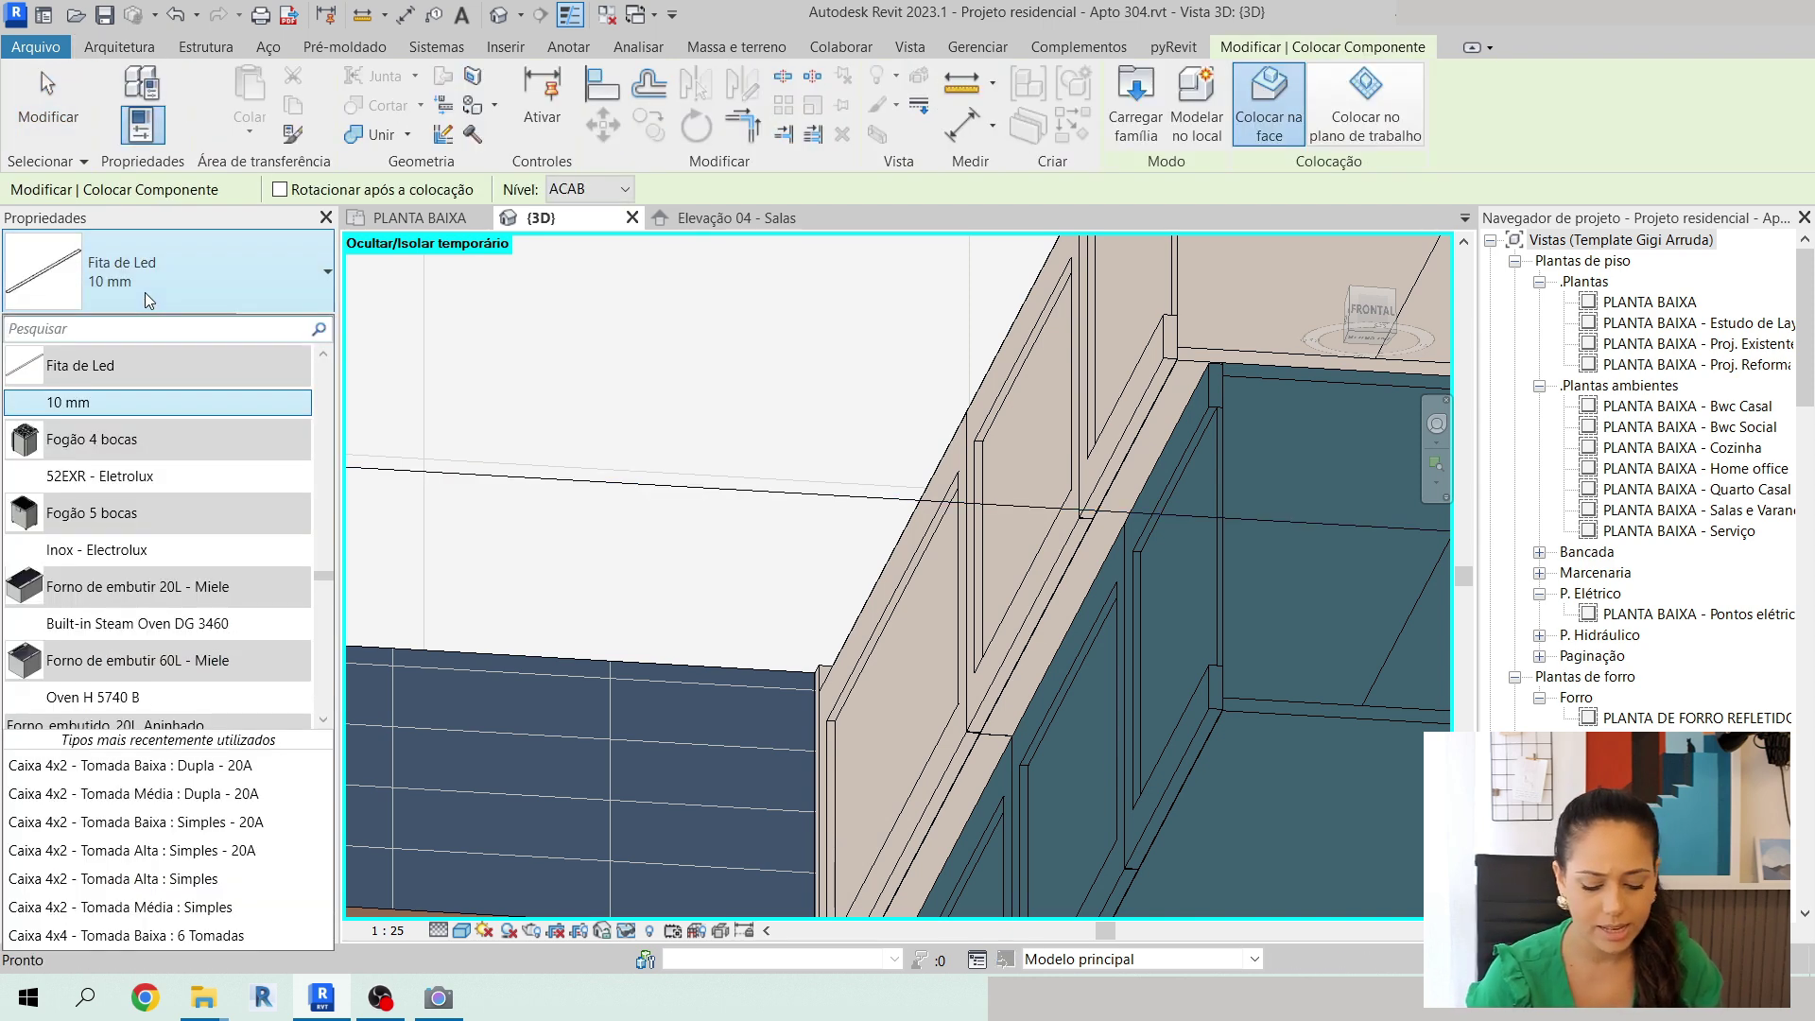
text(perfil)
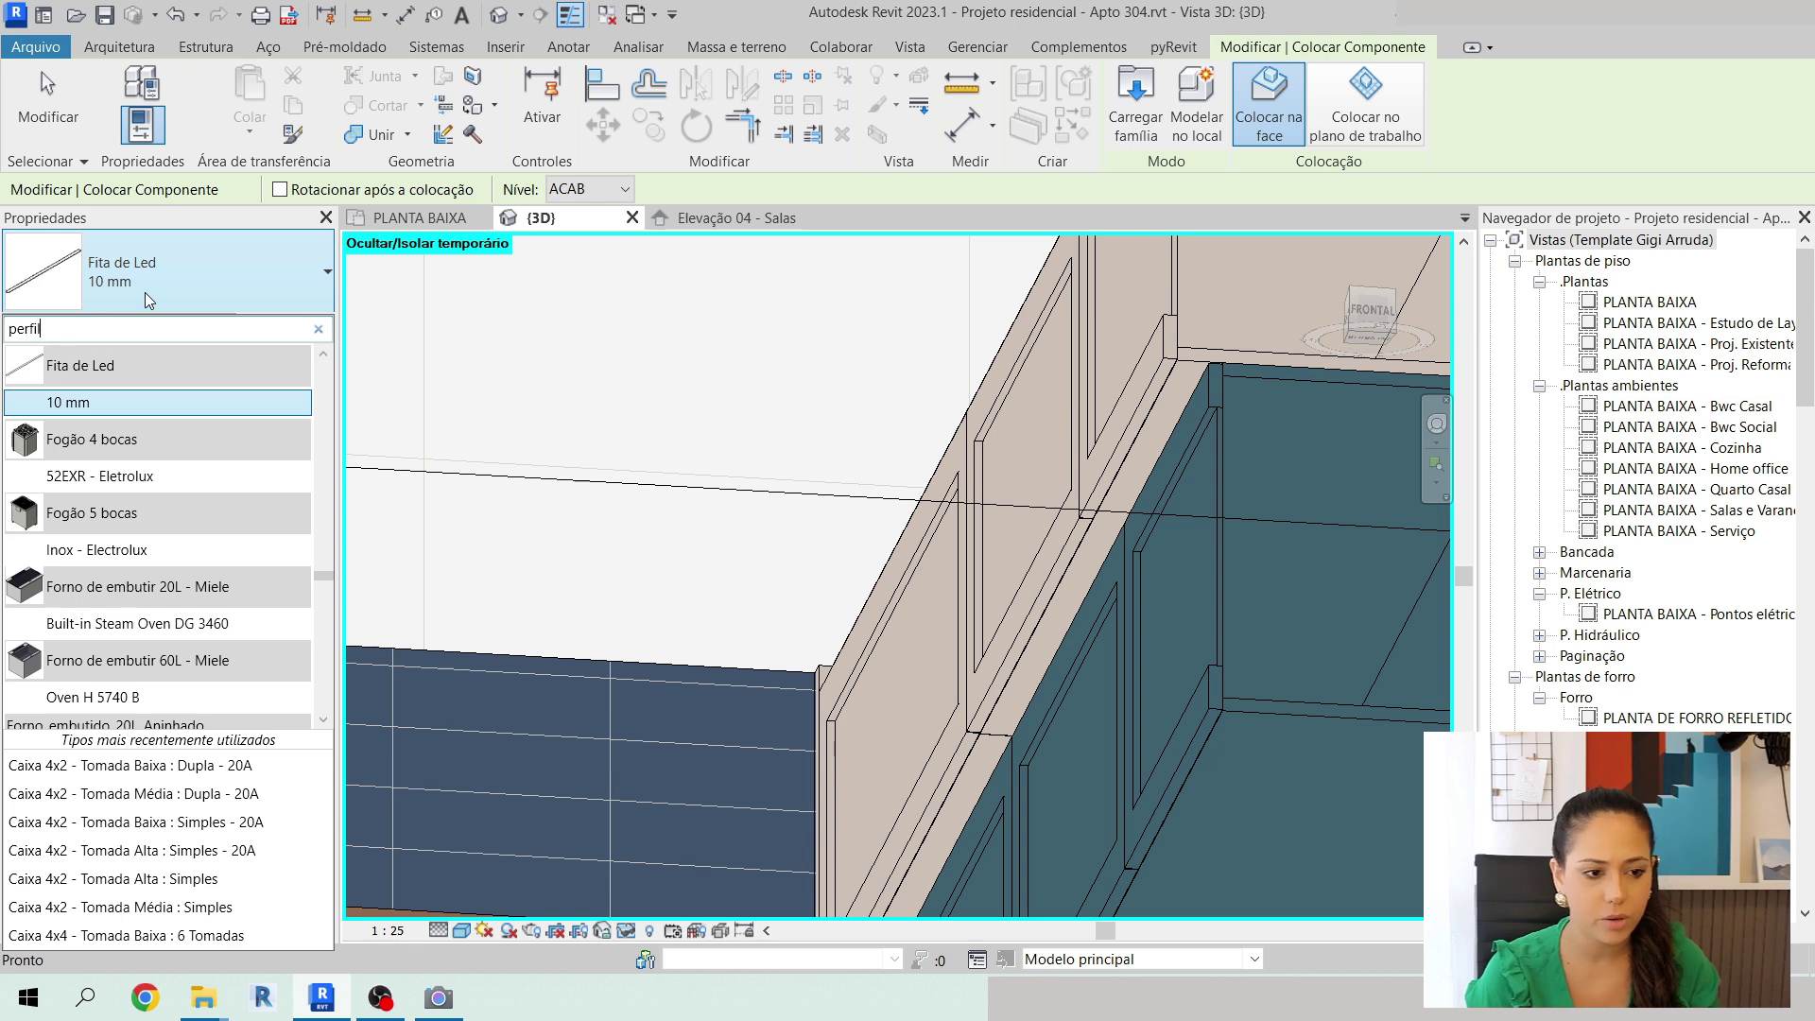
text( de led)
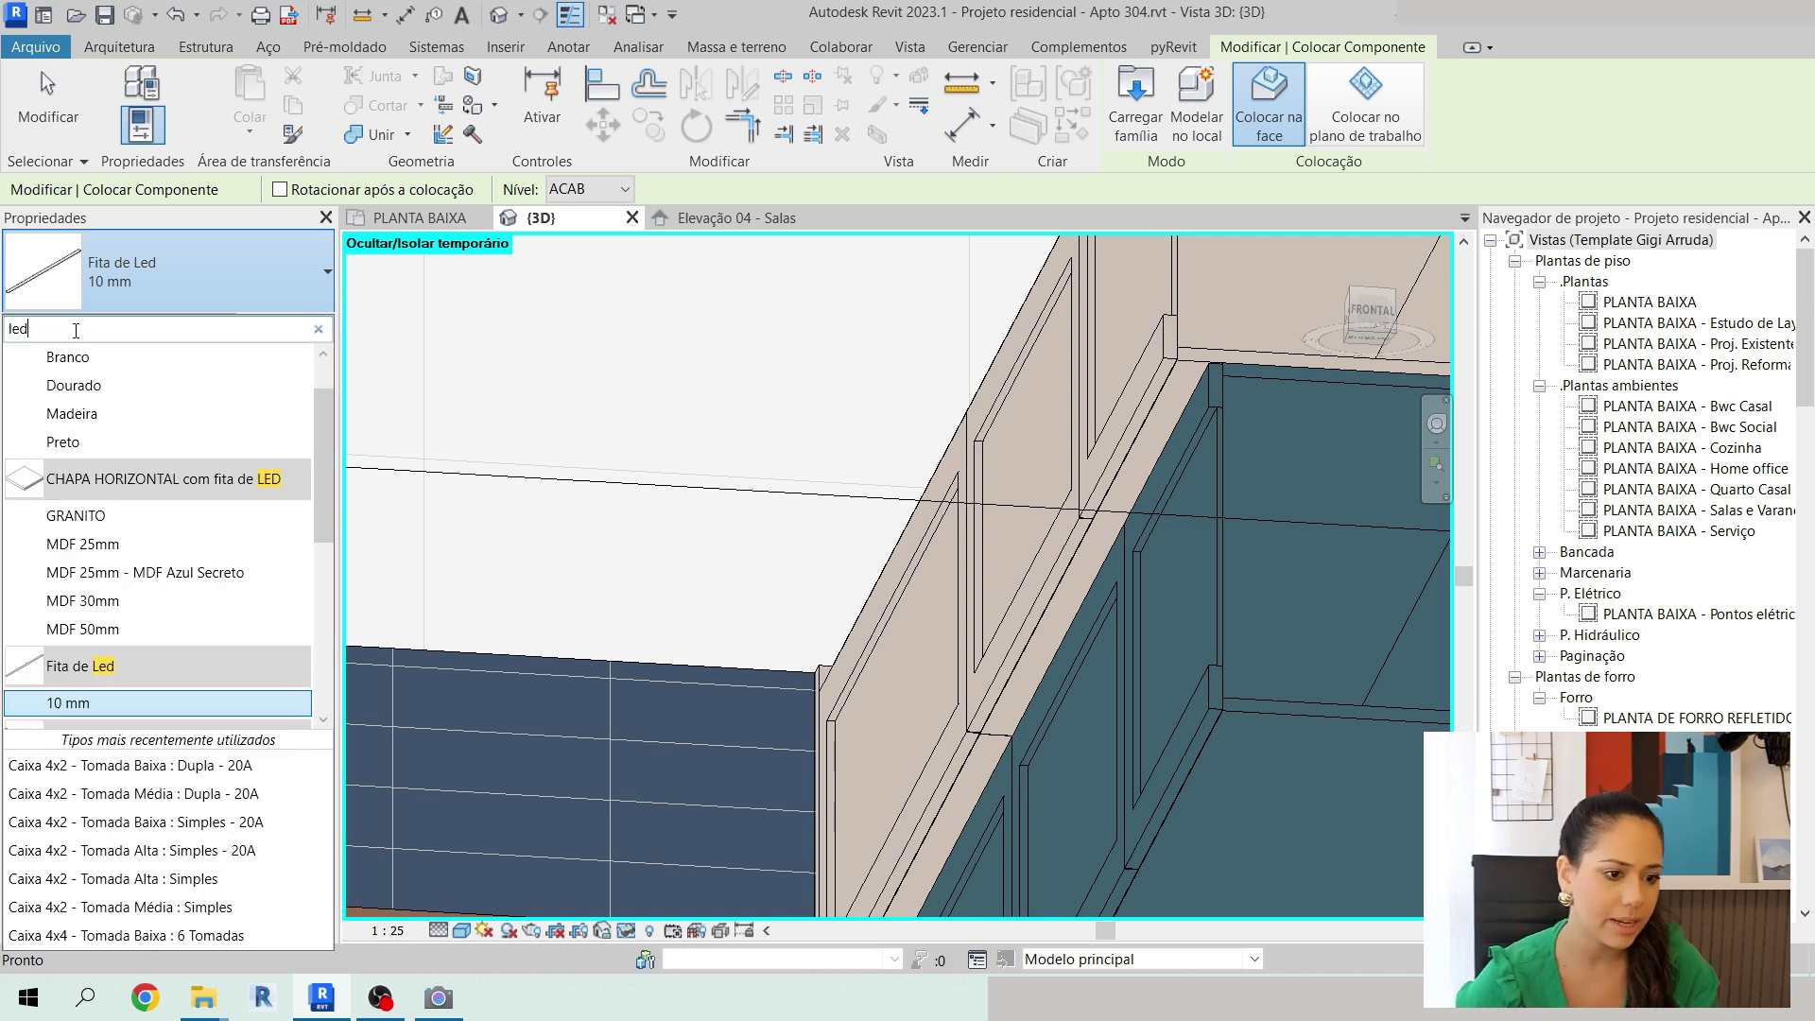
scroll(212, 687, down, 2)
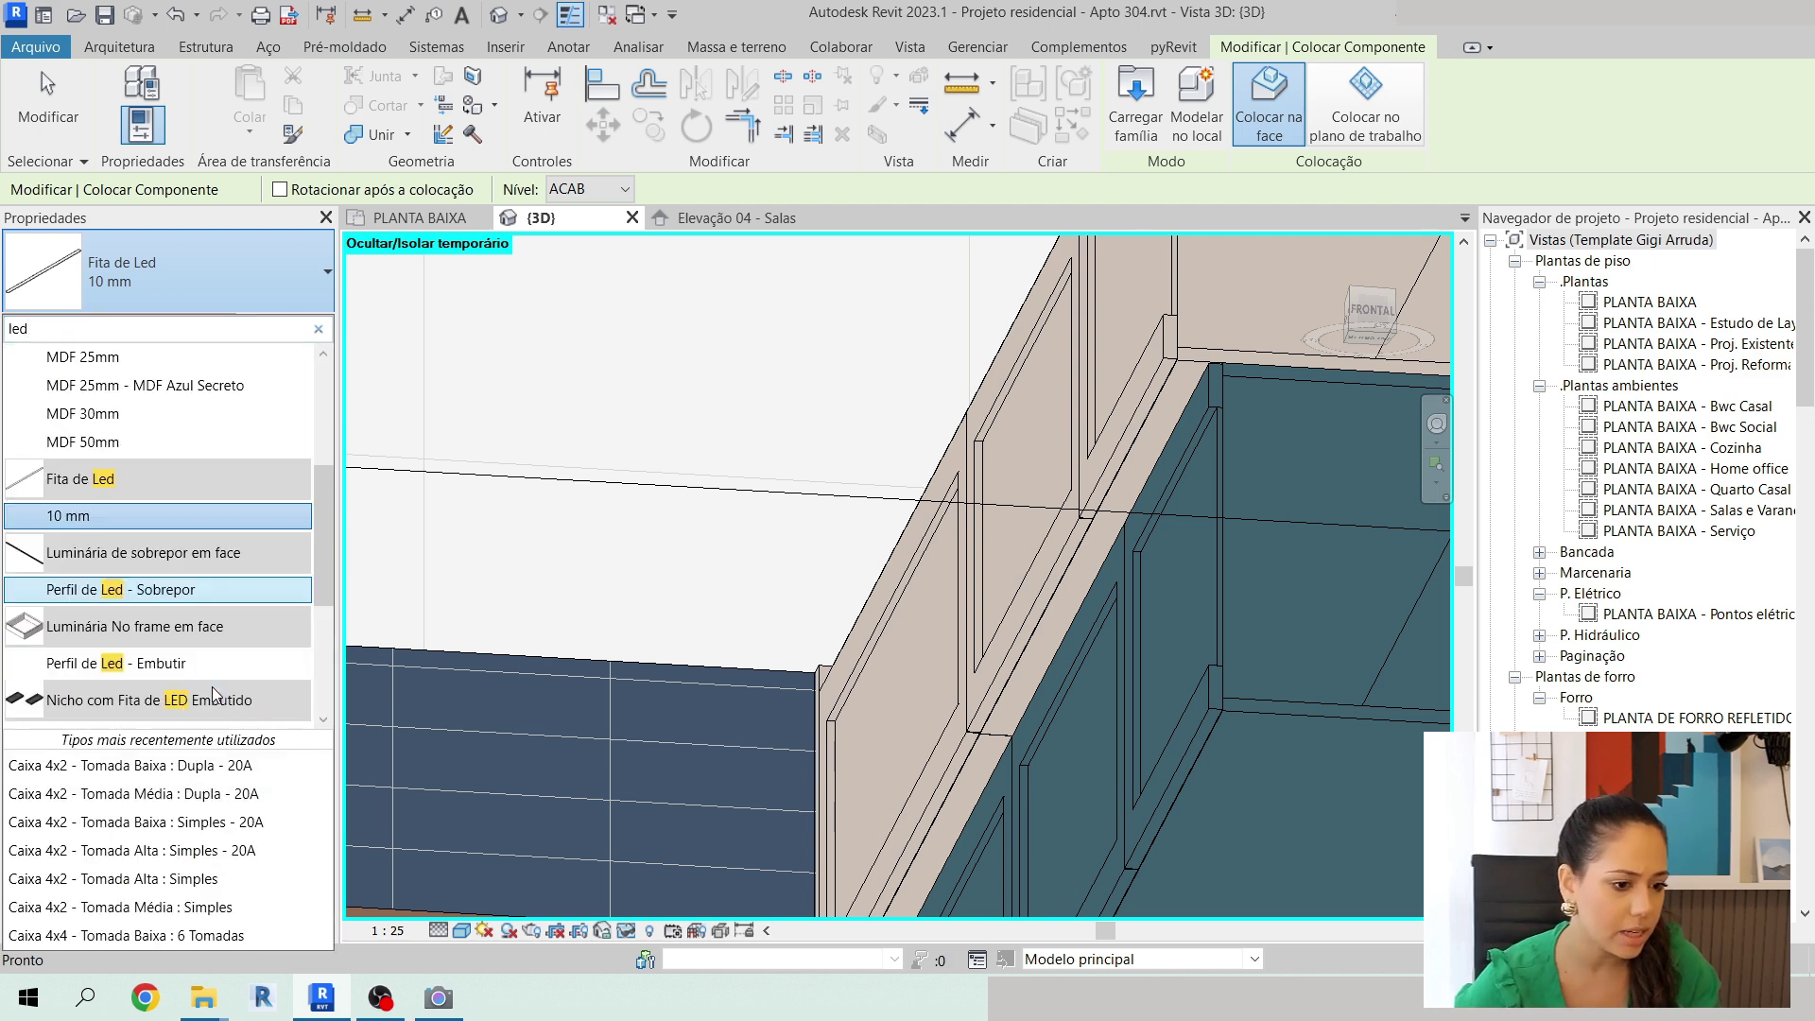
scroll(212, 686, down, 1)
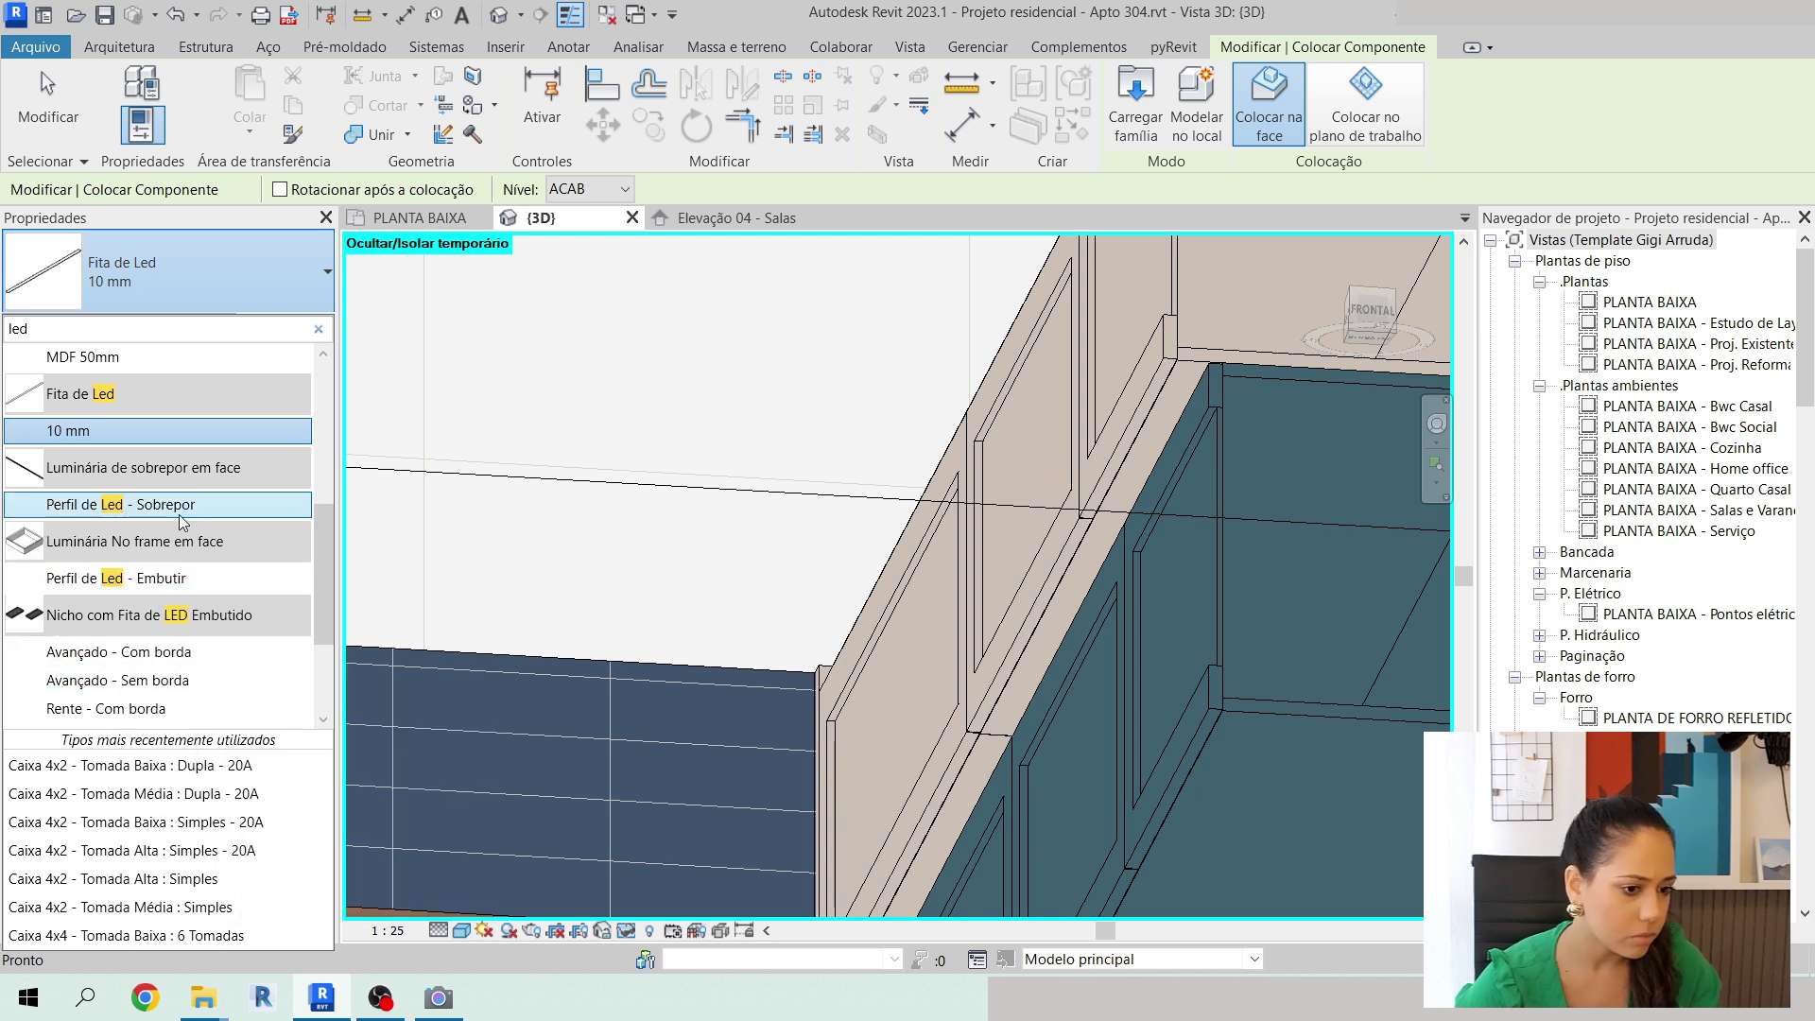
scroll(182, 520, down, 2)
scroll(184, 534, up, 3)
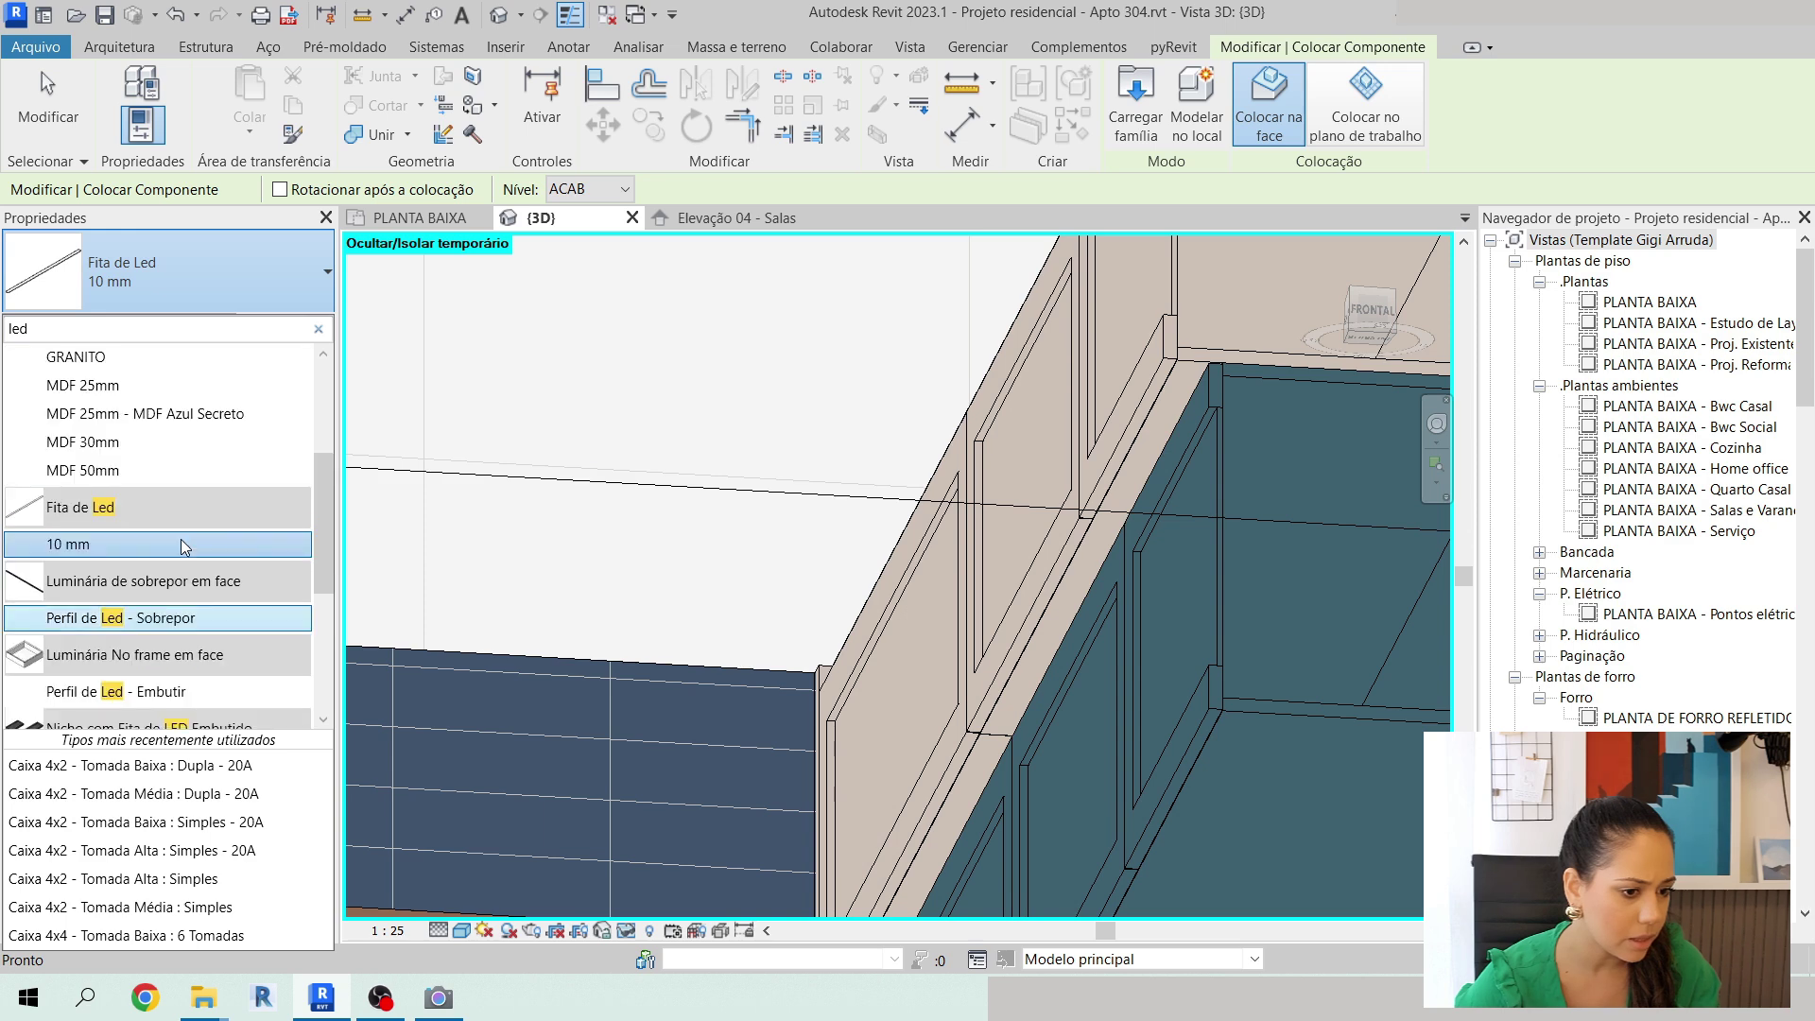
scroll(185, 547, up, 3)
Search the types for "no frame" and choose Perfil de Led - Embutir from the Luminária No frame em face family.
double_click(24, 330)
text(no frame)
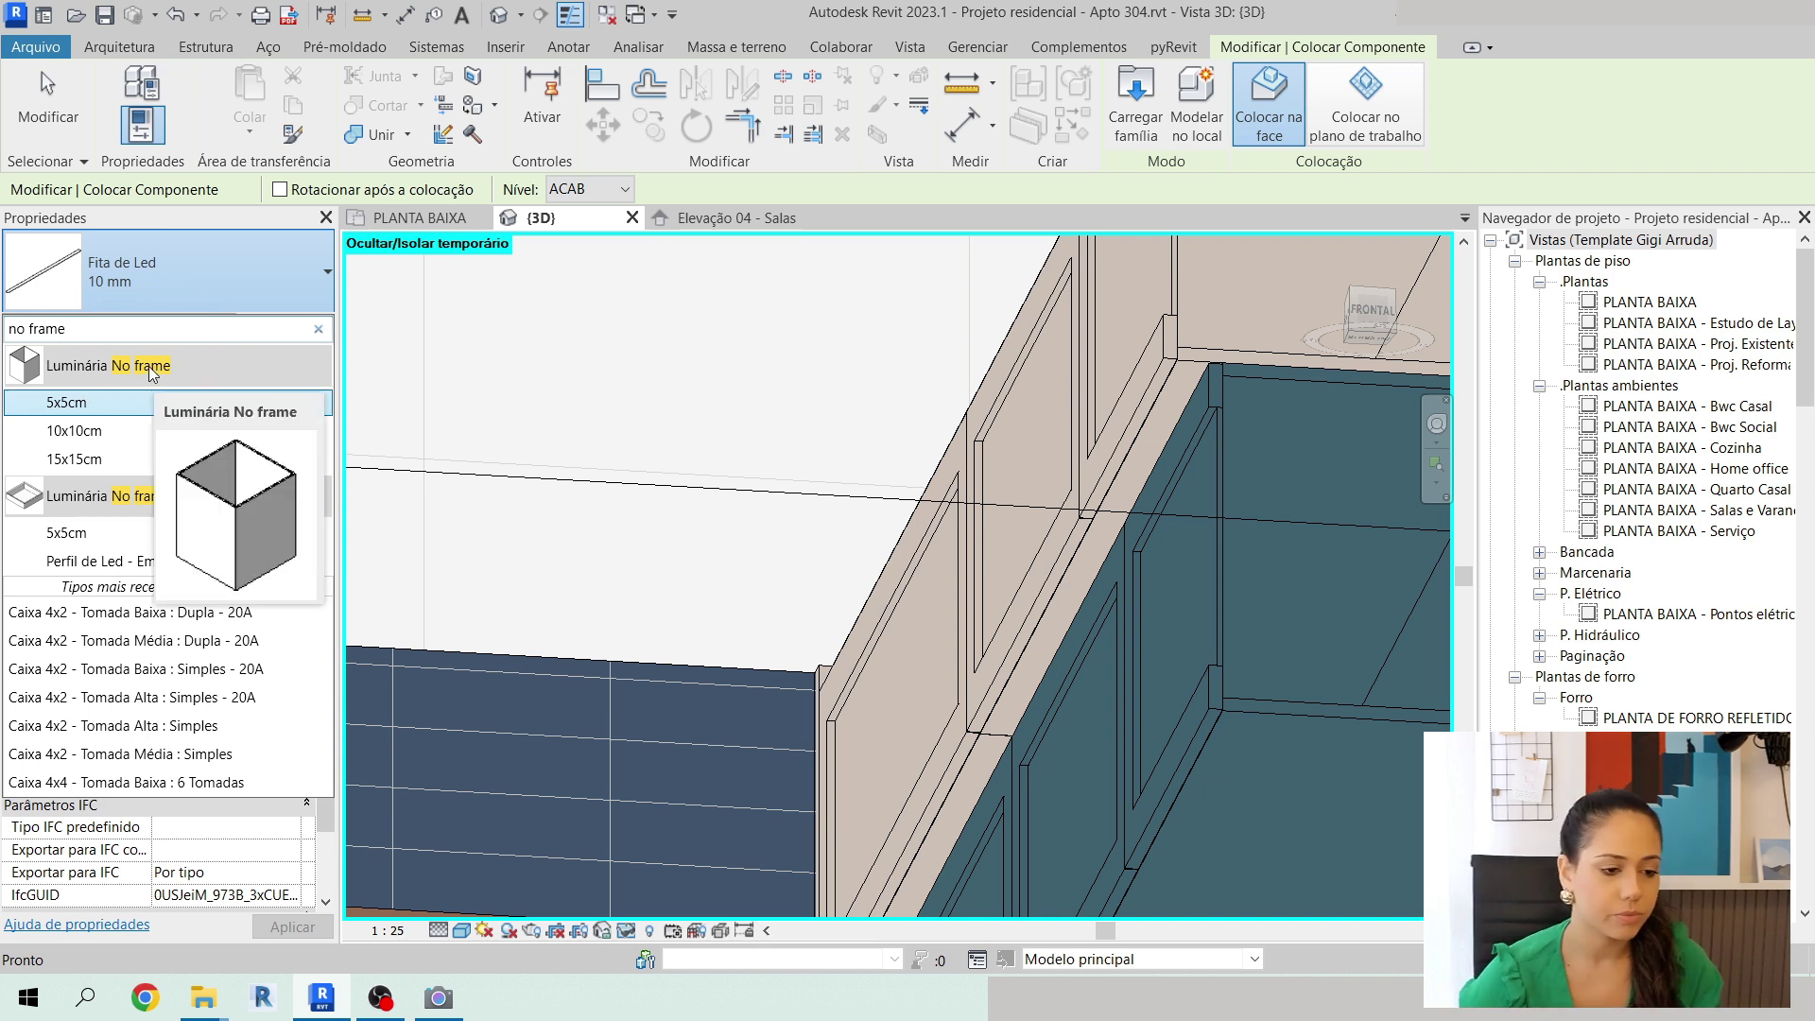
click(133, 563)
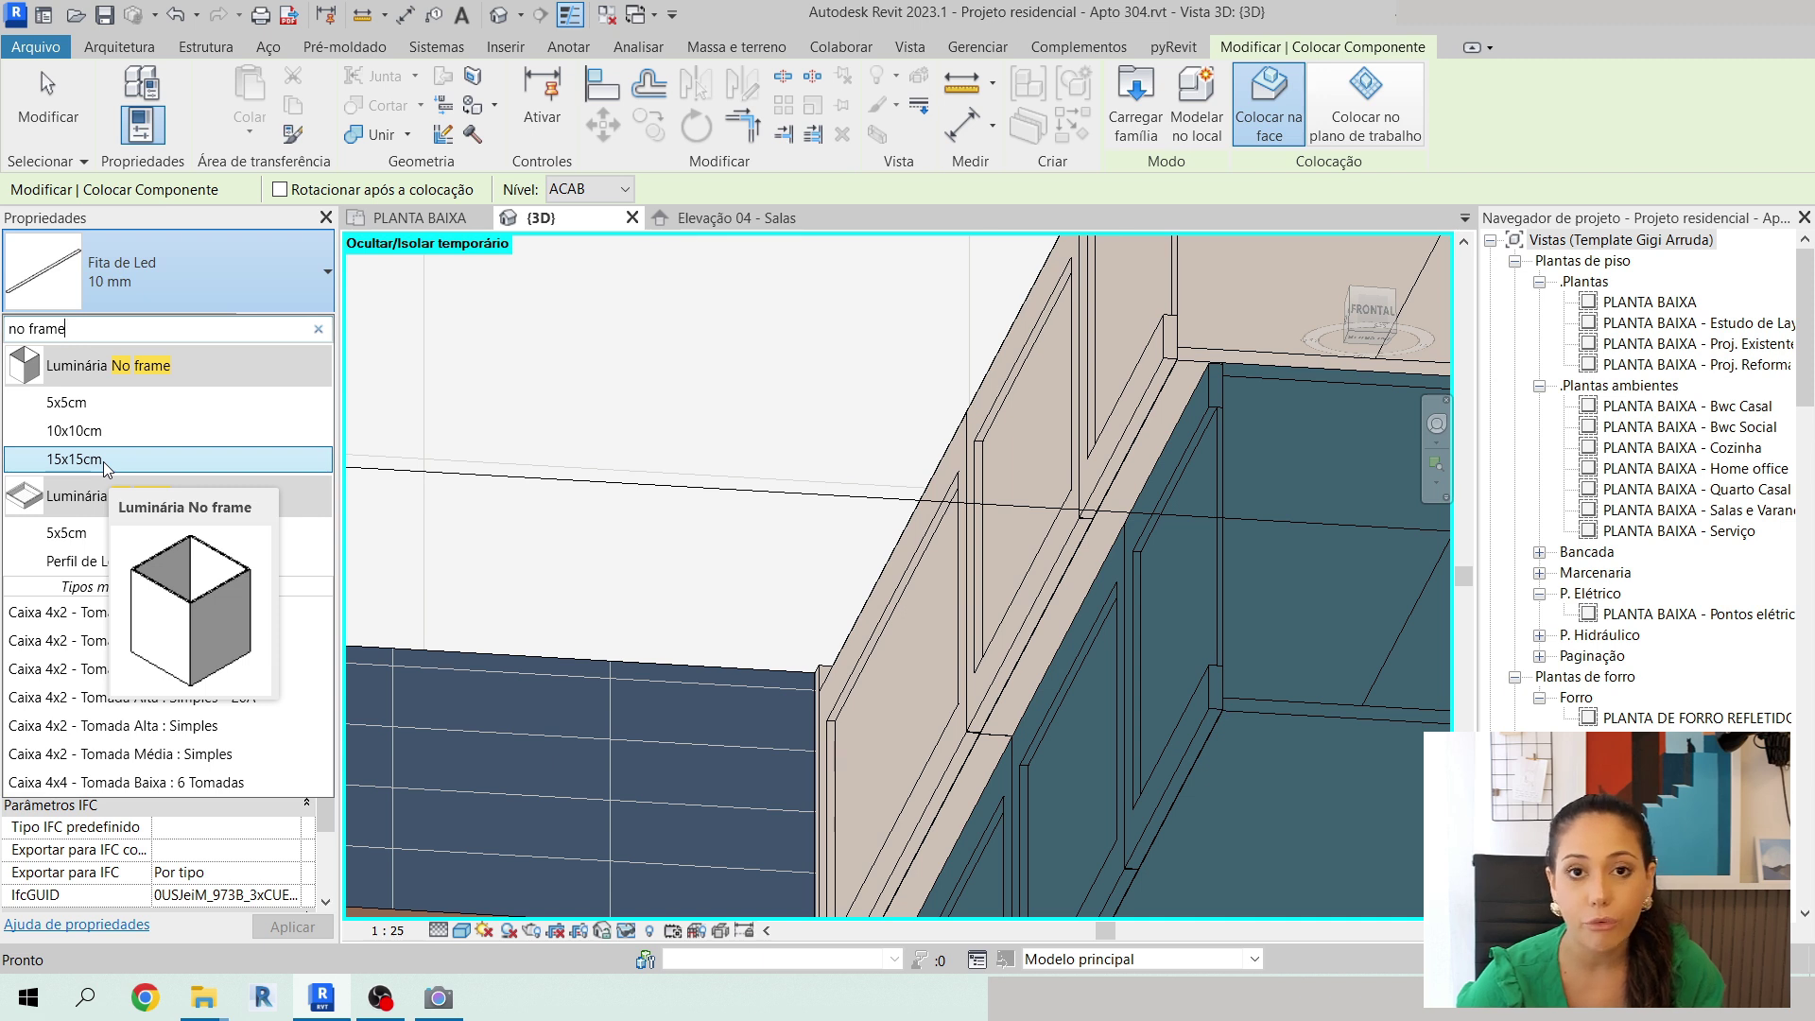
click(120, 563)
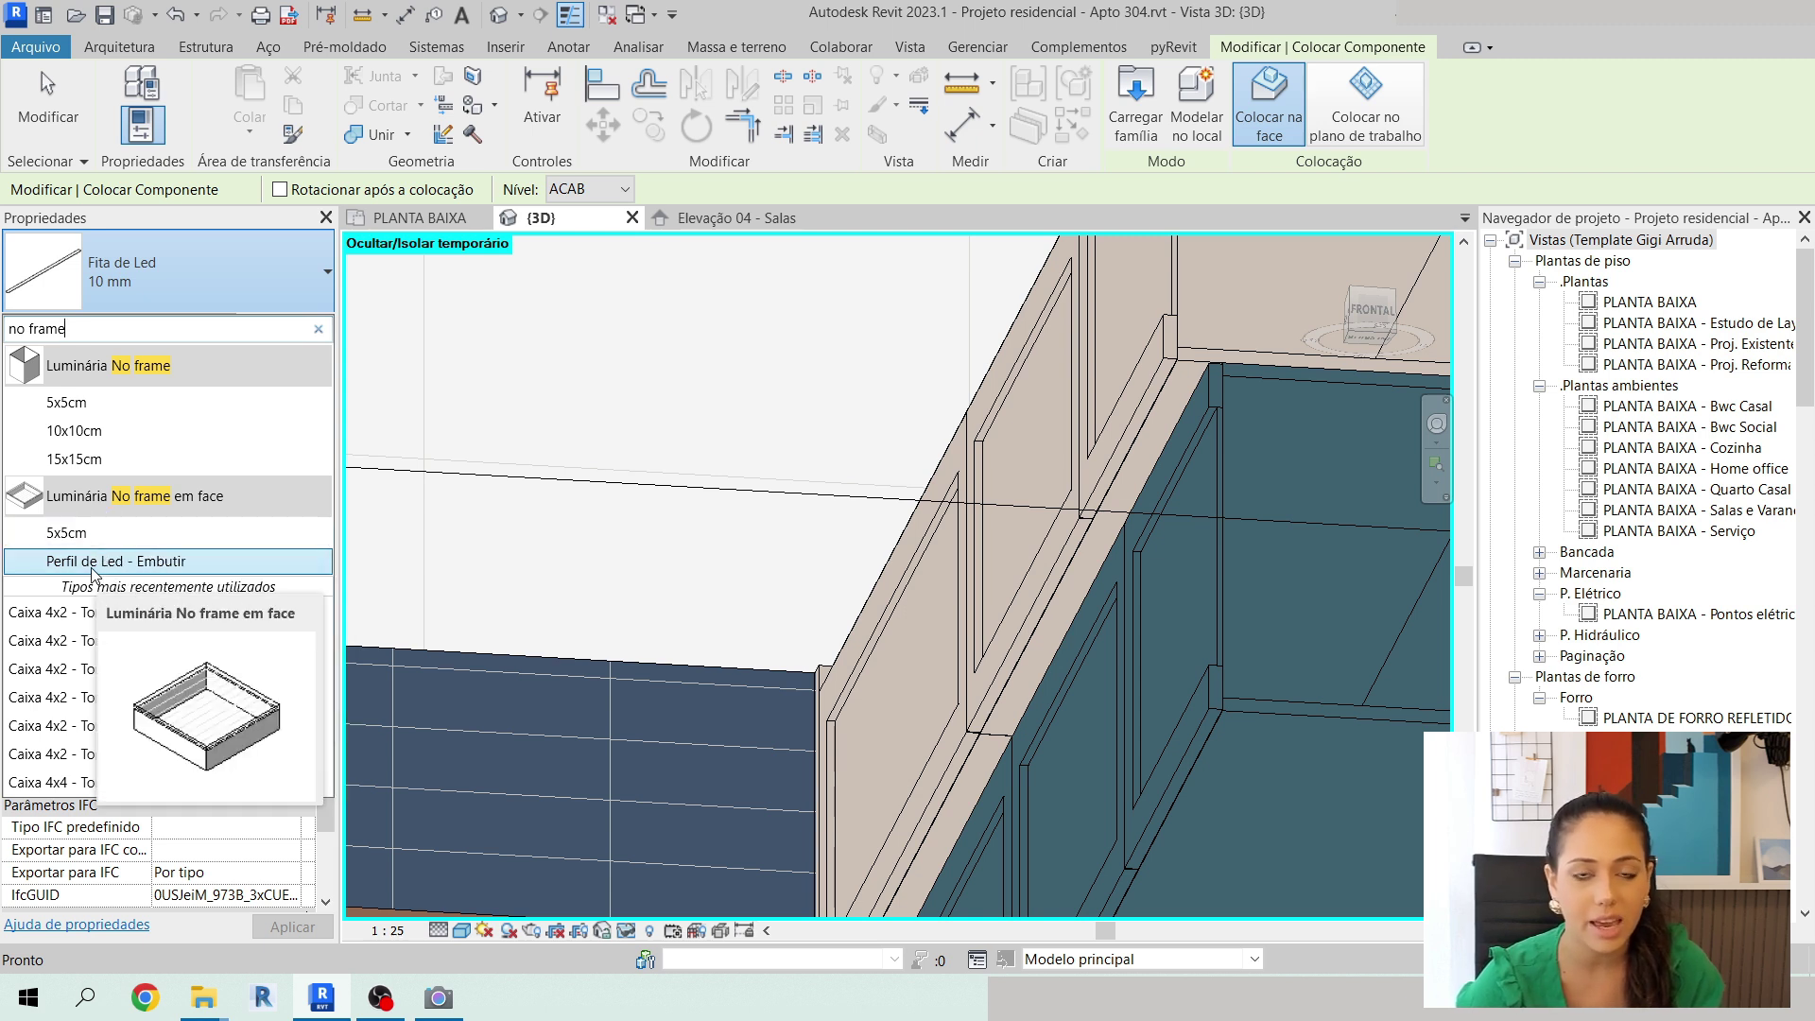
click(84, 562)
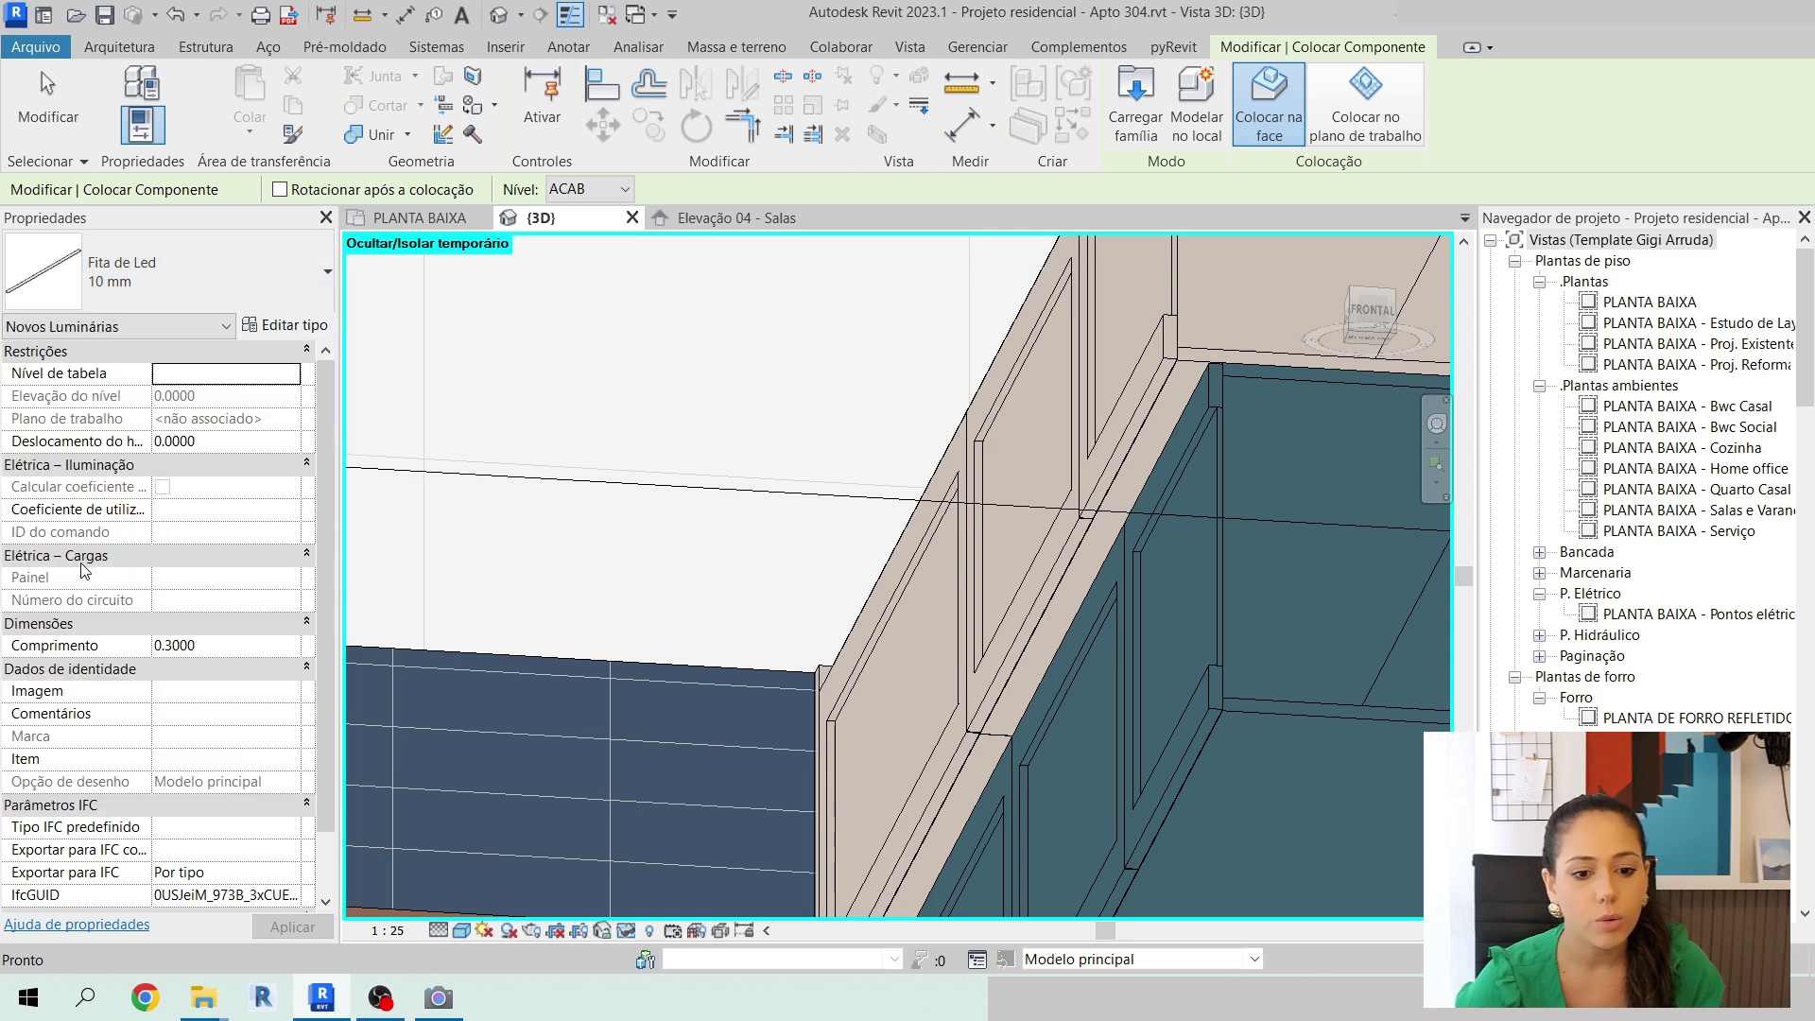
Place the Perfil de Led - Embutir on the underside of the beige upper cabinet, rotated to run along its length.
shift+middle_drag(1116, 662, 1134, 846)
scroll(1114, 539, up, 4)
scroll(1114, 539, up, 2)
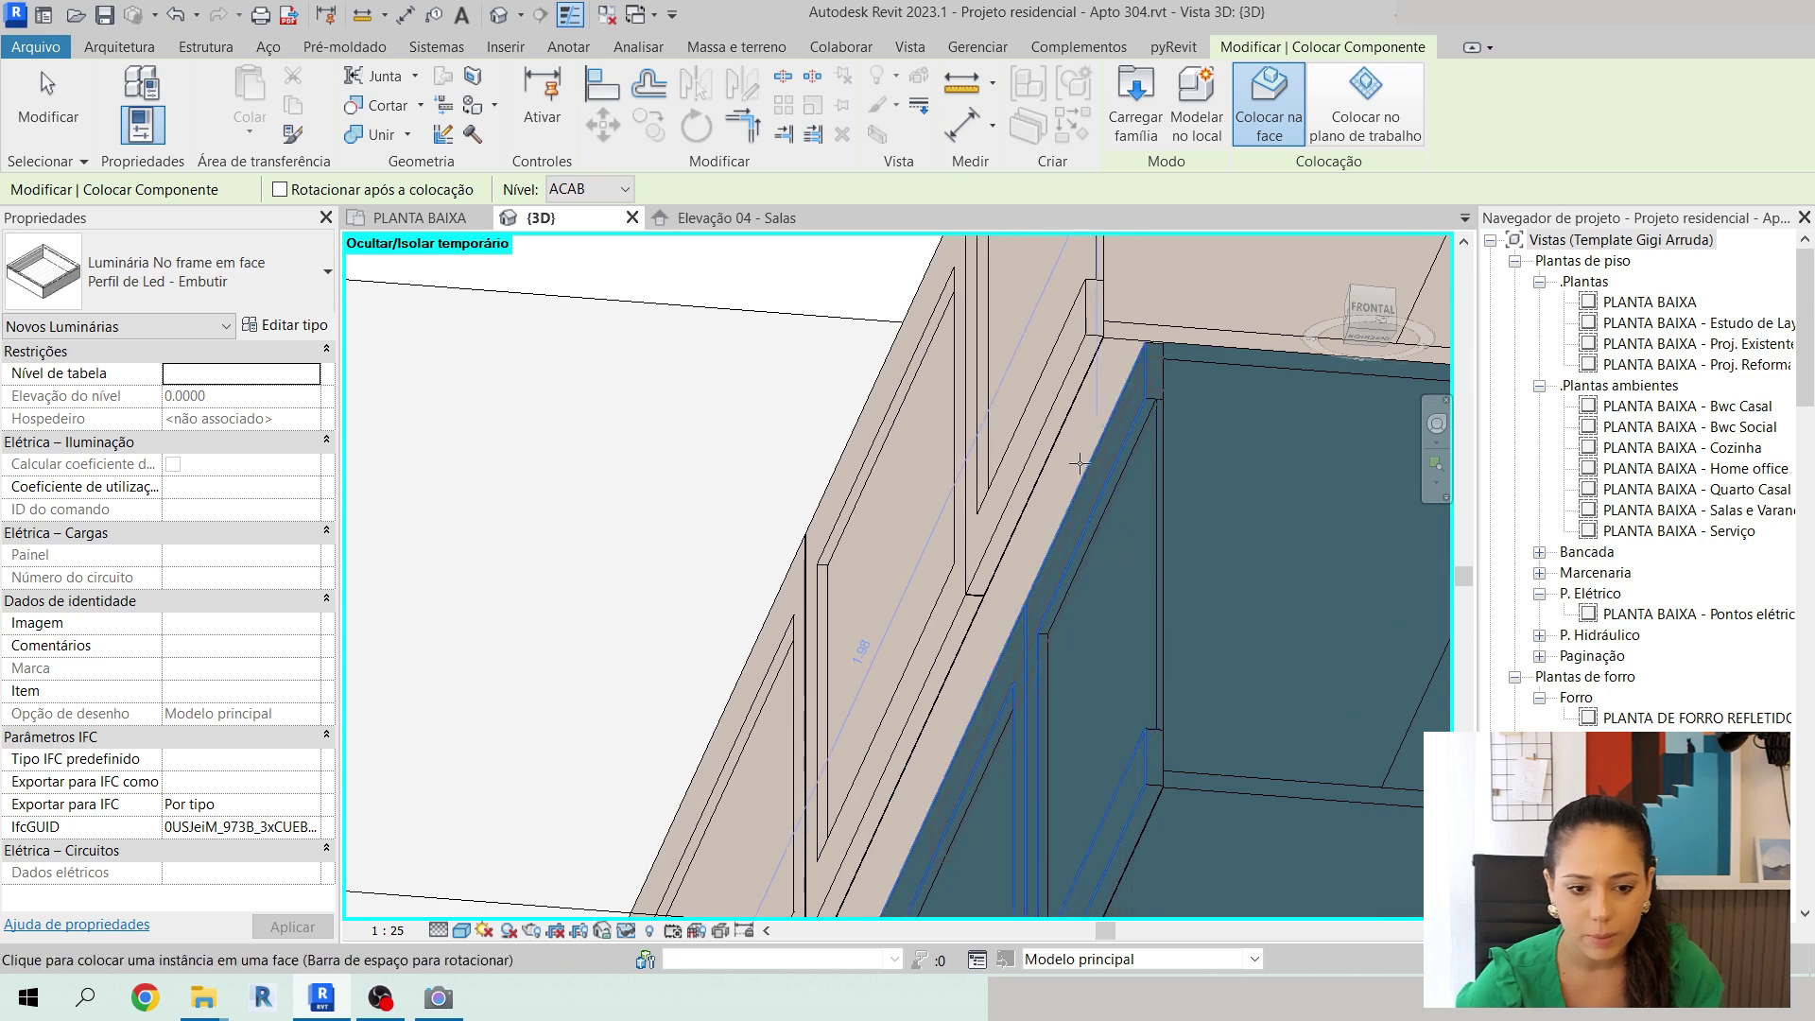
scroll(1075, 463, up, 2)
key(space)
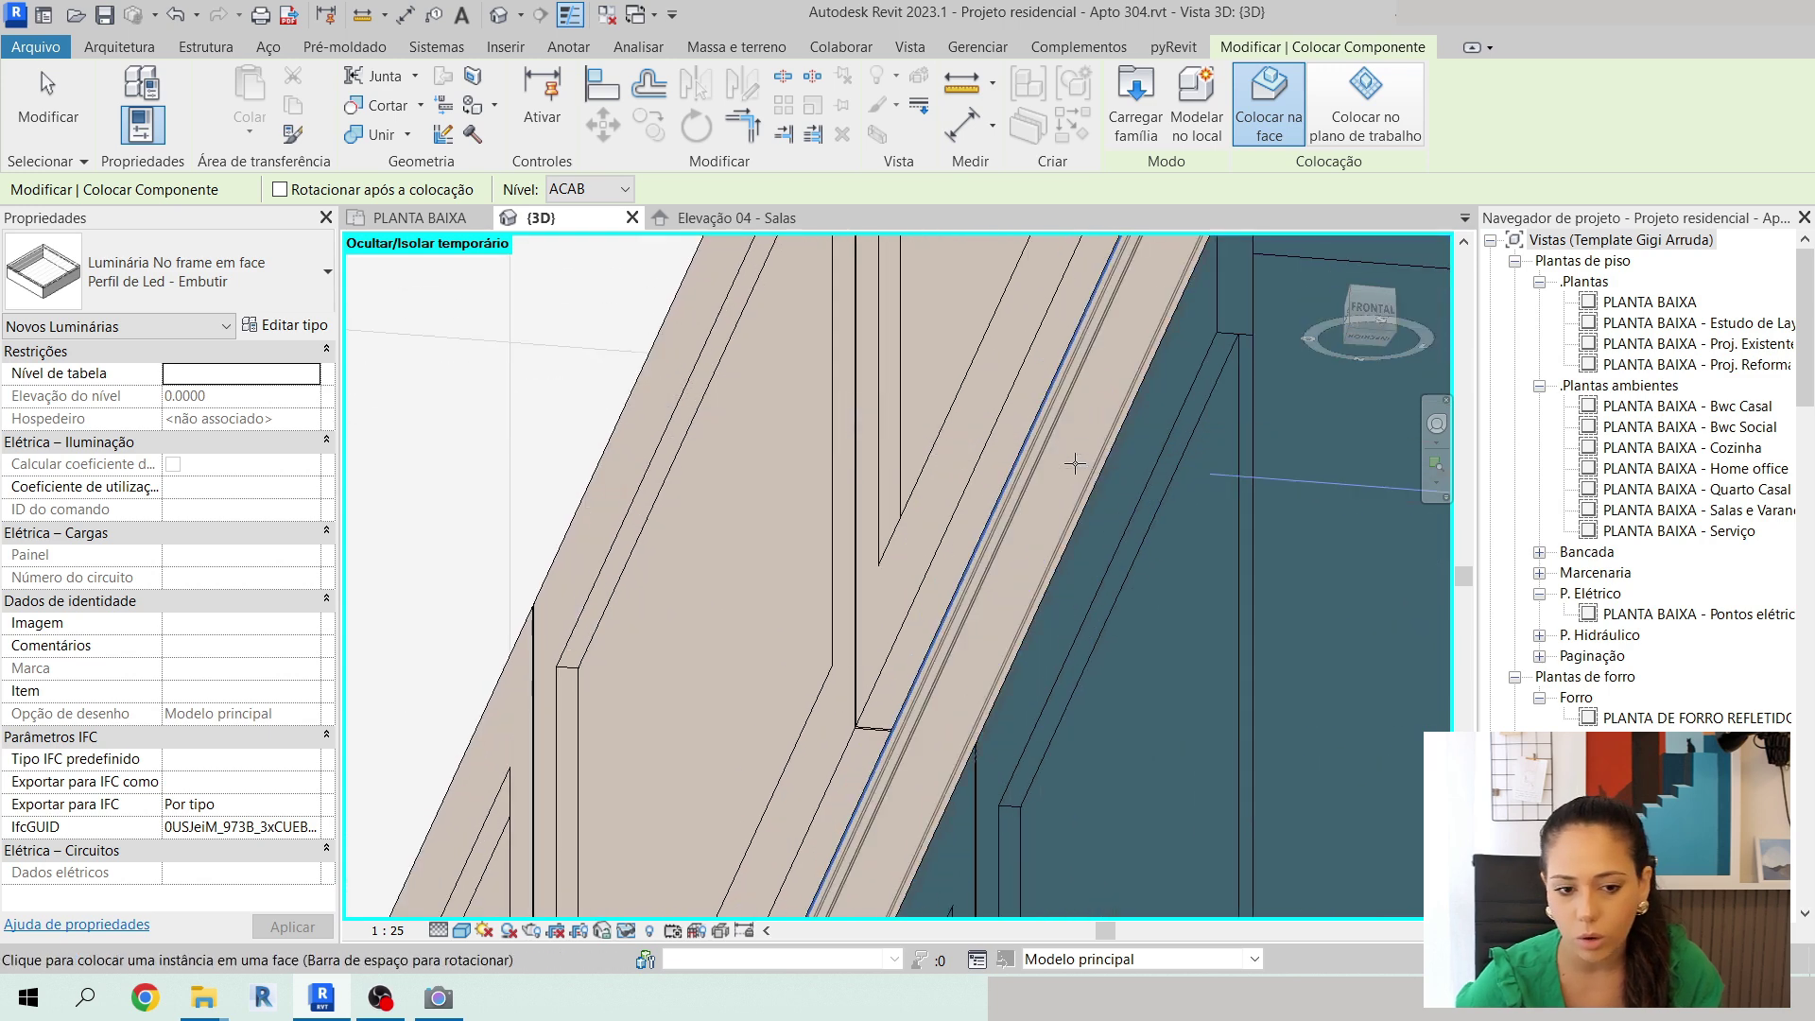
key(Escape)
key(Escape)
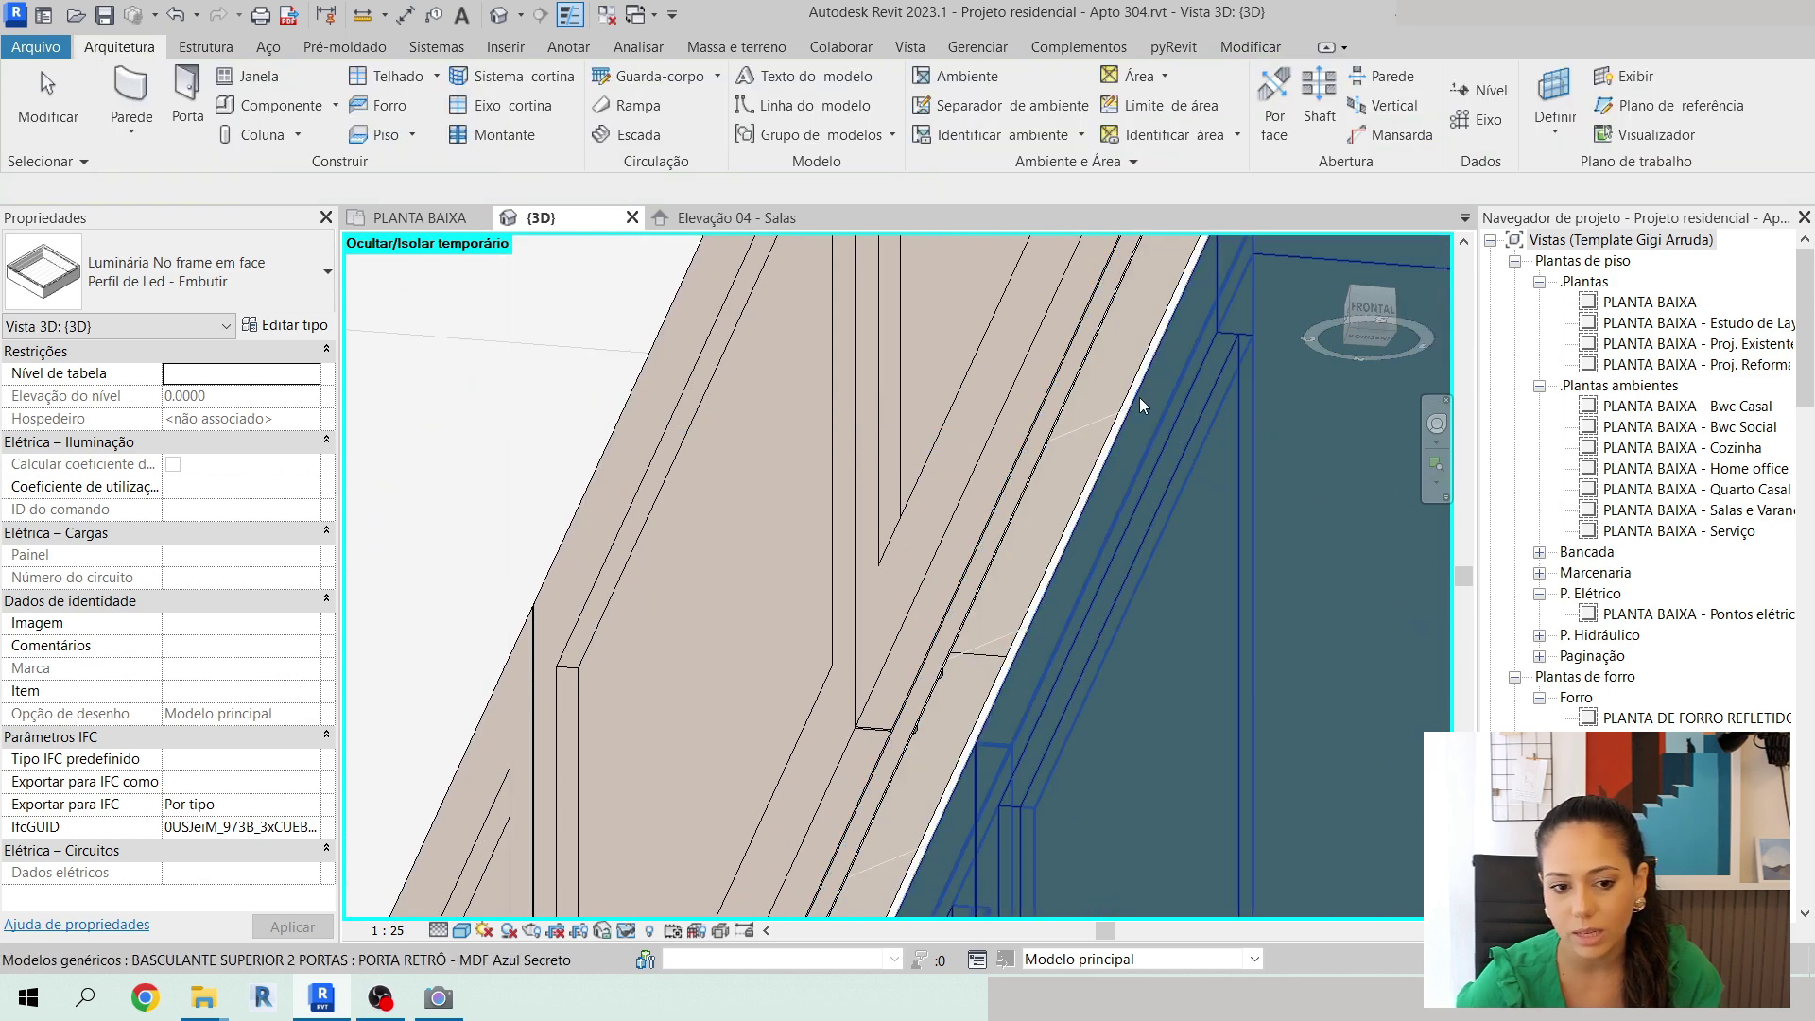
Set the placed LED profile's type dimensions to Comprimento 1.5000, Largura 0.0150 and Prof.embutida -0.0150.
scroll(1063, 416, up, 2)
click(1063, 416)
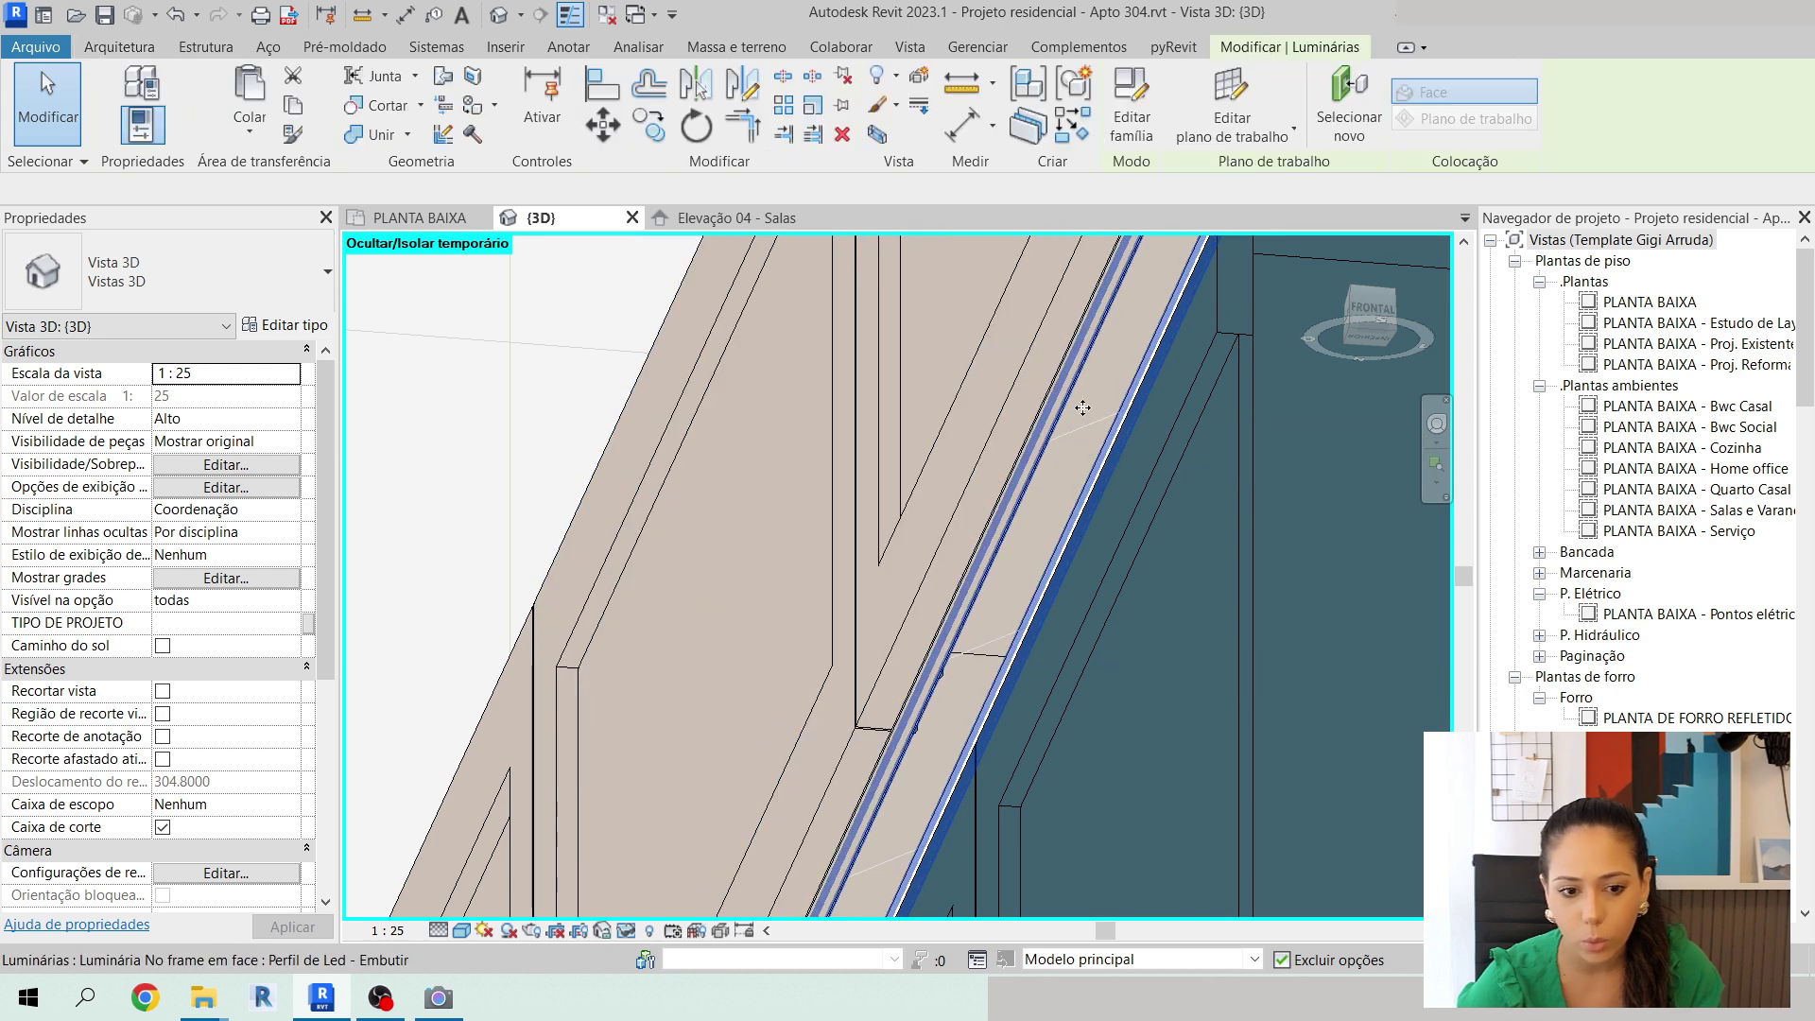
scroll(956, 444, down, 4)
scroll(896, 522, up, 2)
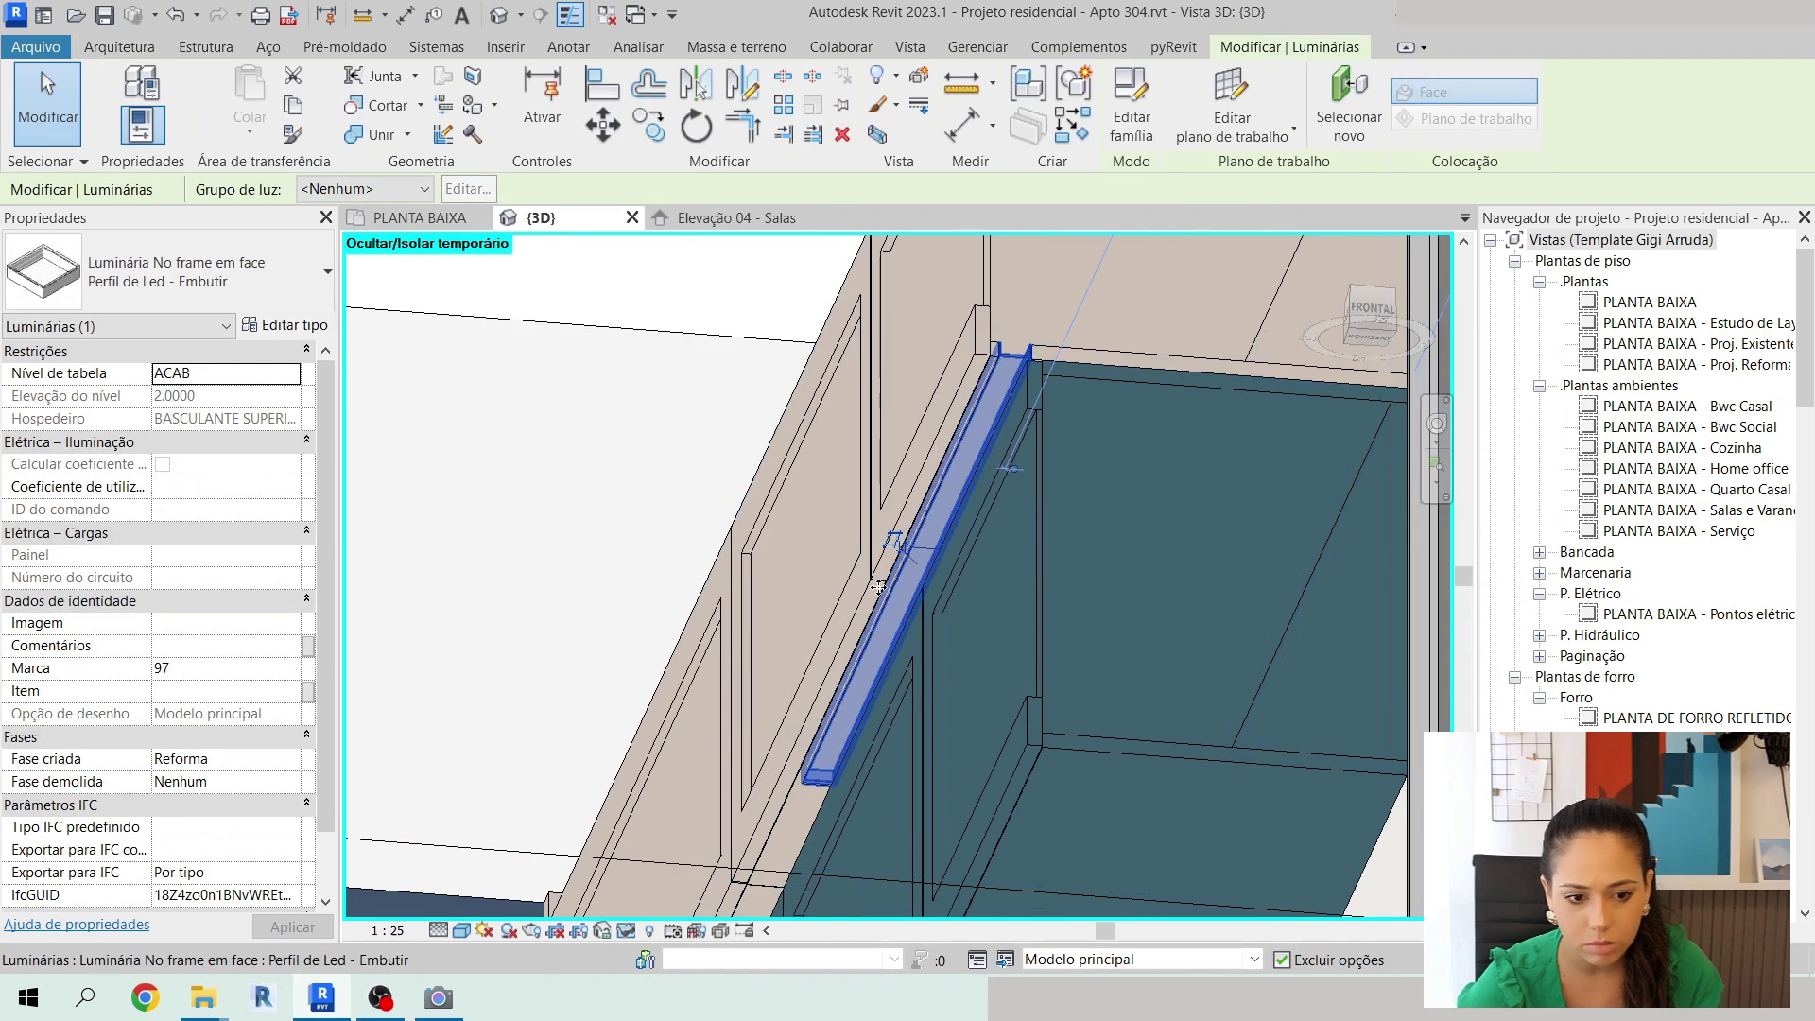
click(286, 324)
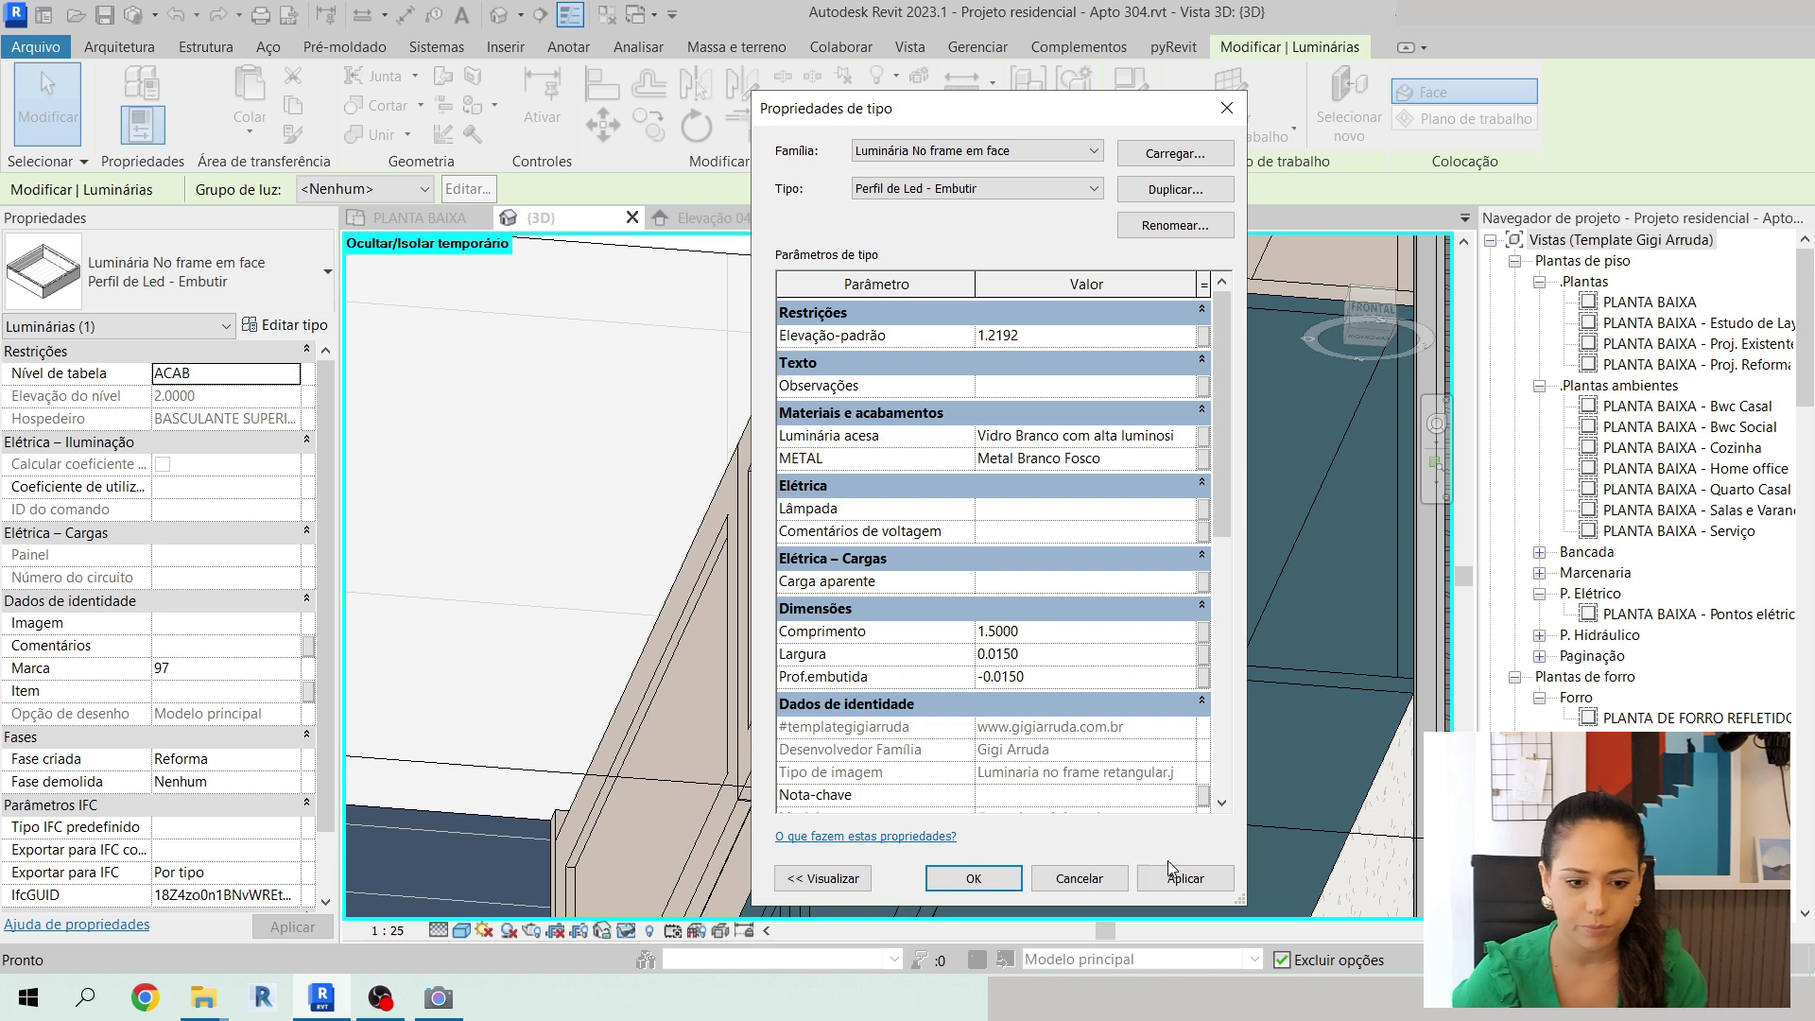
click(1180, 880)
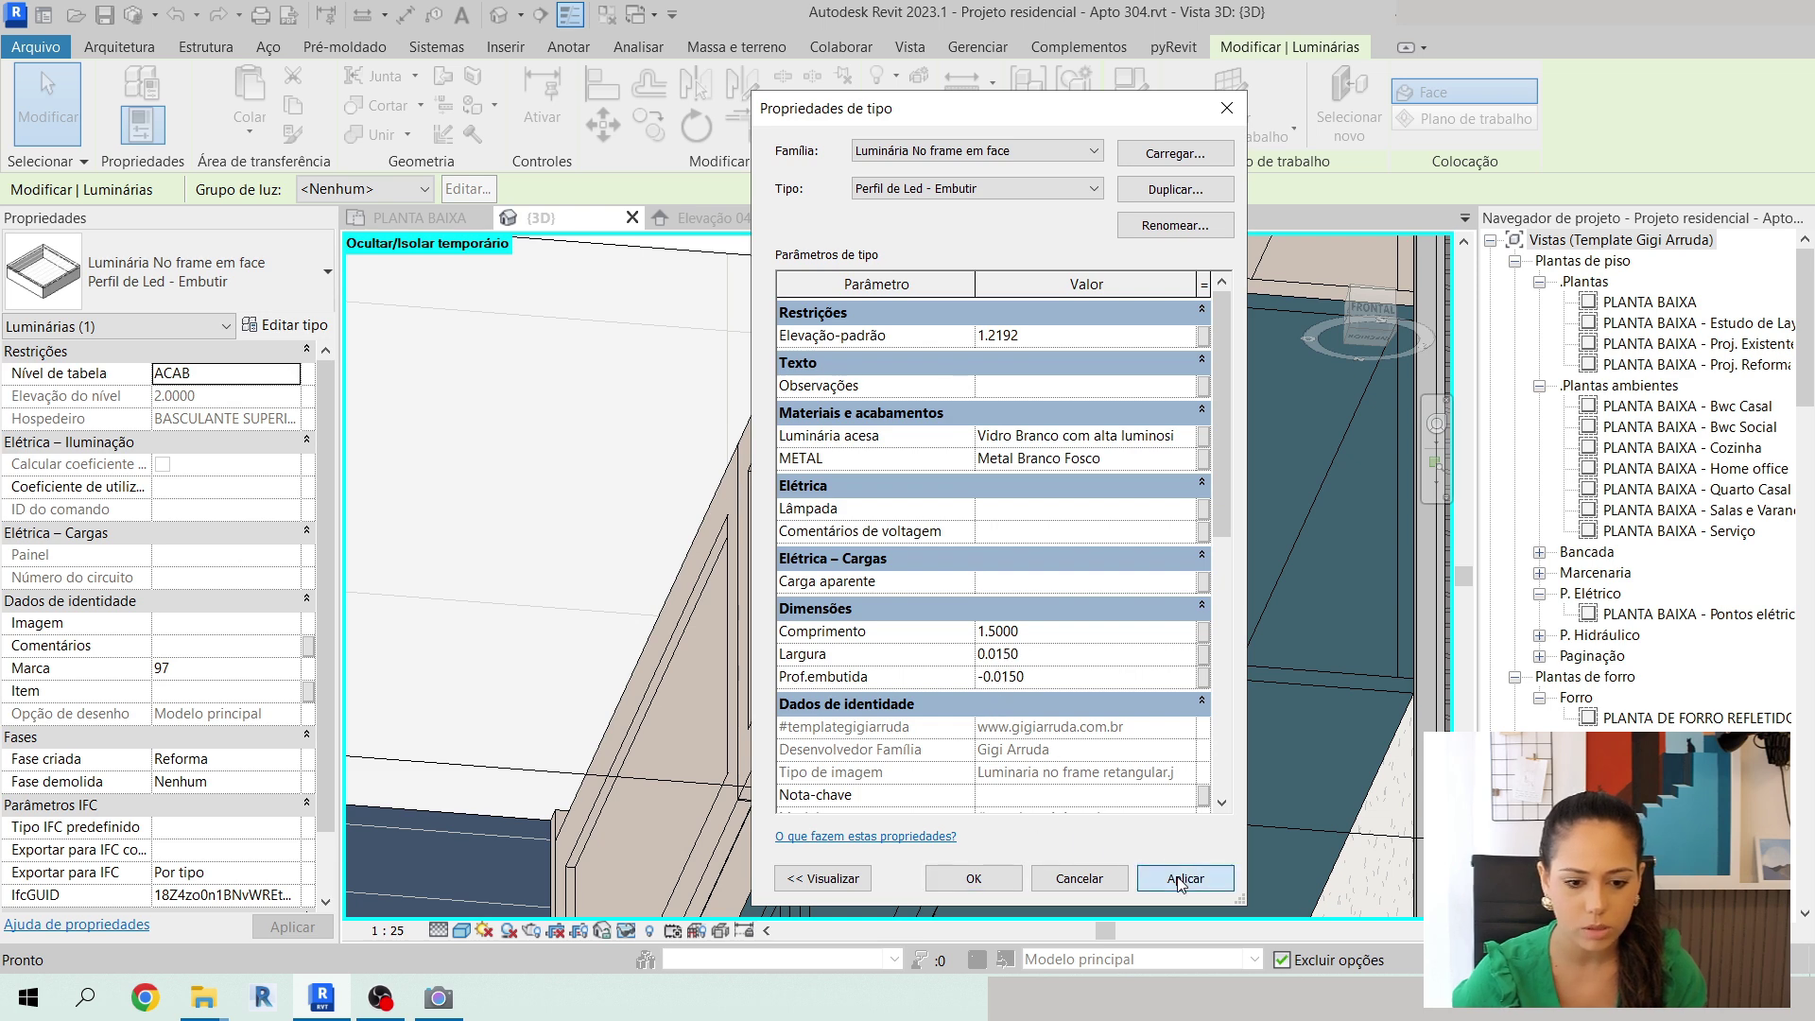
click(974, 879)
scroll(1329, 361, up, 5)
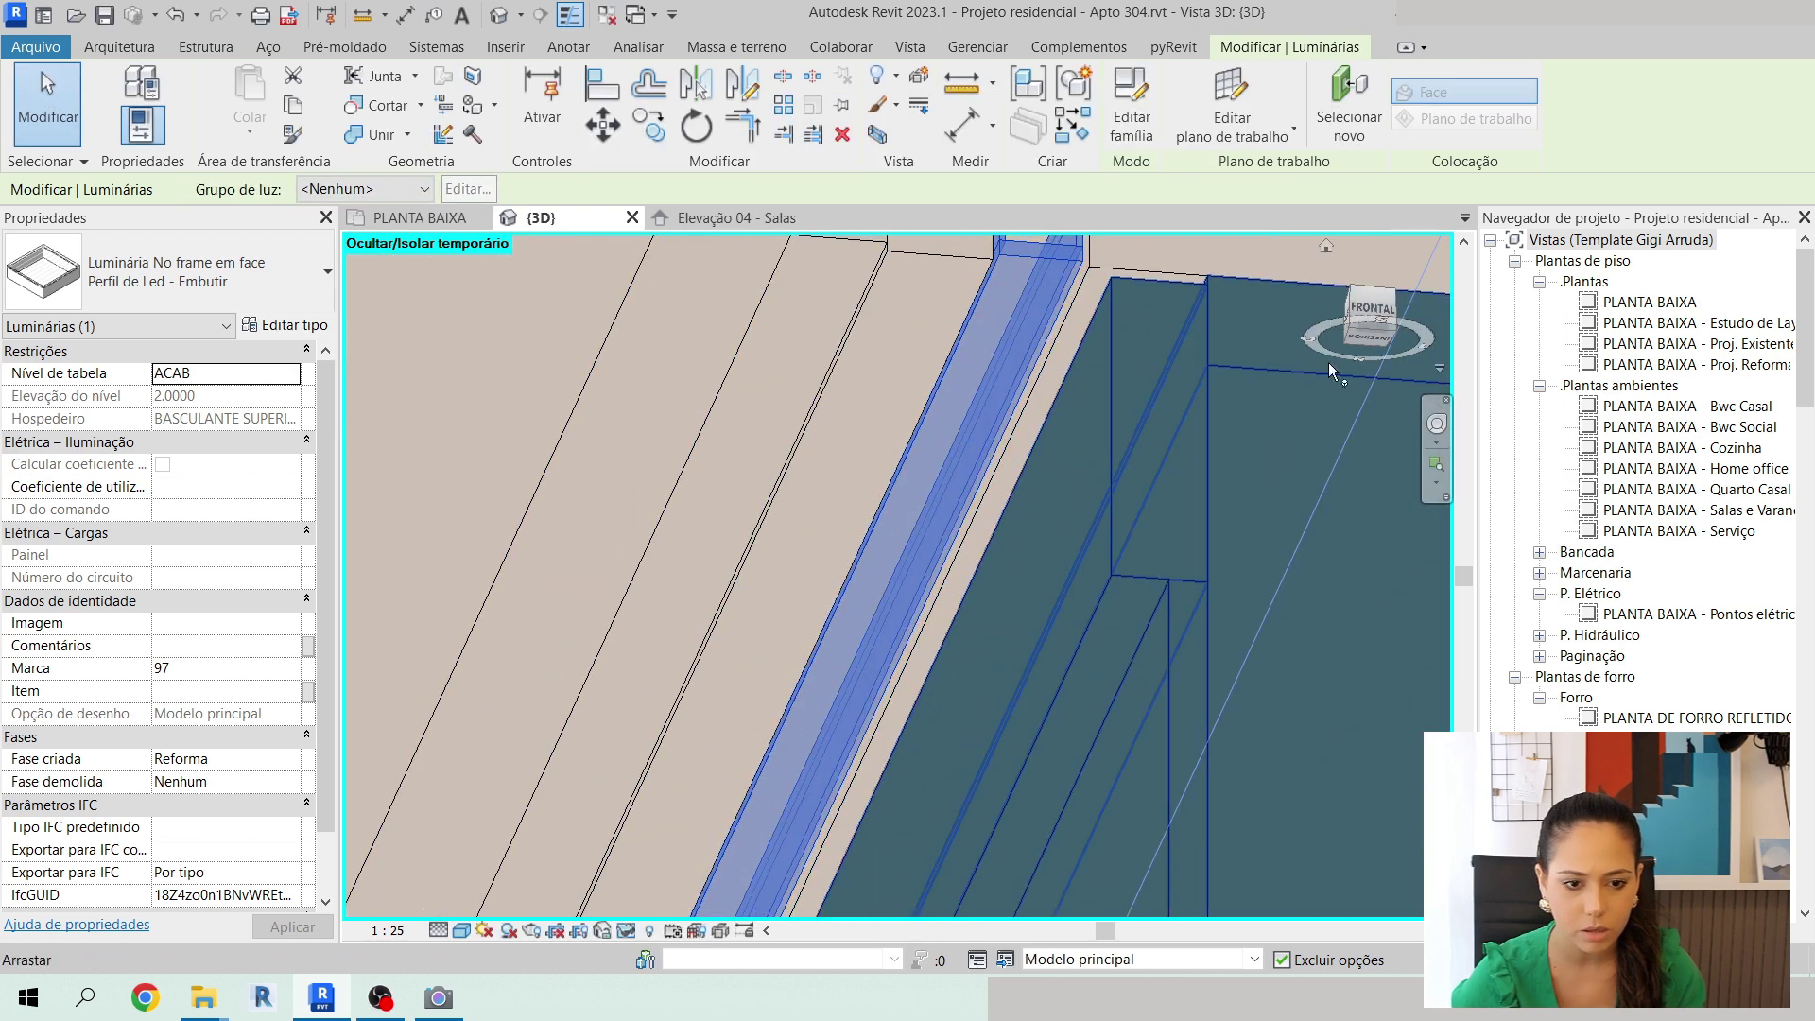
scroll(1057, 514, down, 3)
scroll(1059, 505, down, 2)
key(Escape)
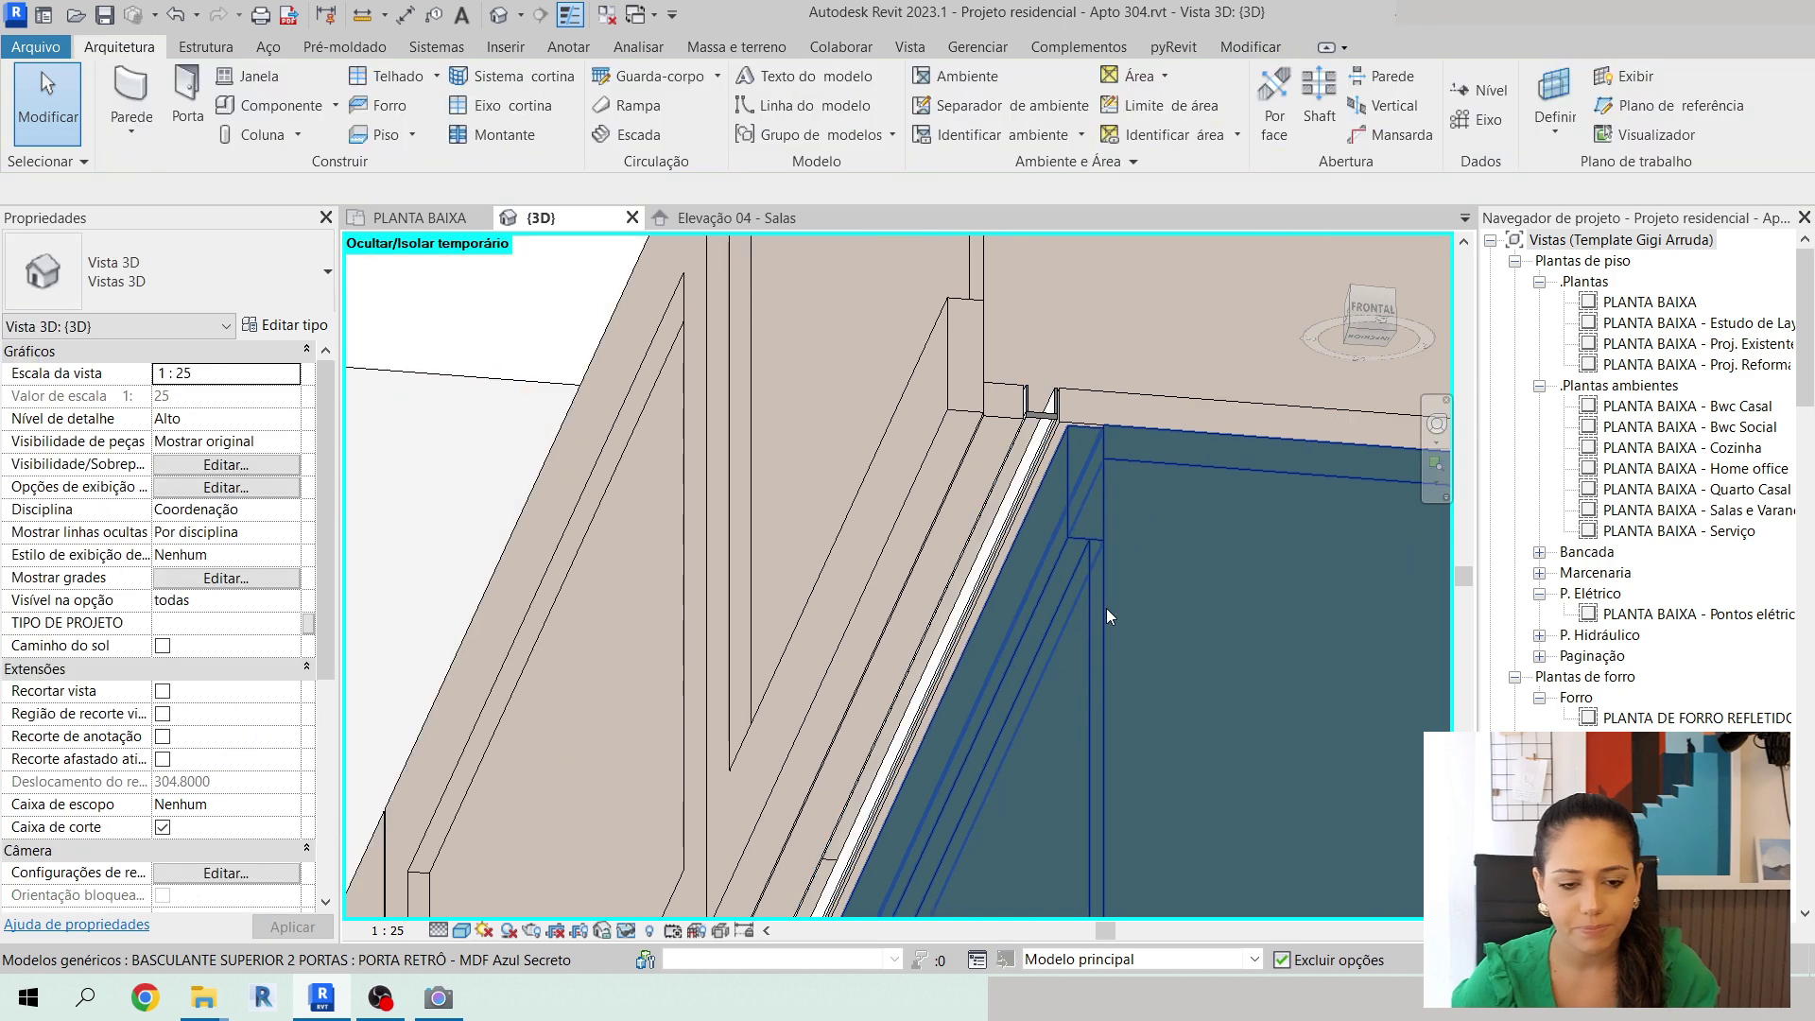
Rehost the recessed LED profile by picking a new position on the beige upper cabinet's underside face.
scroll(1044, 426, up, 2)
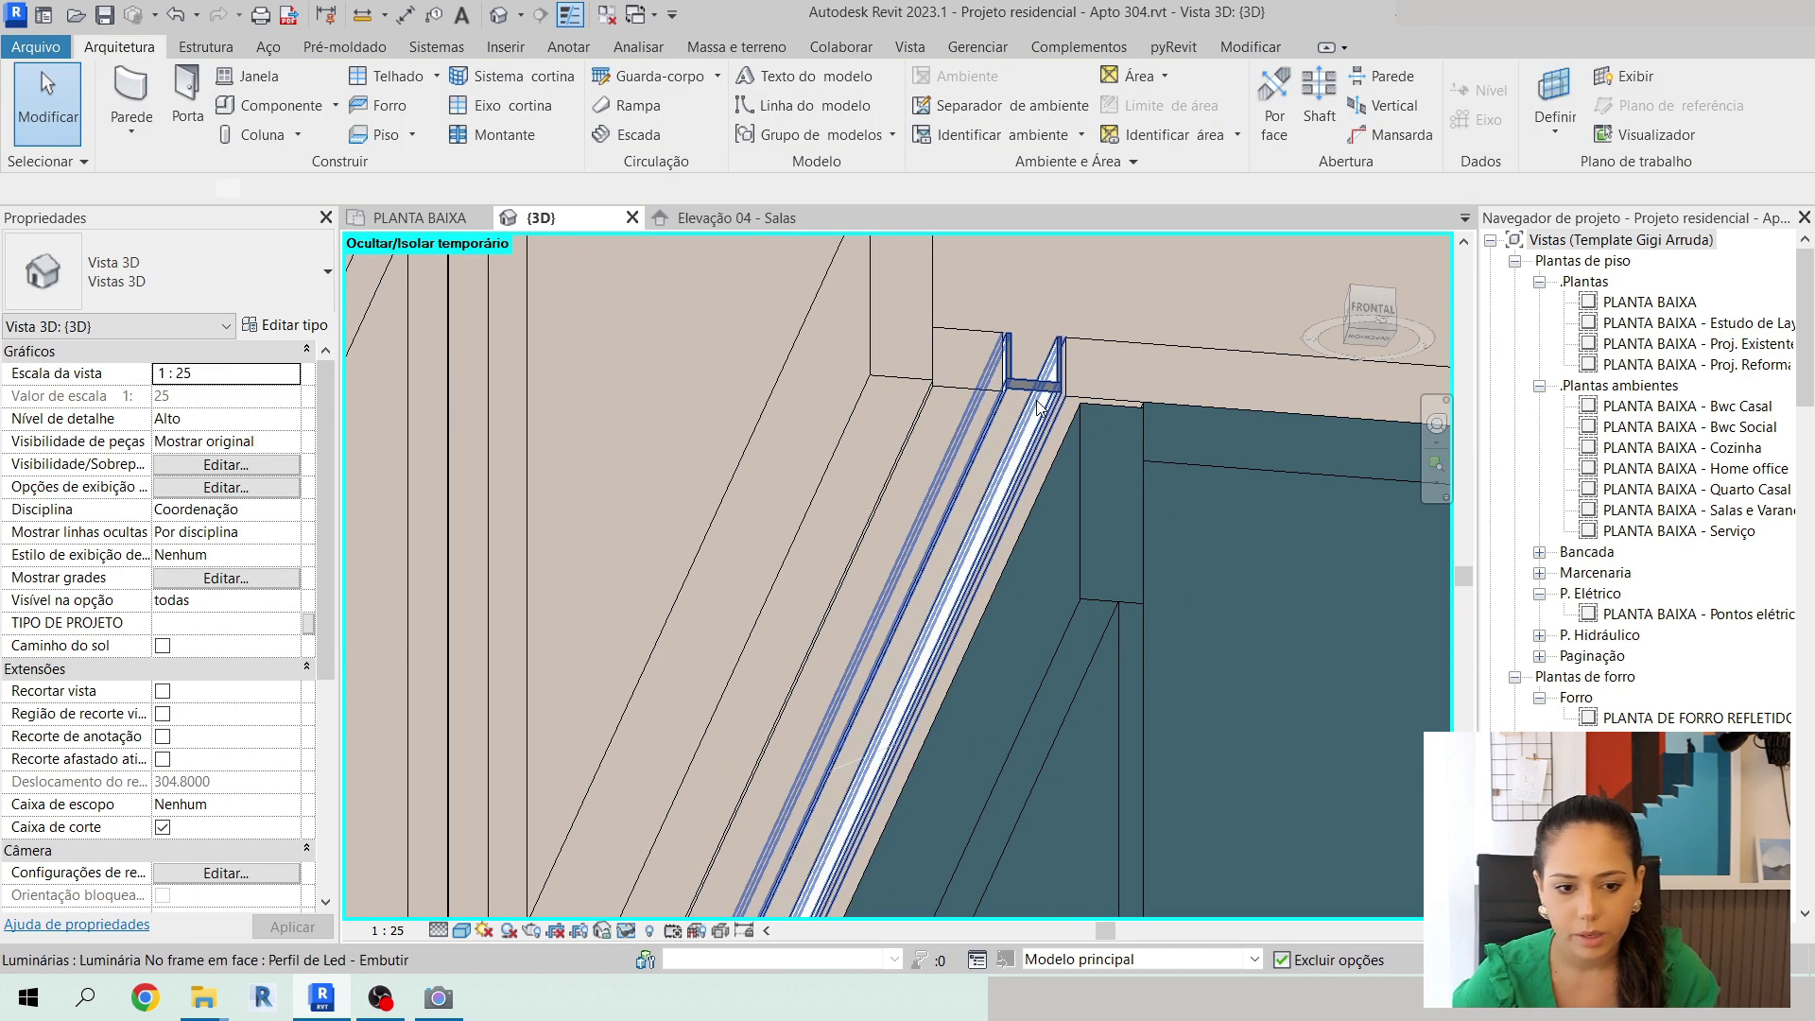
click(1038, 402)
scroll(1069, 400, up, 3)
click(1349, 106)
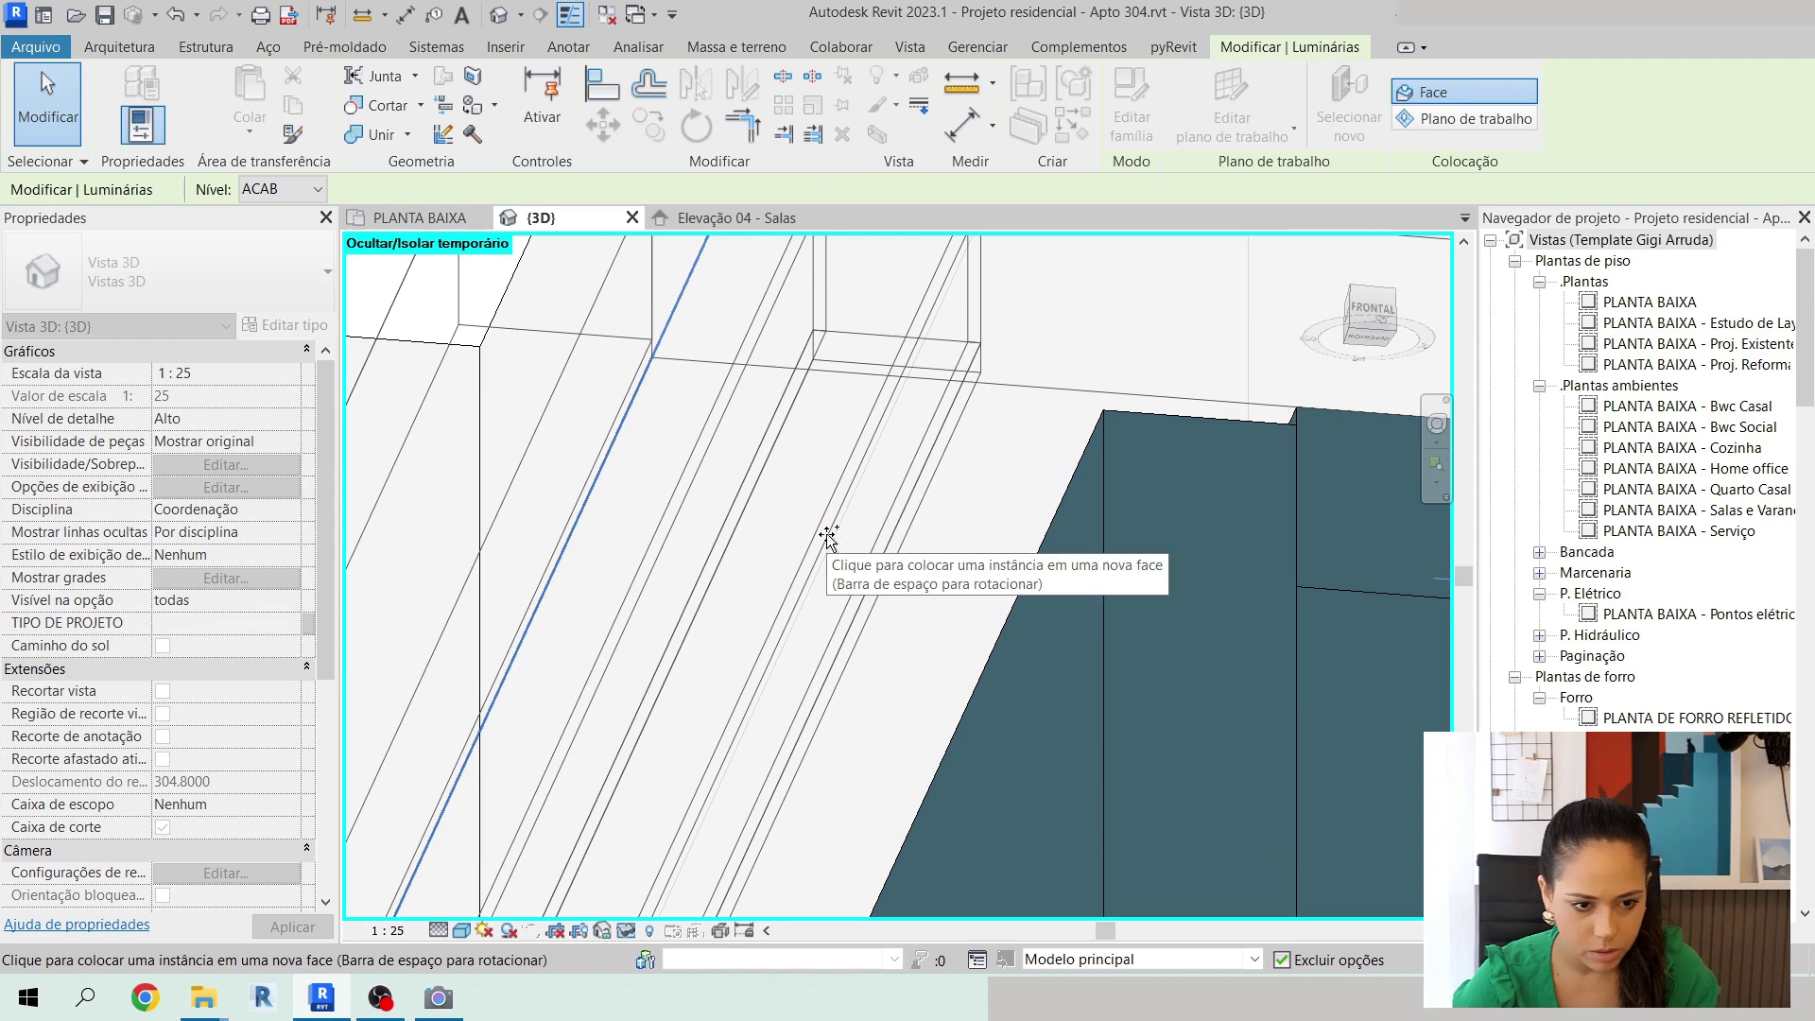
click(826, 533)
click(954, 565)
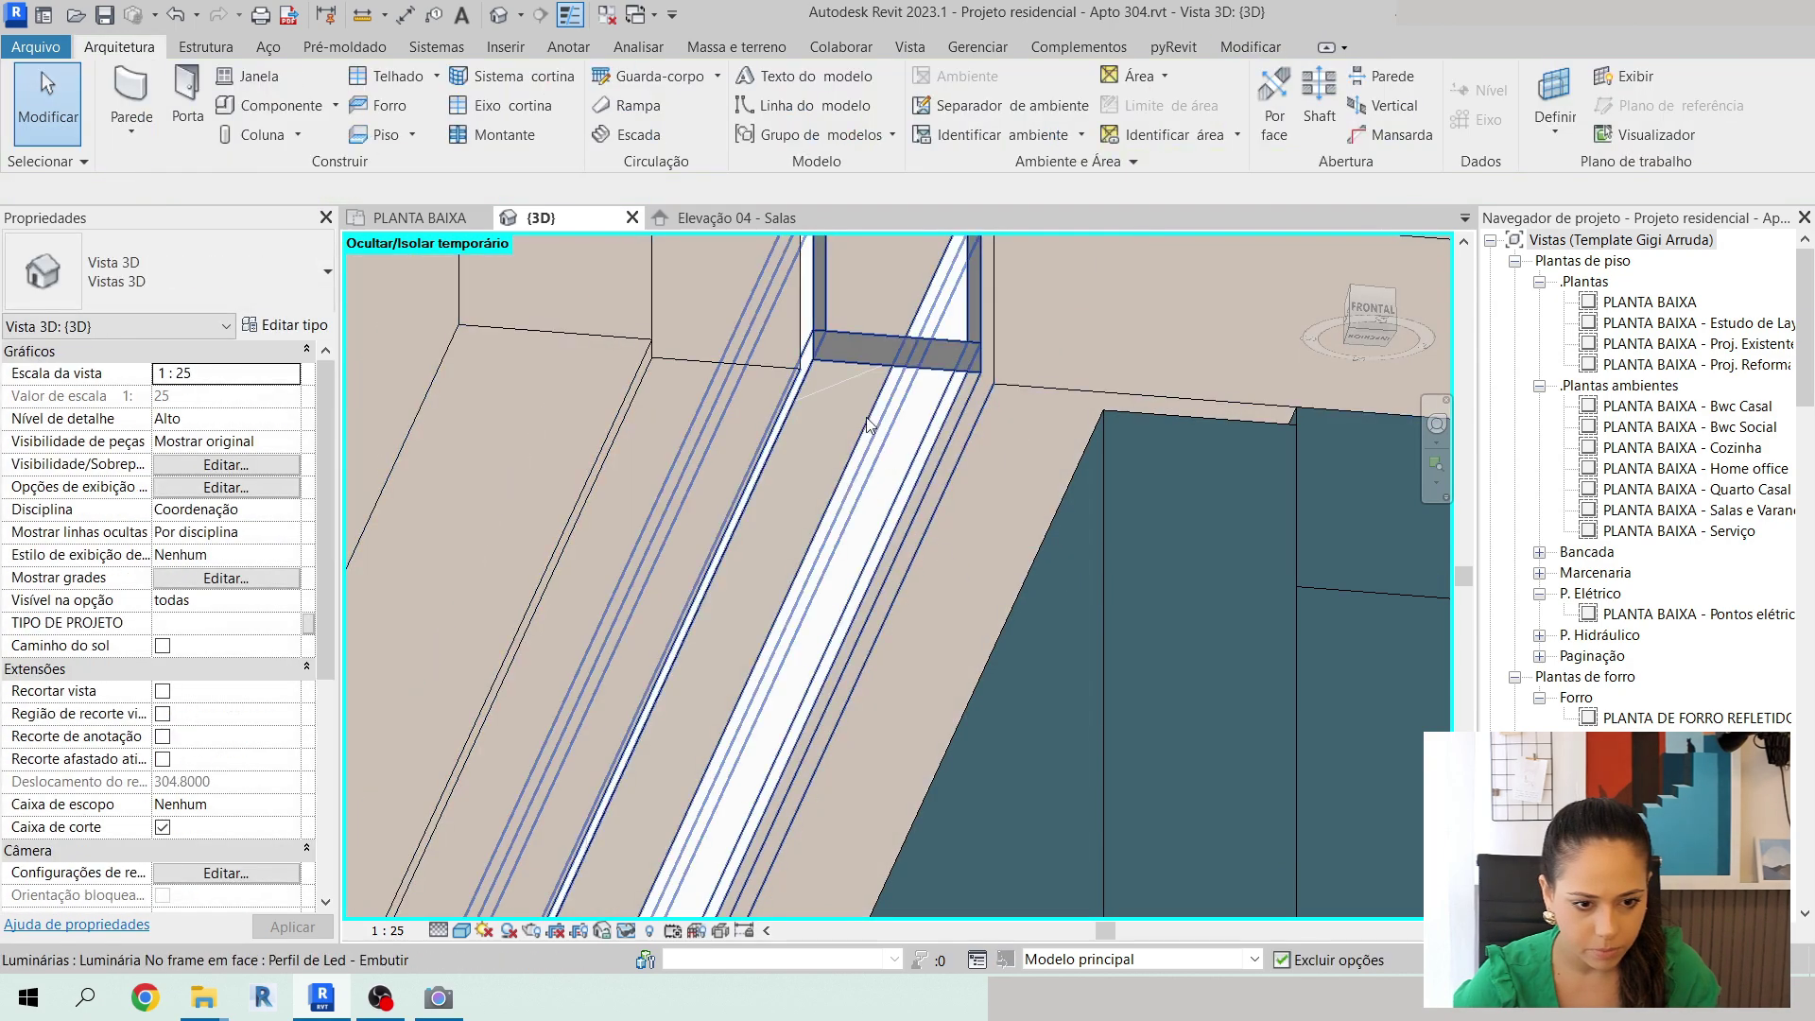
Examine the recessed LED profile and its position under the upper cabinet from several angles.
click(897, 443)
shift+middle_drag(897, 443, 989, 547)
key(Escape)
shift+middle_drag(1085, 463, 1021, 661)
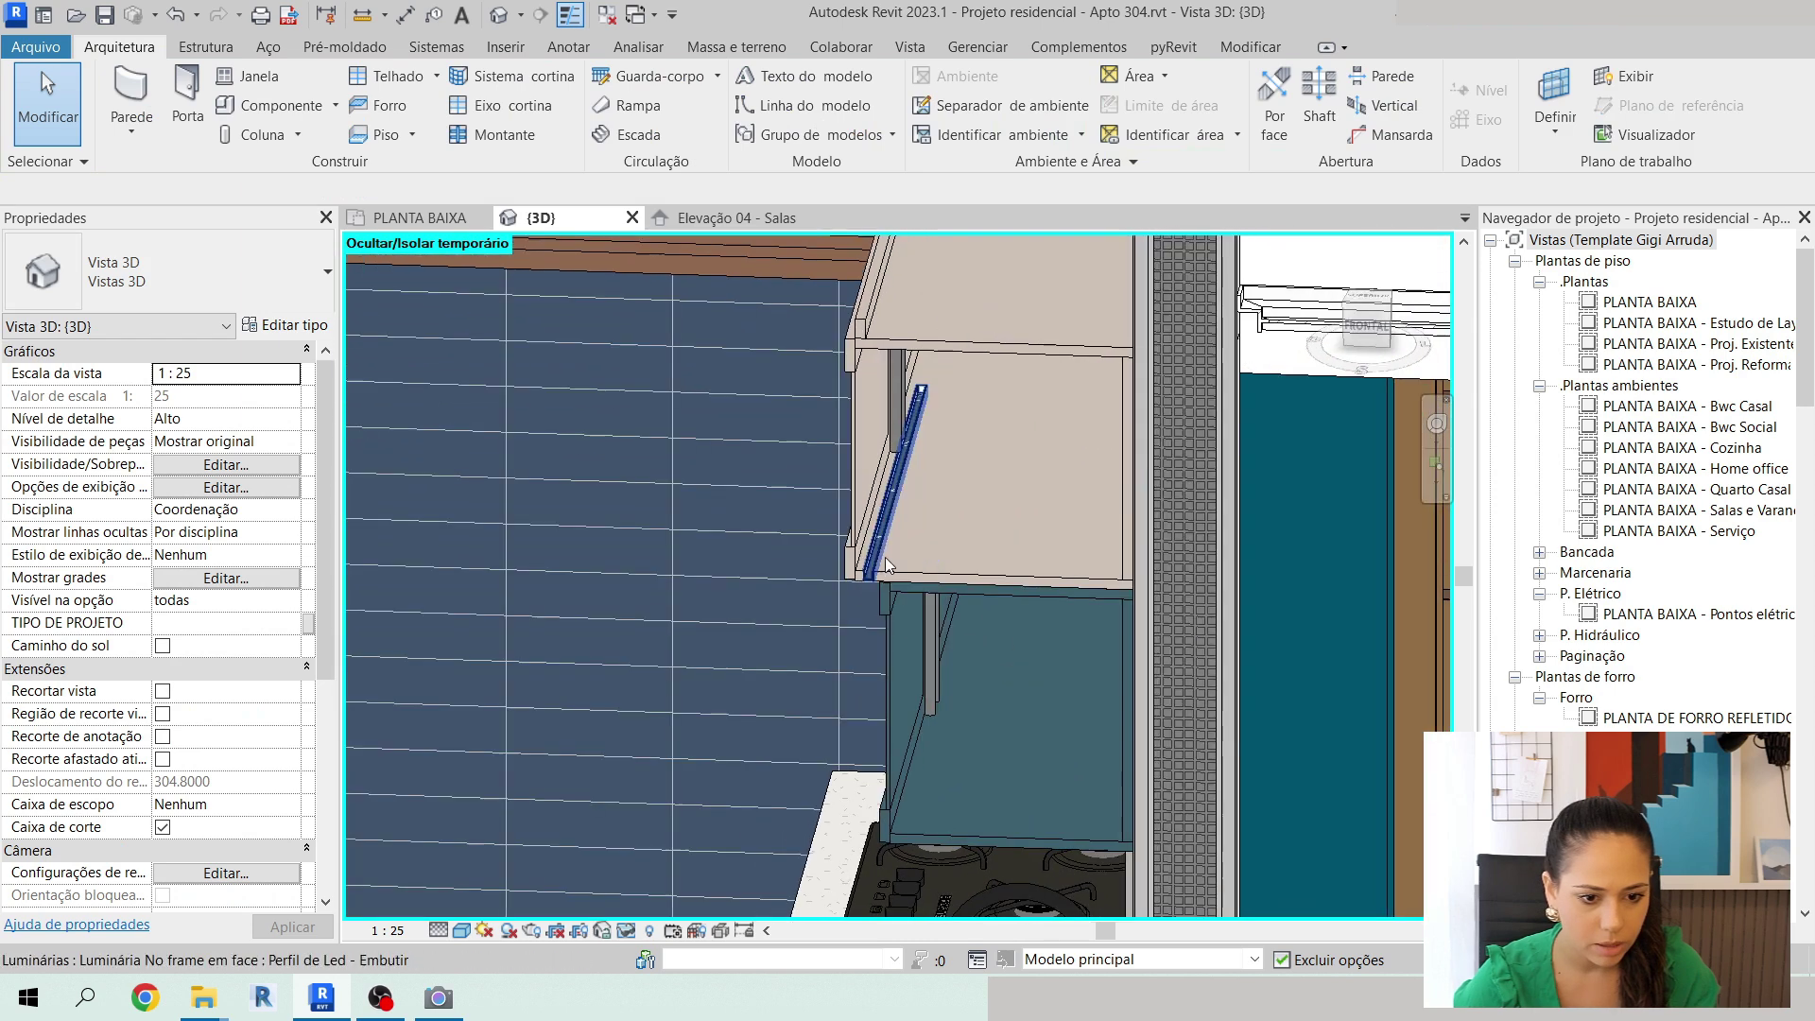
scroll(887, 560, up, 5)
shift+middle_drag(1019, 591, 1100, 559)
scroll(1082, 556, down, 7)
scroll(1087, 567, up, 5)
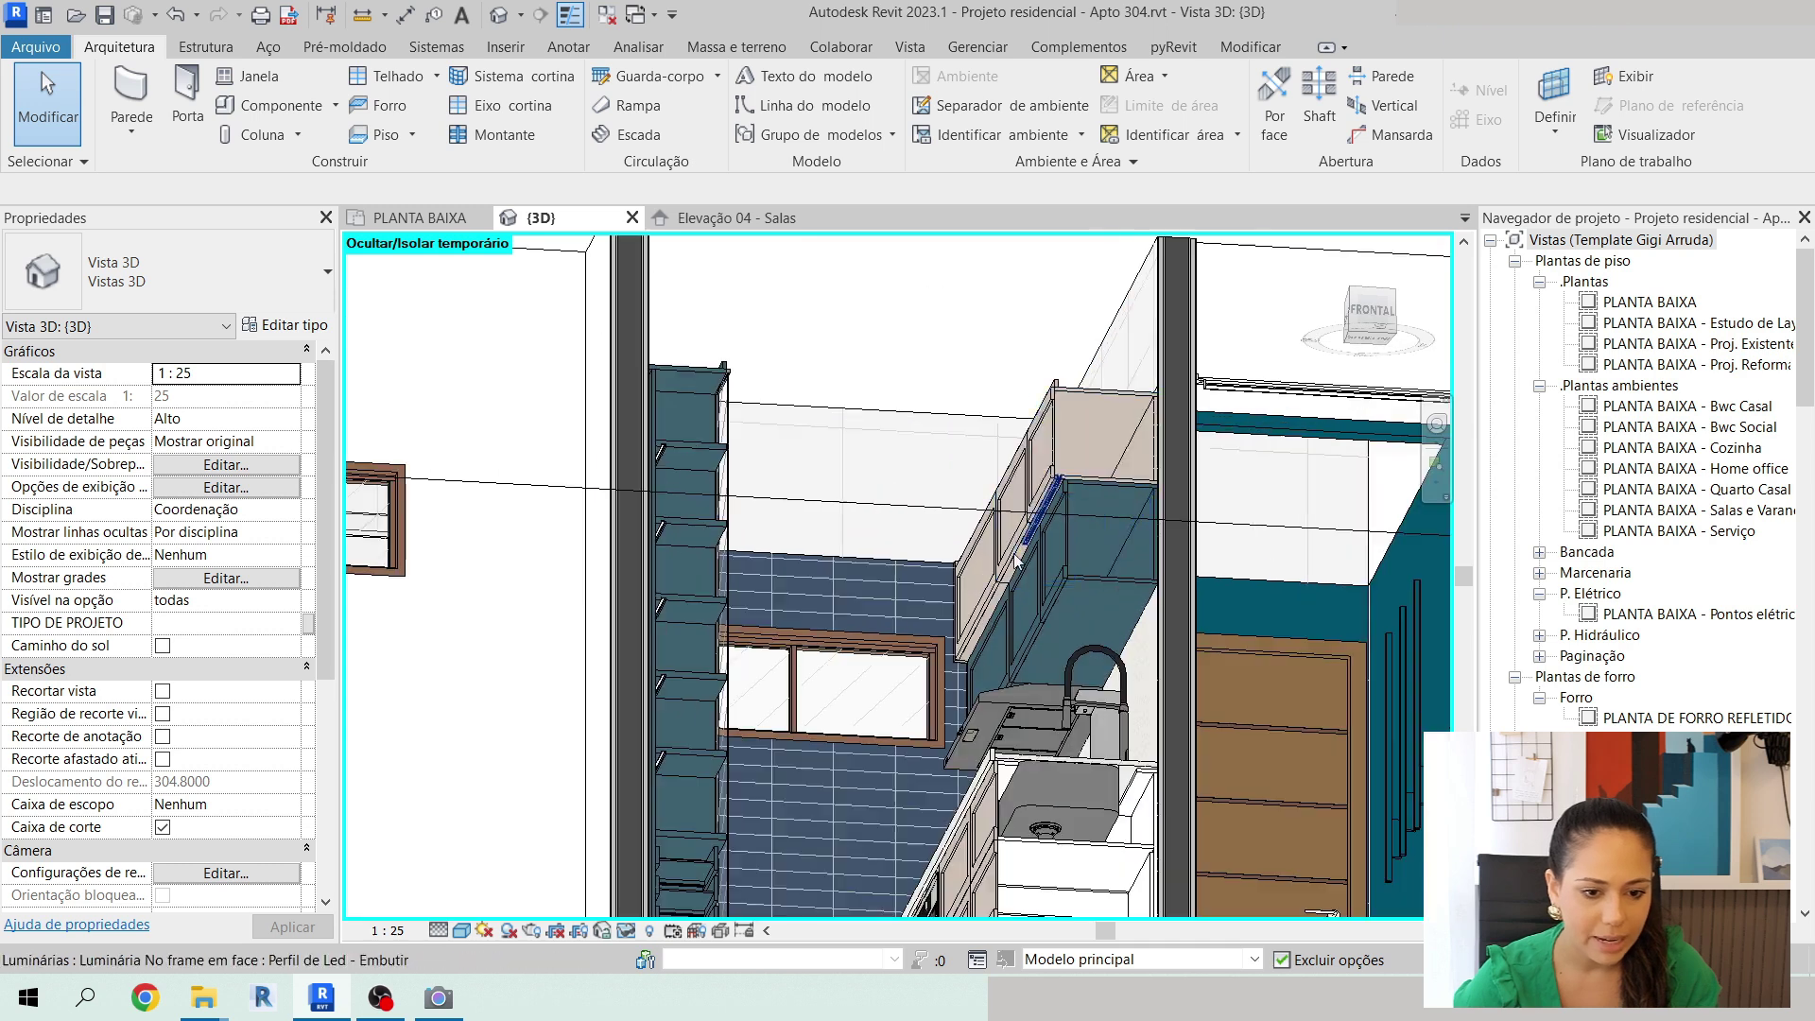
Create a similar Perfil de Led - Embutir and place it lengthwise under the adjacent beige upper cabinet.
scroll(1040, 605, up, 4)
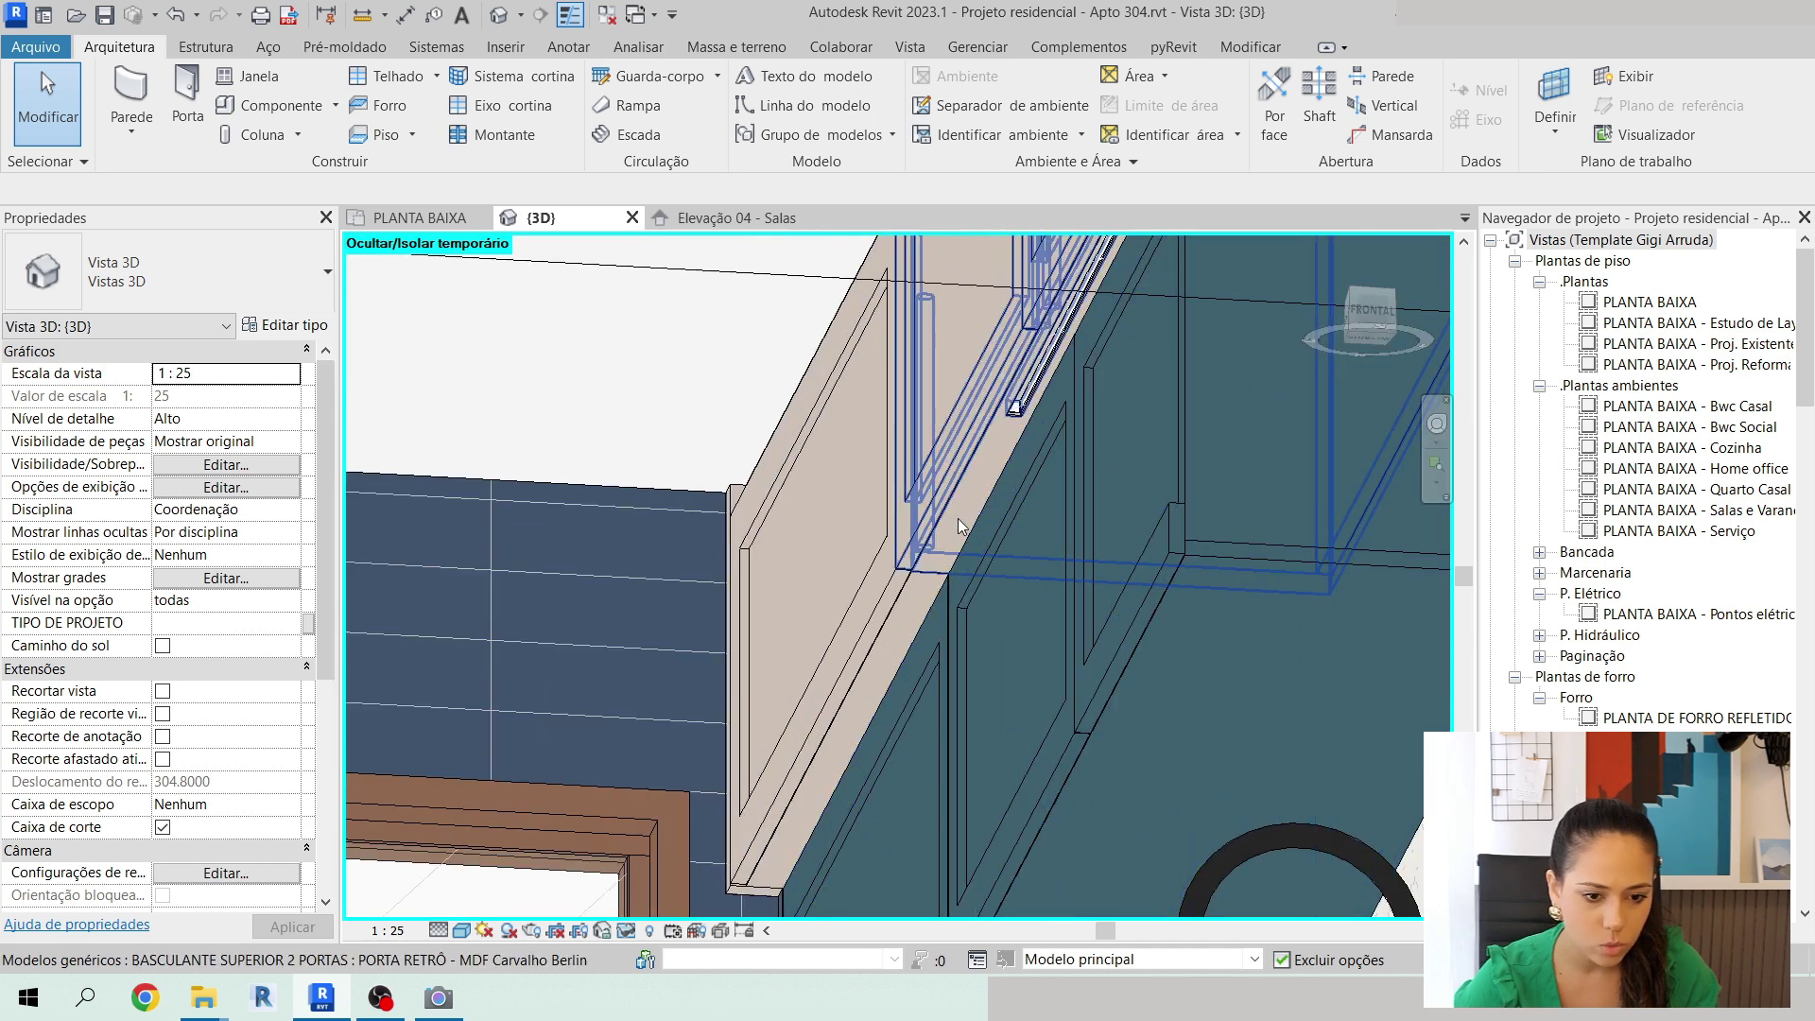
scroll(973, 496, down, 1)
click(1014, 444)
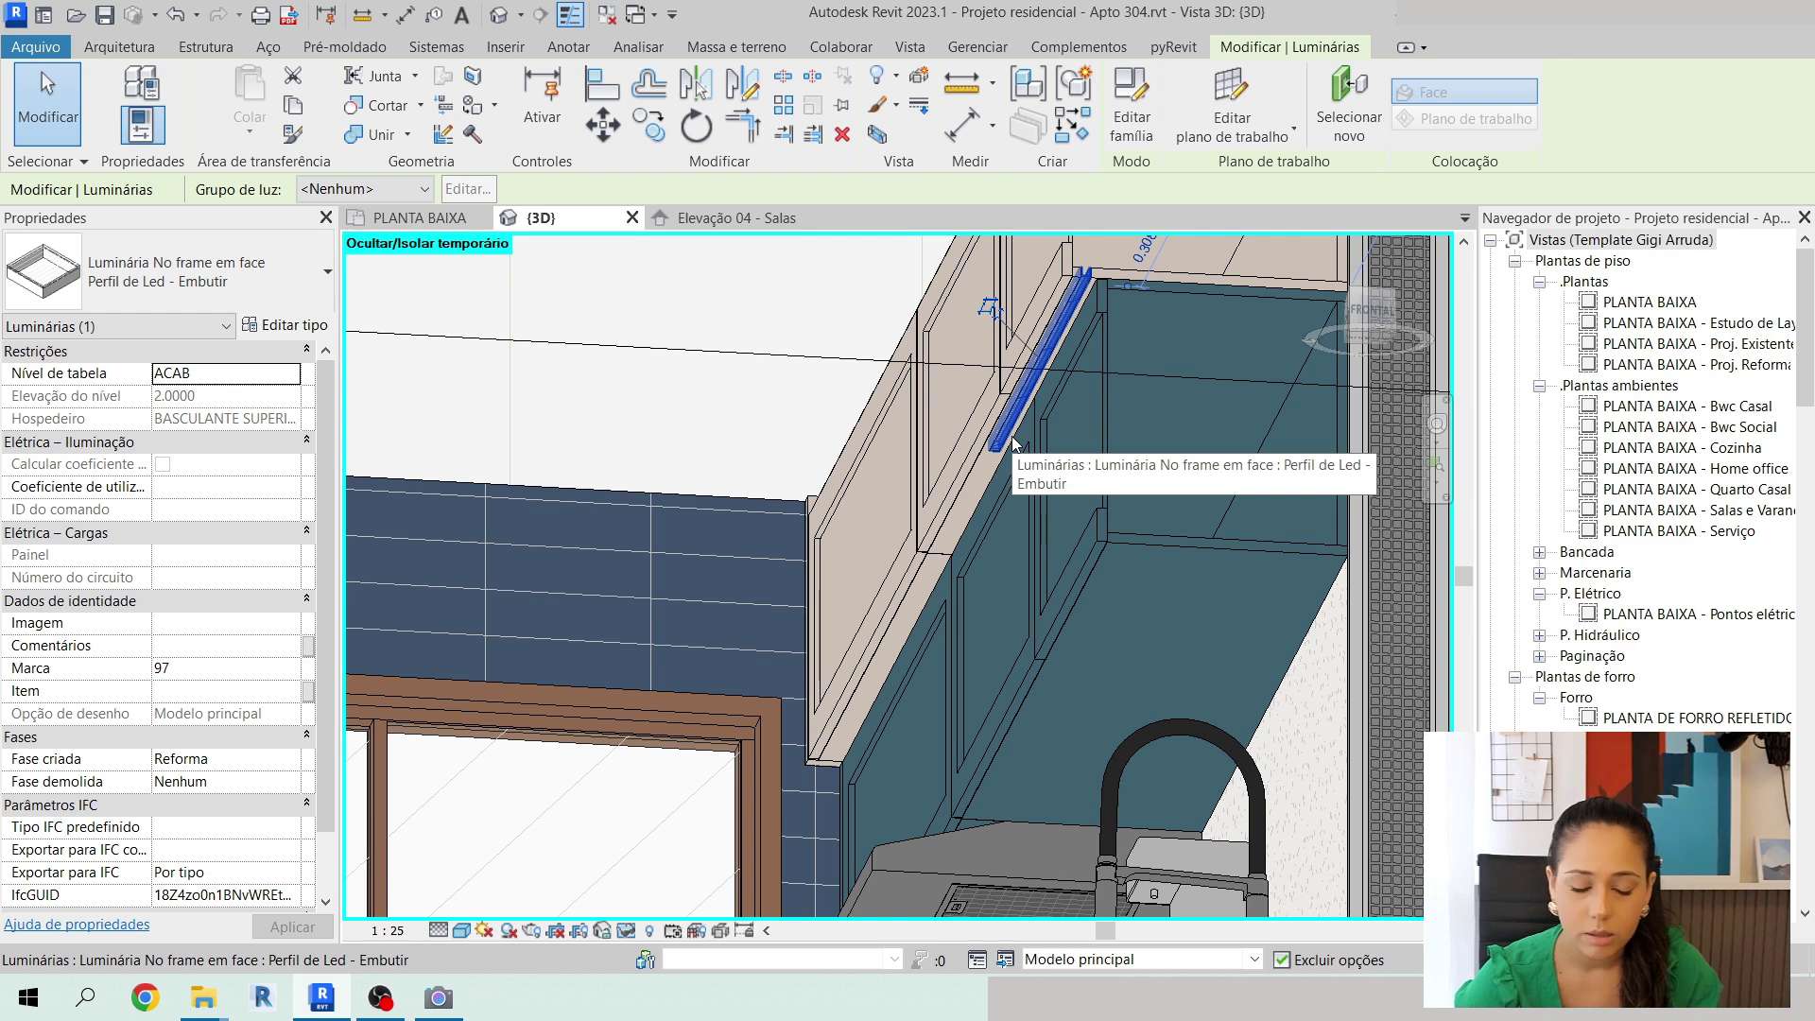
key(c)
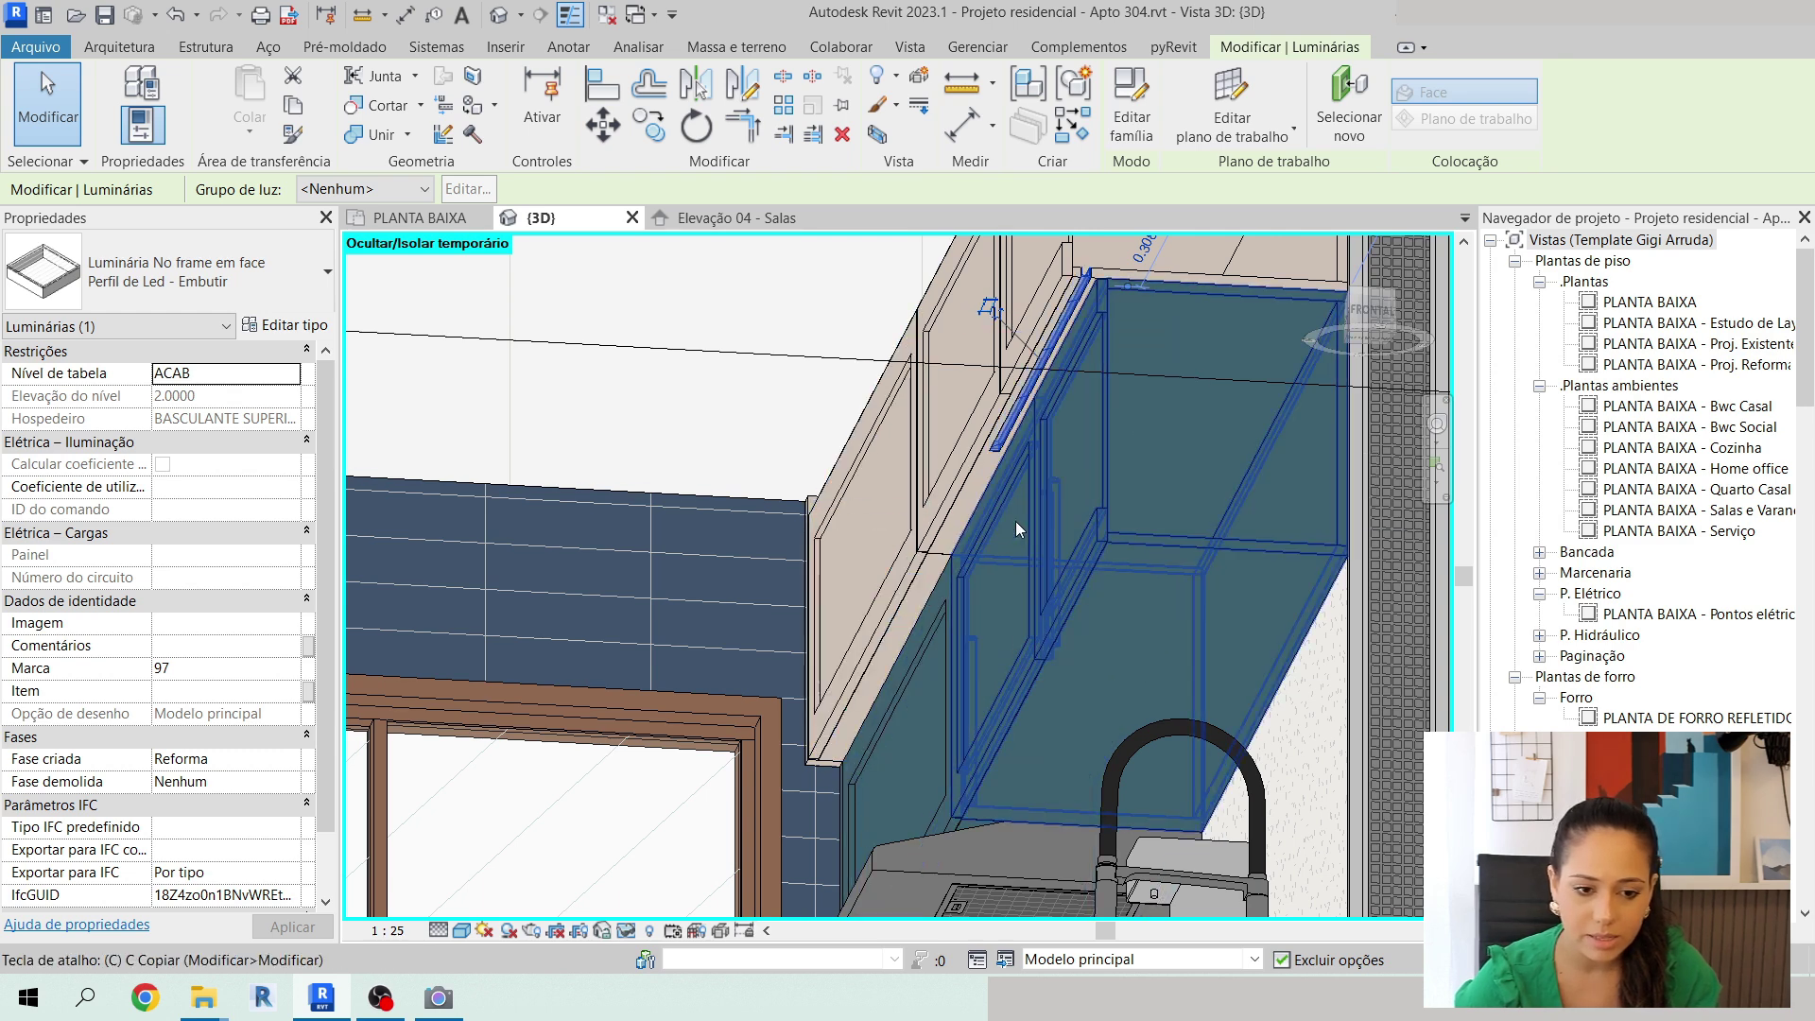
scroll(1016, 520, up, 4)
key(s)
scroll(936, 543, up, 2)
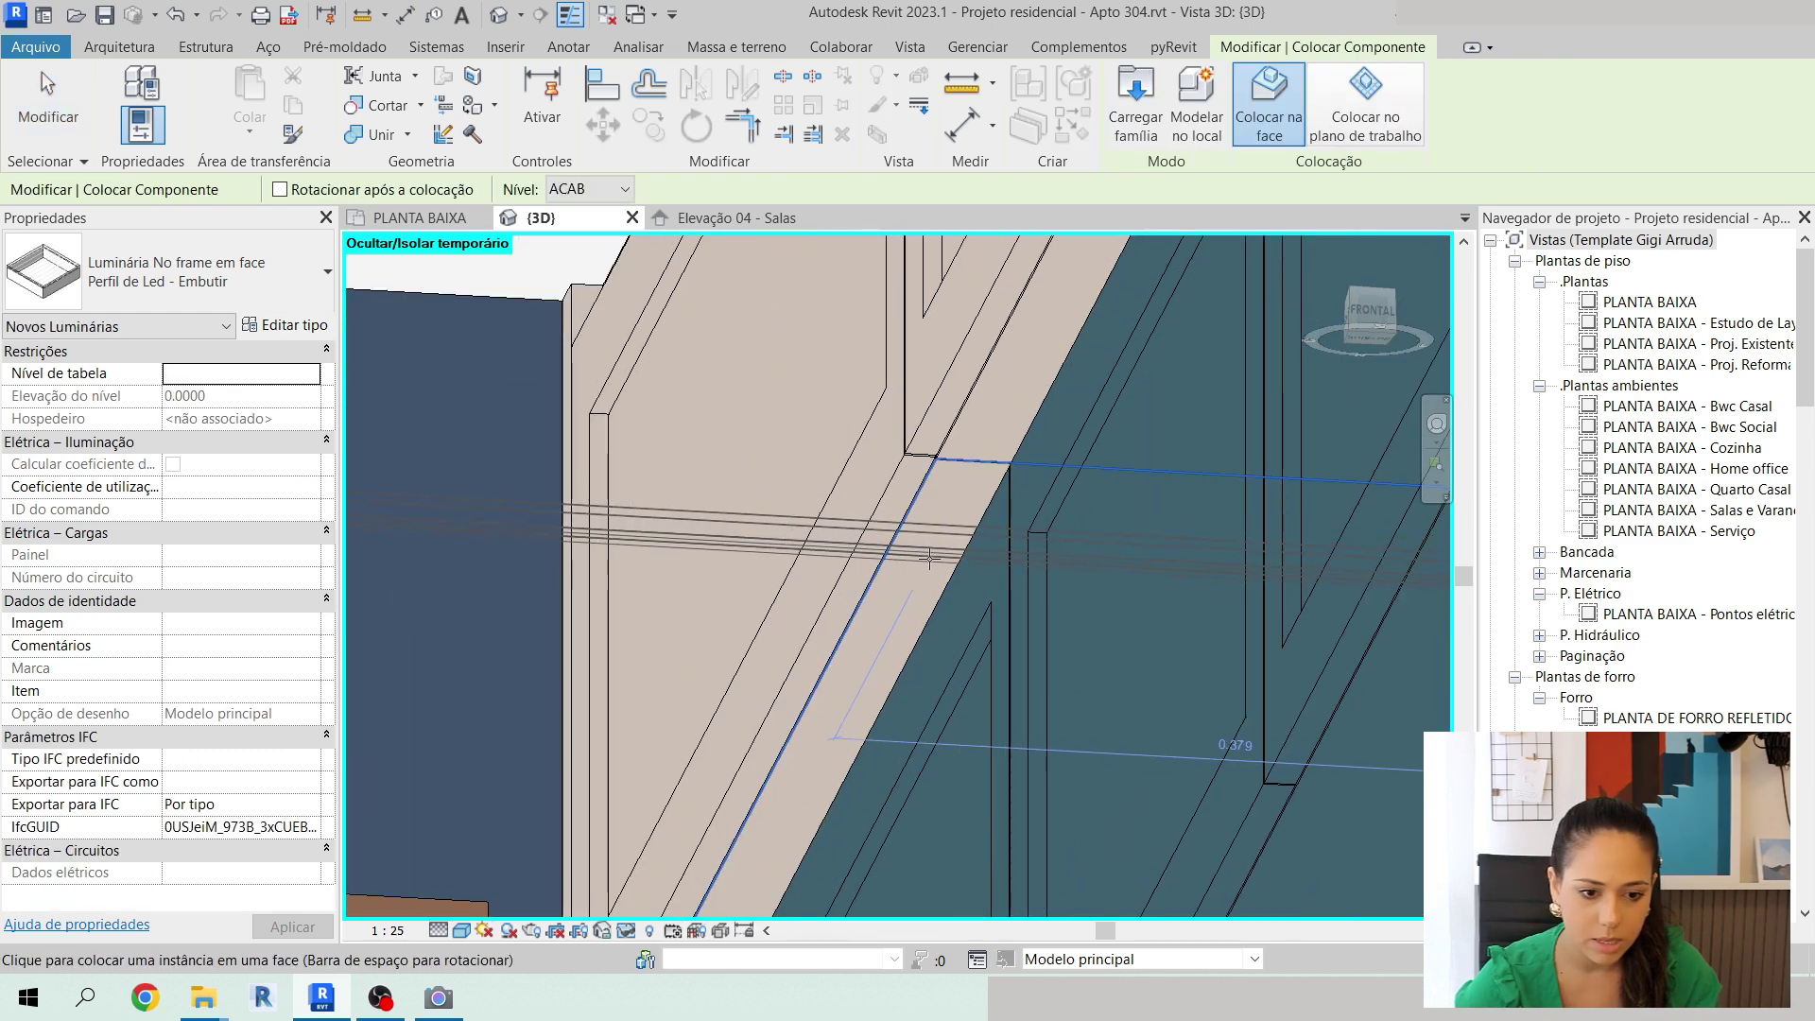
key(space)
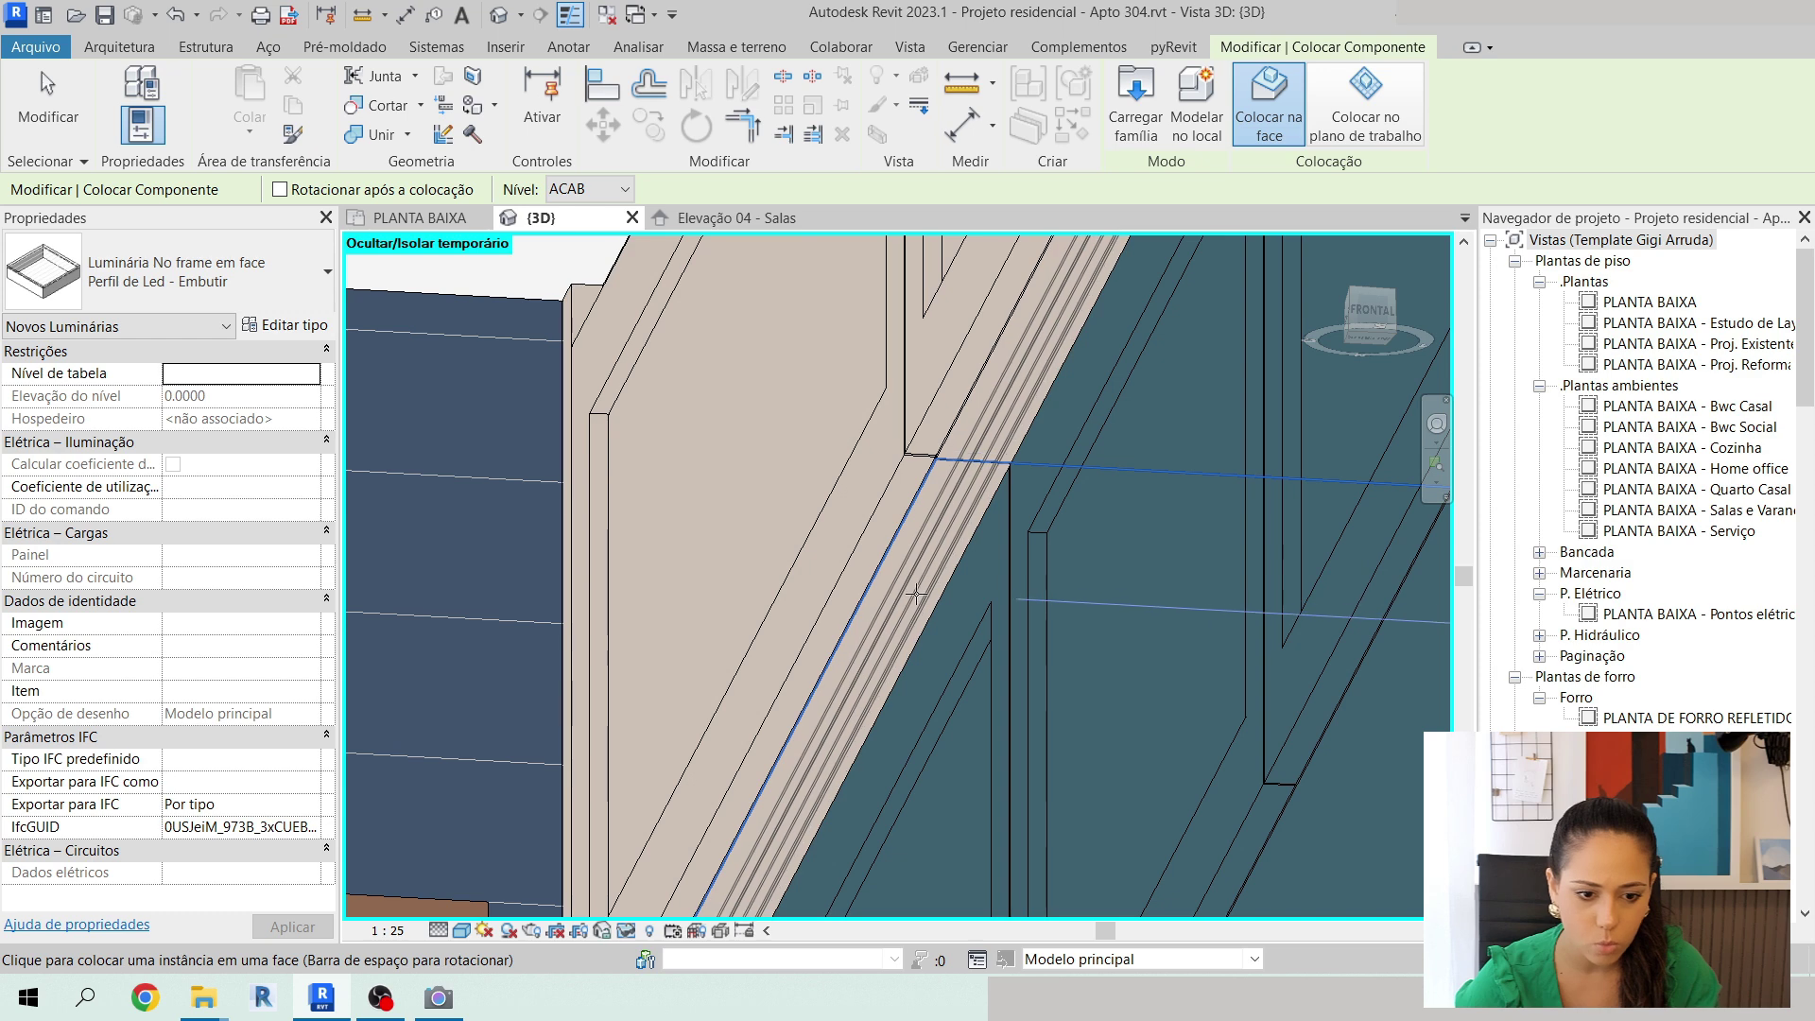
key(Escape)
key(Escape)
scroll(1104, 504, down, 3)
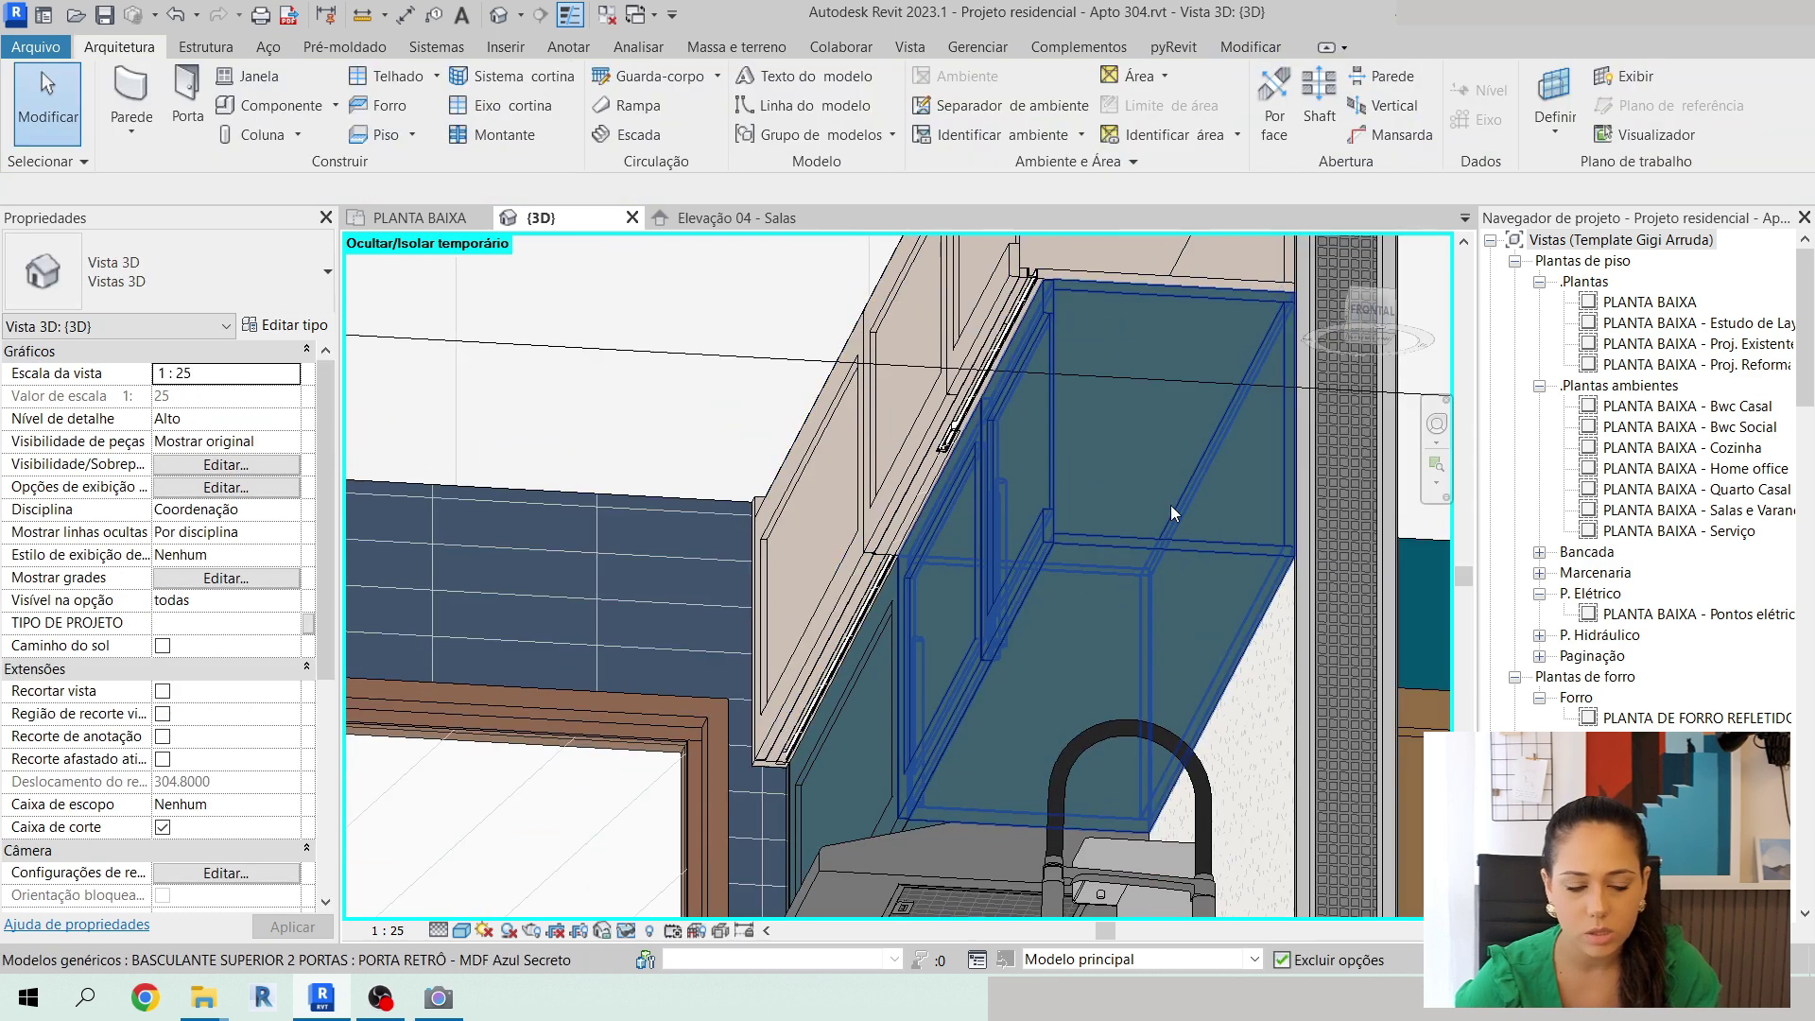
Check both LED profiles beneath the upper cabinets and return the 3D view to an overview of the sectioned apartment.
shift+middle_drag(1171, 506, 1171, 530)
scroll(896, 544, down, 3)
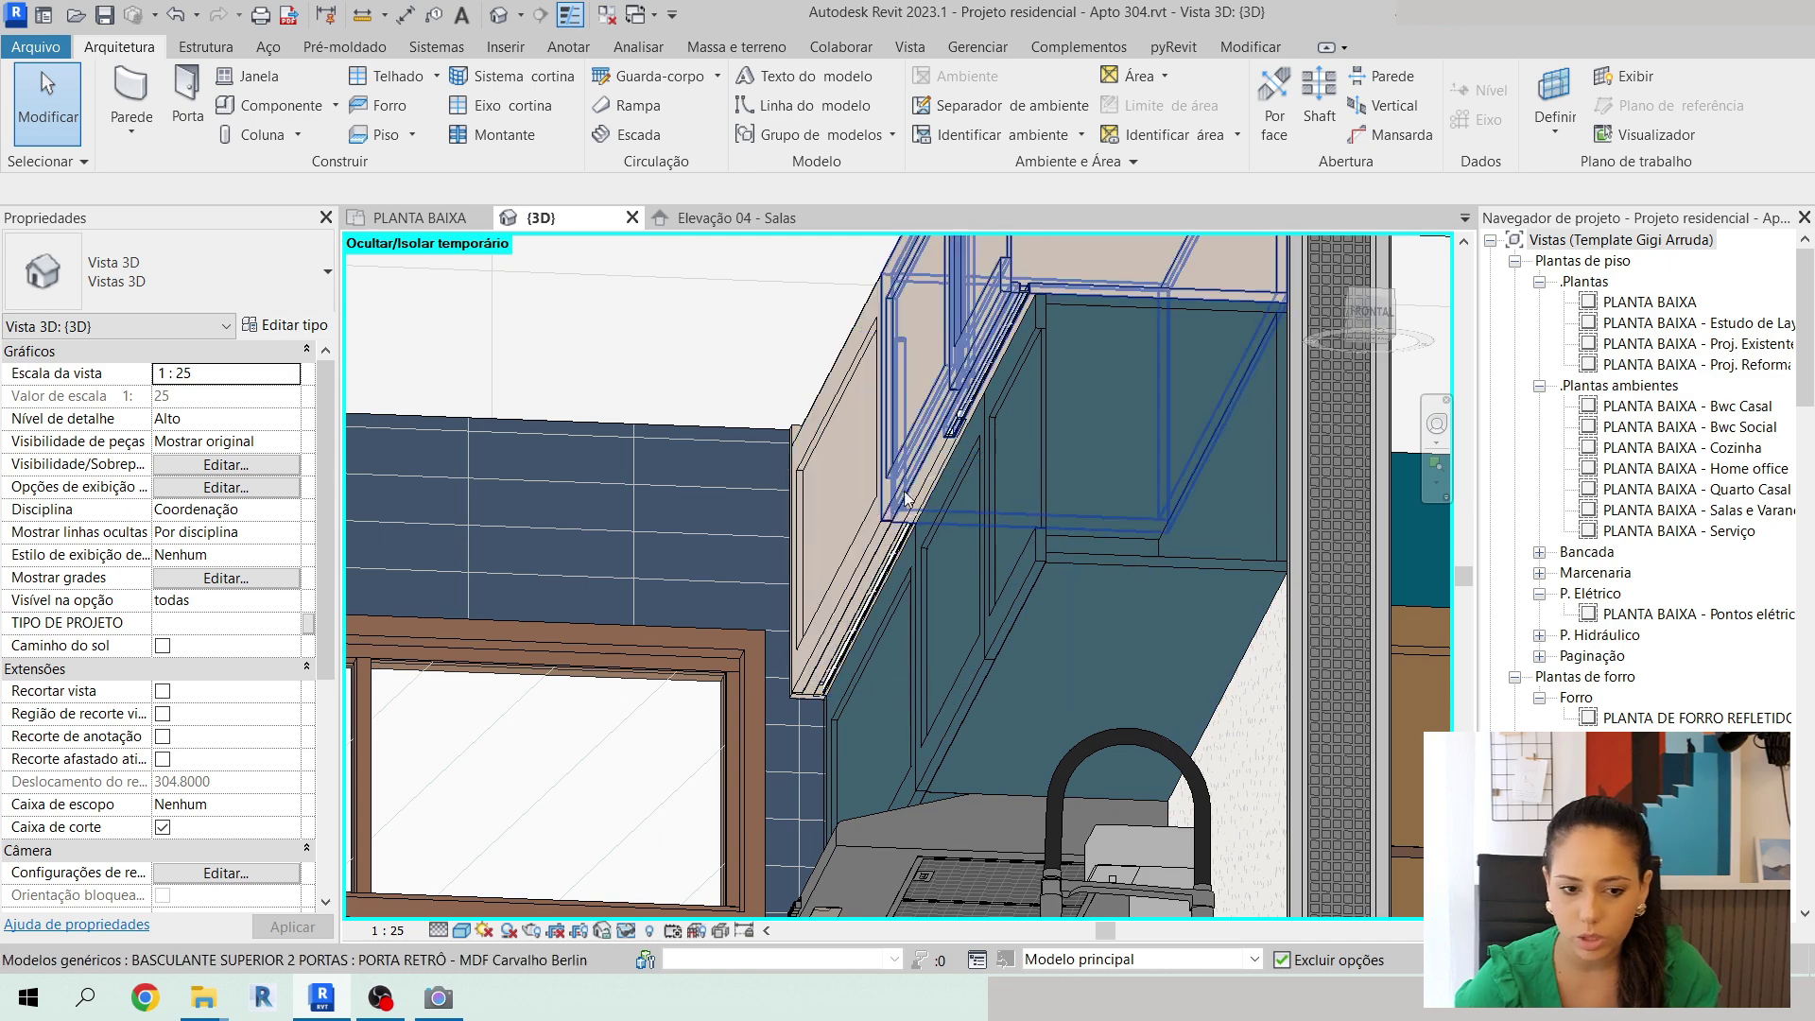
shift+middle_drag(896, 545, 1115, 728)
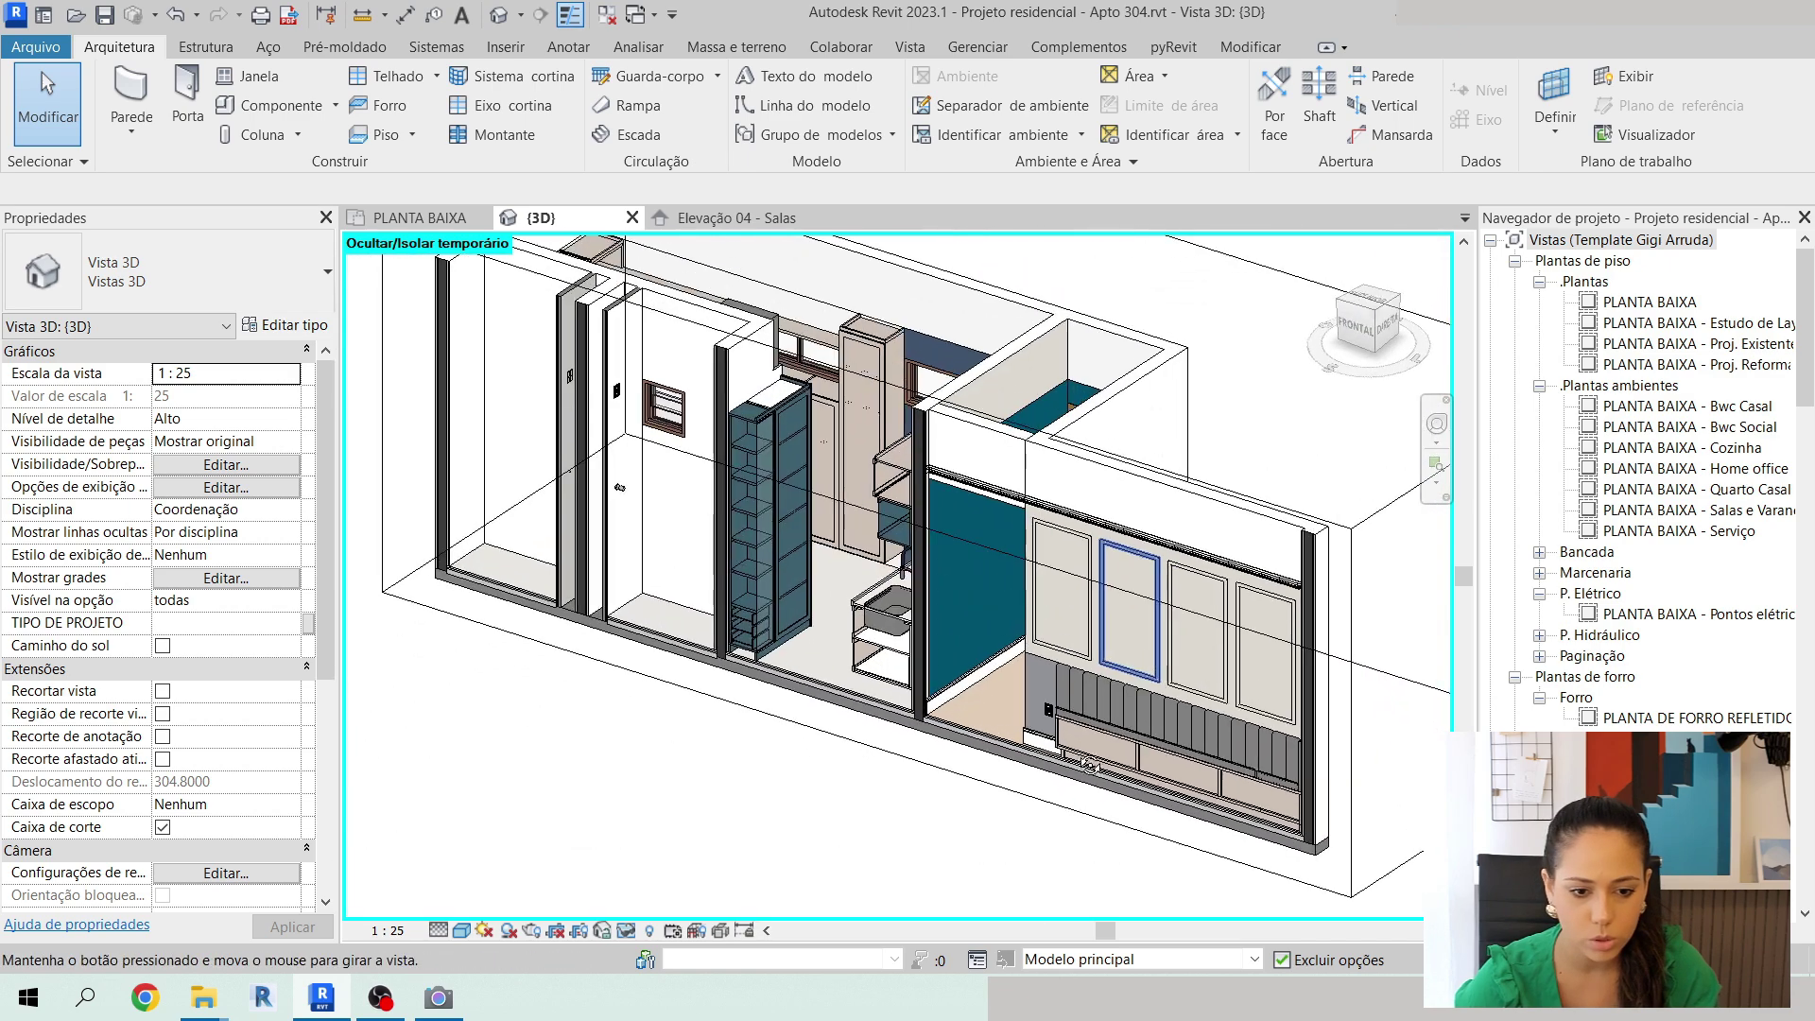
scroll(946, 567, down, 2)
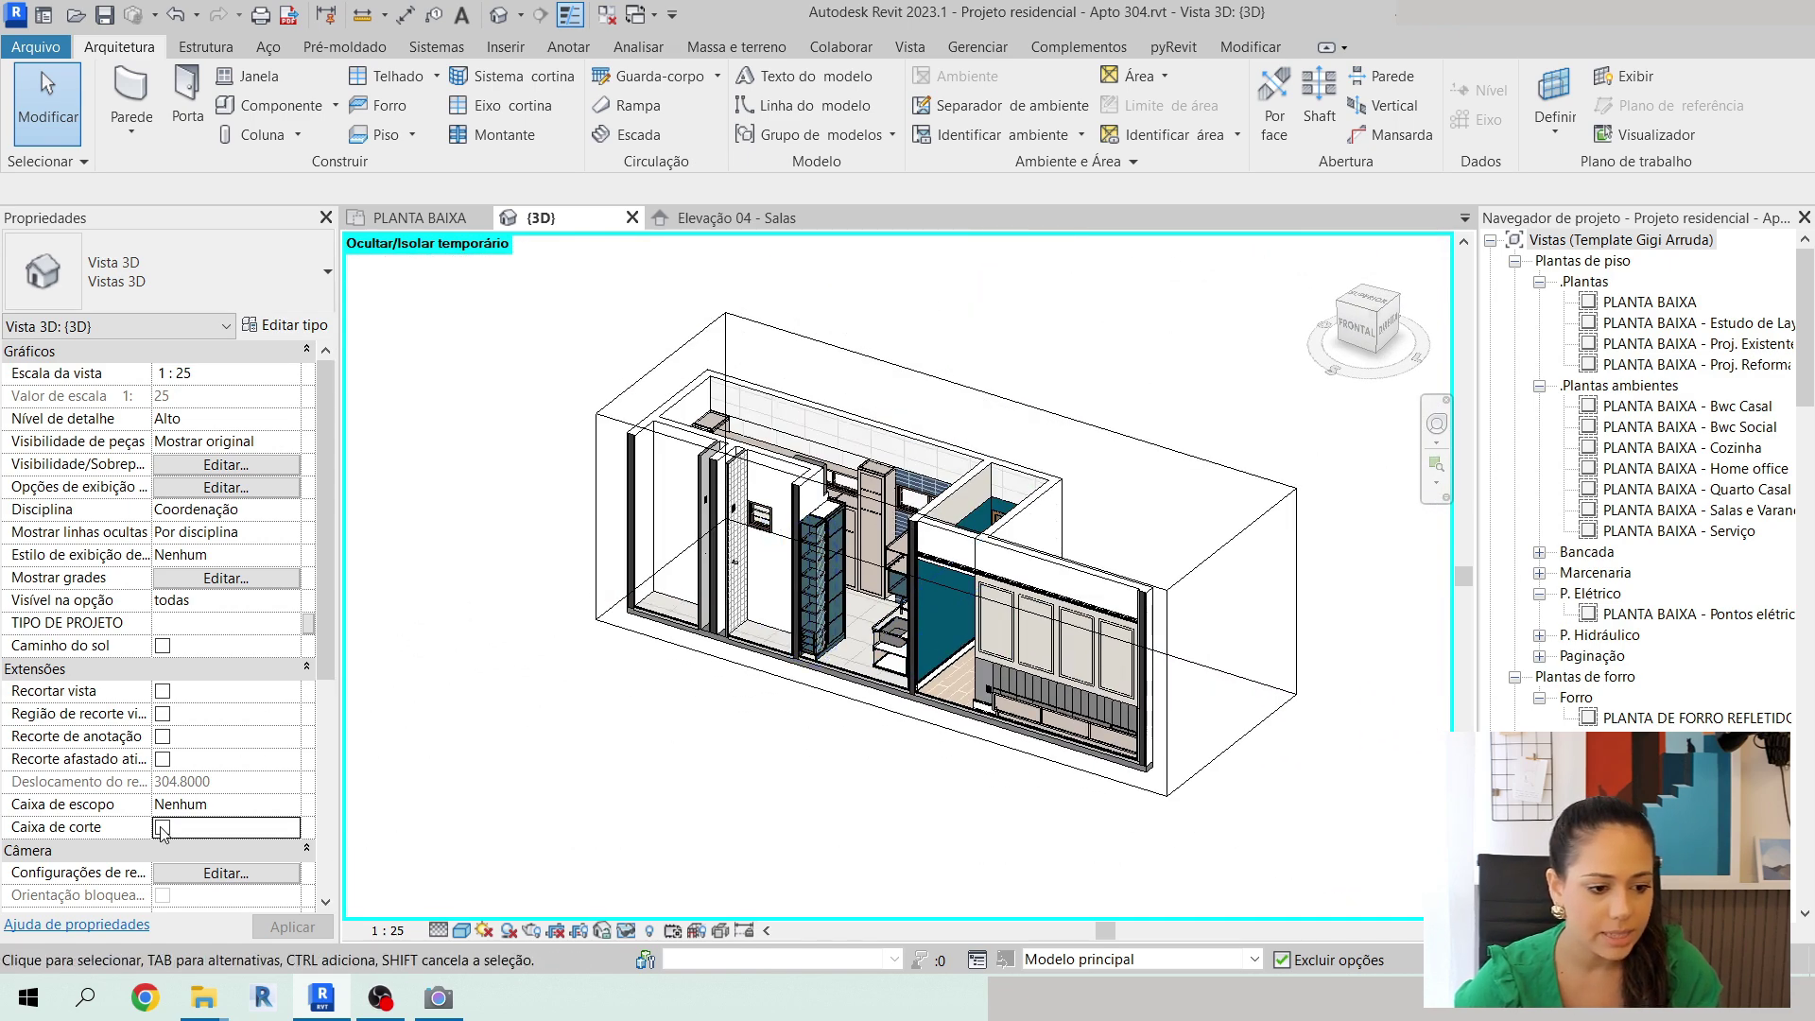
Open the PLANTA BAIXA floor plan and examine the 10 mm Fita de Led near the balcony windows.
shift+middle_drag(1223, 468, 1251, 562)
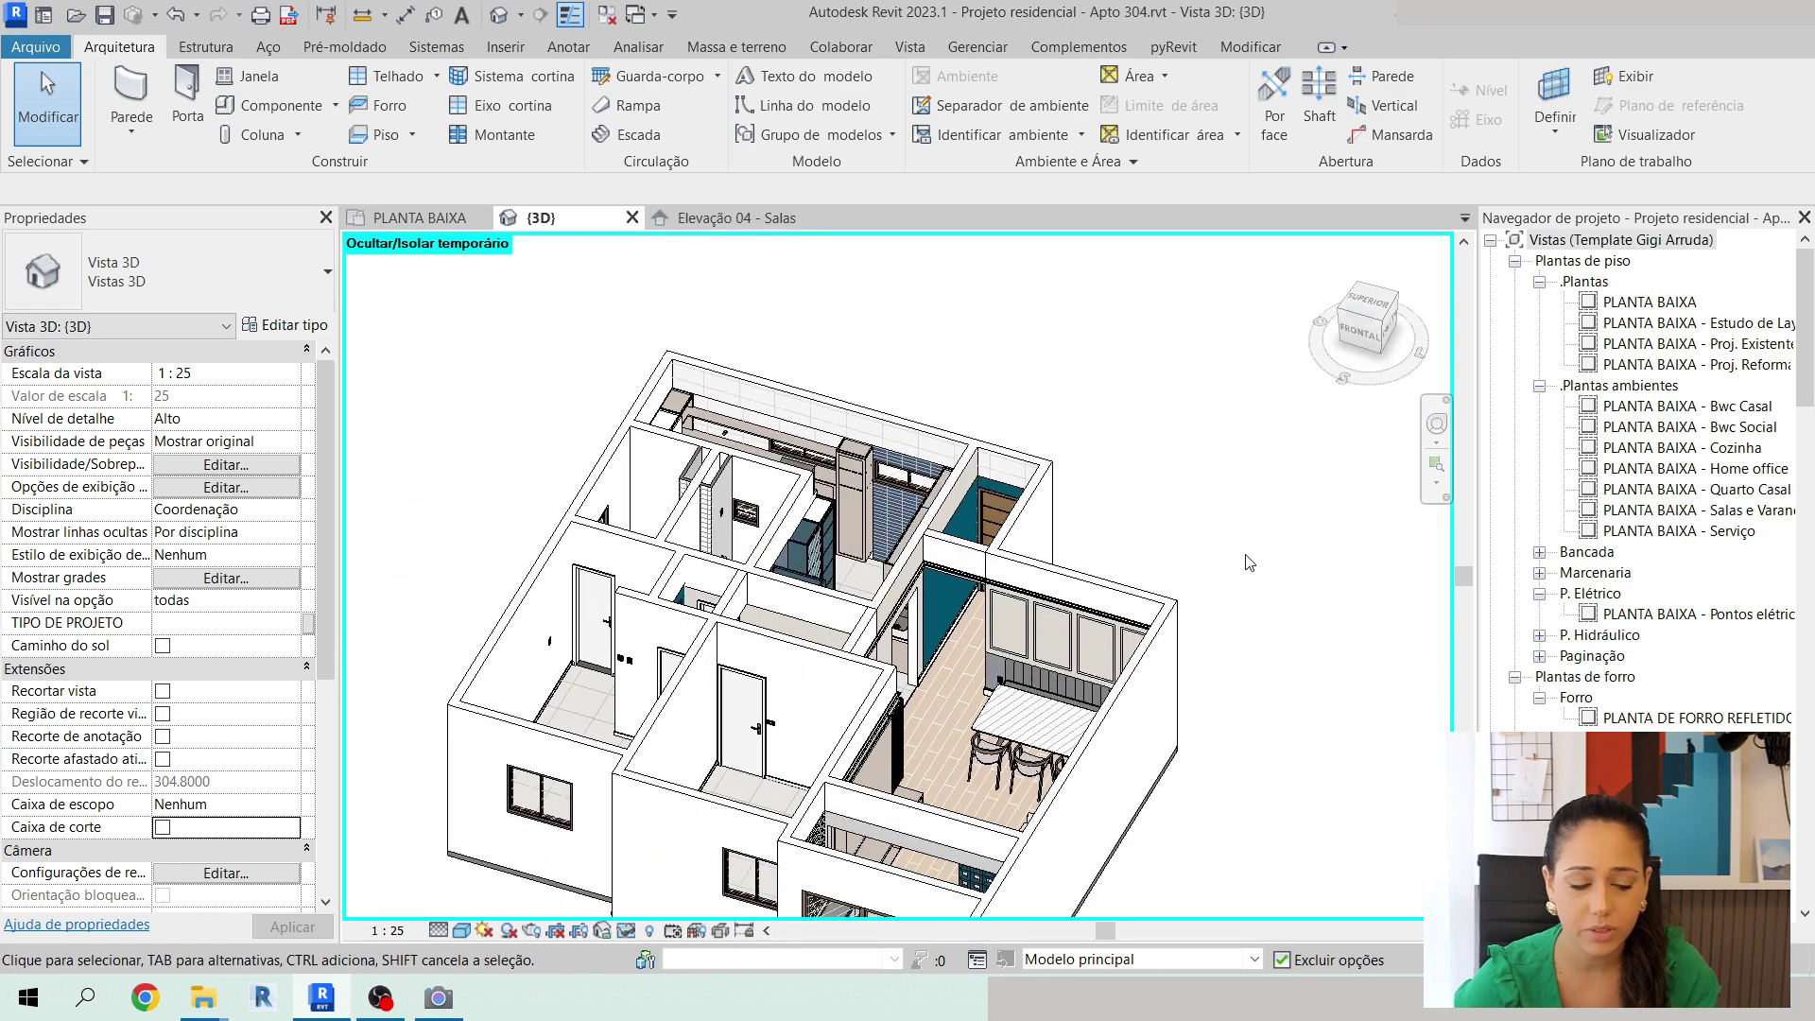
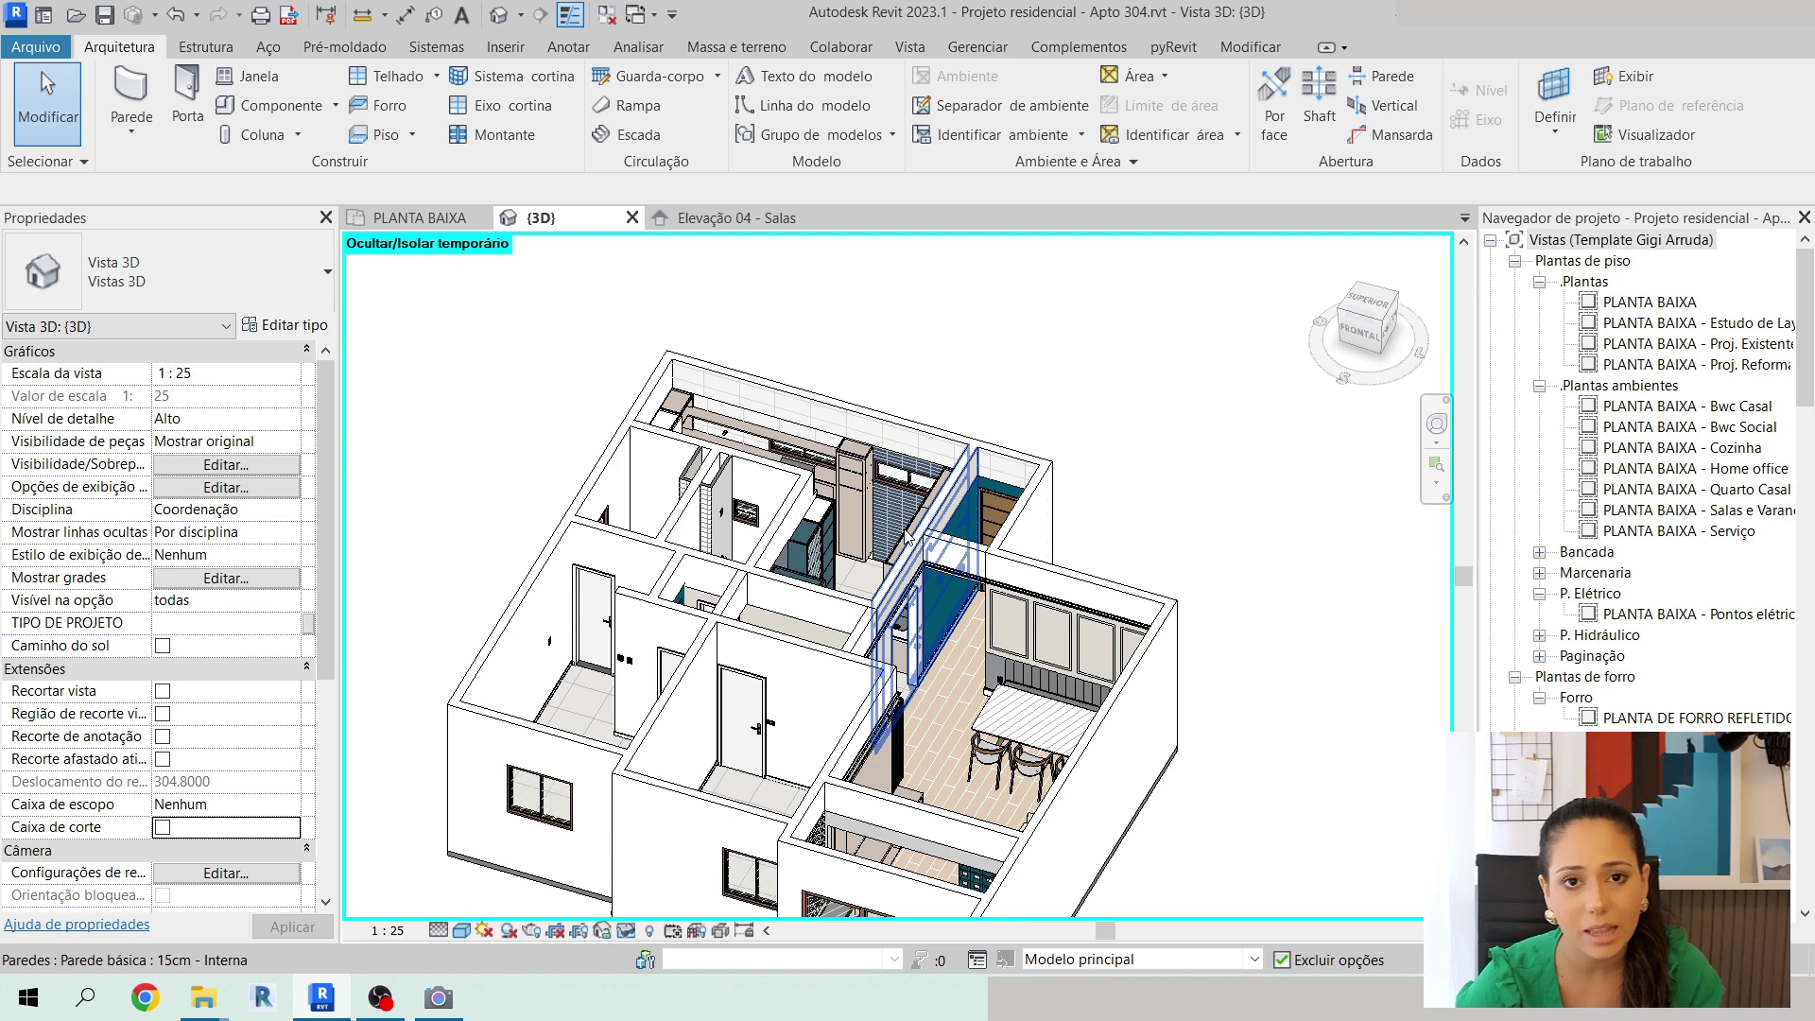
click(406, 220)
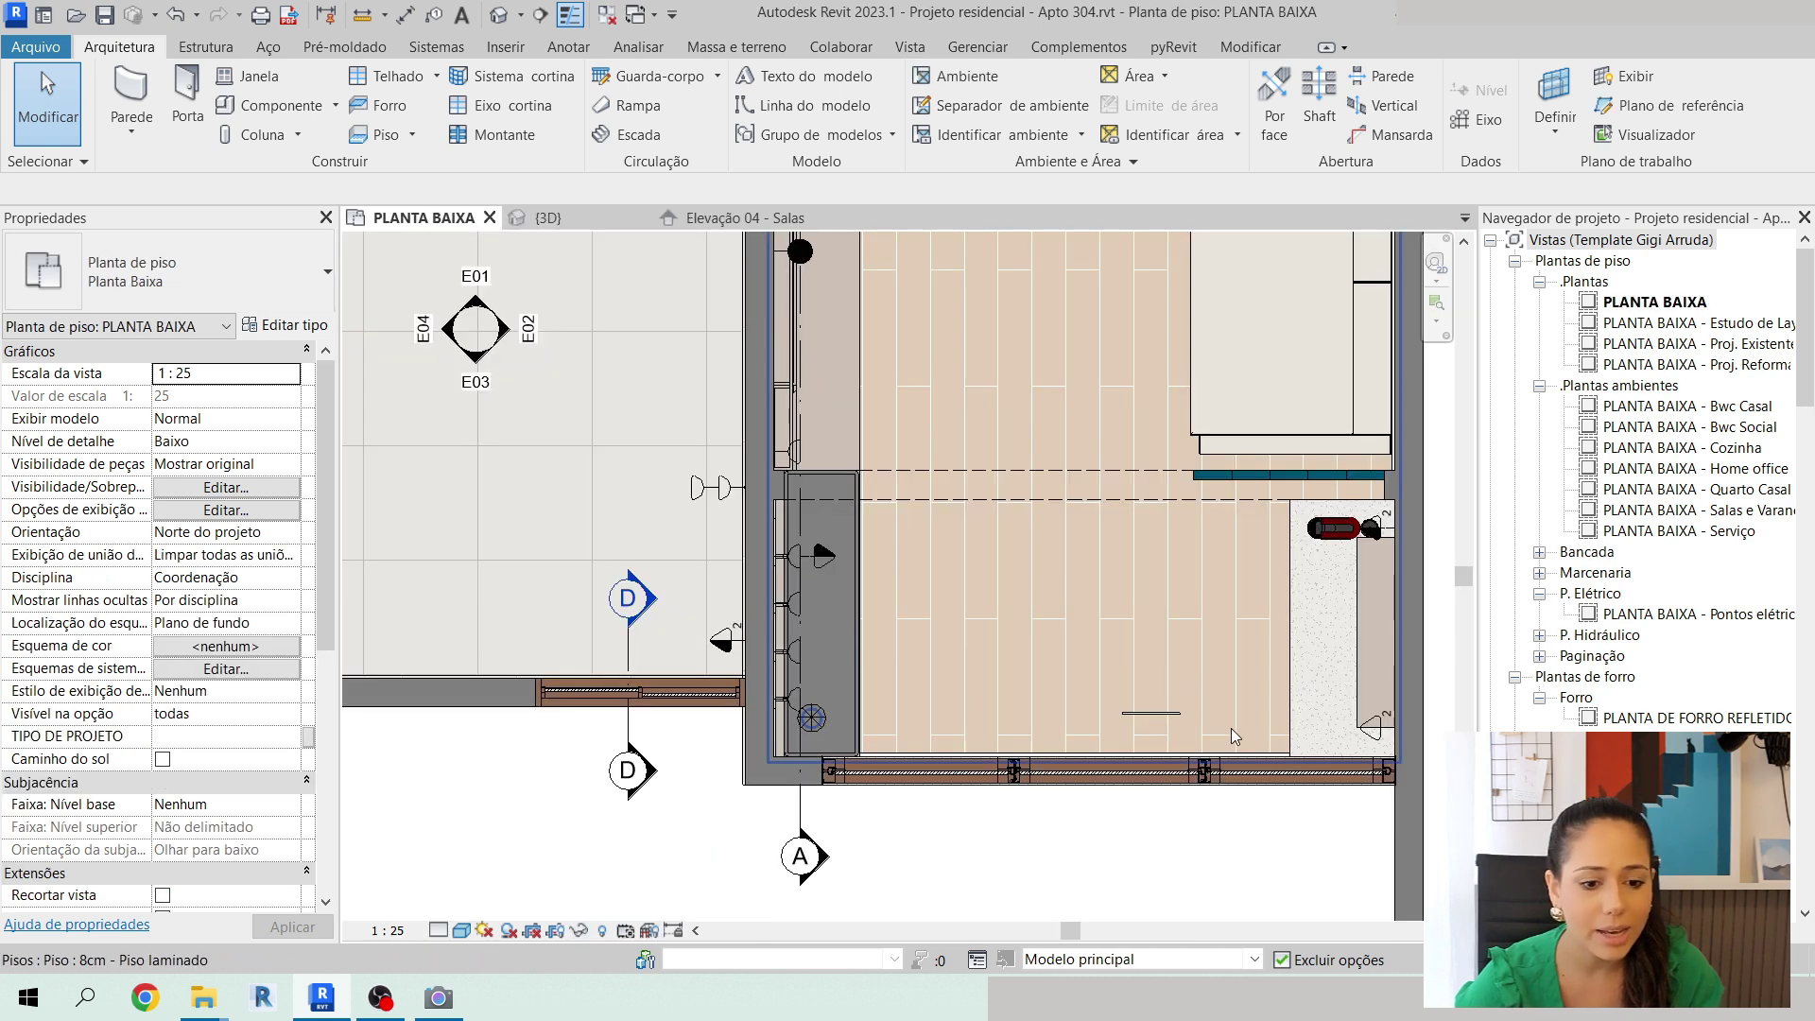
scroll(1219, 726, up, 3)
click(1172, 714)
scroll(903, 673, down, 2)
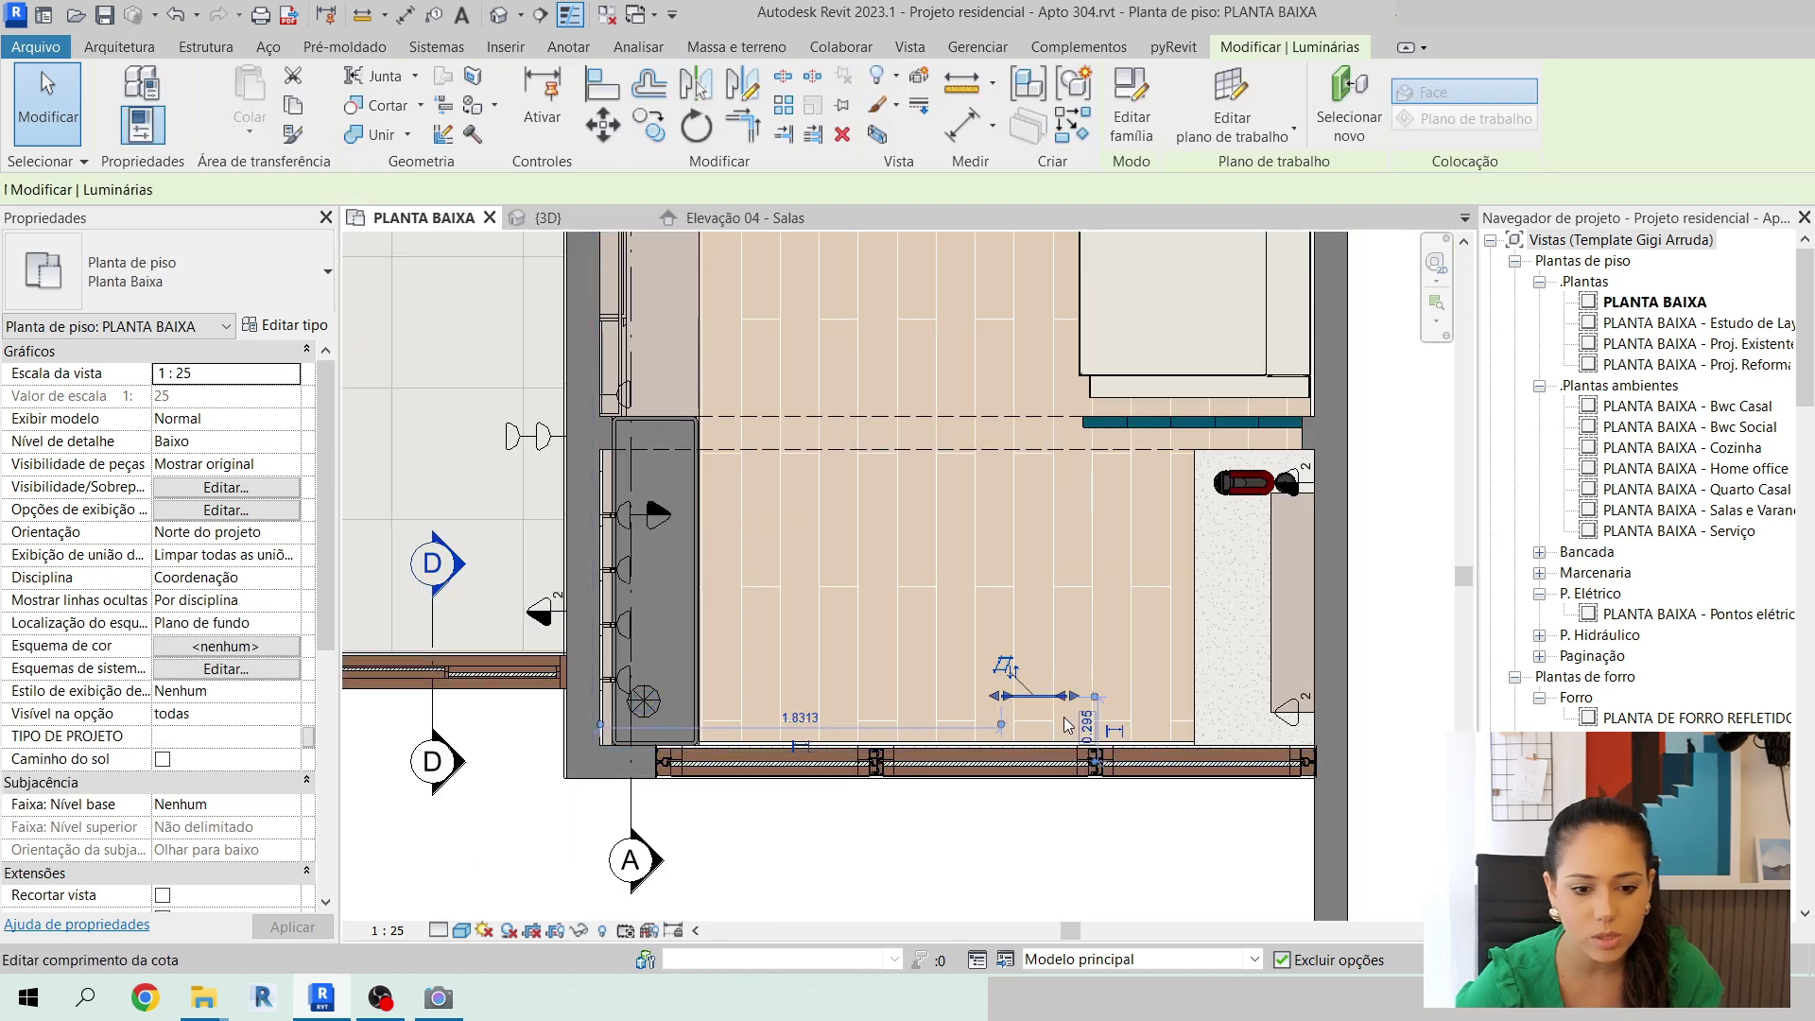
middle_drag(1257, 716, 1140, 708)
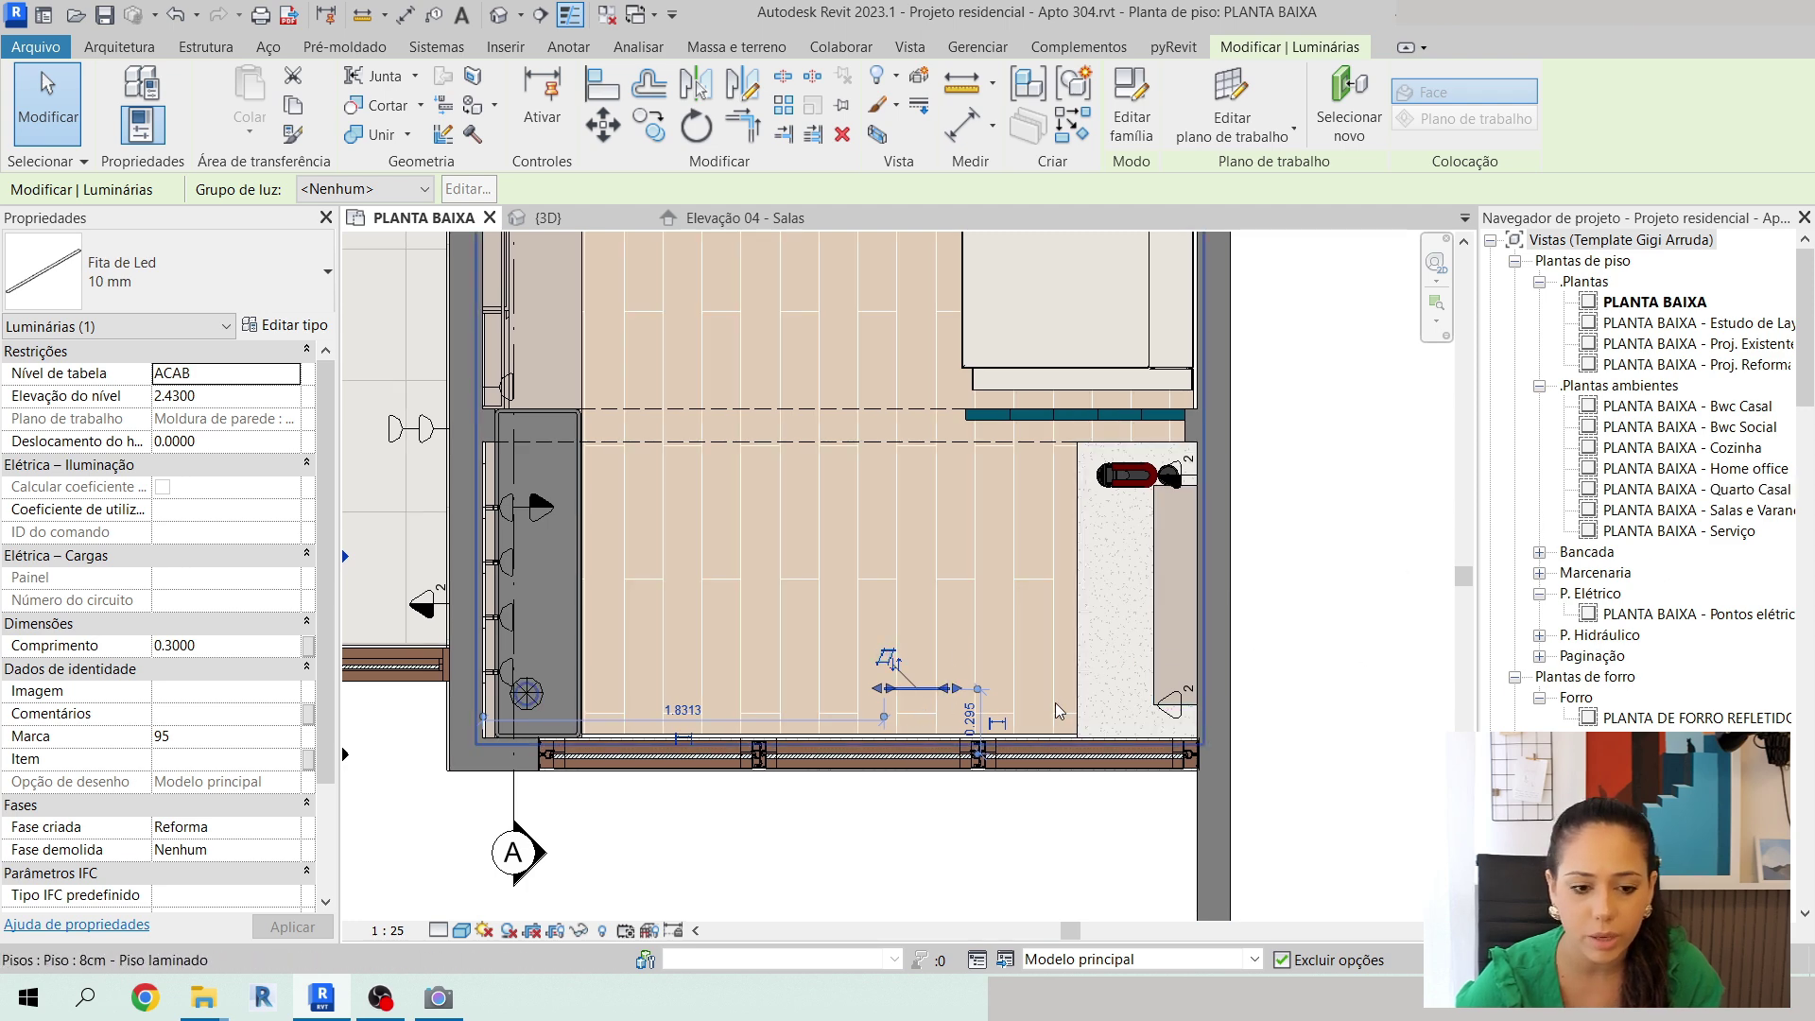
scroll(1056, 709, down, 2)
middle_drag(716, 448, 782, 582)
key(Escape)
Use wireframe display to select the 10 mm Fita de Led along the wall behind the TV panel, and restore the coloured display.
scroll(783, 581, up, 5)
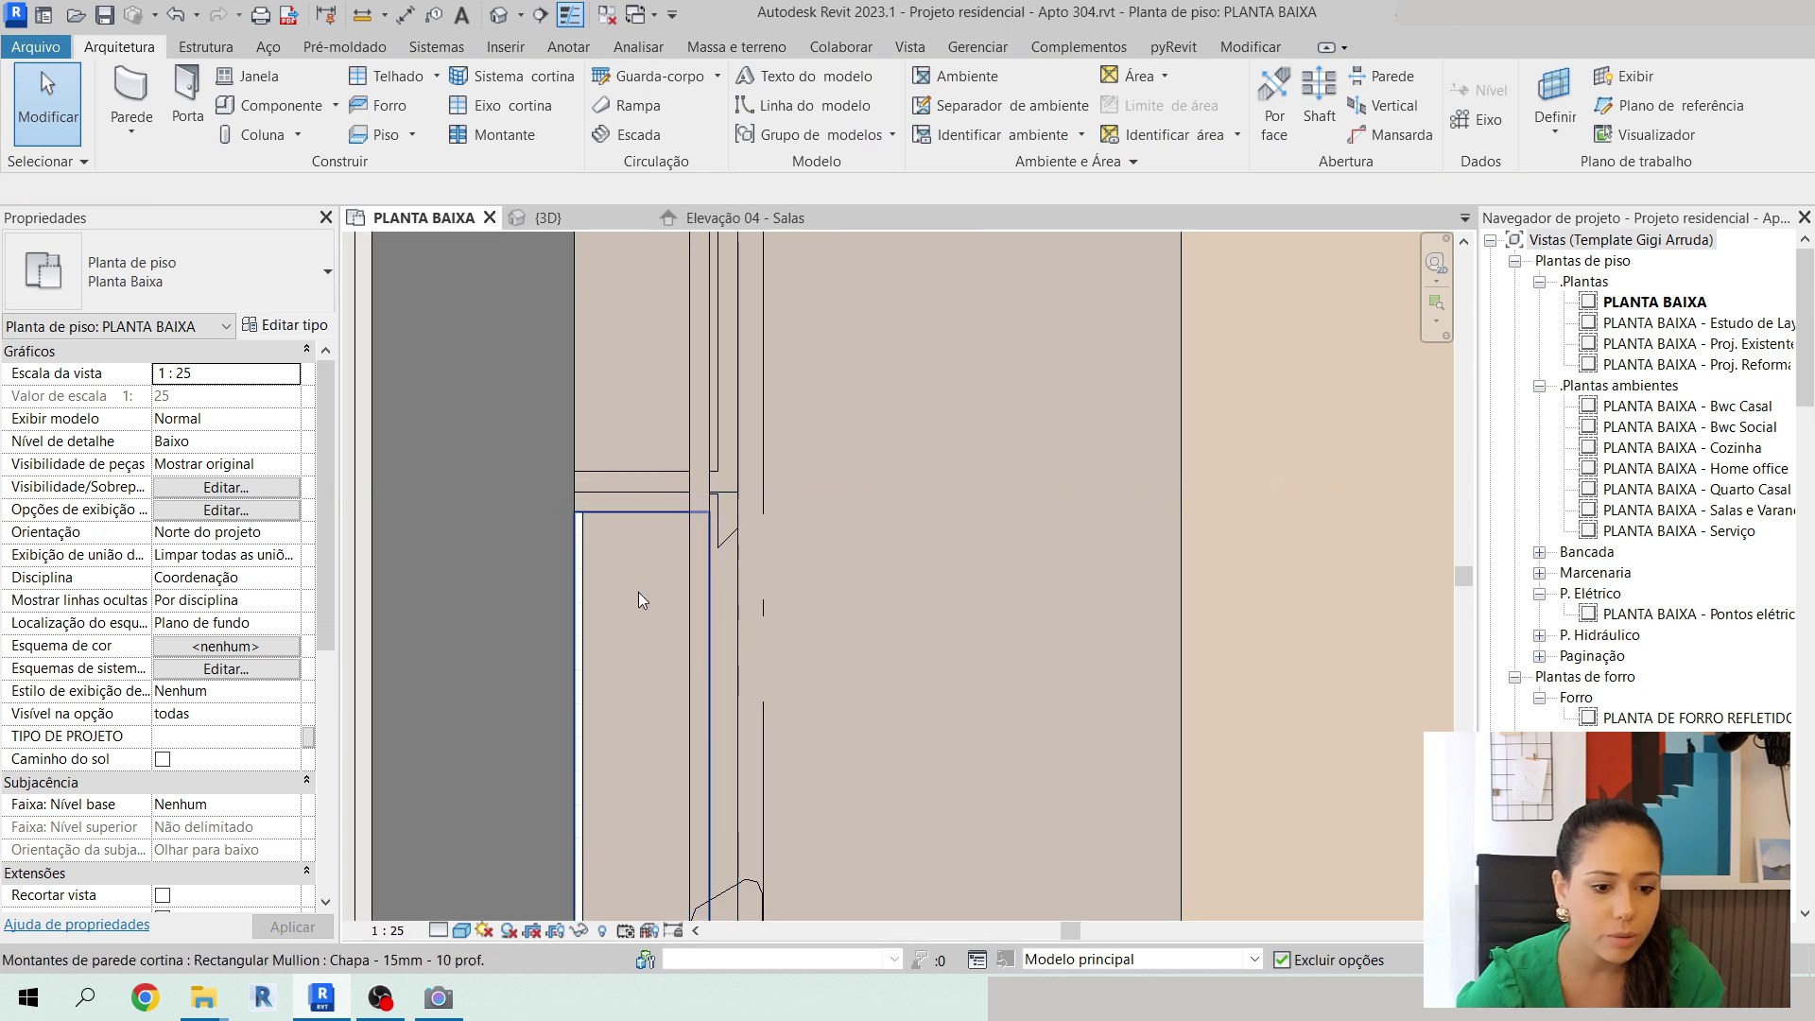
scroll(837, 529, down, 2)
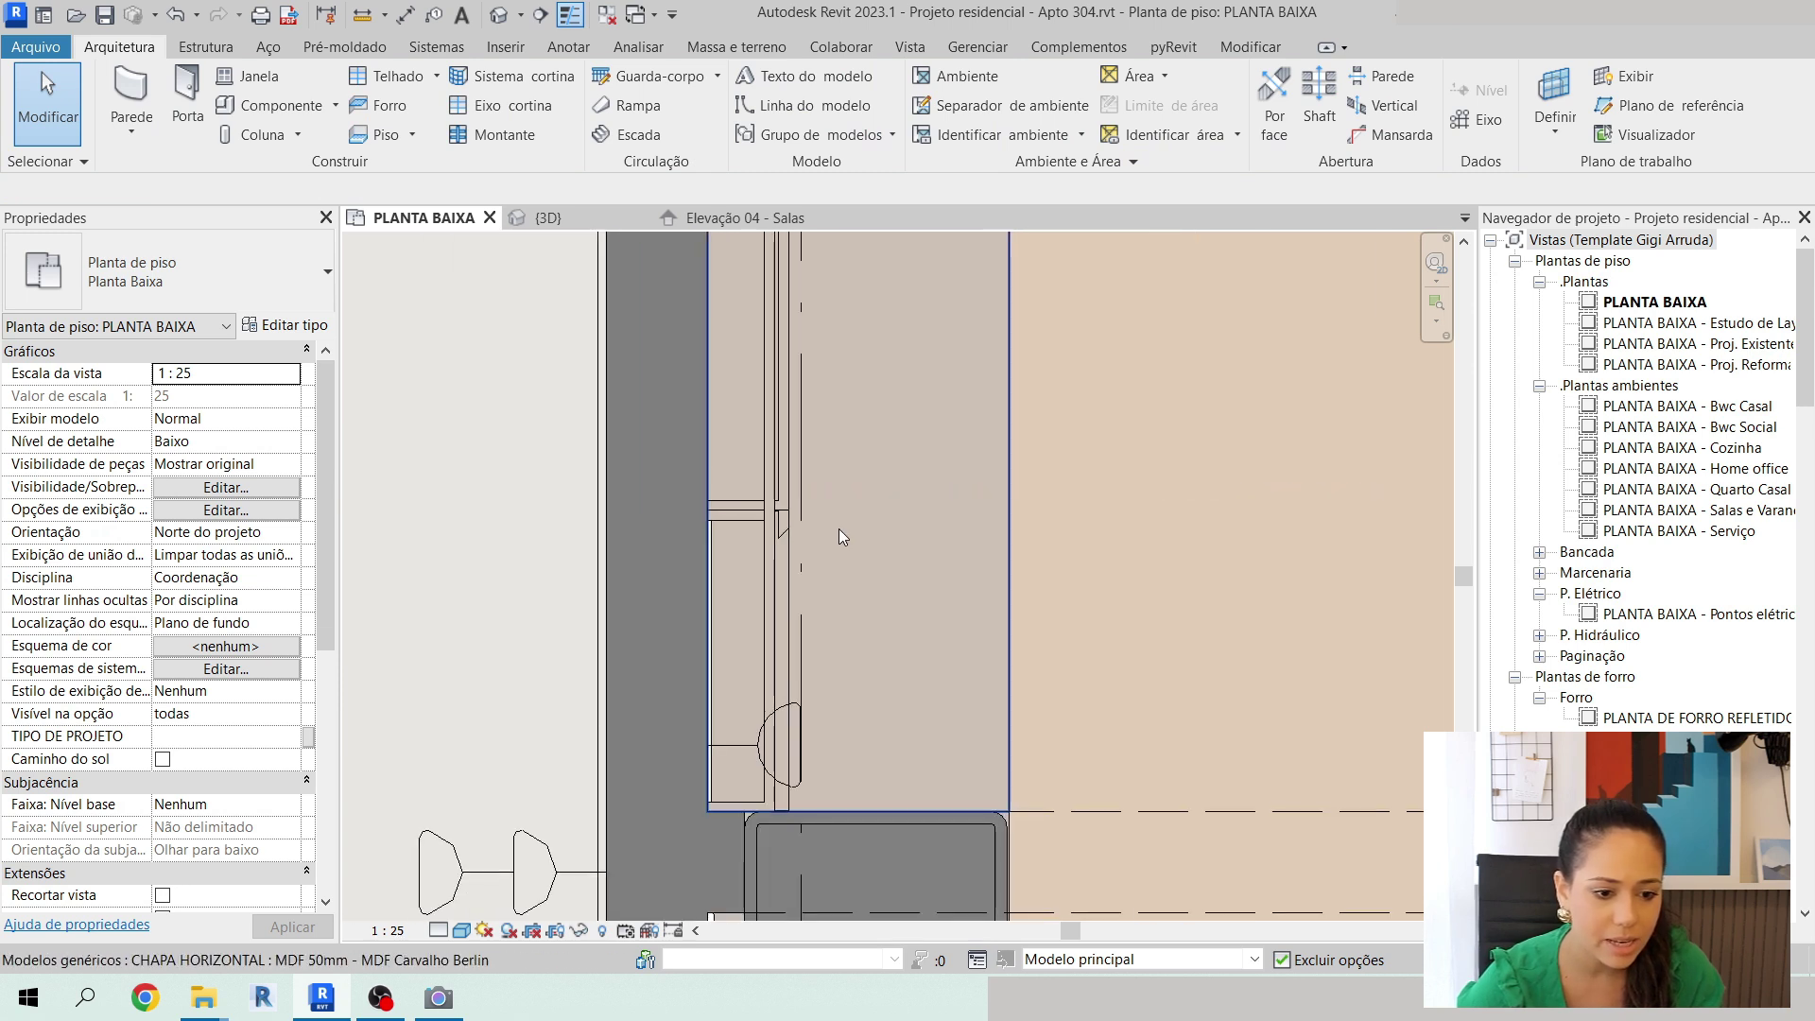
click(463, 932)
click(508, 813)
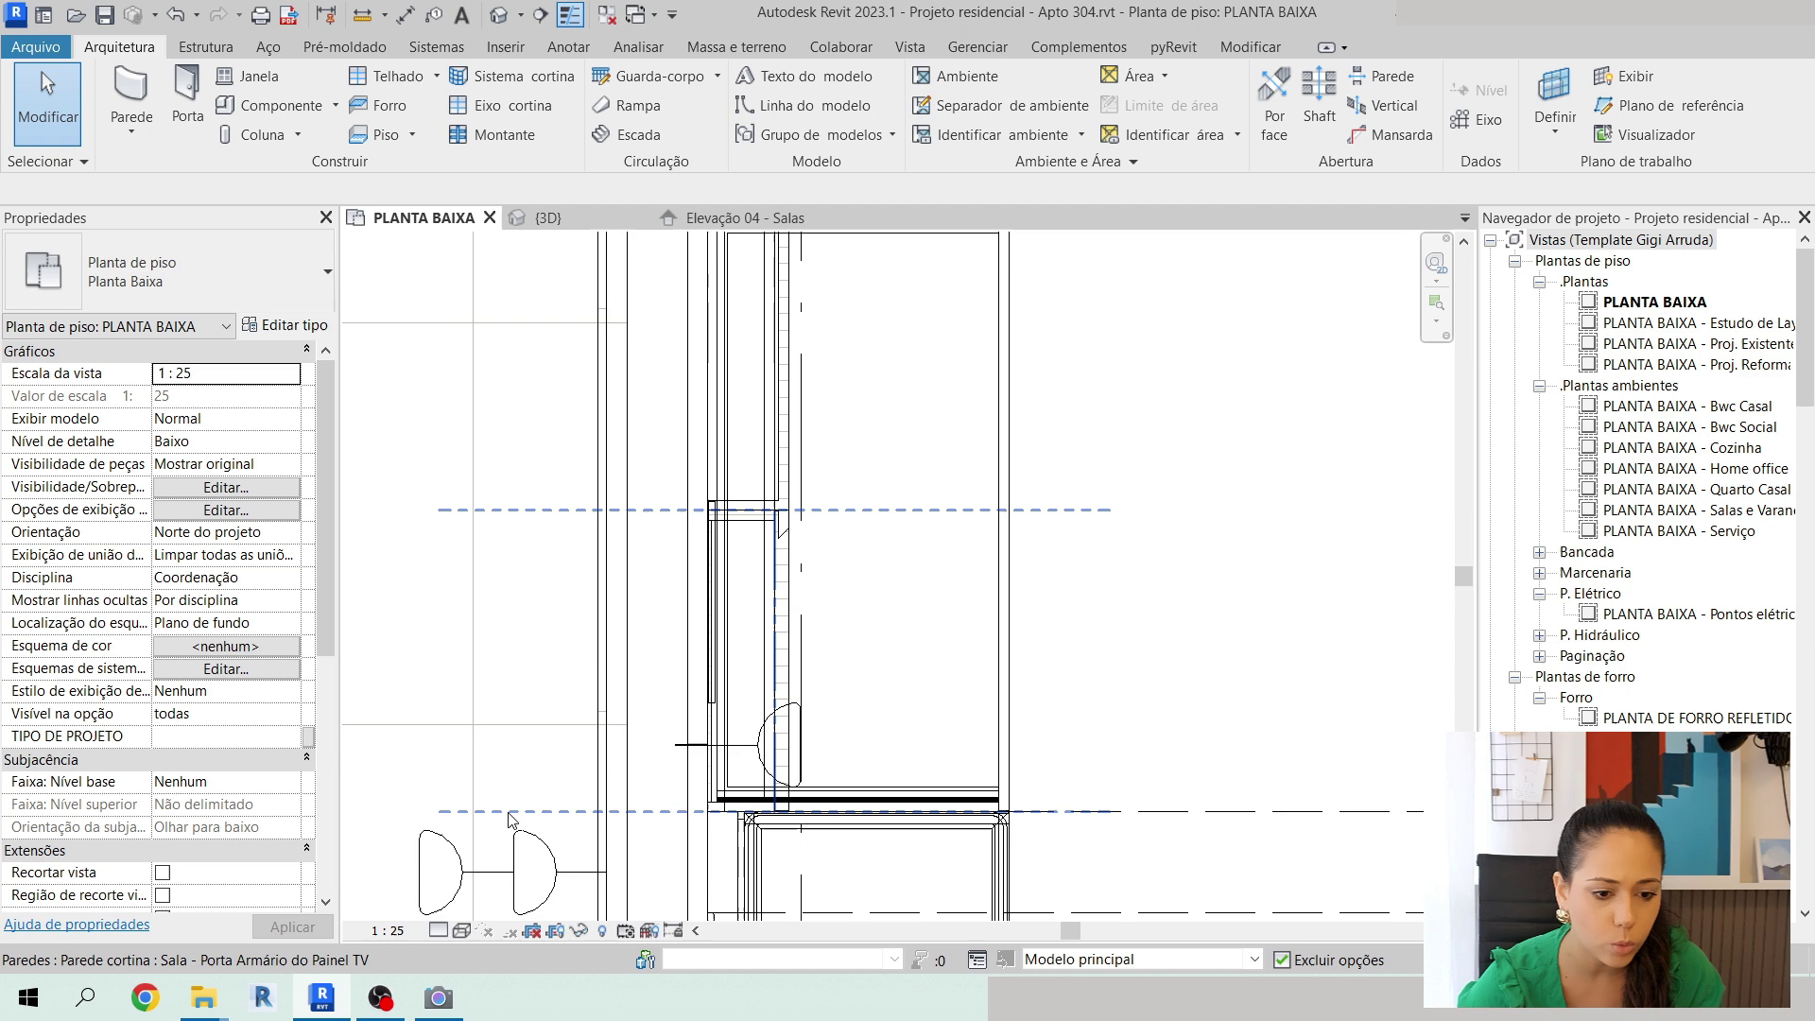
click(726, 614)
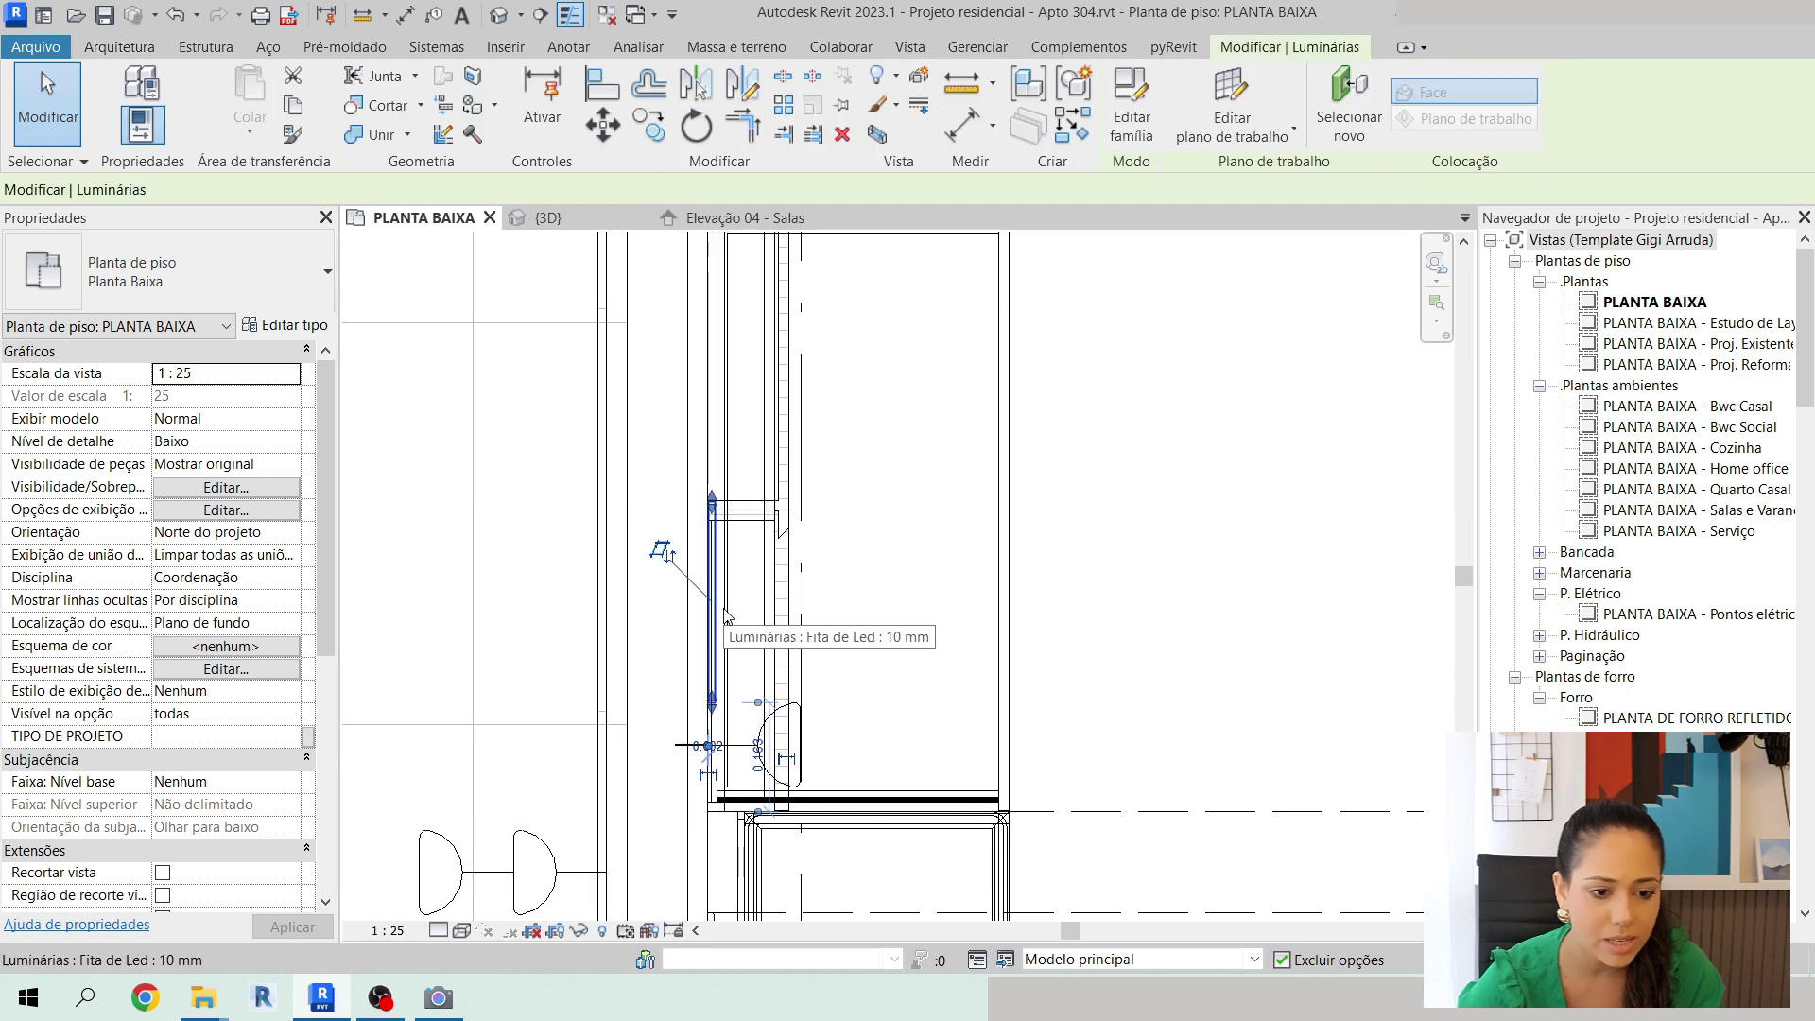
scroll(841, 777, up, 4)
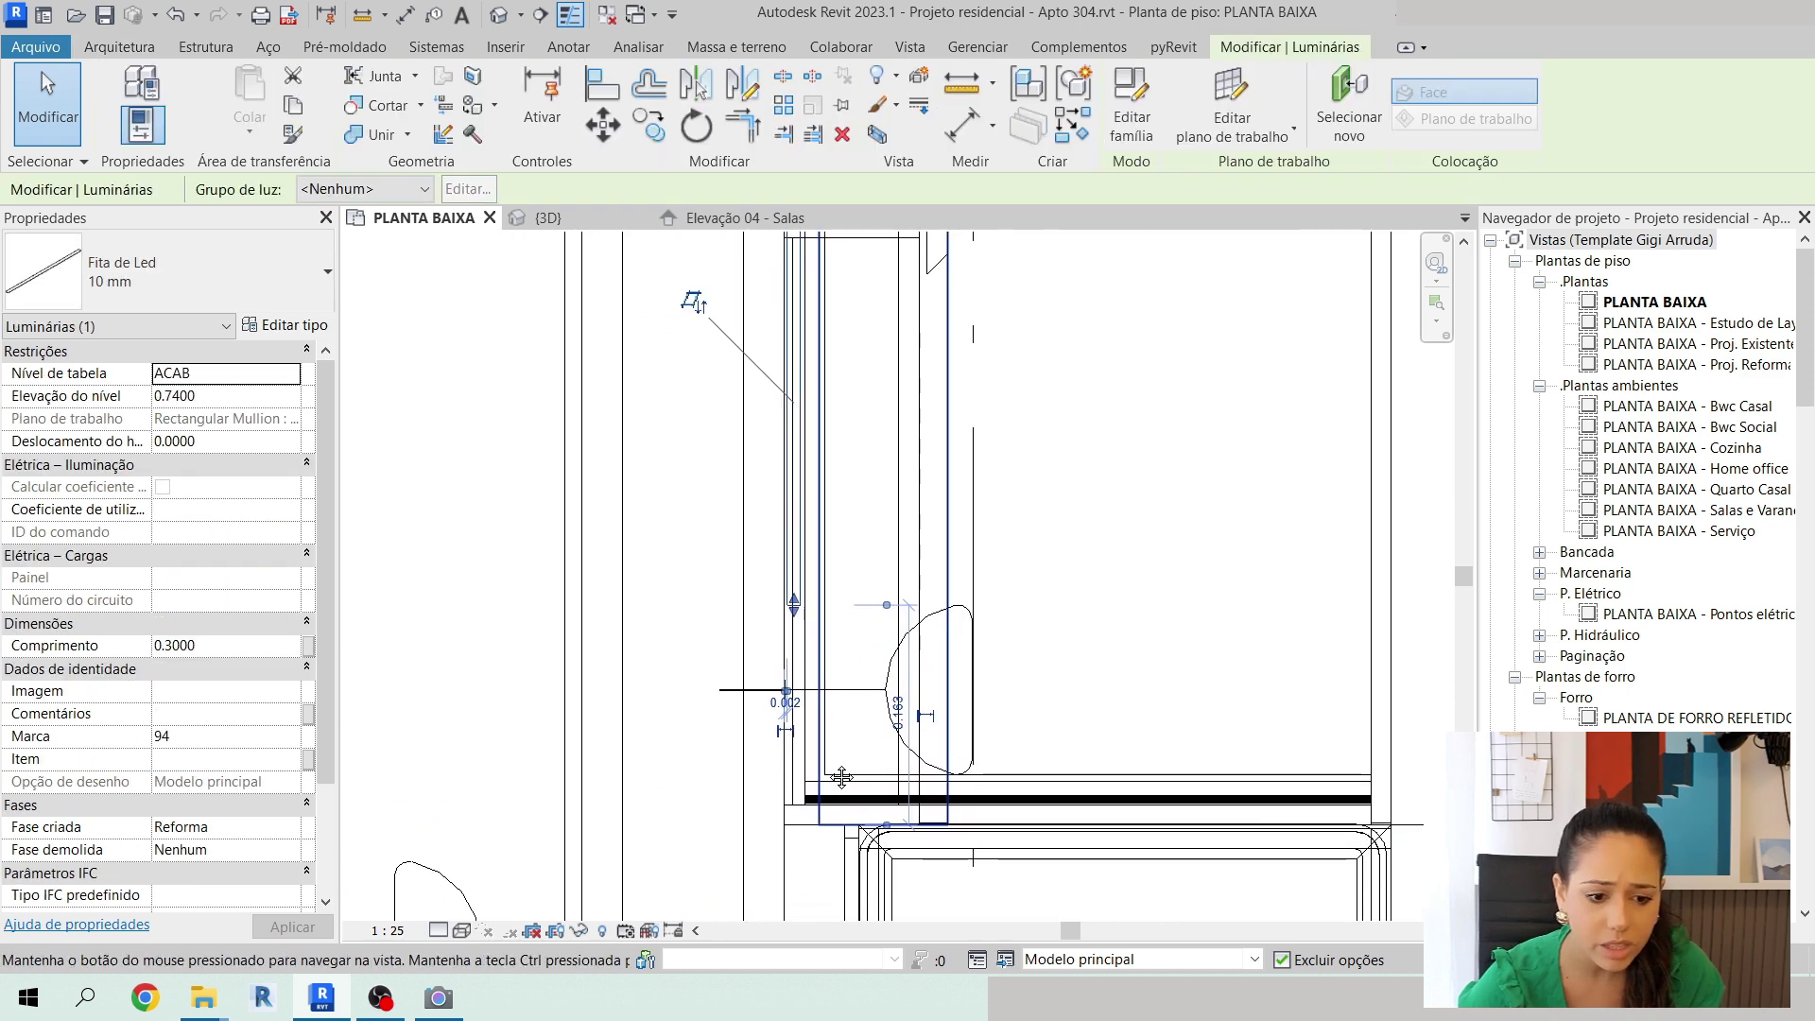
click(461, 930)
click(515, 883)
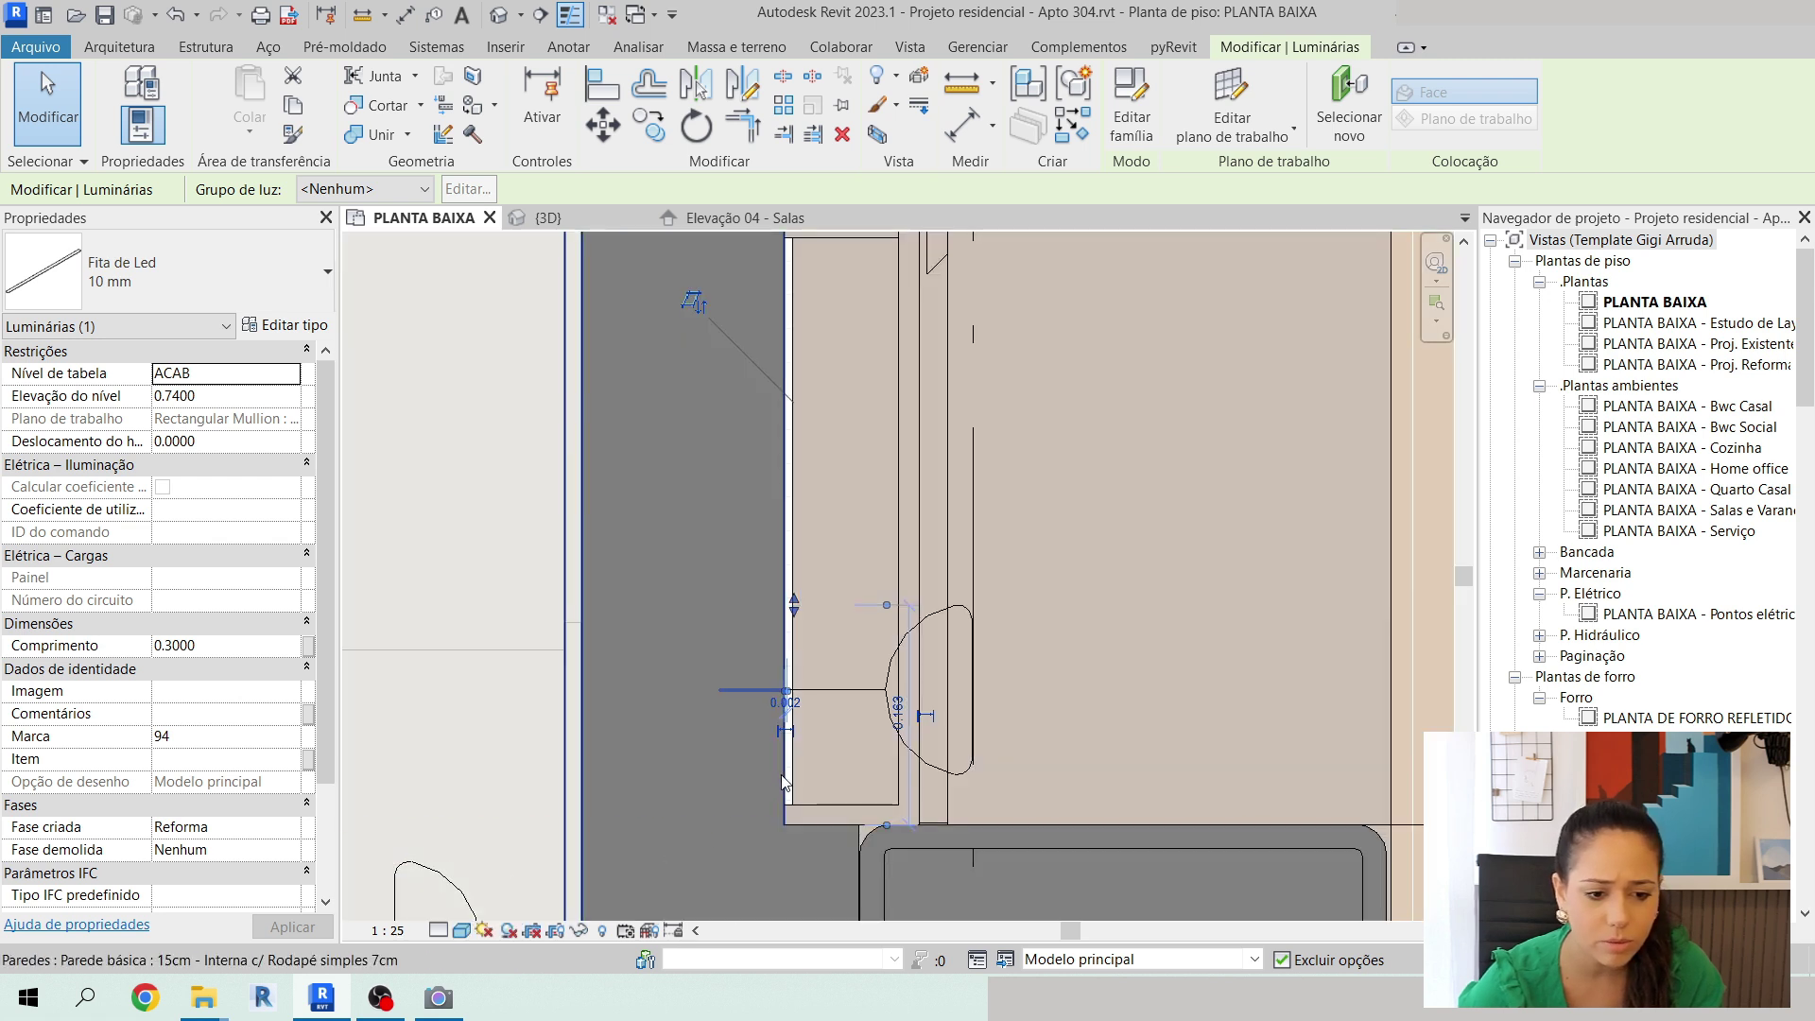
Stretch the lower end of the TV panel's LED strip to the panel's outer edge, making it 0.4630 long.
drag(792, 601, 802, 815)
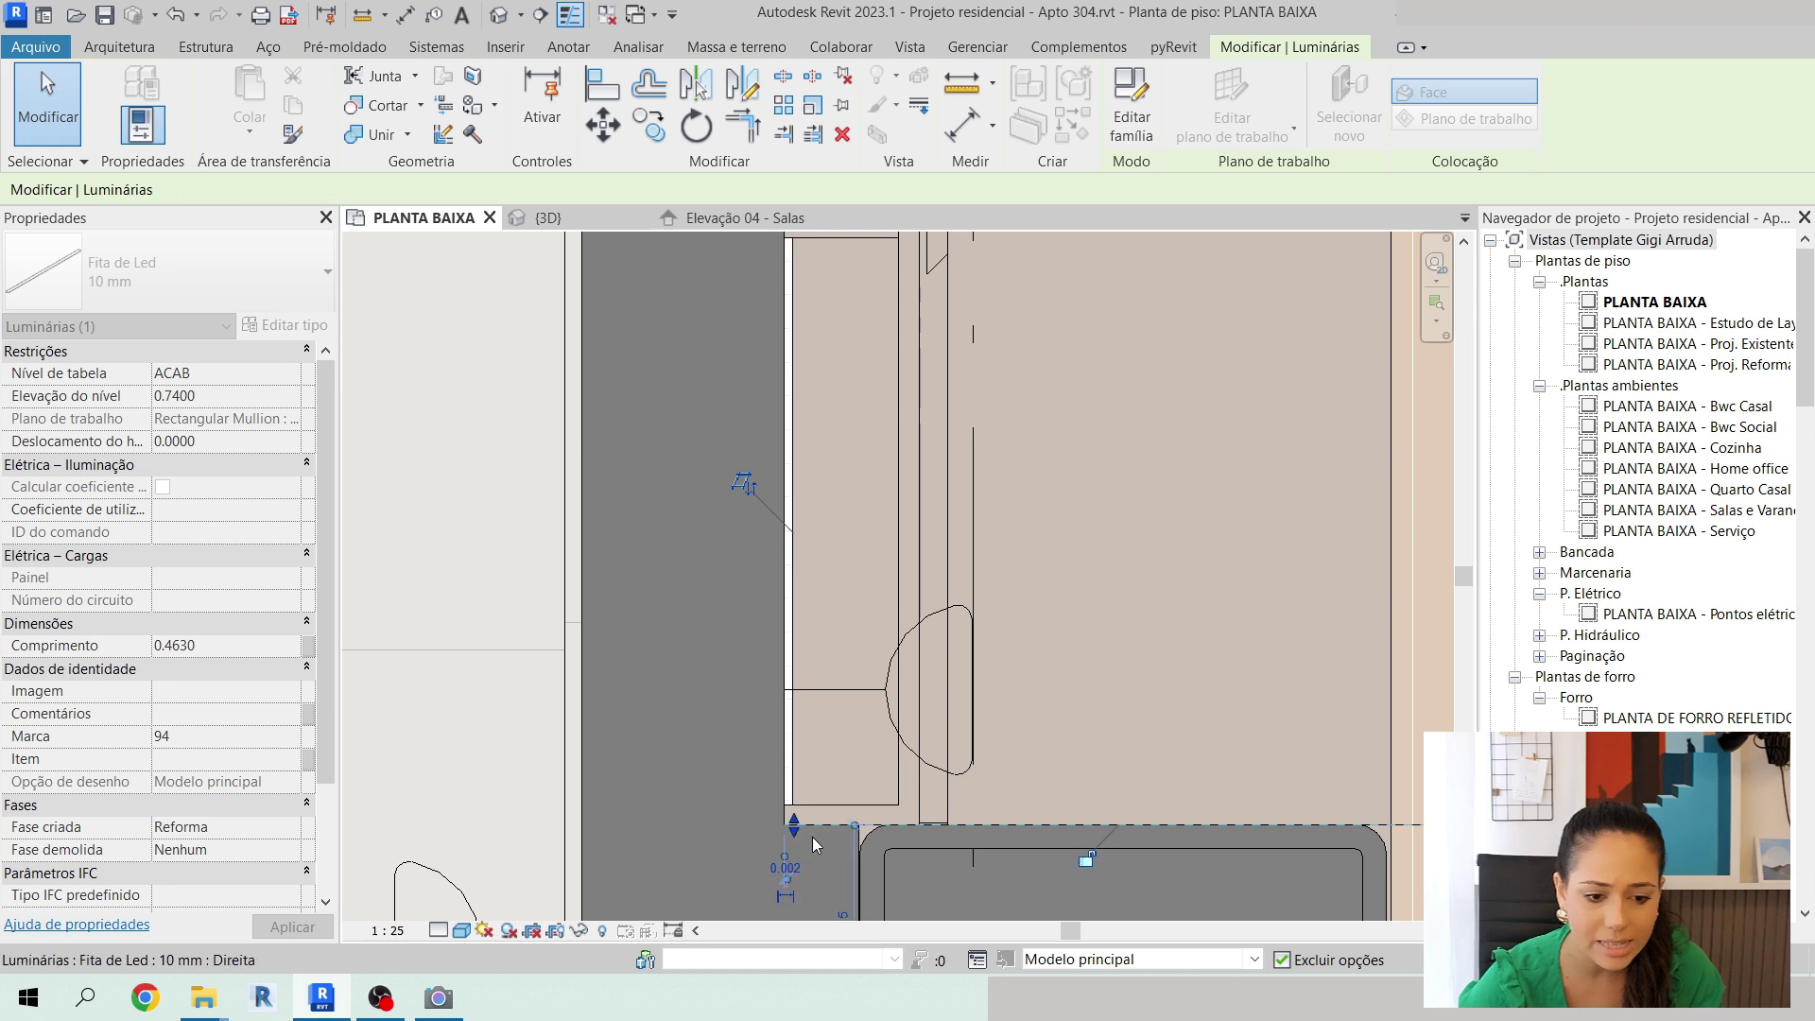
scroll(802, 704, down, 3)
scroll(804, 818, up, 3)
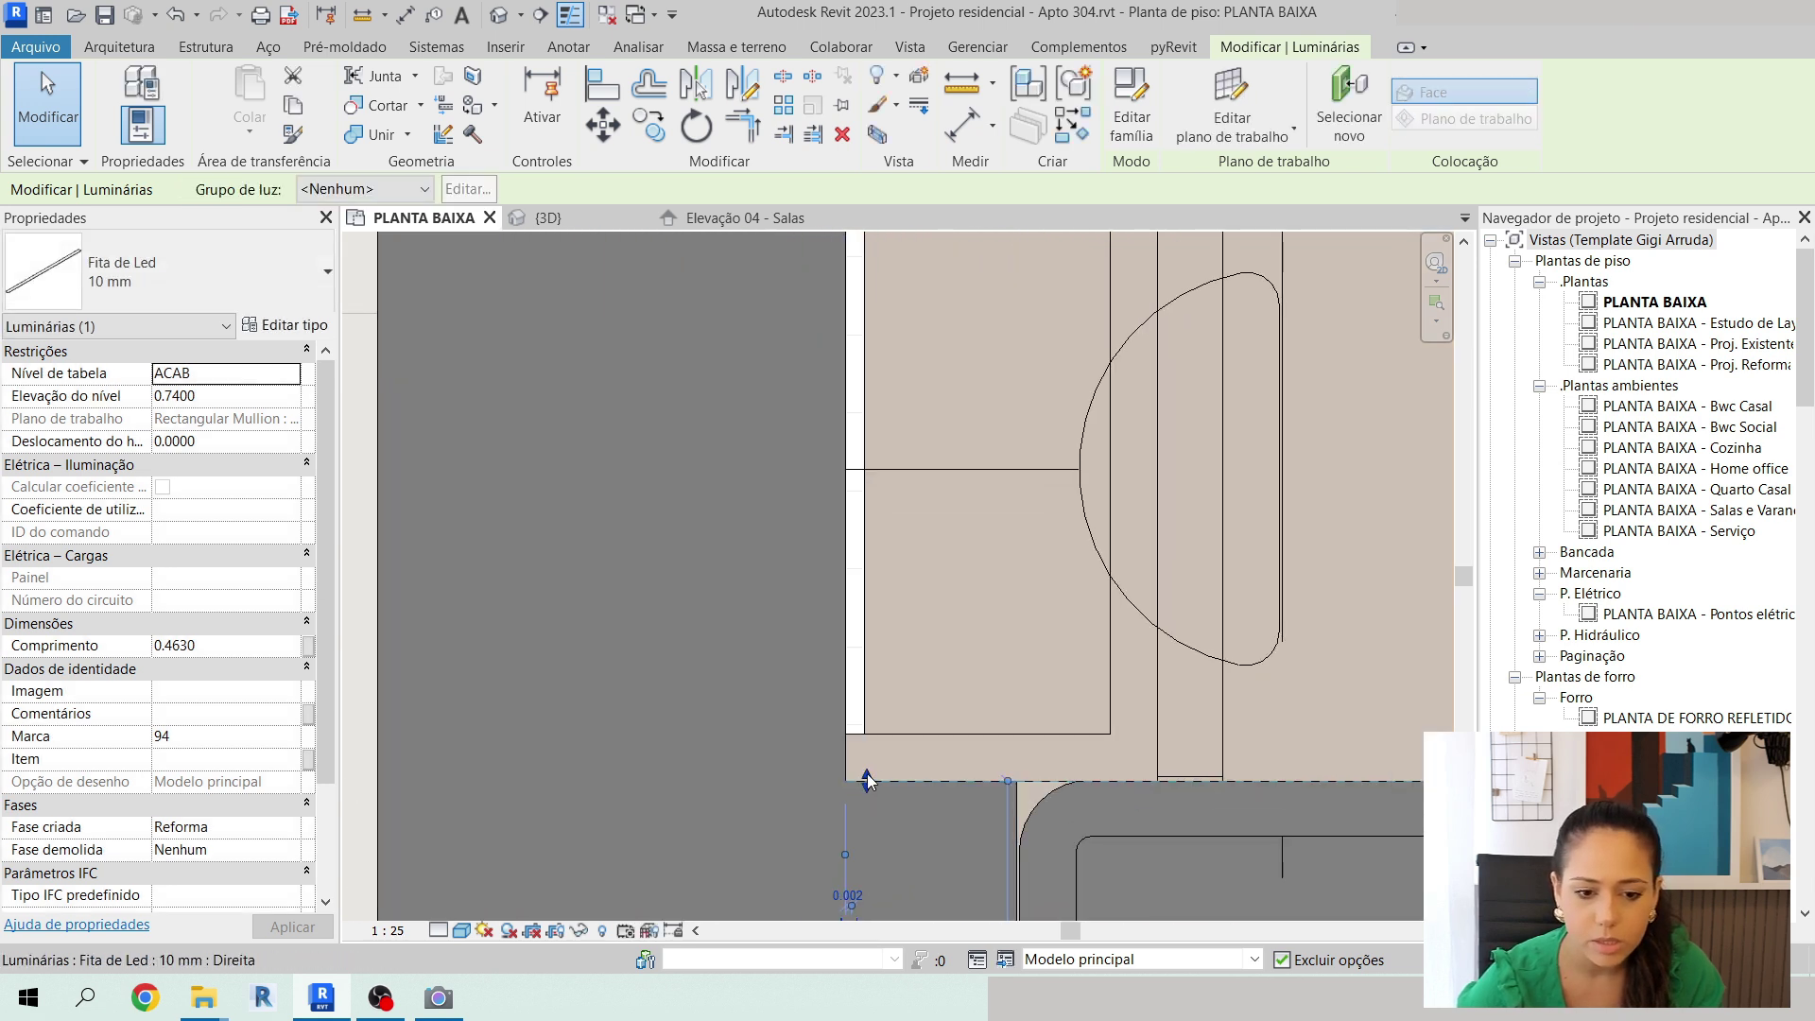
scroll(867, 780, down, 4)
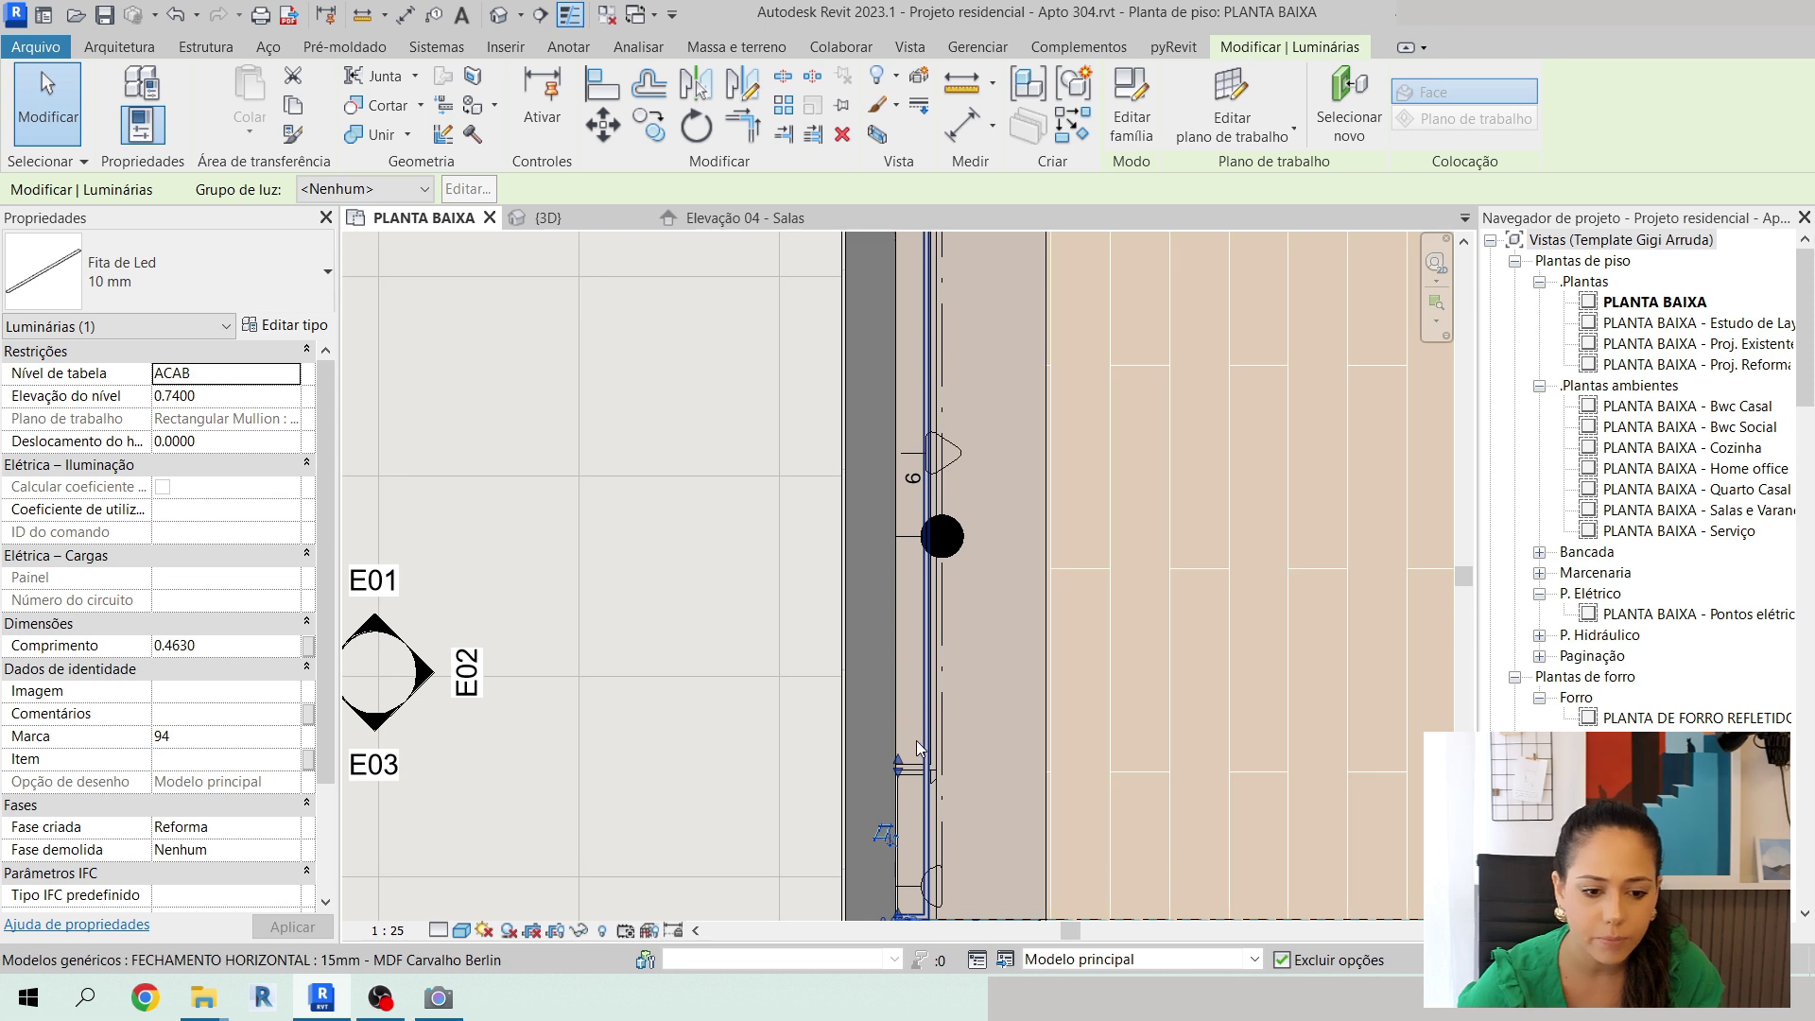
Stretch the LED strip's upper end along the wall to the far end of the TV panel, reaching a length of 2.6700.
drag(900, 756, 899, 300)
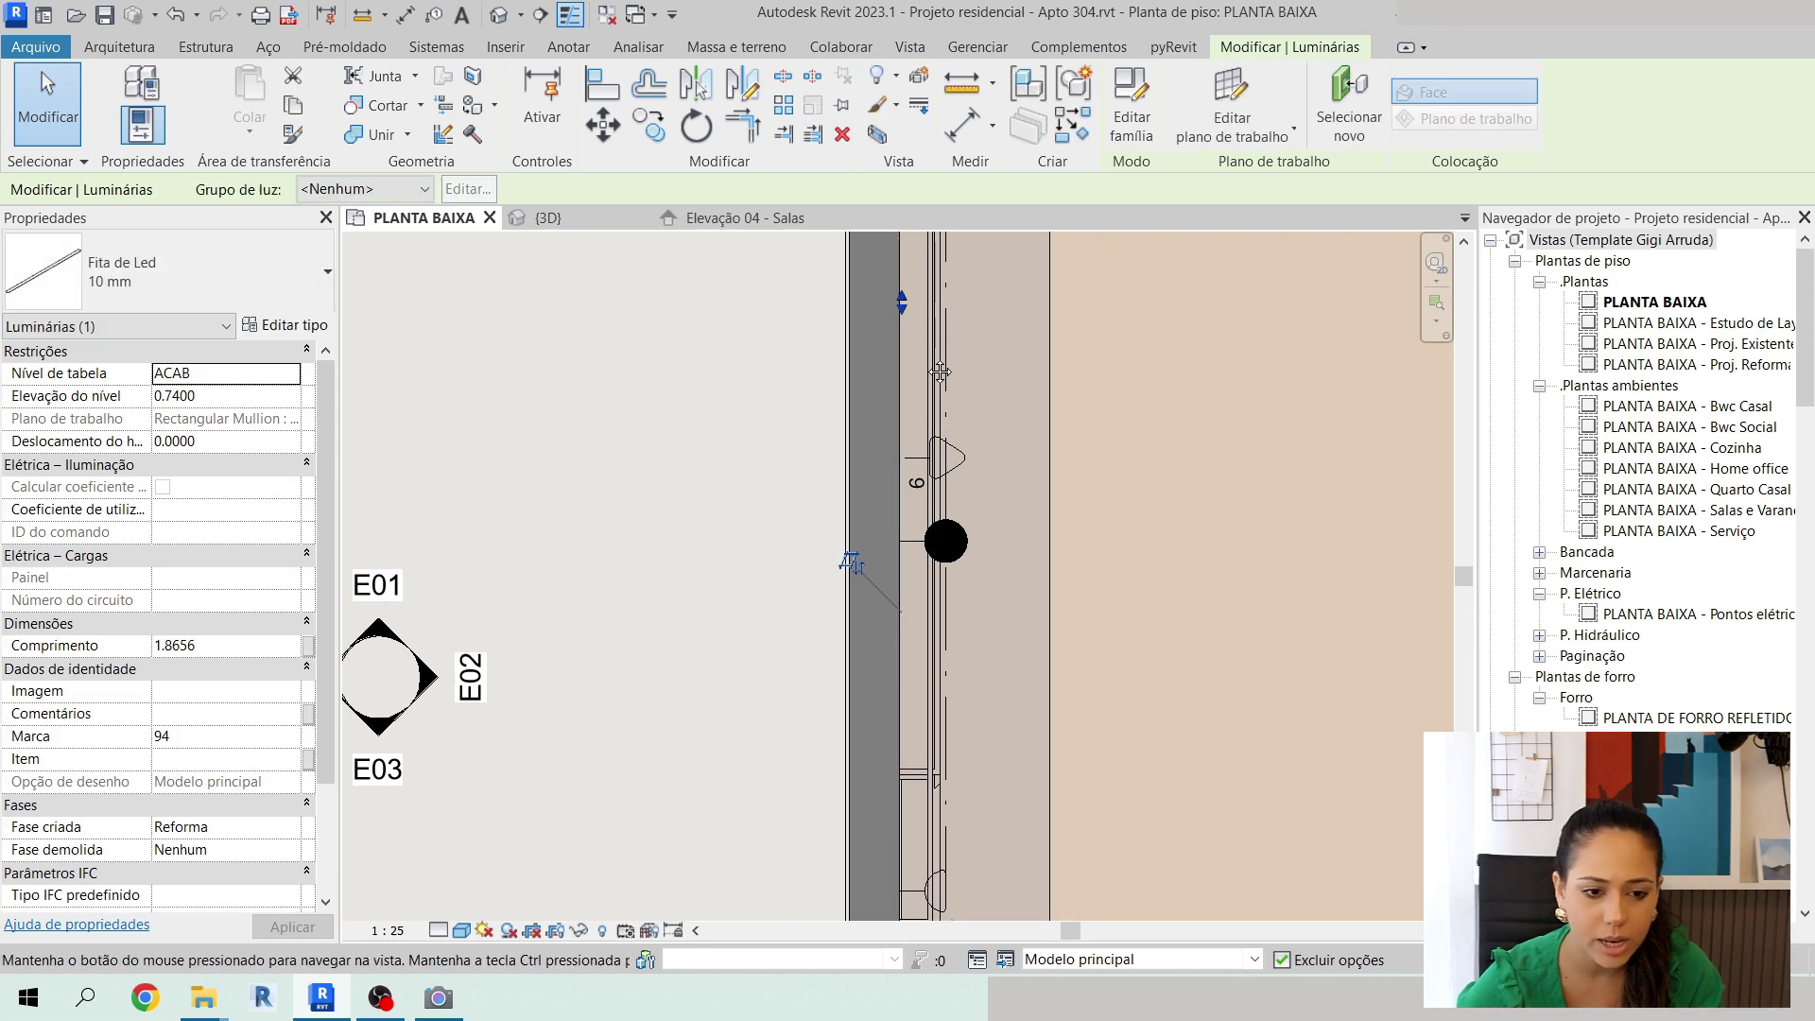
middle_drag(921, 310, 922, 662)
drag(904, 652, 916, 373)
scroll(916, 389, up, 4)
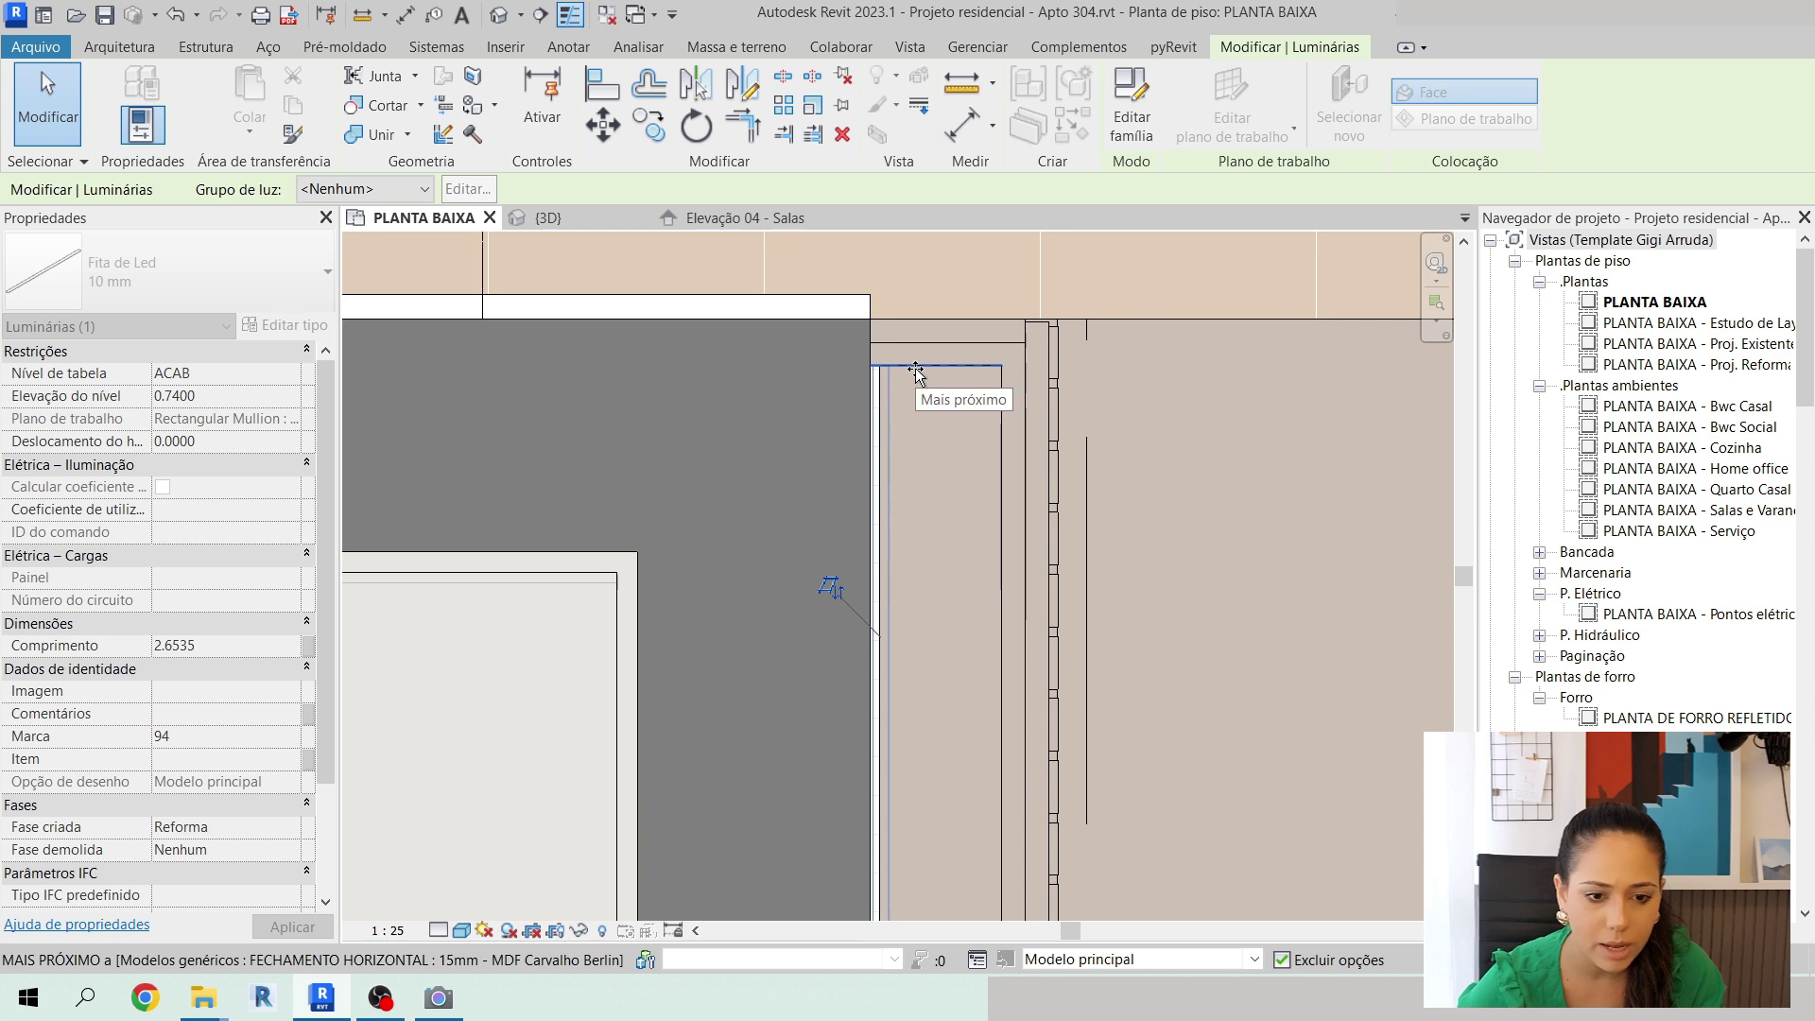
scroll(916, 373, down, 6)
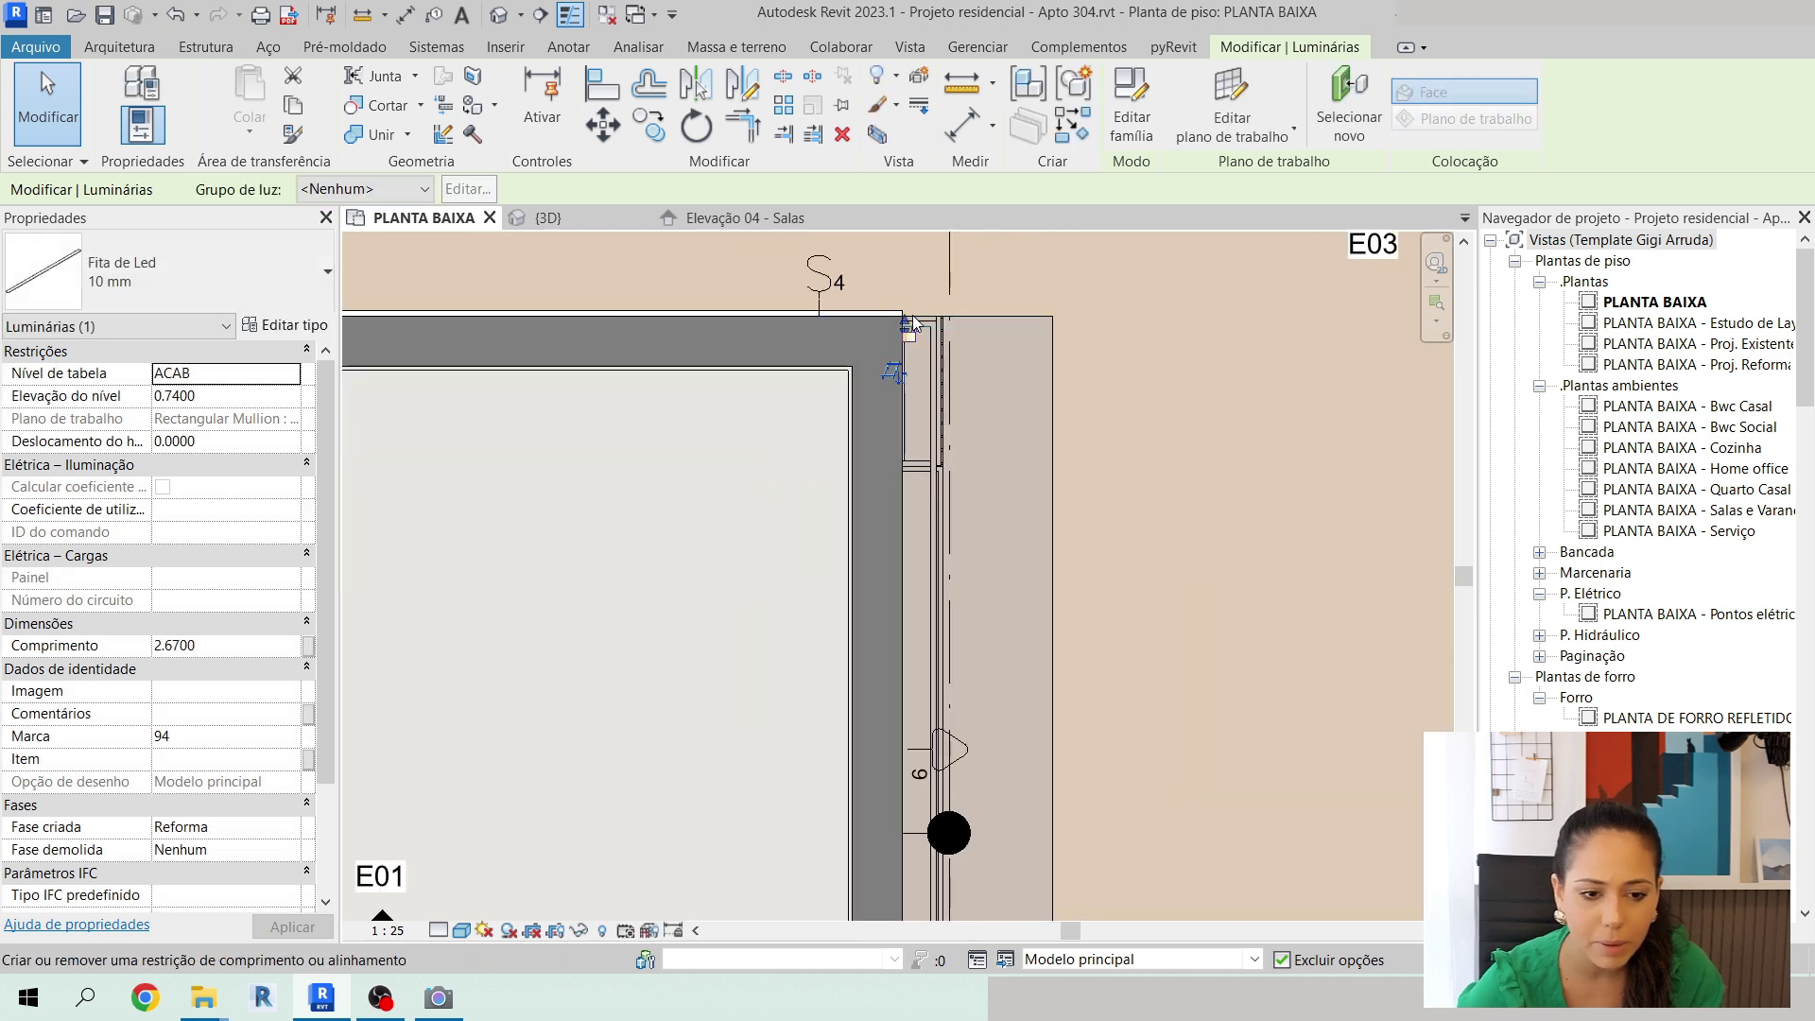
Pull the LED strip's lower end back to the inner face of the TV panel's end board, for a length of 2.6550.
scroll(913, 751, up, 5)
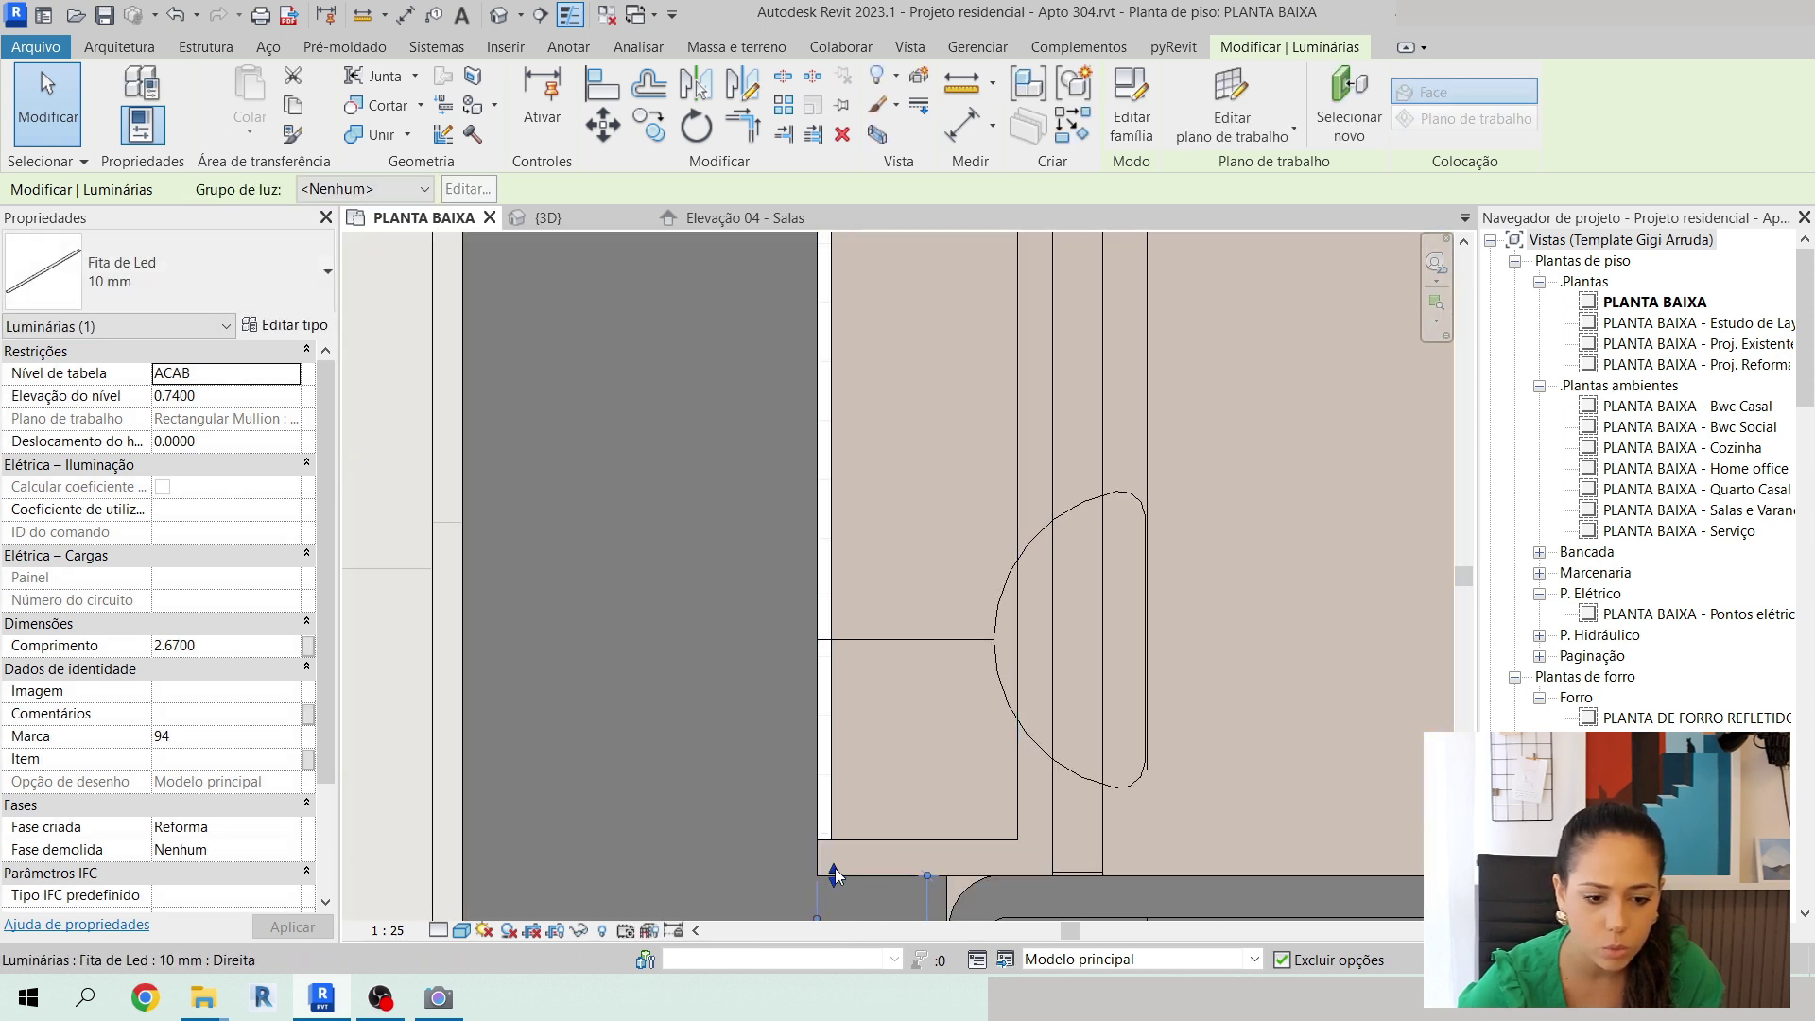
drag(836, 867, 839, 841)
scroll(945, 662, down, 6)
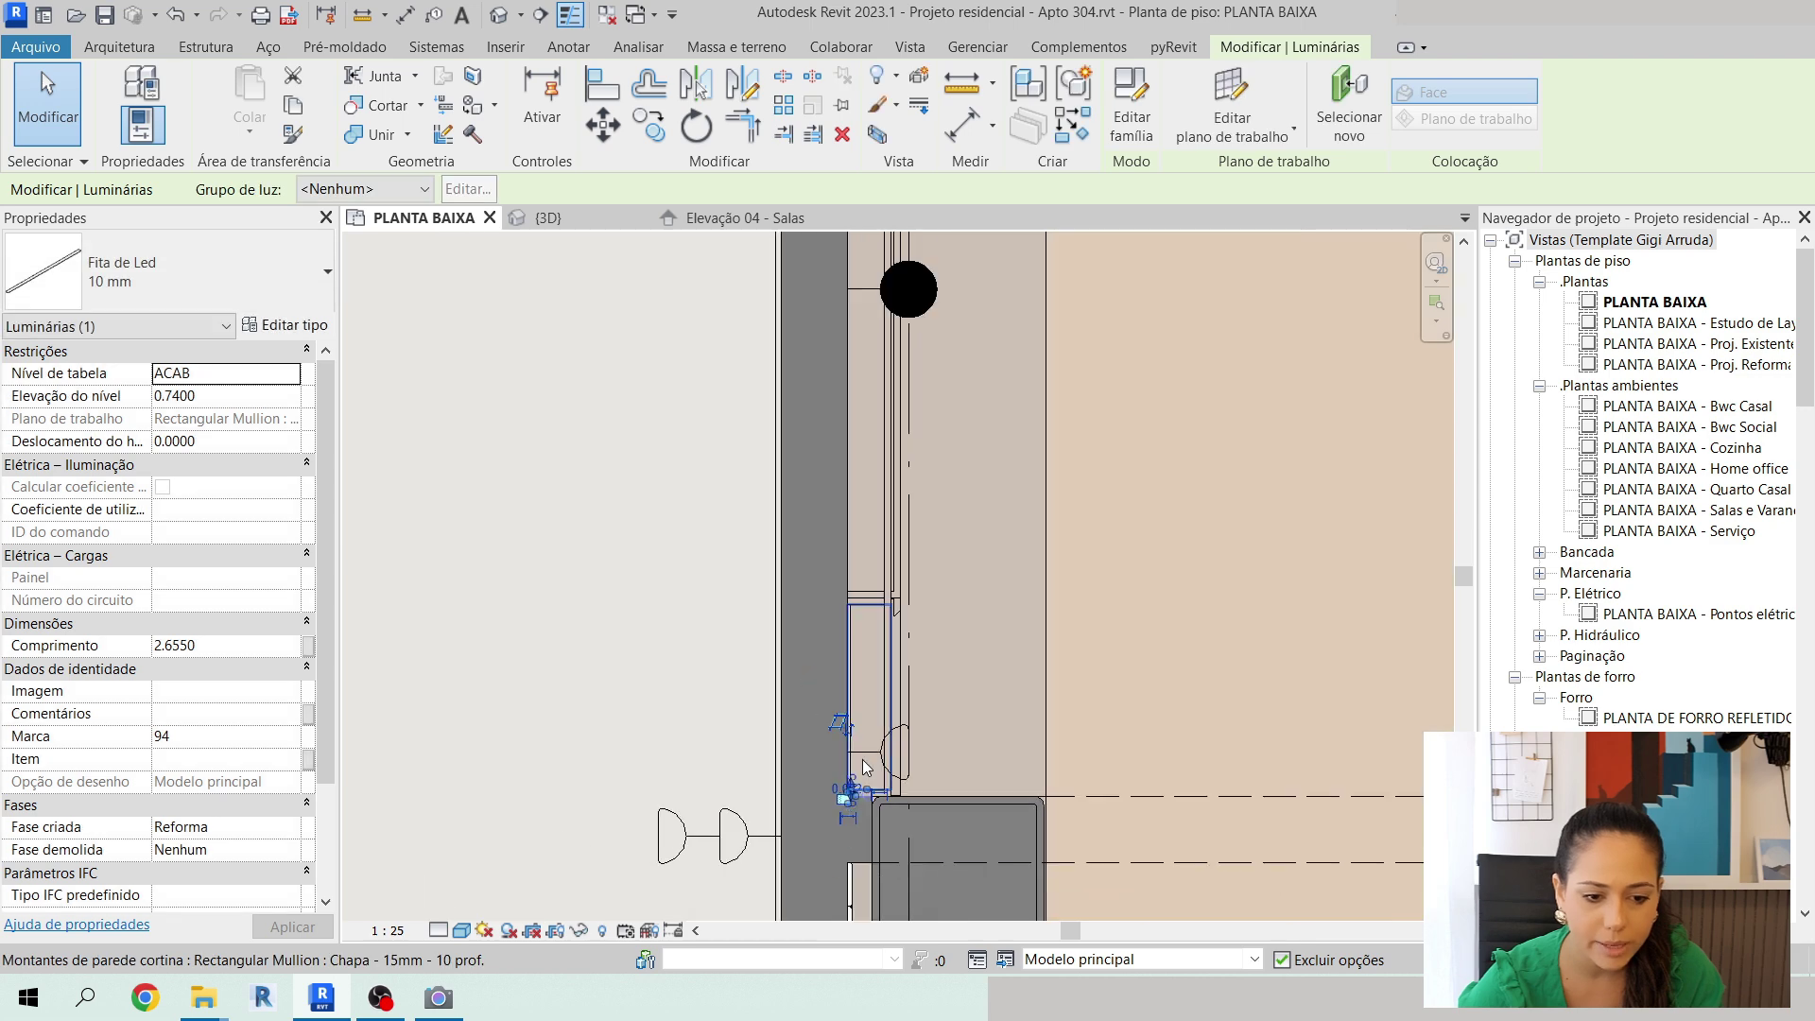
key(Escape)
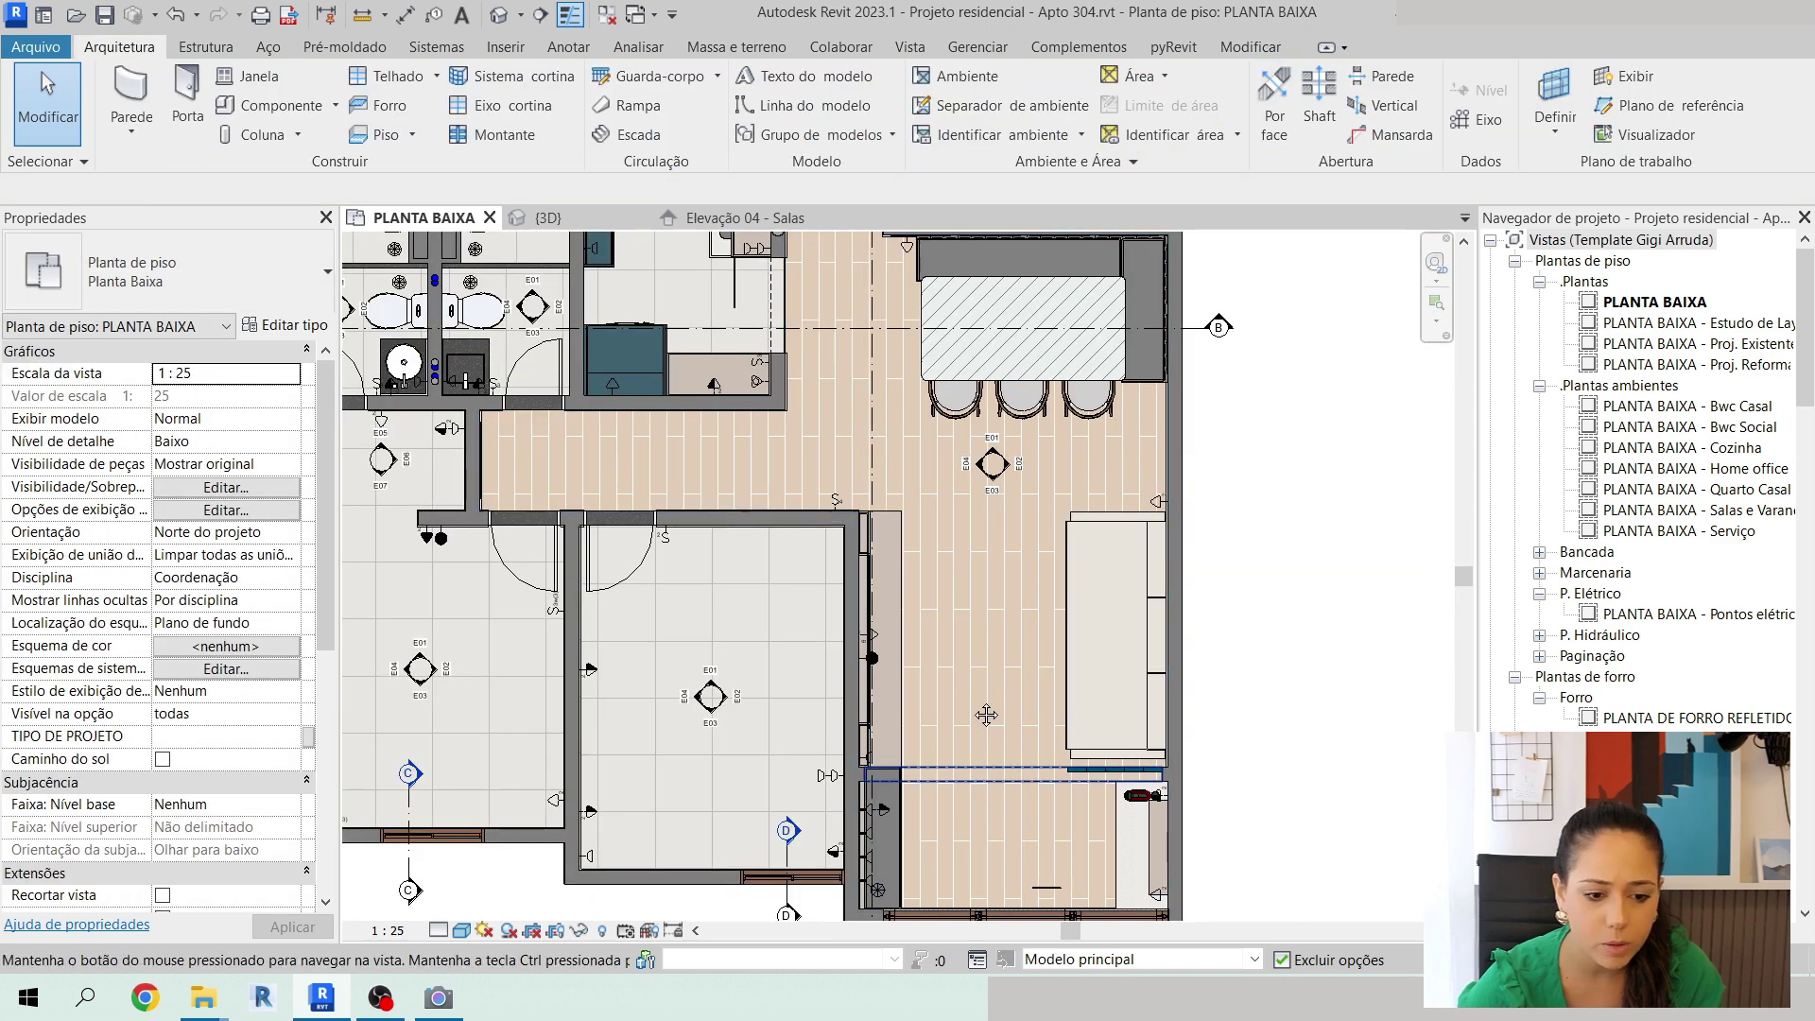
Move section line B from the dining table down across the TV panel and sofa, and open its section view.
middle_drag(991, 811, 1026, 698)
scroll(1026, 698, down, 2)
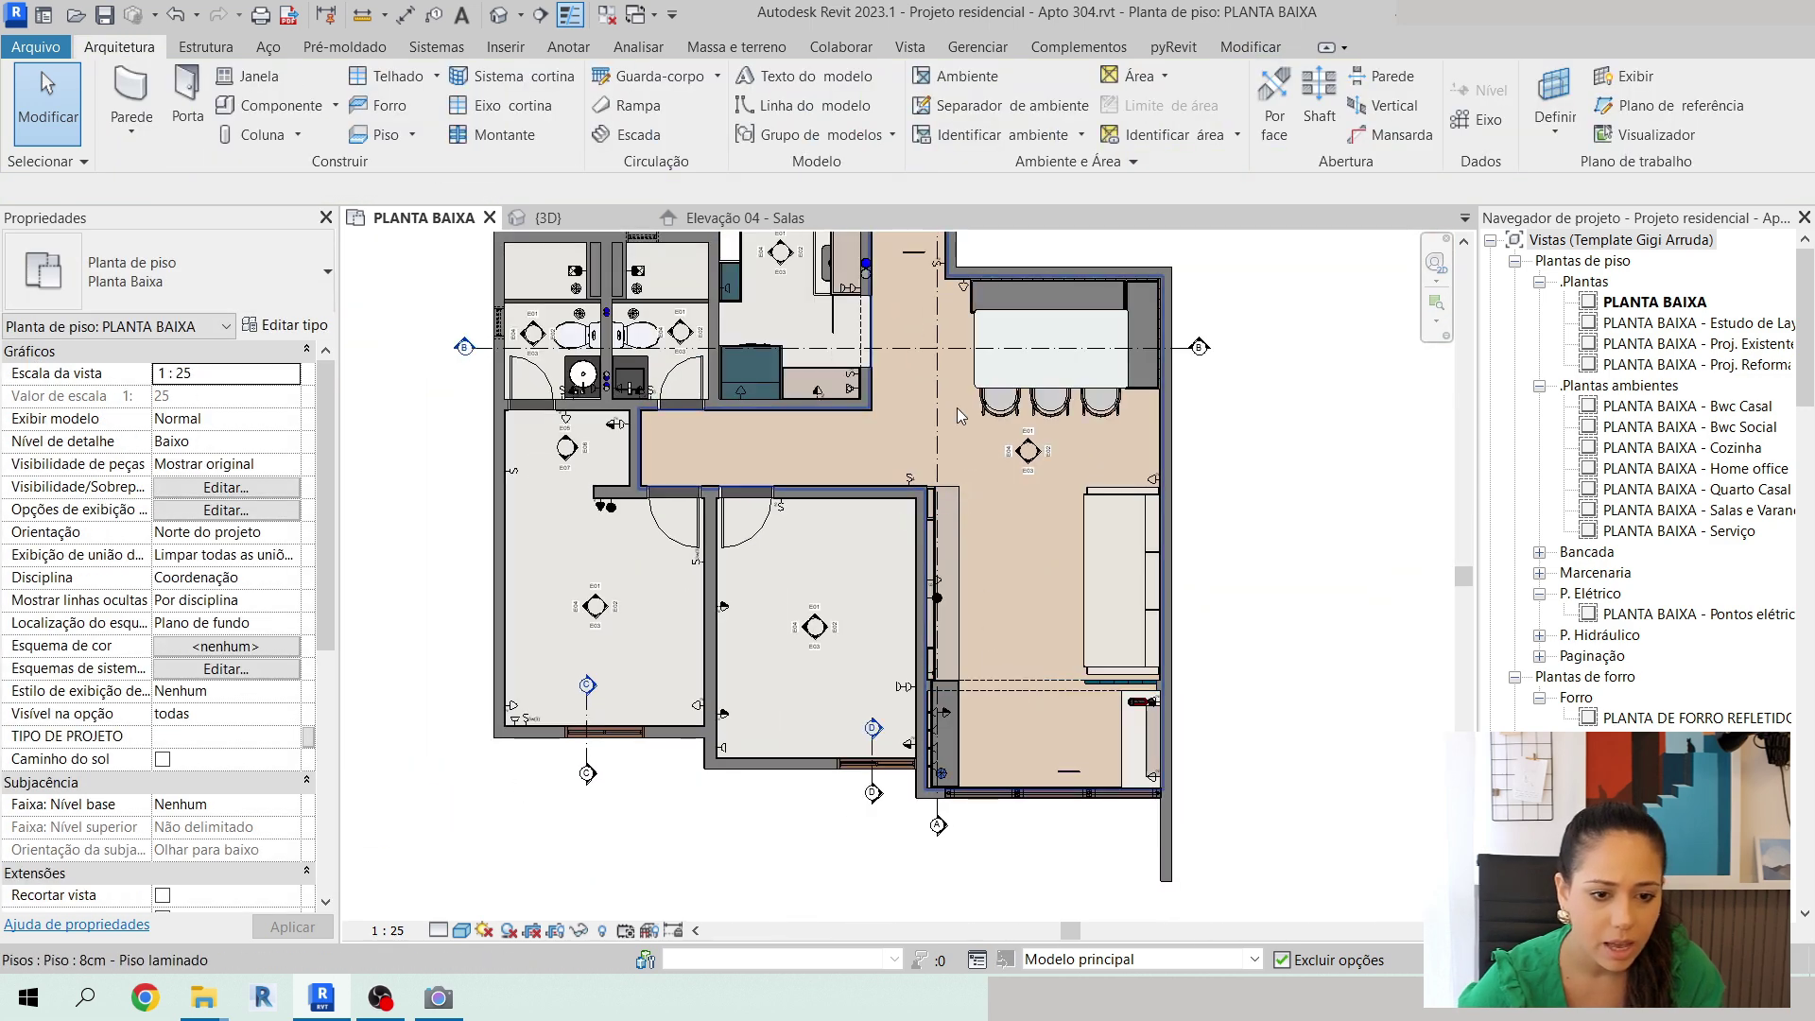
click(888, 350)
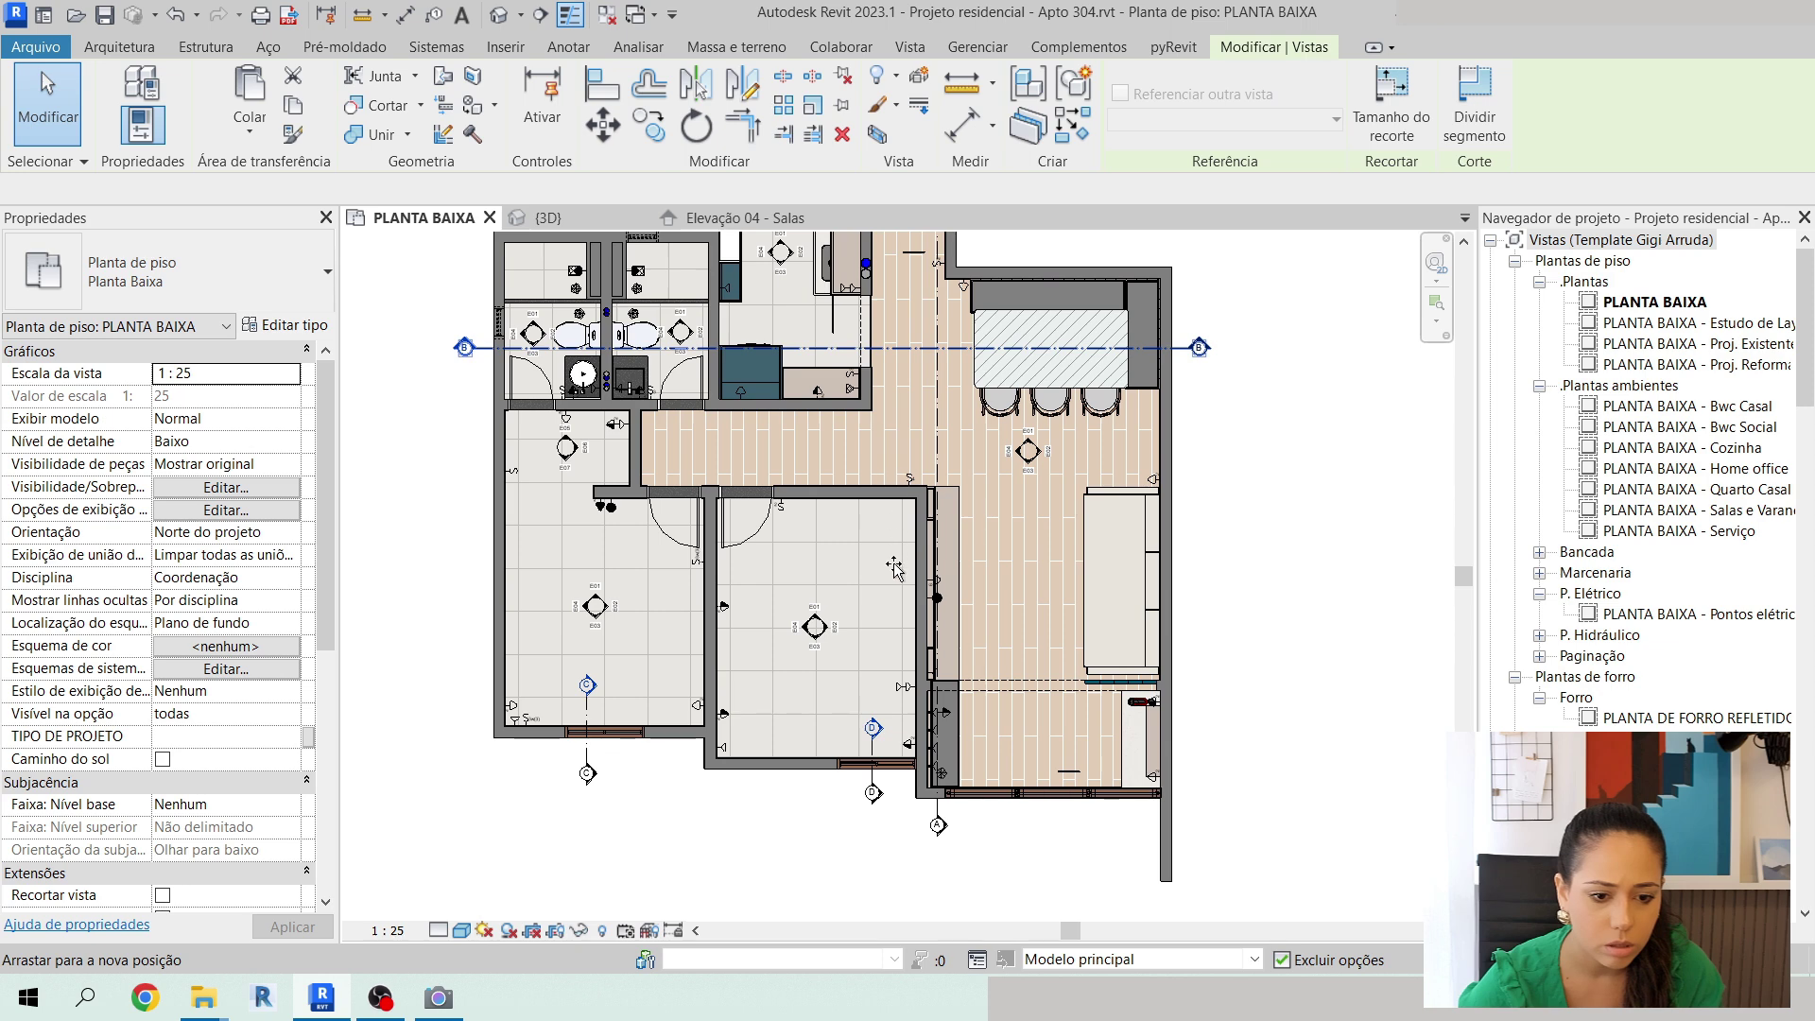
drag(893, 567, 896, 646)
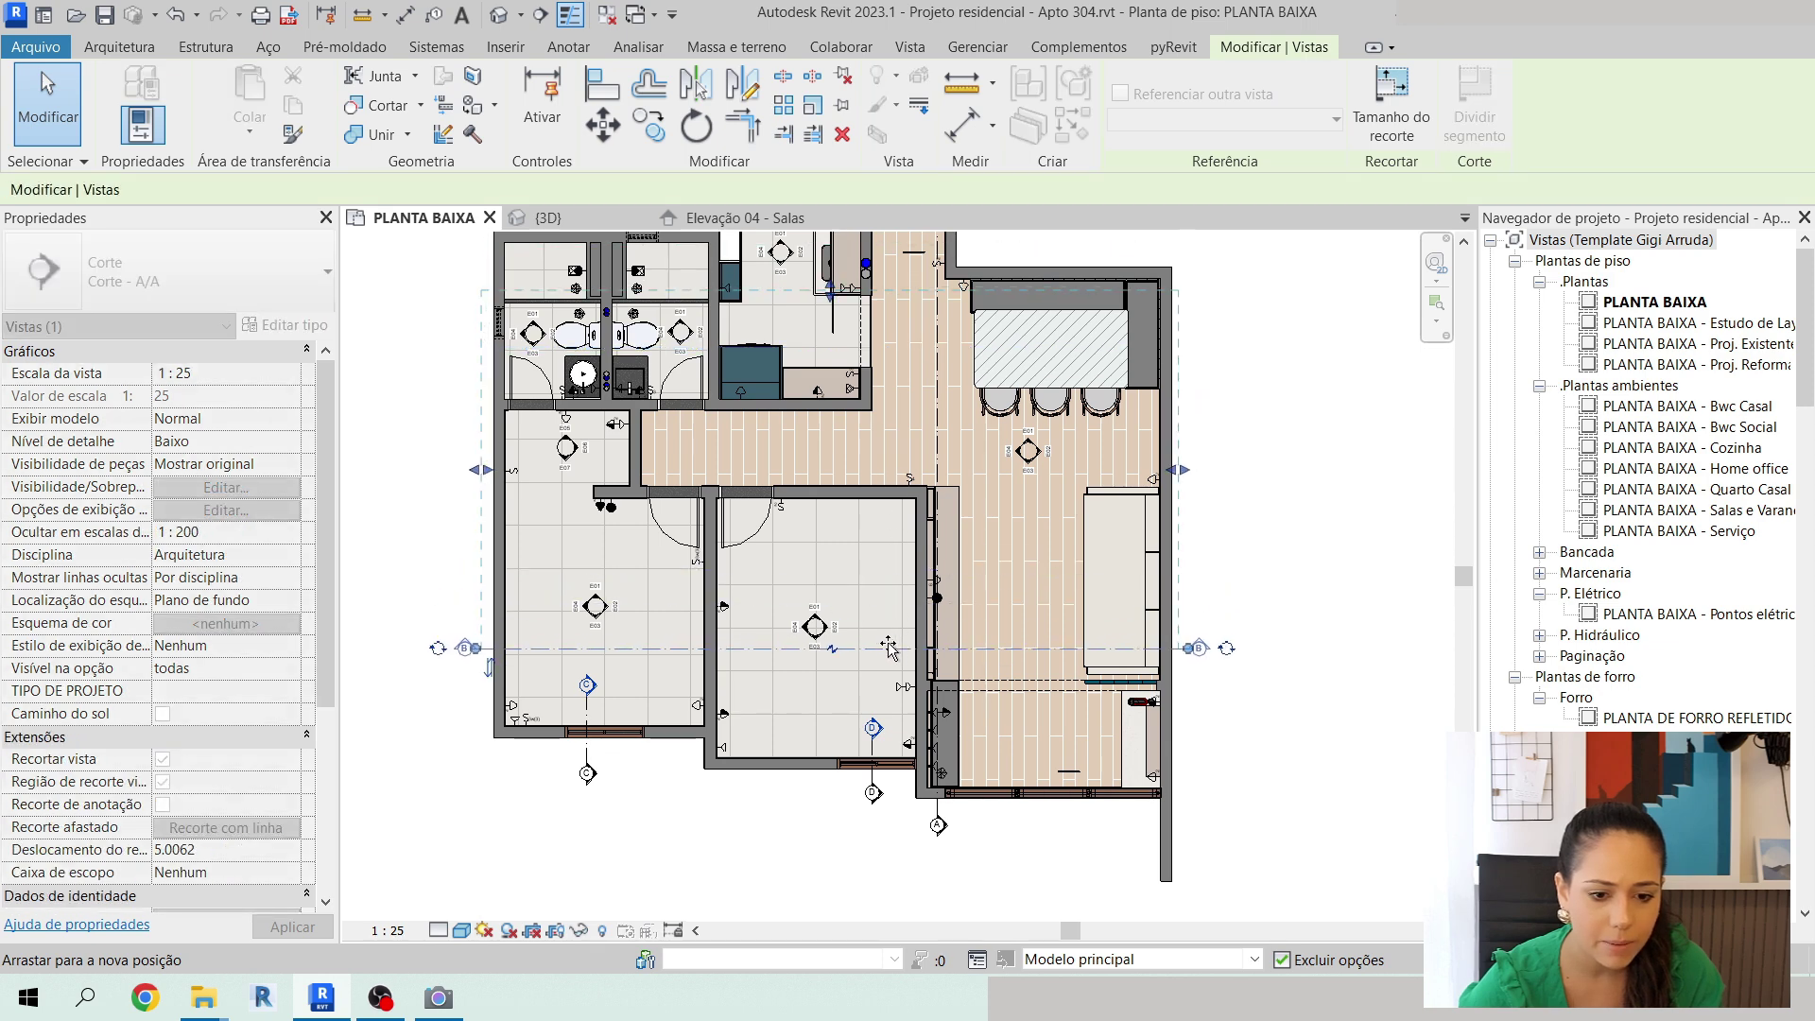
key(Escape)
double_click(464, 647)
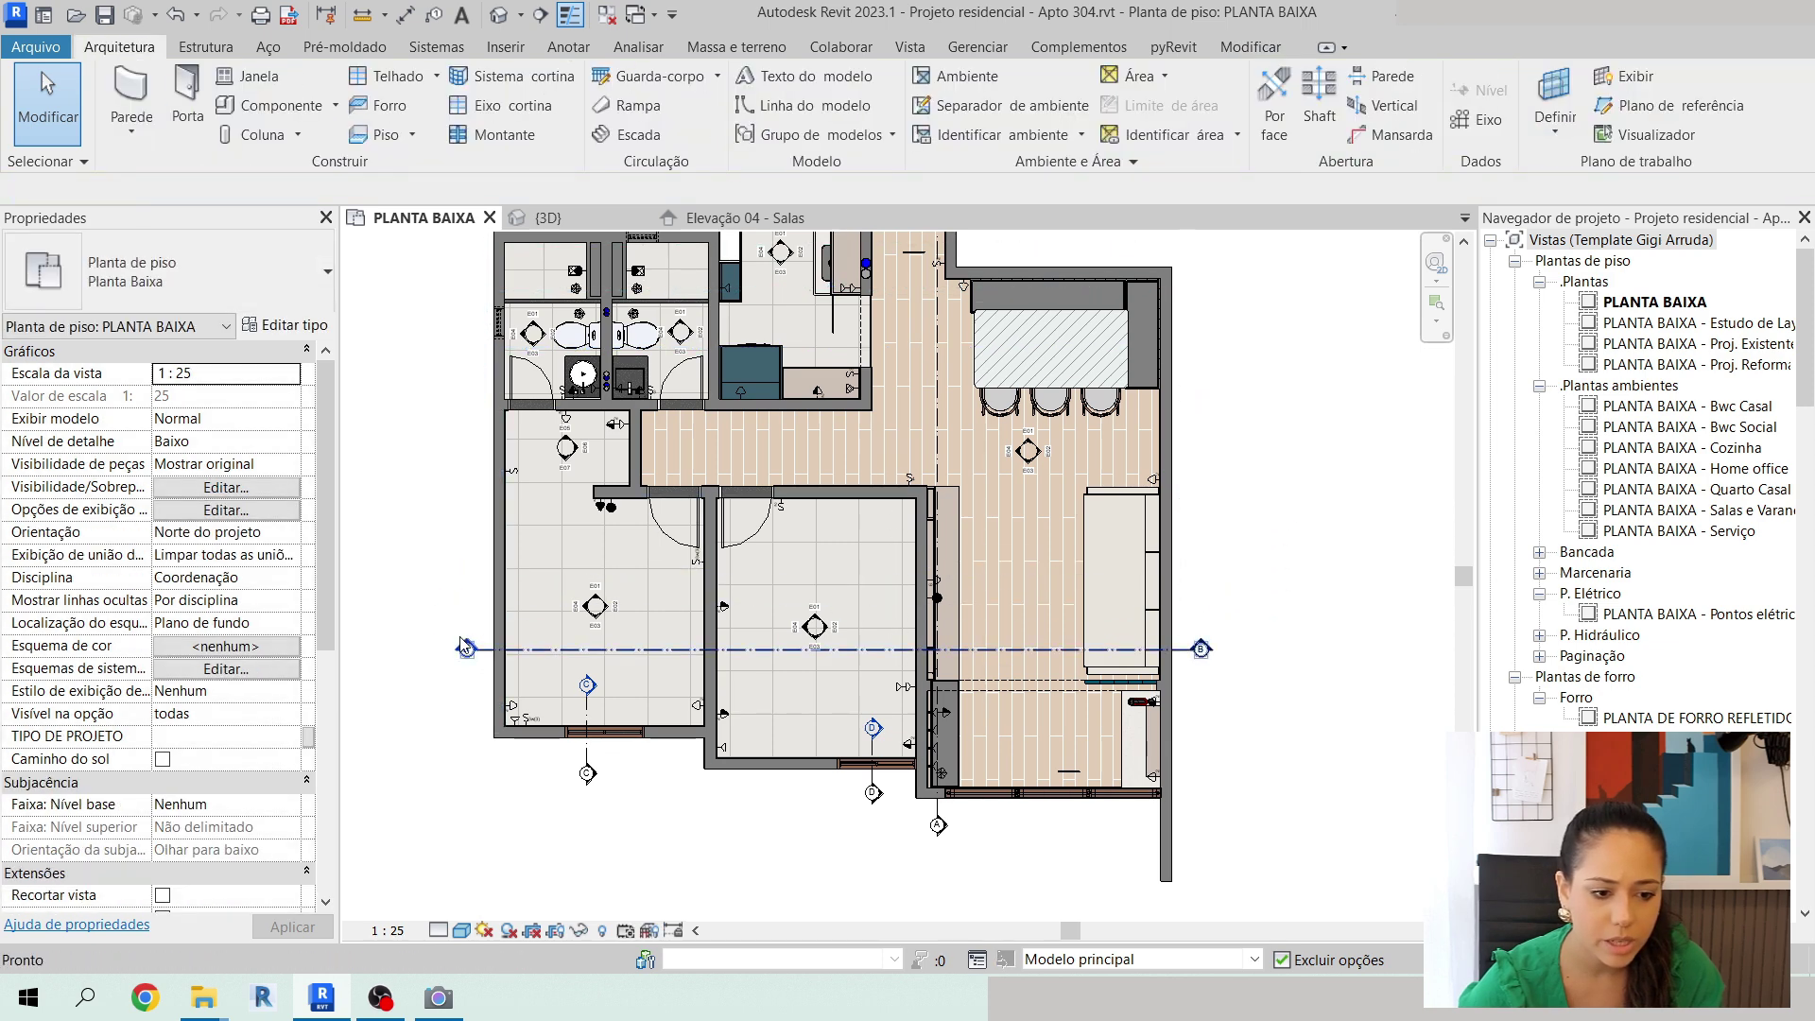
Nudge the LED strip beneath the TV panel cabinet away from the wall, to about 0.0076 from the wall face.
scroll(923, 652, up, 8)
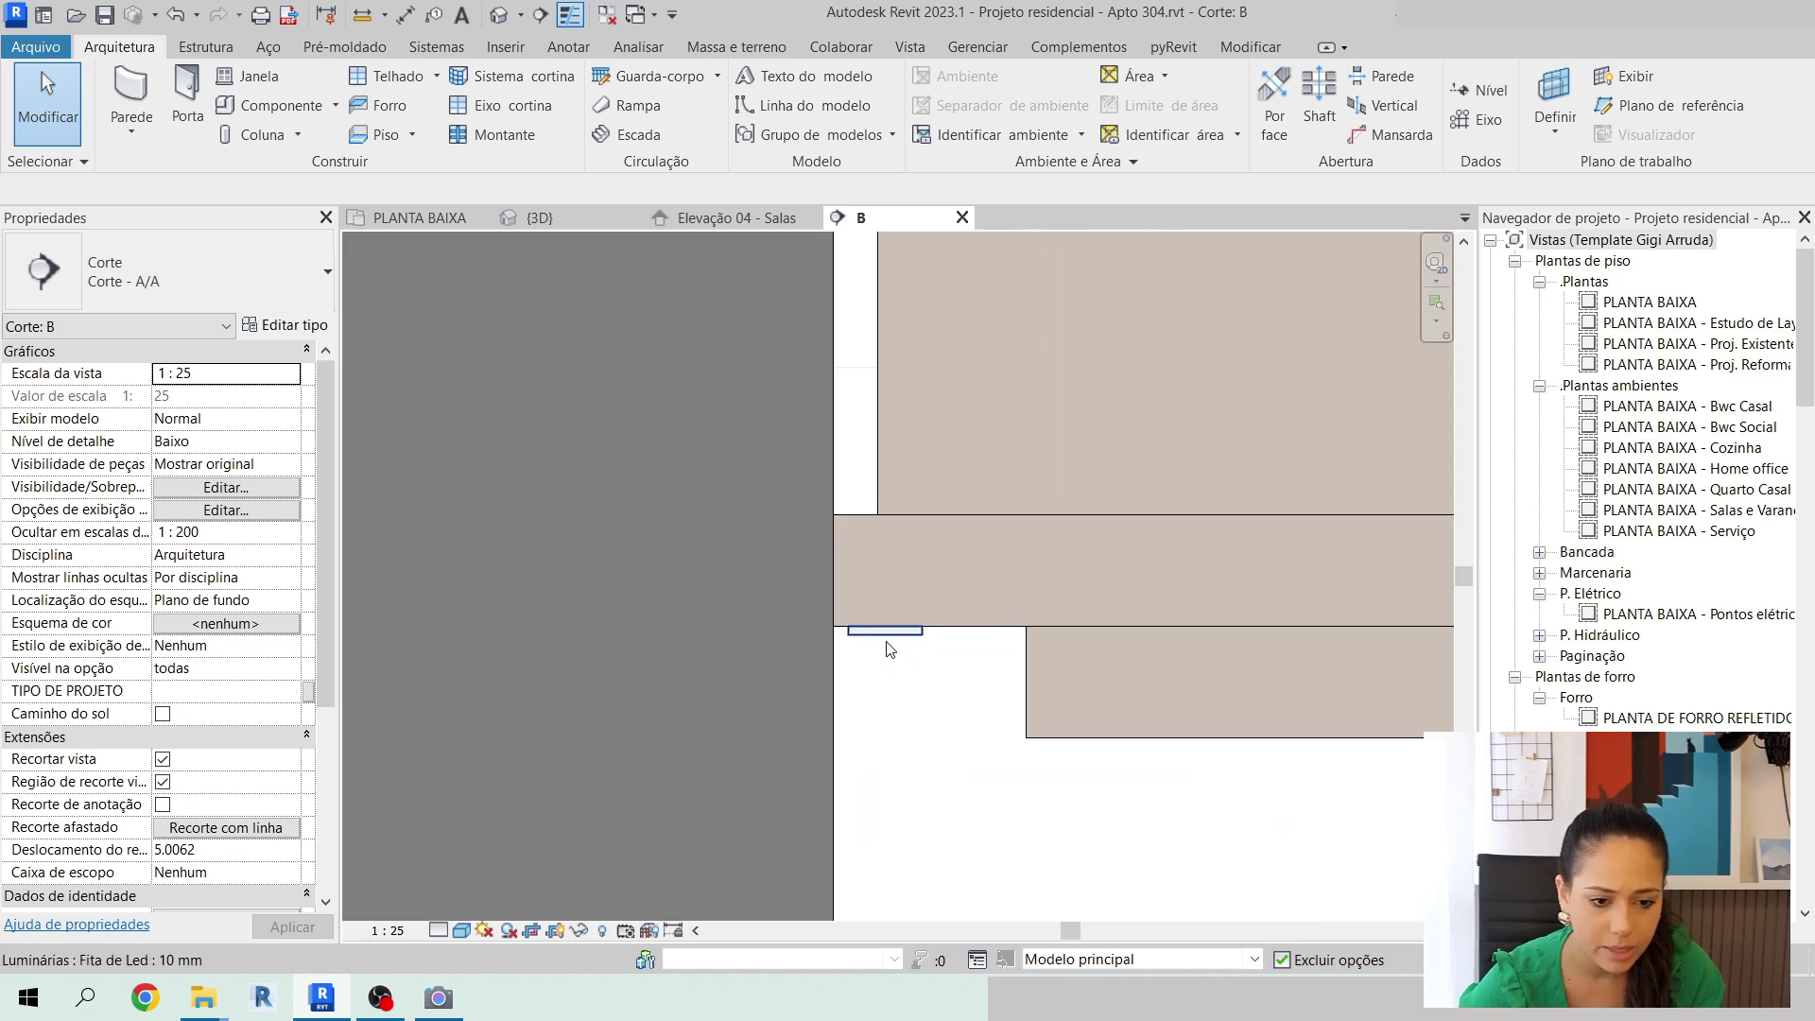
click(888, 640)
key(Right)
key(Right)
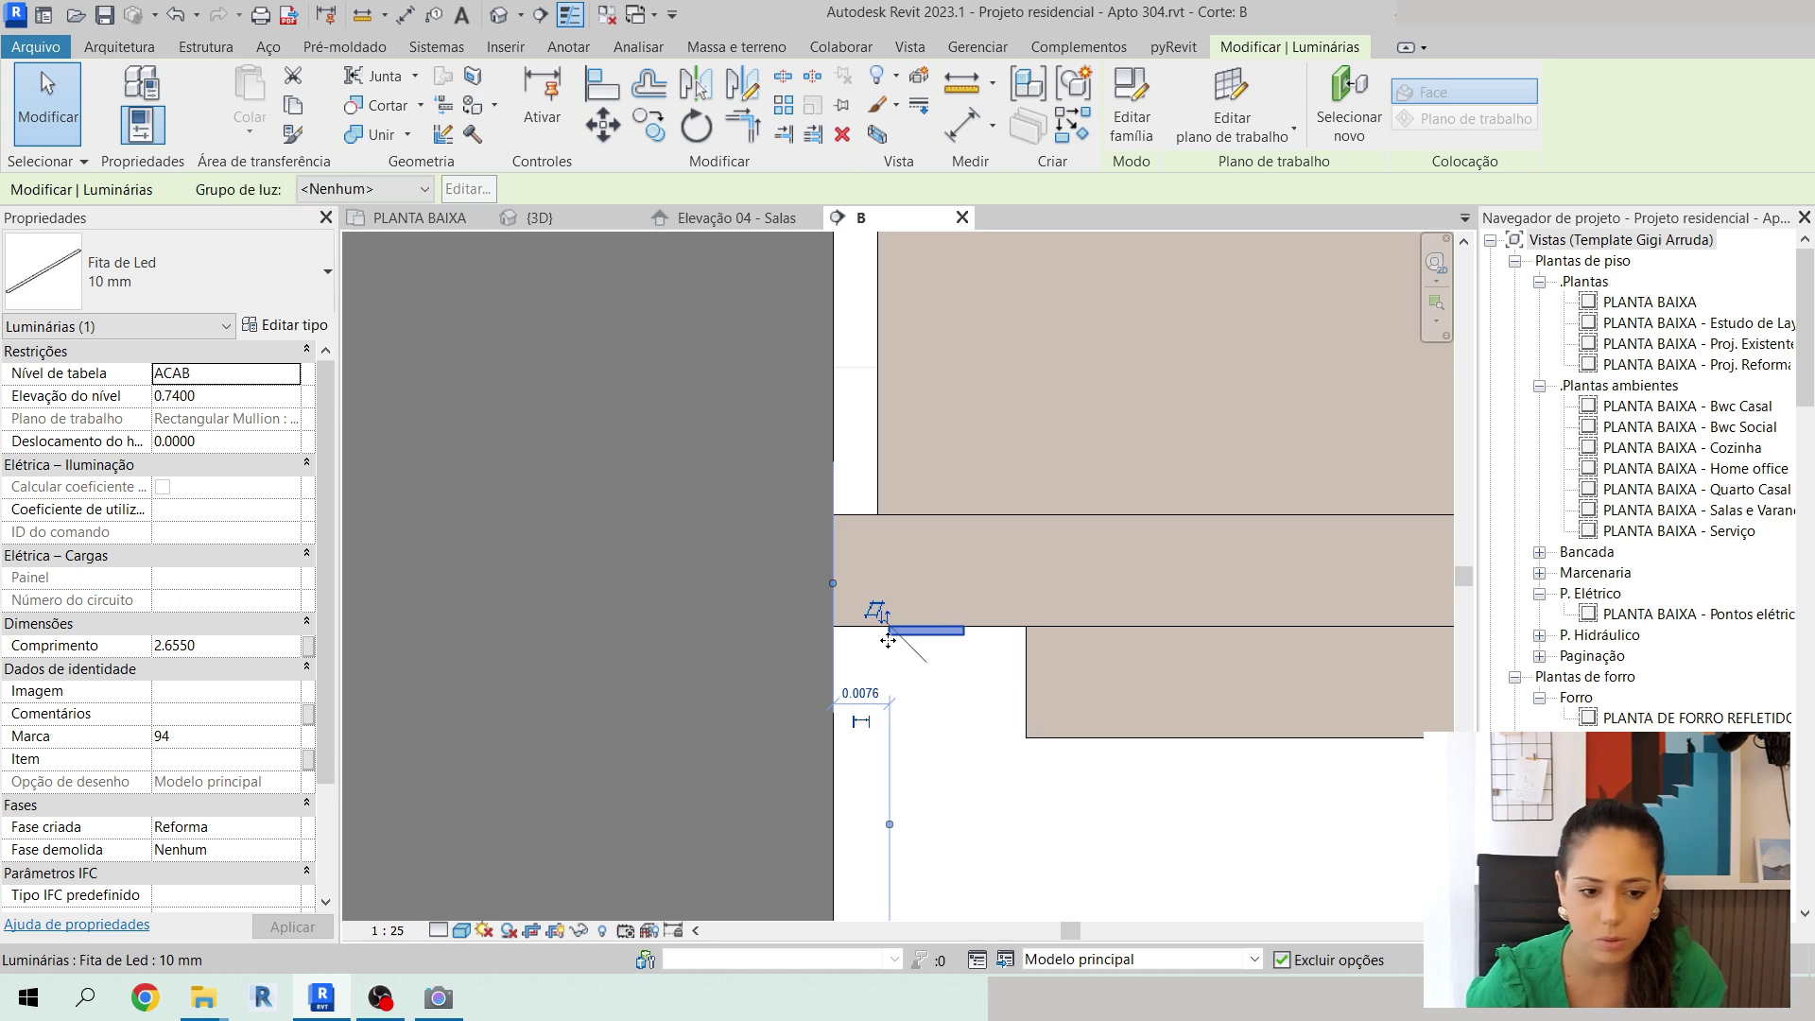
key(Escape)
scroll(884, 638, down, 3)
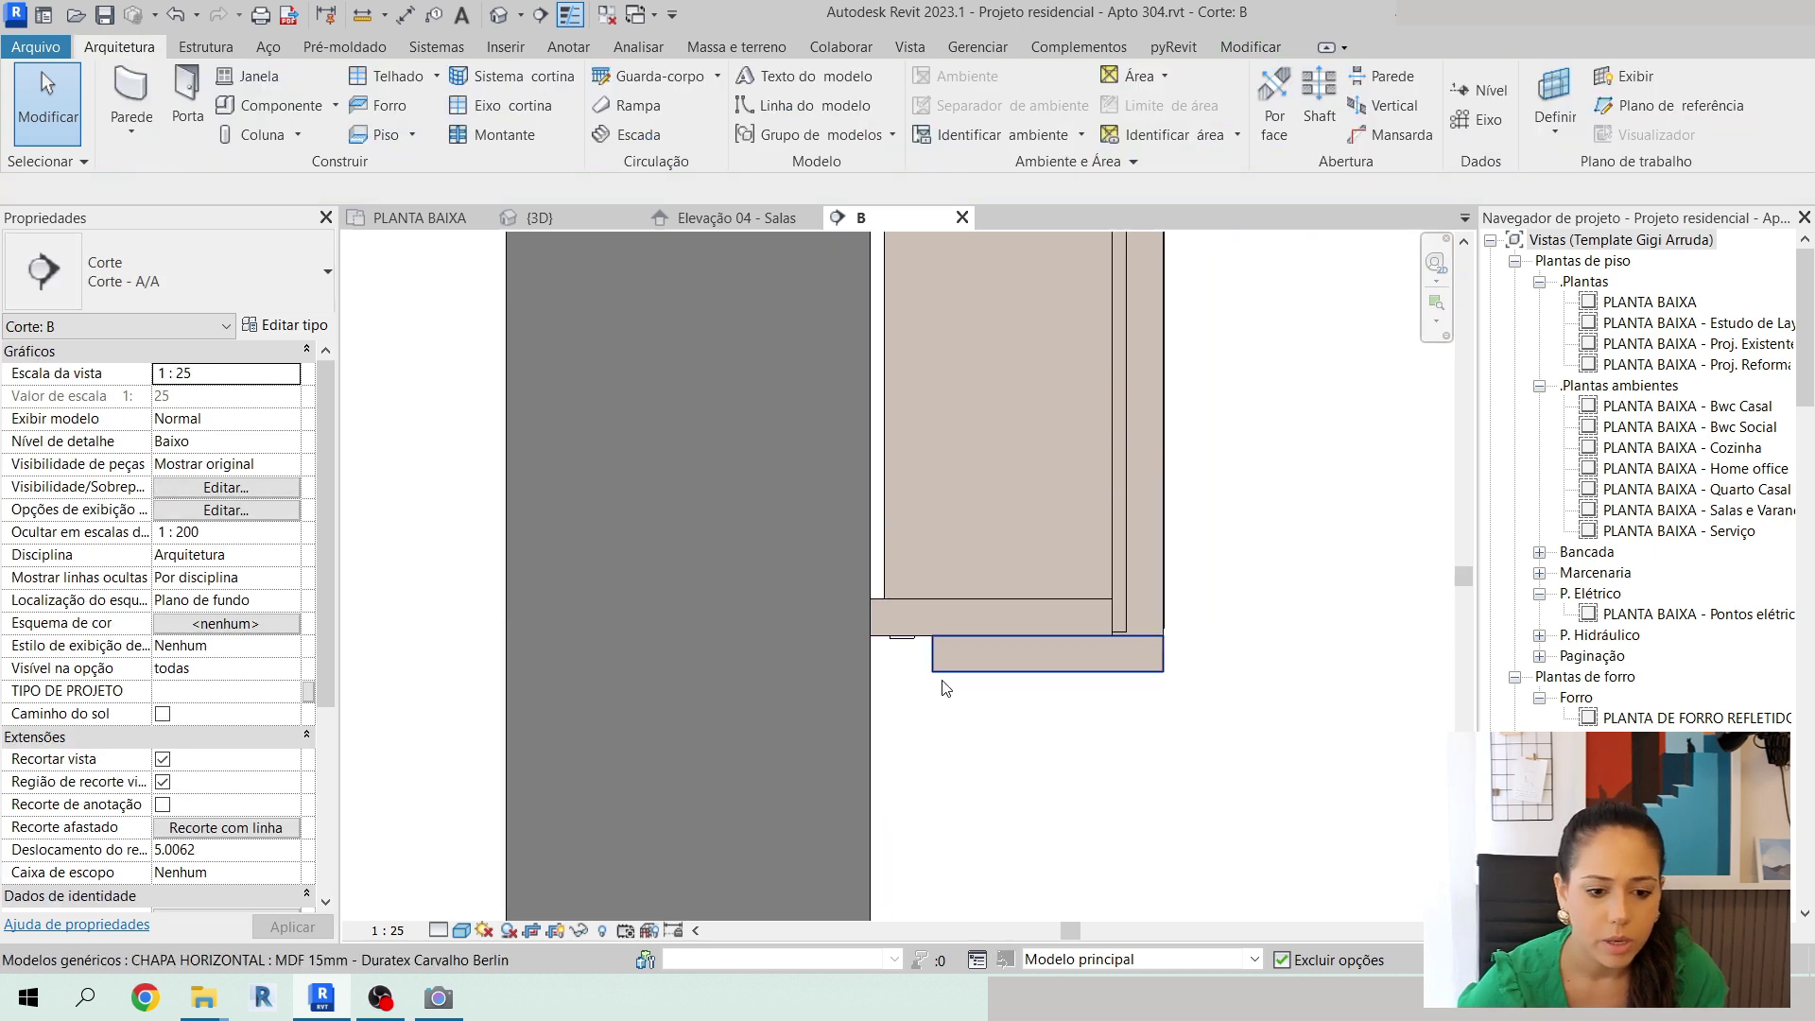
scroll(946, 688, down, 3)
Check the kitchen in 3D, move section line B in the floor plan up across the kitchen and entrance, and open its section view.
click(543, 217)
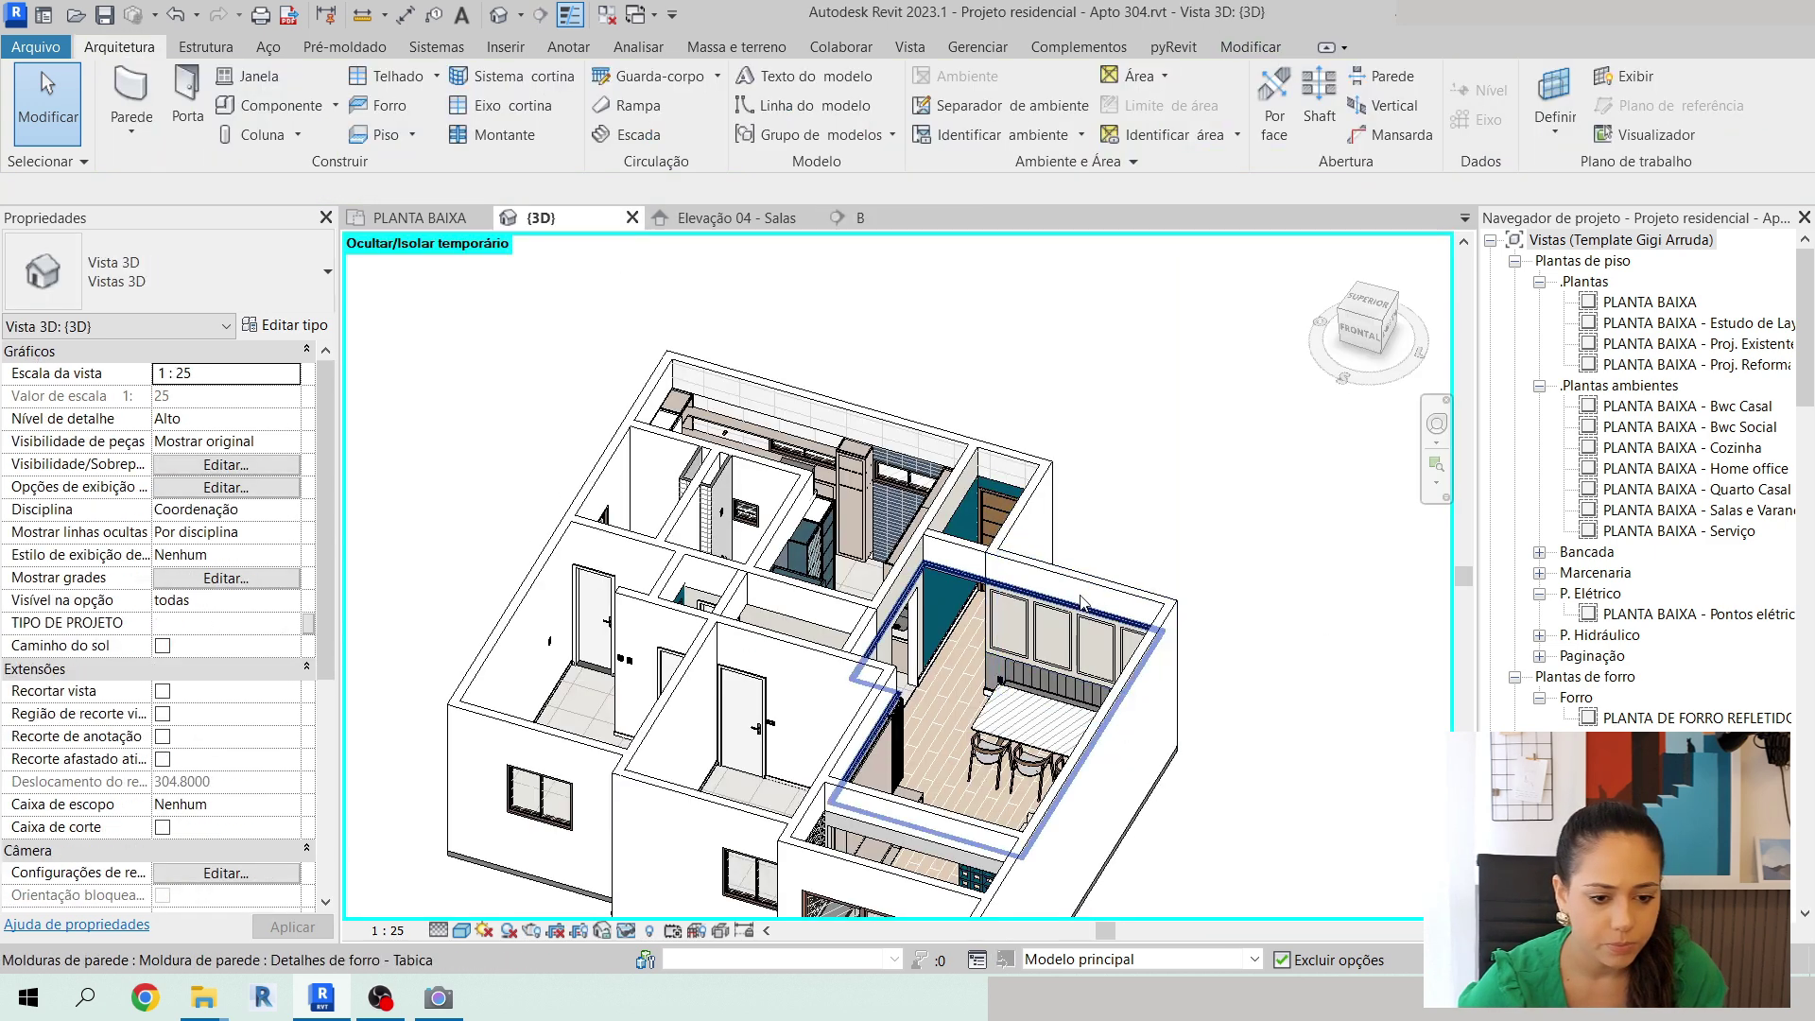
shift+middle_drag(1083, 601, 997, 528)
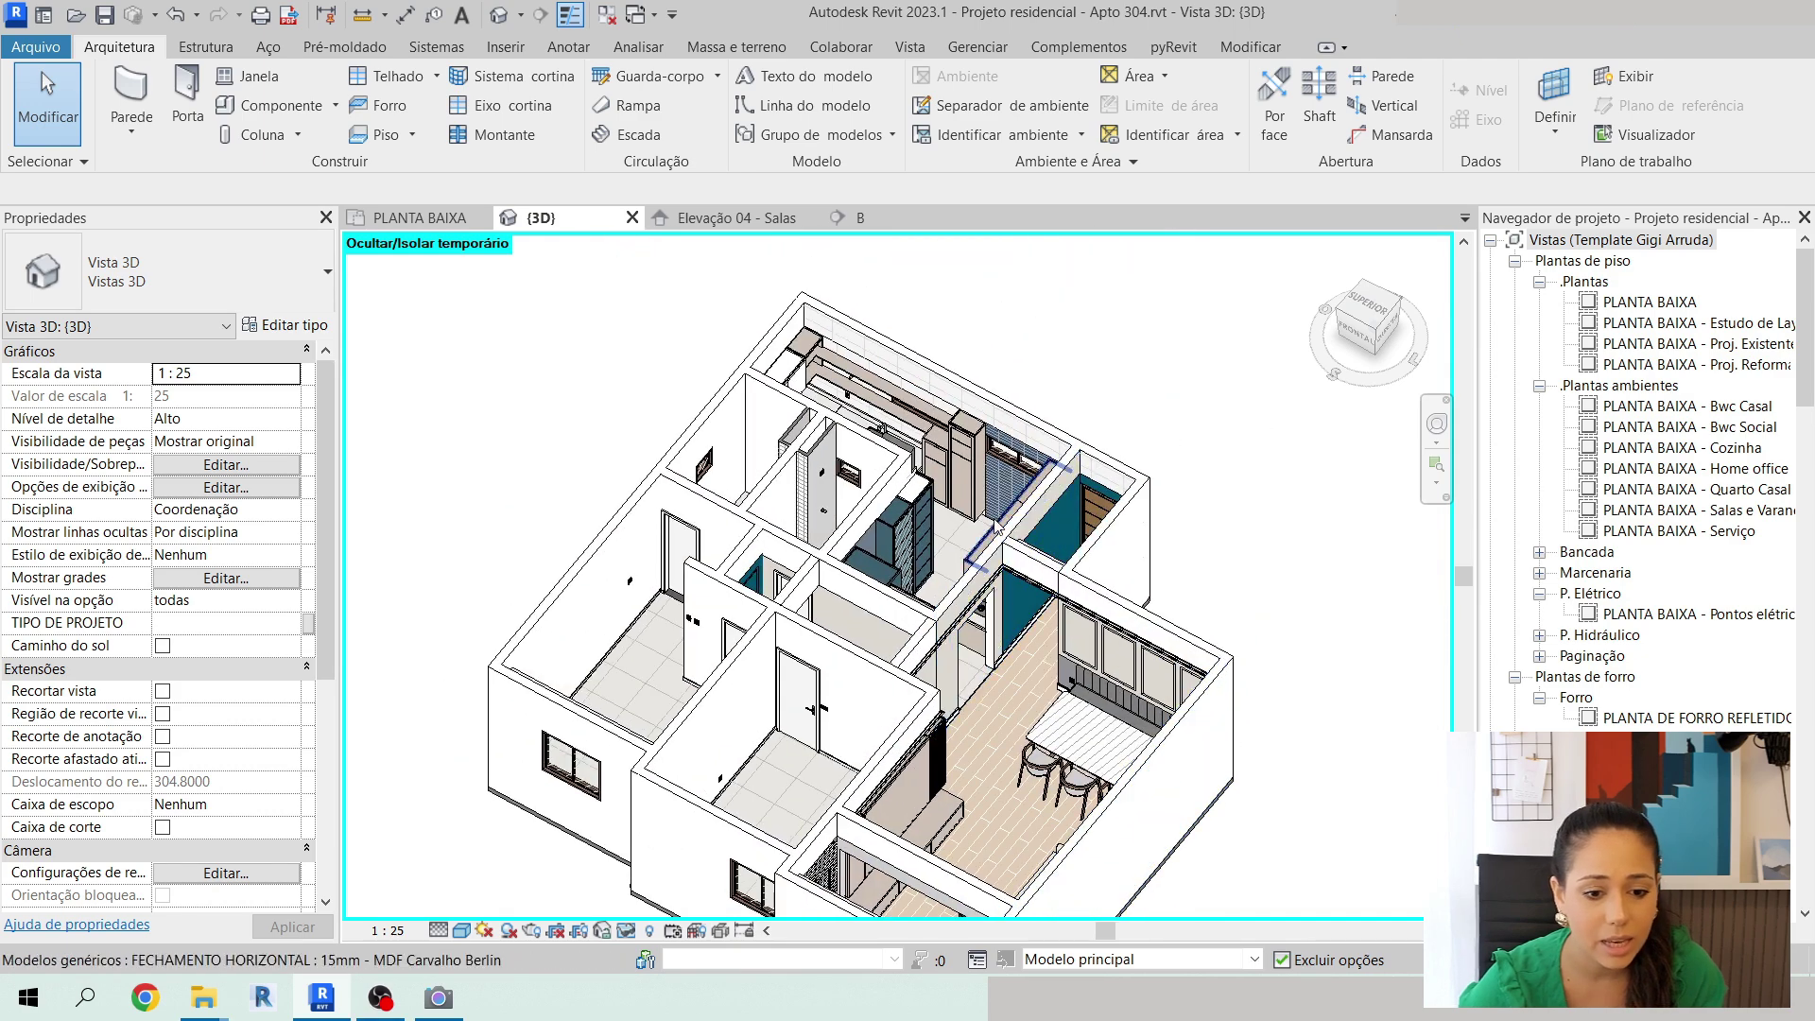
scroll(996, 527, up, 5)
scroll(938, 610, down, 3)
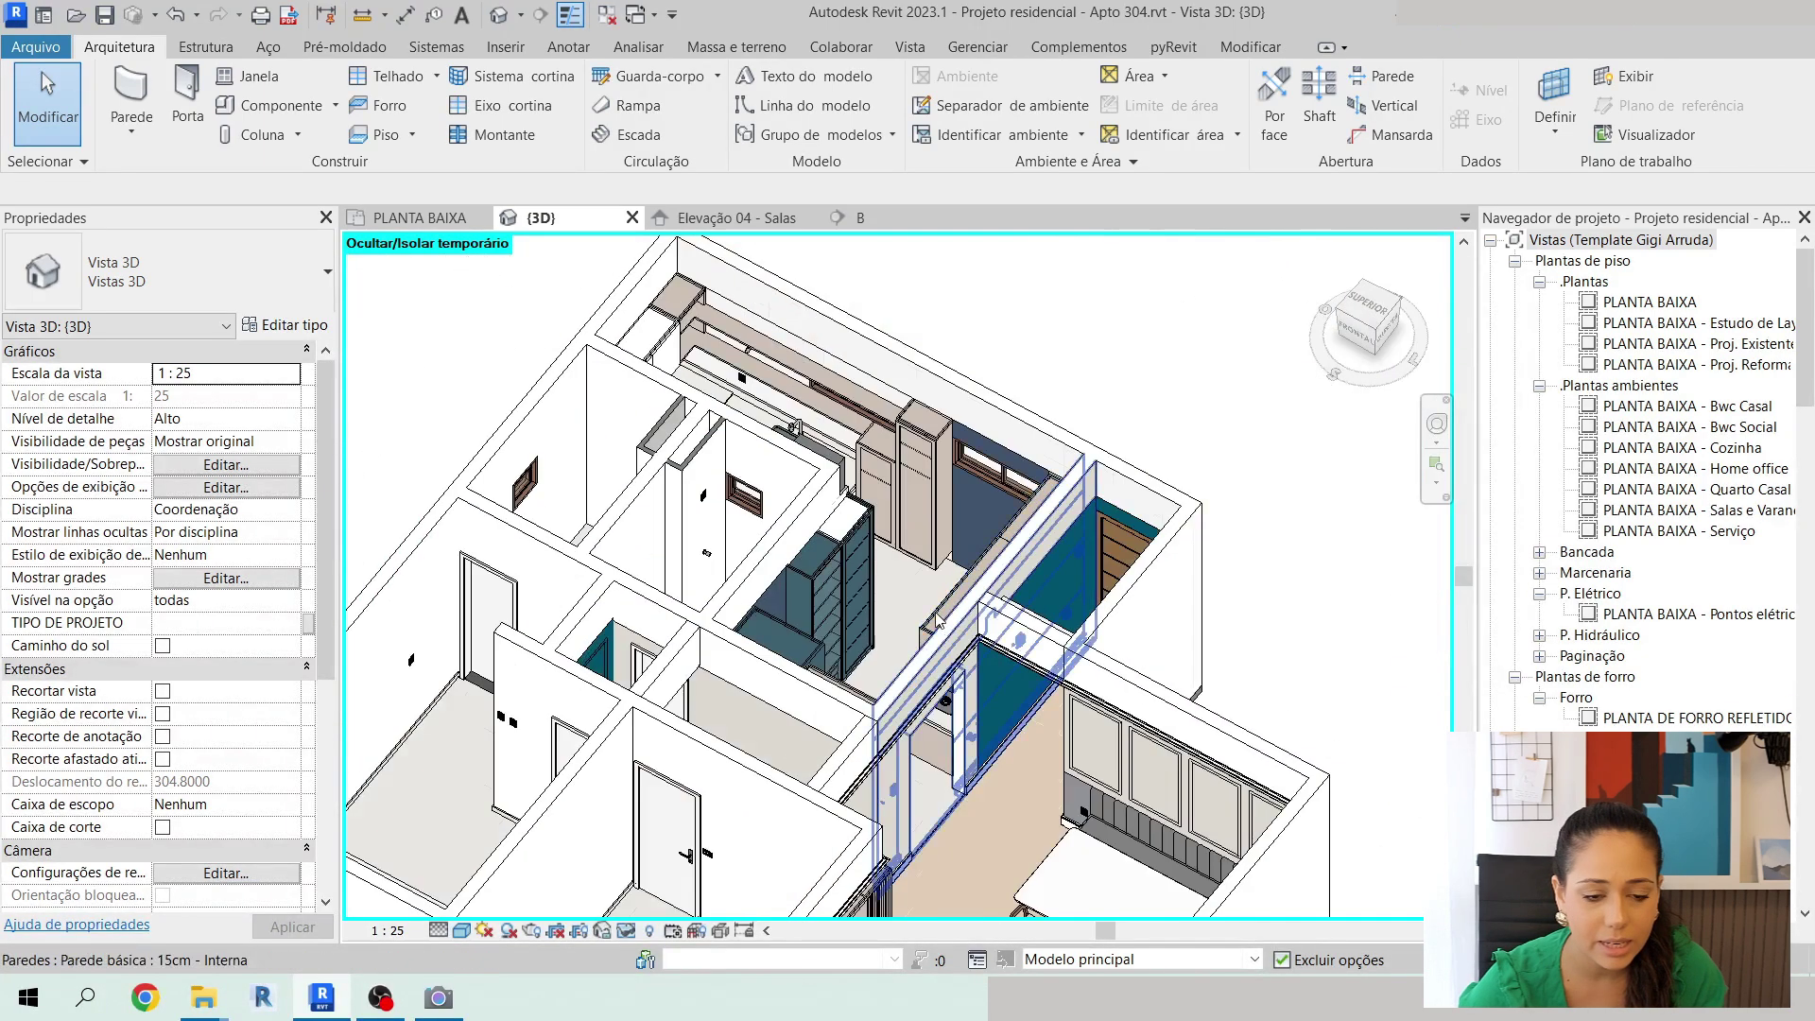
scroll(937, 619, down, 5)
click(420, 218)
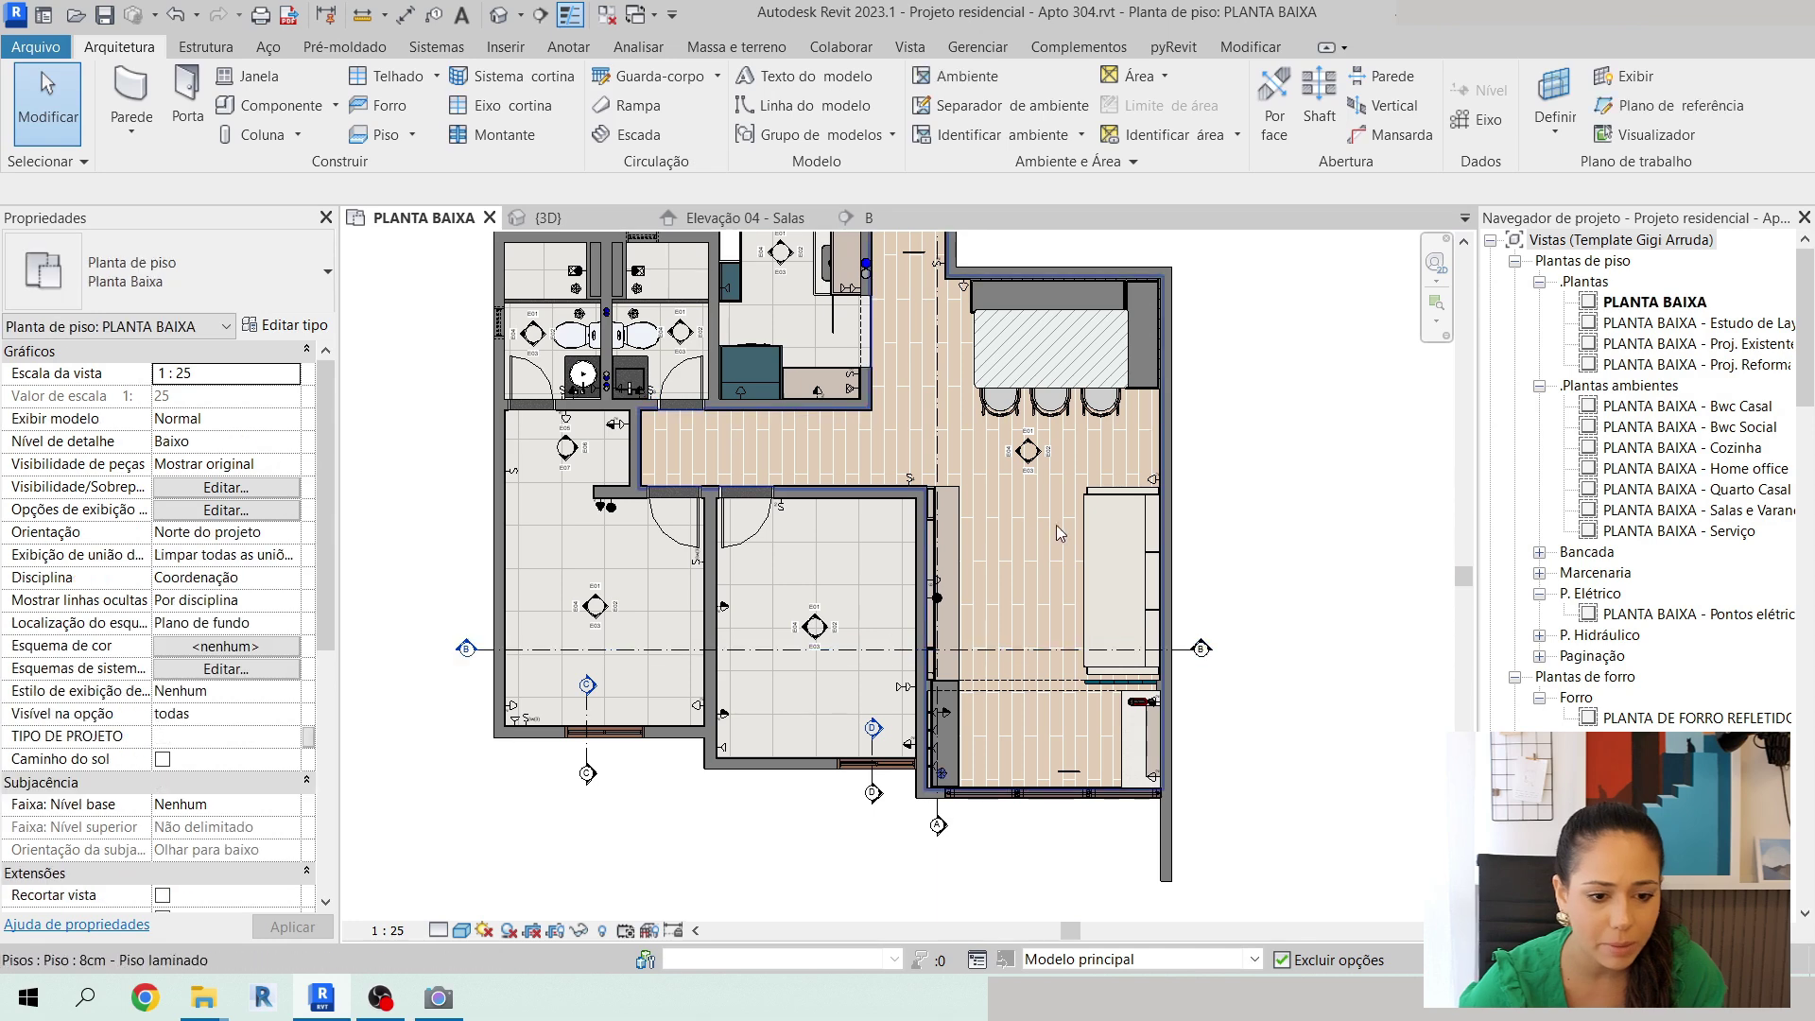
middle_drag(1059, 534, 1065, 691)
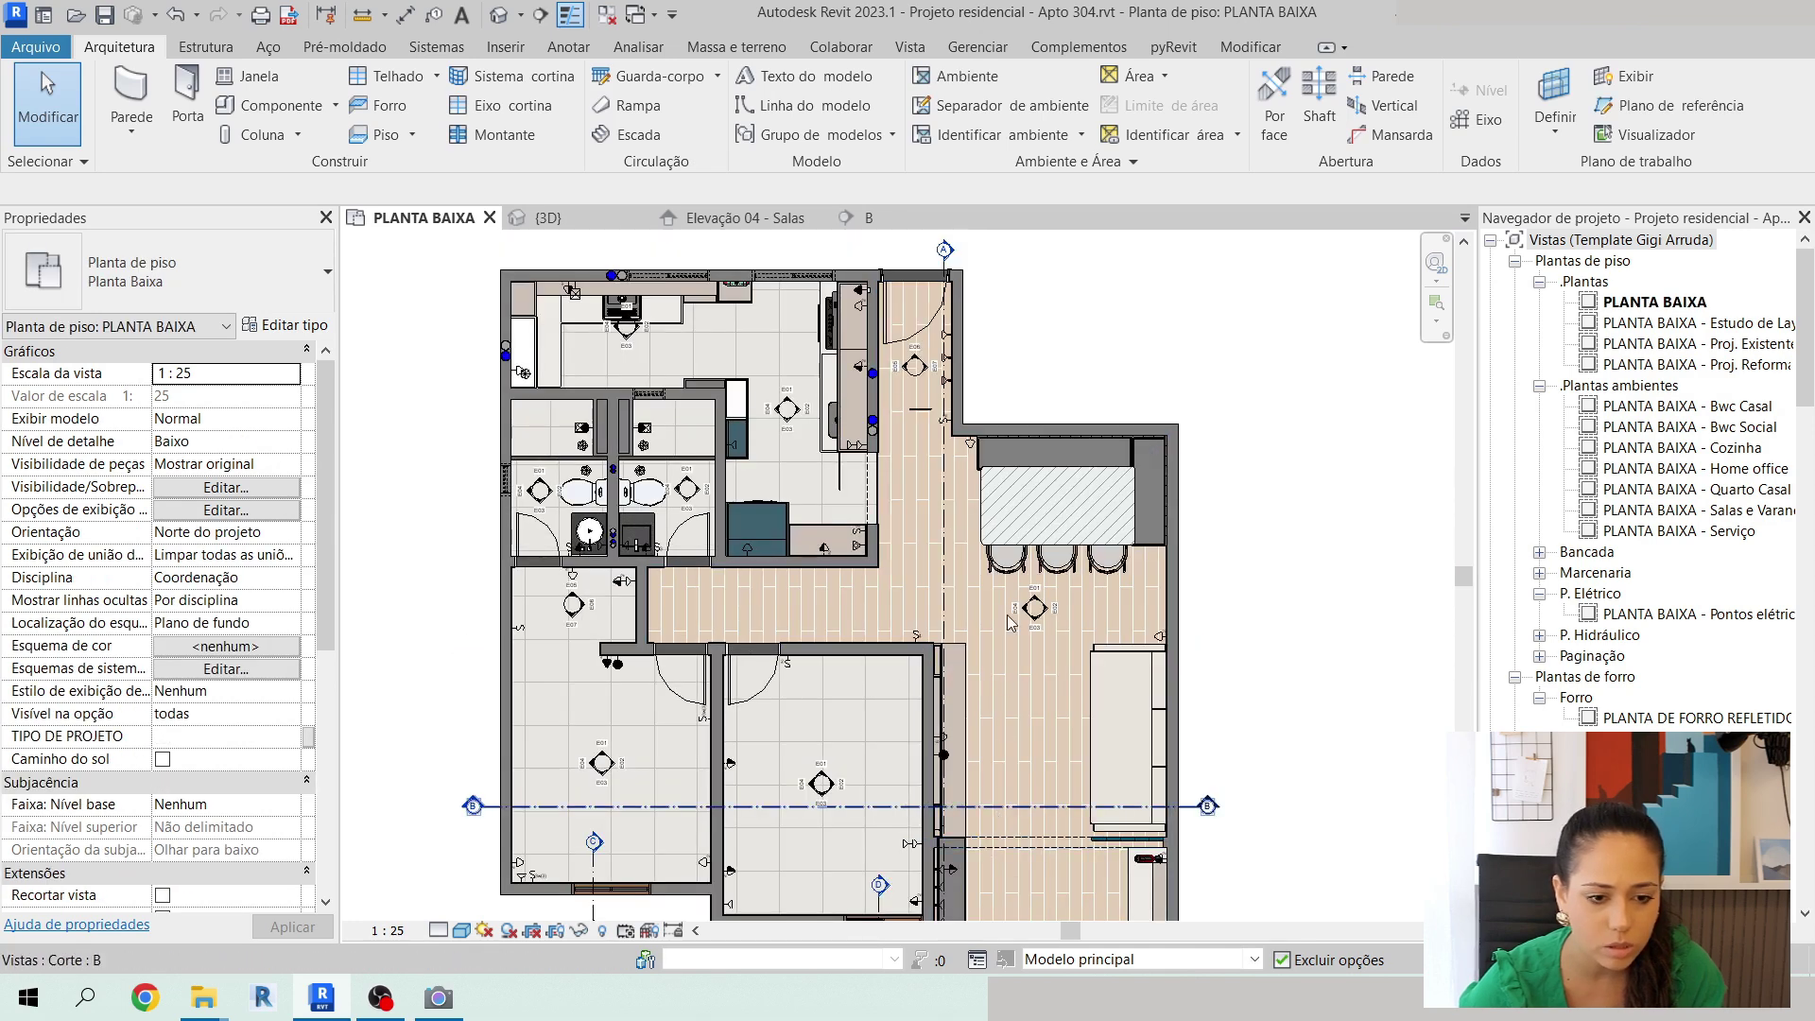
drag(1011, 806, 997, 419)
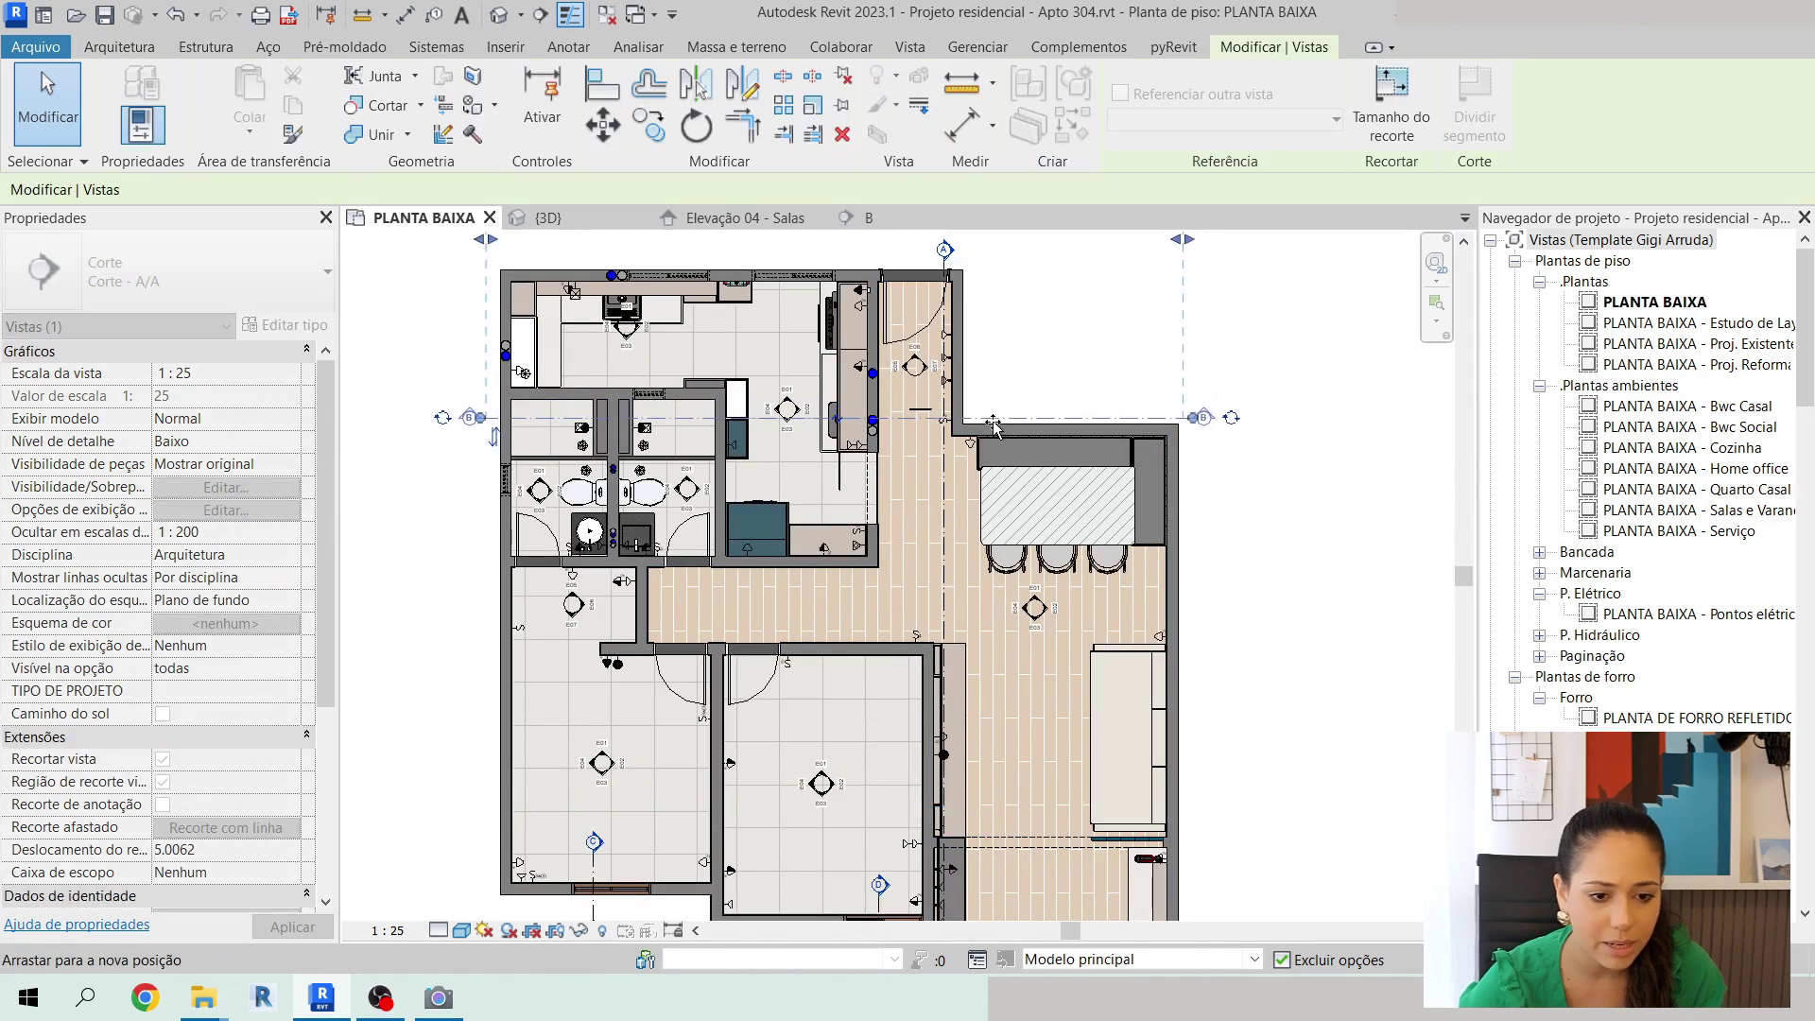
key(Escape)
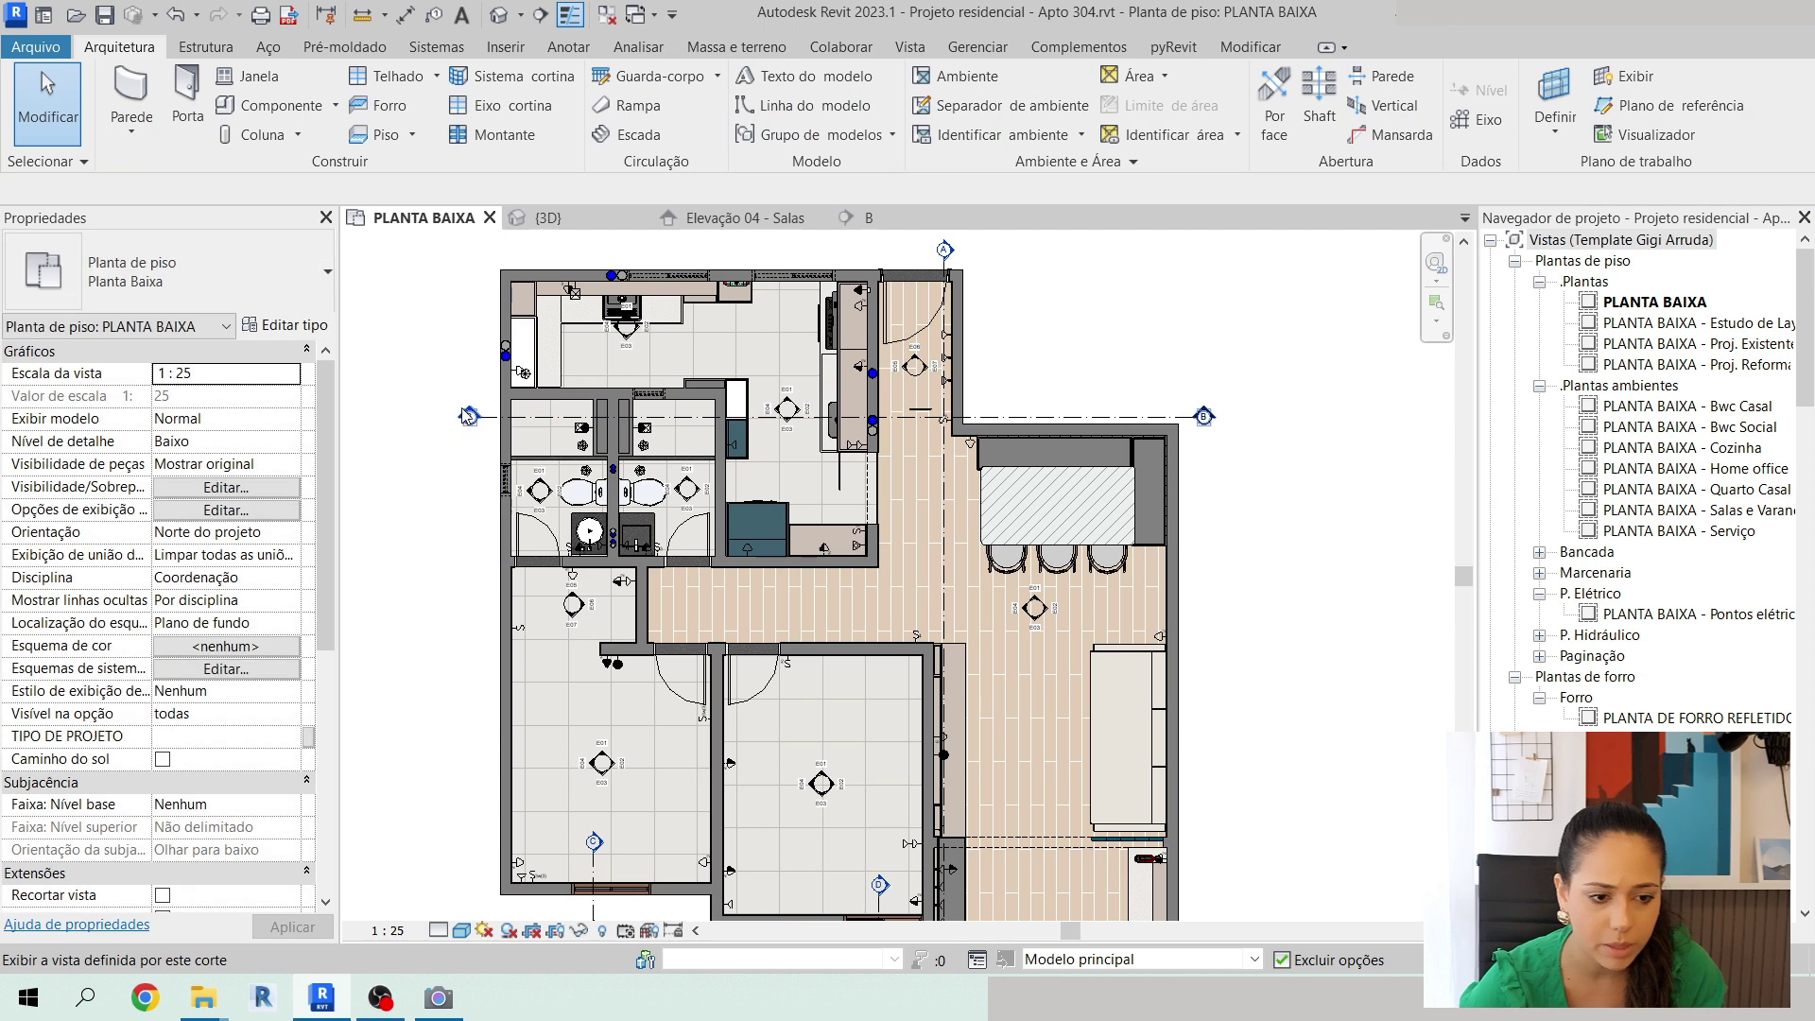
double_click(463, 408)
scroll(1115, 463, down, 6)
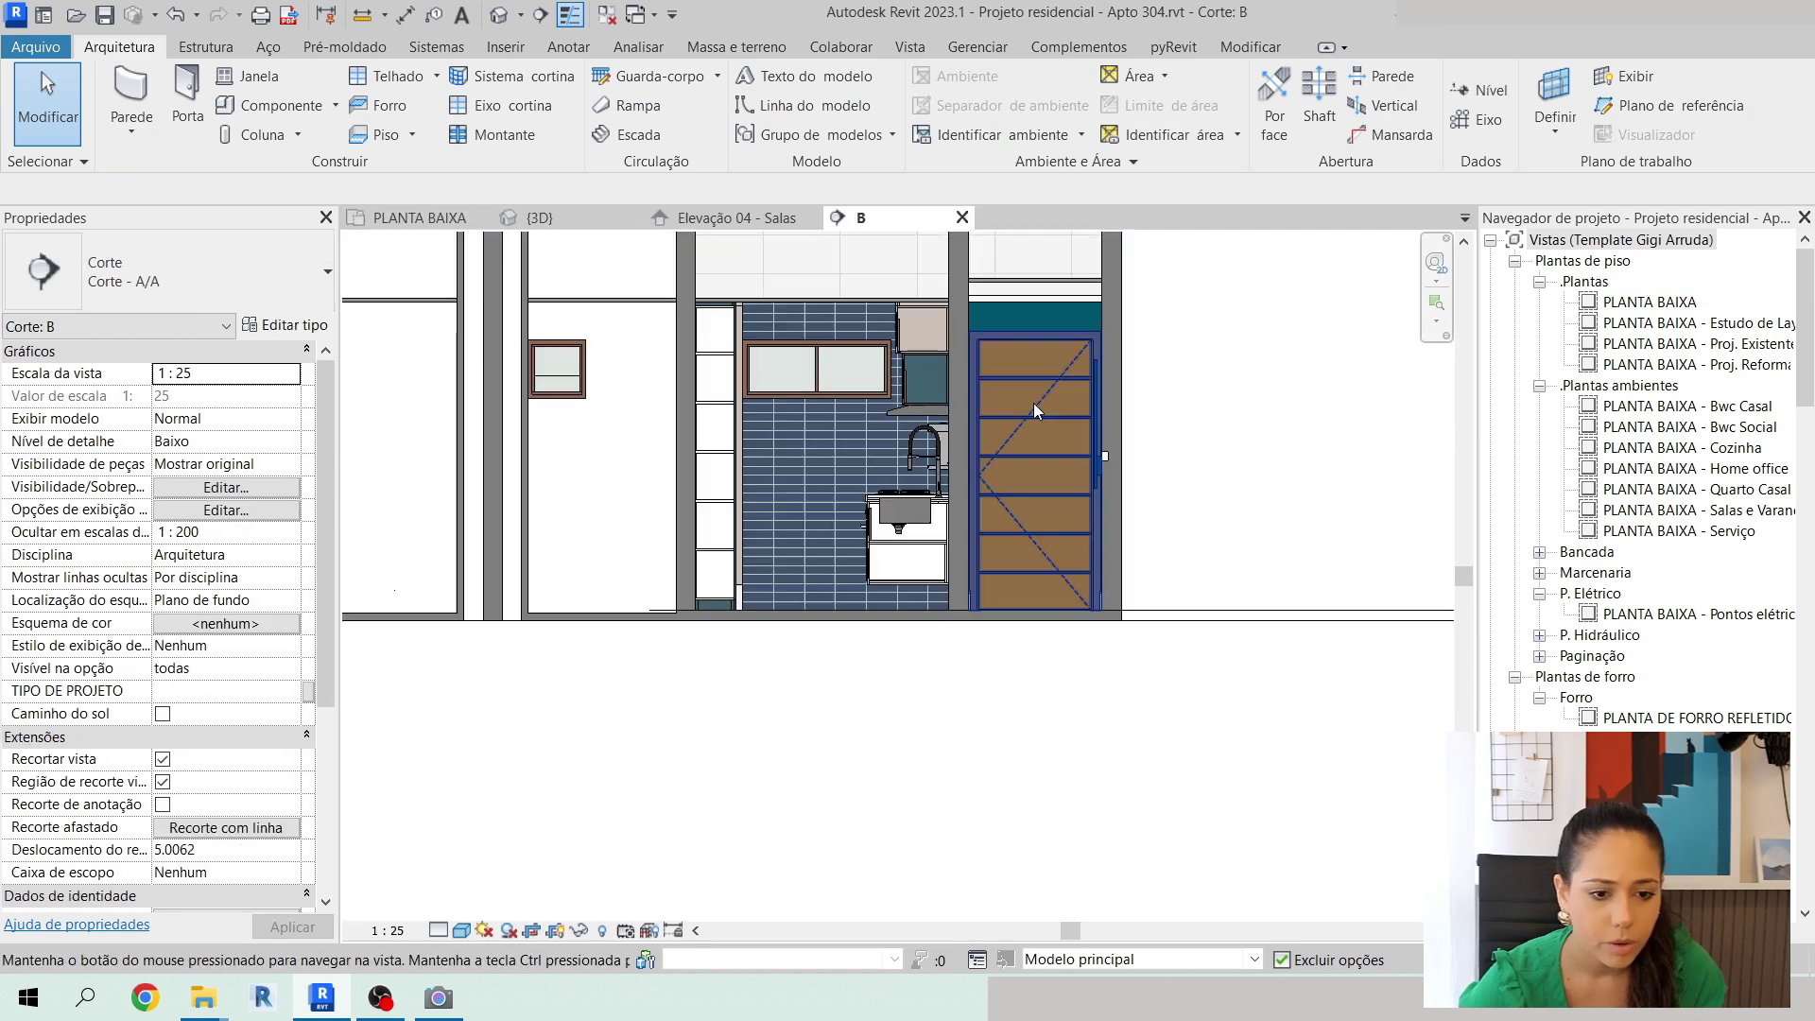
Inspect the LED strip beneath the kitchen upper cabinet in section B and check that cabinet's width in the floor plan.
middle_drag(1034, 403, 1037, 476)
scroll(912, 453, up, 7)
scroll(951, 316, up, 5)
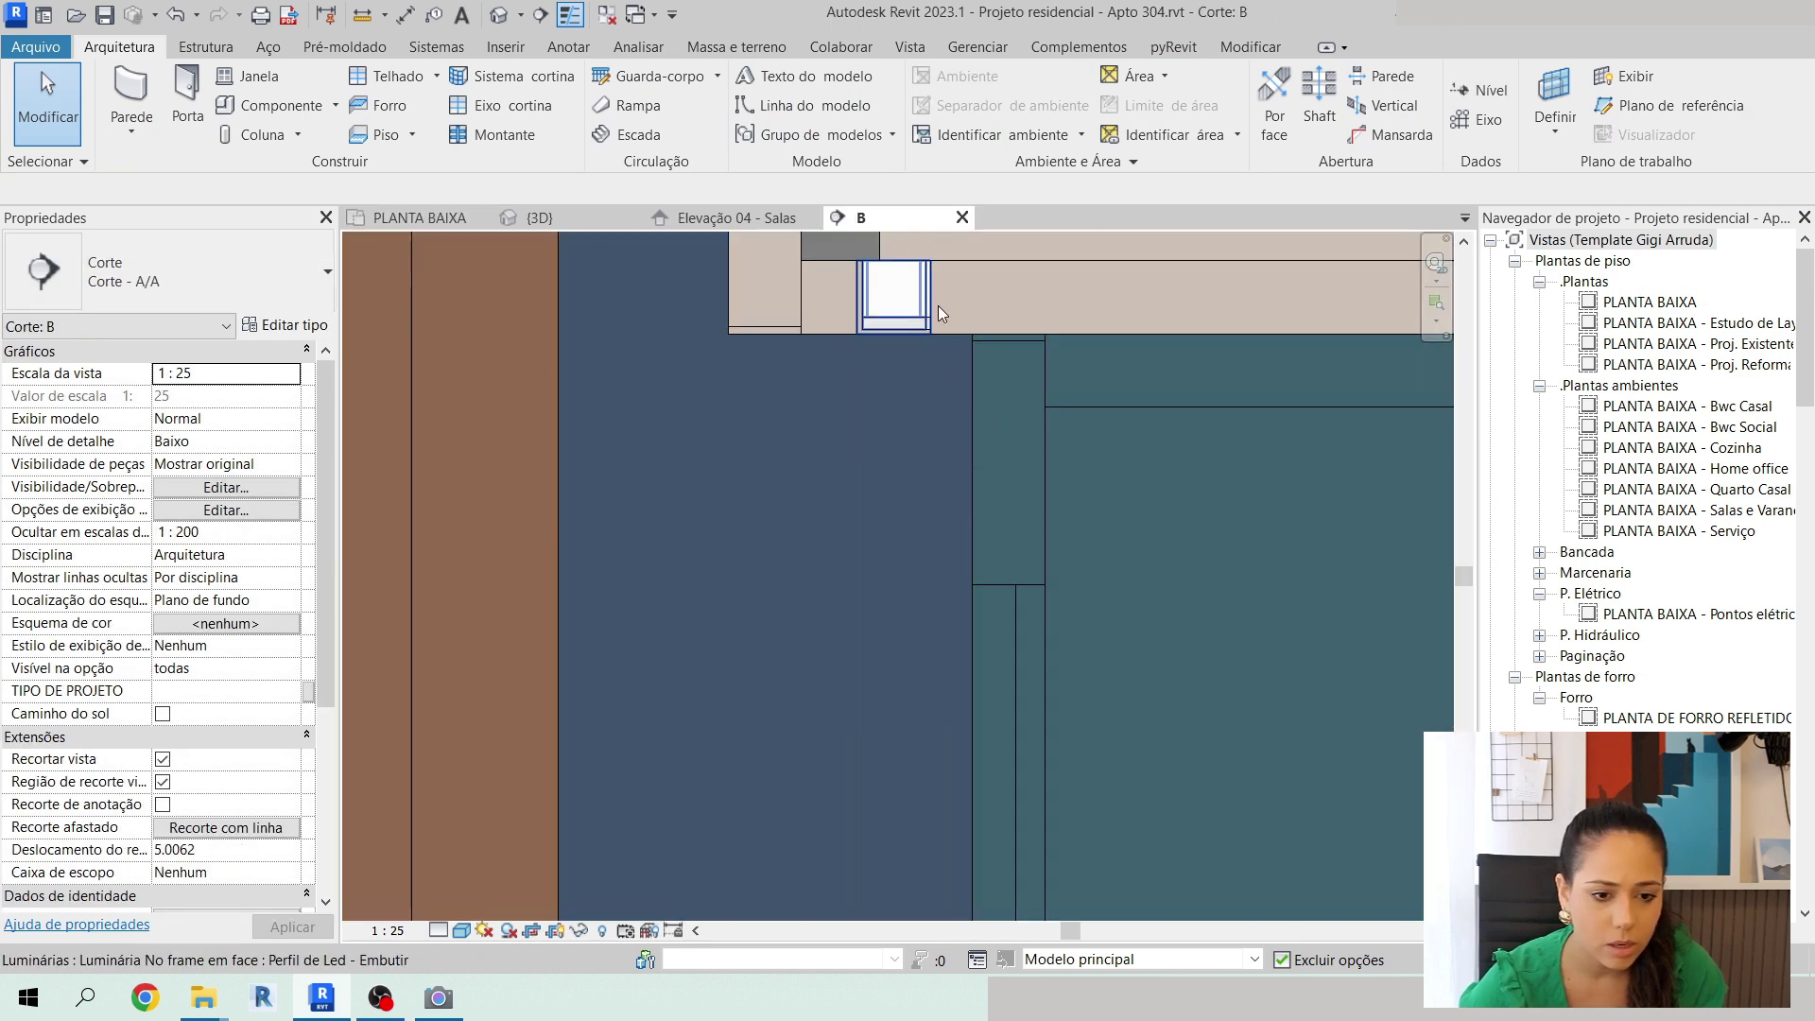
click(895, 302)
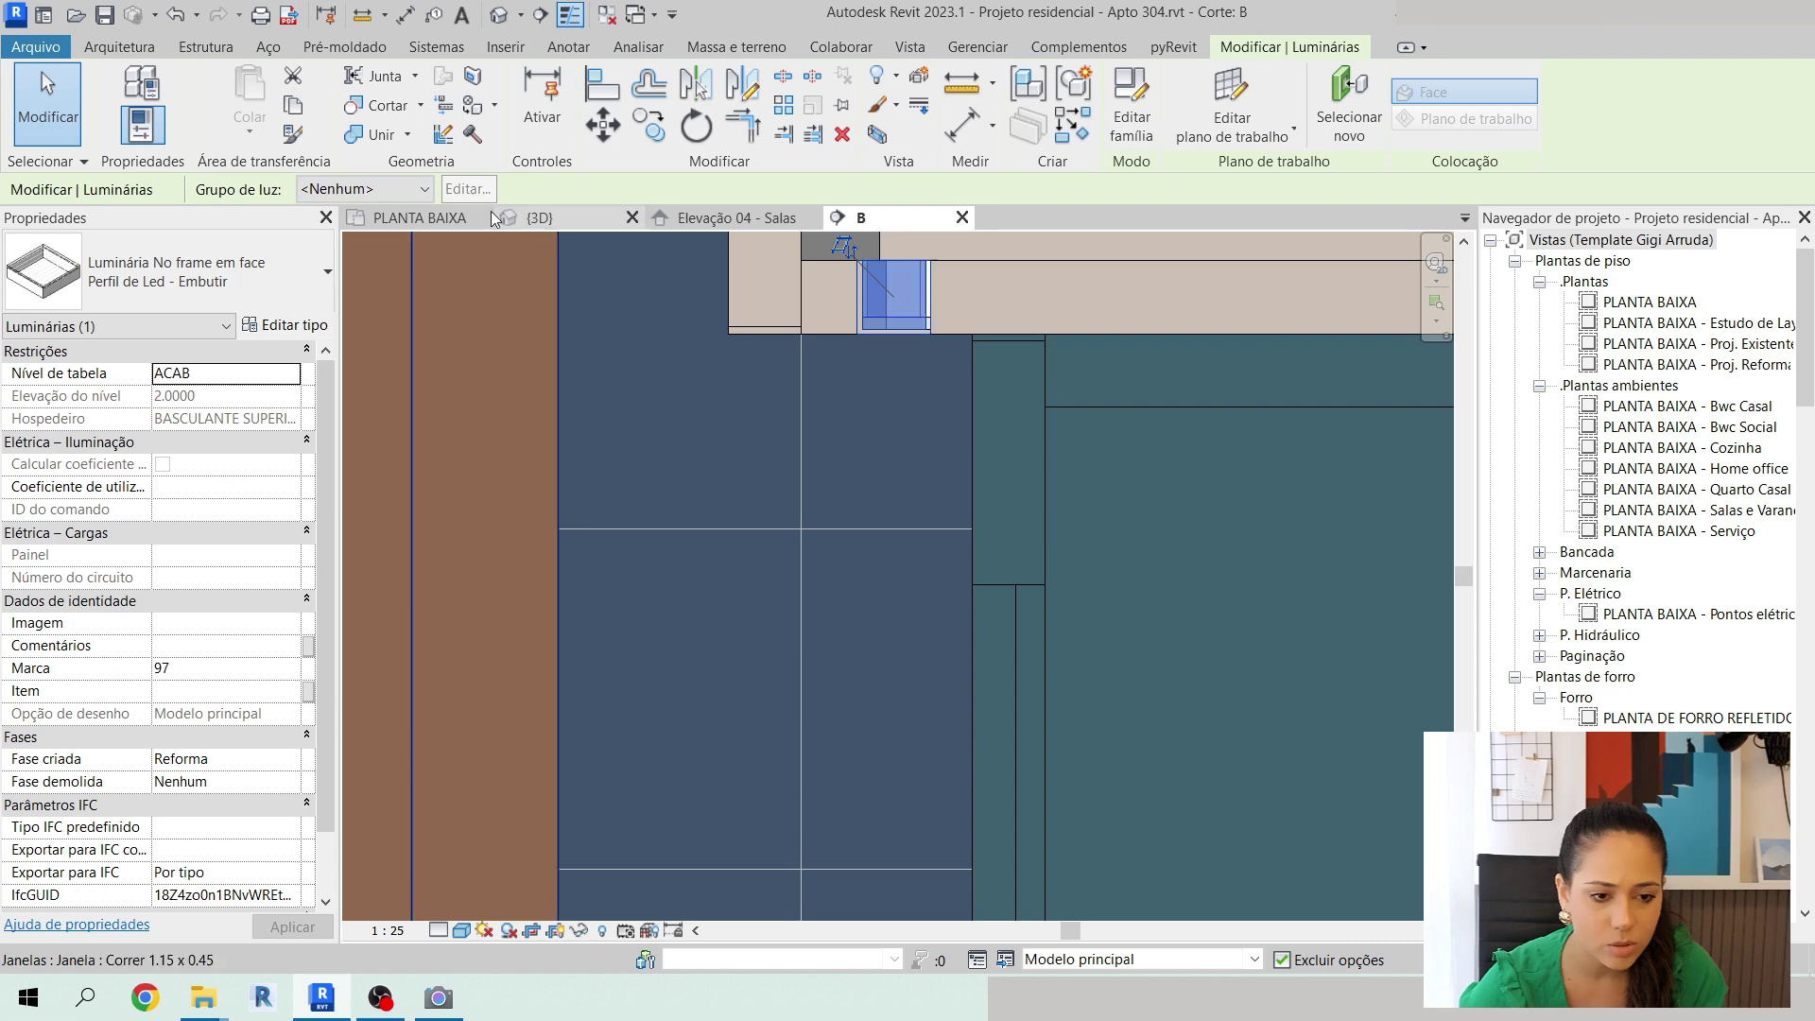
key(ctrl+Tab)
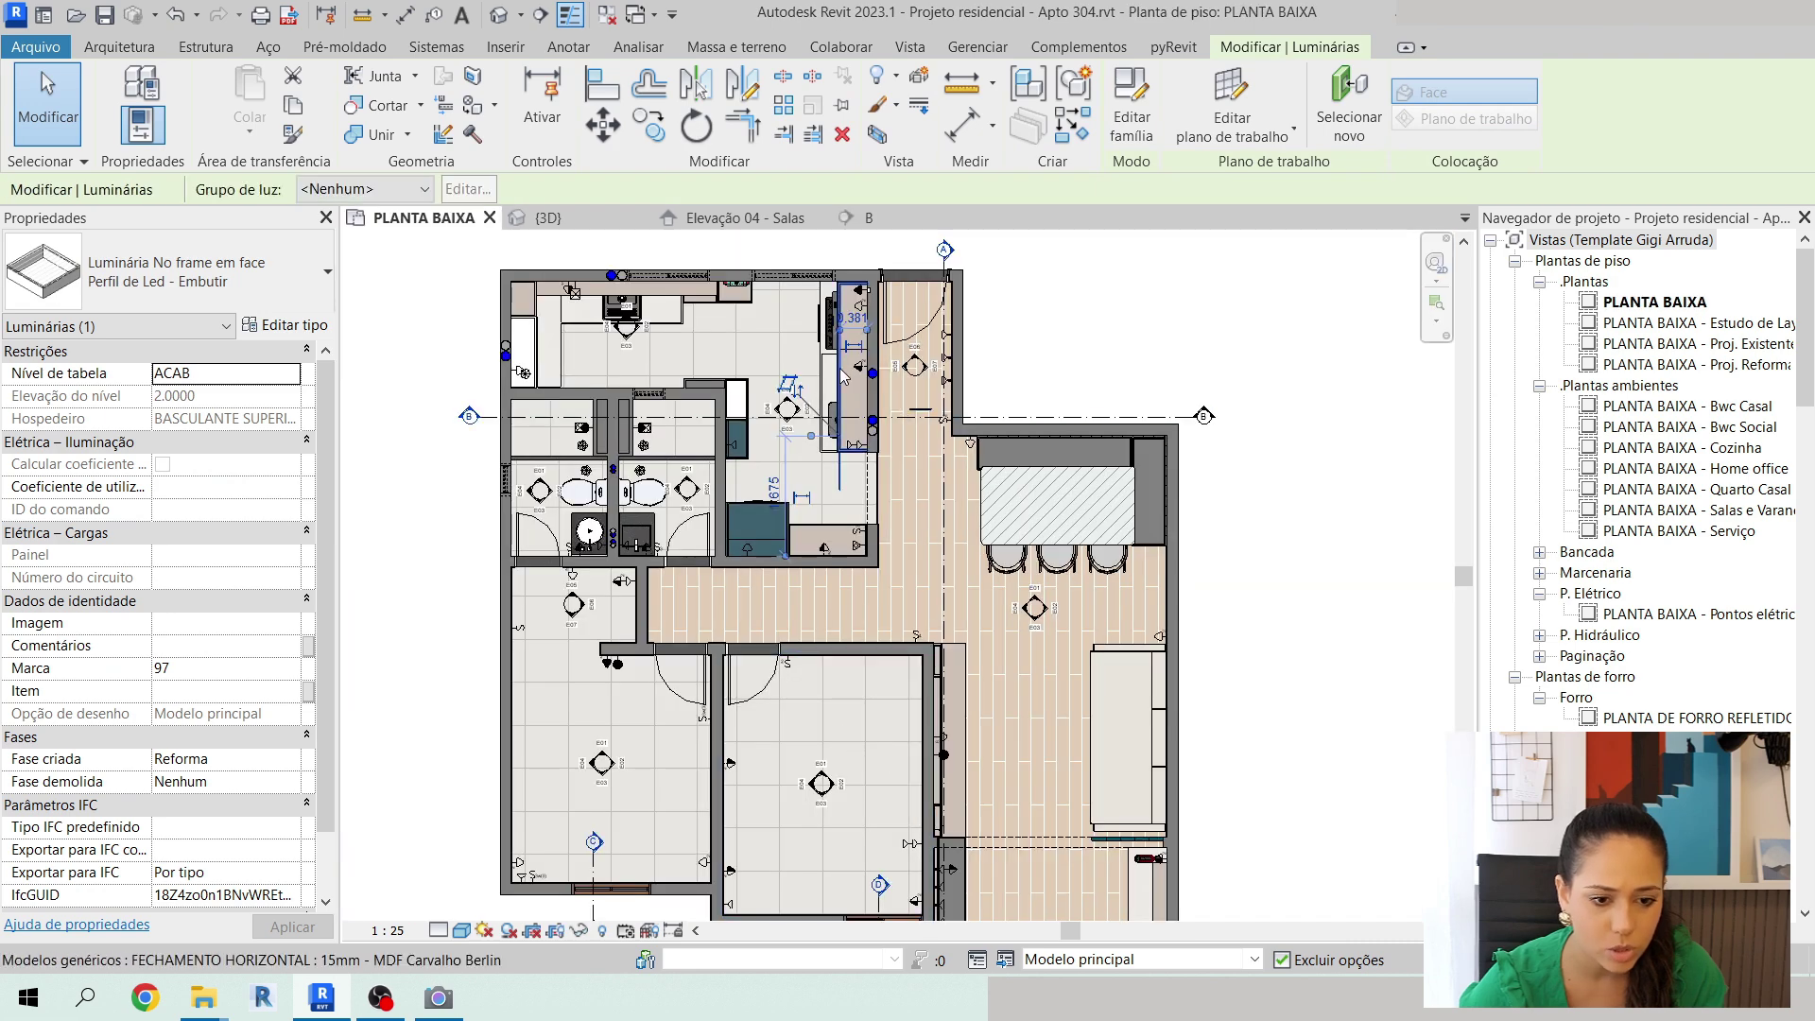
scroll(837, 433, up, 5)
middle_drag(926, 523, 889, 601)
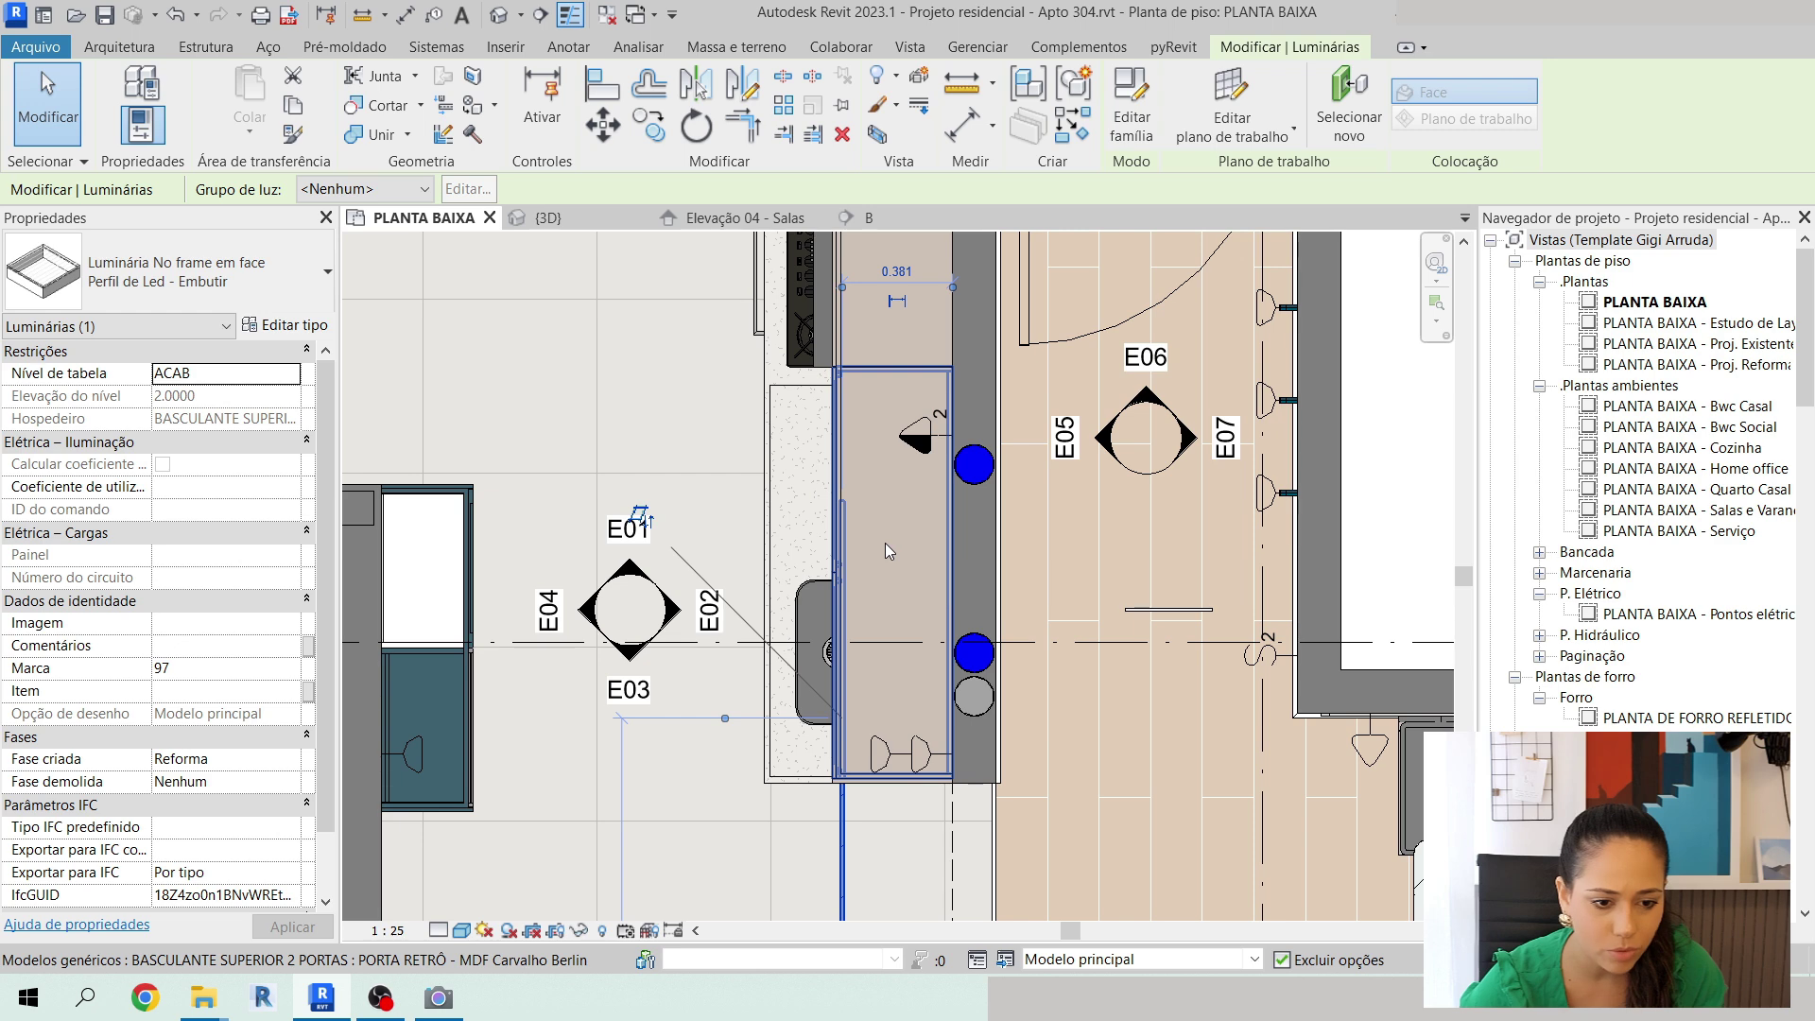
click(887, 548)
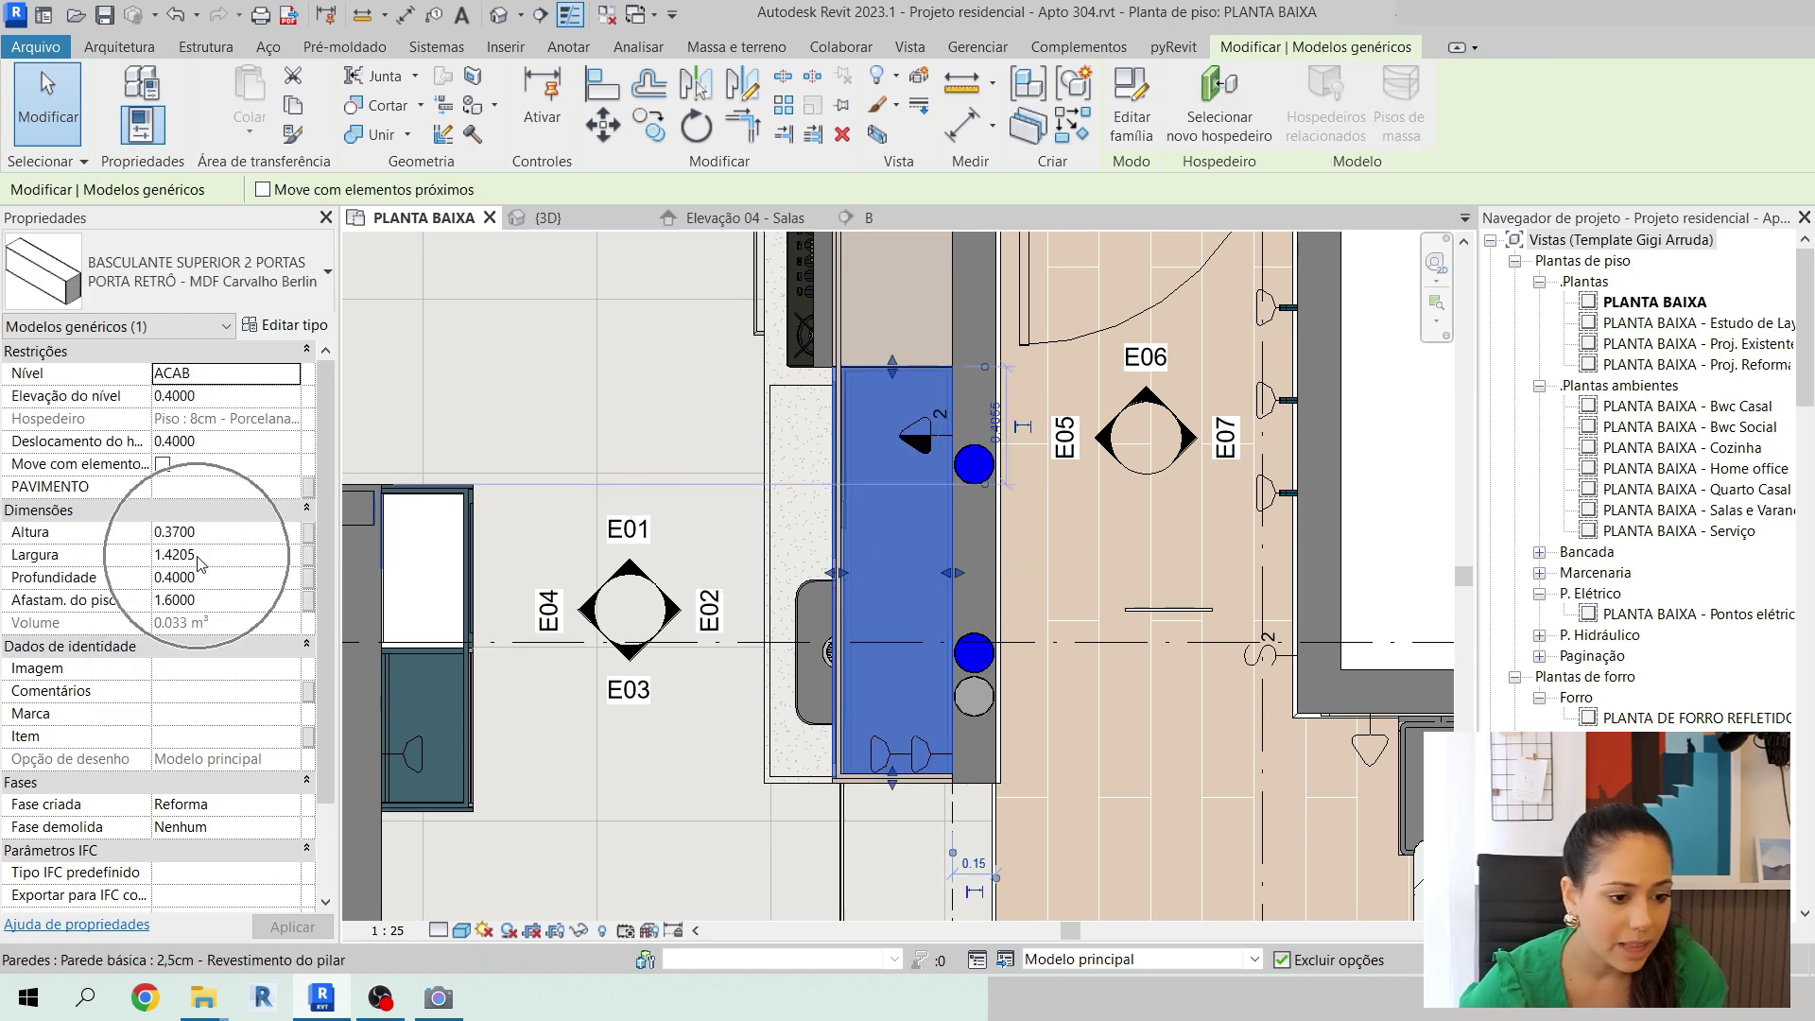
scroll(847, 817, down, 2)
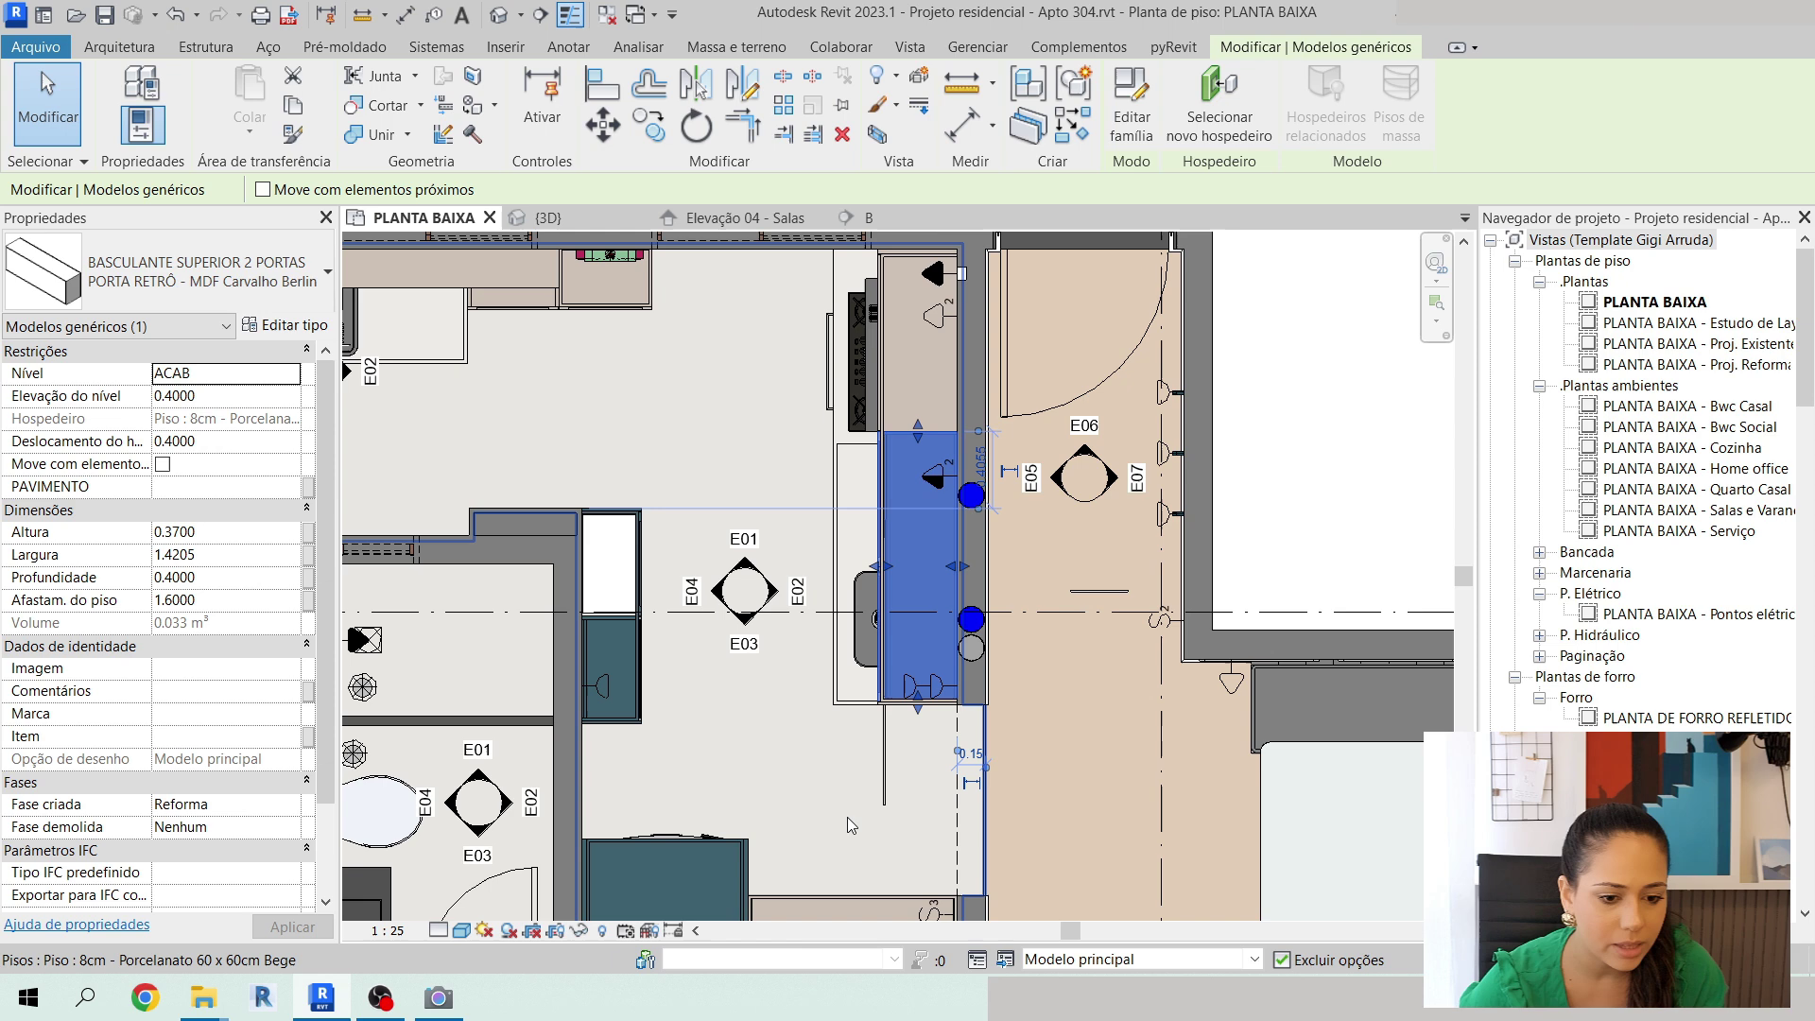
Duplicate the kitchen LED strip's type as "Perfil de Led - Embutir 1.4" and adjust its Comprimento to suit the upper cabinet.
scroll(887, 765, up, 1)
click(885, 764)
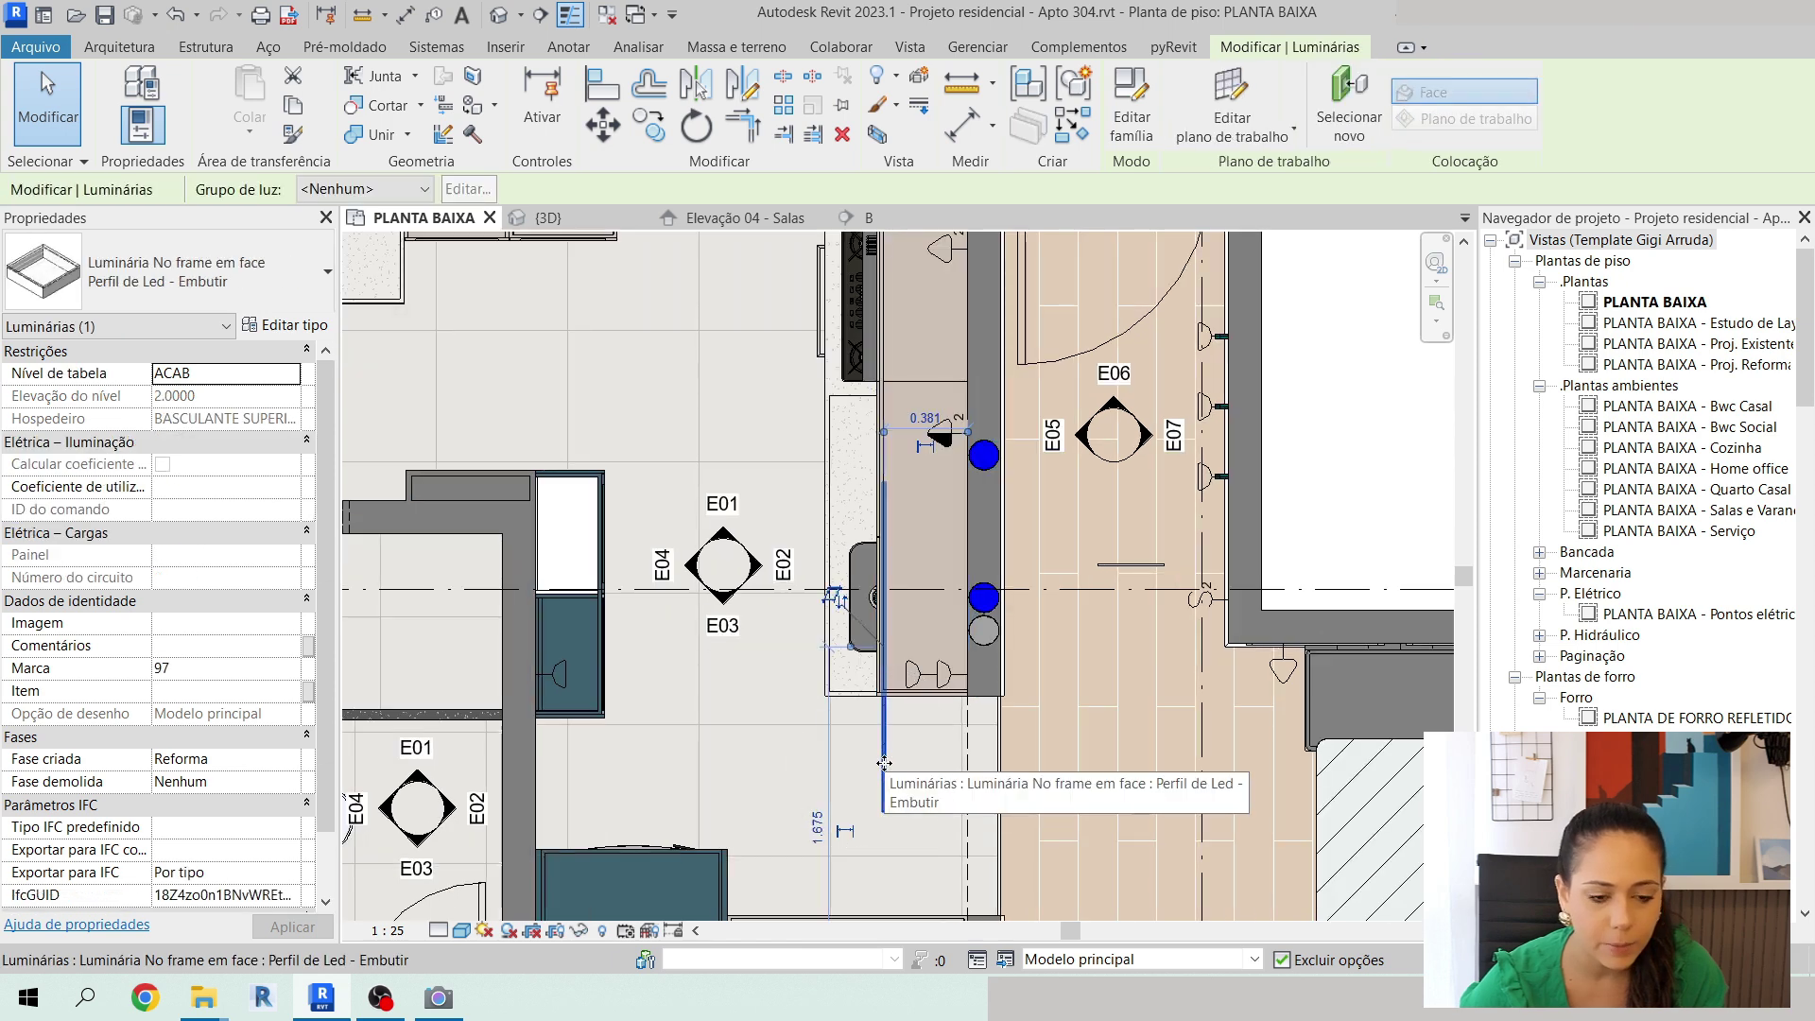
click(290, 326)
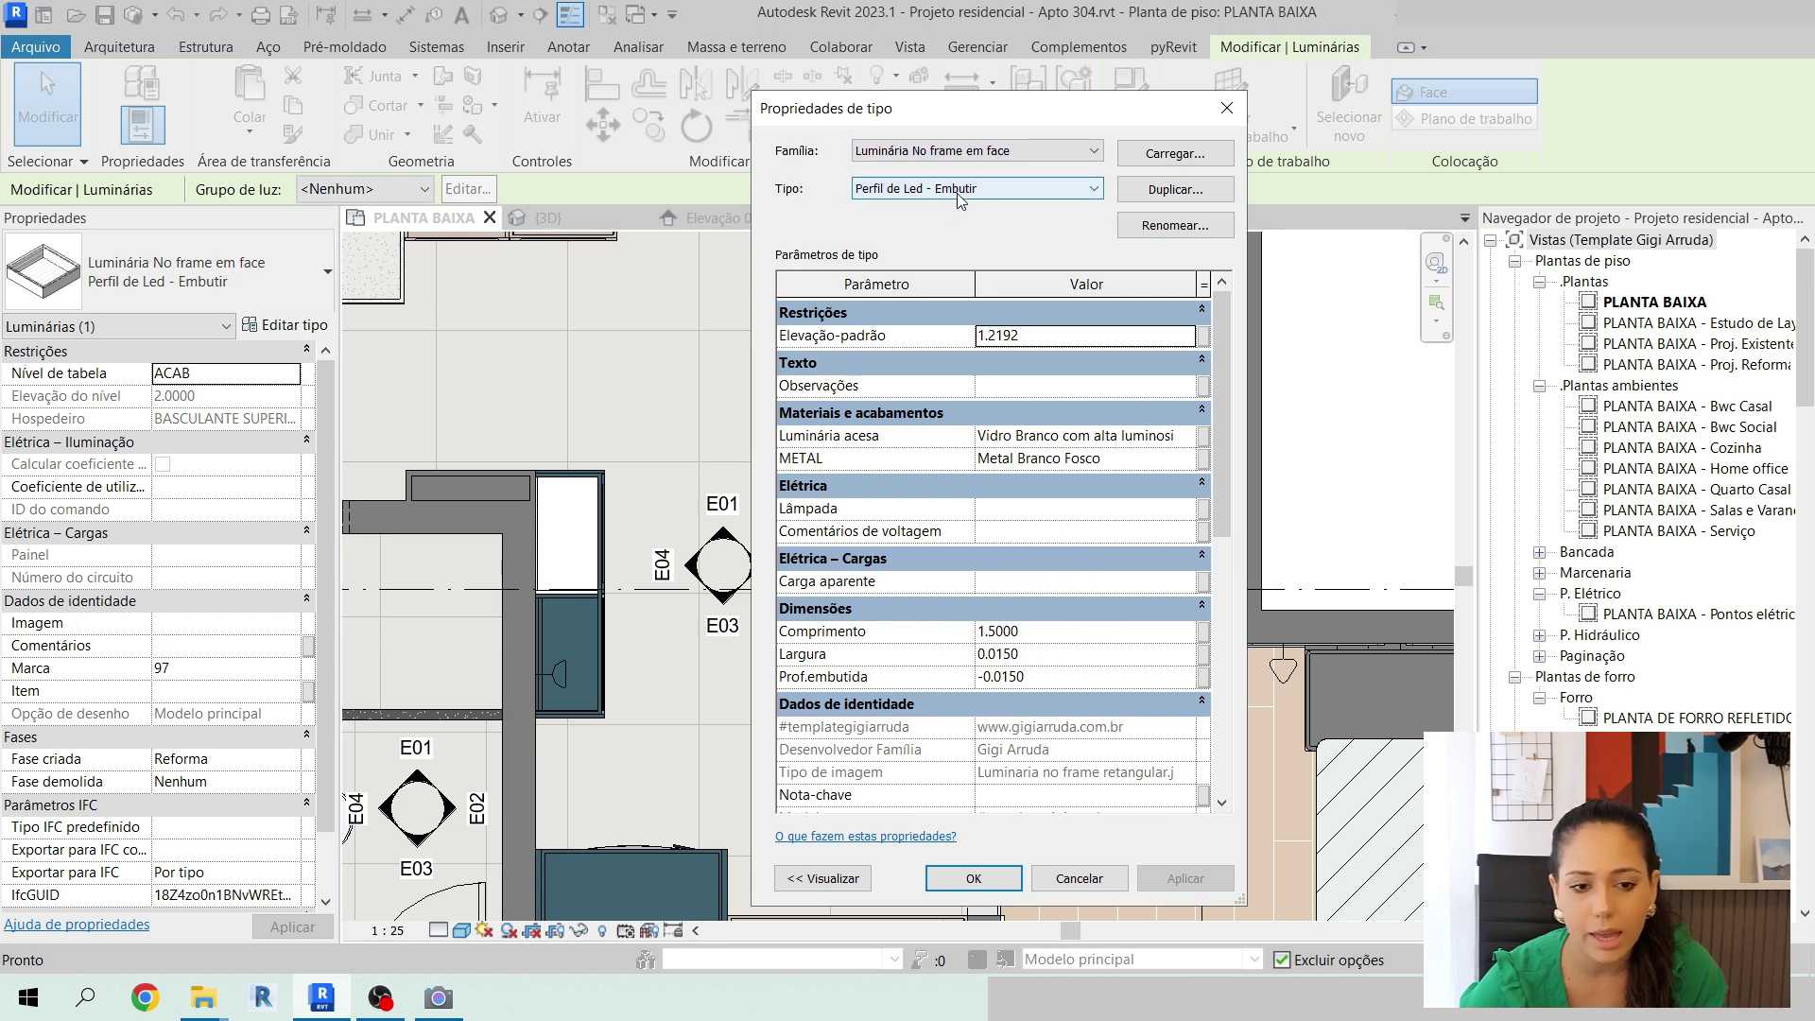
click(1165, 194)
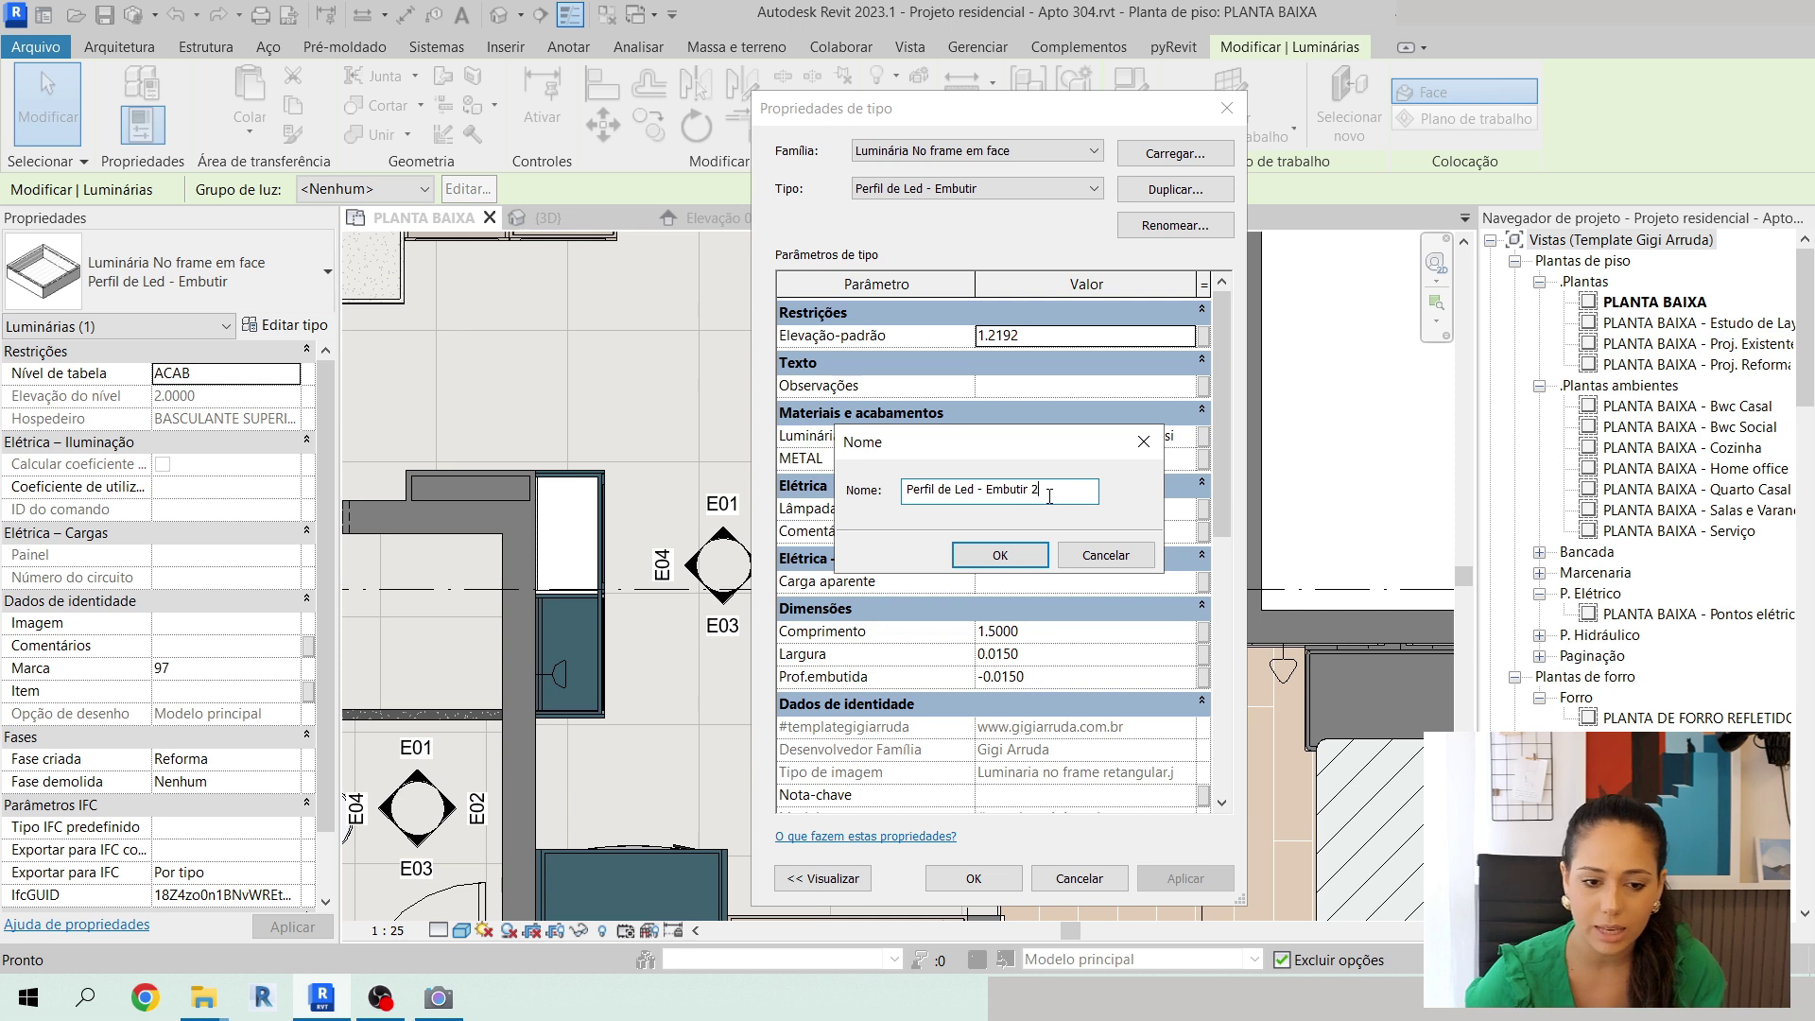
key(Return)
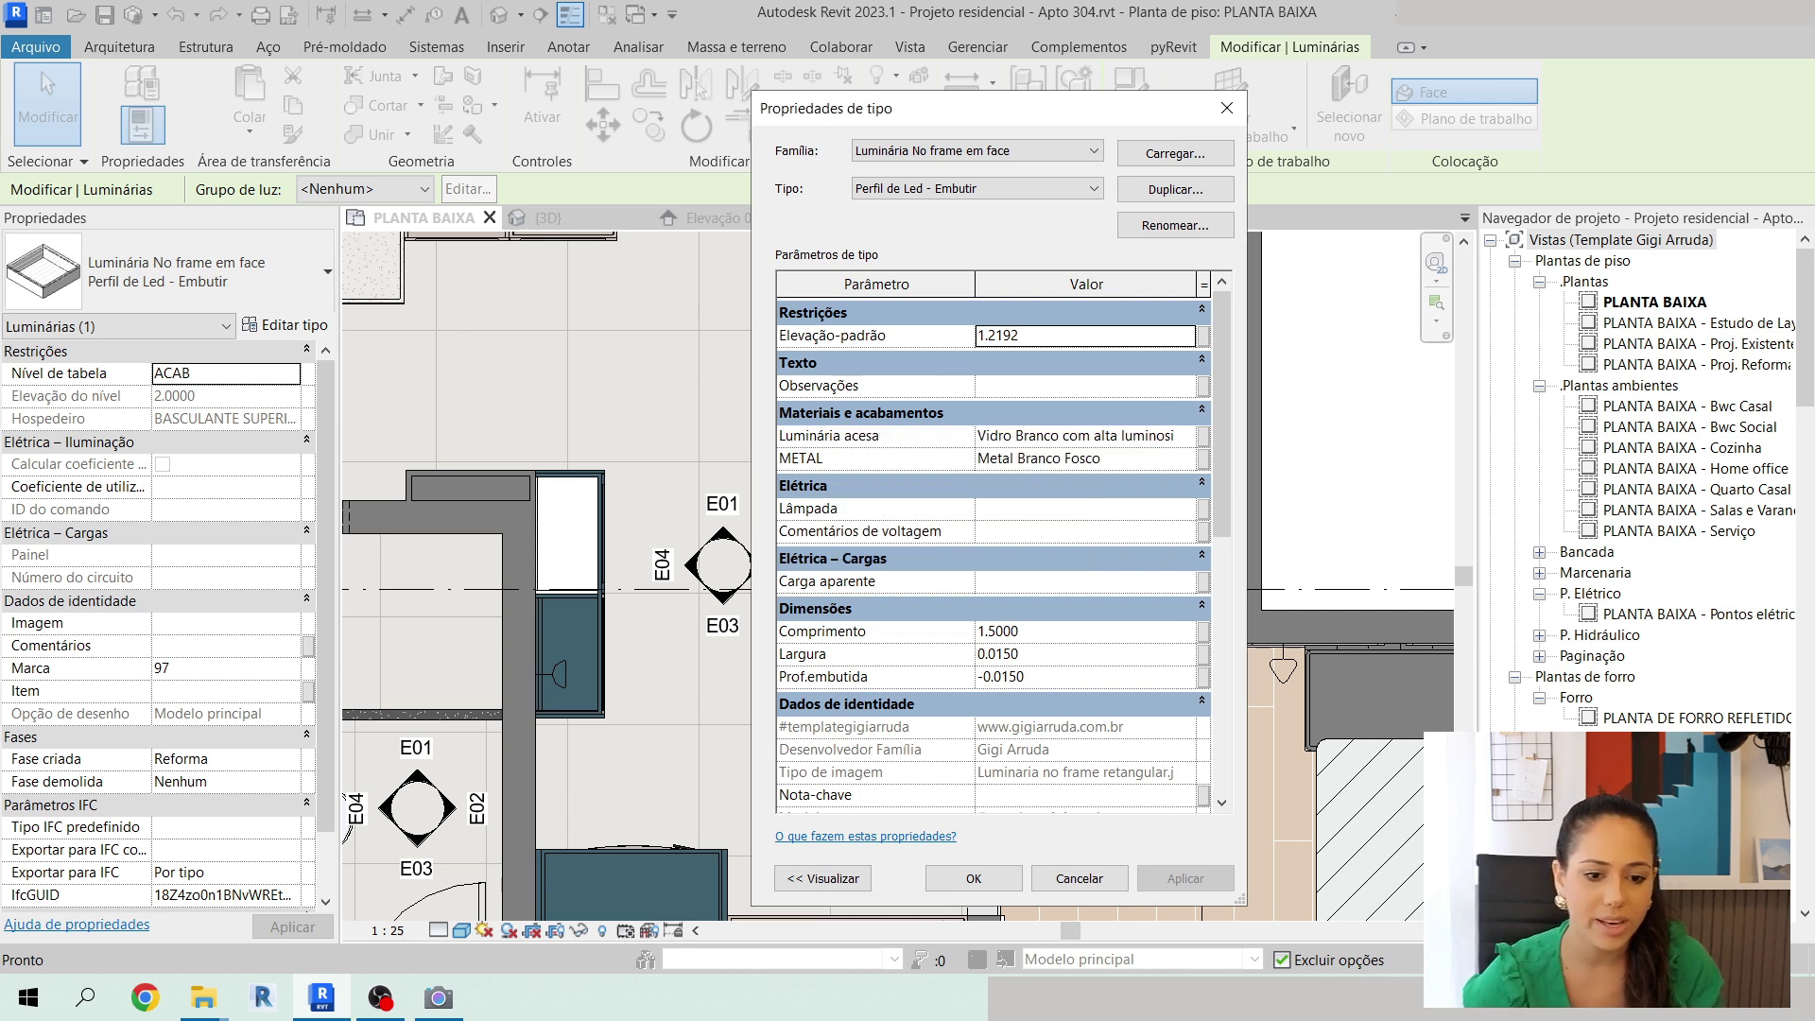
click(1063, 633)
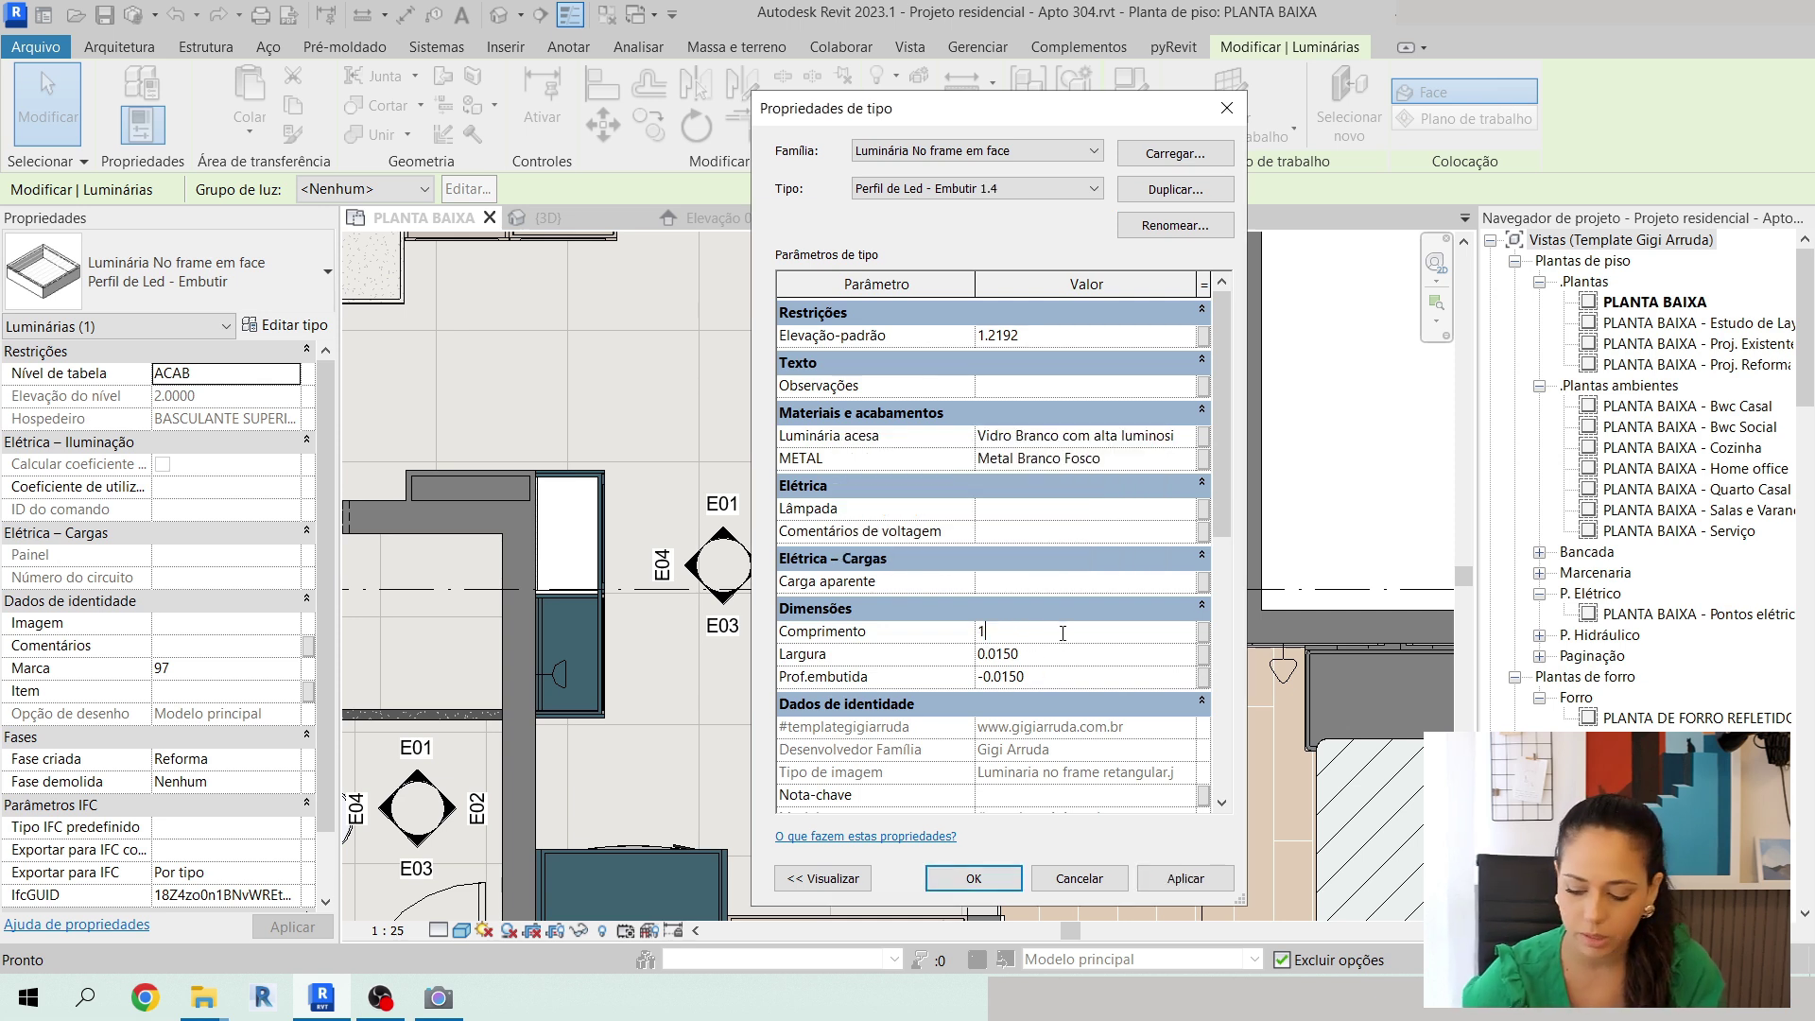
click(974, 881)
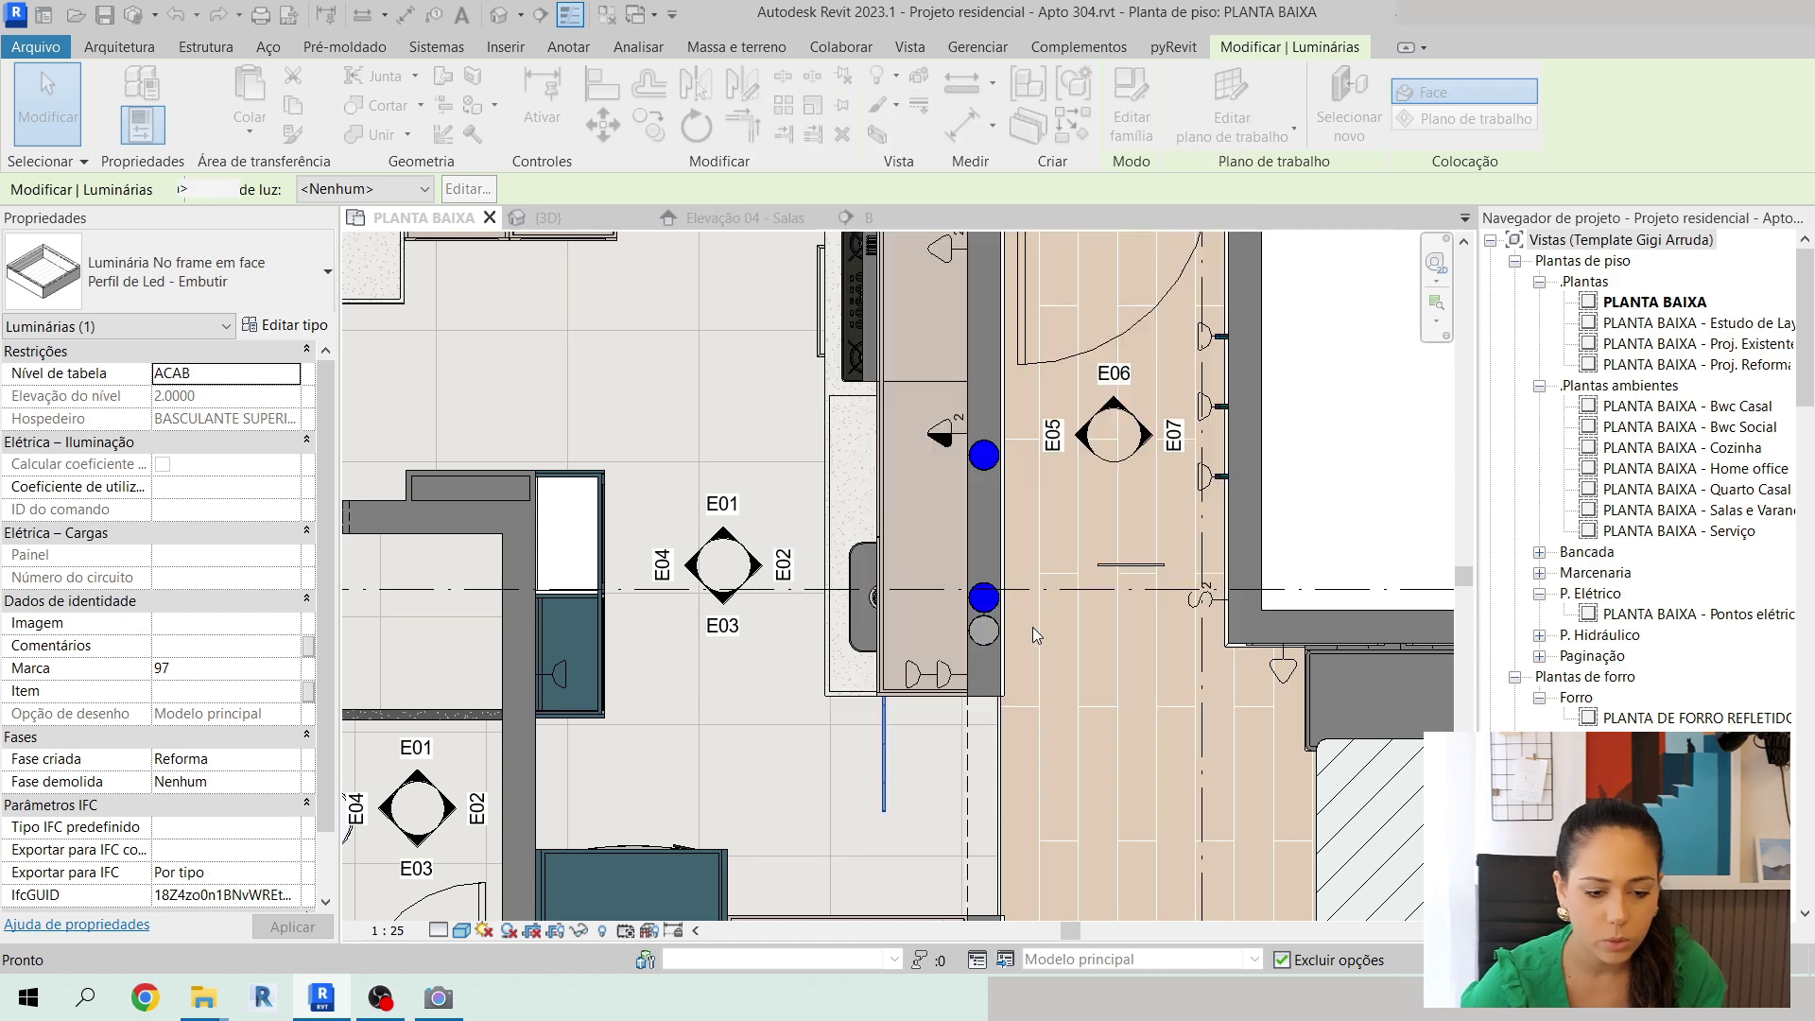
Move the LED strip up in the floor plan so its lower end meets the inner face of the kitchen upper cabinet's end board.
scroll(889, 796, up, 2)
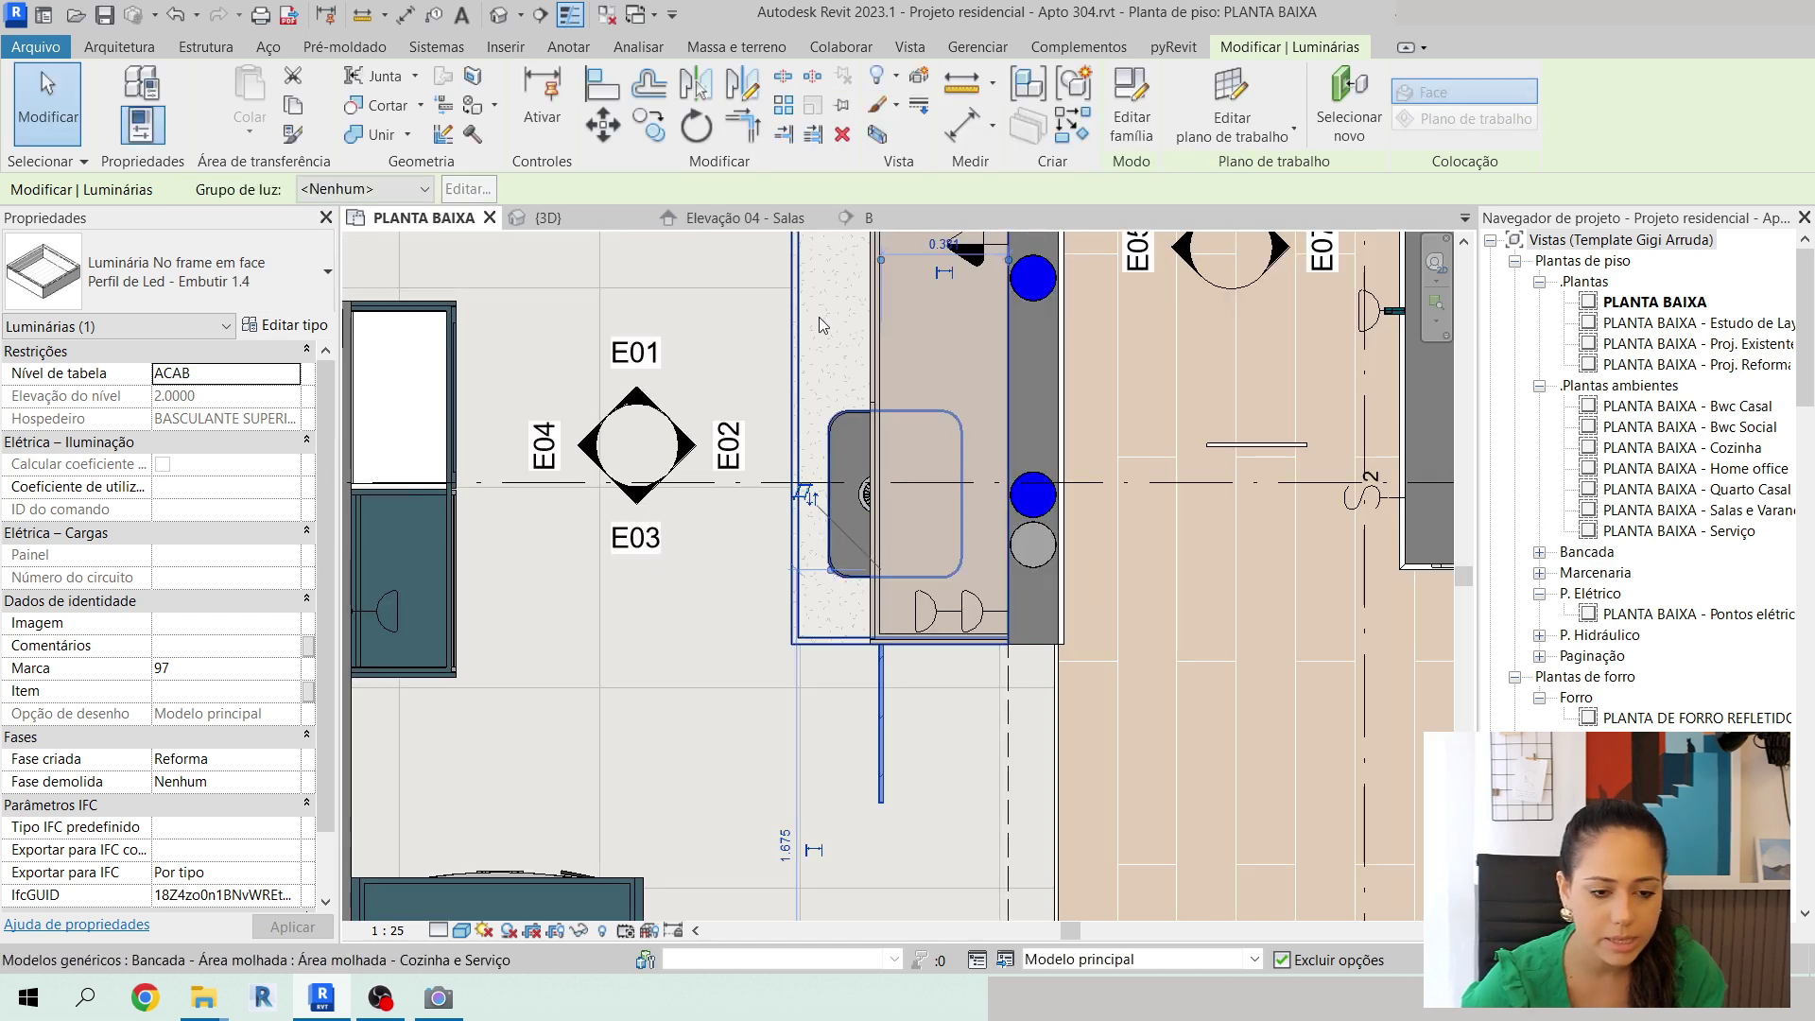
middle_drag(896, 572, 862, 646)
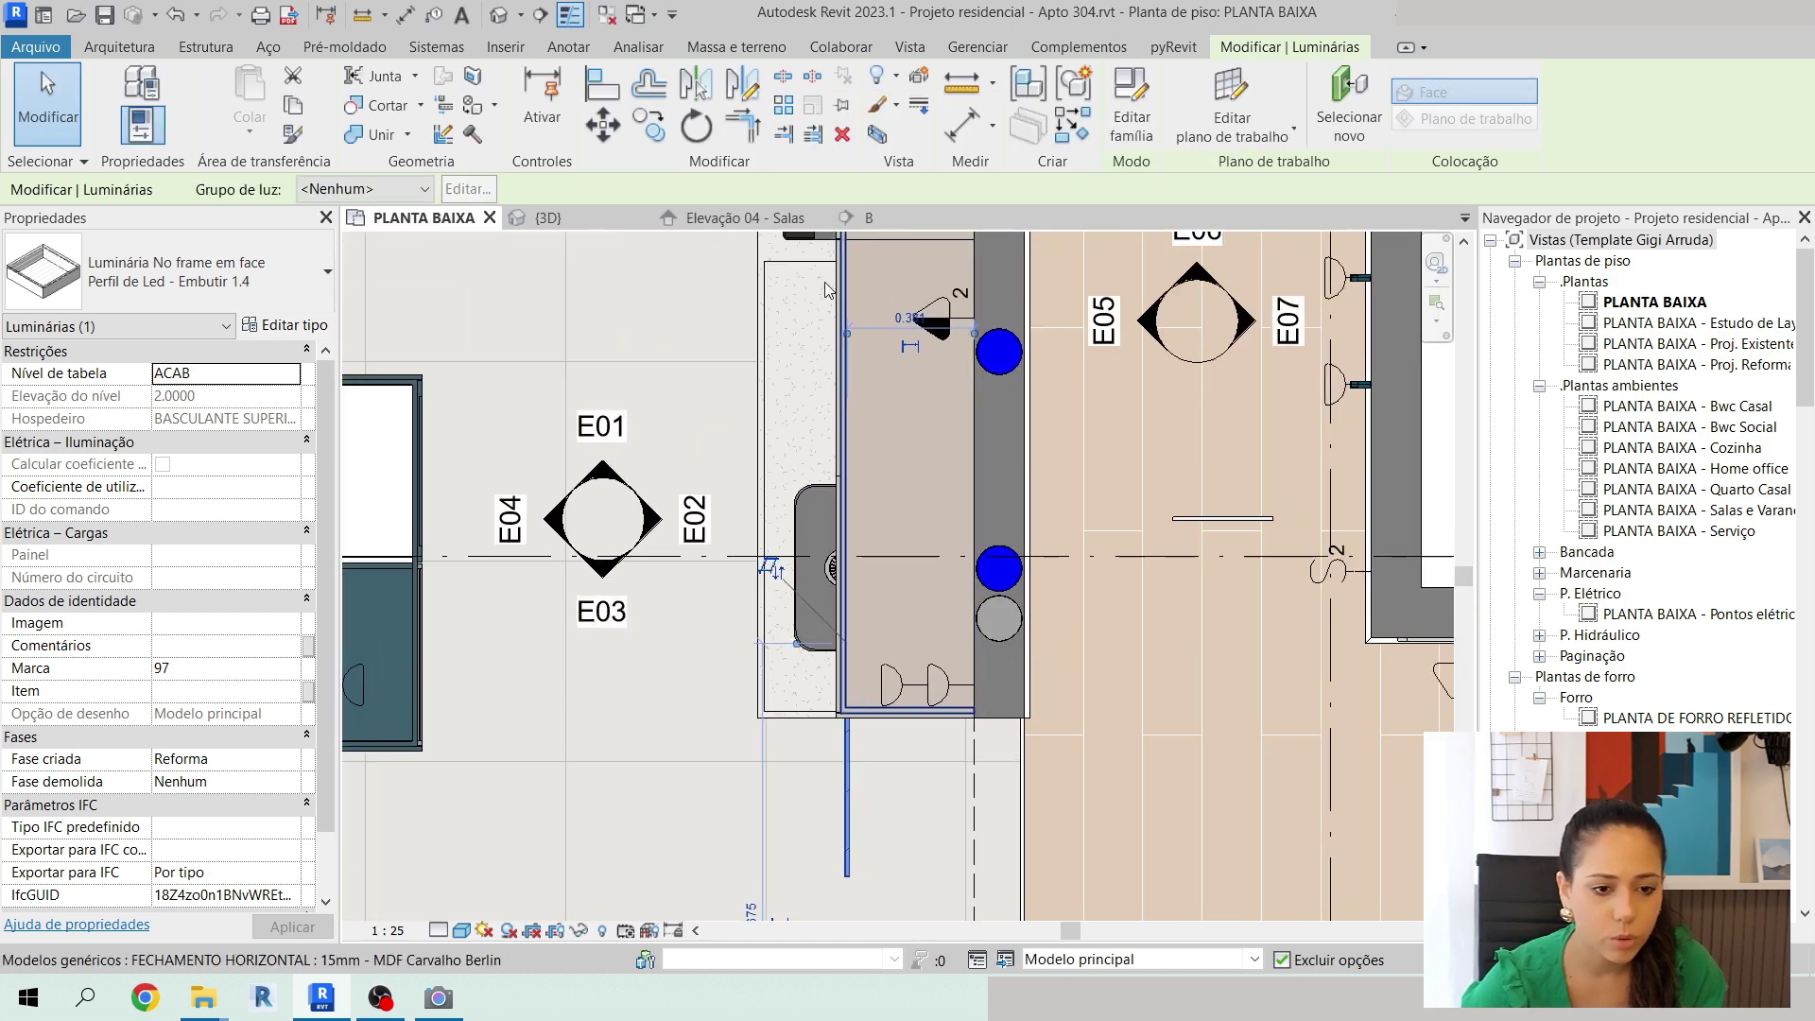
click(606, 130)
scroll(832, 850, up, 2)
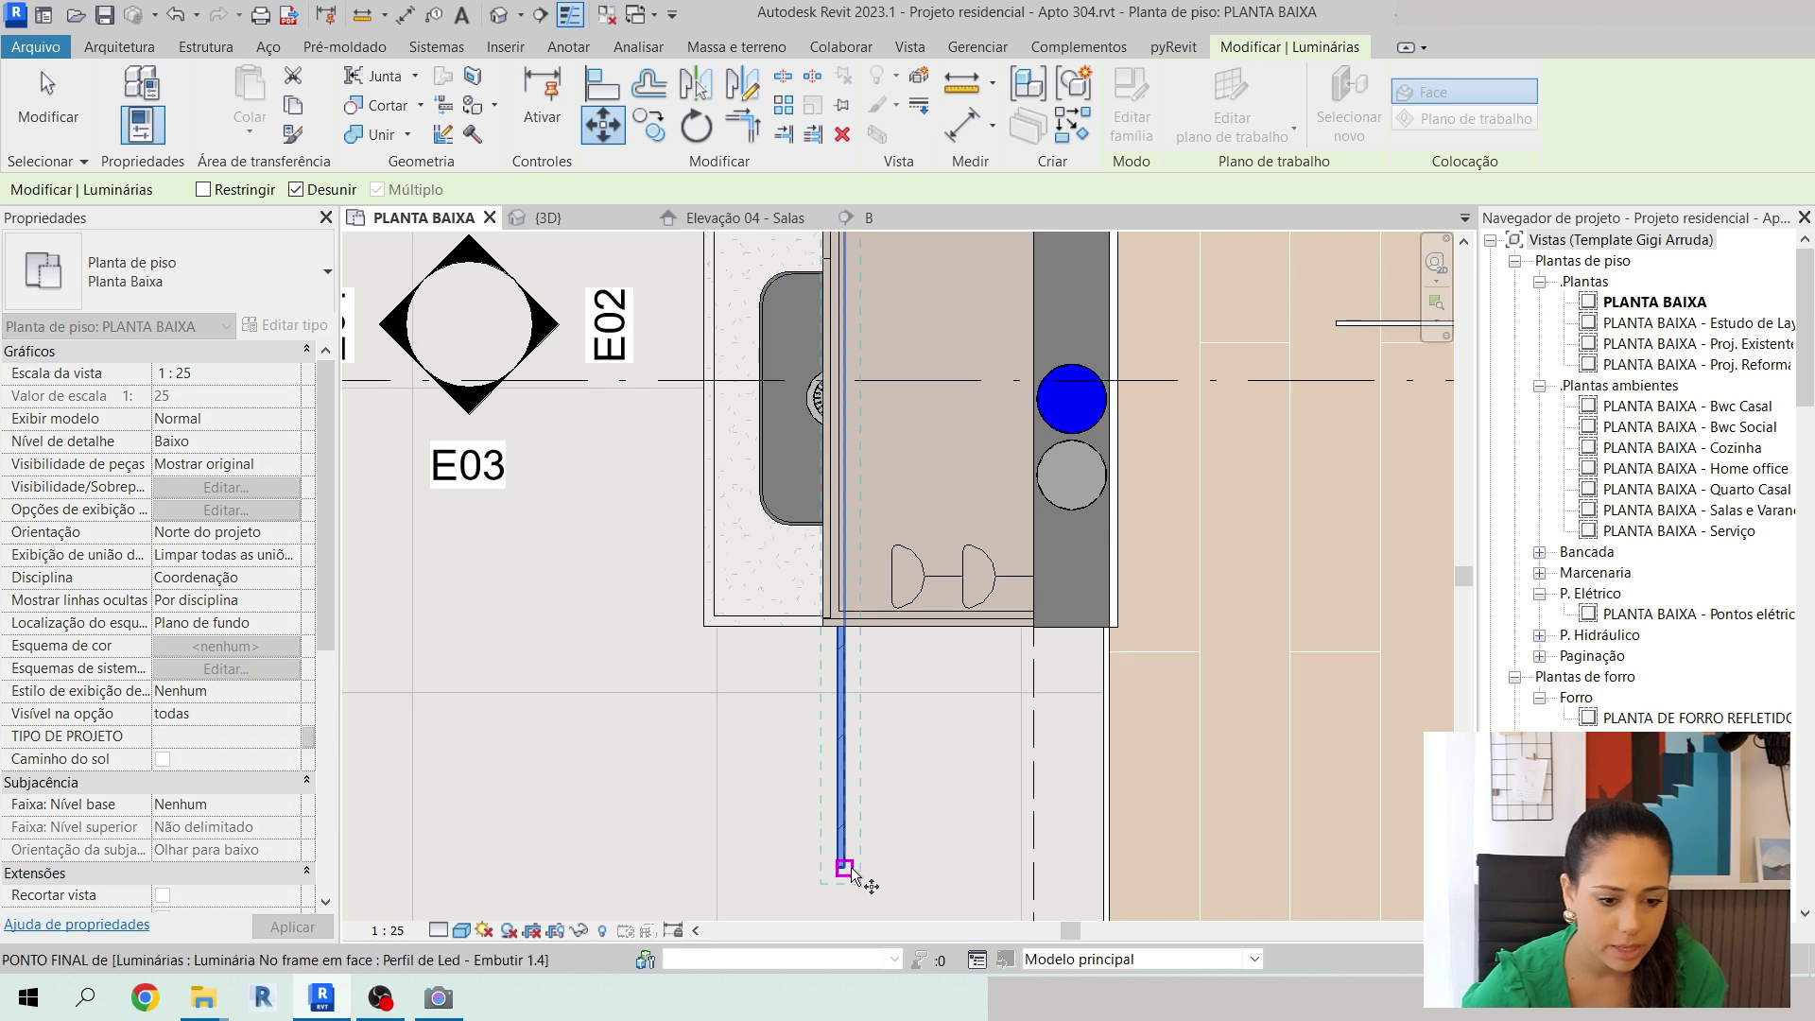
click(854, 831)
scroll(865, 610, up, 3)
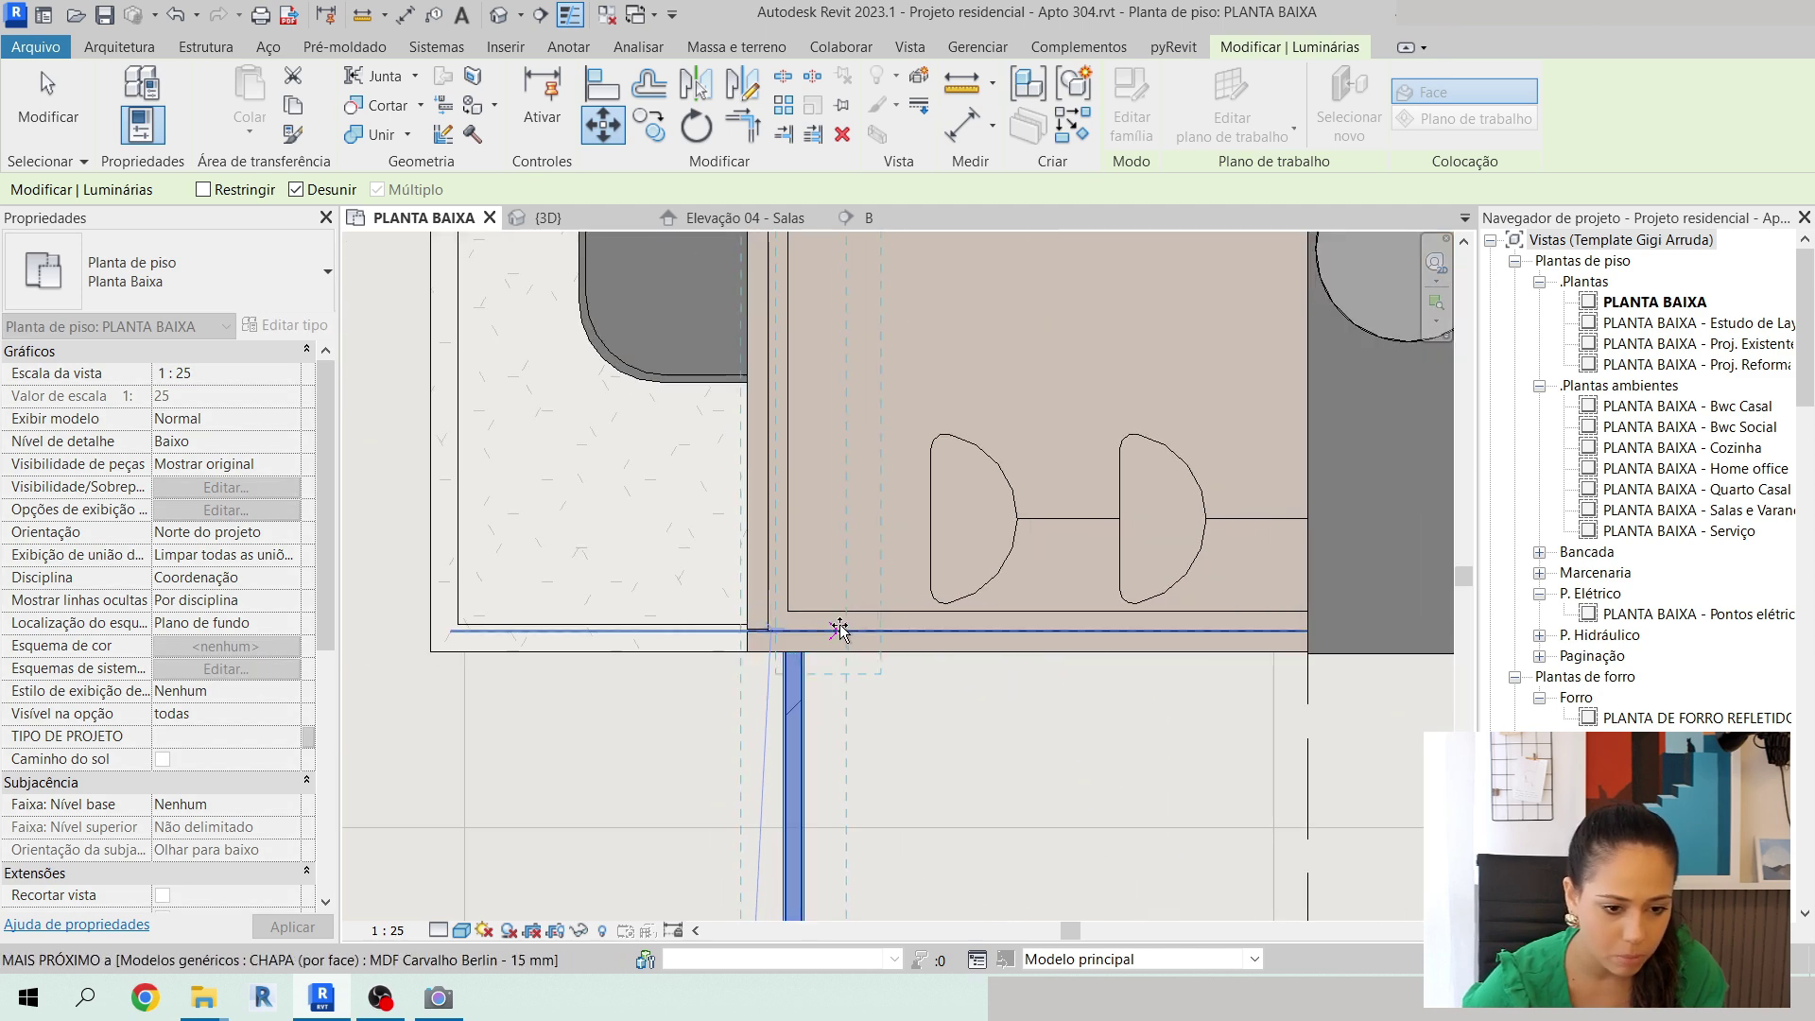
click(837, 611)
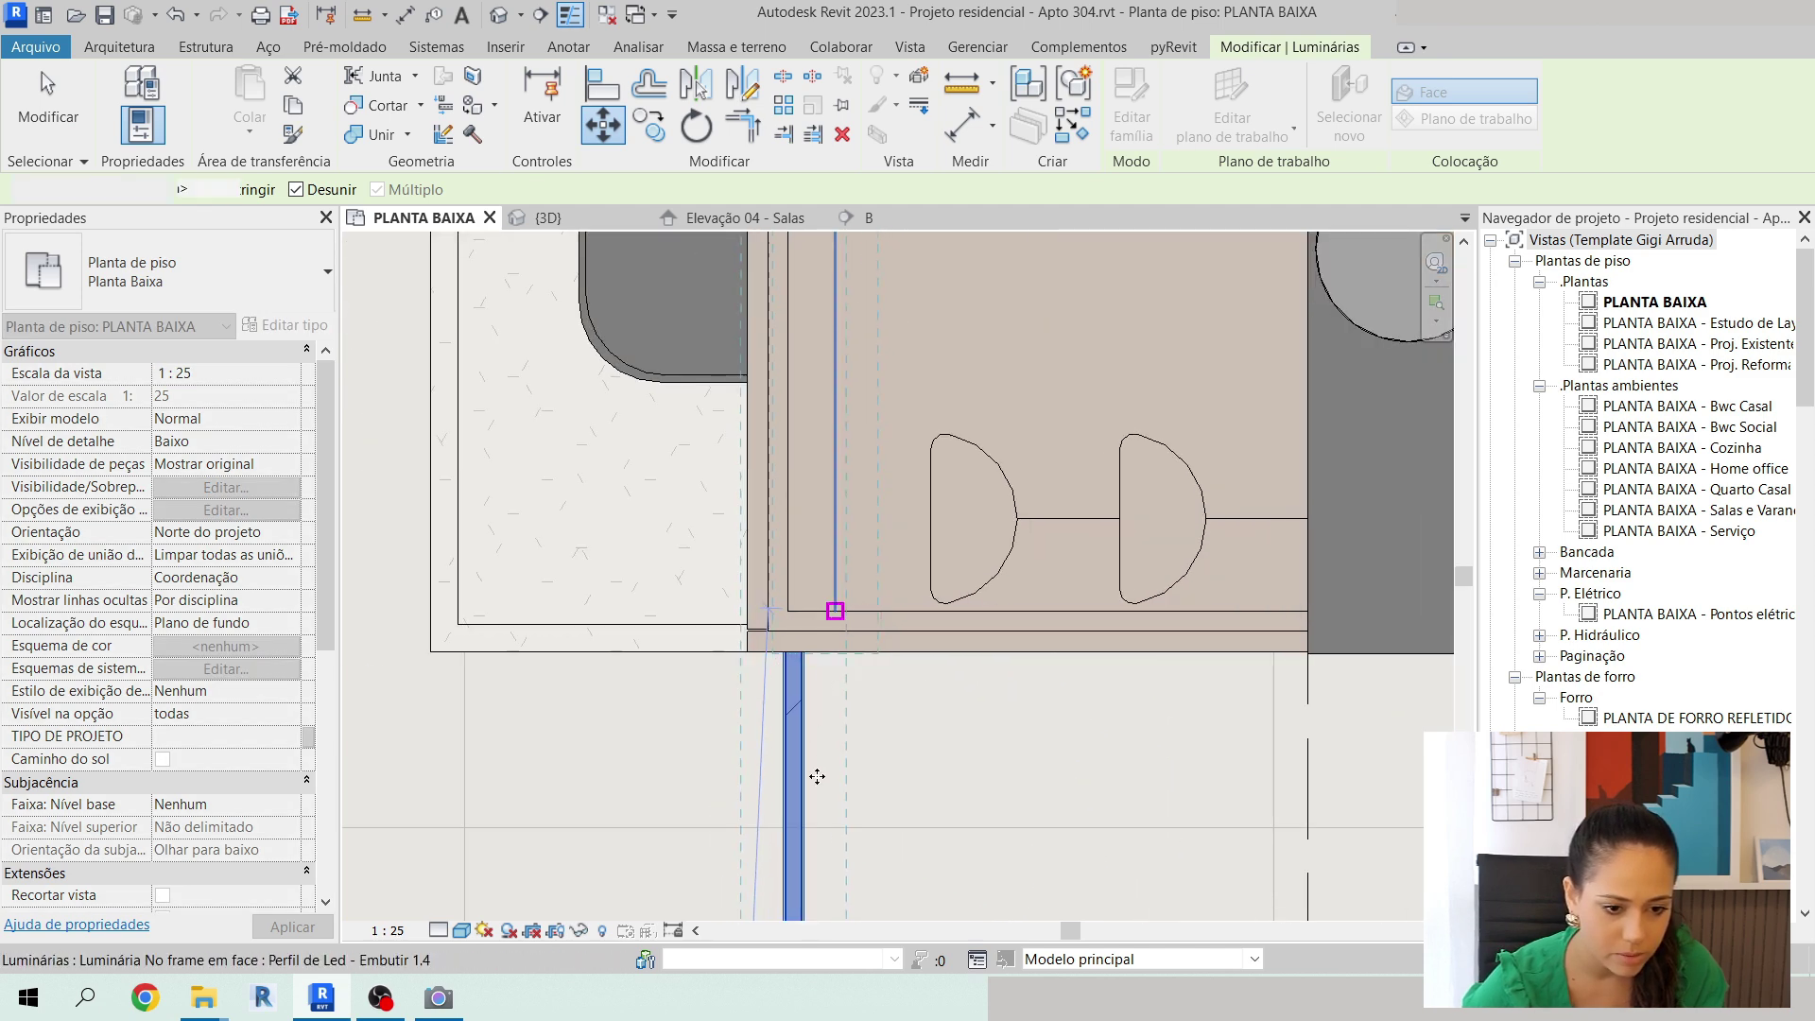
scroll(817, 775, down, 3)
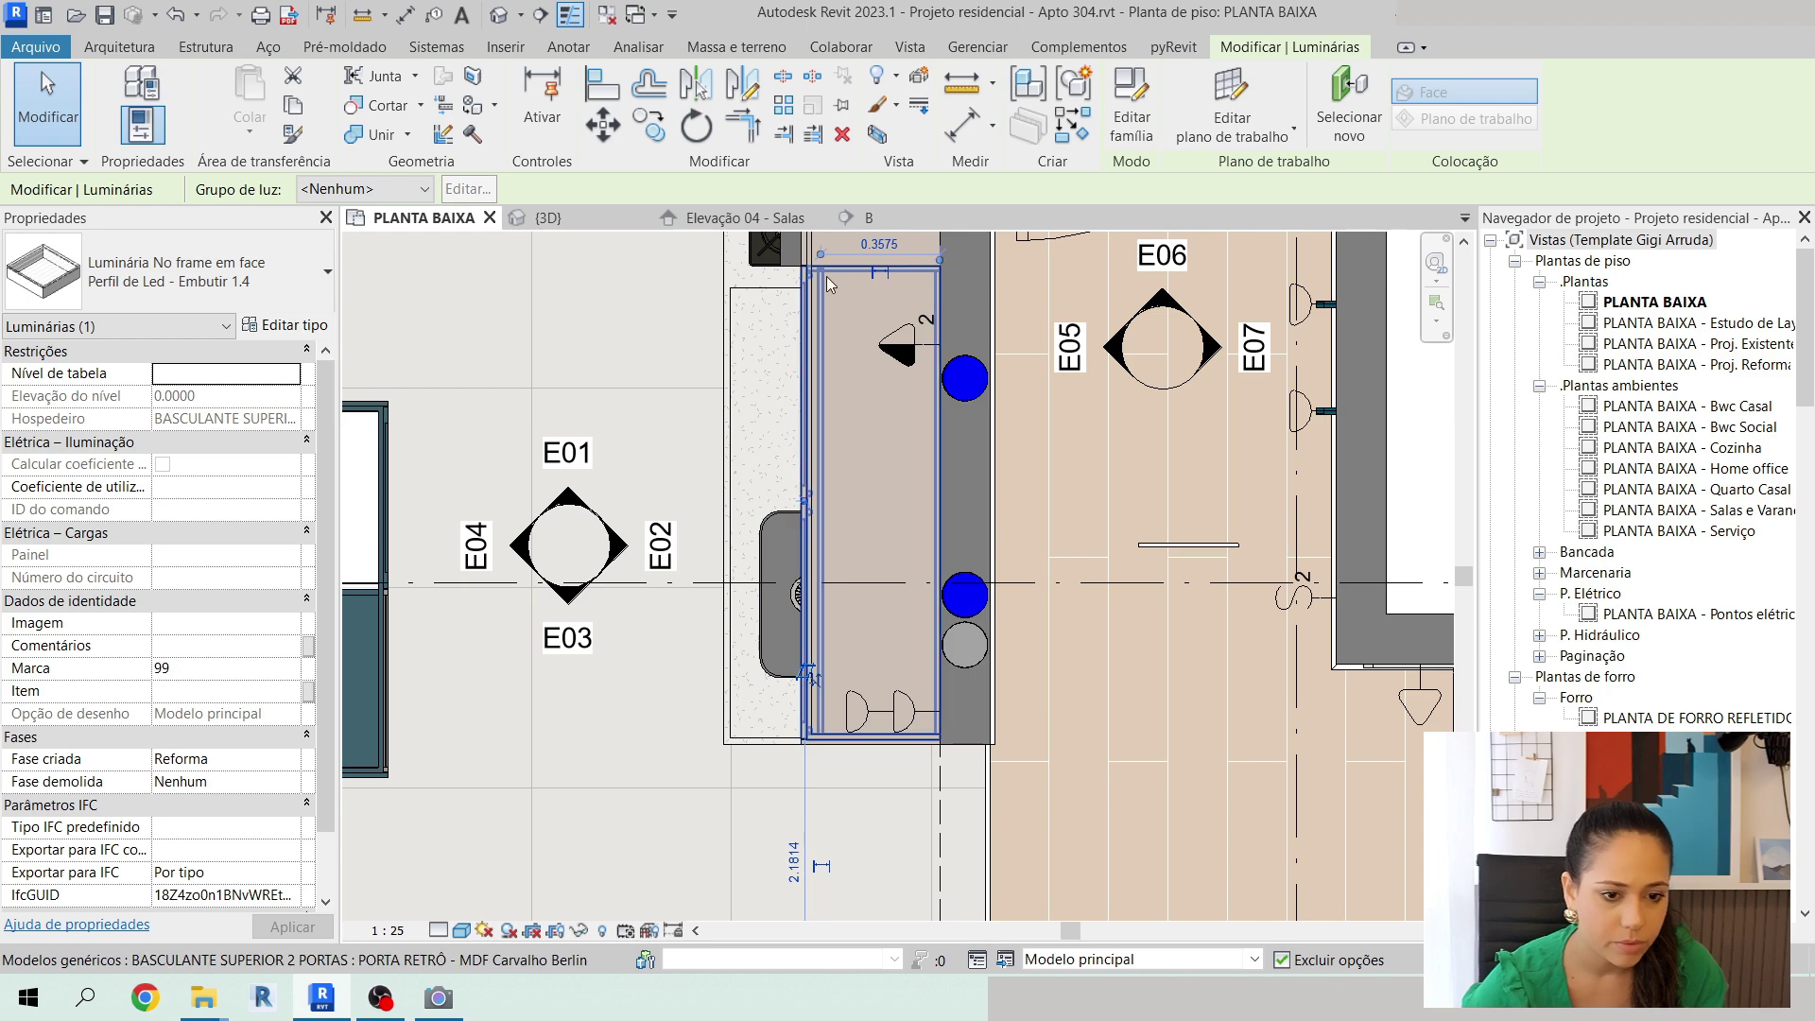
Check the kitchen in 3D and nudge the LED strip in section B toward the upper cabinet's front, close to the grey vertical piece.
key(ctrl+Tab)
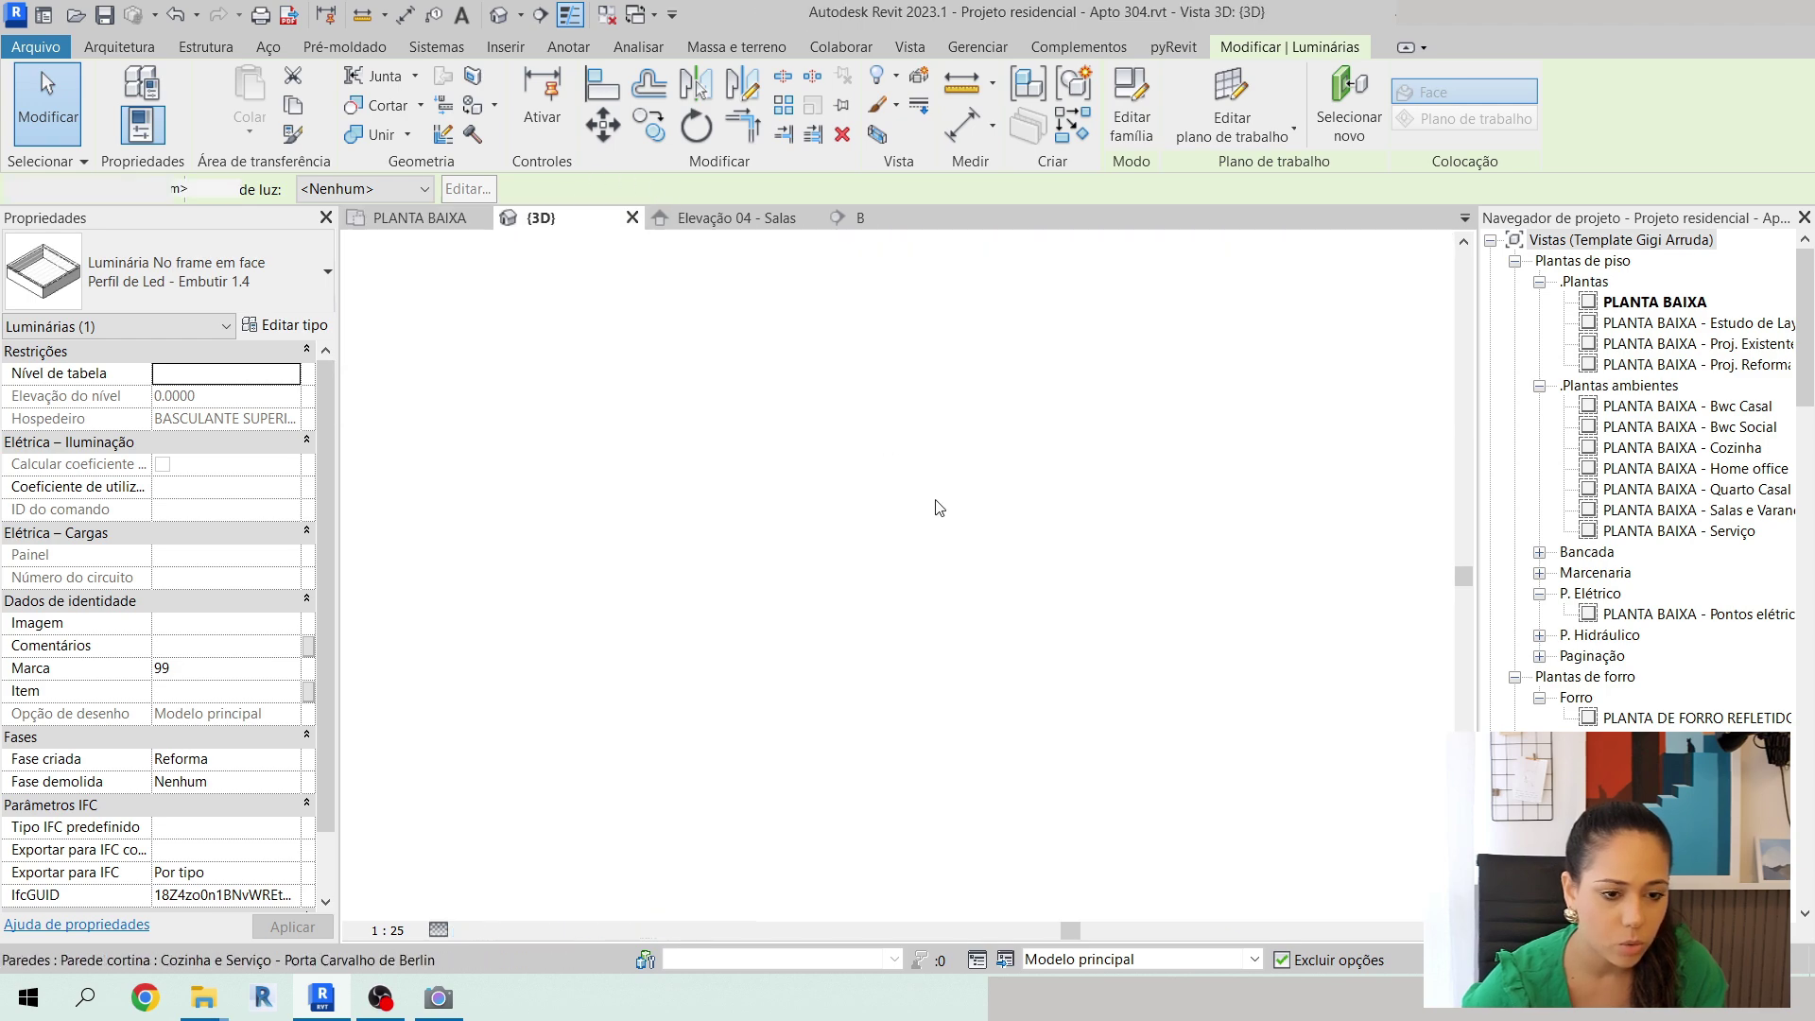
shift+middle_drag(932, 626, 1182, 543)
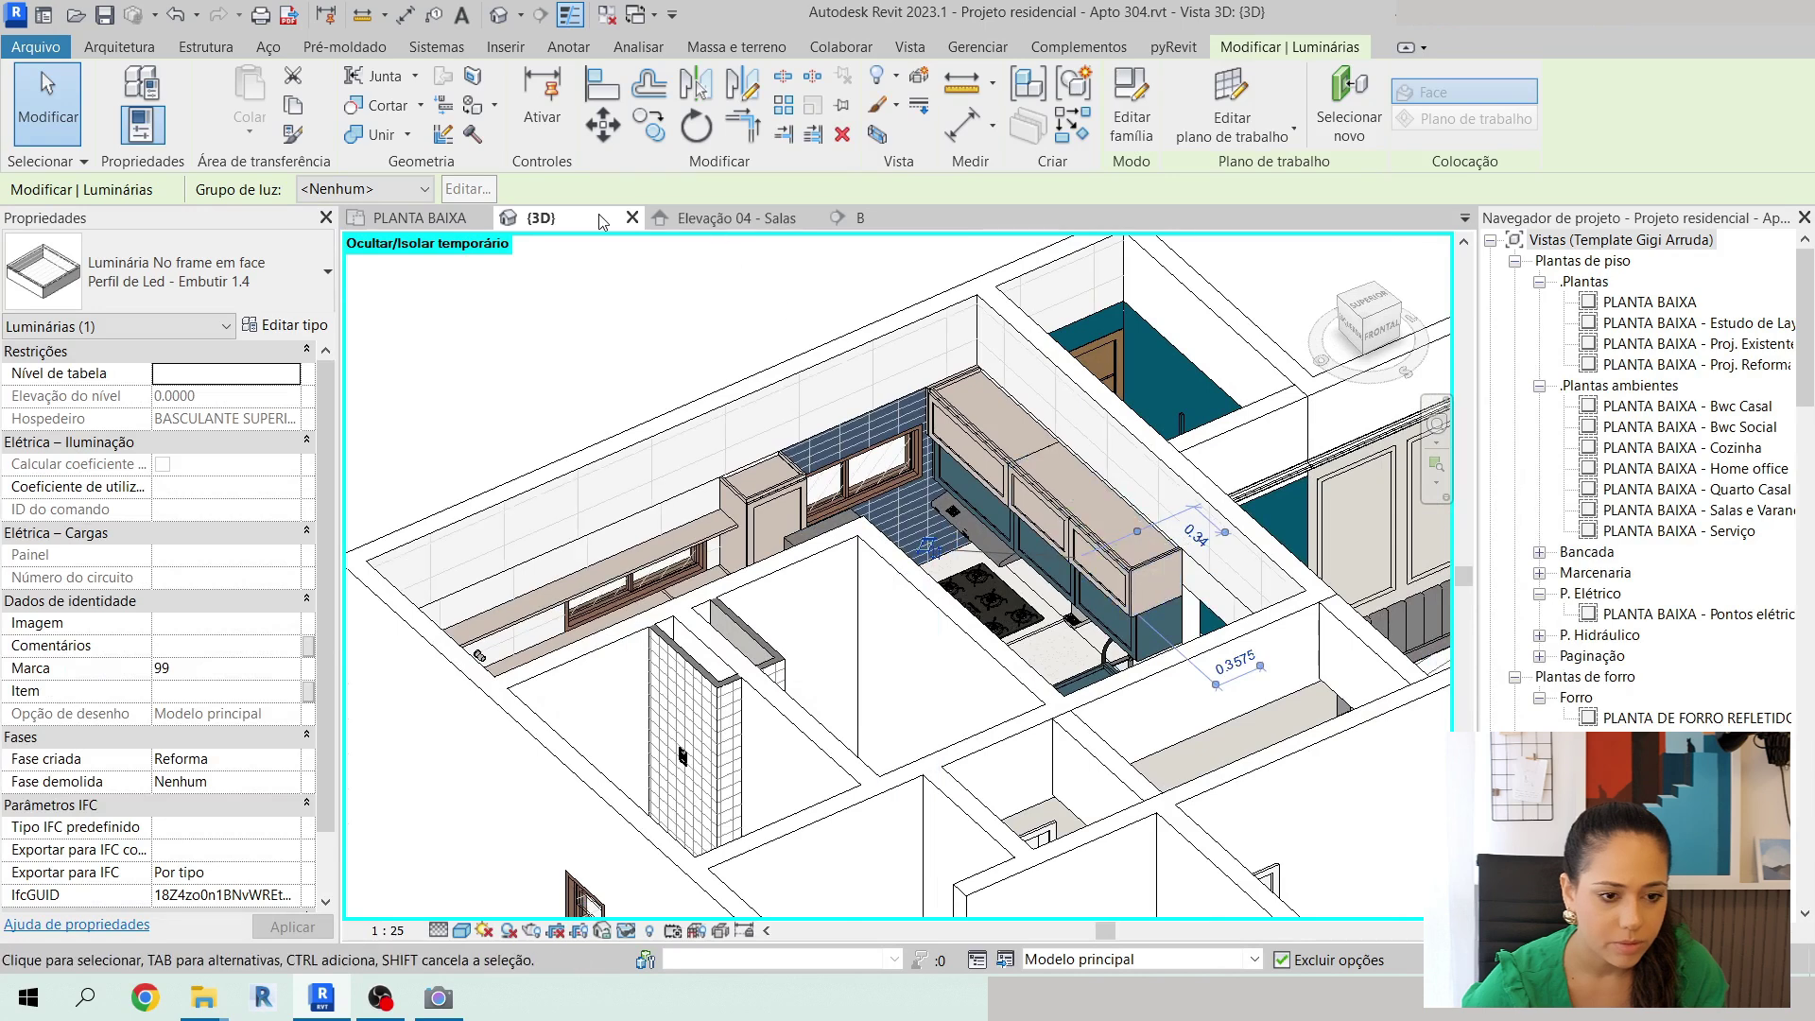
scroll(739, 407, down, 6)
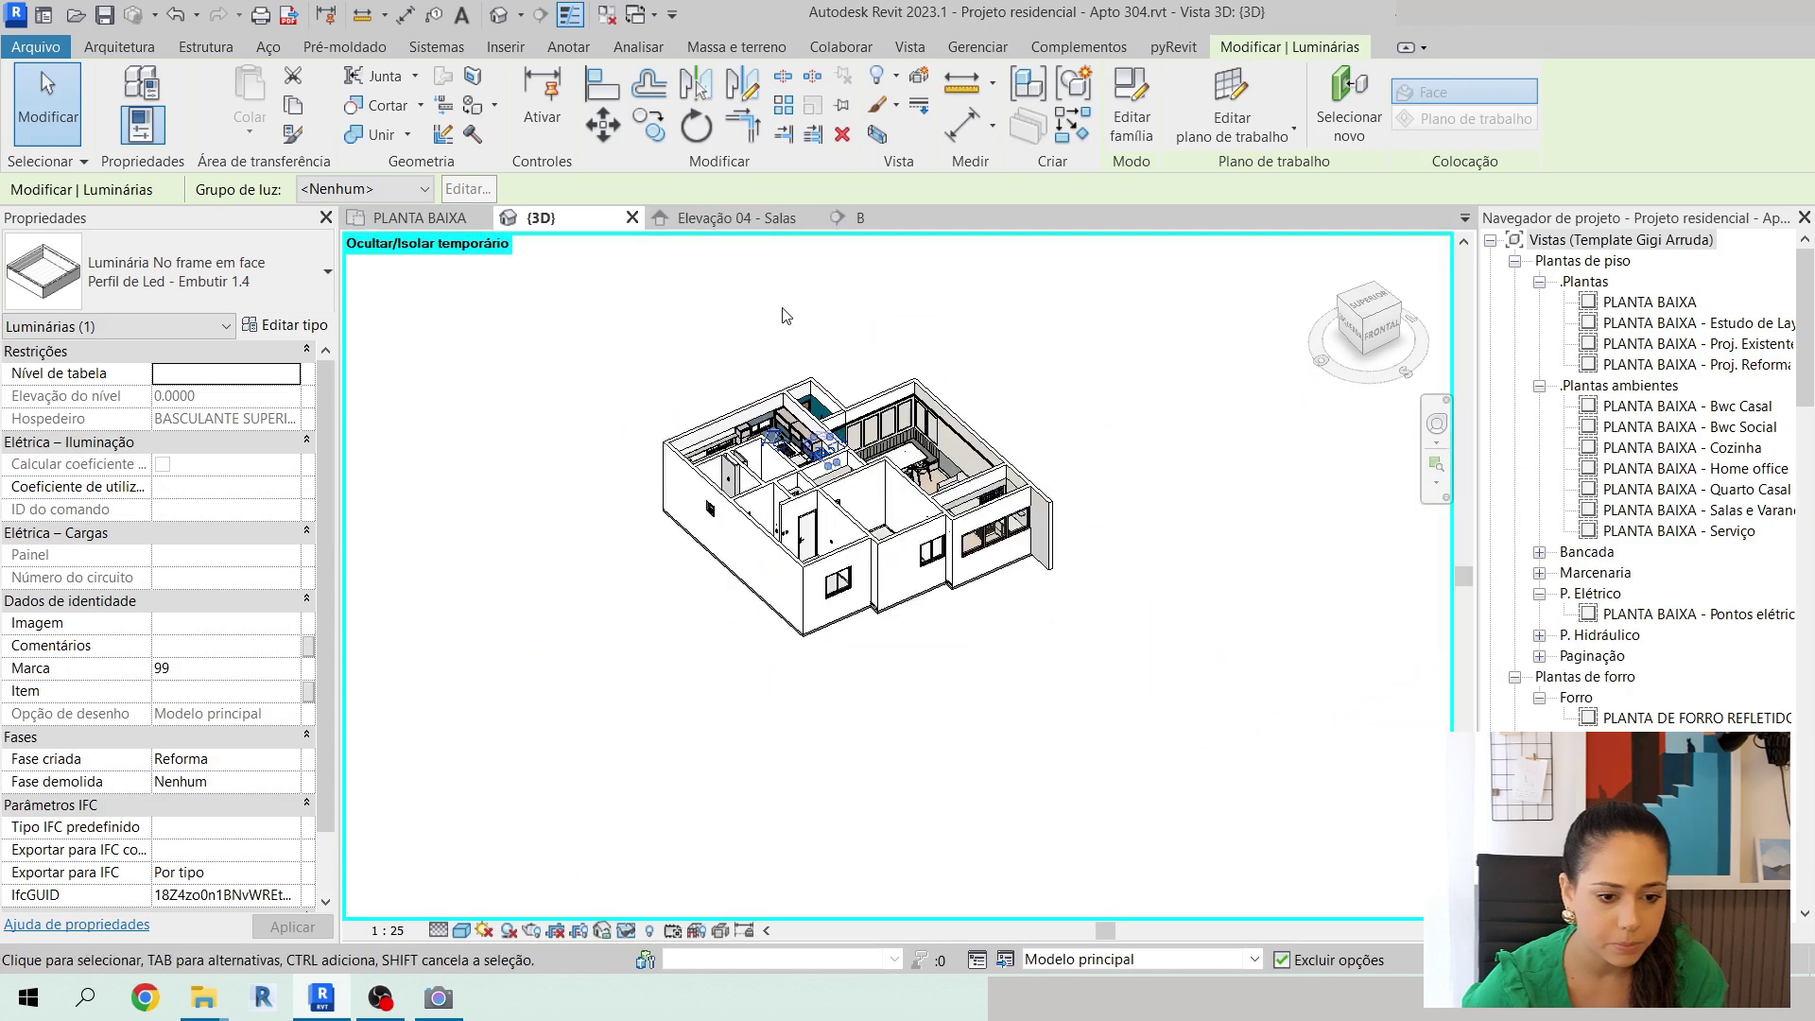
click(871, 218)
scroll(1009, 473, down, 2)
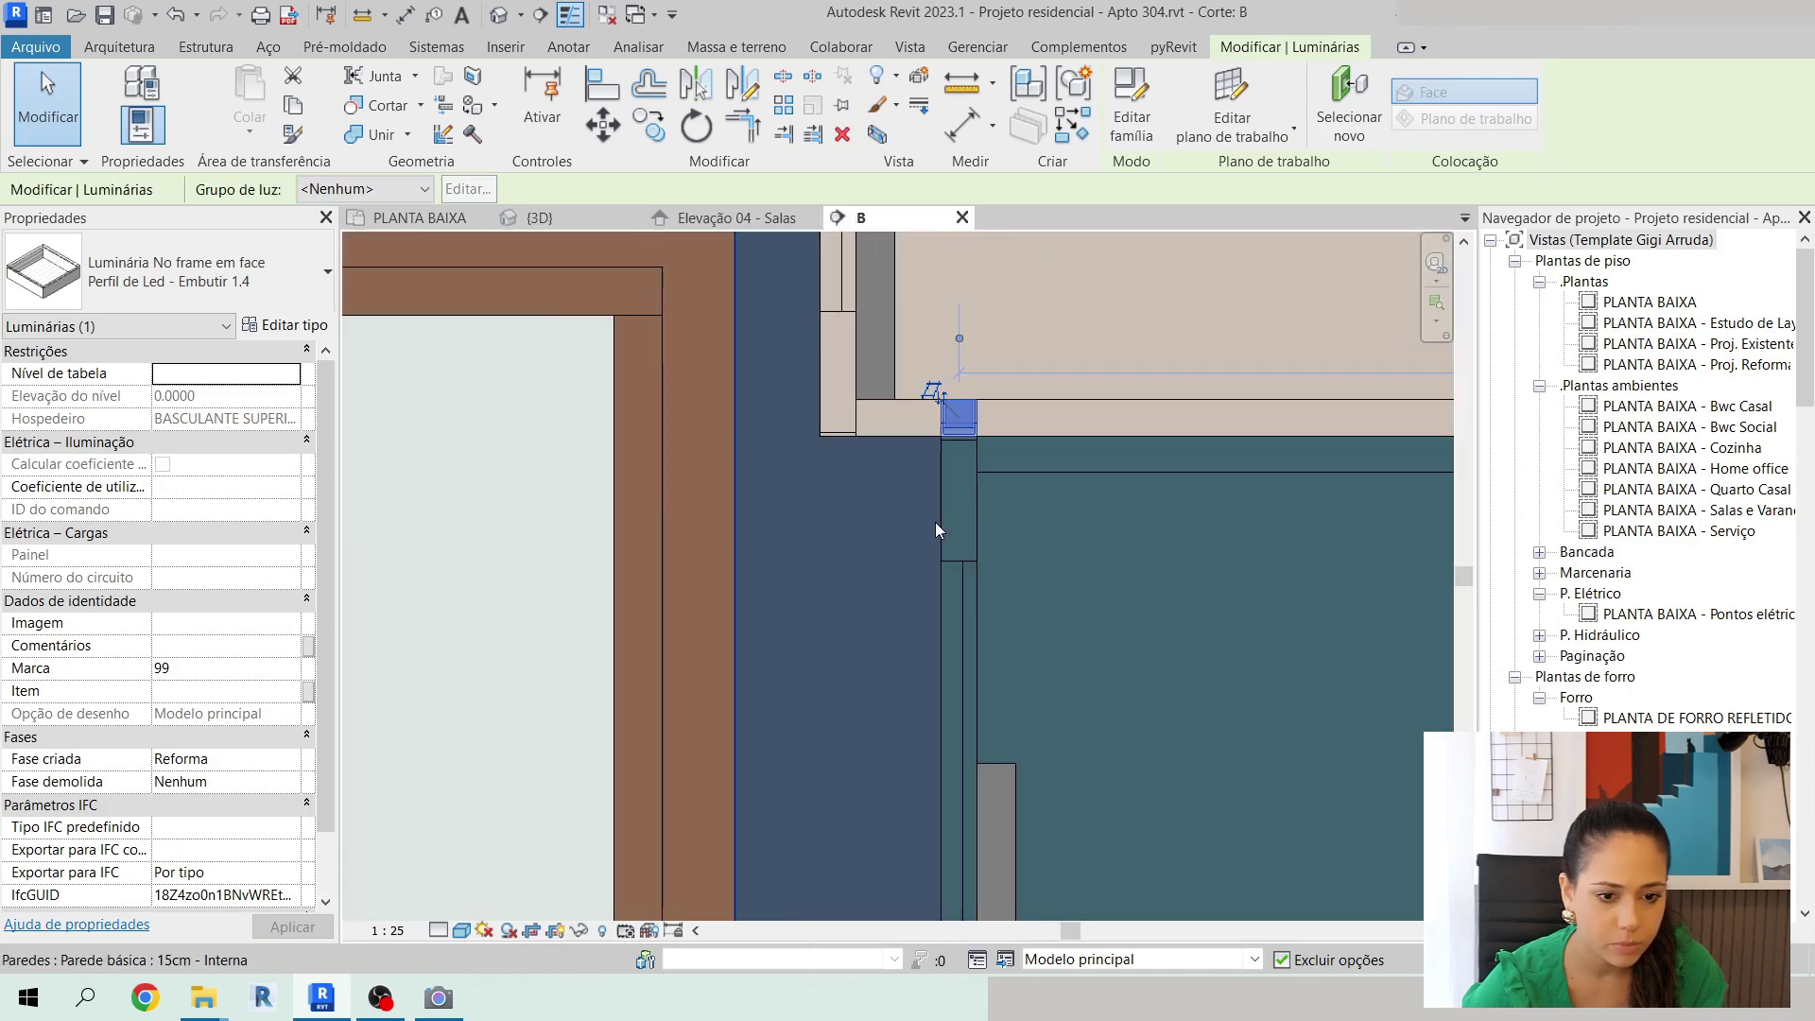
middle_drag(1026, 496, 1025, 526)
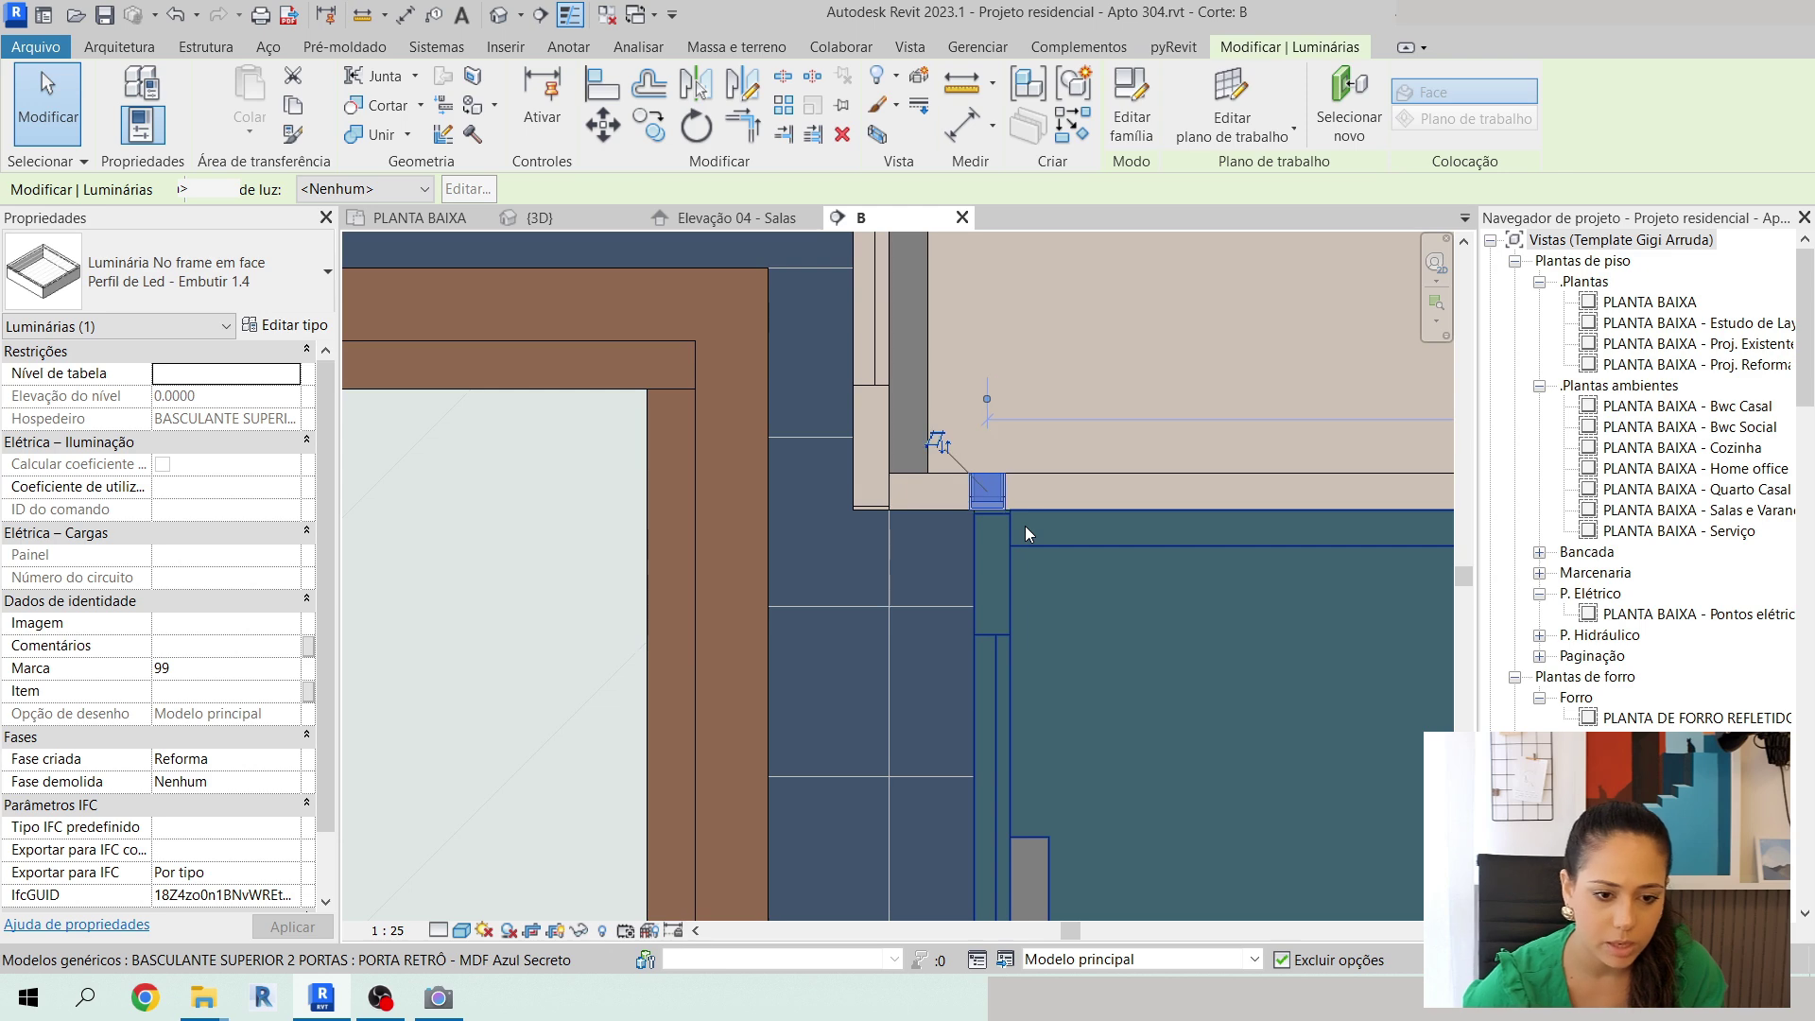
key(Left)
key(Left)
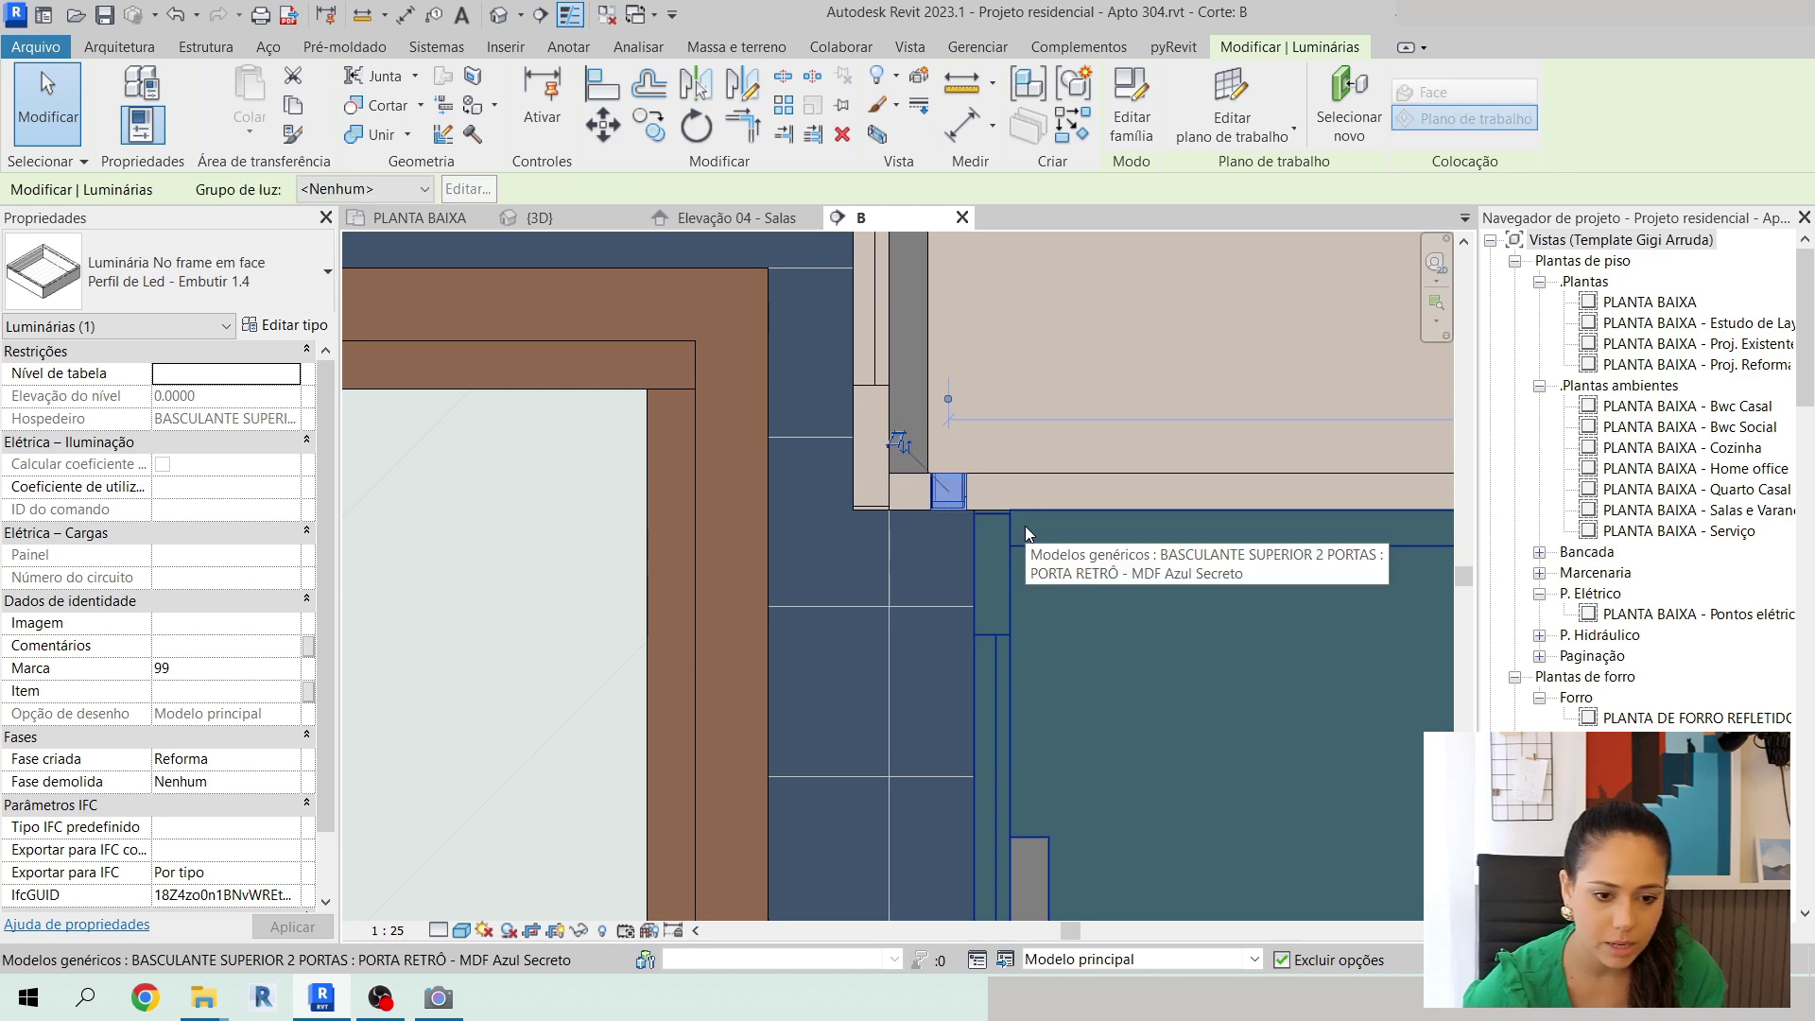
key(Escape)
scroll(819, 502, down, 5)
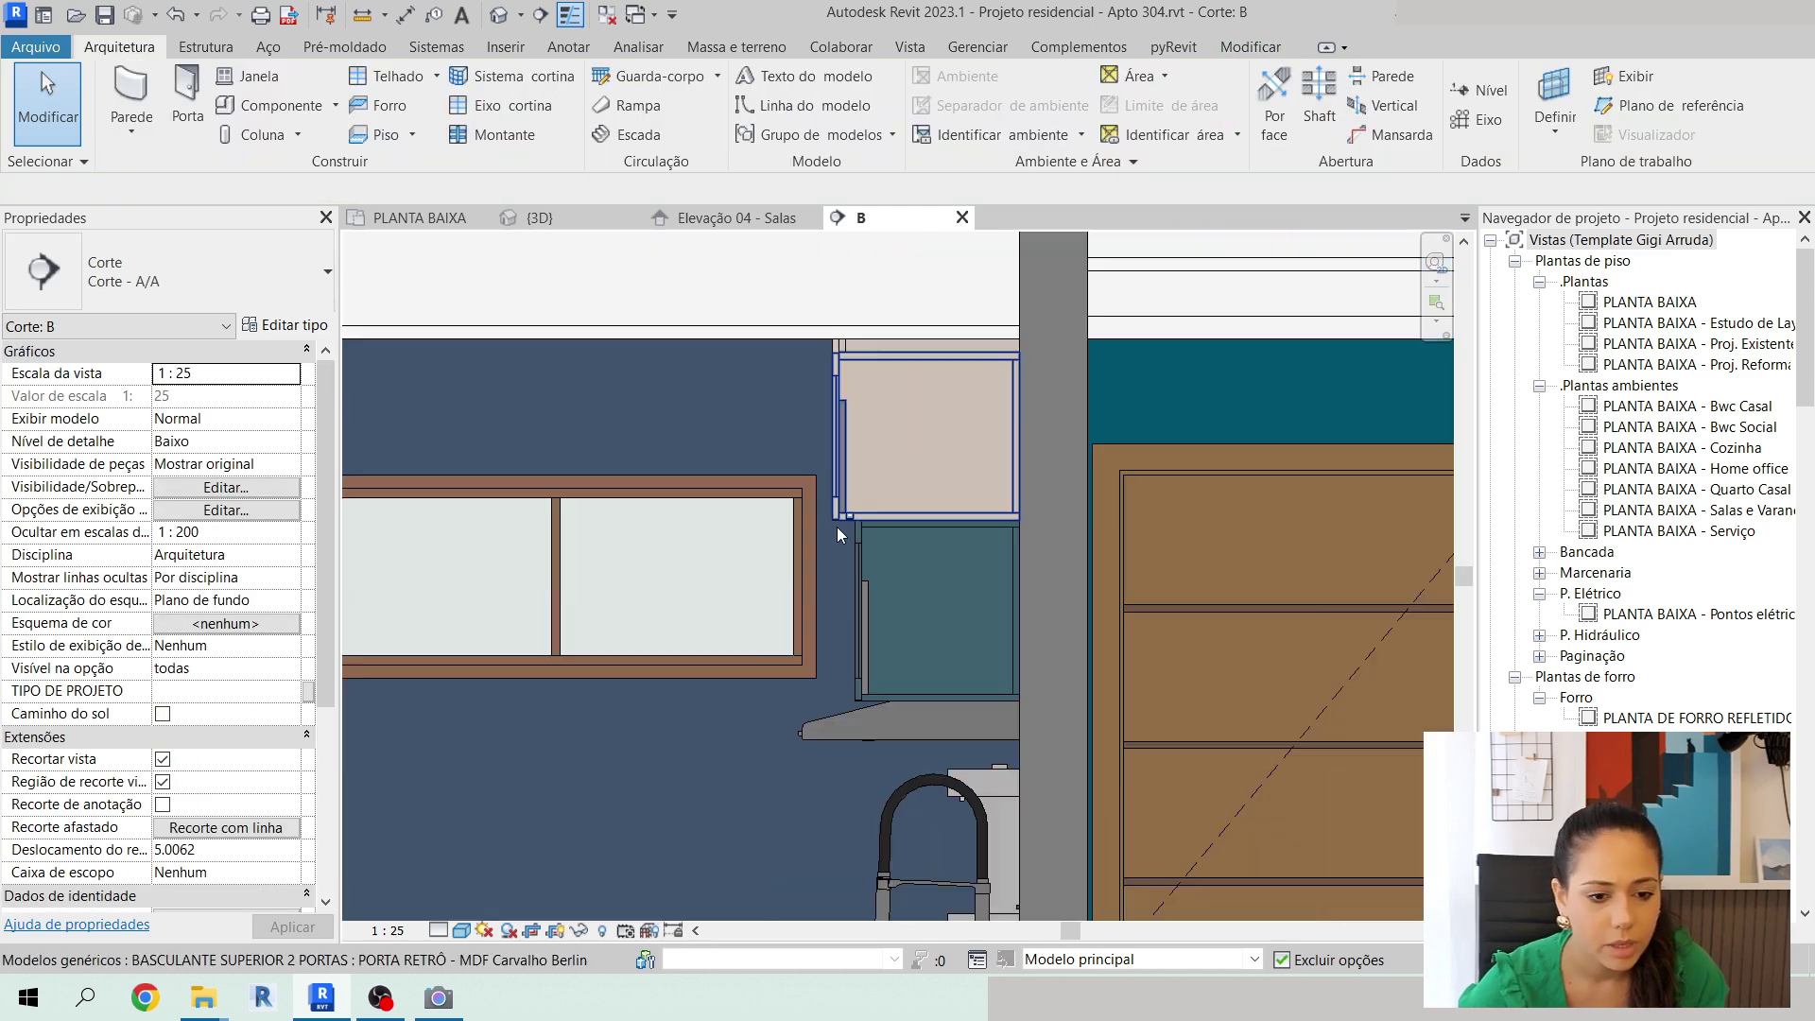
Open the kitchen's Elevação 02 from the floor plan and display it in wireframe around the blue upper cabinet above the sink.
click(420, 218)
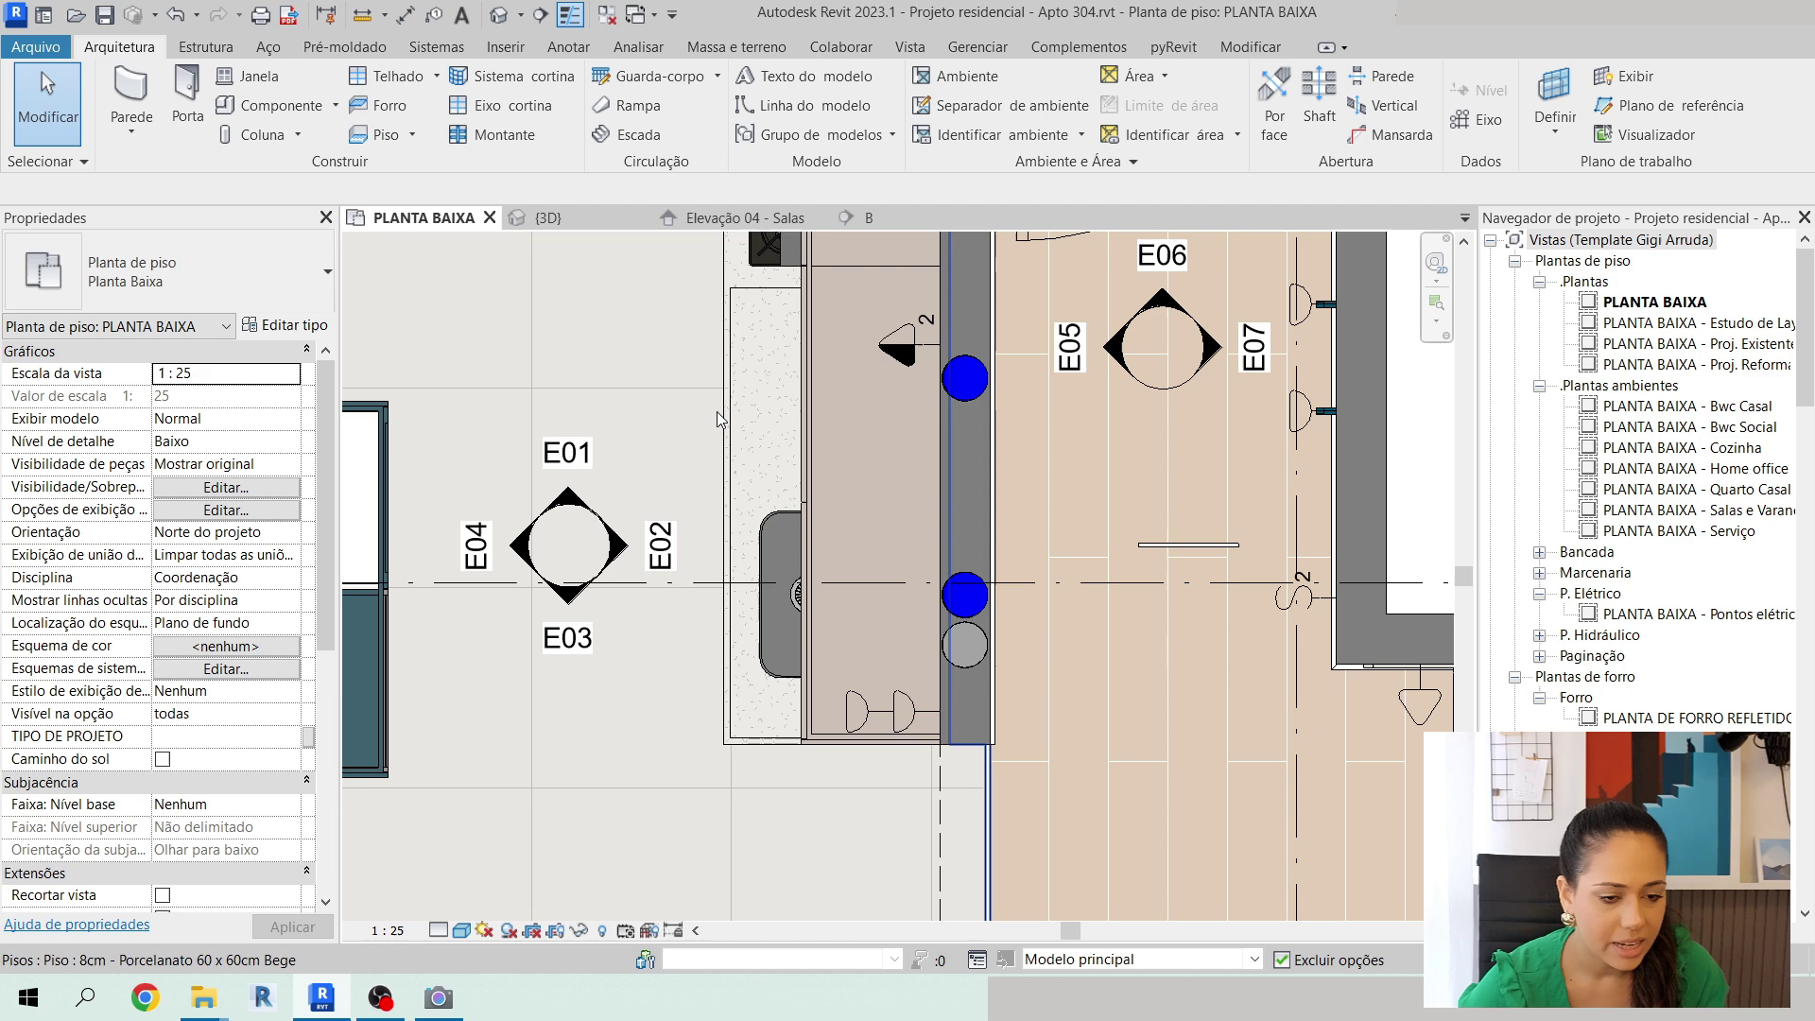
double_click(662, 542)
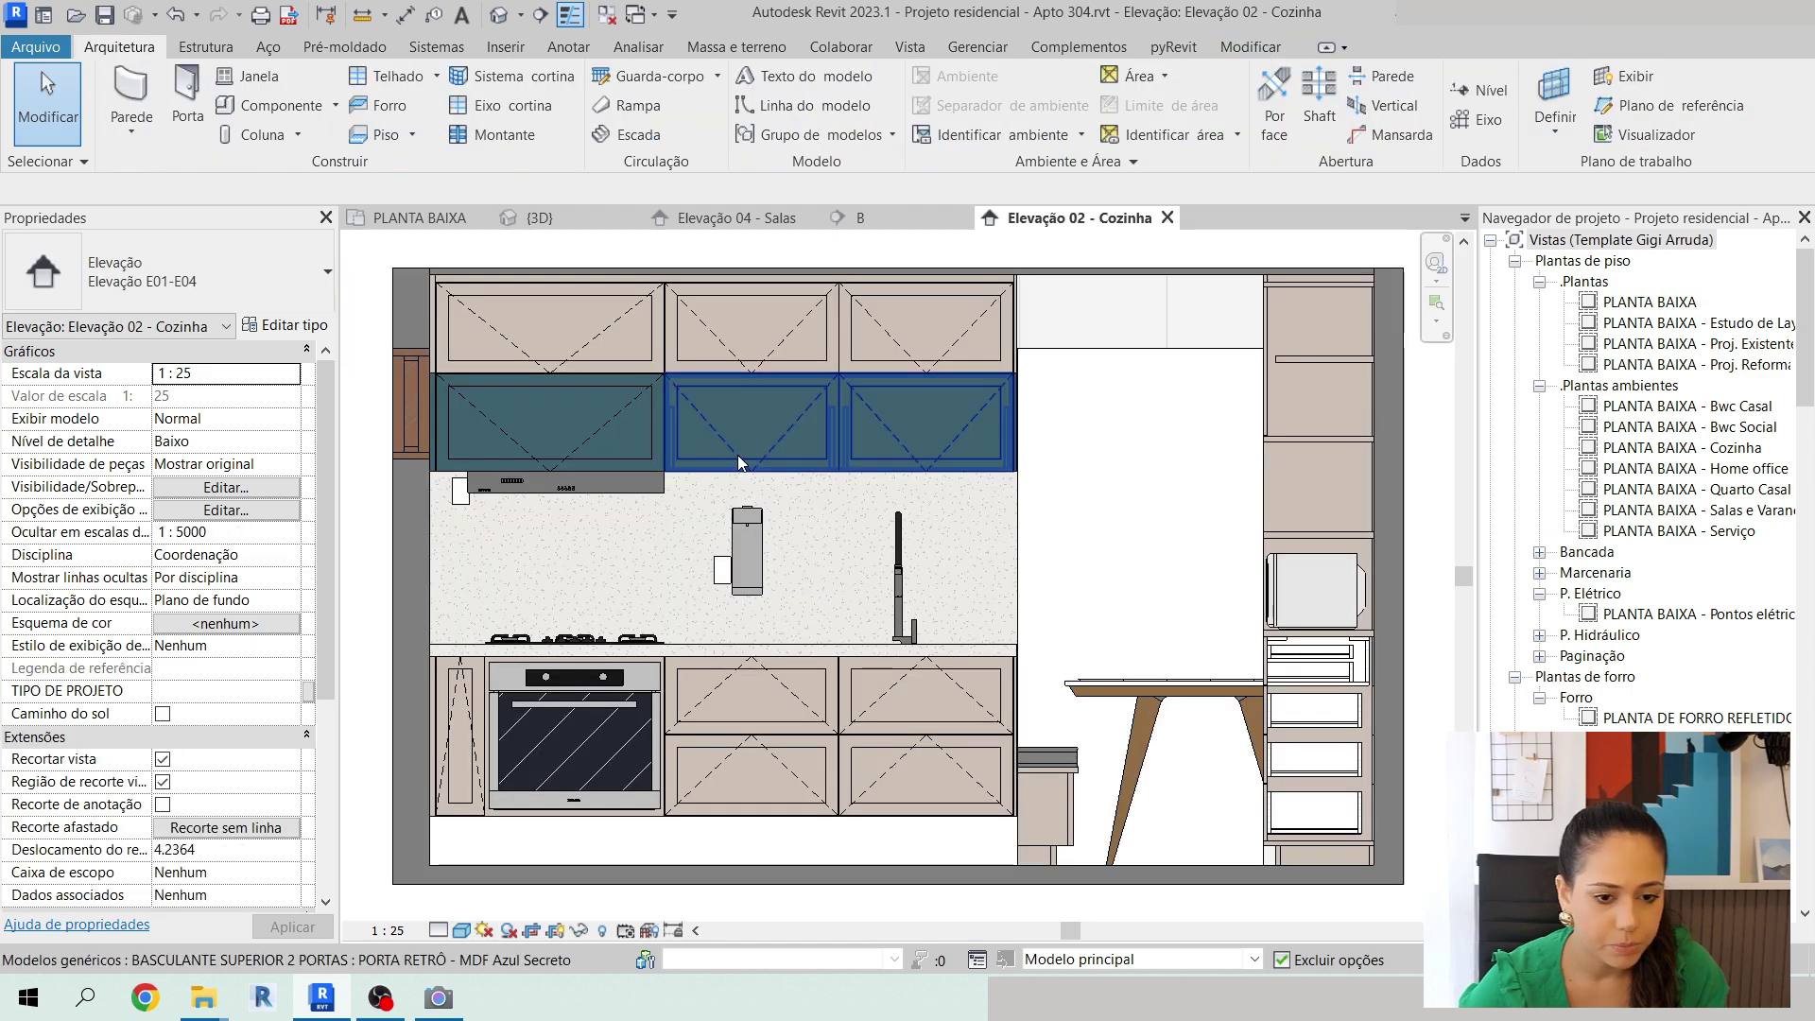
scroll(737, 456, up, 5)
click(682, 478)
scroll(605, 496, up, 5)
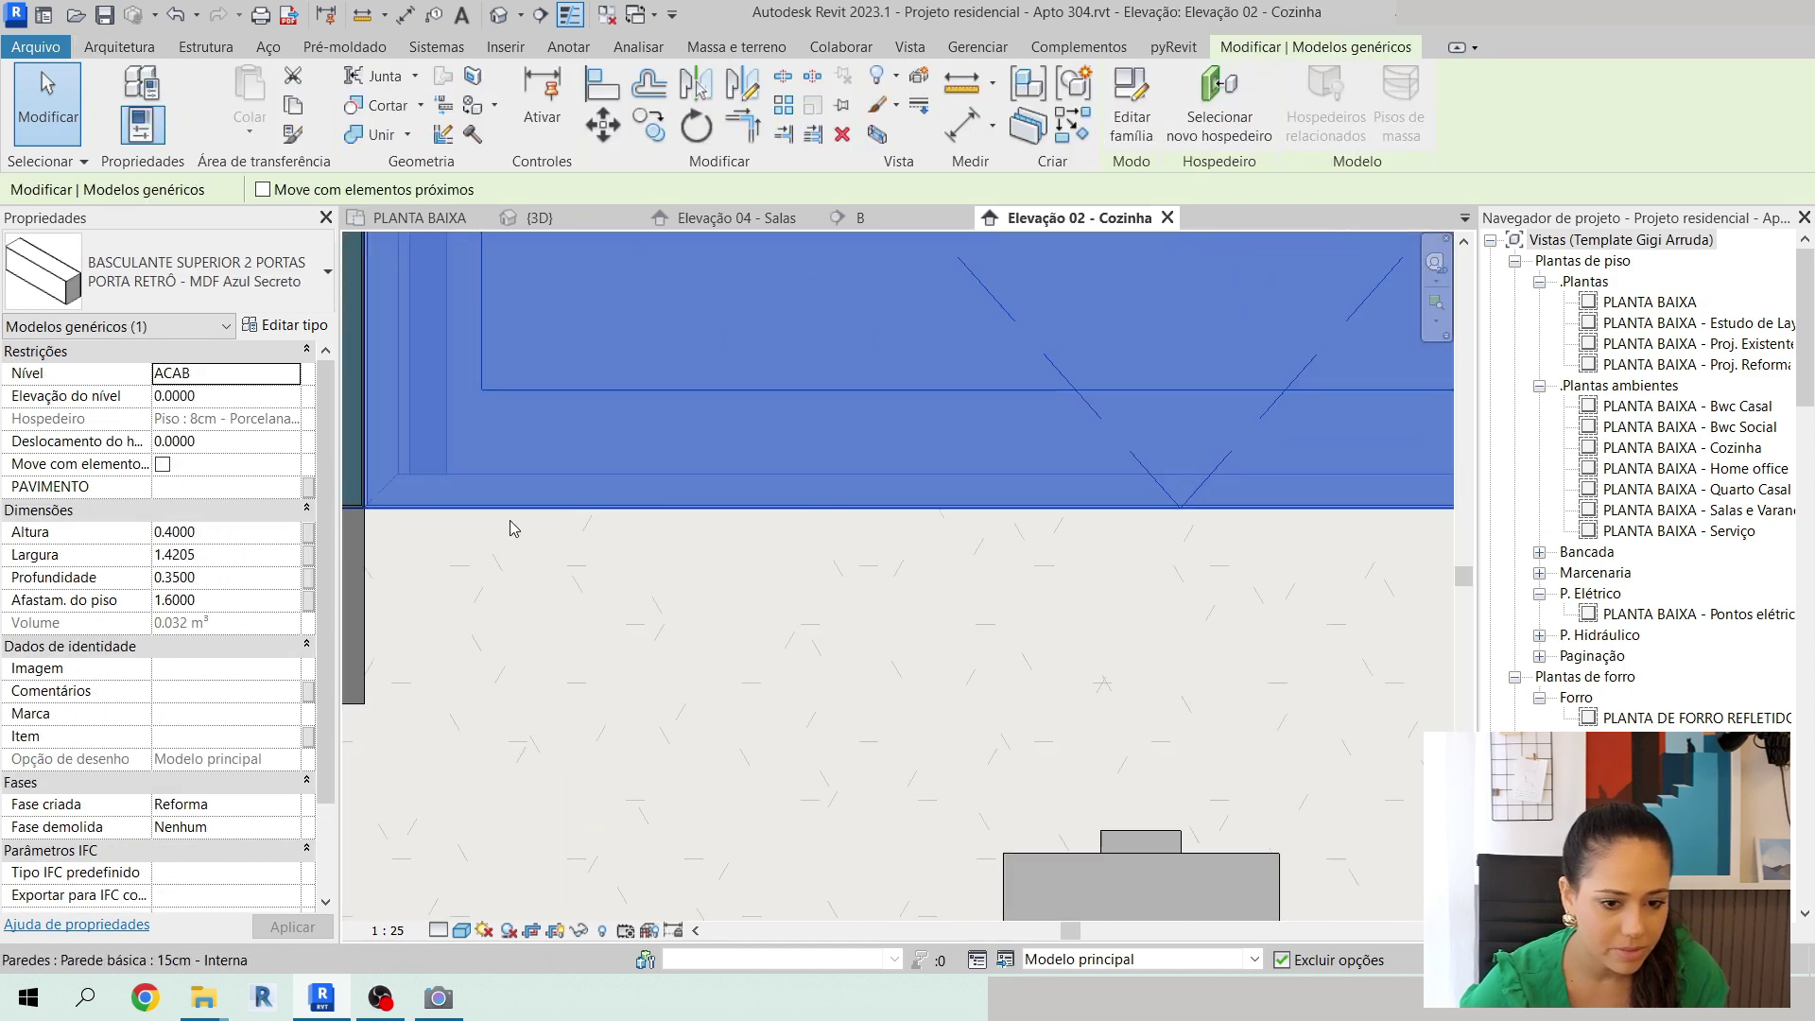
click(462, 931)
click(529, 815)
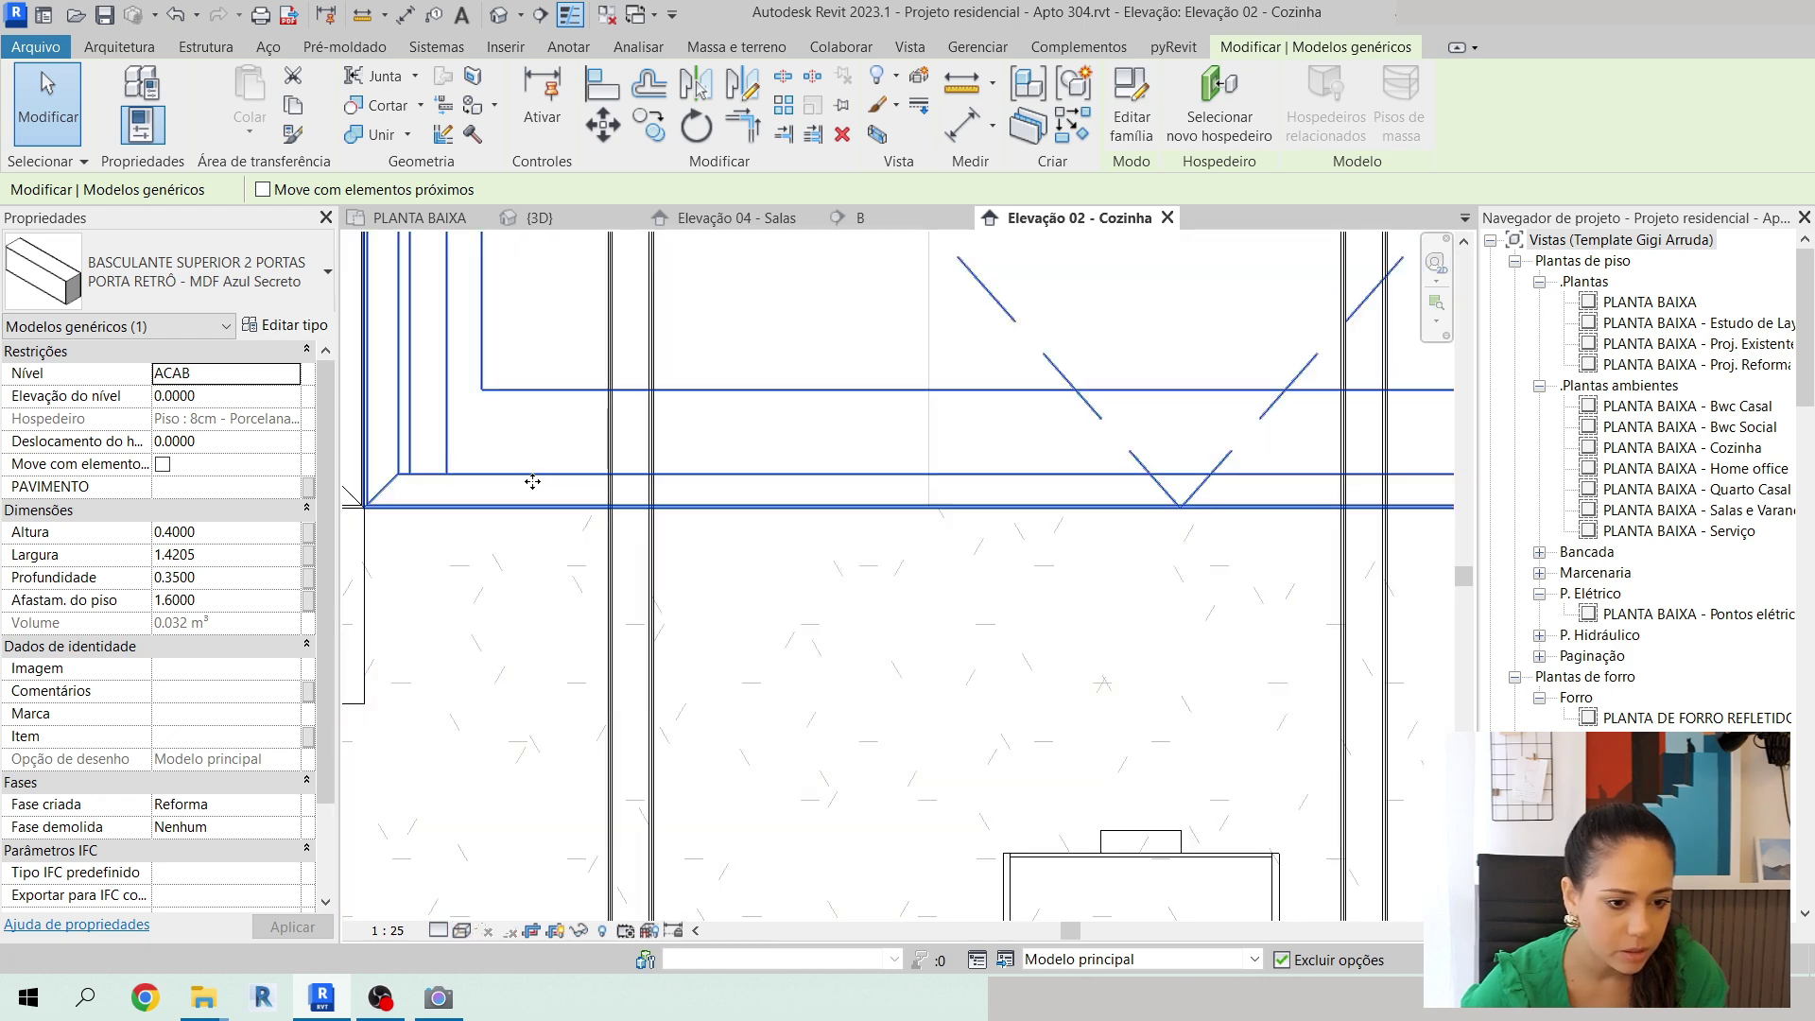
scroll(535, 499, down, 3)
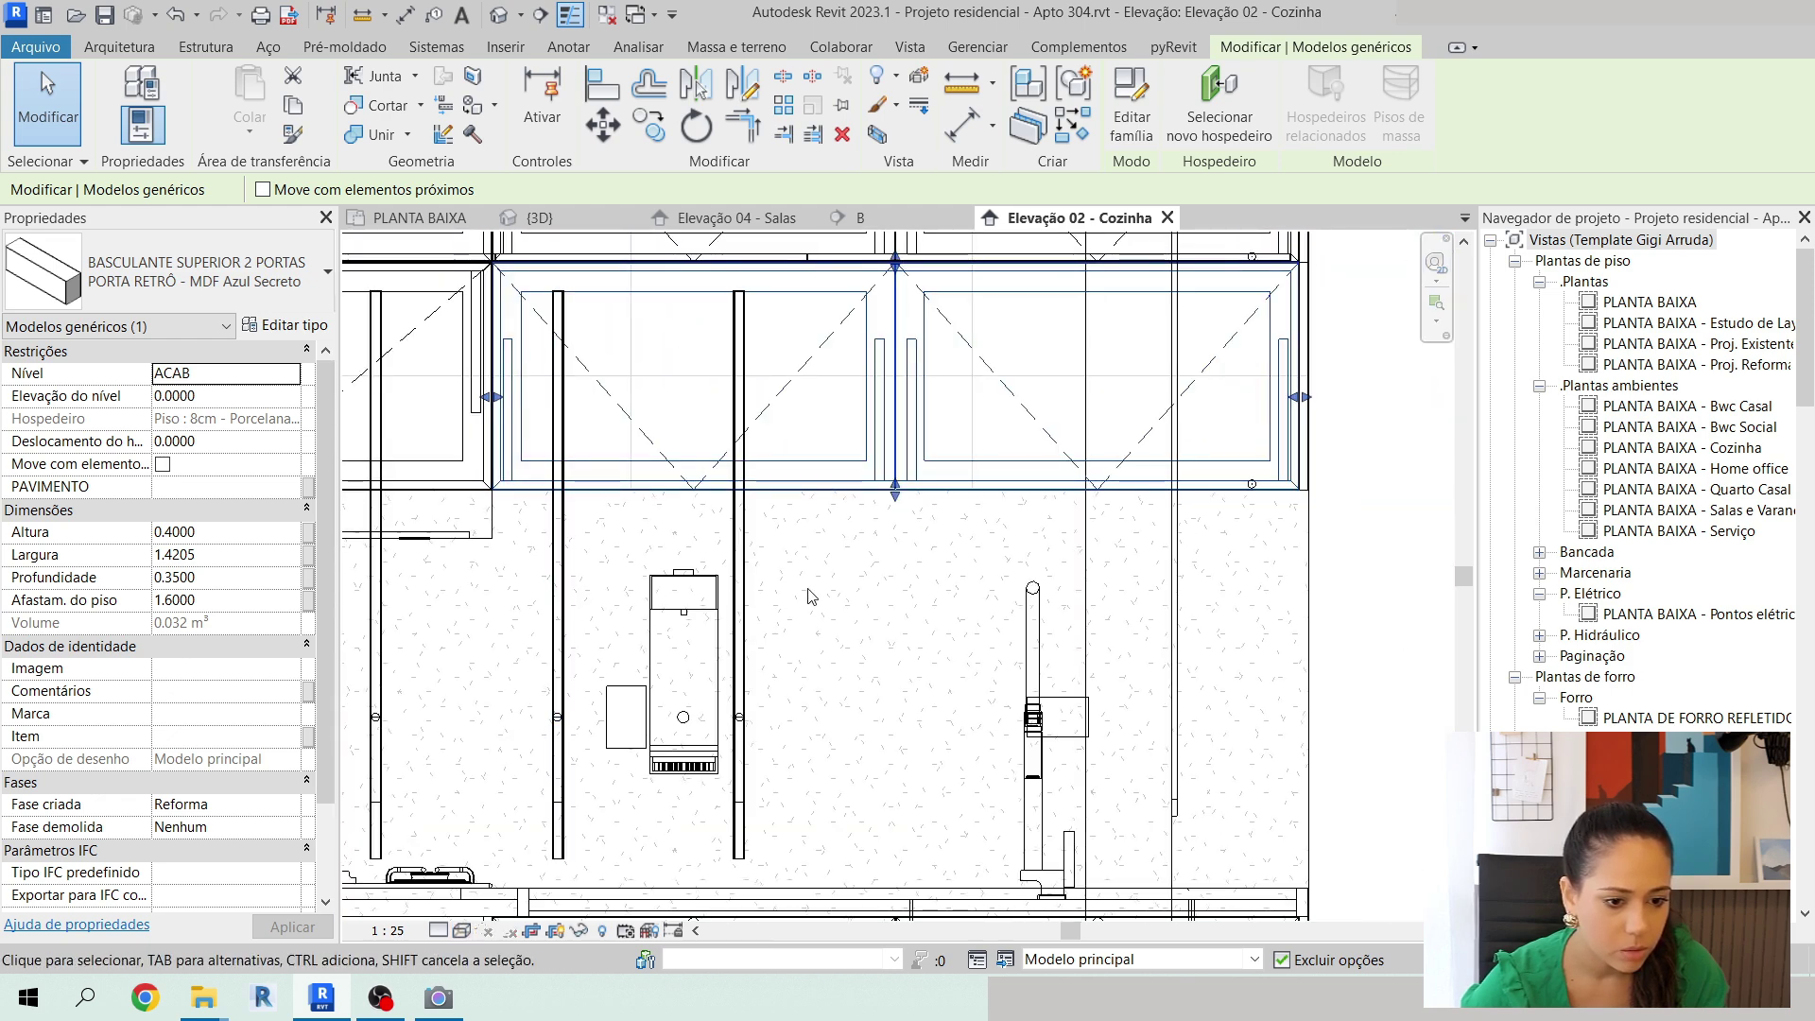
middle_drag(813, 596, 893, 603)
Temporarily hide the blue two-door upper cabinet above the sink and look closely at the cabinets' lower corner for the LED strip.
click(1375, 518)
scroll(1347, 499, up, 5)
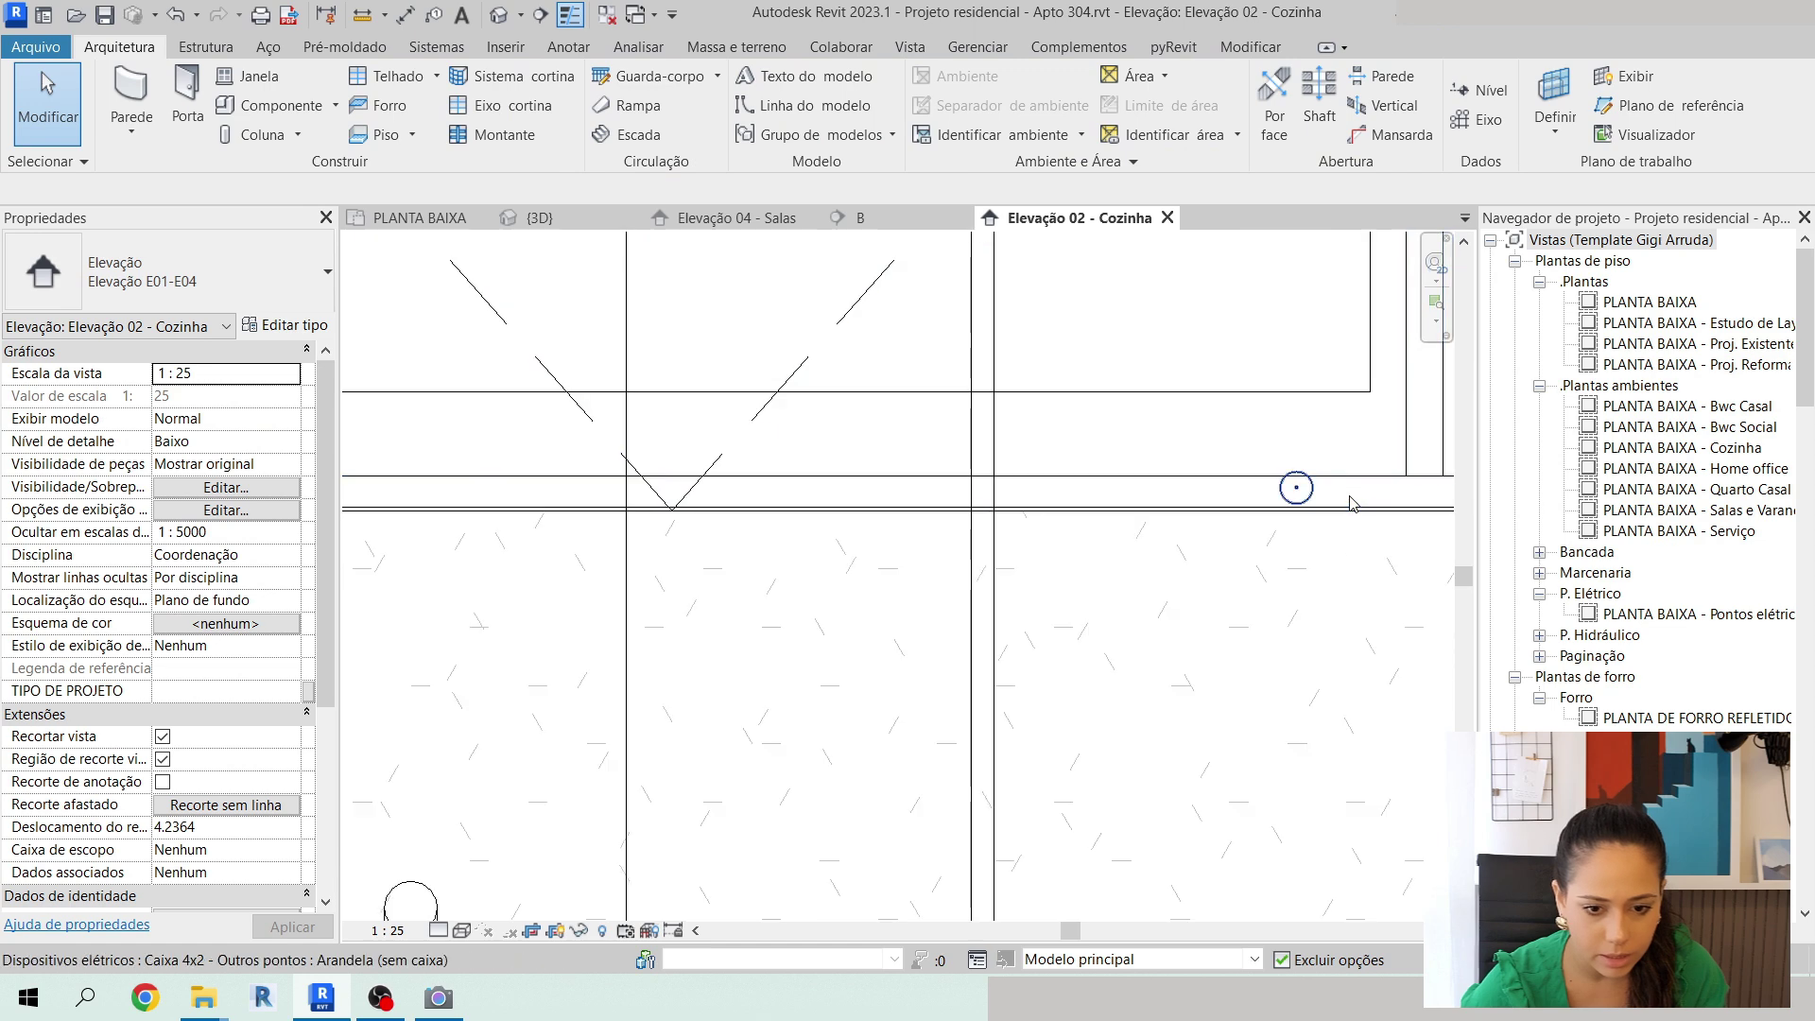
click(1335, 489)
scroll(1101, 485, down, 4)
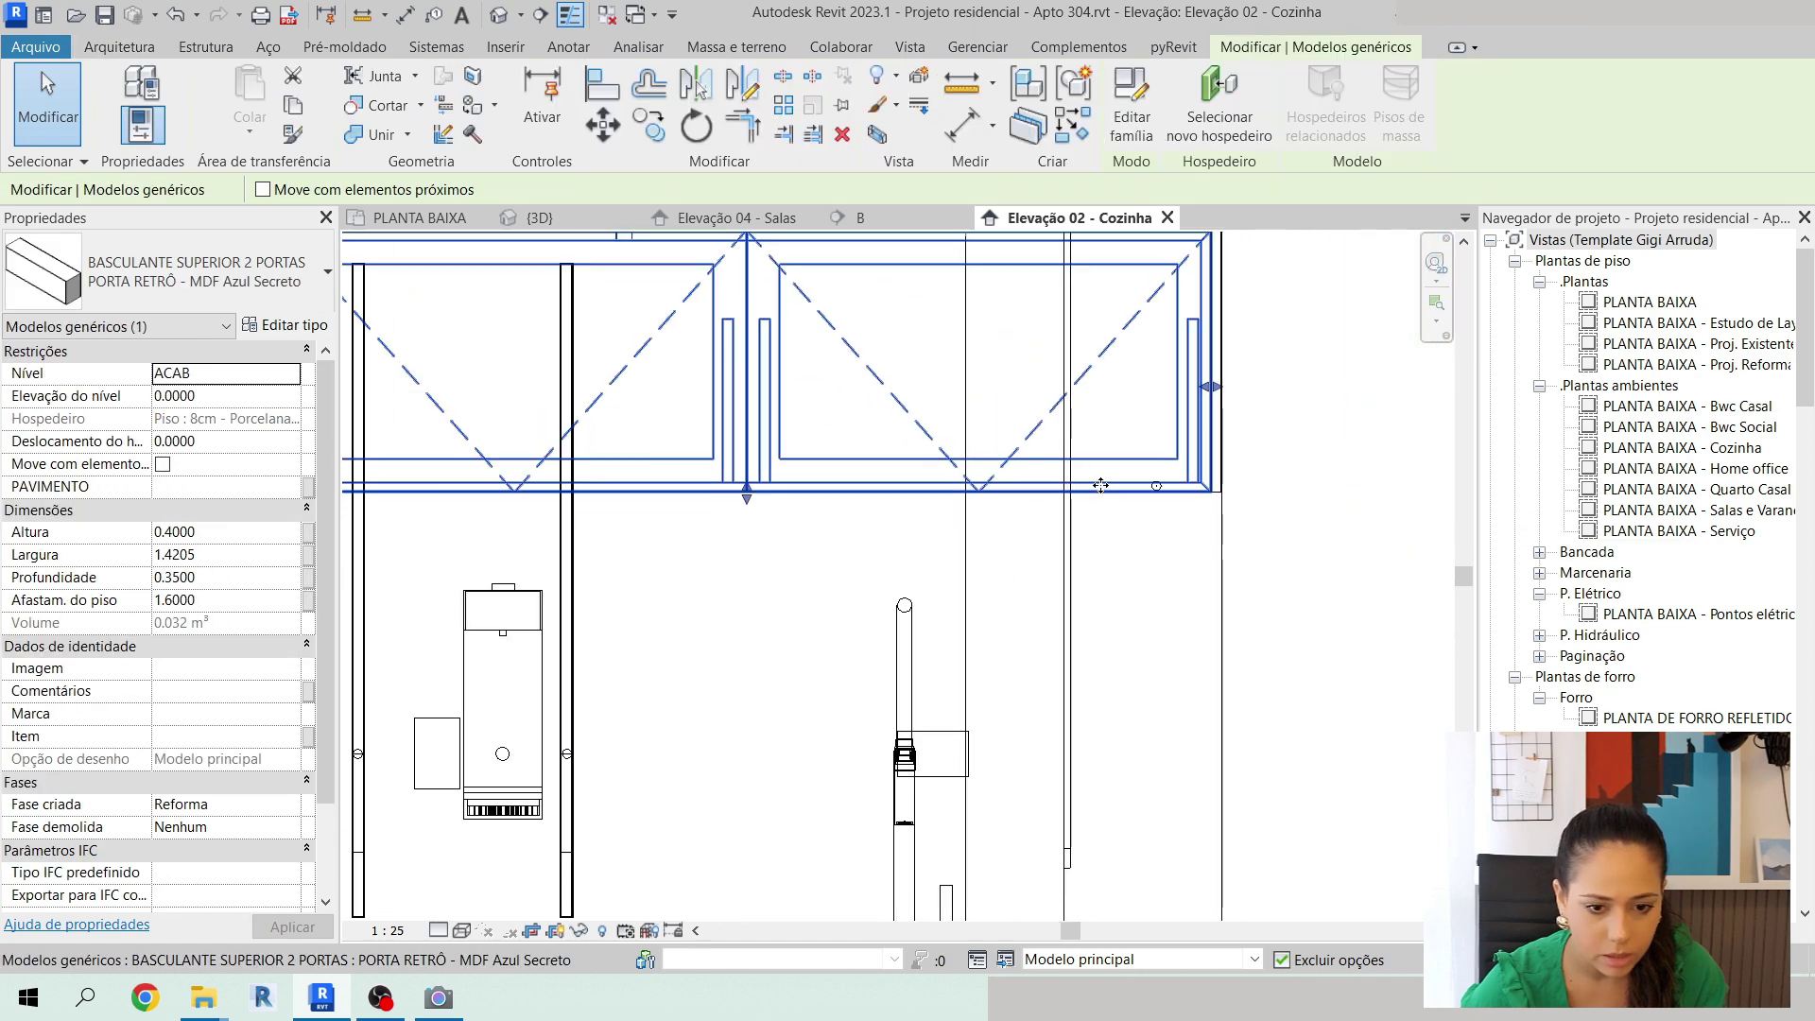
key(c)
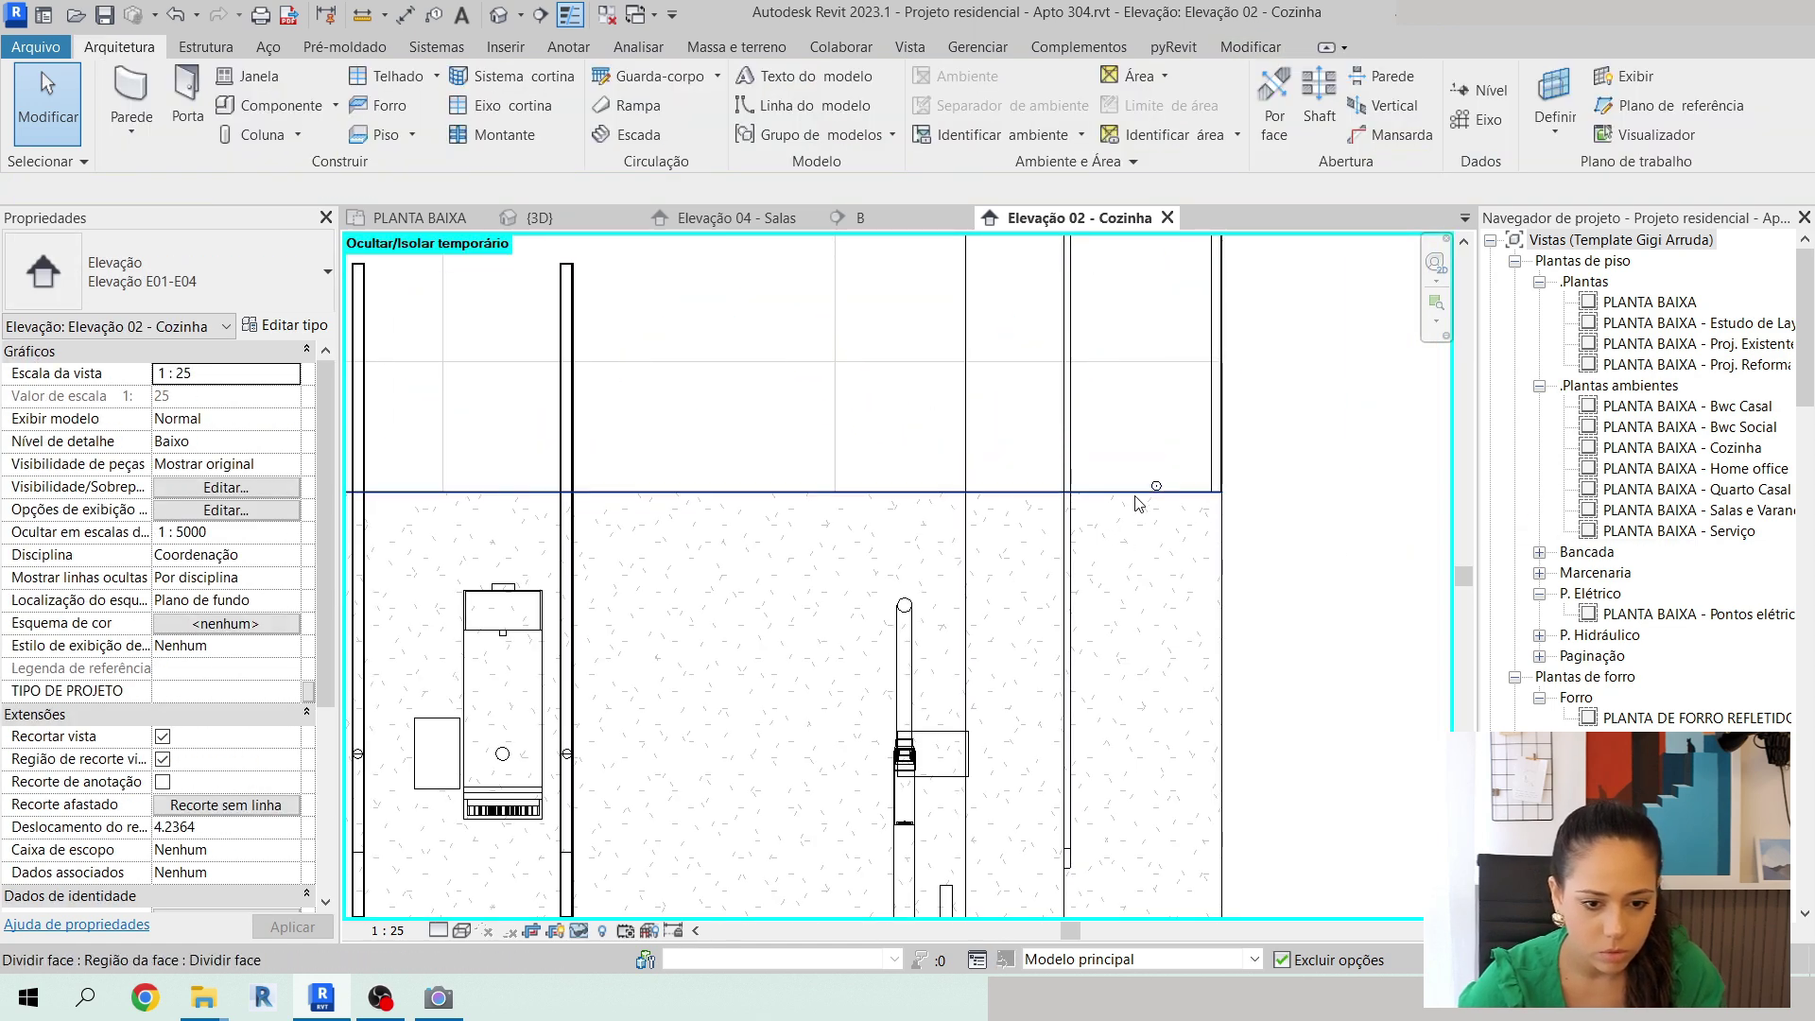
scroll(1135, 499, down, 4)
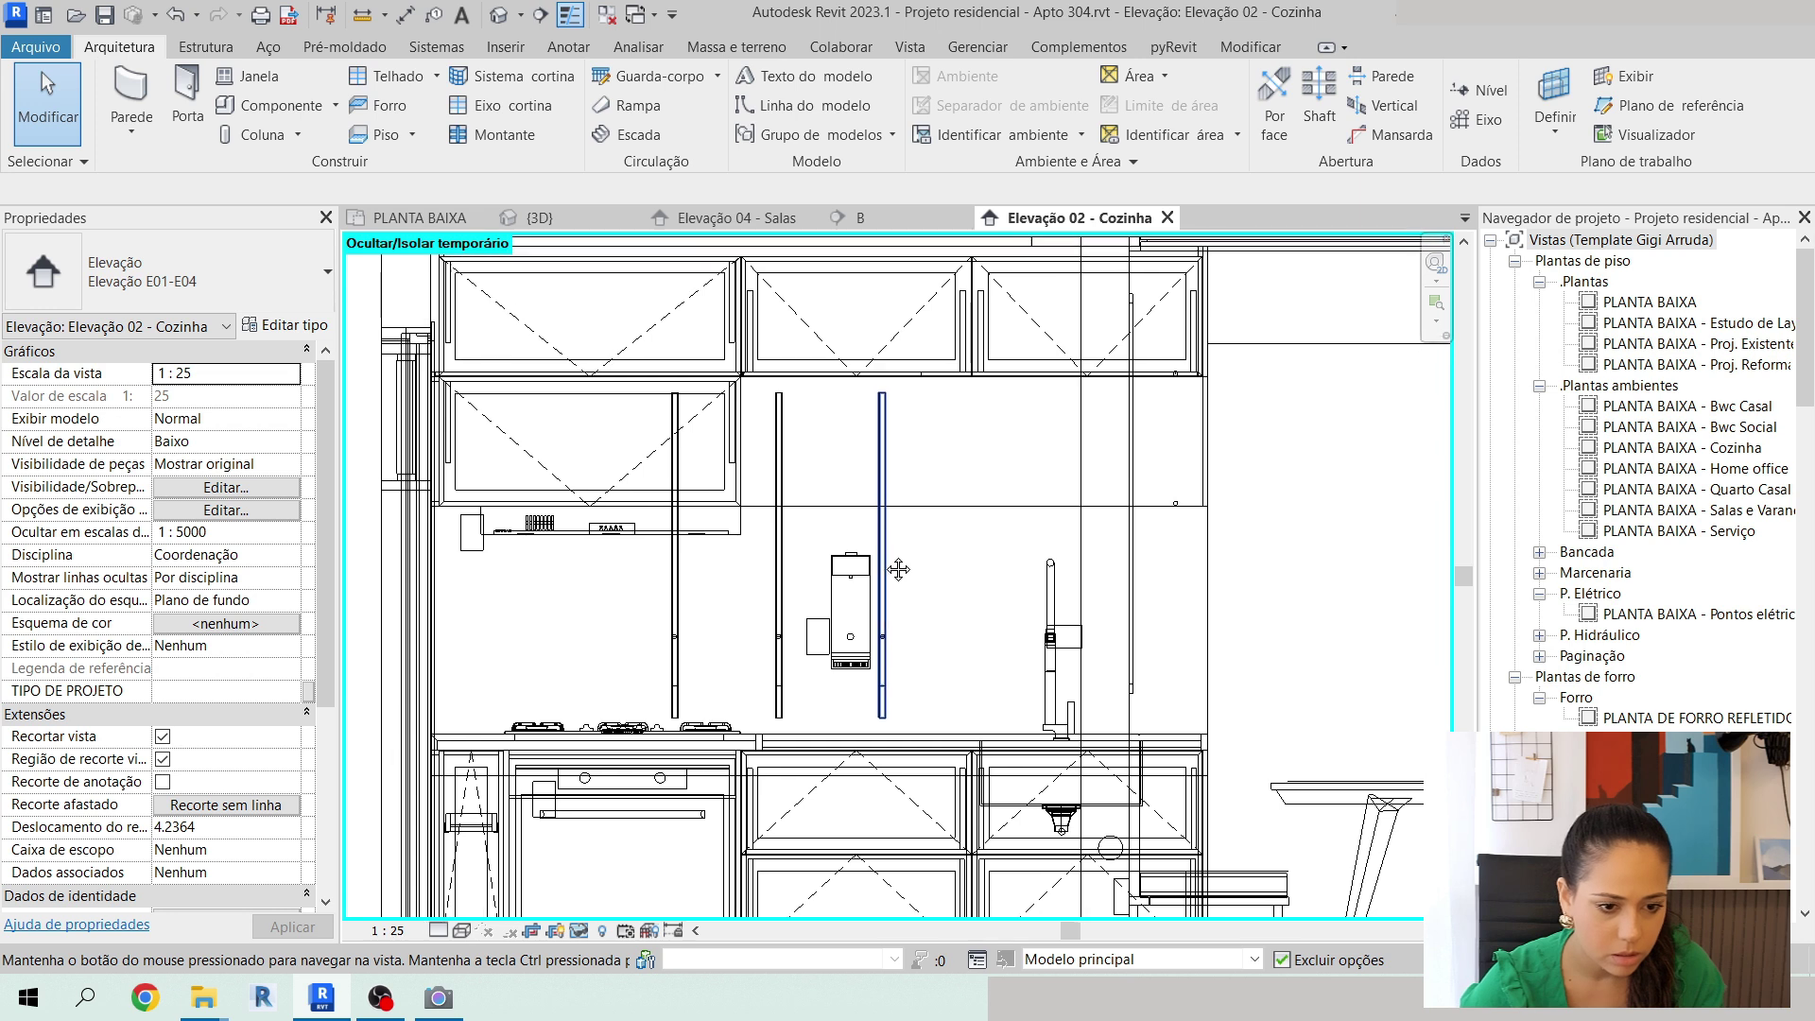
scroll(1194, 448, up, 6)
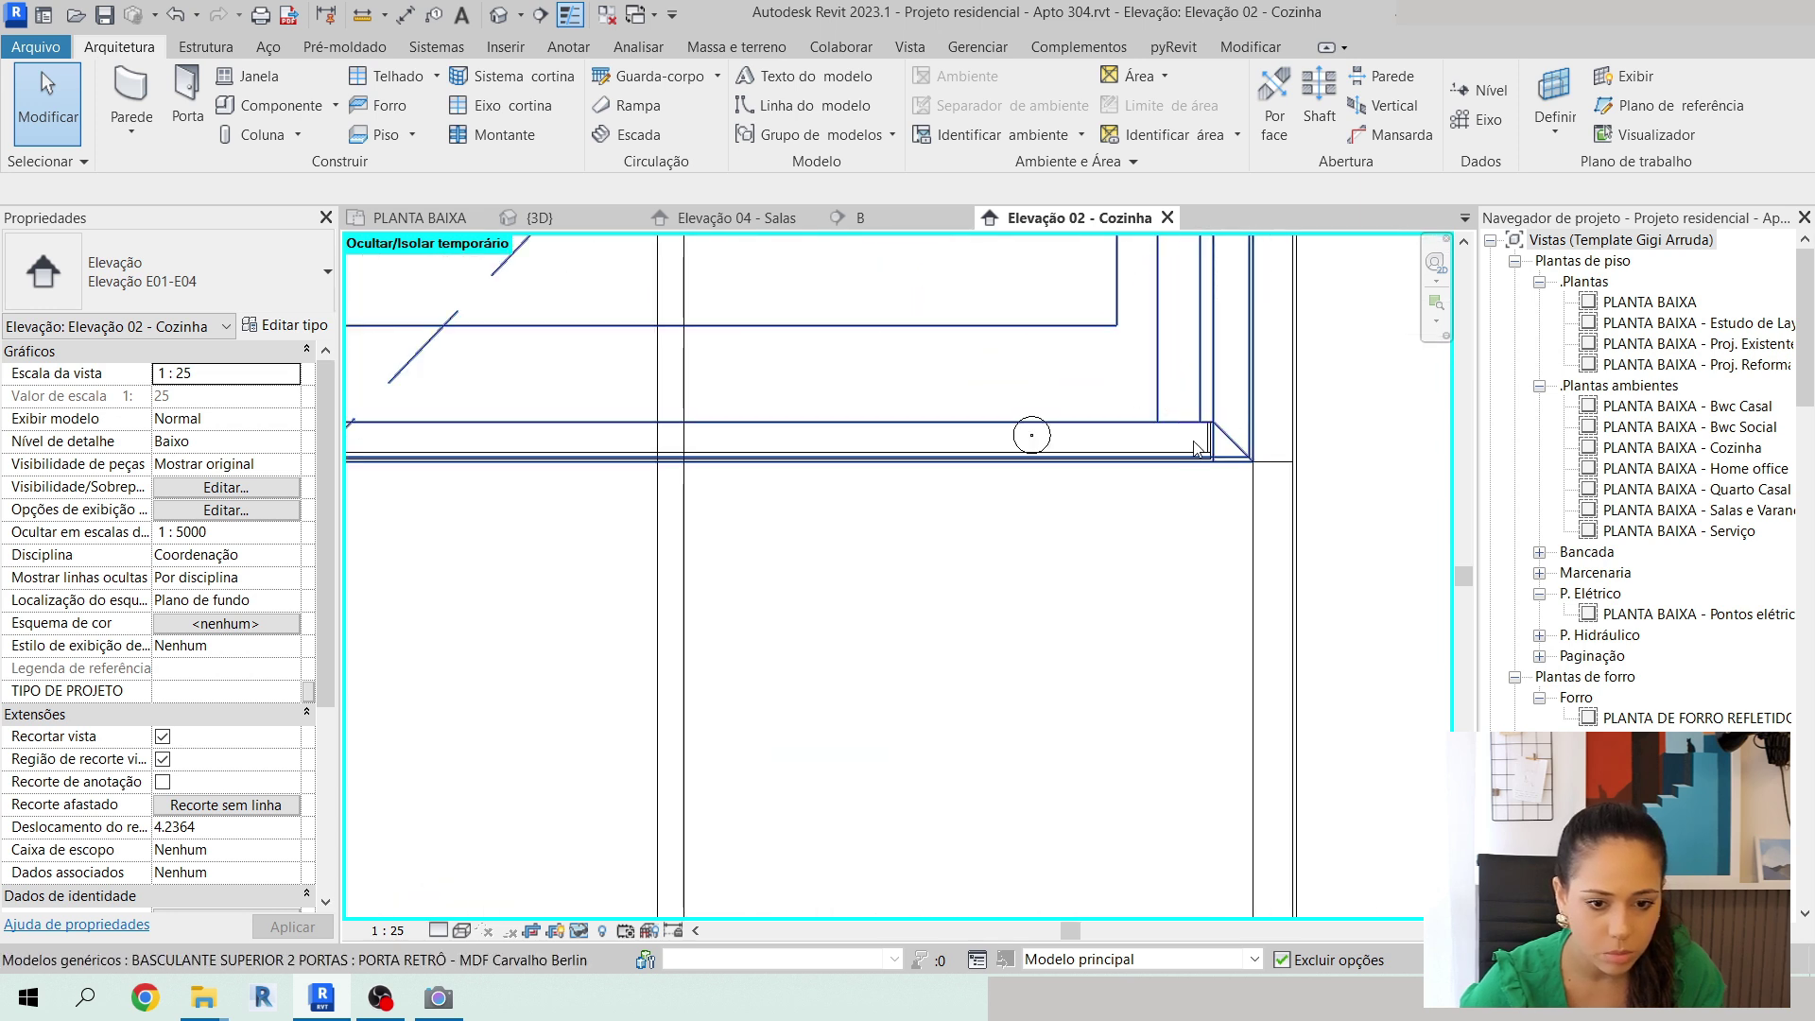
Select the LED profile under the two-door upper cabinet in Elevação 02 and check its position in section B.
key(Tab)
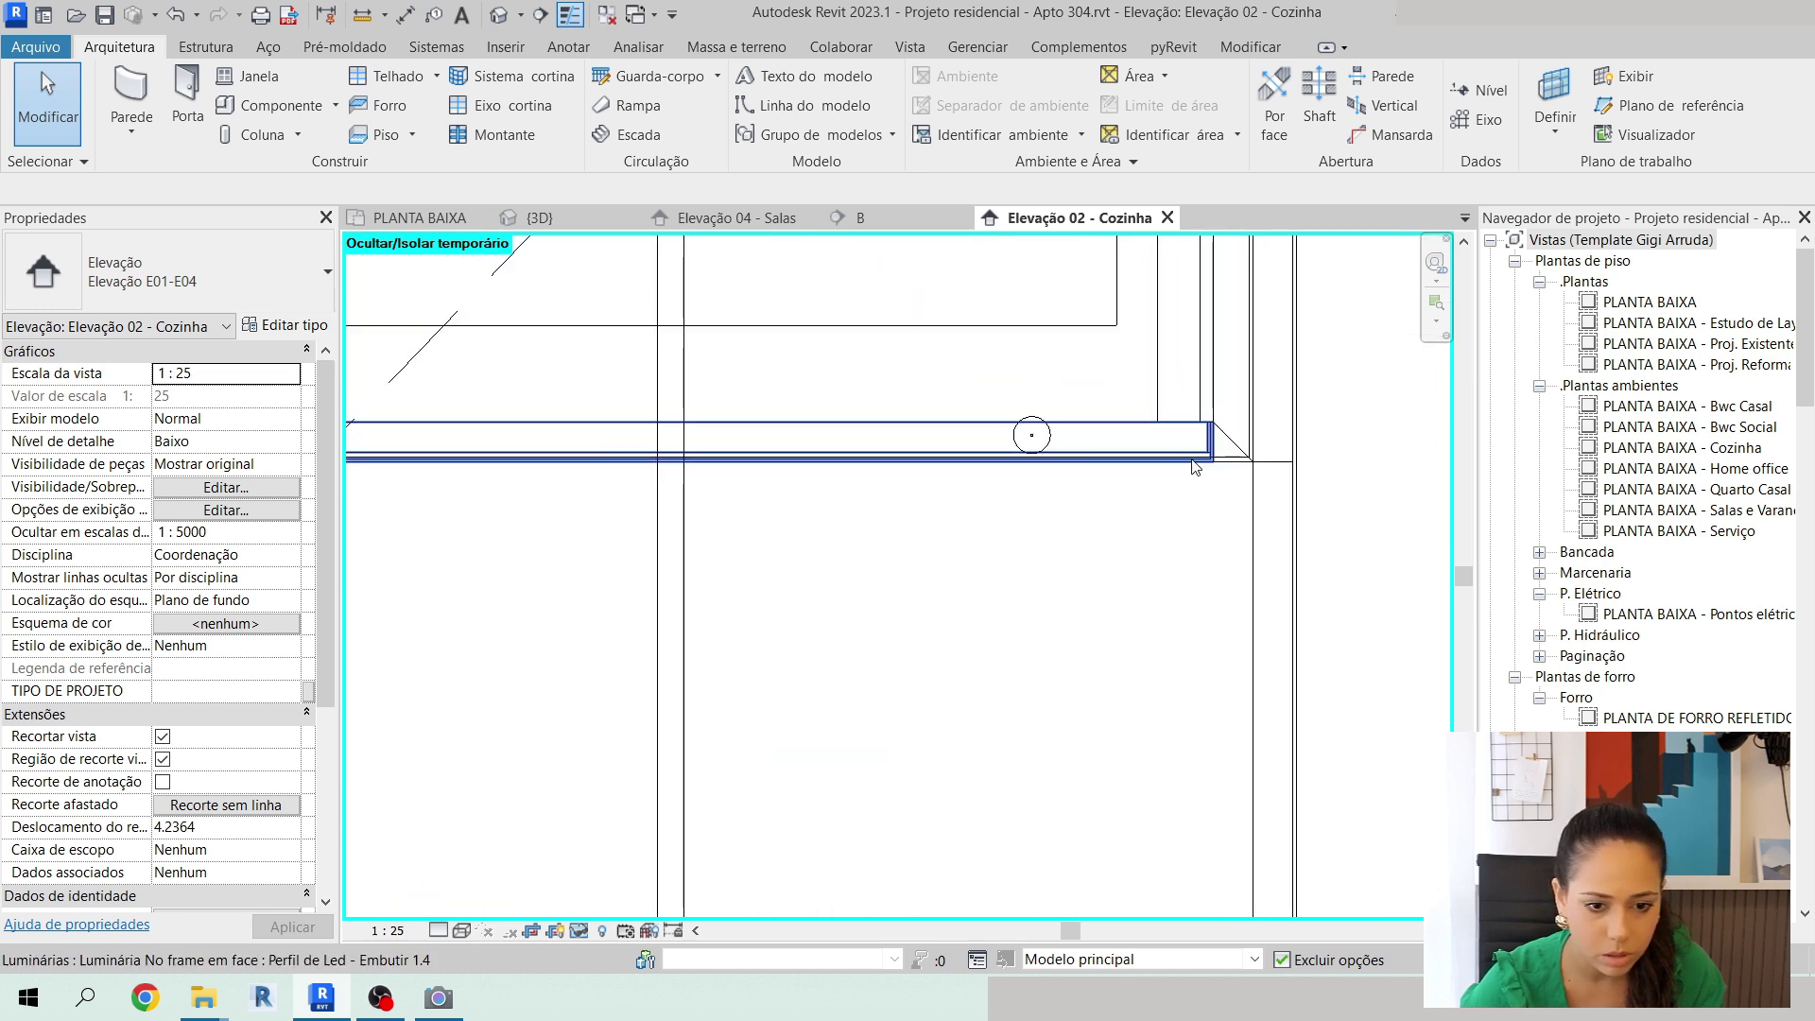
click(1194, 466)
scroll(1194, 466, down, 5)
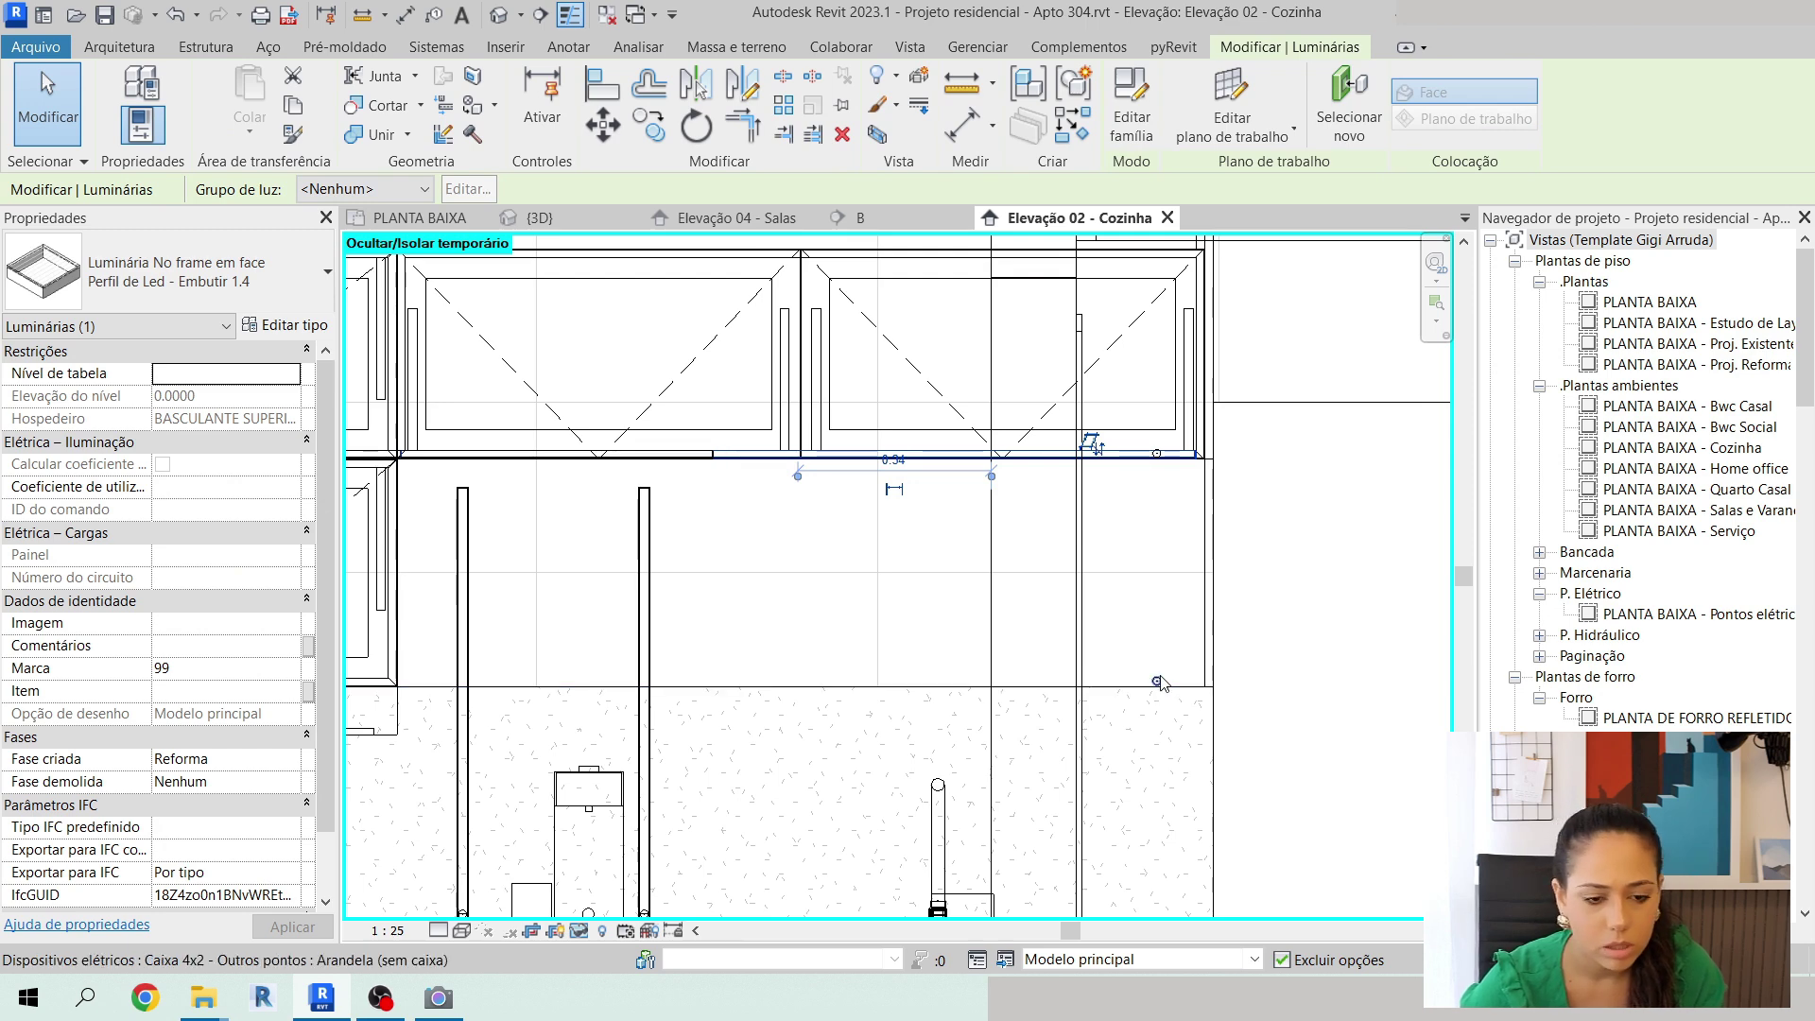
click(552, 218)
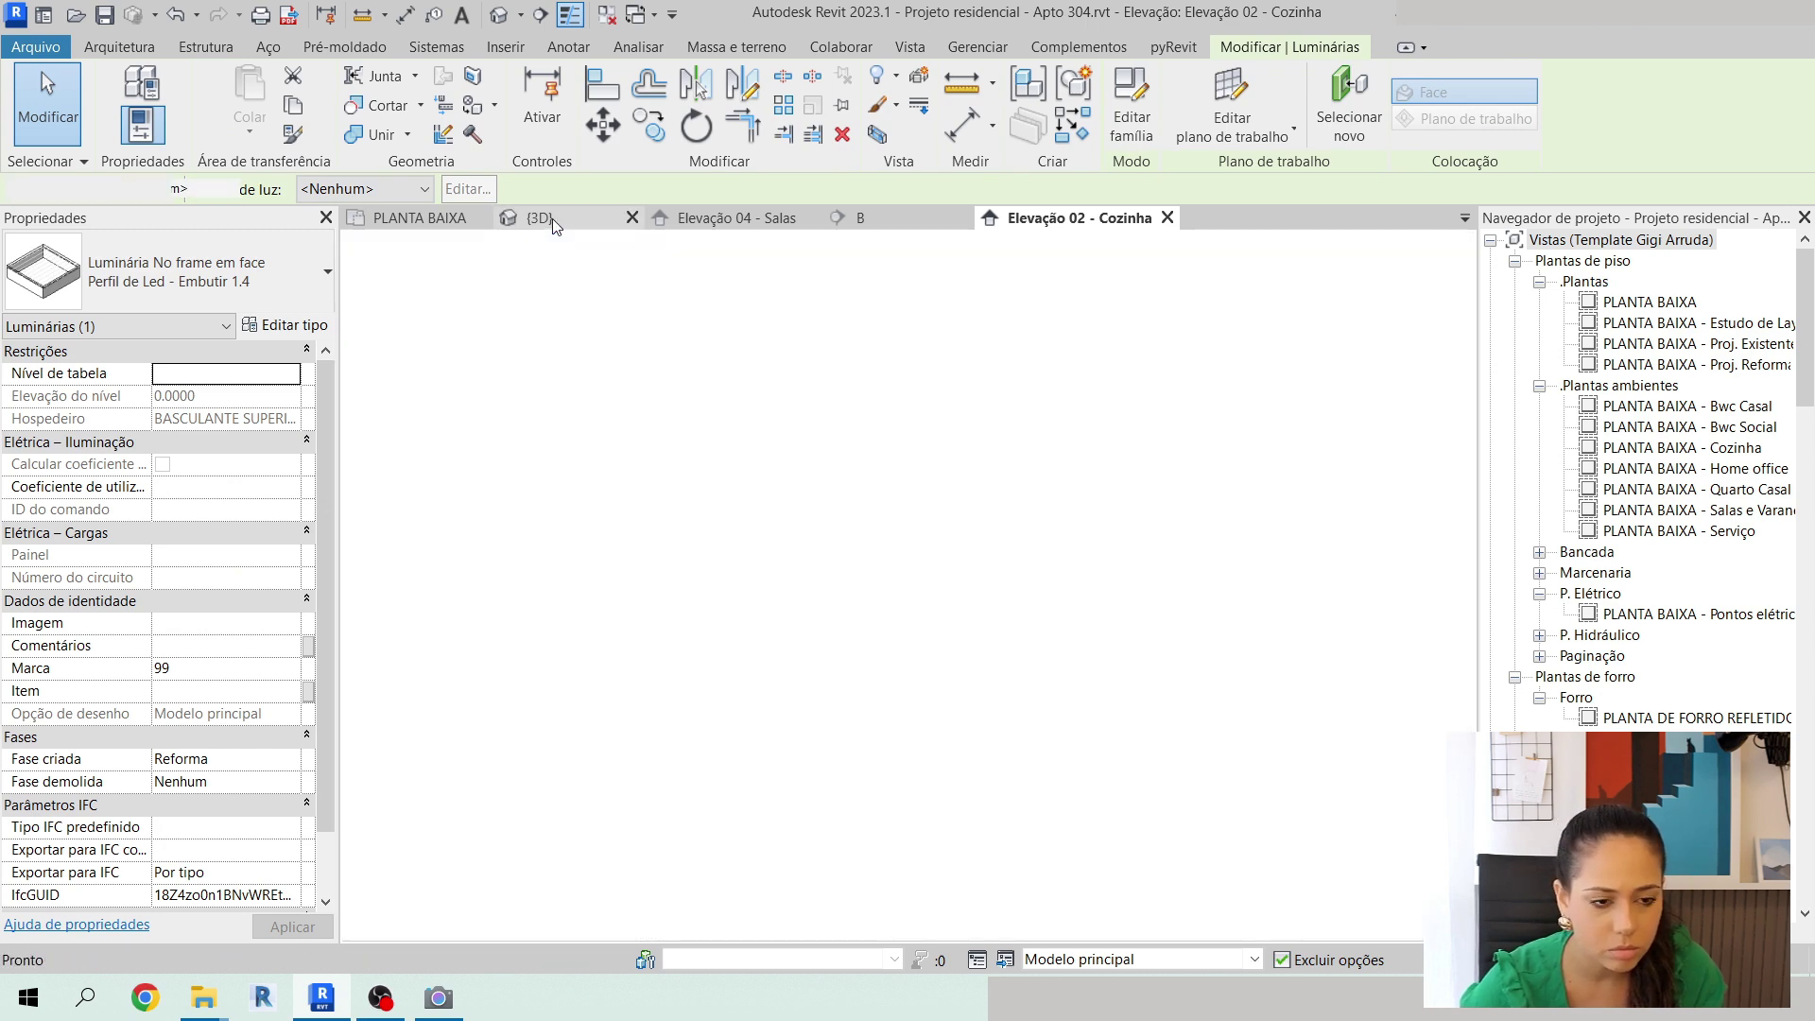
click(921, 227)
scroll(933, 633, up, 6)
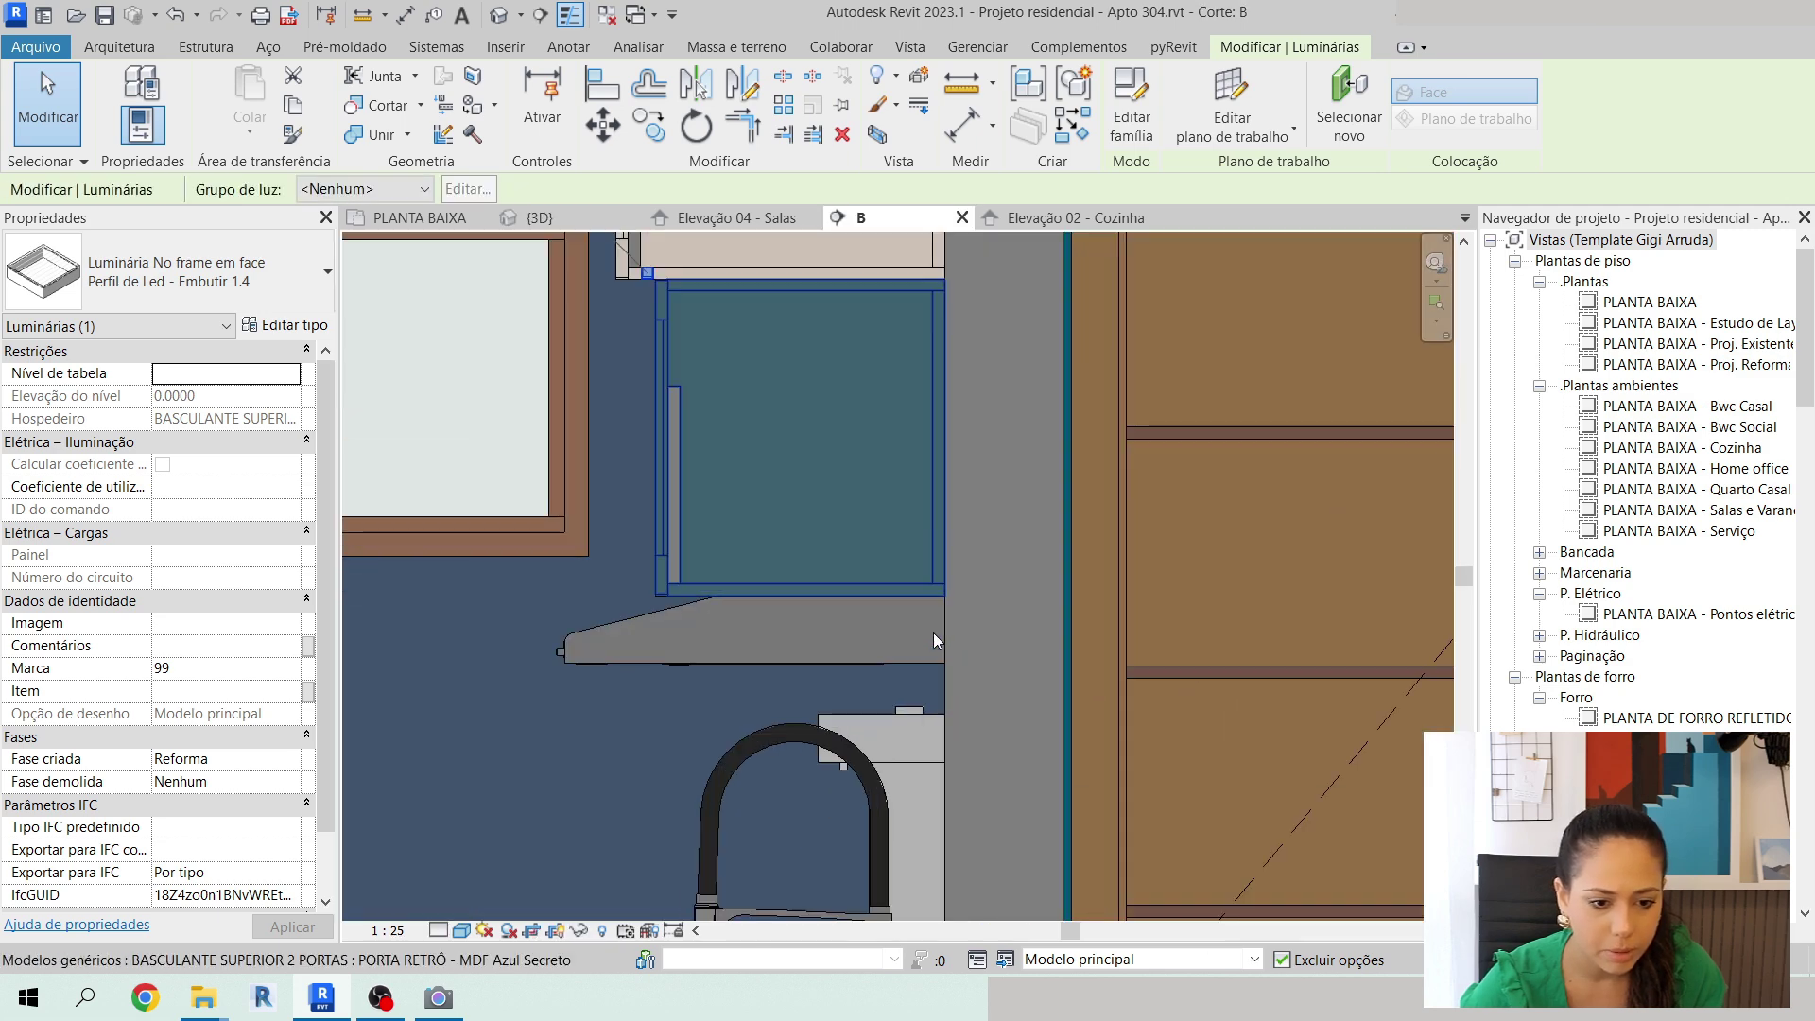
scroll(939, 558, down, 3)
middle_drag(940, 557, 1096, 486)
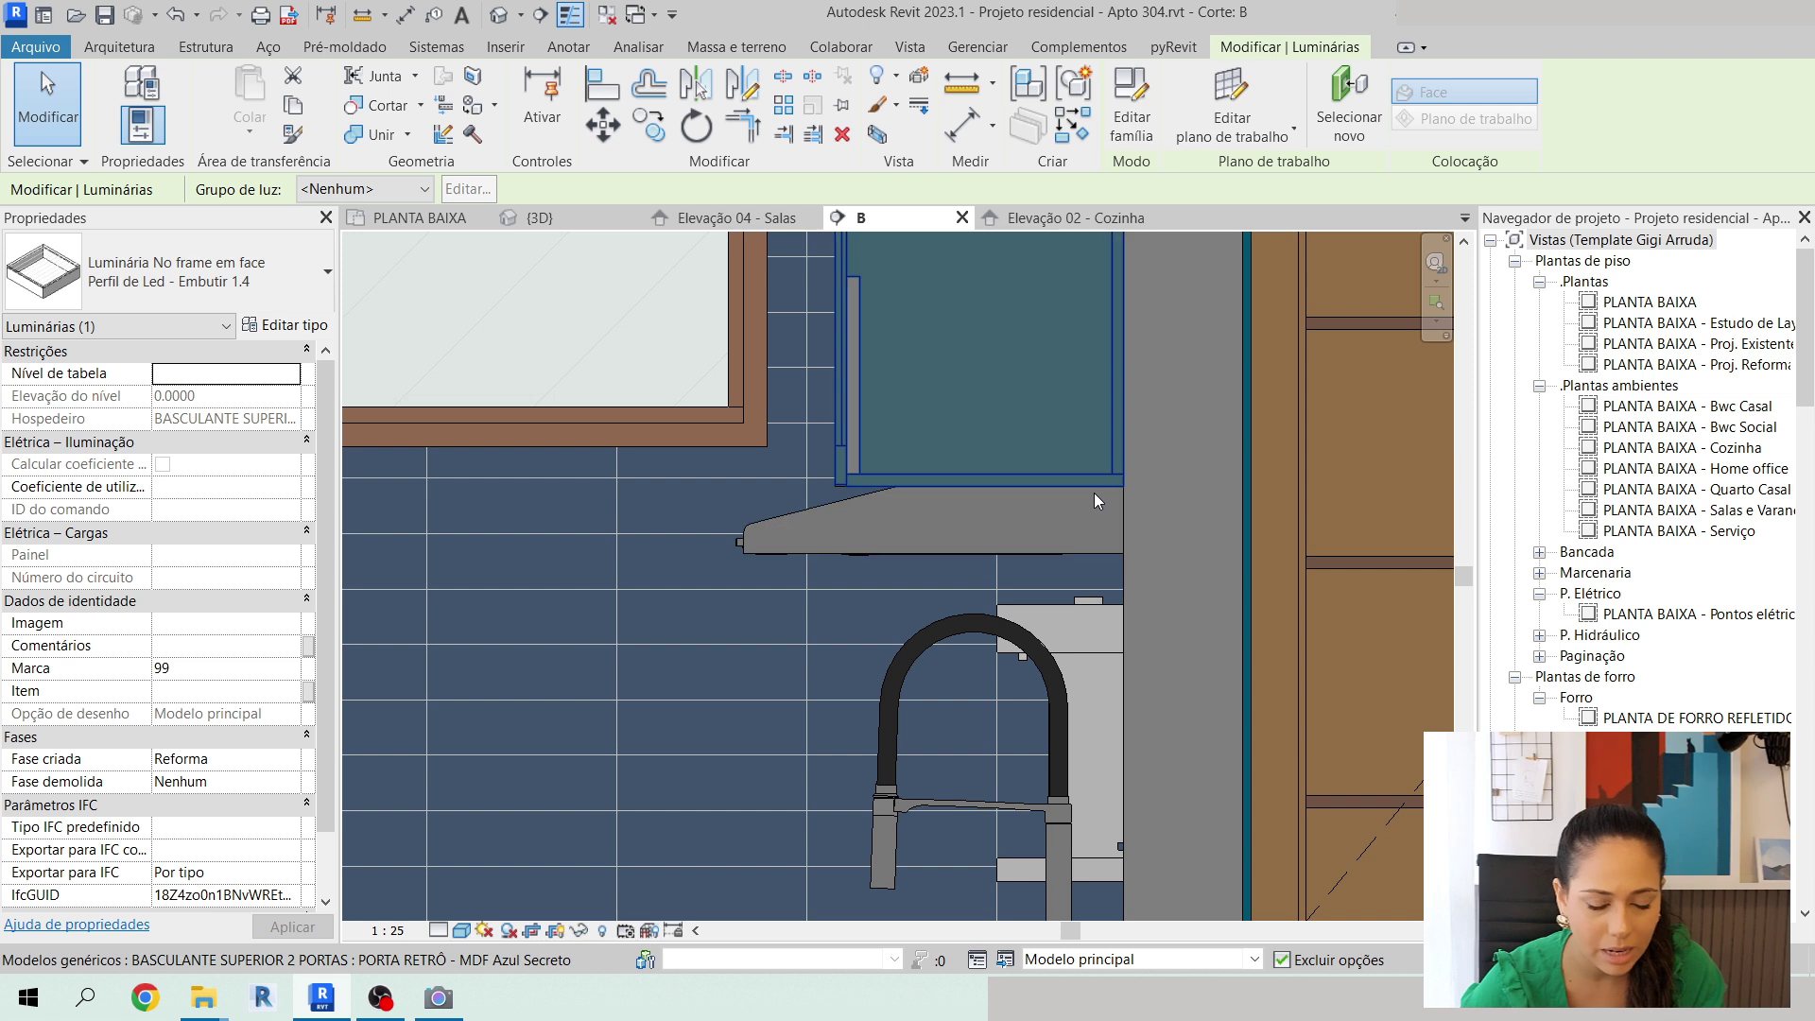
scroll(1094, 494, down, 3)
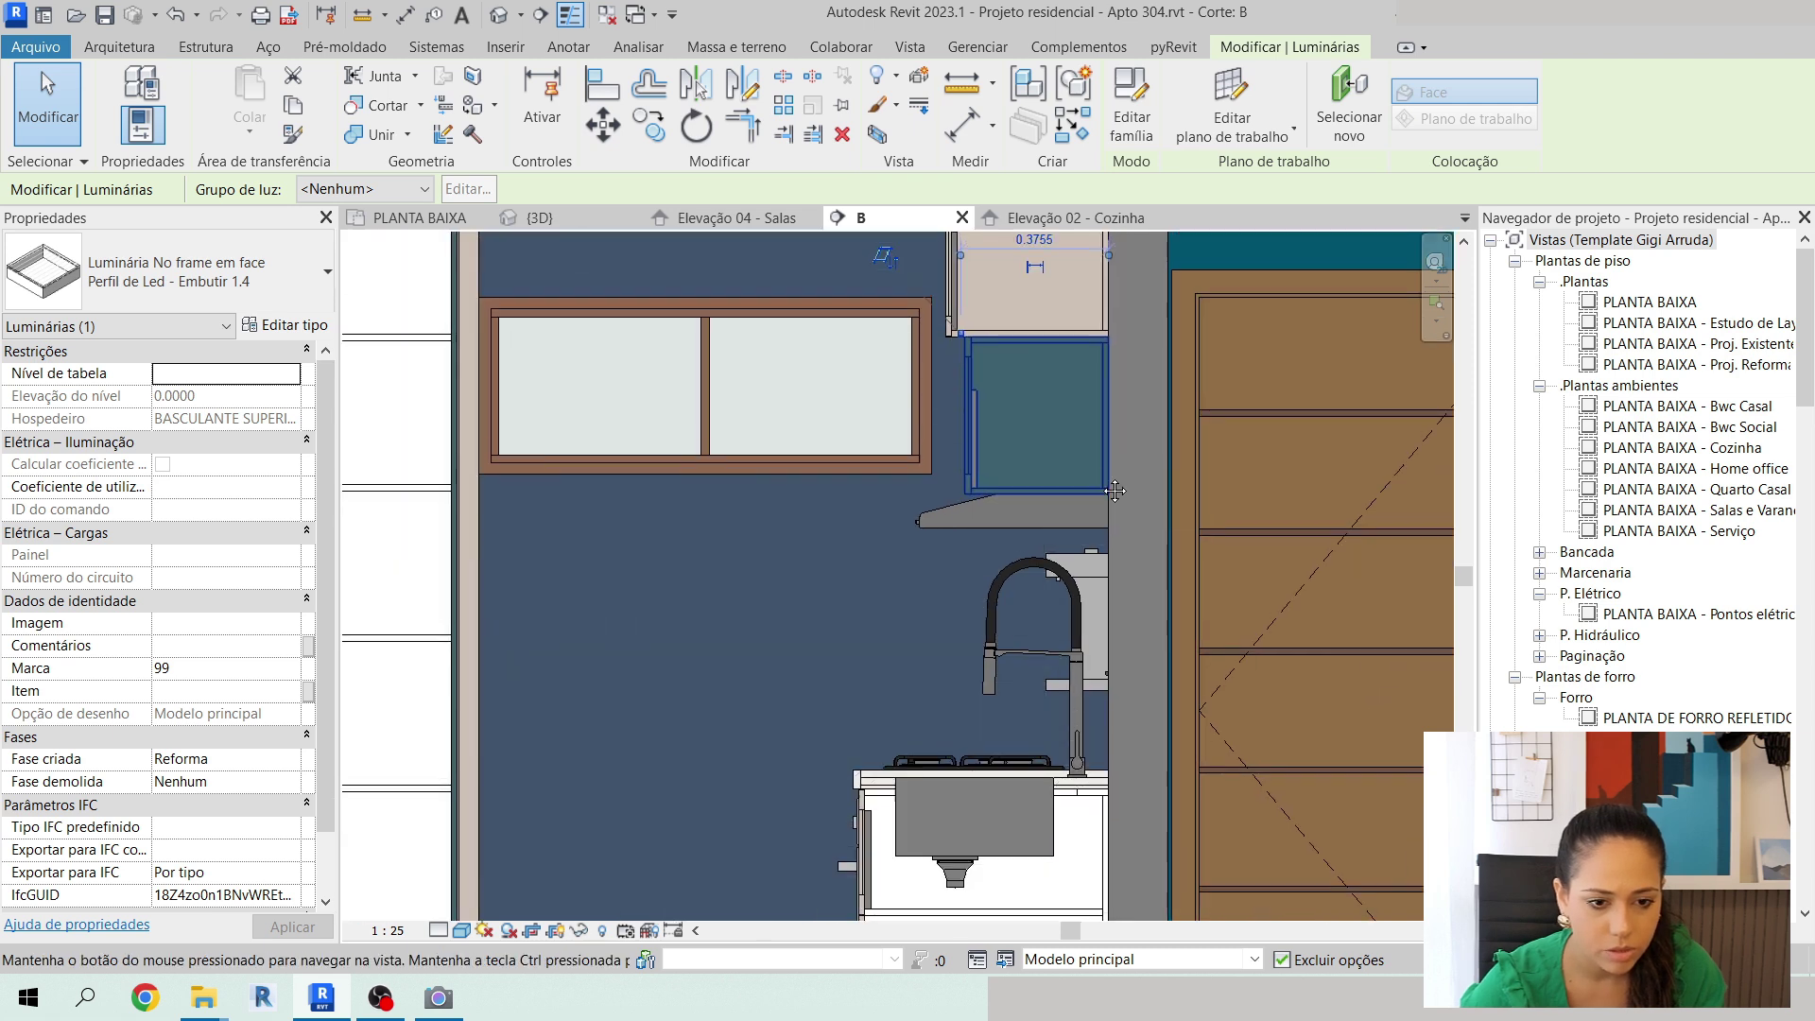
middle_drag(1116, 491, 1061, 564)
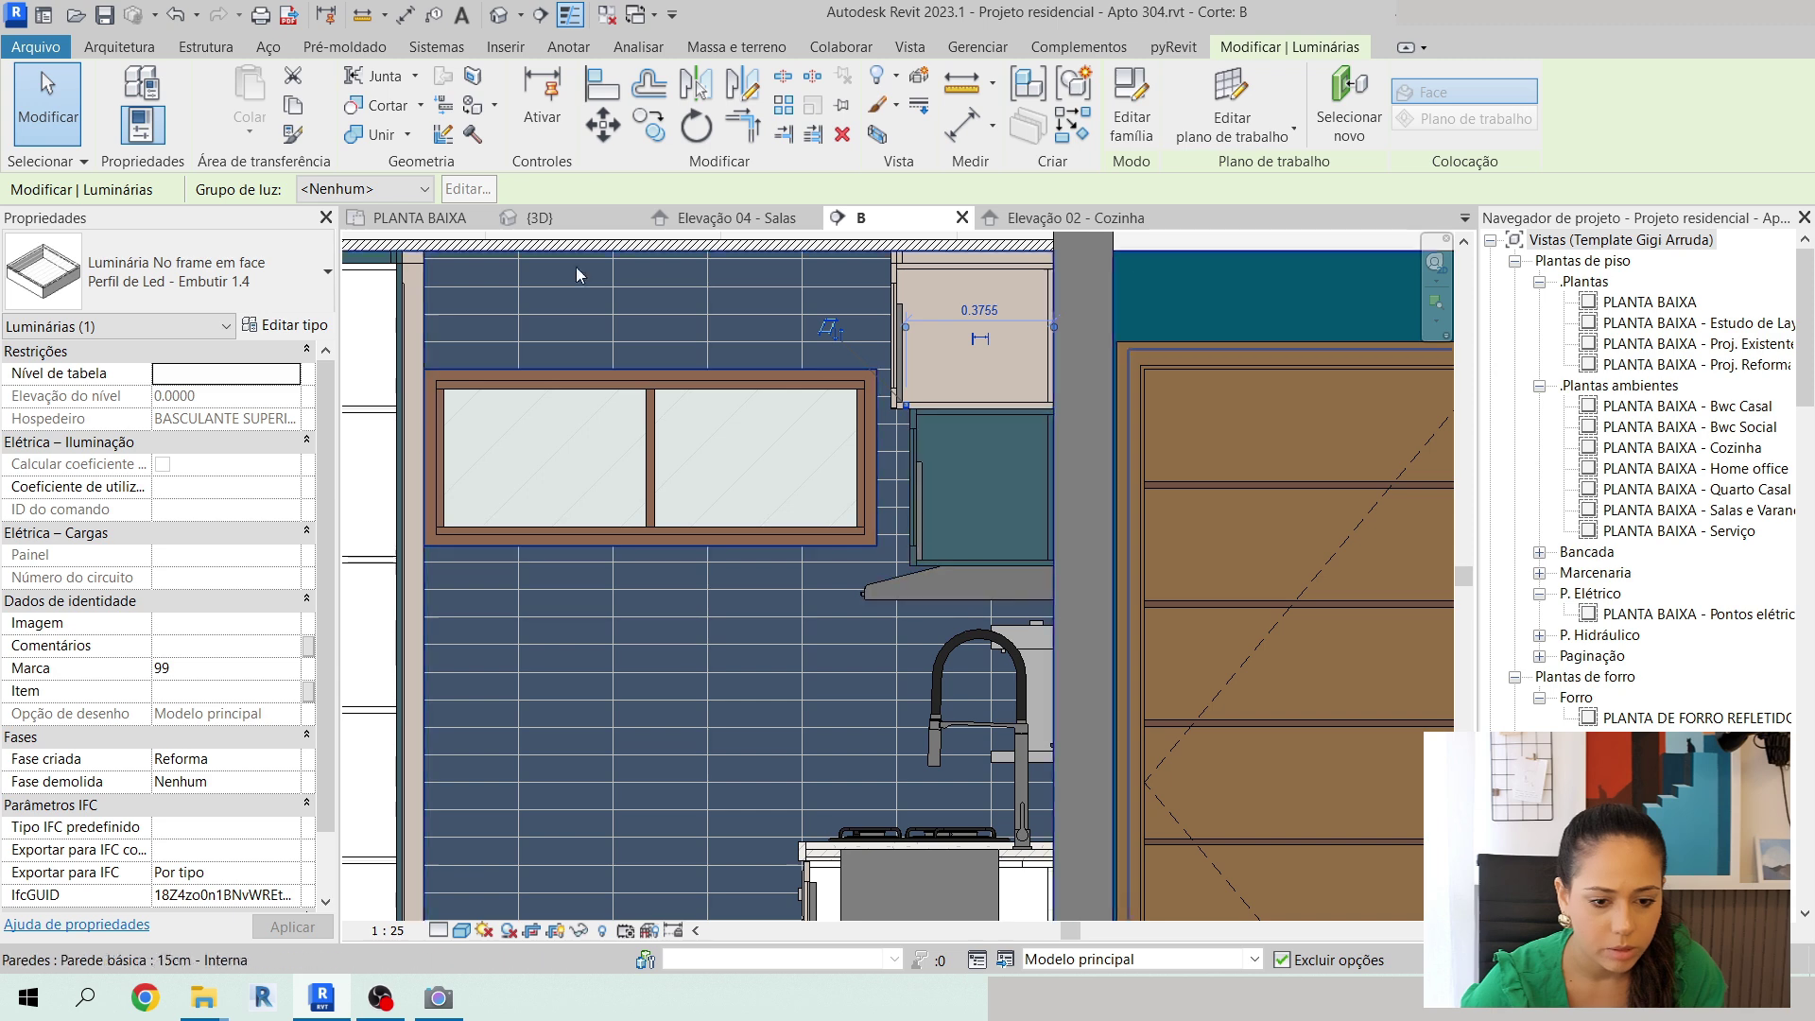
click(733, 219)
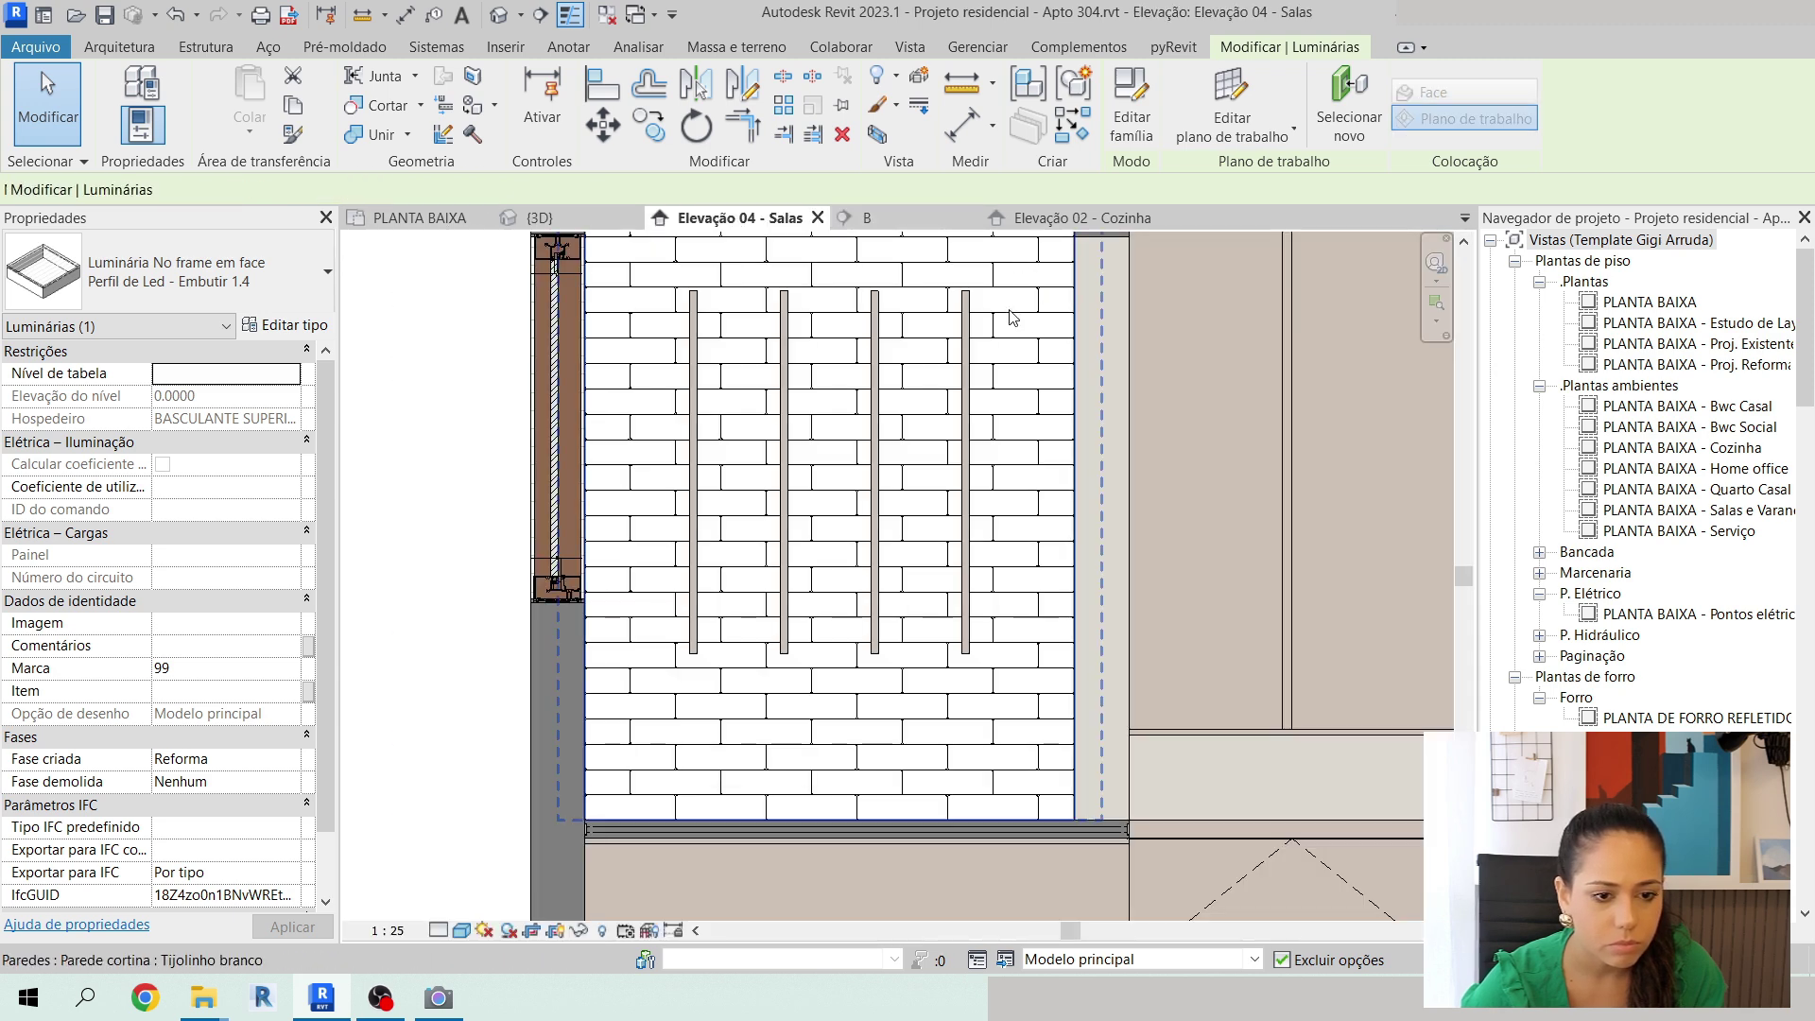
click(1070, 217)
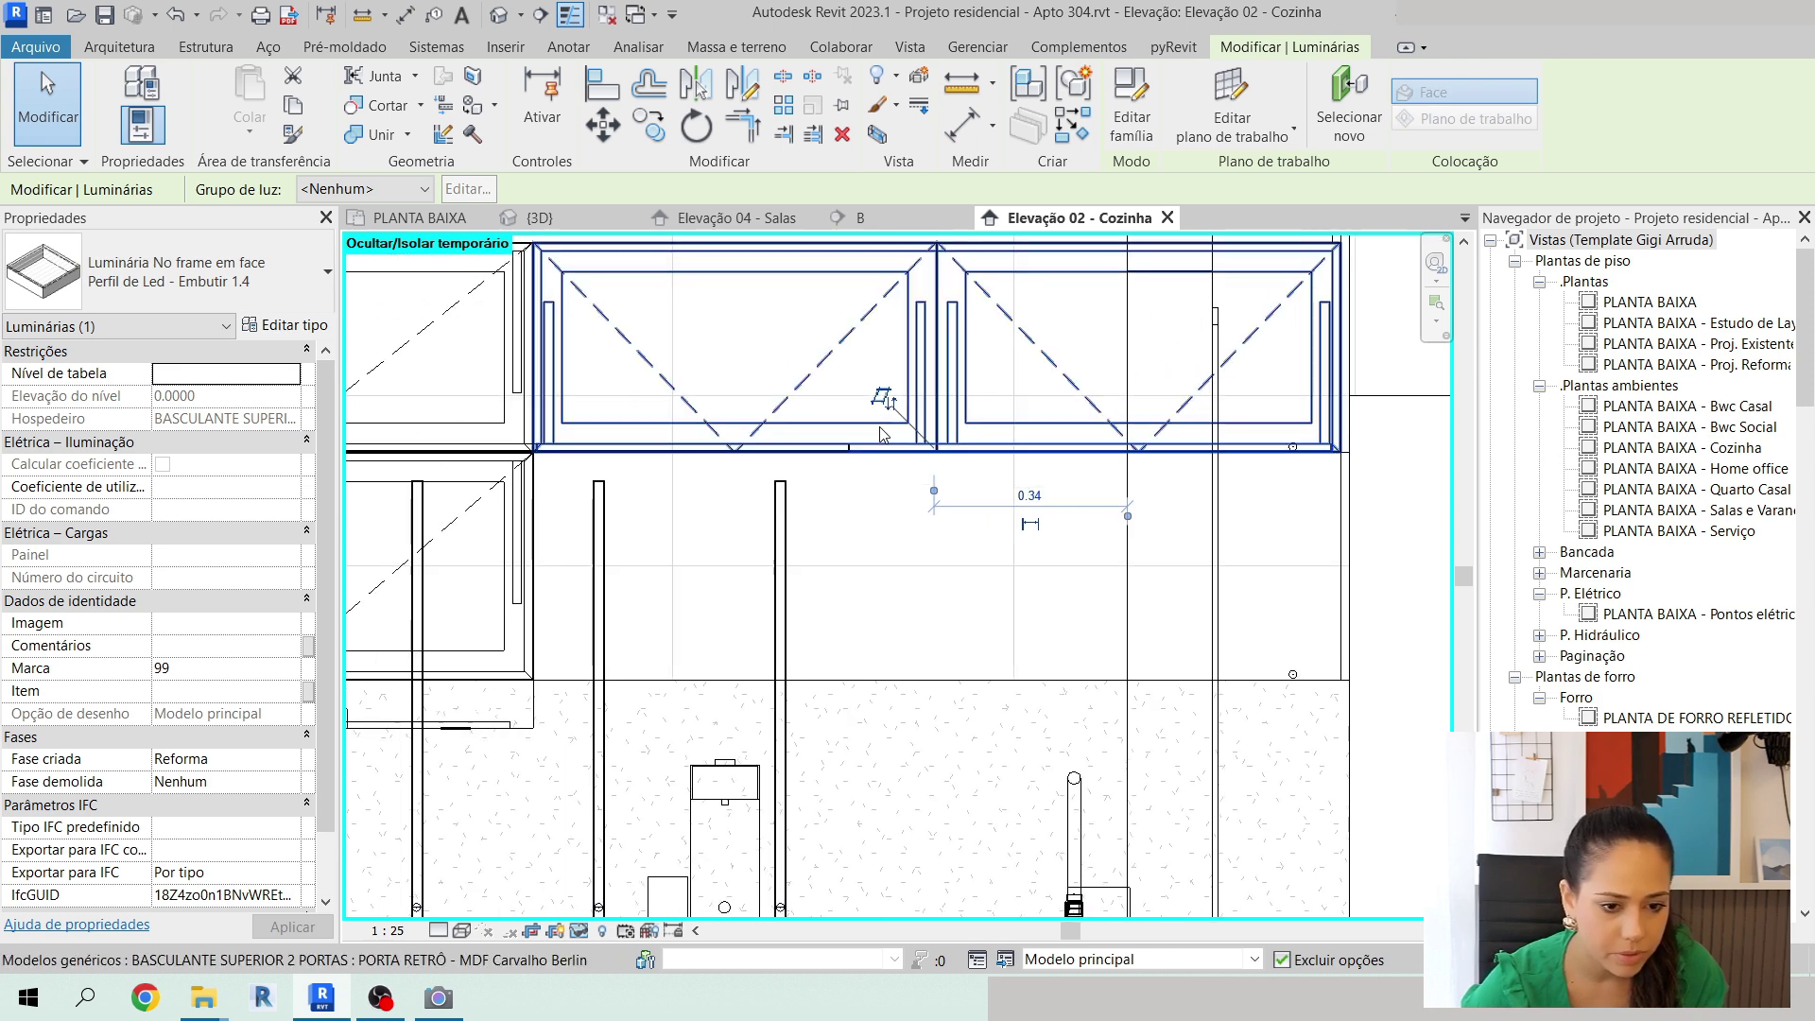
Rename the selected LED profile's type to Perfil de Led - Embutir 1.35 and set its length to 1.35 m.
scroll(591, 440, up, 5)
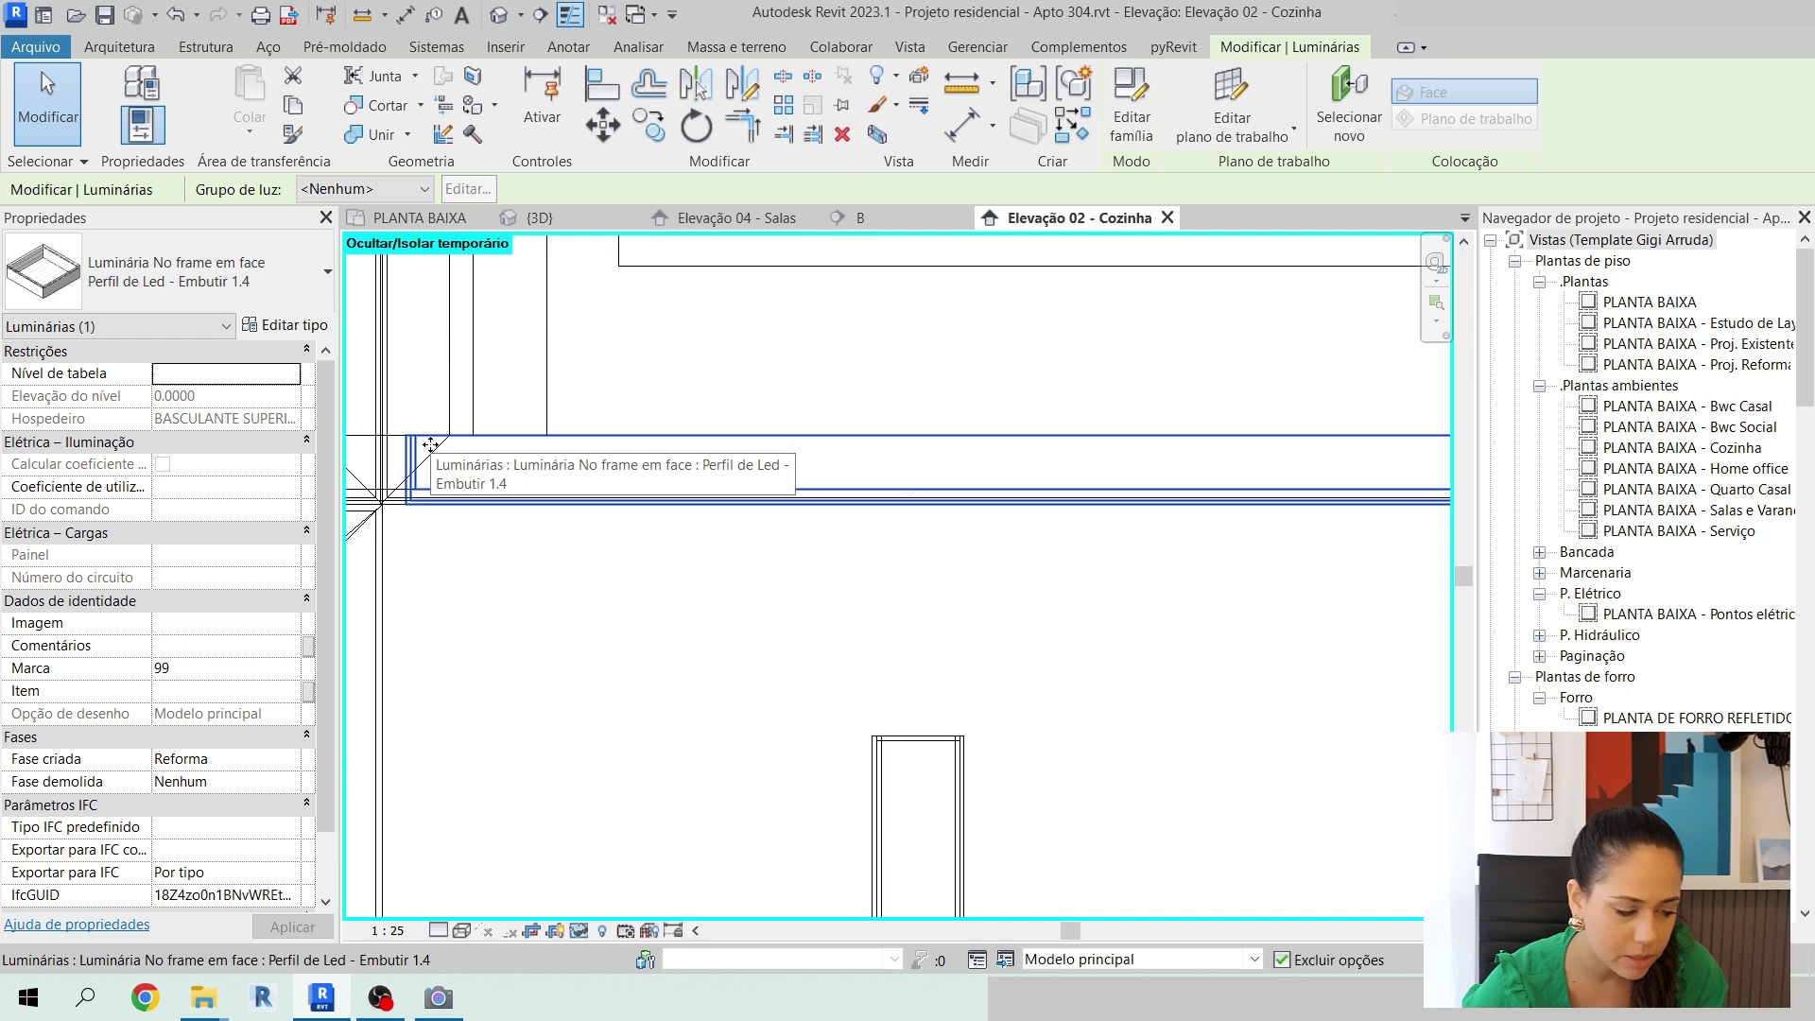
scroll(430, 444, down, 2)
click(279, 325)
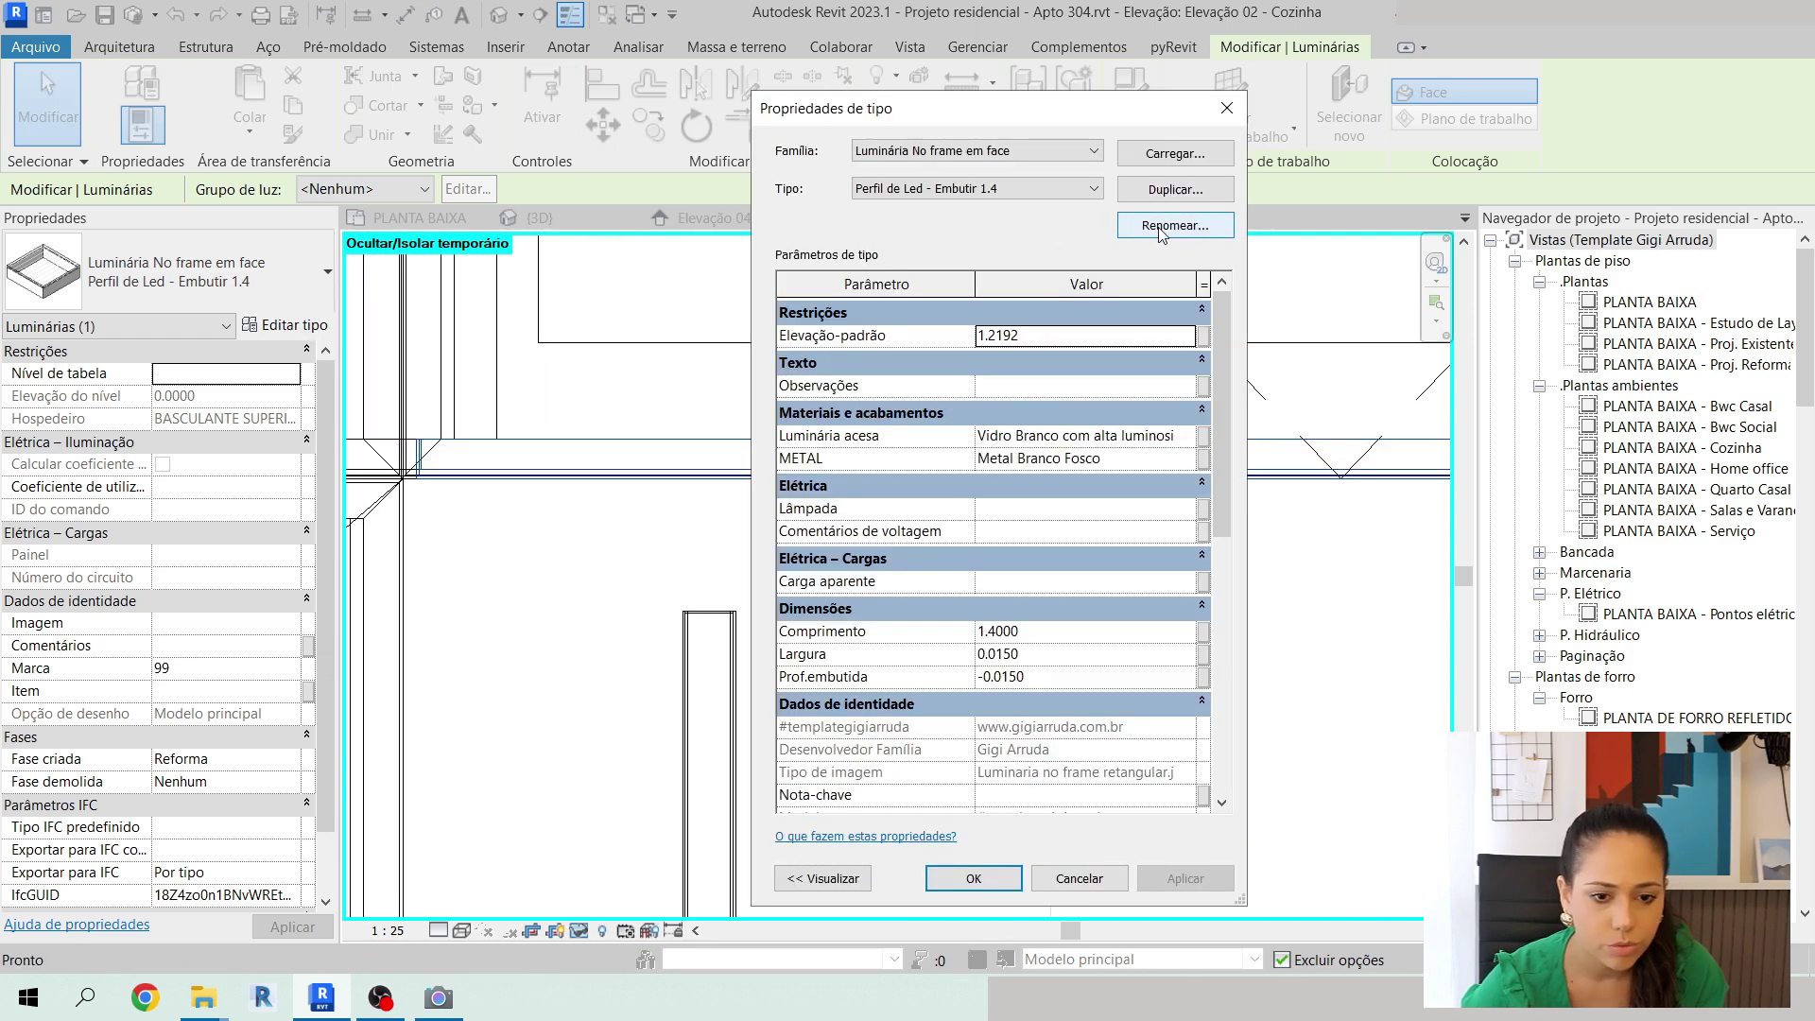
click(1162, 227)
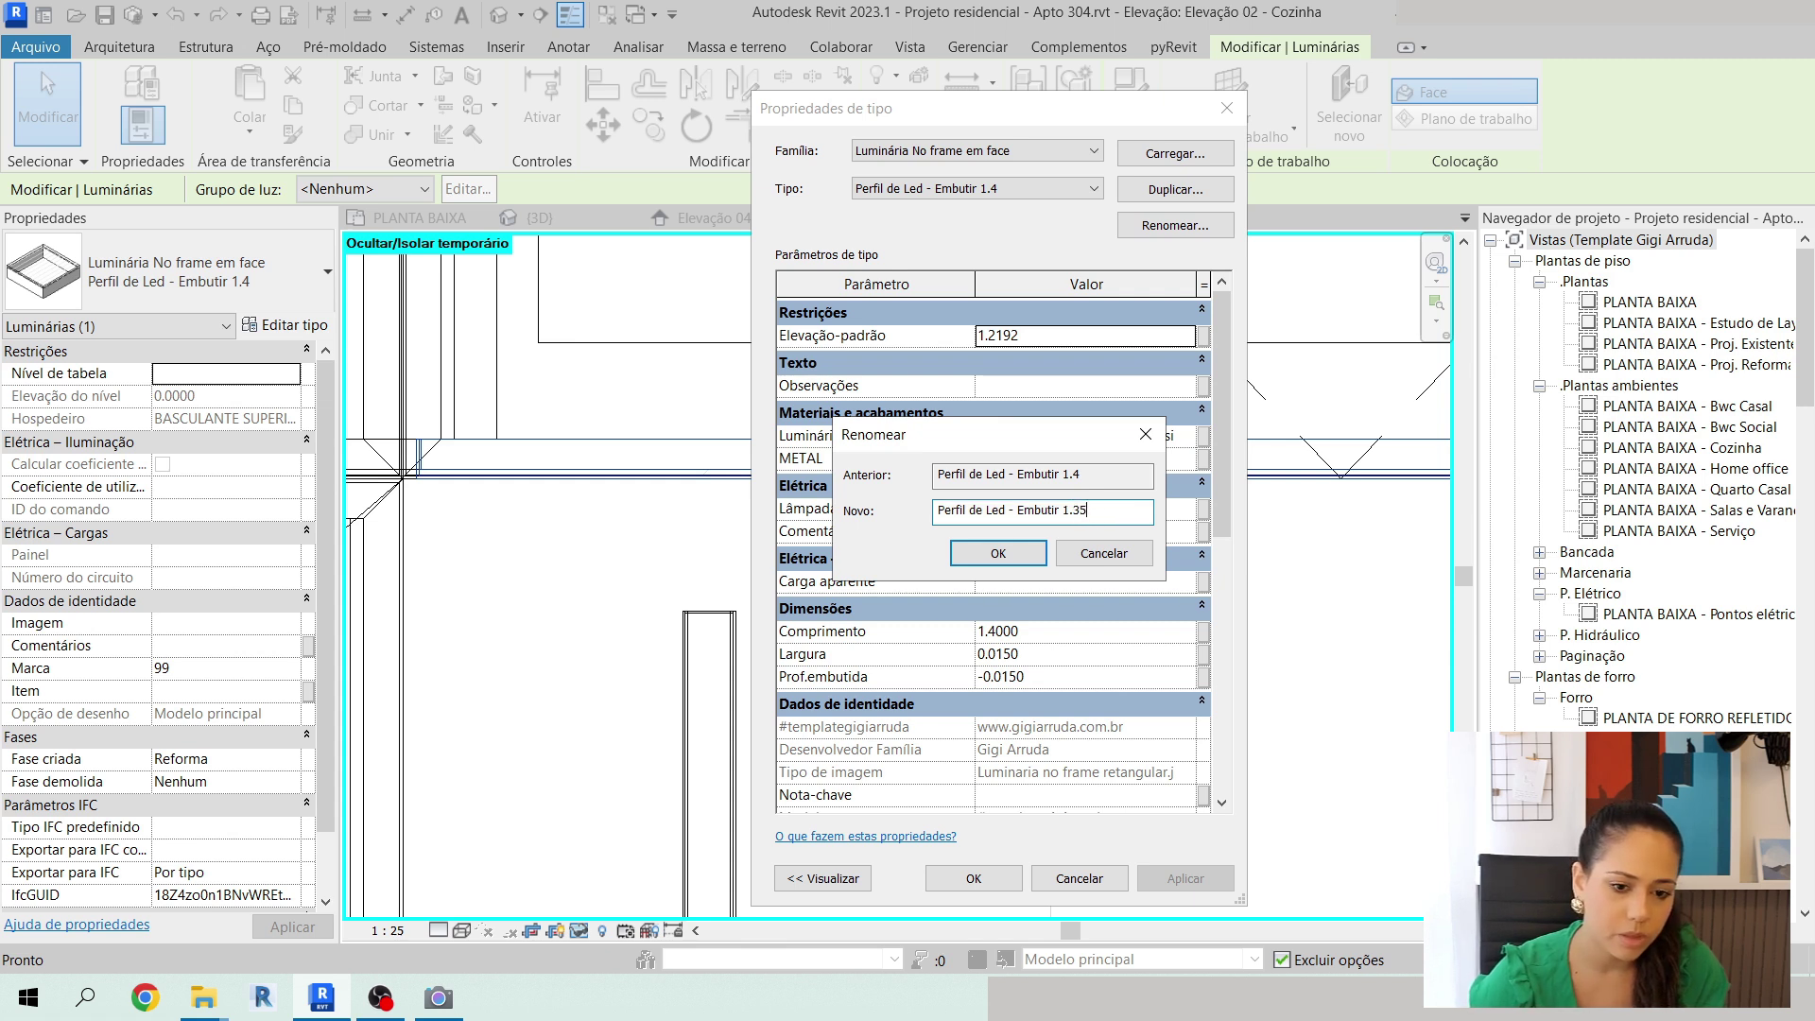
key(Return)
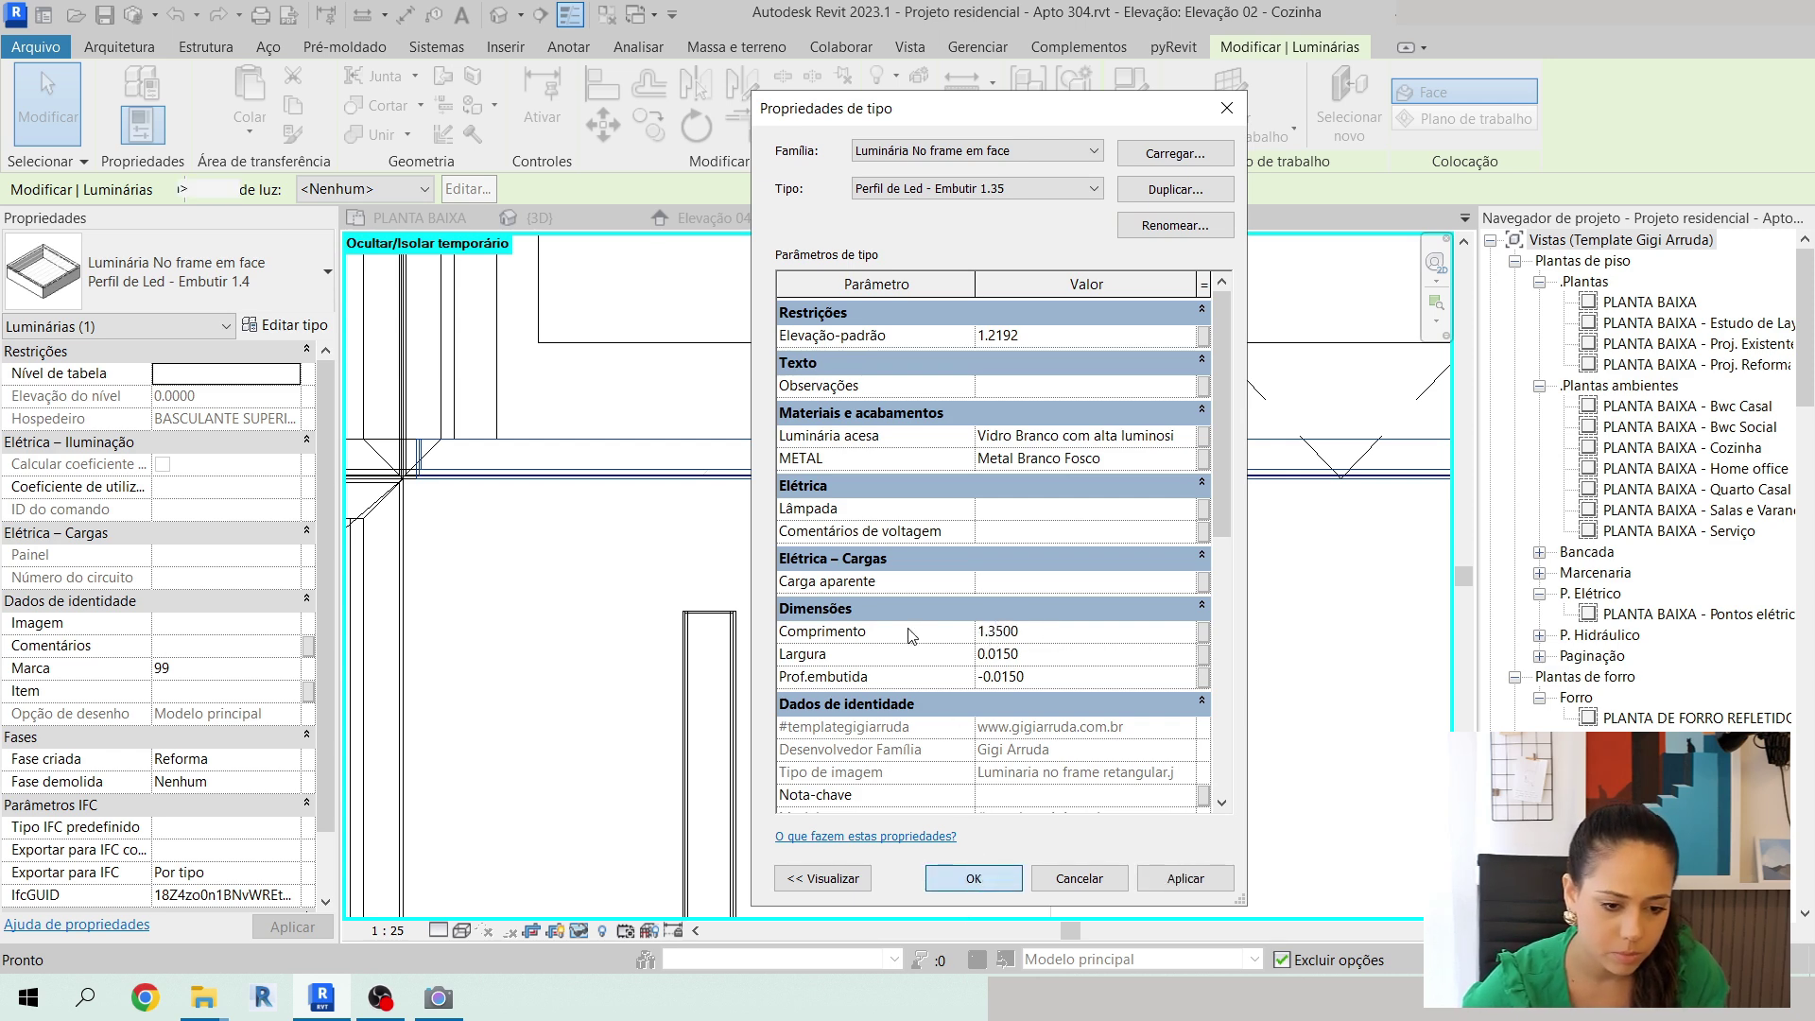
click(976, 877)
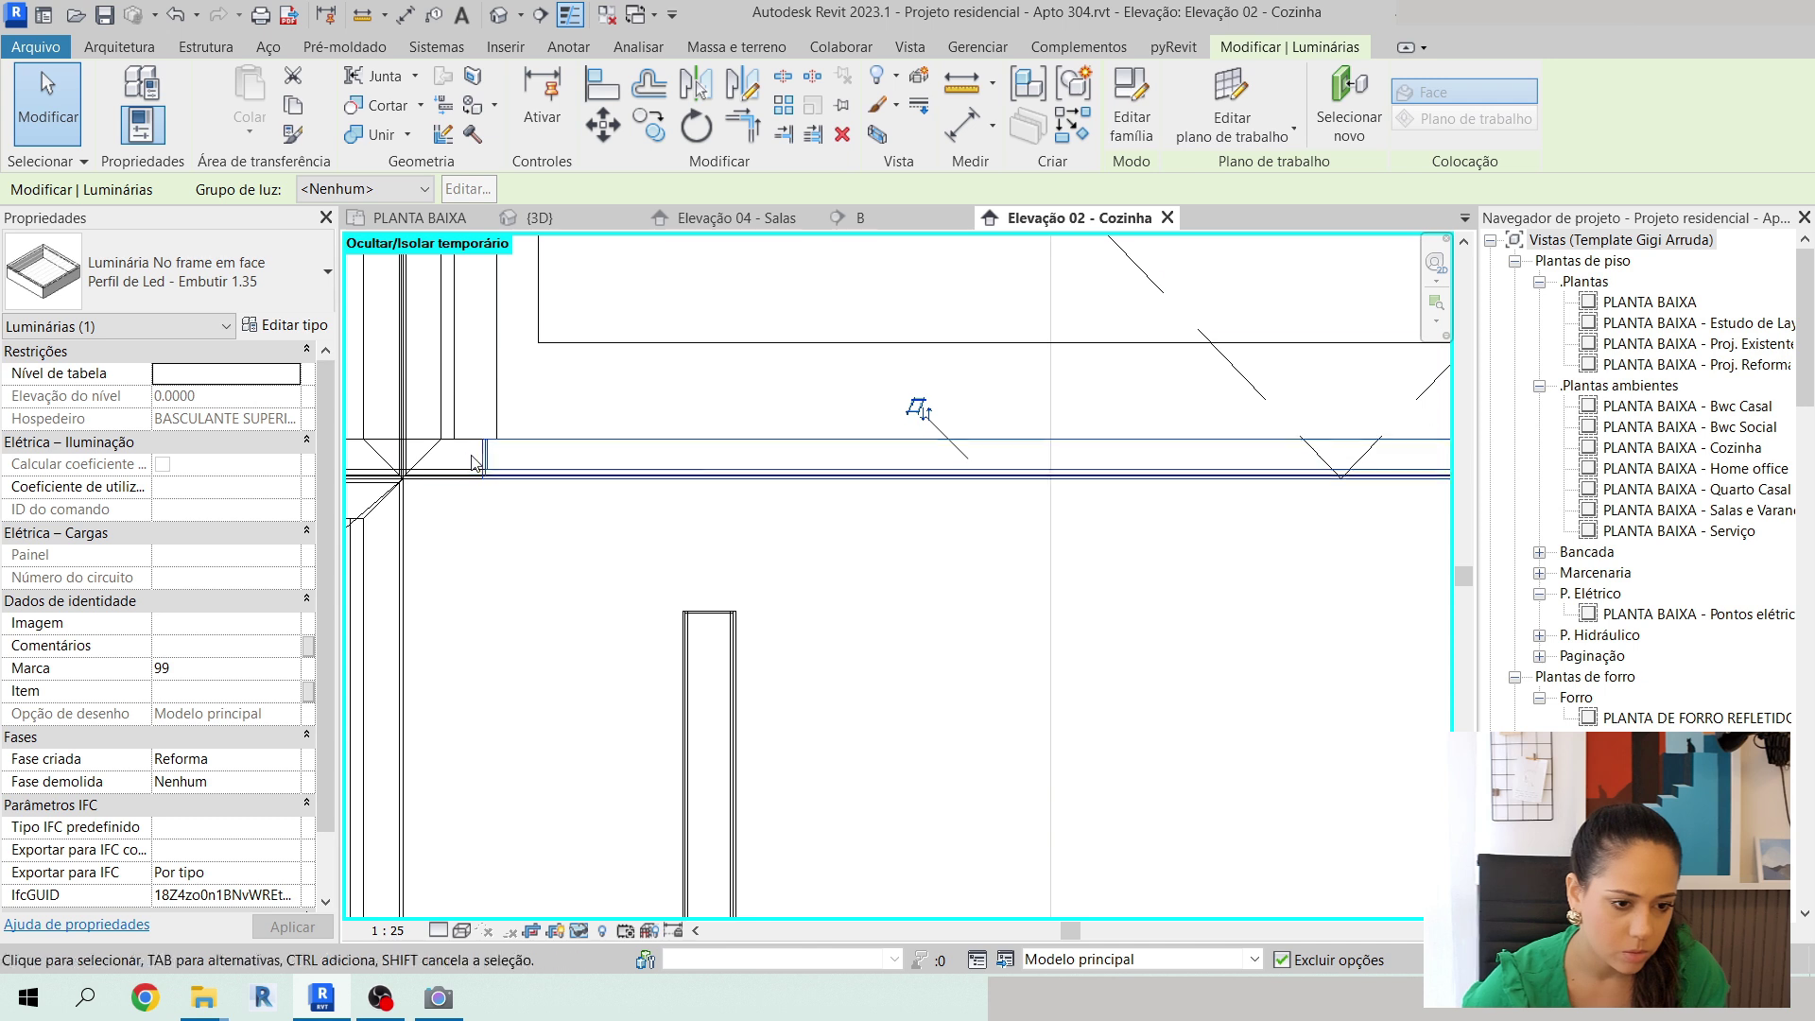
Nudge the 1.35 m LED strip two increments toward the one-door upper cabinet and check both of its ends.
middle_drag(503, 450, 740, 466)
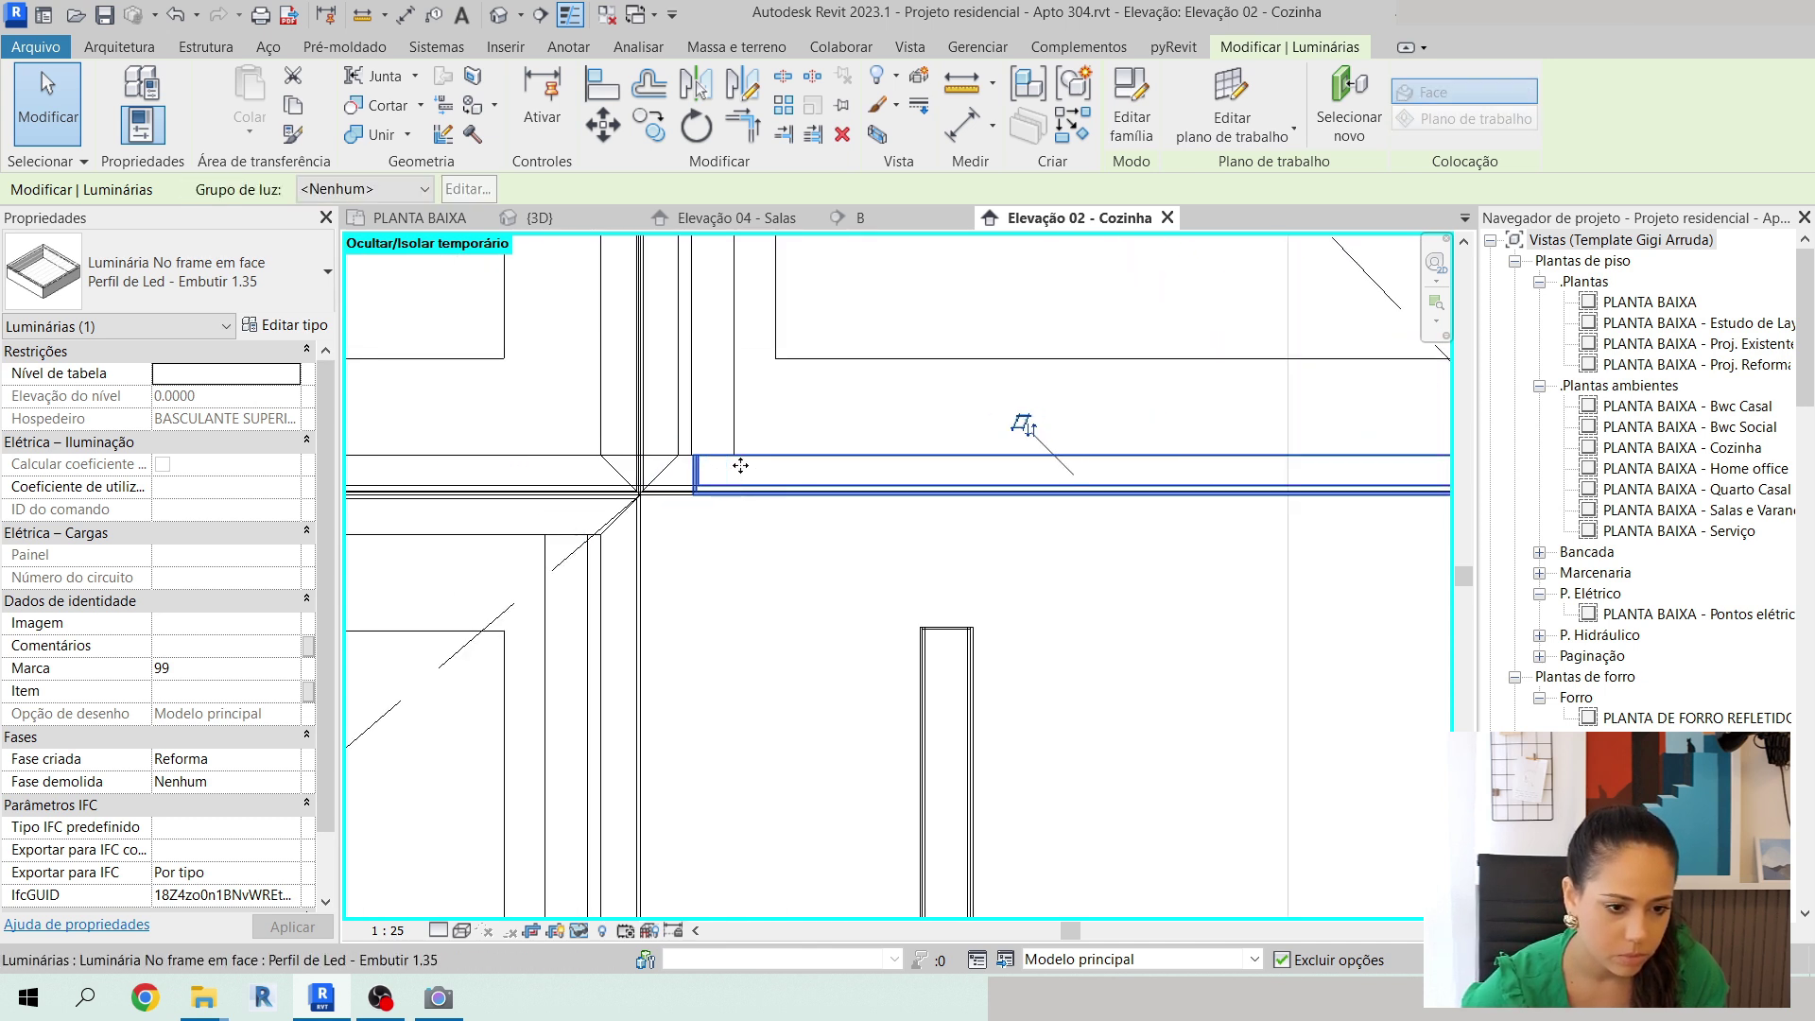
key(Left)
key(Left)
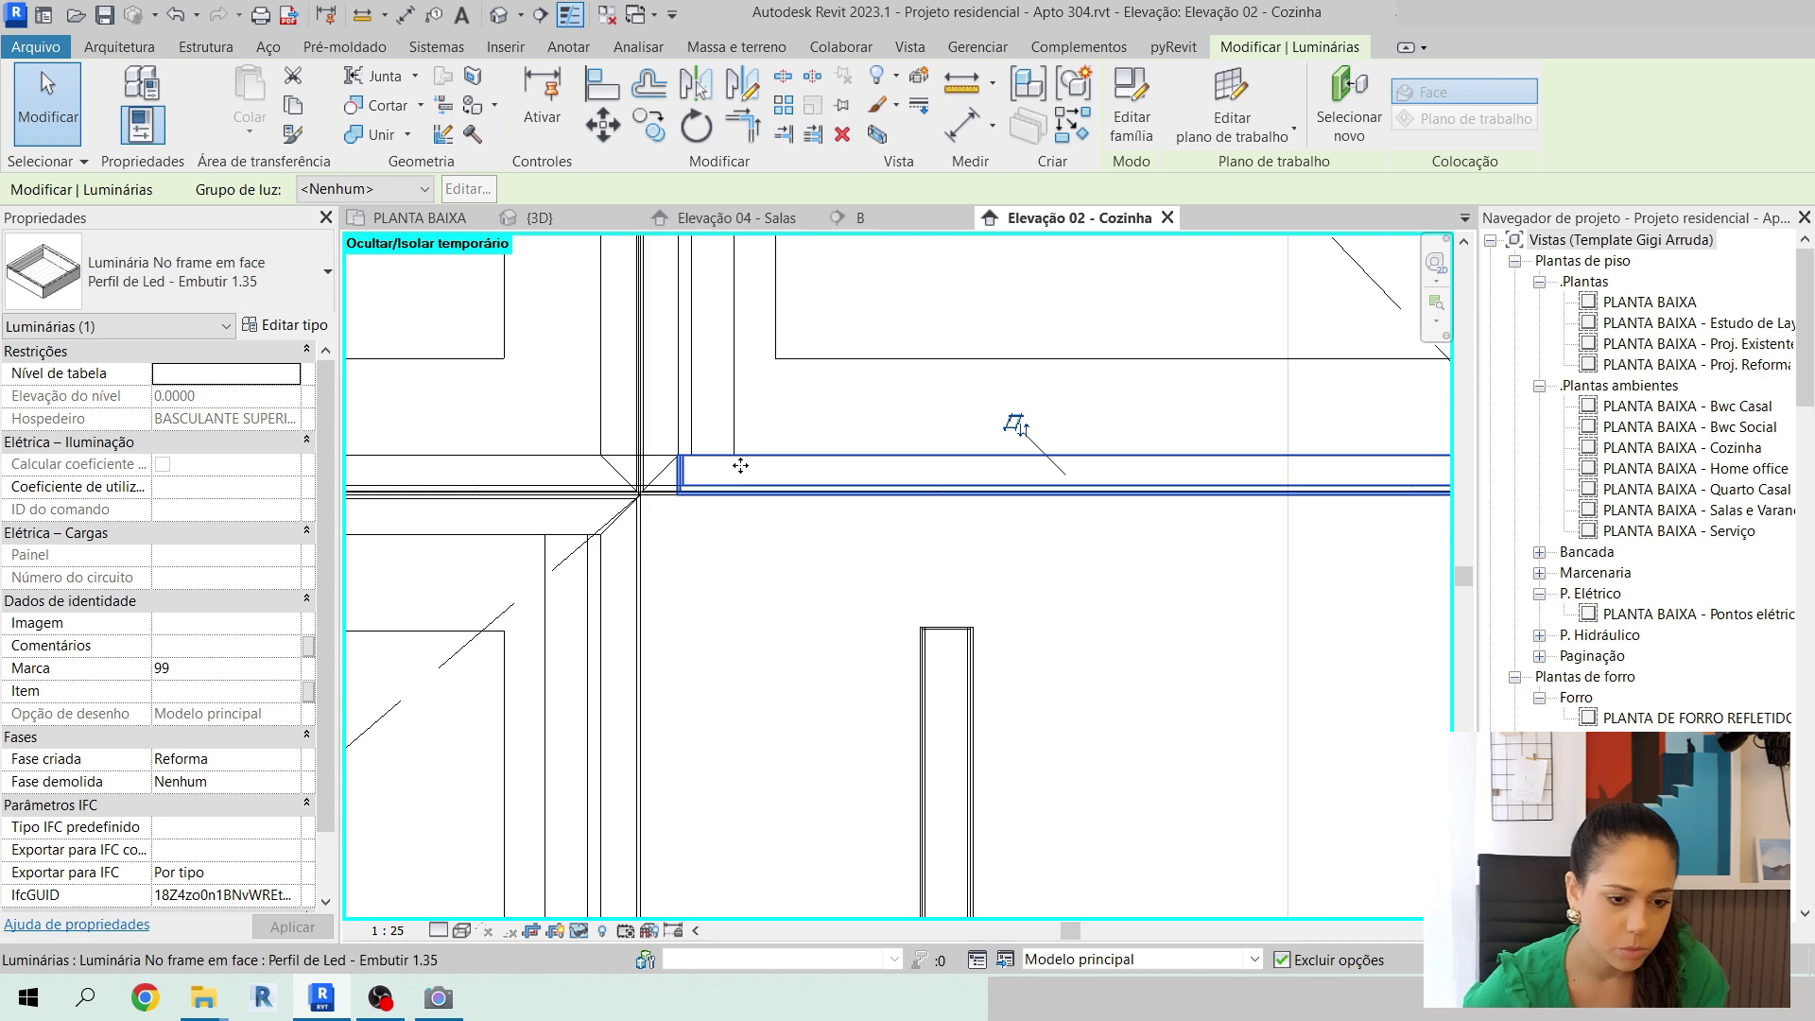
scroll(740, 466, down, 3)
scroll(1236, 518, up, 5)
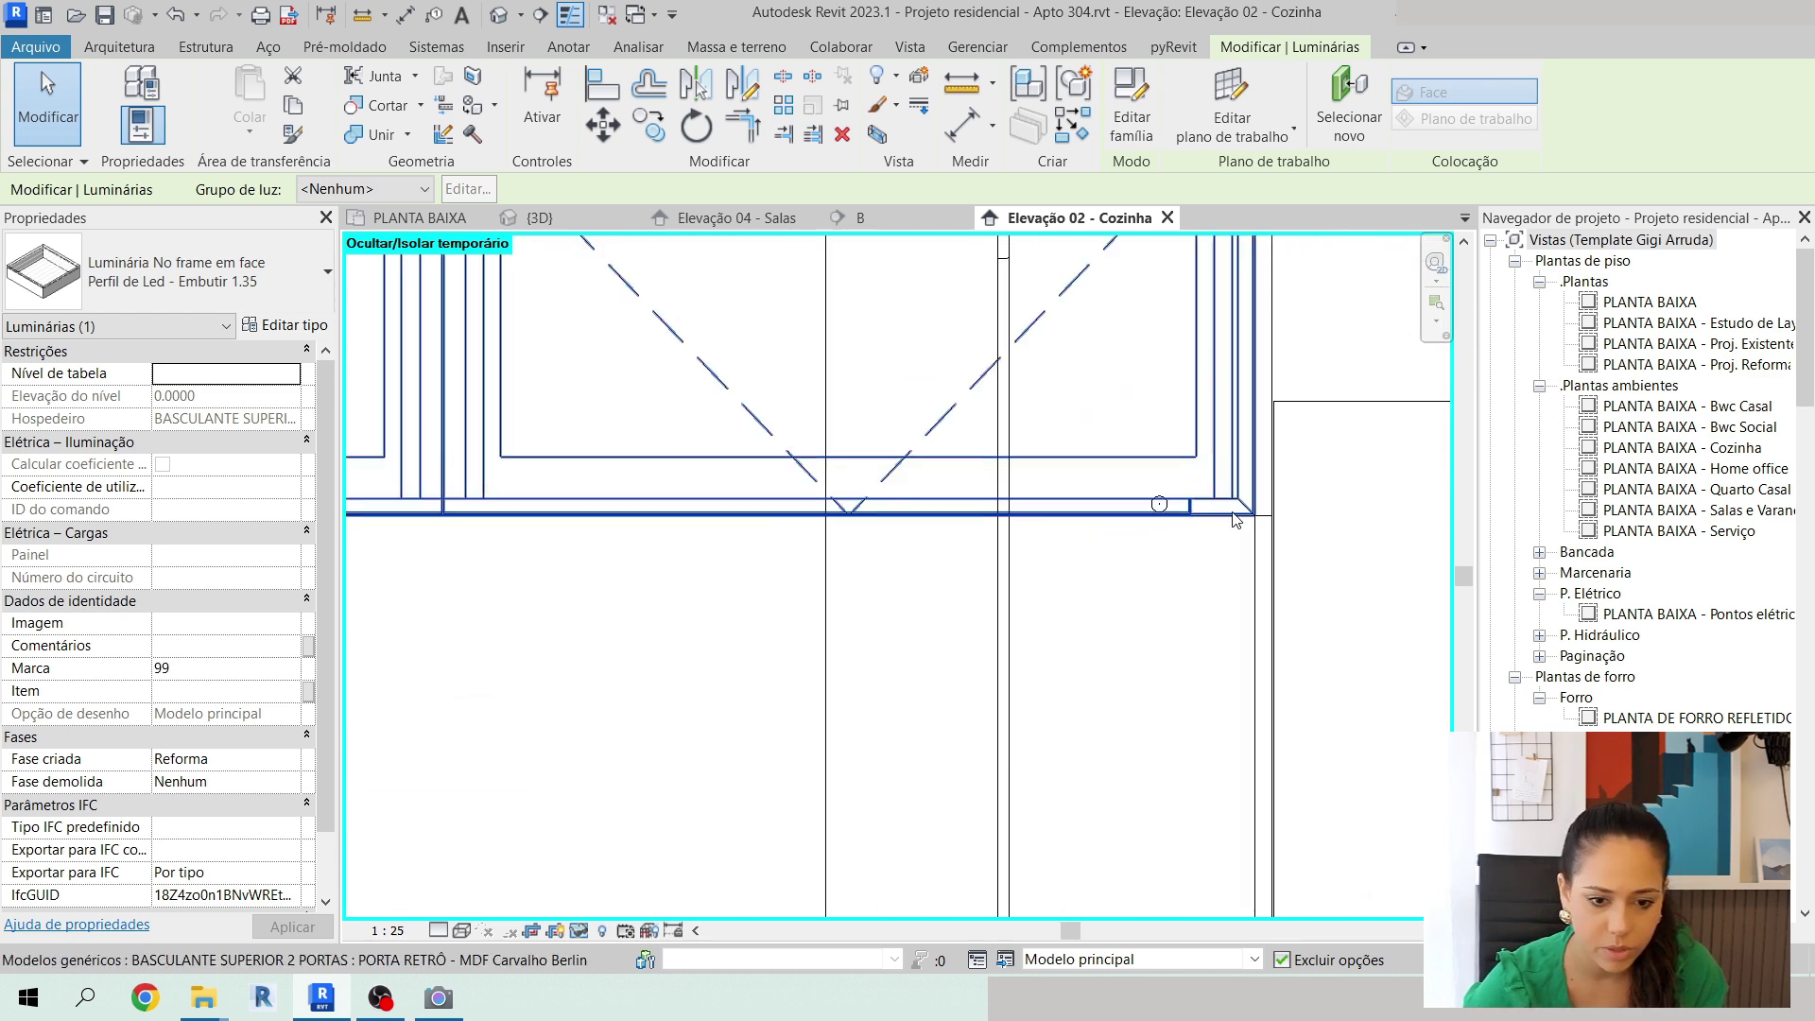
scroll(1236, 519, down, 5)
middle_drag(851, 572, 885, 572)
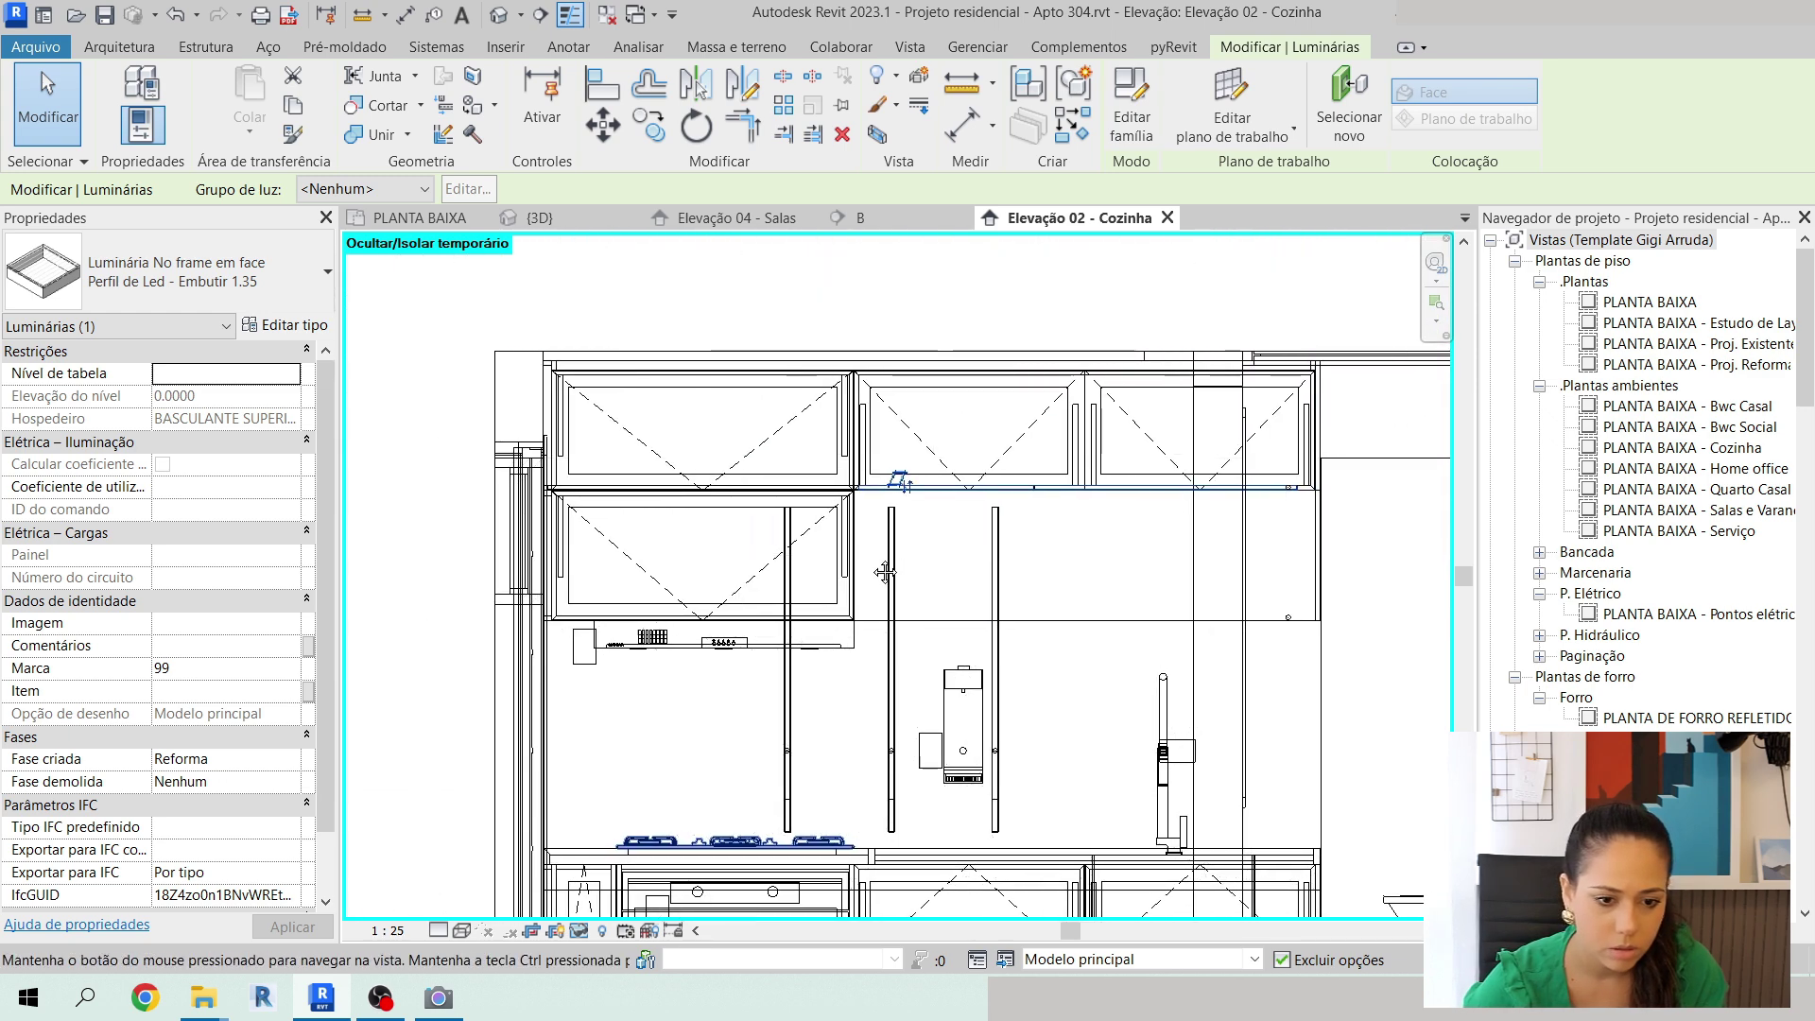
Duplicate the type of the LED strip under the one-door upper cabinet as Perfil de Led - Embutir 90cm, with a length of 0.90 m.
scroll(892, 477, up, 5)
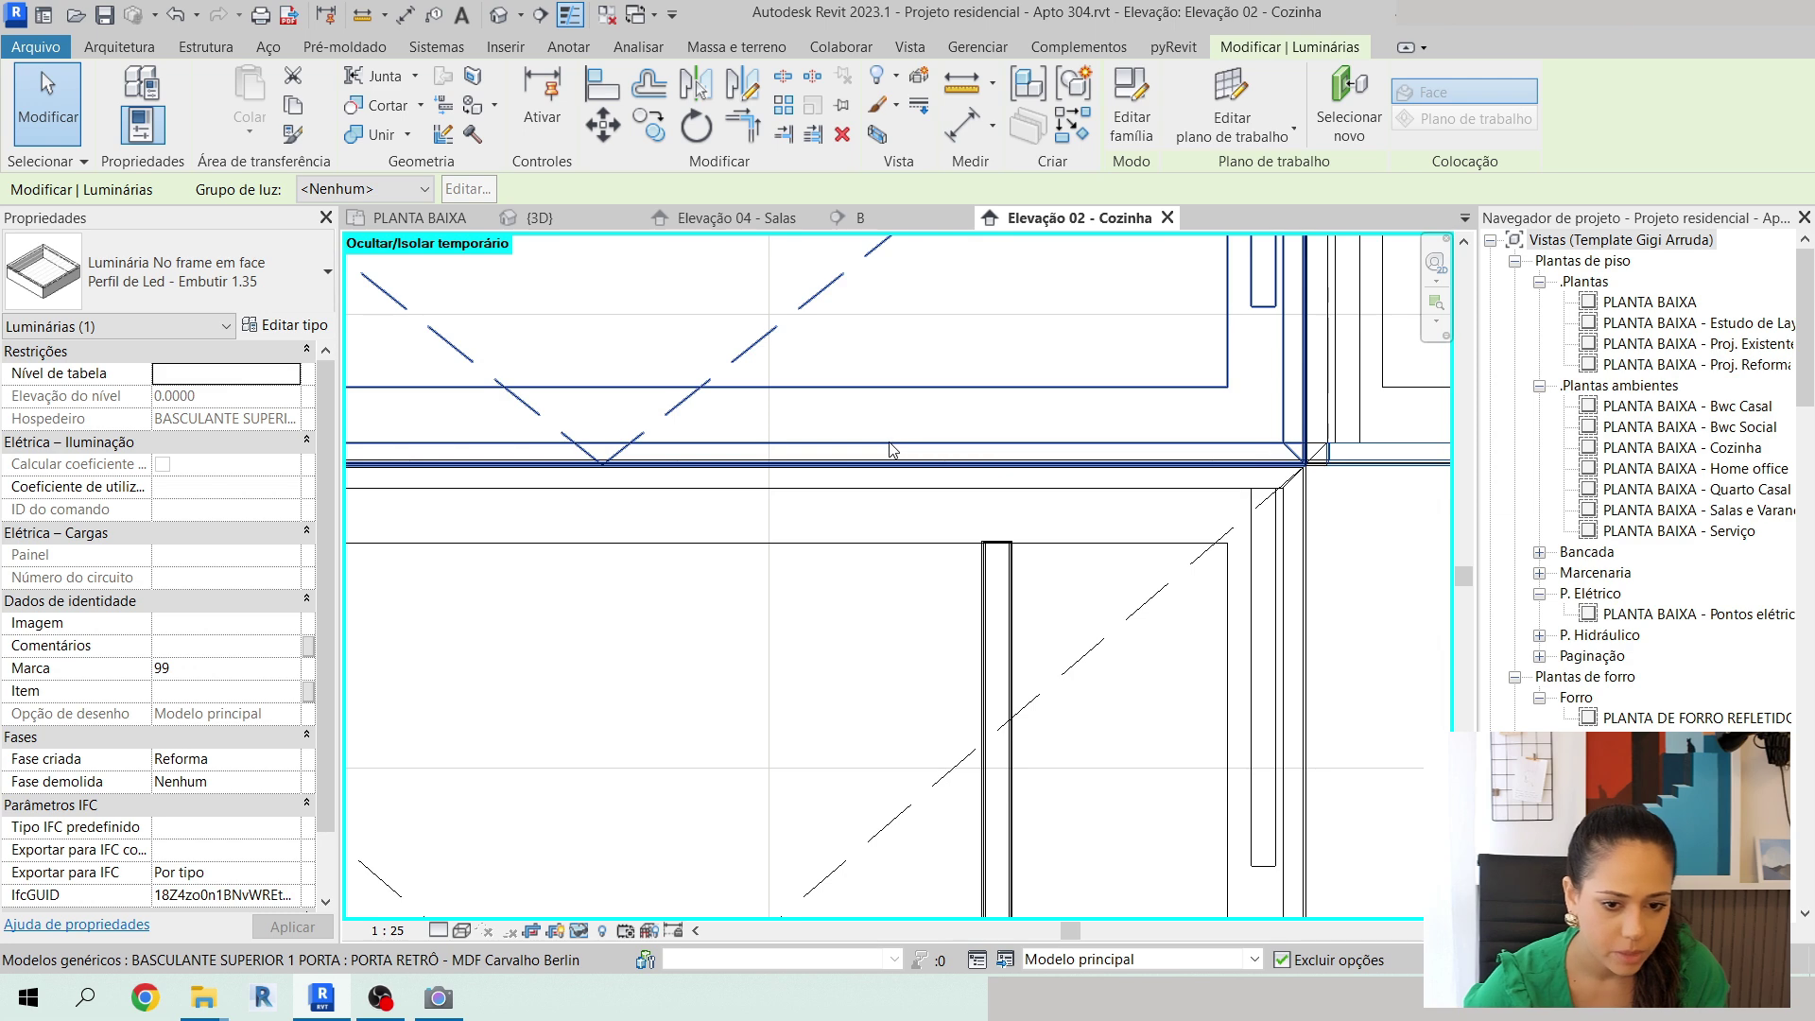
click(893, 450)
click(892, 450)
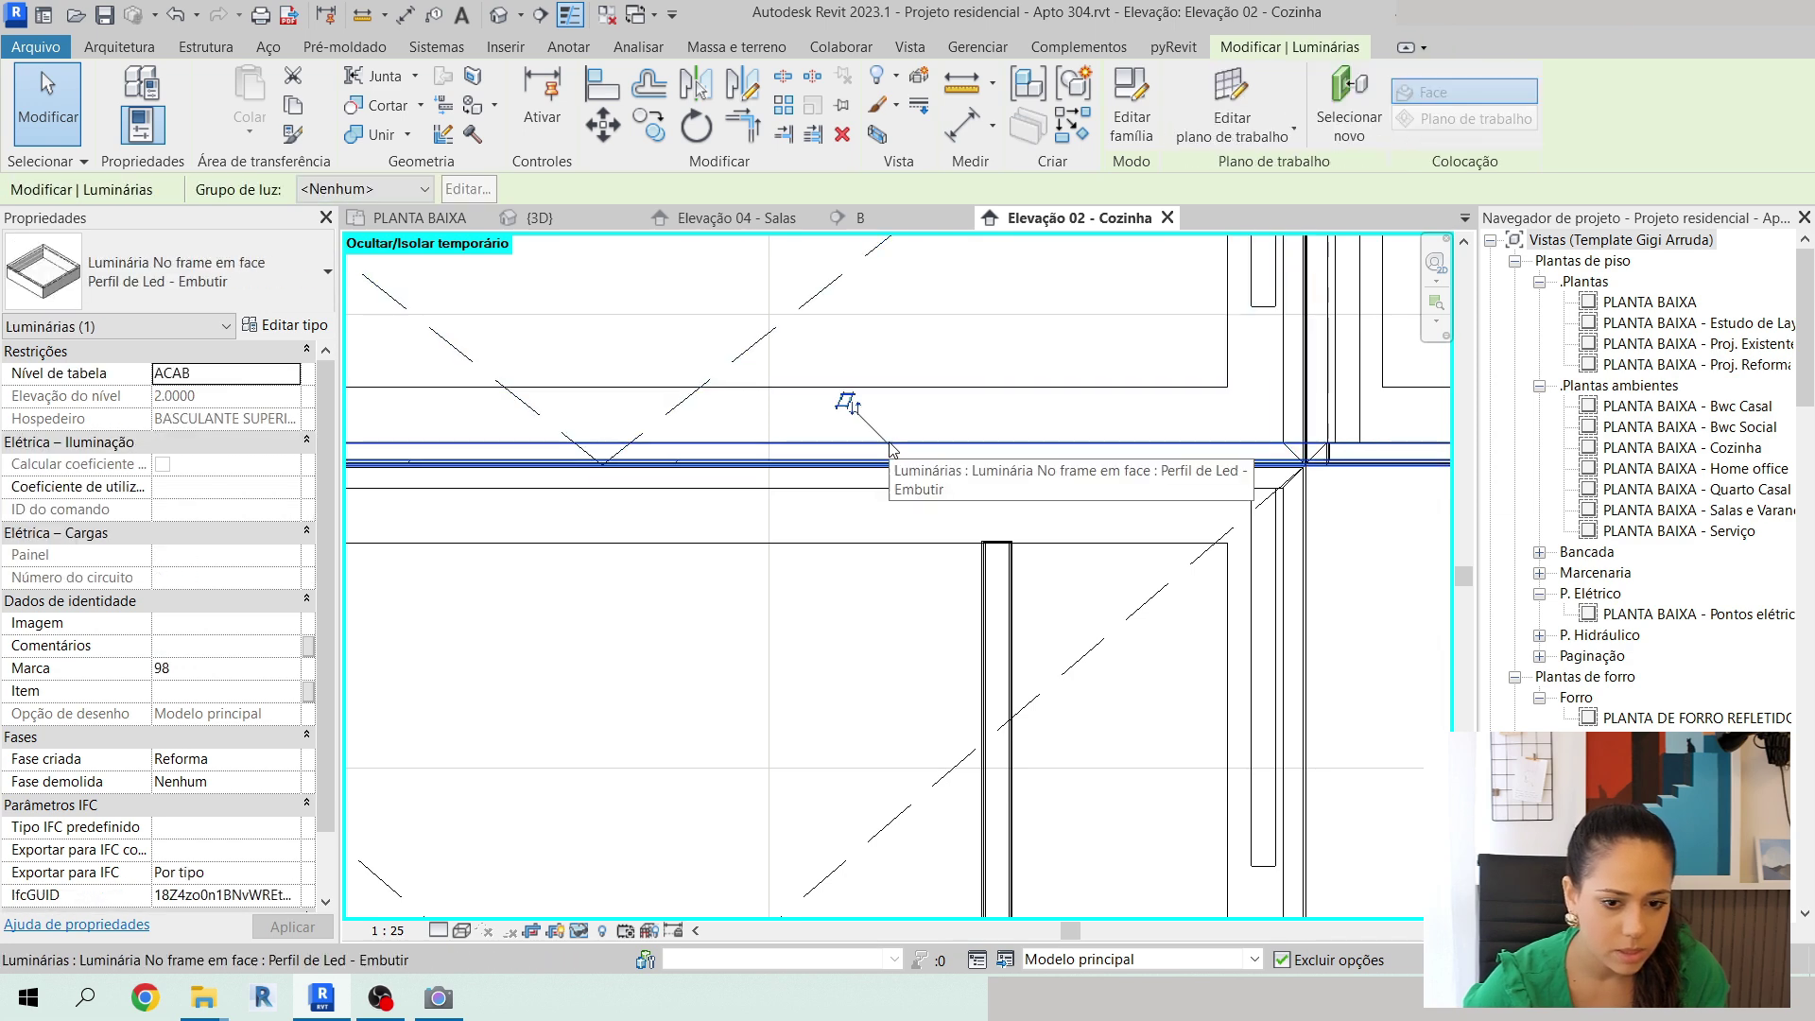
scroll(893, 445, down, 5)
middle_drag(617, 508, 600, 572)
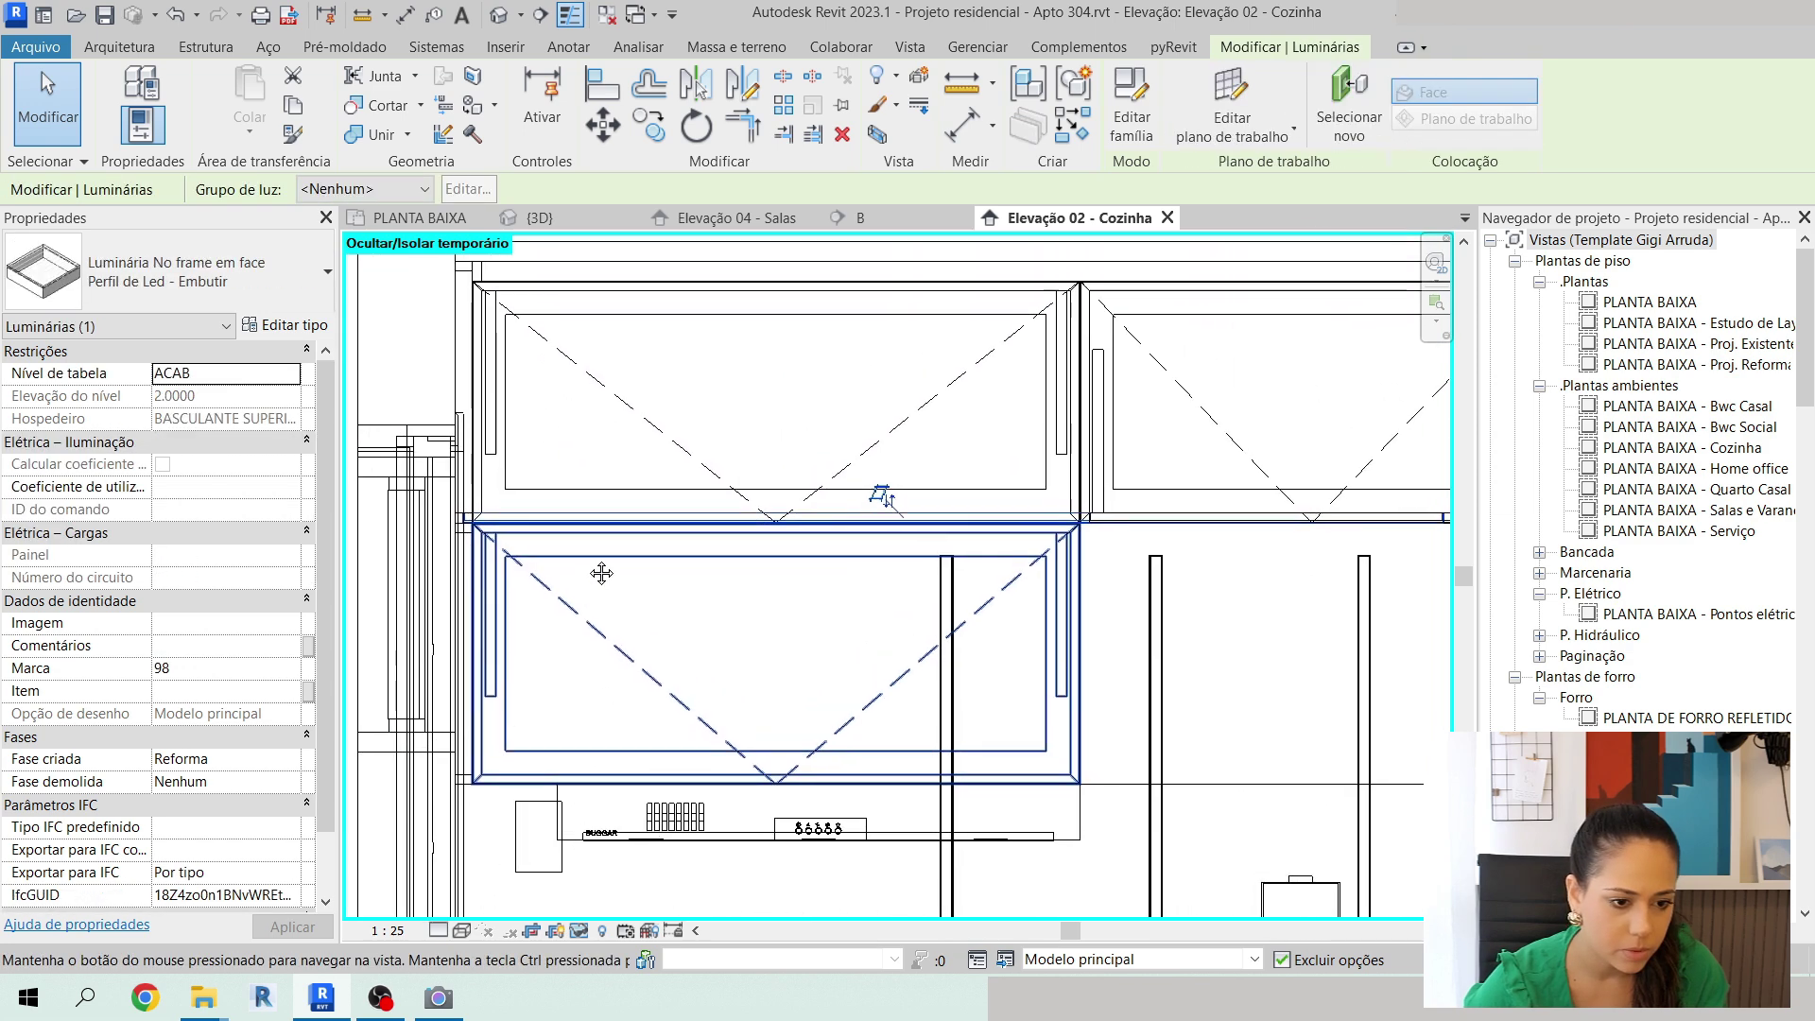
click(632, 425)
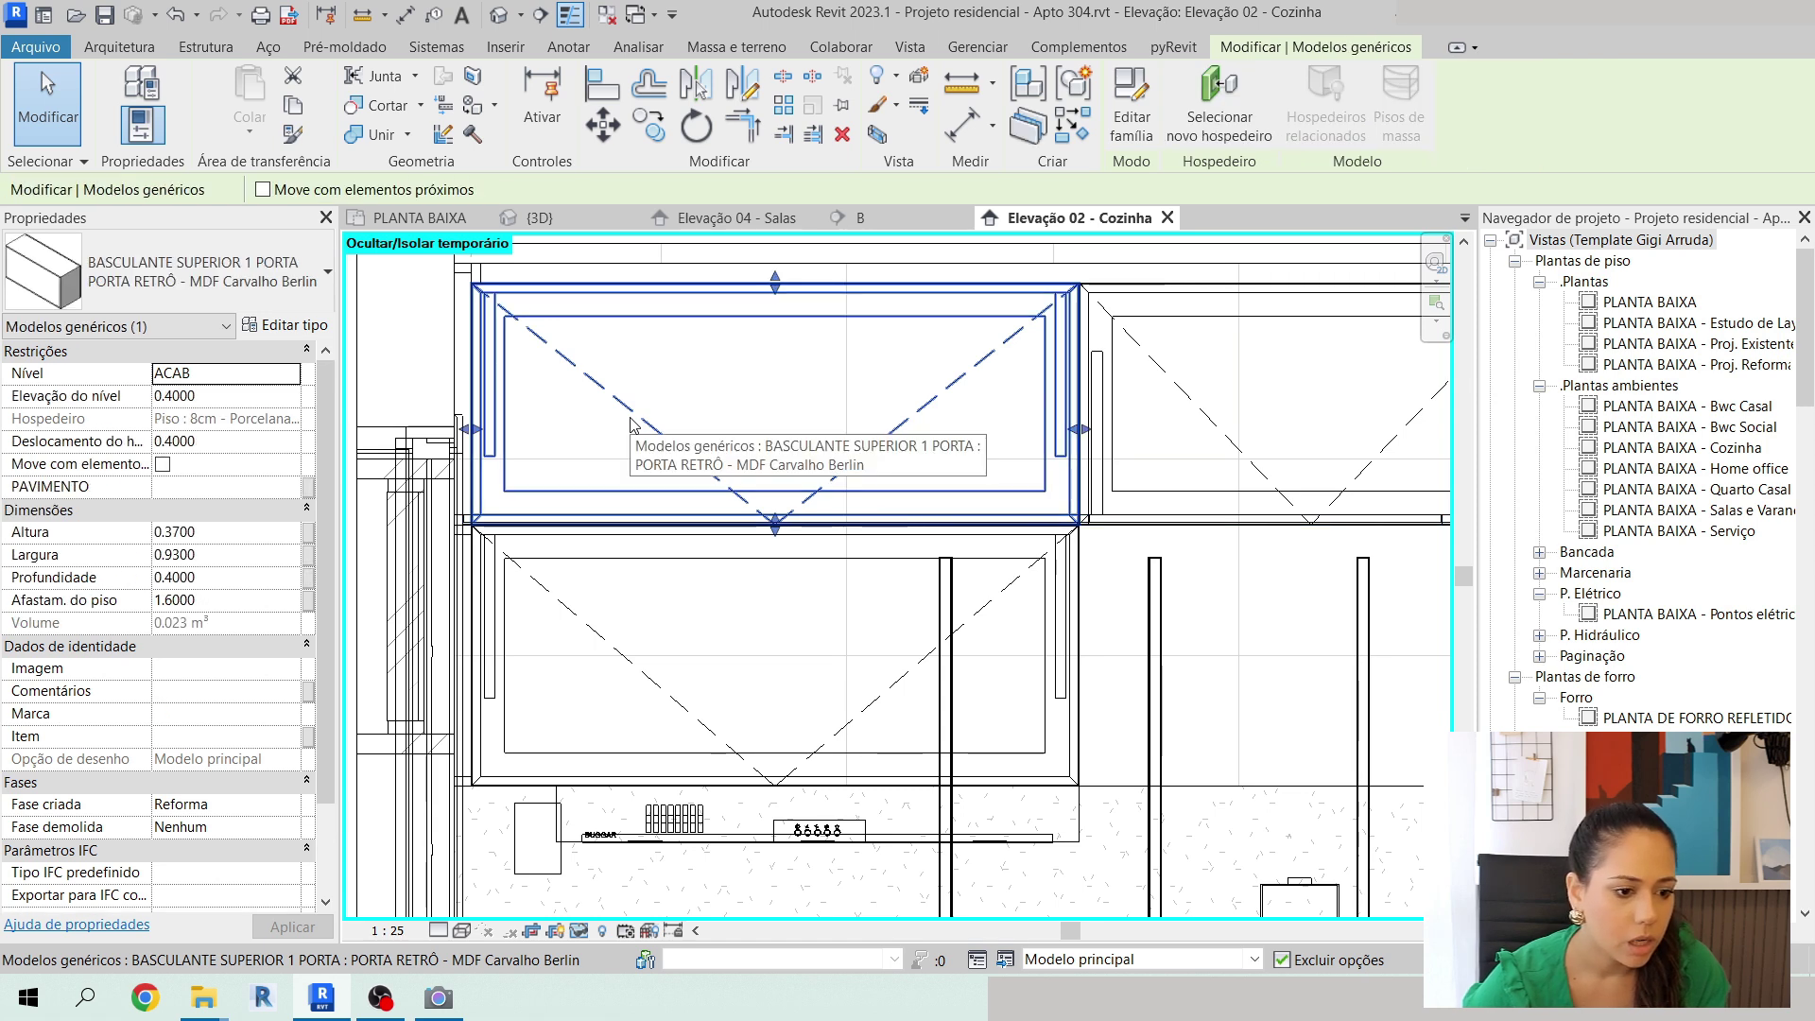
key(Escape)
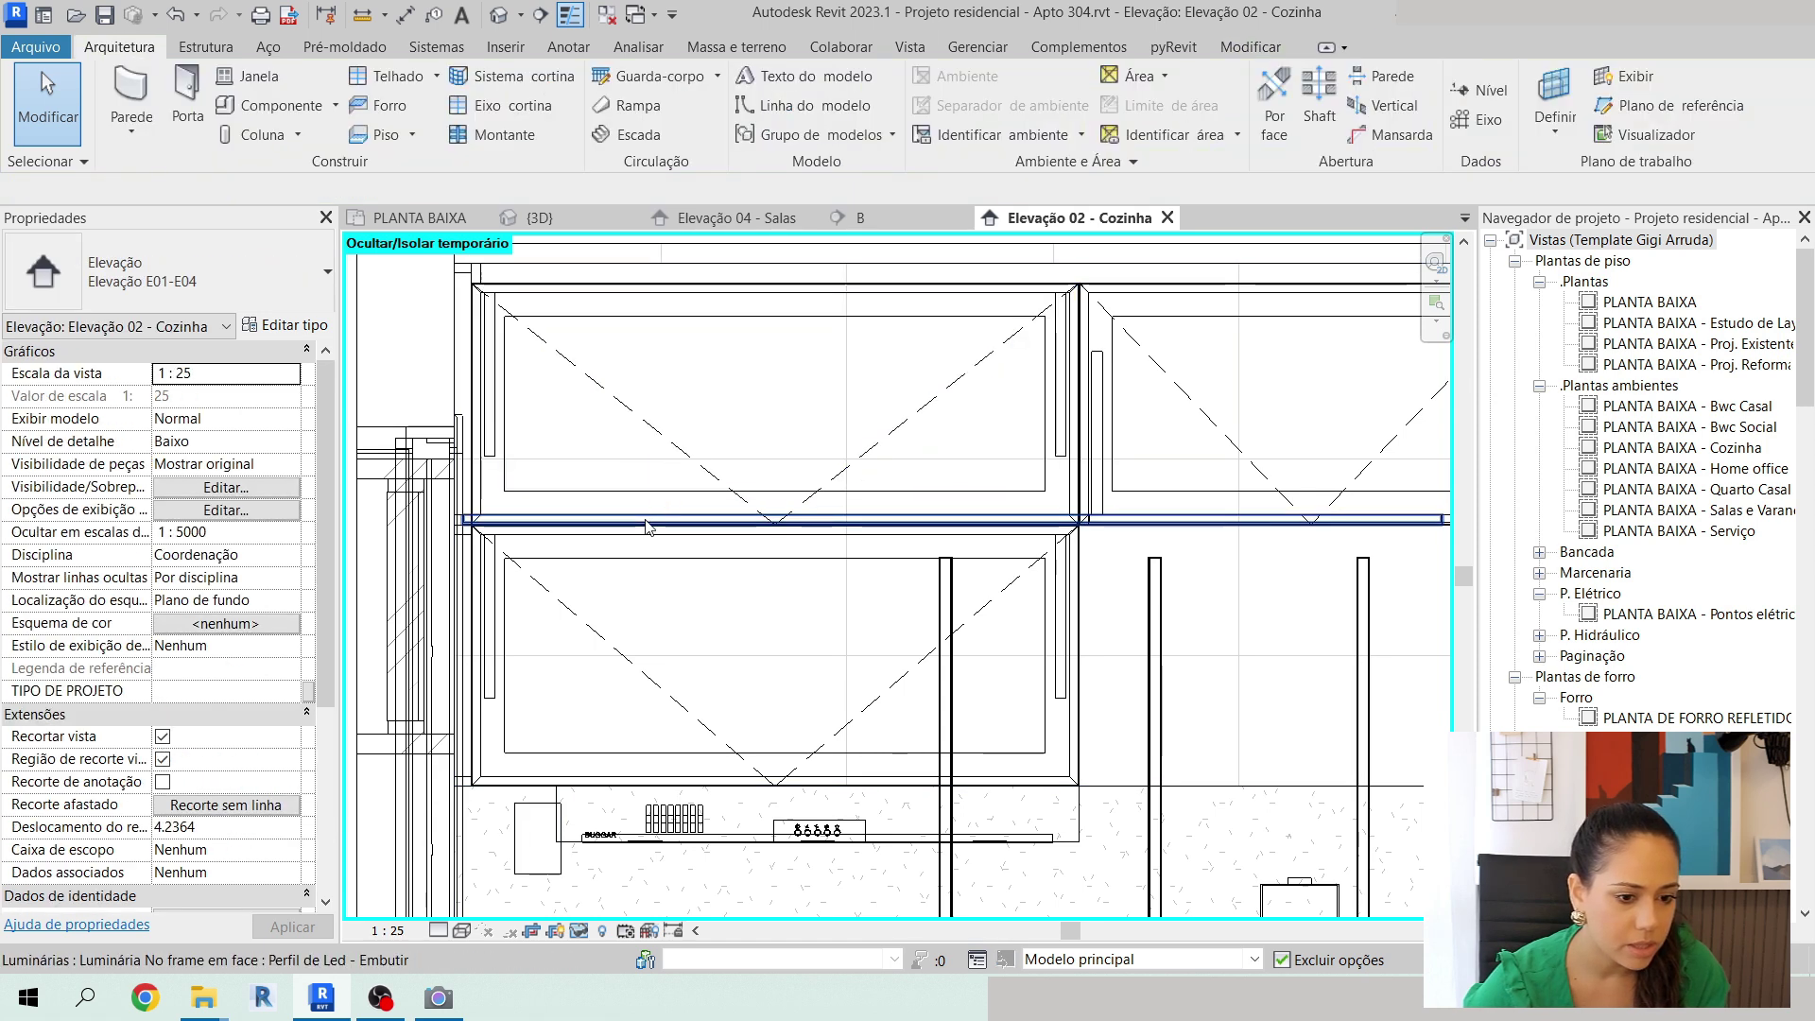
double_click(647, 526)
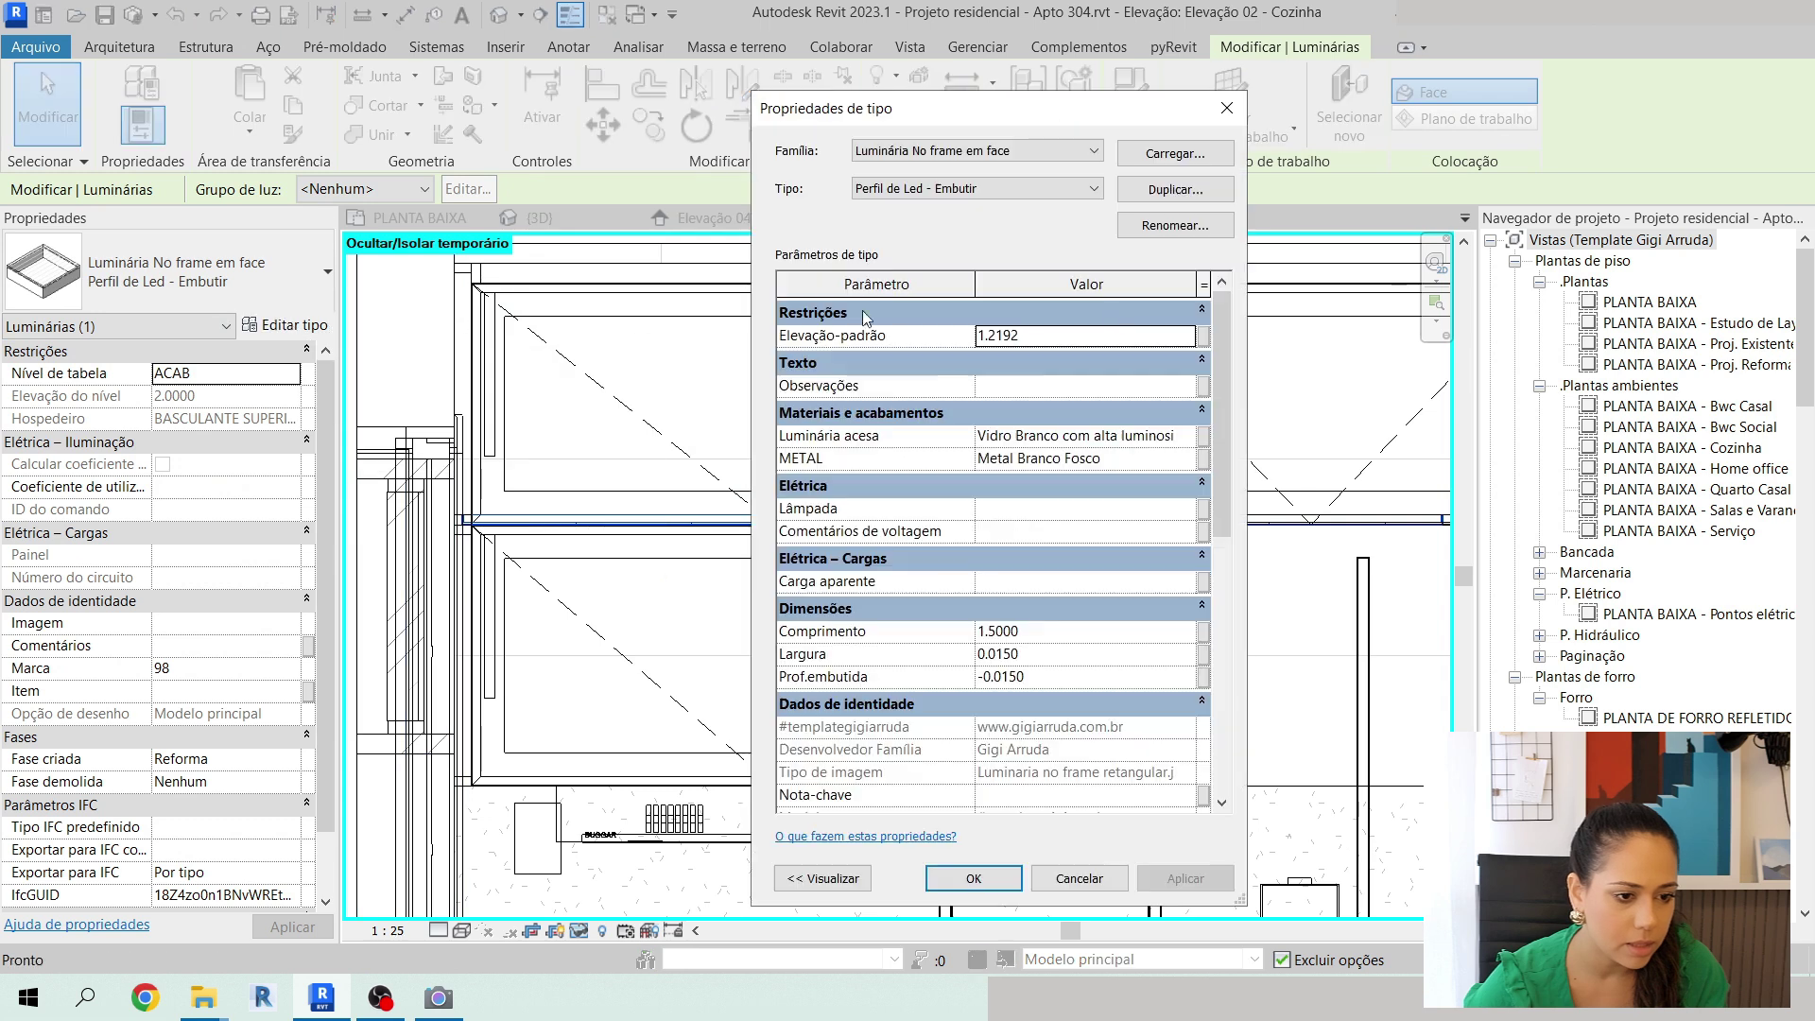
click(1163, 190)
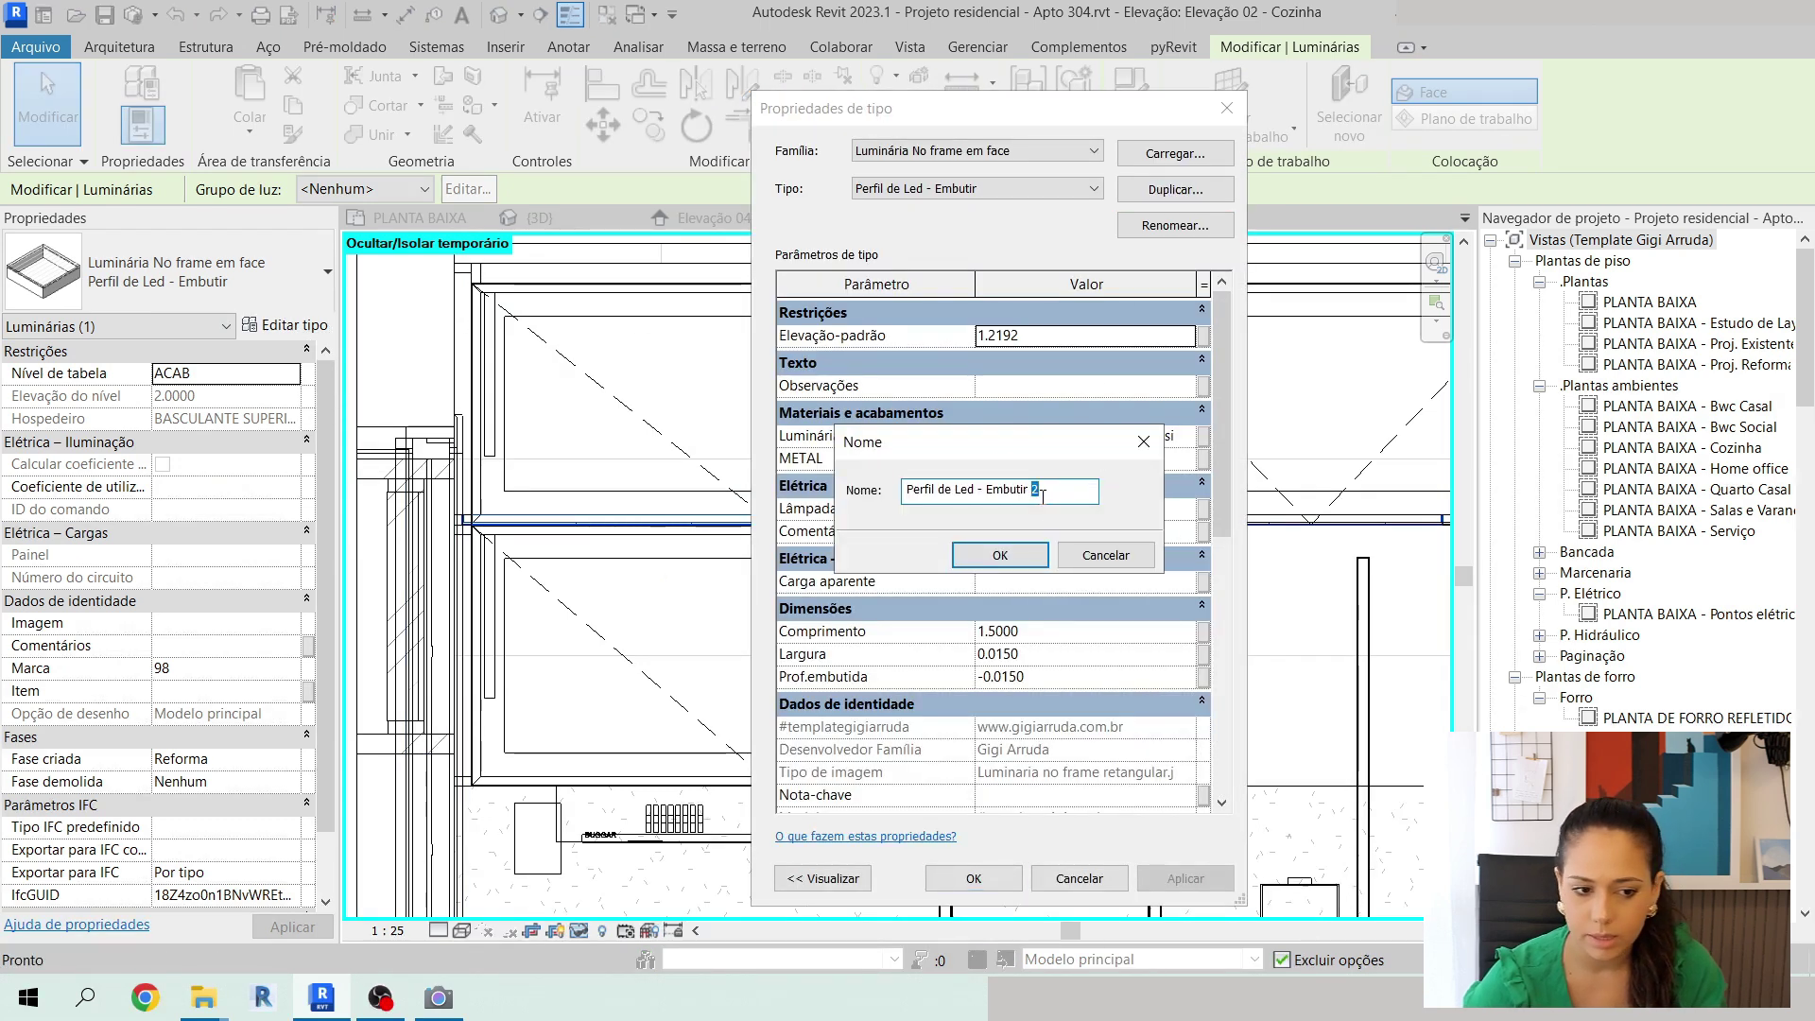
key(Return)
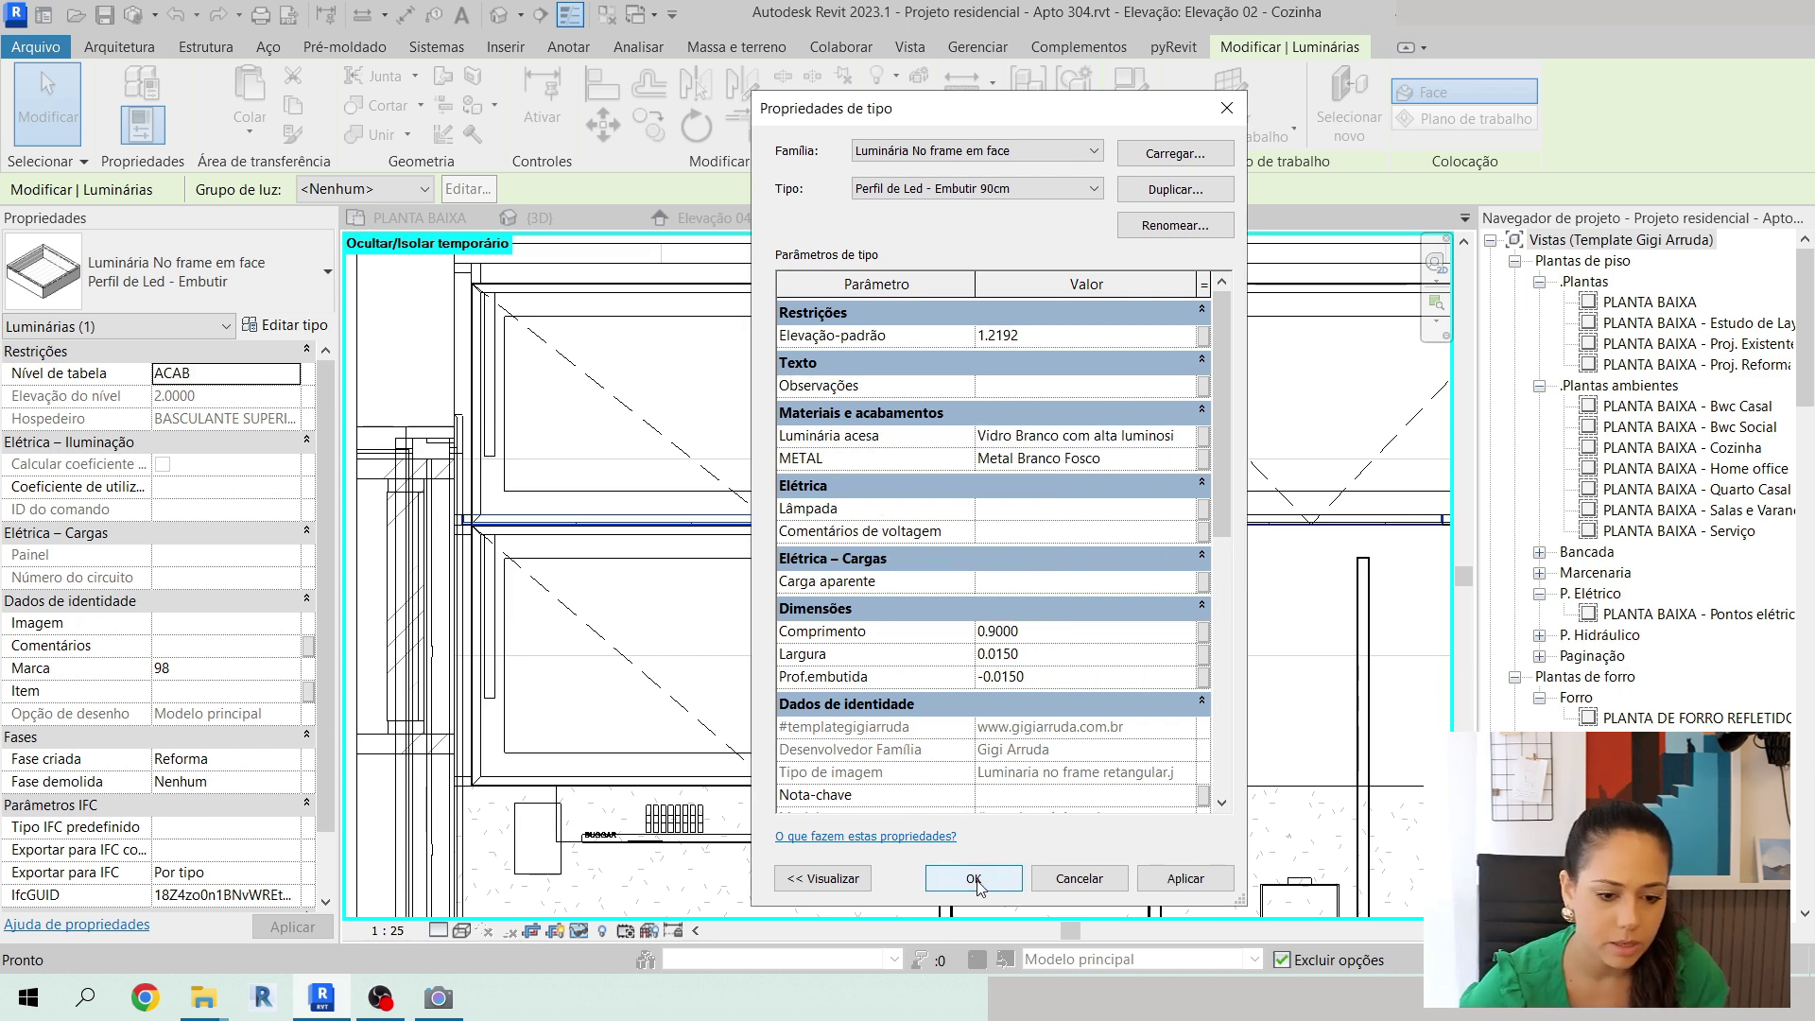
click(973, 879)
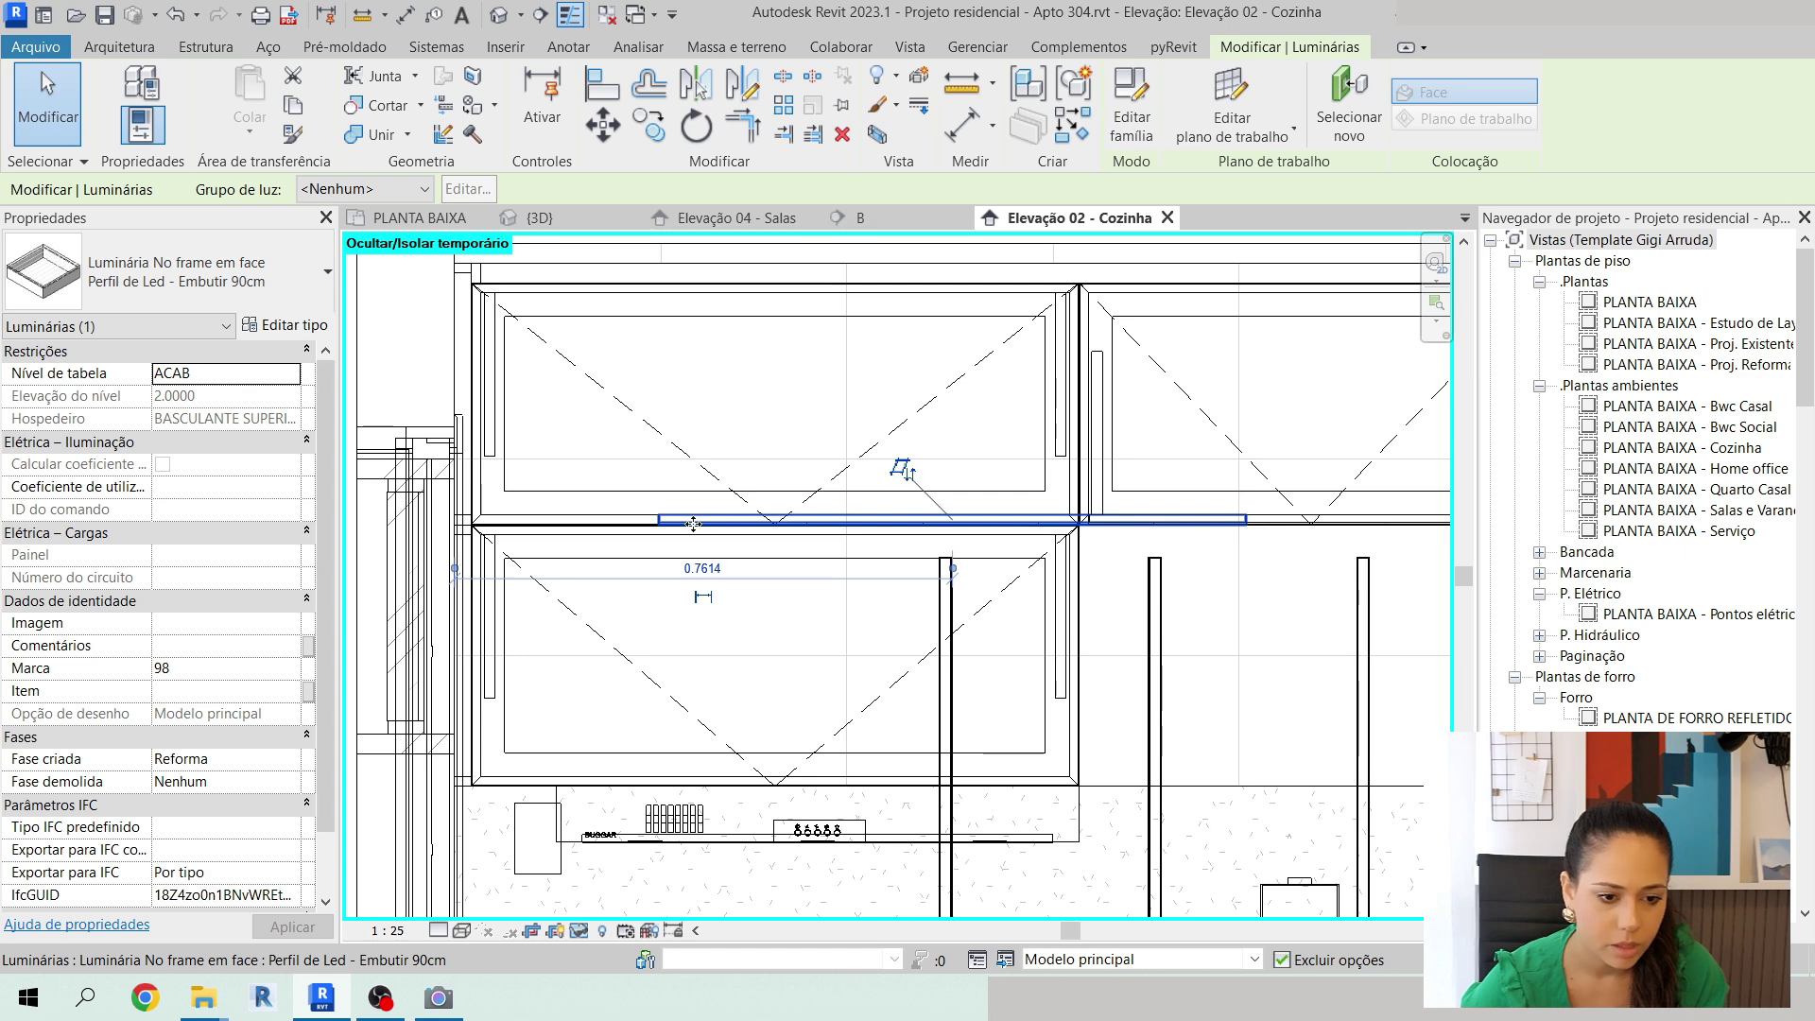
Move the 90 cm LED strip sideways so it fits within the one-door upper cabinet's width.
drag(613, 518, 435, 519)
scroll(1049, 536, up, 5)
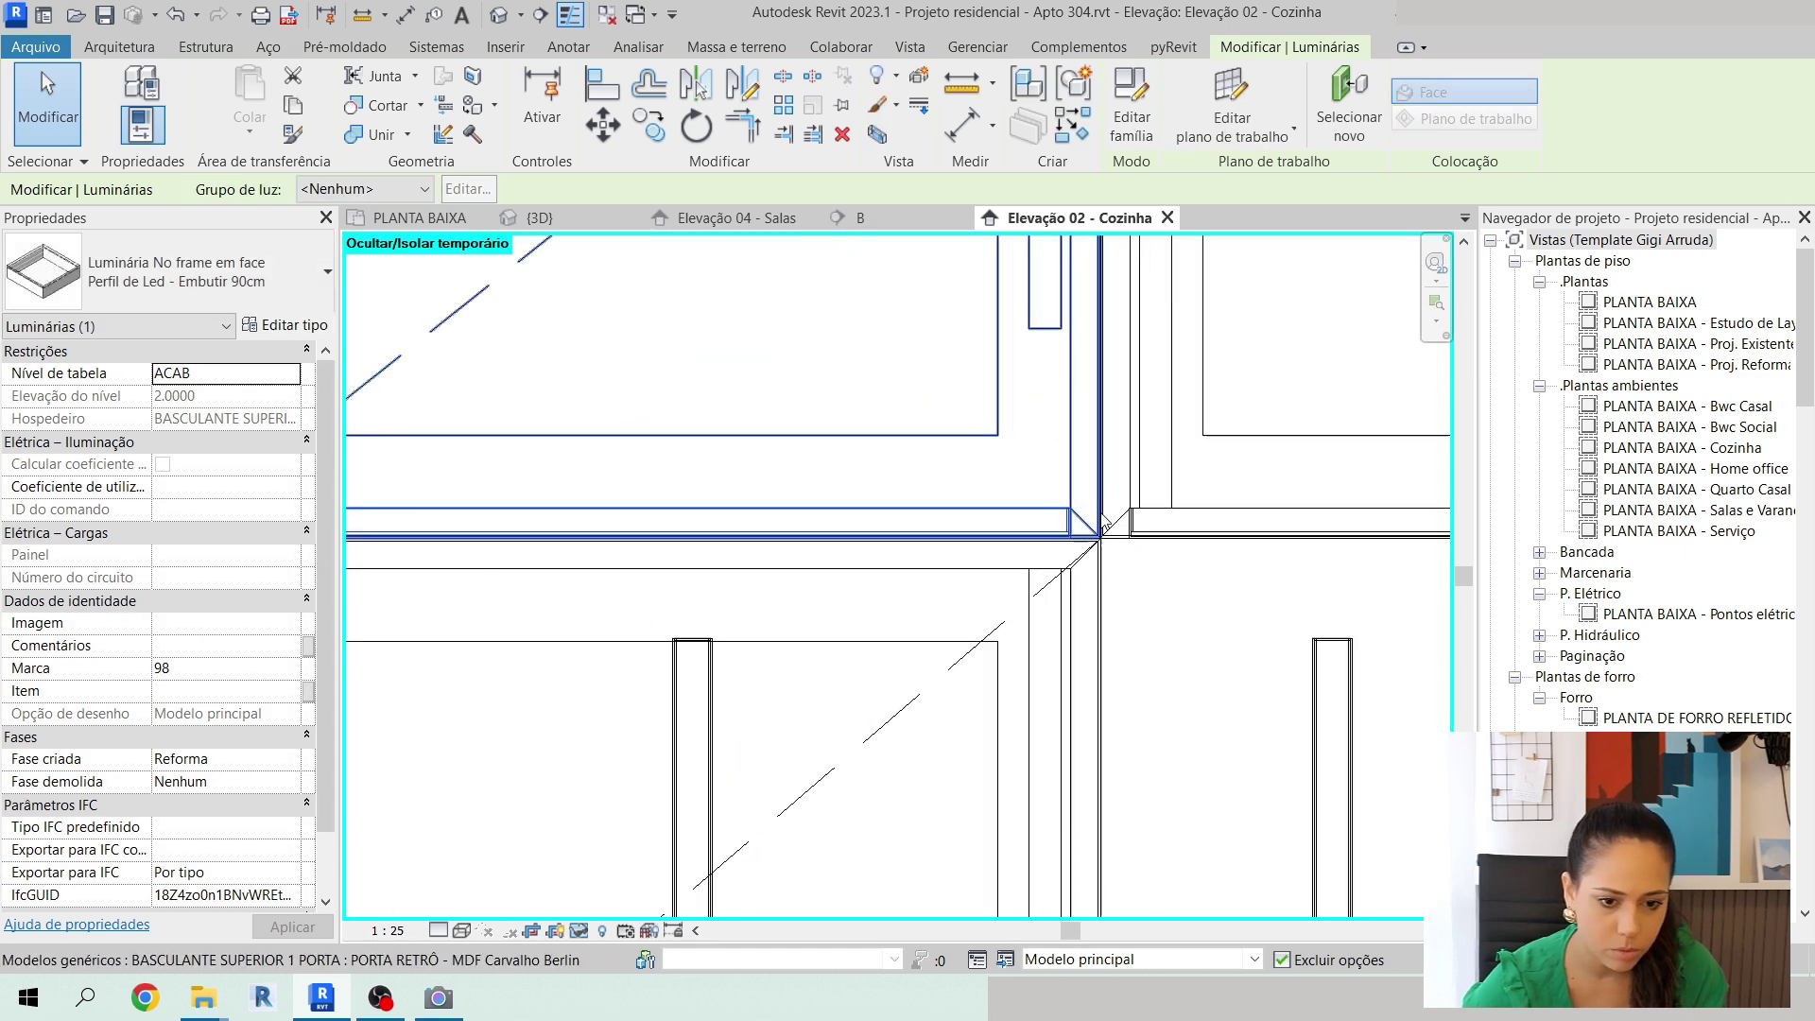
Open the general 3D view and orbit the sectioned apartment to look toward the kitchen.
click(541, 218)
scroll(928, 449, down, 3)
key(Escape)
scroll(924, 449, up, 7)
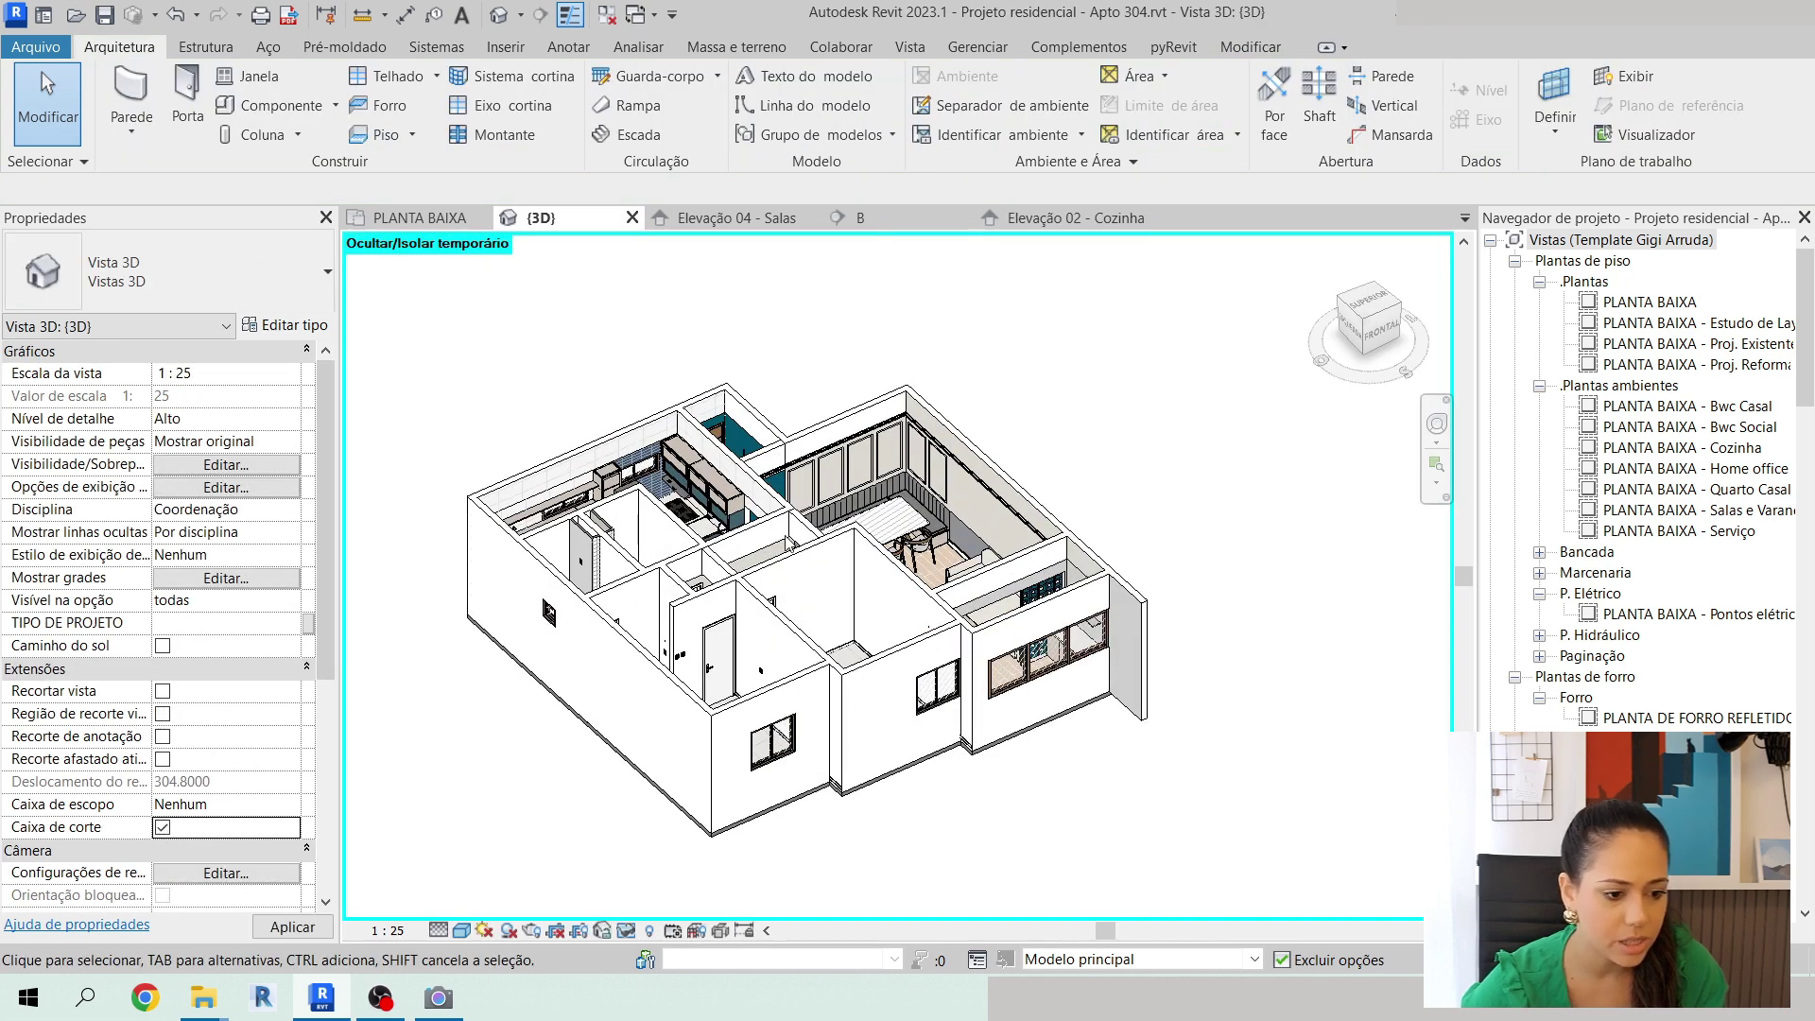
click(1125, 565)
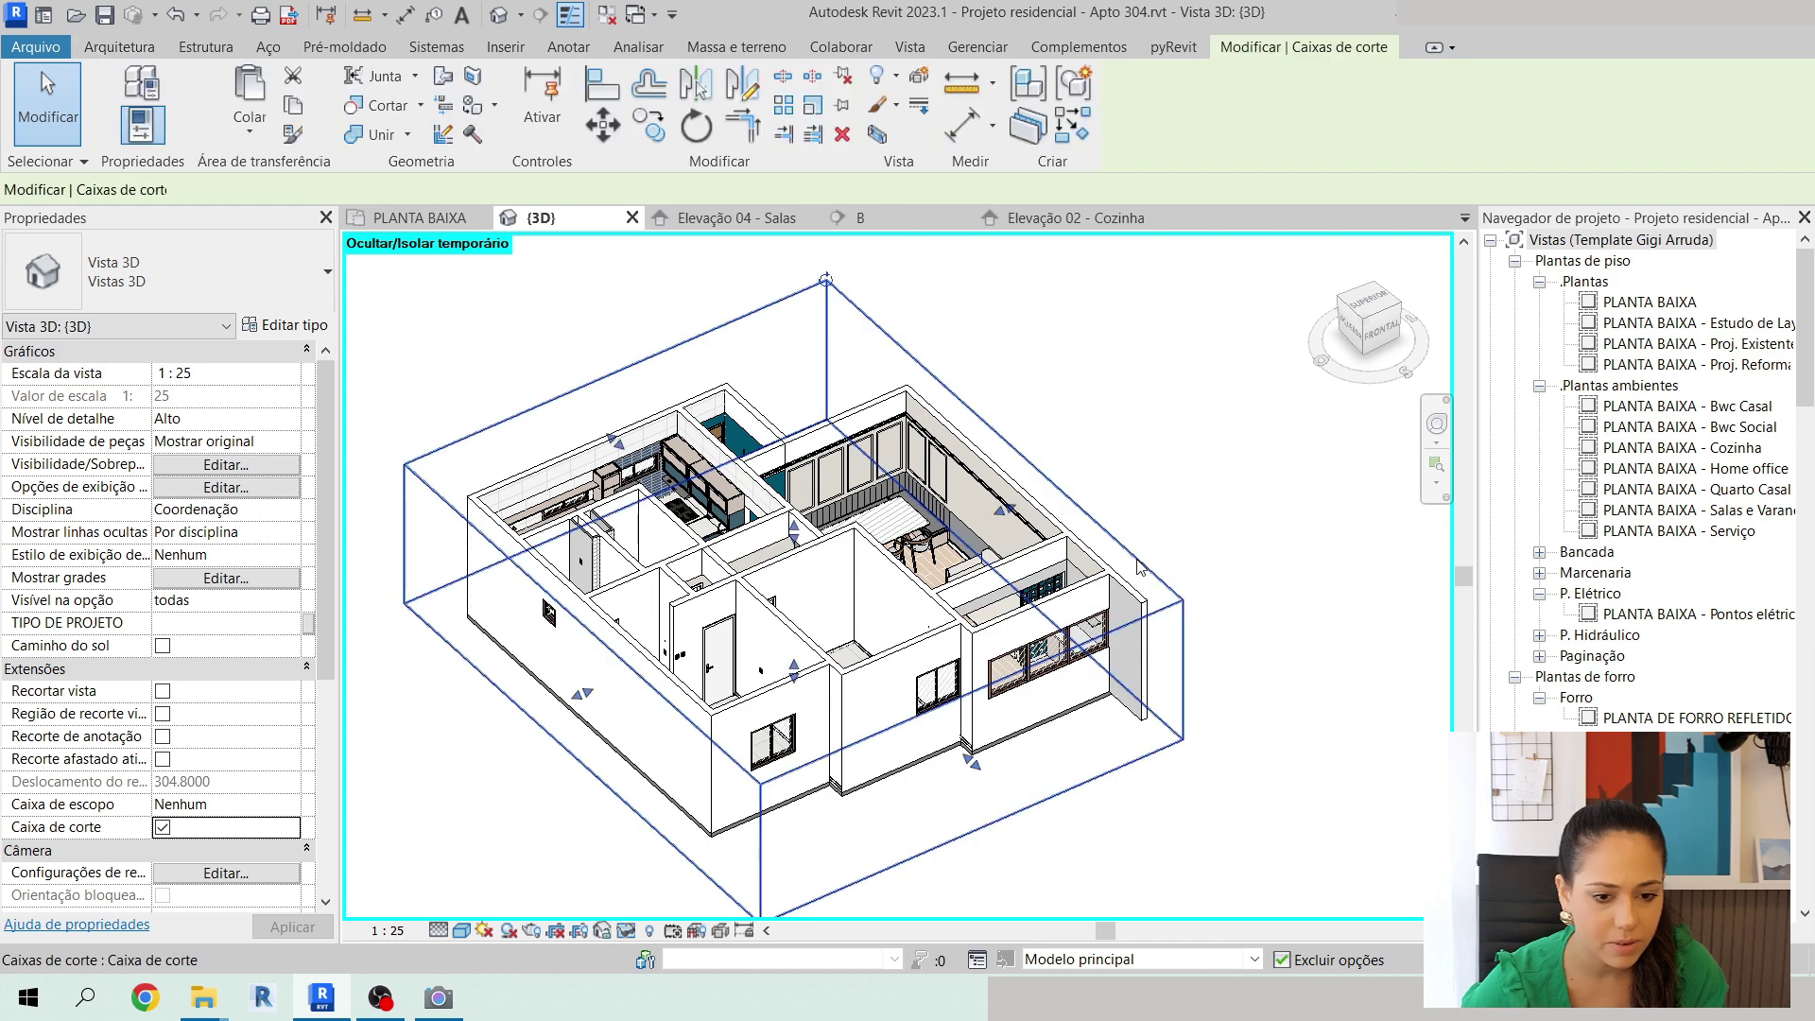
drag(739, 620, 743, 618)
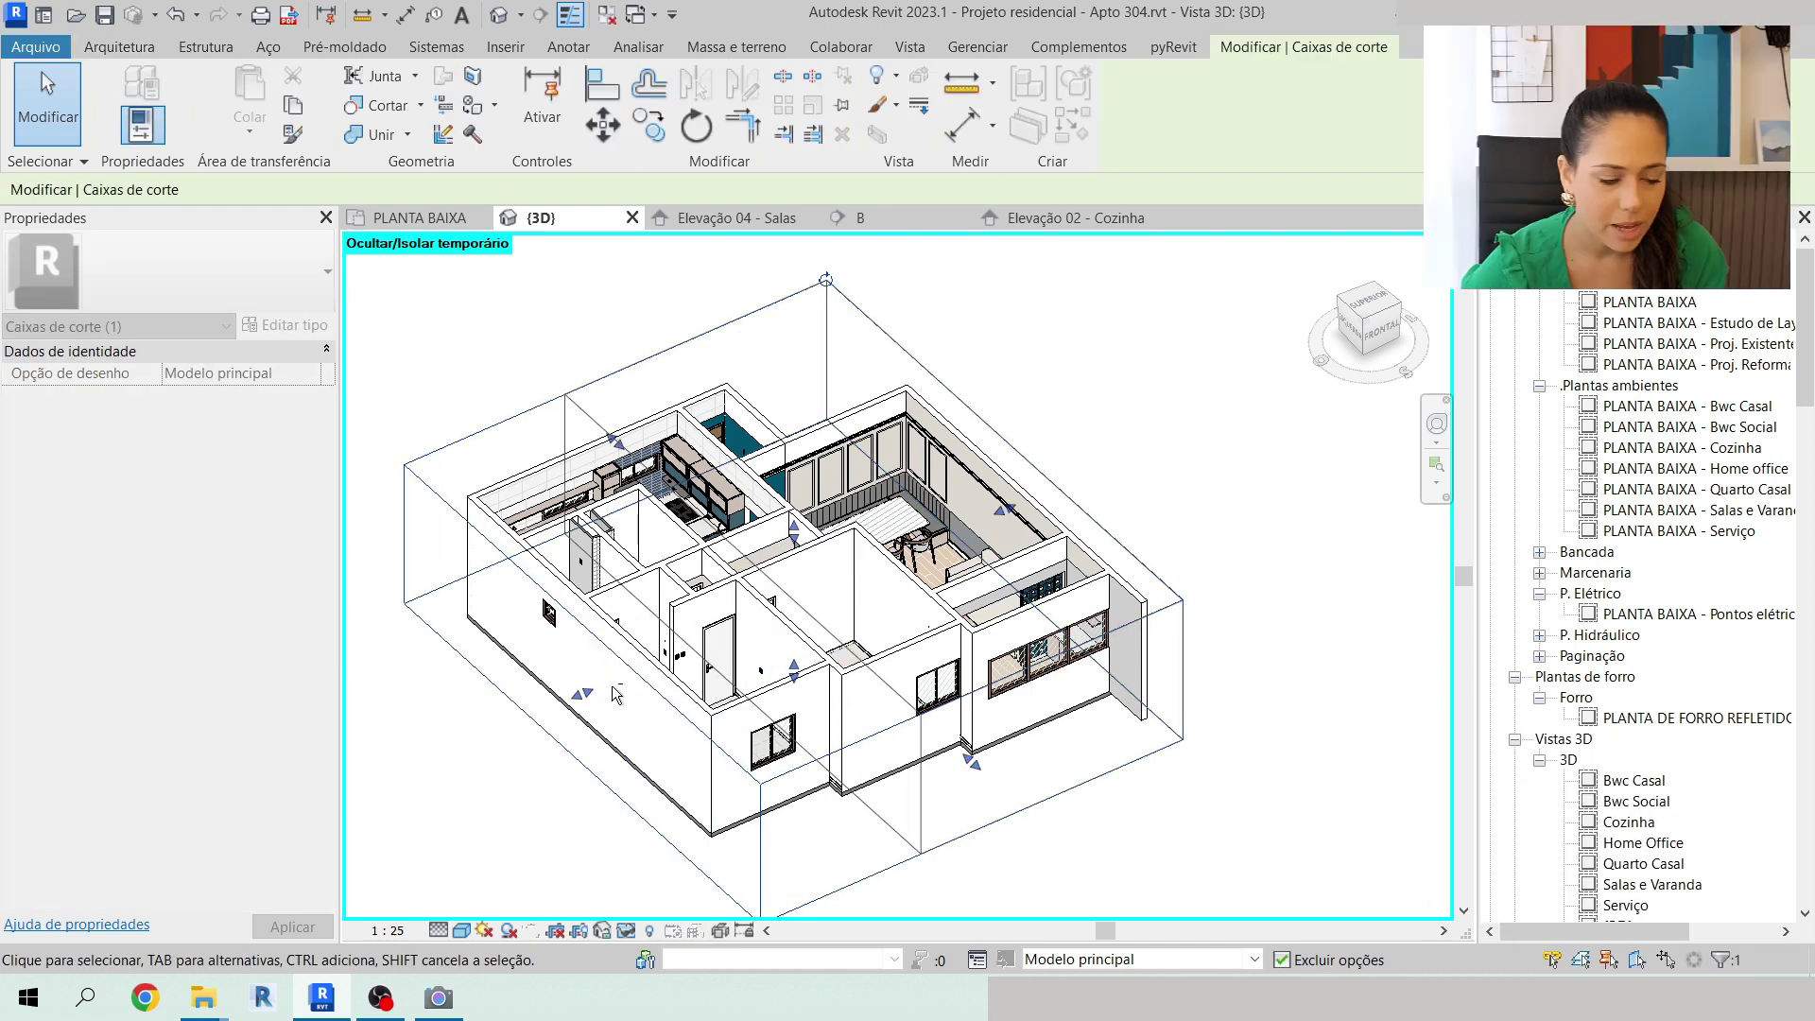
shift+middle_drag(746, 616, 784, 525)
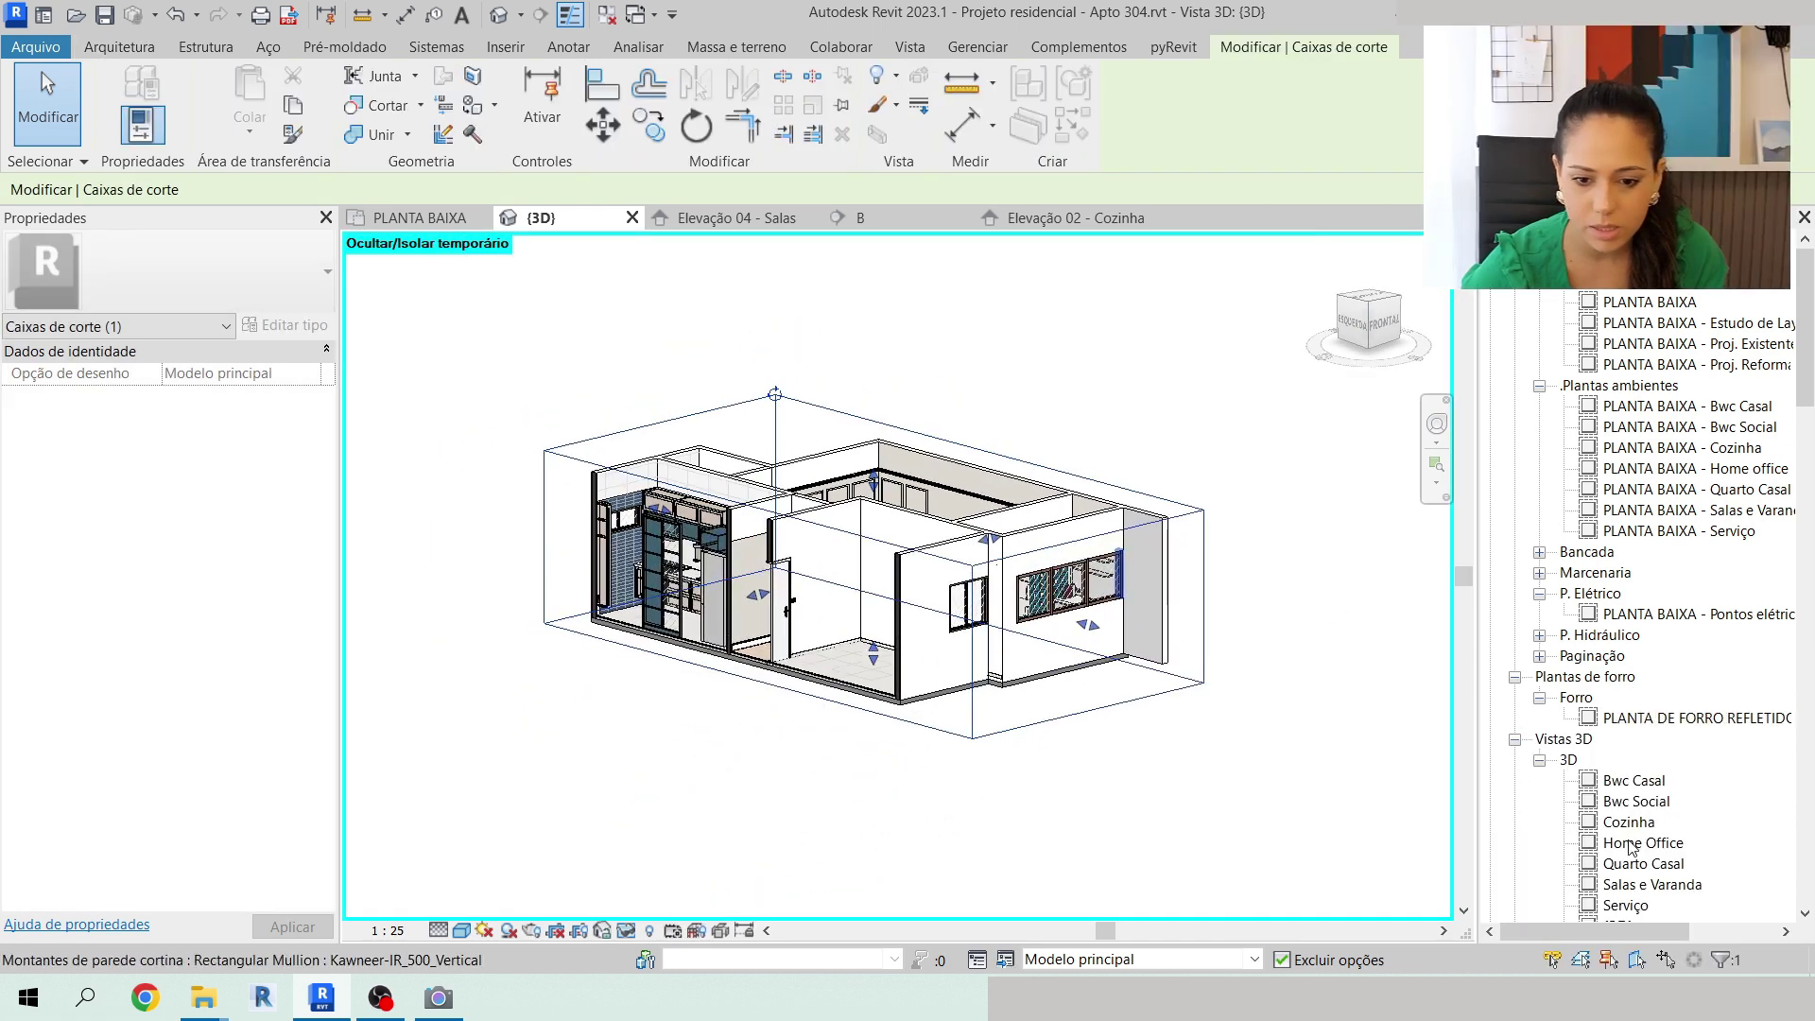
Open the Cozinha 3D view and examine the underside of the kitchen's upper cabinets from below.
double_click(1627, 823)
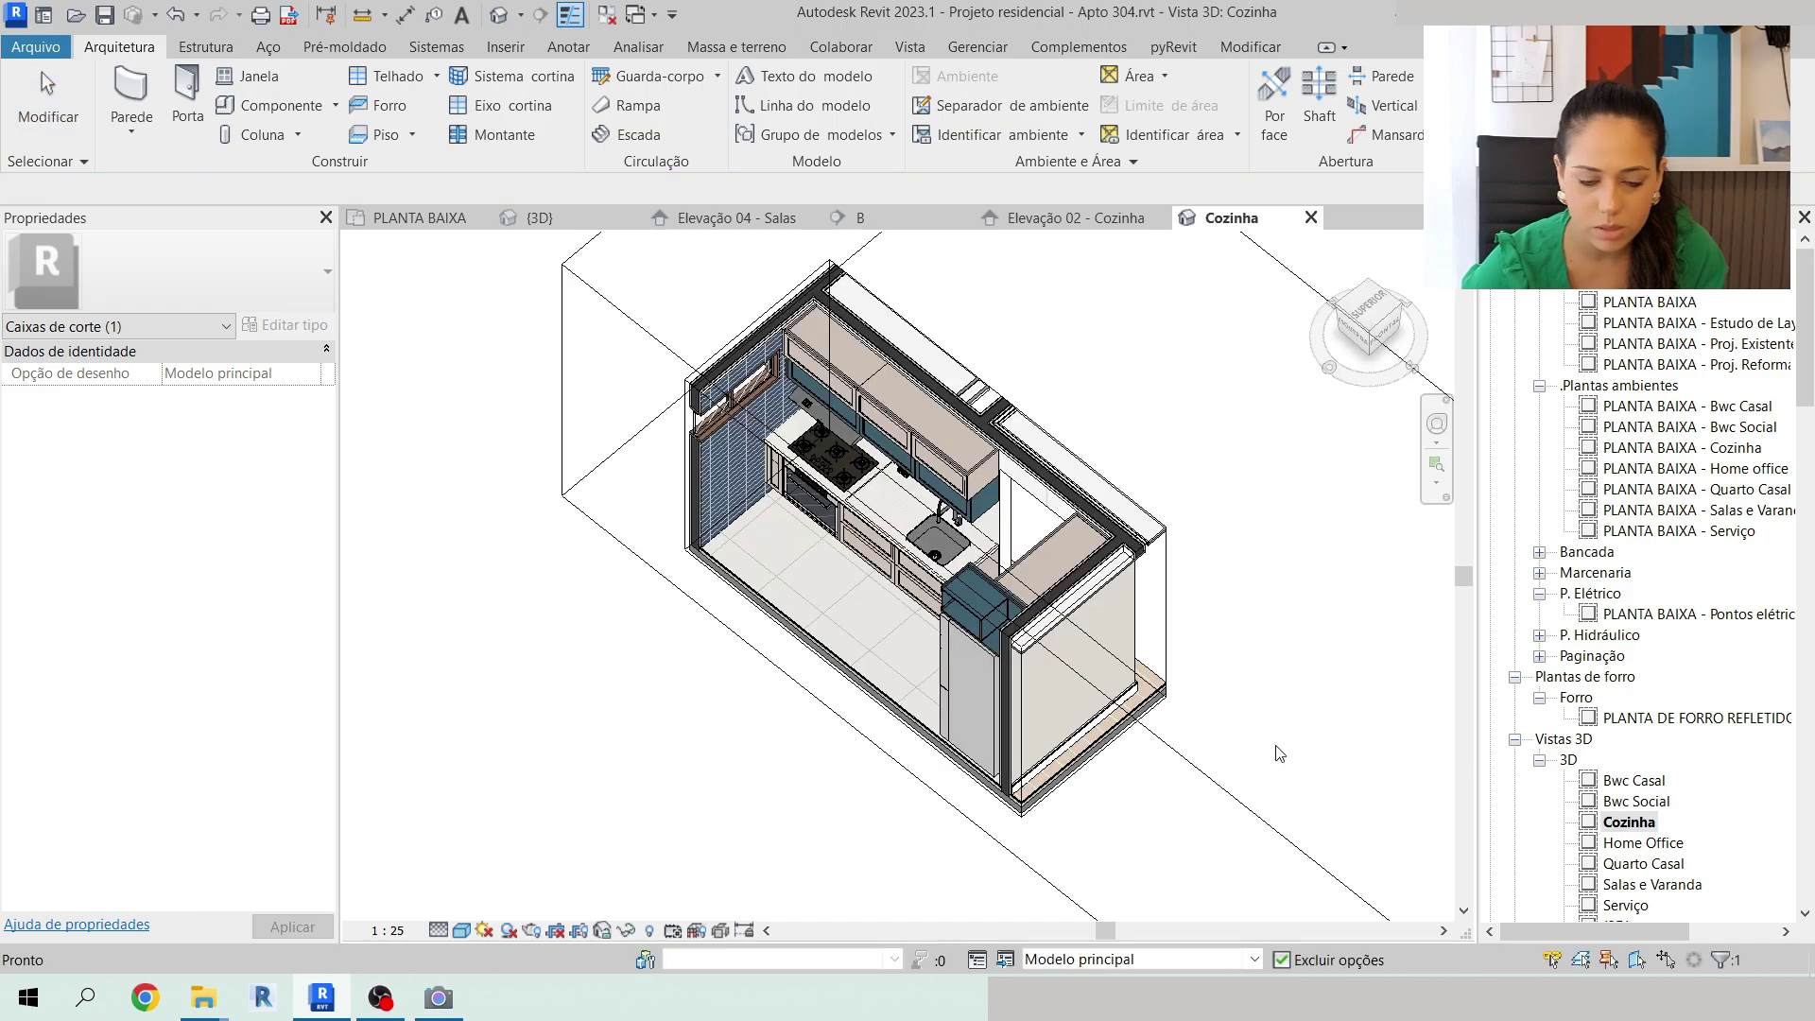
click(771, 804)
shift+middle_drag(772, 805, 831, 378)
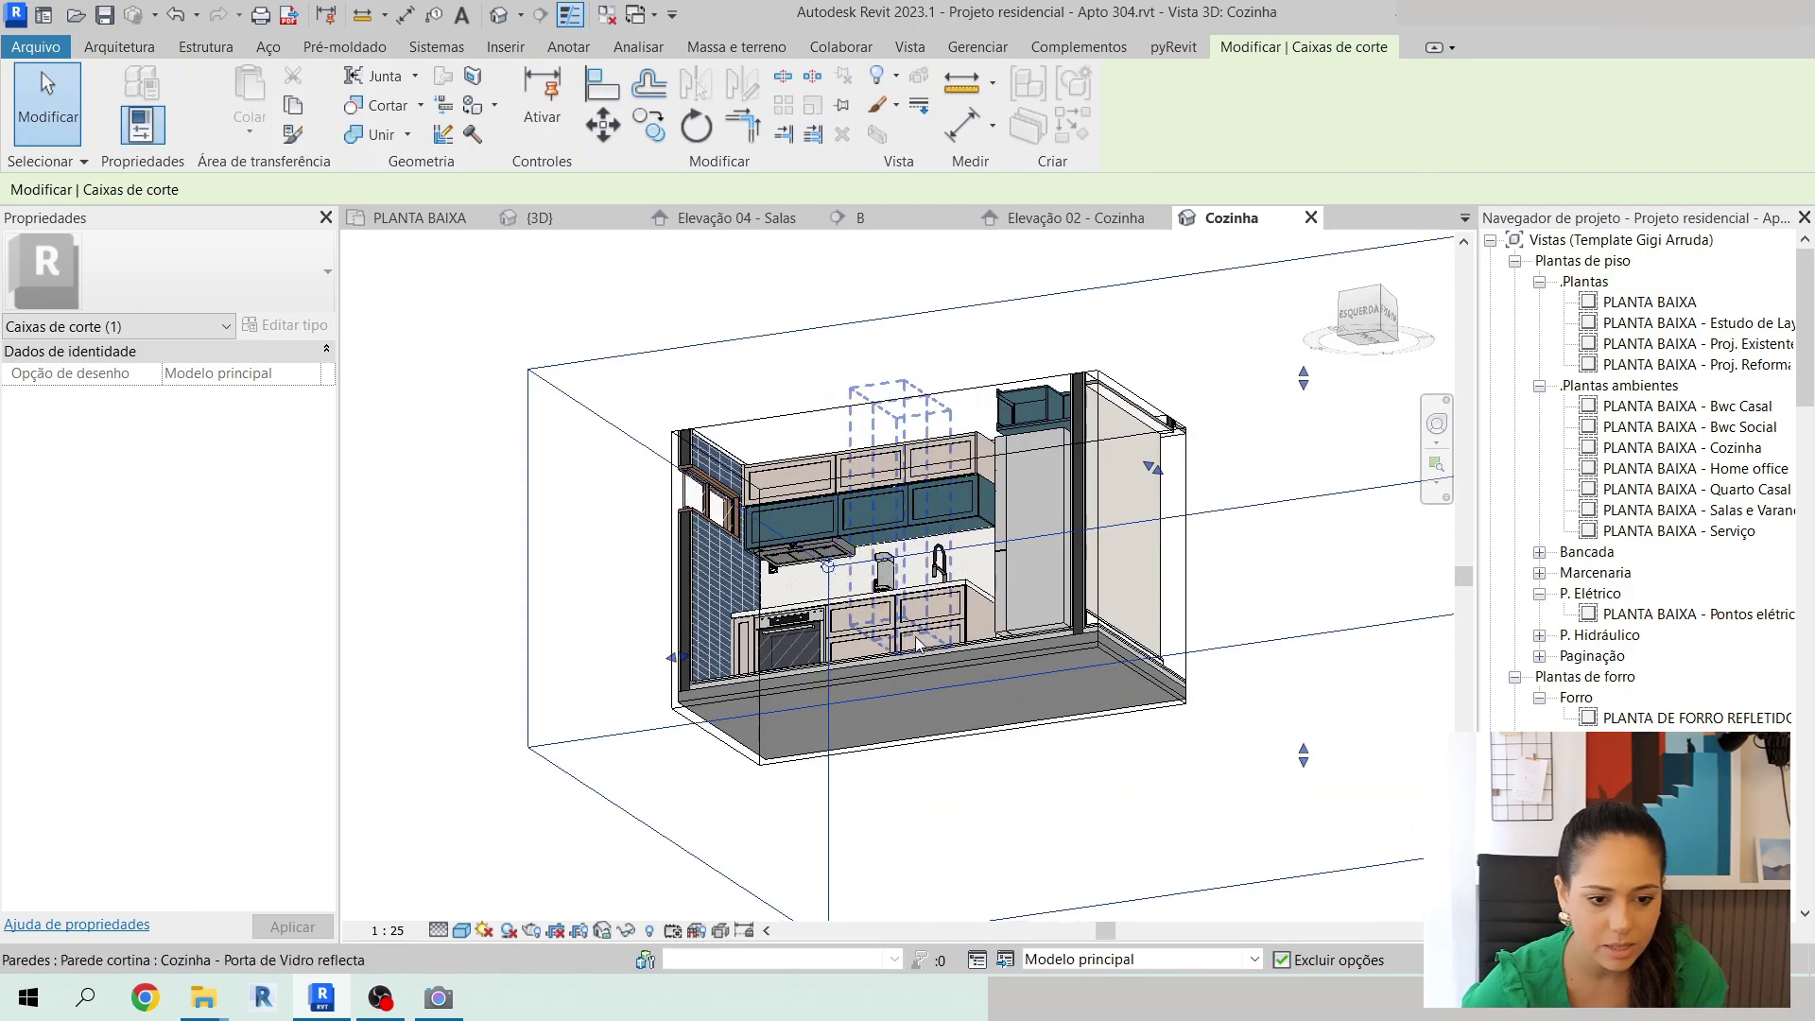
scroll(926, 605, up, 5)
shift+middle_drag(1056, 478, 1216, 401)
scroll(1239, 314, up, 3)
scroll(1193, 645, down, 3)
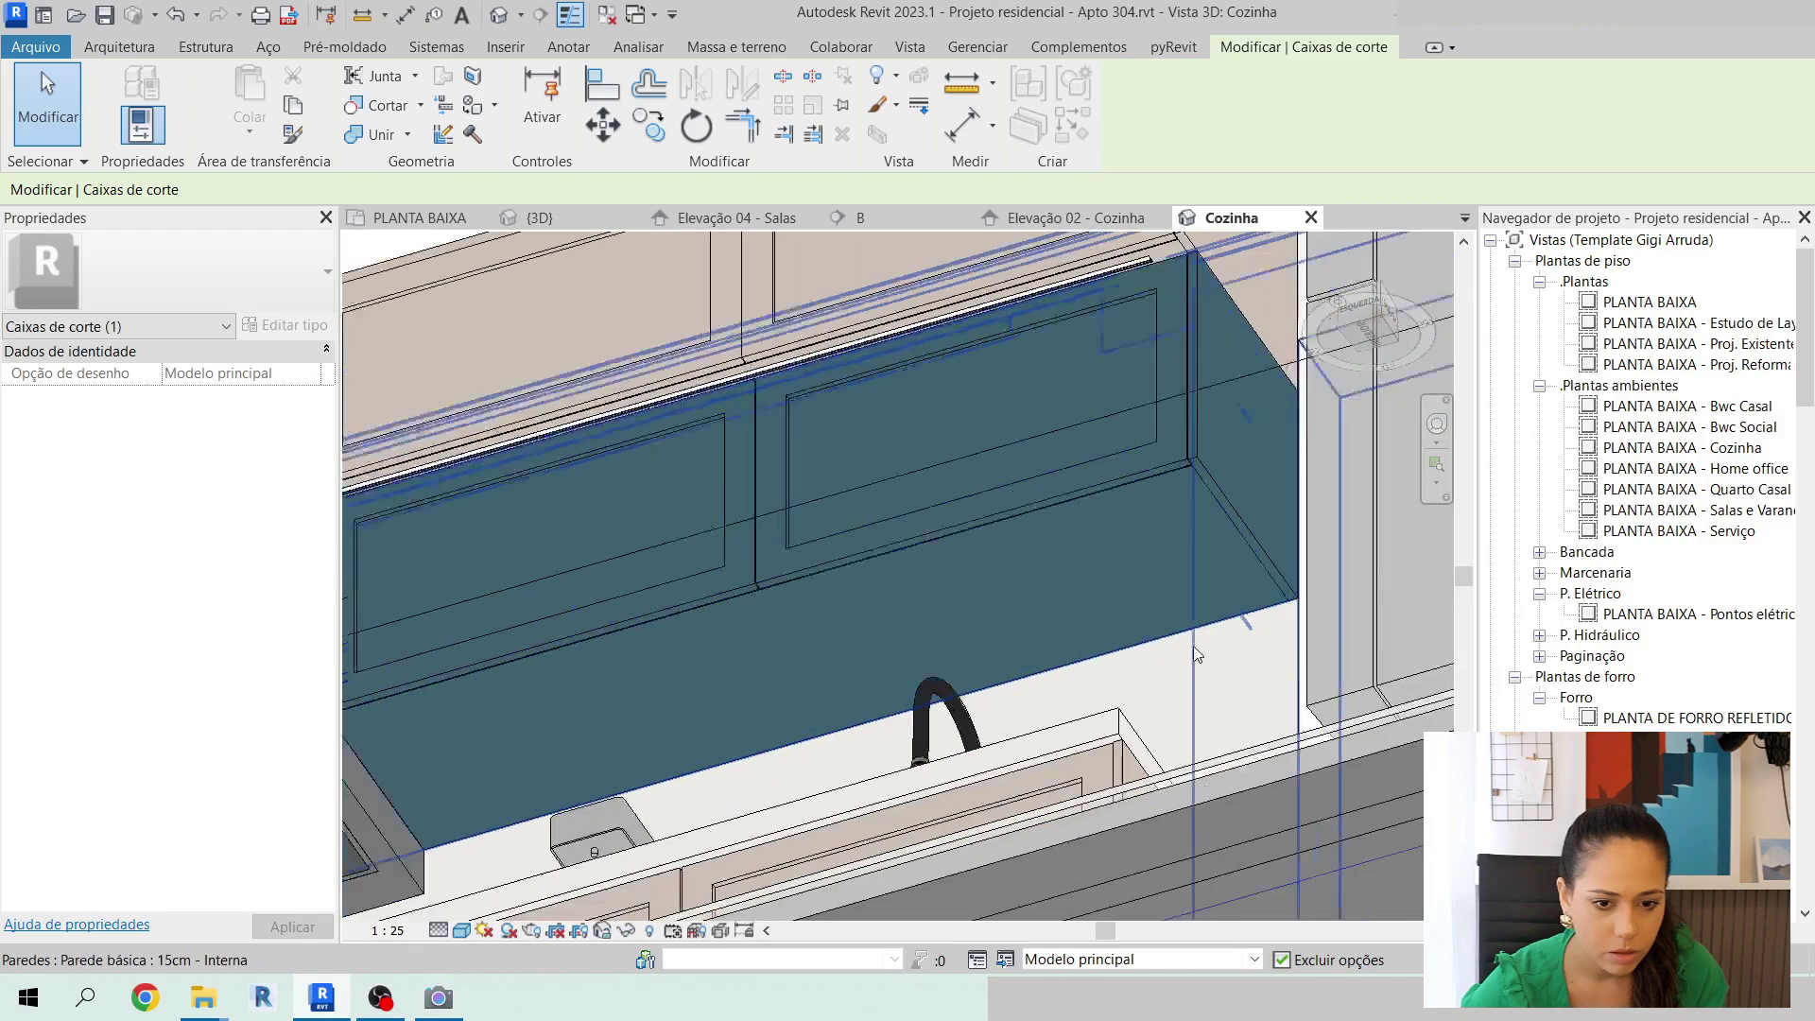
Measure the gap between the end of the 1.35 LED strip and the side of the two-door upper cabinet.
scroll(1091, 312, up, 3)
scroll(1232, 365, up, 4)
scroll(1278, 433, down, 5)
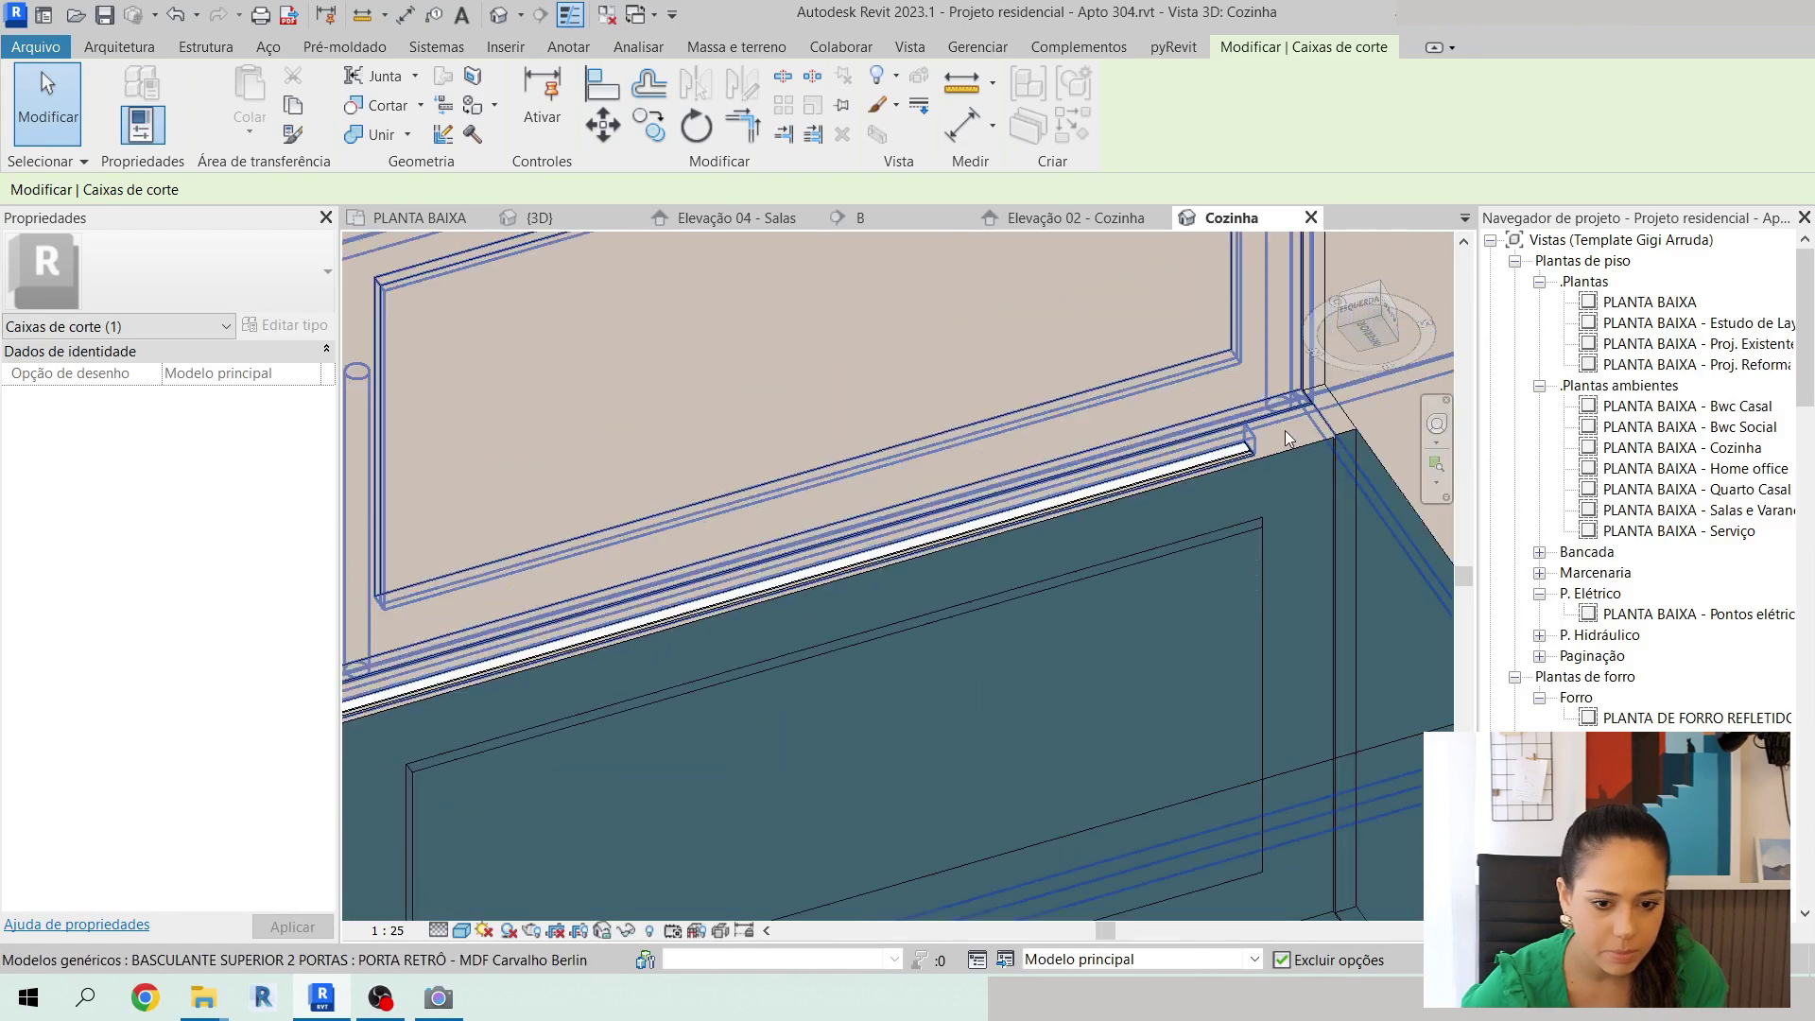
shift+middle_drag(1038, 489, 1652, 473)
scroll(1033, 628, up, 6)
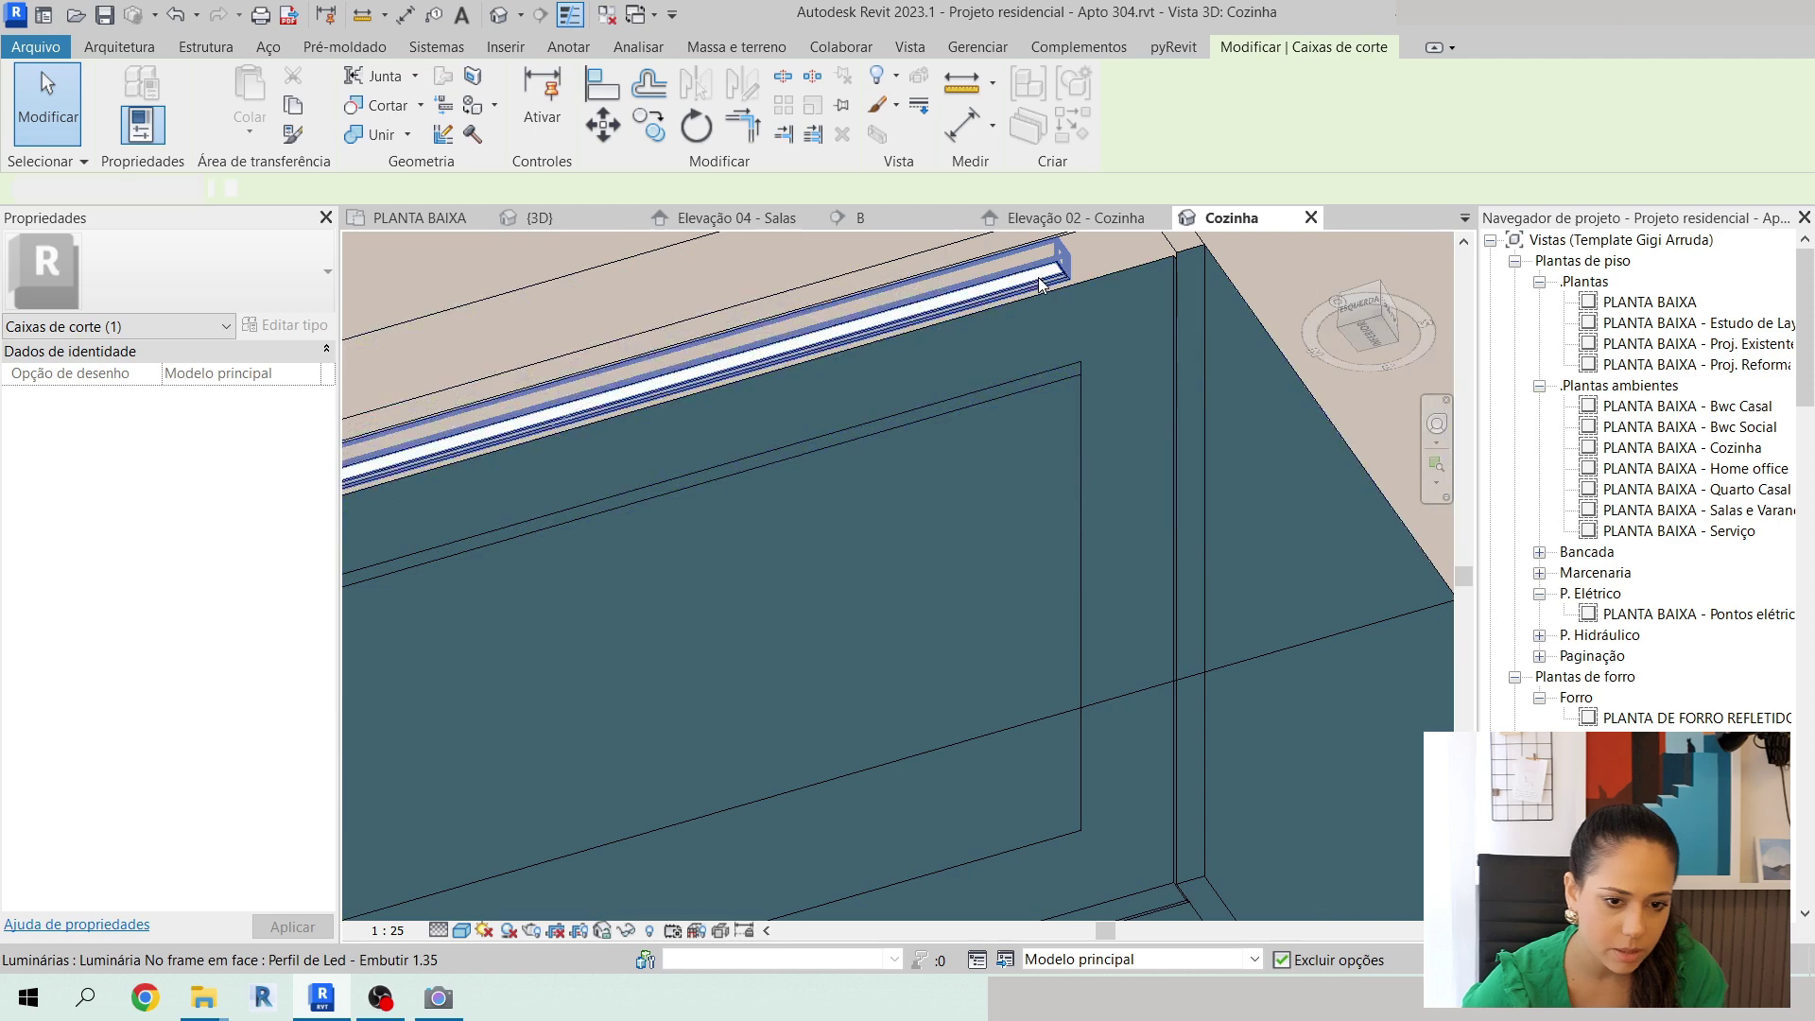
click(1040, 284)
scroll(1021, 303, up, 3)
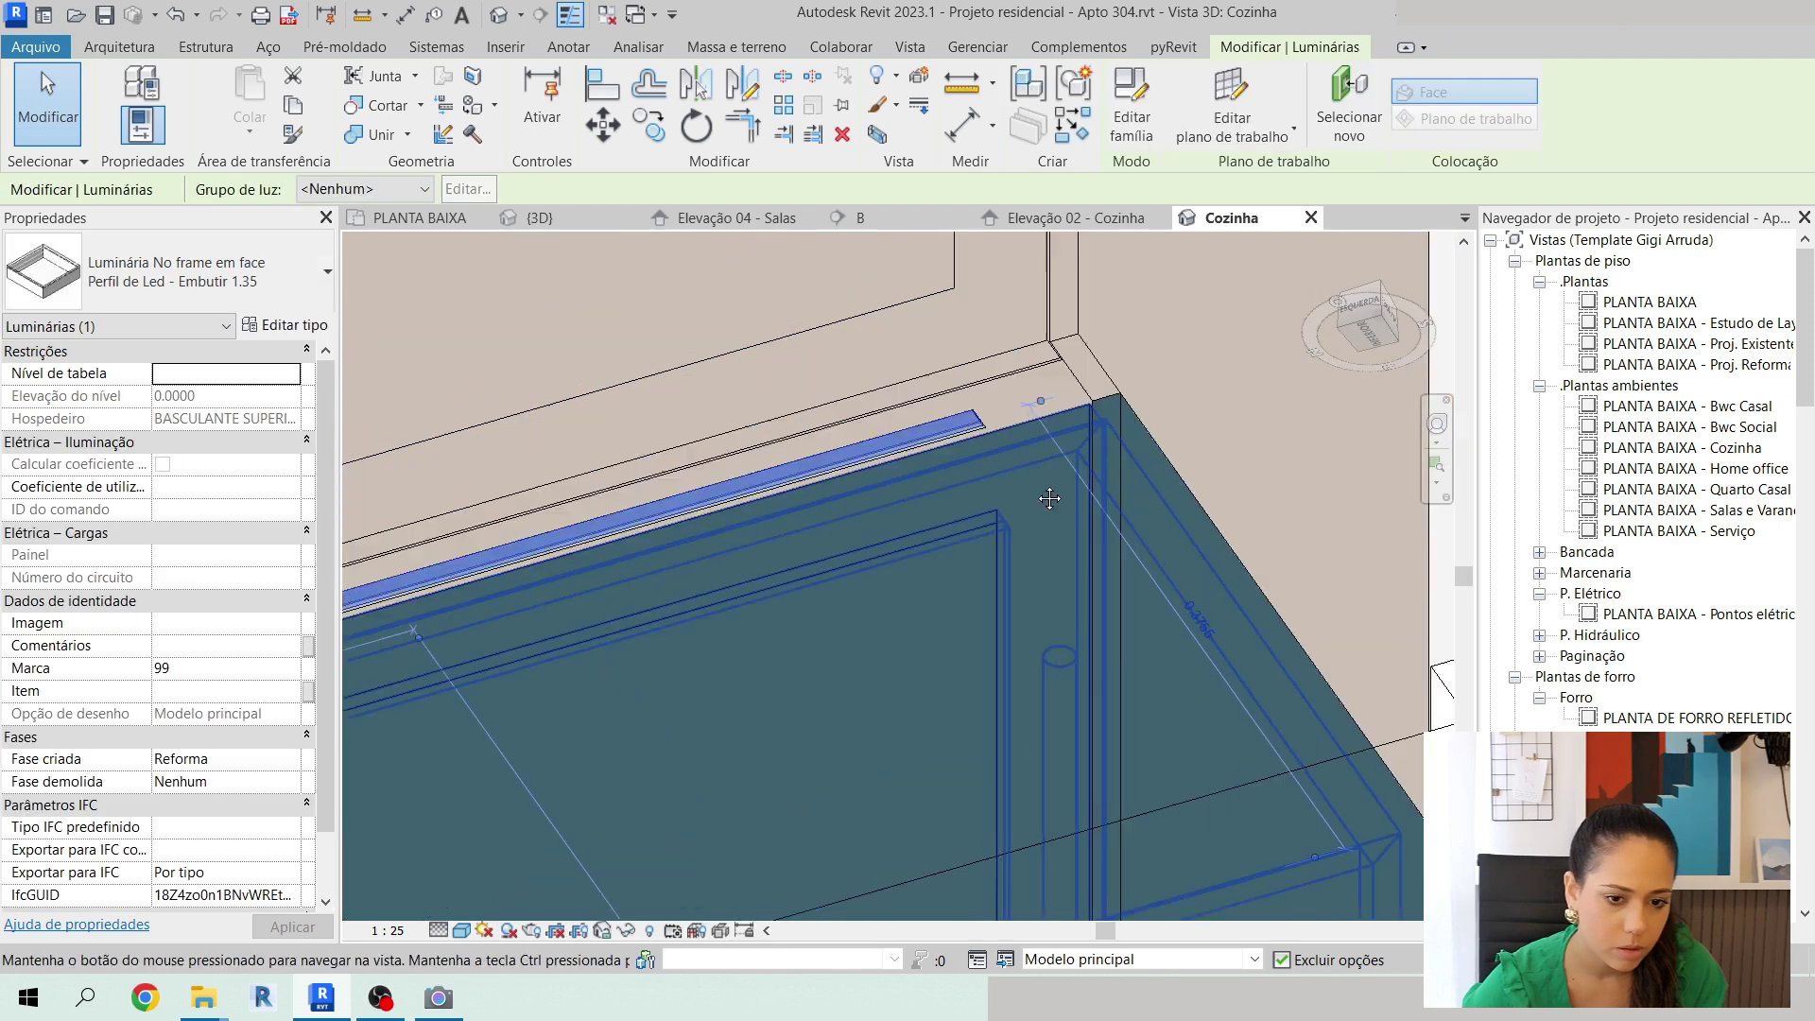
click(962, 89)
click(915, 430)
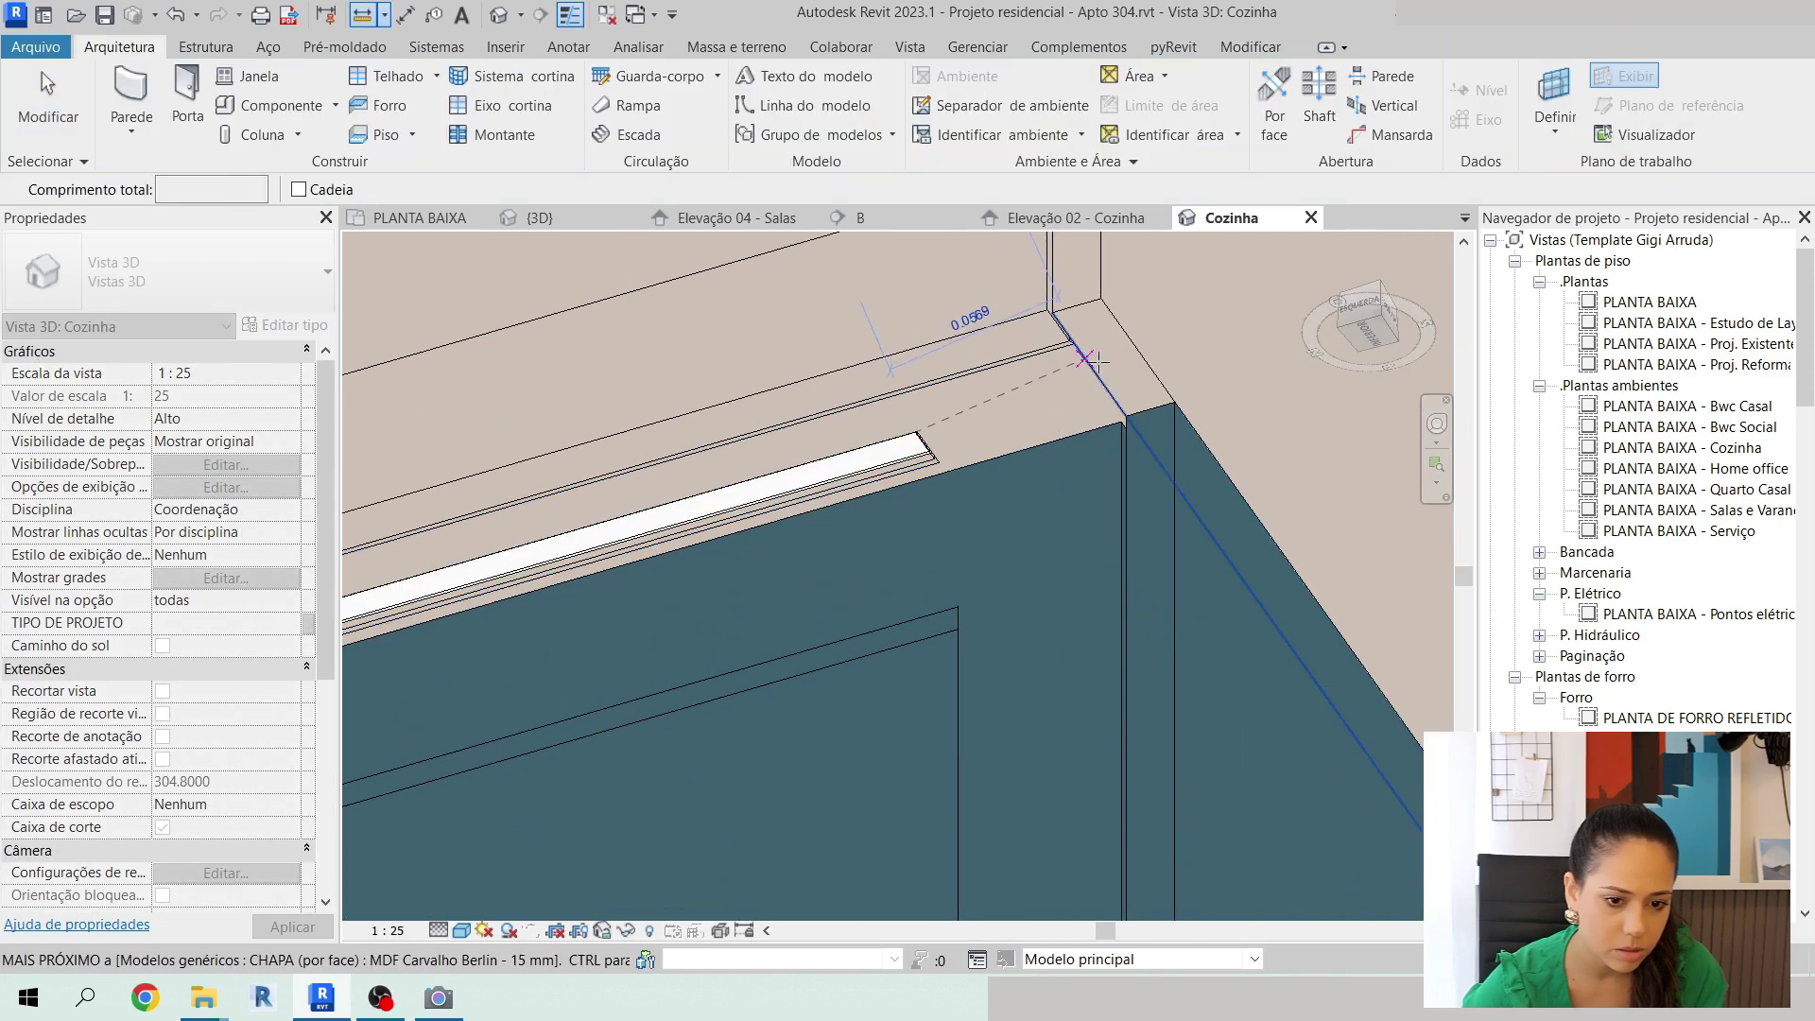
click(882, 463)
Check the width of the beige two-door upper cabinet above the sink in its properties.
scroll(1264, 390, down, 5)
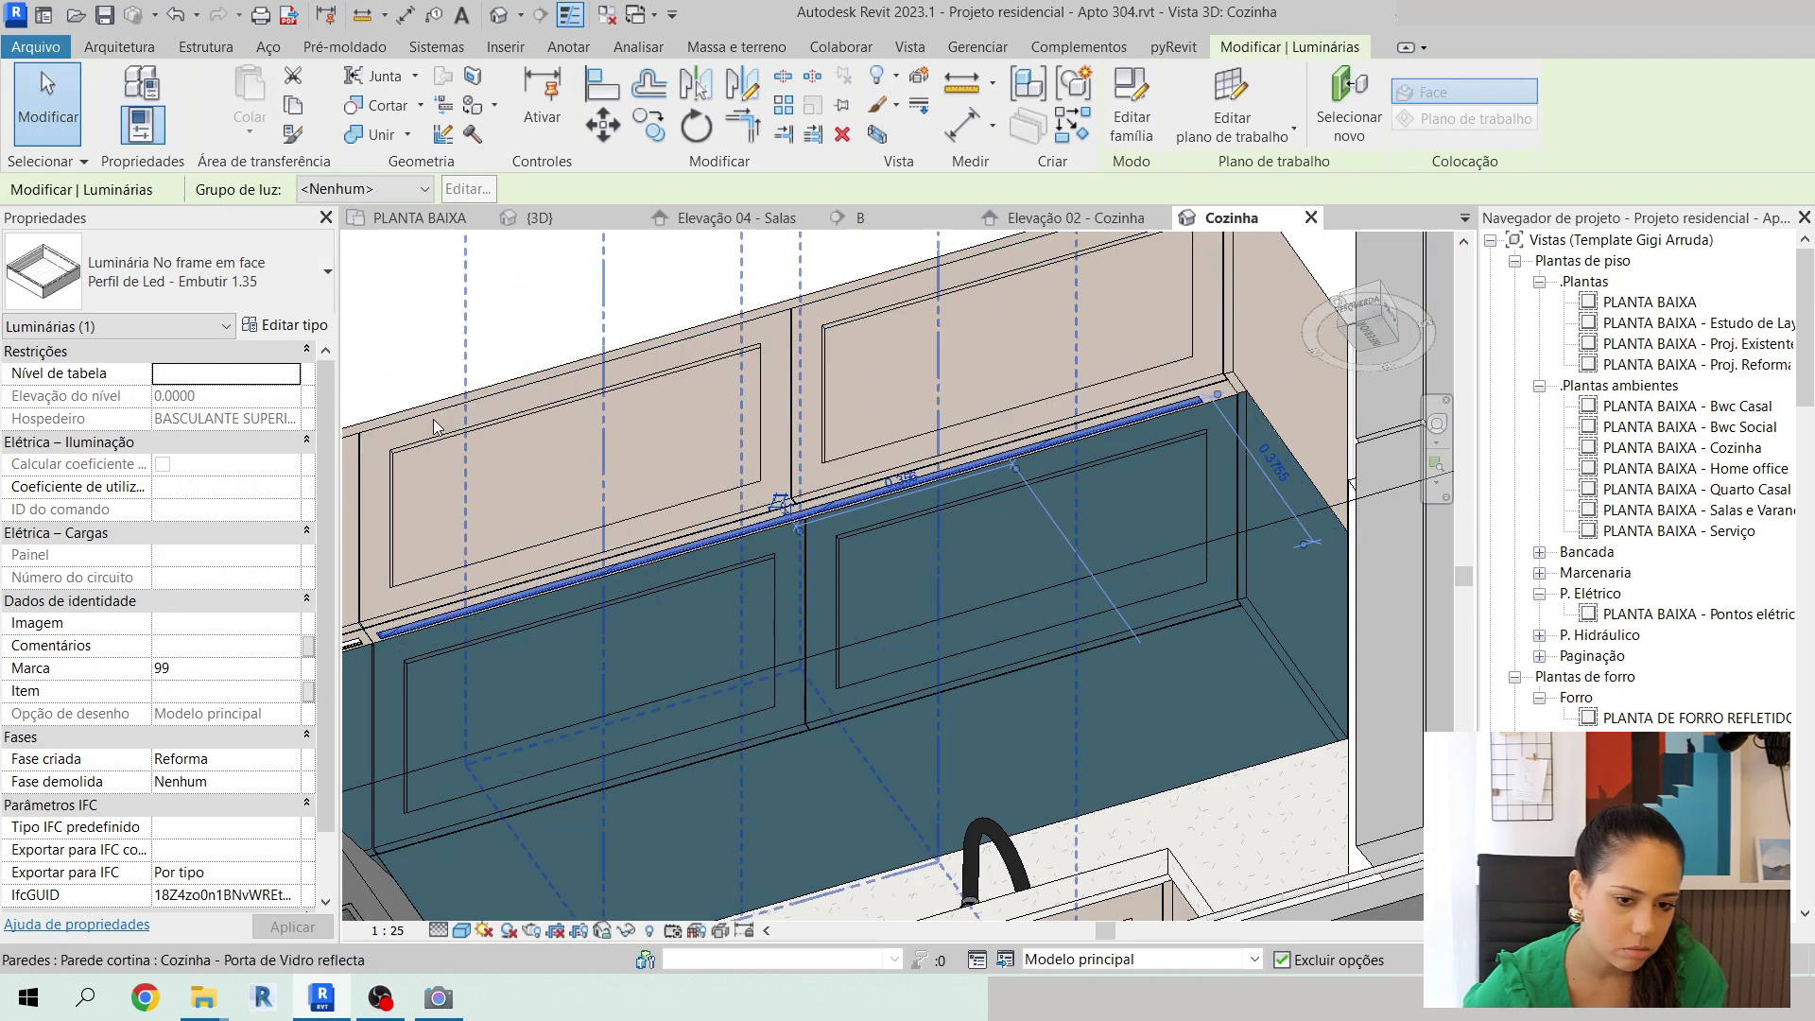
click(701, 406)
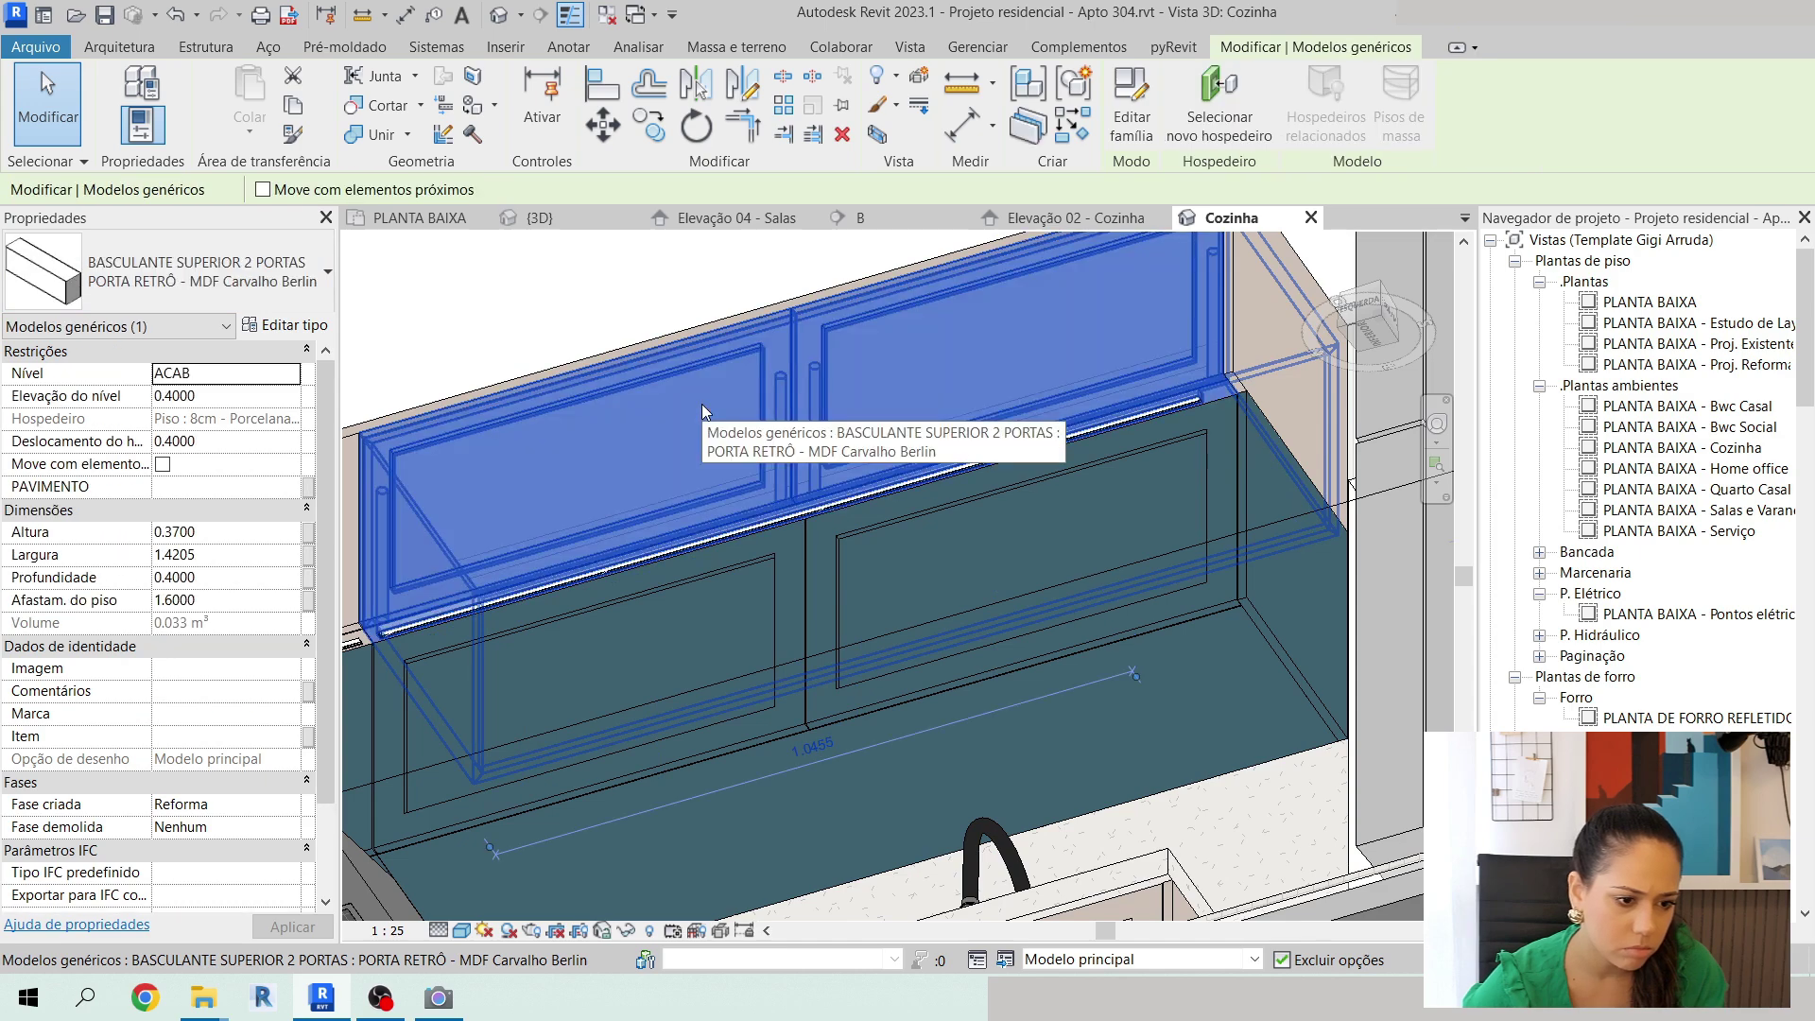
key(Escape)
Rename the LED strip type under the two-door upper cabinet to Perfil de Led - Embutir 1.38 and set its length to 1.38 m.
scroll(1177, 417, up, 5)
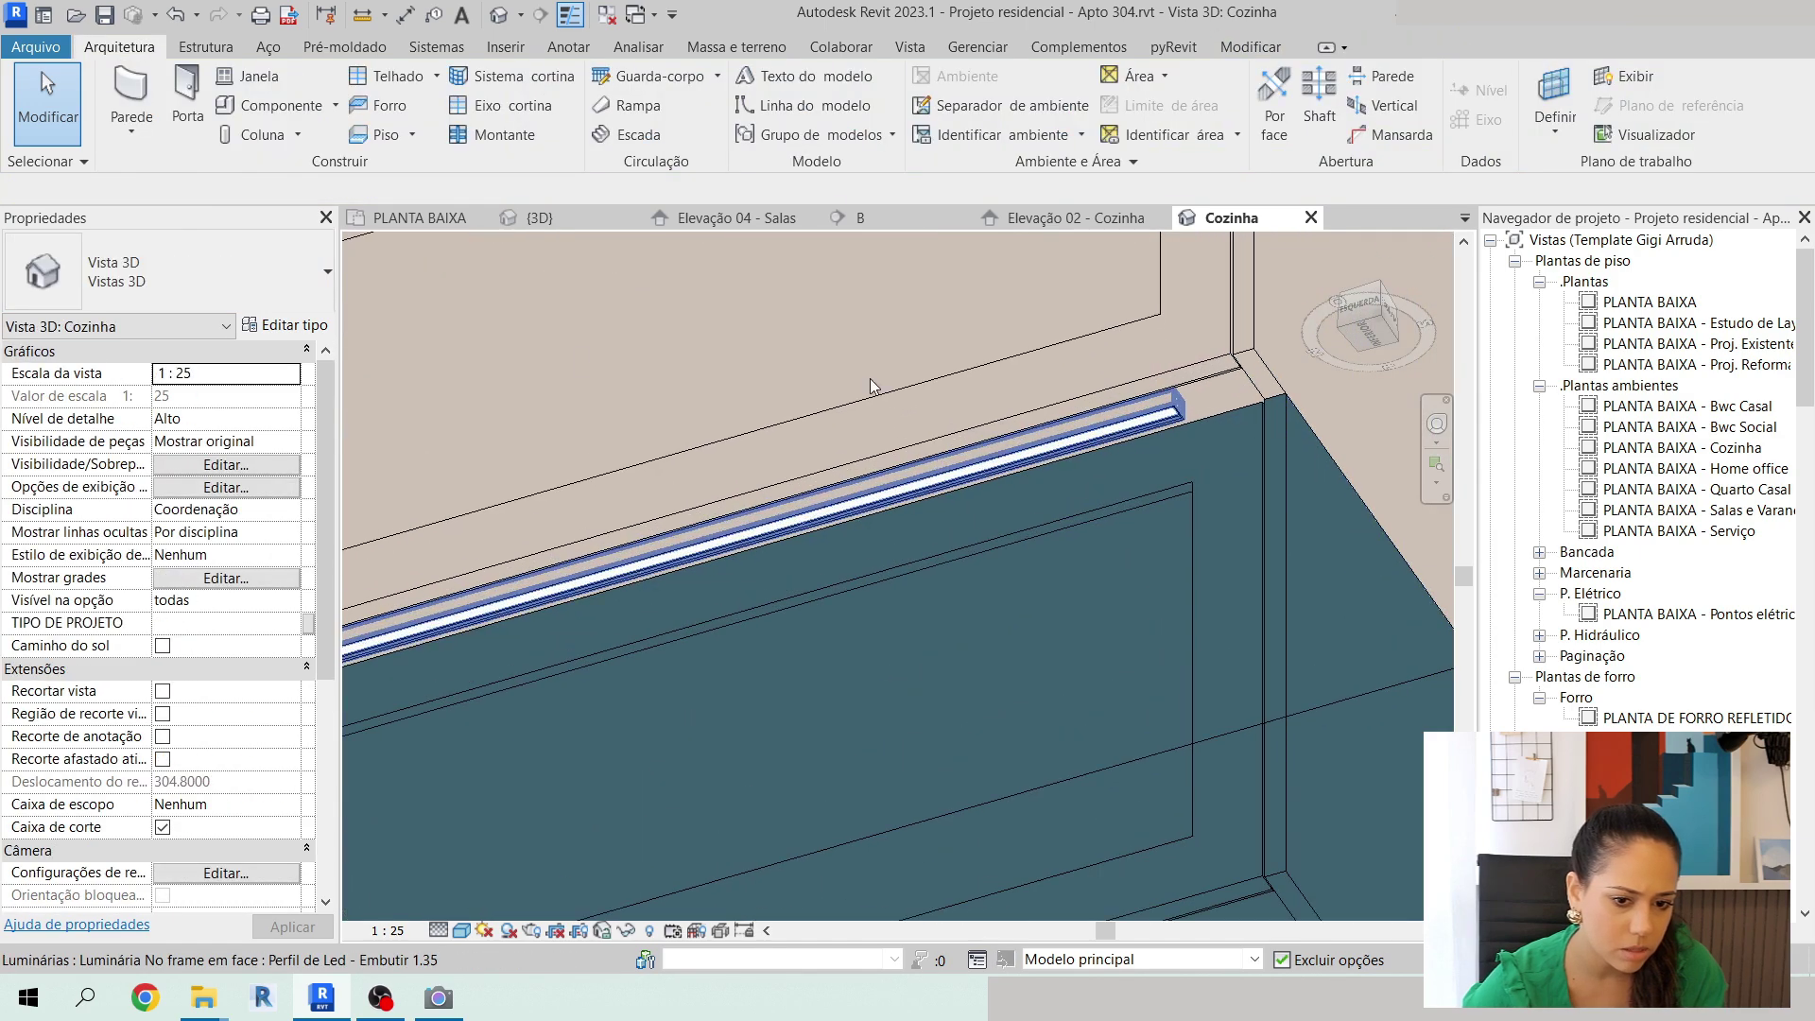
click(1172, 414)
click(288, 326)
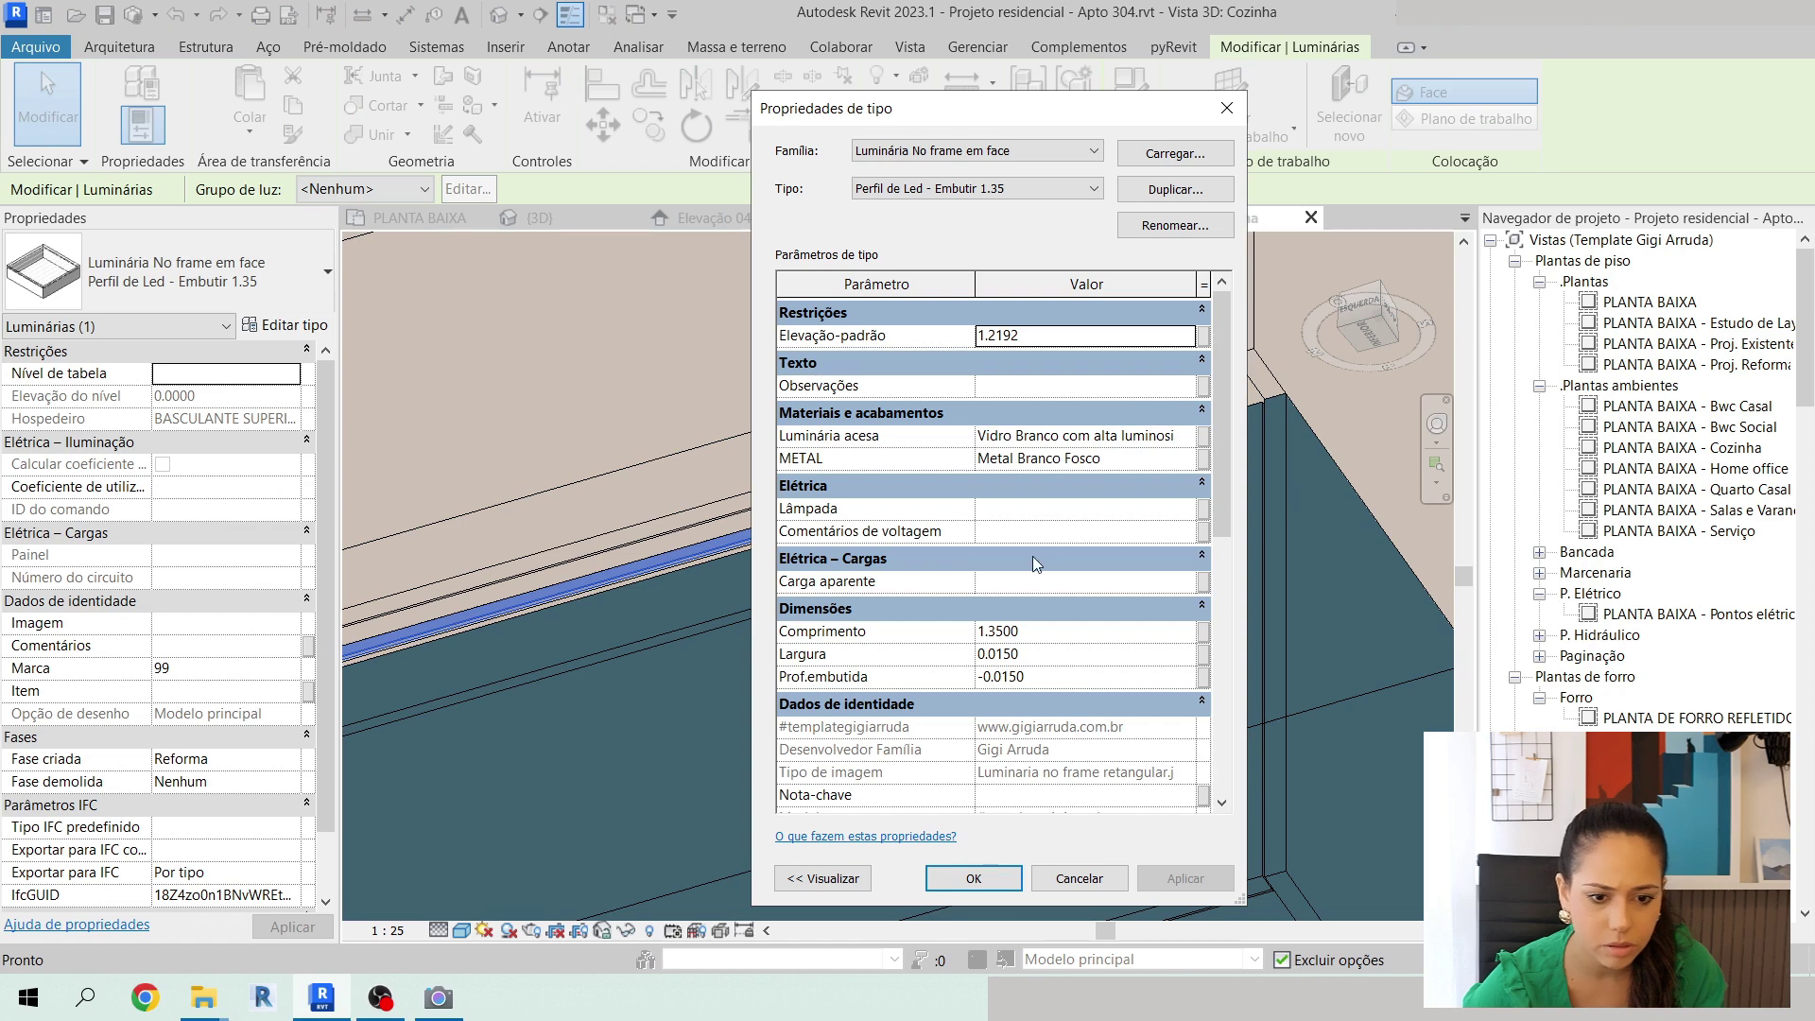
click(1174, 225)
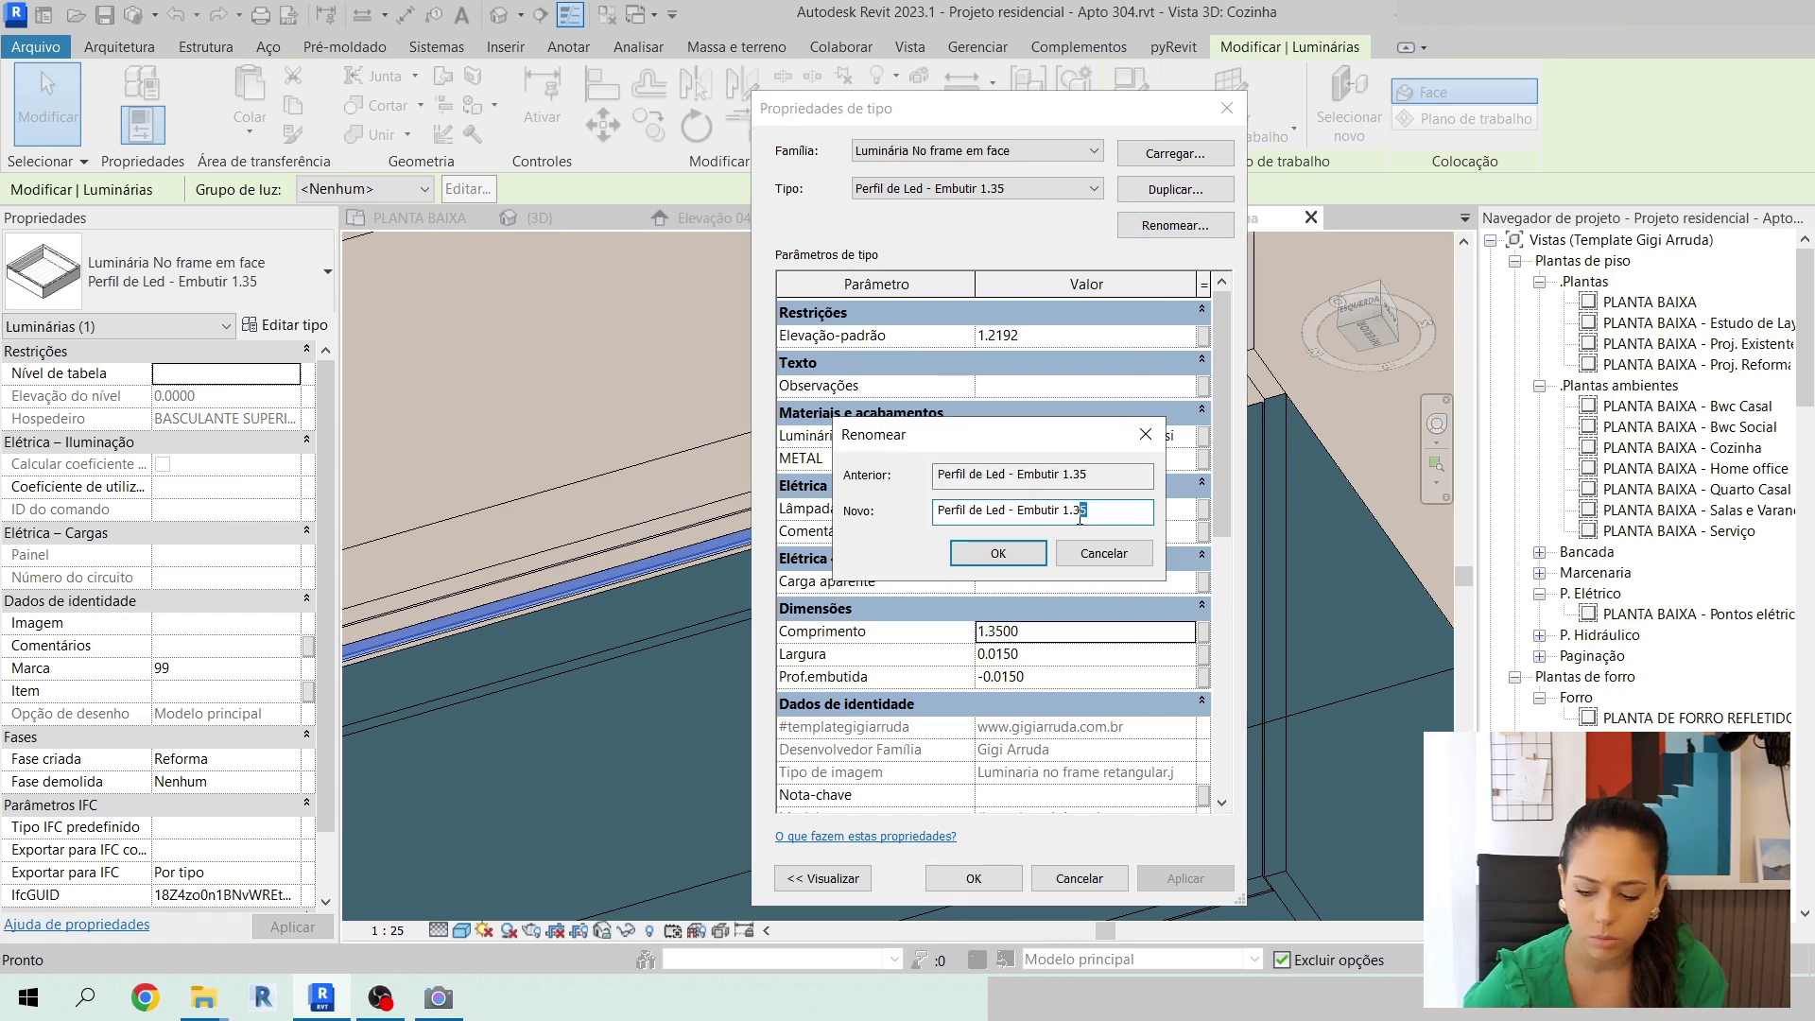
click(1000, 554)
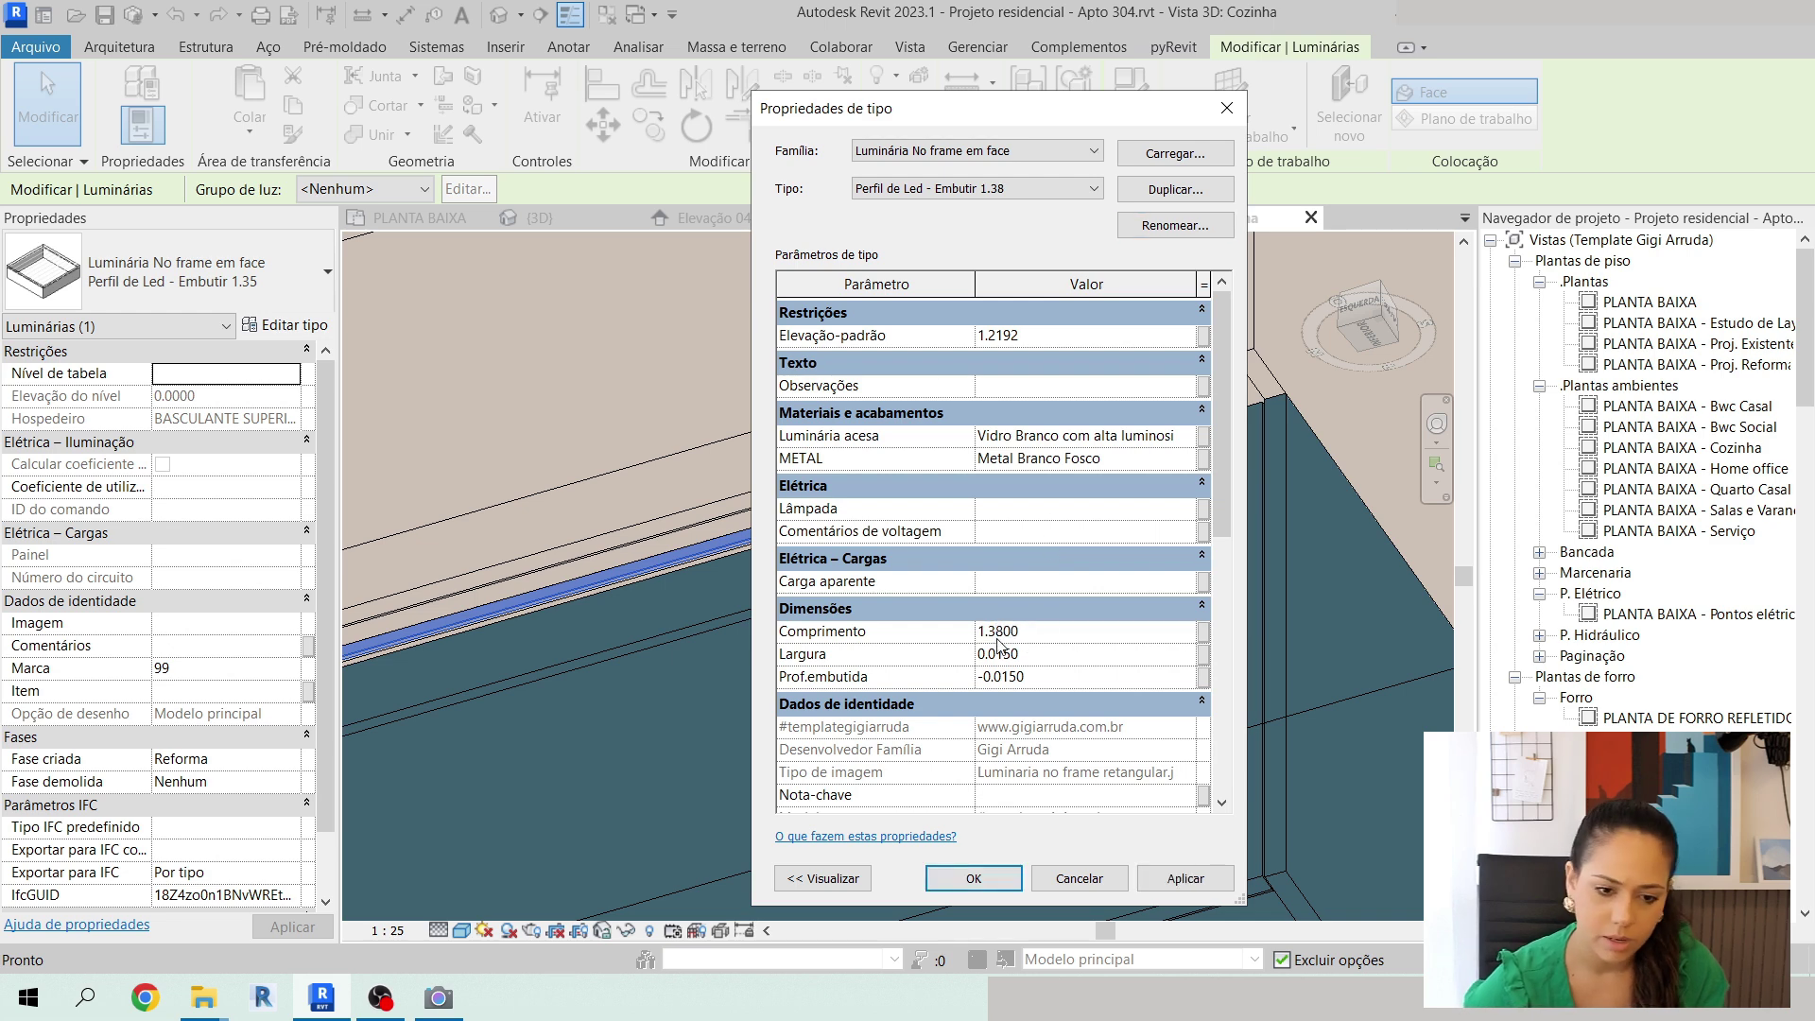
click(972, 877)
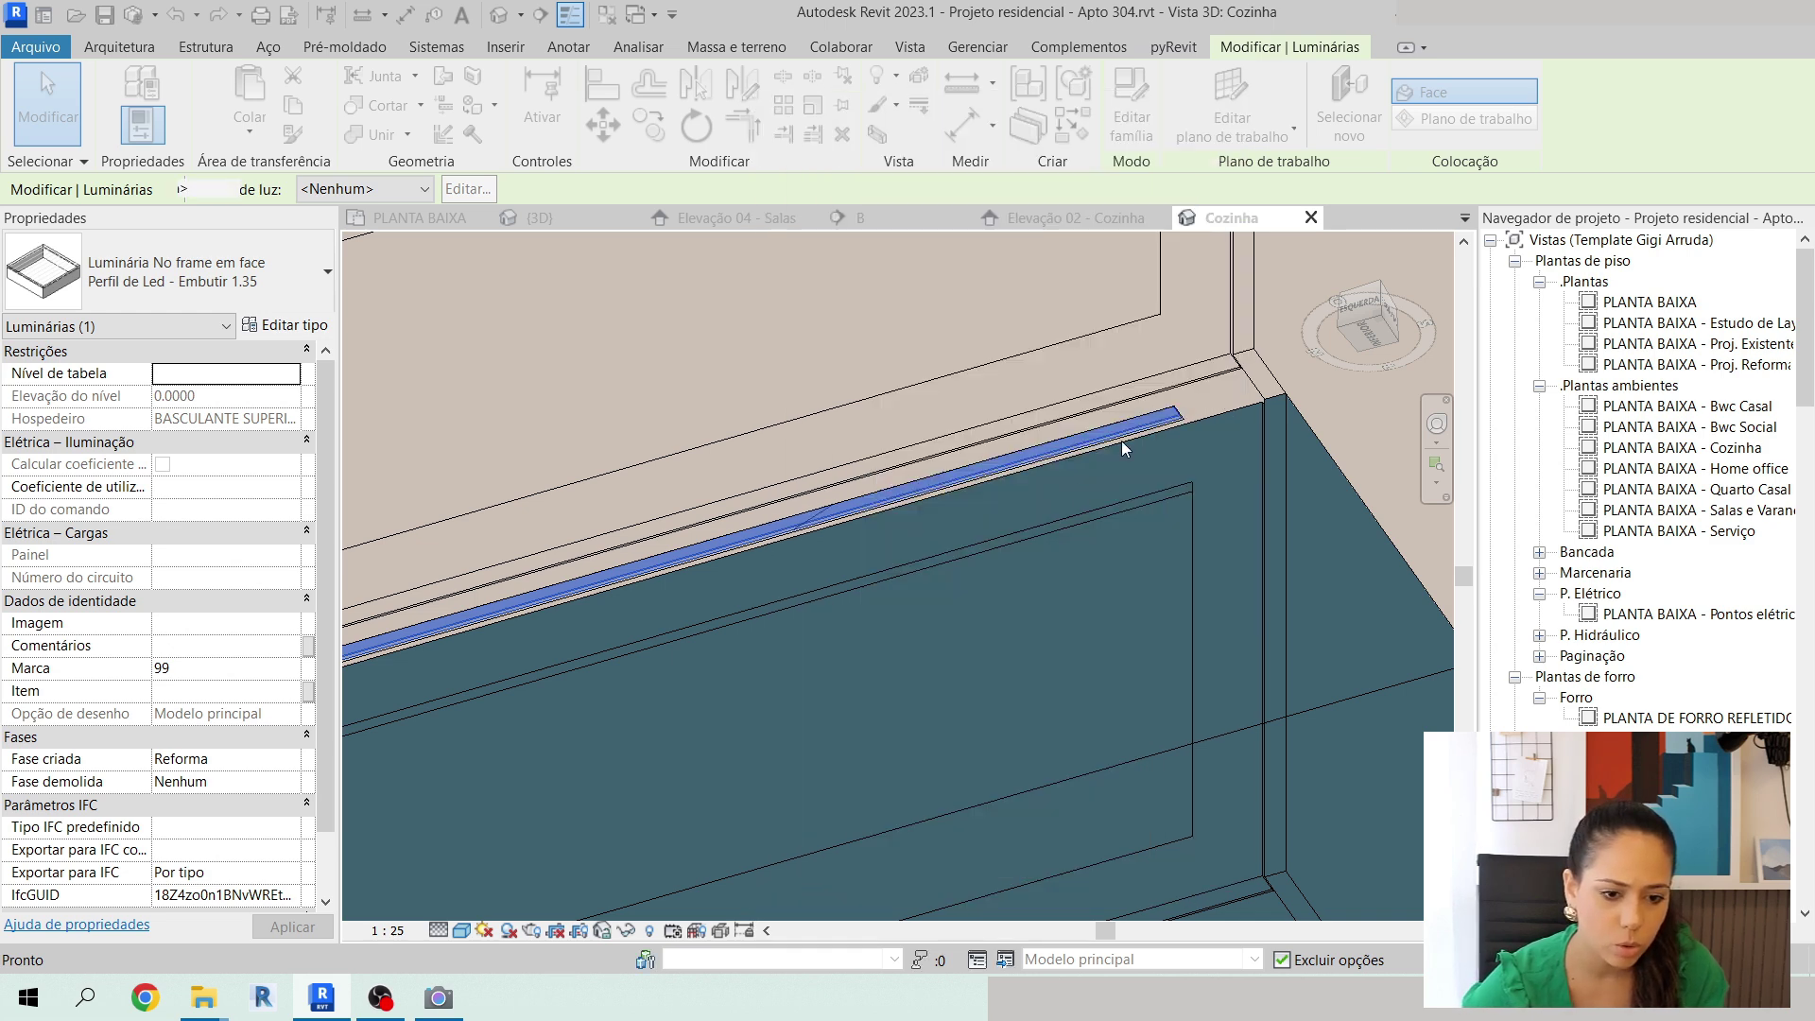
Nudge the 1.38 LED strip sideways, away from the joint with the neighbouring upper cabinet, to centre it within its own cabinet.
scroll(1201, 451, down, 4)
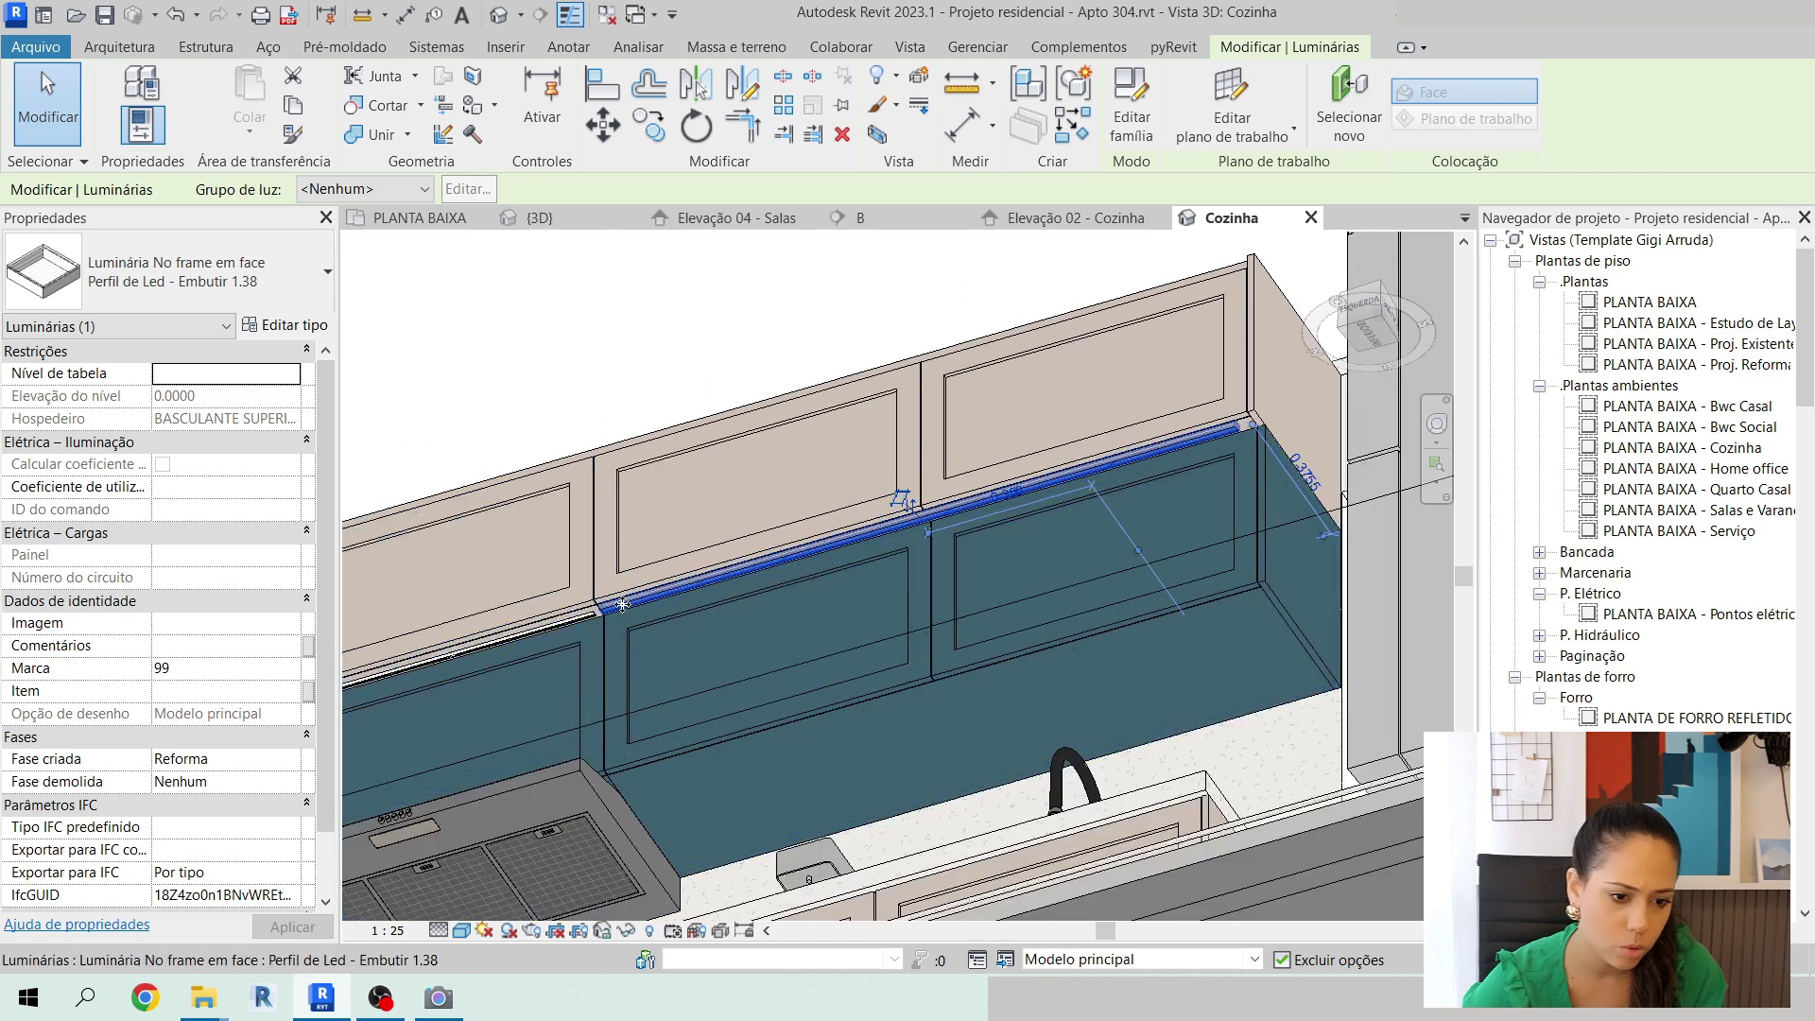
scroll(614, 621, up, 4)
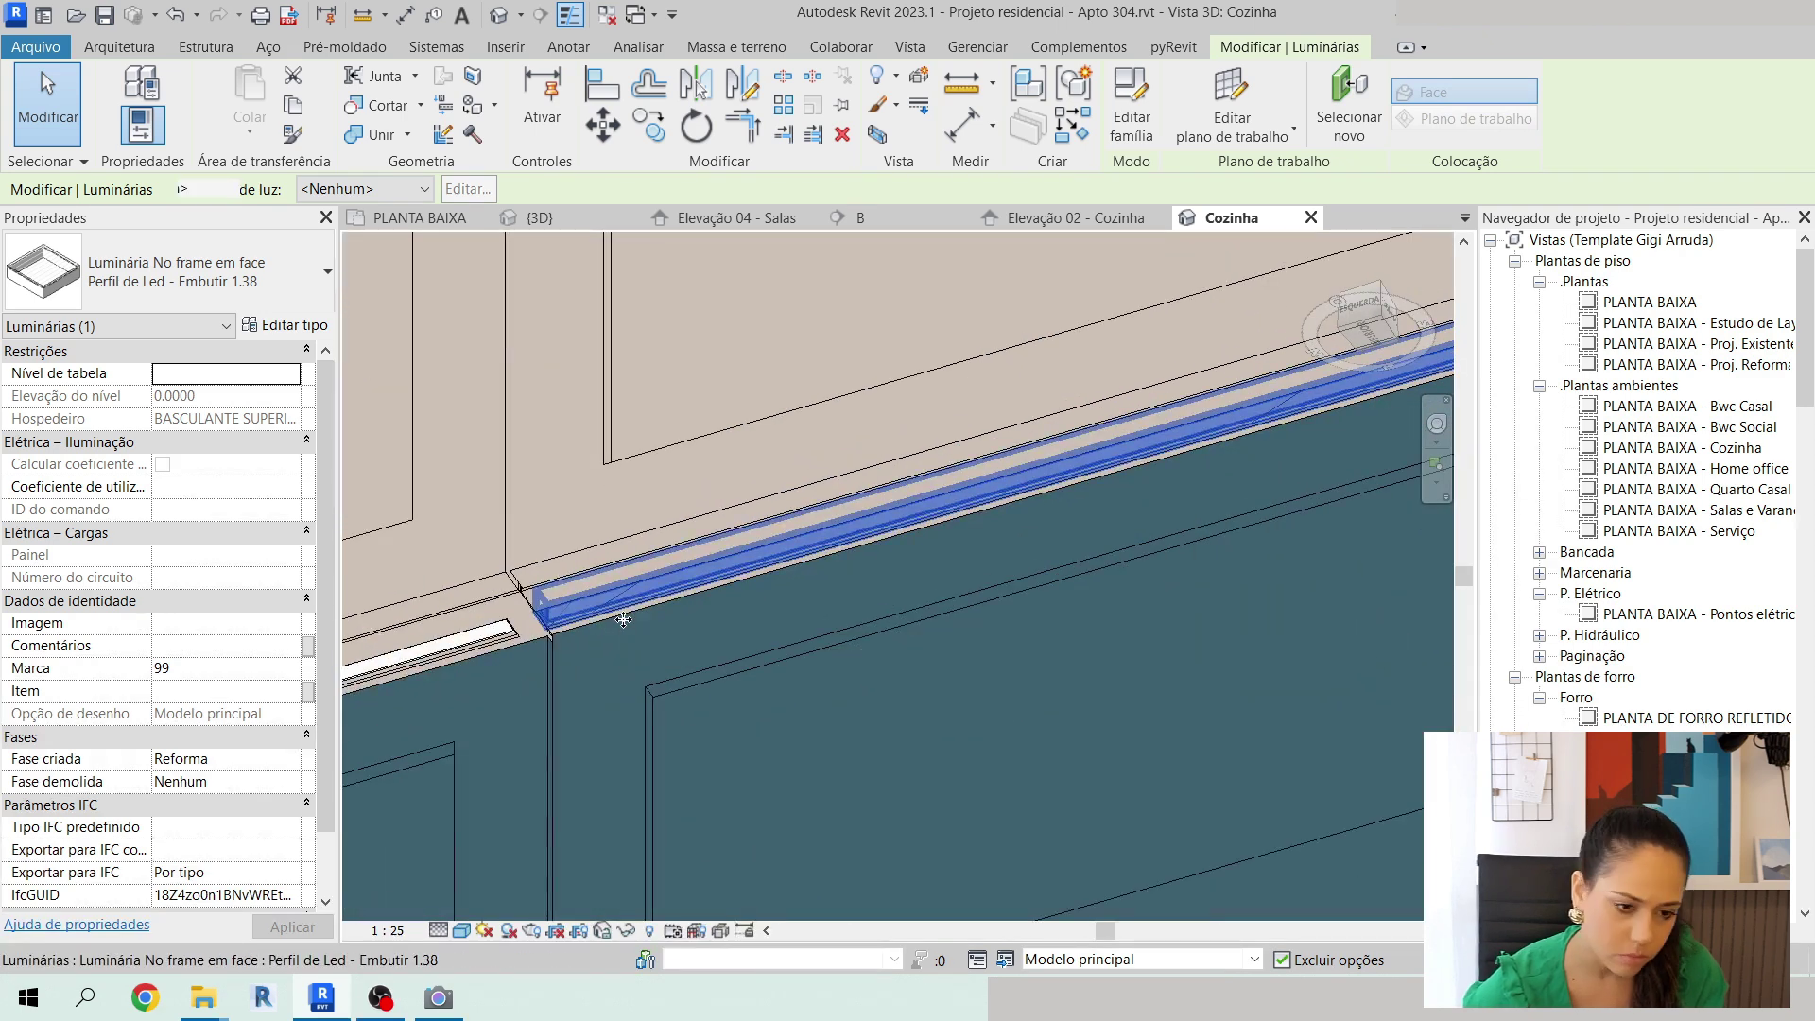
scroll(622, 619, up, 2)
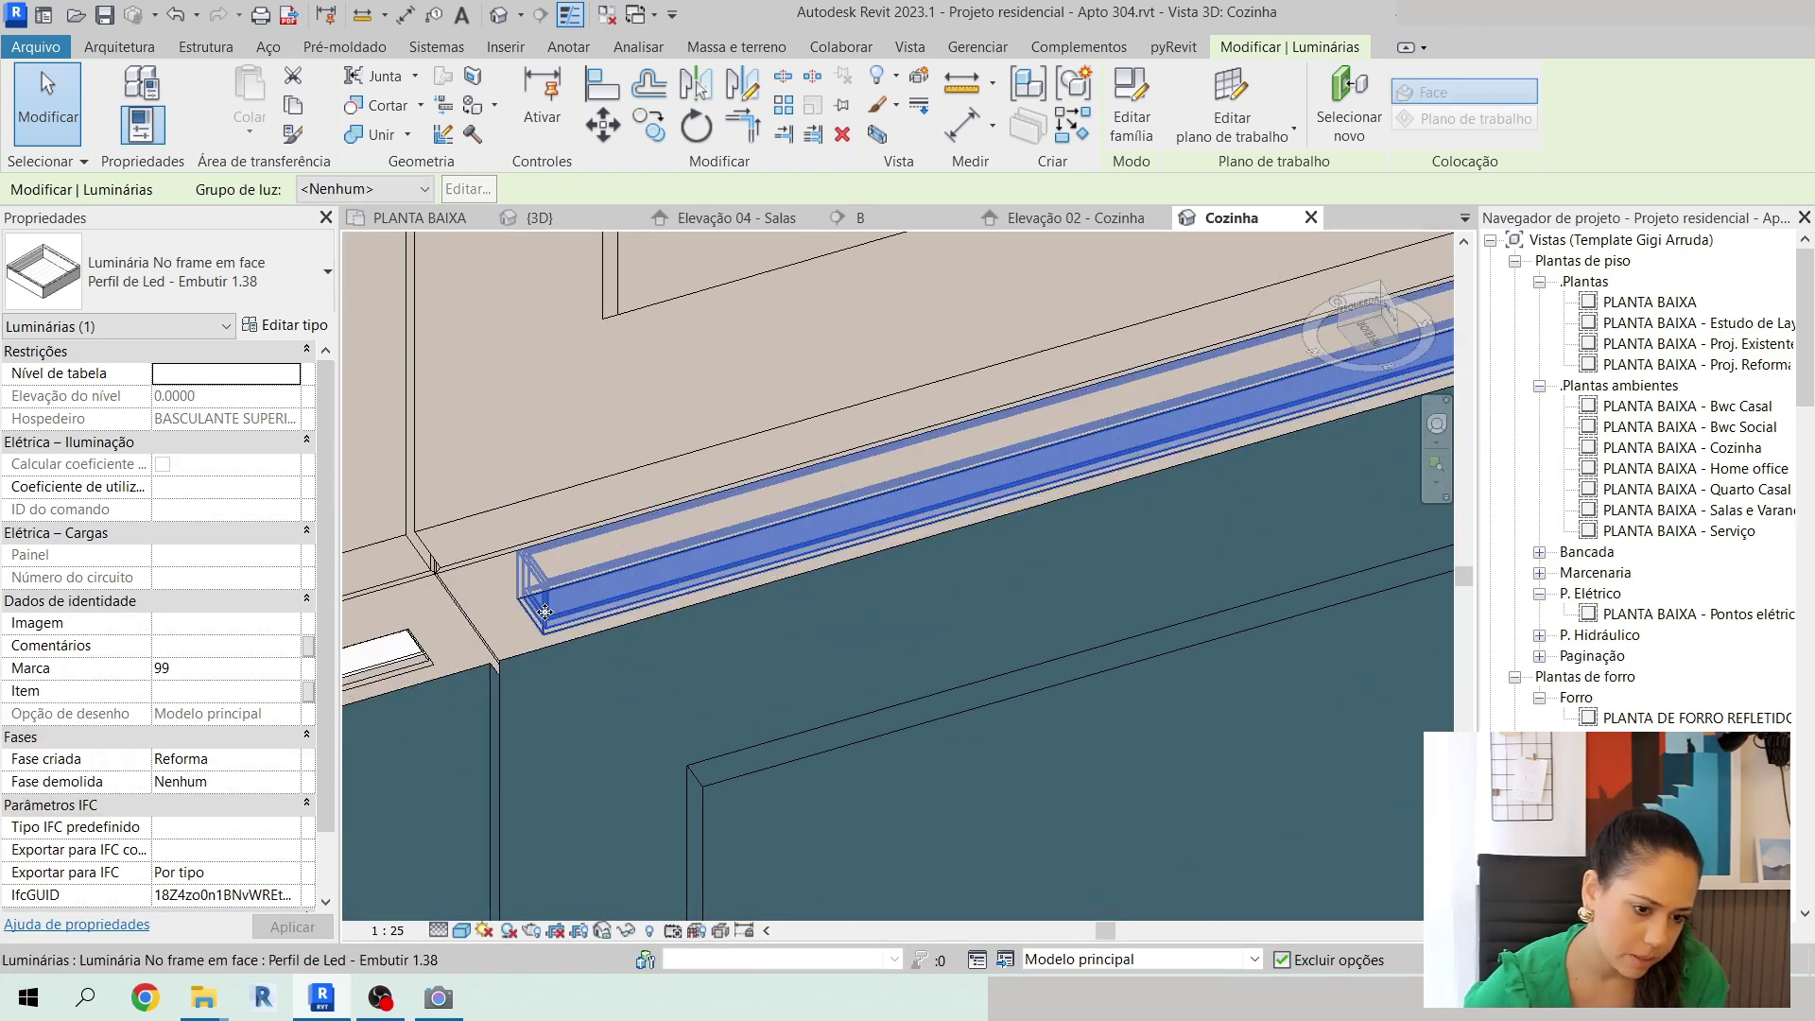
click(485, 615)
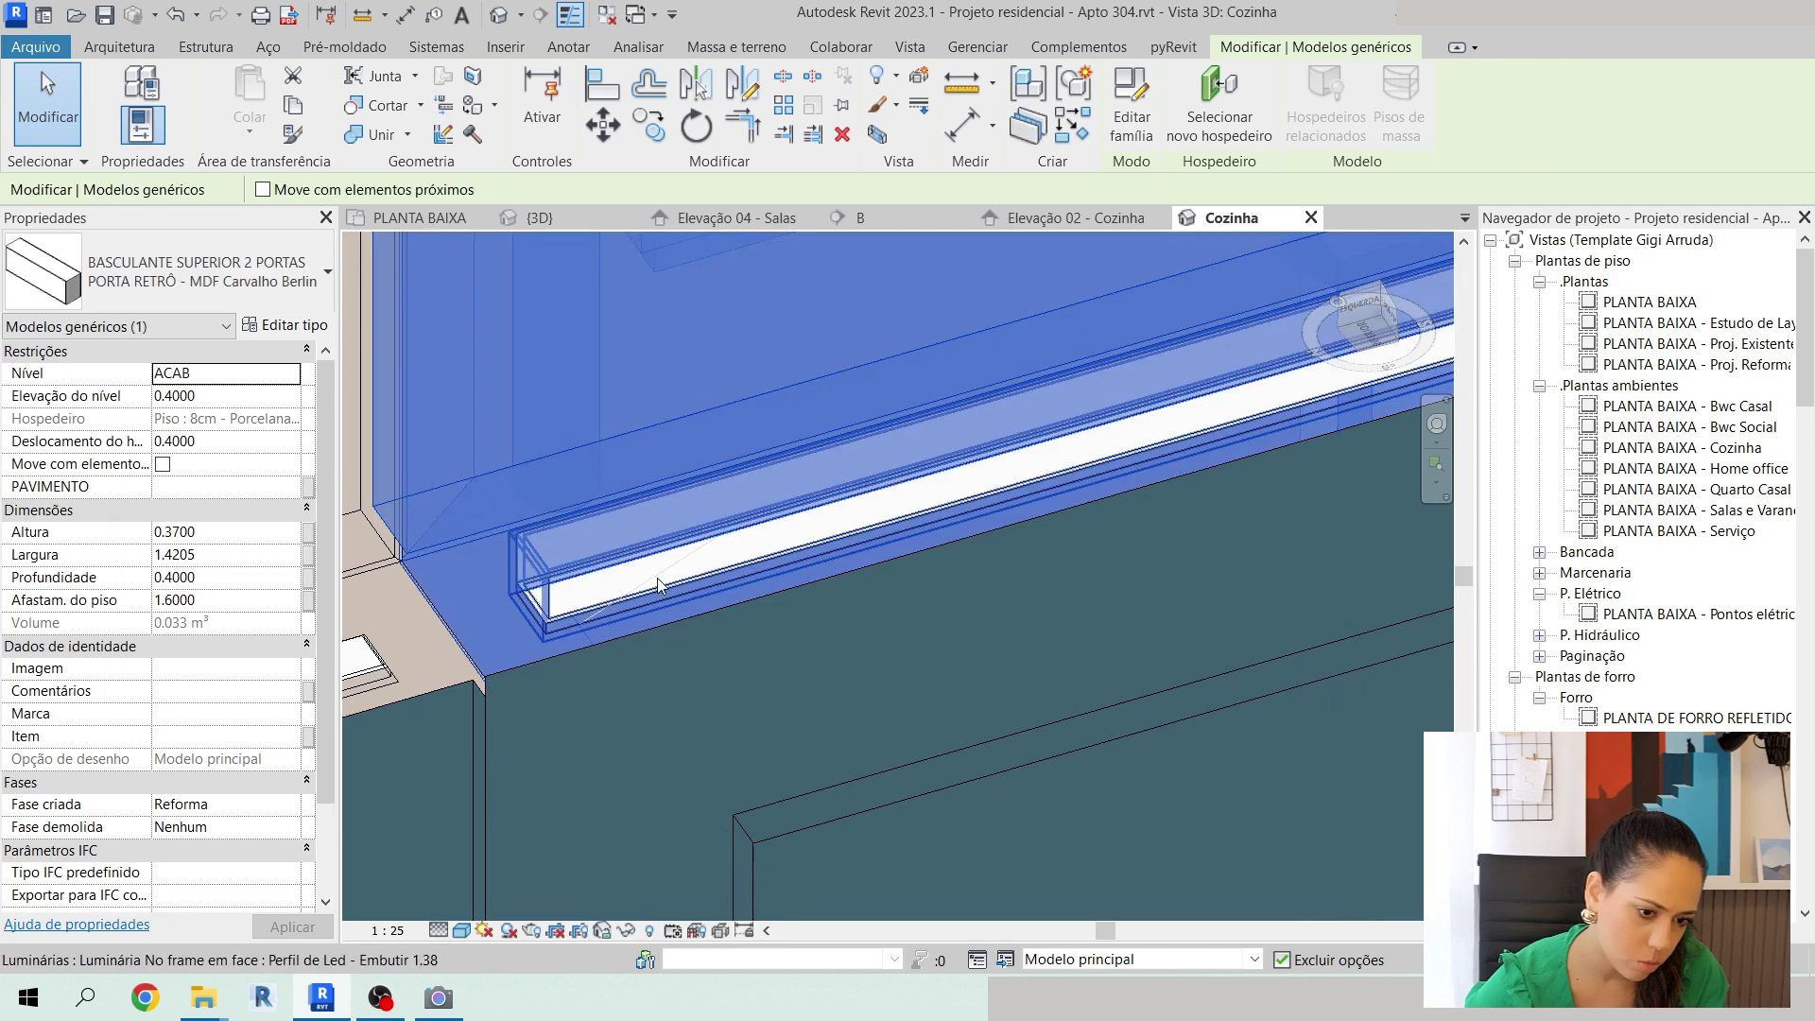
click(659, 584)
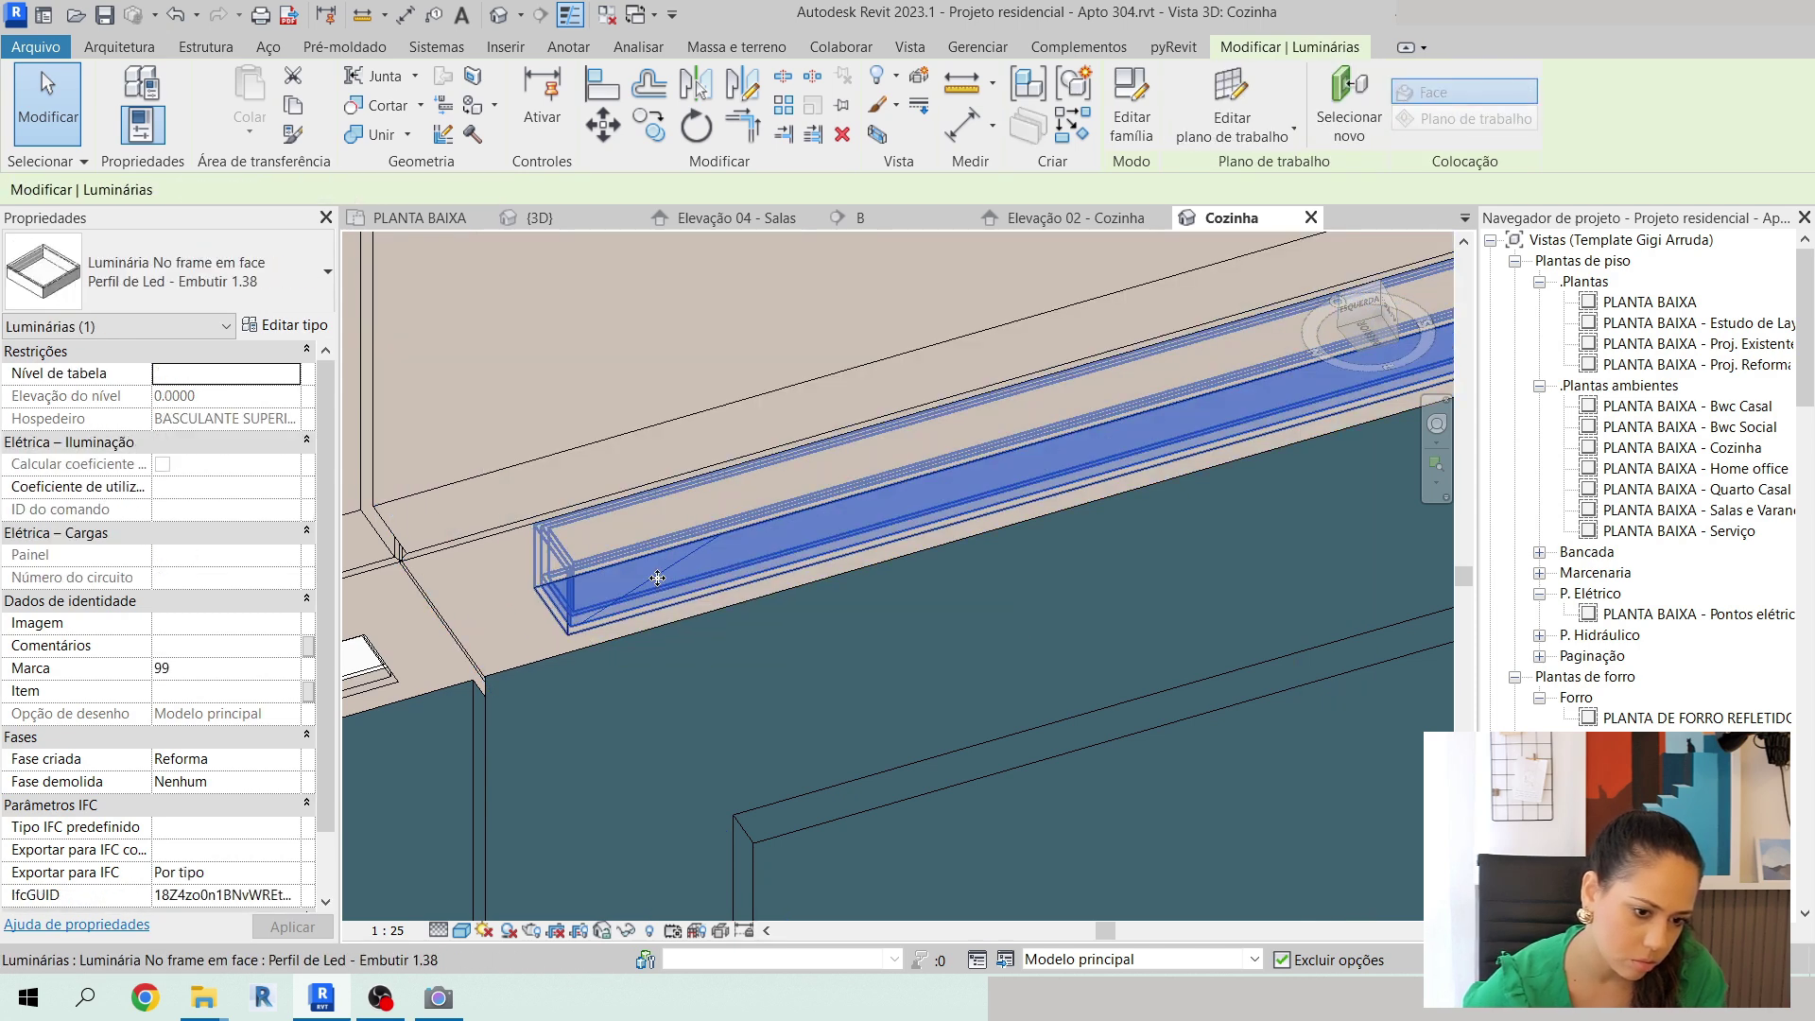
click(632, 600)
click(634, 593)
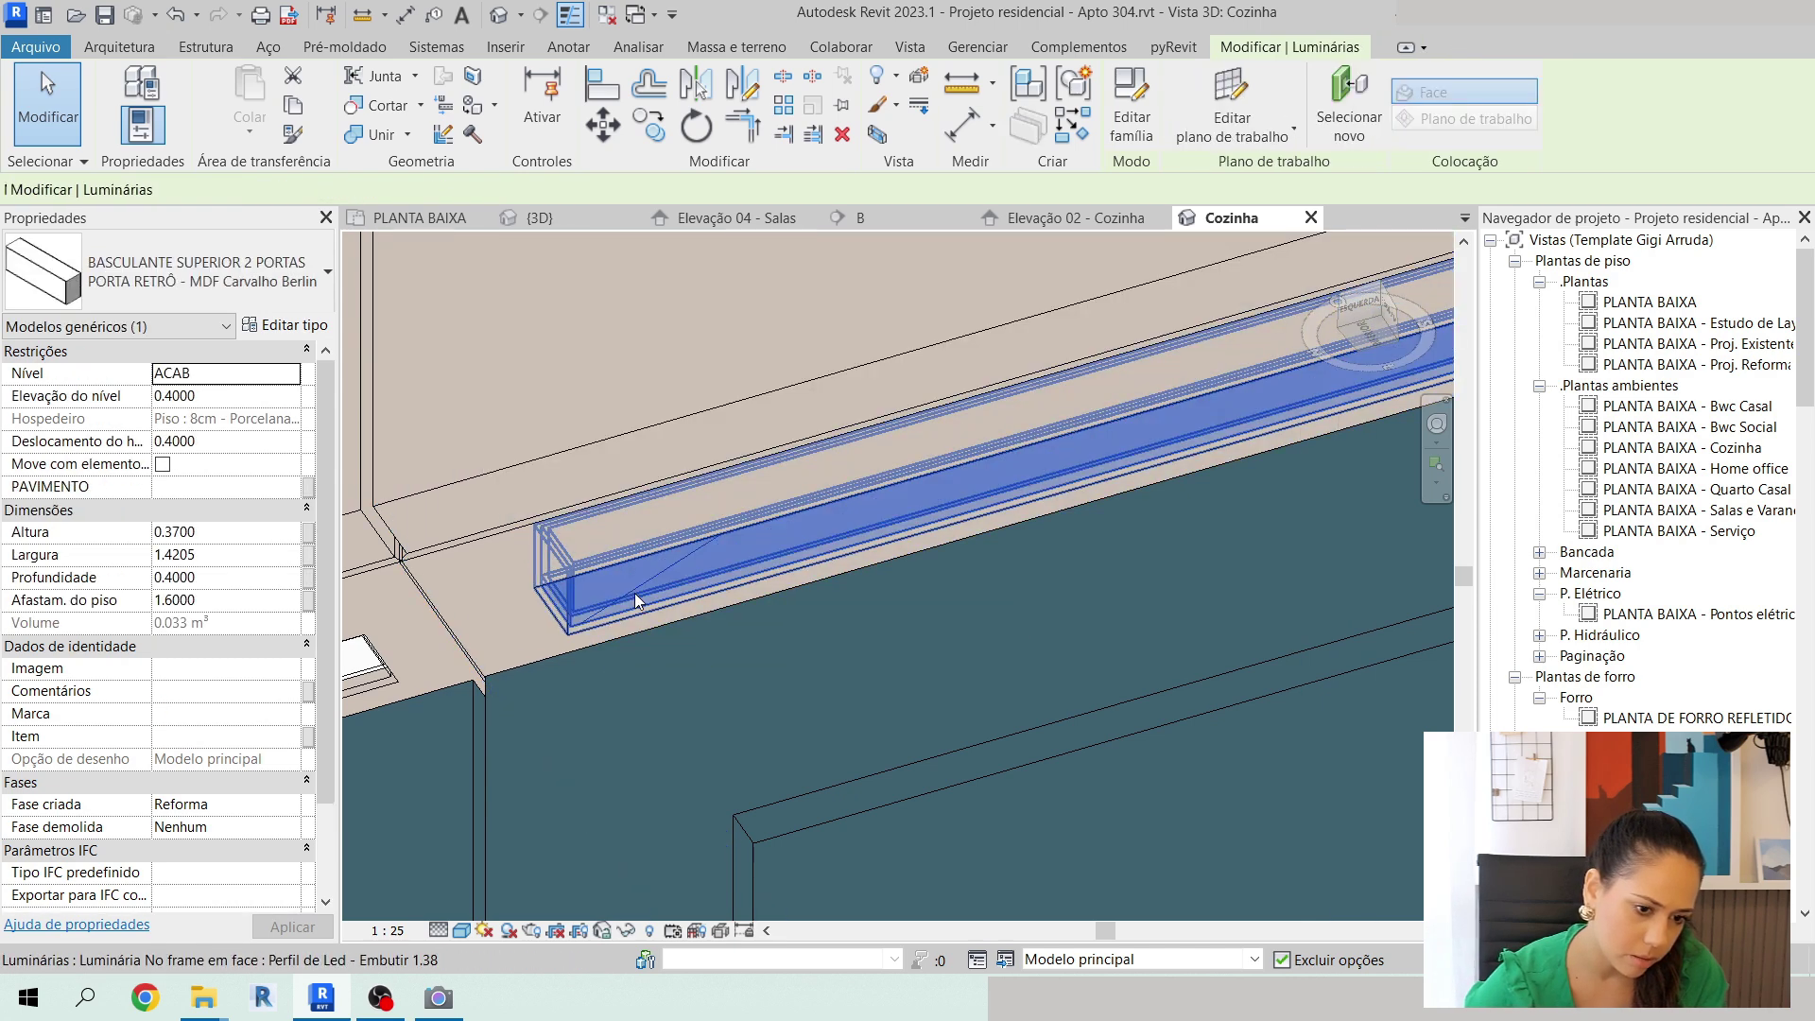
key(Escape)
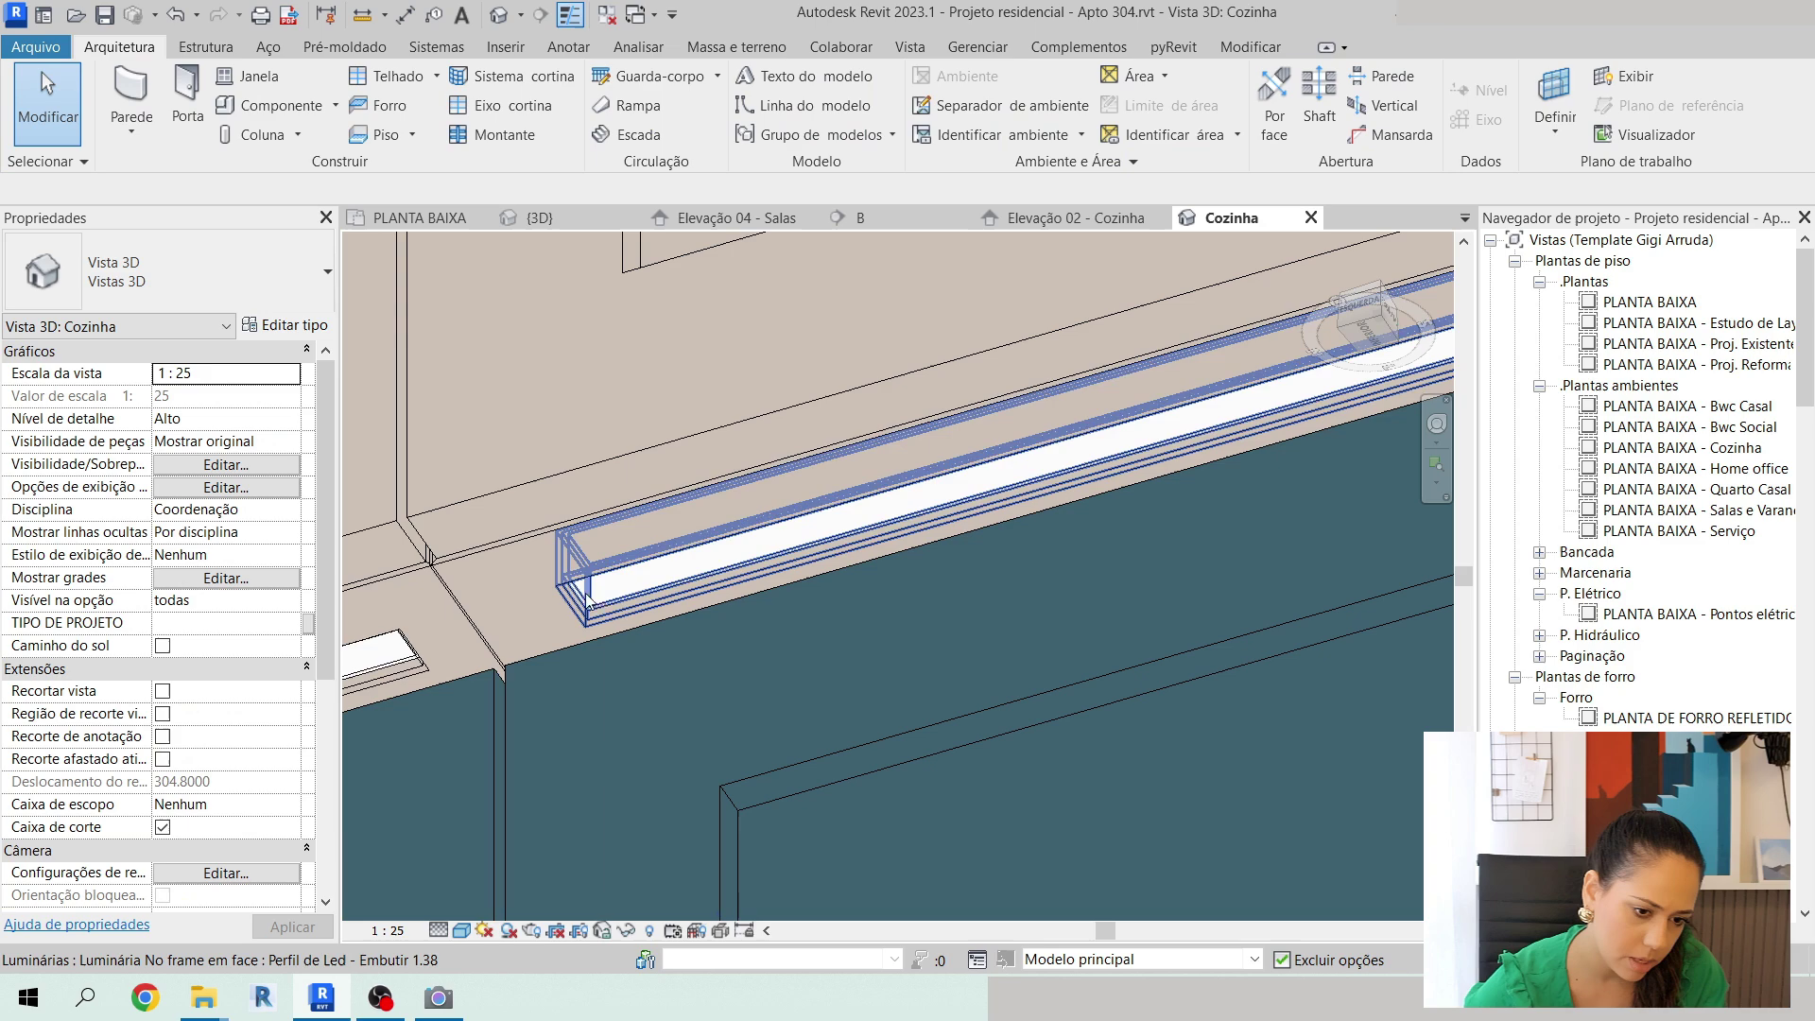
Examine both ends of the LED strips under the beige upper cabinets and the kitchen as a whole in 3D.
click(524, 572)
scroll(523, 573, down, 6)
scroll(1087, 506, down, 4)
middle_drag(1314, 435, 898, 549)
scroll(813, 505, up, 8)
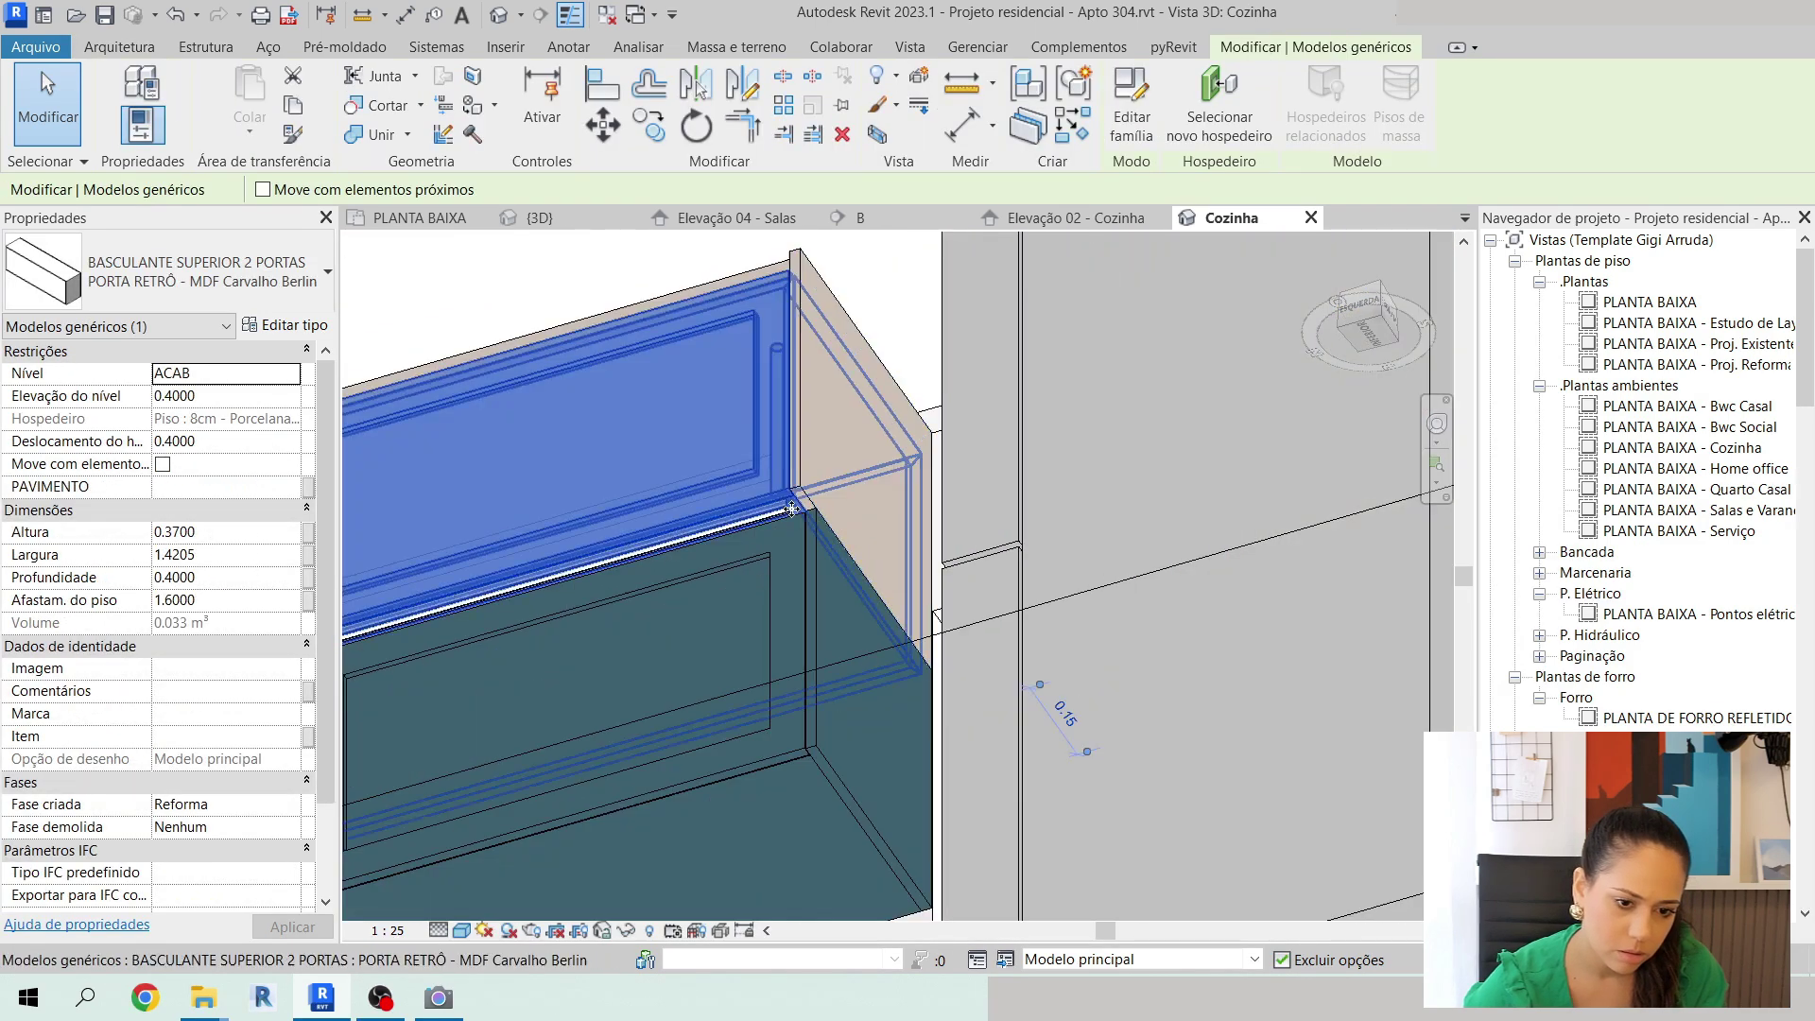
key(Escape)
scroll(969, 459, down, 6)
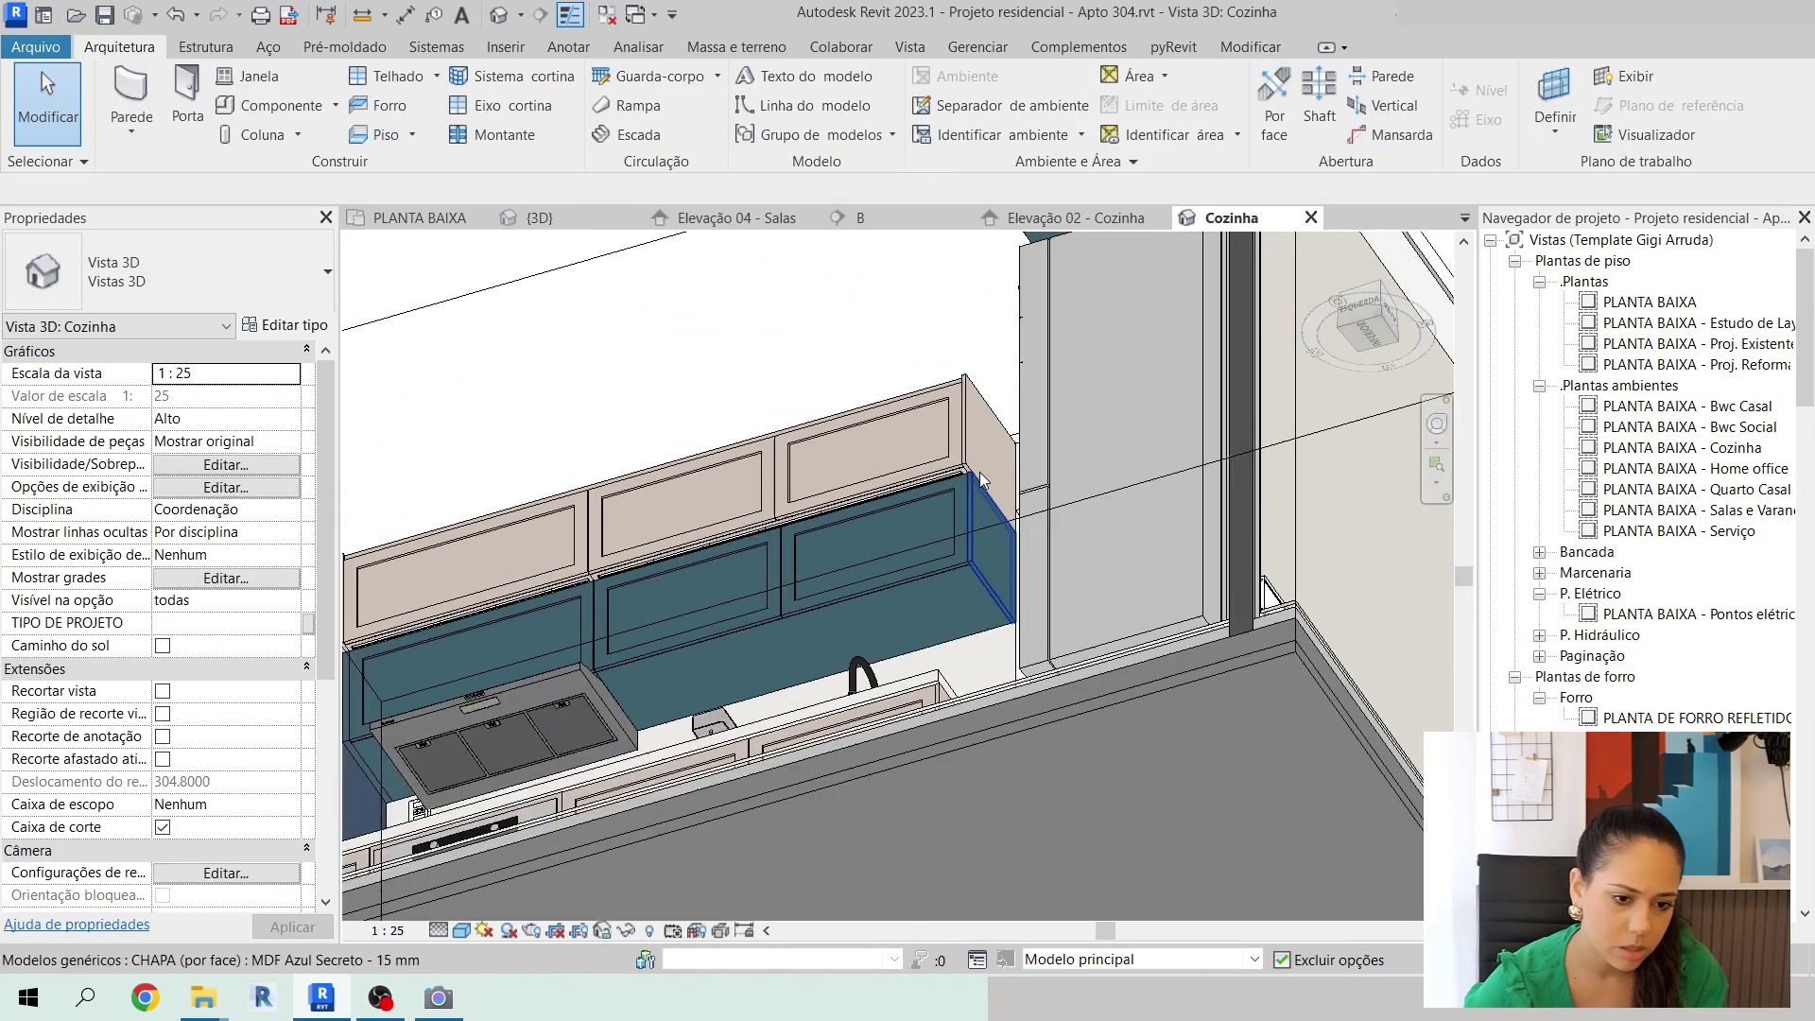
scroll(797, 596, up, 4)
scroll(797, 602, down, 5)
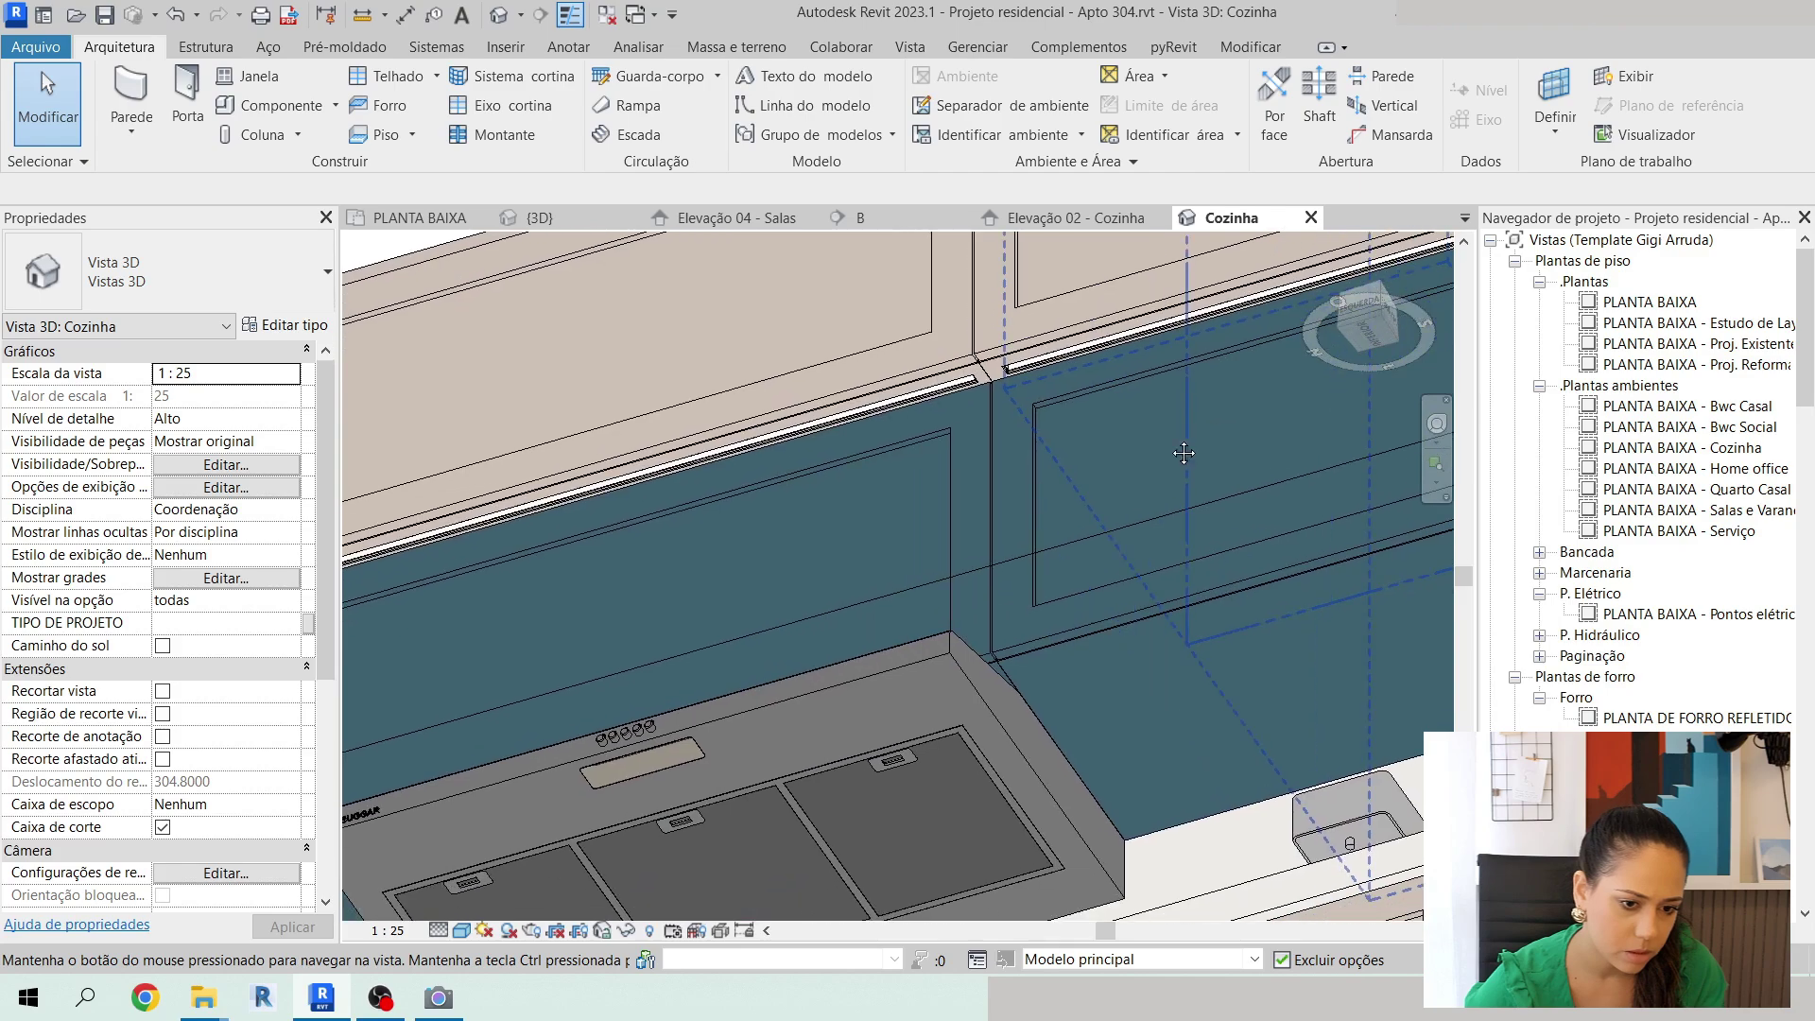
mouse_move(1068, 491)
shift+middle_down()
mouse_move(1086, 543)
mouse_move(1026, 609)
mouse_move(1087, 546)
mouse_move(1101, 496)
shift+middle_up()
scroll(962, 508, down, 8)
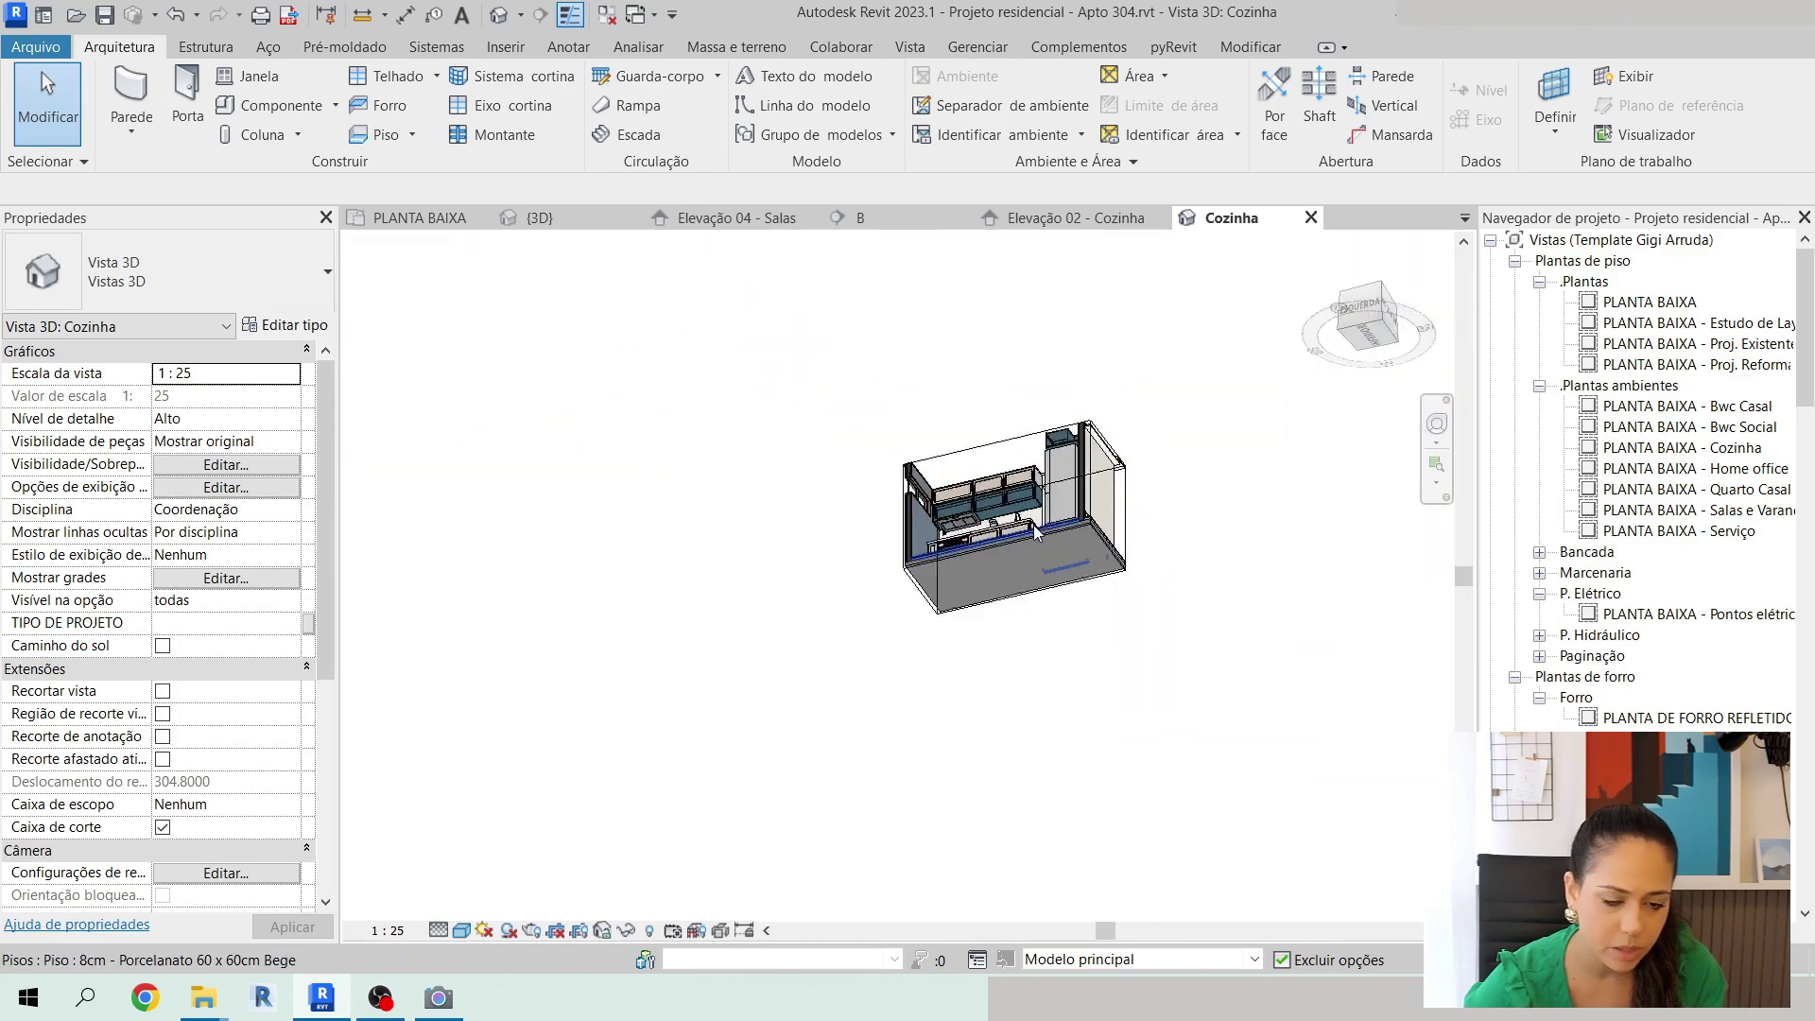
shift+middle_drag(1087, 586, 1085, 867)
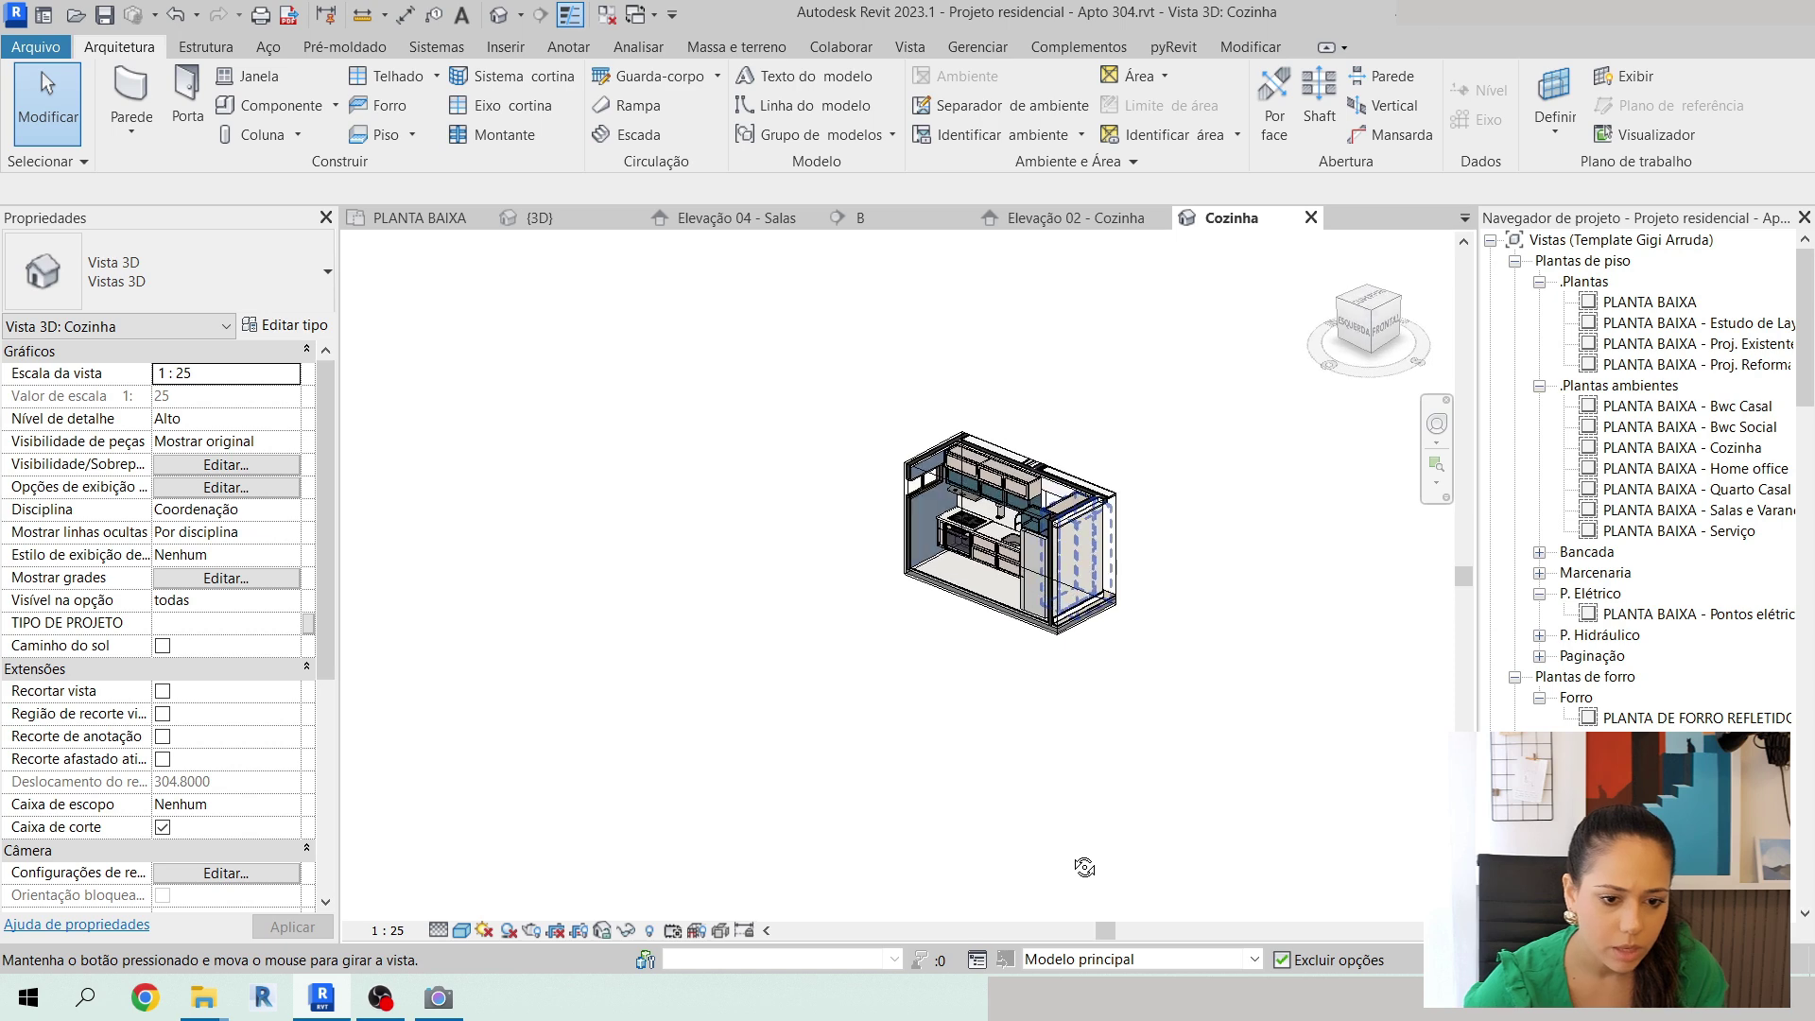
scroll(1056, 470, up, 5)
Open the general 3D view and shrink its section box to cut the apartment through the kitchen.
click(568, 218)
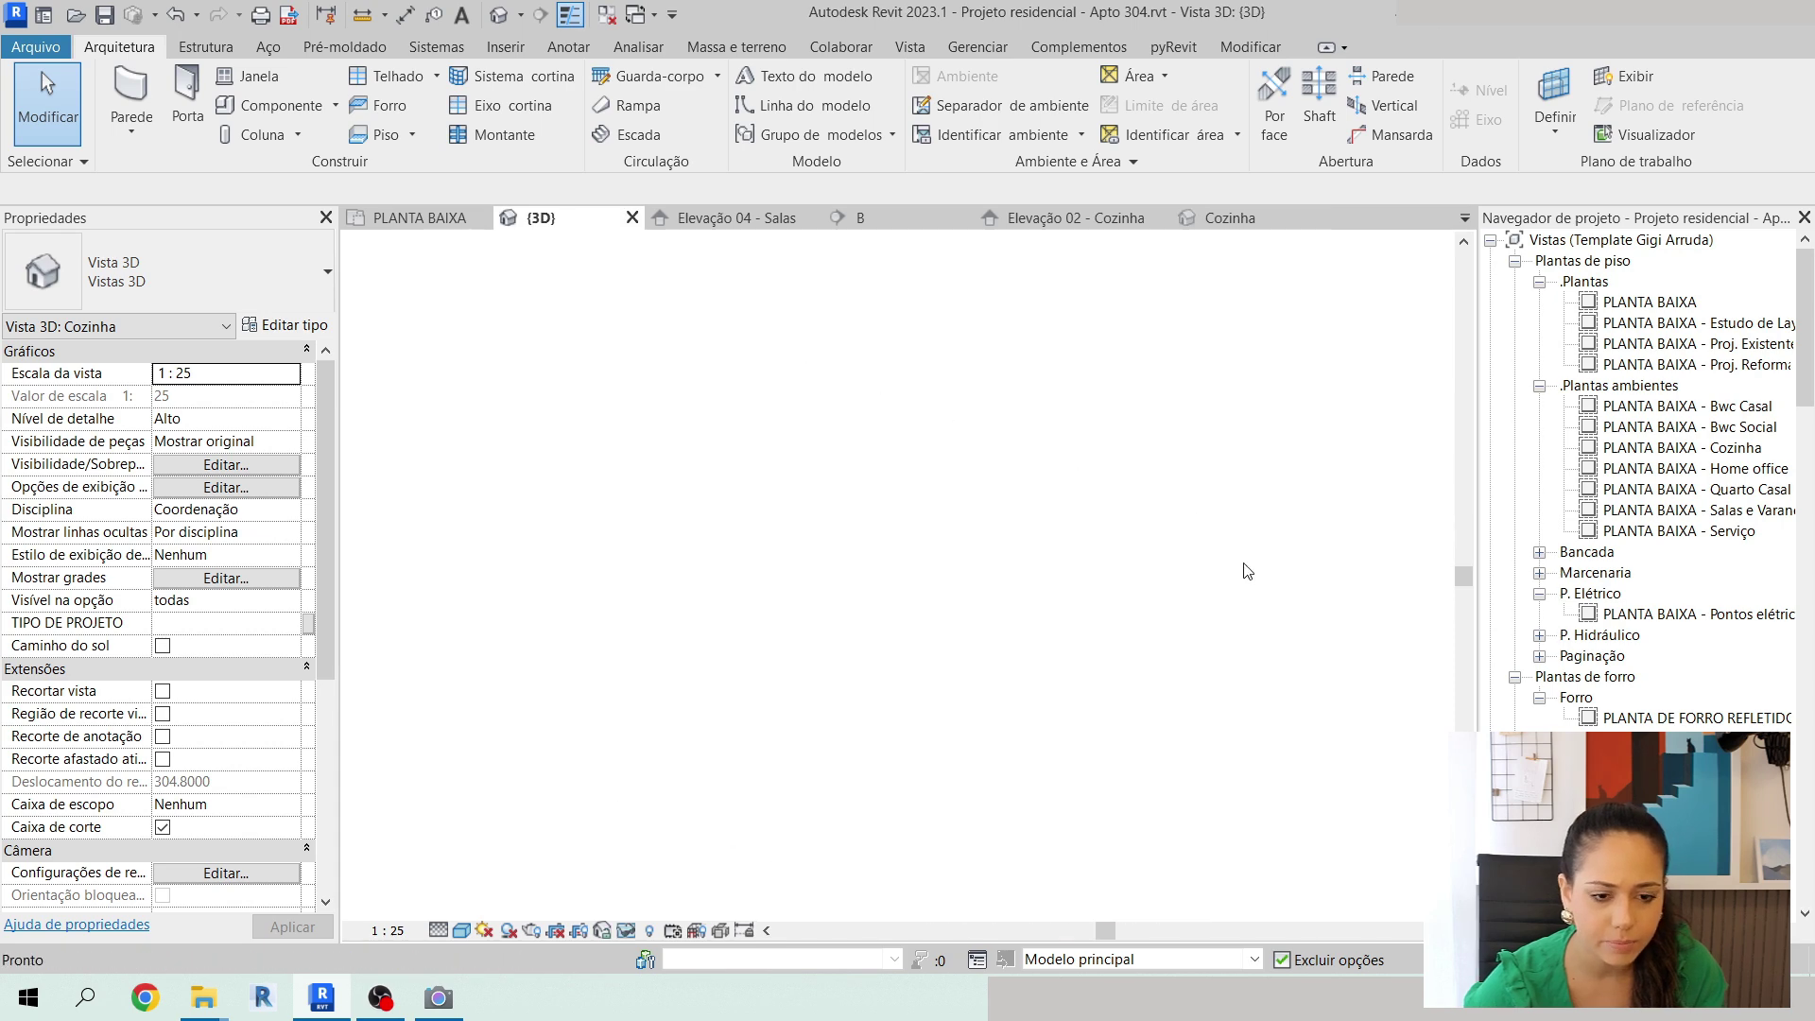
click(1205, 510)
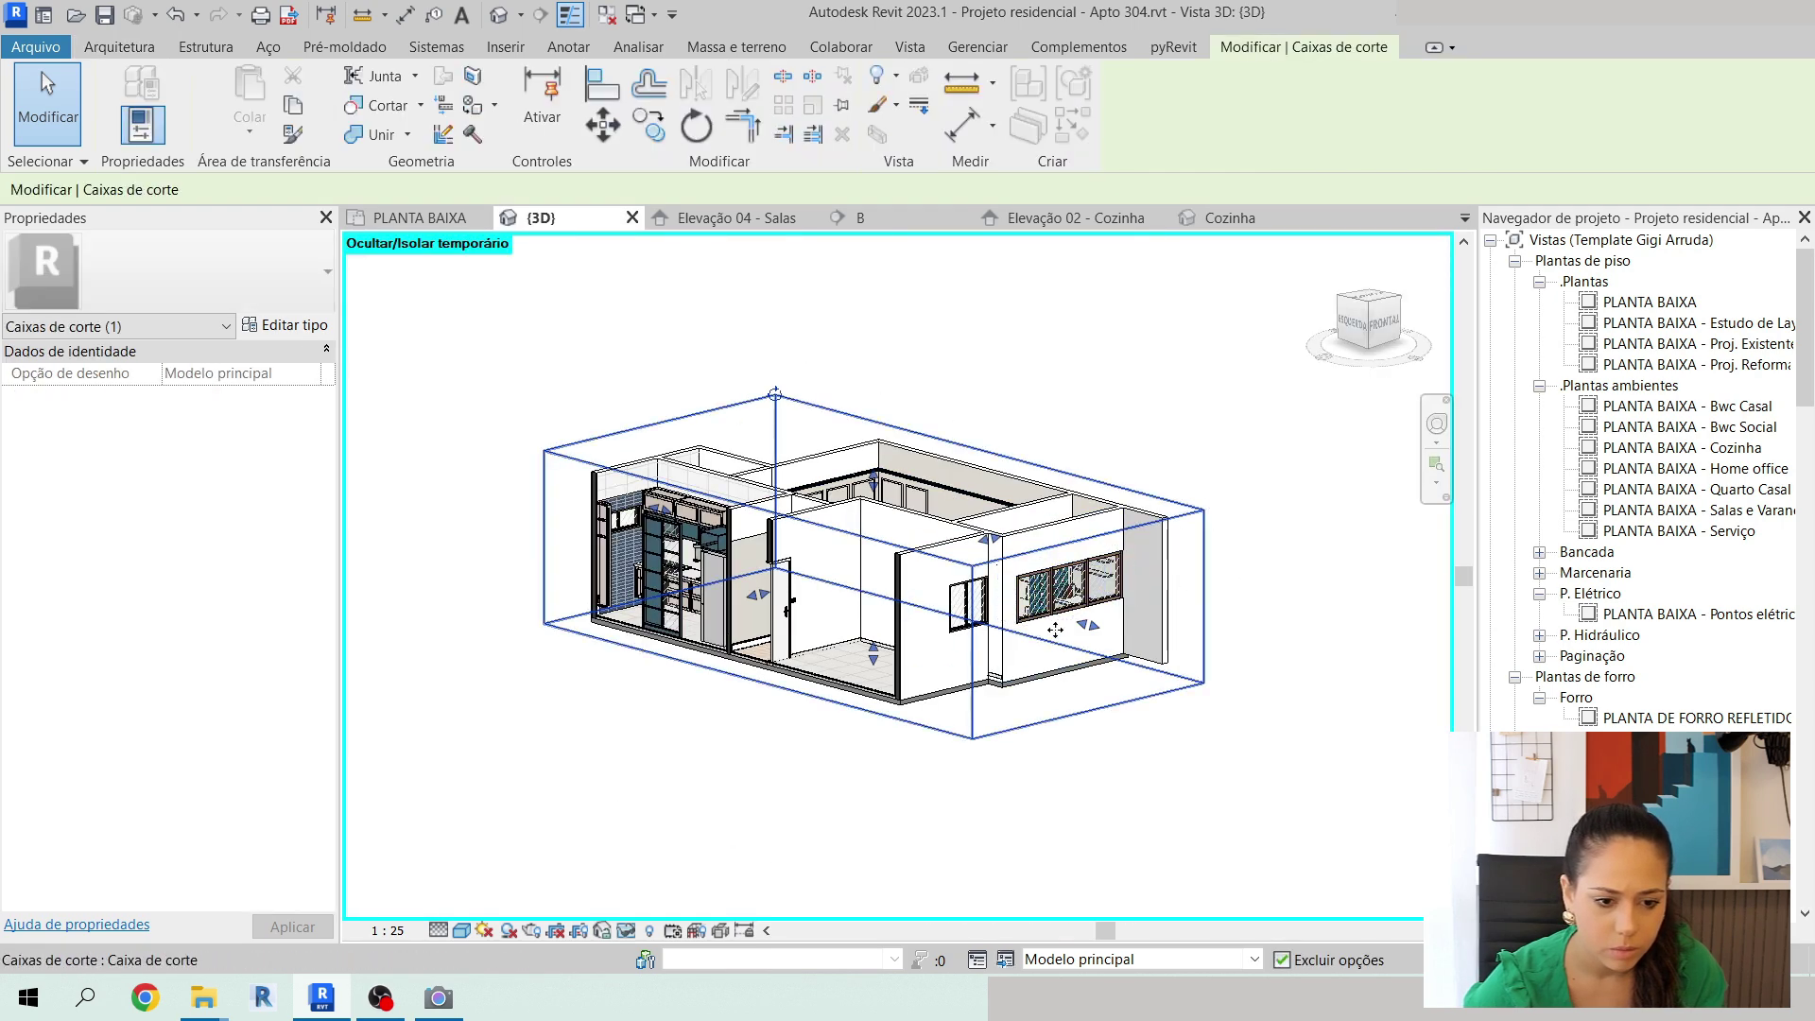
shift+middle_drag(931, 567, 750, 638)
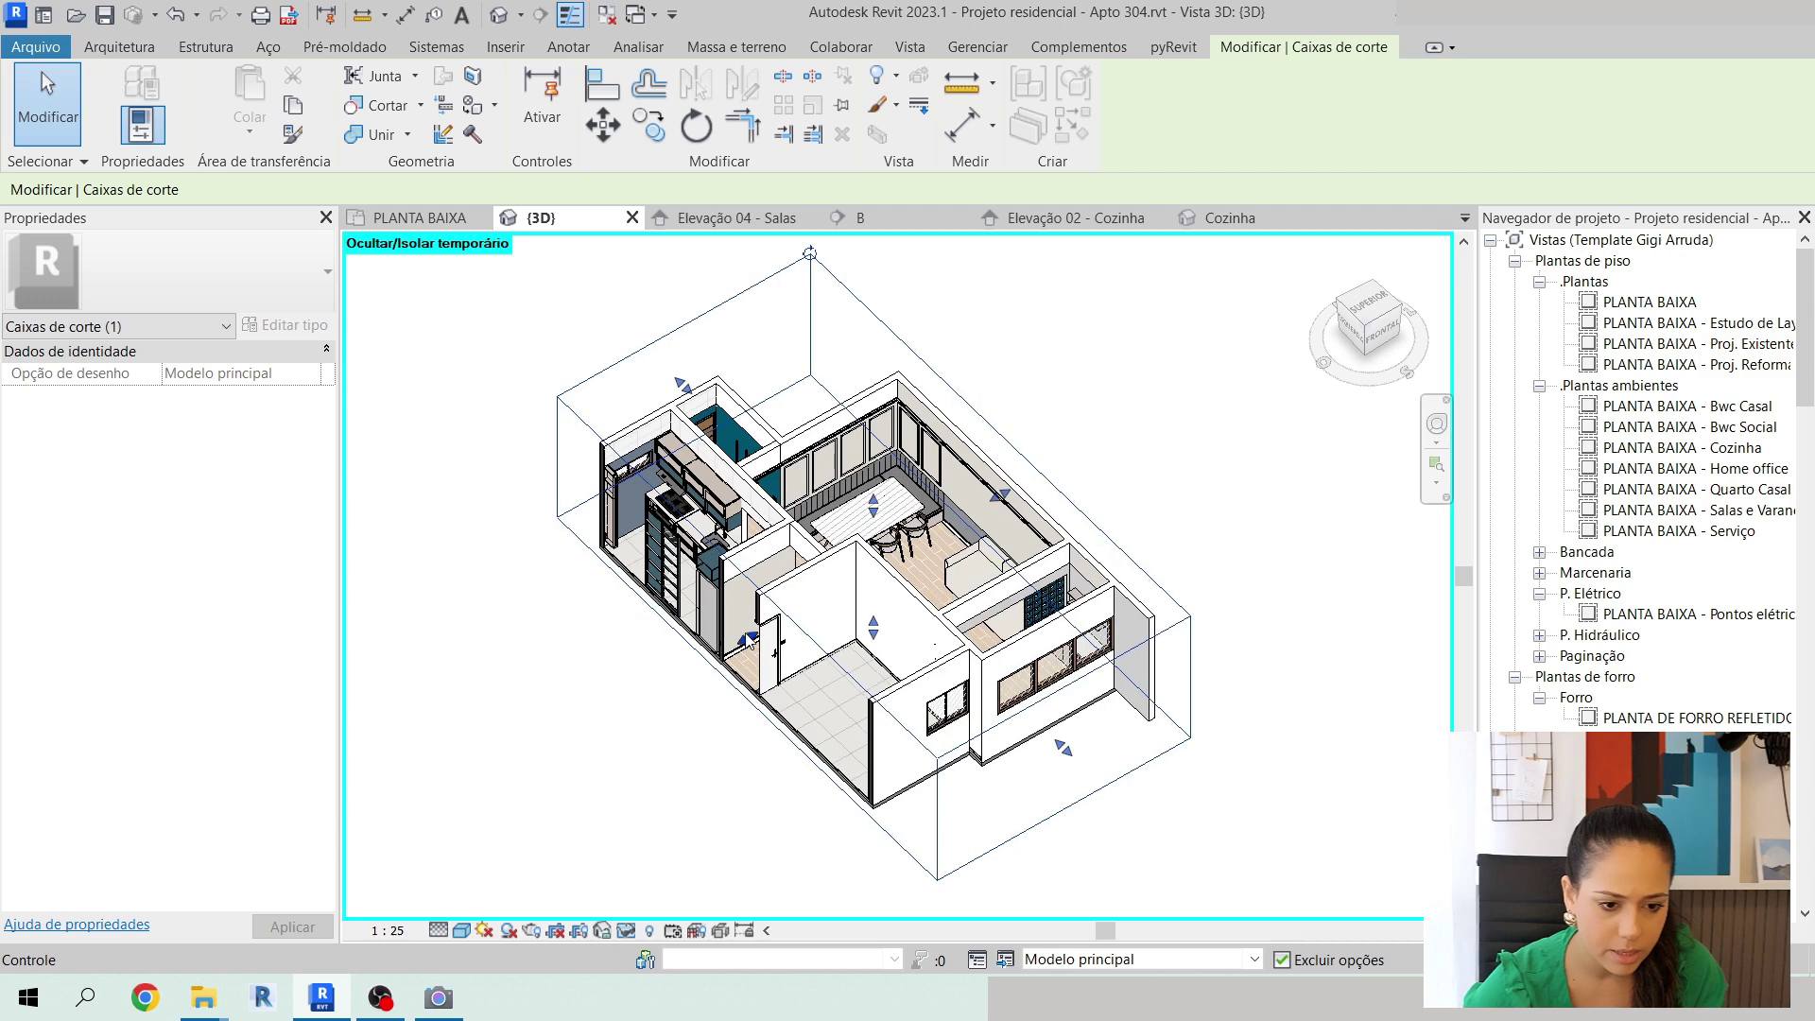
drag(775, 638, 981, 690)
drag(1047, 742, 884, 666)
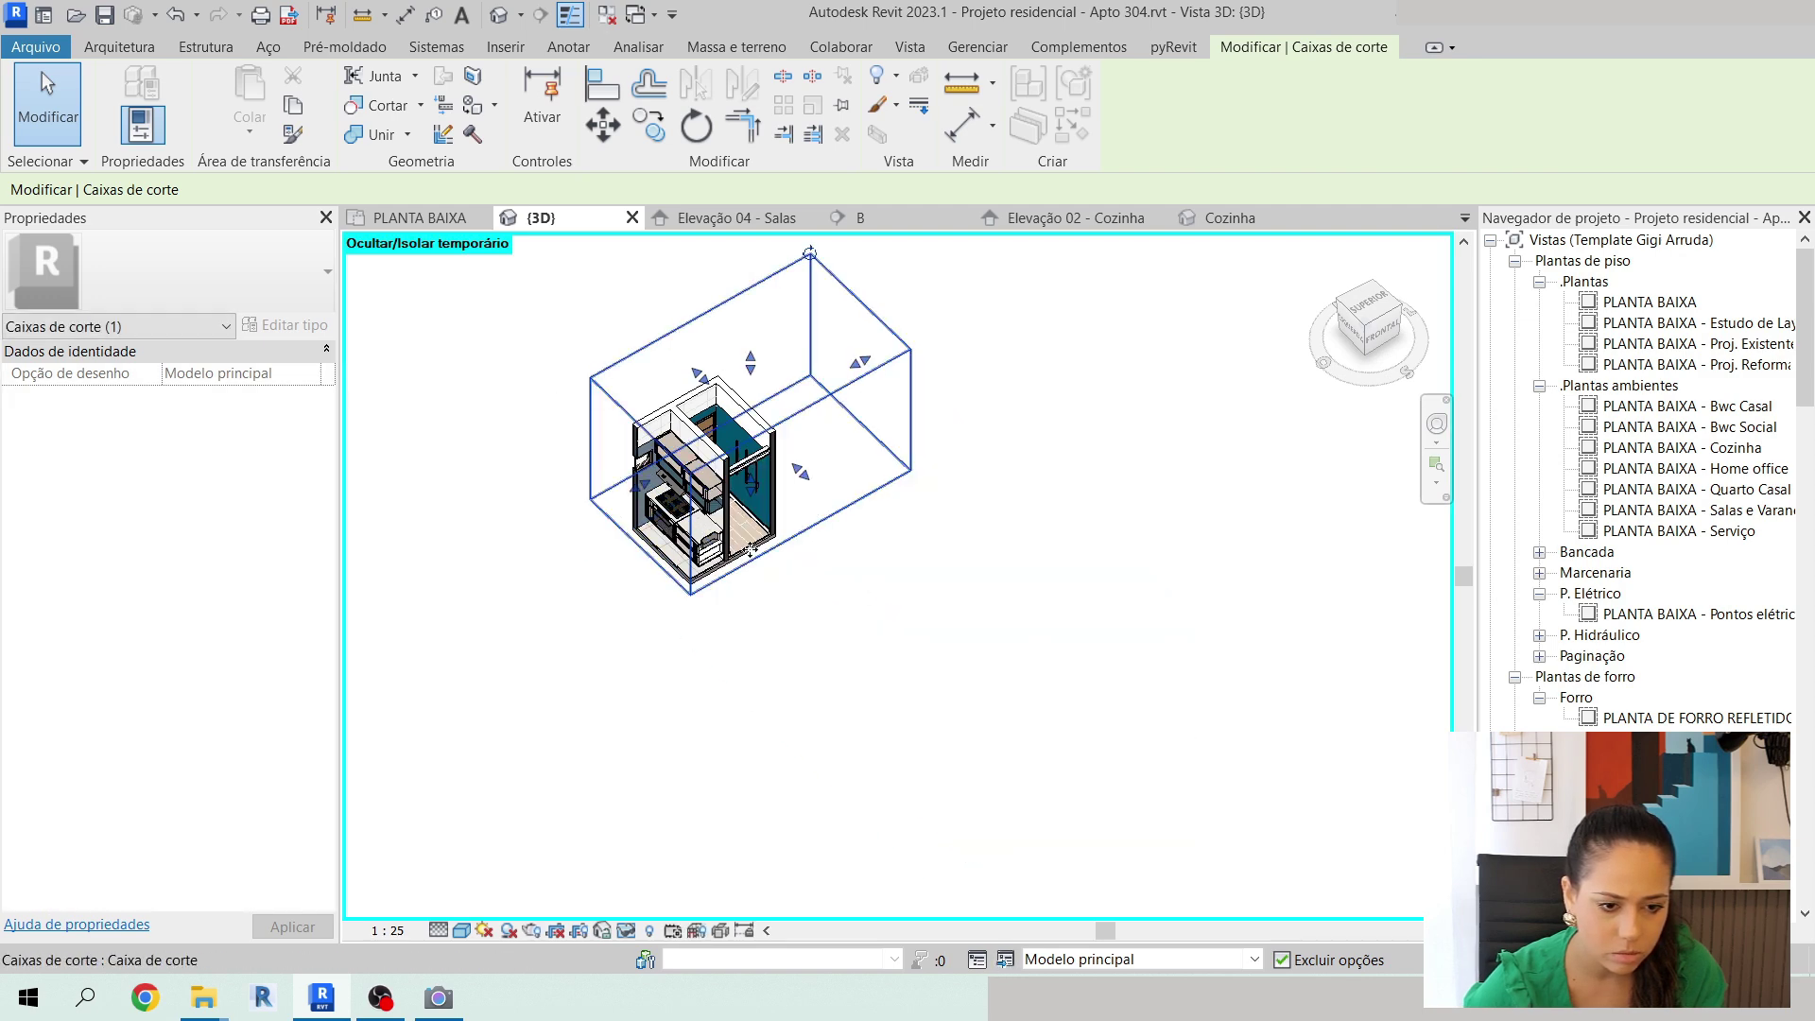
shift+middle_drag(850, 709, 747, 688)
drag(880, 665, 878, 667)
scroll(746, 714, up, 6)
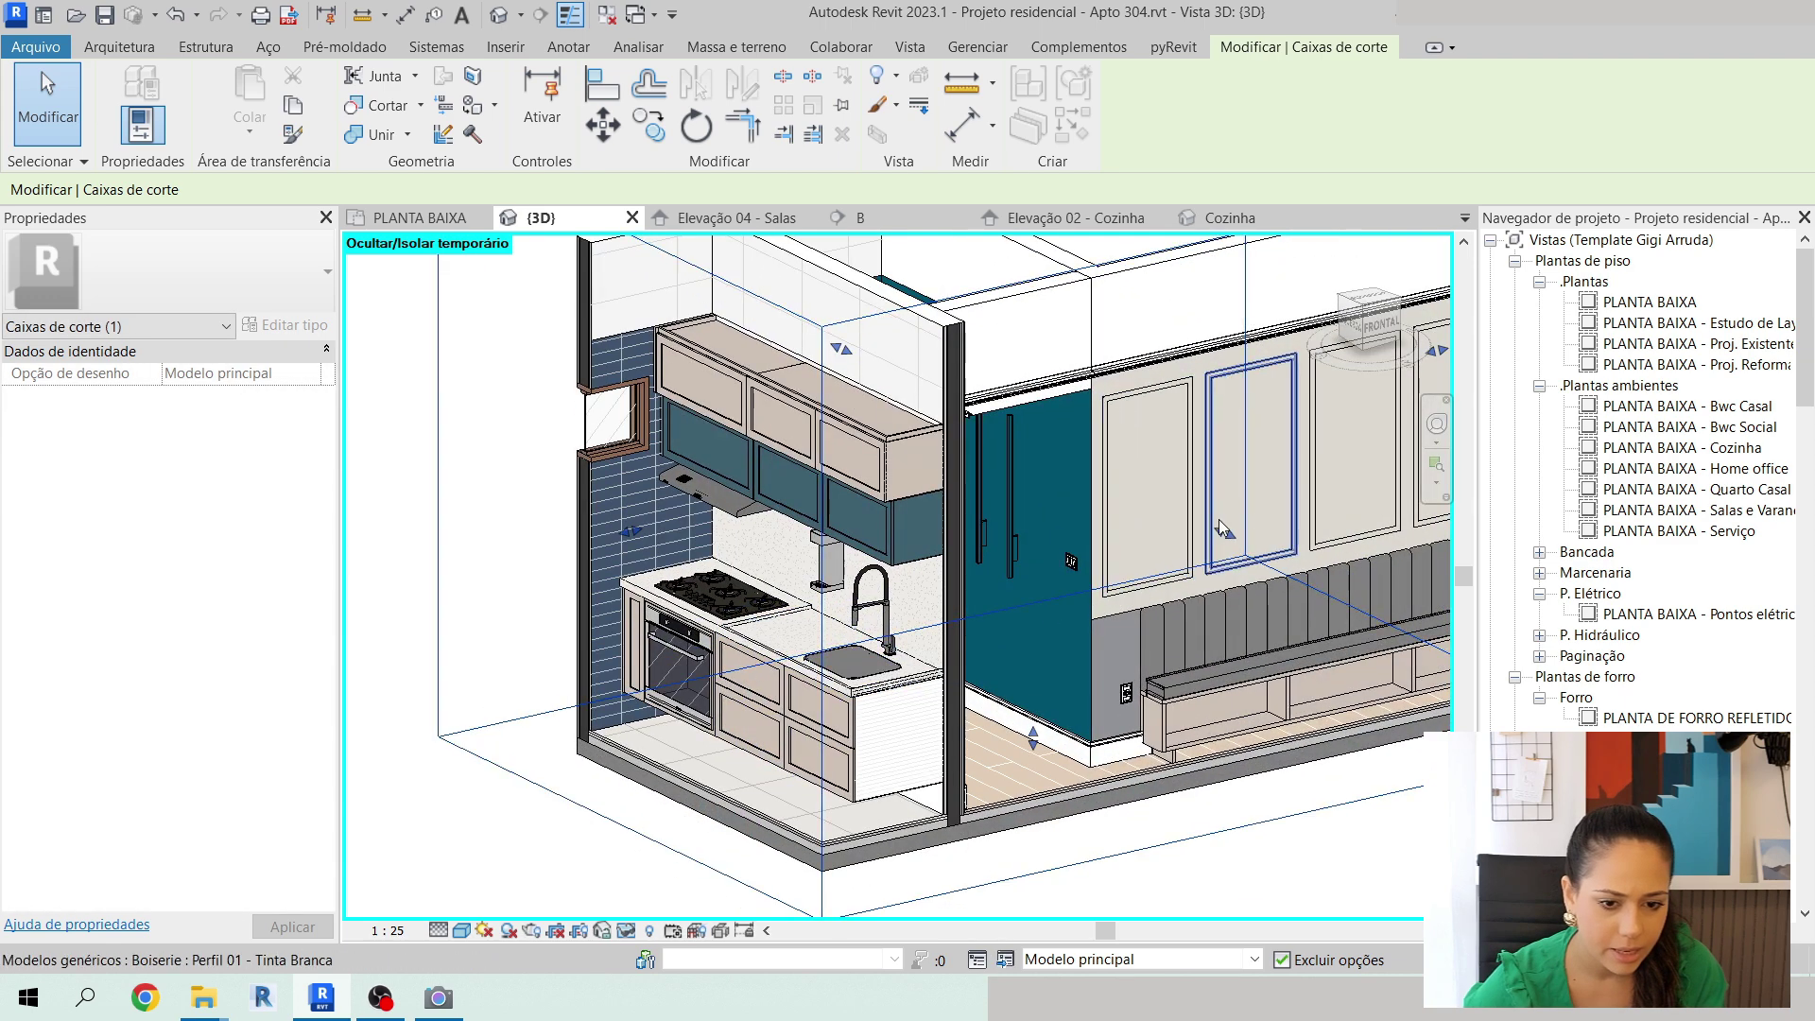
drag(1221, 529, 1208, 516)
Place another Perfil de Led - Embutir 1.38 strip on the underside of the blue upper cabinet above the sink, near the back wall.
shift+middle_drag(934, 711, 928, 768)
scroll(832, 465, up, 6)
shift+middle_drag(879, 638, 842, 410)
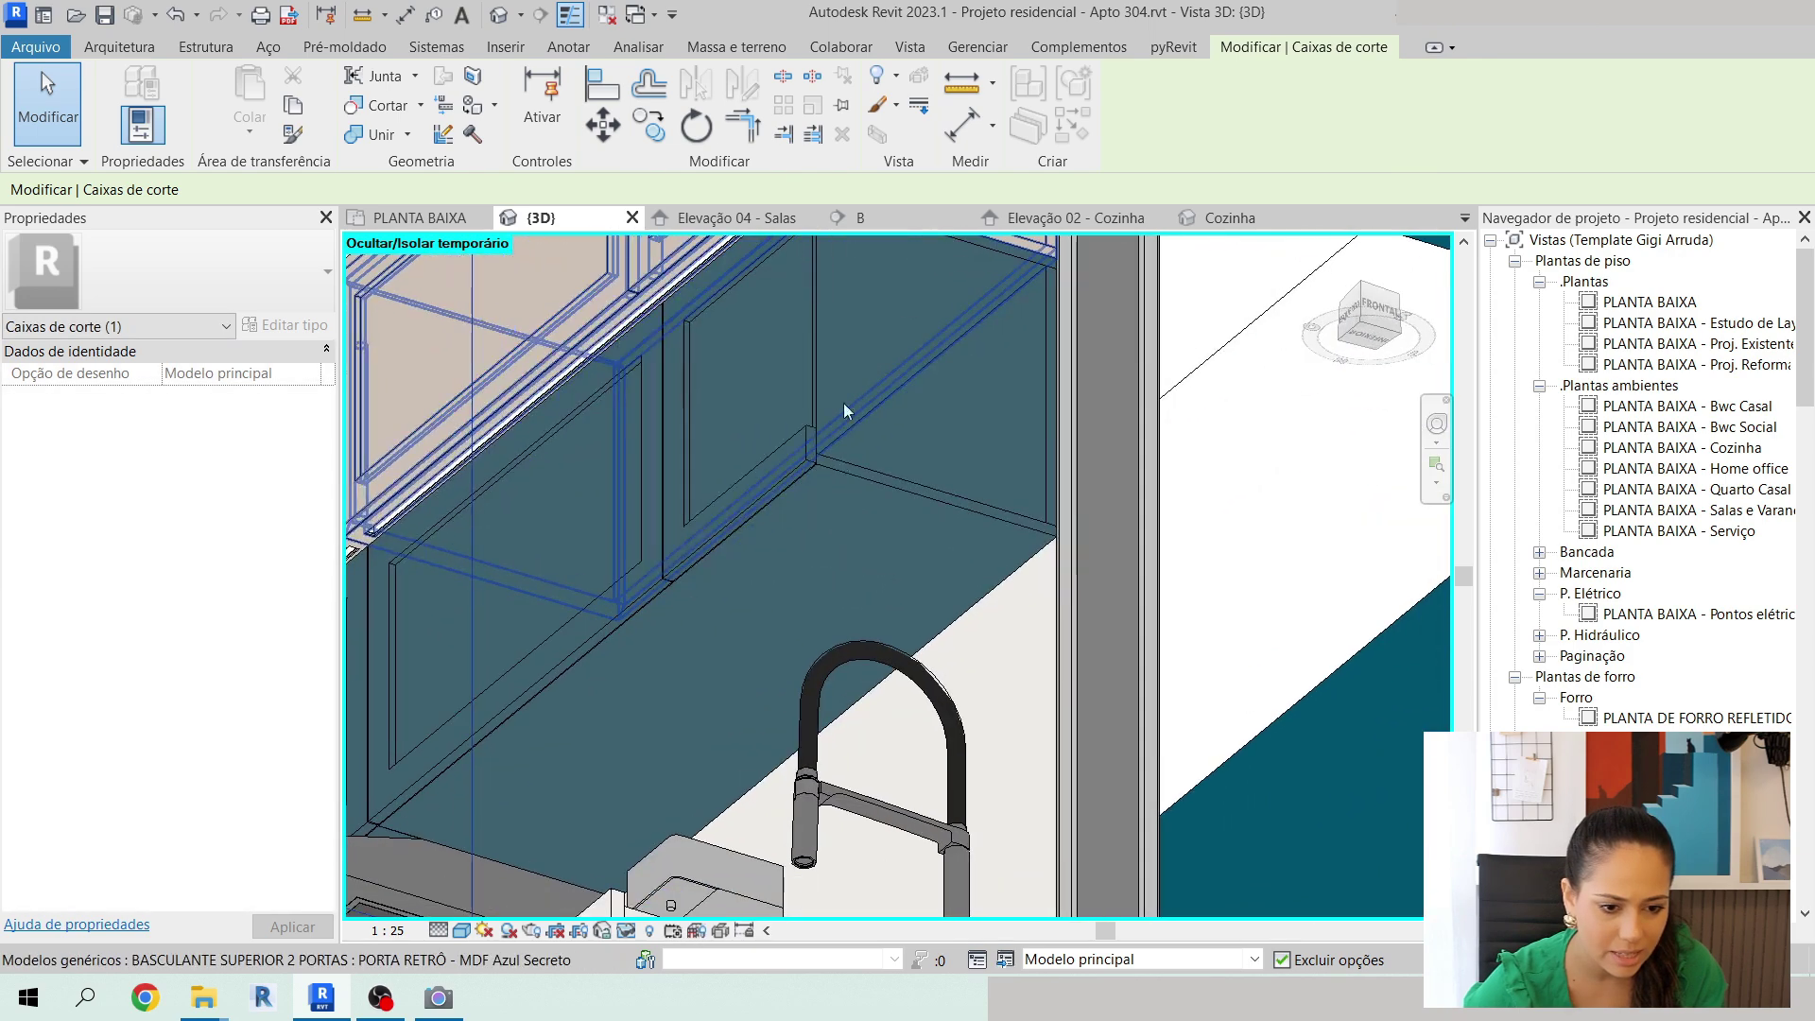
middle_drag(892, 538, 907, 742)
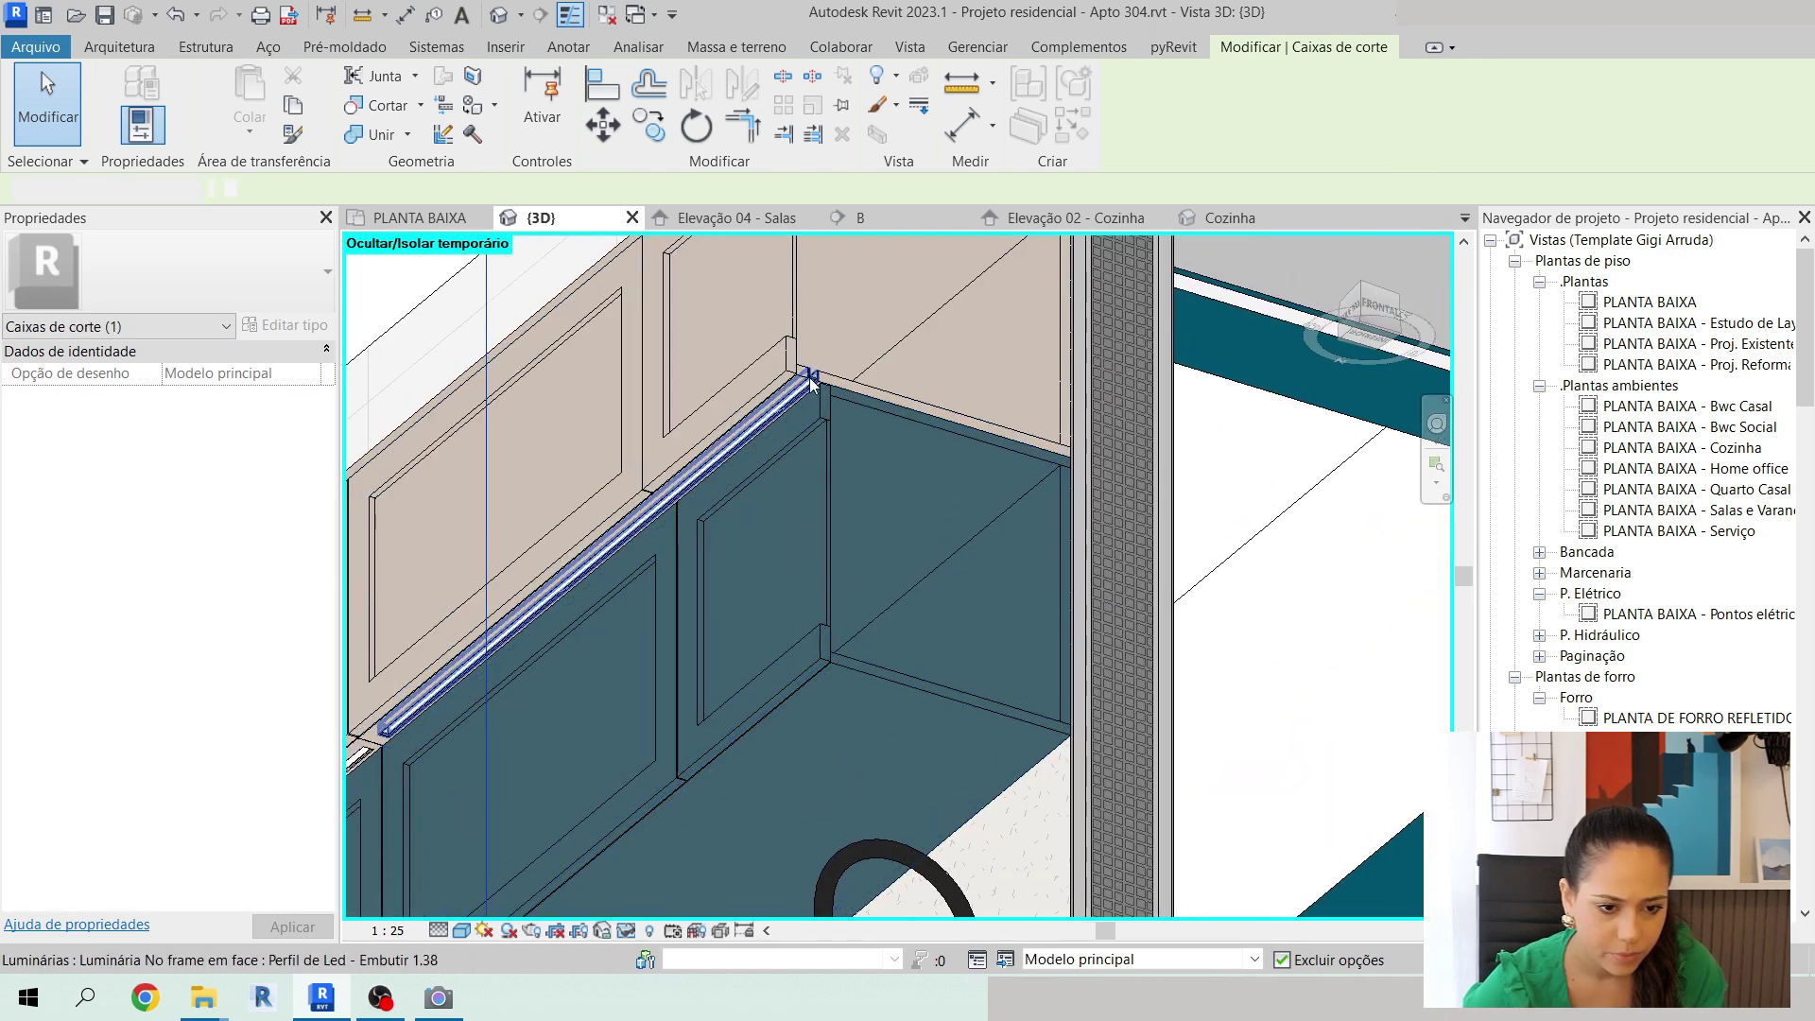
click(811, 383)
key(c)
key(s)
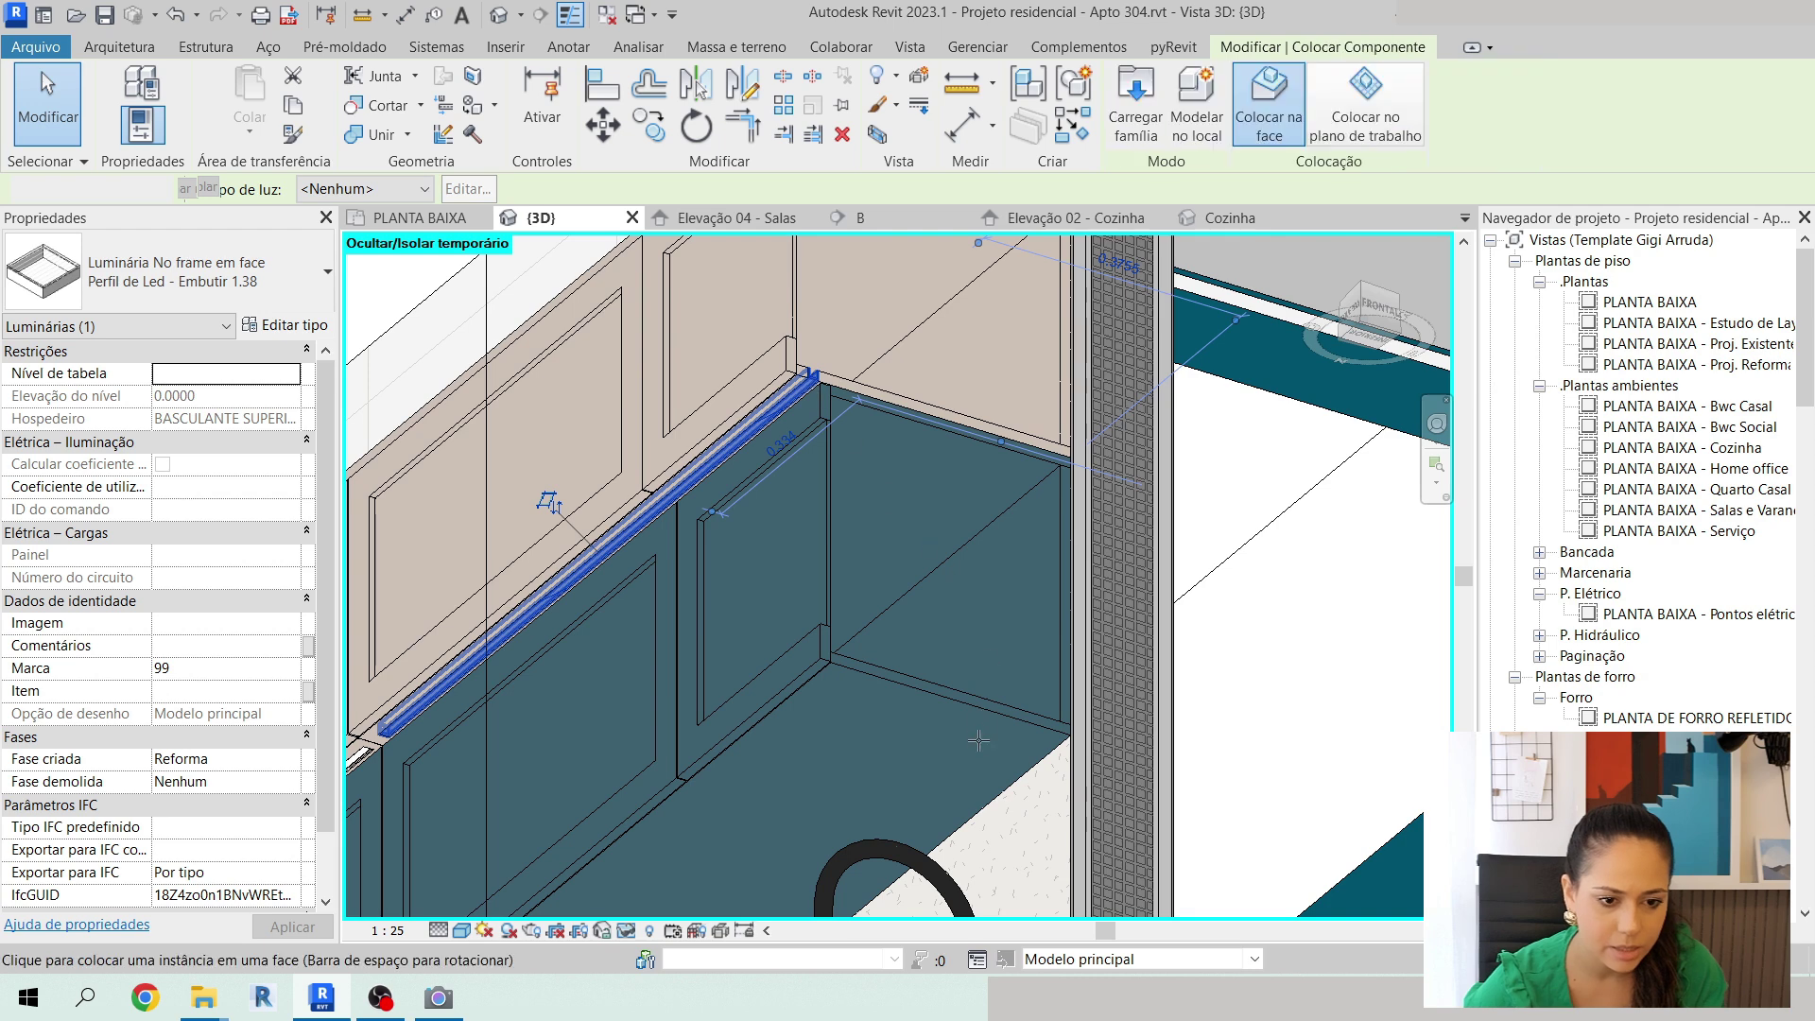
middle_drag(976, 756, 996, 633)
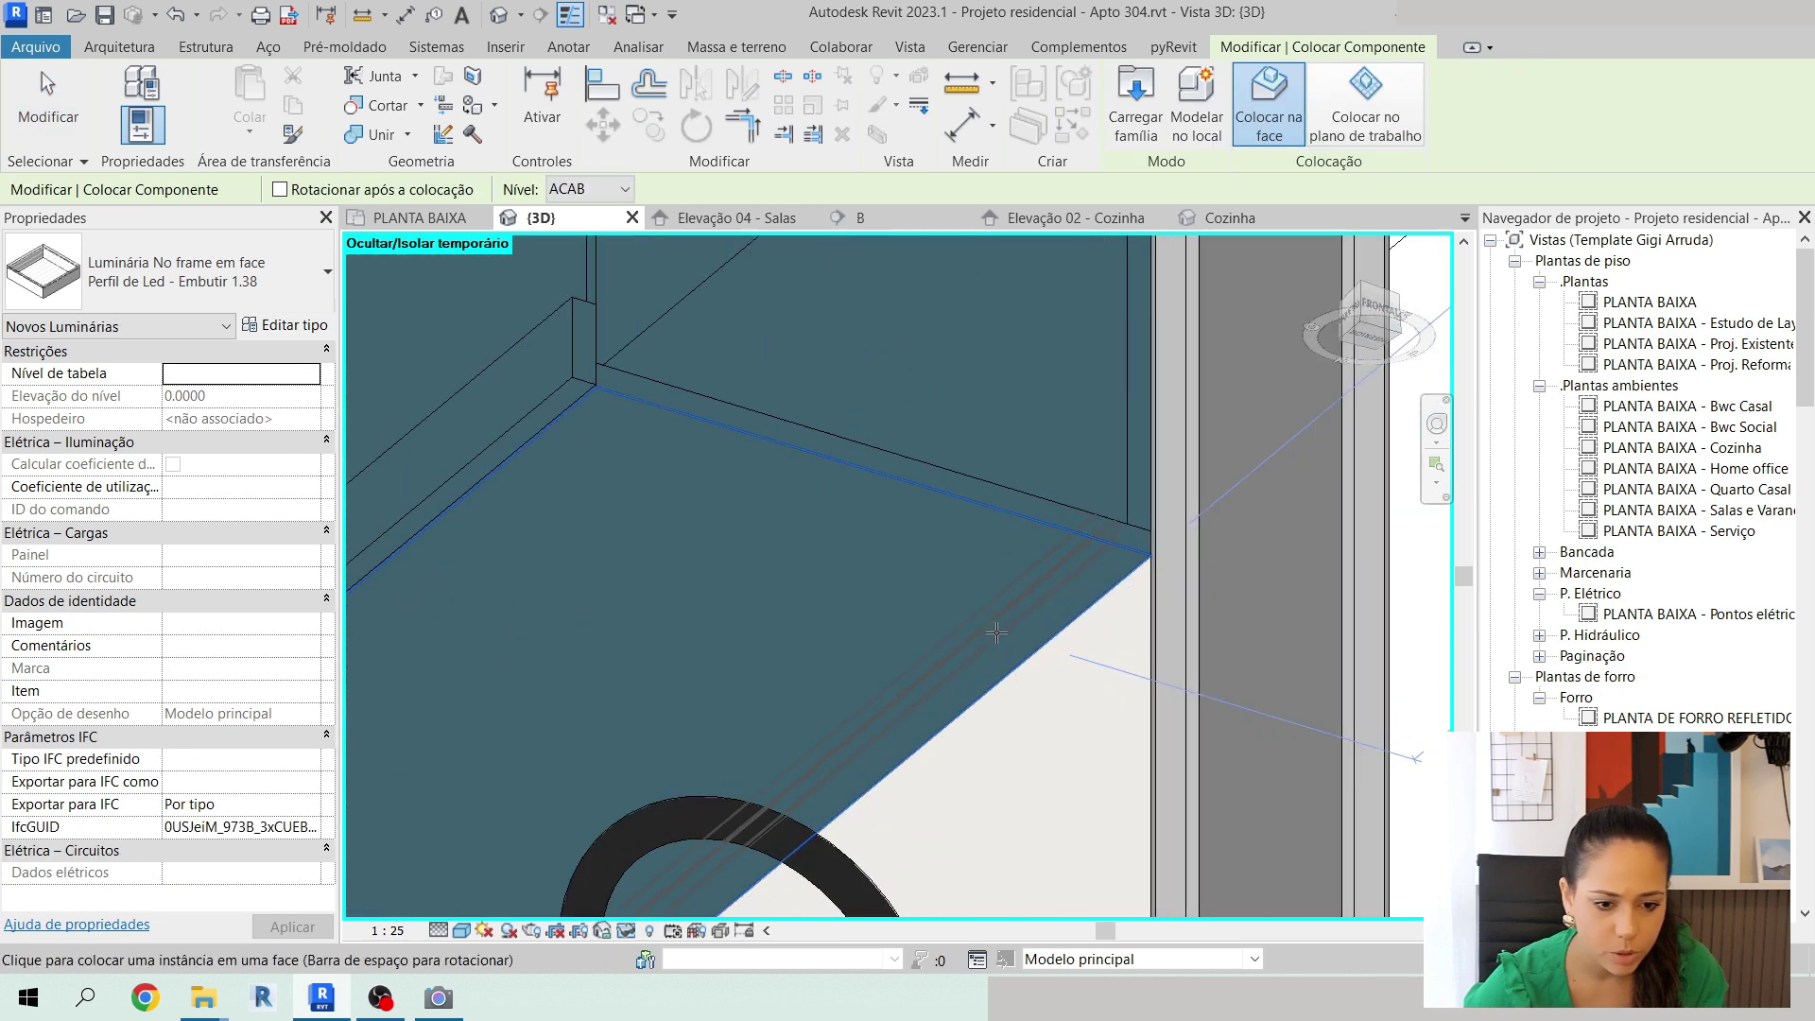
scroll(996, 634, up, 3)
click(1097, 484)
key(Escape)
key(Escape)
scroll(1098, 485, down, 4)
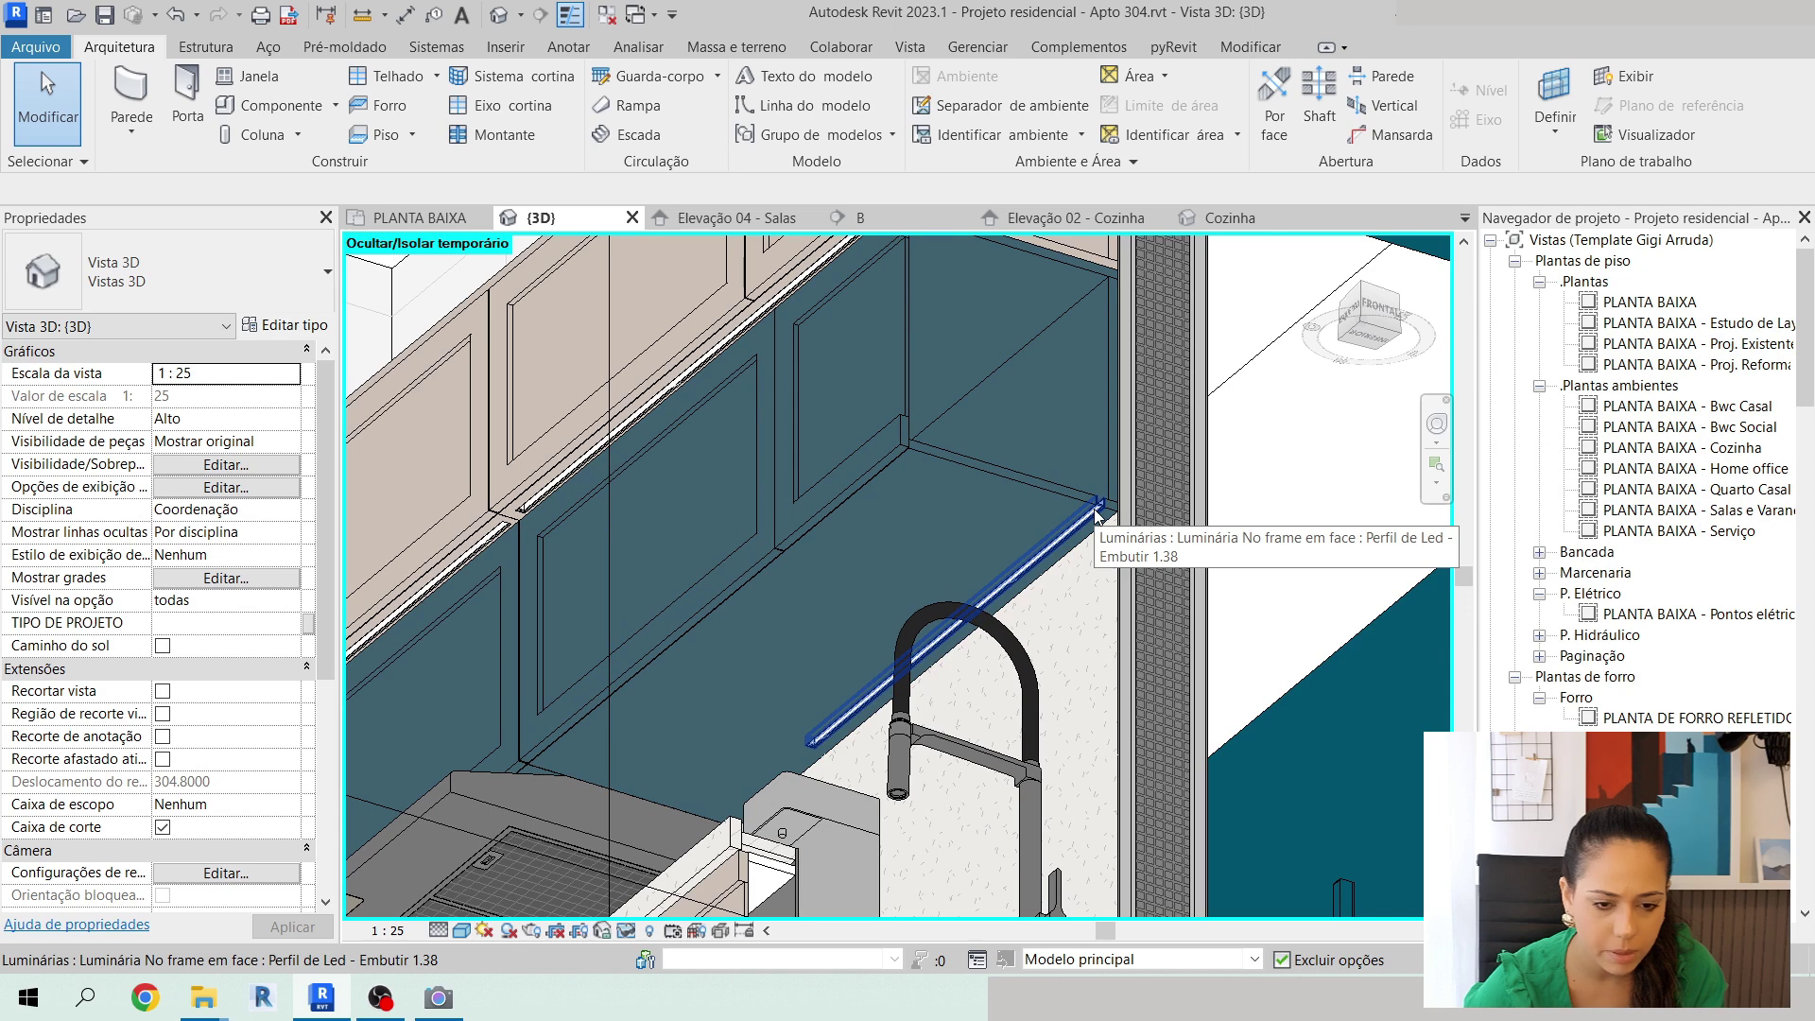
In the kitchen elevation (Elevação 02 - Cozinha), move the new 1.38 LED strip sideways to fit beneath the pair of blue upper cabinets above the sink.
click(1097, 515)
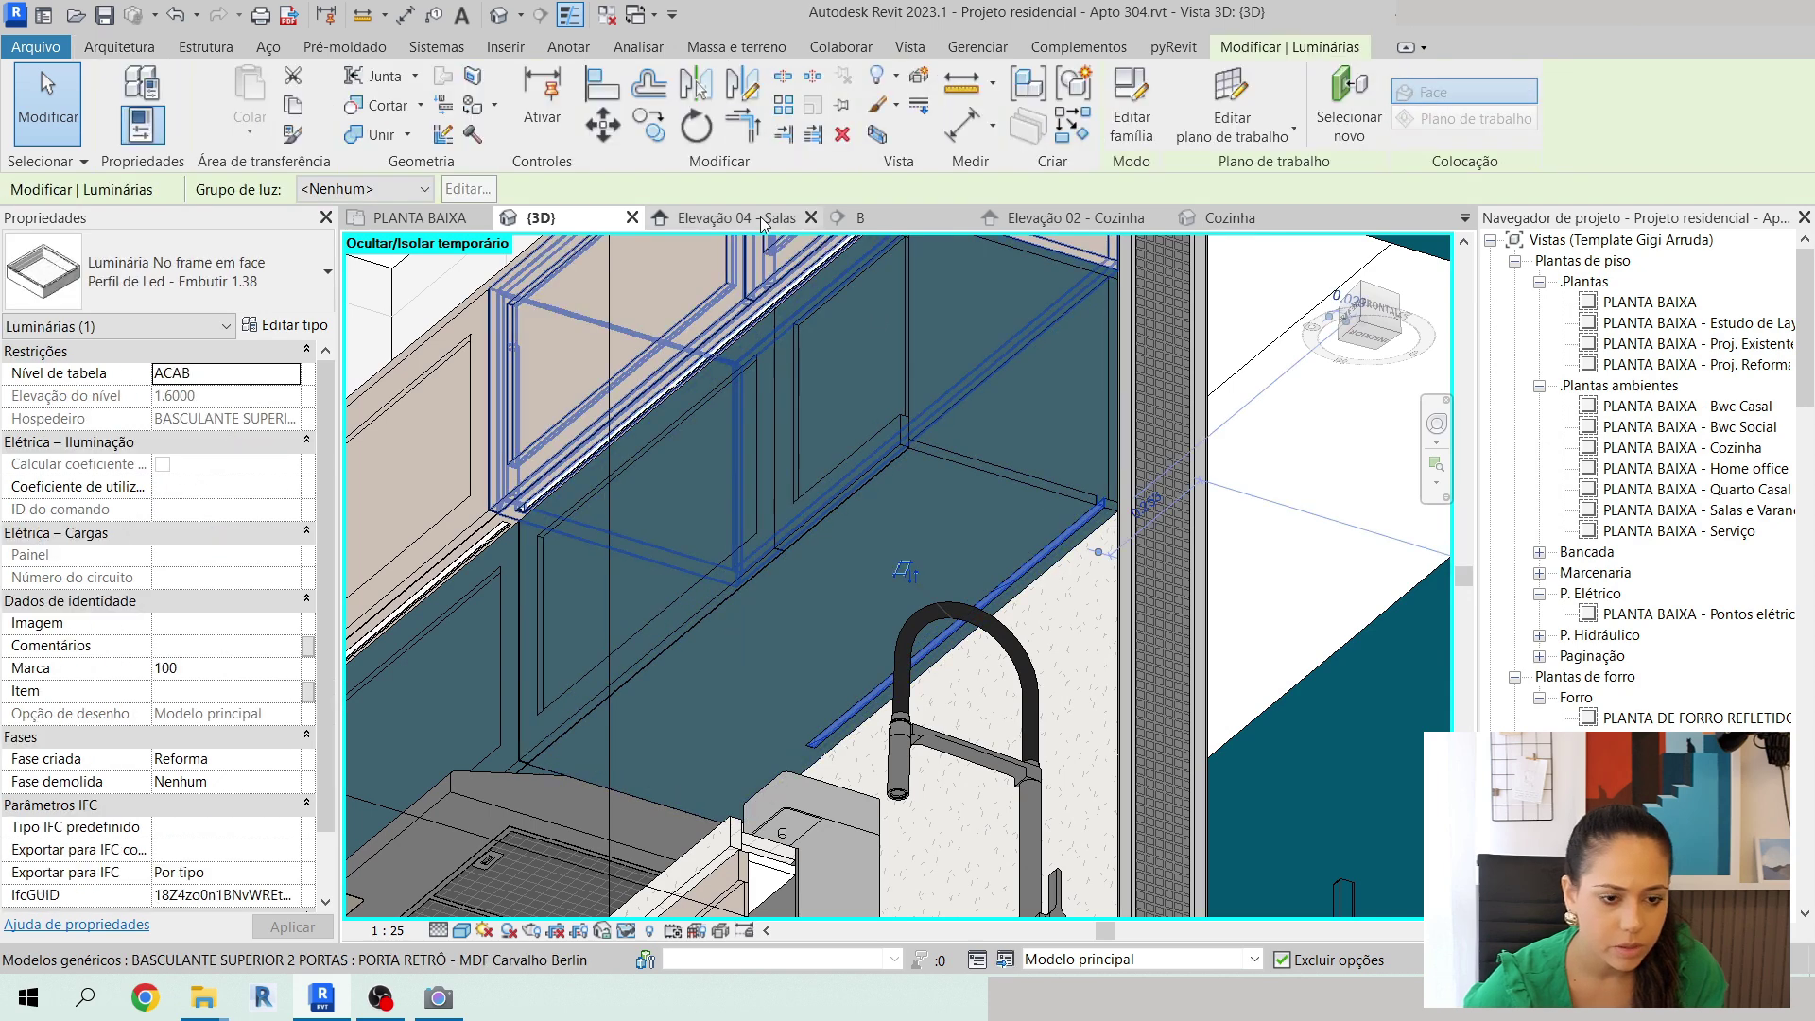
middle_drag(812, 584, 888, 602)
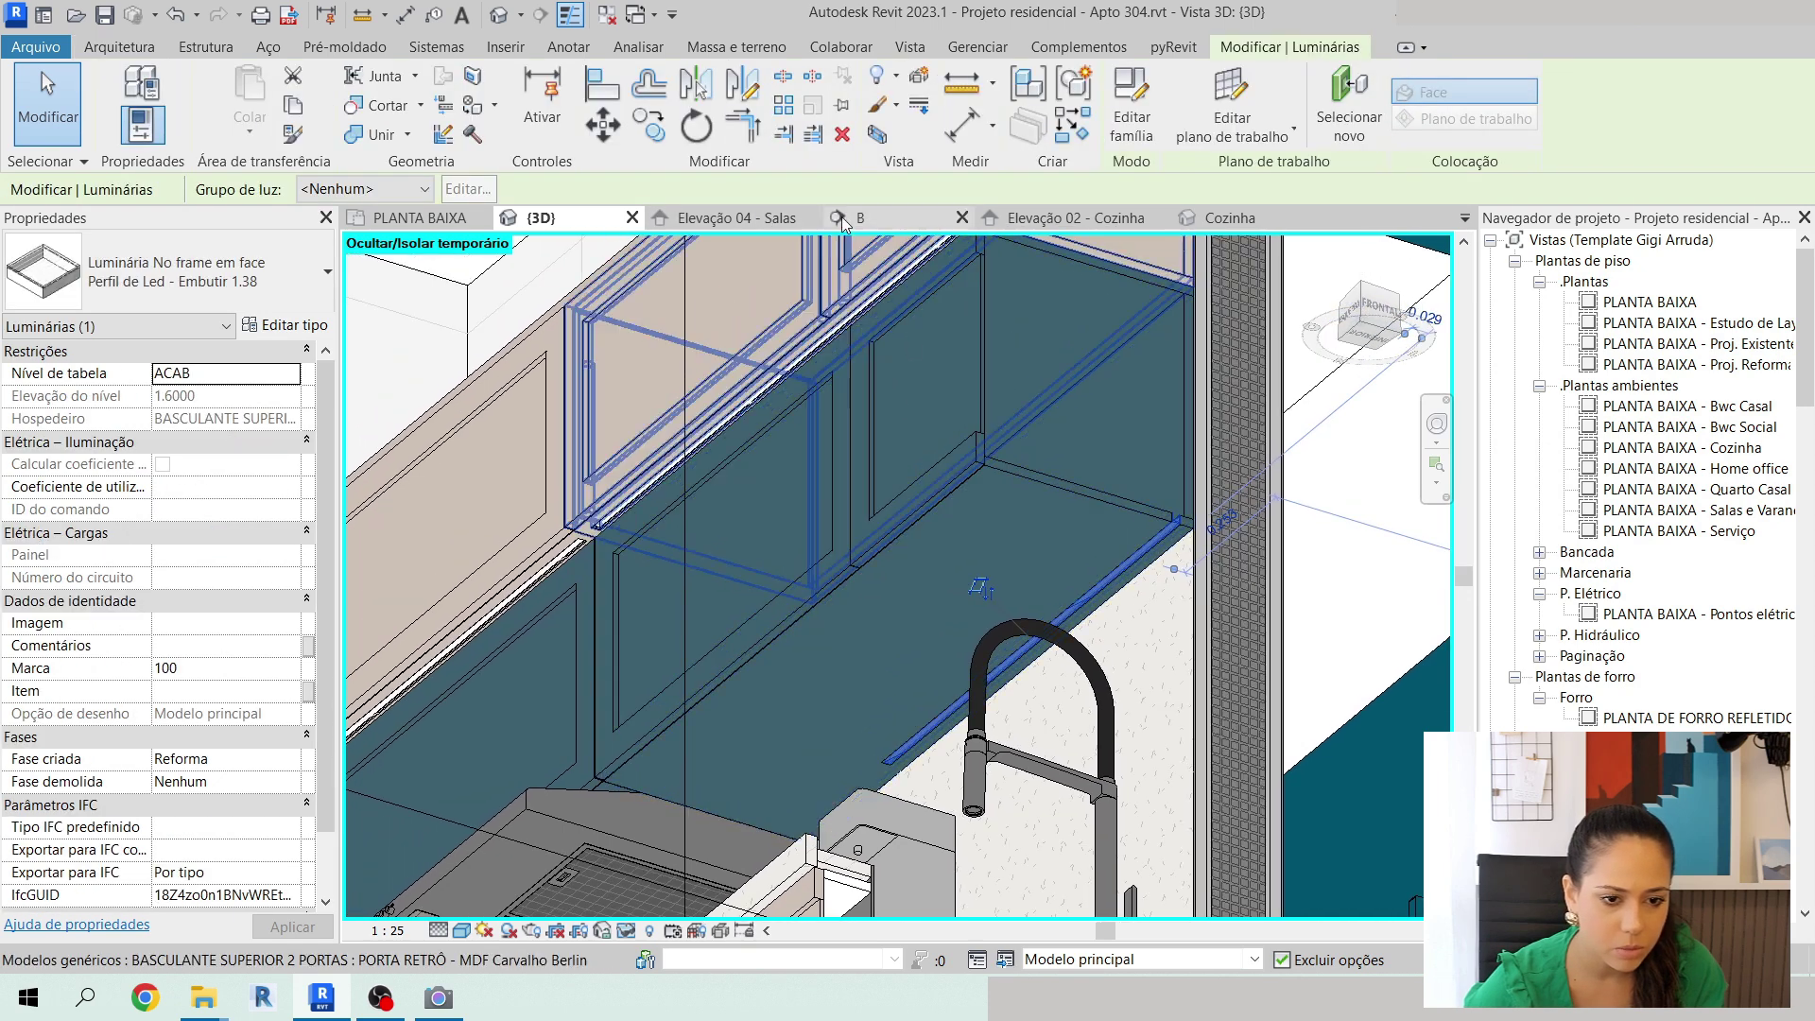
click(1091, 216)
scroll(1133, 612, down, 5)
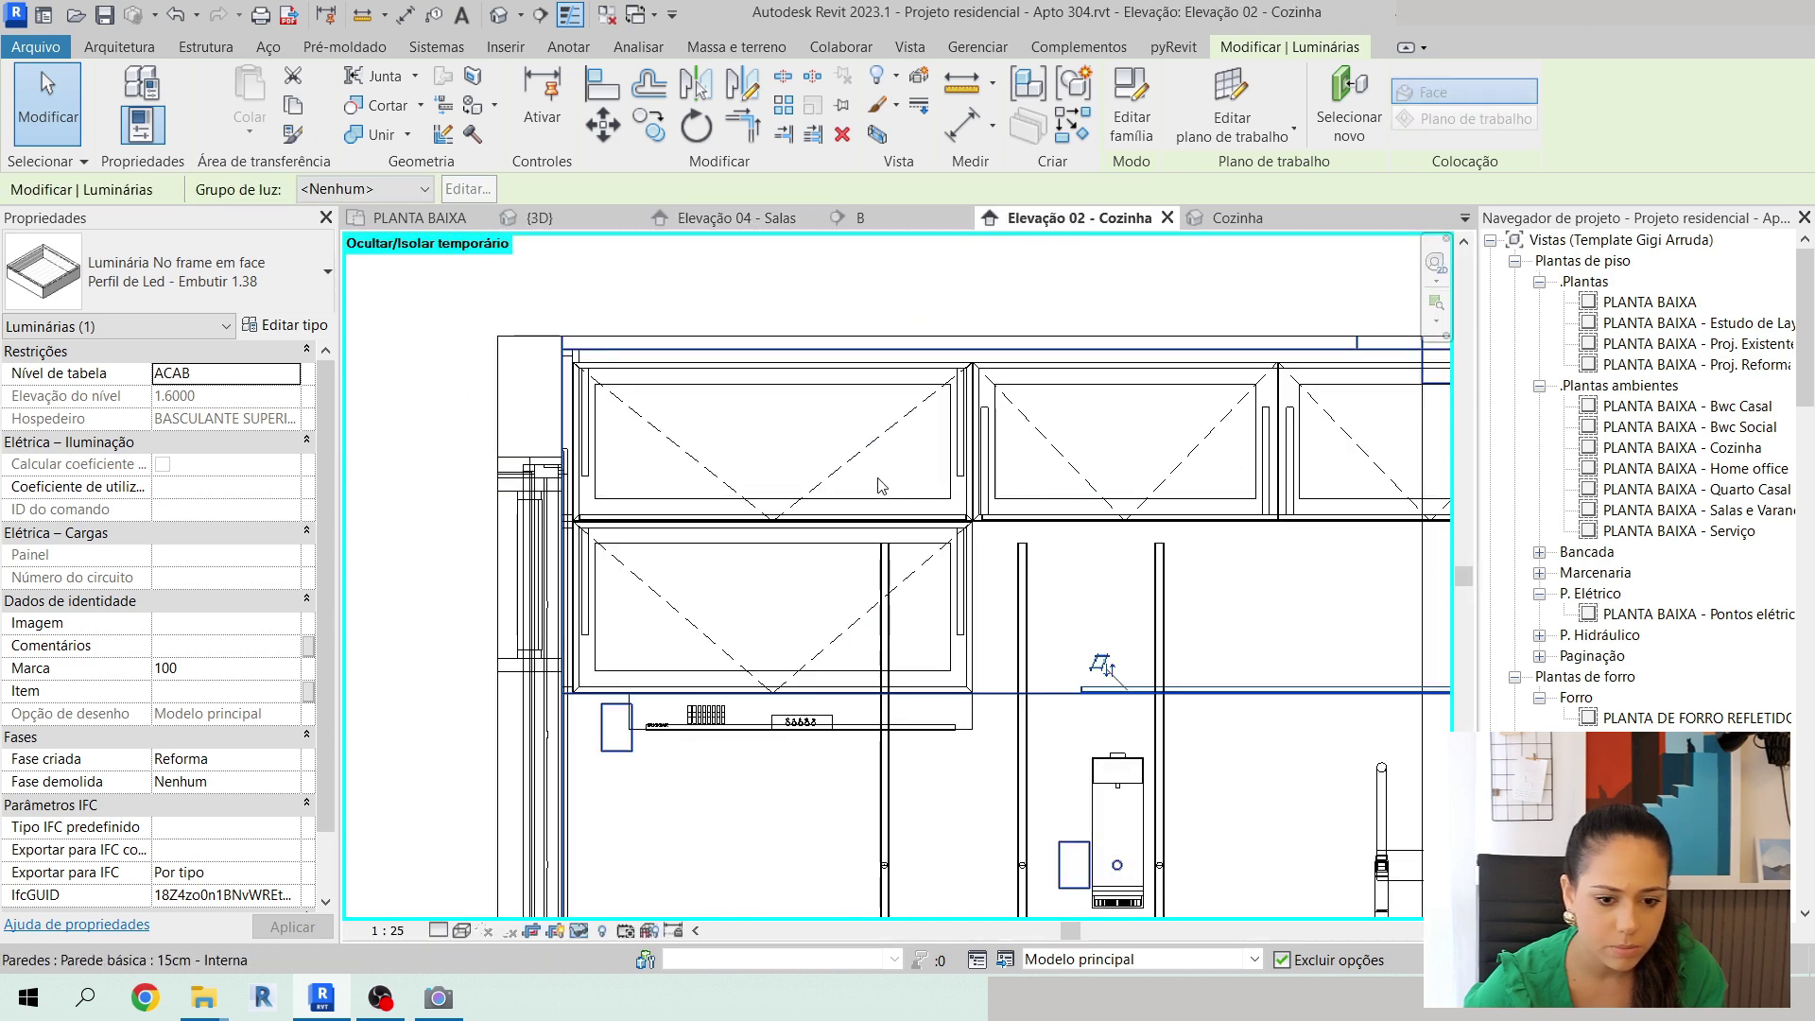
scroll(952, 628, up, 3)
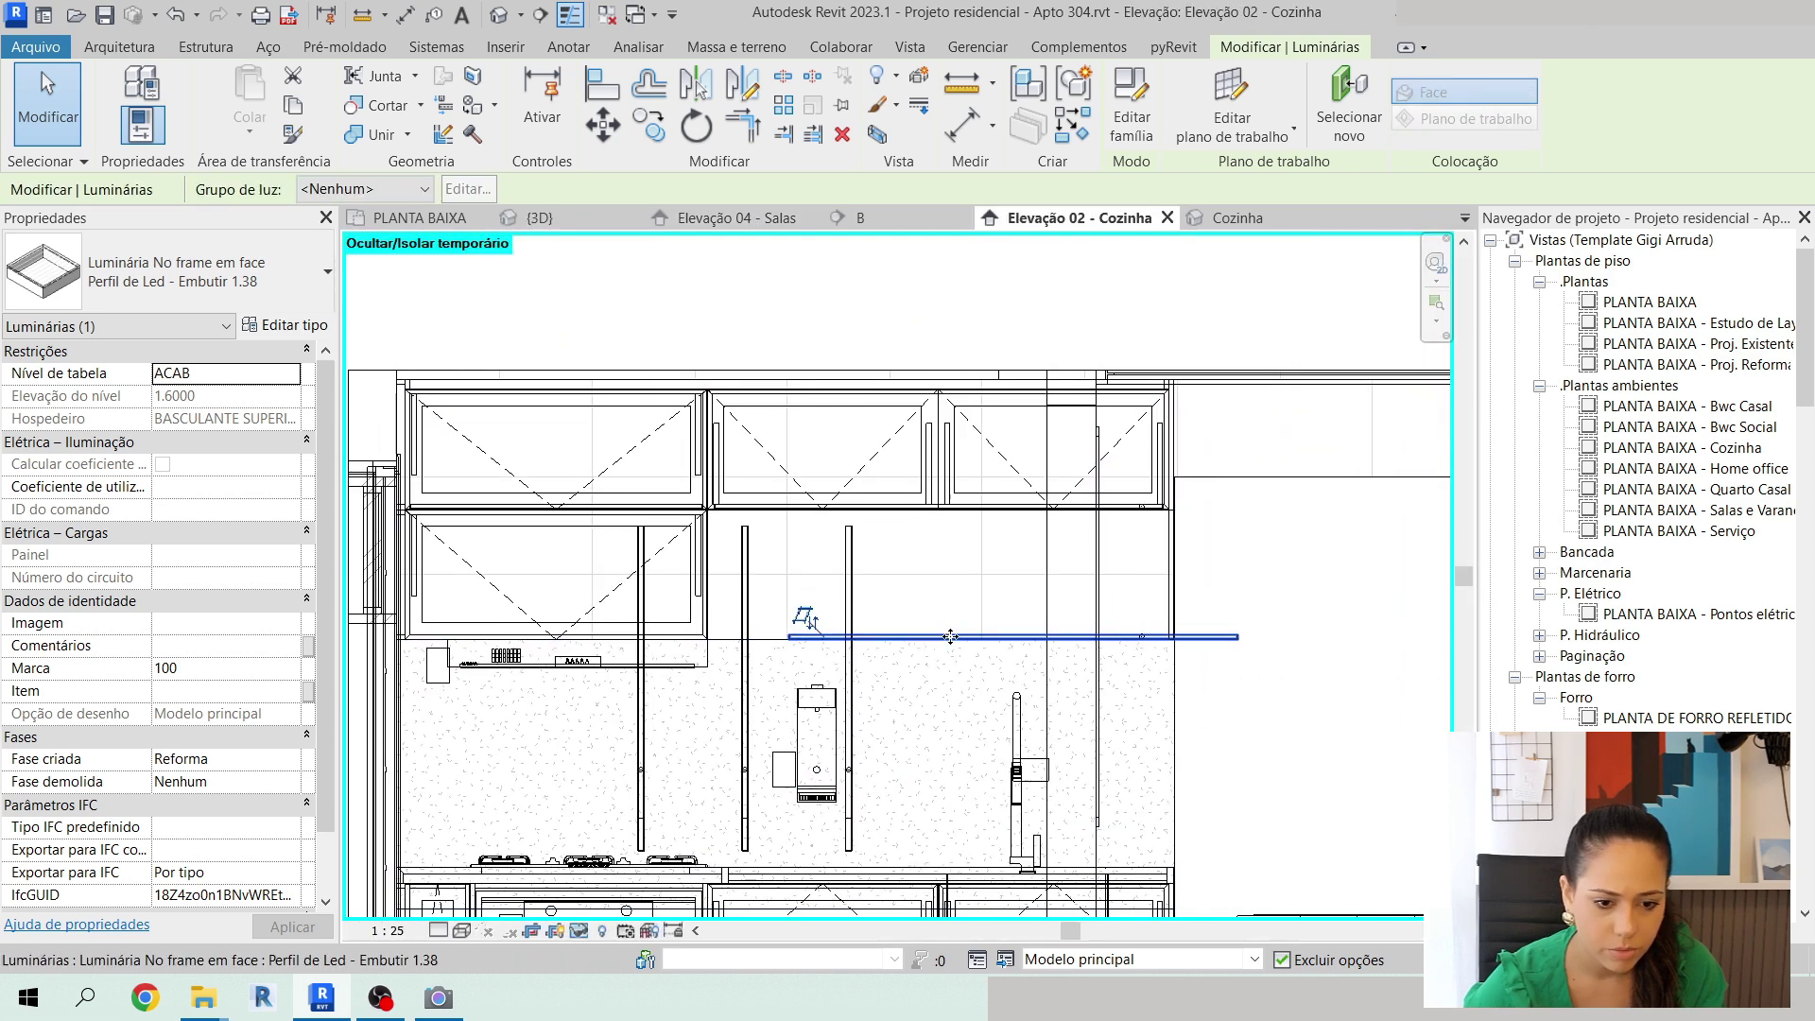
drag(951, 636, 908, 638)
key(Escape)
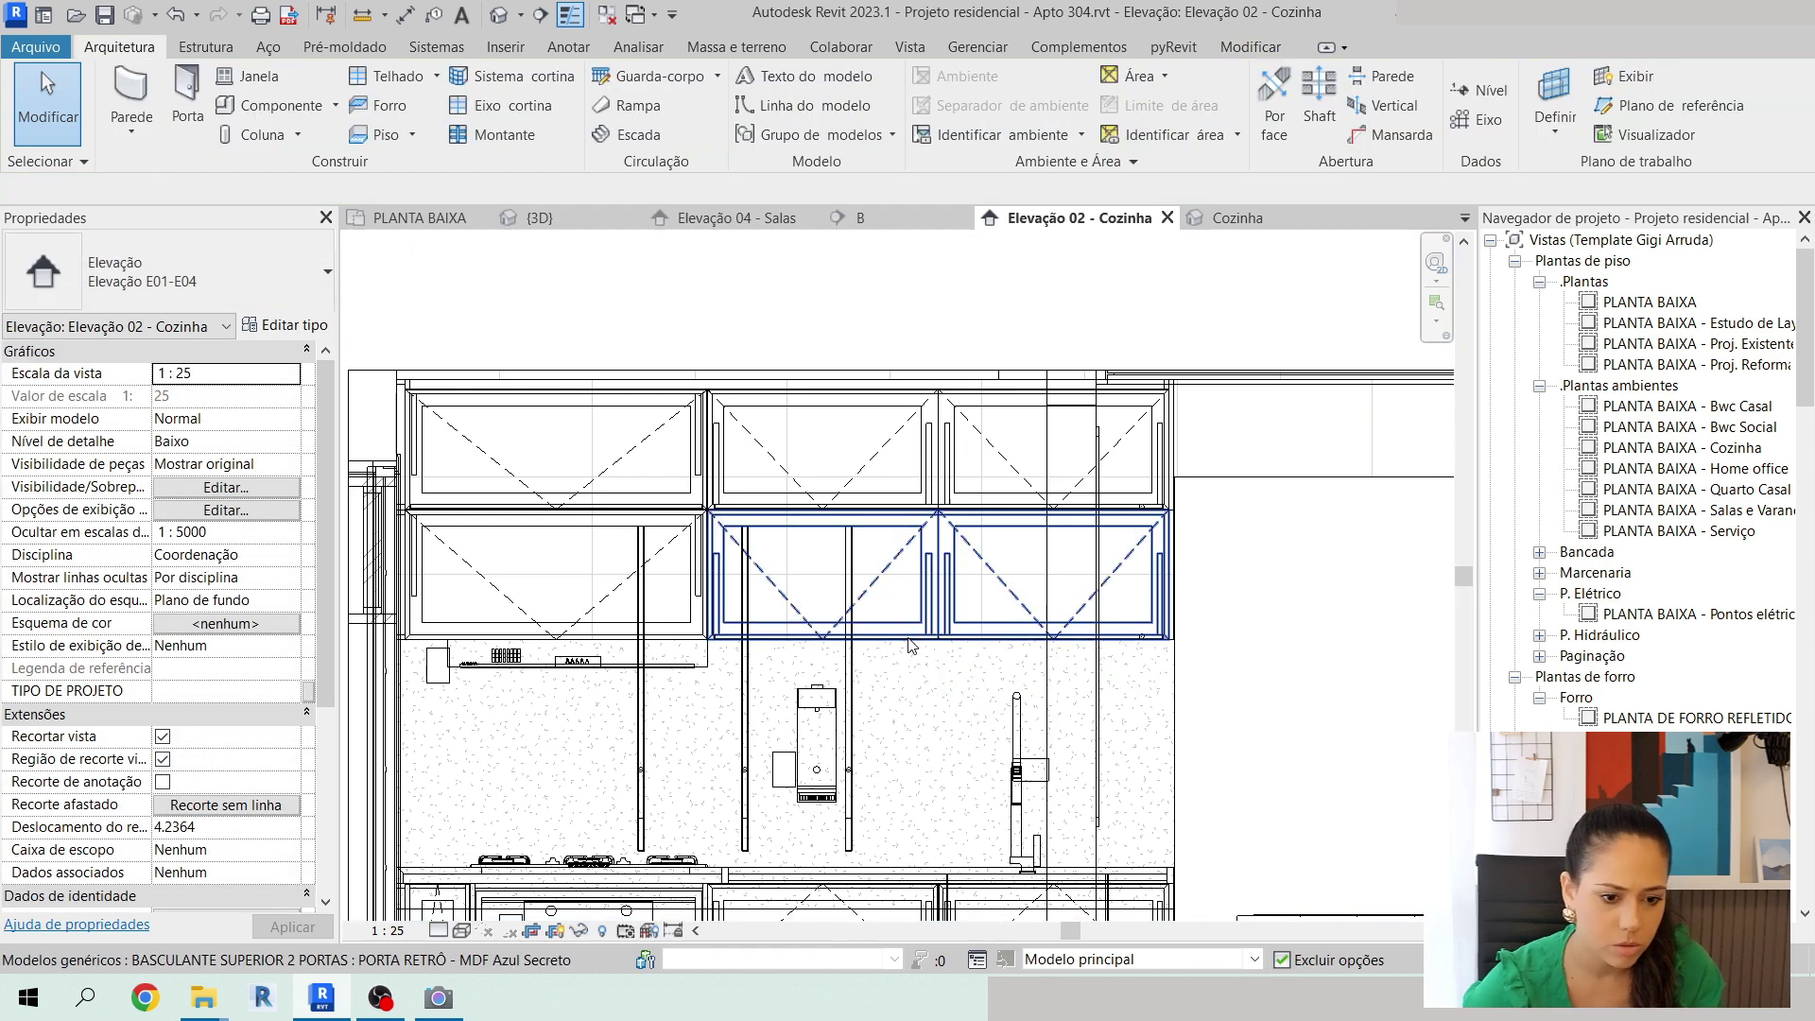
Examine the LED strip's ends against the edges of the blue upper cabinets, comparing the kitchen elevation with the 3D view.
scroll(813, 626, up, 5)
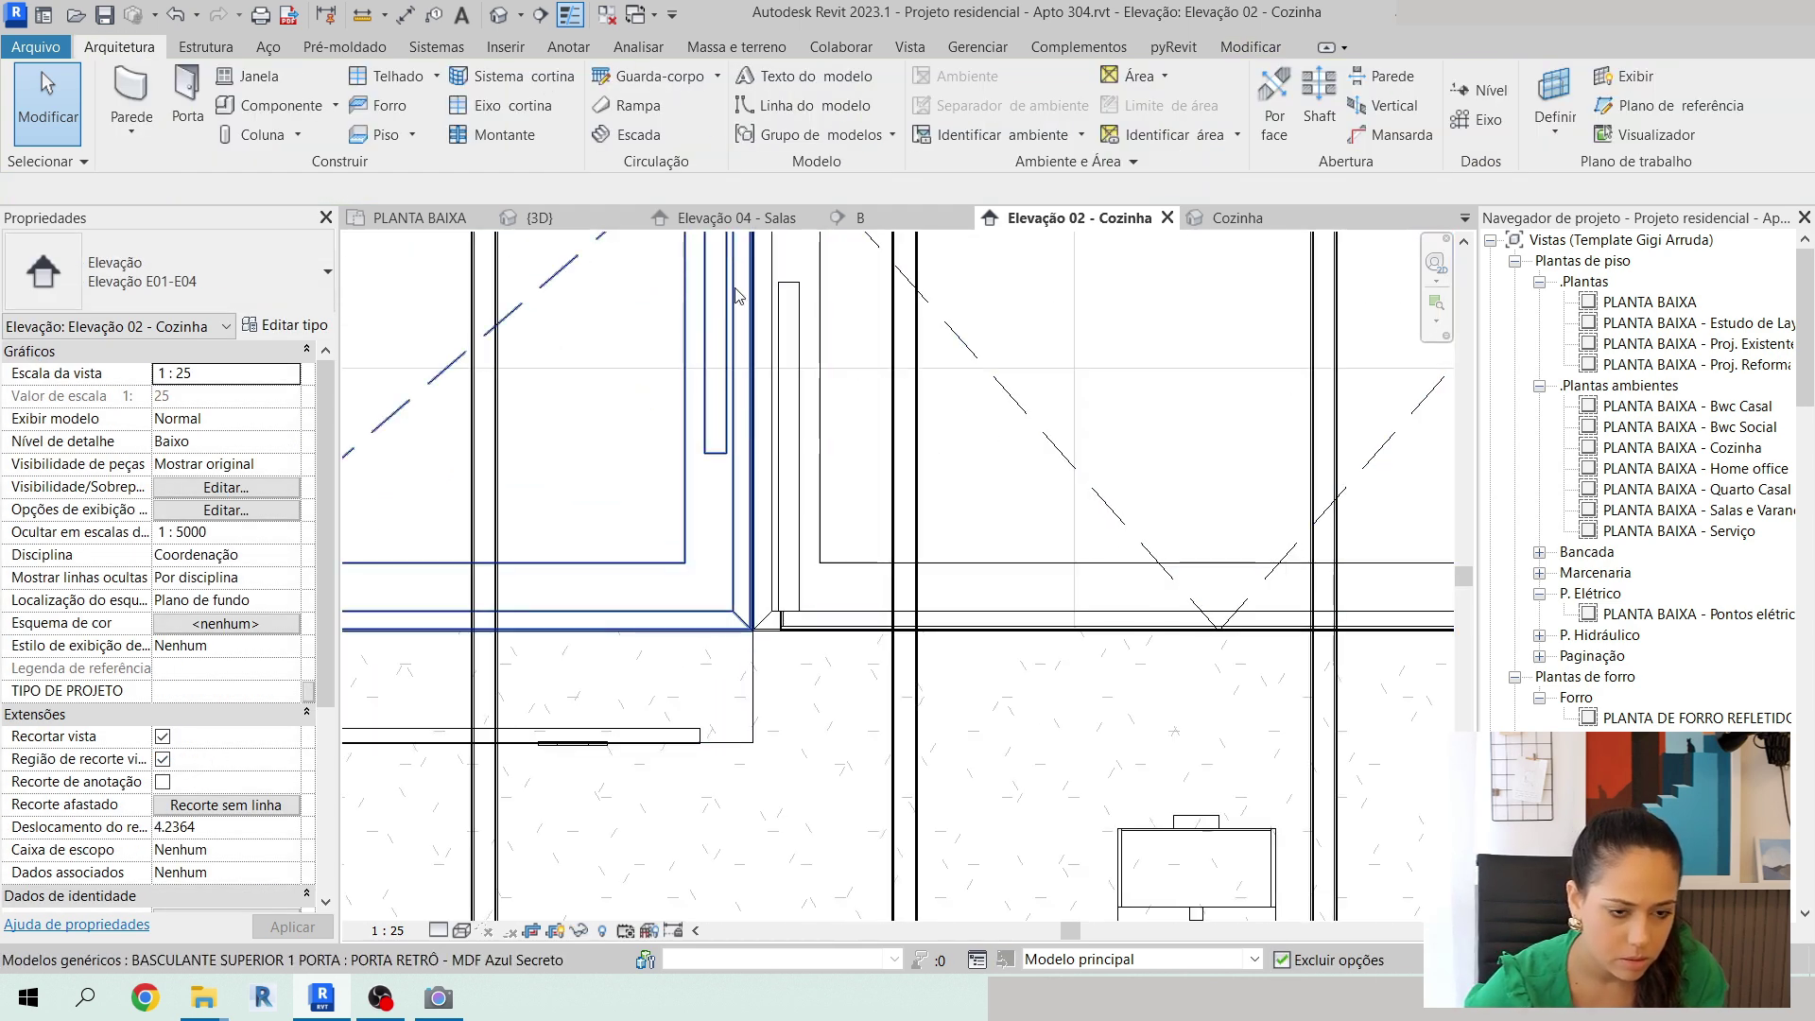
click(540, 218)
shift+middle_drag(899, 698, 1172, 797)
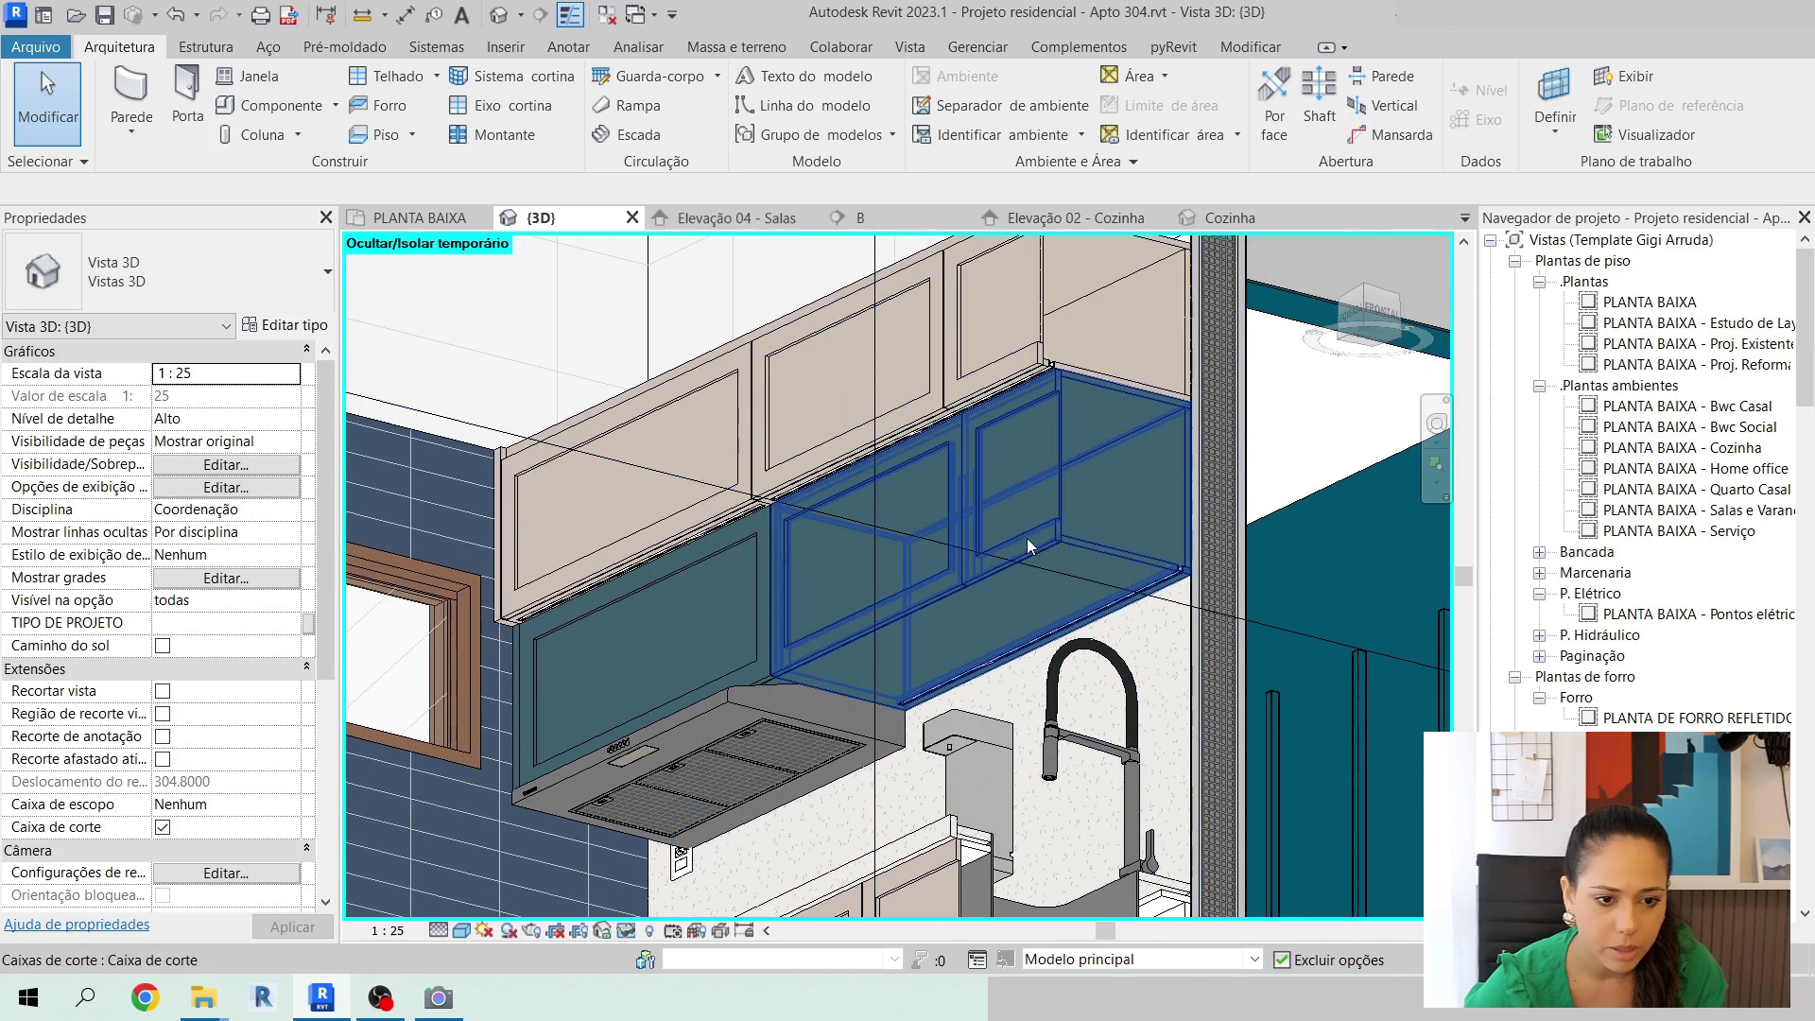
click(1071, 217)
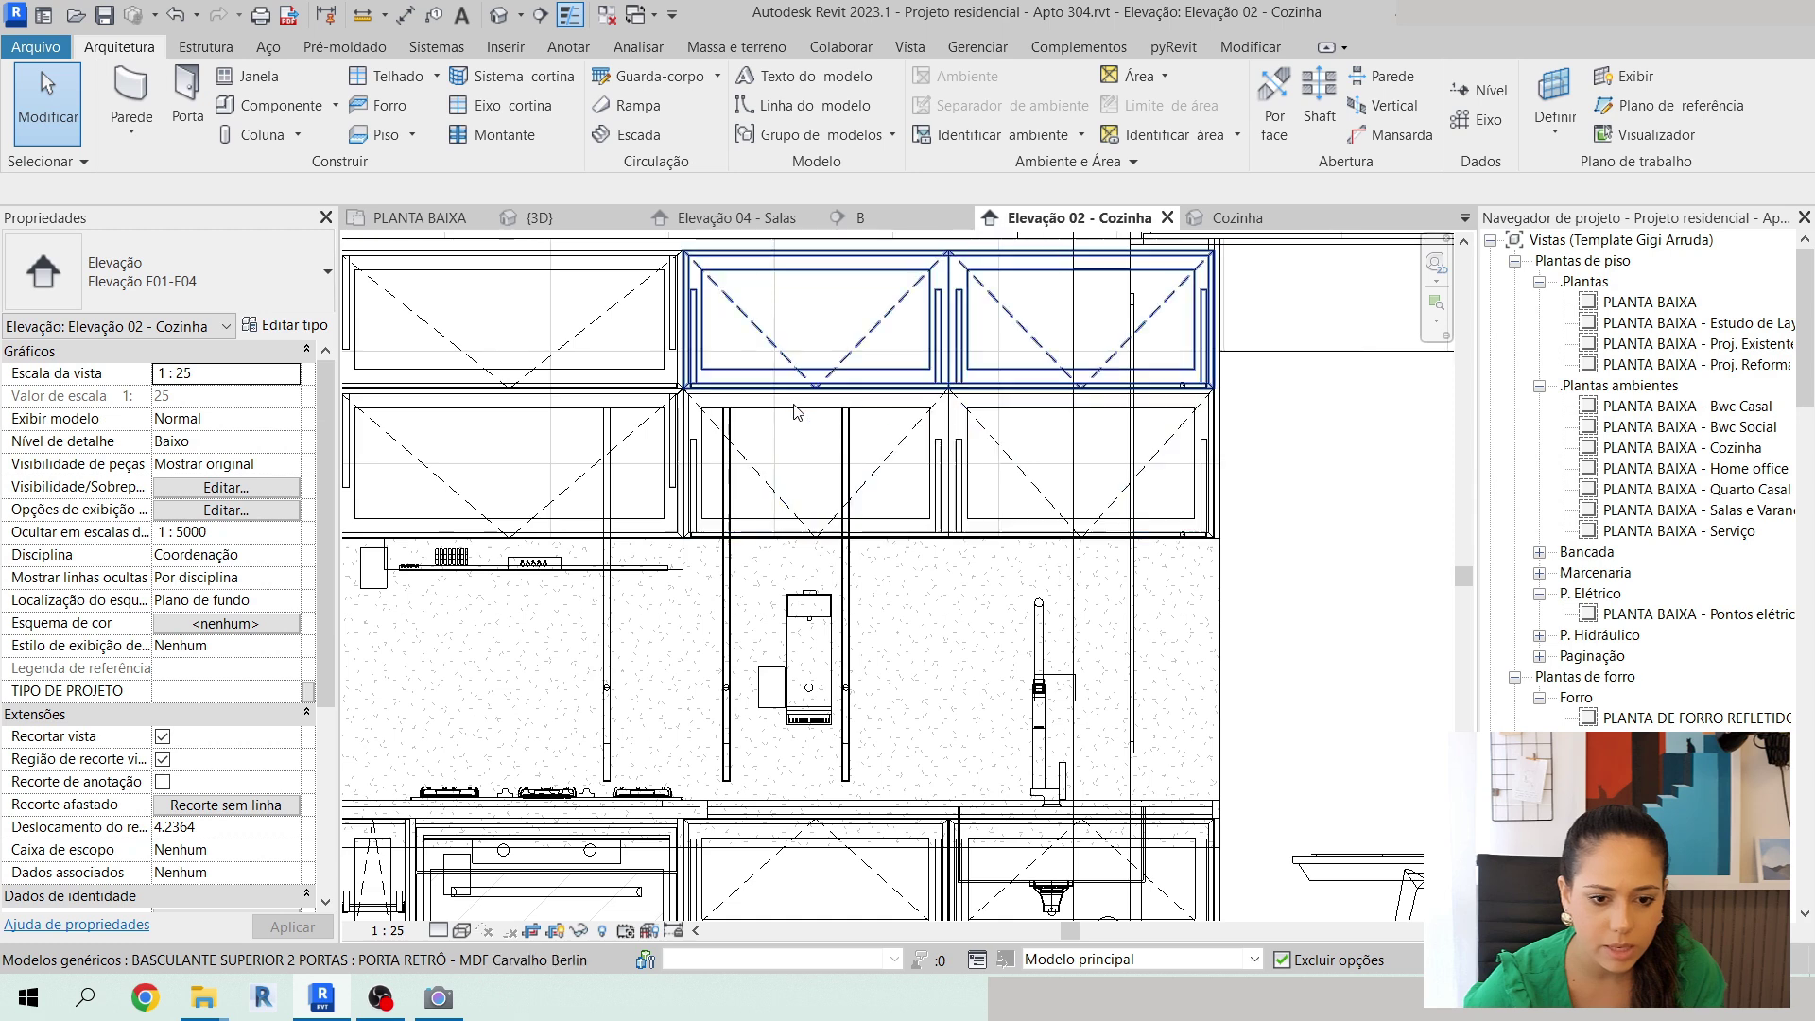
scroll(1177, 385, up, 5)
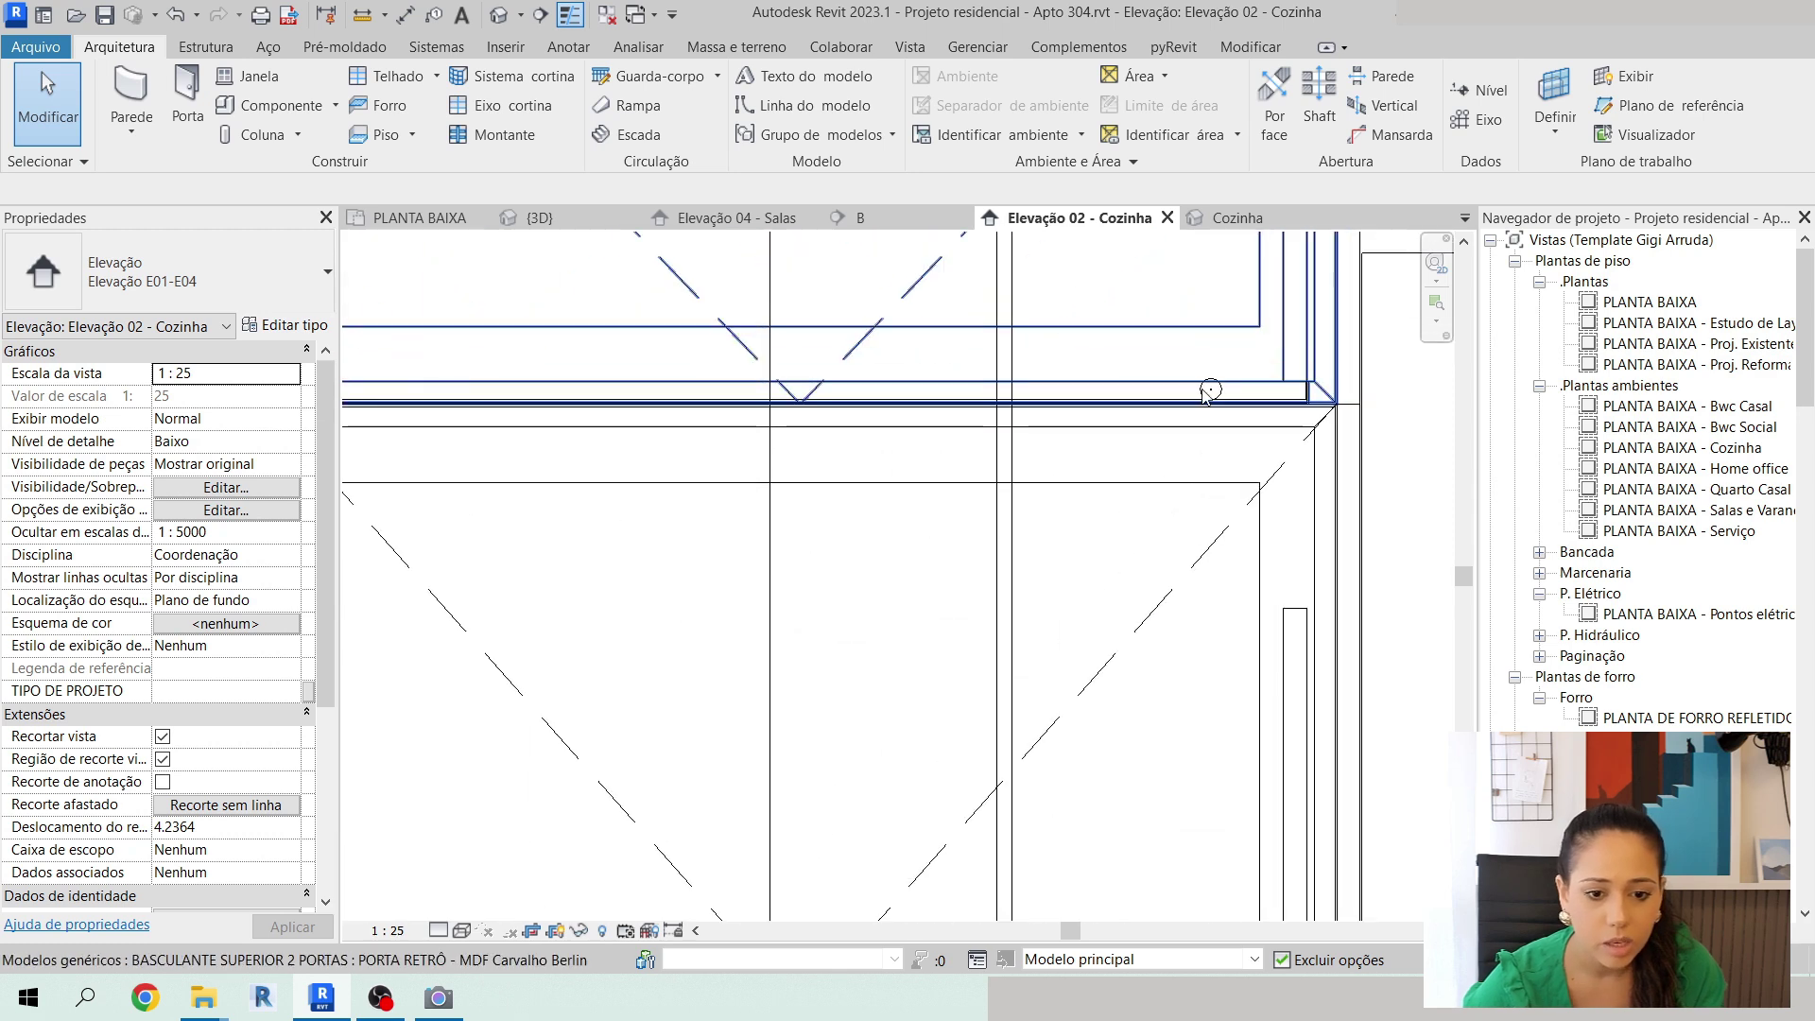
scroll(1215, 398, down, 4)
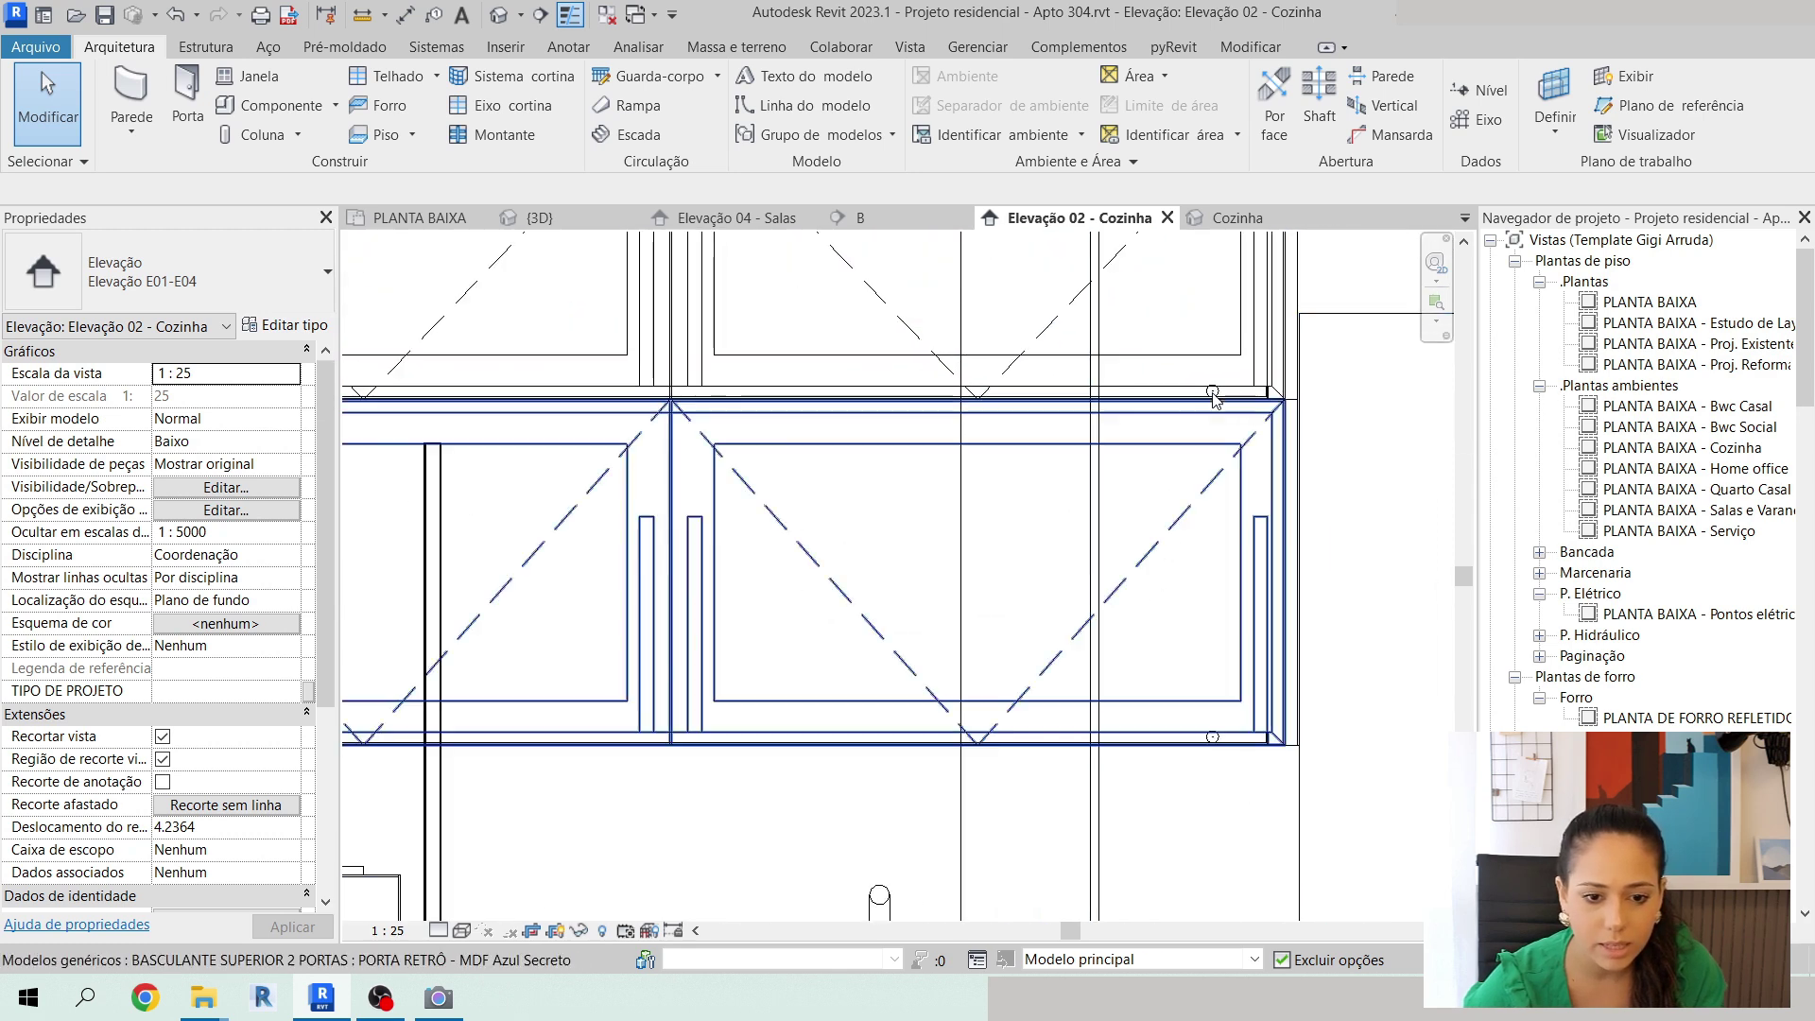
scroll(1229, 615, down, 4)
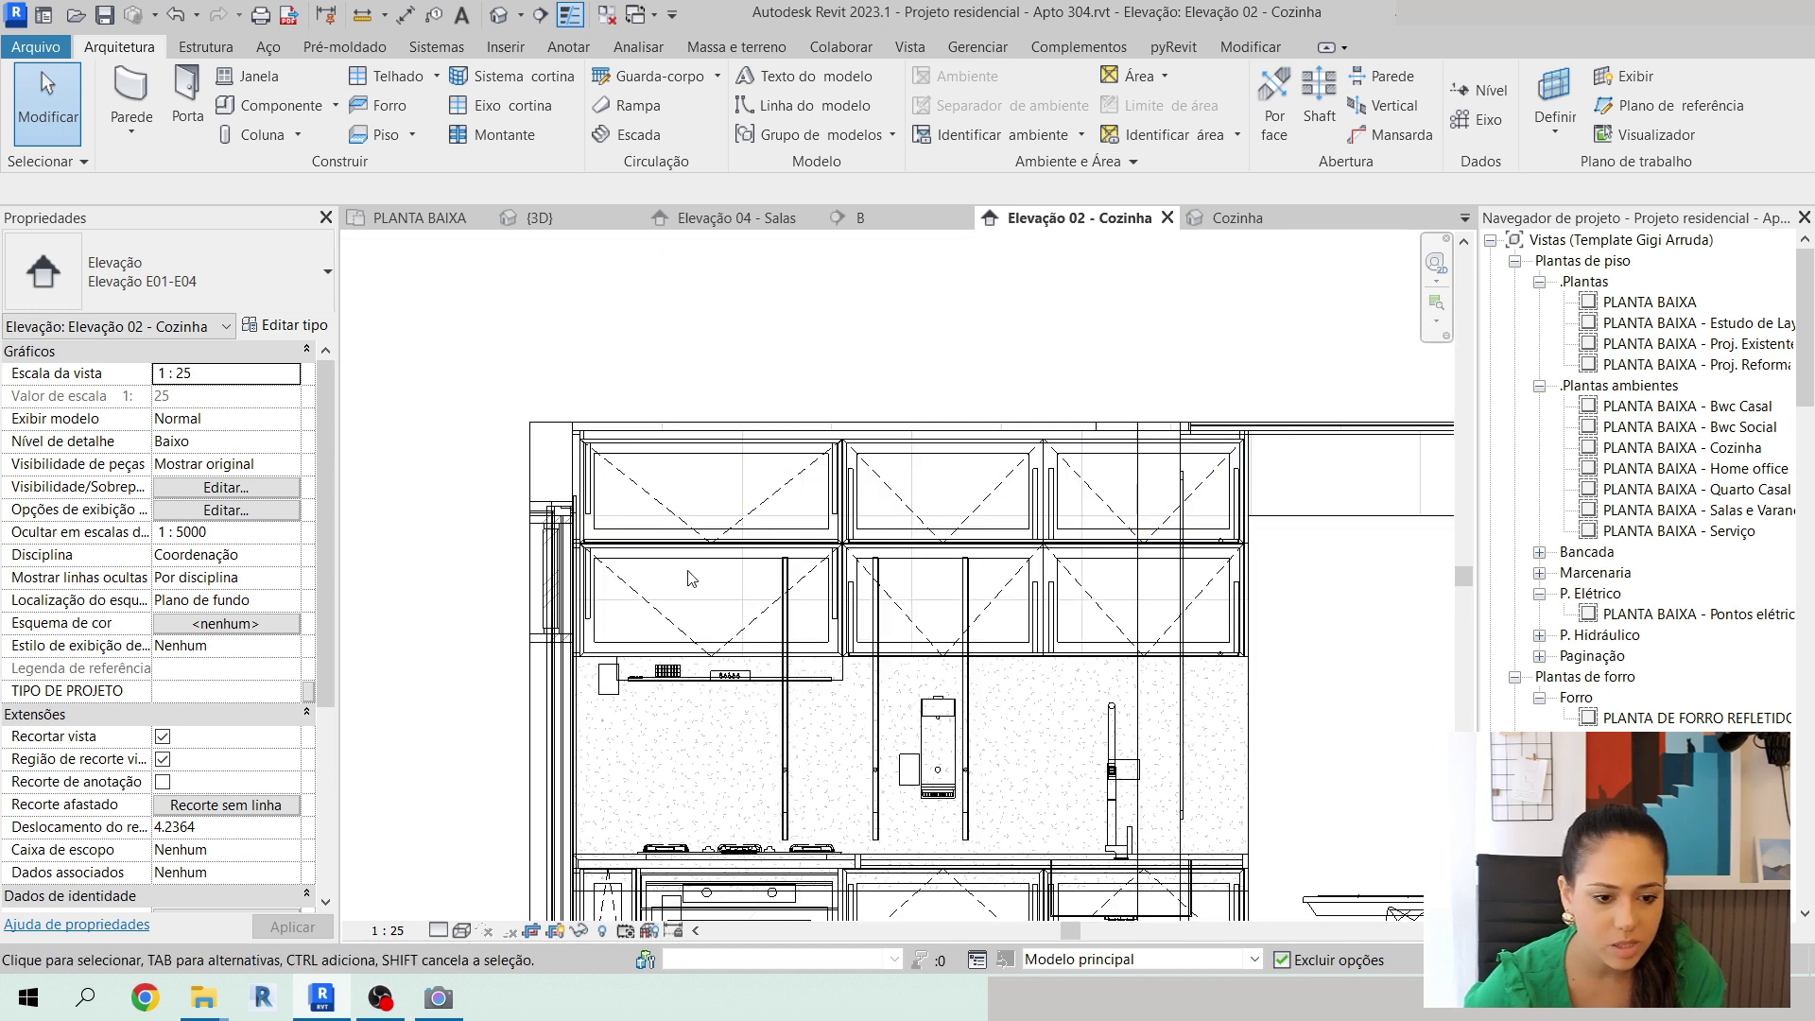
Change the kitchen elevation's visual style from wireframe to an opaque display with coloured surfaces.
click(462, 931)
click(518, 882)
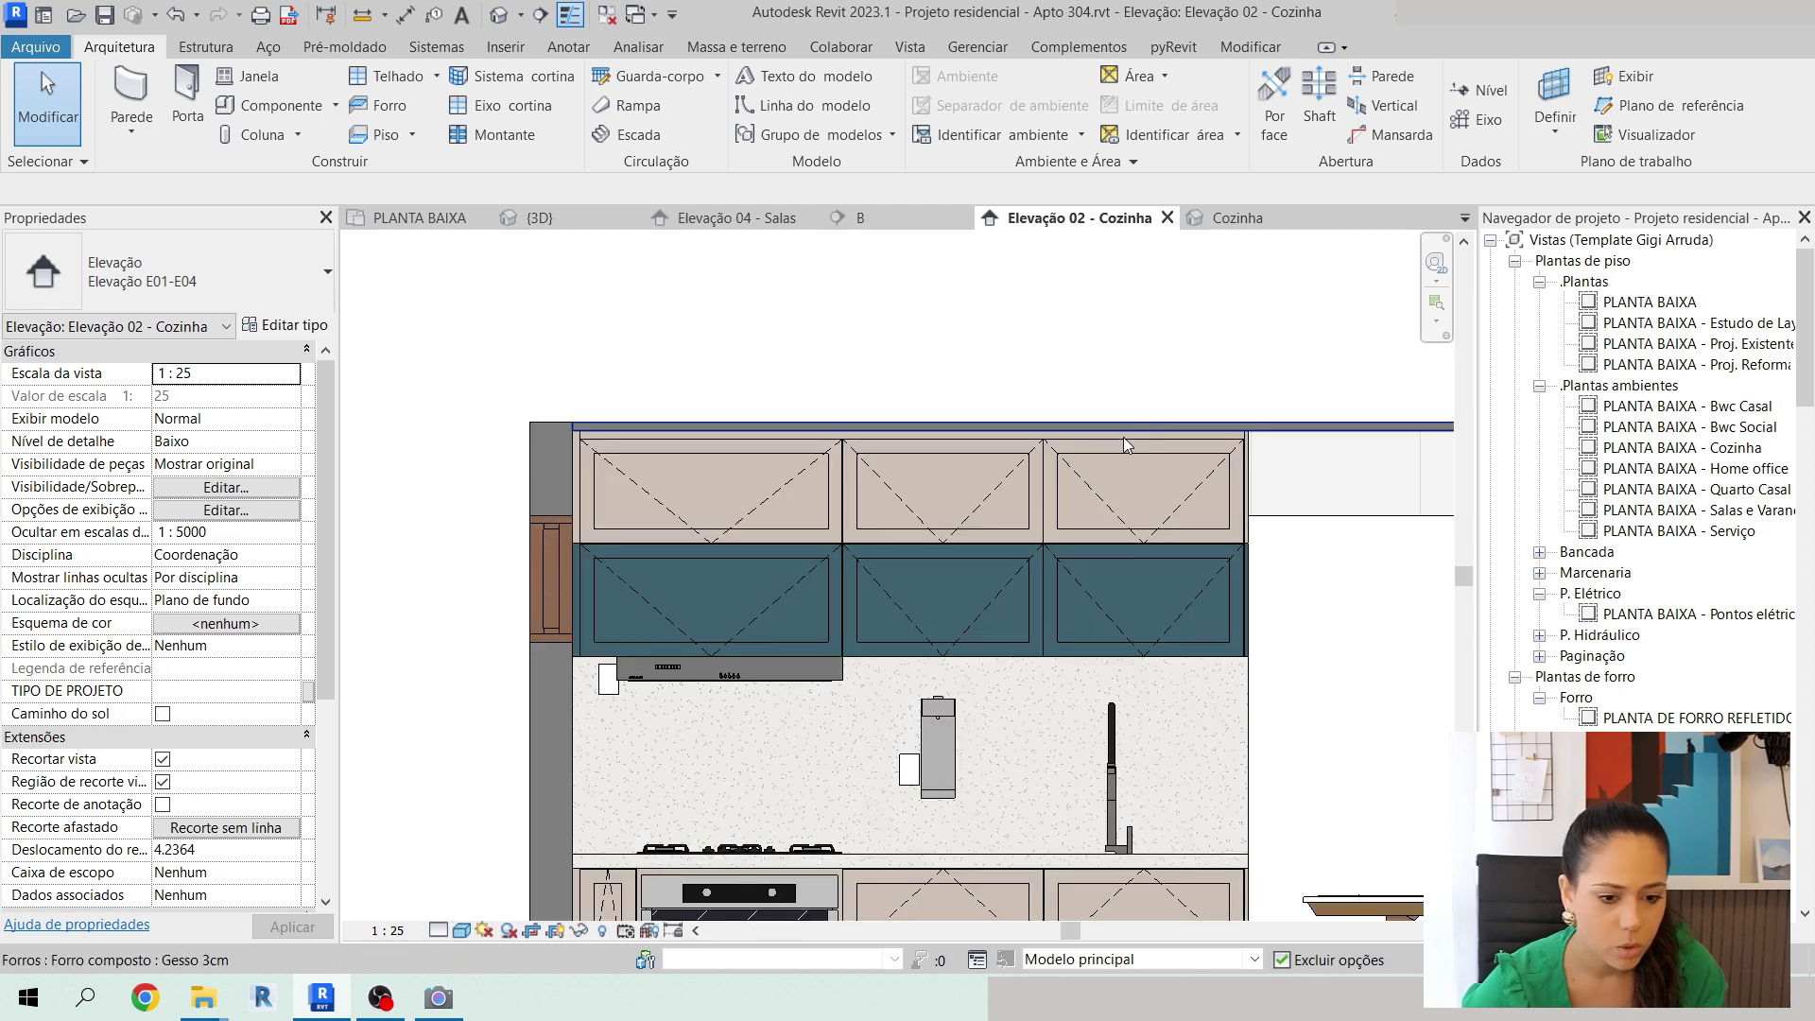
scroll(1123, 444, down, 4)
Turn off the section box in the general 3D view and bring the living and dining area of the whole apartment into view.
click(539, 218)
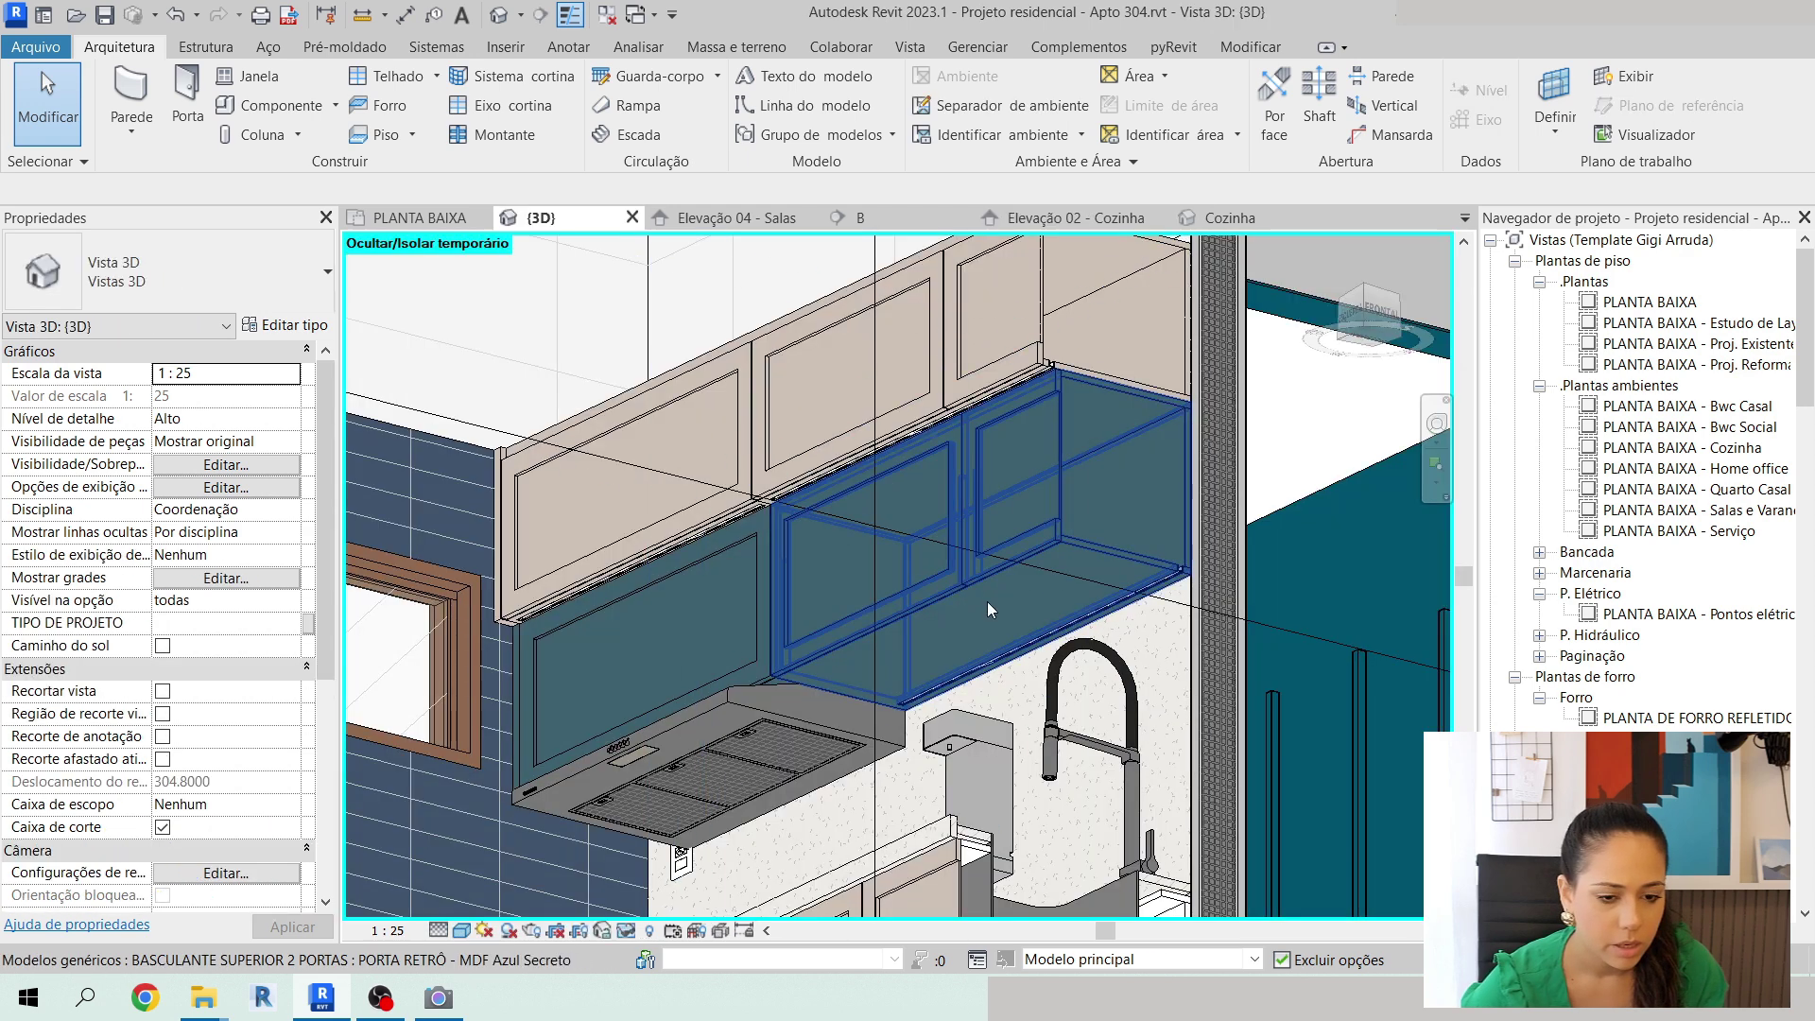
scroll(987, 601, down, 3)
scroll(1132, 480, up, 2)
middle_drag(1132, 567, 1153, 777)
middle_click(1153, 777)
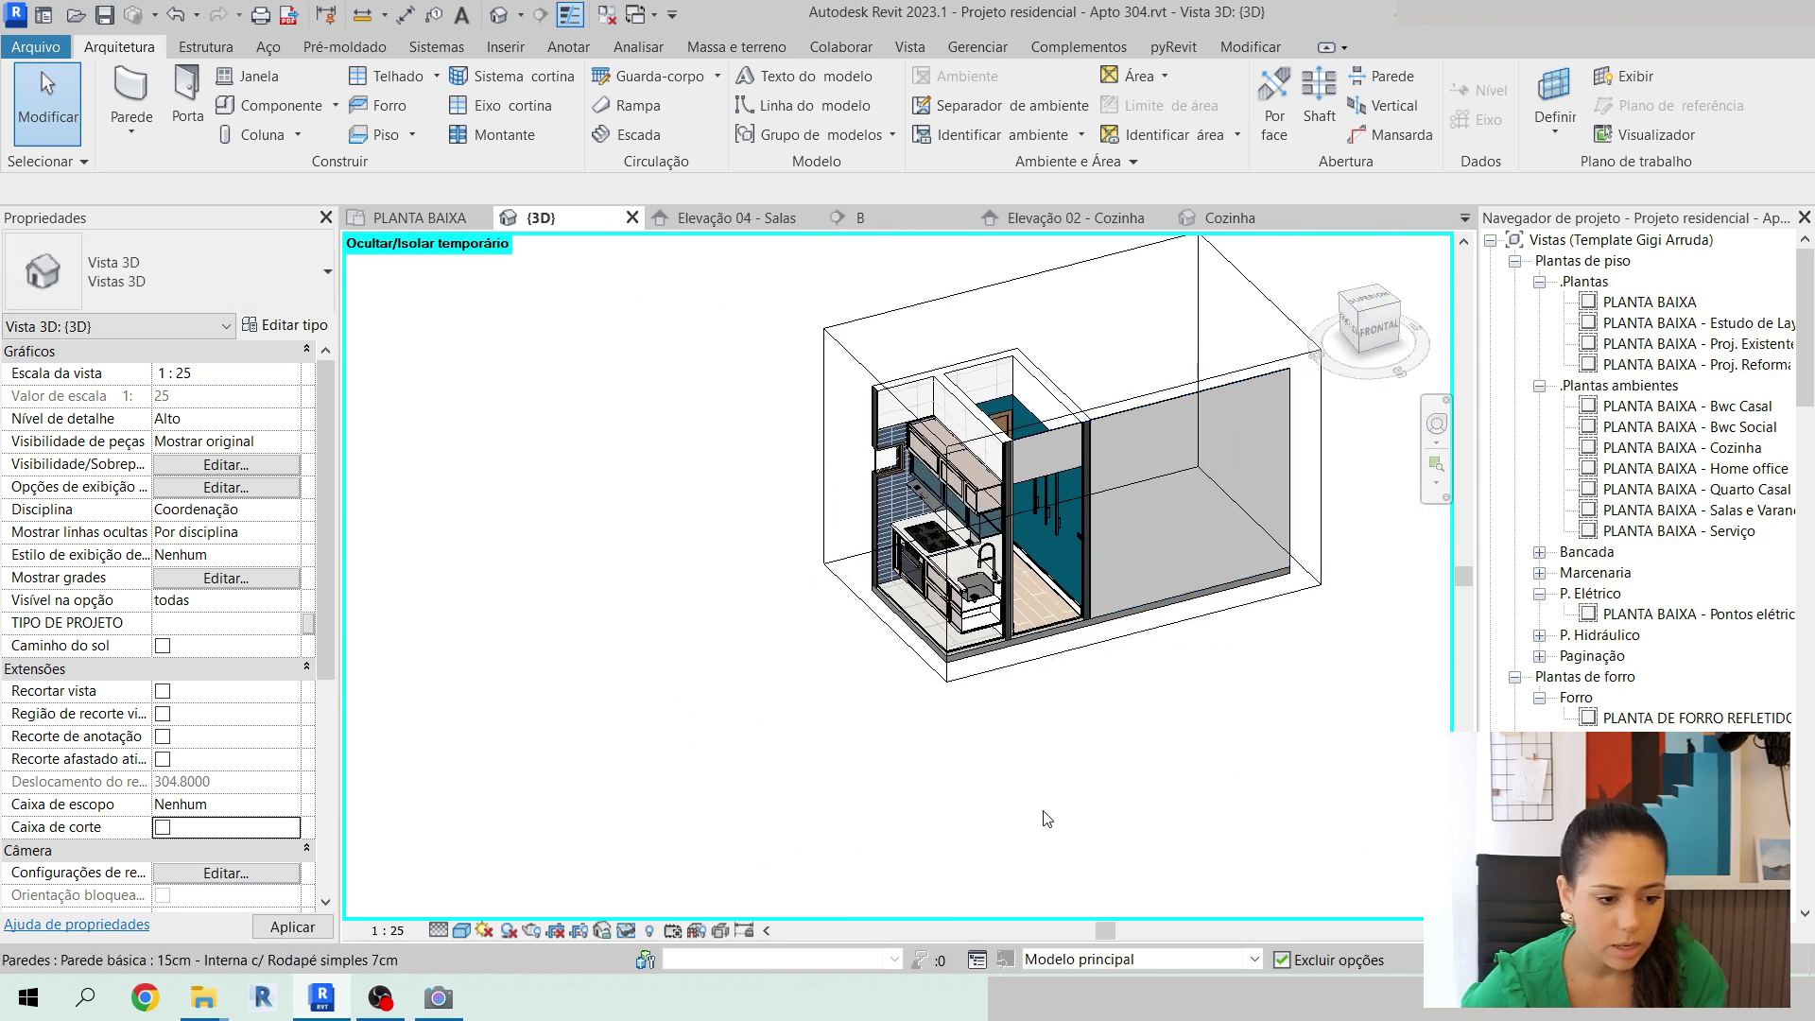
scroll(1159, 724, down, 2)
shift+middle_drag(1159, 724, 764, 679)
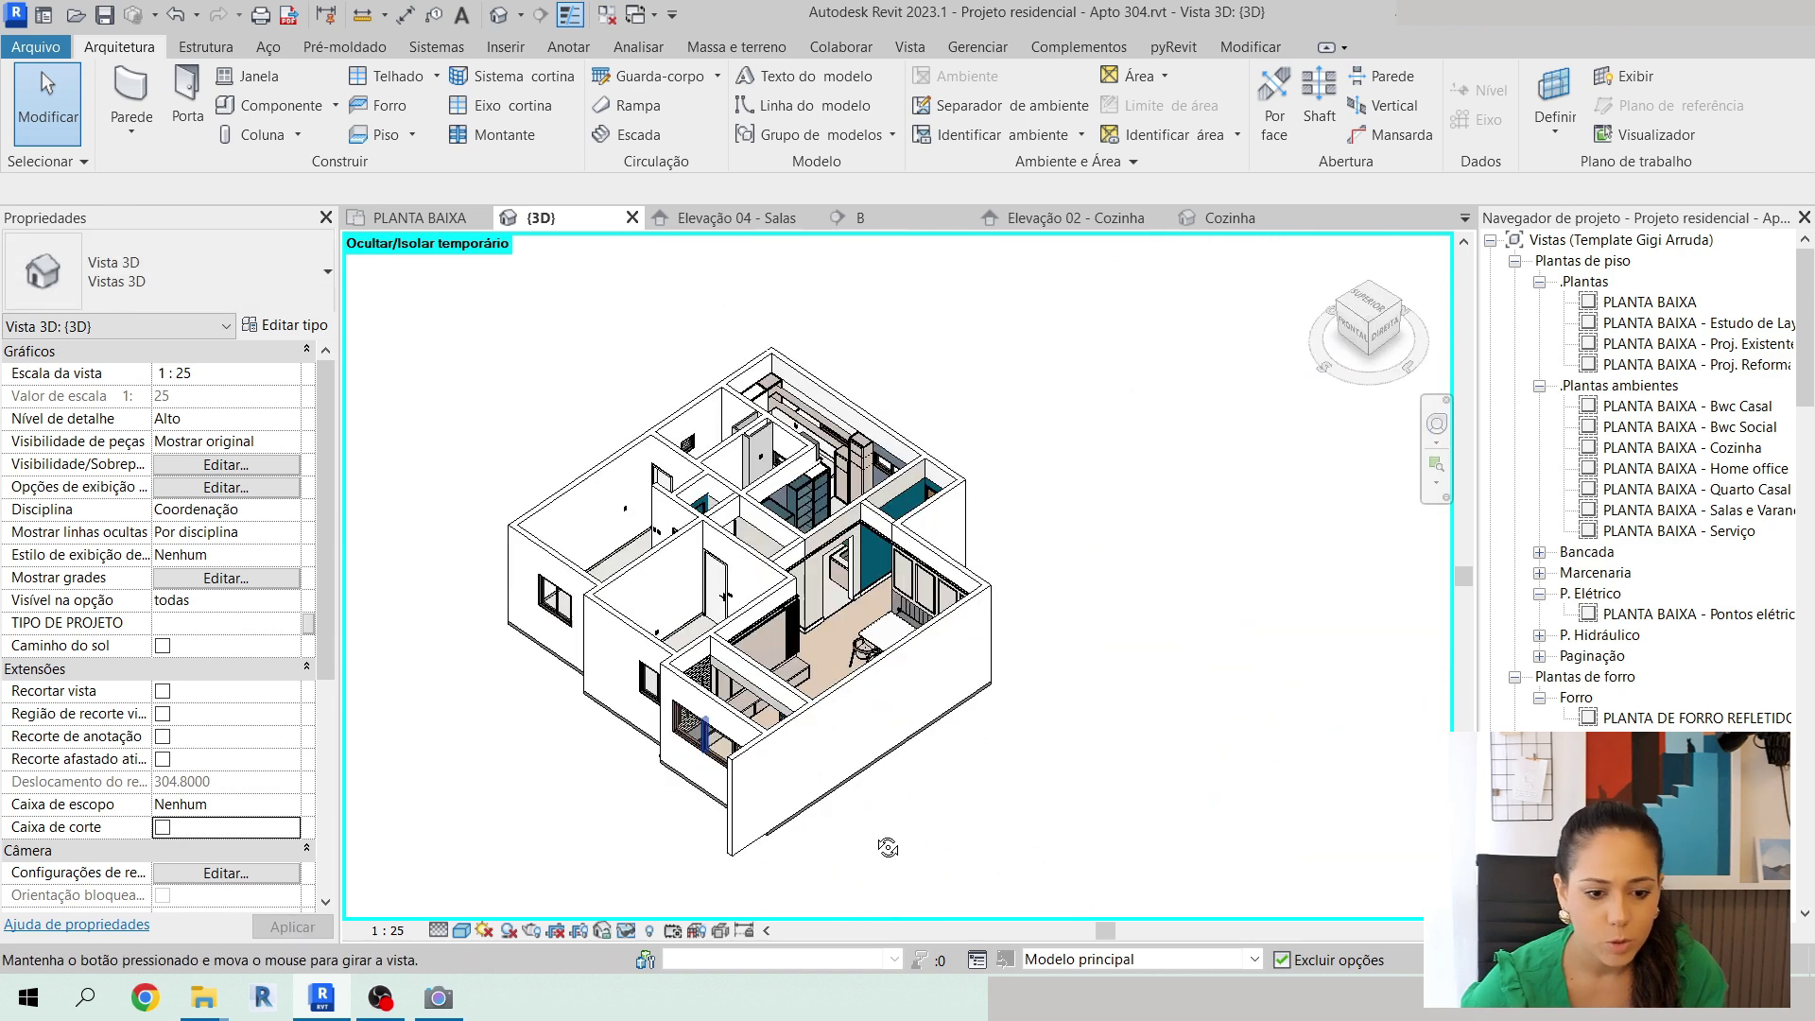
scroll(763, 679, up, 5)
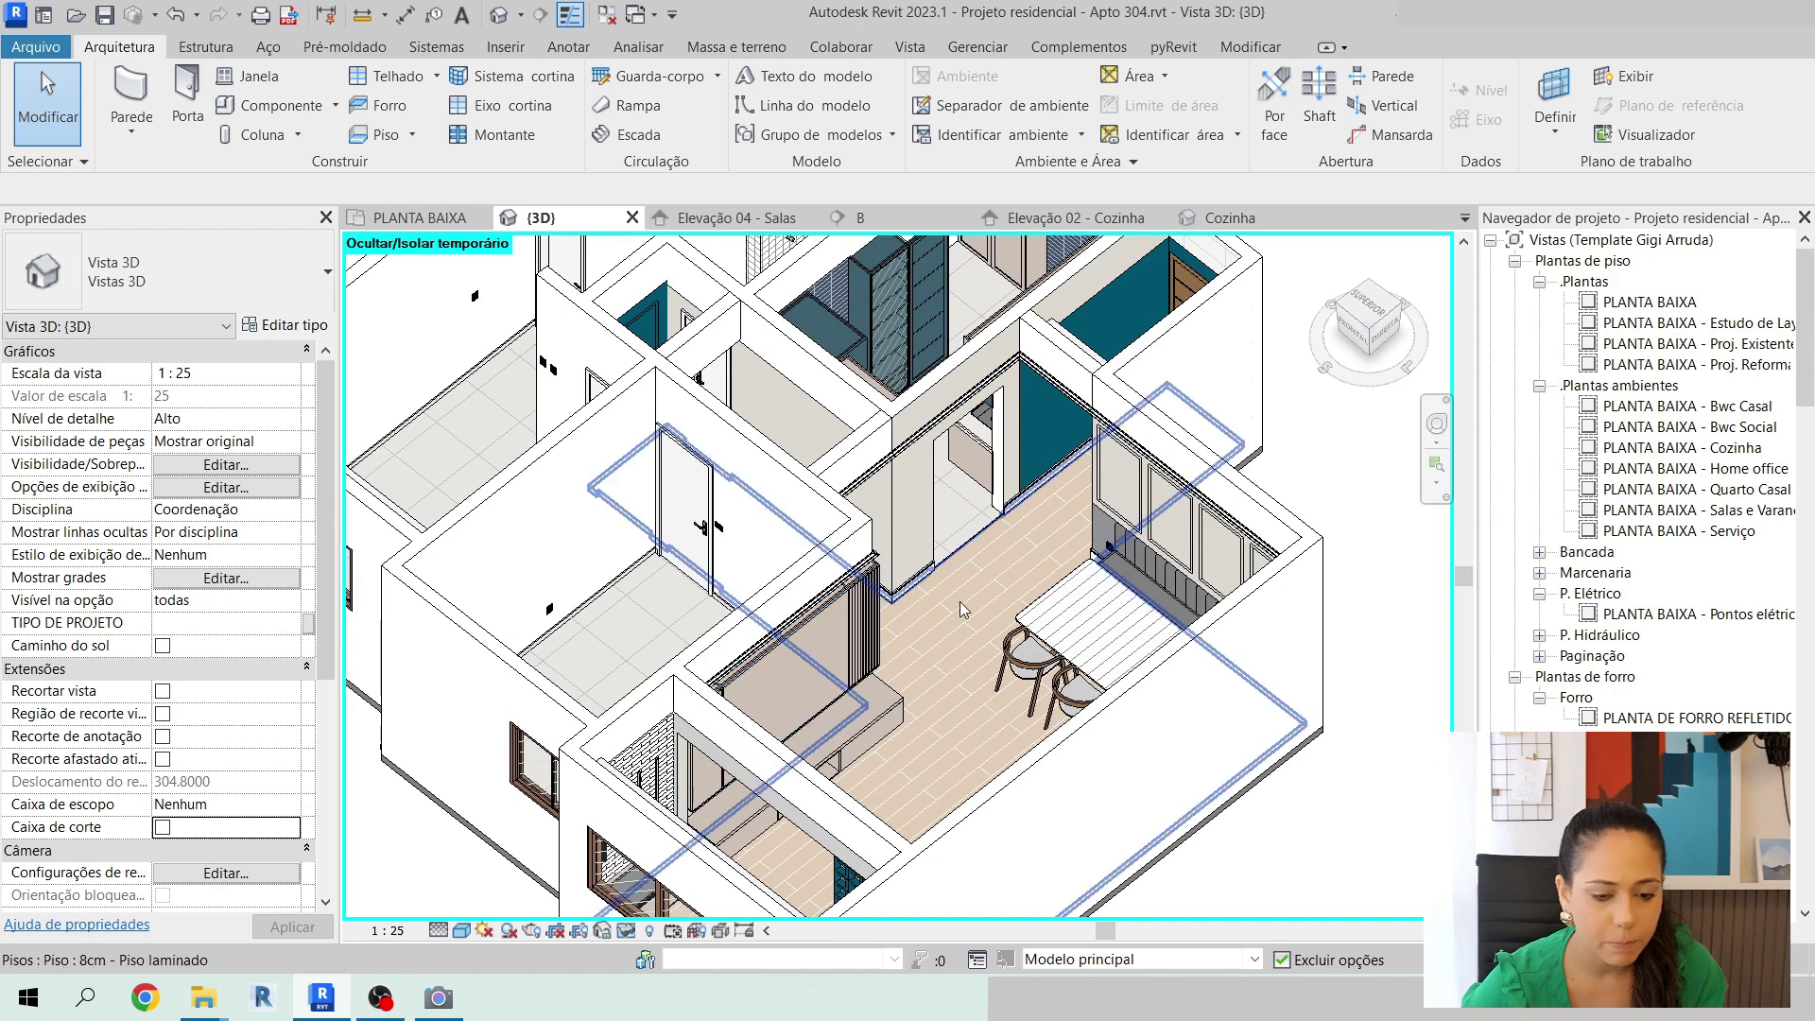
middle_drag(974, 605, 1031, 564)
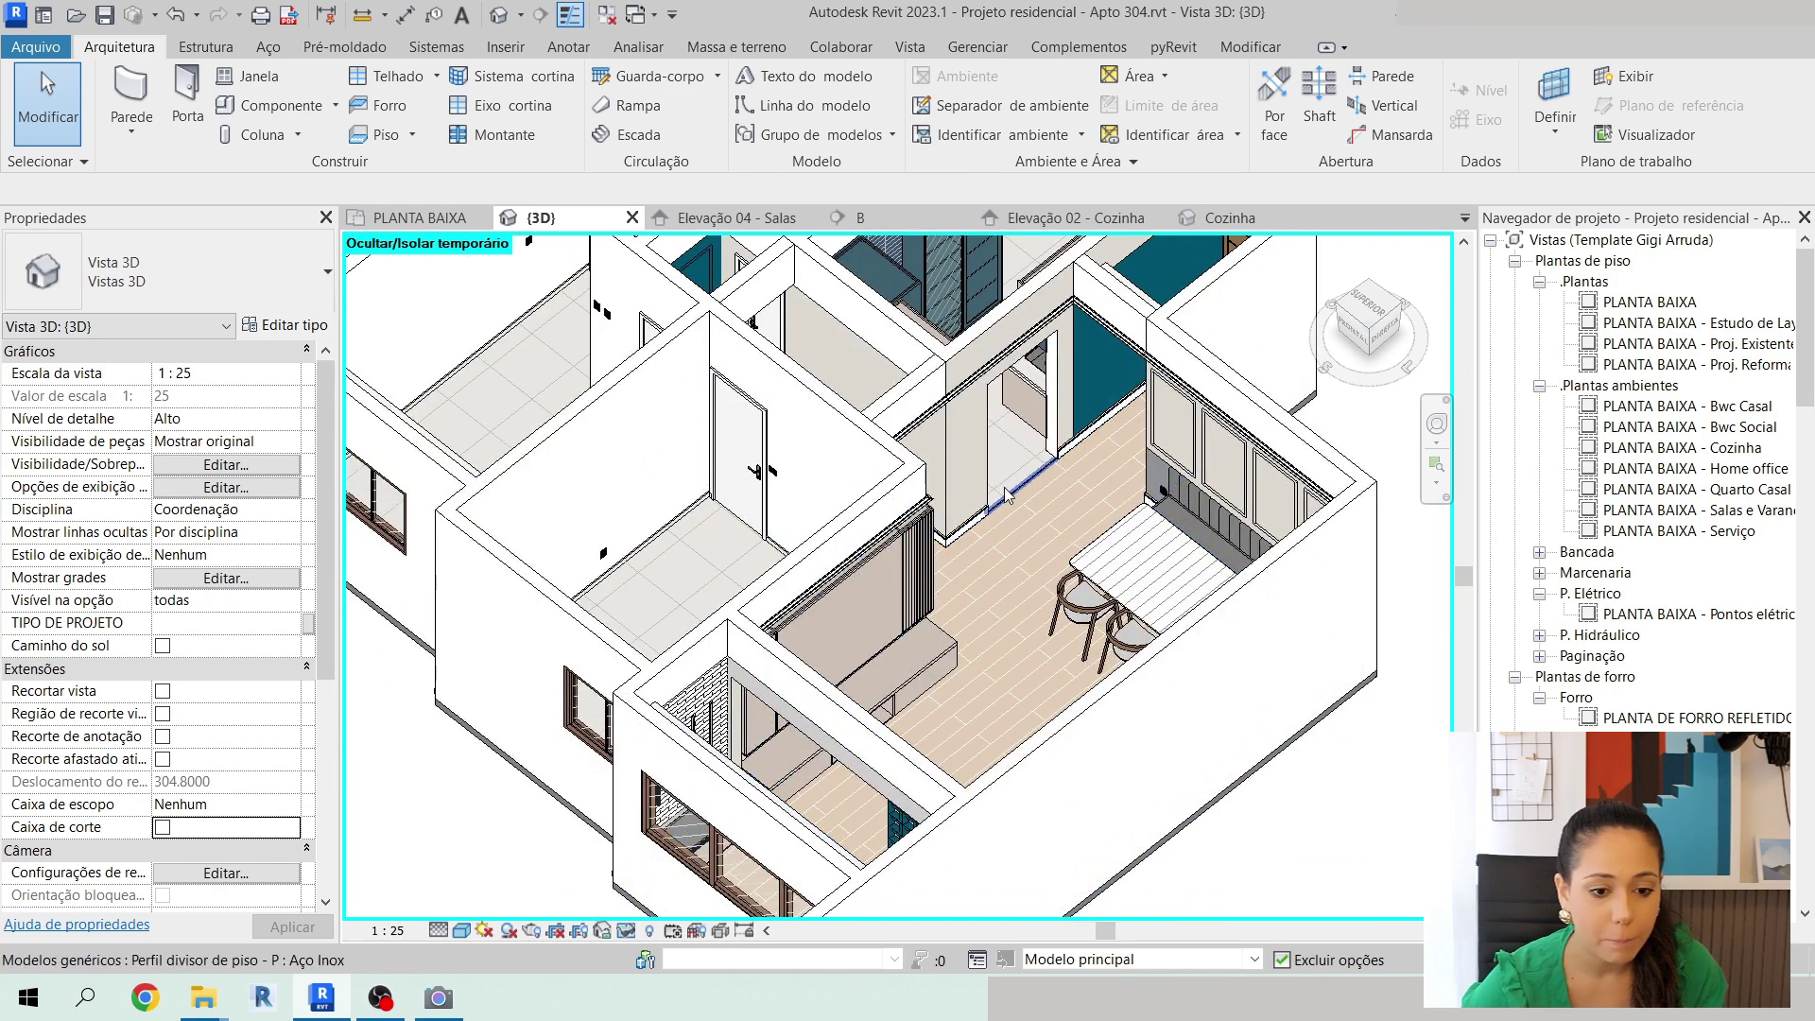
Open the reflected ceiling plan and examine the illuminated curtain-box moulding along the balcony window.
middle_drag(1066, 248, 1018, 521)
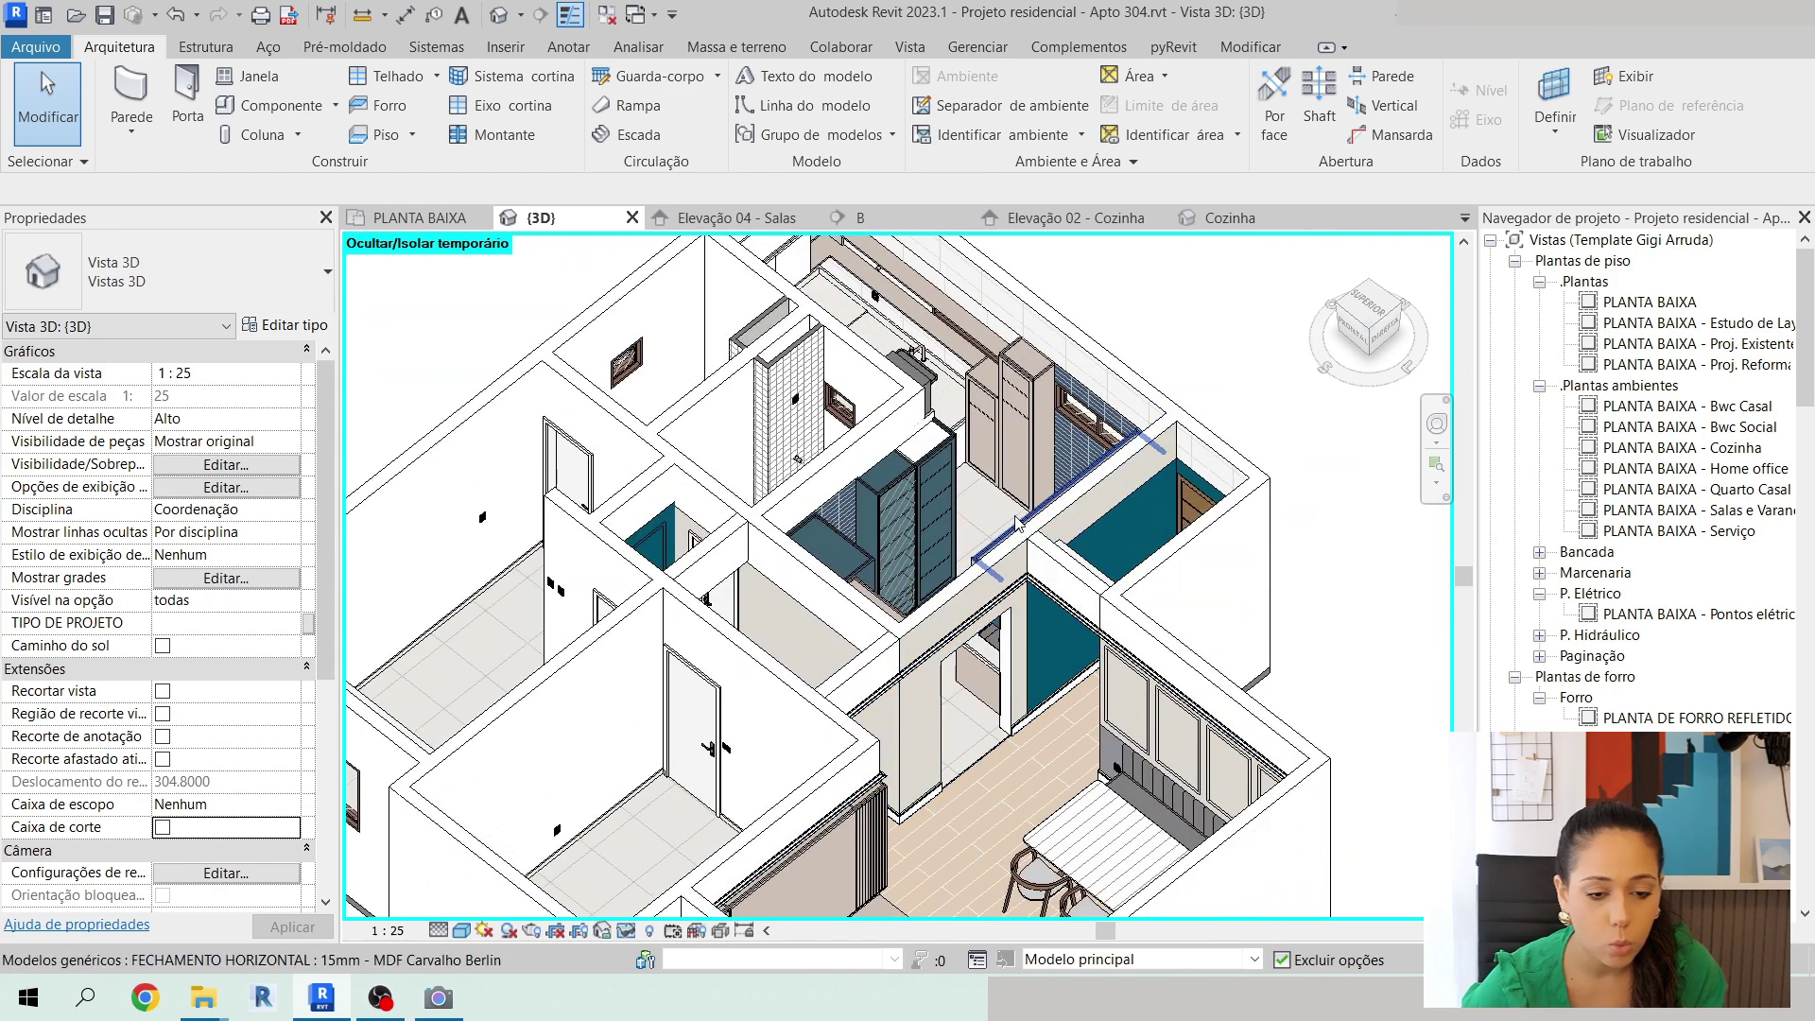
scroll(1016, 518, down, 2)
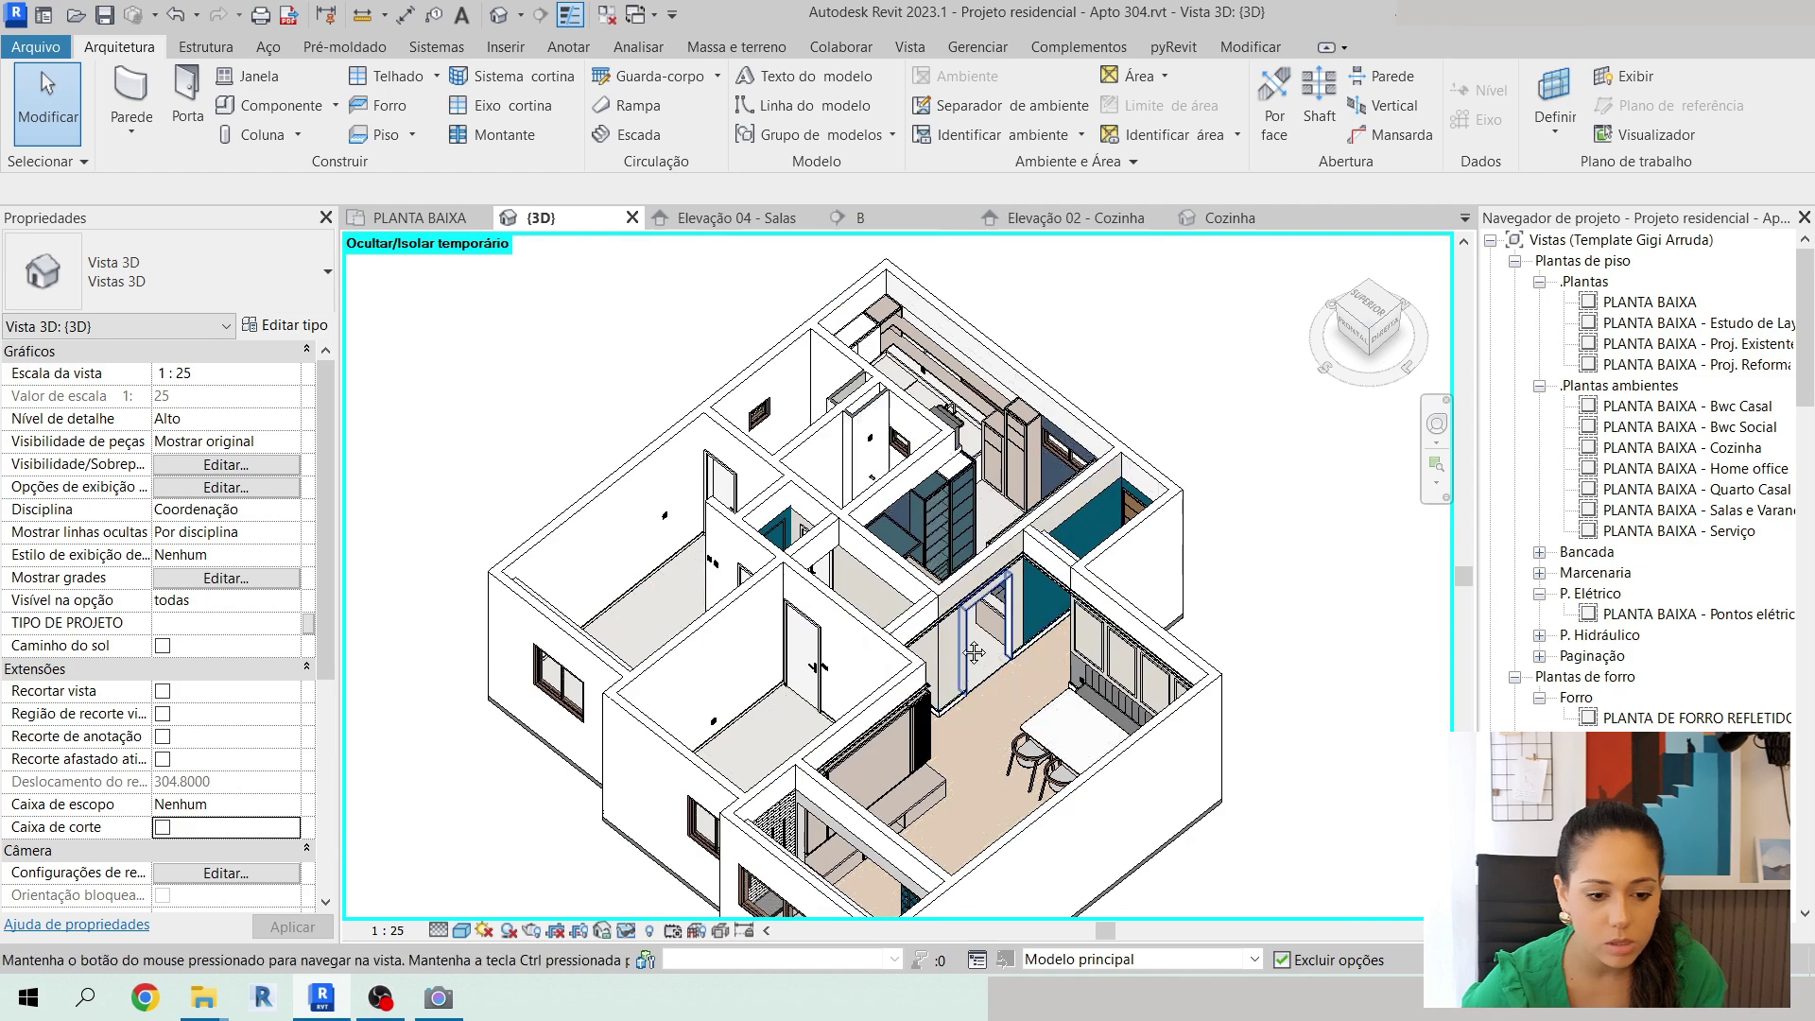
shift+middle_drag(1021, 556, 948, 609)
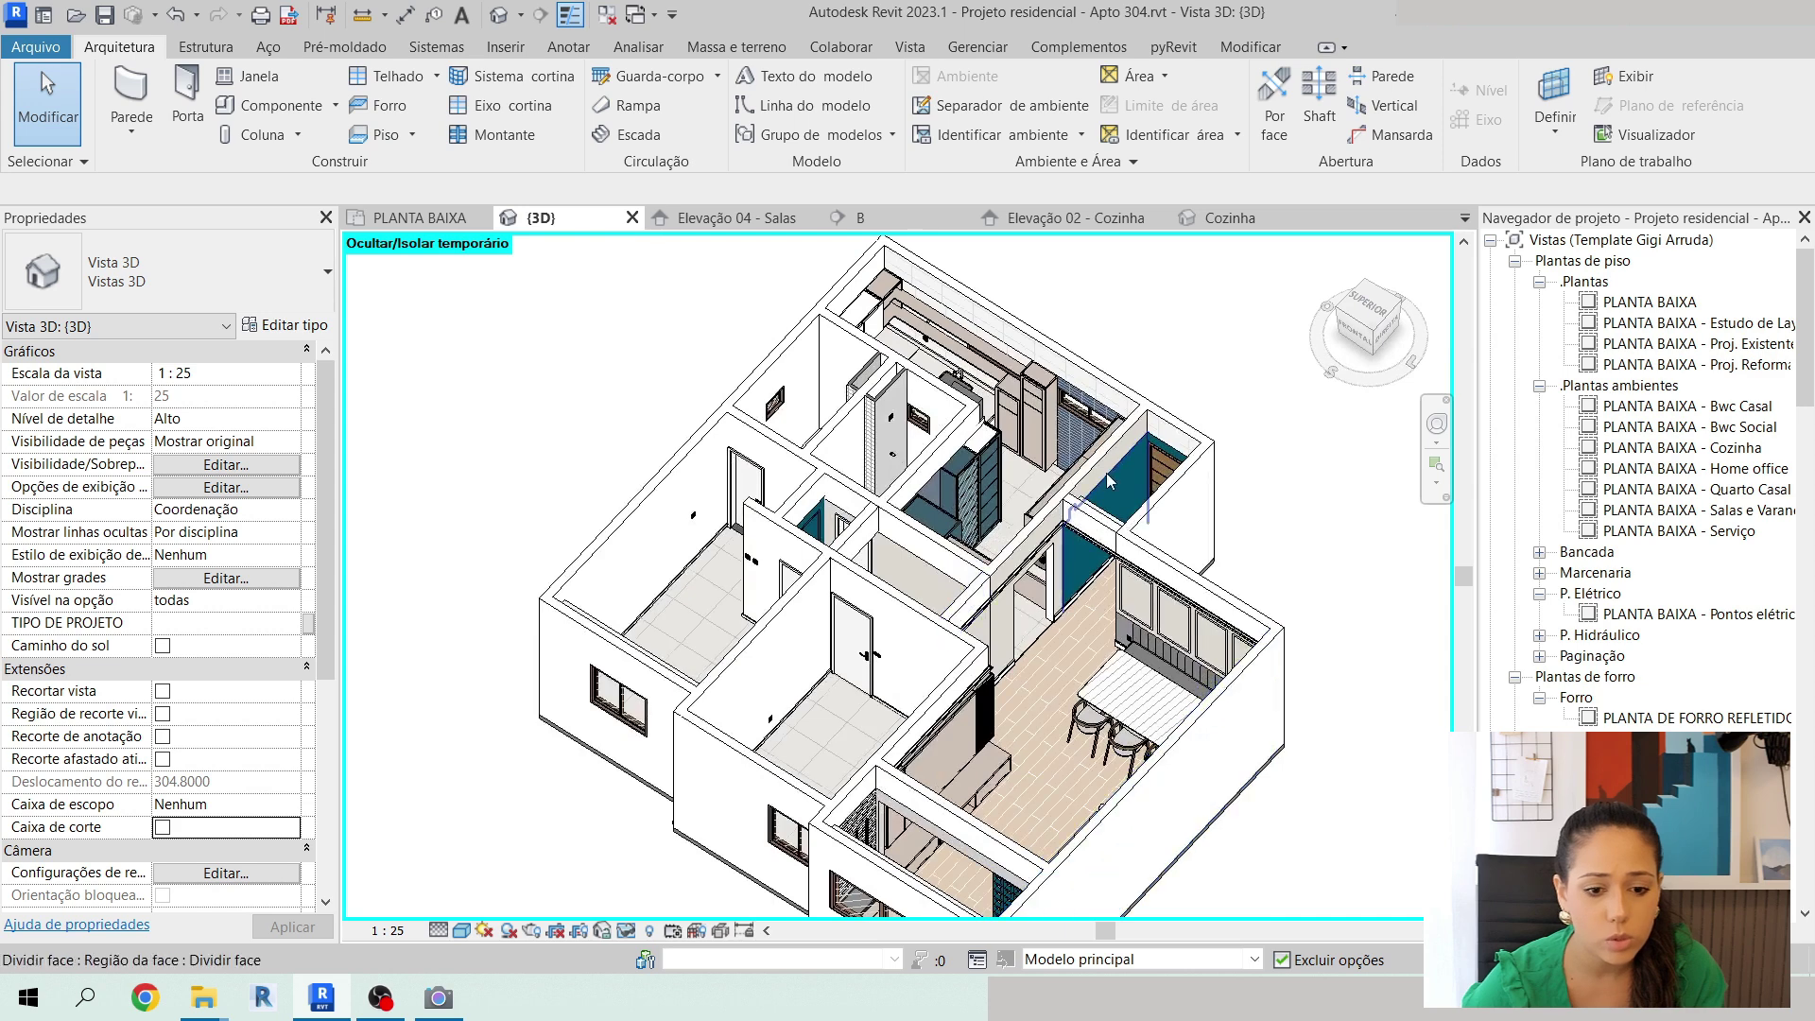
middle_drag(1103, 659, 1167, 615)
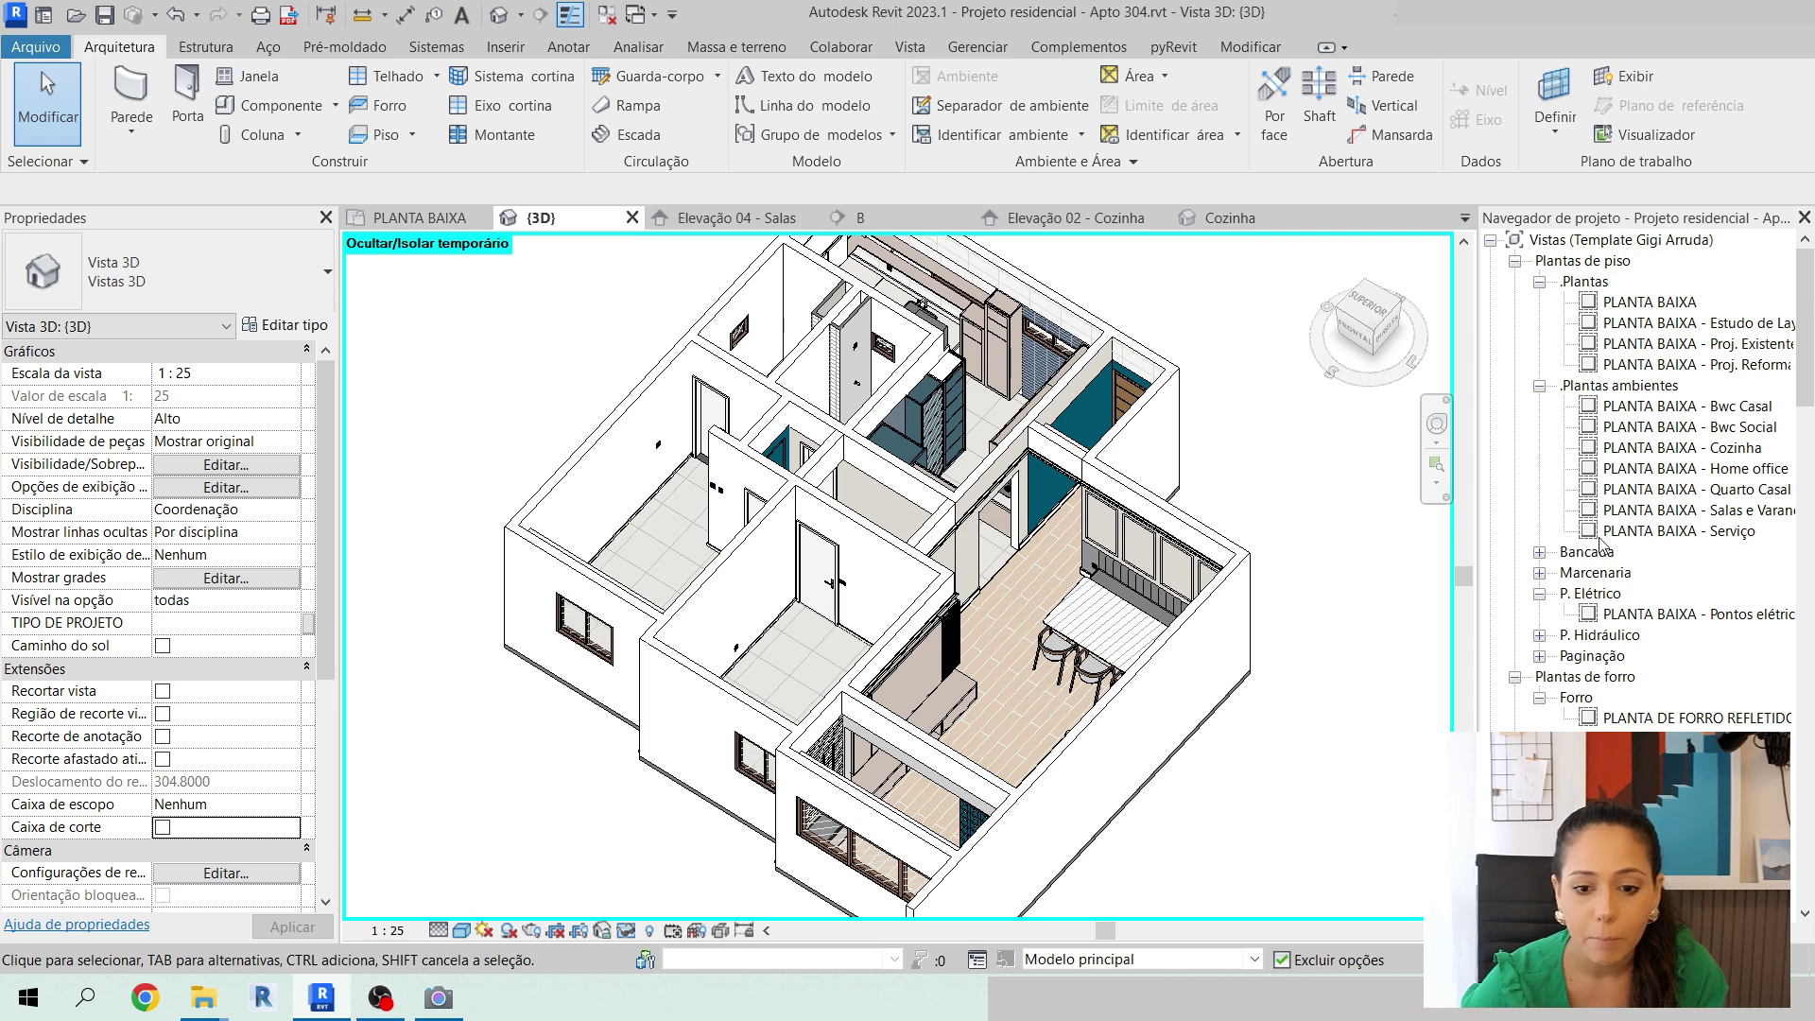
double_click(1675, 718)
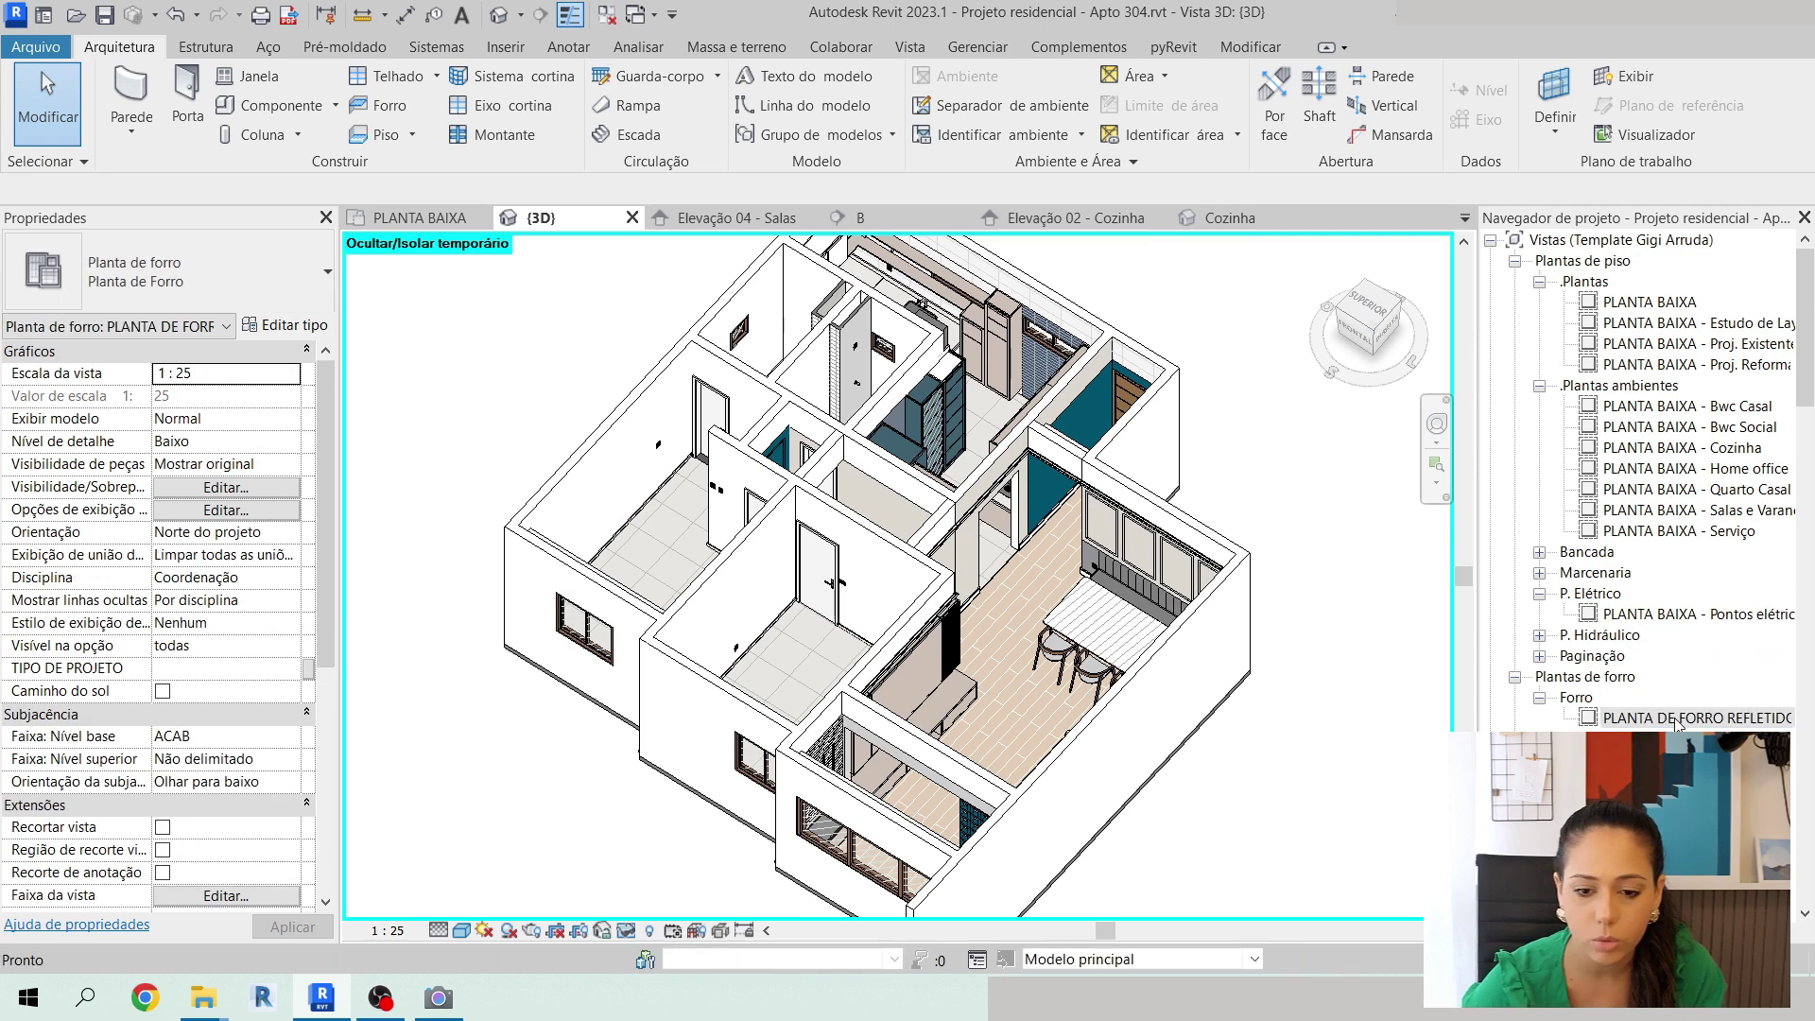
scroll(1002, 725, up, 10)
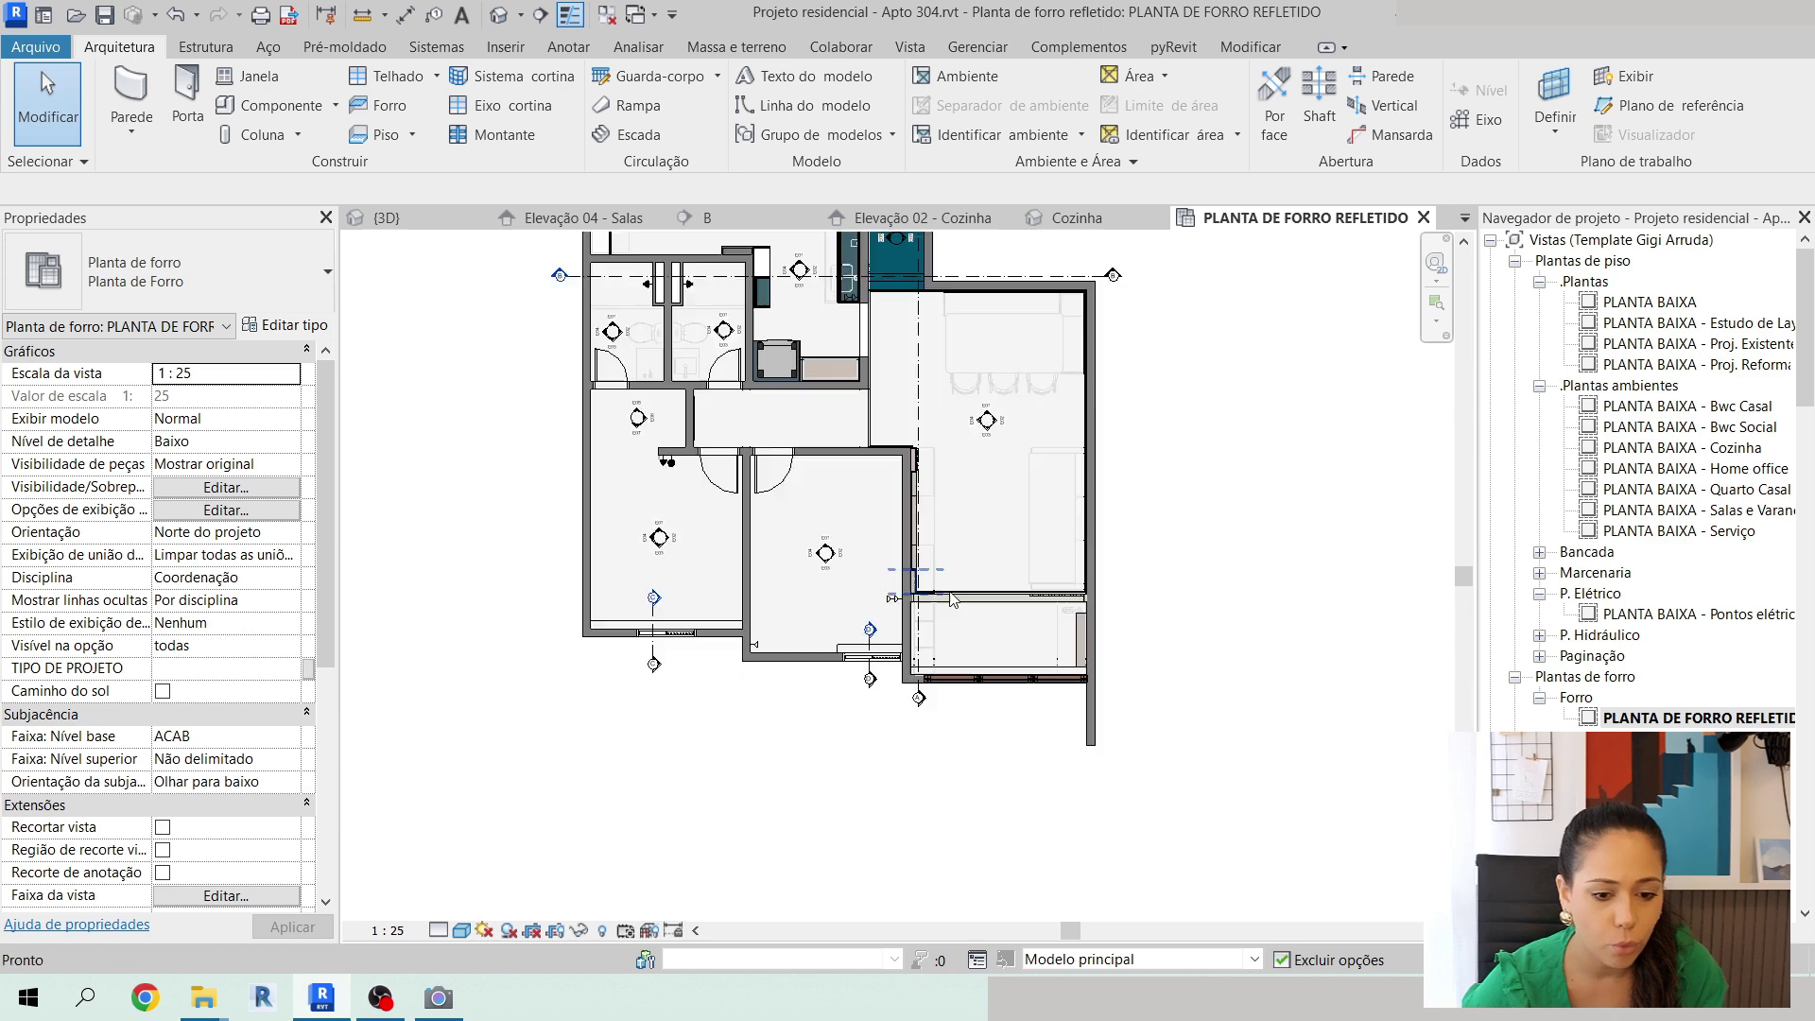
click(1125, 719)
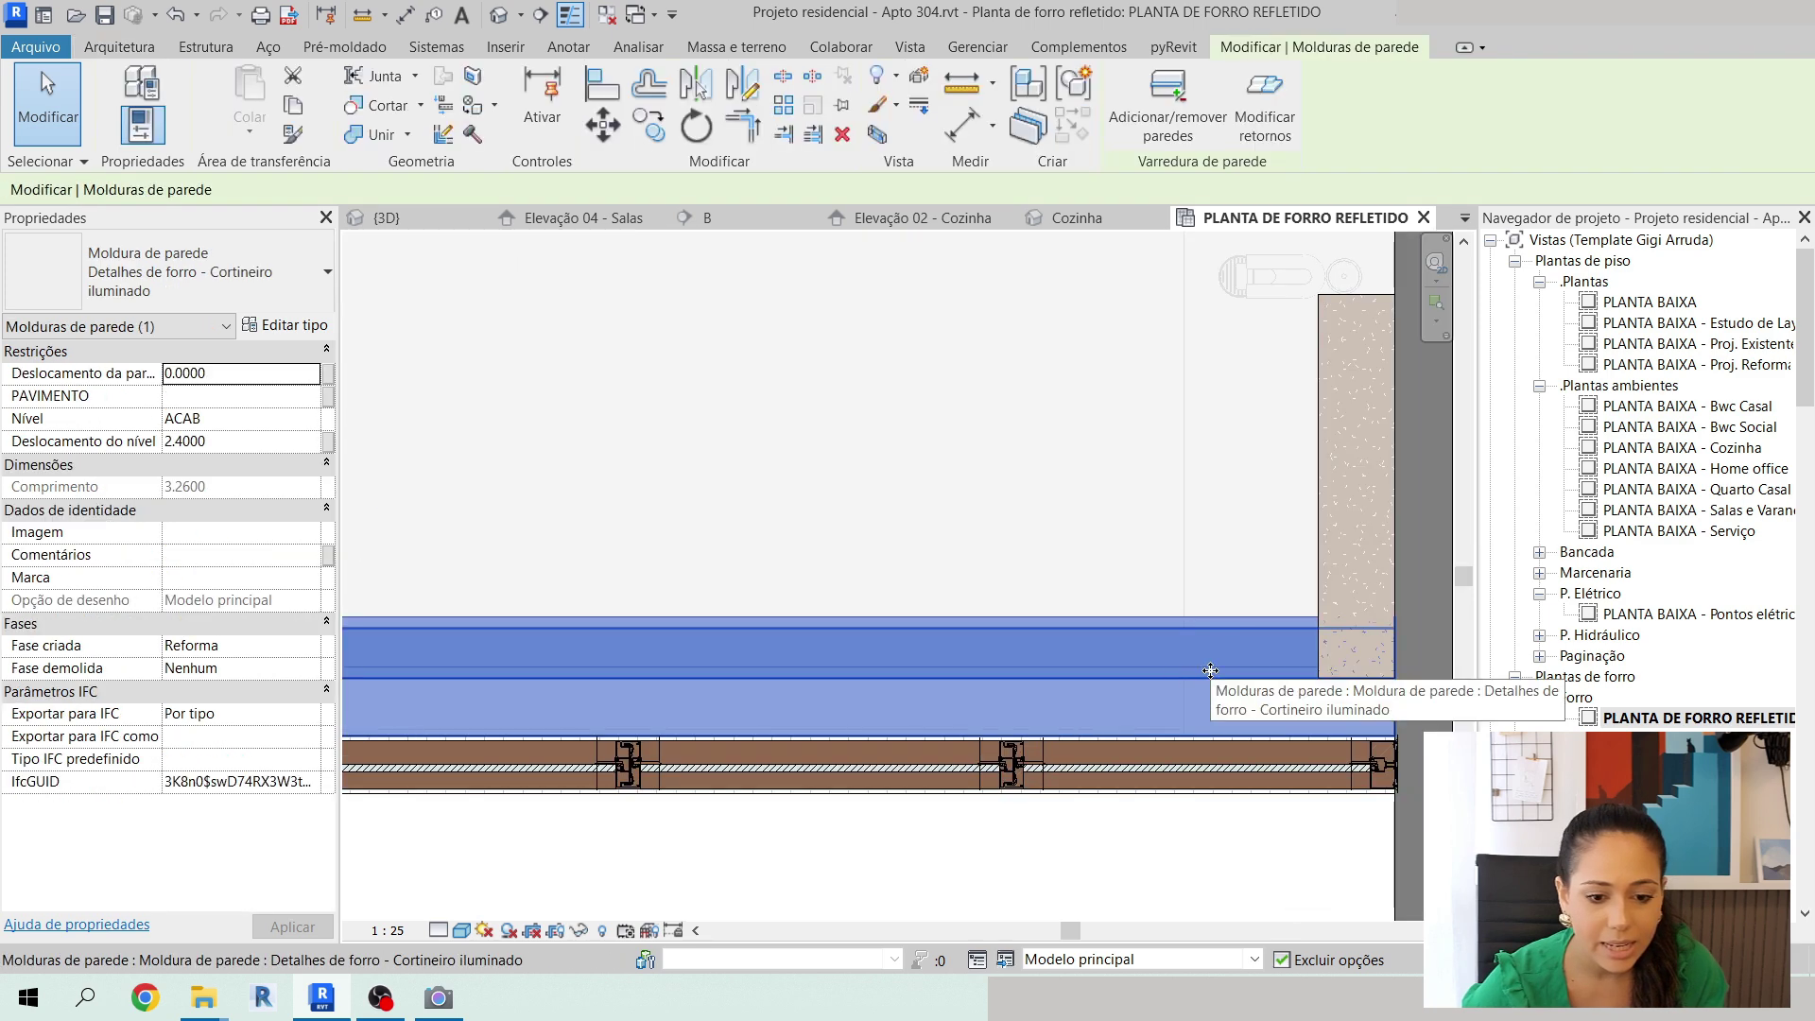
scroll(1158, 684, up, 3)
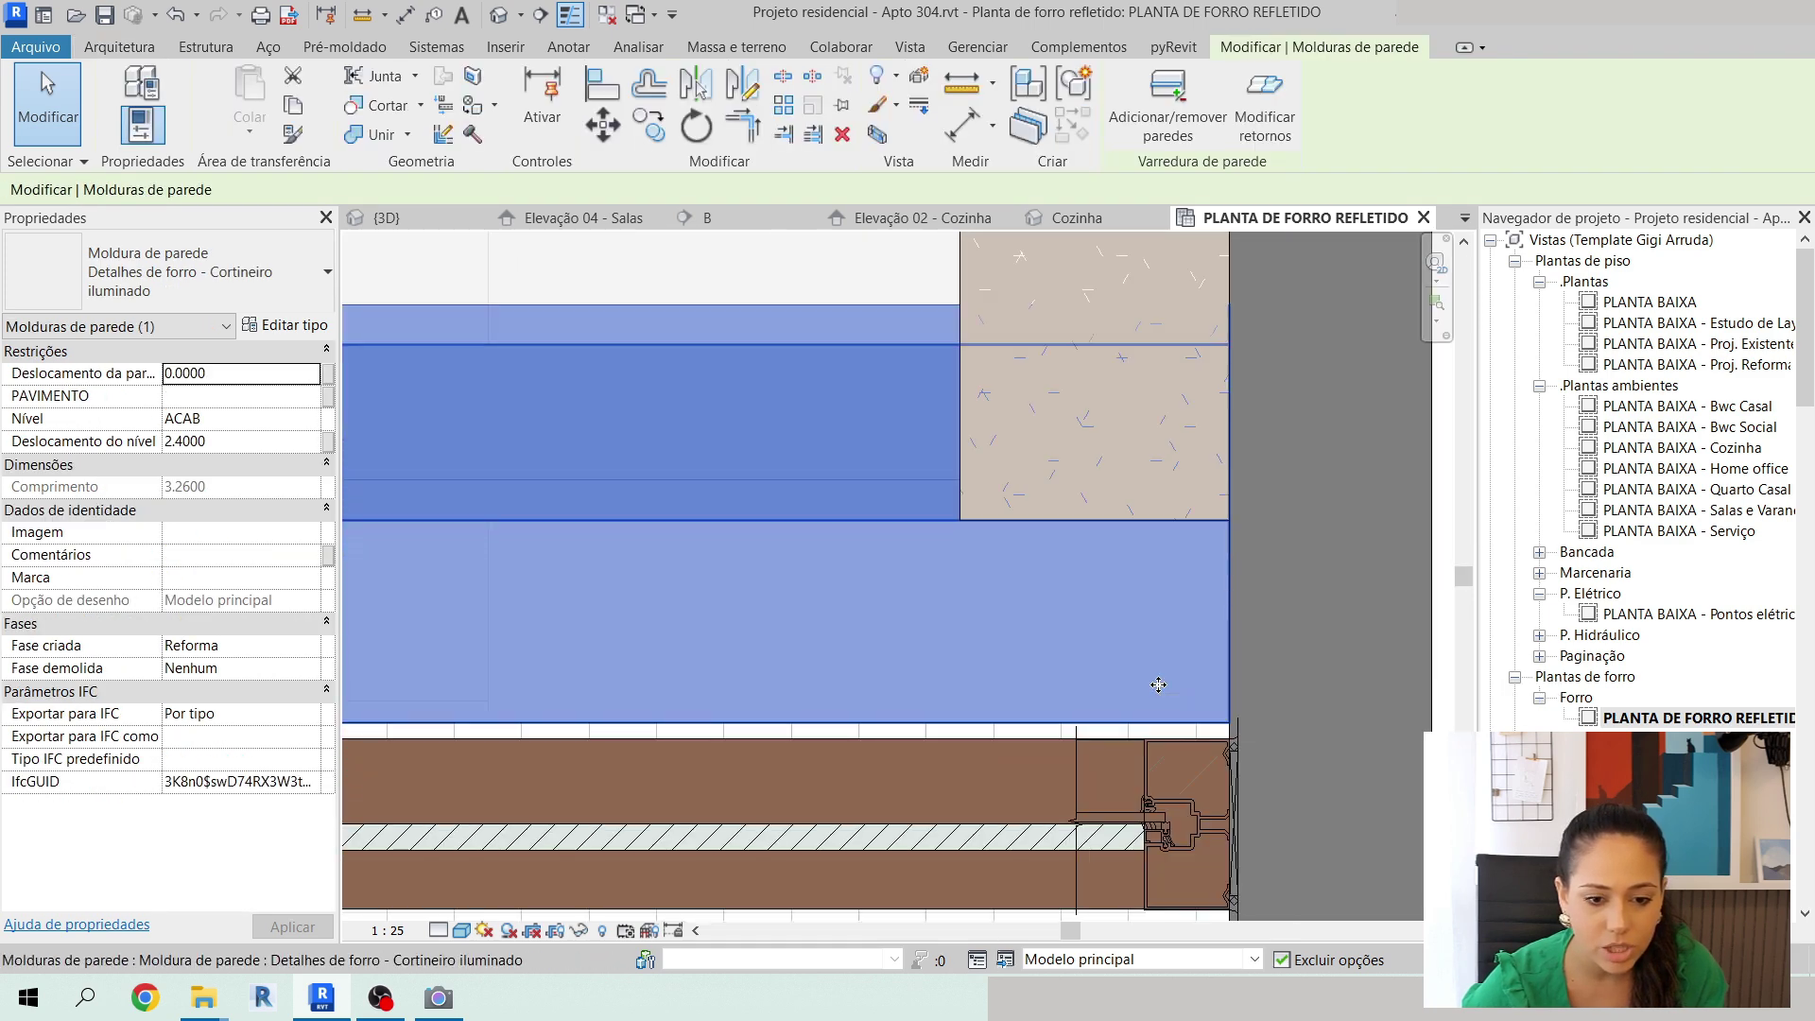
key(Escape)
Return to the 3D view and temporarily hide the long exterior wall beside the living room and balcony.
click(388, 220)
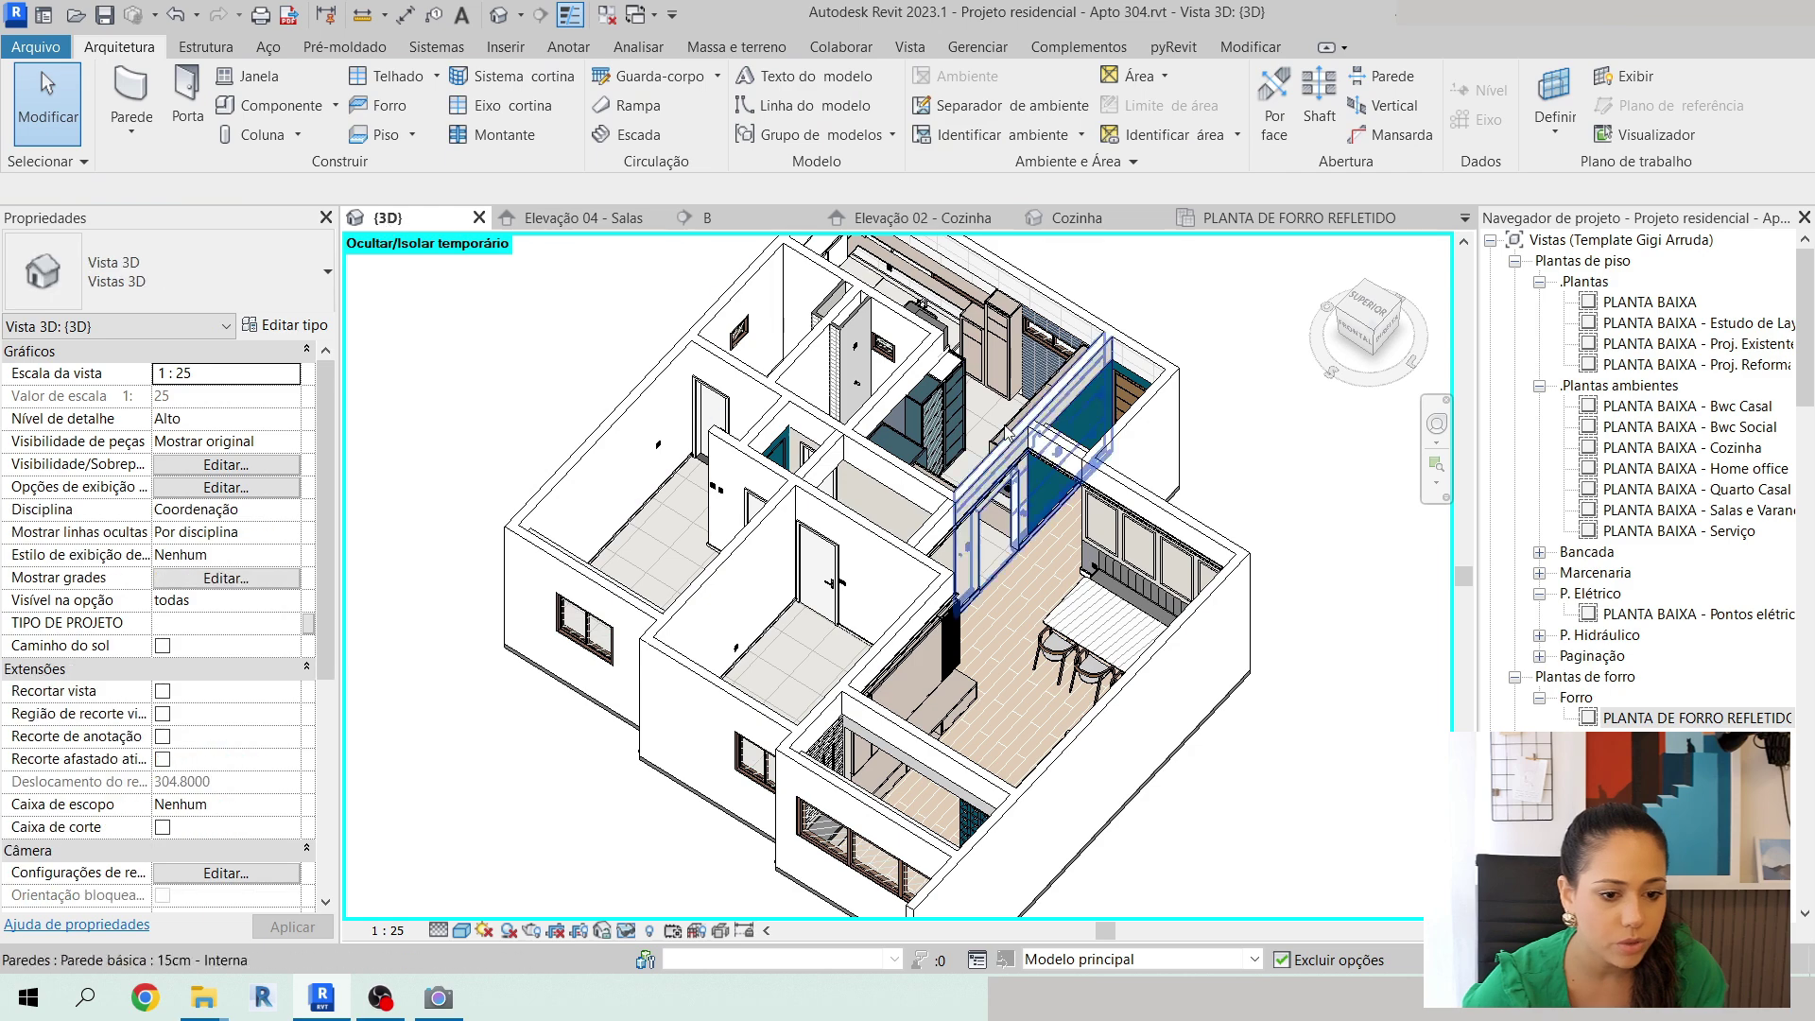
shift+middle_drag(1132, 840, 819, 842)
scroll(819, 842, down, 5)
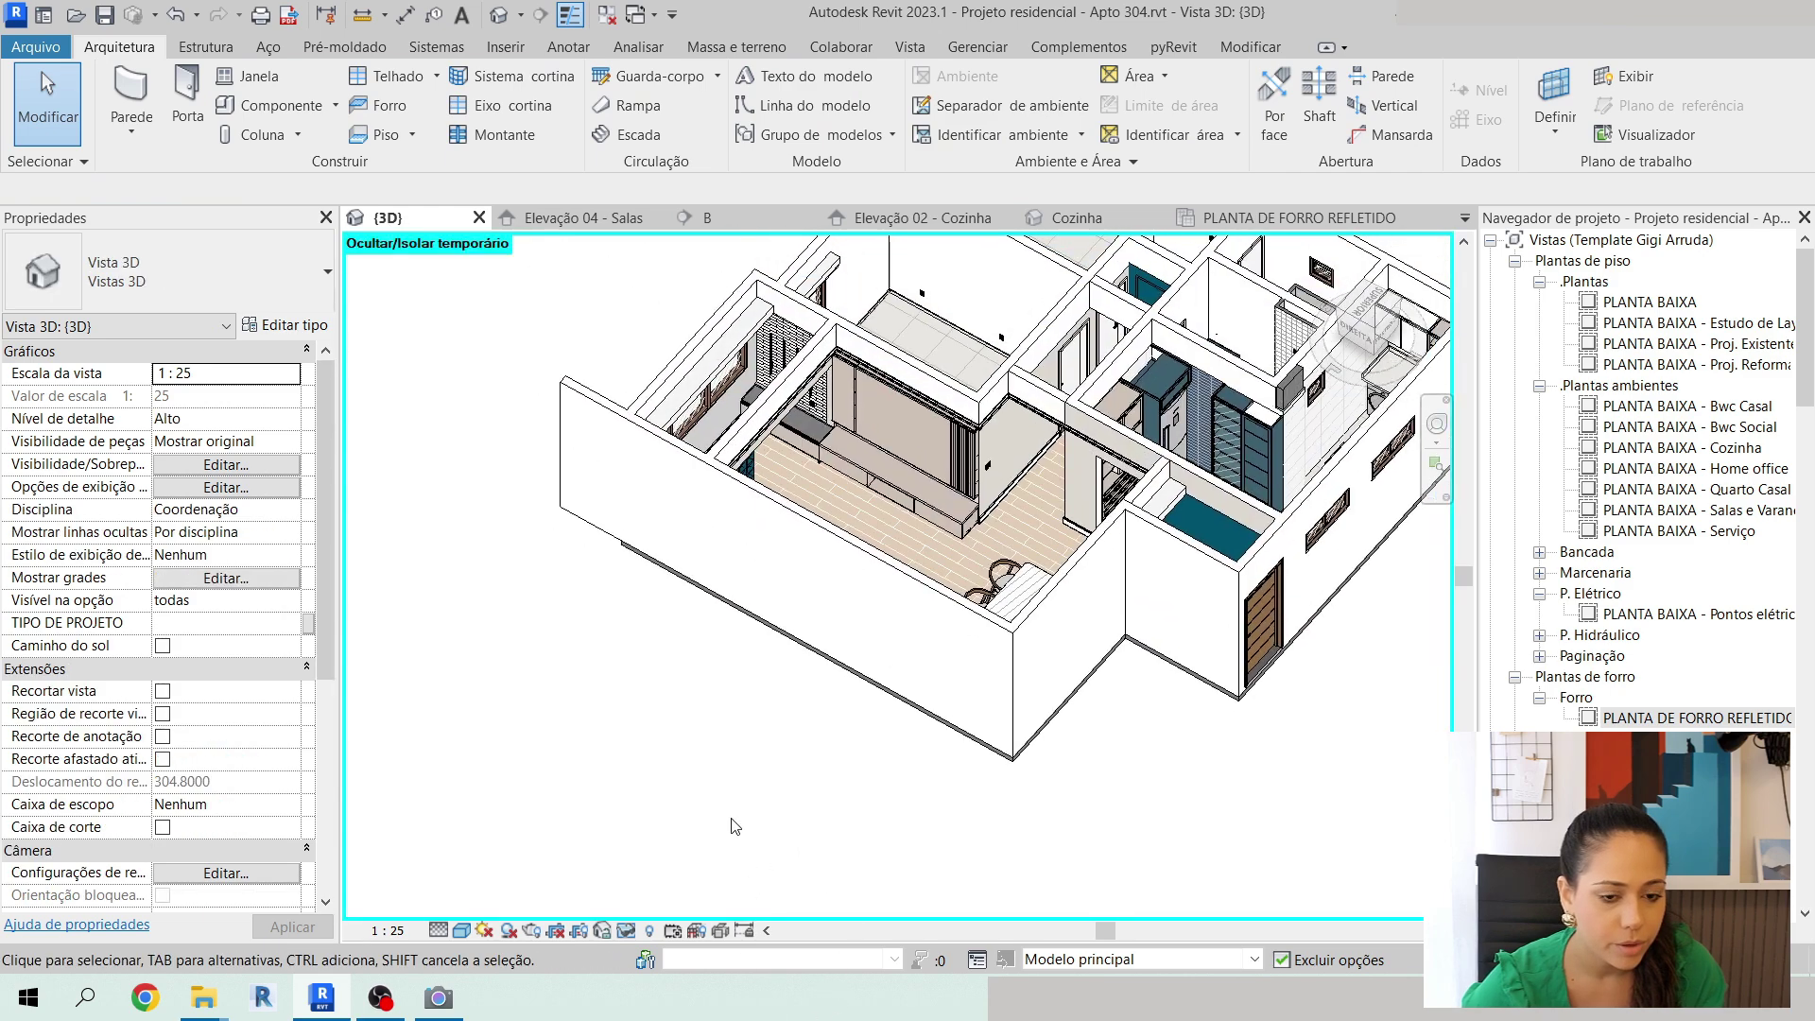
scroll(808, 609, up, 5)
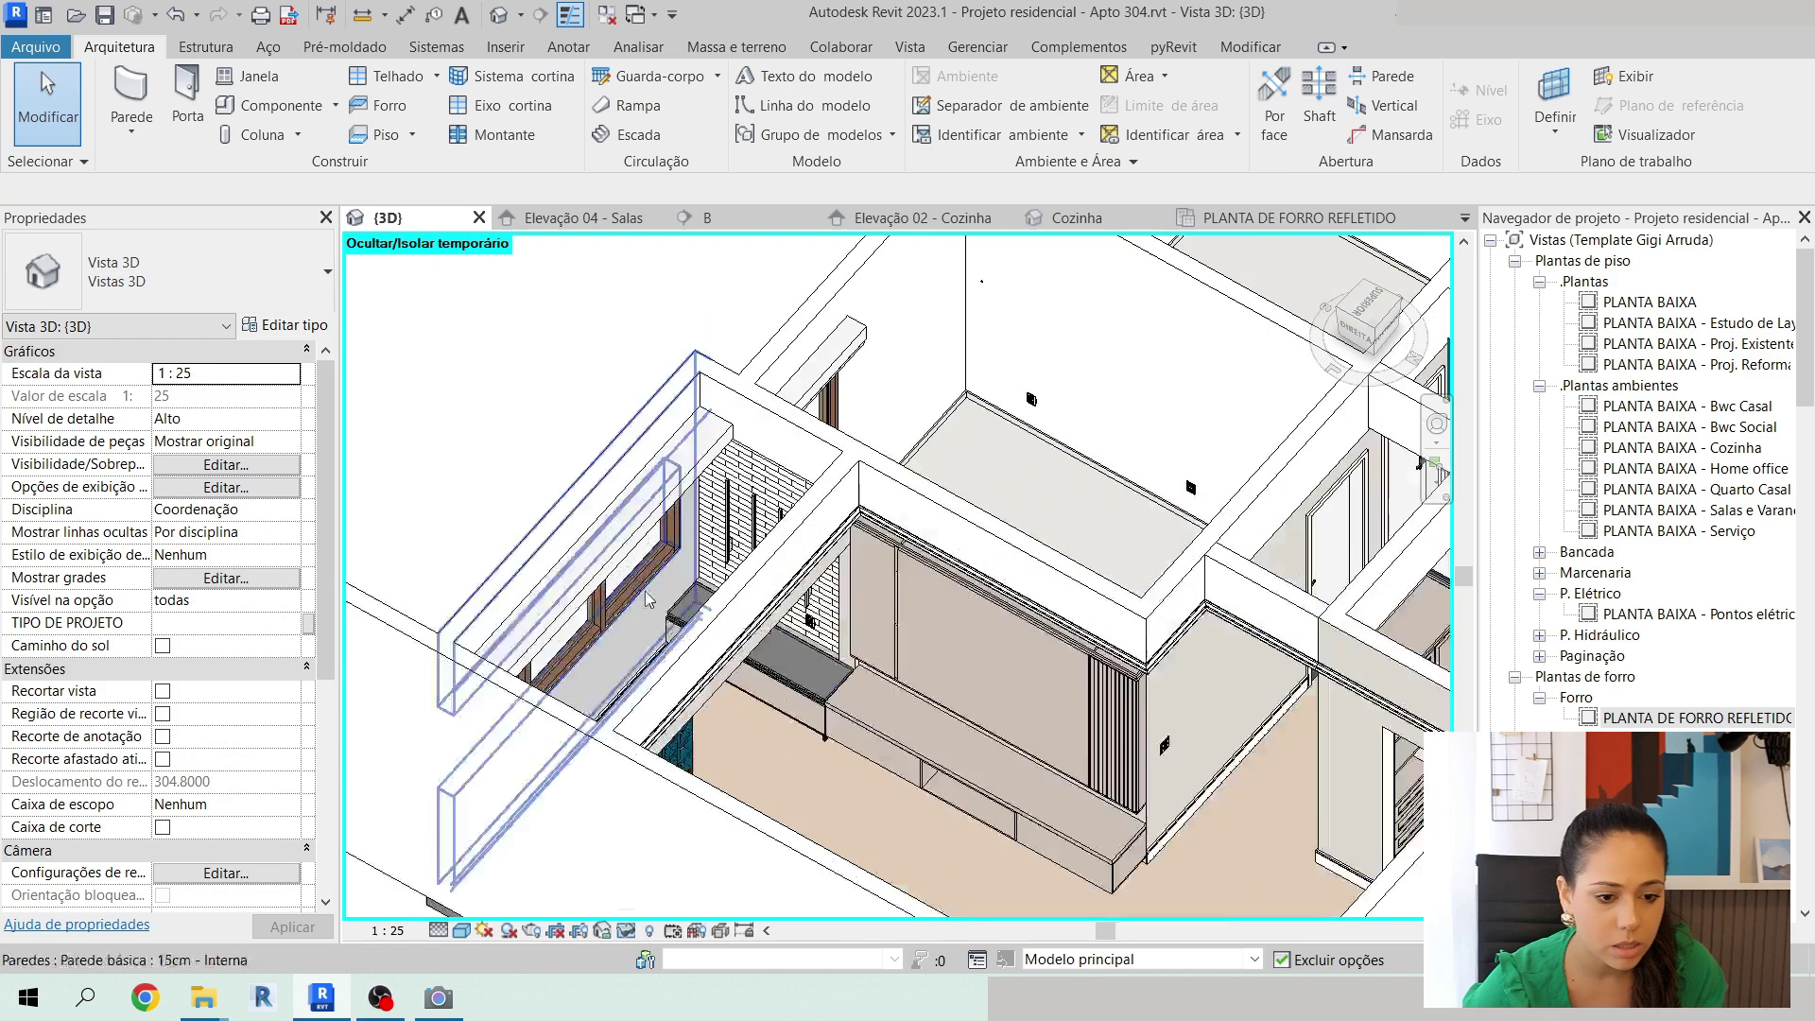
scroll(809, 444, down, 2)
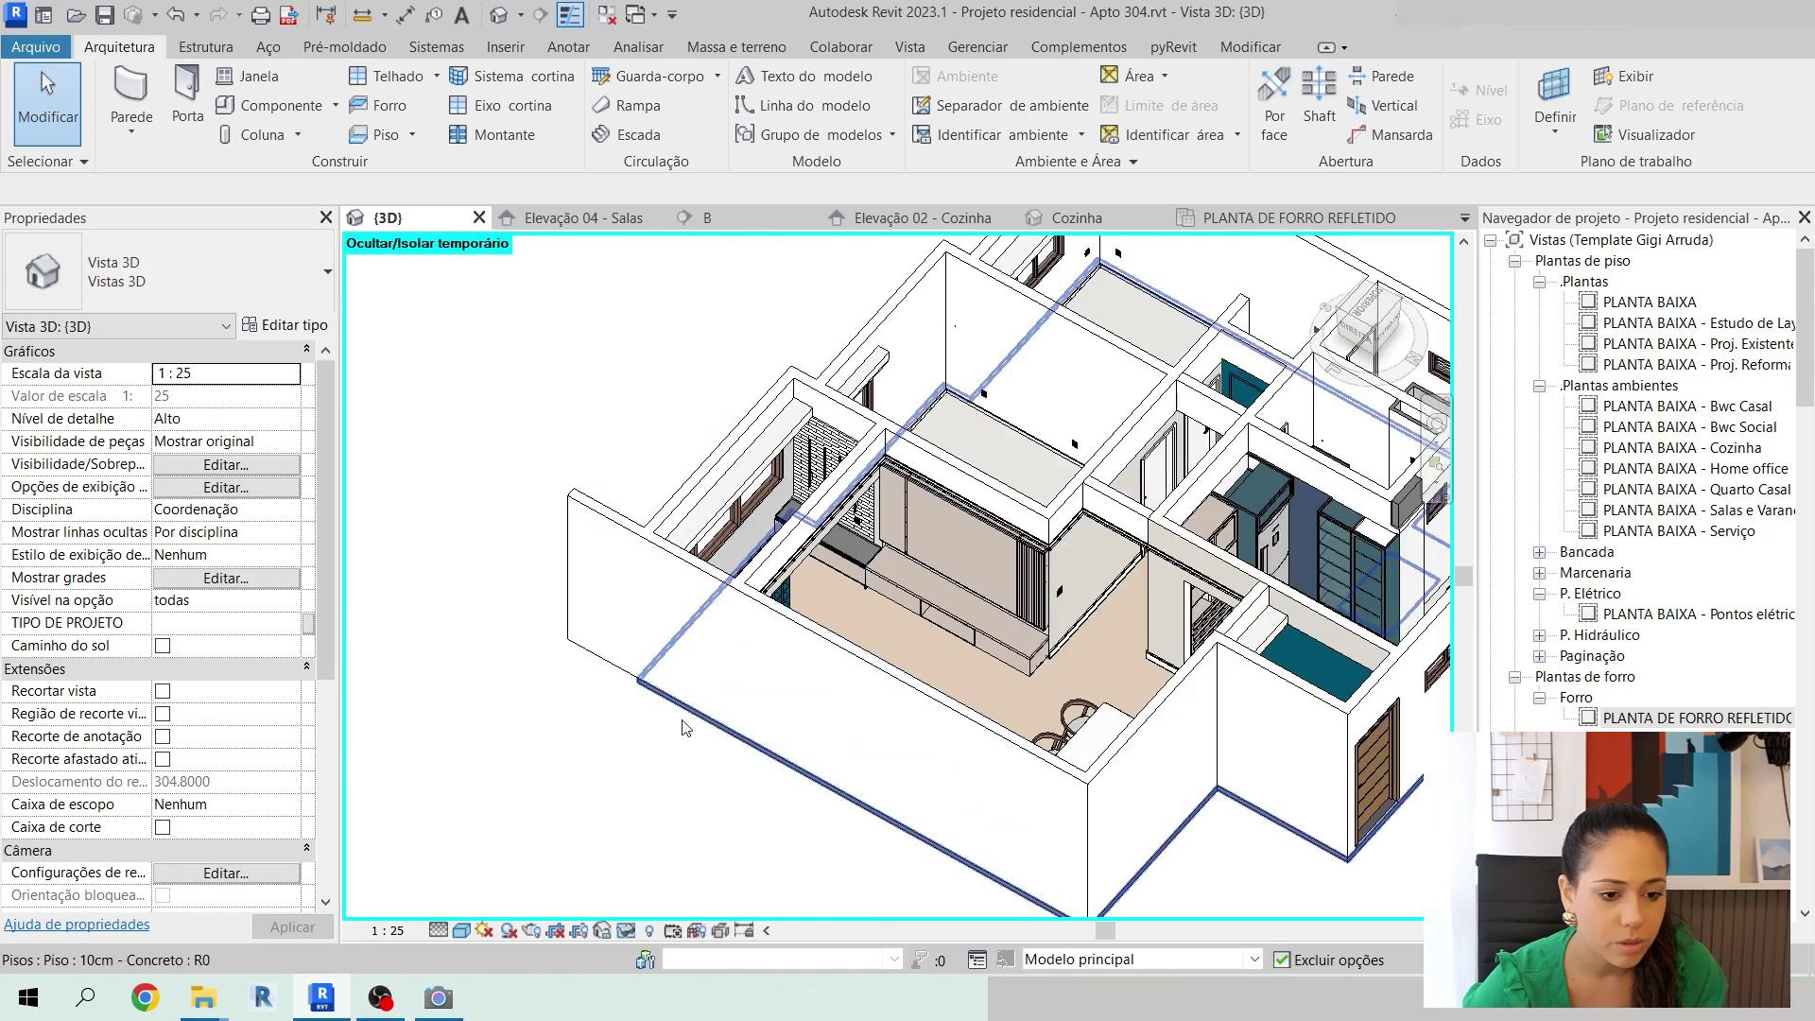
click(716, 685)
key(h)
key(h)
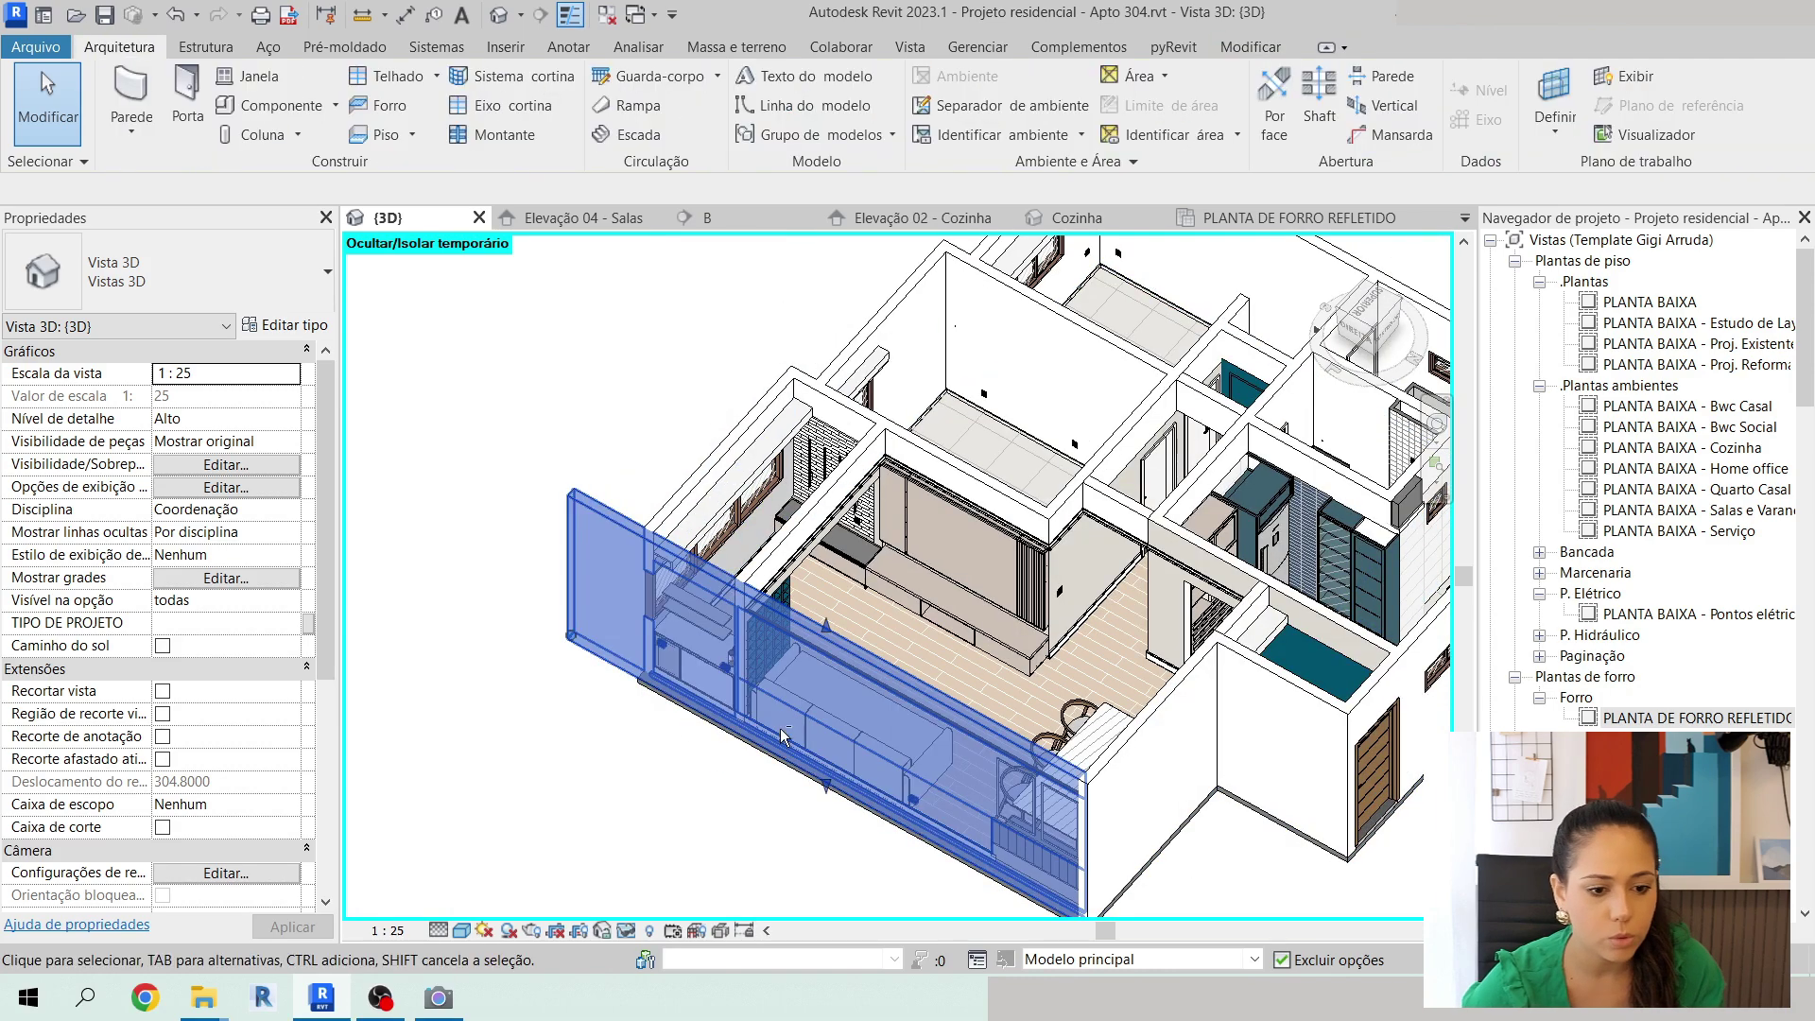
Select the short 10 mm LED strip inside the balcony's illuminated curtain box in the 3D view.
shift+middle_drag(734, 794, 831, 596)
scroll(681, 628, up, 5)
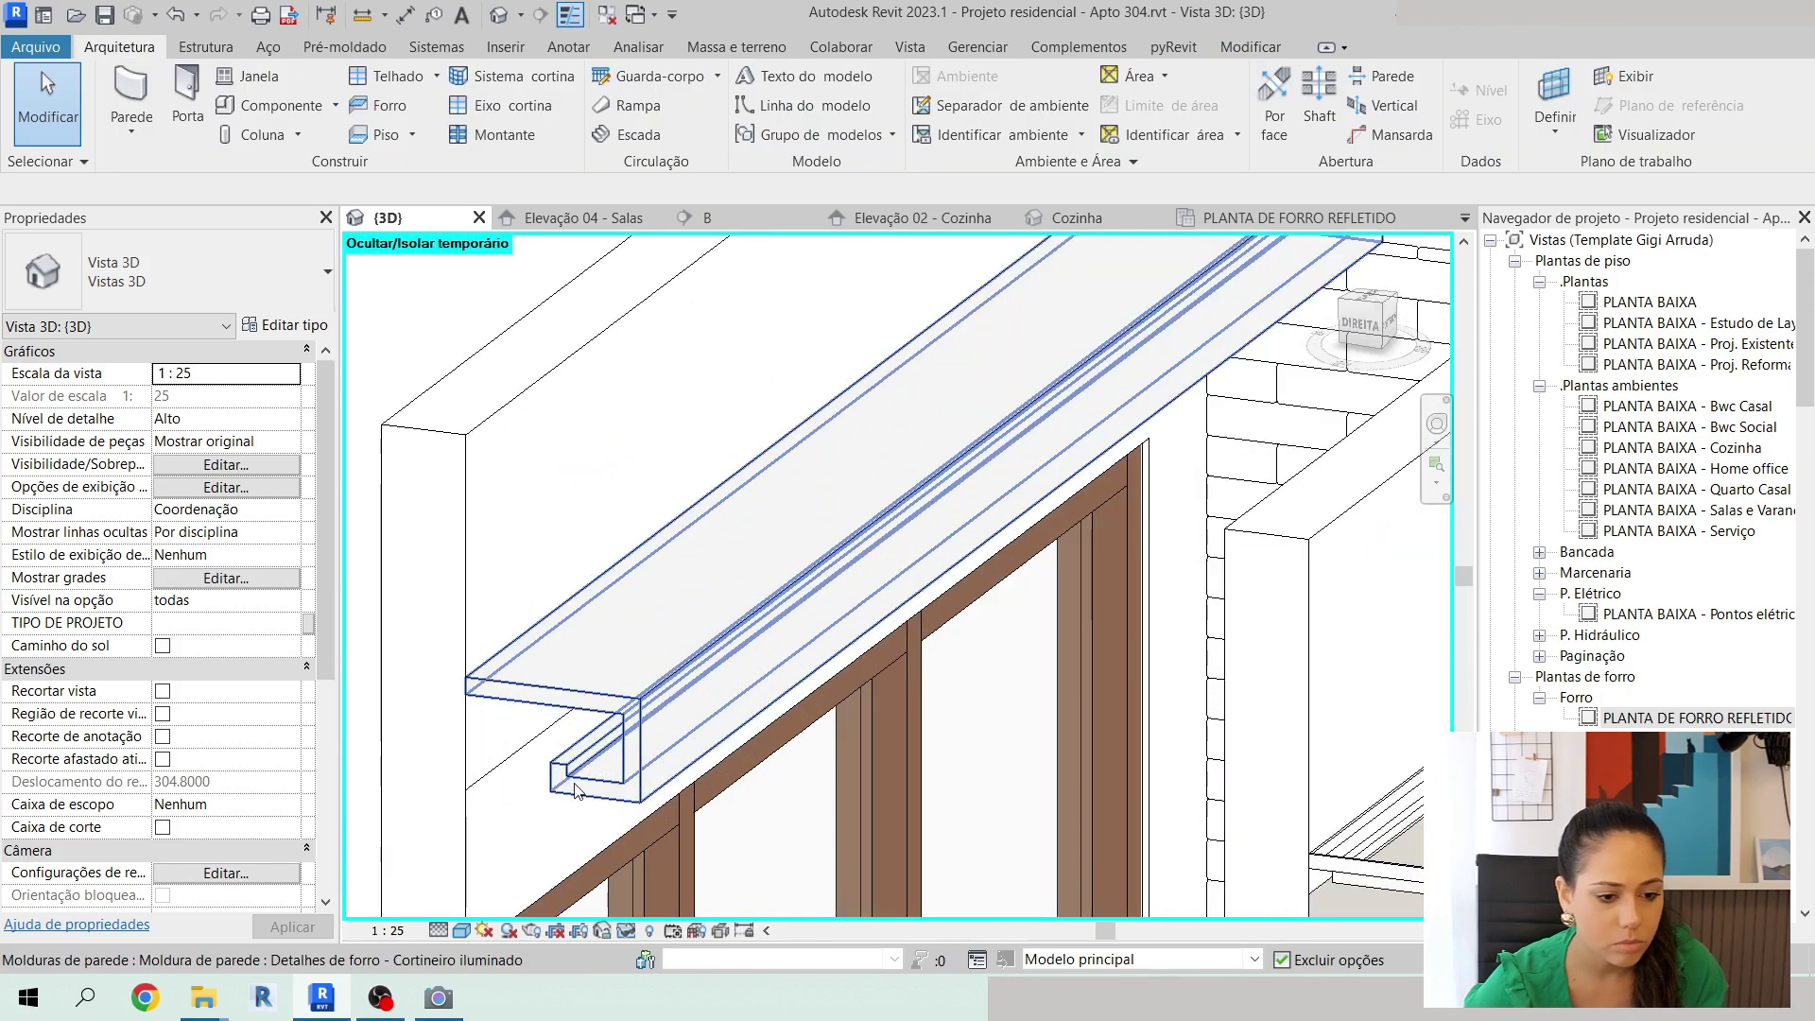
shift+middle_drag(684, 677, 907, 482)
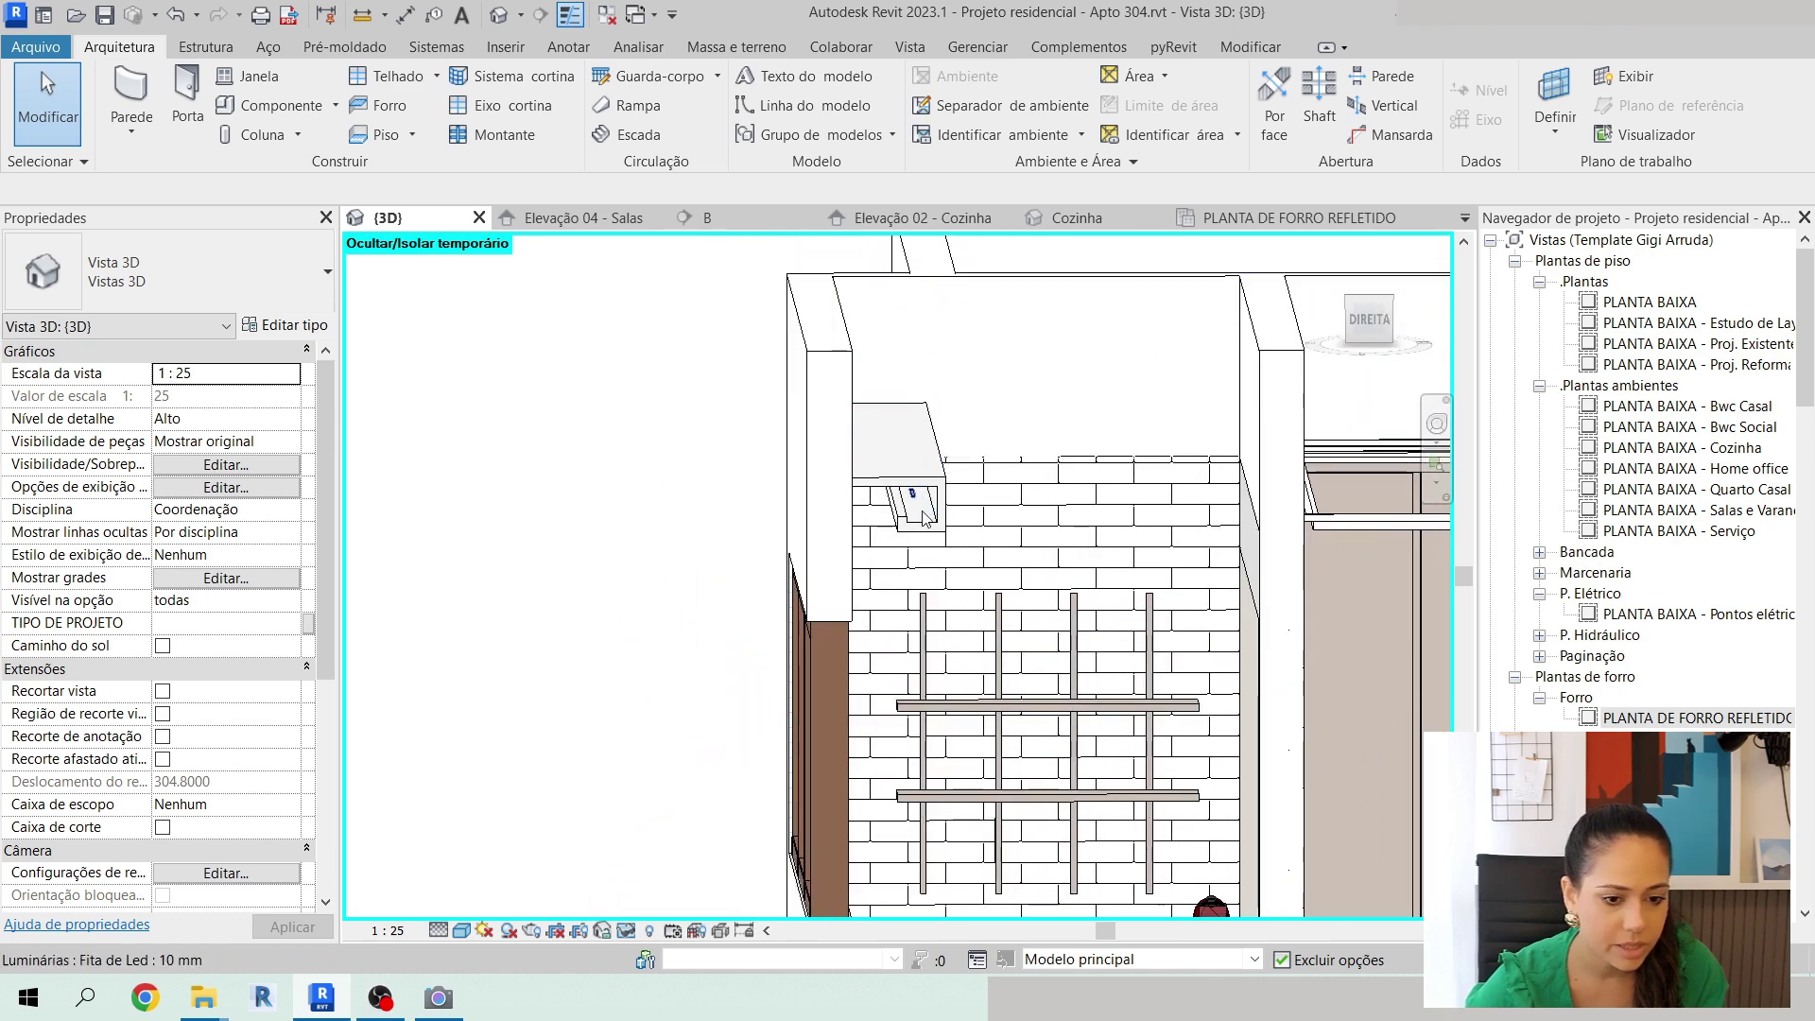
scroll(907, 487, up, 4)
click(907, 489)
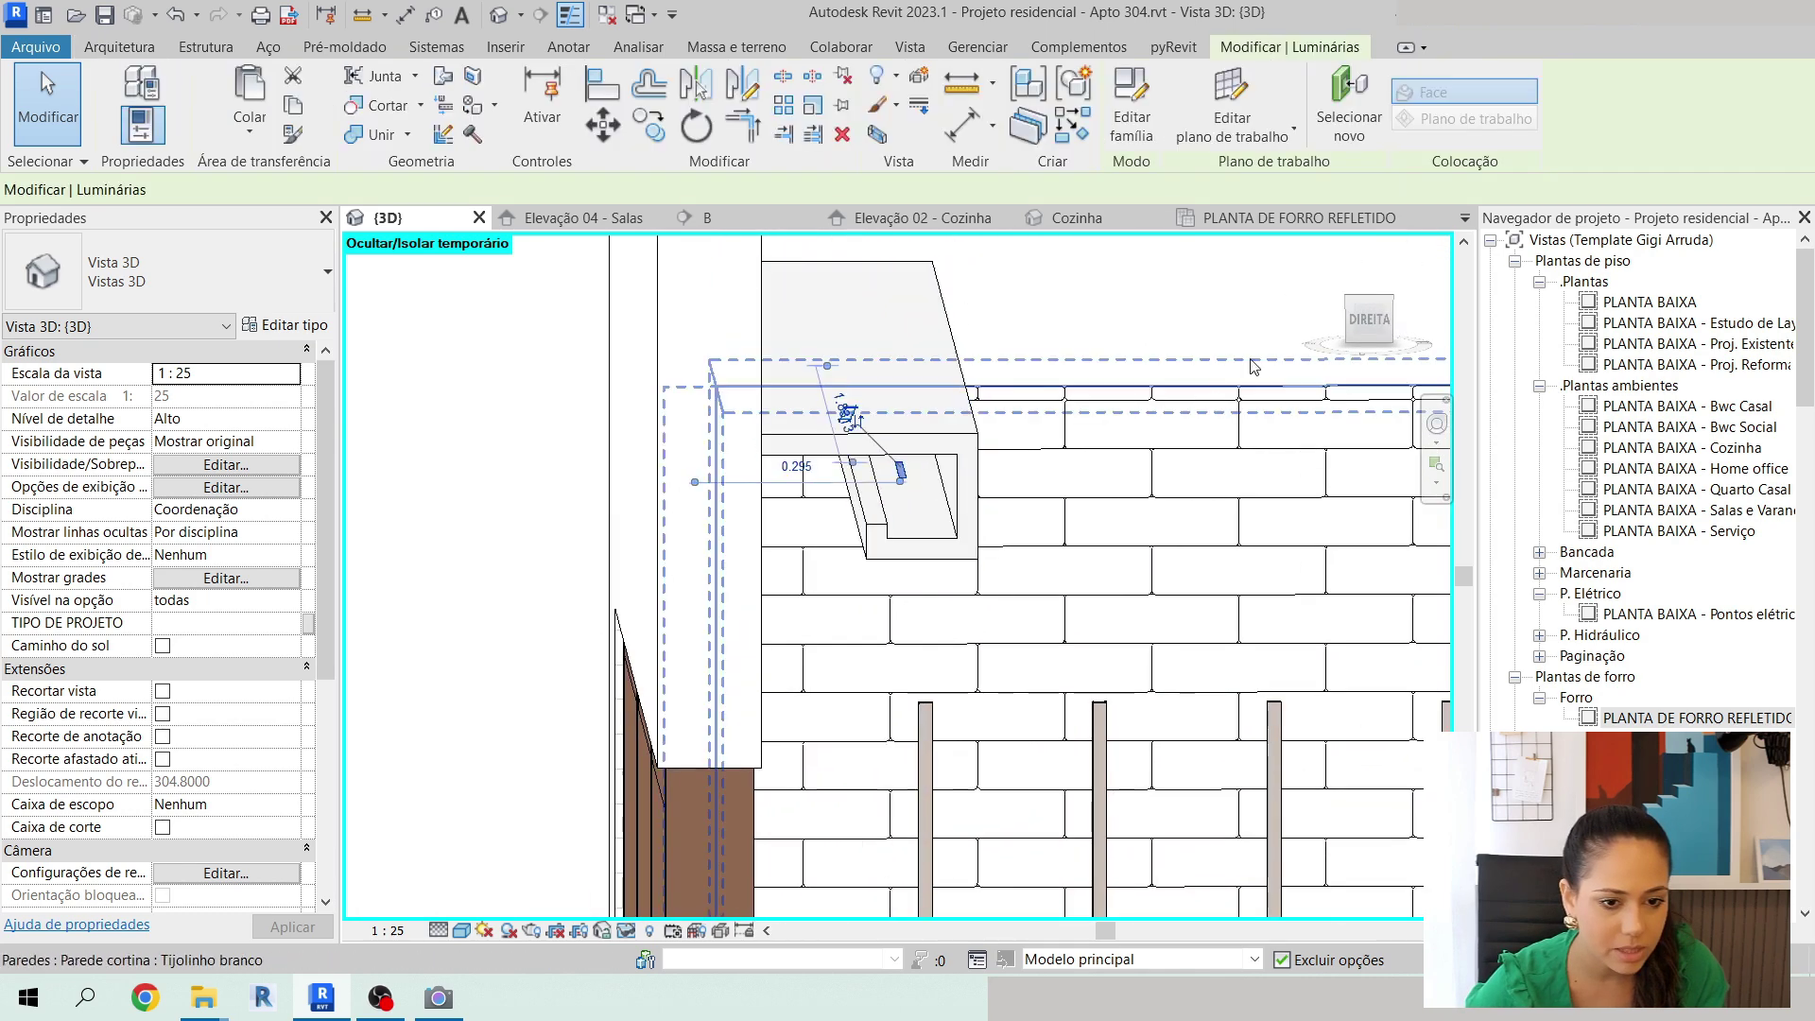
Look for the selected LED strip near the balcony window in the reflected ceiling plan.
click(1374, 212)
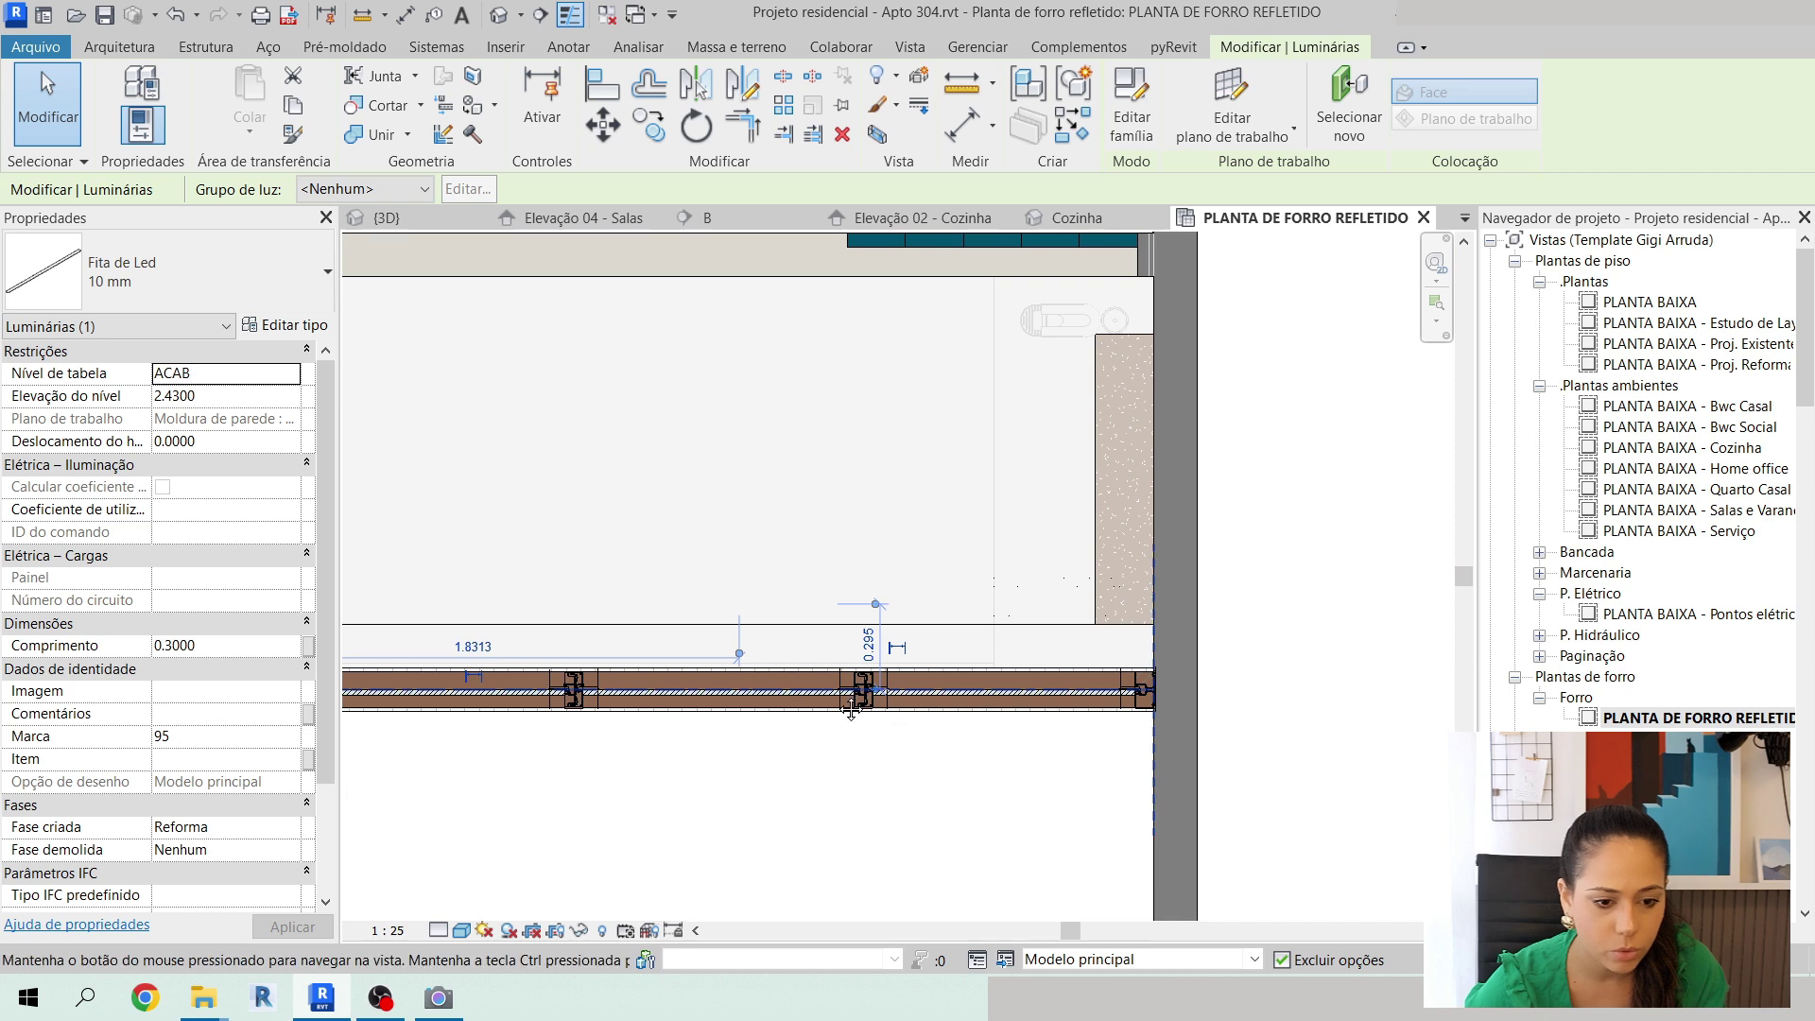
scroll(960, 741, down, 3)
scroll(808, 740, down, 1)
scroll(1131, 829, up, 1)
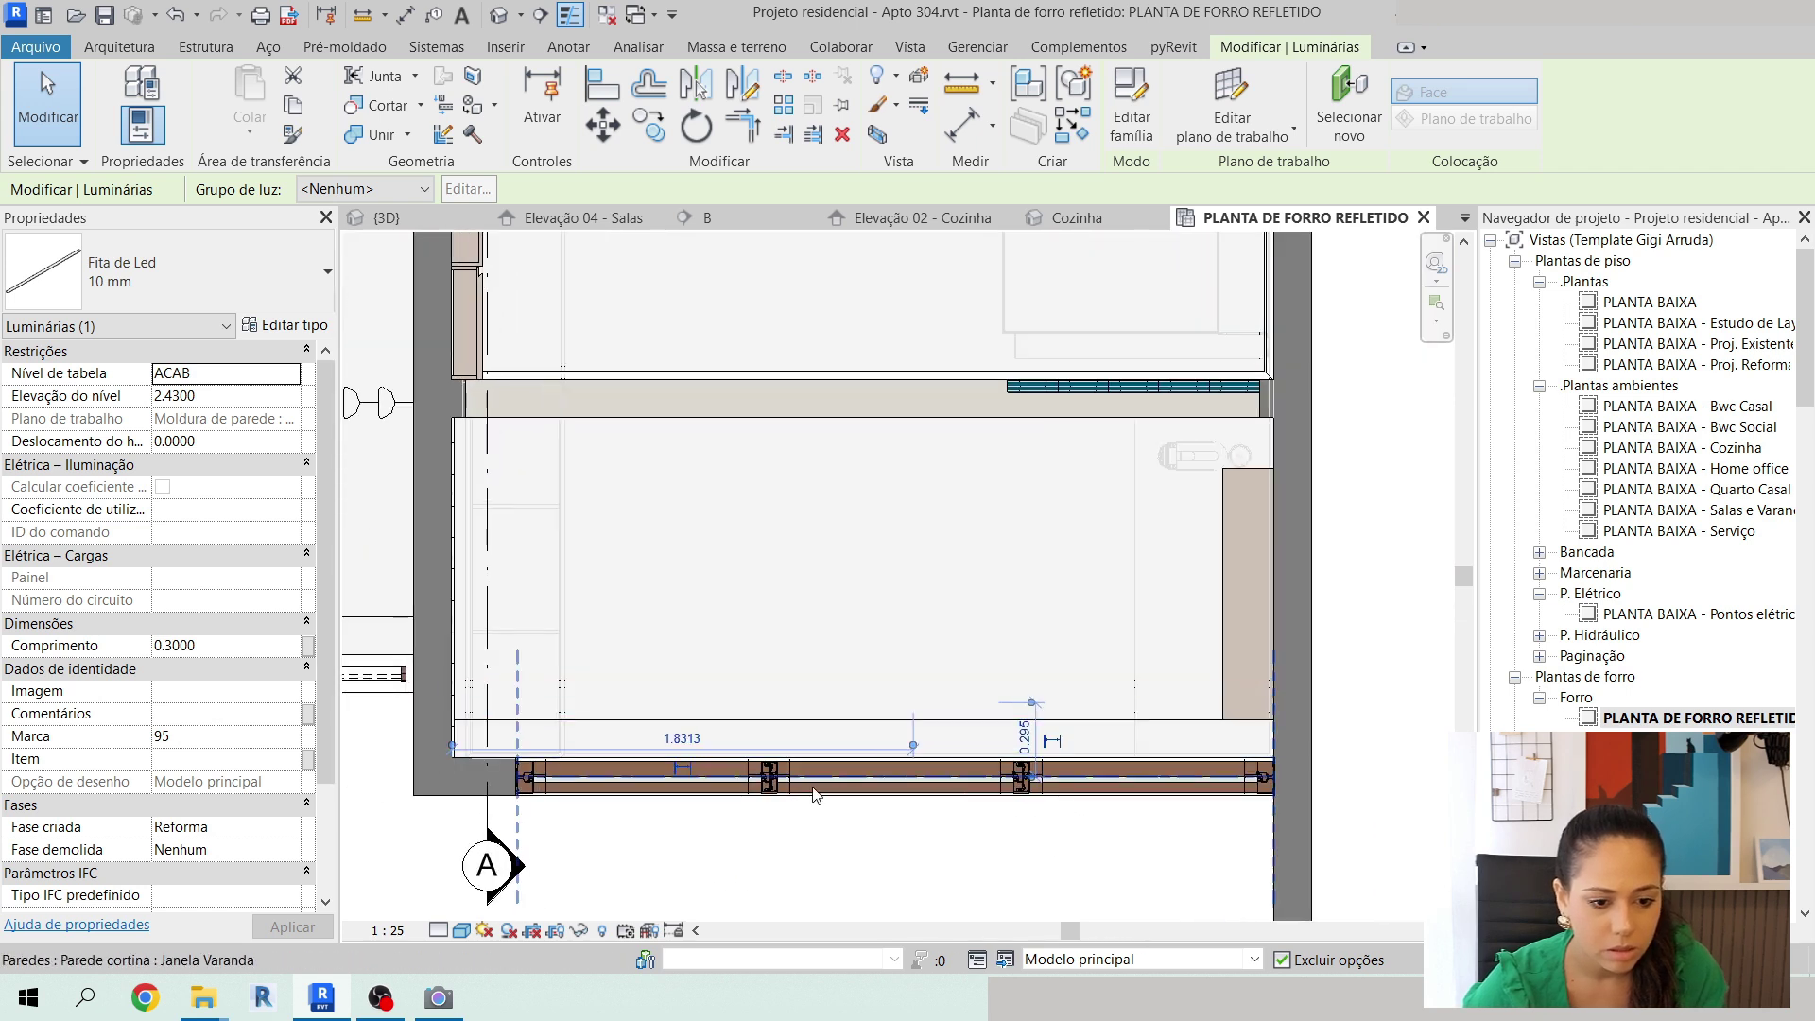
middle_drag(1014, 856, 1012, 835)
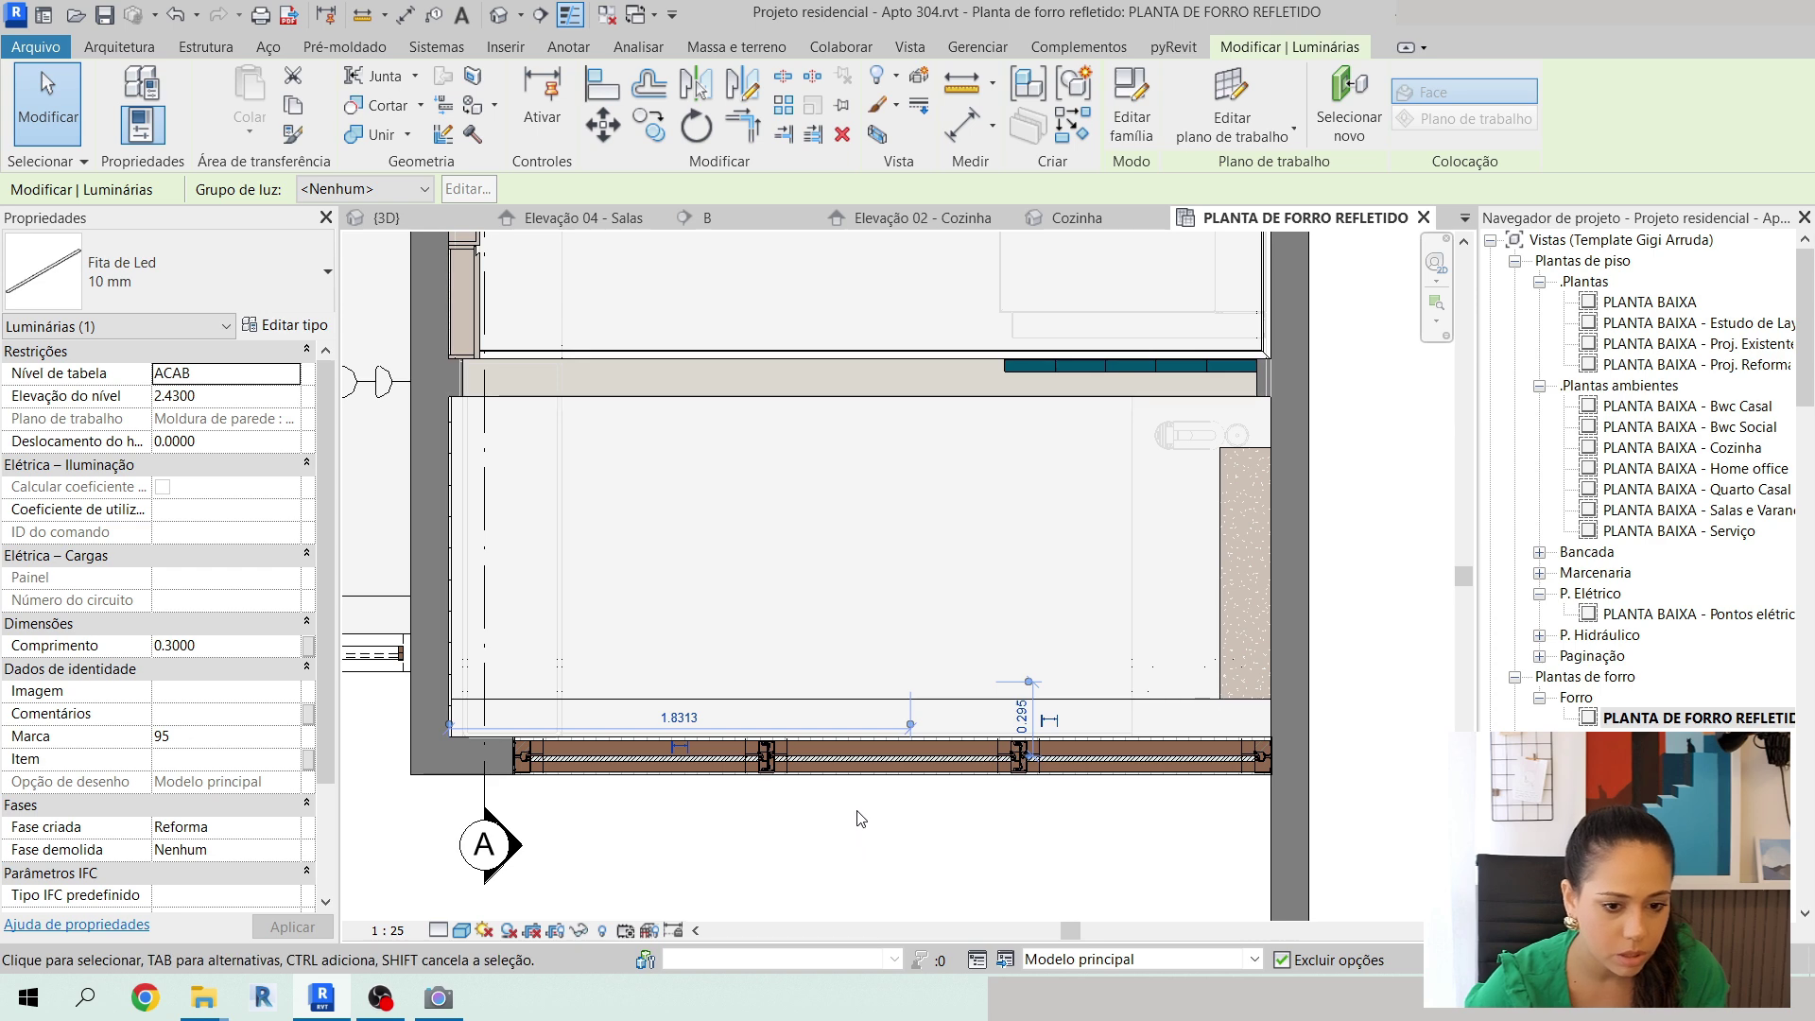
scroll(851, 818, down, 1)
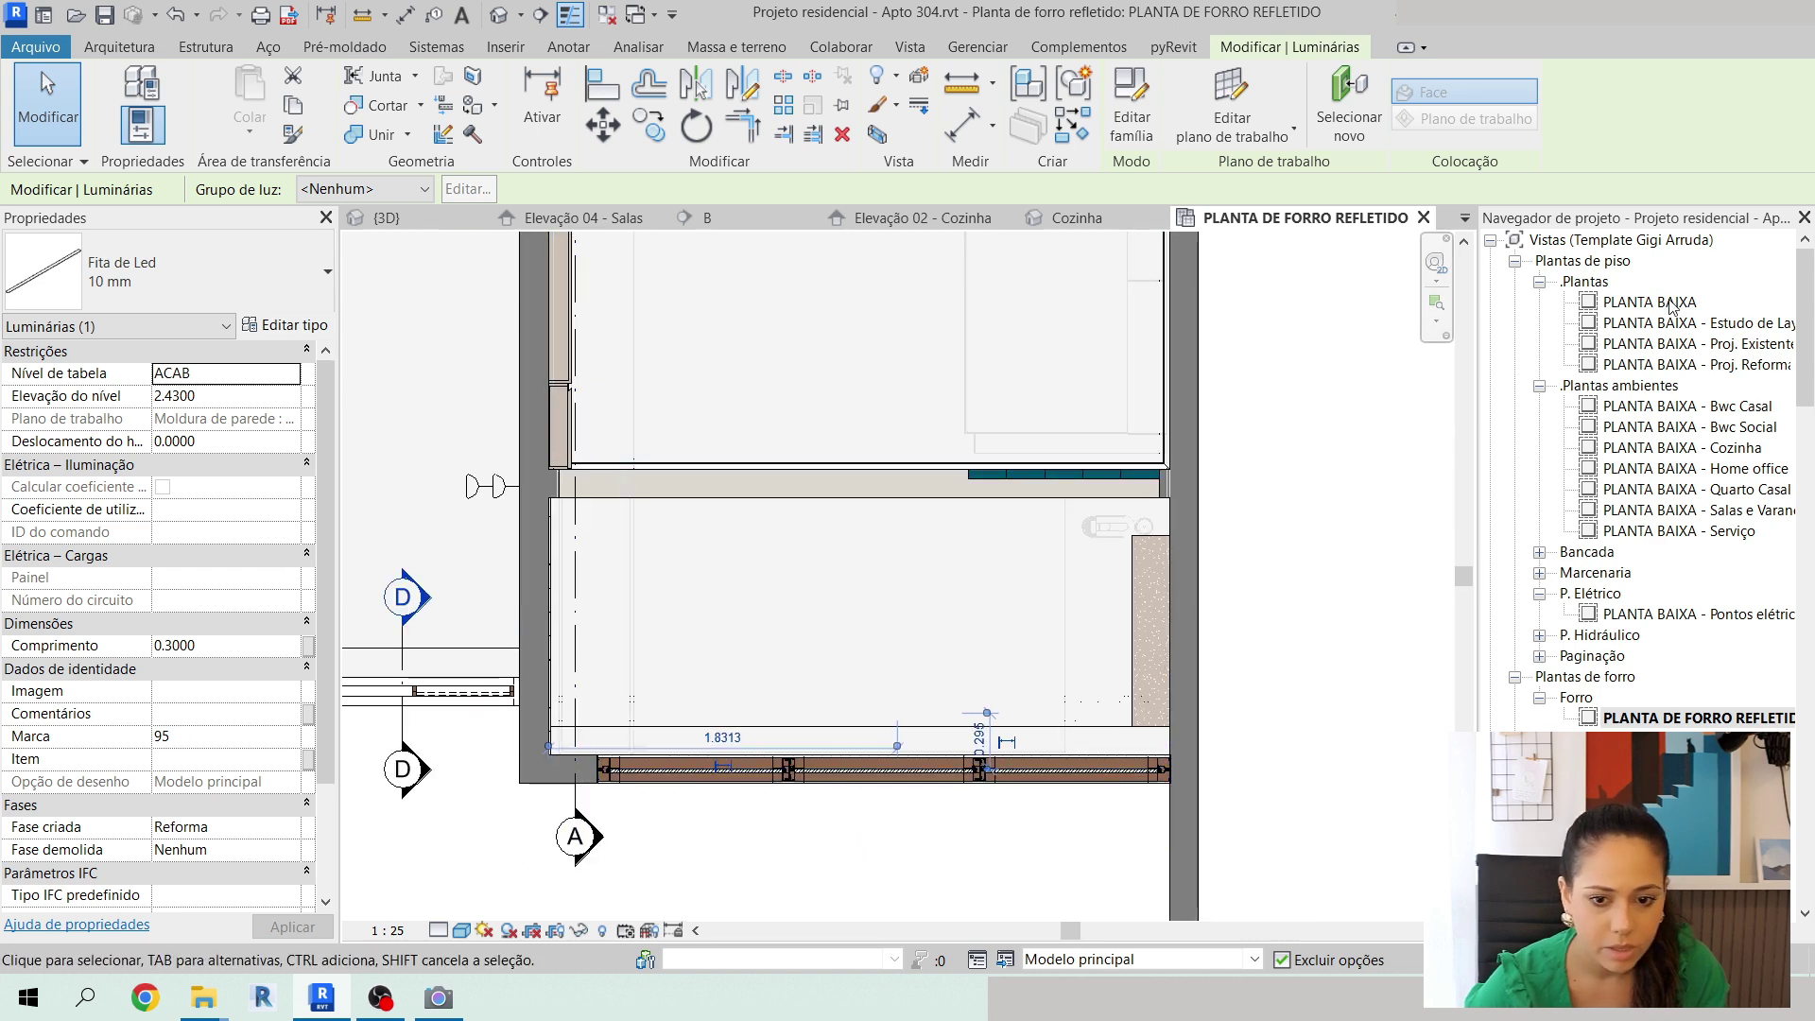
In the PLANTA BAIXA floor plan, stretch both ends of the balcony LED strip to the side walls, 3.26 m long.
double_click(1652, 301)
scroll(803, 467, down, 5)
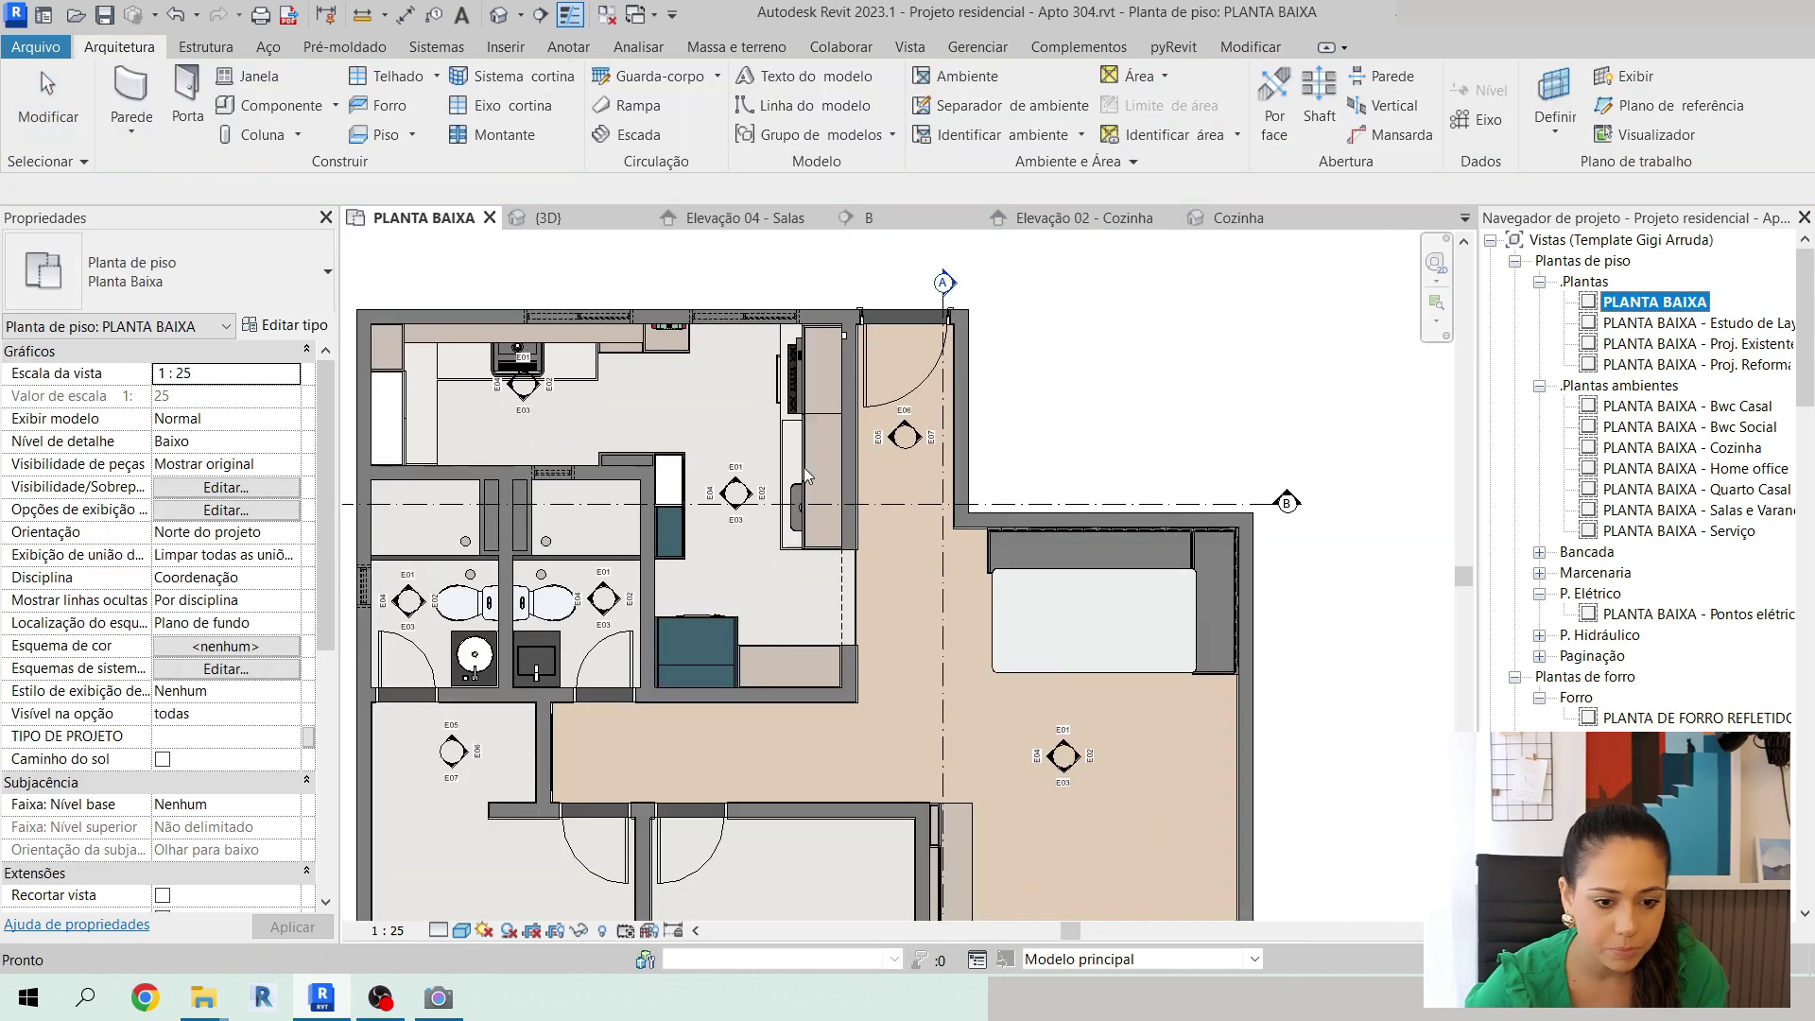
click(898, 490)
middle_drag(1008, 619, 870, 170)
scroll(951, 629, up, 5)
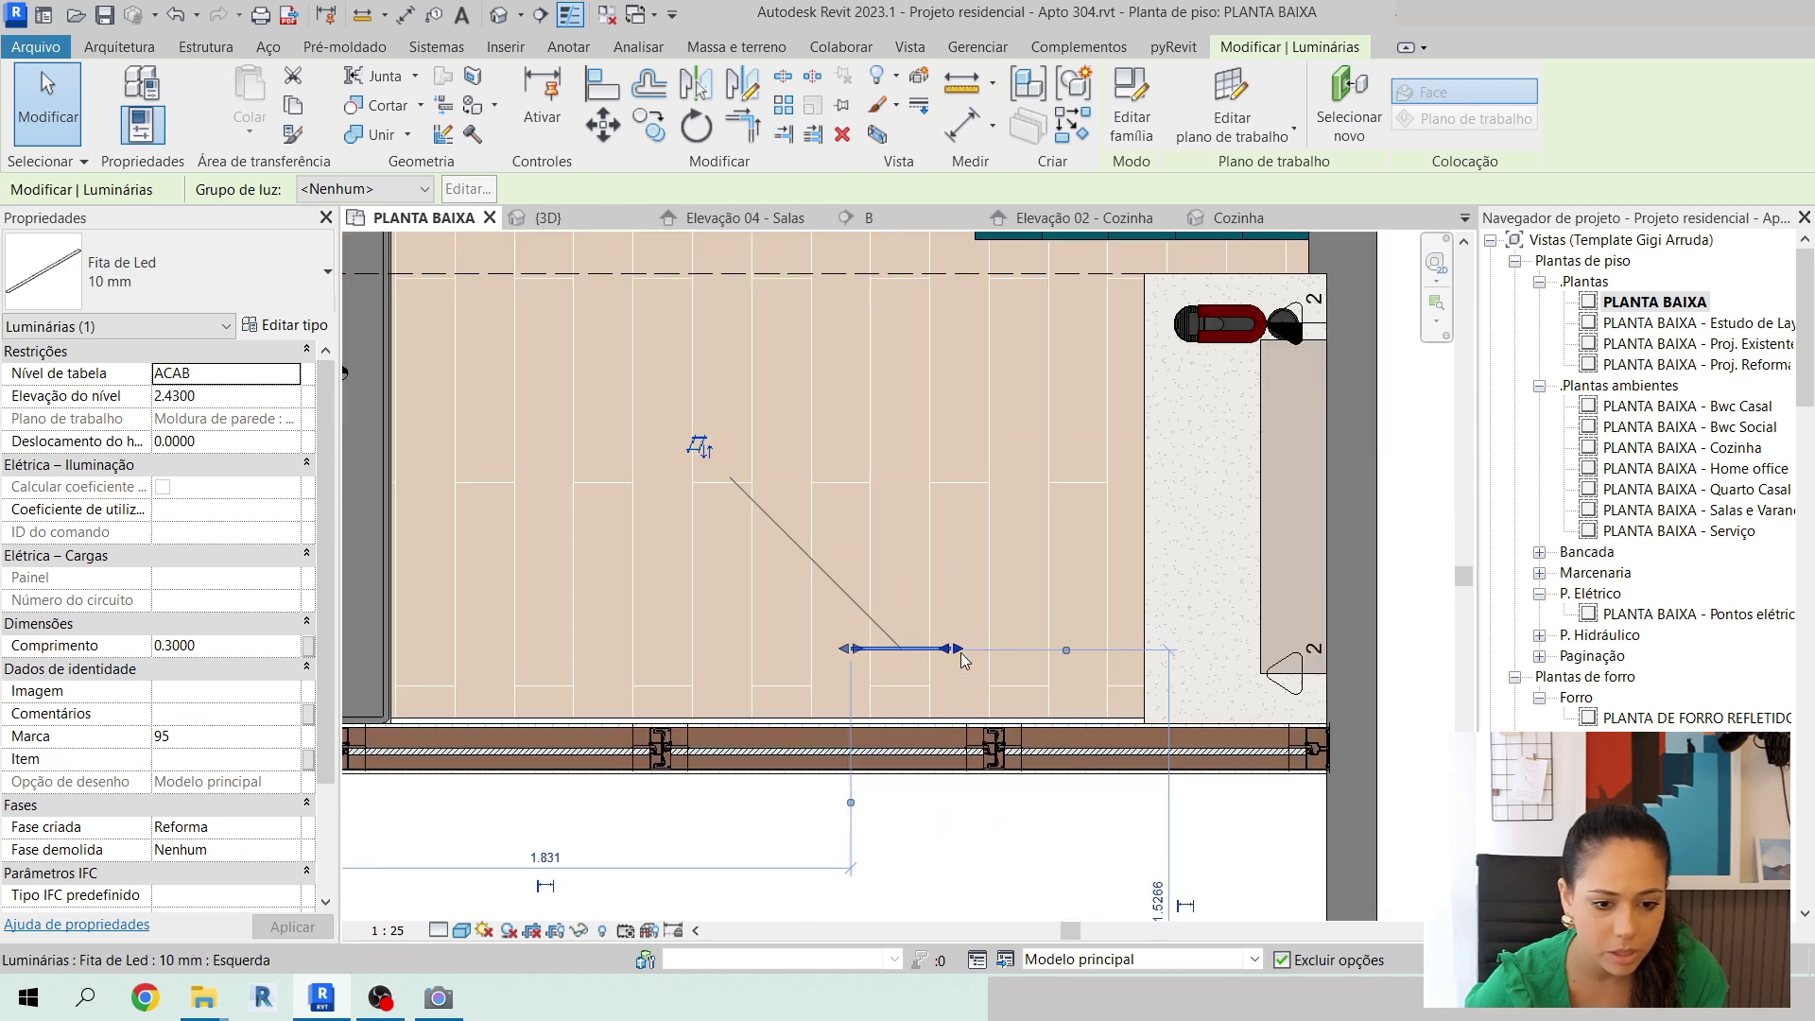
drag(1313, 646, 1314, 647)
scroll(1036, 605, down, 2)
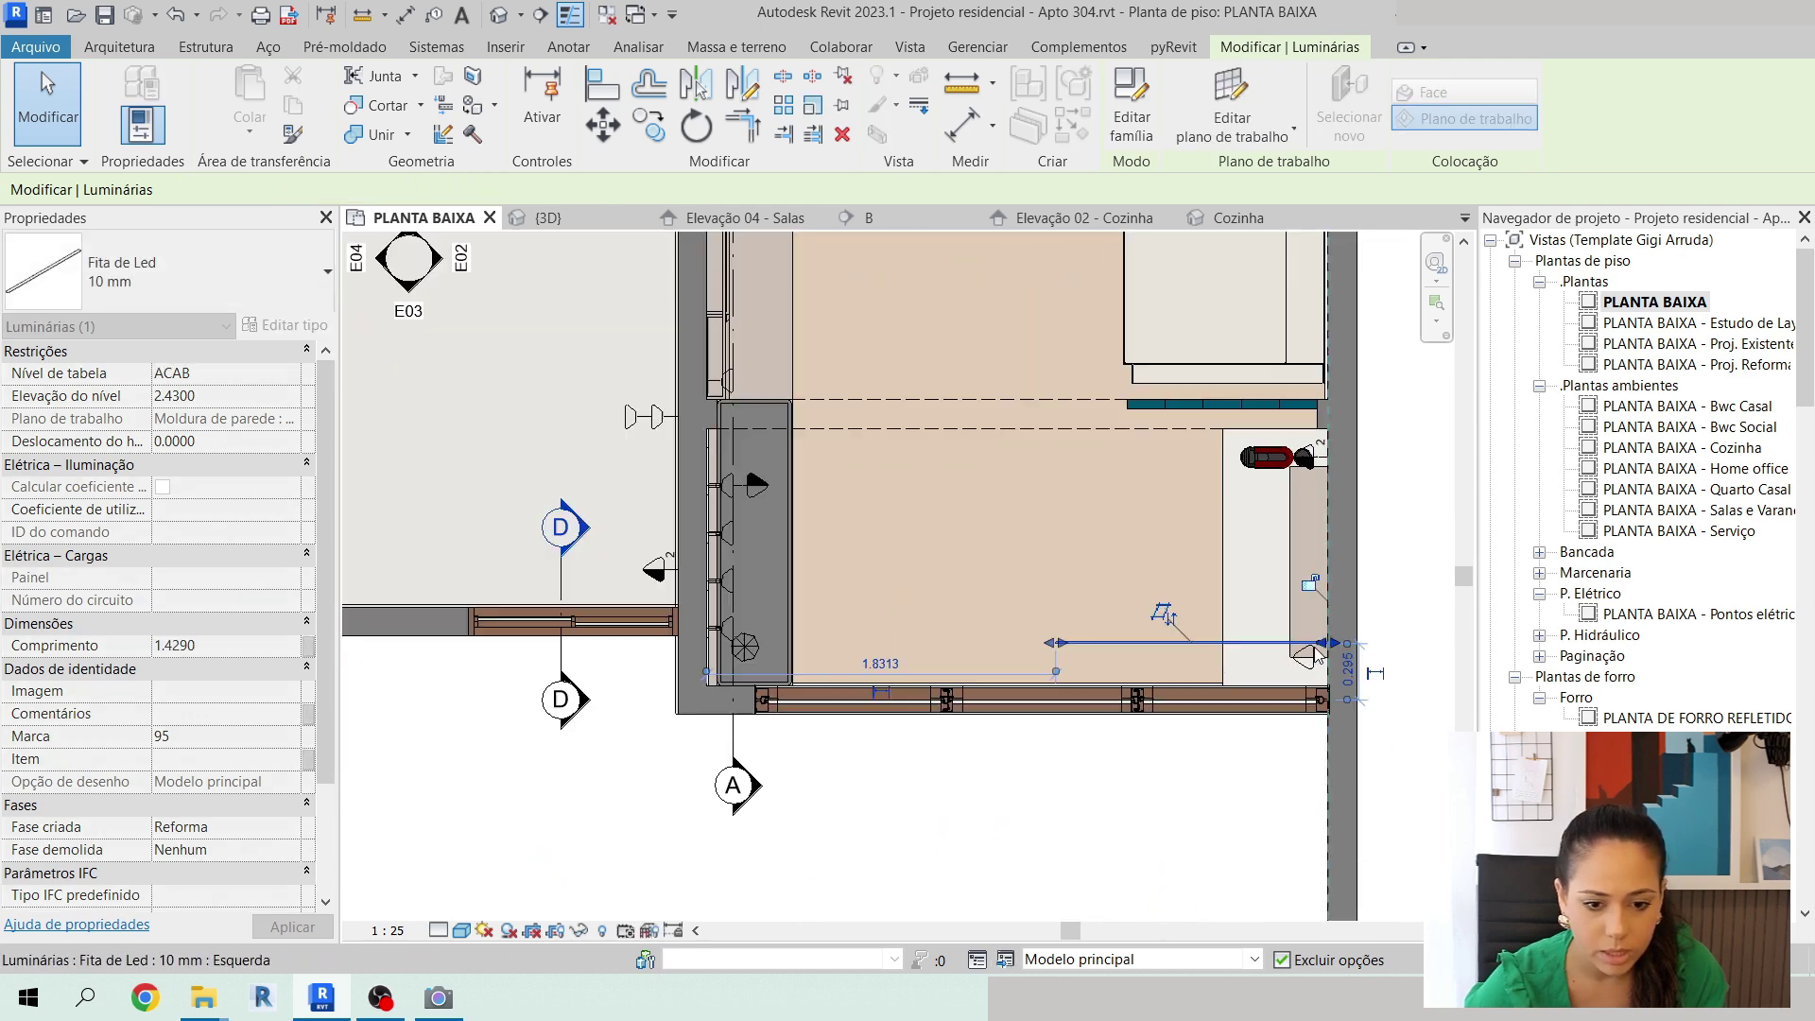
drag(1044, 638, 702, 644)
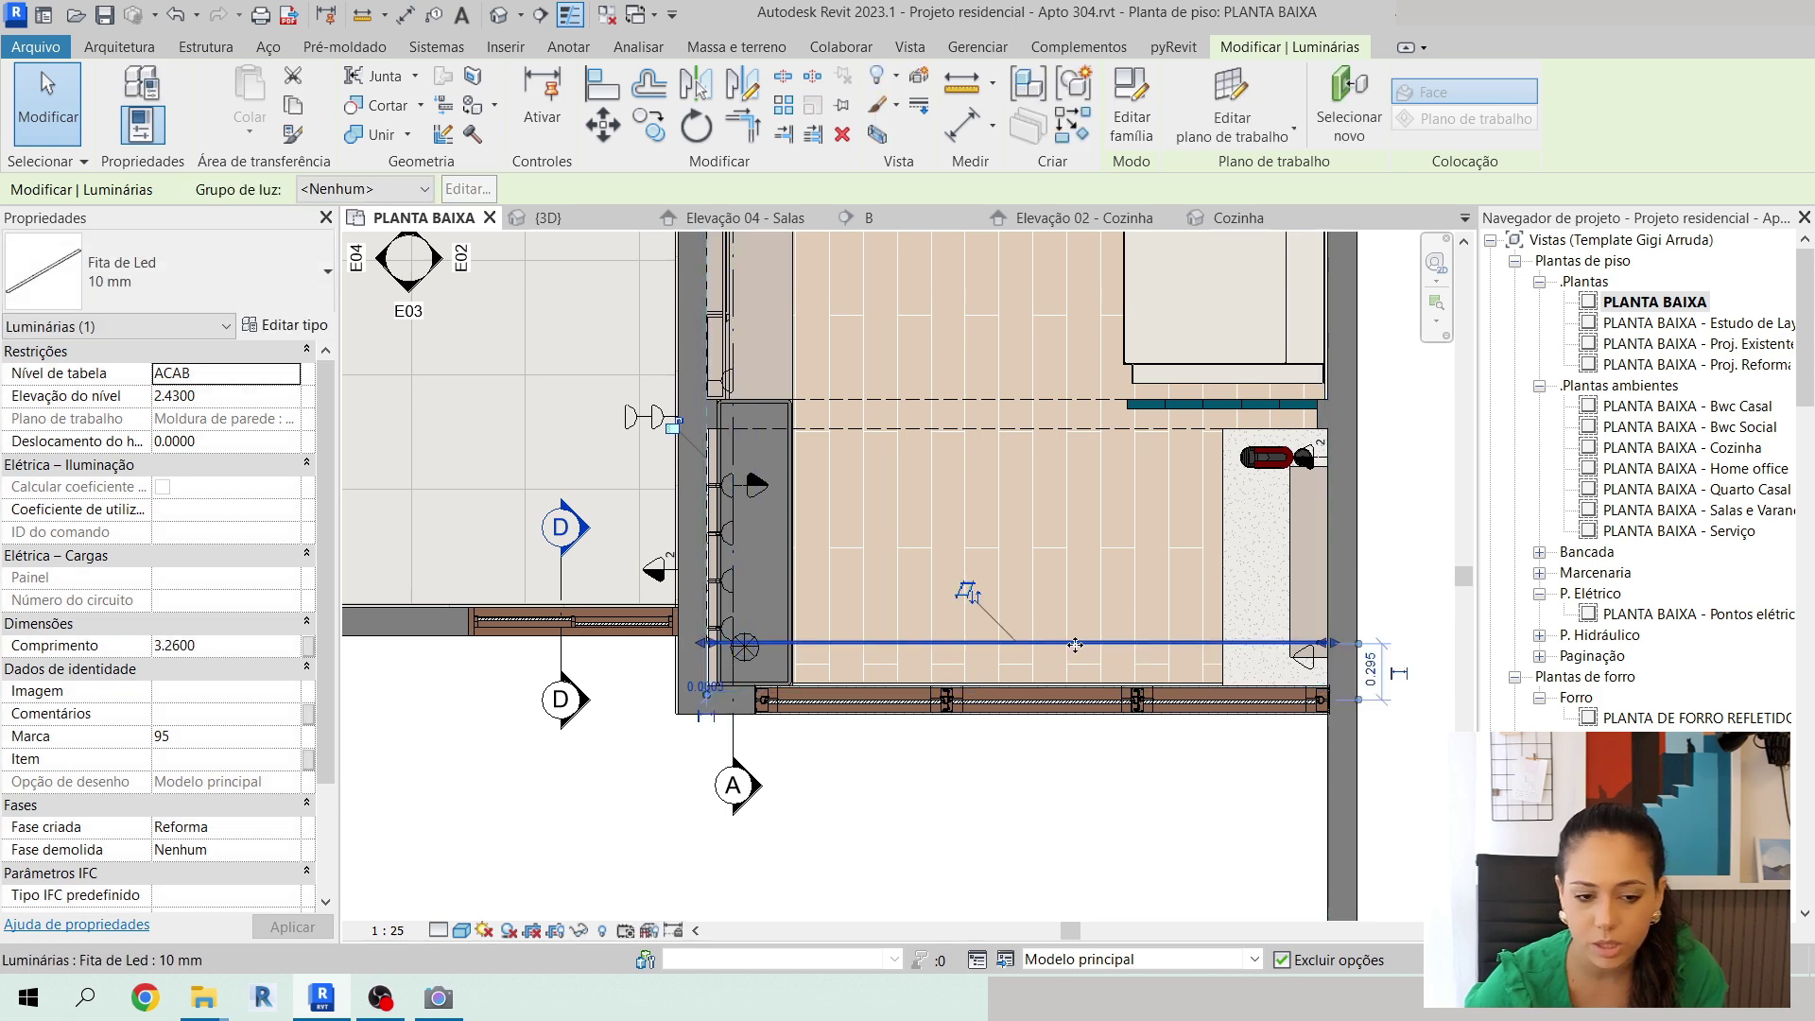
scroll(751, 643, up, 4)
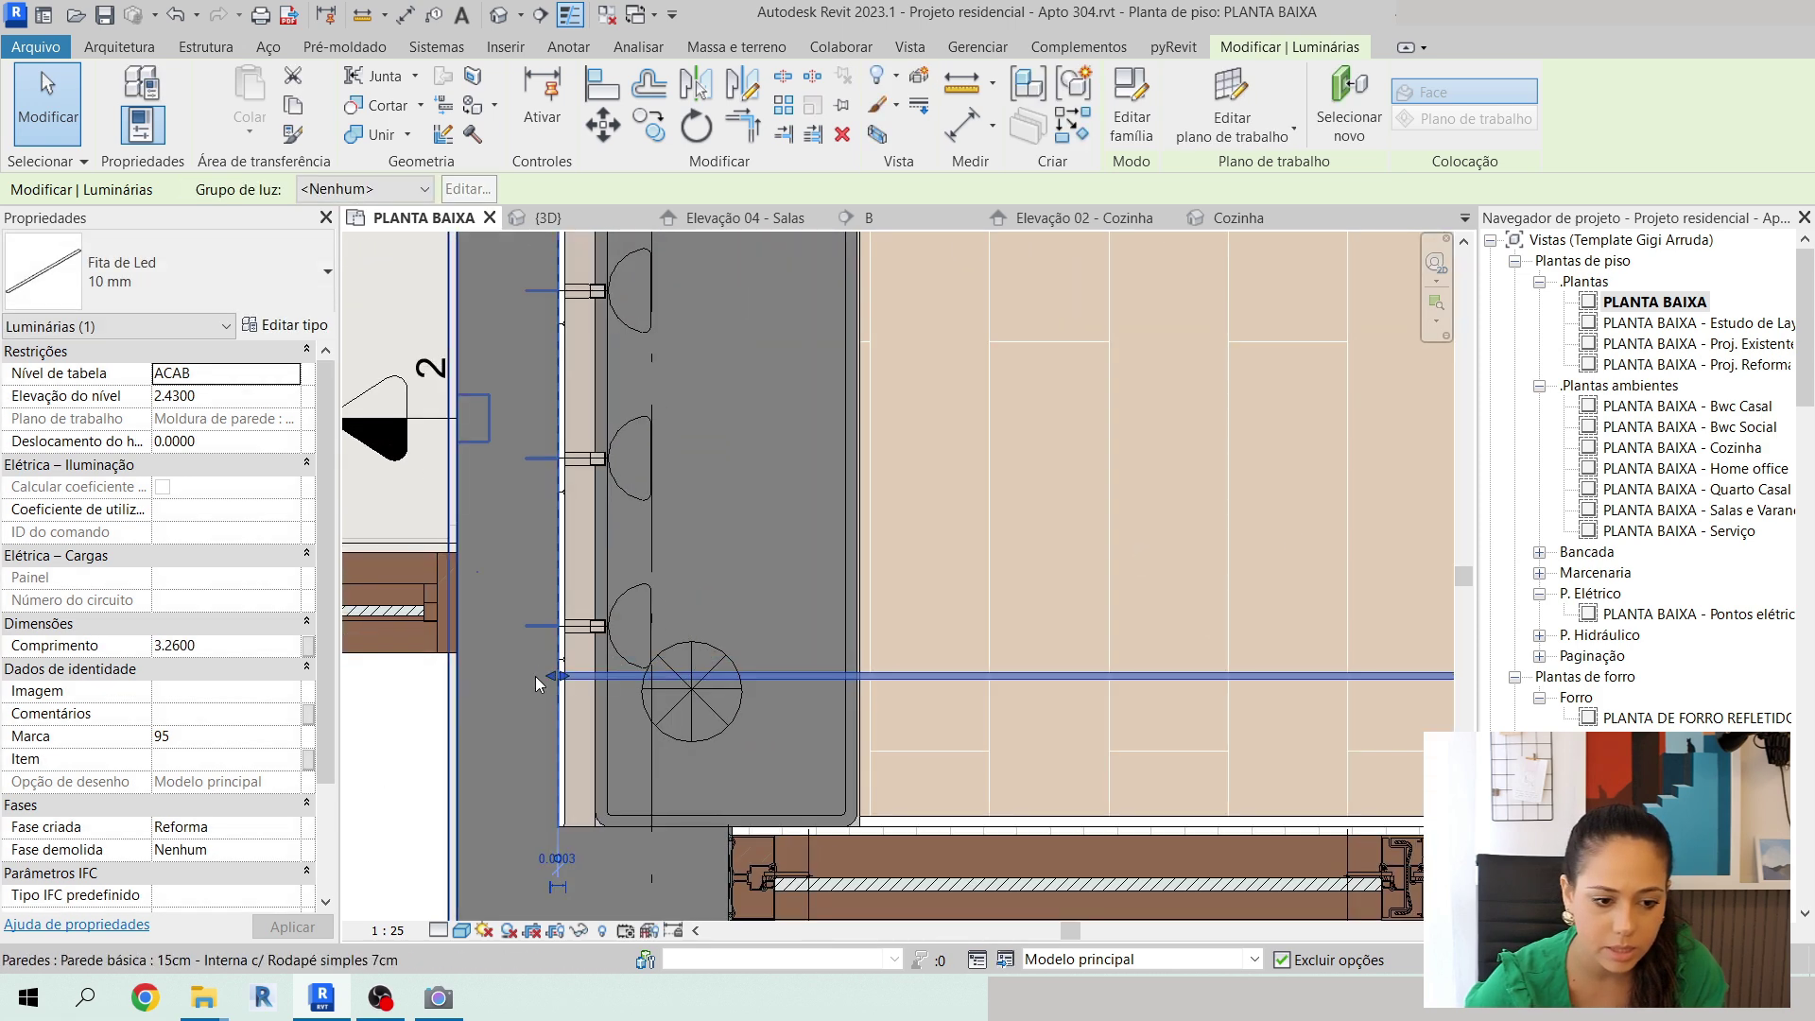
scroll(535, 676, down, 3)
key(Escape)
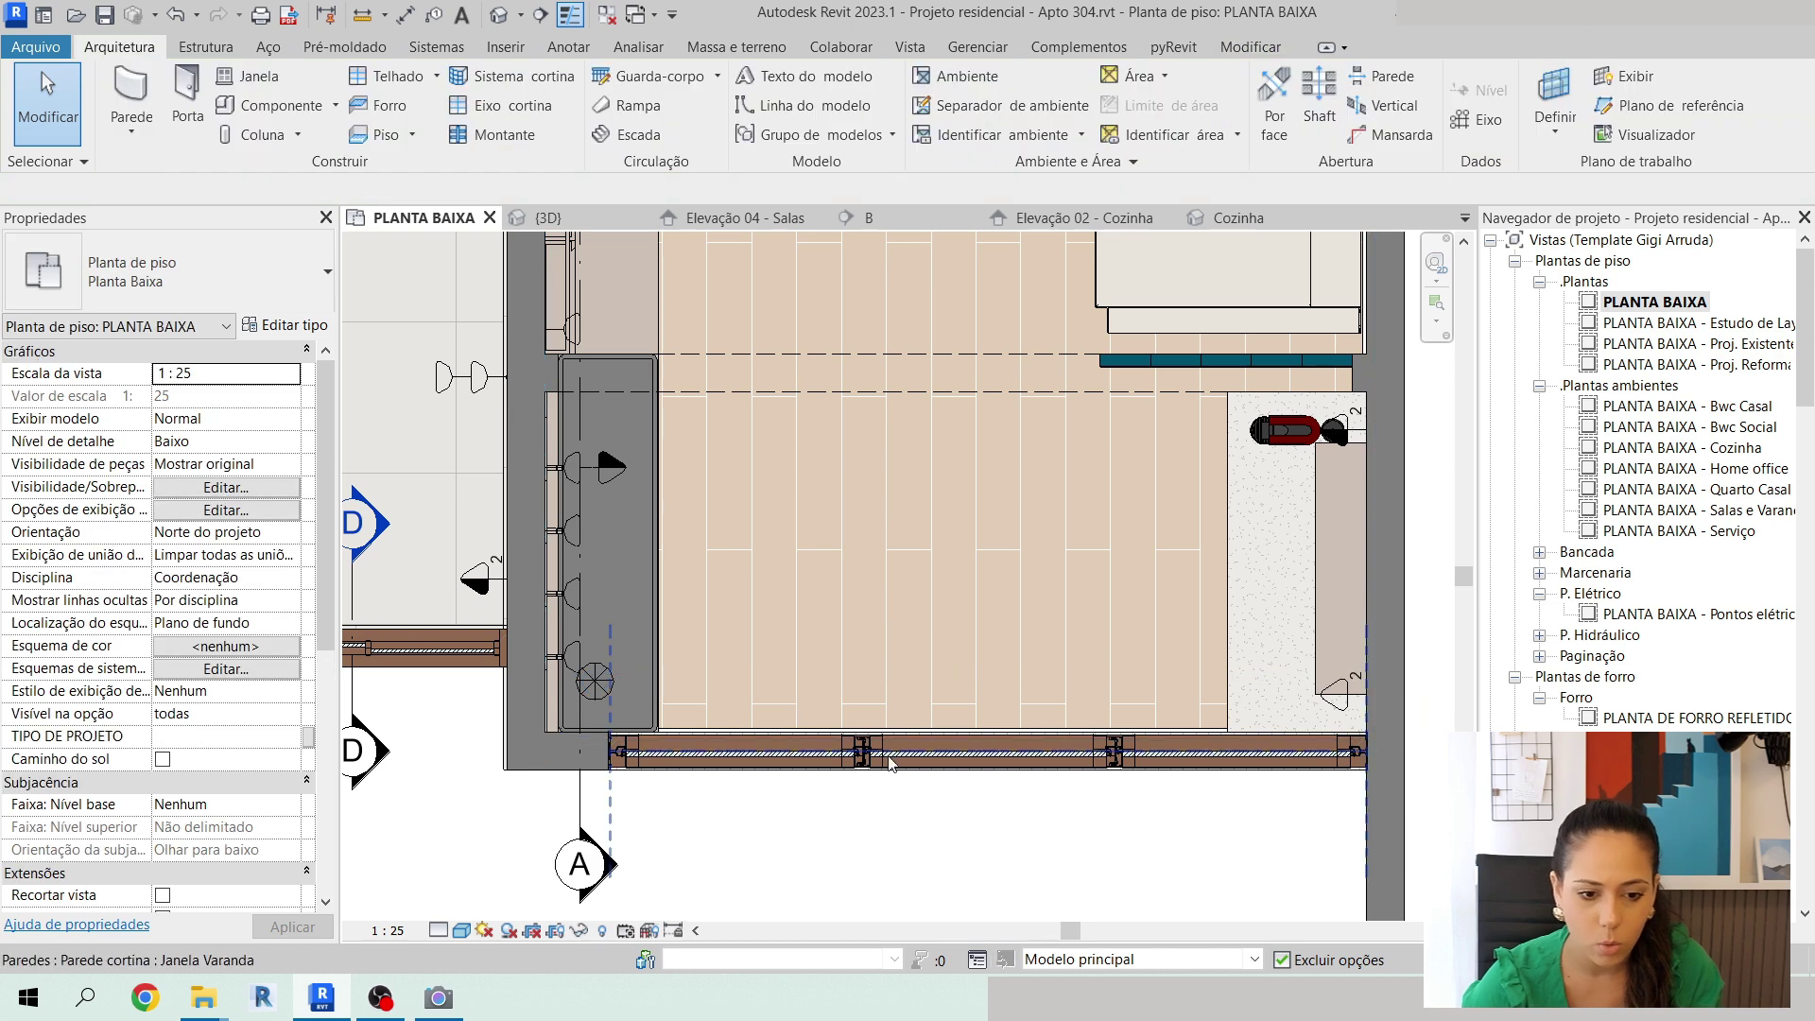
Stretch both ends of the entrance hall's LED strip to the side walls, giving it a length of 1.04 m.
scroll(886, 745, down, 3)
middle_drag(890, 580, 977, 1008)
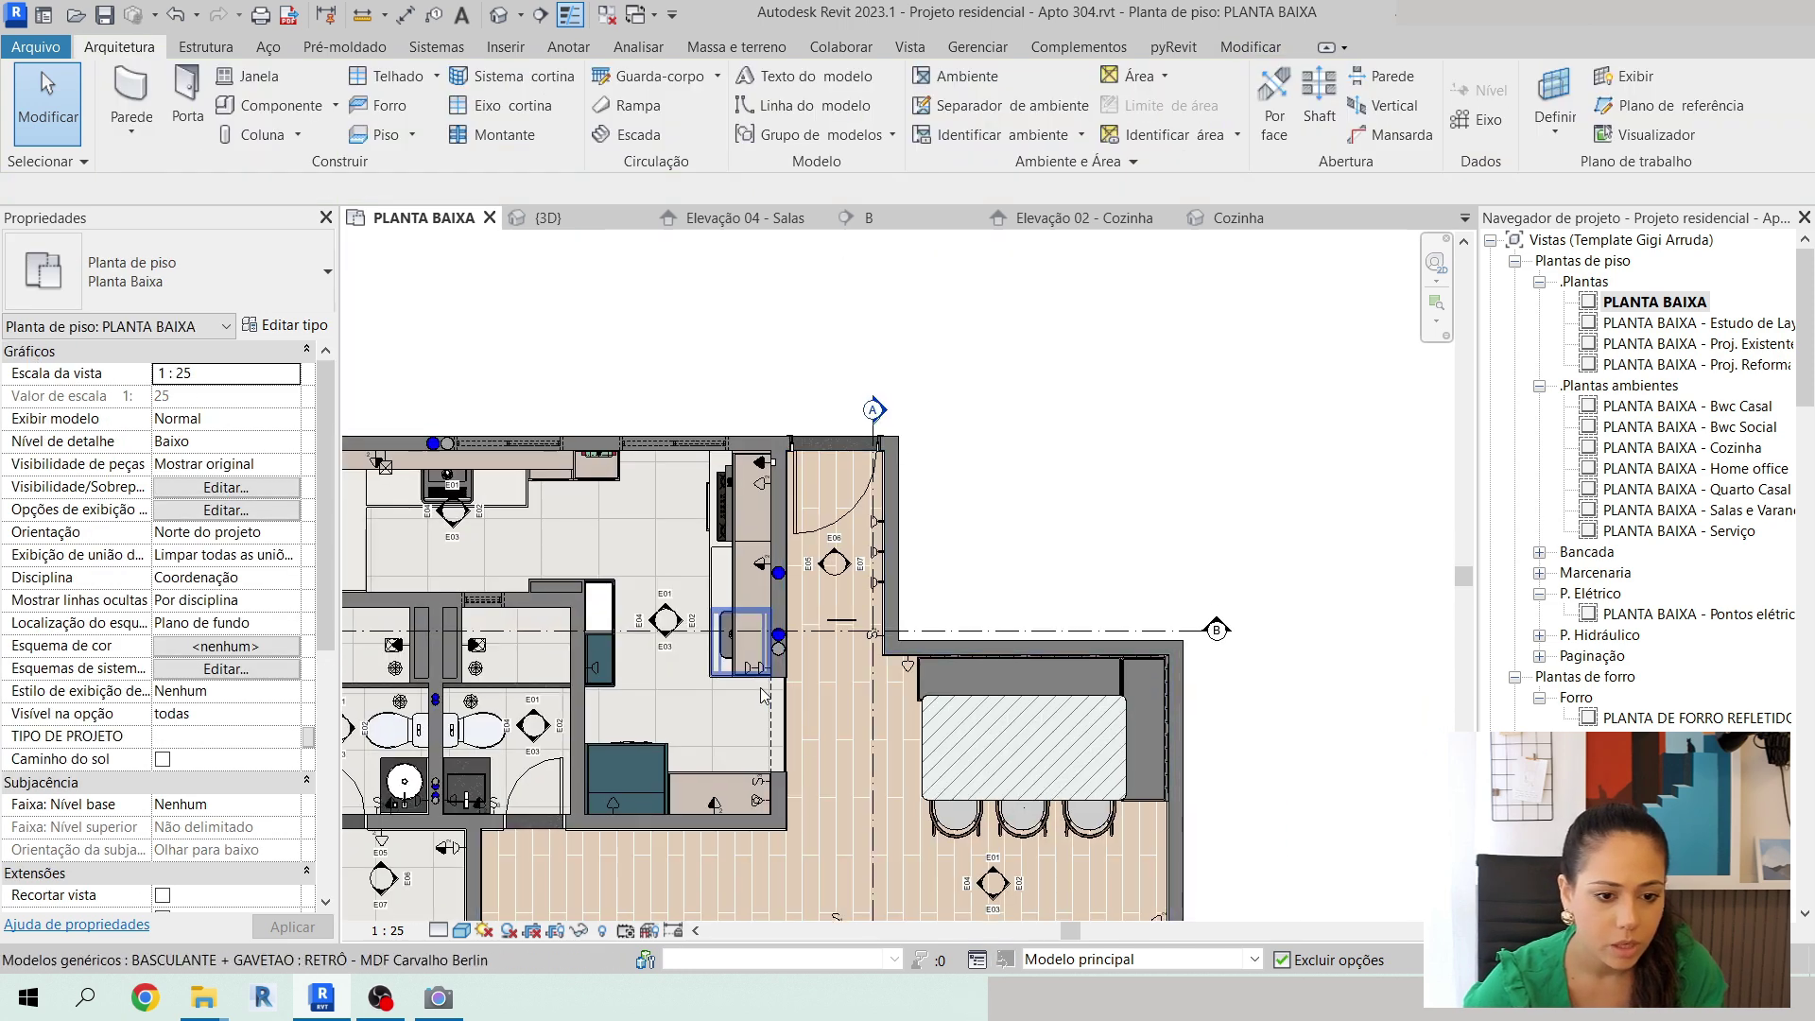
scroll(764, 444, up, 4)
click(988, 515)
scroll(940, 485, up, 2)
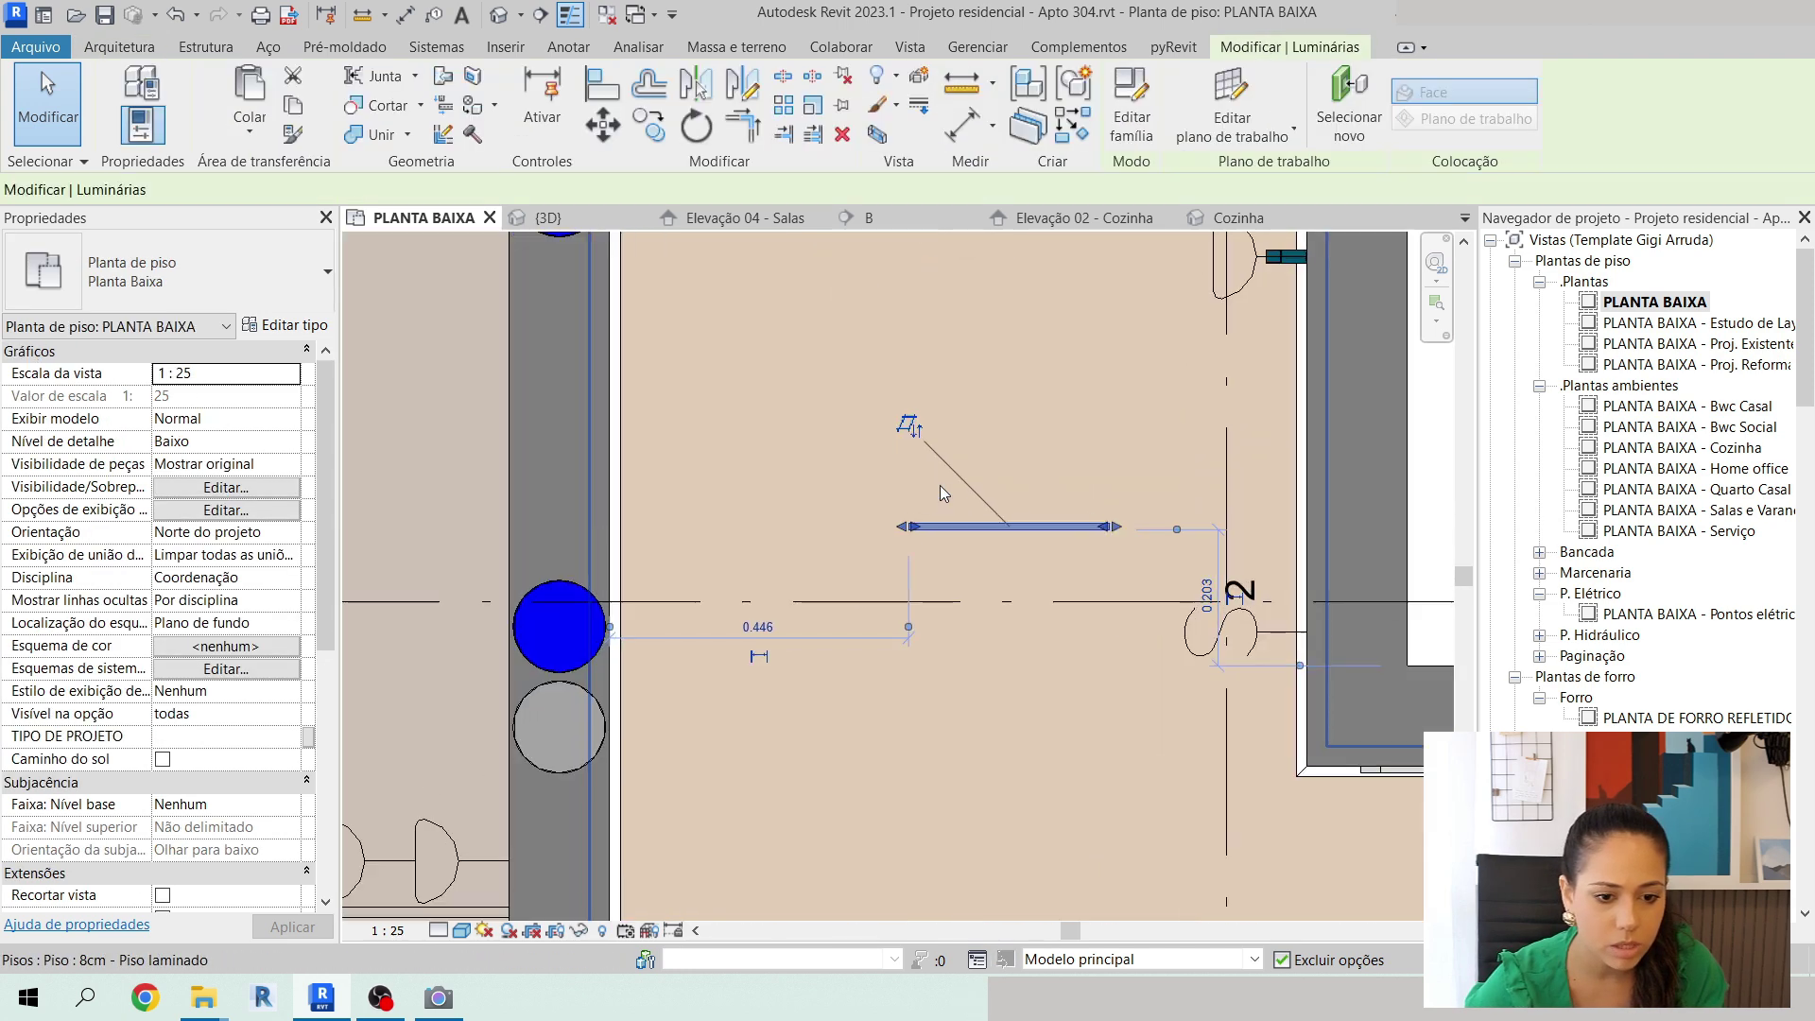
drag(910, 527, 611, 529)
drag(1263, 526, 1307, 526)
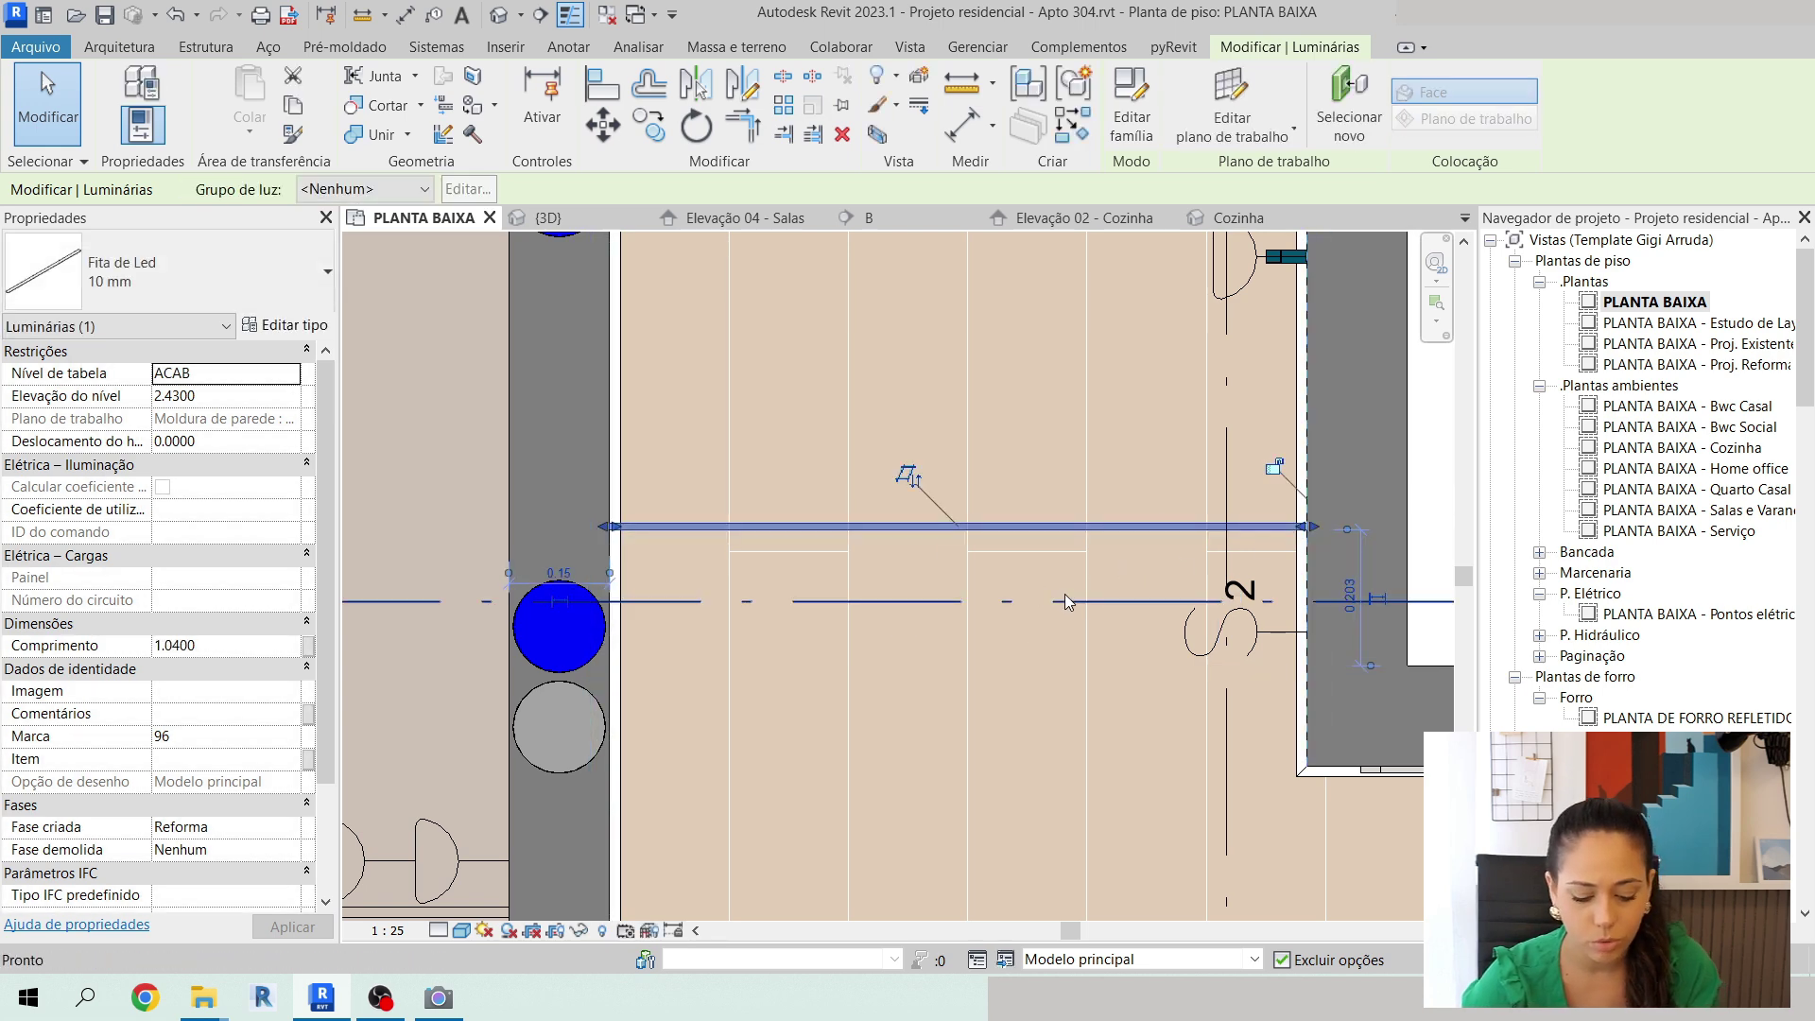
key(Escape)
scroll(1032, 514, down, 2)
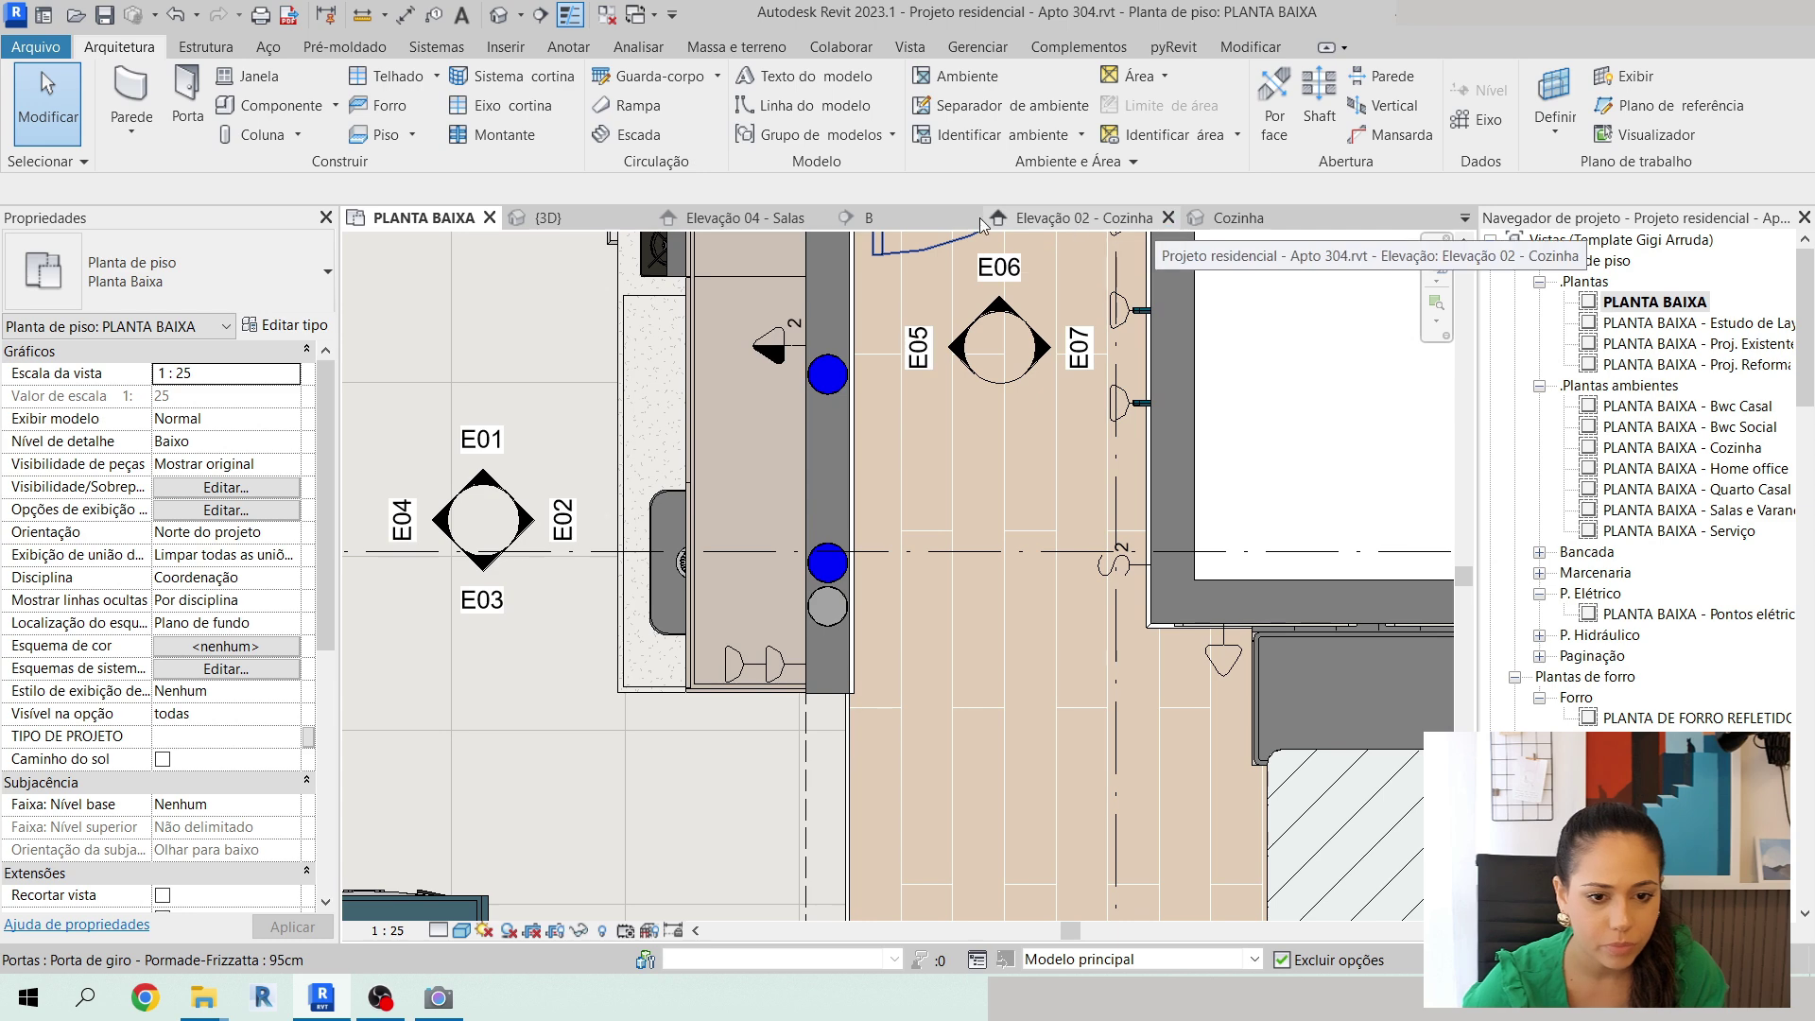
Switch back to the reflected ceiling plan and review the ceilings of the whole apartment.
click(1466, 218)
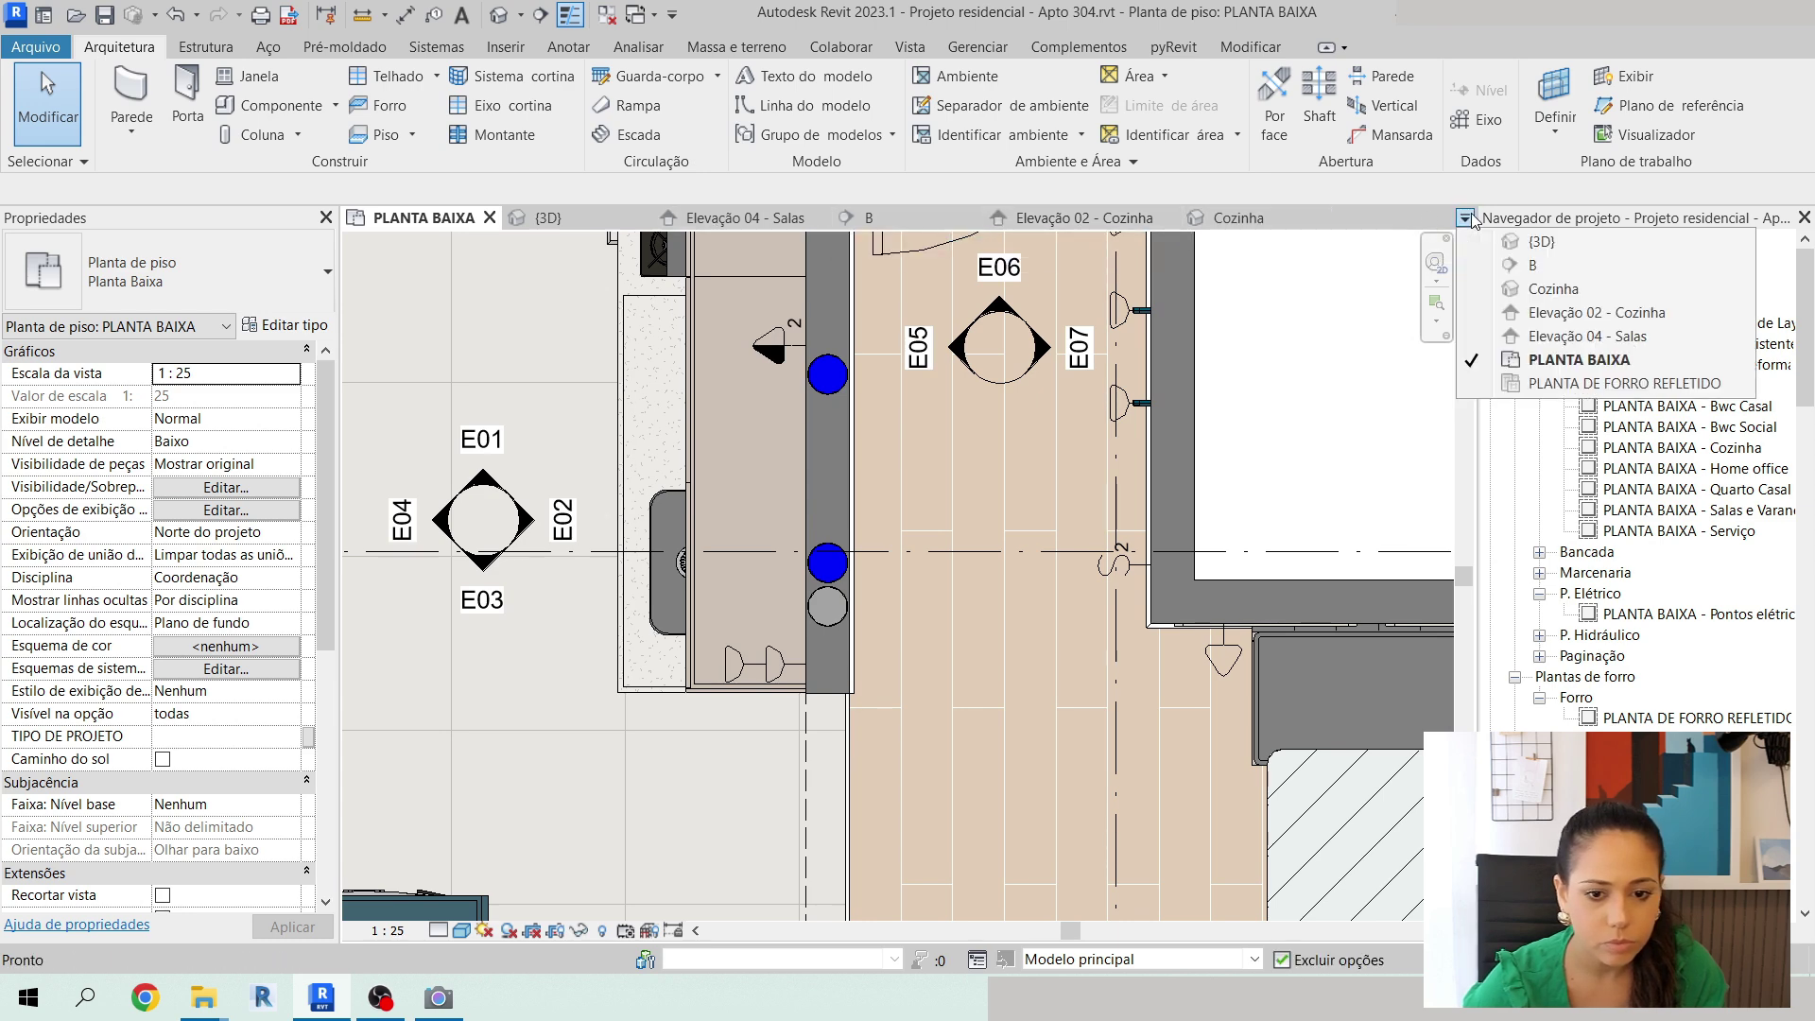
click(1604, 385)
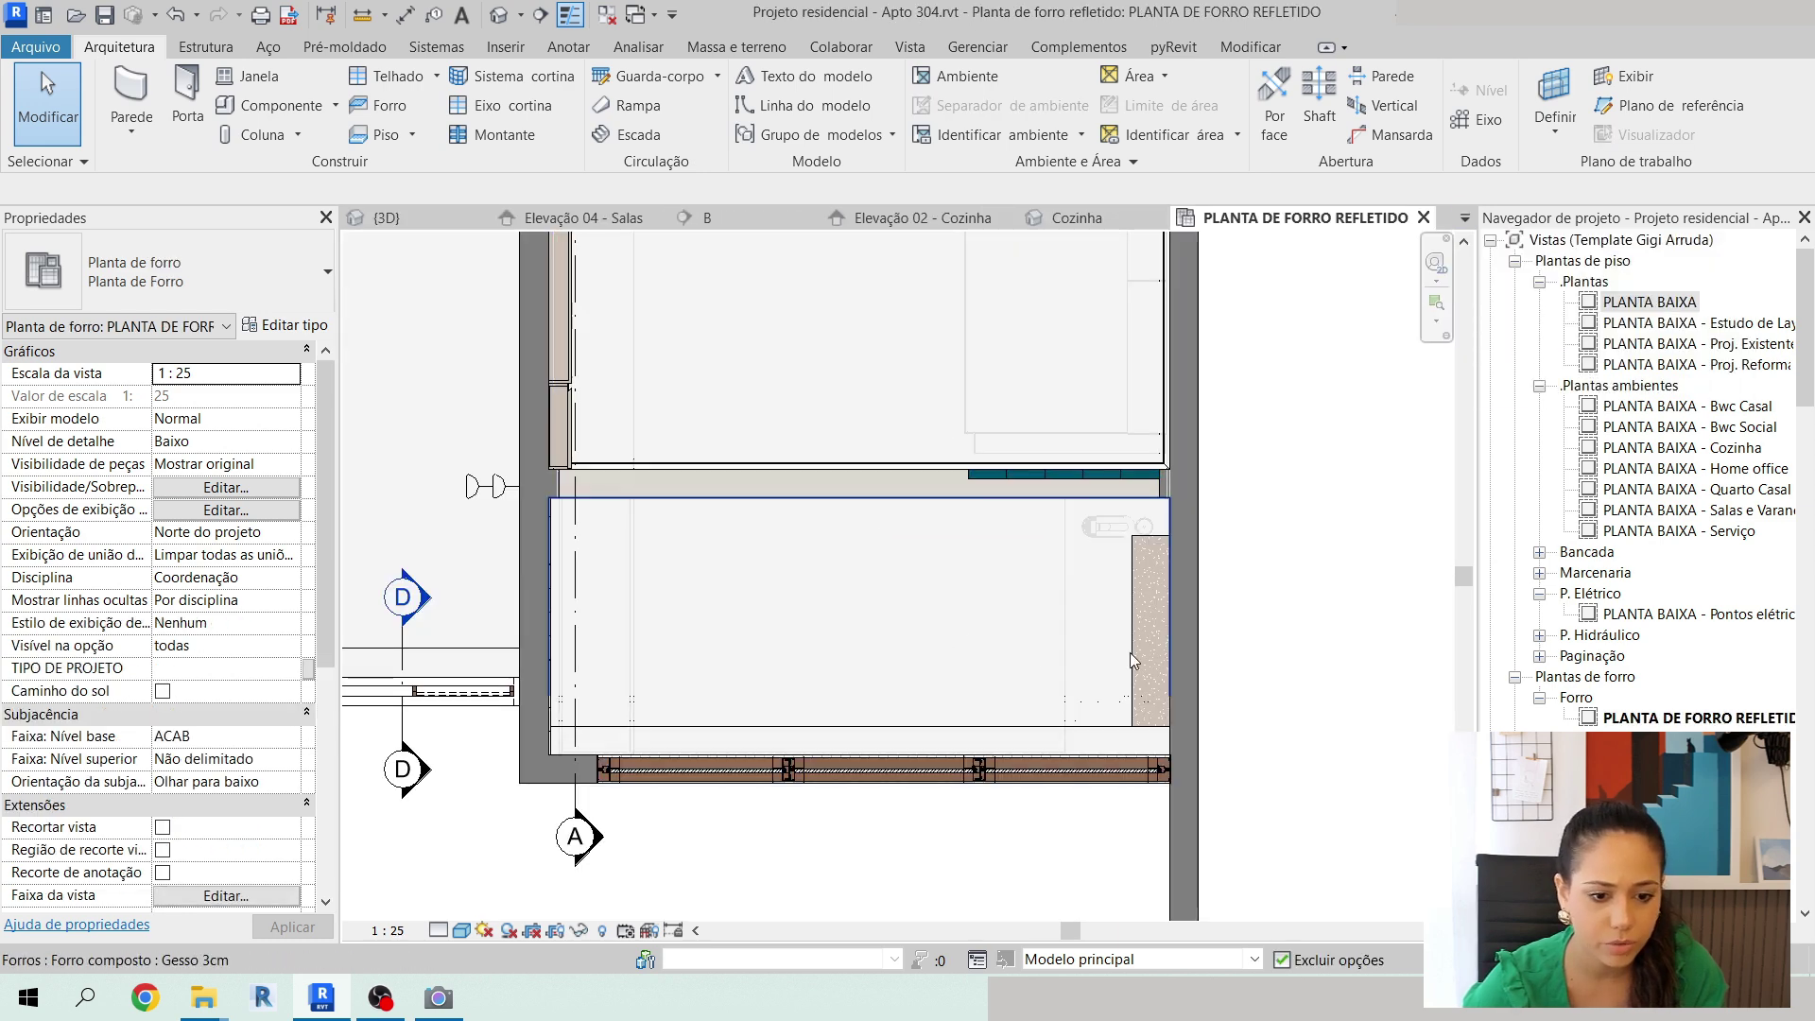
scroll(1257, 681, down, 4)
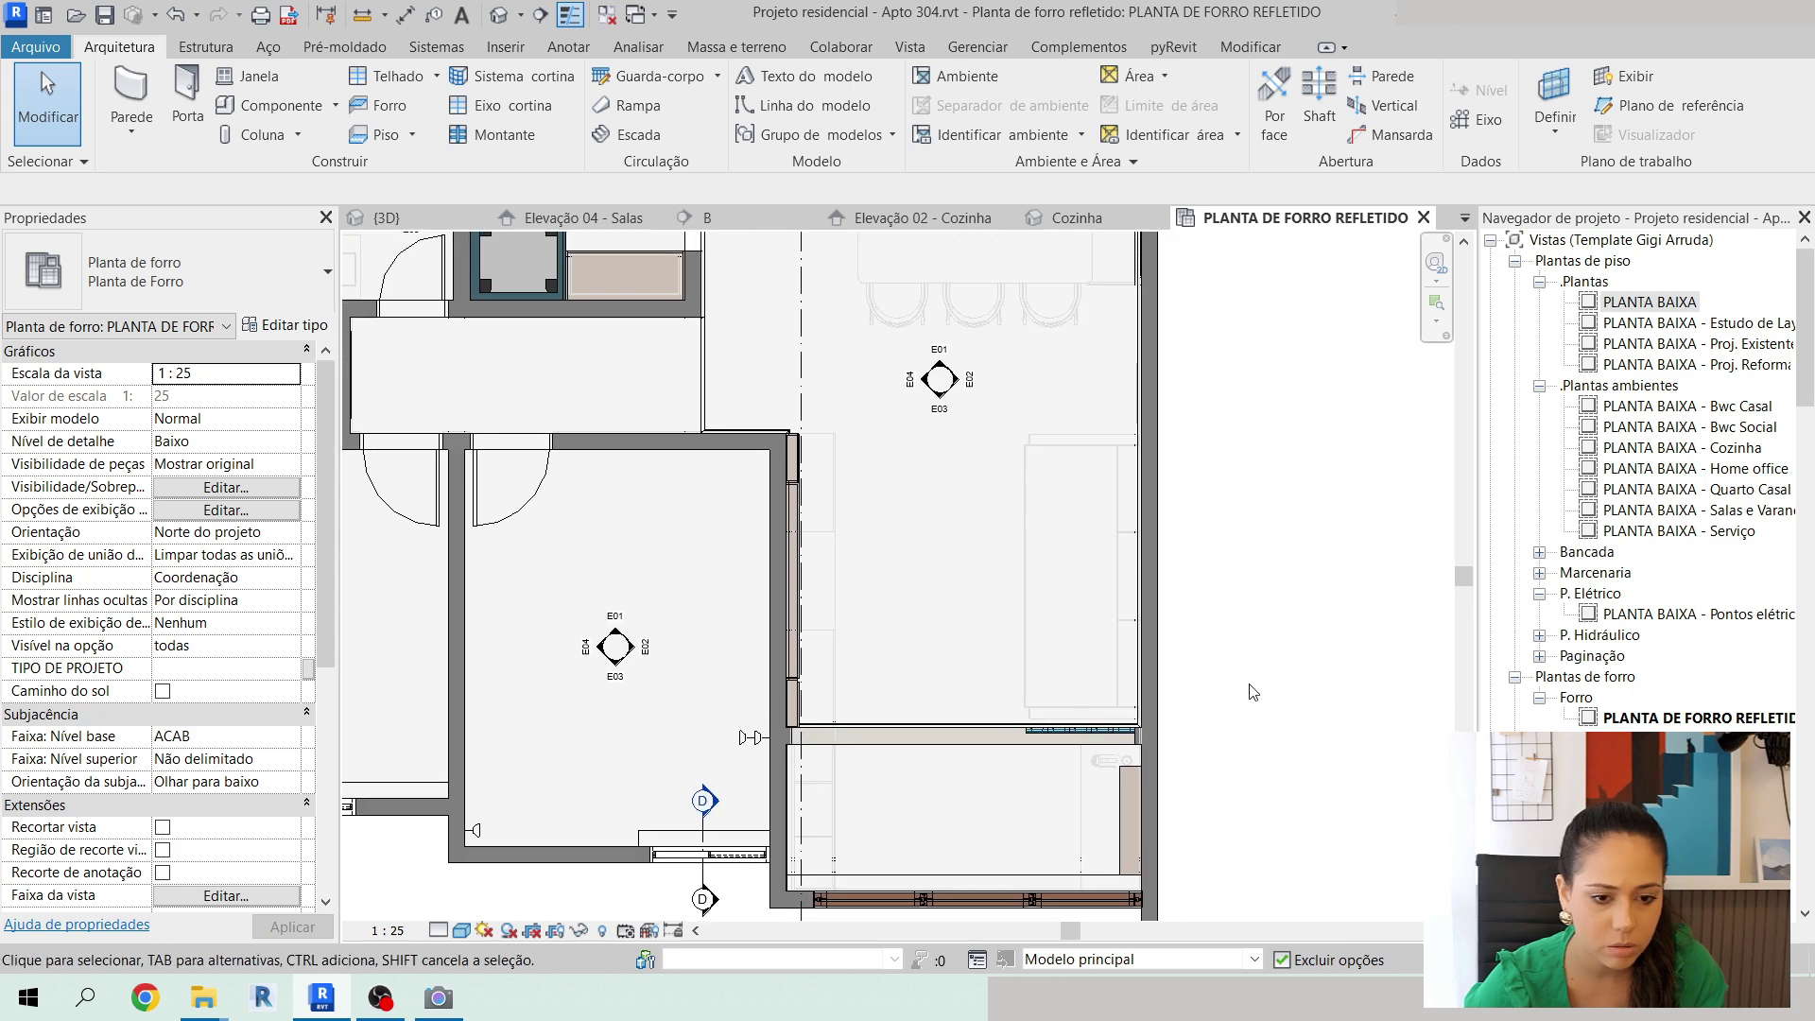
scroll(1253, 693, down, 5)
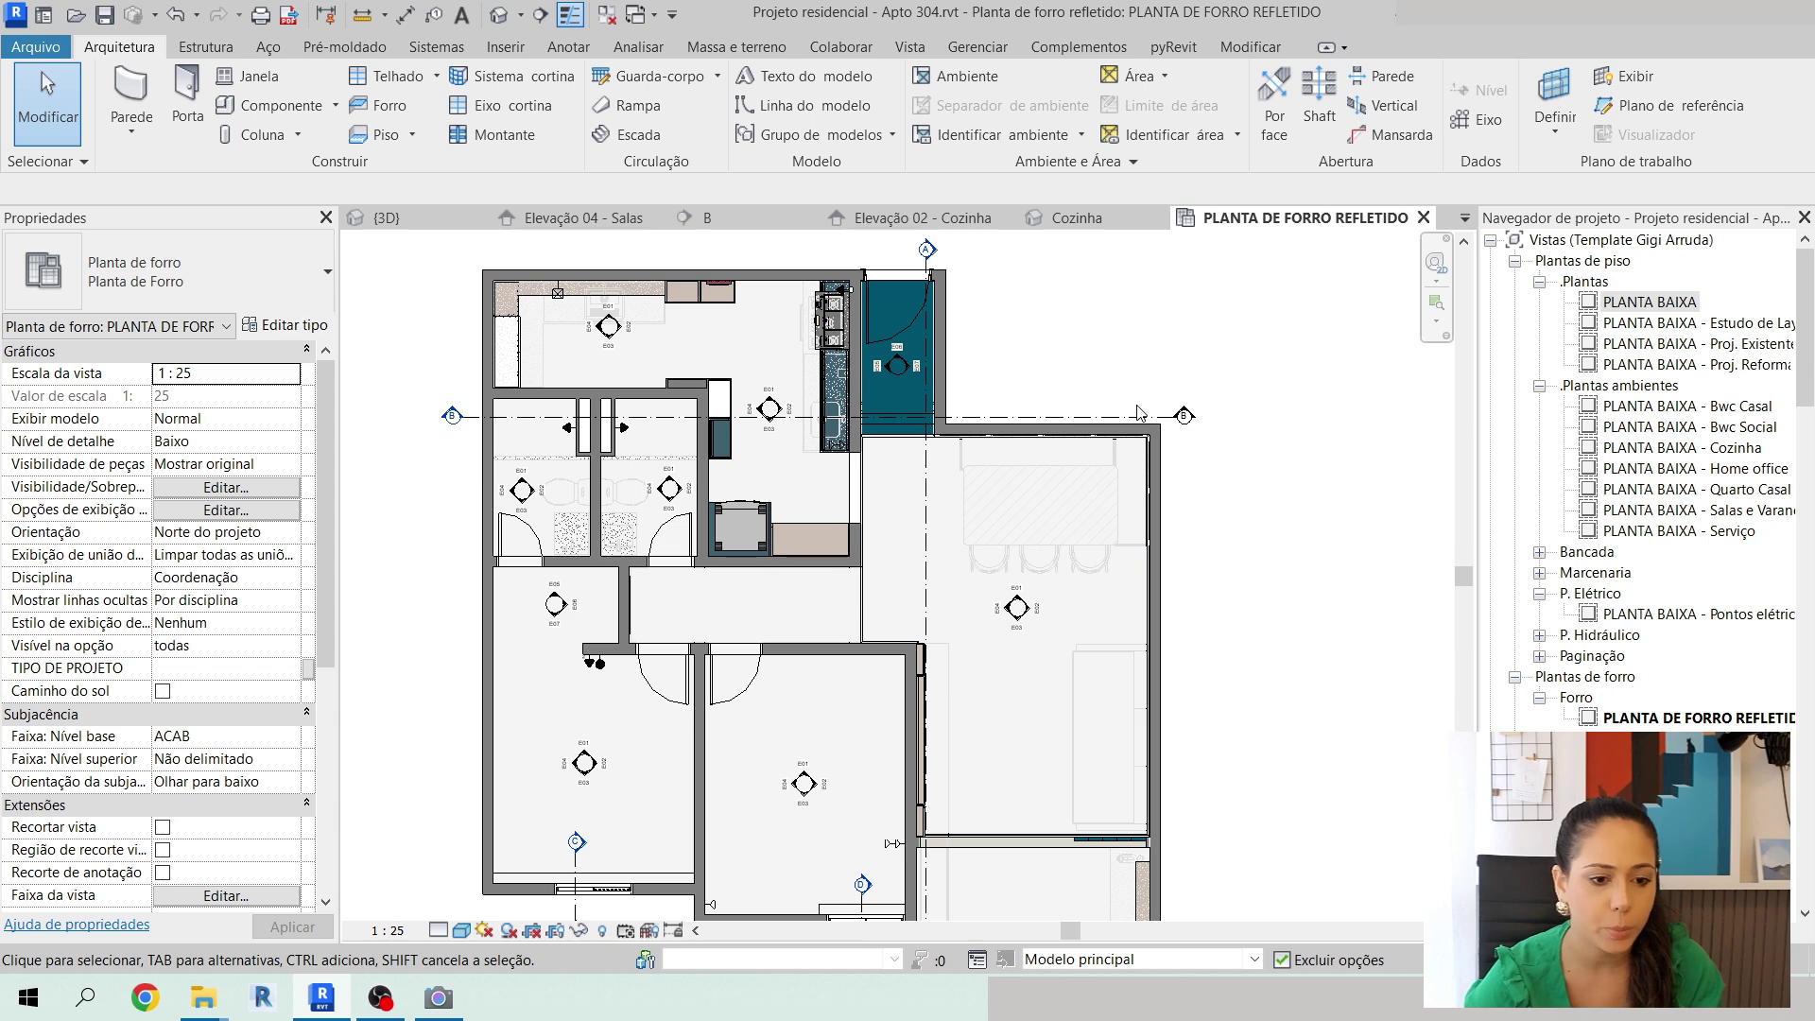
scroll(1246, 476, down, 3)
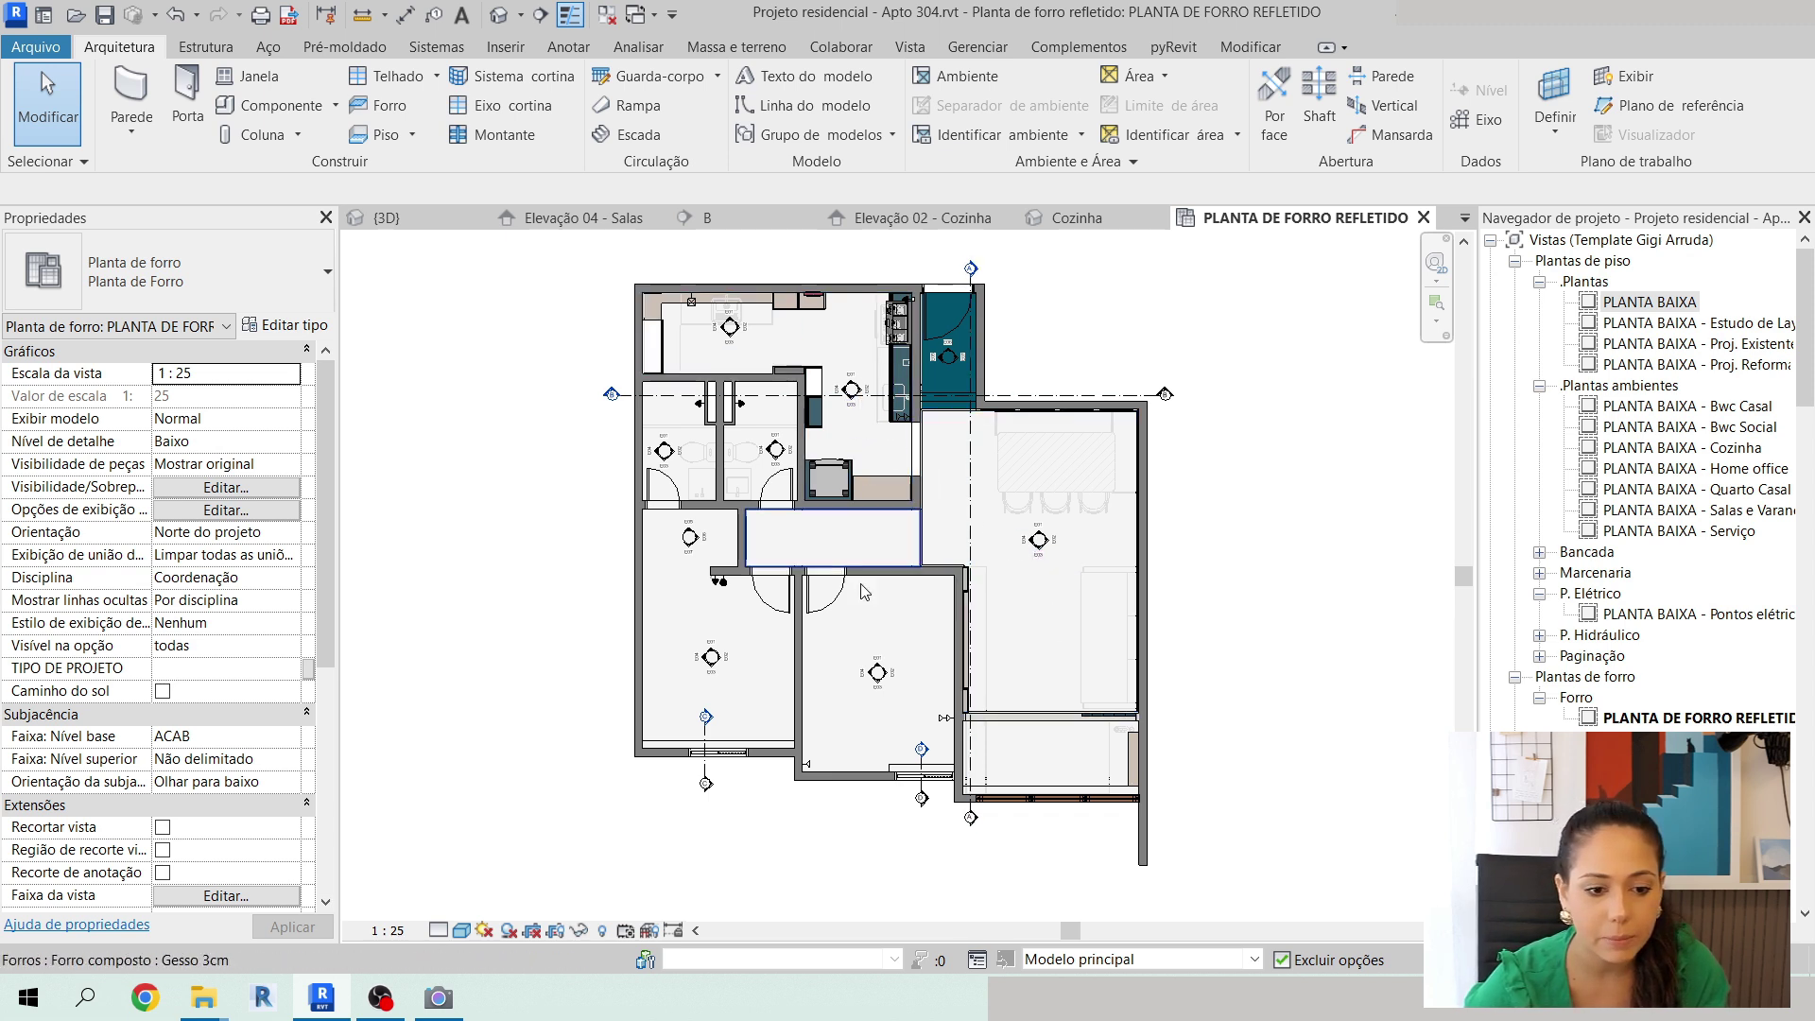
click(281, 107)
click(138, 291)
key(Escape)
key(Escape)
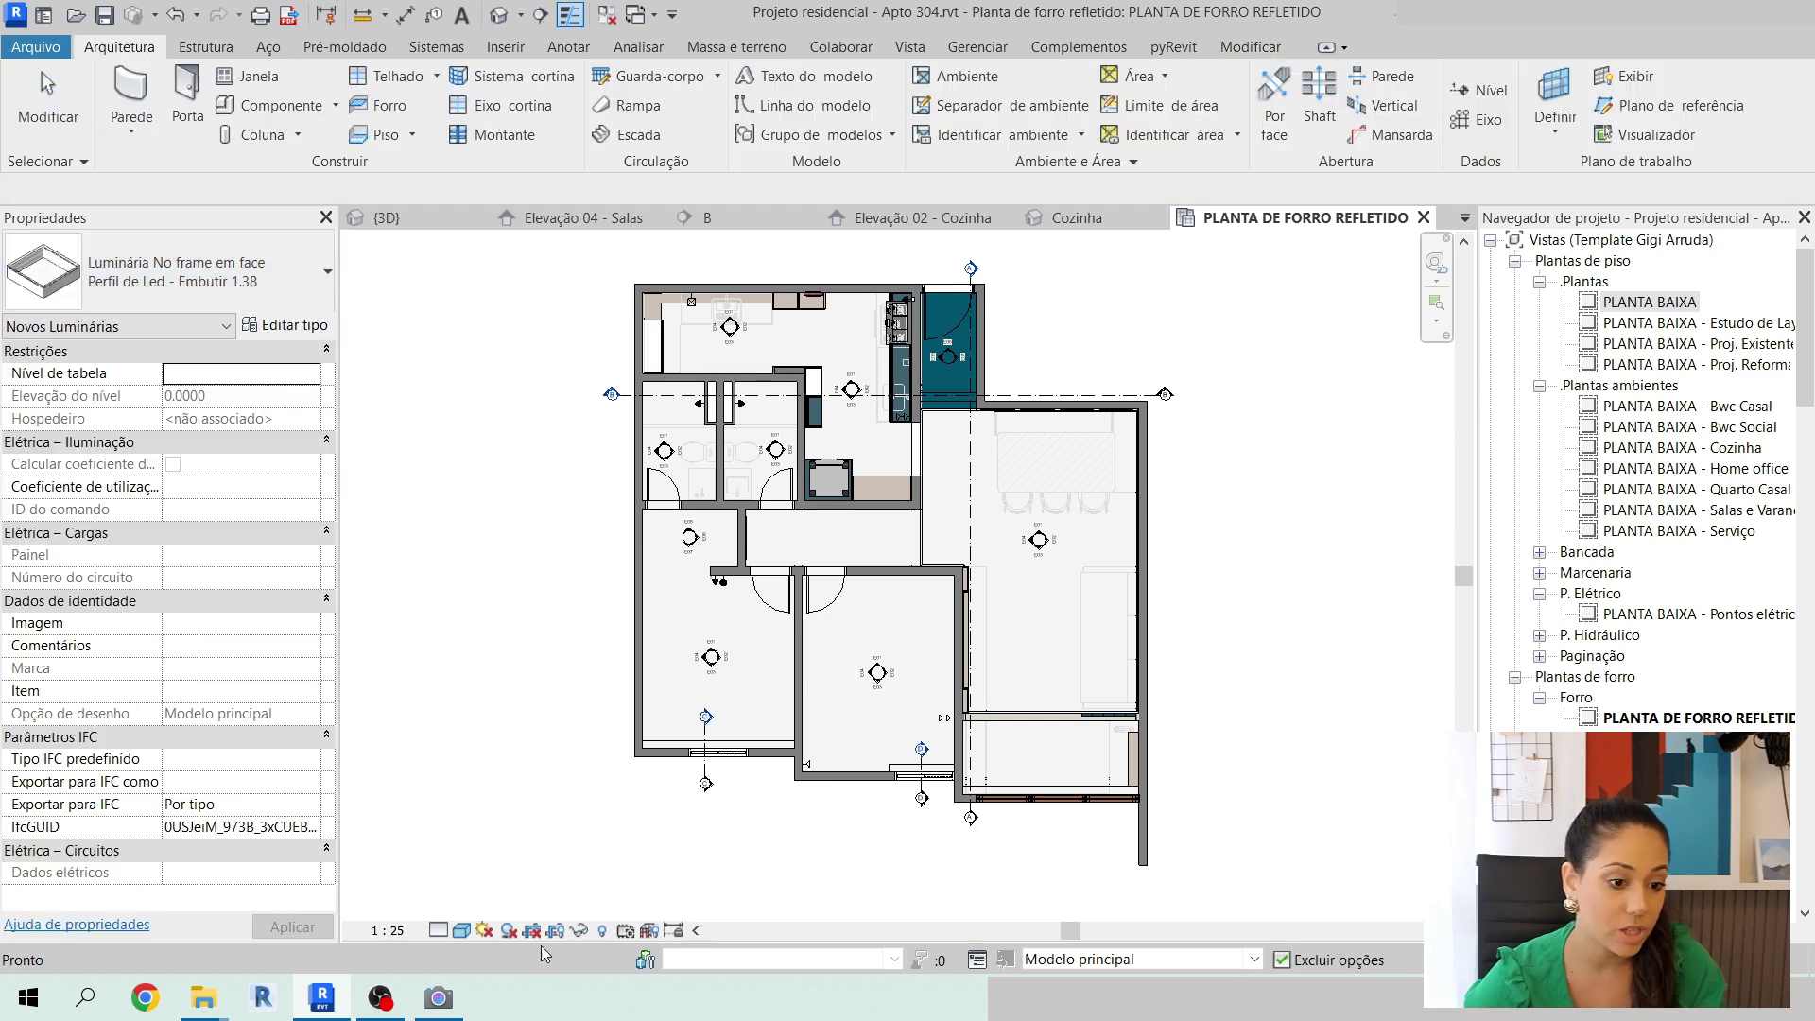
Switch to File Explorer and open the Pendente folder inside FAMÍLIAS DECOR > Luminárias.
mouse_move(213, 1007)
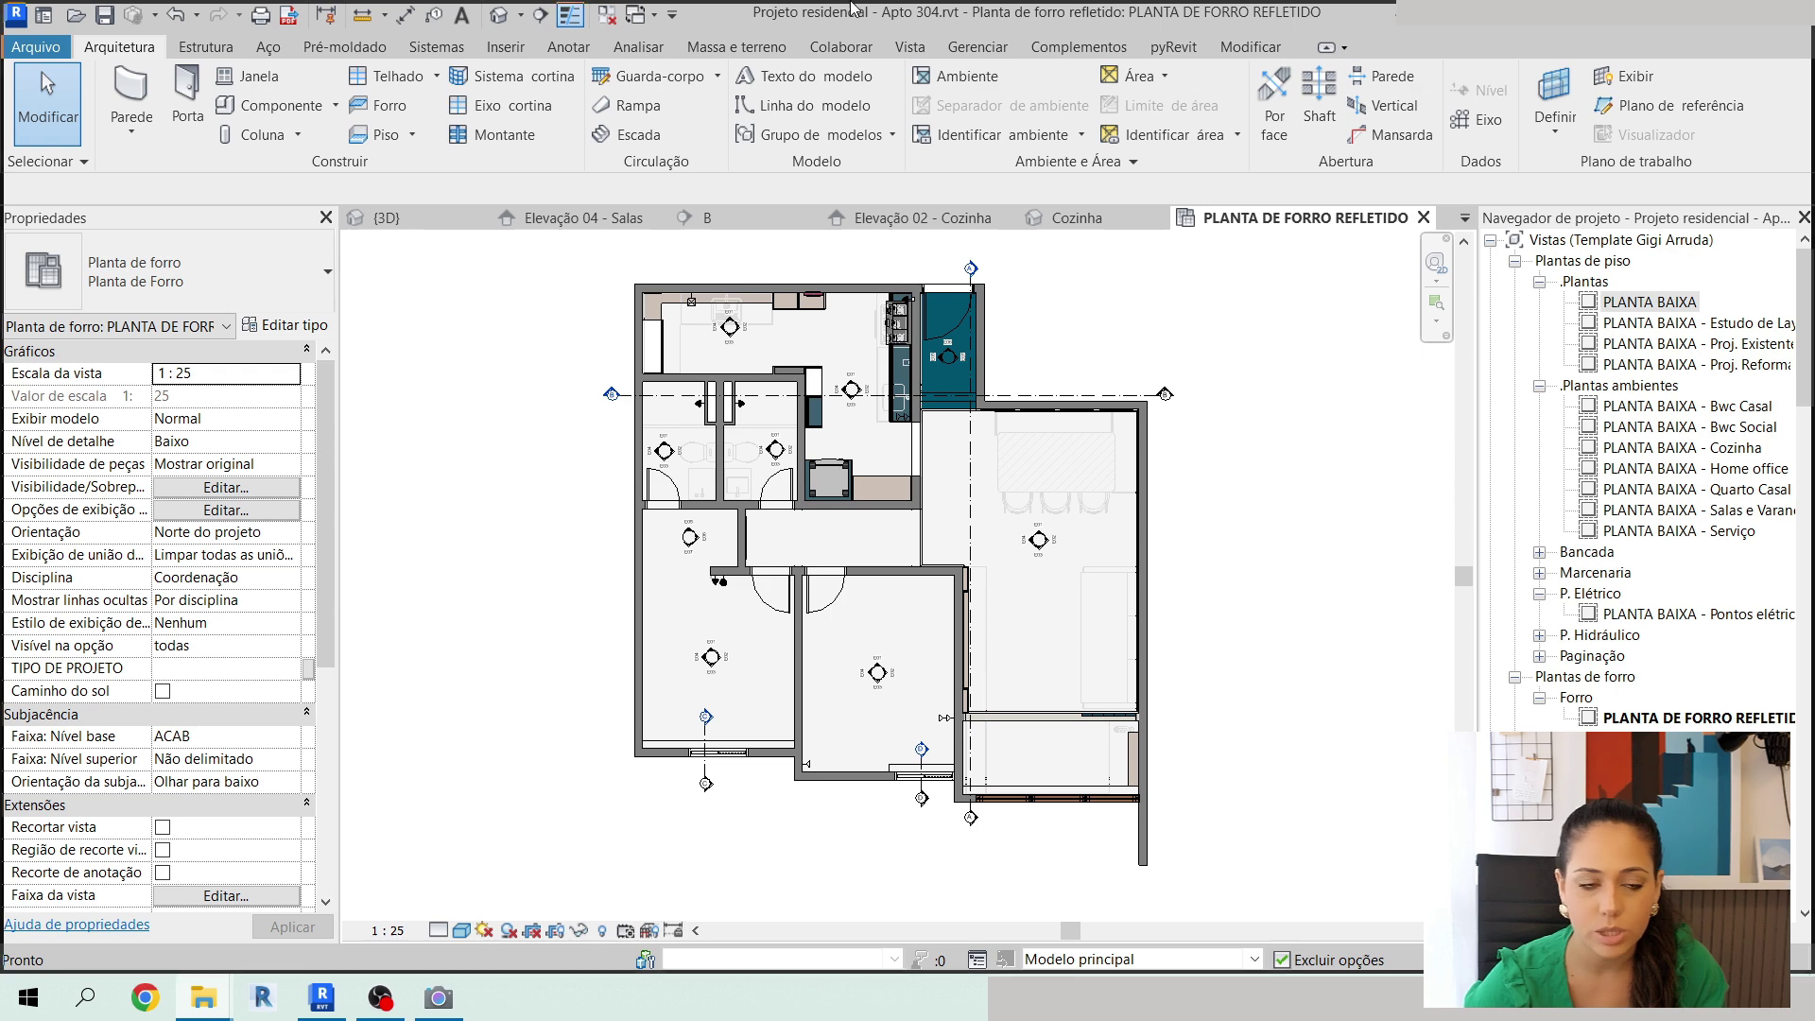
drag(754, 0, 753, 5)
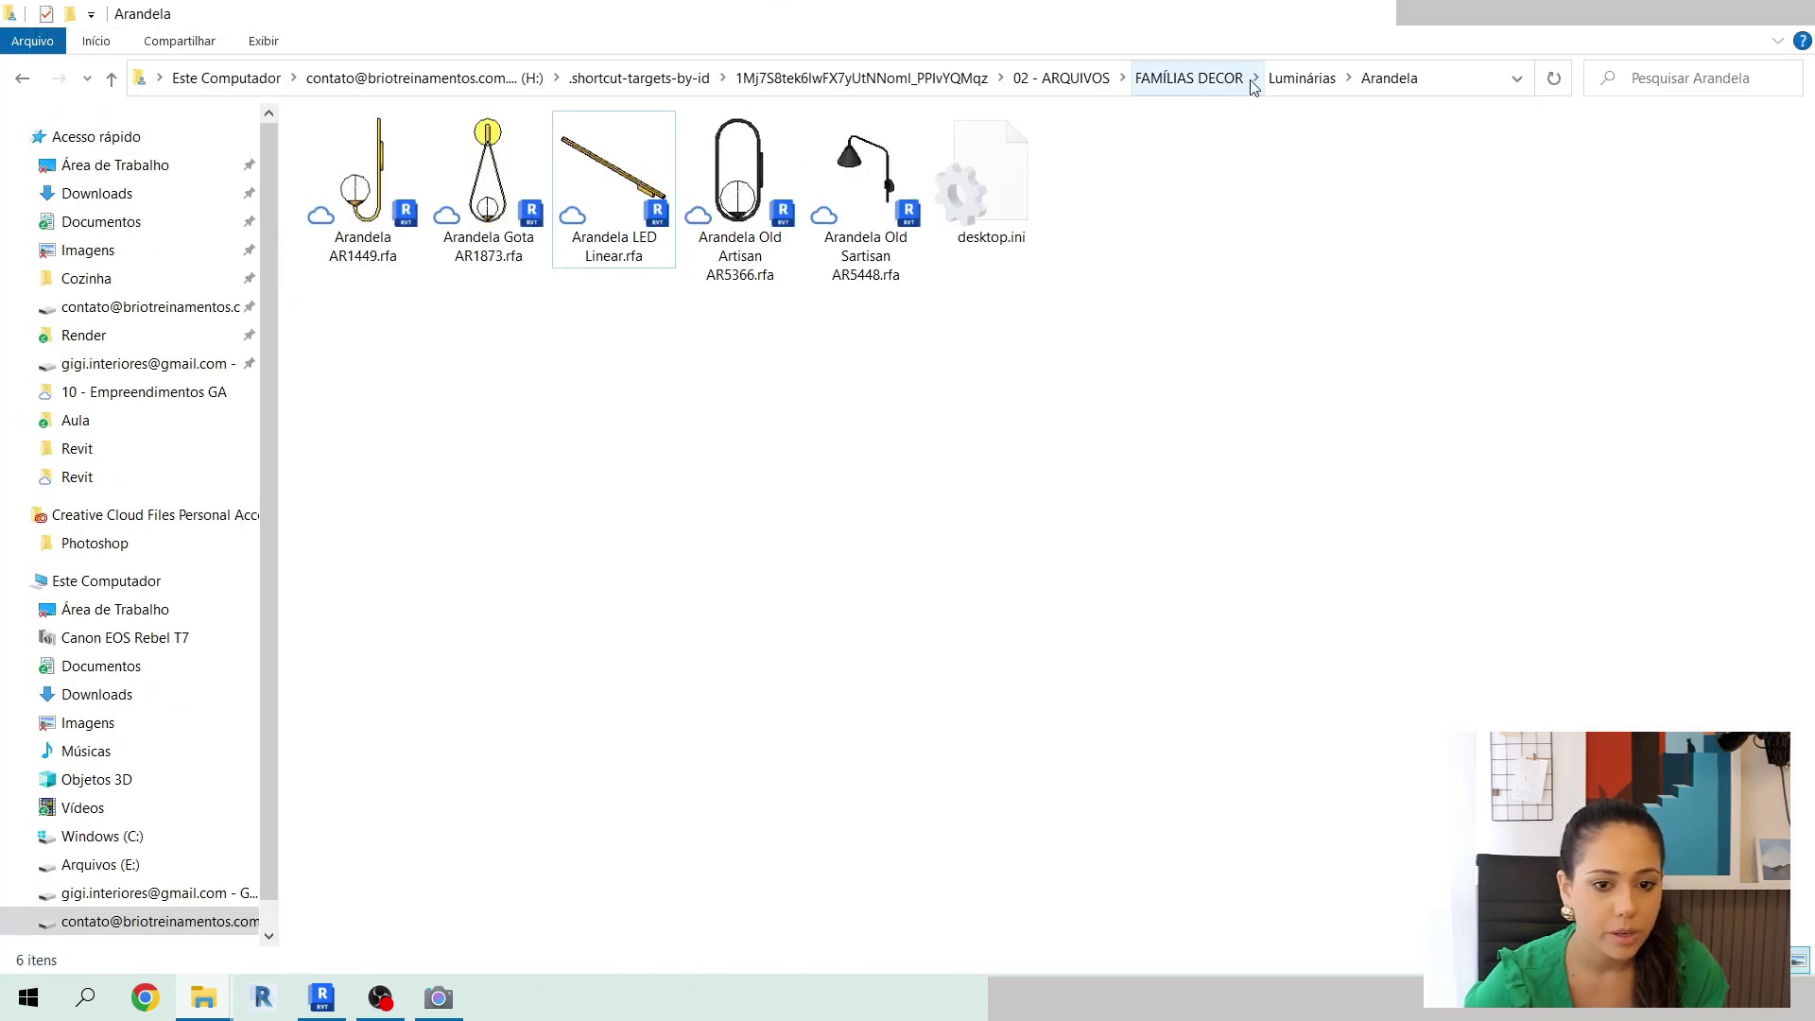
click(1302, 79)
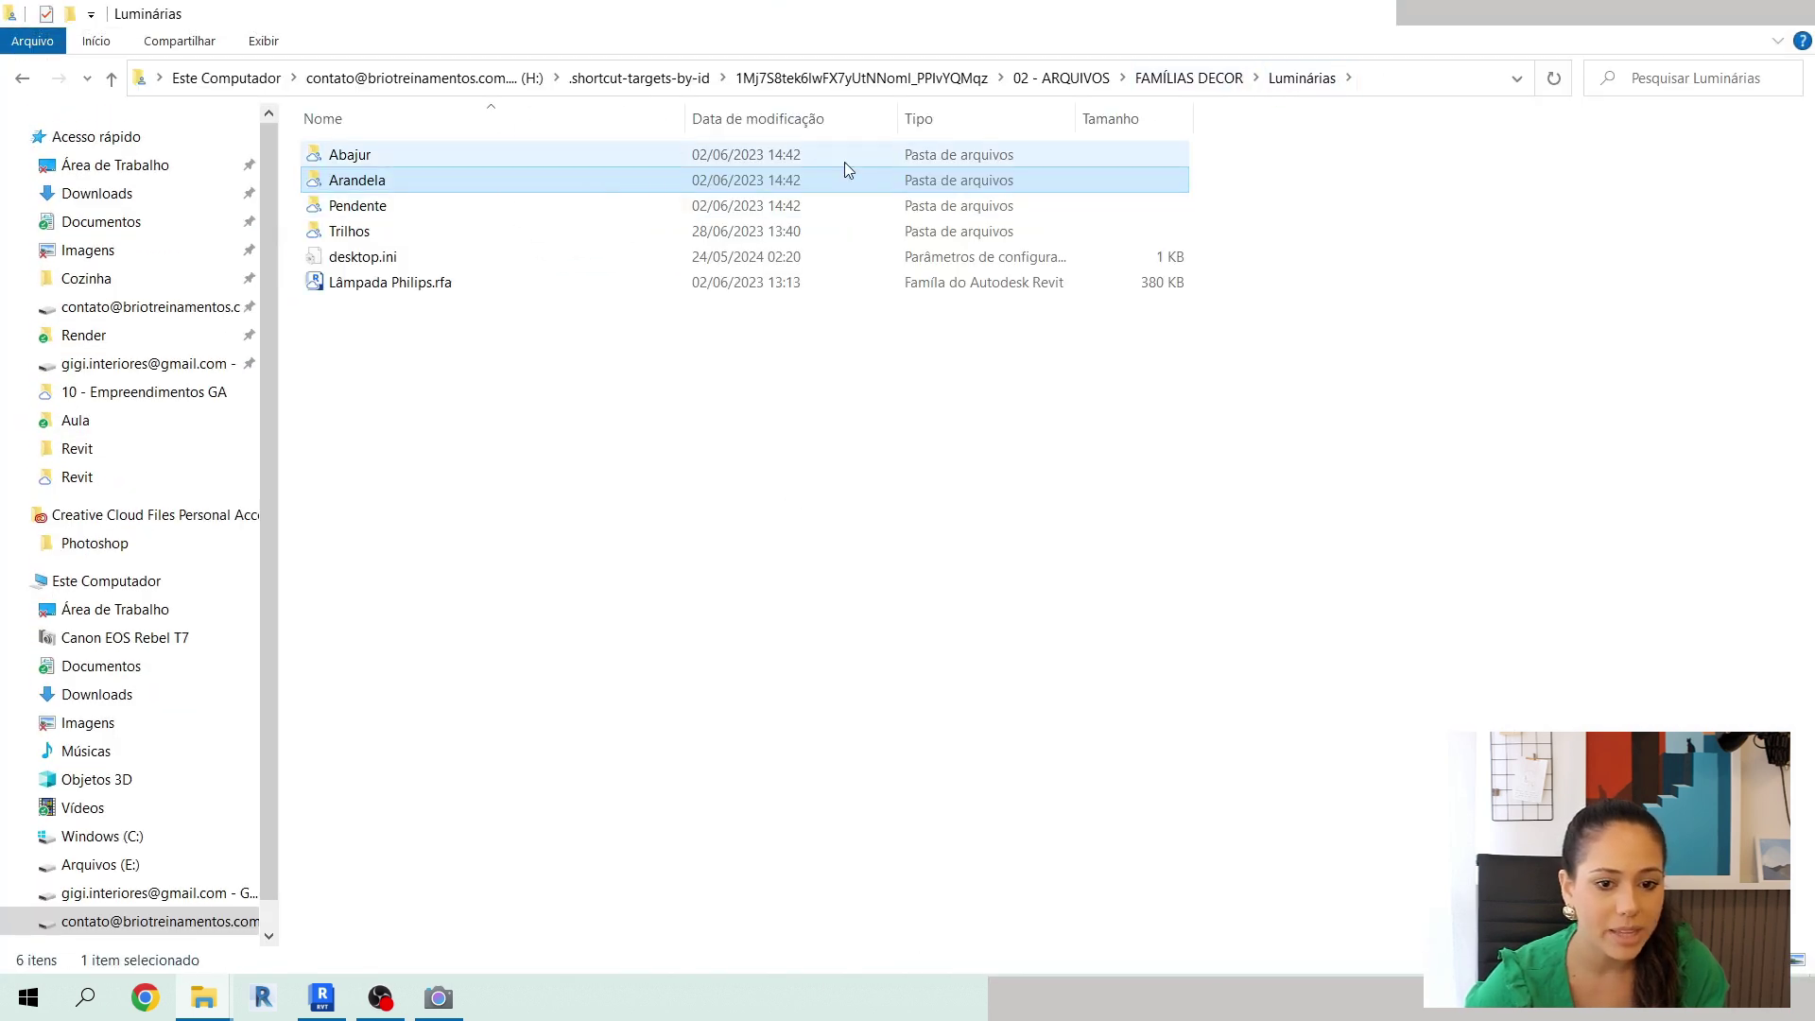
click(1189, 79)
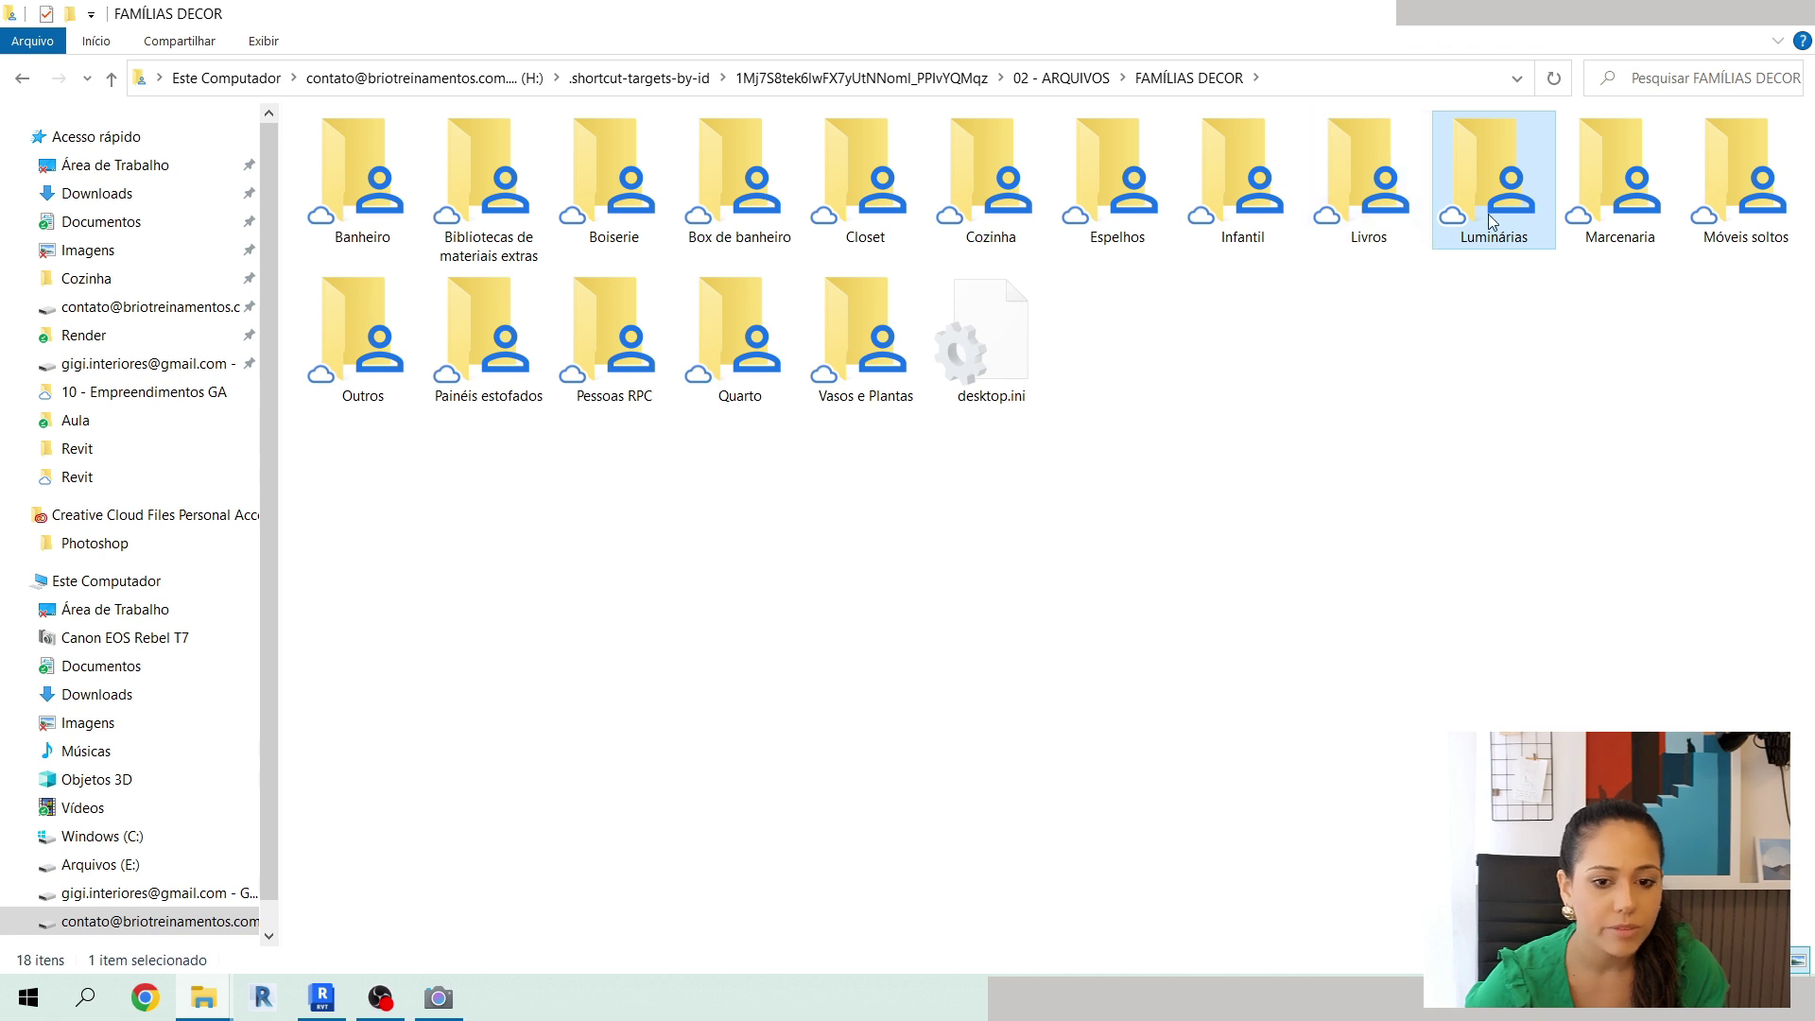
double_click(1491, 221)
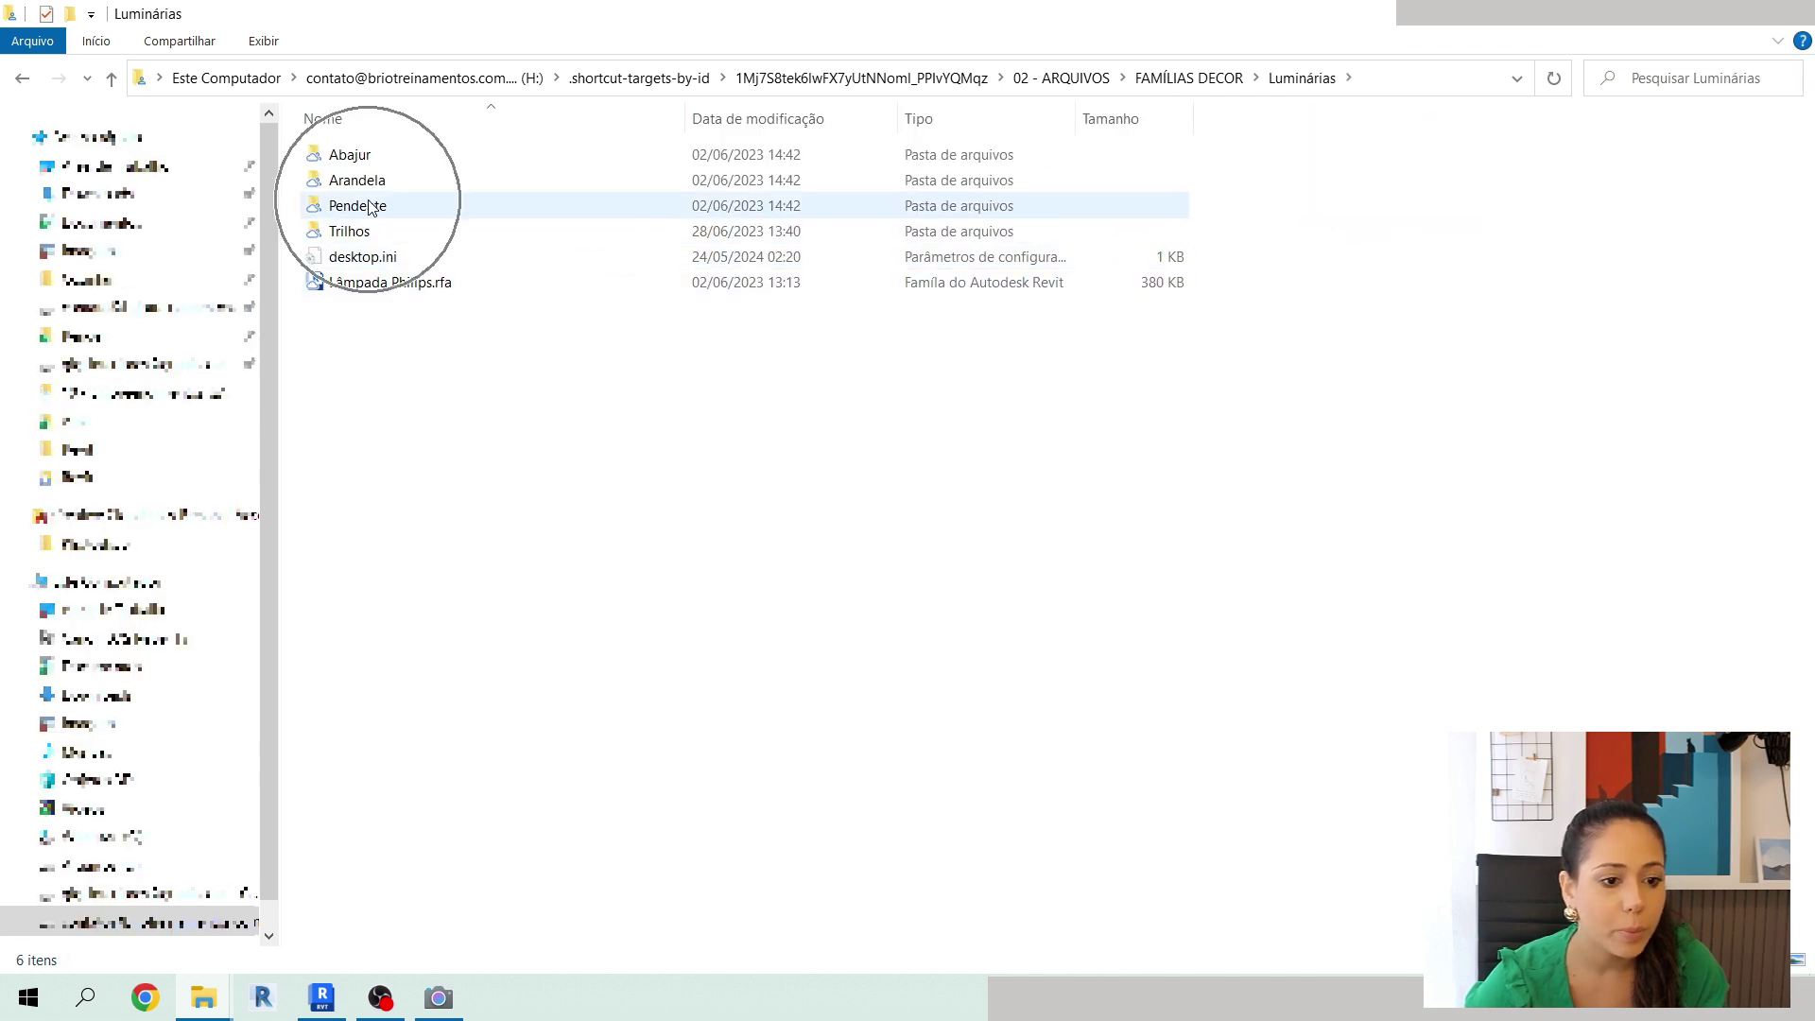
double_click(371, 208)
Show the files of the Pendente folder as large icons with family previews.
right_click(770, 468)
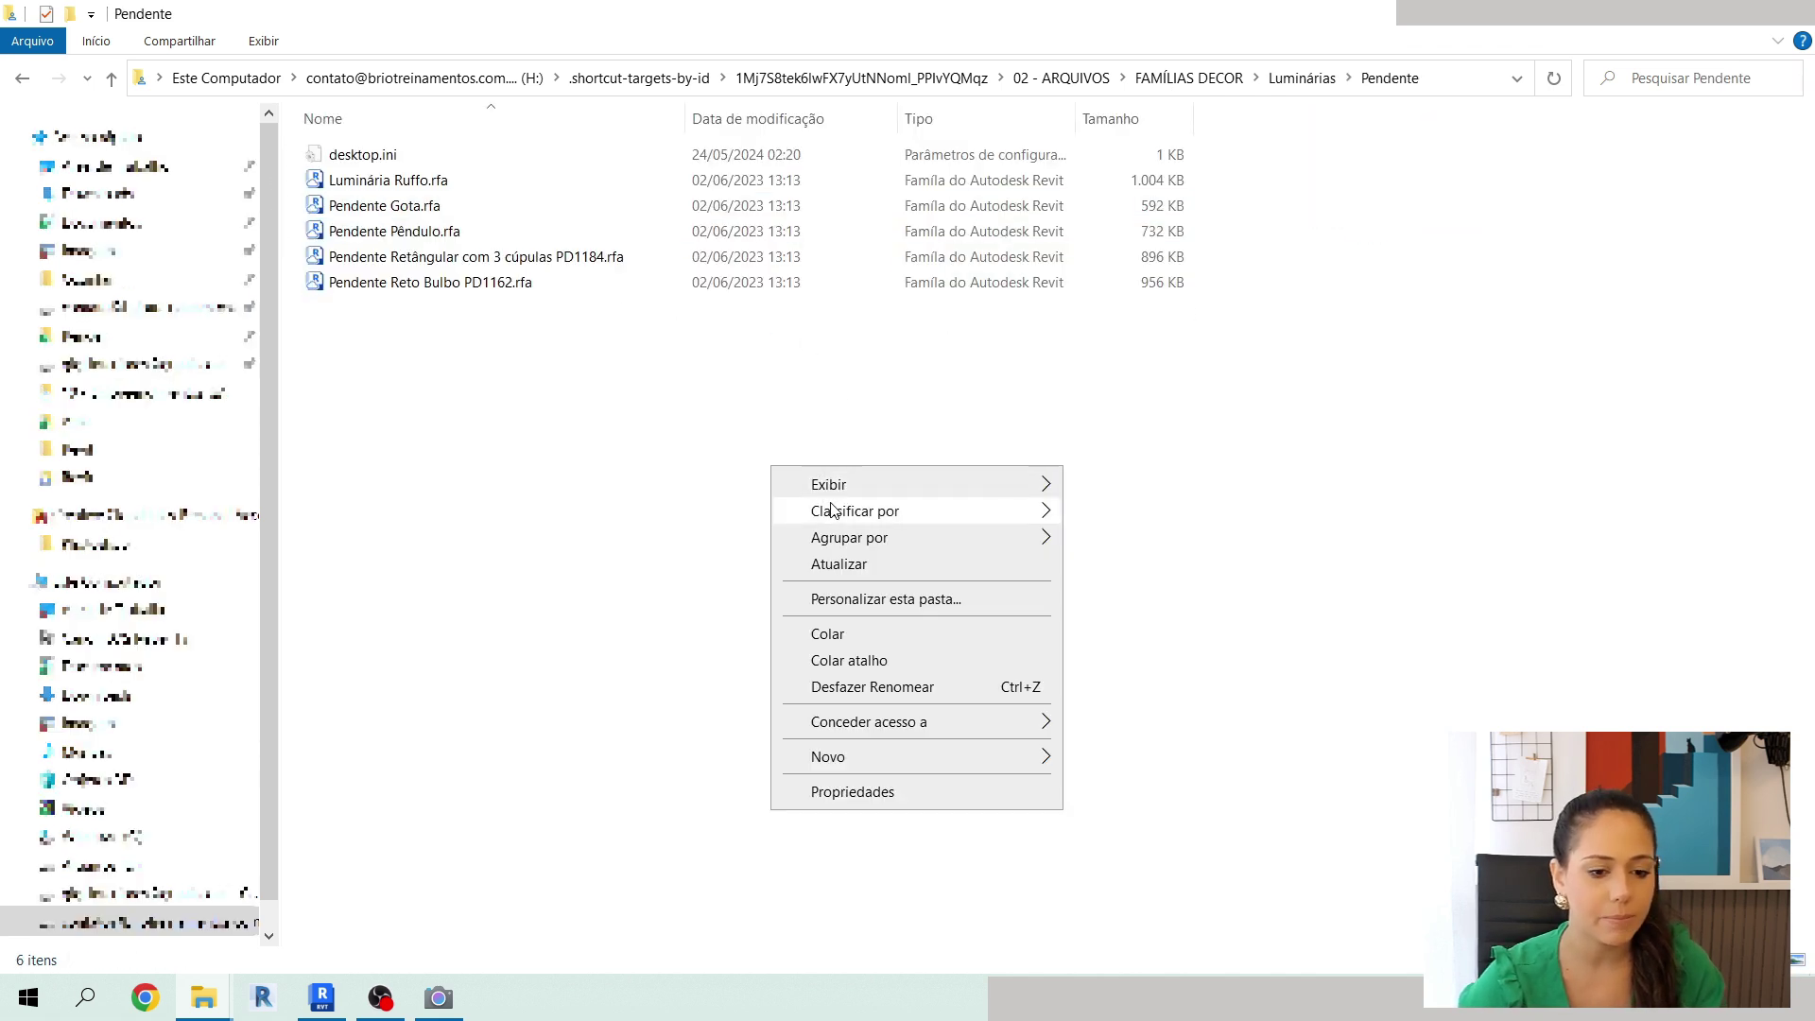
mouse_move(827, 482)
click(1239, 513)
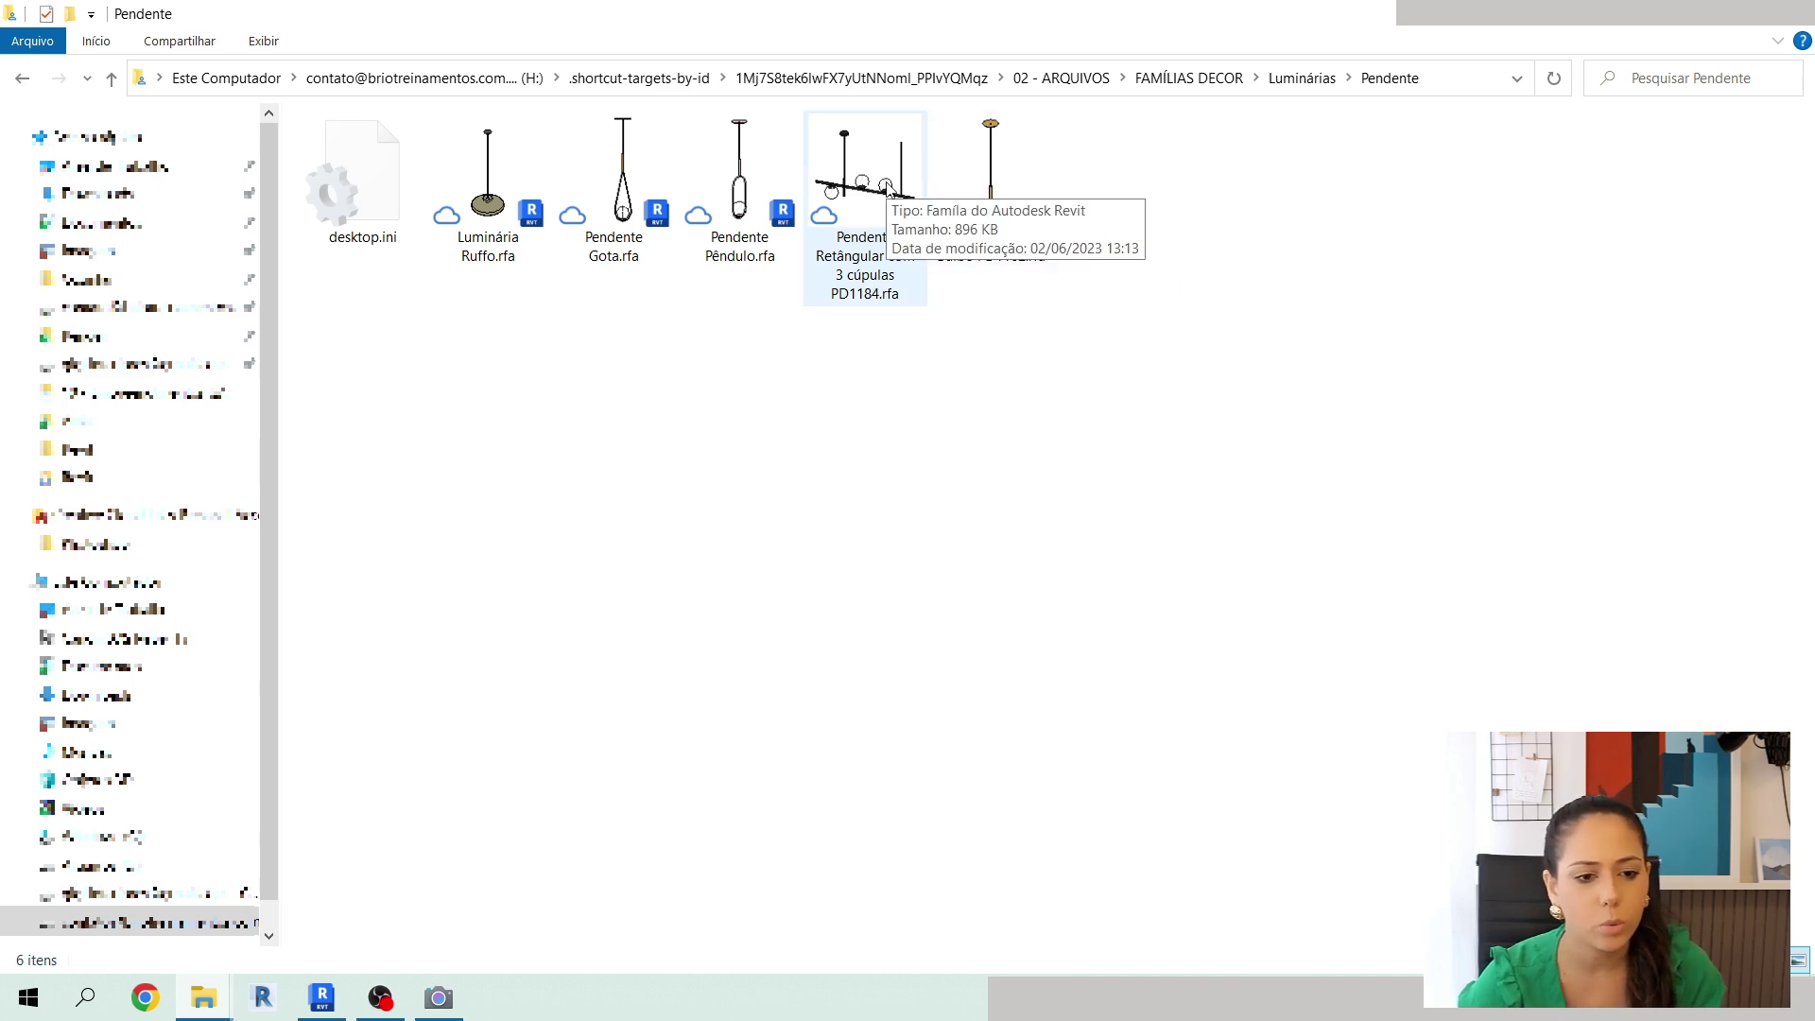
Load the Pendente Retângular com 3 cúpulas PD1184.rfa family from File Explorer into the reflected ceiling plan in Revit.
mouse_move(312, 1012)
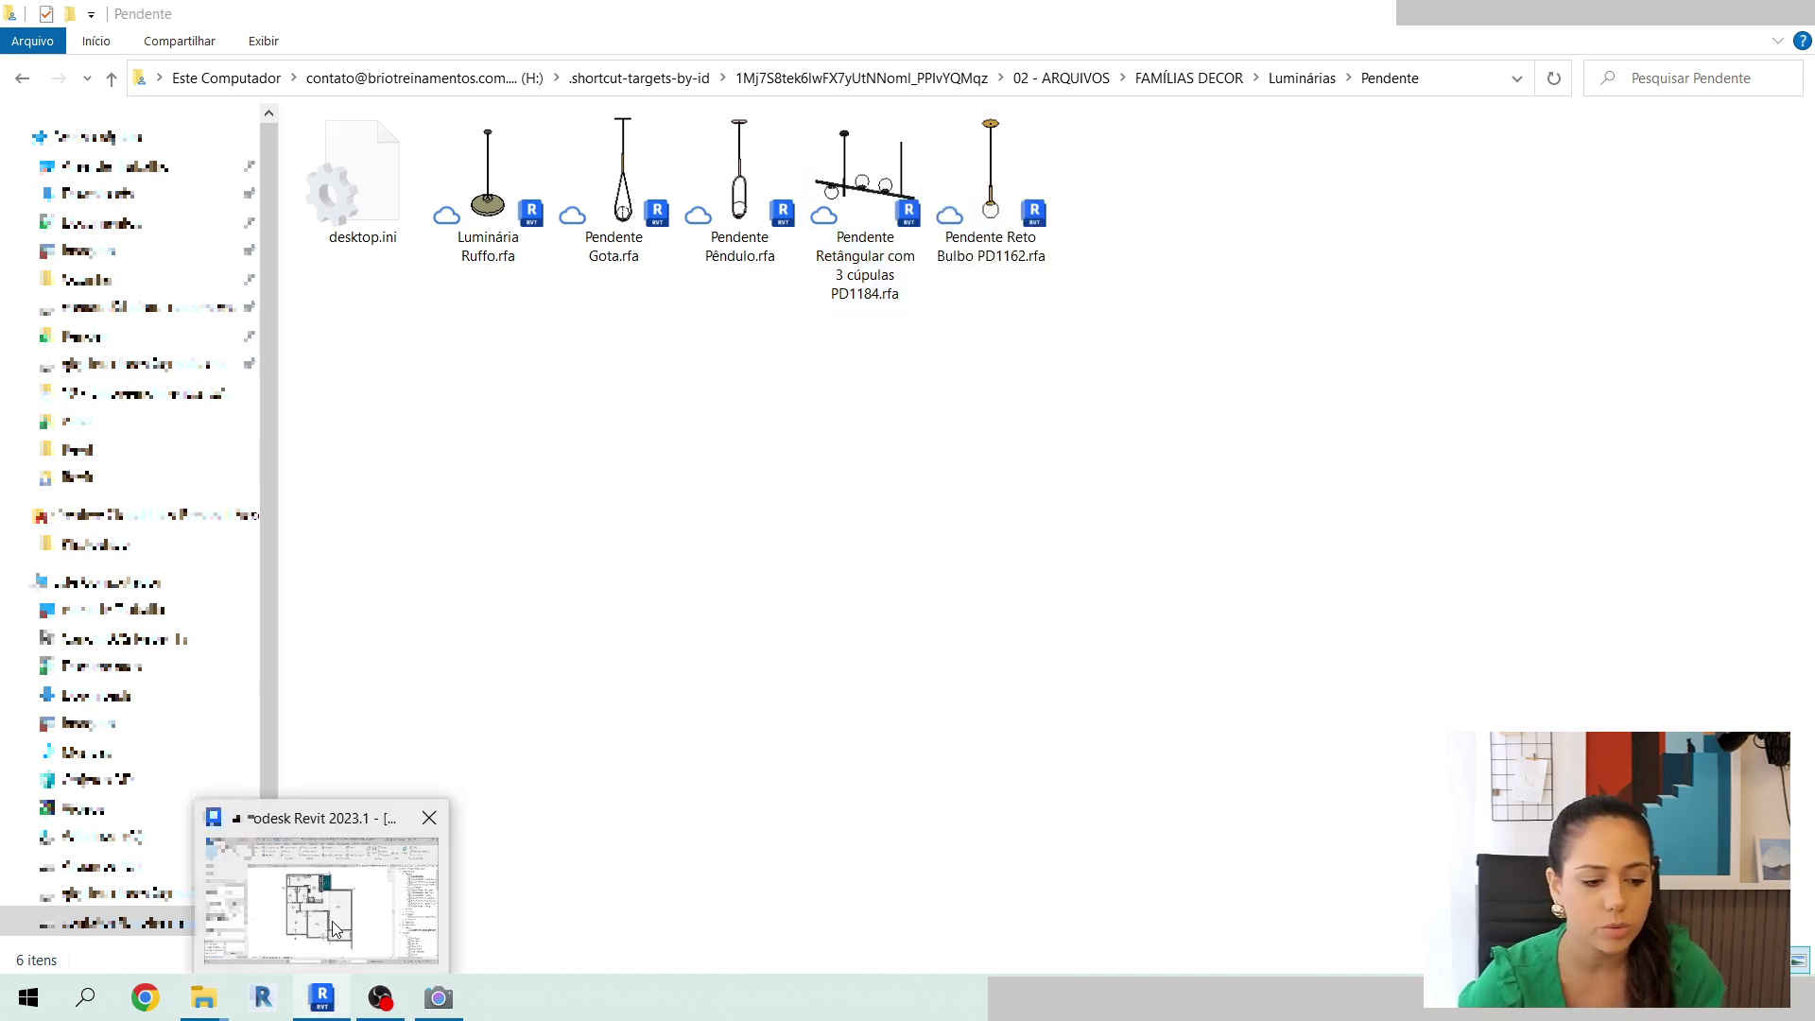
click(321, 893)
scroll(1096, 437, up, 3)
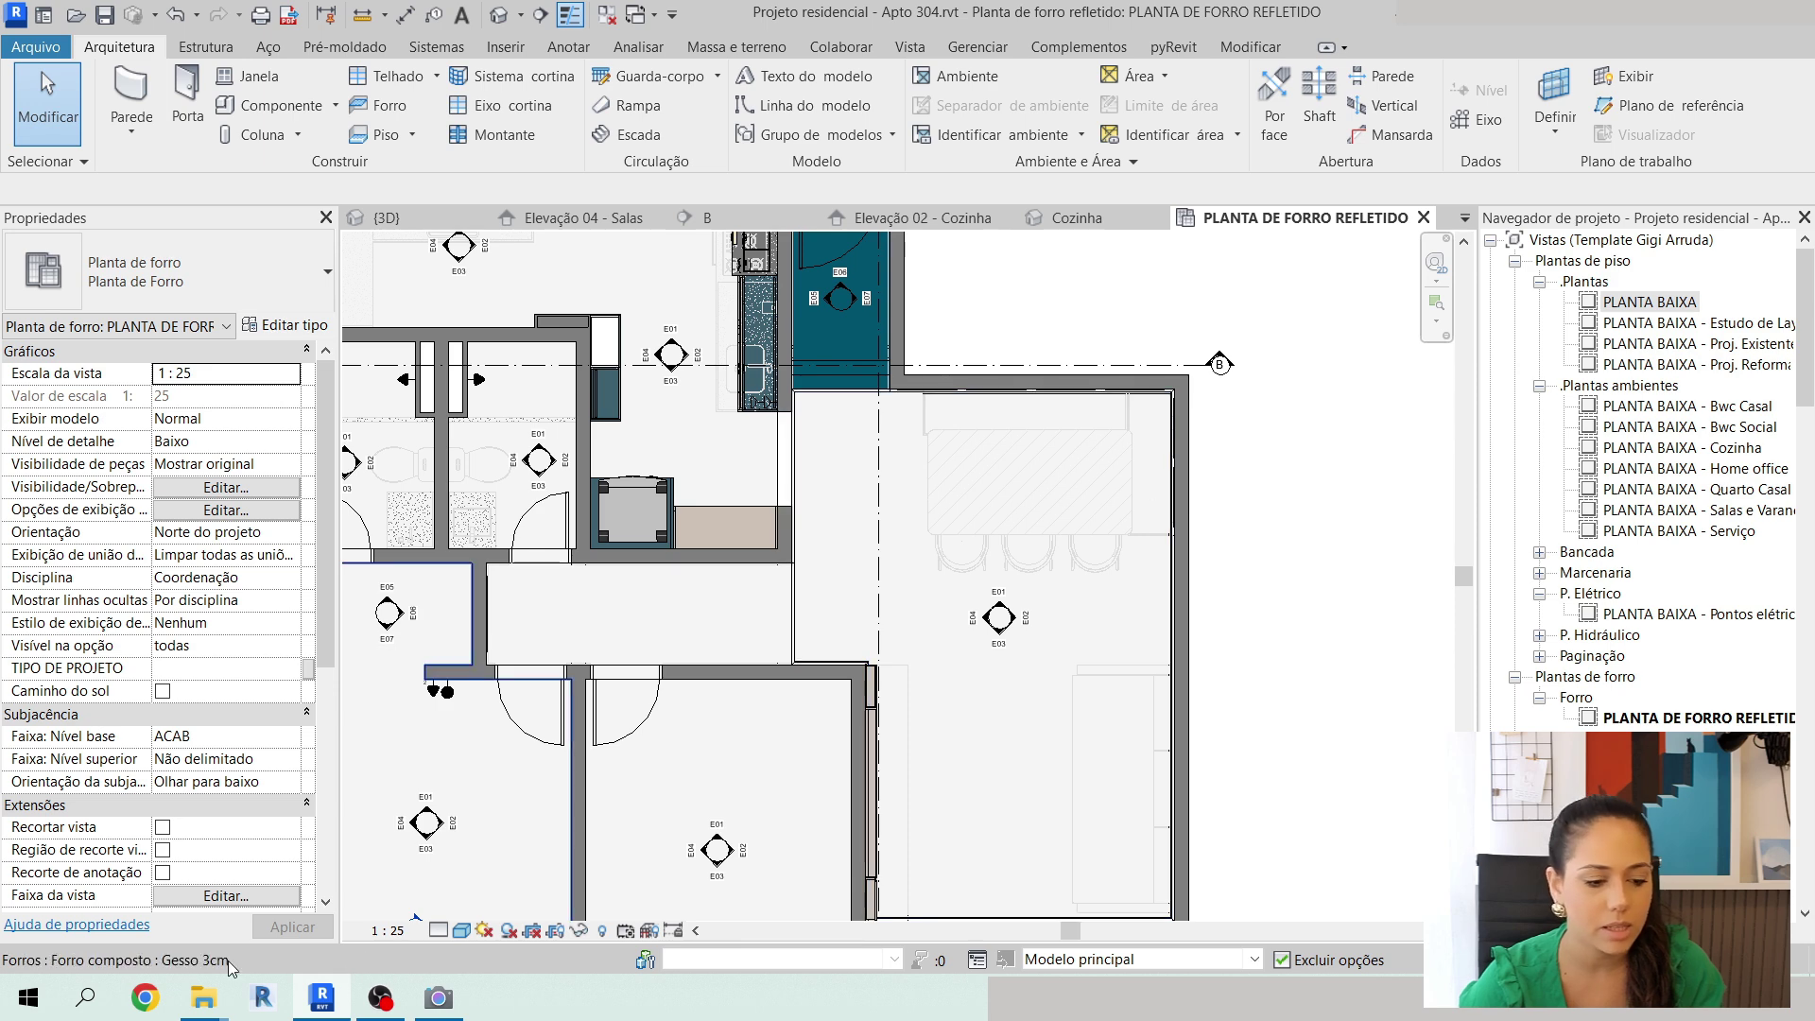
mouse_move(199, 1003)
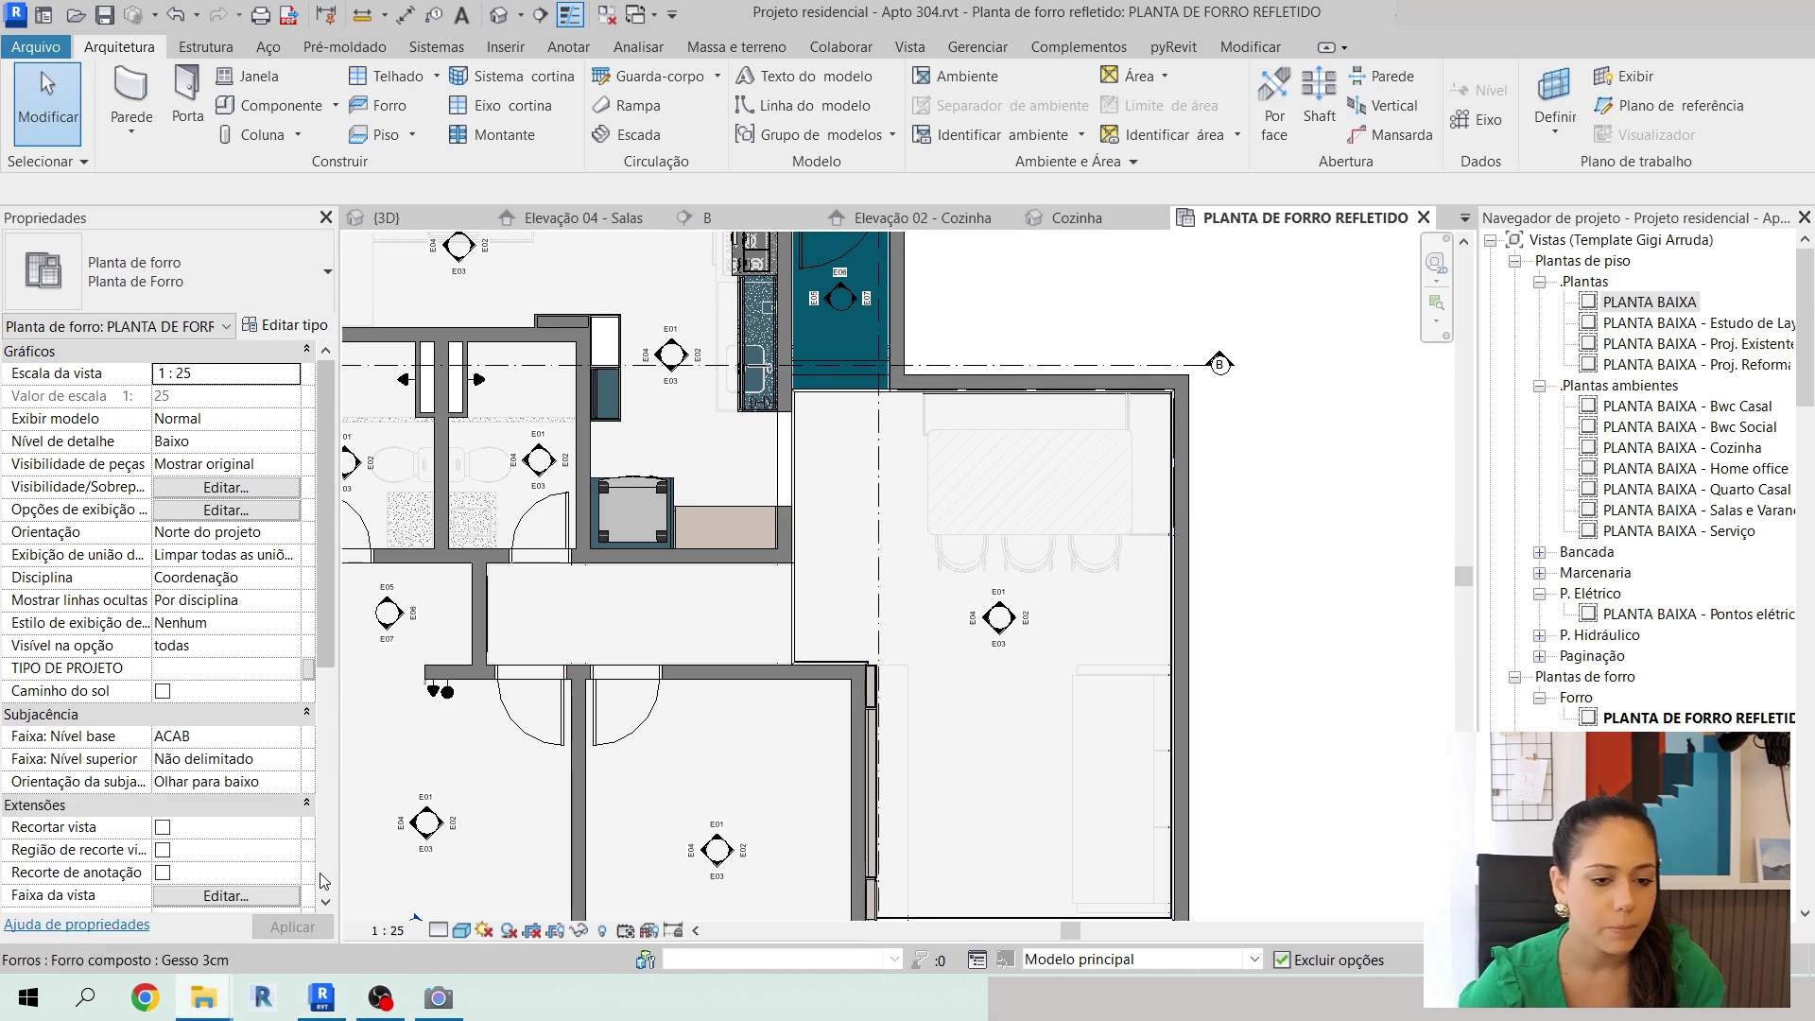
click(141, 898)
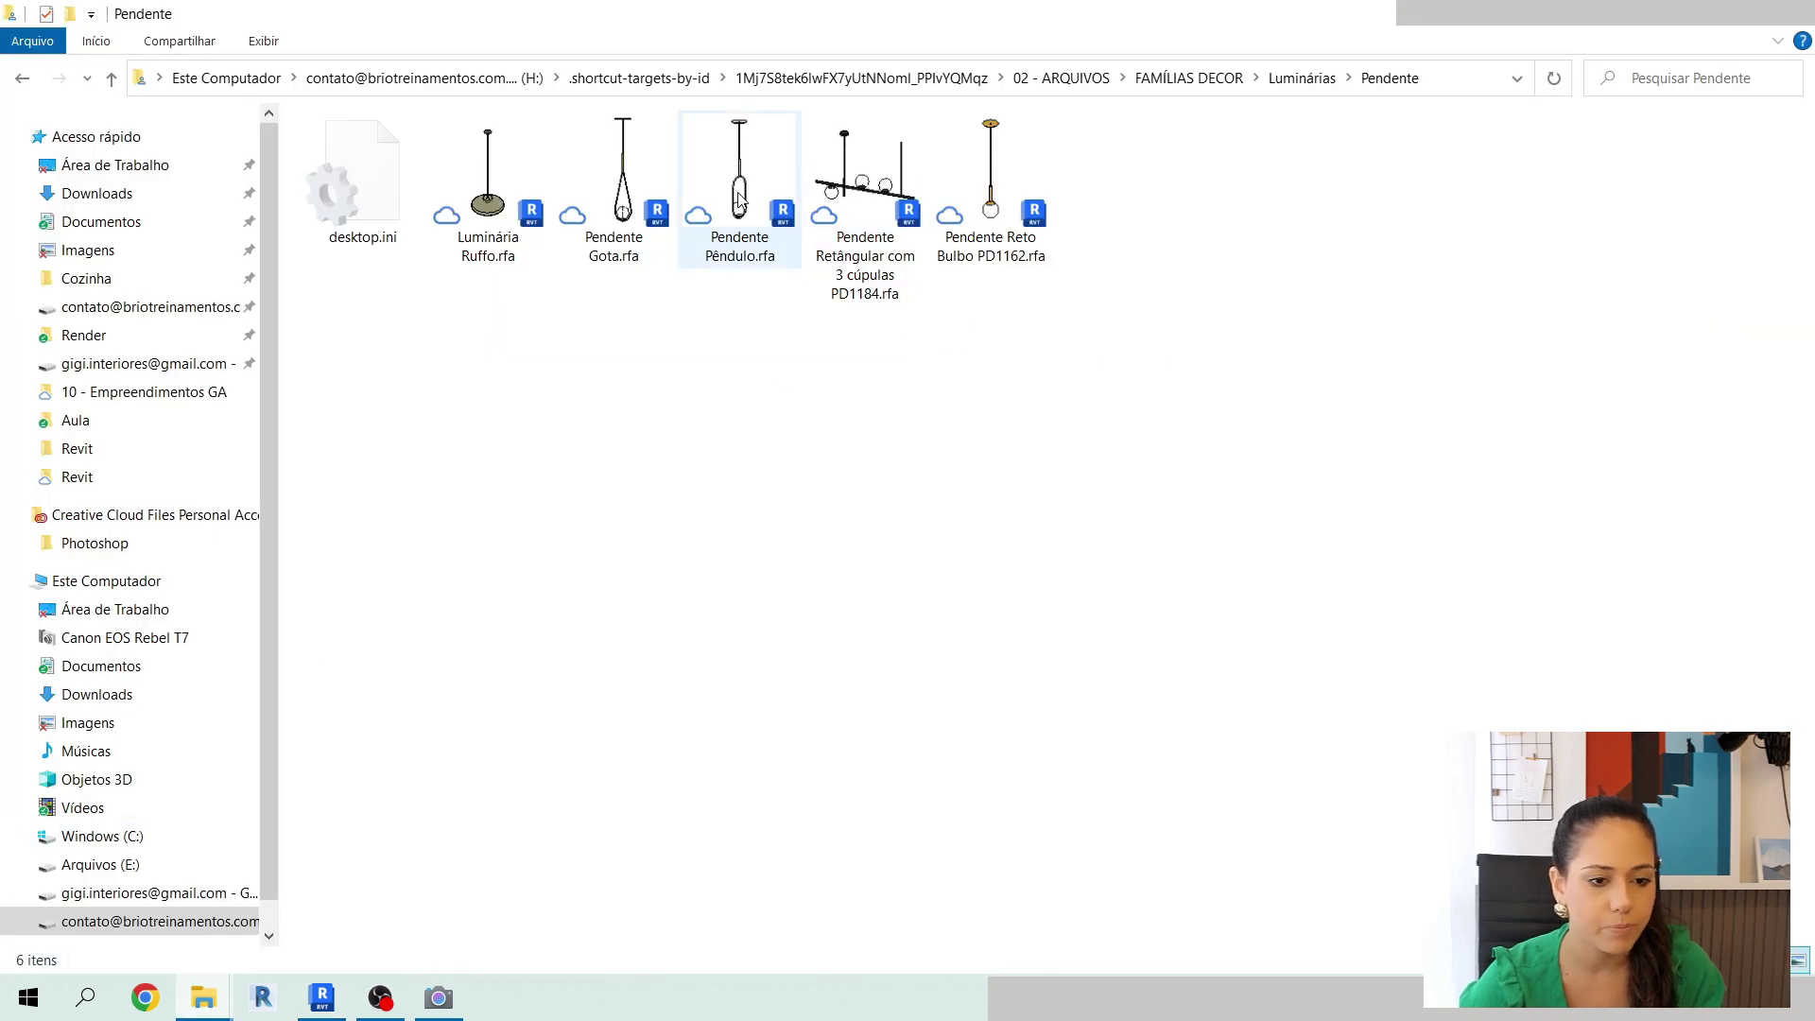
click(866, 172)
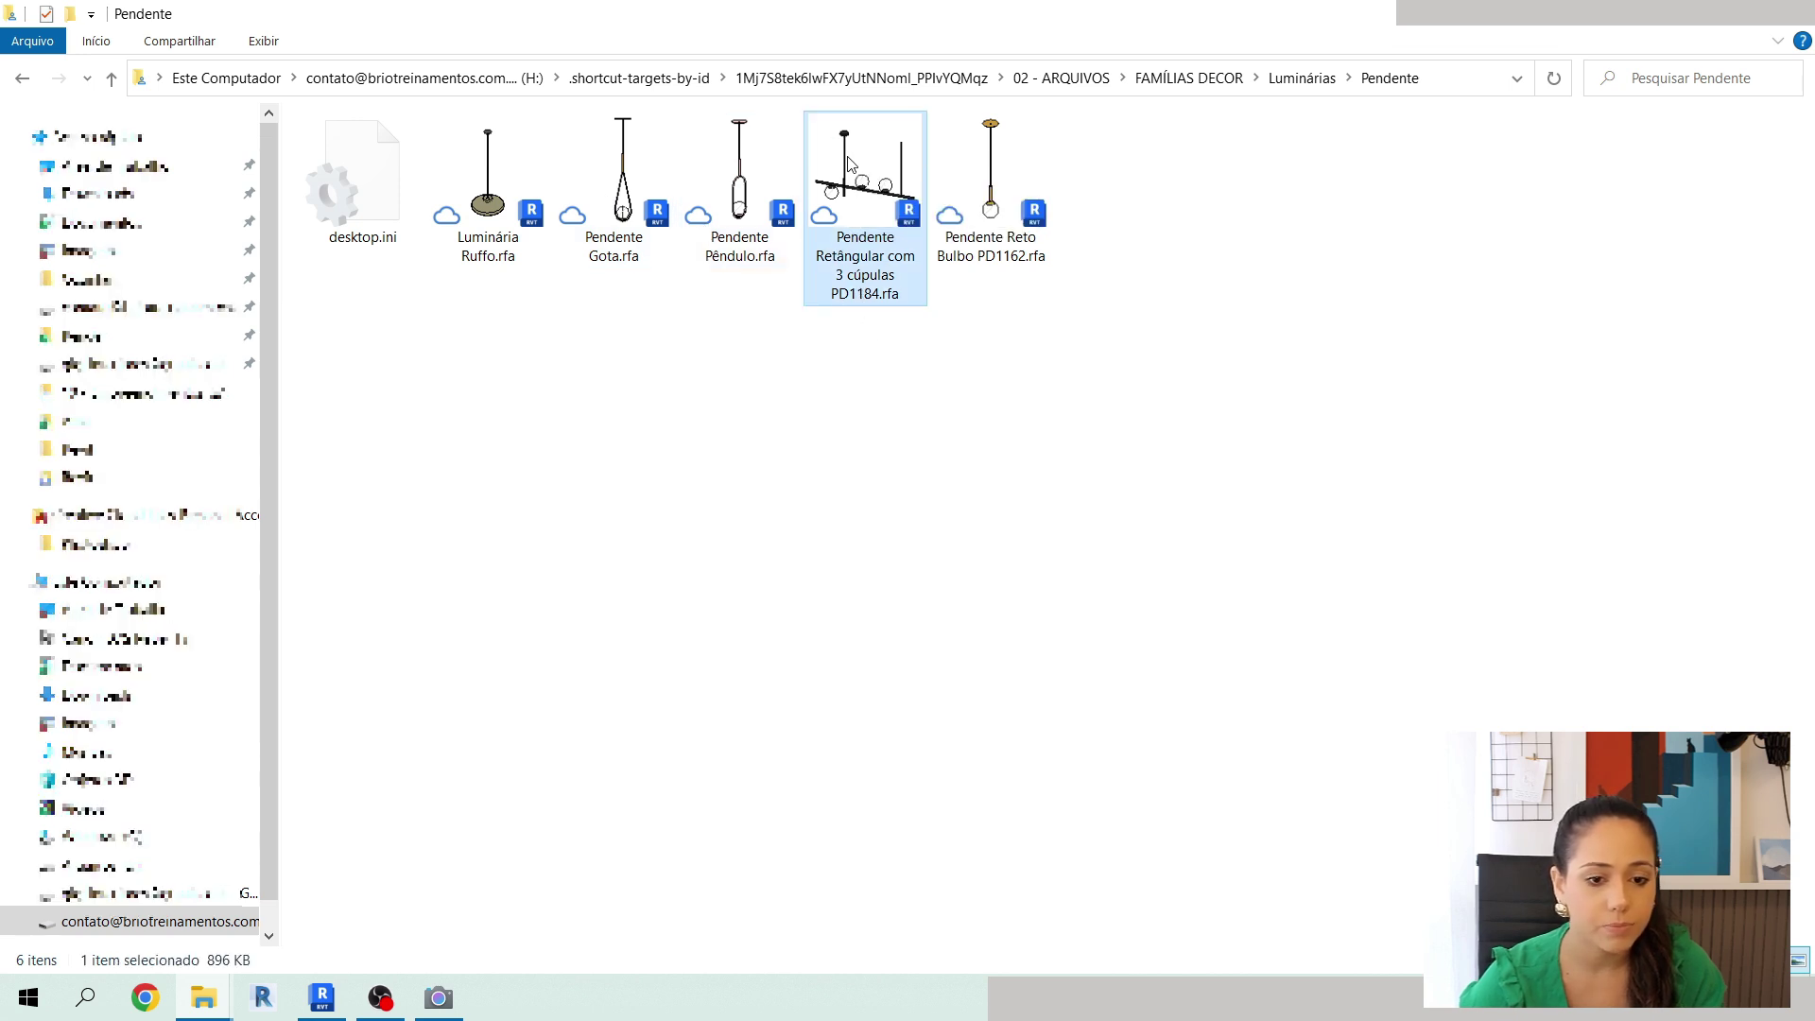
drag(847, 166, 977, 583)
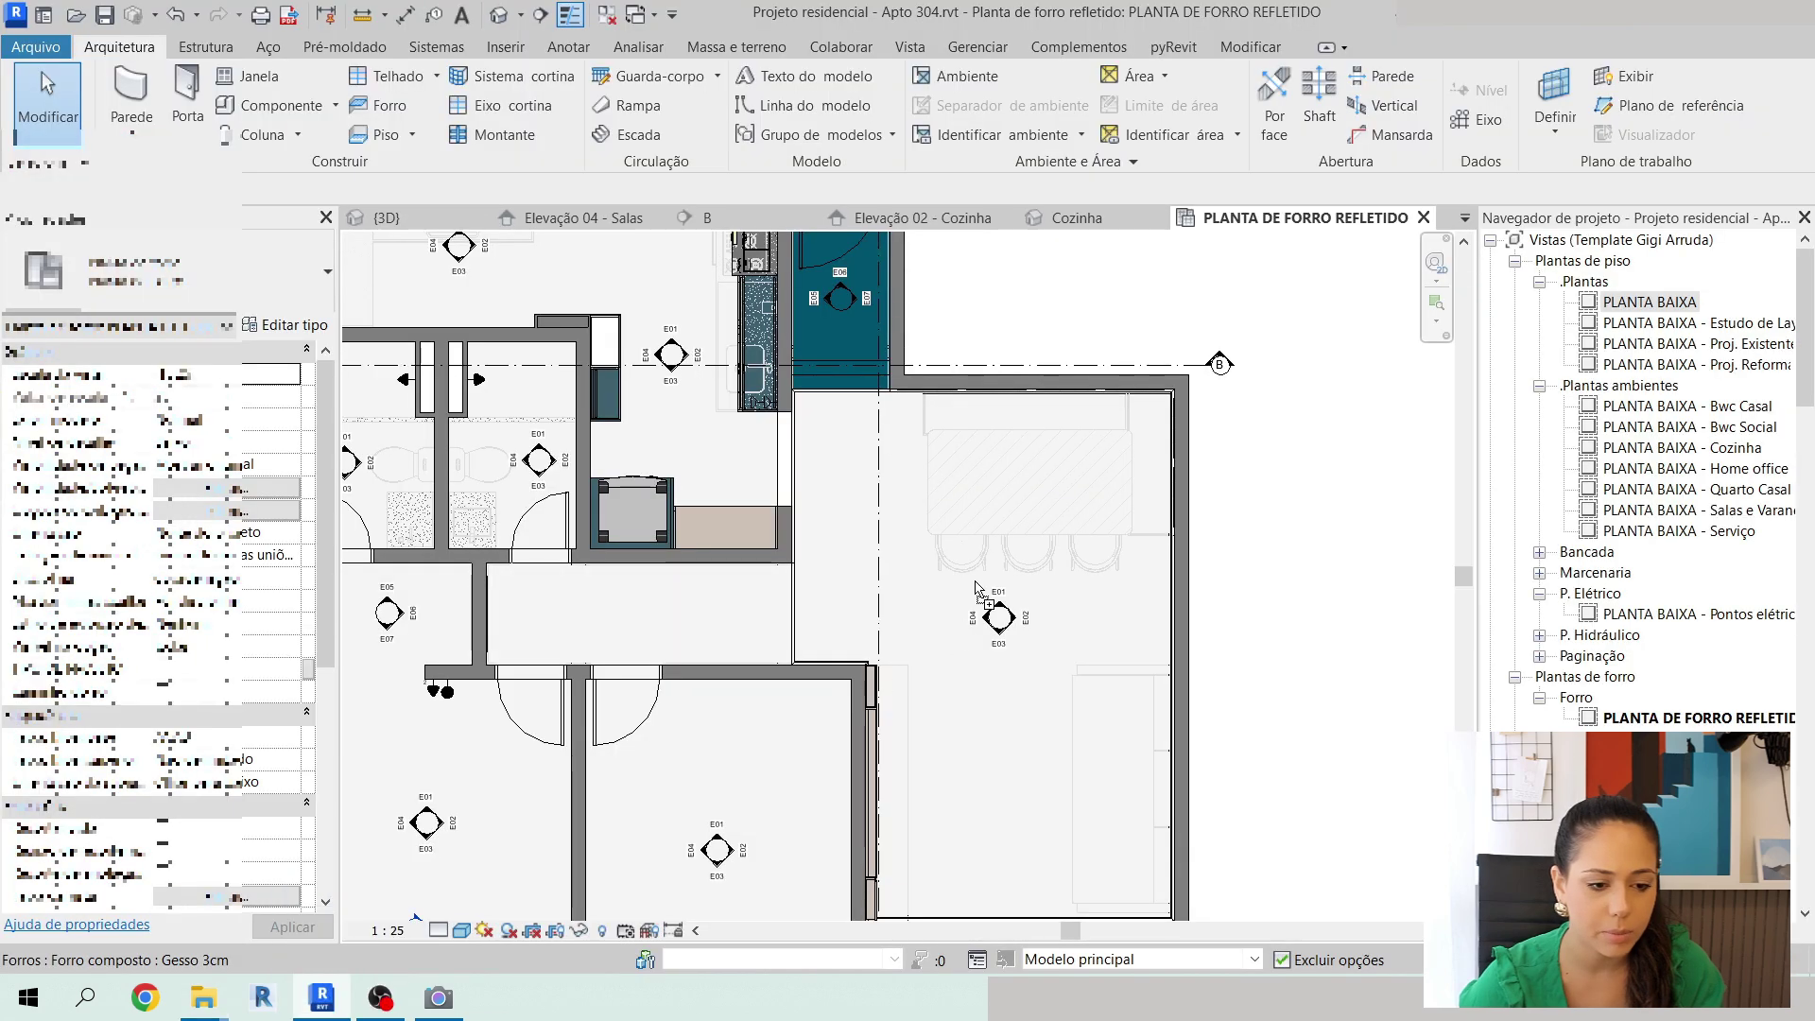
drag(994, 514, 994, 507)
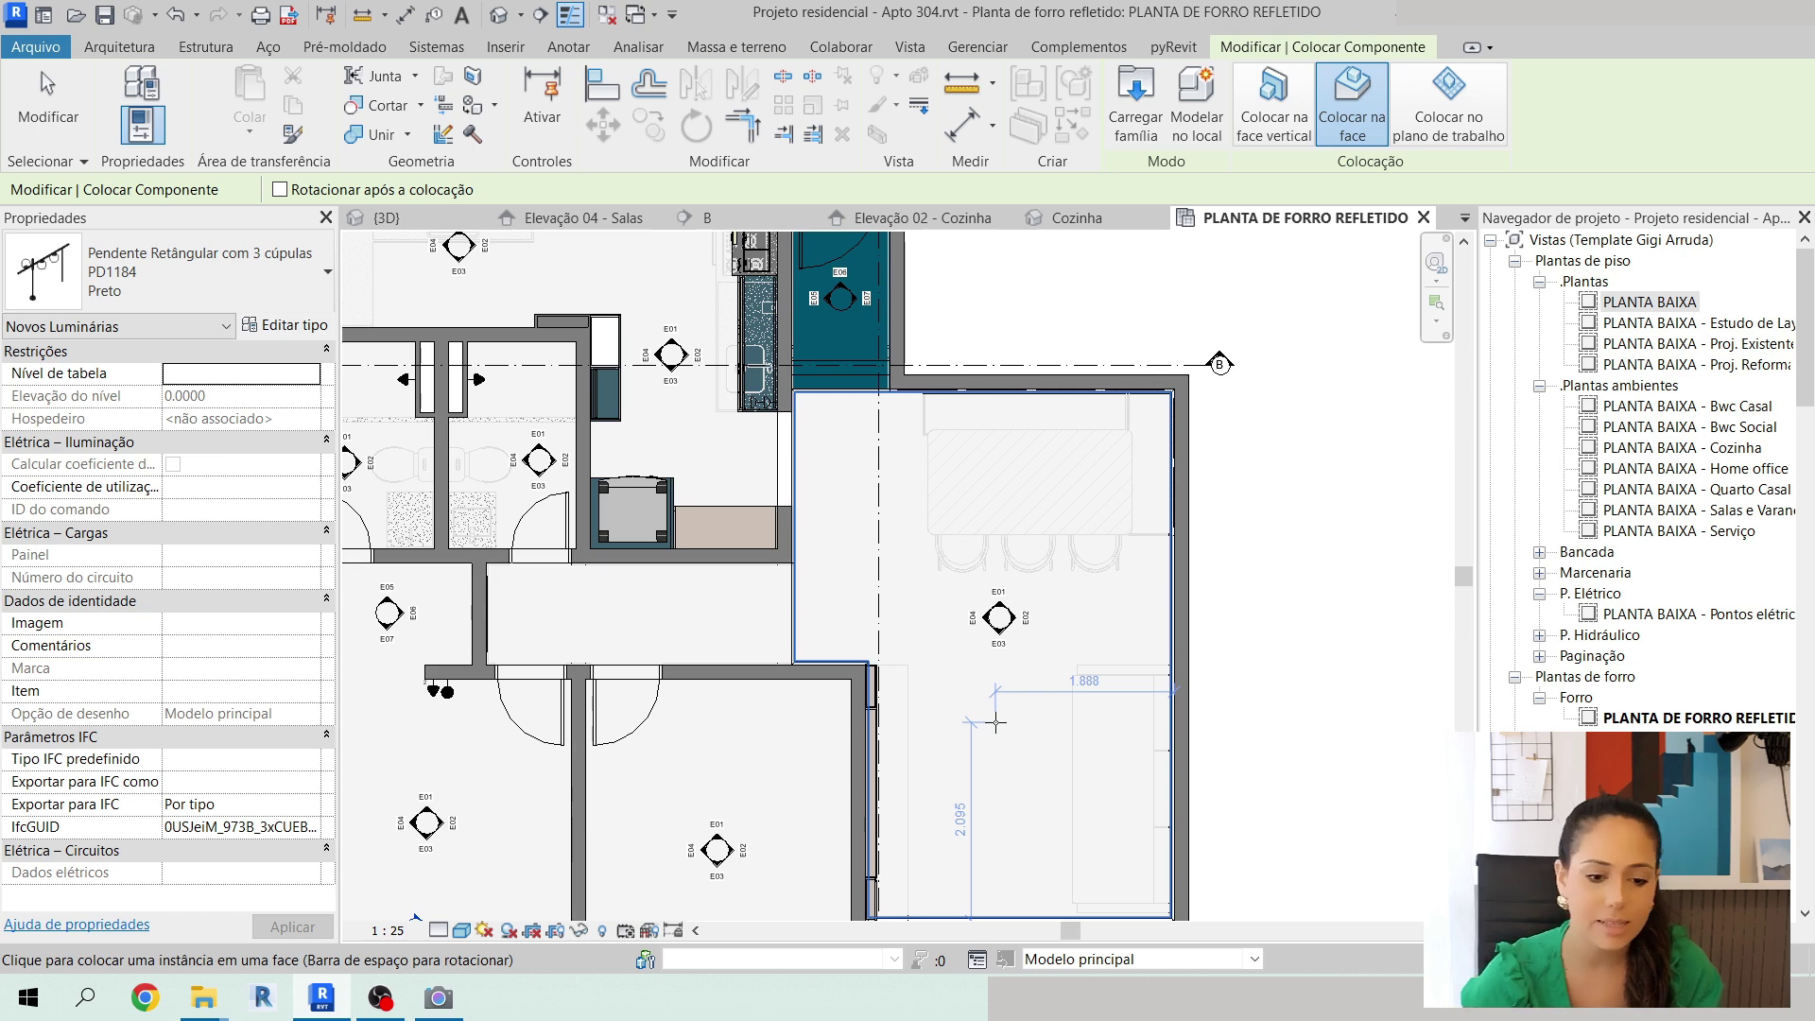
Place one black PD1184 pendant on the living room ceiling between the dining chairs and the sofa, and end the placement.
scroll(995, 722, down, 2)
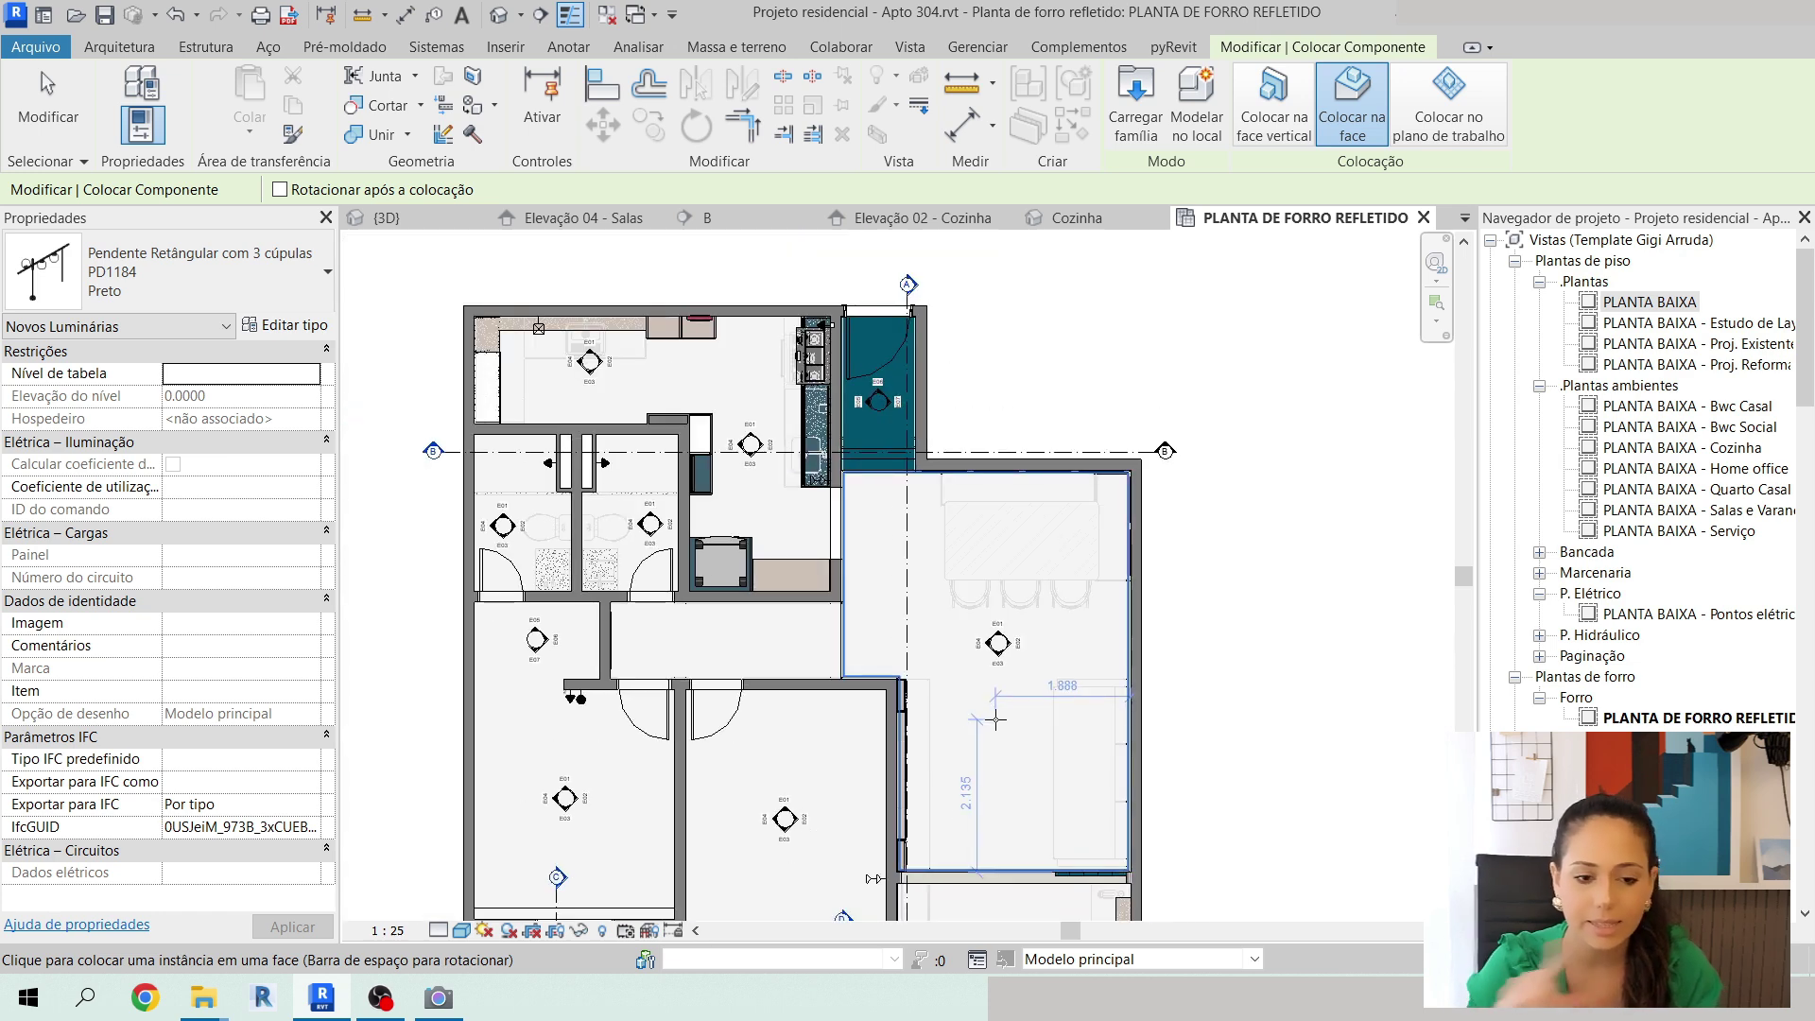
scroll(996, 720, up, 2)
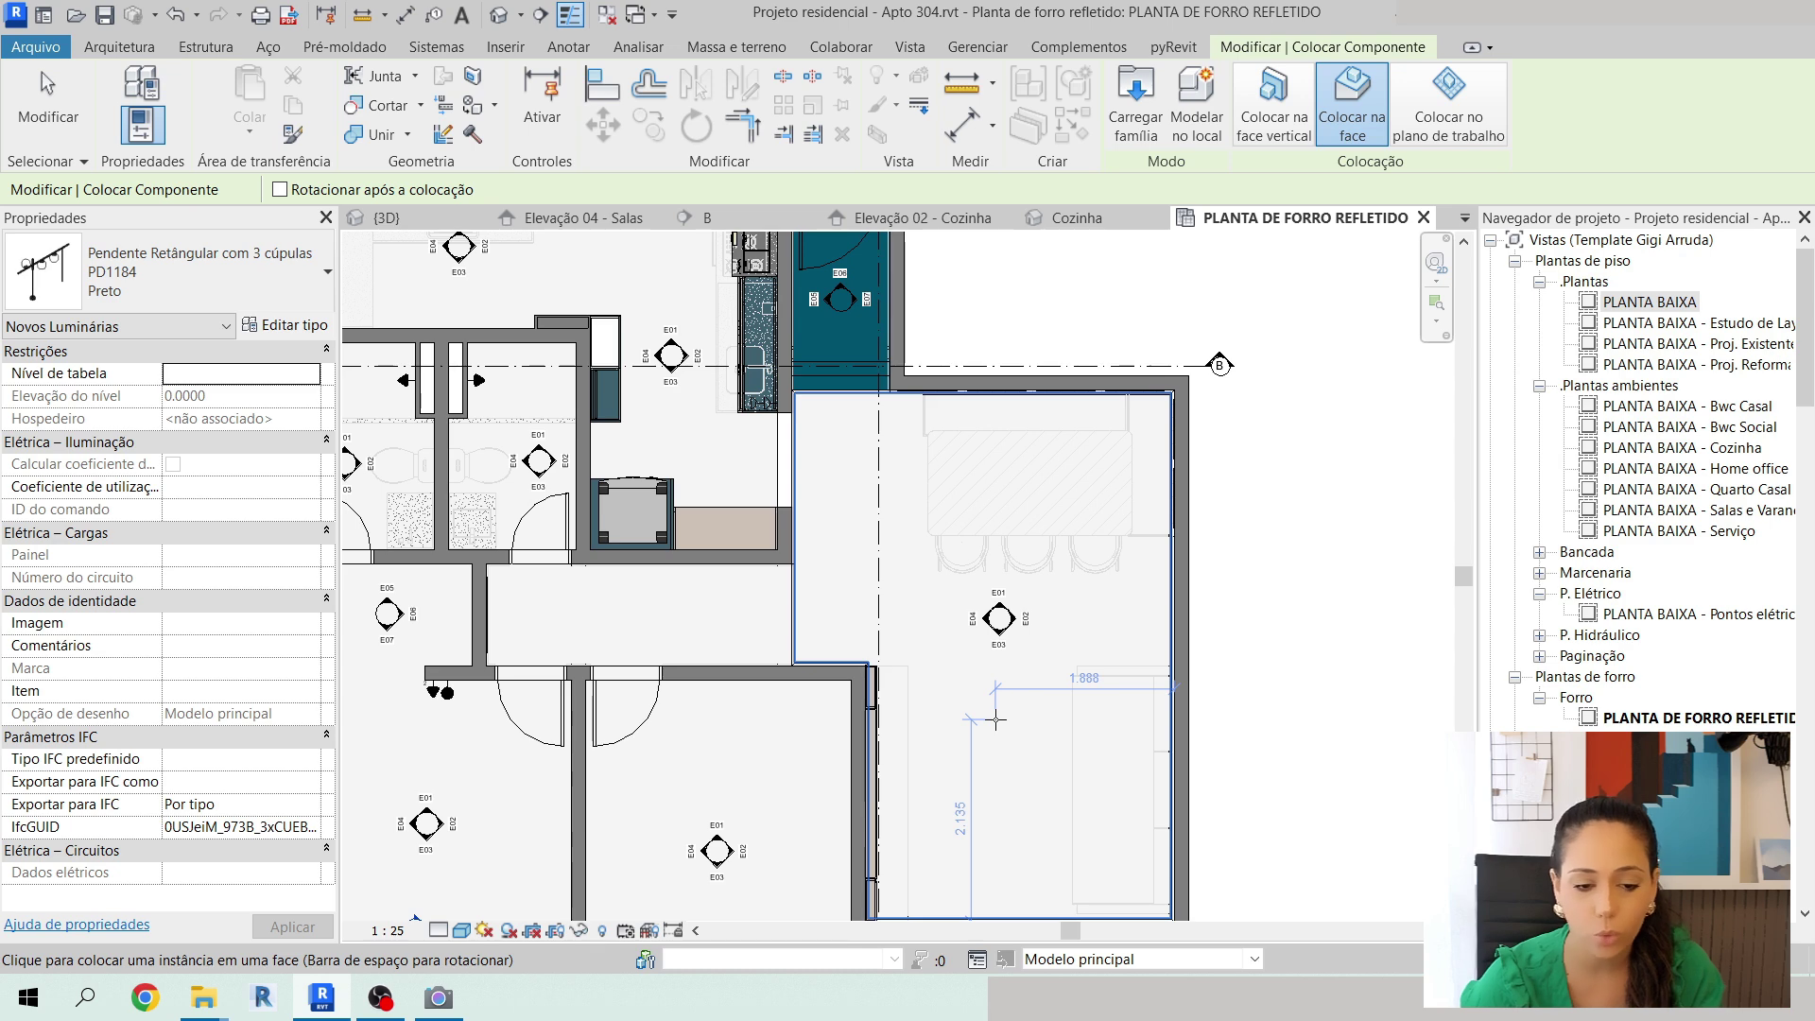
click(995, 720)
key(Escape)
key(Escape)
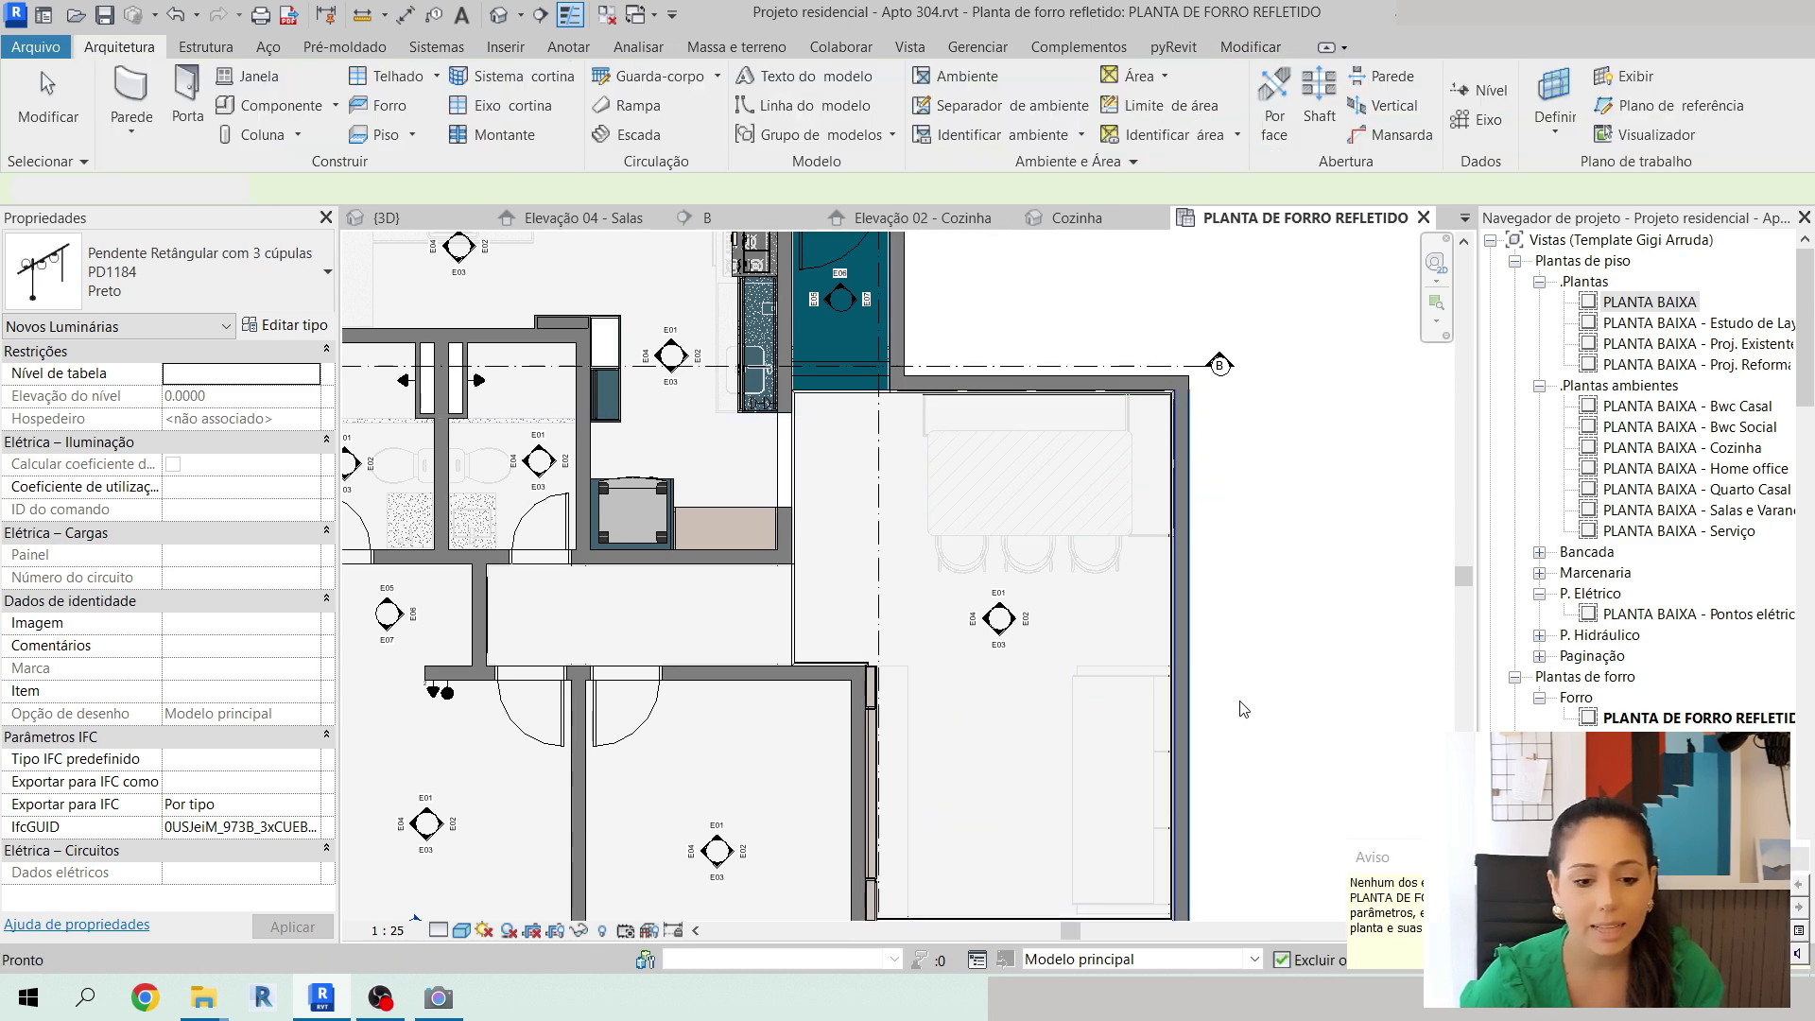
Reveal the hidden elements and unhide the pendant's Luminárias category in the reflected ceiling plan, then leave the reveal mode.
middle_drag(1235, 683, 1215, 643)
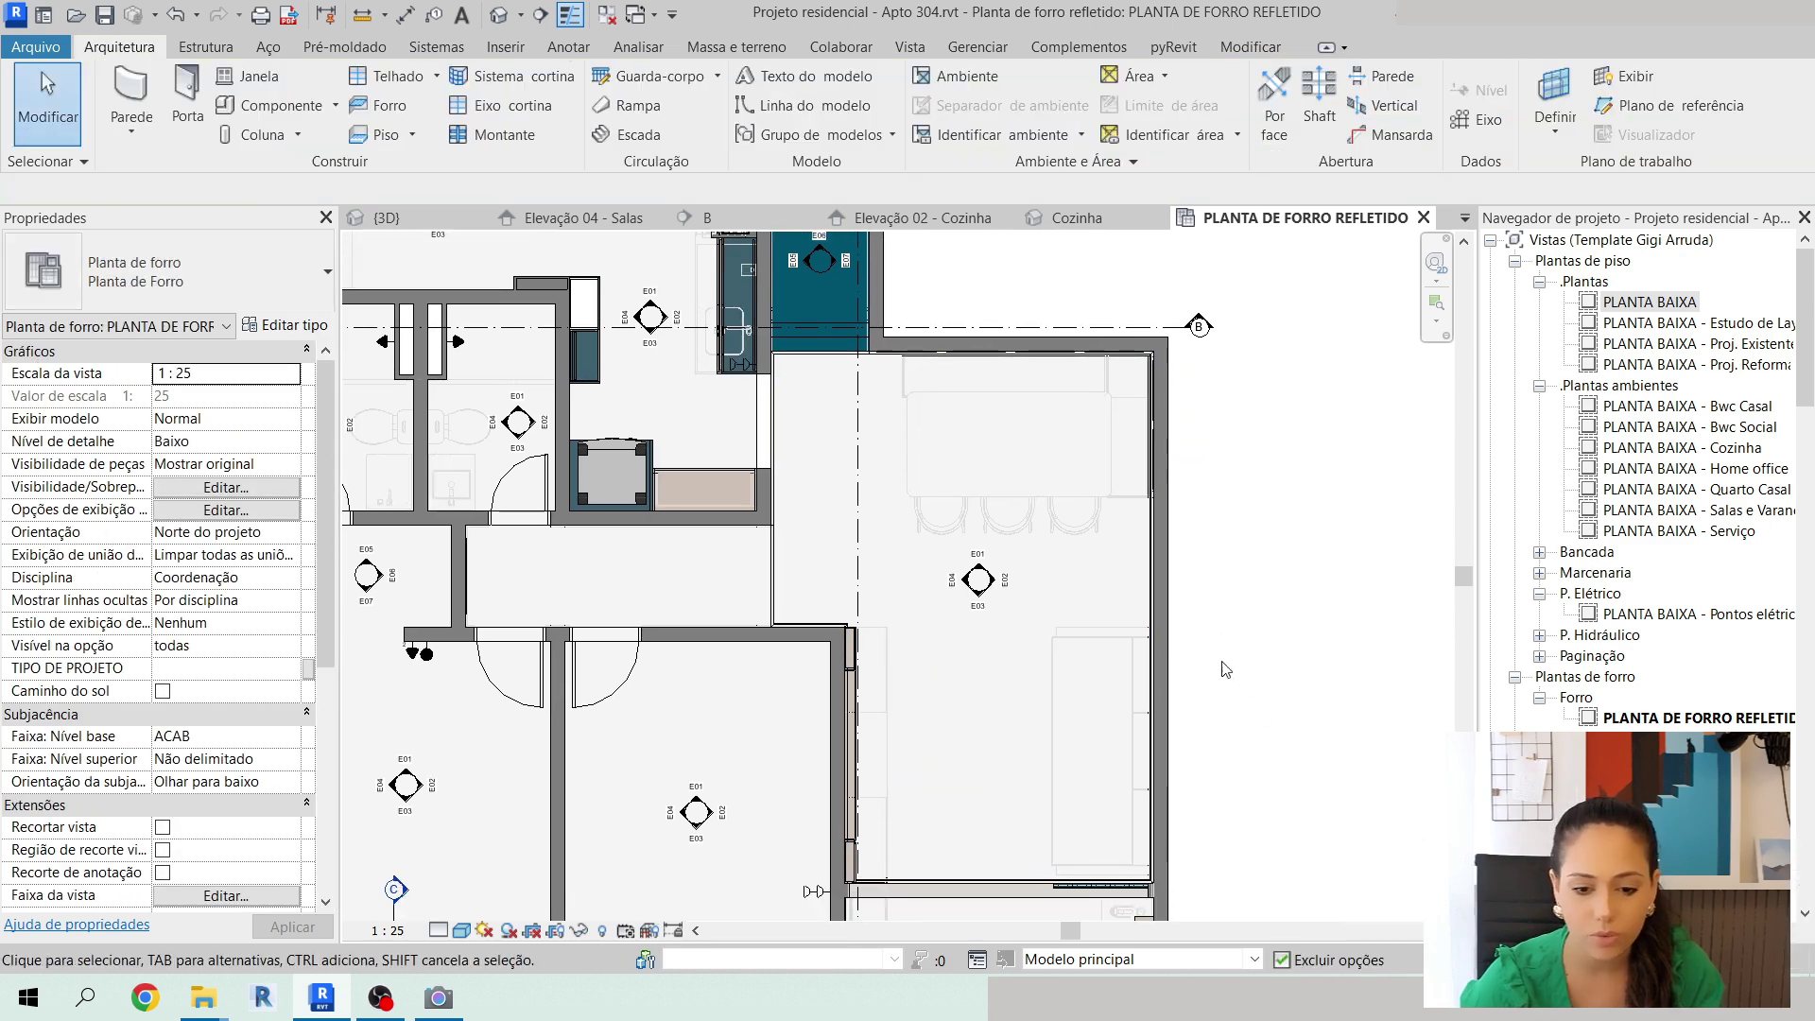
click(603, 931)
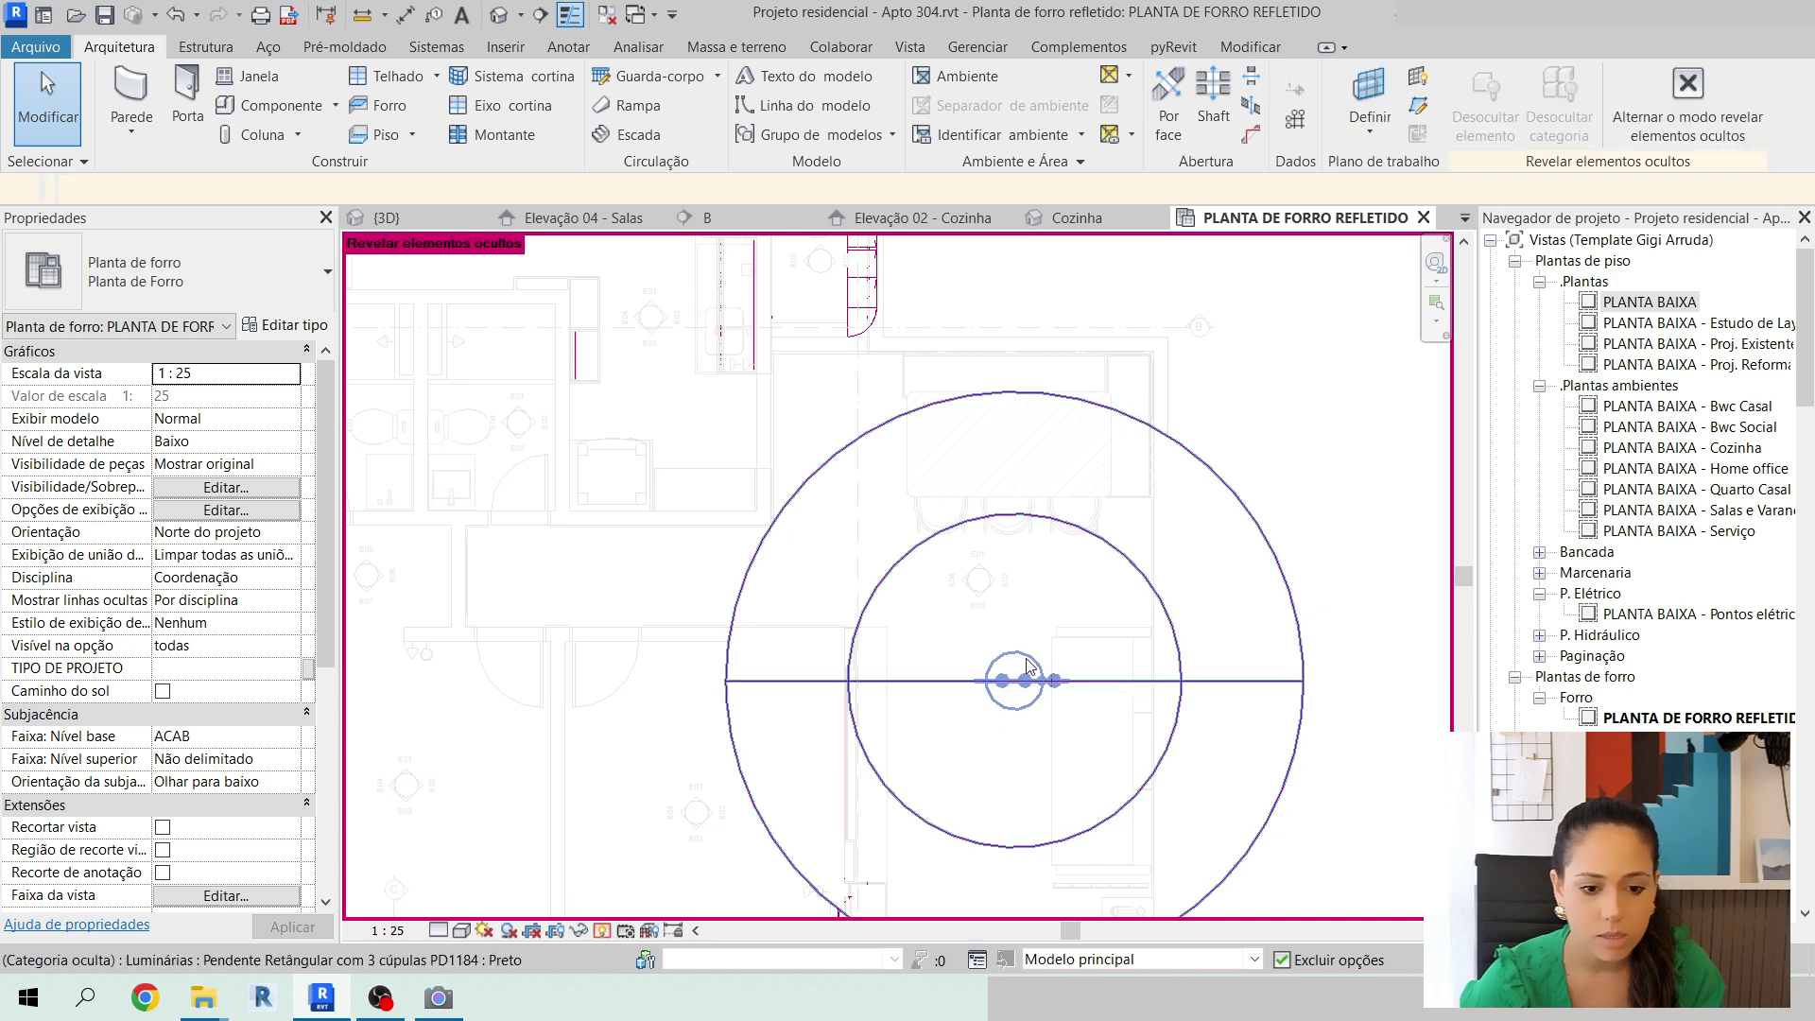
click(1033, 687)
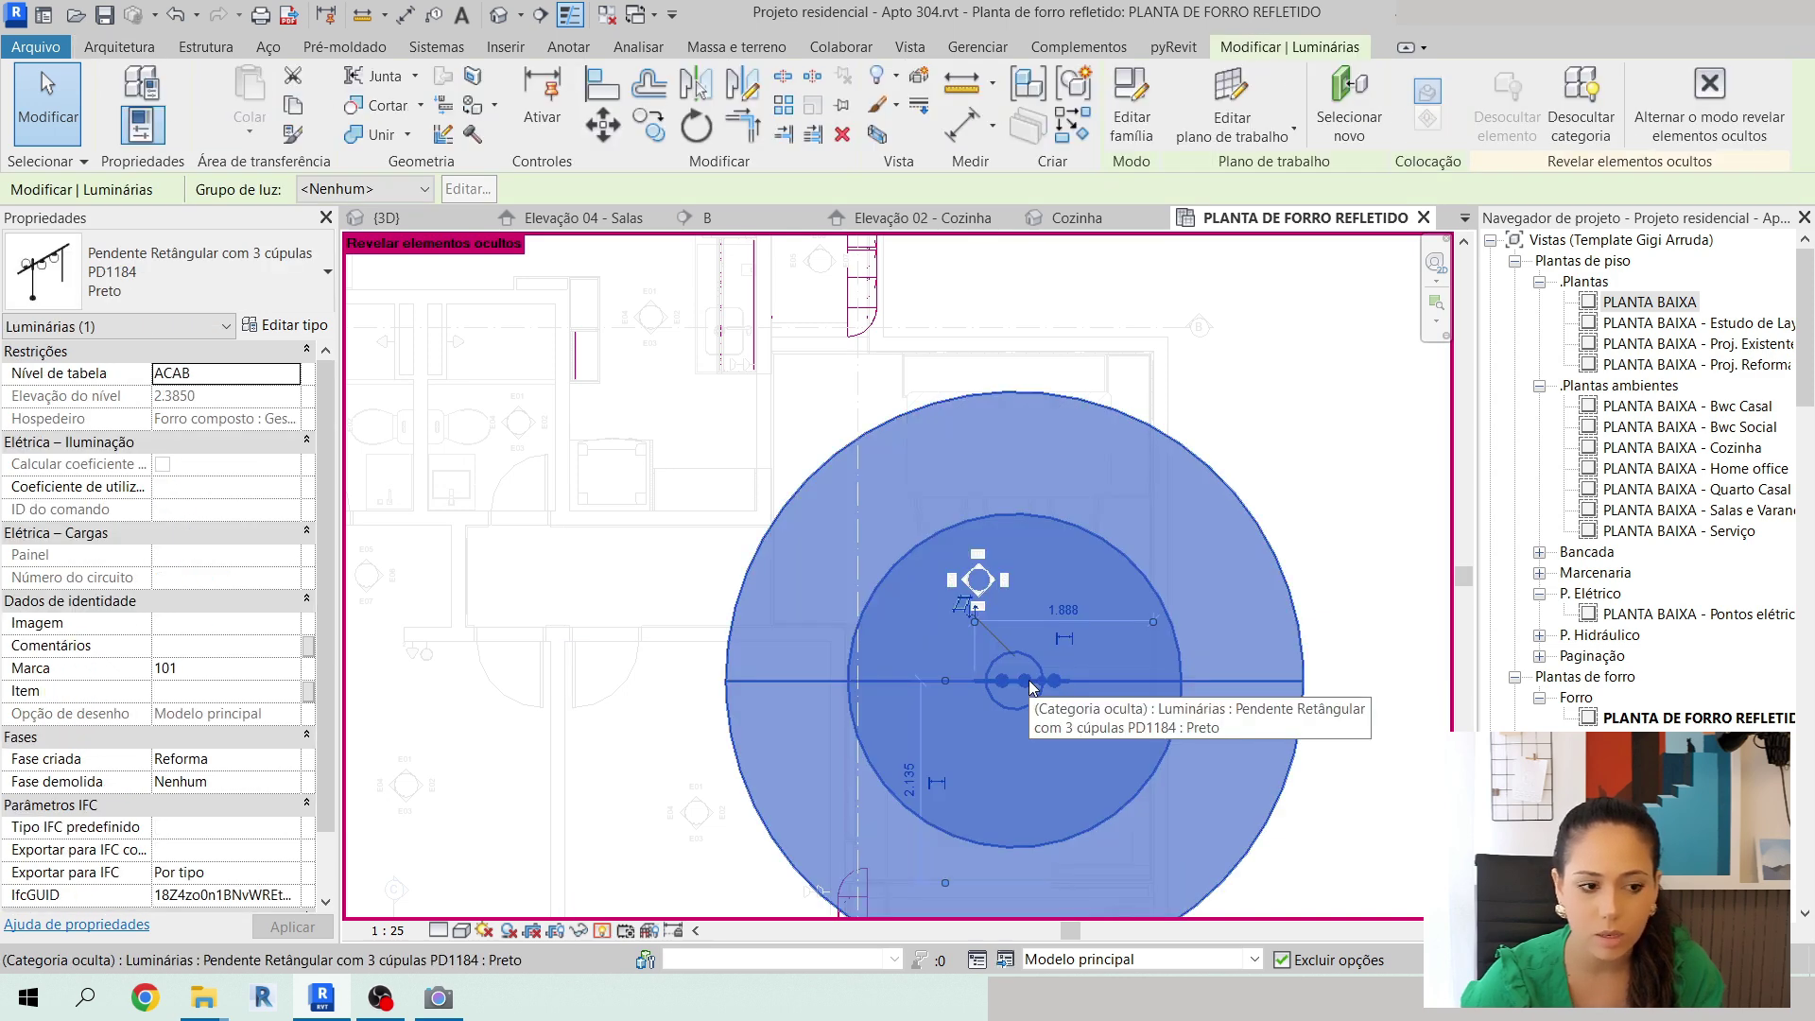
scroll(1028, 681, down, 2)
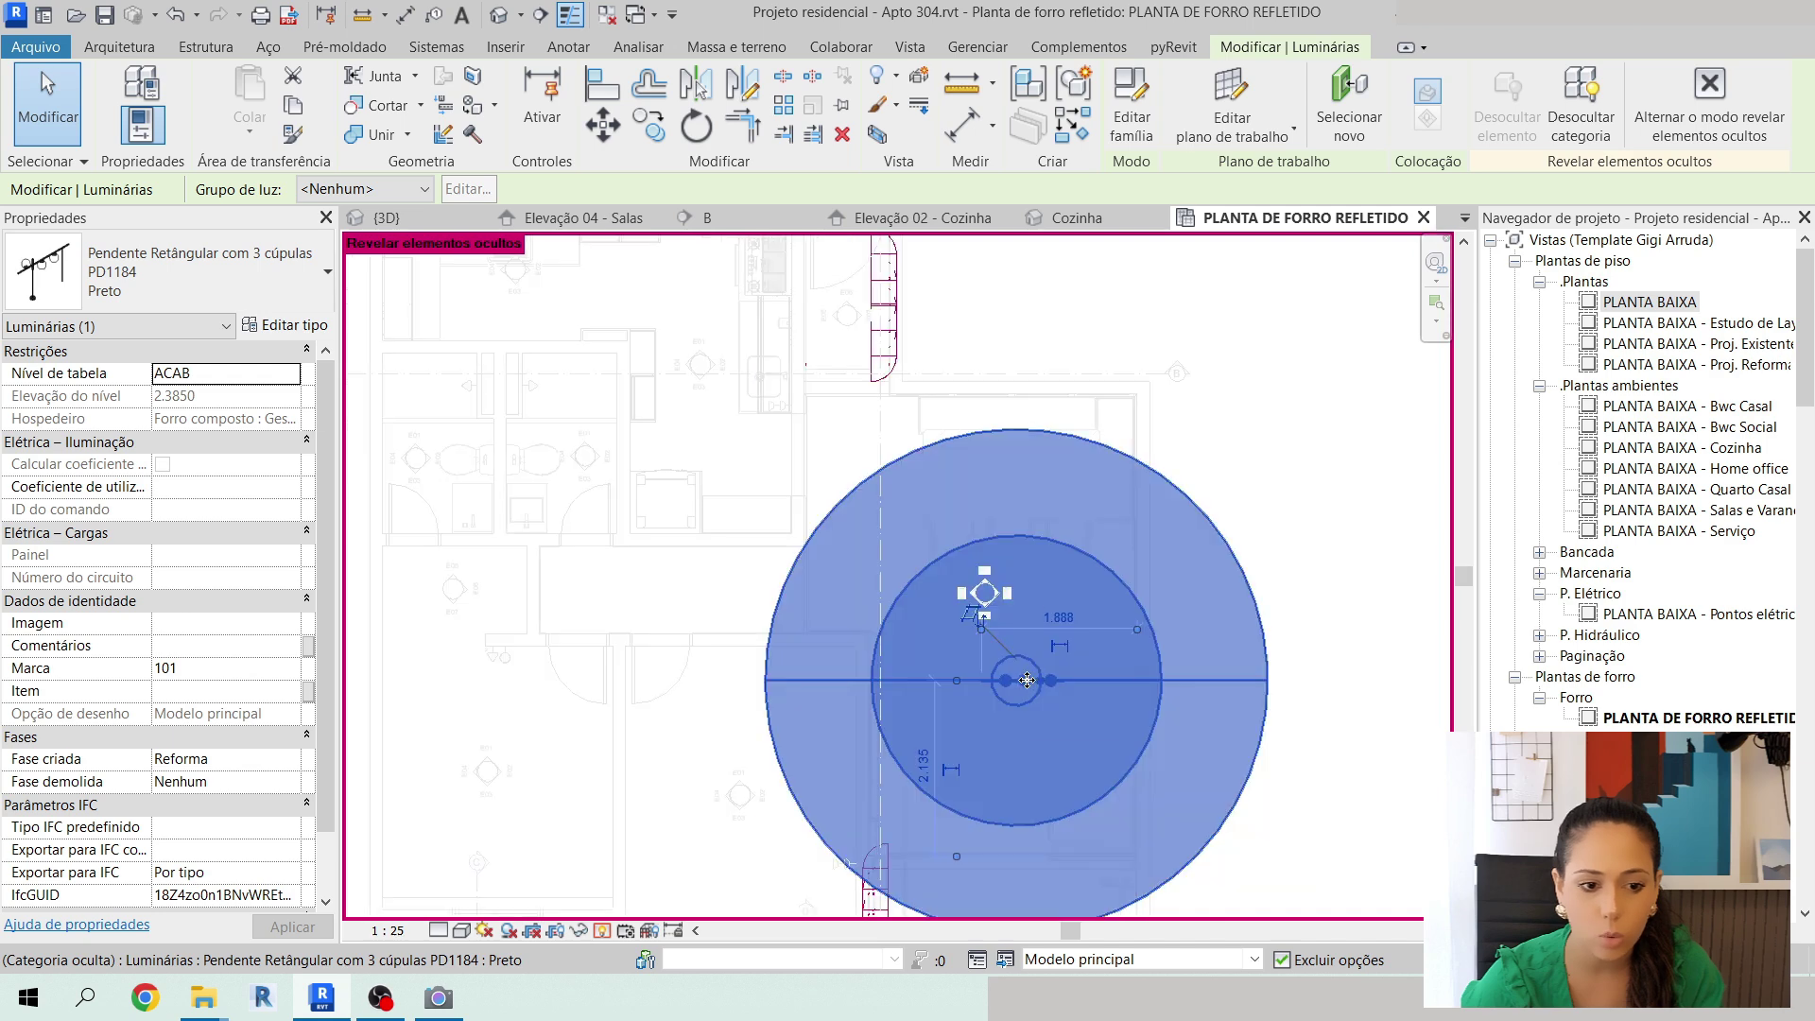
click(1597, 113)
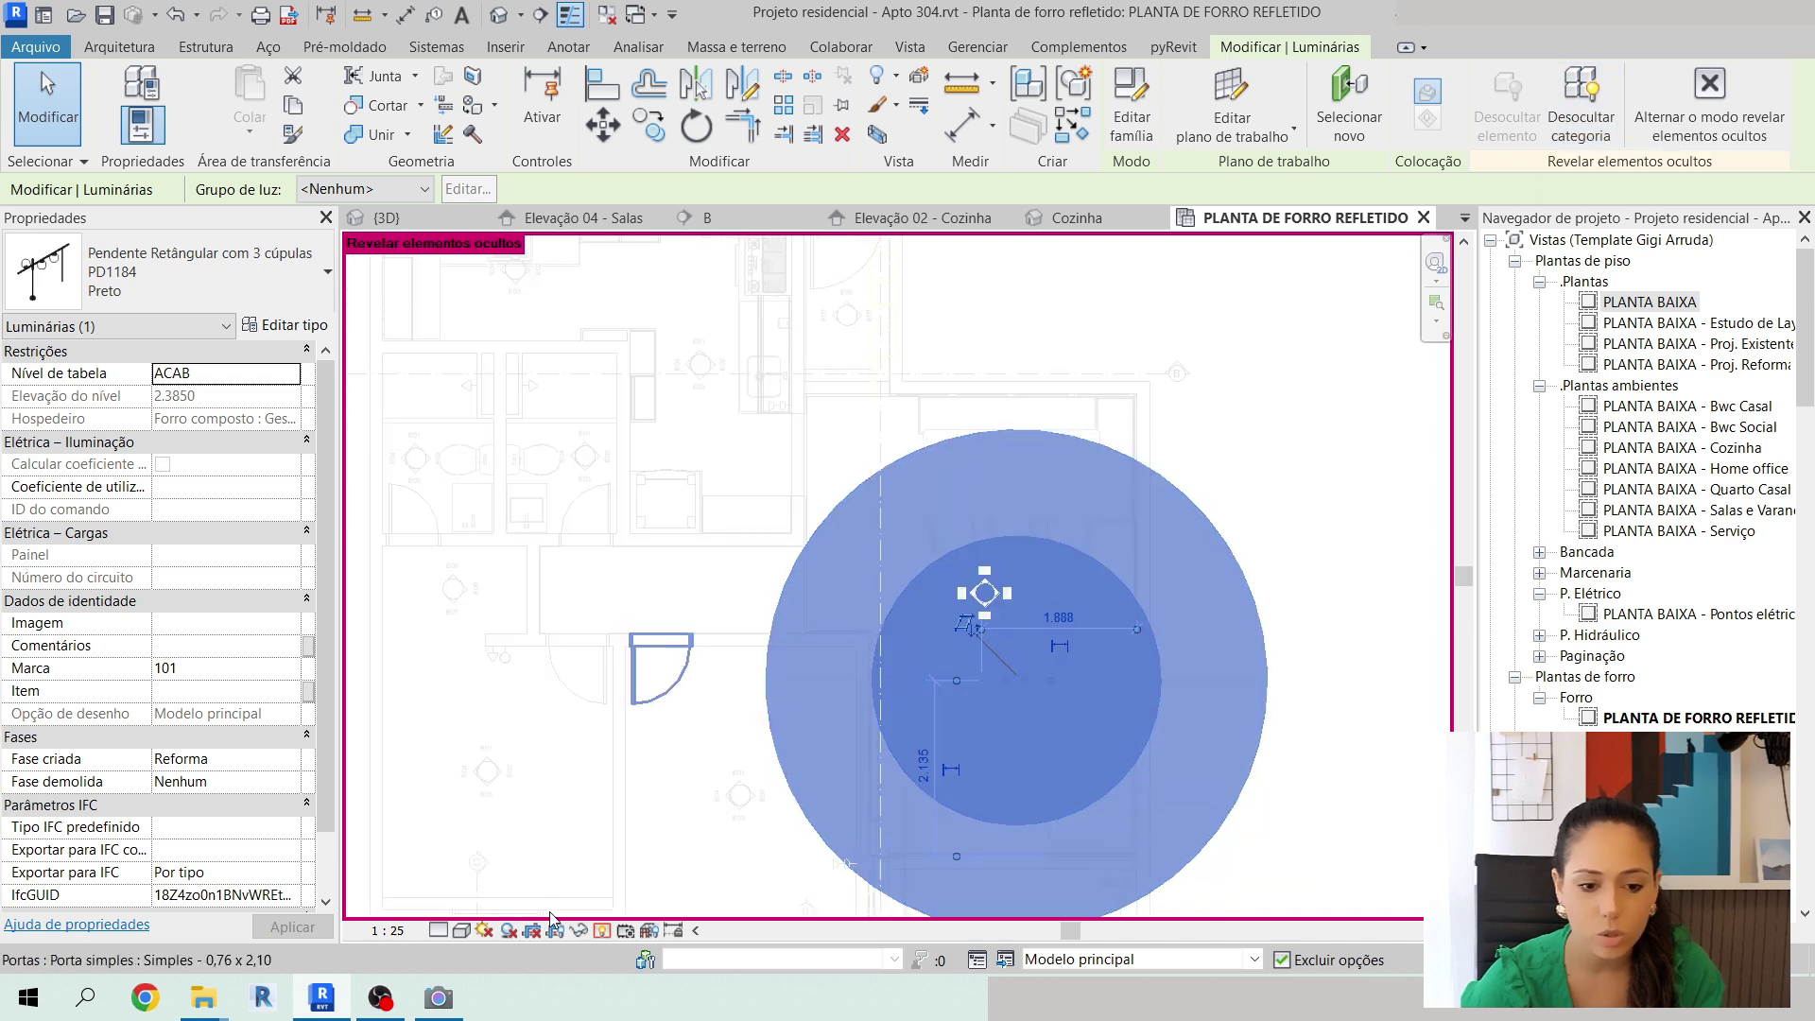
click(603, 932)
click(1273, 597)
middle_drag(1268, 577, 1261, 594)
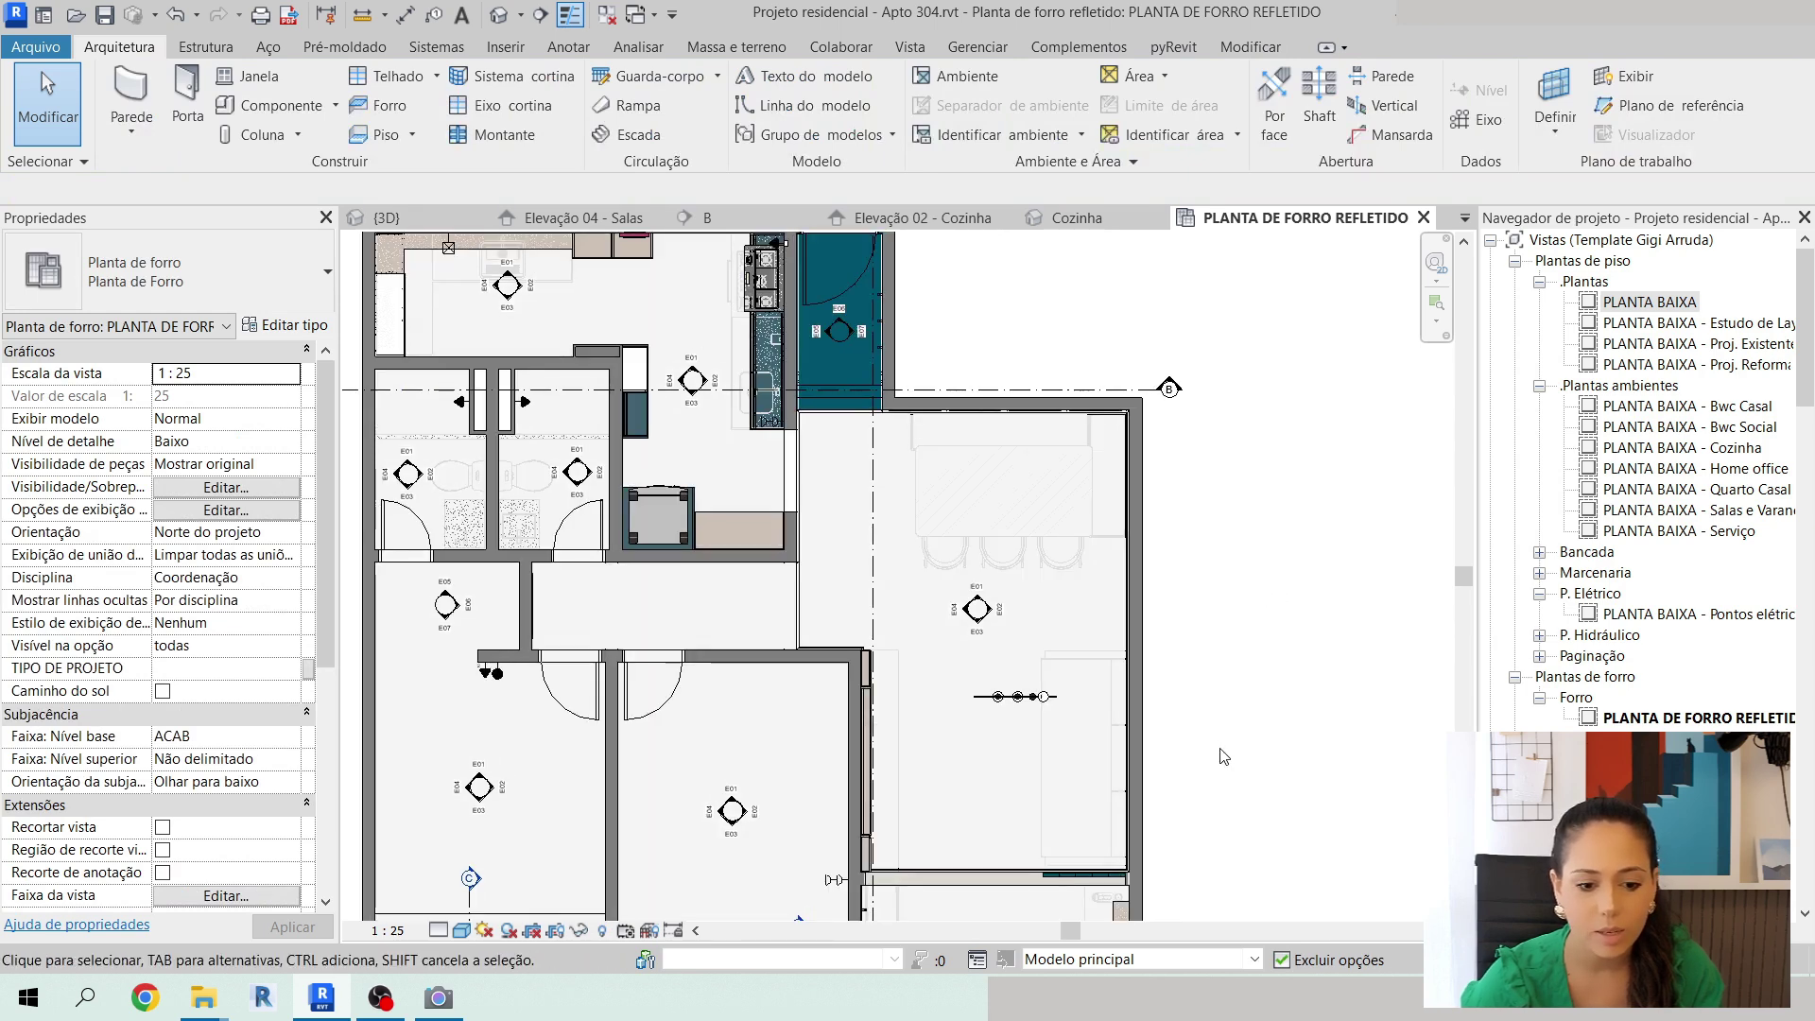
Move the three-globe pendant from the living area to above the dining table.
middle_drag(1224, 756, 1216, 669)
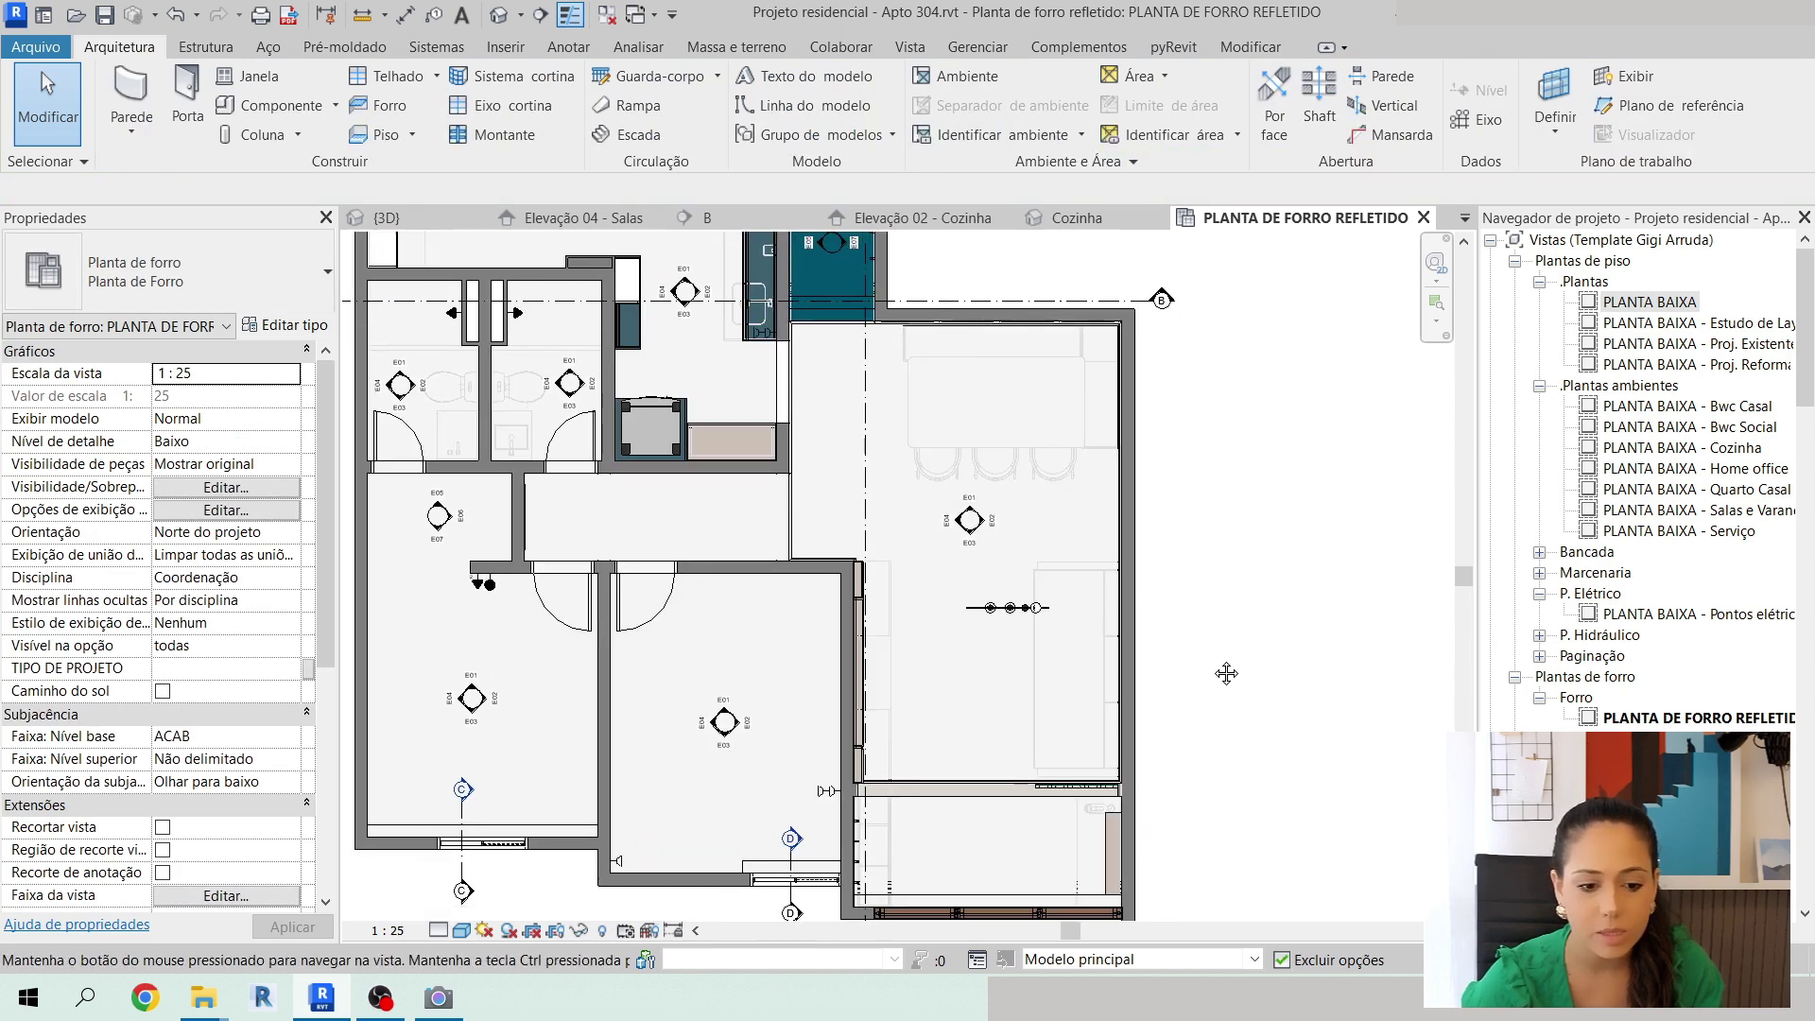
click(999, 614)
drag(999, 614, 977, 403)
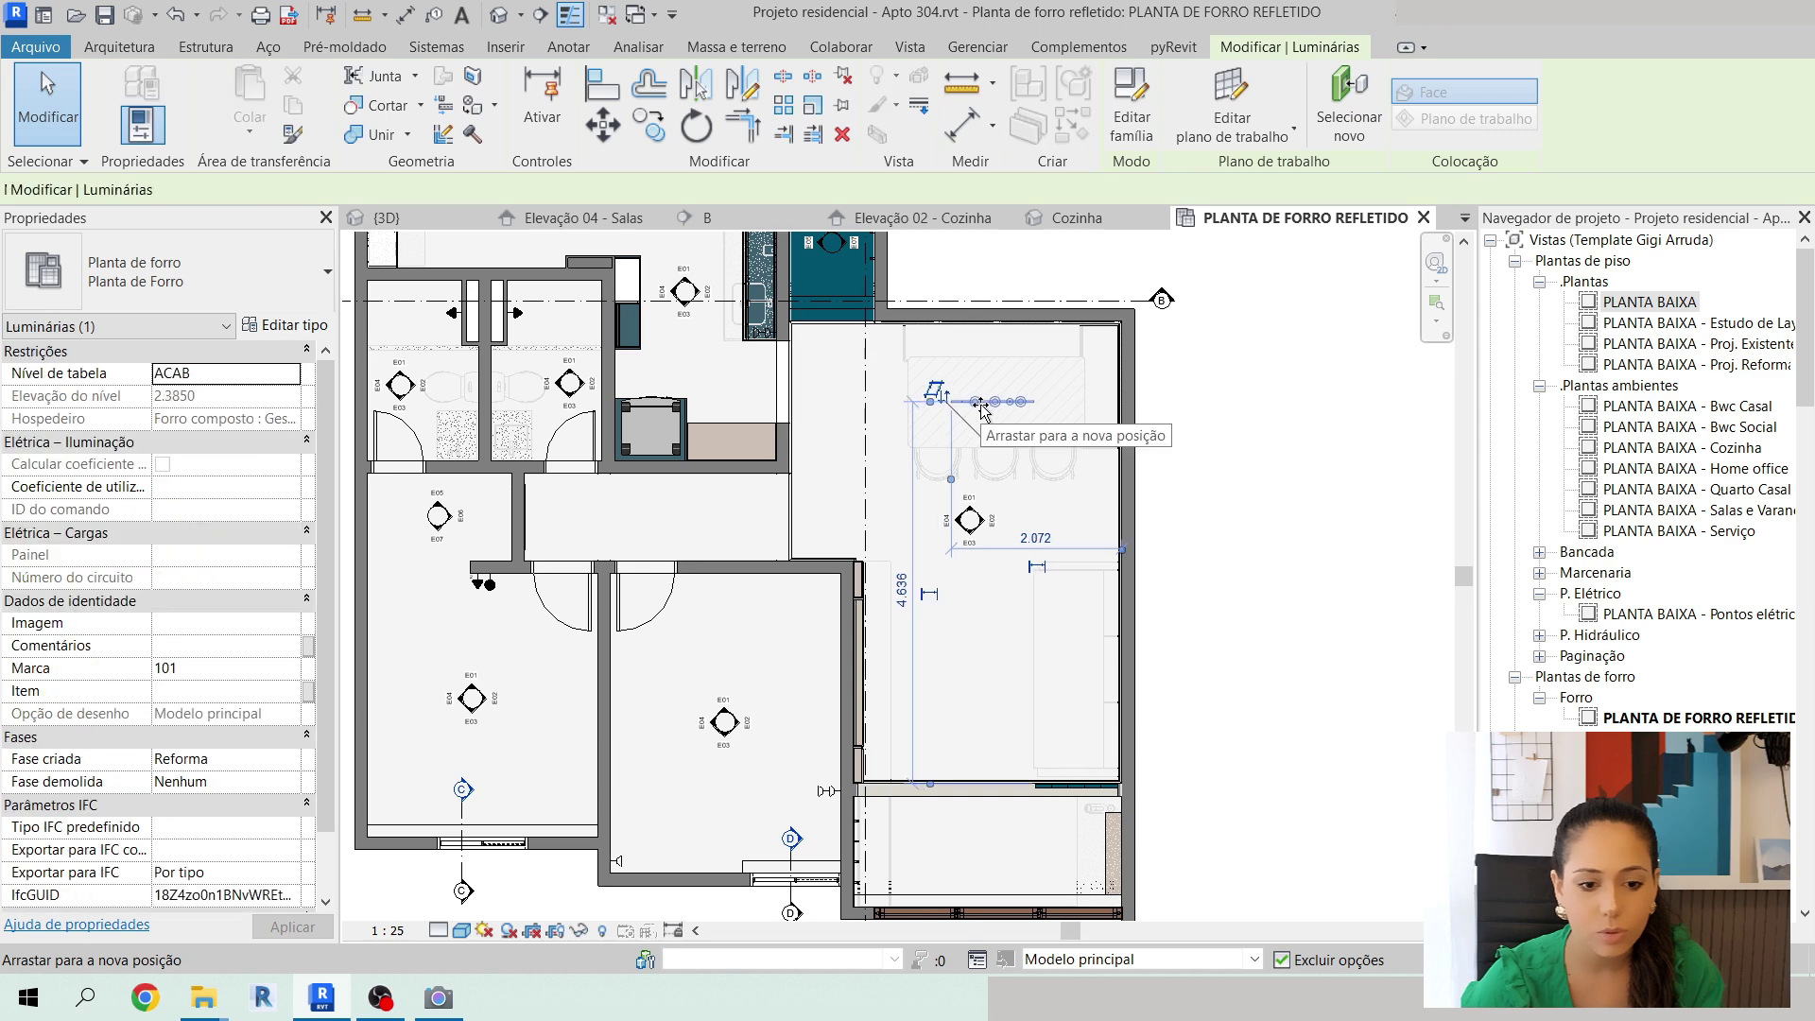
key(a)
key(l)
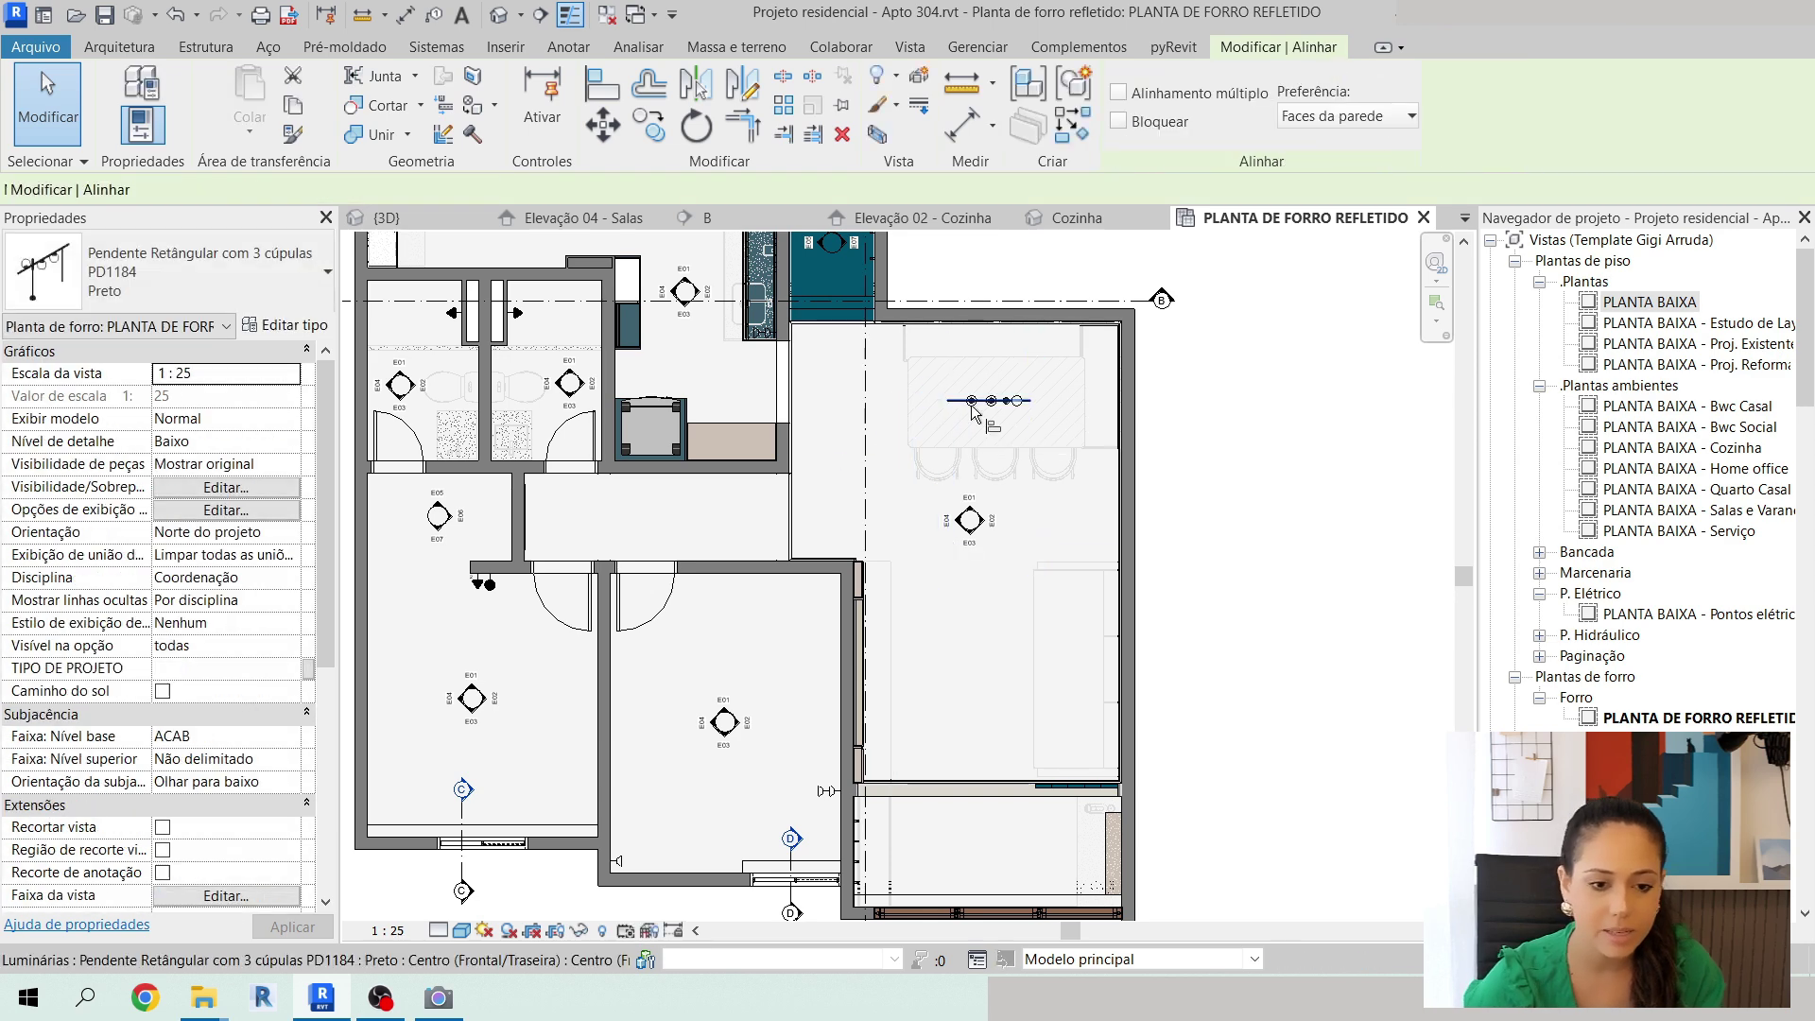
scroll(983, 402, up, 3)
middle_drag(1011, 337, 974, 437)
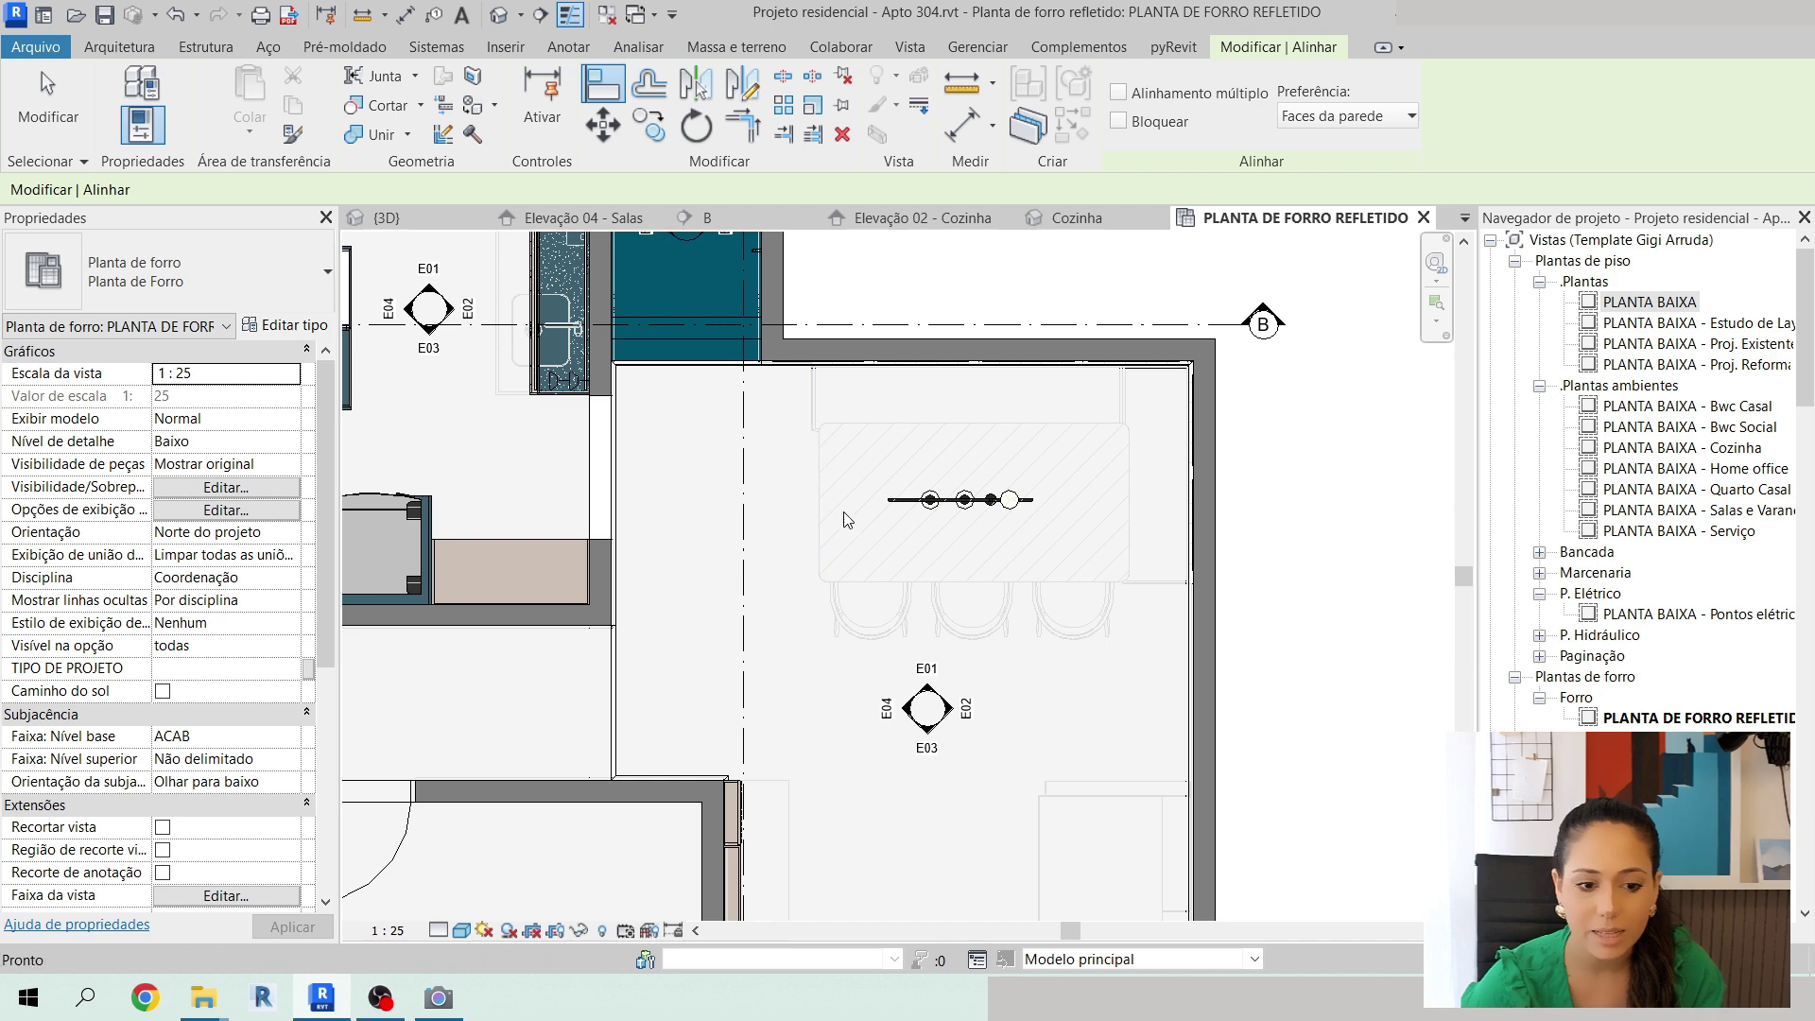
key(Escape)
key(Escape)
click(961, 132)
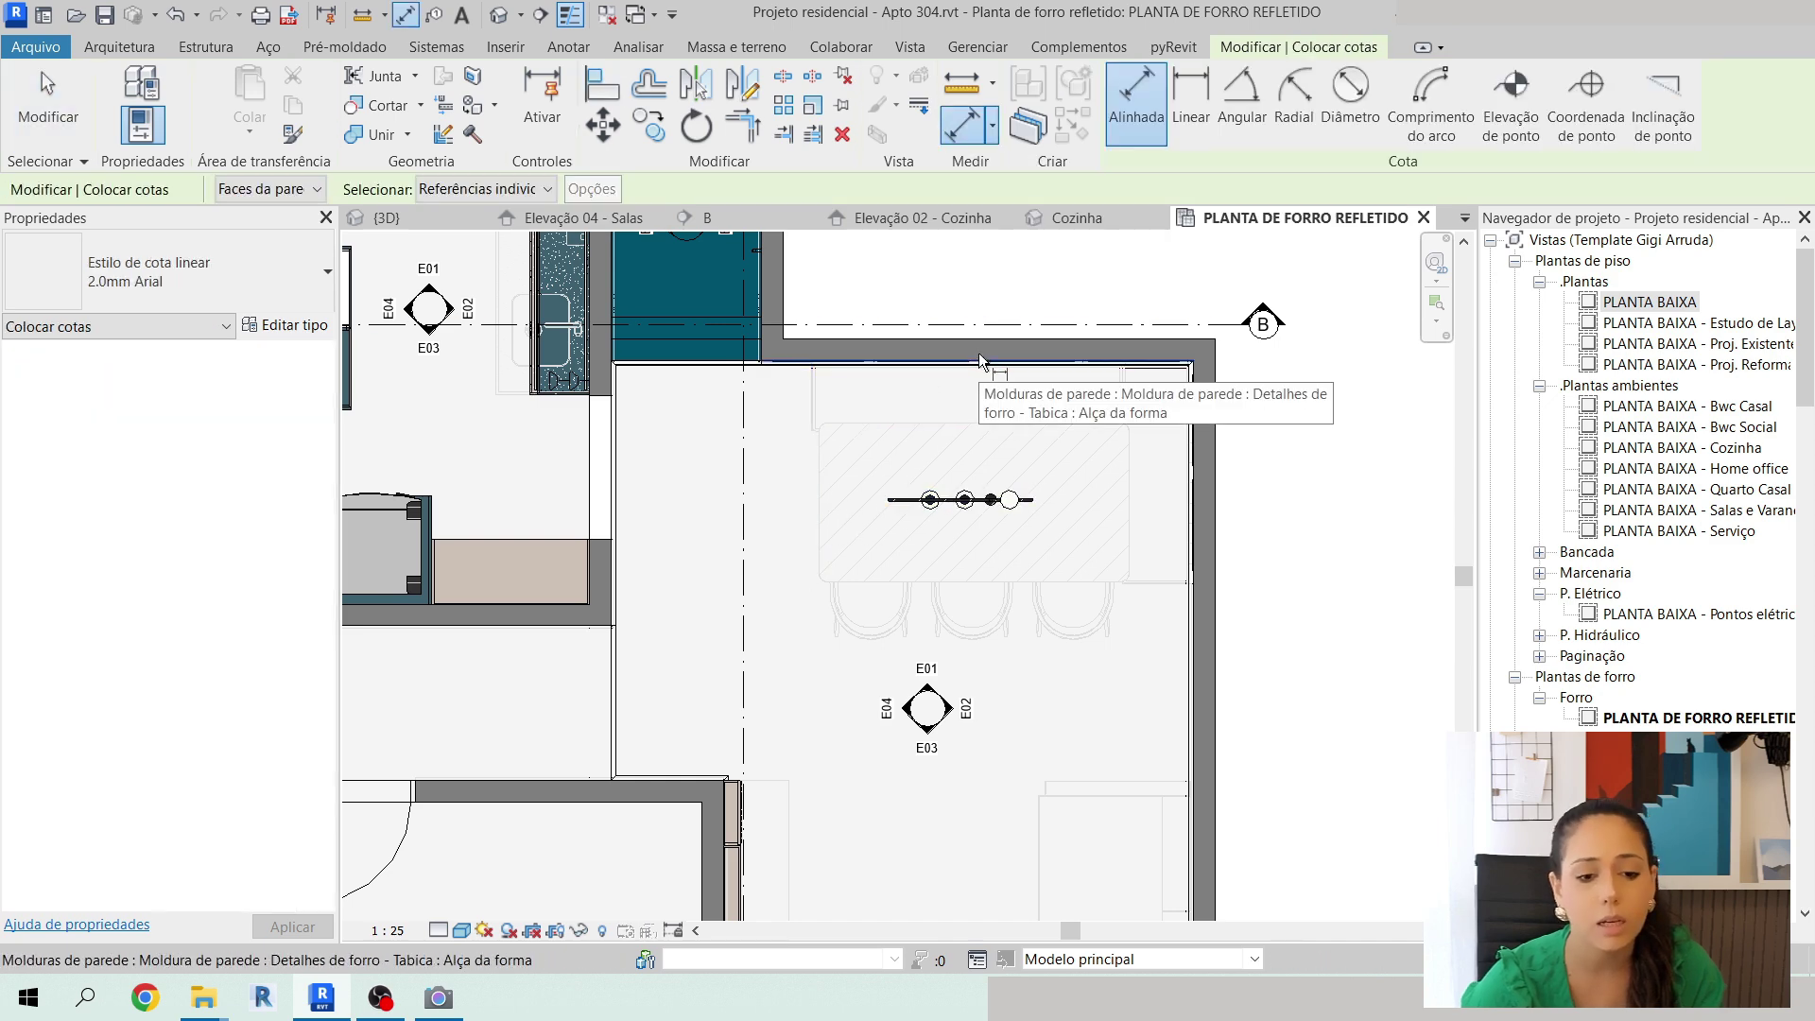
key(Escape)
key(Escape)
Reference the pendant's temporary dimension to the table's edge farthest from the chairs and set that distance to 0.5 m.
click(968, 501)
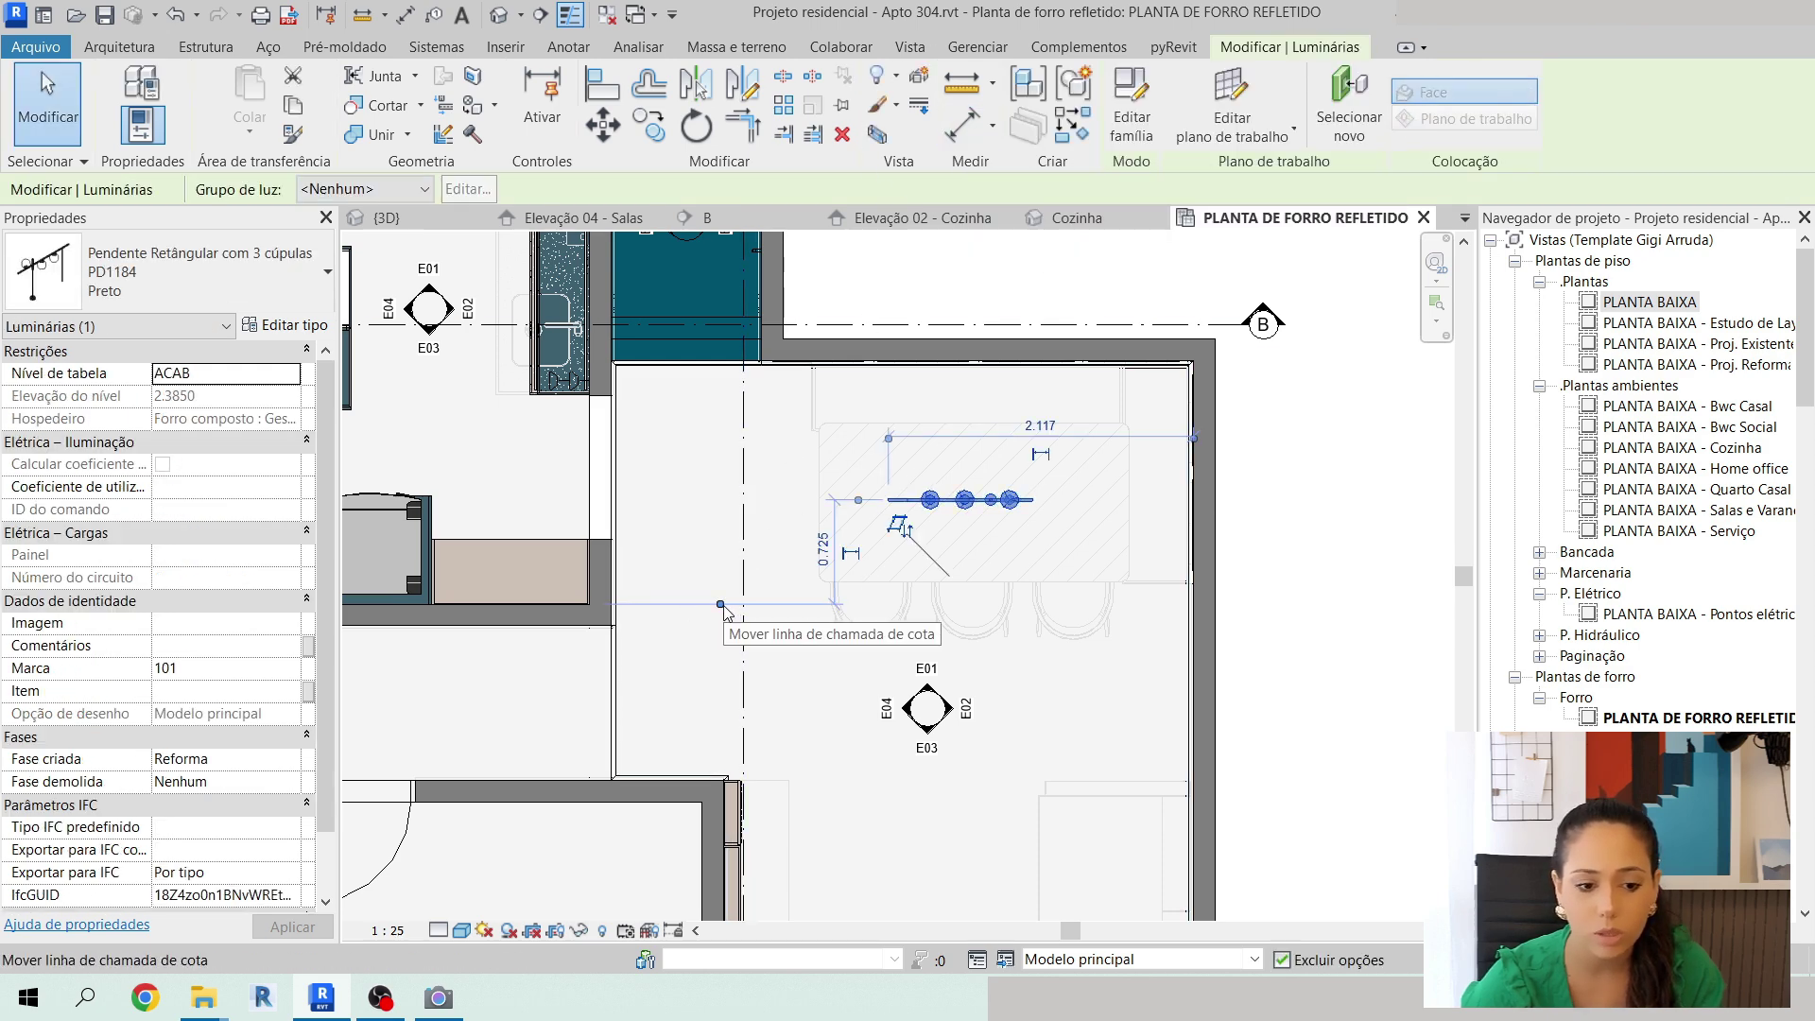
scroll(917, 434, up, 3)
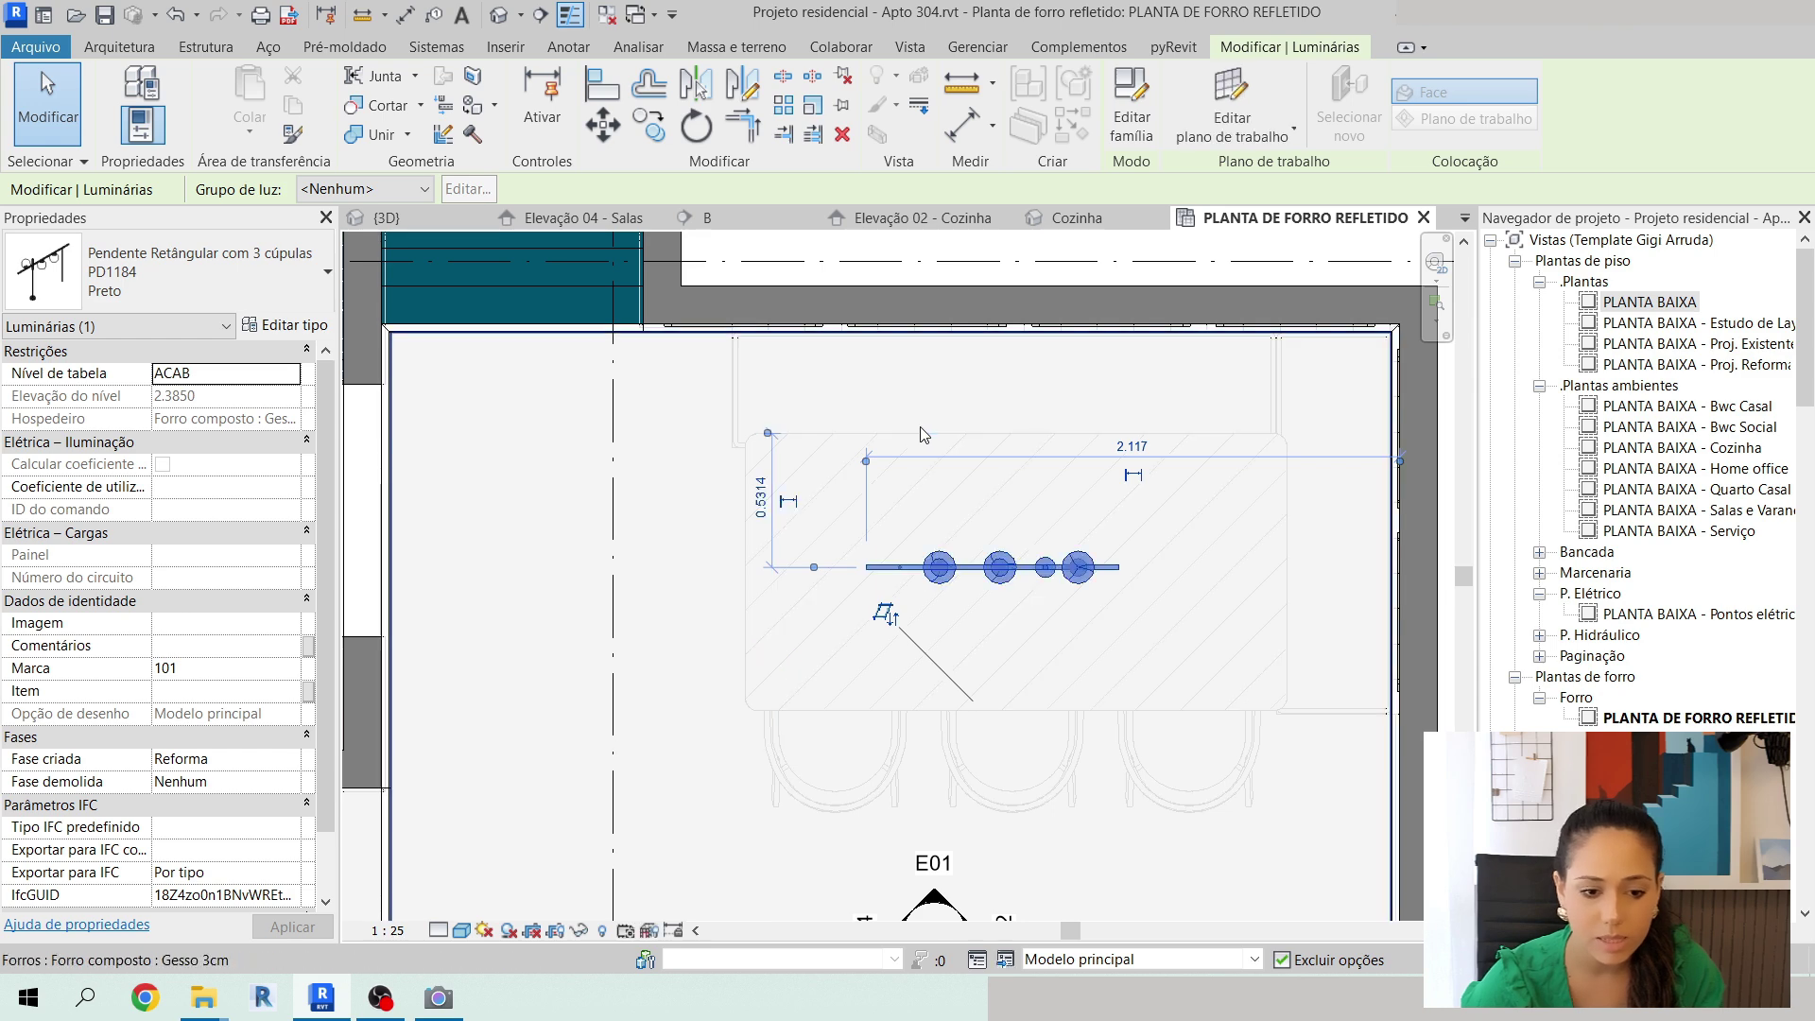
click(764, 506)
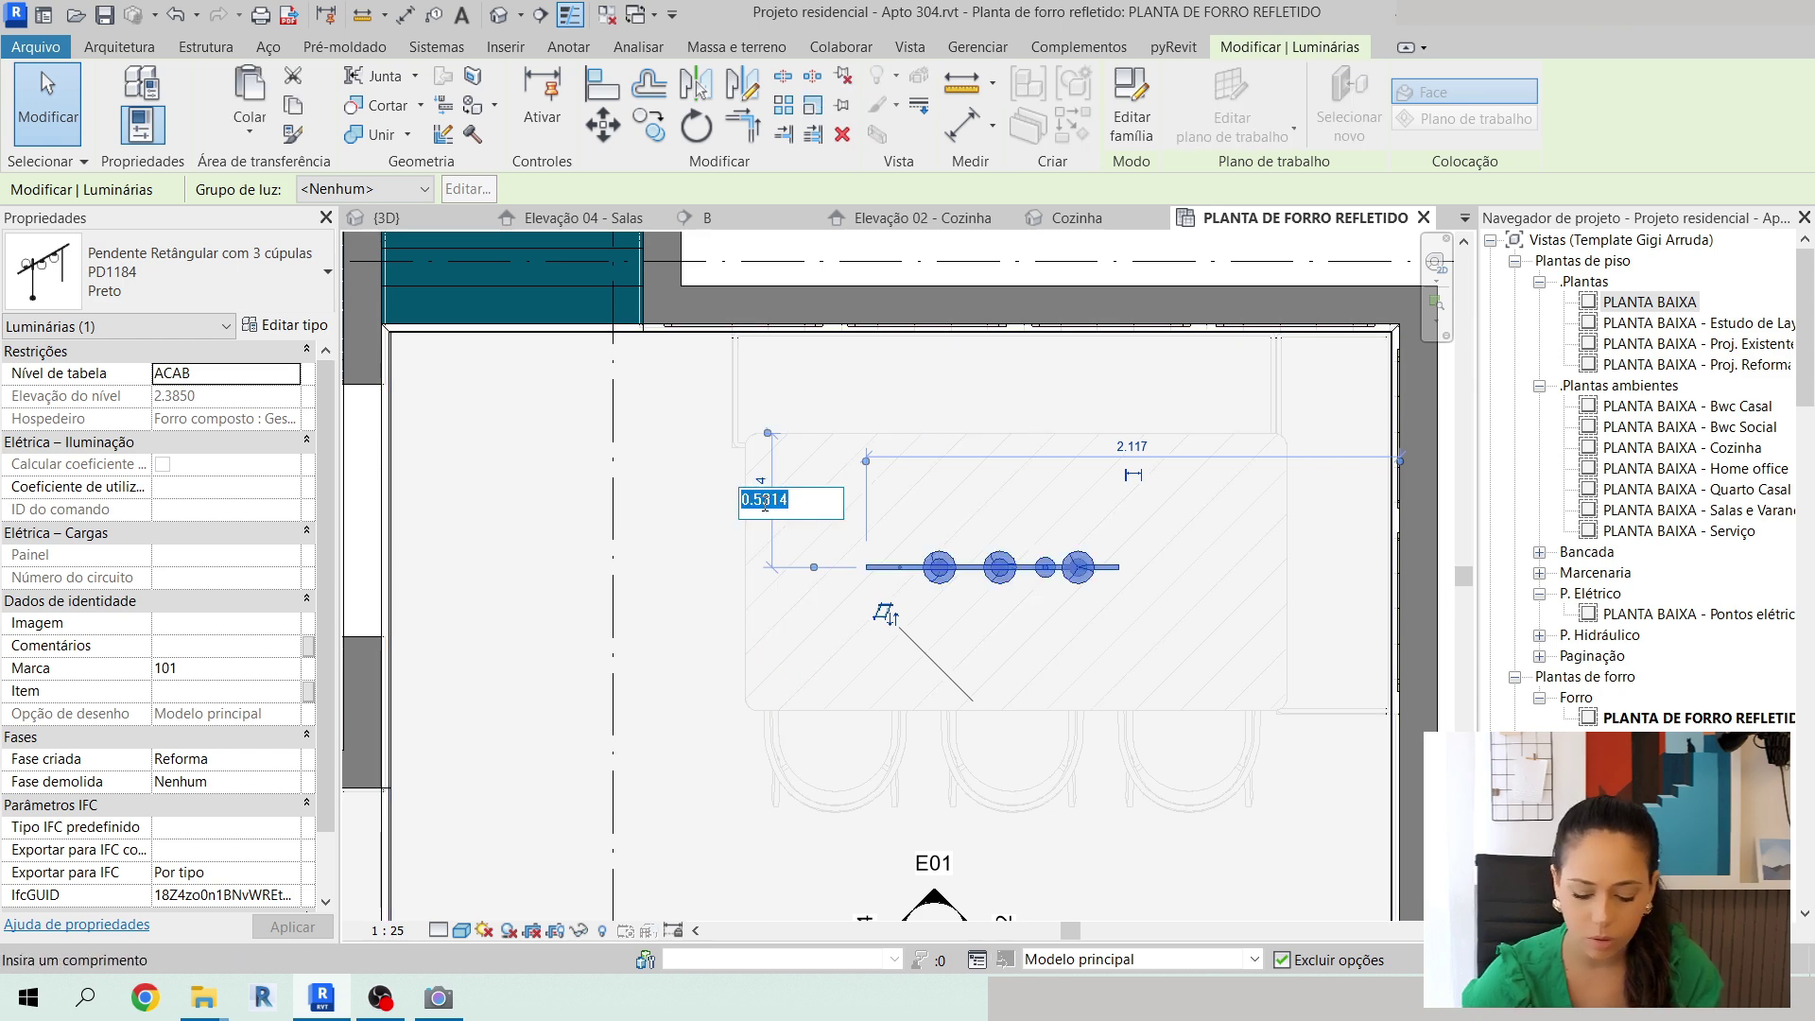
text(.5)
key(Return)
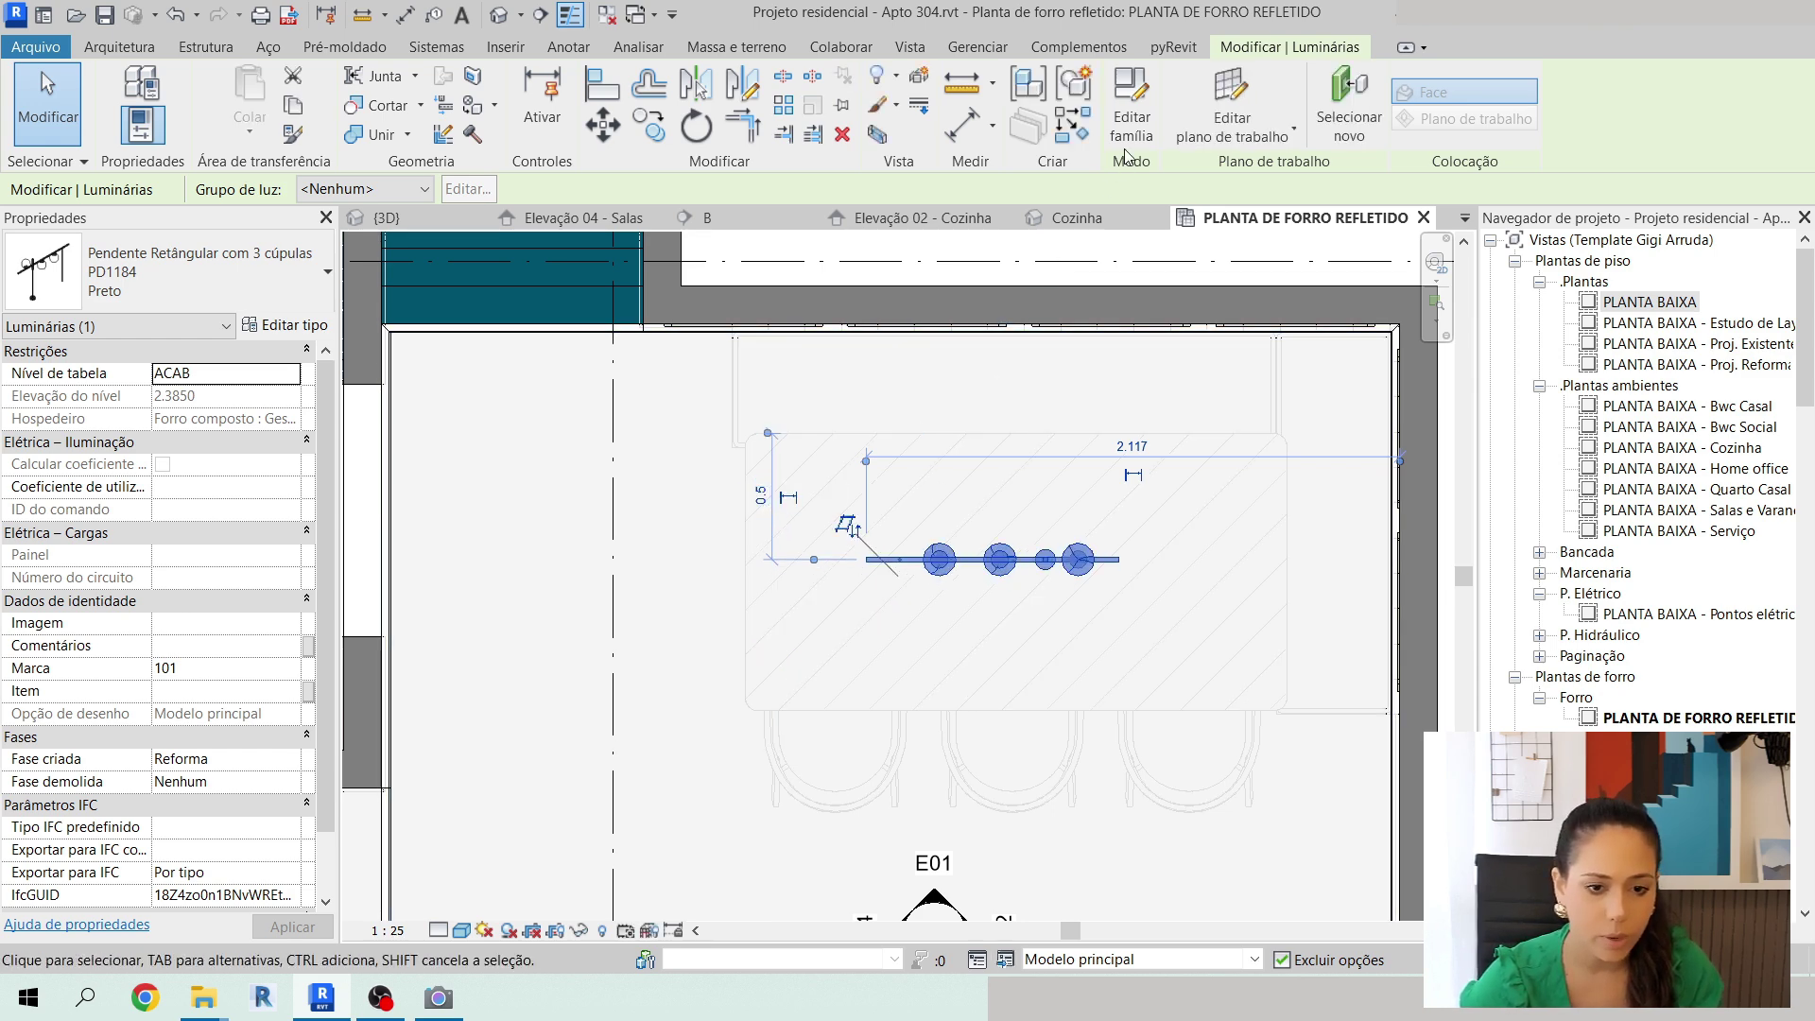
Try to dimension the dining table's depth between its far edge and the edge facing the chairs.
key(Escape)
key(d)
key(i)
click(1007, 432)
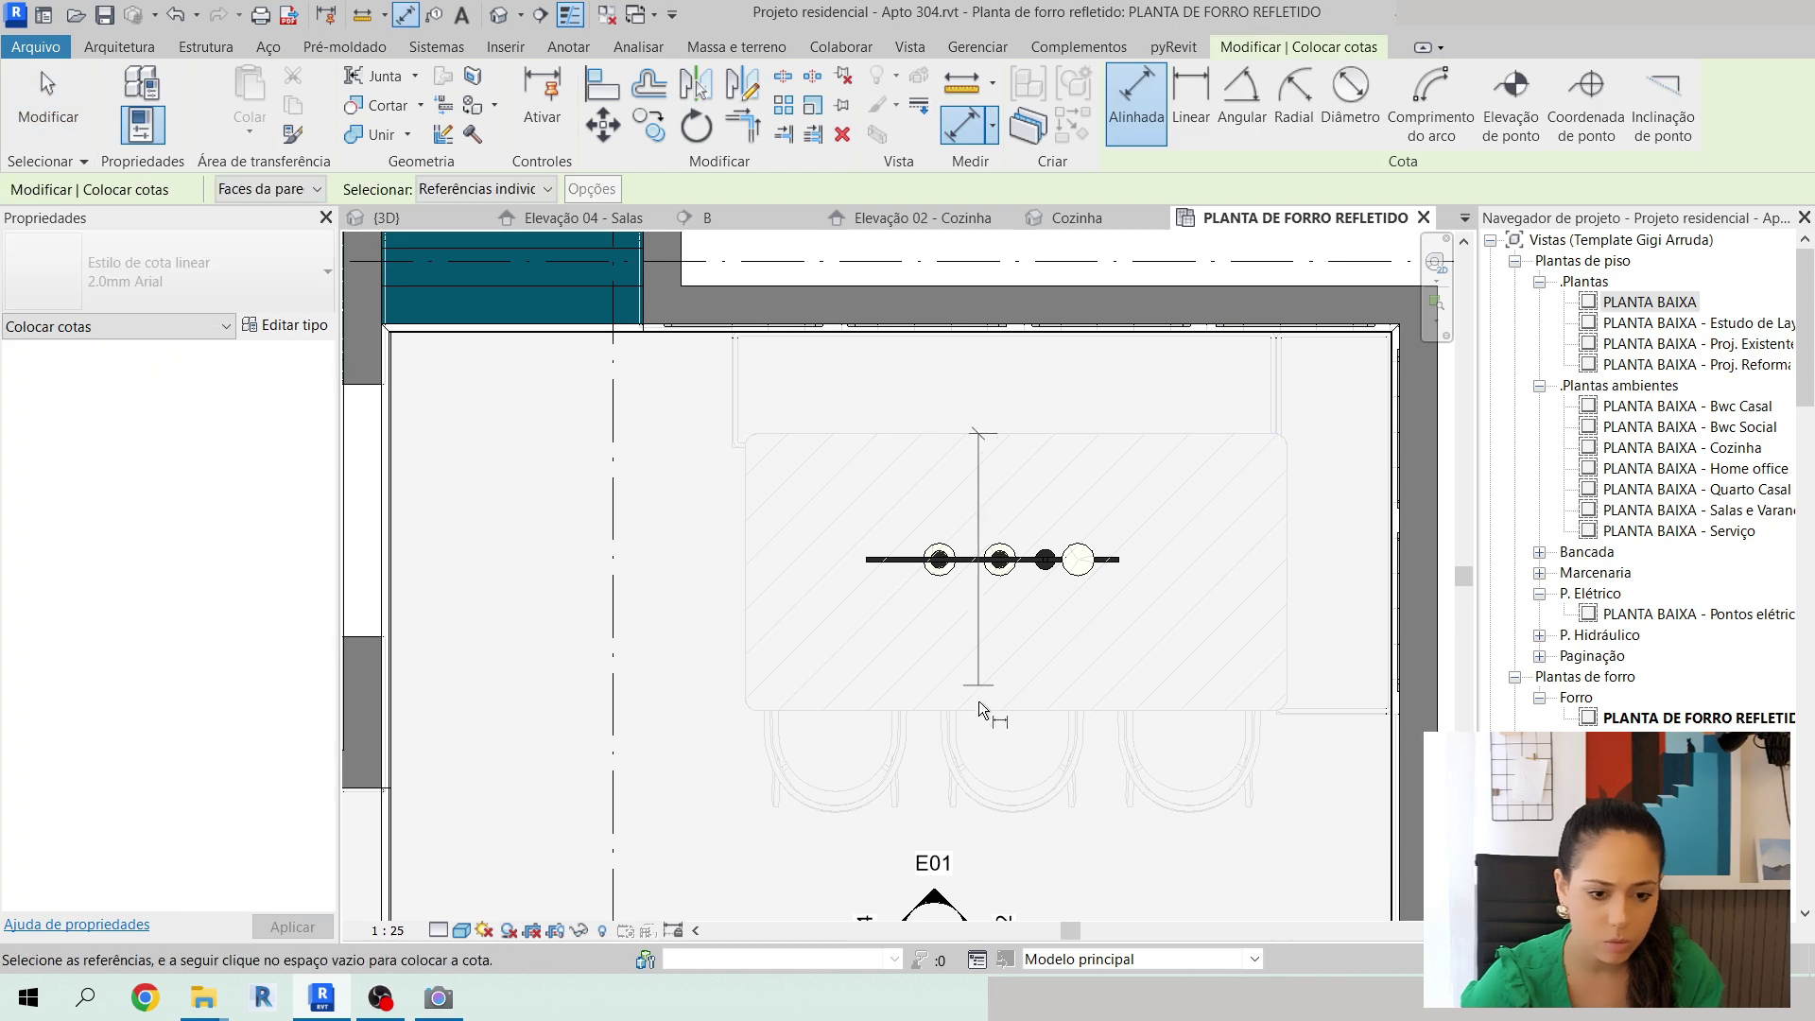
click(983, 713)
click(819, 631)
key(Escape)
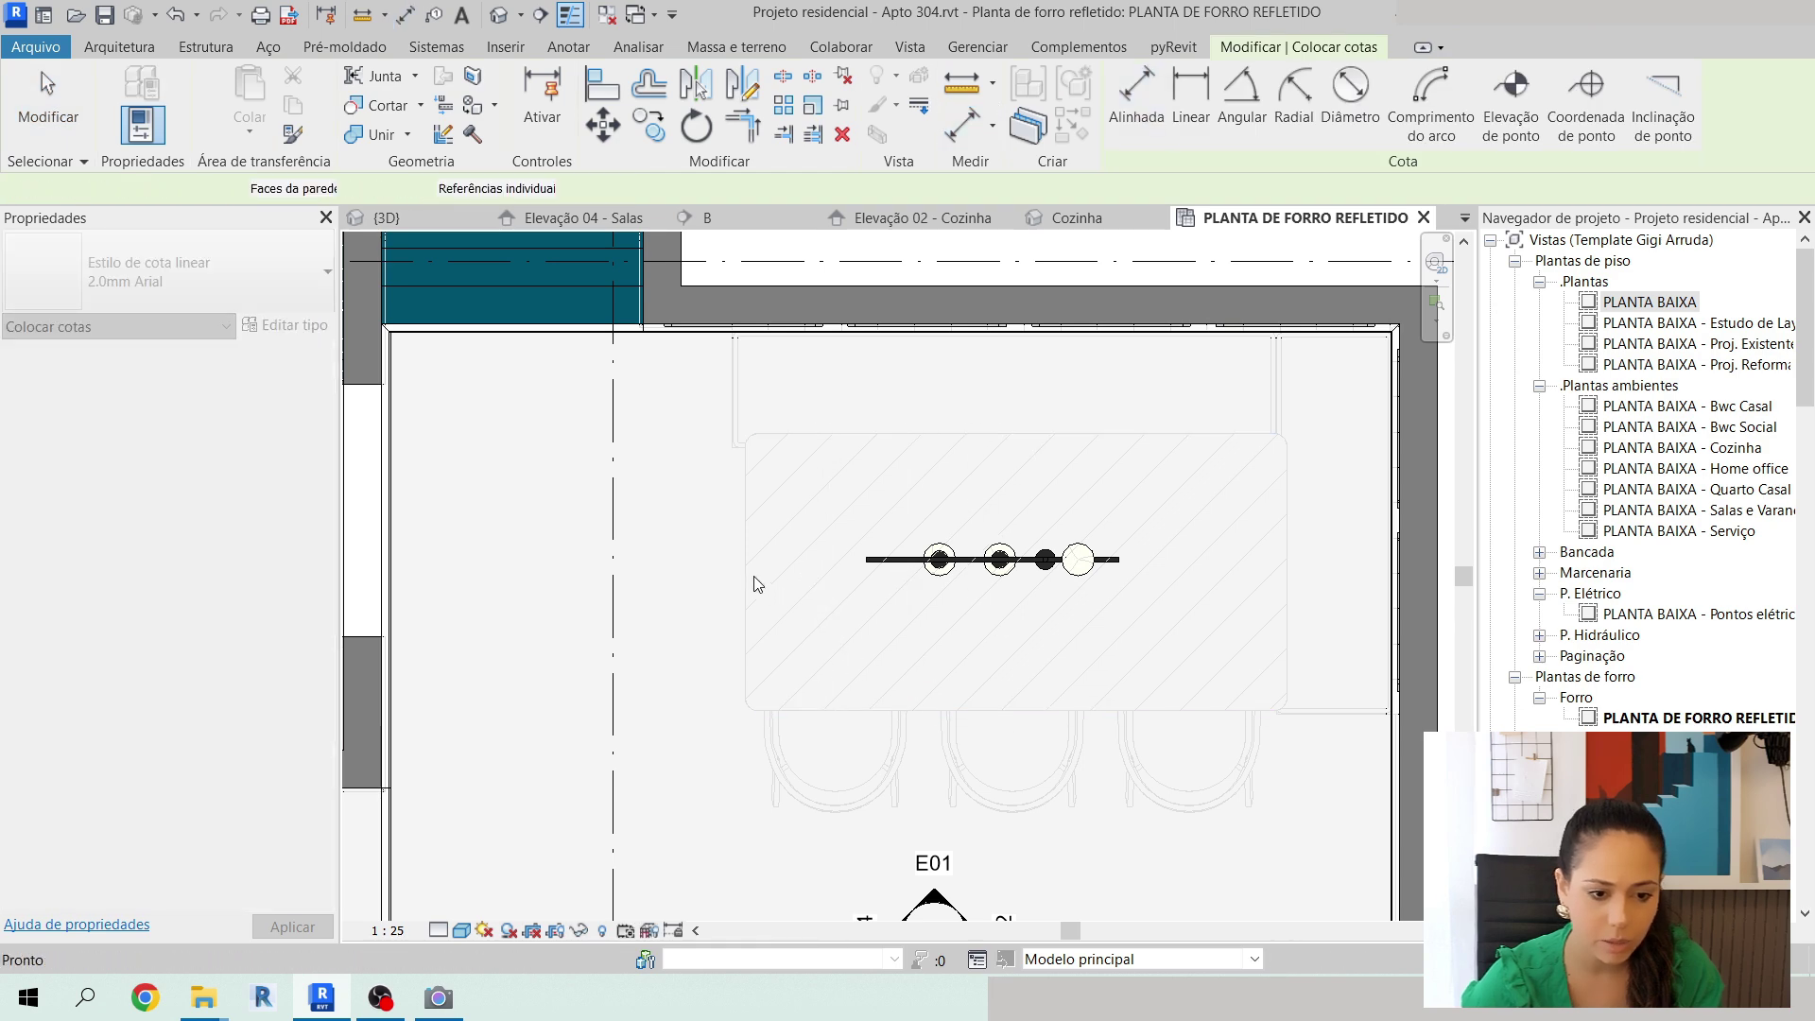
Measure the dining table's length between its two short edges with an aligned dimension, without keeping the dimension.
click(747, 572)
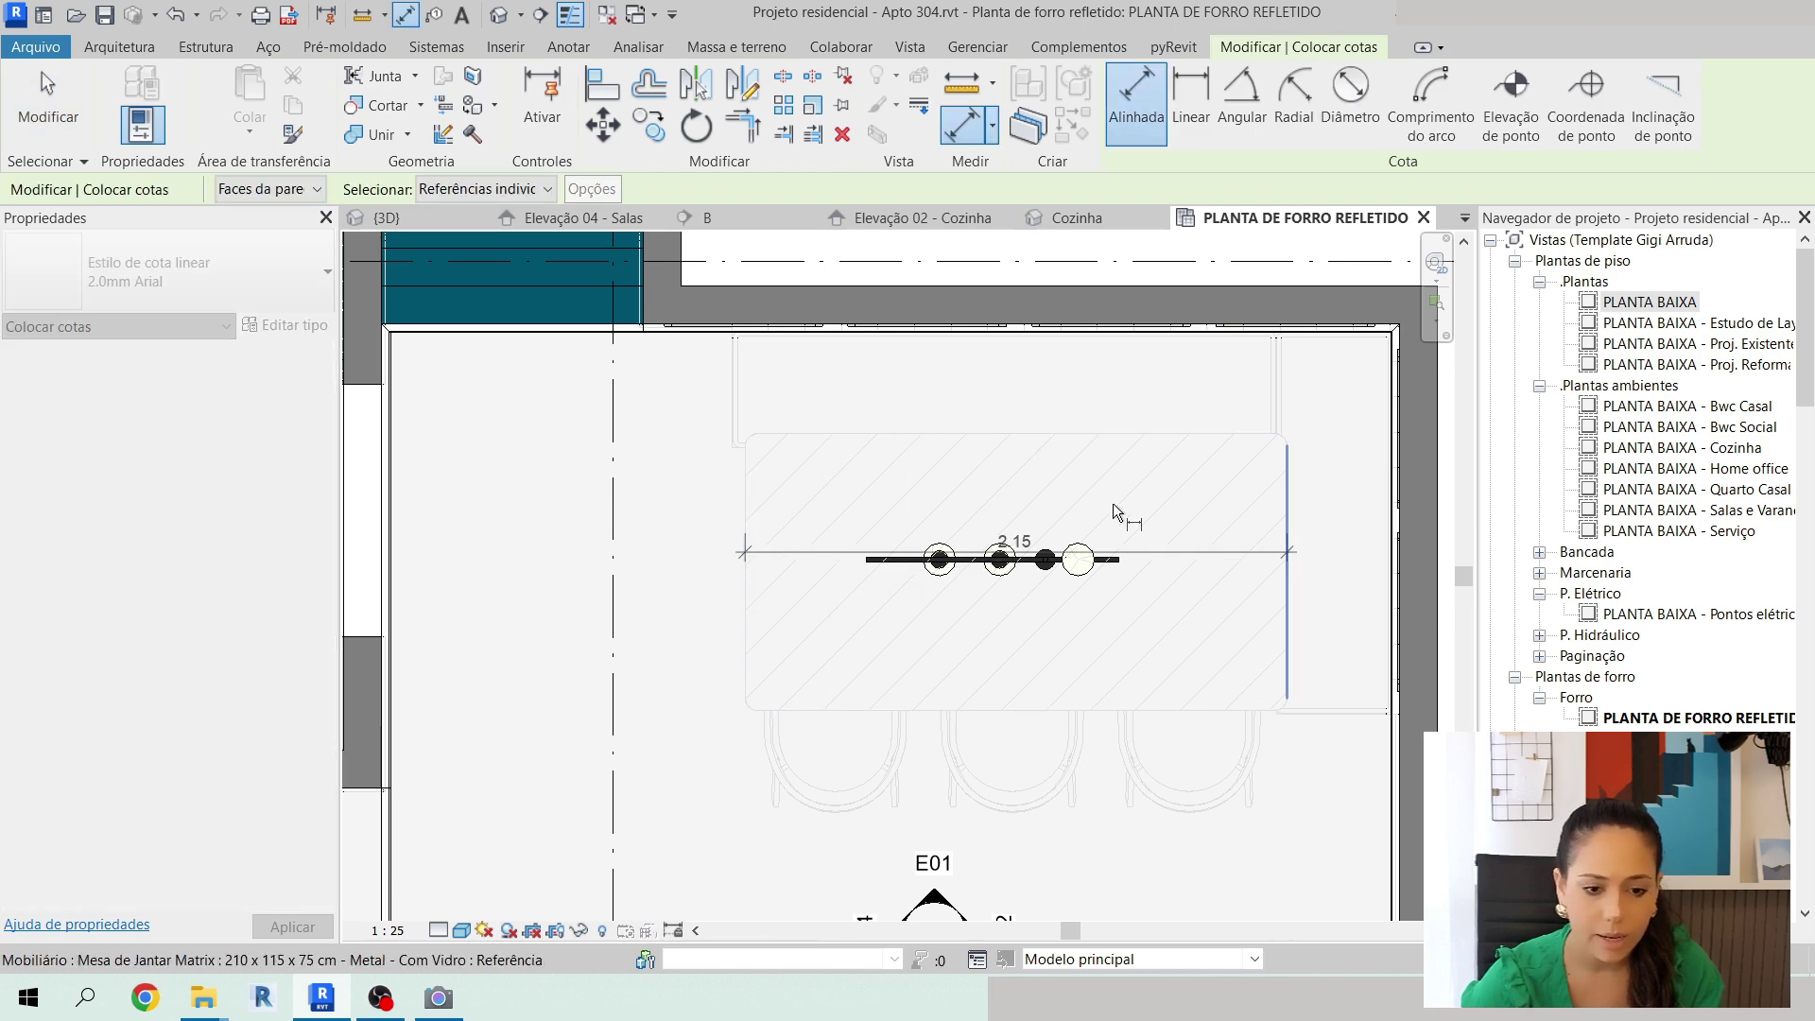
key(Escape)
key(Escape)
Set the three-globe pendant's distance from the dining table's far edge to 0.55 m.
click(974, 559)
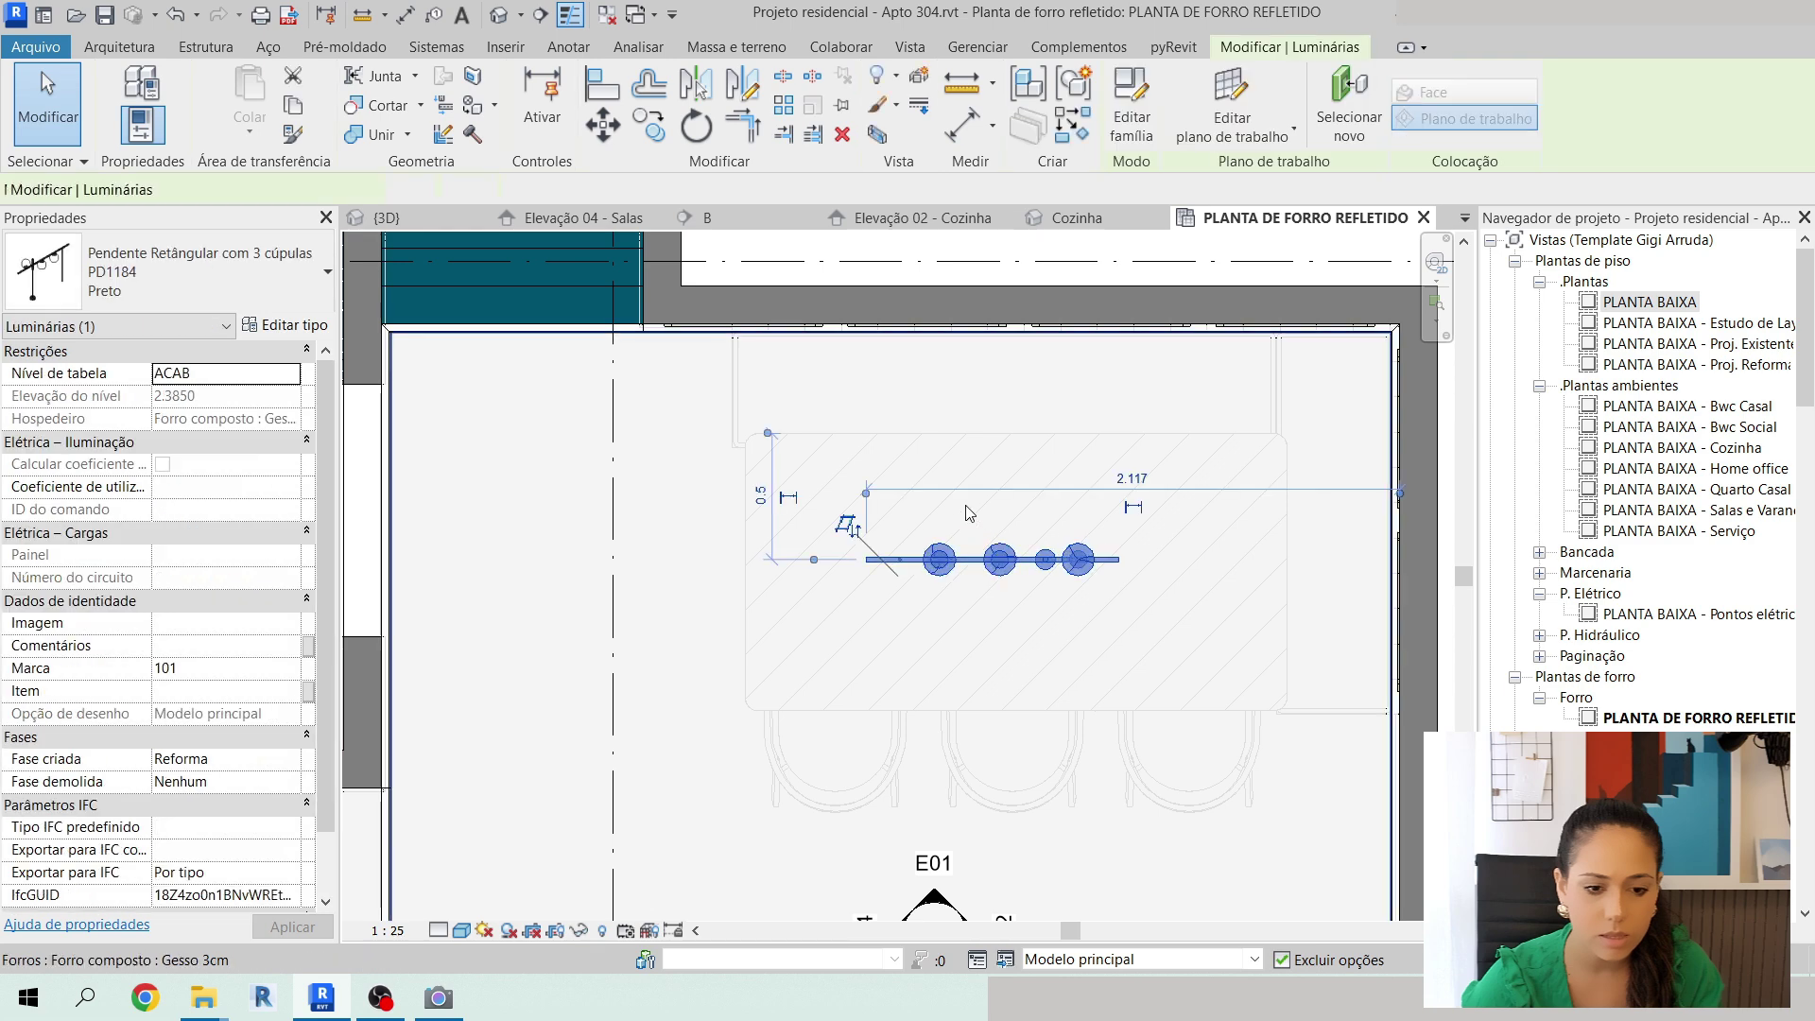
click(762, 495)
text(.55)
key(Return)
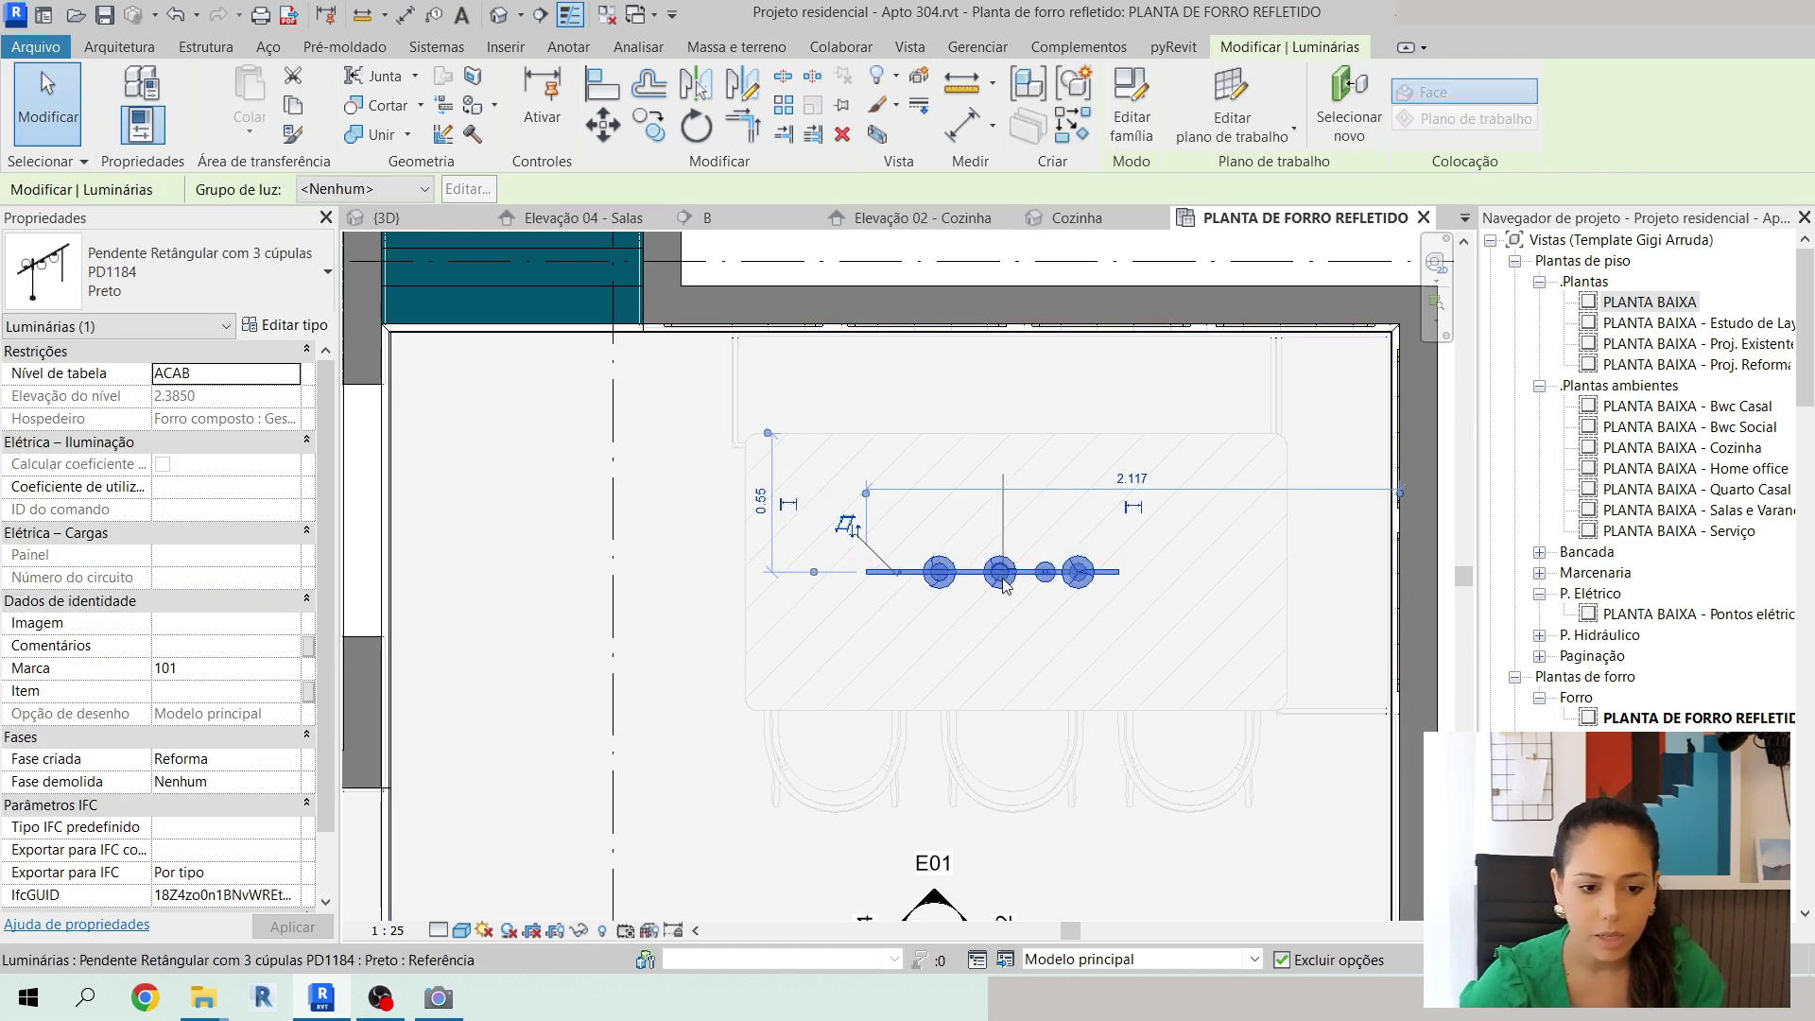
Reference the pendant's lengthwise temporary dimension to its small central circle and set the distance to the nearby side wall to 1.3 m.
drag(868, 494, 966, 577)
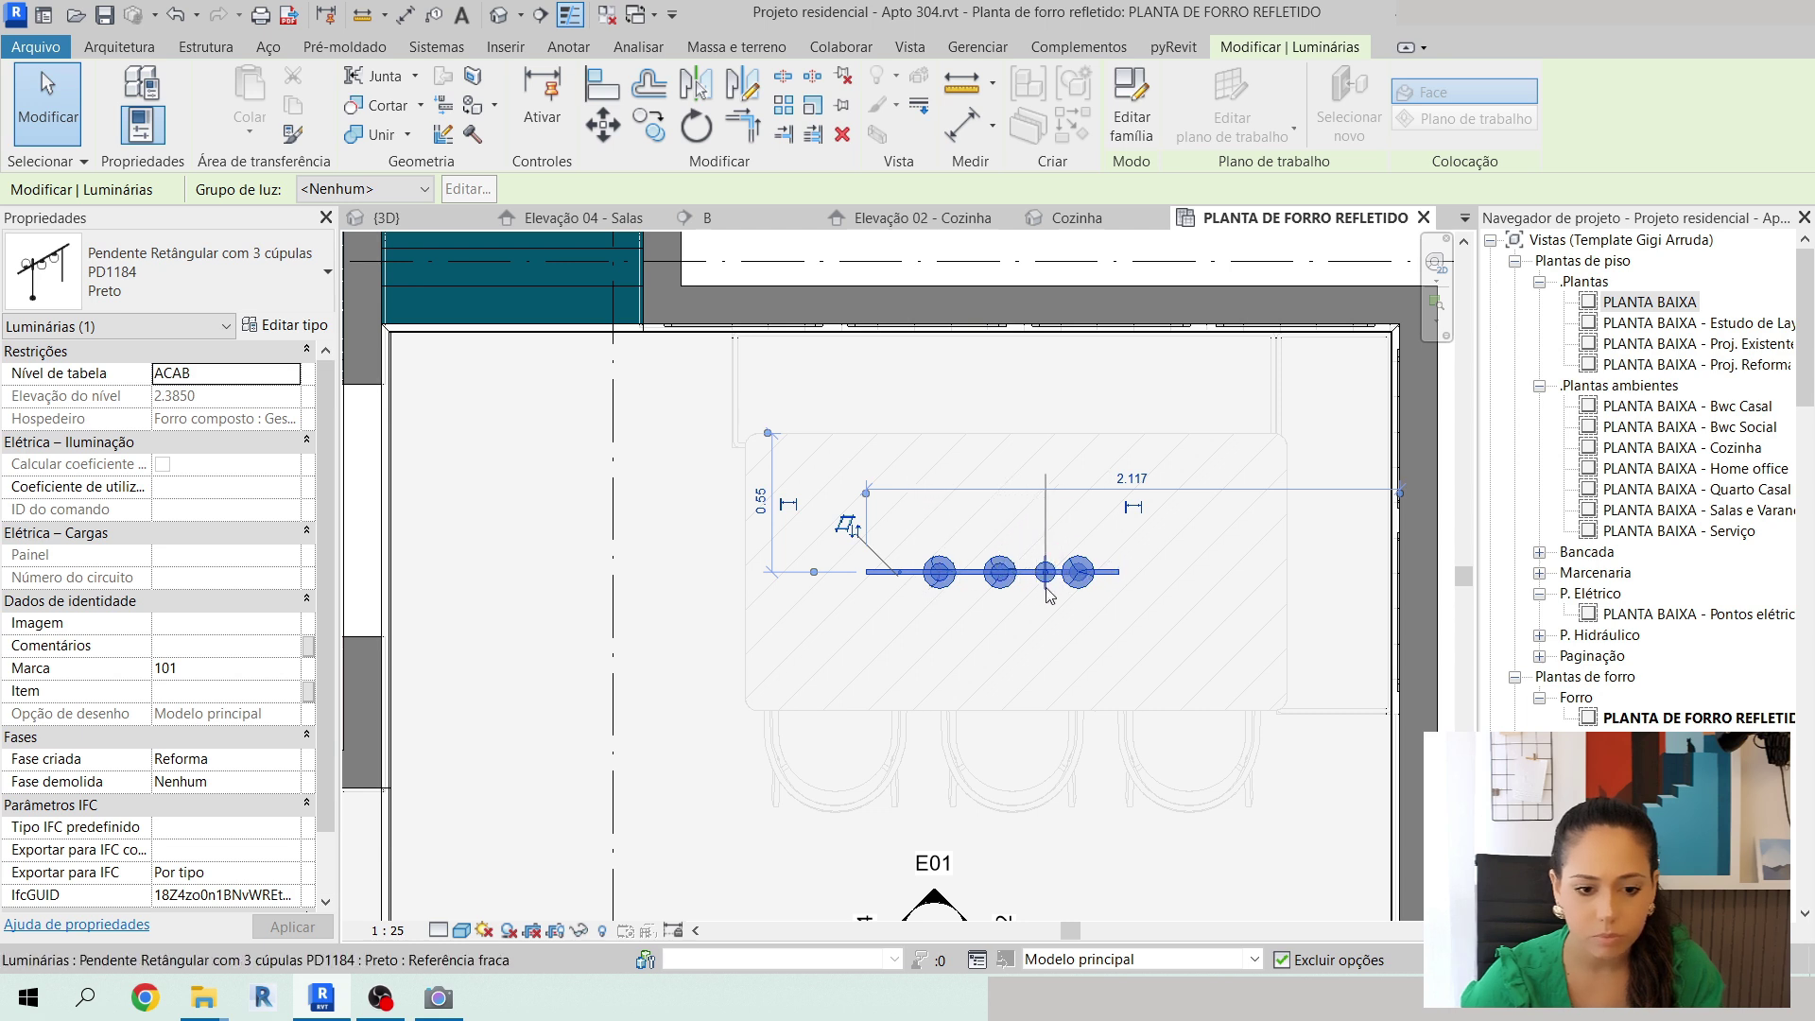
drag(1047, 594, 1044, 584)
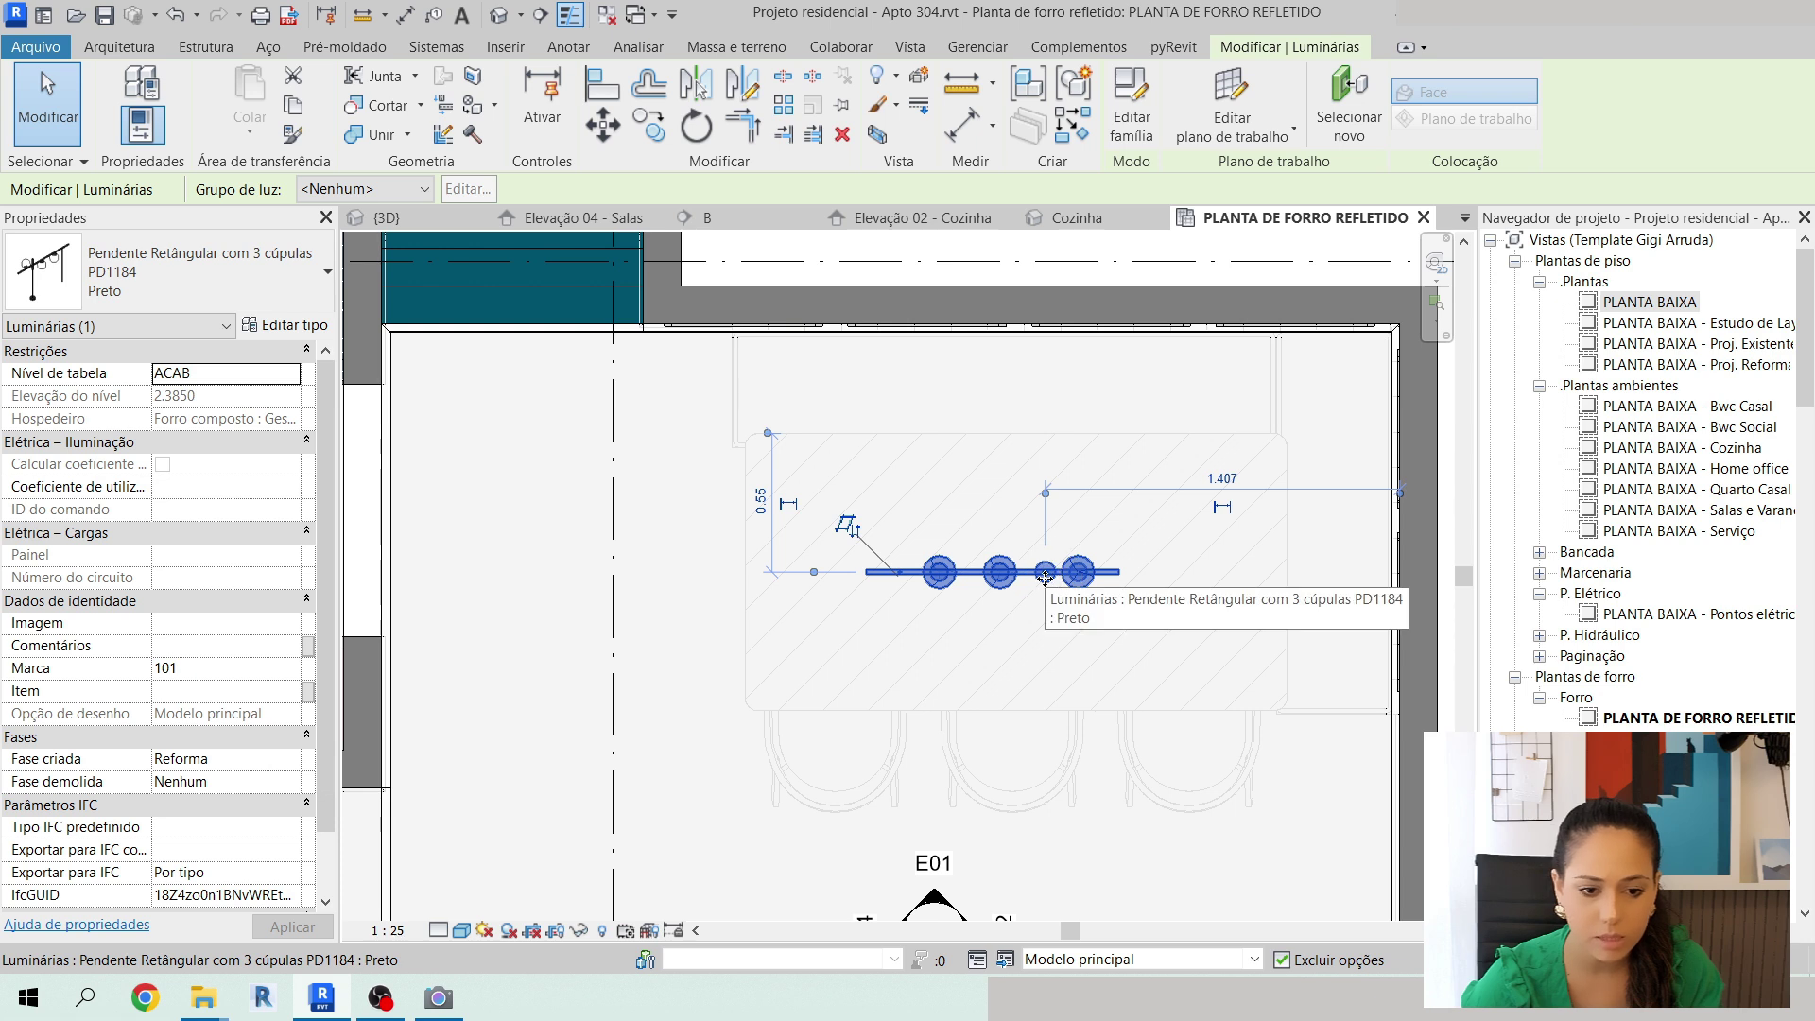
middle_drag(1302, 652, 1242, 600)
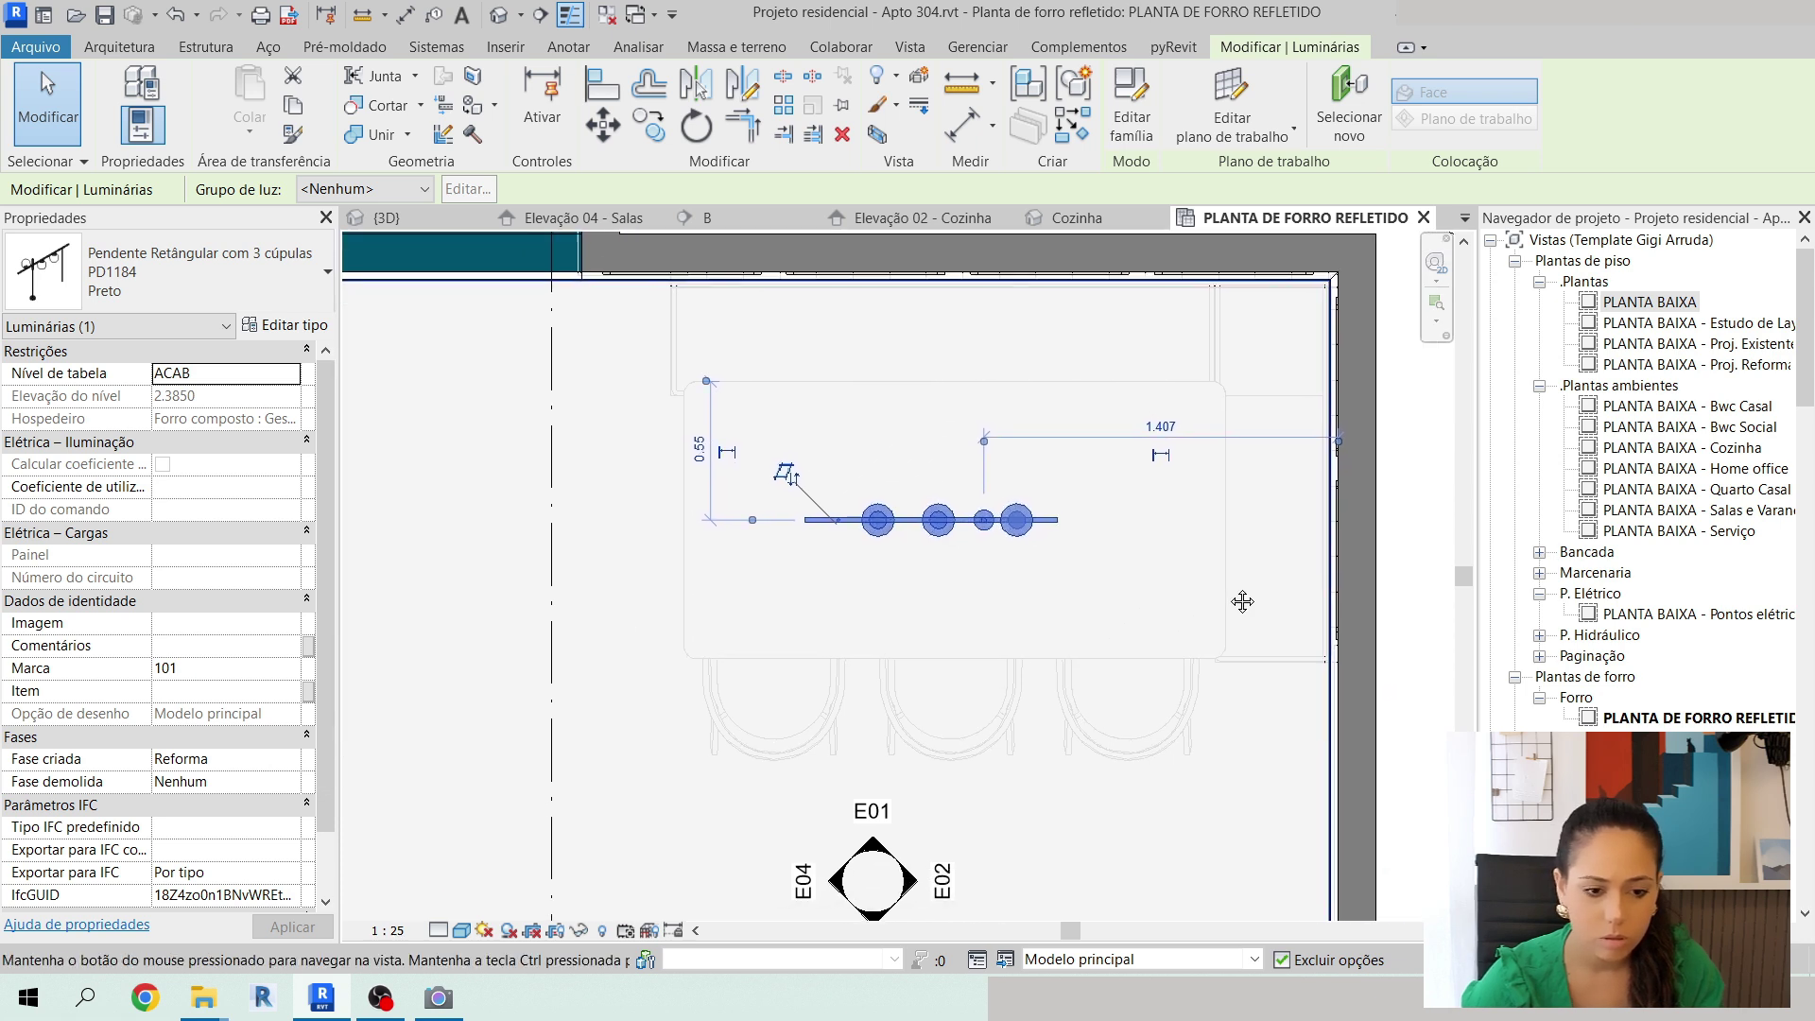
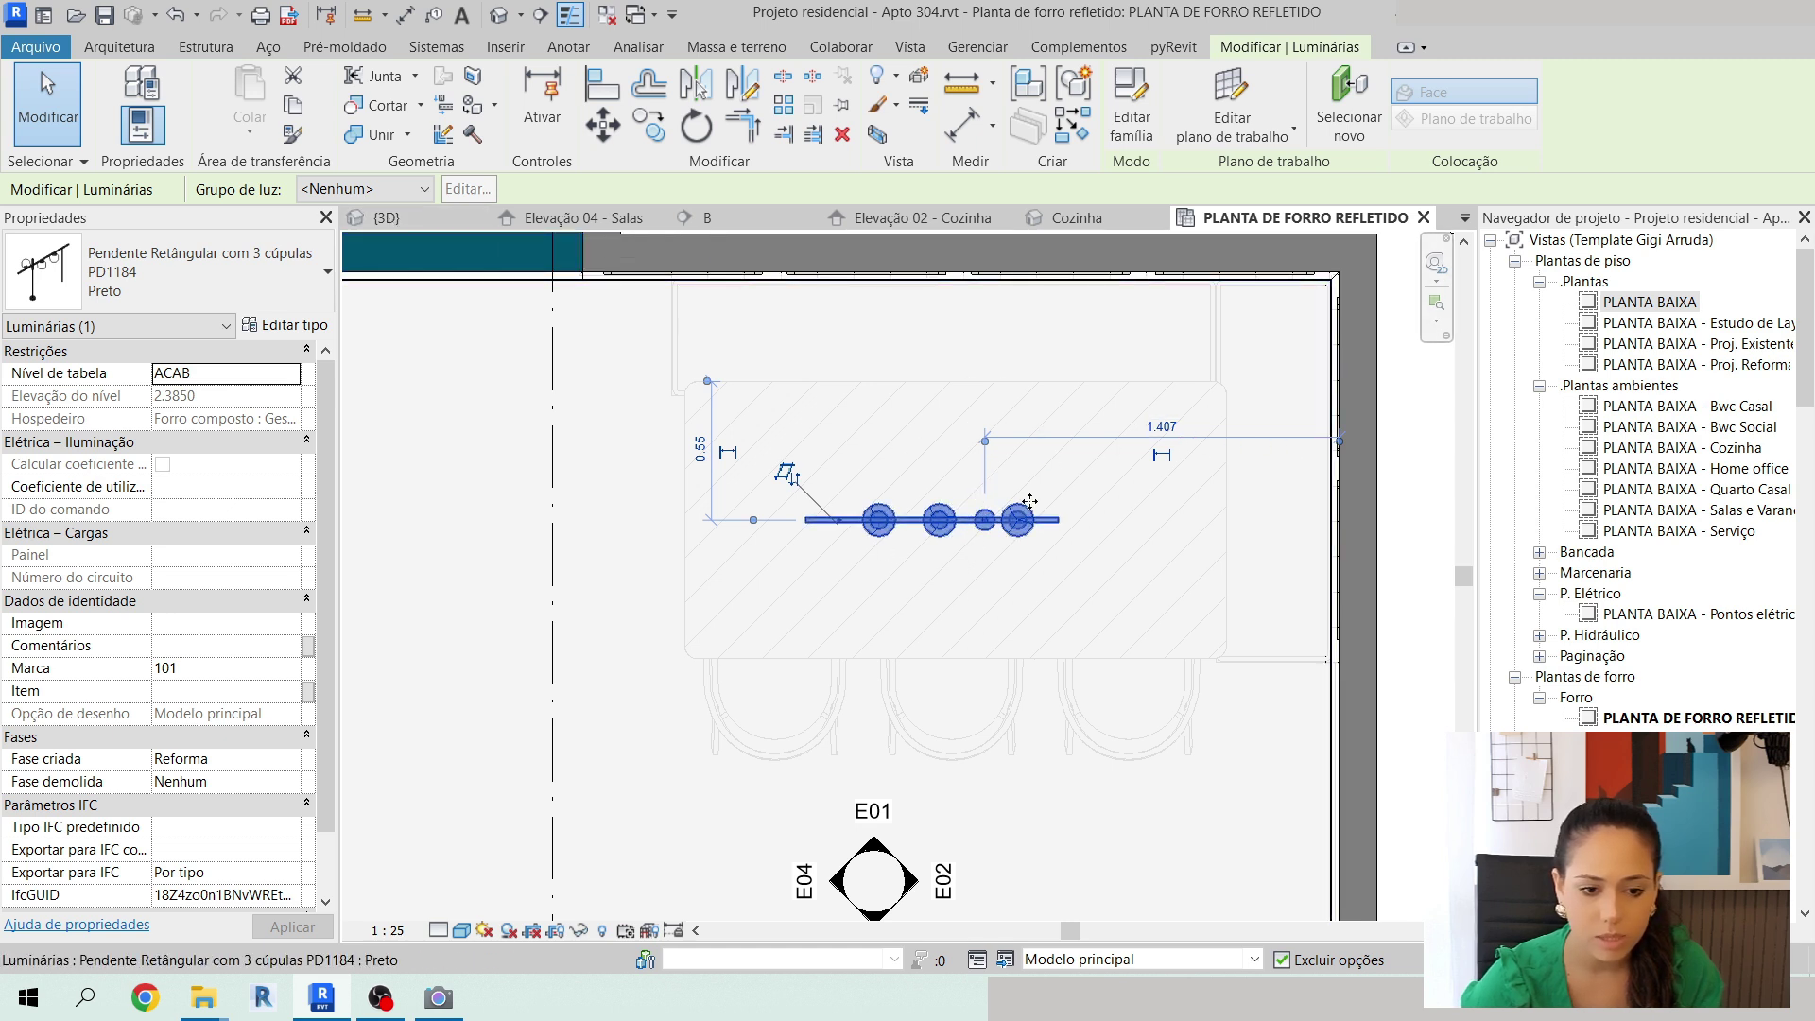
click(1161, 426)
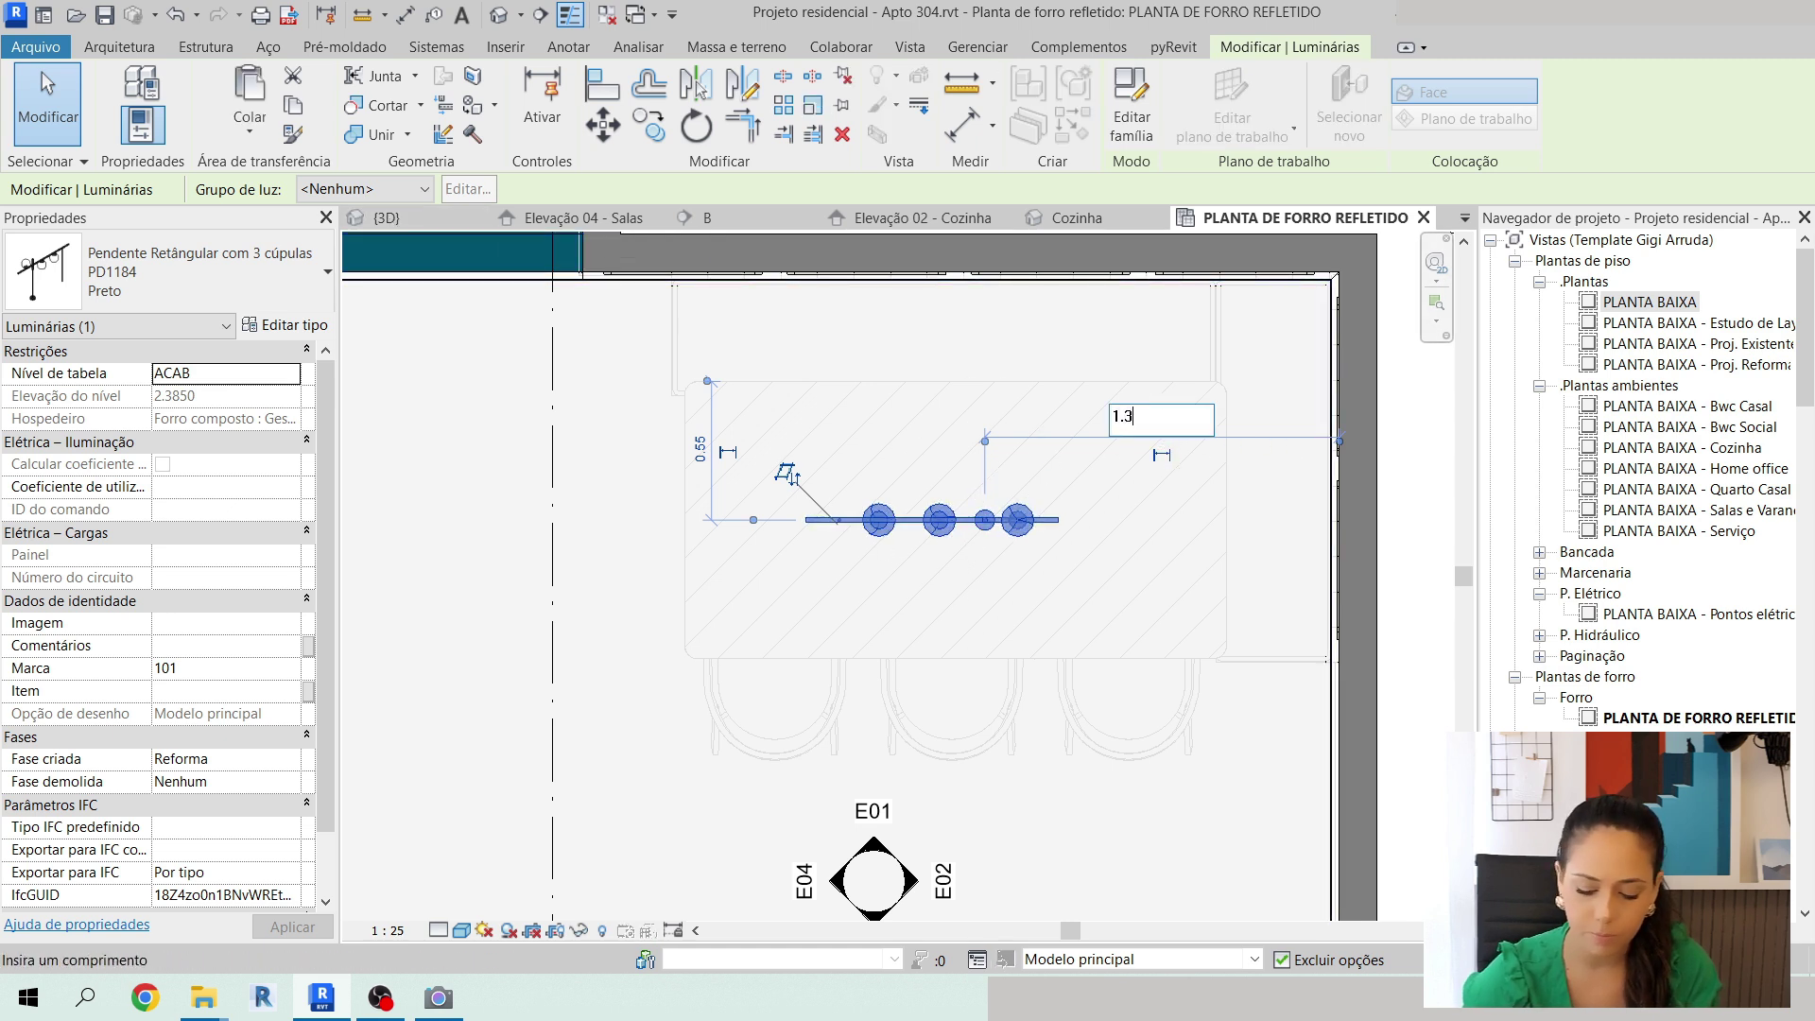
text(1.3)
key(Return)
key(Escape)
Examine the reflected ceiling plan around the dining area, hallway, bathrooms and kitchen.
scroll(1279, 599, down, 2)
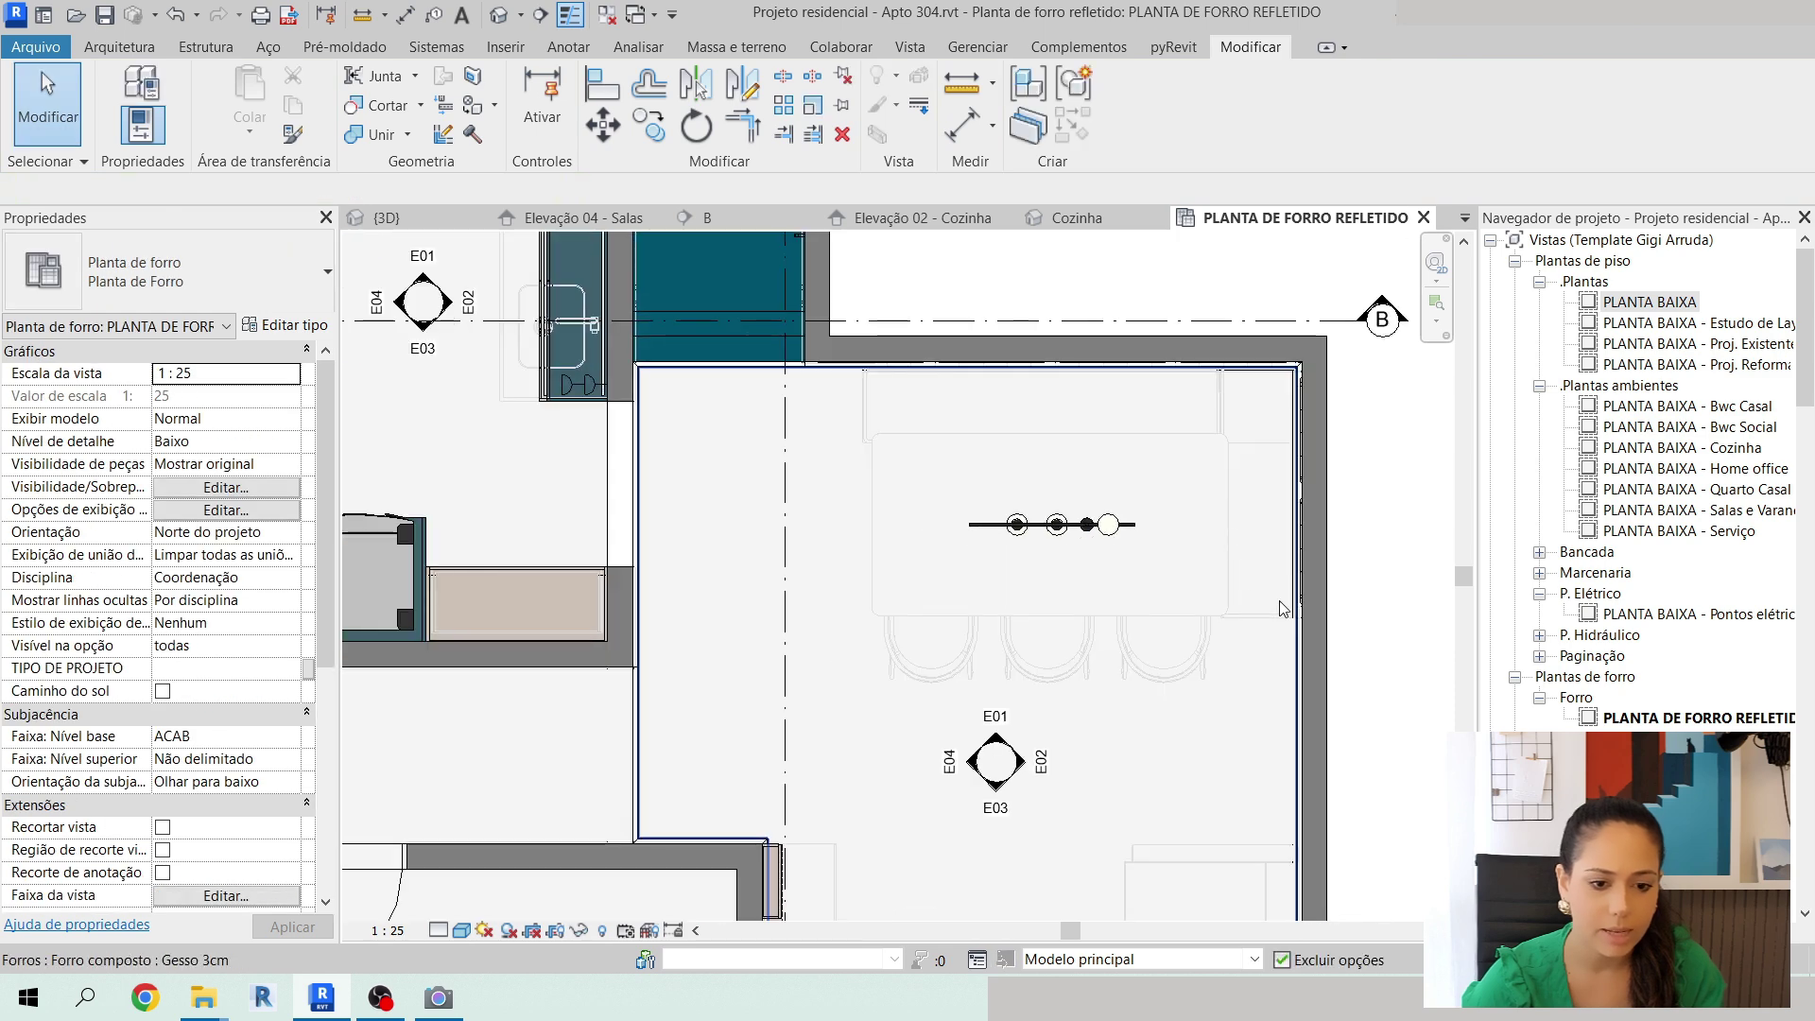
middle_drag(1279, 599, 1238, 595)
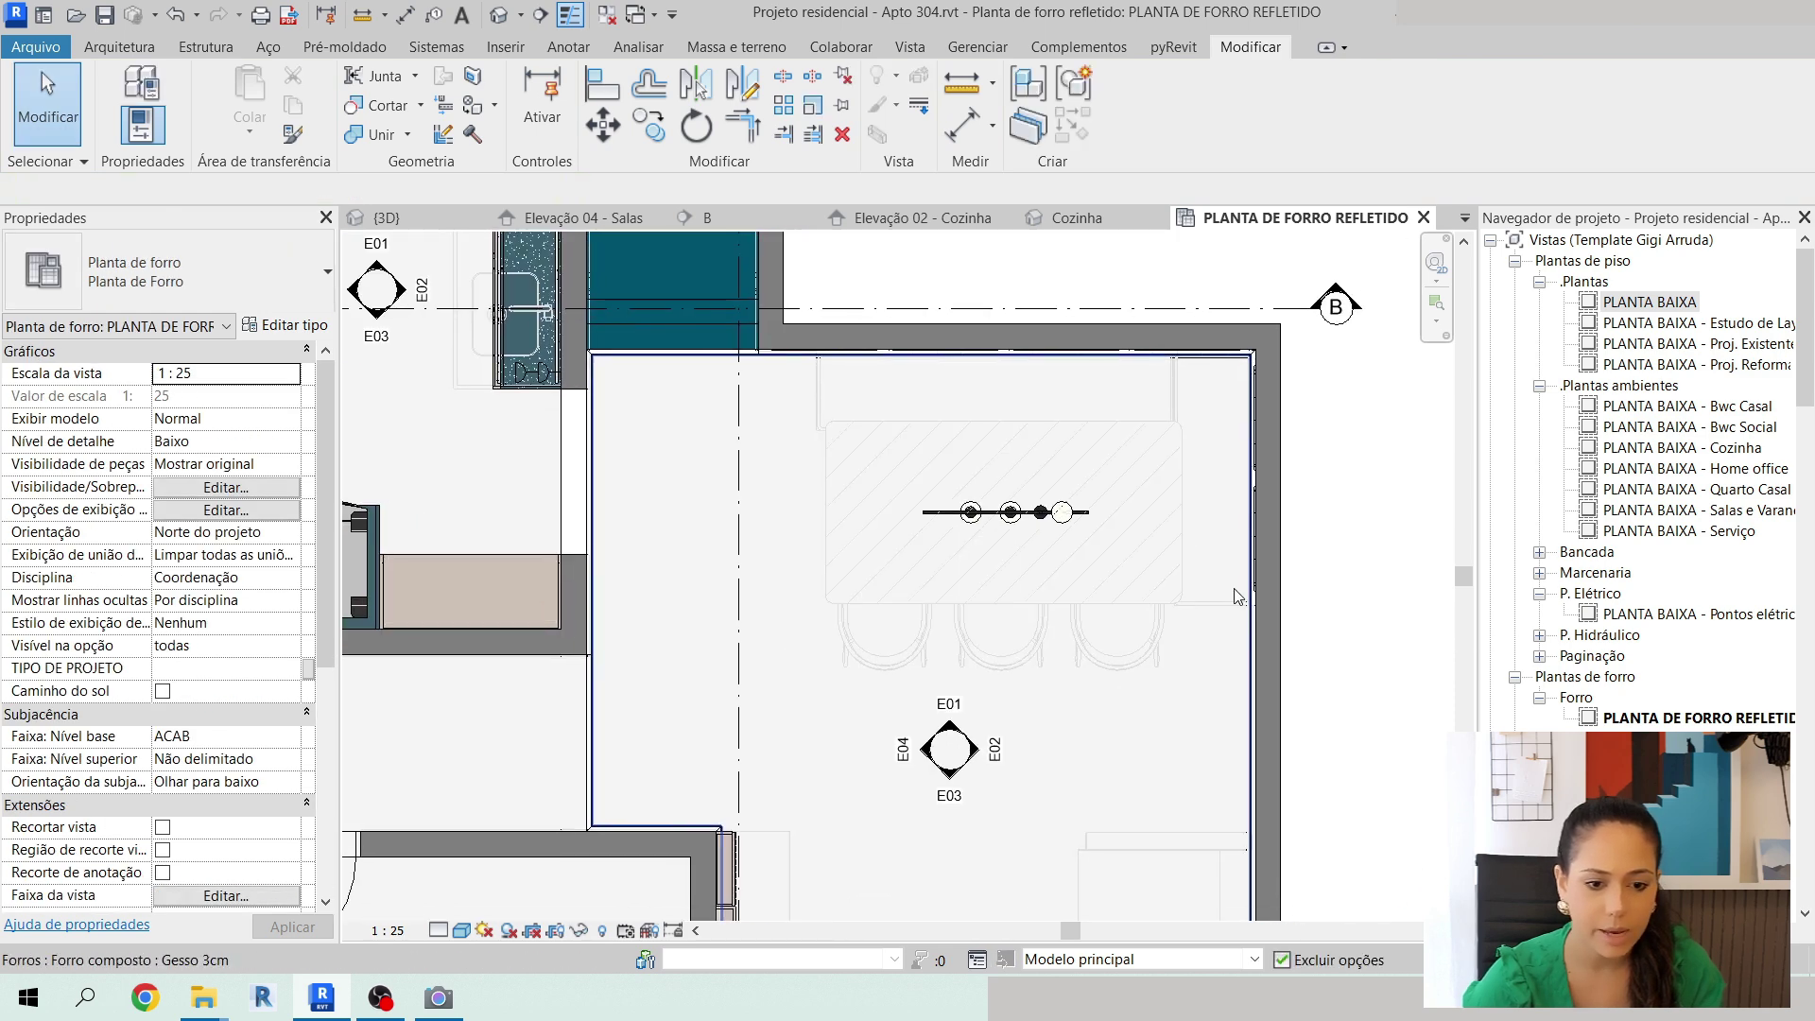
scroll(1234, 595, down, 3)
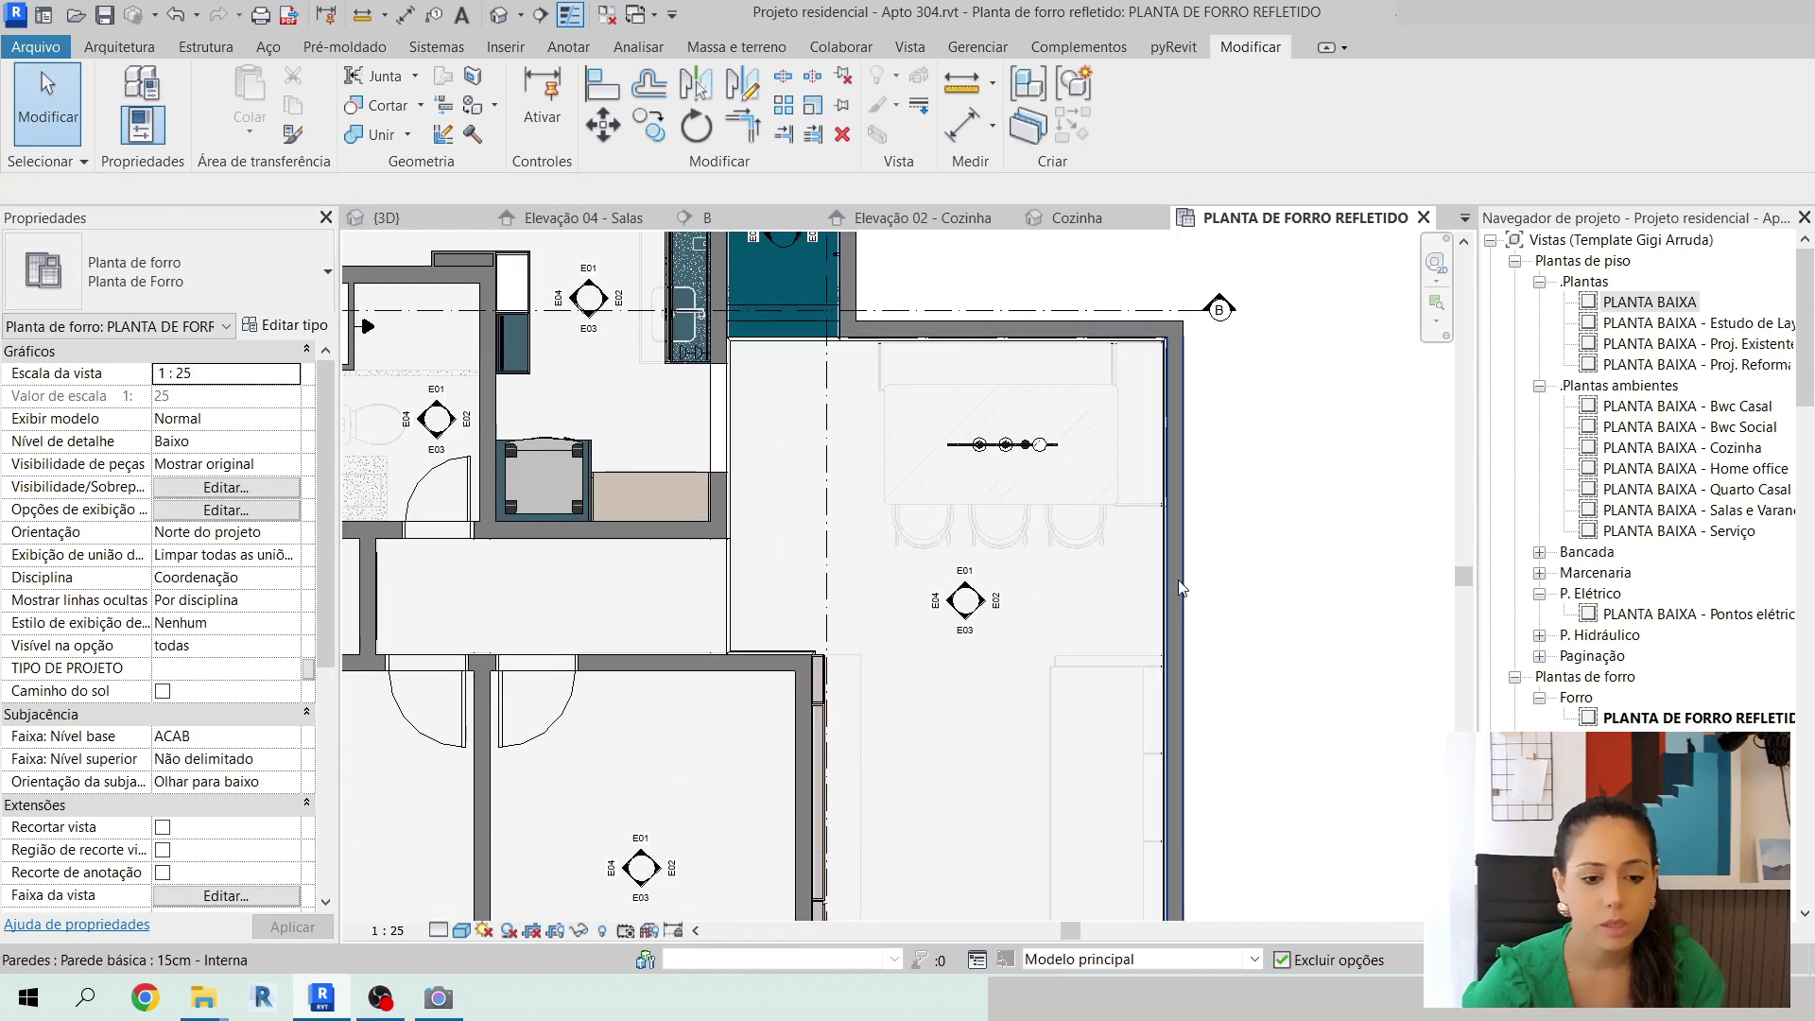
scroll(1181, 588, down, 3)
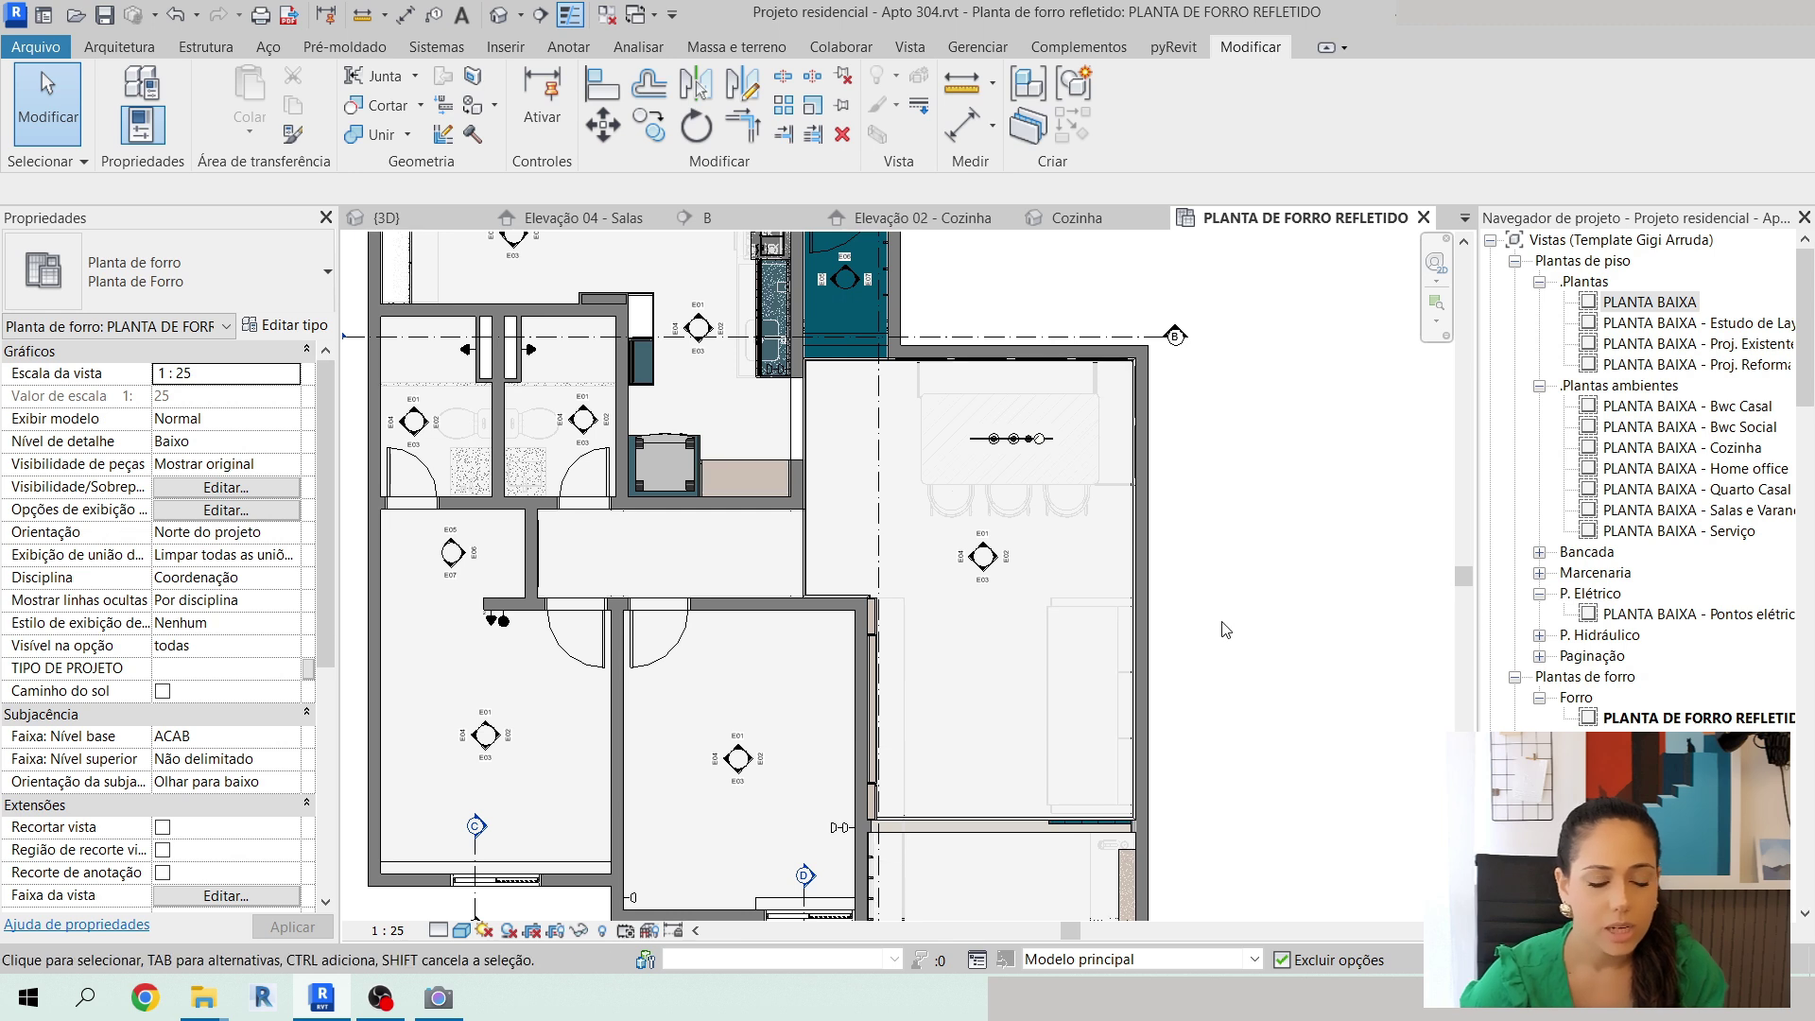
middle_drag(1264, 563, 1286, 566)
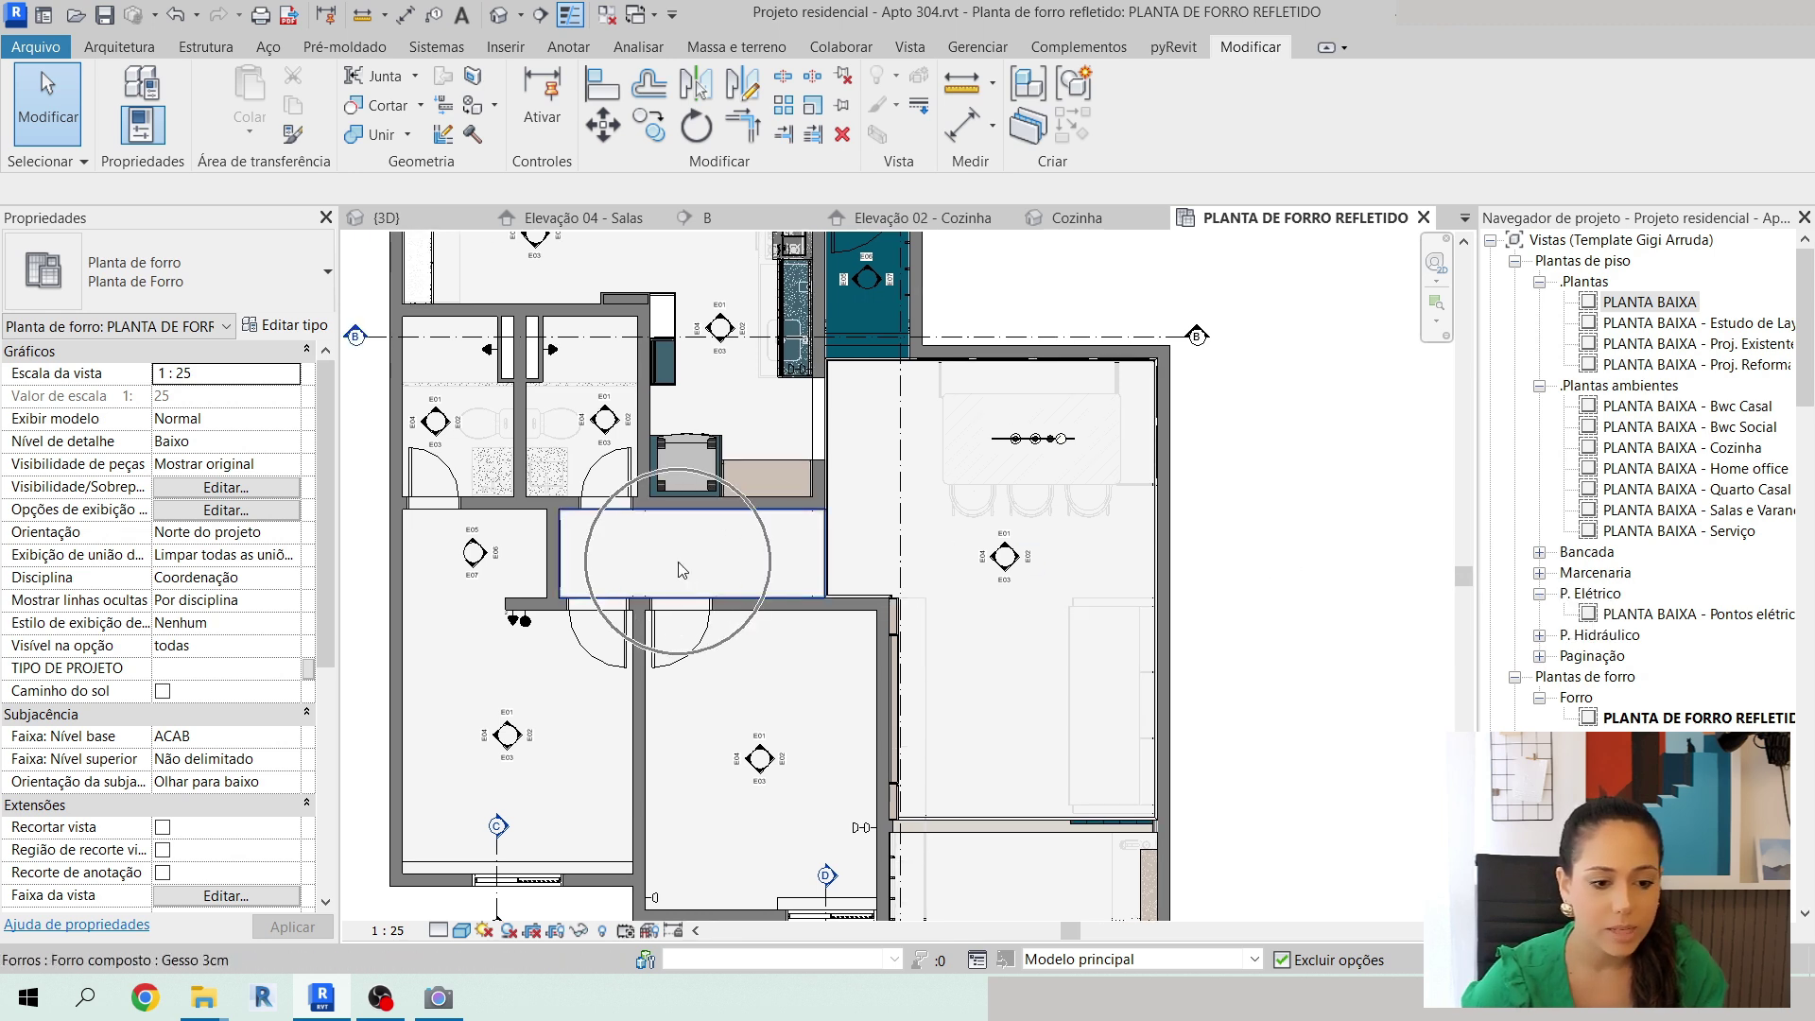
middle_drag(679, 569, 694, 576)
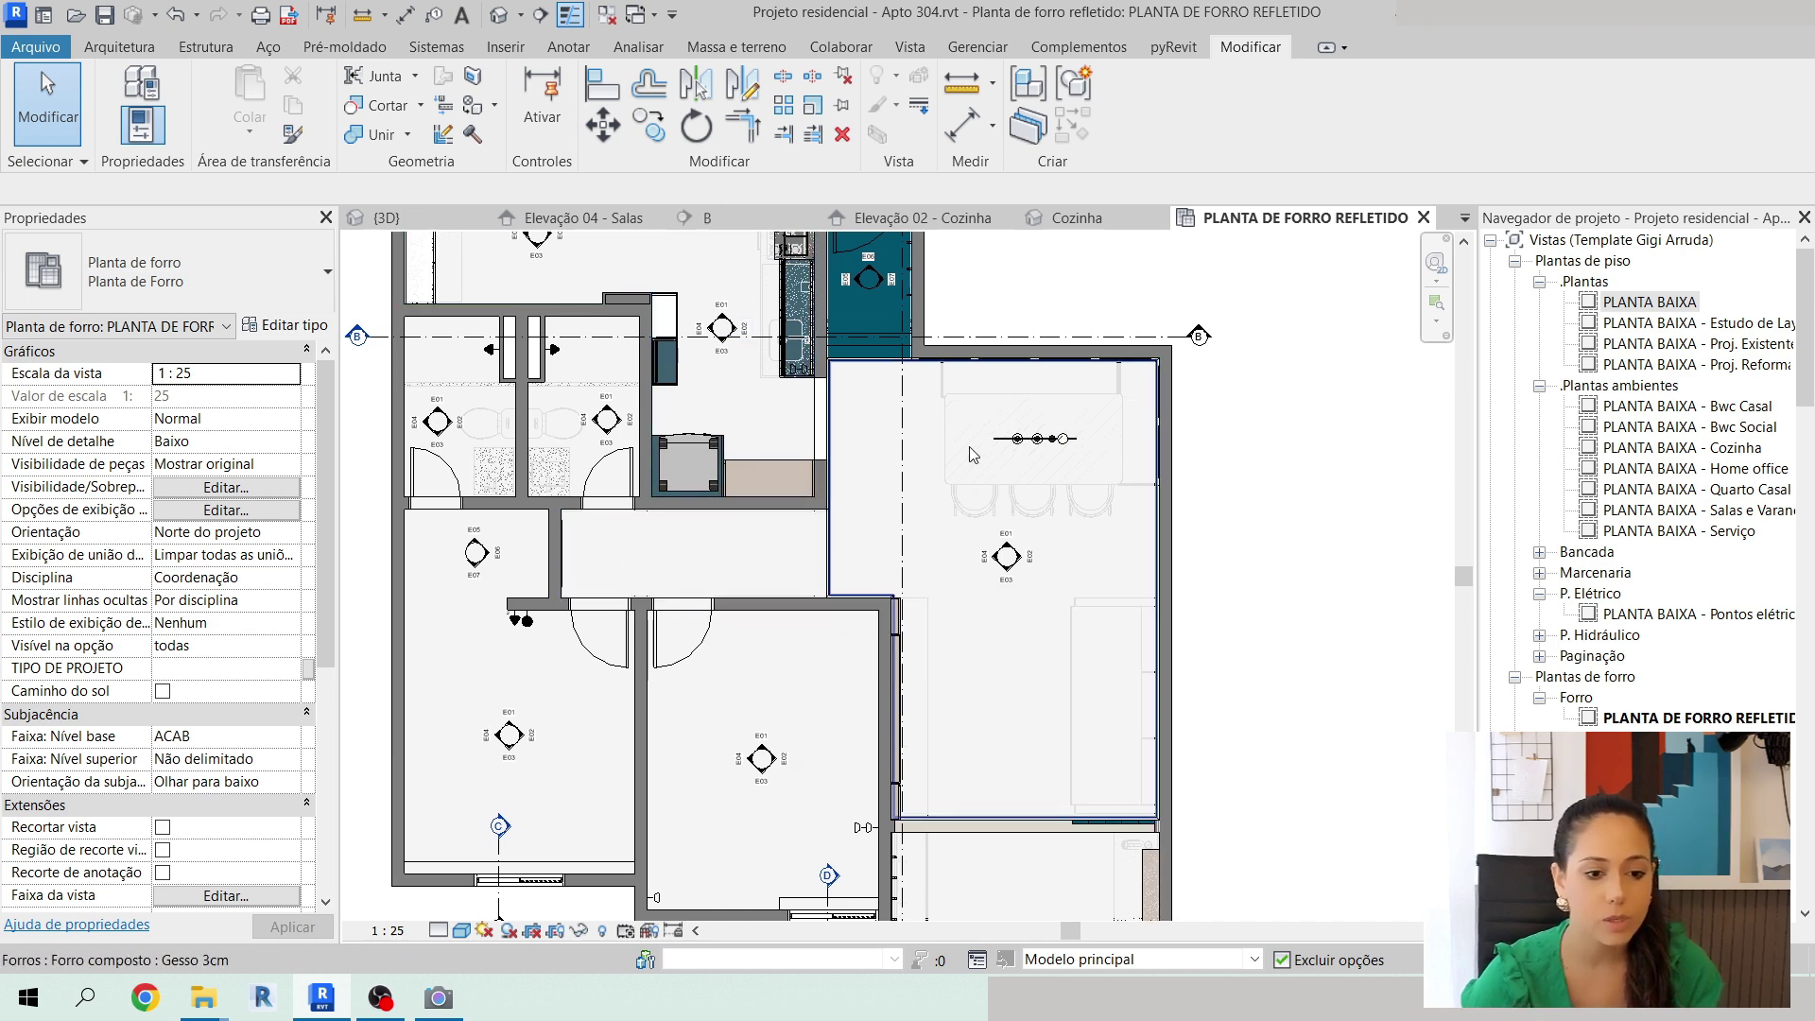
middle_drag(693, 458, 716, 533)
key(ctrl)
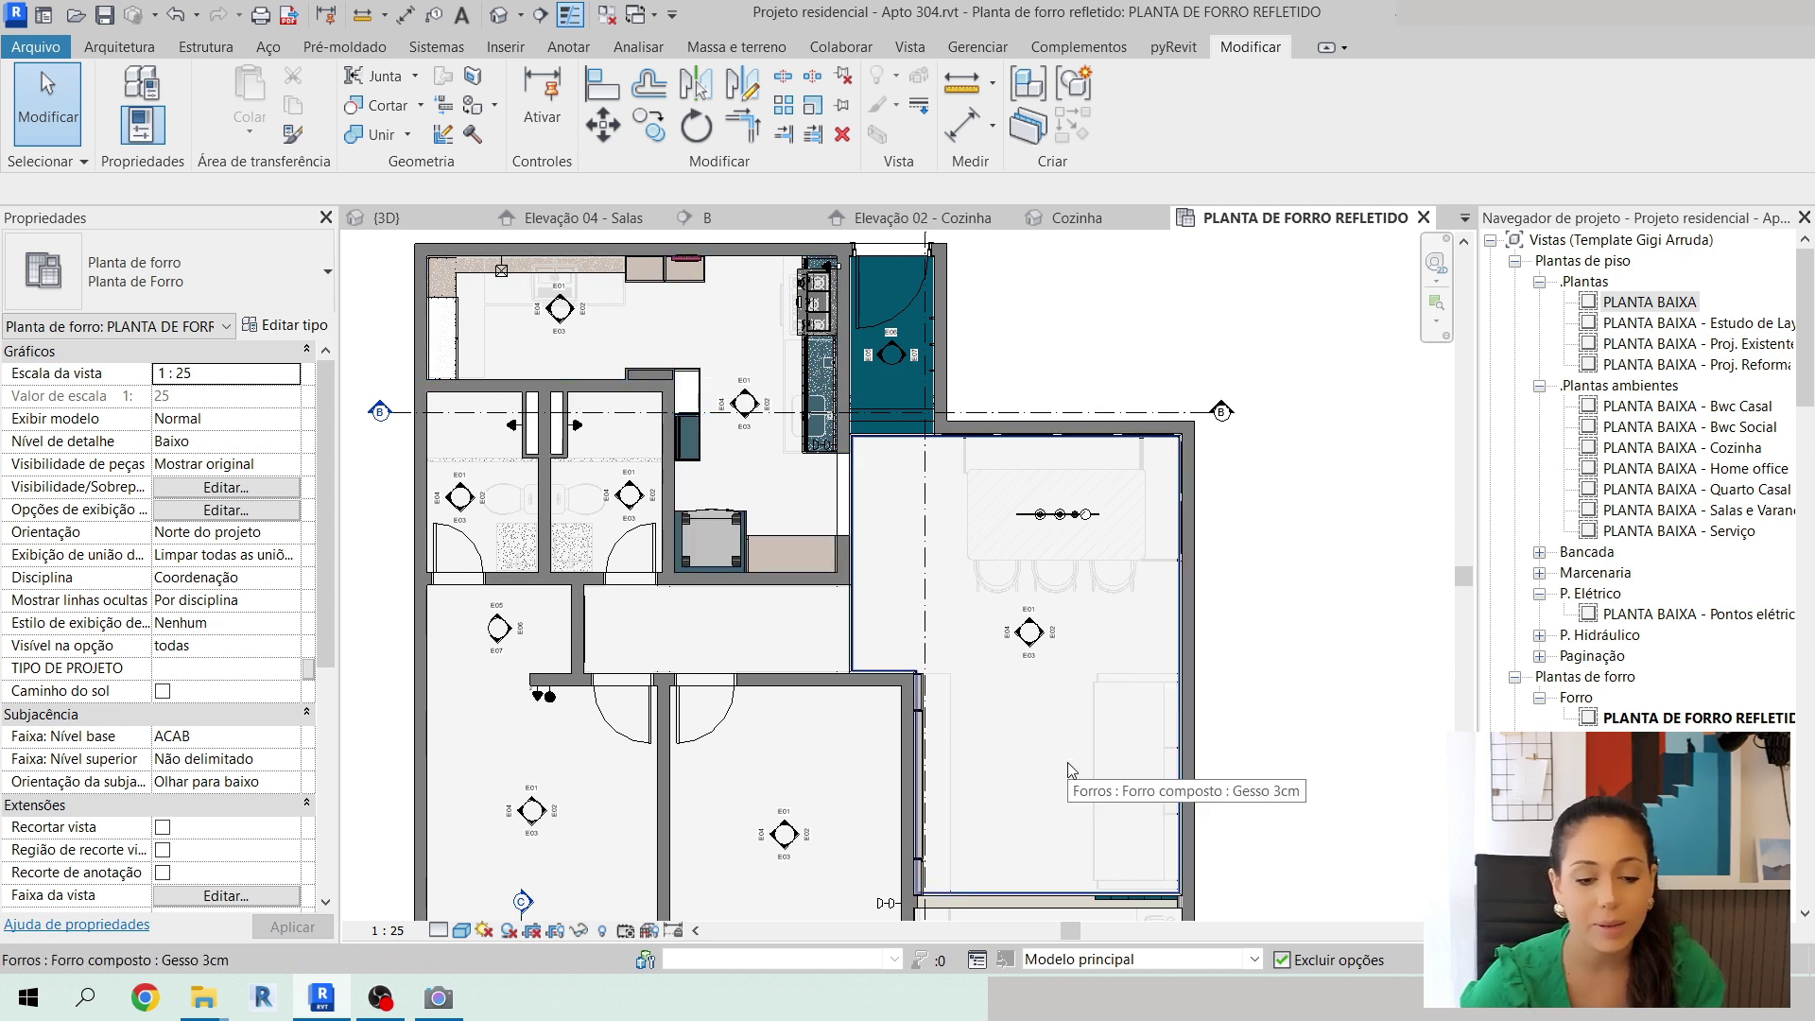
Place two Luminária No frame 10x10cm fixtures side by side along the hallway ceiling.
click(104, 51)
click(247, 109)
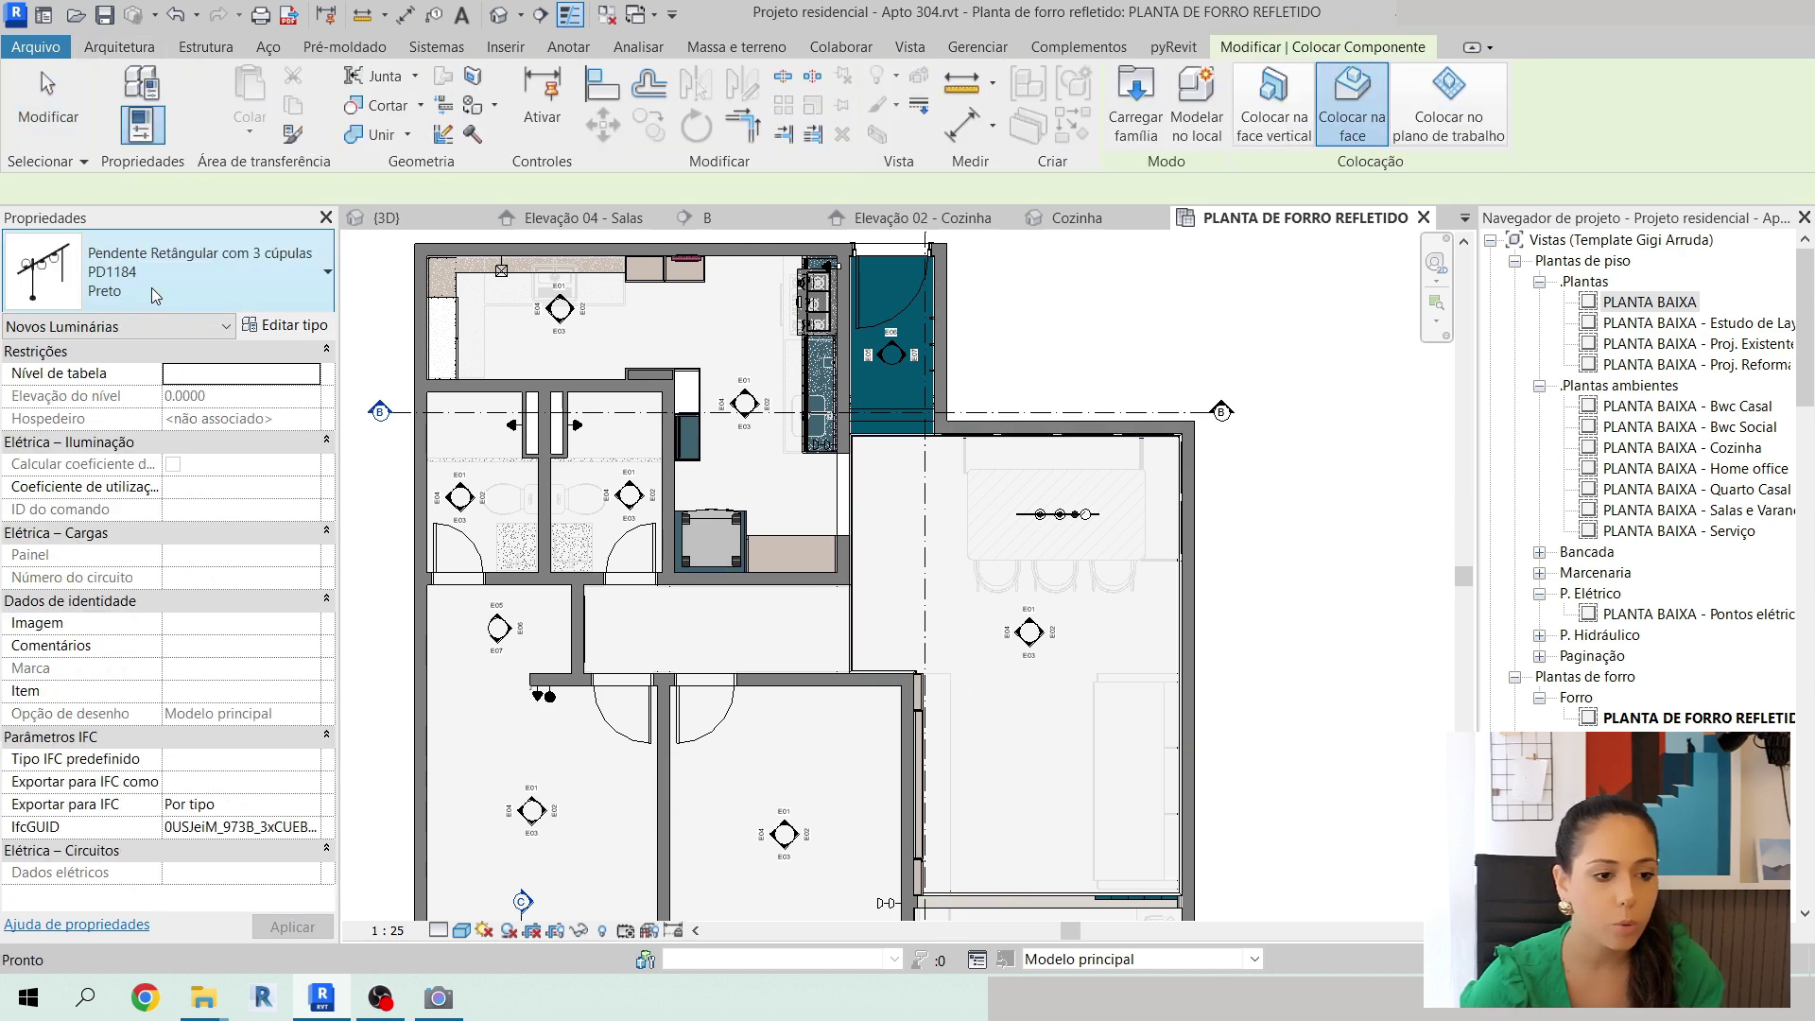
click(151, 287)
text(no frame)
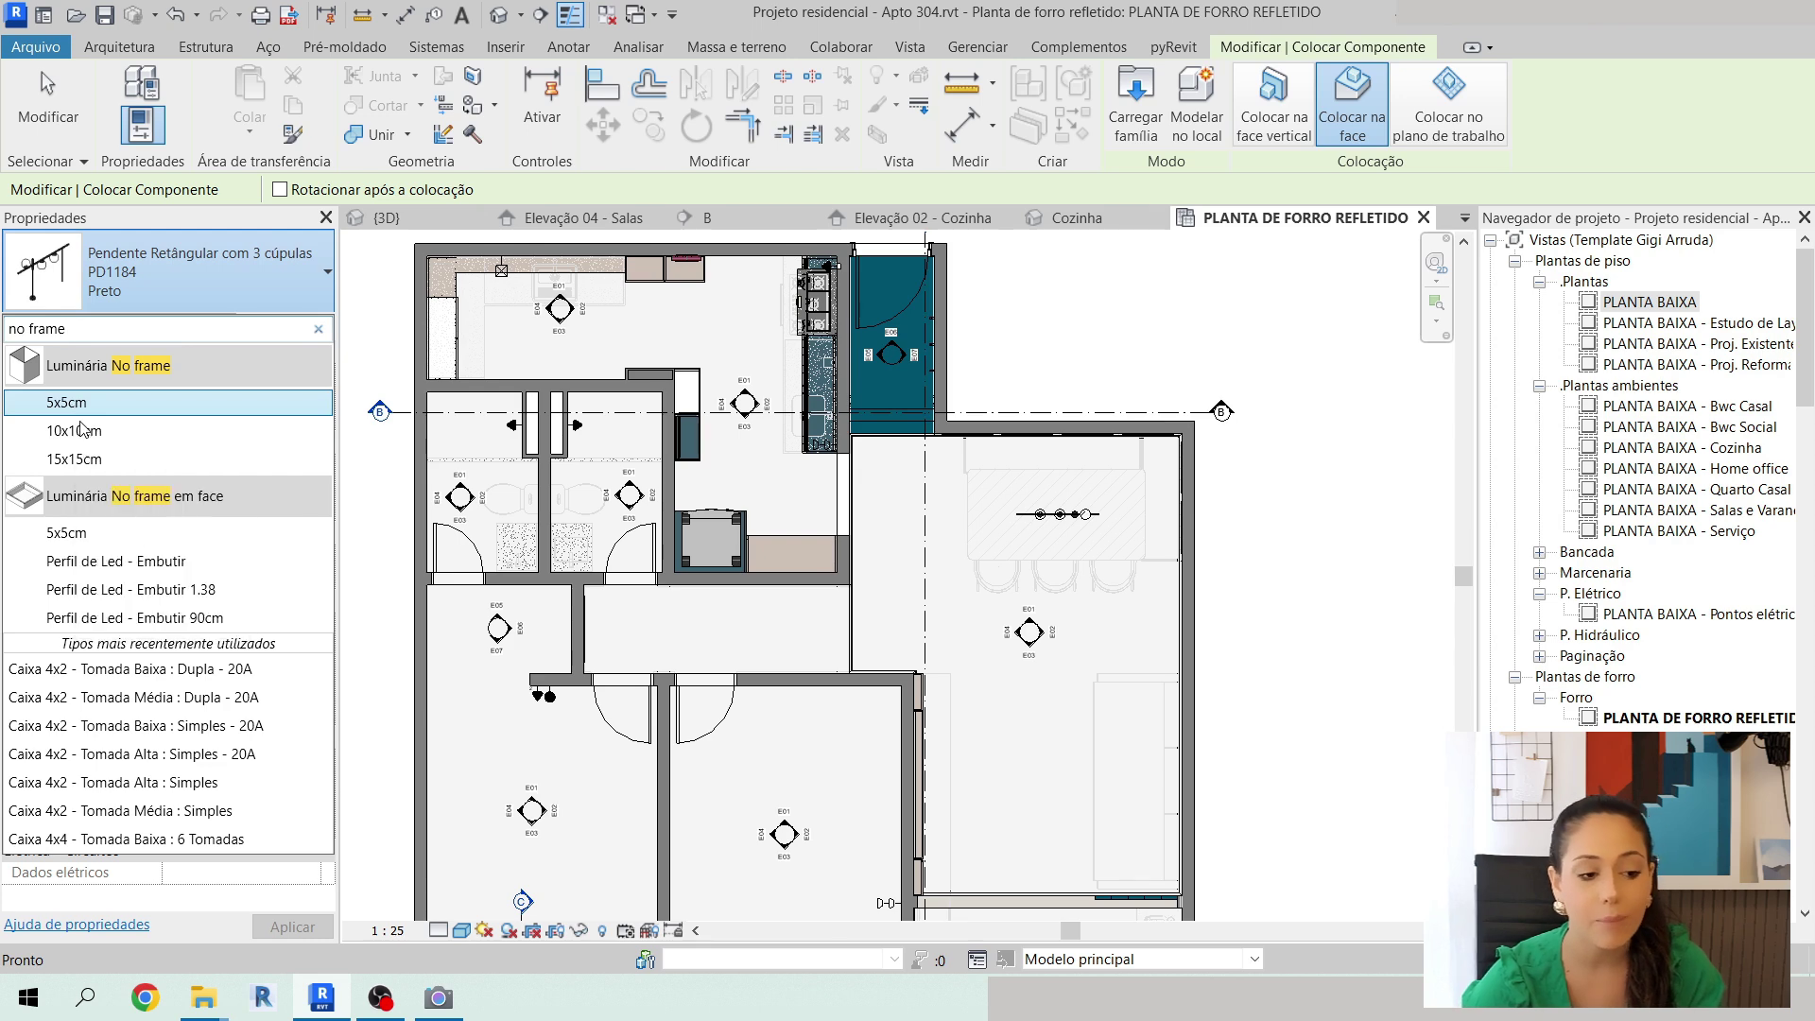
click(88, 433)
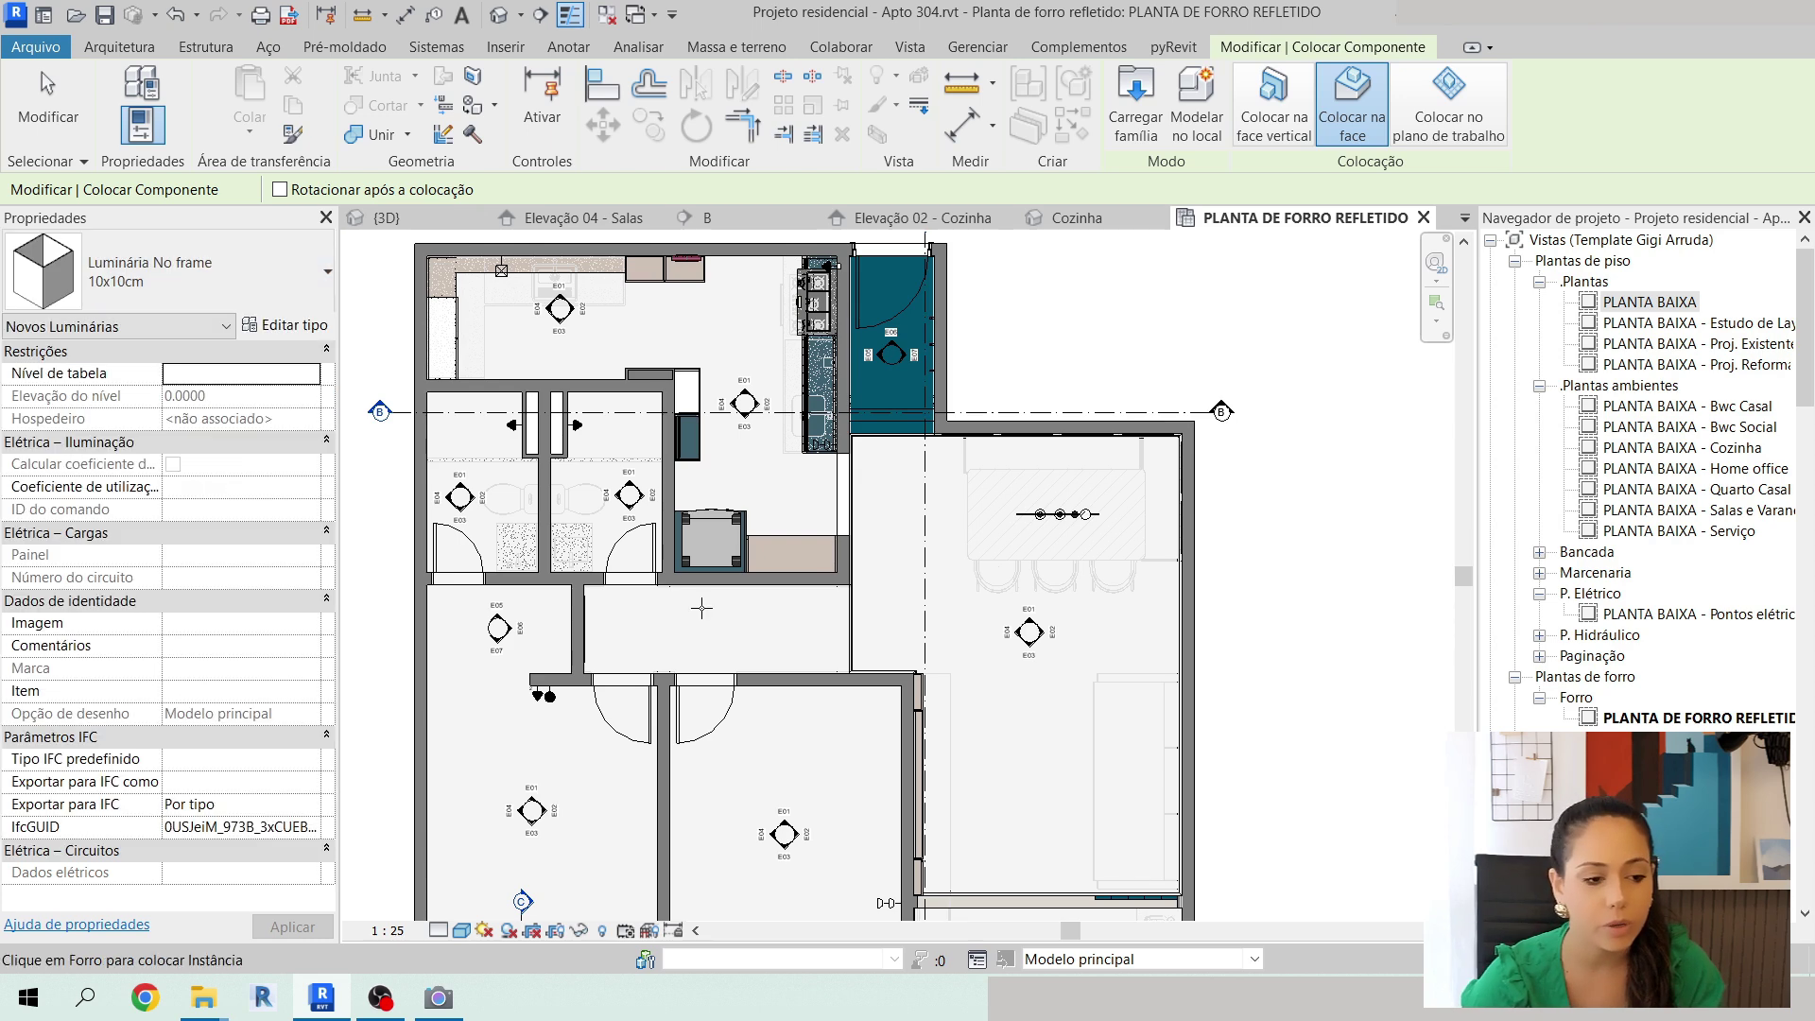
scroll(701, 645, up, 3)
click(622, 622)
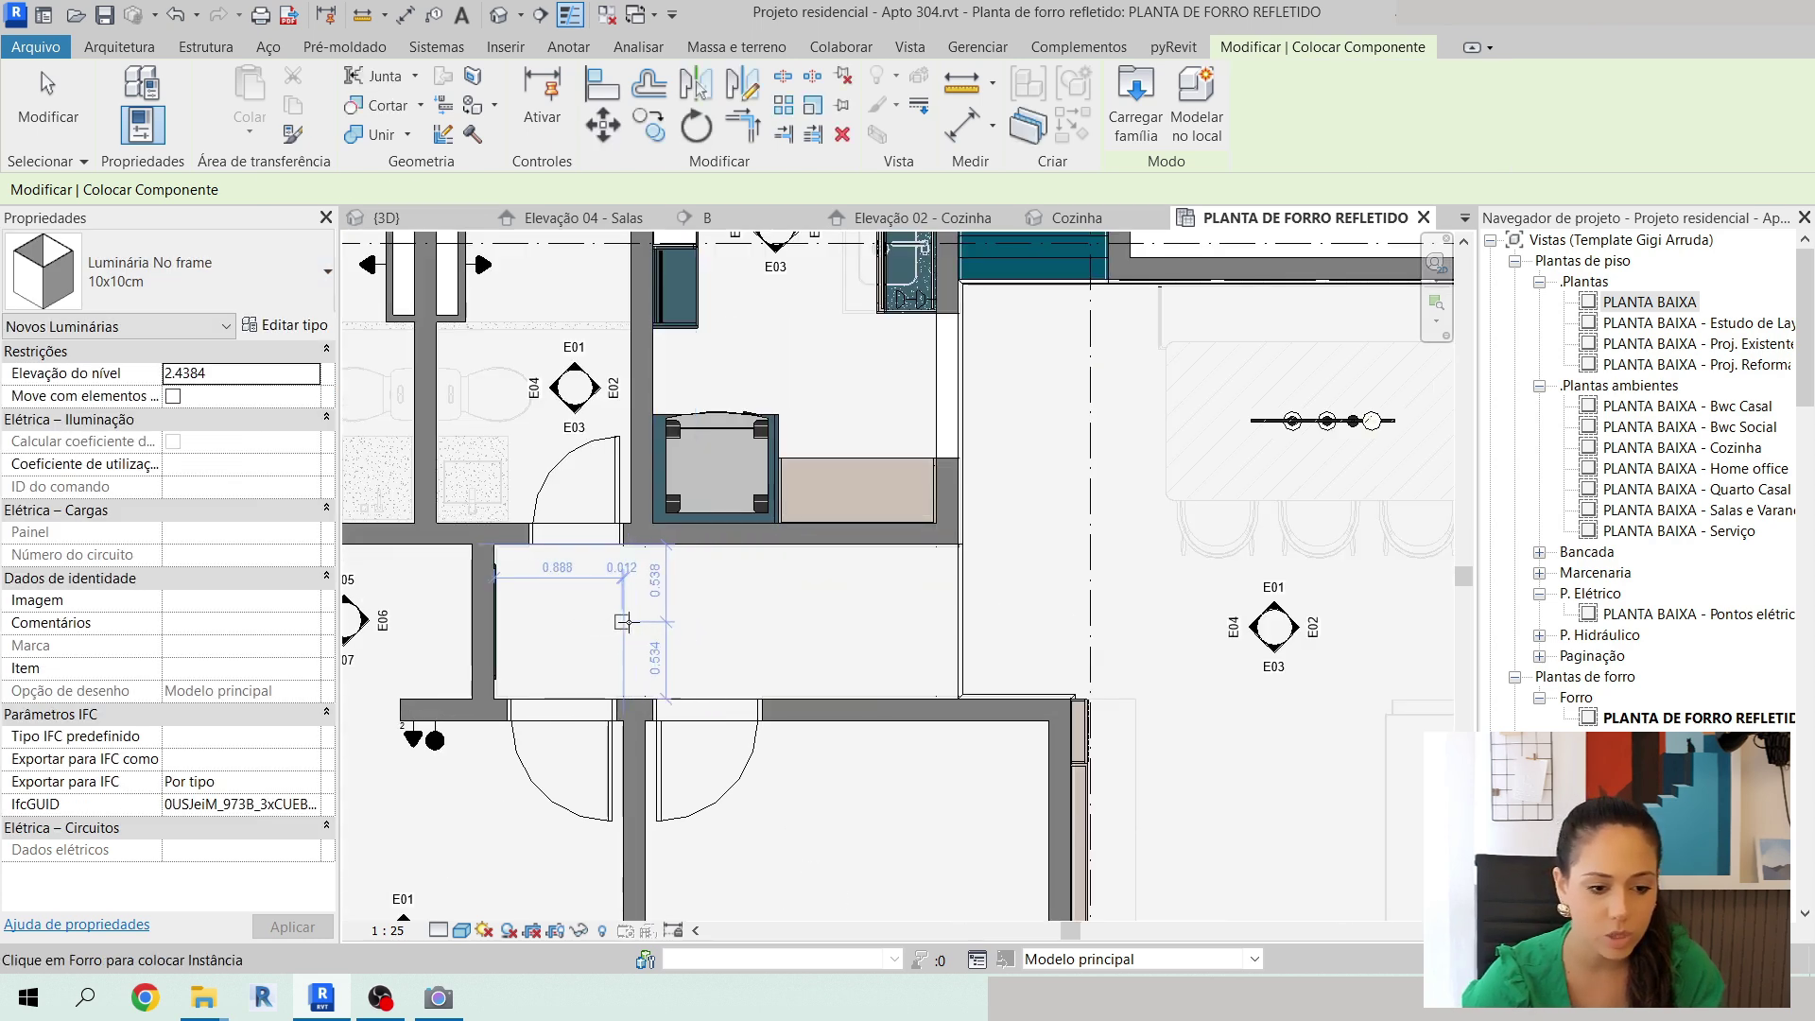
click(798, 616)
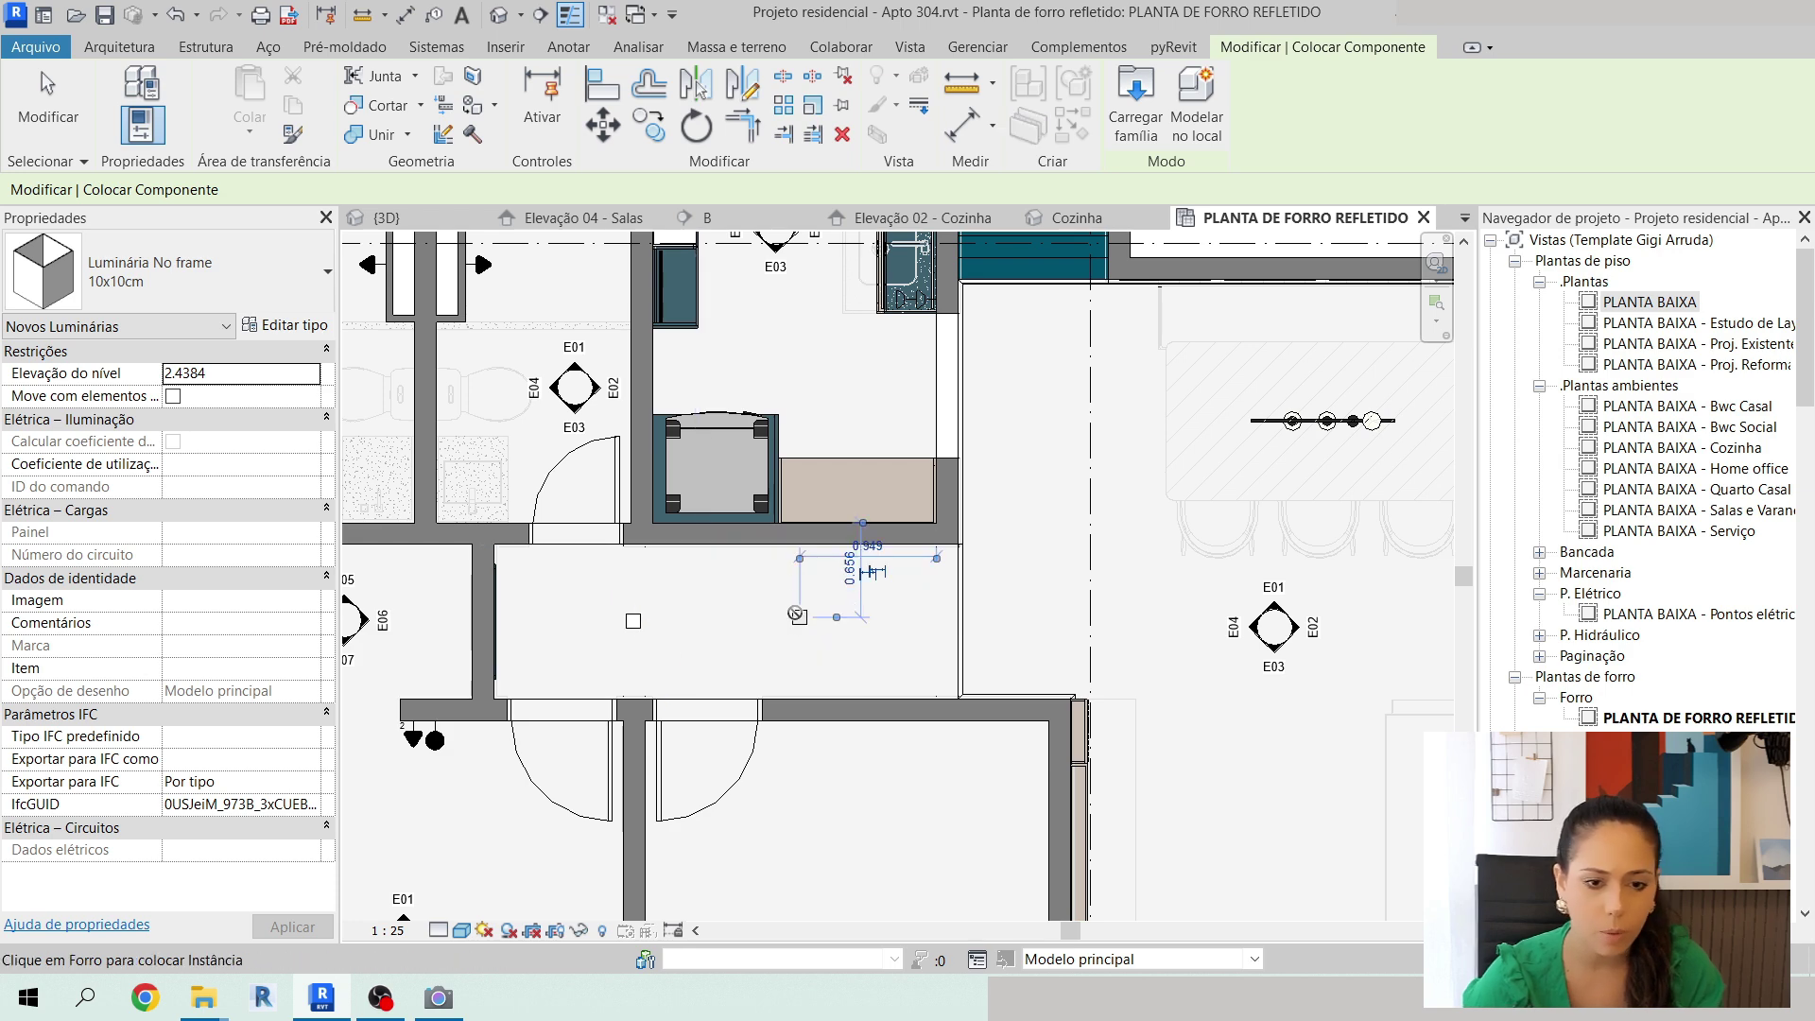
key(Escape)
key(Escape)
Check the position of the hallway fixture nearest the living room through its temporary dimensions.
middle_drag(792, 695, 861, 692)
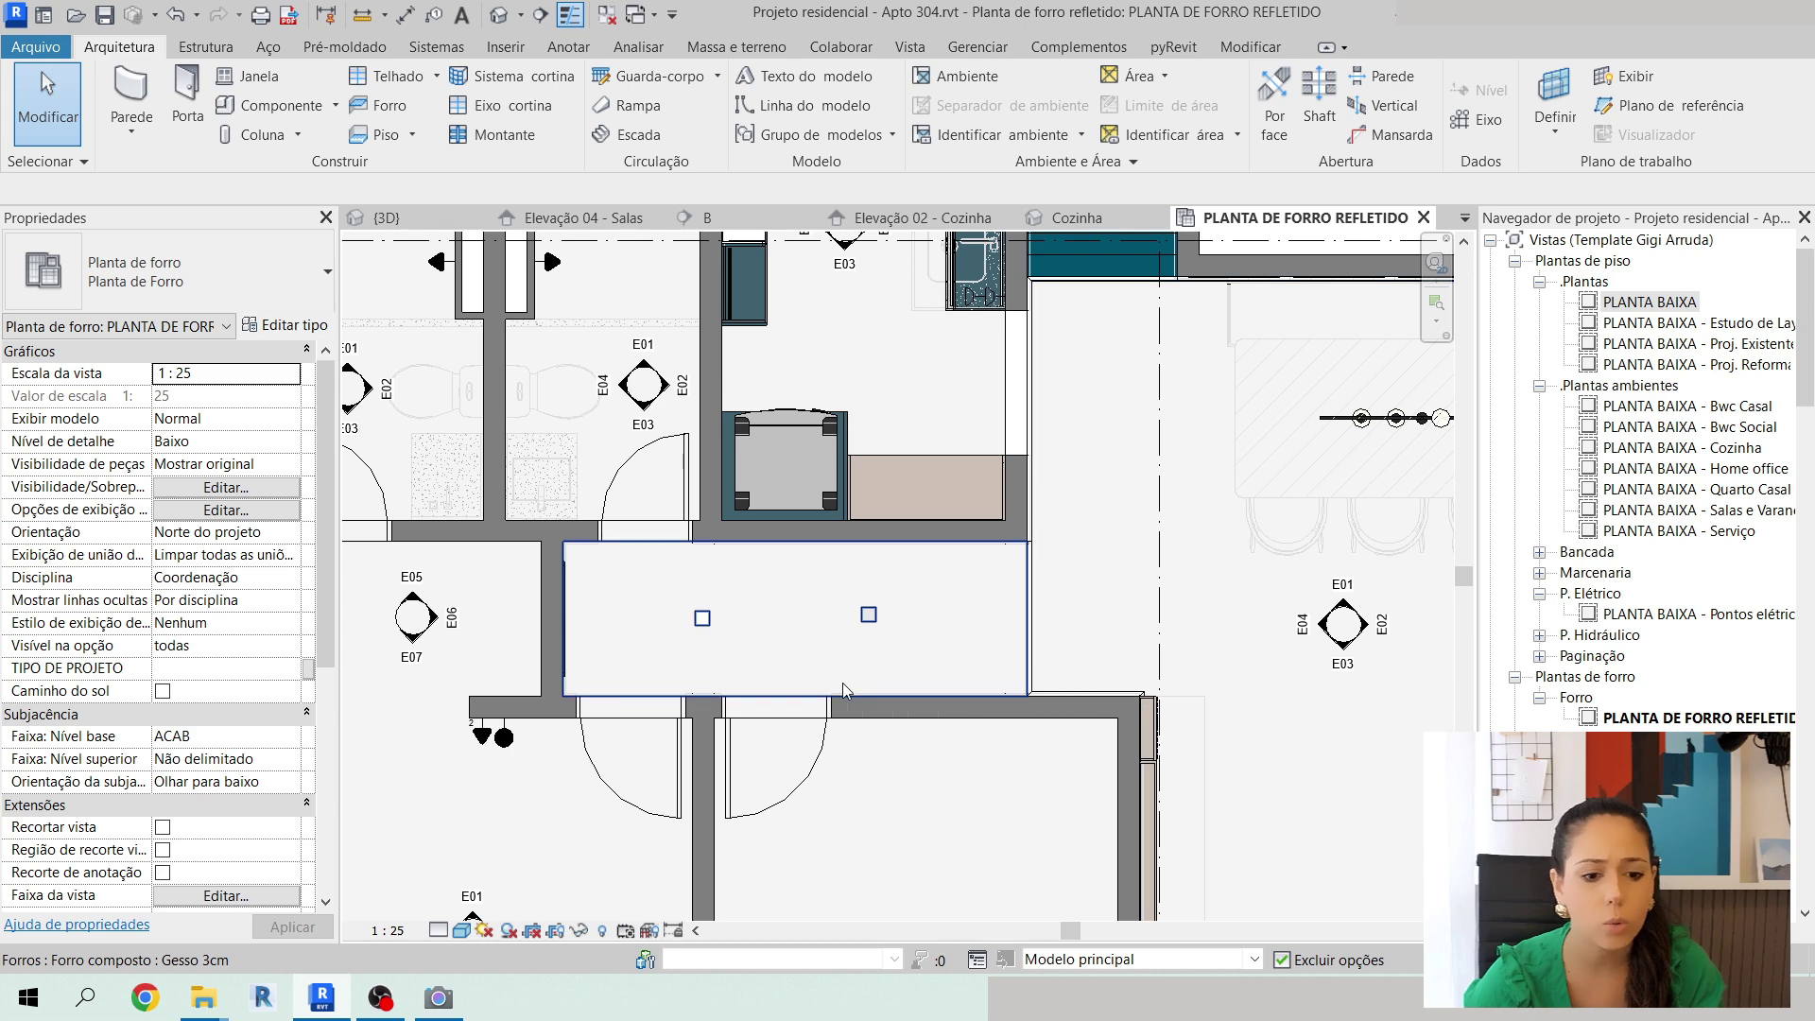
click(857, 652)
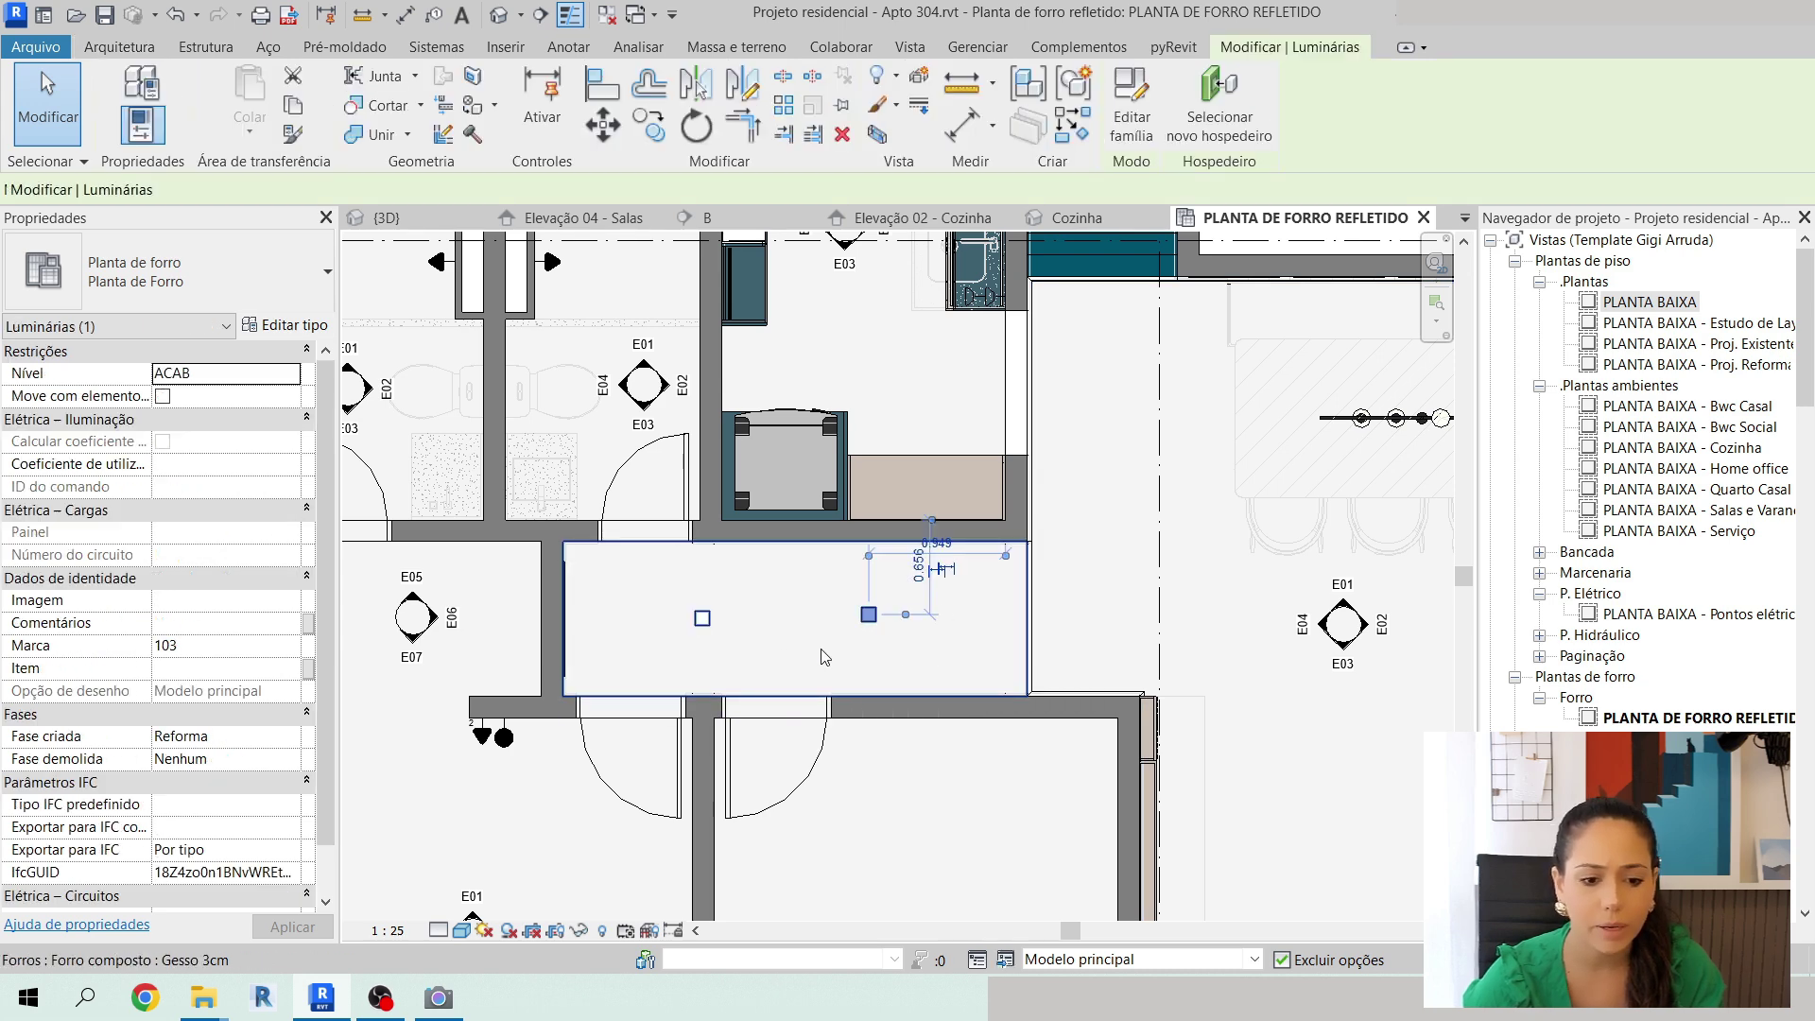
scroll(855, 649, up, 3)
scroll(855, 646, down, 1)
scroll(854, 644, up, 2)
scroll(854, 644, down, 3)
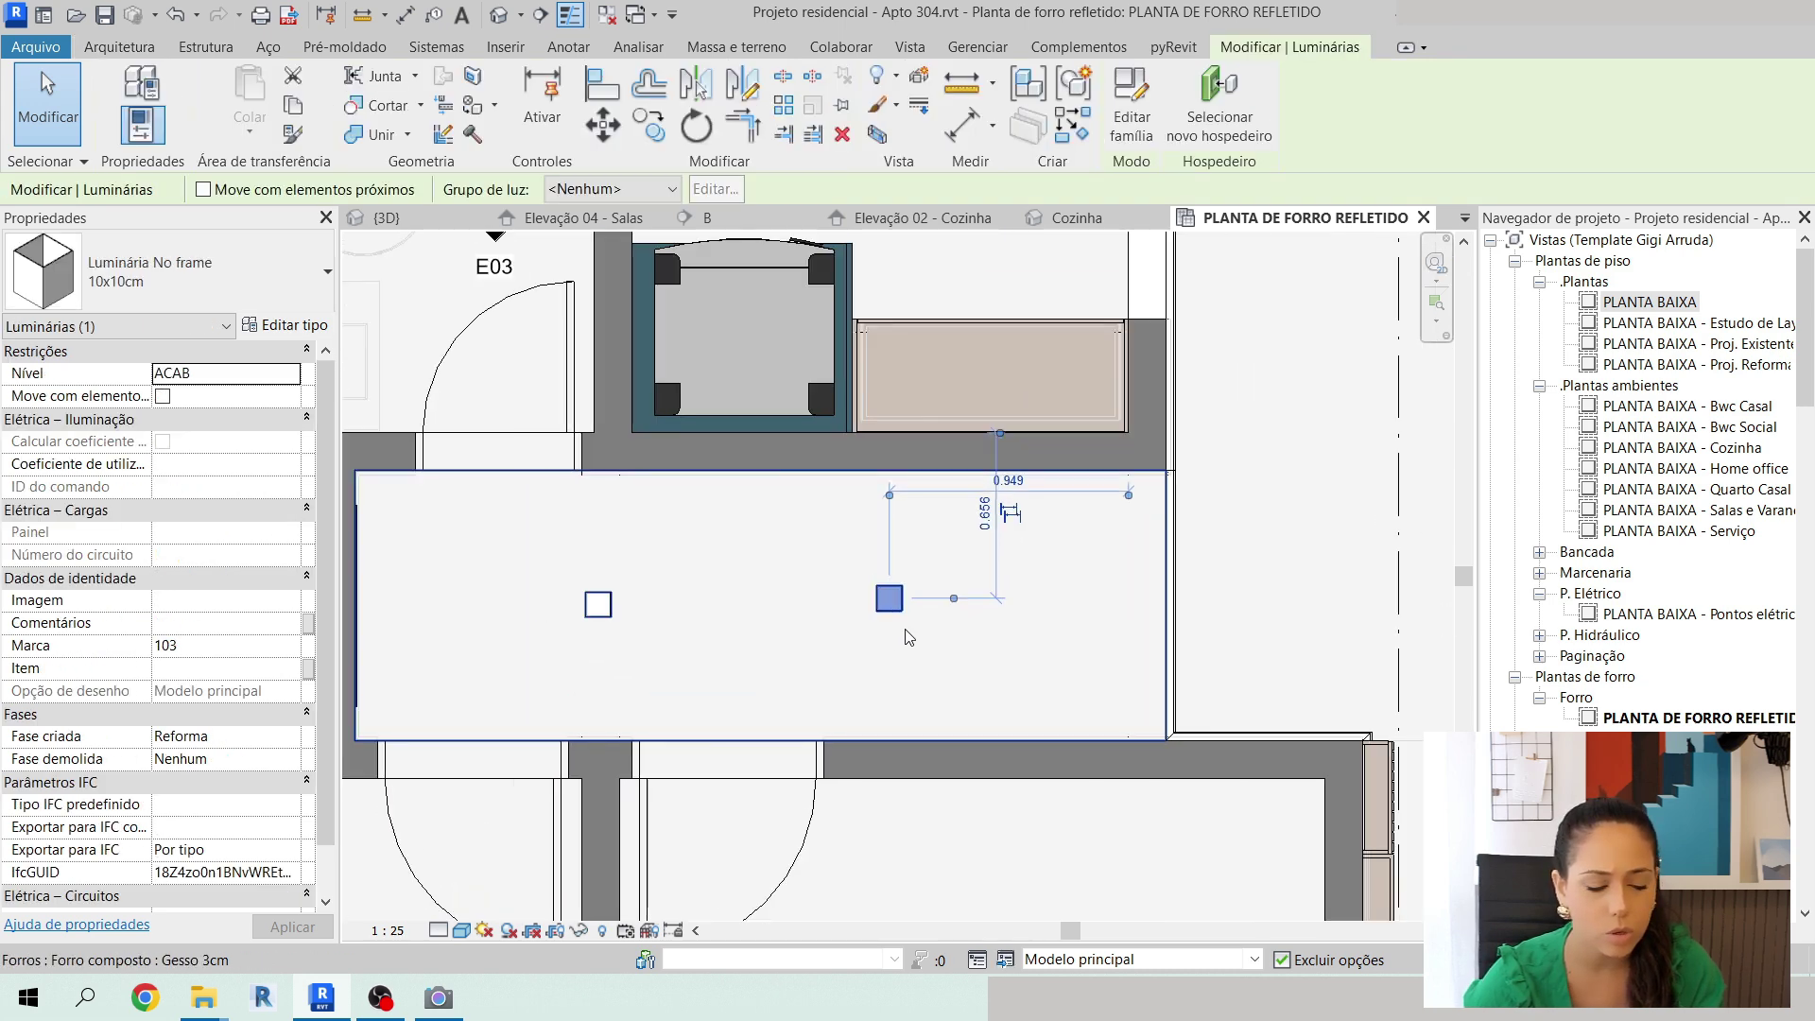
key(Escape)
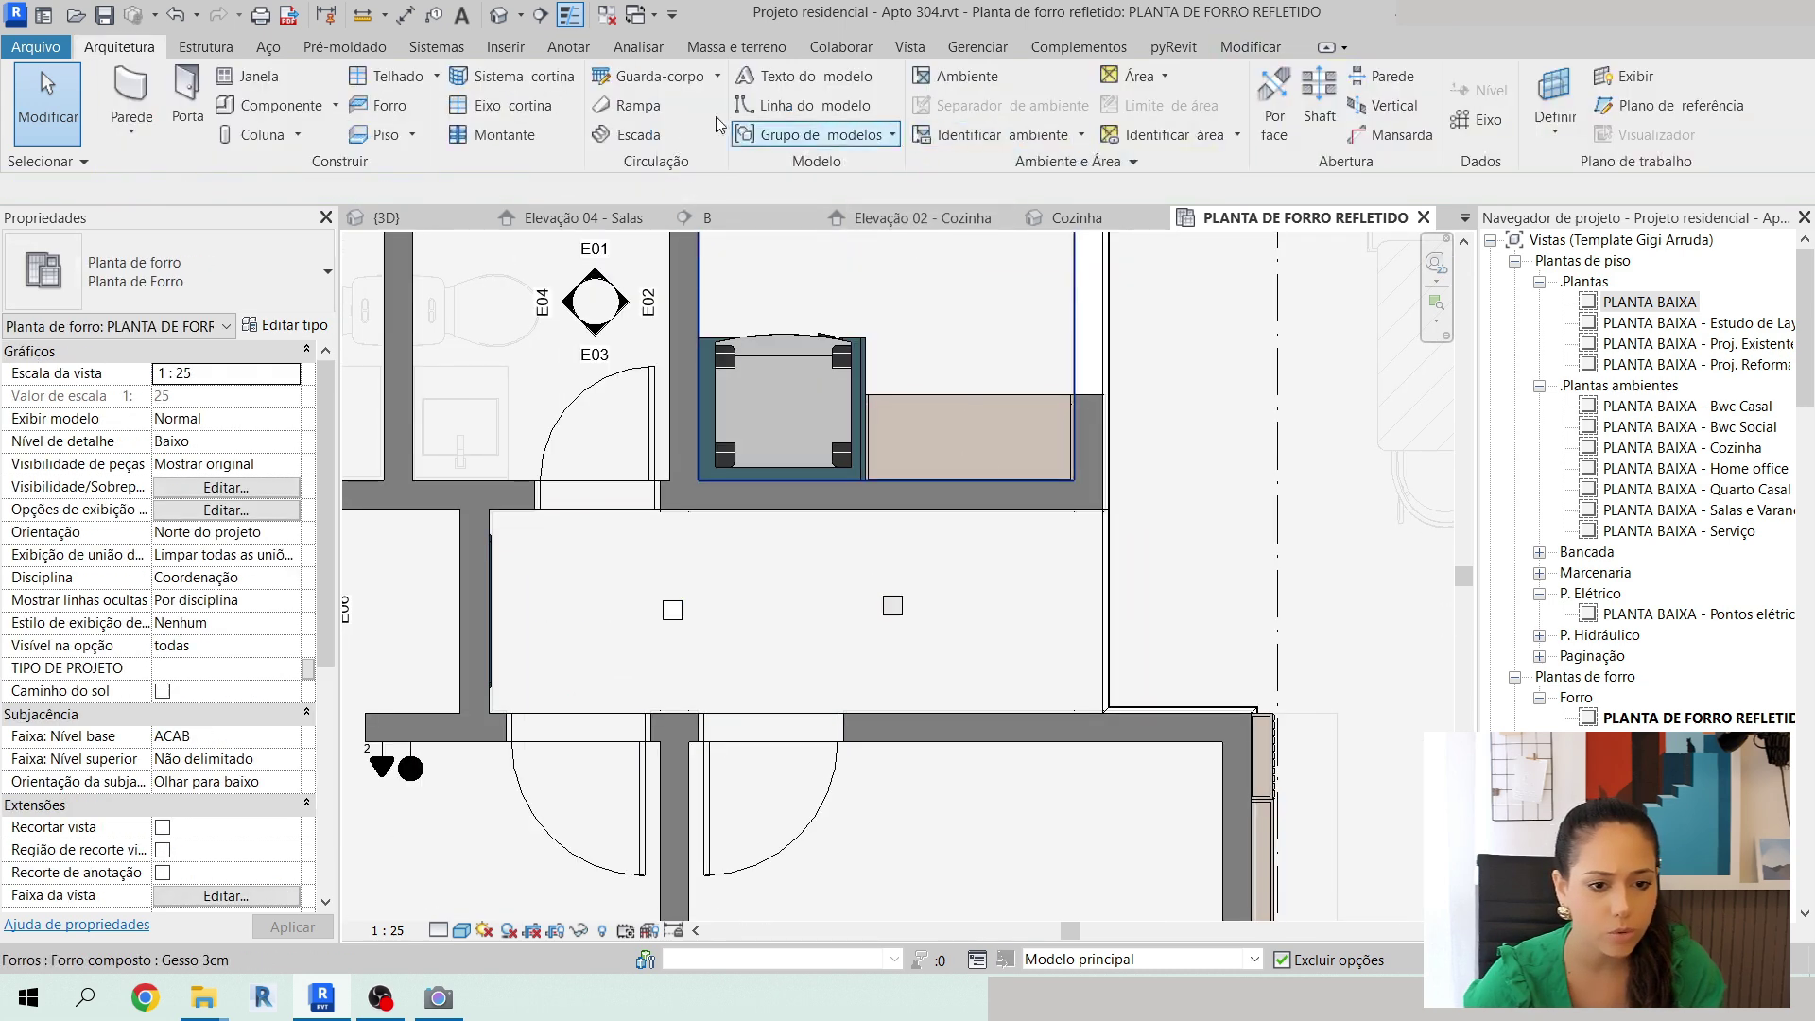
Try to place an aligned dimension from the hallway's closed end to the nearest square fixture.
click(406, 15)
scroll(486, 531, up, 2)
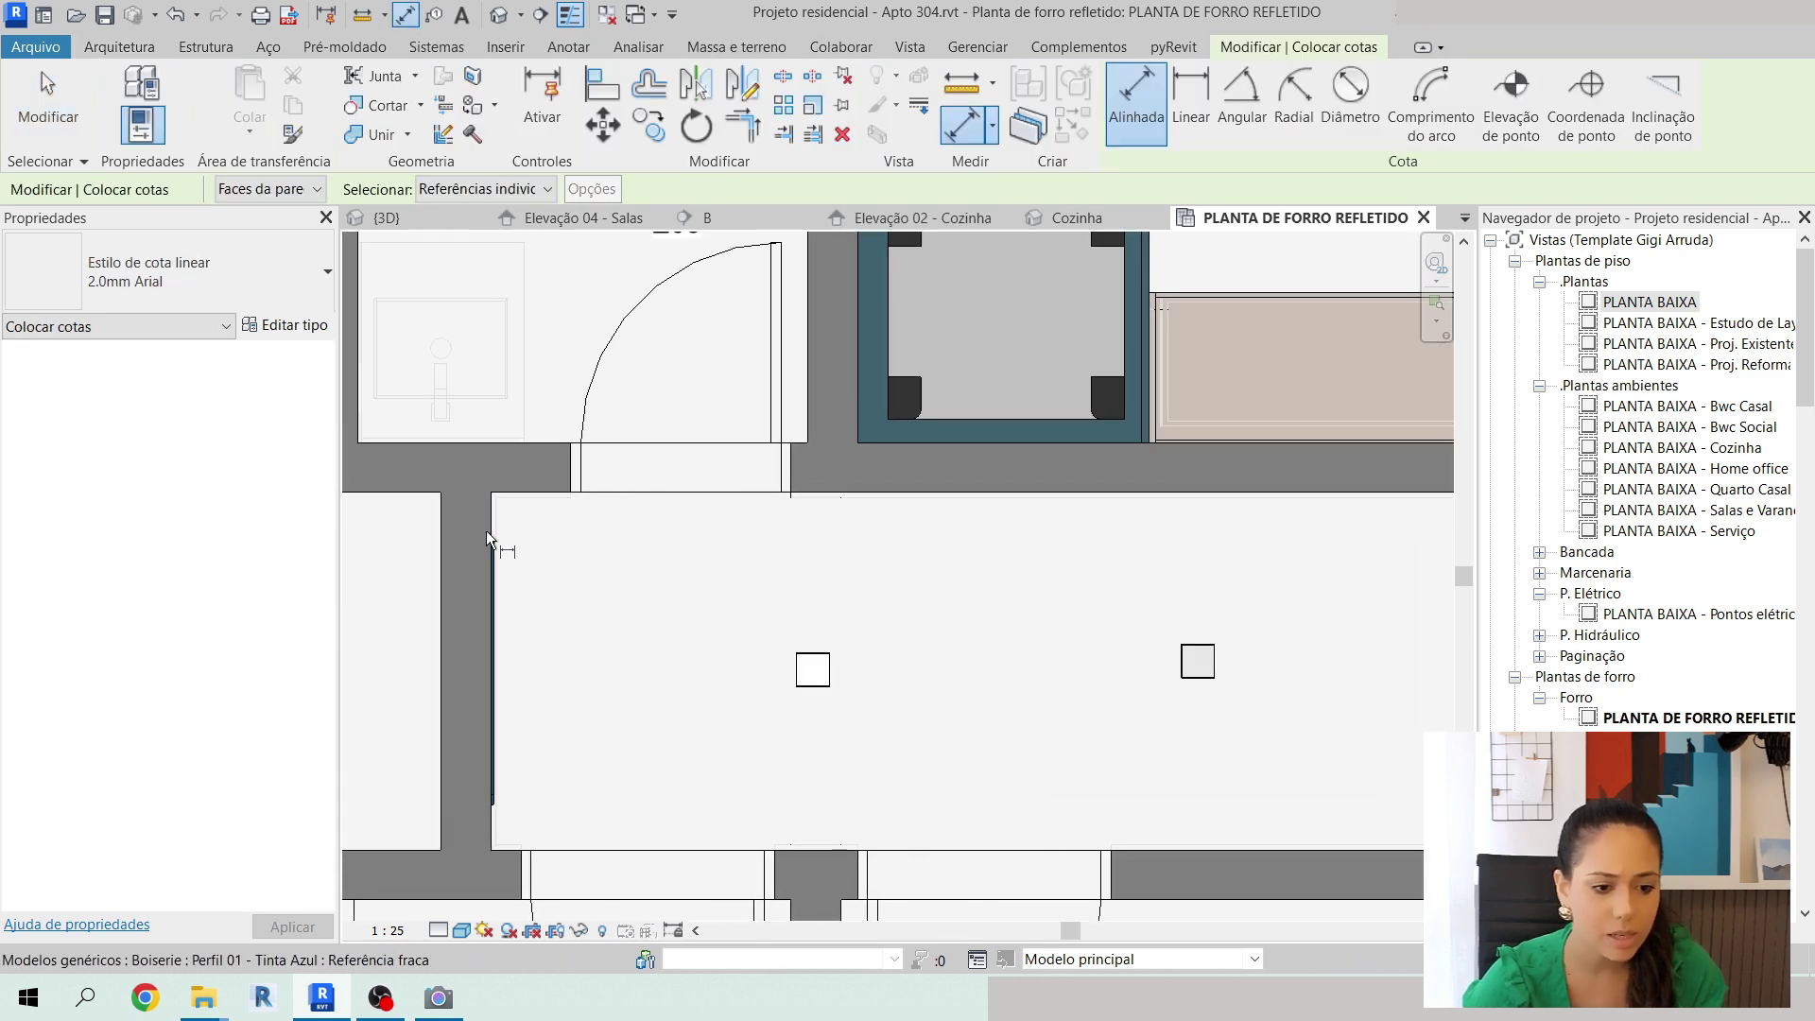
click(486, 530)
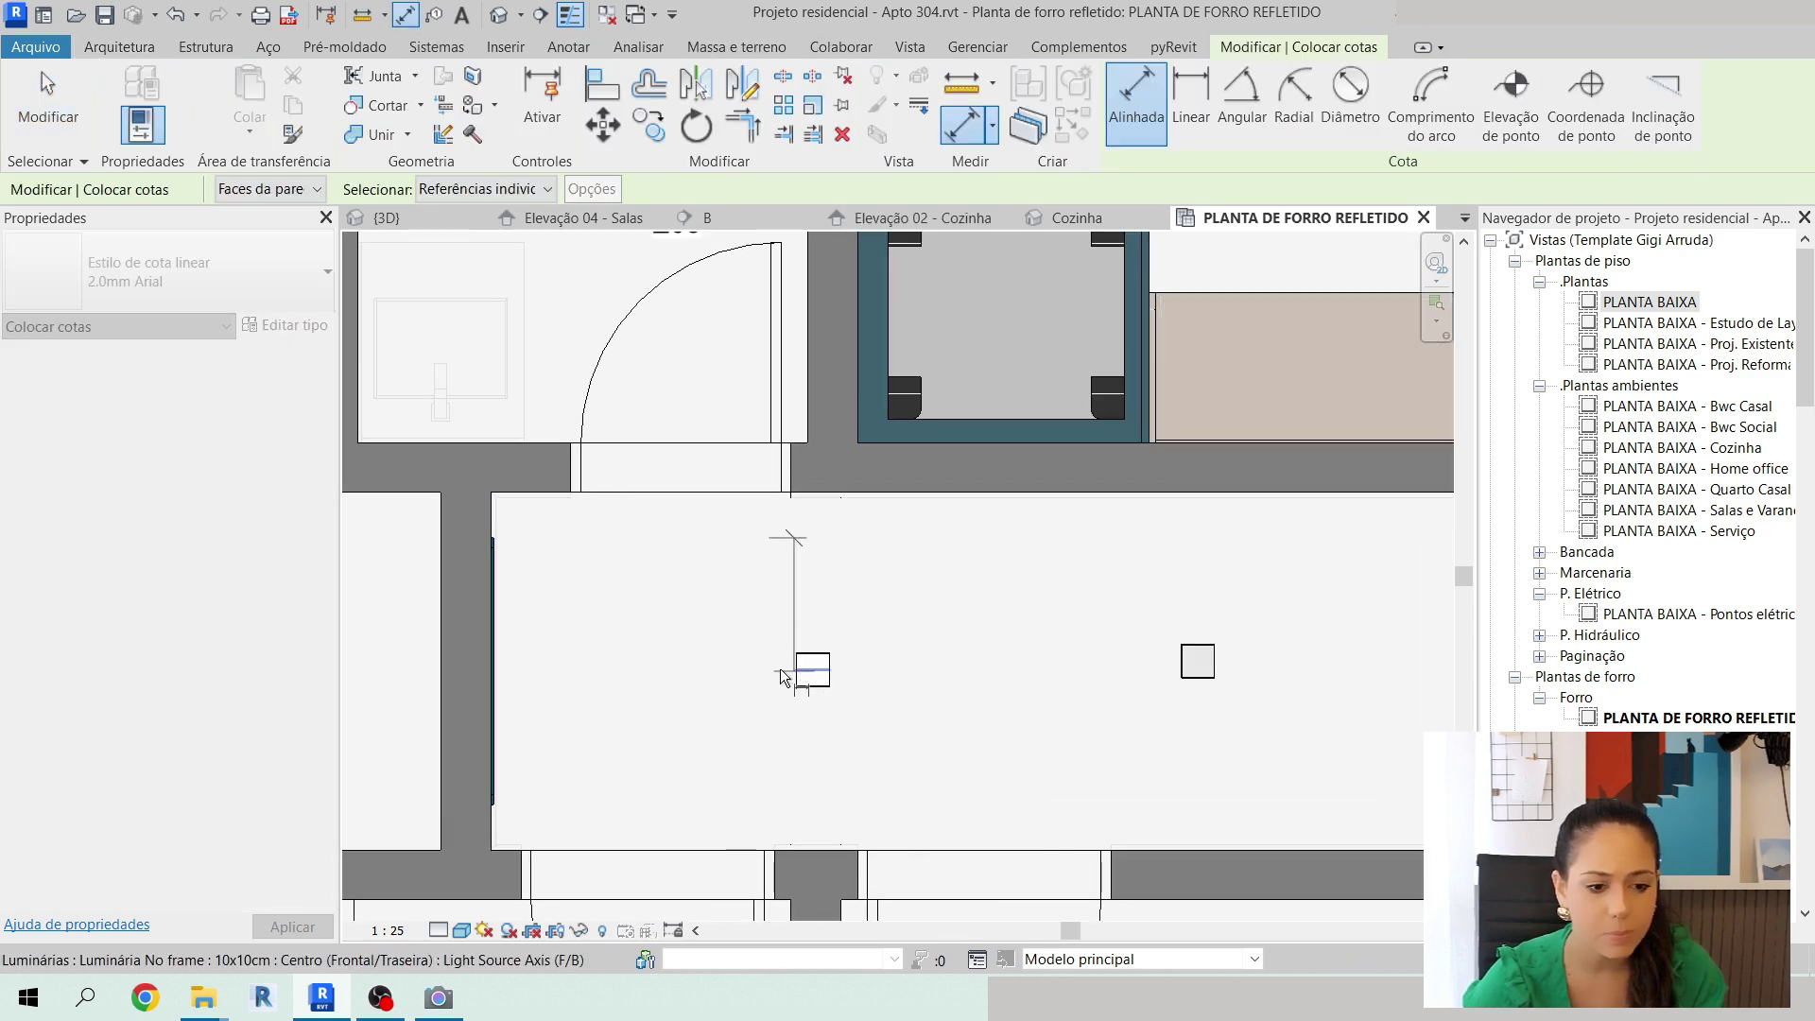
key(Escape)
key(Escape)
Inspect the blue Boiserie panel on the hallway's end wall.
scroll(496, 549, up, 2)
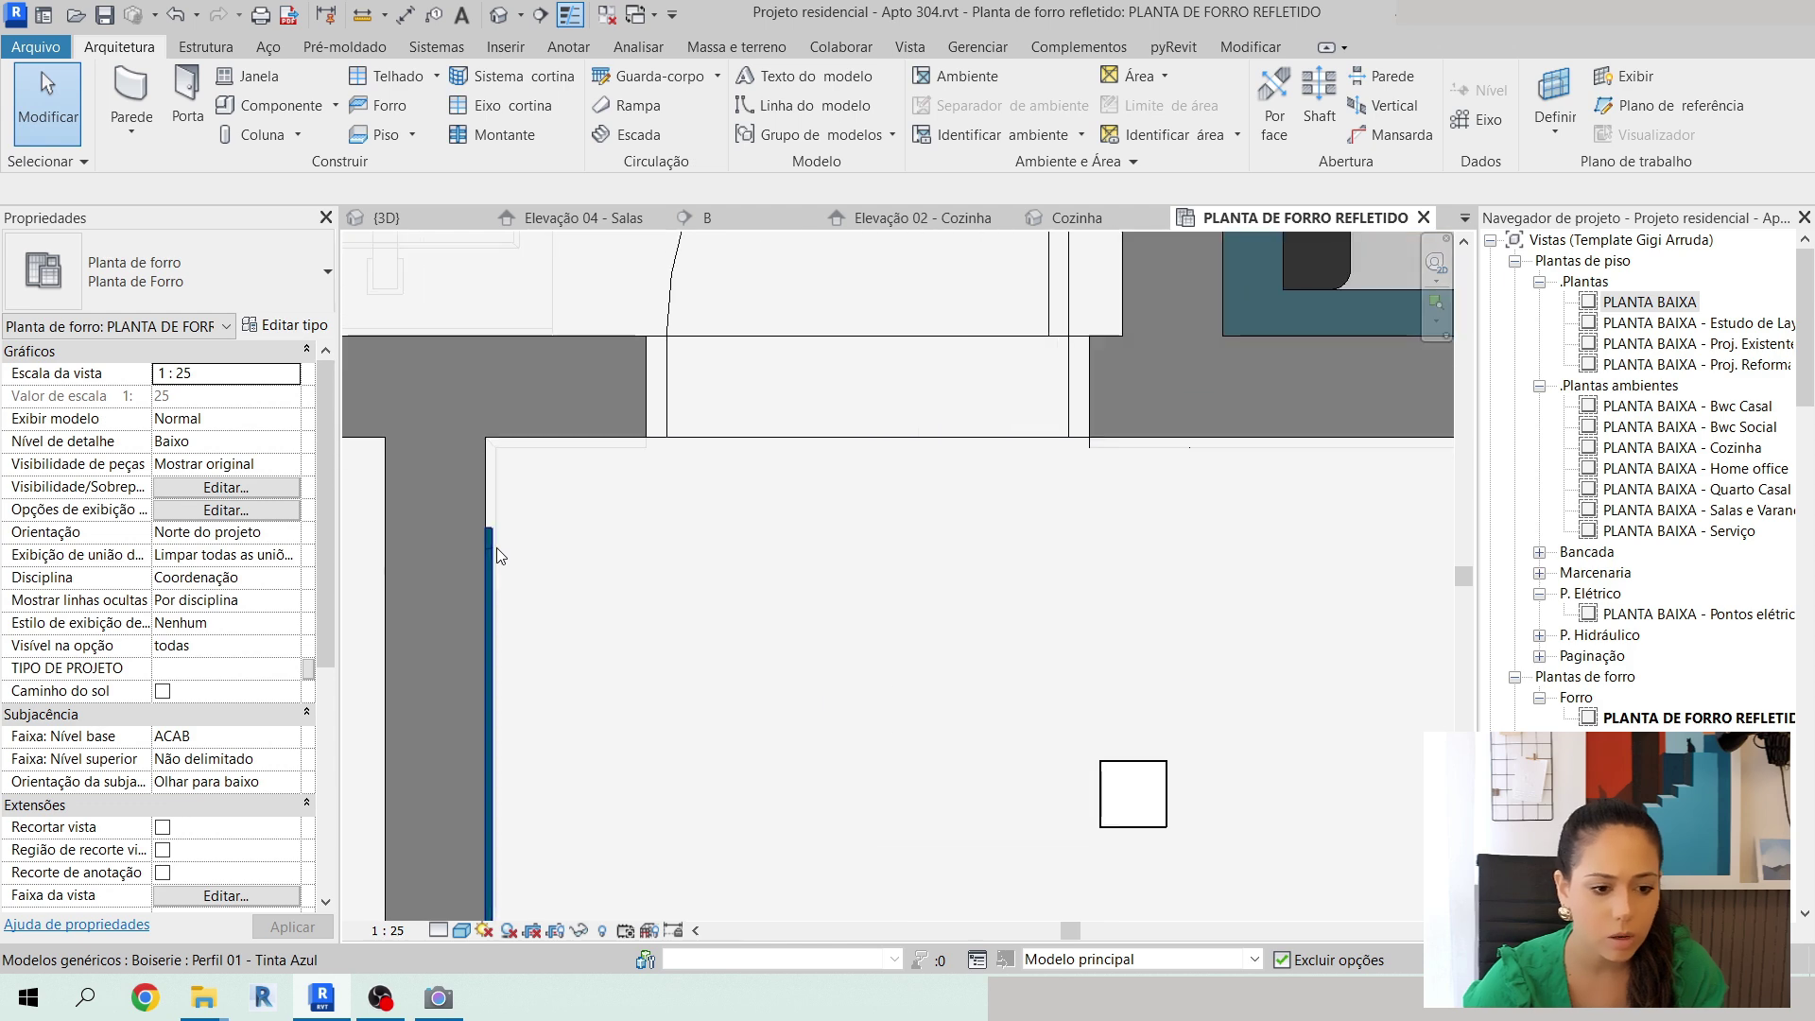
click(496, 556)
scroll(496, 556, up, 2)
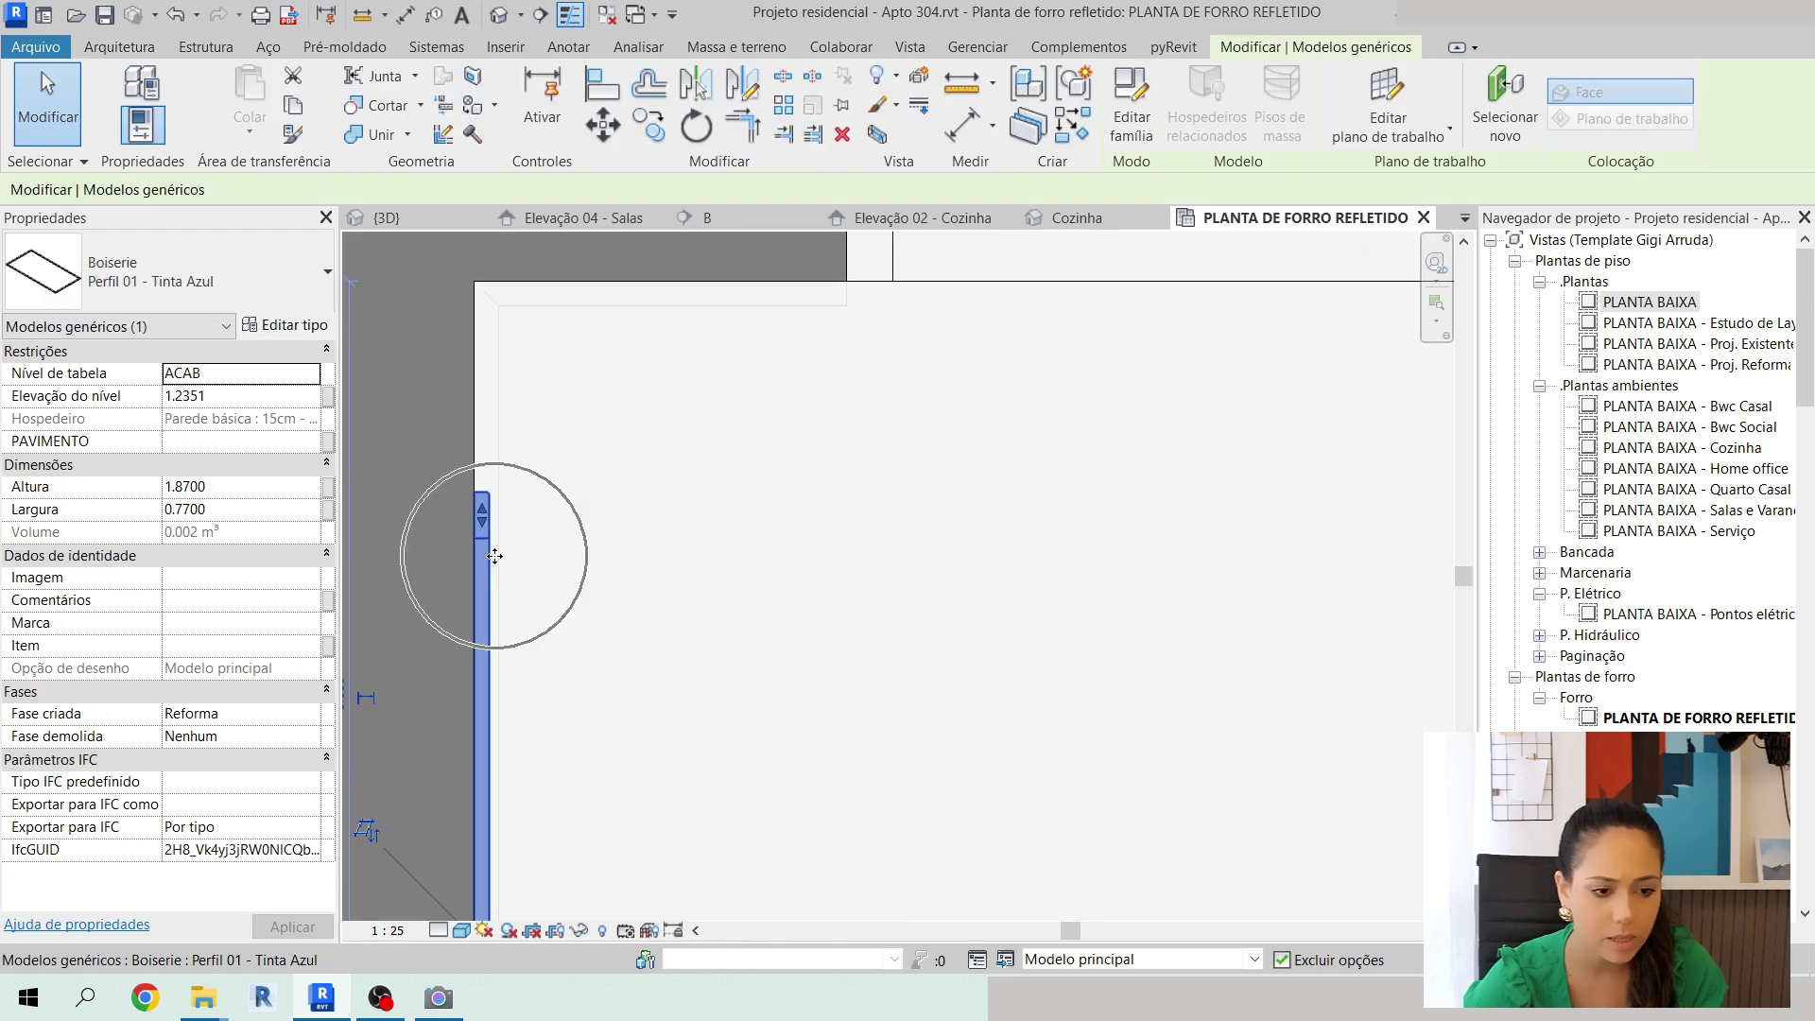
key(Escape)
Examine the ceiling edges and Tabica molding around the dining area and entrance in relation to the hallway ceiling.
scroll(494, 558, down, 6)
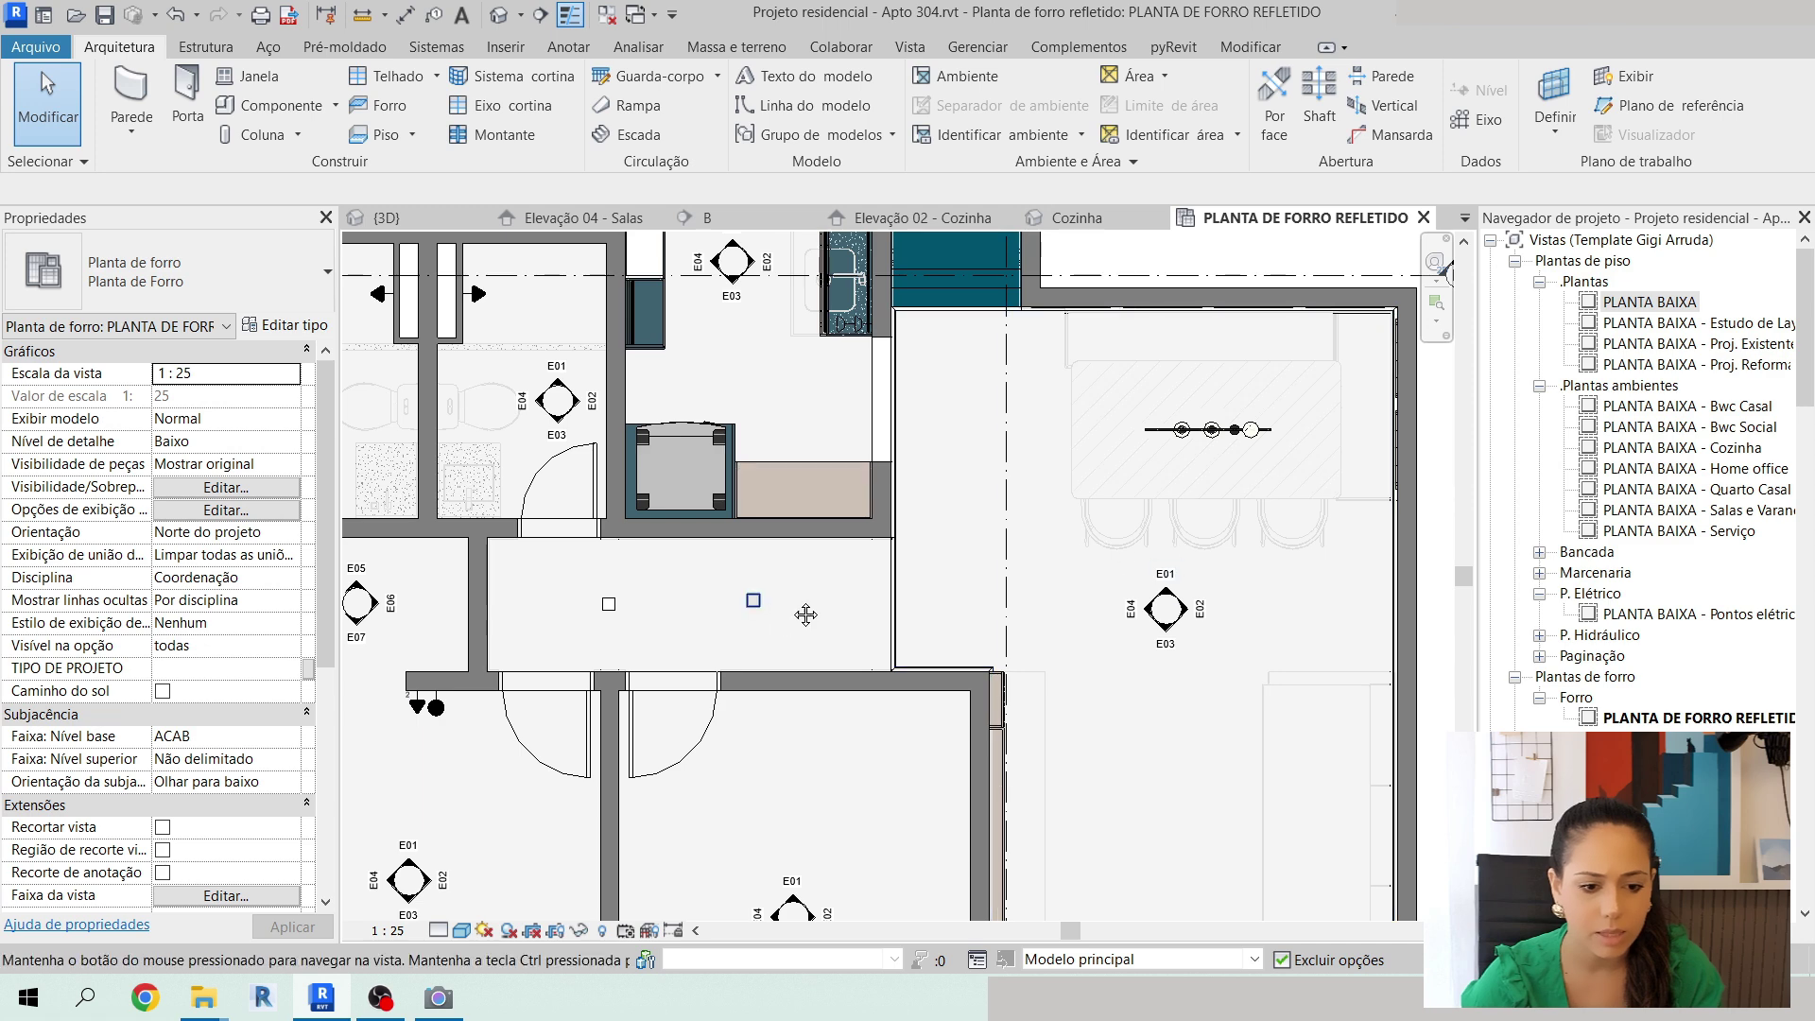
middle_drag(783, 621, 845, 595)
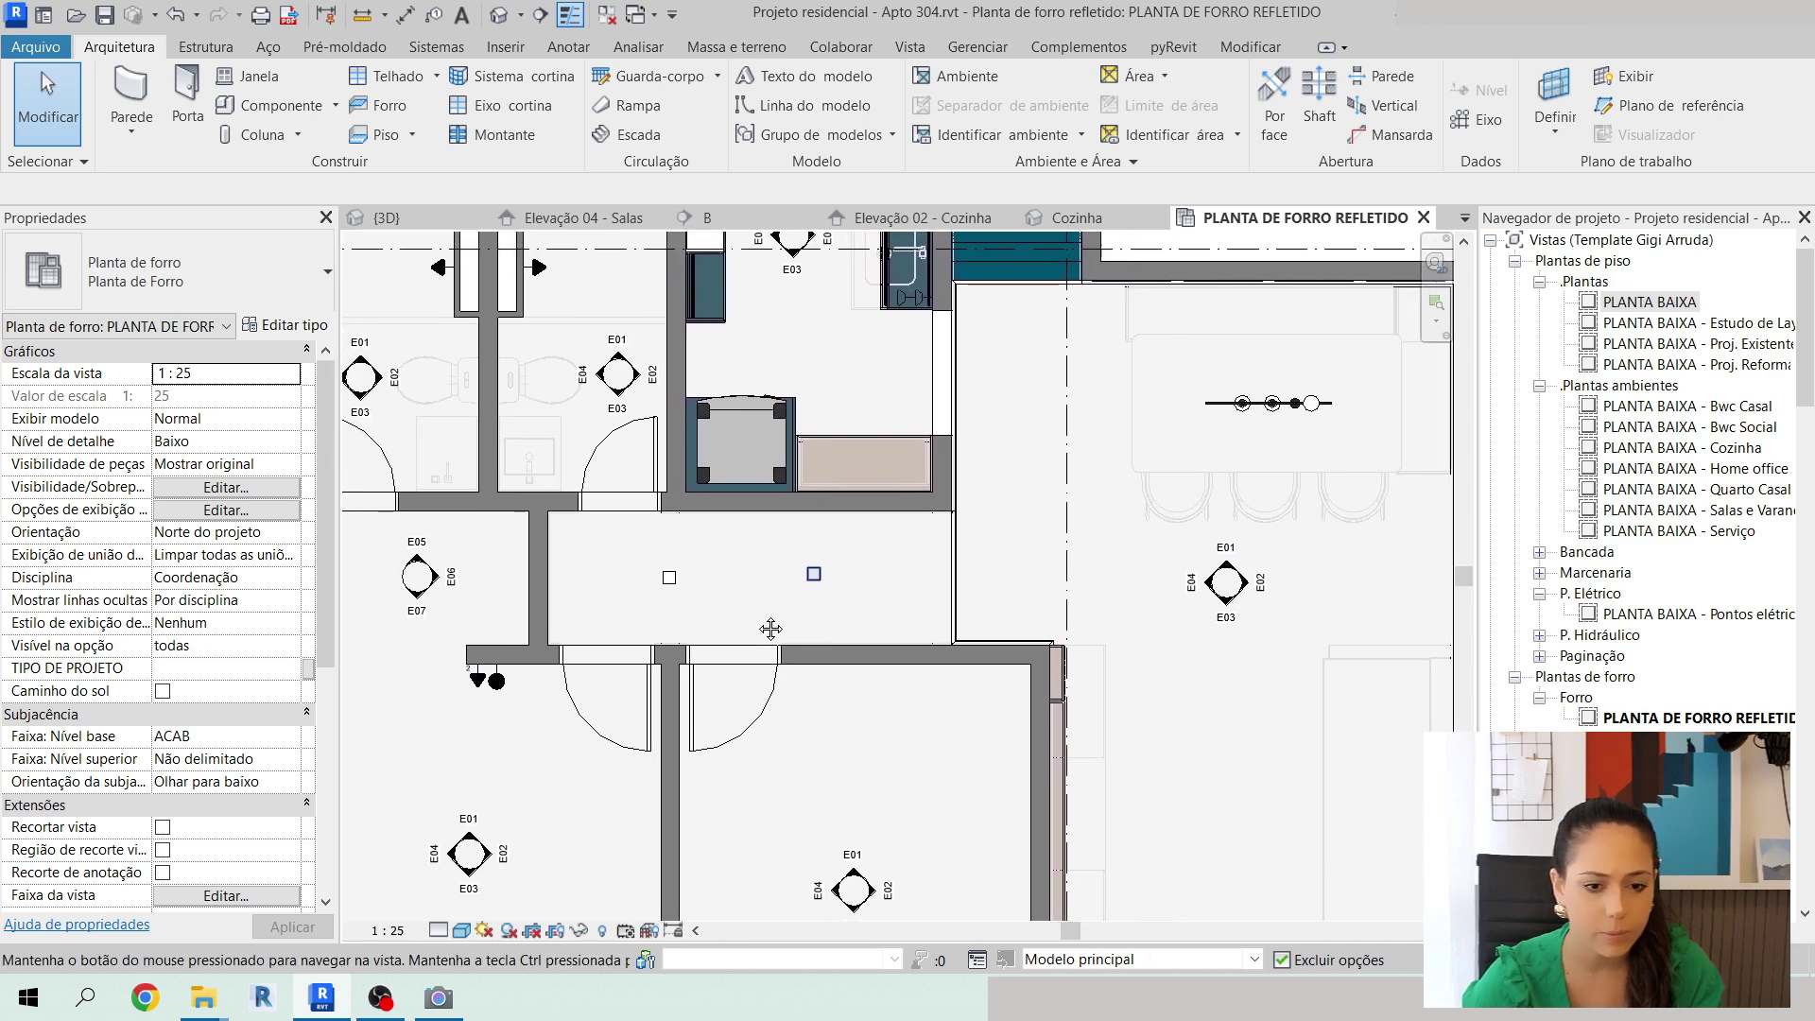
scroll(1030, 365, up, 6)
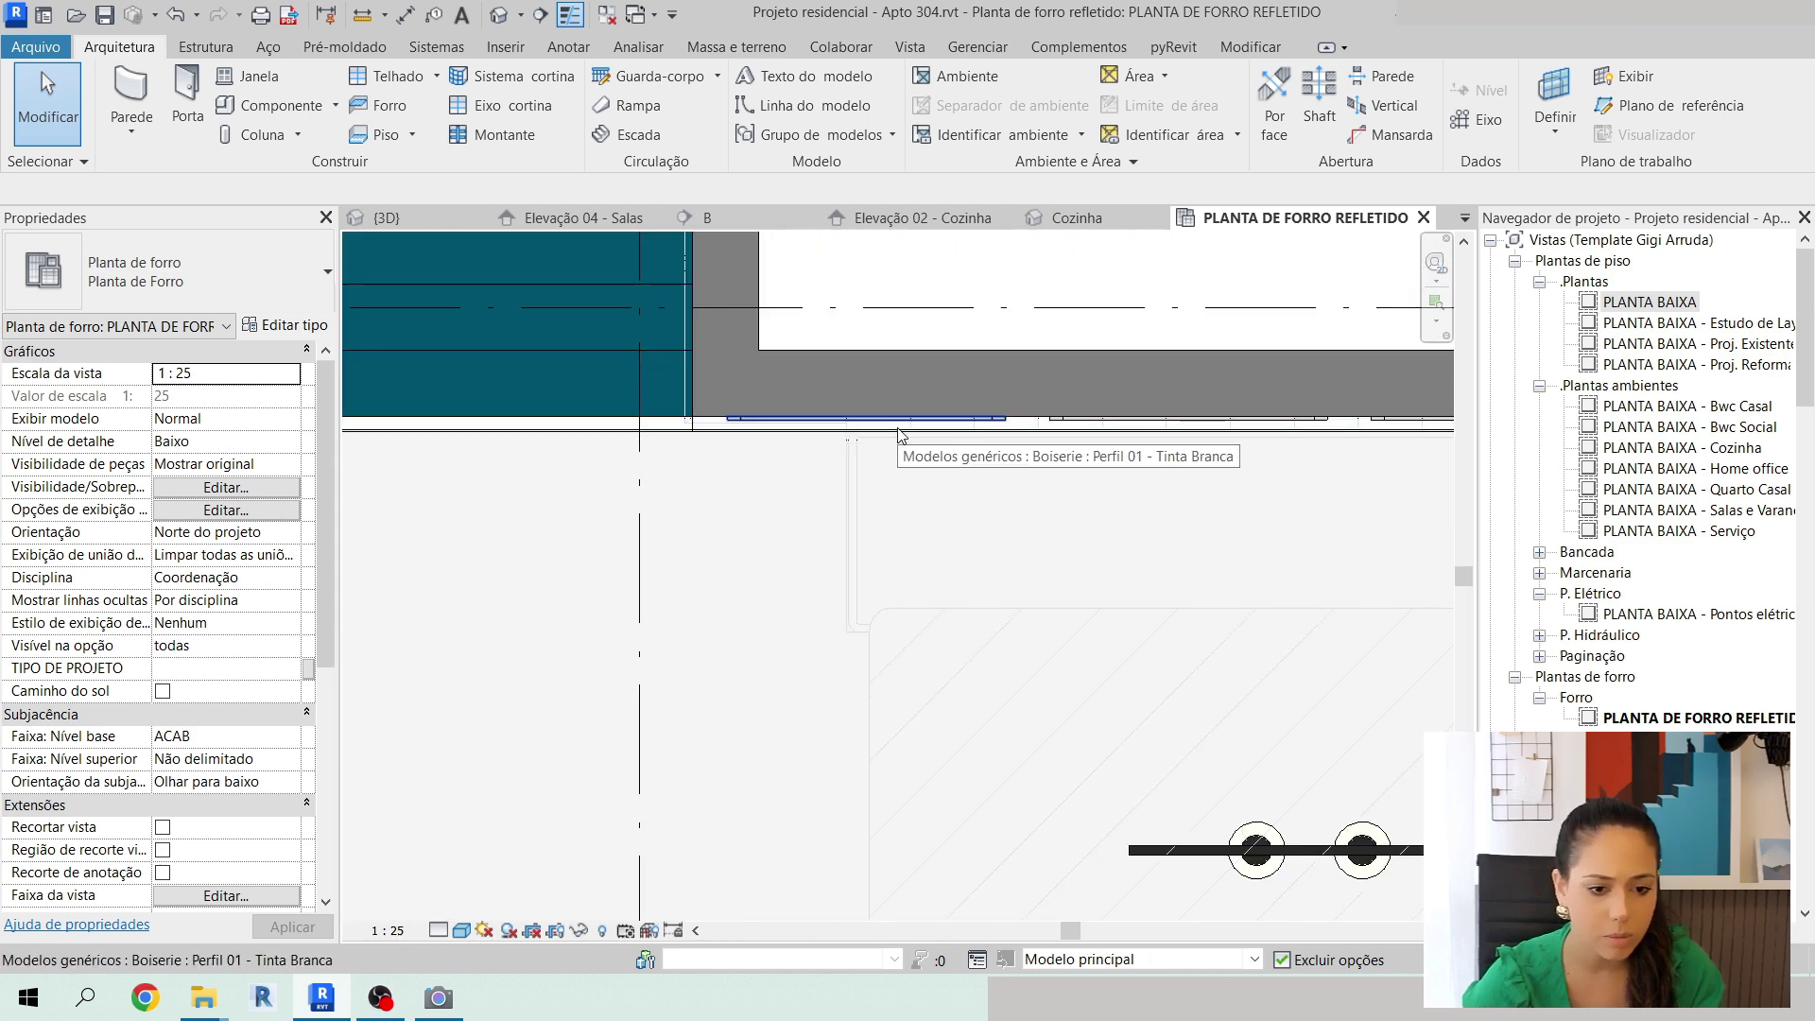
scroll(899, 436, down, 8)
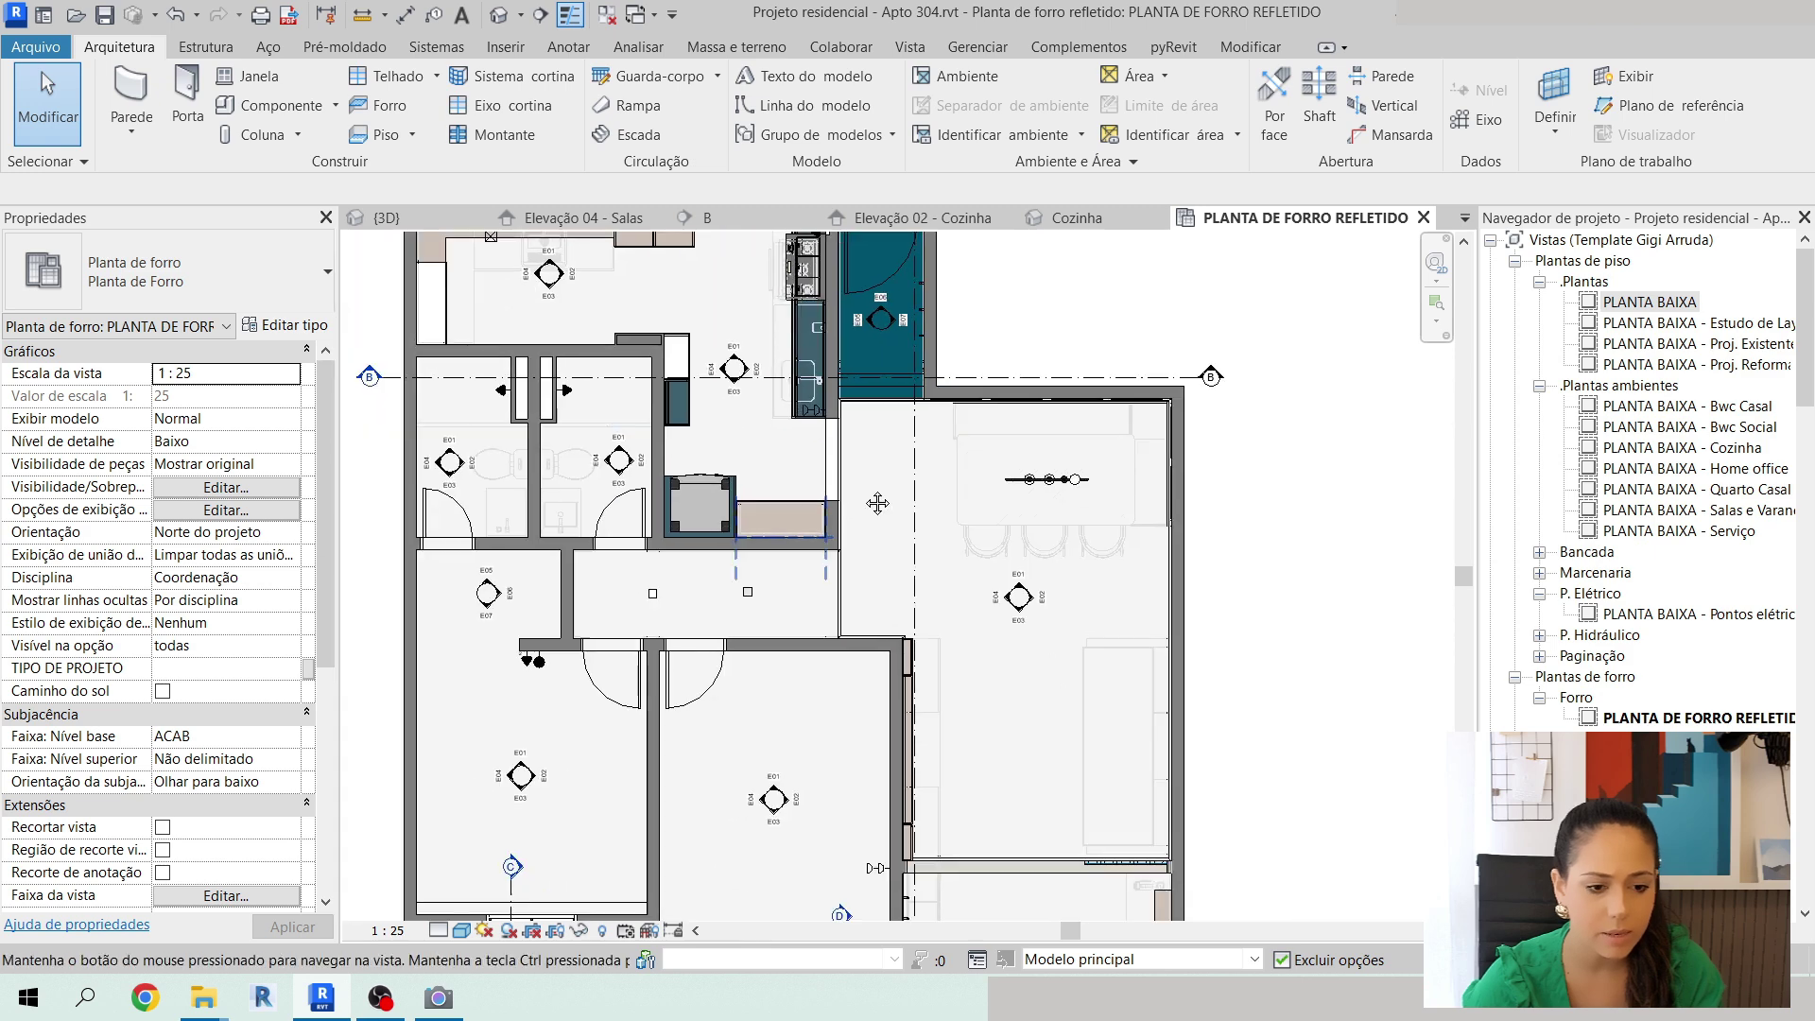
scroll(749, 571, up, 3)
middle_drag(1183, 514, 584, 770)
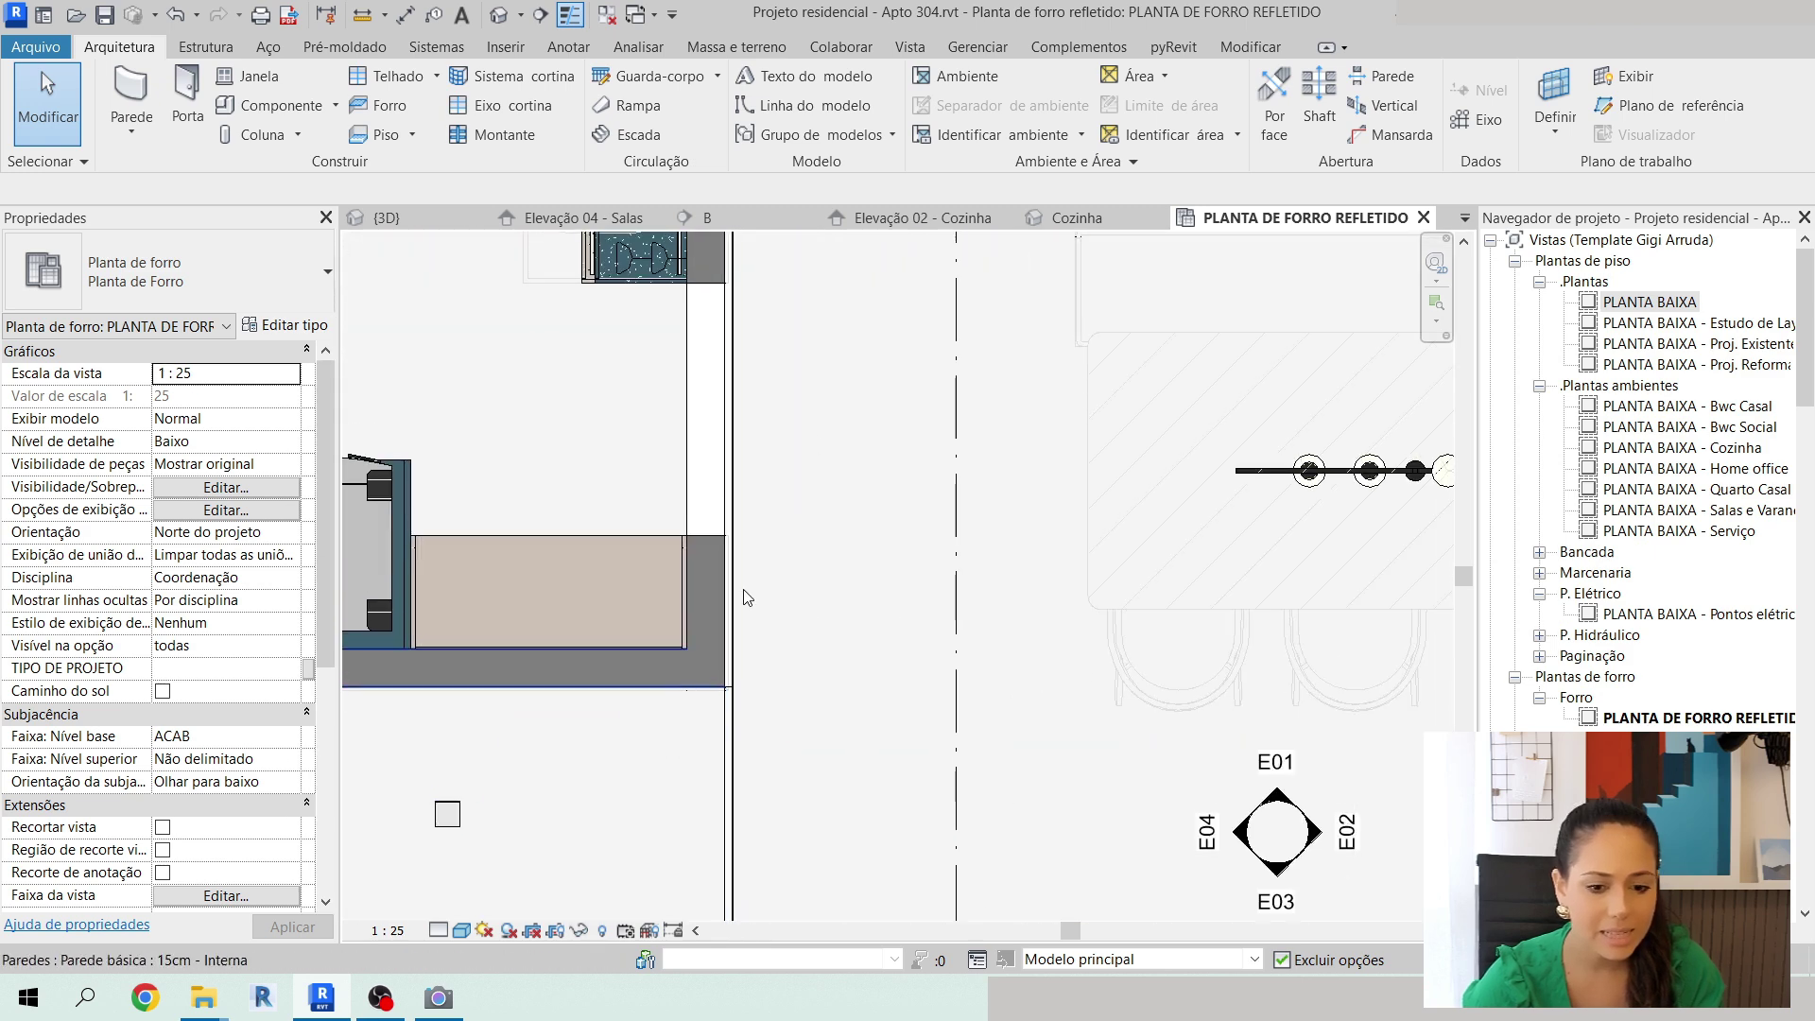
middle_drag(838, 474, 839, 766)
scroll(760, 483, up, 4)
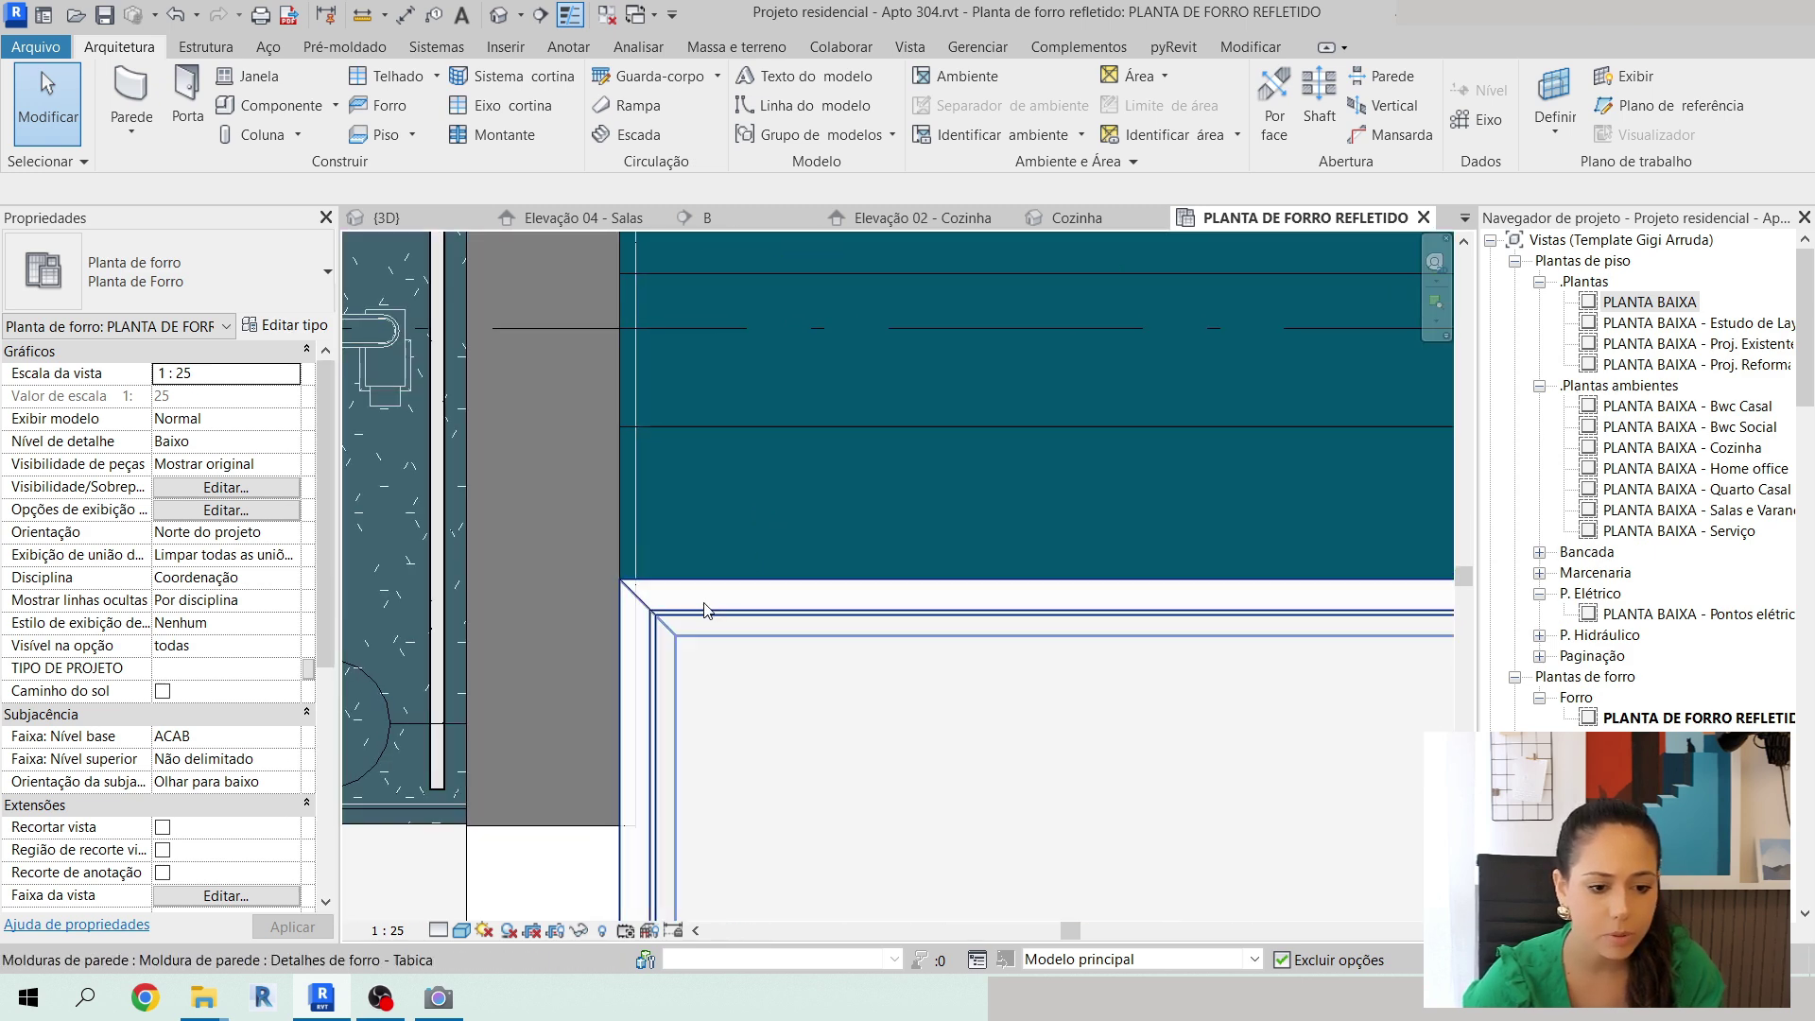
scroll(998, 478, down, 6)
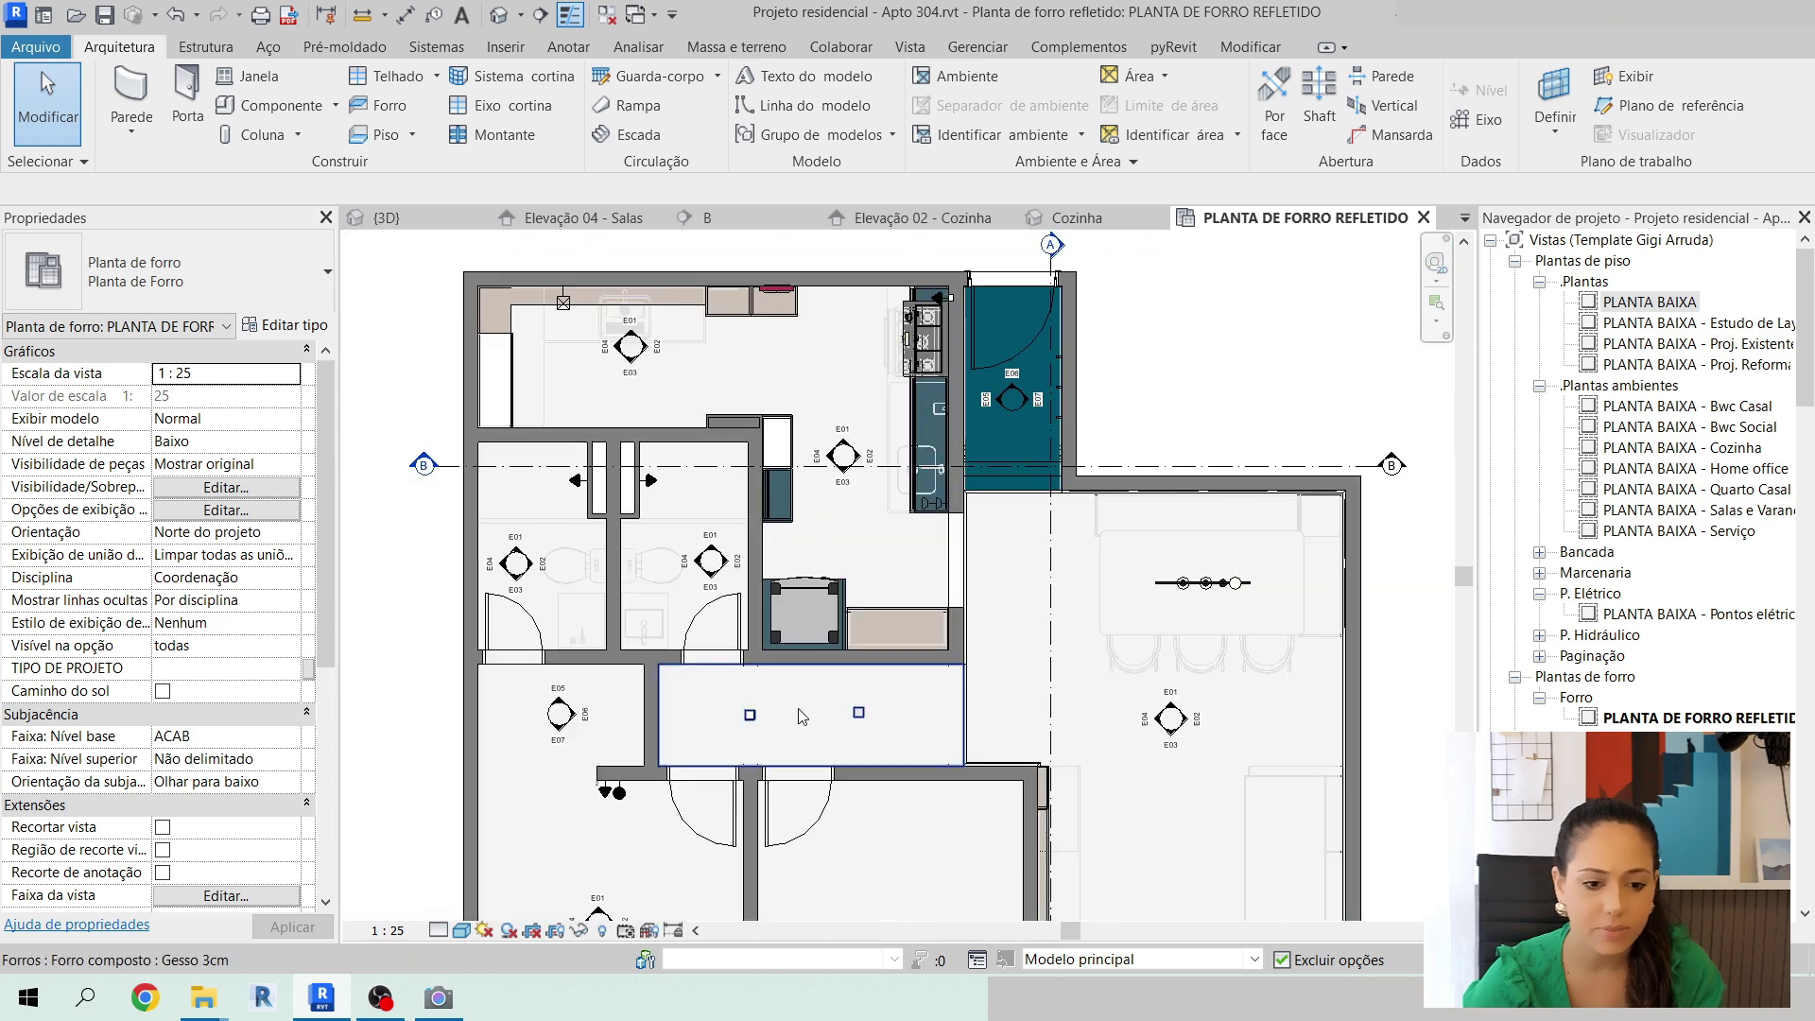
Place an aligned dimension chain across the hallway's width between both long walls, including the centre of the fixture nearest the closed end.
middle_drag(802, 716, 839, 631)
scroll(839, 634, up, 3)
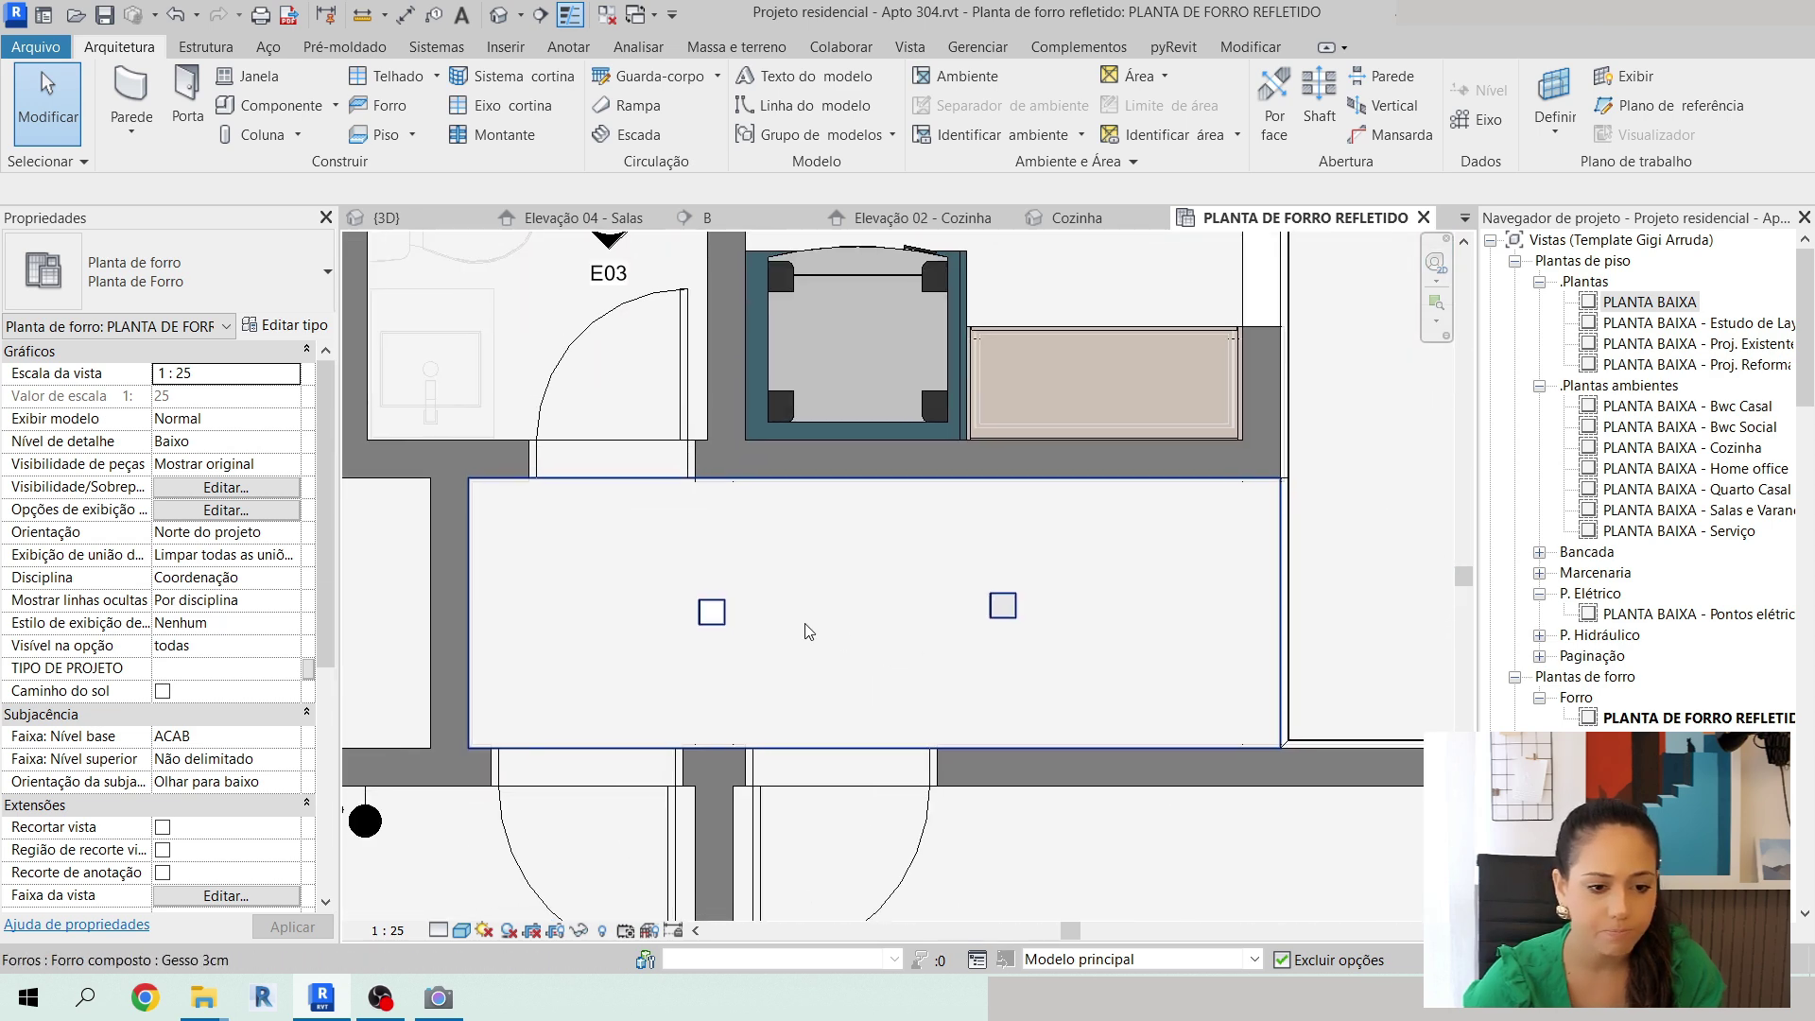
click(711, 613)
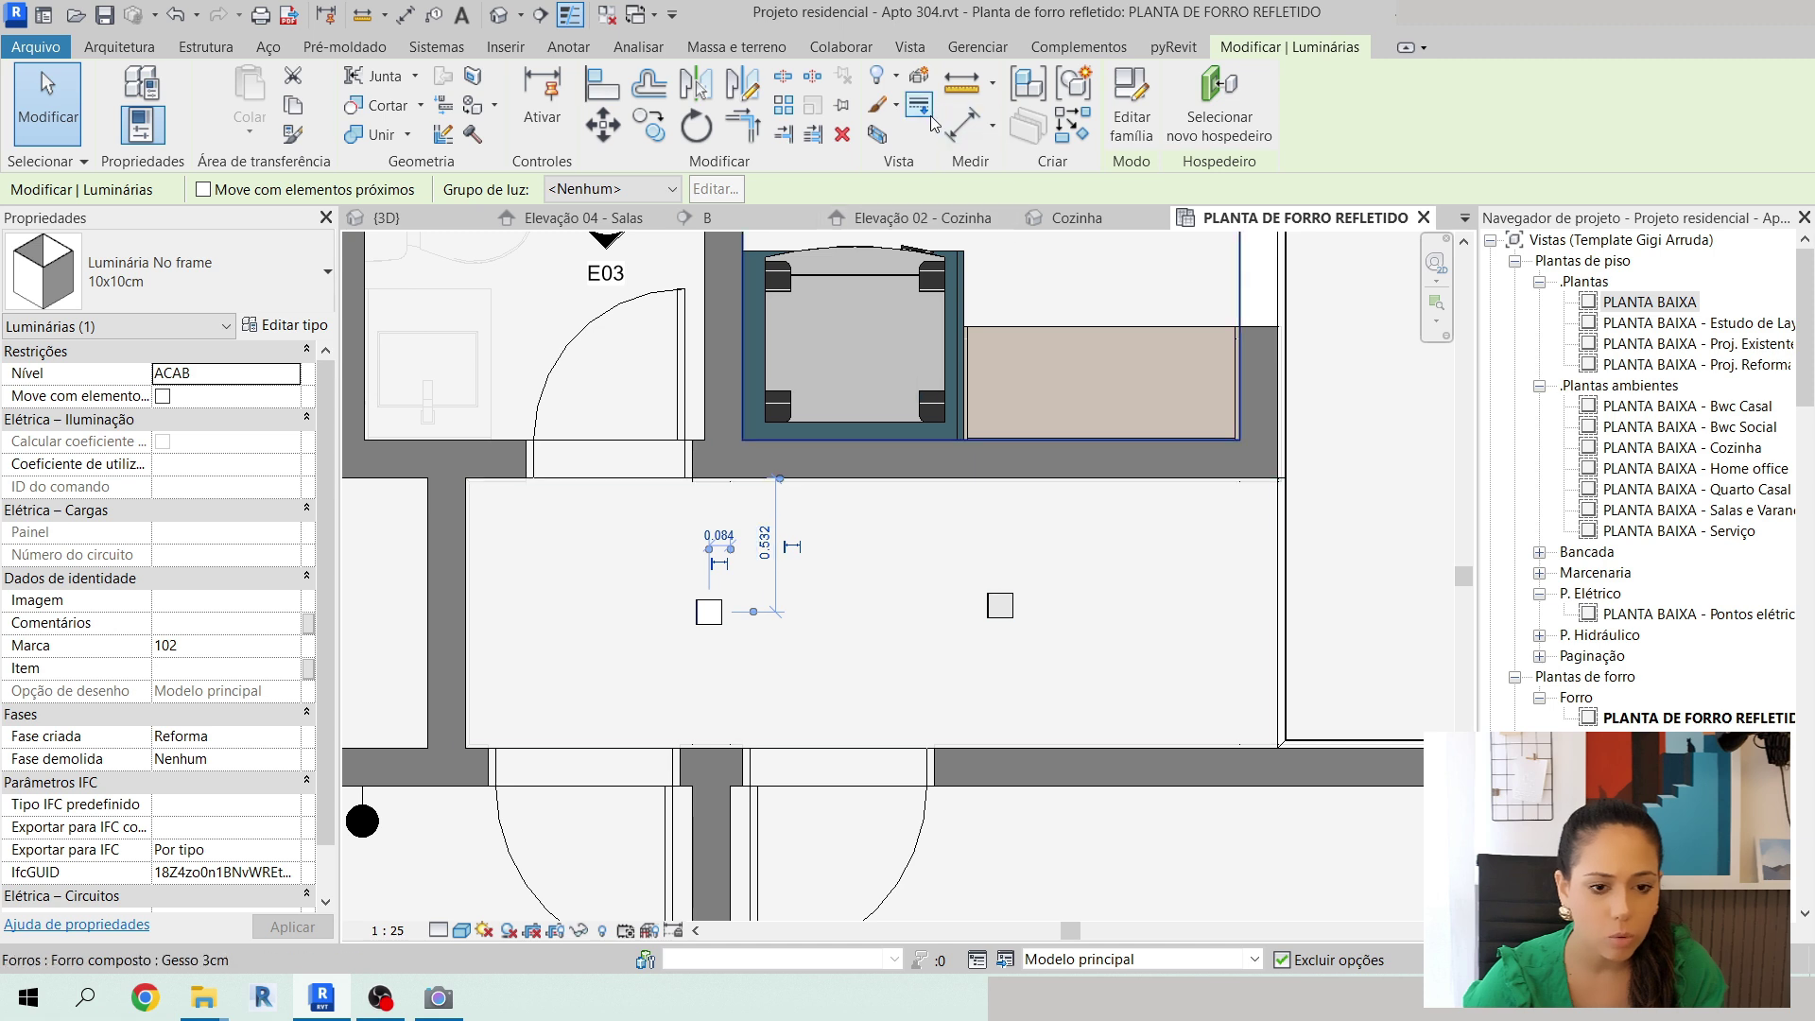
click(961, 130)
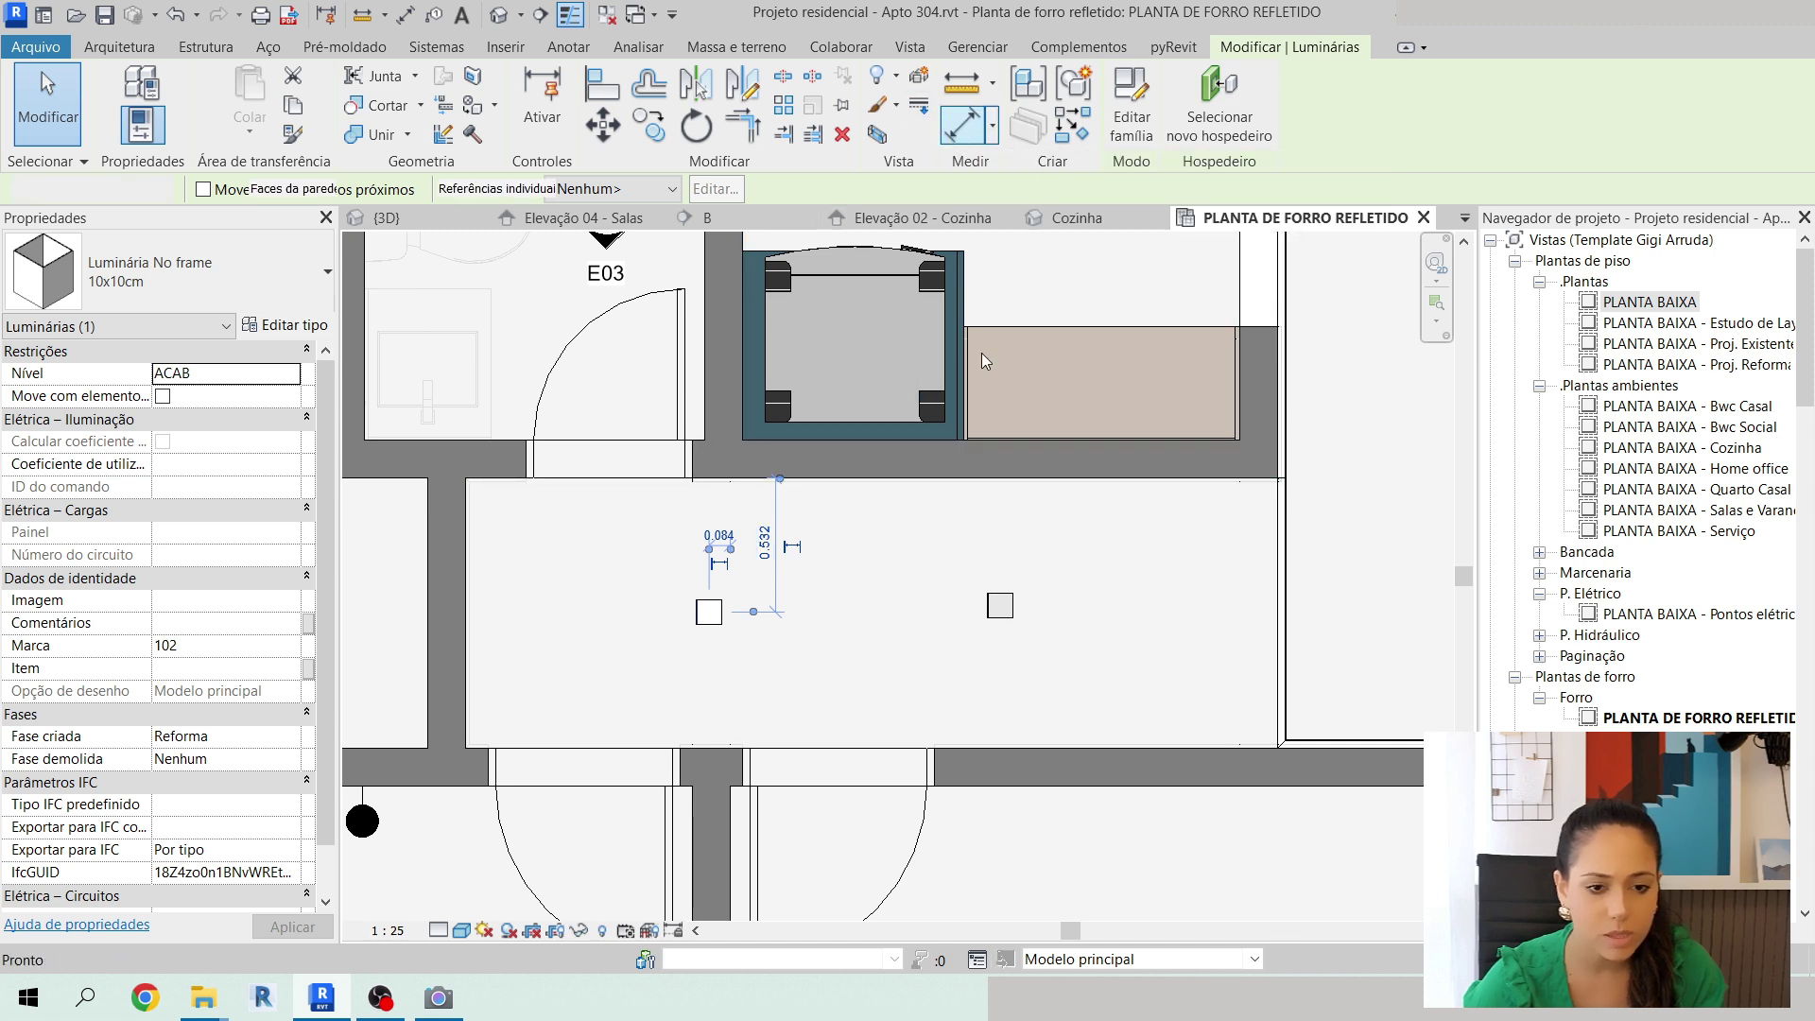
click(911, 475)
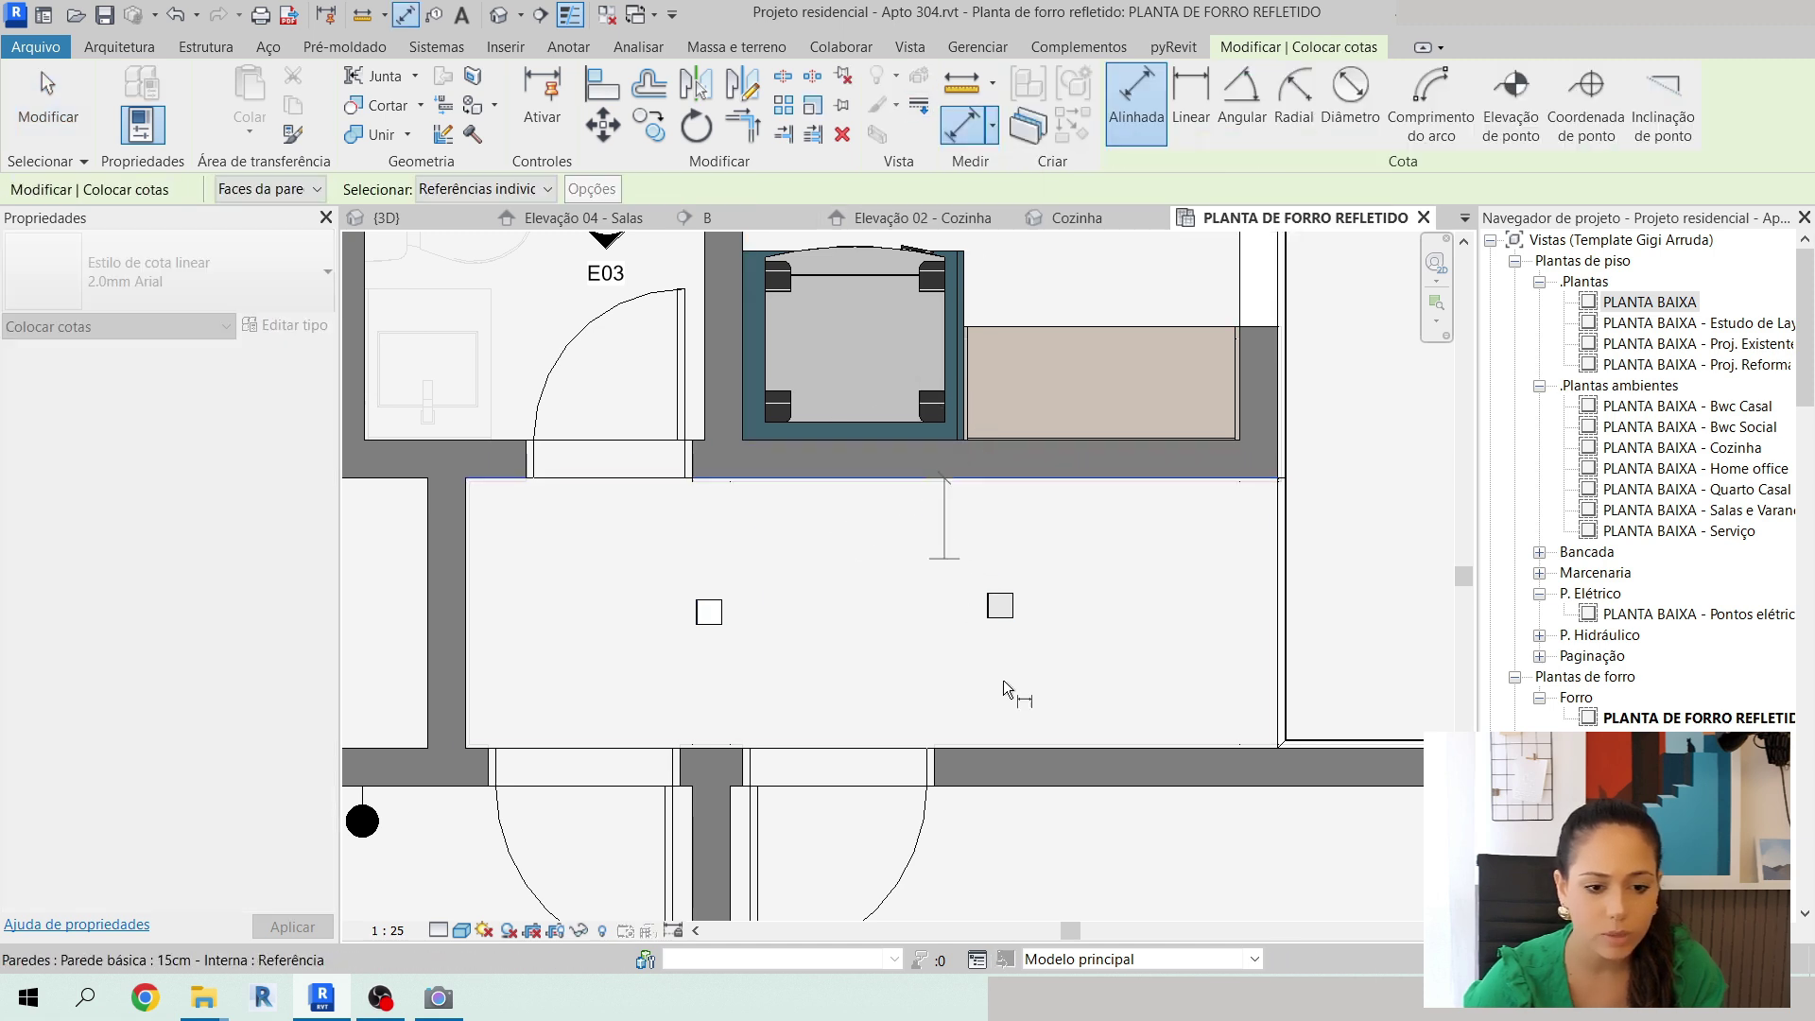
click(966, 751)
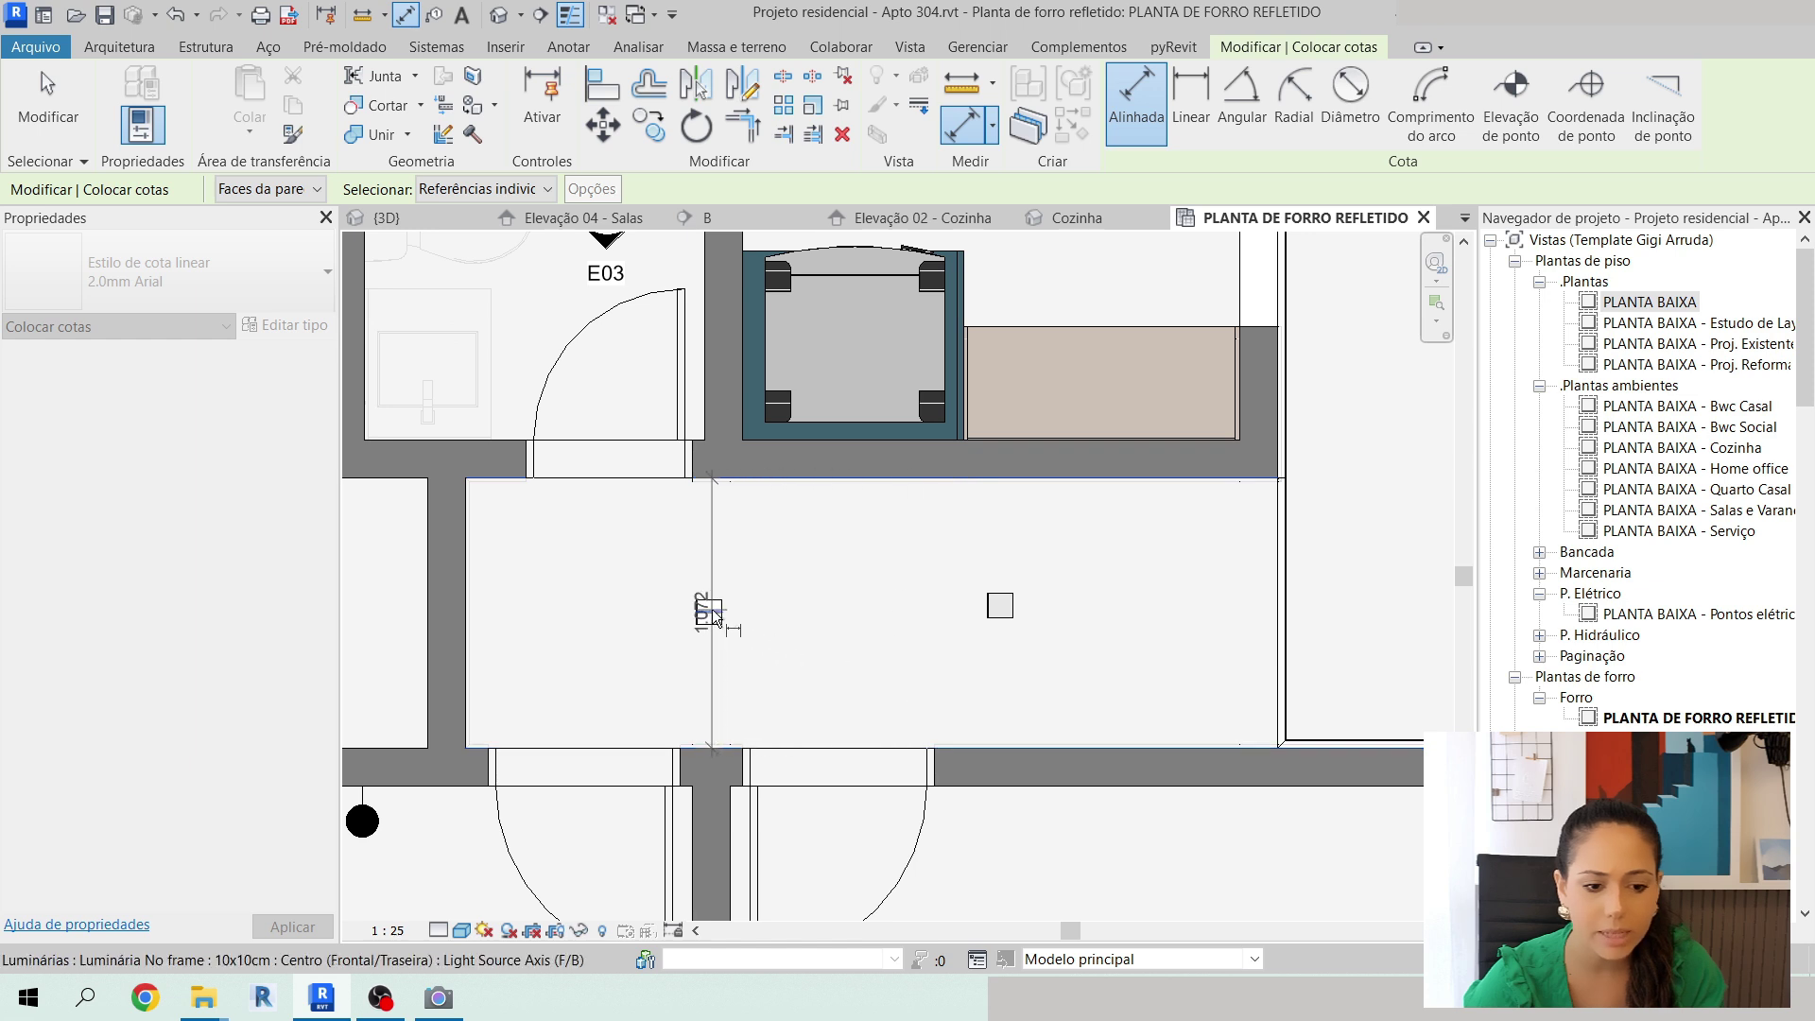
click(713, 614)
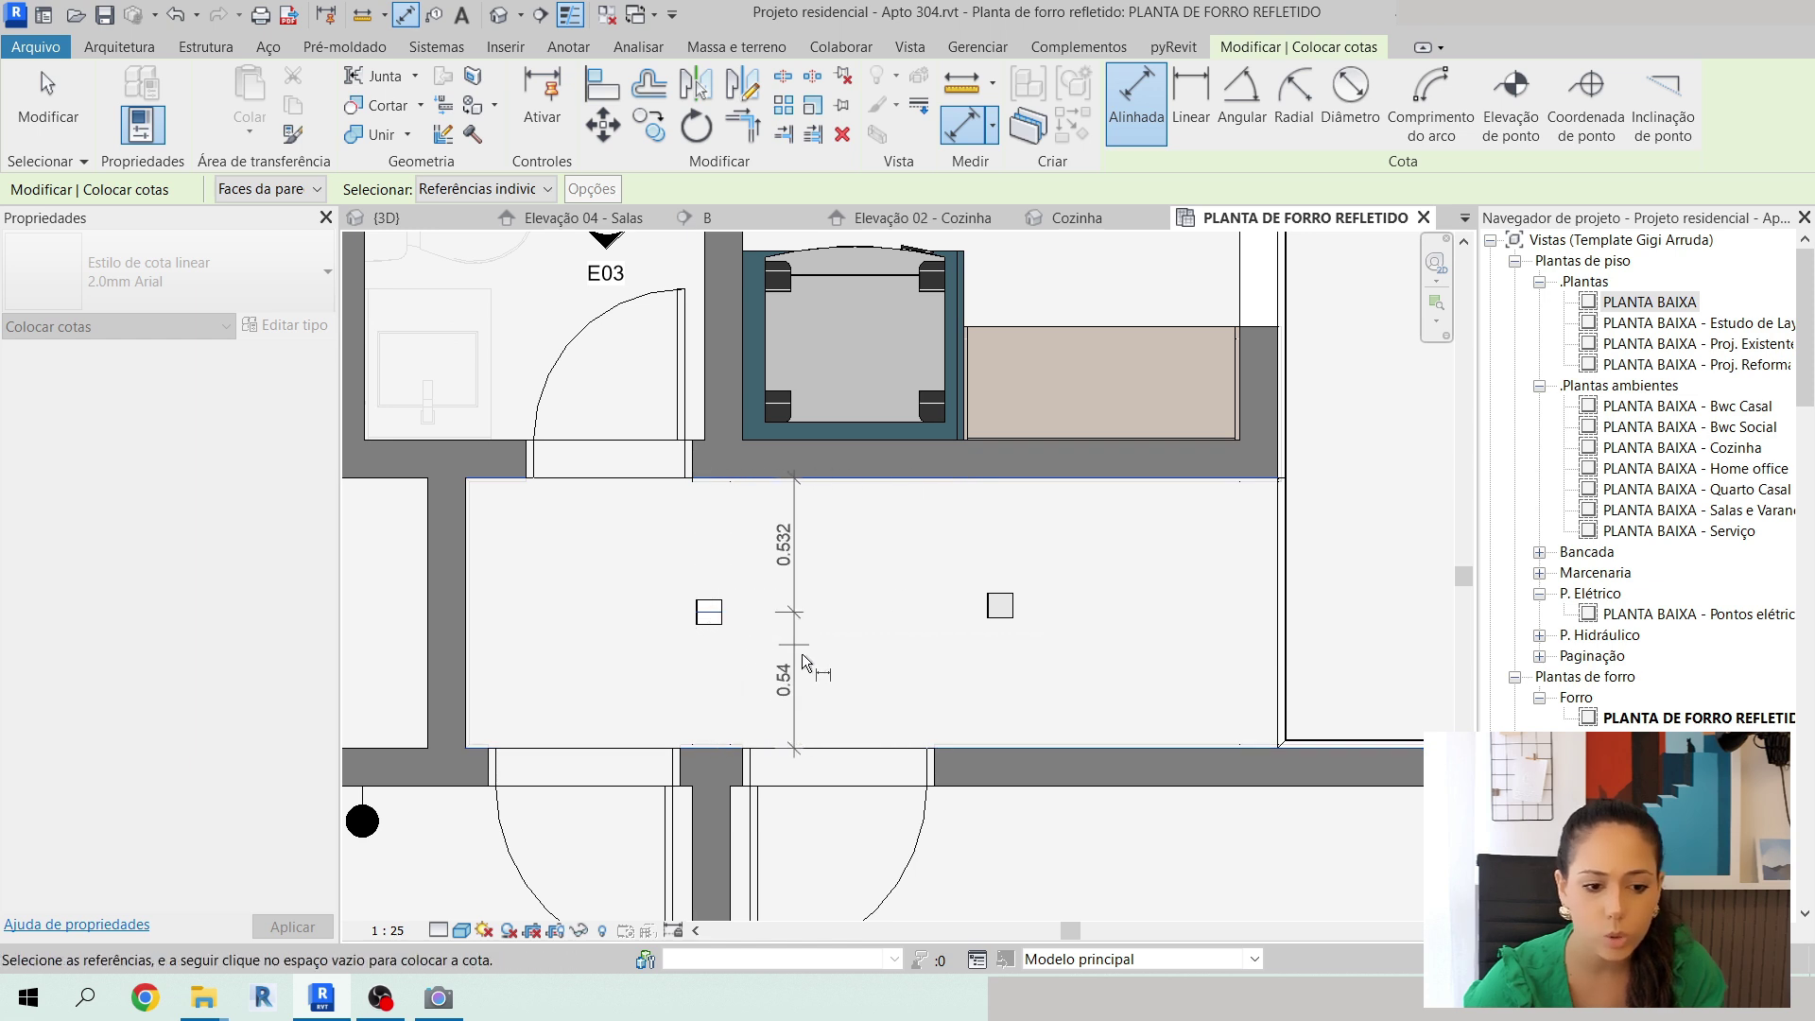
click(801, 720)
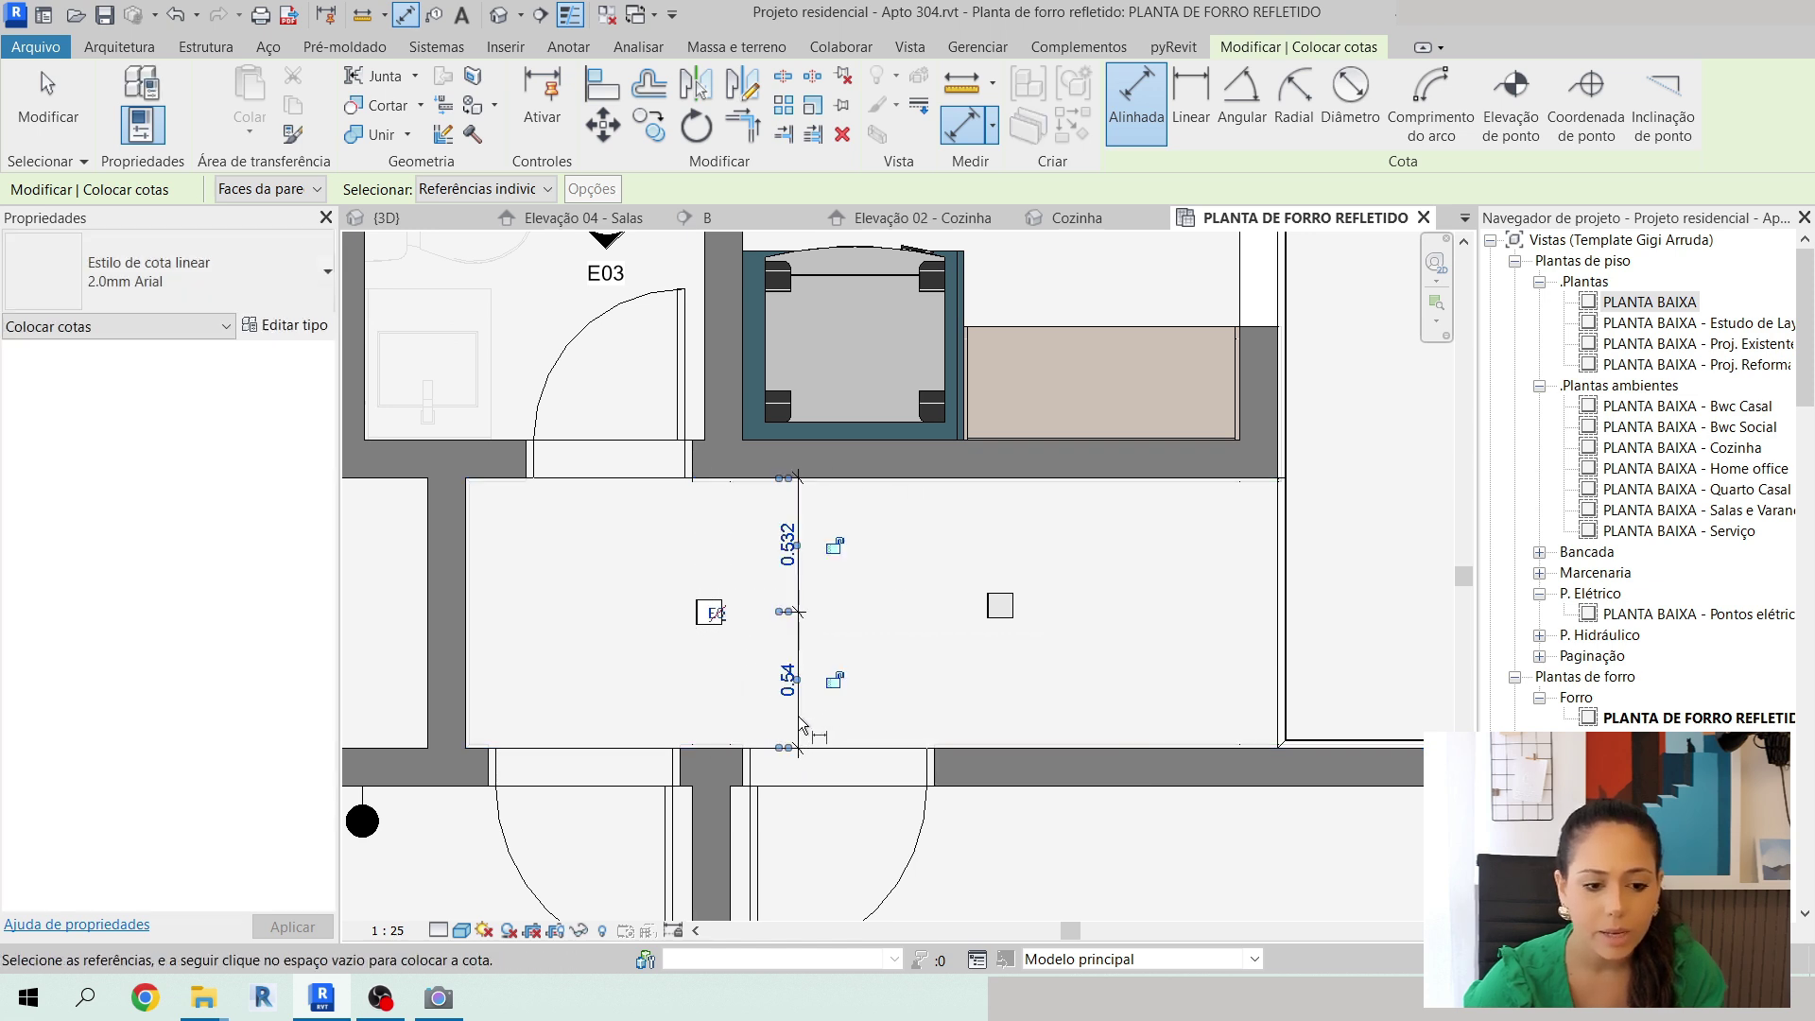
Centre the fixture across the hallway's width with the EQ constraint, and delete the dimension chain.
click(715, 614)
key(Escape)
key(Escape)
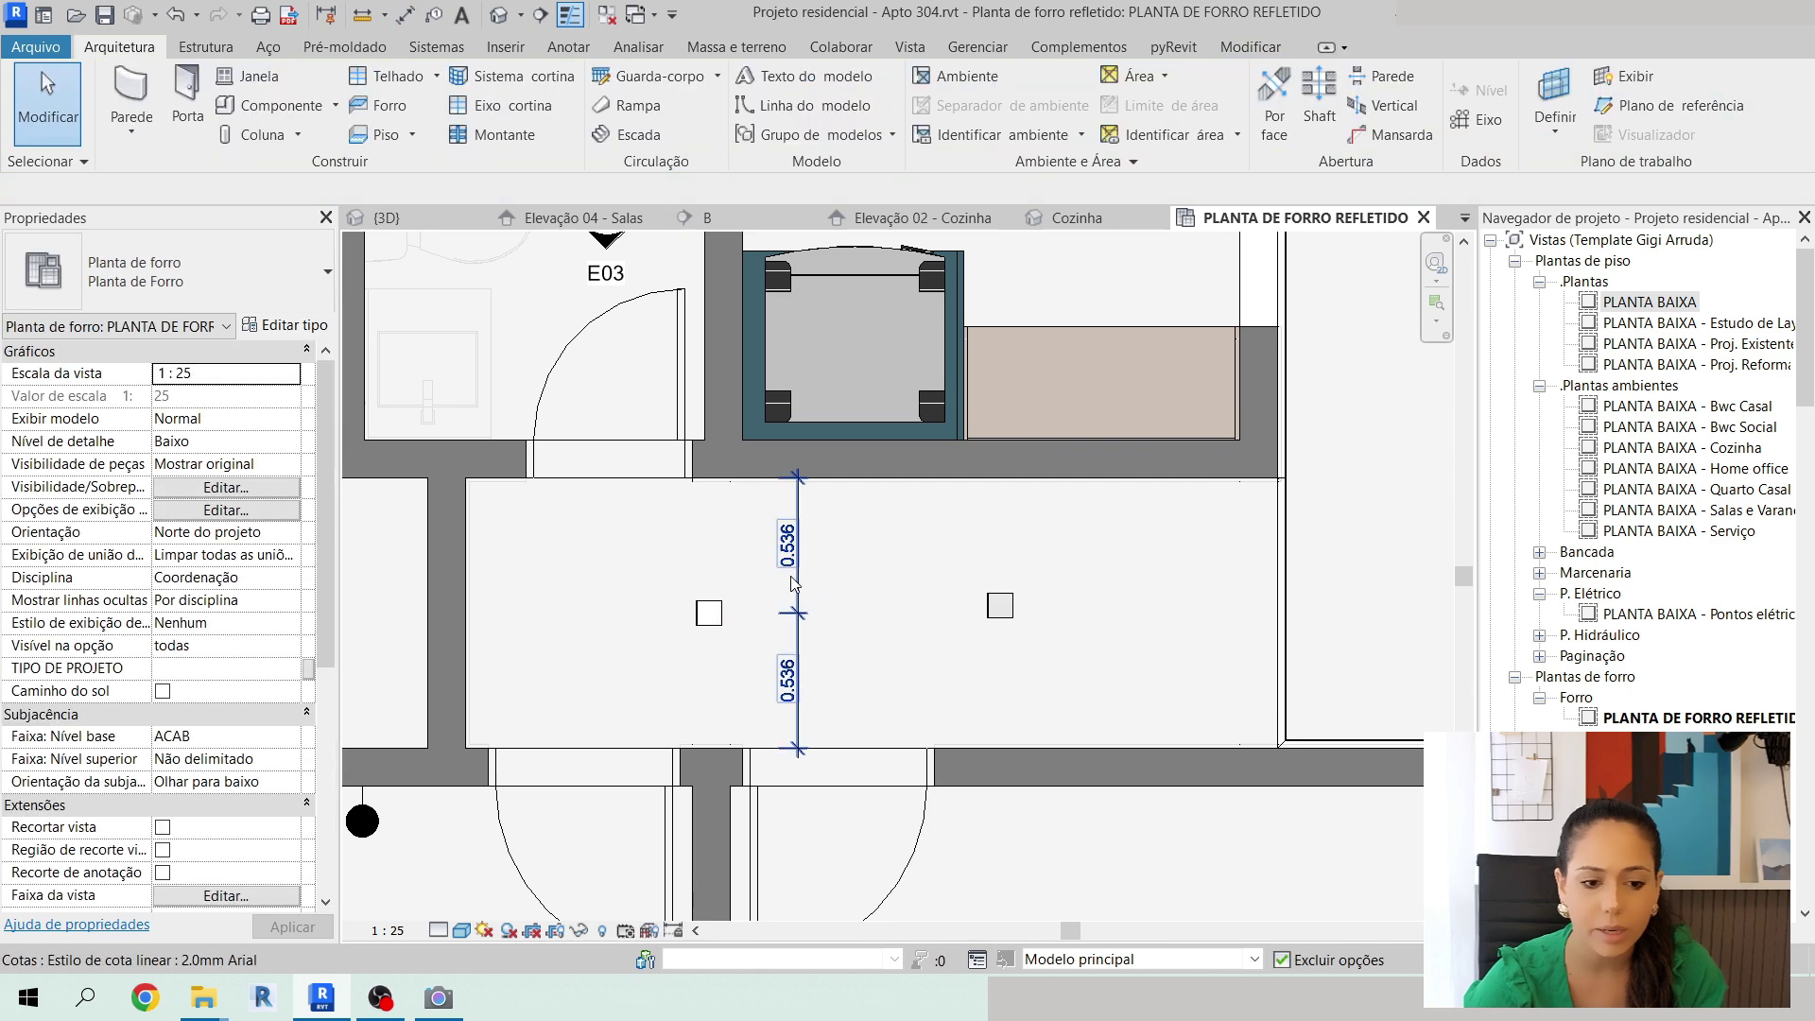
click(802, 583)
key(Delete)
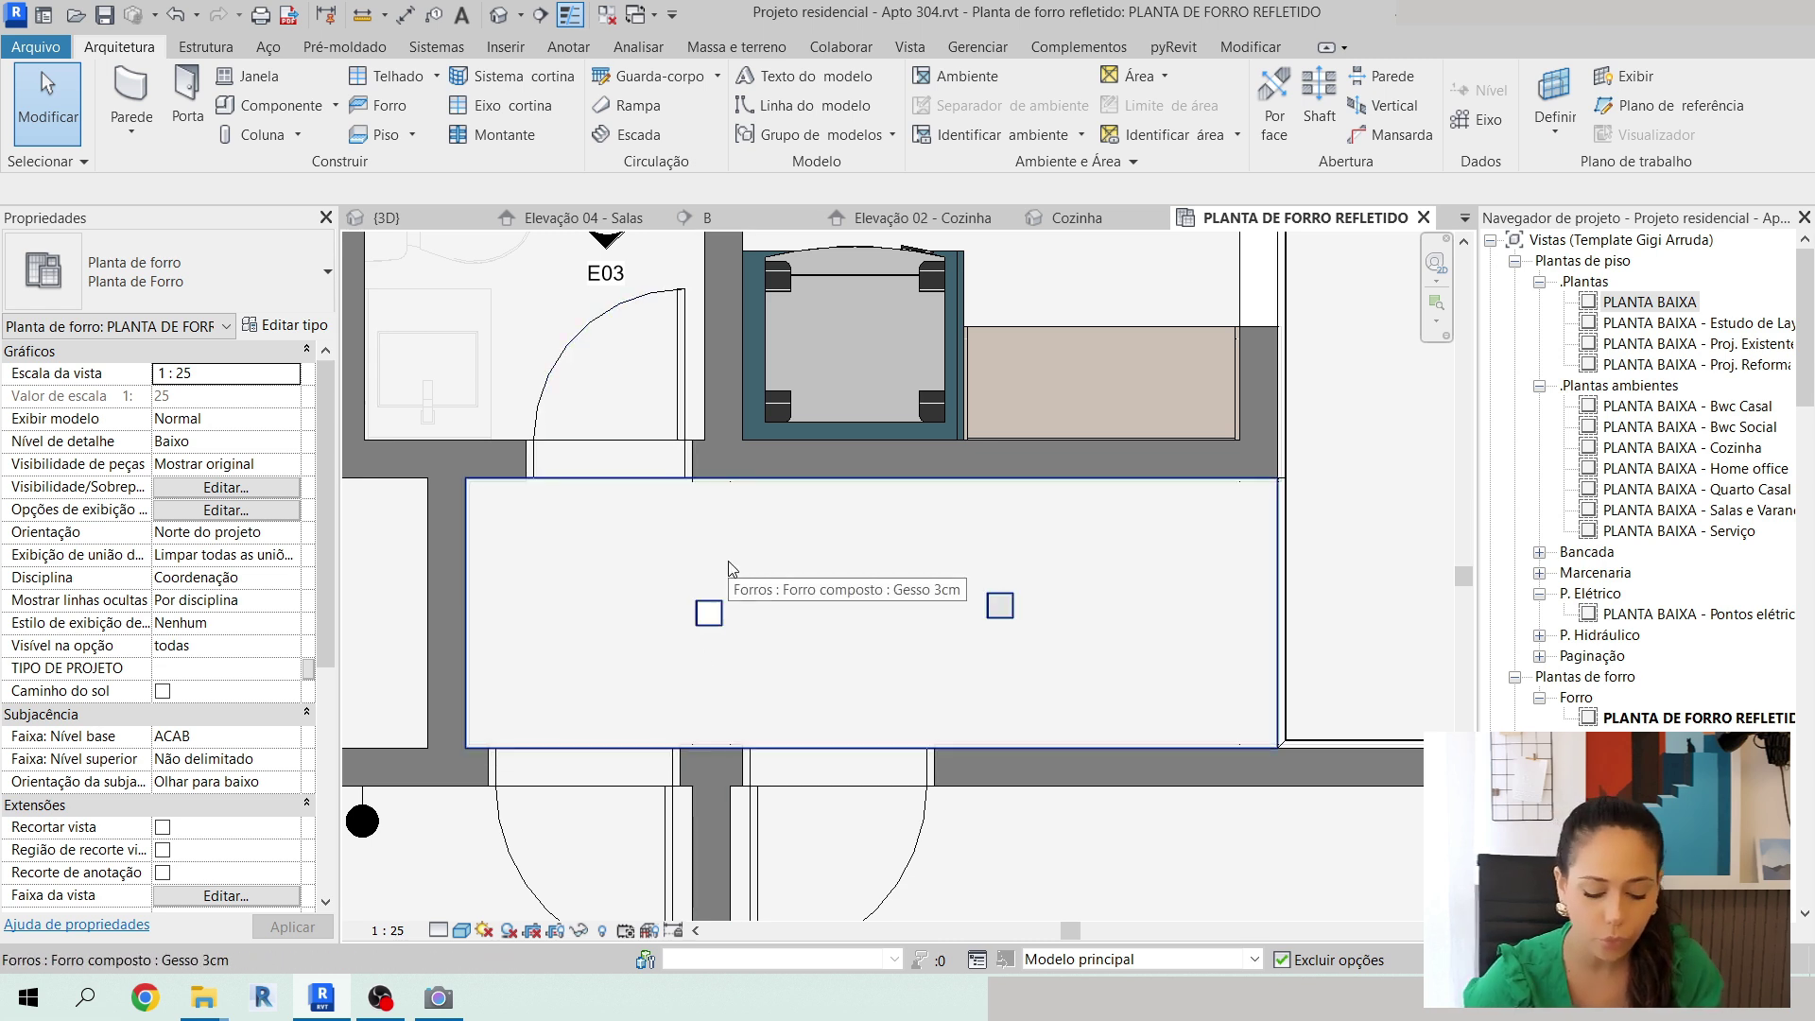
Align the second hallway fixture with the centreline of the fixture nearest the closed end.
key(a)
key(l)
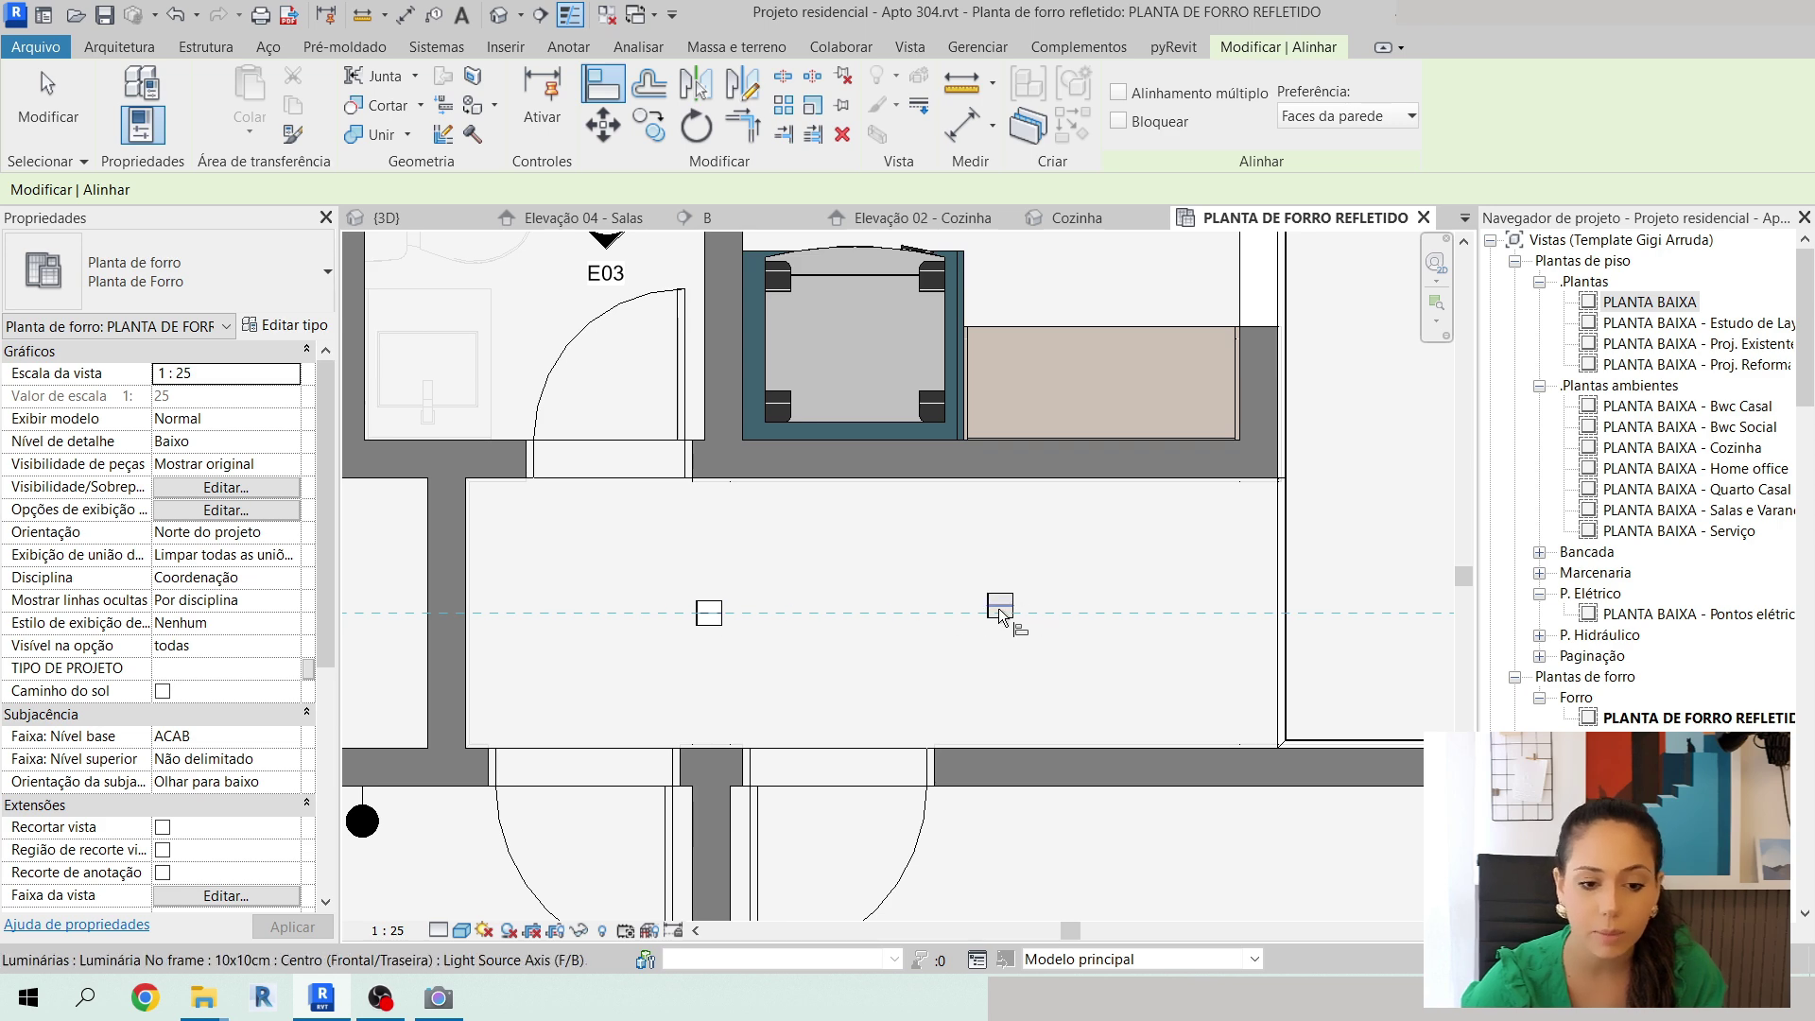
key(Escape)
key(Escape)
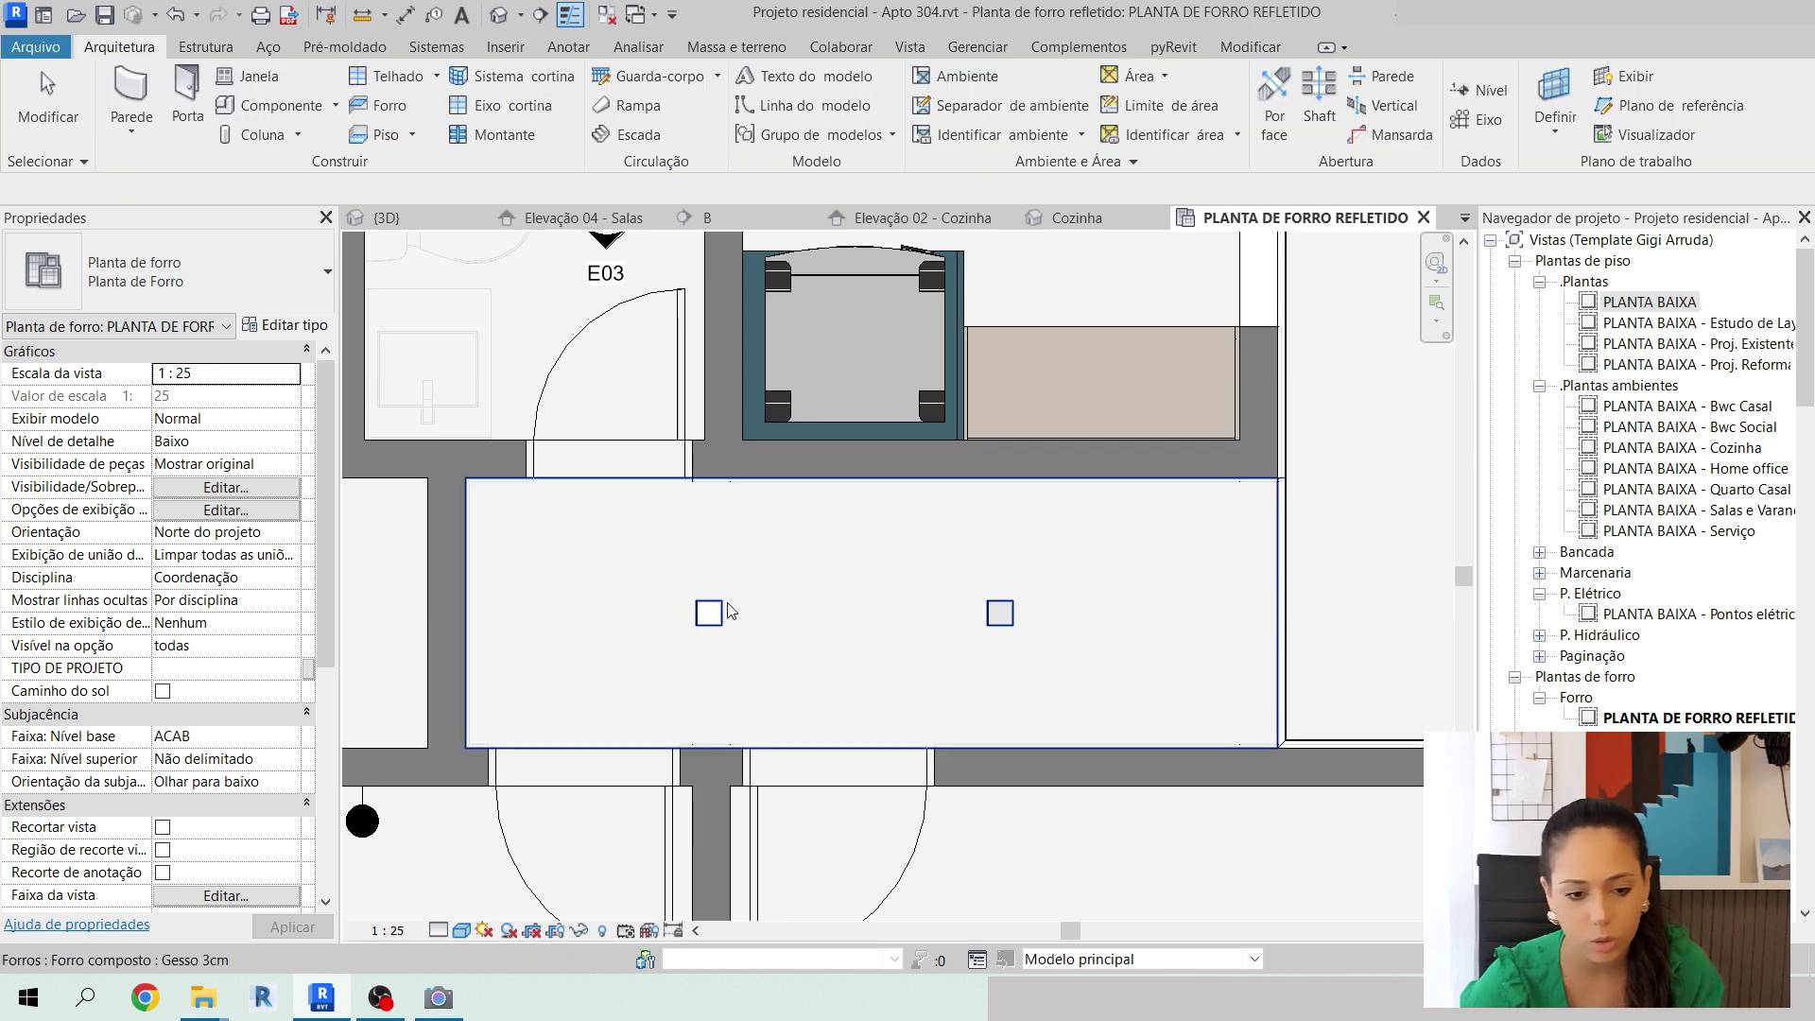
click(718, 613)
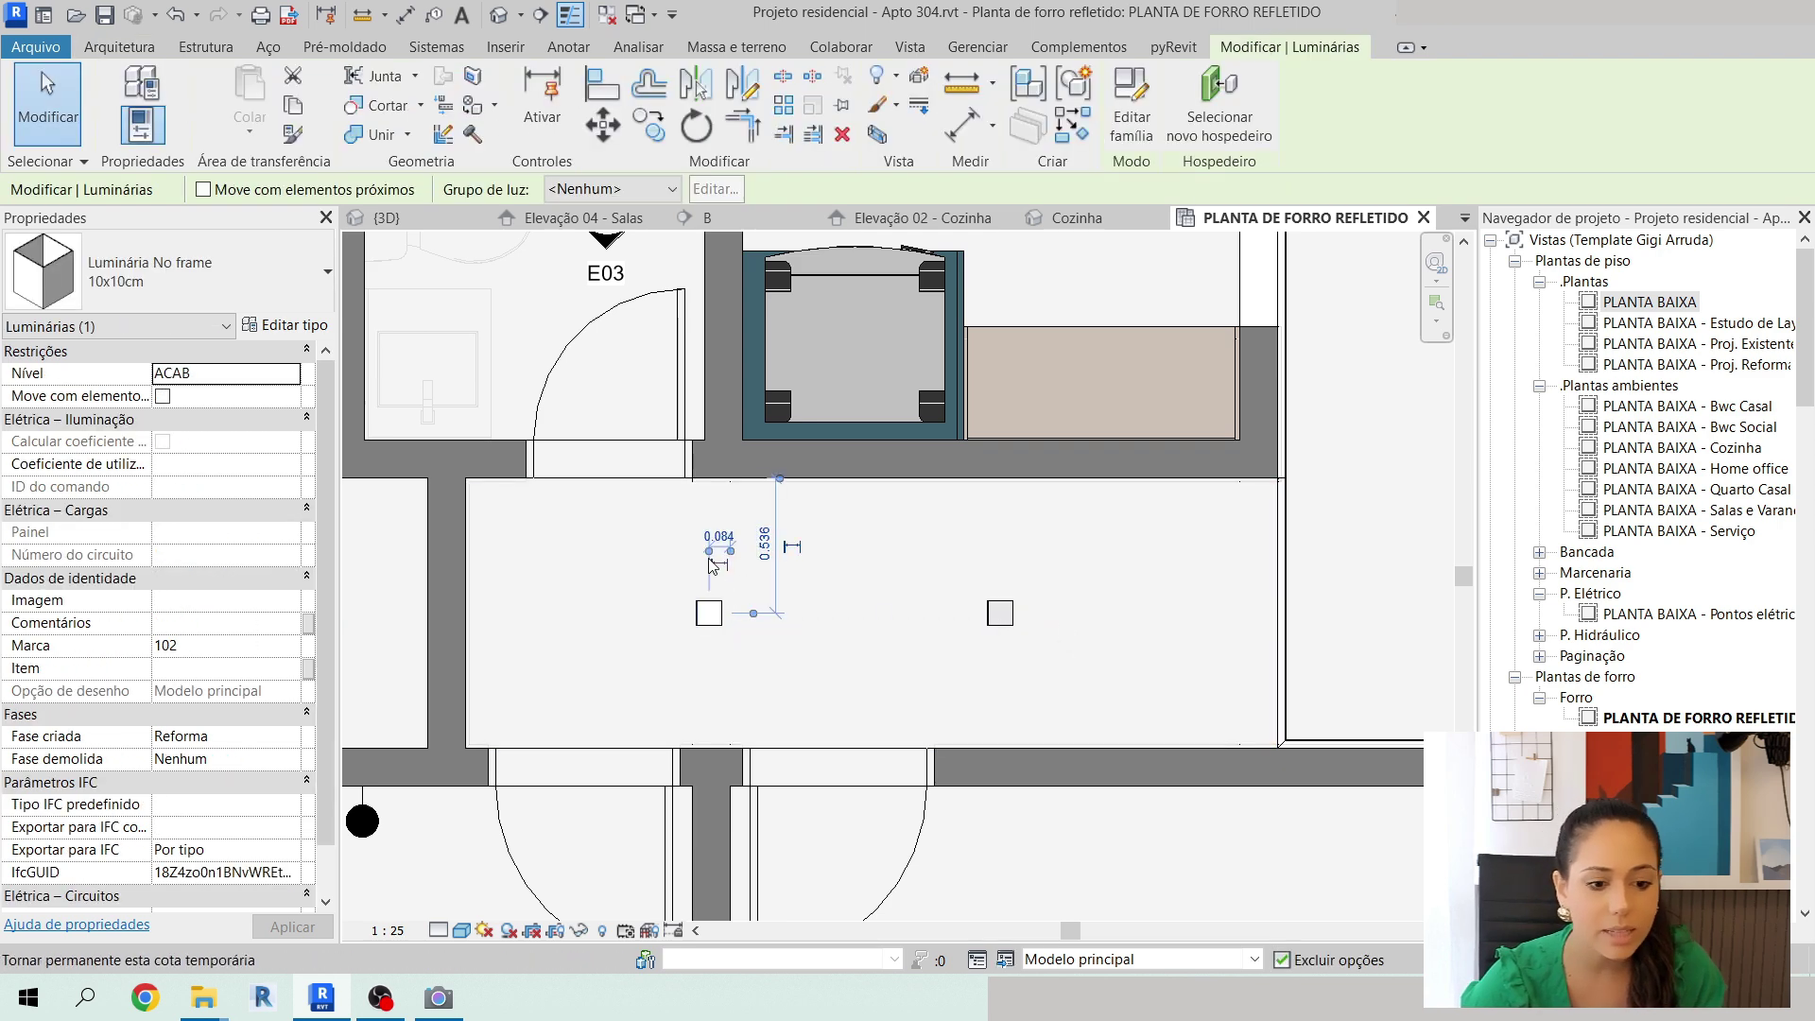
scroll(737, 562, up, 2)
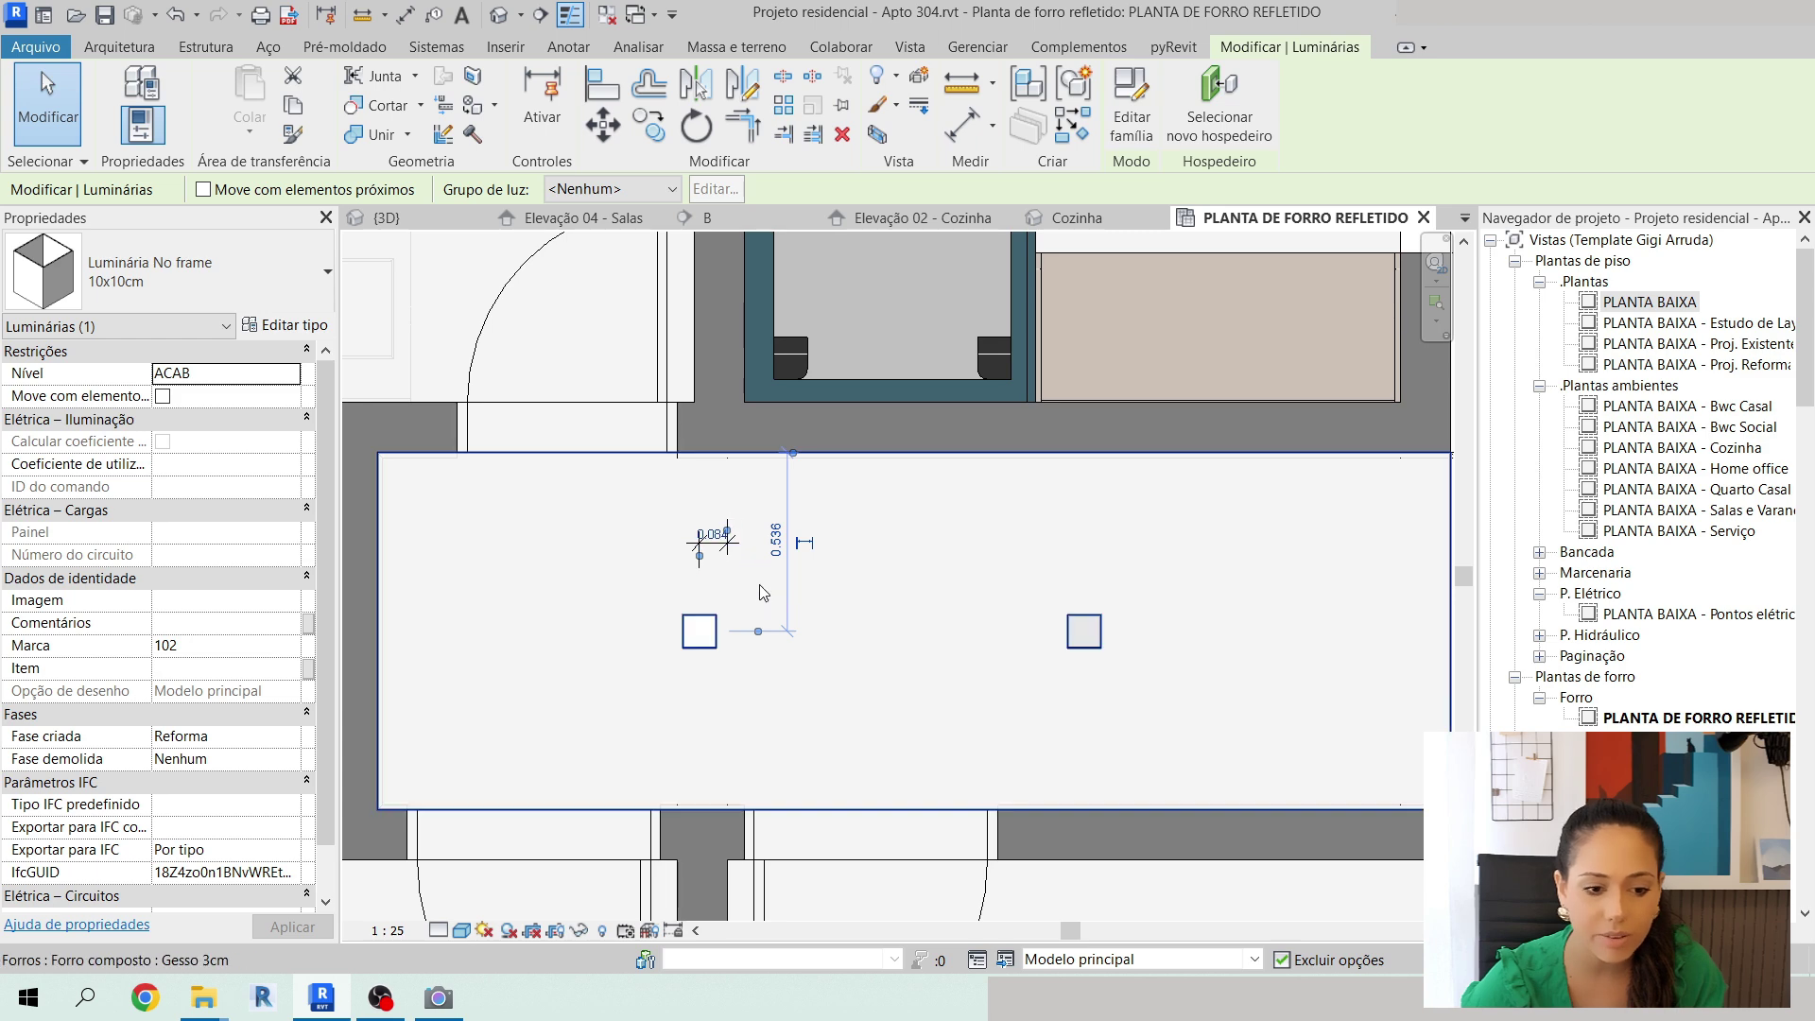
key(Escape)
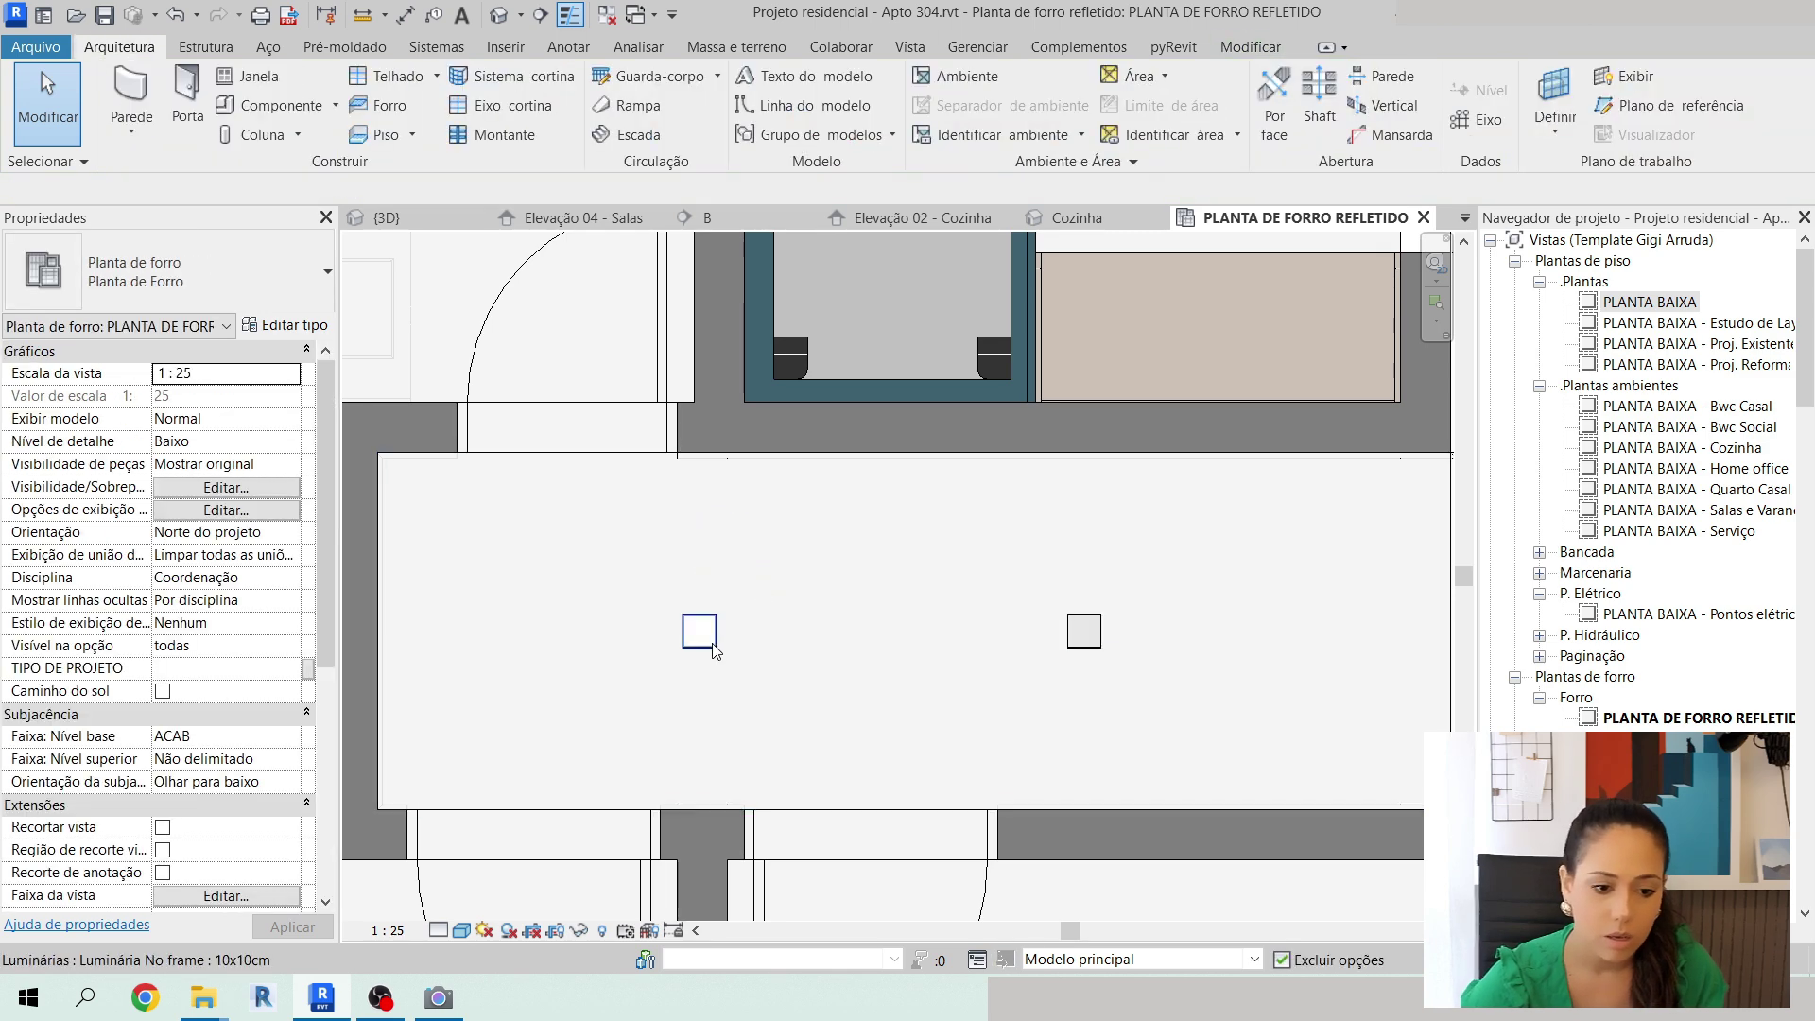
click(713, 644)
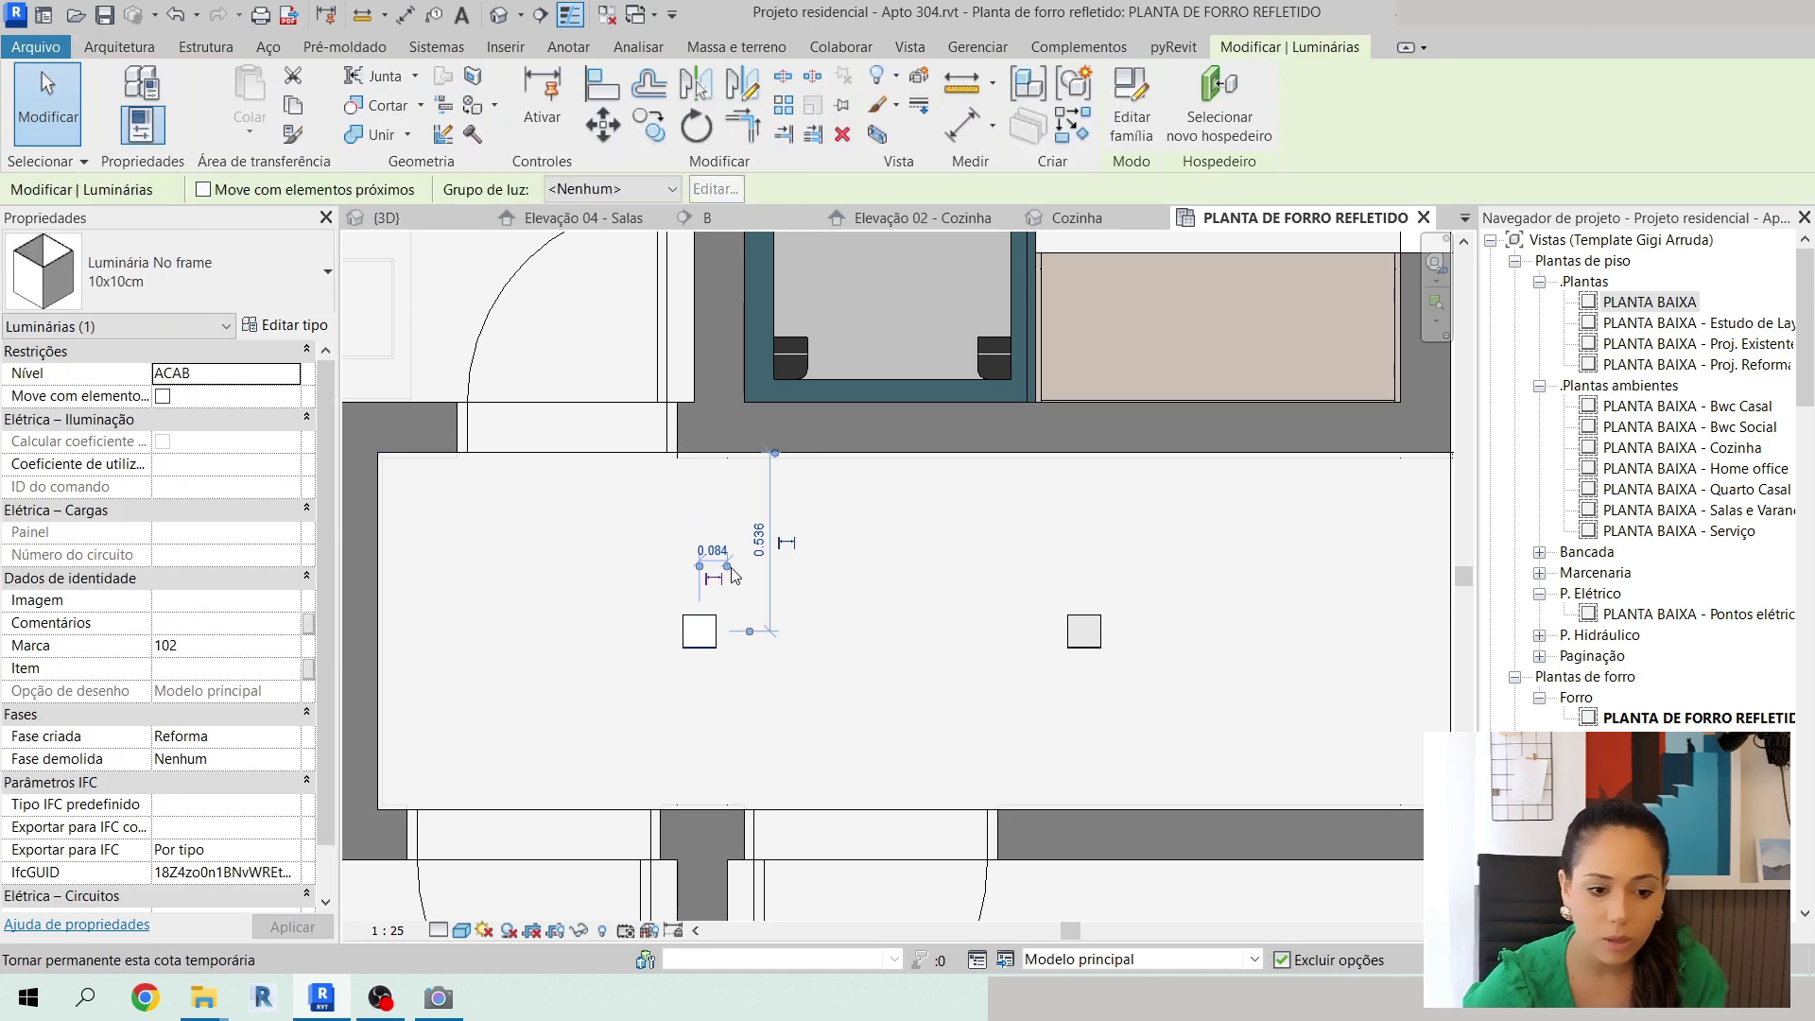
scroll(728, 575, up, 1)
click(727, 567)
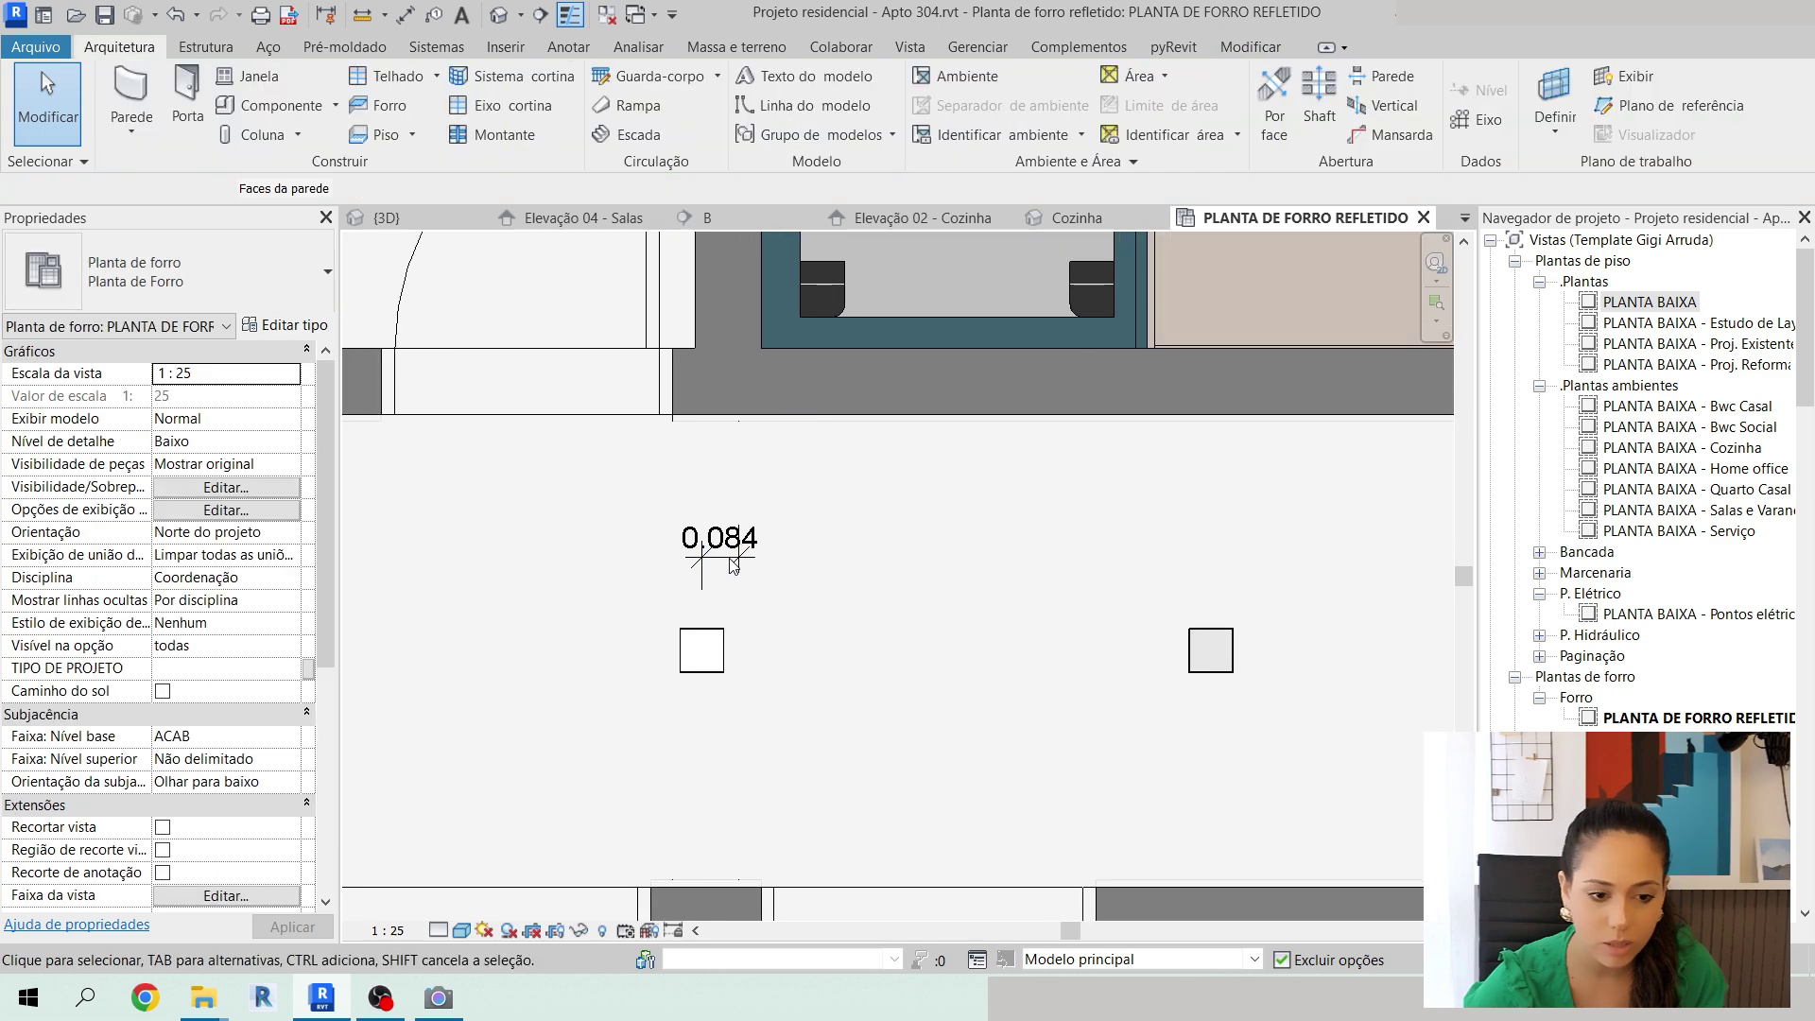
click(733, 557)
key(Escape)
click(733, 558)
key(Delete)
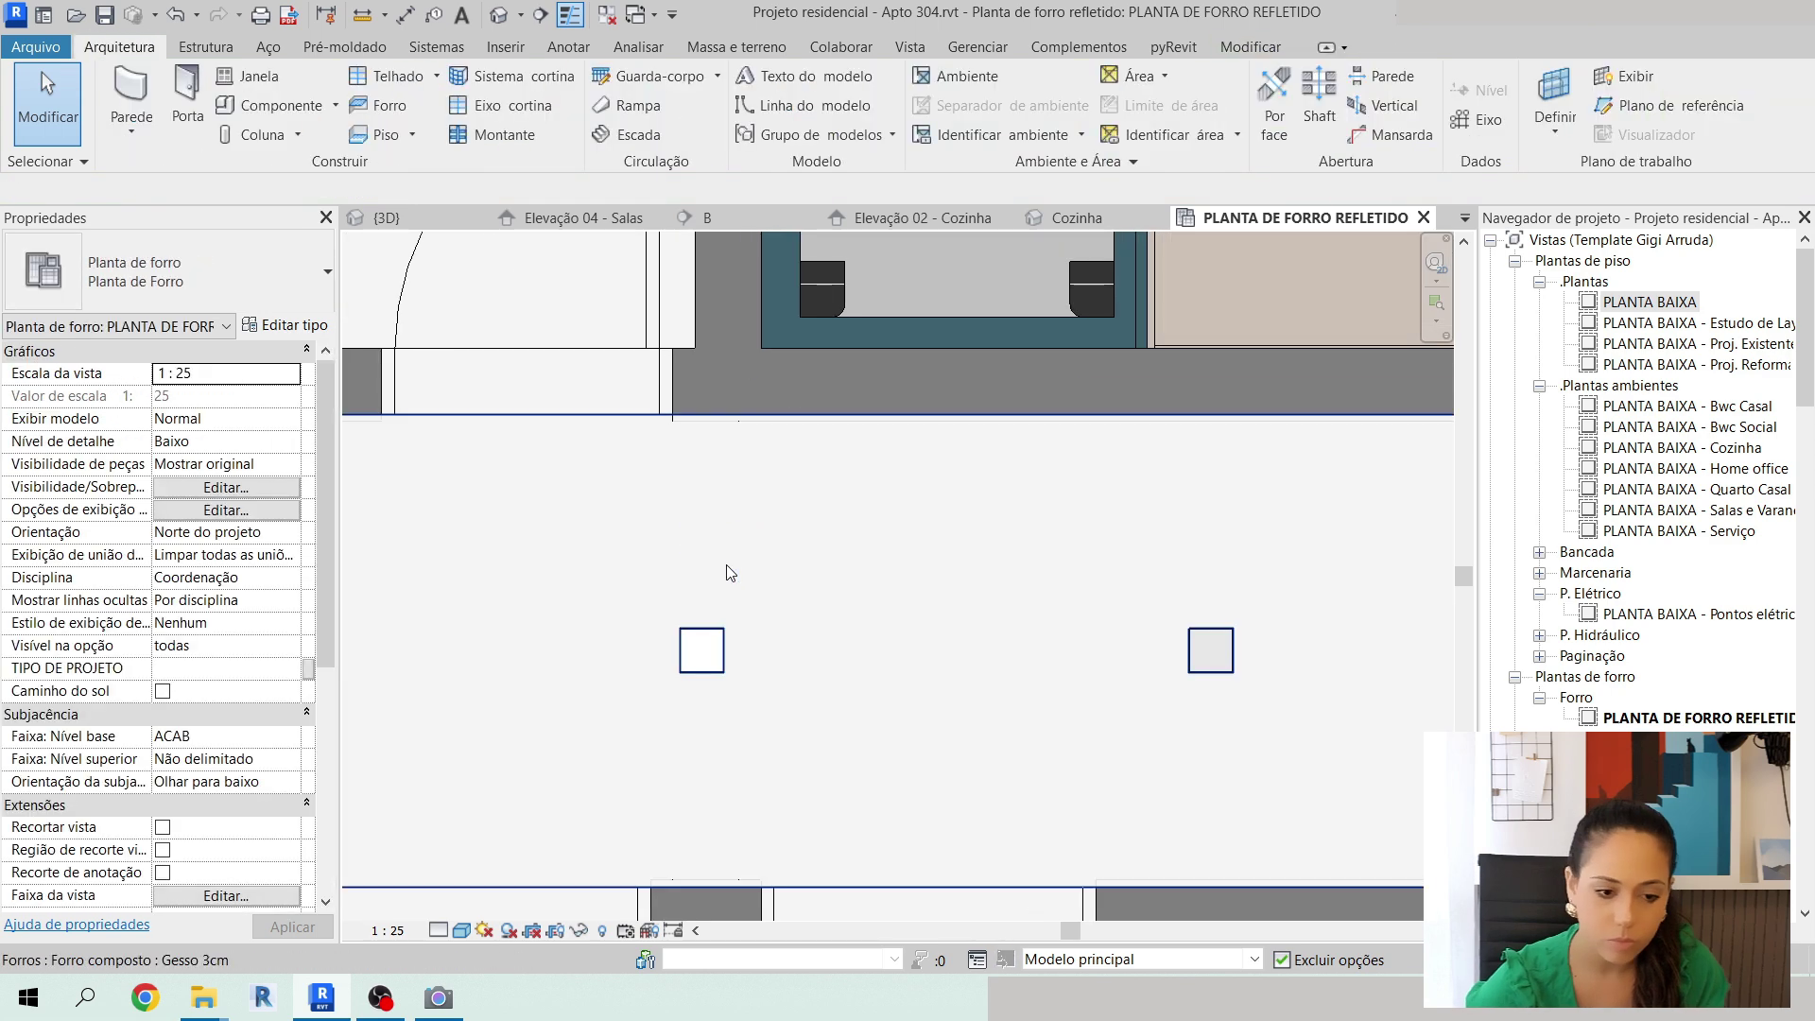
Reference the first fixture's temporary dimension to the hallway's closed-end wall and set the distance to 1 m.
scroll(730, 586, up, 2)
click(691, 713)
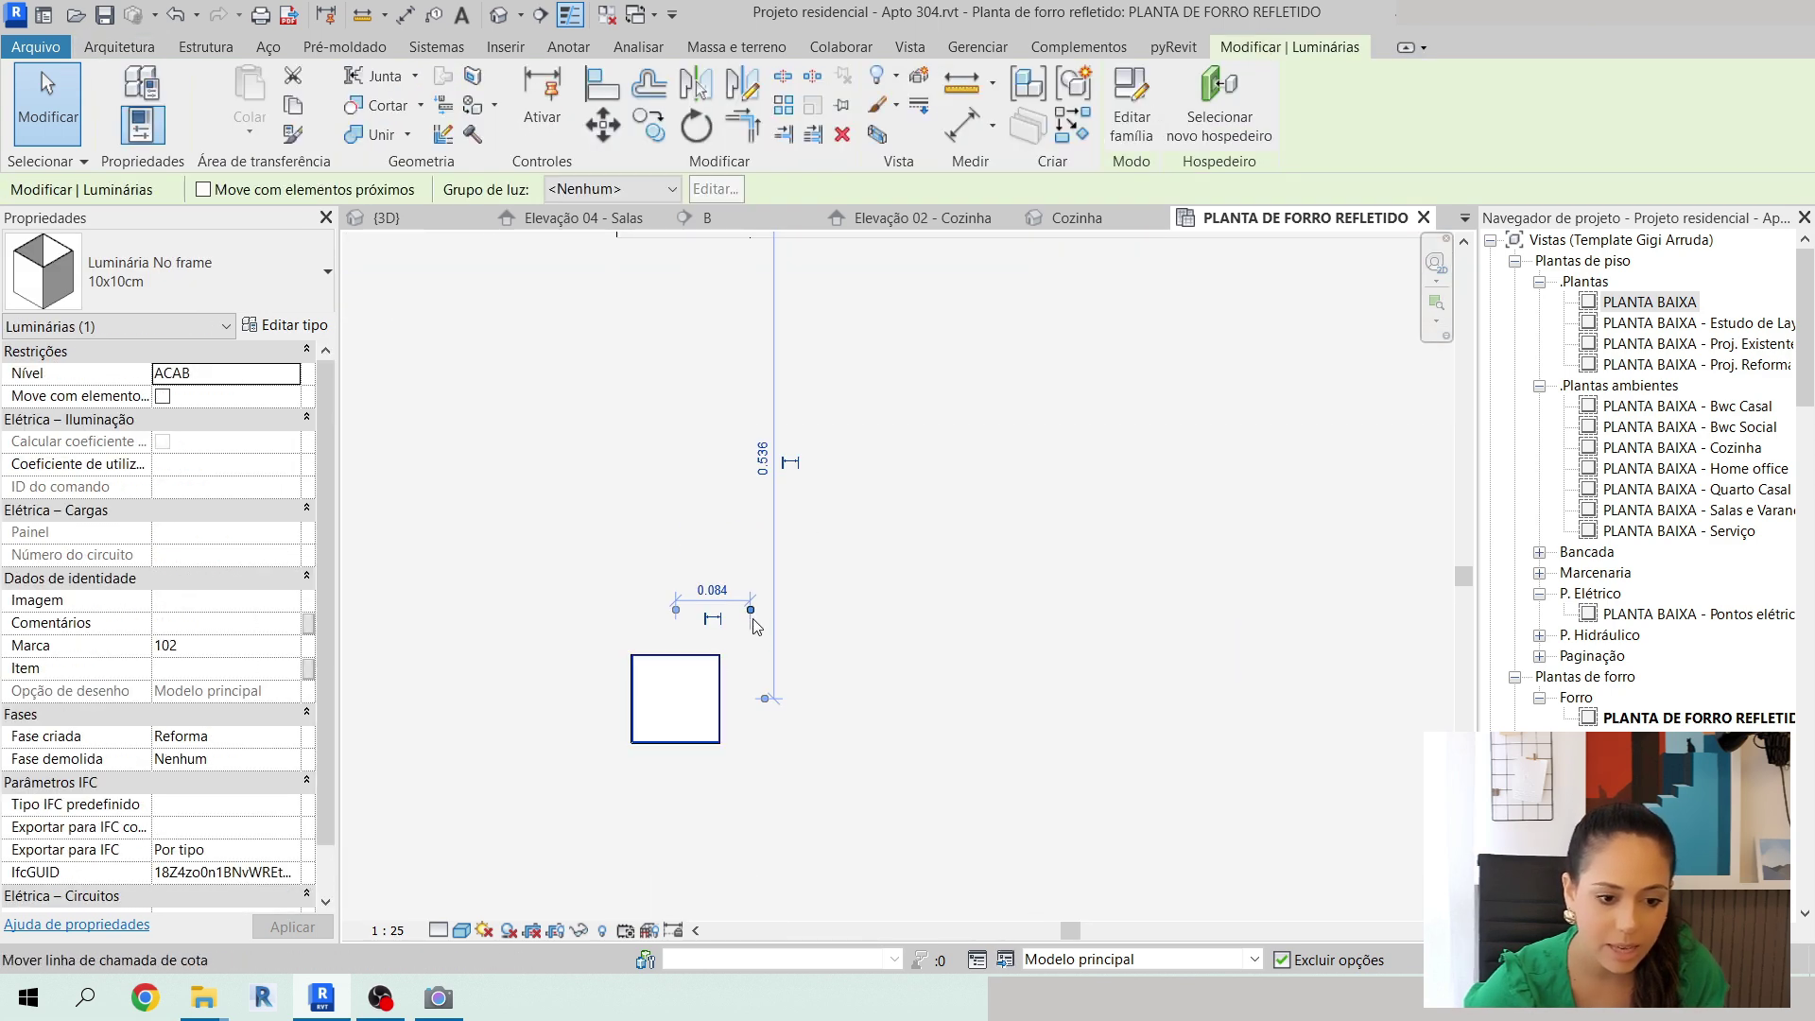
scroll(954, 569, down, 5)
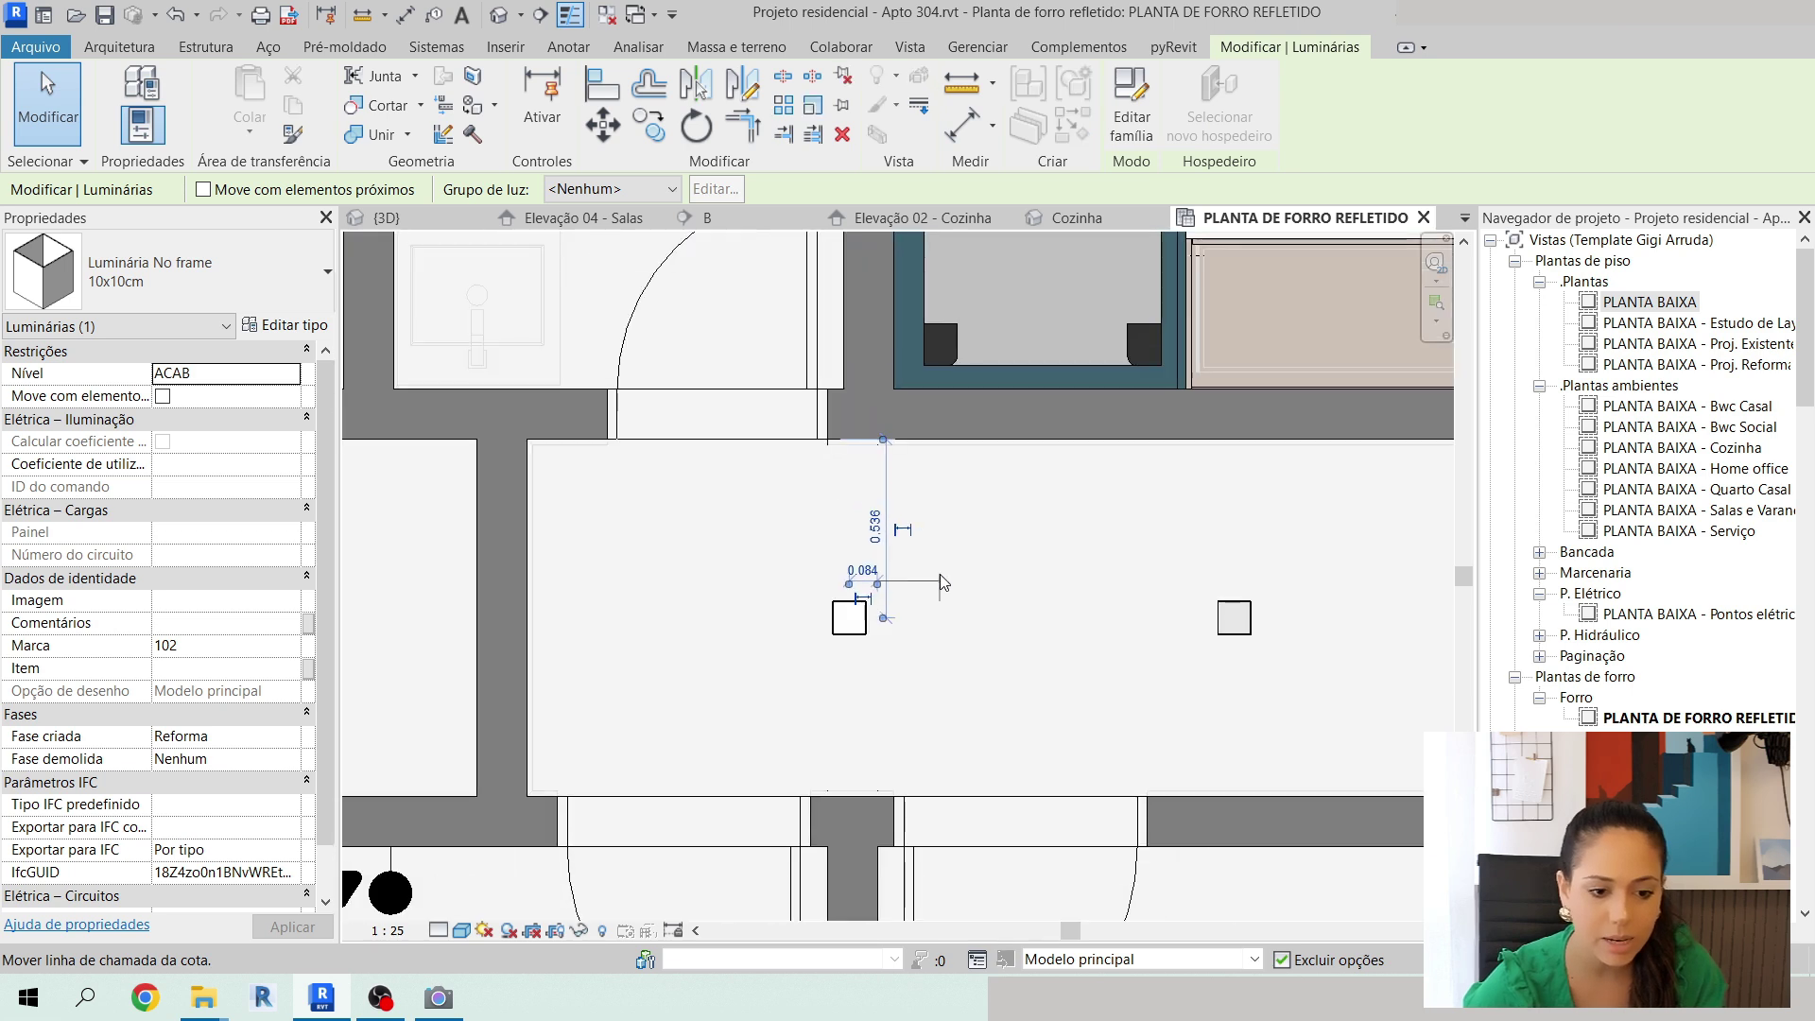
drag(631, 588, 628, 580)
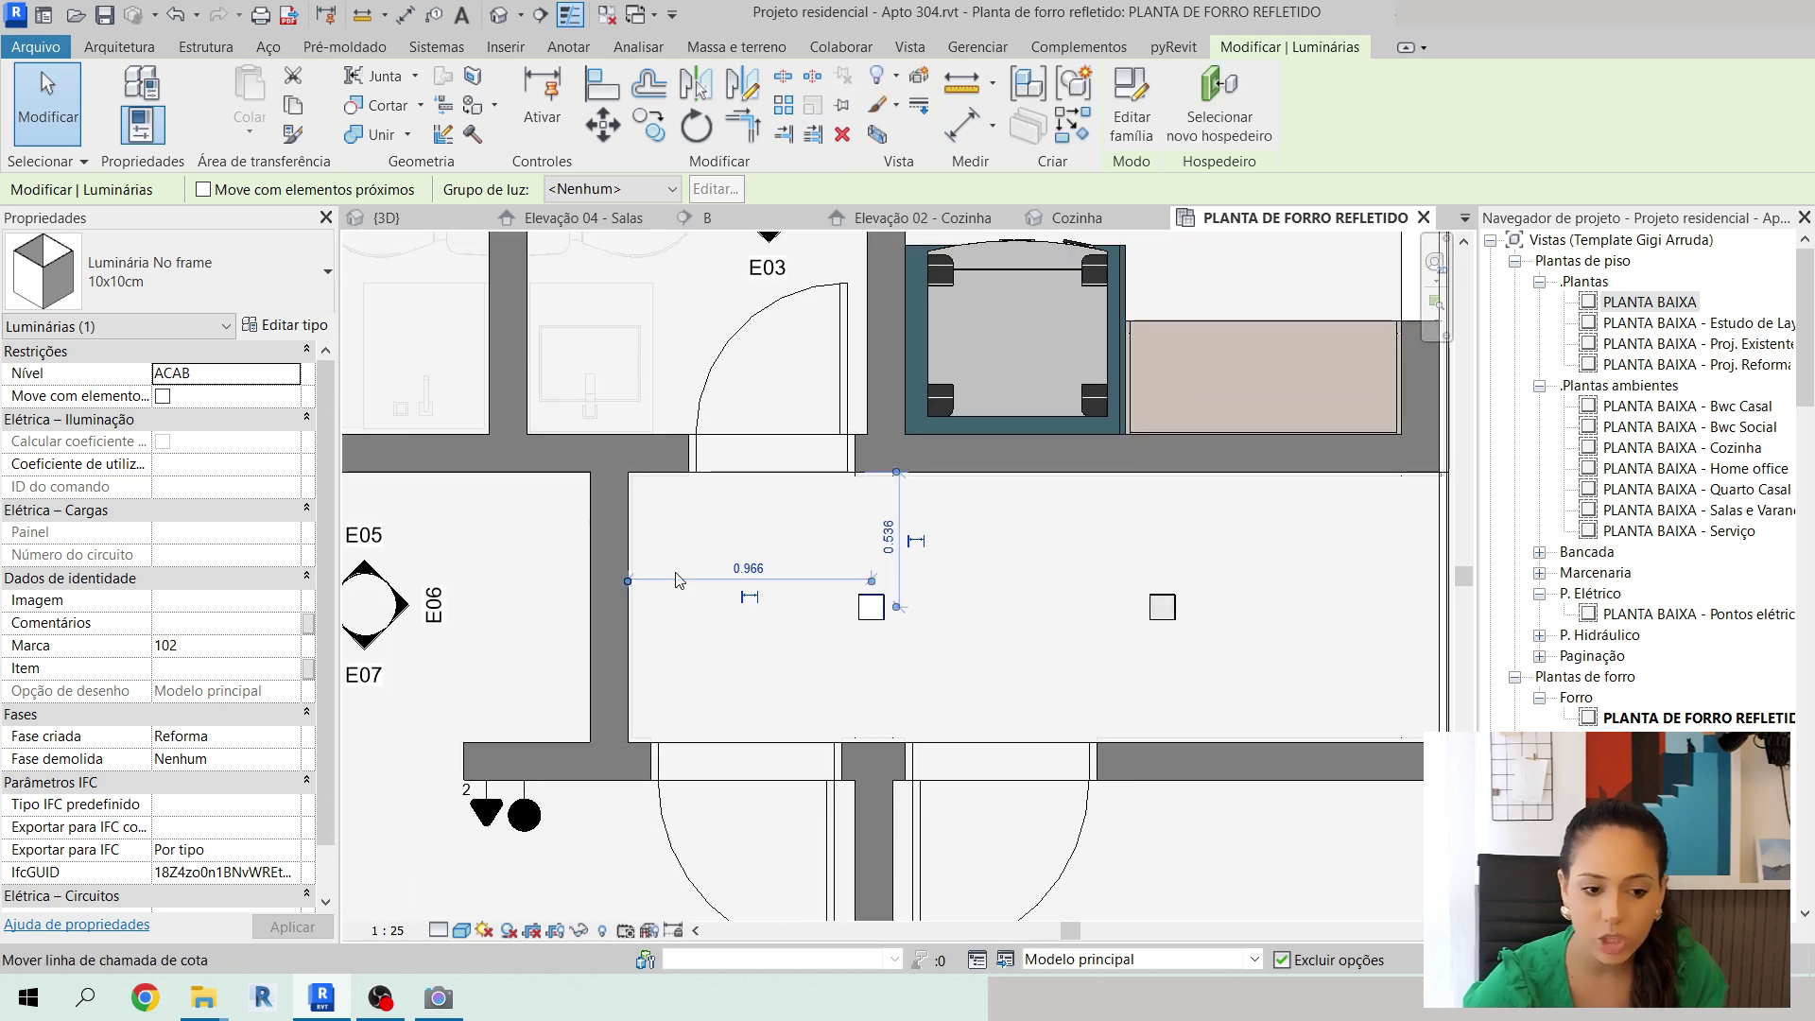
click(750, 567)
middle_drag(1071, 610, 908, 603)
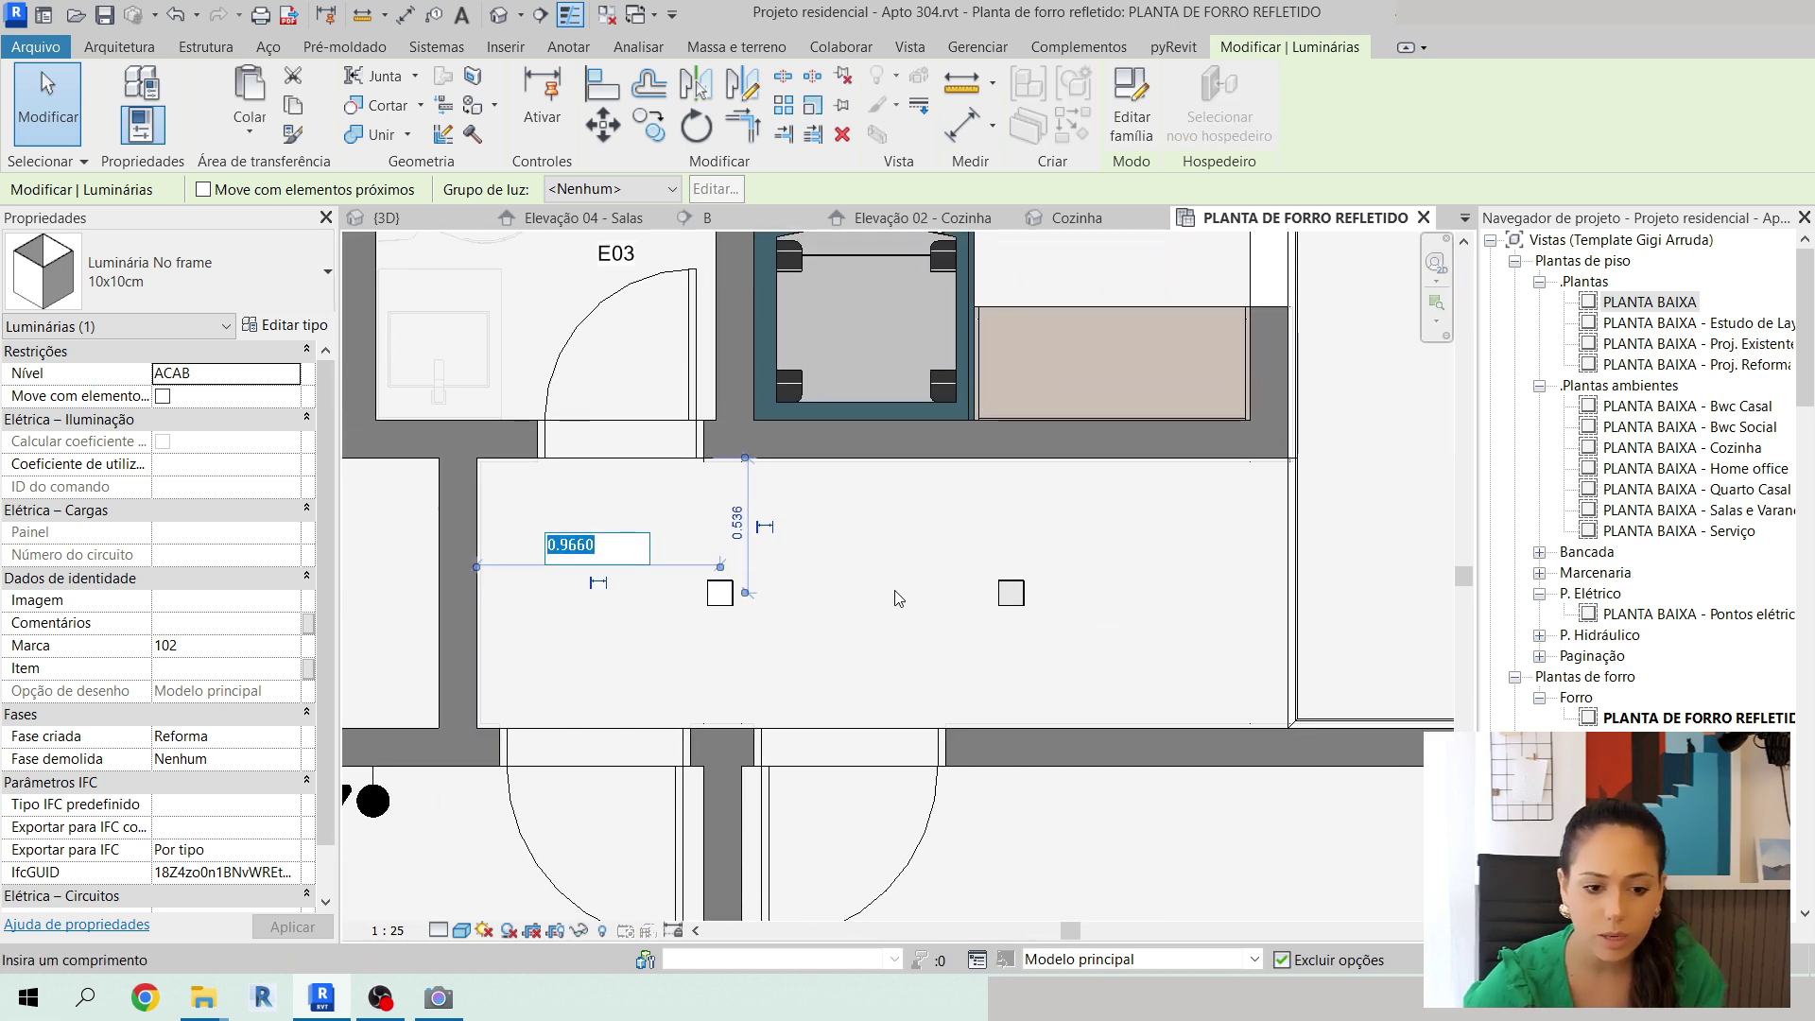
text(1)
key(Return)
key(Escape)
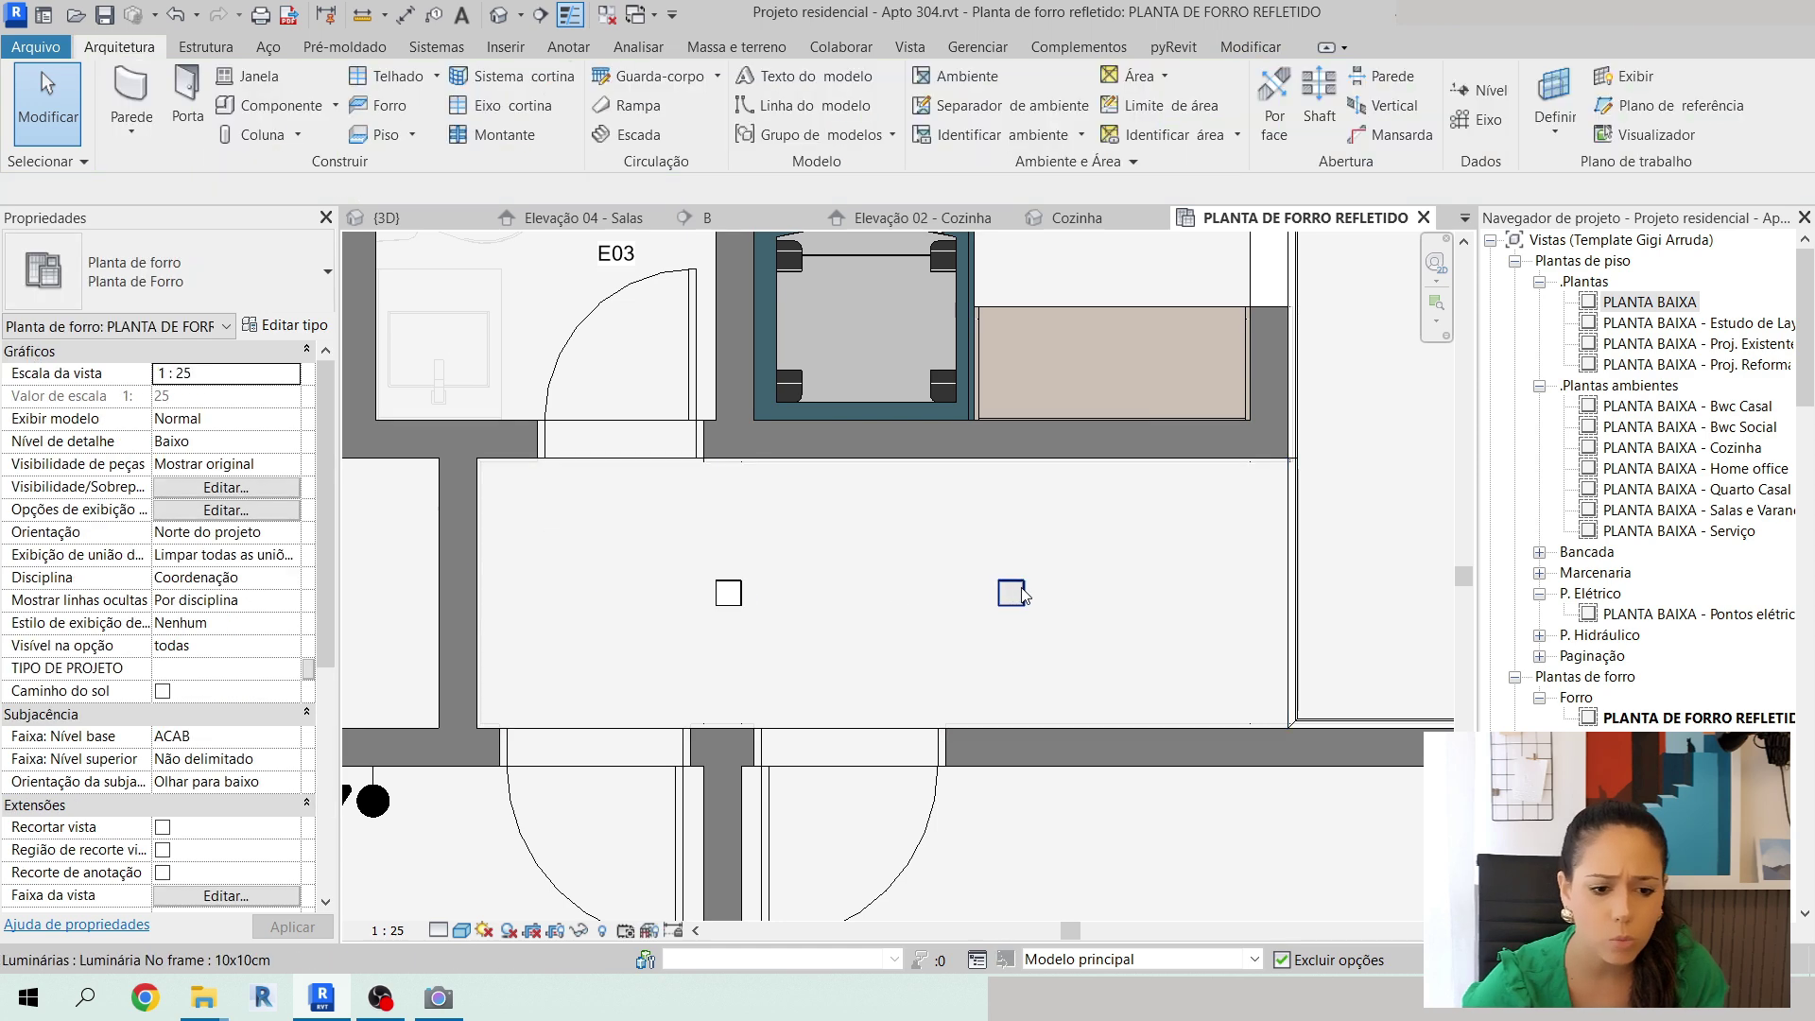
Reference the second fixture's temporary dimension to the hallway ceiling's edge at the living room and set the distance to 1 m.
click(1011, 592)
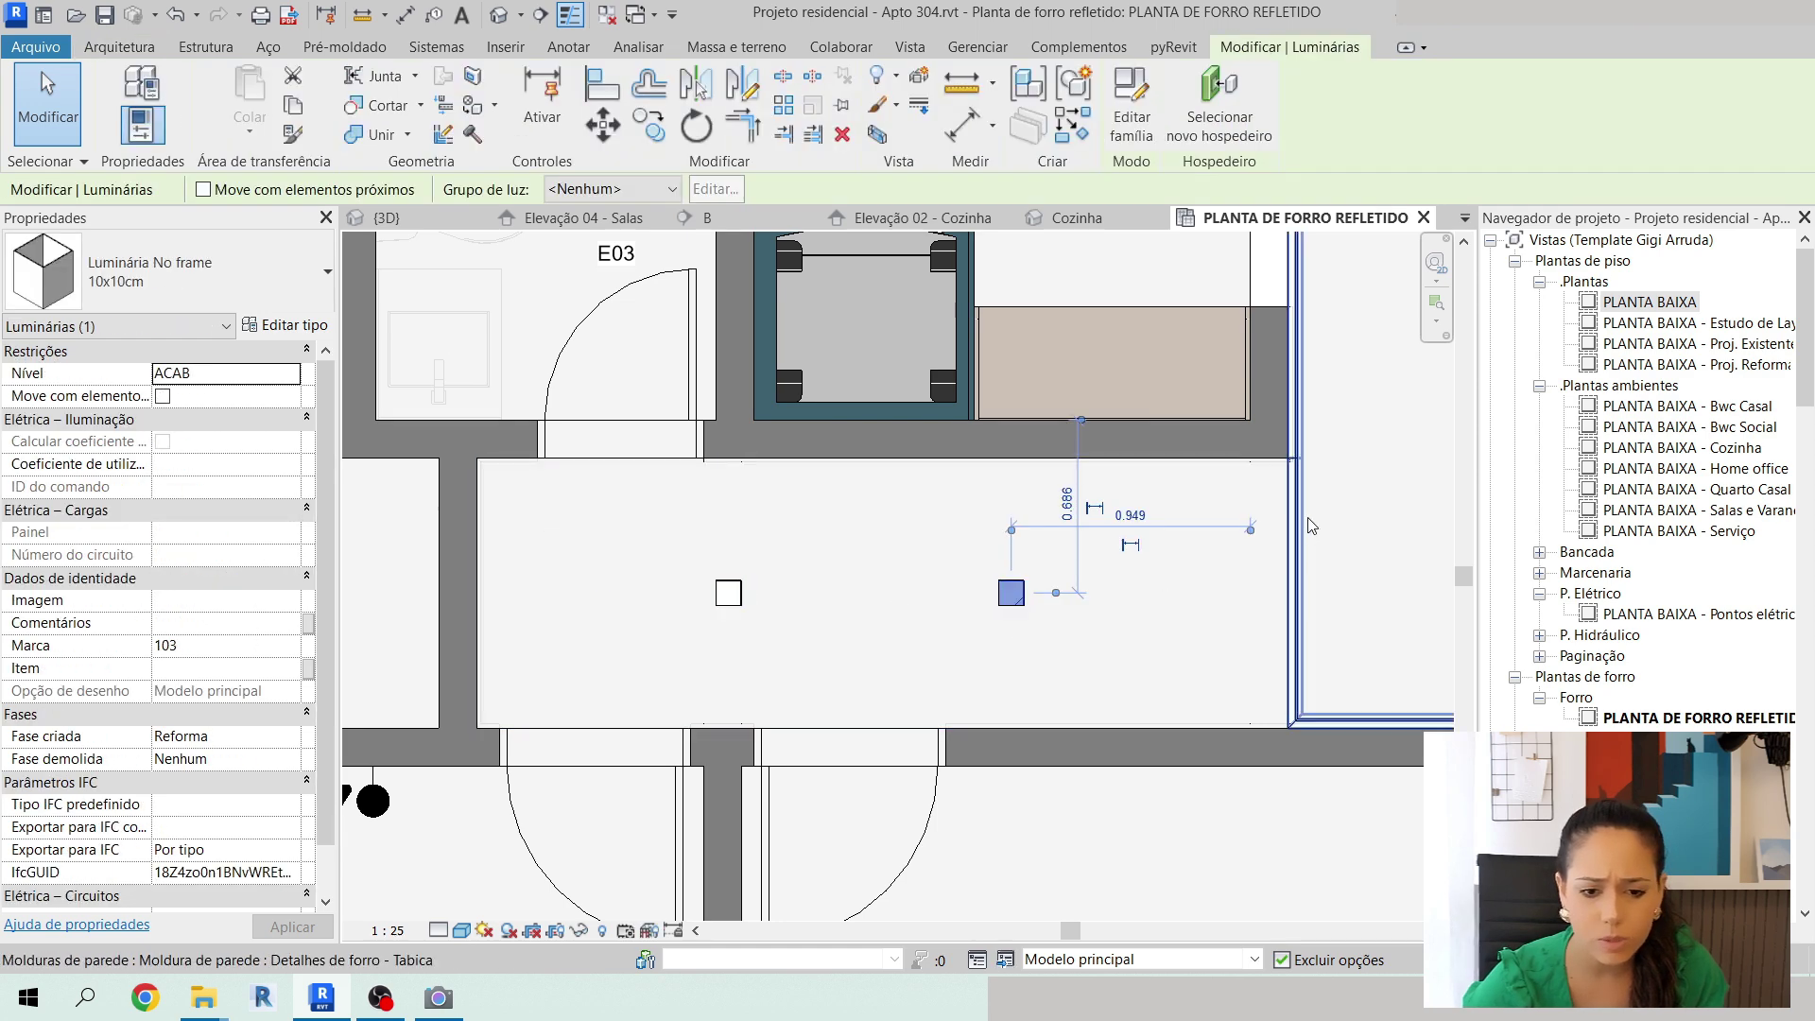
scroll(1291, 523, up, 3)
scroll(1226, 546, up, 1)
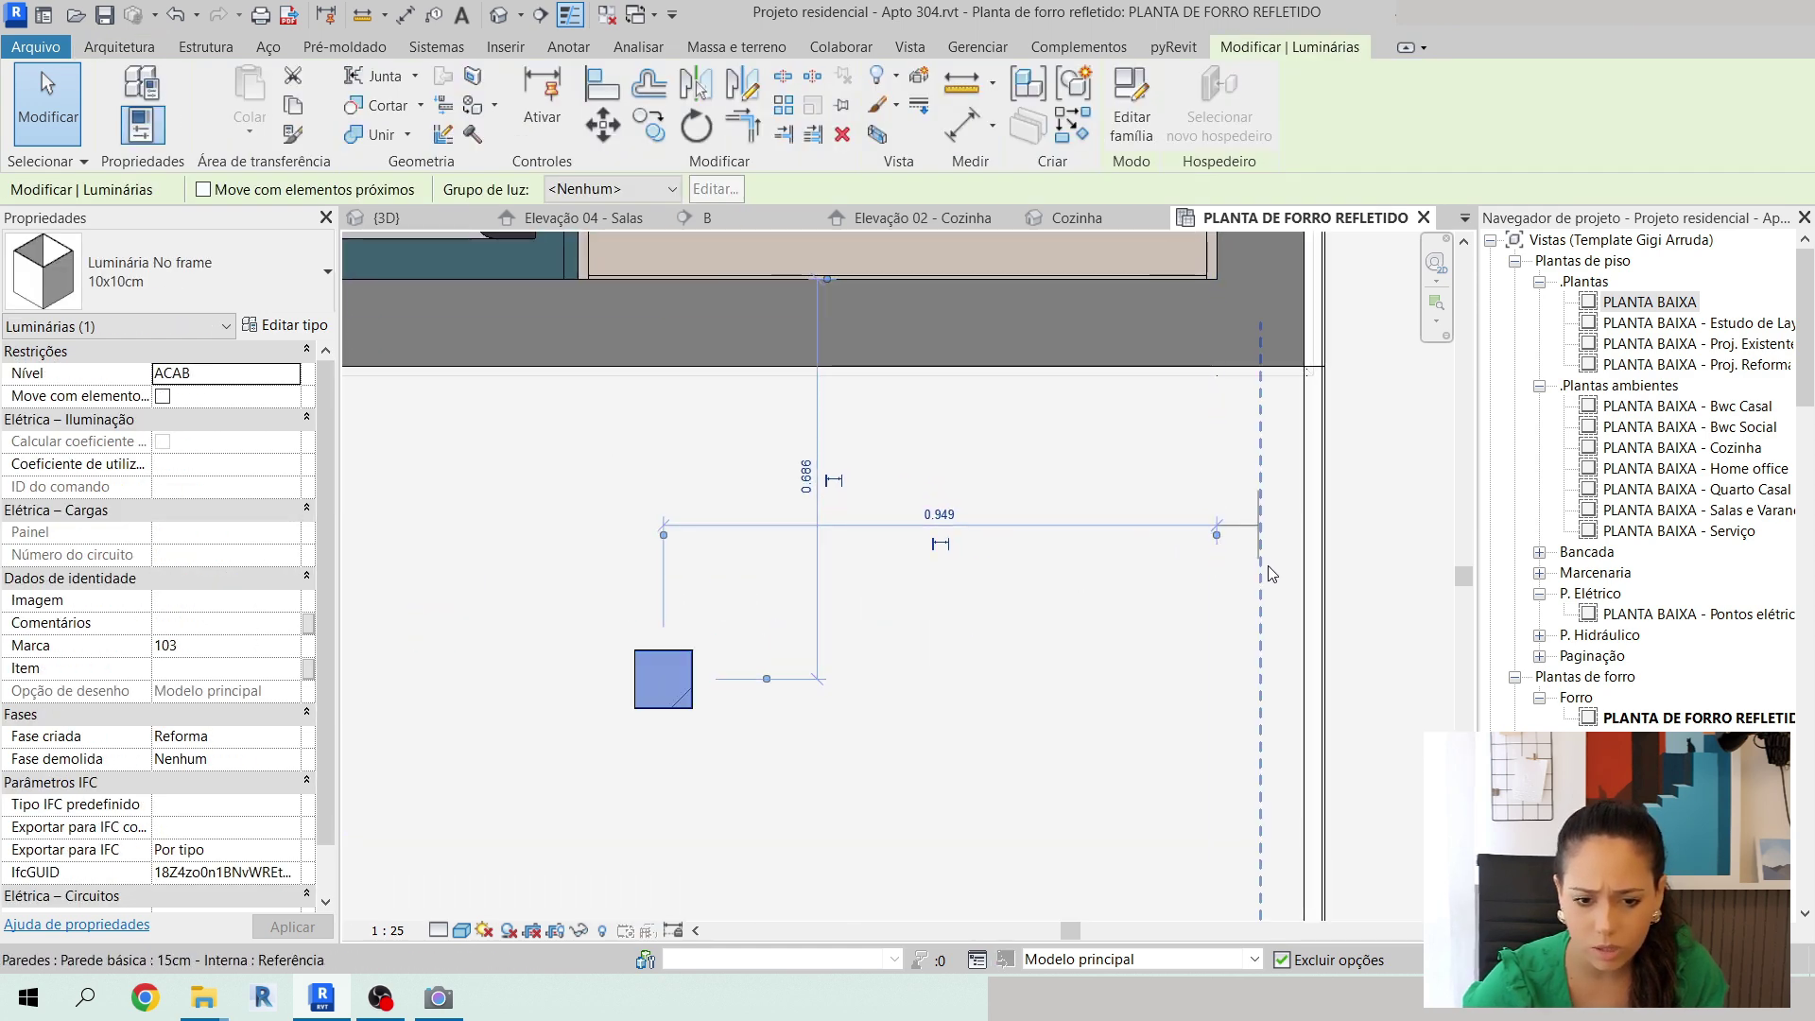
click(1304, 575)
scroll(1304, 575, down, 2)
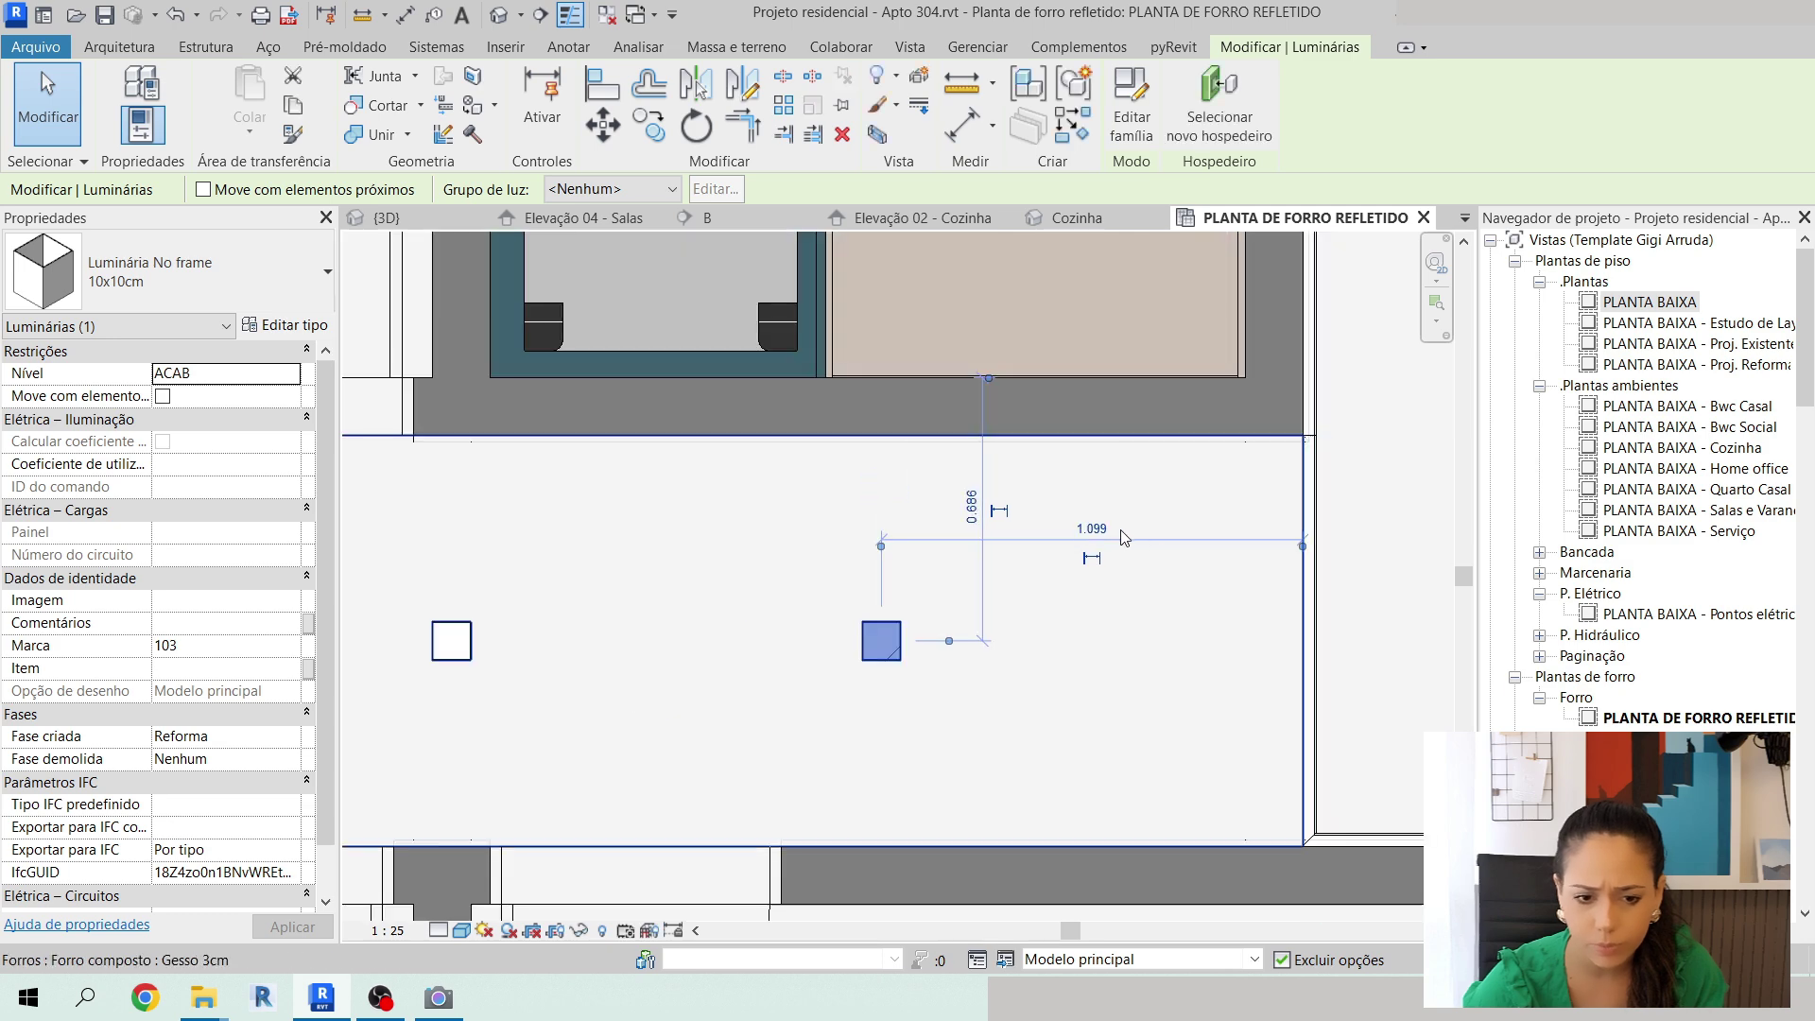
click(1093, 525)
text(1.0990)
key(Return)
key(Escape)
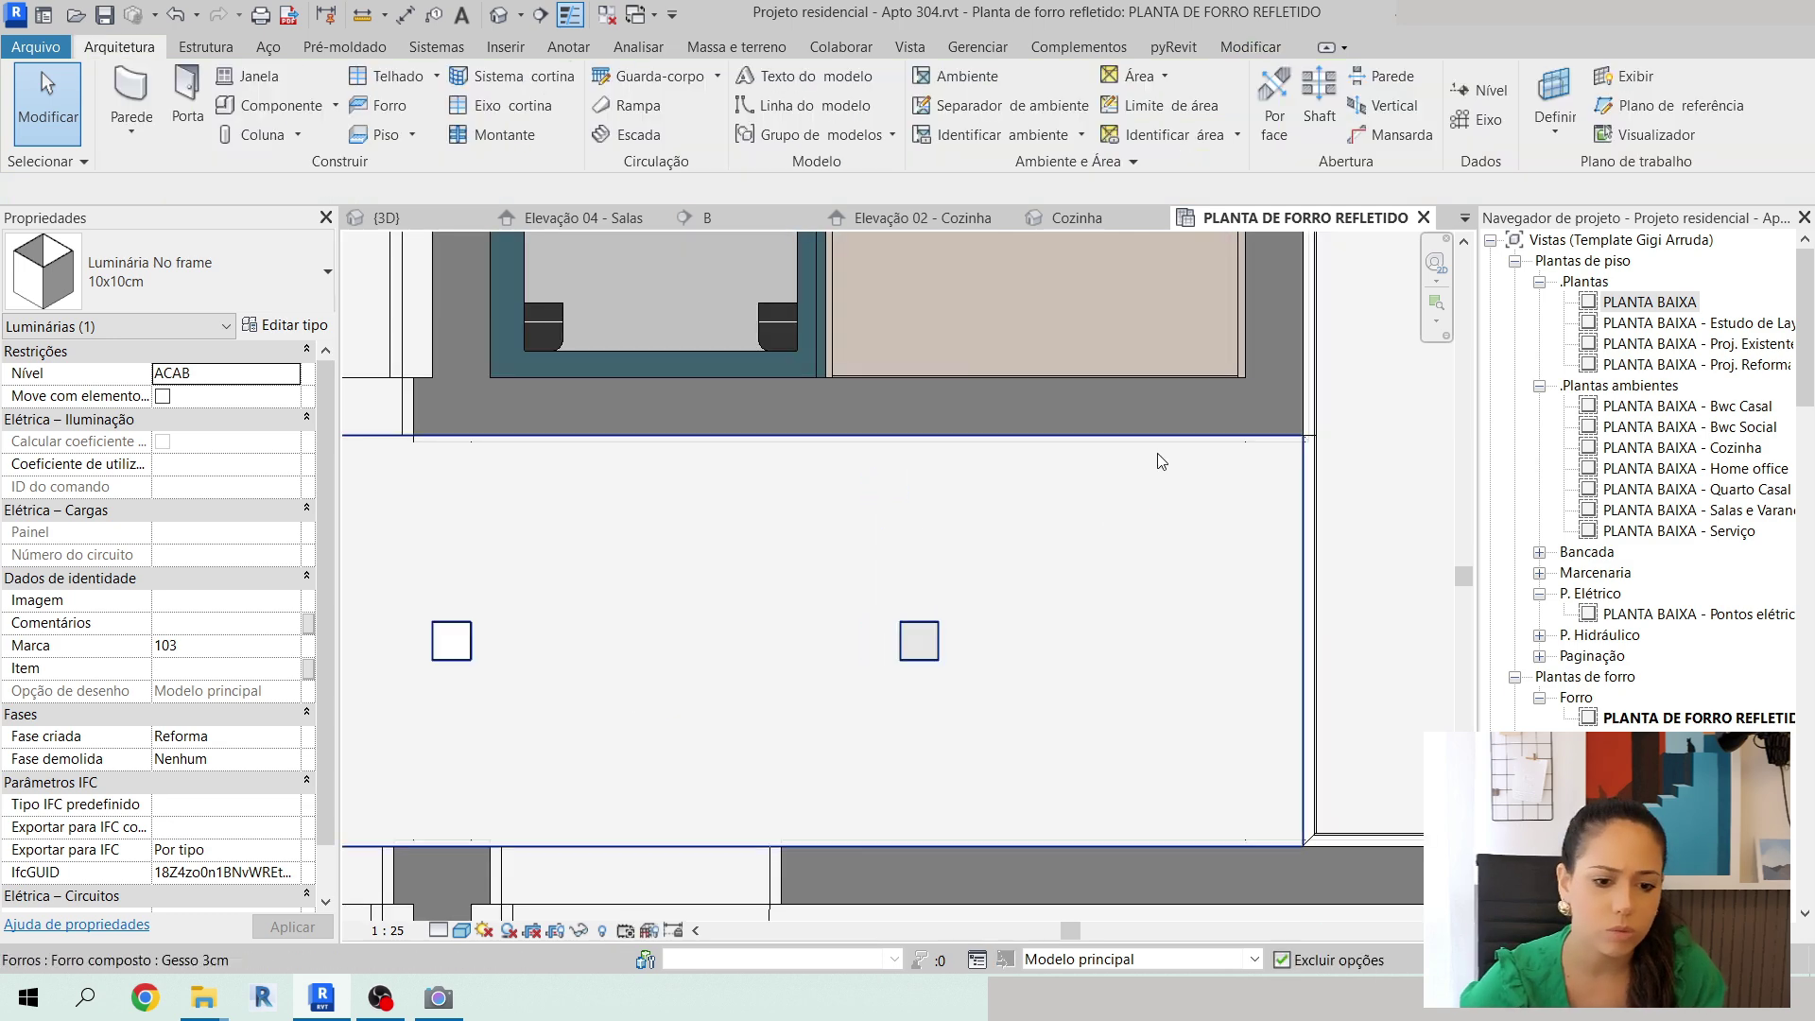
Check the placement of the two hallway fixtures, including the first one's temporary dimensions.
scroll(1155, 457, down, 3)
middle_drag(1201, 543, 1025, 626)
scroll(1024, 627, up, 1)
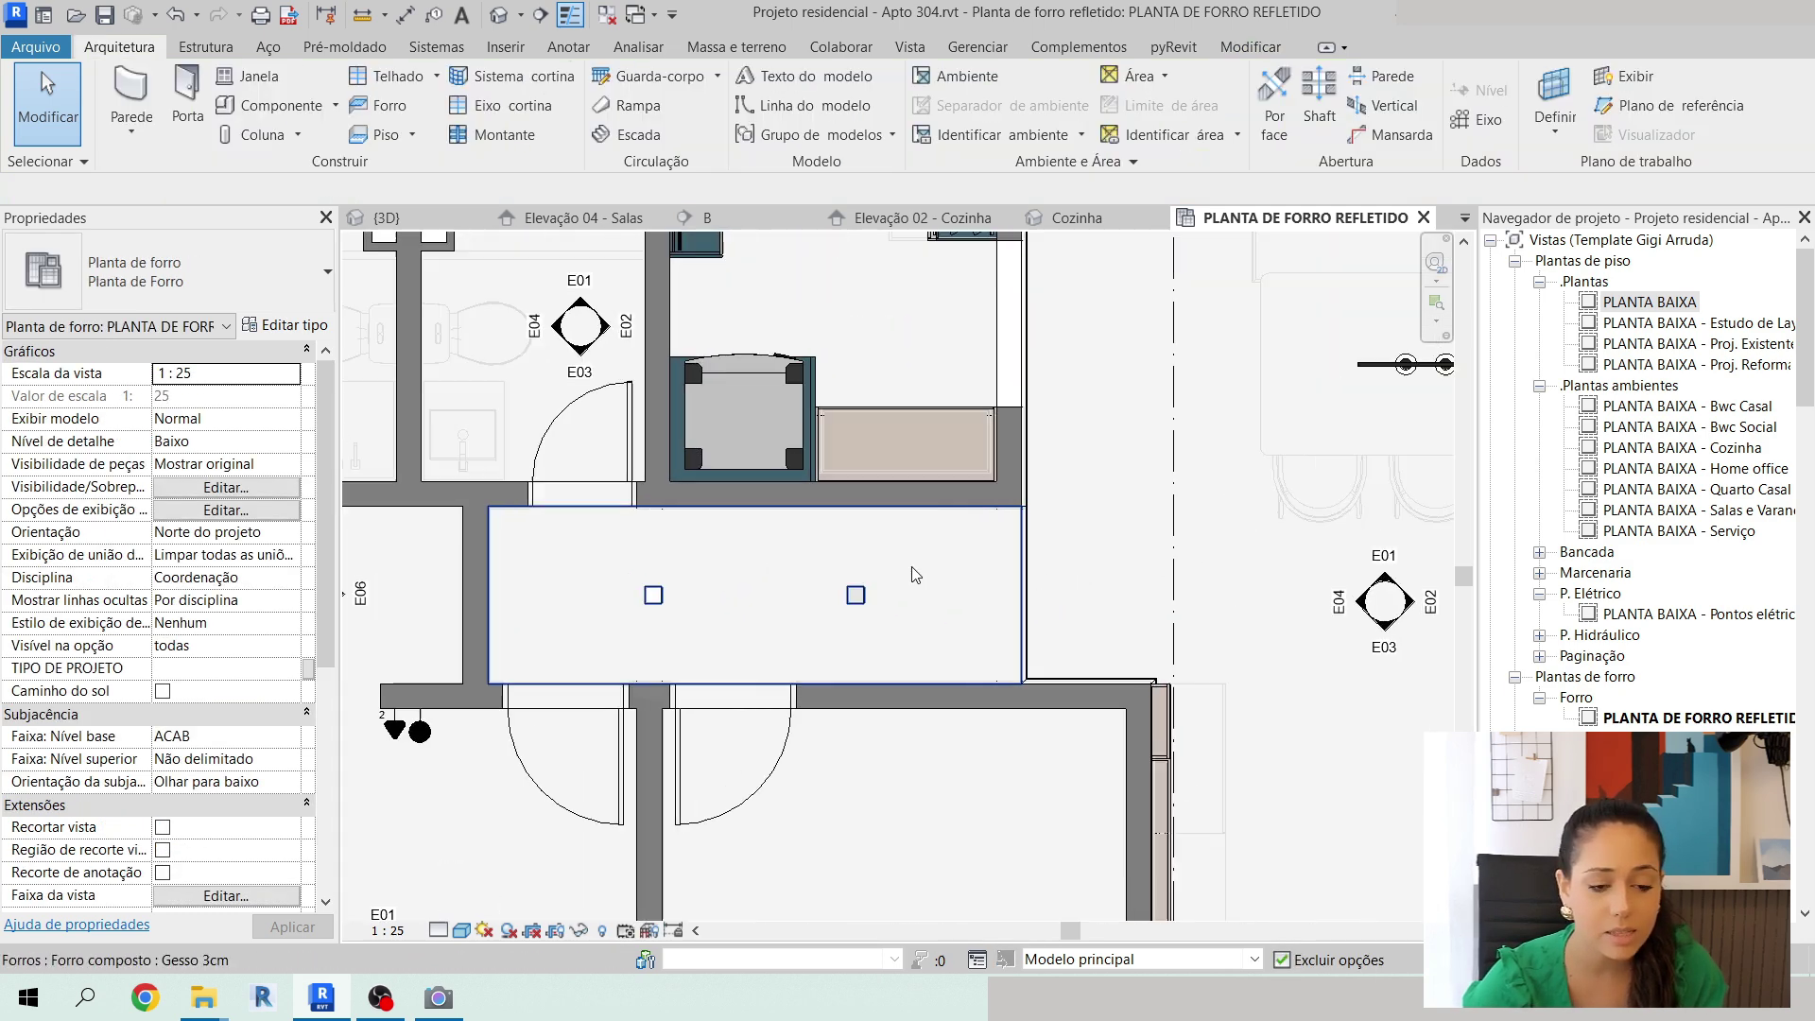
key(Tab)
key(Tab)
key(Tab)
key(Tab)
key(Tab)
key(Tab)
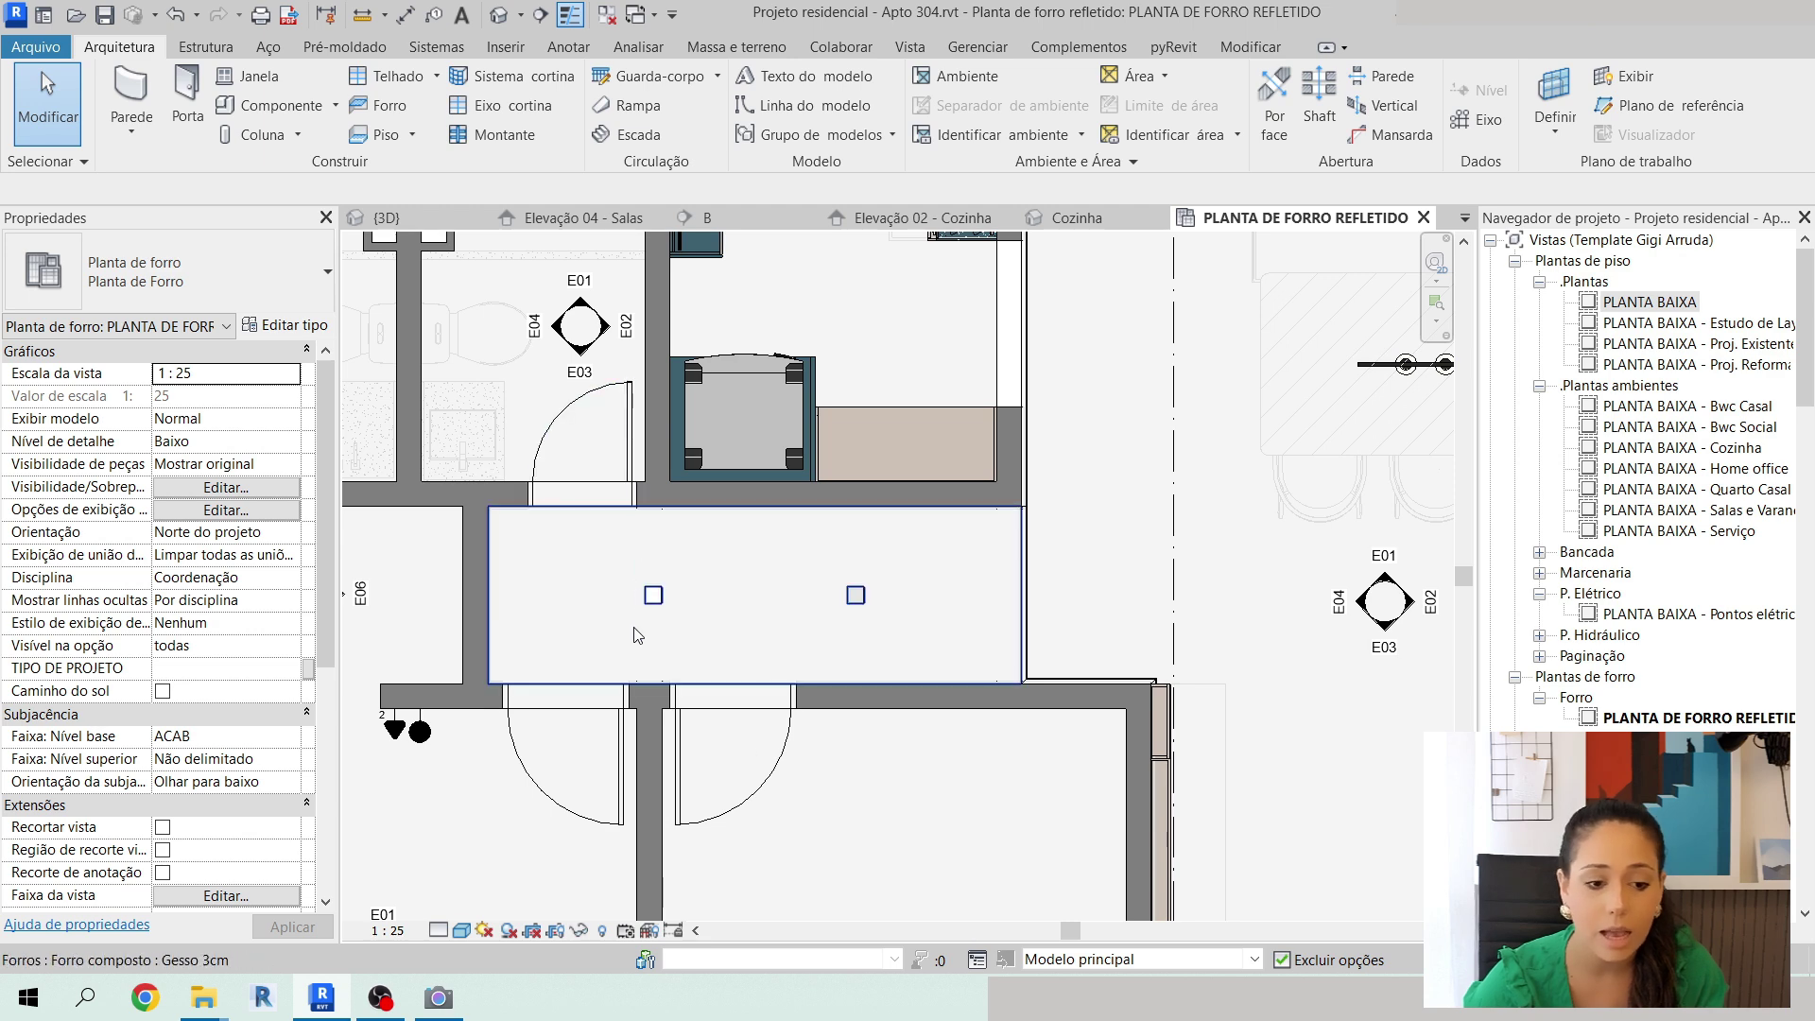
scroll(650, 603, up, 2)
click(651, 599)
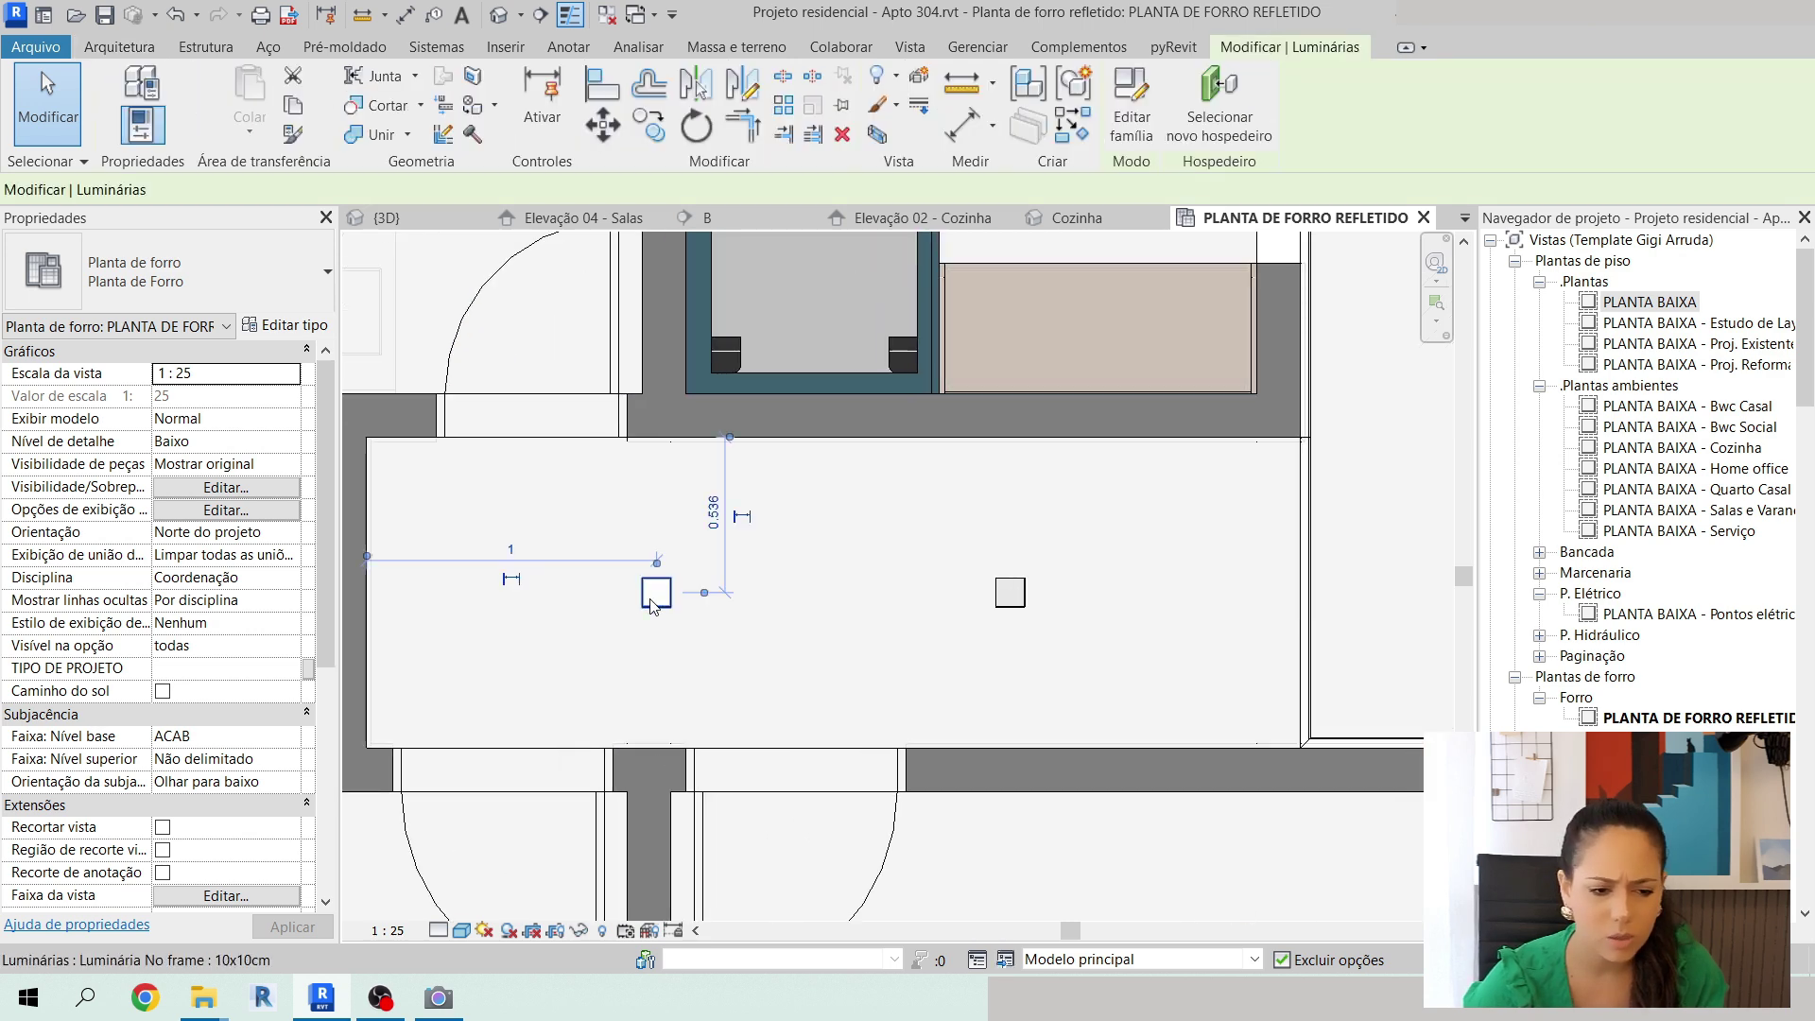
key(Escape)
scroll(717, 580, down, 2)
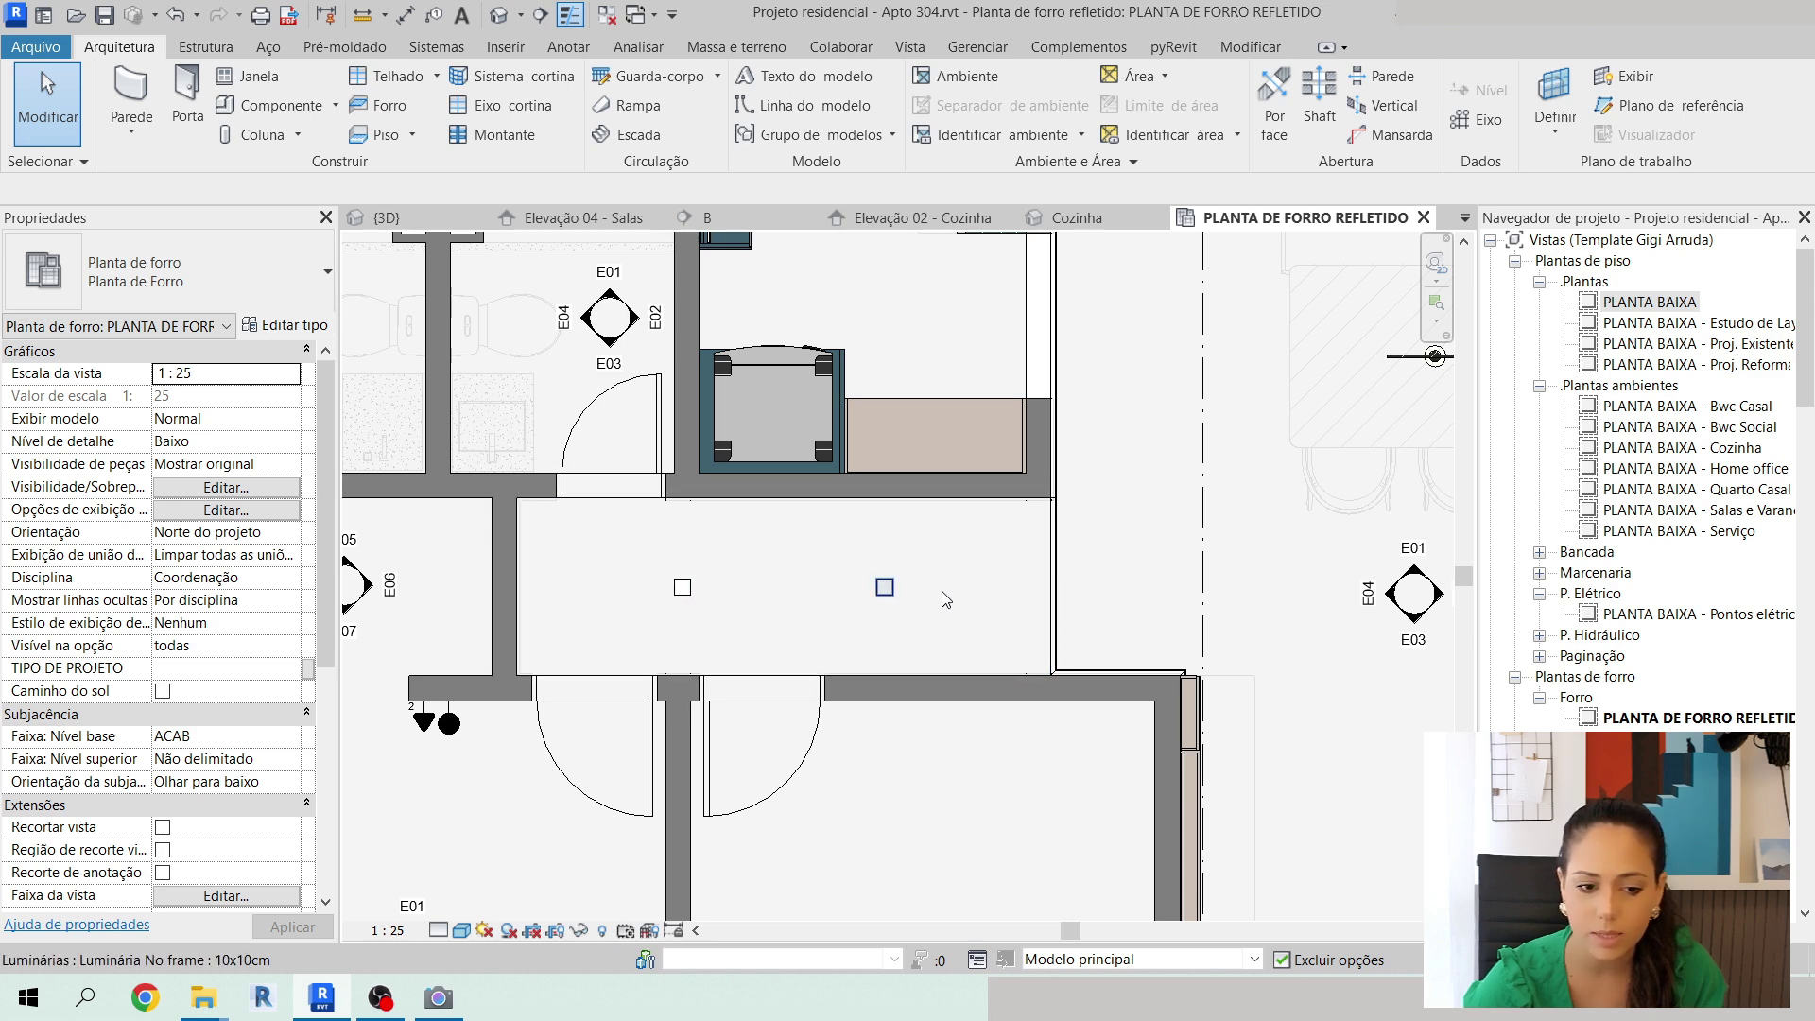
Place two 10x10cm no-frame fixtures in the service area's ceiling, between the sink counter and the bathroom wall, using a hallway fixture as the source.
scroll(1189, 607, down, 5)
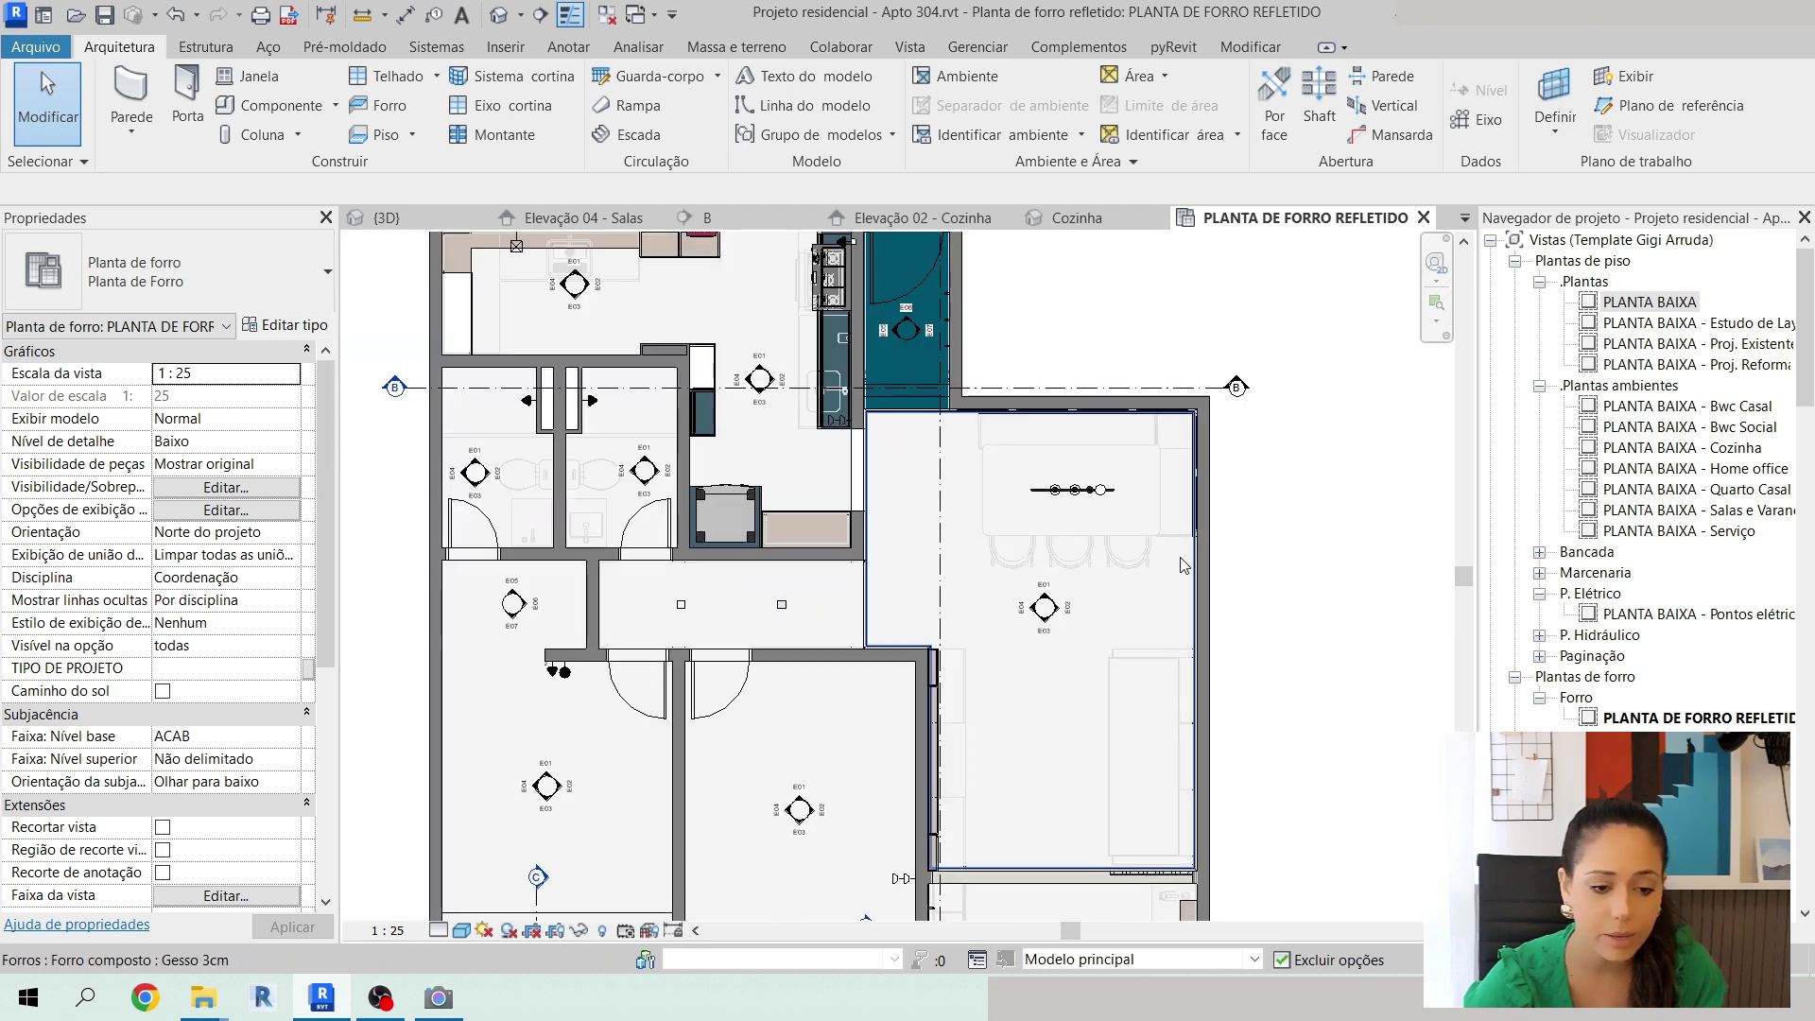
scroll(905, 696, up, 3)
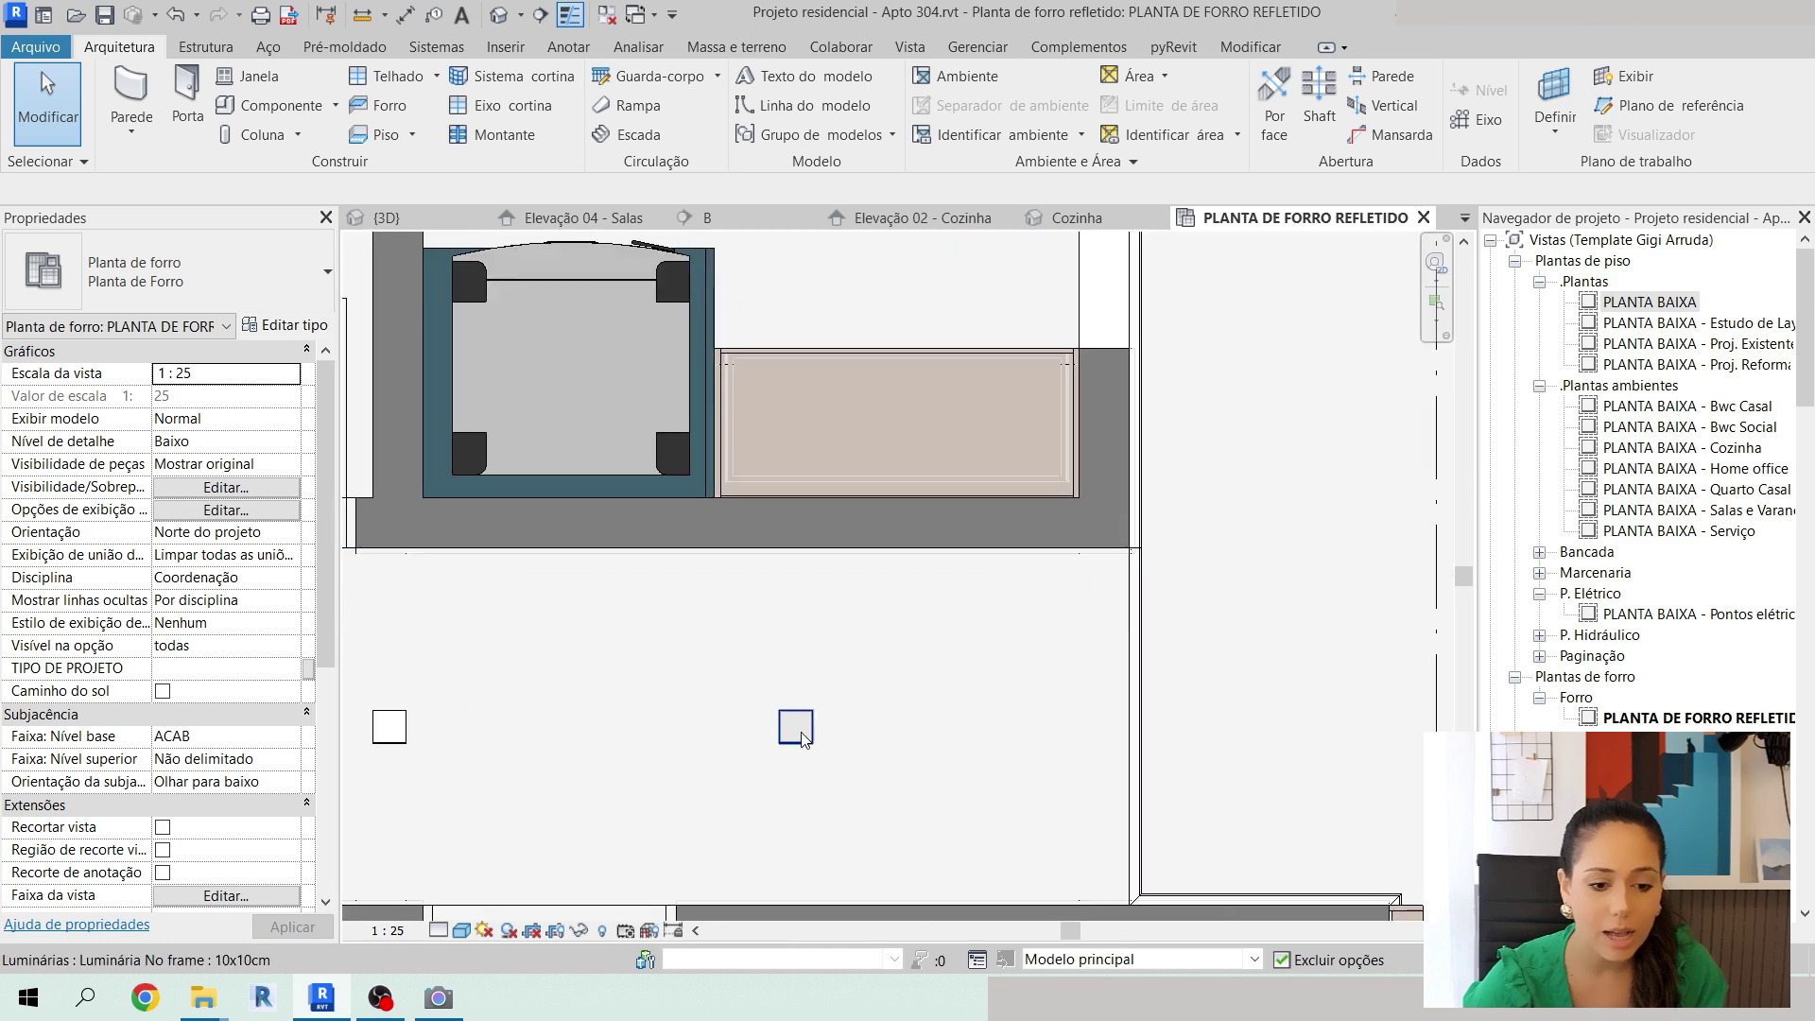
click(796, 728)
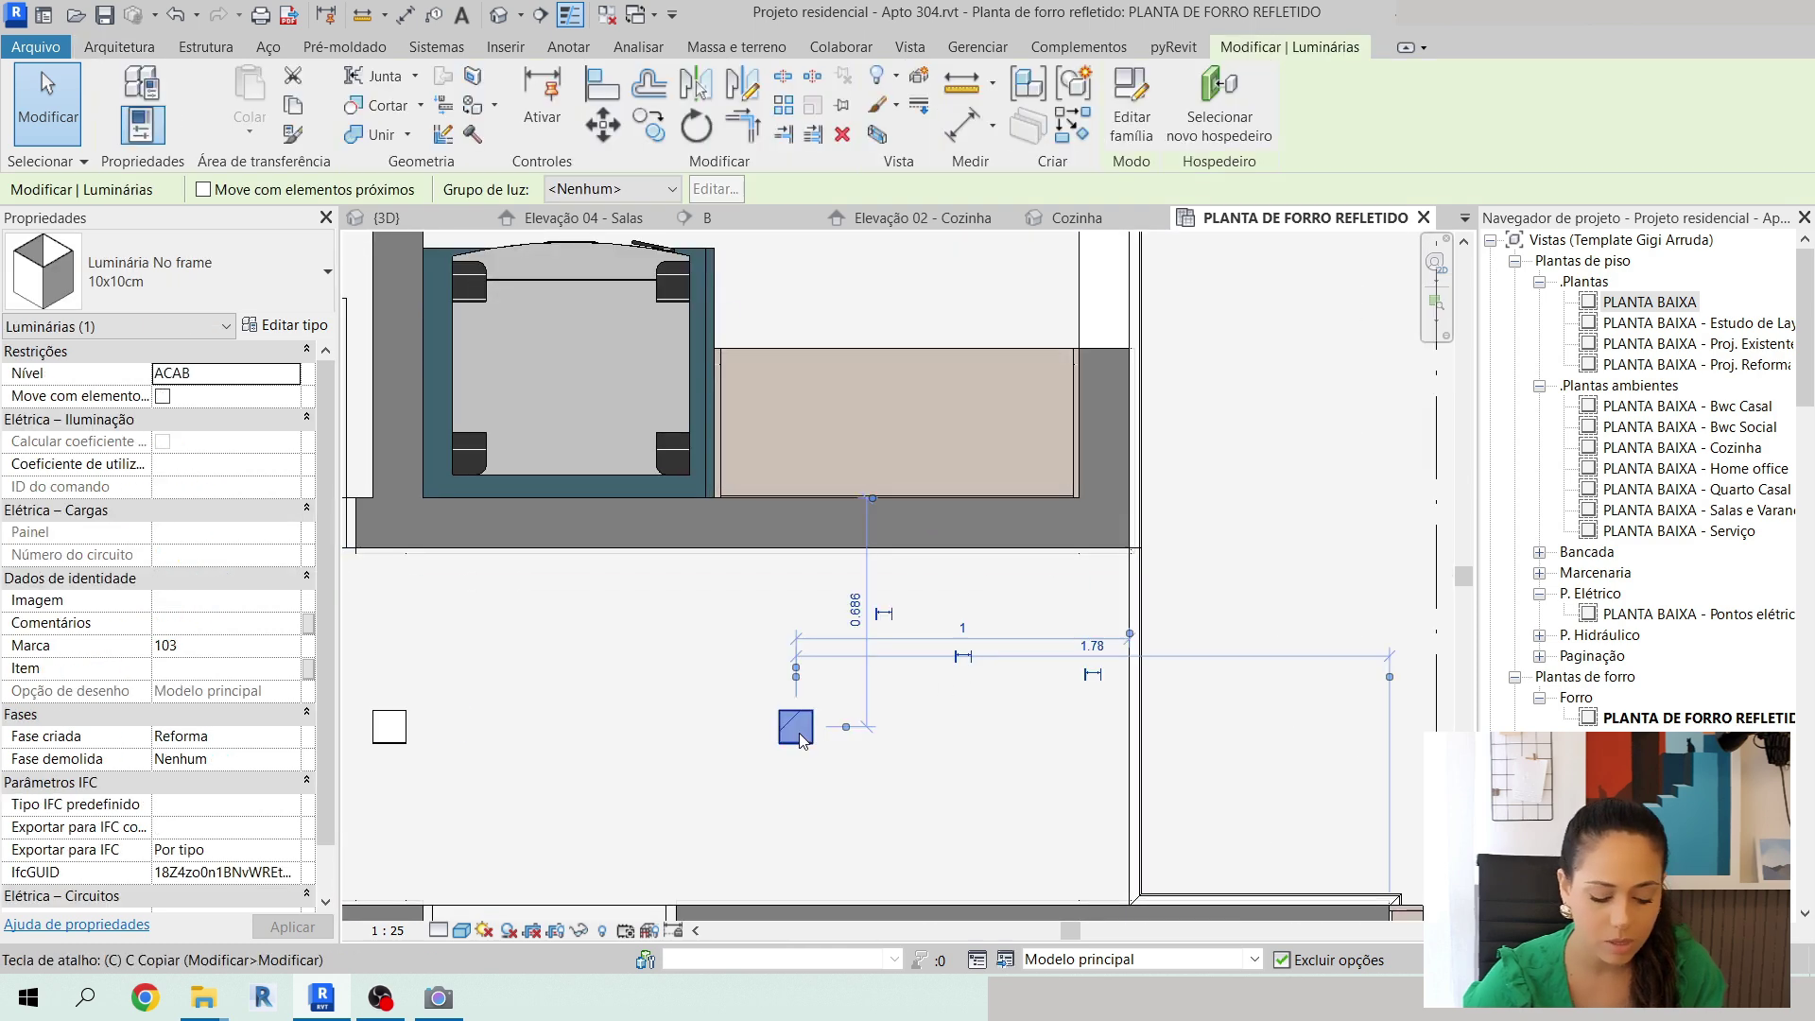
key(s)
scroll(897, 558, down, 5)
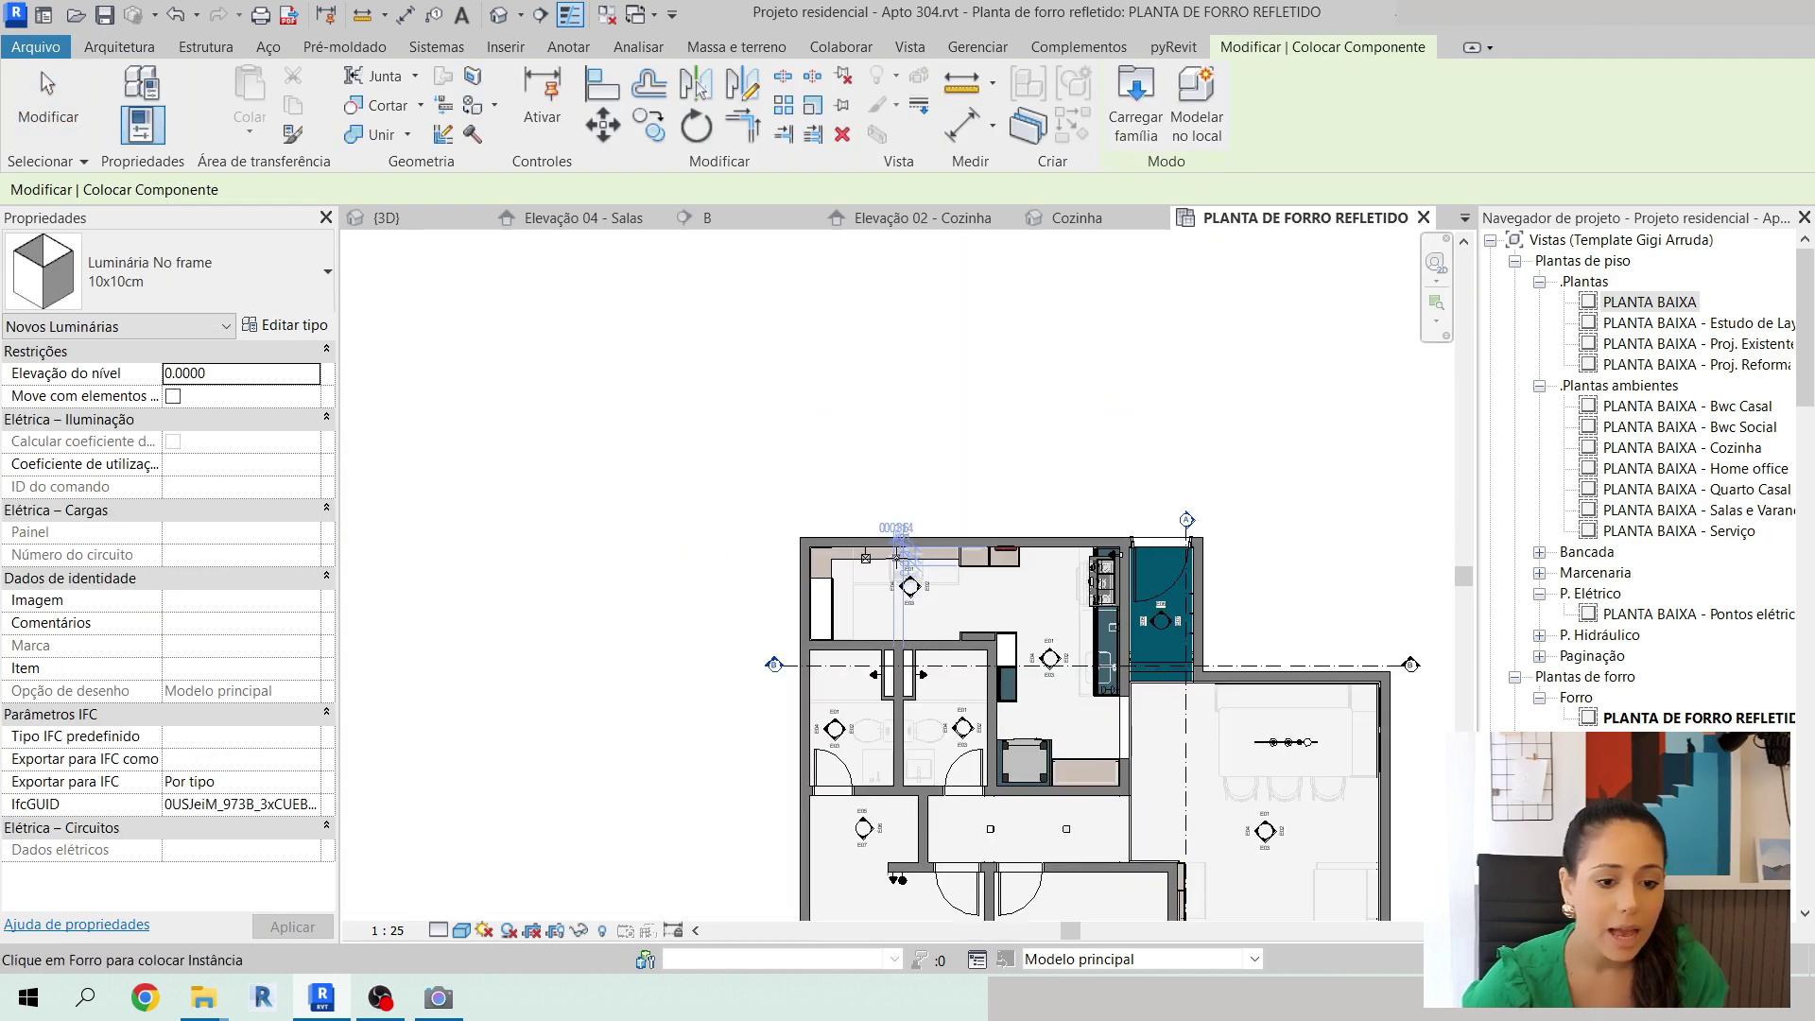
scroll(897, 557, up, 6)
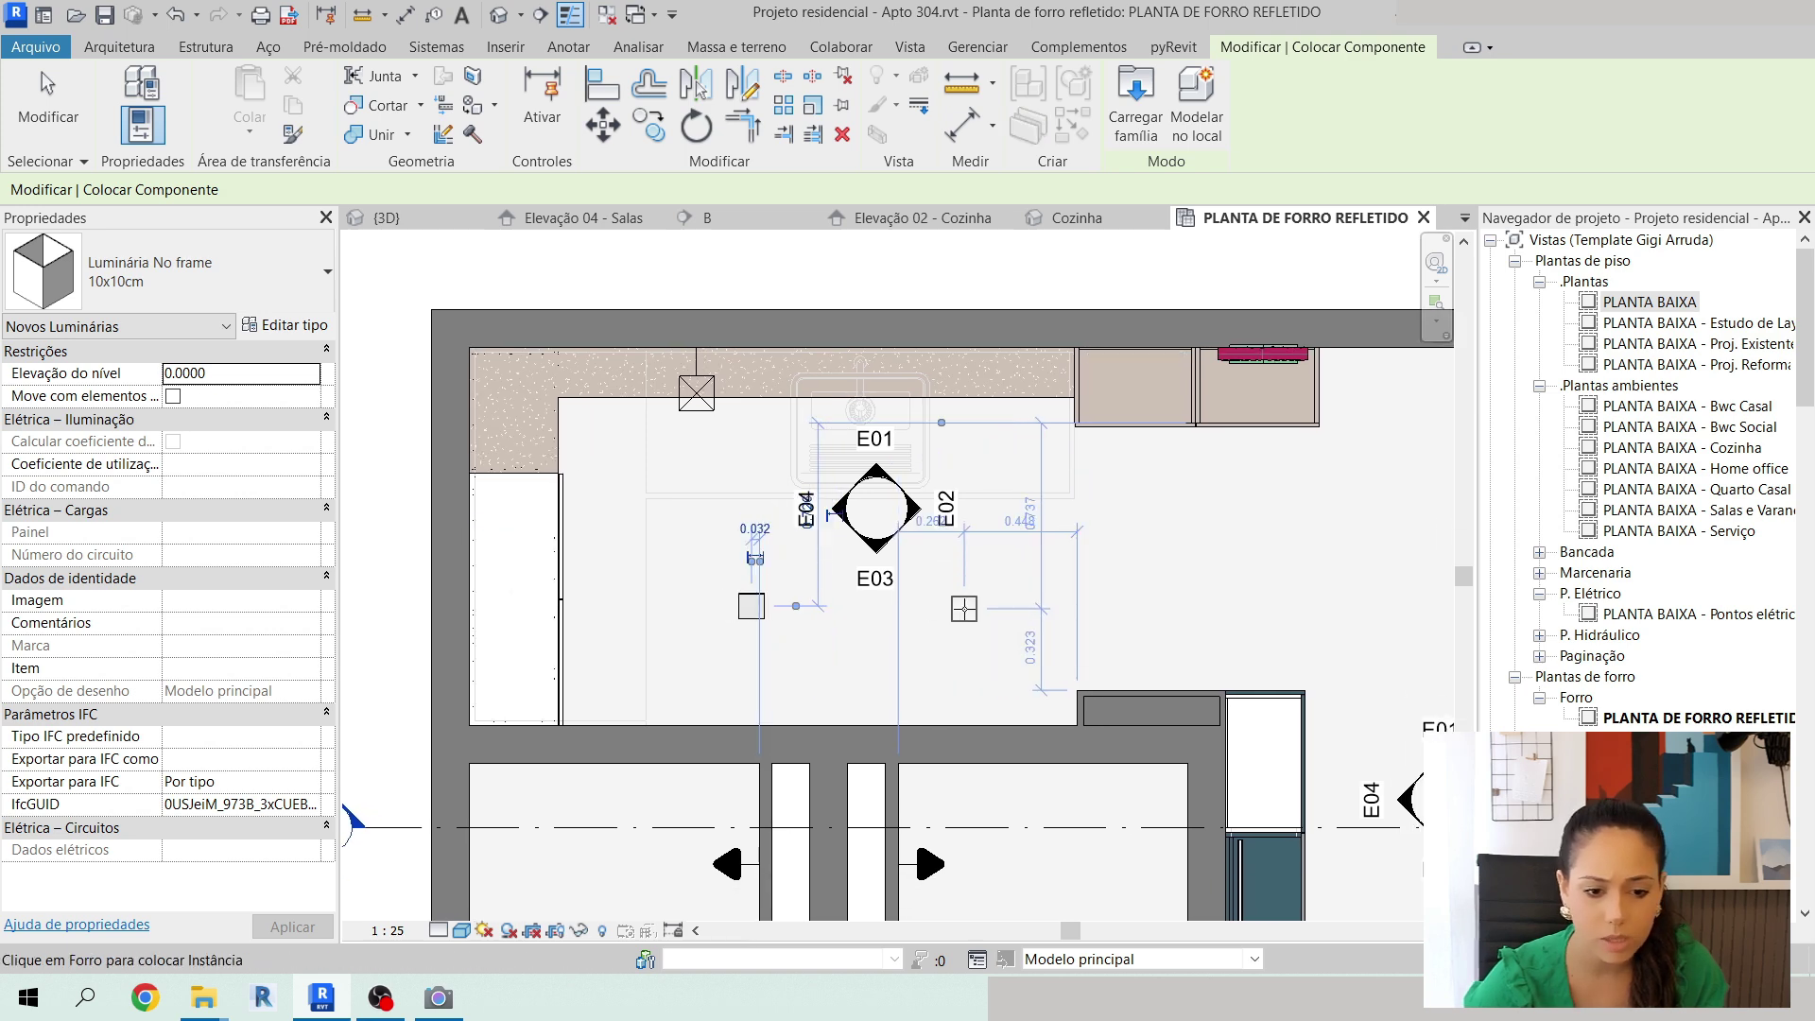
click(964, 609)
key(Escape)
key(Escape)
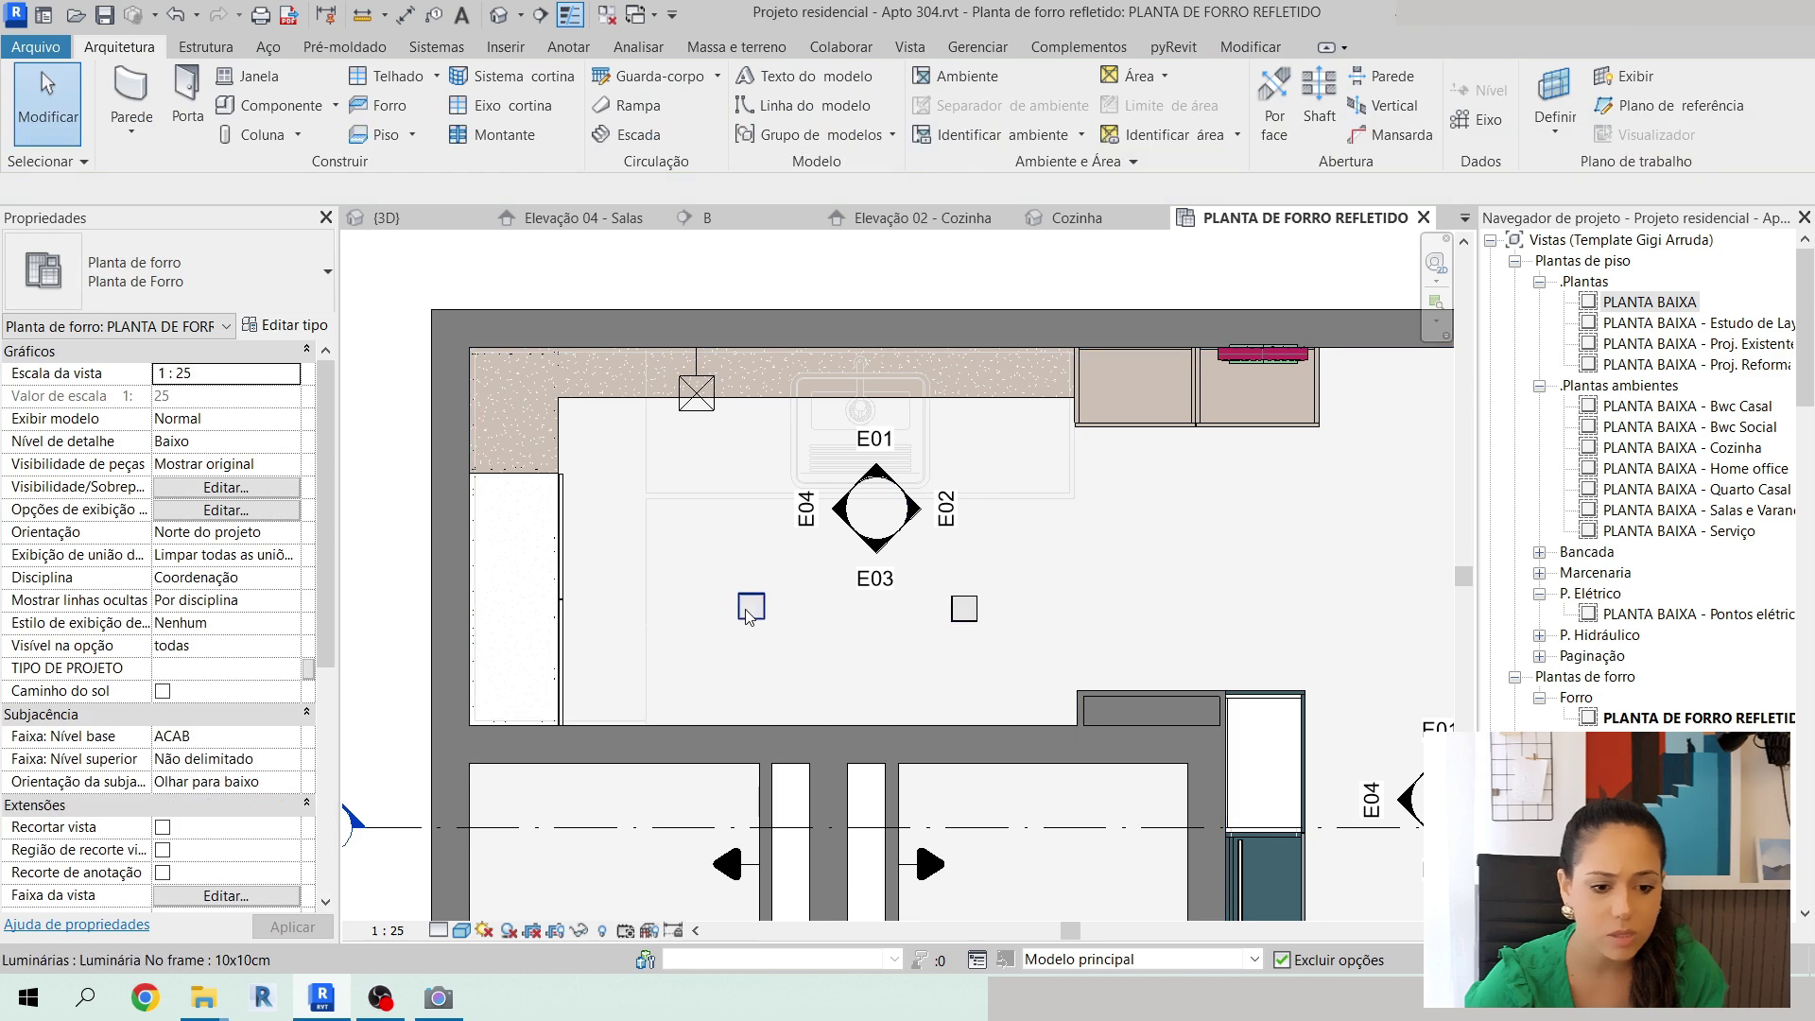
Reference the temporary dimension of the service area fixture nearer the tall cabinet to the bathroom wall and set the distance to 0.45 m.
click(750, 609)
scroll(745, 615, up, 2)
scroll(906, 576, down, 1)
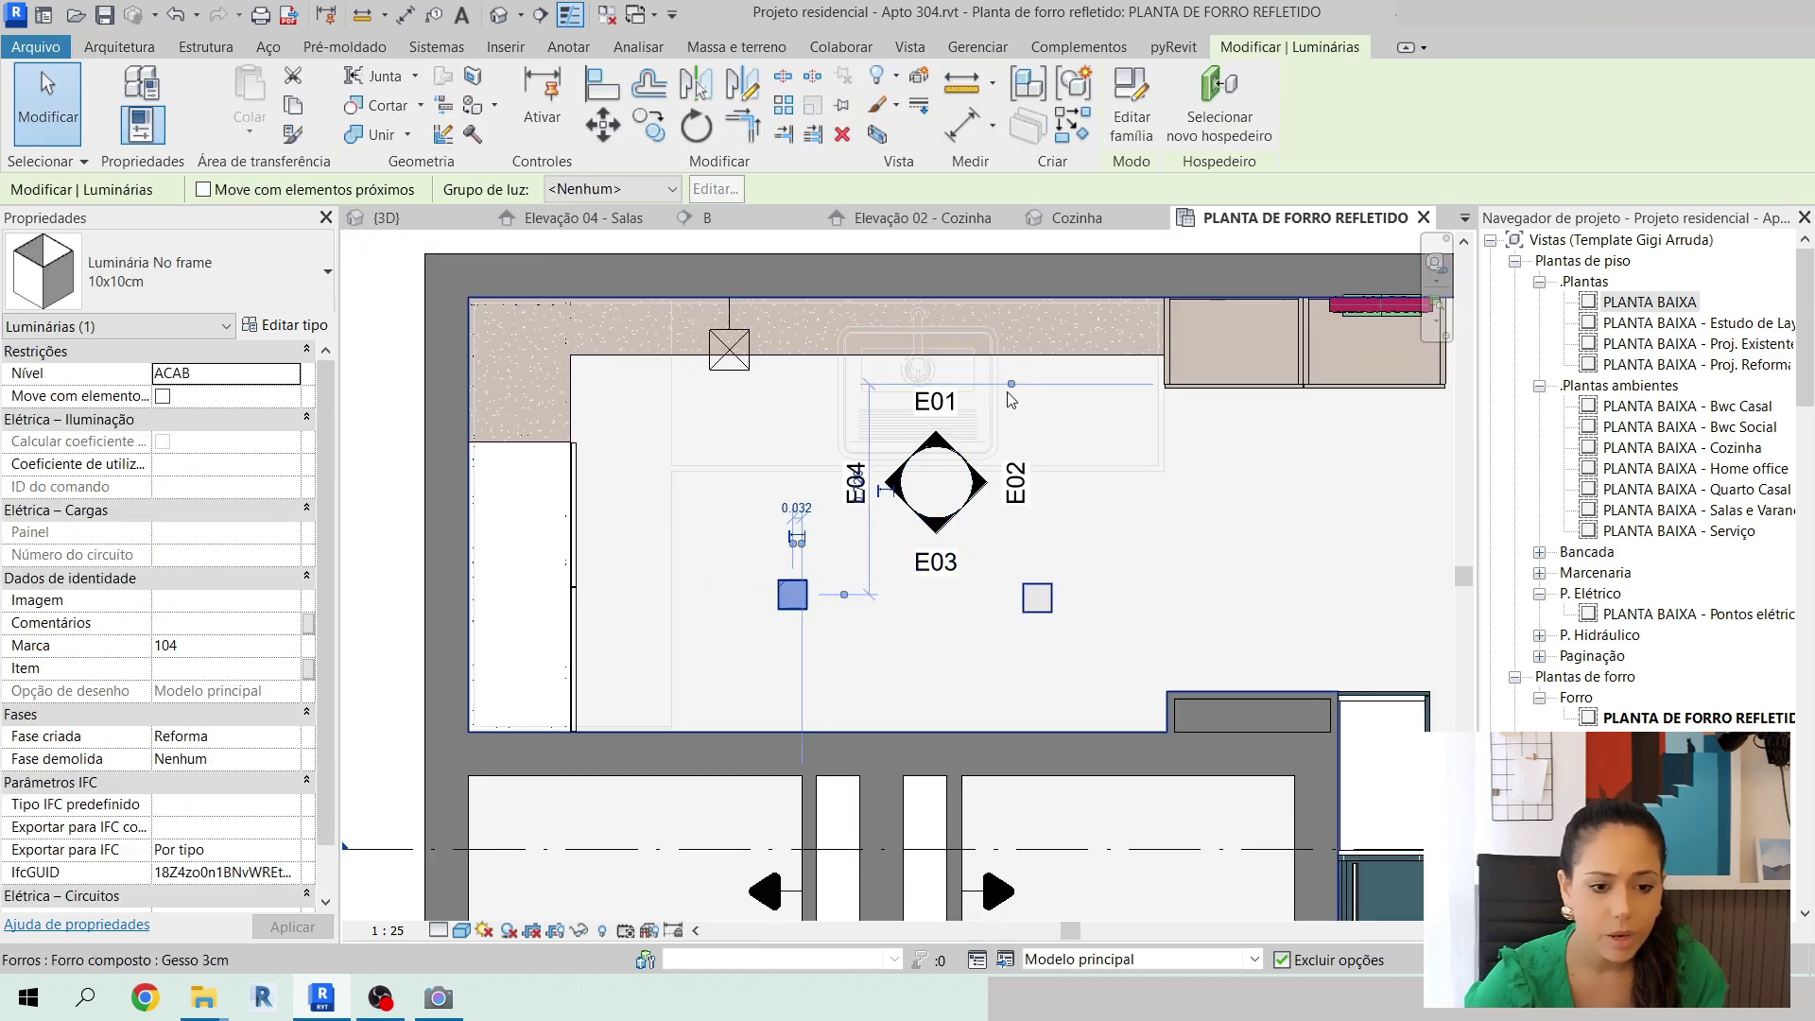
drag(875, 734, 875, 733)
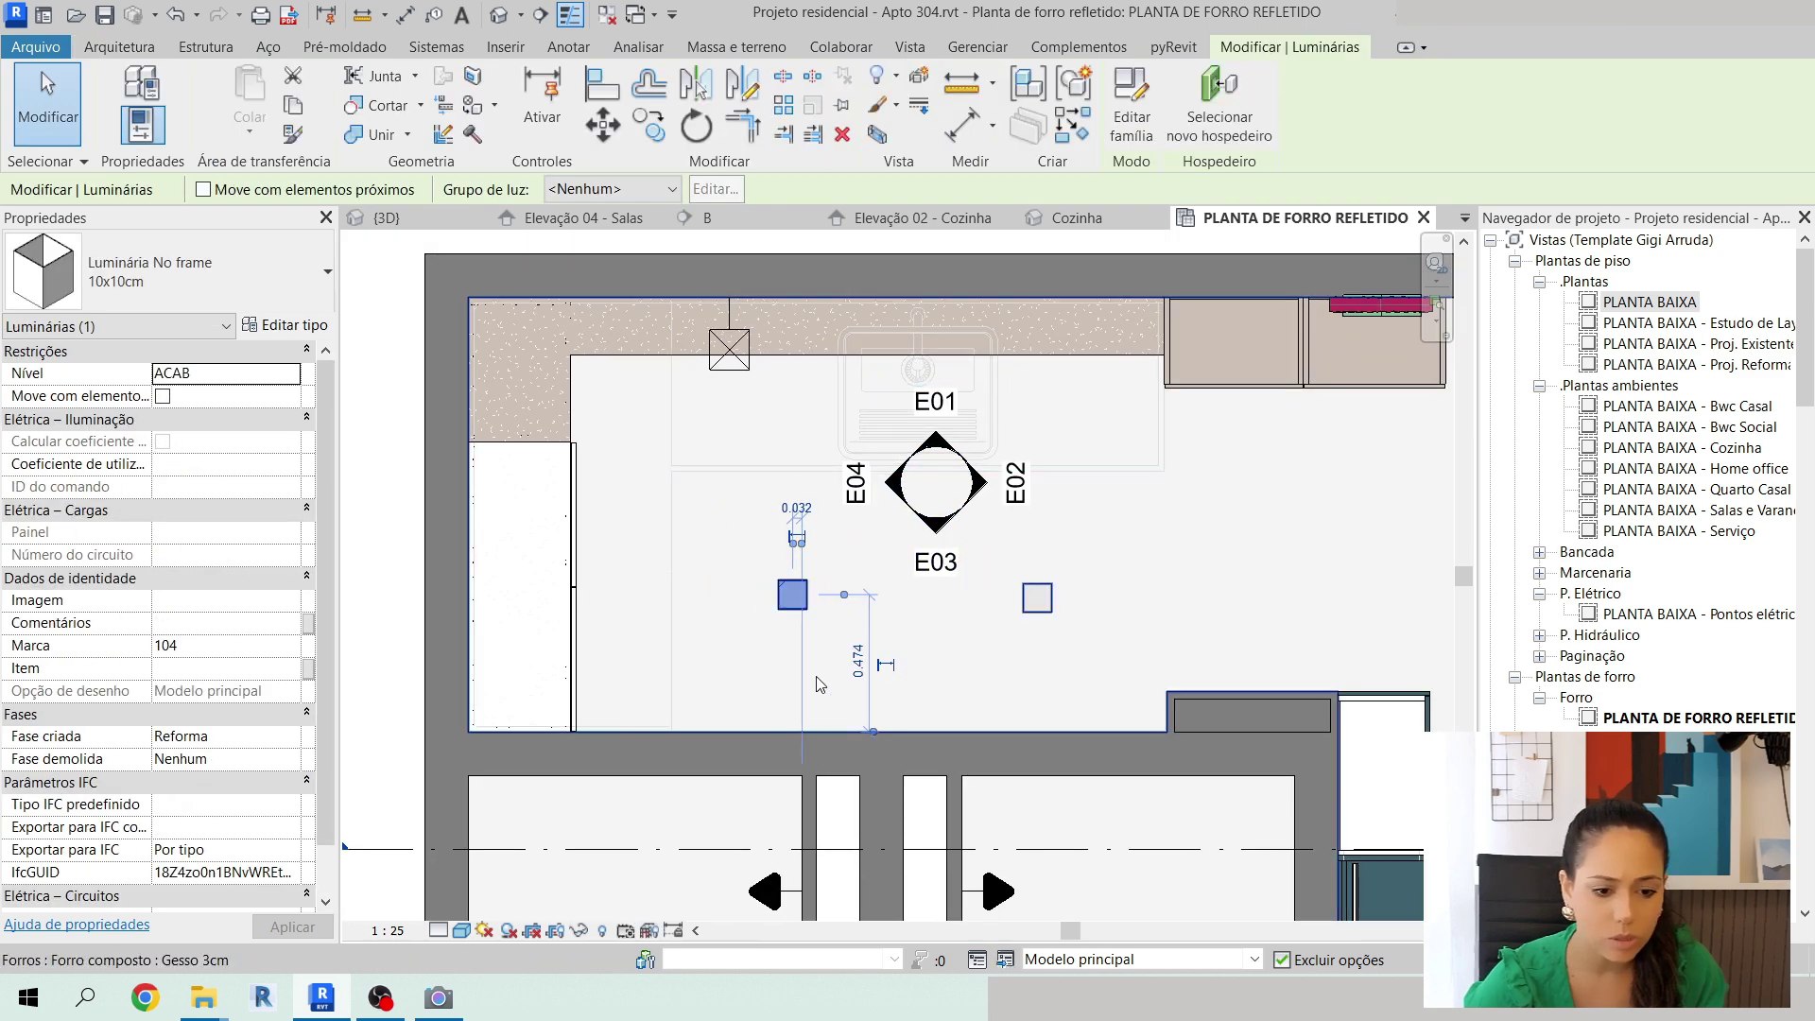
scroll(815, 678, up, 4)
scroll(911, 764, down, 1)
click(899, 667)
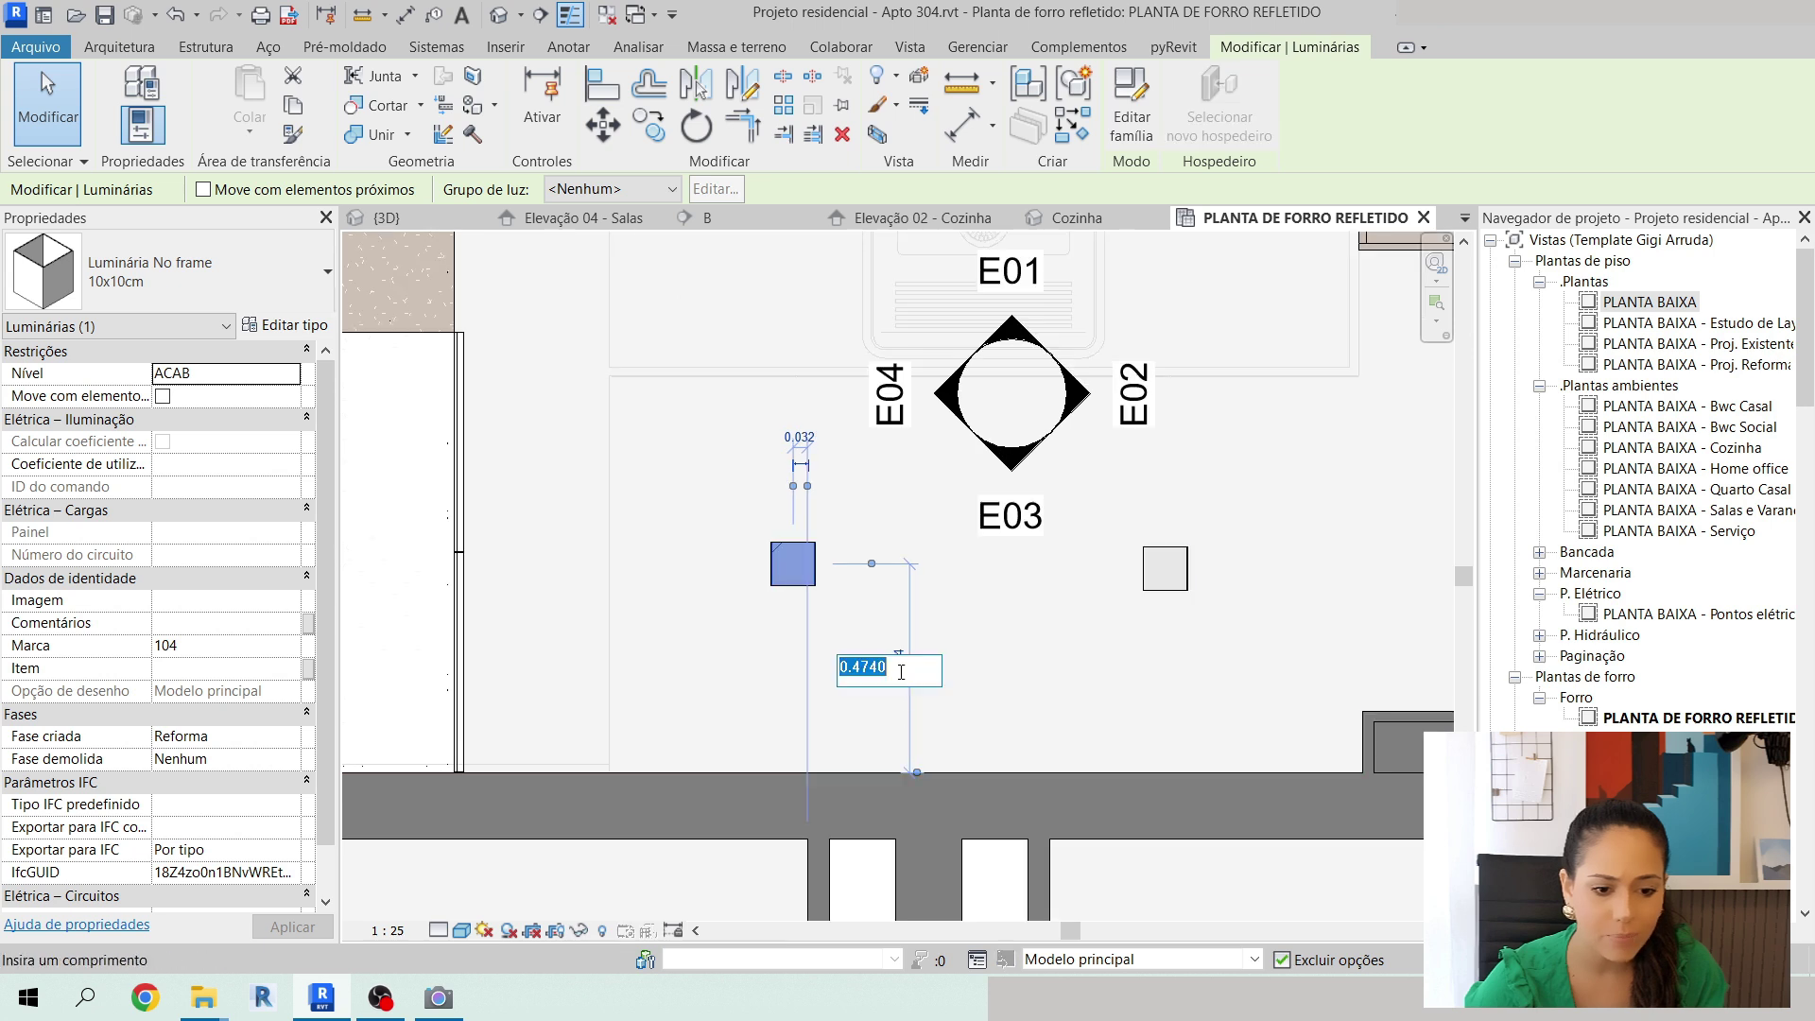
text(.45)
key(Return)
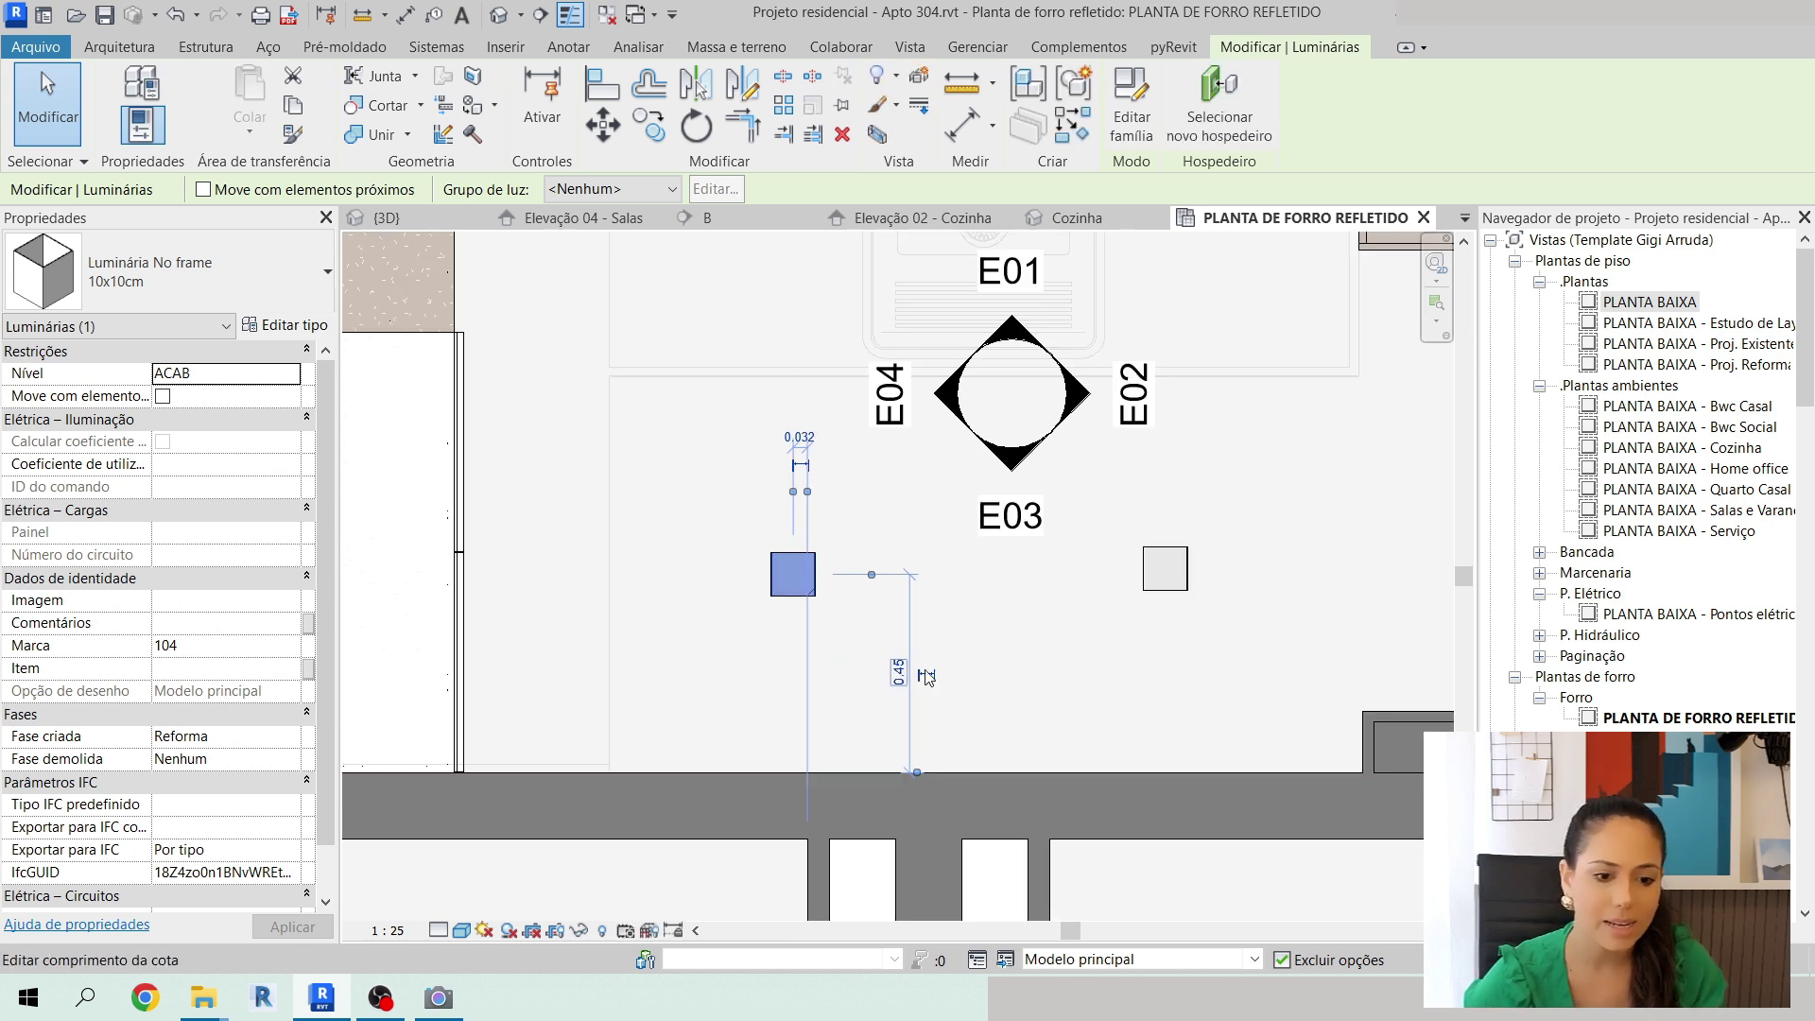
Set the other service area fixture 0.45 m from the bathroom wall and 0.45 m from the end of the short projecting wall.
click(1182, 558)
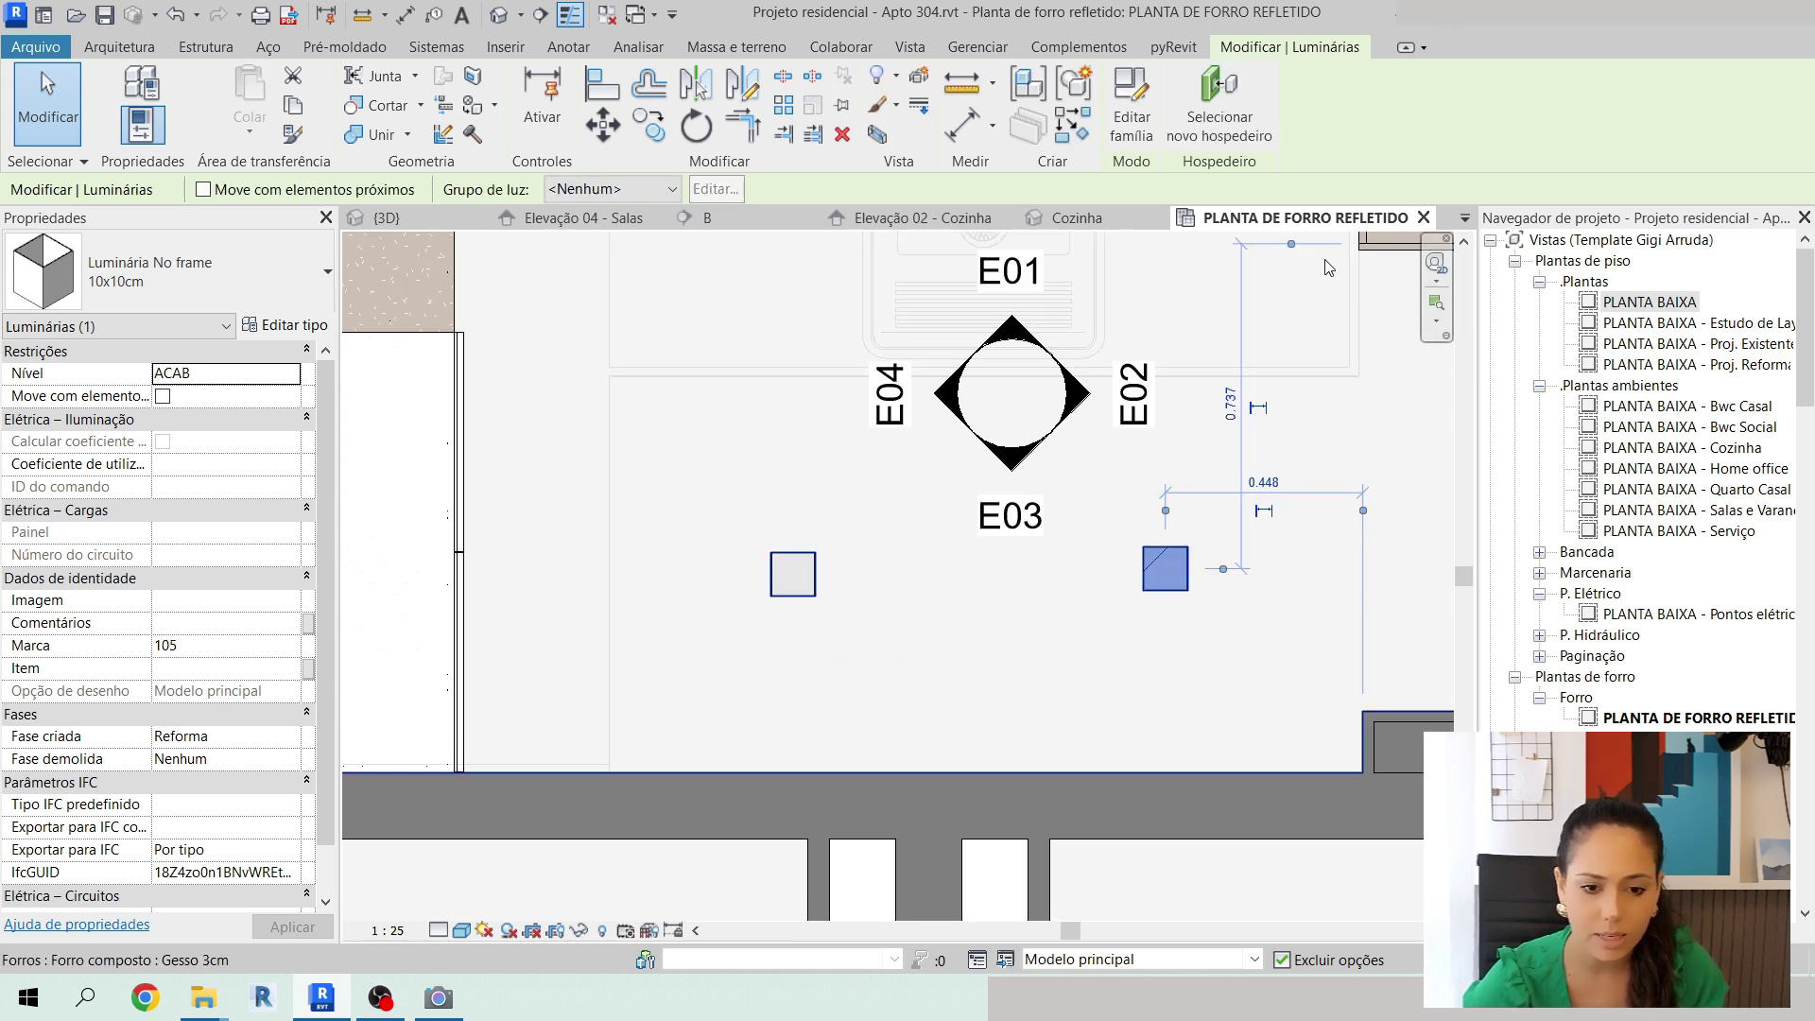
drag(1291, 243, 1279, 769)
click(1231, 667)
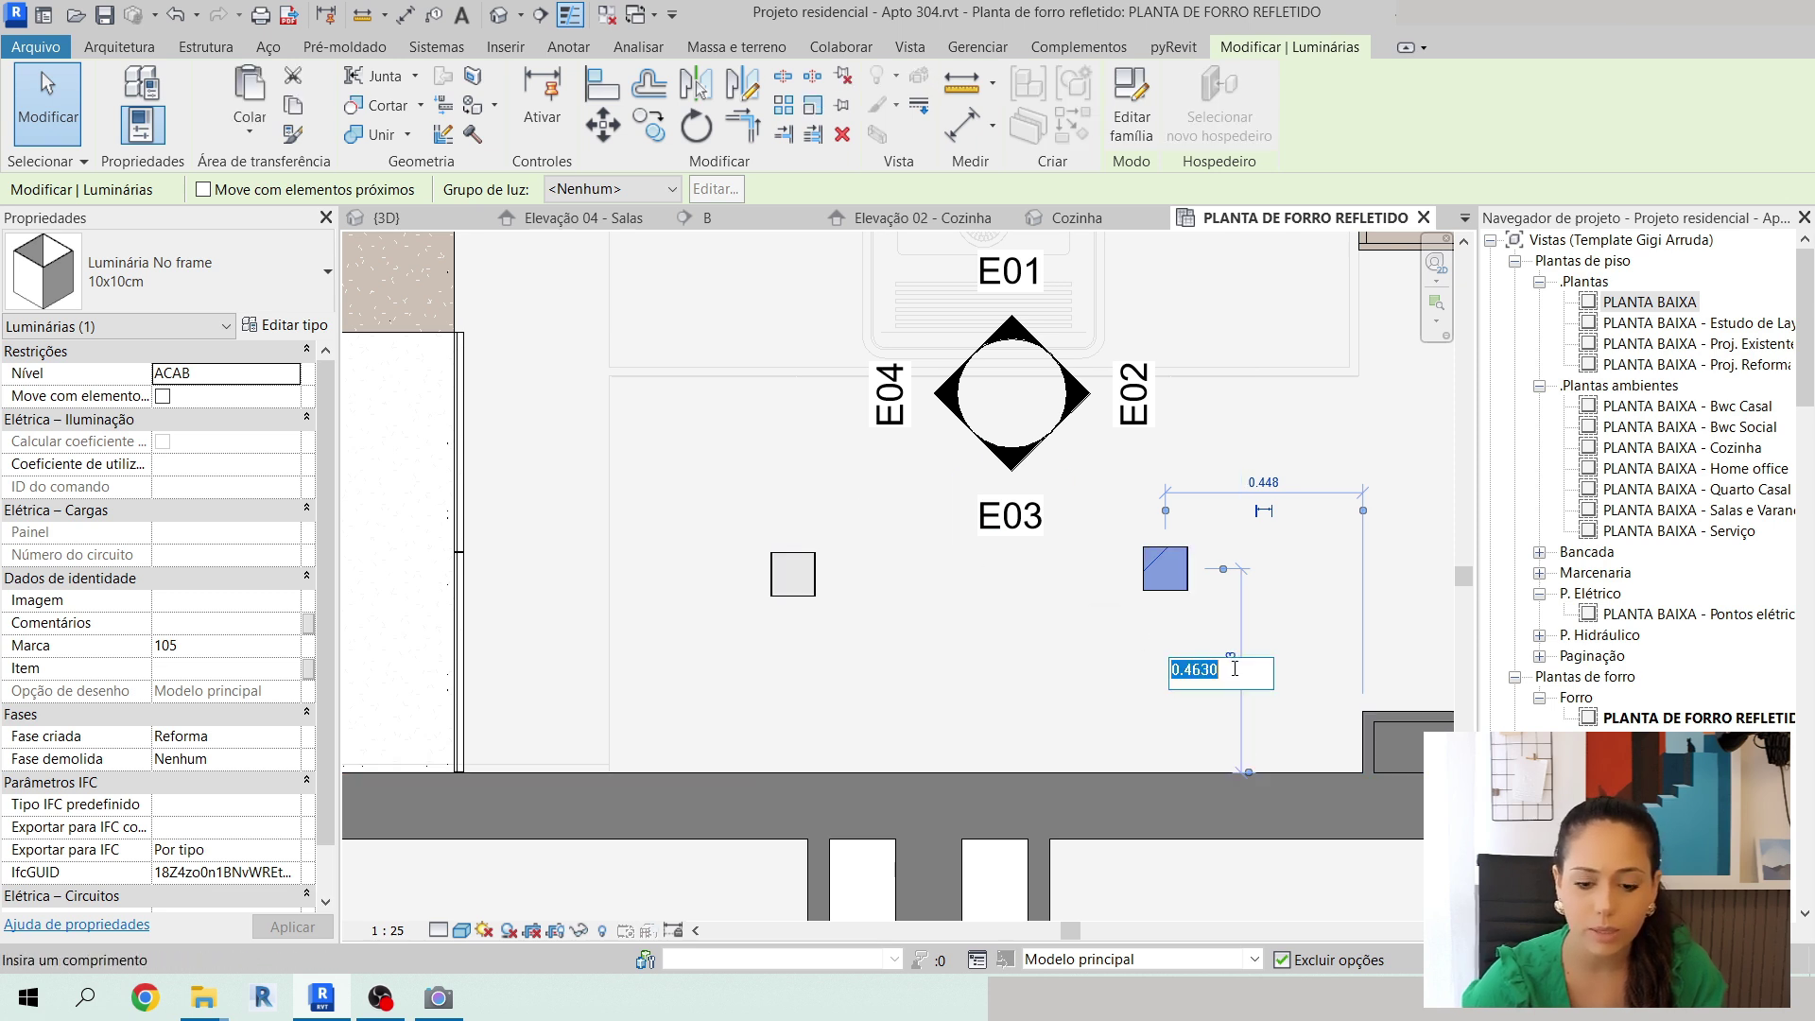
text(.45)
key(Return)
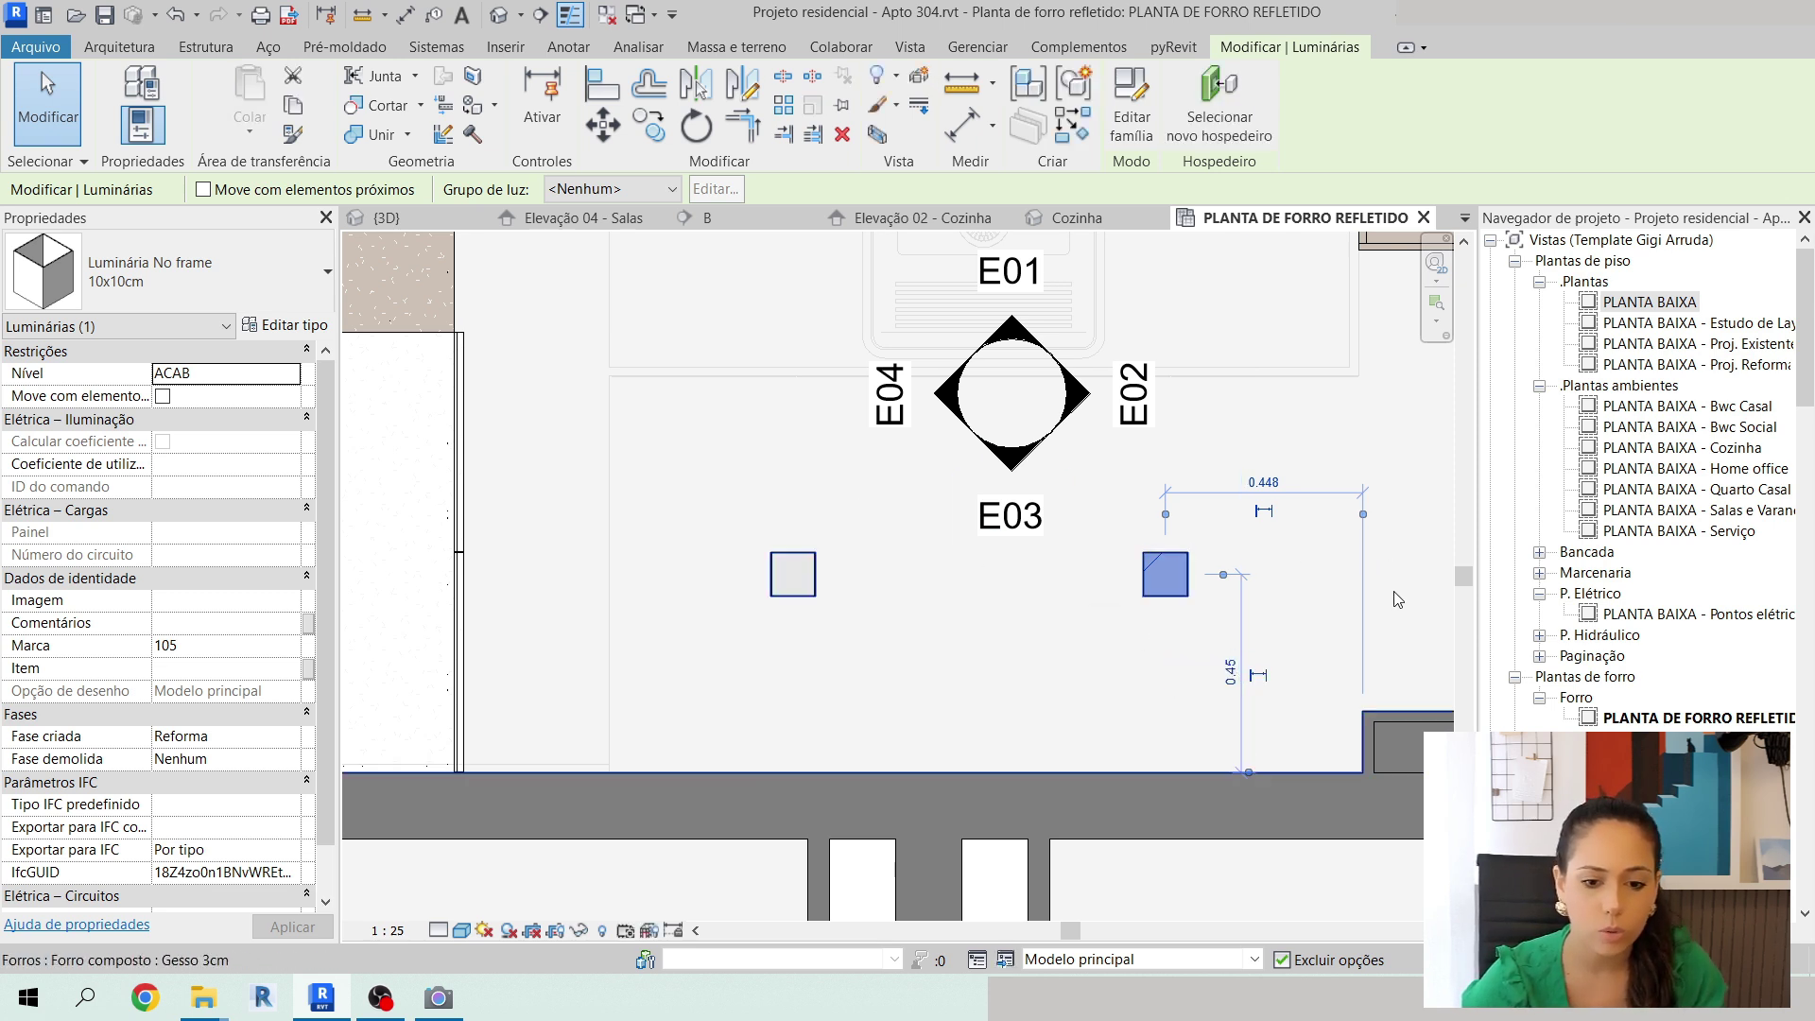
click(1267, 478)
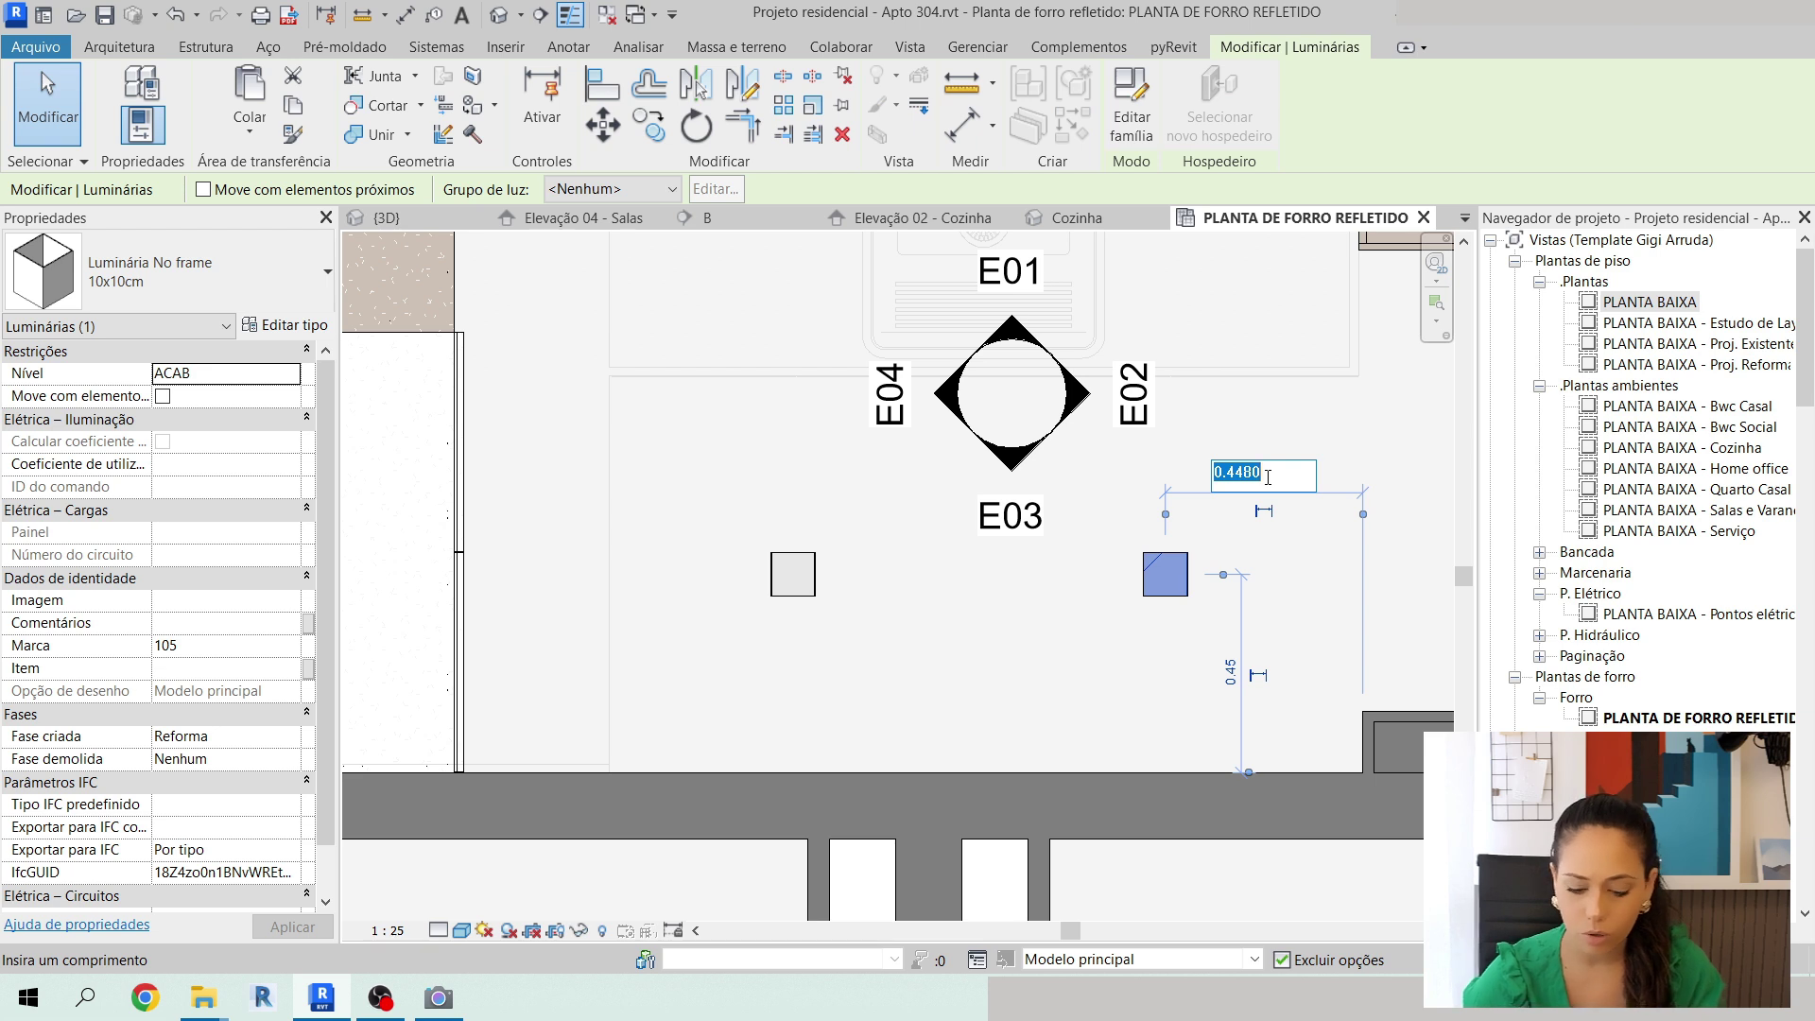
text(.45)
key(Return)
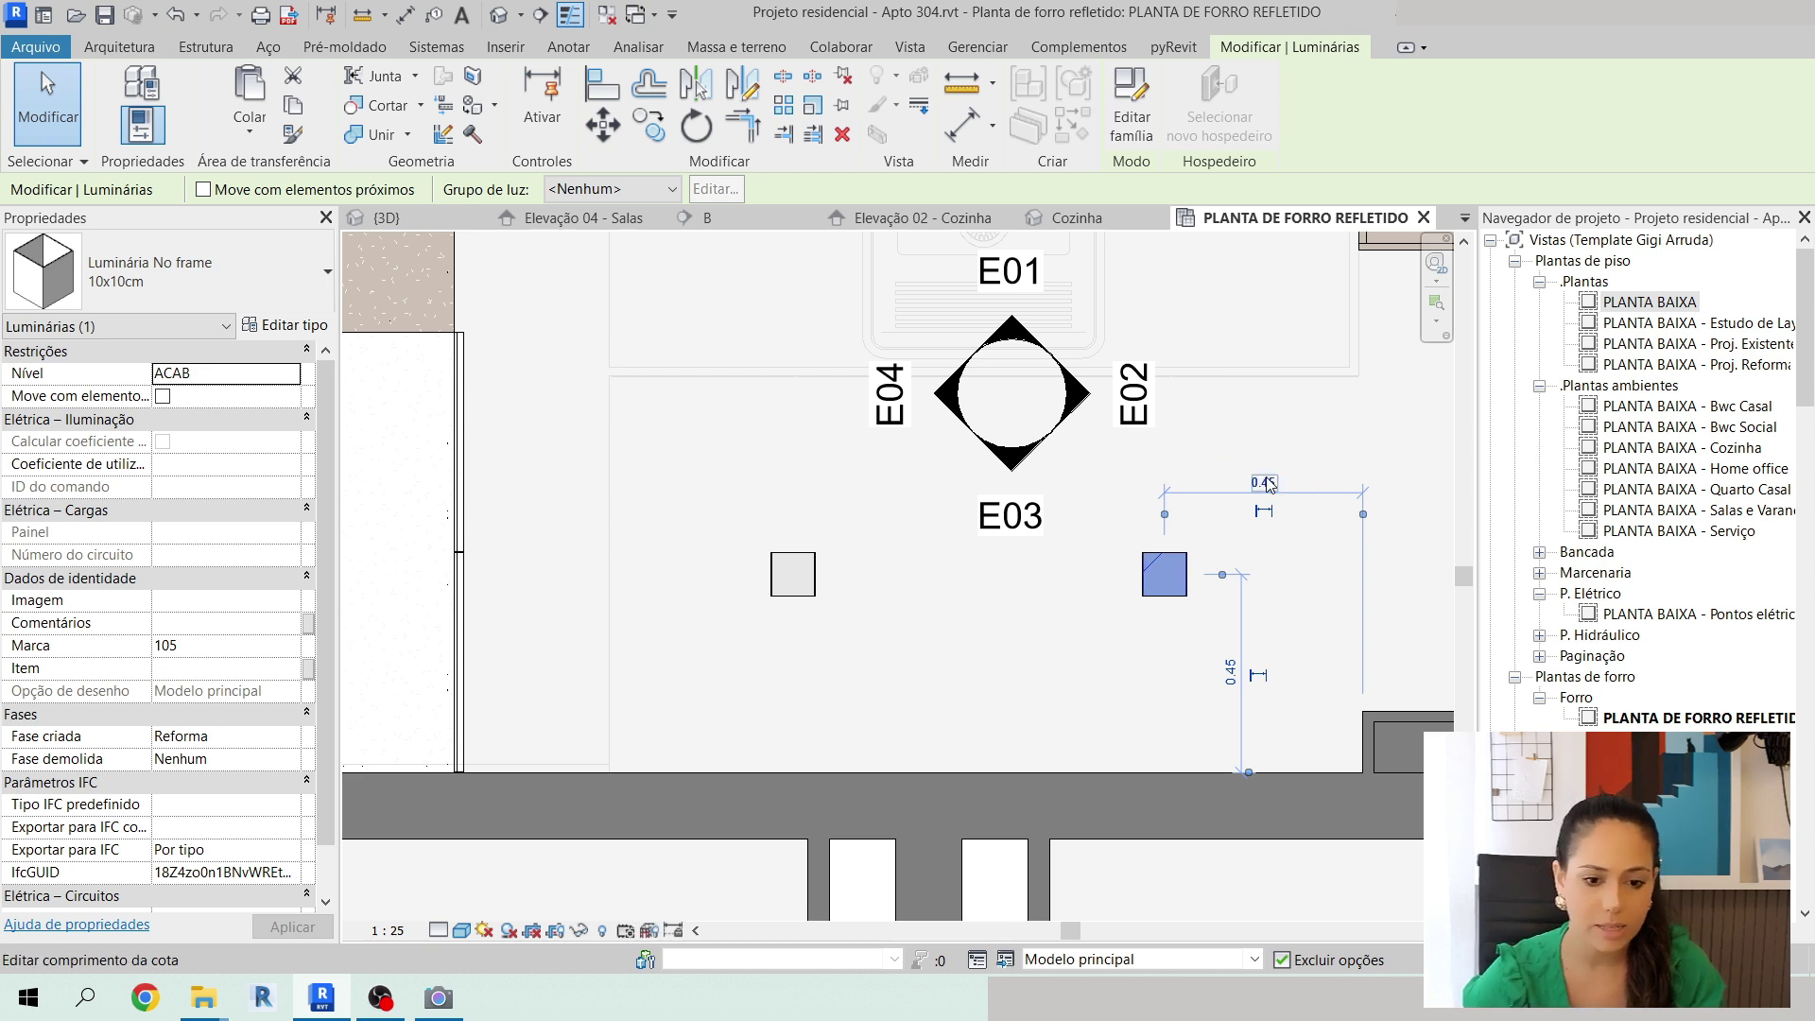
Reference the horizontal temporary dimension of the fixture nearer the tall cabinet from its centreline to the faint line in front of the cabinet.
click(800, 582)
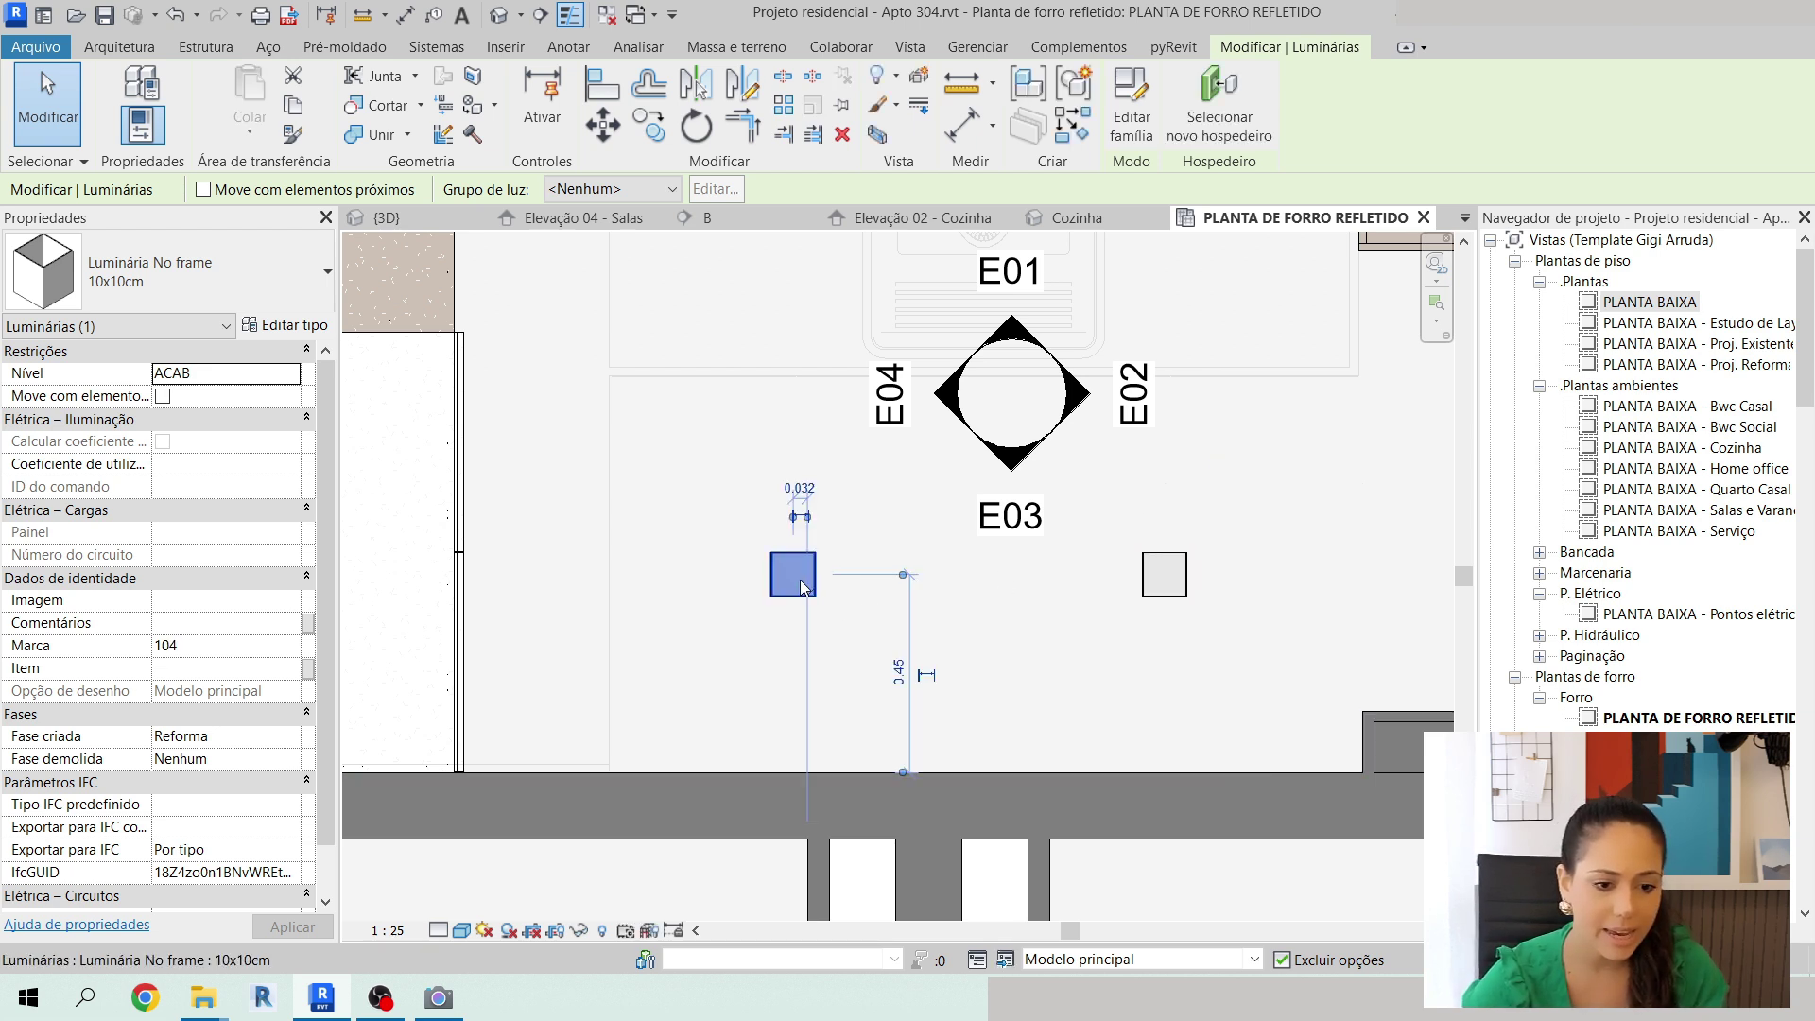
scroll(794, 517, up, 3)
scroll(789, 515, up, 2)
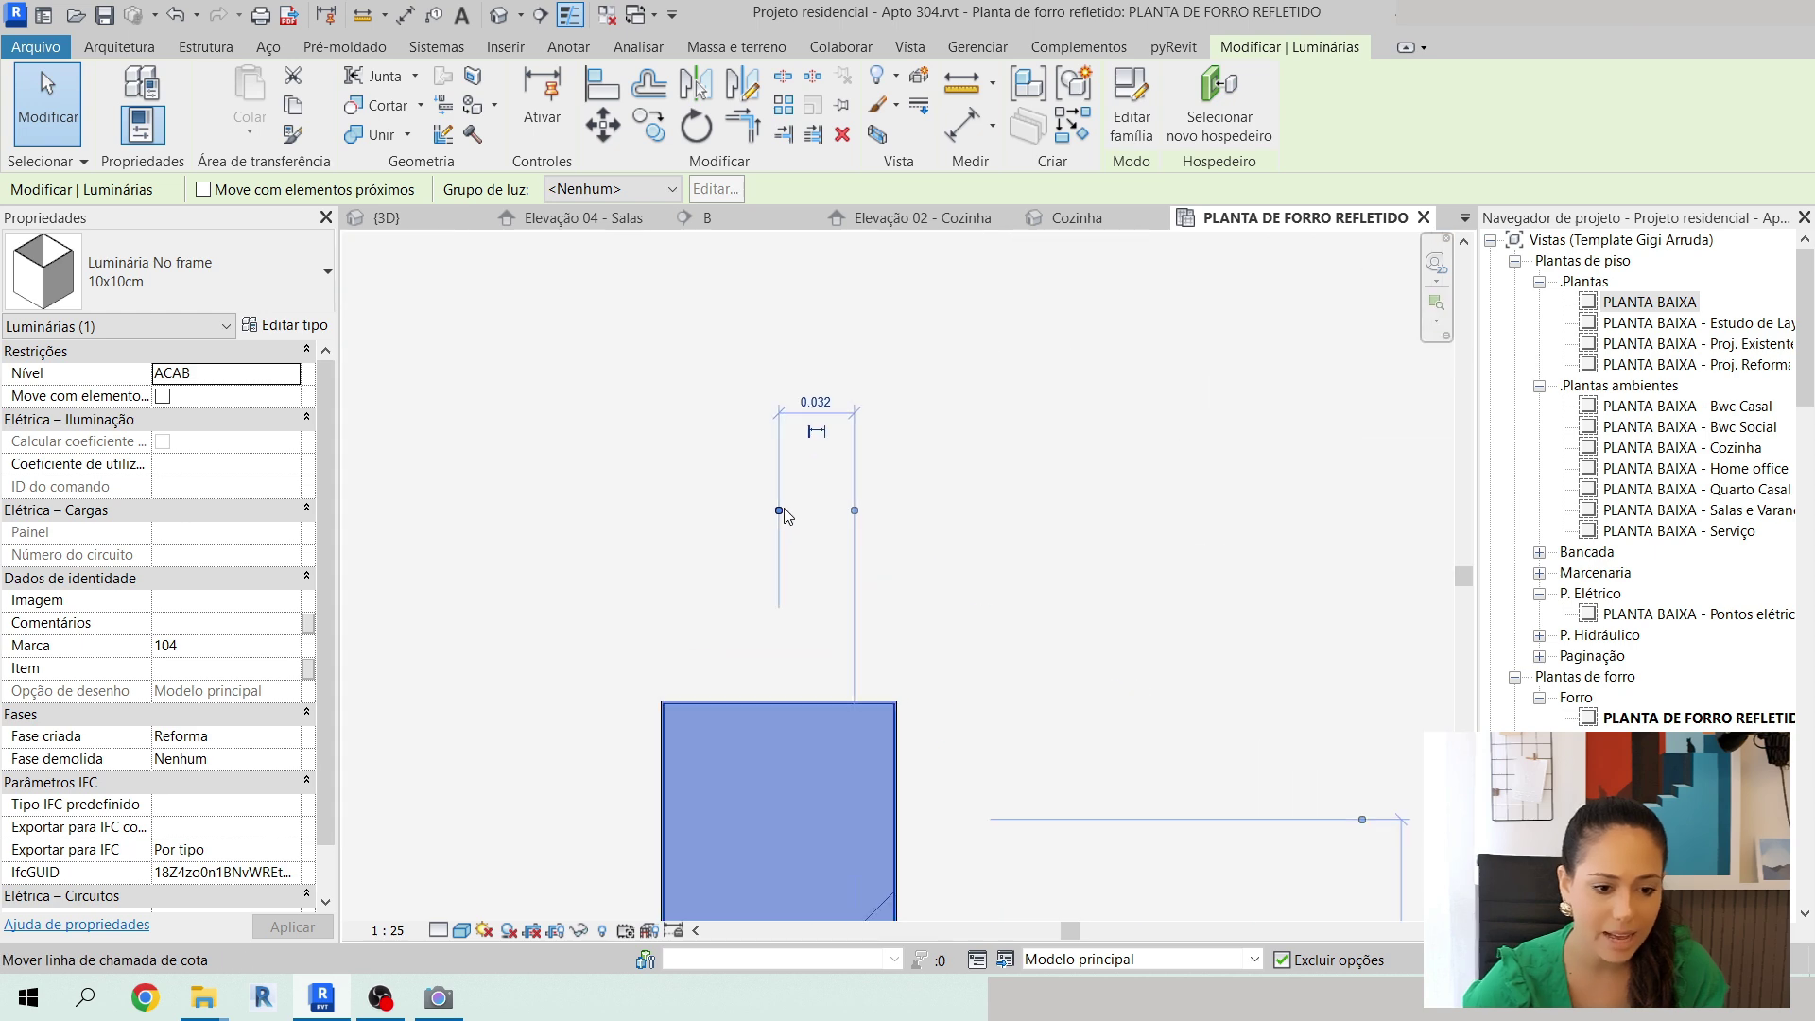
click(780, 509)
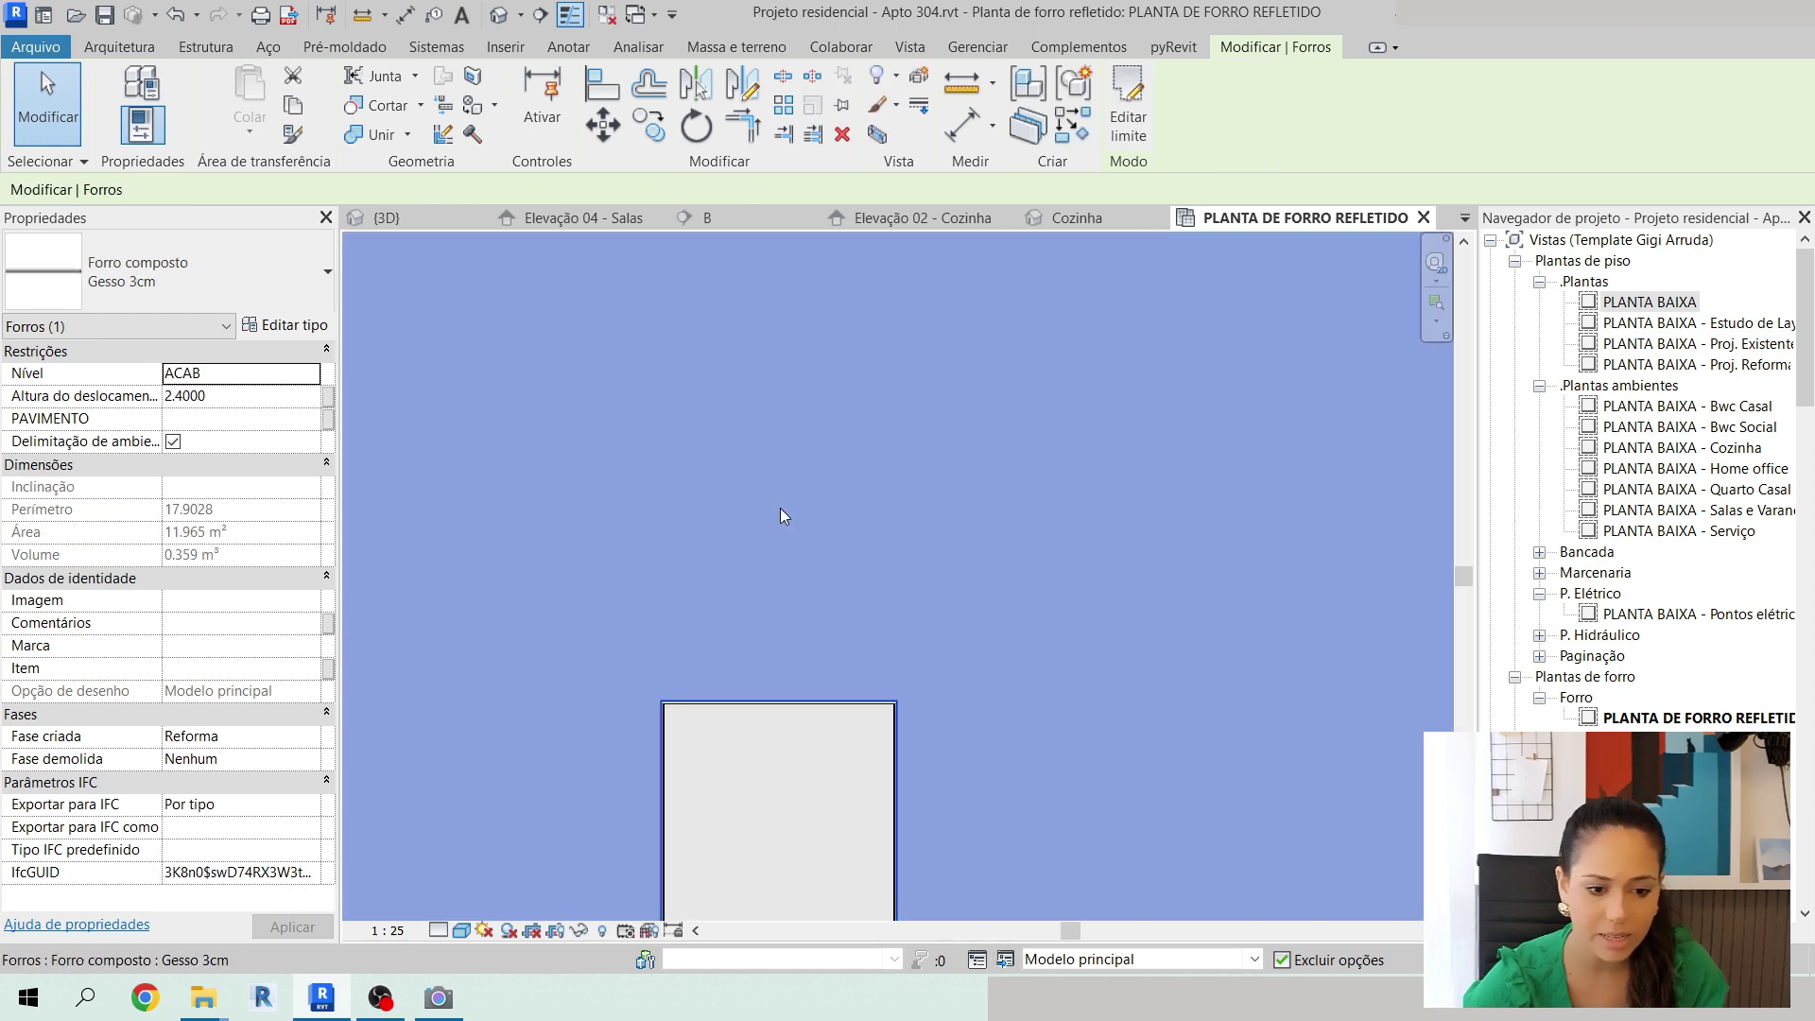
key(Escape)
click(791, 767)
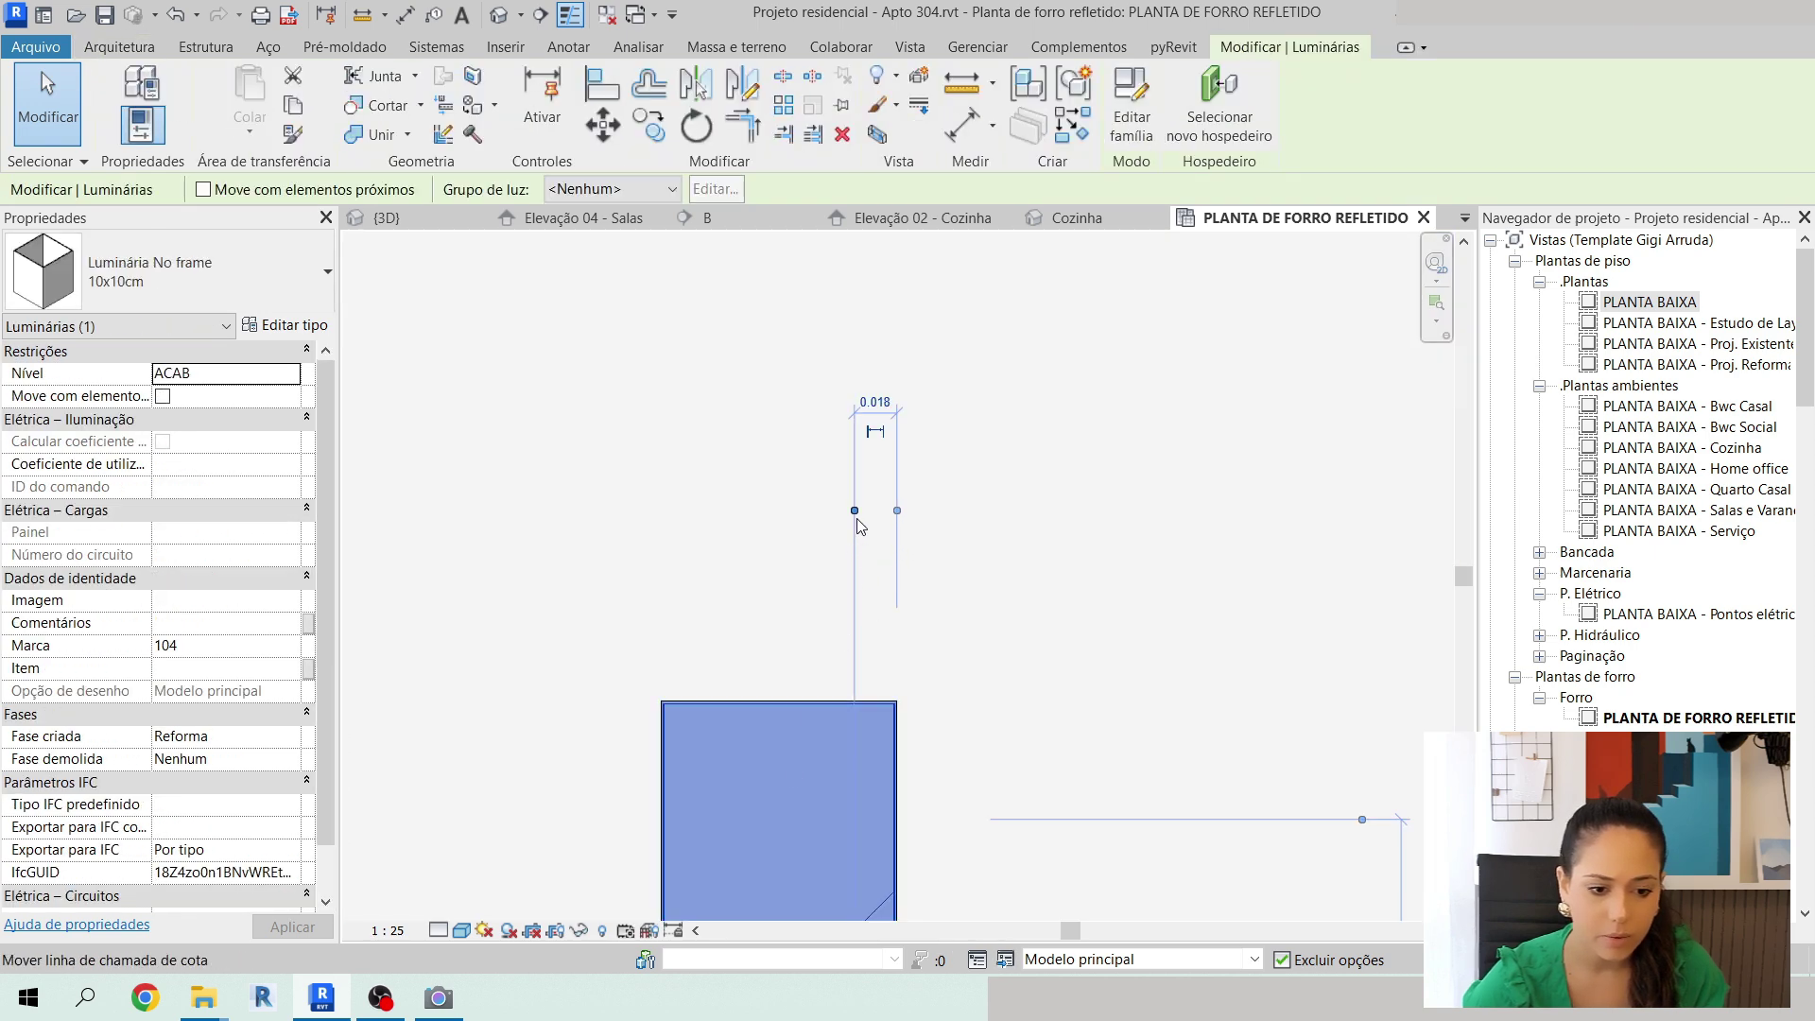
scroll(886, 579, down, 4)
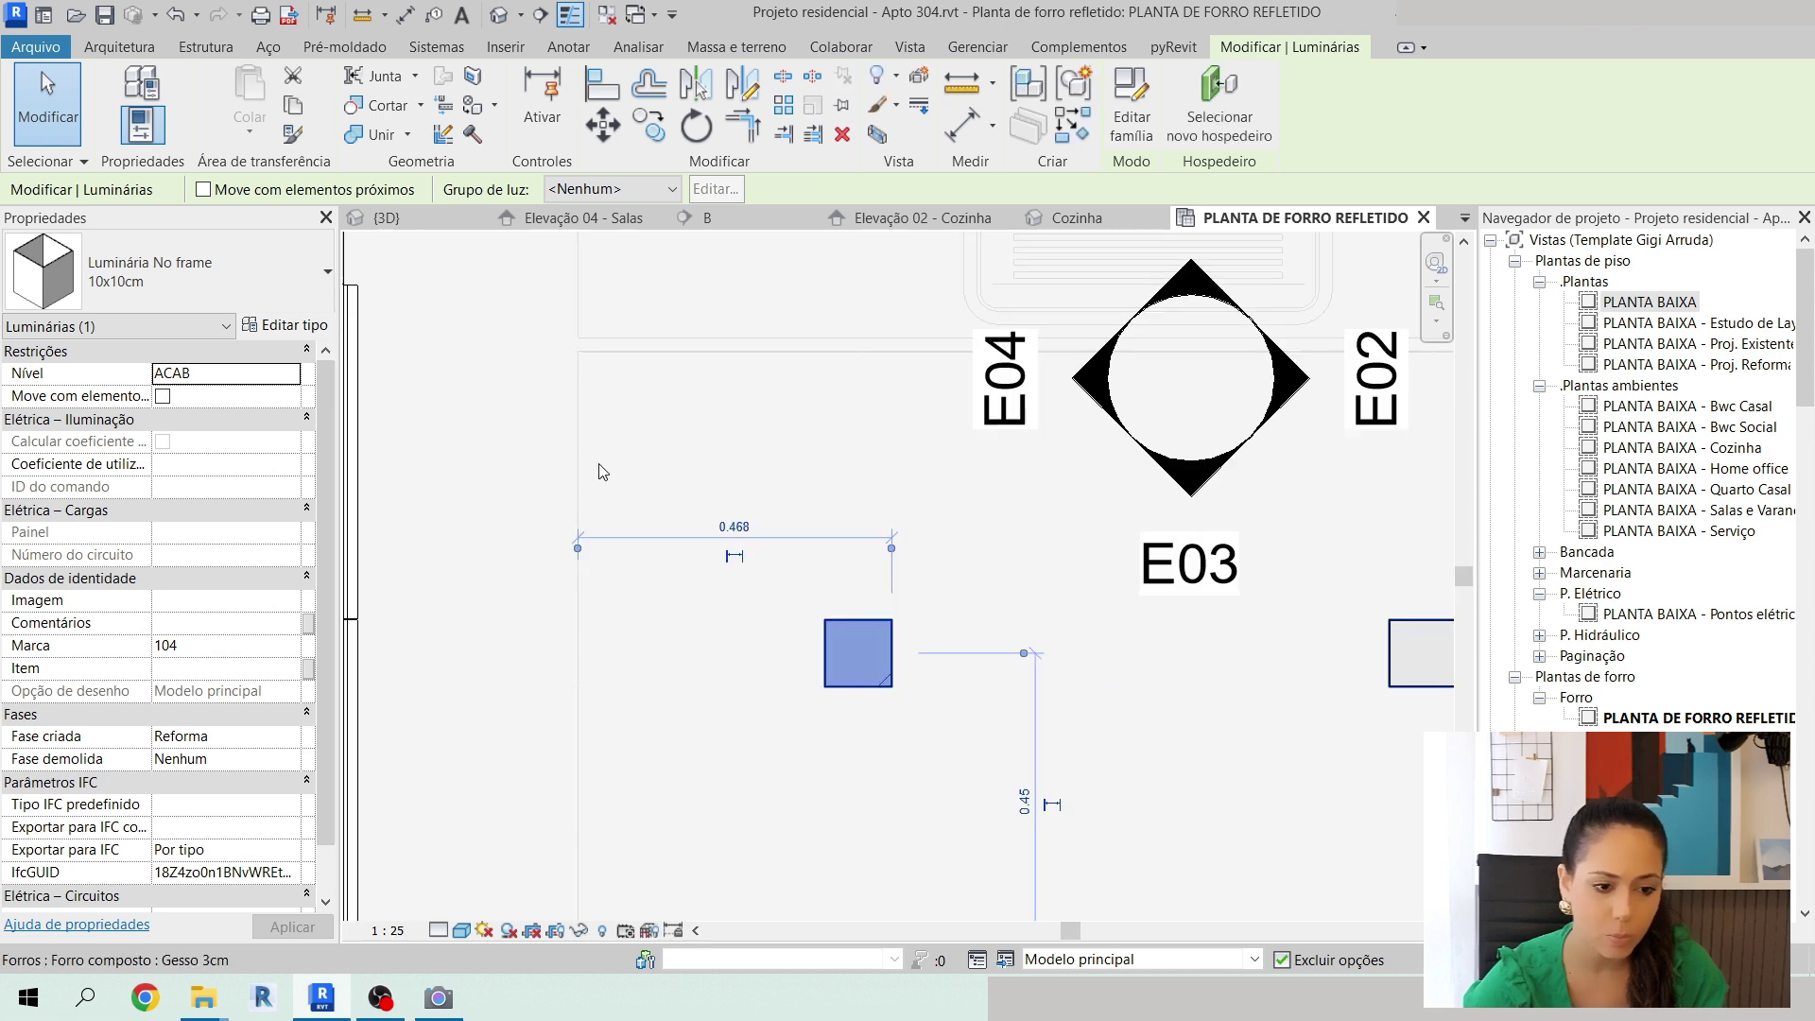
scroll(599, 463, down, 2)
scroll(707, 504, up, 4)
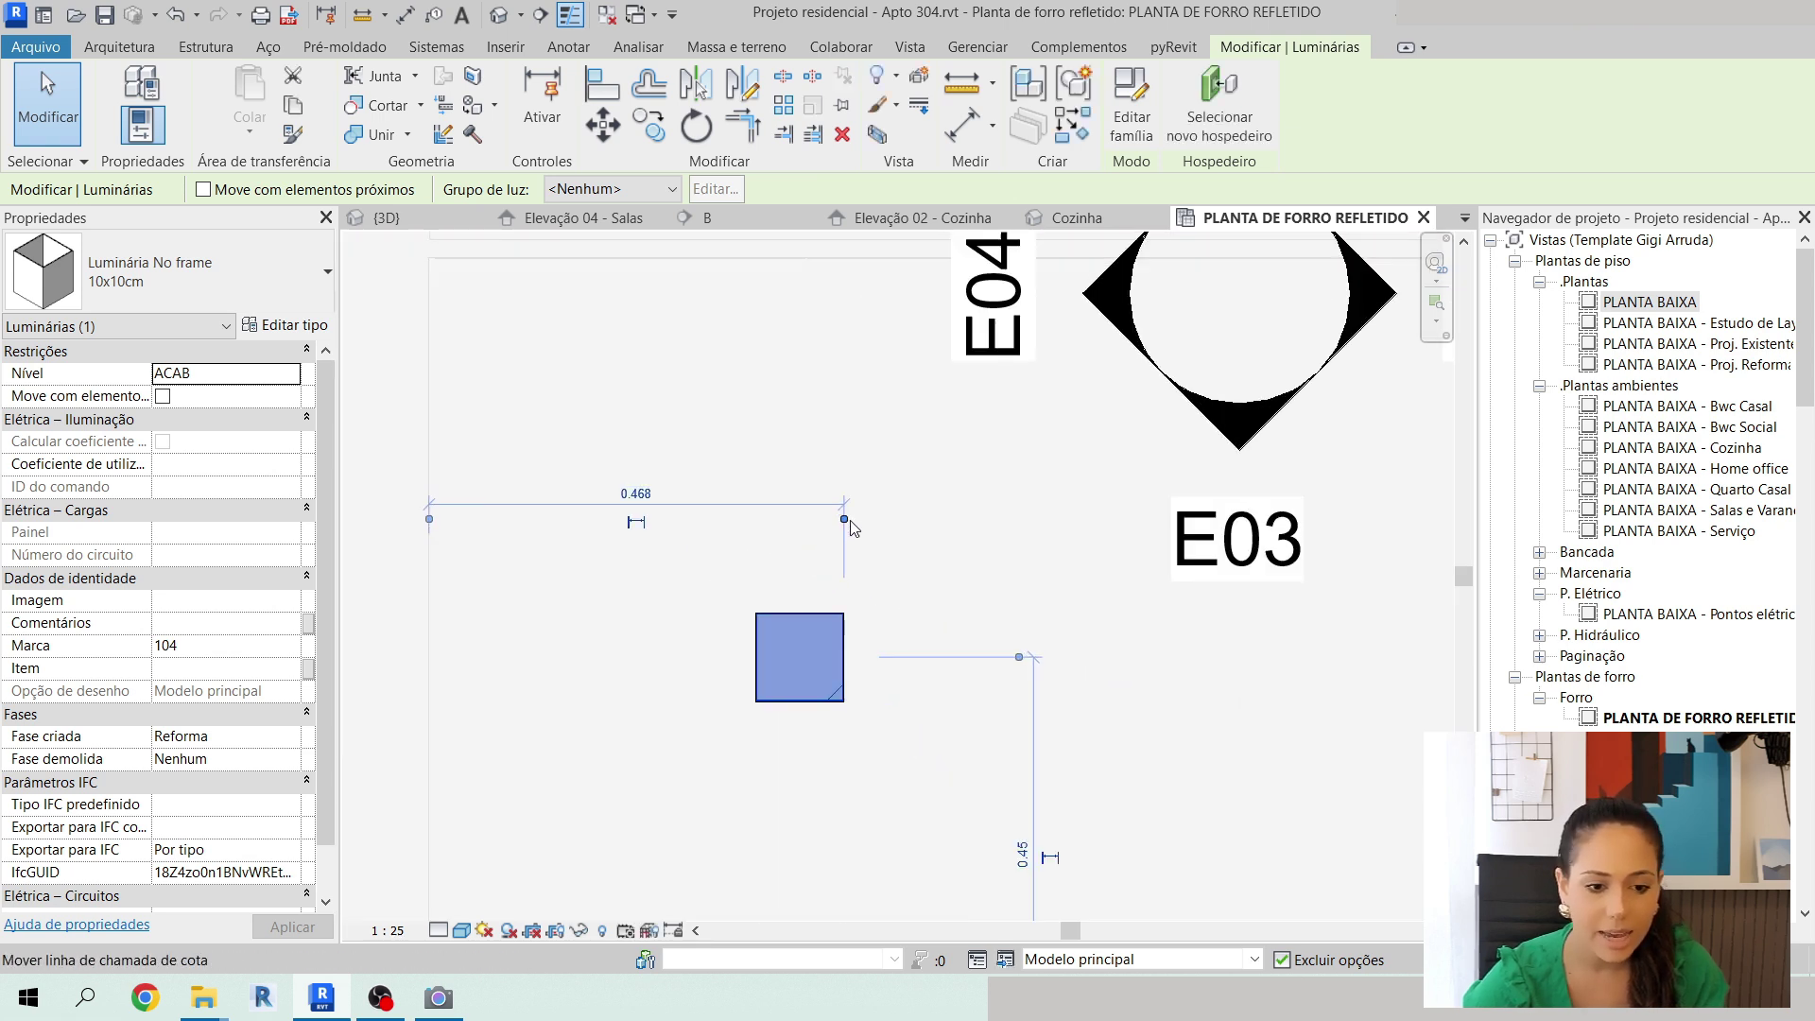
drag(844, 519, 798, 652)
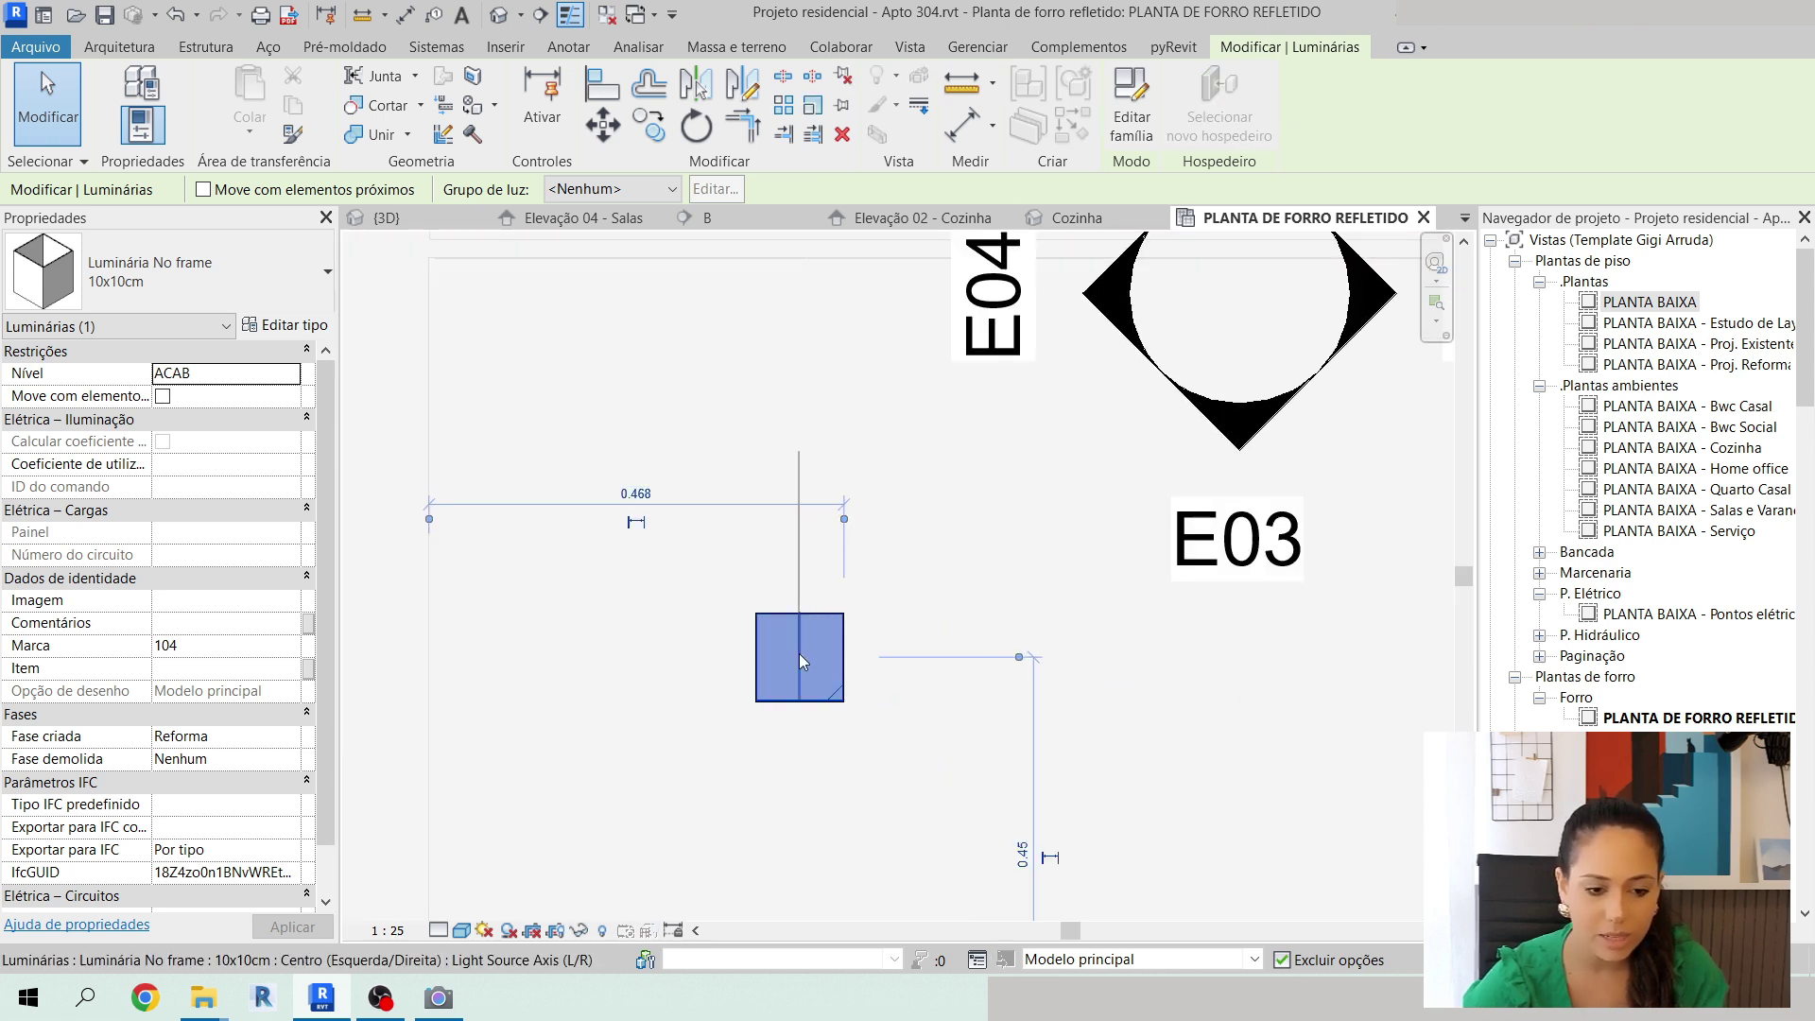
Set that fixture's horizontal distance to the faint line in front of the tall cabinet to 0.45 m.
click(624, 495)
text(0.45)
key(Return)
key(Escape)
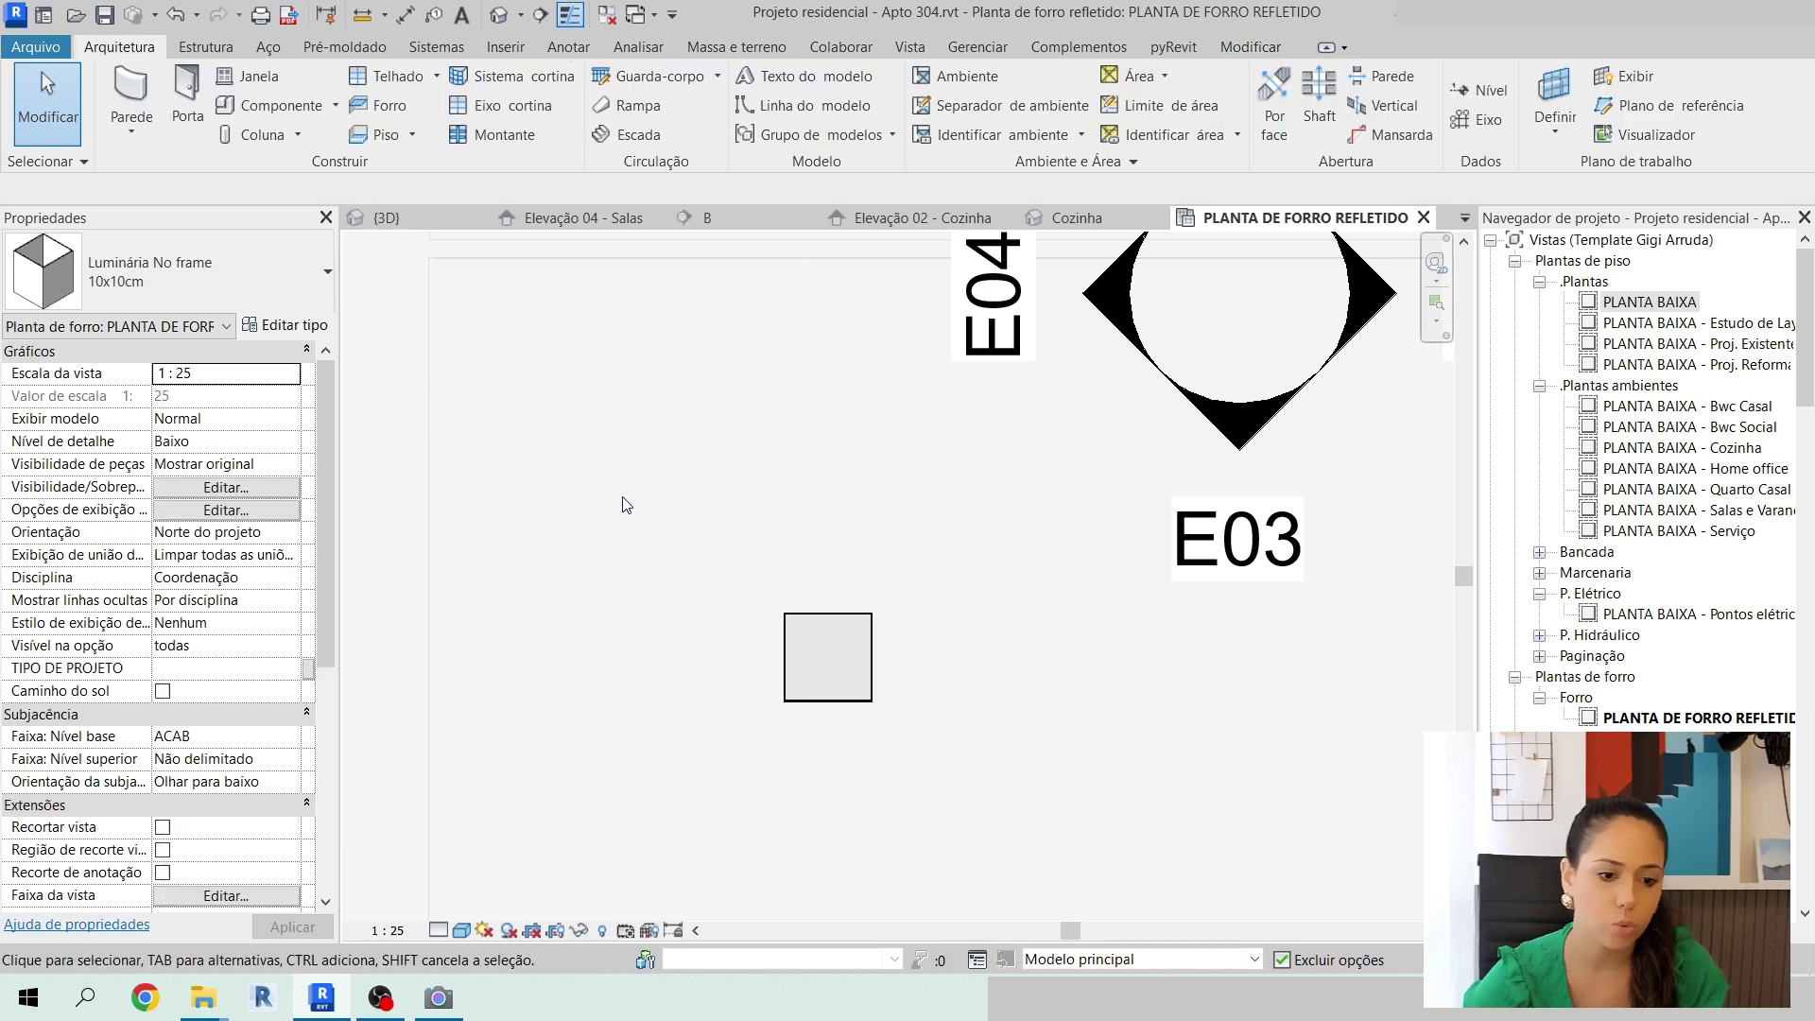
Create a similar fixture from the hallway's second fixture for the balcony, changing the no-frame type to 5x5cm.
scroll(633, 502, down, 6)
scroll(1134, 406, down, 3)
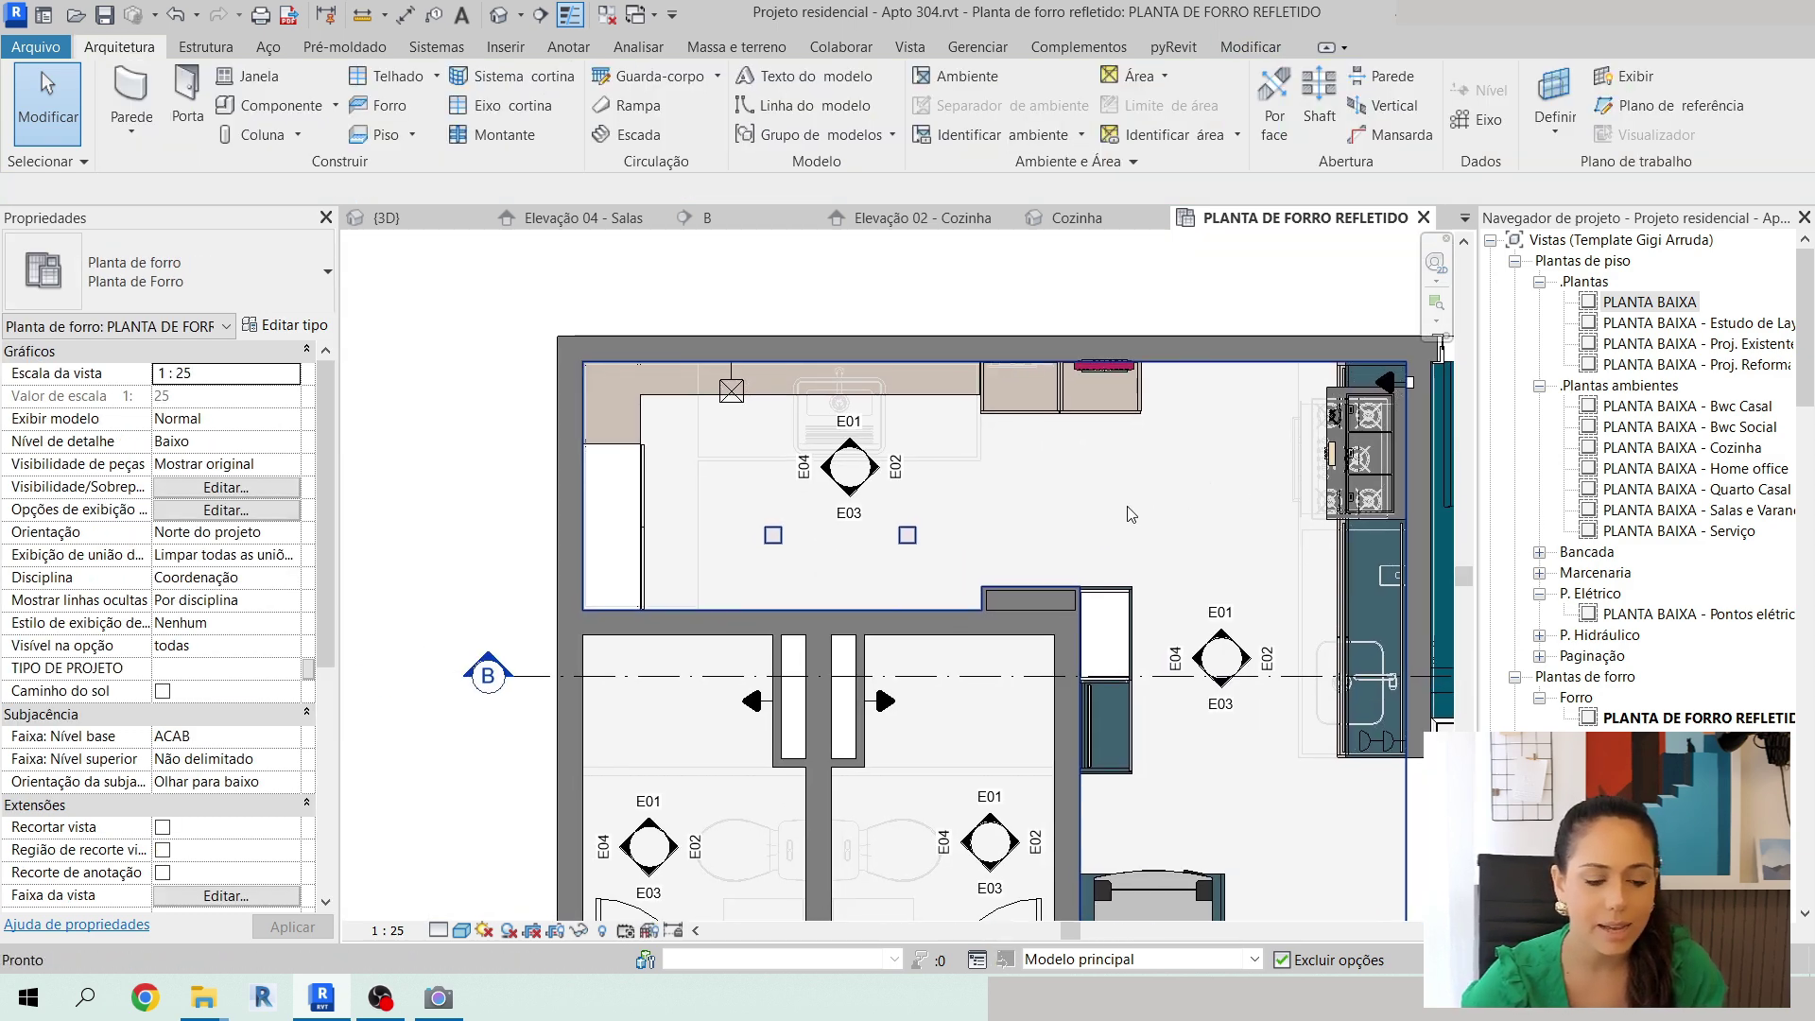
middle_drag(1118, 529, 786, 441)
scroll(787, 441, down, 2)
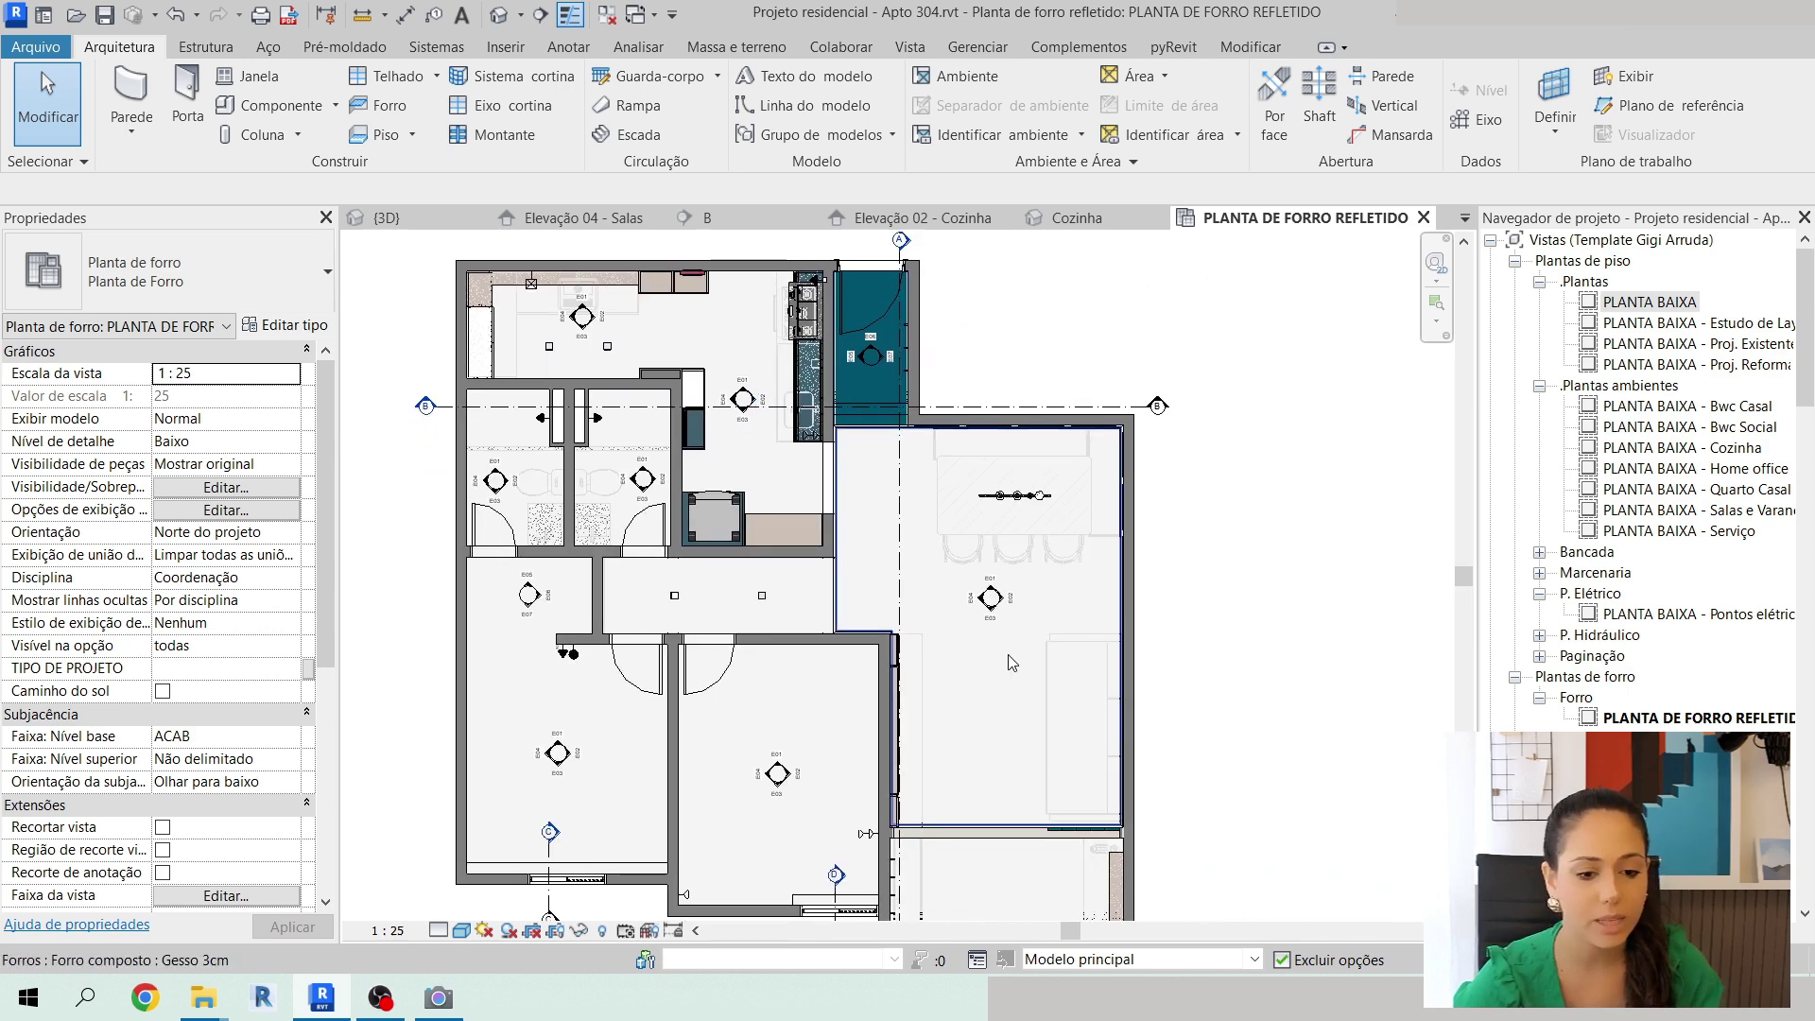
middle_drag(1082, 740, 1069, 721)
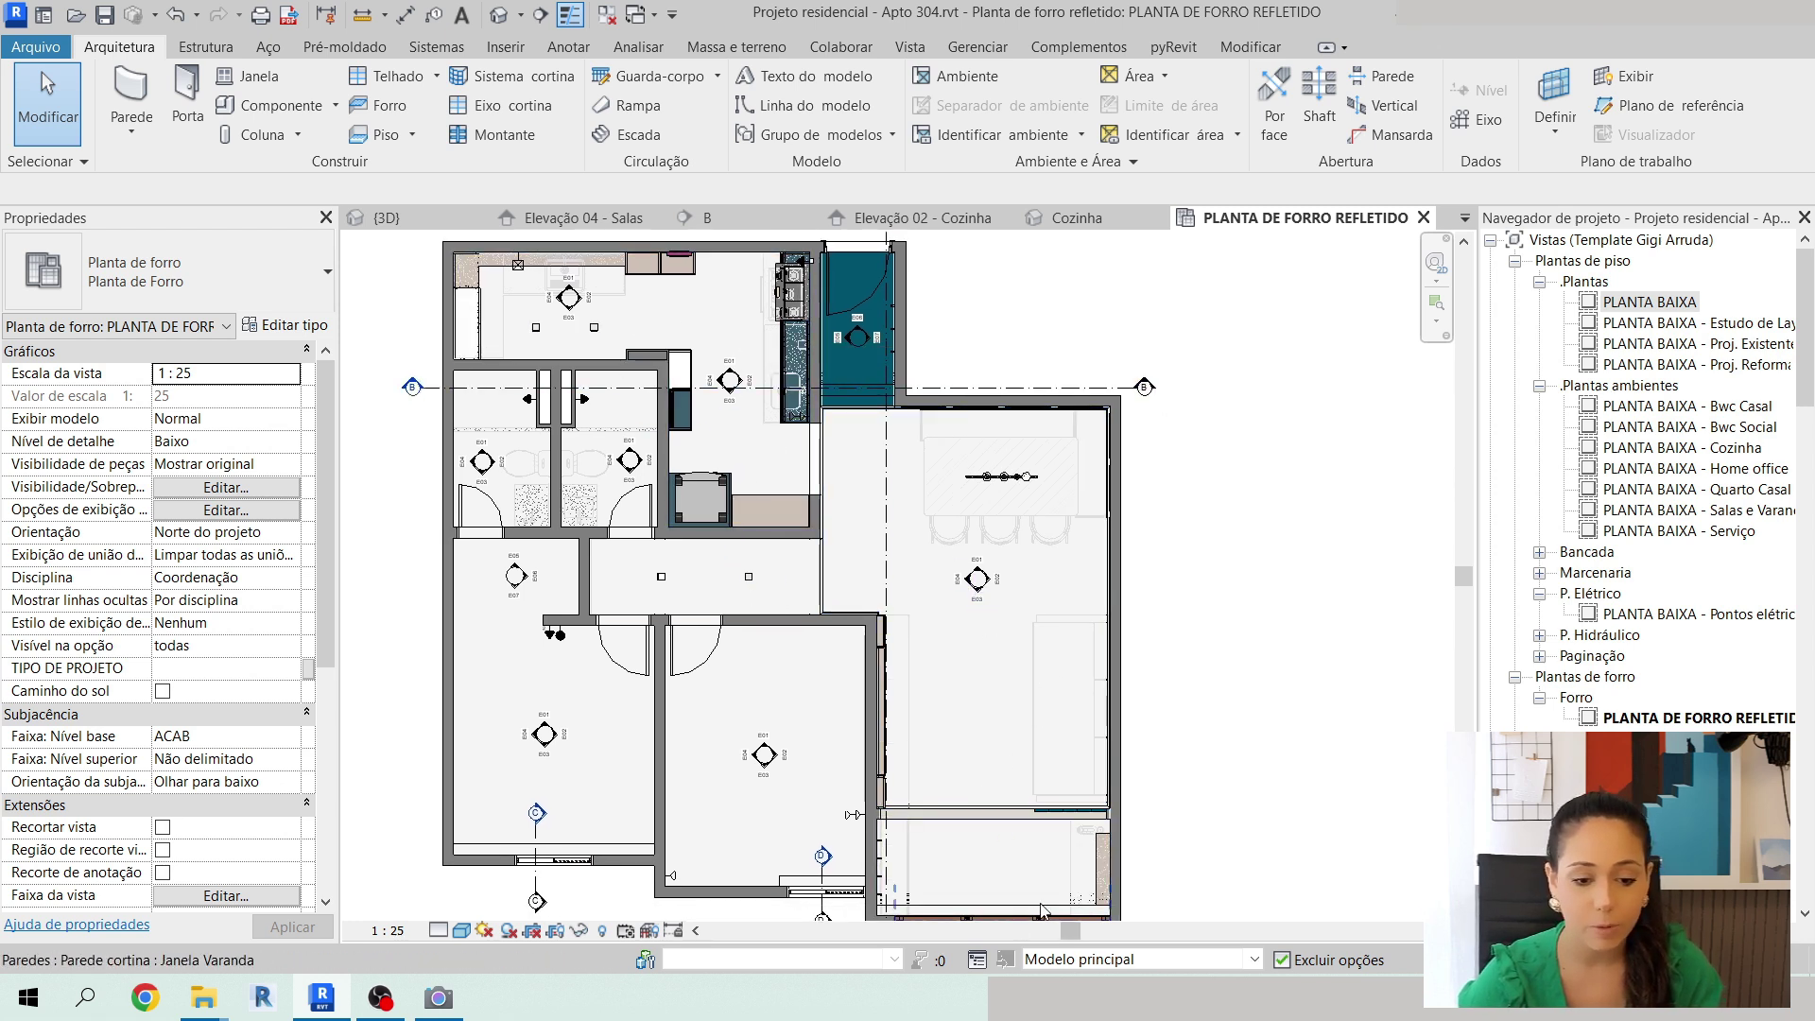
scroll(745, 570, up, 8)
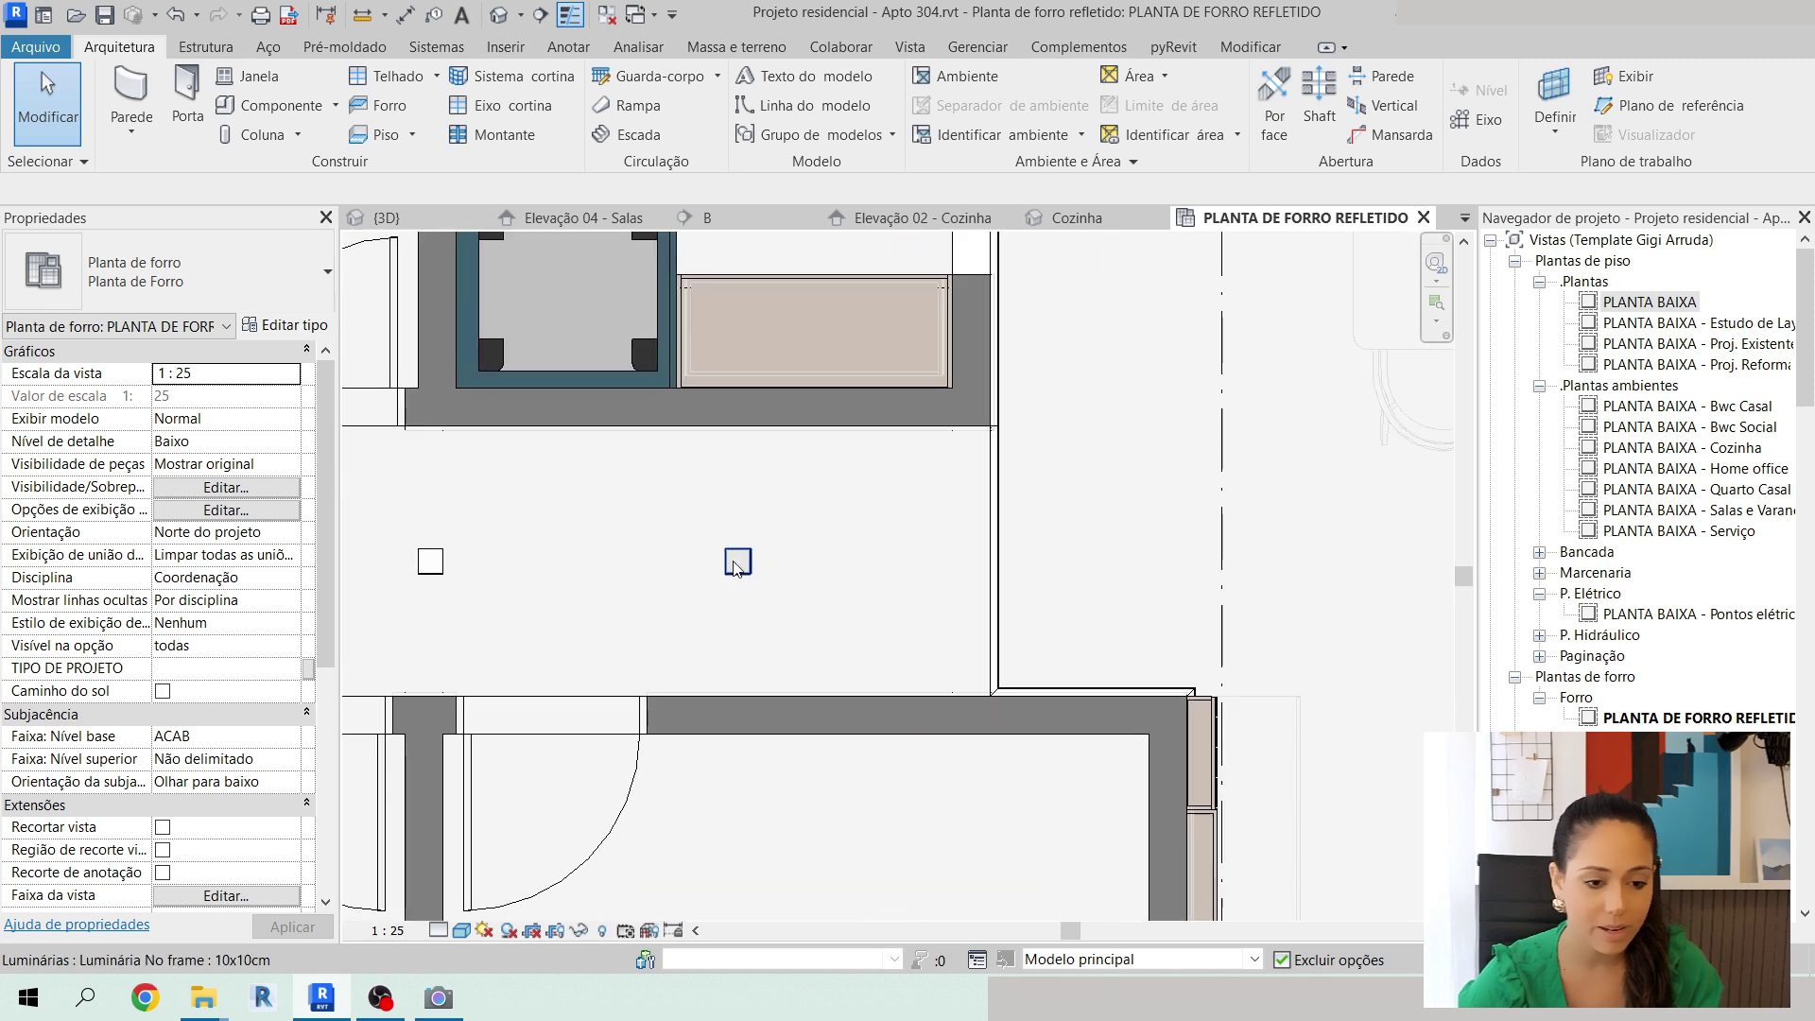
click(741, 566)
scroll(740, 565, down, 5)
key(c)
key(s)
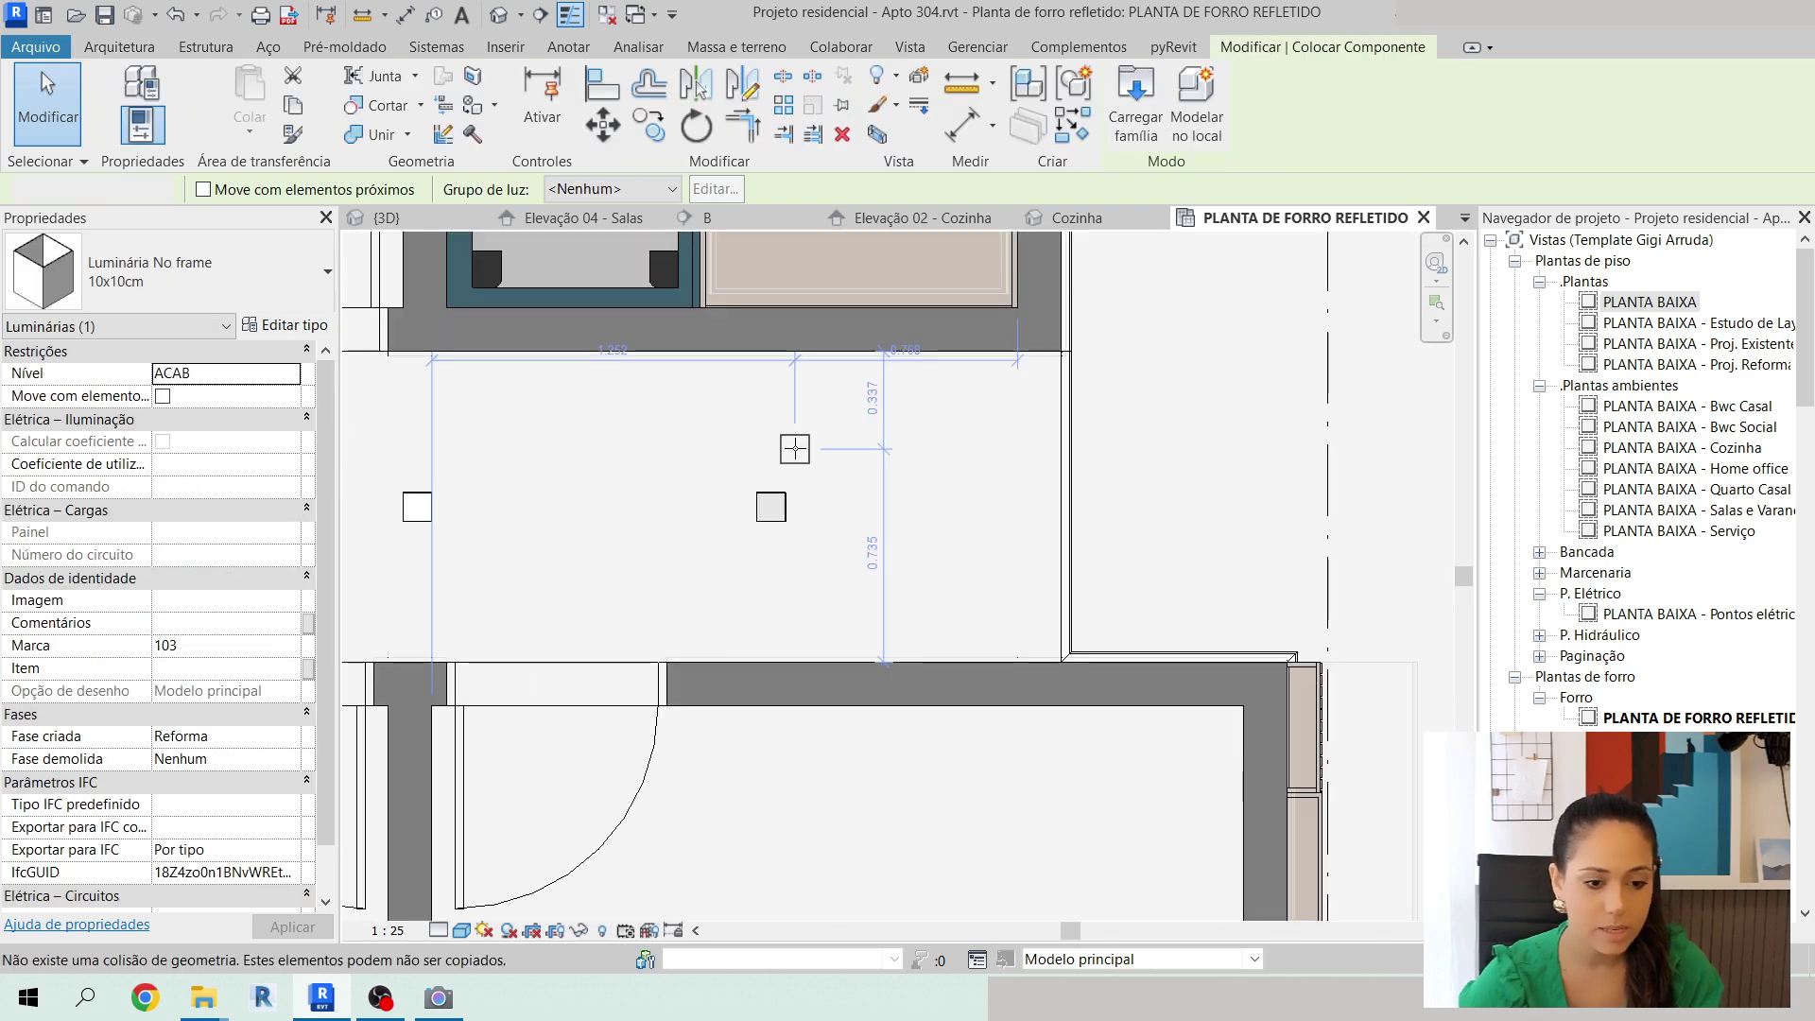
middle_drag(1016, 691, 964, 531)
scroll(1126, 720, up, 3)
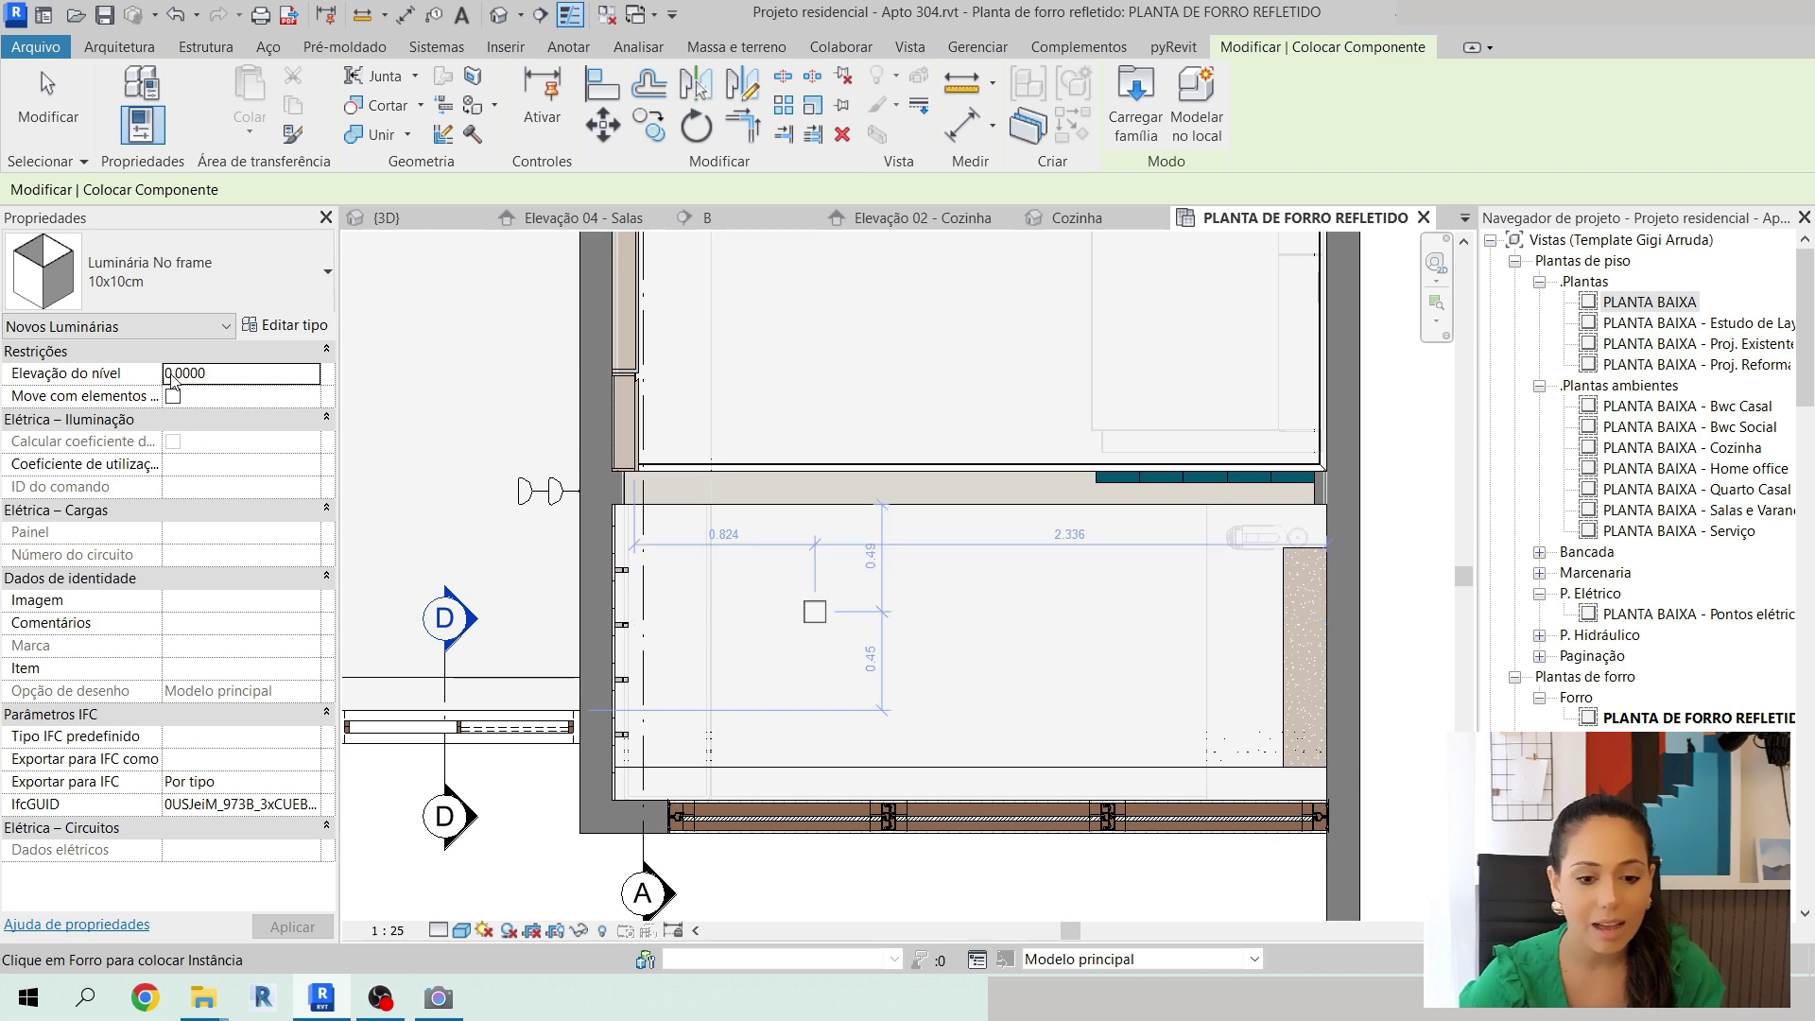
click(161, 274)
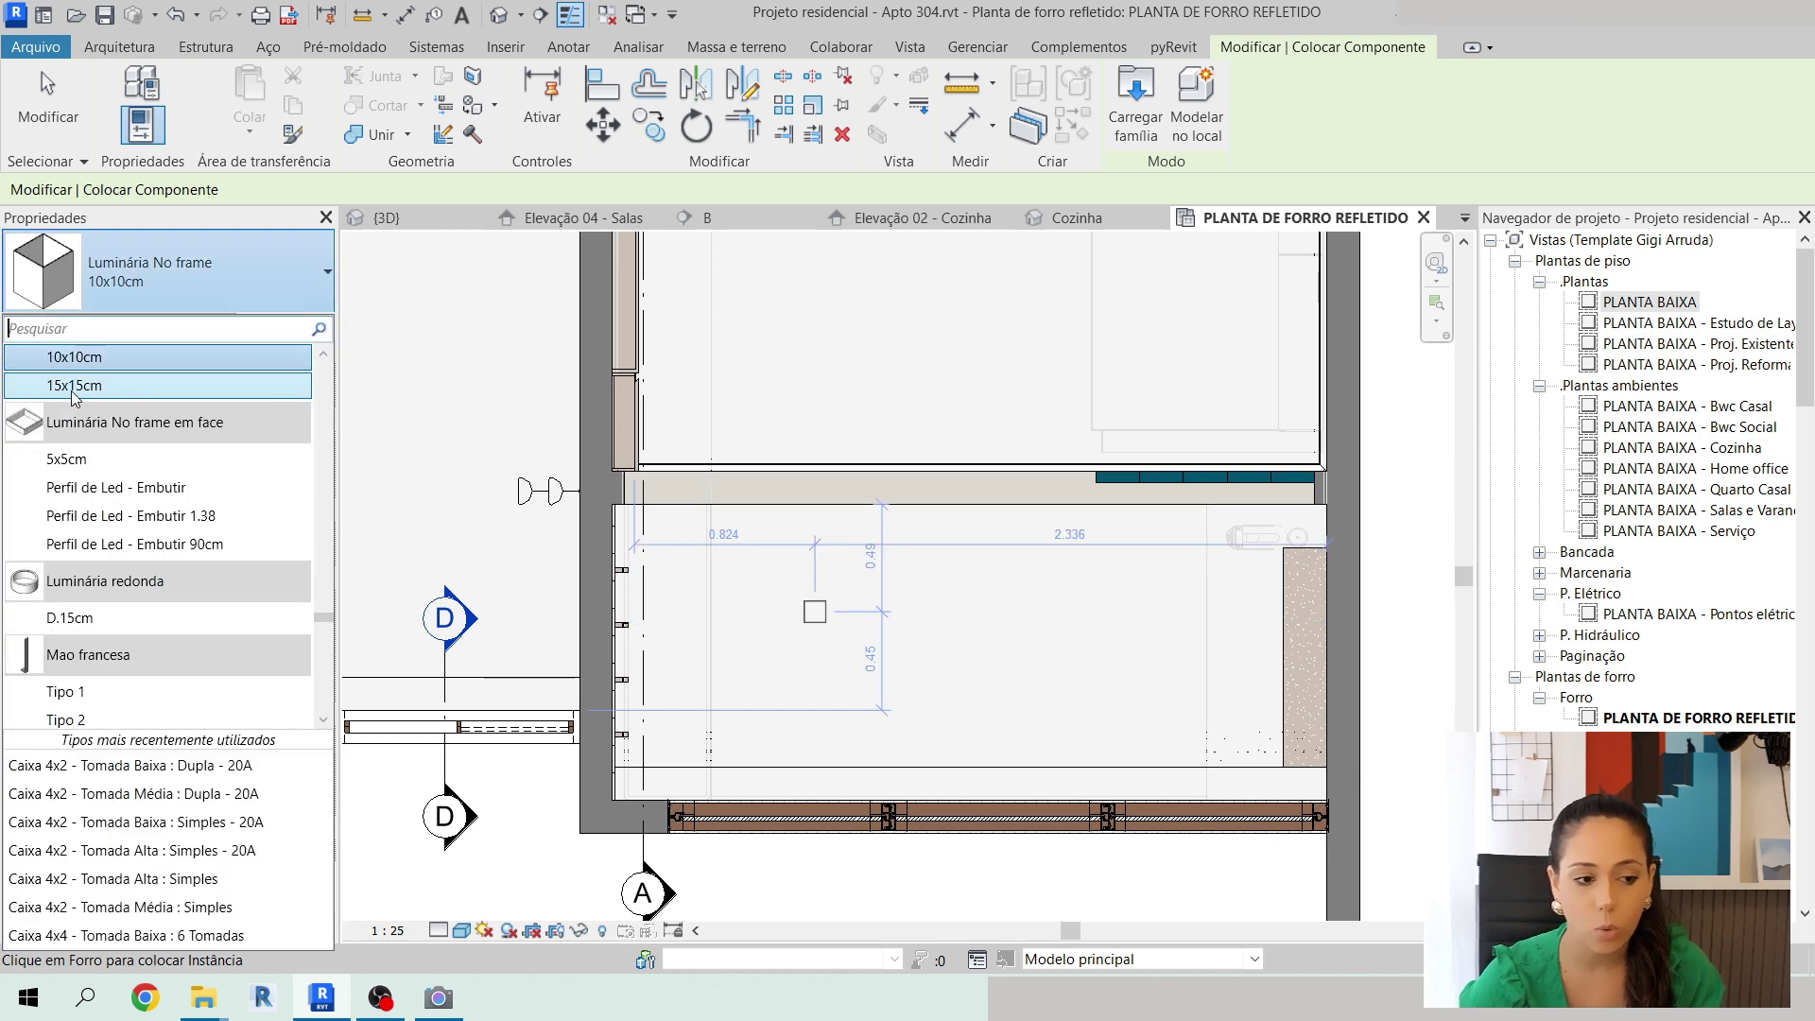
scroll(71, 425, up, 3)
click(76, 538)
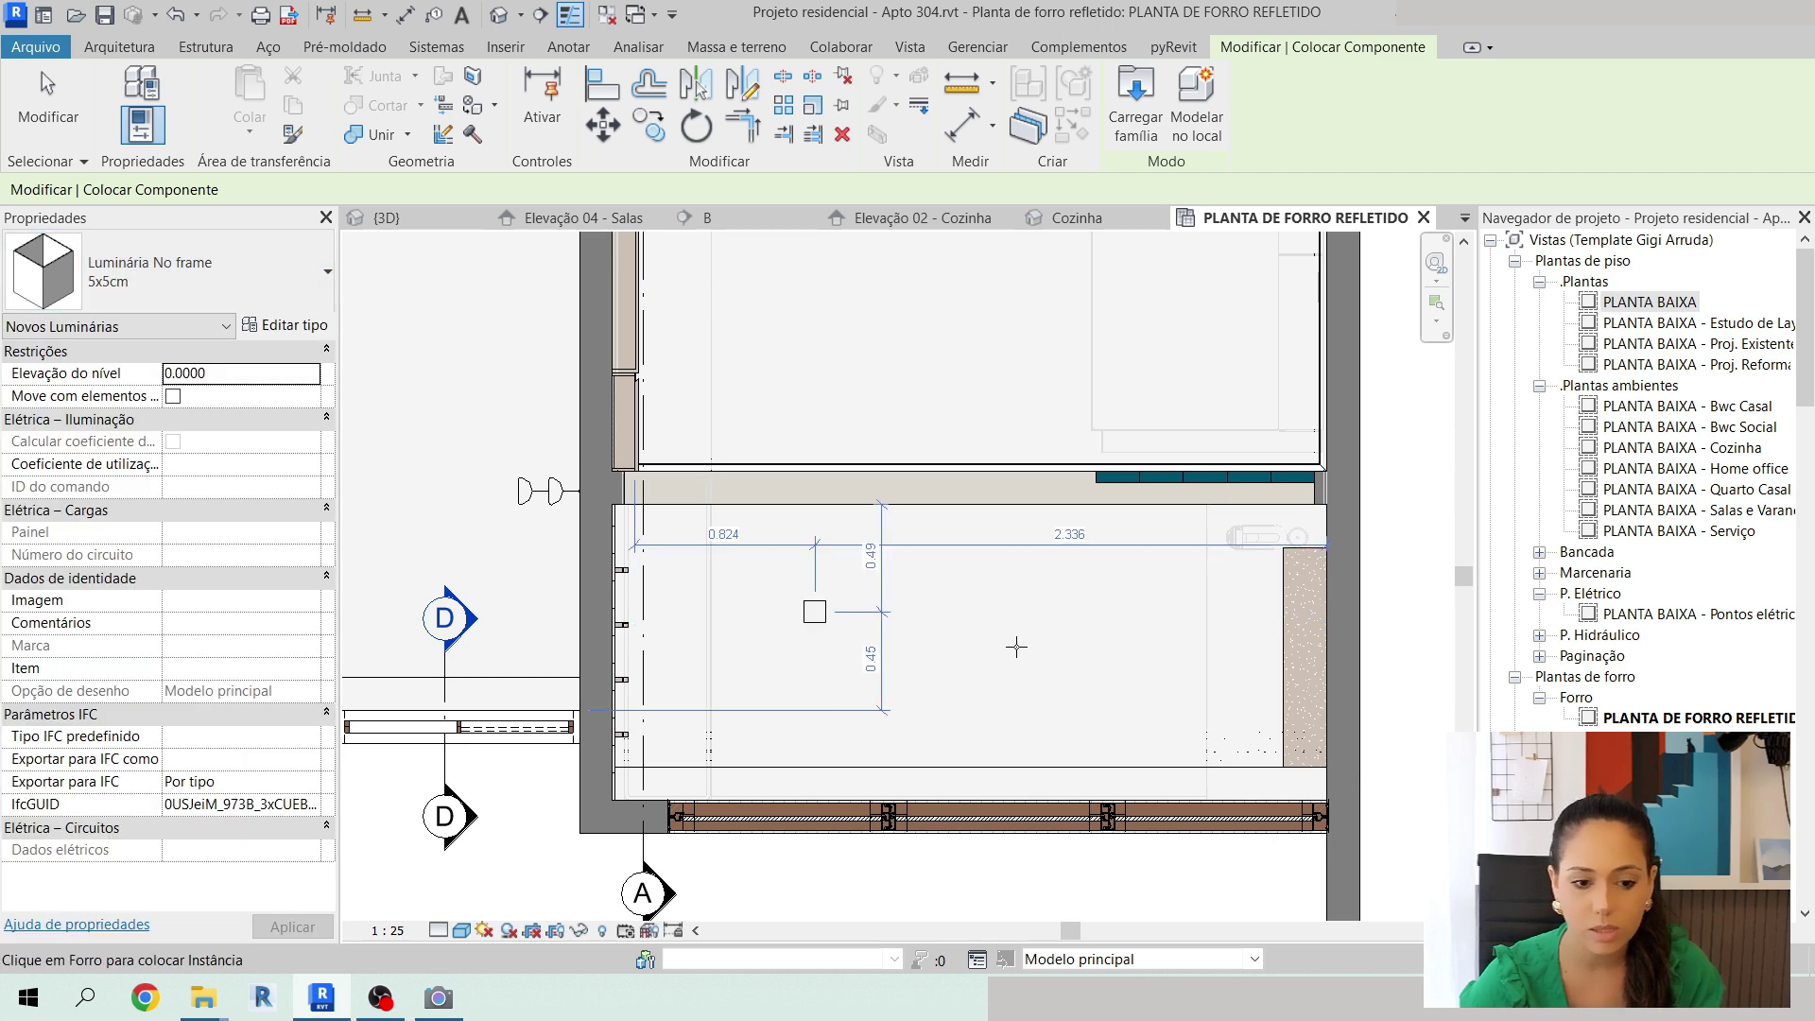
Place two 5x5cm fixtures one below the other in the balcony ceiling near the worktop, the first about 0.79 m from the side wall.
middle_drag(1145, 646, 1132, 641)
scroll(1177, 612, up, 2)
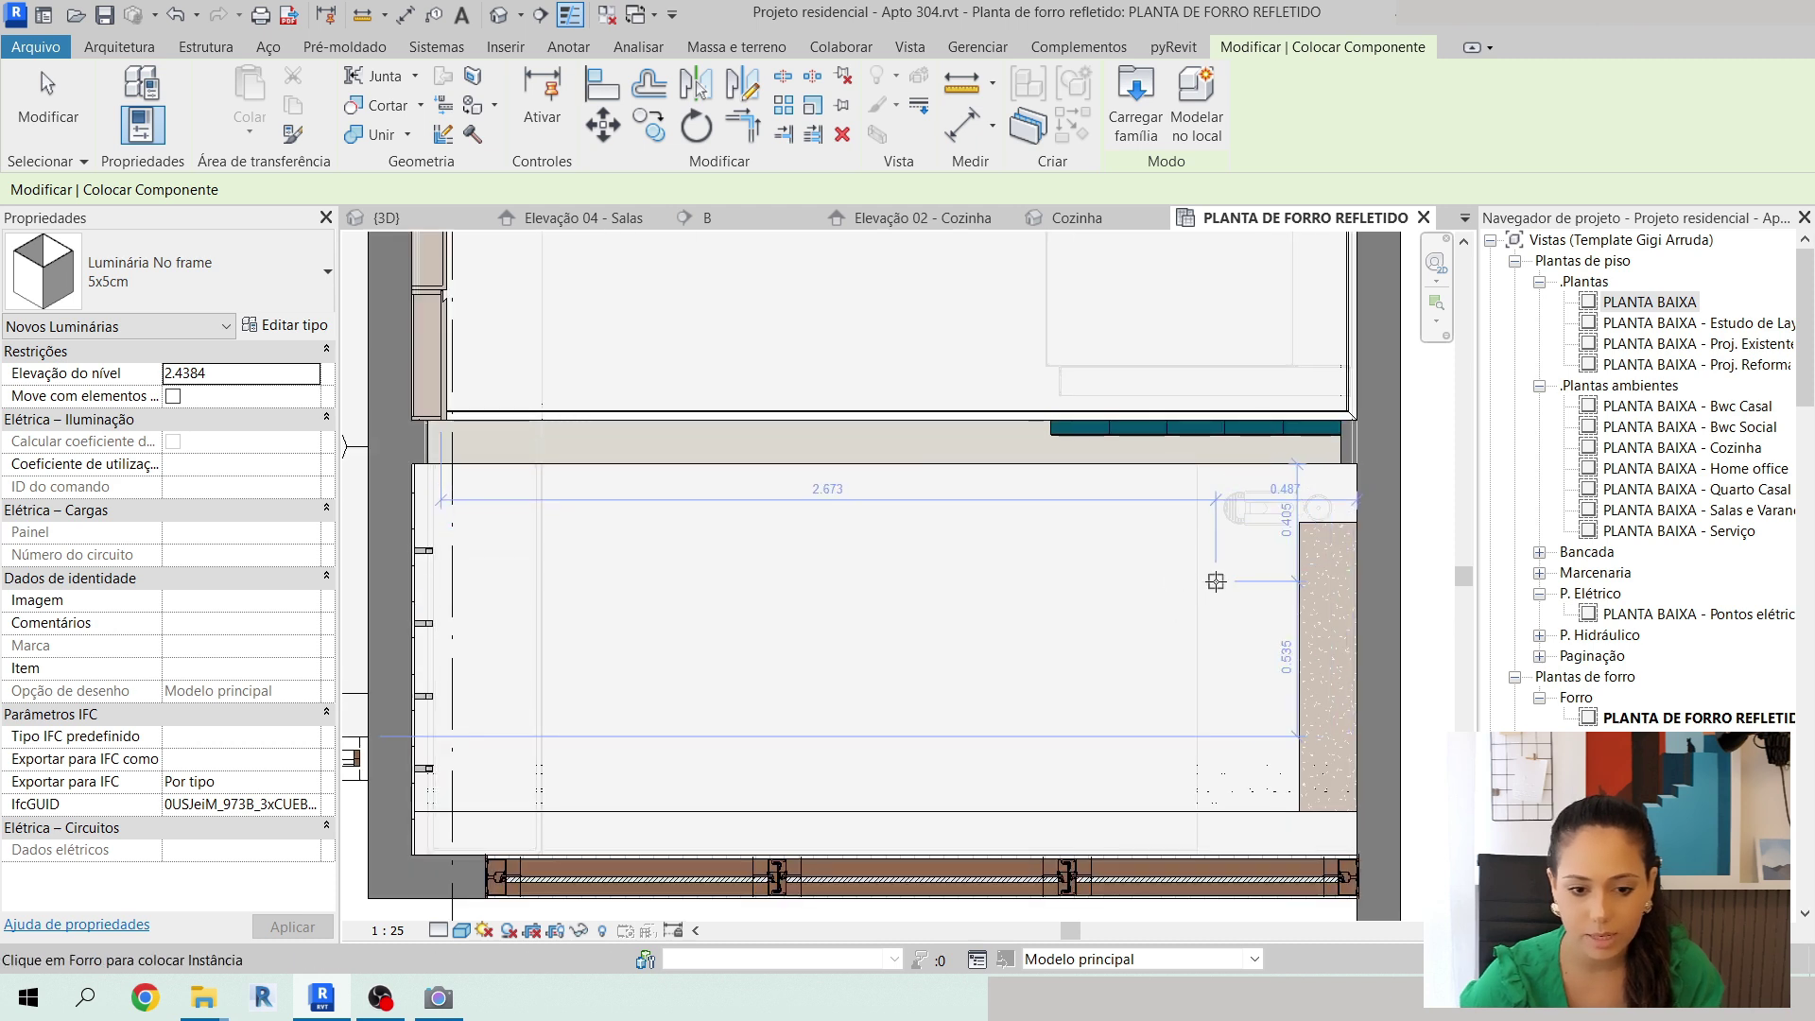
click(1128, 579)
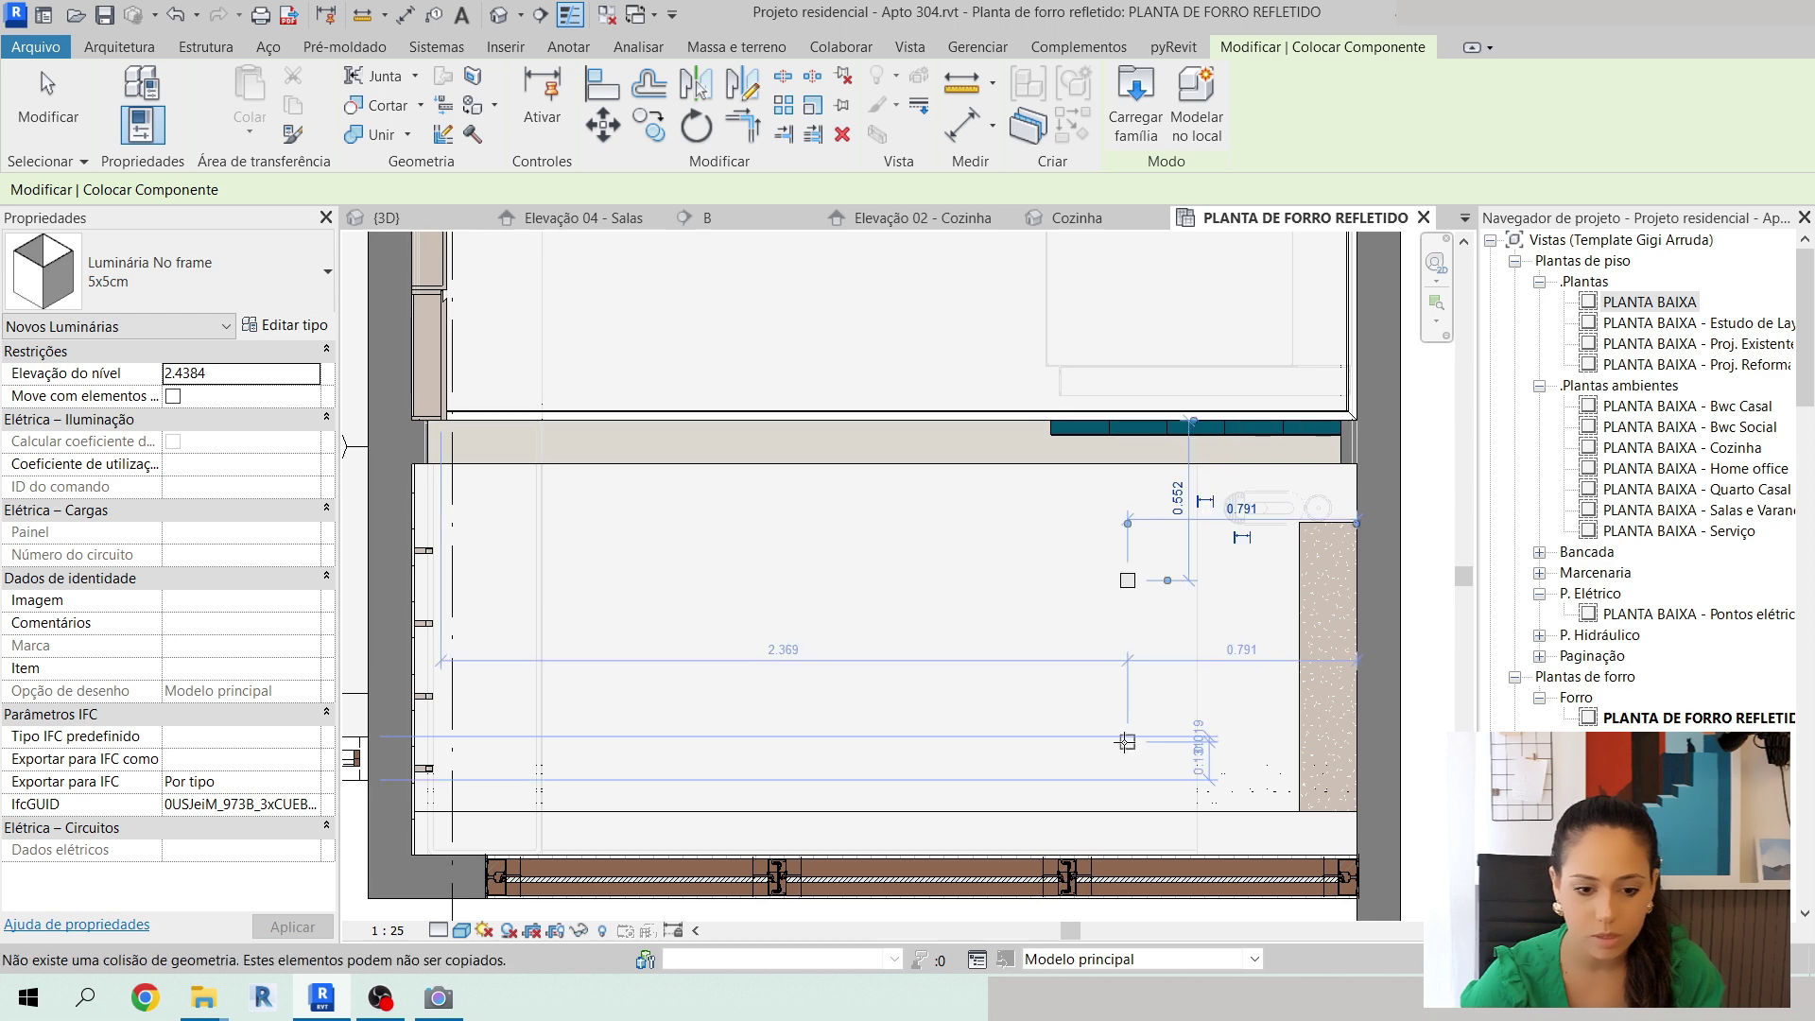
click(1125, 741)
key(Escape)
key(Escape)
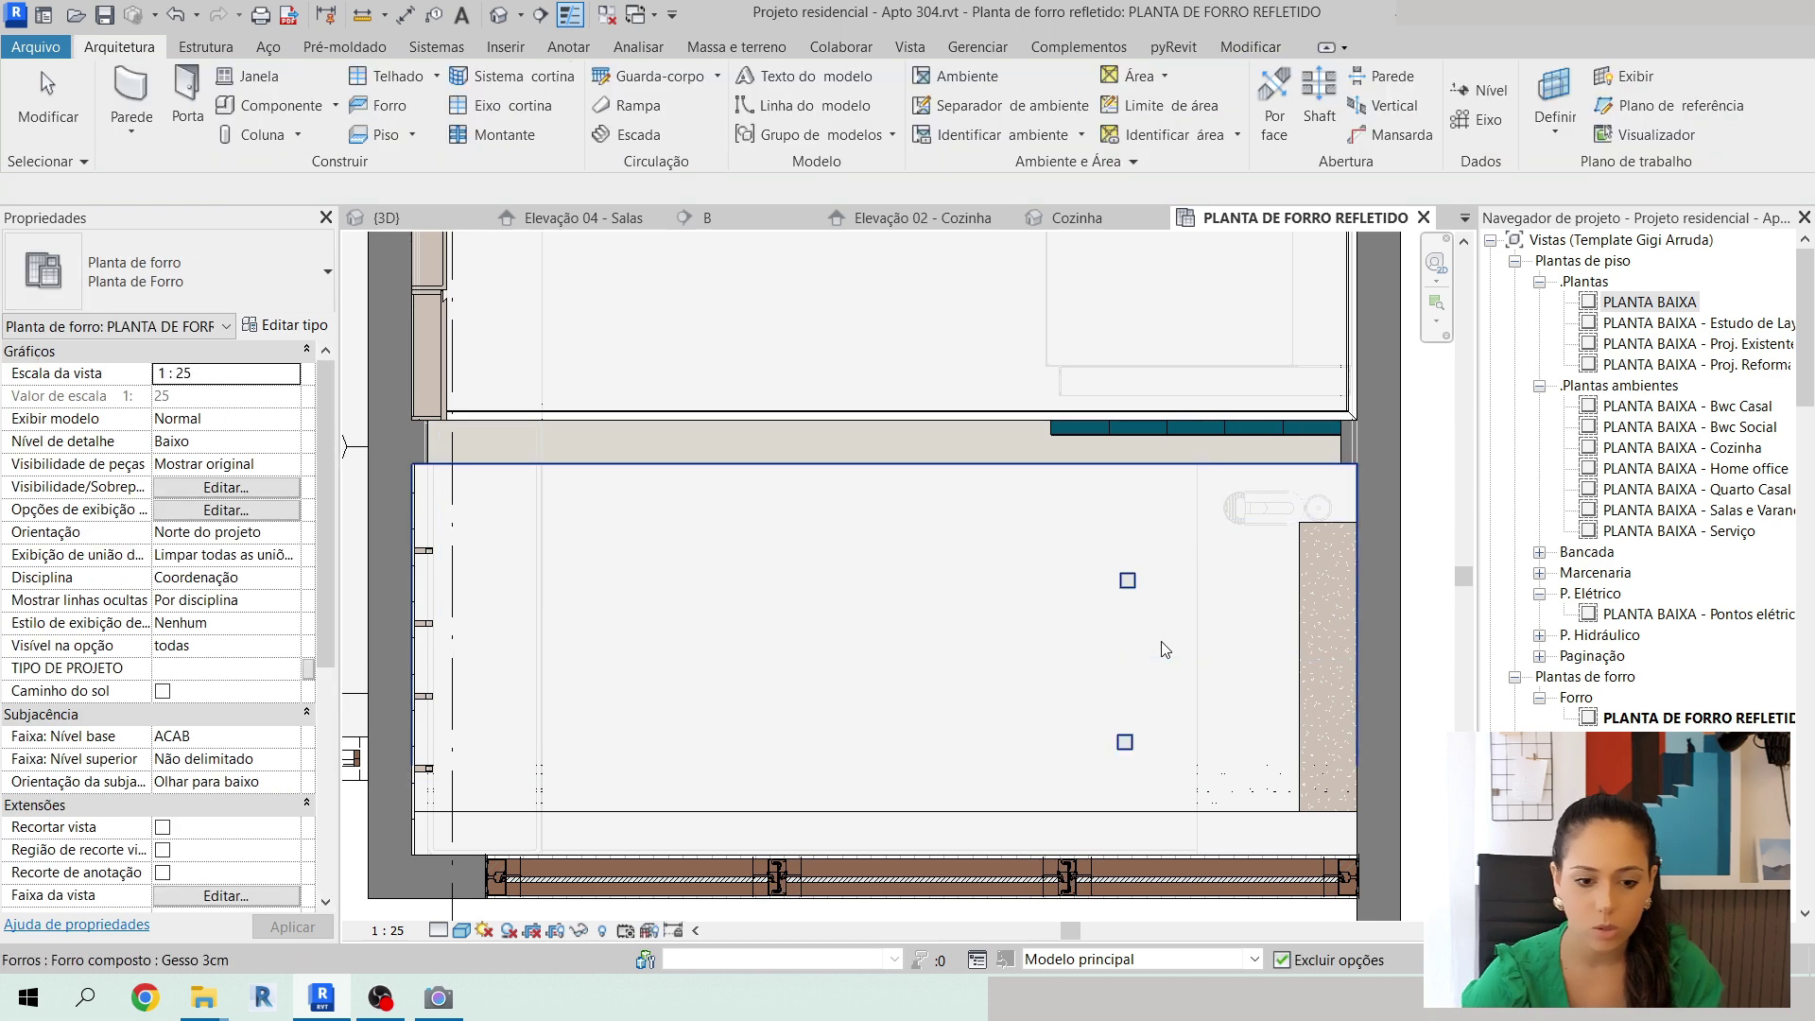
key(a)
key(l)
key(Escape)
key(Escape)
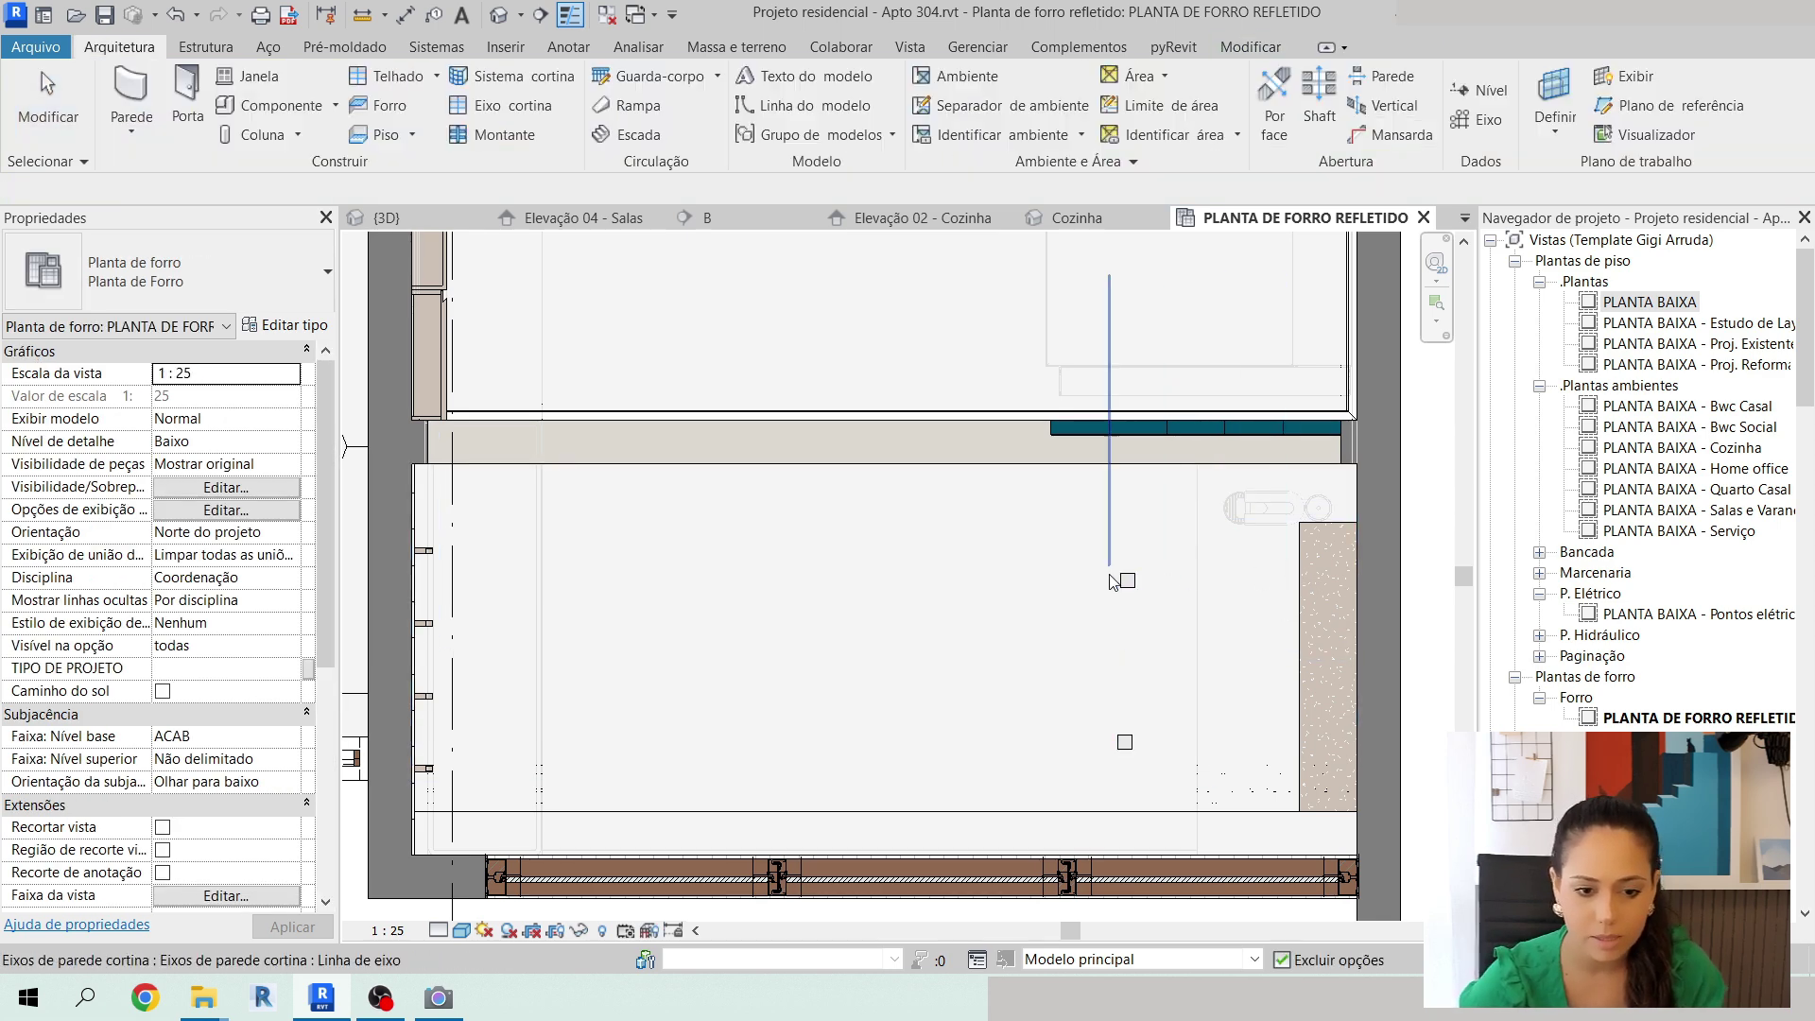
Set the horizontal distance of the balcony's 5x5cm fixture nearer the living room to the worktop-side wall to 0.8 m.
click(1128, 579)
click(1237, 510)
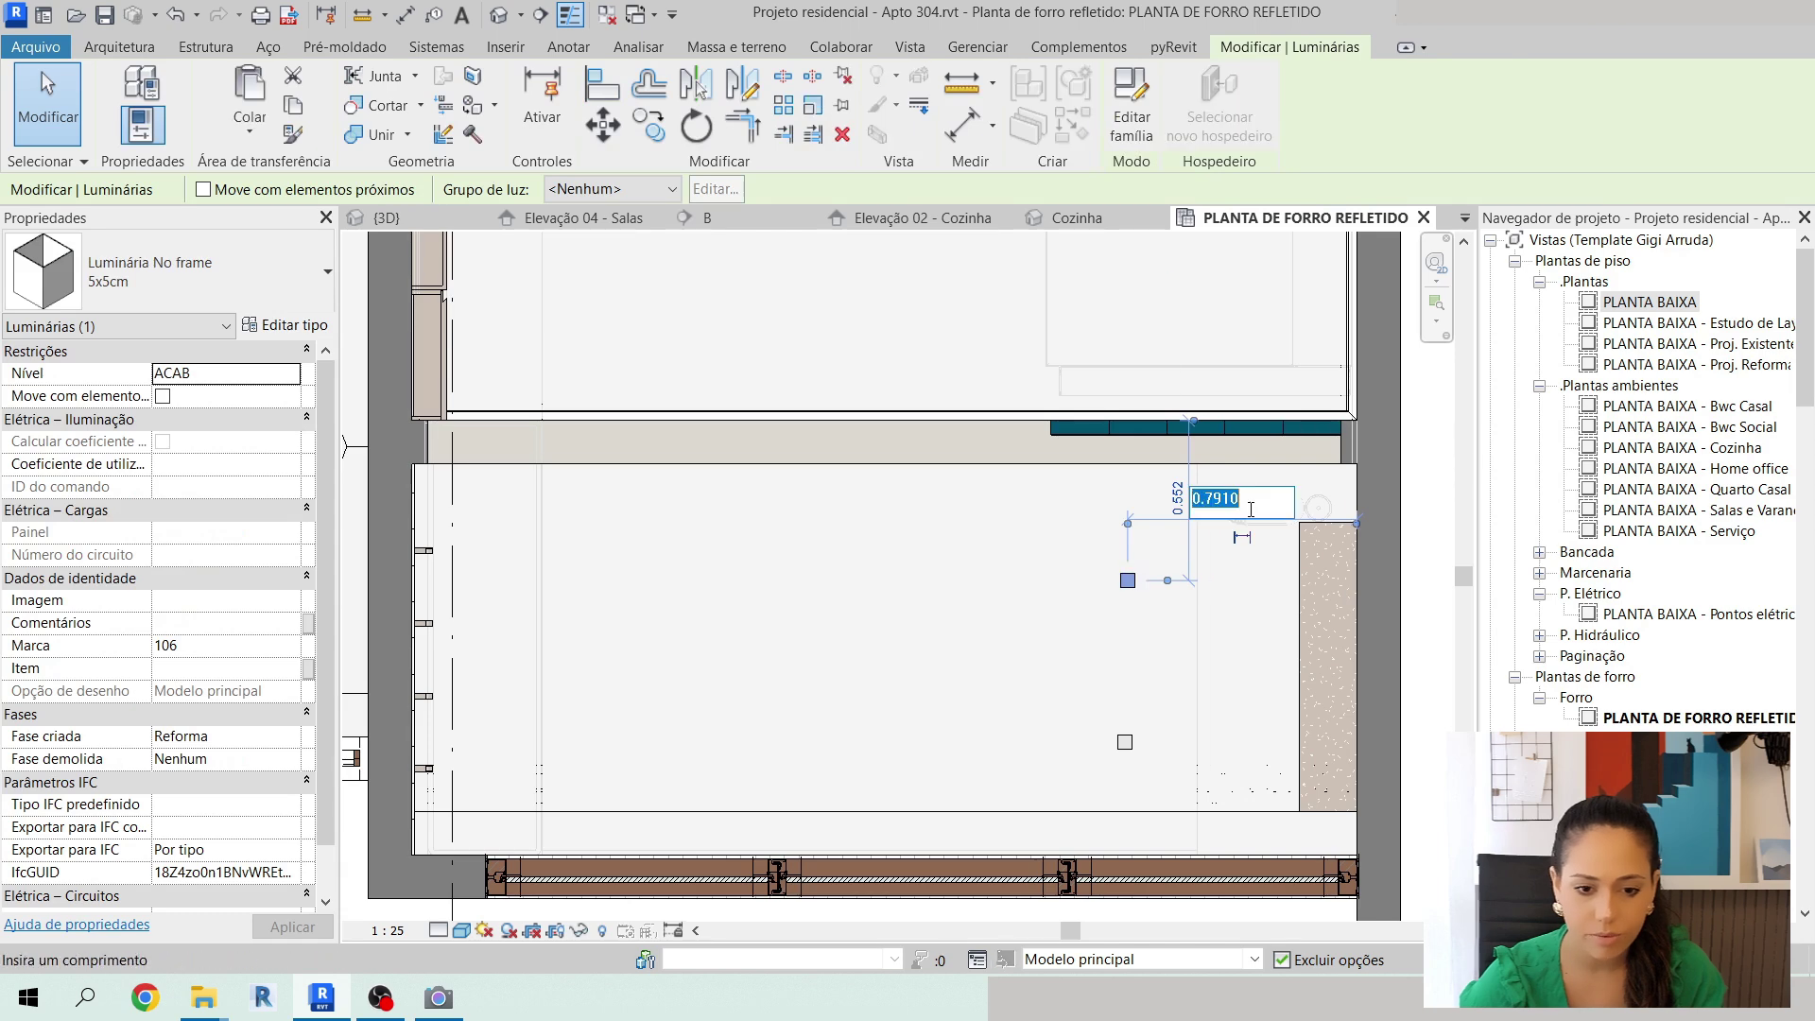
text(0.8)
key(Return)
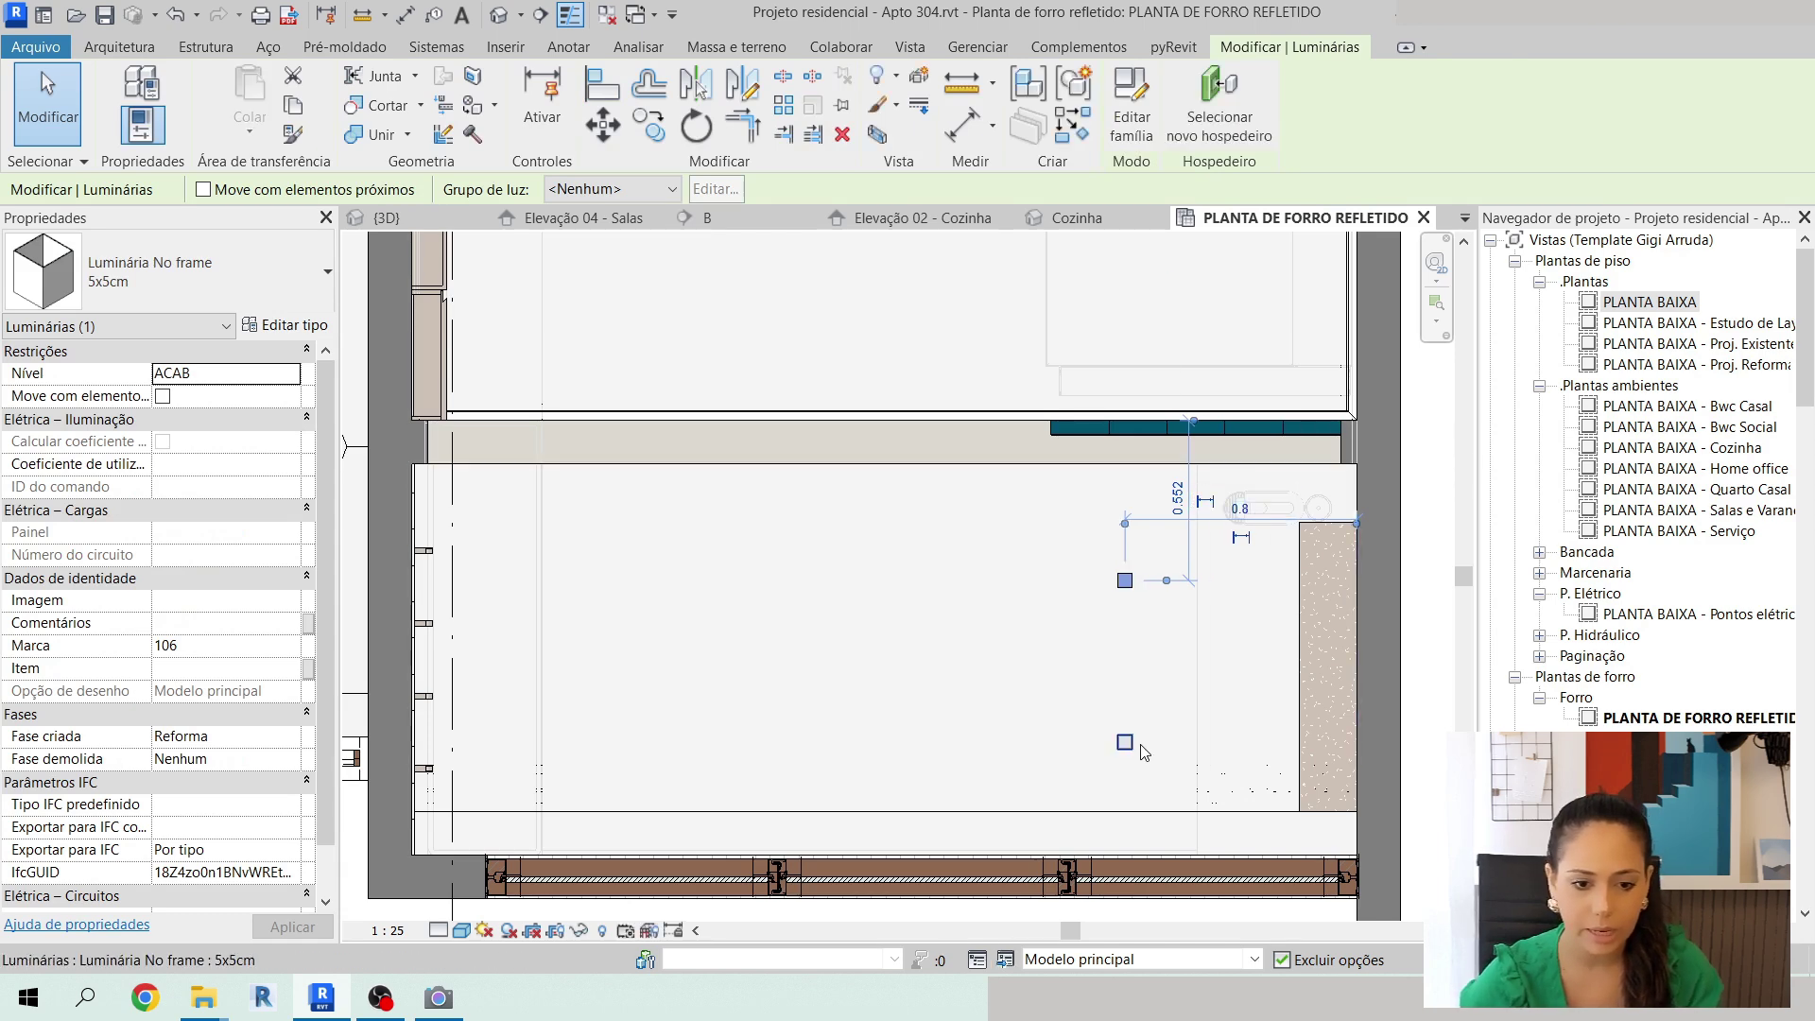
key(Escape)
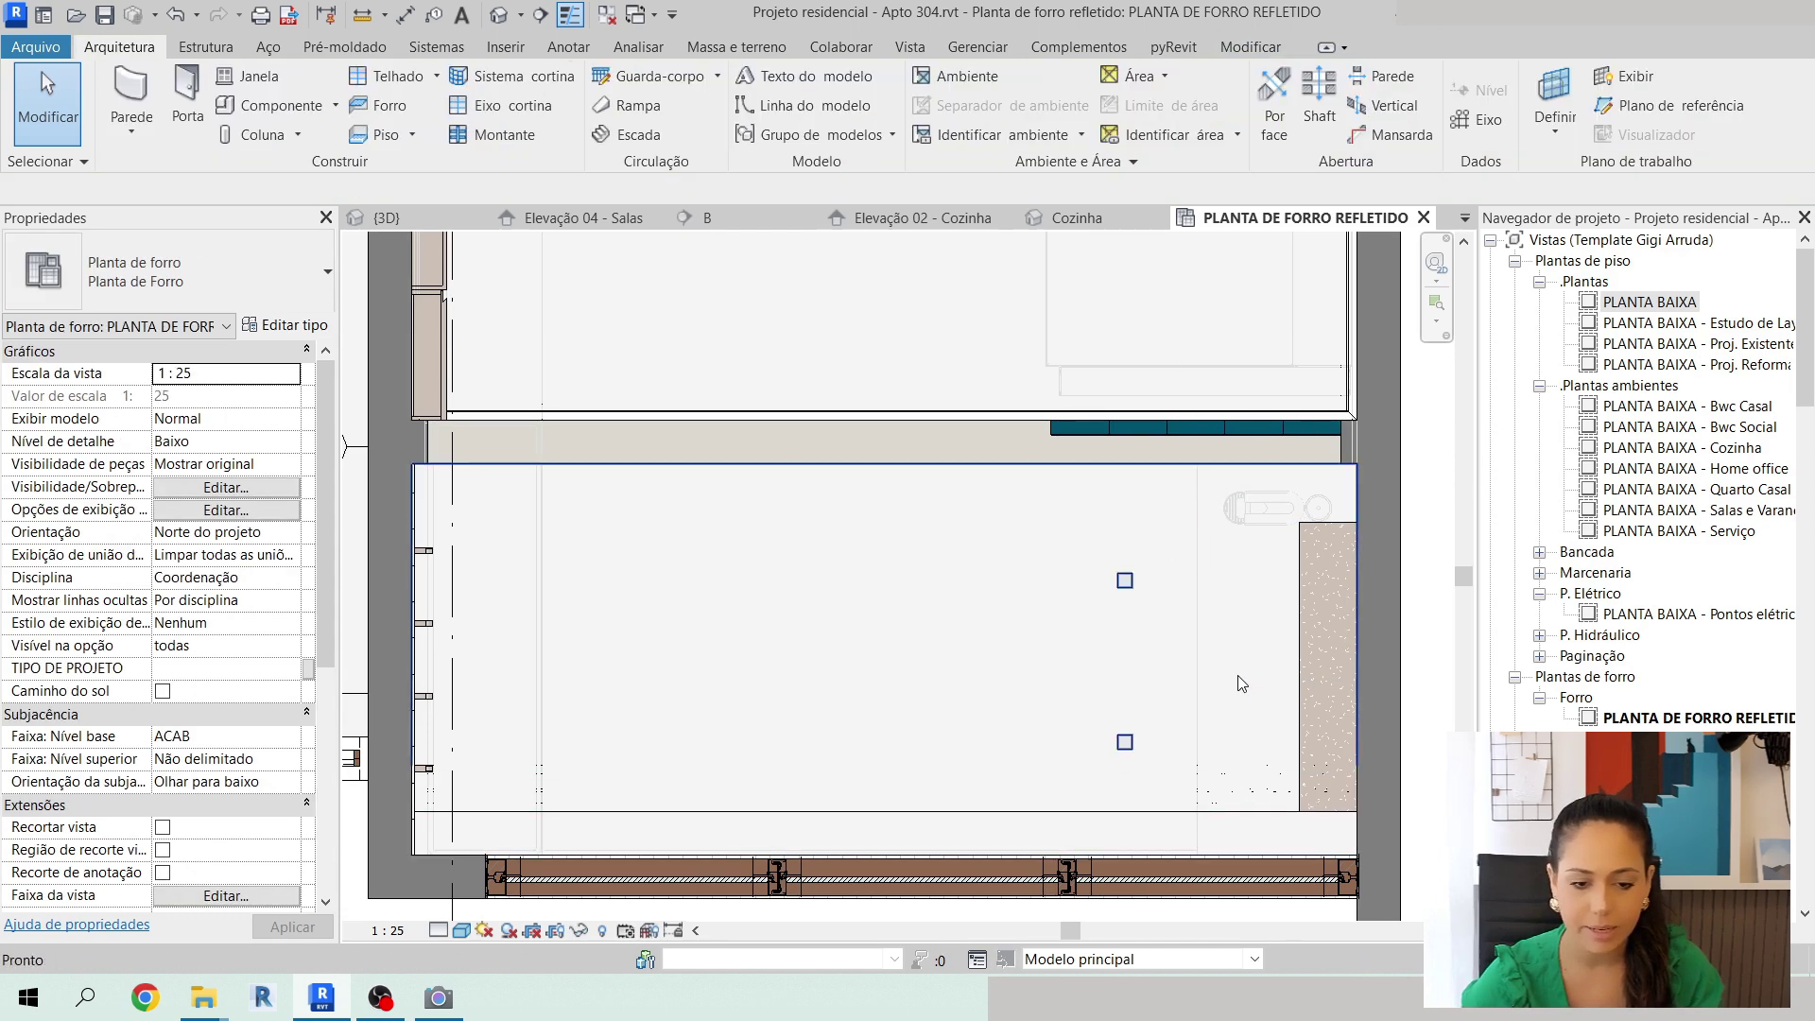
Reference that fixture's vertical dimension to the balcony ceiling's edge beside the living room and set the distance to 0.4 m.
click(1125, 580)
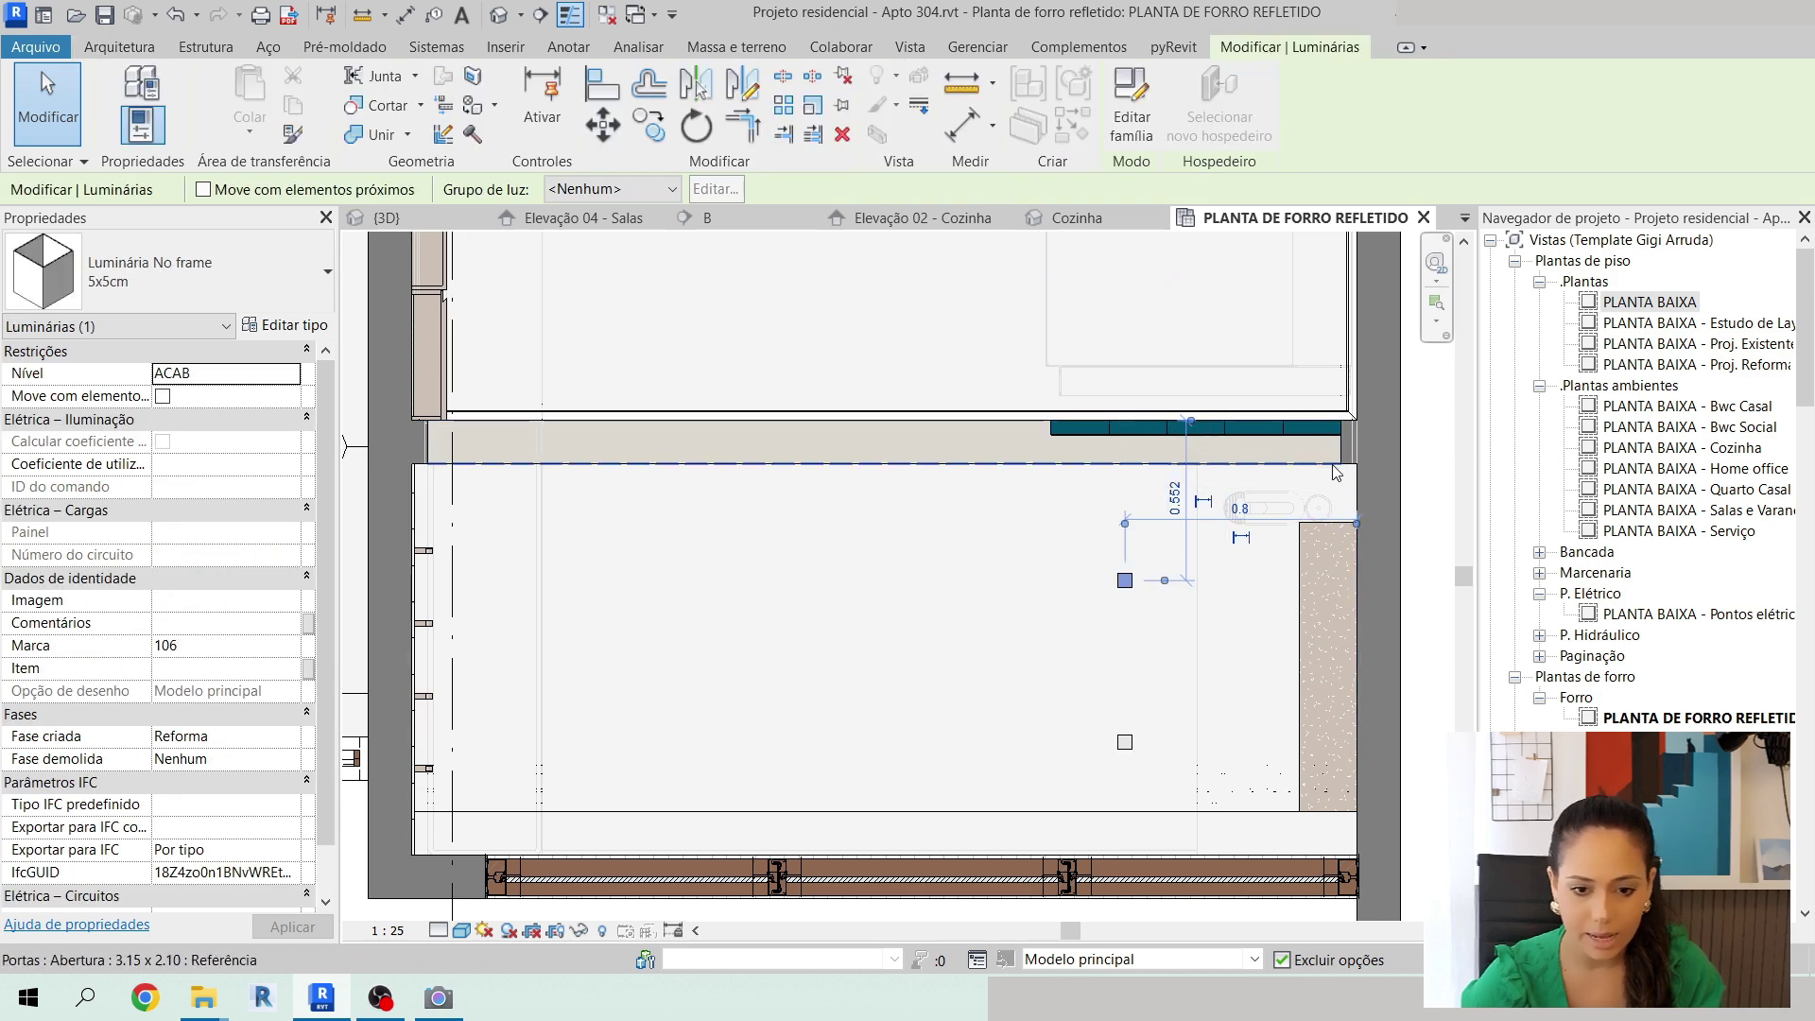
drag(1336, 473, 1336, 465)
click(1173, 527)
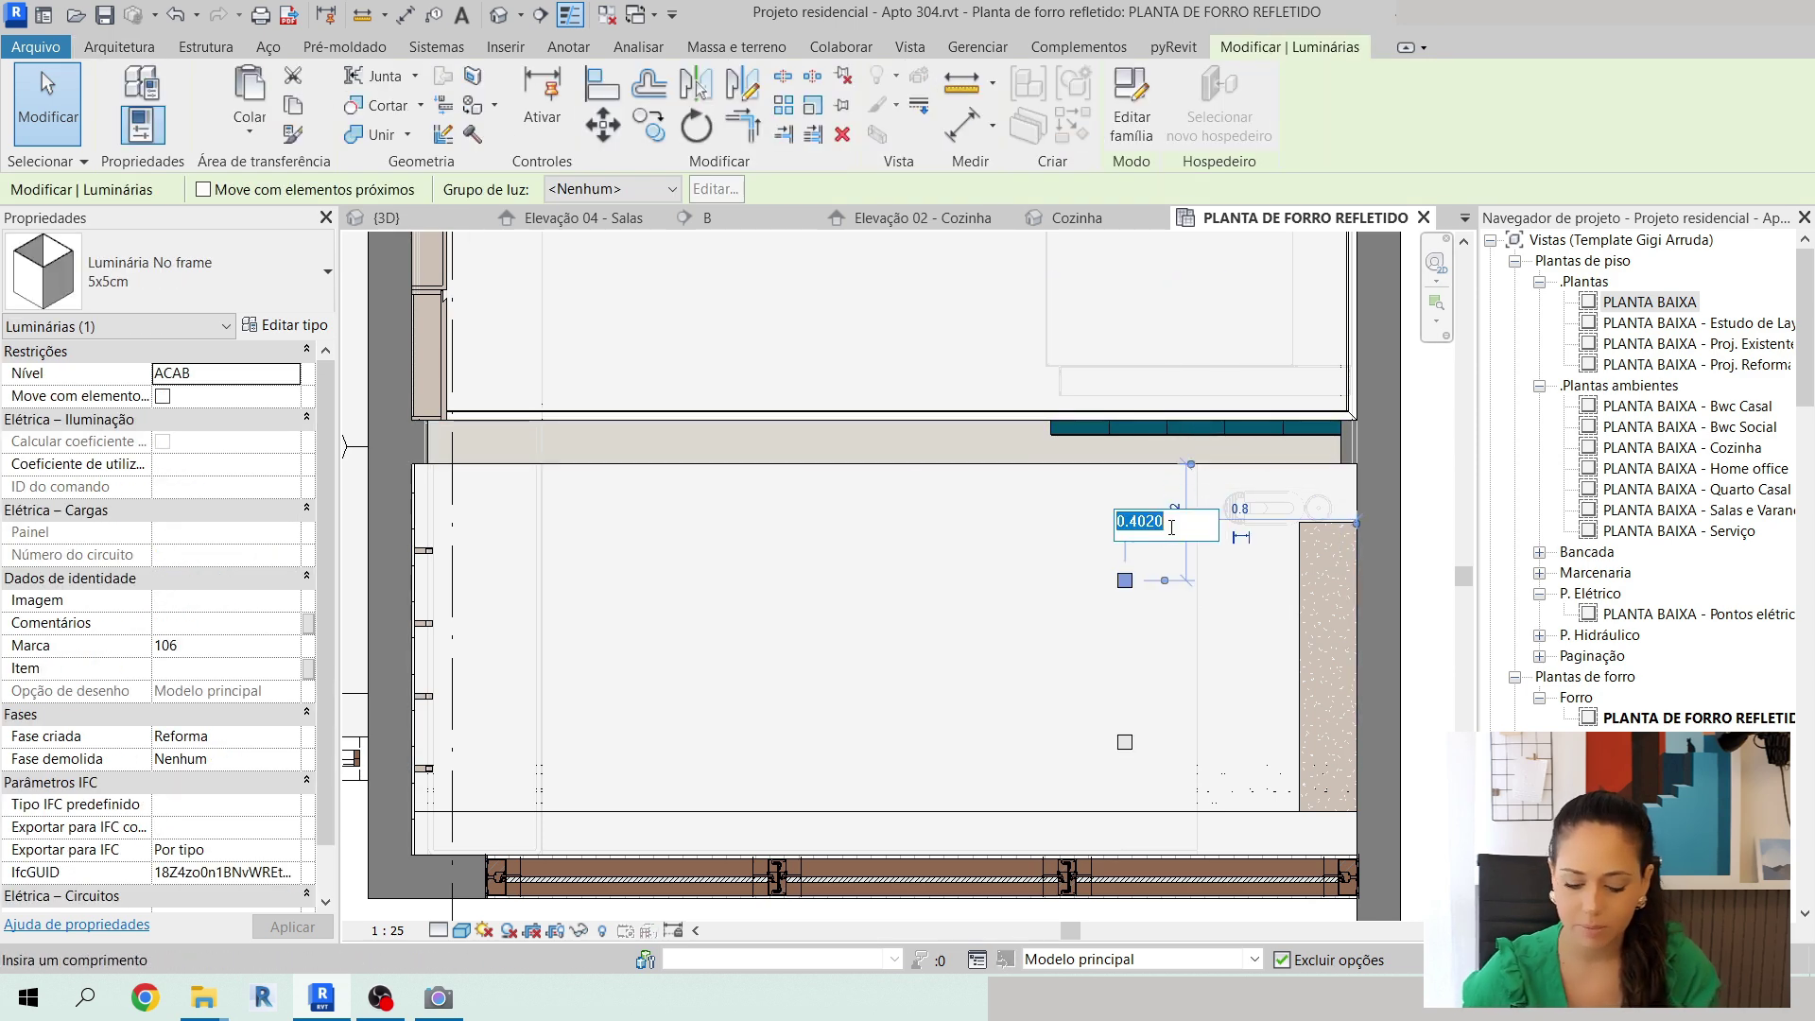
text(.4)
key(Return)
Reference the window-side fixture's vertical dimension to the ceiling line along the balcony window and set the distance to 0.3 m.
click(1124, 741)
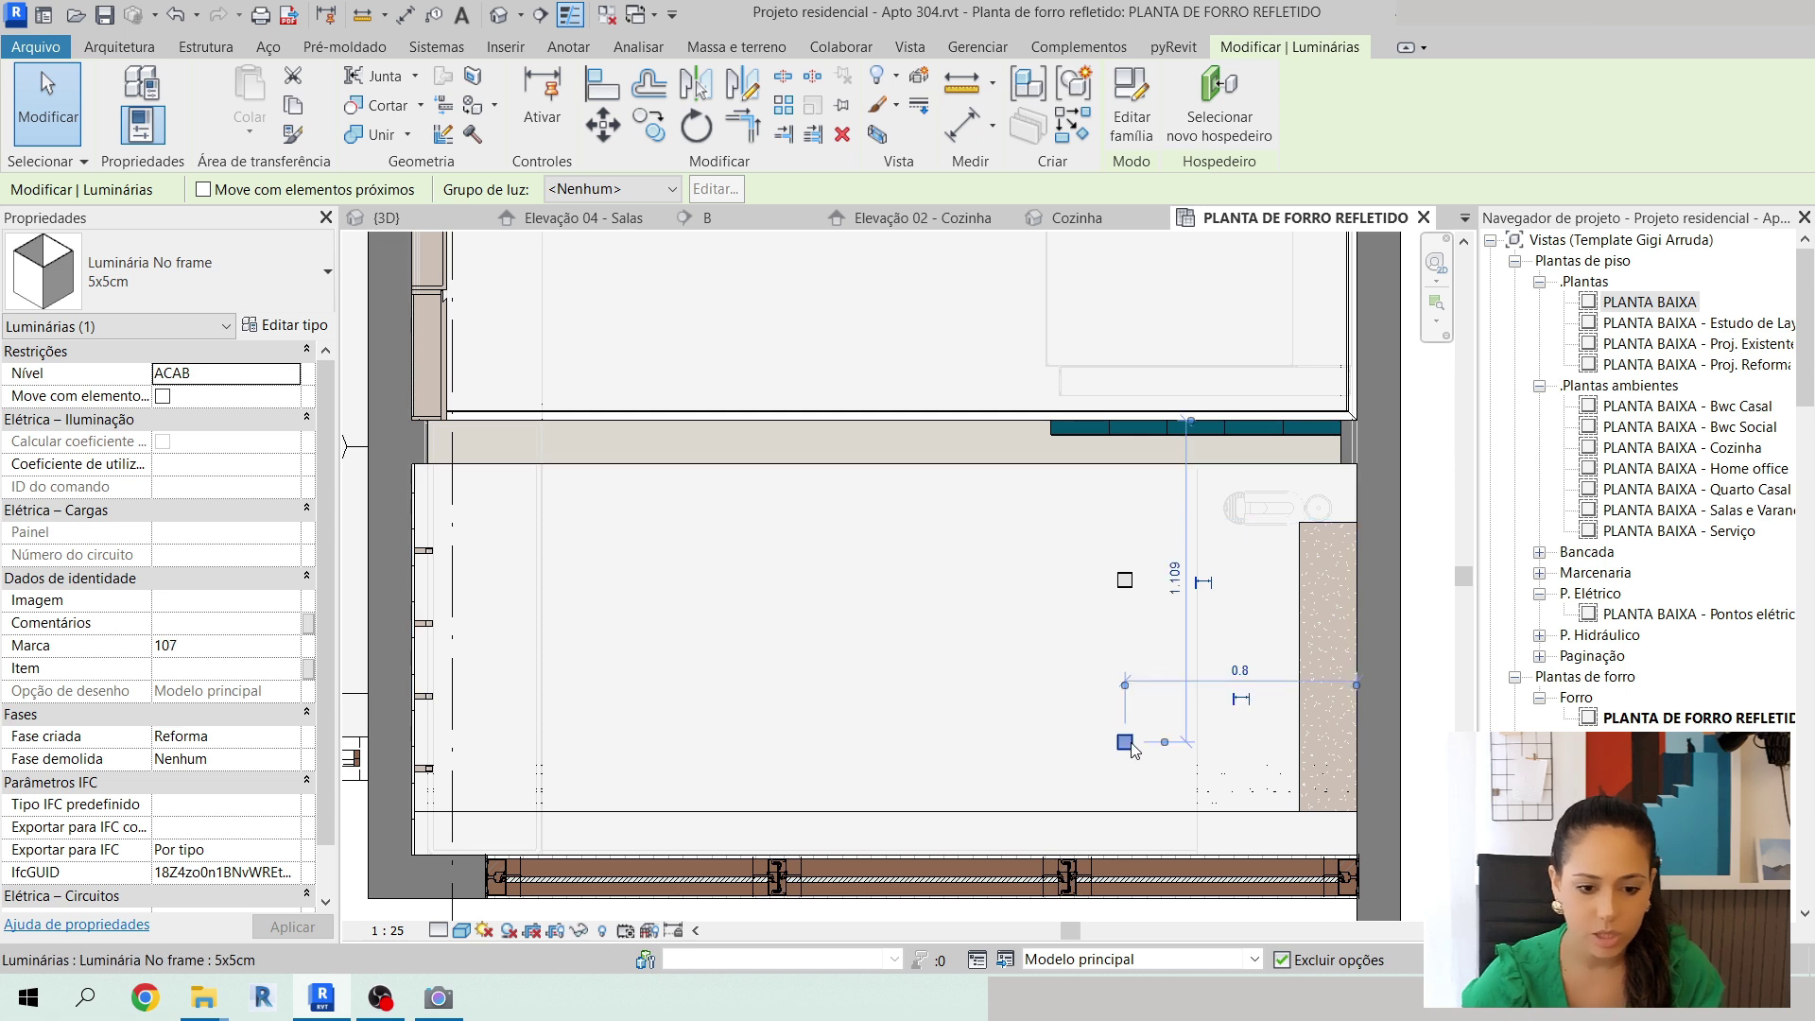
drag(1193, 426, 1188, 808)
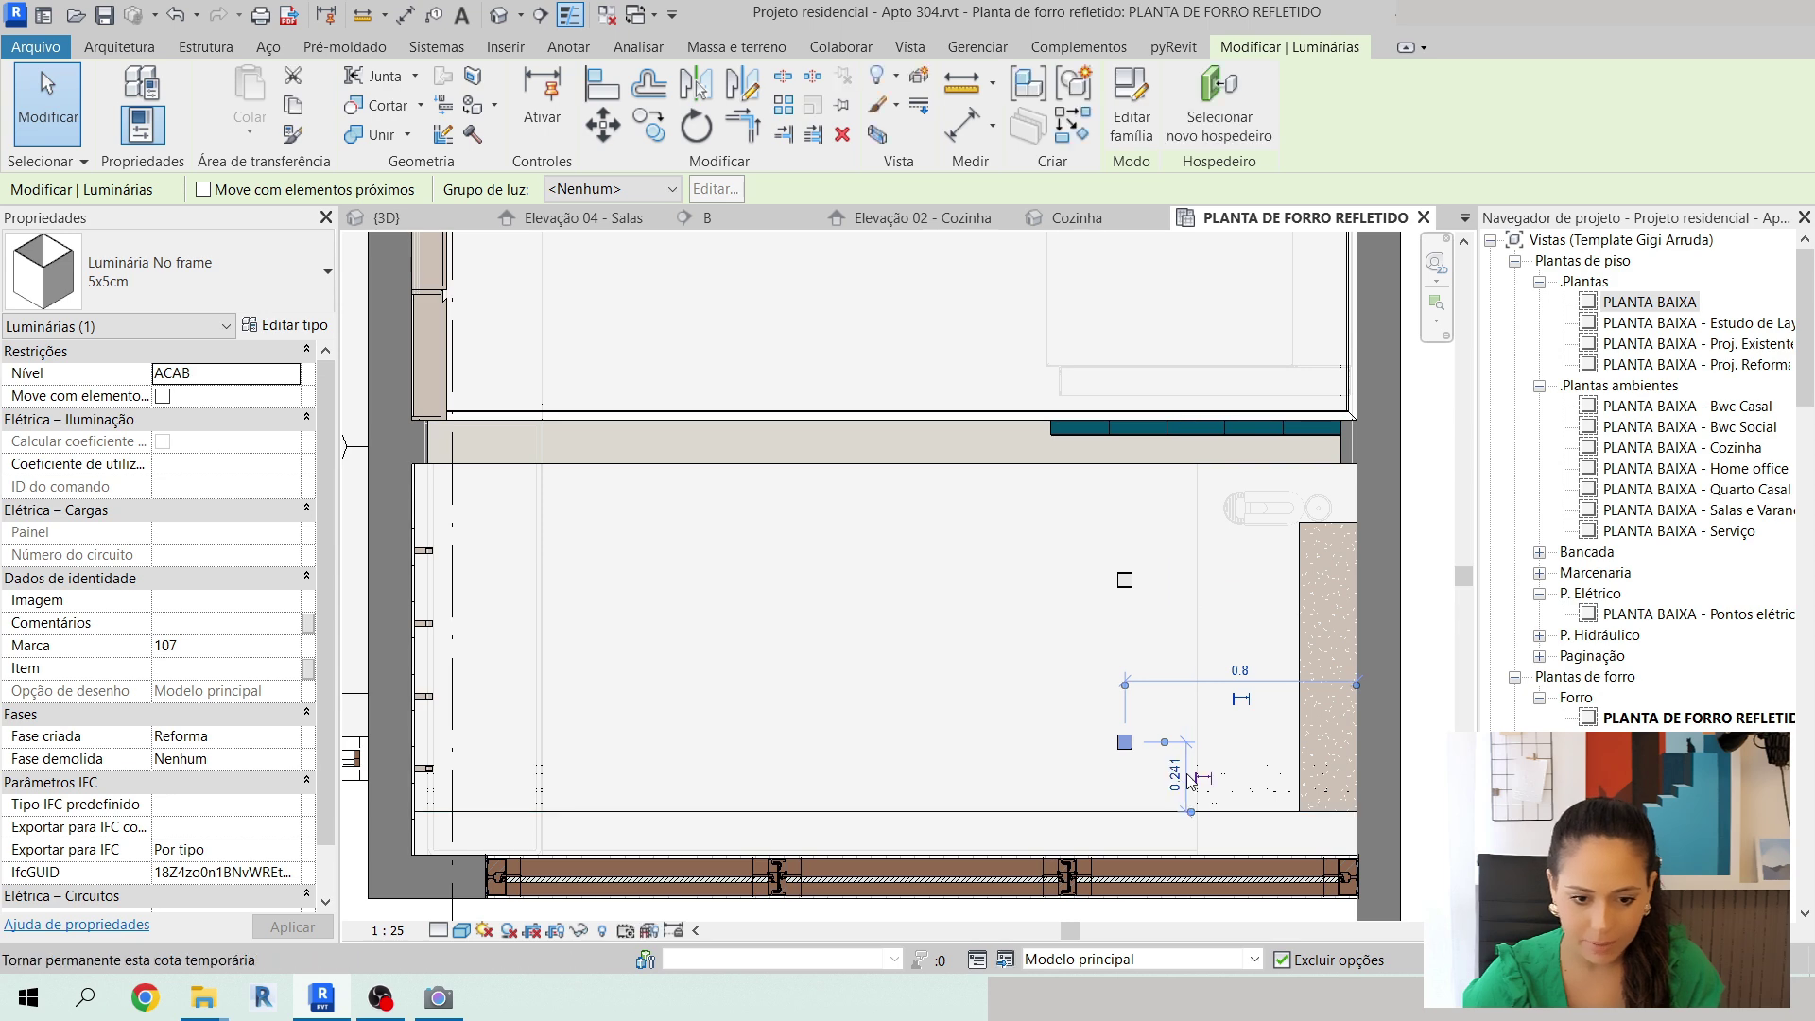
scroll(1186, 776, up, 2)
click(1179, 776)
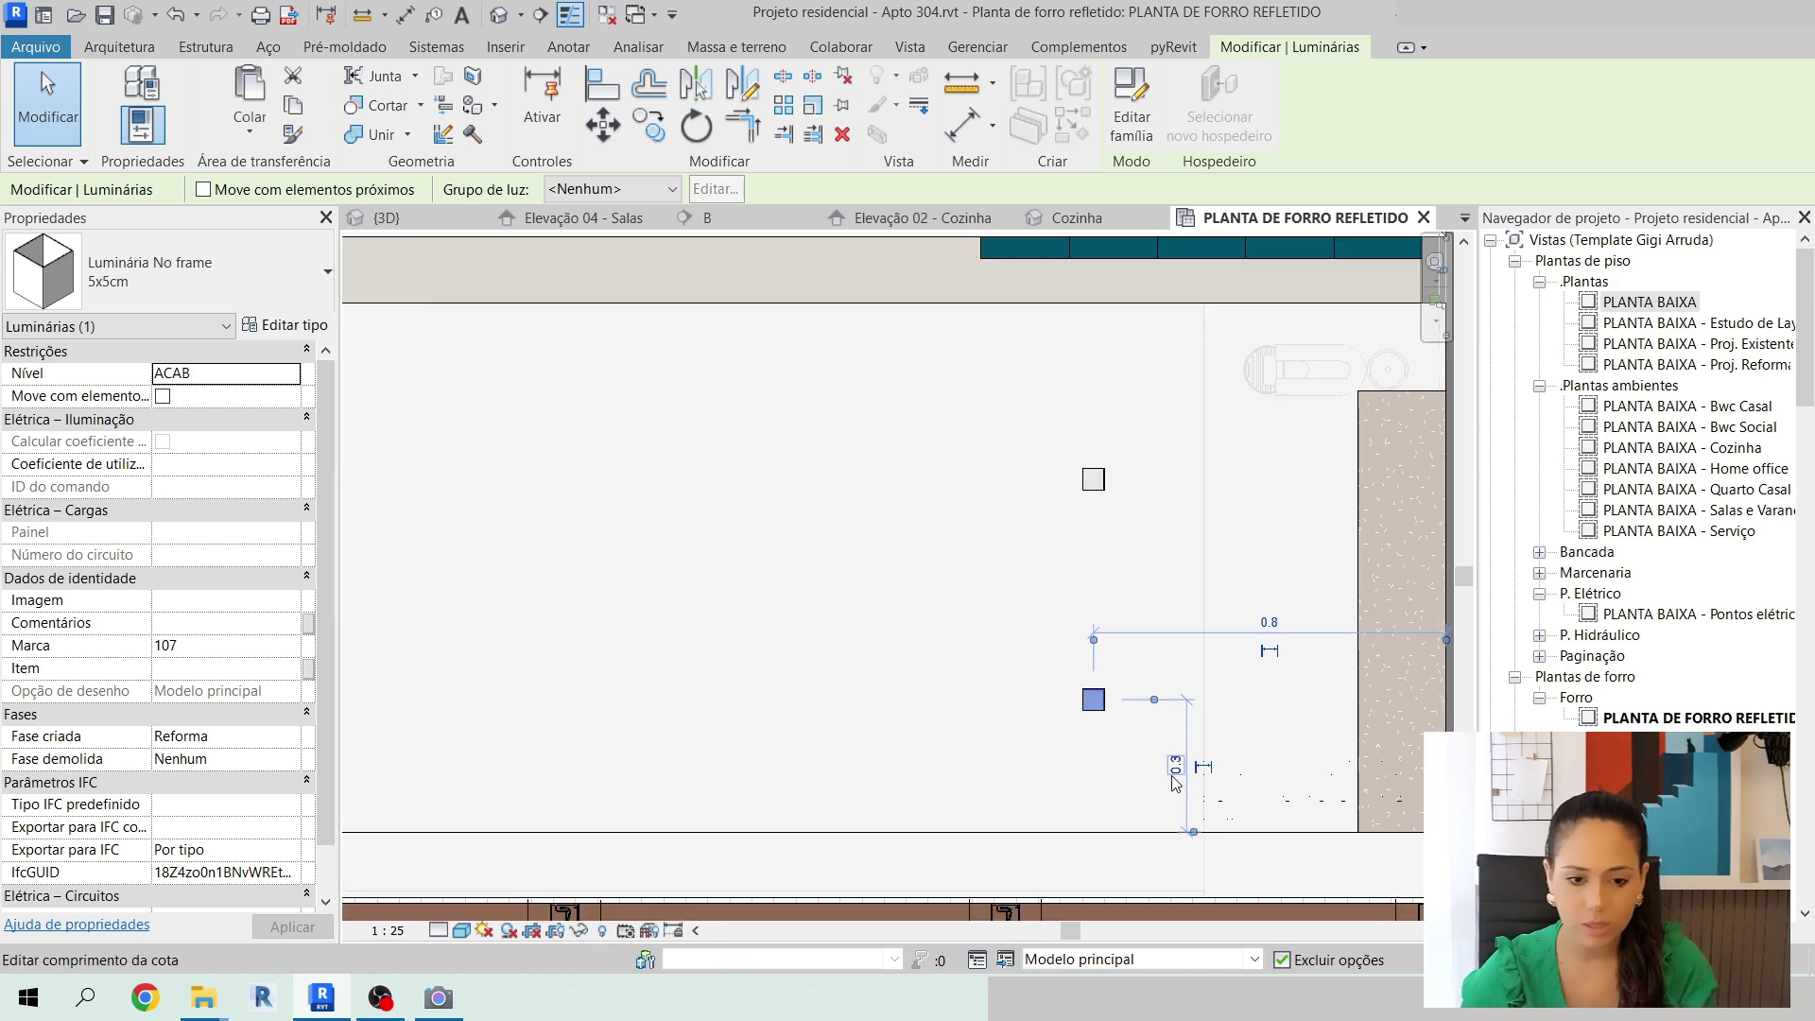
scroll(1164, 650, down, 2)
key(Escape)
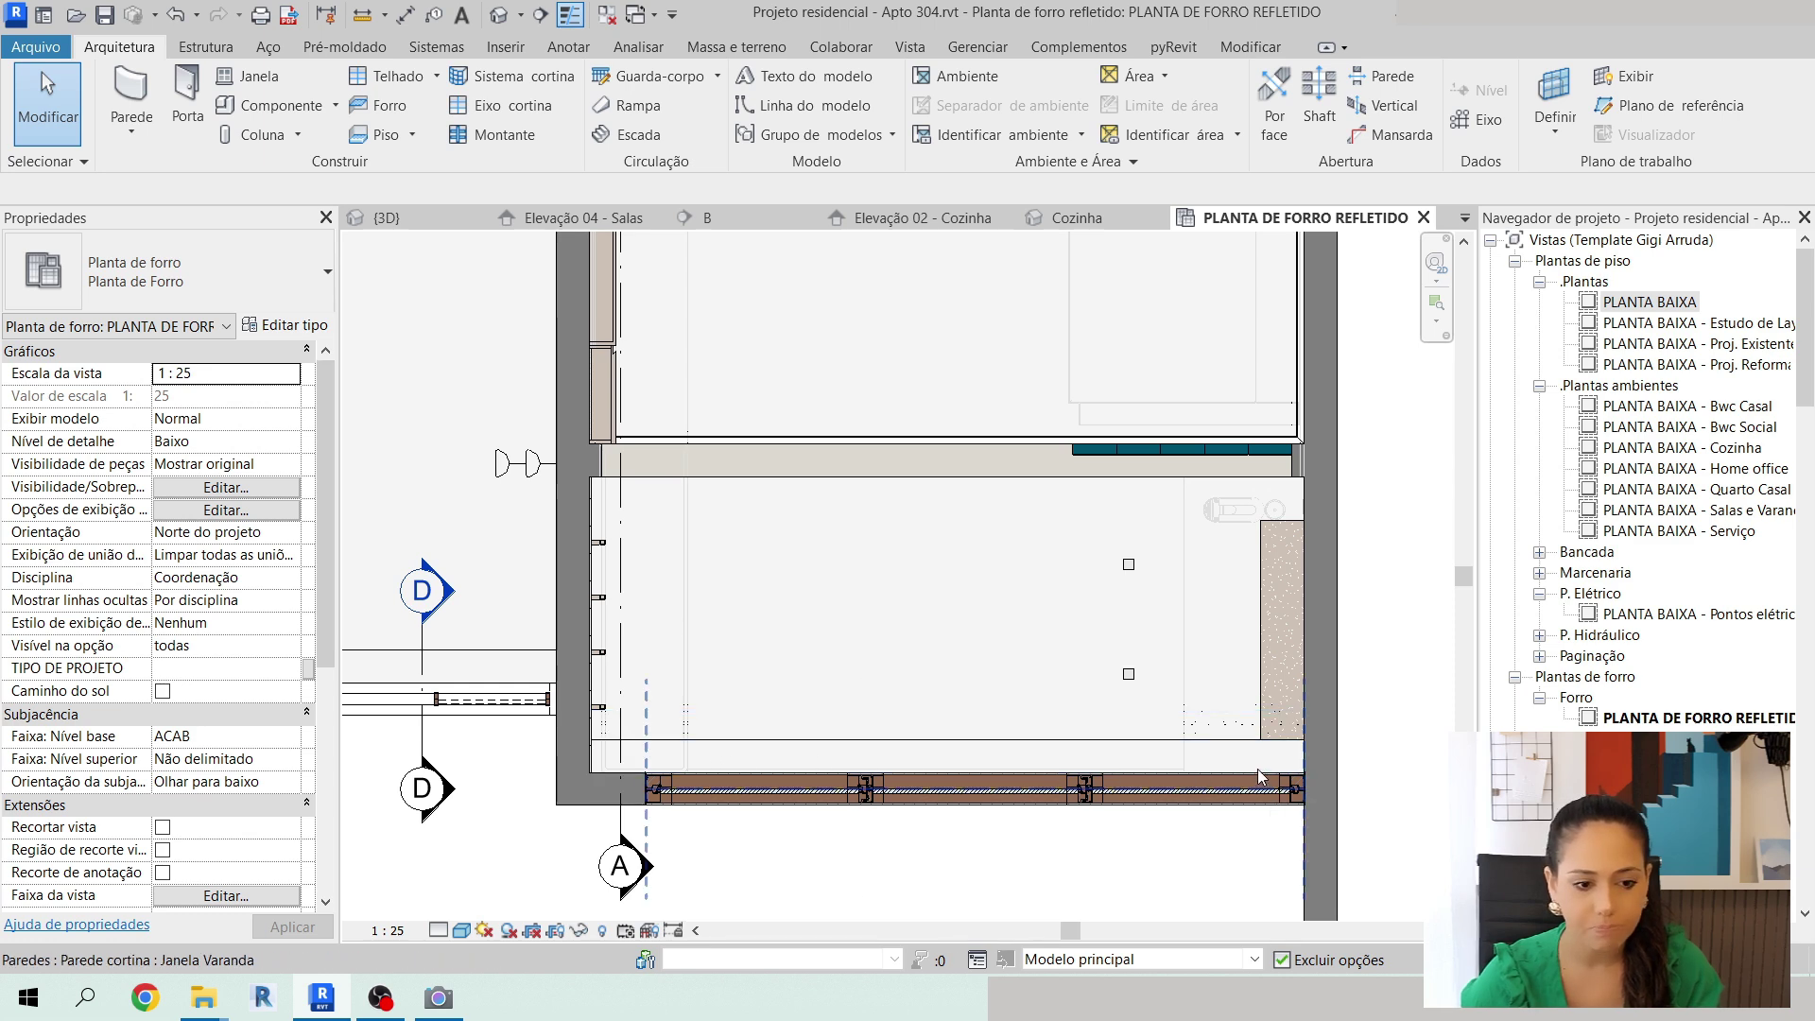
Copy both 5x5cm balcony fixtures horizontally towards the opposite side wall, about 2.8 m from the worktop-side wall.
click(1129, 673)
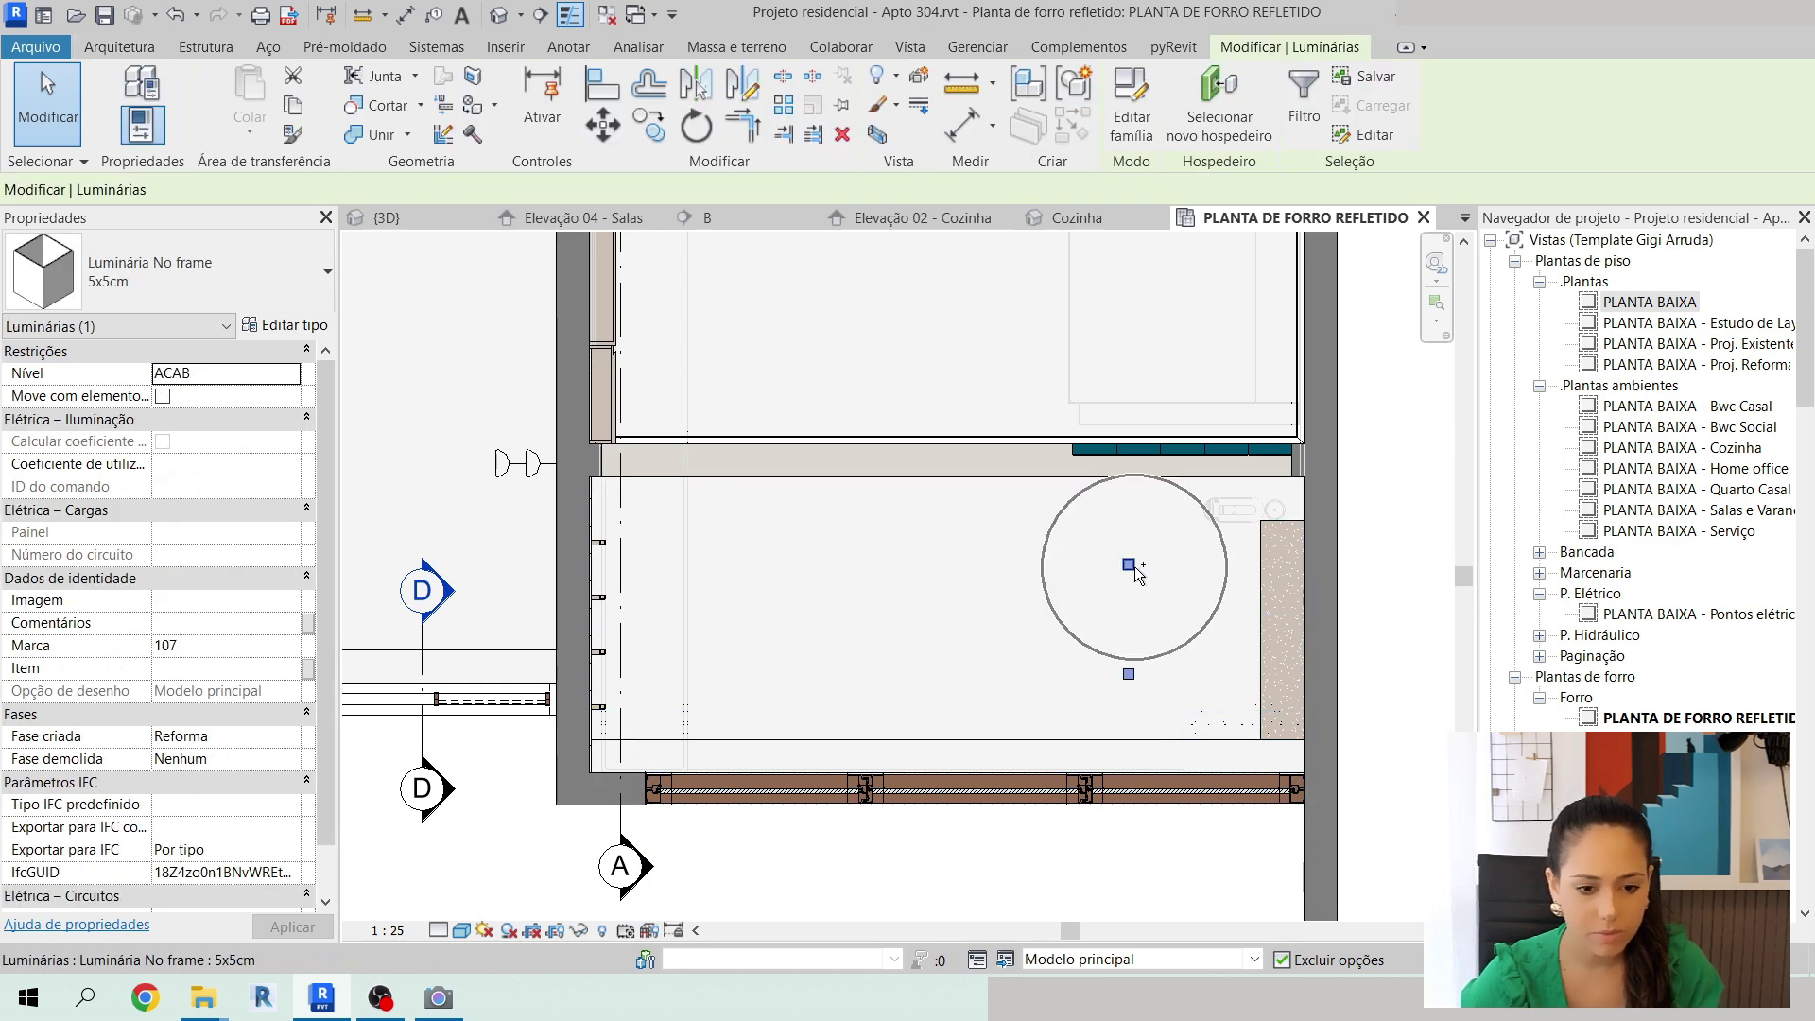
ctrl+click(1129, 564)
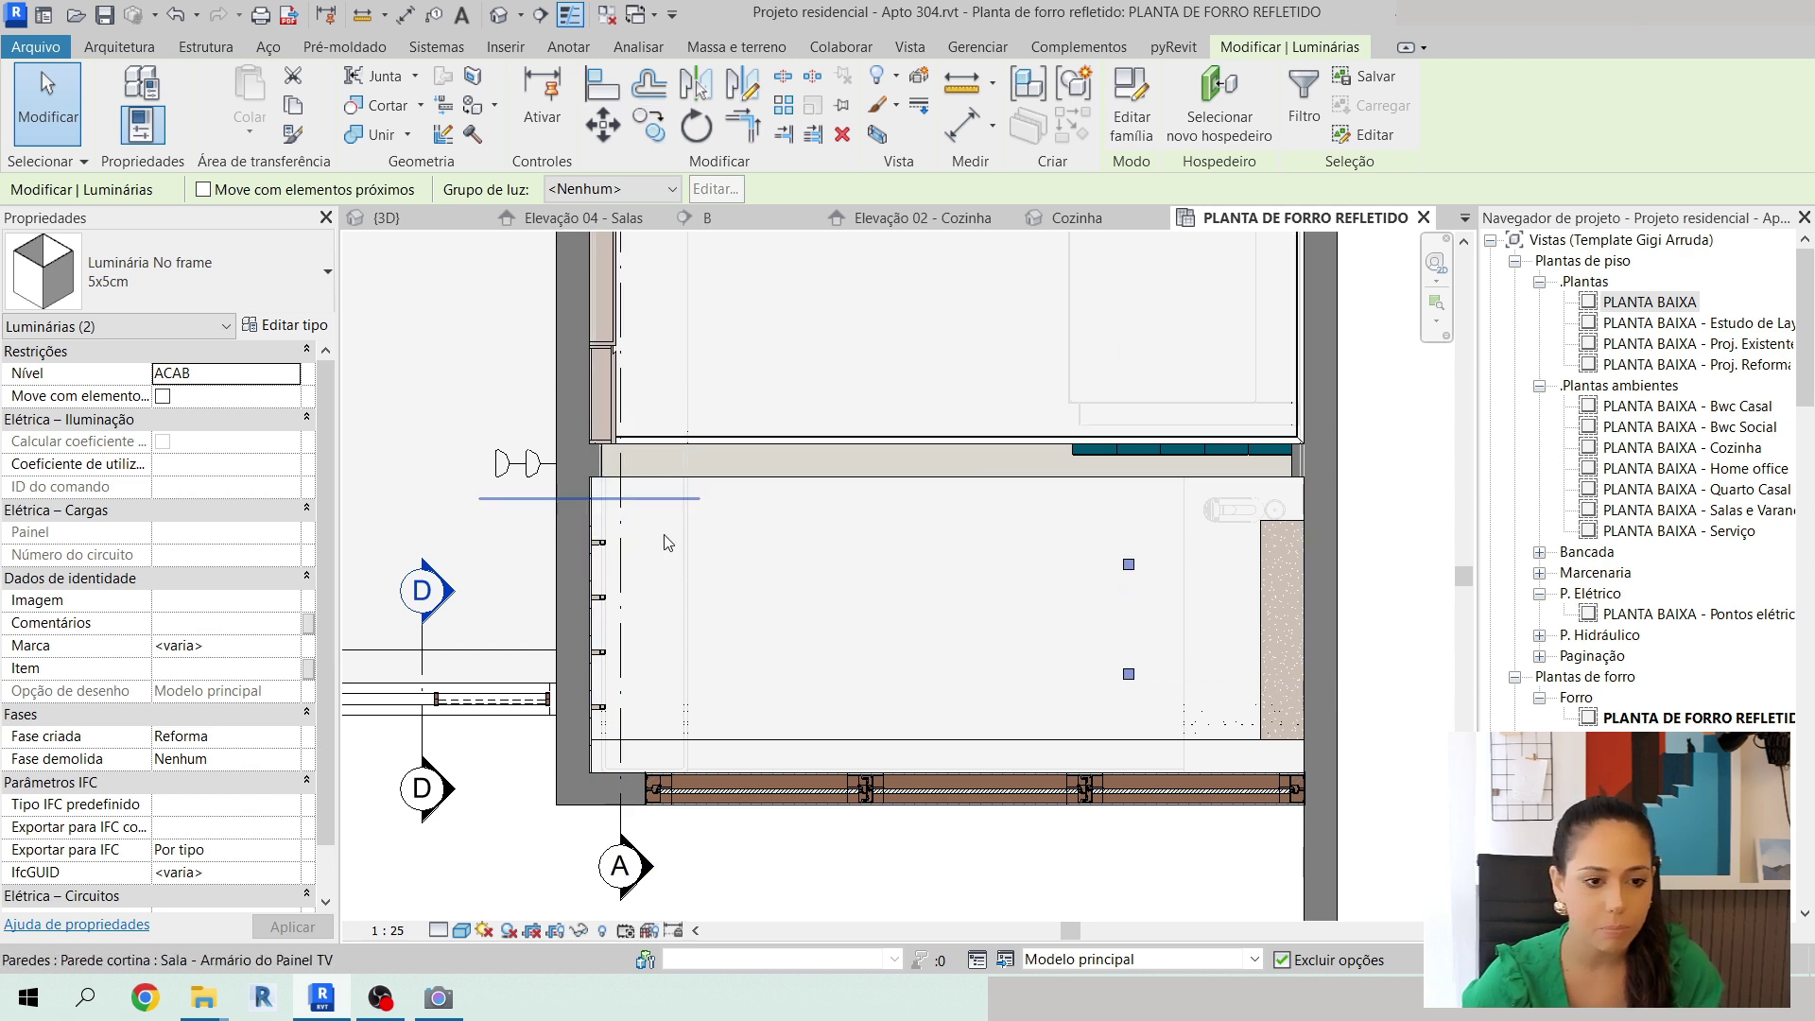
click(649, 139)
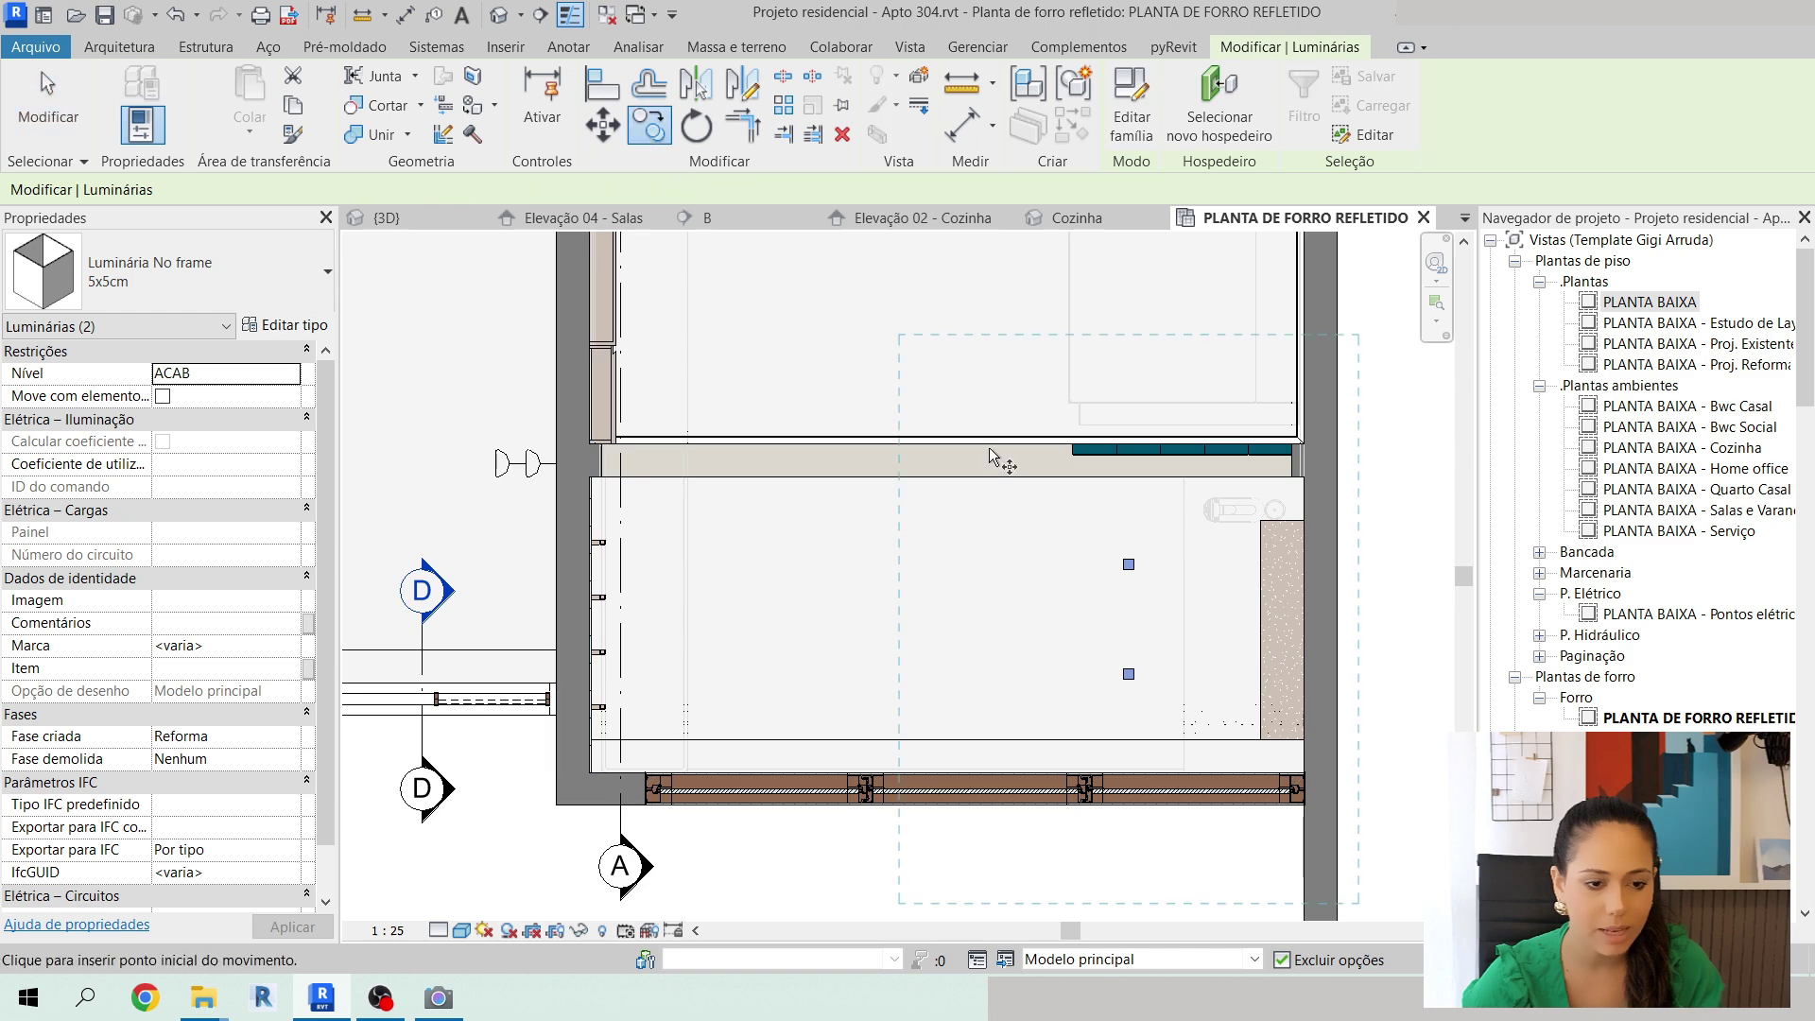
click(1115, 706)
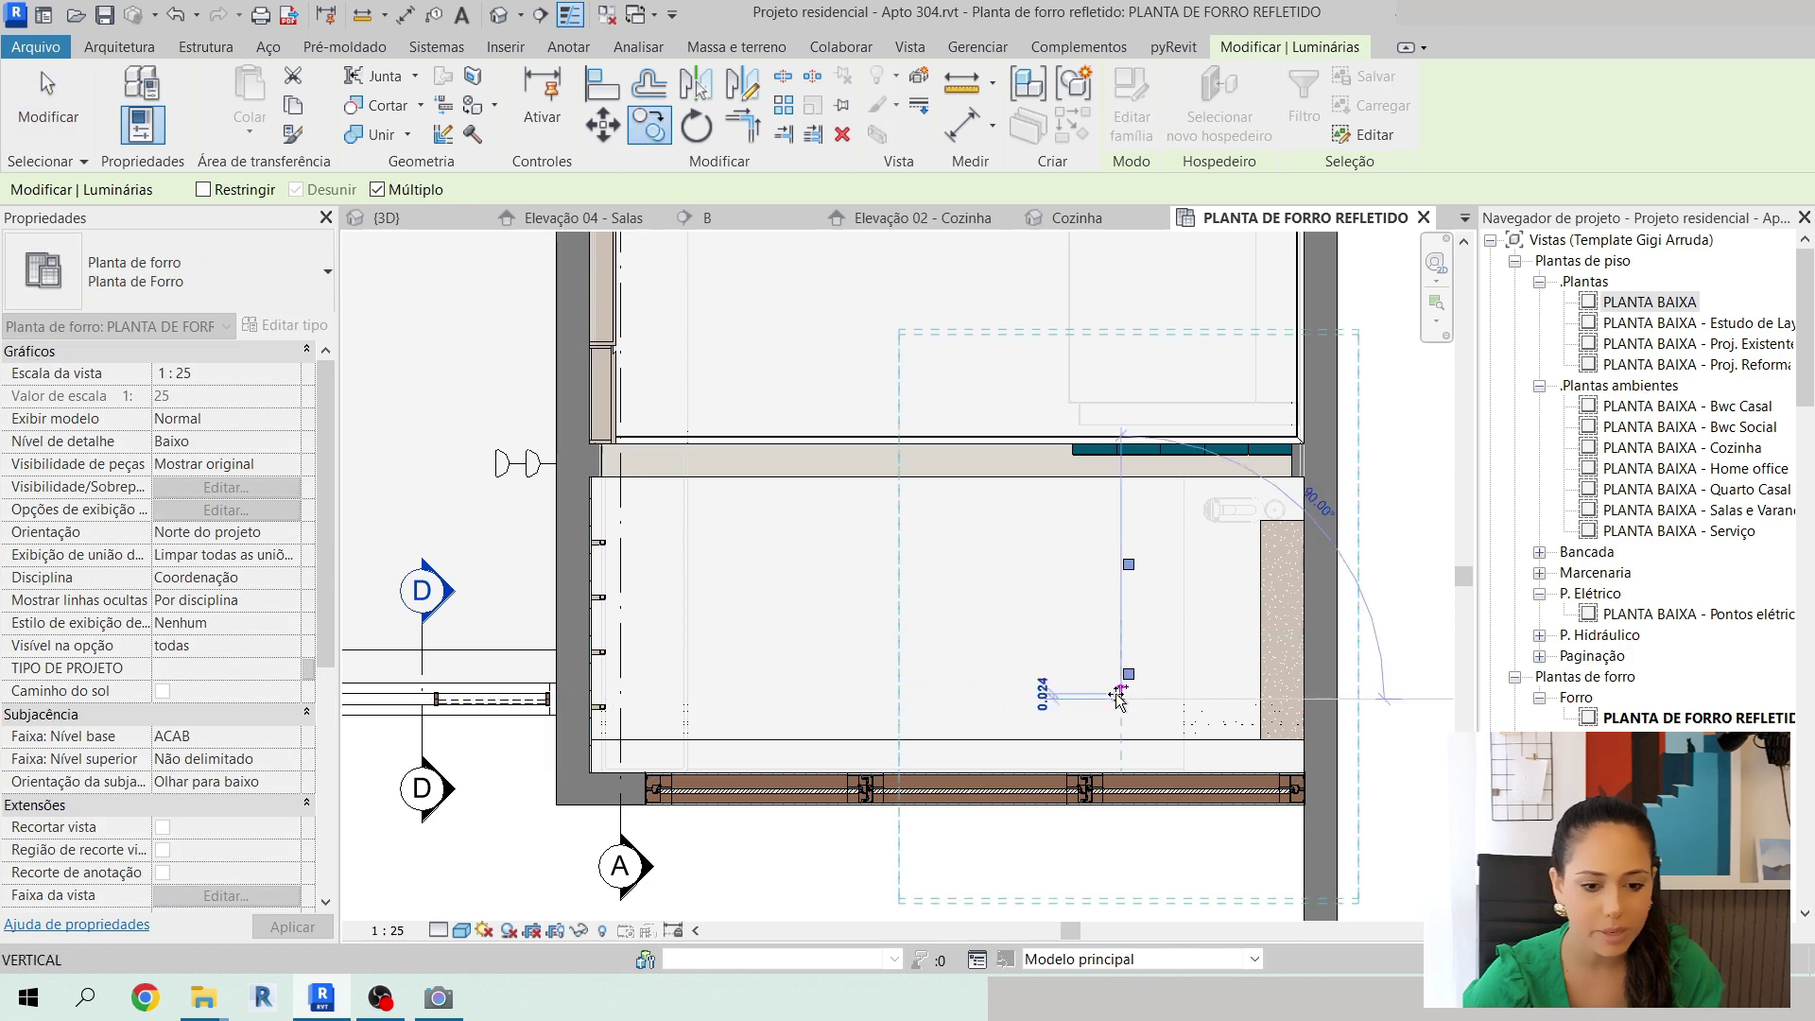
click(670, 698)
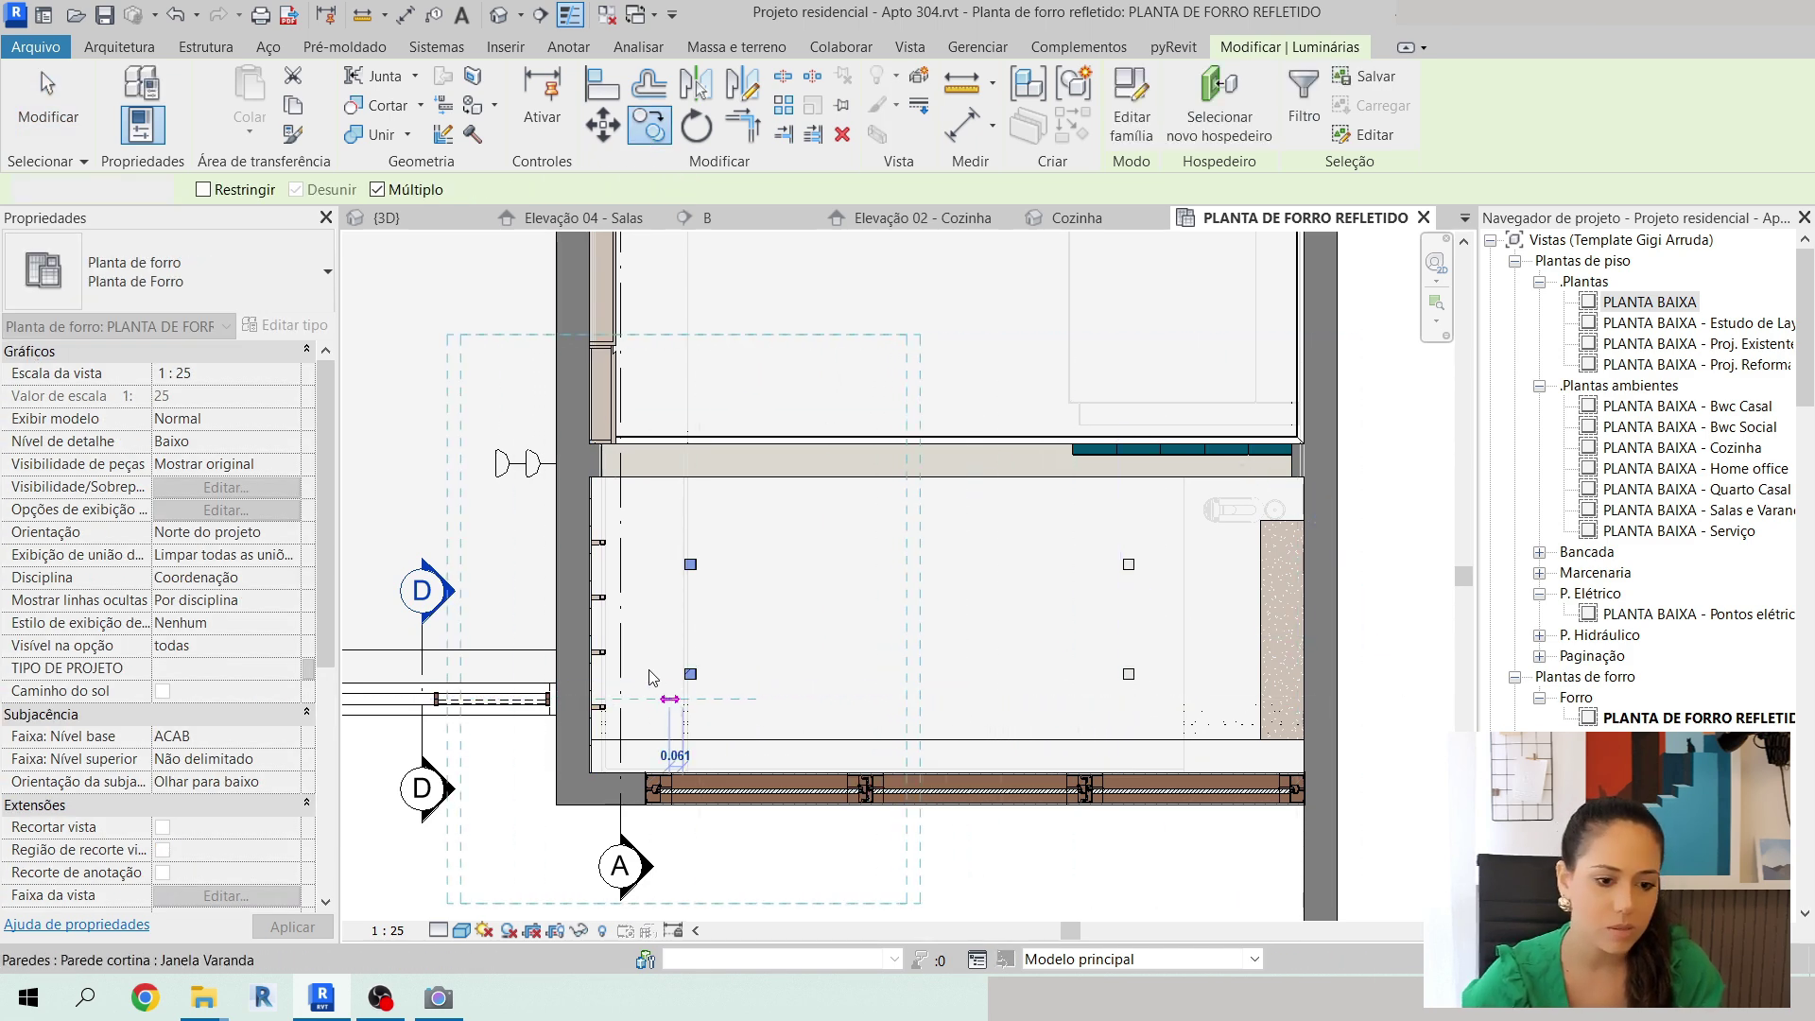
scroll(699, 671, up, 3)
key(Escape)
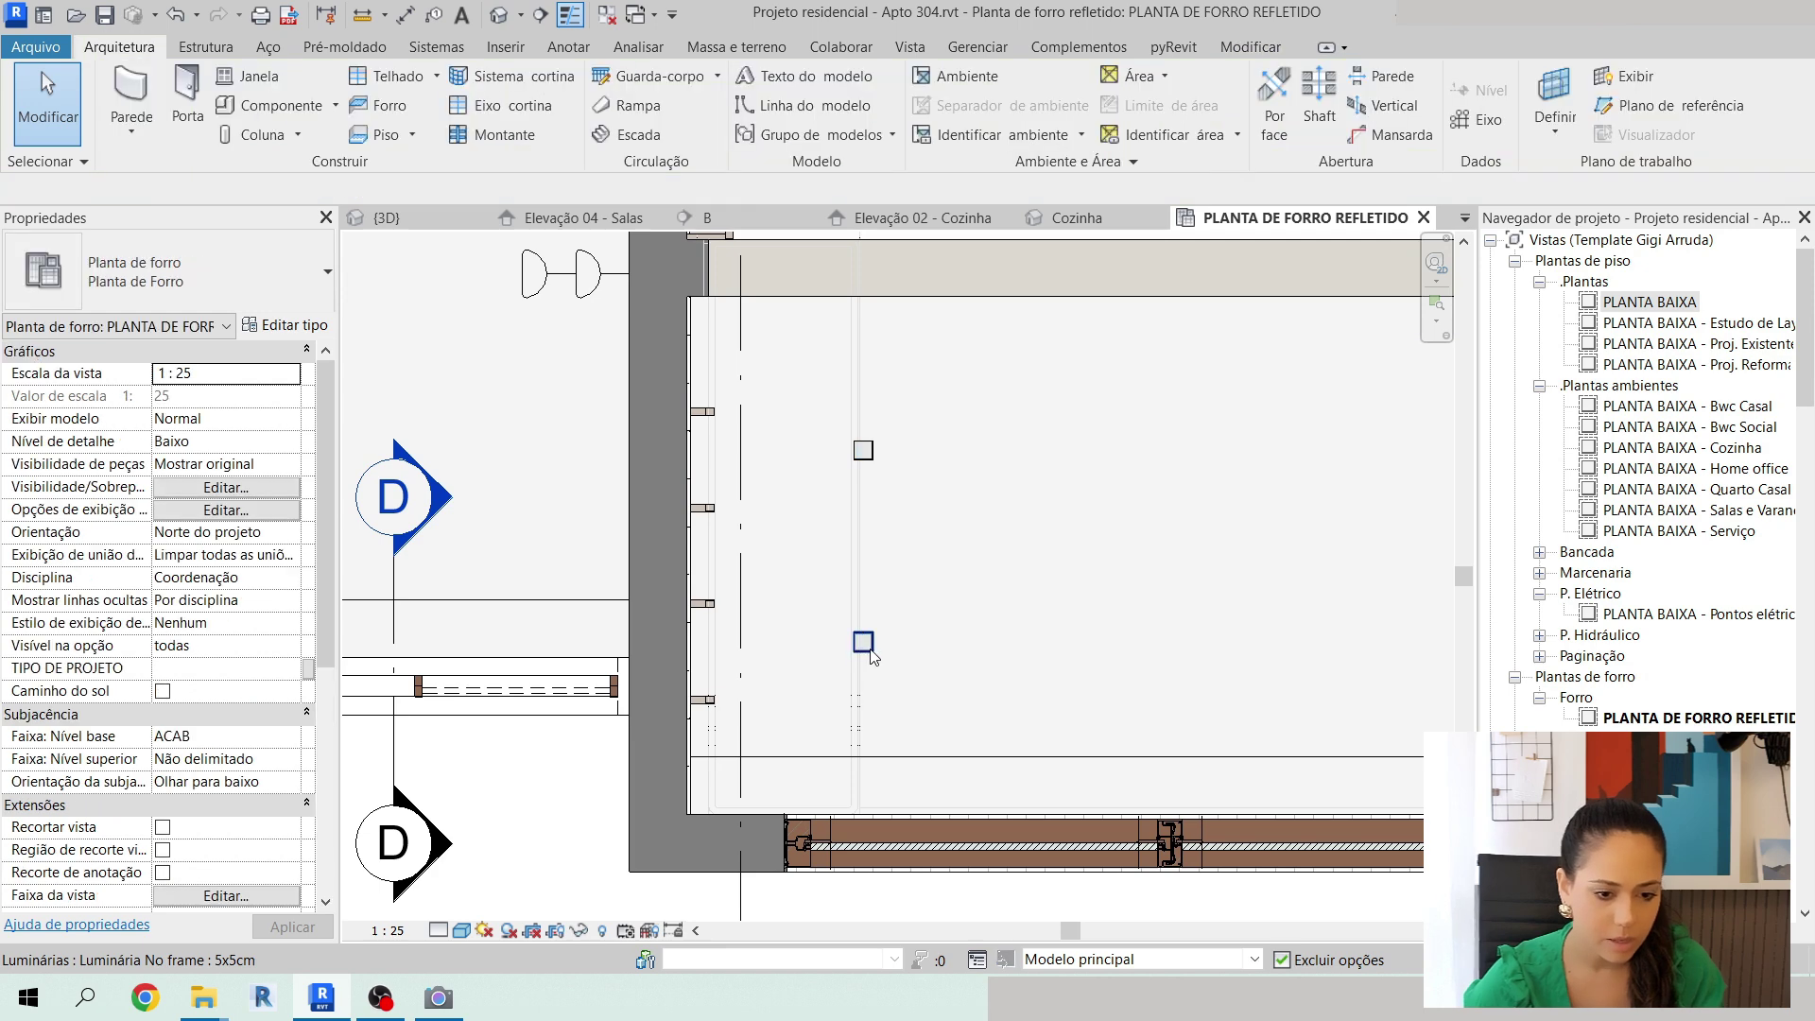
Reference the copied window-side fixture's horizontal dimension to the inner face of the nearby side wall and set the distance to 0.5 m.
click(865, 638)
scroll(874, 628, down, 2)
middle_drag(1249, 654, 952, 689)
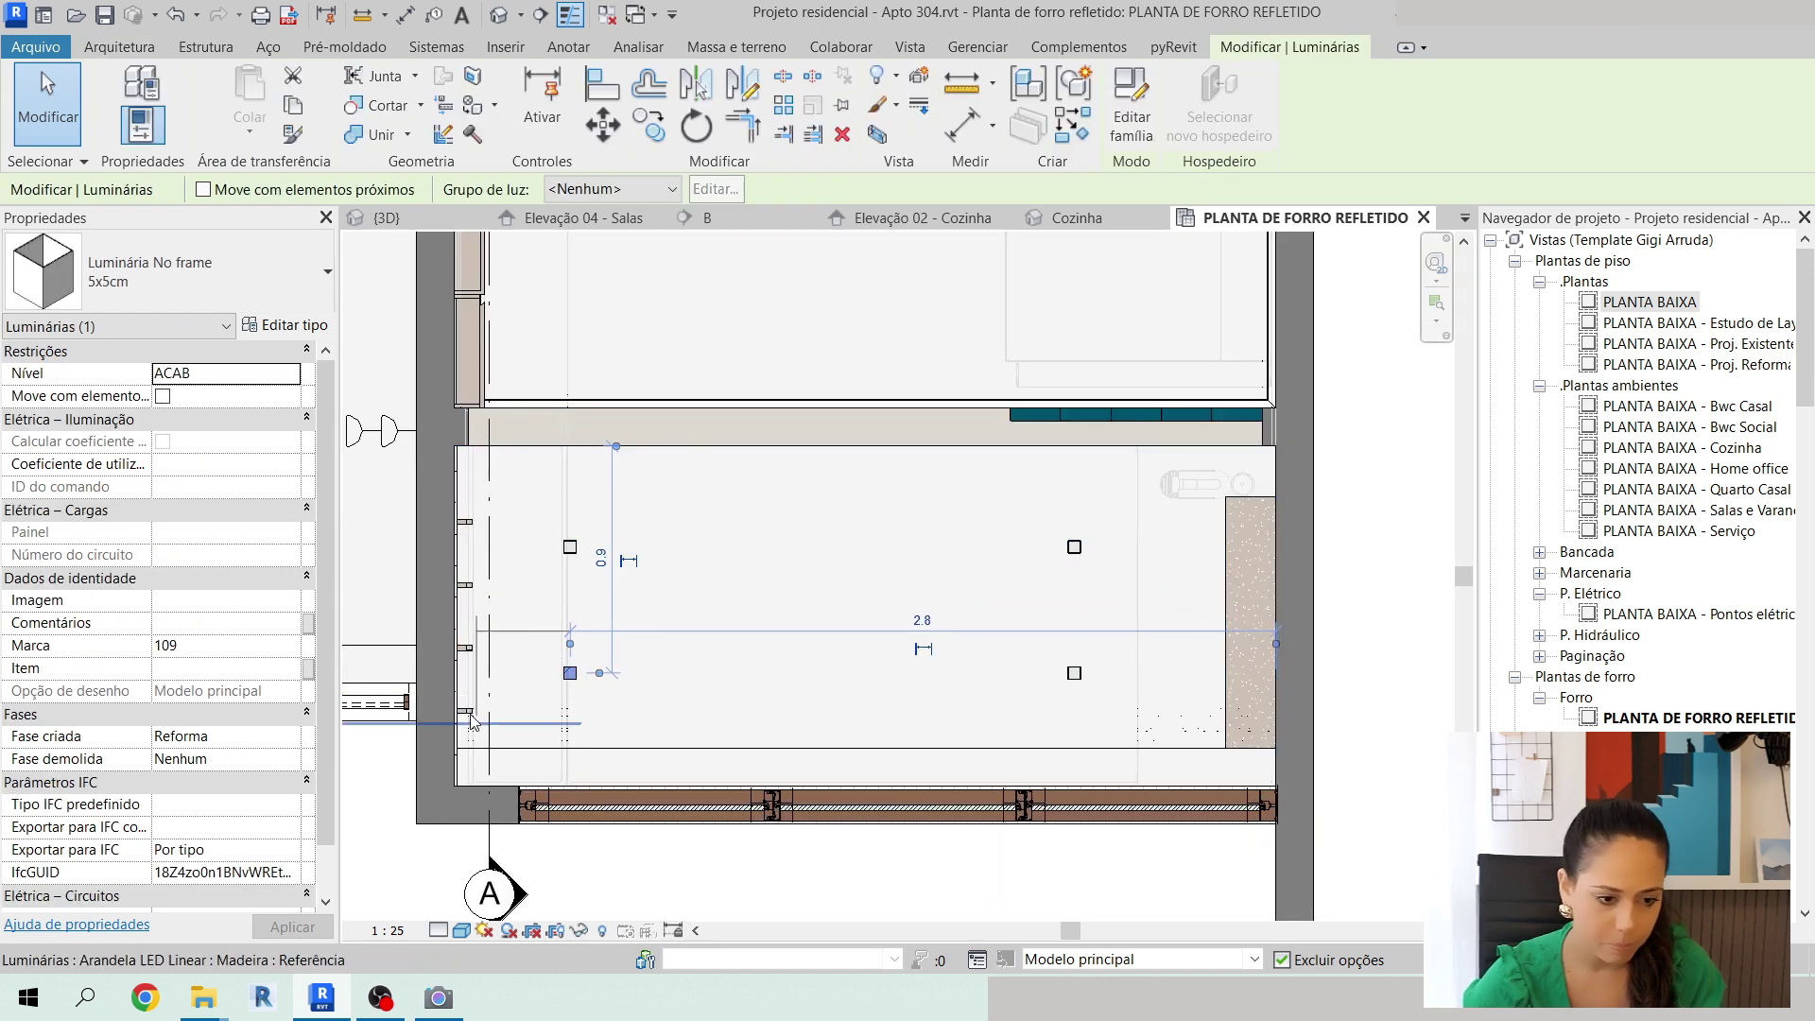
scroll(468, 714, up, 2)
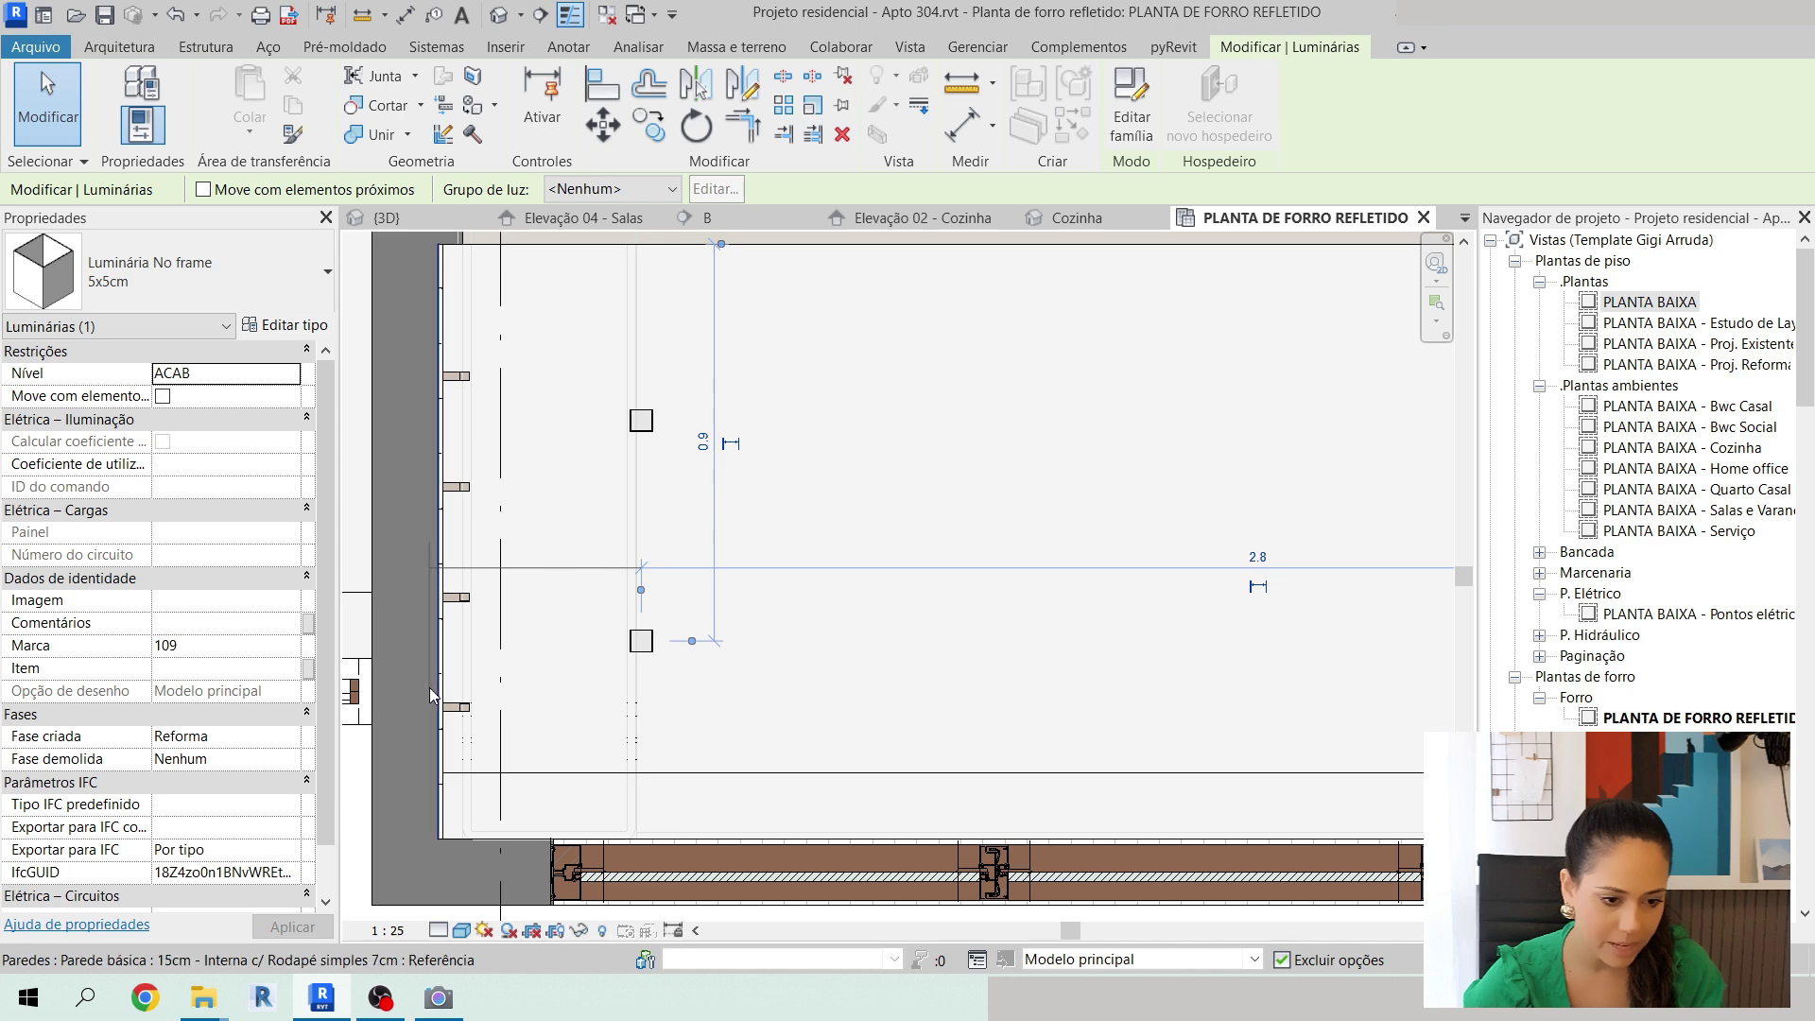
click(430, 695)
middle_drag(430, 694, 633, 677)
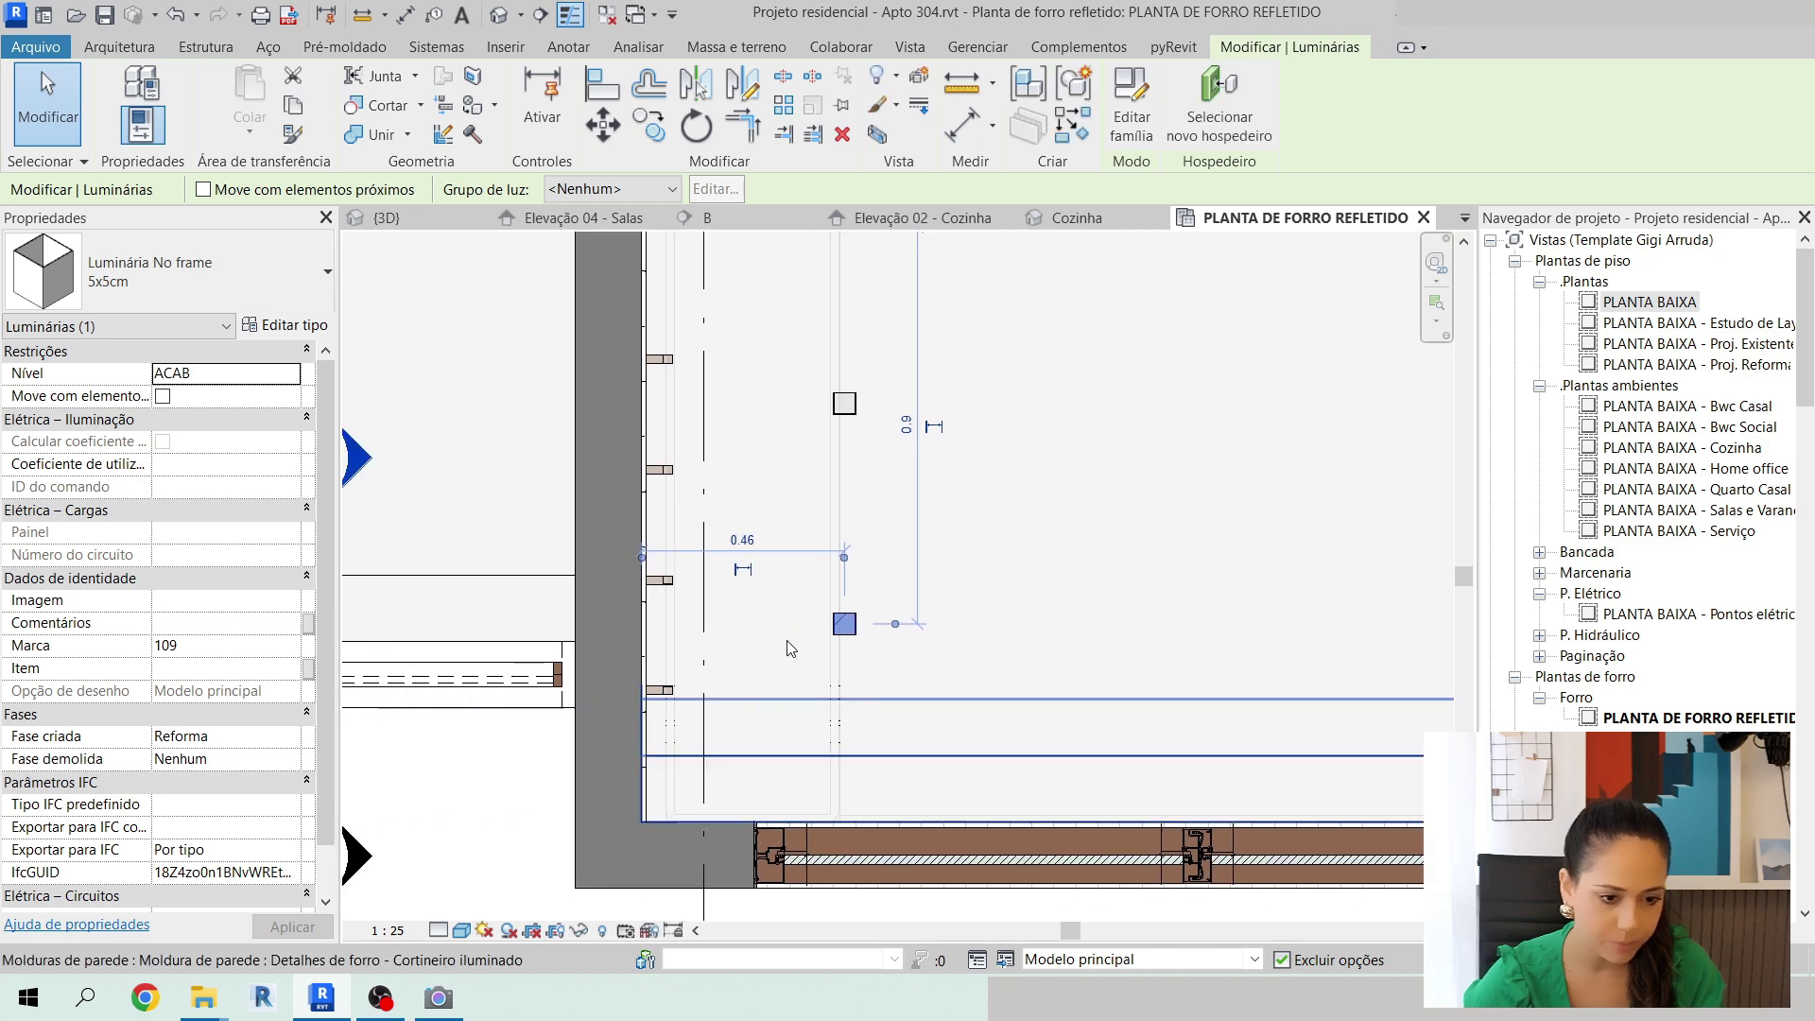
click(754, 540)
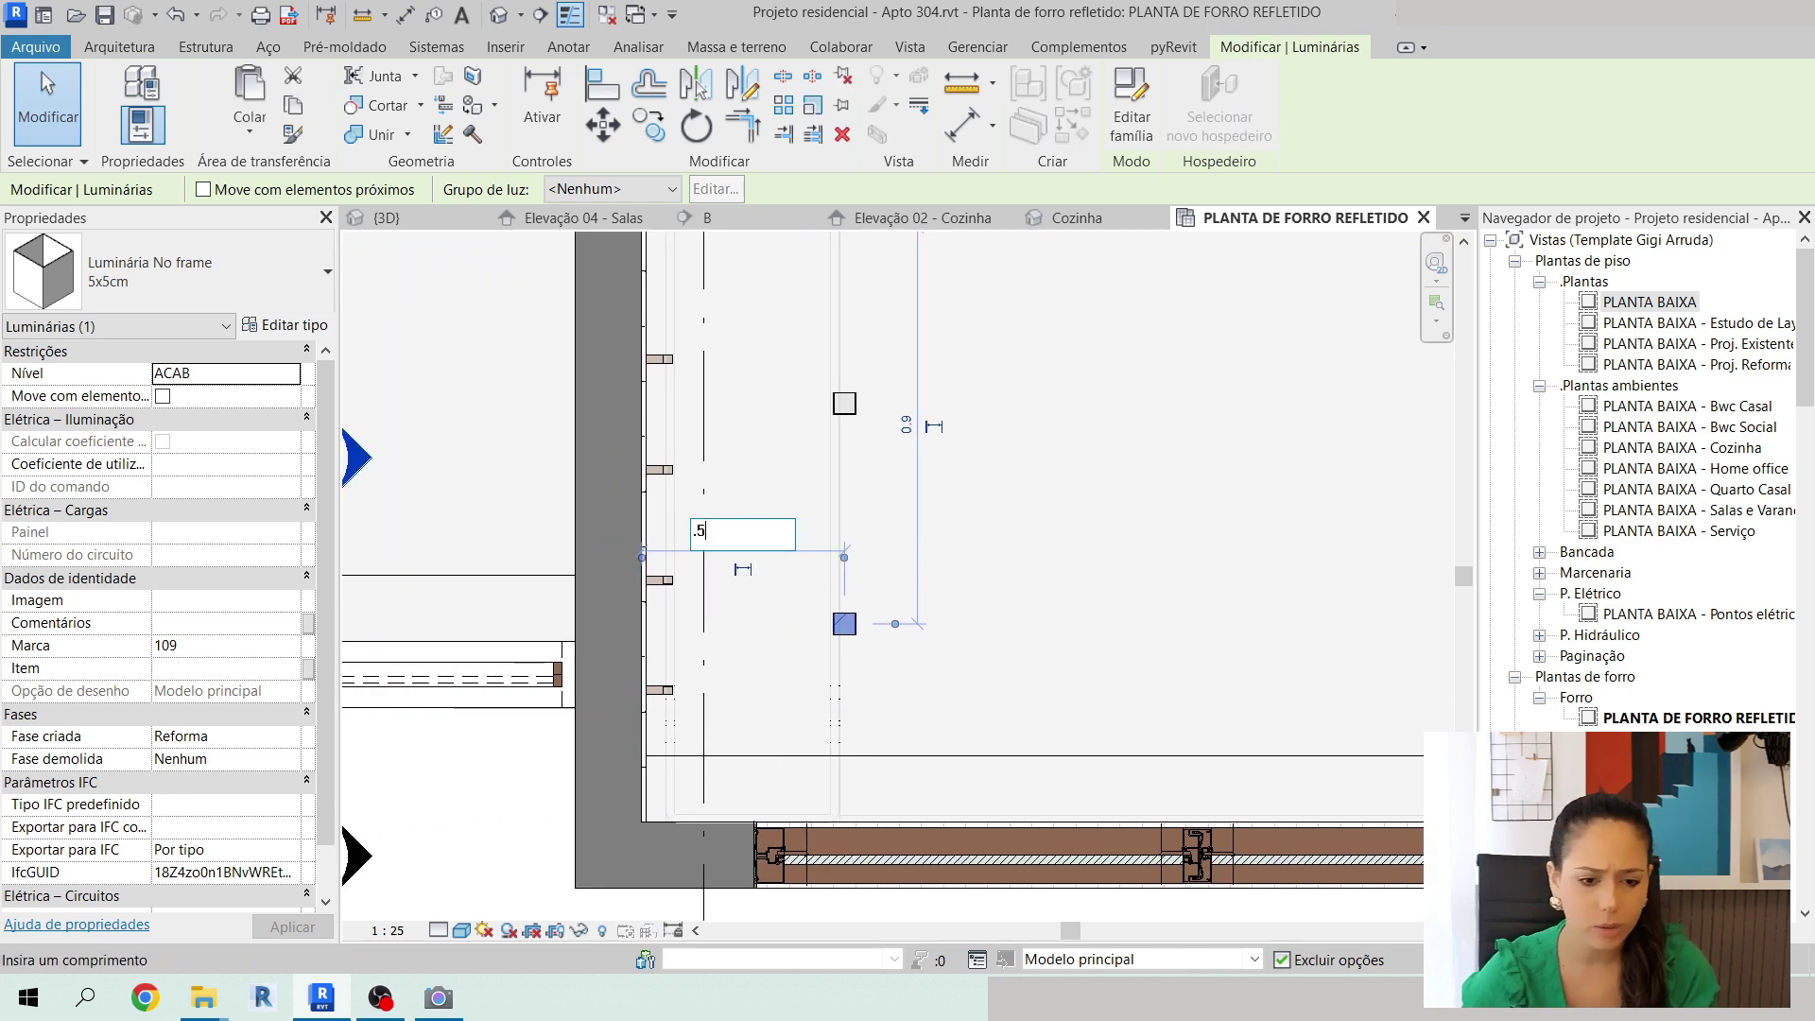
text(.5)
key(Return)
key(Escape)
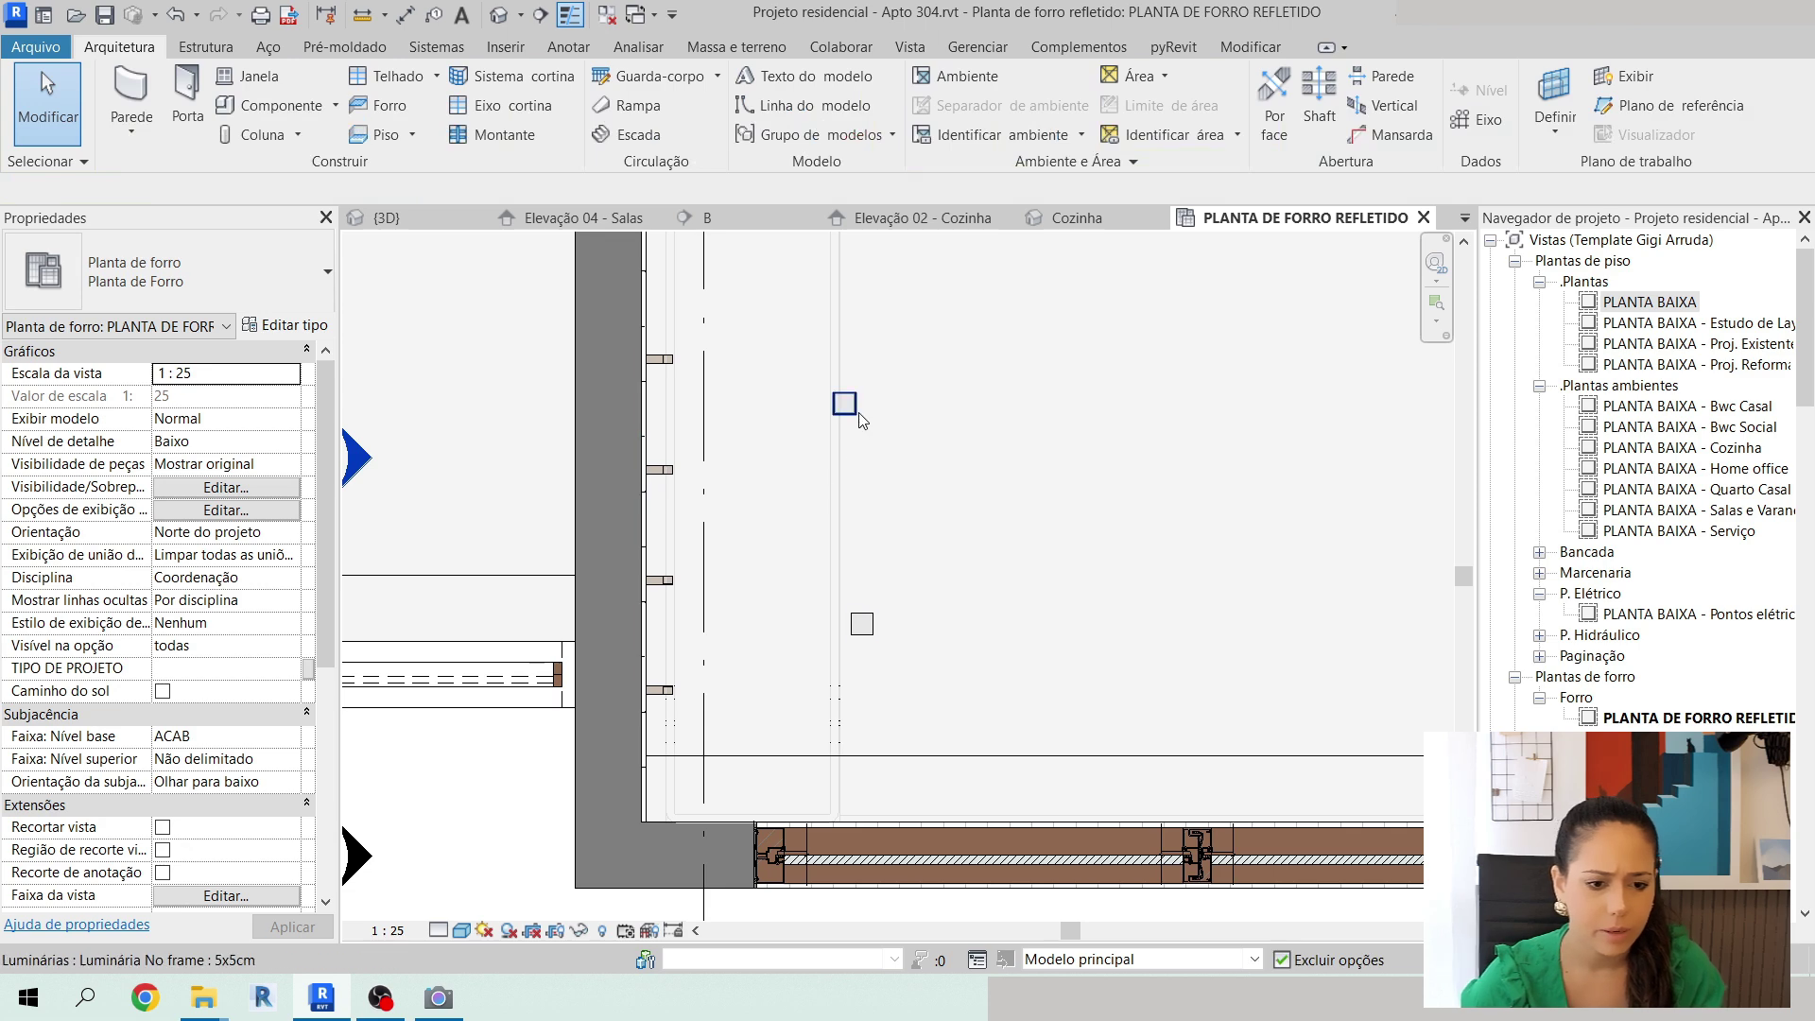
Reference the other copied fixture's horizontal dimension to the same side wall and set the distance to 0.5 m.
click(844, 403)
scroll(861, 419, down, 3)
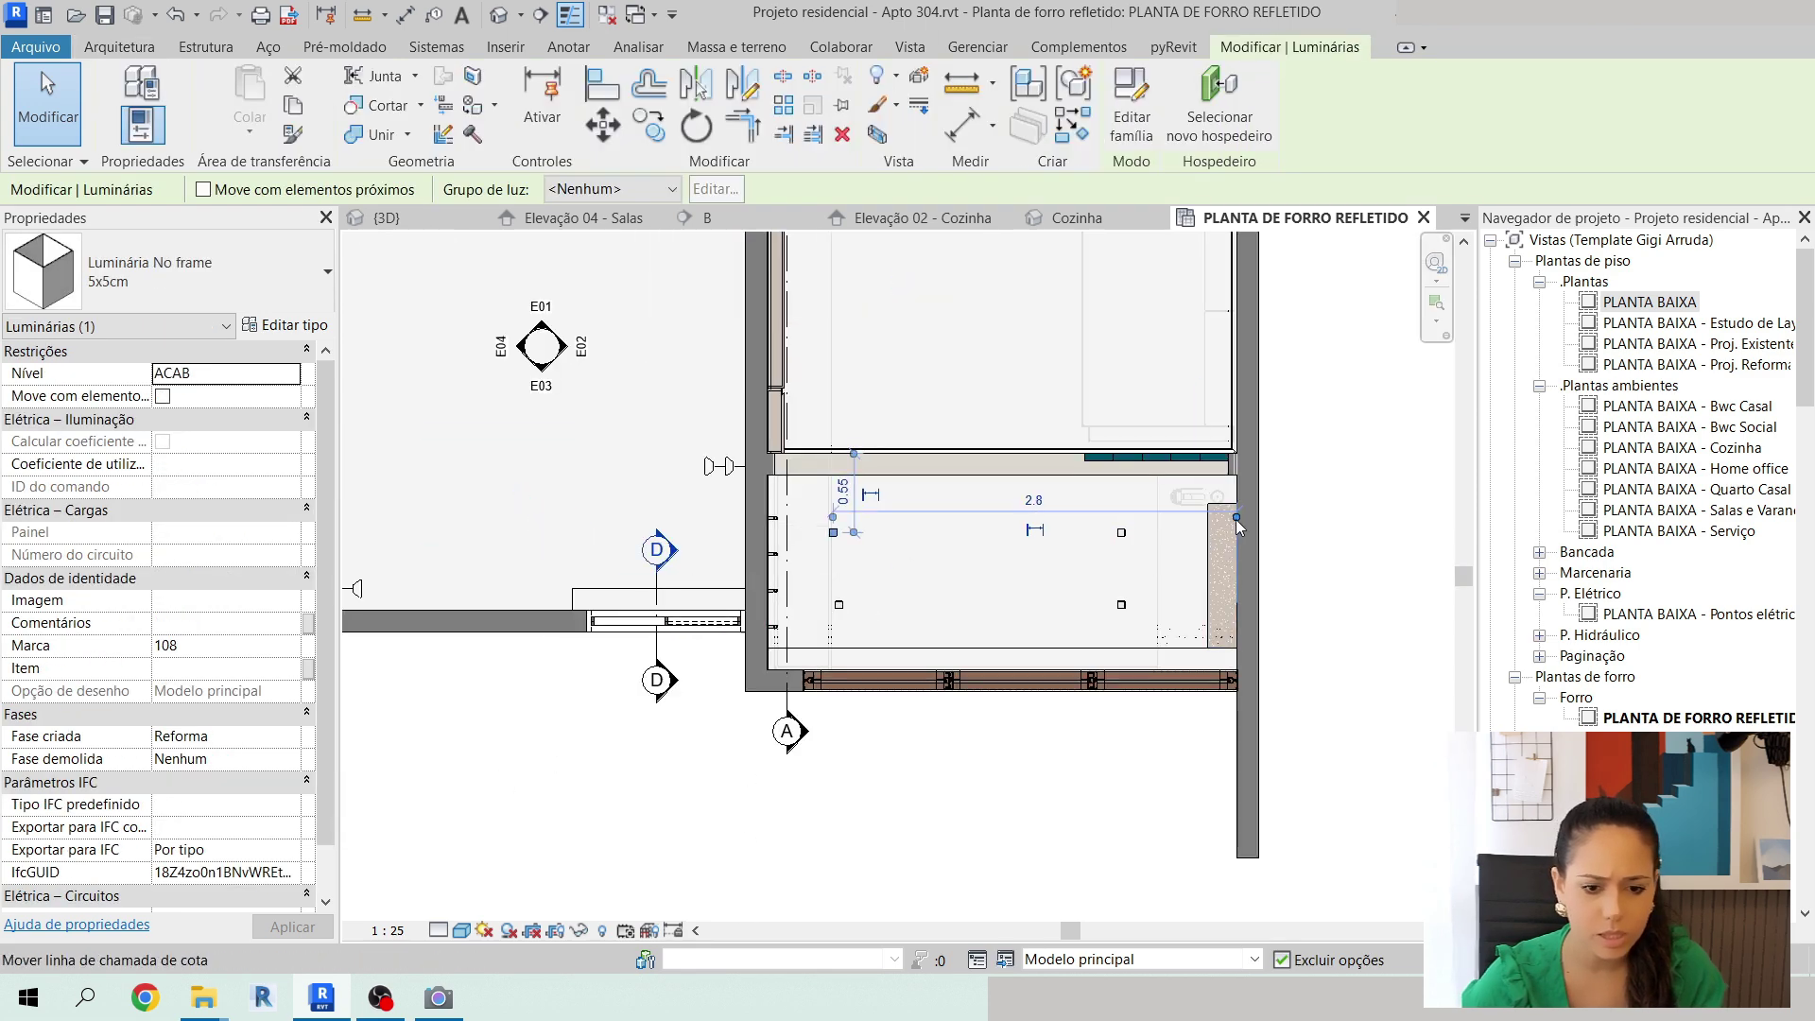
drag(1238, 525, 764, 540)
scroll(760, 539, up, 3)
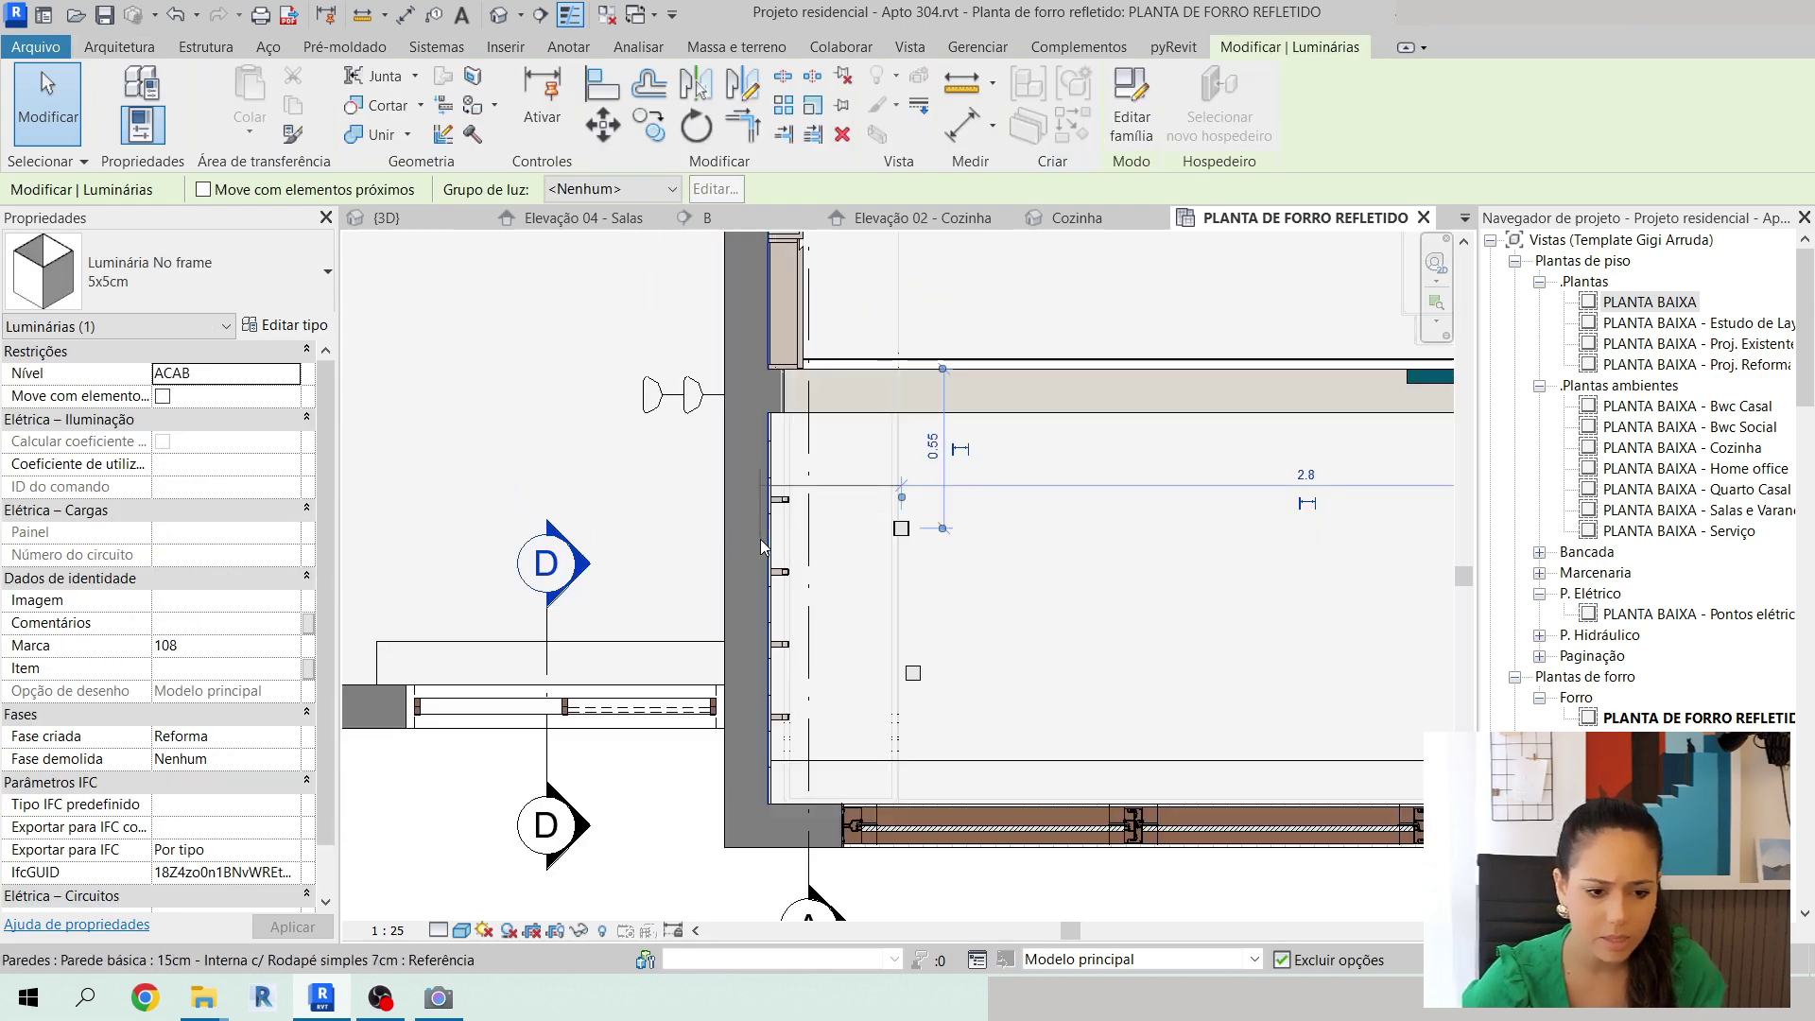
click(837, 476)
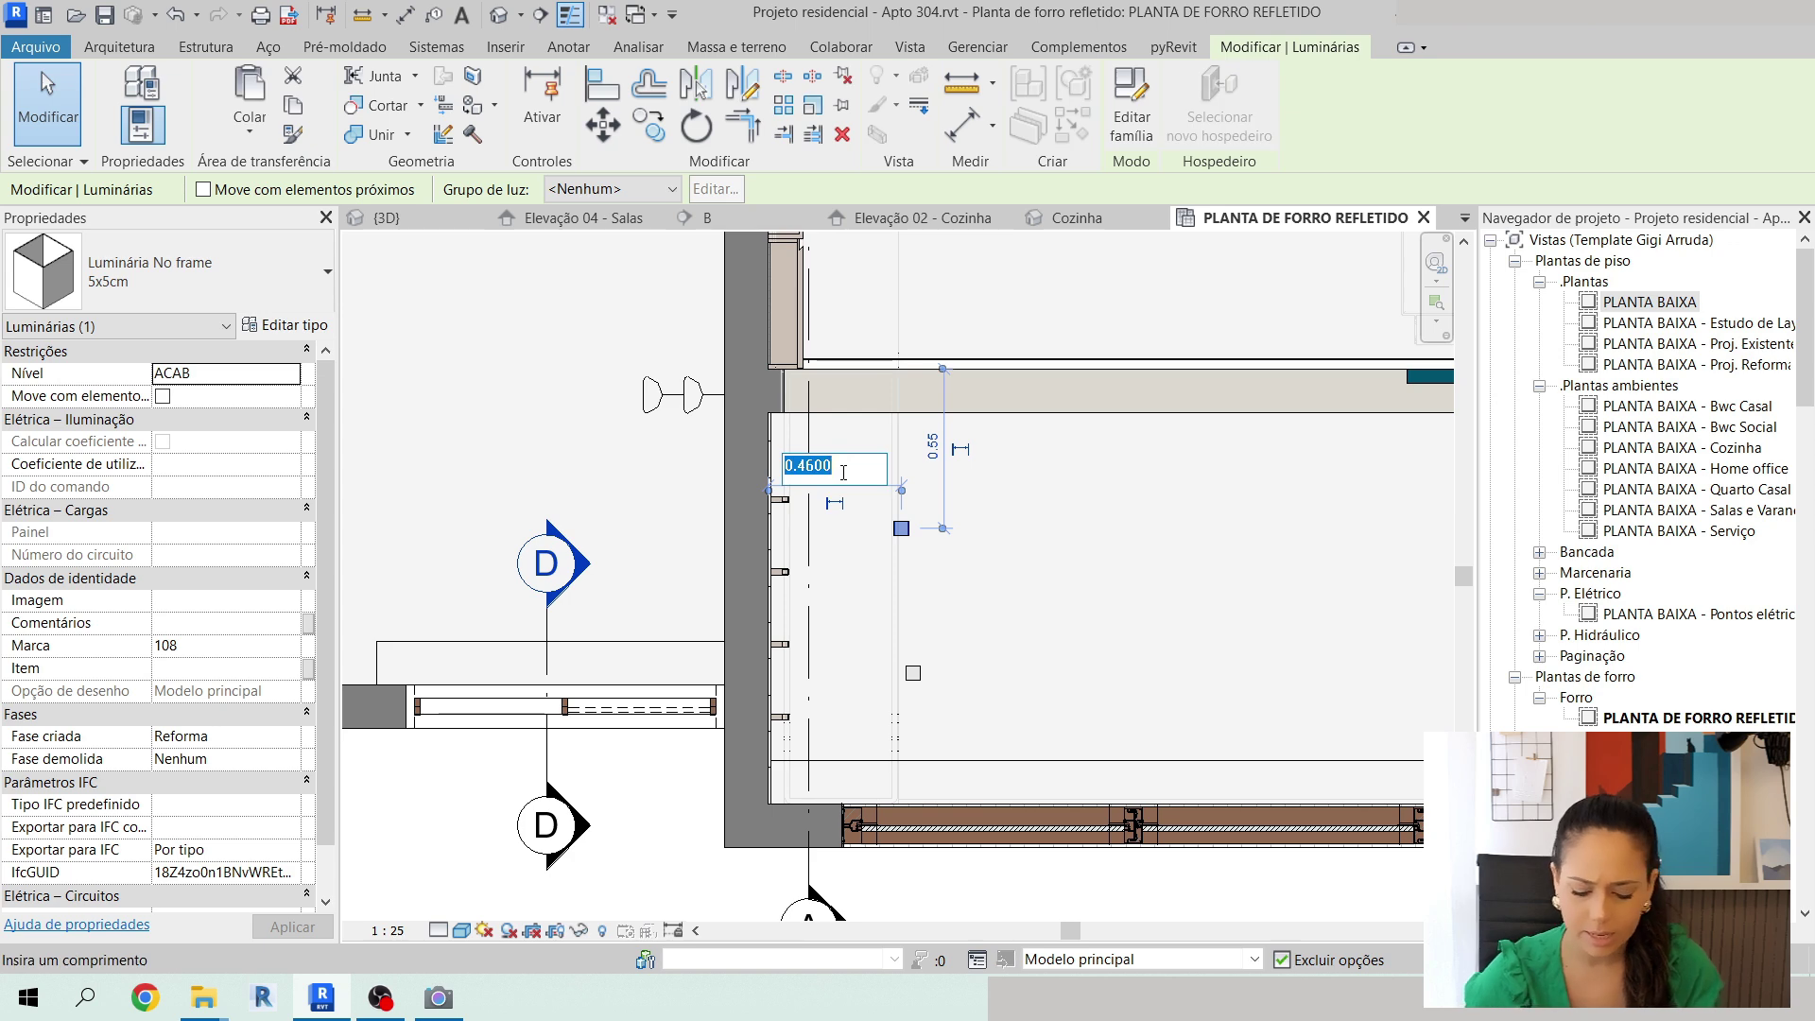
text(.5)
key(Return)
key(Escape)
scroll(931, 605, down, 2)
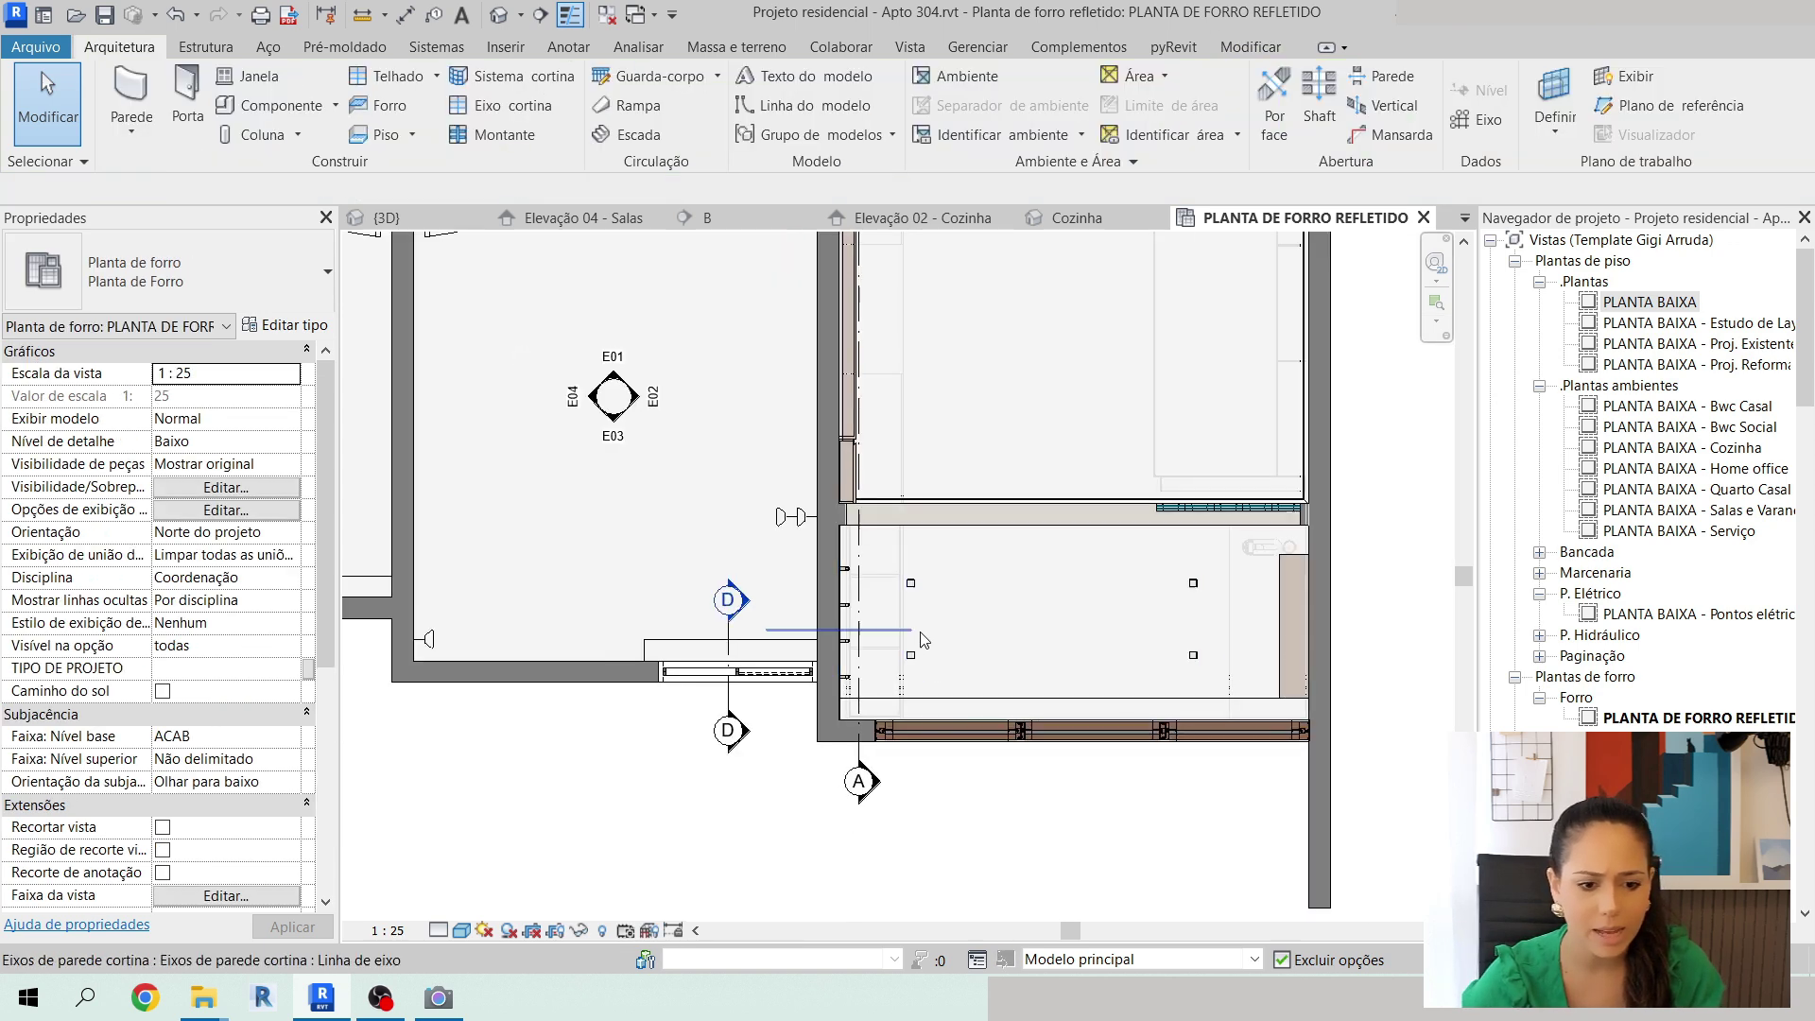
Delete the two copied 5x5cm fixtures near the balcony side wall opposite the worktop.
scroll(931, 605, up, 1)
scroll(913, 586, up, 1)
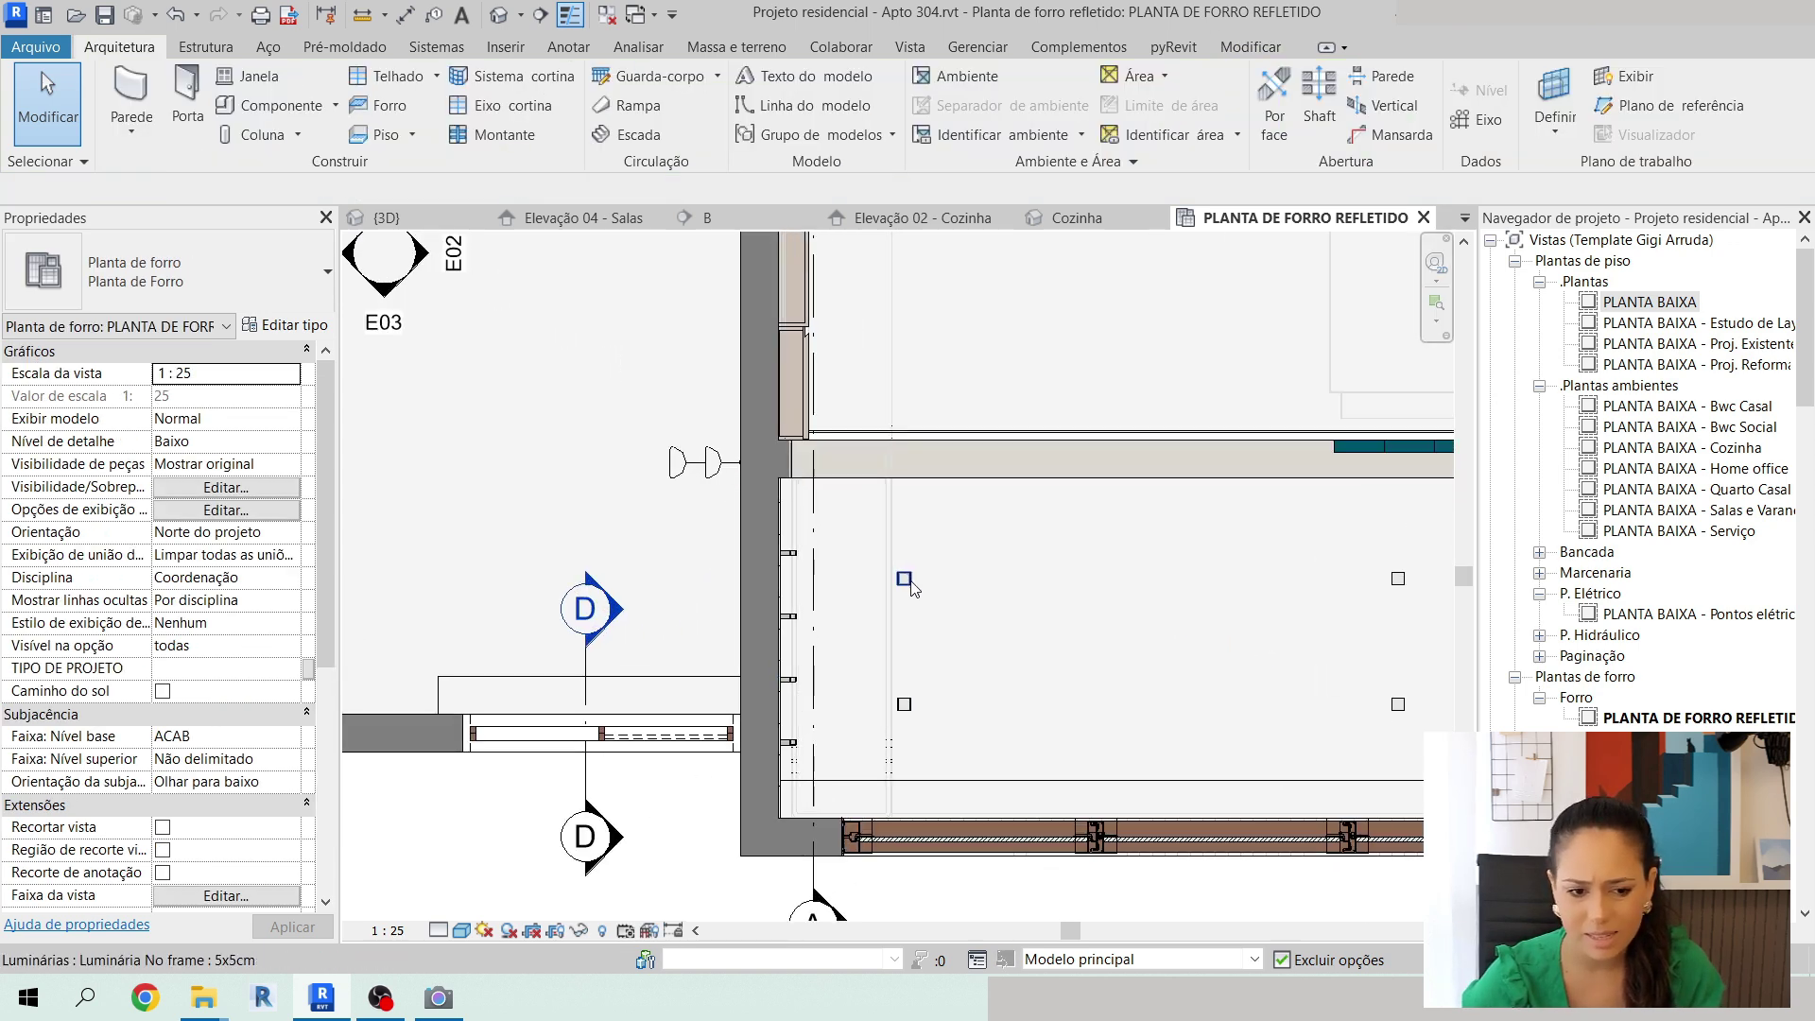
scroll(898, 586, down, 2)
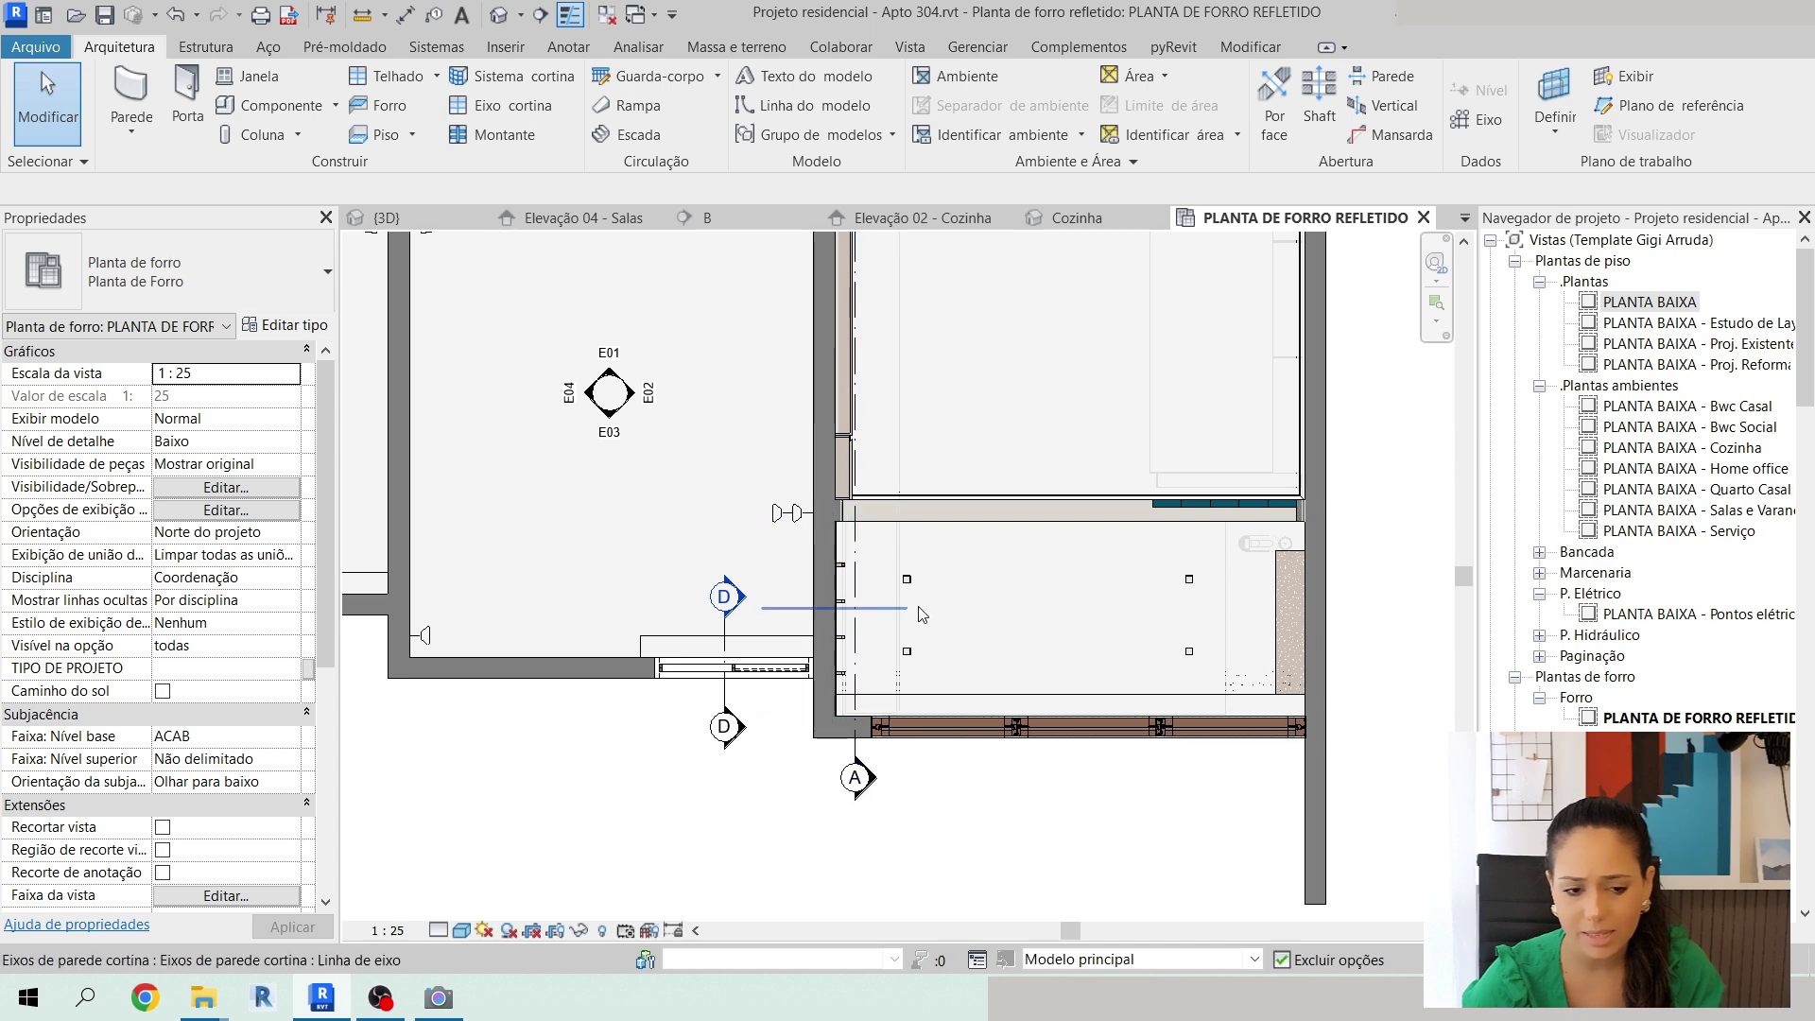
scroll(922, 615, up, 3)
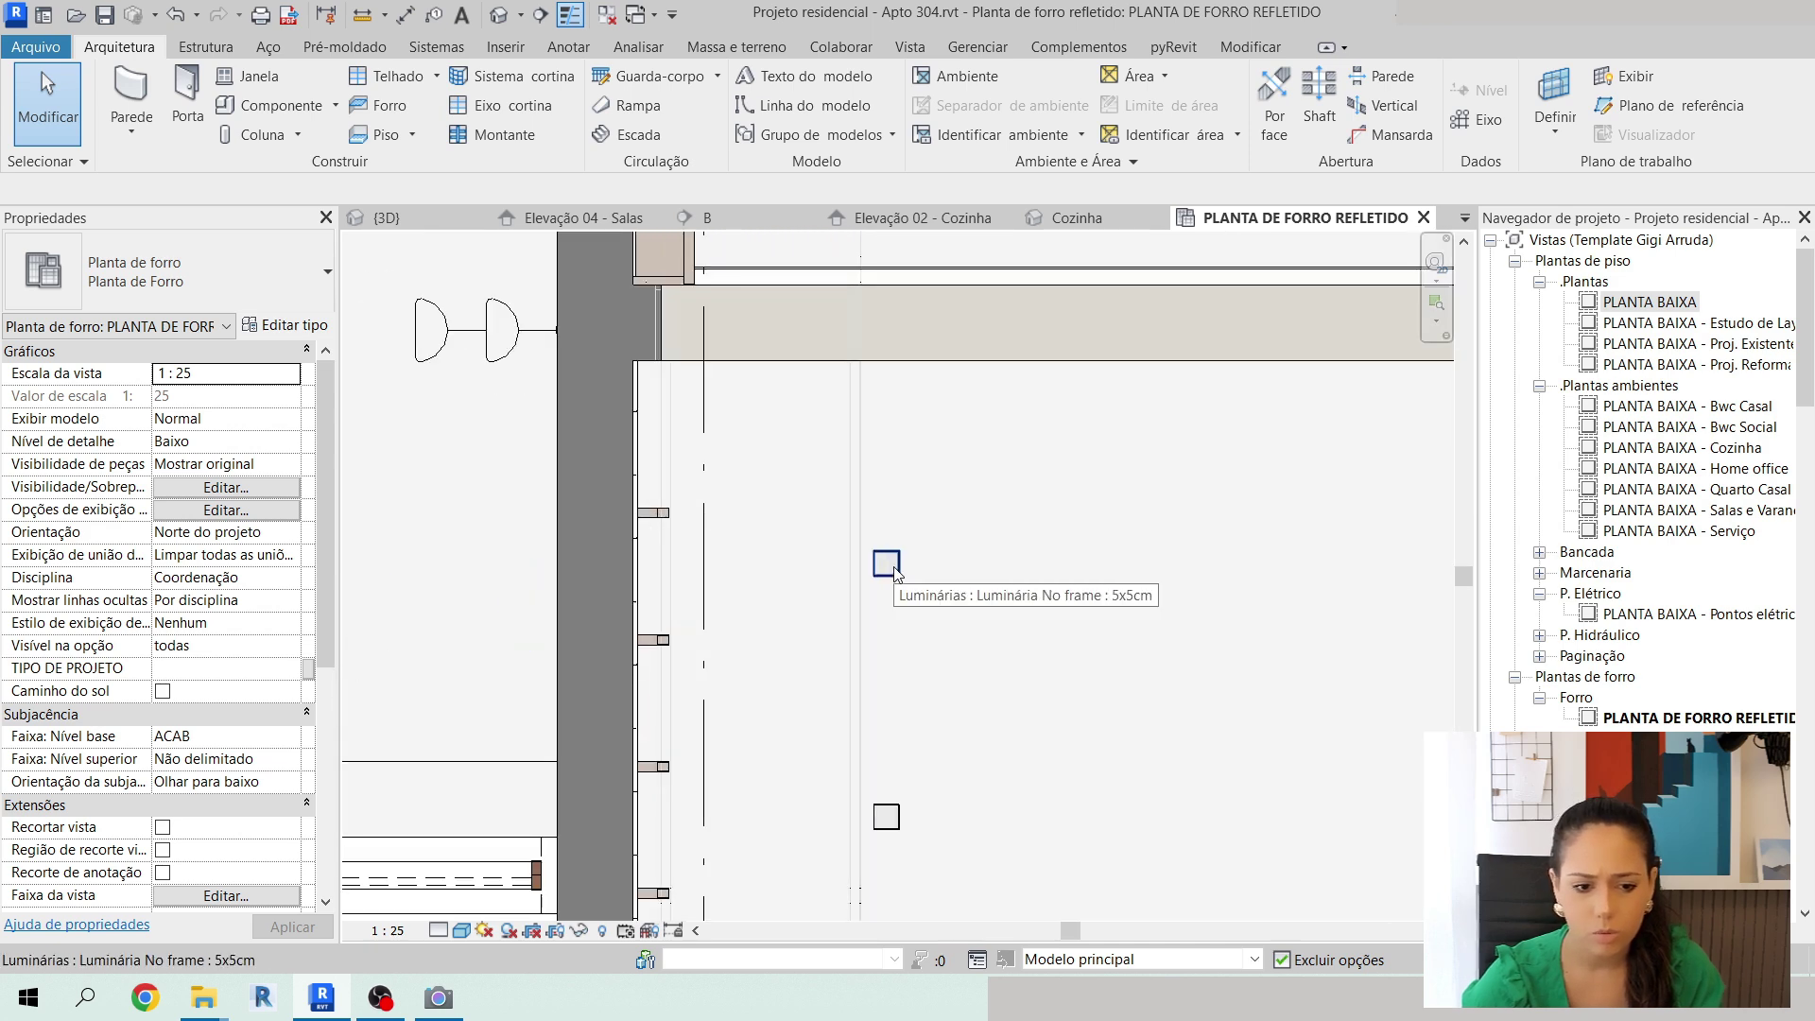
scroll(896, 573, down, 5)
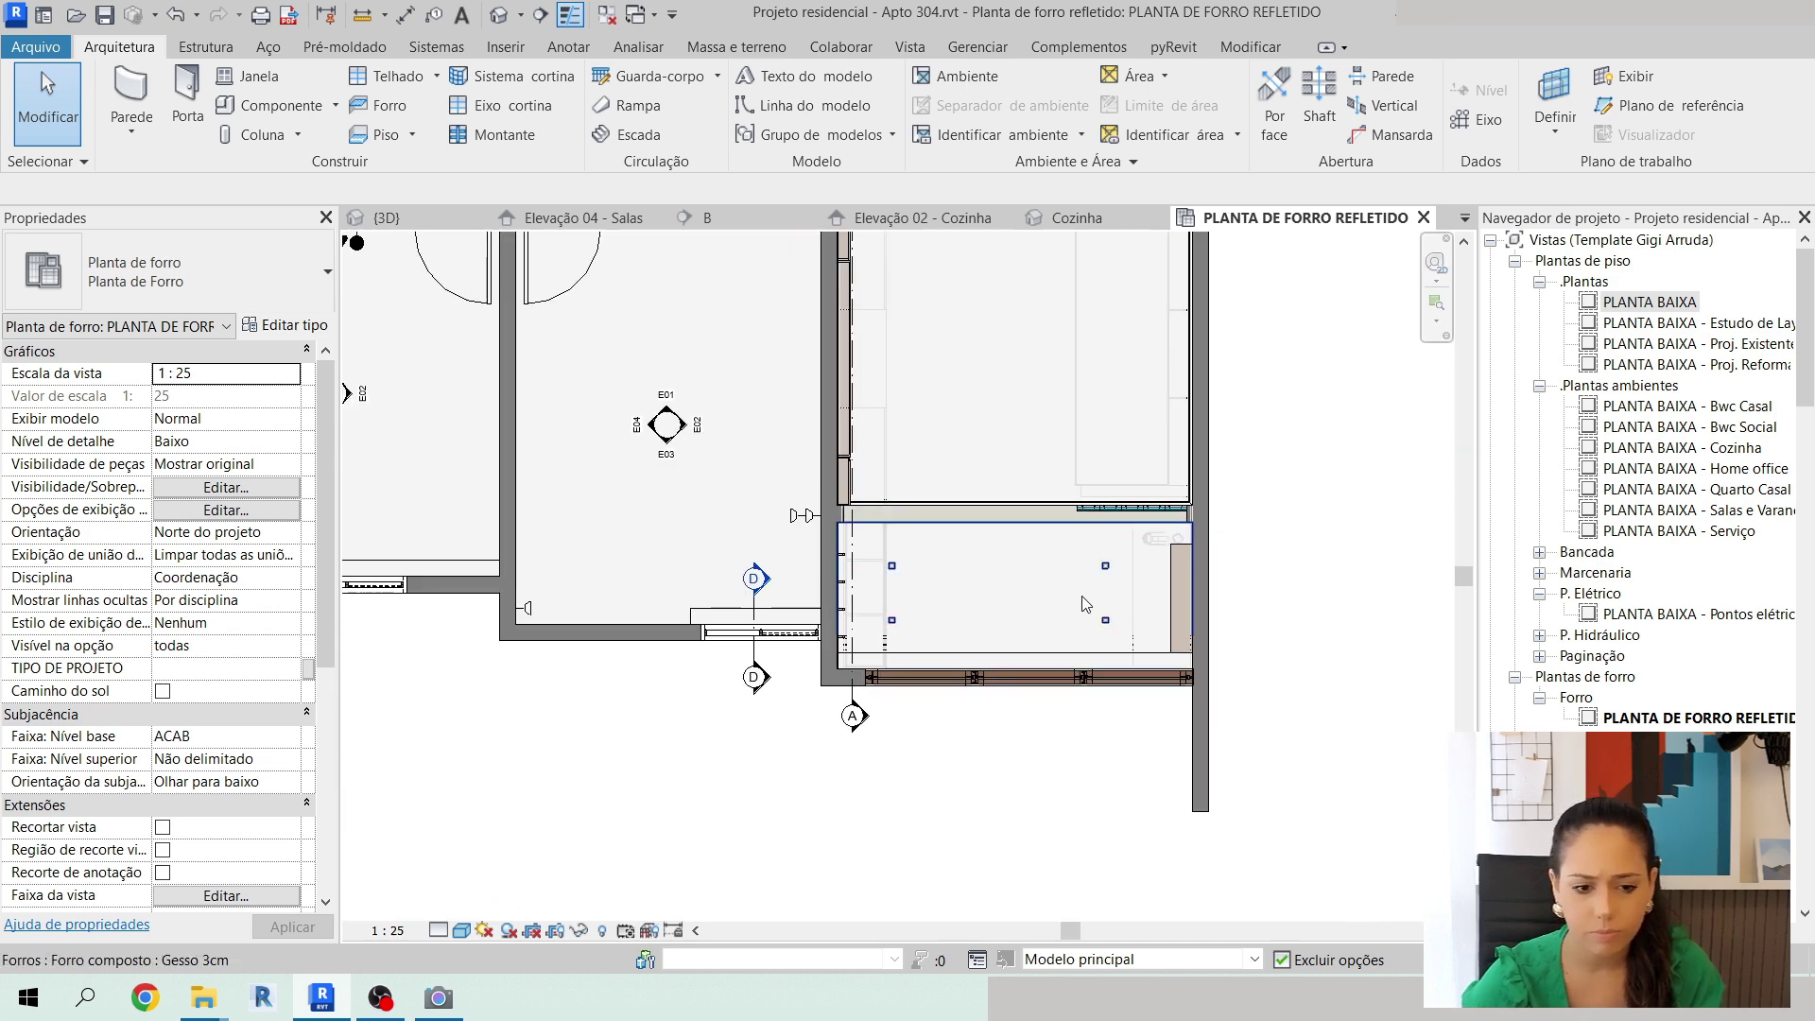
middle_drag(1093, 491, 1021, 663)
scroll(804, 651, up, 4)
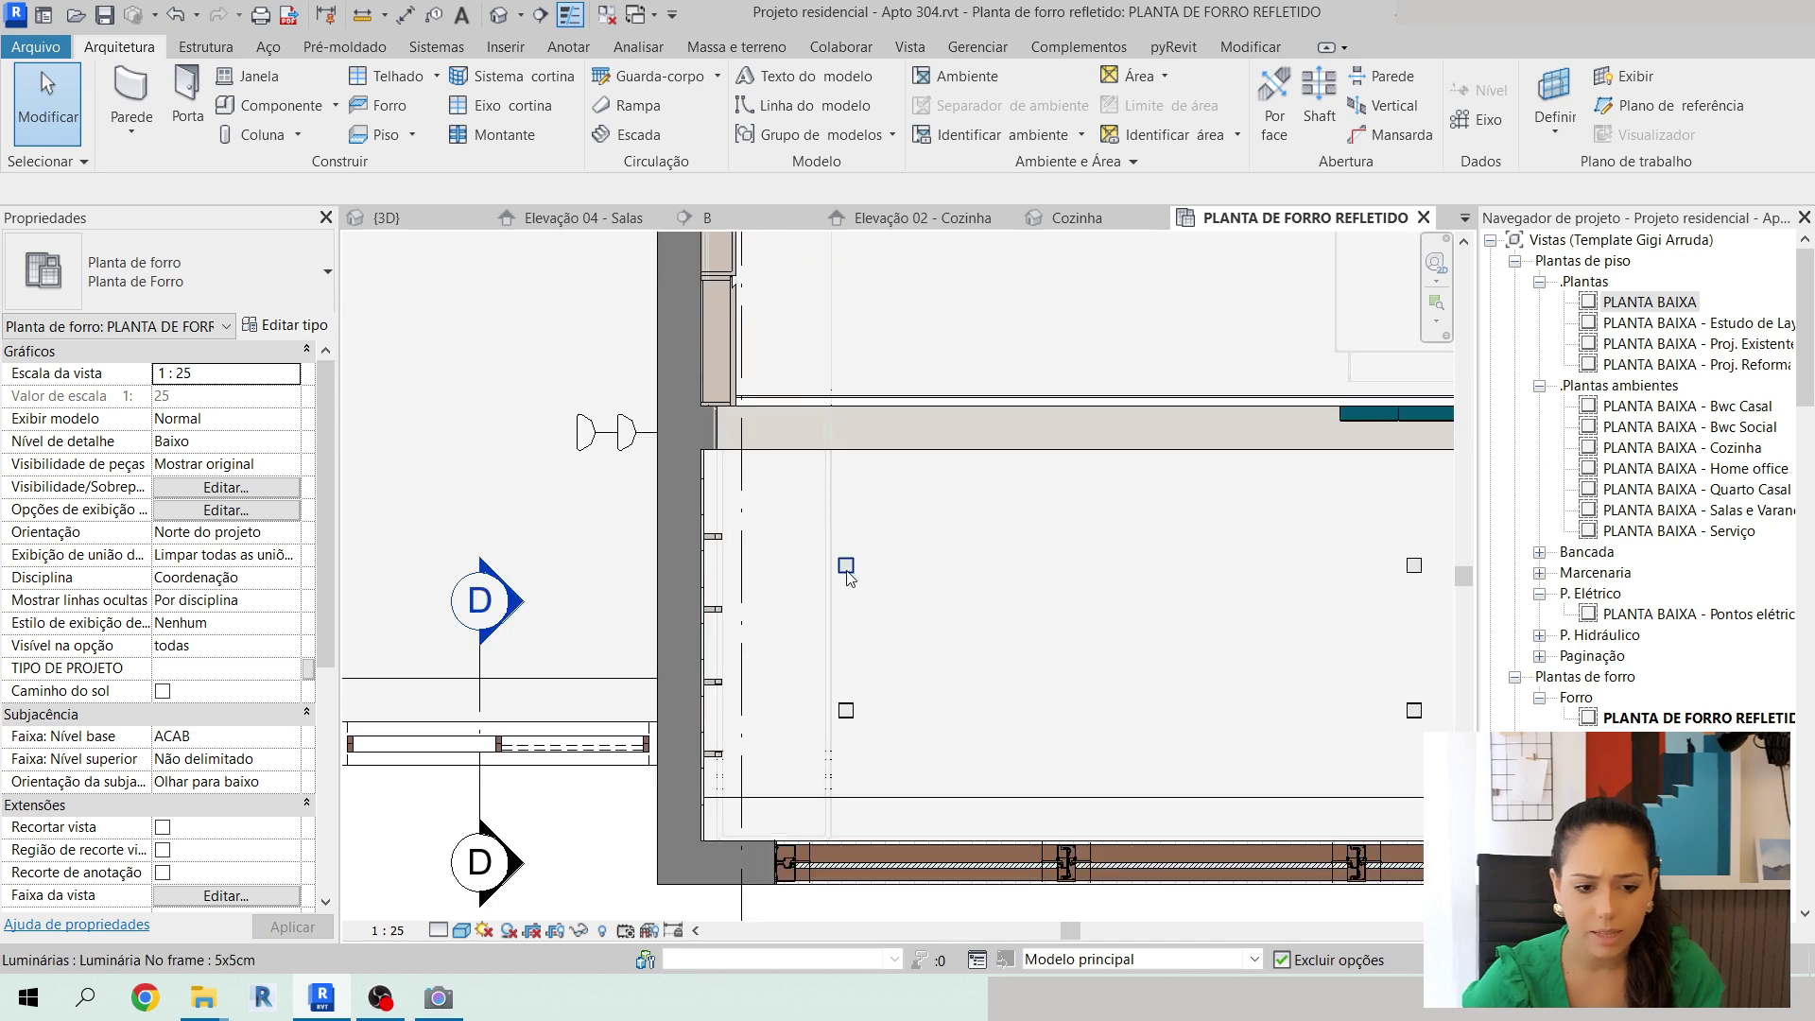
scroll(846, 570, up, 2)
click(846, 568)
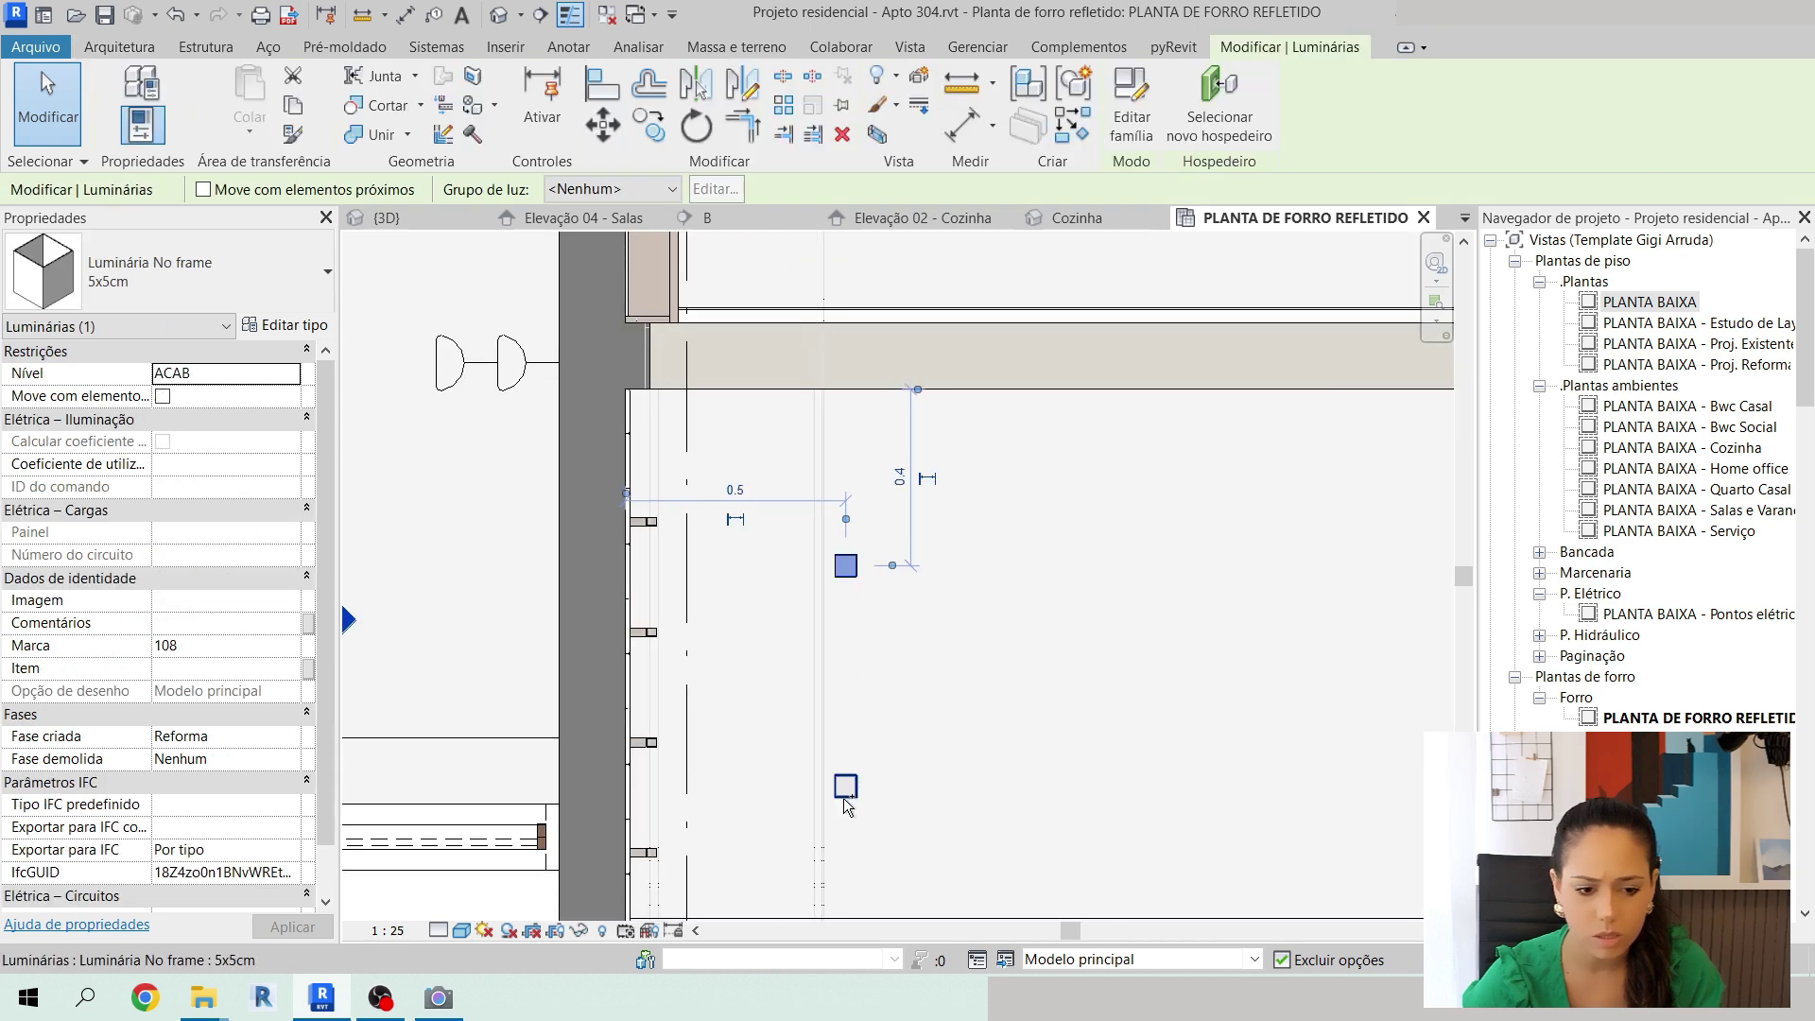
ctrl+click(845, 788)
key(Escape)
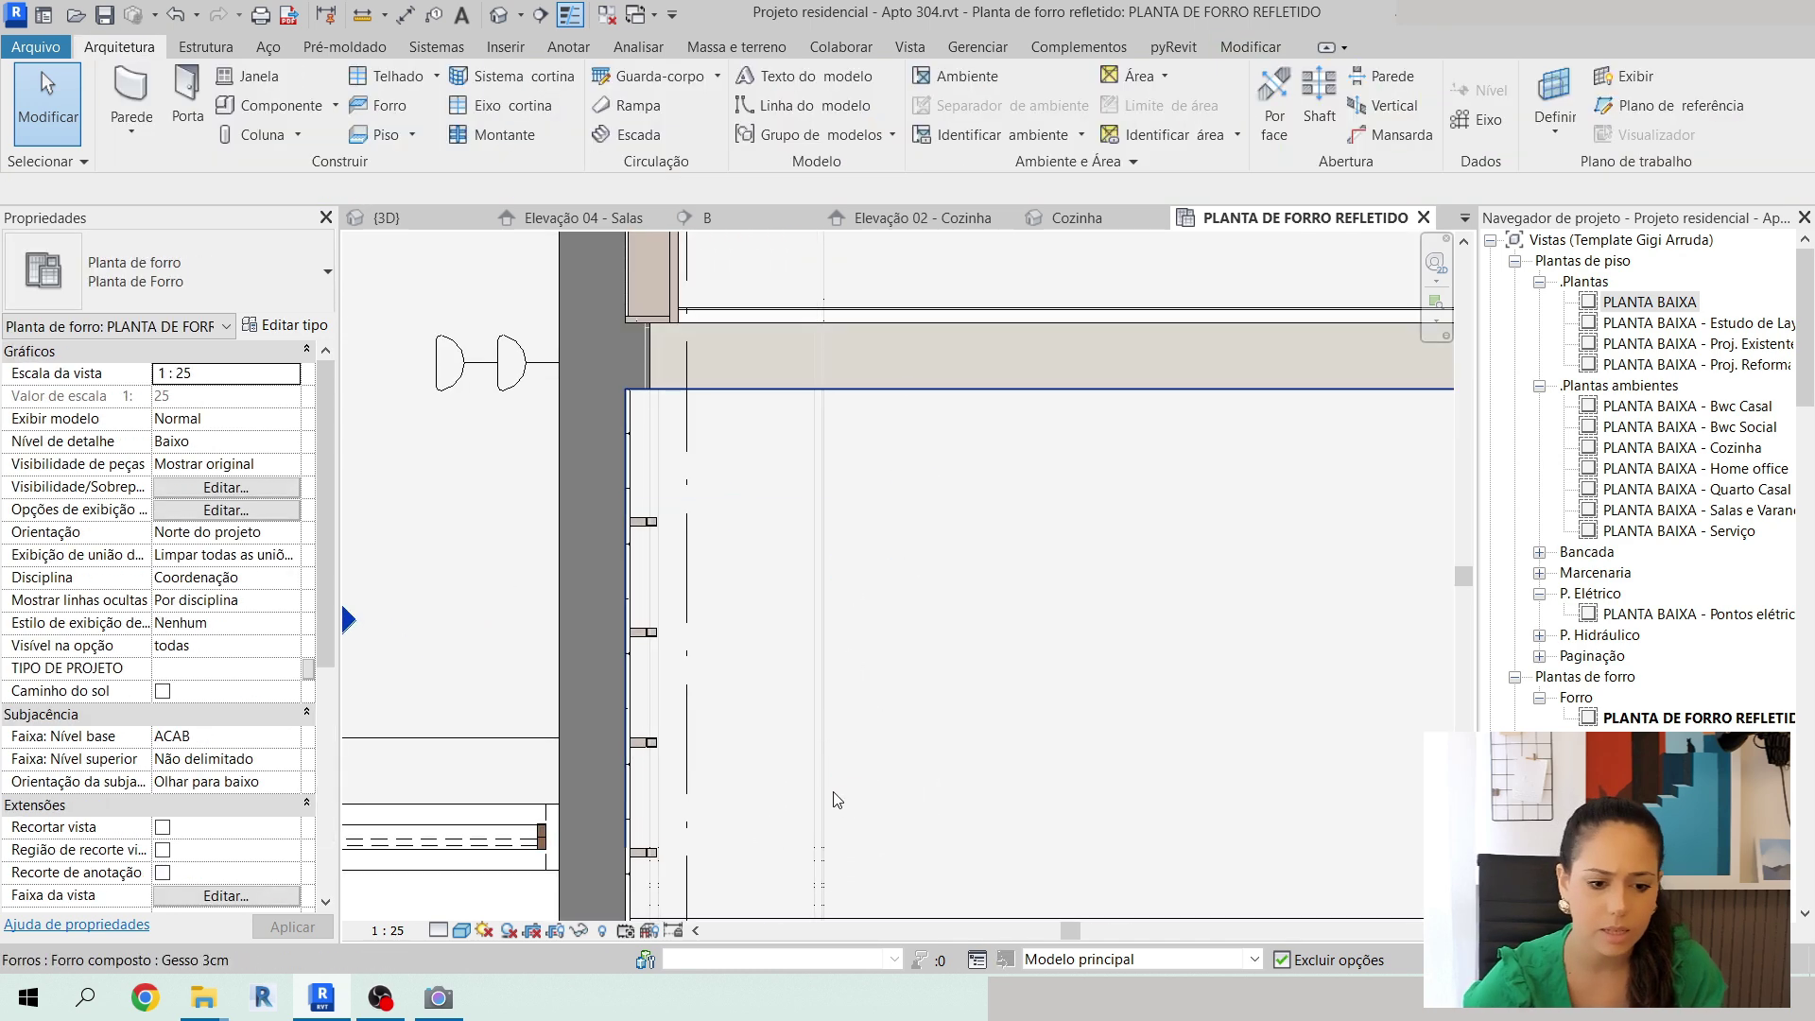
scroll(948, 742, down, 6)
scroll(898, 756, up, 2)
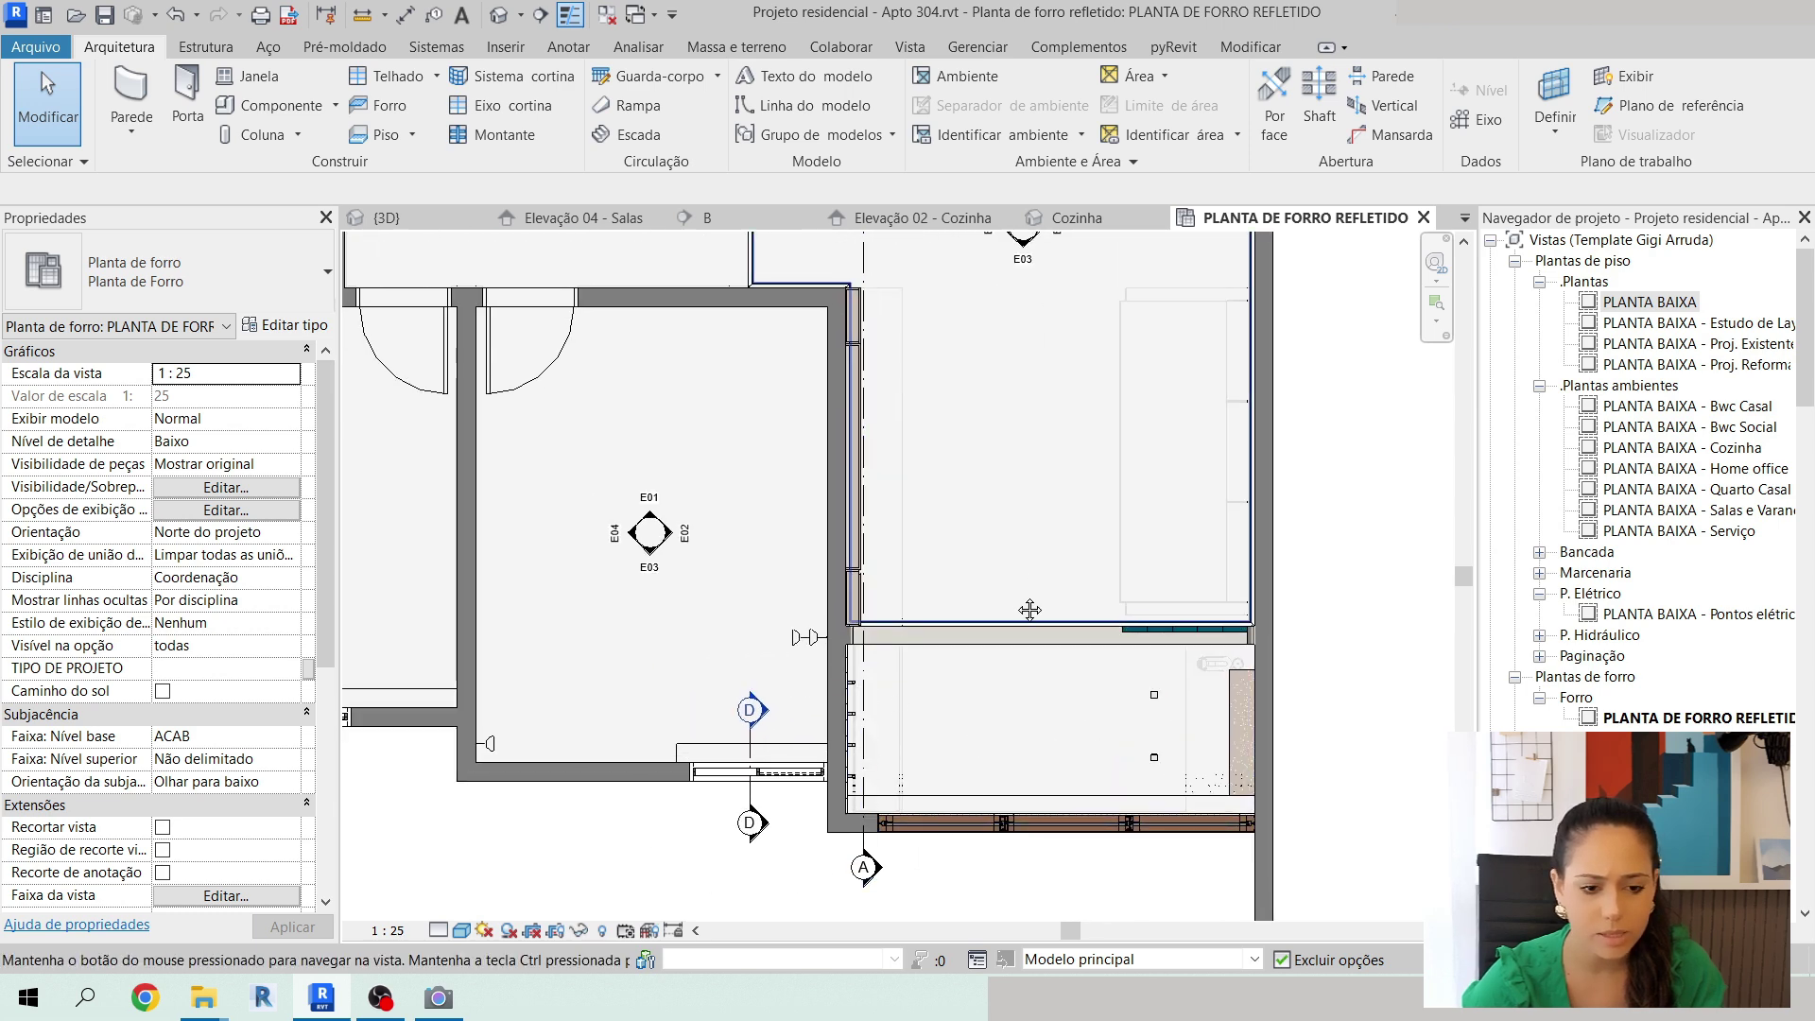
middle_drag(1028, 612, 972, 819)
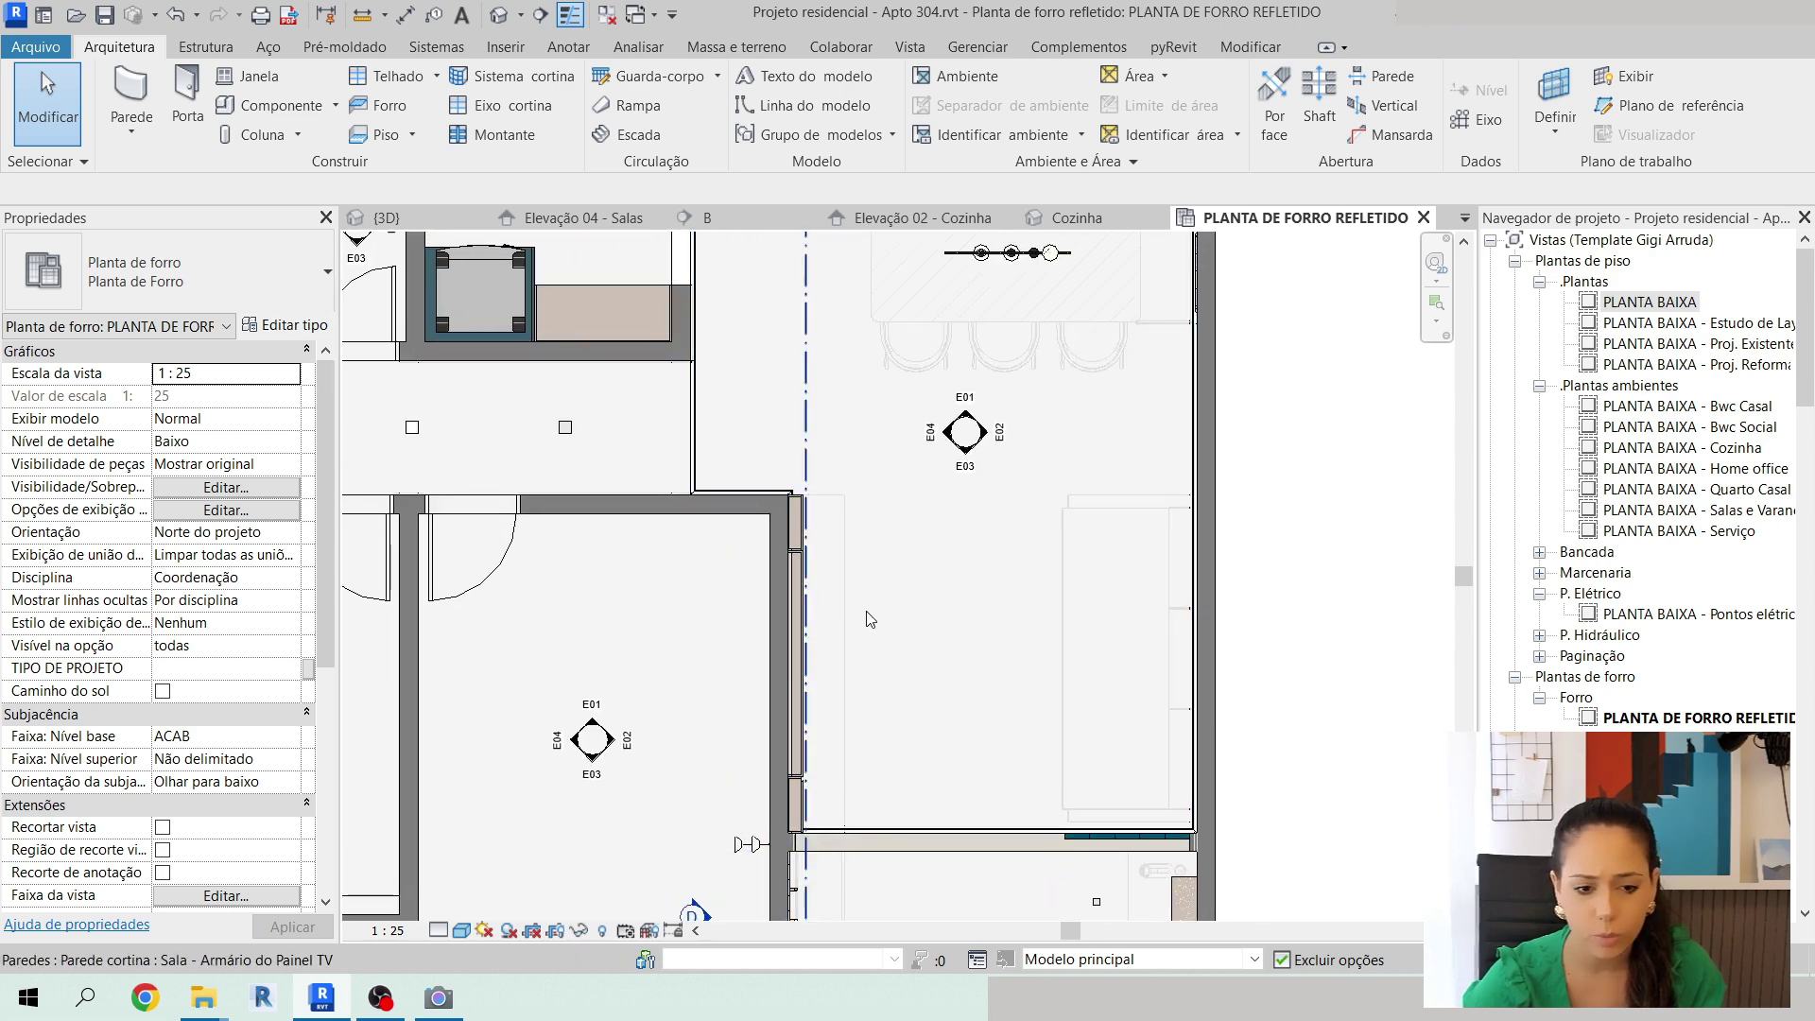
scroll(870, 619, down, 2)
middle_drag(1043, 564, 1100, 514)
scroll(1076, 814, up, 2)
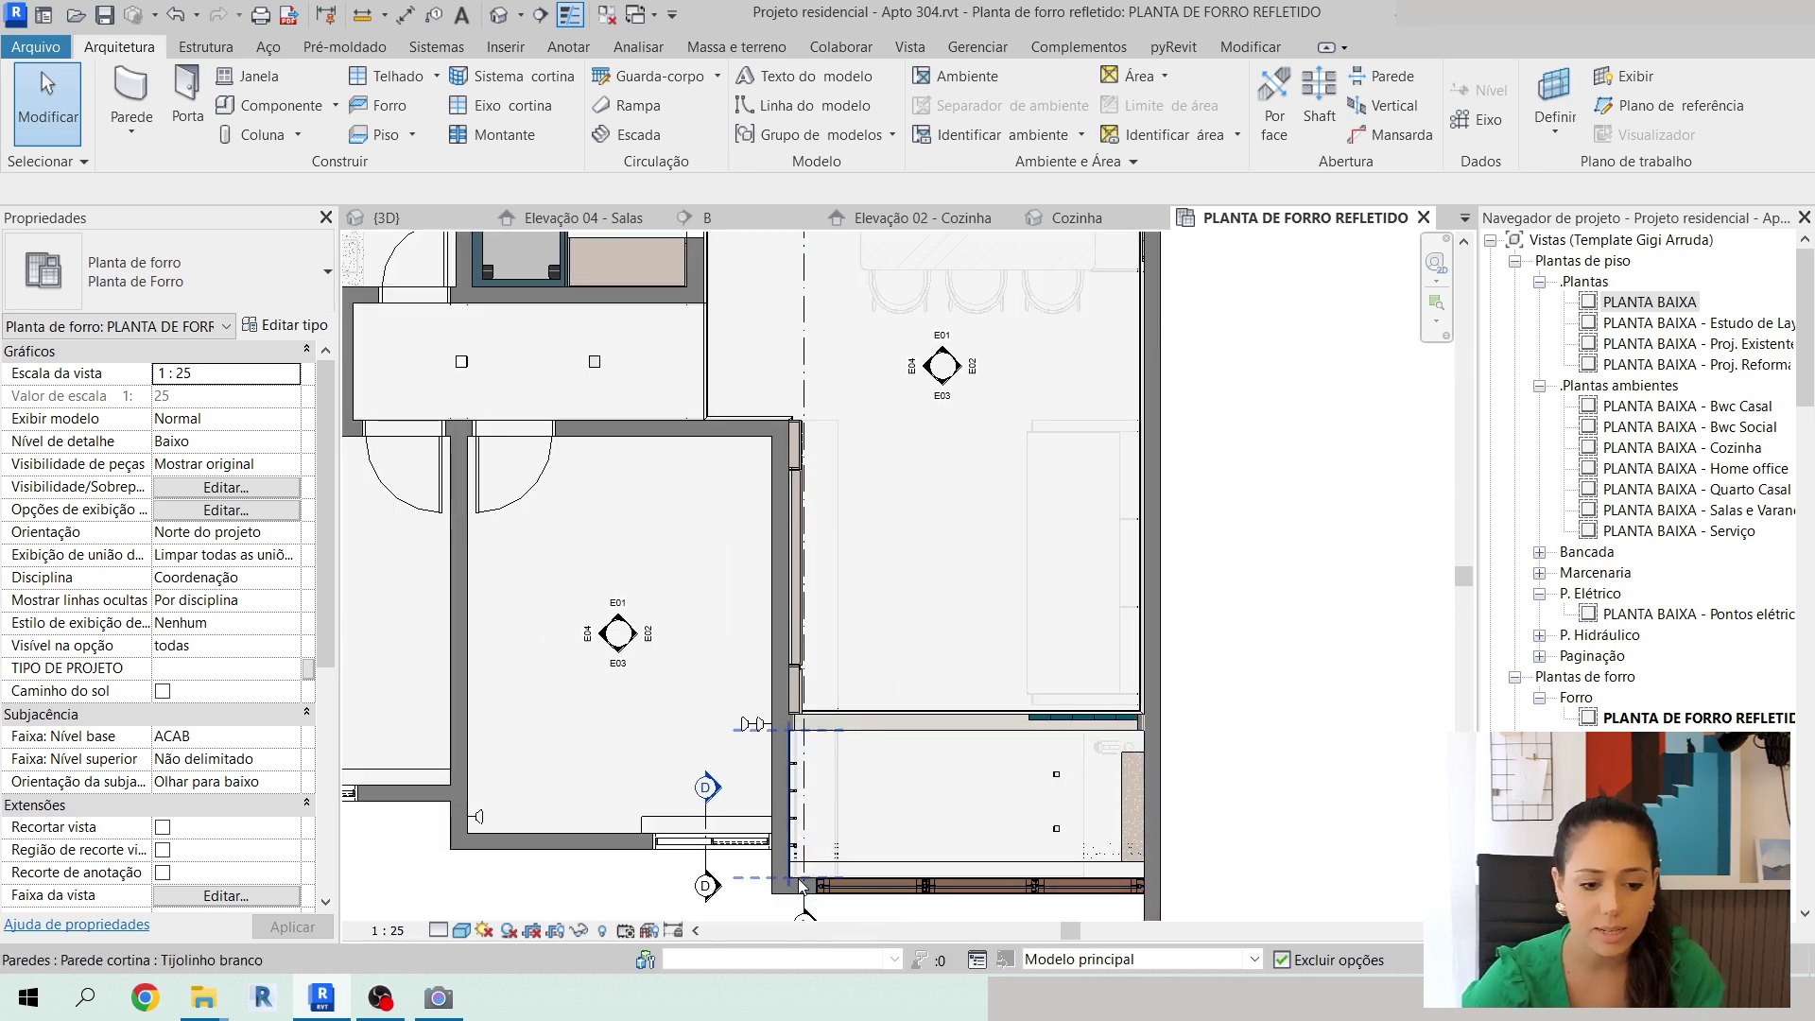
scroll(1134, 877, down, 2)
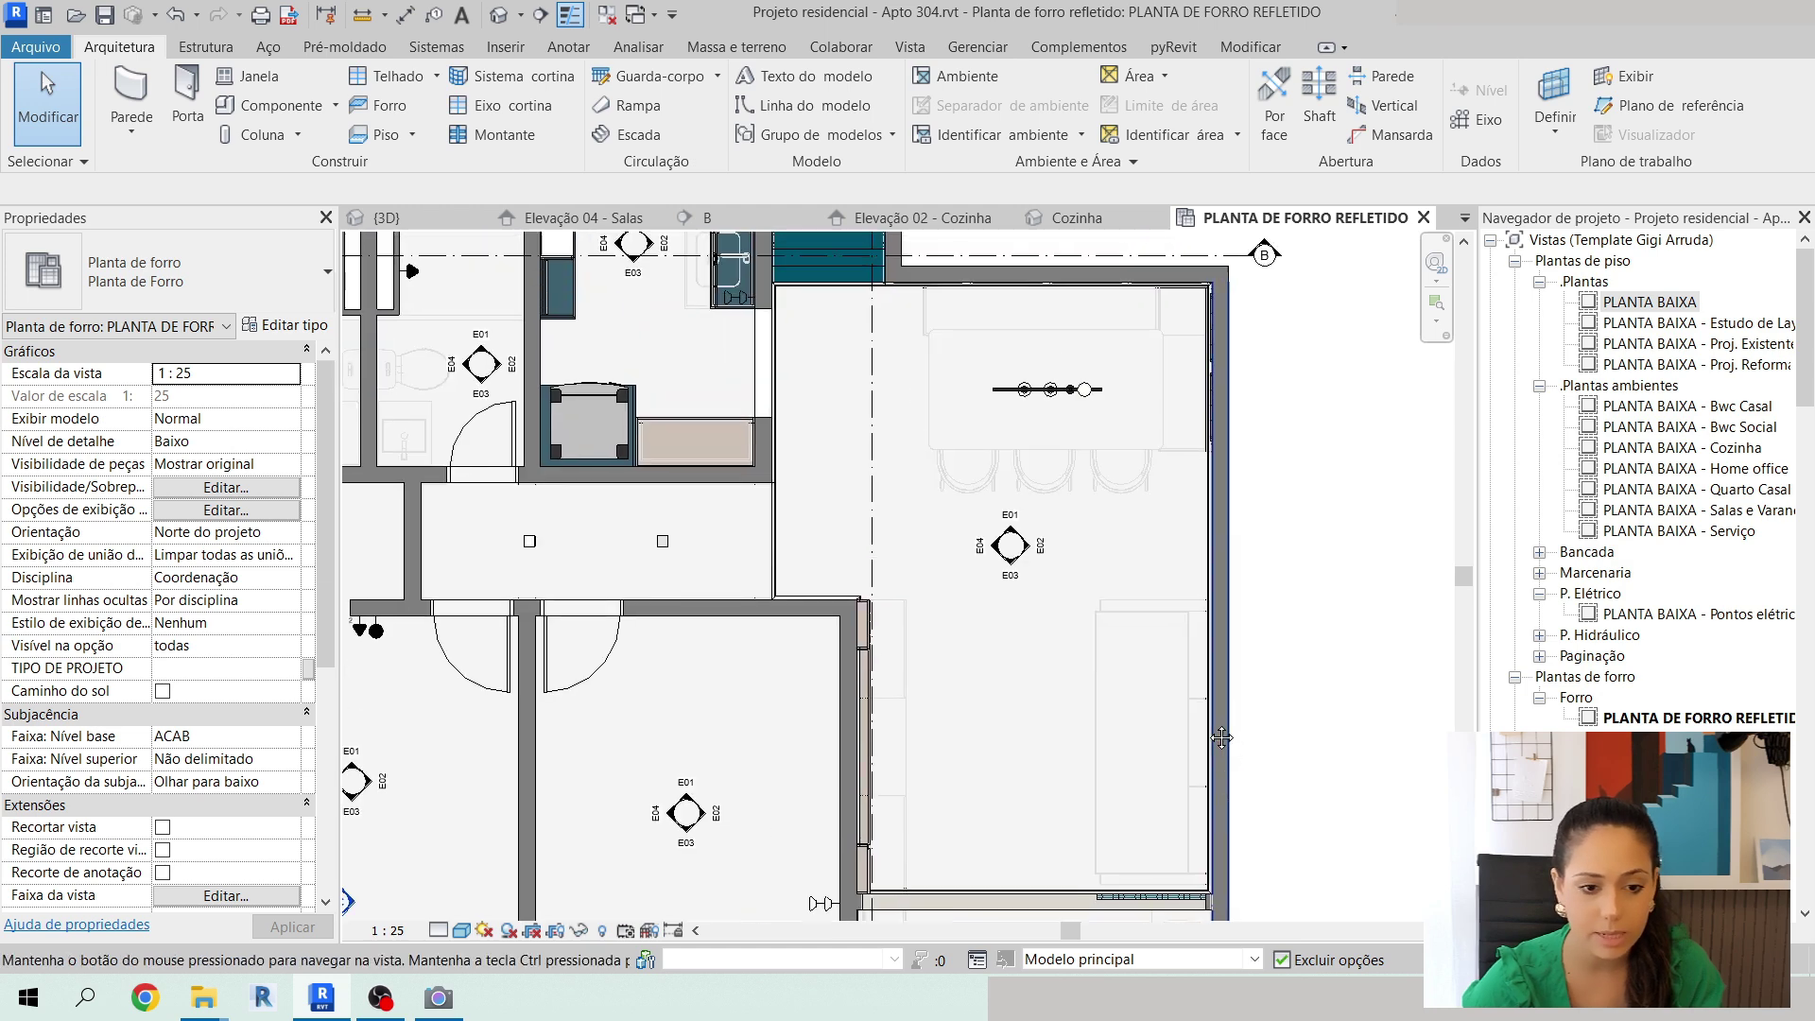
Start placing a lighting component and choose the 5x5cm type of the Luminária No frame family.
scroll(1014, 422, up, 2)
scroll(567, 662, down, 2)
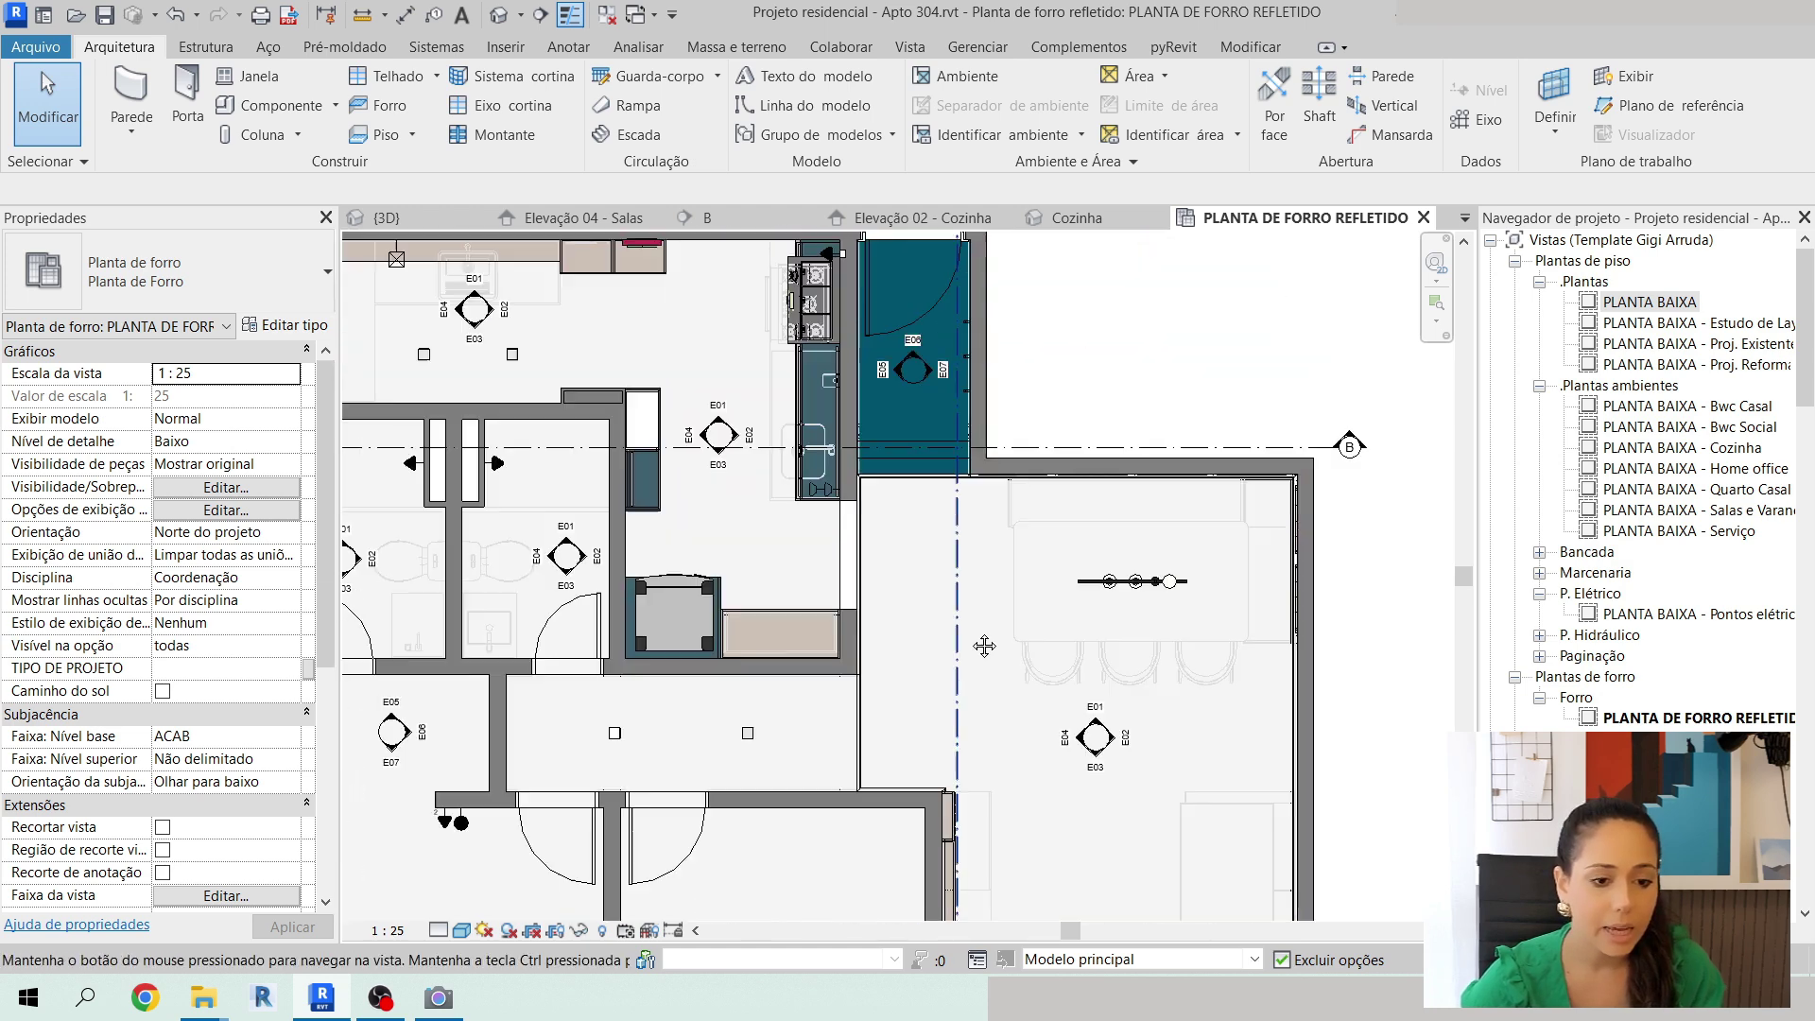
scroll(440, 416, up, 2)
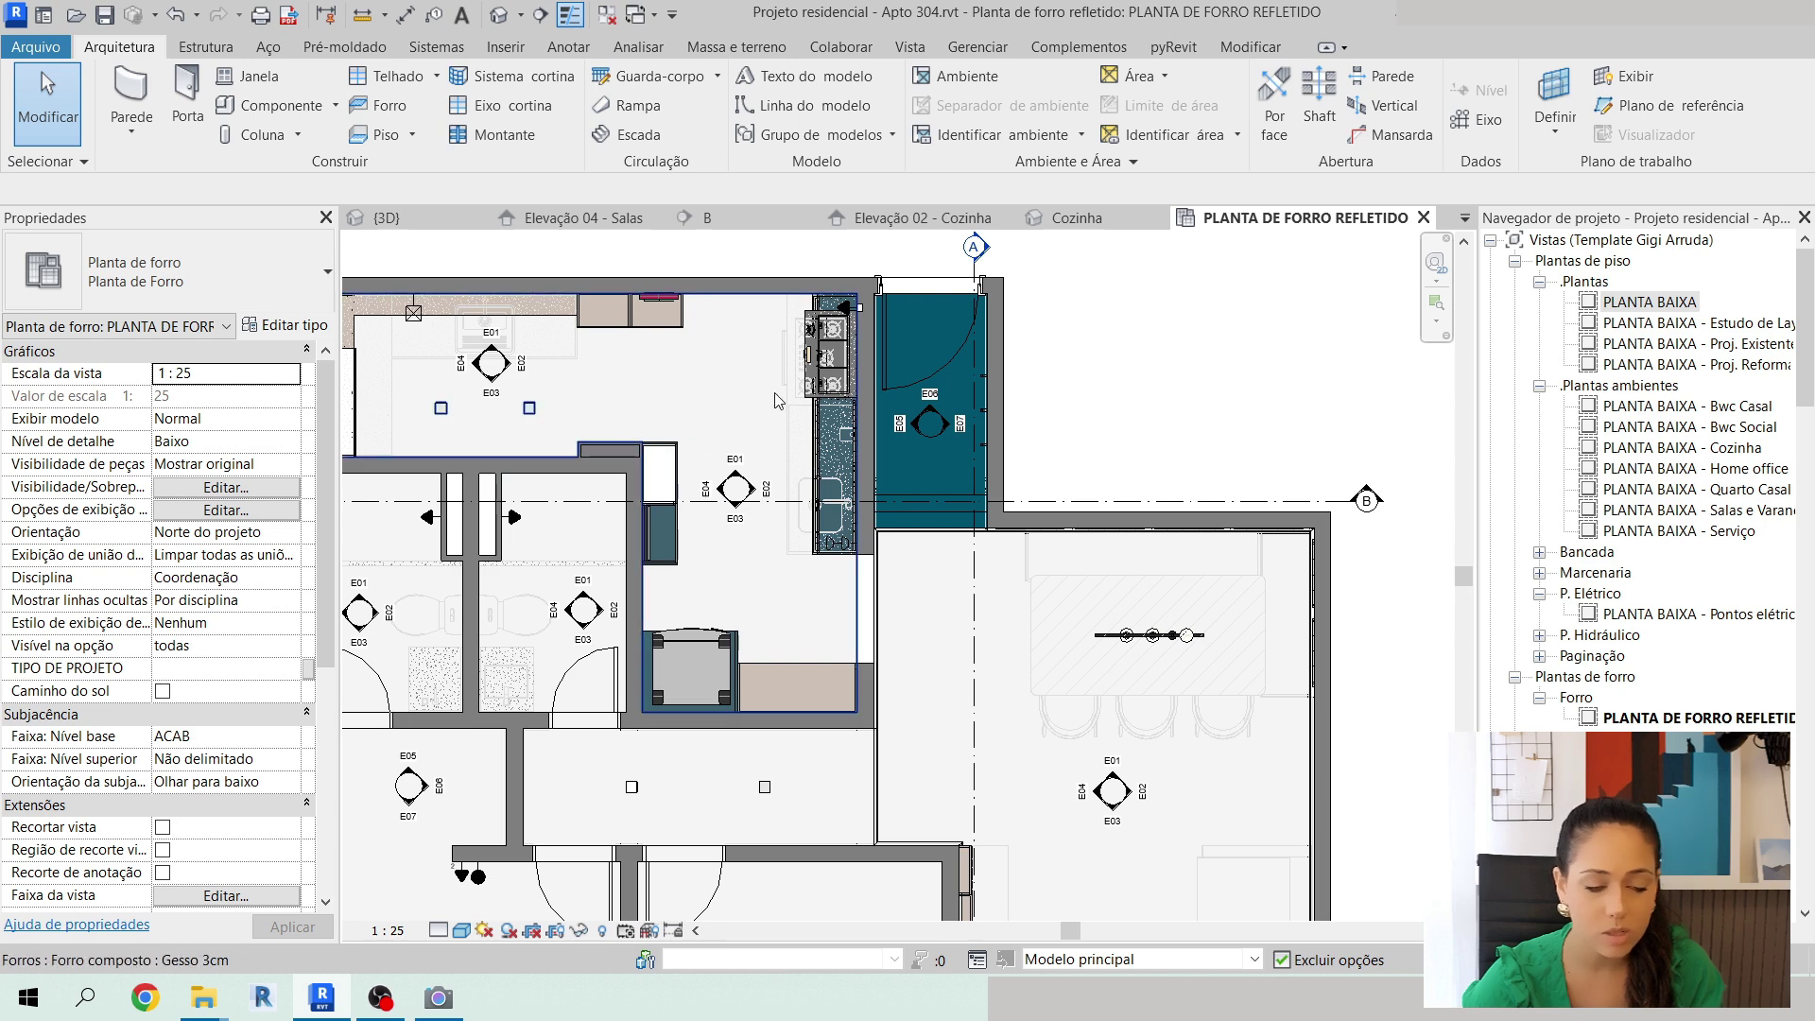
click(264, 115)
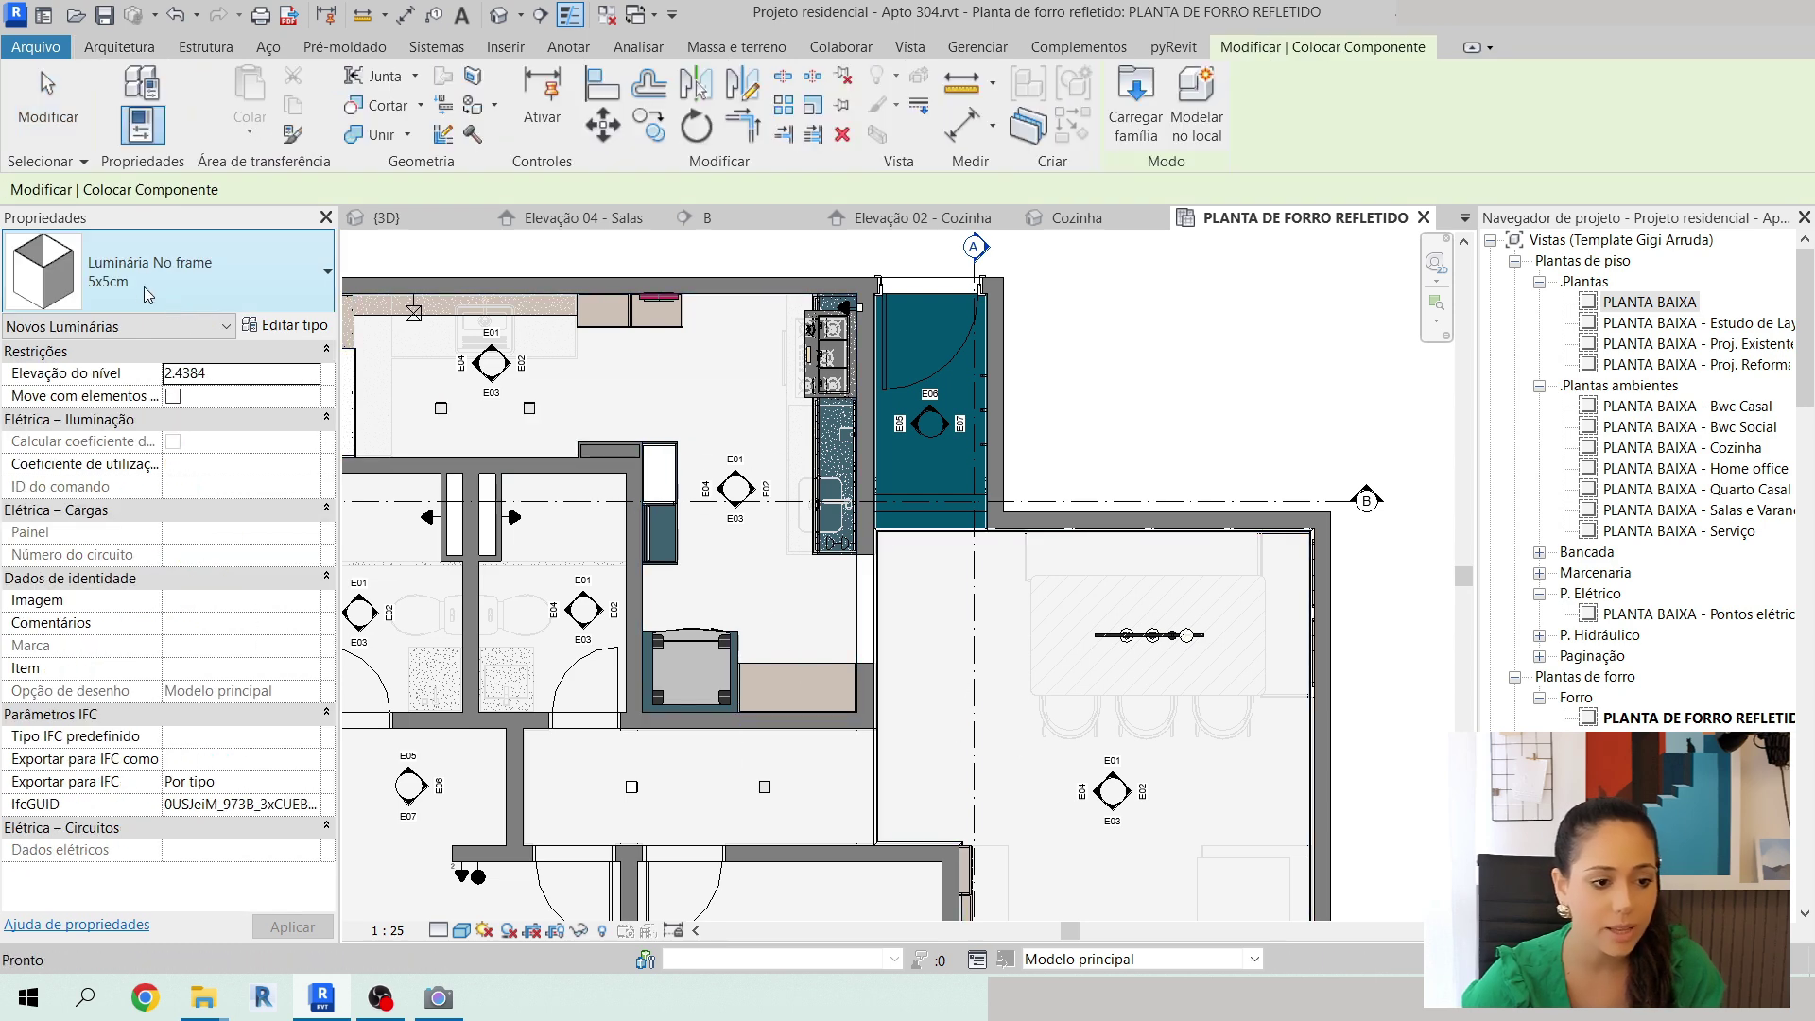
click(140, 283)
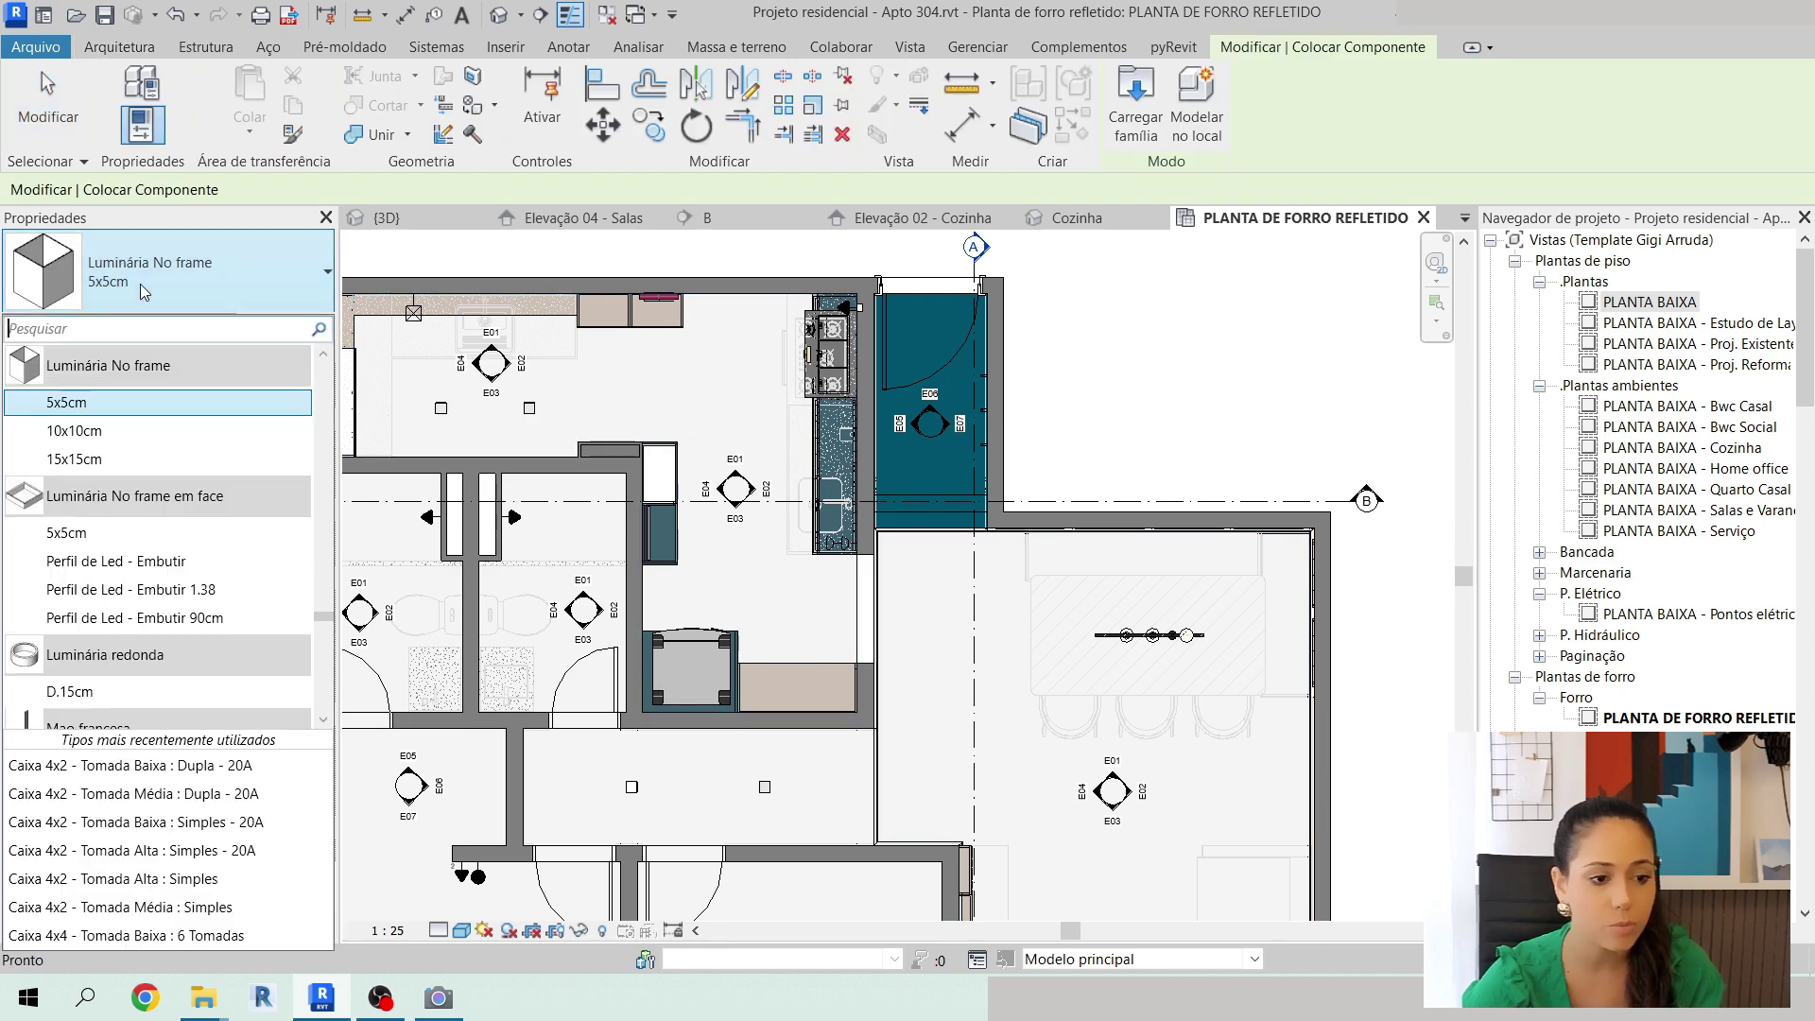
click(132, 461)
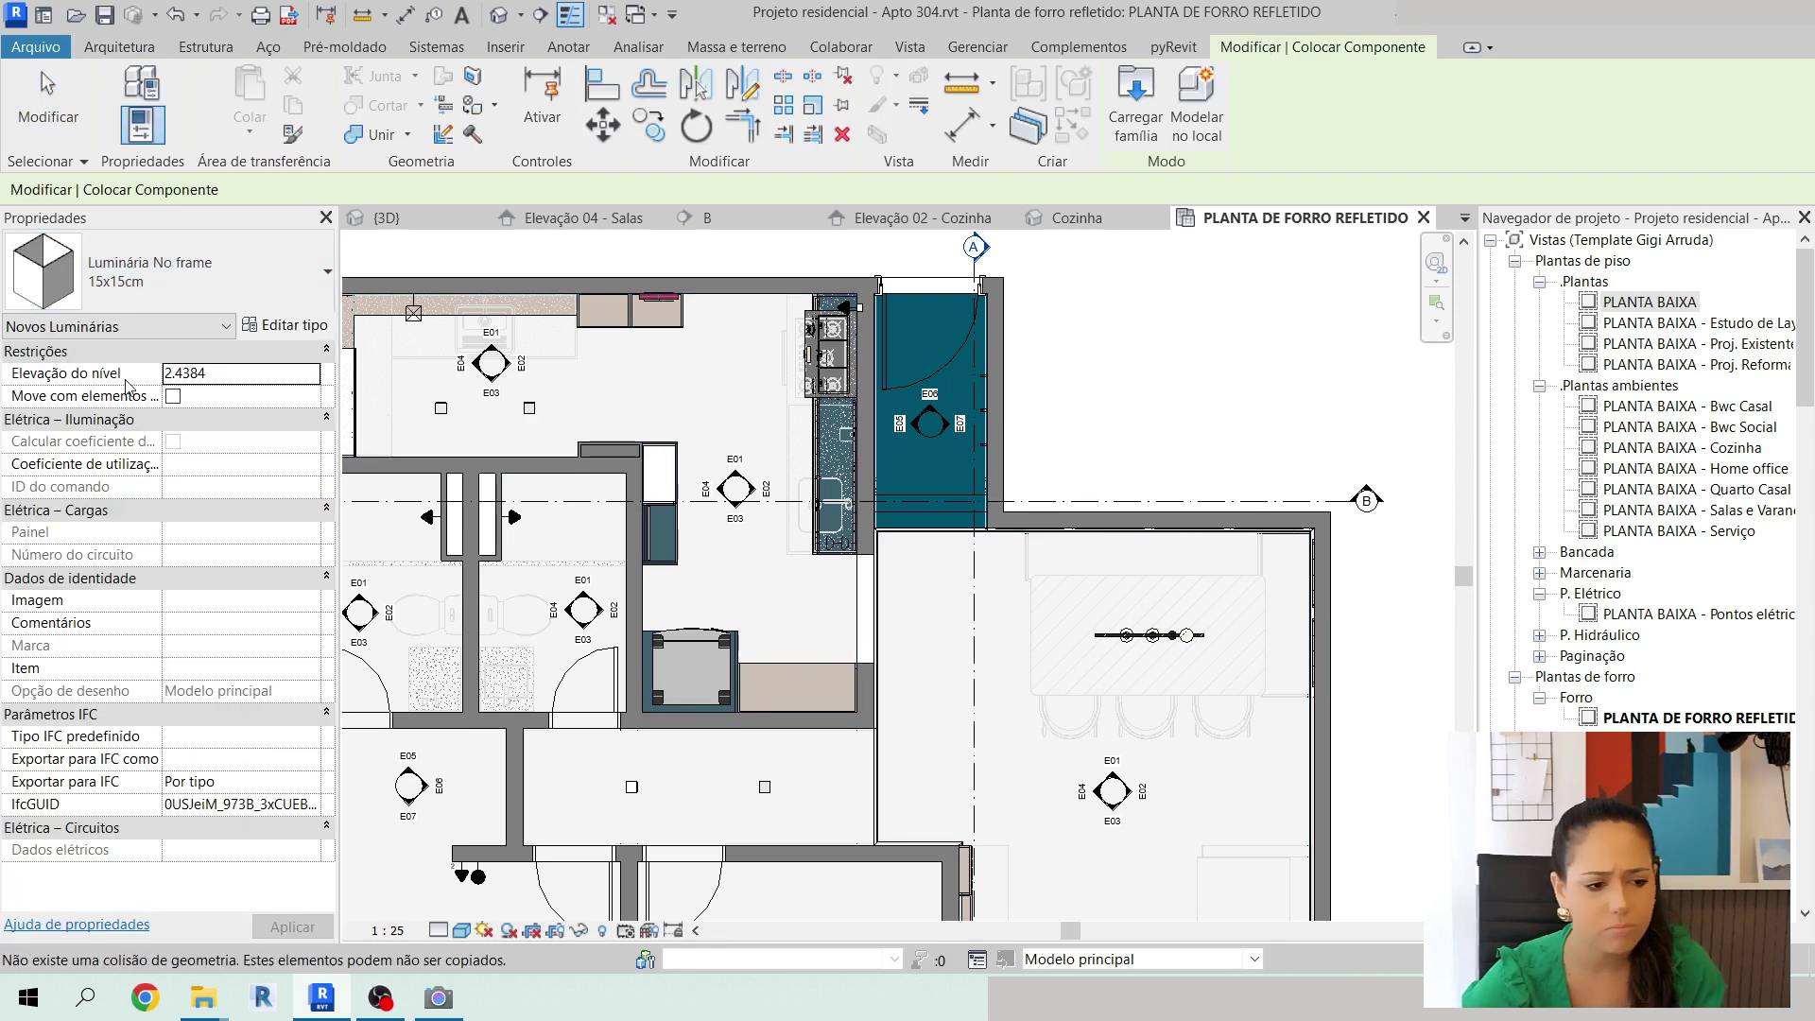
click(140, 293)
scroll(79, 441, up, 2)
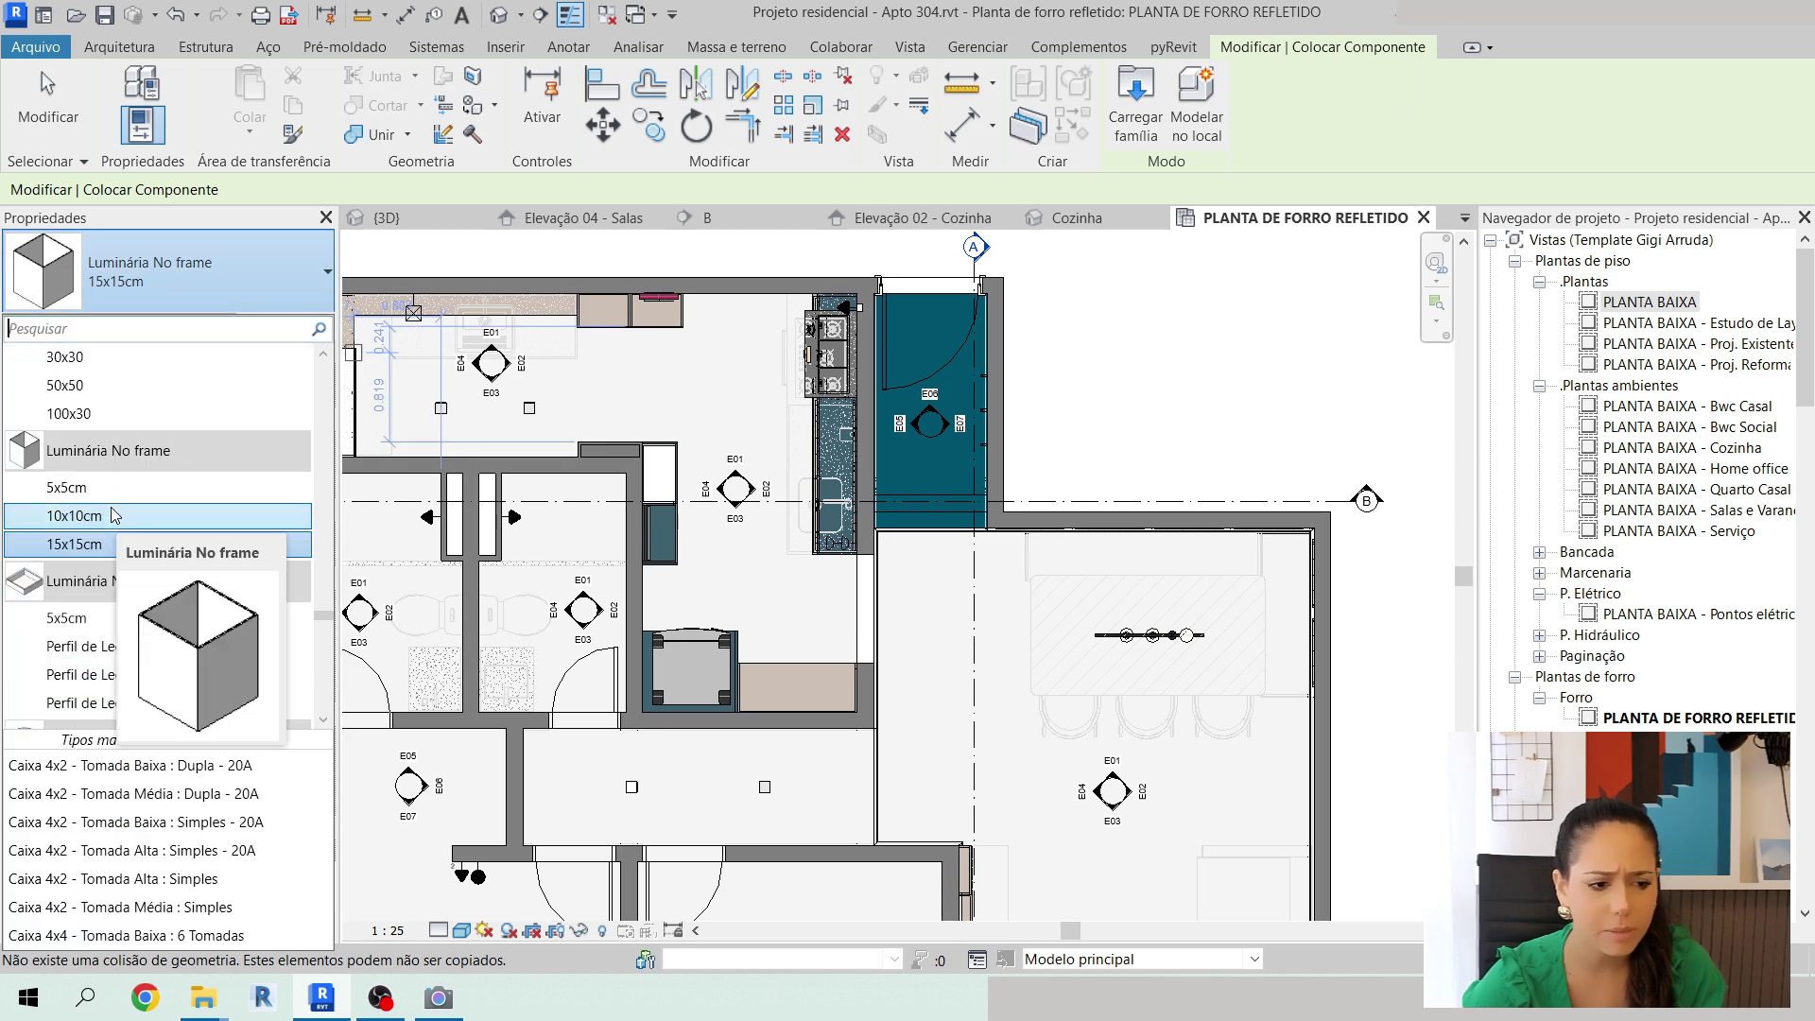
click(83, 482)
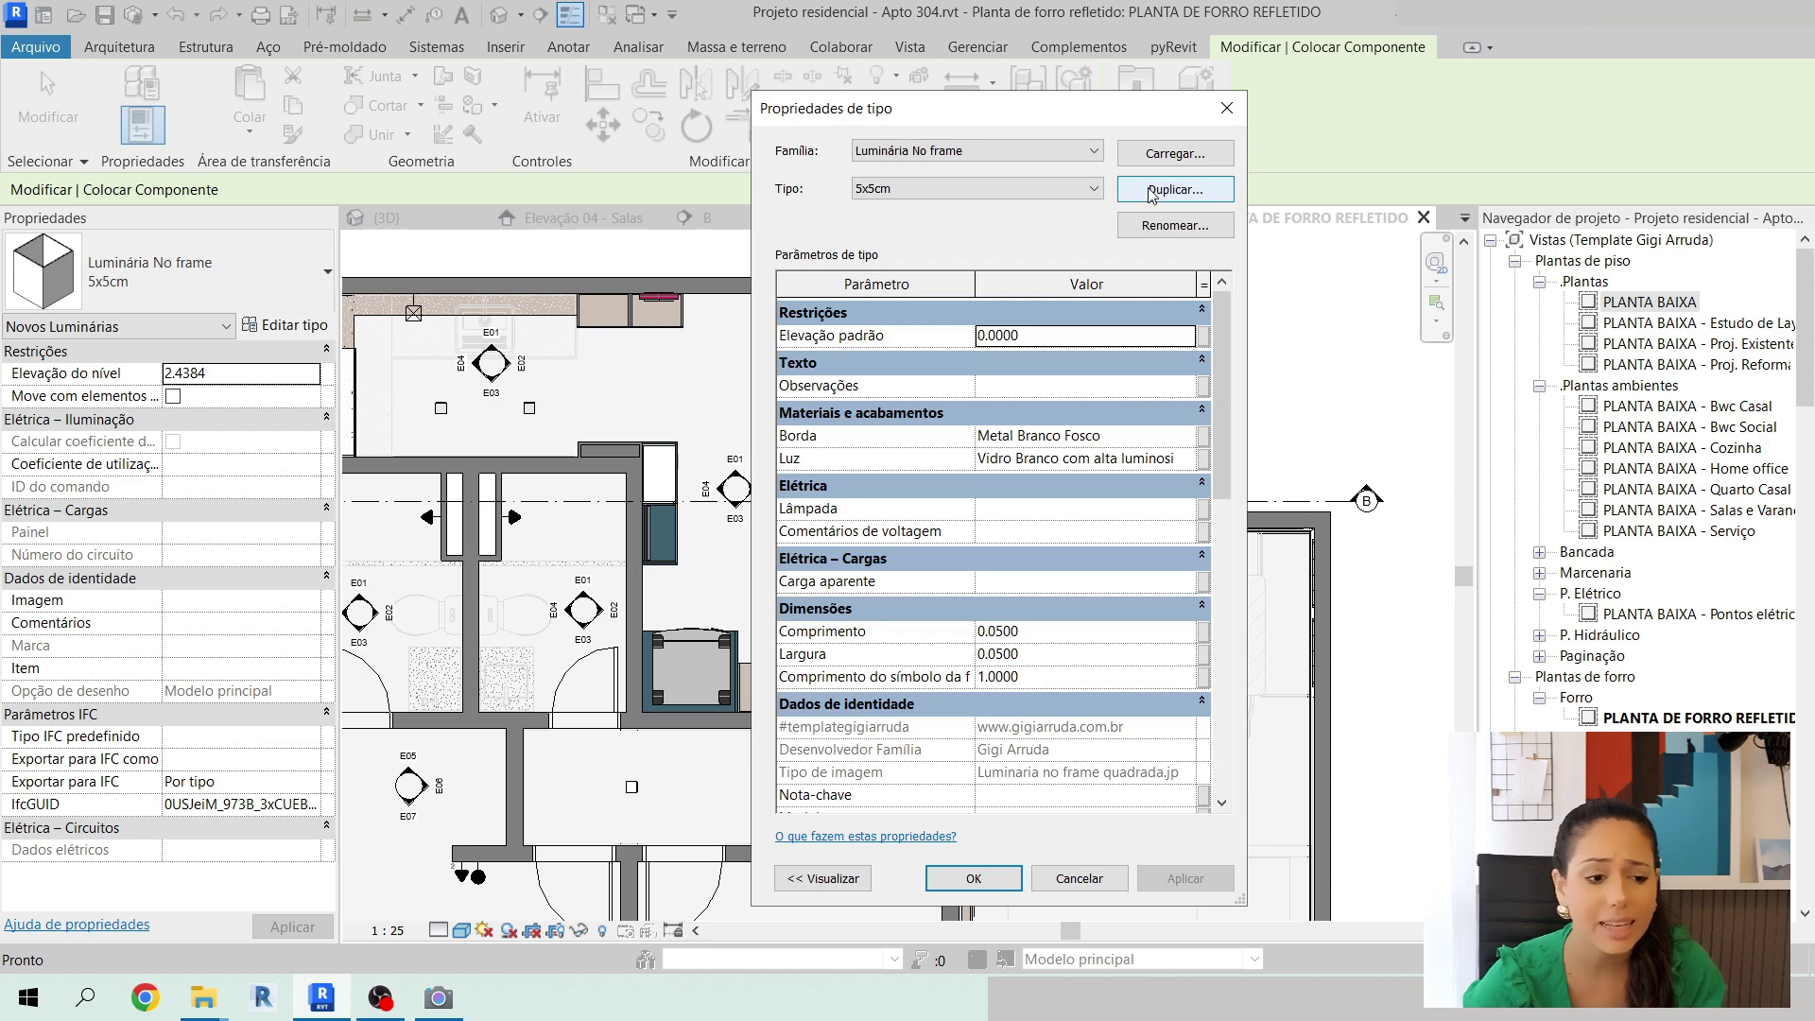
Duplicate the 5x5cm type as Perfil de Led and set its Comprimento to 1.5 m.
click(1152, 192)
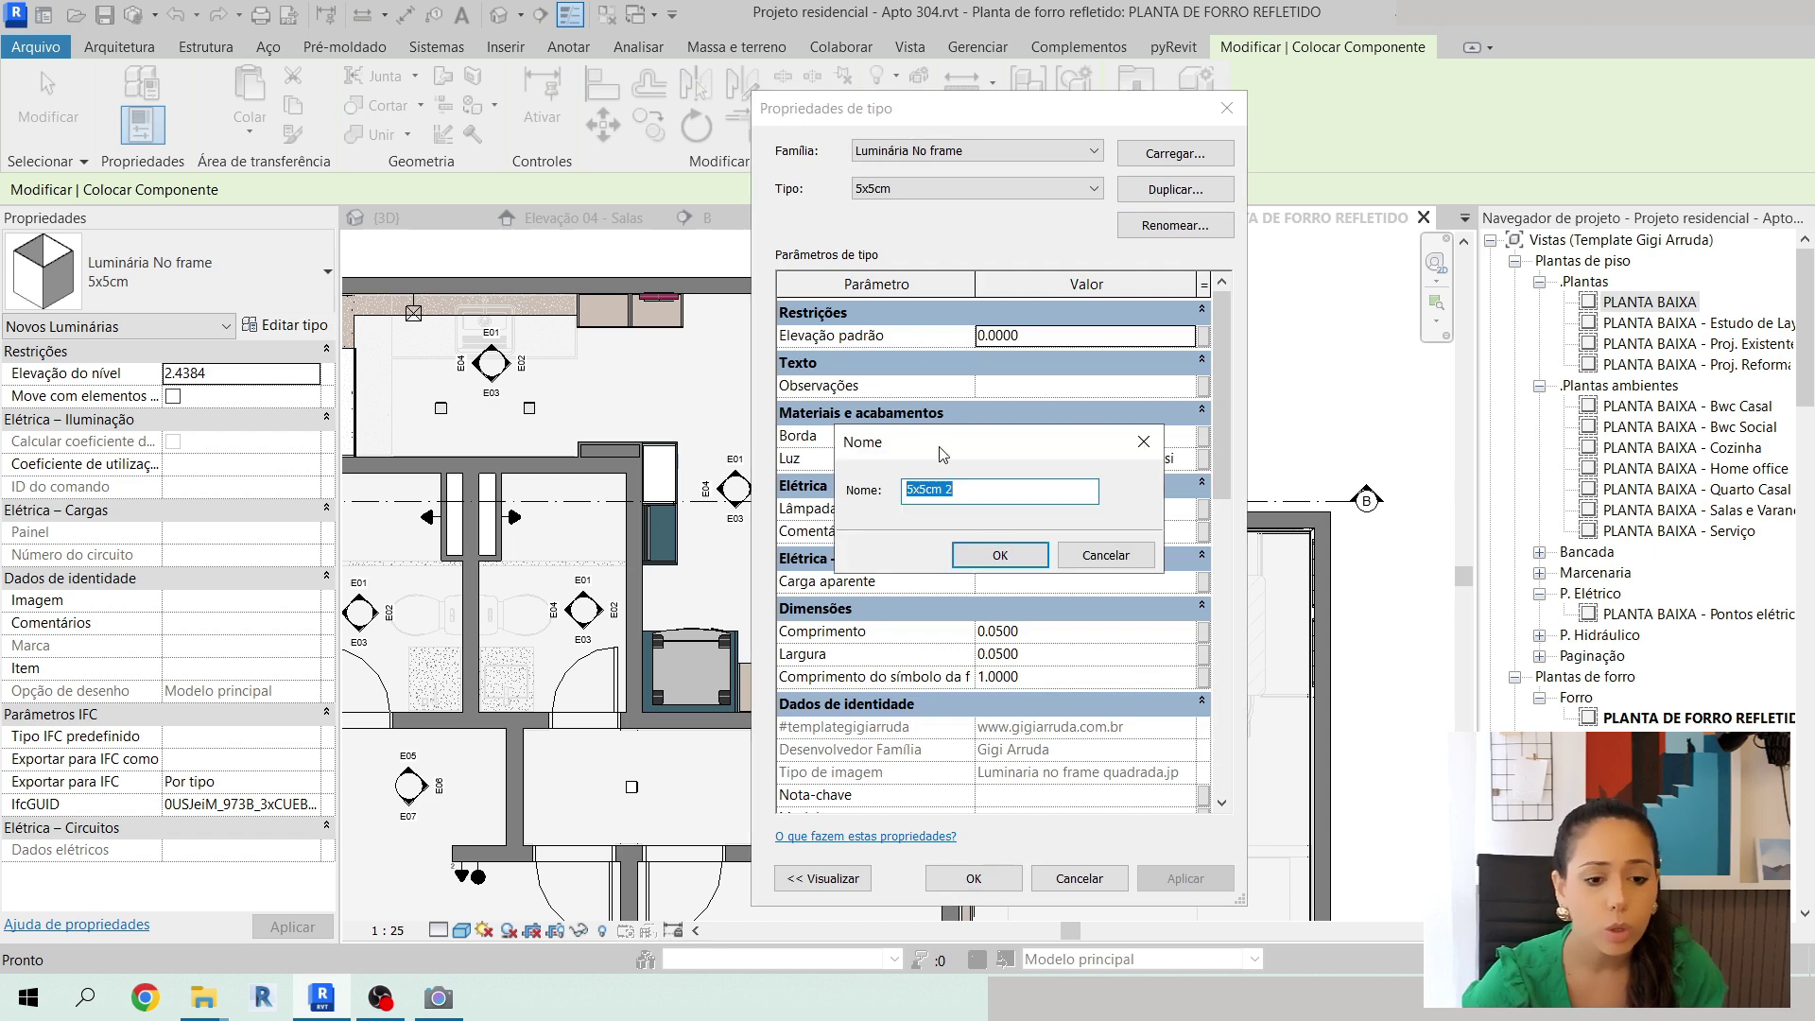
text(Perfil de L)
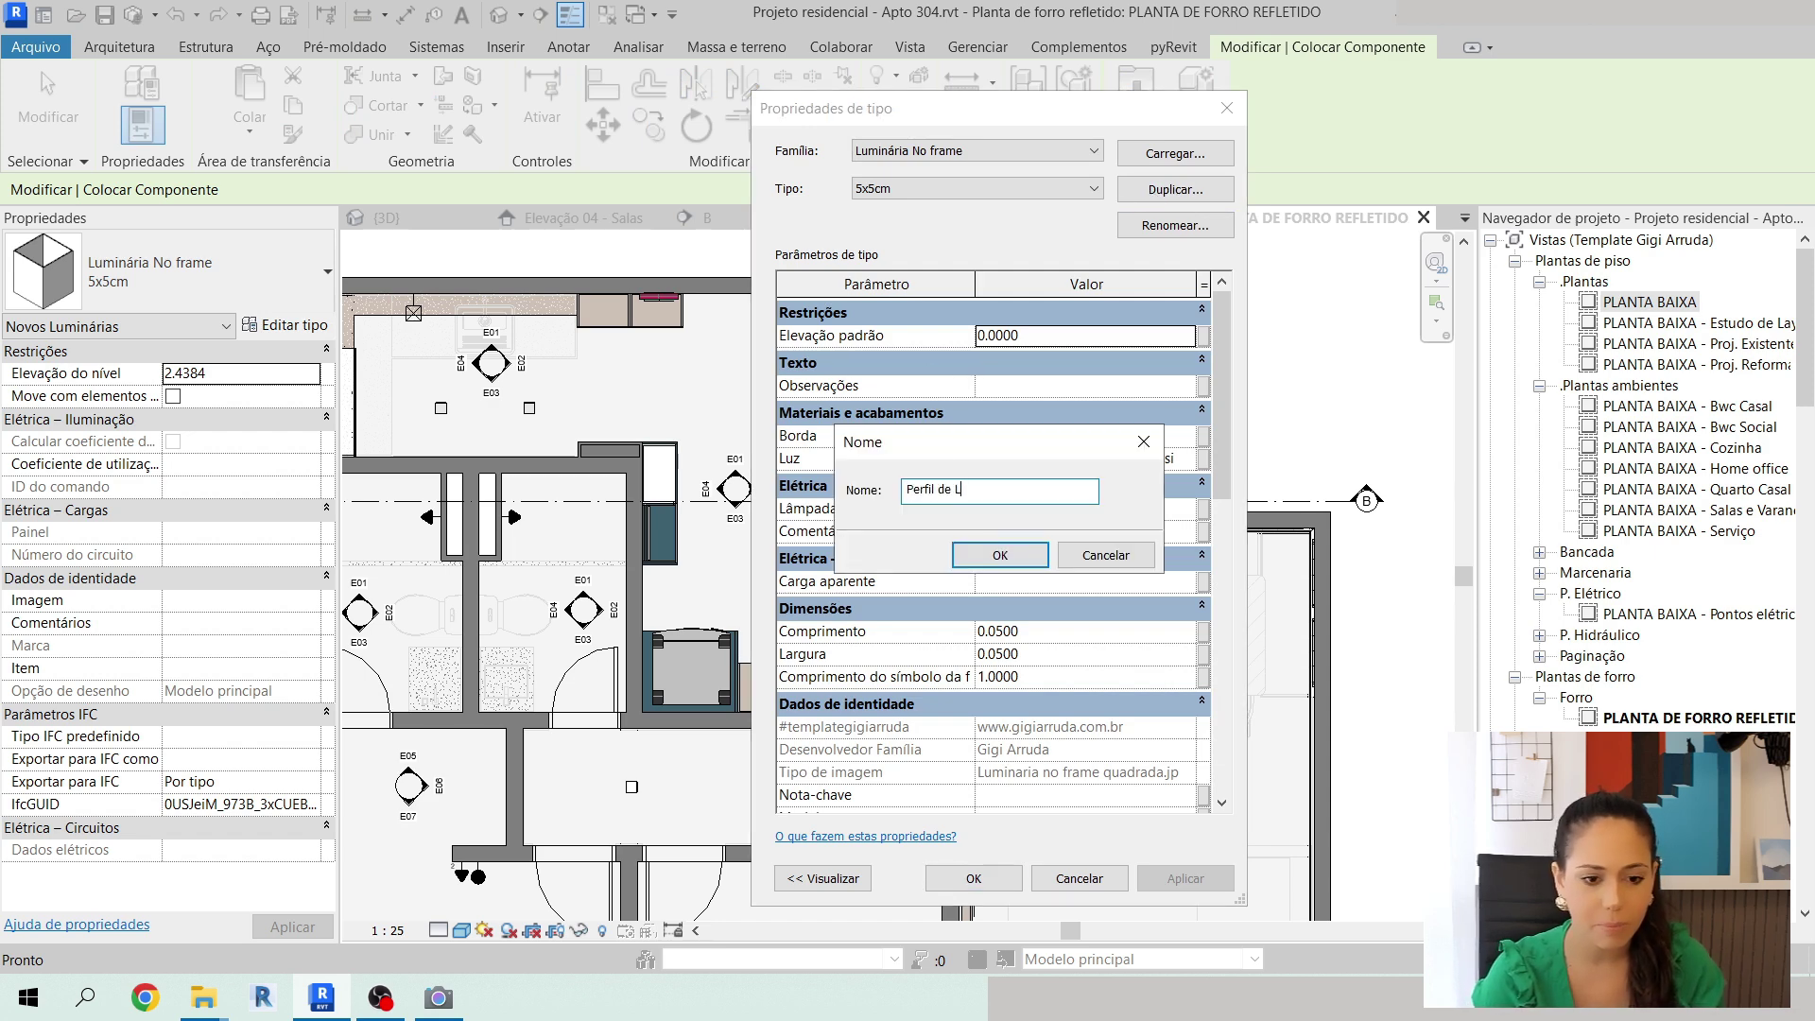
text(ed)
key(Return)
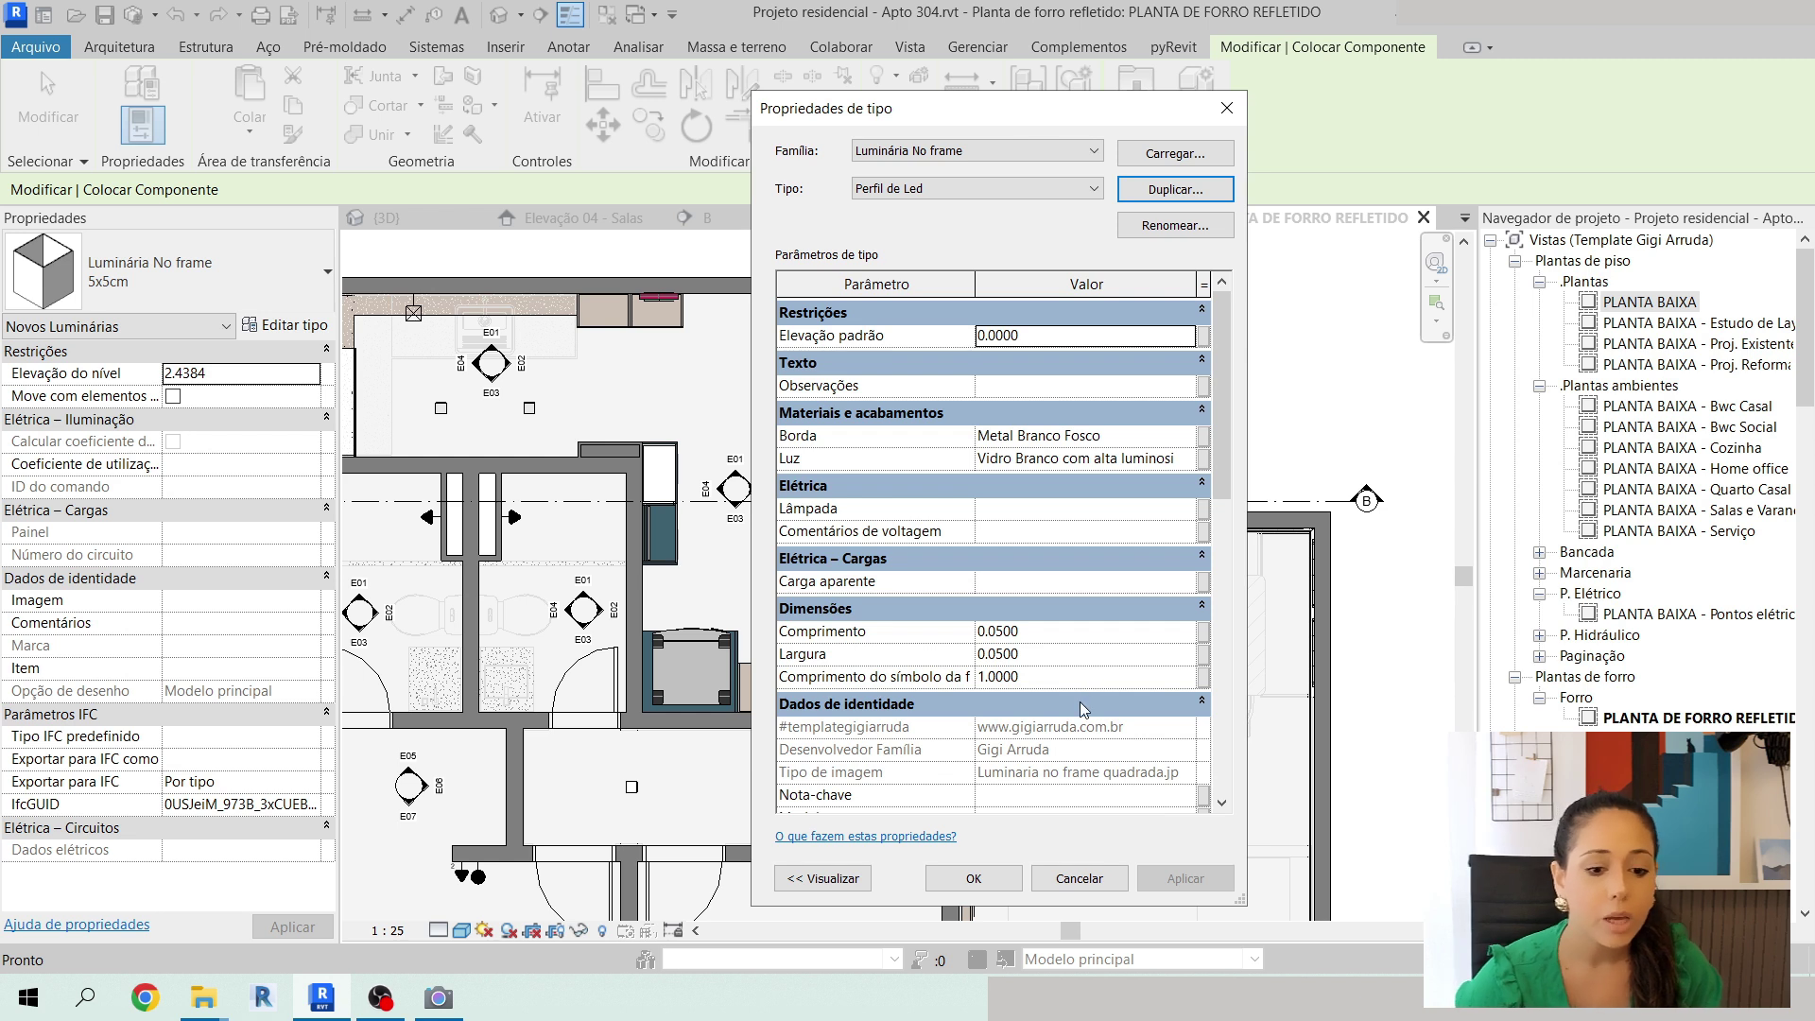
click(1059, 626)
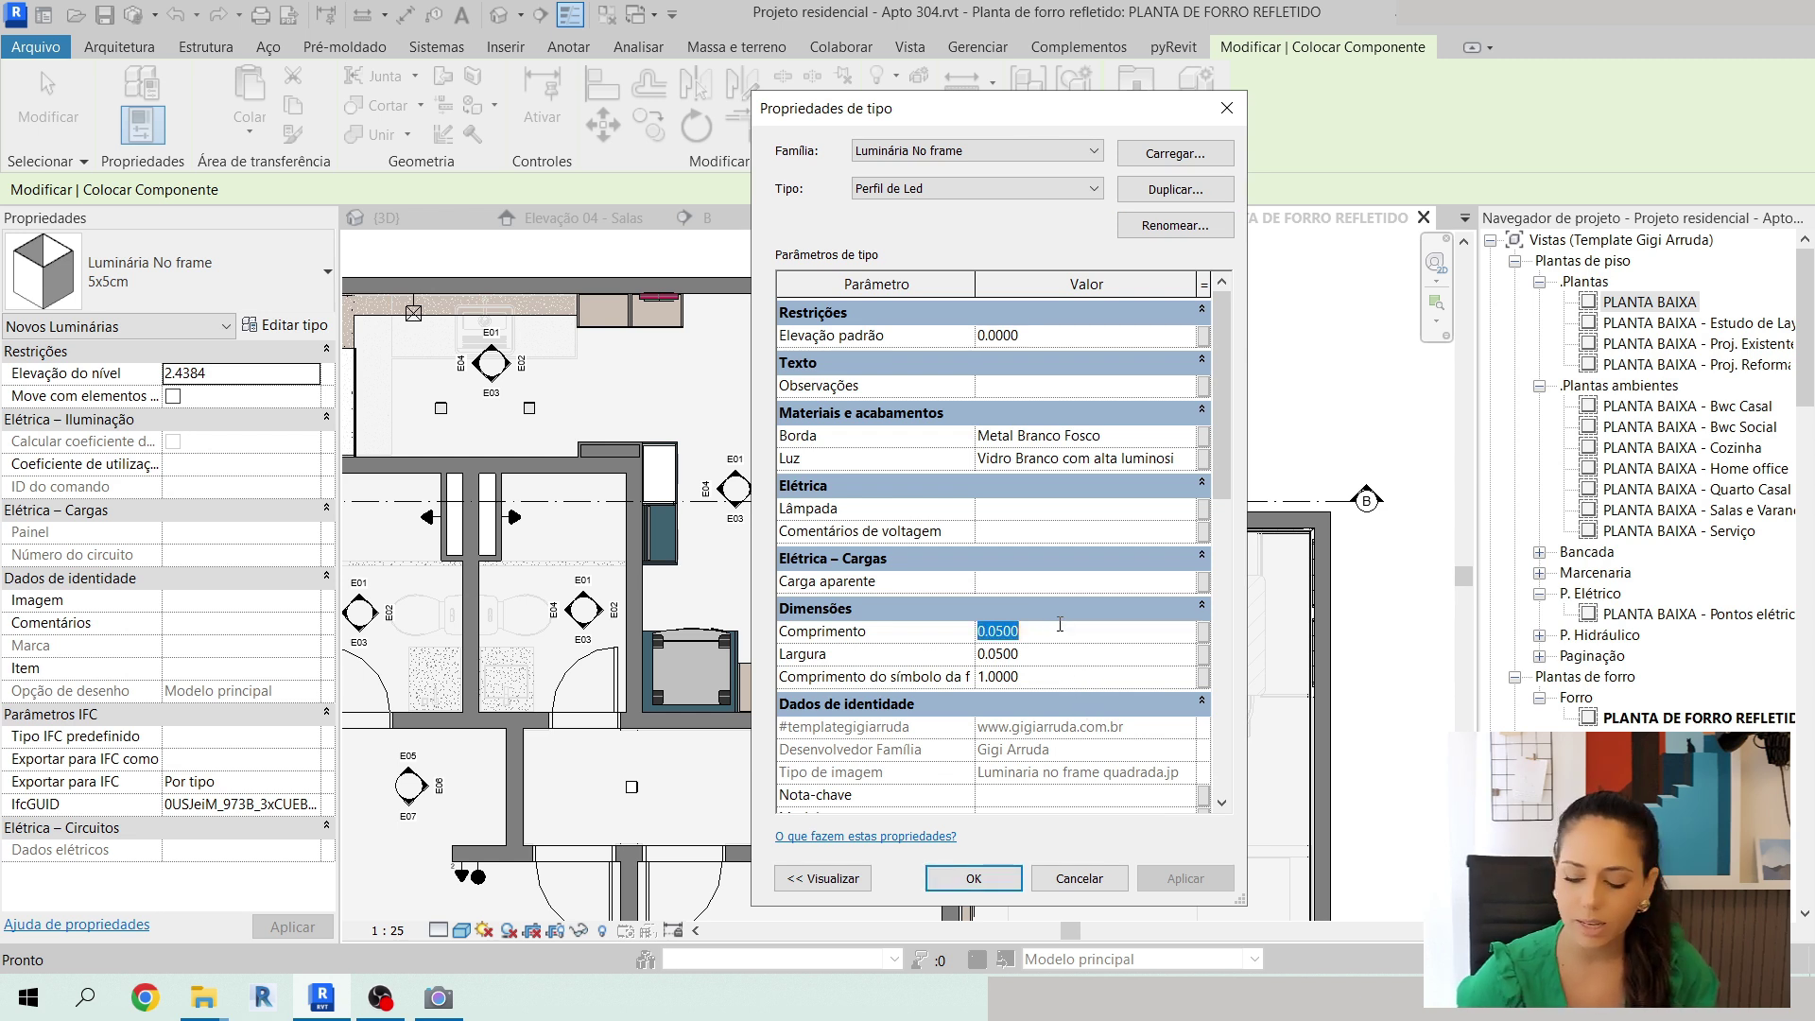
text(1.5000)
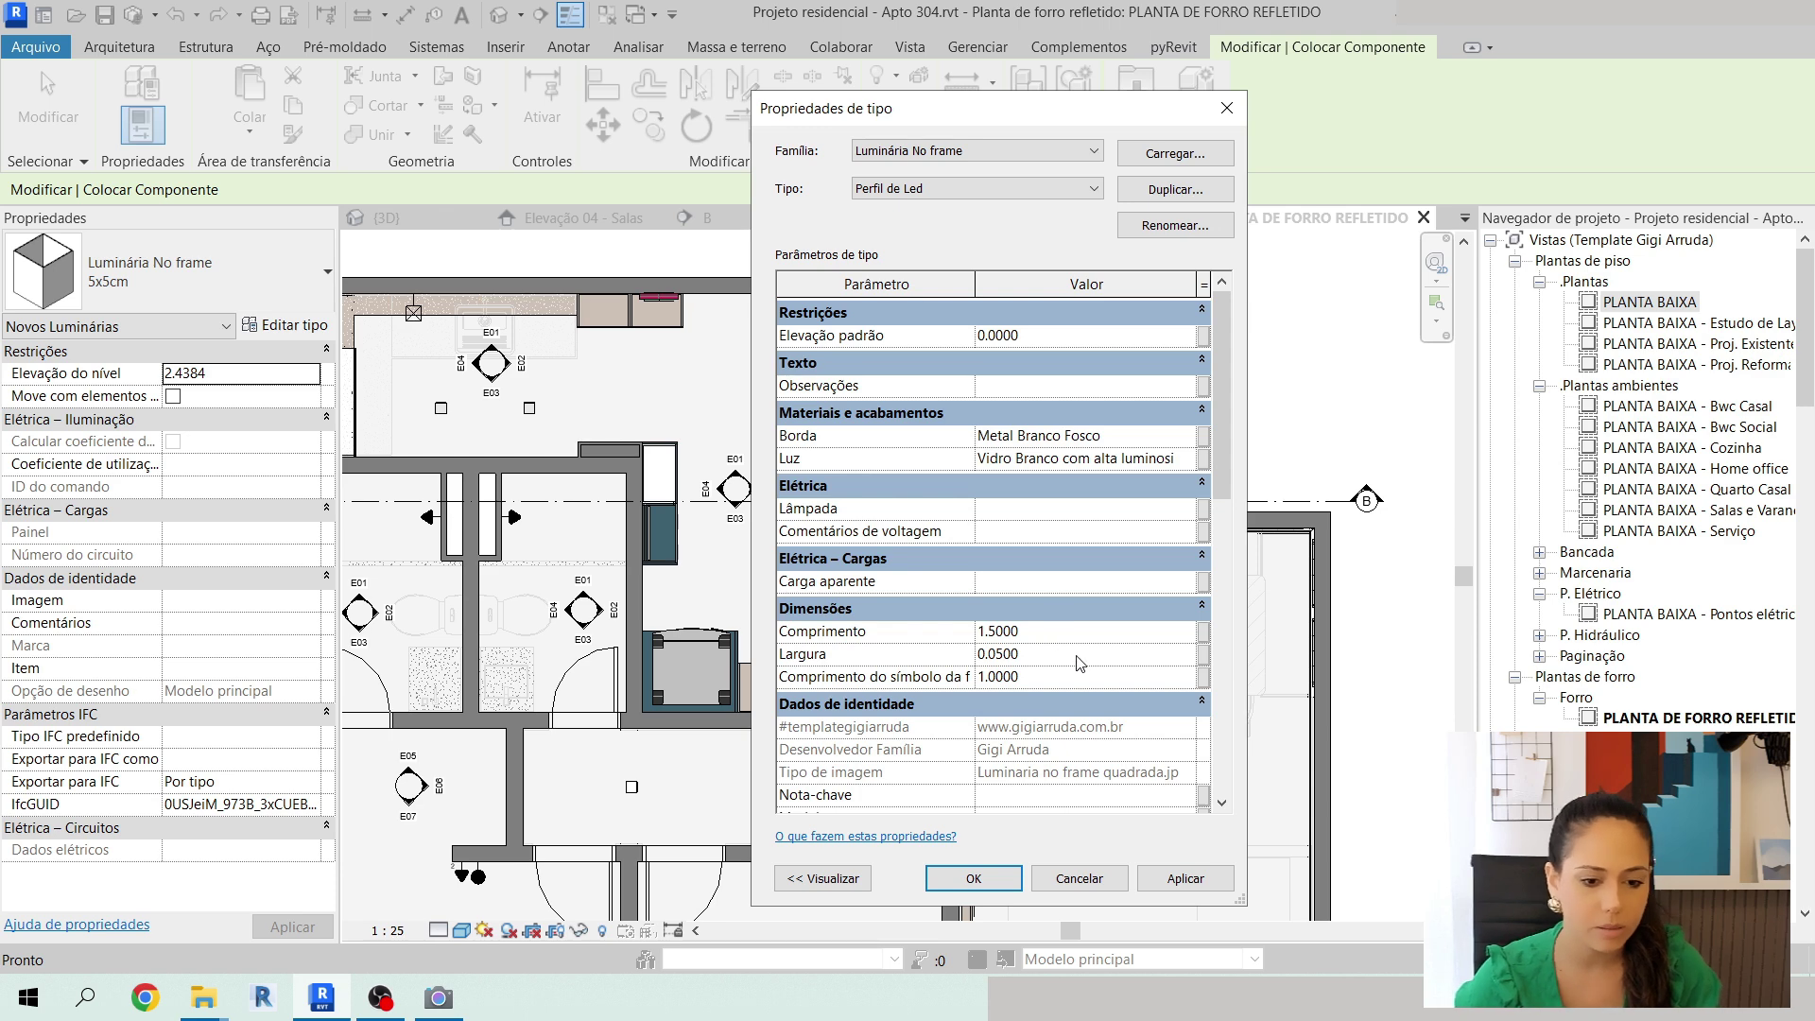
click(1078, 654)
click(973, 879)
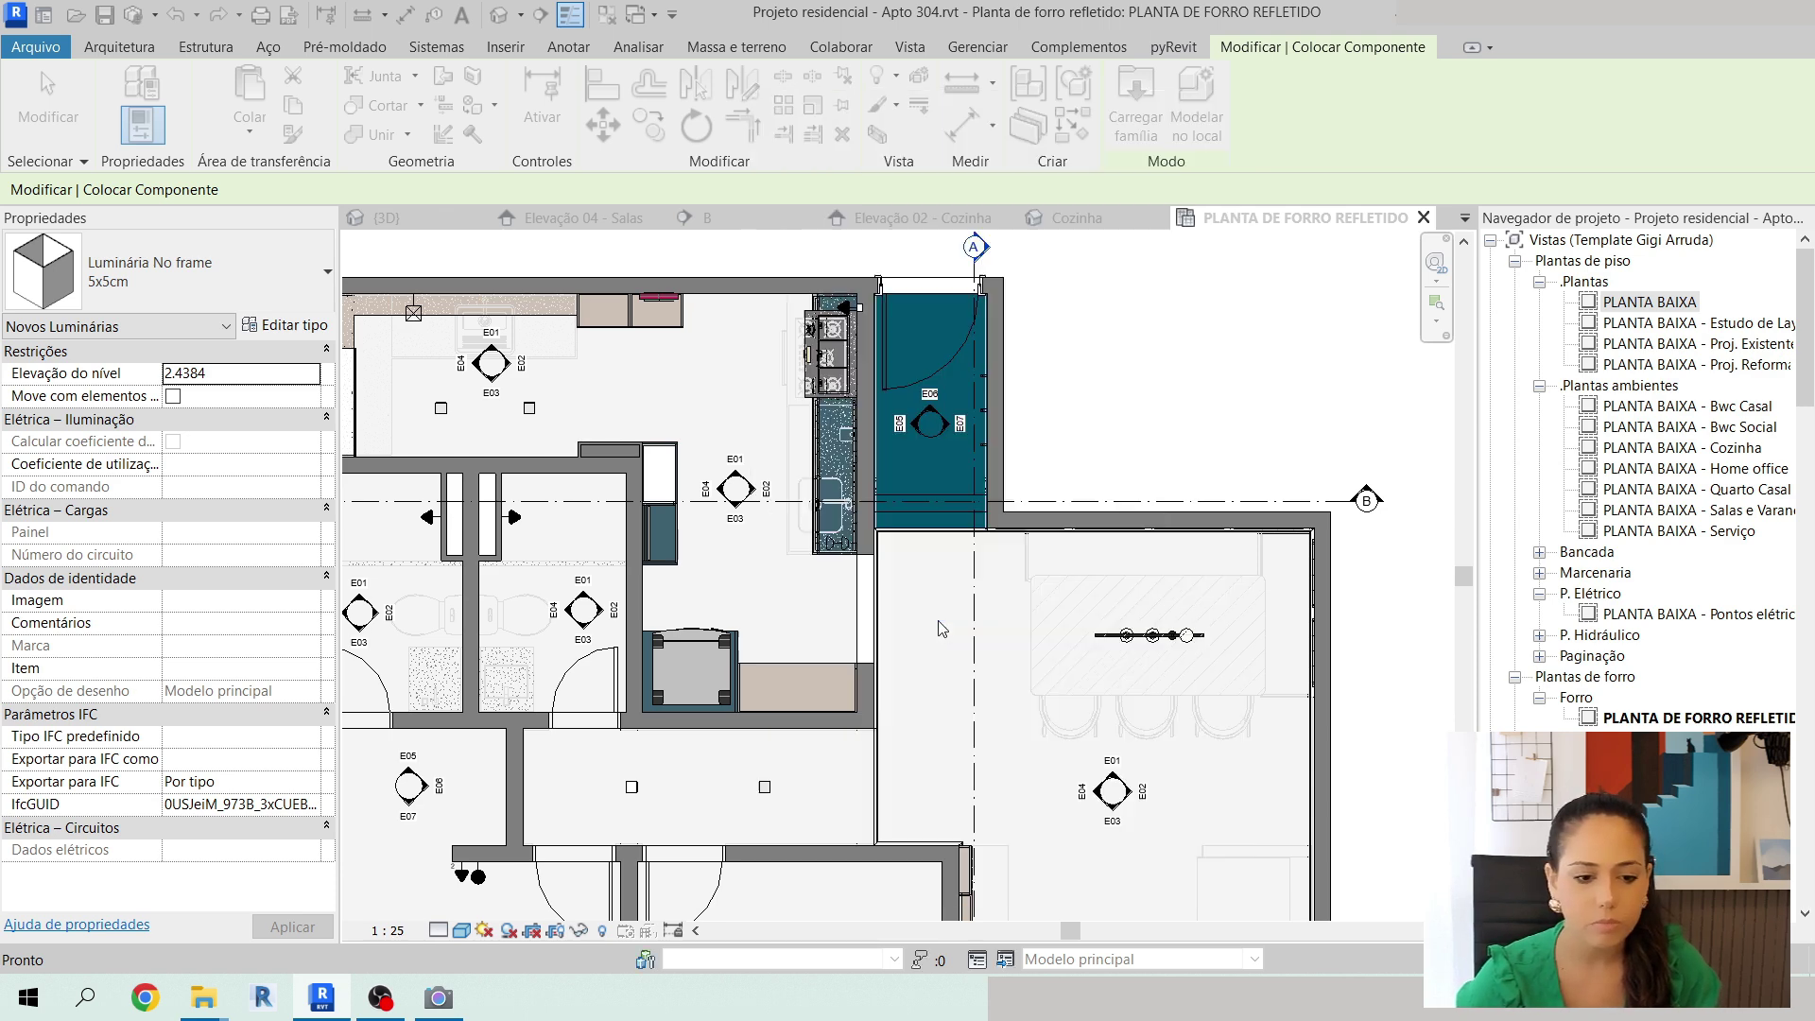
Place one Perfil de Led fixture in the living room between the TV panel and sofa, and rotate it 90° to run parallel to the side walls.
middle_drag(928, 704, 862, 465)
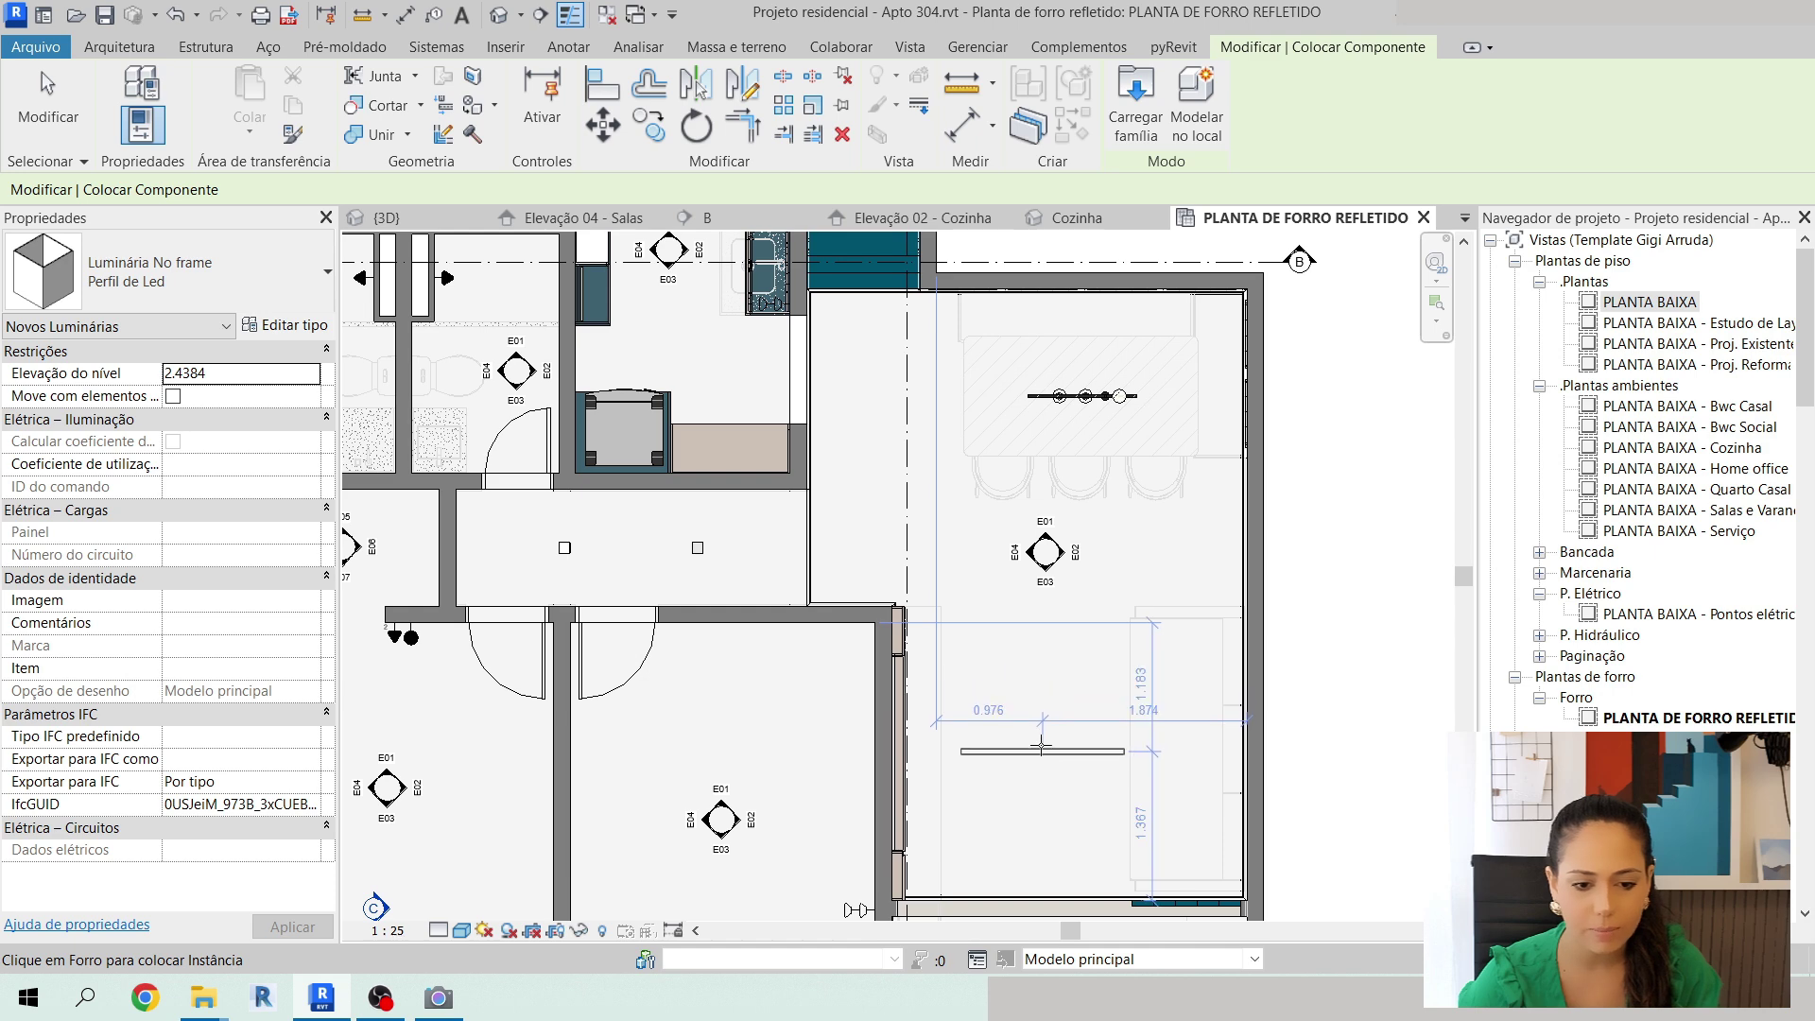
middle_drag(1045, 744, 1024, 653)
click(1023, 704)
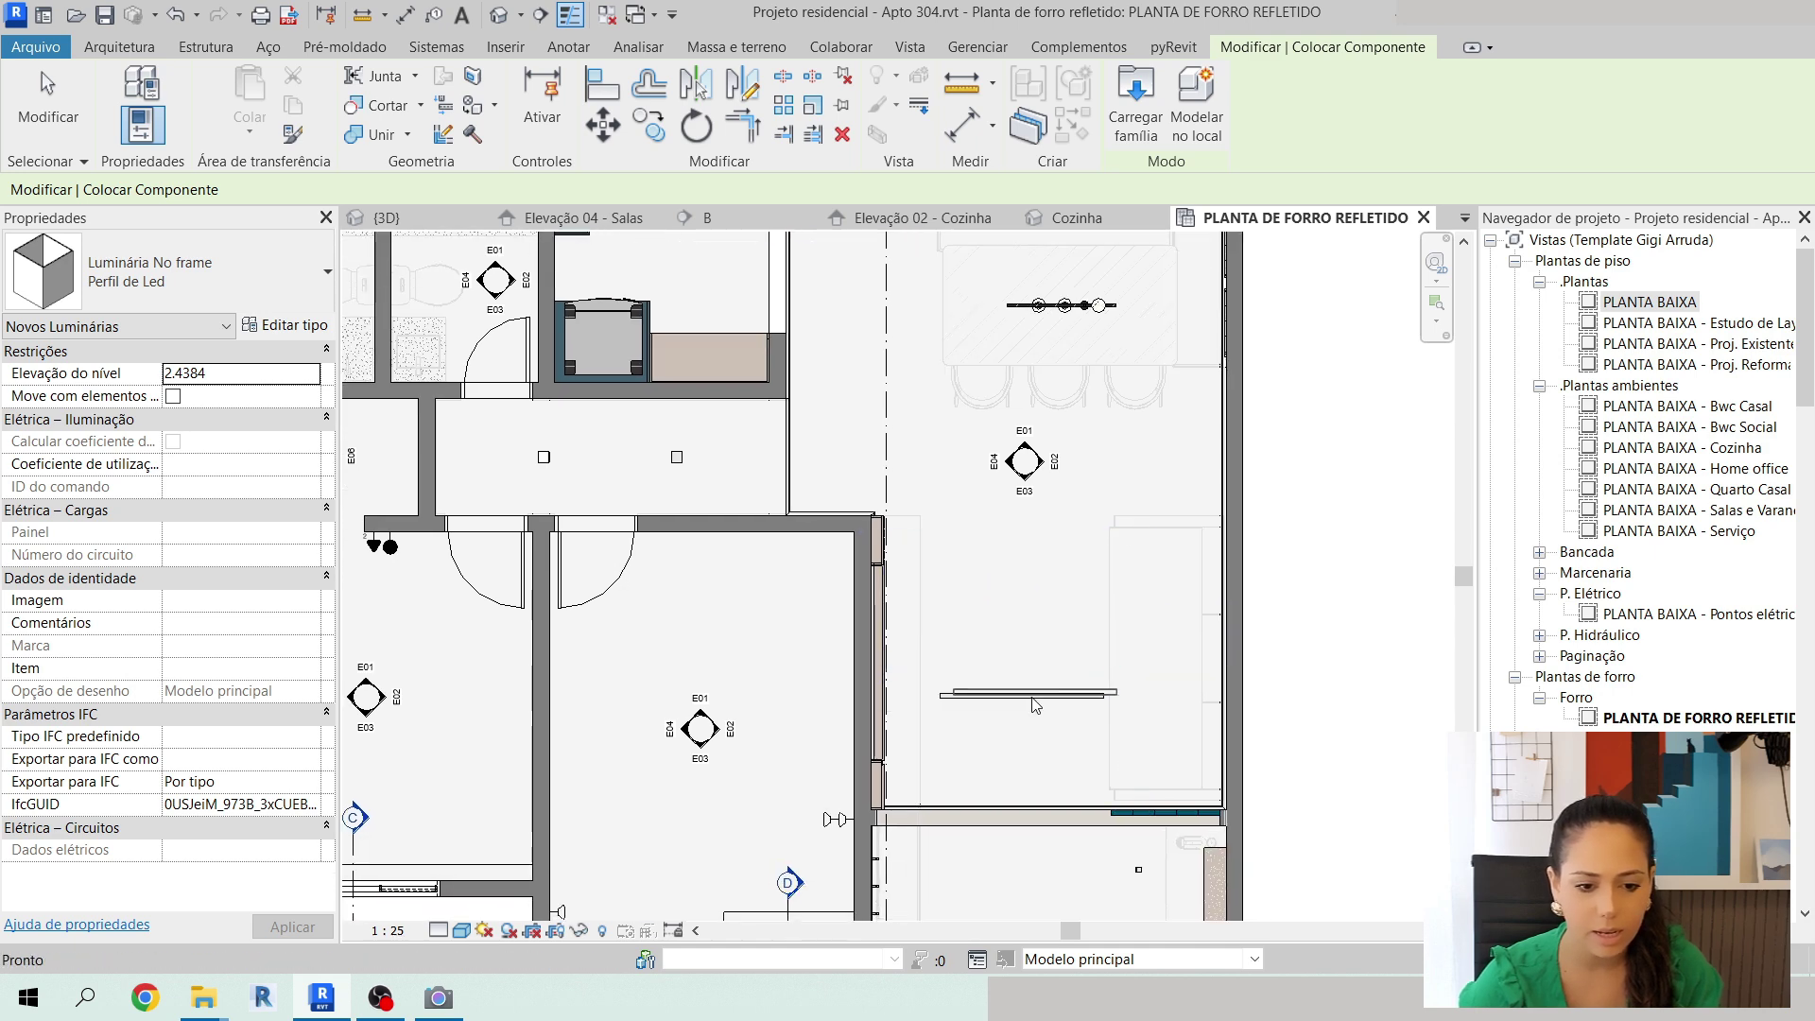
key(Escape)
key(Escape)
click(1034, 698)
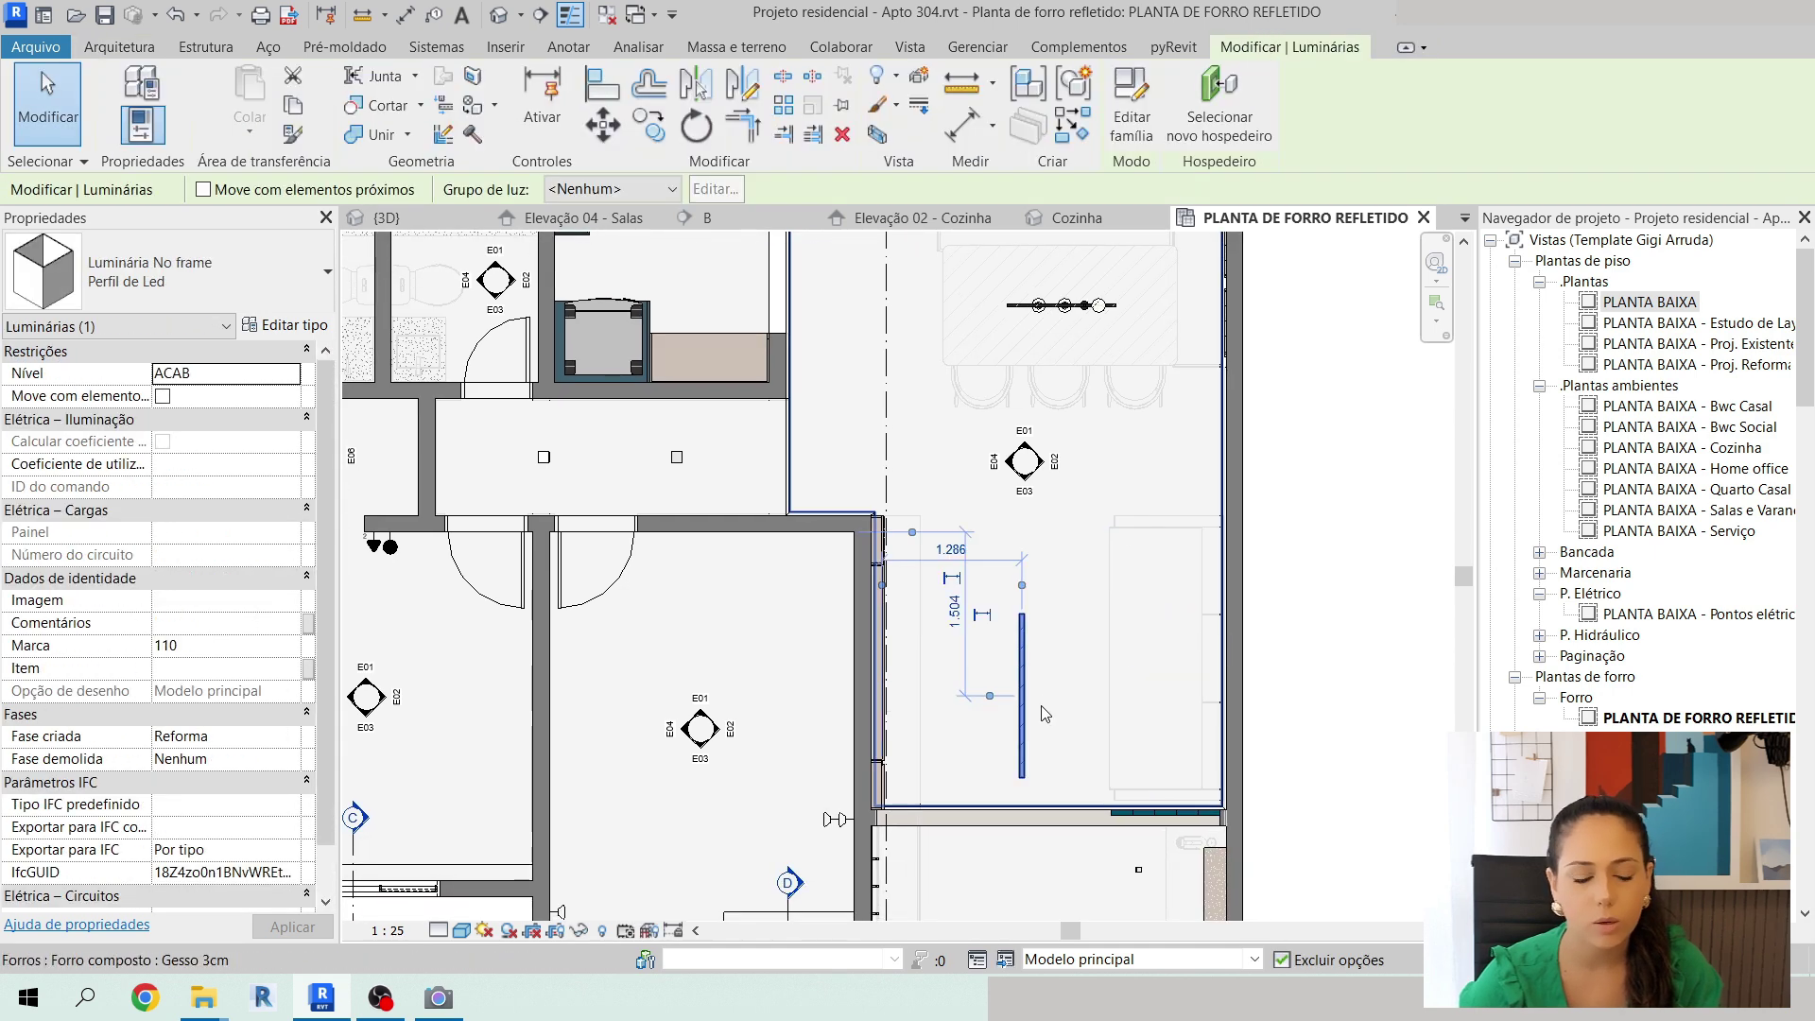
key(space)
Reference the LED profile's horizontal dimension to the wall face behind the TV panel and set the distance to 1.4 m.
scroll(947, 555, up, 3)
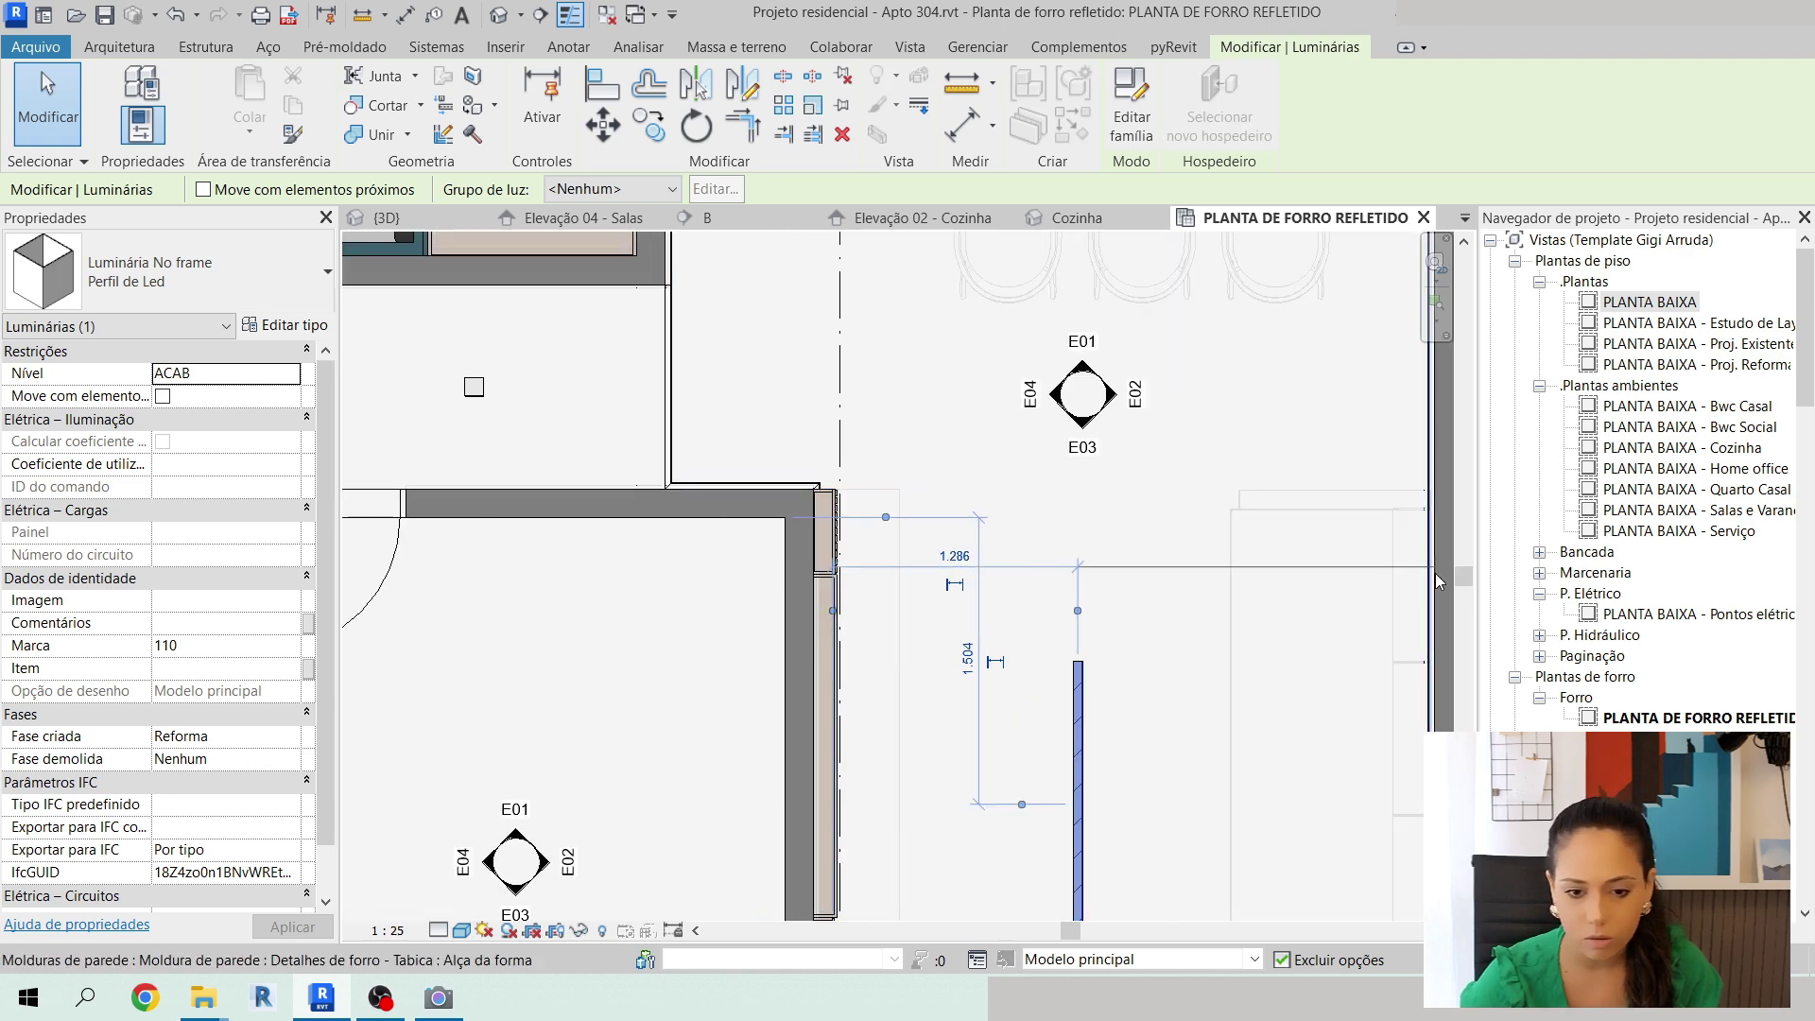
scroll(821, 638, up, 4)
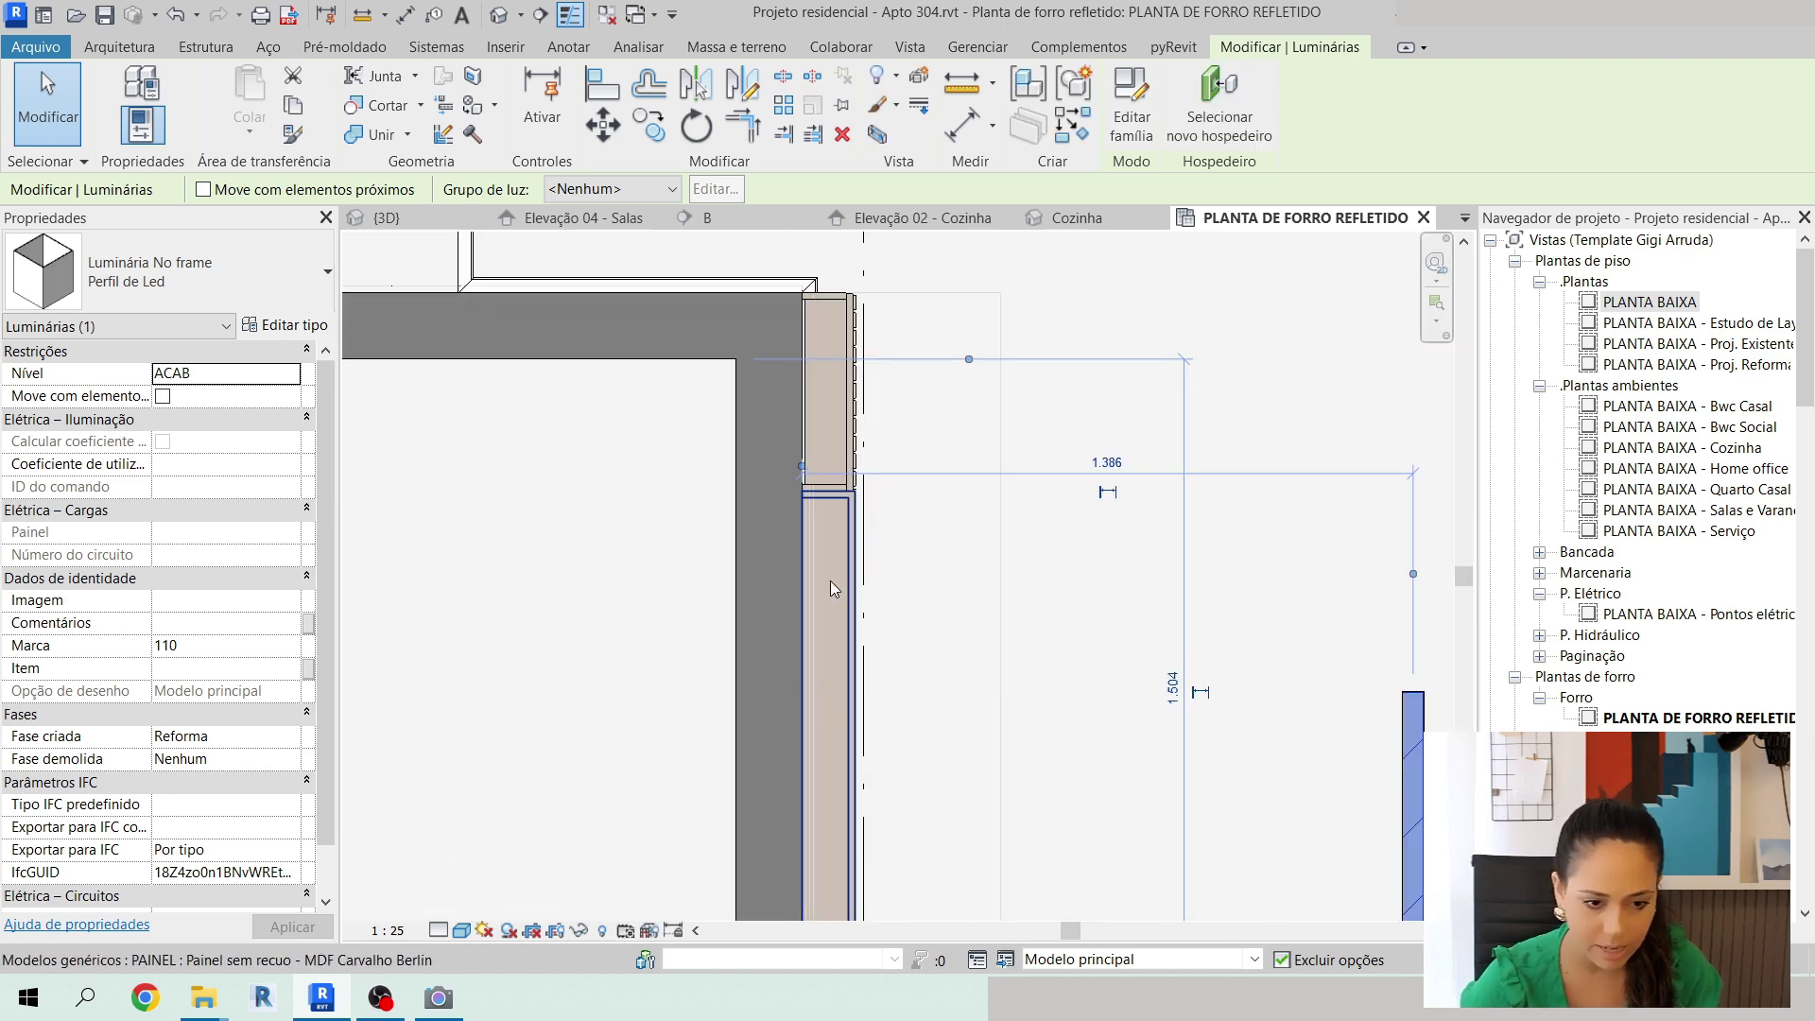
scroll(830, 581, down, 5)
click(924, 527)
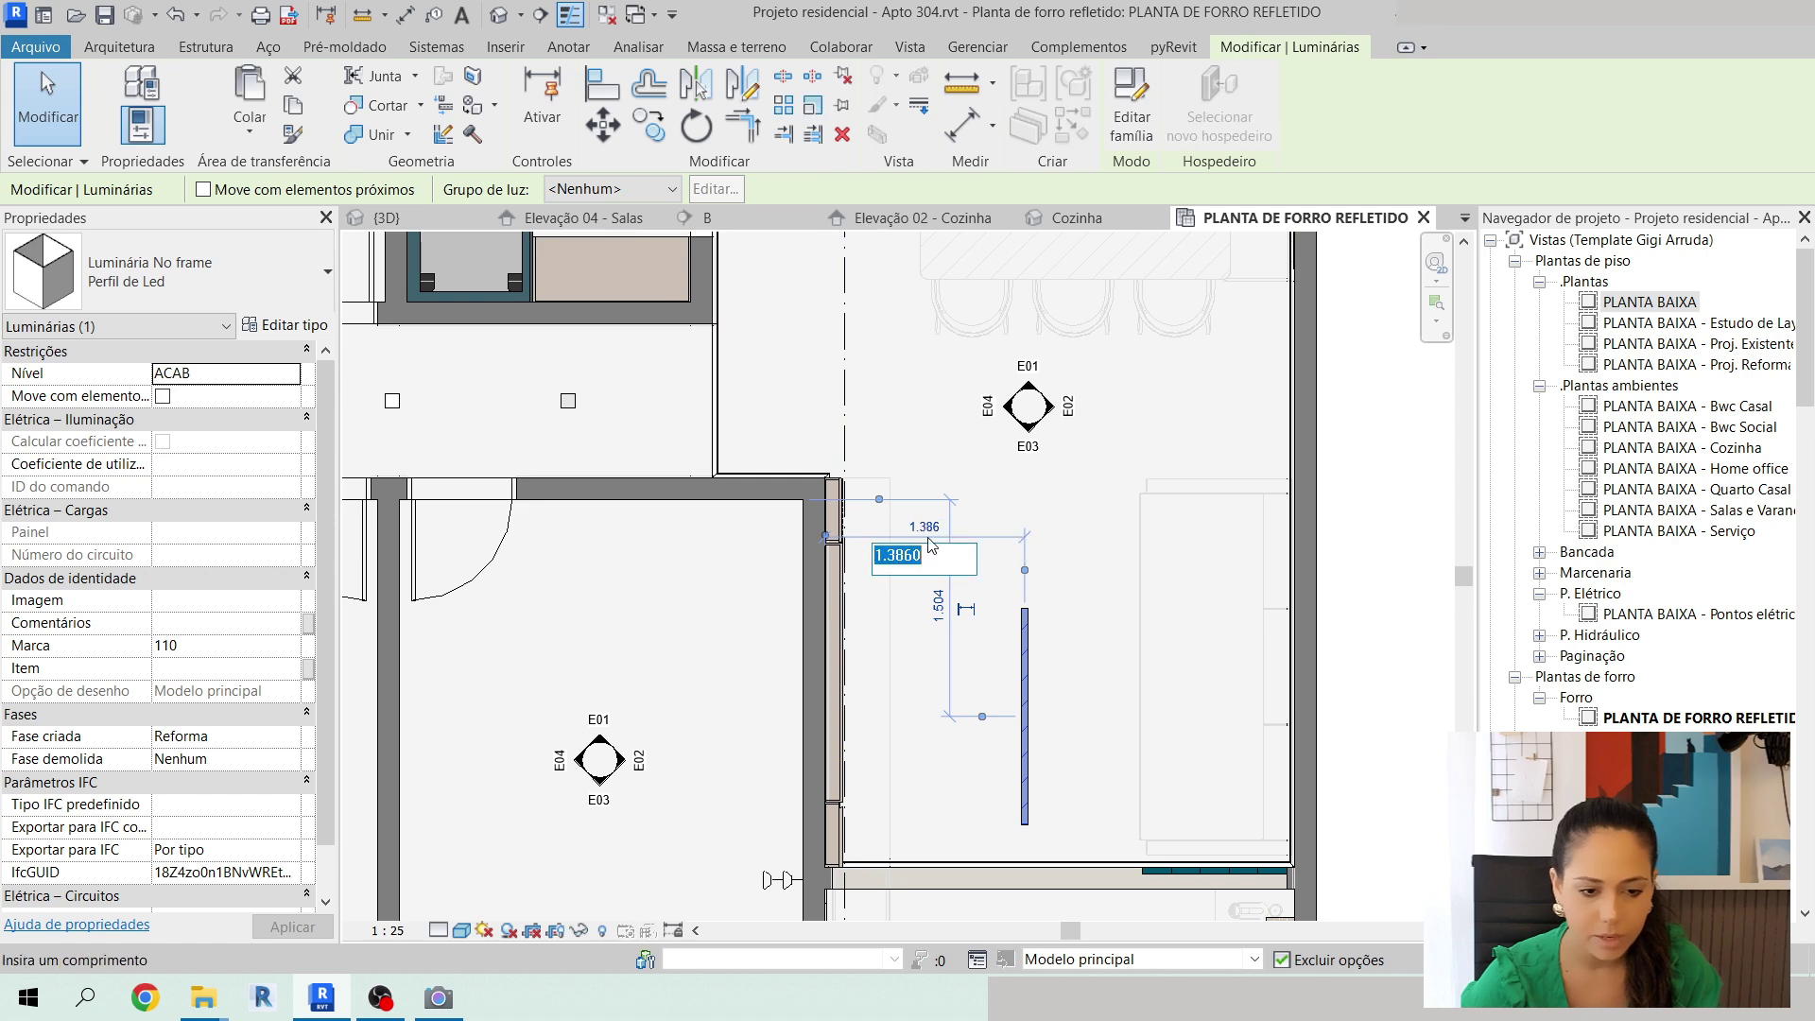
text(1.4)
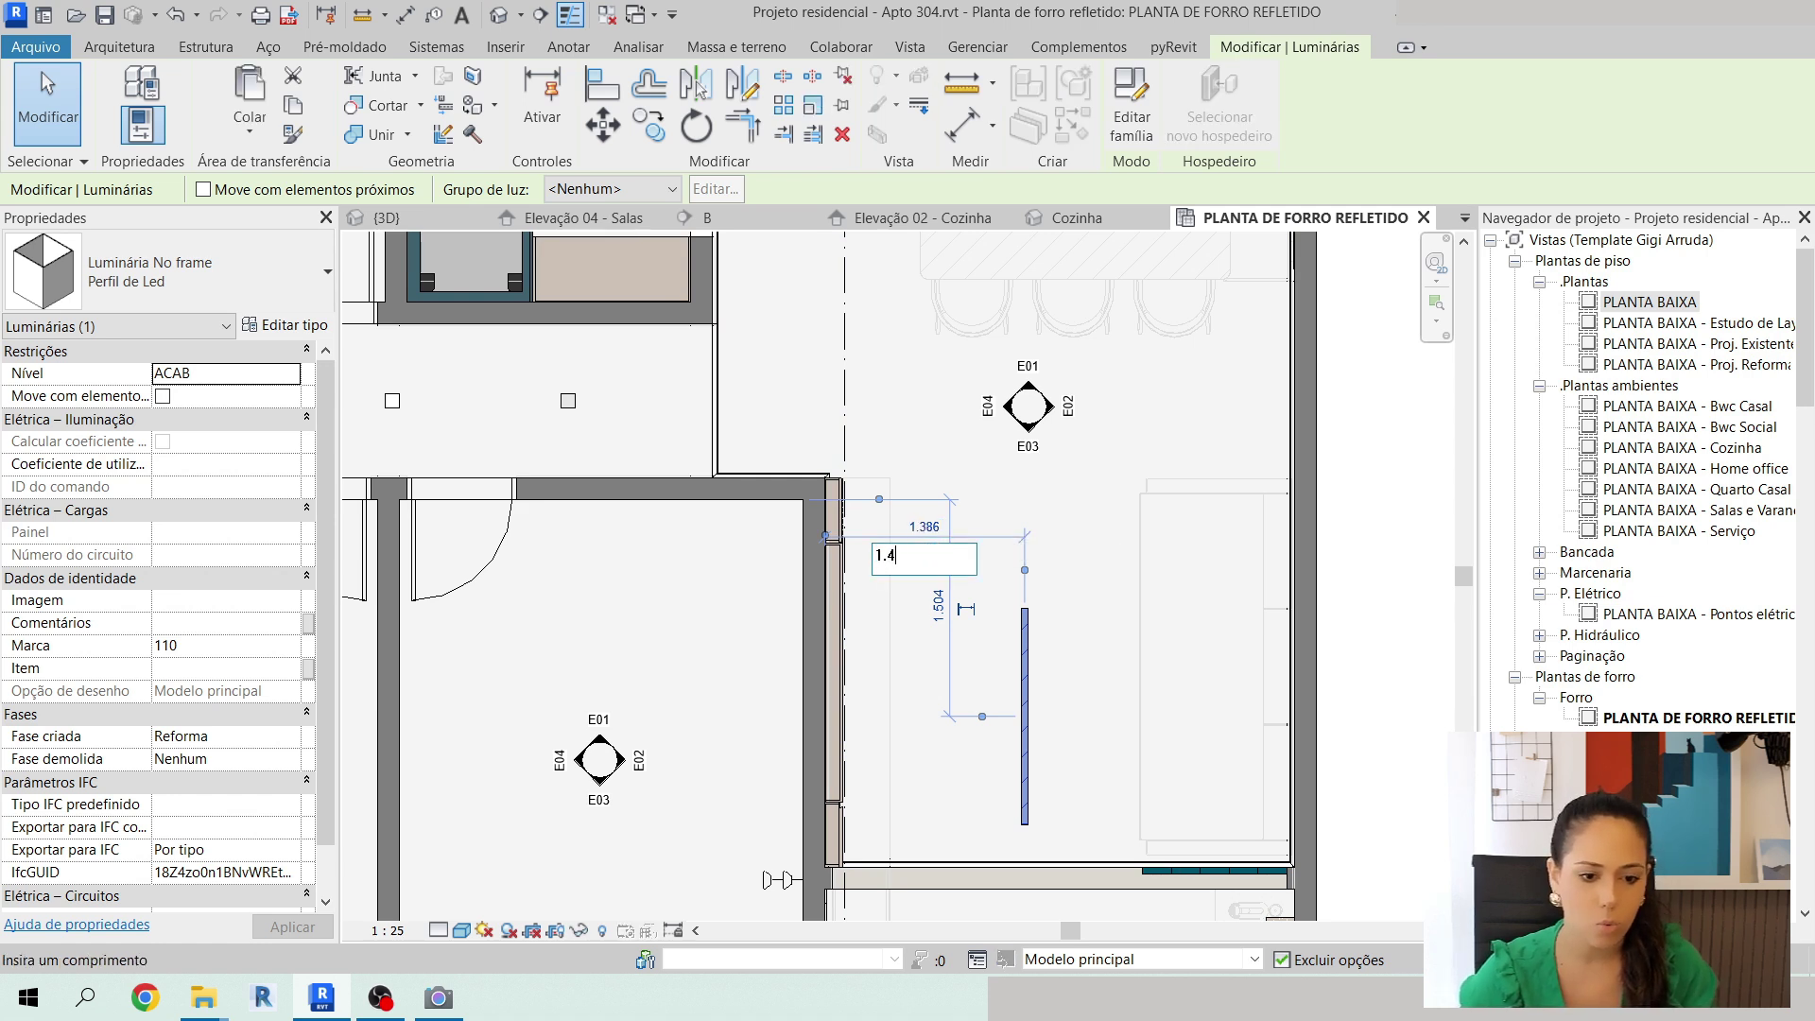
key(Return)
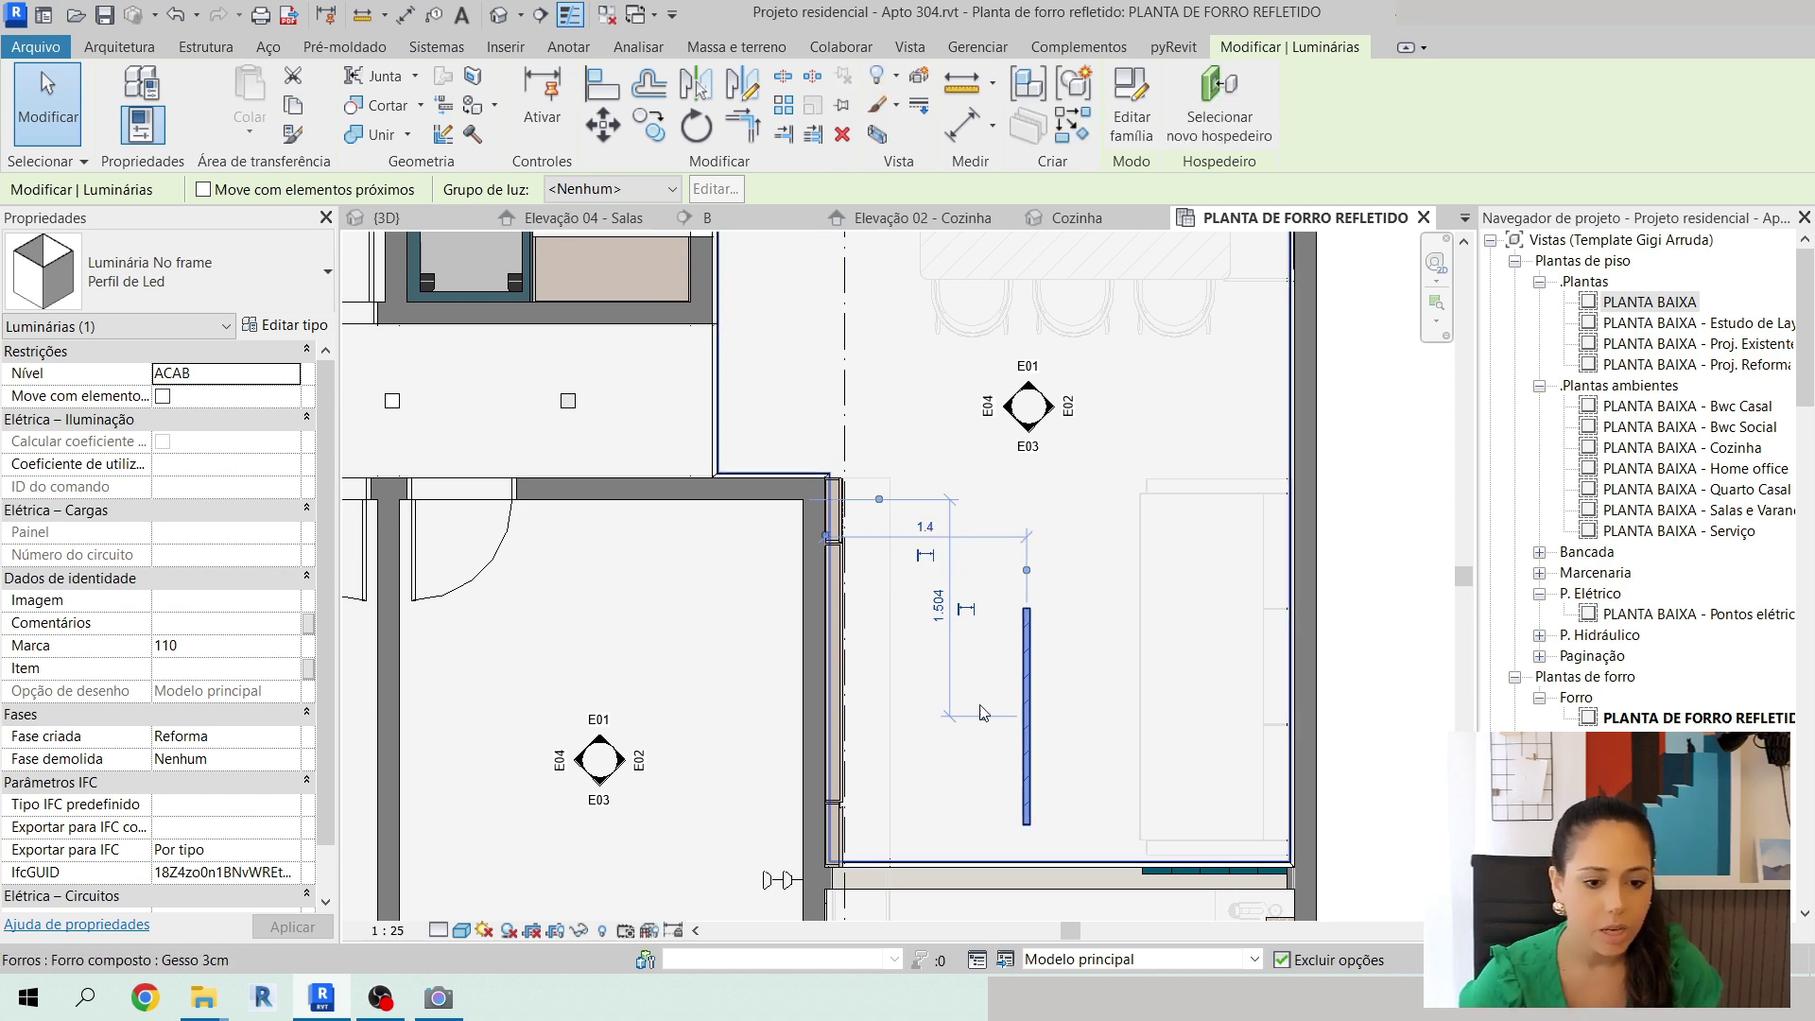
Reference the LED profile's vertical dimension to the living room face of the balcony wall and set the distance to 1.05 m.
click(879, 499)
scroll(1051, 874, up, 5)
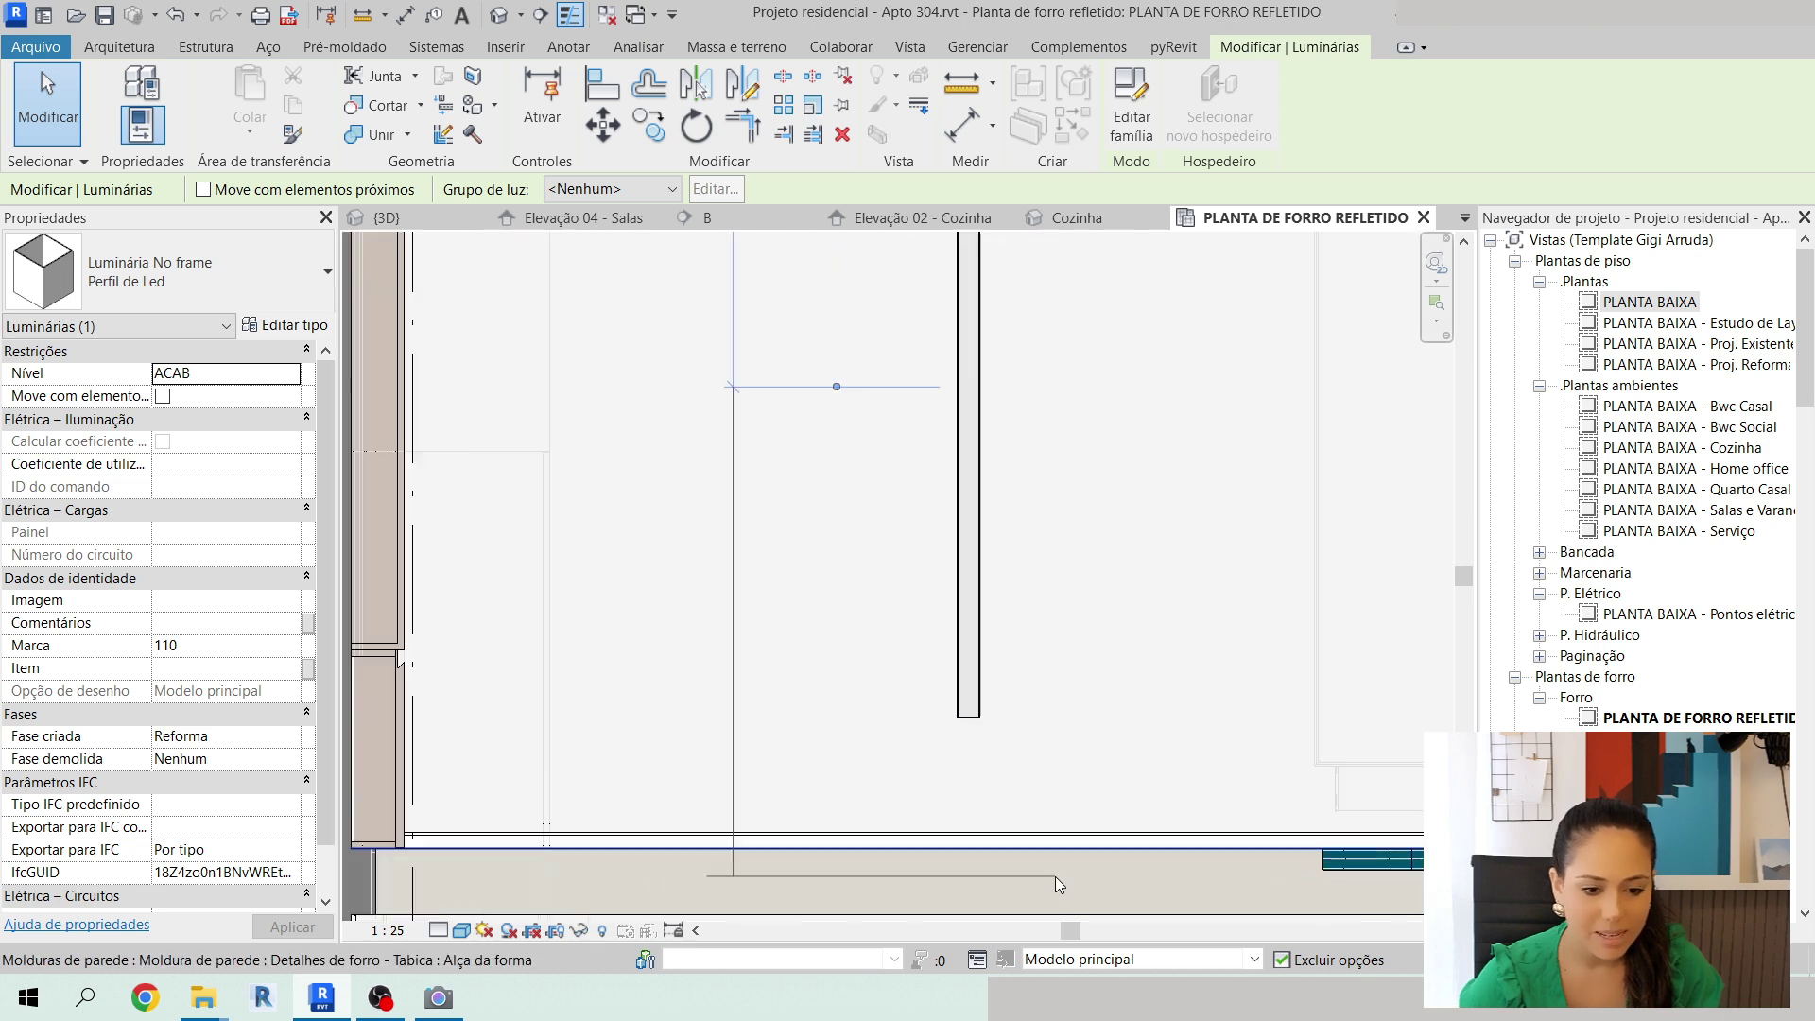
middle_drag(1025, 832, 1076, 724)
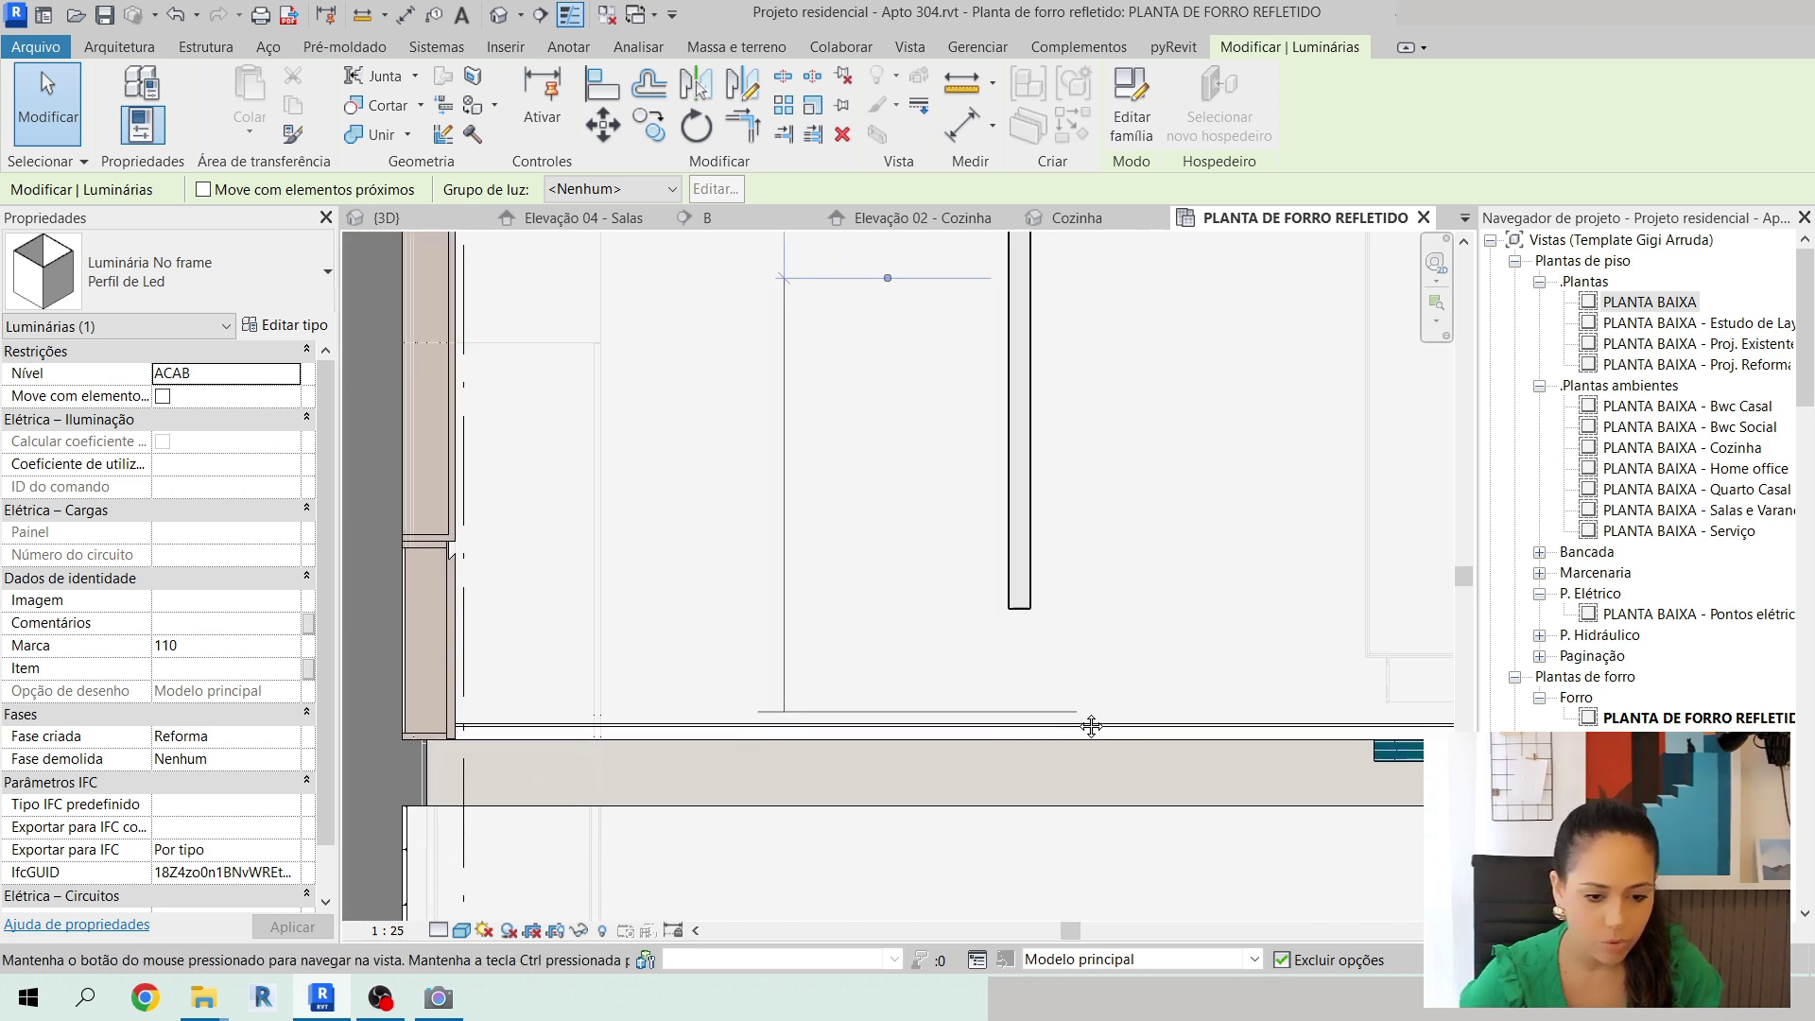
click(1070, 740)
scroll(876, 780, down, 3)
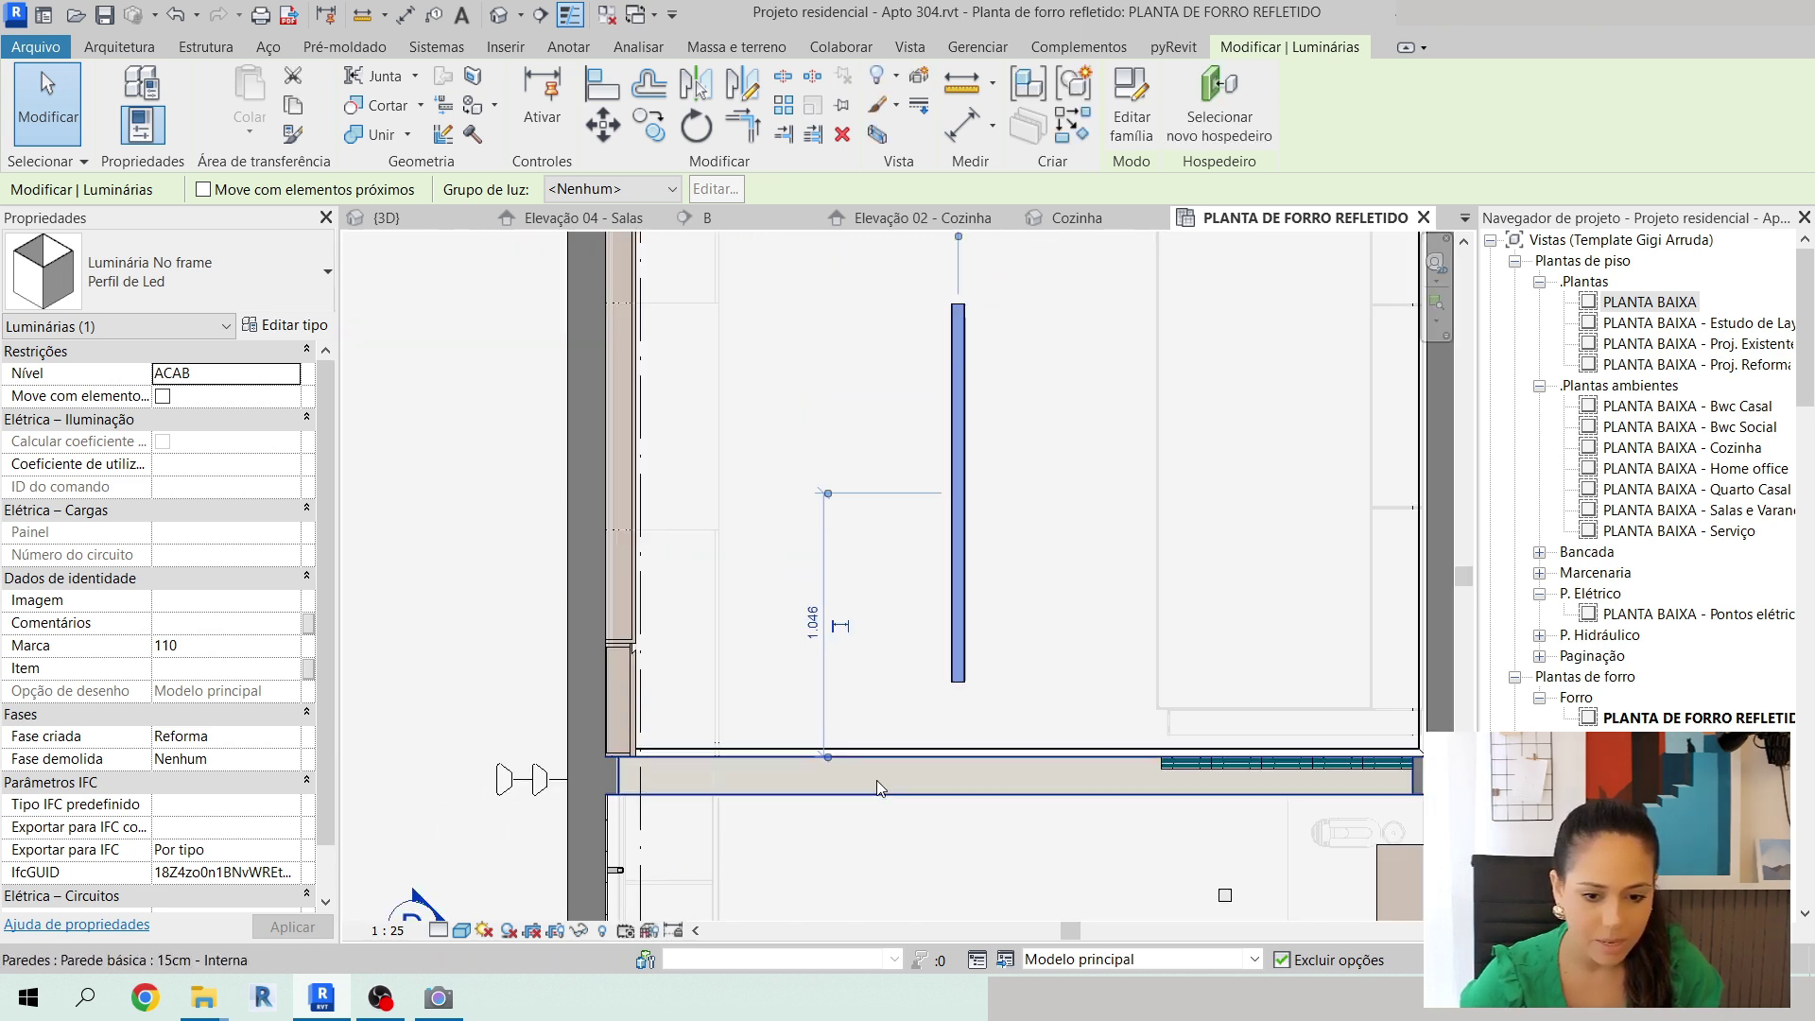
scroll(828, 675, up, 2)
click(782, 617)
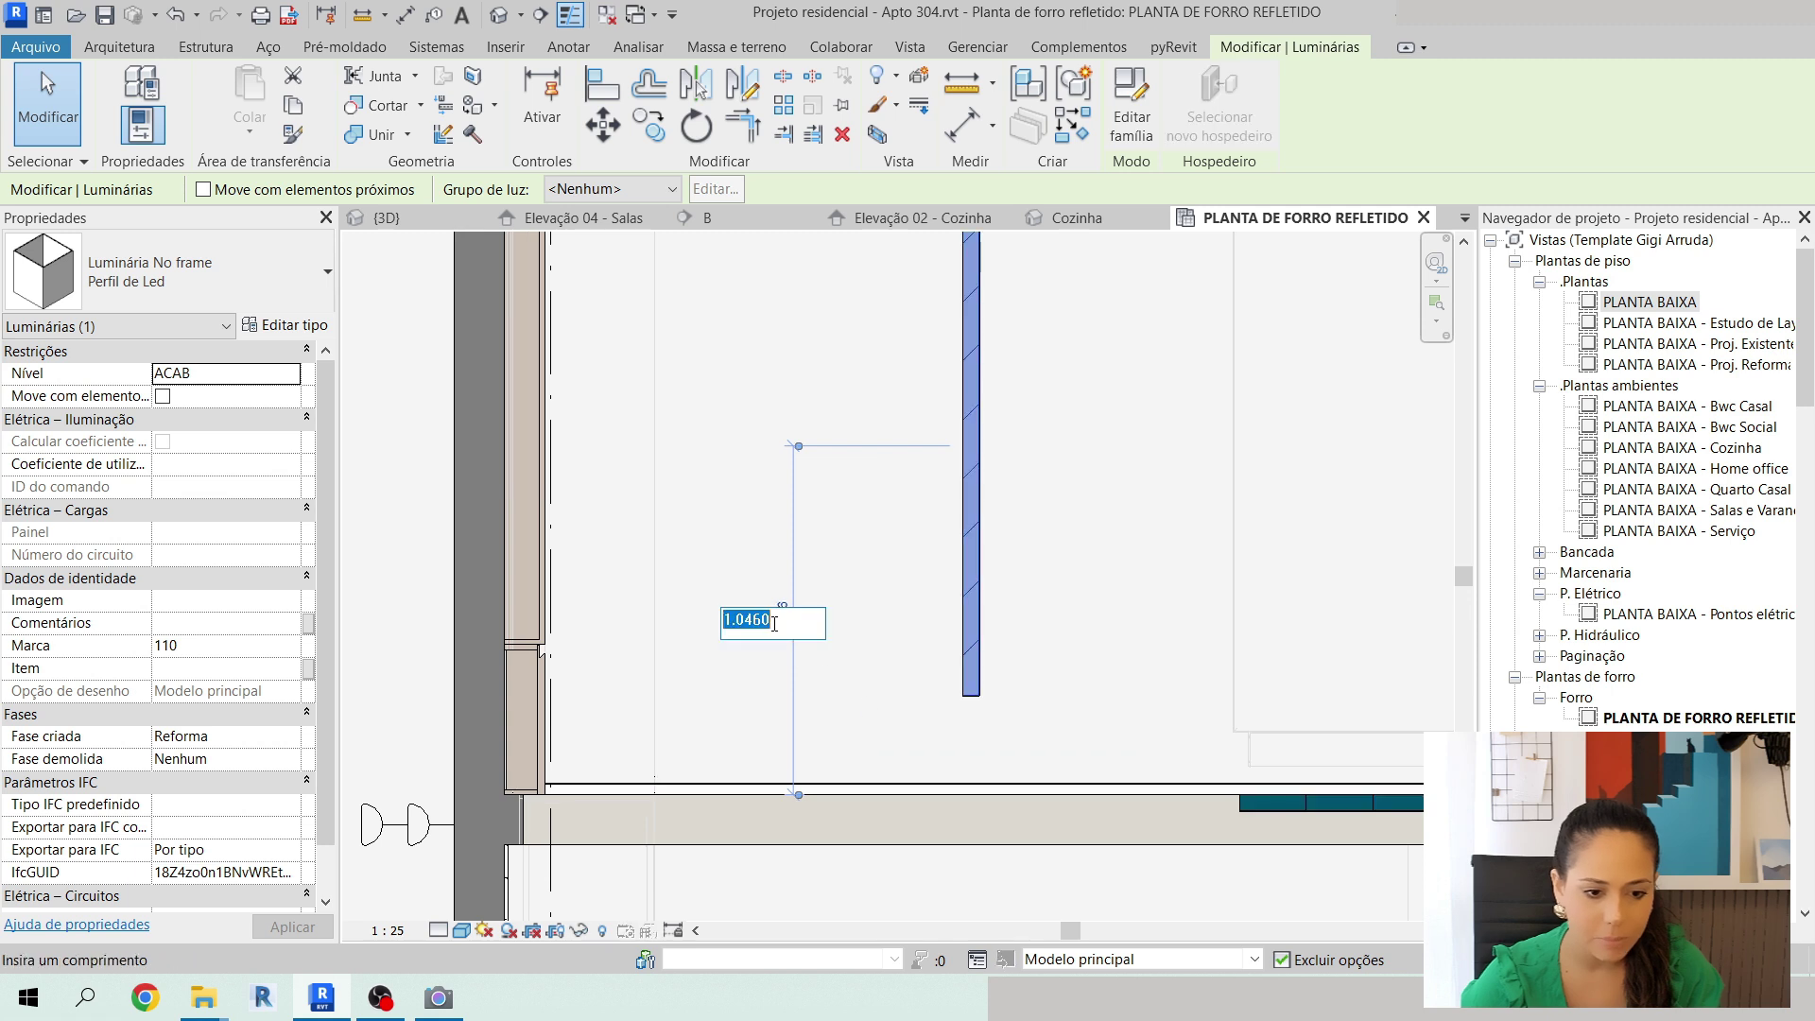
scroll(790, 683, down, 2)
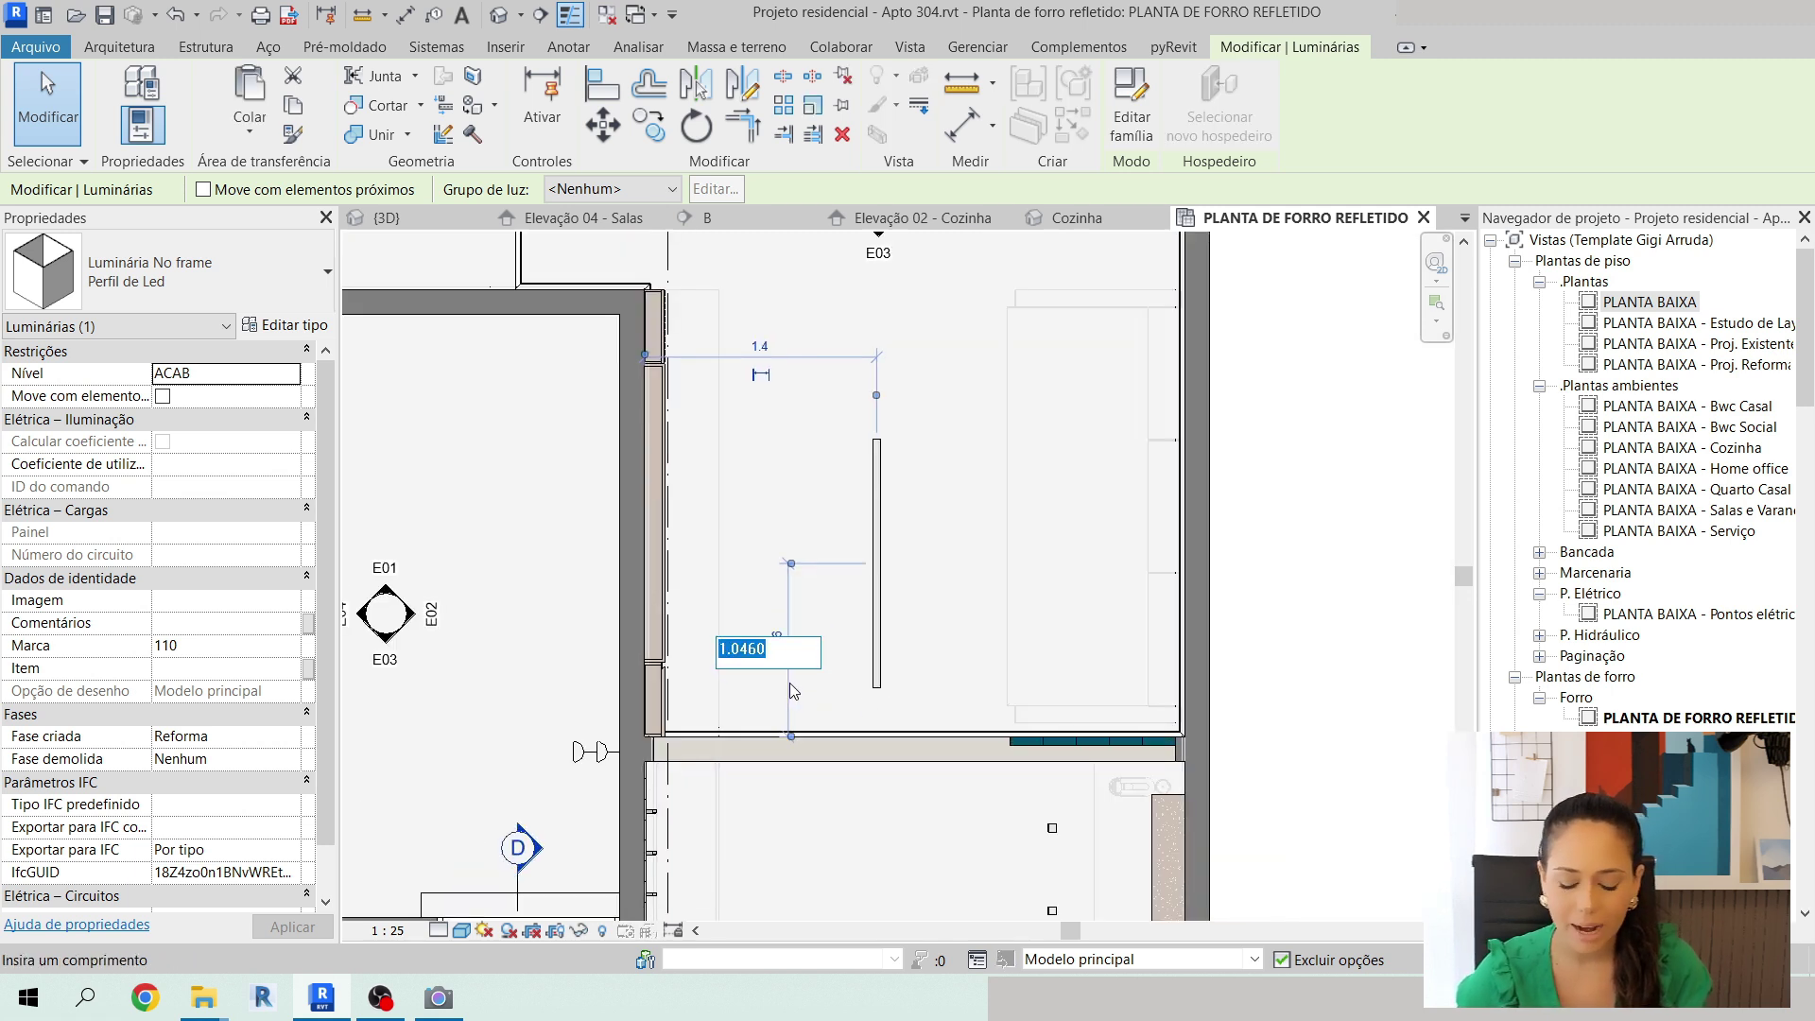
text(1.085)
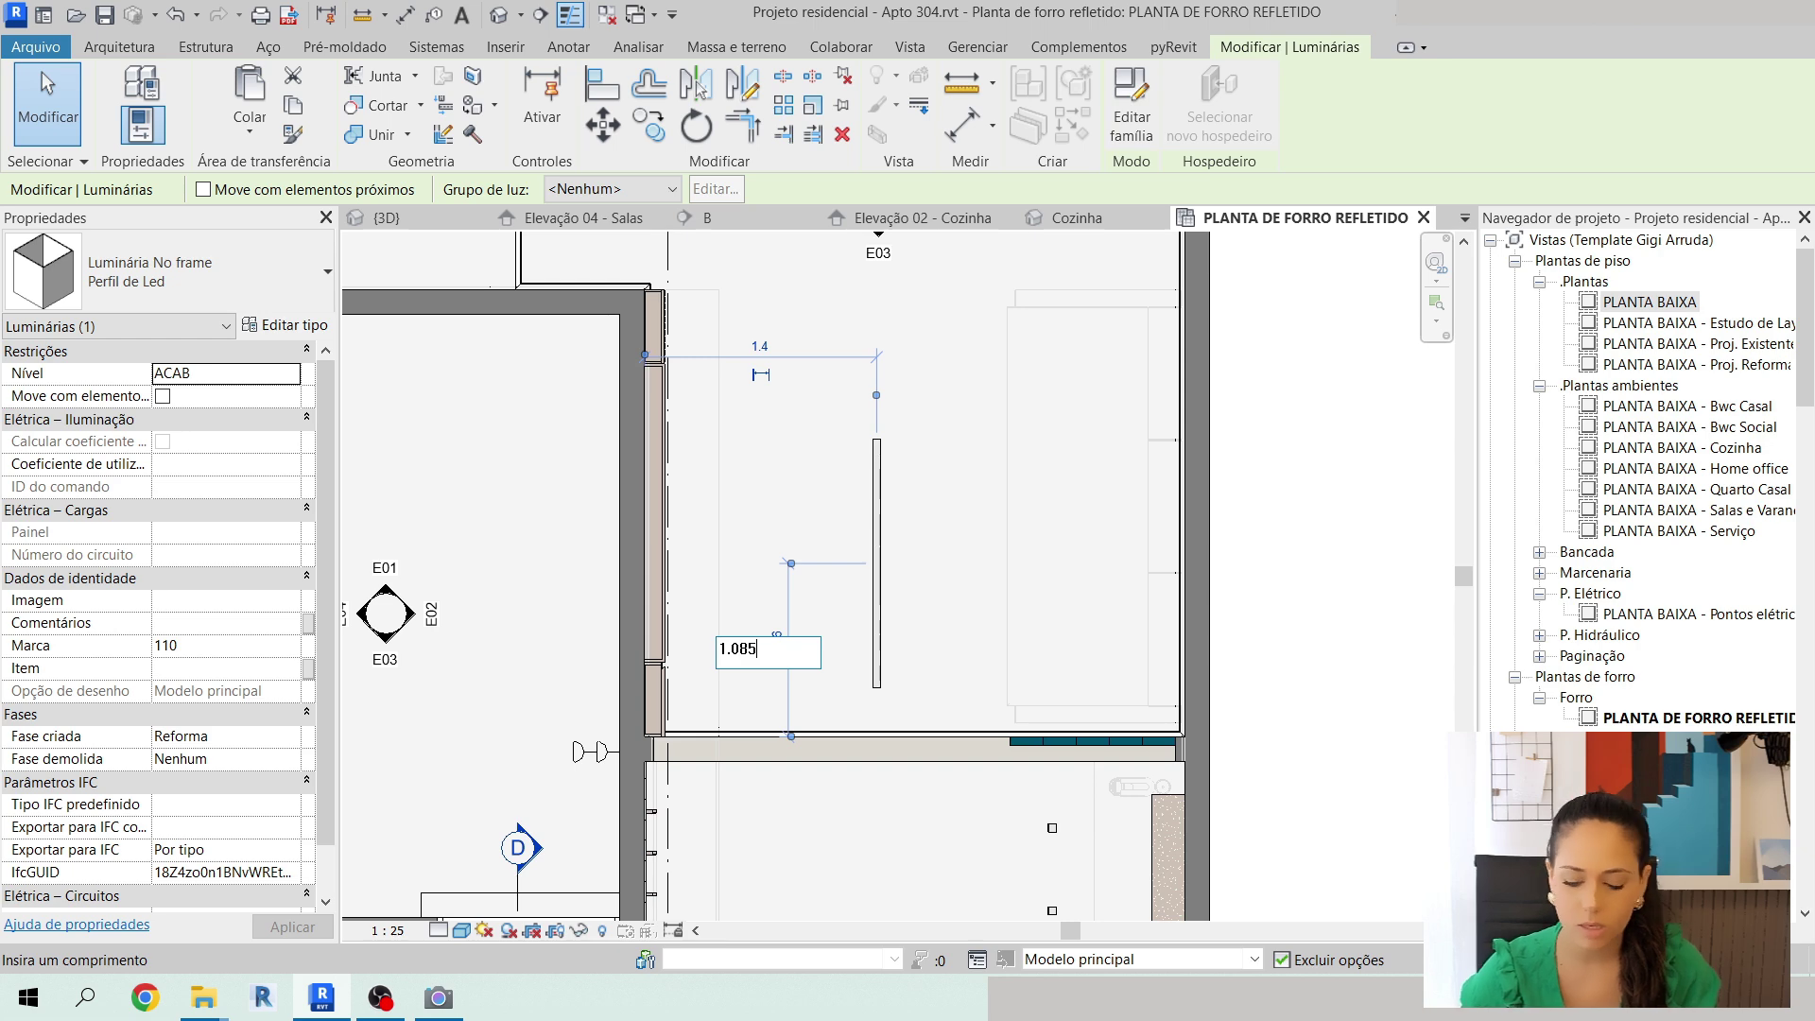
key(Return)
scroll(1038, 530, down, 1)
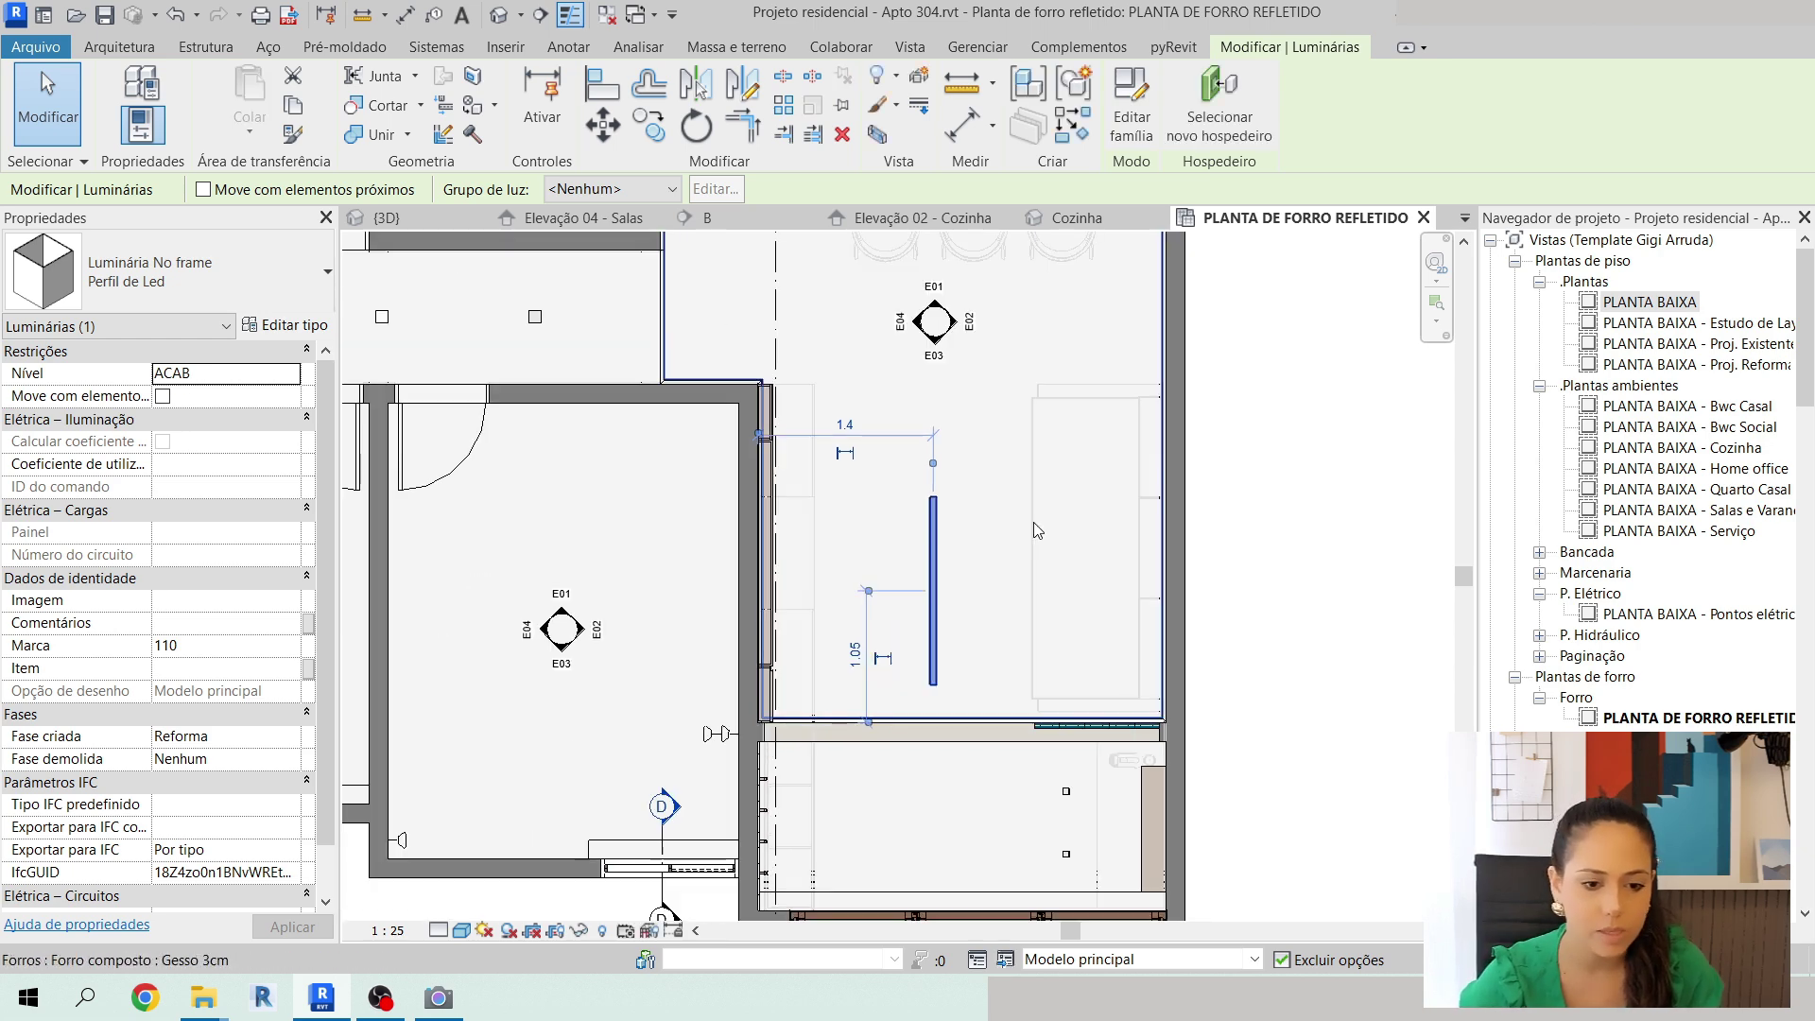
middle_drag(1038, 529, 1061, 564)
key(Escape)
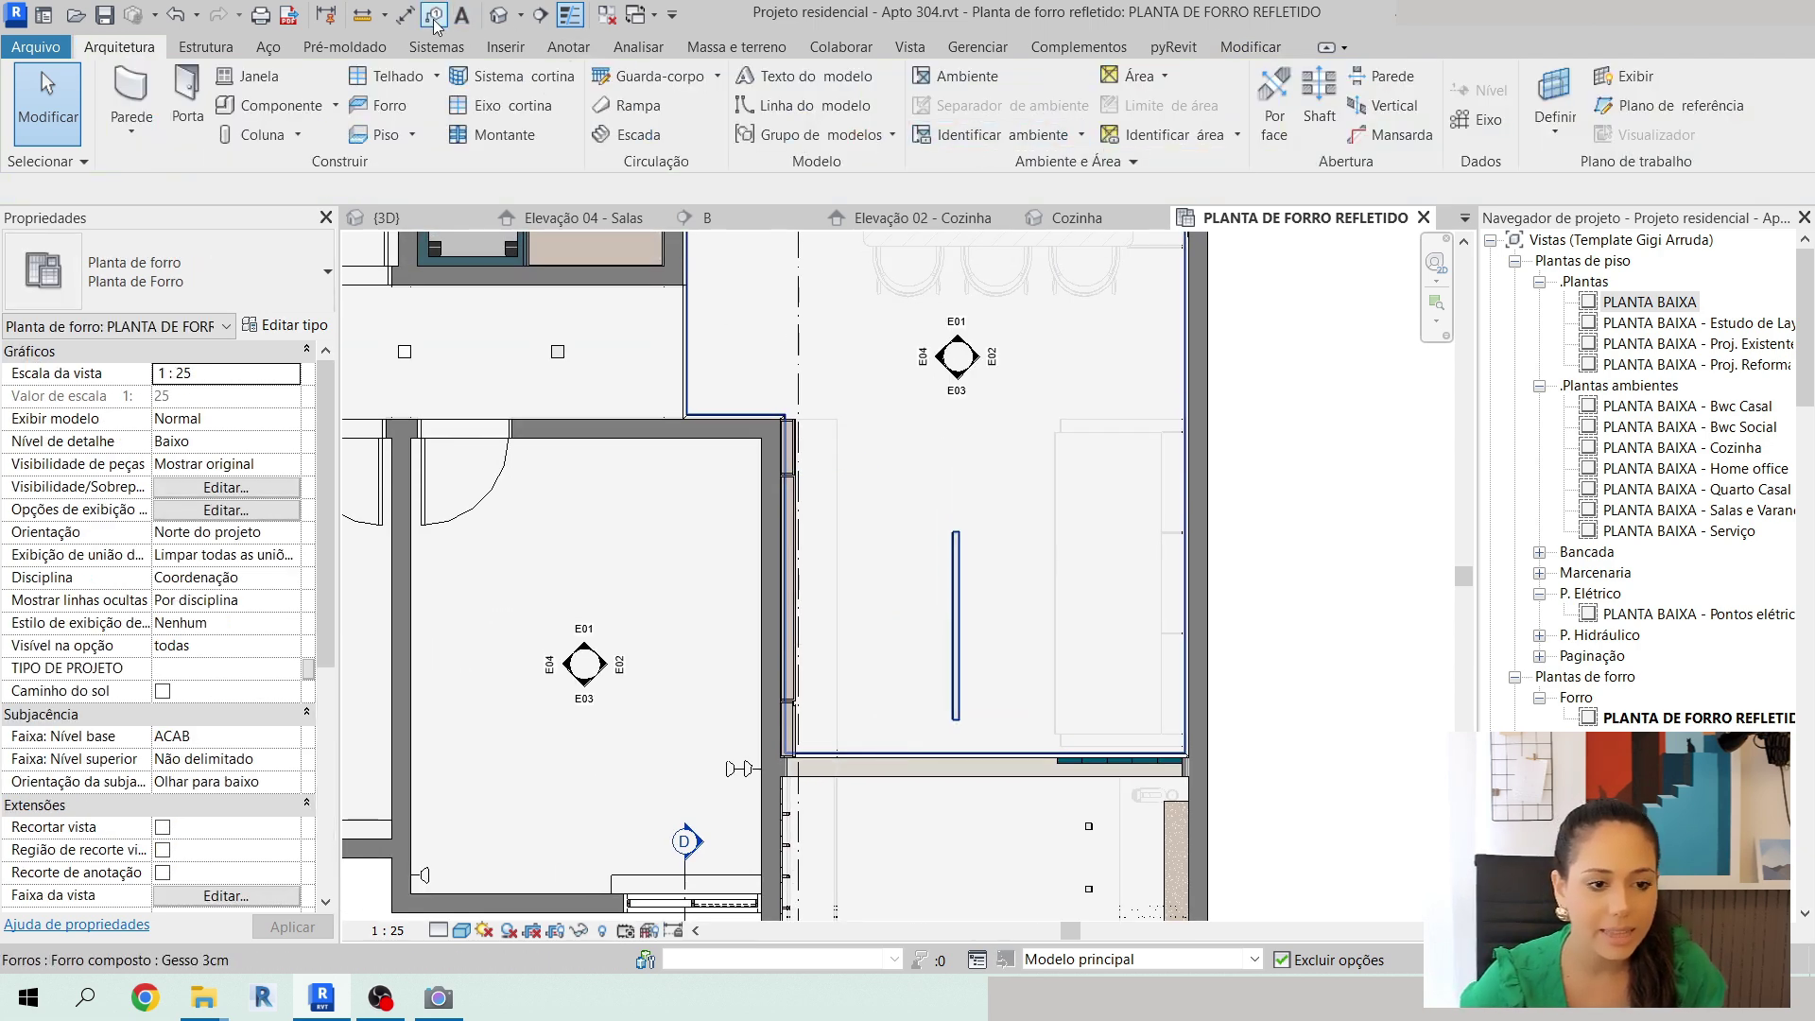
Measure from the balcony-side end of the LED profile towards the sofa.
click(362, 14)
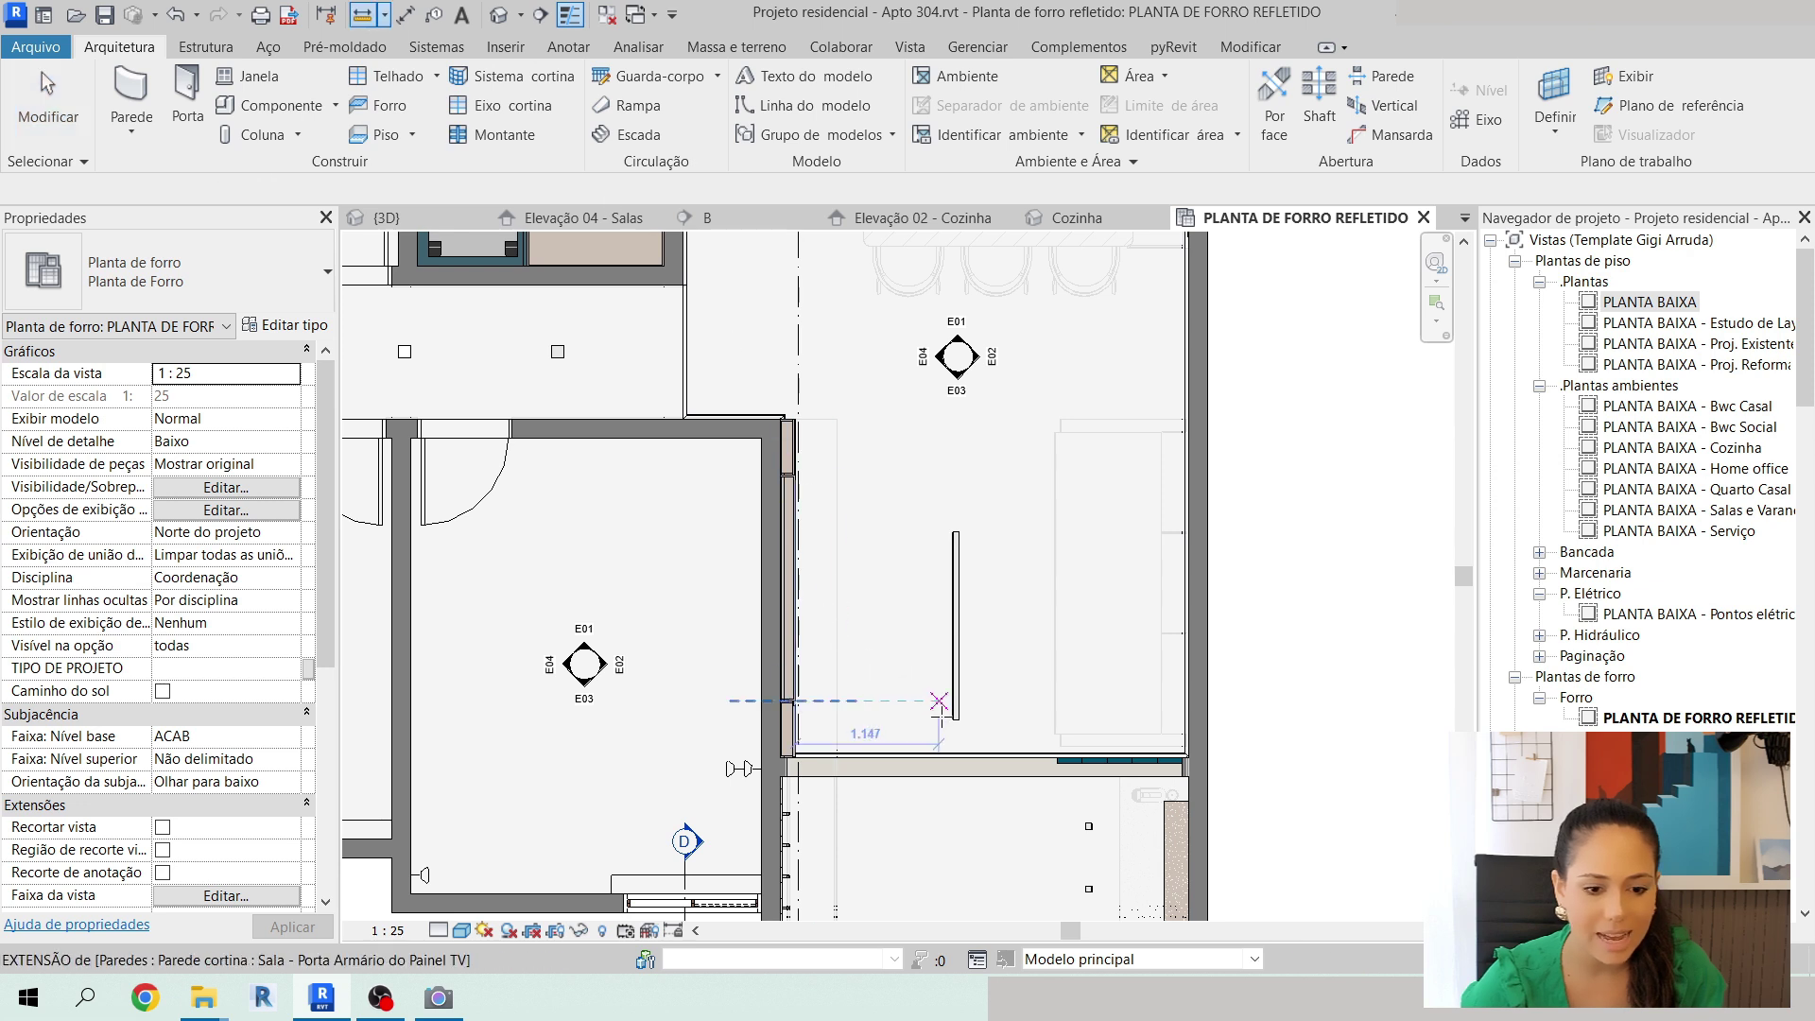
click(956, 718)
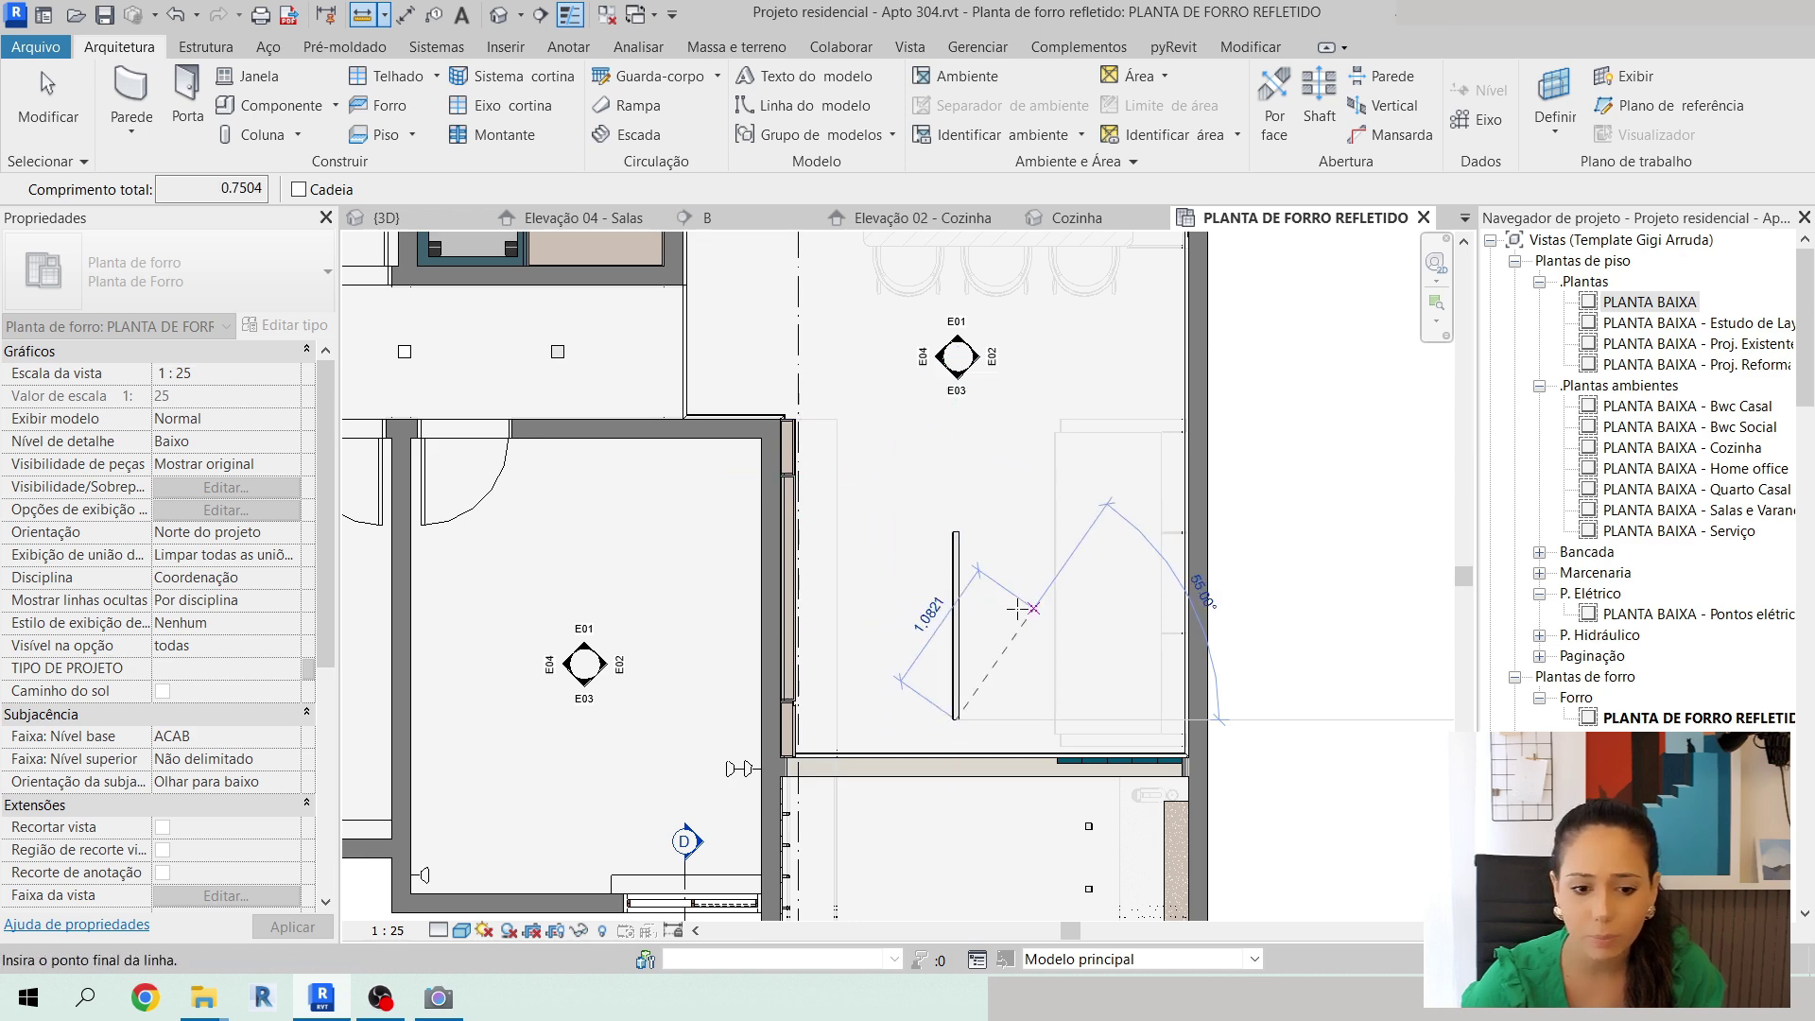
key(Escape)
key(Escape)
key(Return)
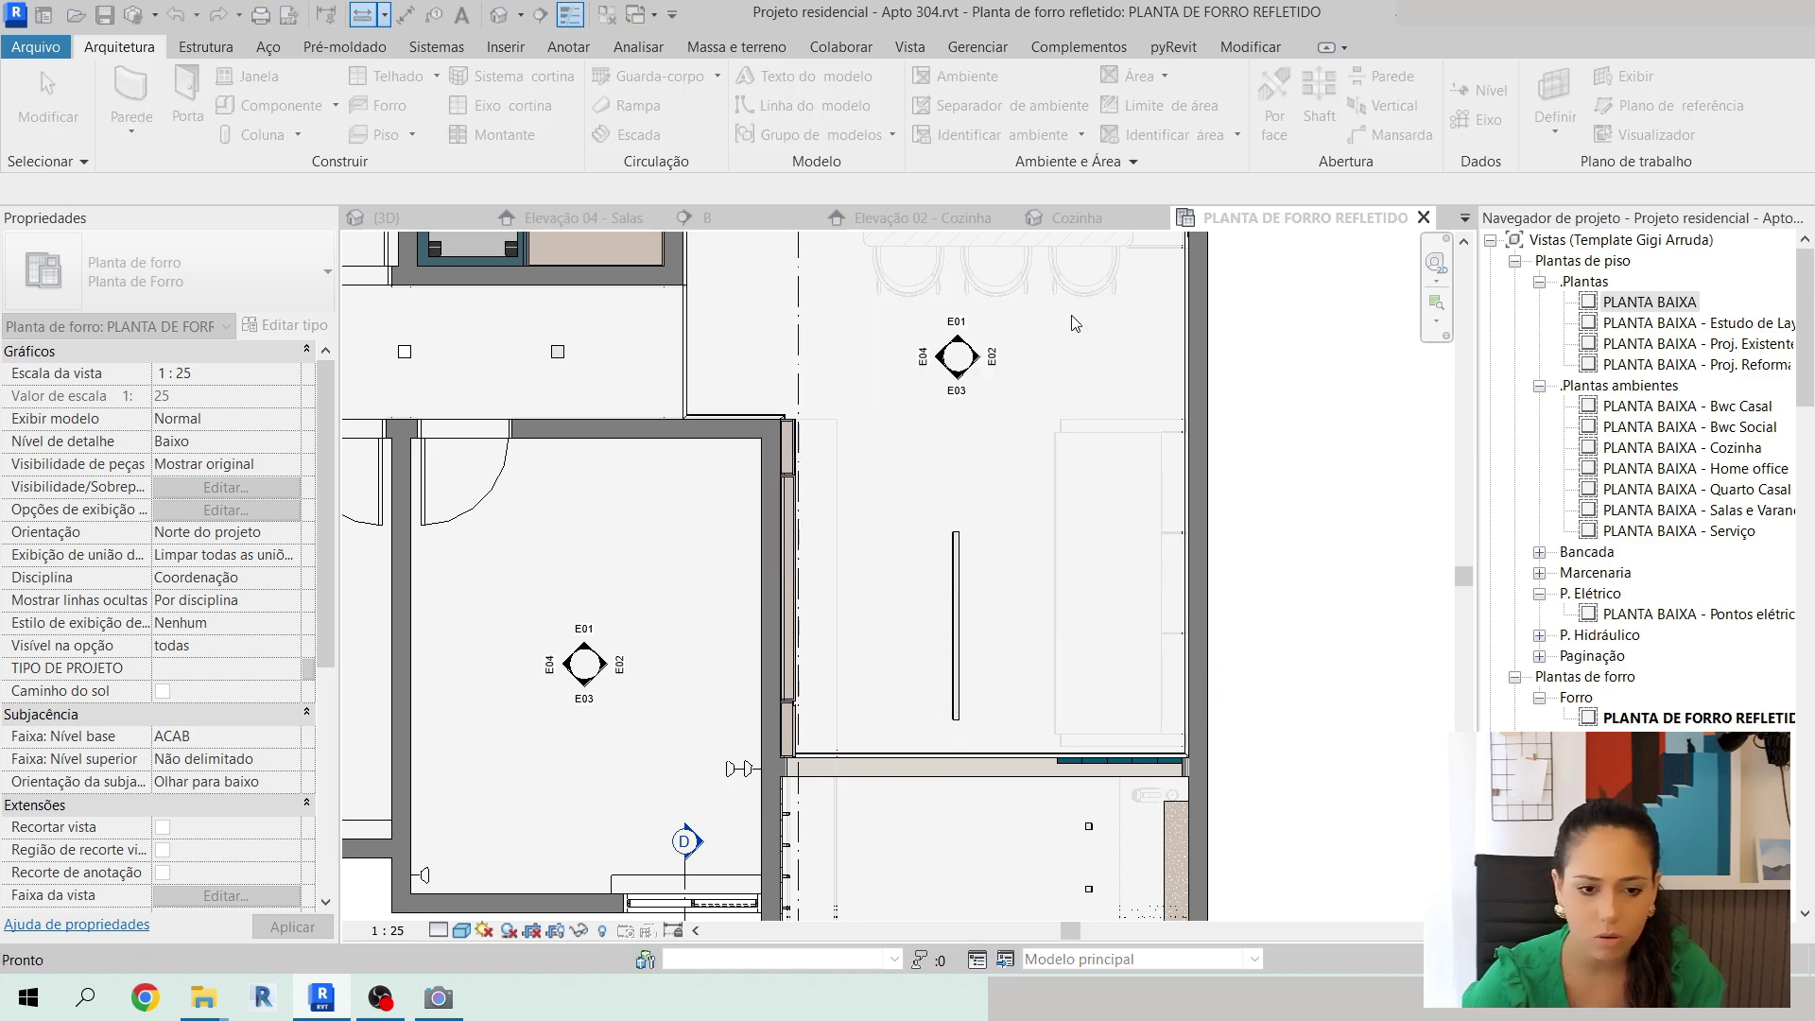
Try the LED profile at 1.6 m, 1.7 m and 1.8 m from the wall face behind the TV panel.
click(953, 587)
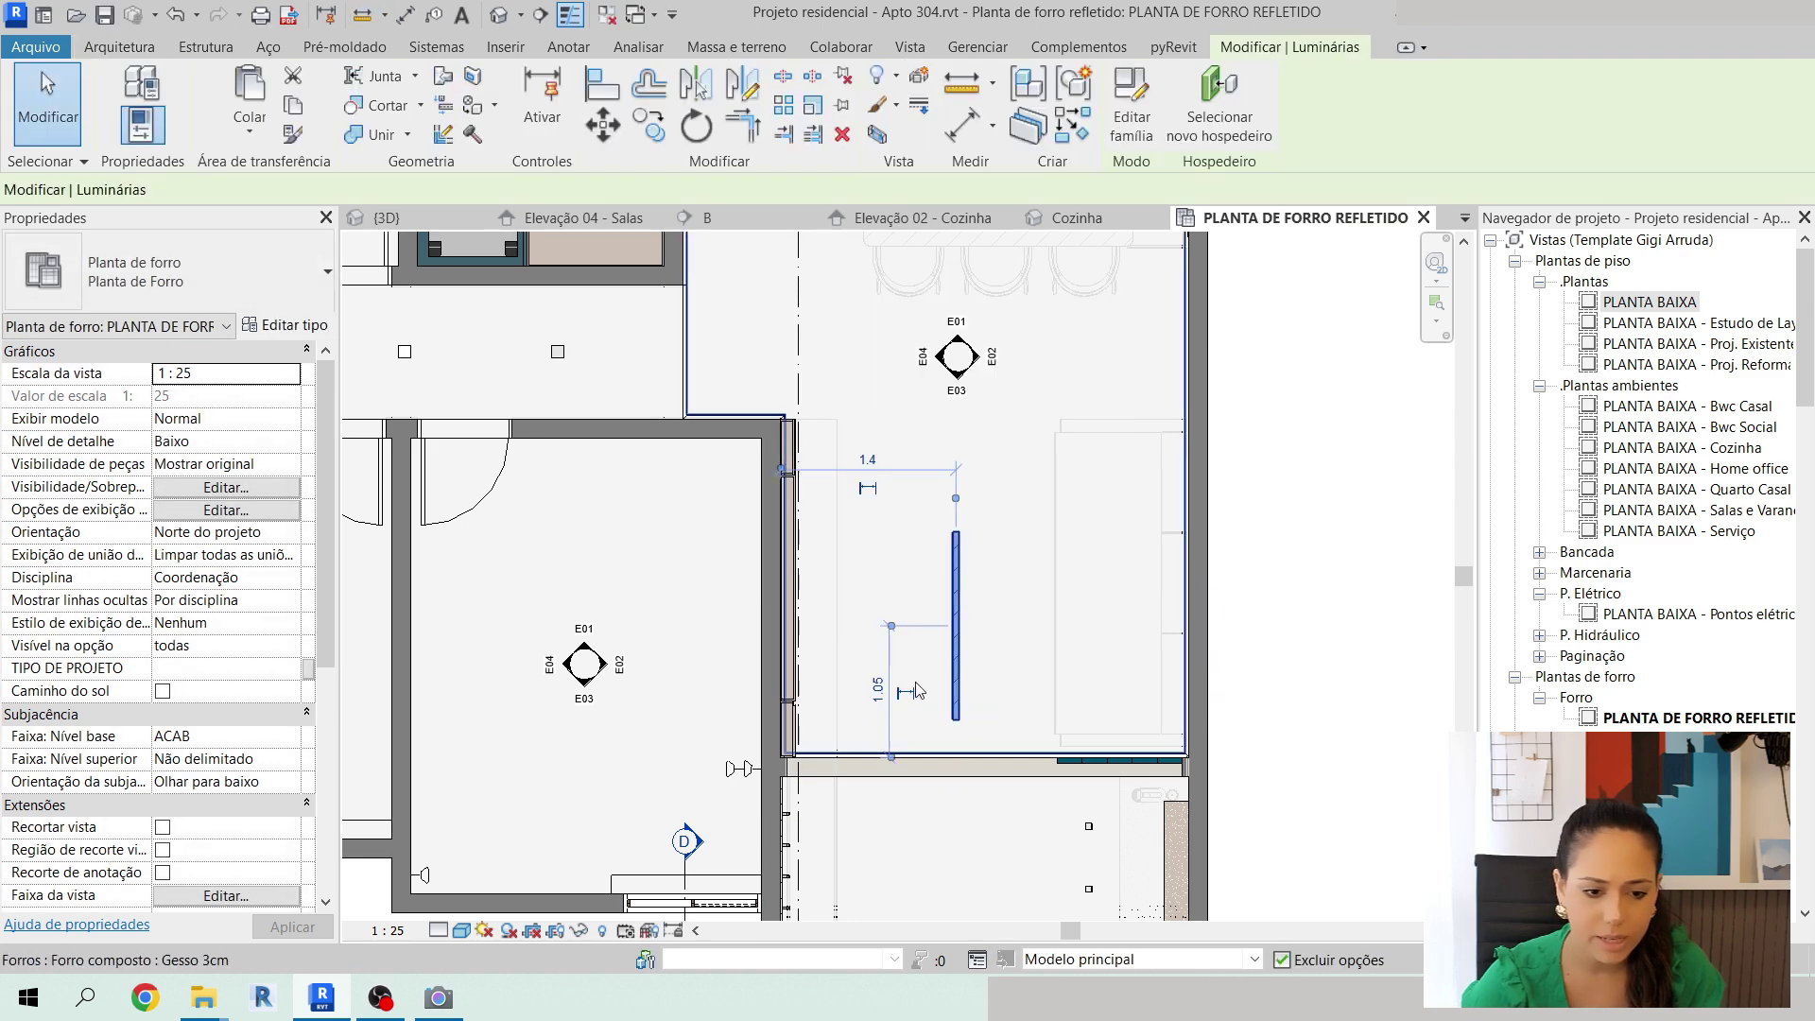
click(870, 460)
text(1.6)
key(Return)
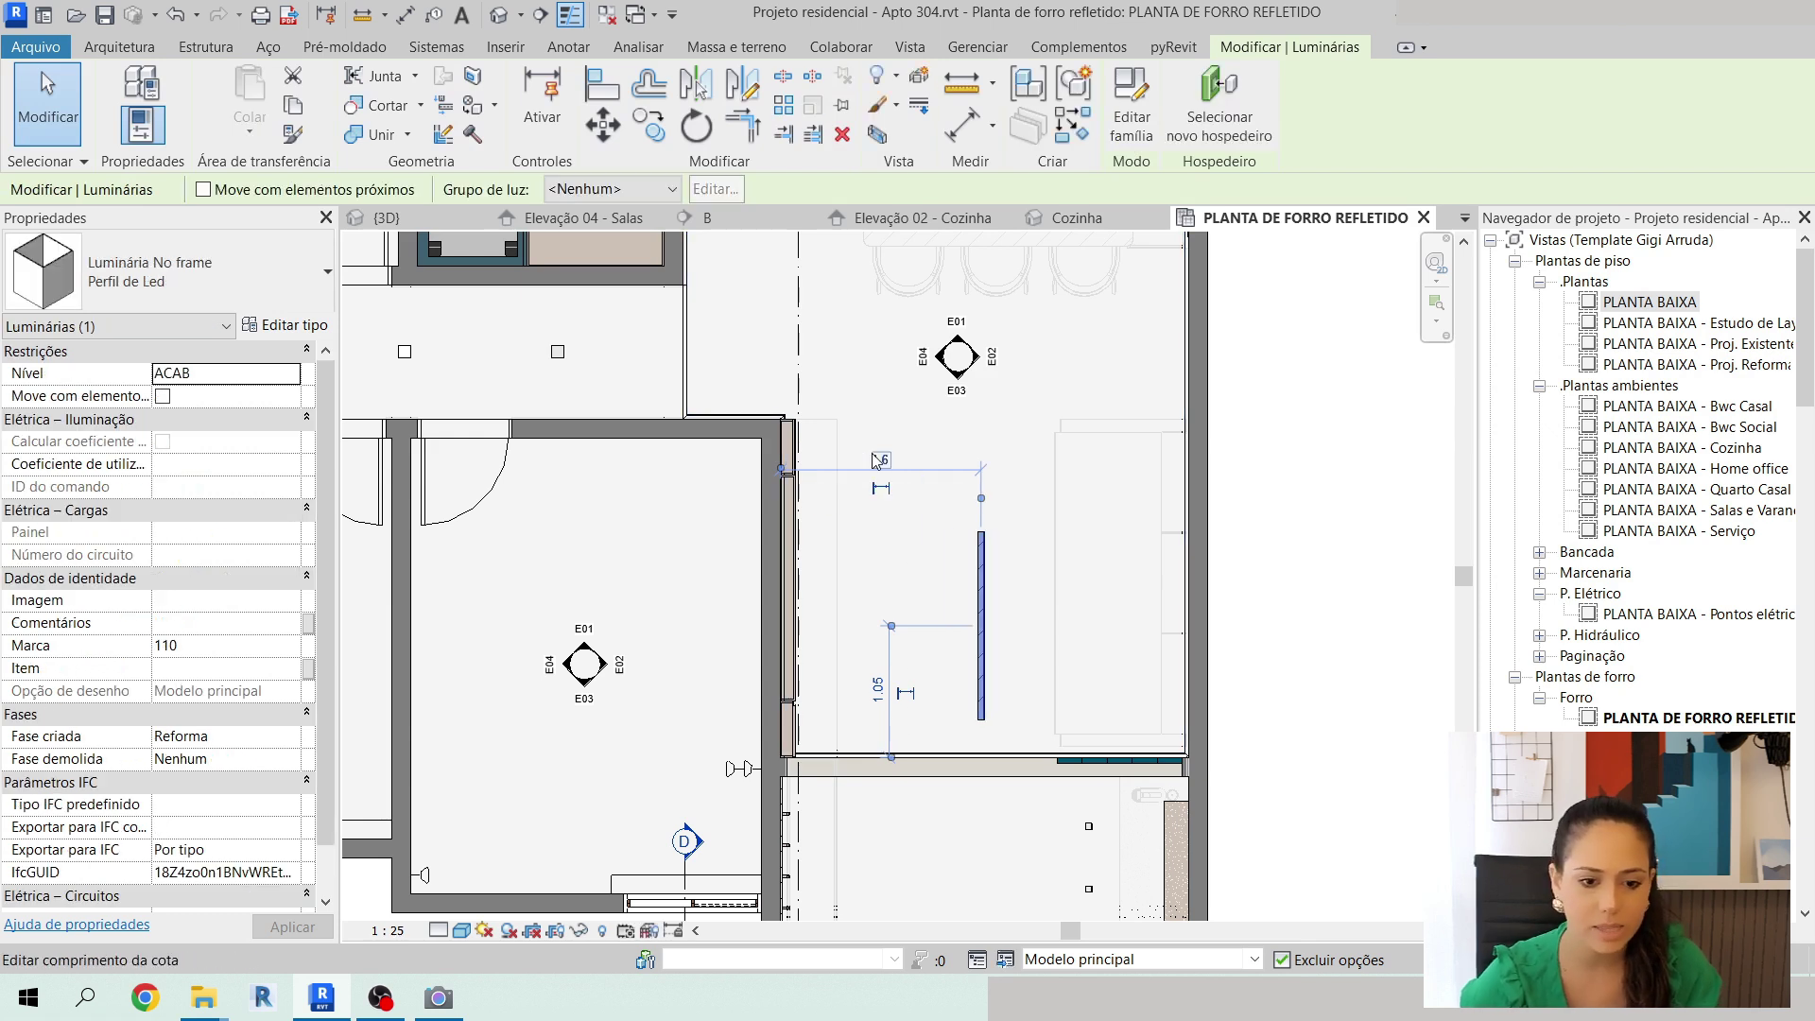
click(879, 461)
text(1)
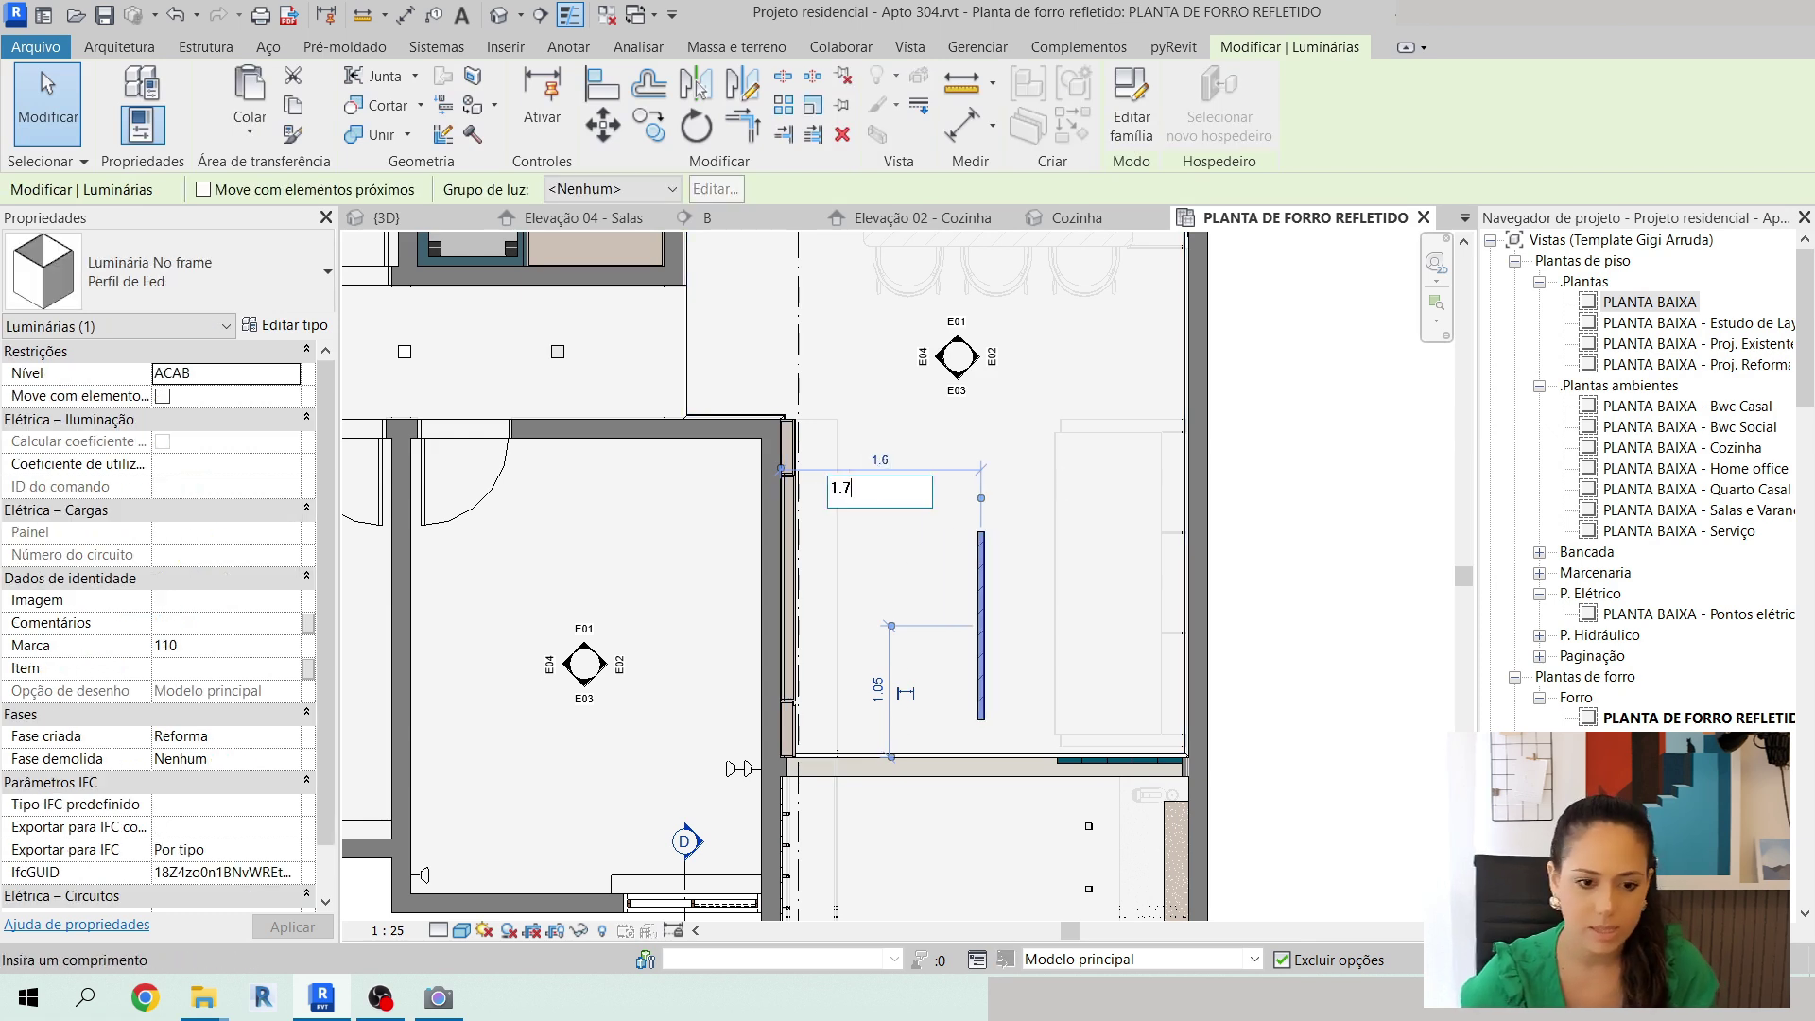
text(.7)
key(Return)
click(876, 461)
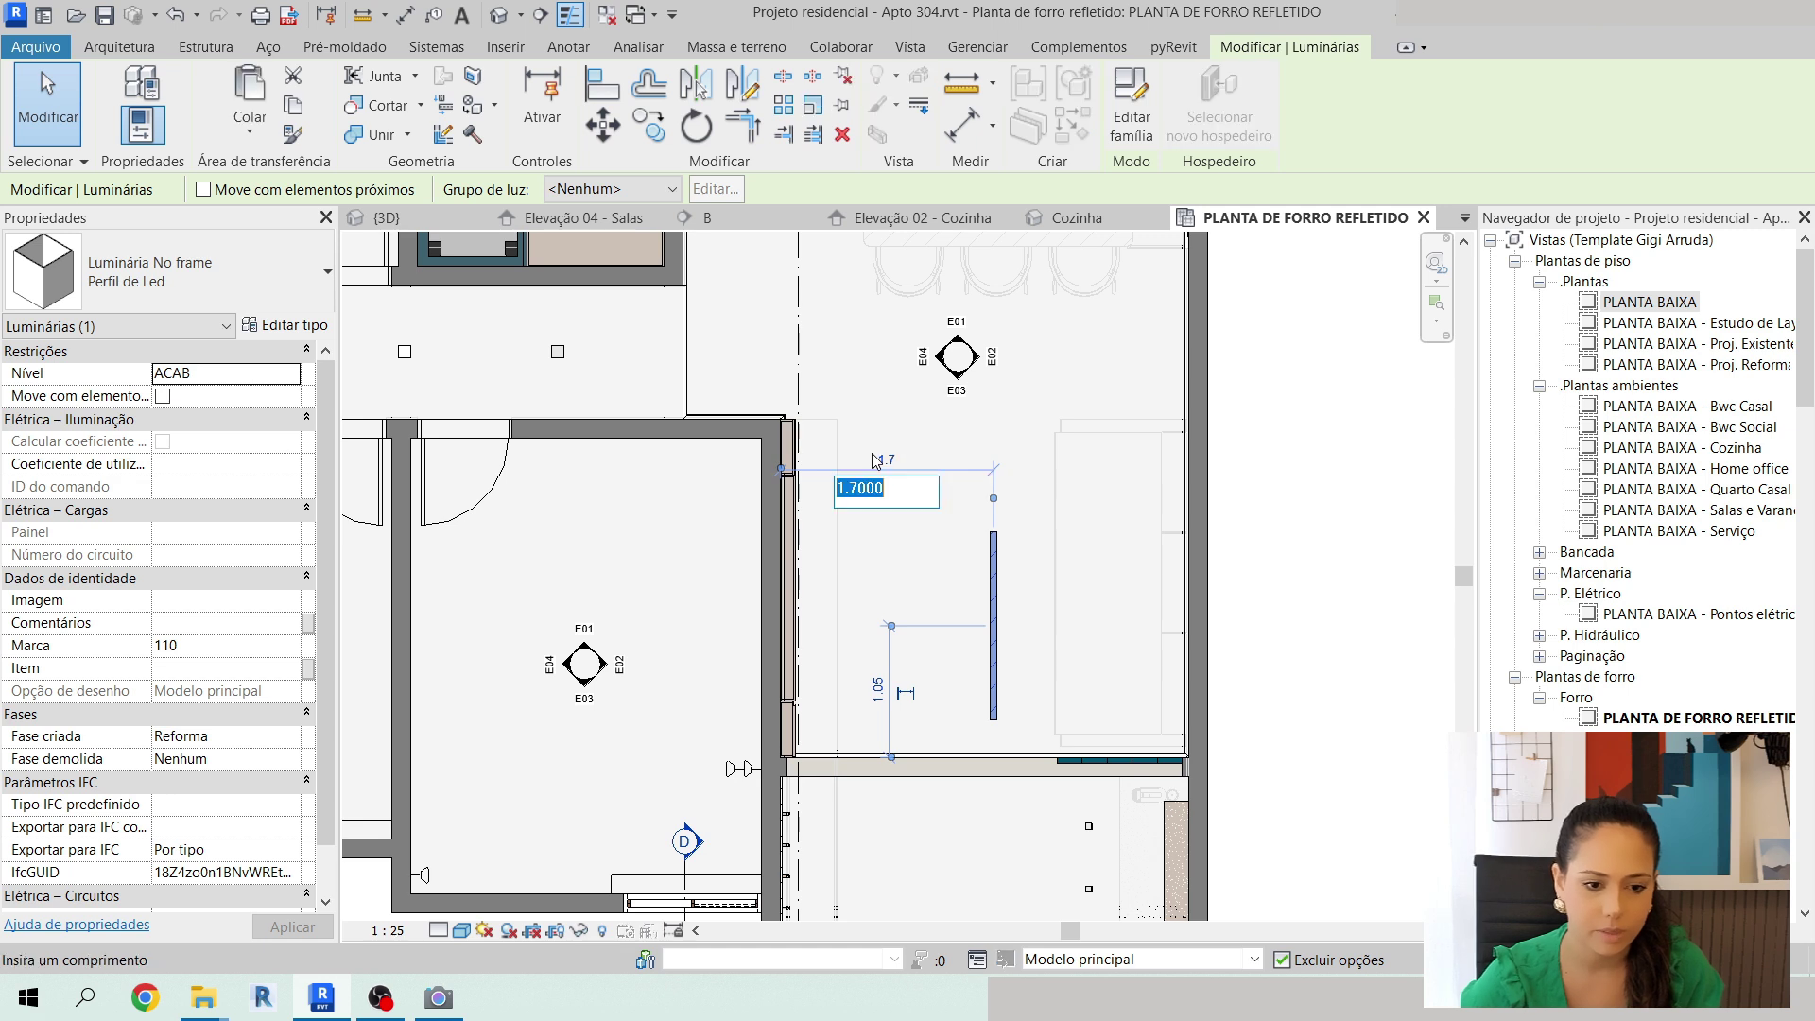
text(1.8)
key(Return)
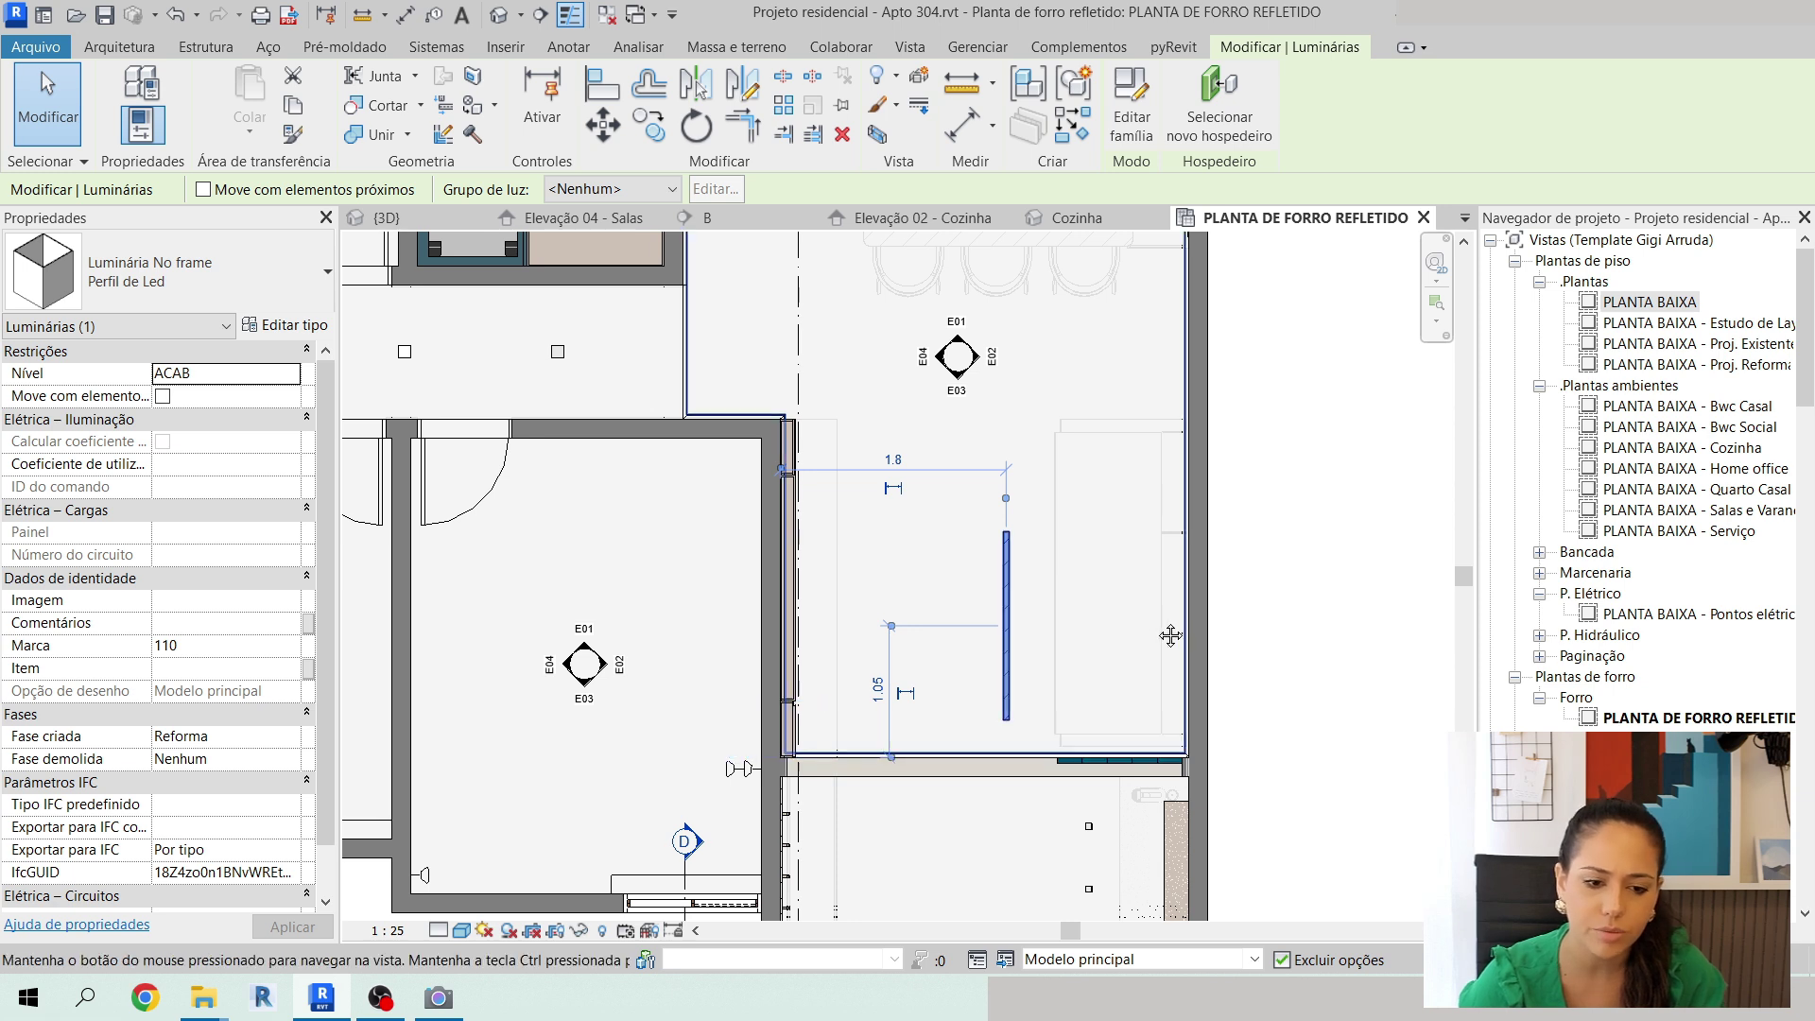
Set the LED profile's distance from the wall face behind the TV panel to 2 m.
middle_drag(816, 537, 842, 557)
middle_drag(1057, 608, 1047, 651)
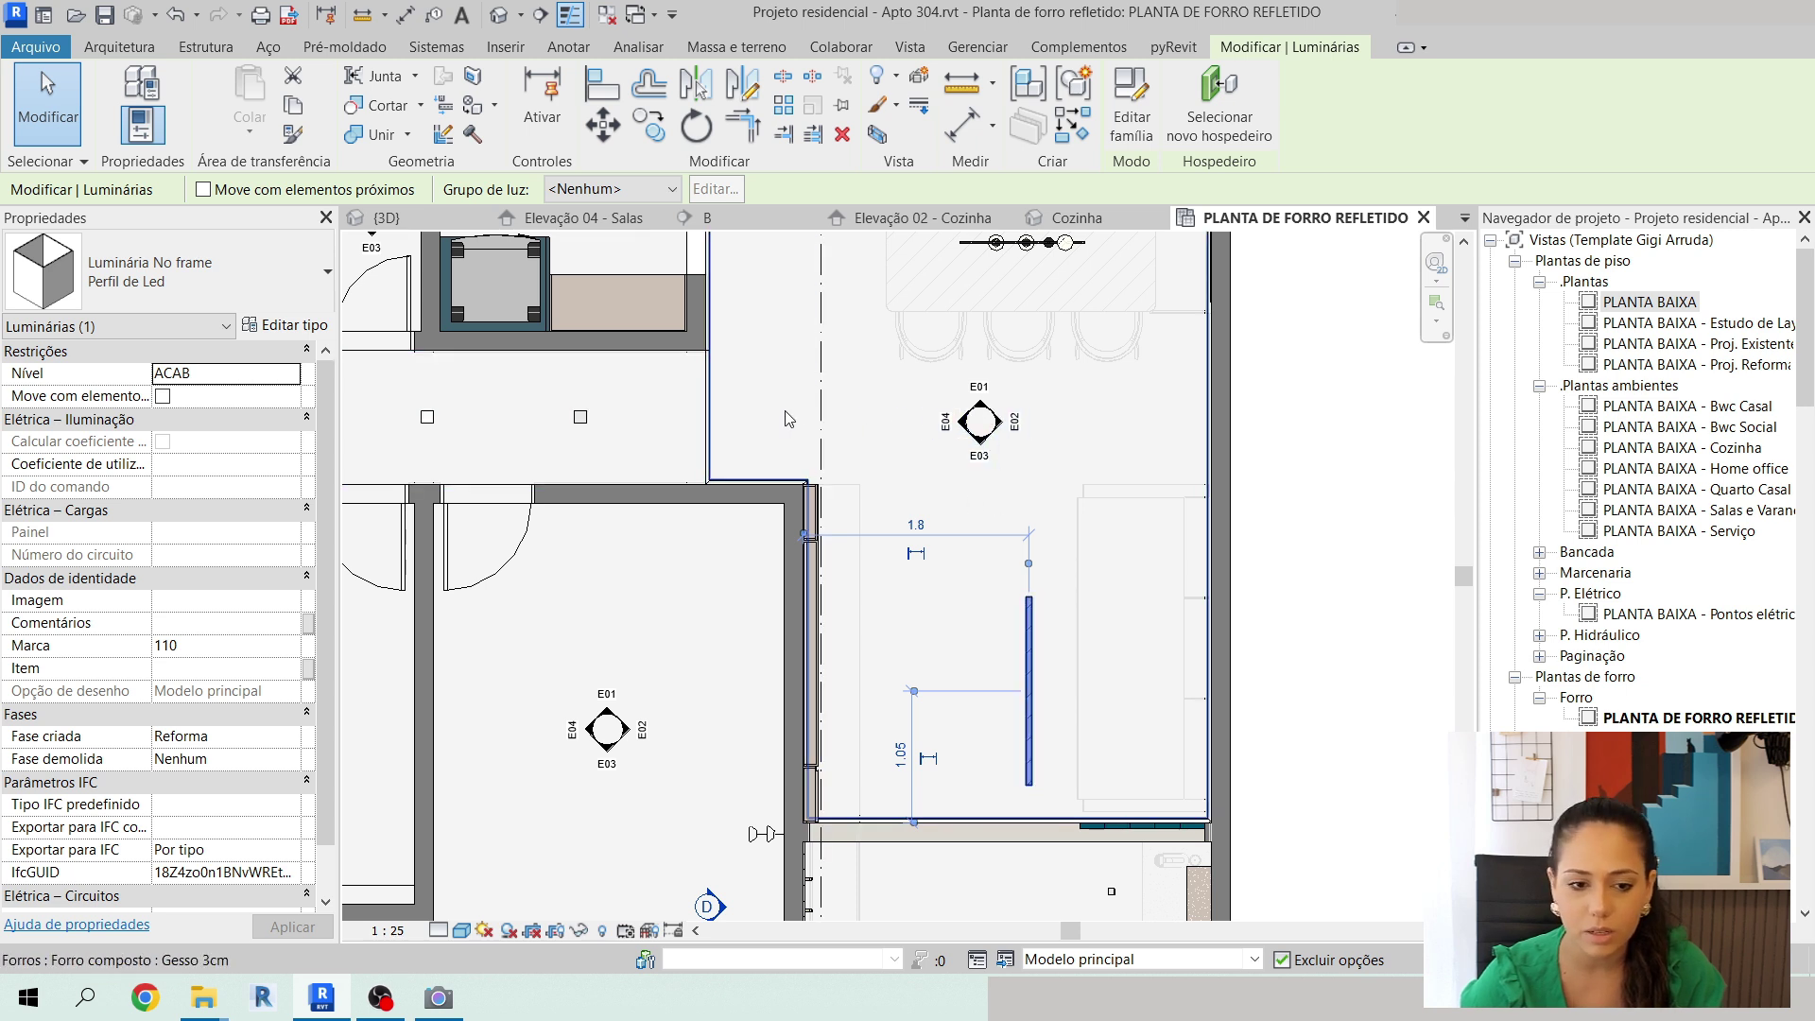
click(915, 524)
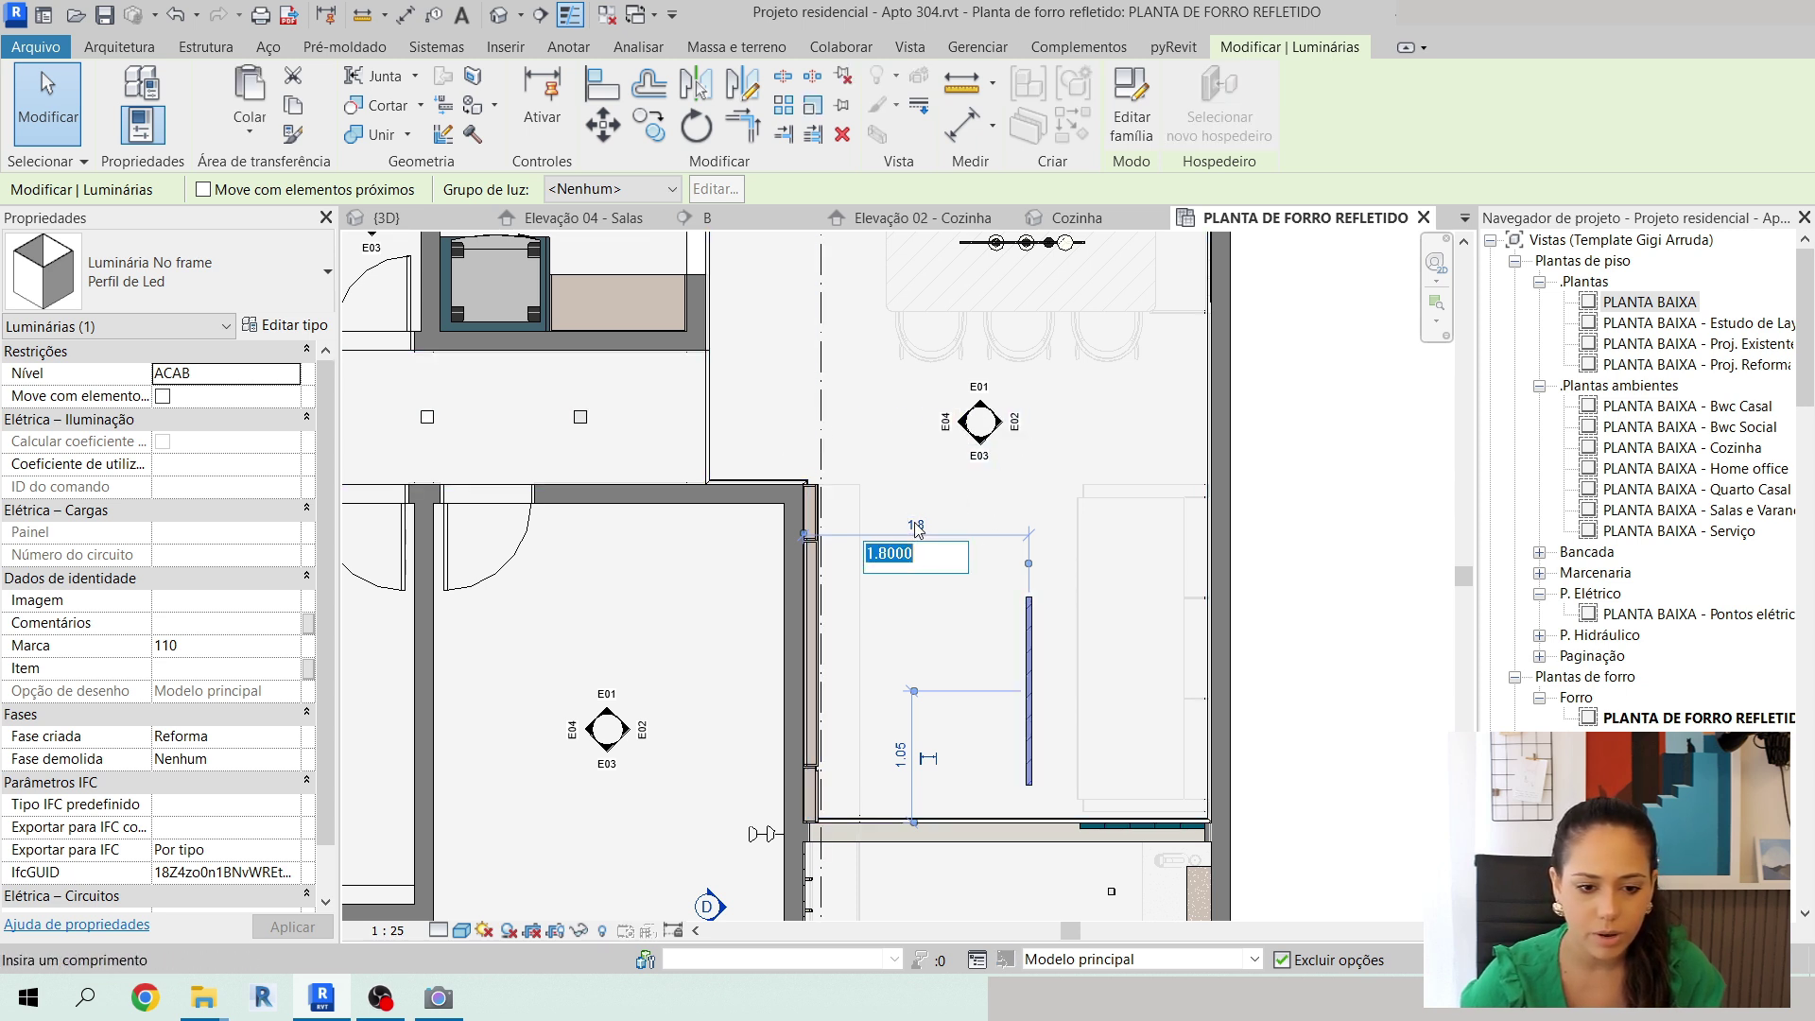
text(2)
key(Return)
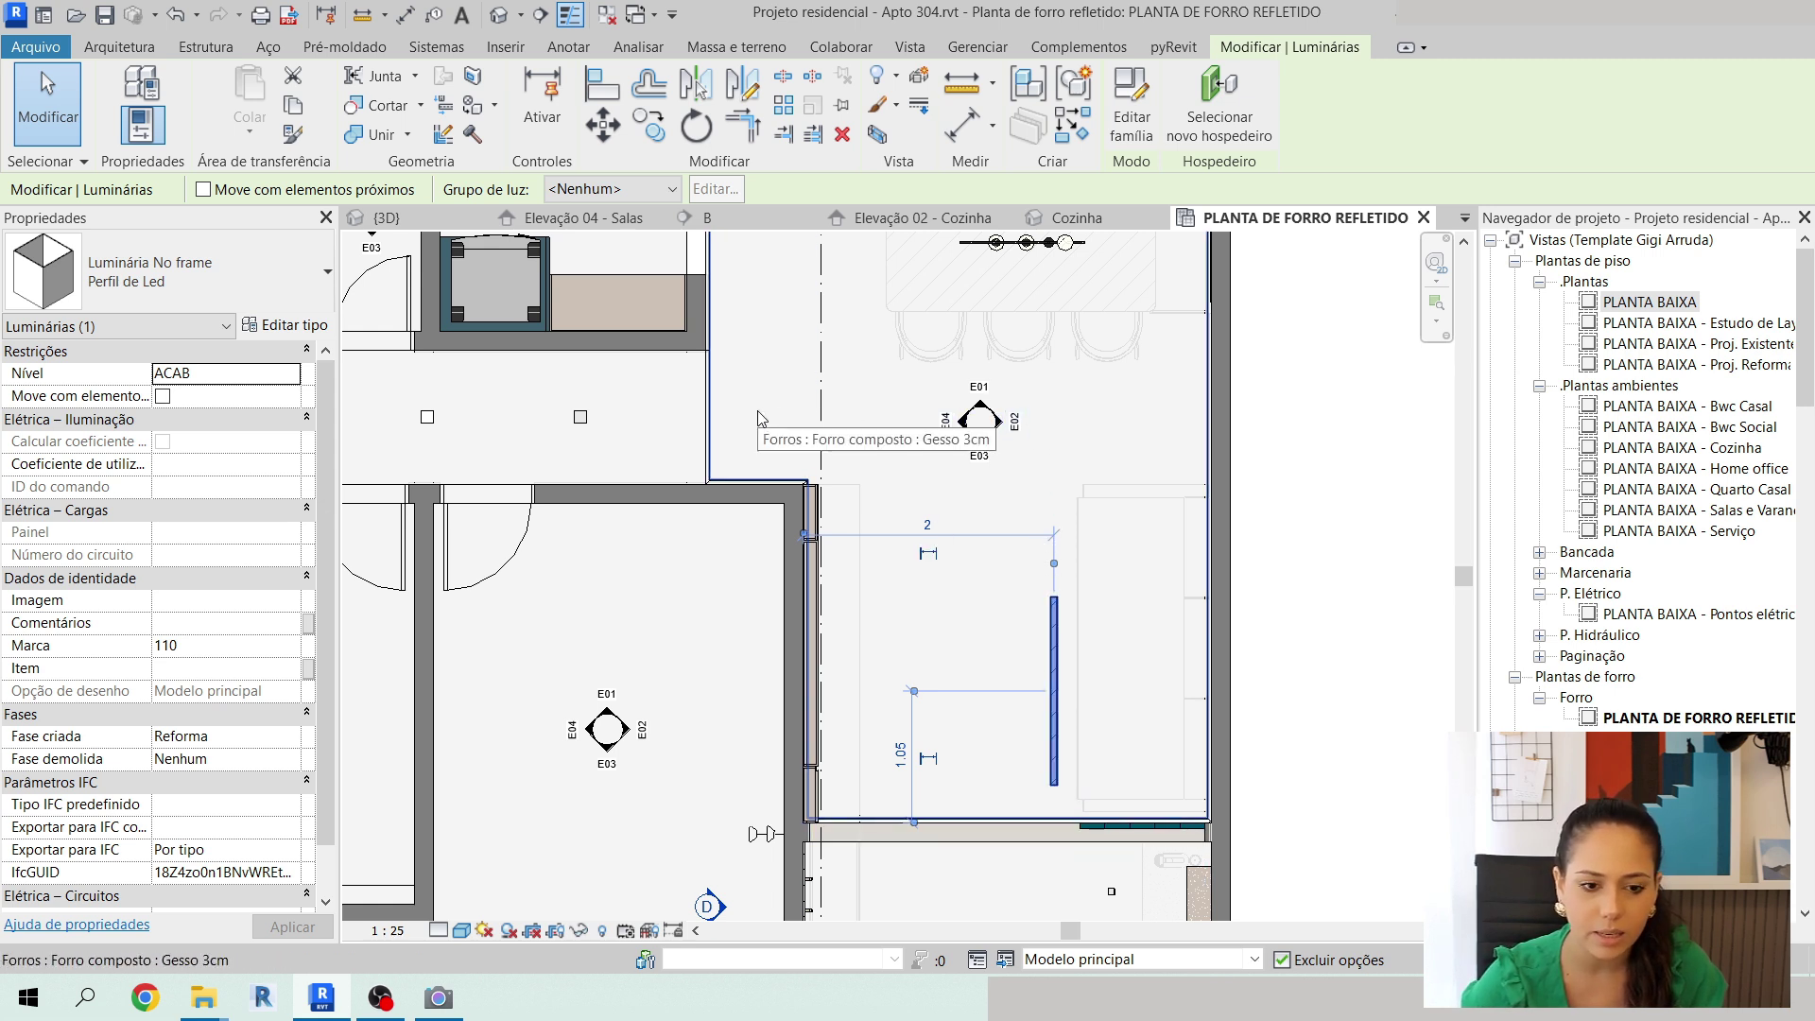
Measure along the LED profile's line from its balcony-side end towards the dining chairs.
click(962, 88)
click(1052, 784)
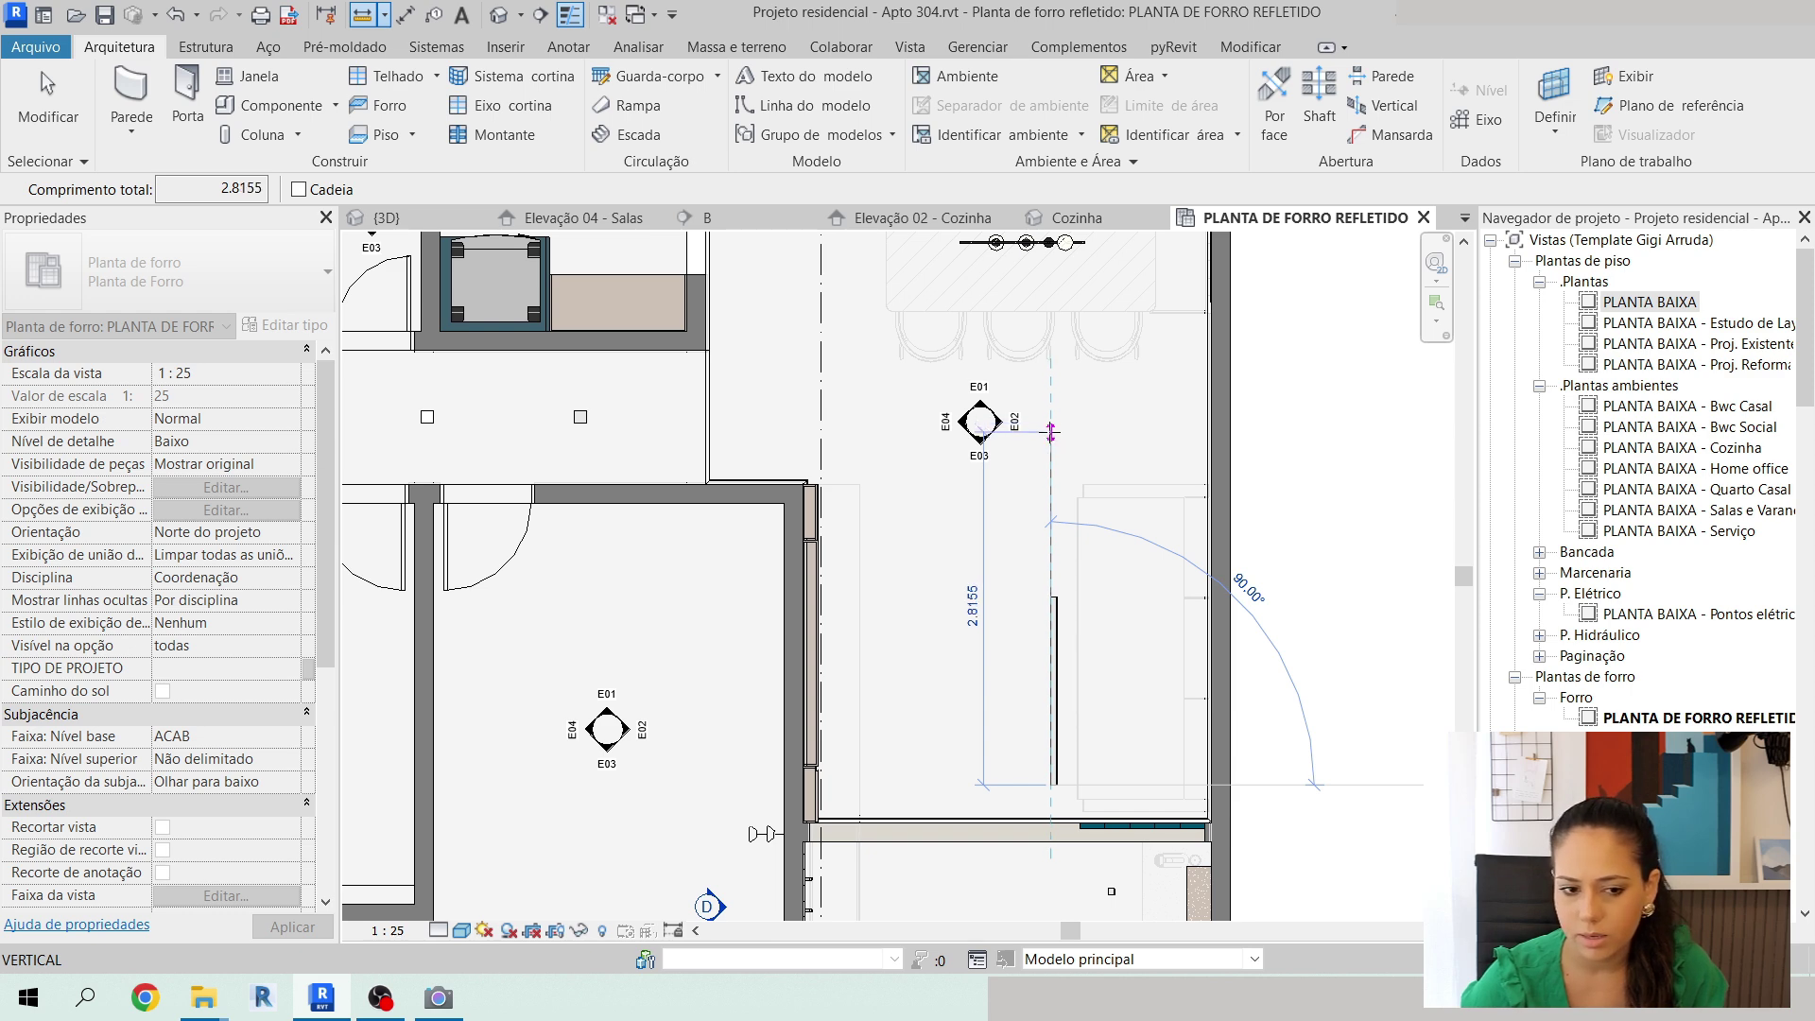
key(Escape)
key(Escape)
Rename the LED profile's type to Perfil de Led 2.85m and set its Comprimento to 2.85 m.
click(1052, 680)
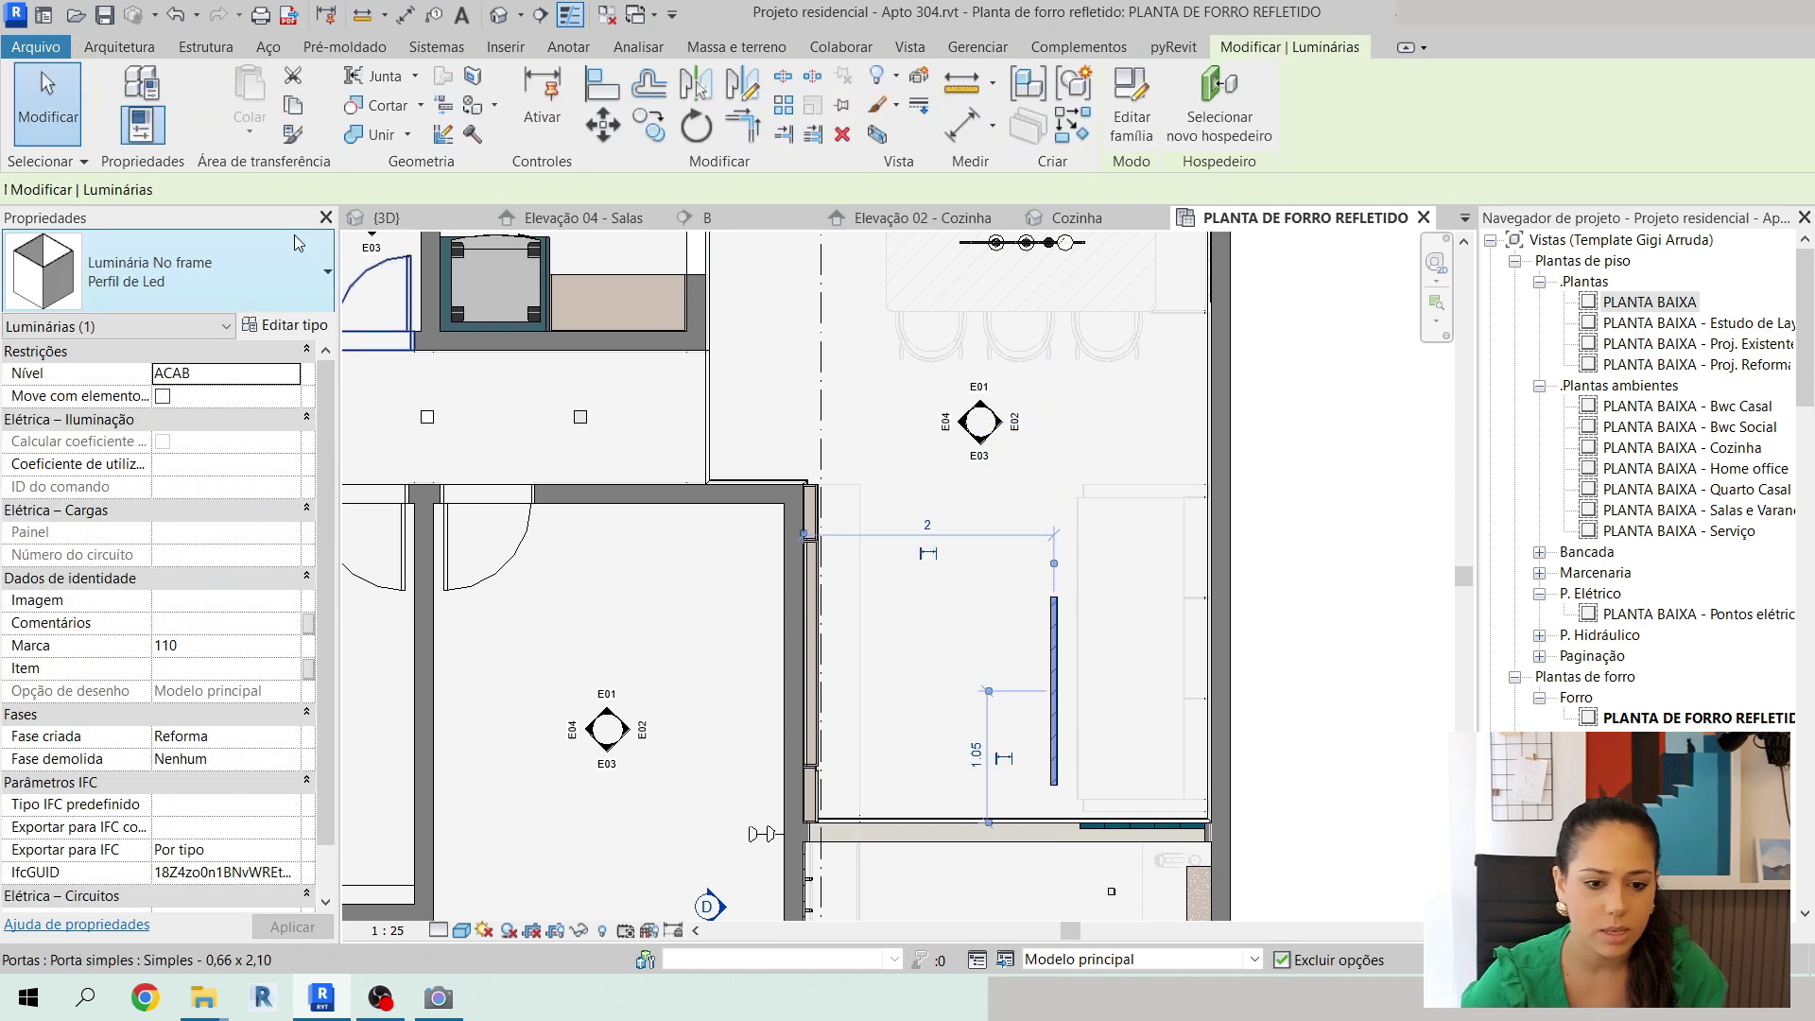
click(285, 324)
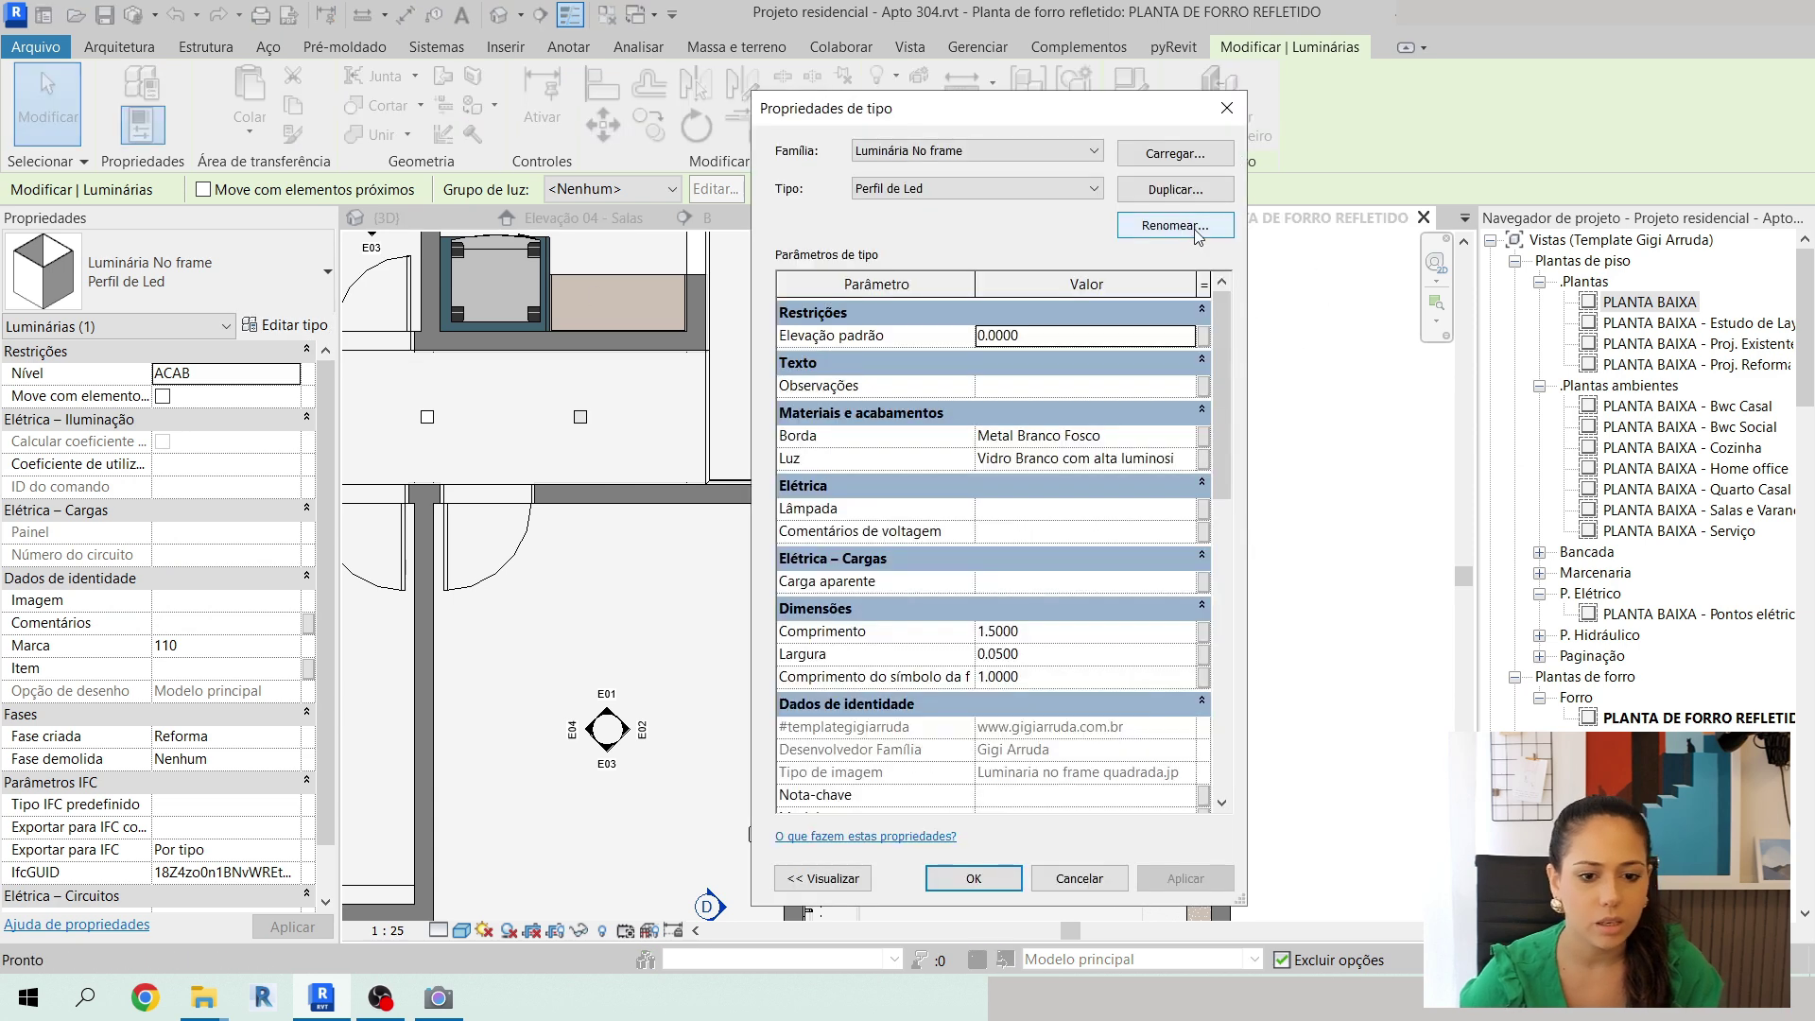
click(1174, 225)
click(1038, 517)
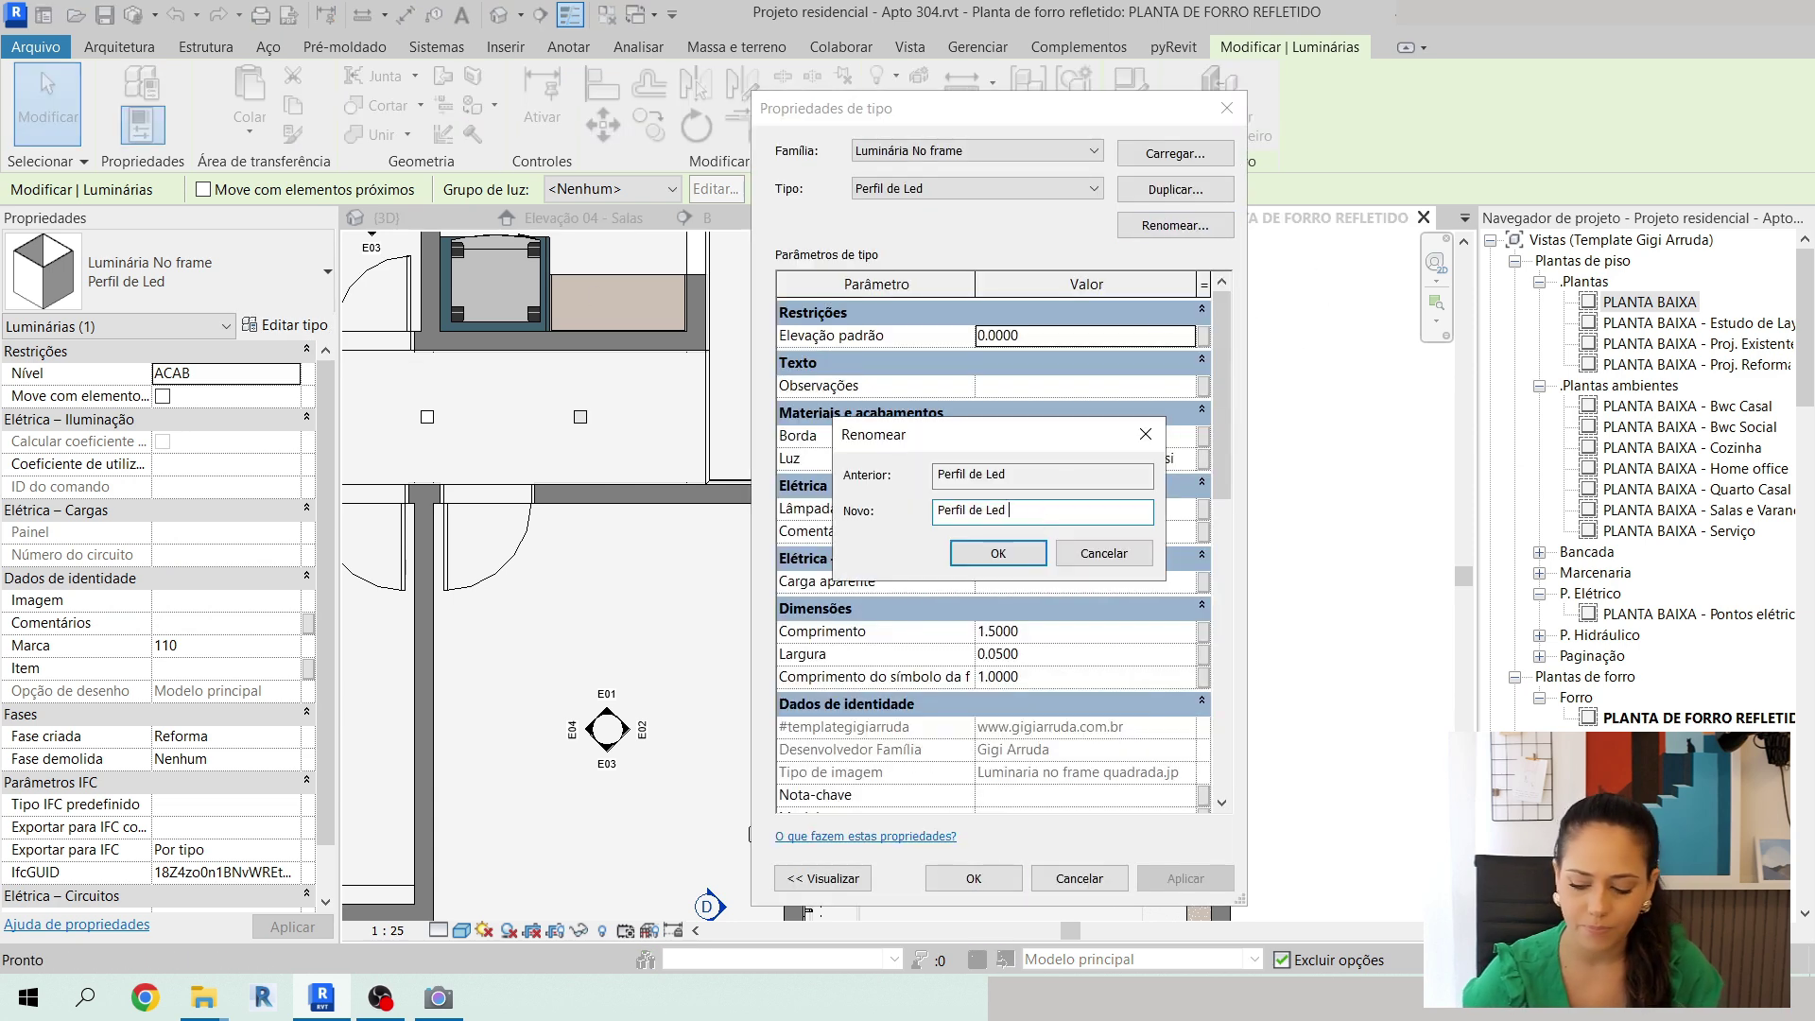
text(2.85m)
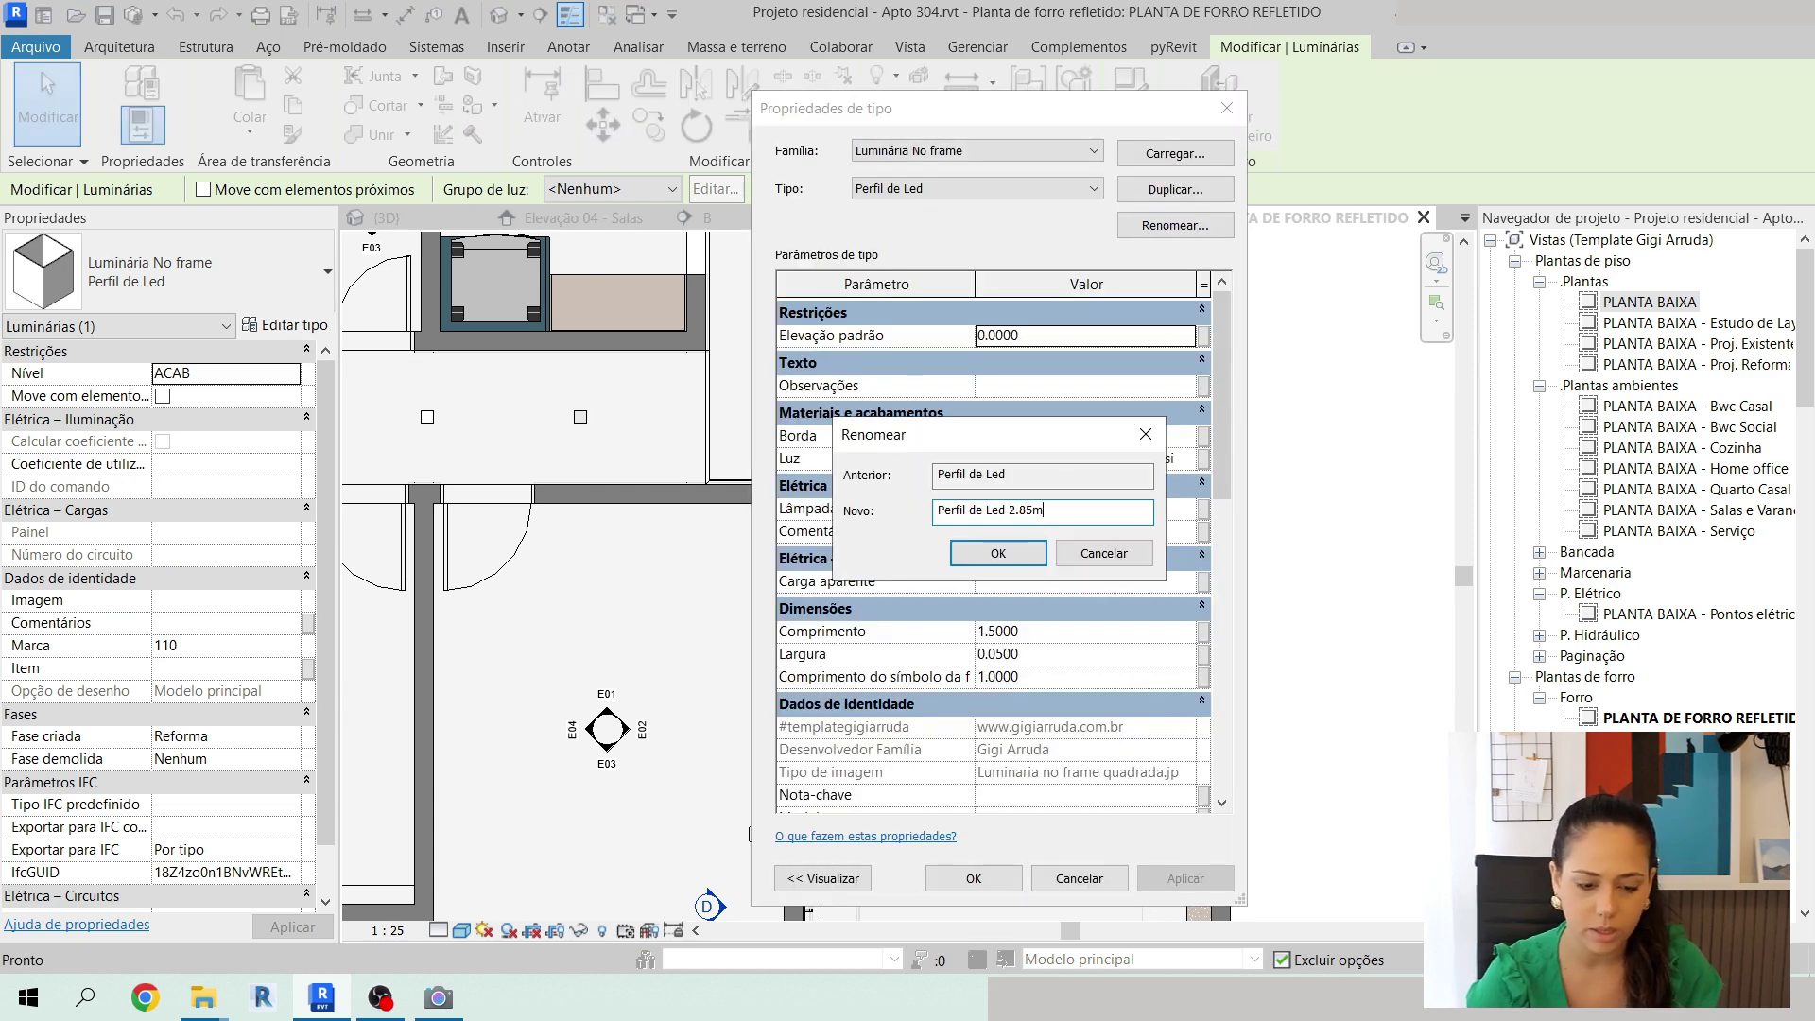
key(Return)
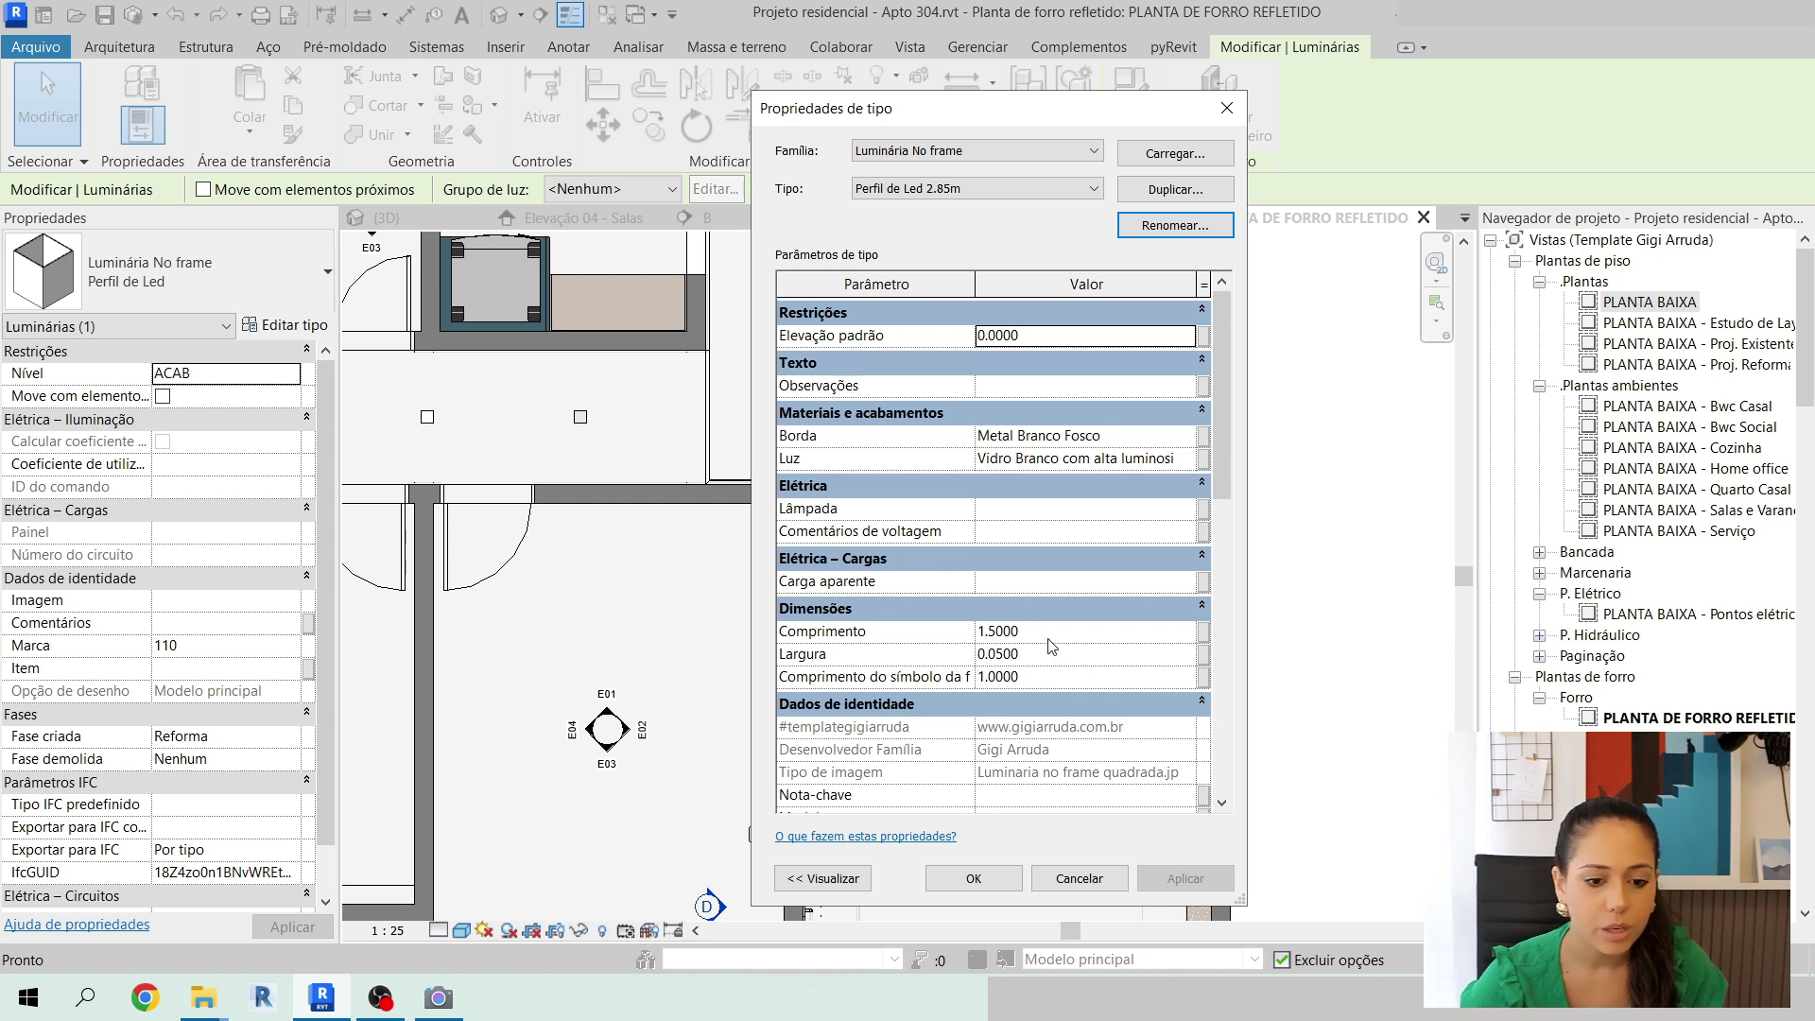
click(1048, 635)
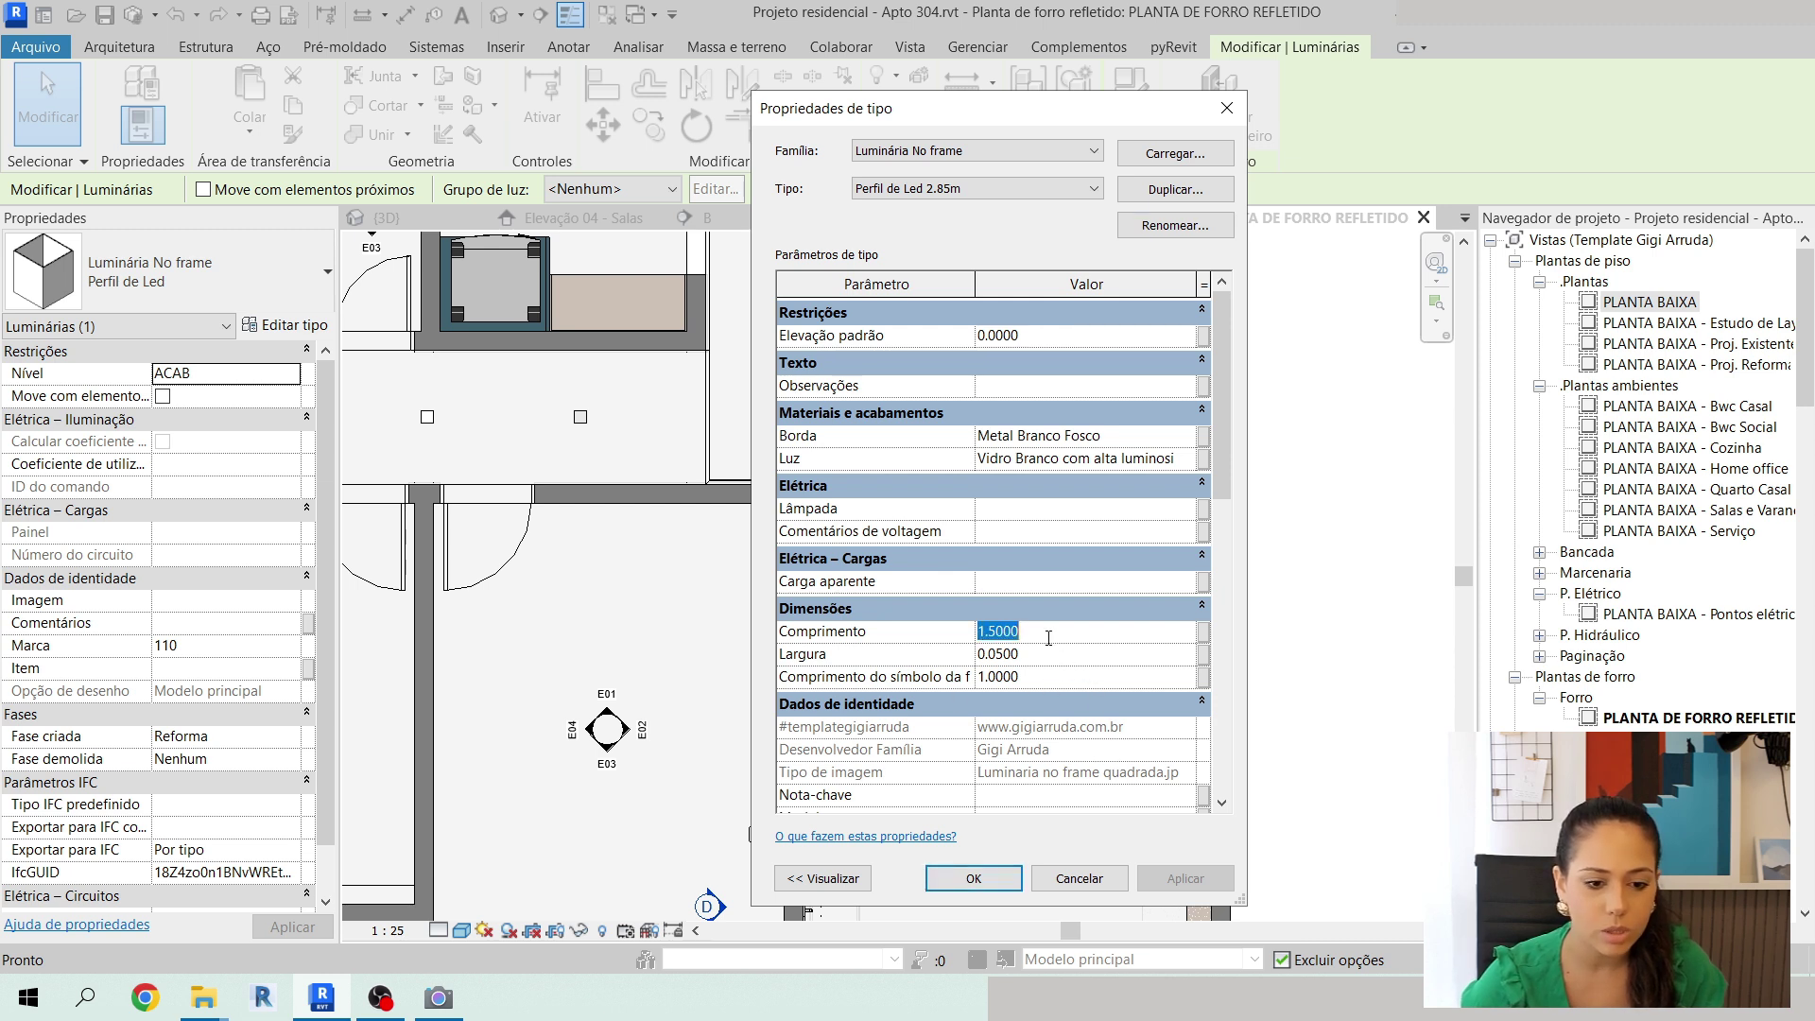
text(2.85)
key(Return)
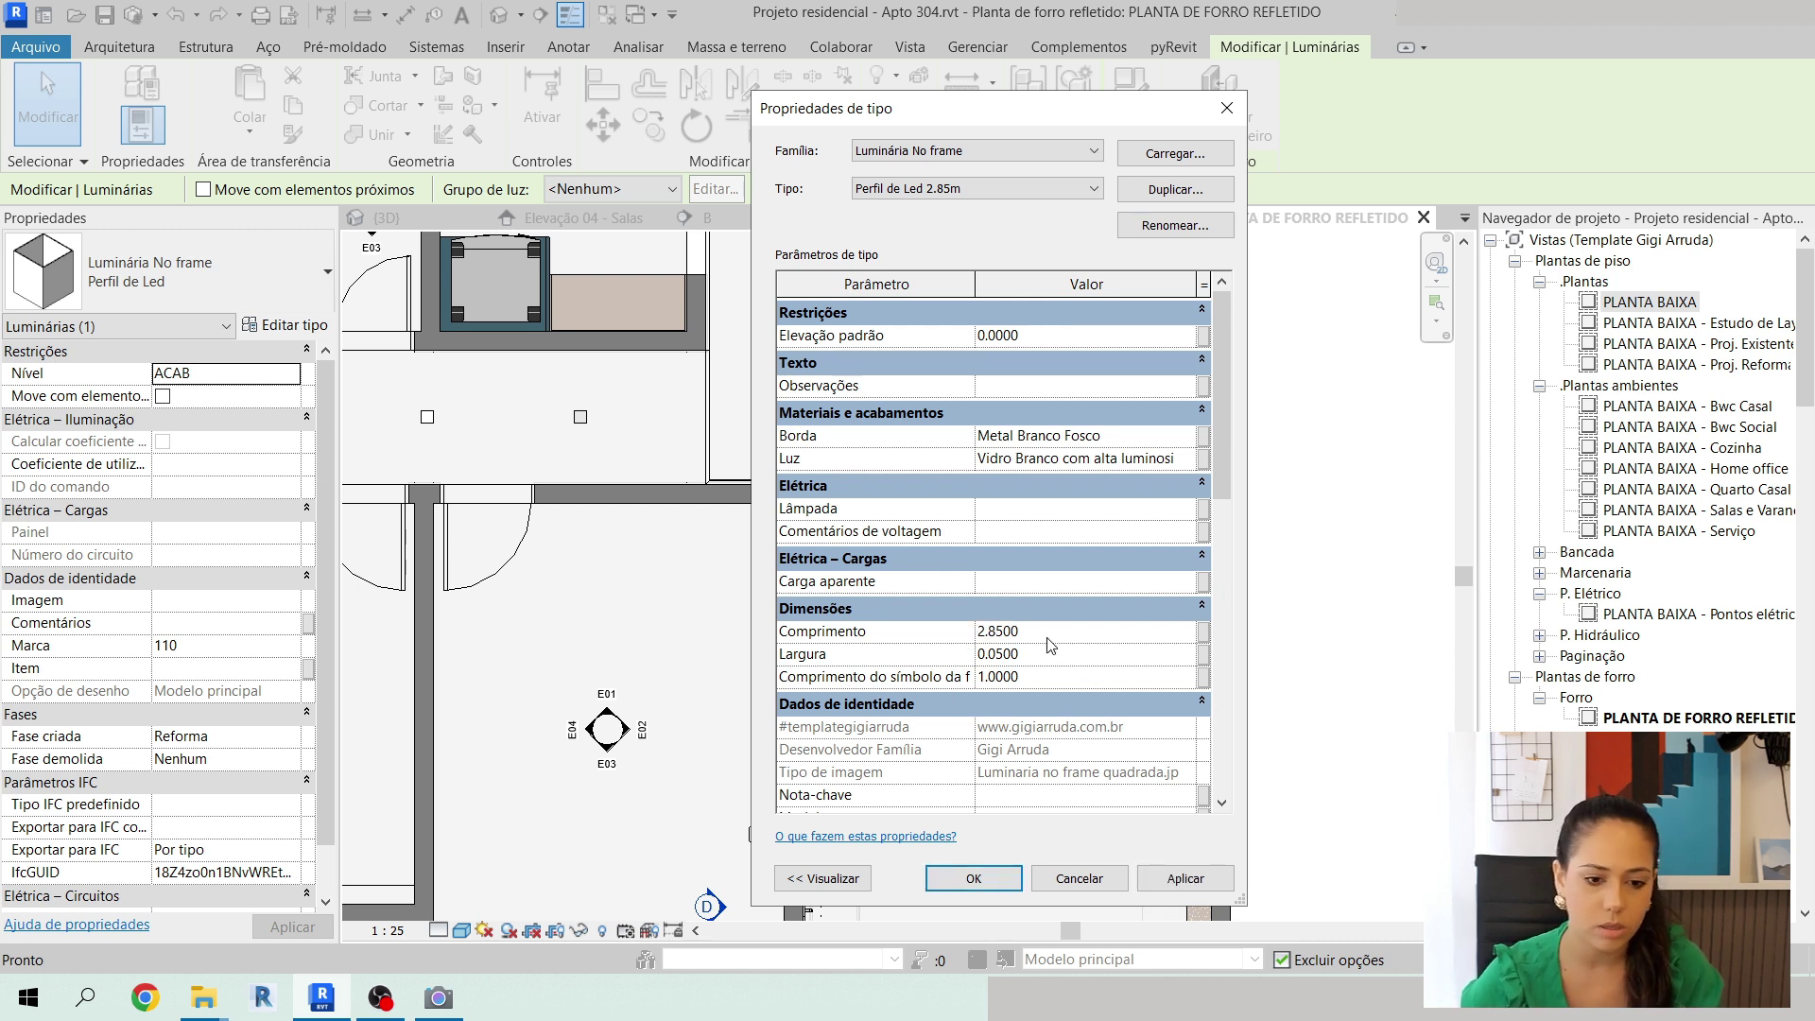
click(1000, 884)
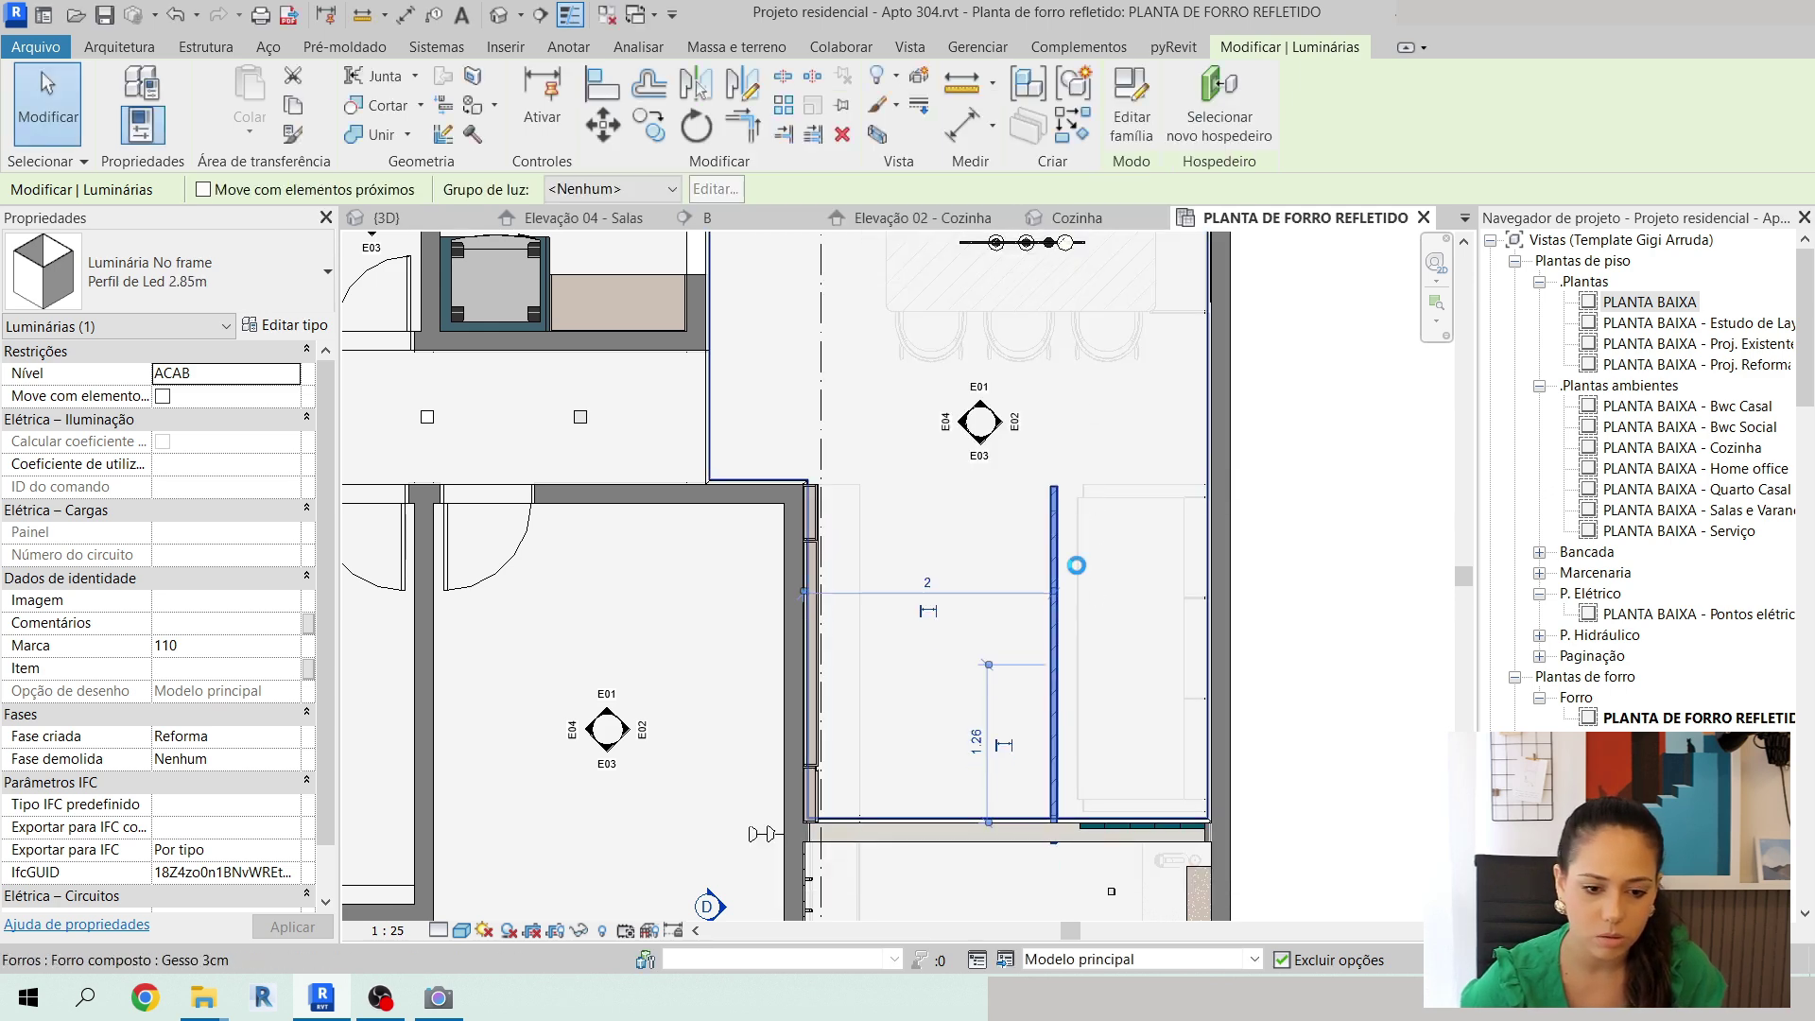
Shift the lengthened LED profile away from the balcony and set its centre's distance to the balcony wall to 1.7 m.
key(Up)
key(Up)
key(Up)
key(Up)
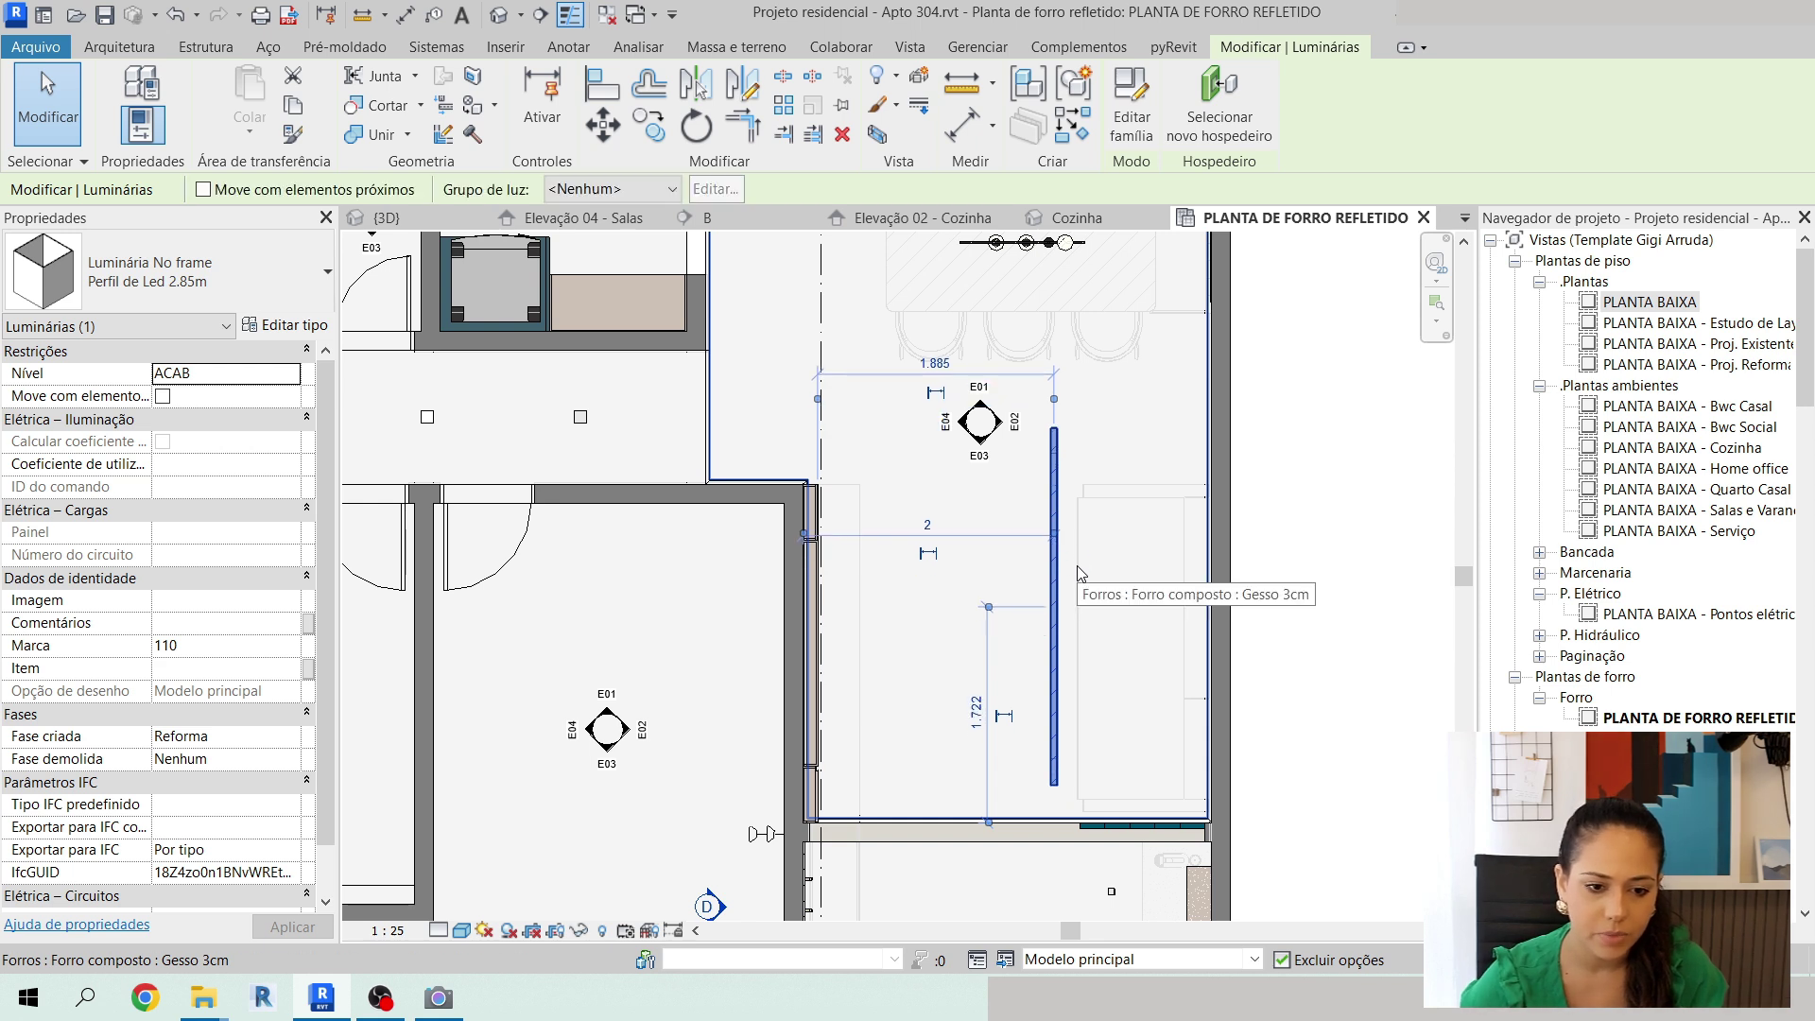
scroll(991, 731, up, 2)
click(957, 640)
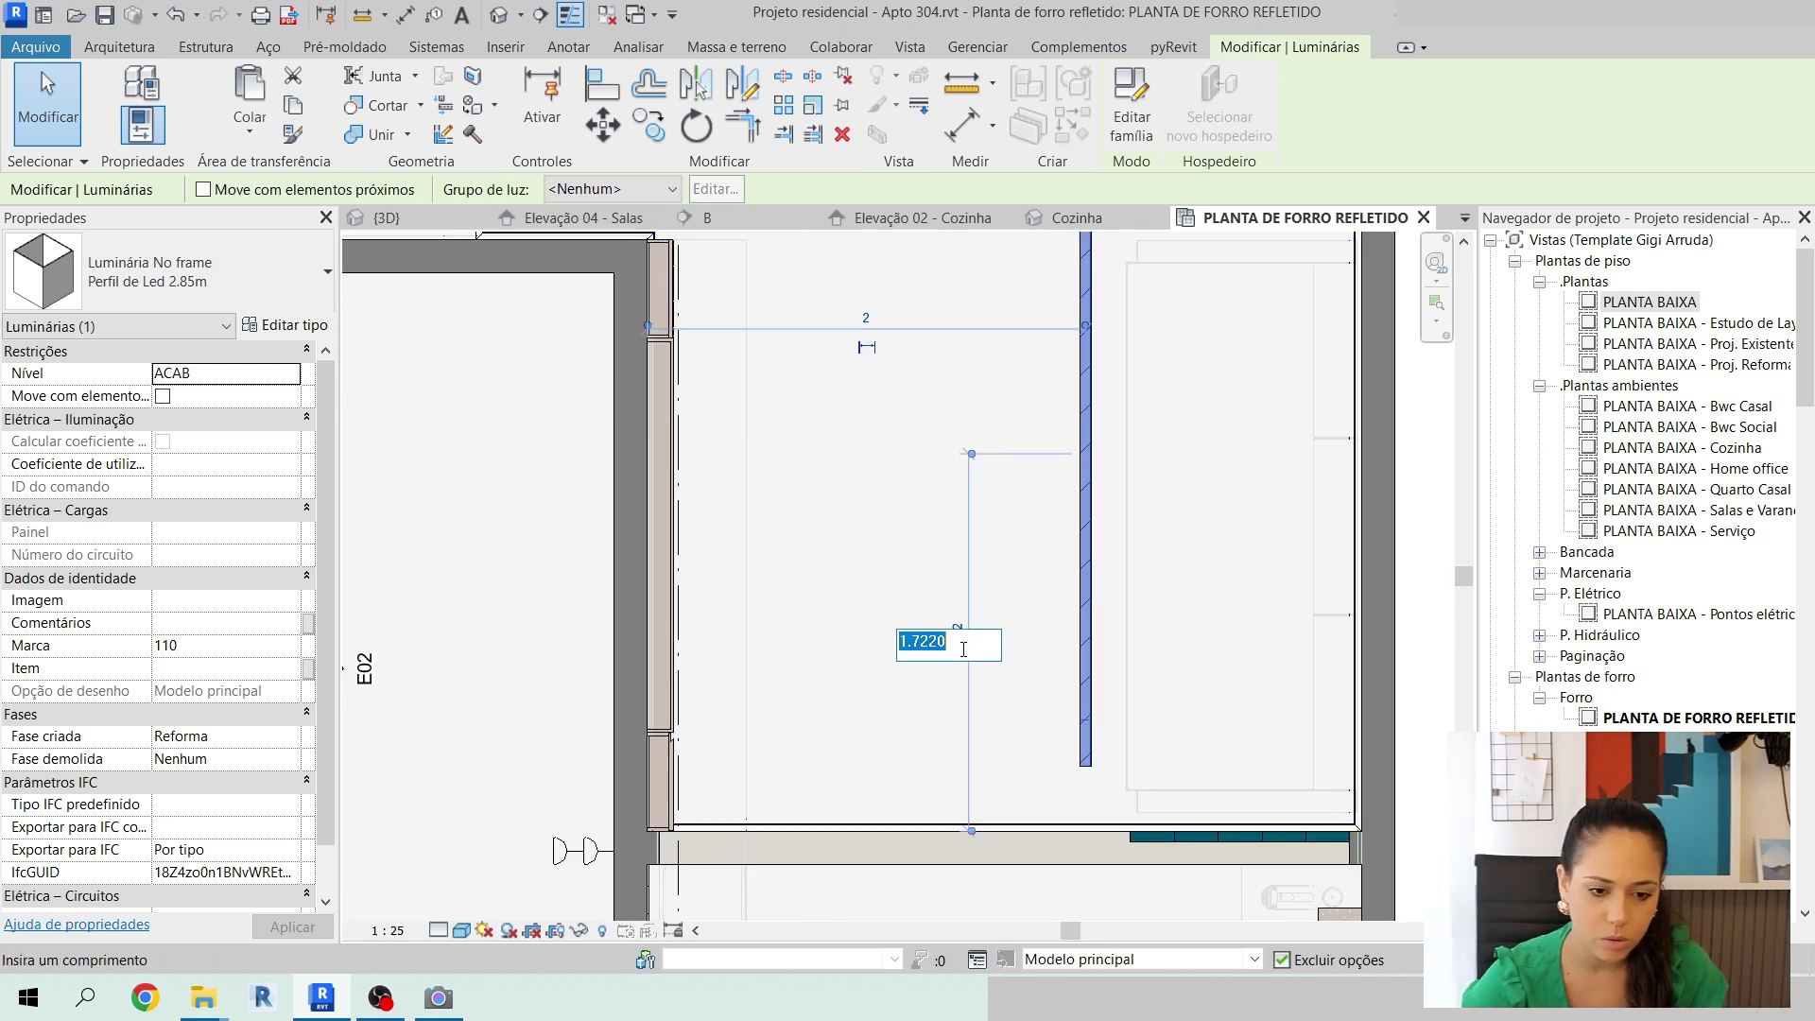
text(1.7)
key(Return)
scroll(961, 648, down, 3)
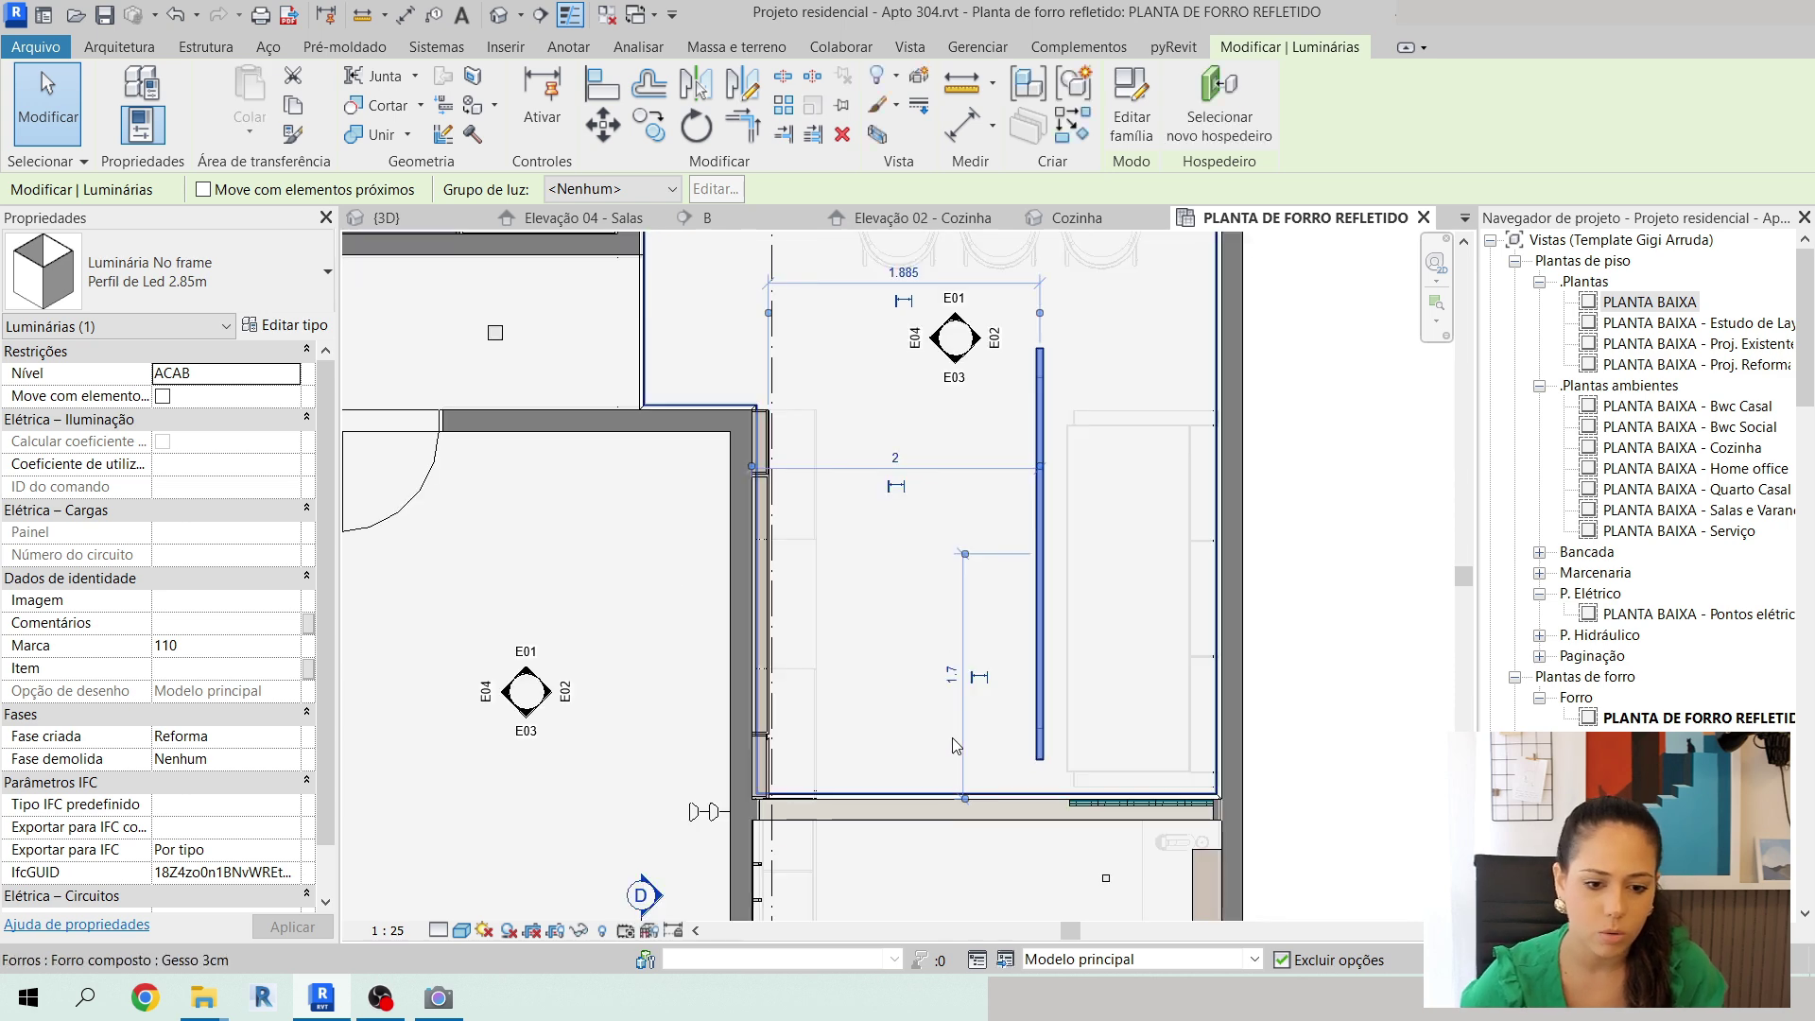
Place a second Perfil de Led 2.85m crosswise between the dining chairs and the first profile's dining-side end.
key(c)
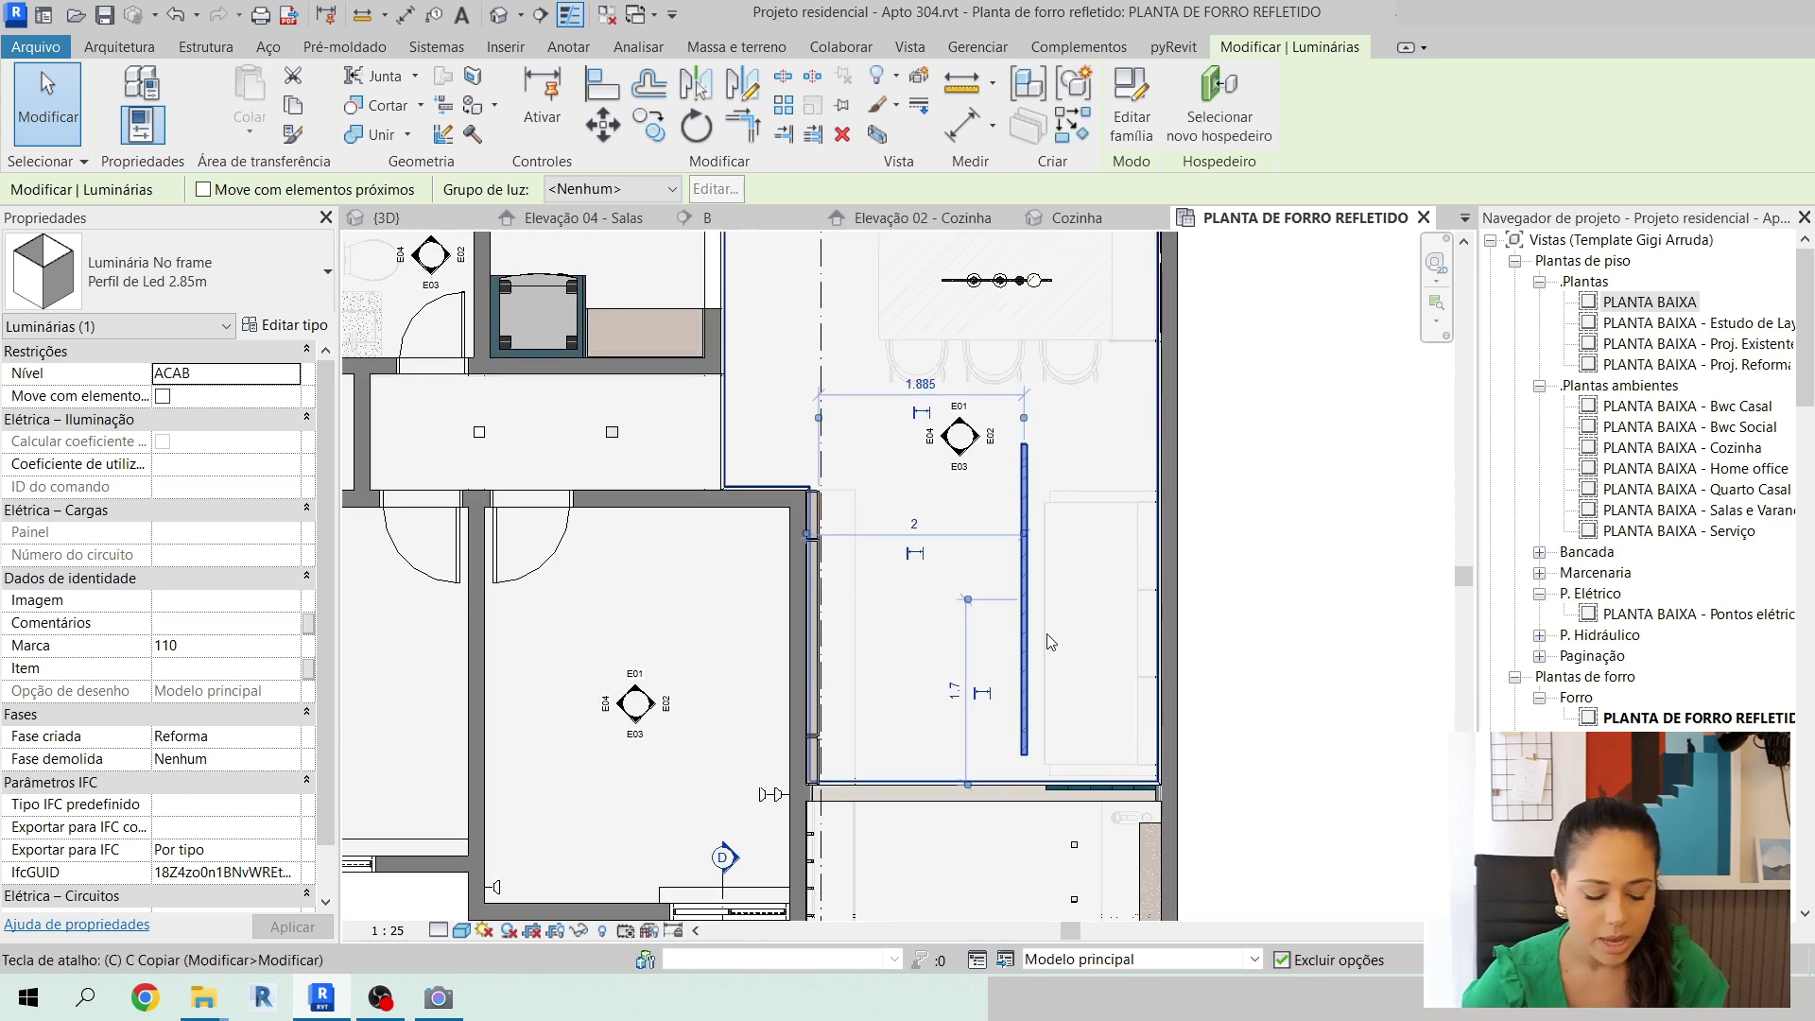
key(s)
scroll(905, 446, up, 2)
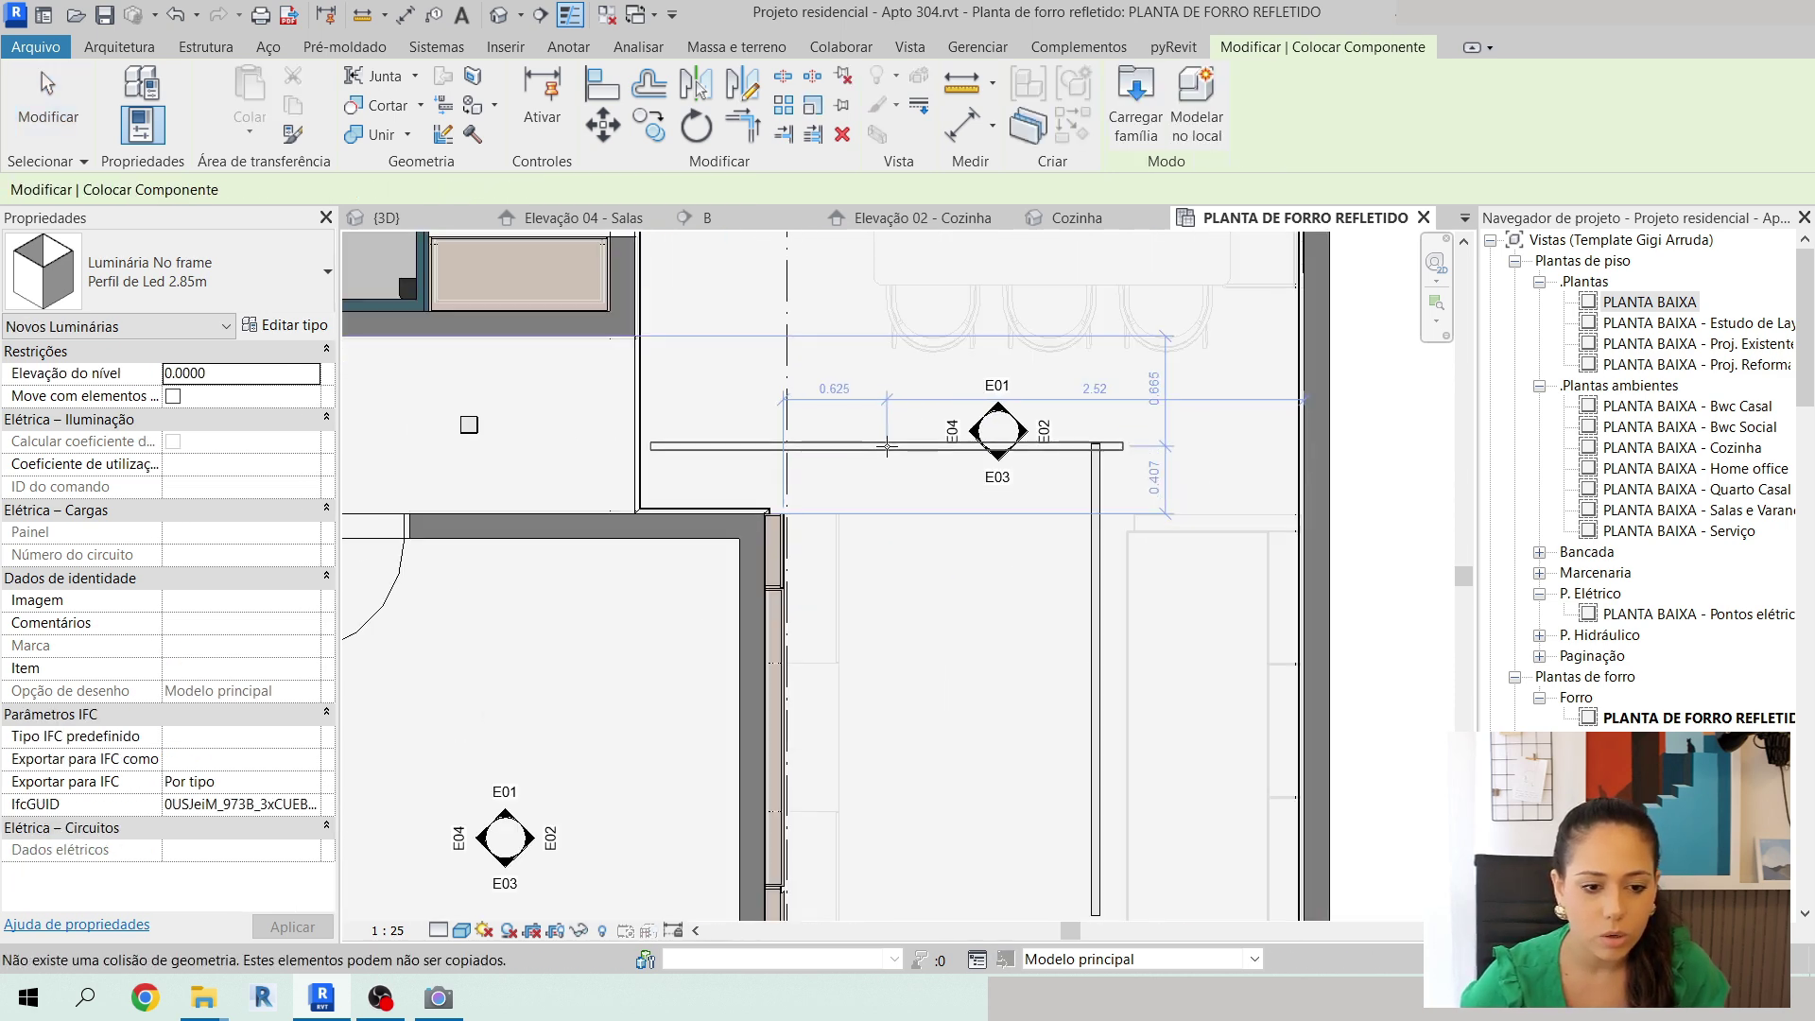
click(898, 436)
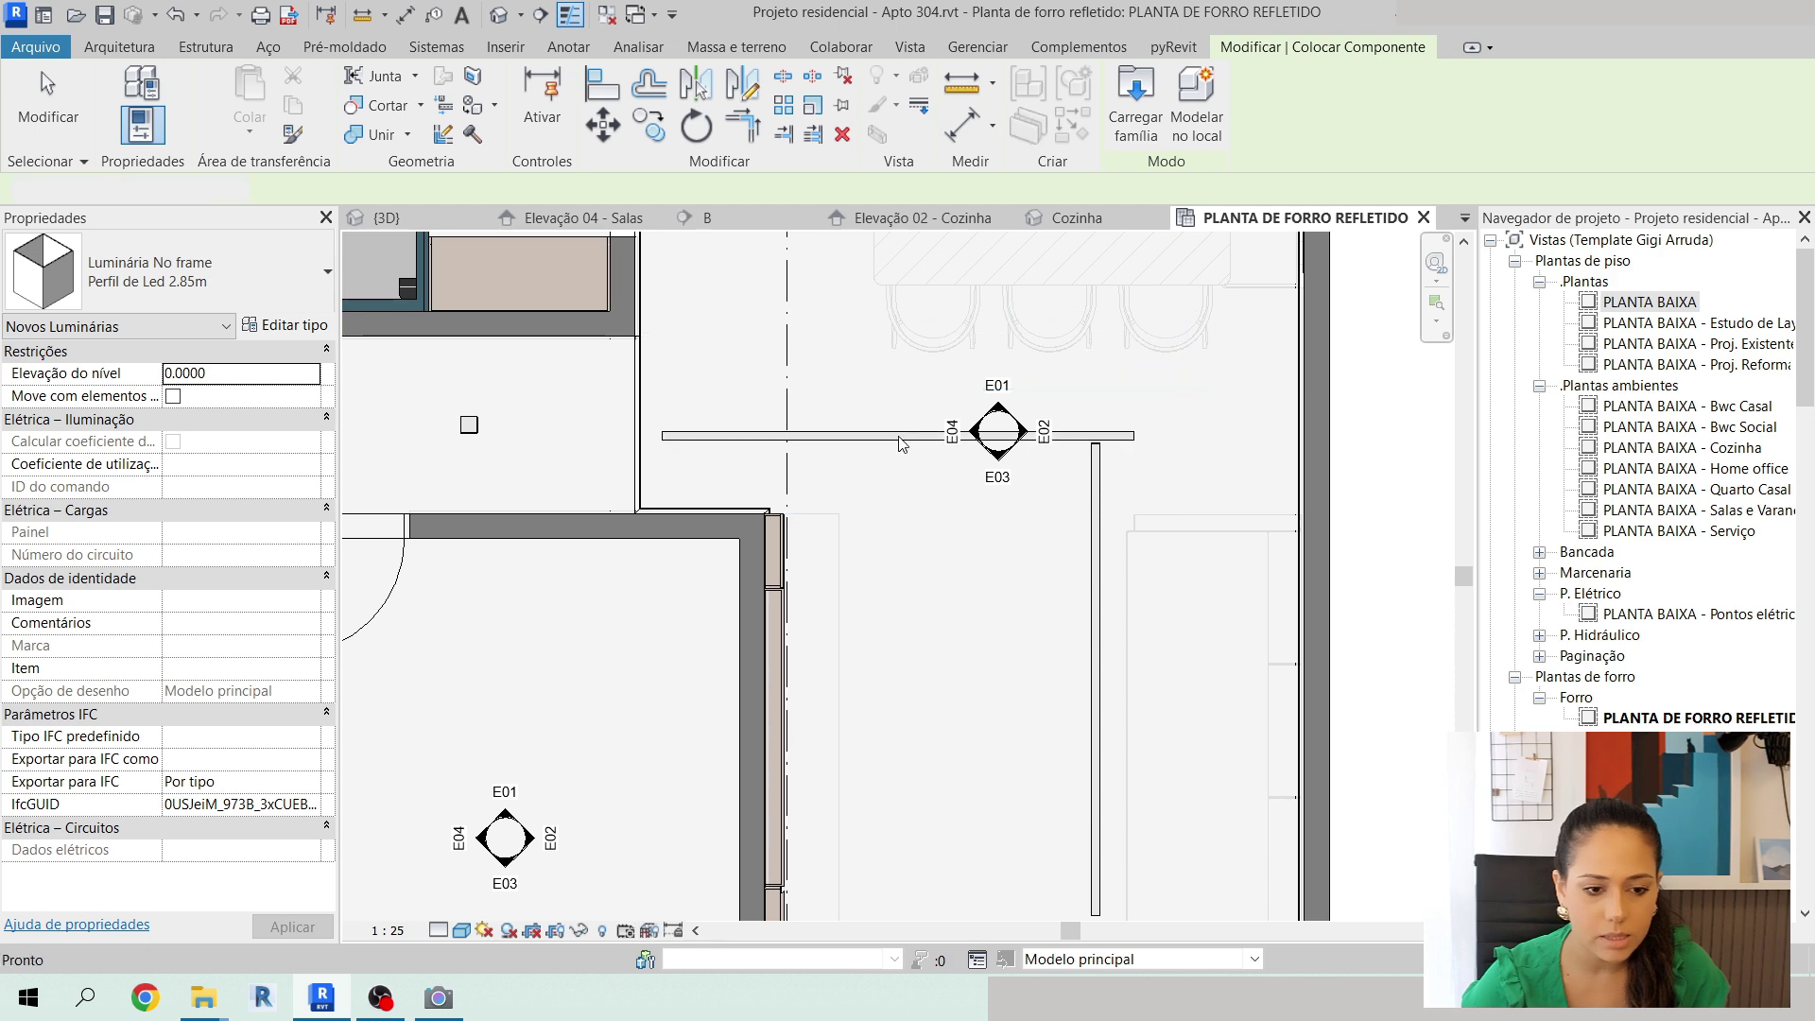
key(Escape)
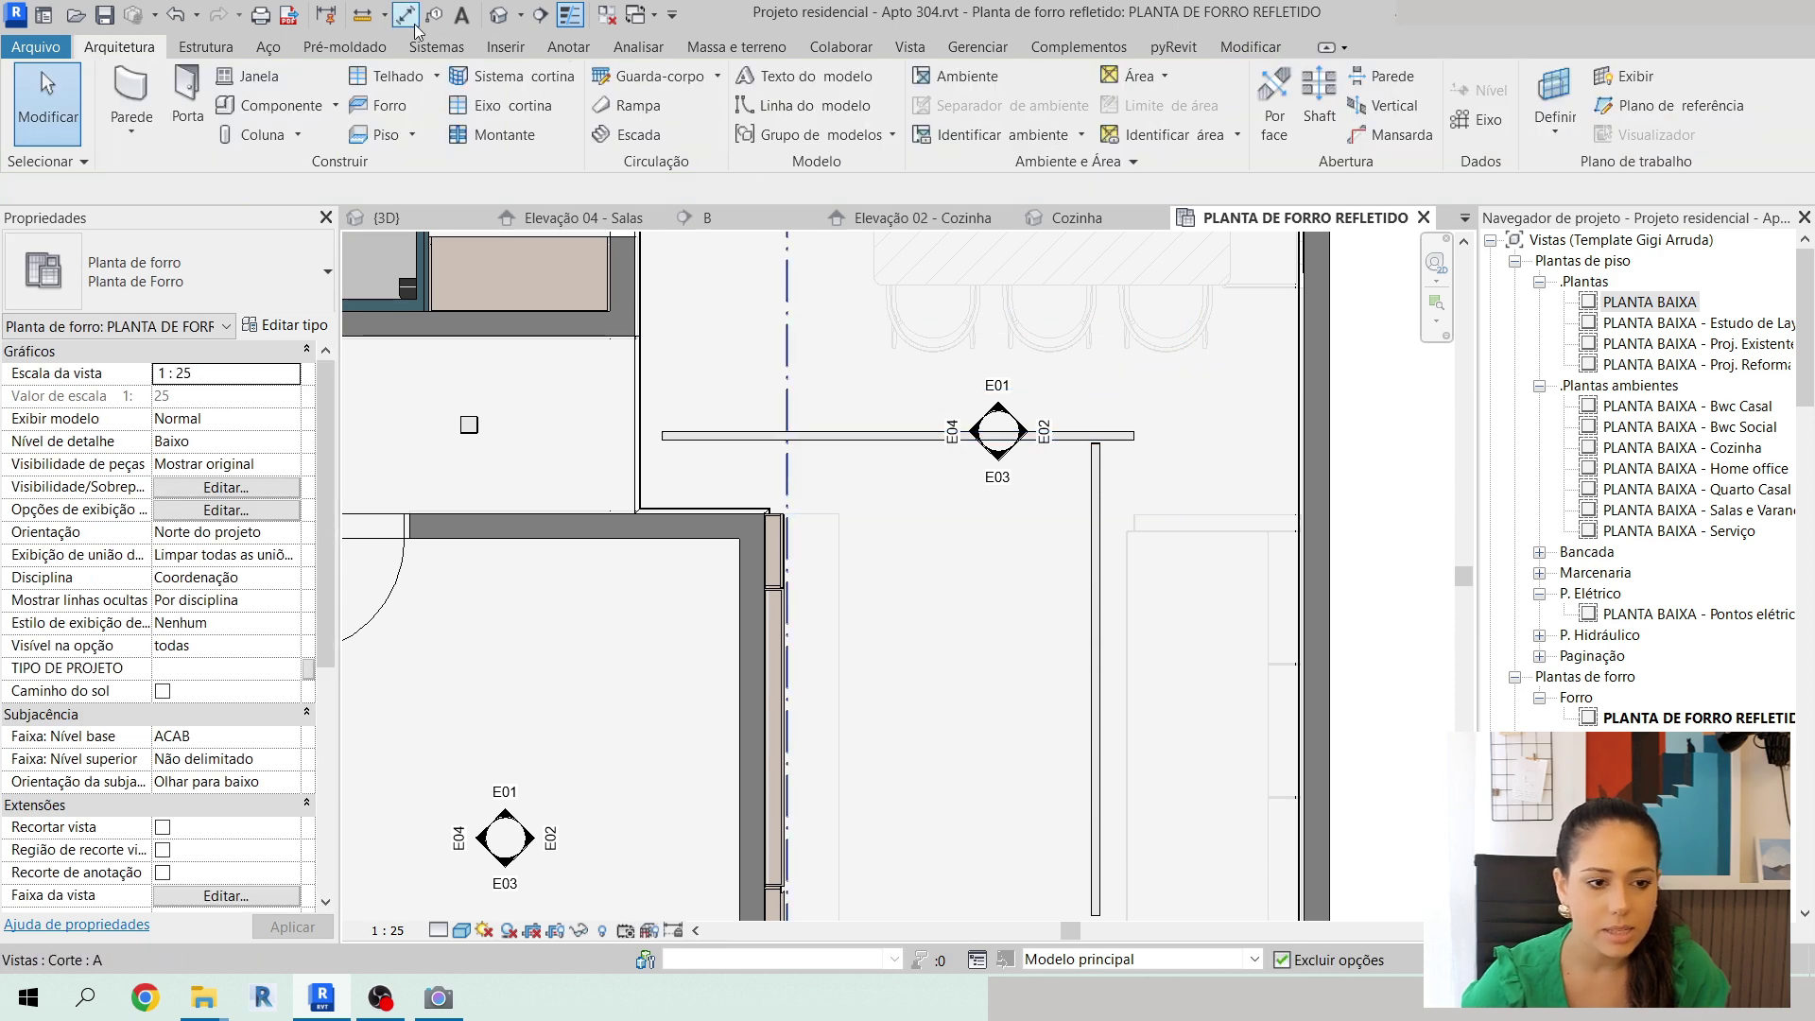
Measure from the first LED profile's dining-side end across the room towards the hallway.
click(363, 21)
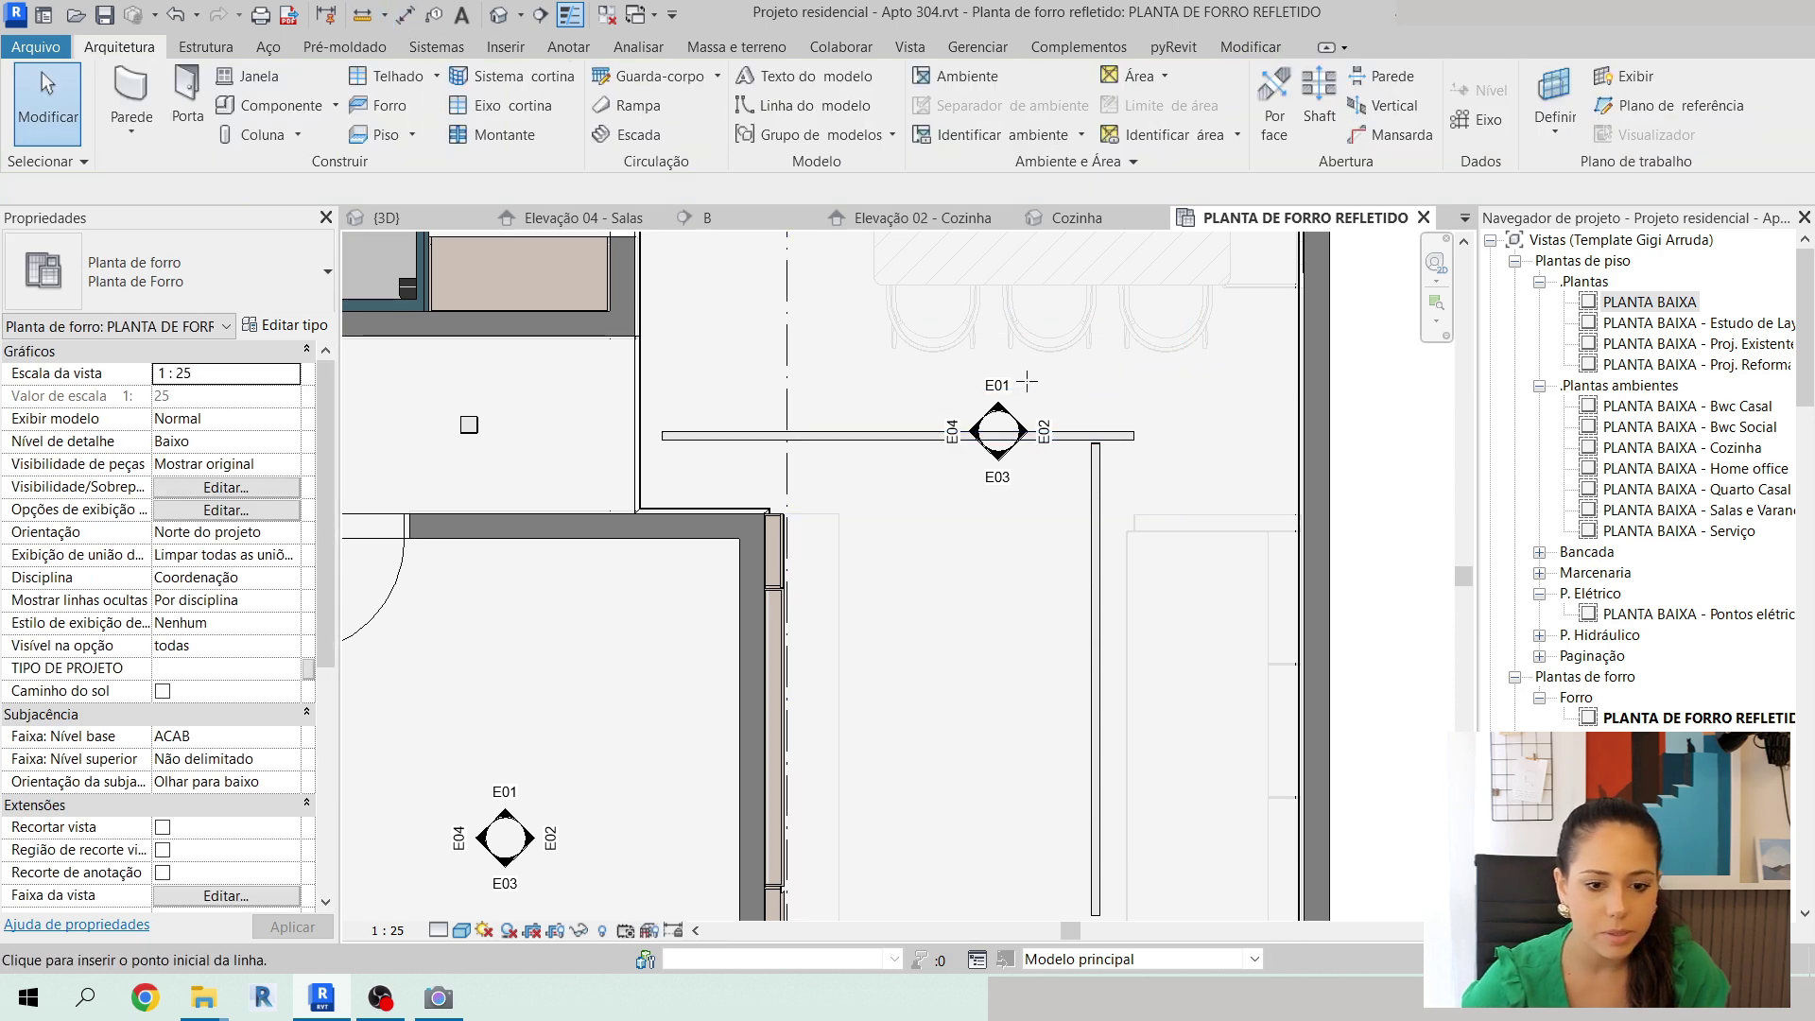
click(1090, 442)
click(684, 440)
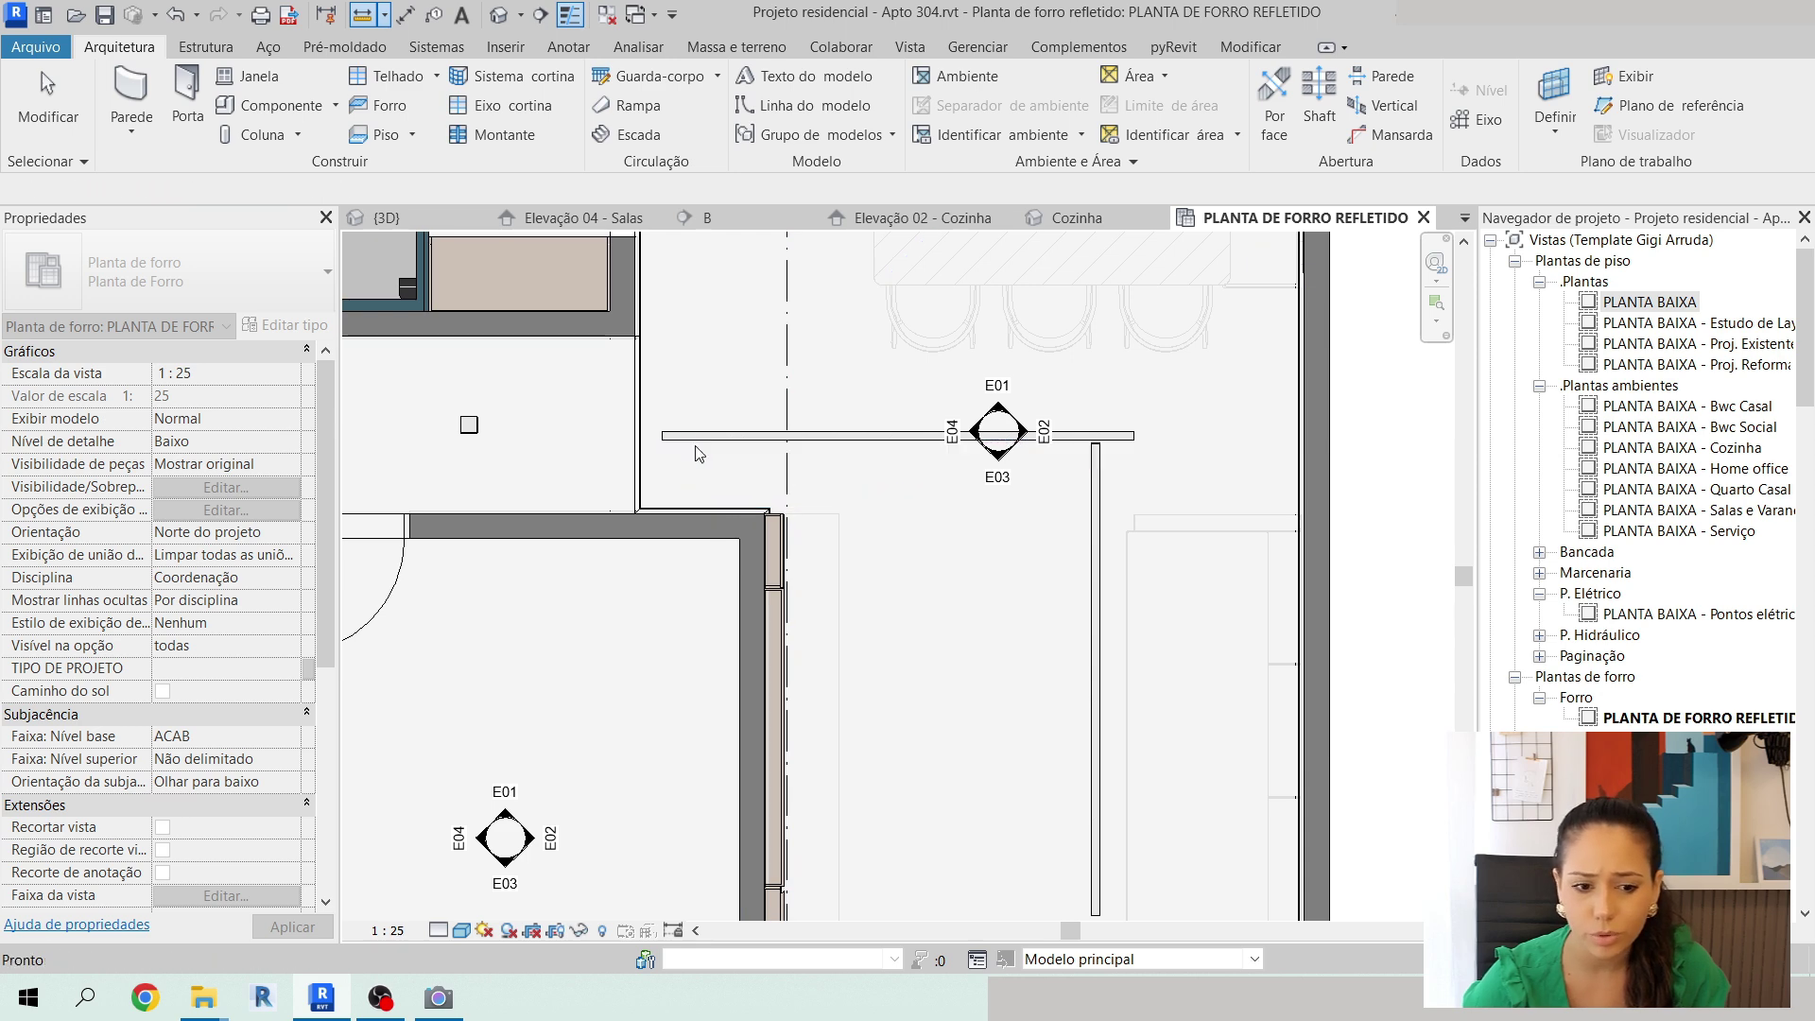
key(Escape)
key(Escape)
Duplicate the crosswise profile's type as Perfil de Led 2.40m and set its Comprimento to 2.40 m.
click(697, 437)
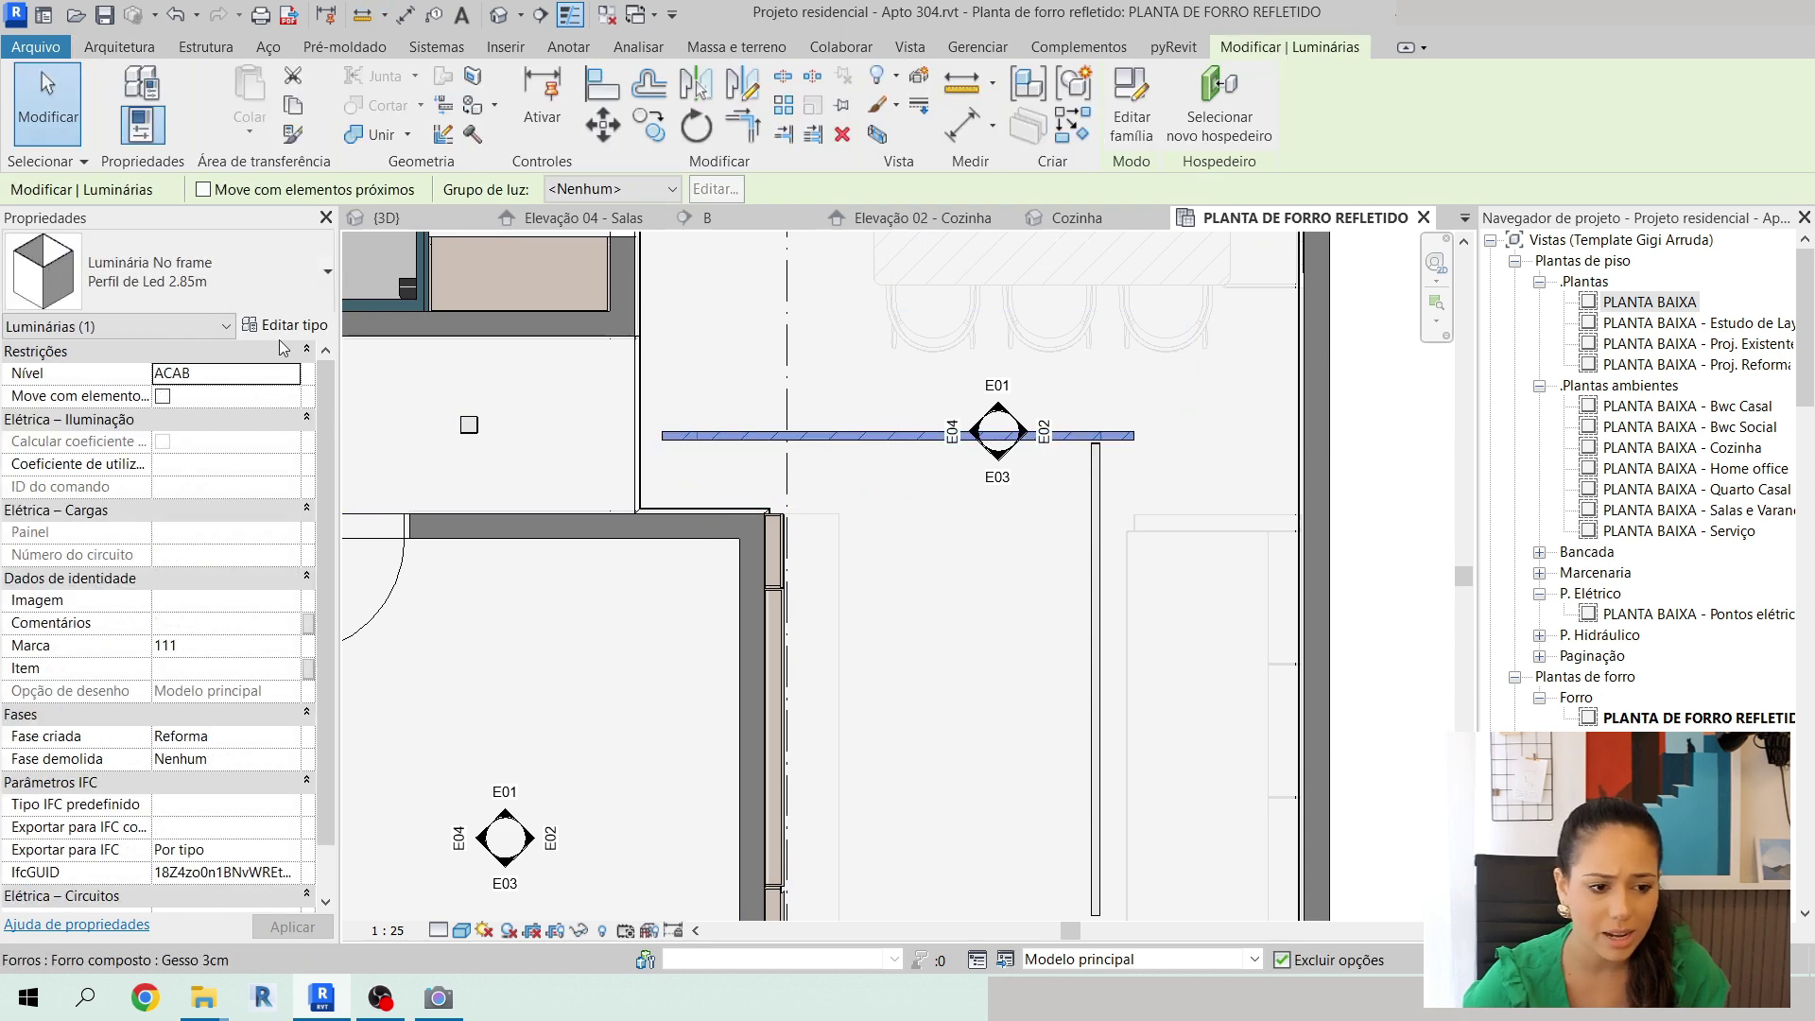
click(284, 326)
click(1175, 189)
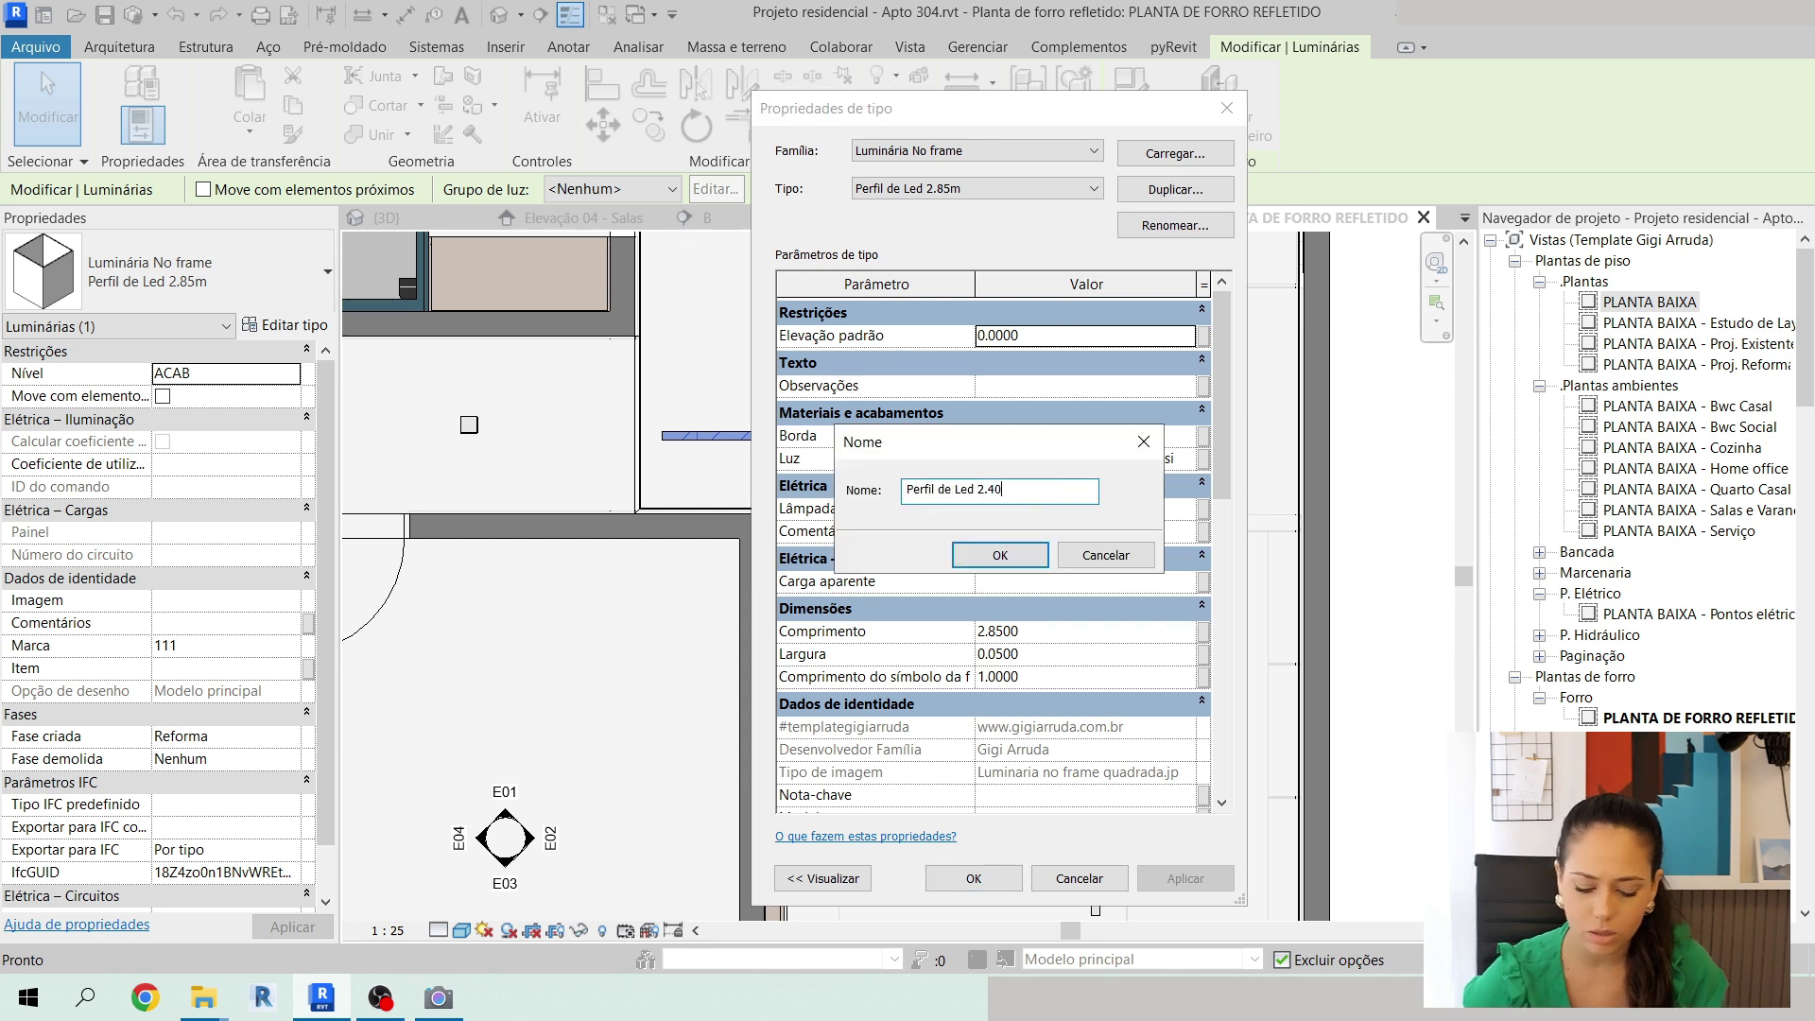
key(Return)
click(1059, 633)
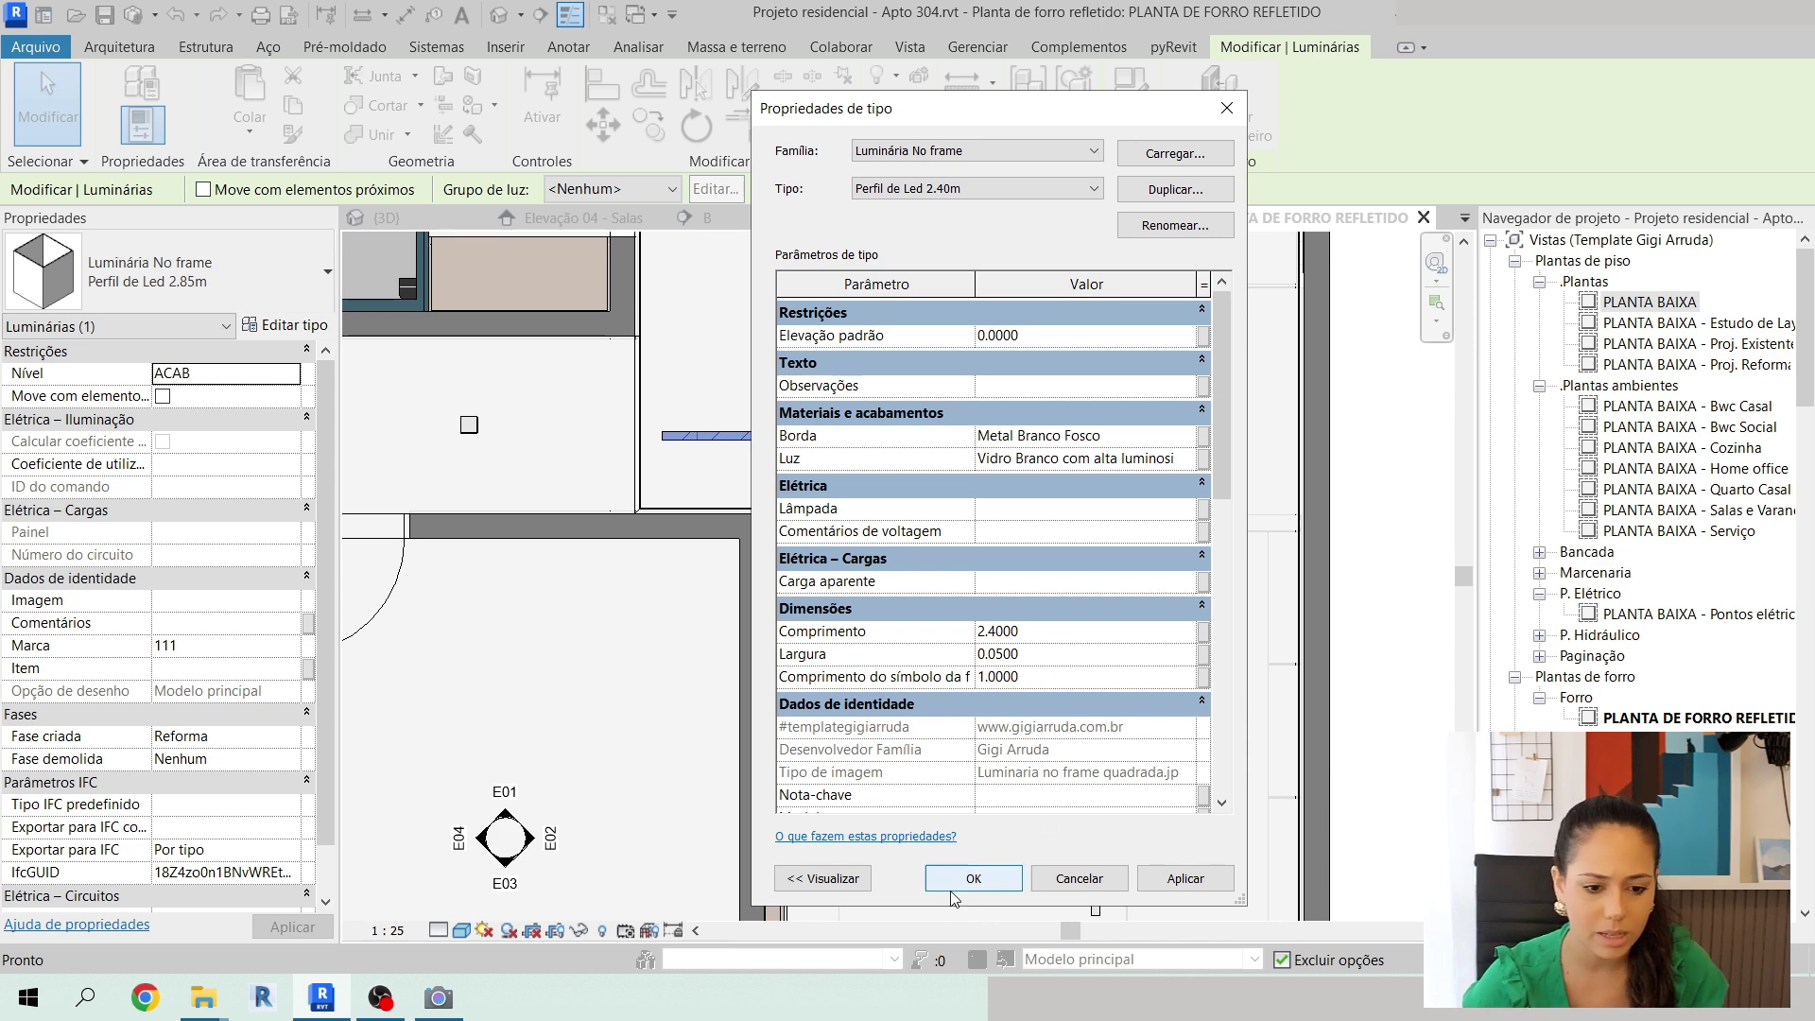
key(Return)
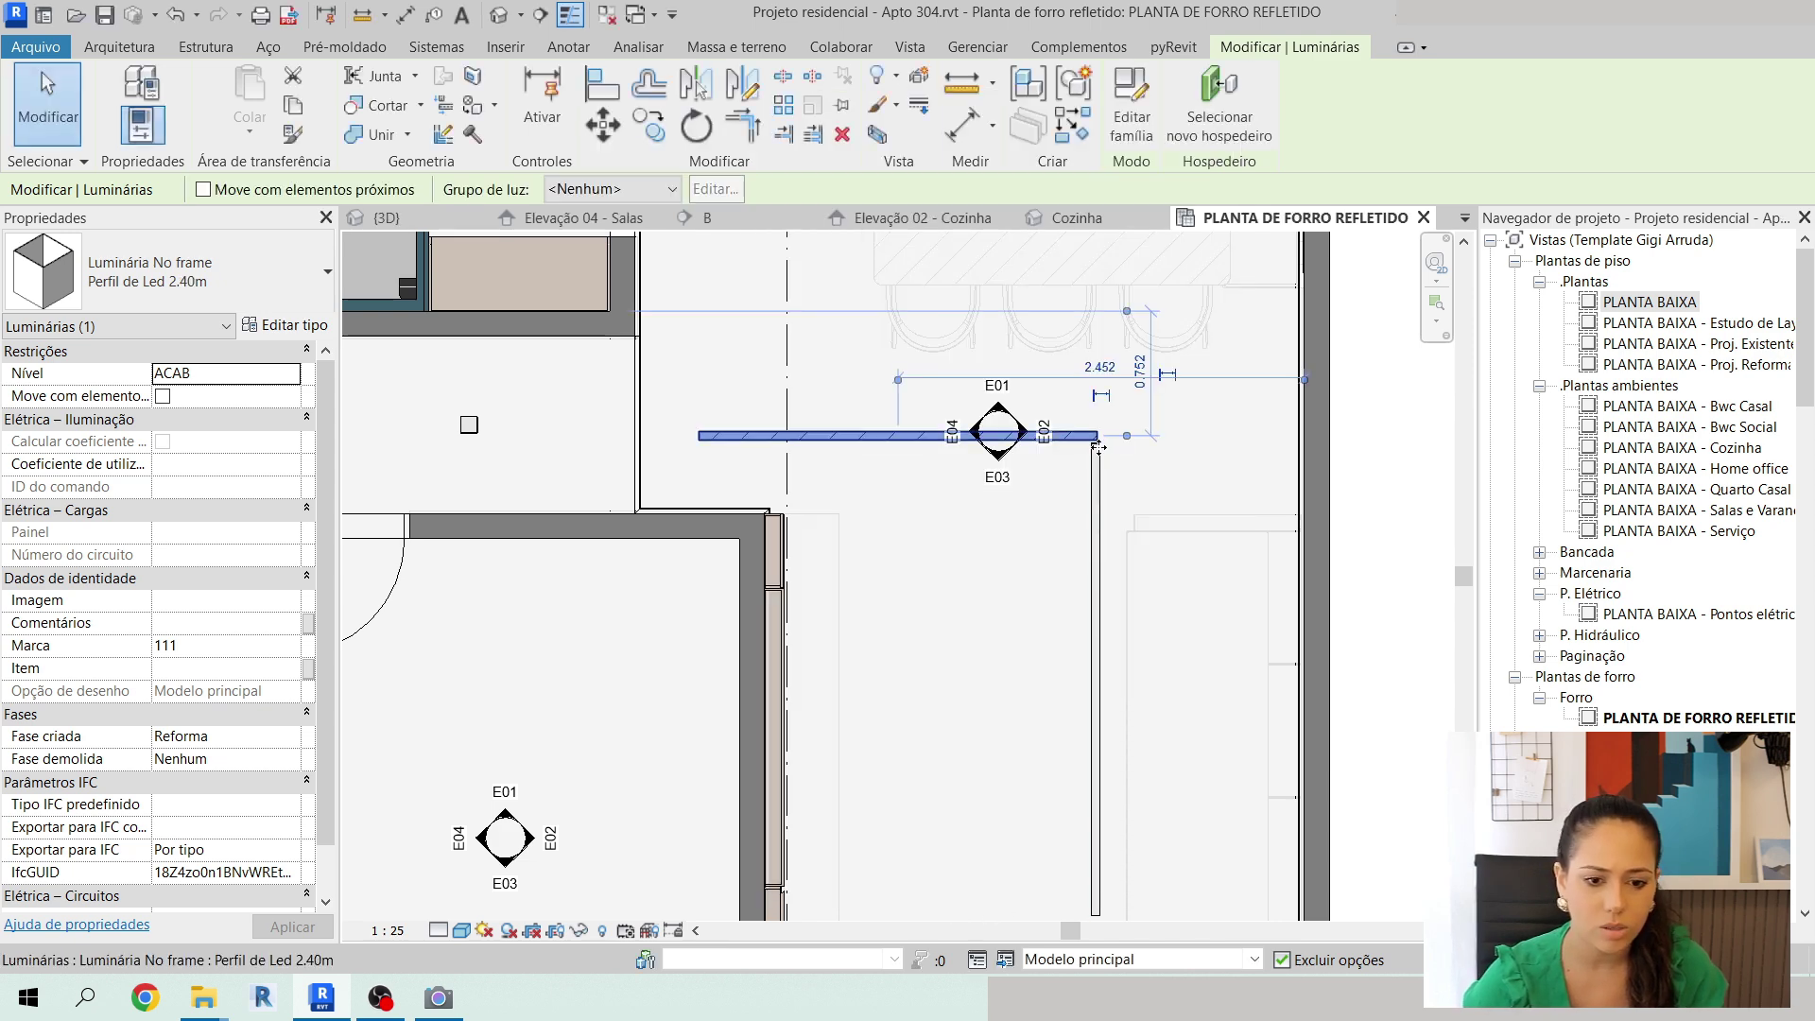
Align the 2.40 m LED profile's sofa-side long edge with the dining-side end of the 2.85 m profile.
key(a)
key(l)
scroll(1097, 445, up, 8)
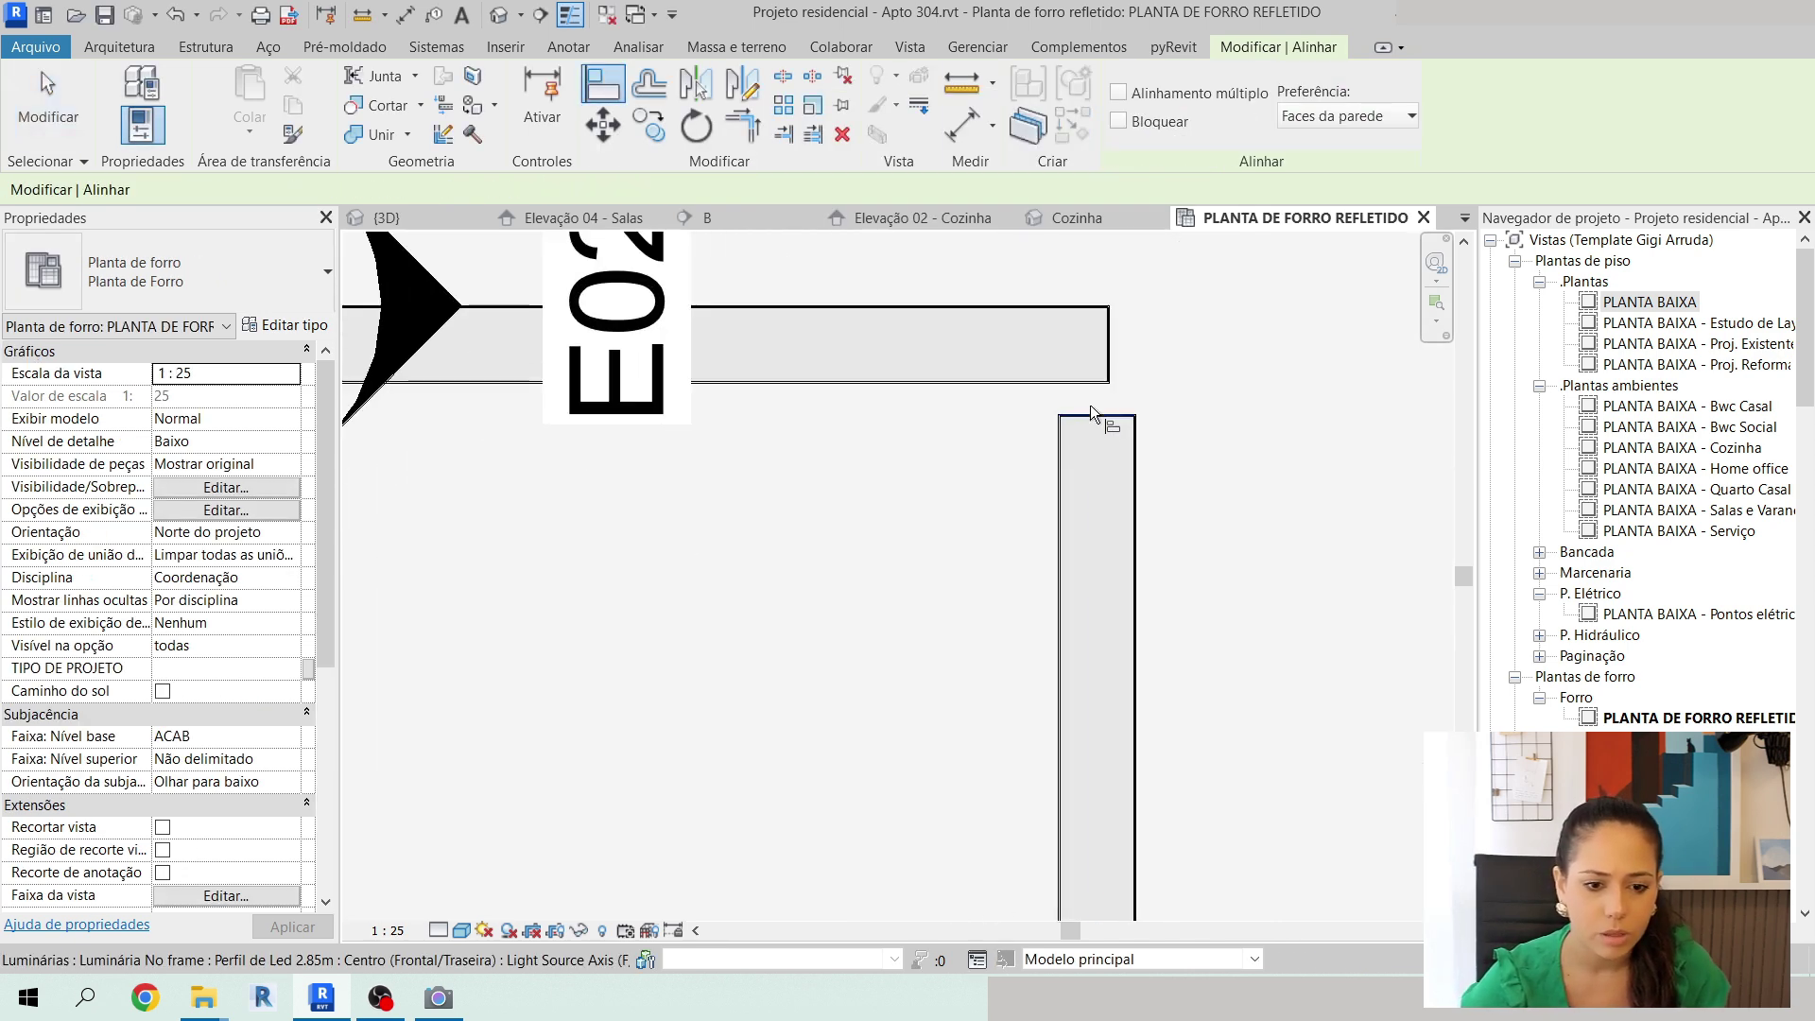
scroll(1076, 406, up, 5)
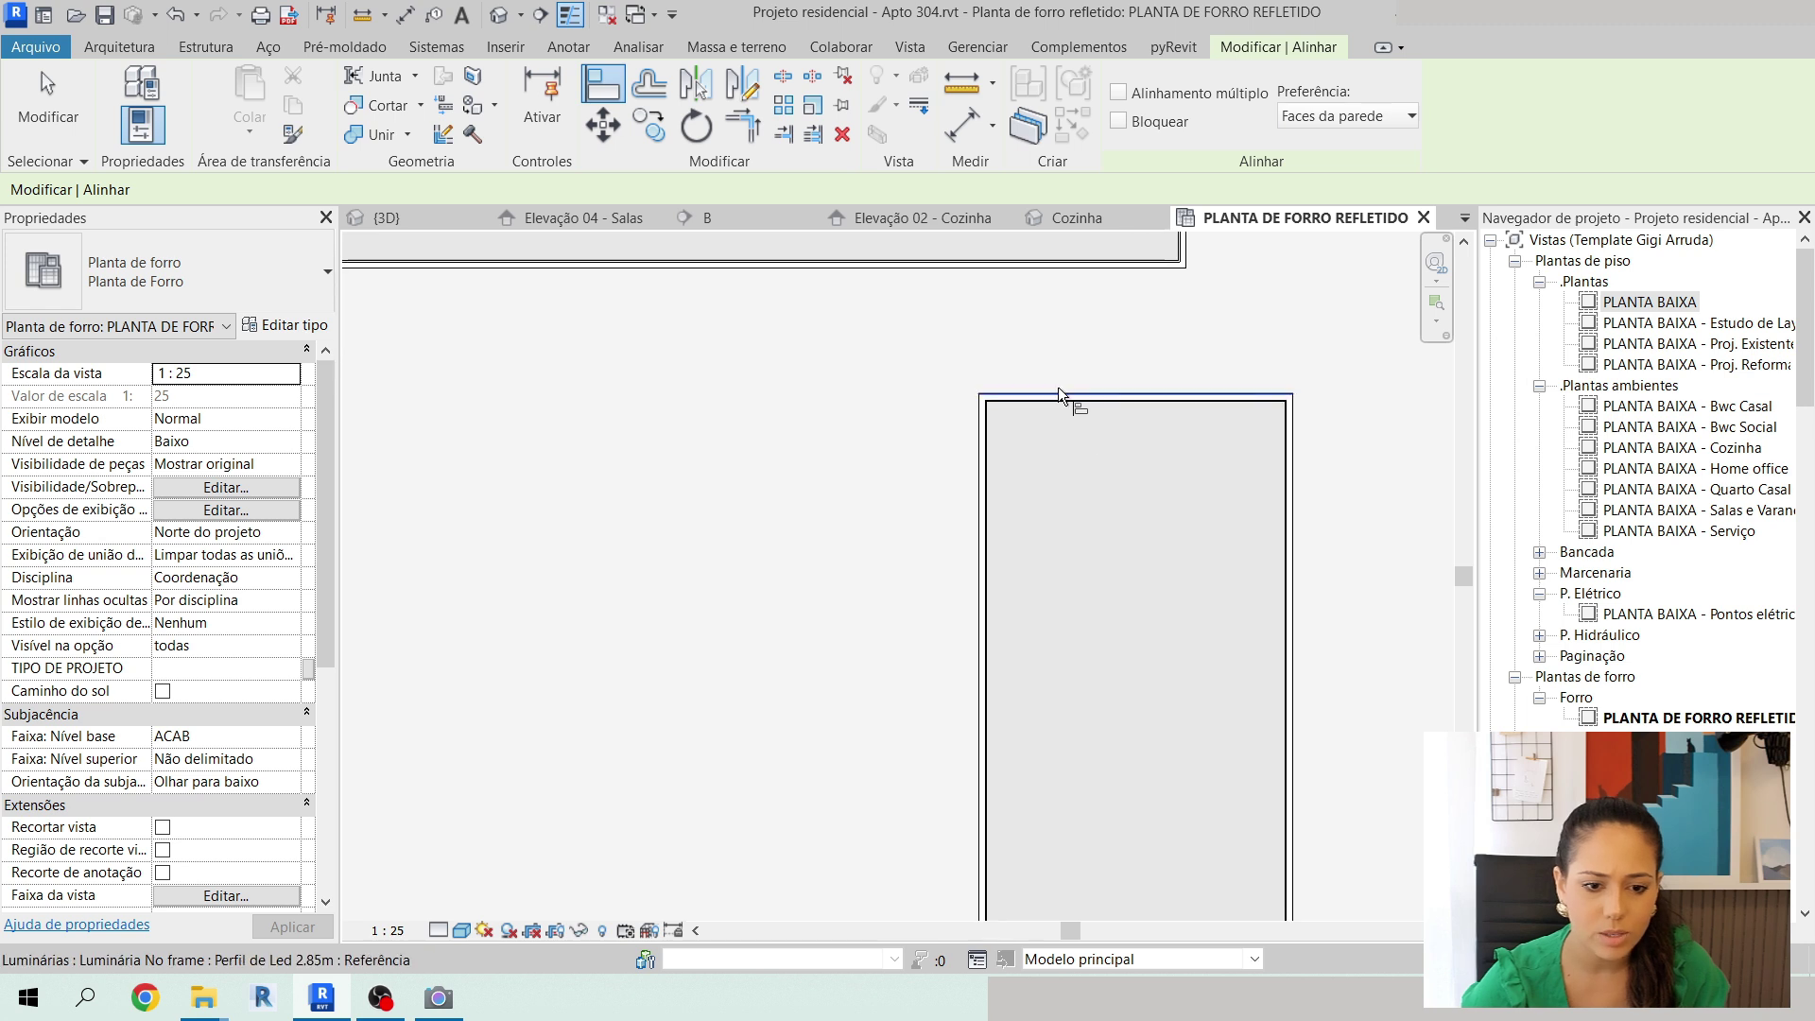
click(1057, 392)
scroll(1049, 435, down, 3)
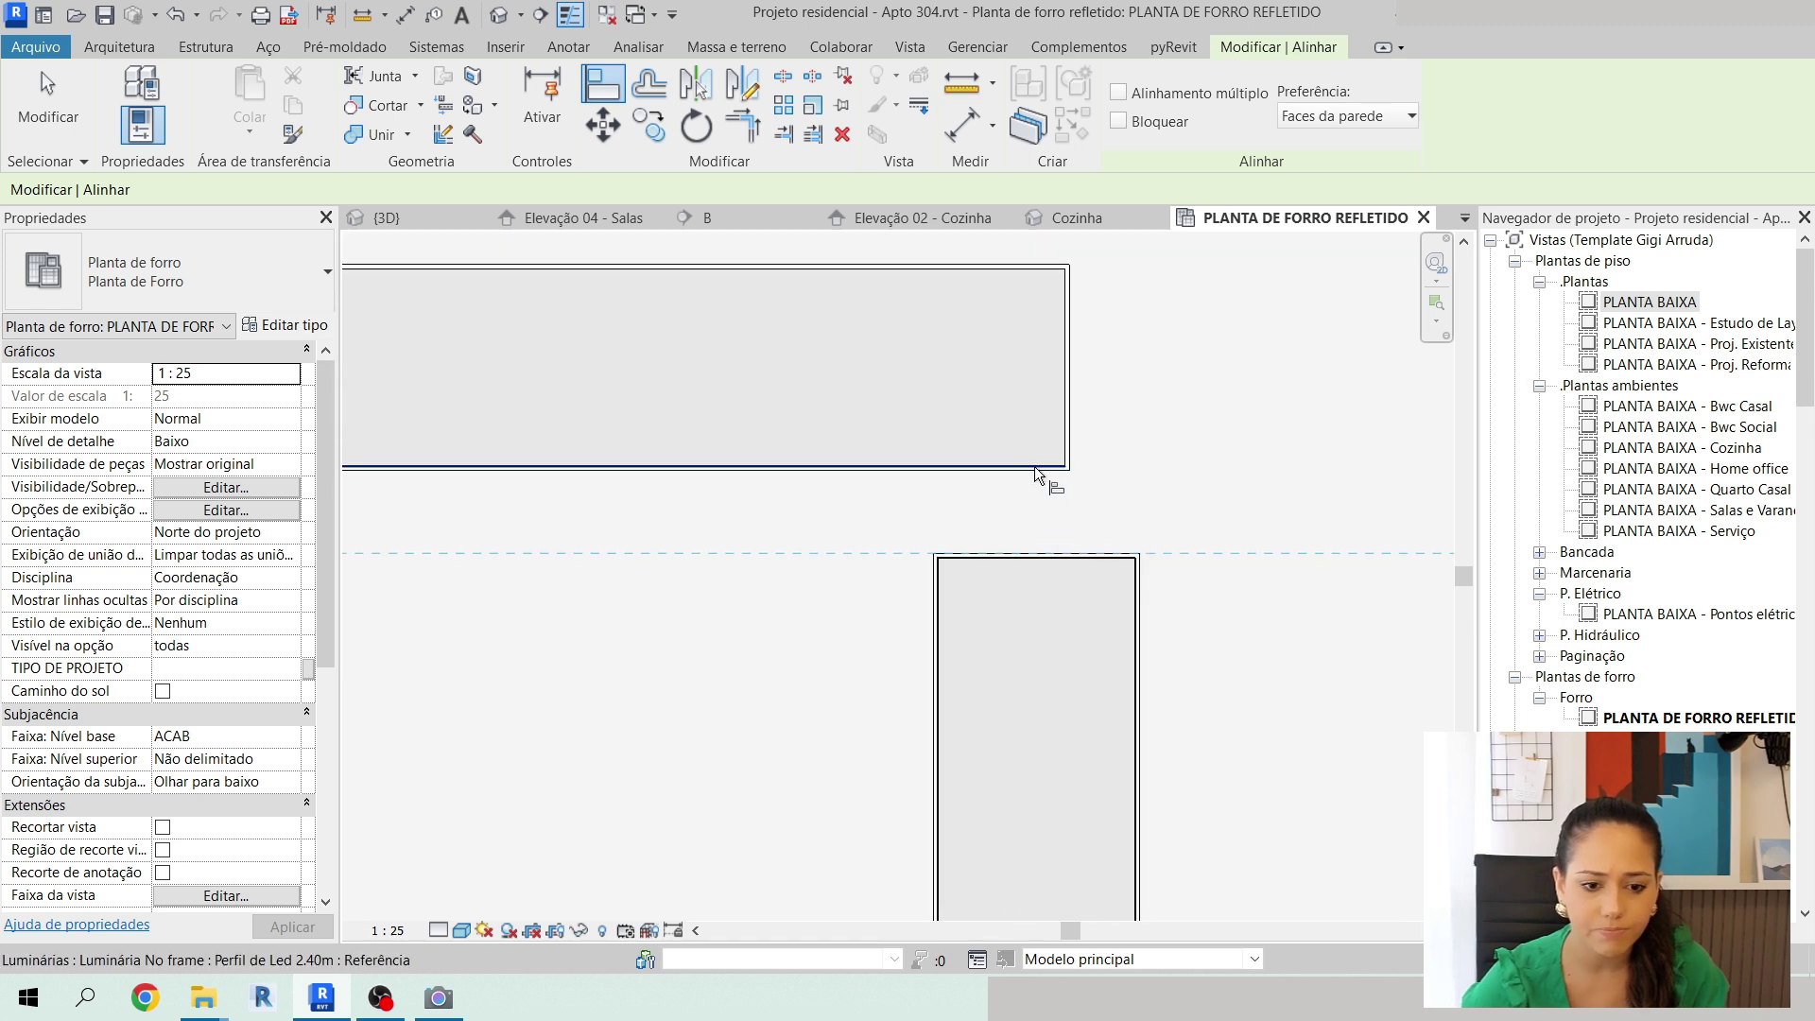
click(1042, 479)
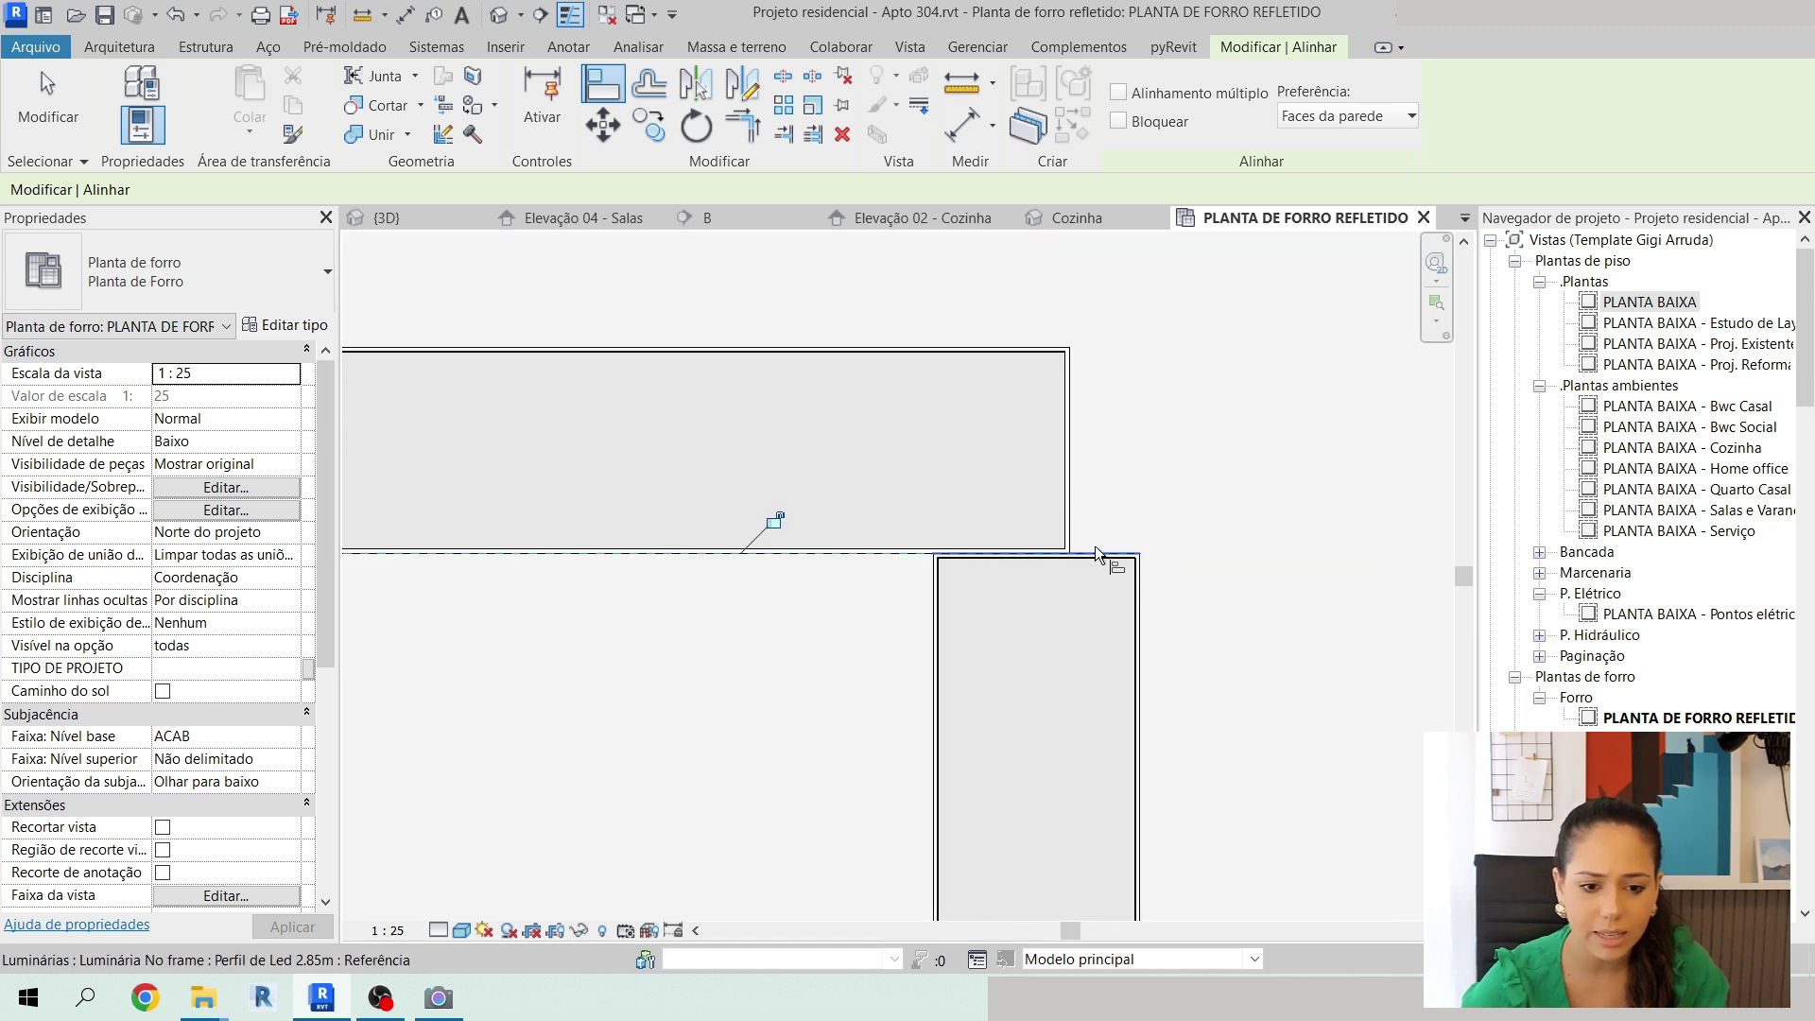
scroll(1094, 546, down, 4)
scroll(1096, 547, down, 3)
scroll(1098, 547, up, 7)
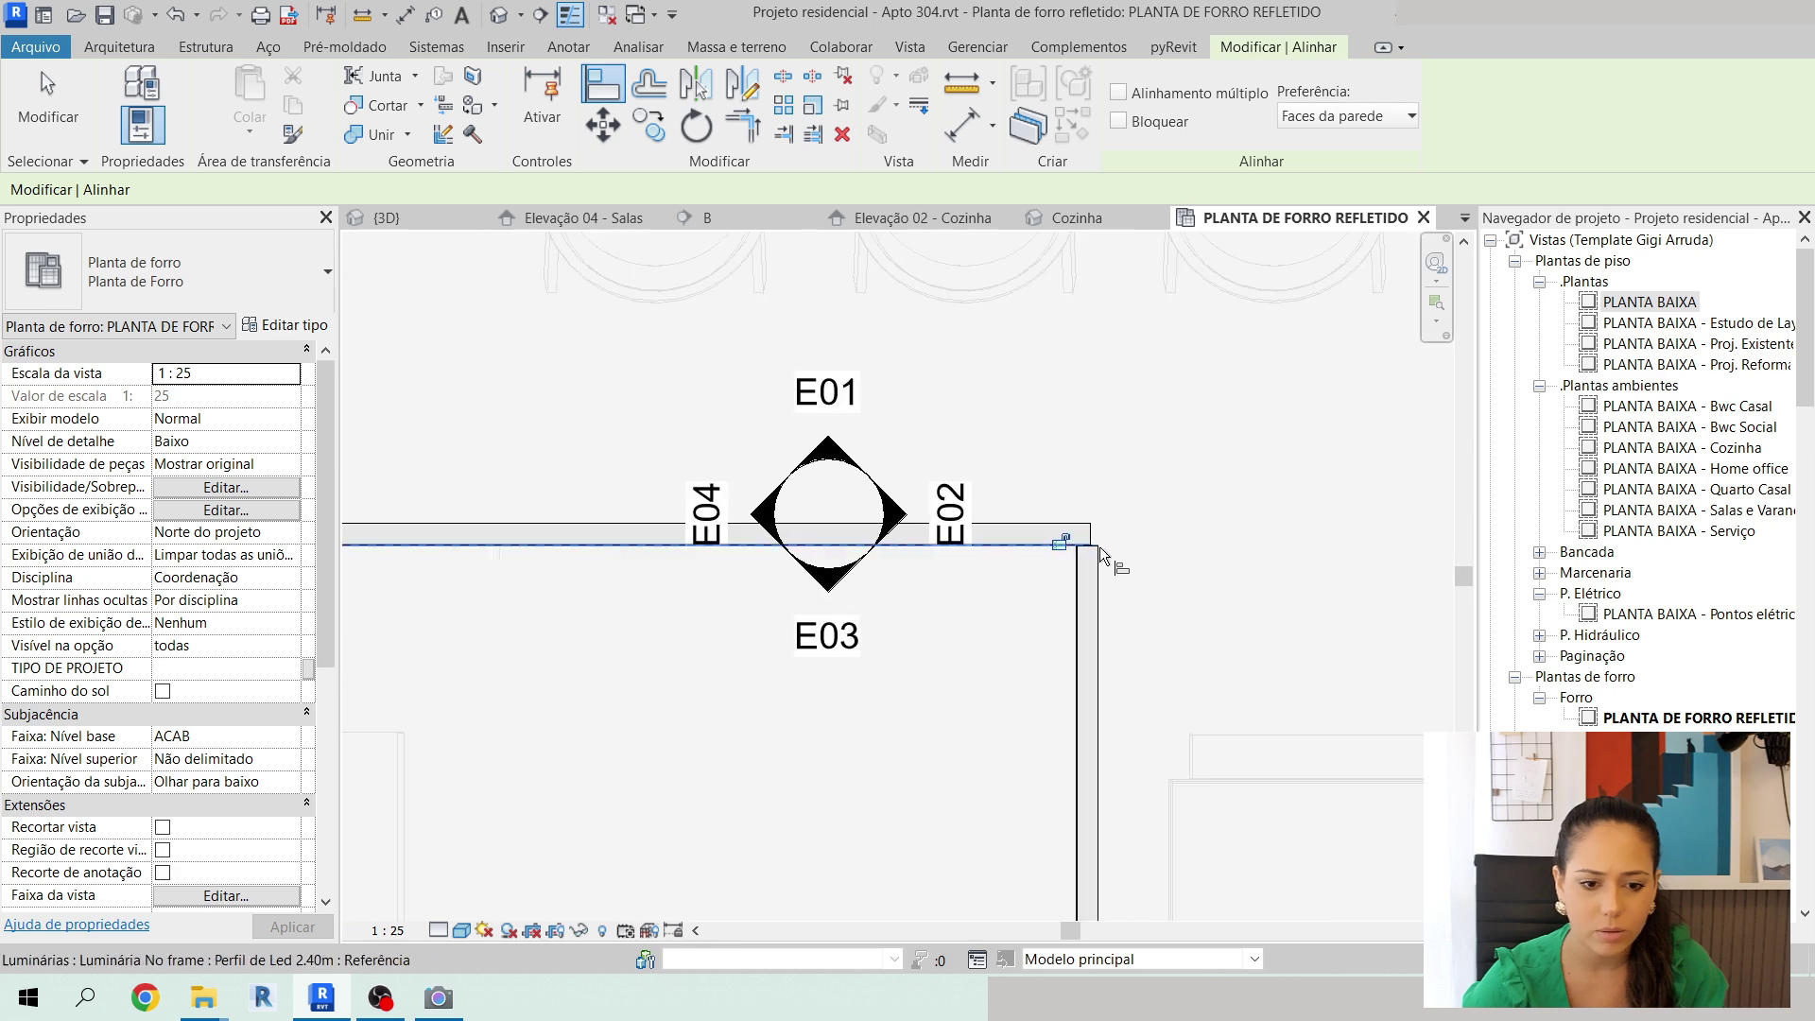
Align the 2.40 m LED profile's end with the outer long edge of the 2.85 m profile to close the L corner.
scroll(1101, 544, up, 1)
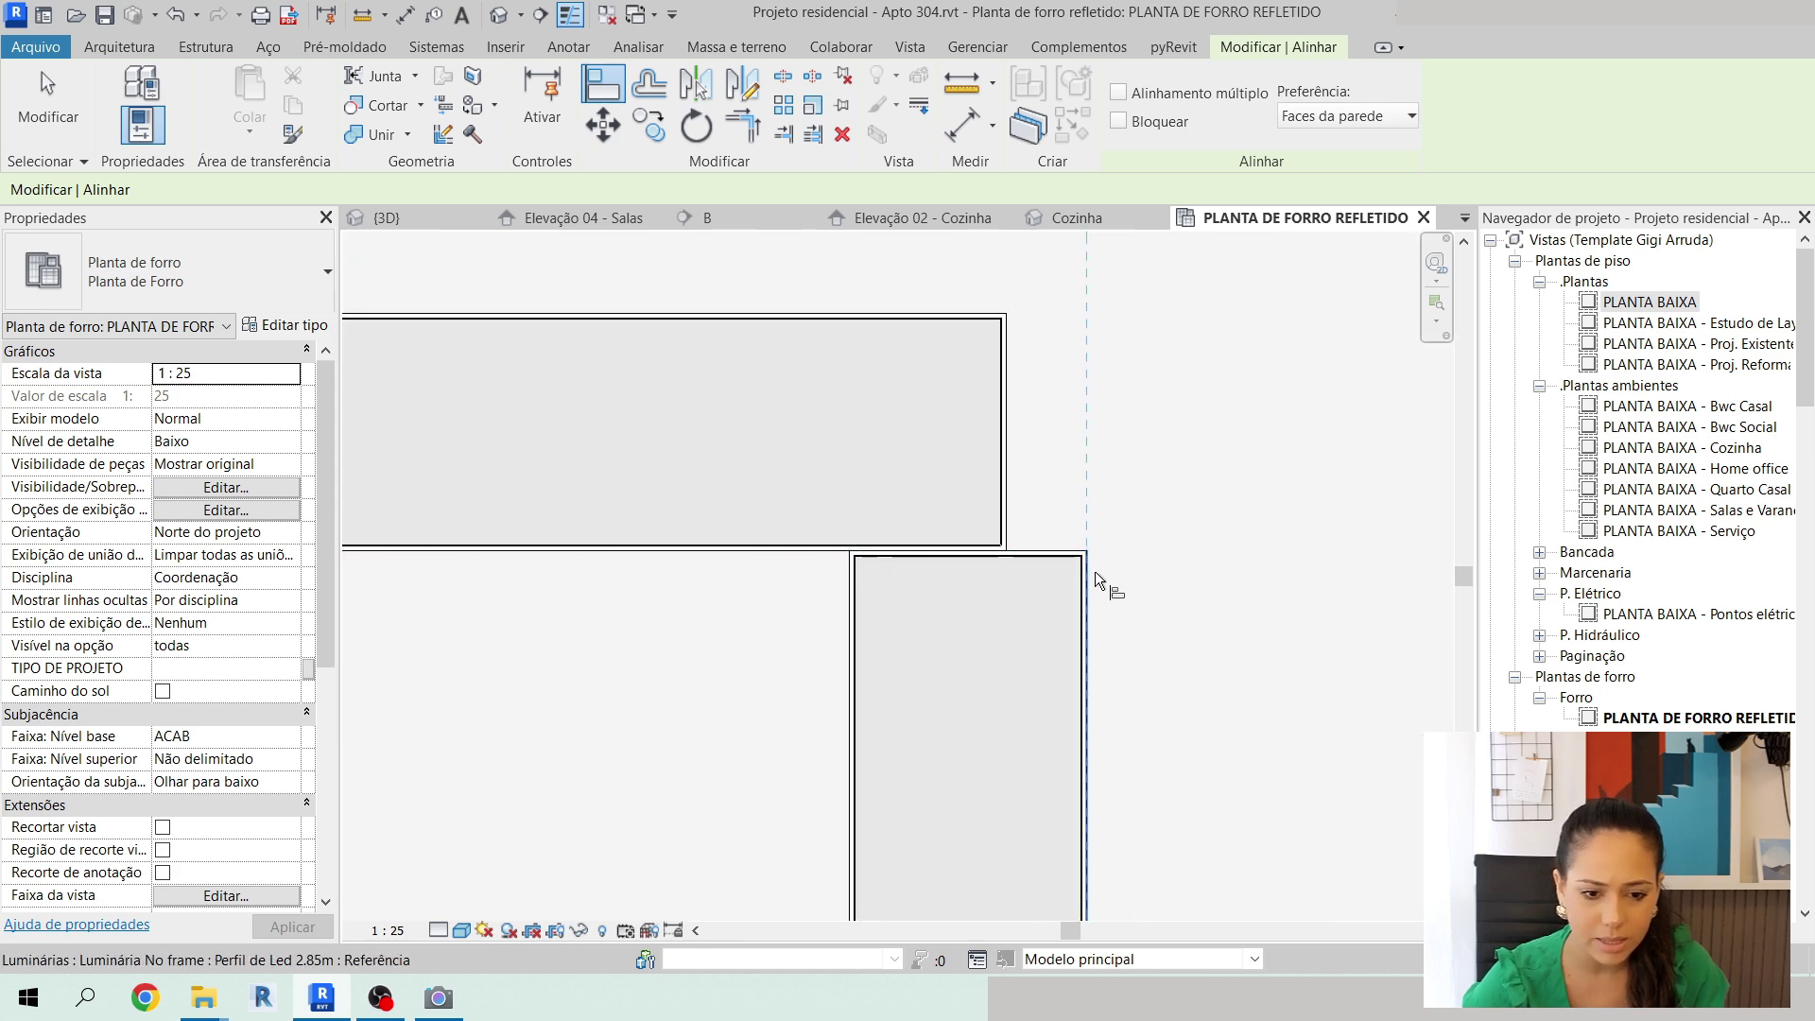
click(1089, 571)
click(1010, 484)
scroll(1169, 512, down, 4)
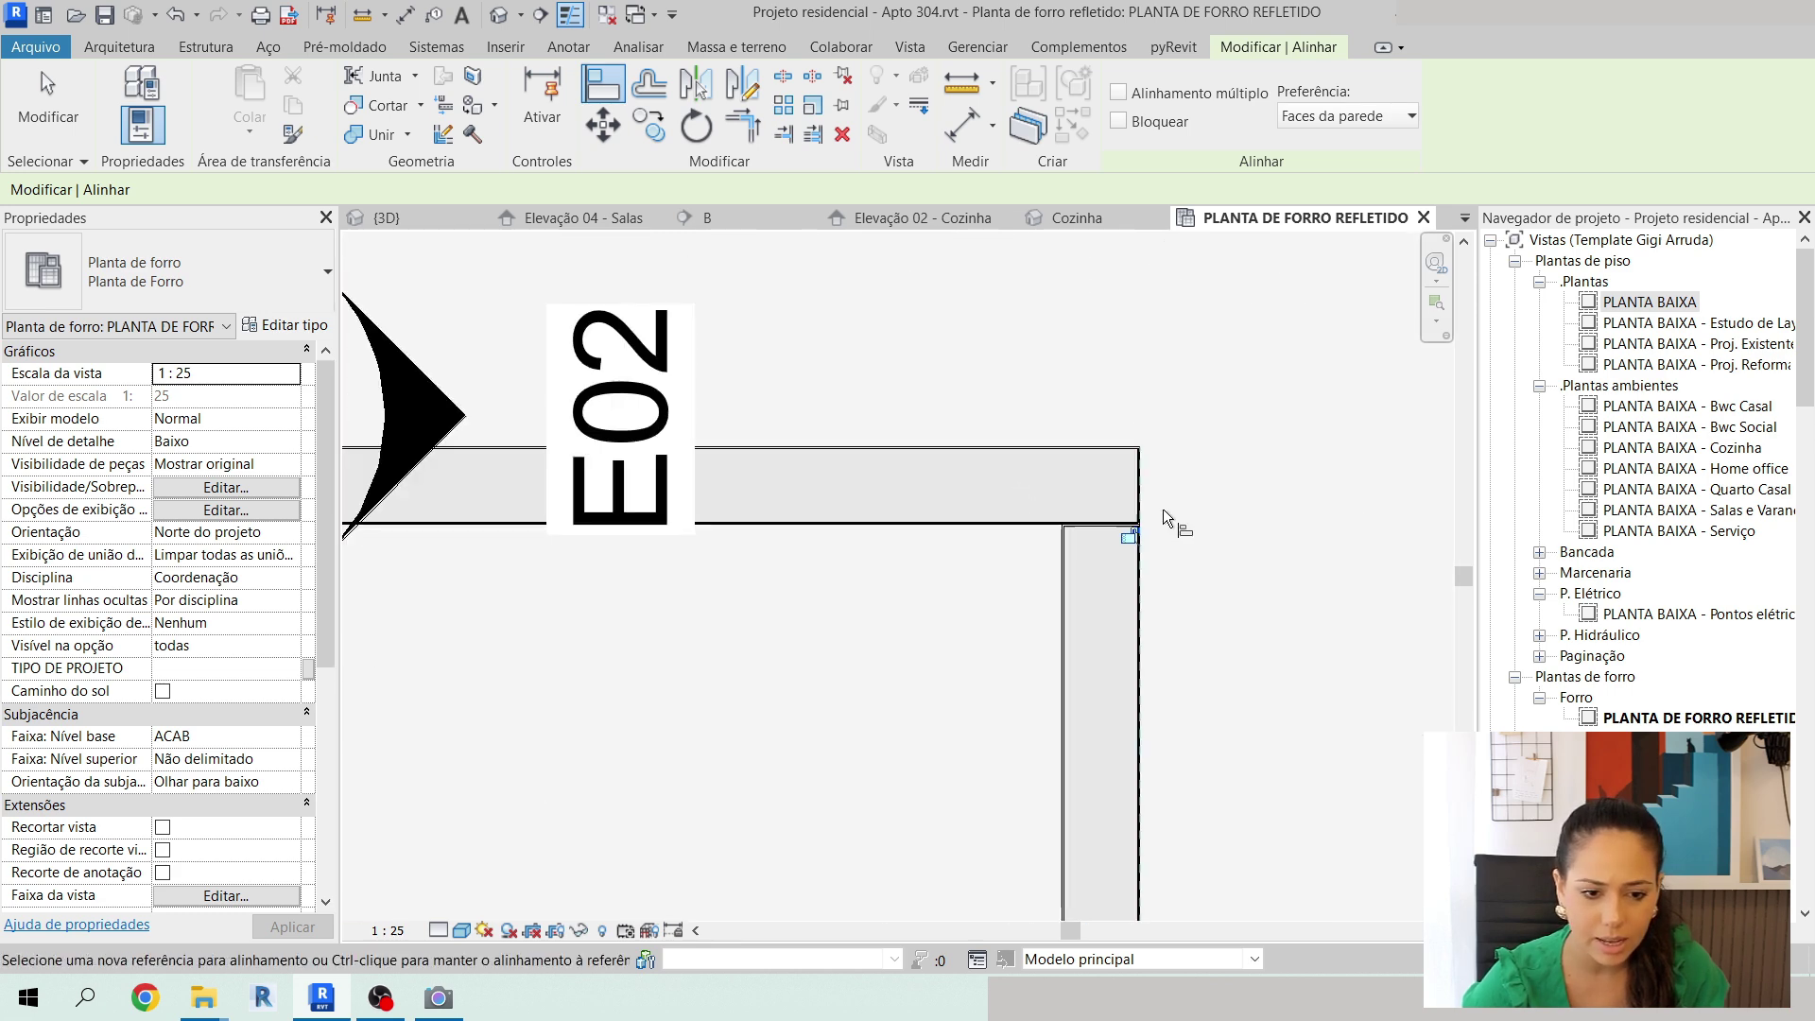
scroll(1159, 495, down, 3)
key(Escape)
scroll(1159, 496, down, 2)
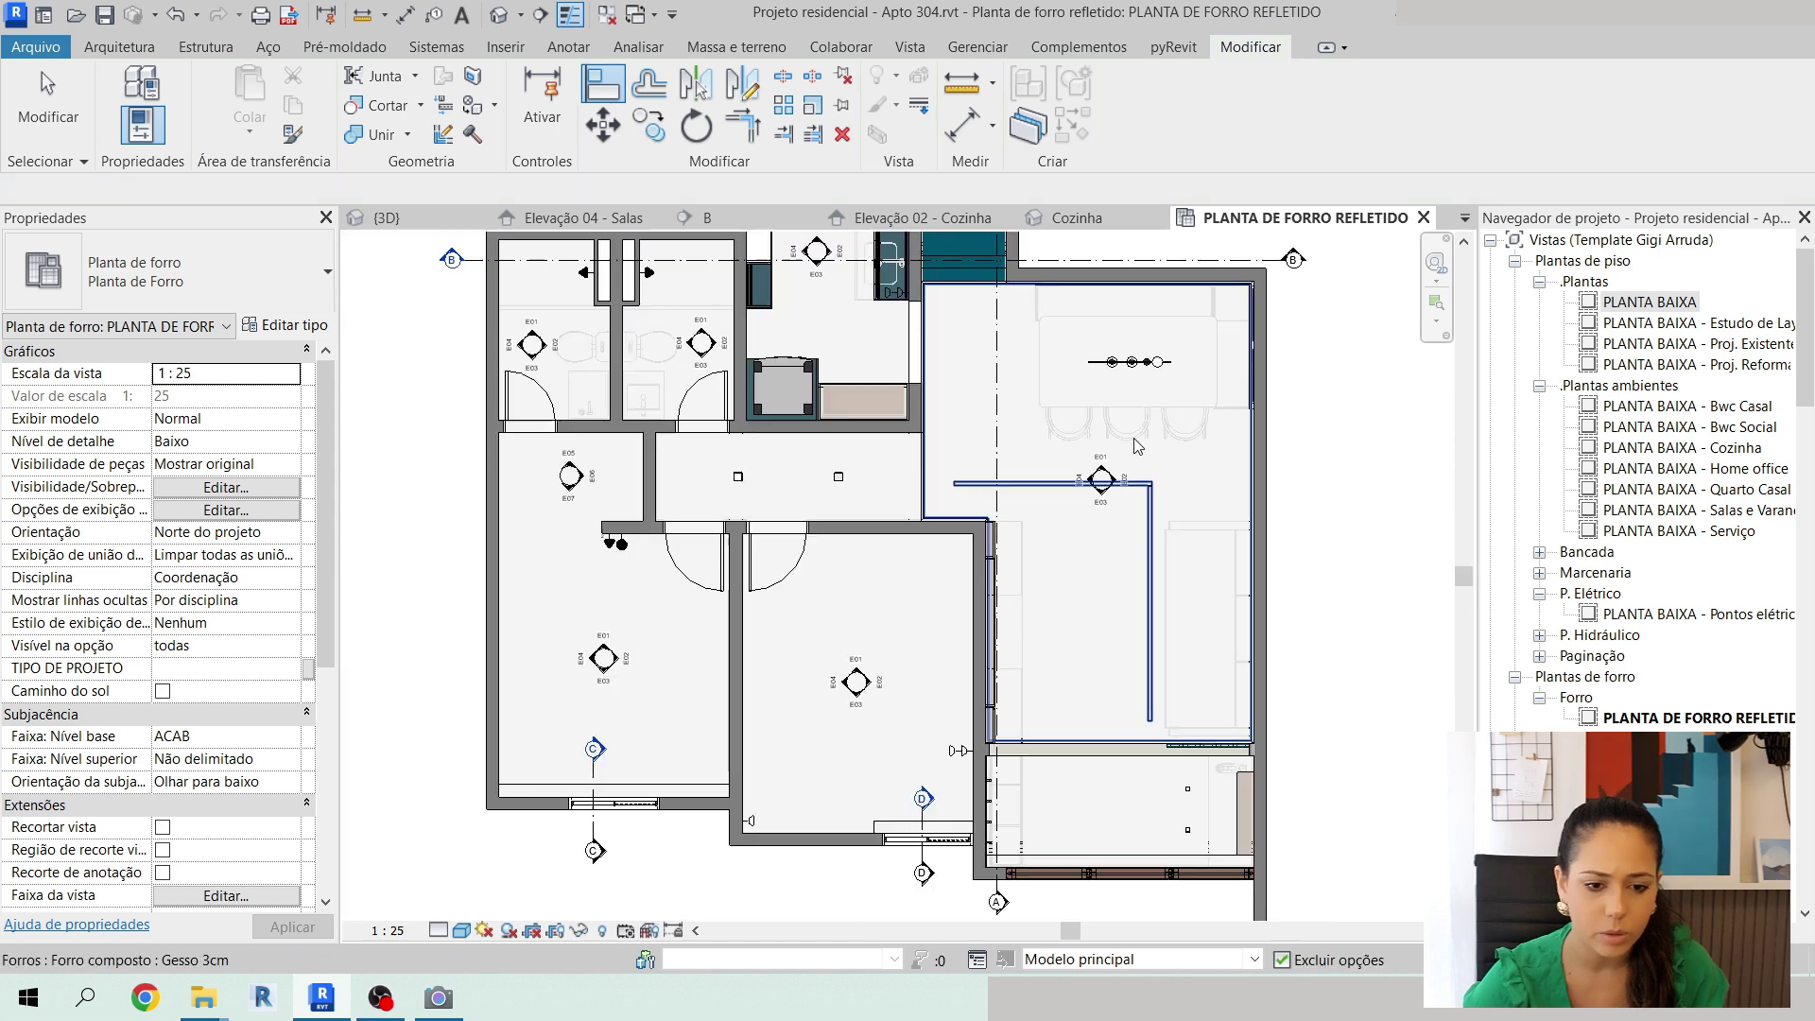
Examine the L-shaped LED layout relative to the sofa, dining area and balcony in the reflected ceiling plan.
scroll(1219, 469, up, 2)
middle_drag(1344, 489, 1286, 466)
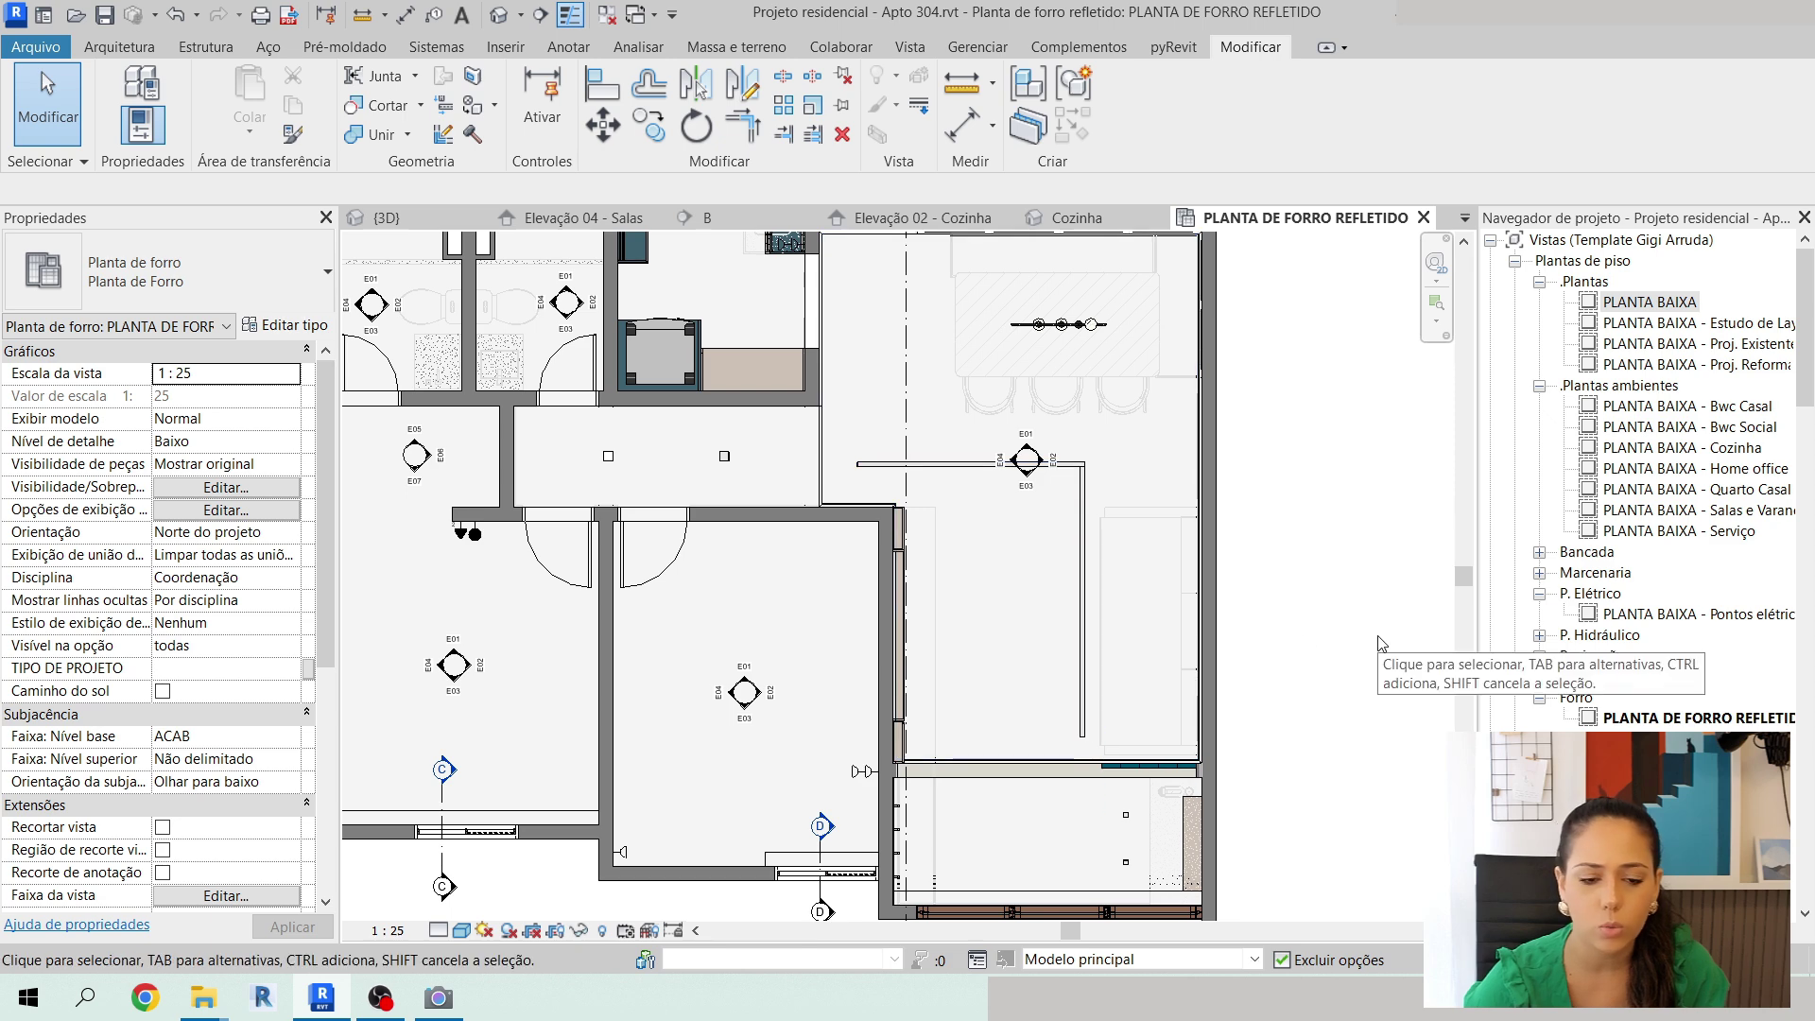
scroll(1382, 644, down, 2)
middle_drag(1381, 598, 1318, 603)
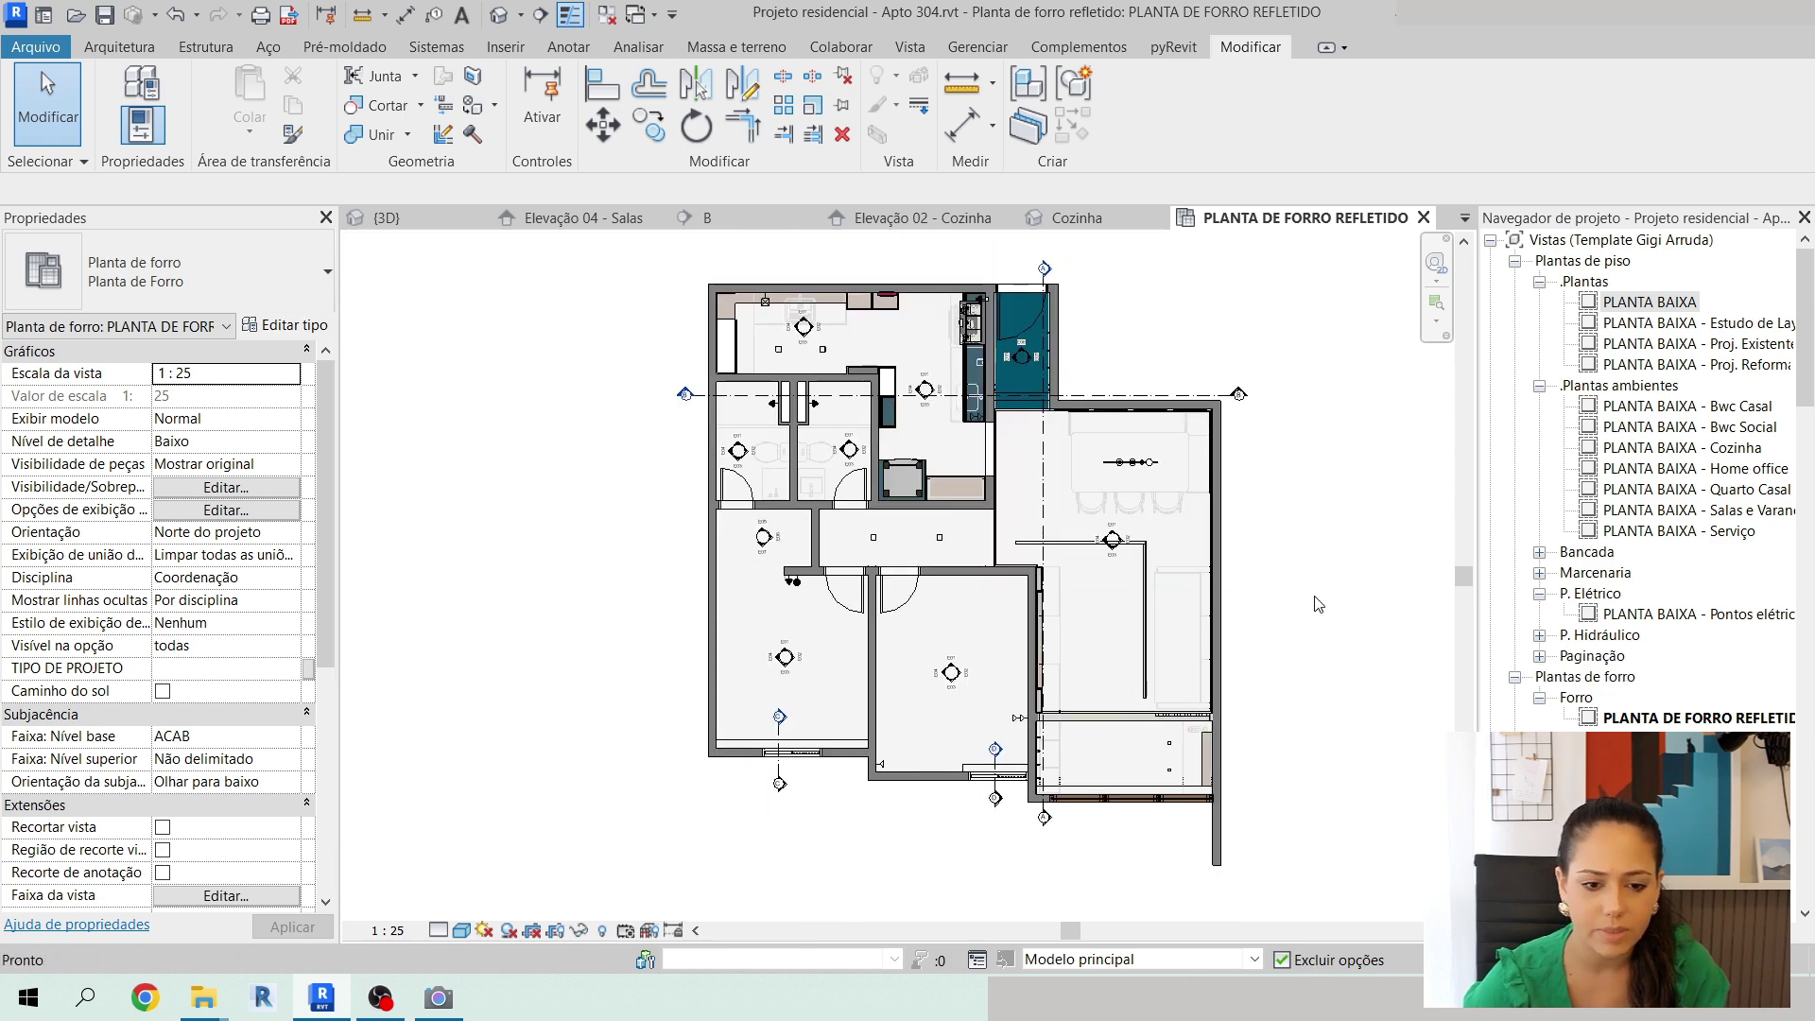
scroll(1307, 609, up, 2)
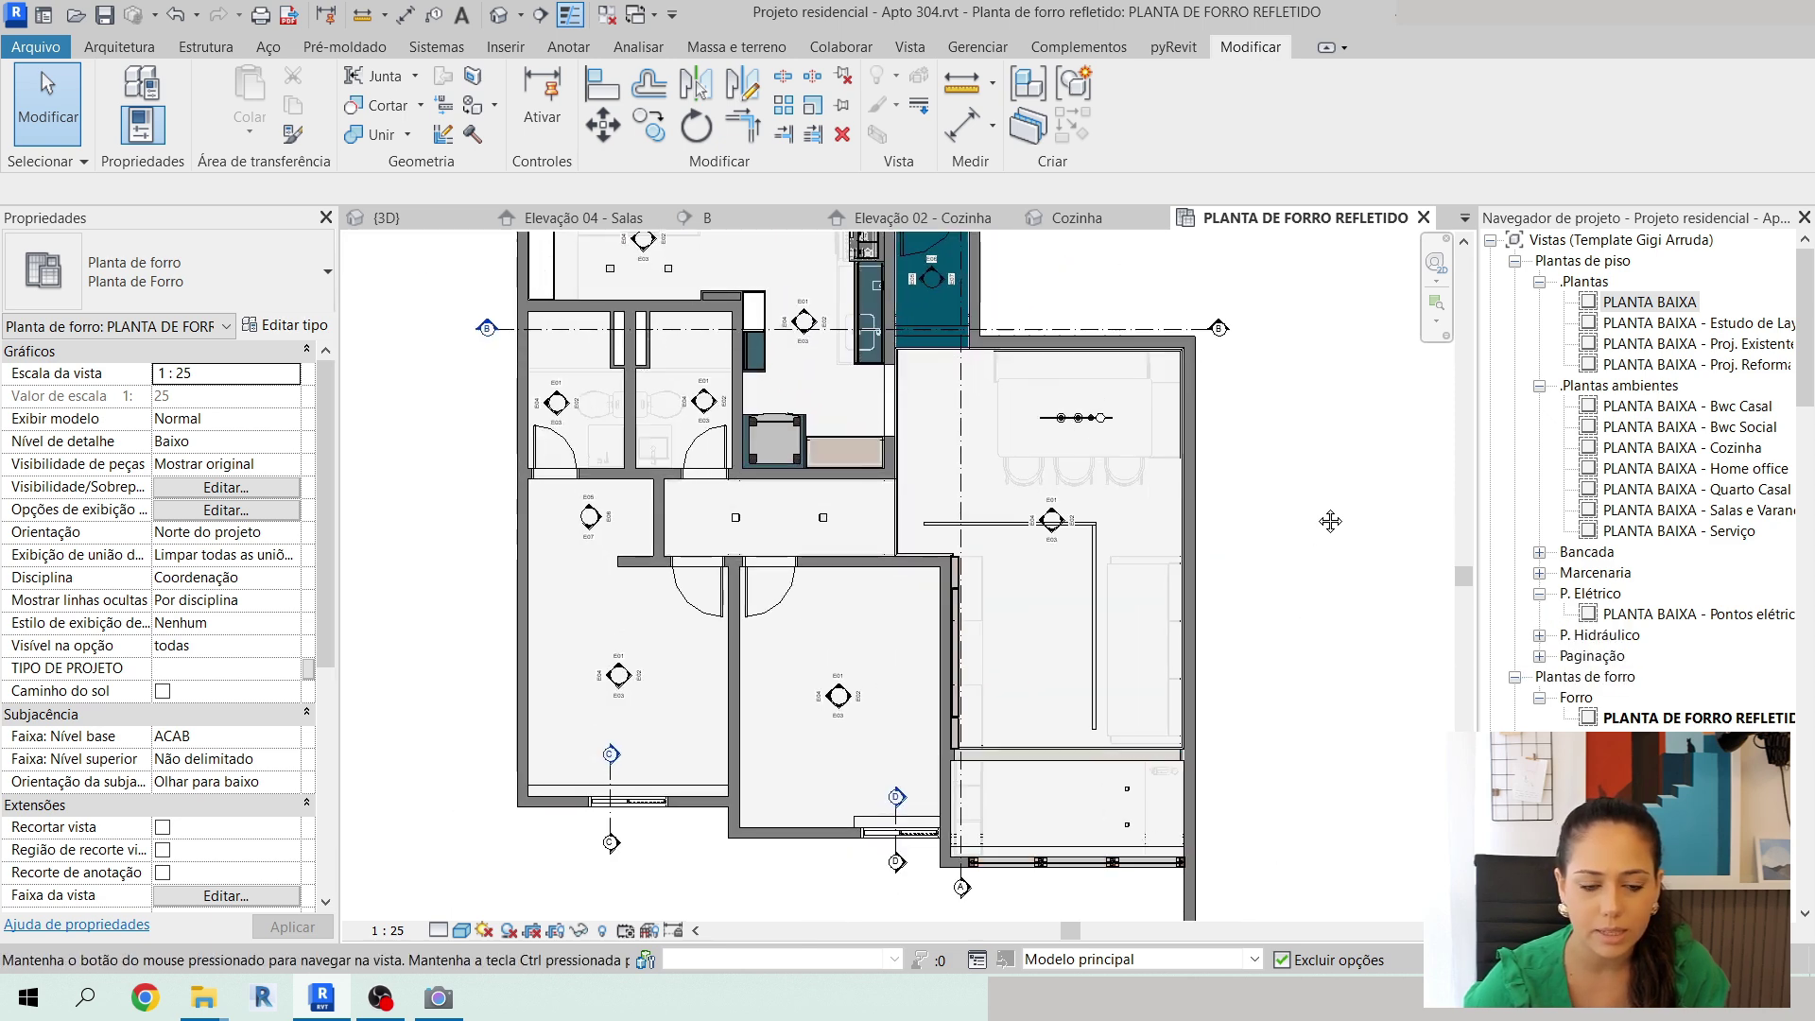
middle_drag(1316, 516, 1327, 518)
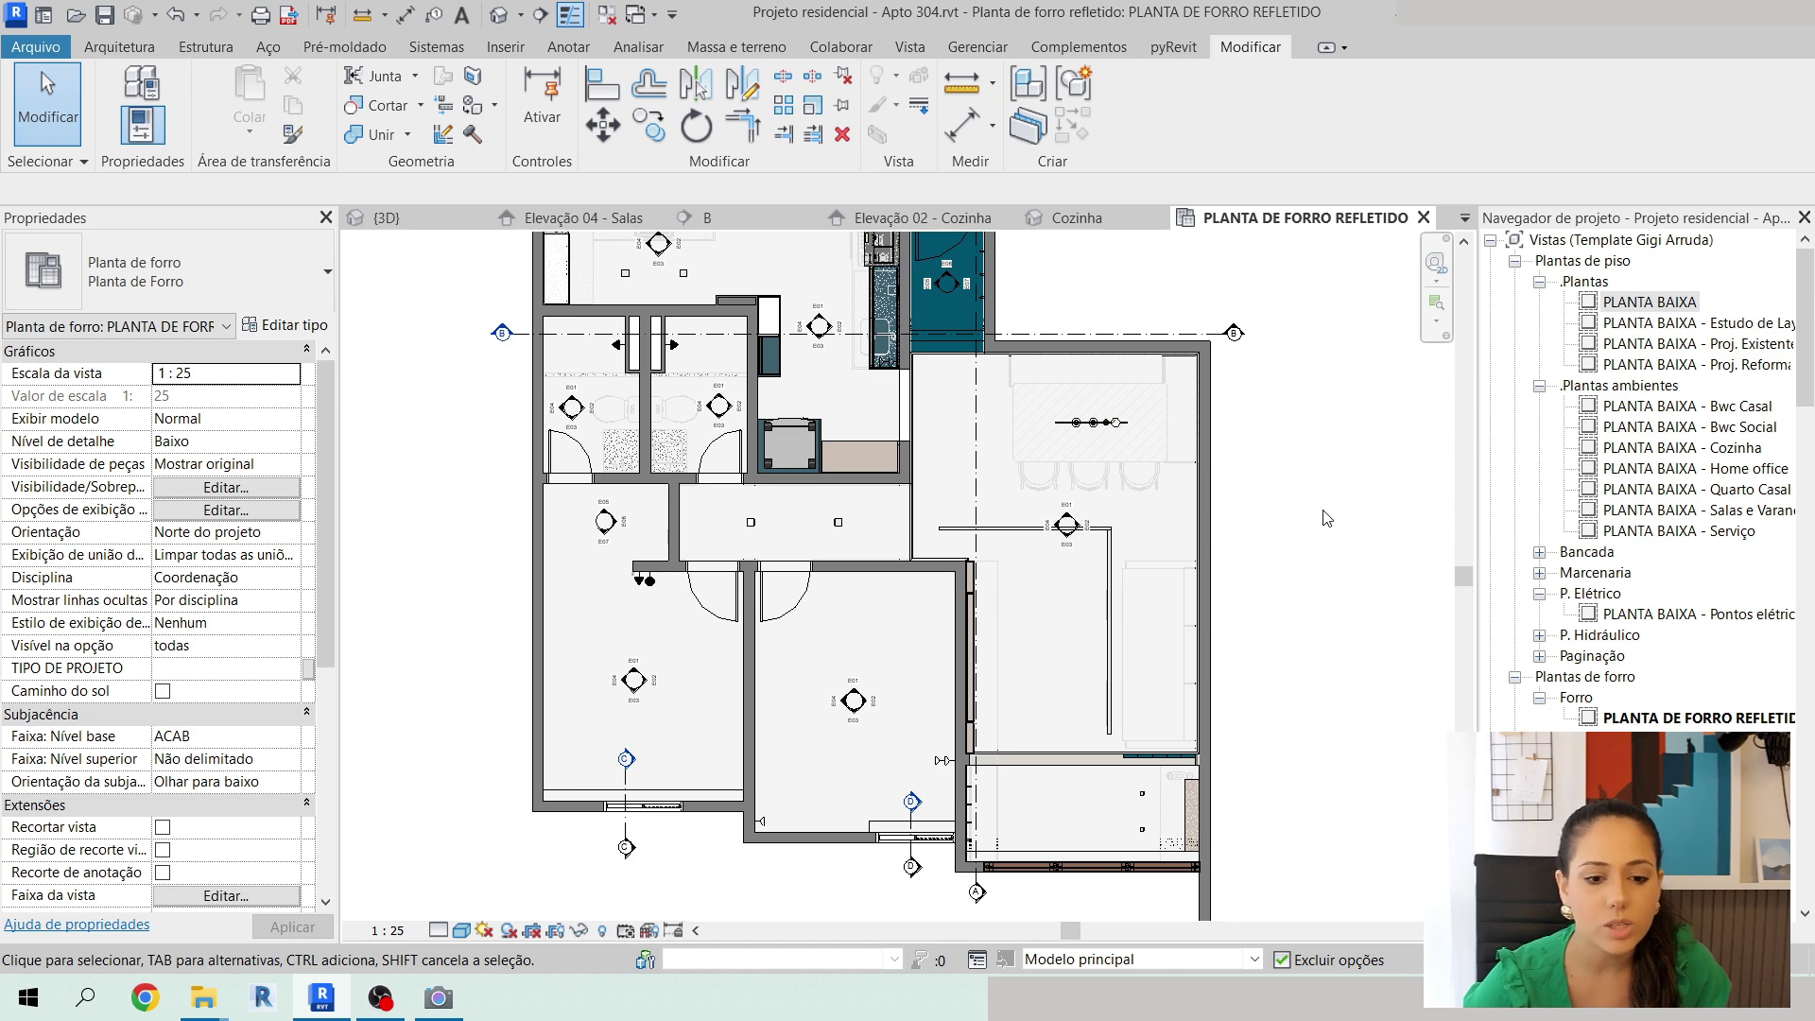
scroll(981, 525, up, 1)
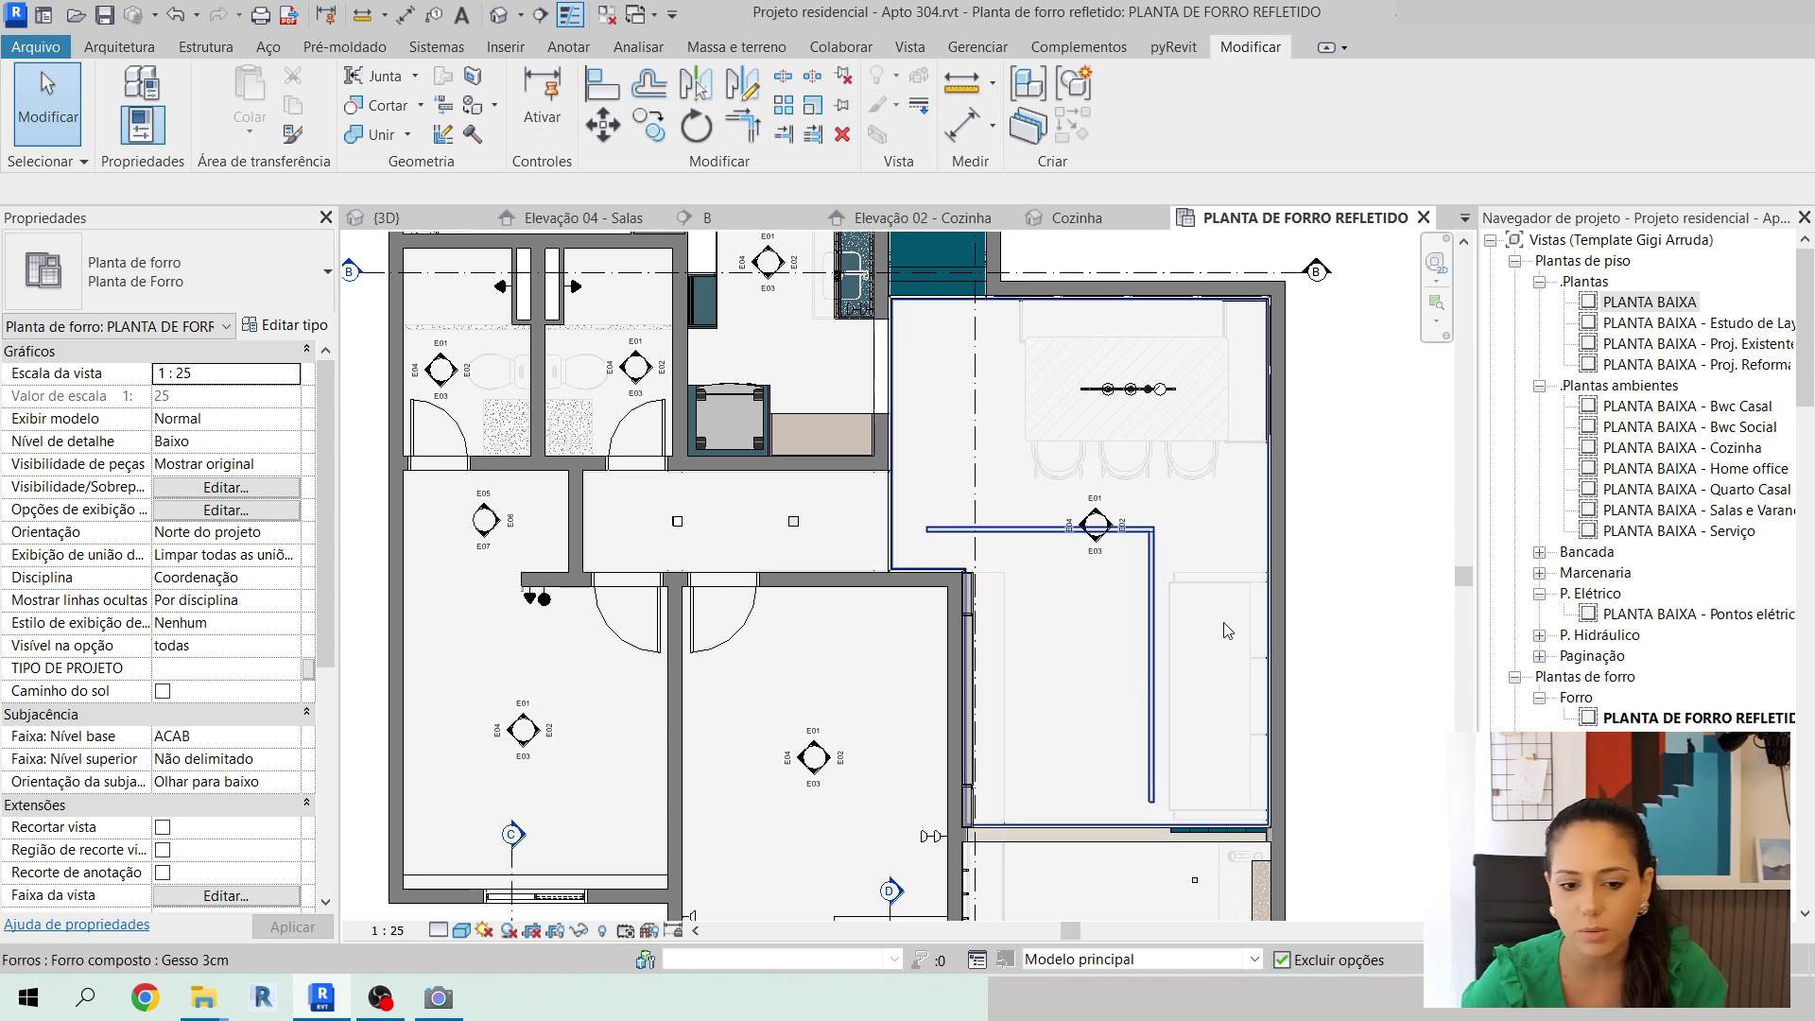
middle_drag(1190, 653, 1137, 648)
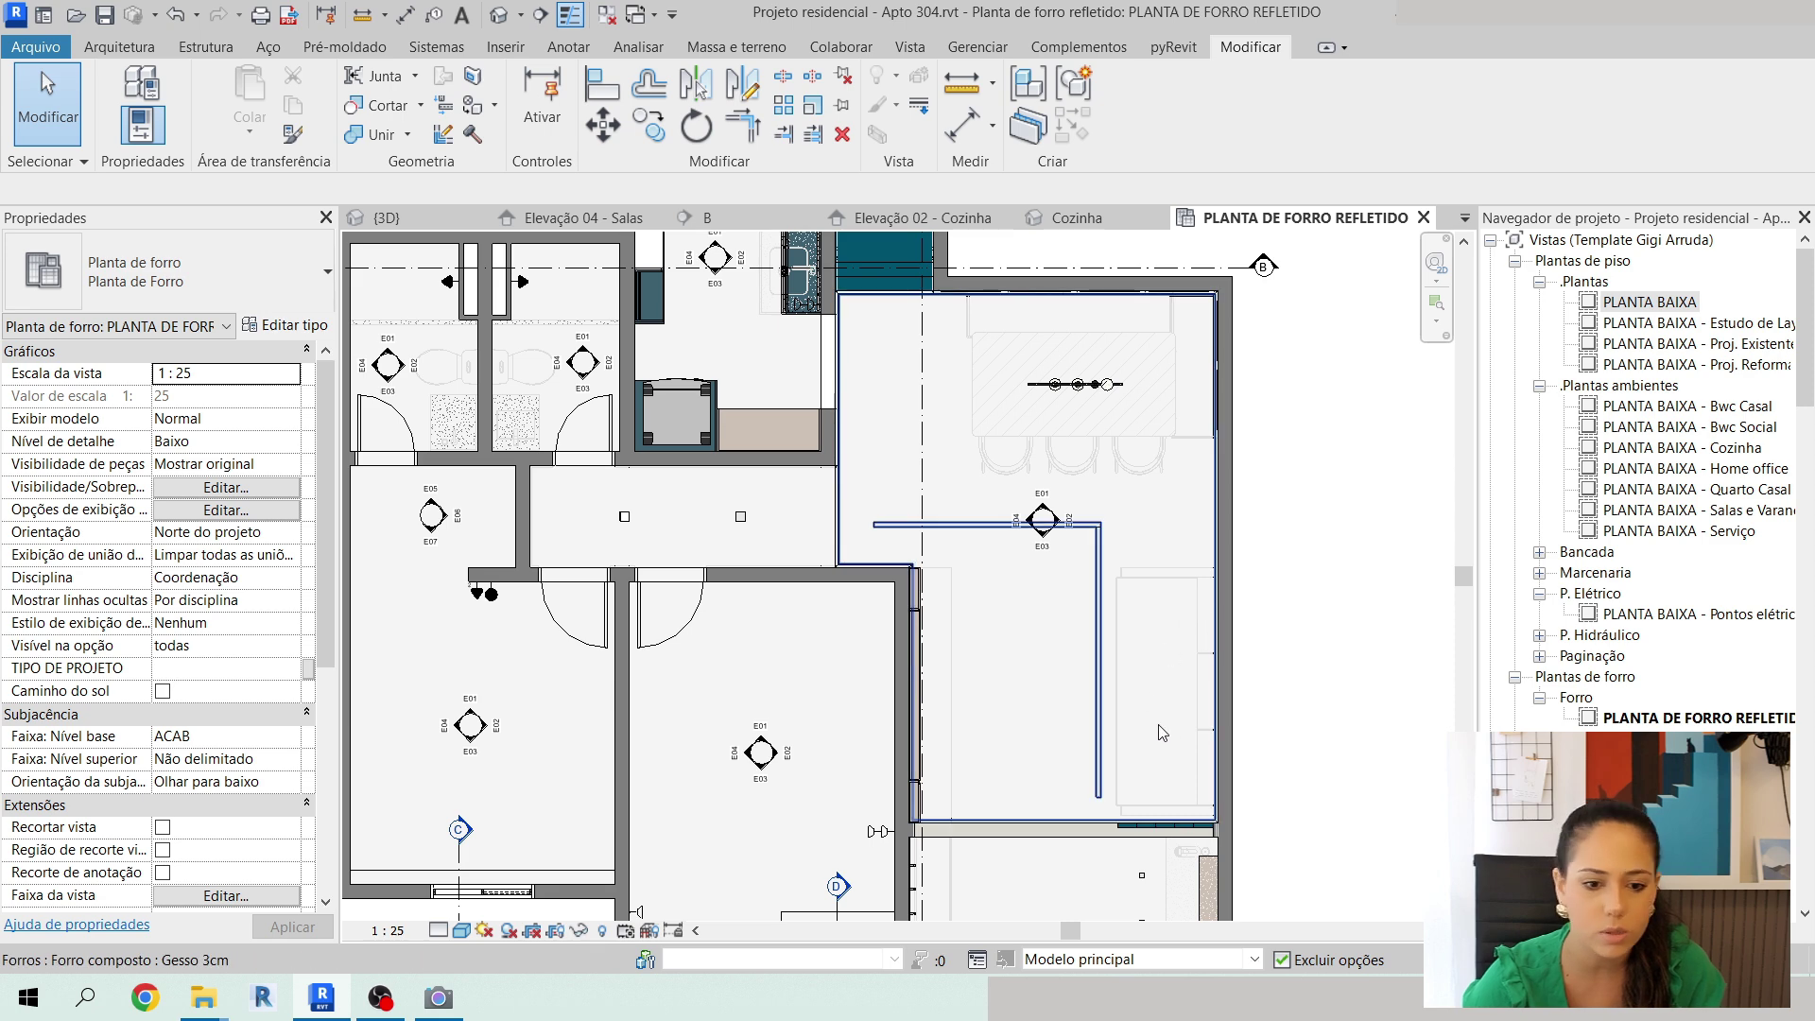
middle_drag(1196, 740, 1153, 655)
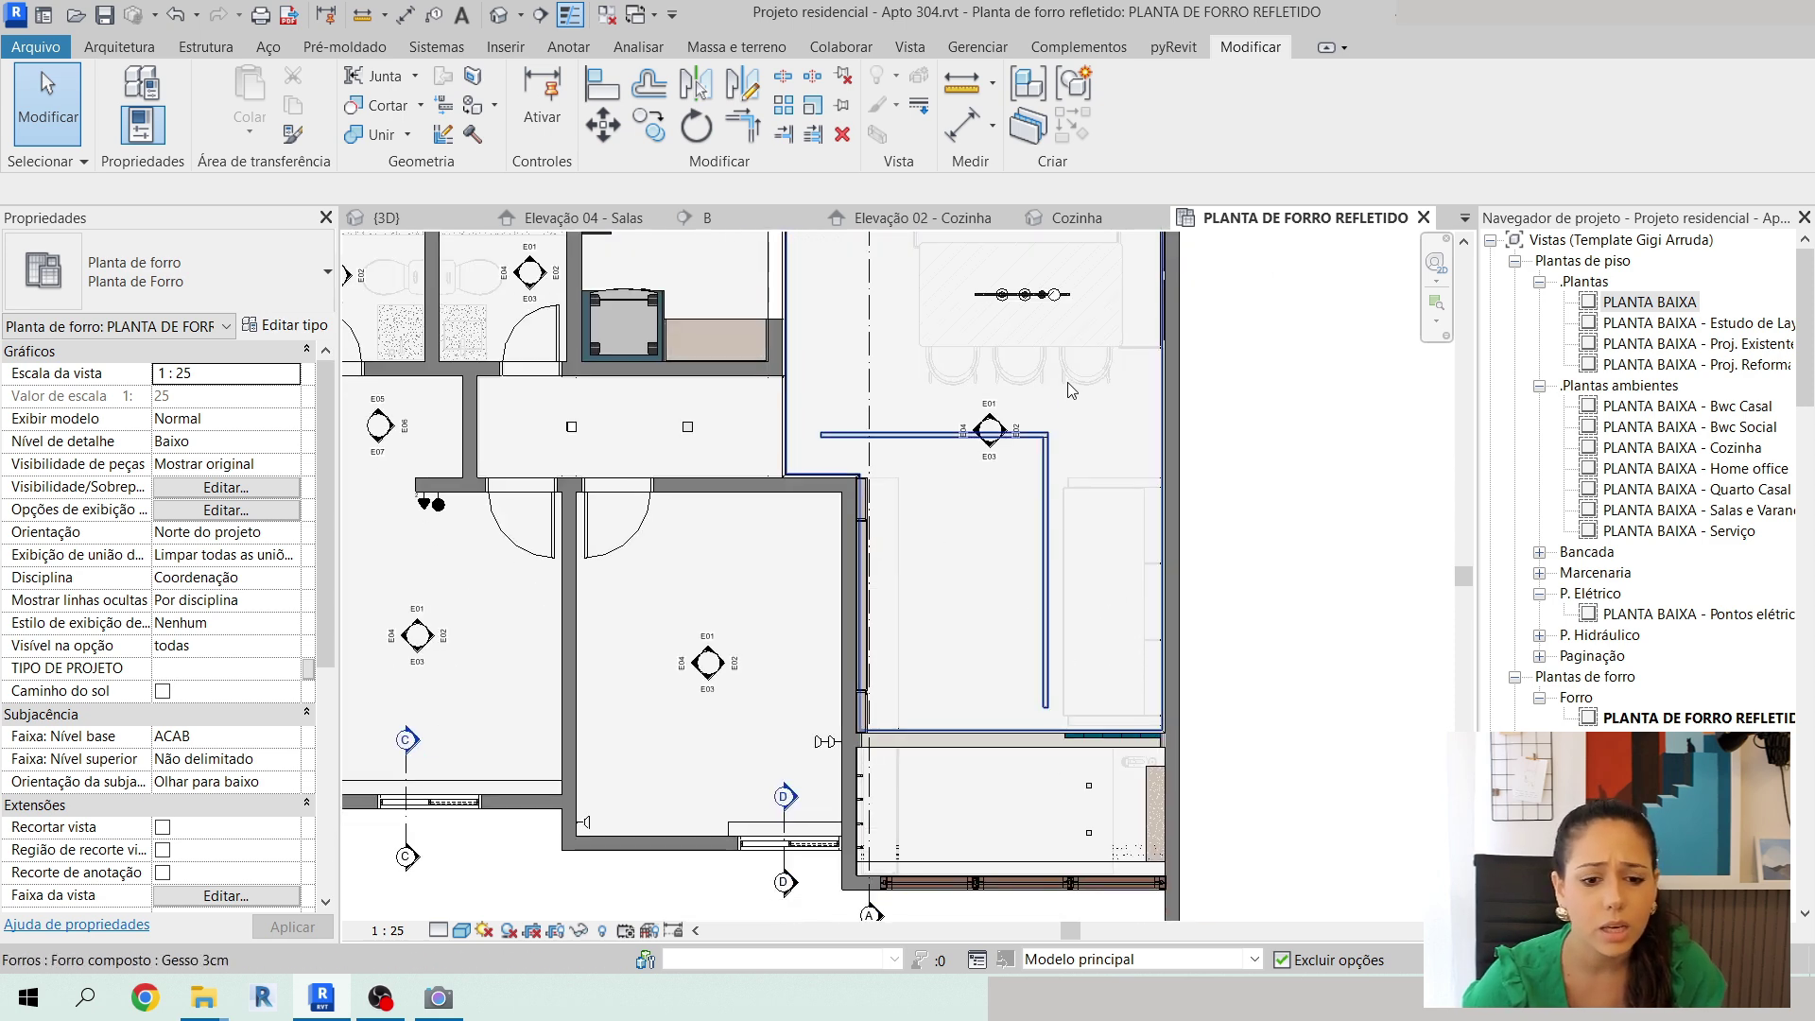
Place three Luminária No frame 5x5cm fixtures in a row over the sofa's back, along the living room wall.
scroll(1102, 811, up, 3)
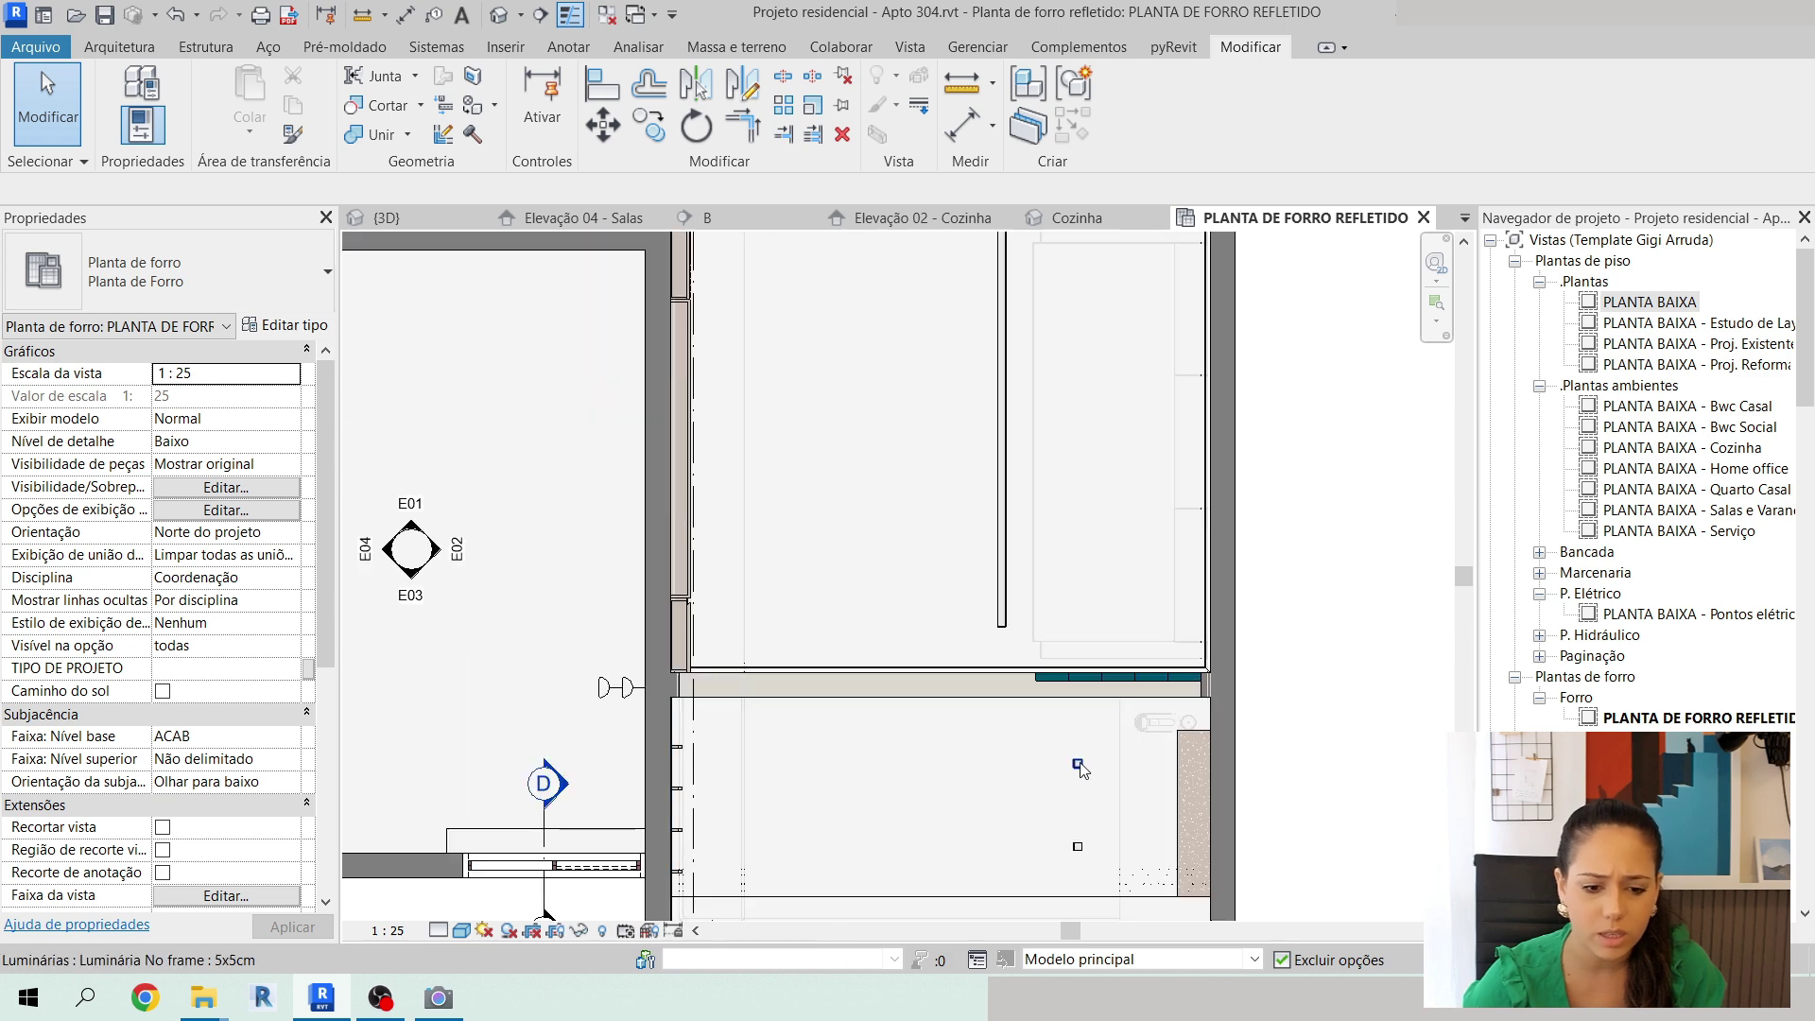
click(1078, 764)
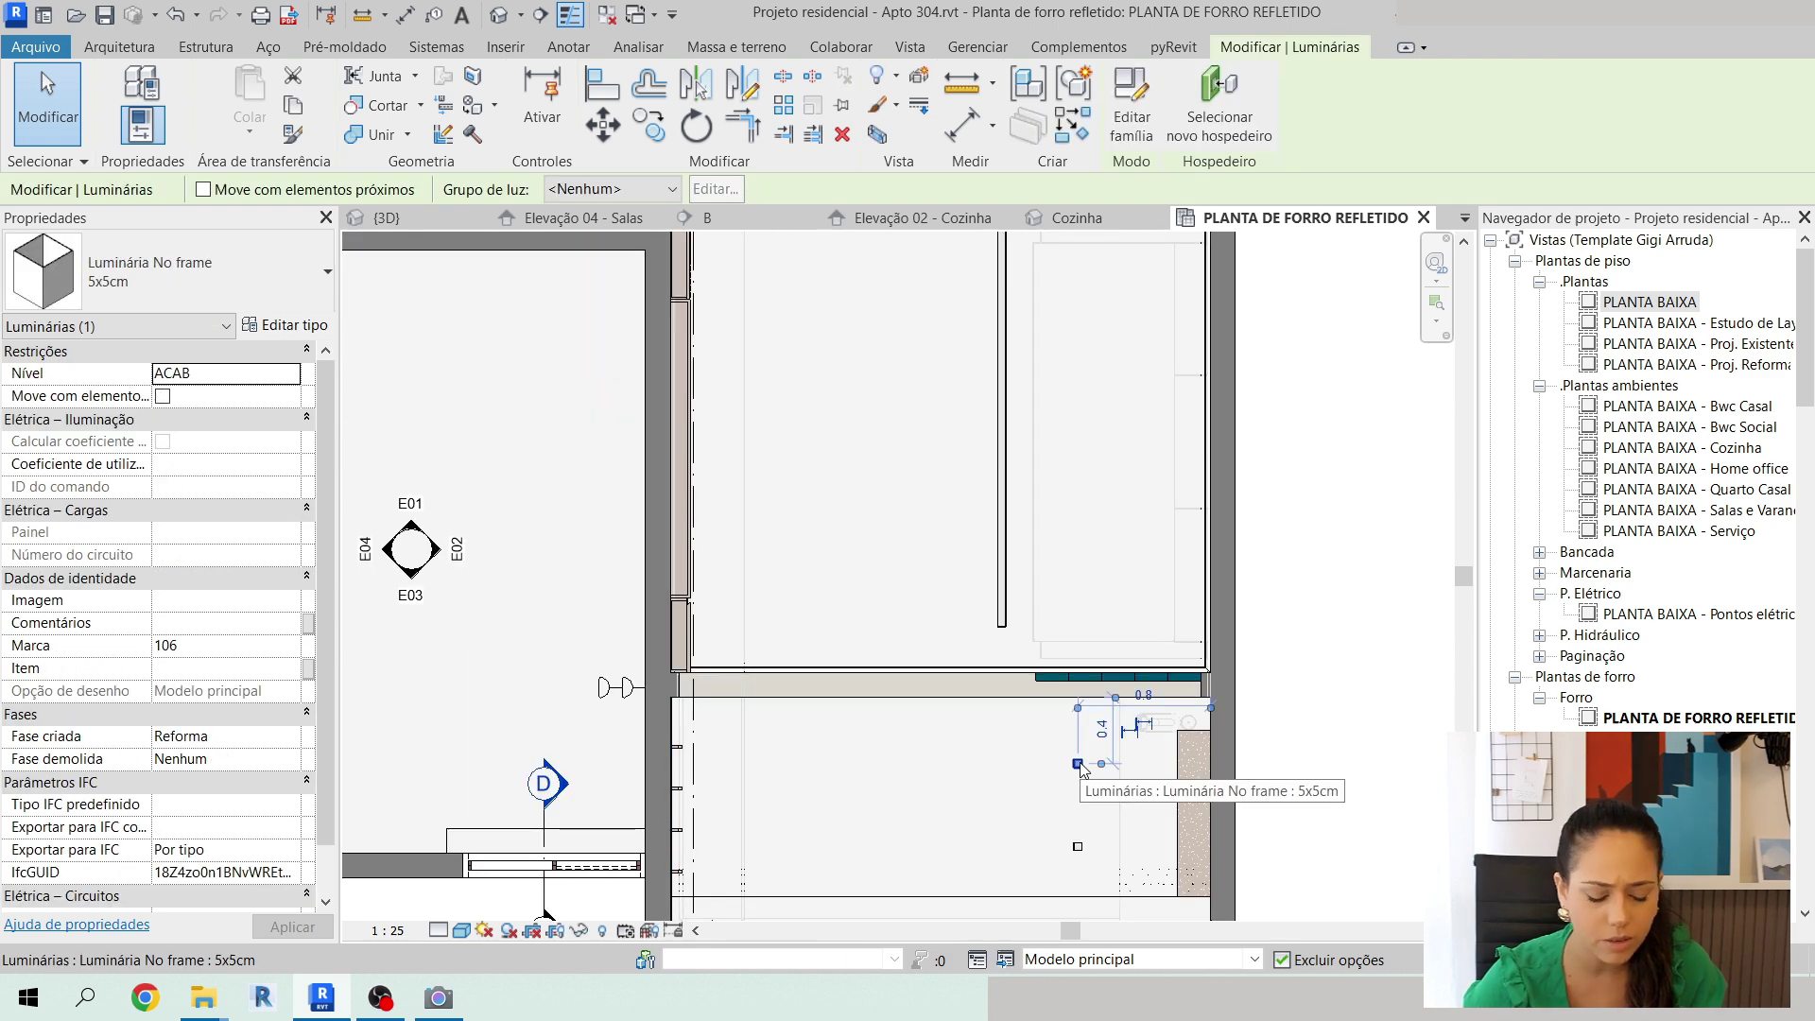
key(c)
key(s)
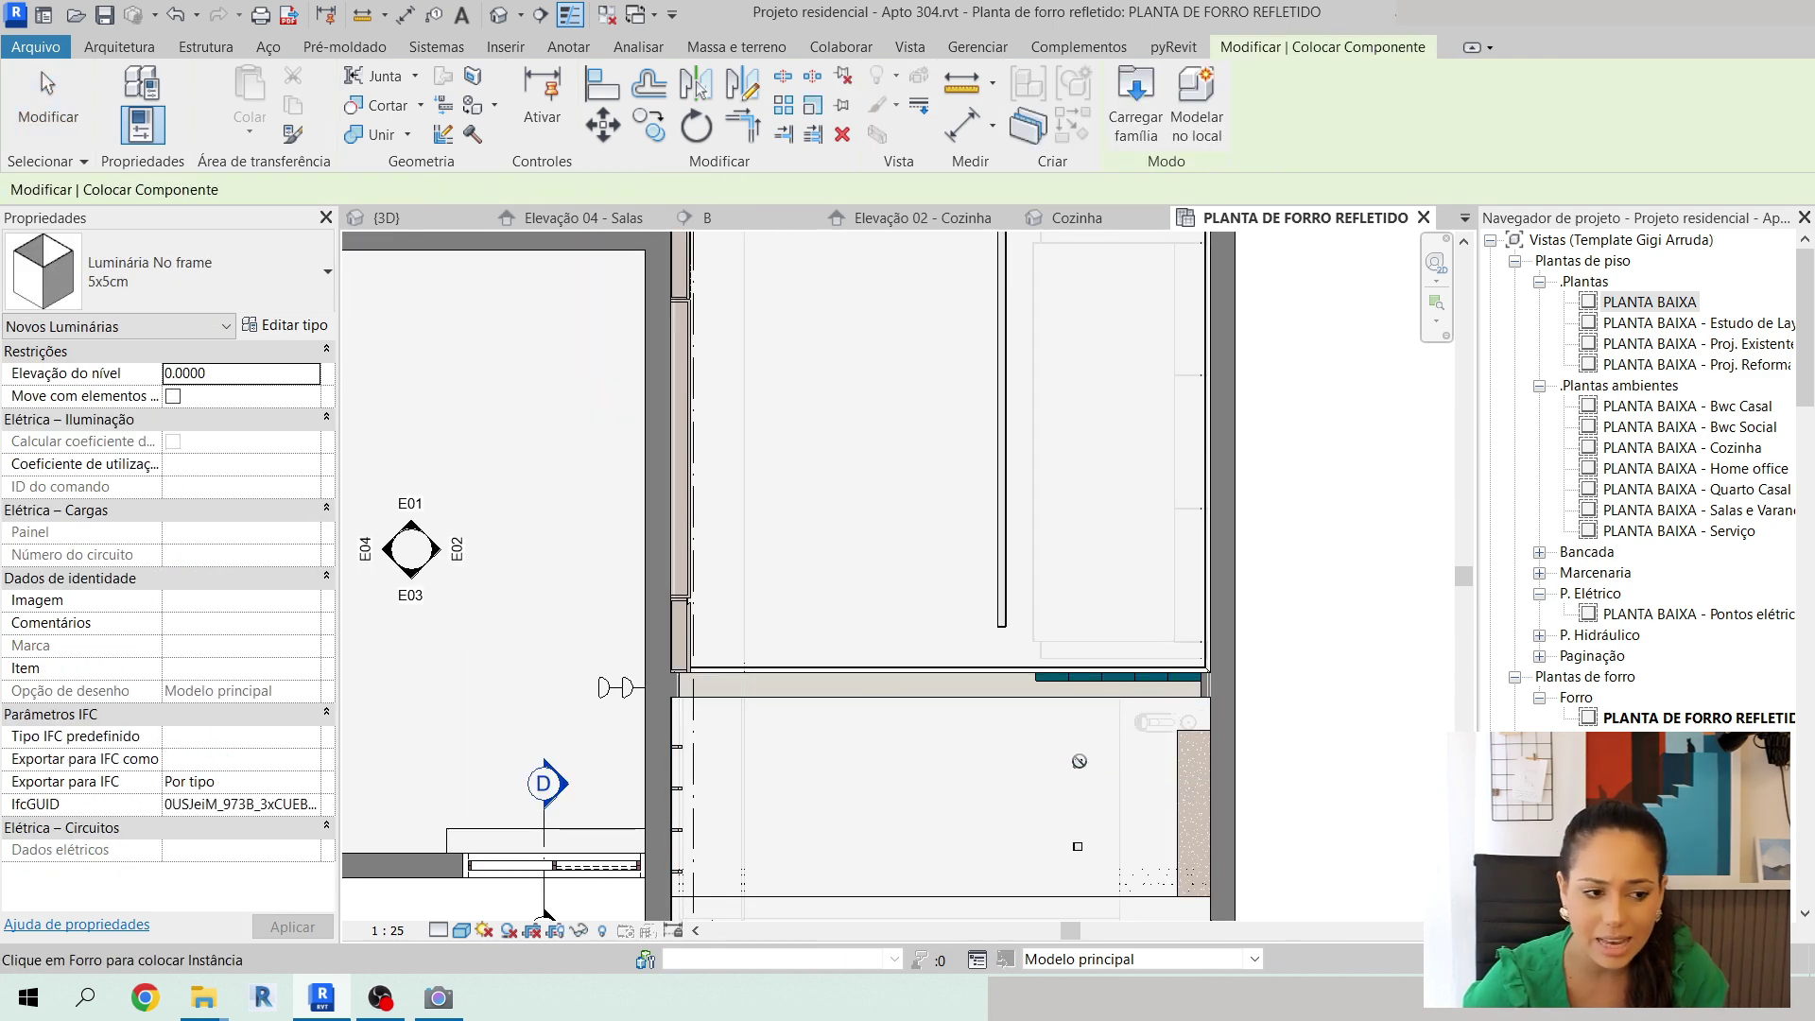
middle_drag(1196, 546, 1119, 612)
scroll(1118, 613, down, 1)
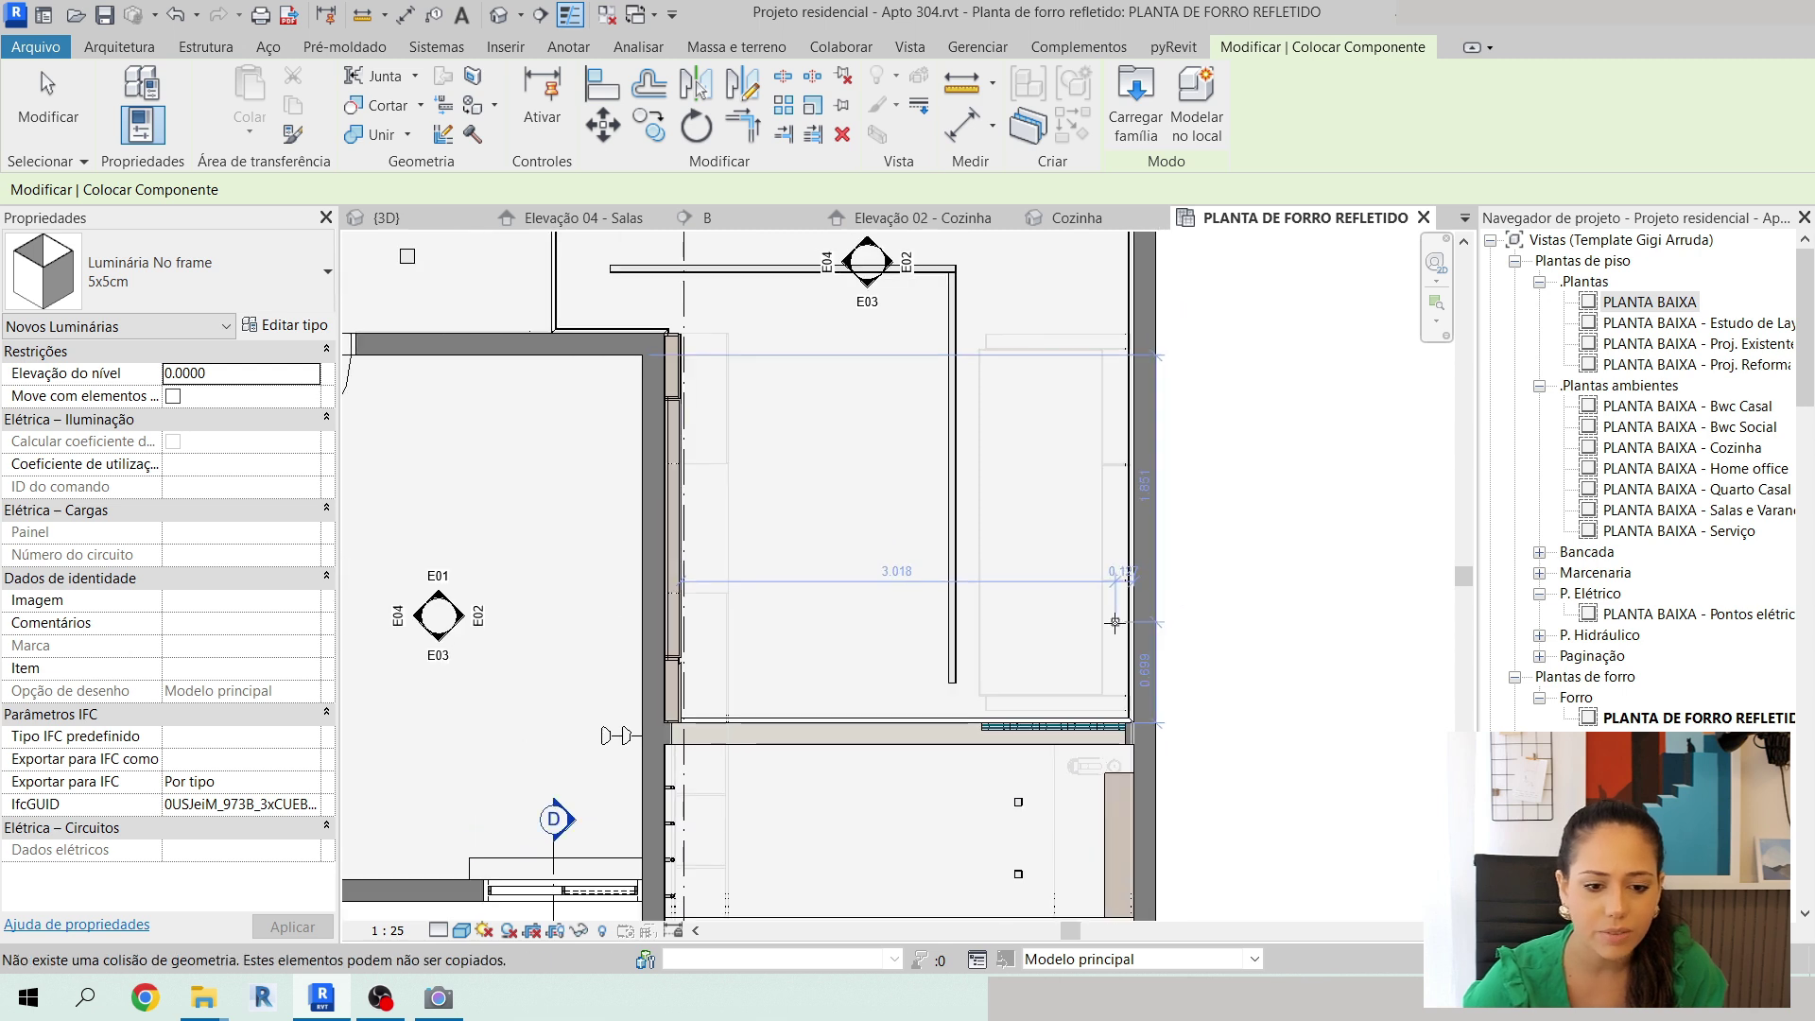
click(1107, 626)
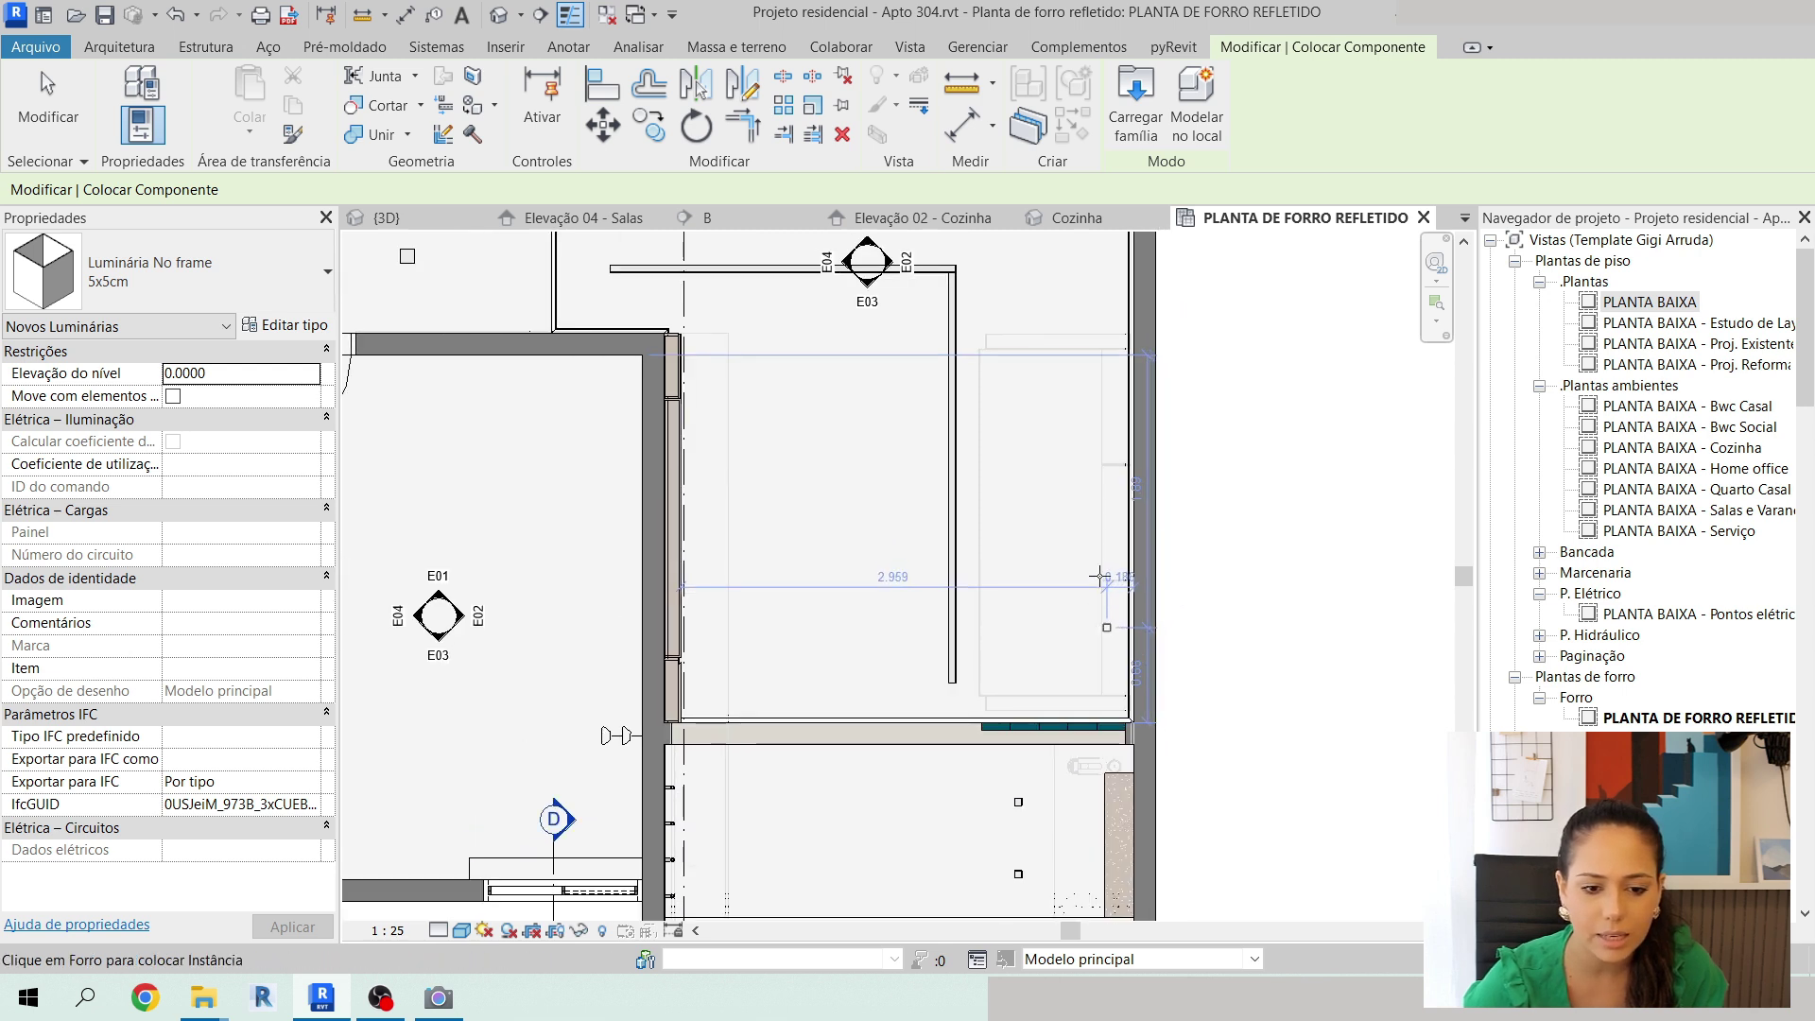
click(1105, 386)
key(Escape)
key(Escape)
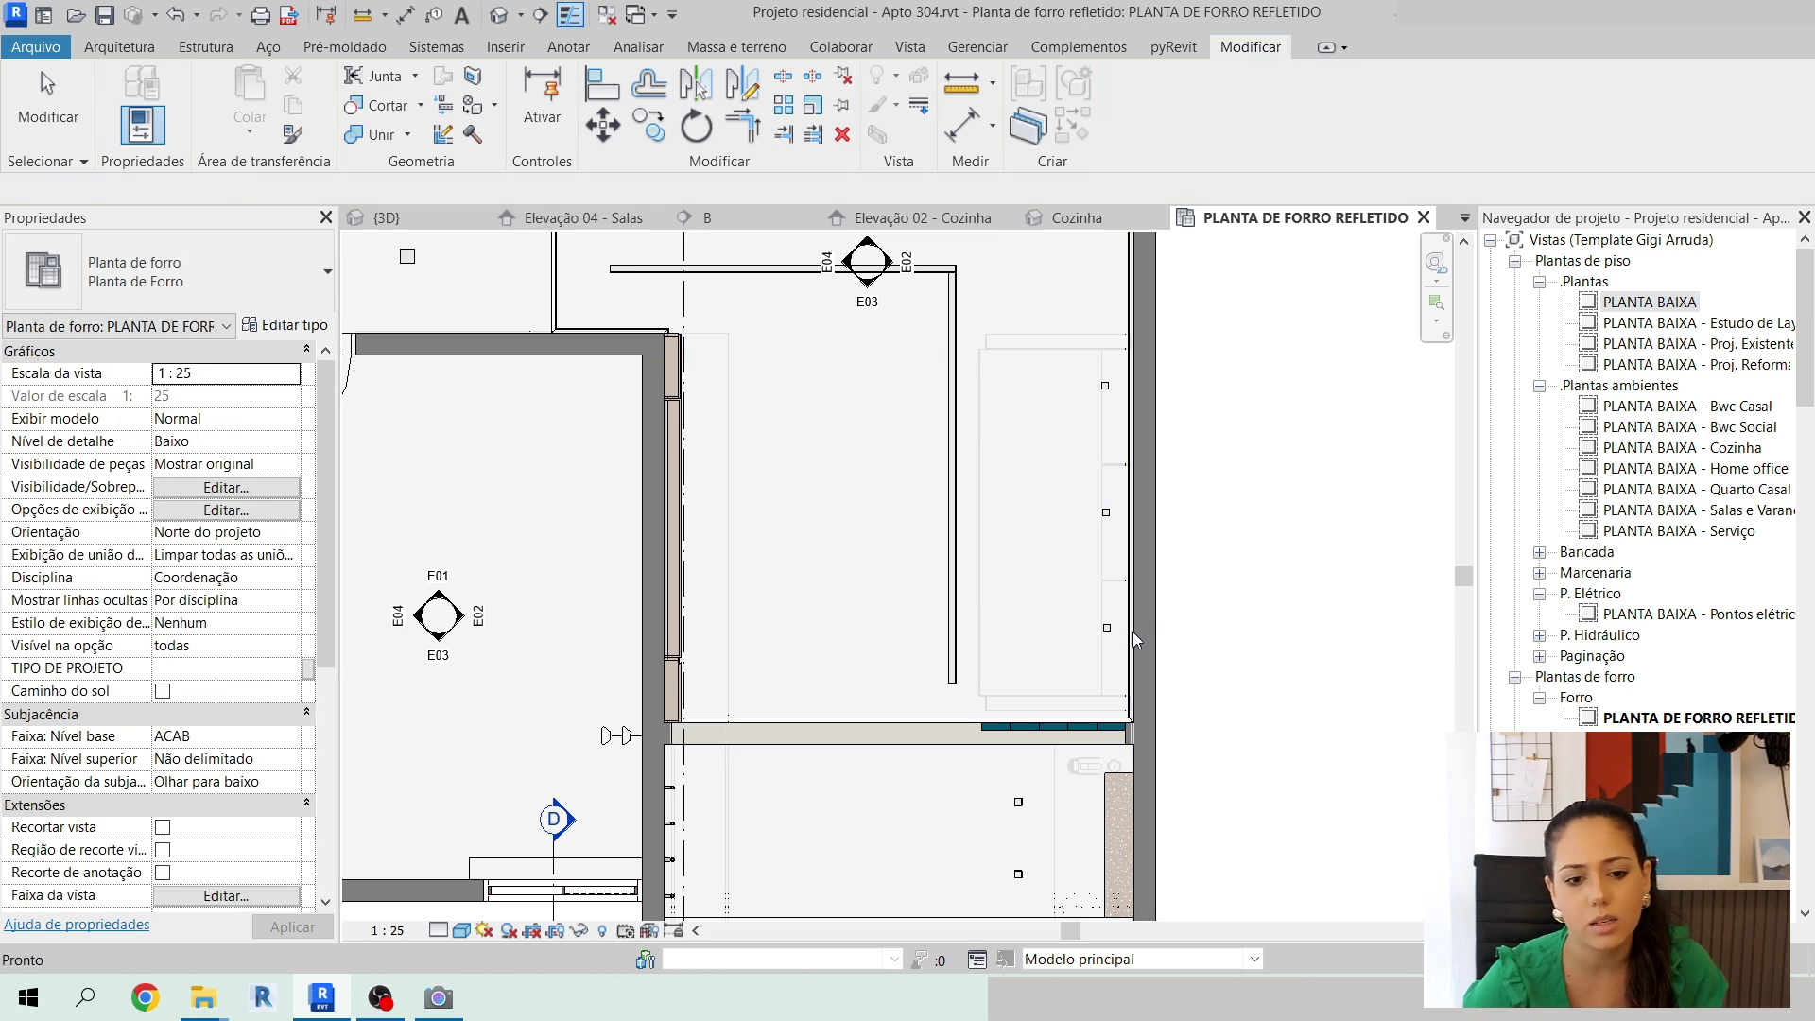
Set the balcony-side 5x5cm fixture's distance from the wall behind the sofa to 0.2 m.
click(1107, 627)
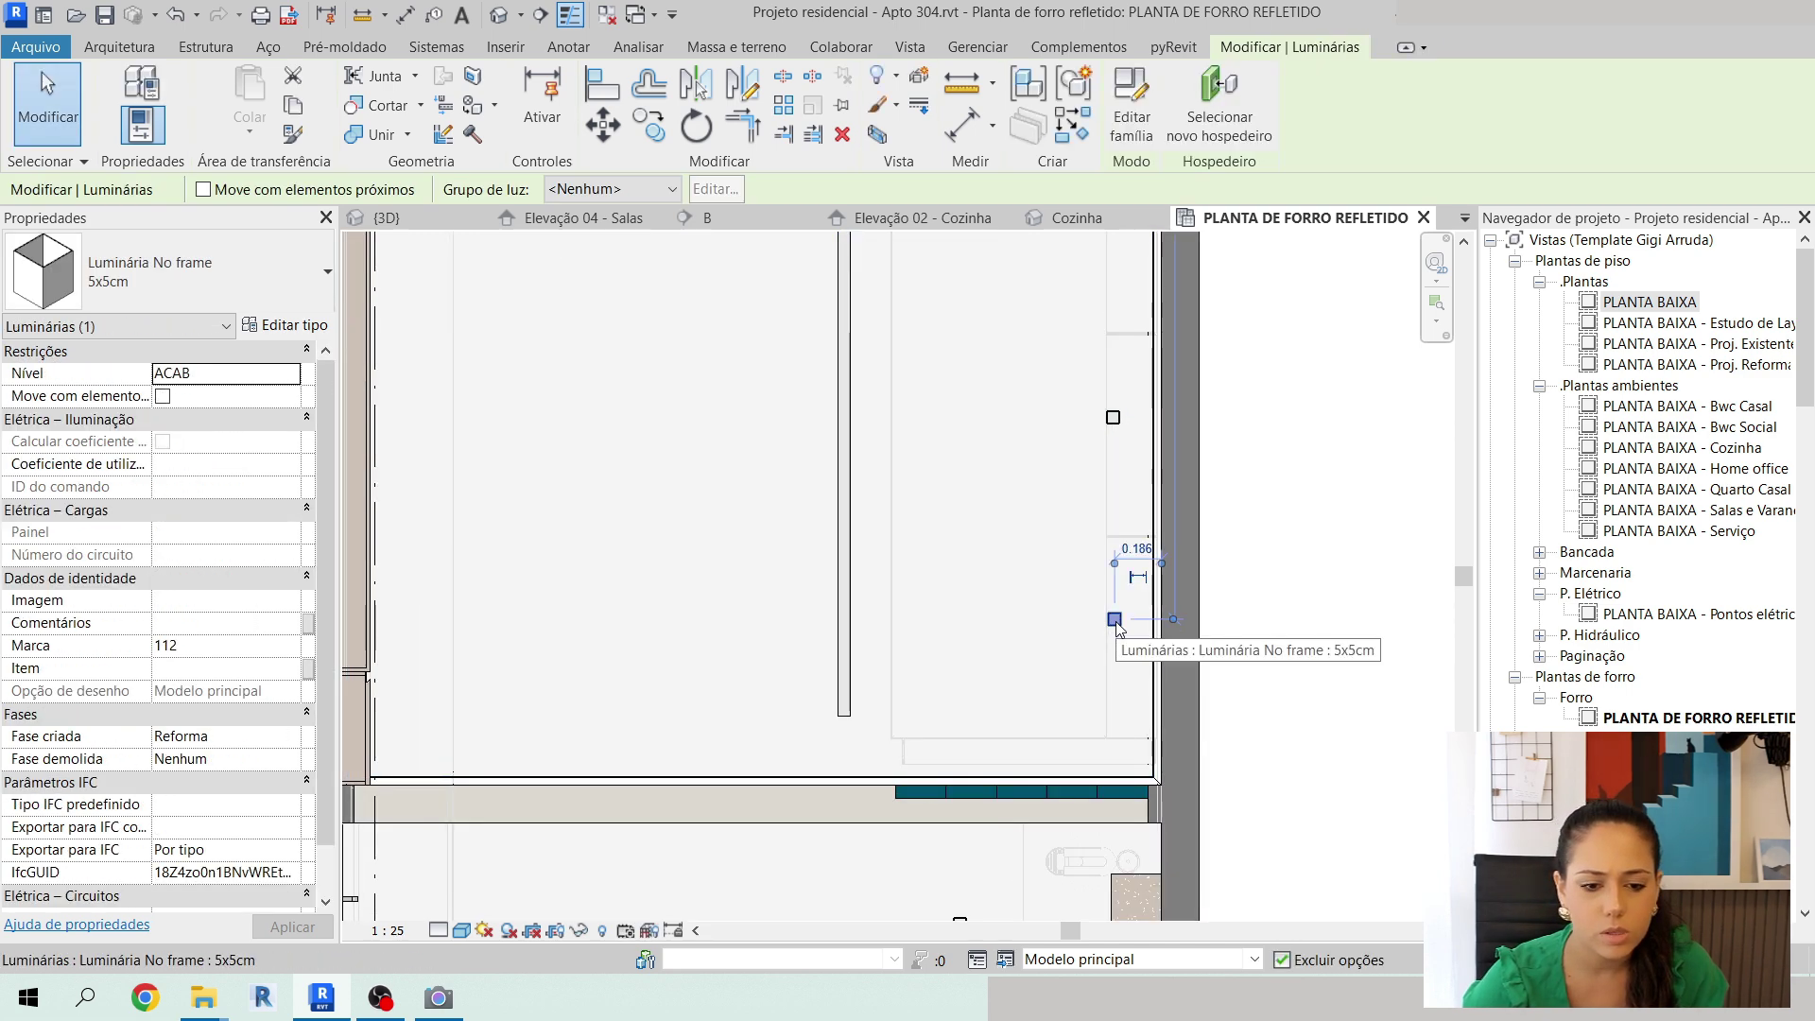
scroll(1134, 586, up, 5)
click(1141, 501)
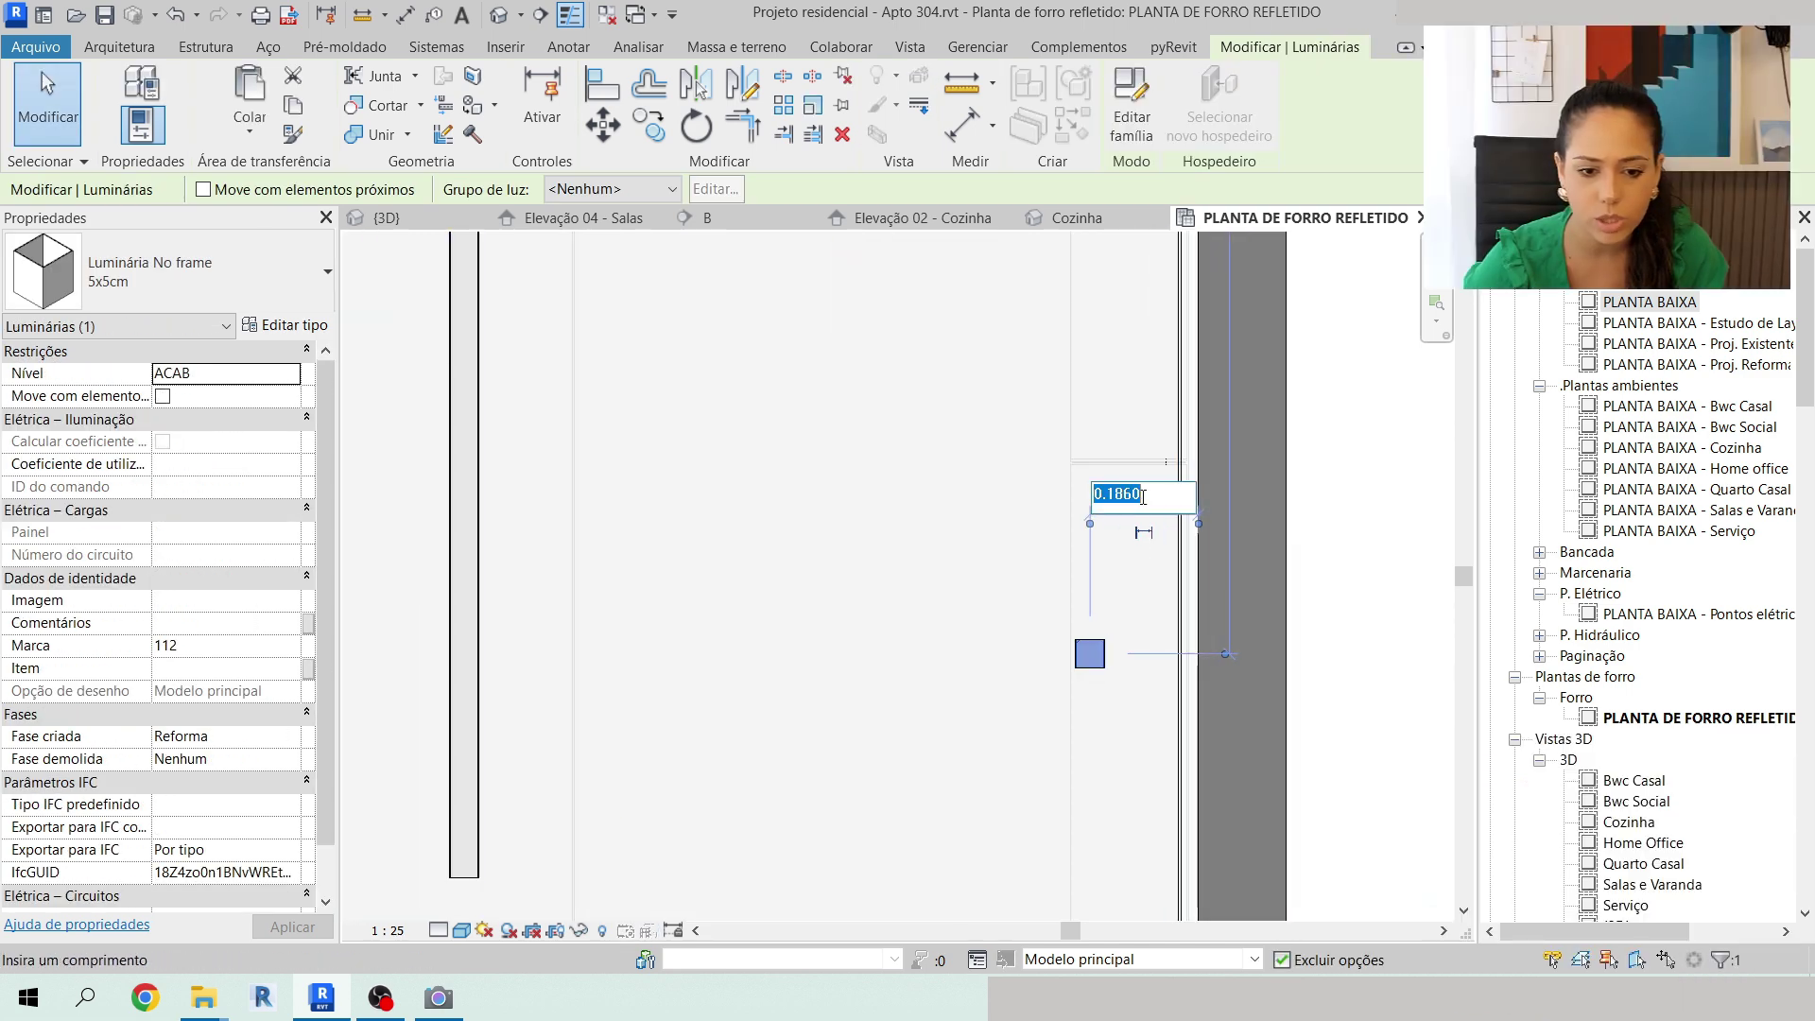
text(0.2)
key(Return)
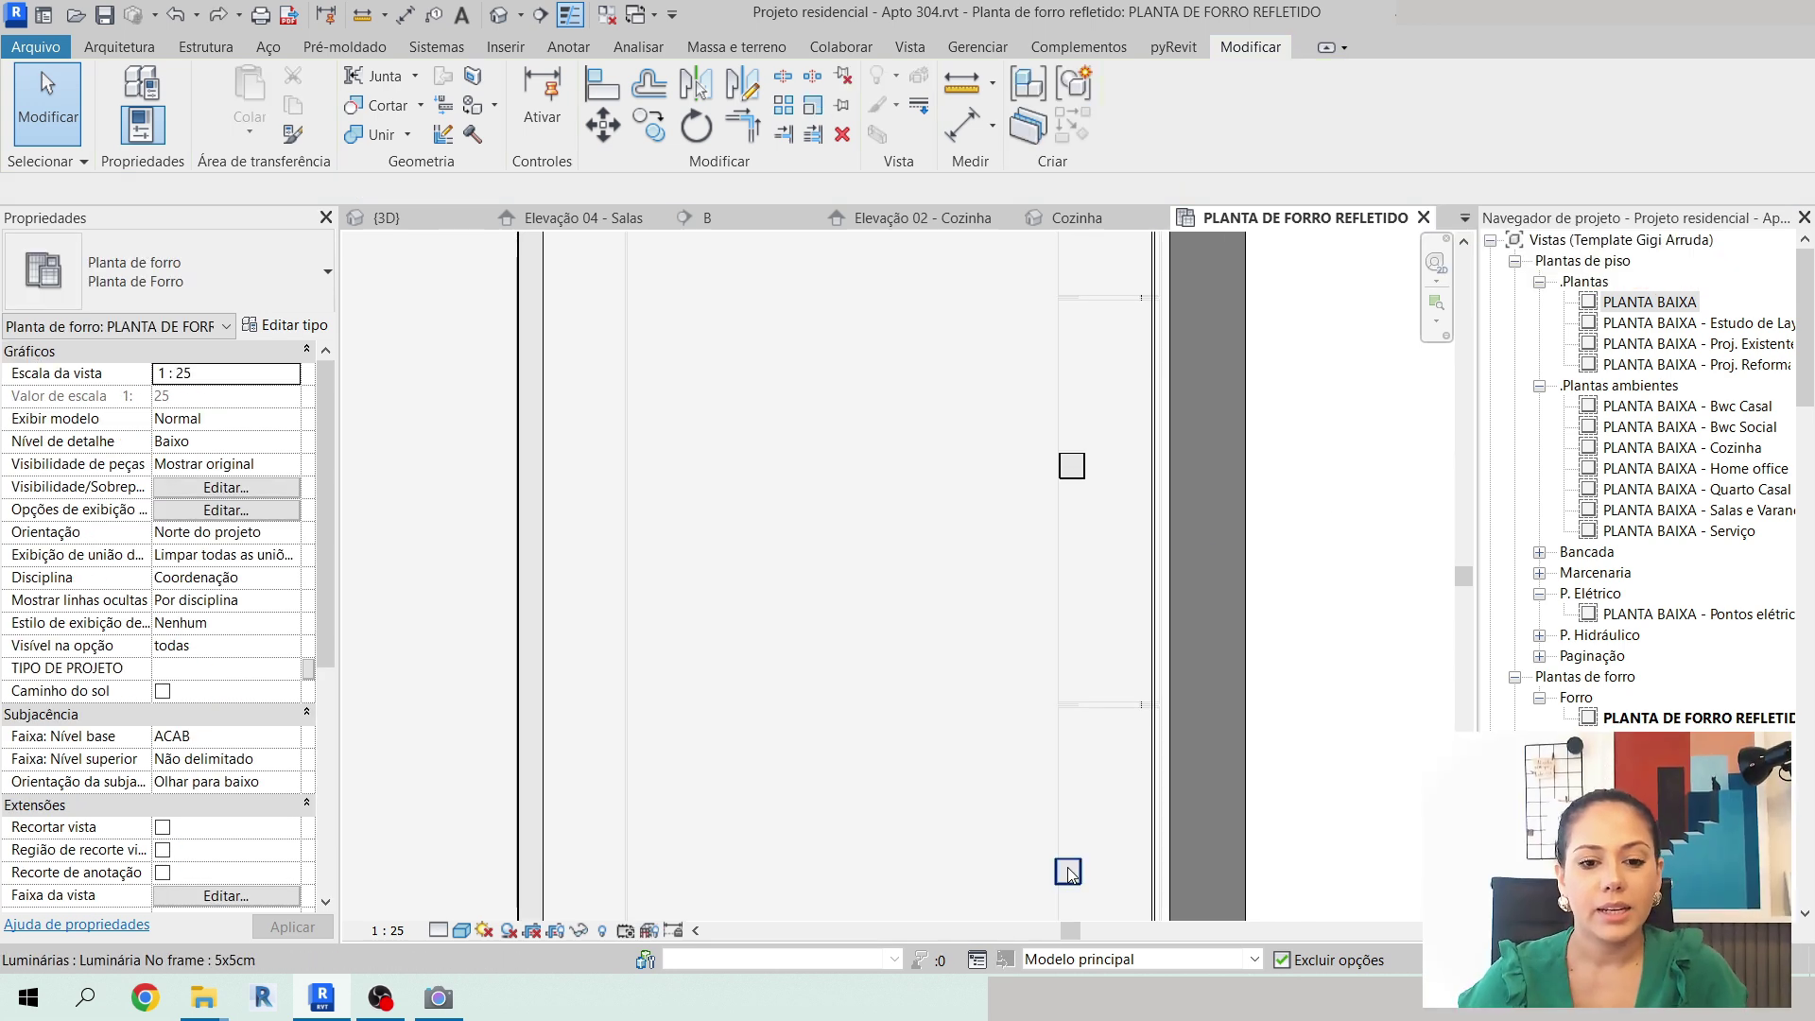
click(1069, 871)
key(Escape)
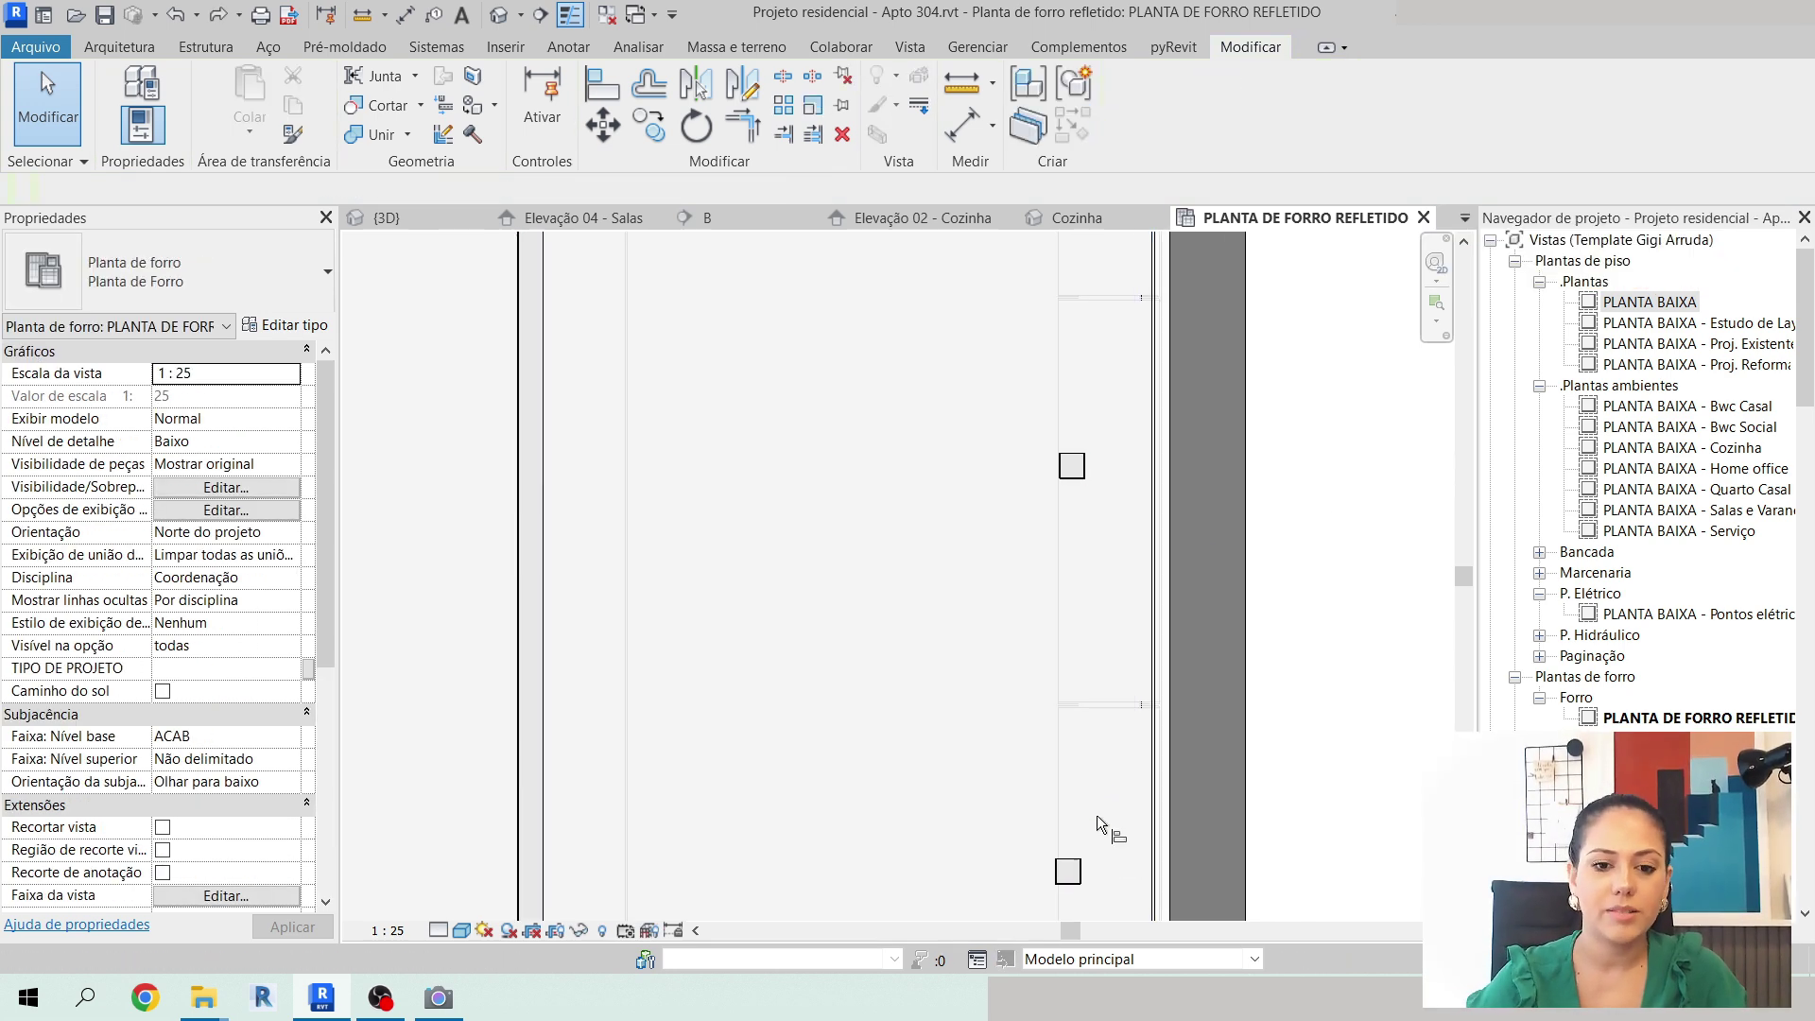
Align the centres of the middle and dining-side 5x5cm fixtures with the balcony-side fixture, parallel to the sofa wall.
key(a)
key(l)
click(1071, 886)
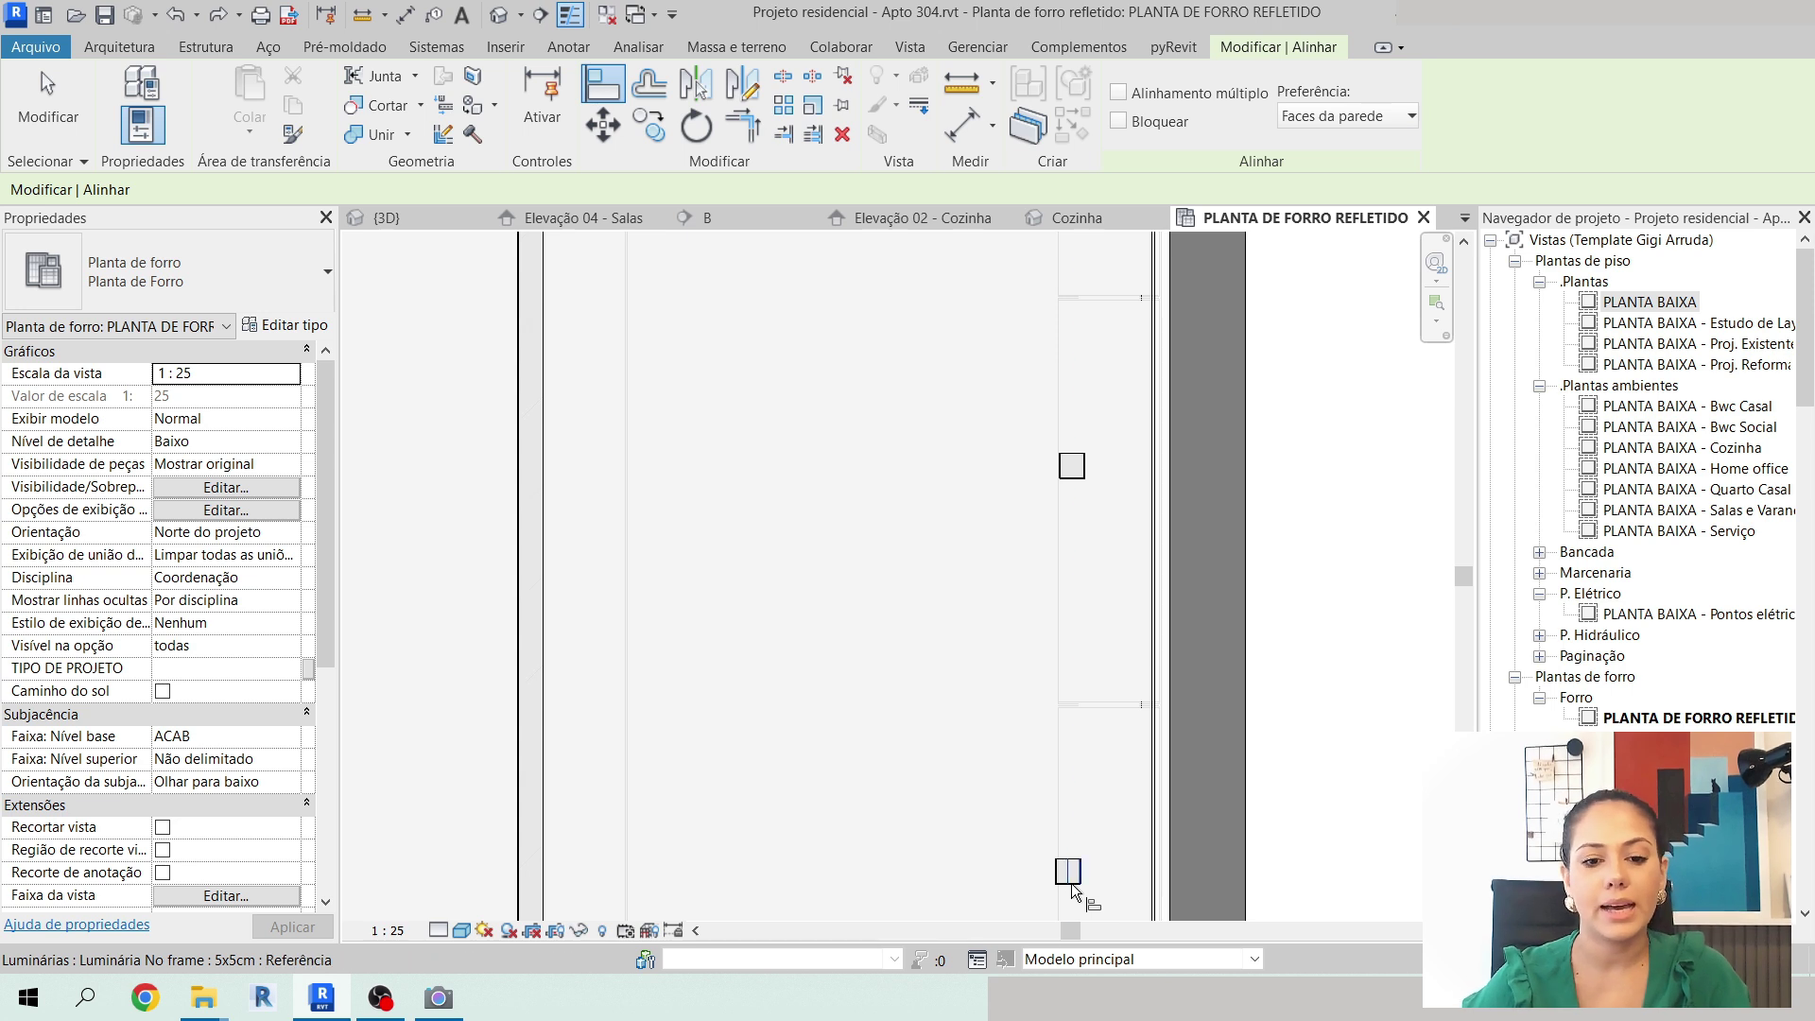
click(1077, 468)
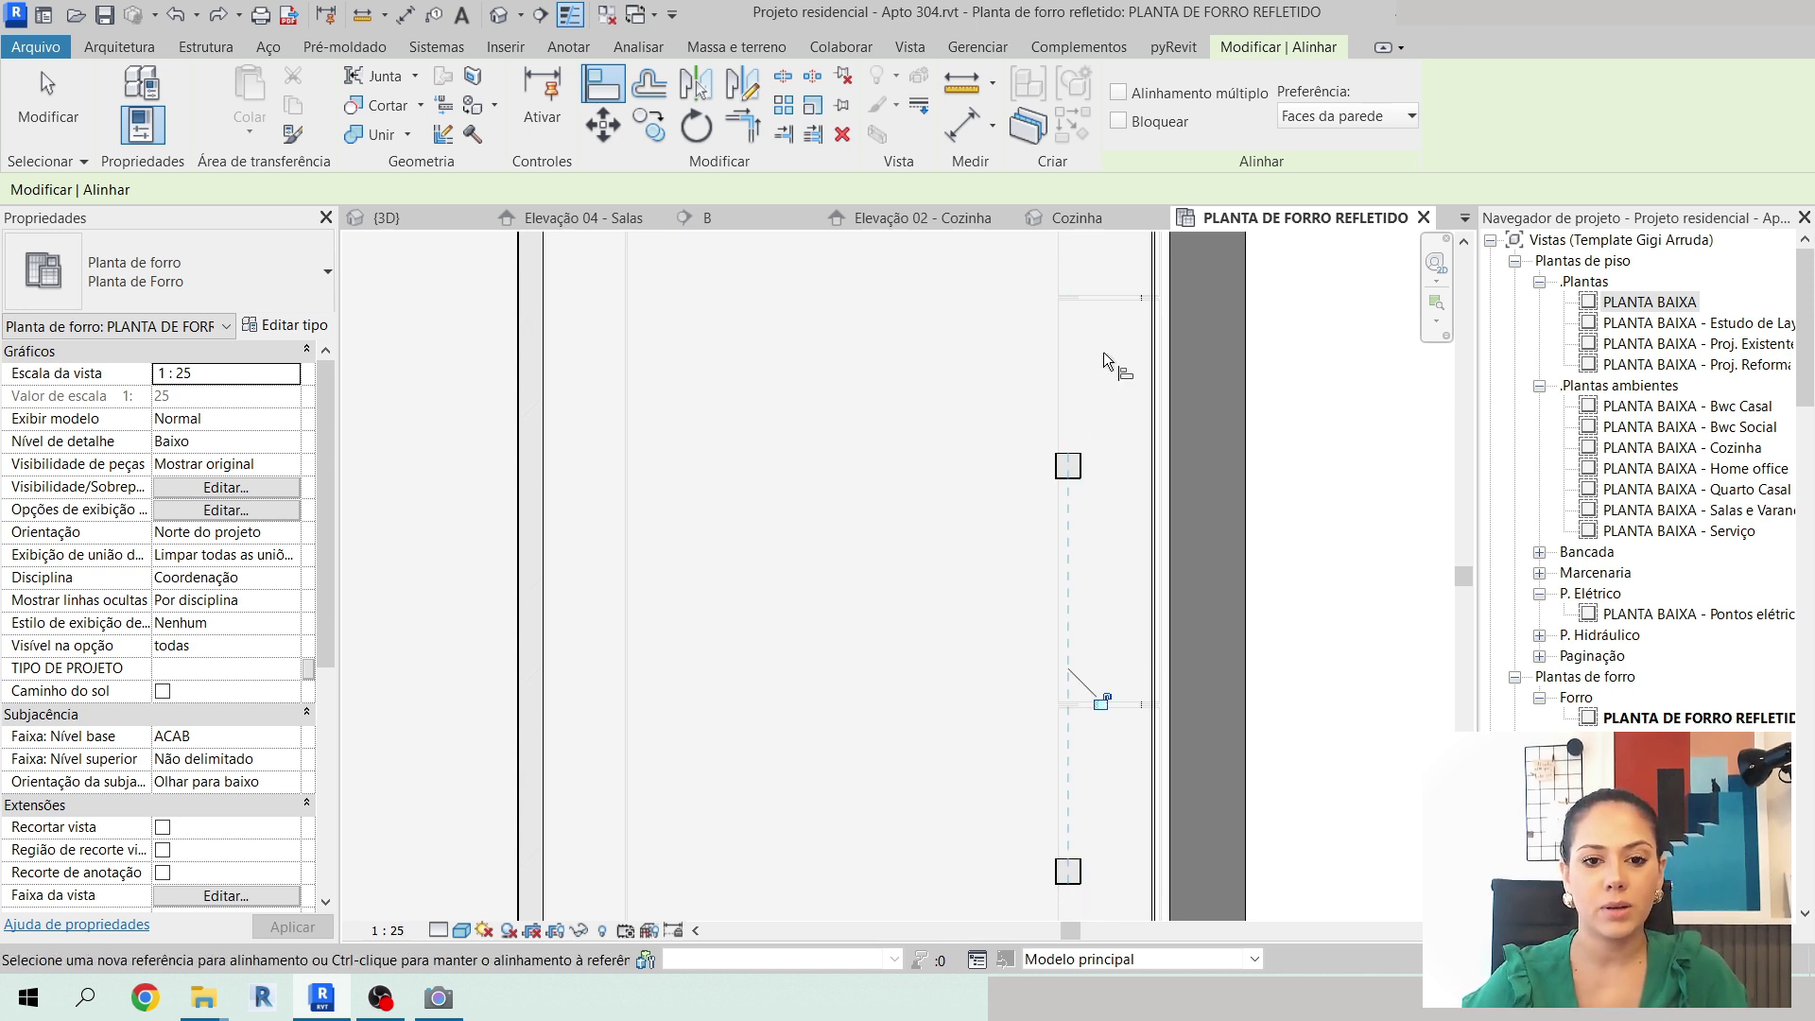
middle_drag(1105, 355, 1092, 629)
scroll(1091, 628, down, 1)
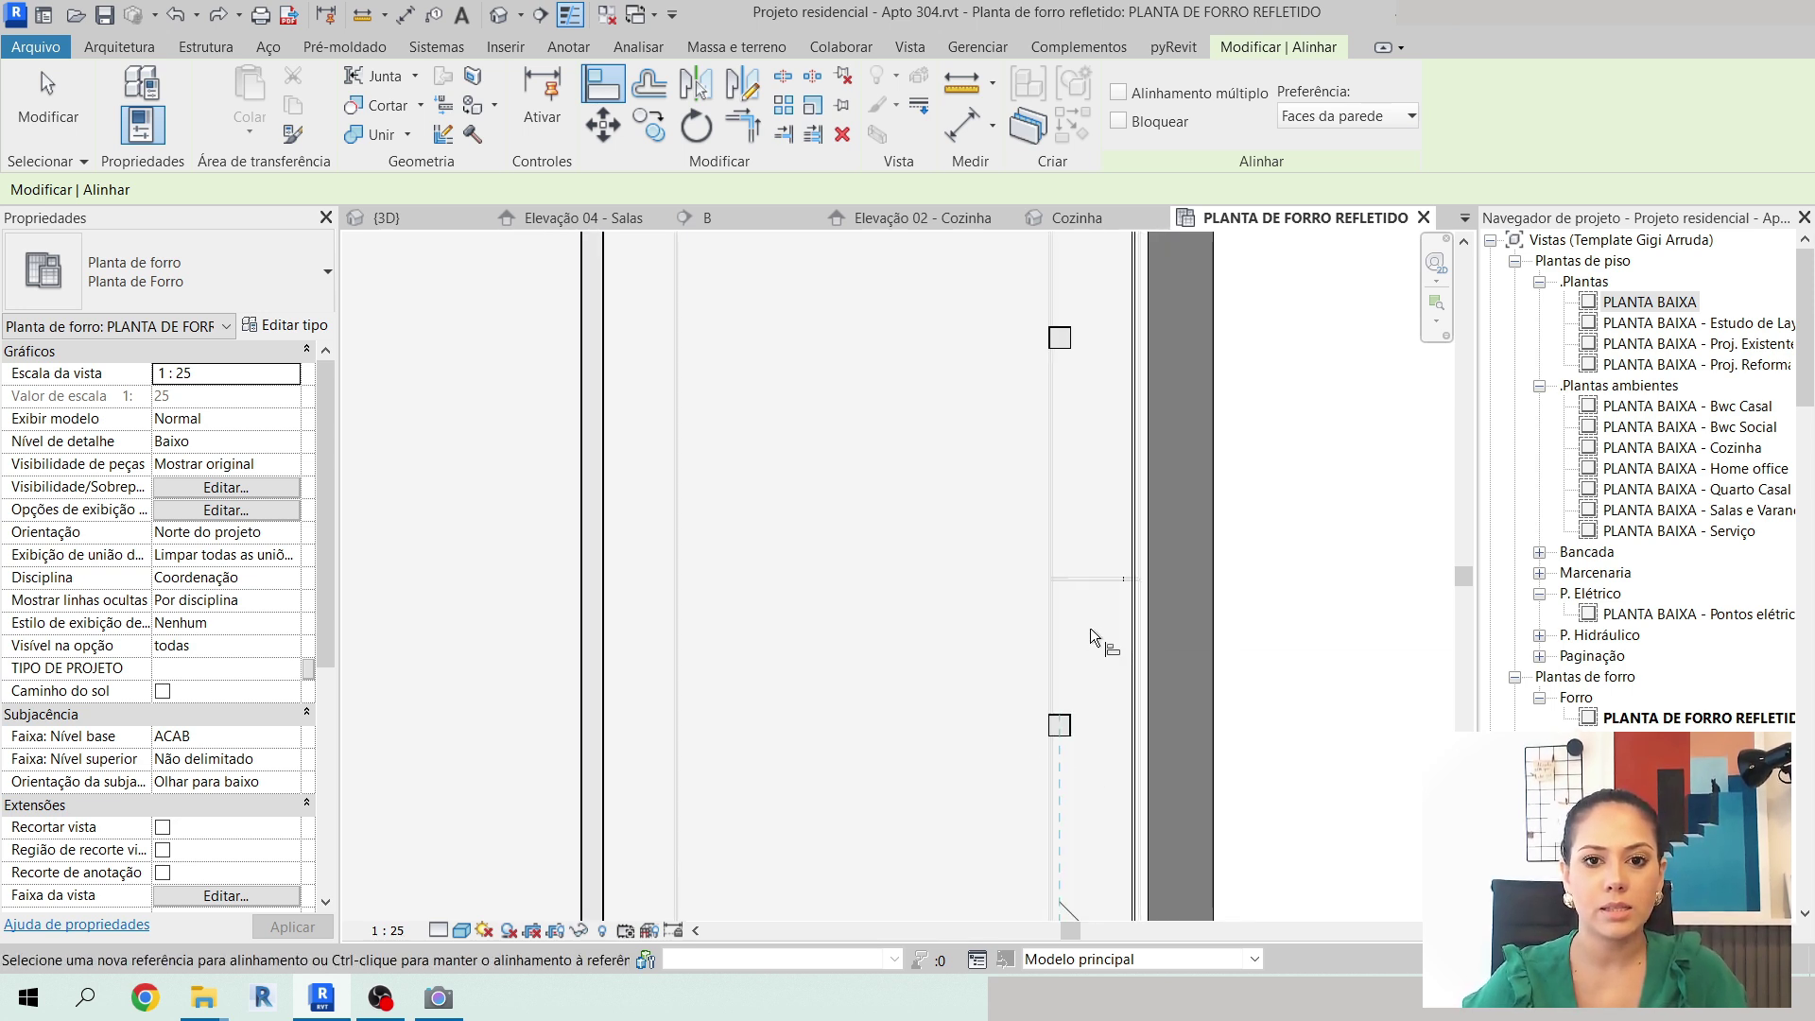
click(1063, 747)
click(1063, 343)
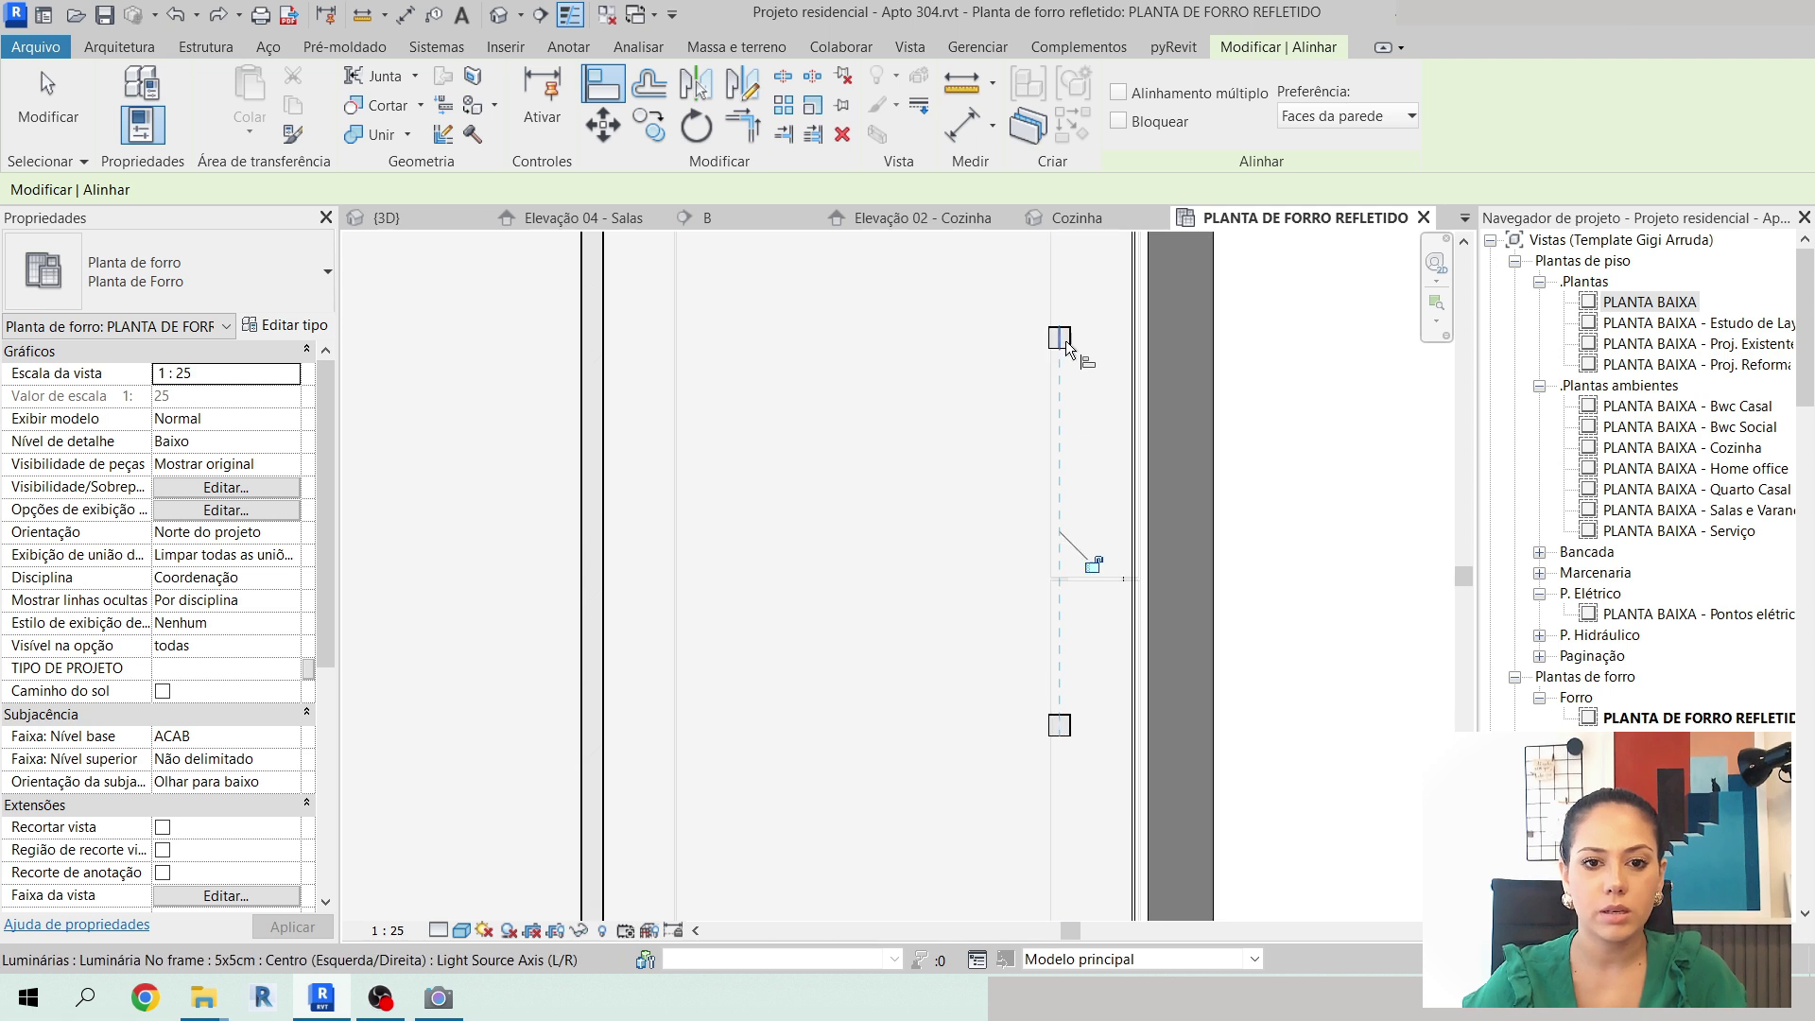
middle_drag(1121, 345, 1125, 616)
scroll(1112, 431, down, 3)
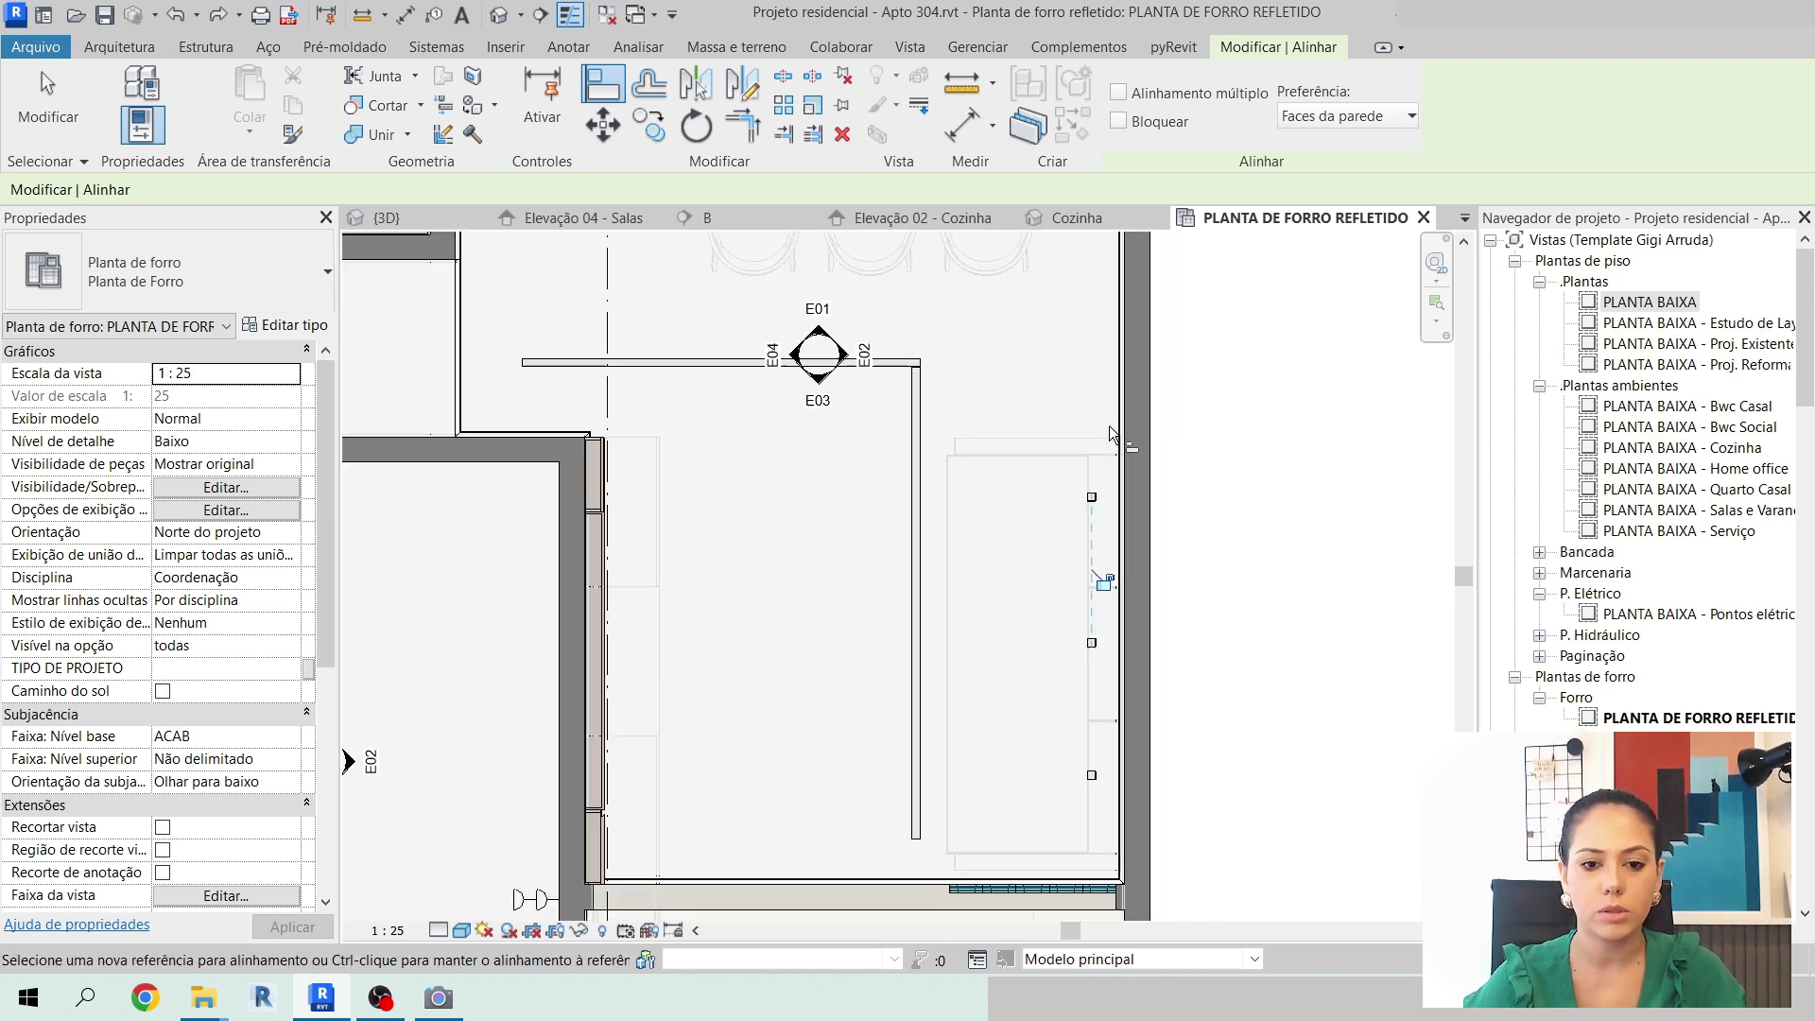
key(Escape)
key(Escape)
middle_drag(1157, 714, 1135, 645)
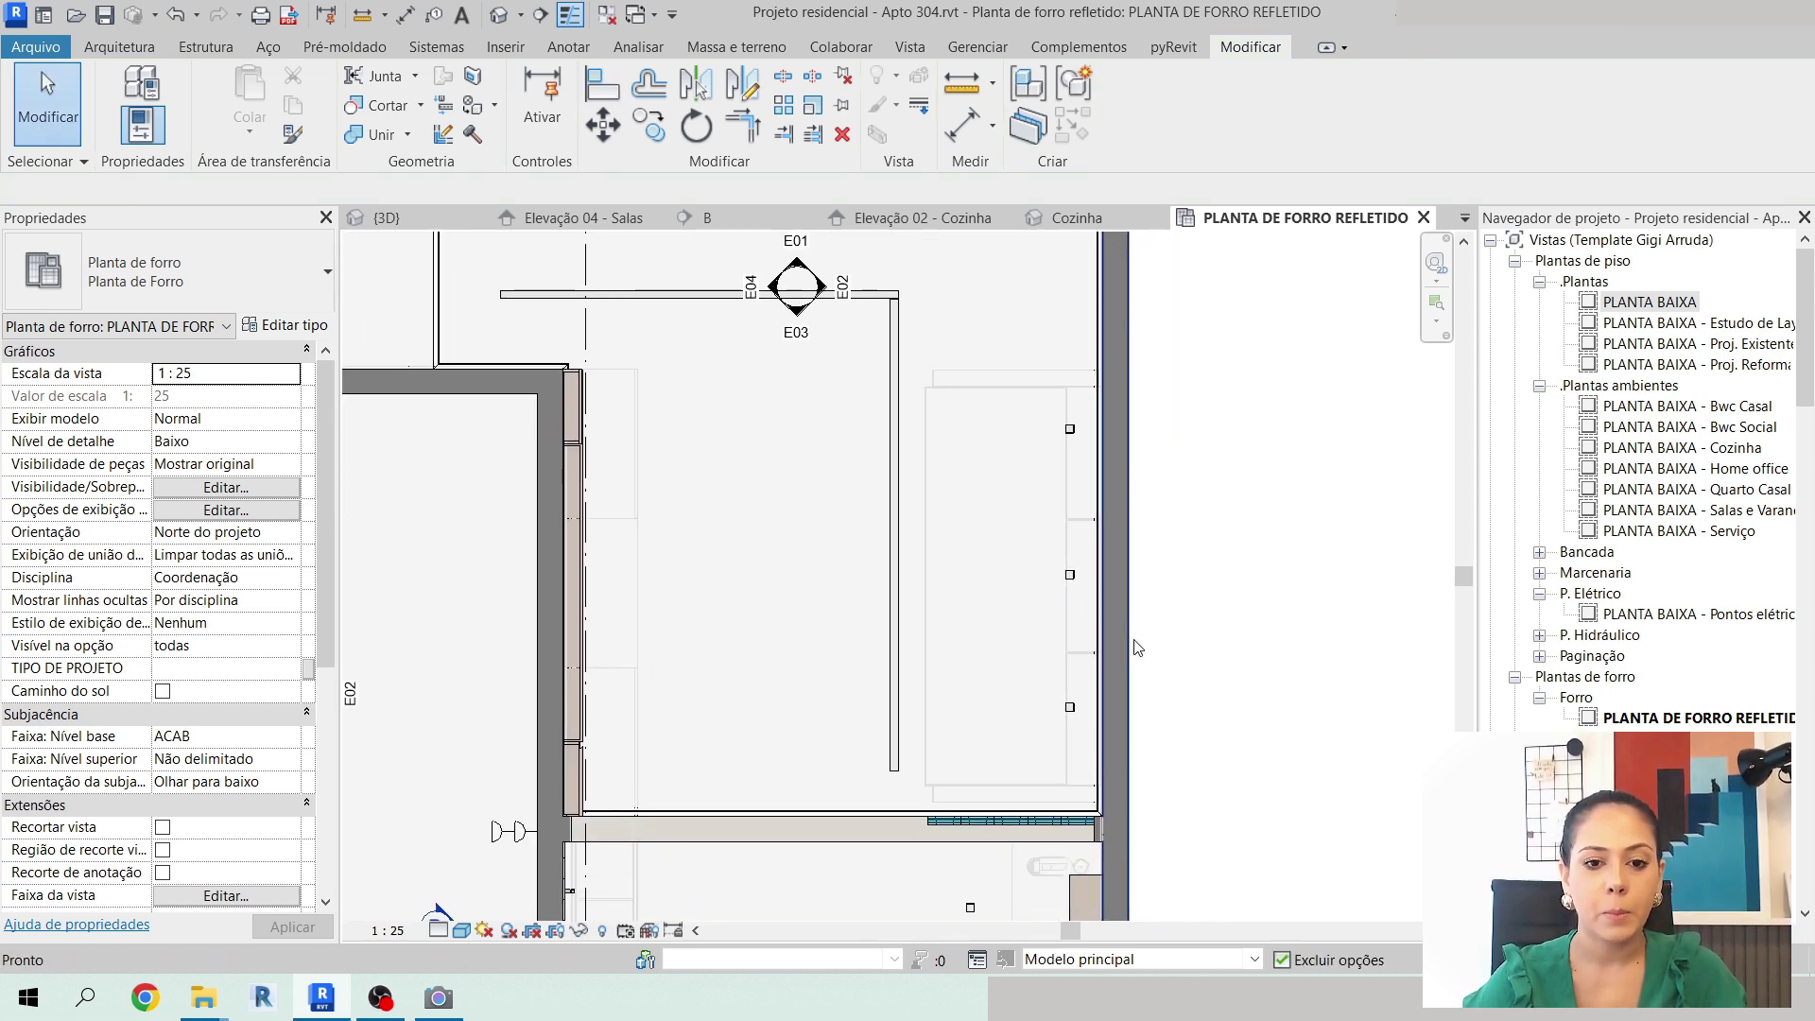
Set the balcony-side 5x5cm fixture's distance from the living room's balcony wall to 0.5 m.
click(1069, 709)
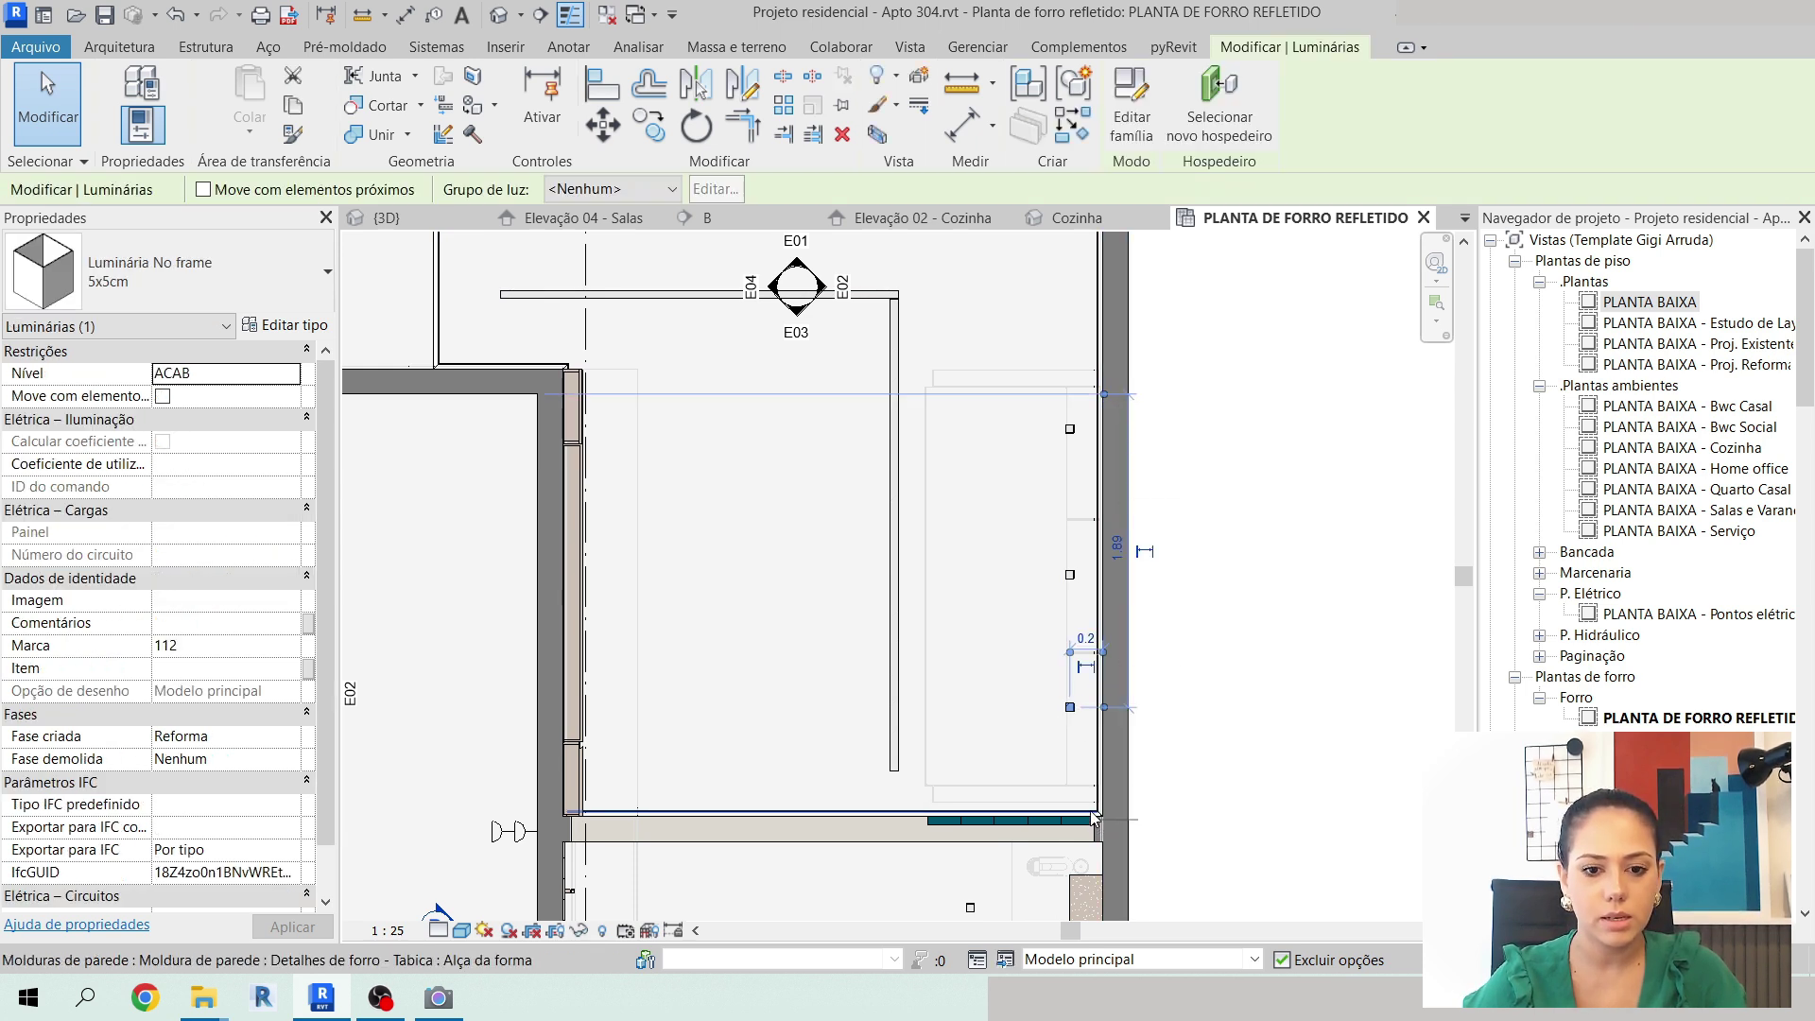
scroll(1101, 825, up, 4)
scroll(1118, 847, down, 3)
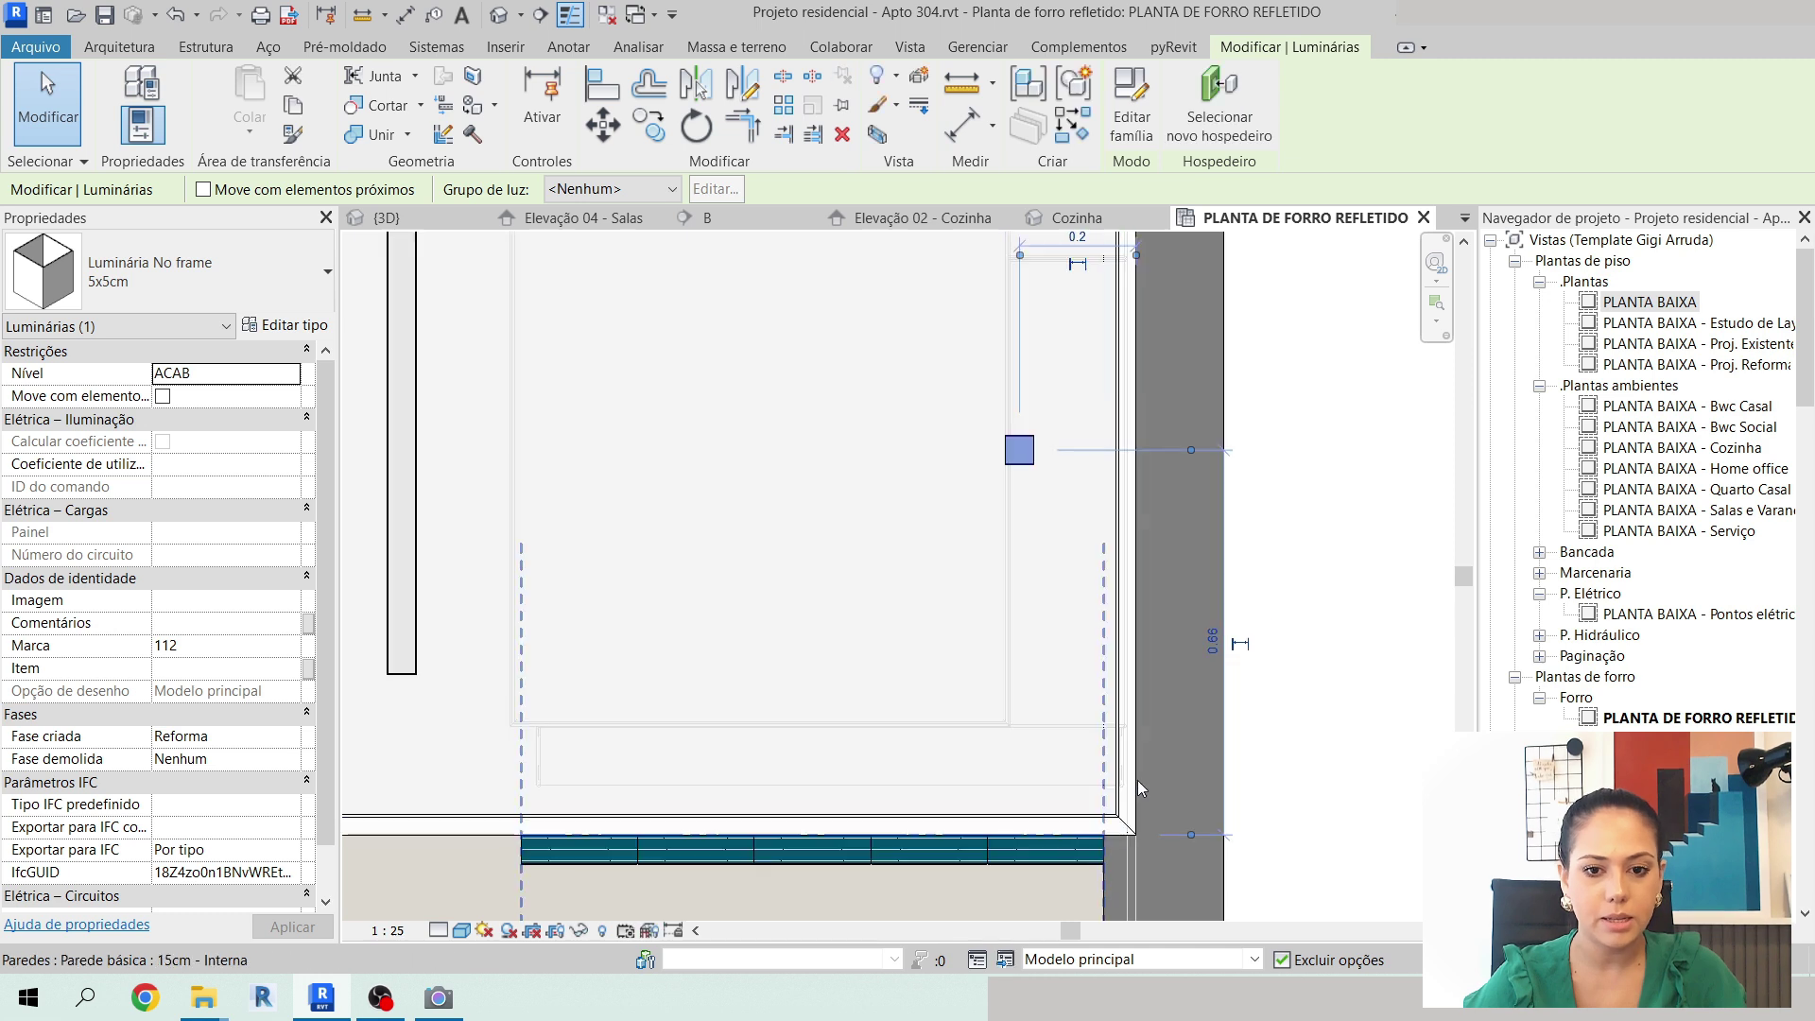
click(1168, 701)
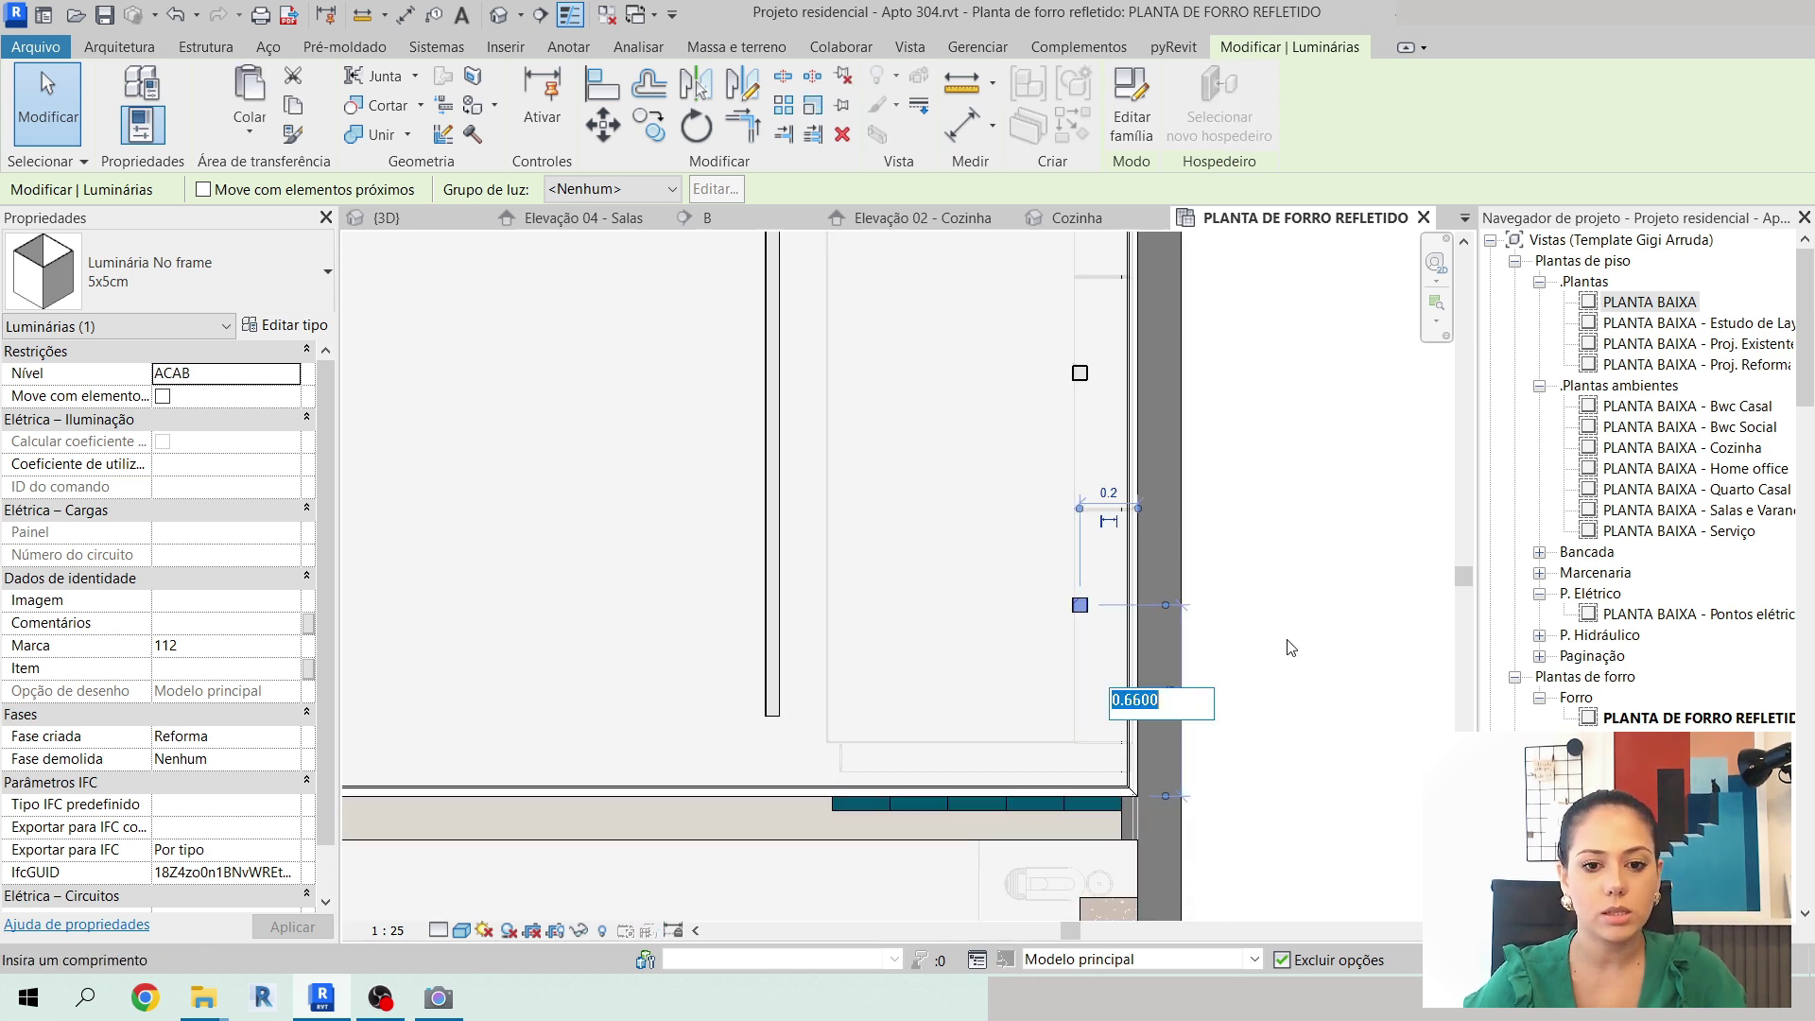
text(0.5)
key(Return)
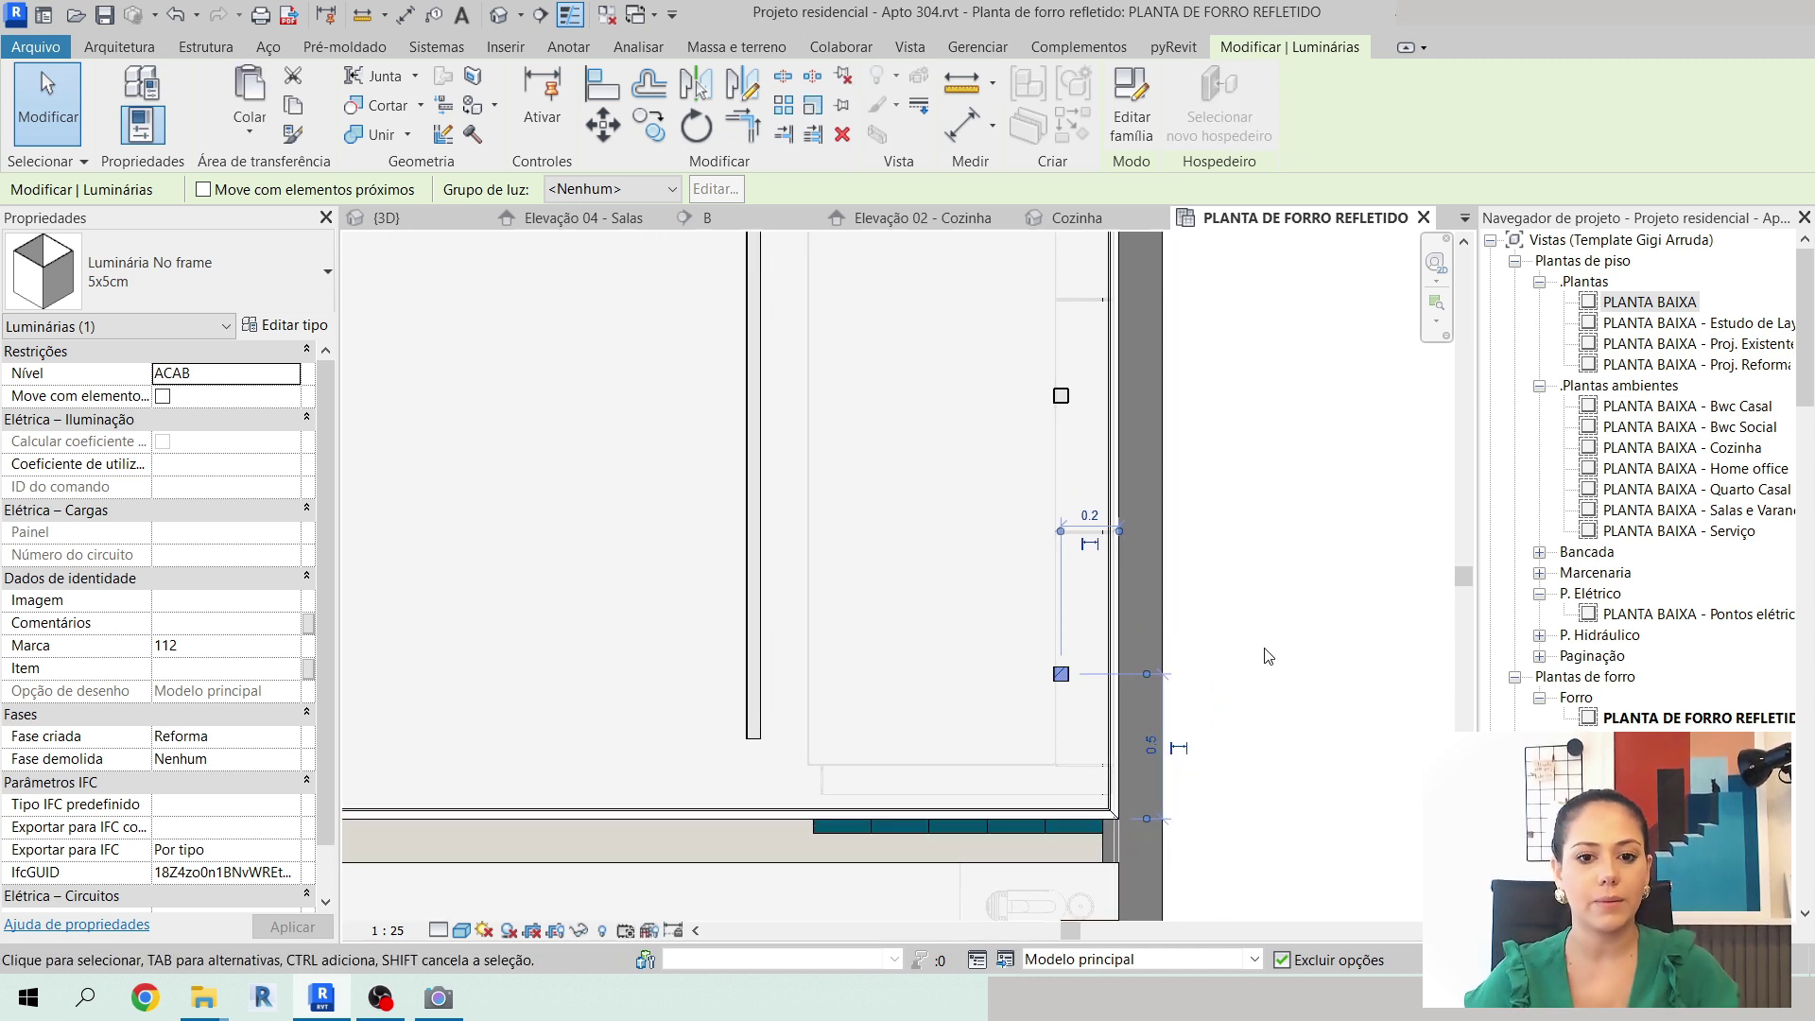
middle_drag(1256, 652, 1312, 587)
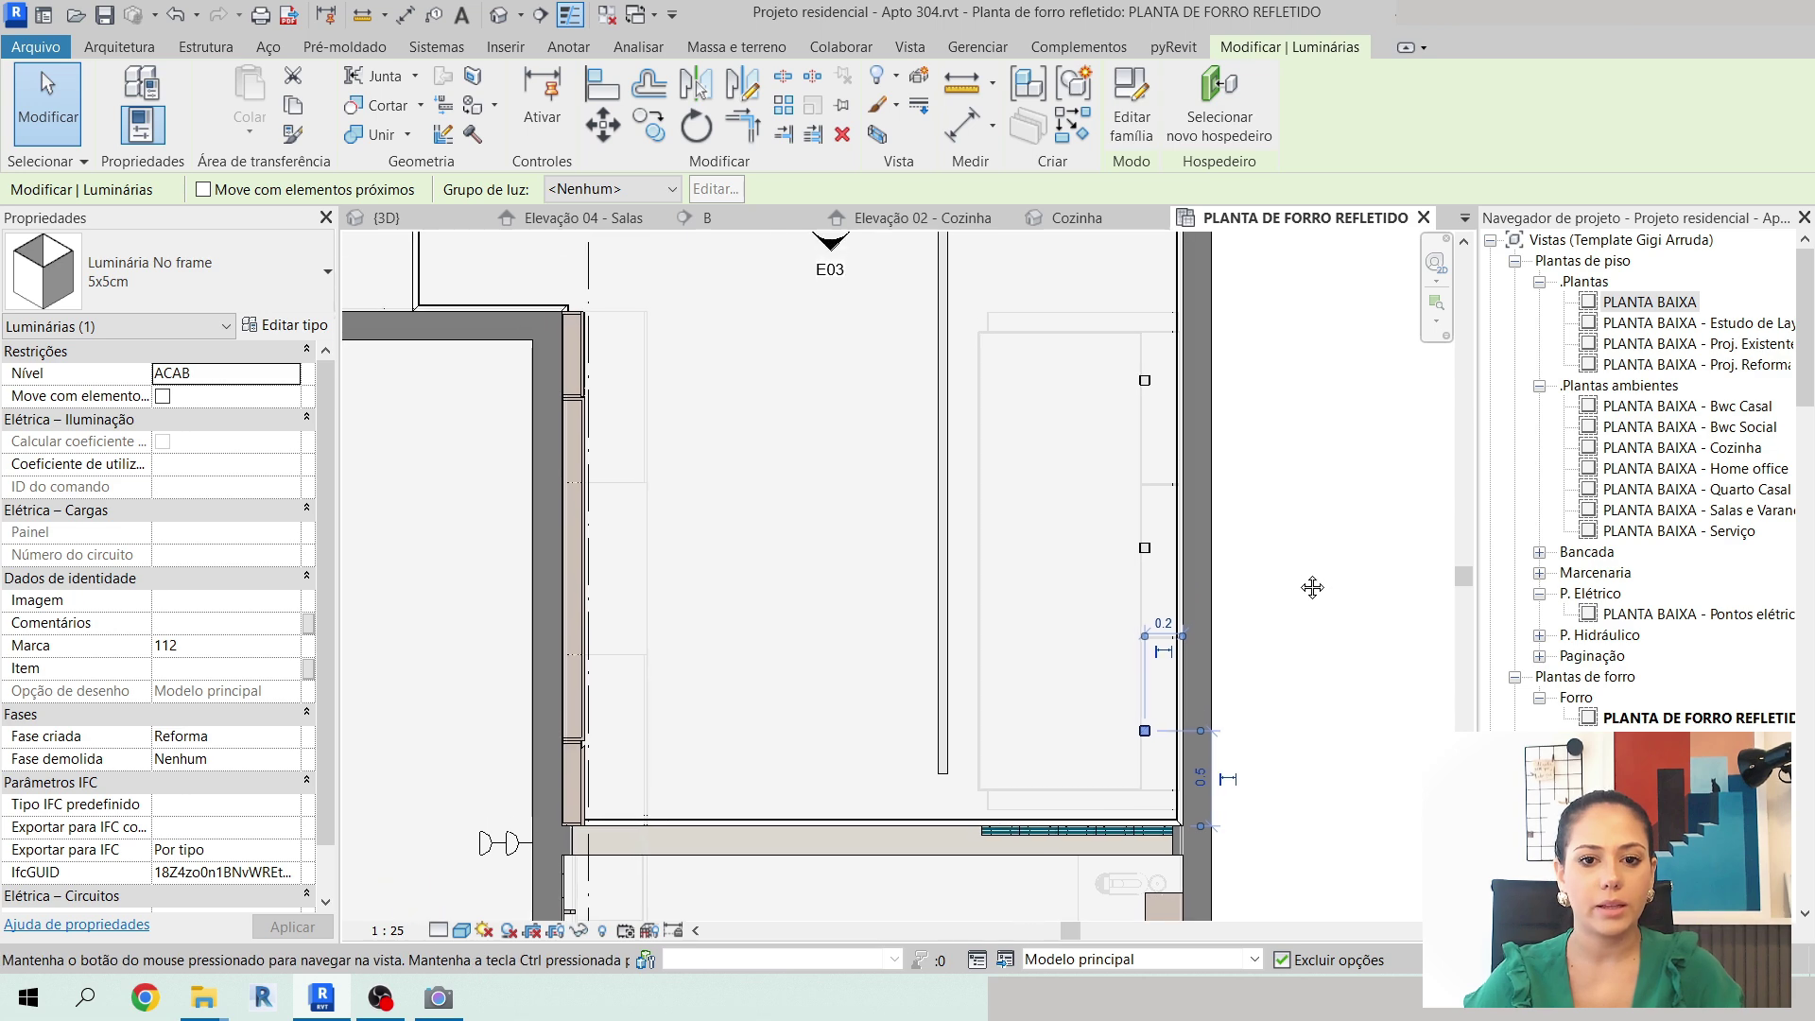
Measure the distance from the dining-side 5x5cm fixture's centre to the outer edge of the sofa's dining-side arm.
key(Escape)
click(1146, 381)
scroll(1196, 354, up, 5)
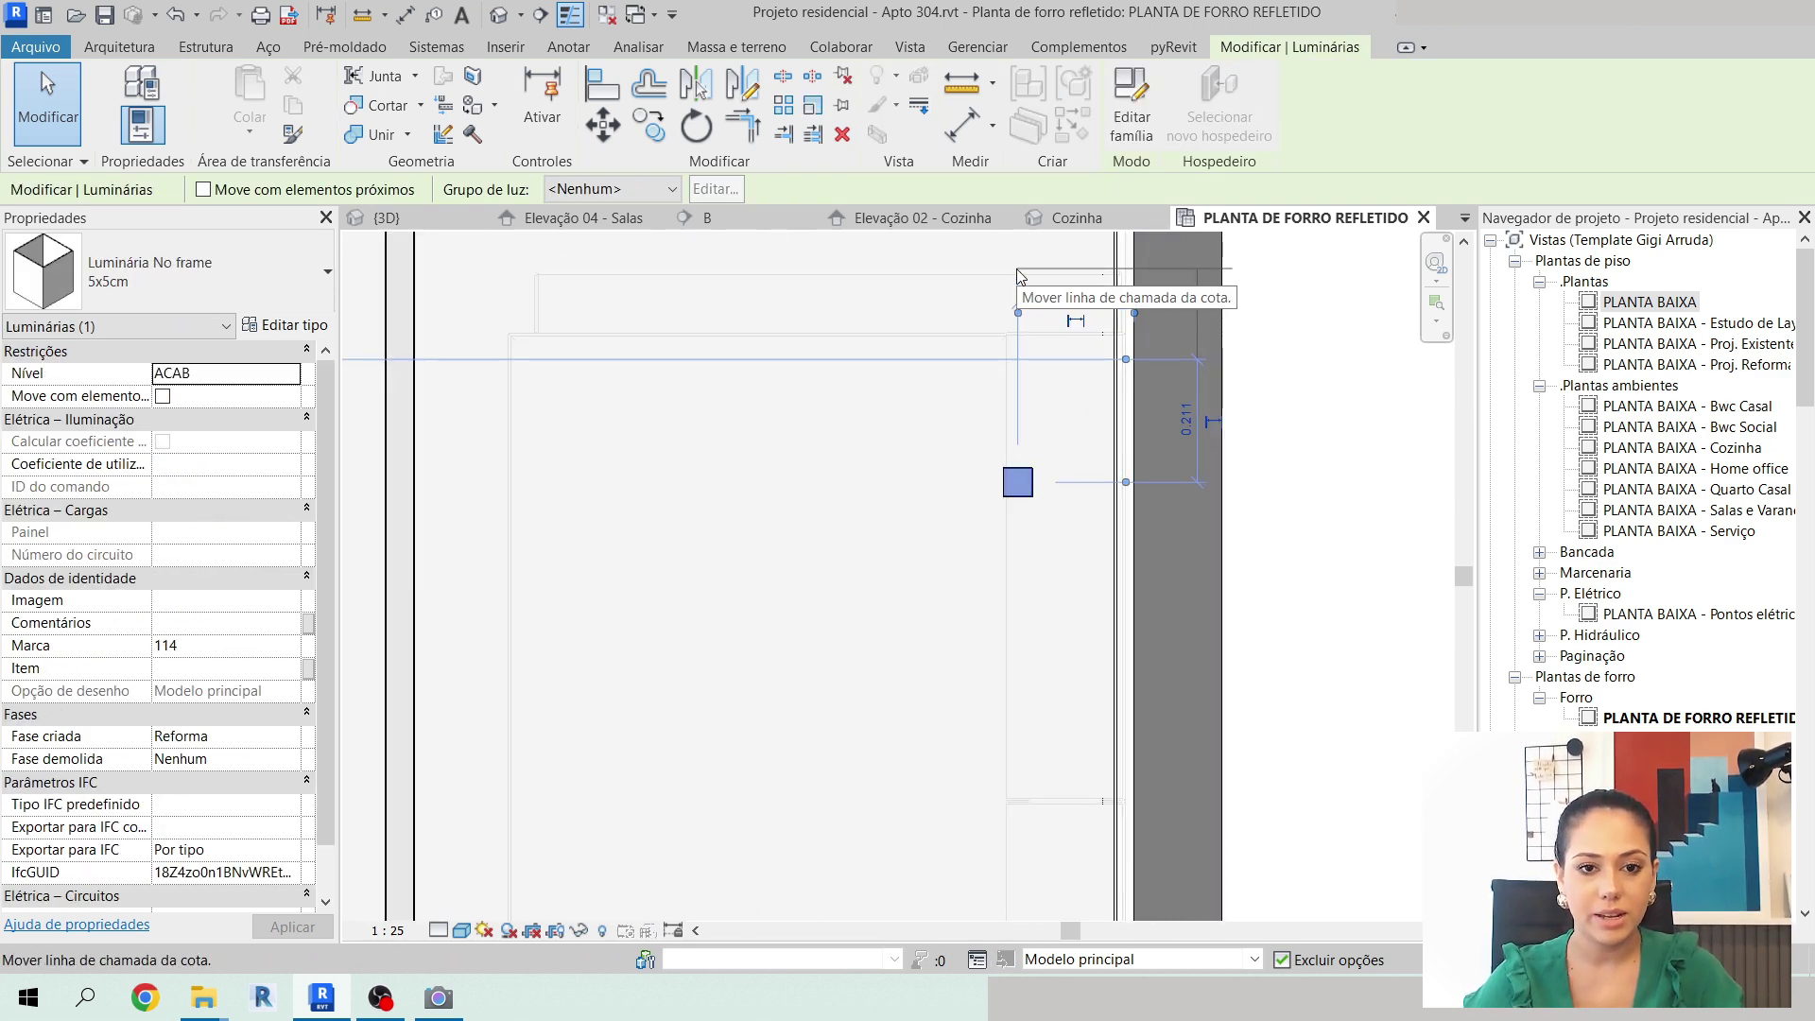
scroll(1022, 276, down, 4)
scroll(1021, 277, up, 2)
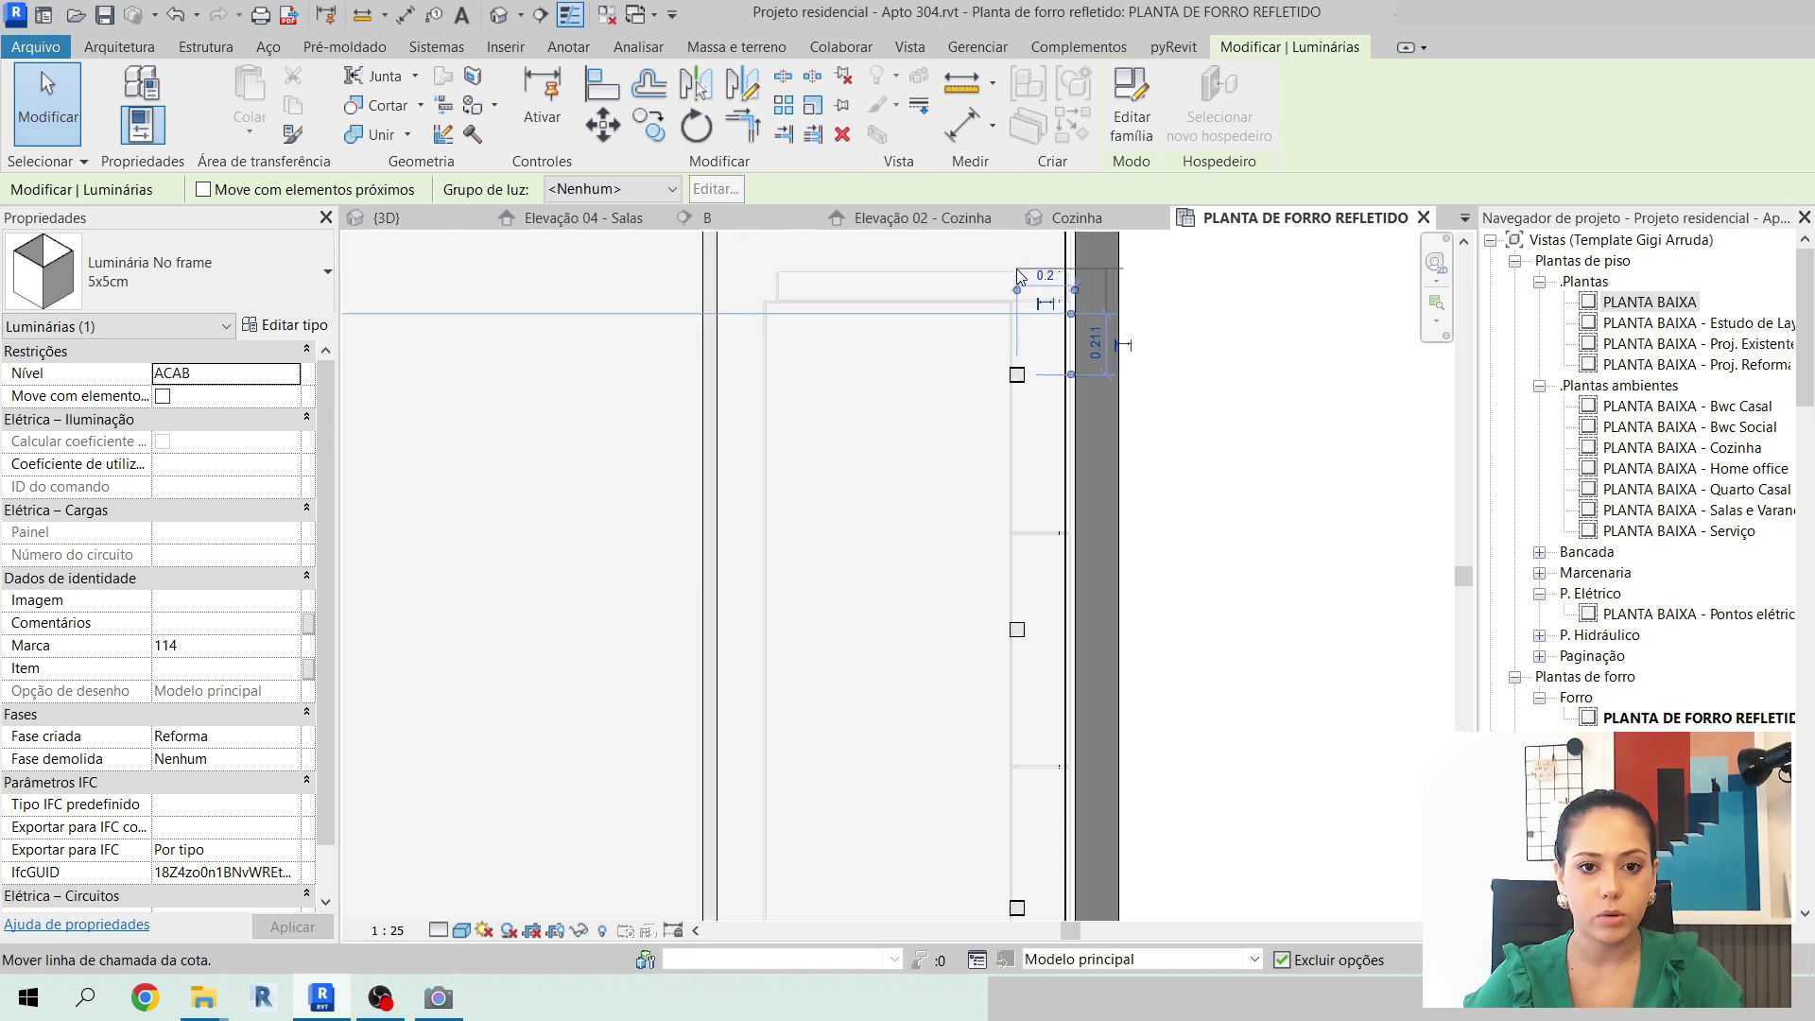
scroll(1019, 276, down, 3)
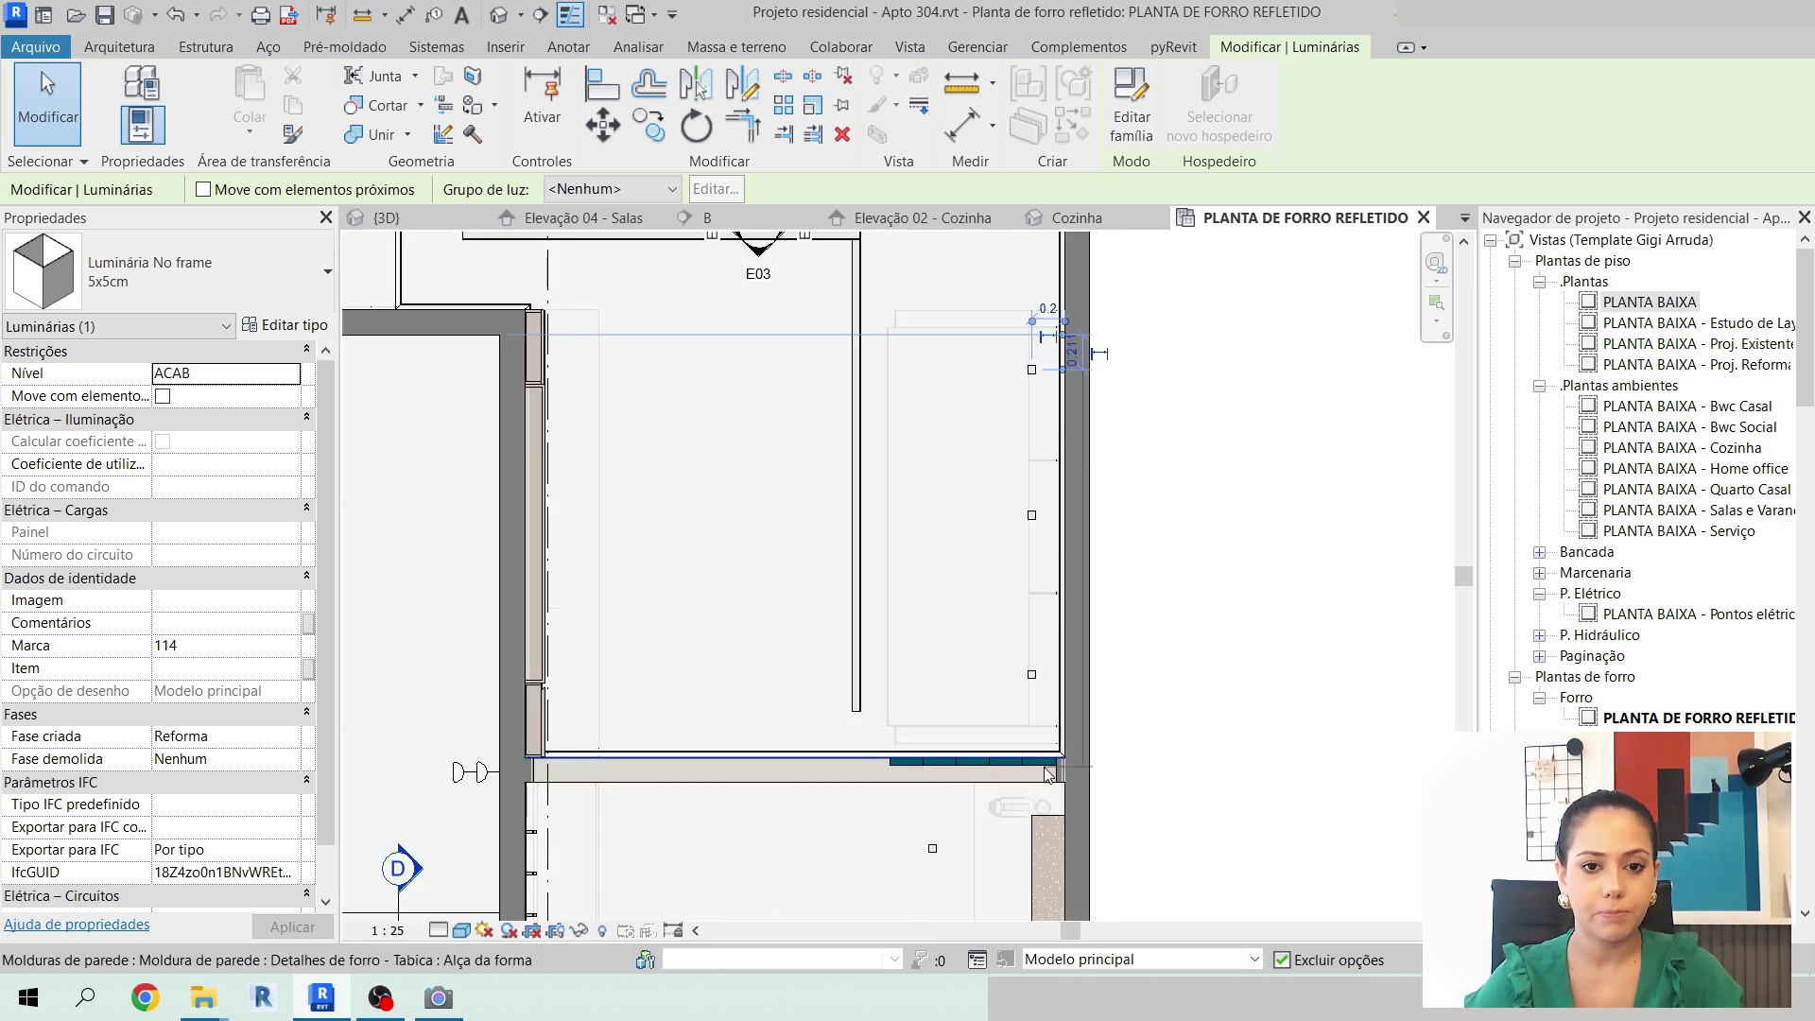
scroll(1044, 289, up, 3)
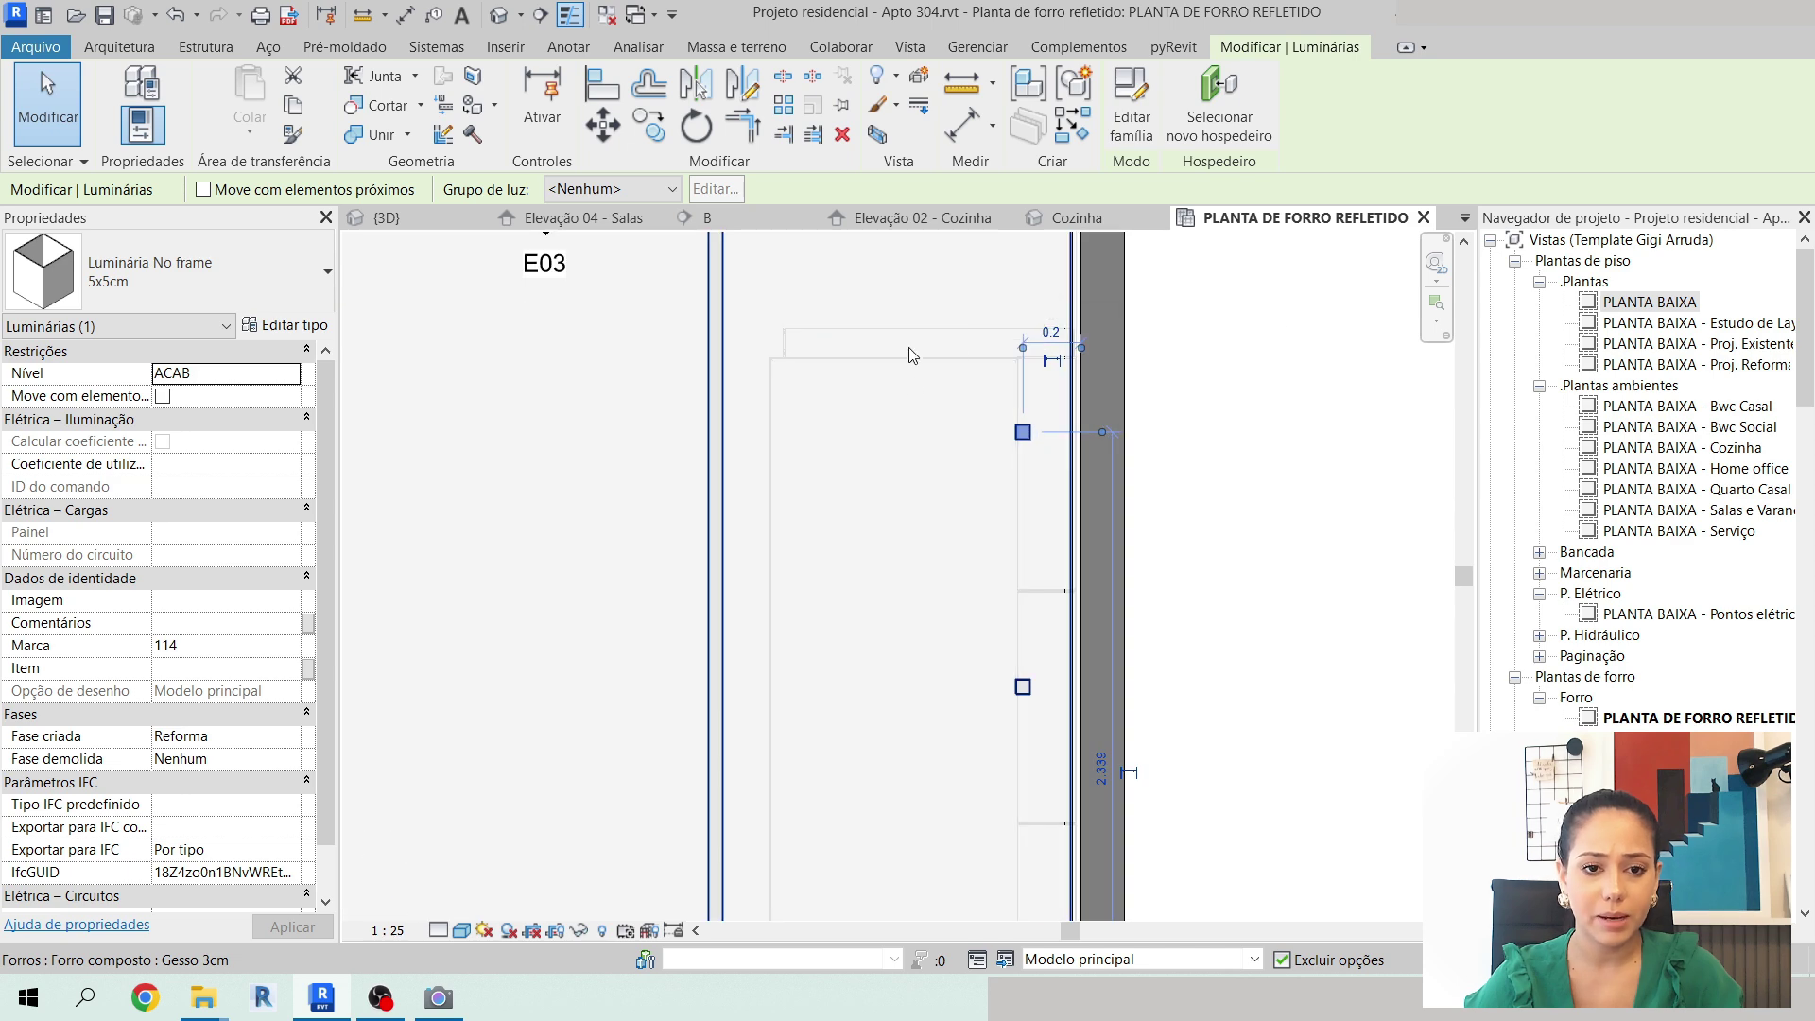
scroll(912, 356, down, 2)
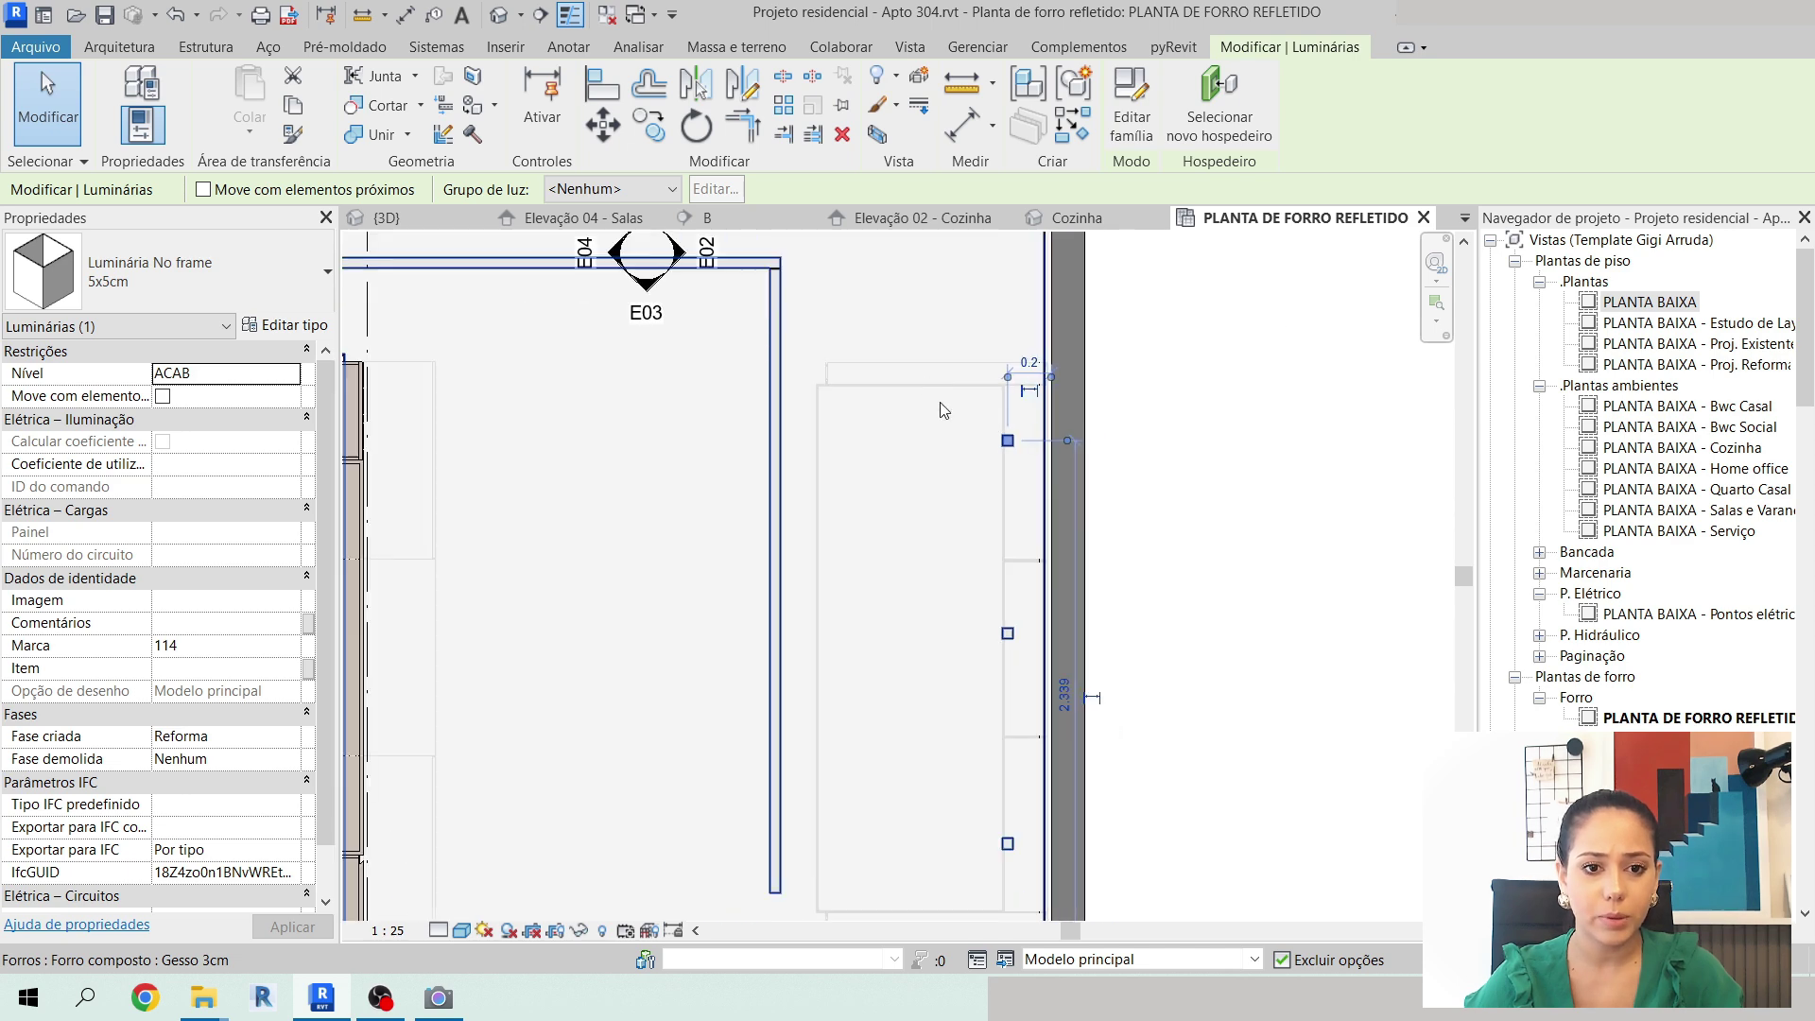
click(959, 118)
scroll(1049, 619, up, 3)
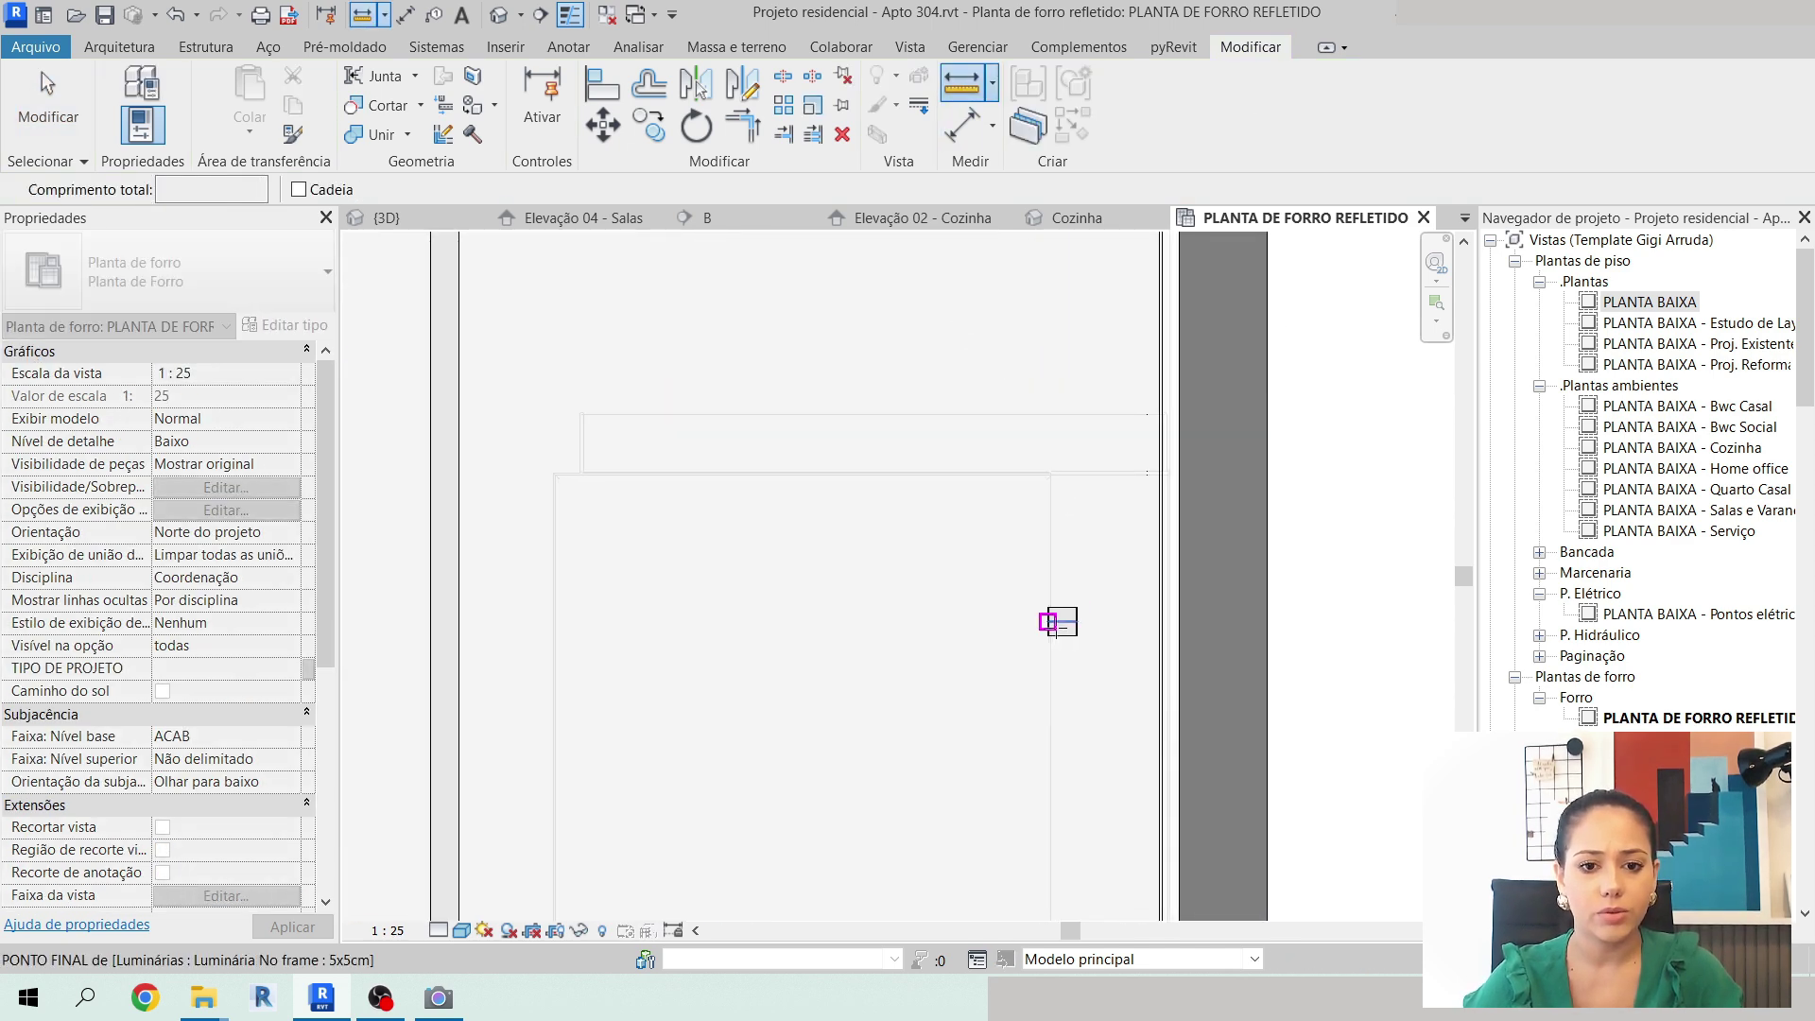
click(1063, 626)
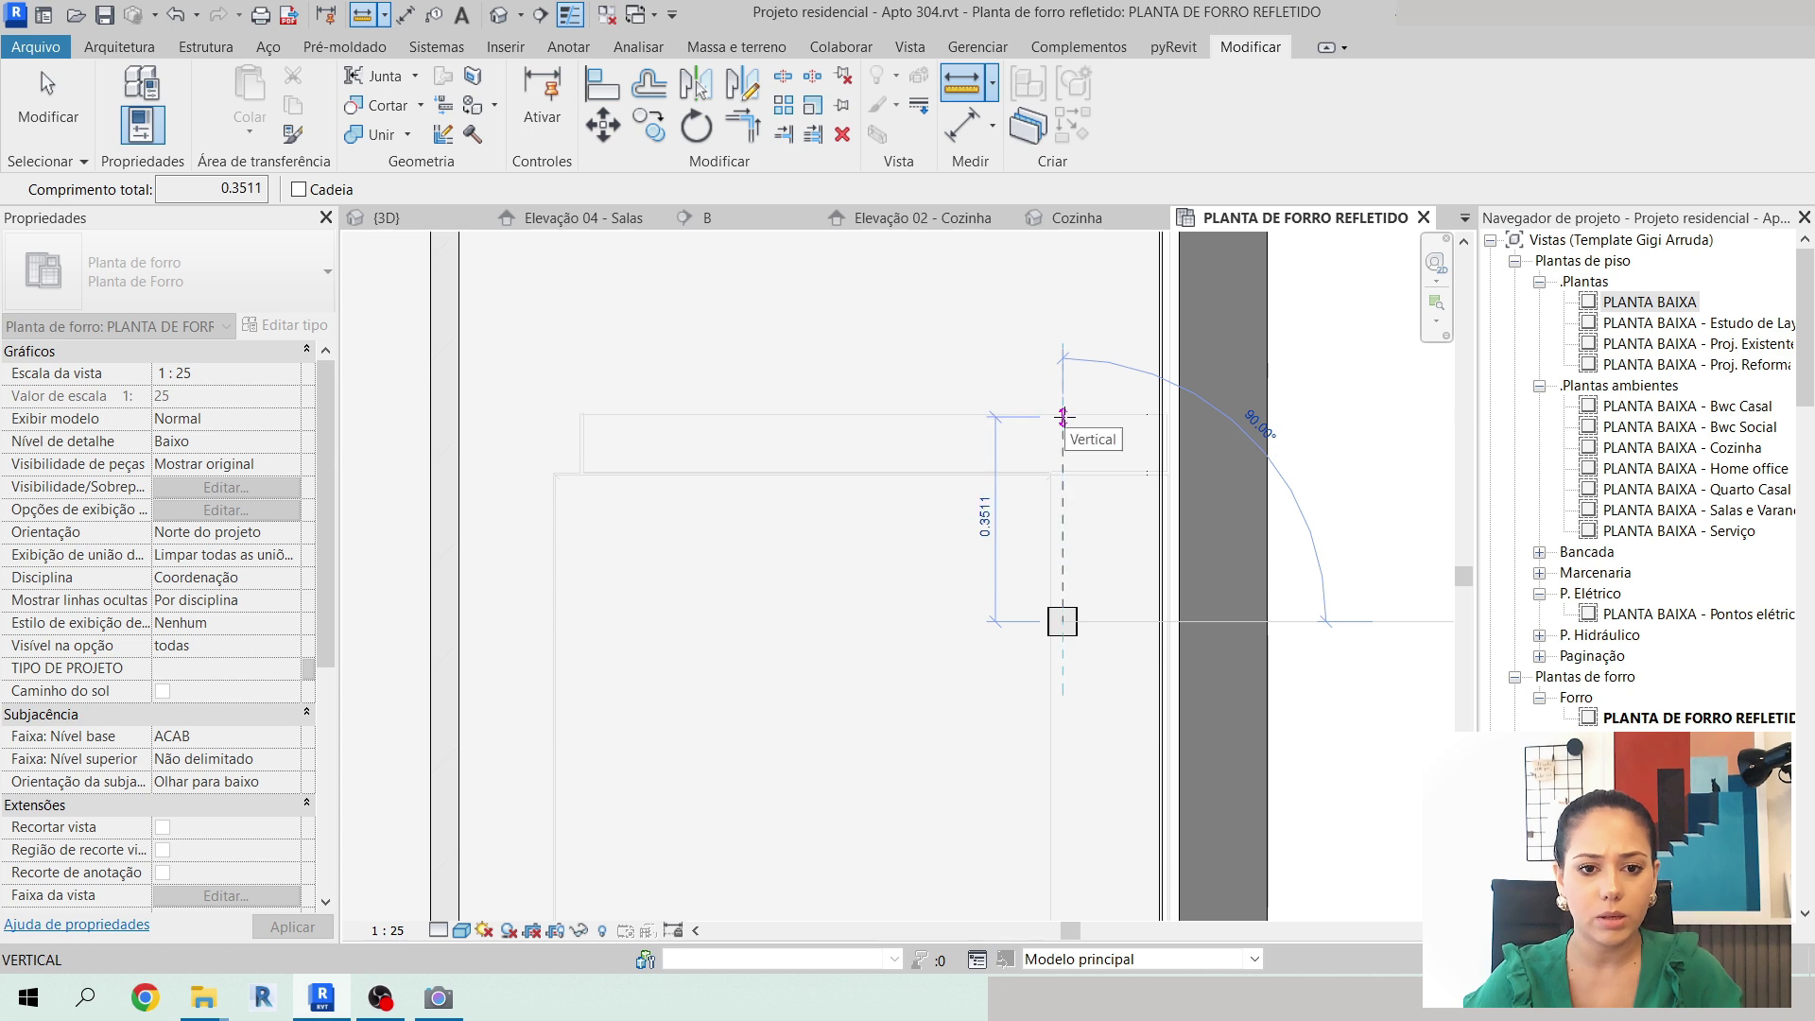
scroll(1068, 444, down, 3)
key(Escape)
key(Escape)
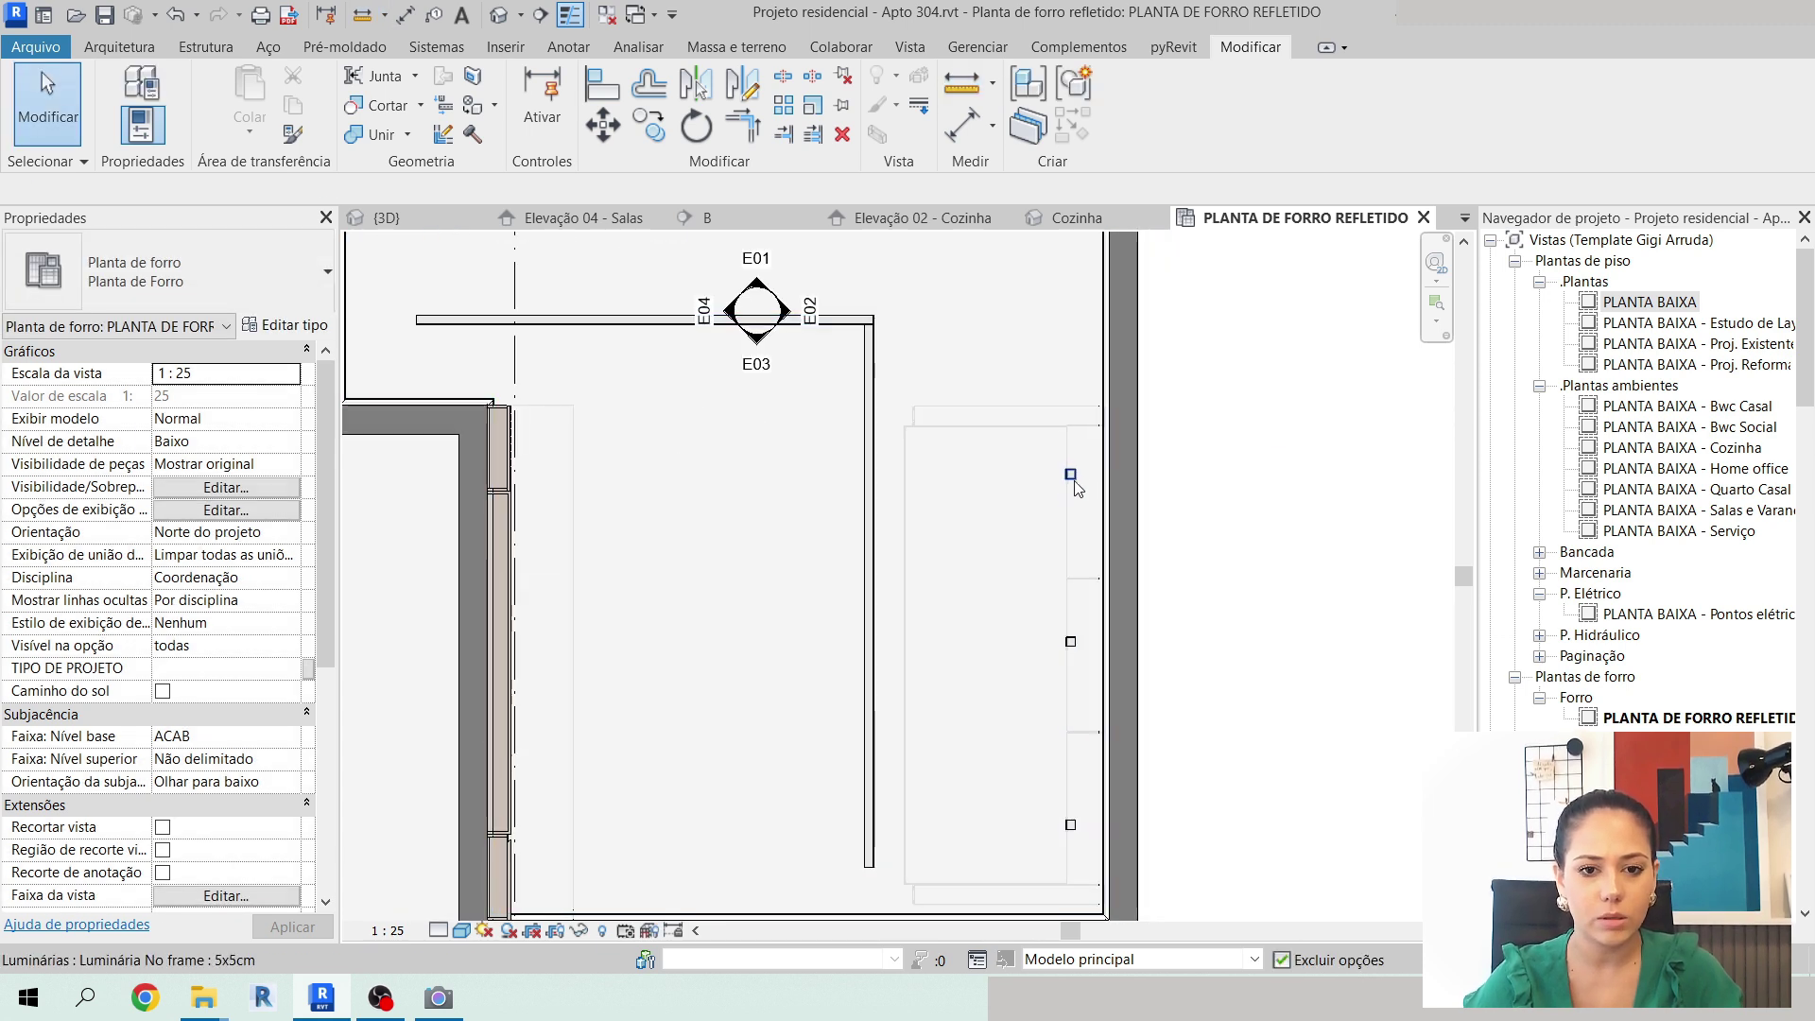
Set the dining-side 5x5cm fixture's distance from the living room's balcony wall to 2.20 m.
click(1074, 482)
middle_drag(1127, 689, 1116, 625)
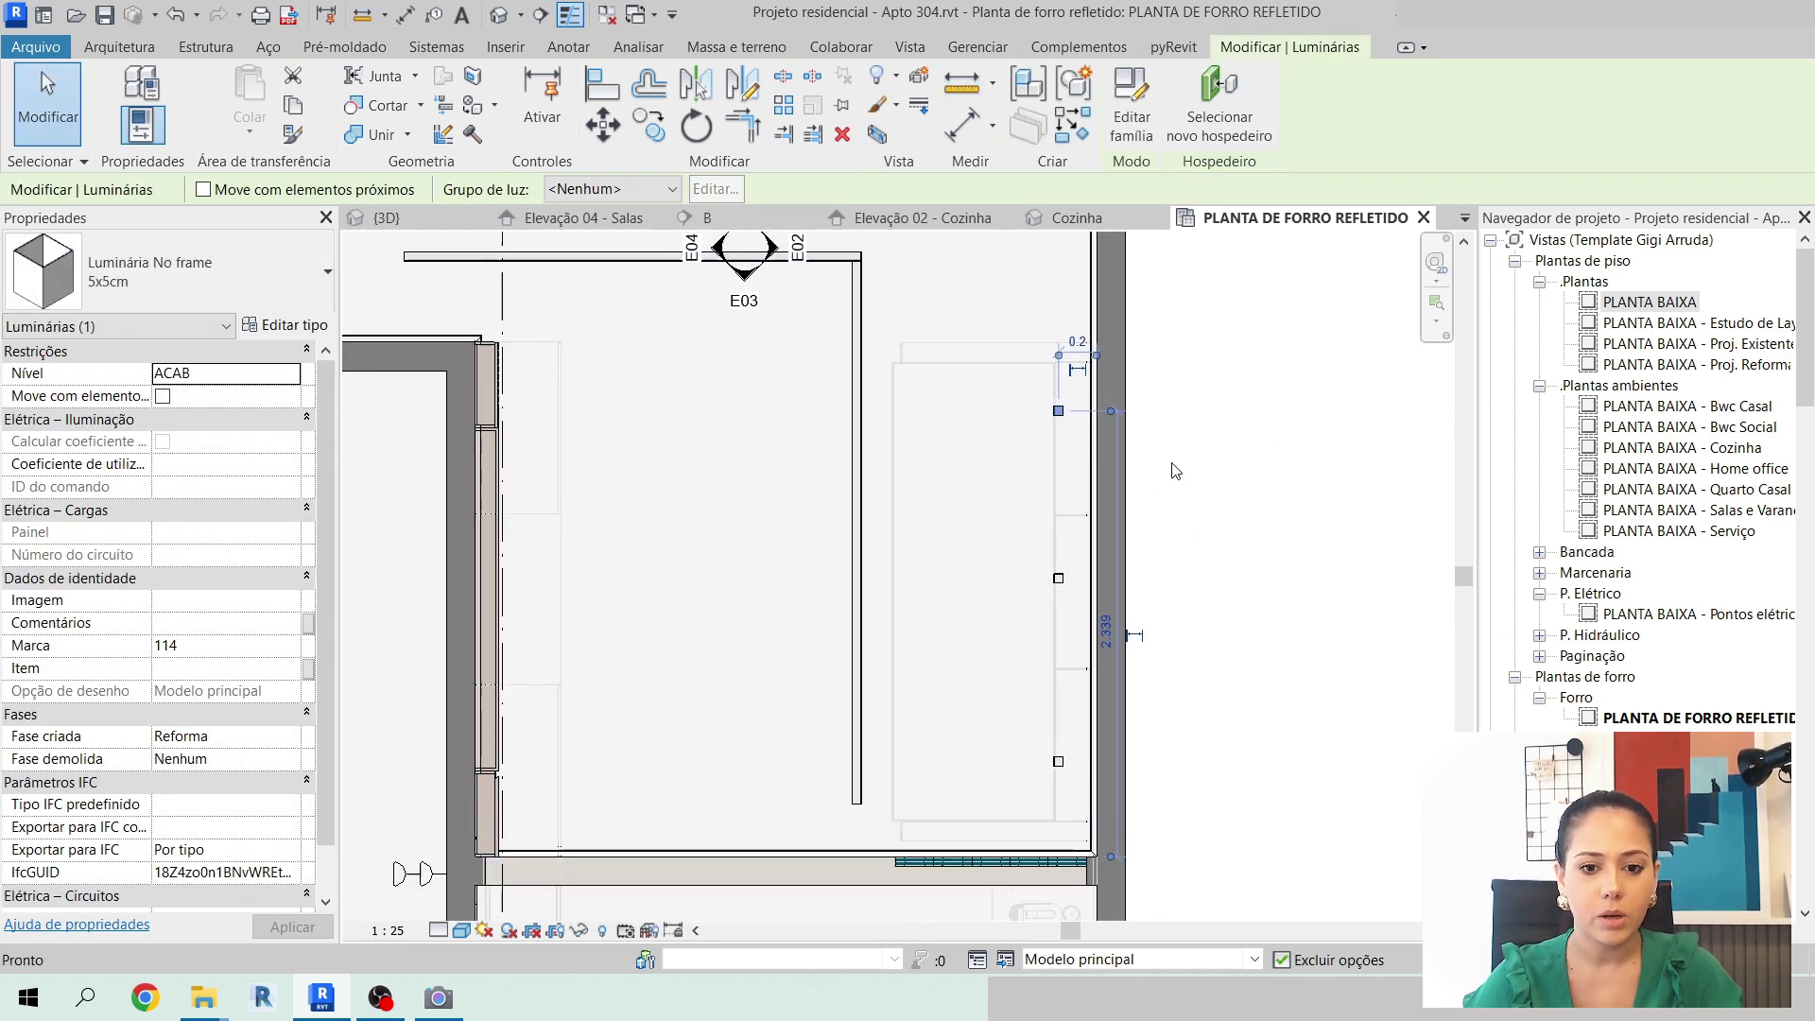
click(1106, 632)
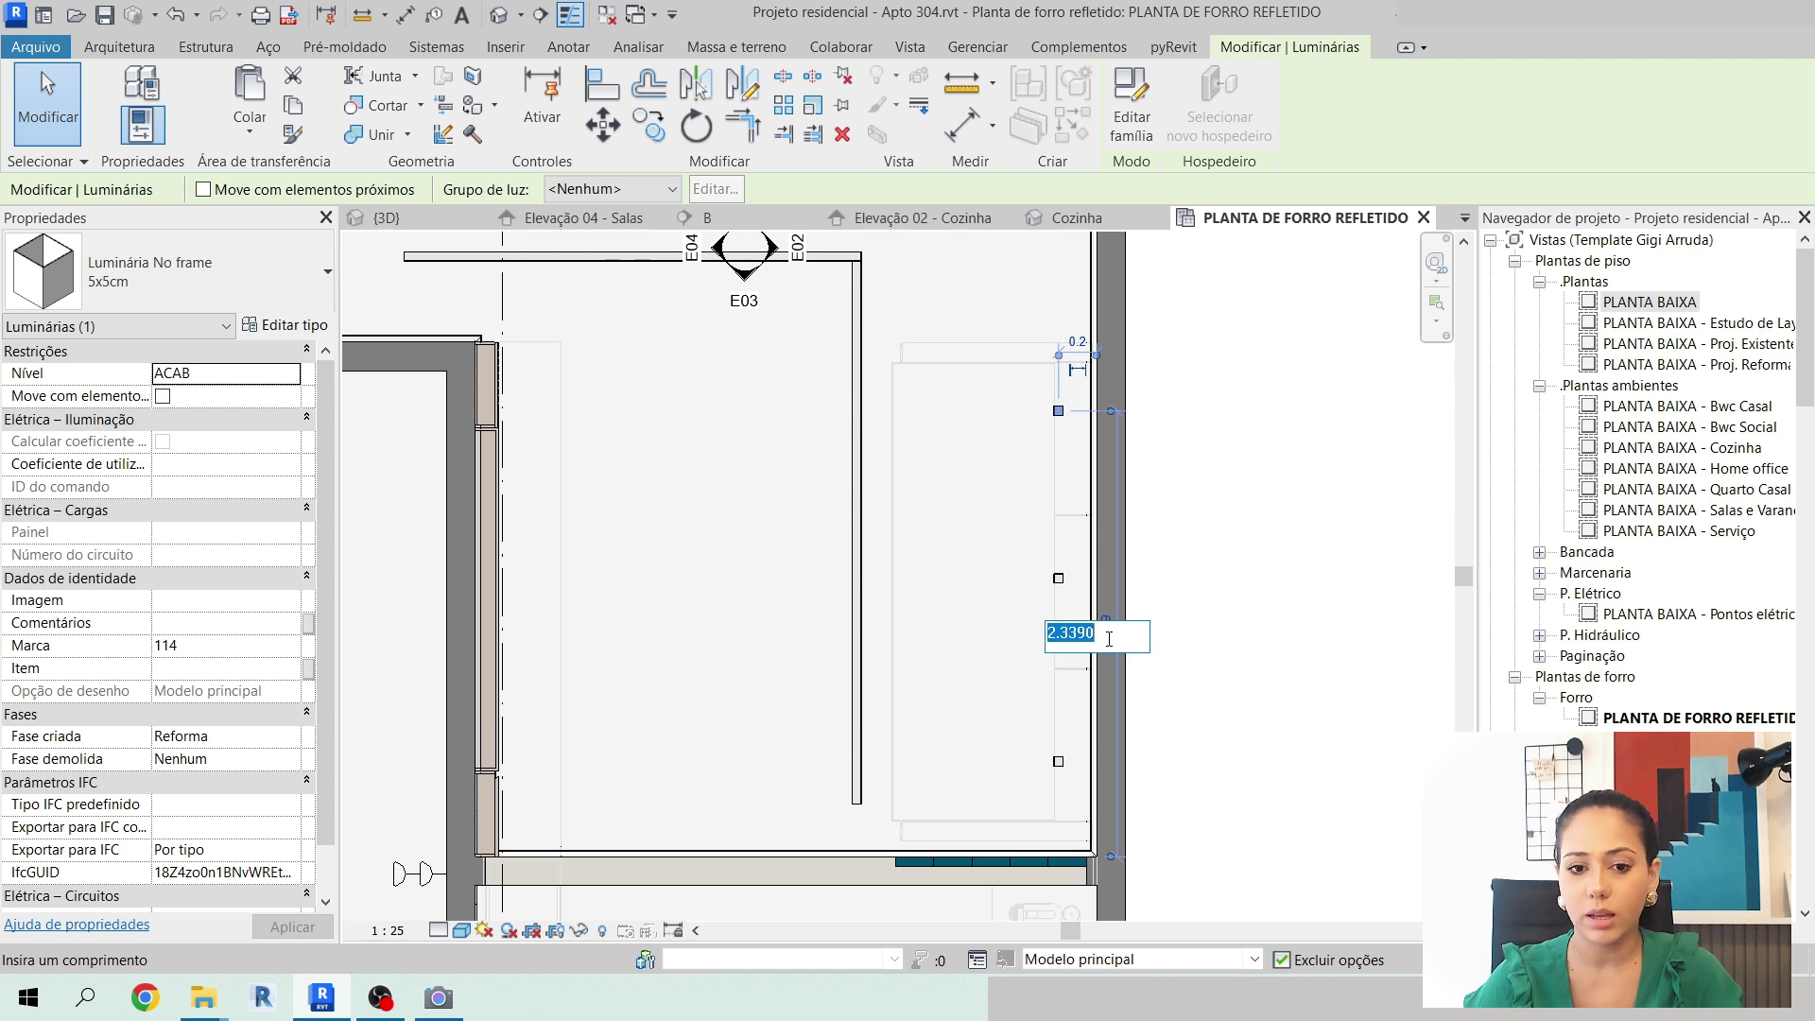
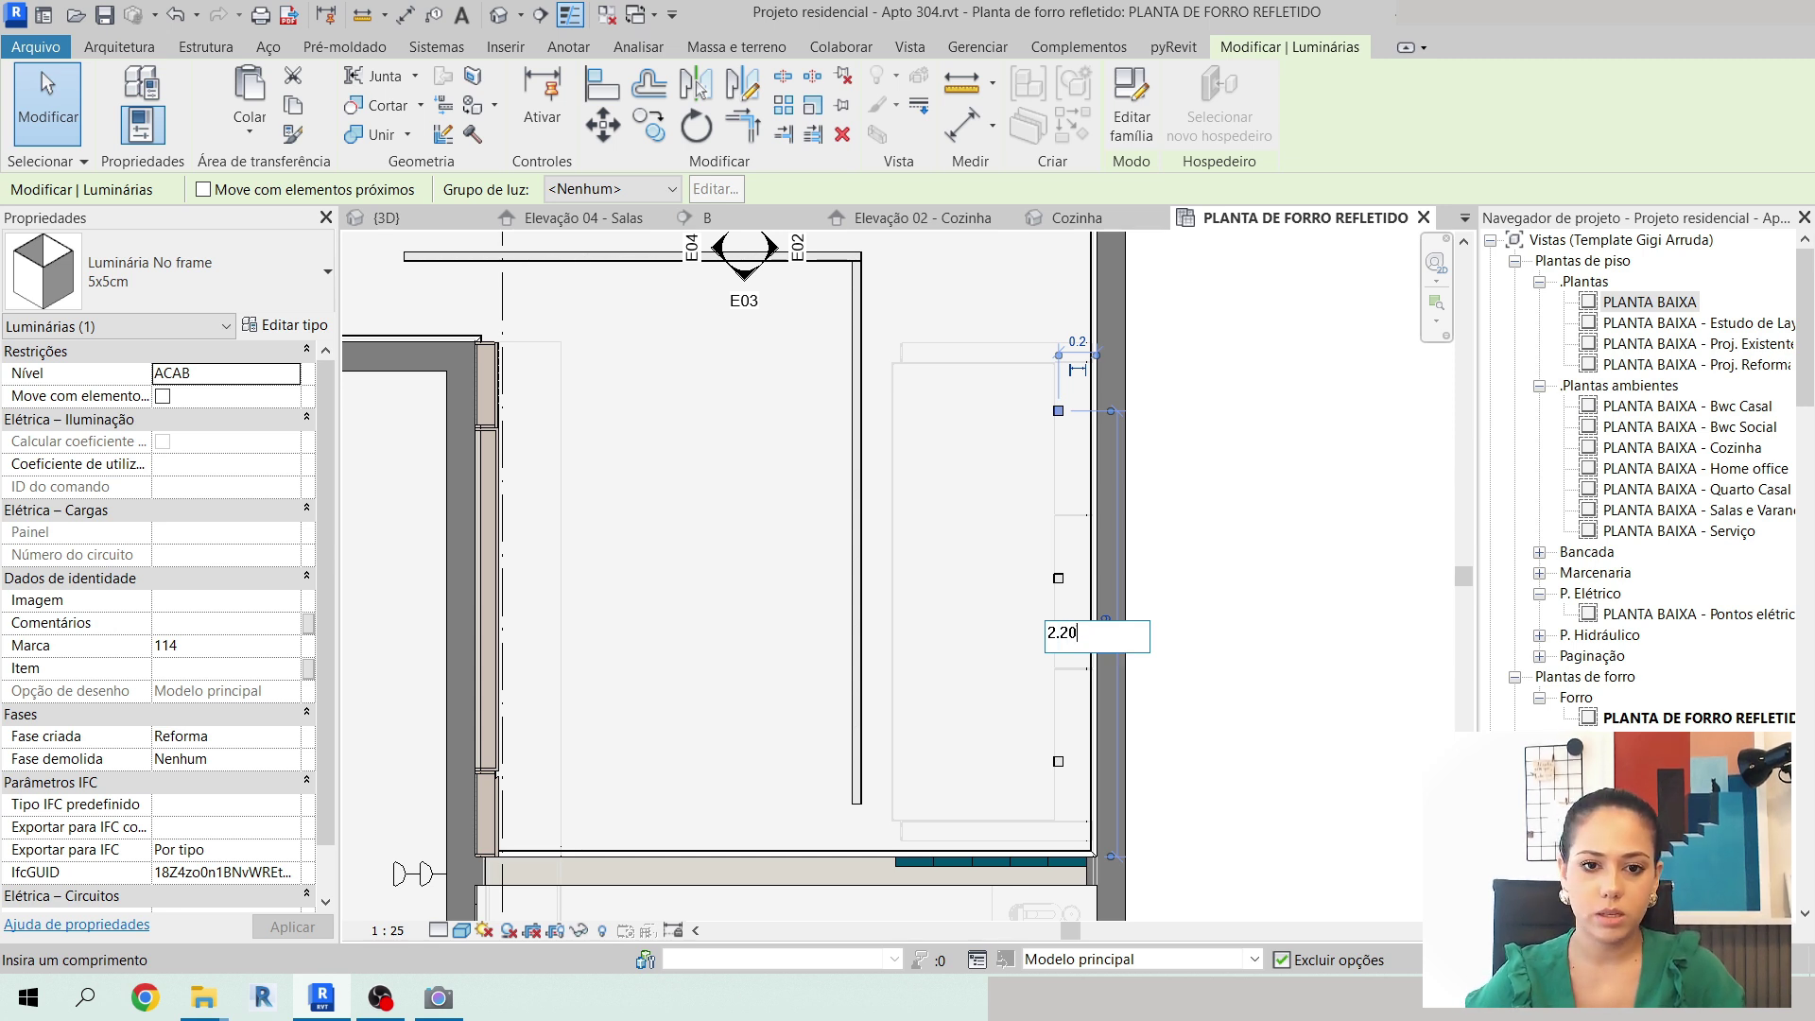
key(Return)
Measure again from the repositioned dining-side fixture to the outer edge of the sofa's arm.
scroll(1046, 372, up, 3)
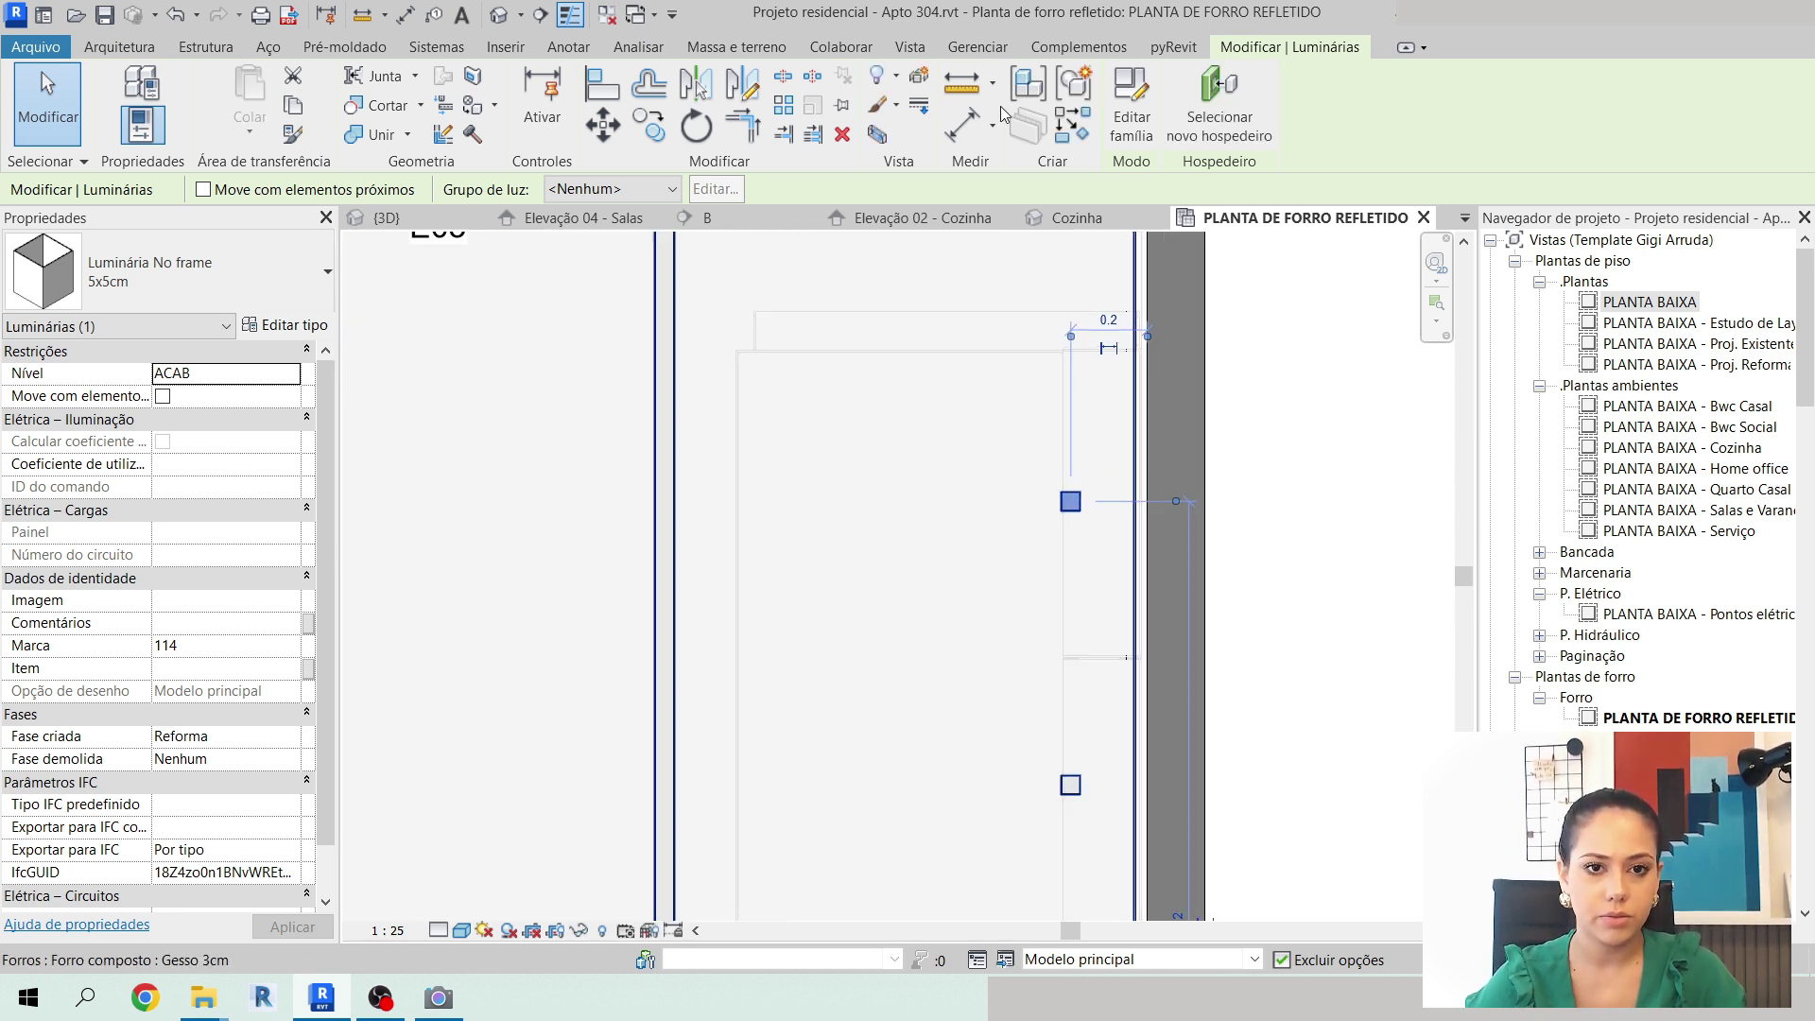
key(m)
key(e)
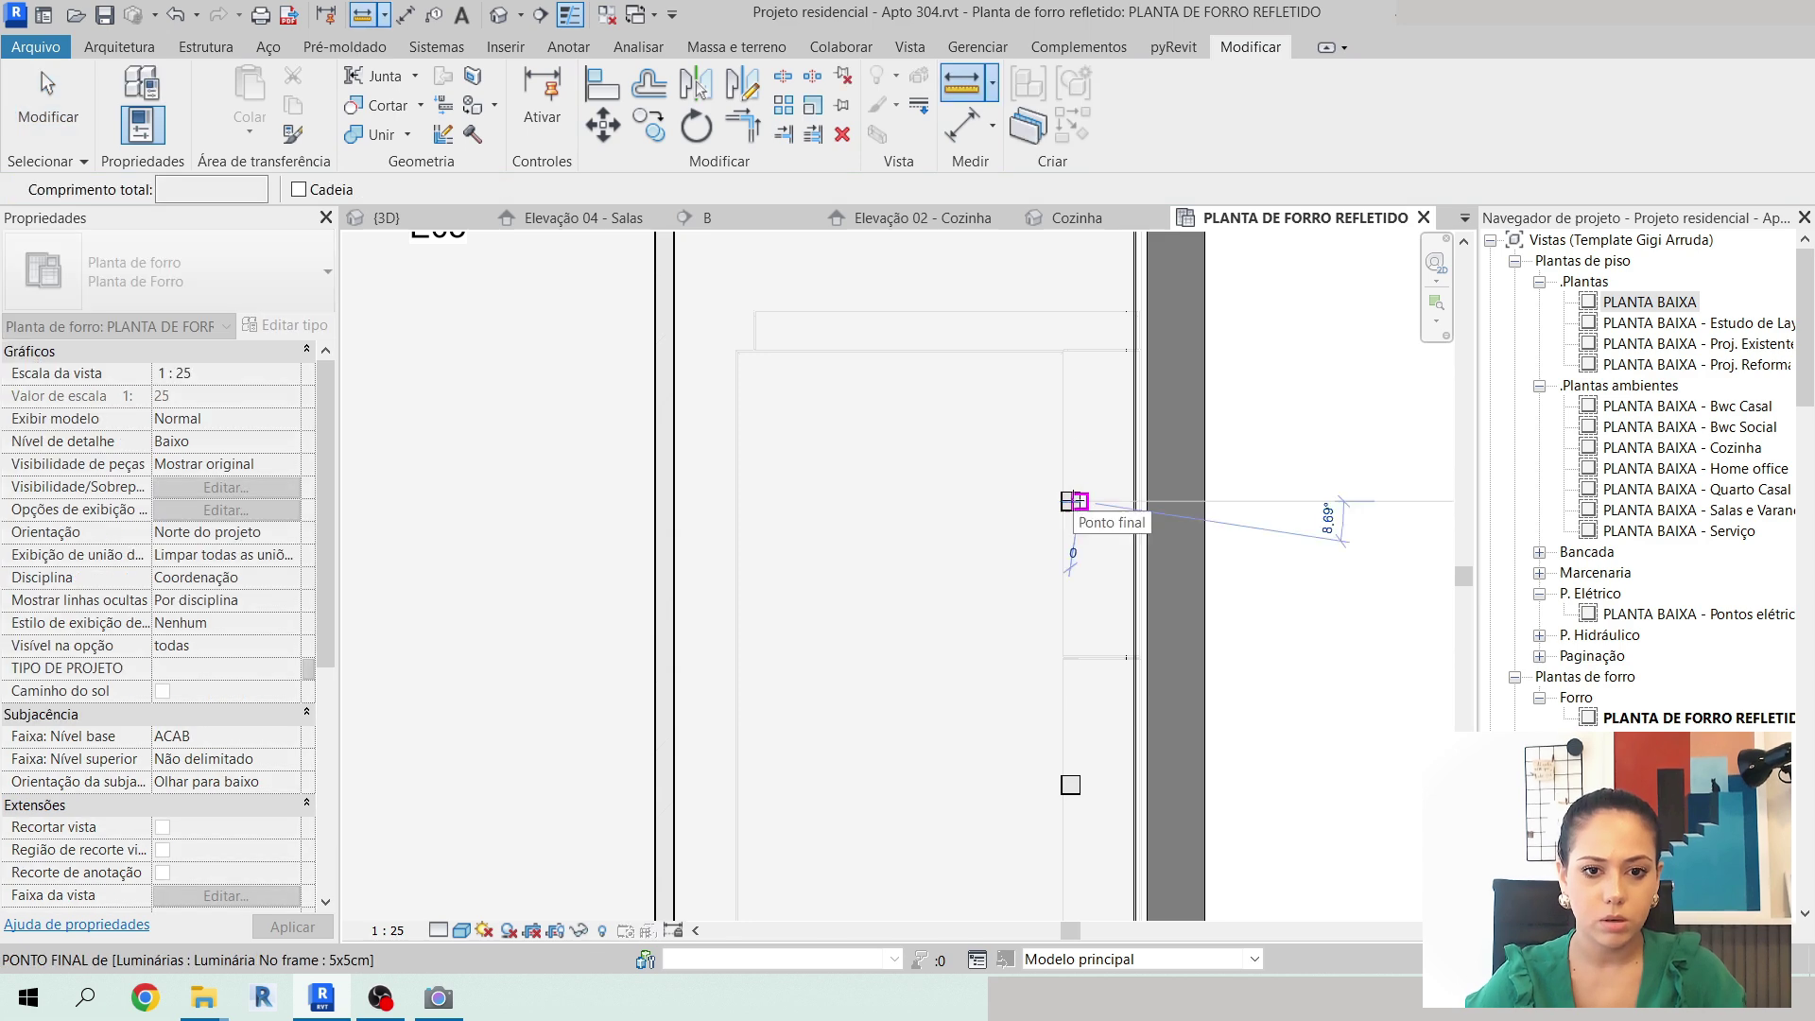
click(1079, 501)
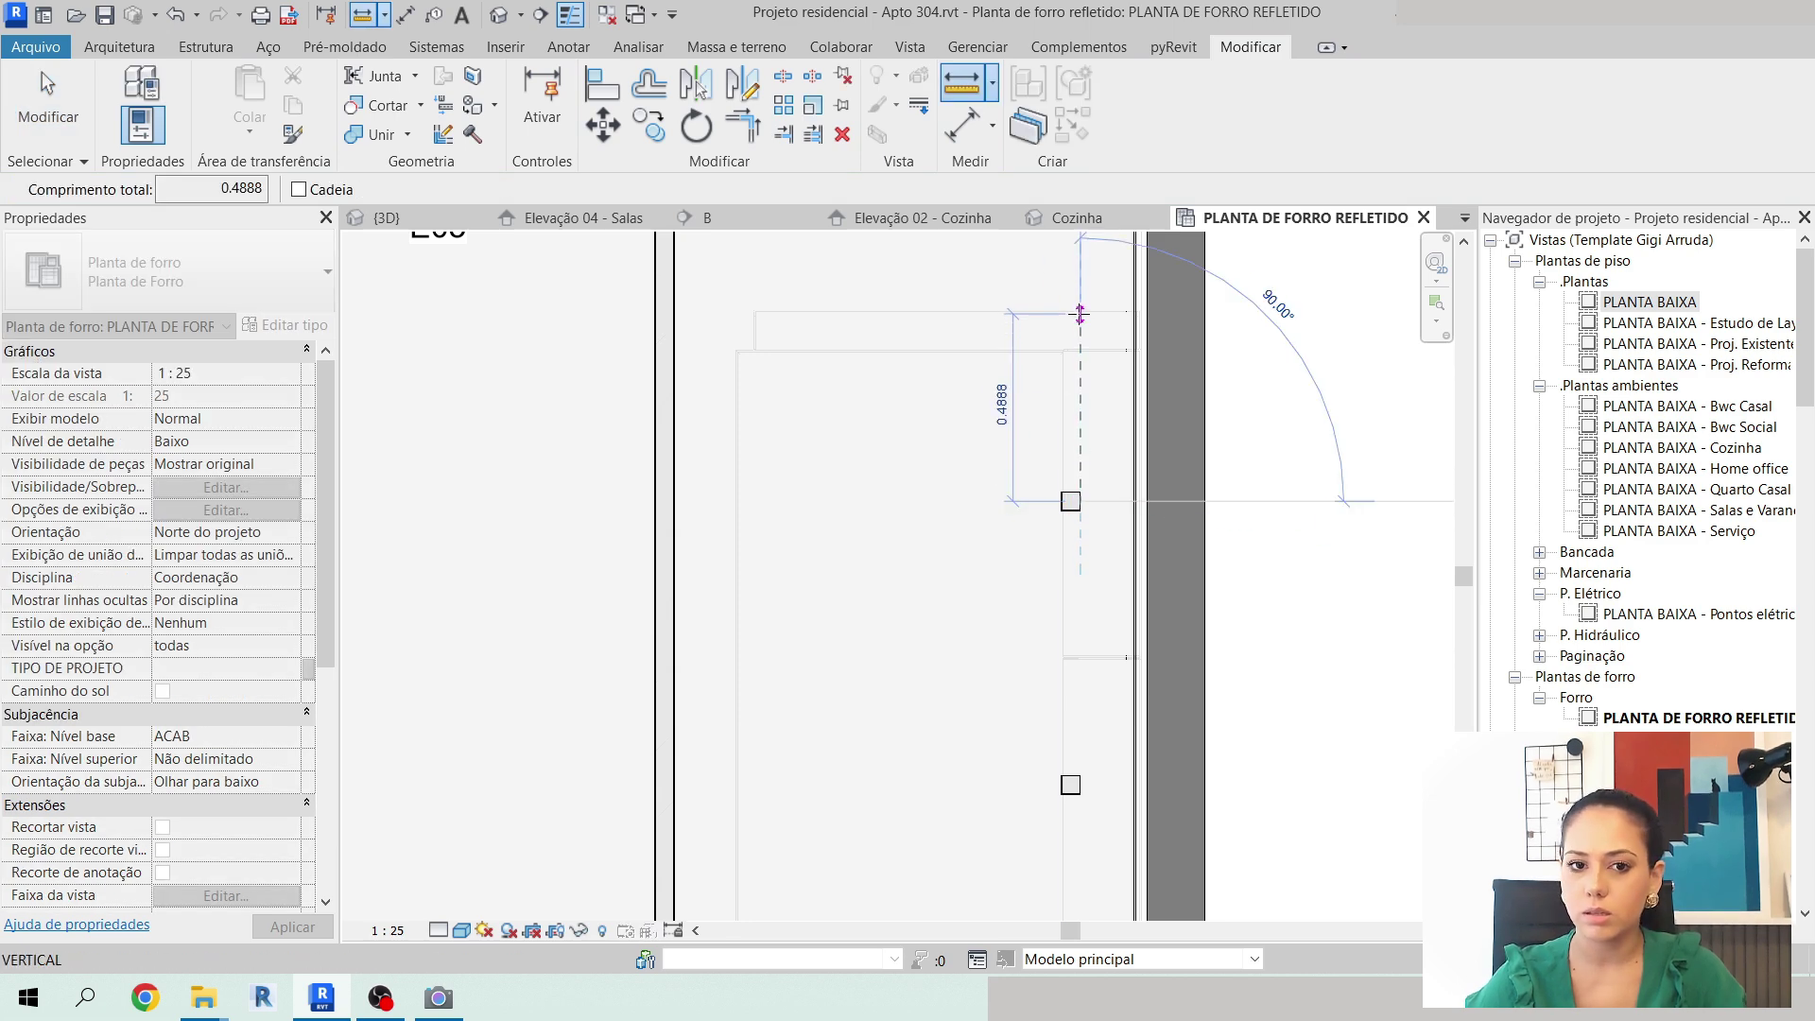
key(Escape)
key(Escape)
scroll(1108, 444, down, 4)
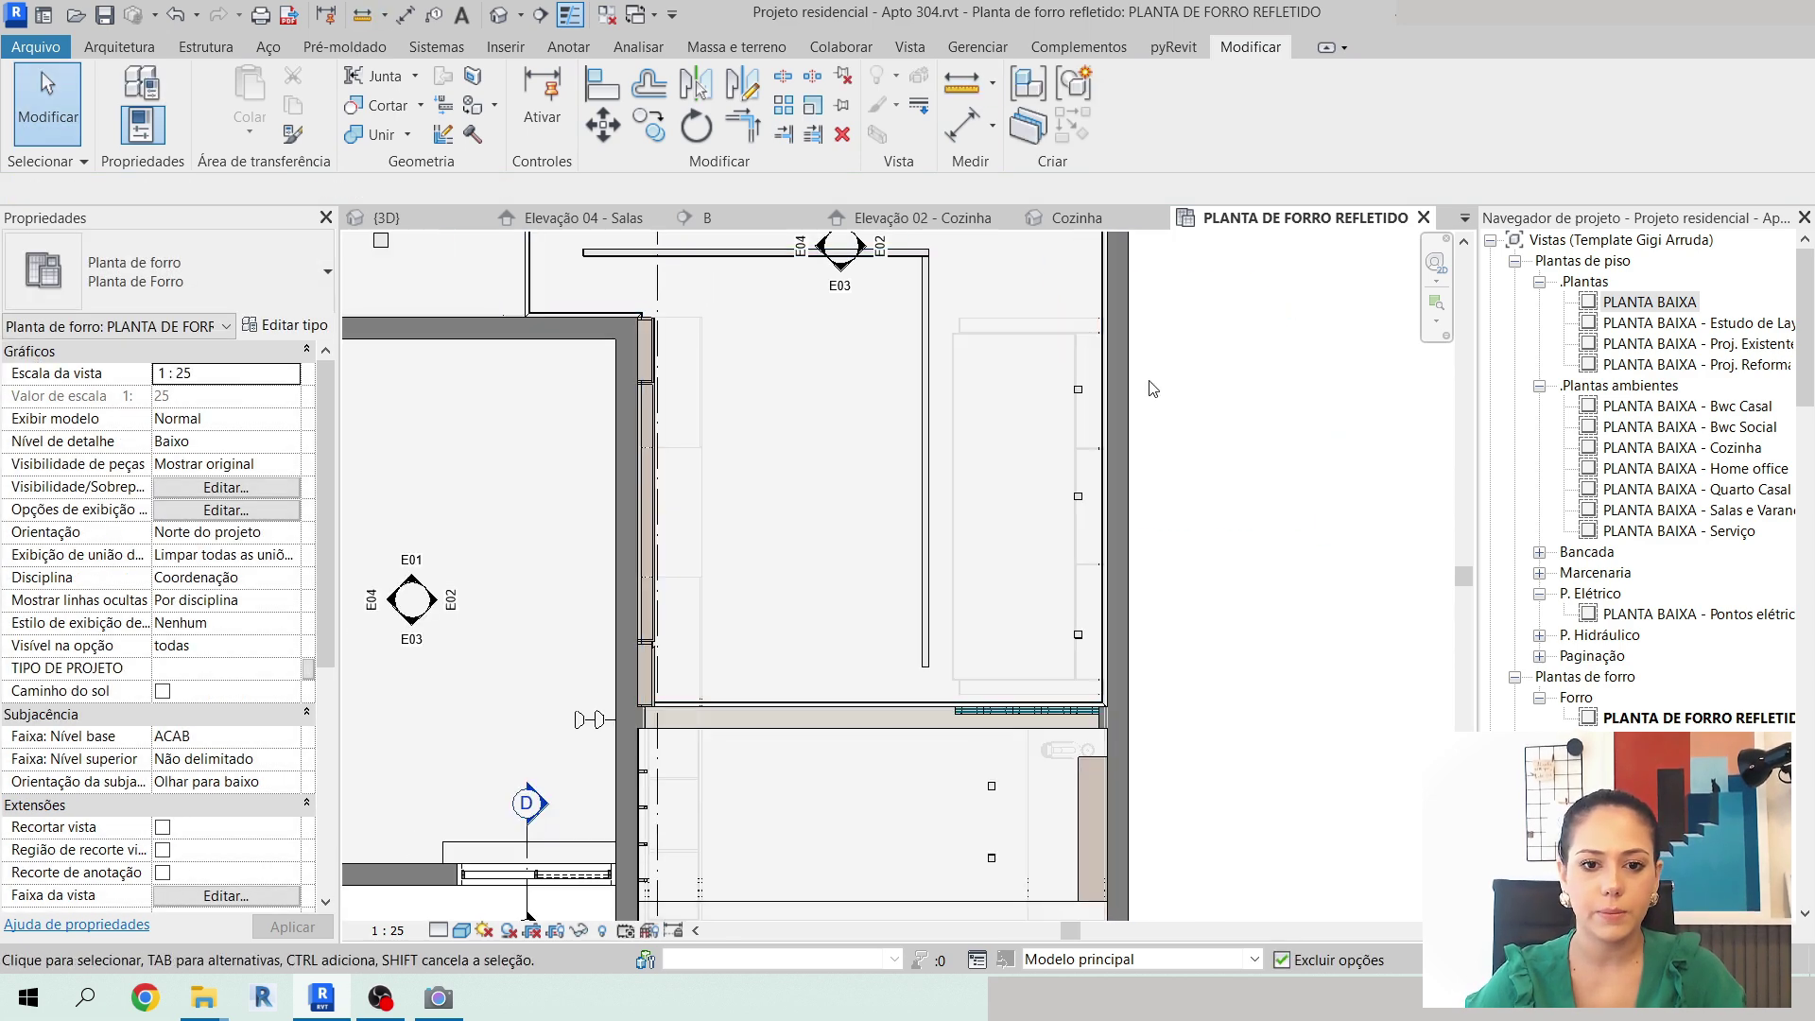
Dimension the centres of the three 5x5cm sofa fixtures in one aligned chain and make their spacing equal.
scroll(1107, 443, up, 1)
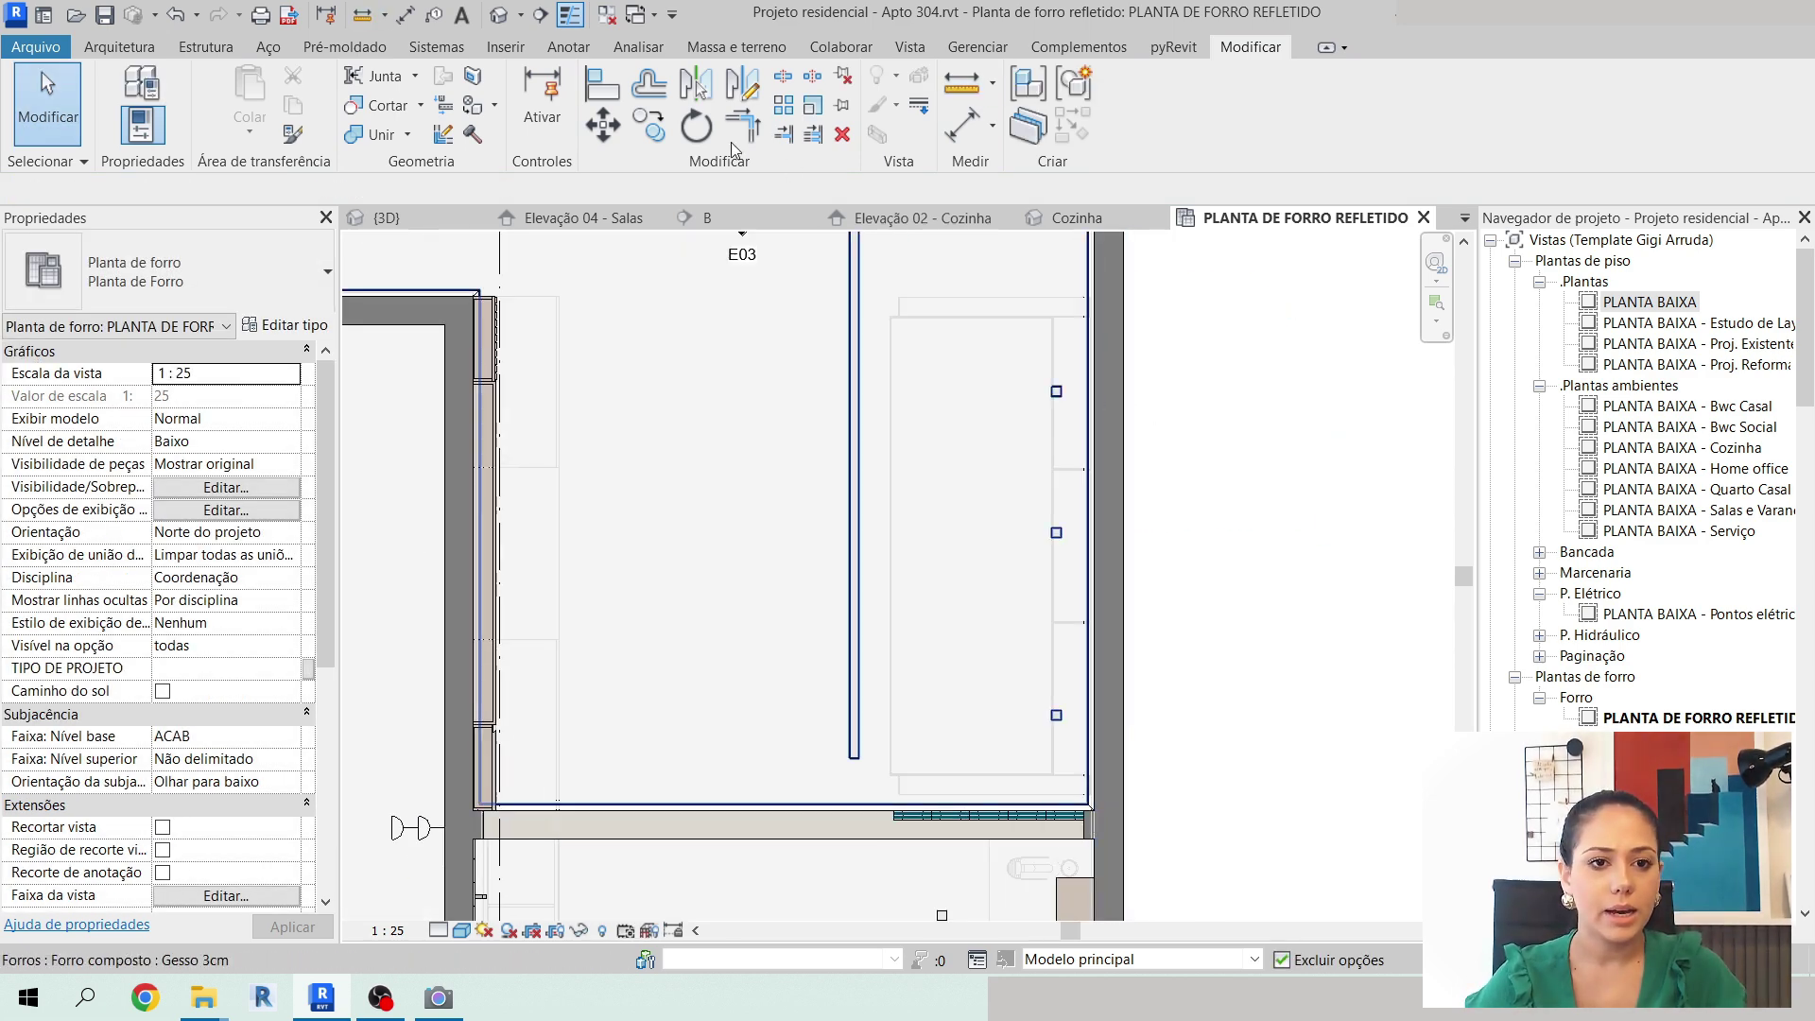
click(962, 126)
scroll(1054, 383, up, 2)
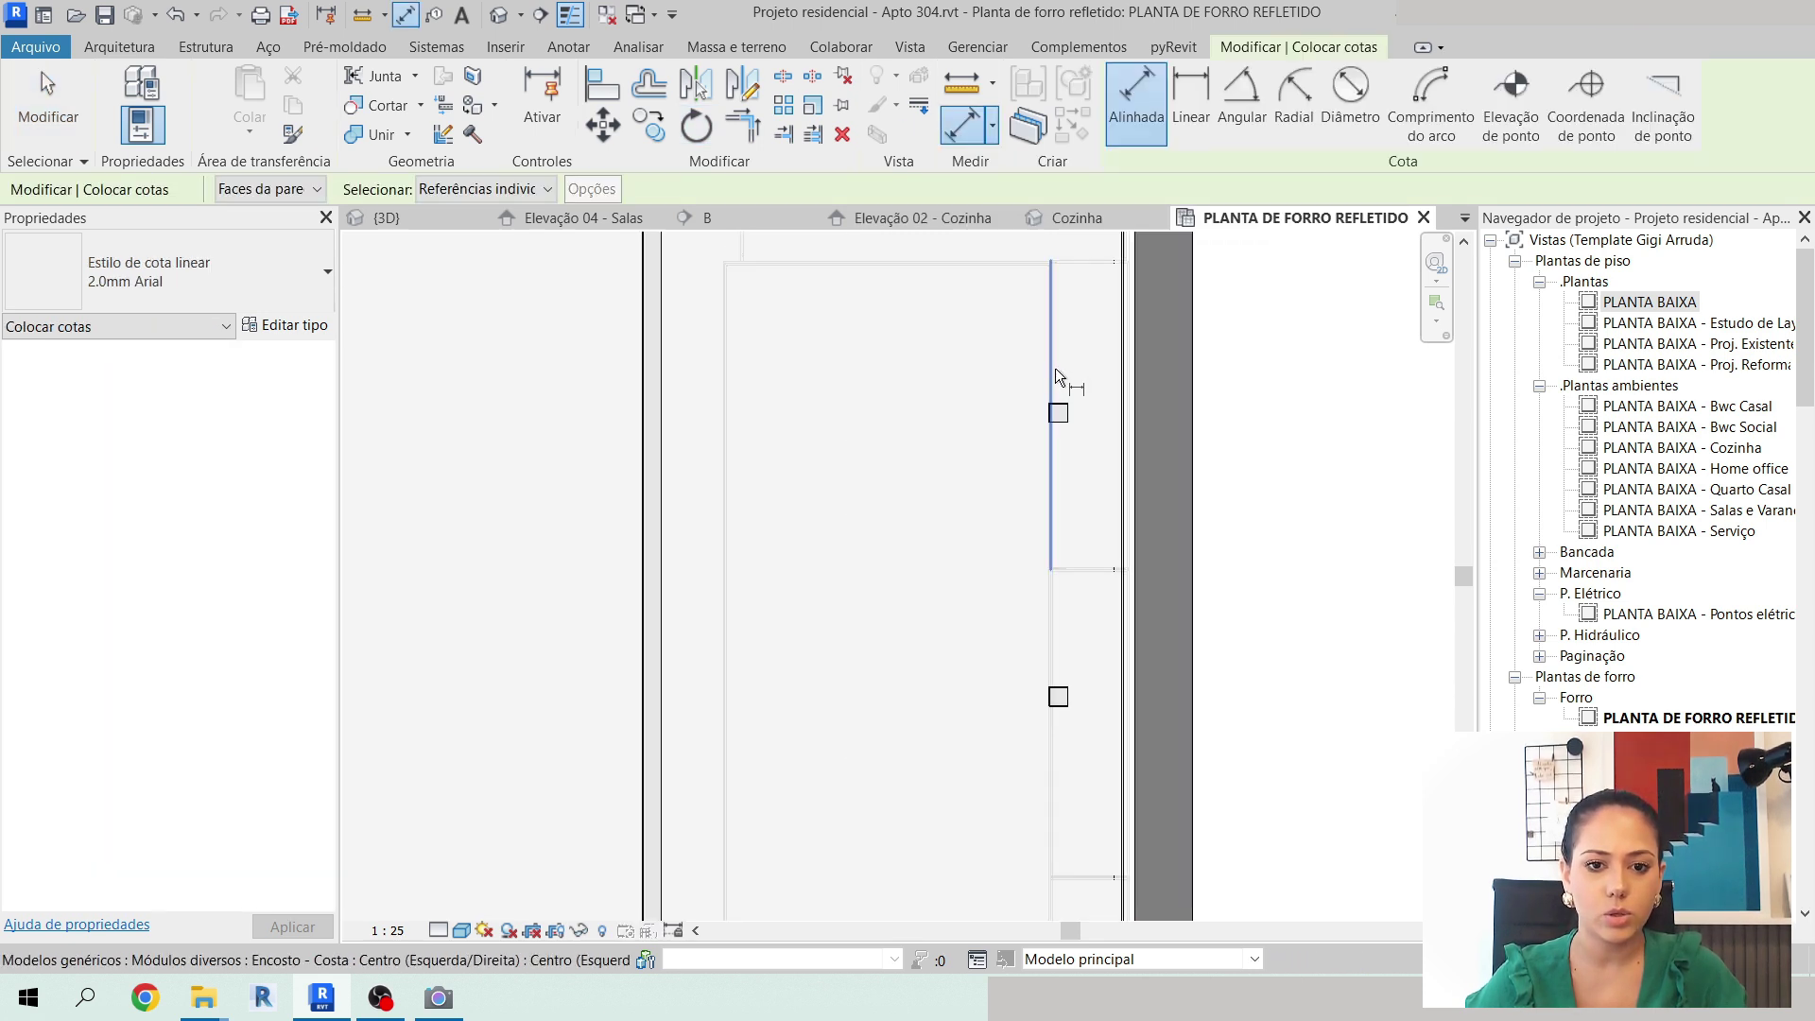
scroll(1055, 374, up, 2)
scroll(1087, 365, down, 5)
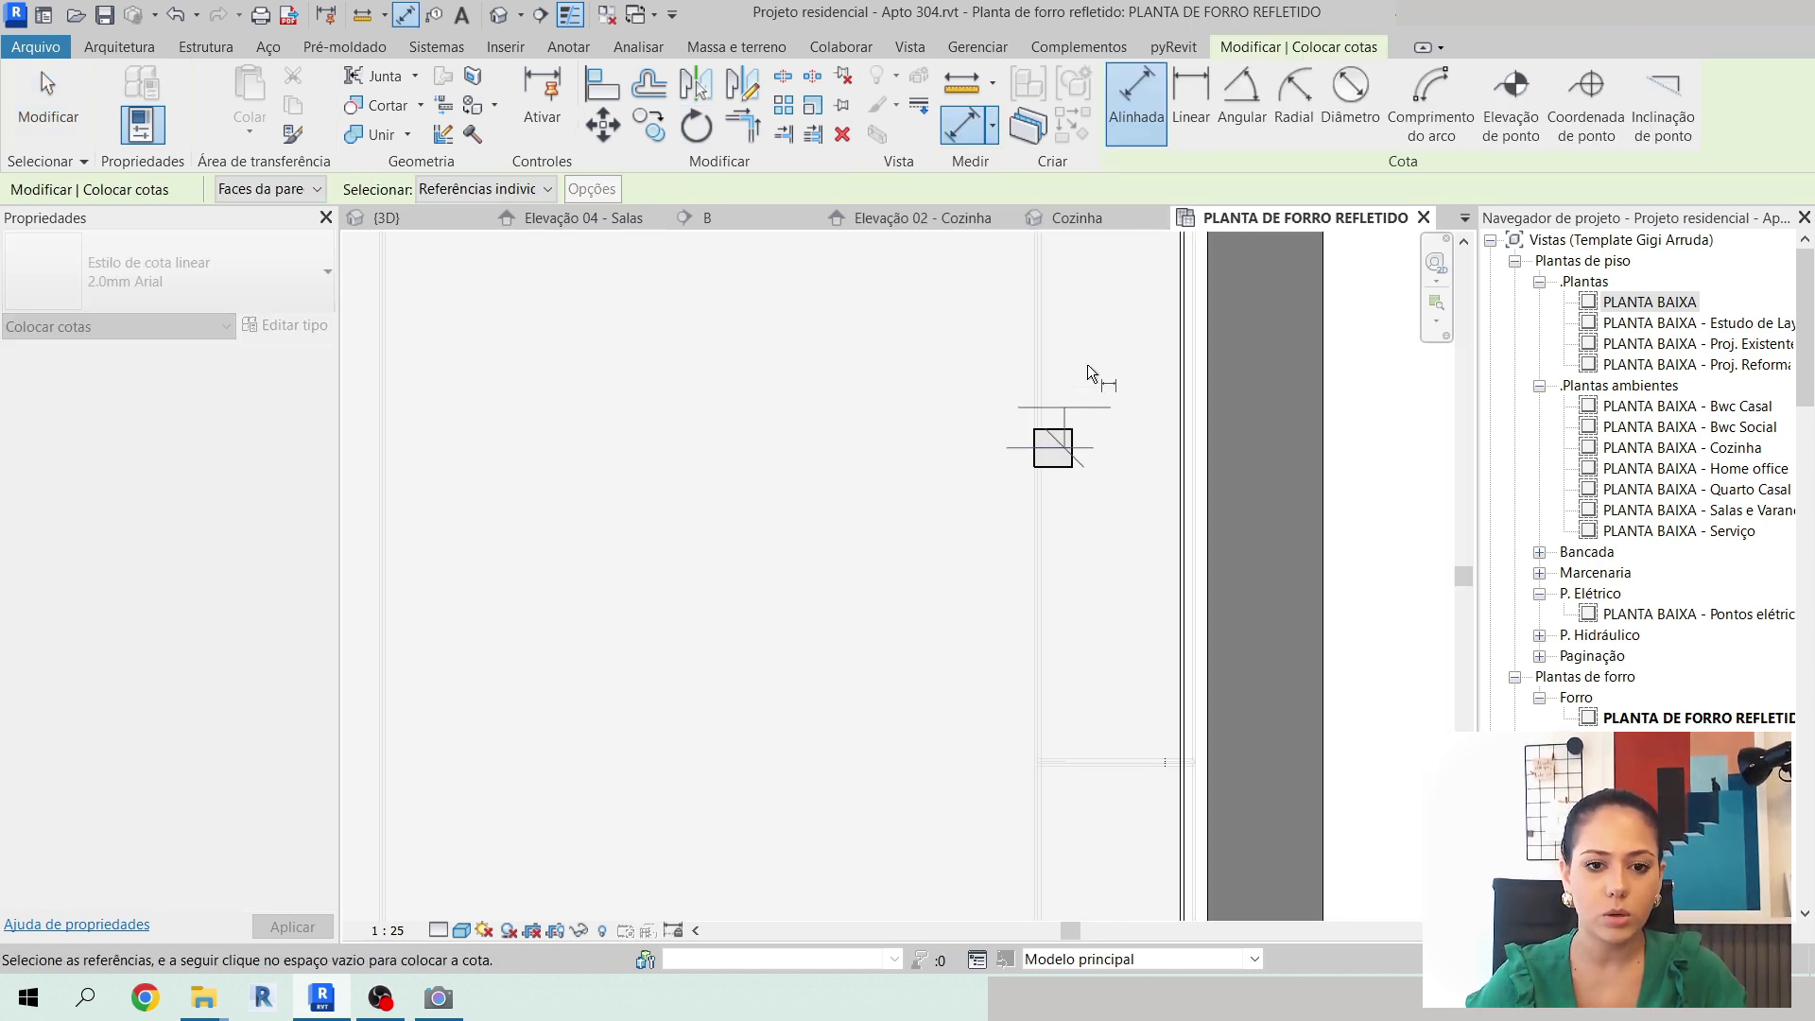
scroll(1095, 668, up, 4)
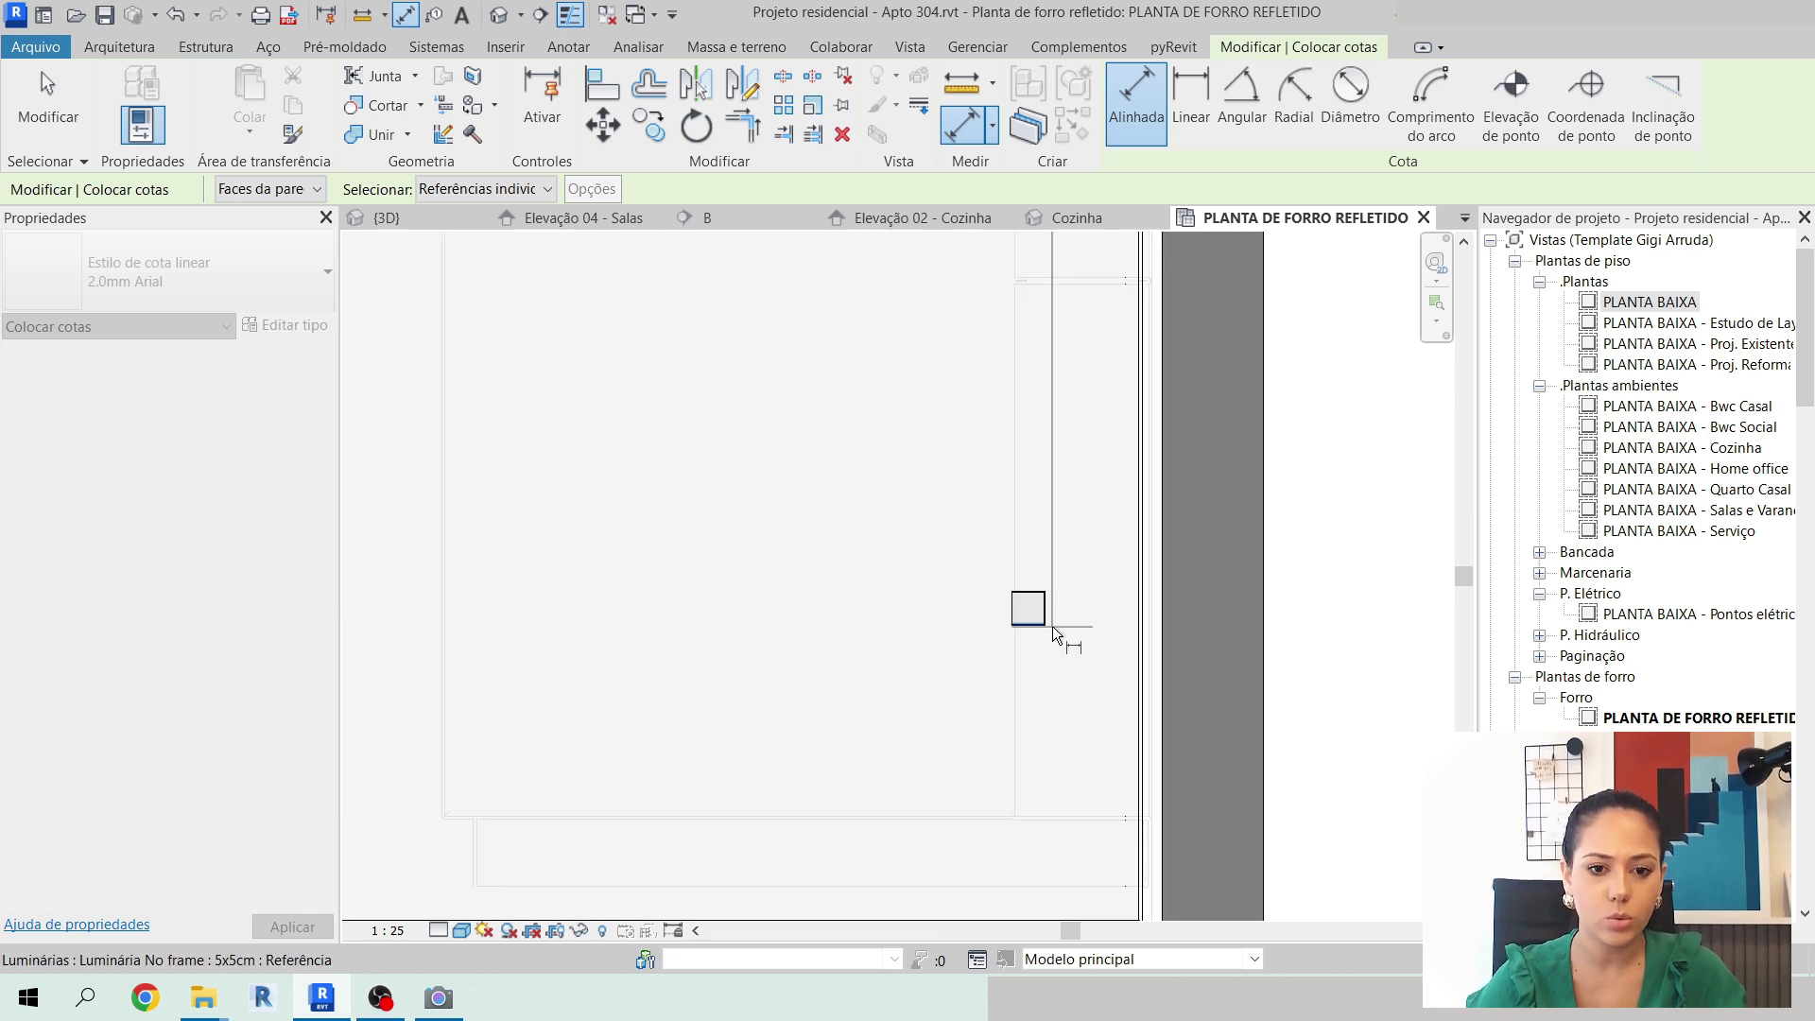
scroll(1044, 397, down, 2)
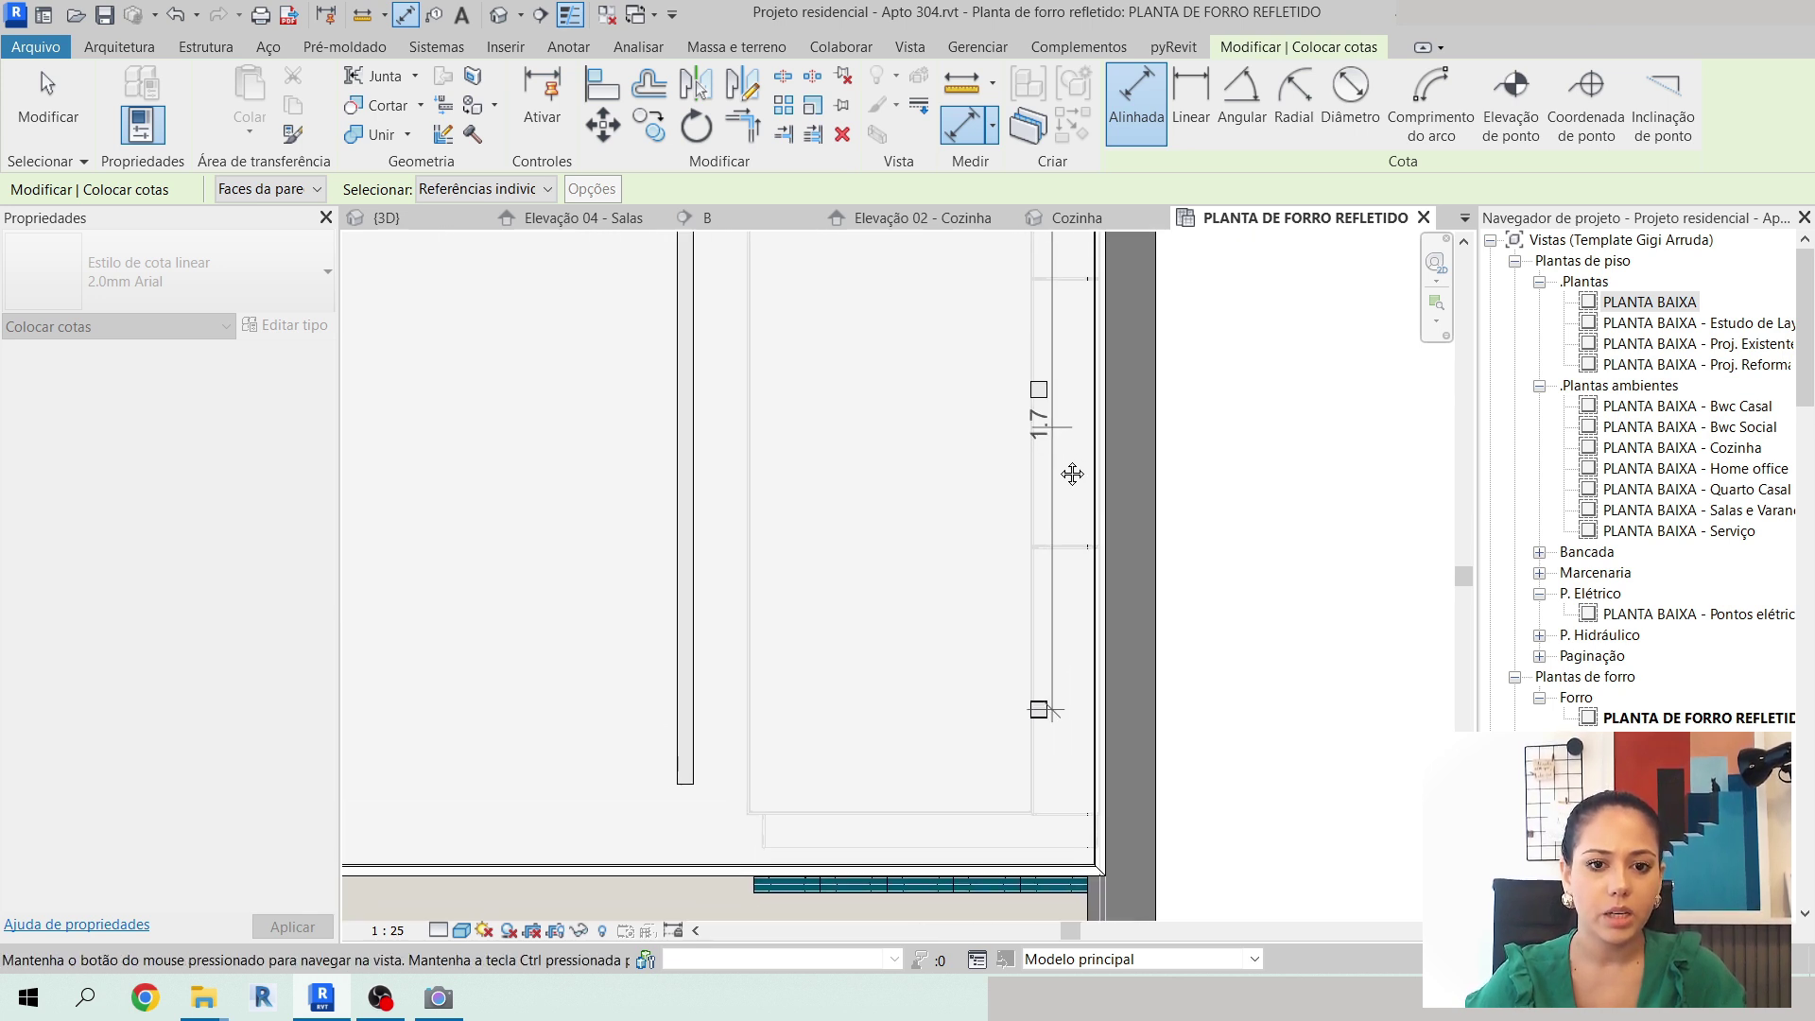
click(1044, 431)
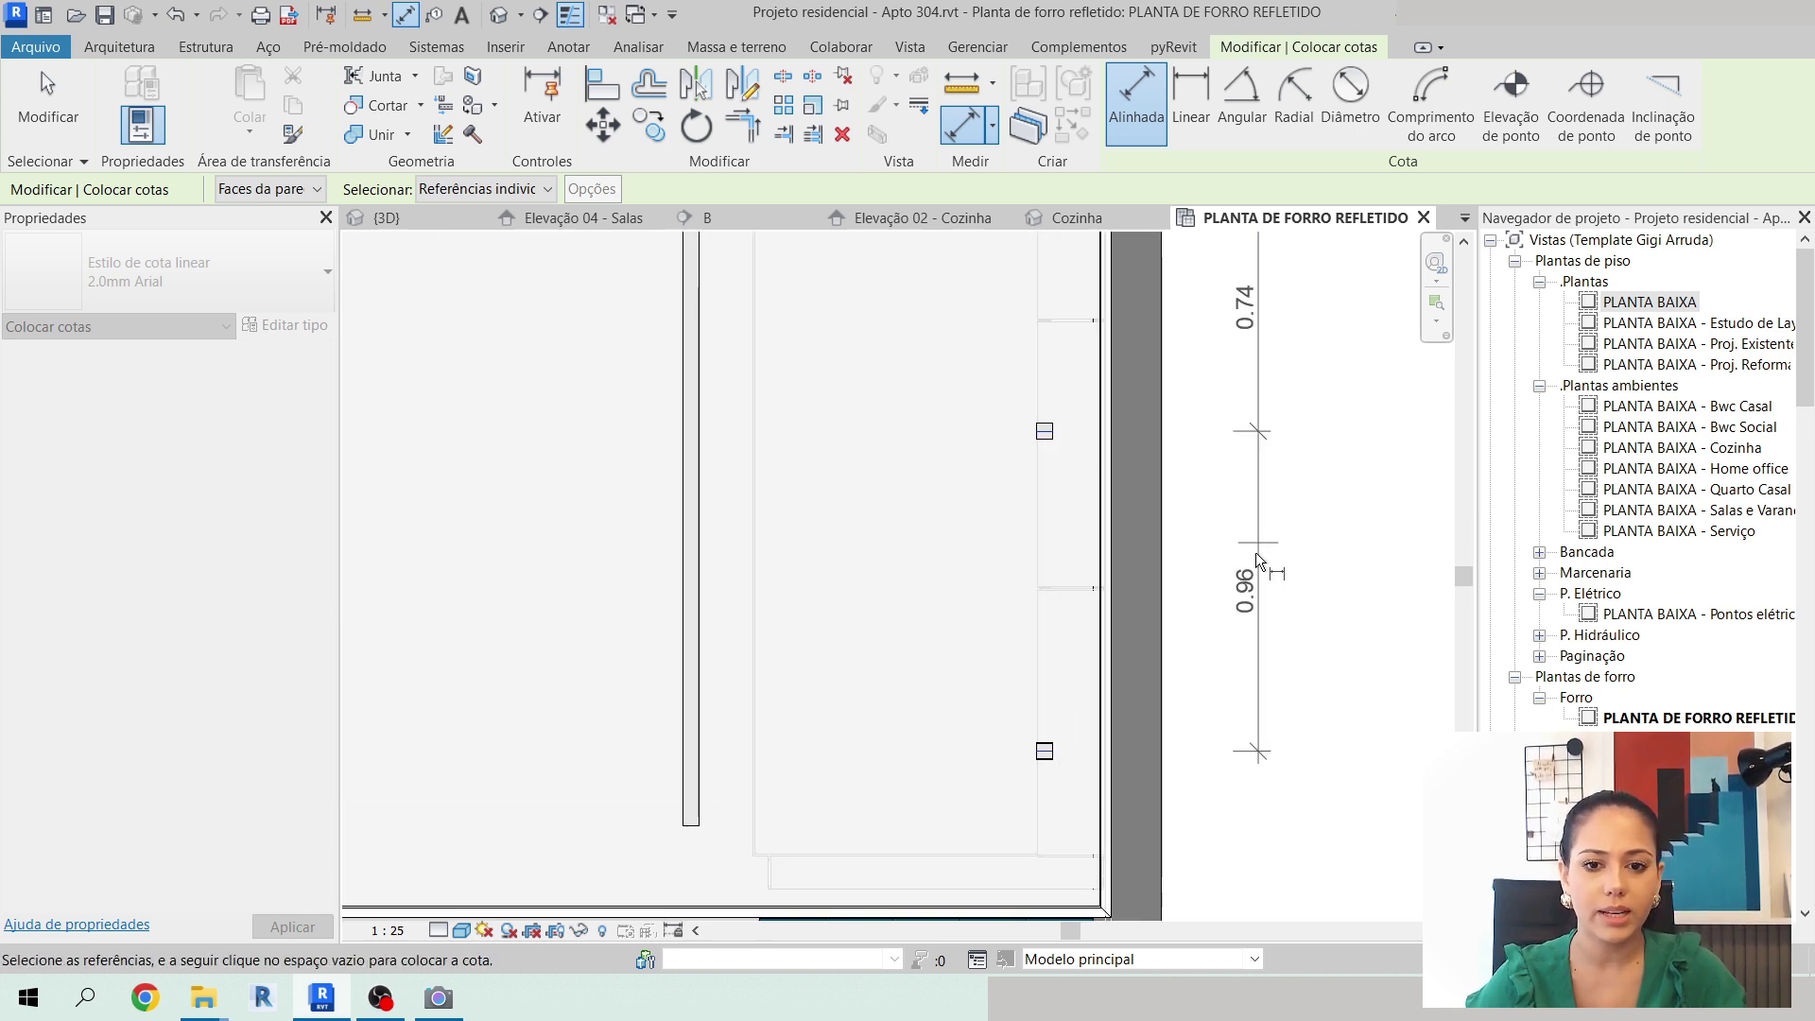
click(1224, 539)
click(1142, 484)
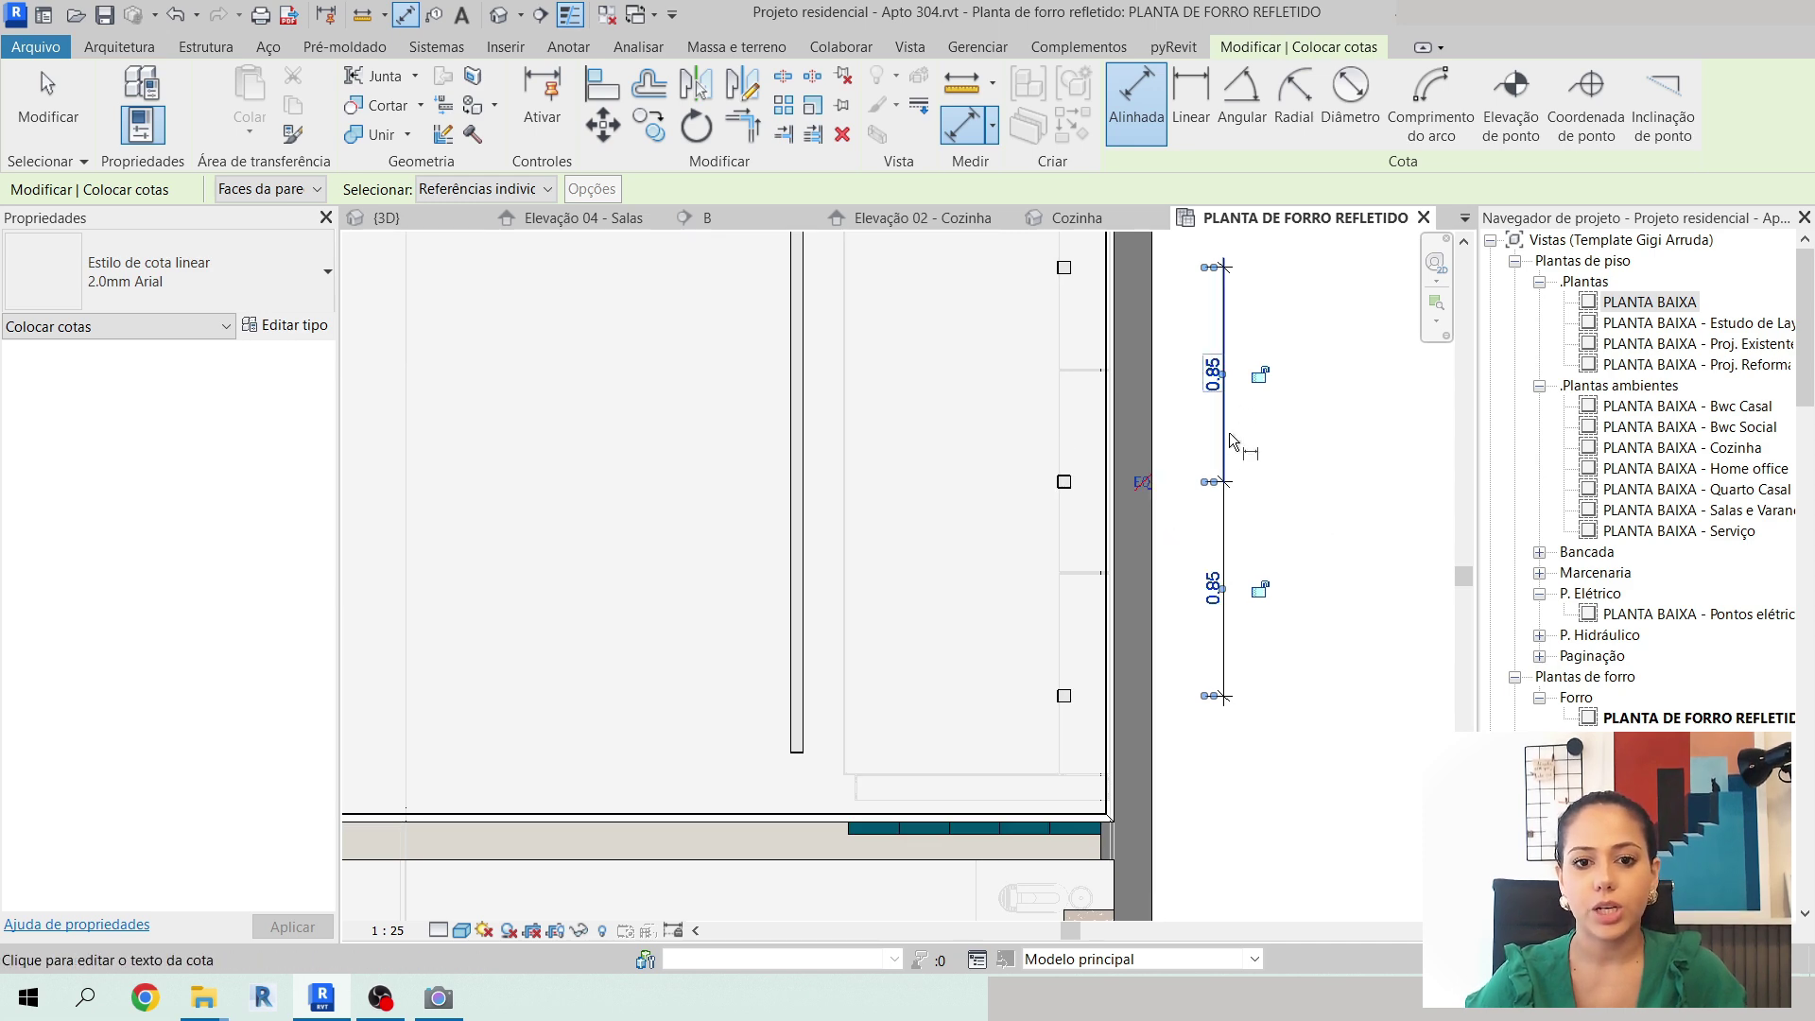
key(Escape)
key(Escape)
Delete the chained spacing dimension beside the three sofa fixtures.
click(1213, 374)
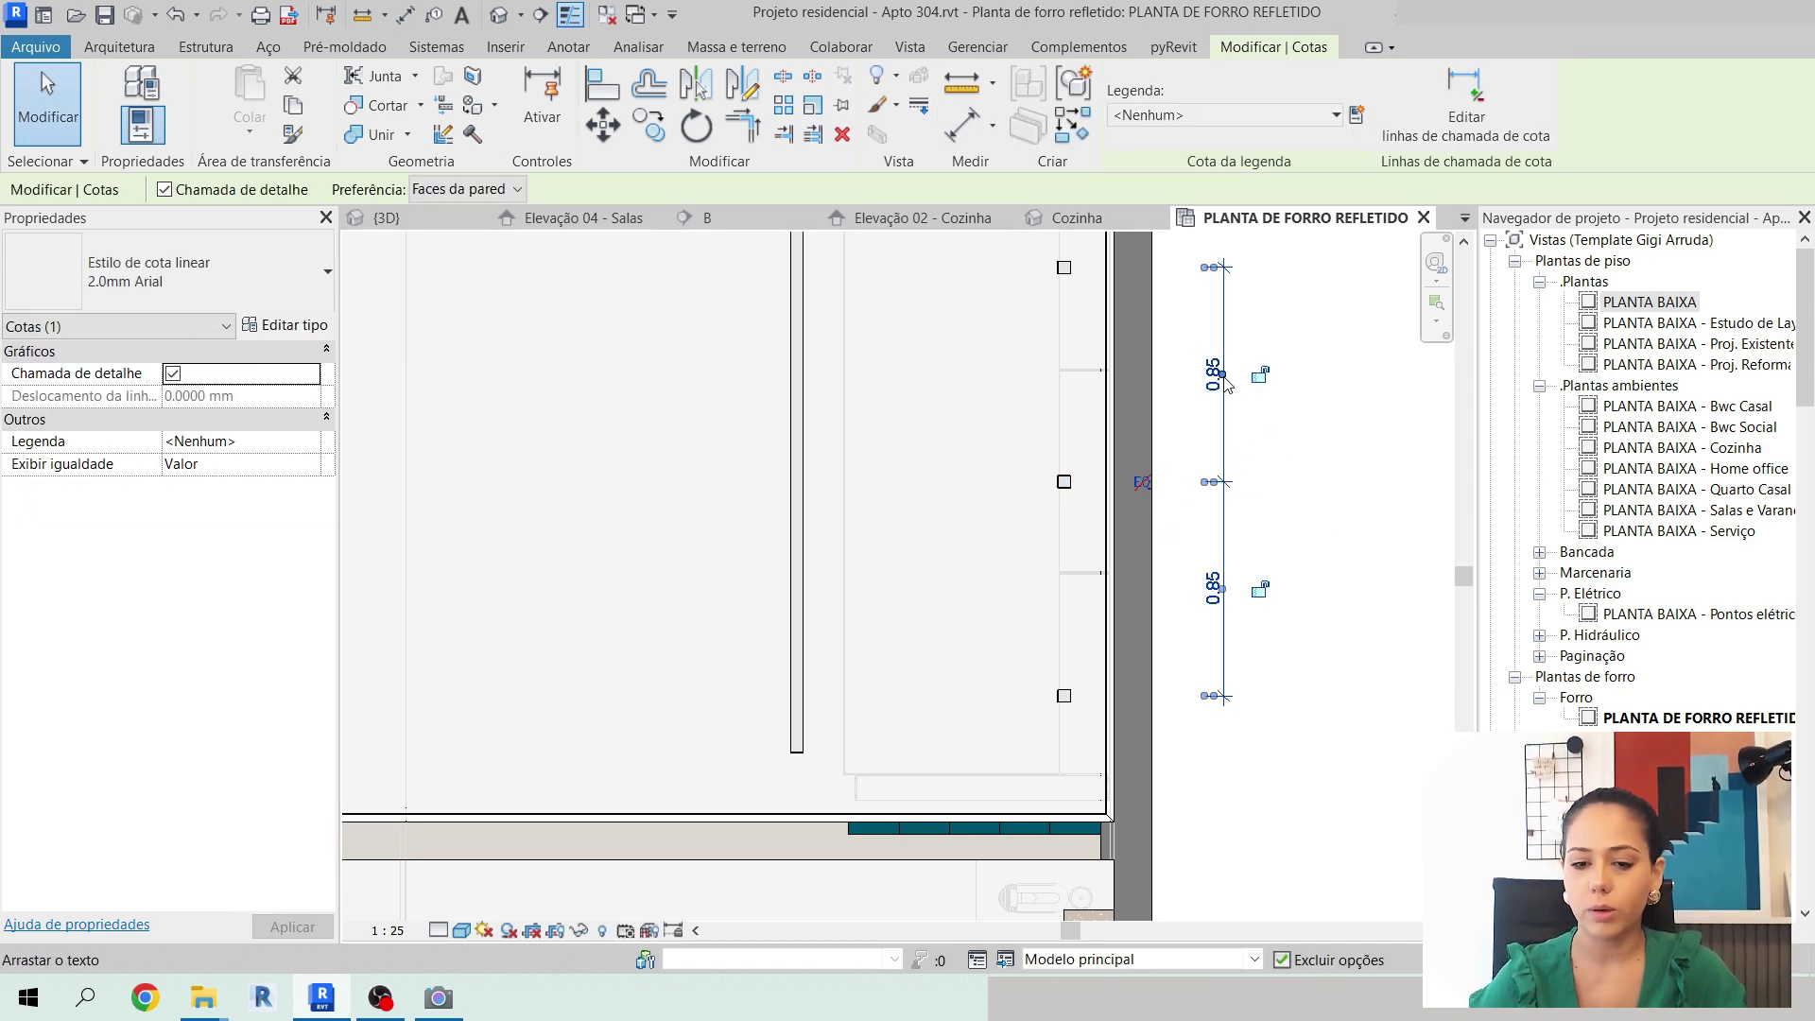
key(Delete)
scroll(1246, 389, down, 2)
scroll(1358, 397, down, 2)
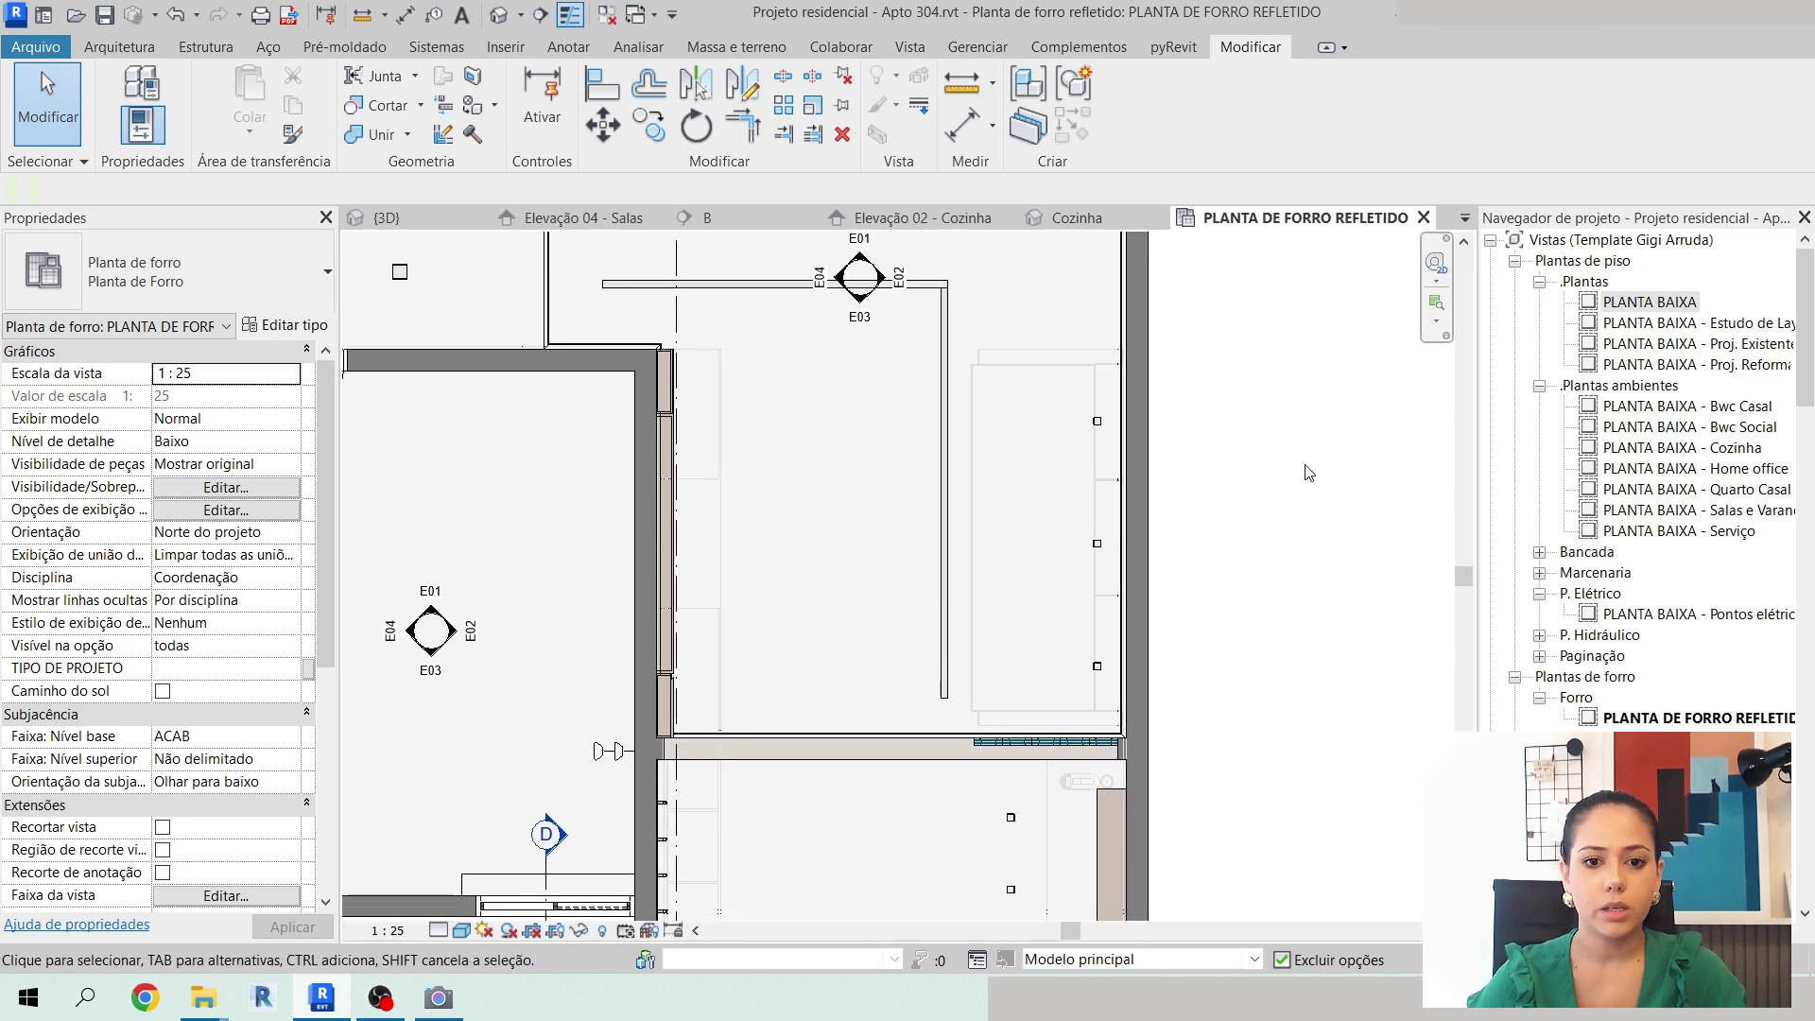
Review the lighting layout of the living room, balcony and remaining rooms in the reflected ceiling plan.
middle_drag(1372, 375, 1293, 463)
scroll(1286, 463, down, 4)
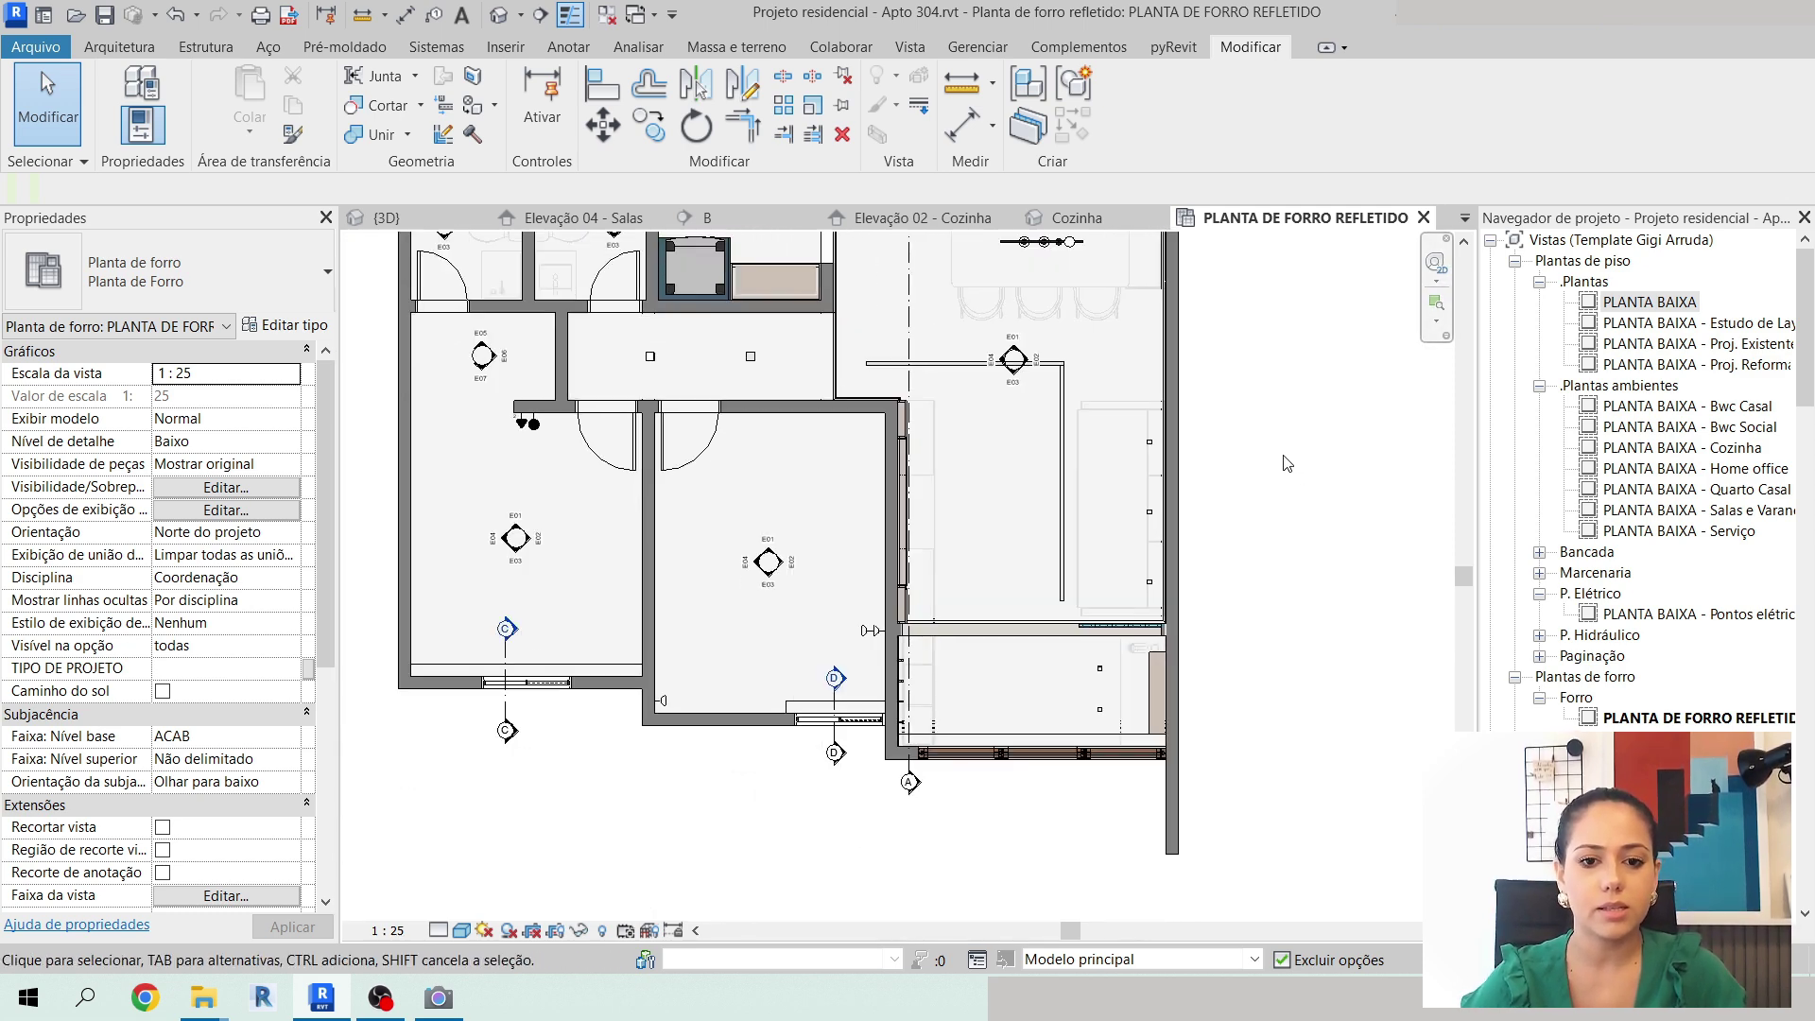
middle_drag(1416, 440, 1373, 553)
scroll(1077, 585, up, 4)
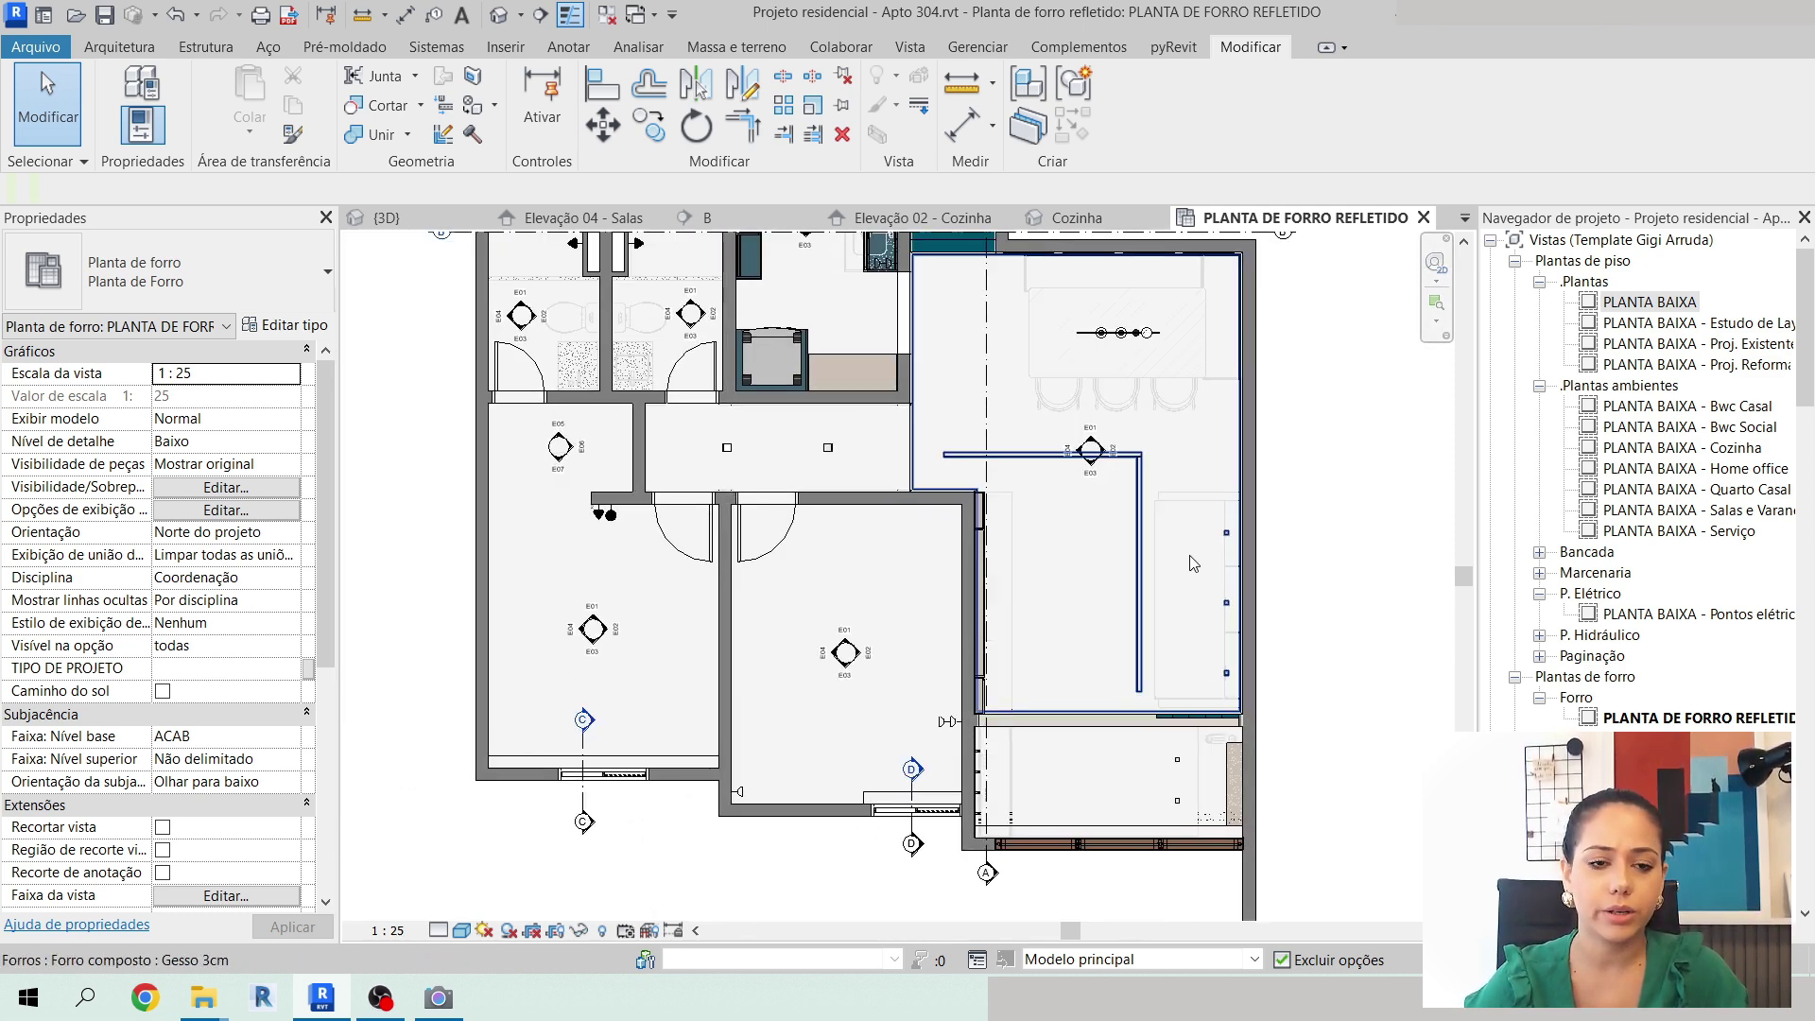
scroll(1271, 553, down, 3)
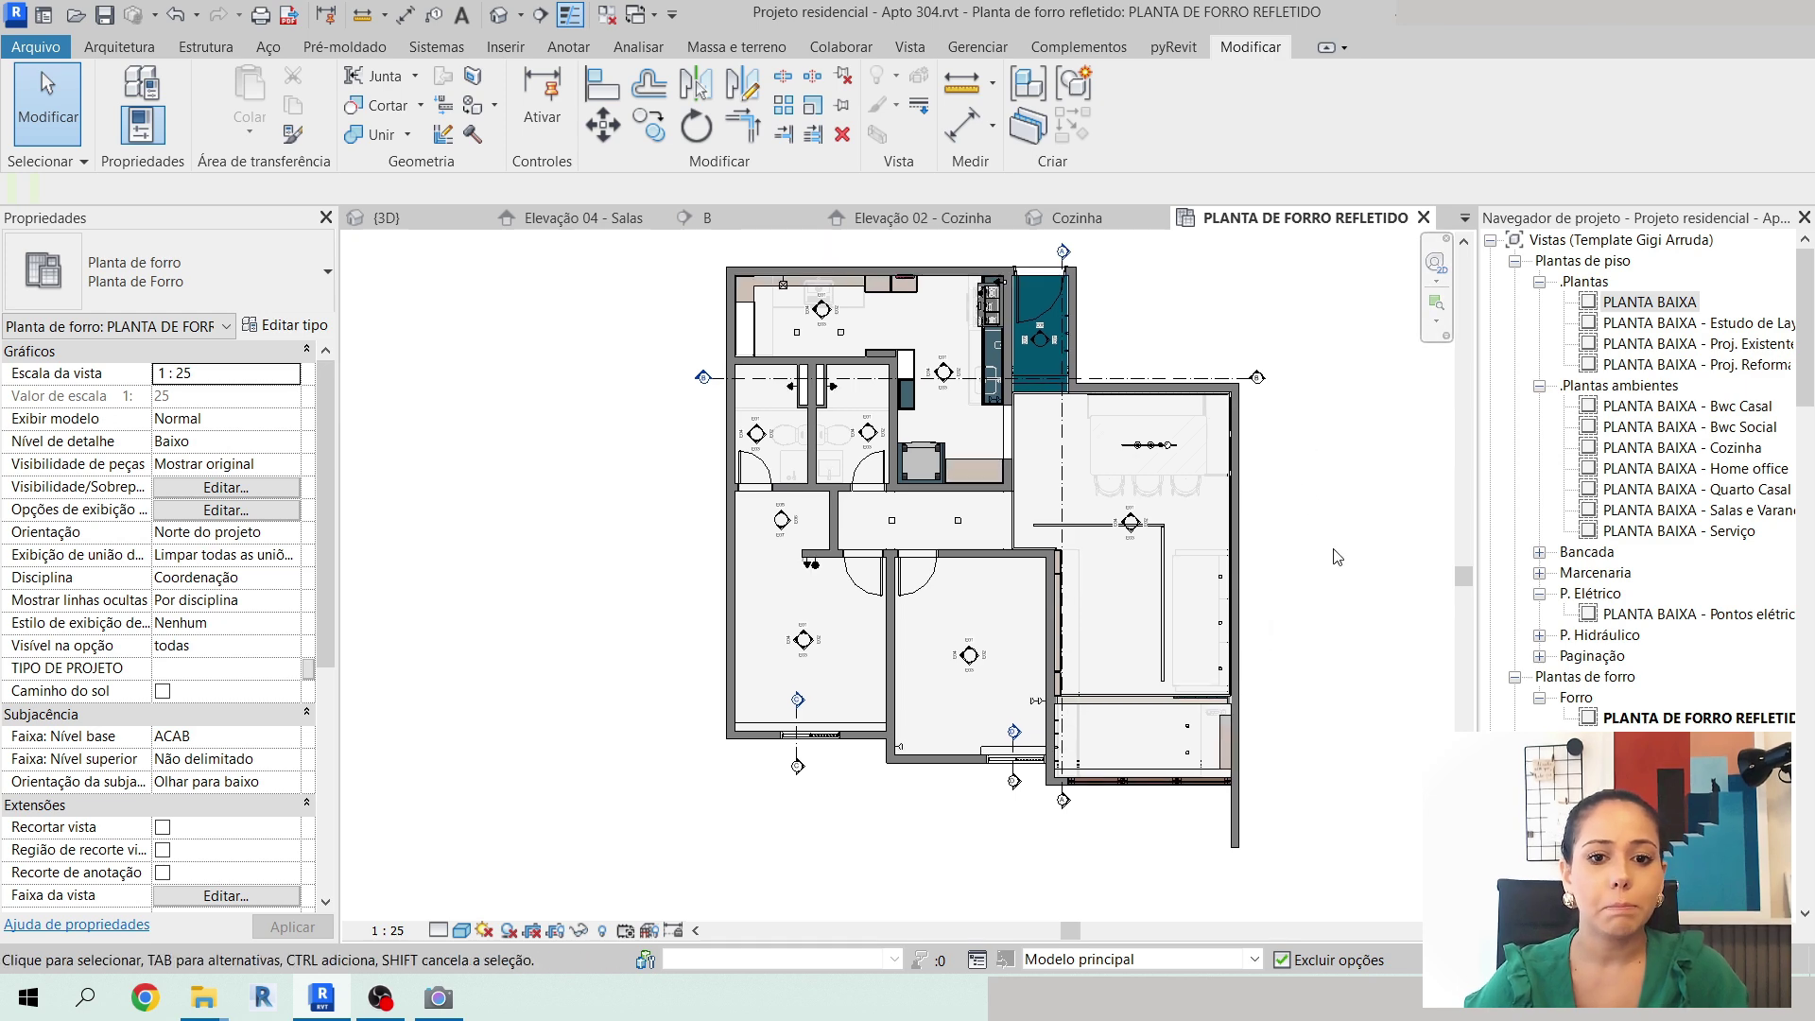
scroll(1328, 642, up, 1)
scroll(1351, 627, up, 1)
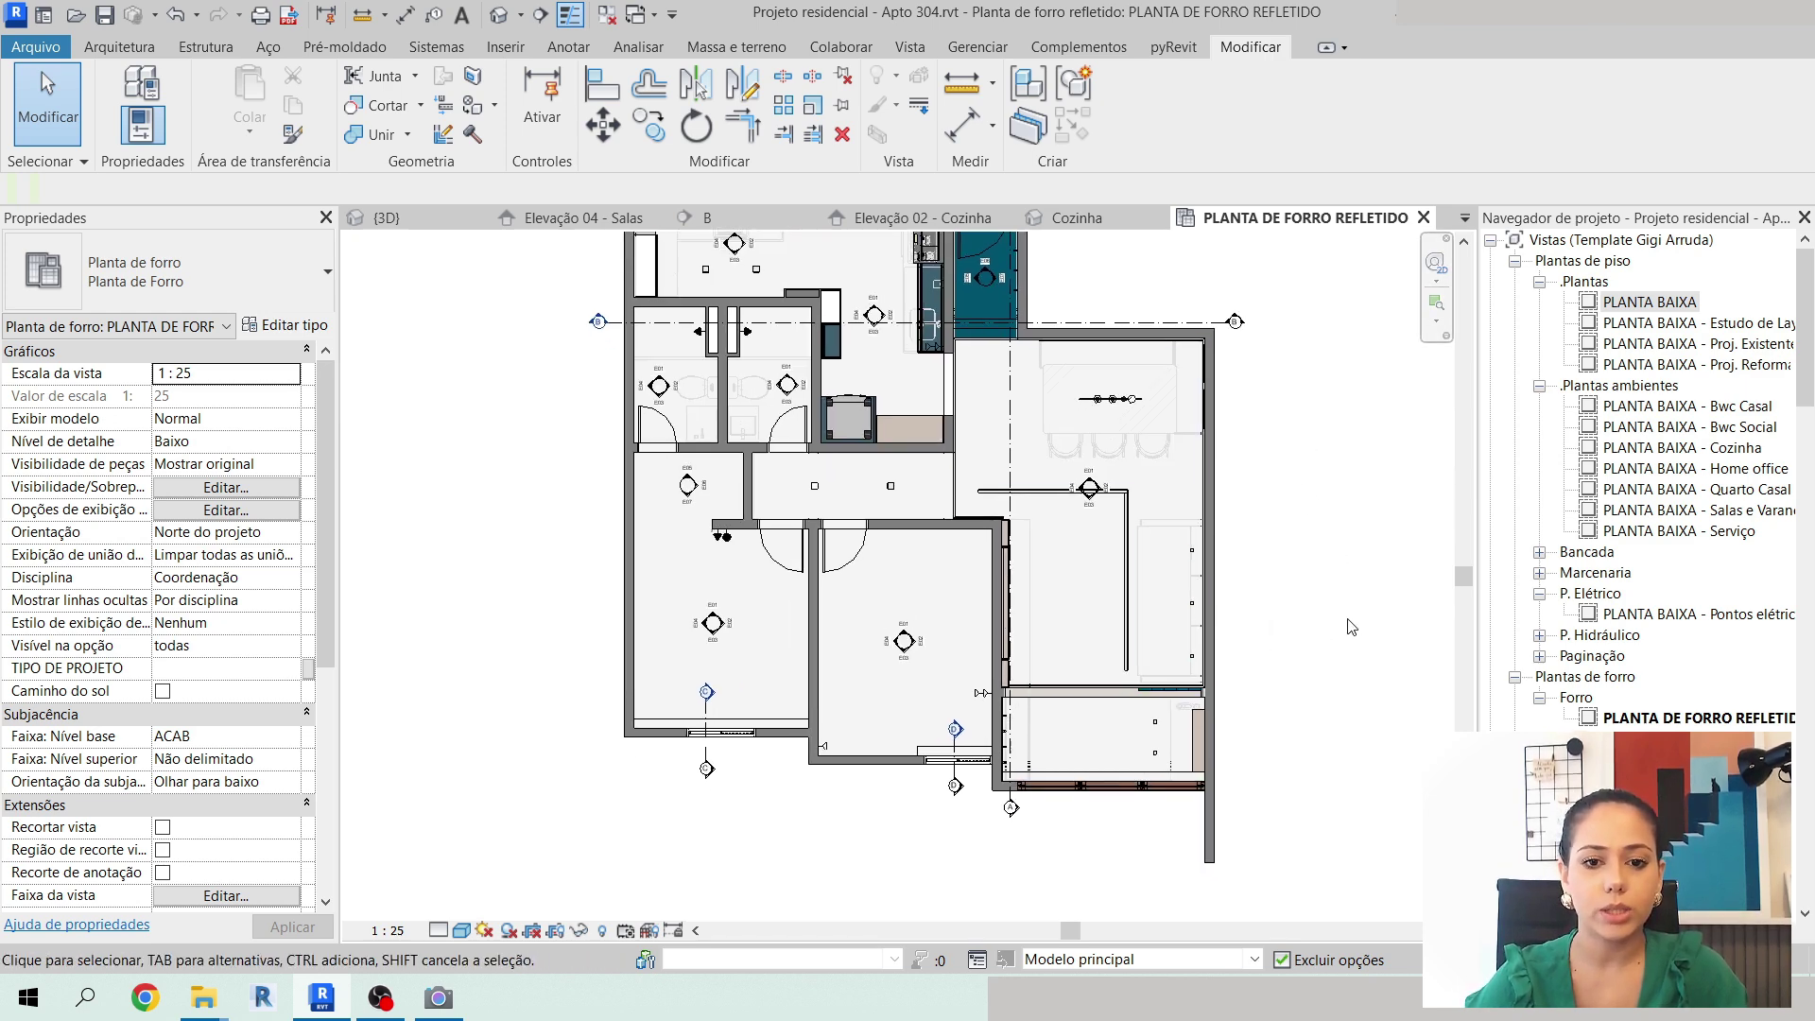
scroll(1318, 560, up, 1)
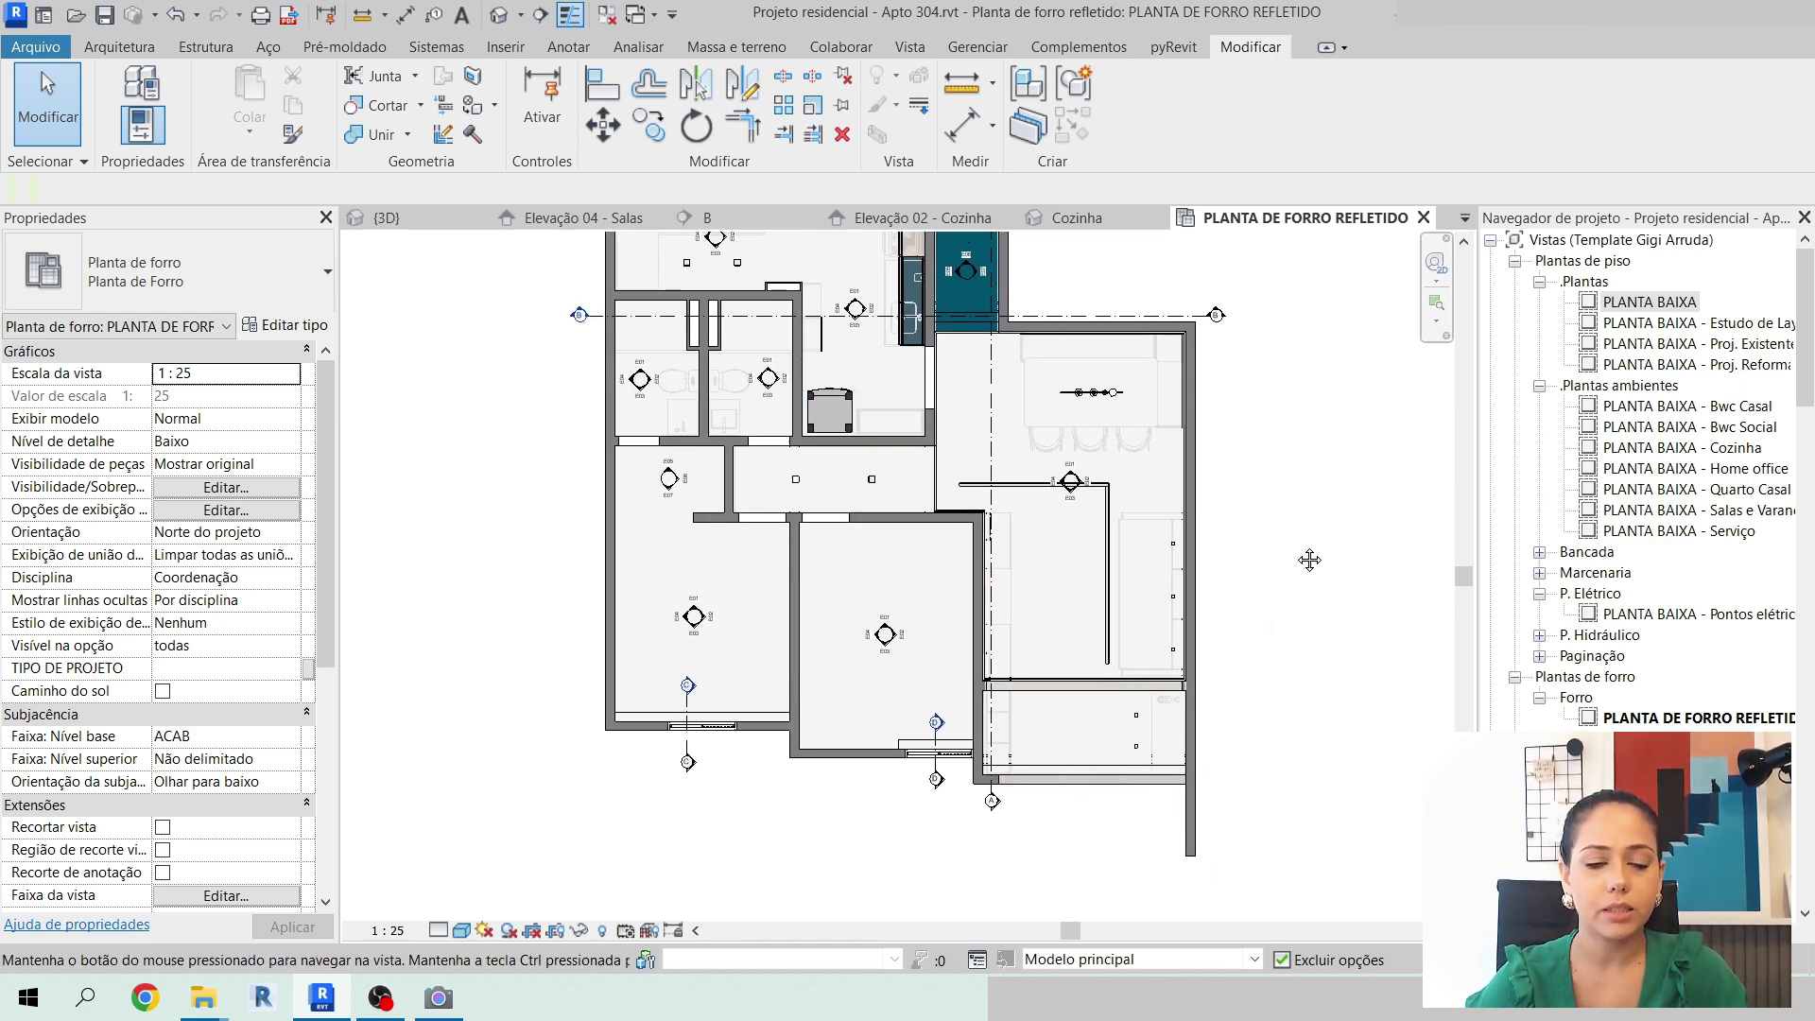
scroll(1175, 544, up, 2)
click(1175, 543)
key(Escape)
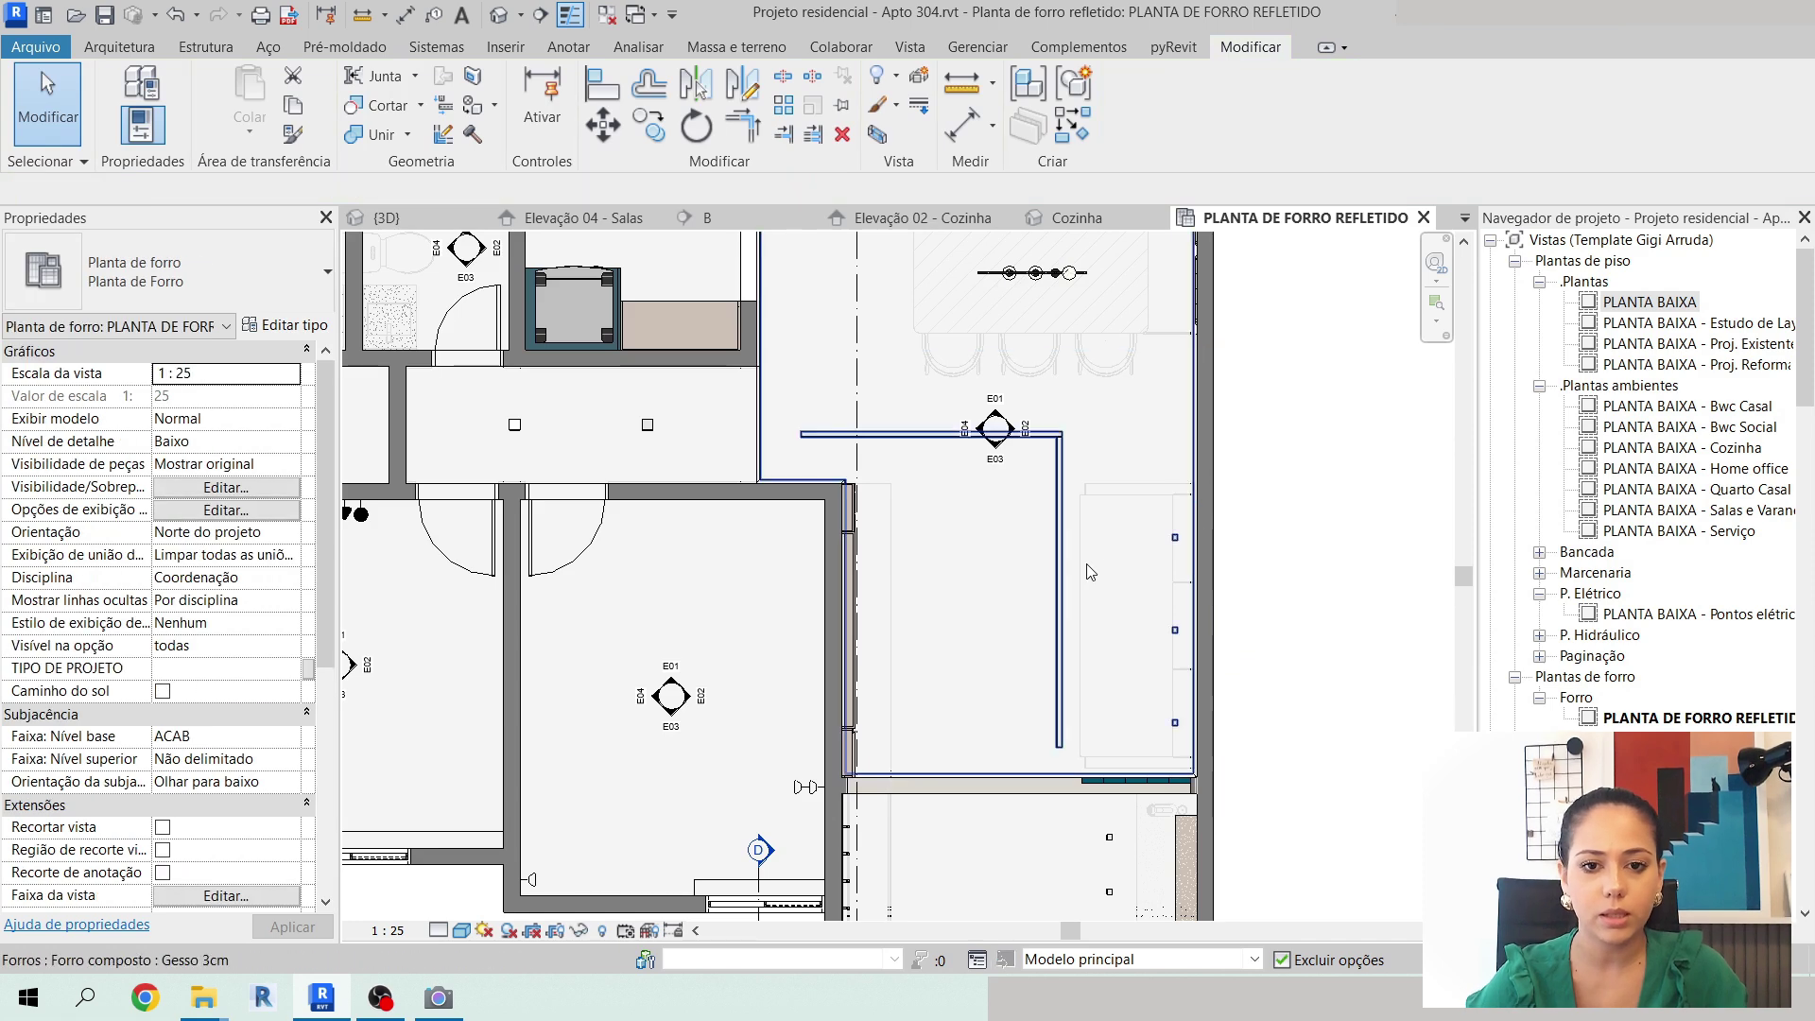
scroll(1087, 572, down, 3)
scroll(1089, 572, down, 1)
middle_drag(1216, 580, 1260, 603)
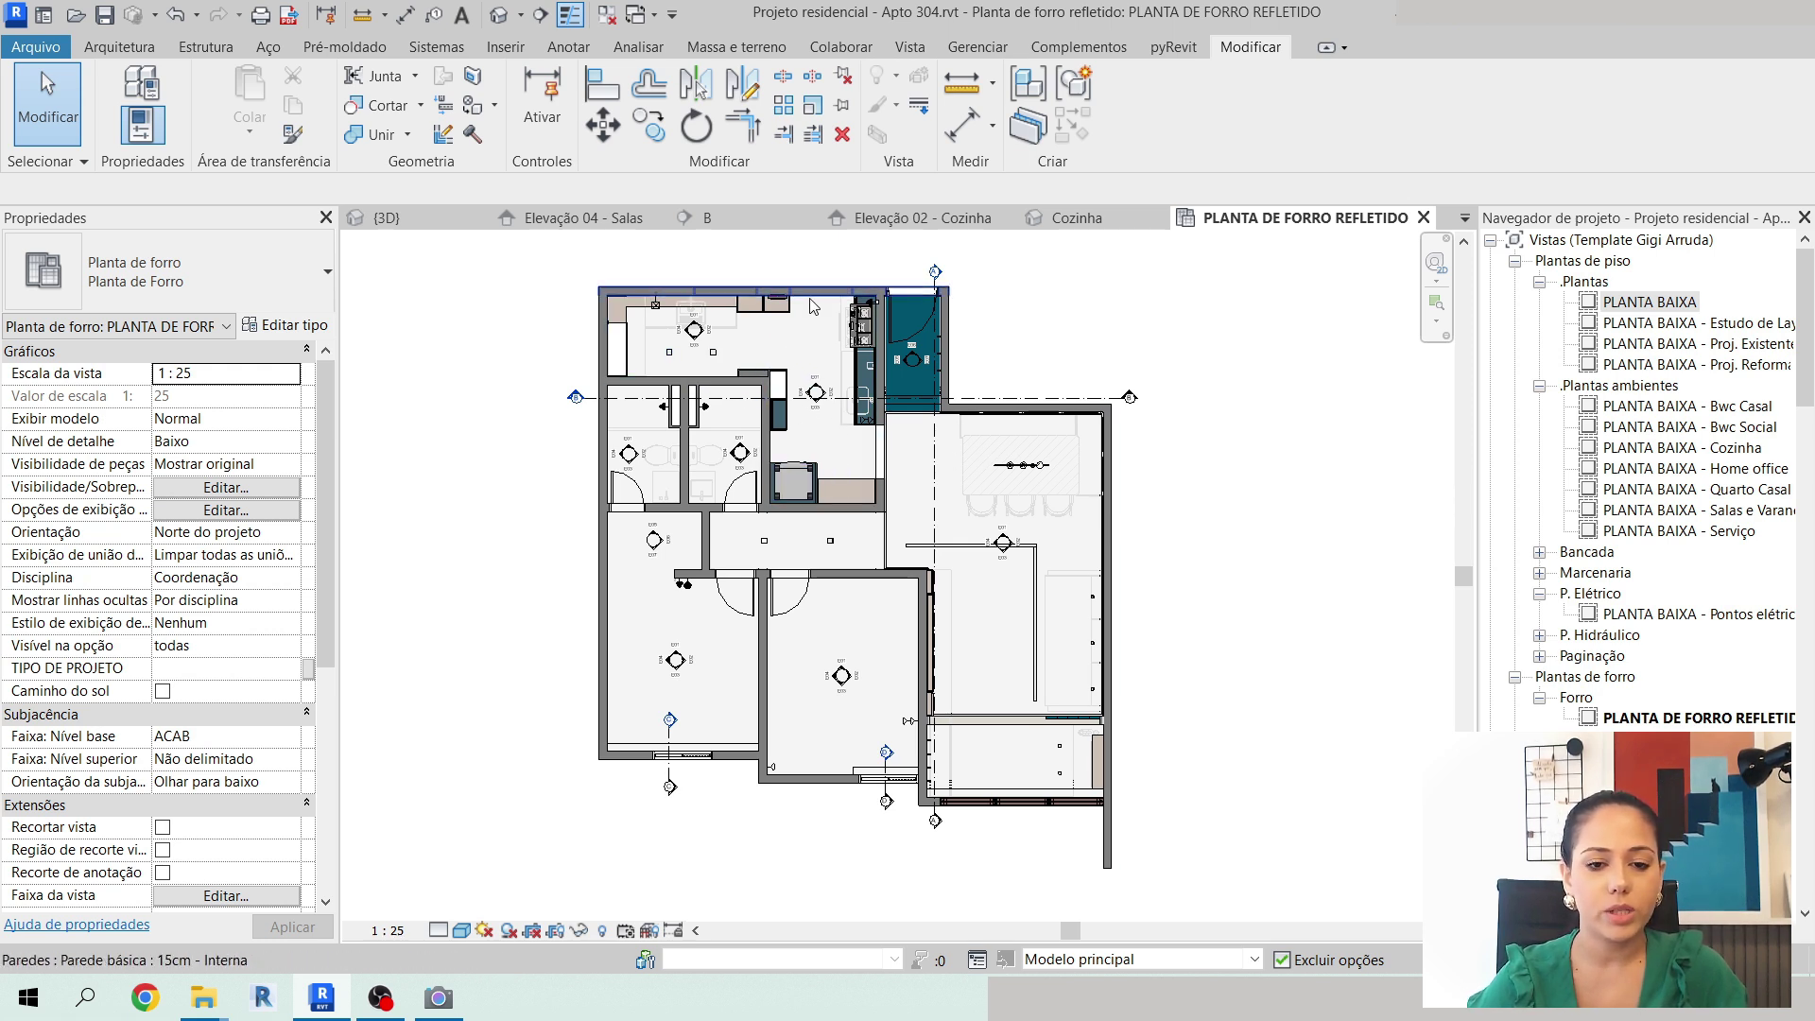
Place another Luminária No frame Perfil de Led 2.85m, like the living room's, crosswise on the kitchen ceiling near the cooktop.
click(1037, 630)
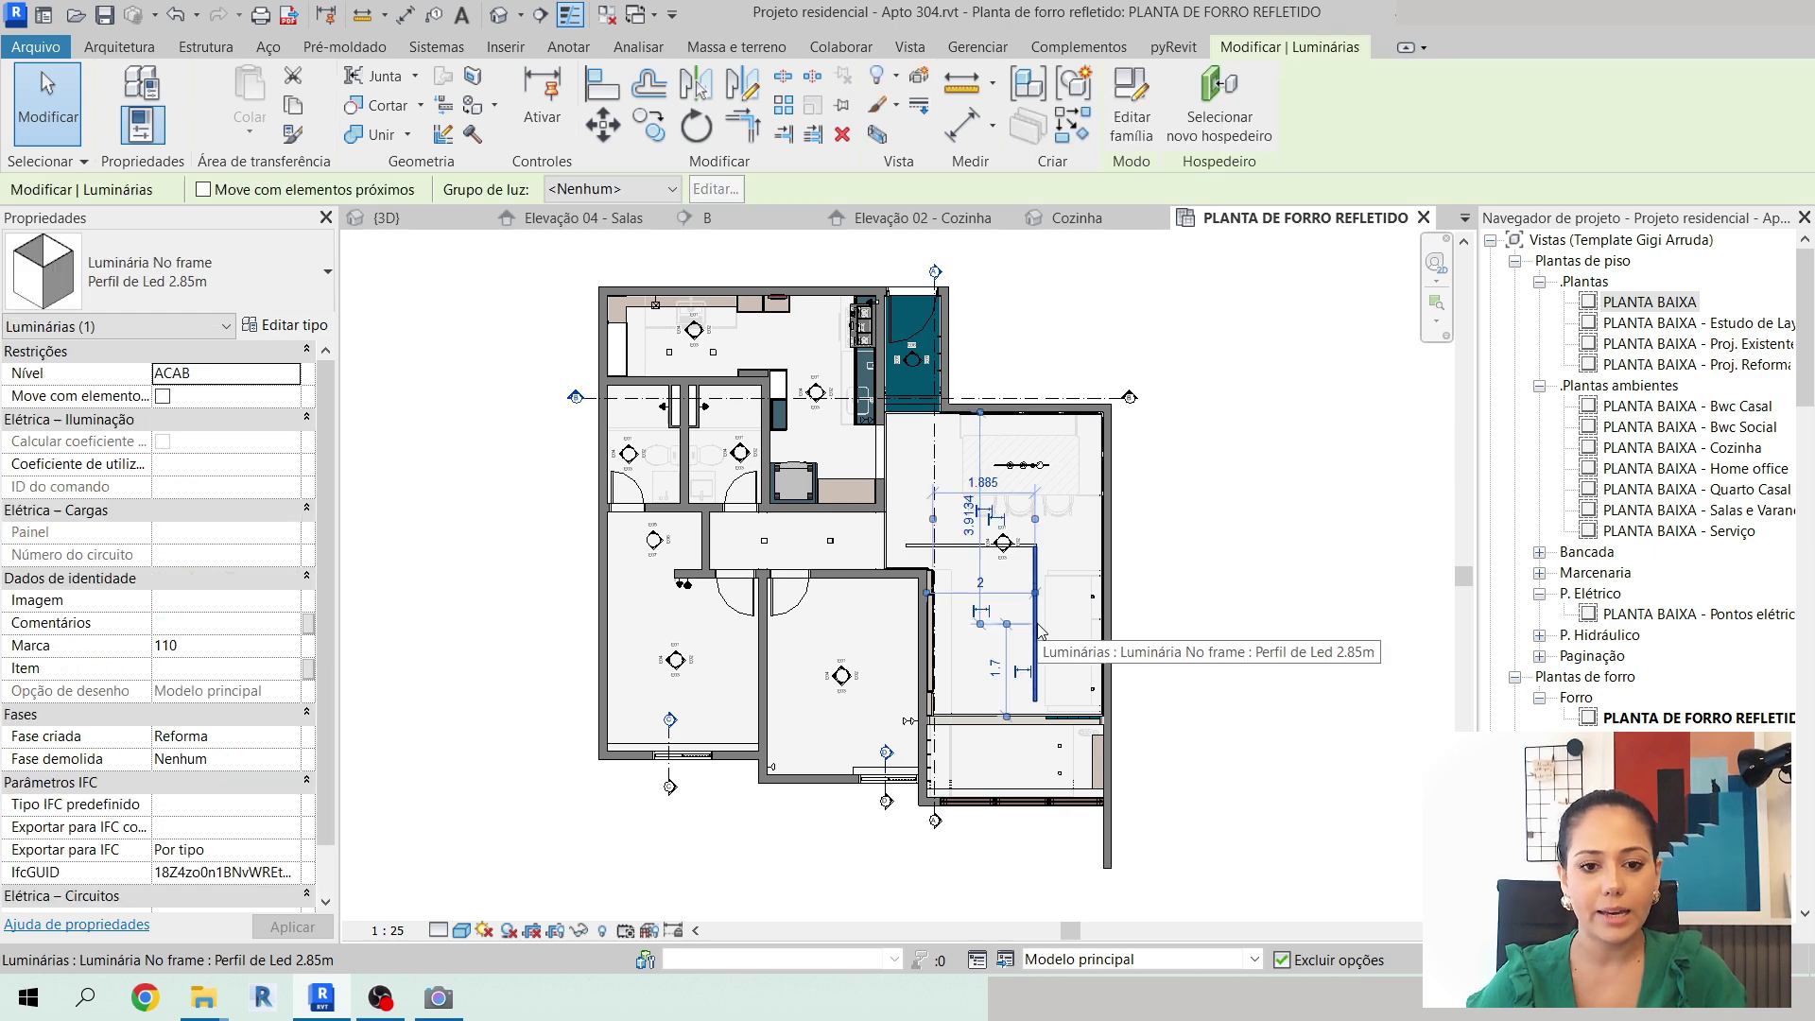
key(c)
key(s)
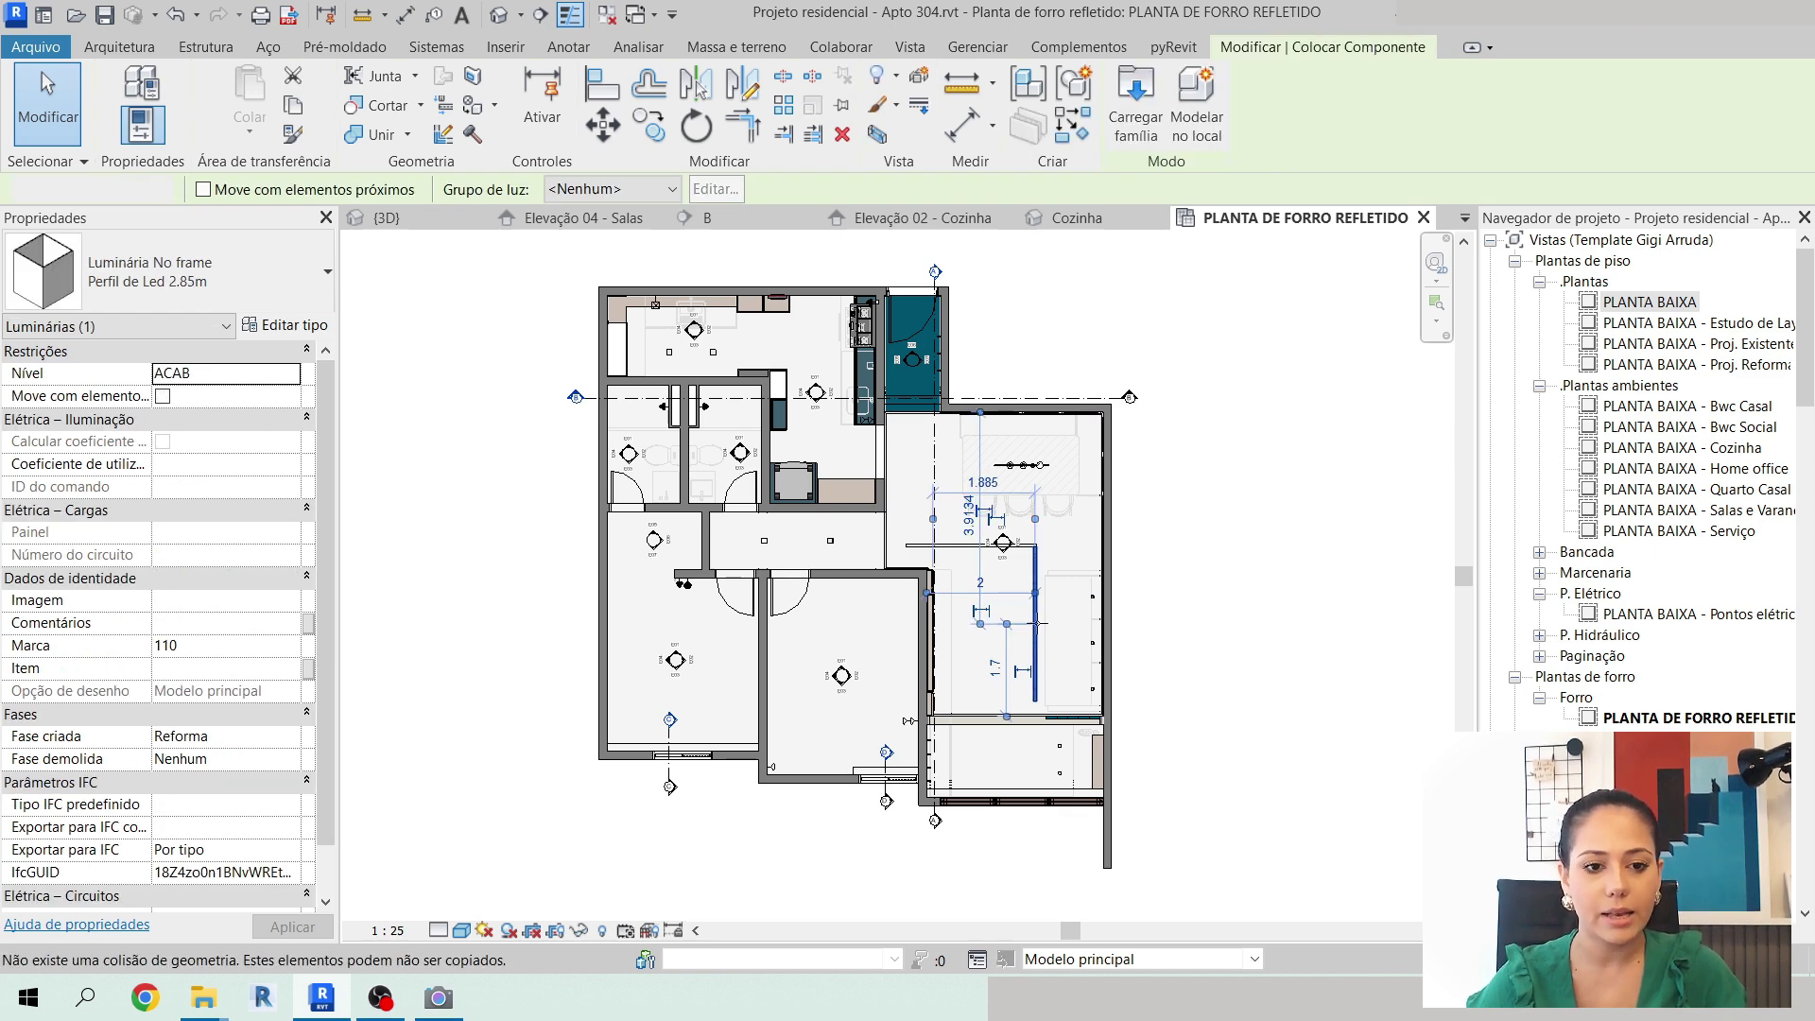
scroll(829, 369, up, 5)
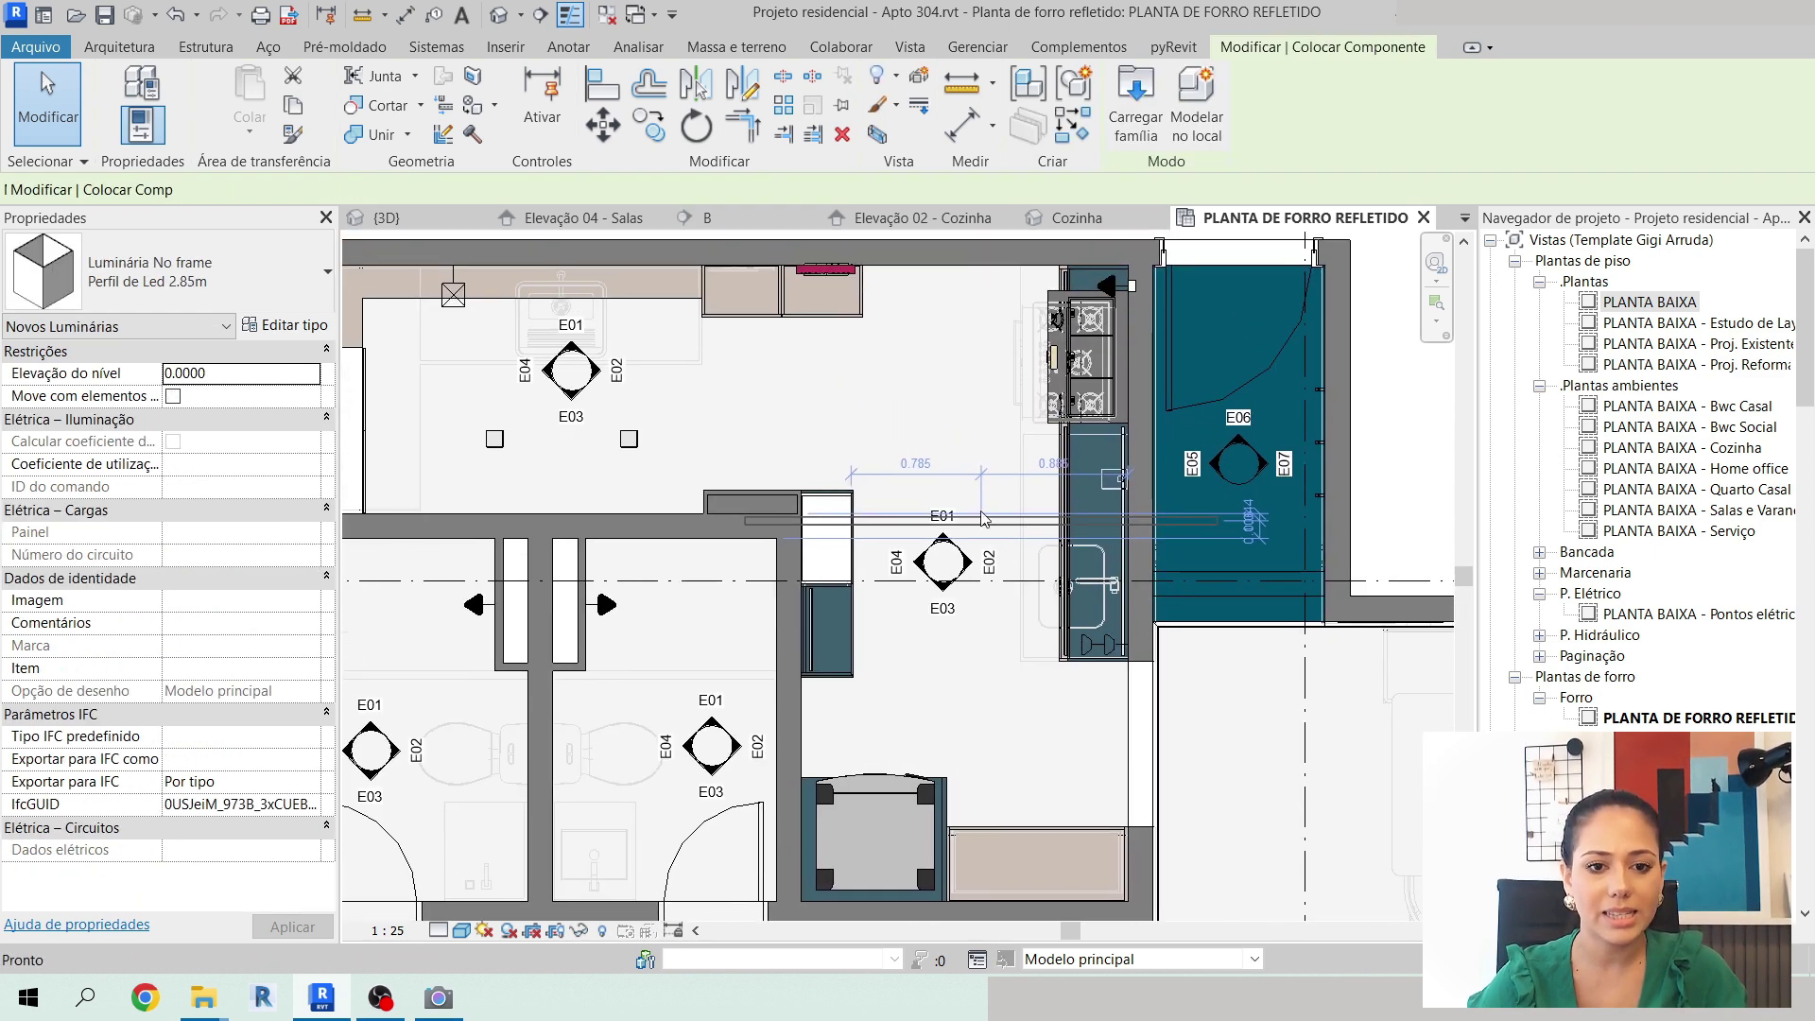
click(916, 428)
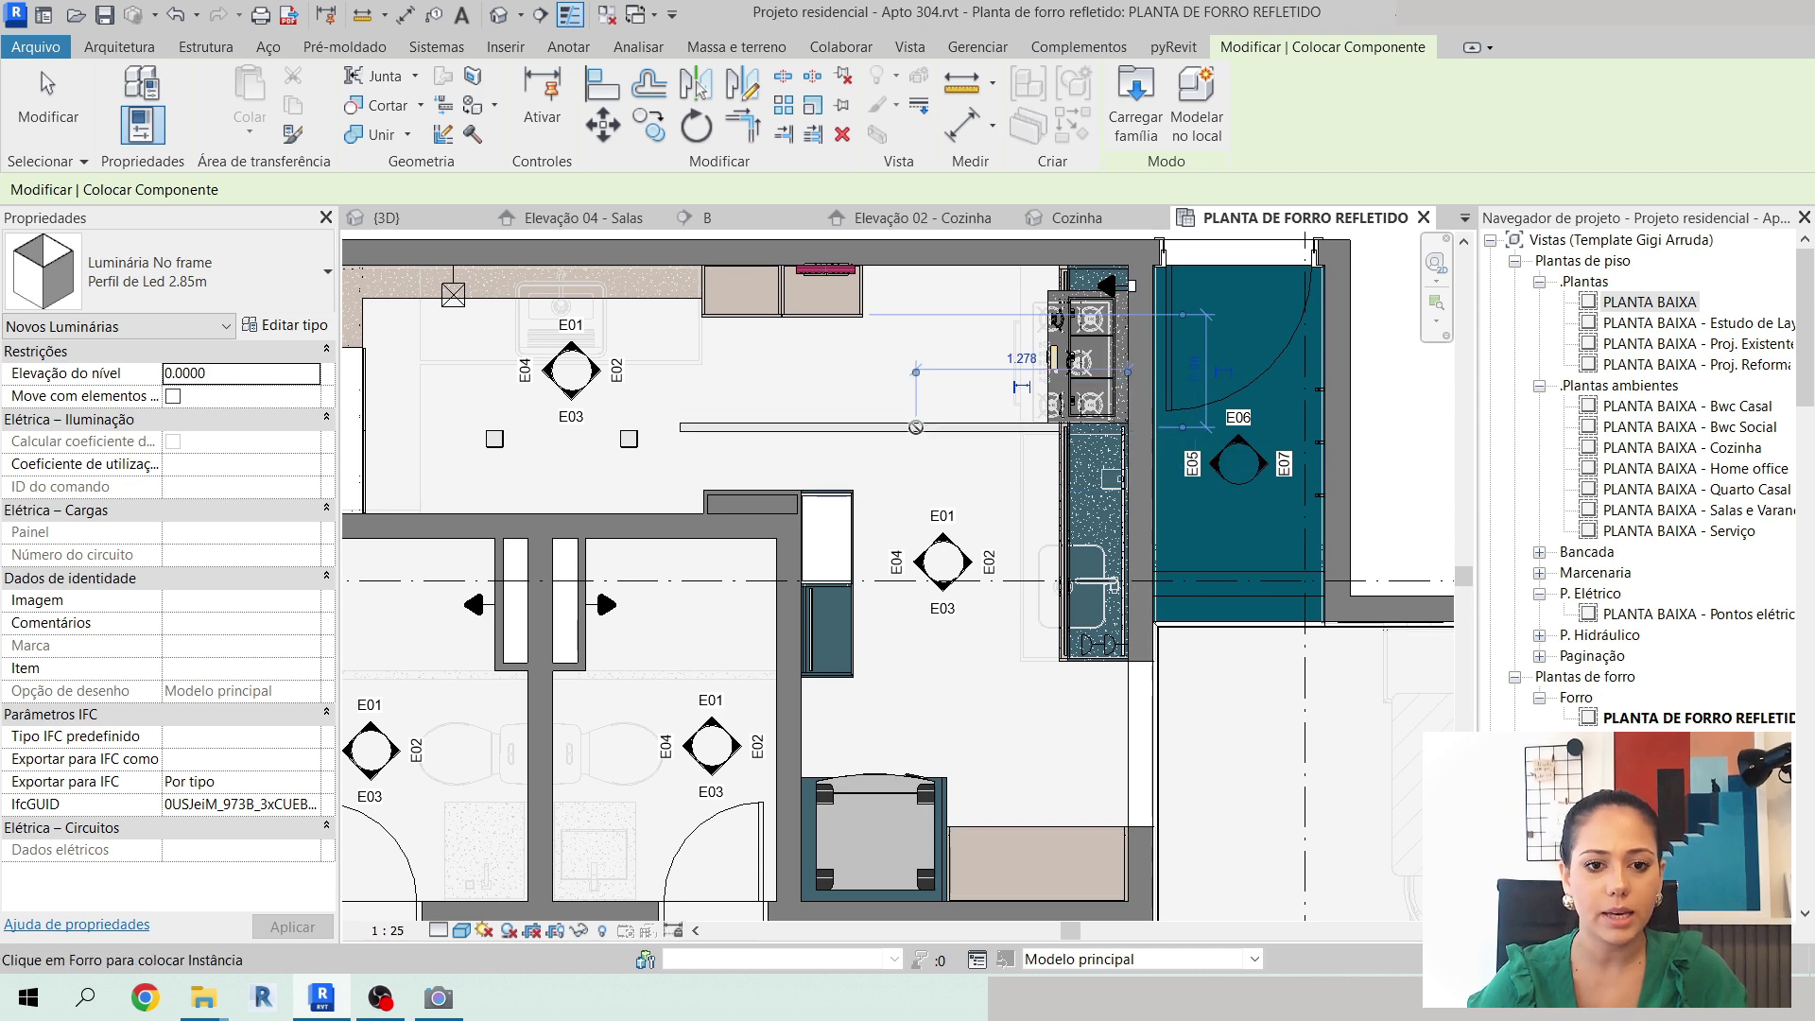
Rotate the kitchen LED profile 90 degrees and position it in the open floor area between the cabinets and the sink counter.
key(Escape)
key(Escape)
click(935, 431)
key(space)
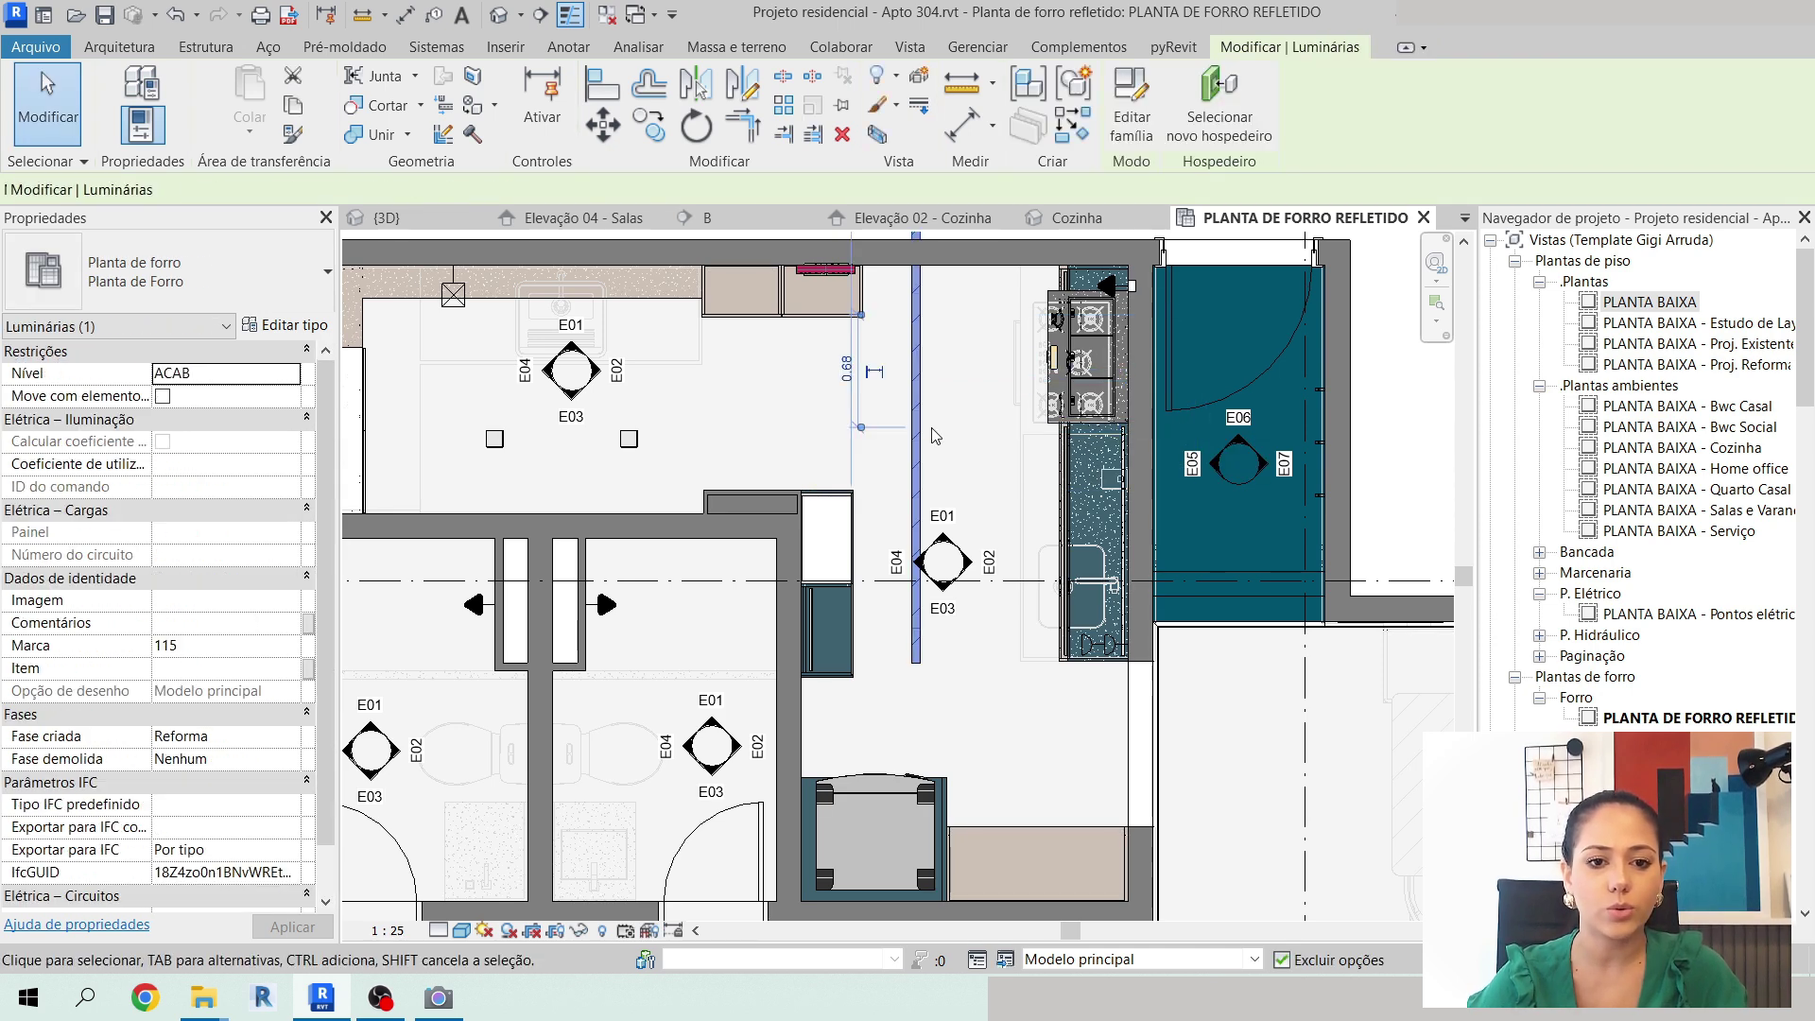
drag(919, 458, 1000, 581)
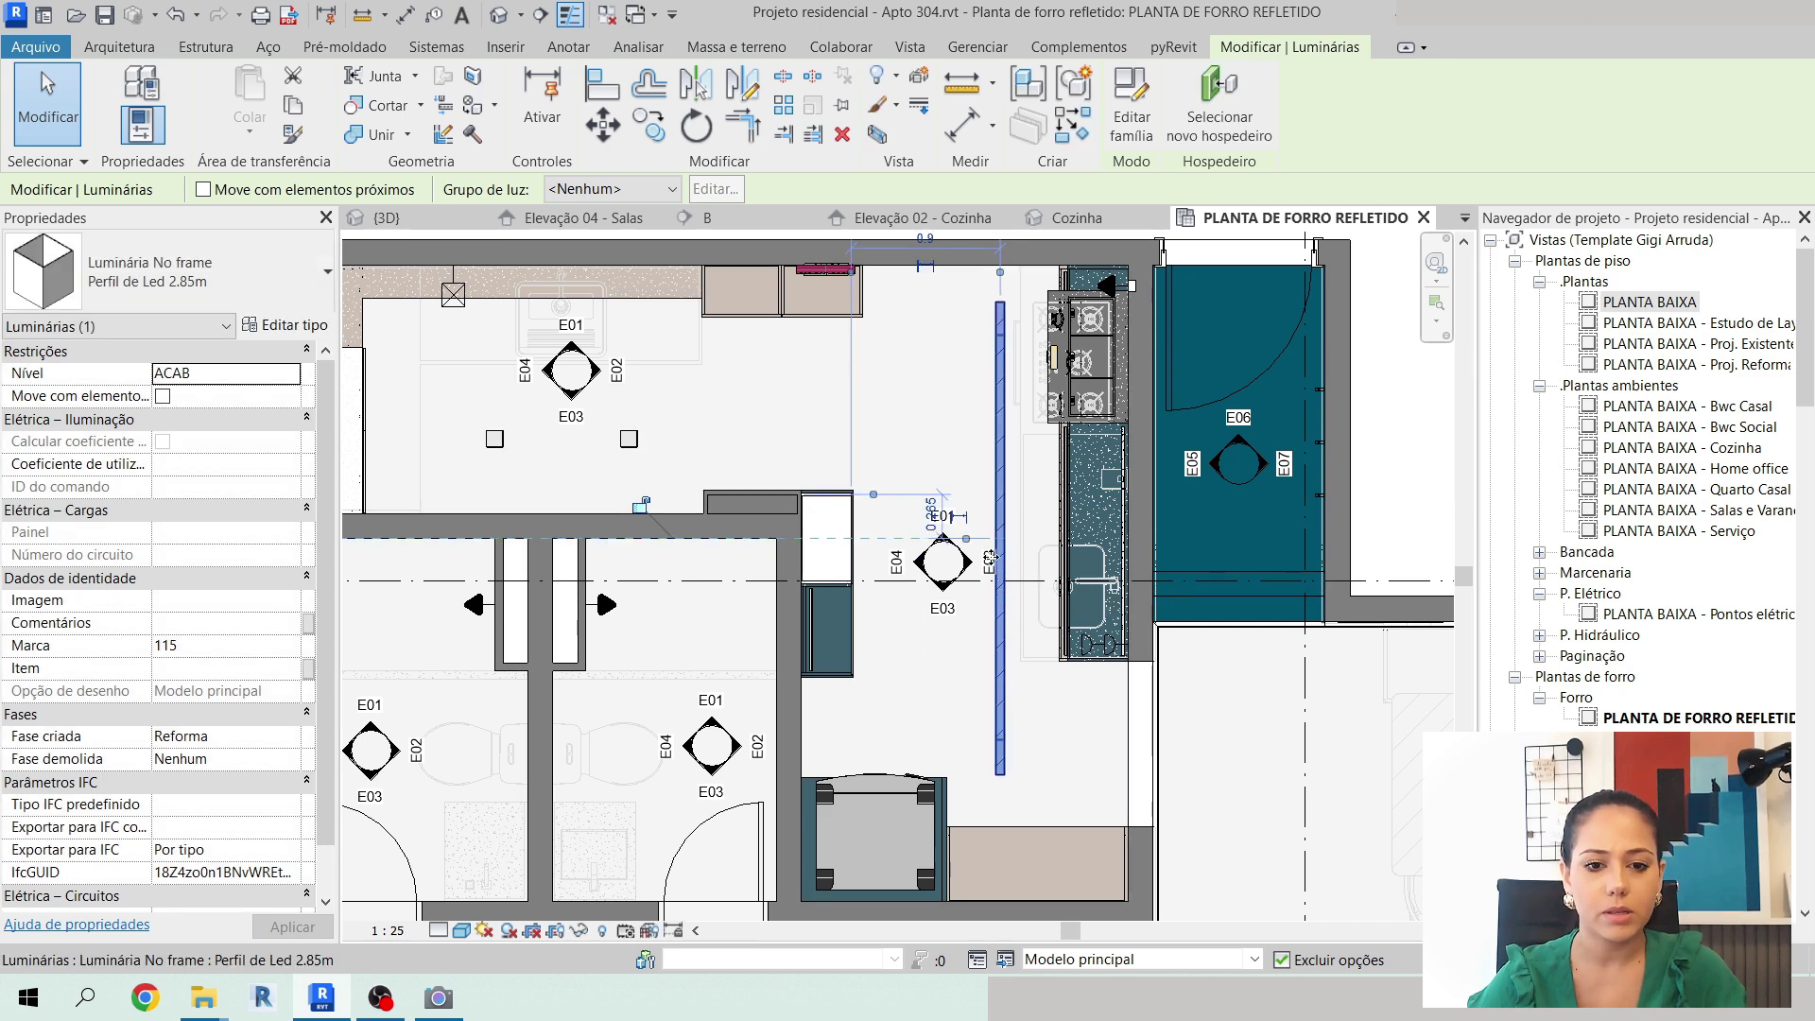
scroll(990, 558, down, 2)
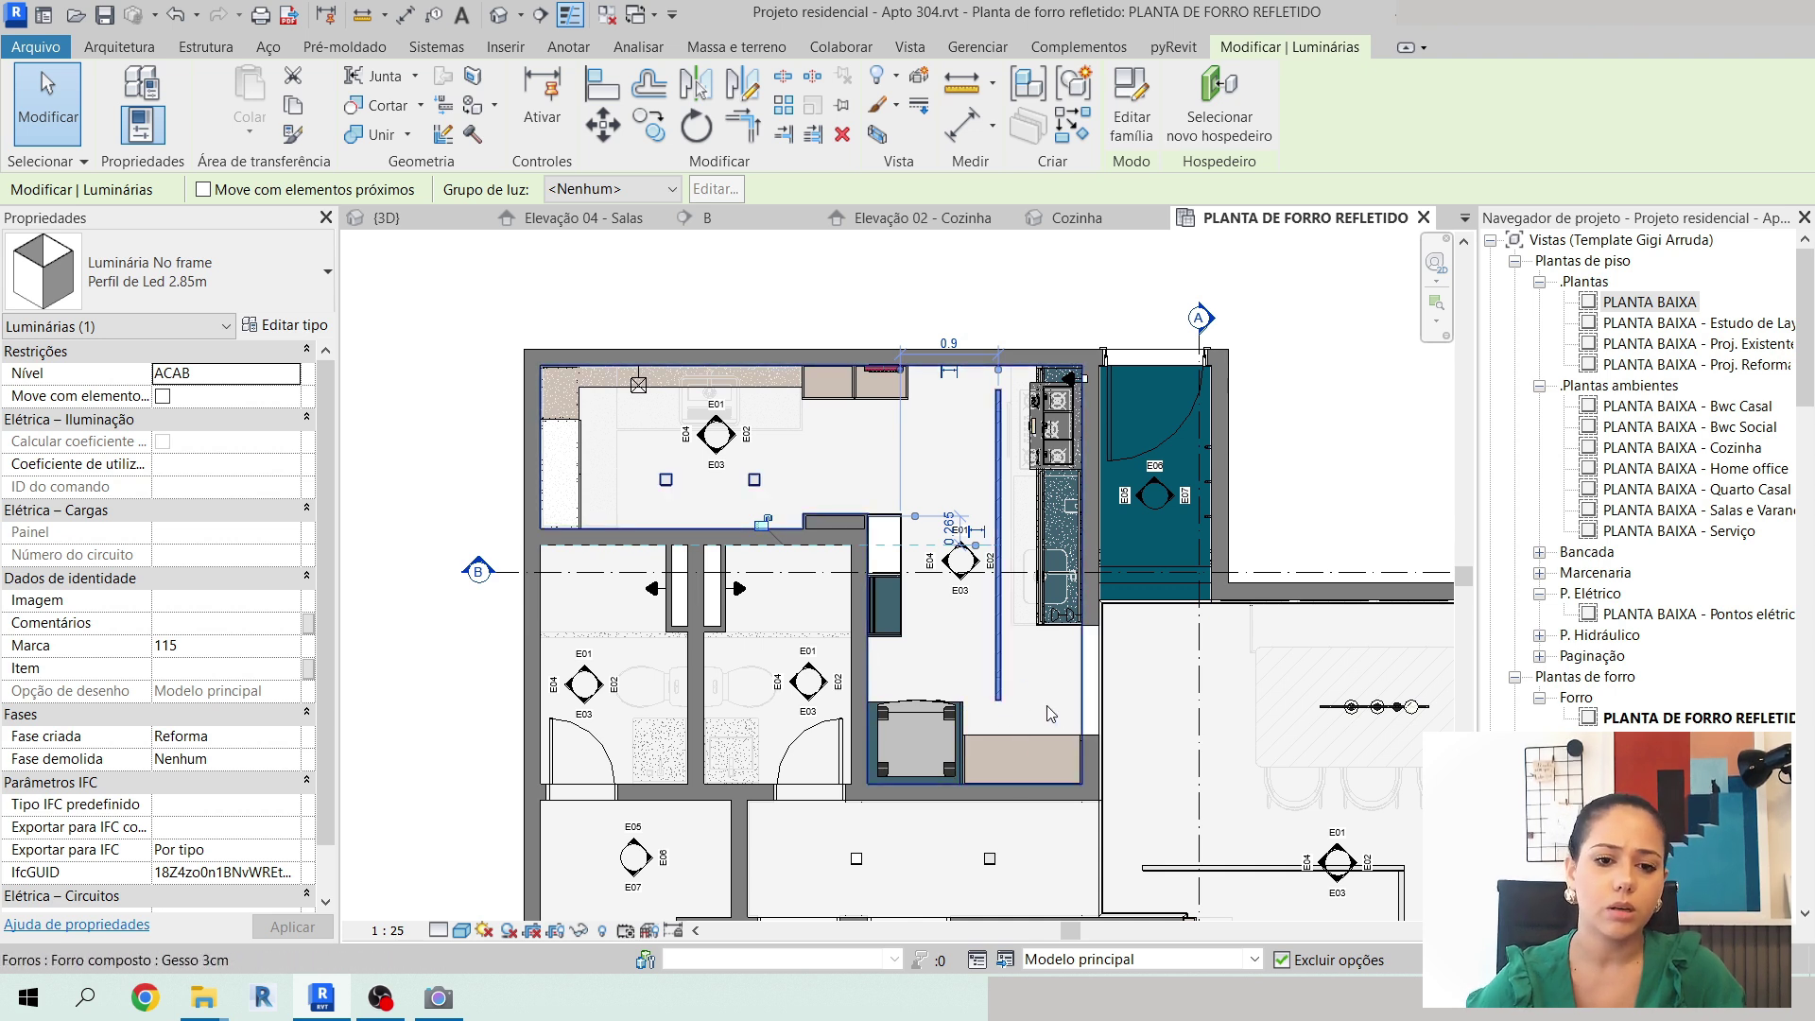
key(Left)
key(Left)
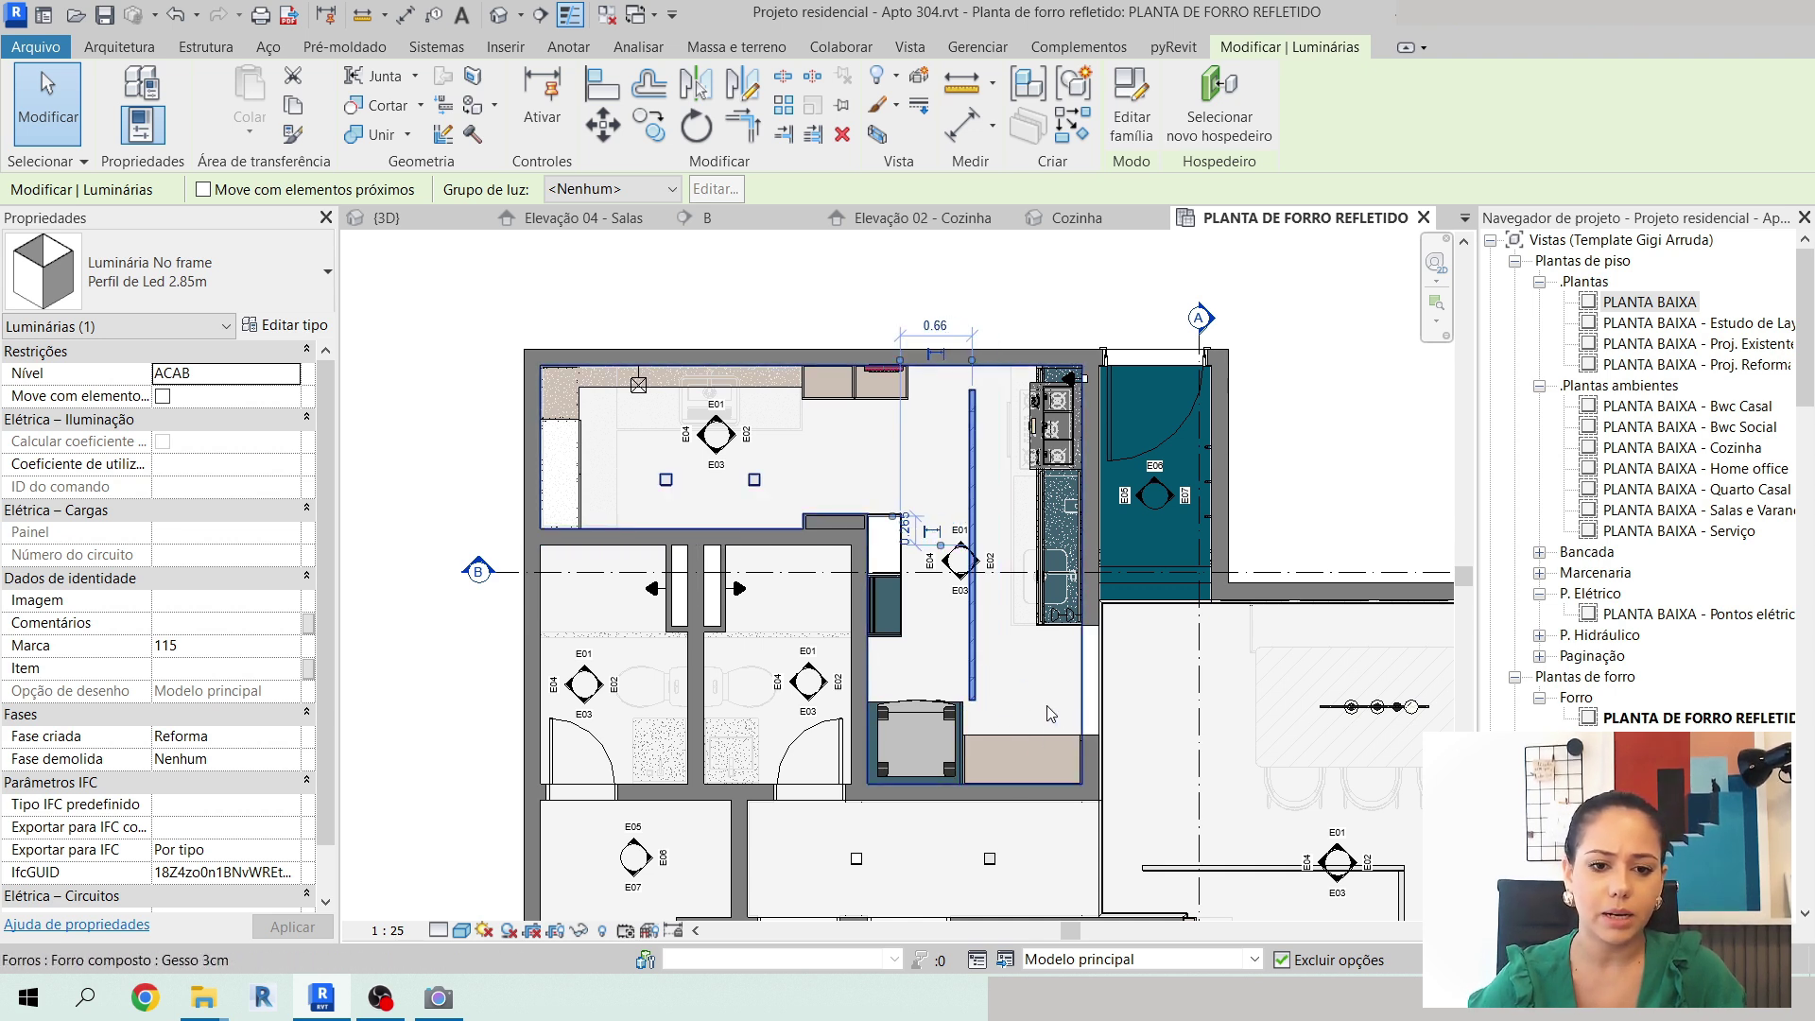
key(Up)
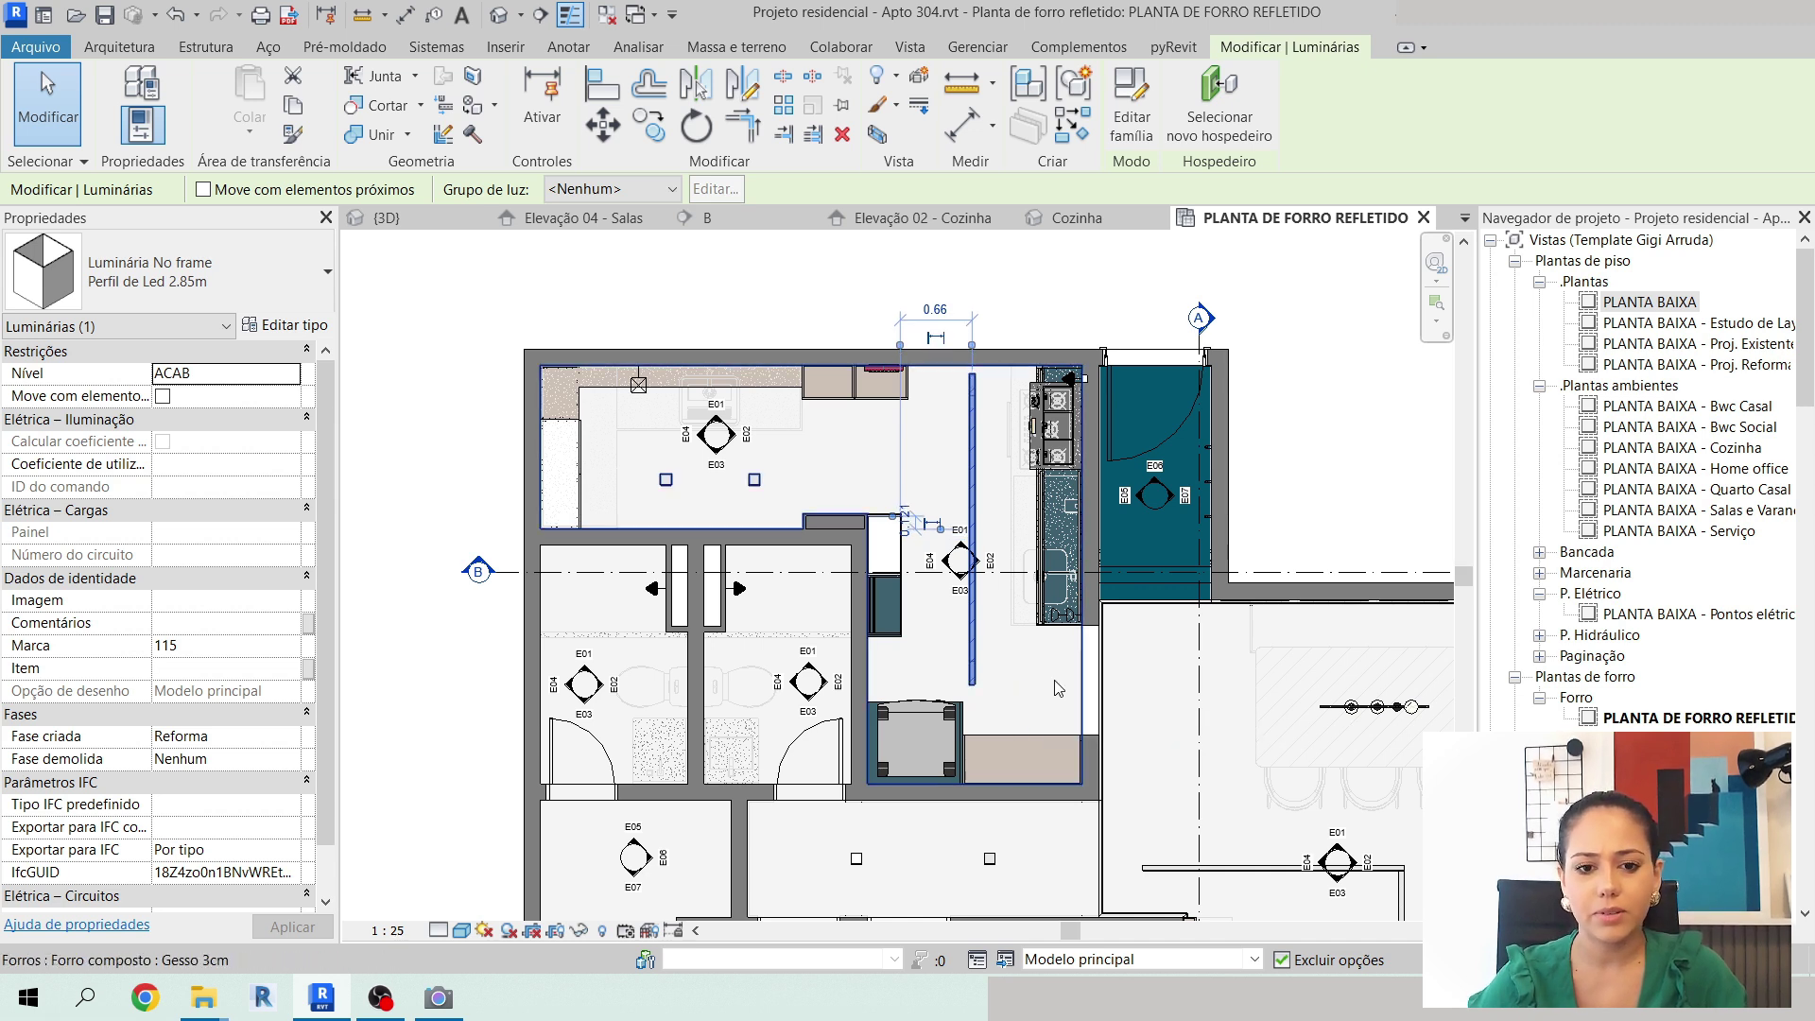
Reference the kitchen LED profile's crosswise distance to the wall behind the cooktop and set it to 1 m.
middle_drag(1250, 668, 1071, 572)
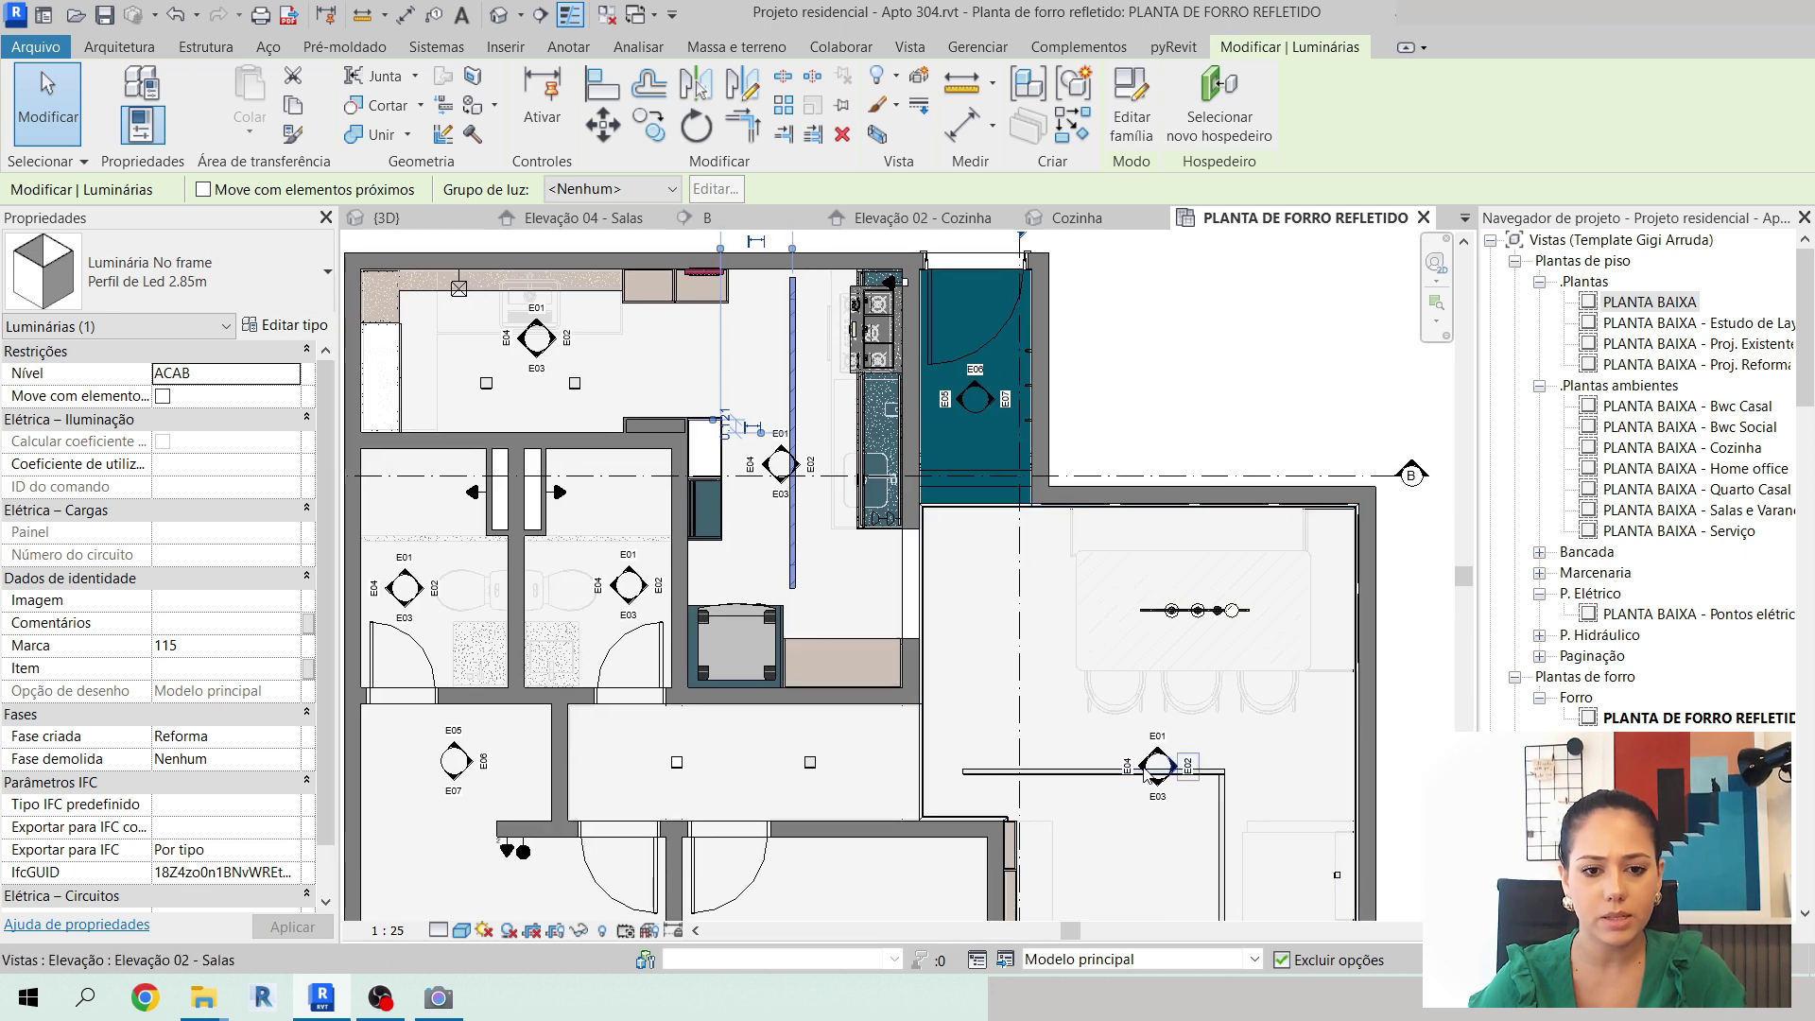
middle_drag(846, 495, 911, 514)
scroll(844, 328, up, 2)
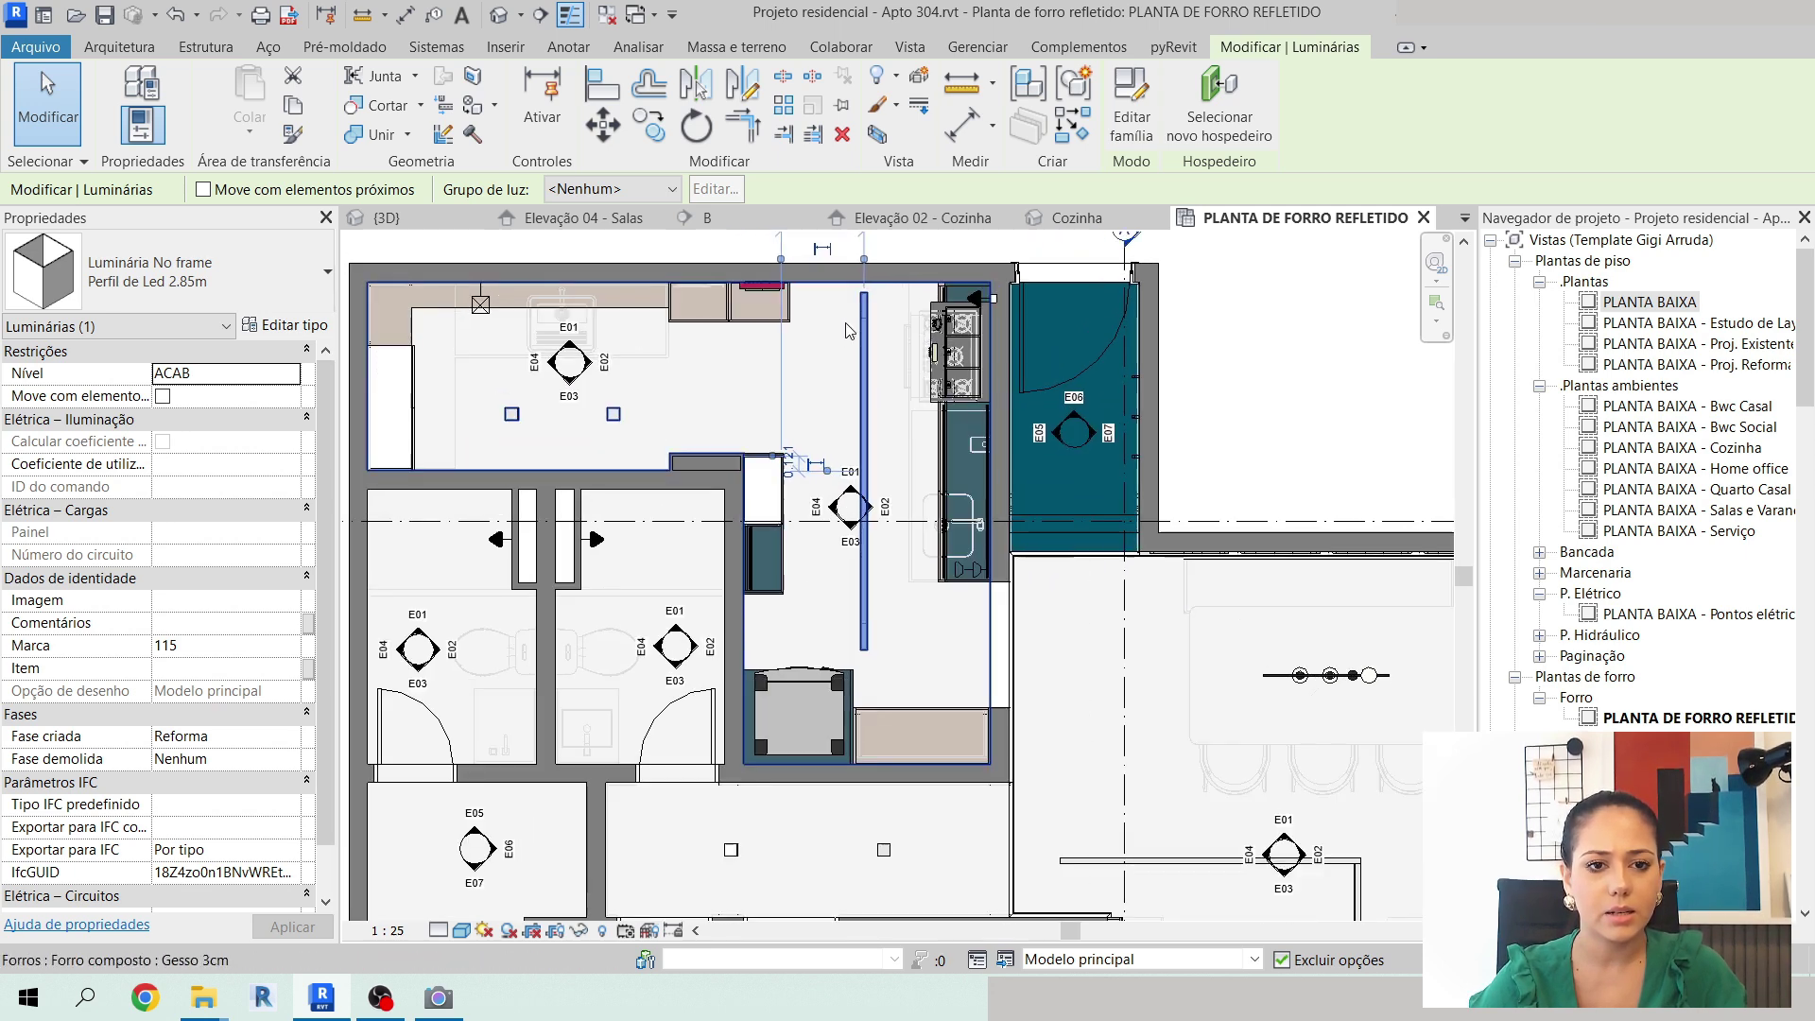
middle_drag(887, 384, 923, 463)
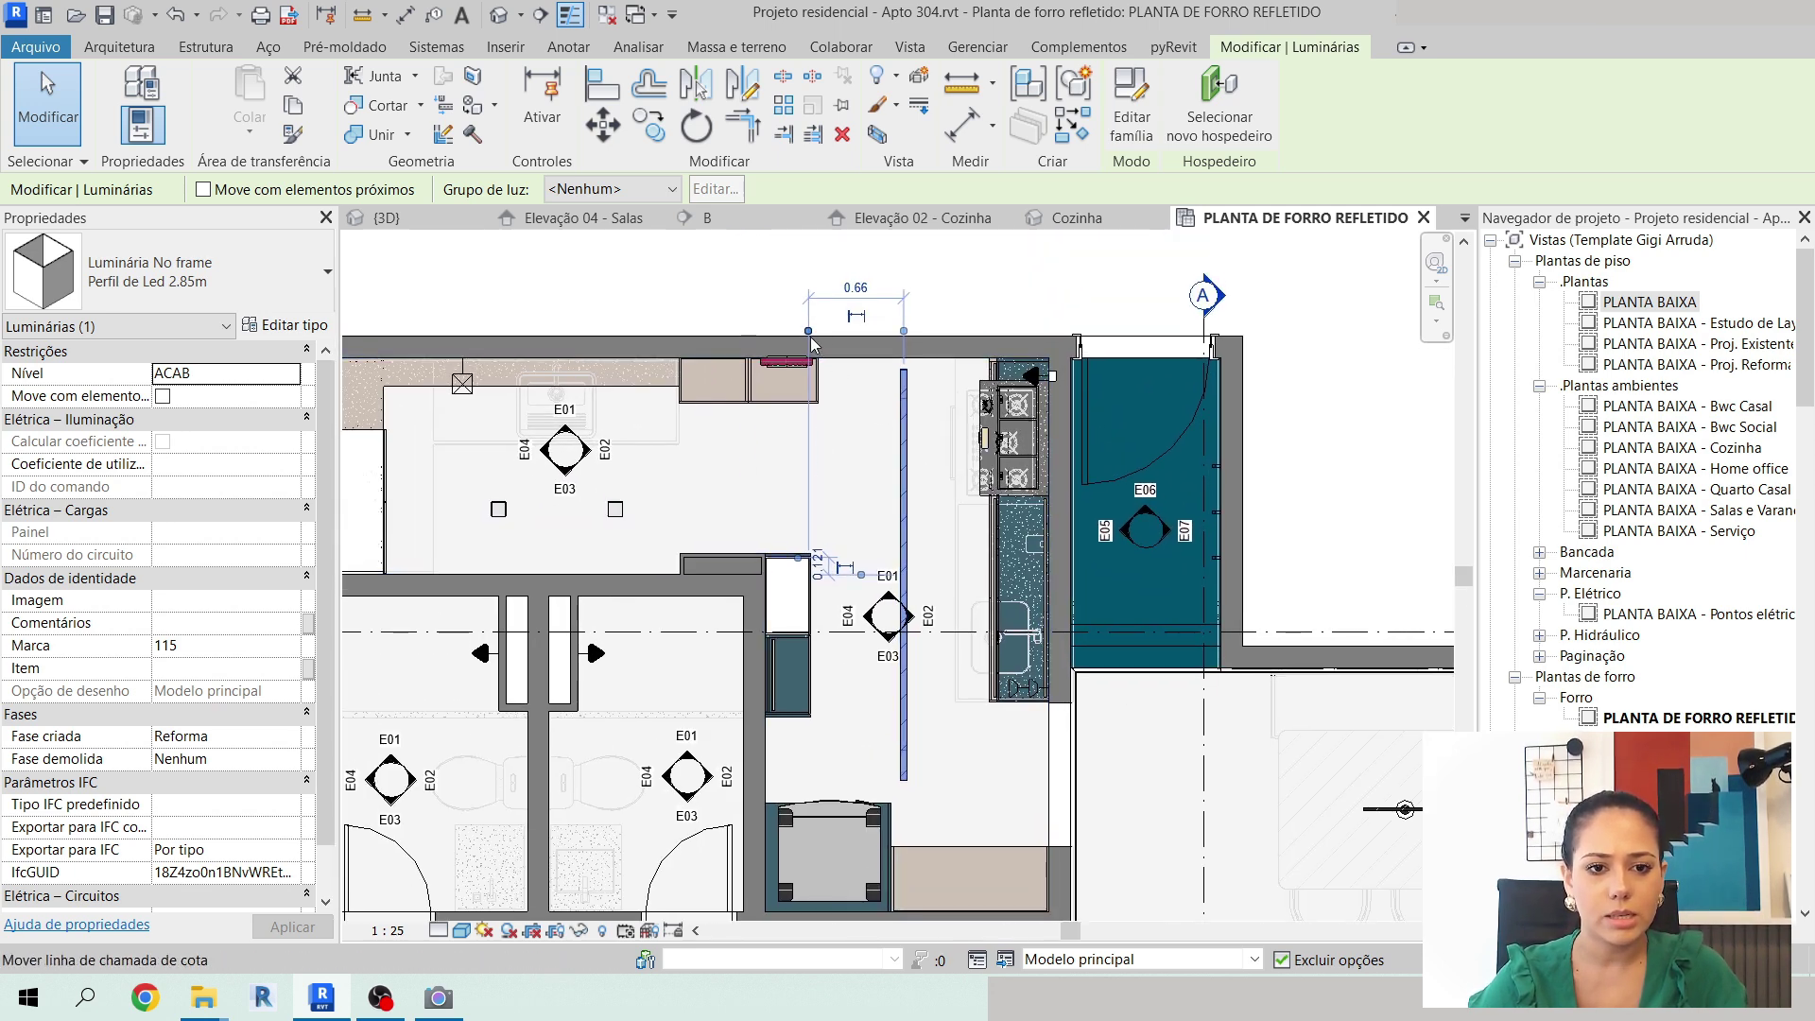
drag(864, 325, 1052, 389)
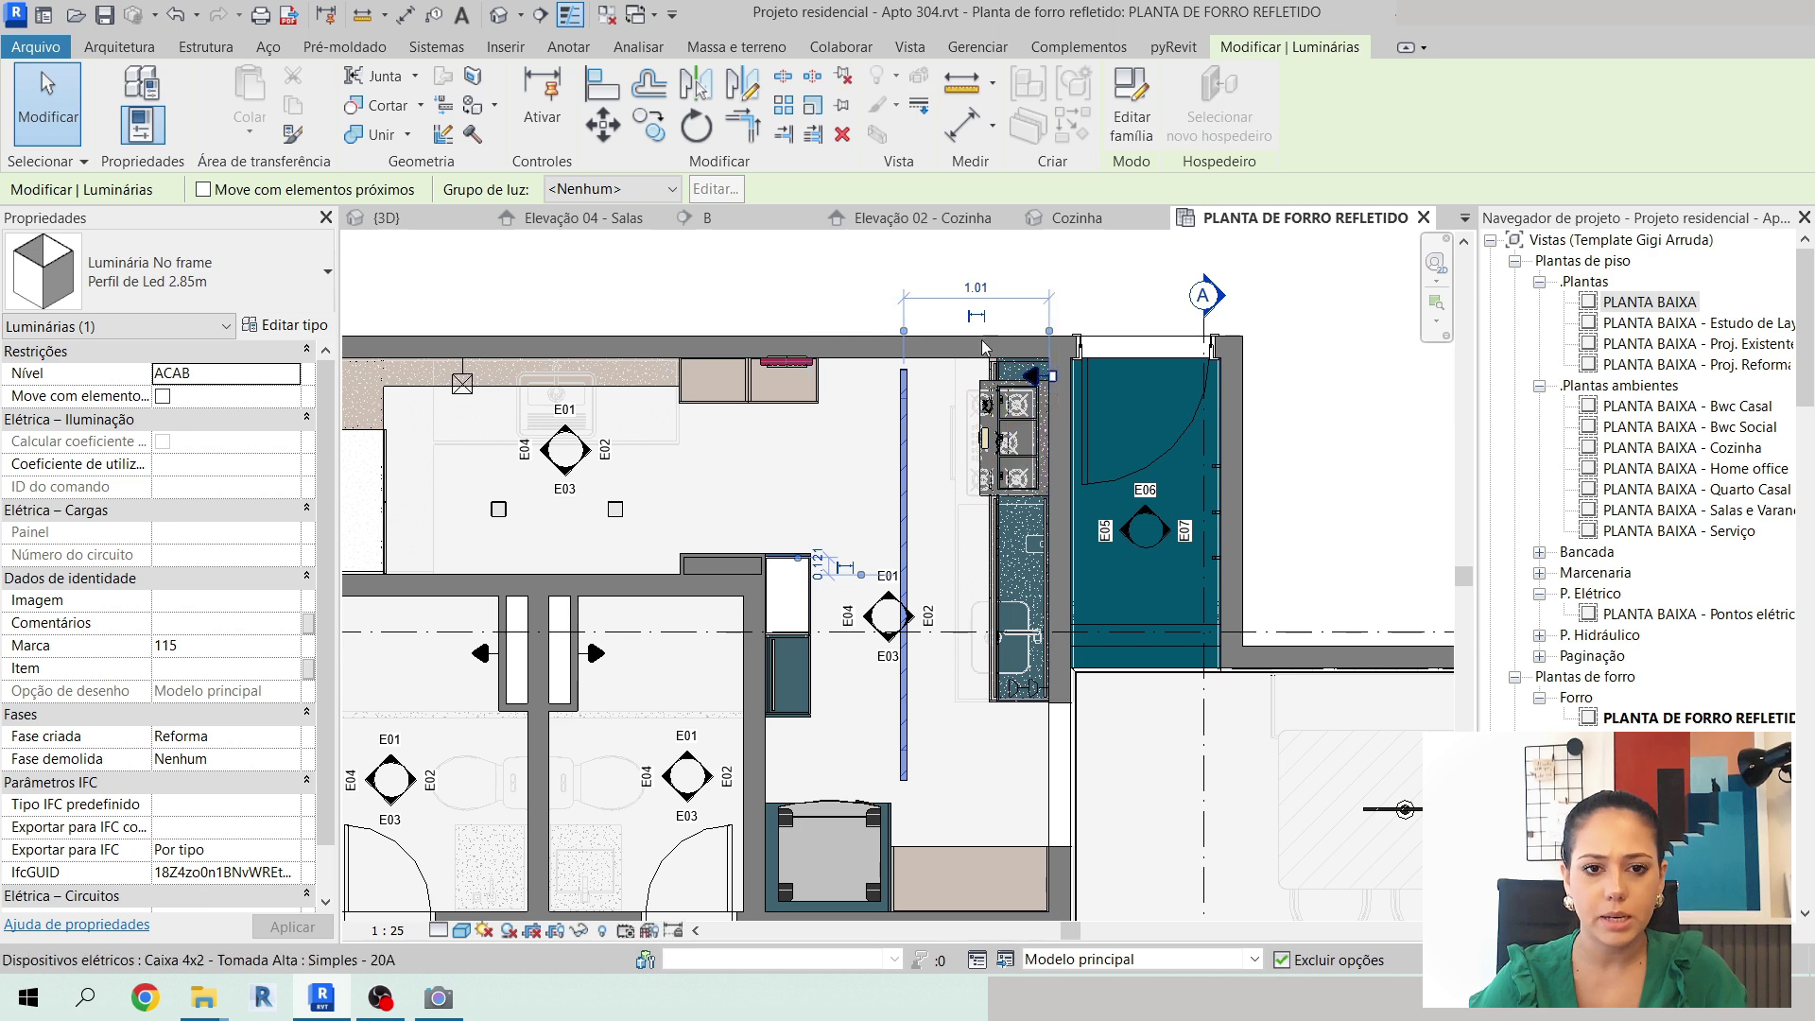
click(979, 288)
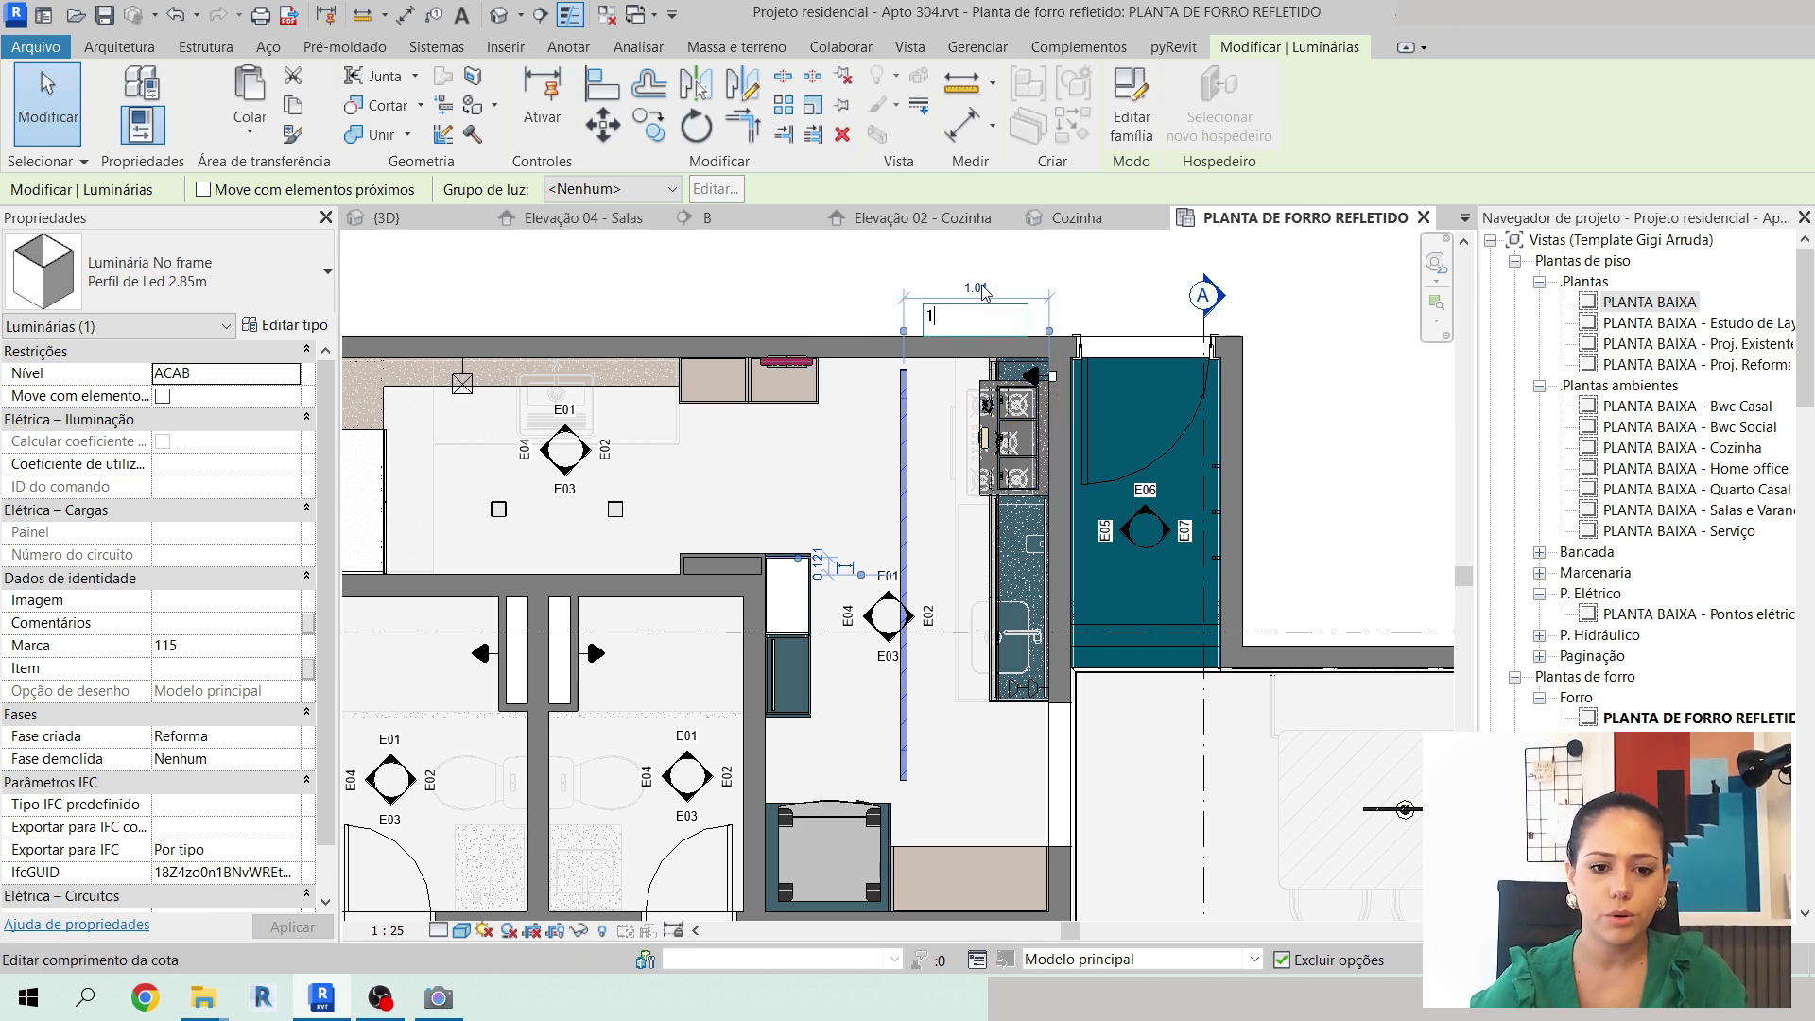
text(1)
key(Return)
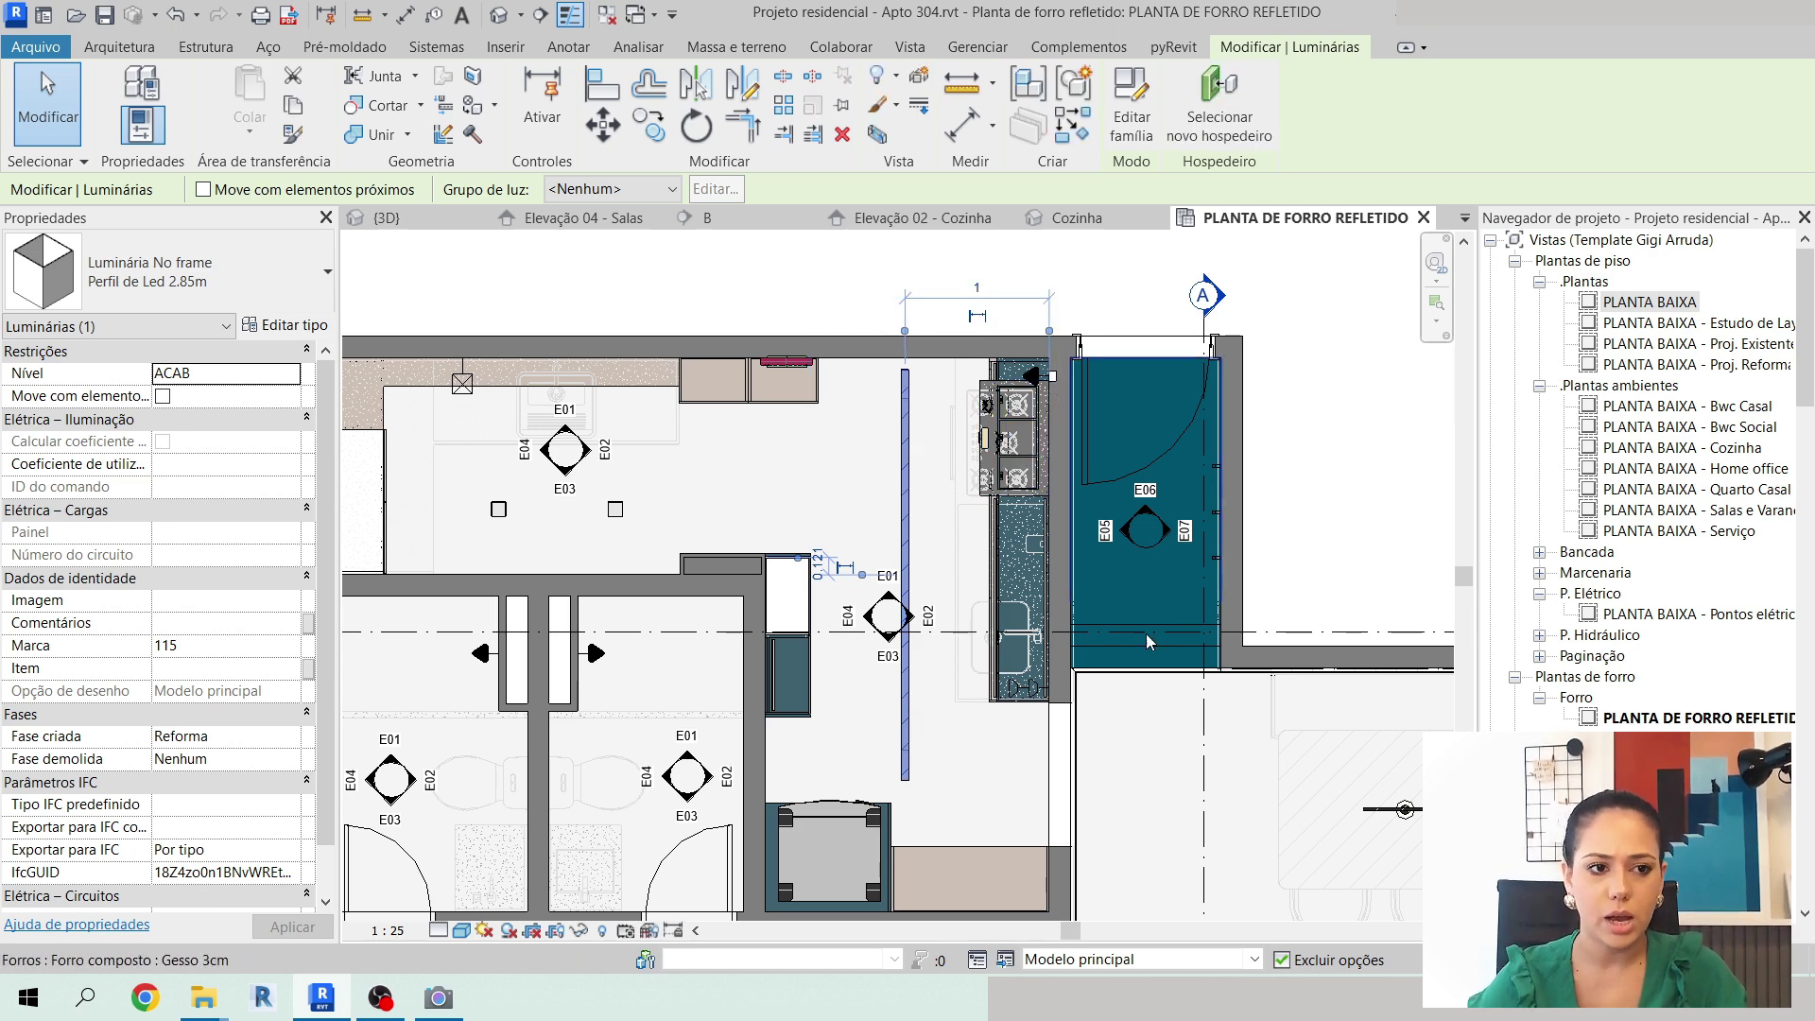
Duplicate the profile's type as Perfil de Led 2.80m with a Comprimento of 2.80.
click(285, 324)
click(1224, 195)
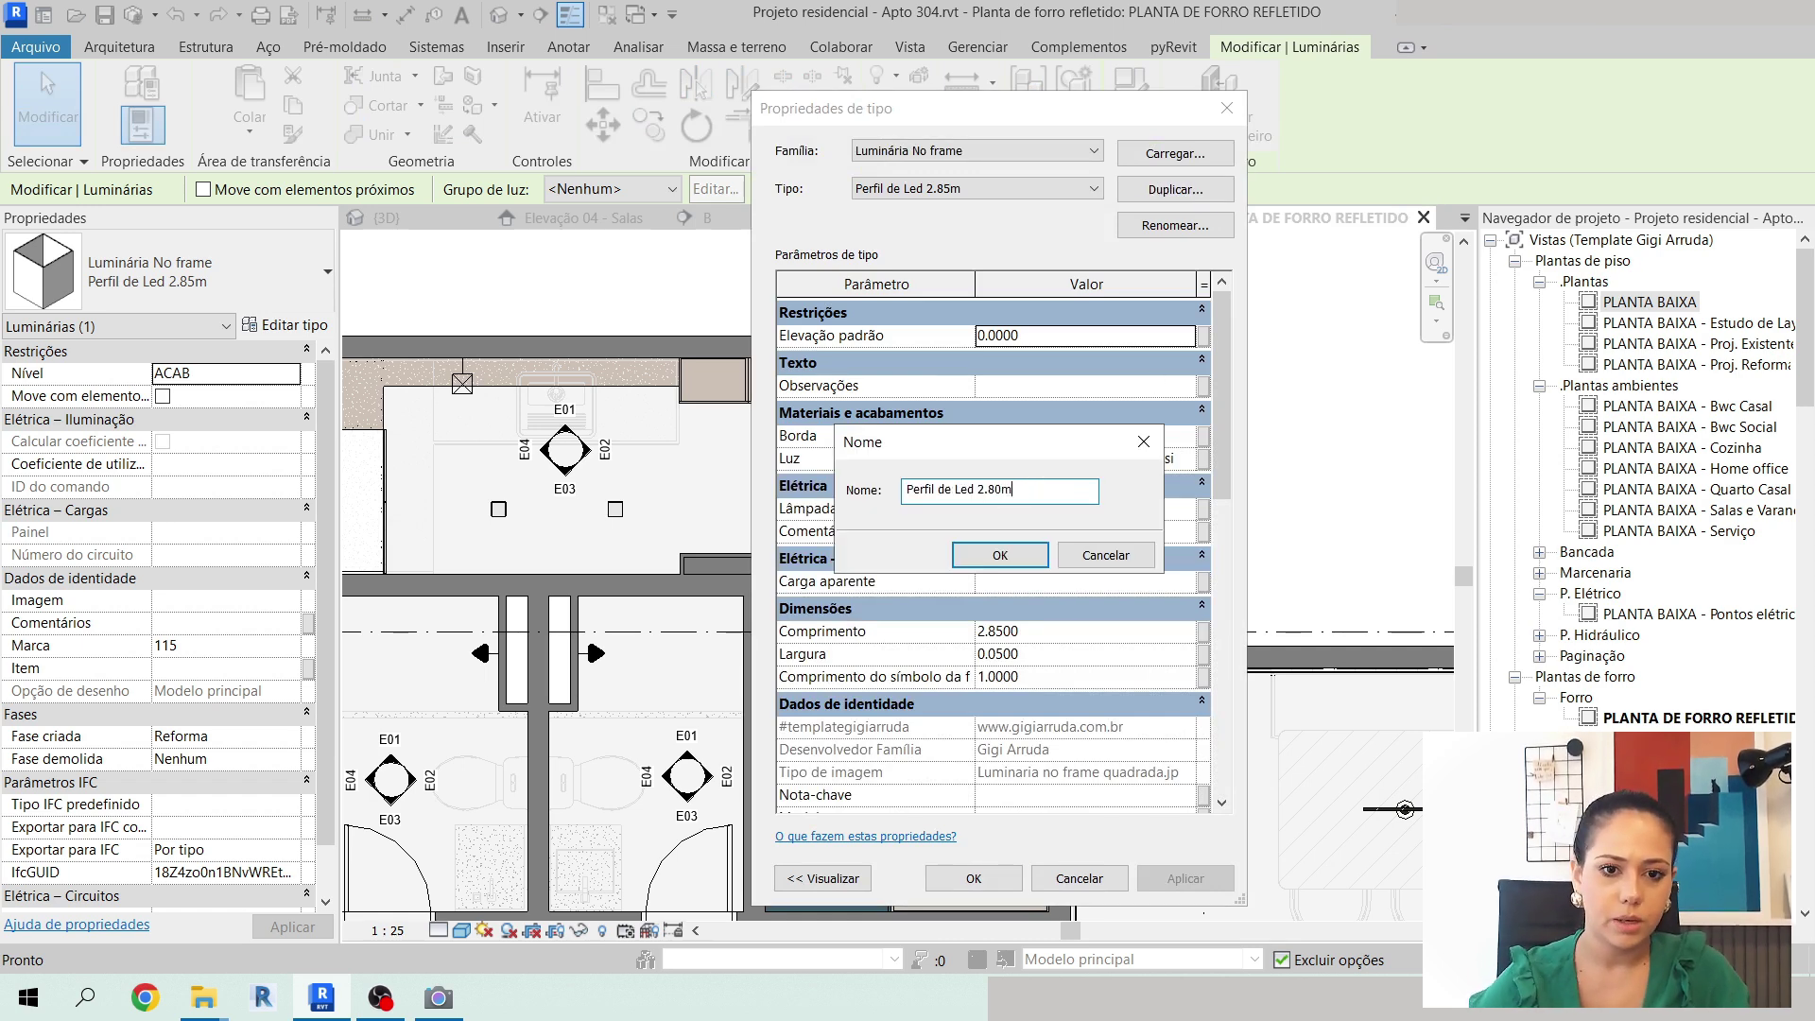
click(1000, 555)
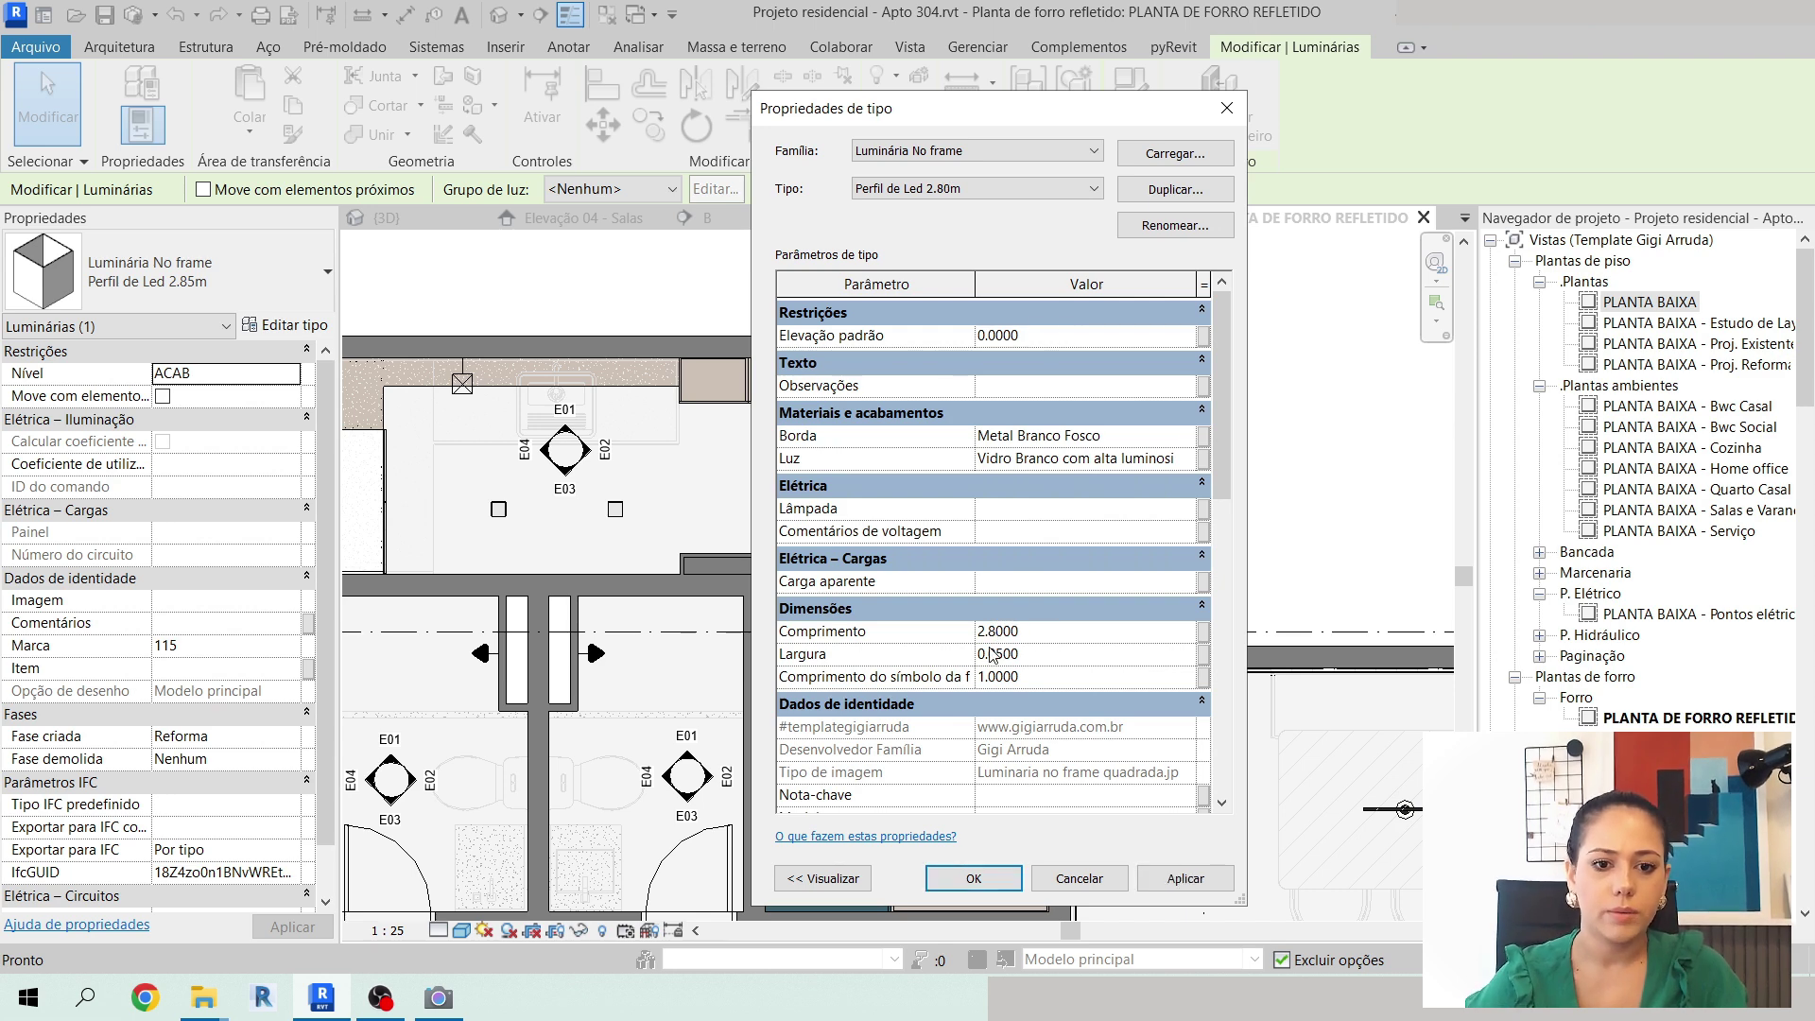
click(974, 878)
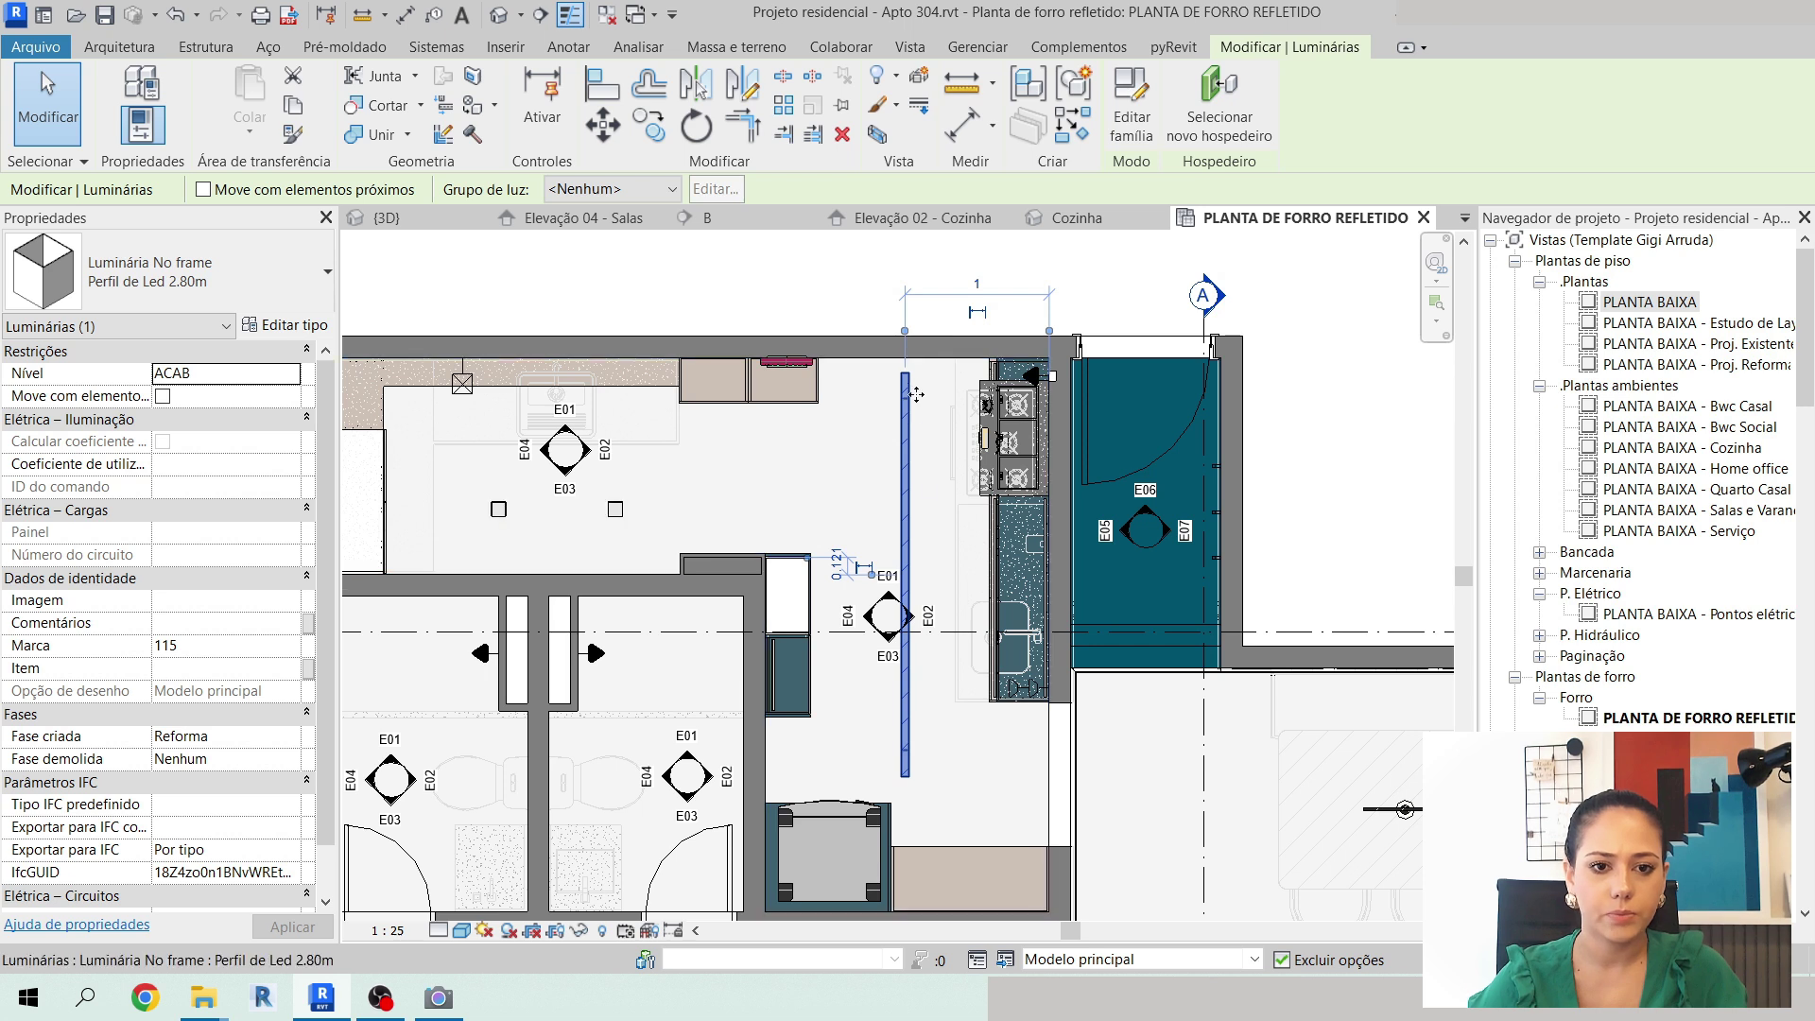
Reference the 2.80 m profile's lengthwise distance to the kitchen's upper wall and set it to 1.55 m.
drag(915, 404, 915, 410)
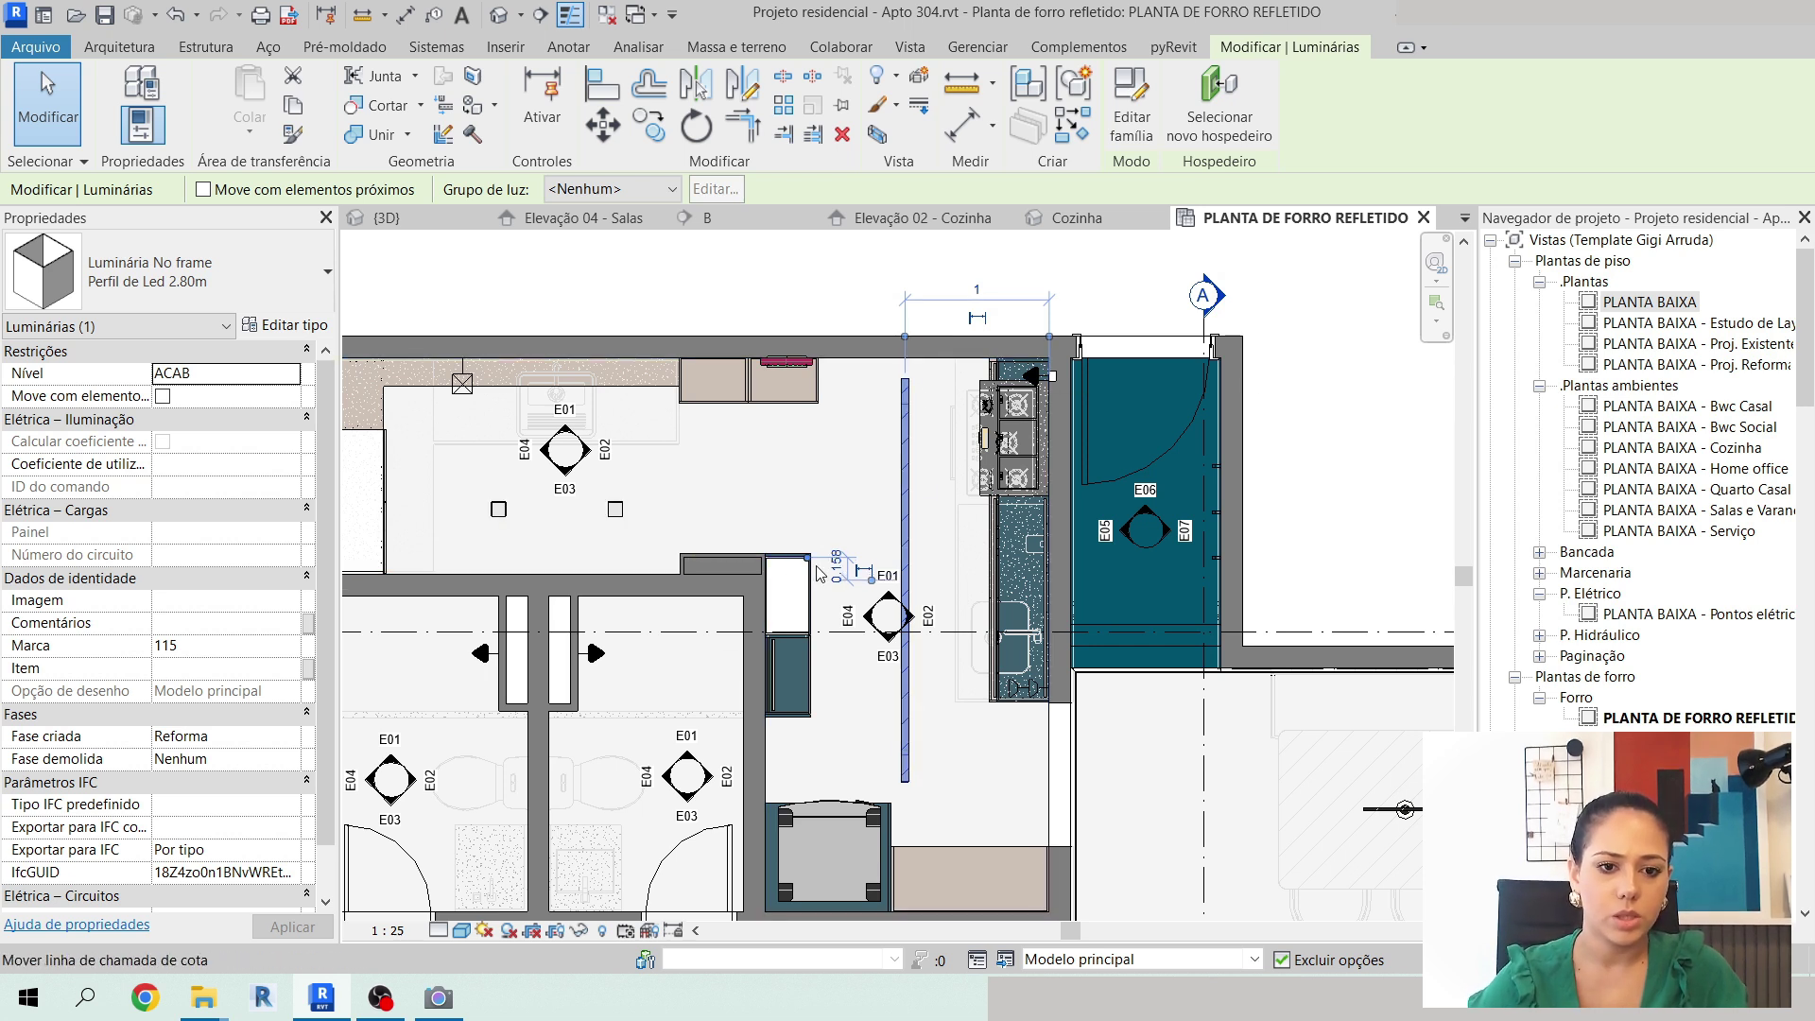
drag(809, 560, 849, 358)
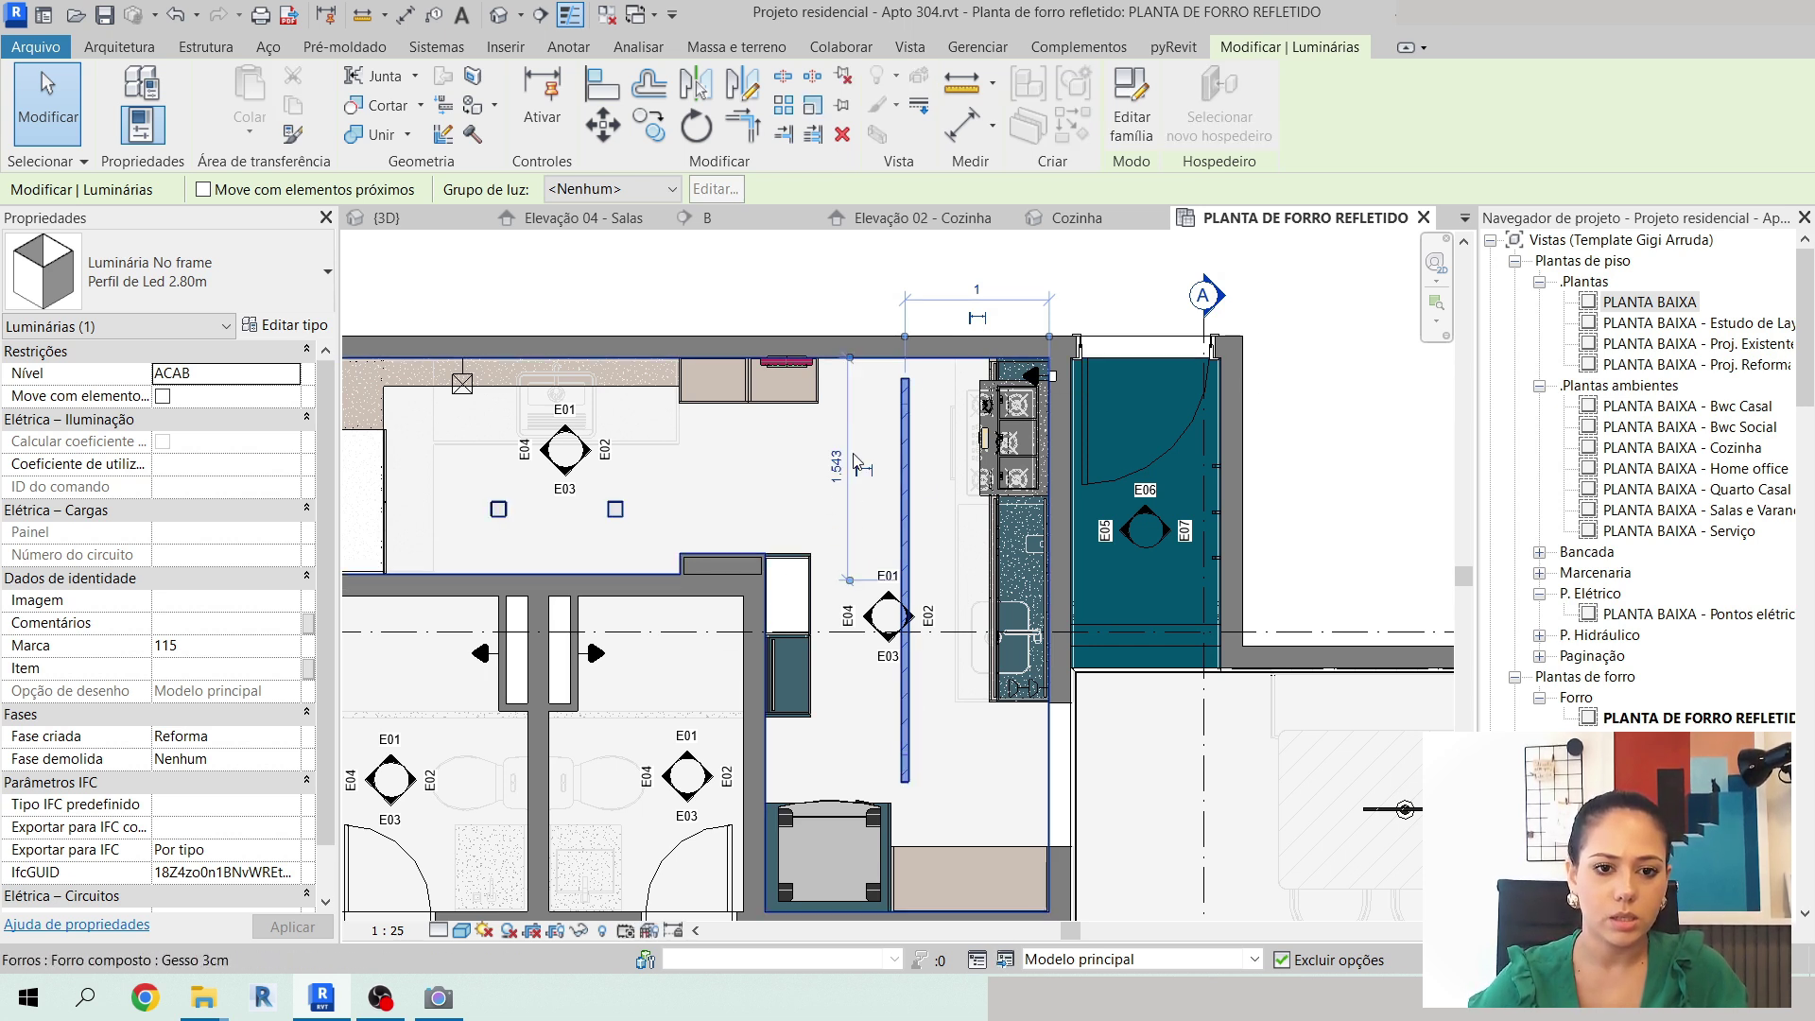
click(838, 469)
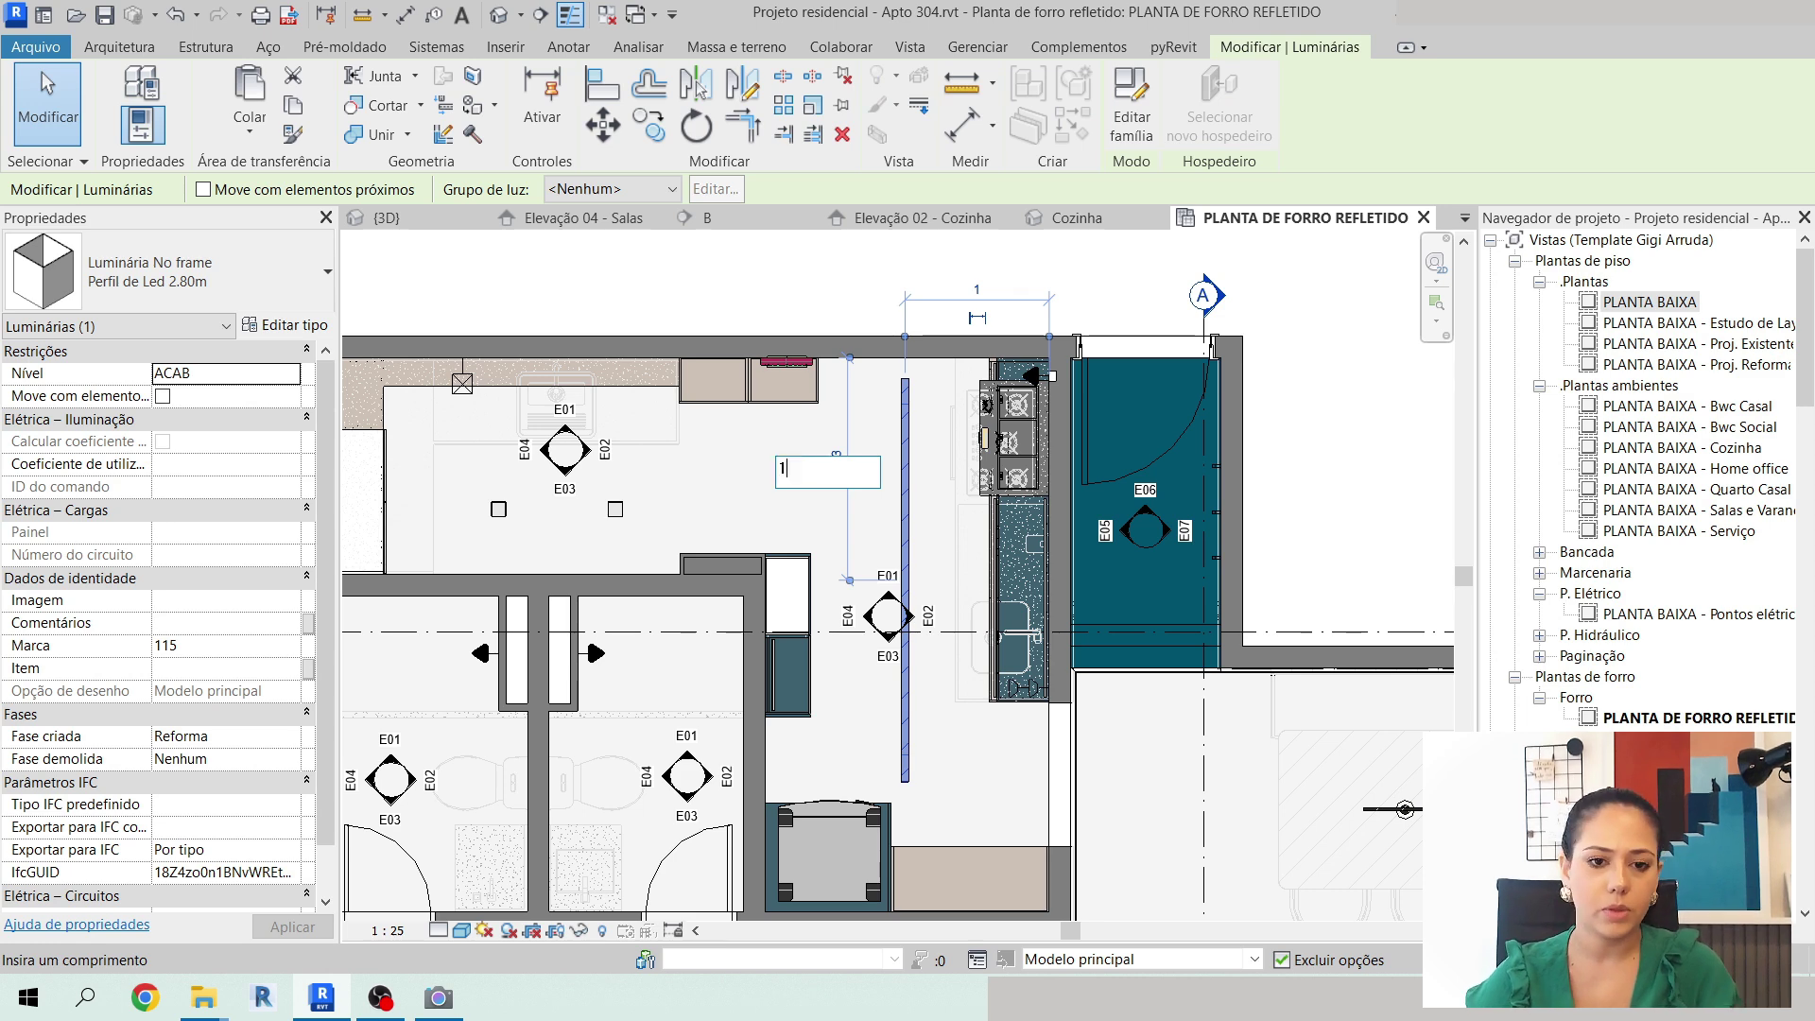
key(Return)
click(839, 477)
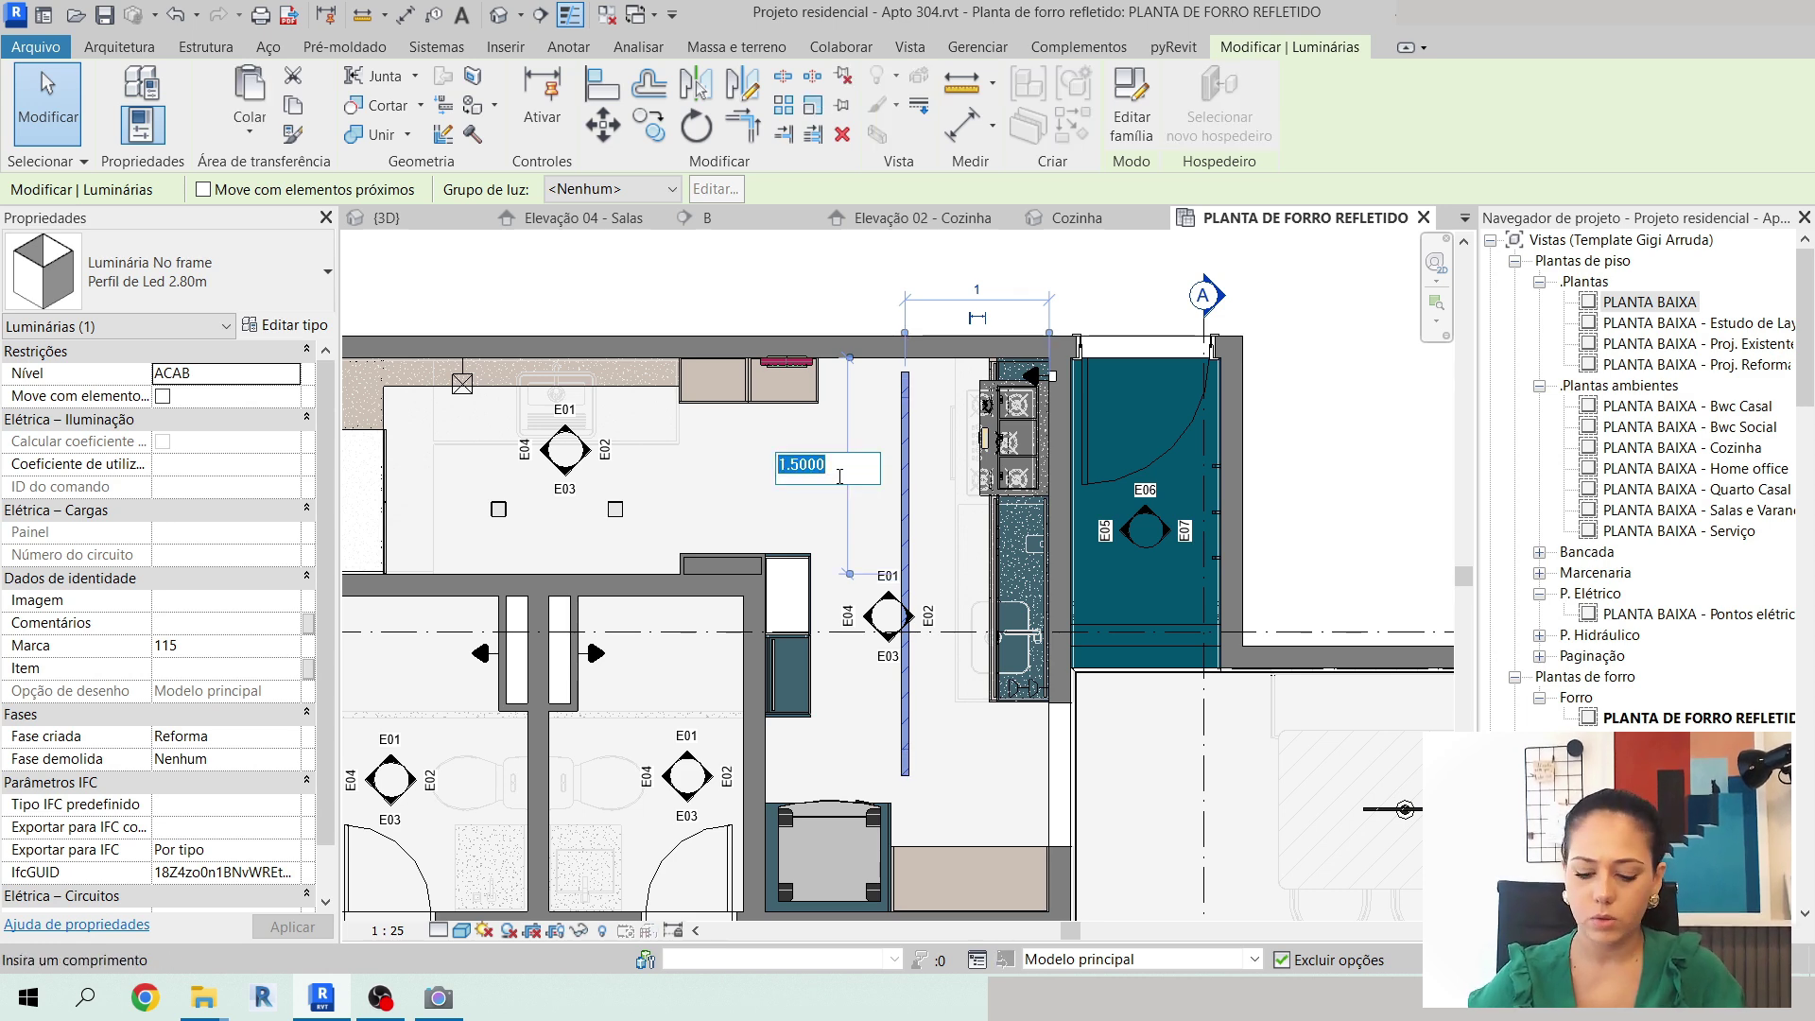
key(Return)
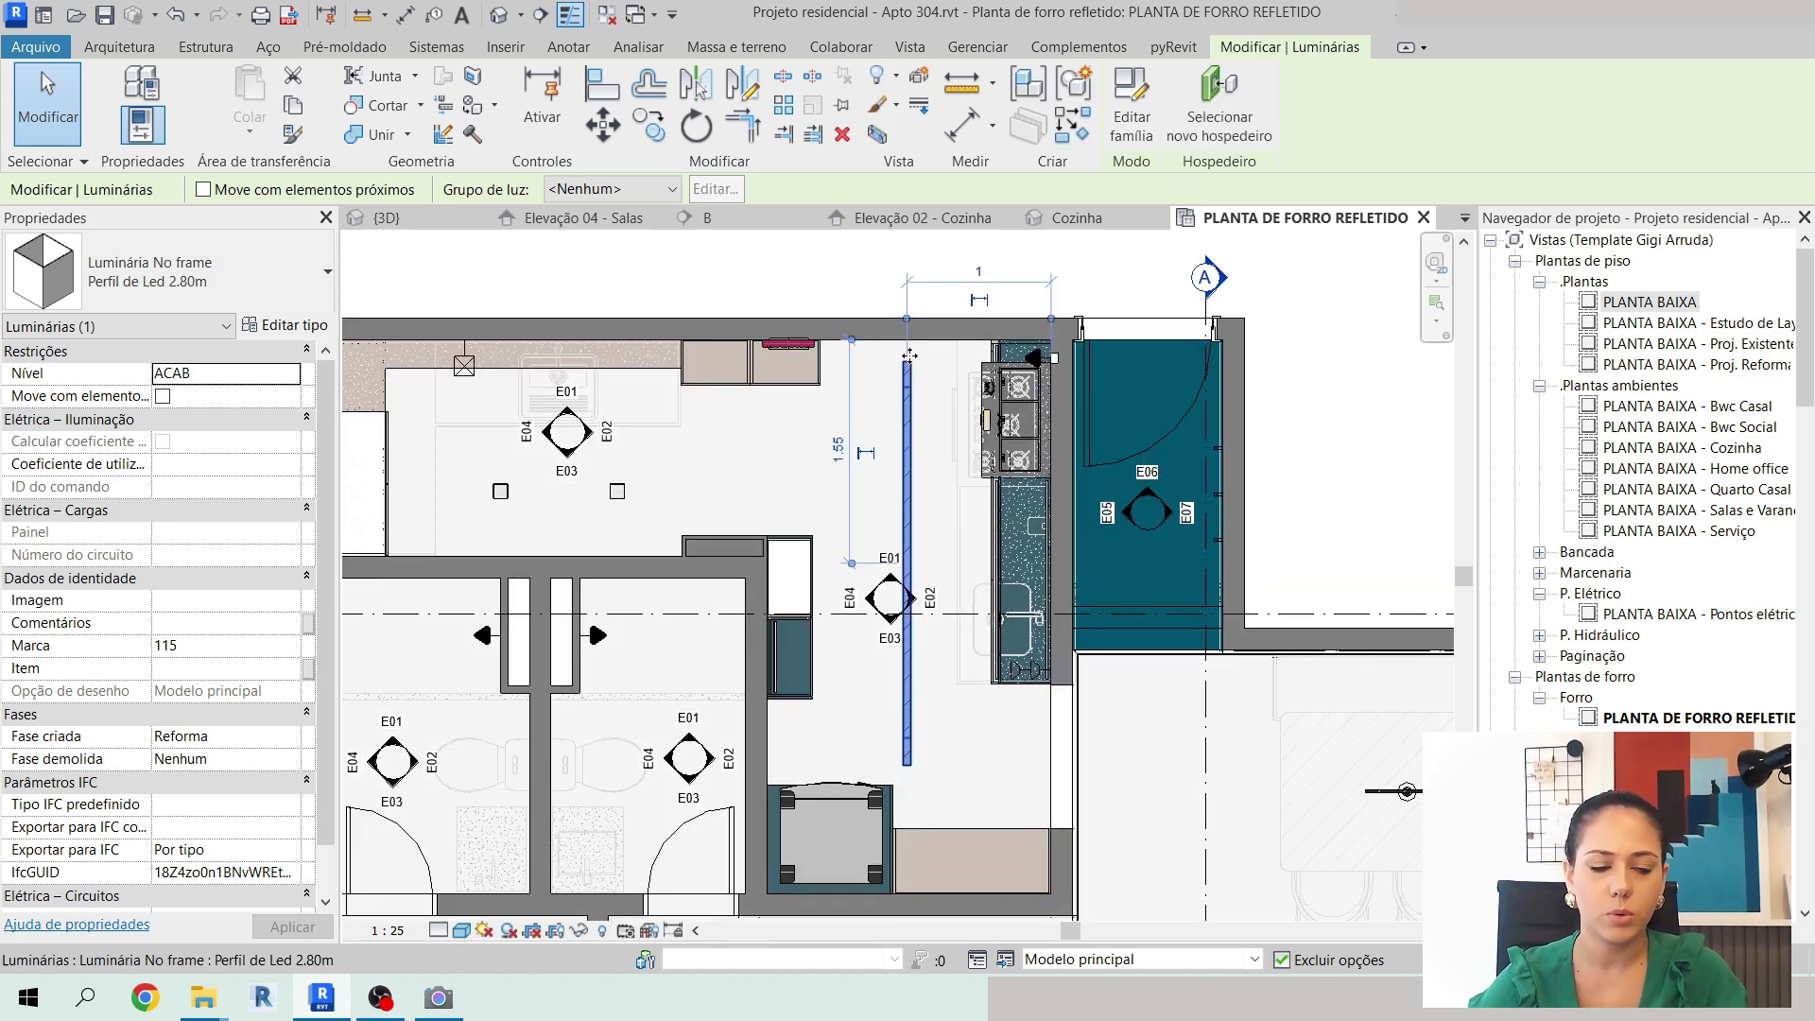
Place a similar 2.80 m LED profile crosswise over the lower end of the kitchen's long profile.
middle_drag(1134, 616, 1128, 596)
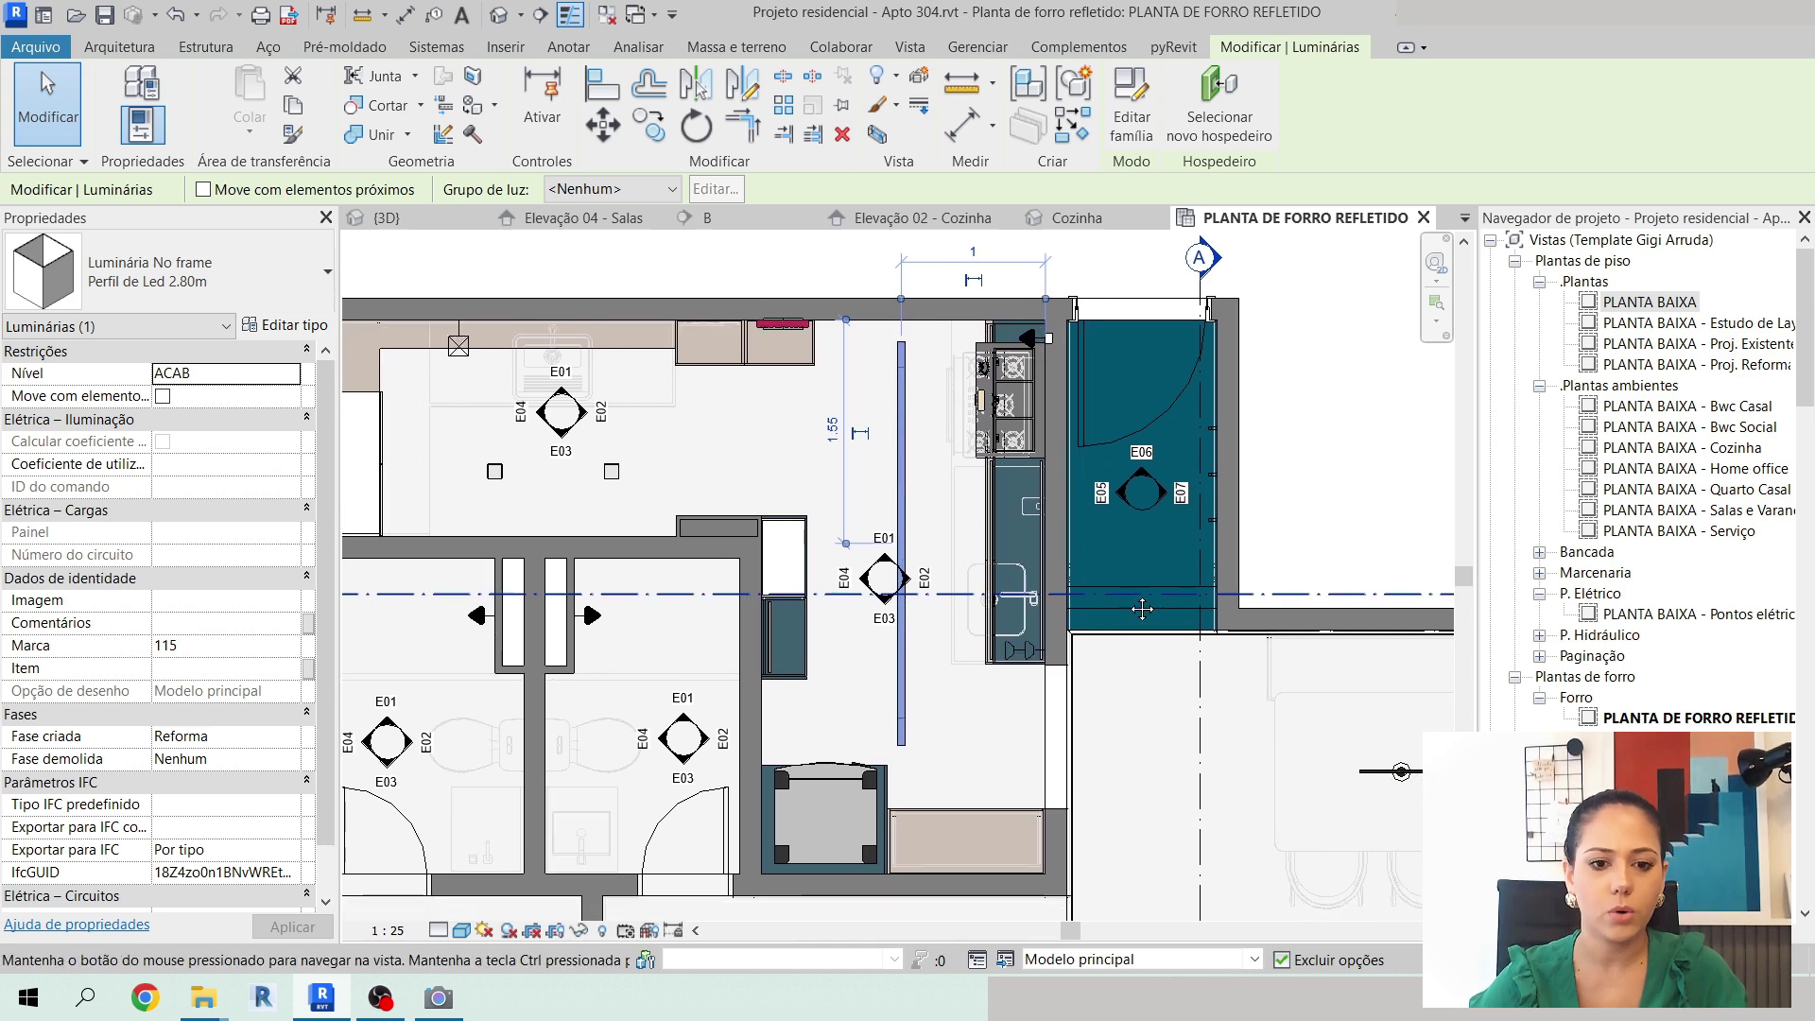
scroll(1129, 601, down, 3)
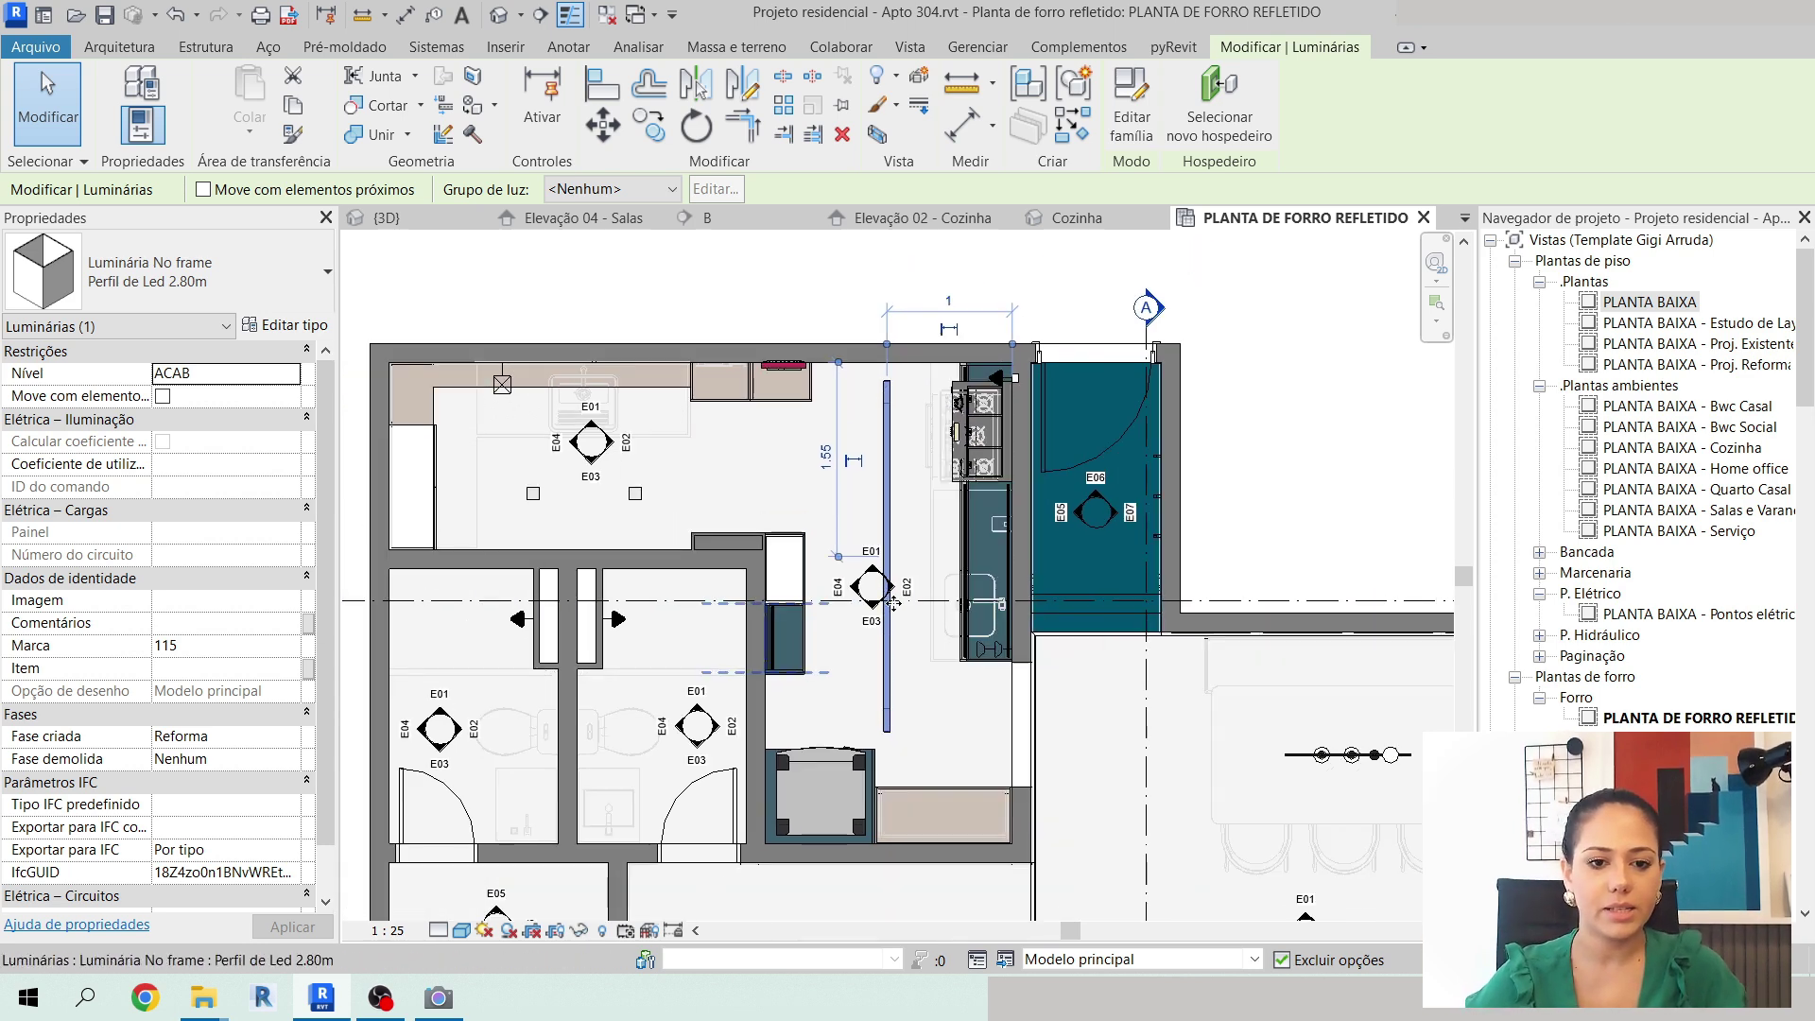
scroll(876, 581, up, 2)
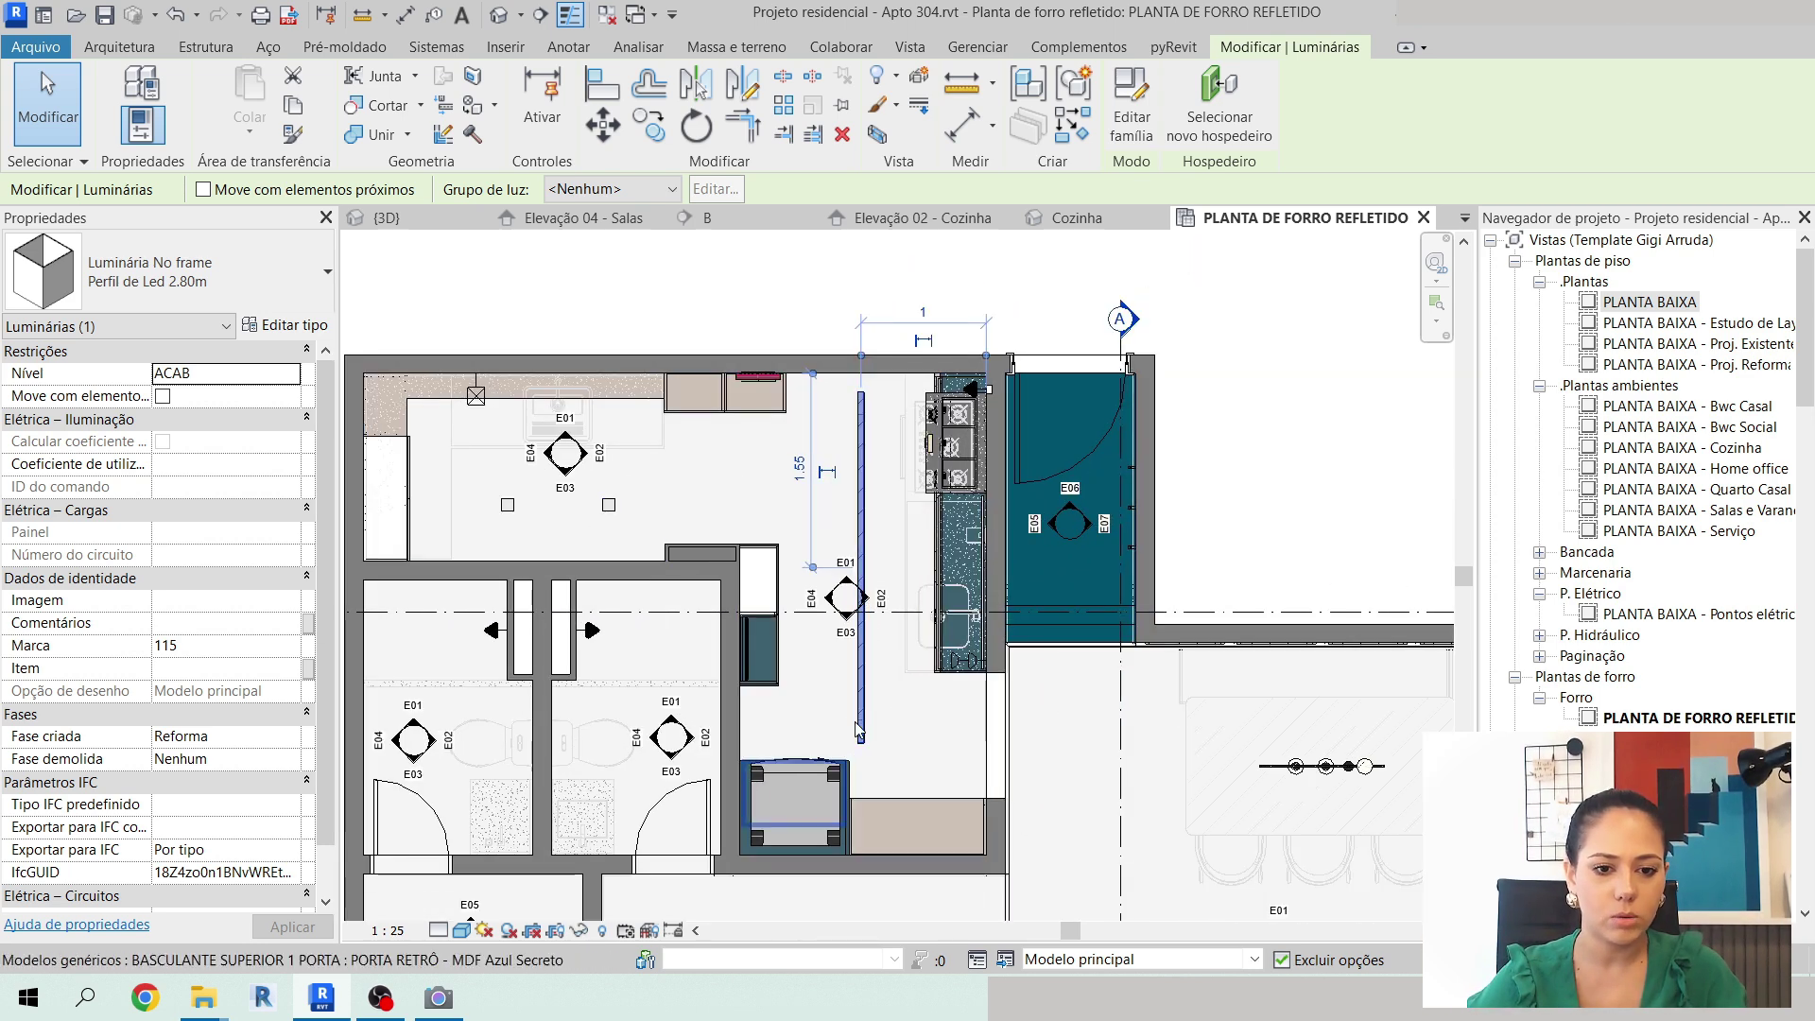
key(c)
key(s)
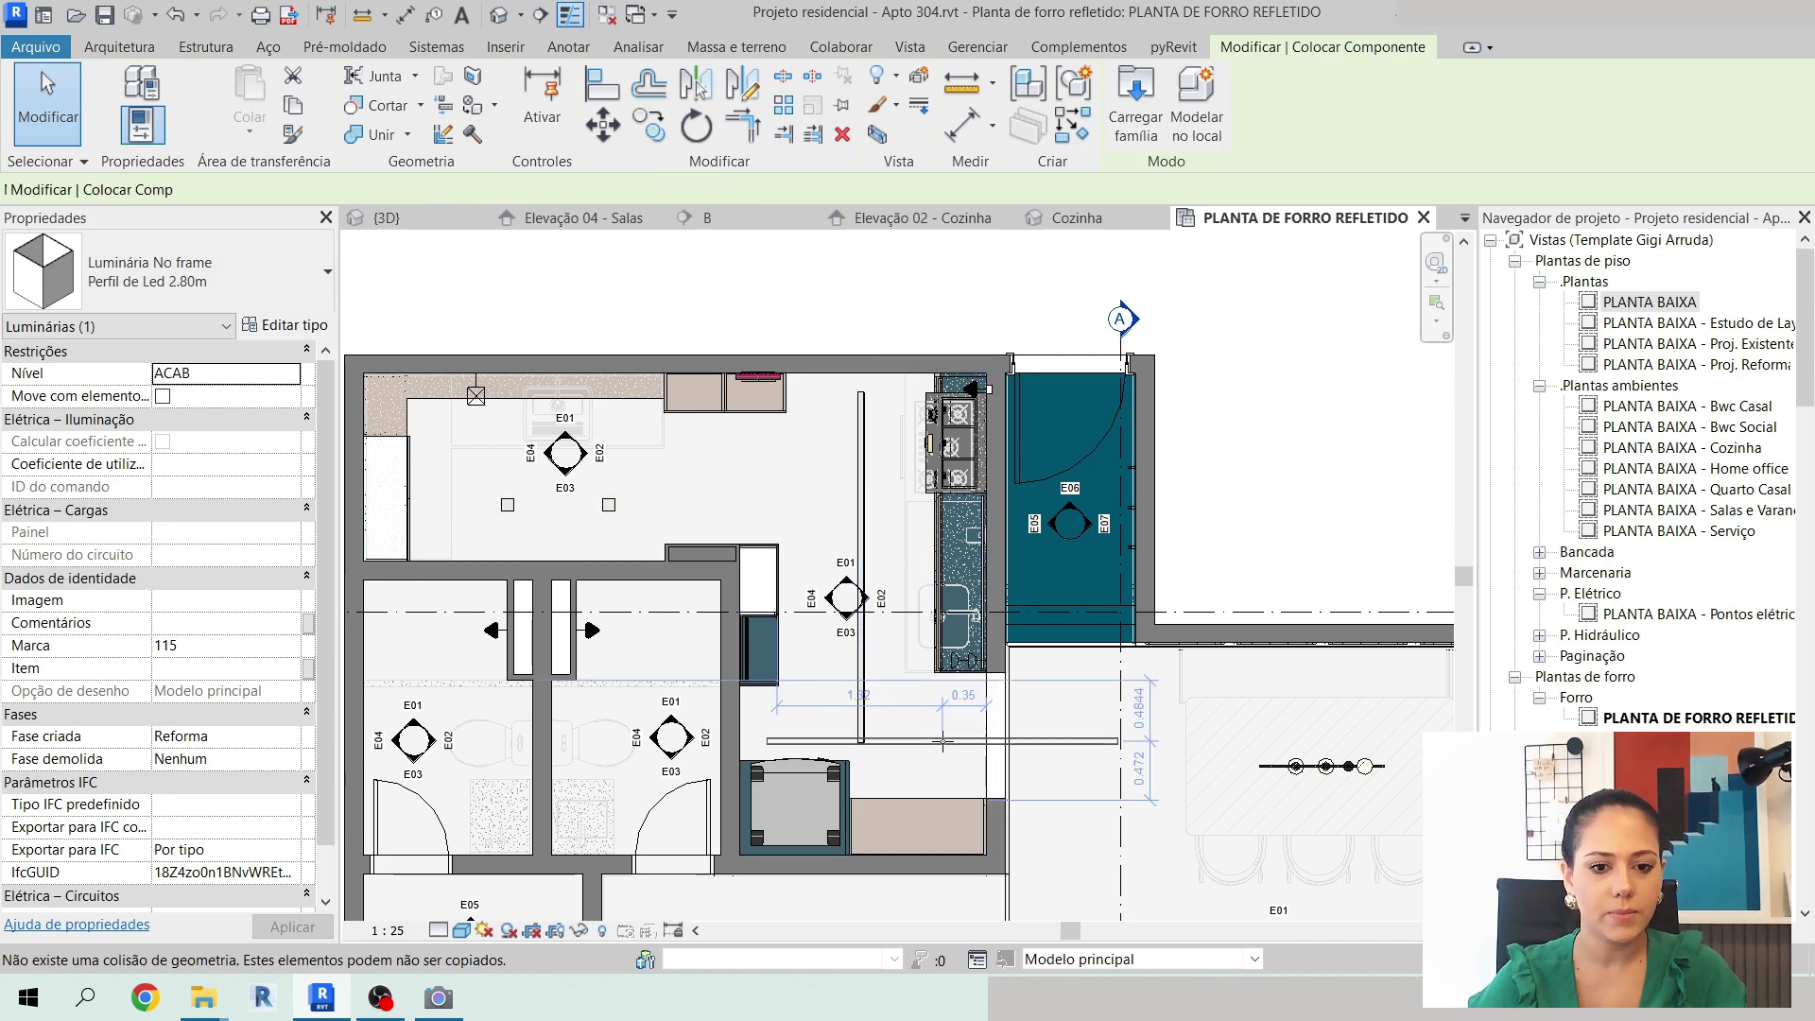
click(943, 738)
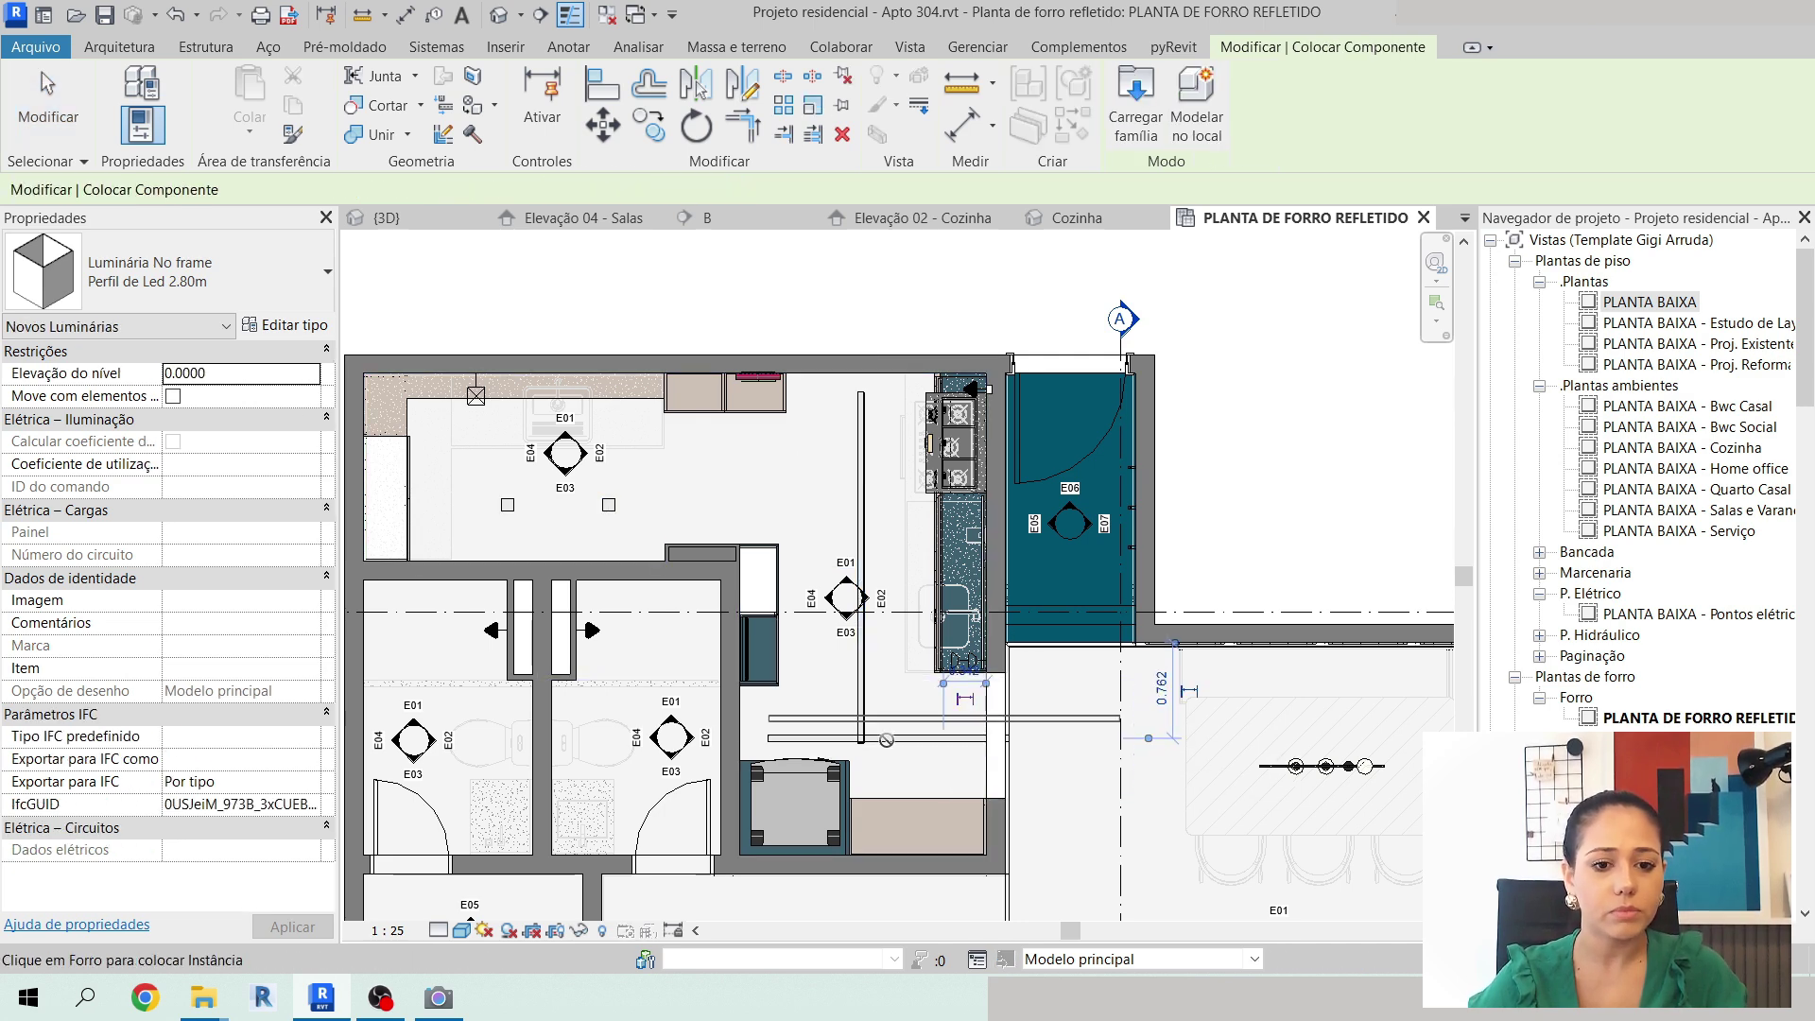
key(Escape)
key(Escape)
Measure along the crosswise profile from the long profile's edge to a point beneath the sink counter.
scroll(886, 739, up, 3)
click(962, 85)
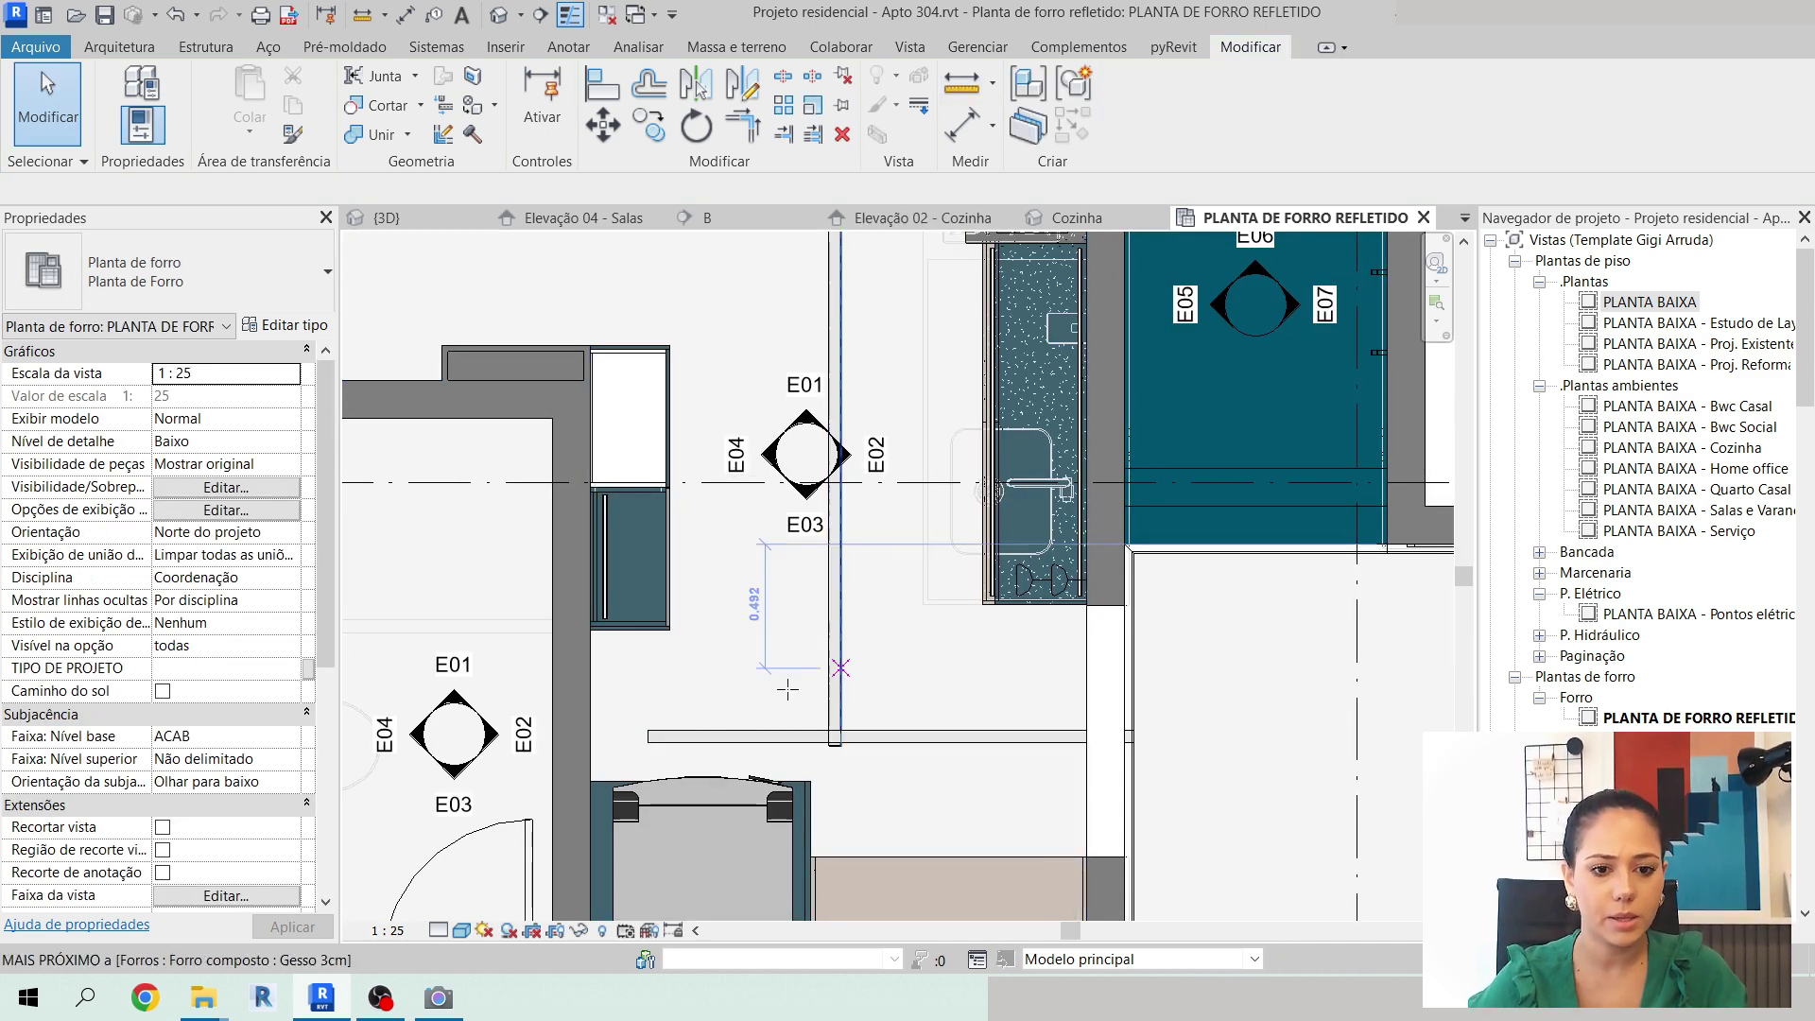
click(838, 733)
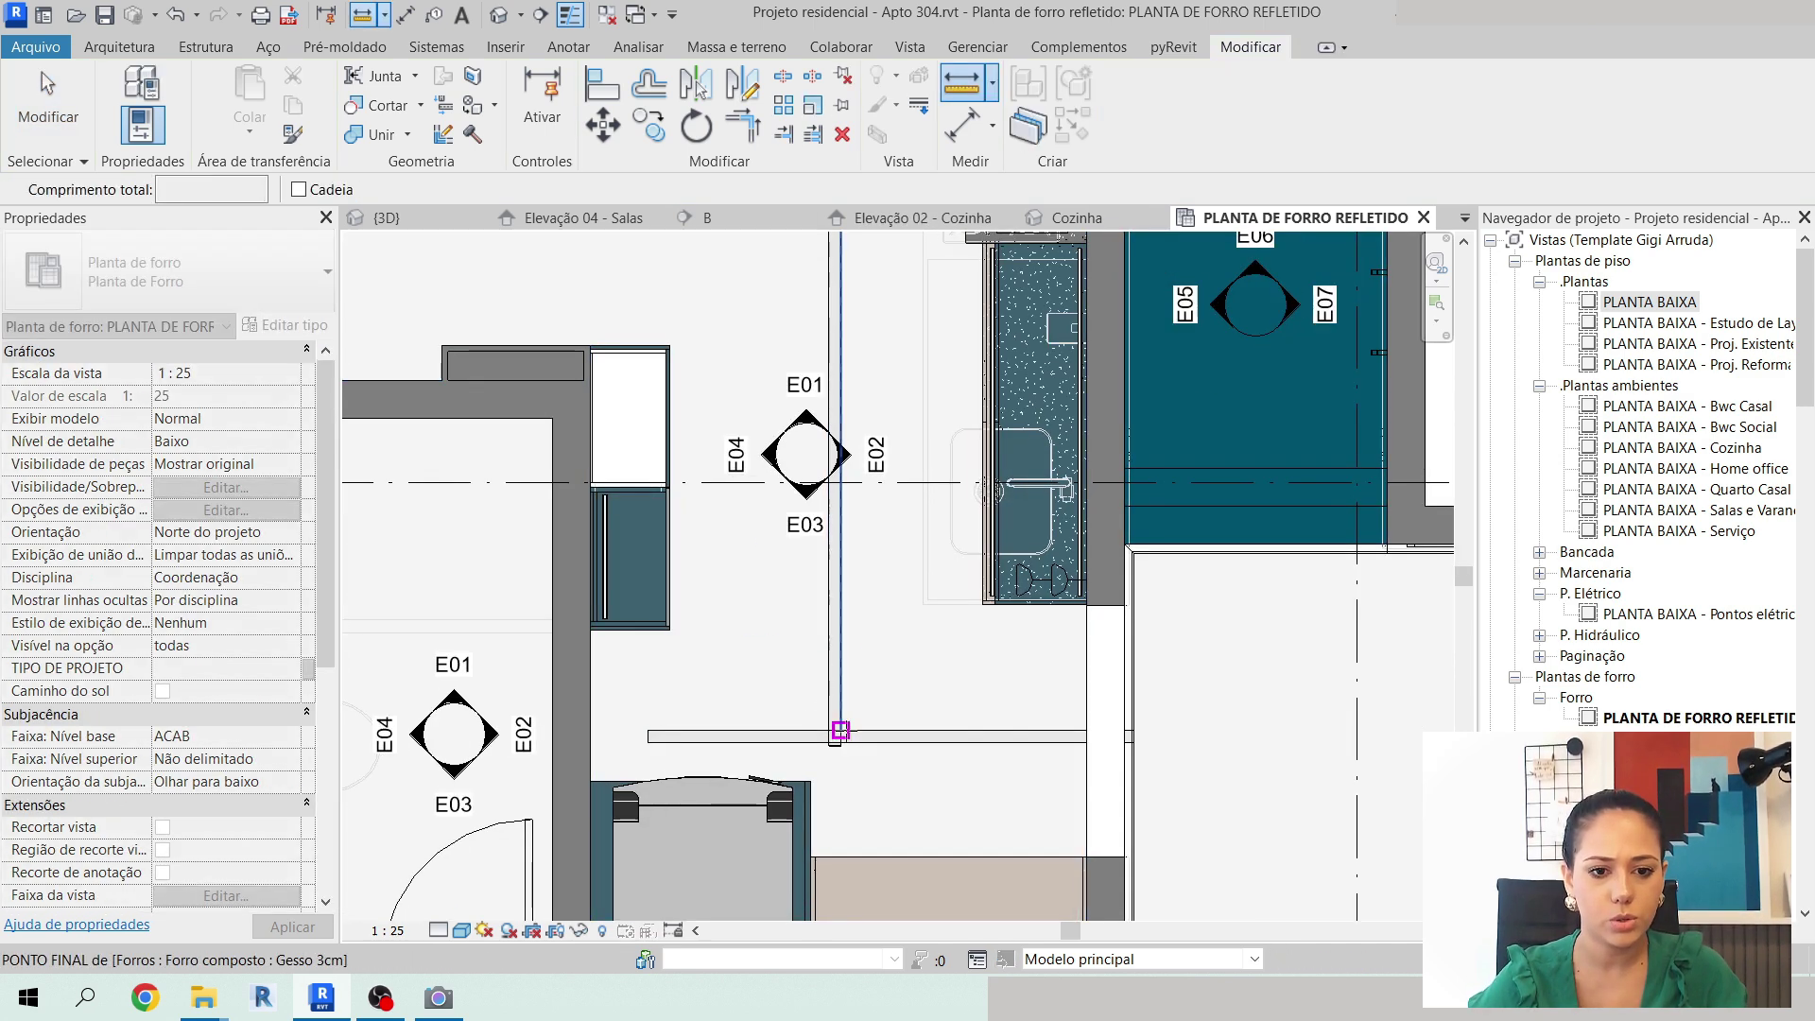
click(1032, 730)
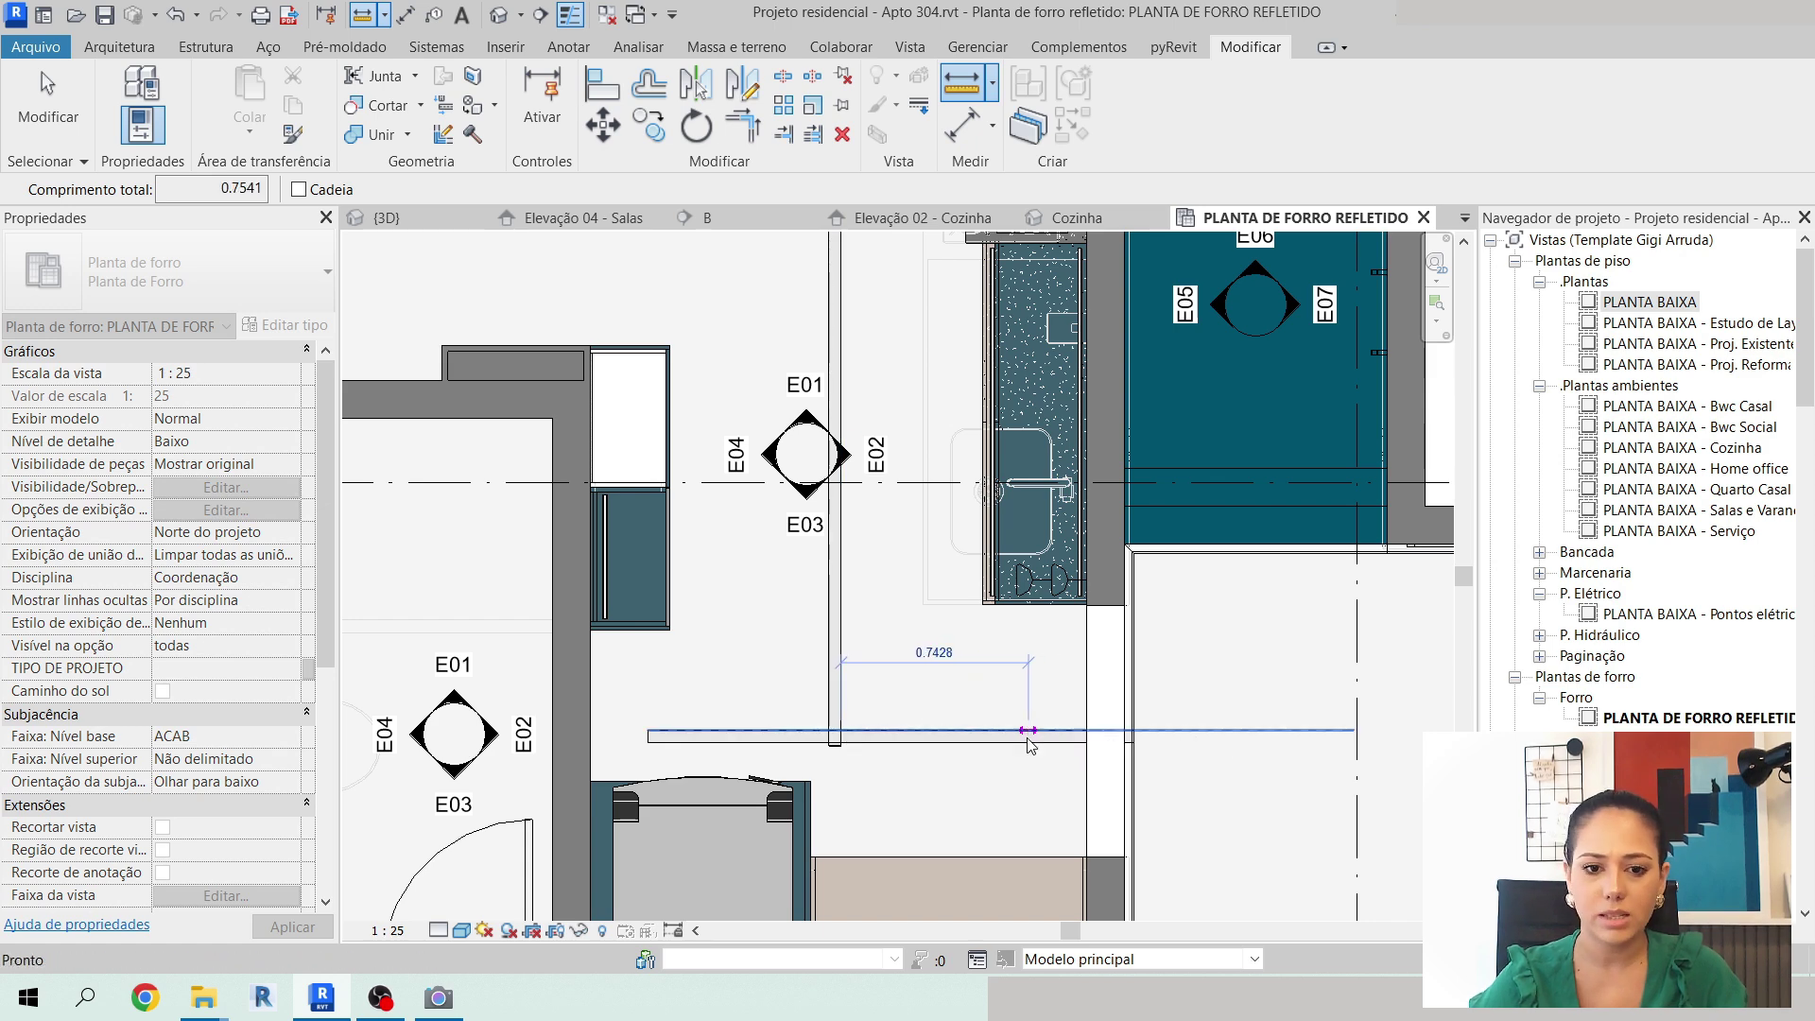
key(Escape)
key(Escape)
Duplicate the crosswise profile's type as Perfil de Led 0.75m with a Comprimento of 0.75.
click(1027, 740)
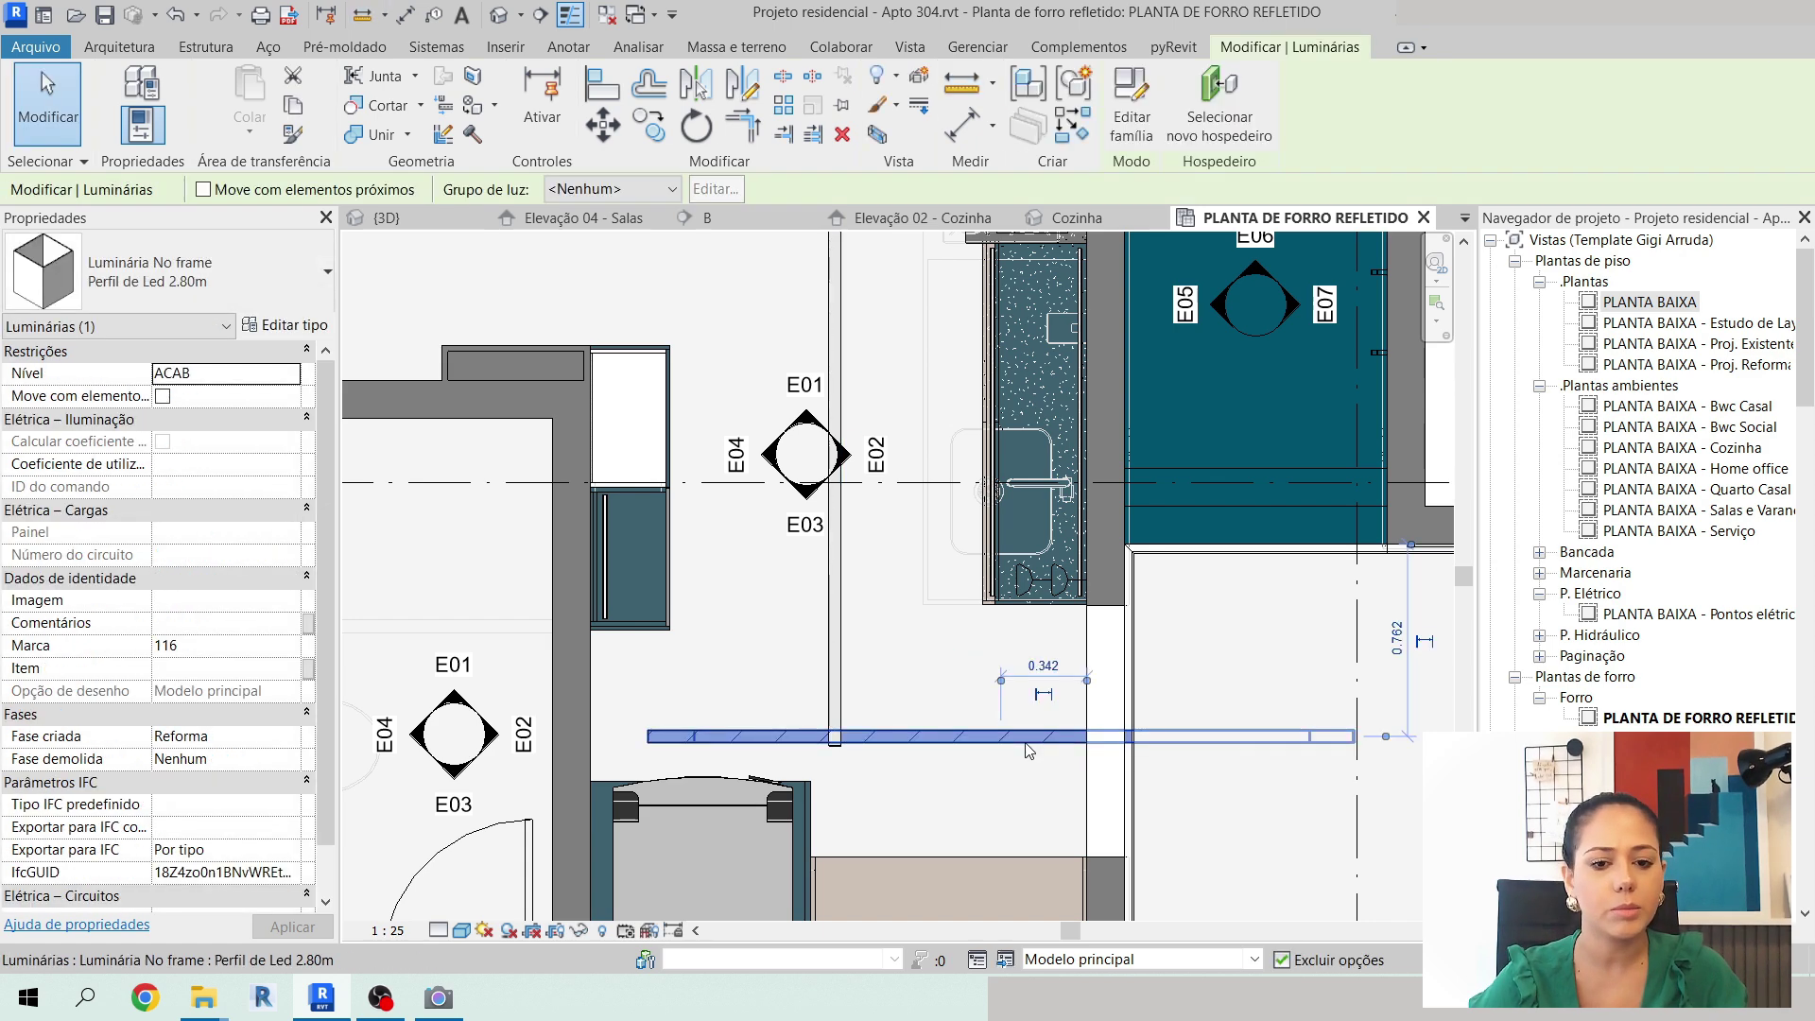
click(285, 324)
click(1161, 192)
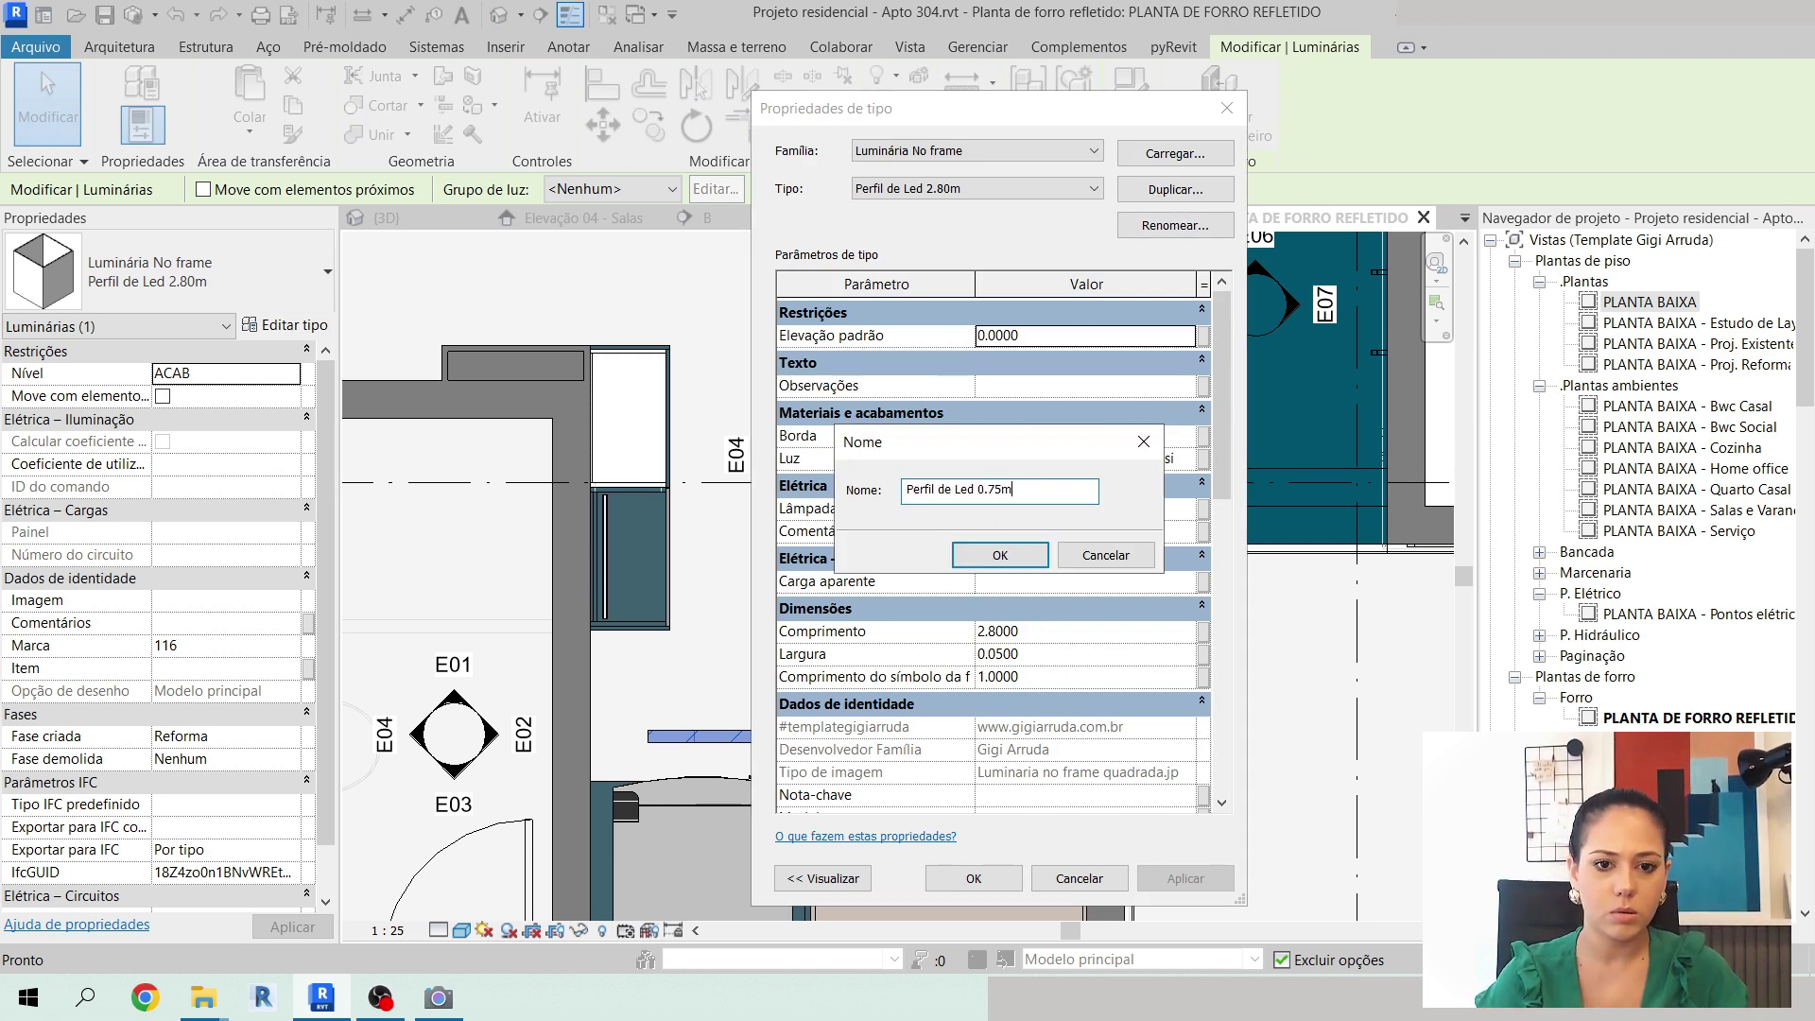
key(Return)
click(1062, 632)
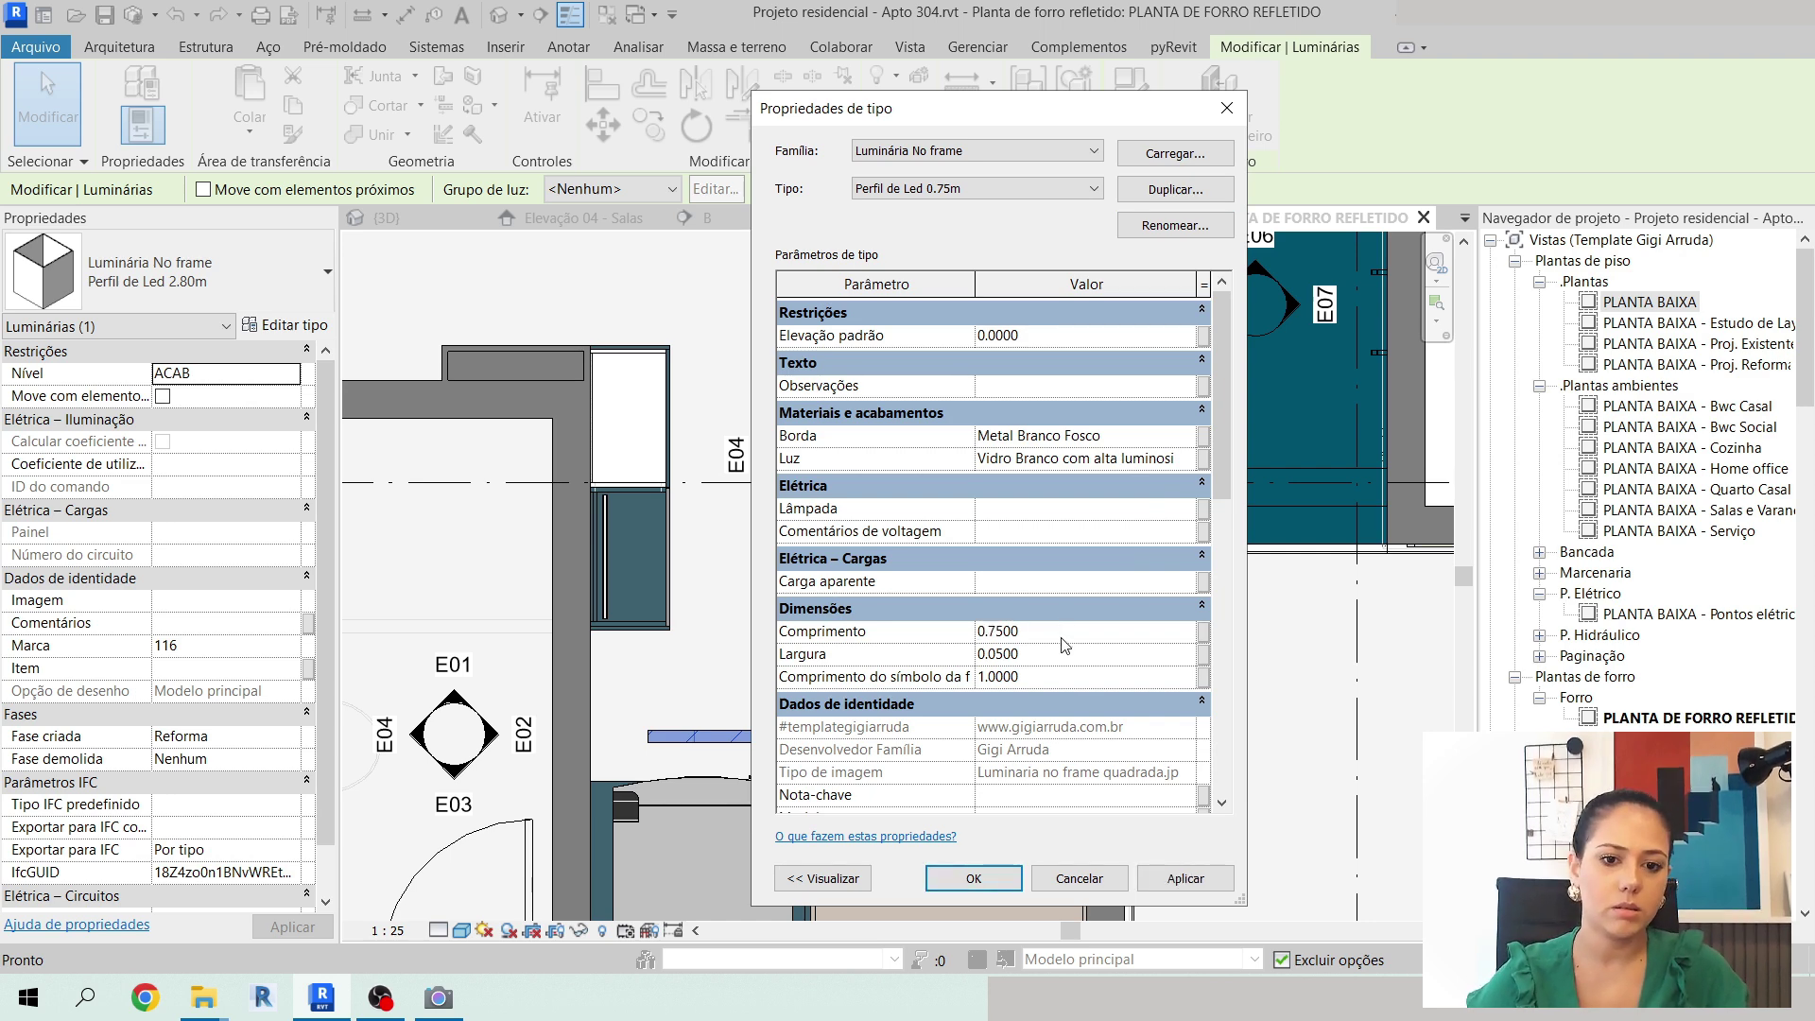
click(974, 877)
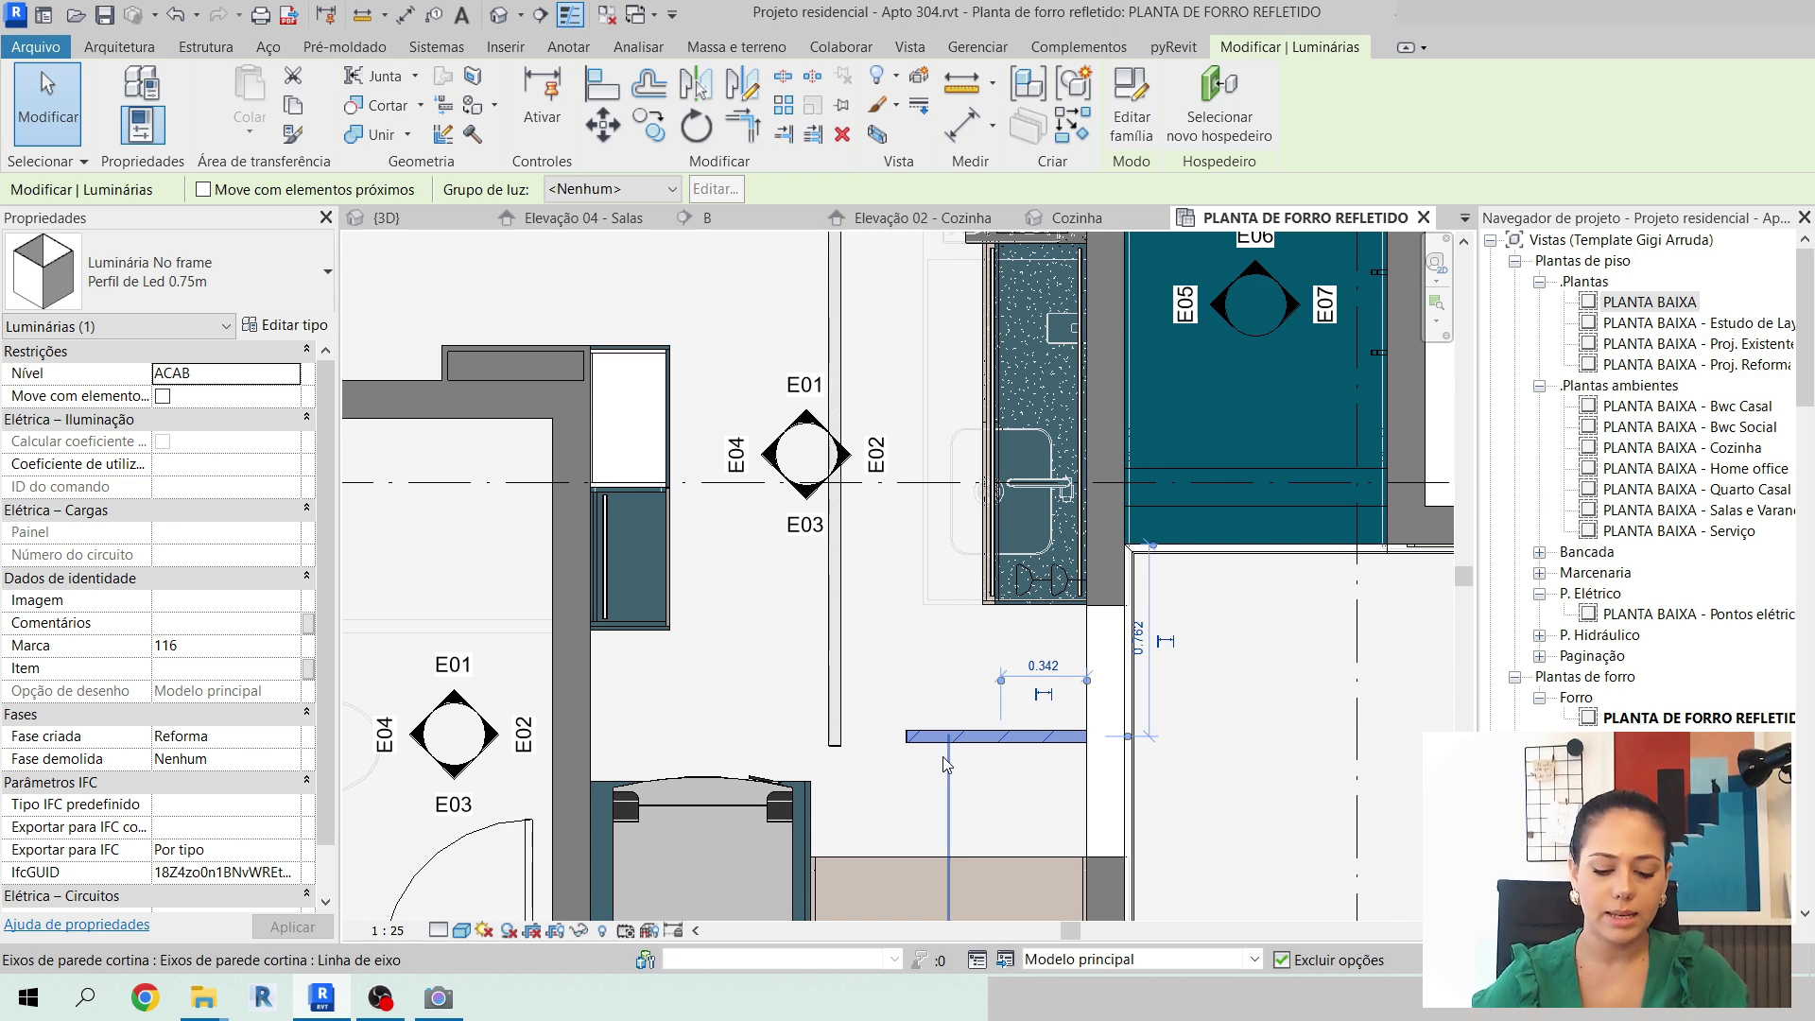
Align the lower edge of the kitchen's 0.75 m LED profile with the lower end of the long 2.80 m profile.
key(a)
key(l)
scroll(835, 743, up, 5)
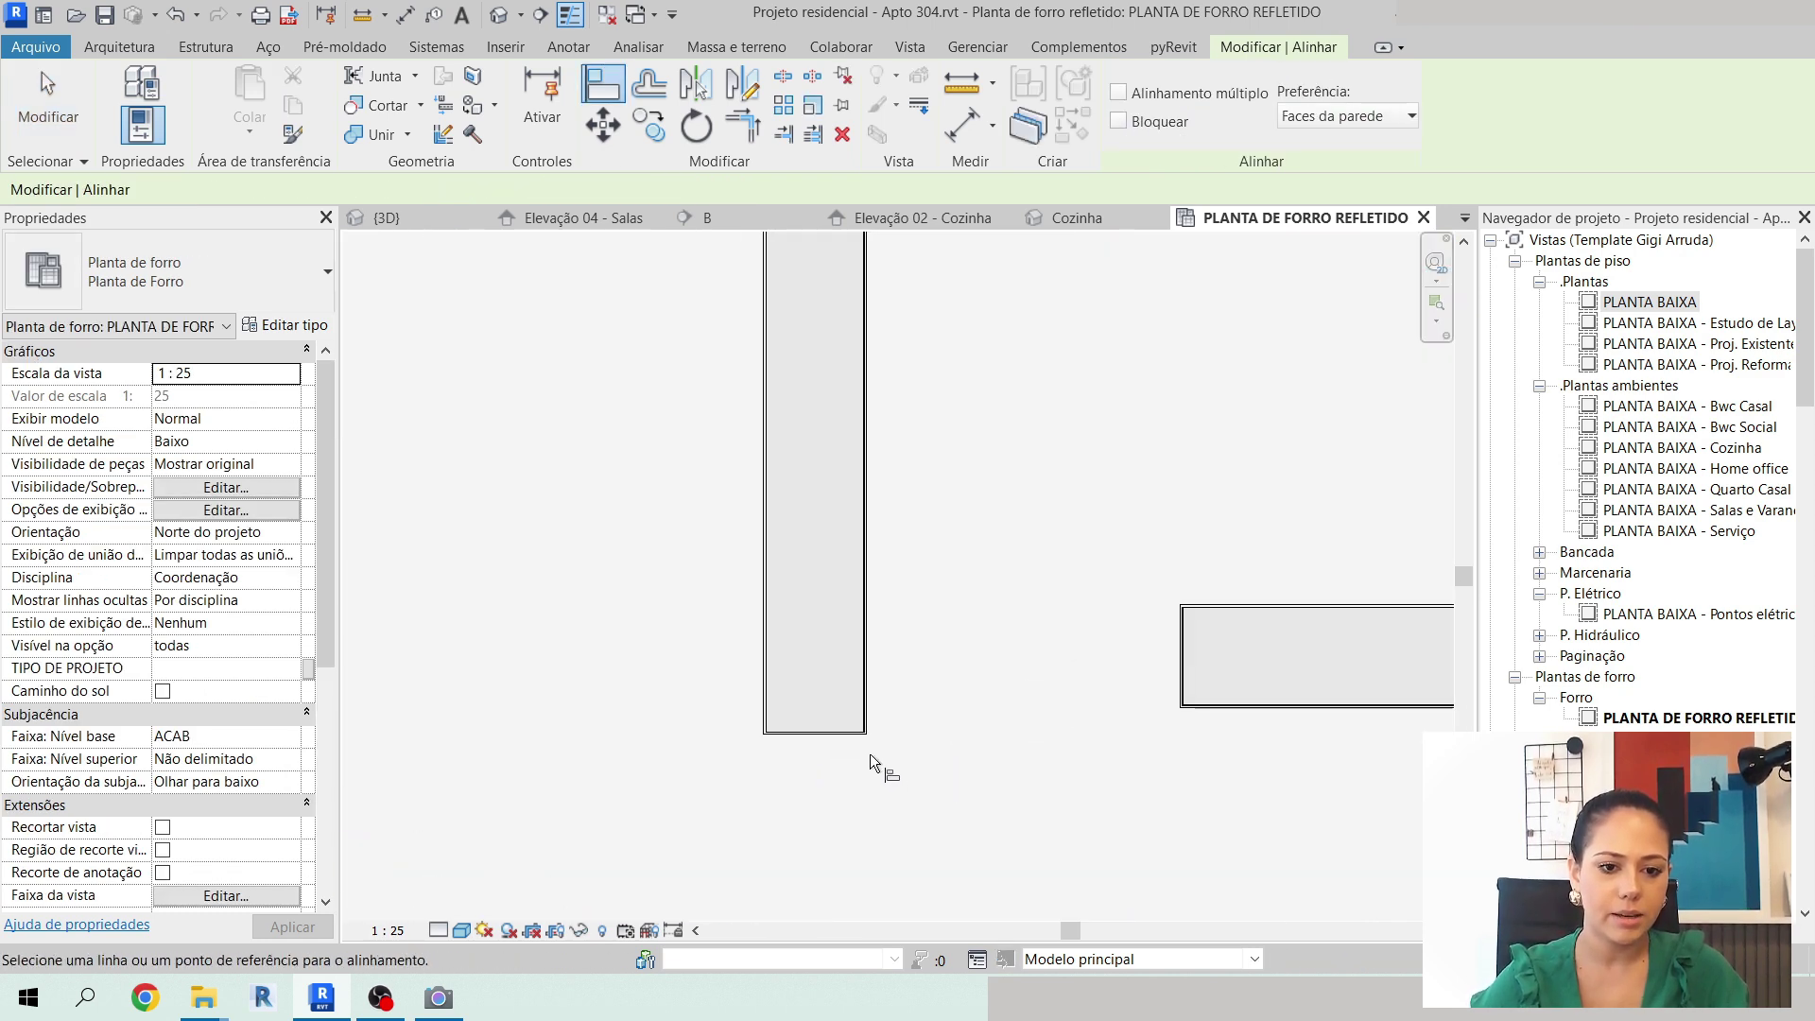
click(858, 739)
scroll(1215, 717, up, 3)
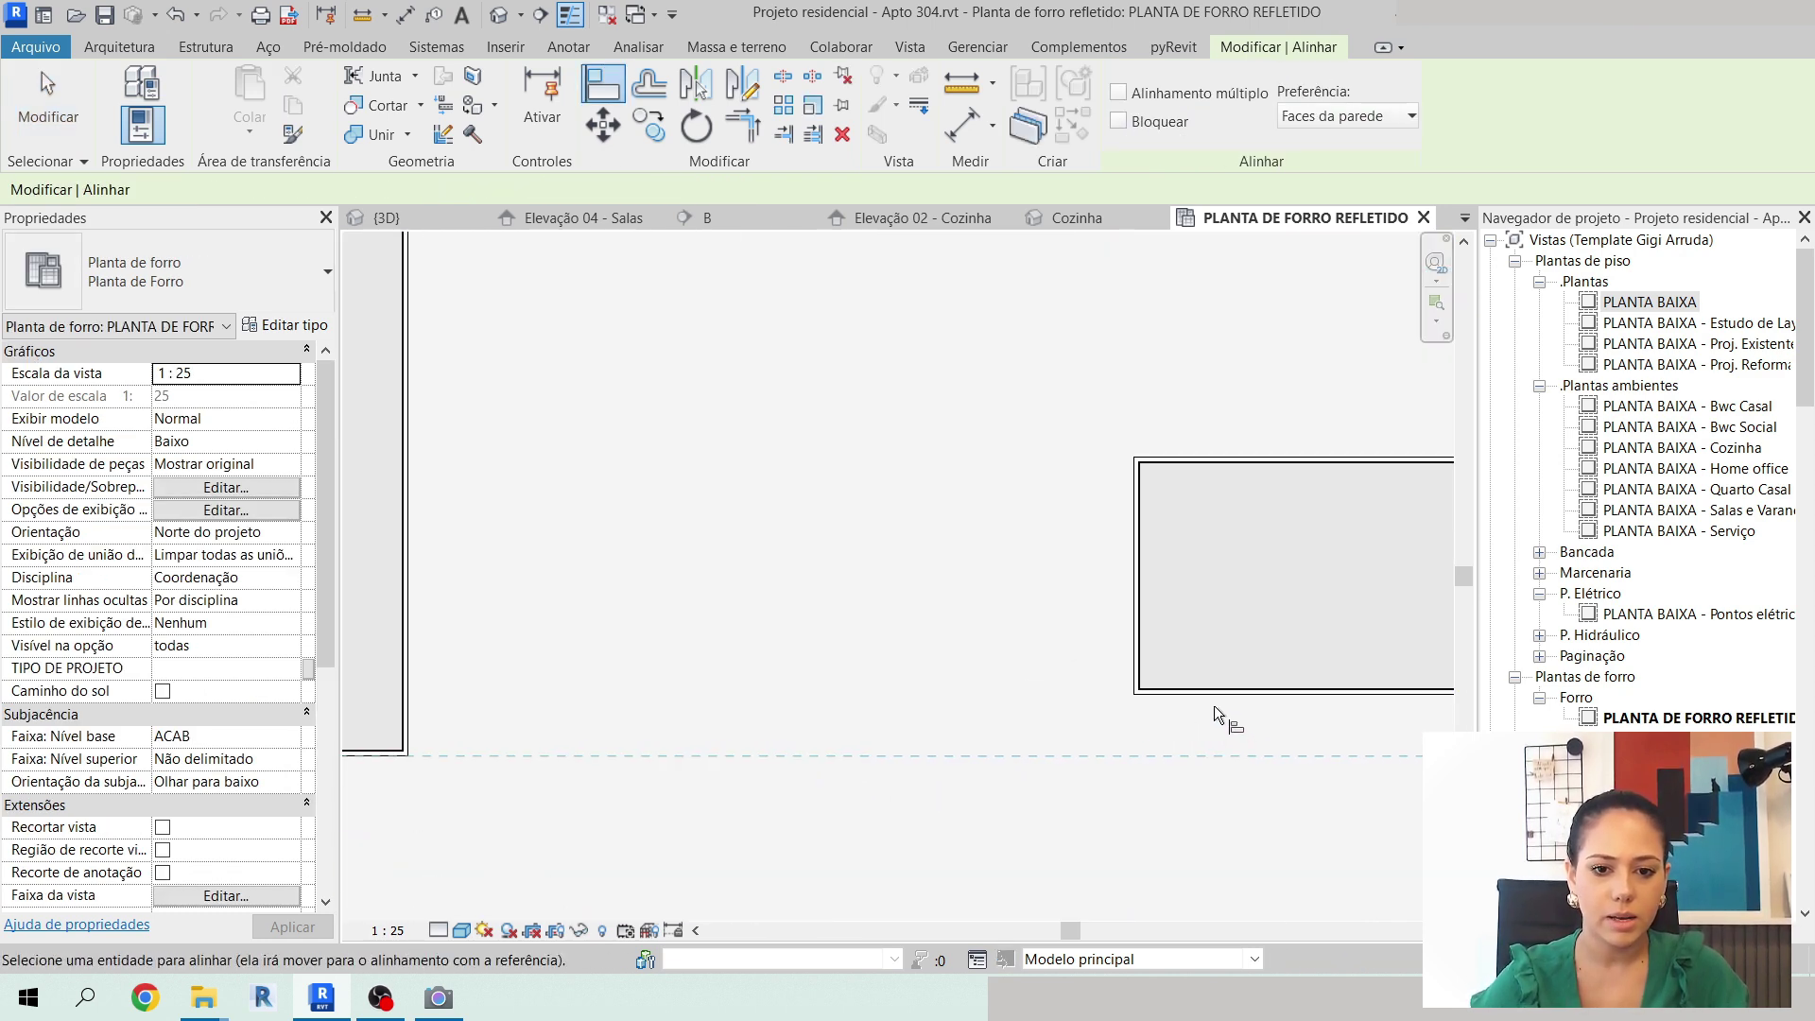
click(1212, 699)
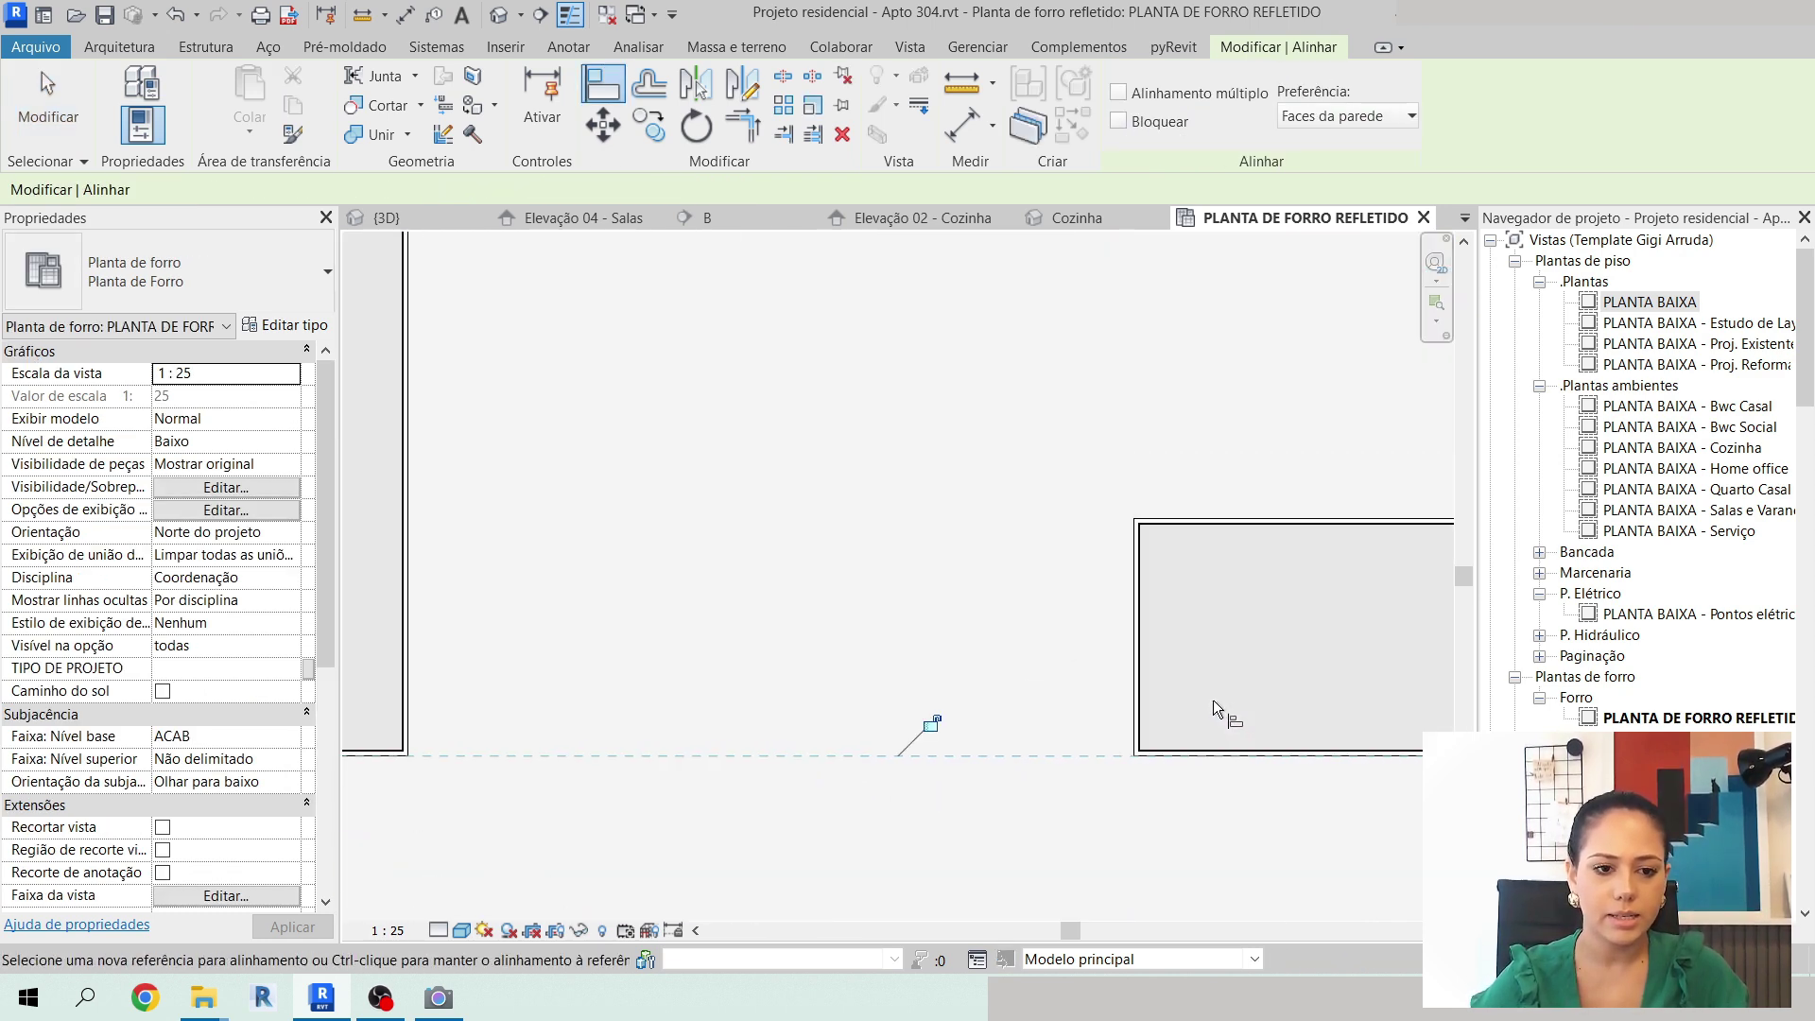
Align the 0.75 m profile's left end with the right edge of the 2.80 m profile to close the L.
click(408, 694)
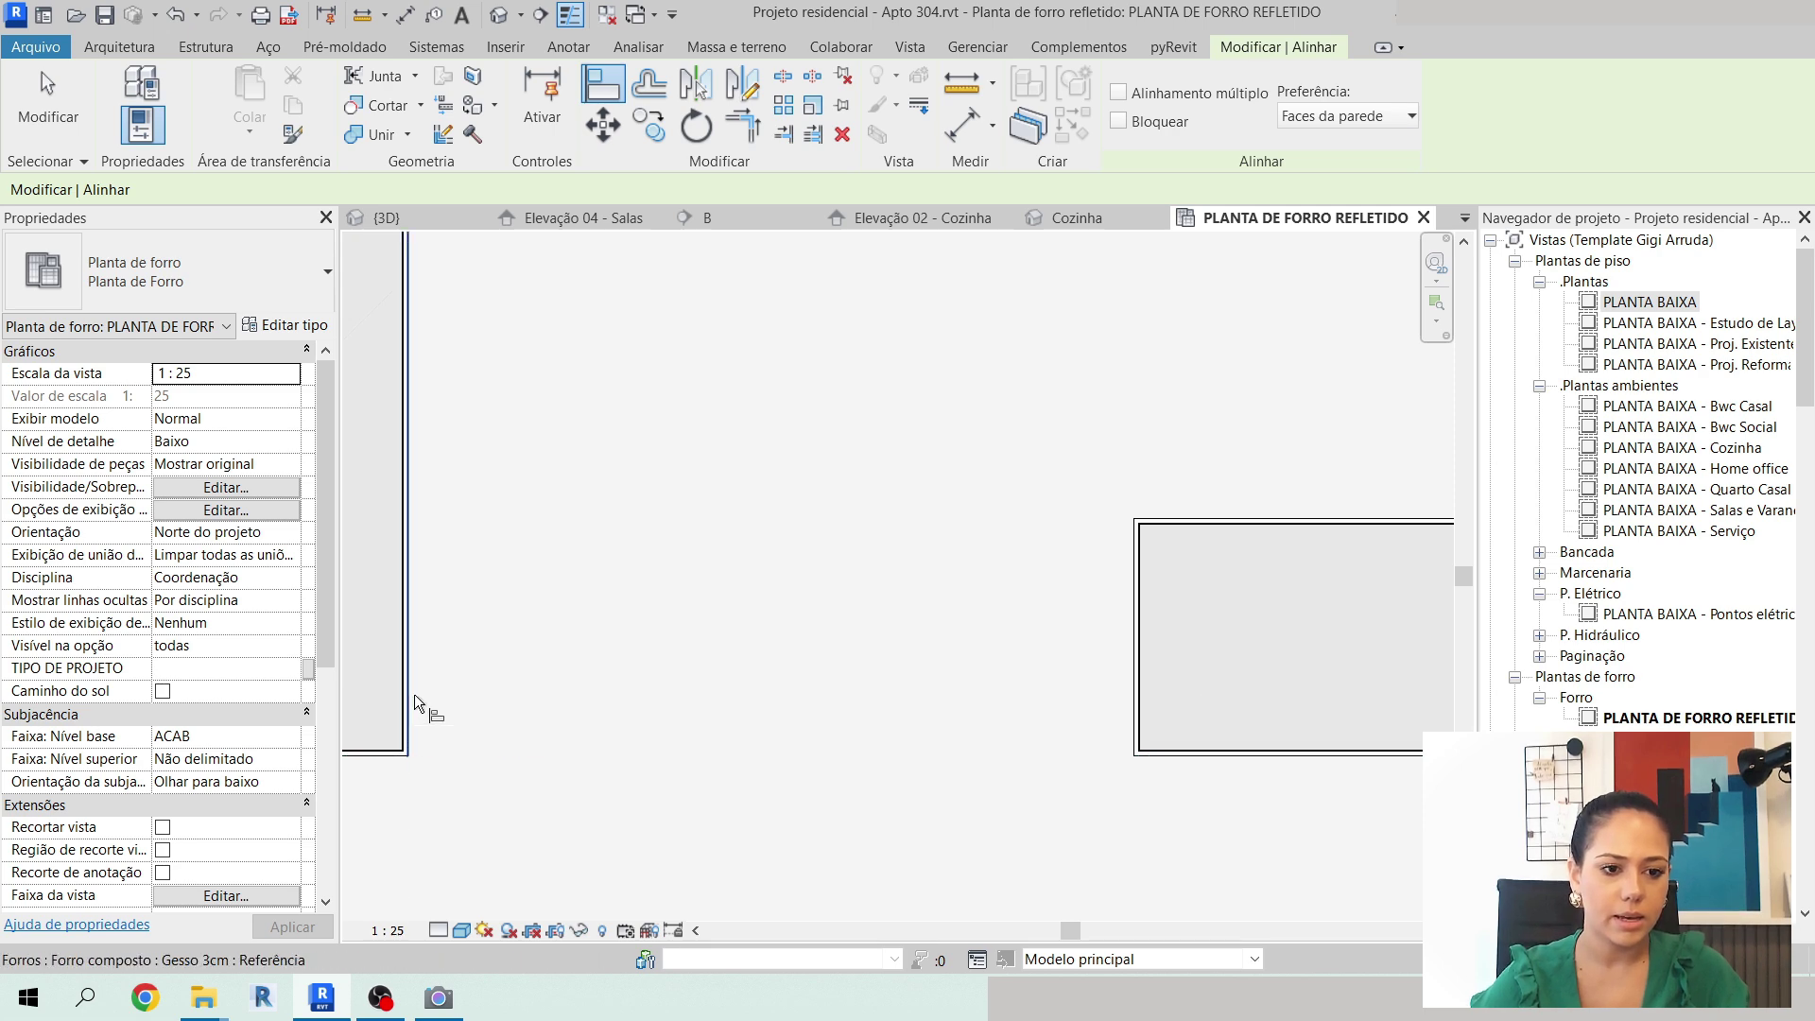
click(1127, 618)
scroll(666, 768, down, 4)
scroll(847, 627, down, 2)
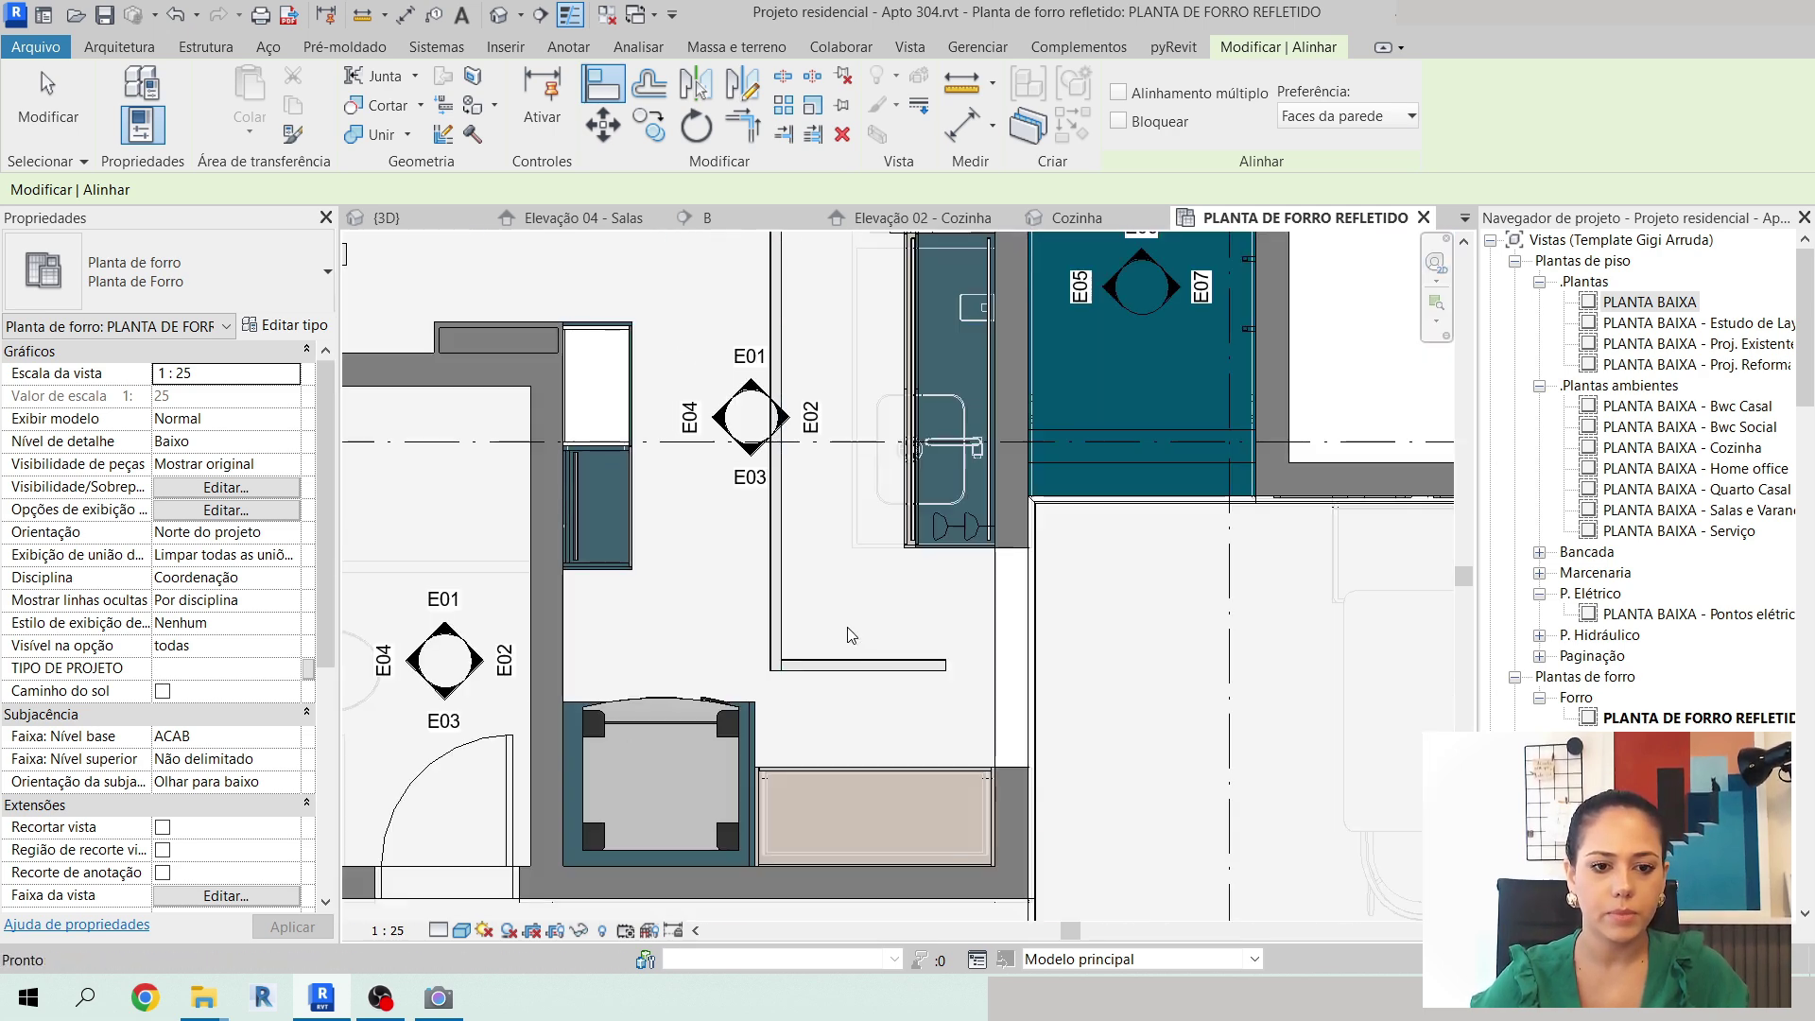
key(Escape)
key(Escape)
Review the luminaire layout room by room across the apartment's whole reflected ceiling plan, including the living area and balcony.
scroll(847, 627, down, 2)
middle_drag(1062, 617, 1077, 620)
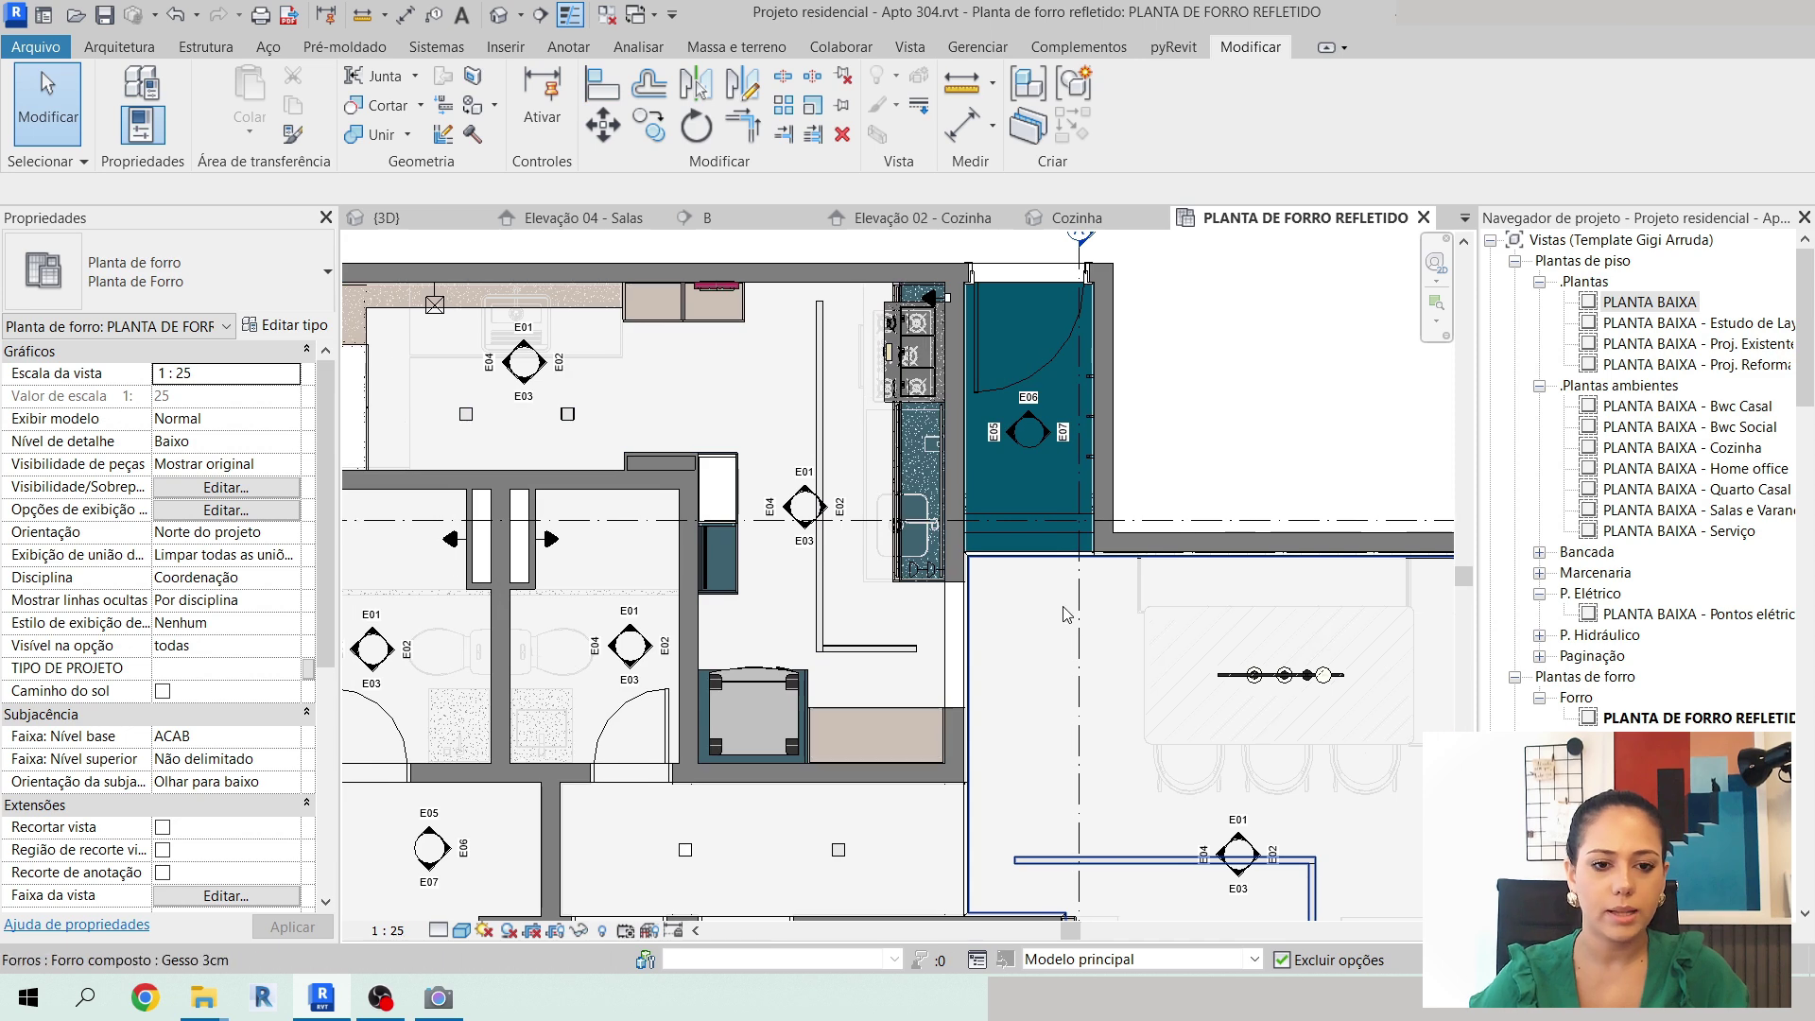
scroll(1064, 610, down, 2)
middle_drag(1218, 651, 1204, 594)
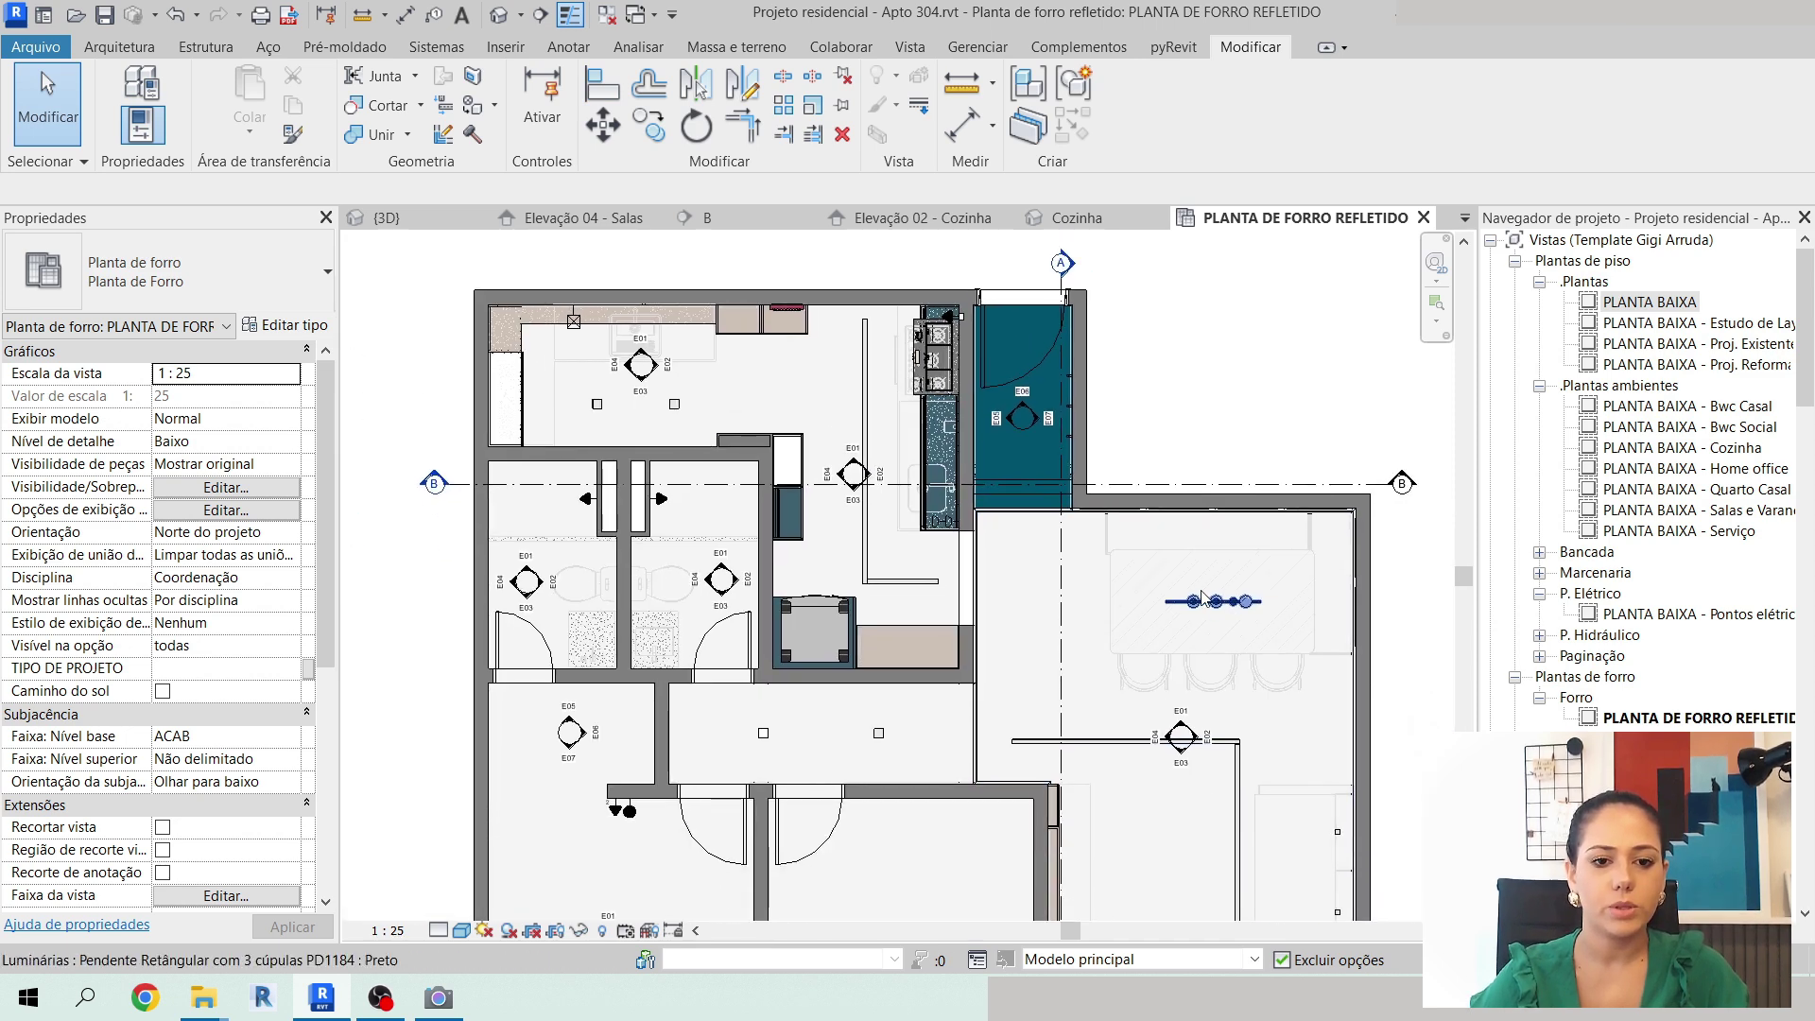
scroll(1204, 594, down, 3)
middle_drag(1314, 645, 1266, 593)
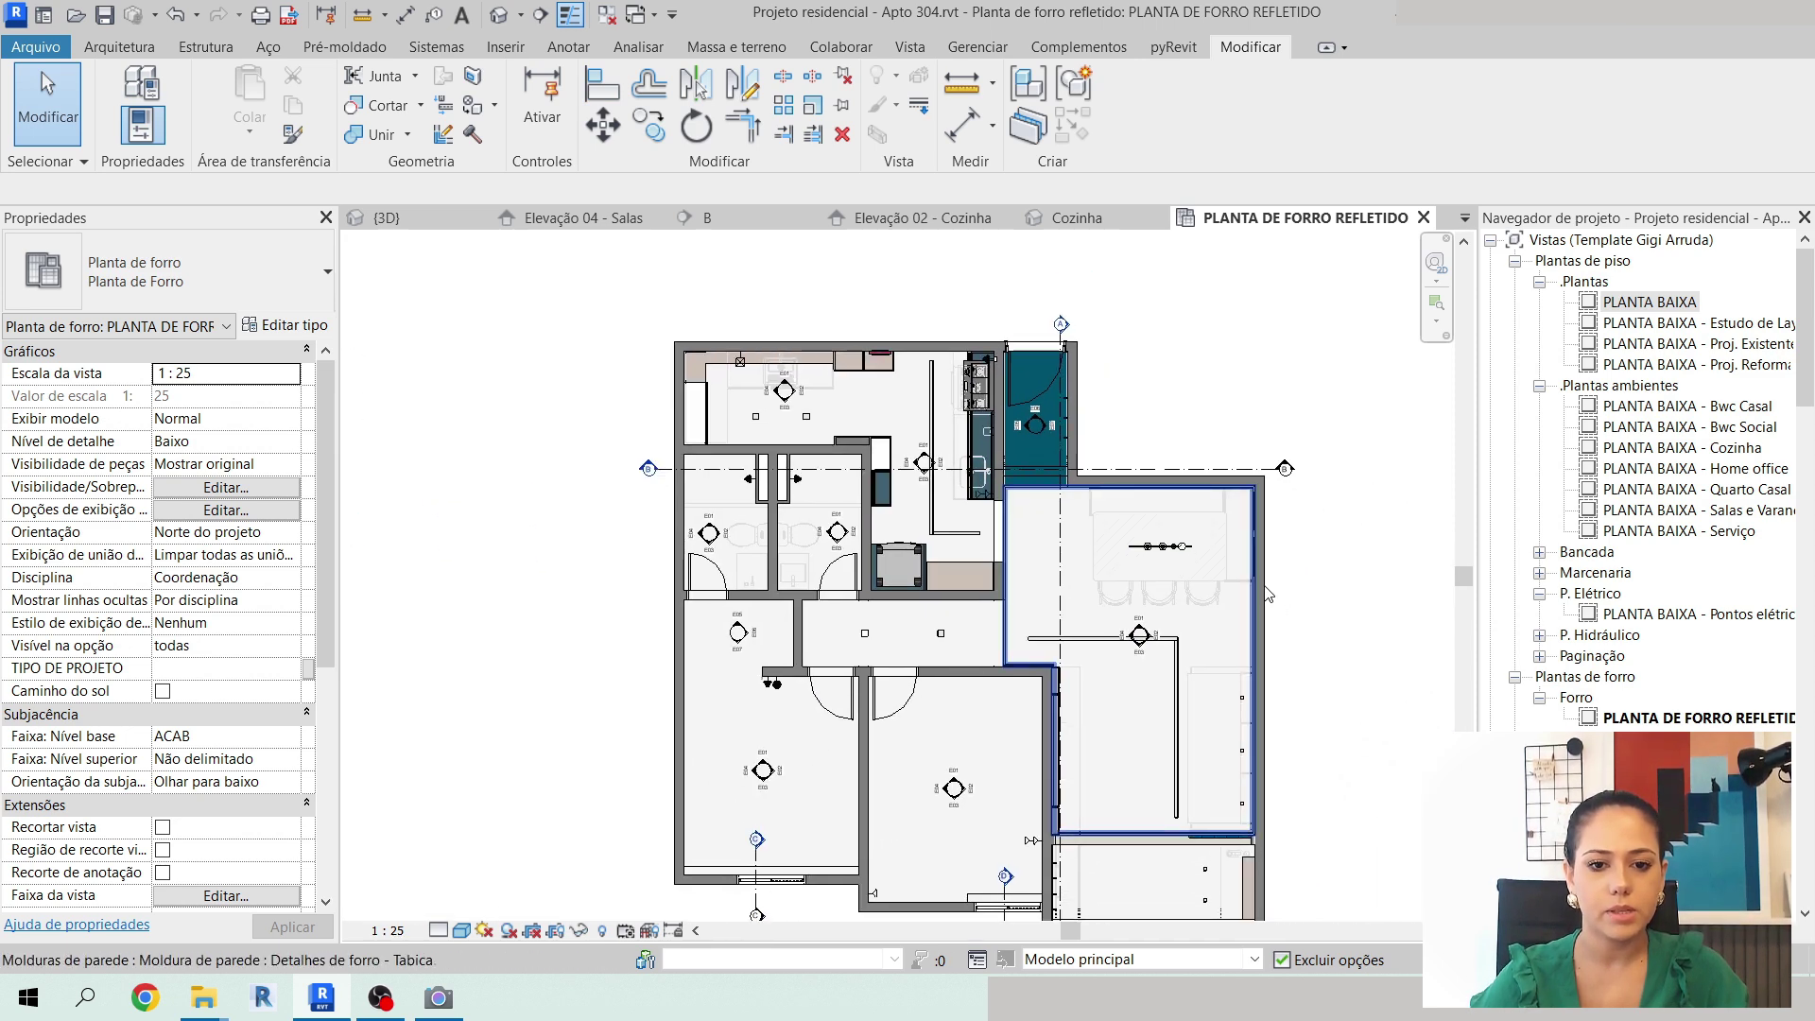
scroll(1265, 594, down, 4)
middle_drag(1351, 672, 1311, 602)
scroll(1296, 643, up, 1)
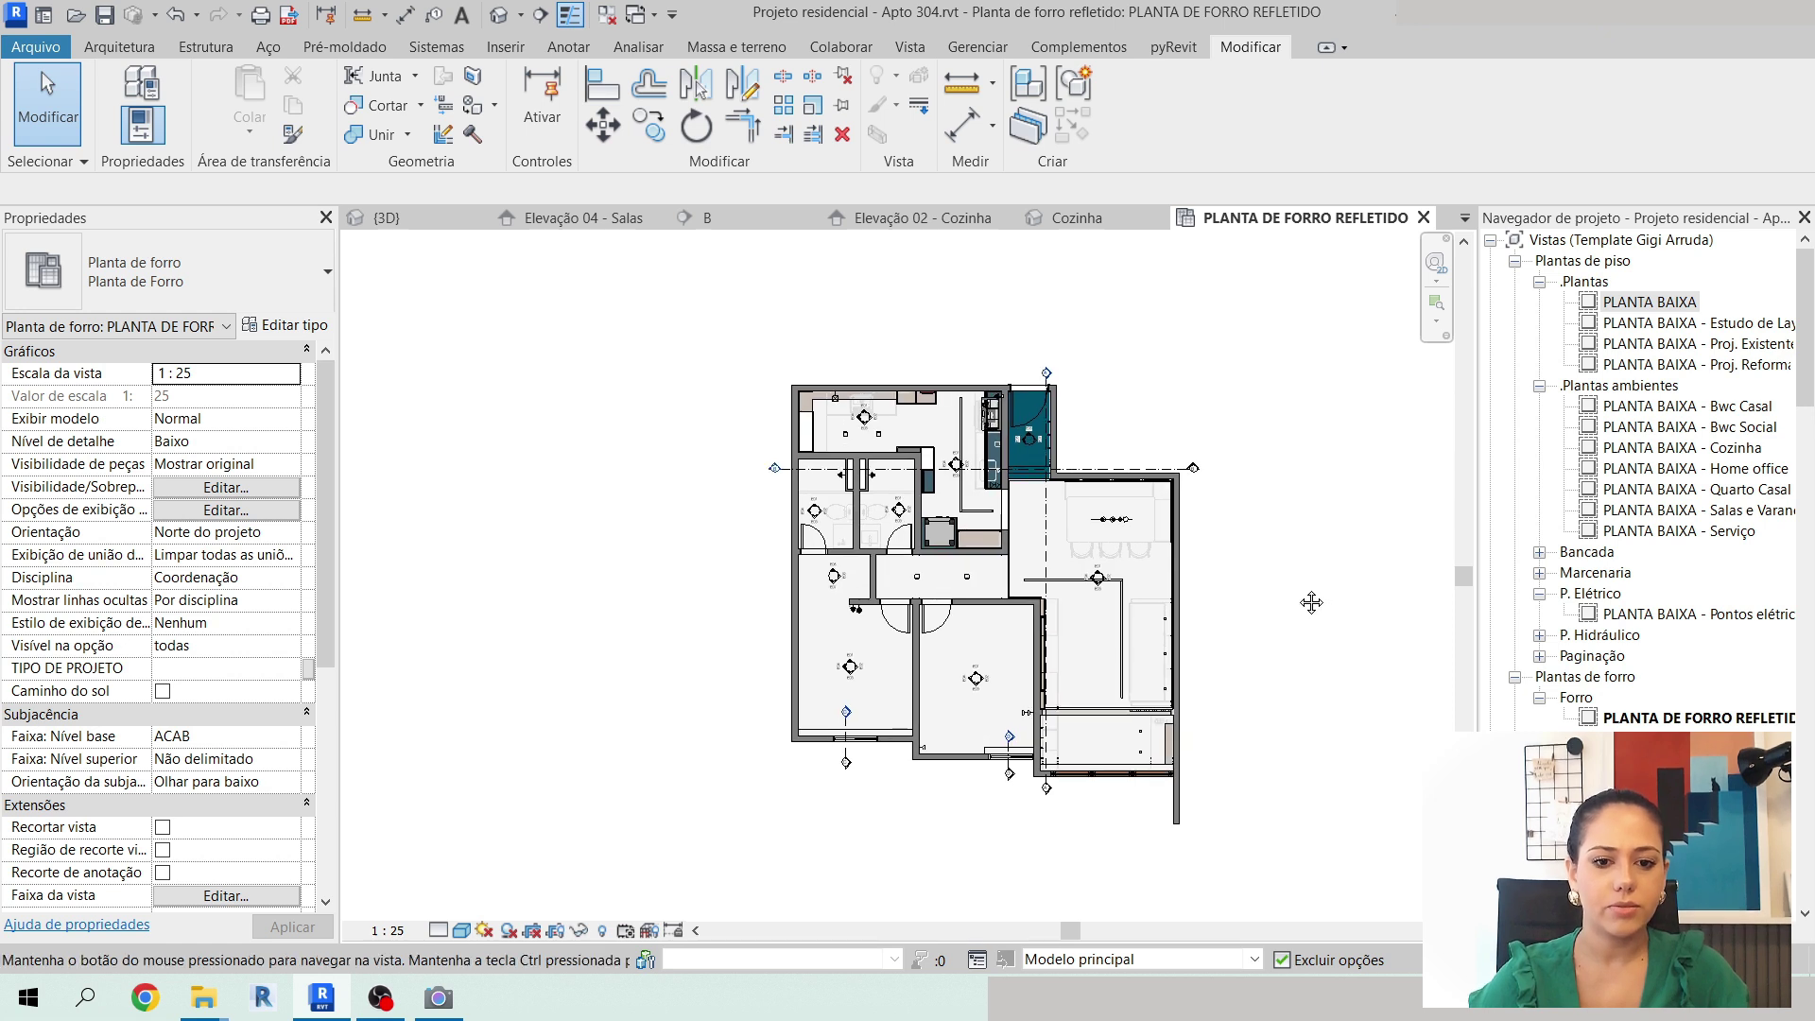
scroll(1311, 602, up, 2)
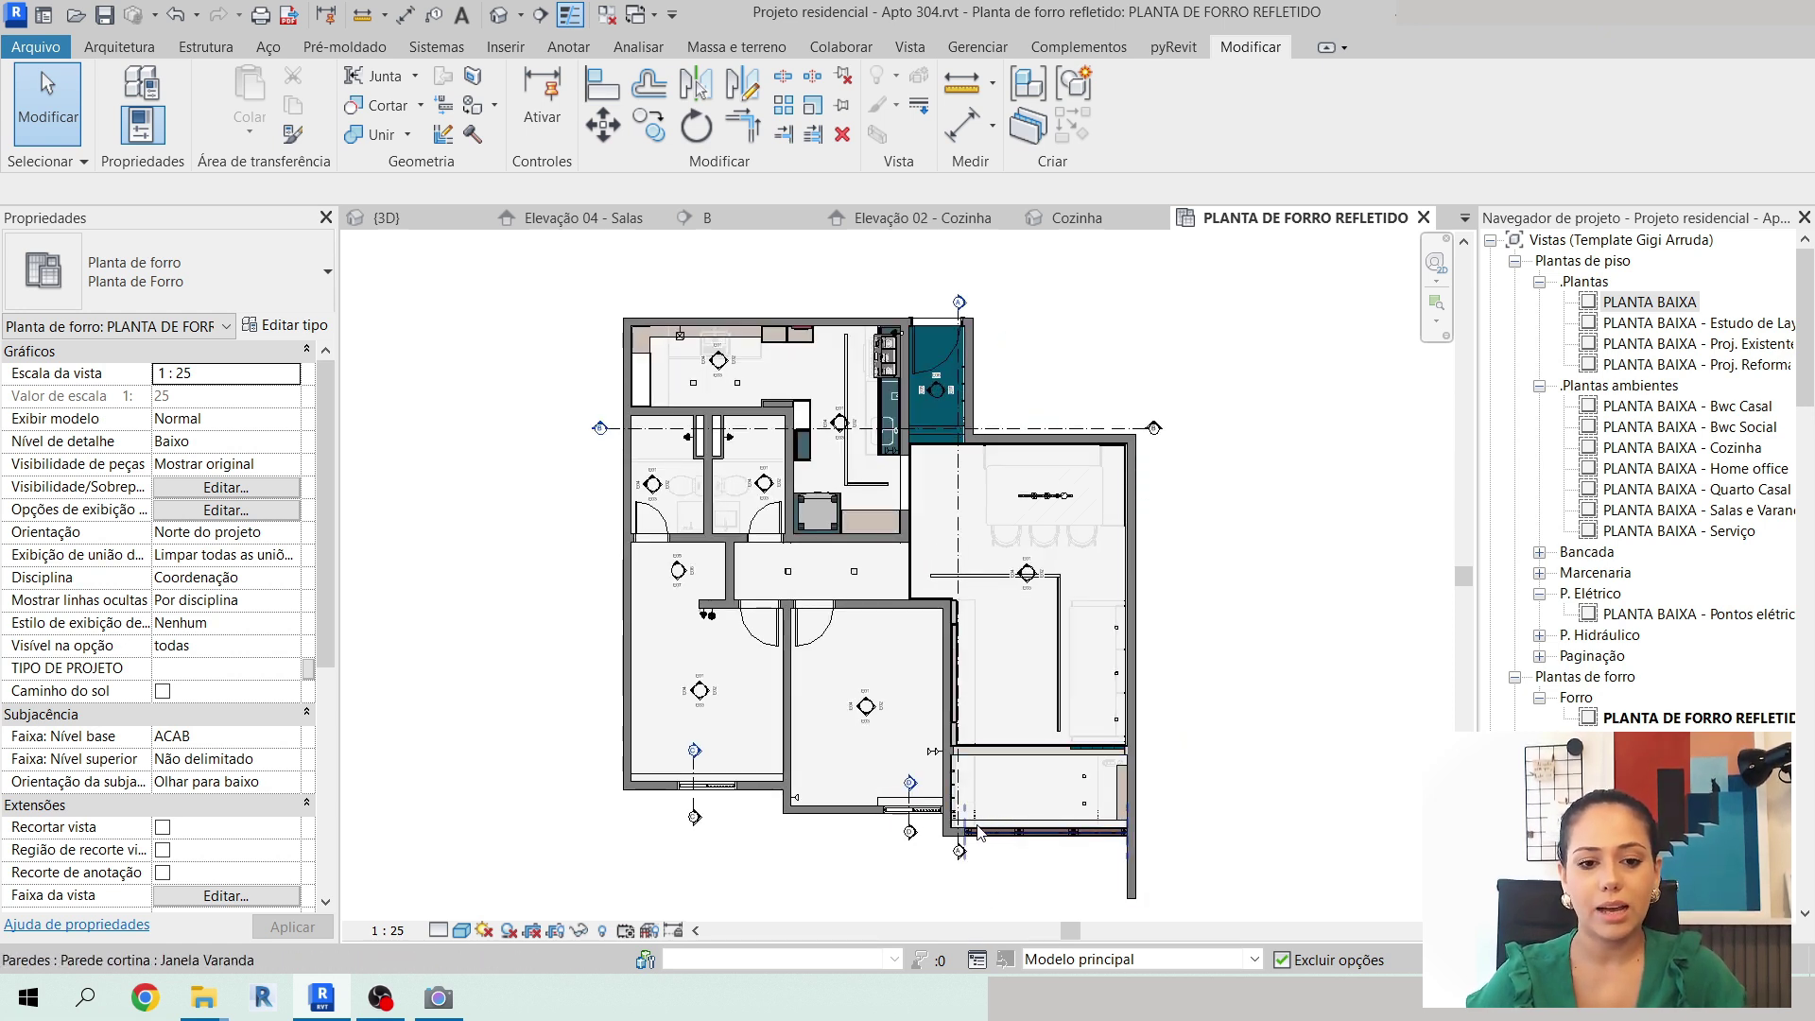
click(939, 444)
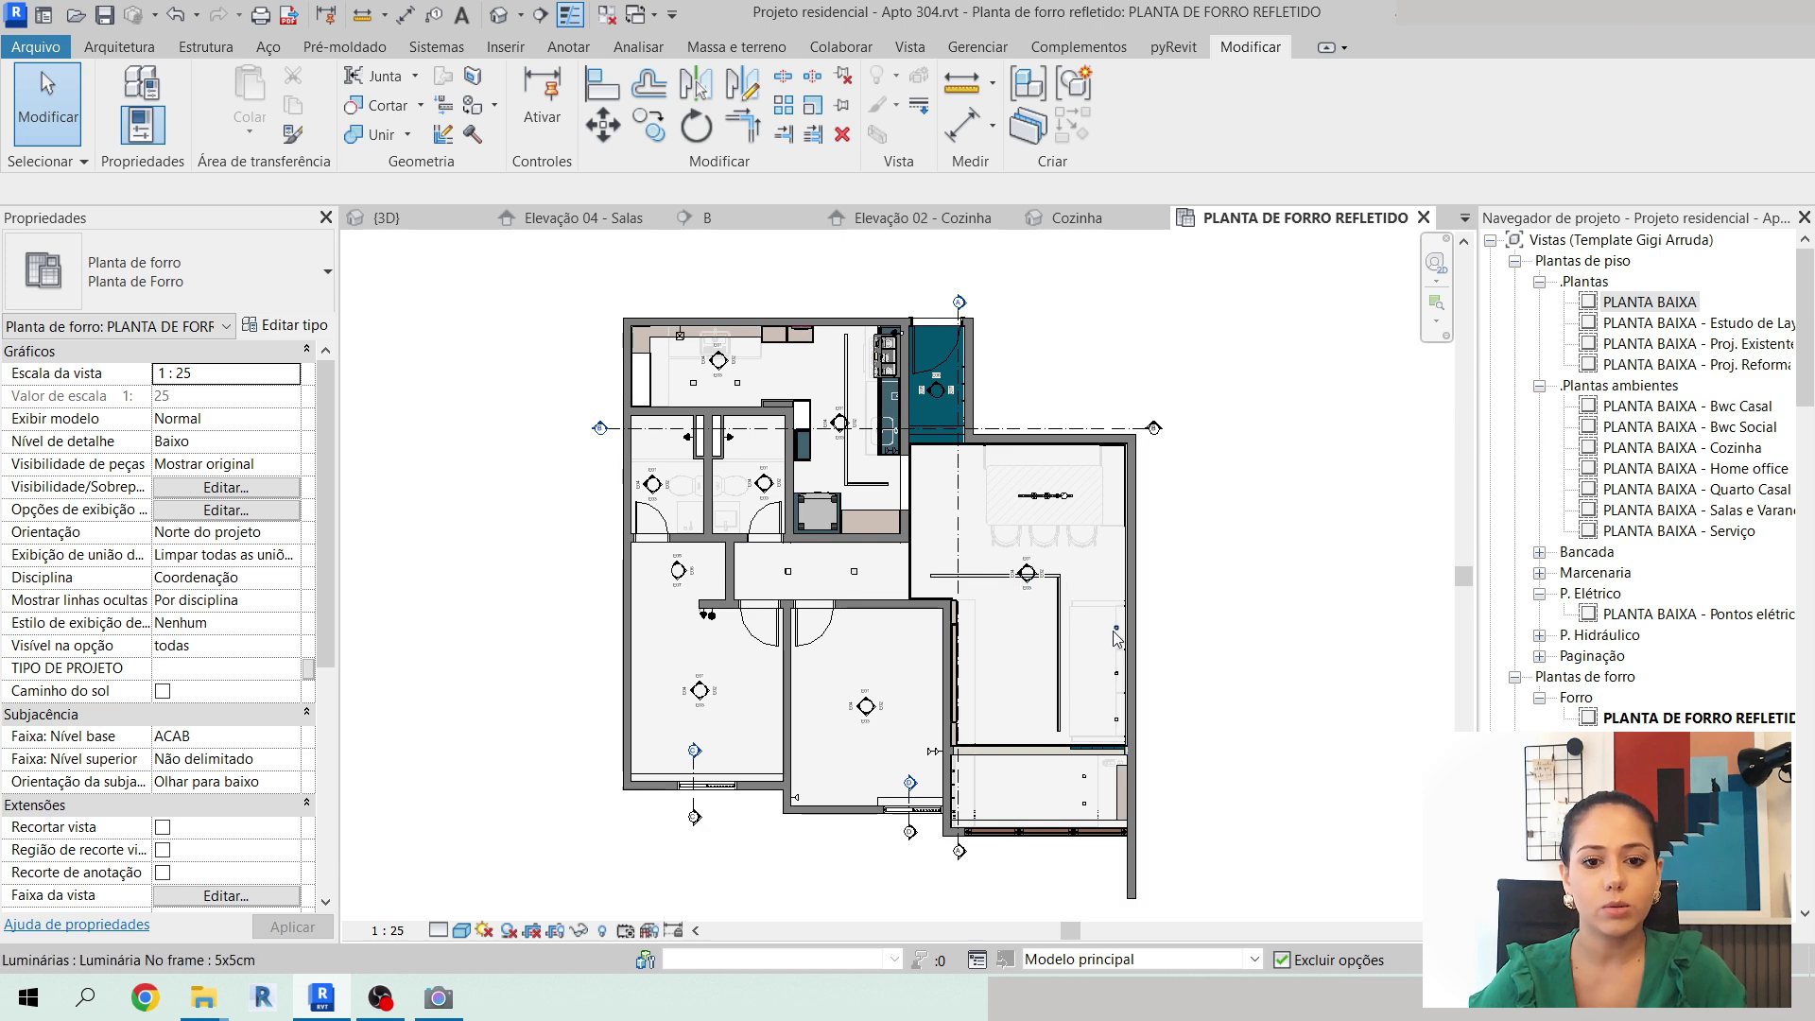
scroll(1085, 790, up, 2)
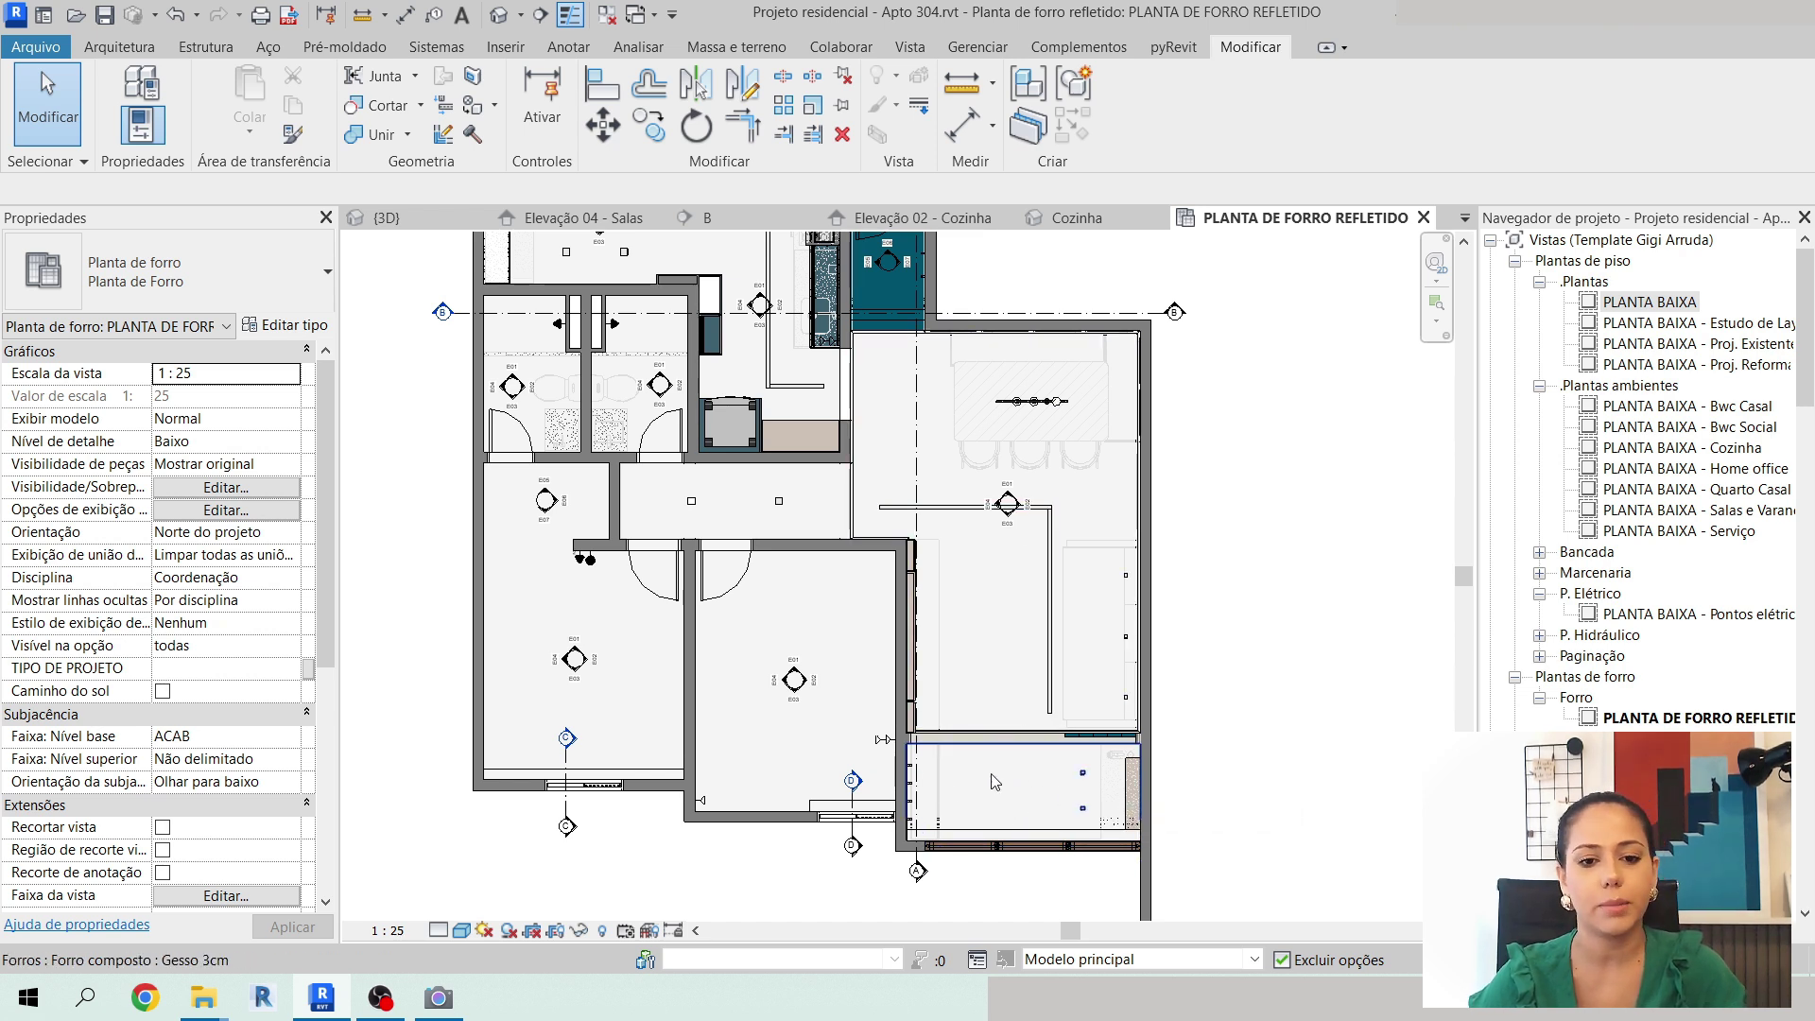
scroll(1201, 775, down, 2)
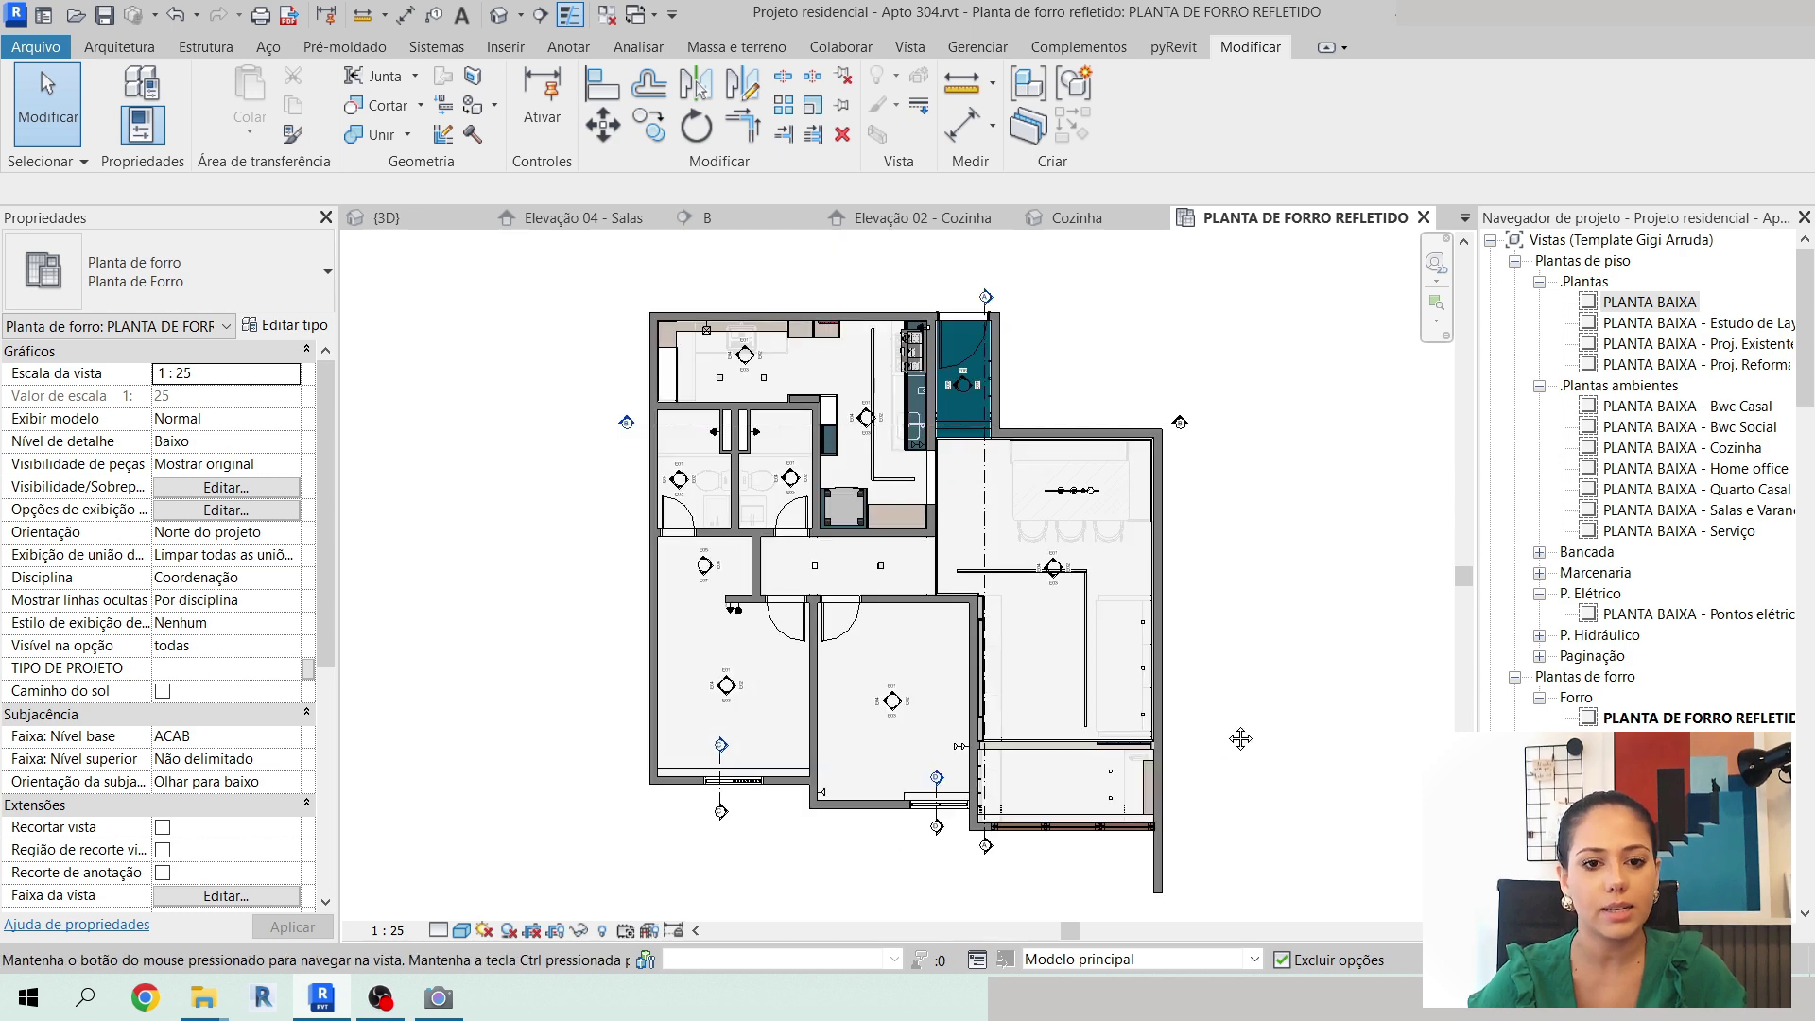
scroll(1229, 735, down, 1)
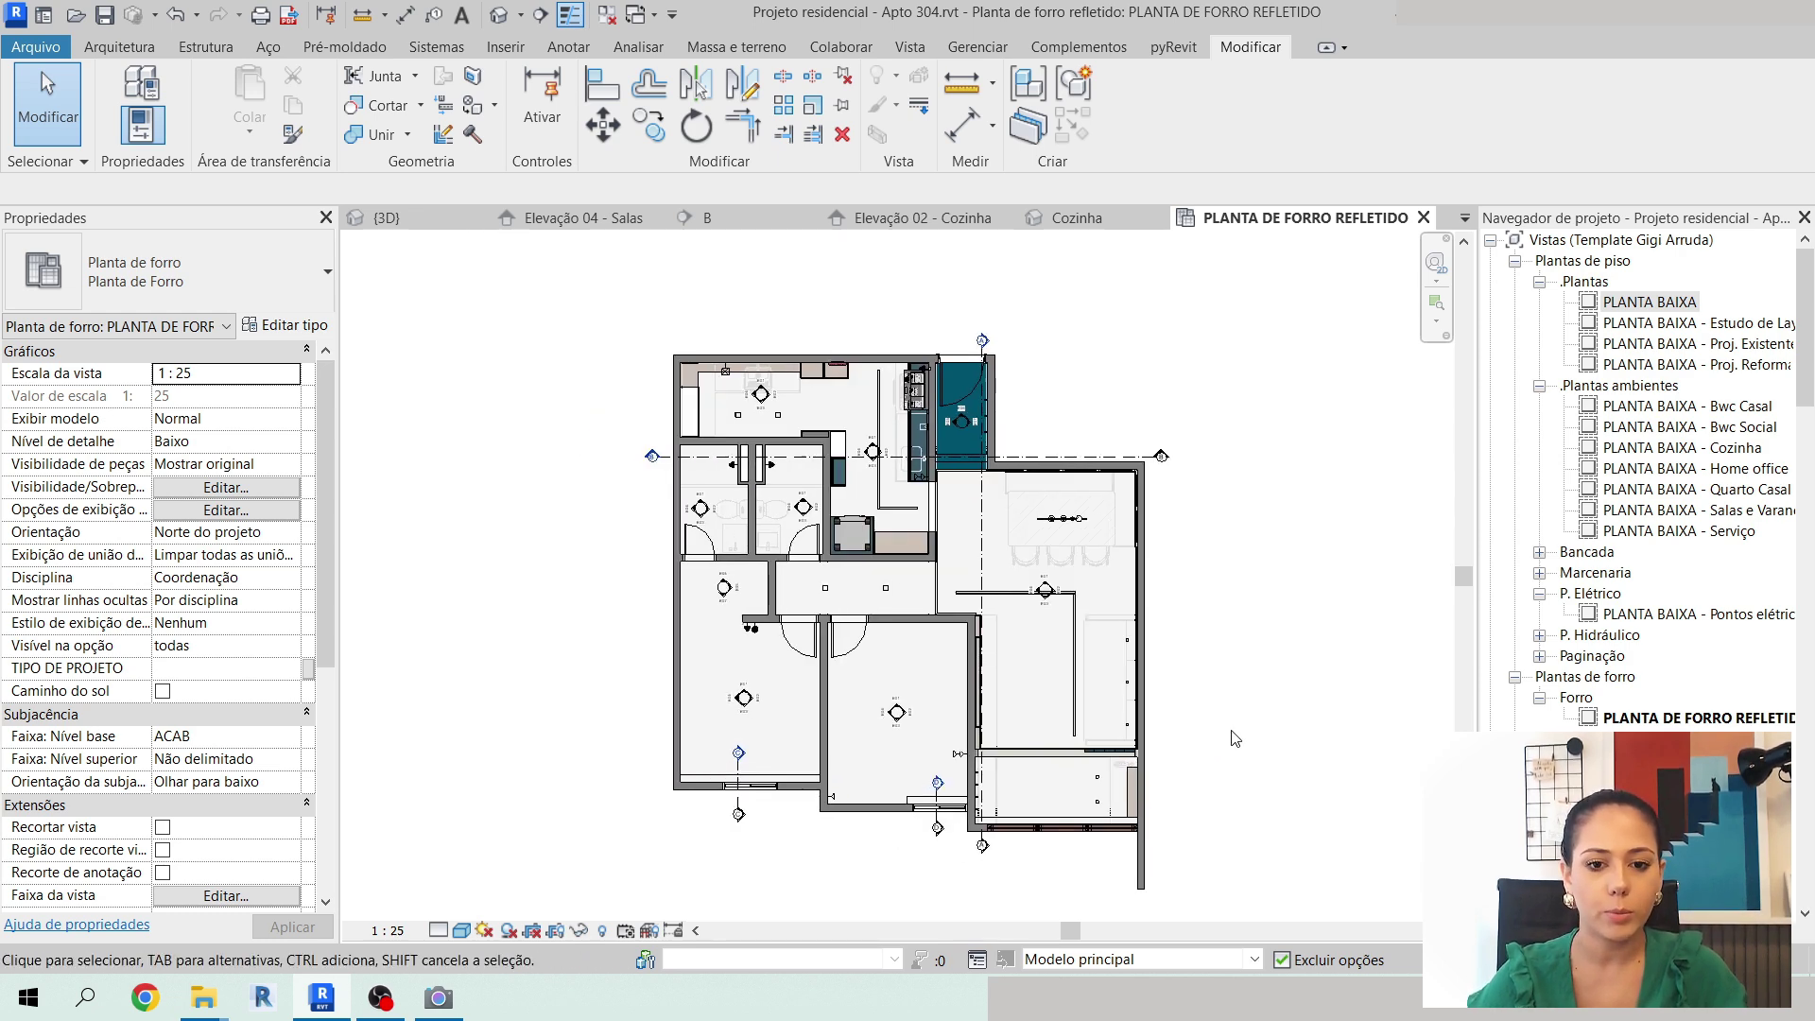